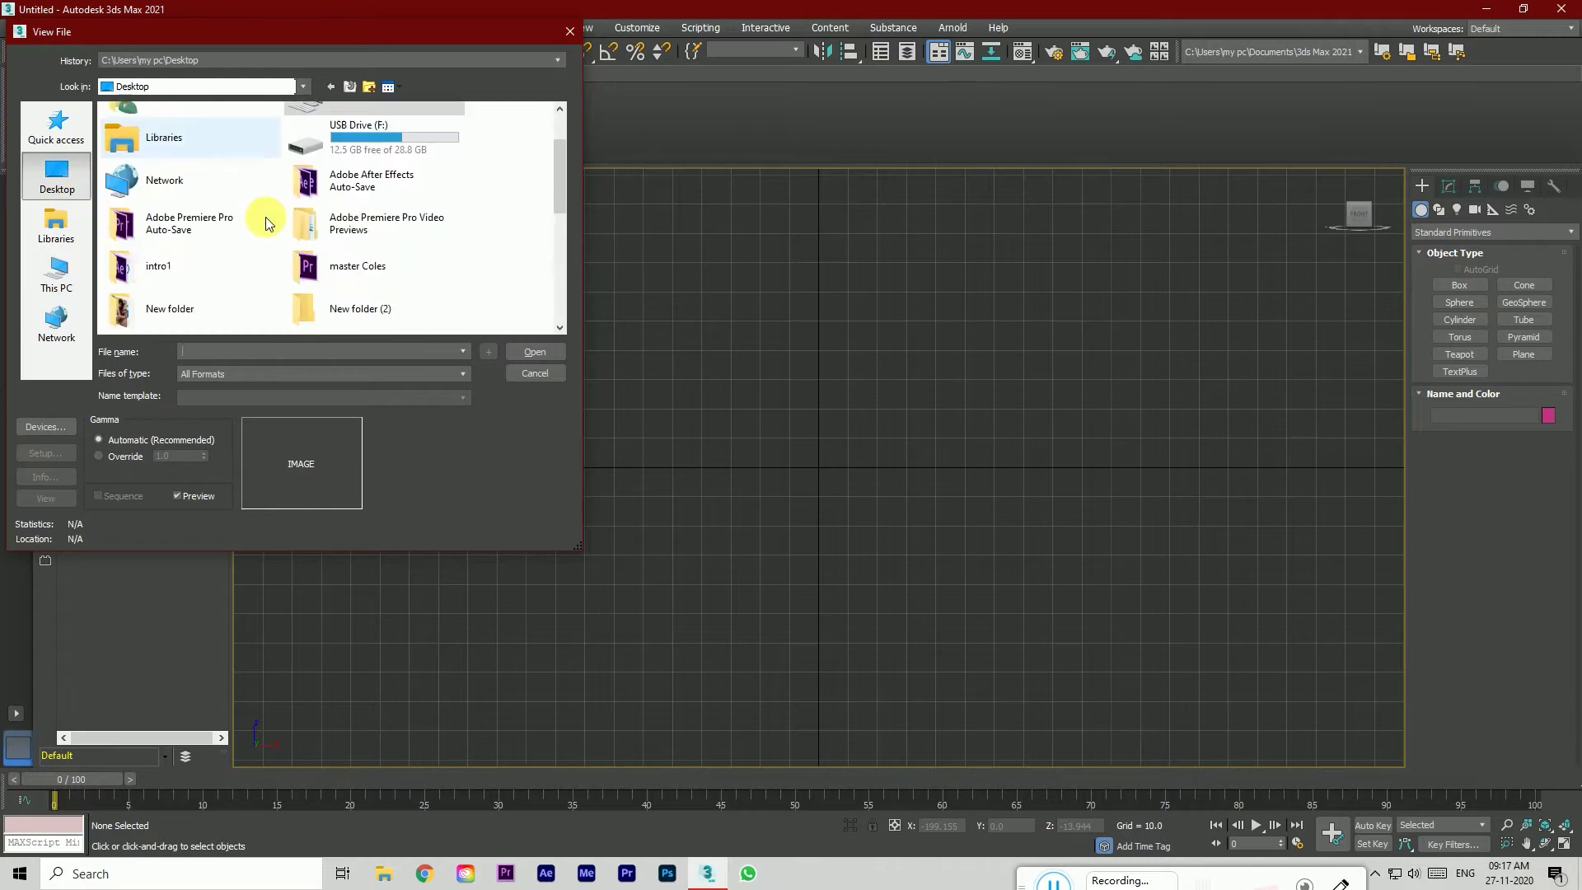
Step: Open the reference image IMG-20201112-WA0006 and move its window beside the drawing area so the gun stays visible while modeling
click(243, 253)
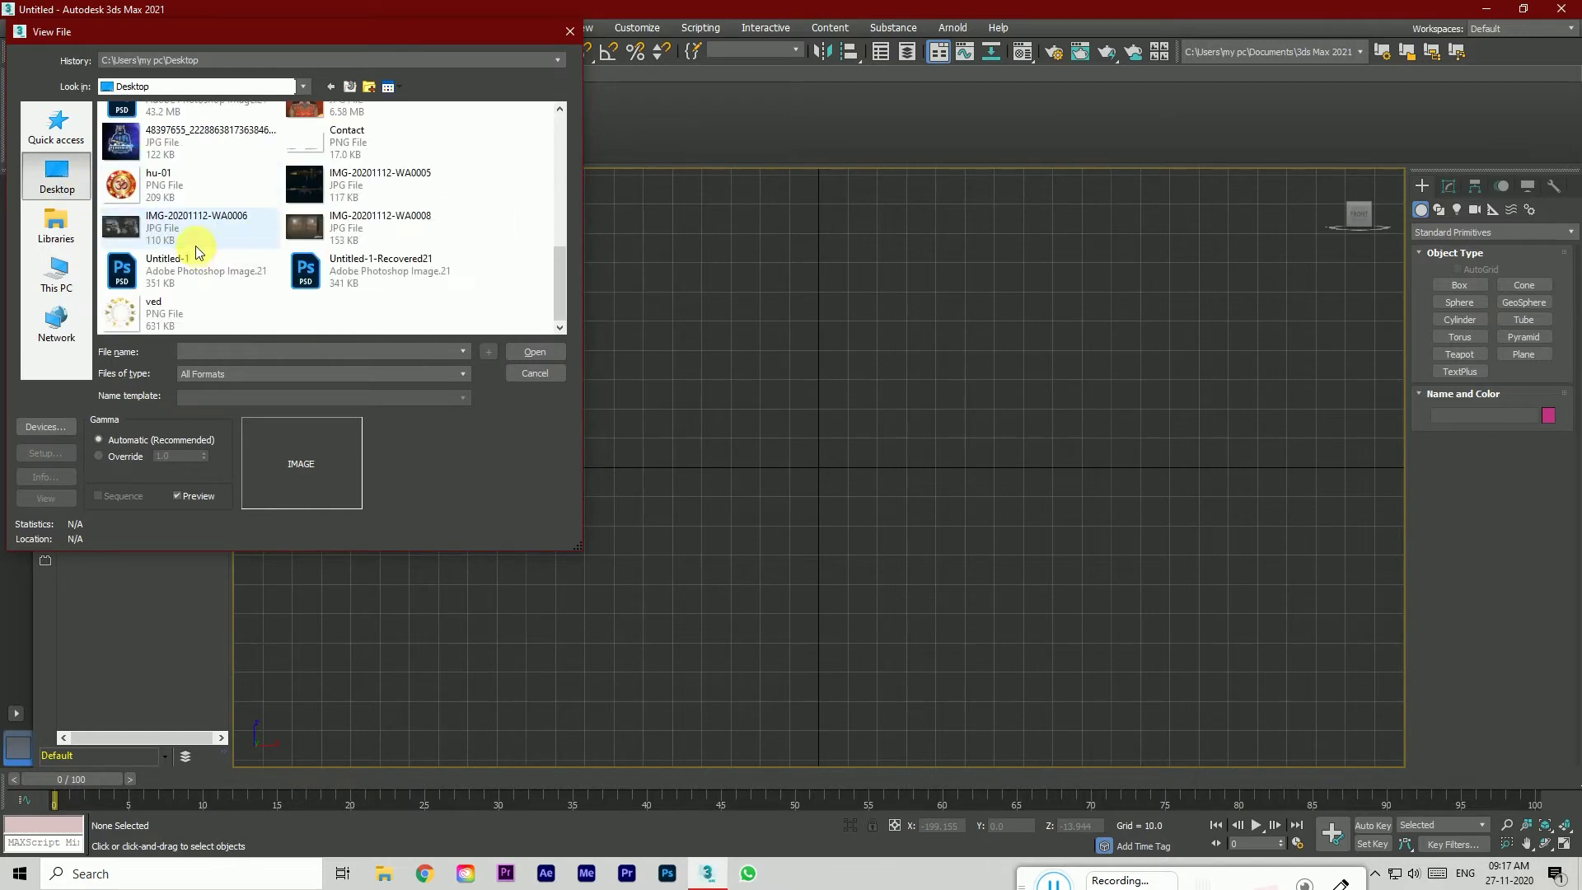
click(535, 351)
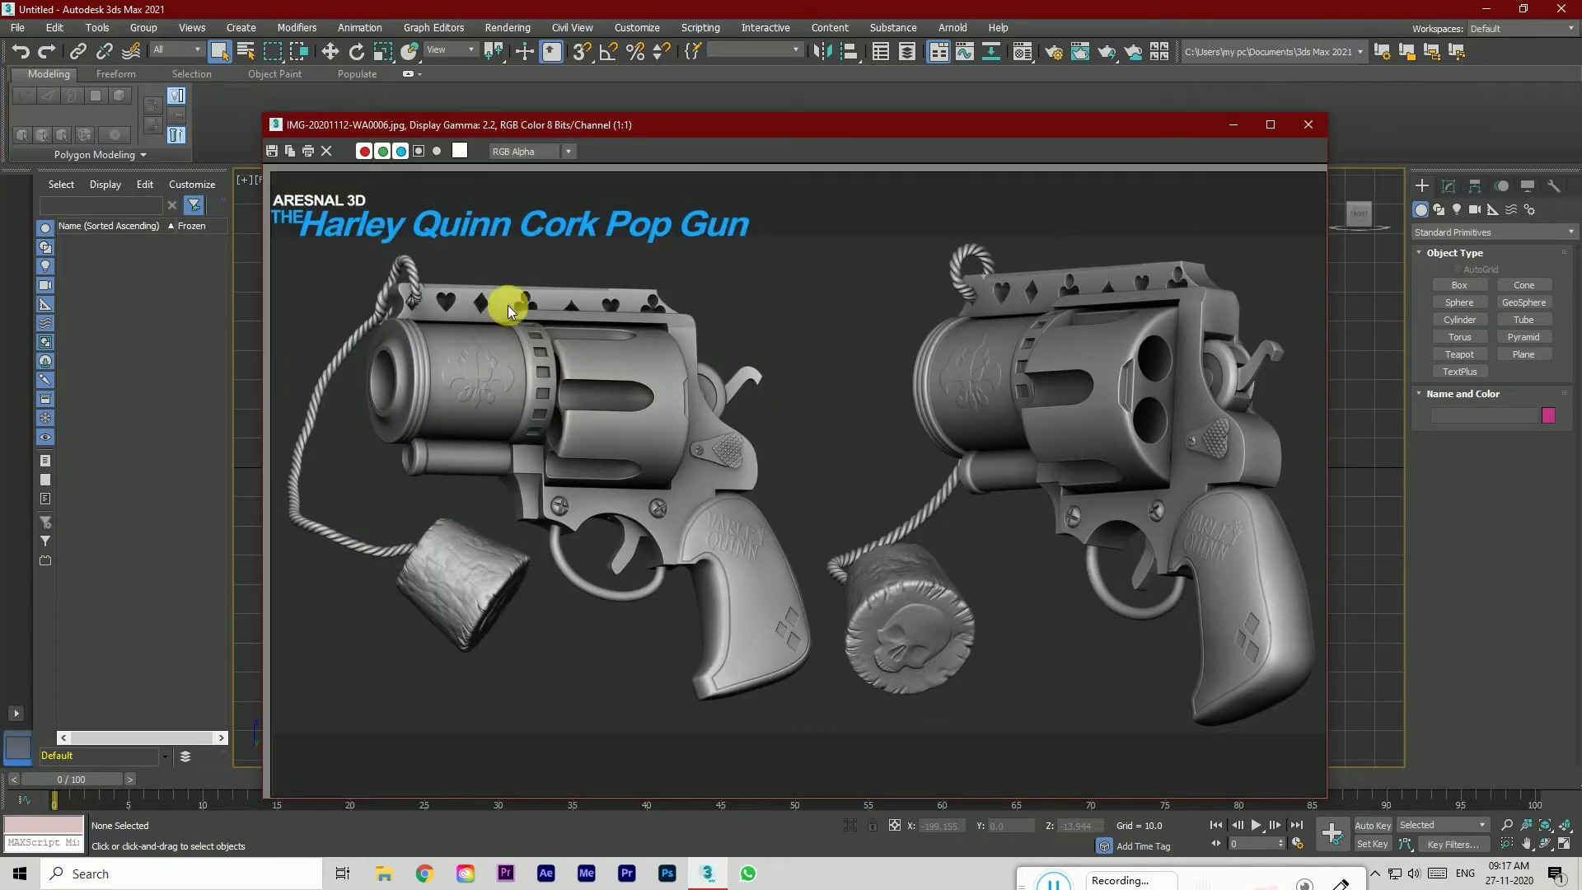
drag(1334, 445, 818, 535)
drag(564, 127, 157, 117)
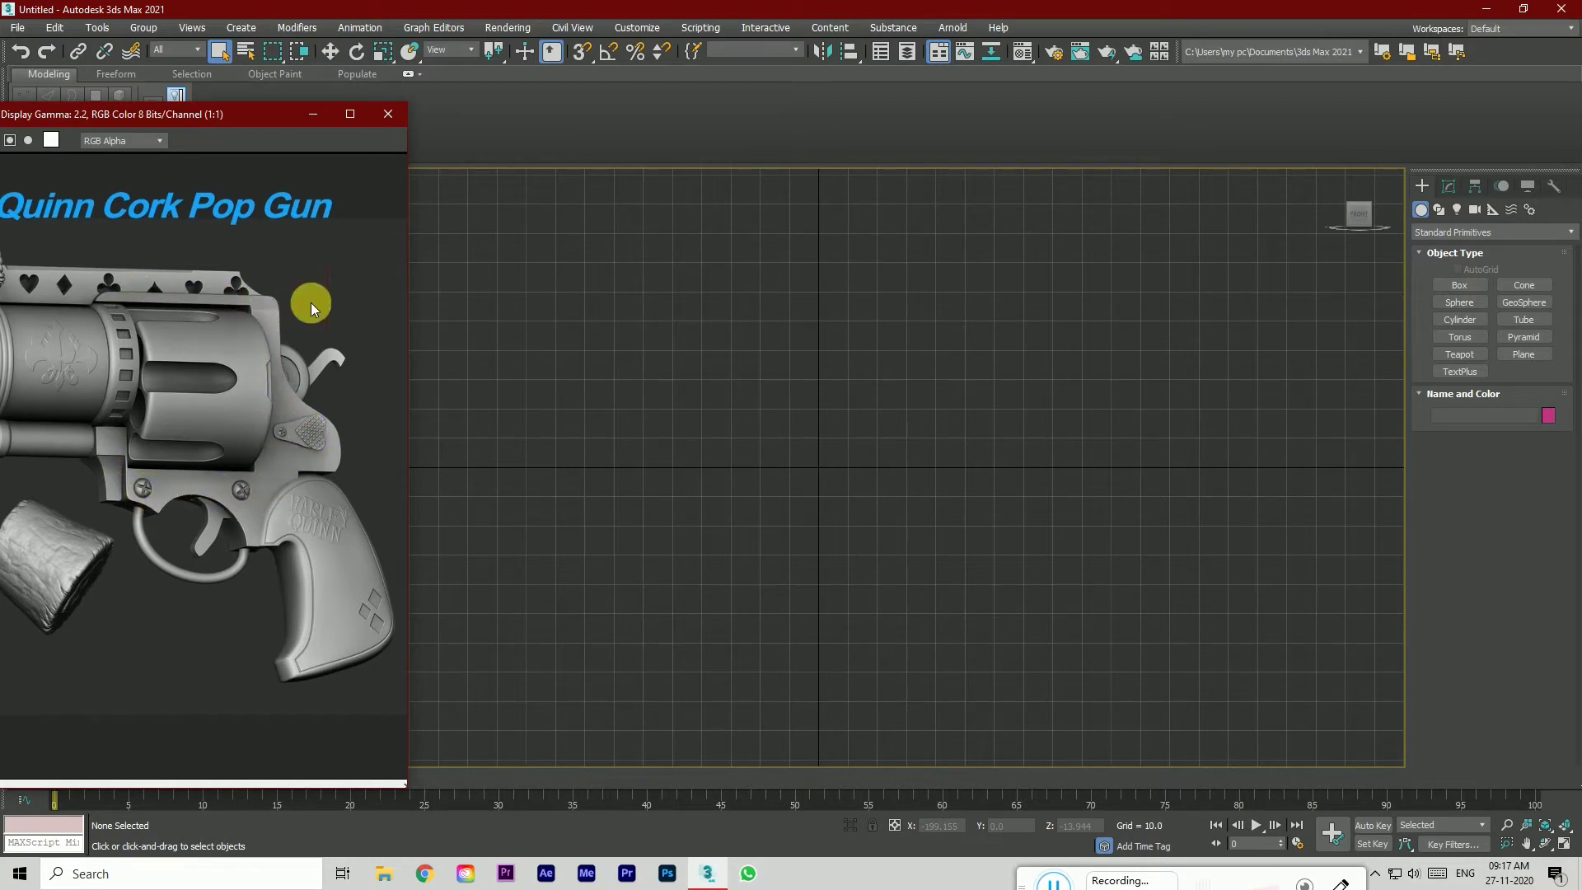
Step: Start a gun frame outline with the Line tool, tracing the cylinder opening about 71 units wide and 60 units high
click(1439, 211)
click(1460, 298)
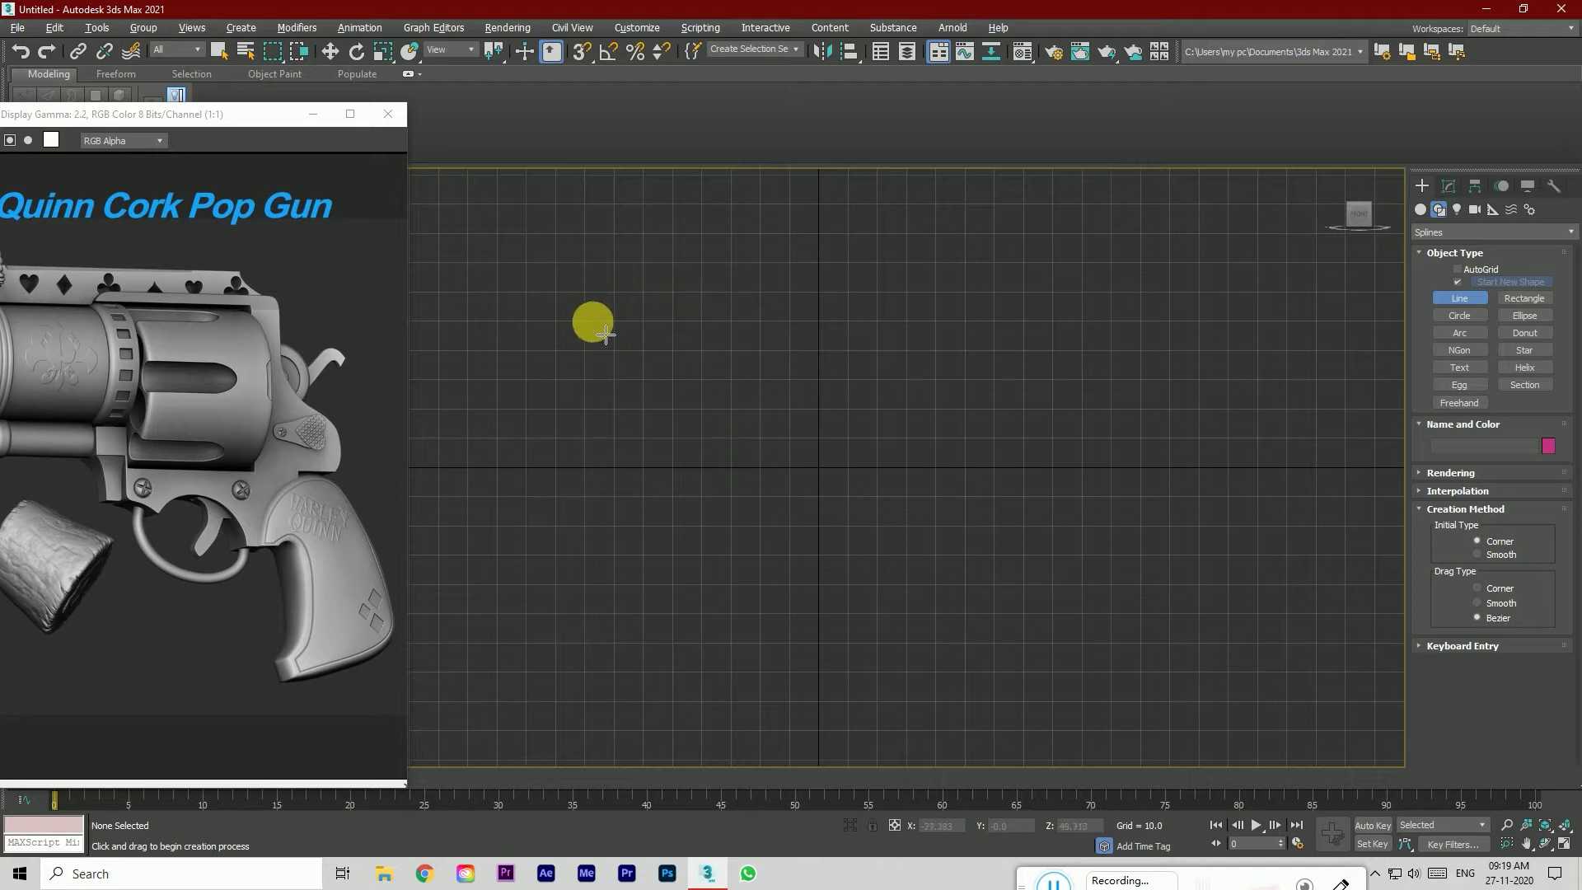
click(583, 320)
click(583, 319)
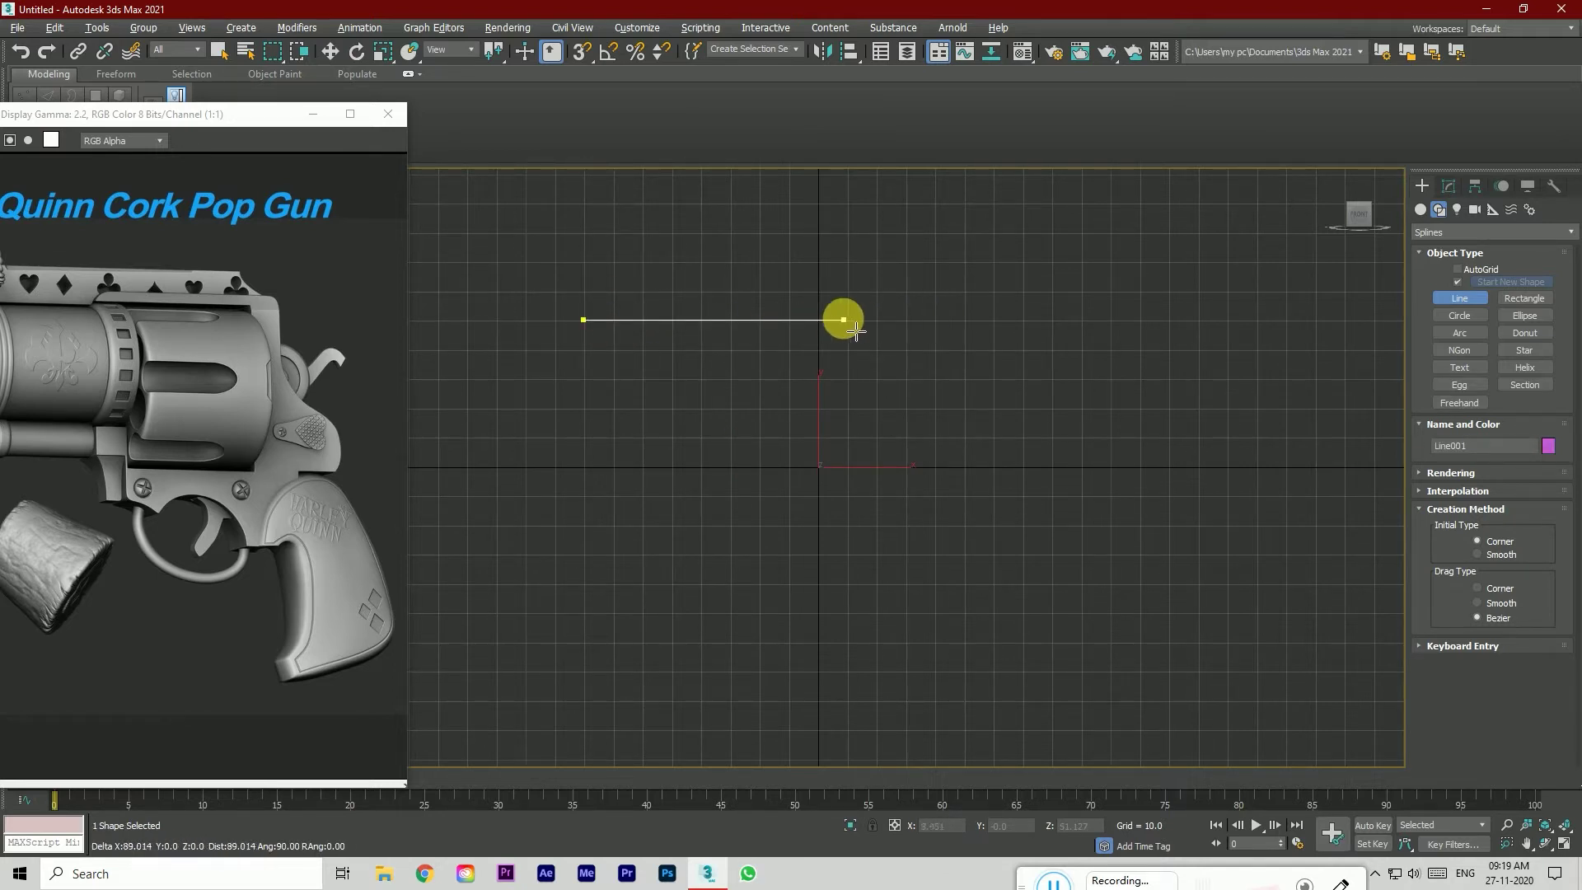
click(790, 320)
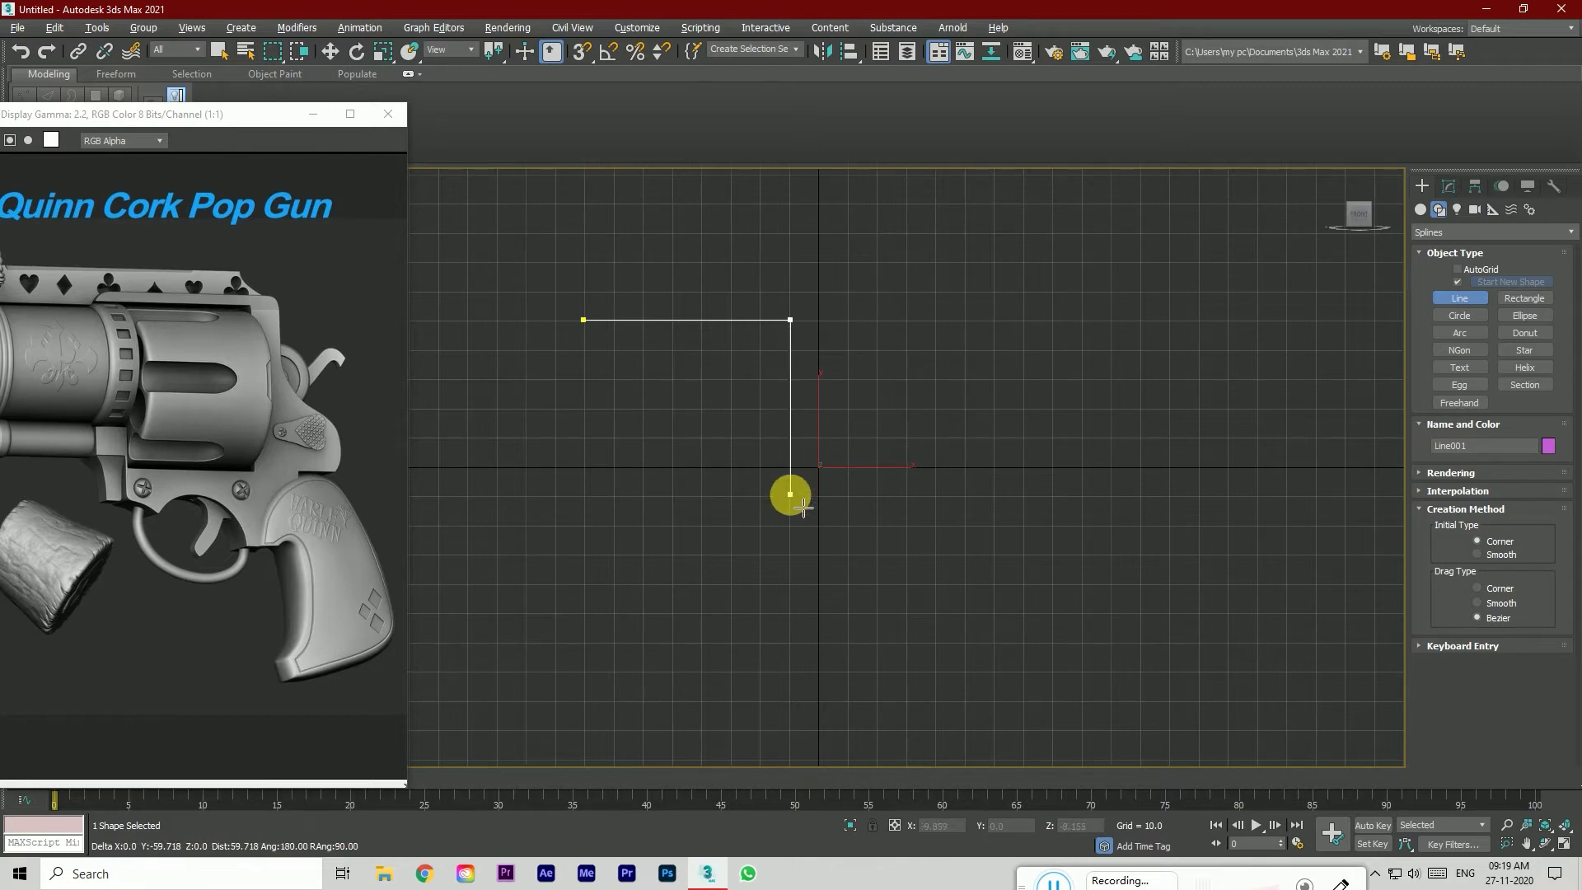
click(790, 495)
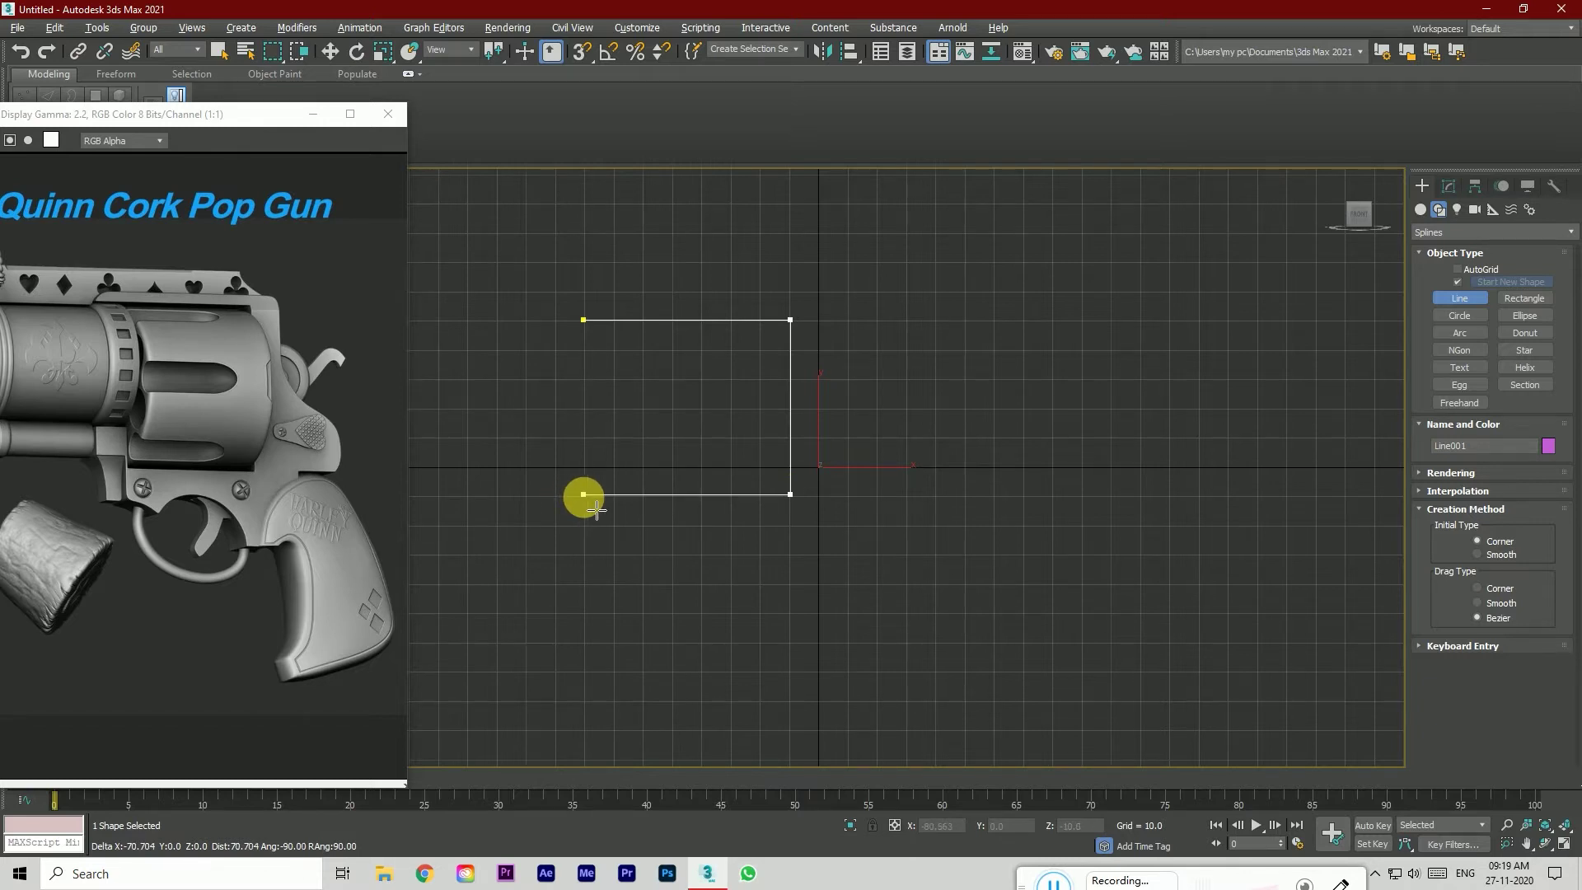
click(599, 494)
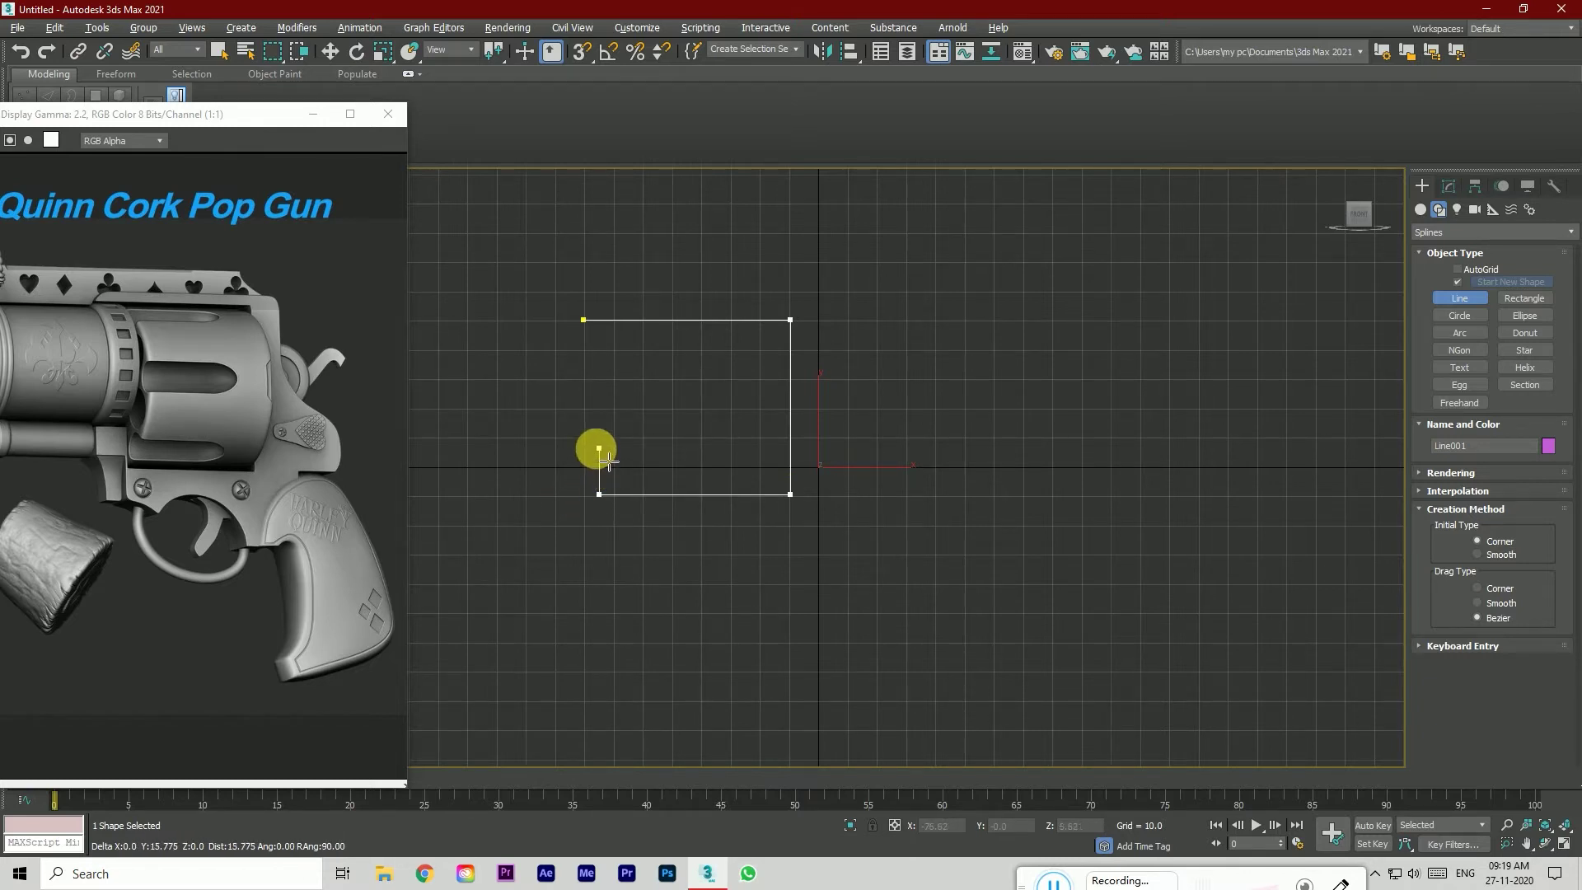
Step: Continue the outline with a small square front lug, a vertical drop and the sloping underside to a short flat bottom edge
click(609, 451)
click(567, 449)
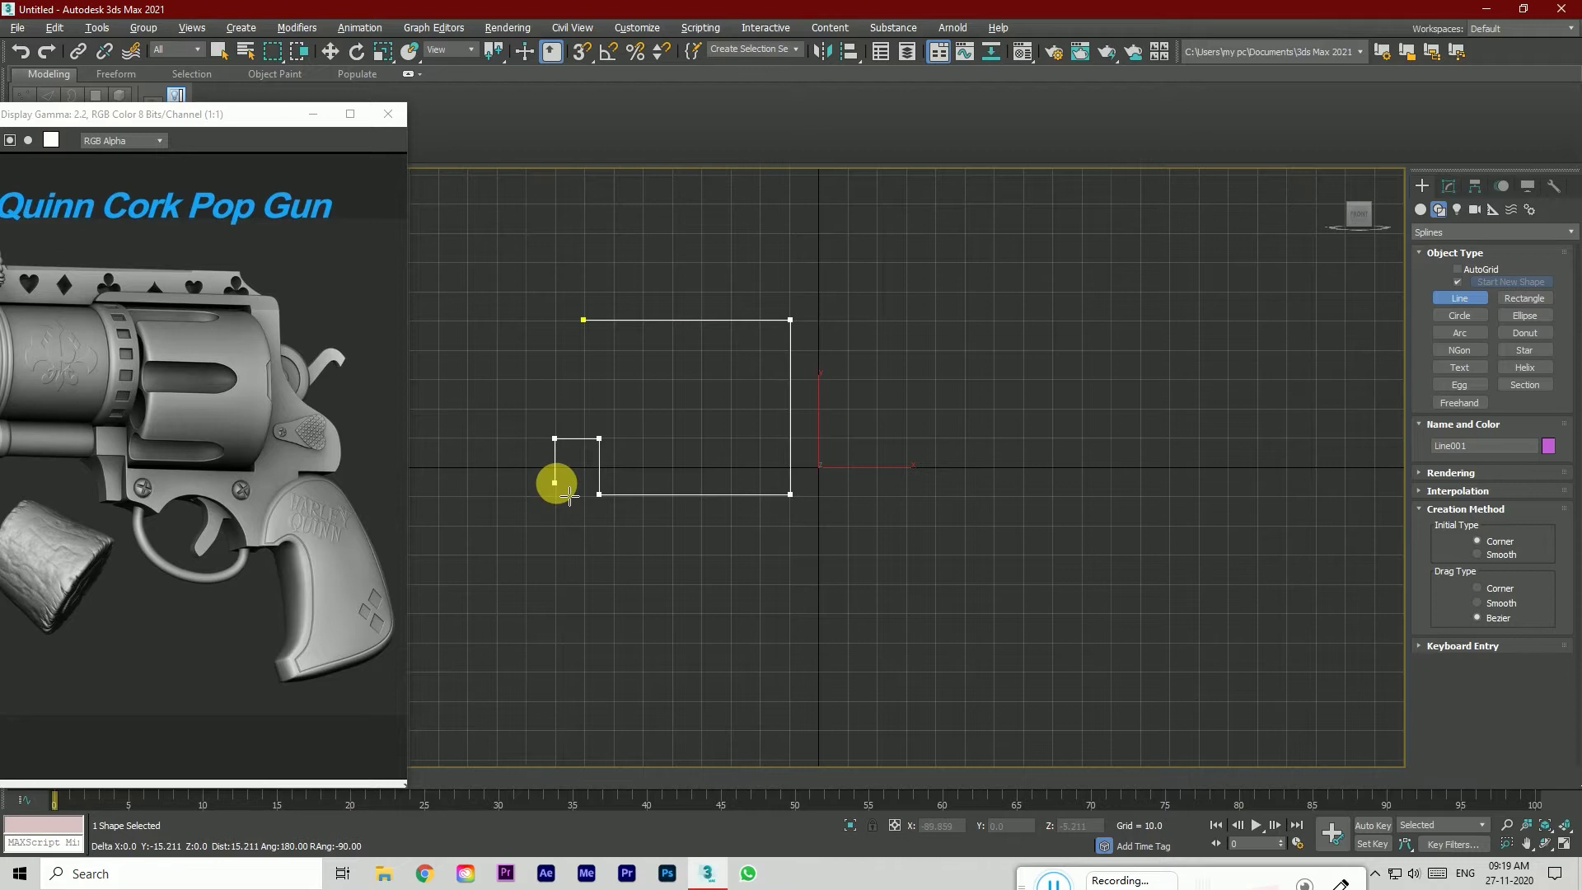
click(554, 482)
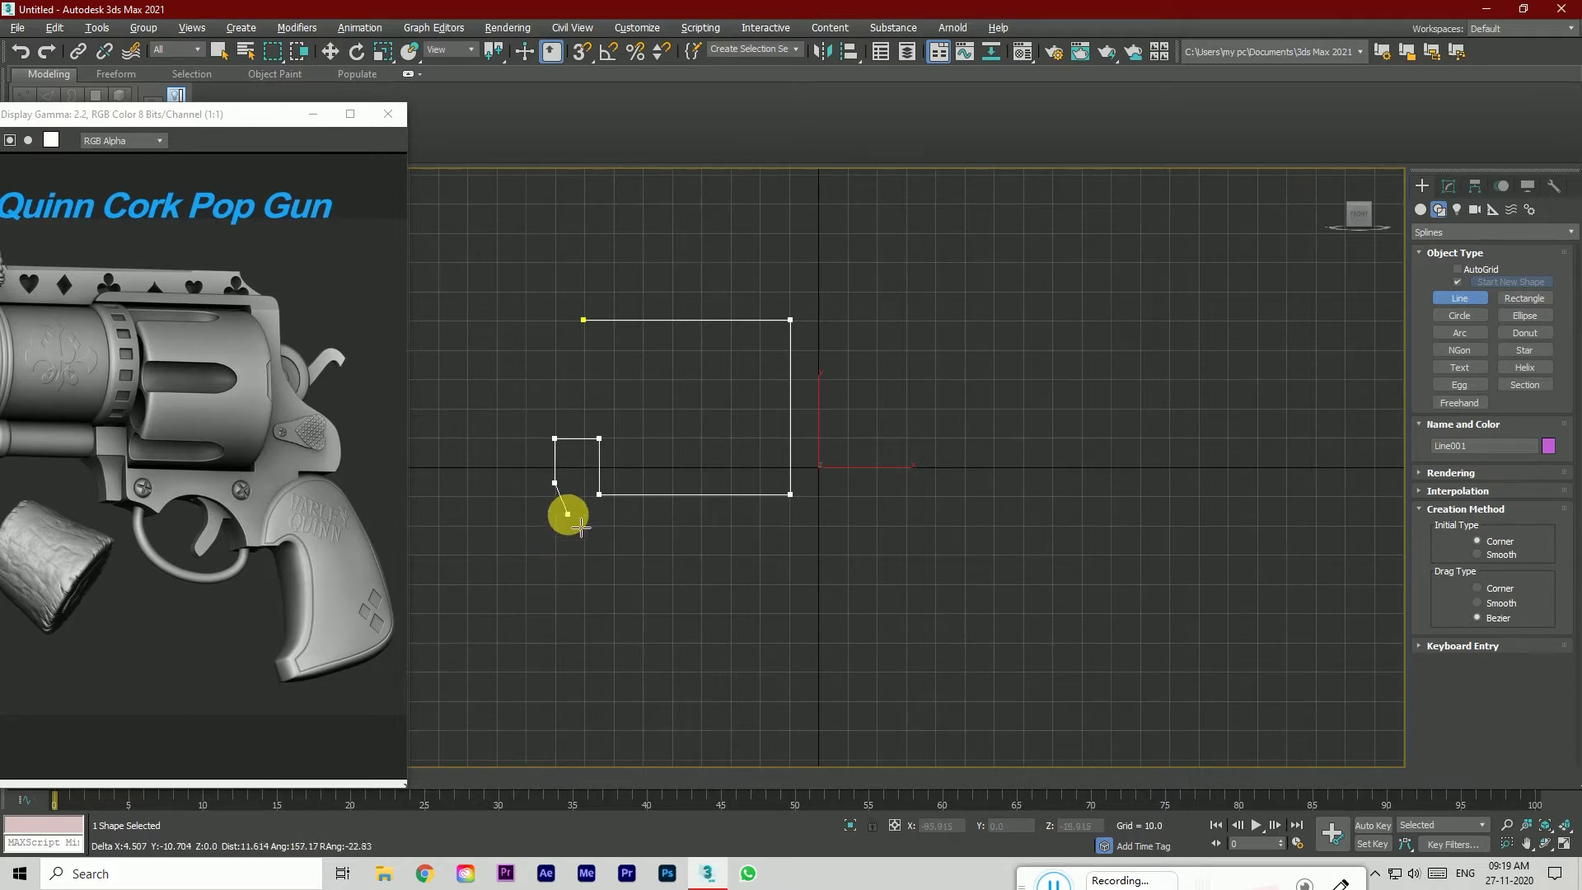
click(590, 483)
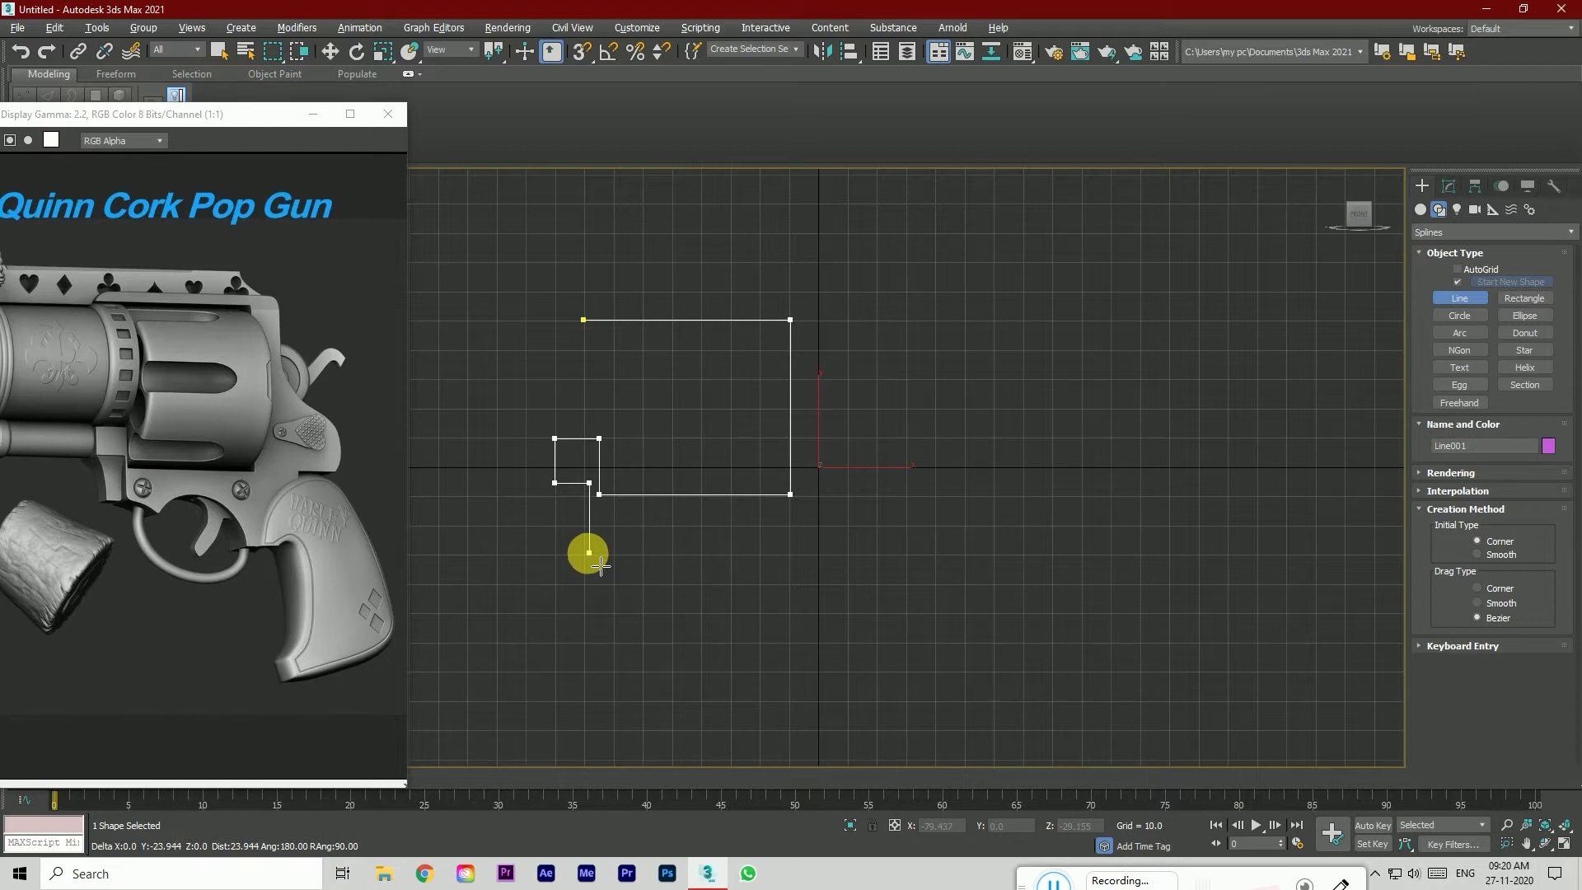
click(589, 552)
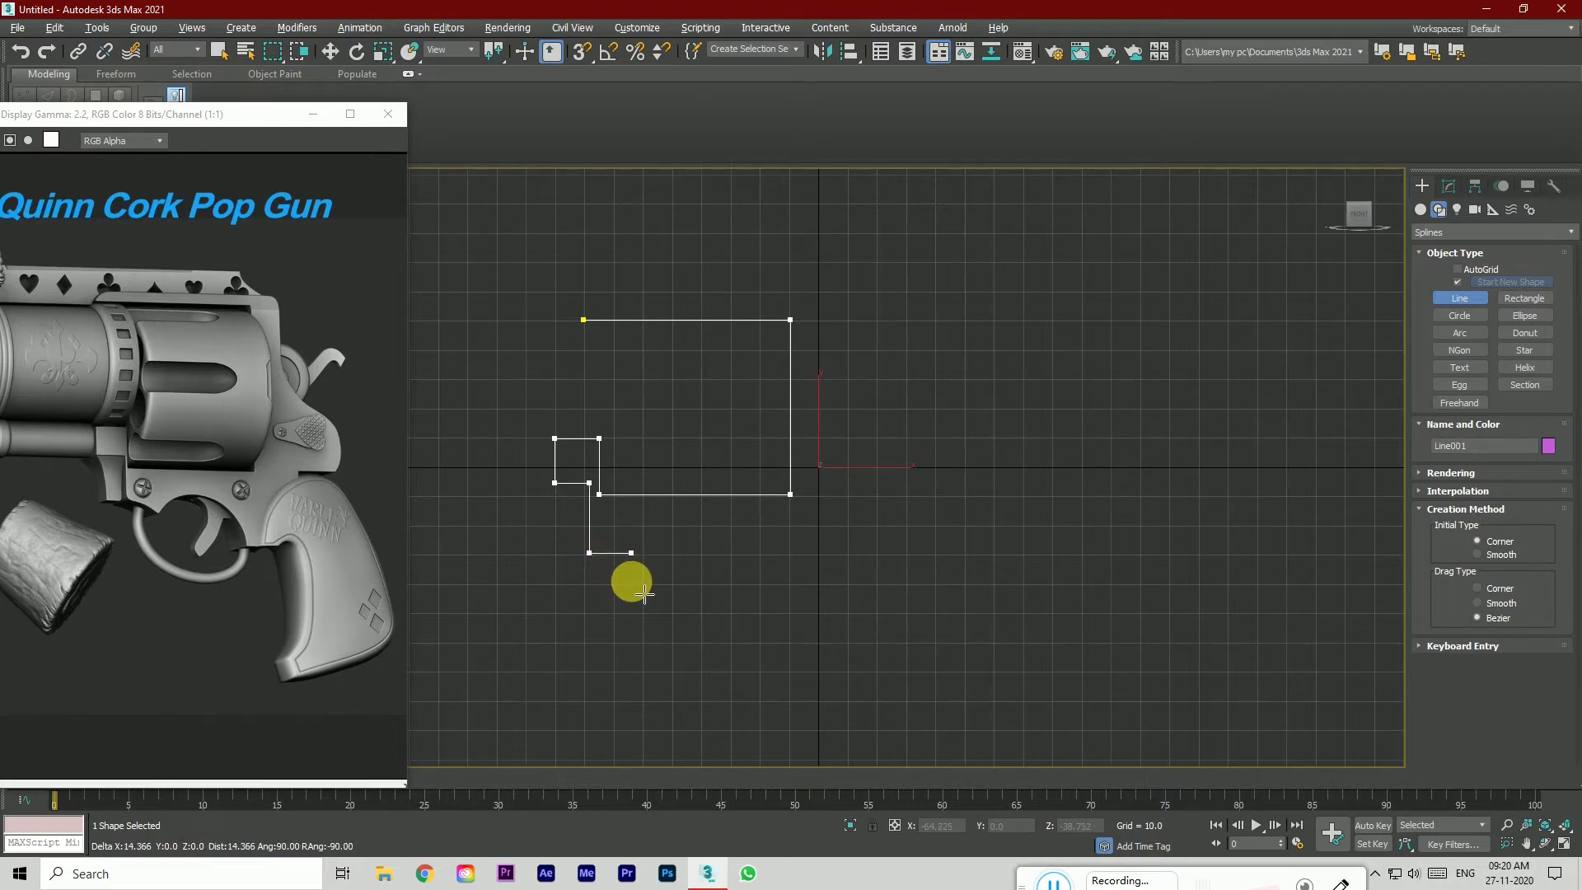
click(628, 583)
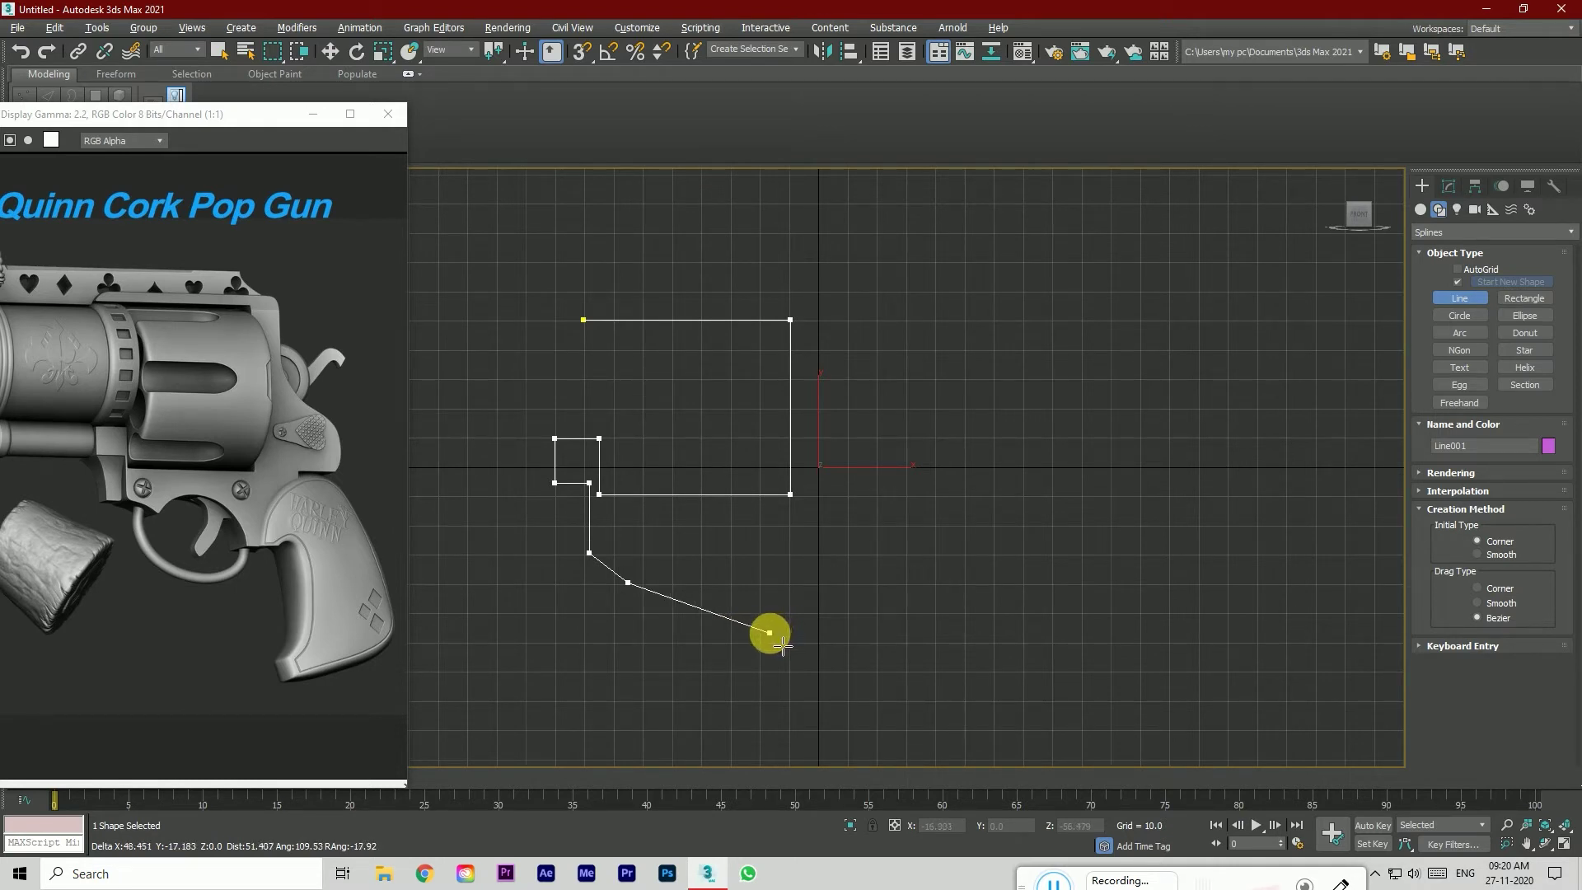
click(769, 633)
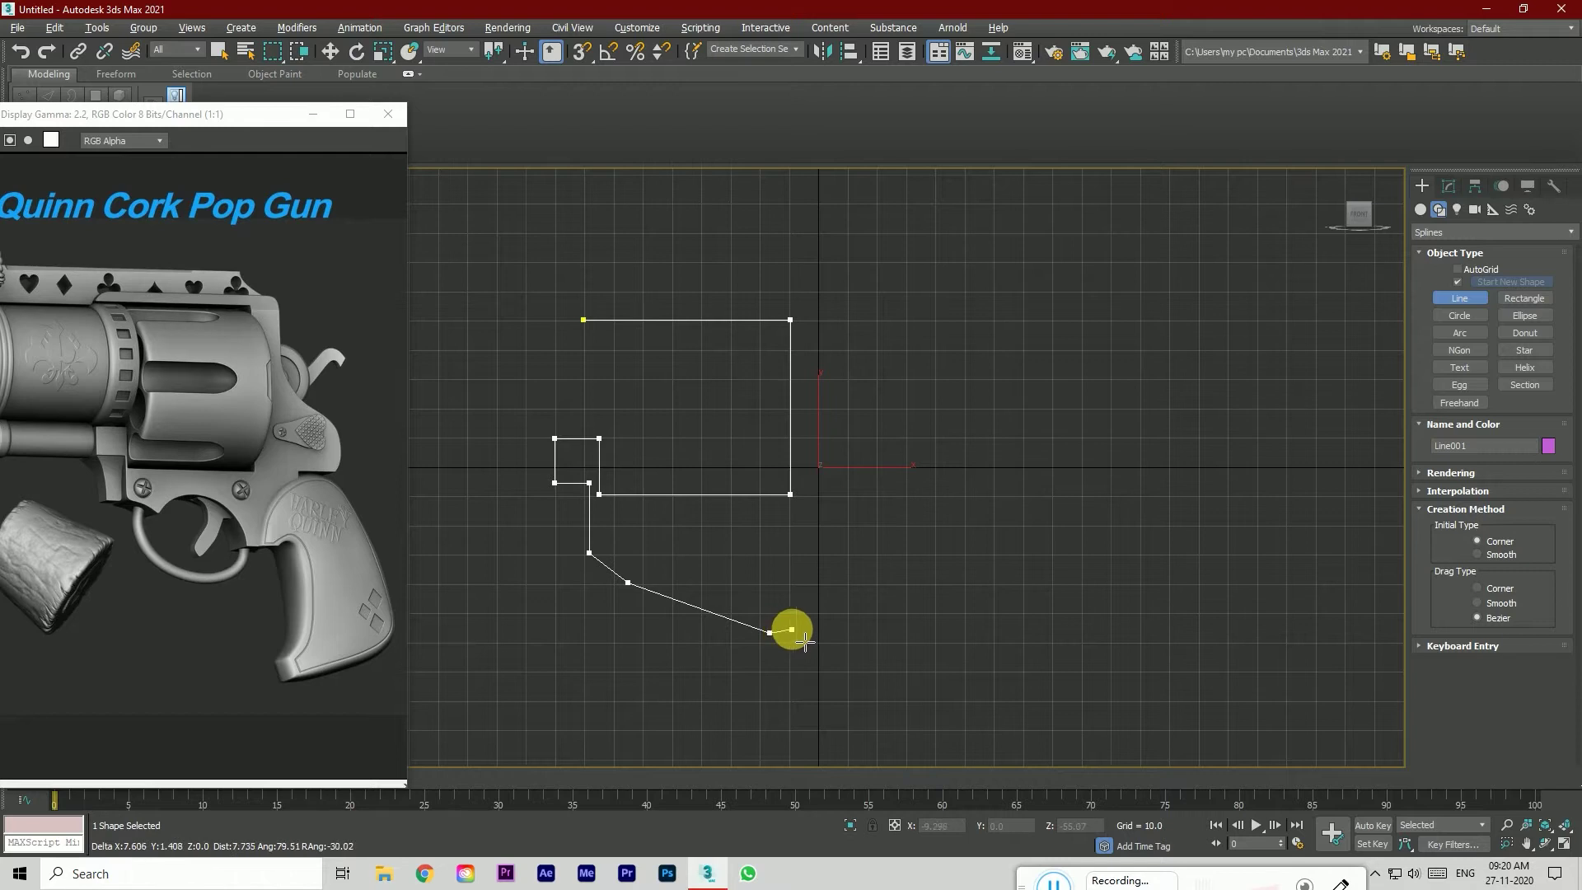
click(789, 633)
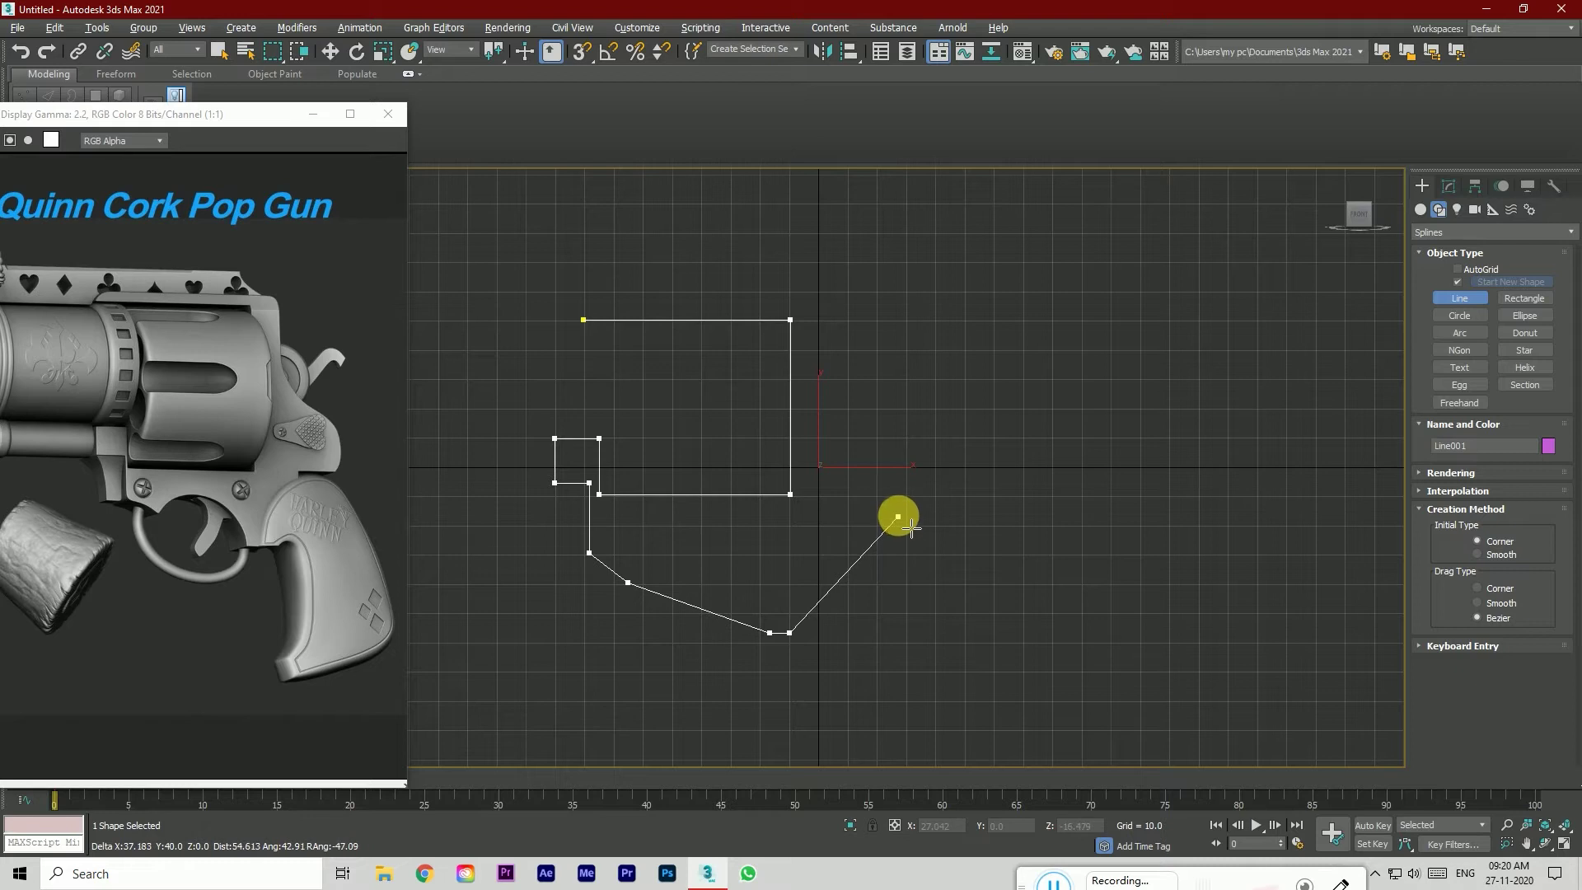
Step: Trace the rear slope, the boxy rear projection, the back edge and the top strap, then close the spline at its start point
click(899, 514)
click(905, 503)
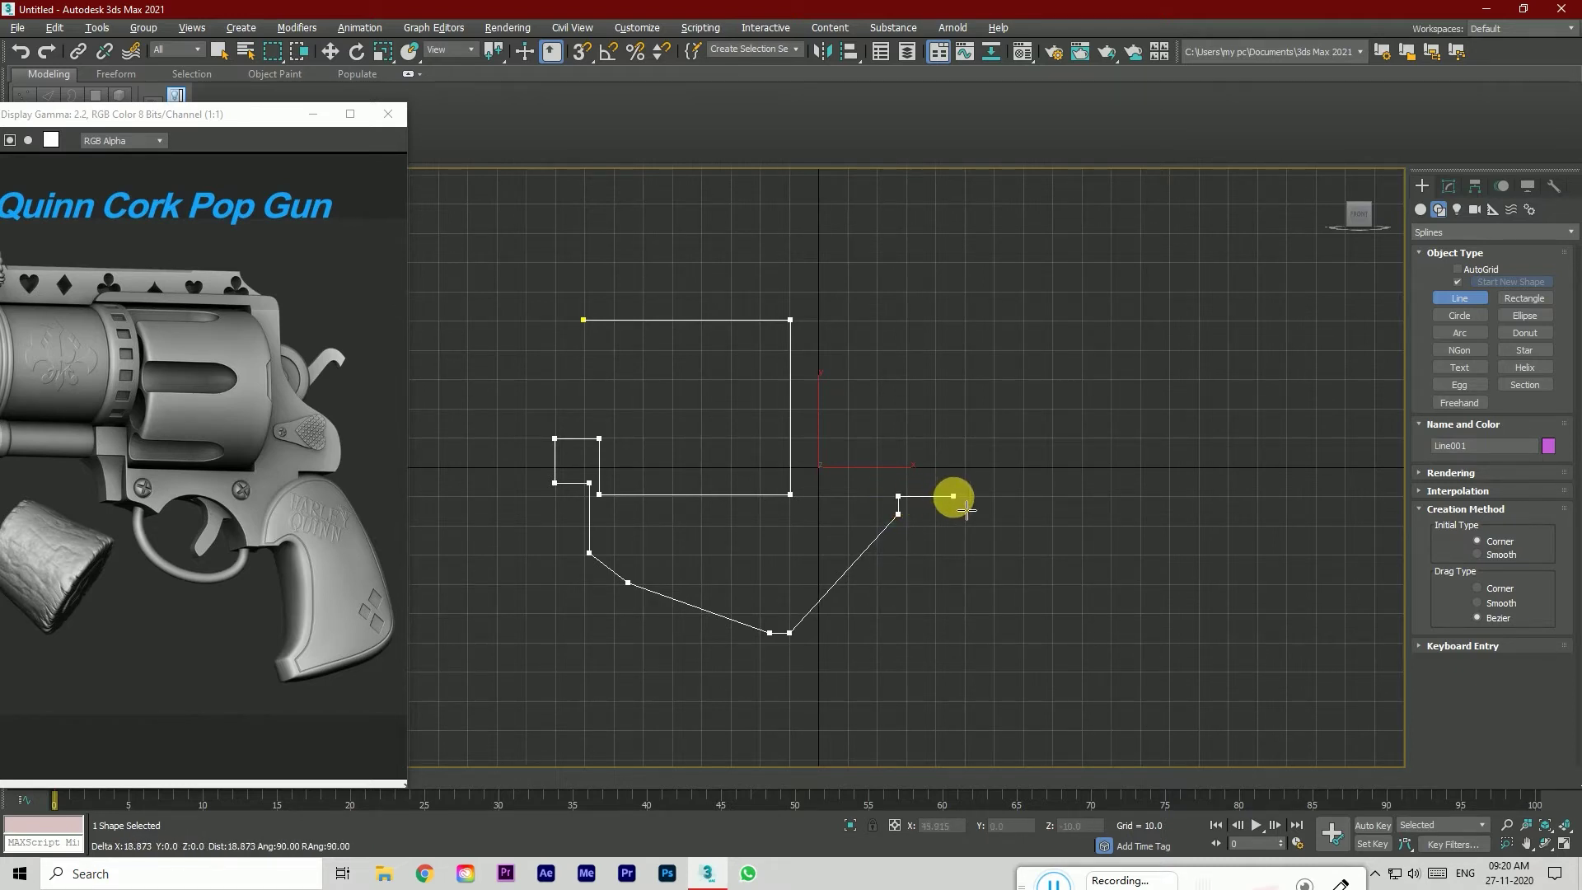
click(958, 496)
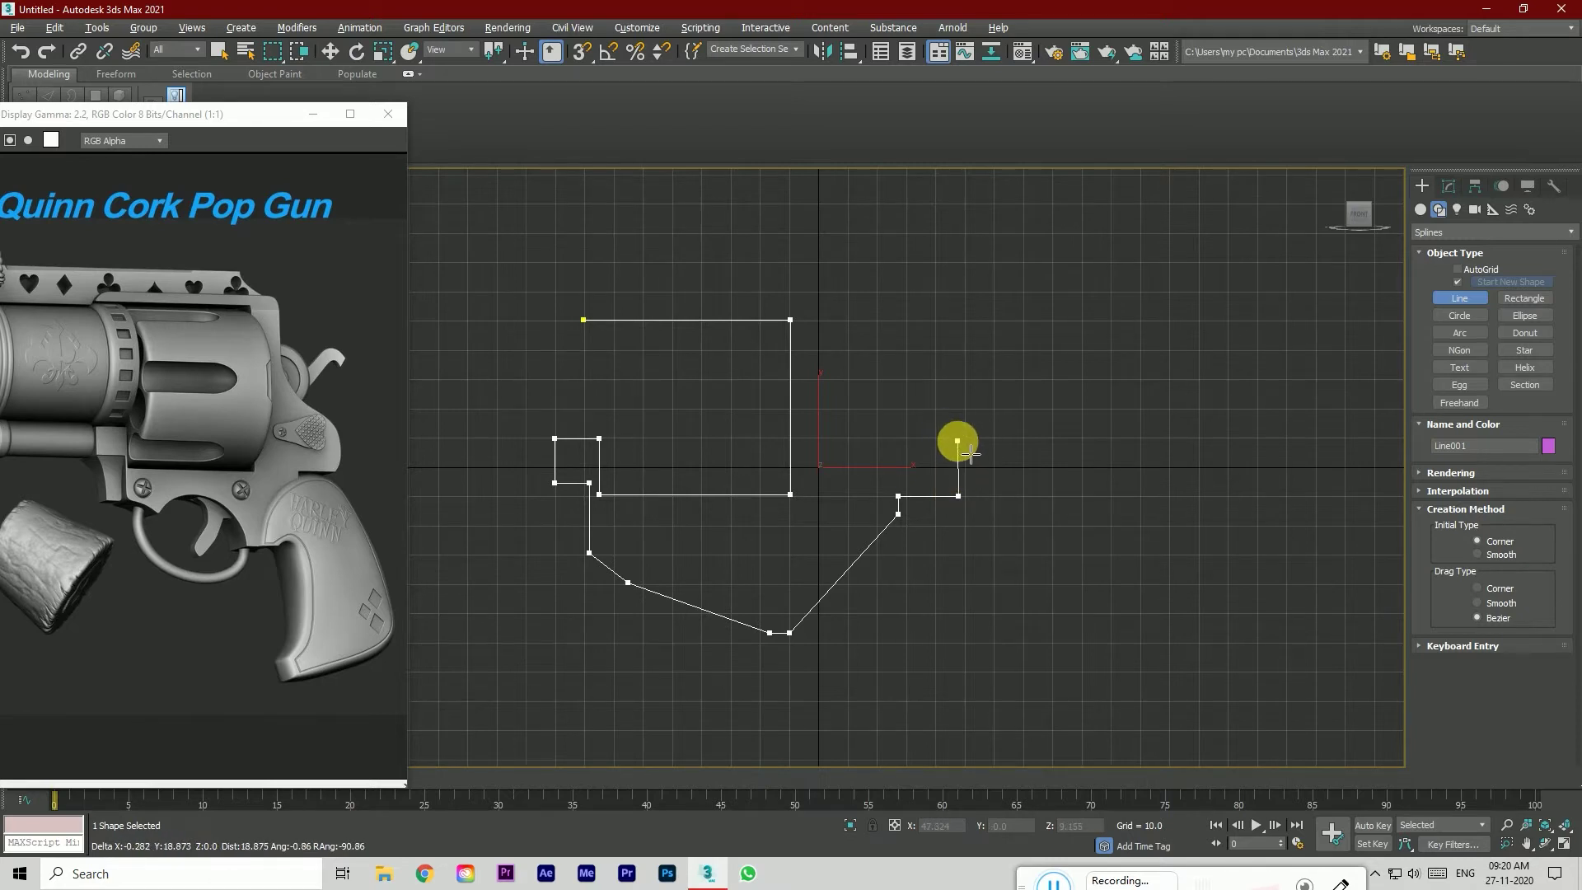
click(958, 441)
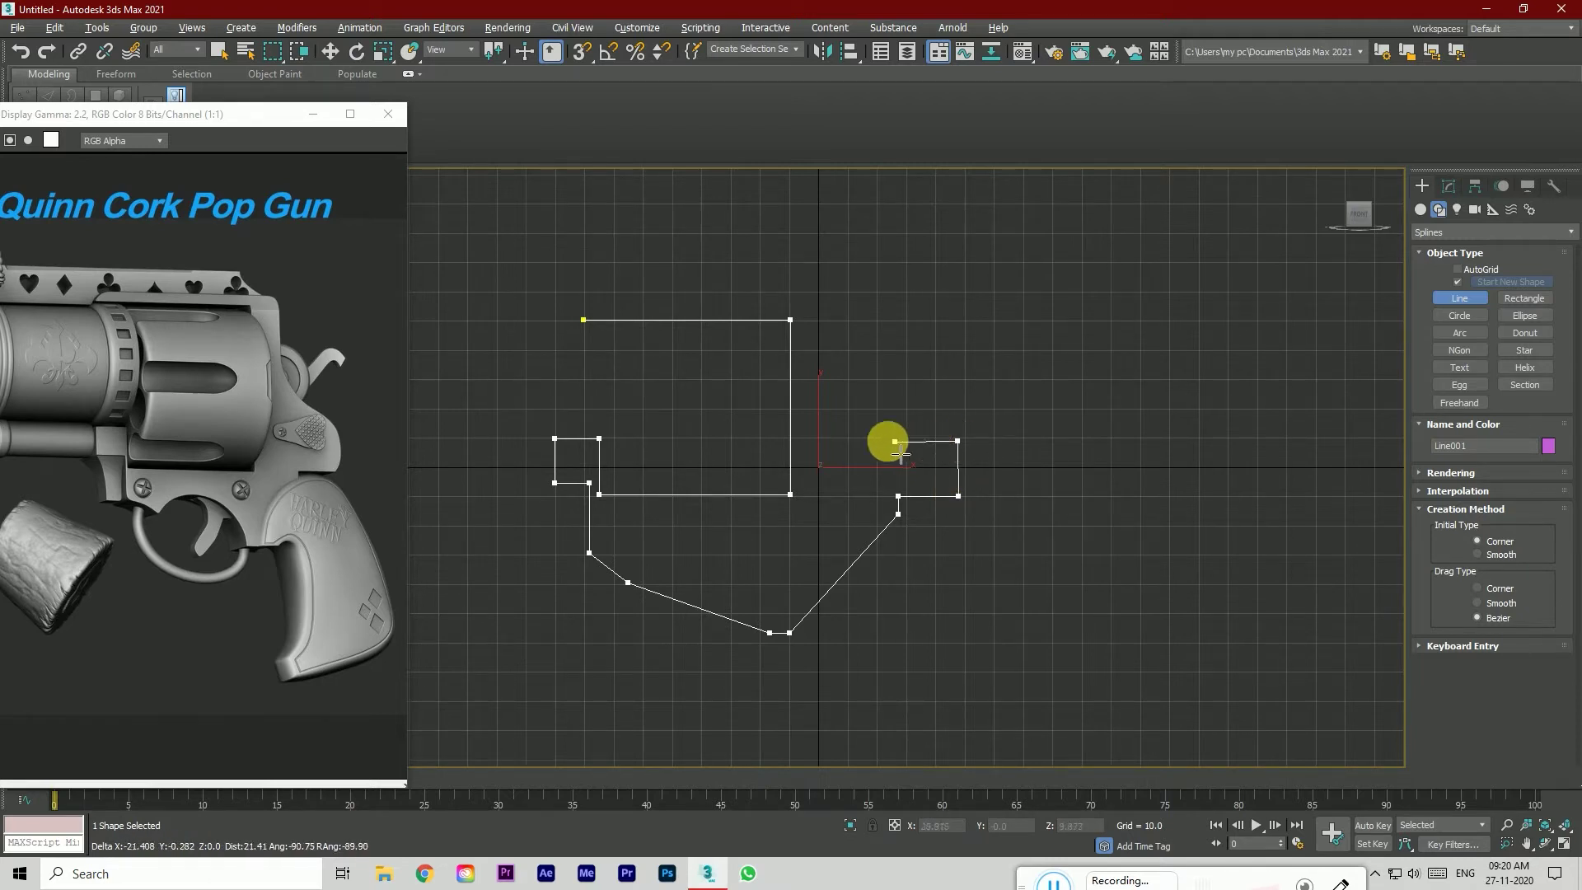
click(863, 433)
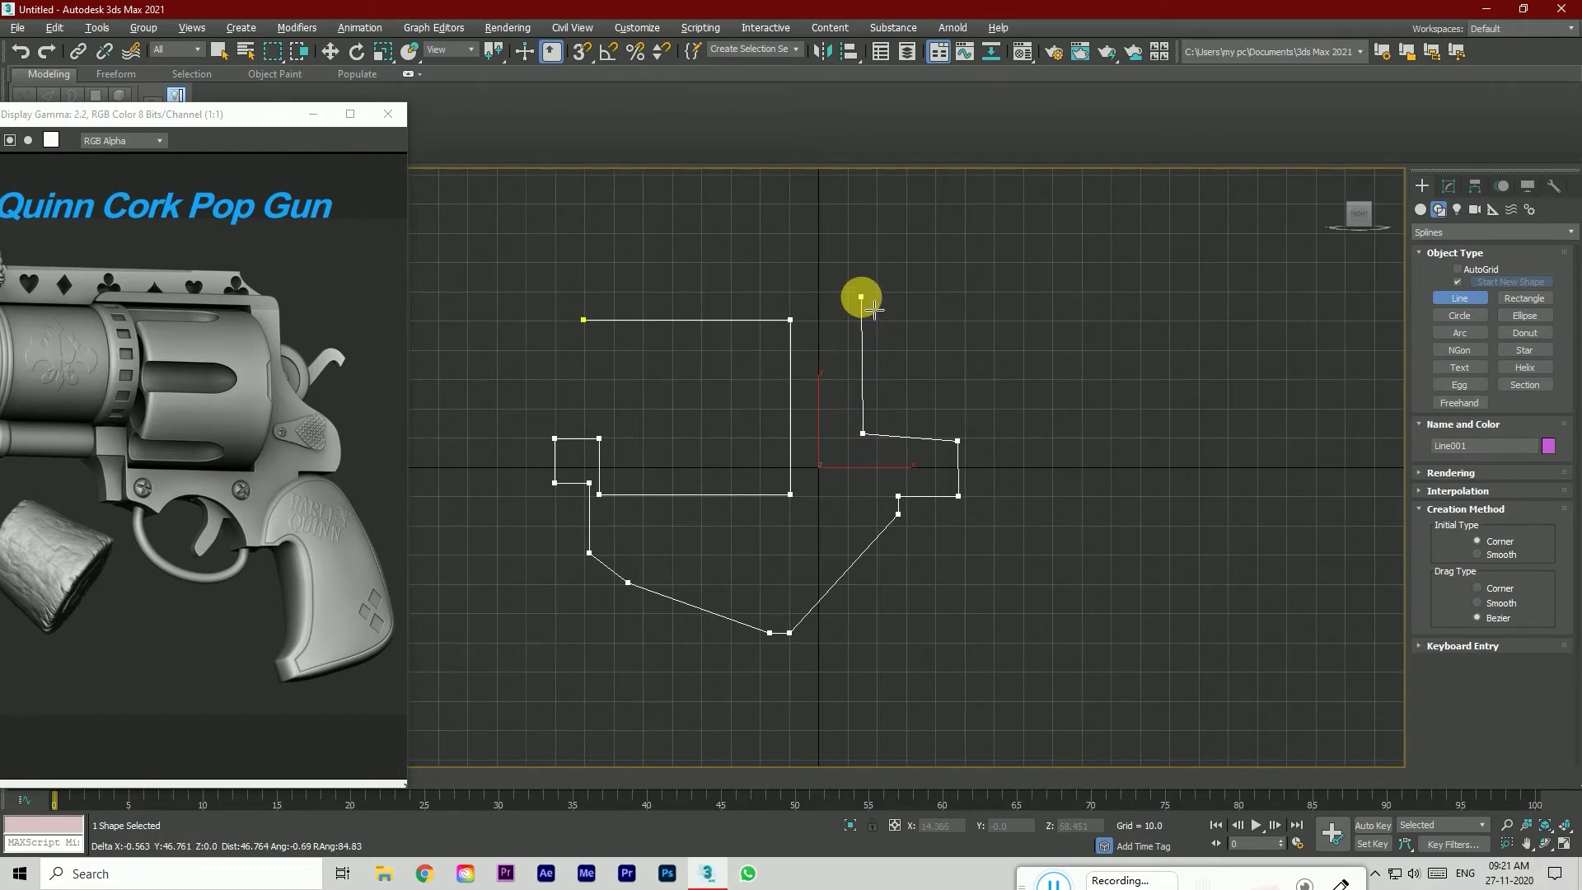
click(863, 293)
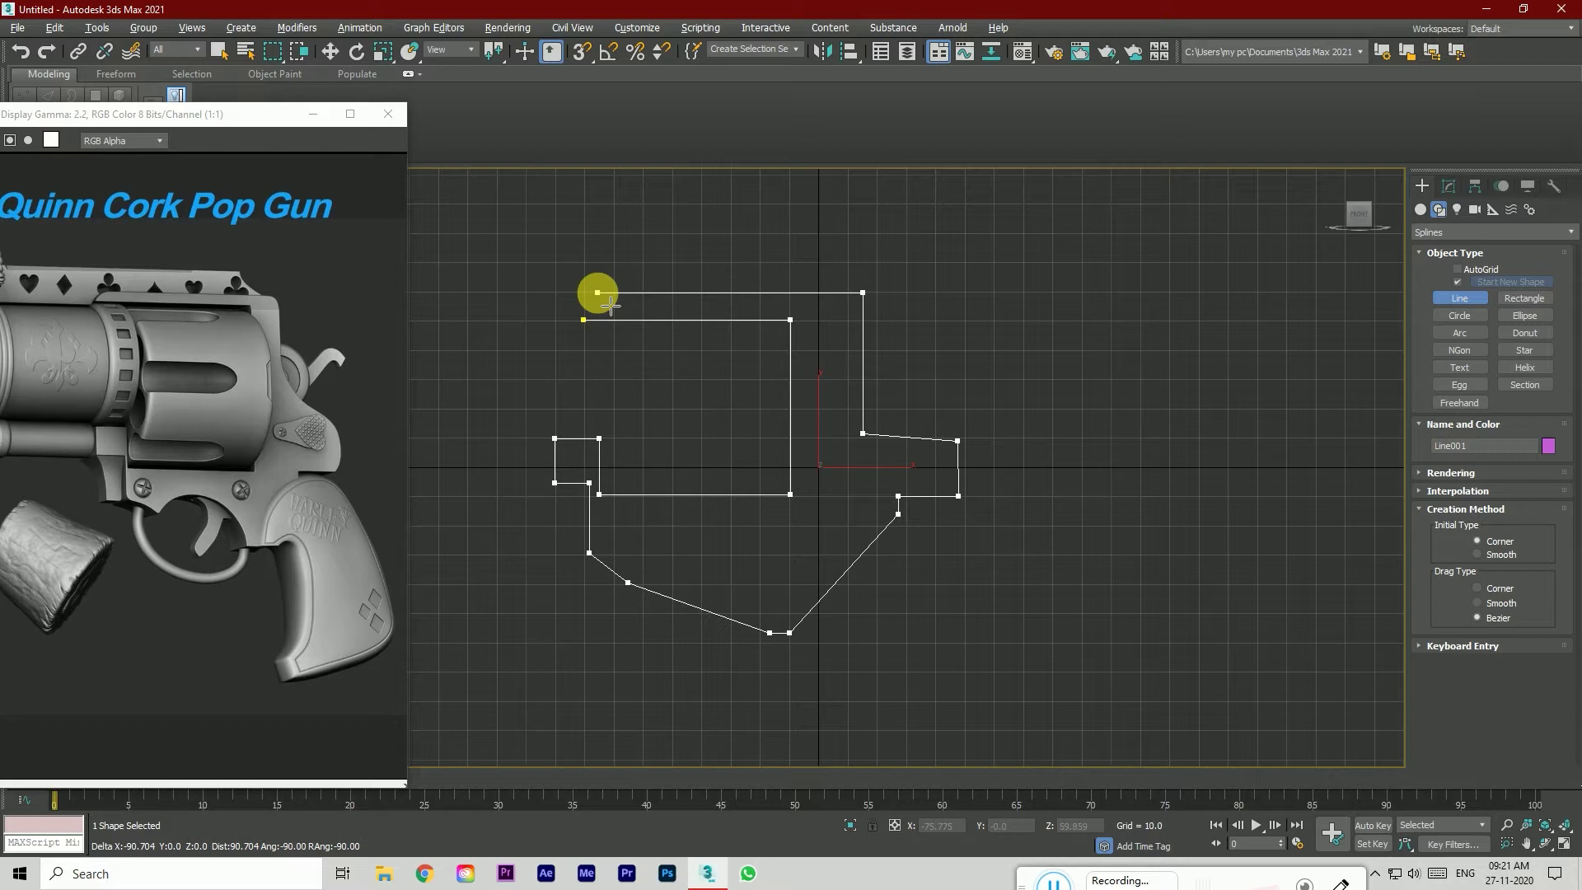
click(582, 319)
click(824, 453)
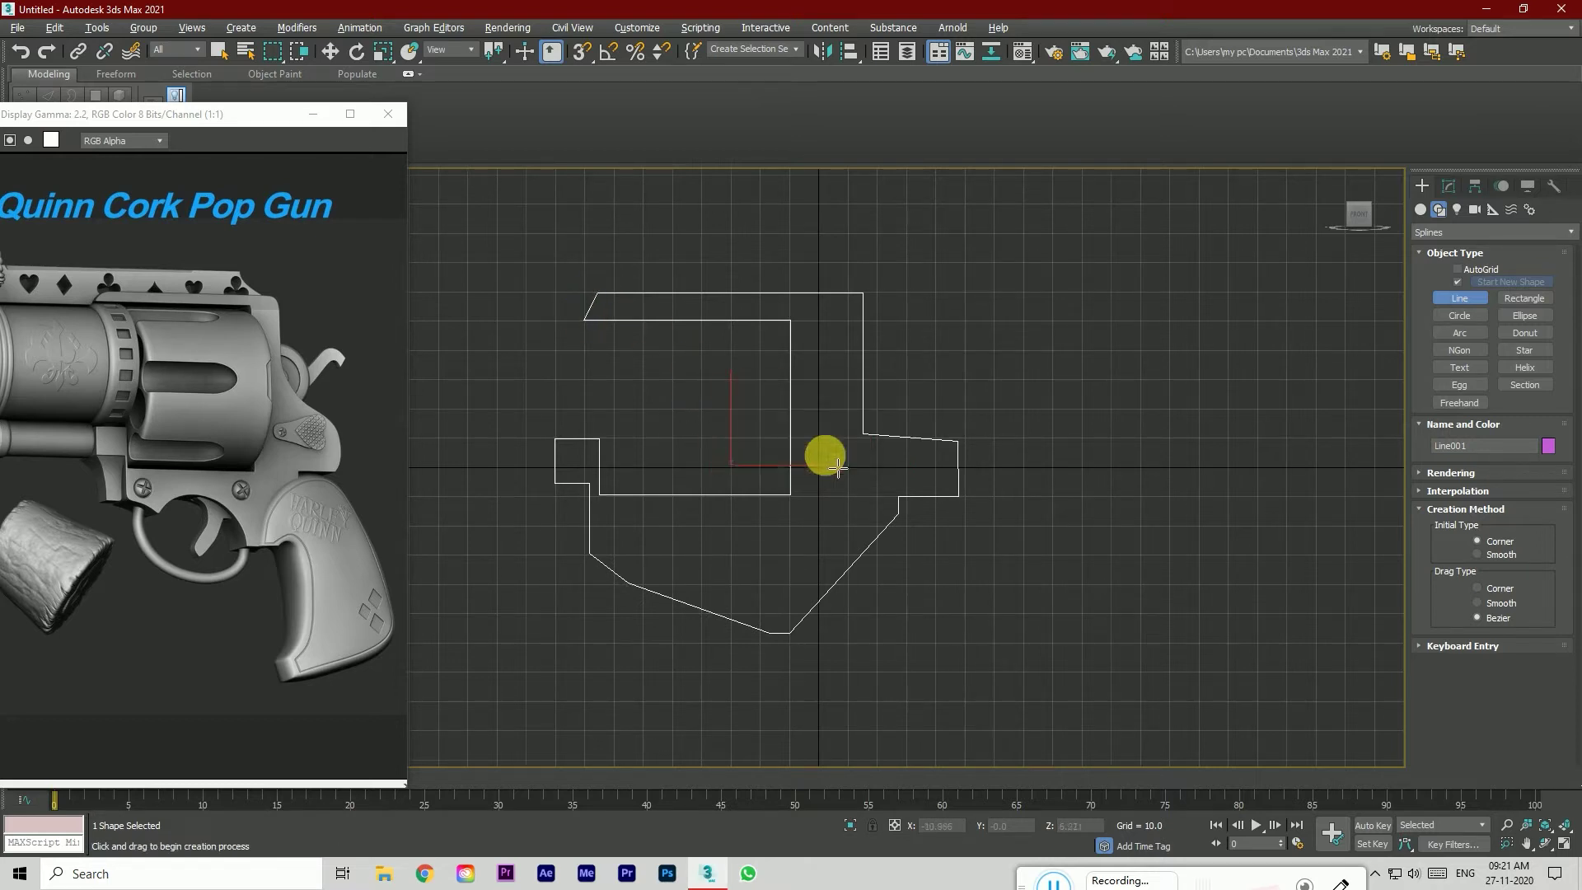
Step: Finish line creation and convert the closed frame outline to an editable spline
right_click(789, 452)
right_click(787, 449)
mouse_move(855, 616)
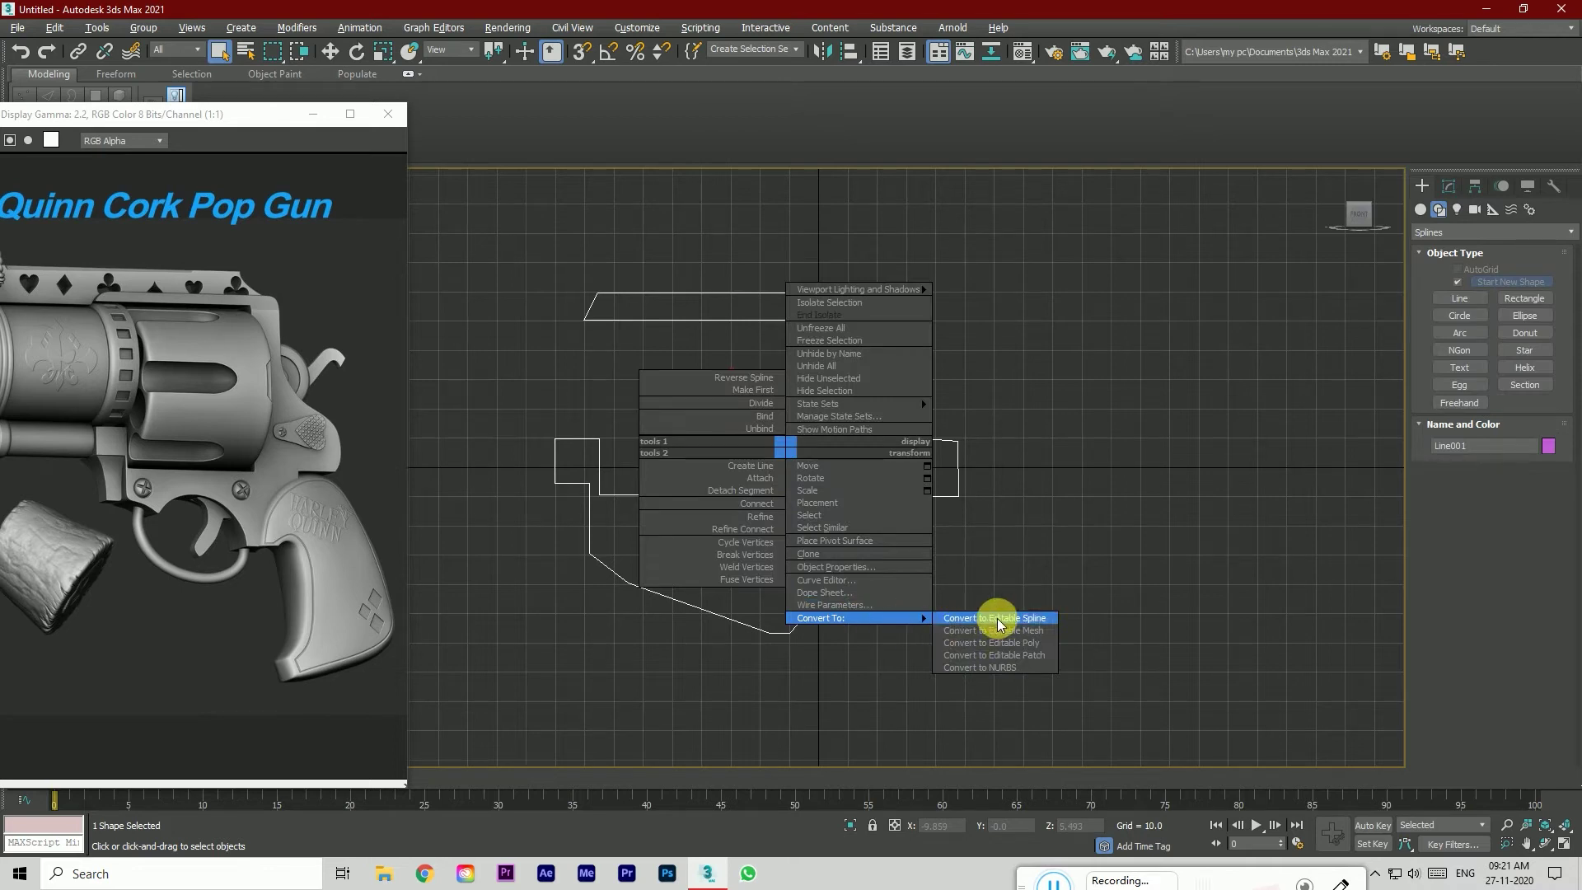
click(998, 618)
Step: Move the two vertices at the top strap's front end left until they line up with the front lug below
click(1472, 446)
drag(602, 346, 618, 345)
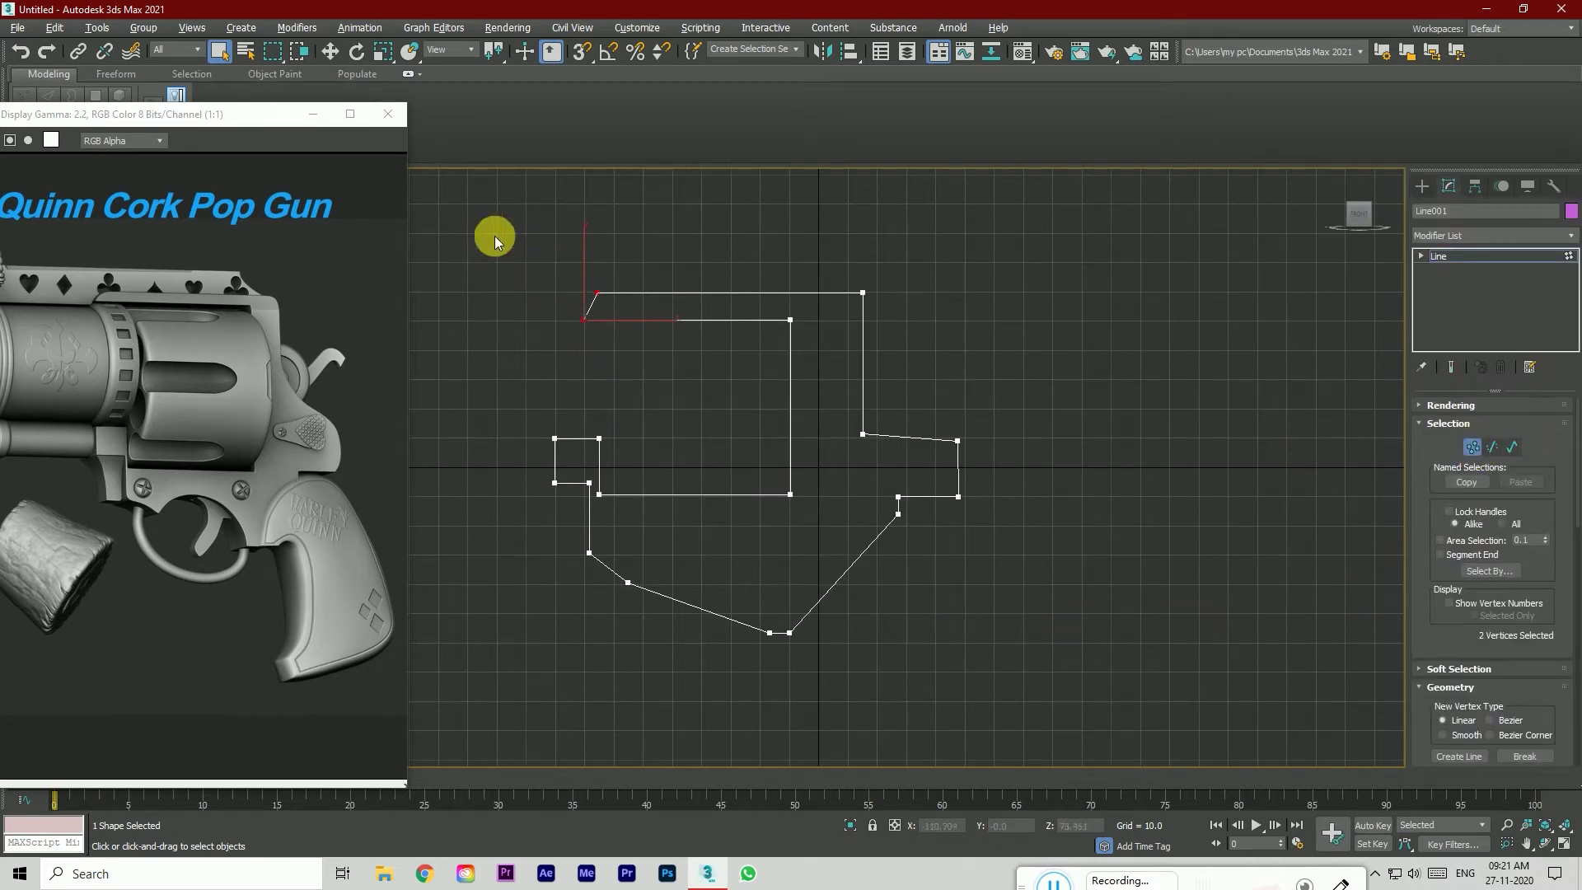
click(330, 51)
drag(654, 320, 629, 329)
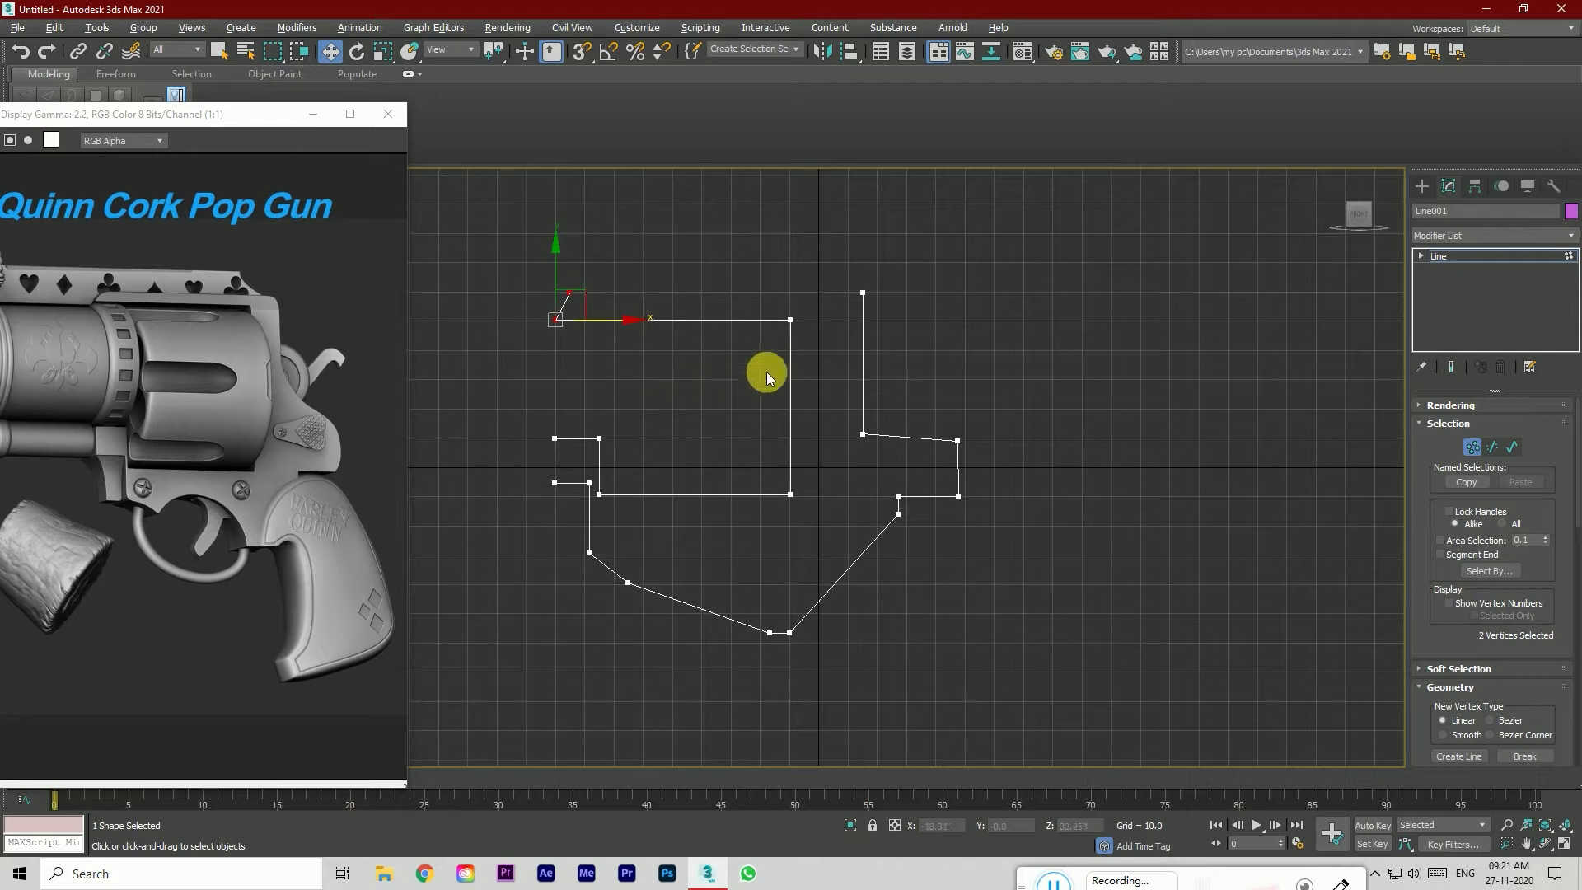
Step: Move the top rear corner vertex left and the vertex below it left to X about 10.8, slanting the back edge
click(863, 292)
drag(918, 291, 893, 291)
click(862, 434)
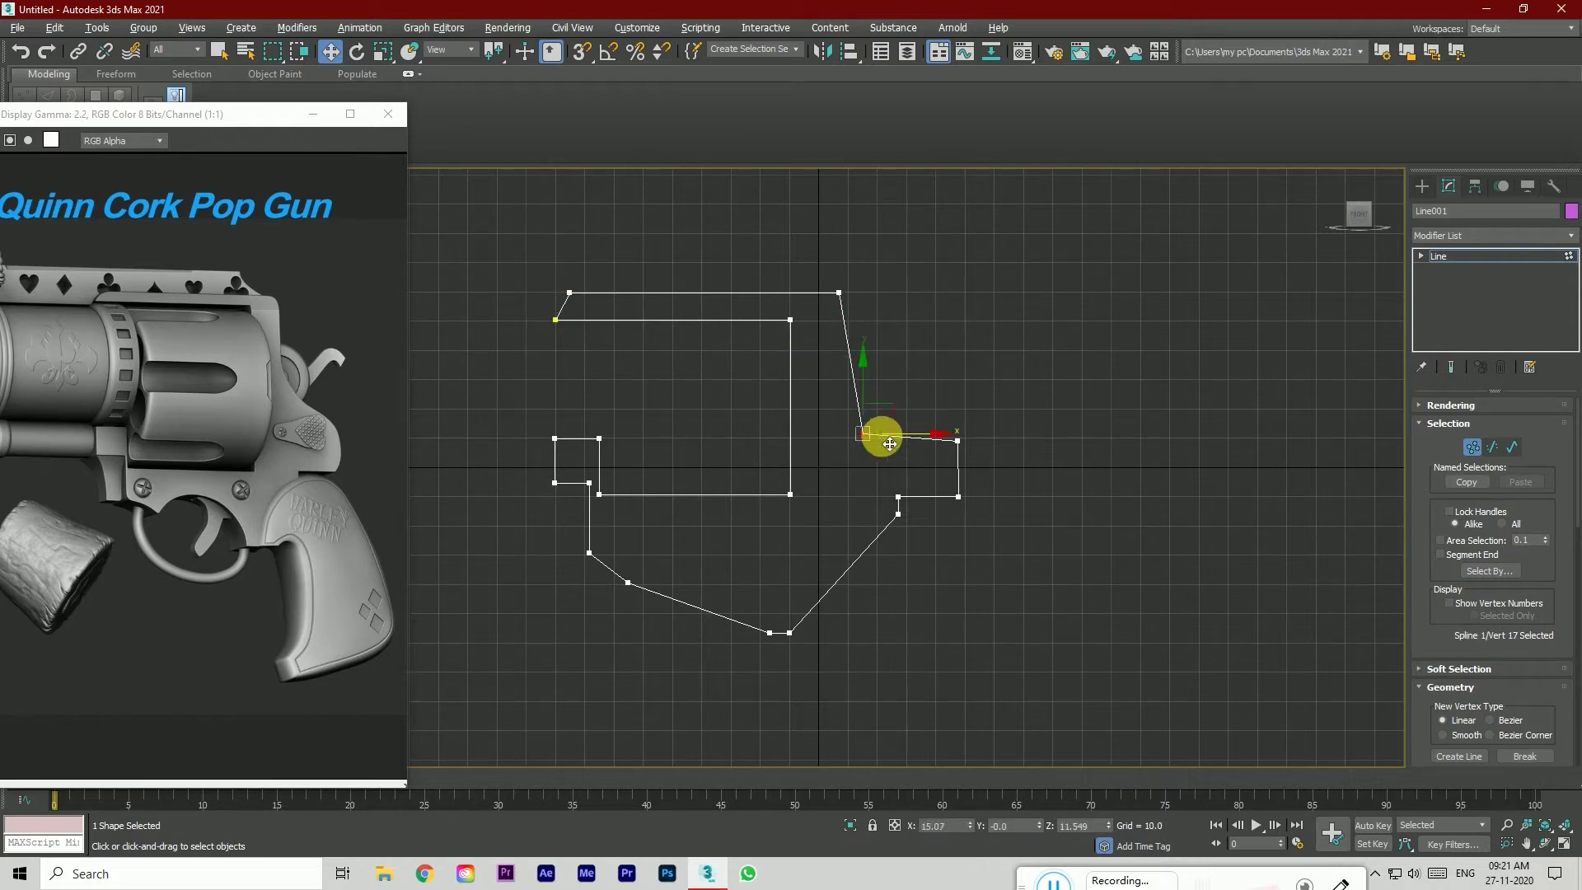
drag(921, 437, 904, 430)
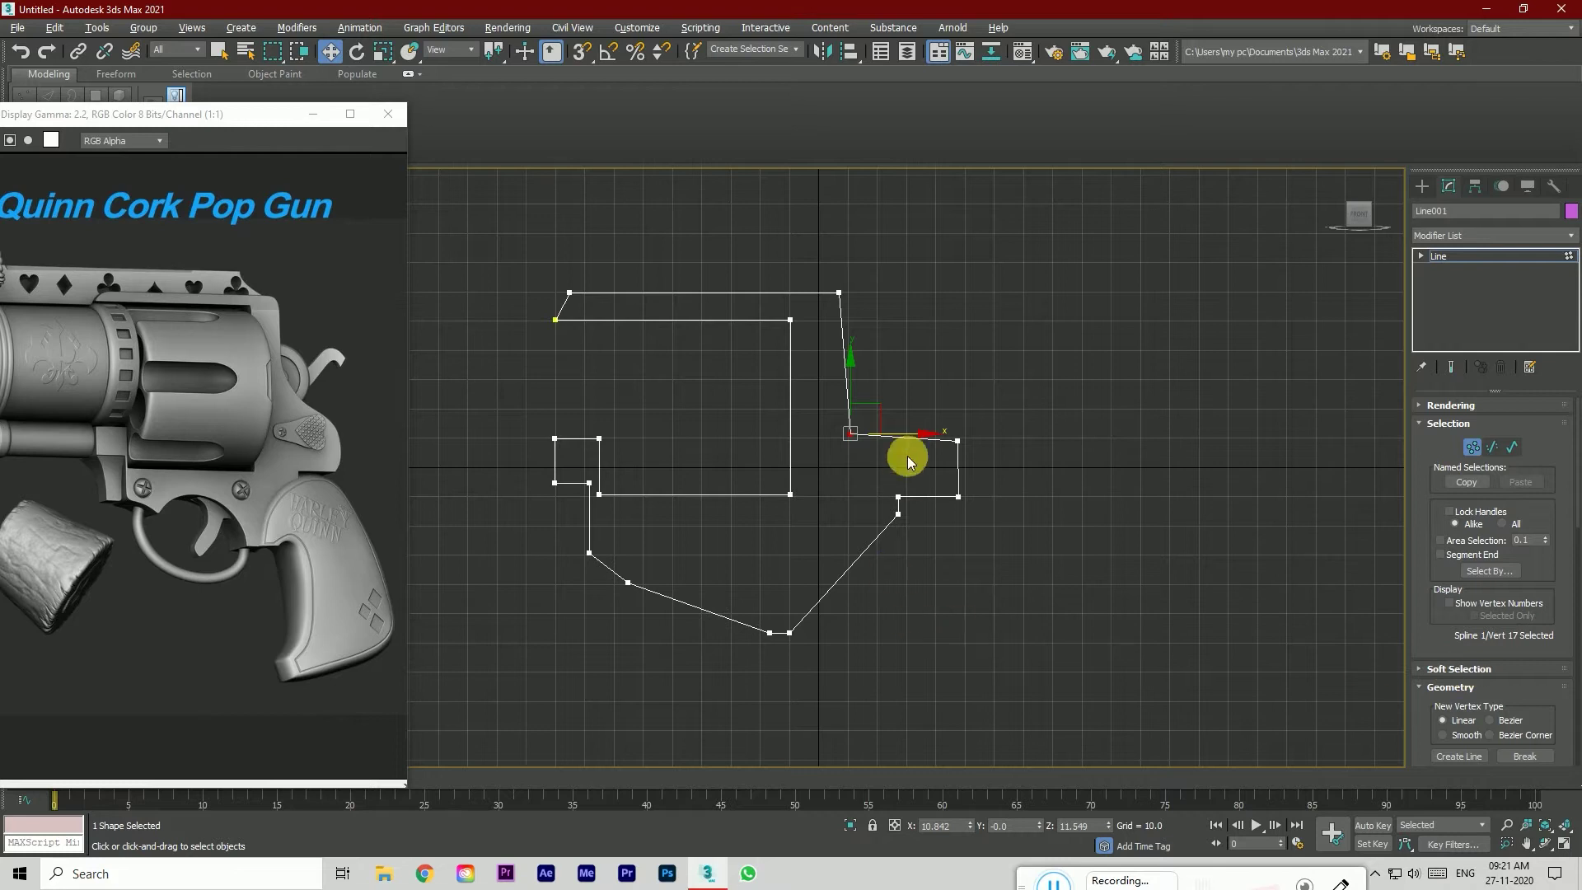
Step: Fillet the rear and front corners of the top strap, and shift the two lower front-end vertices slightly left
scroll(1476, 681, down, 5)
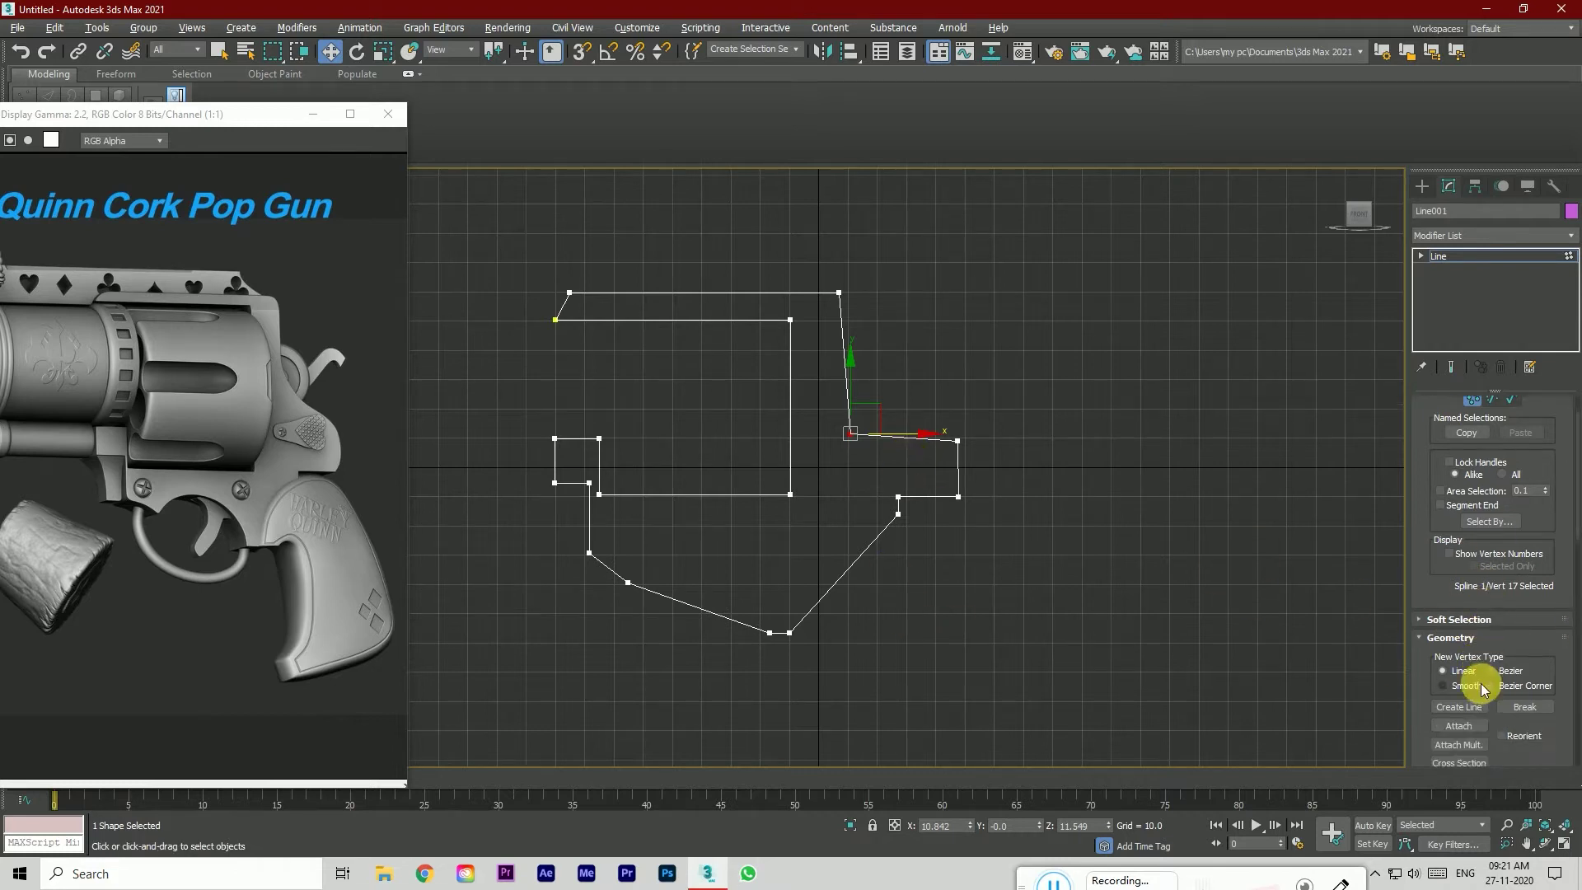
scroll(1514, 702, down, 4)
click(1473, 696)
mouse_move(839, 293)
mouse_down()
mouse_move(848, 303)
mouse_move(841, 274)
mouse_up()
drag(570, 293, 570, 300)
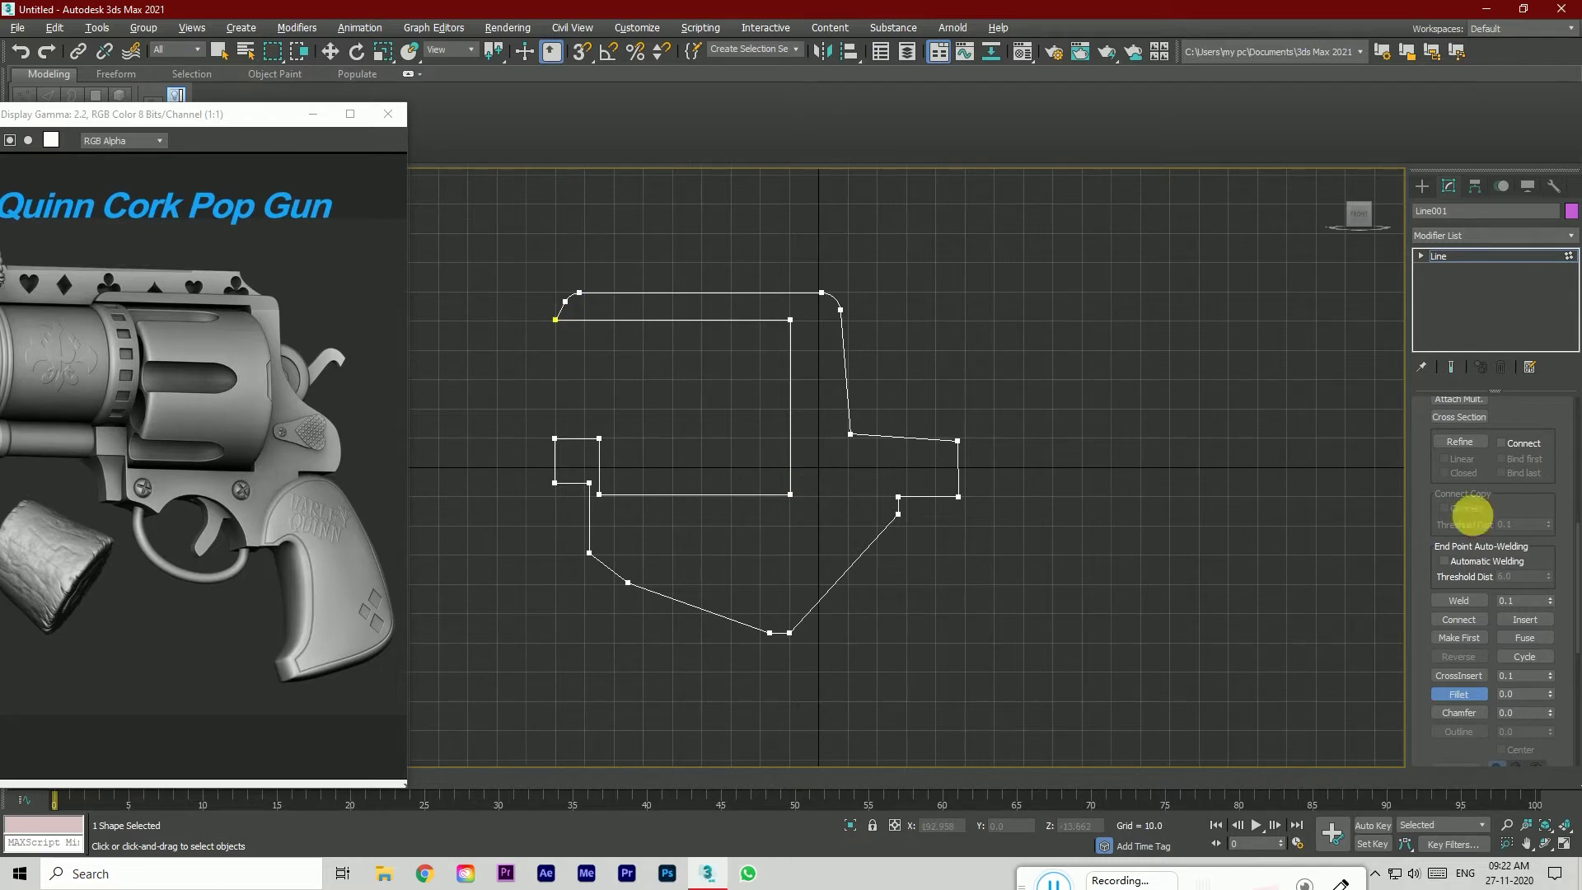
click(1458, 694)
drag(531, 308, 591, 321)
click(606, 363)
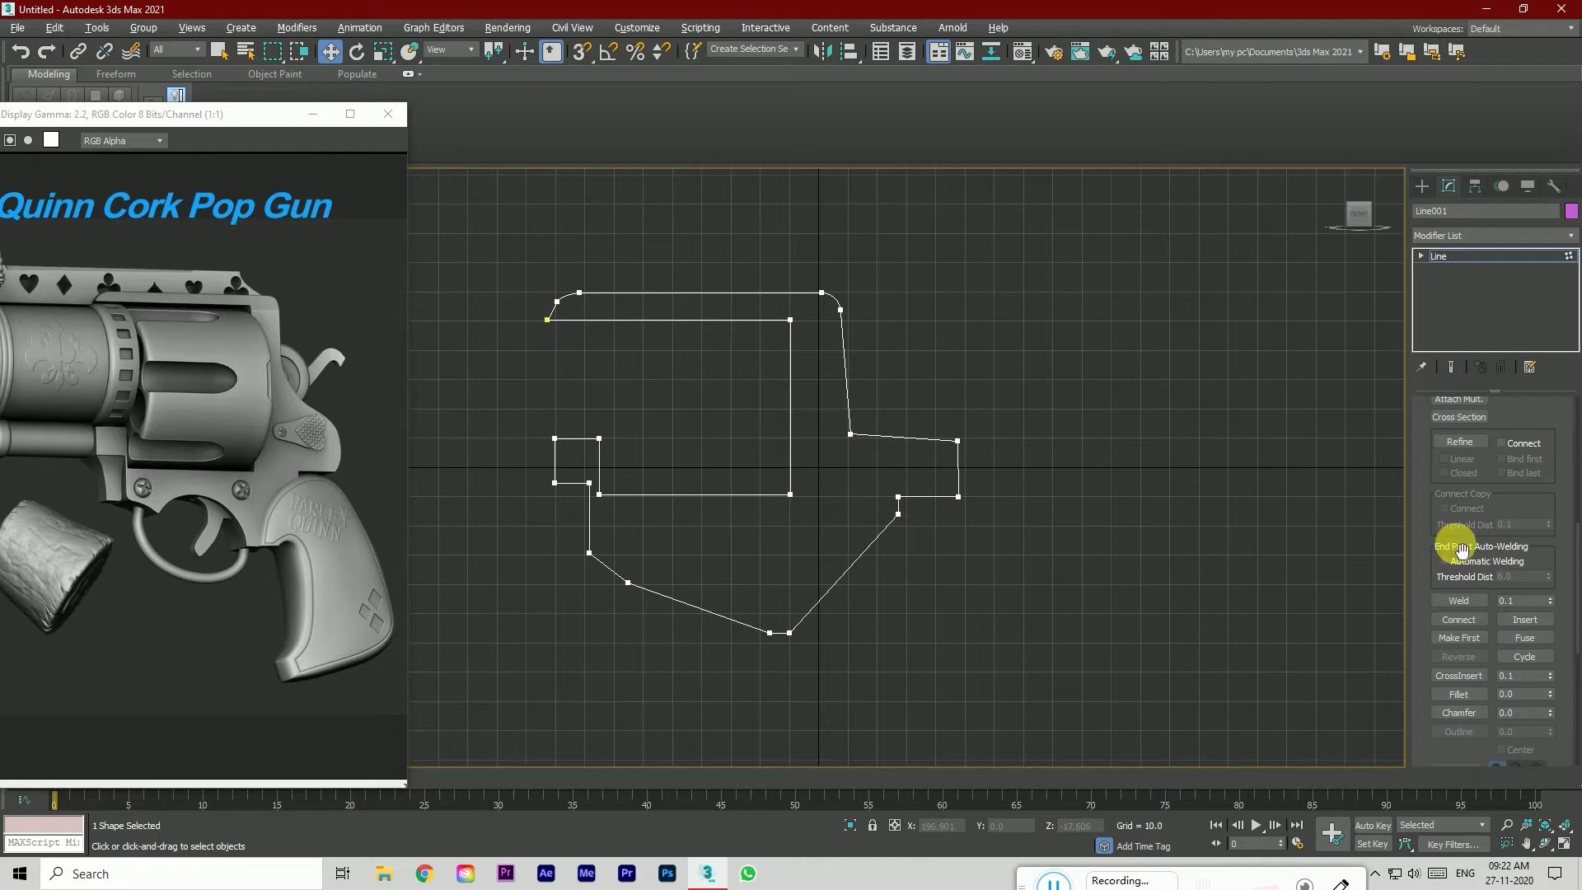
Step: Fillet the rear projection's upper corner by about 9.9 and round the inner corner where it meets the back edge
click(1459, 694)
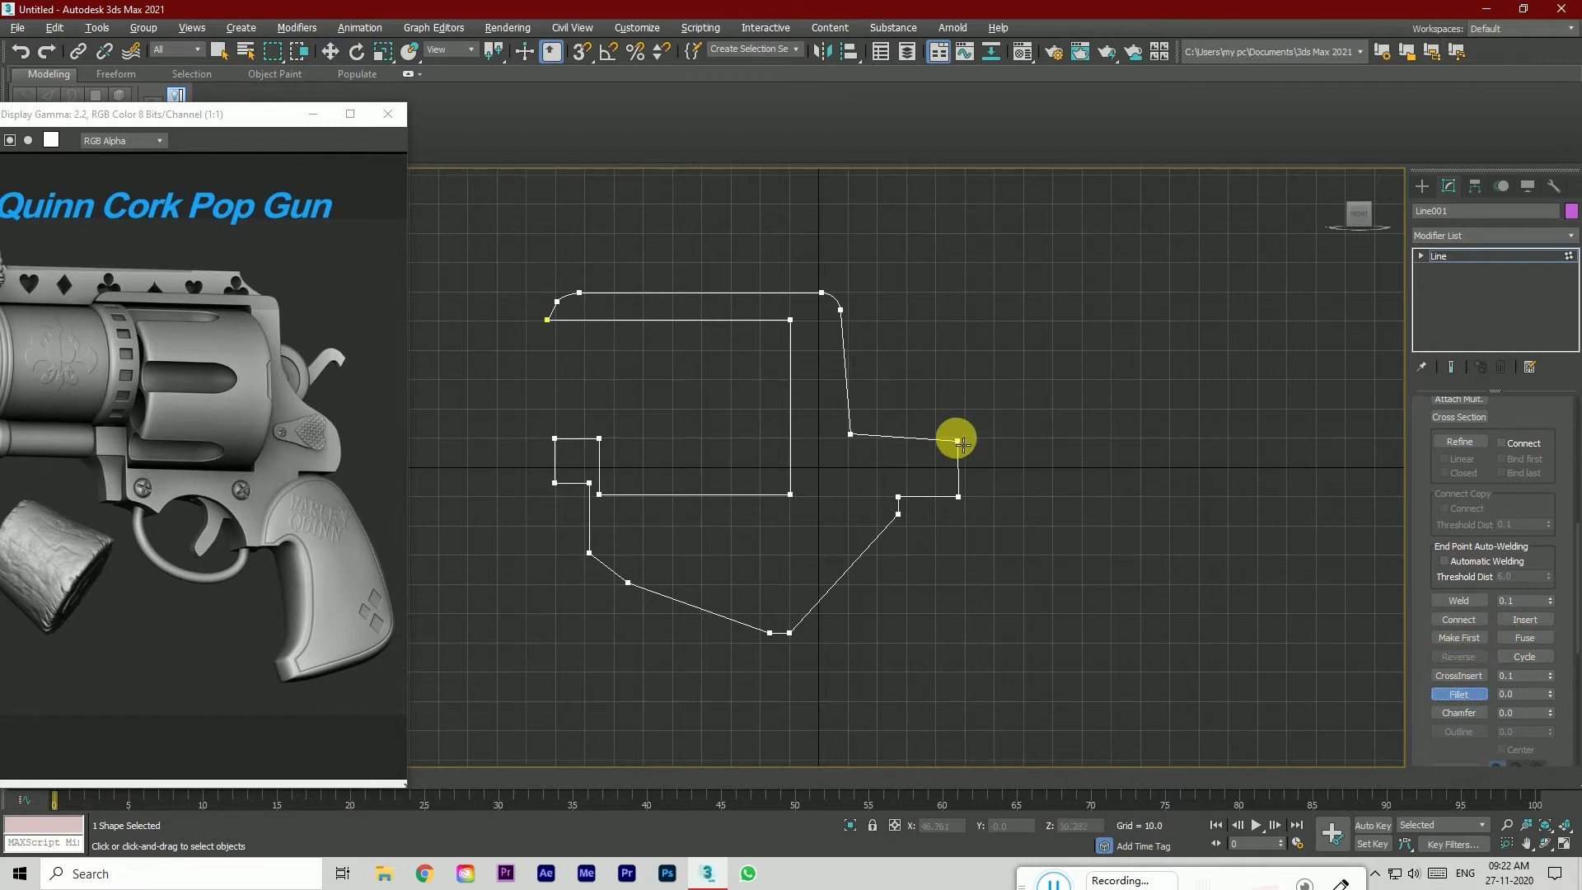
drag(956, 440, 952, 431)
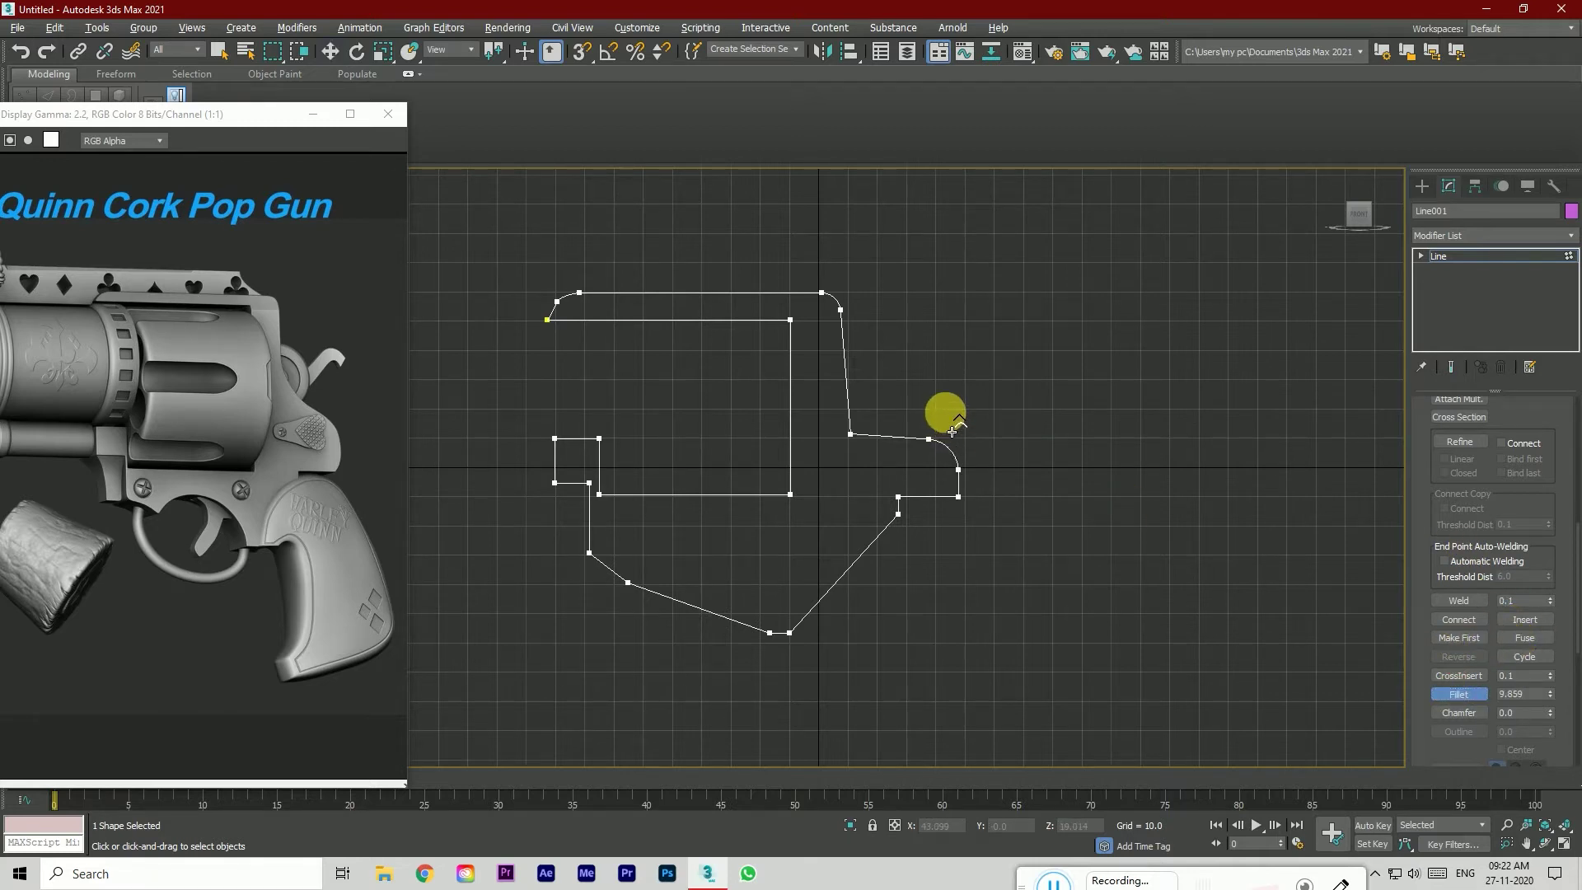
drag(849, 434, 847, 371)
click(1462, 694)
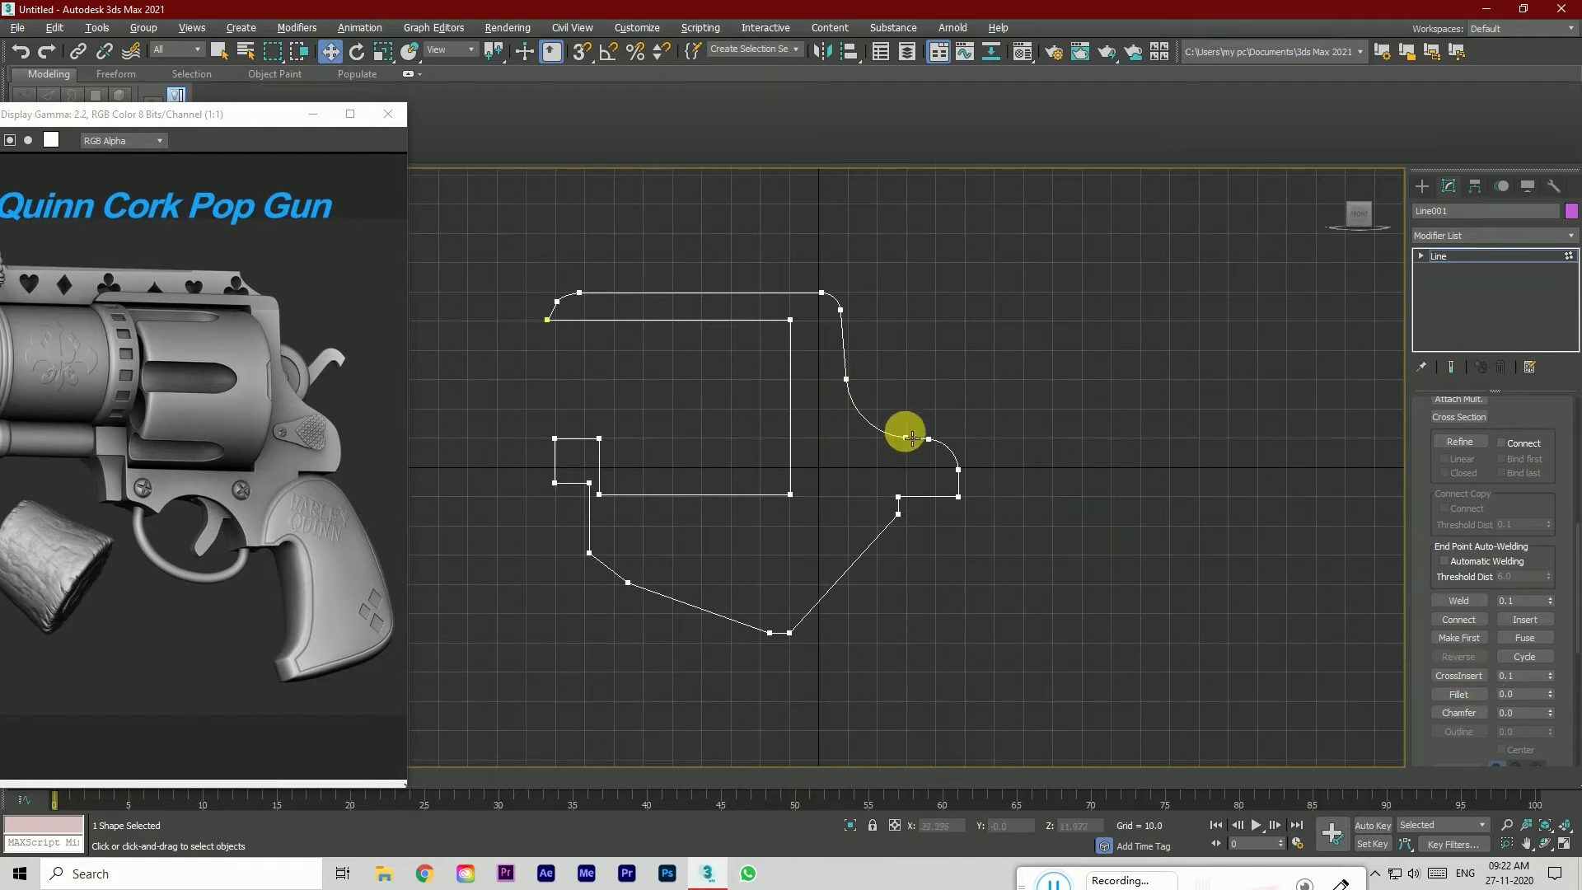
Step: Lower the vertex above the inner curve to Z about 24.5 and pull the rear projection's end vertex outward
click(846, 379)
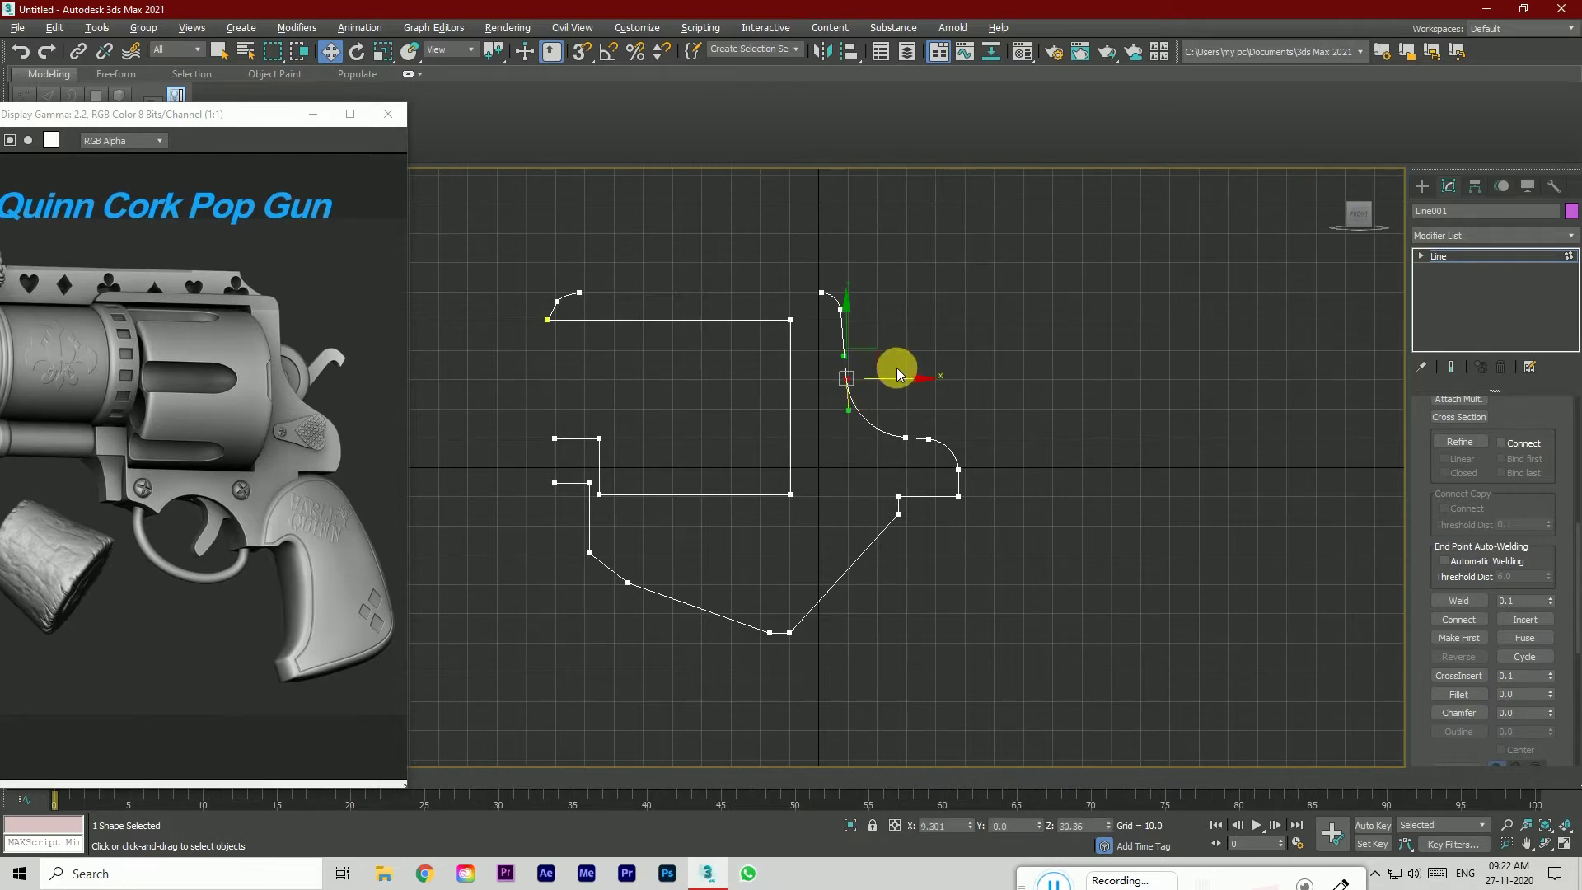
mouse_move(897, 373)
mouse_down()
mouse_move(902, 391)
mouse_move(834, 352)
mouse_move(890, 402)
mouse_up()
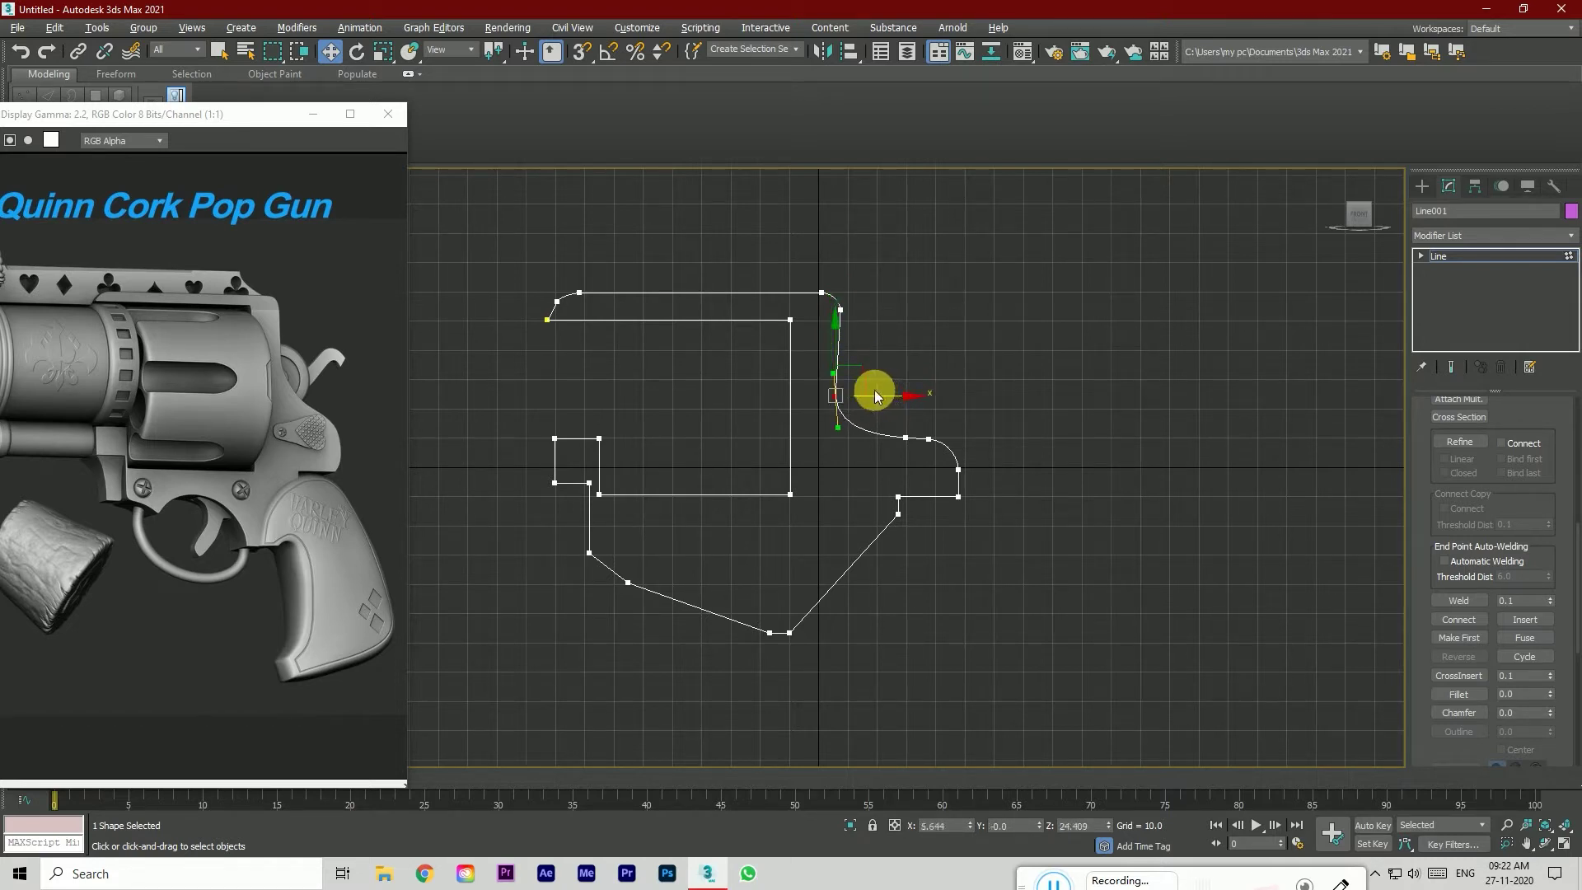
click(927, 437)
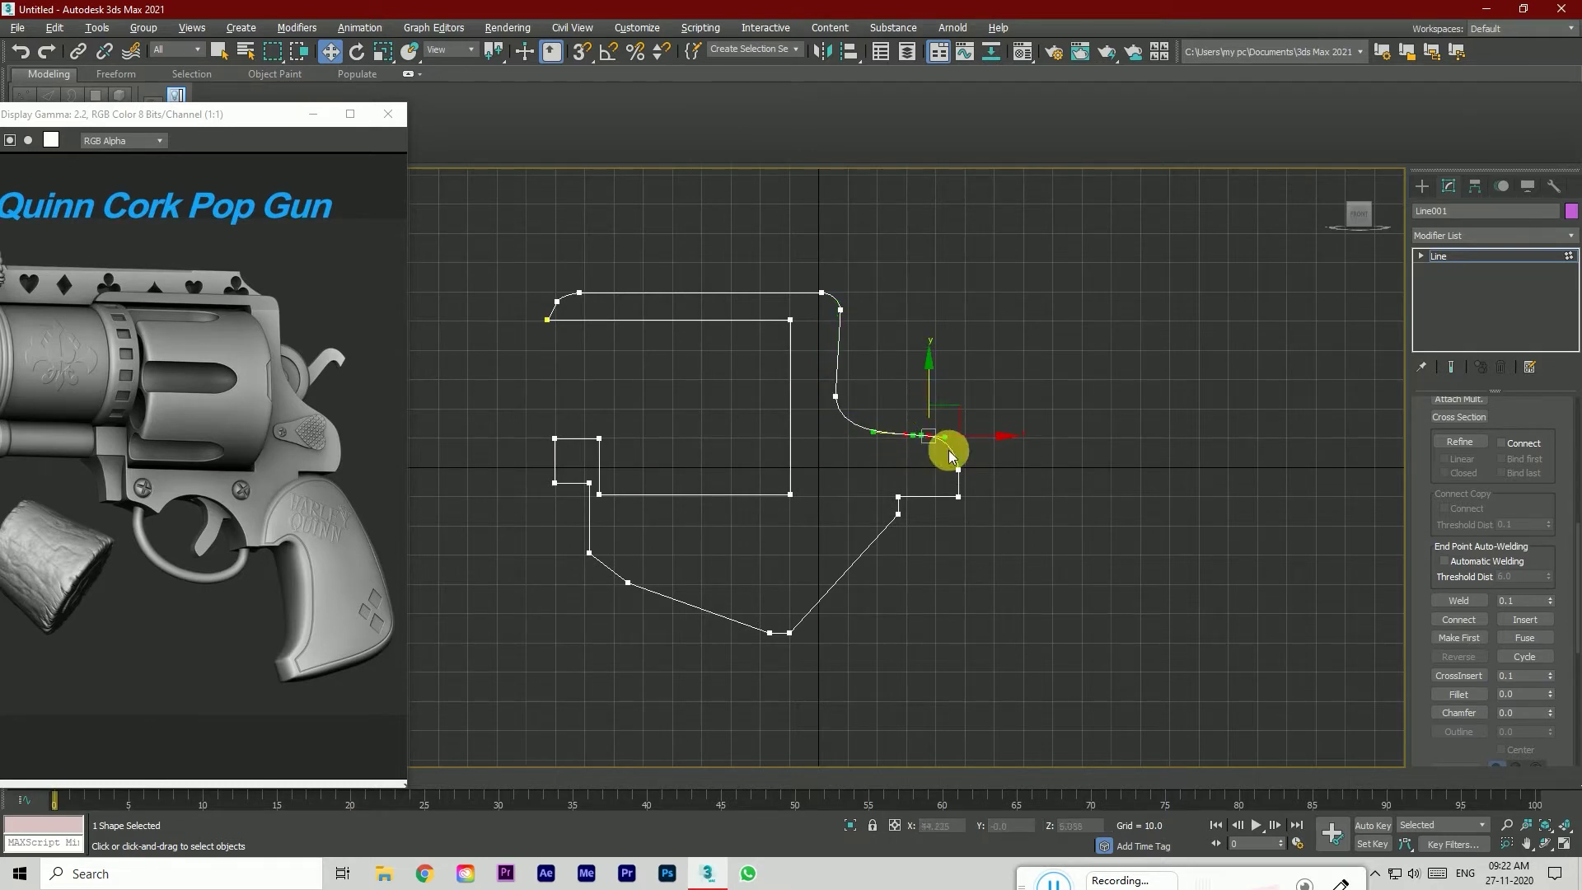
click(959, 470)
mouse_move(994, 470)
mouse_down()
mouse_move(1011, 470)
mouse_move(980, 444)
mouse_up()
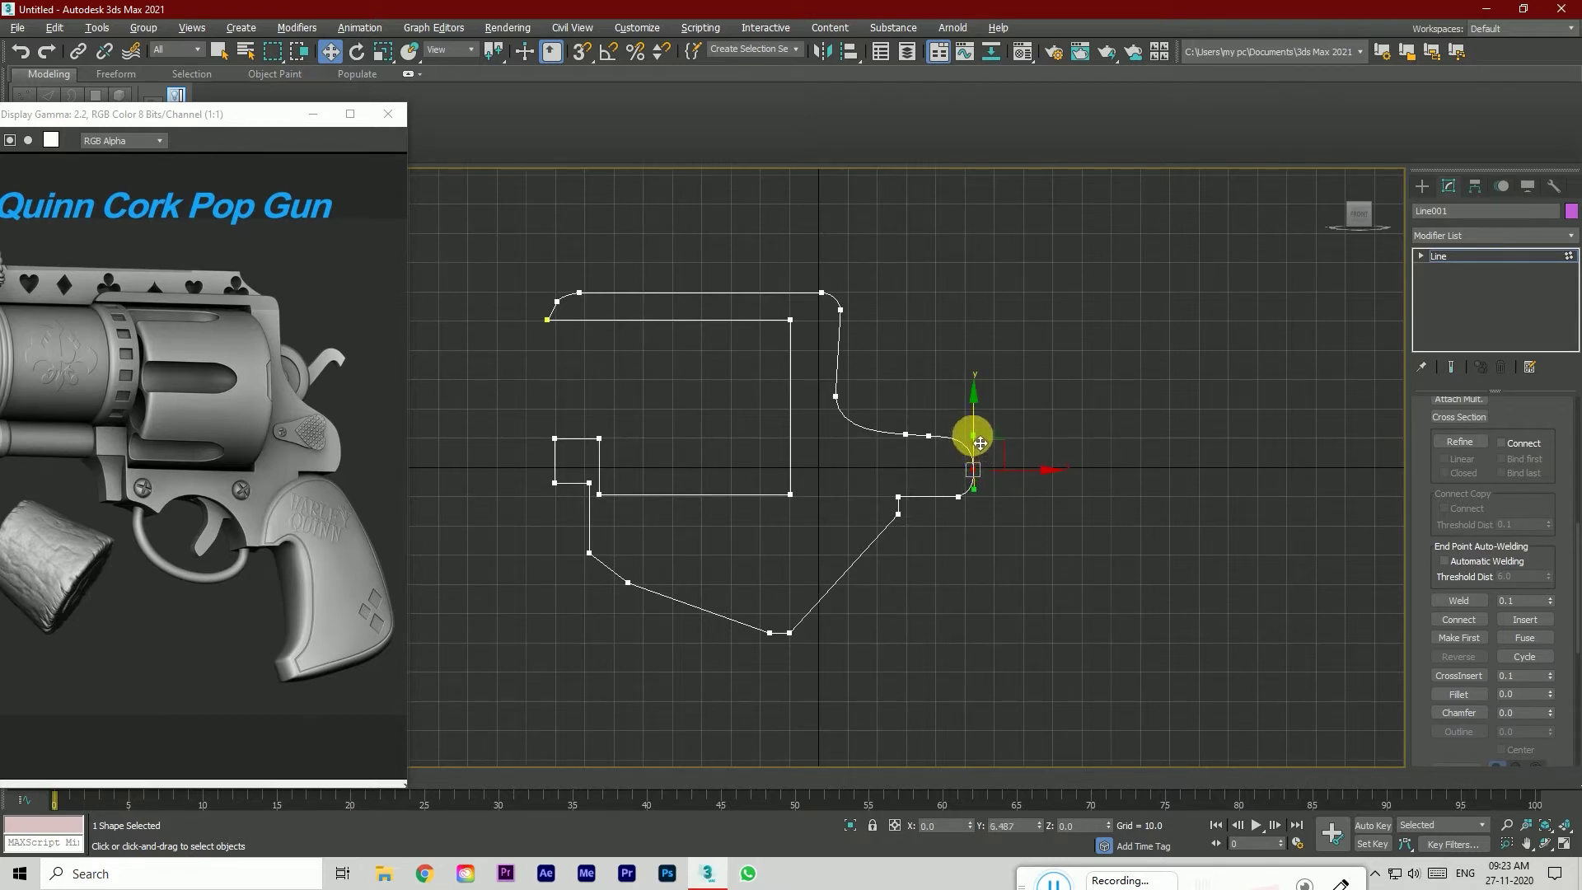
Step: Smooth the rear projection's upper rounding by adjusting its curve vertices, and fillet its lower rear corner by about 2.5
click(927, 437)
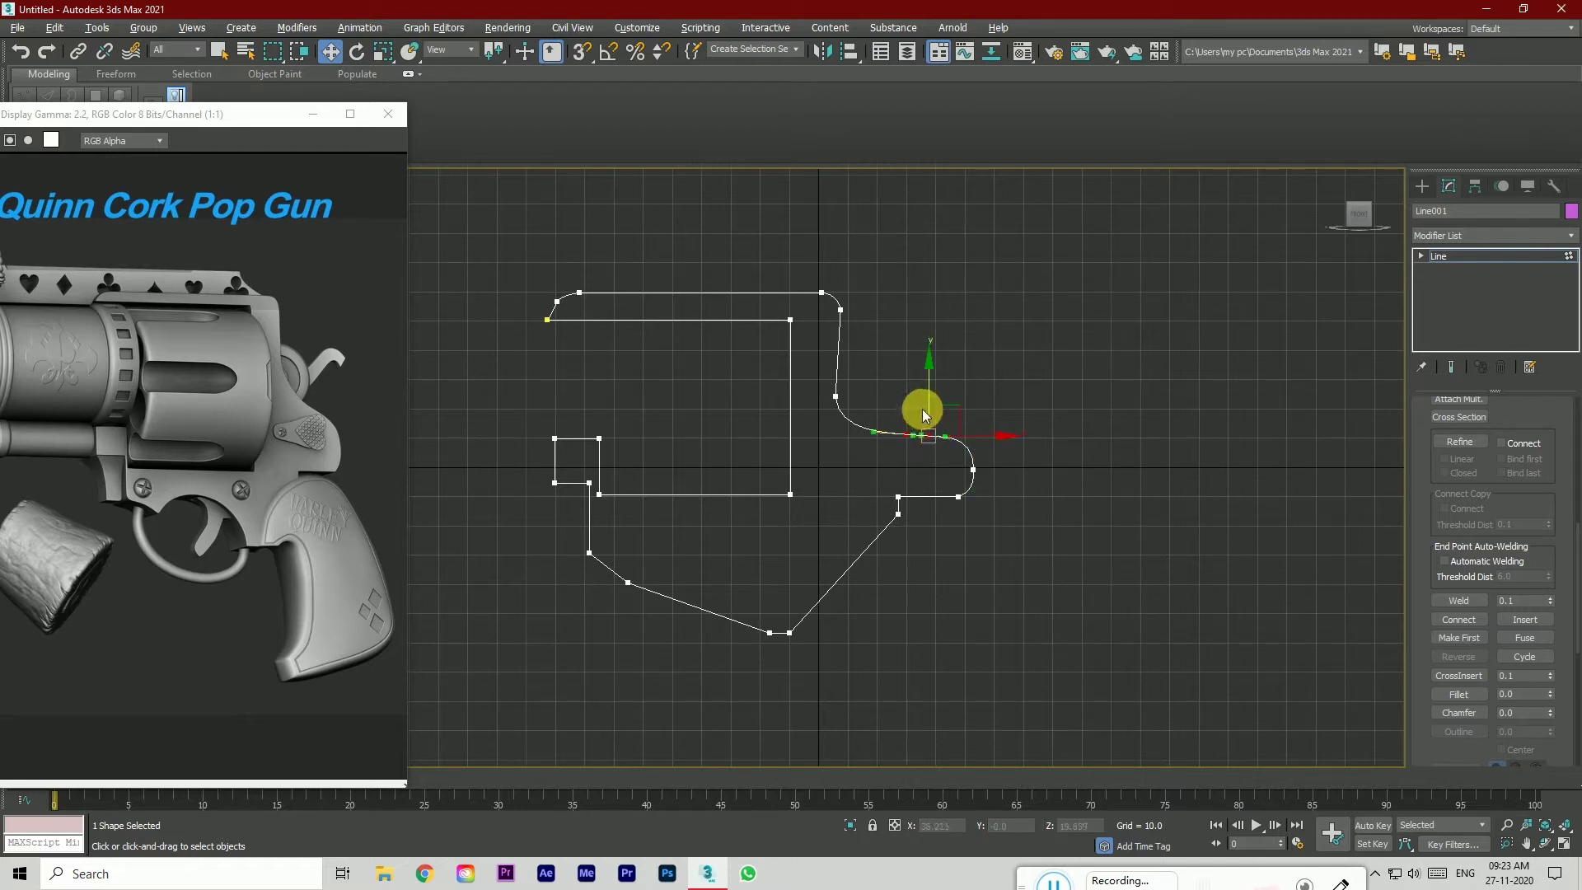
click(1035, 487)
click(975, 468)
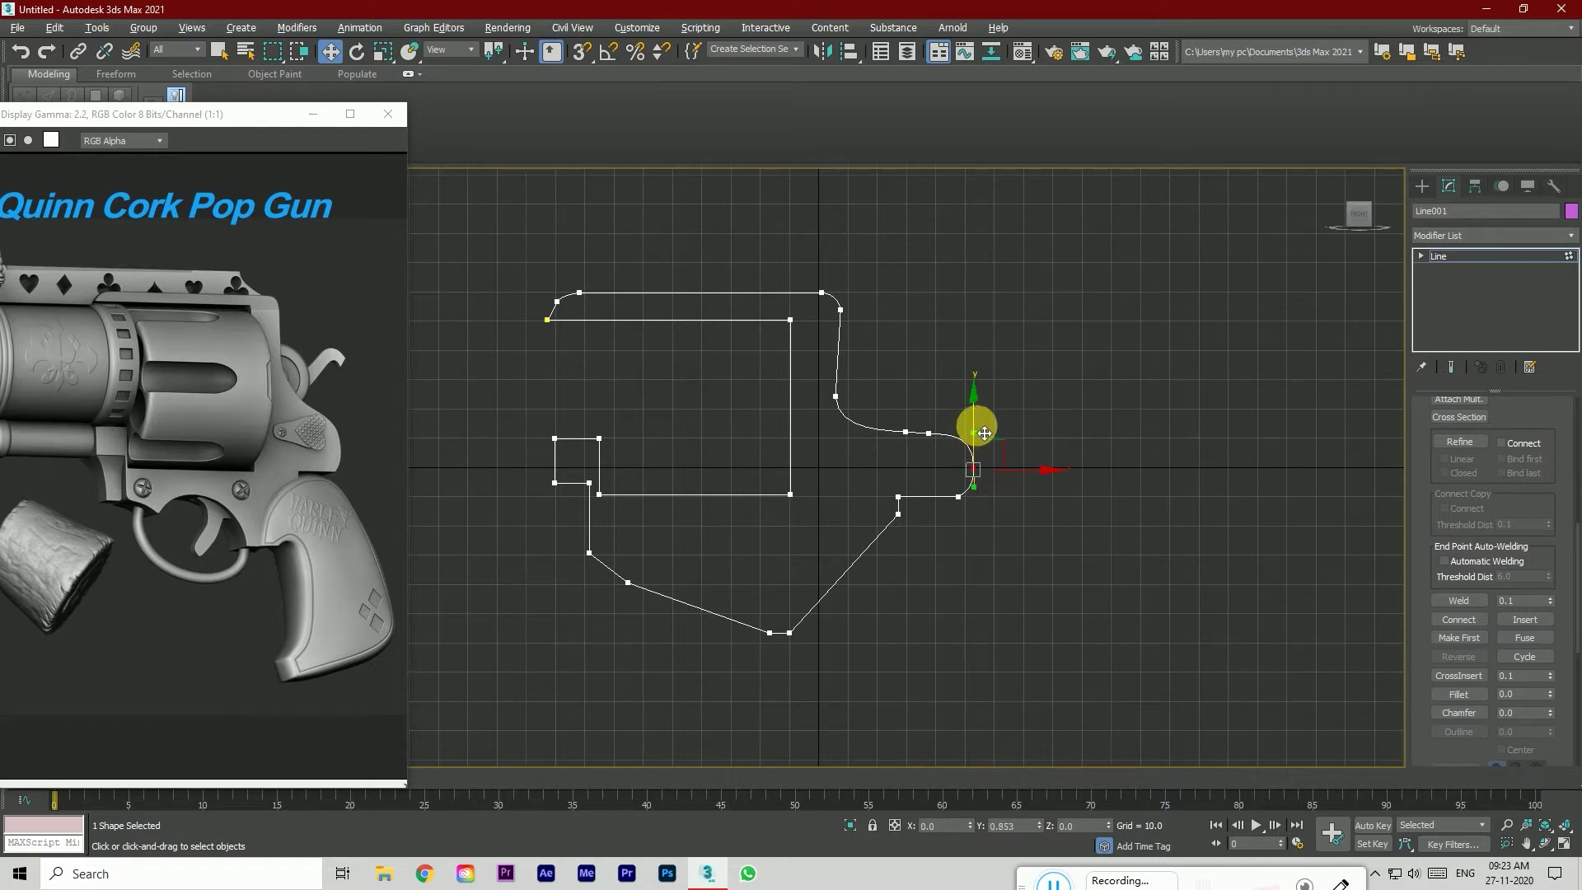
click(1007, 553)
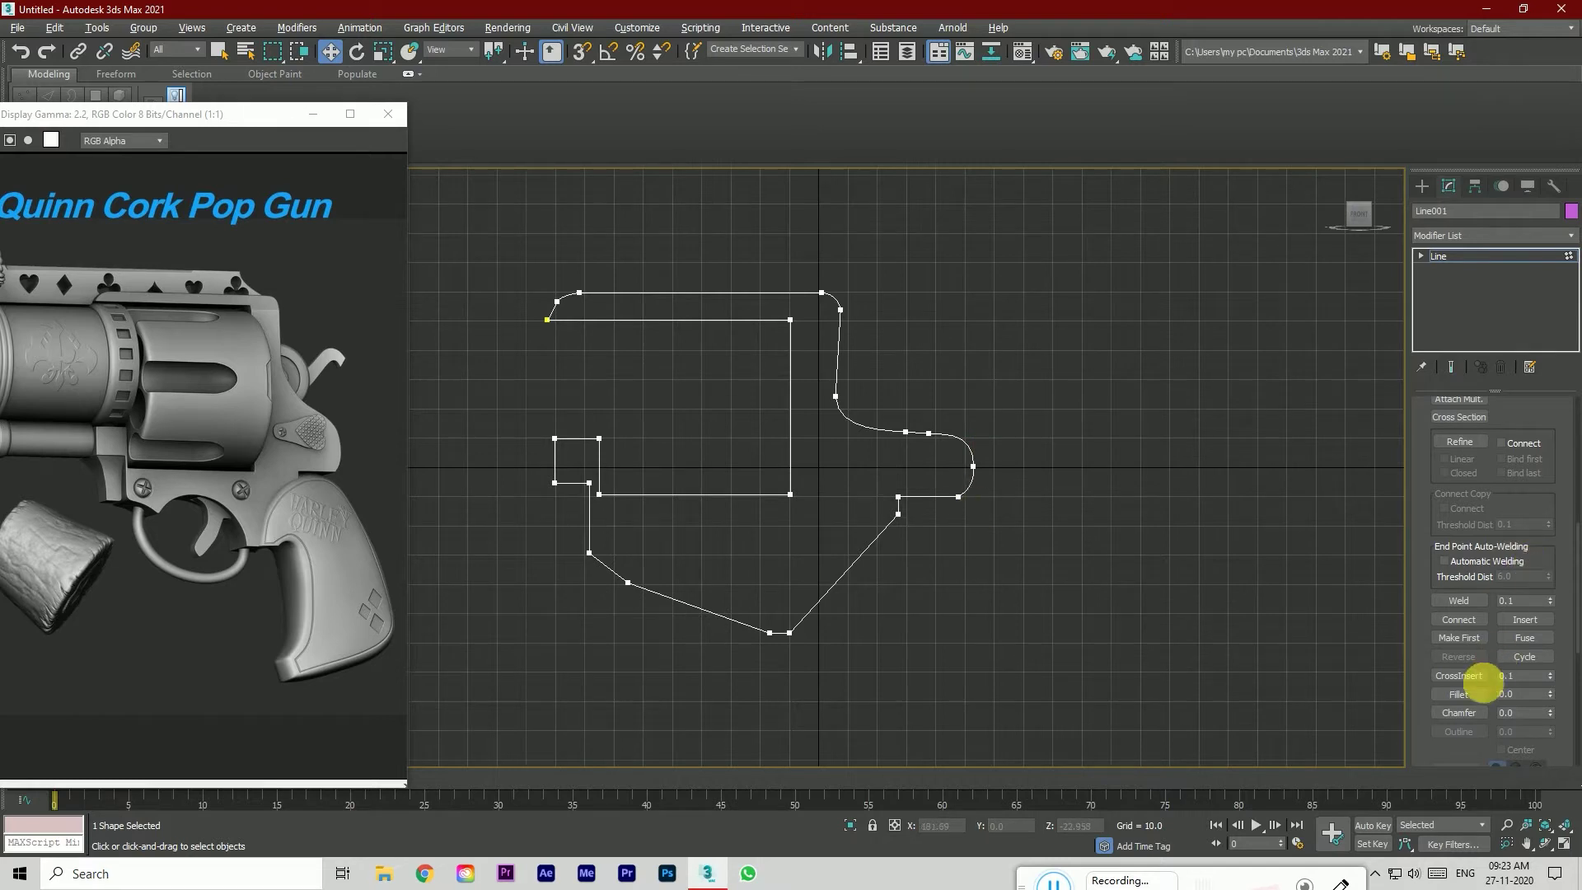
click(1458, 694)
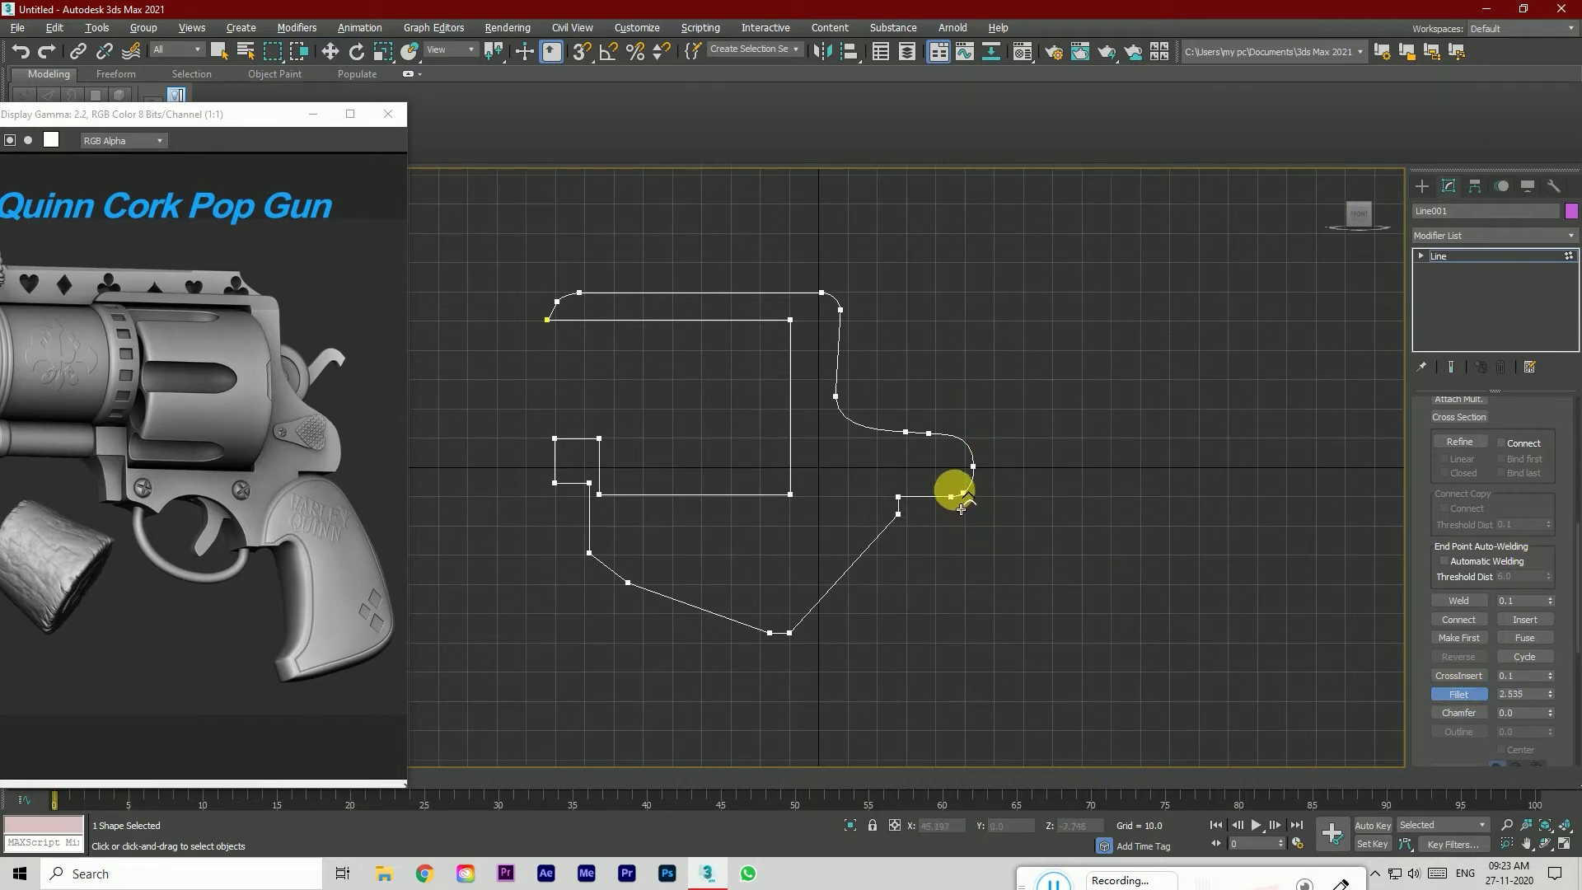
click(1459, 693)
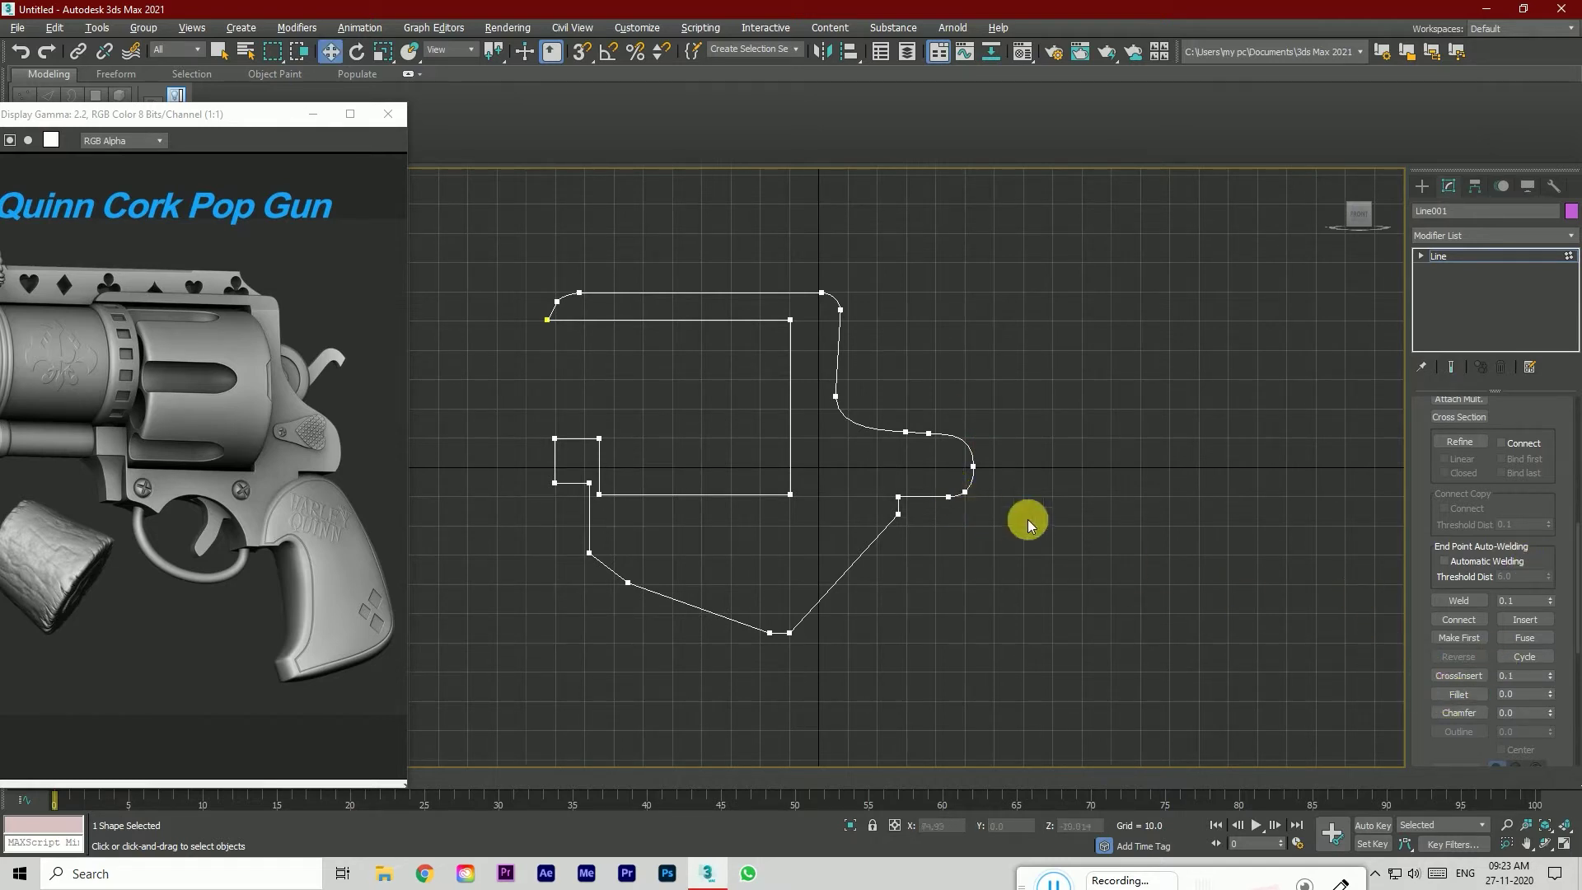
Step: Move the vertex above the inner curve to X about 7, Z about 26.7, and spread the two vertices on the projection's upper edge
mouse_move(821, 380)
mouse_down()
mouse_move(857, 408)
mouse_move(841, 388)
mouse_up()
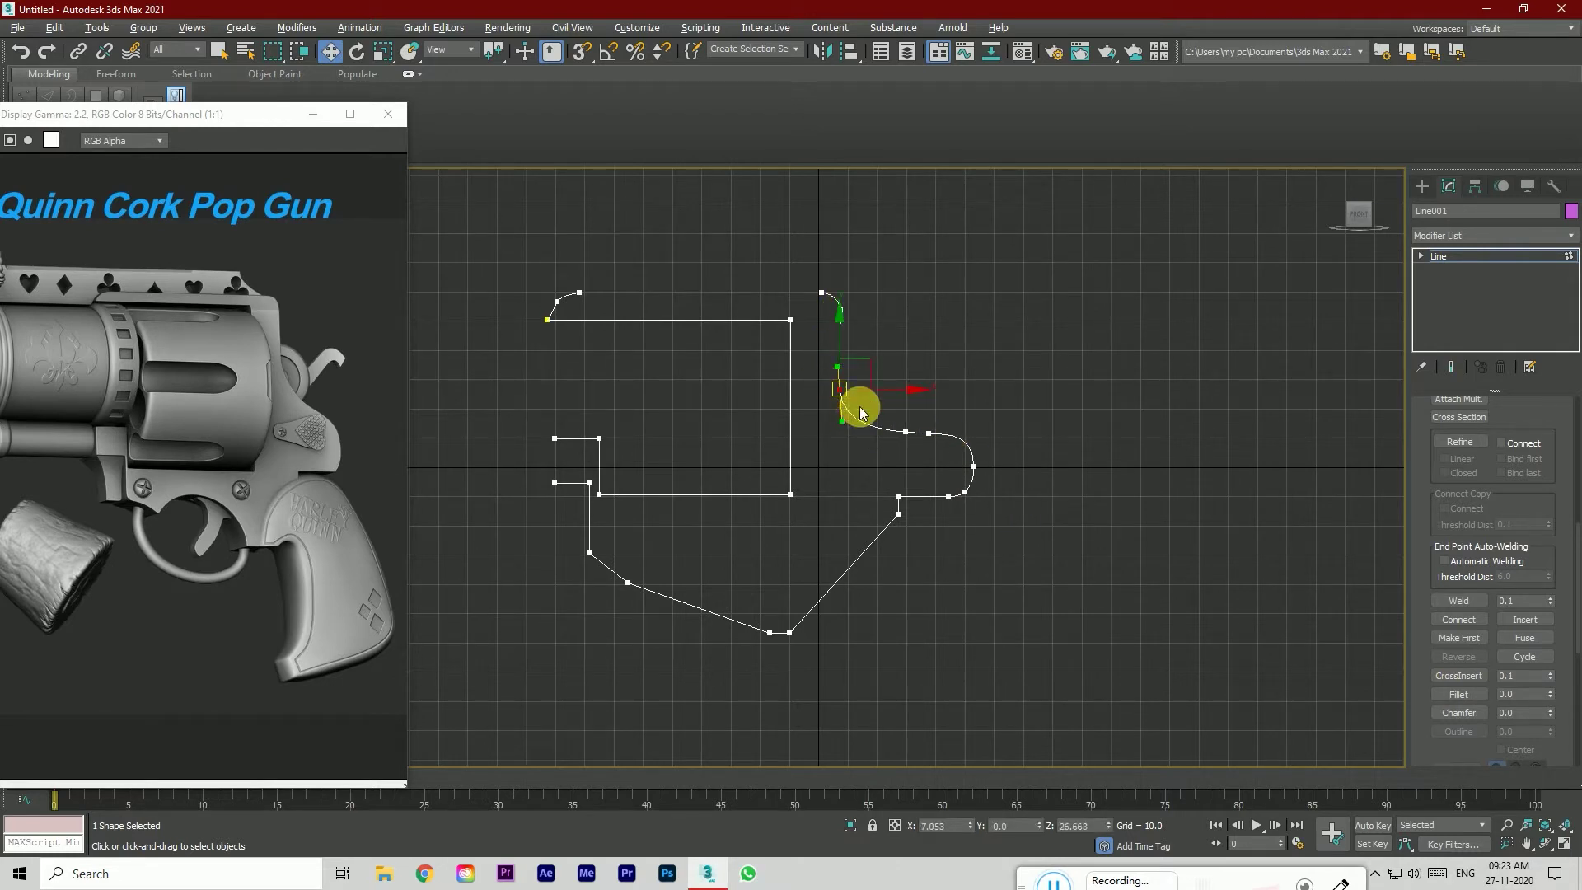
click(907, 431)
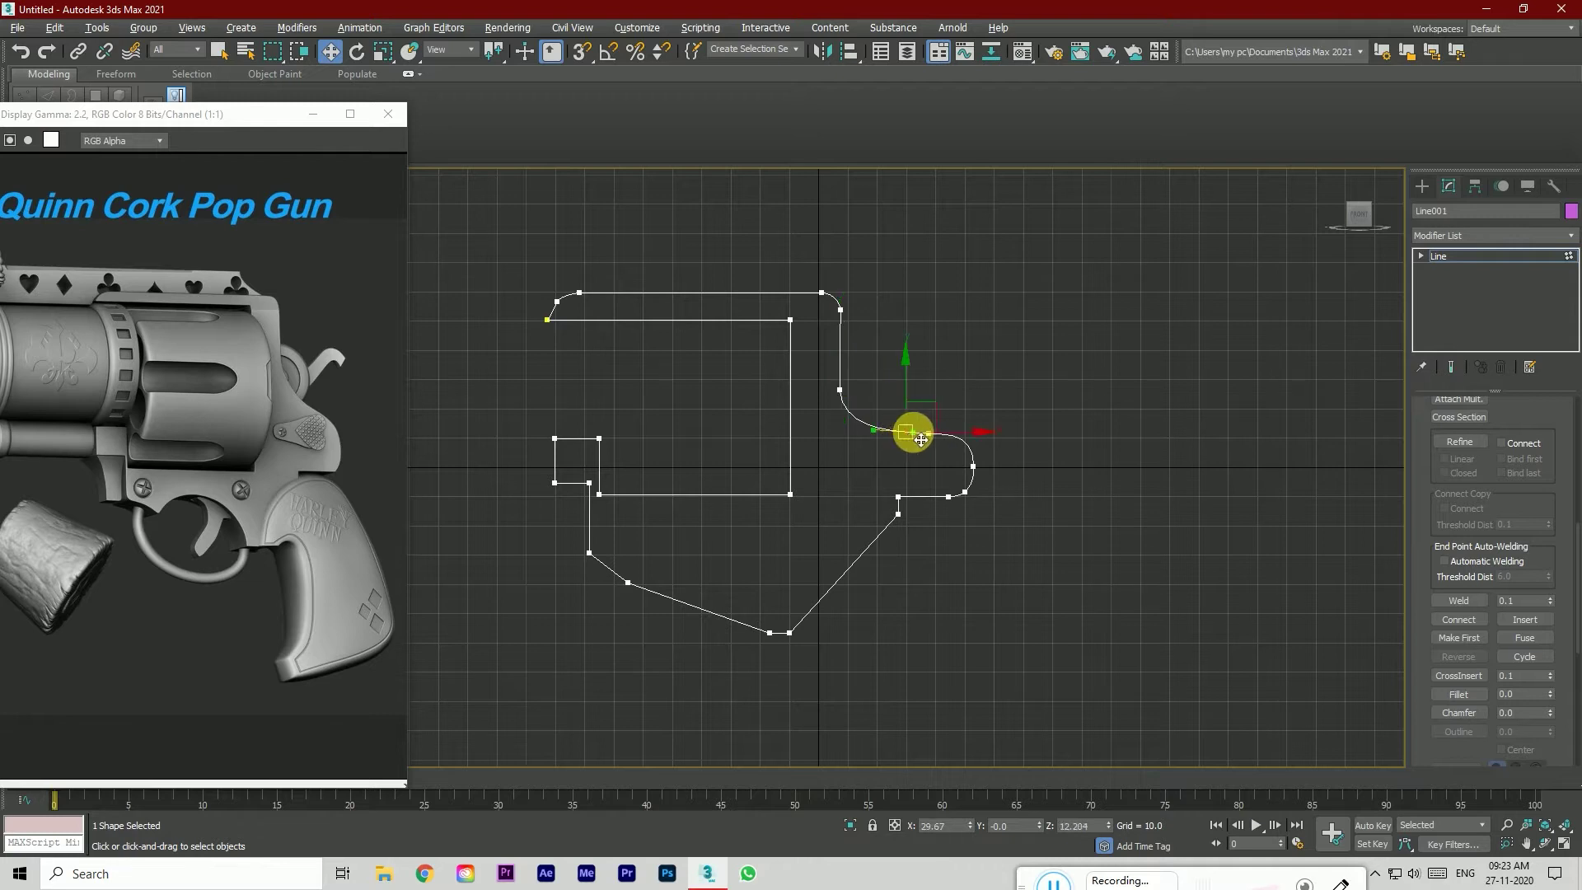
drag(904, 404, 872, 436)
click(1154, 519)
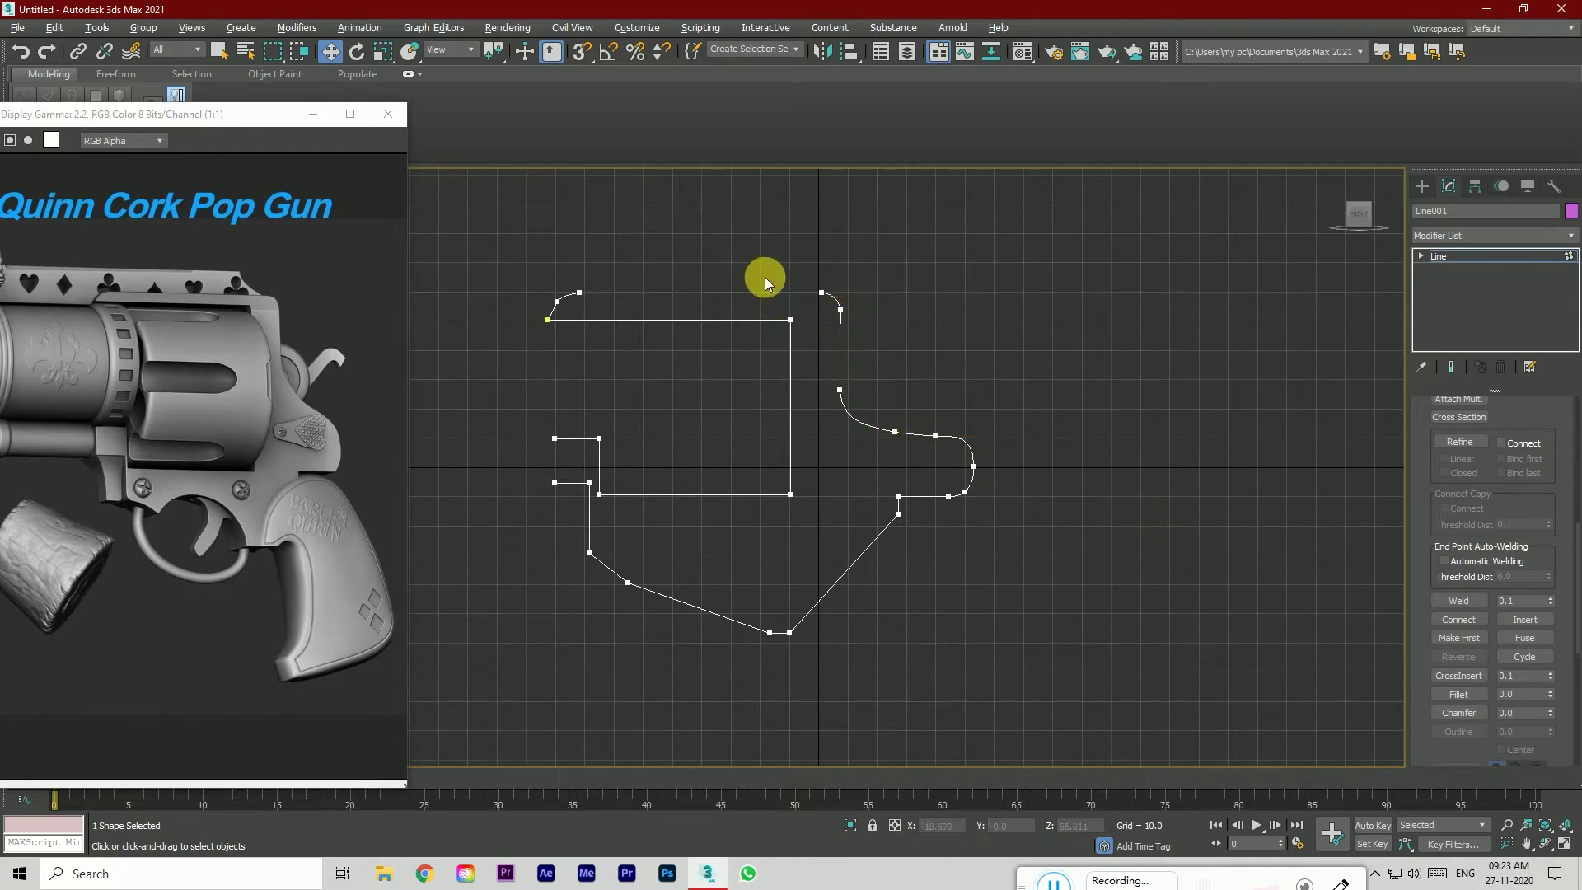
Step: Move all vertices of the rear projection left together to shorten it
drag(898, 542, 898, 540)
drag(978, 512, 956, 523)
click(959, 531)
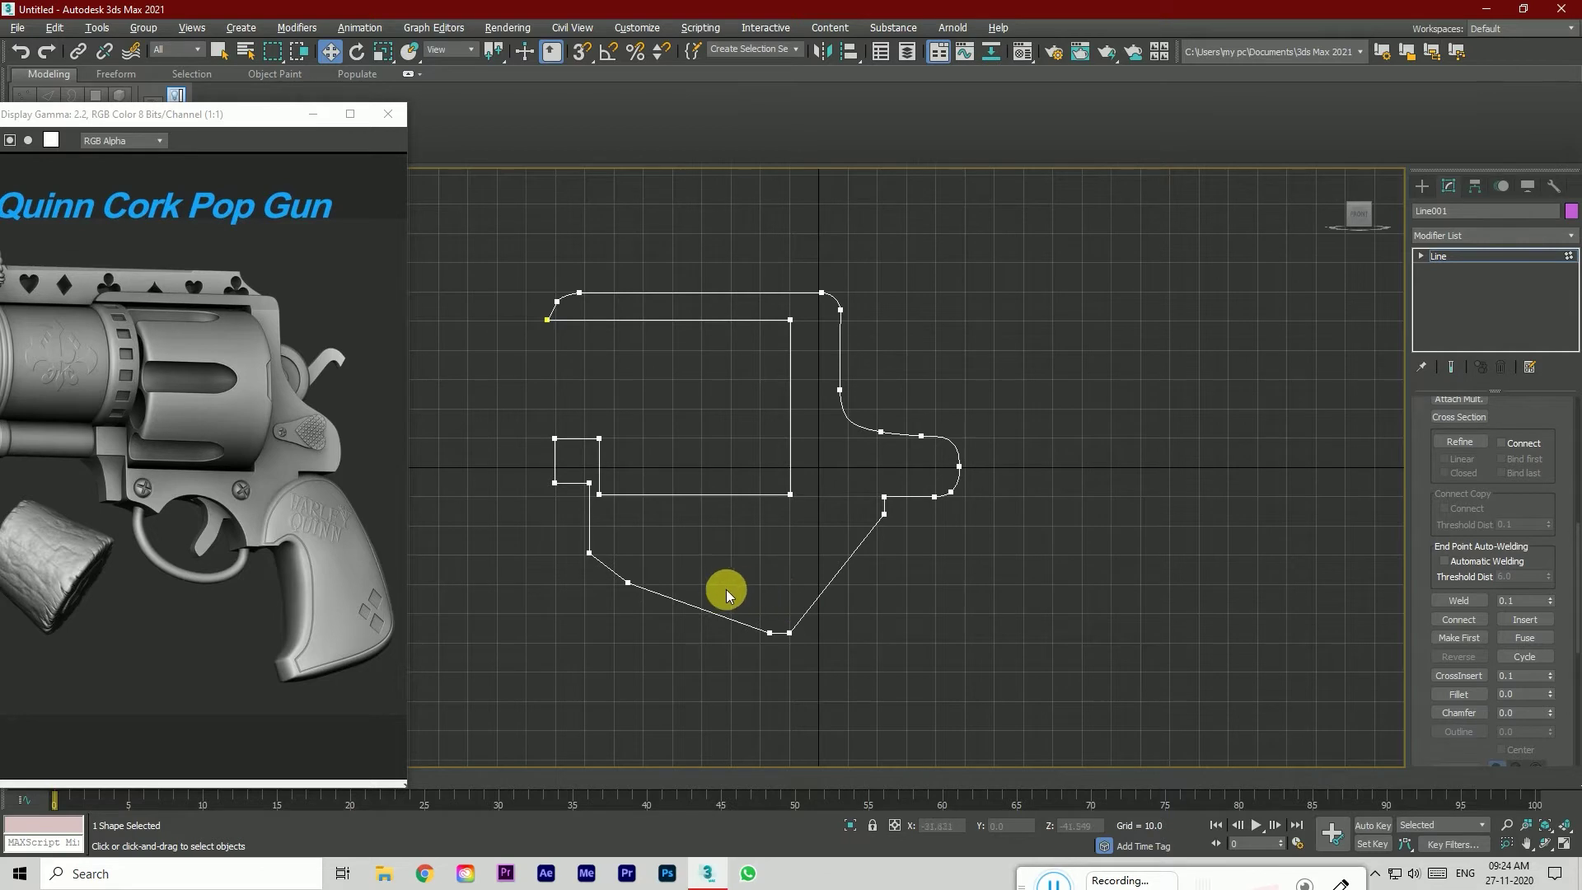
Step: Fillet both corners of the short slanted segment at the frame's lower front
middle_drag(738, 558, 833, 554)
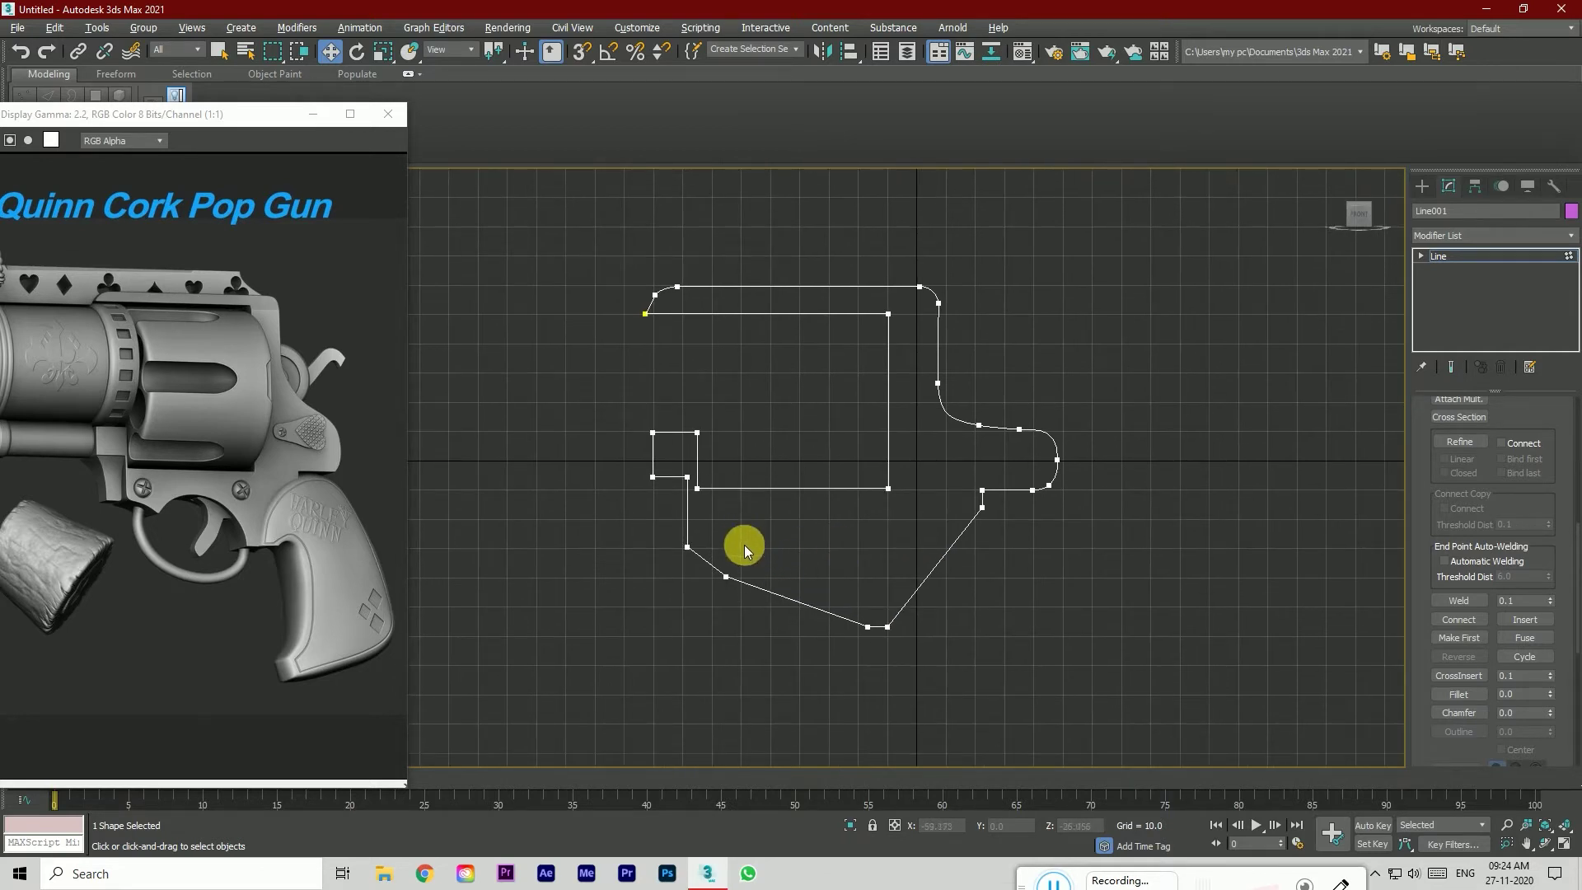
click(1460, 693)
drag(688, 546, 730, 568)
click(1454, 693)
click(692, 549)
drag(739, 559, 723, 578)
Step: Bend the short slanted segment at the lower front into an S-shaped curve using its fillet vertices' handles
scroll(710, 579, up, 5)
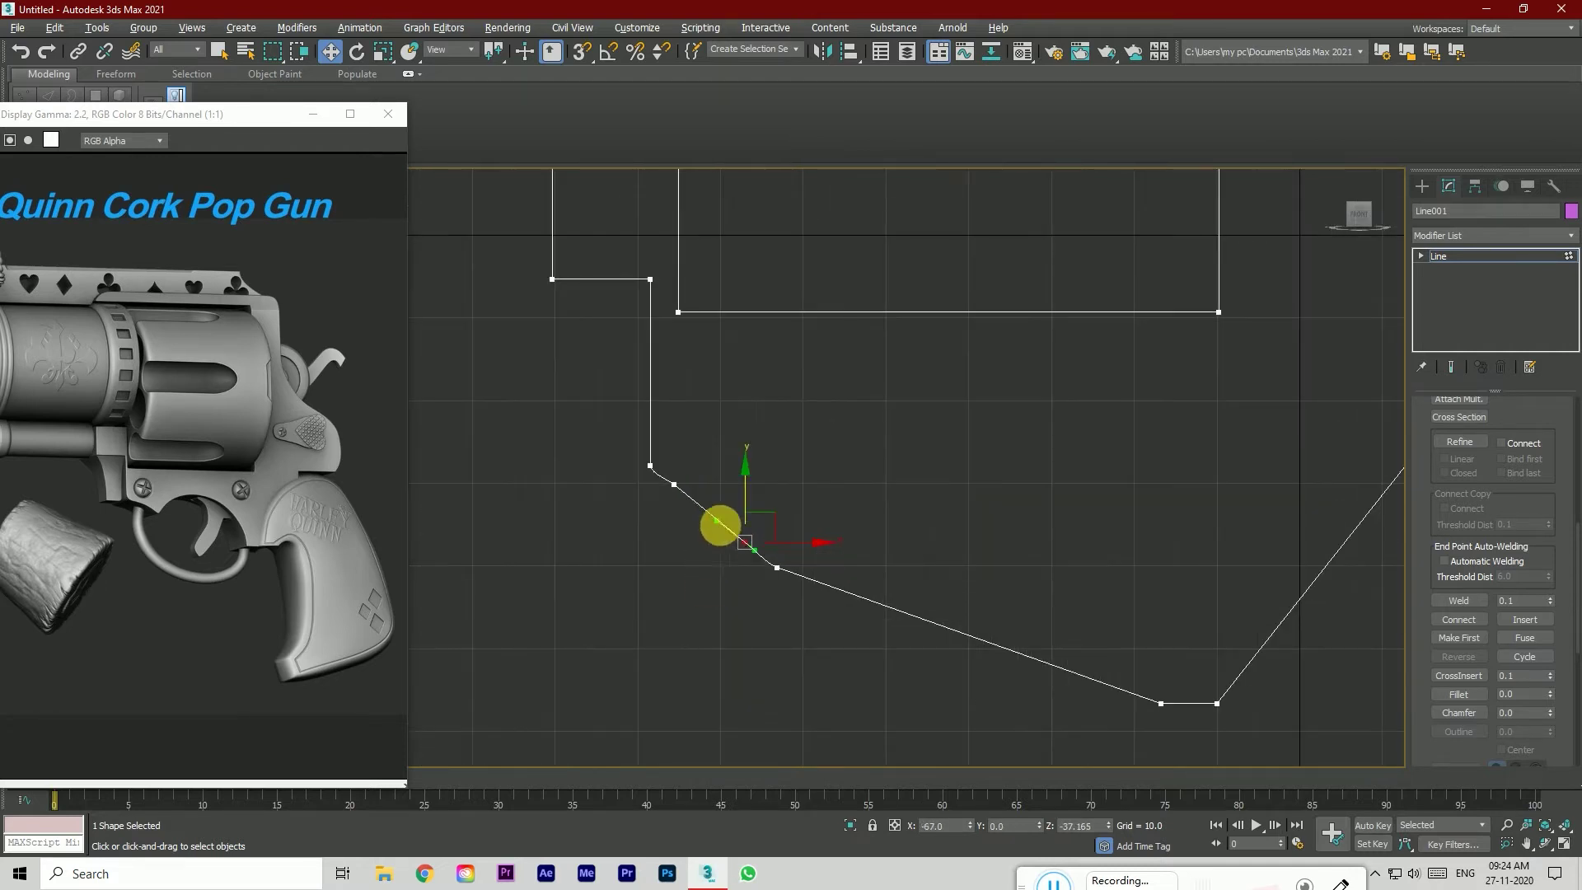
drag(729, 523, 690, 488)
click(674, 484)
click(745, 546)
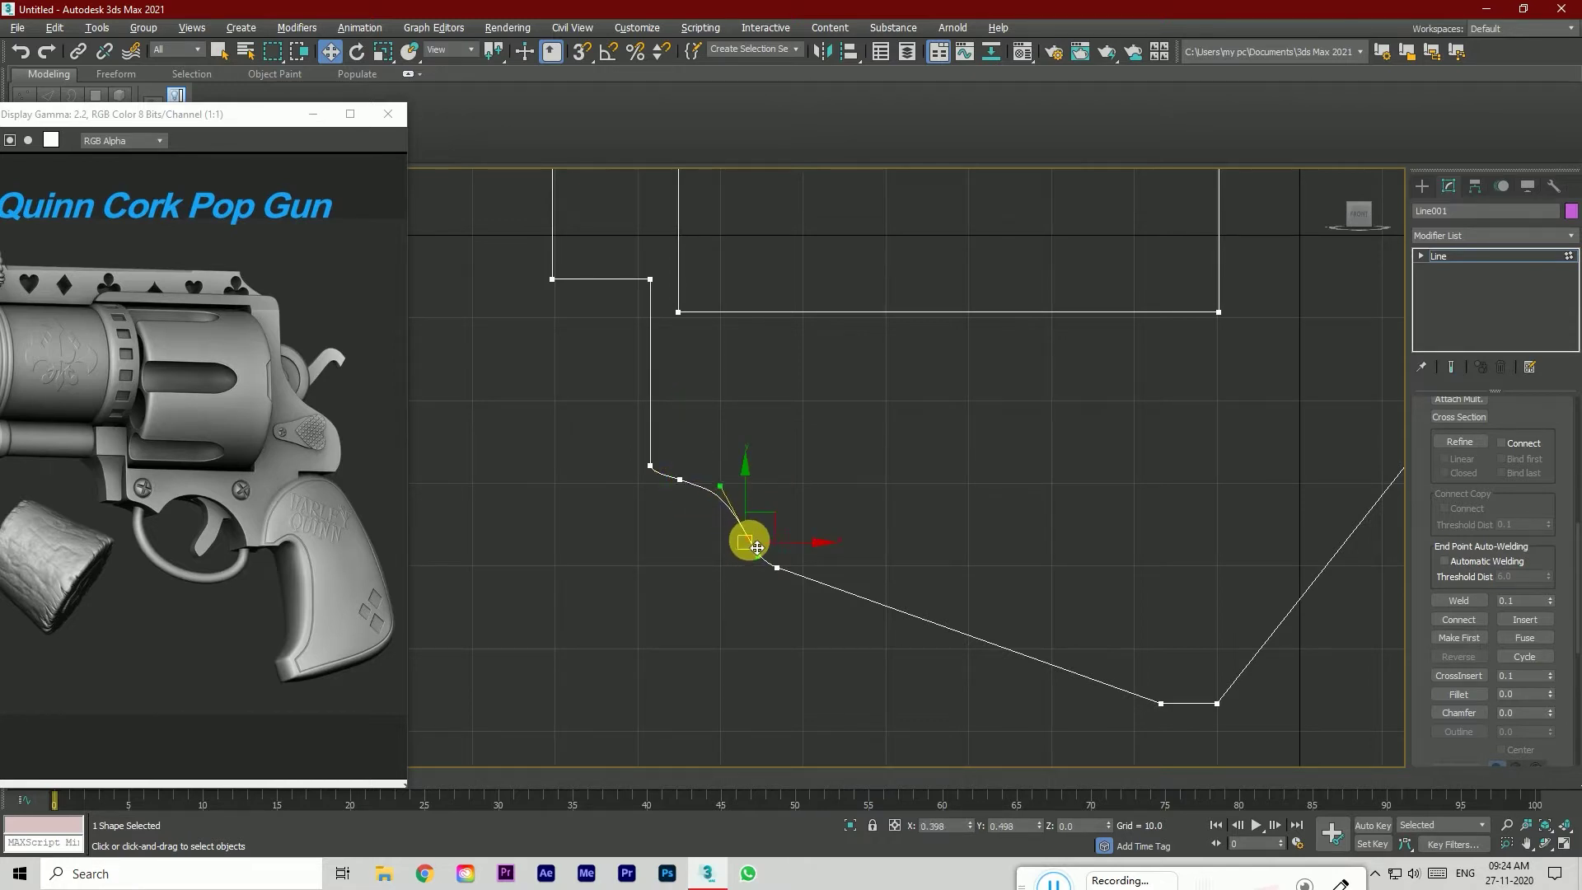
drag(758, 543, 760, 544)
Step: Nudge the two middle vertices of the lower front S-curve upward to refine its rounding
click(679, 479)
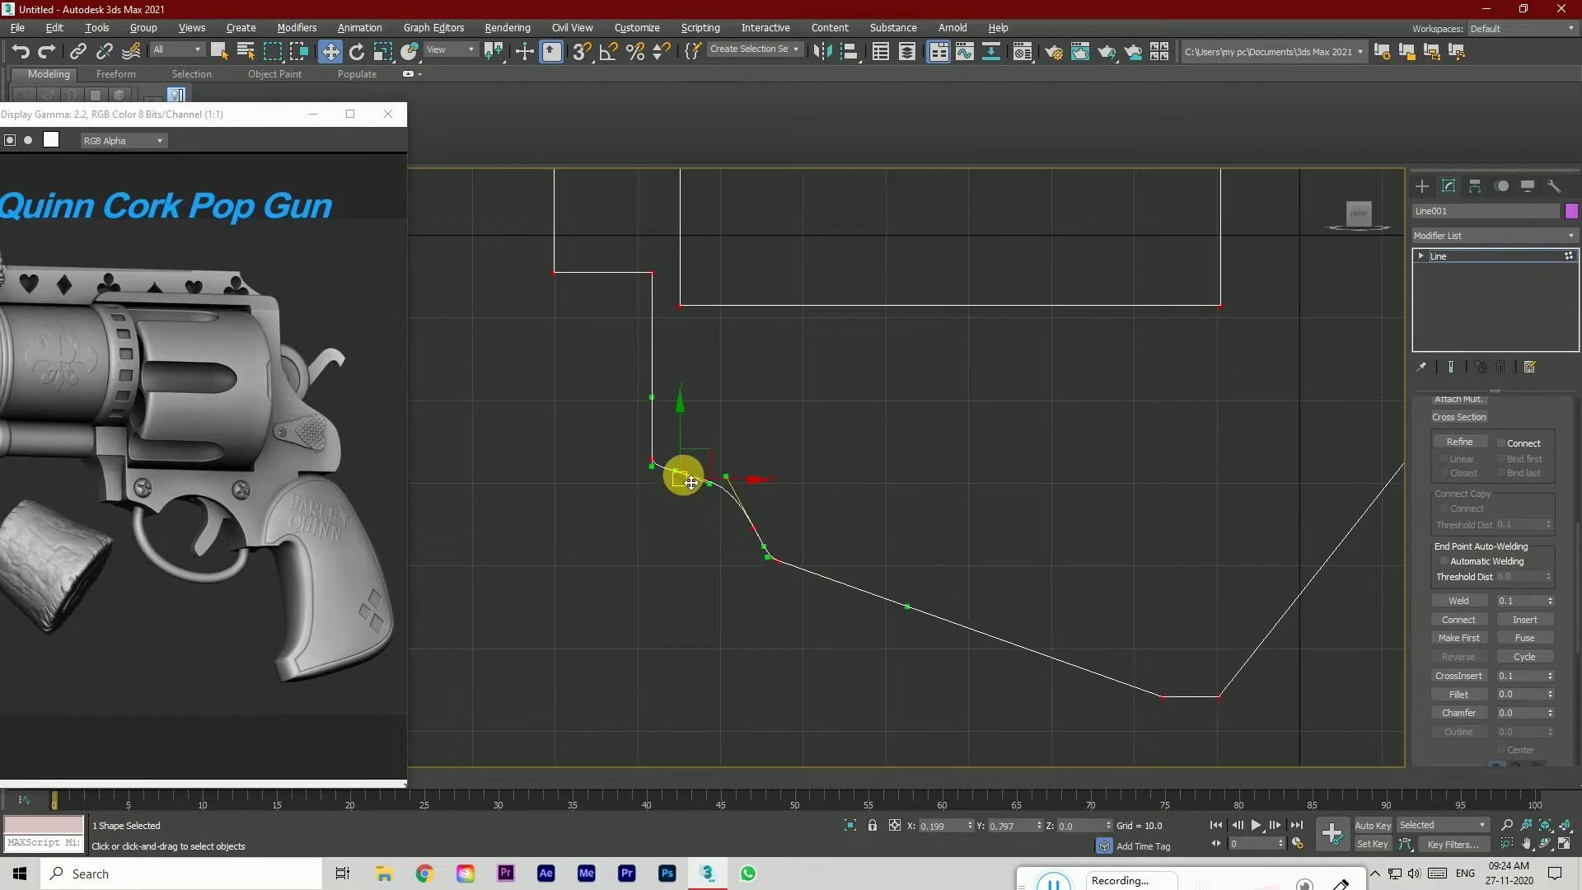
click(690, 467)
click(684, 482)
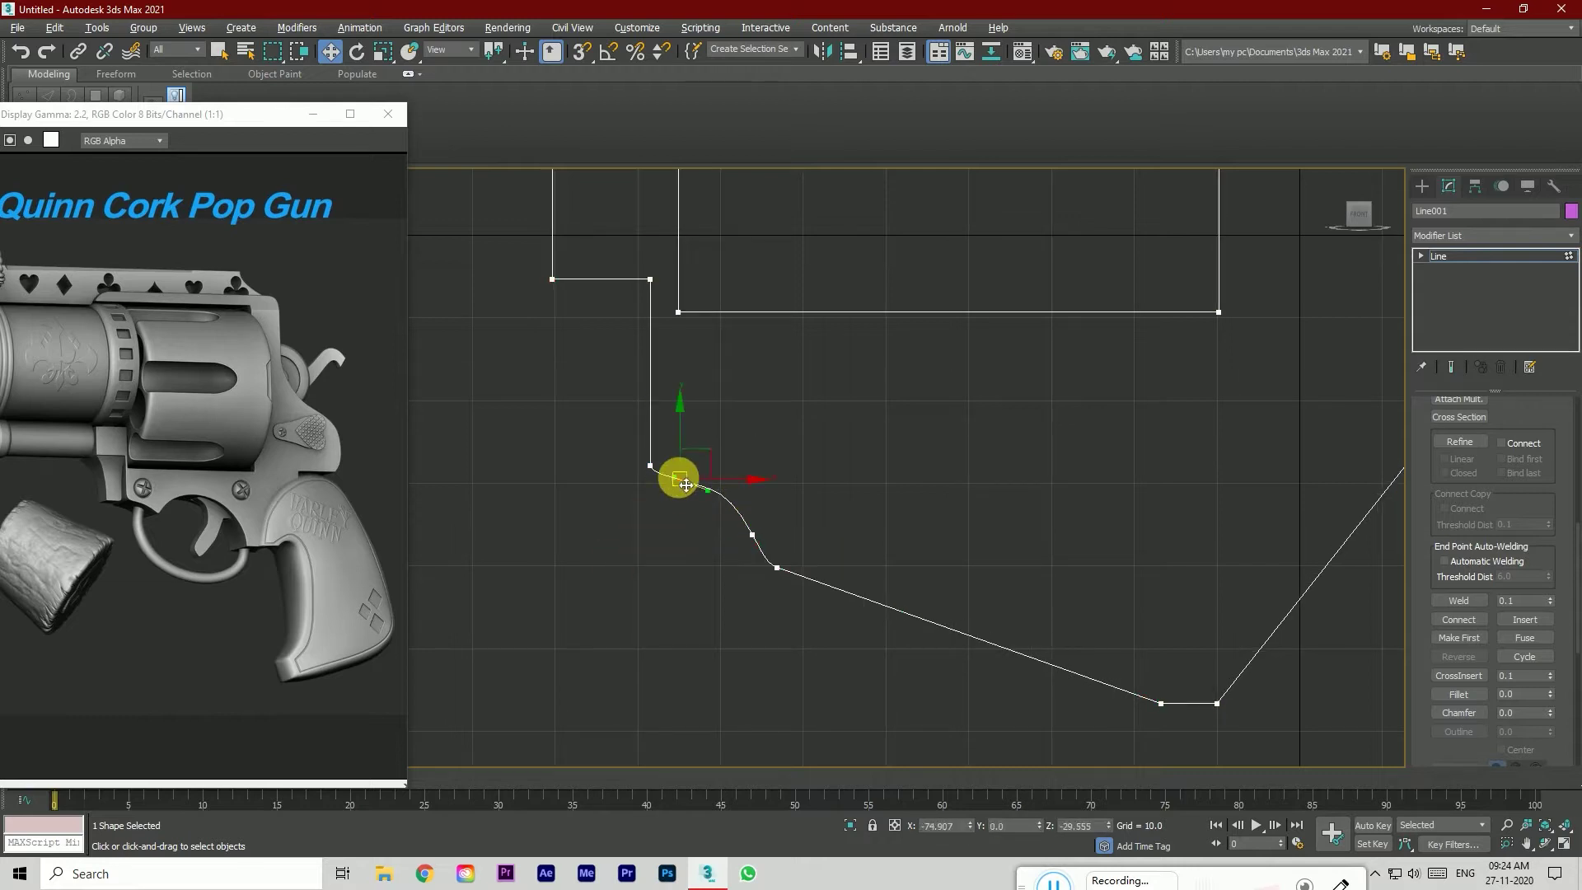
drag(687, 486, 695, 477)
key(ctrl+z)
click(752, 534)
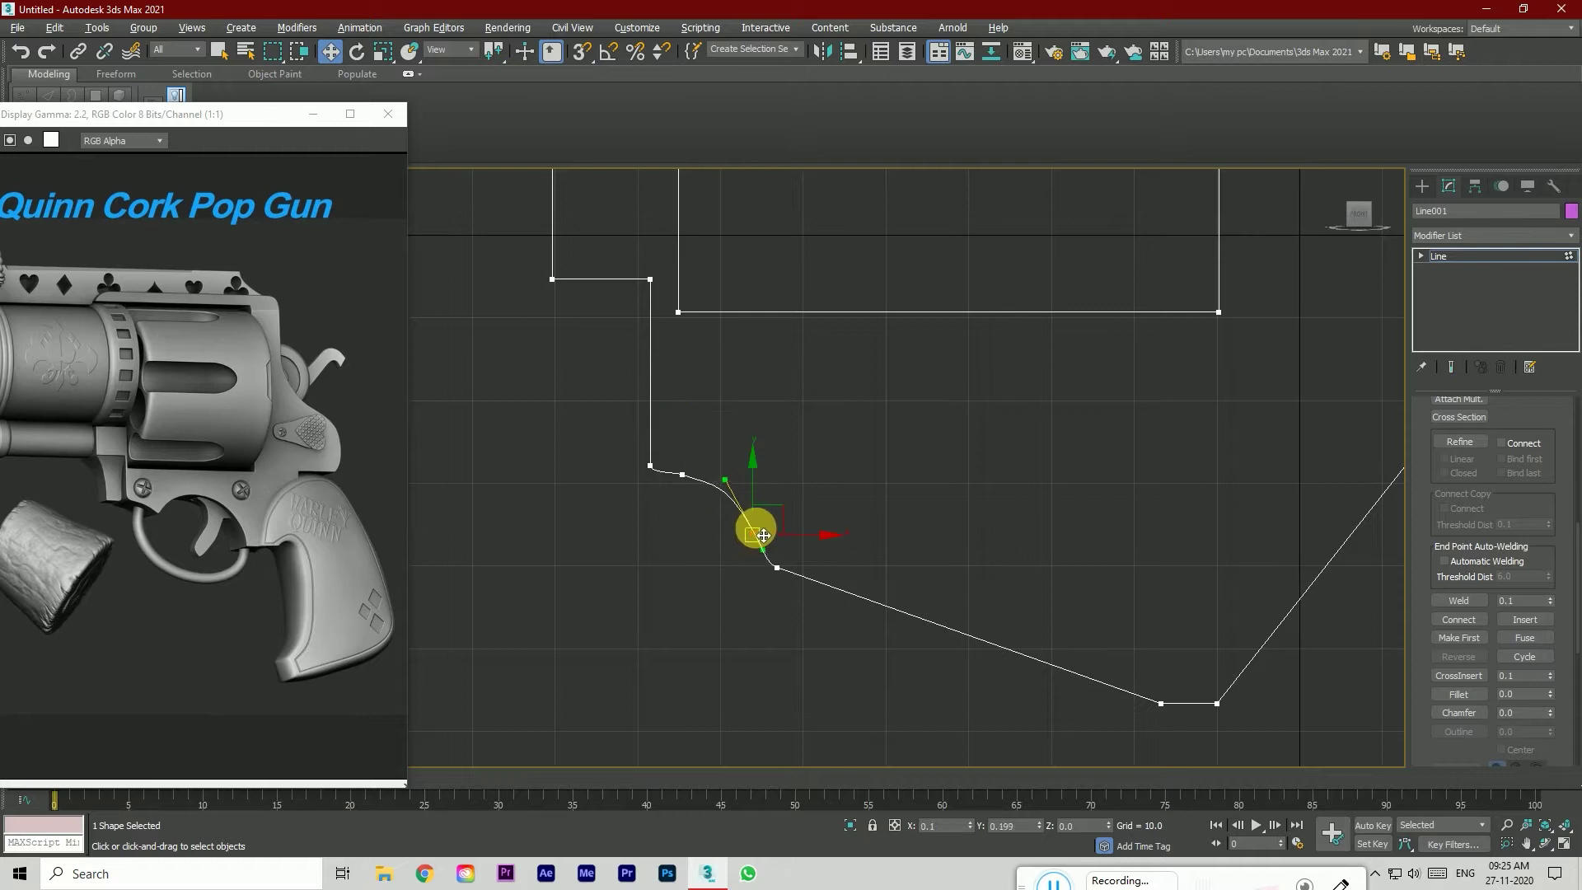
drag(759, 524, 759, 520)
click(715, 571)
scroll(715, 581, up, 3)
scroll(715, 581, down, 1)
scroll(716, 580, down, 3)
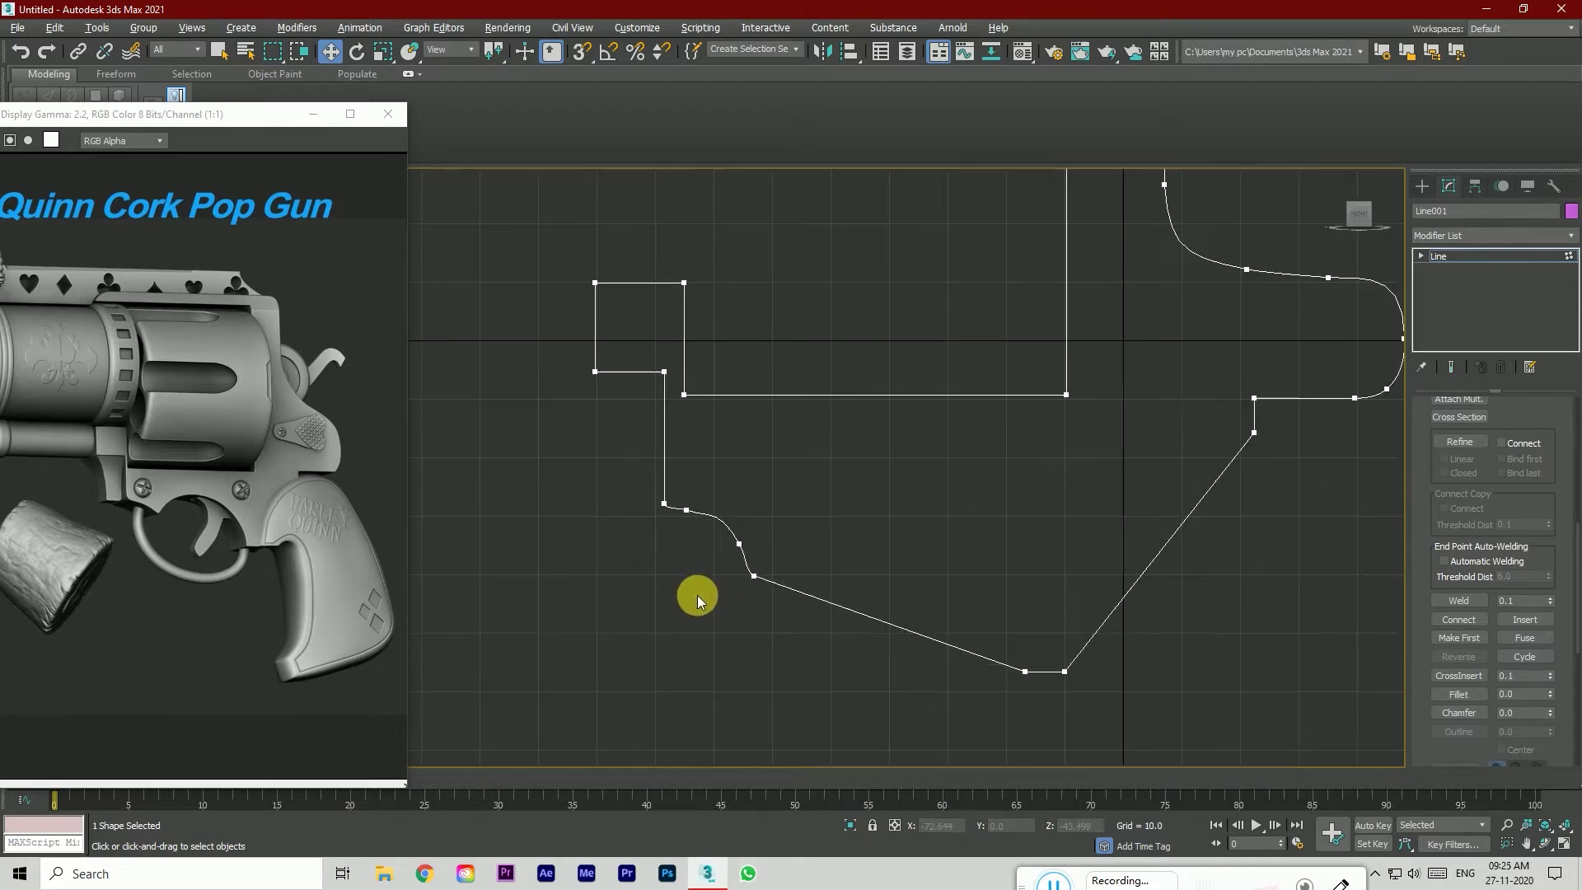
scroll(697, 562, up, 2)
scroll(696, 547, down, 2)
scroll(669, 585, down, 2)
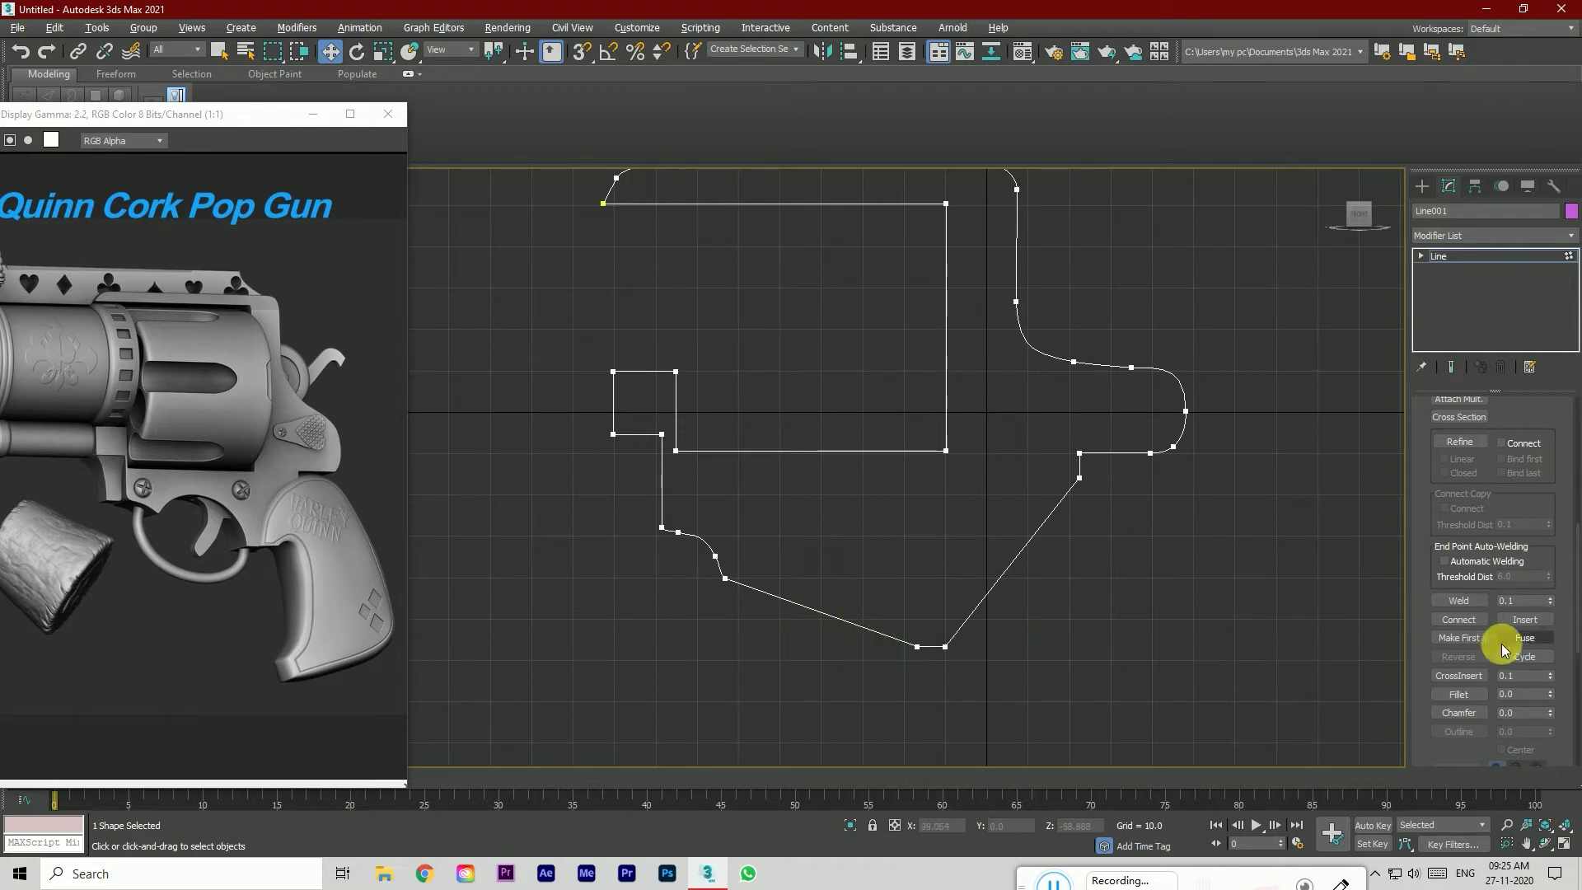
scroll(1516, 494, up, 8)
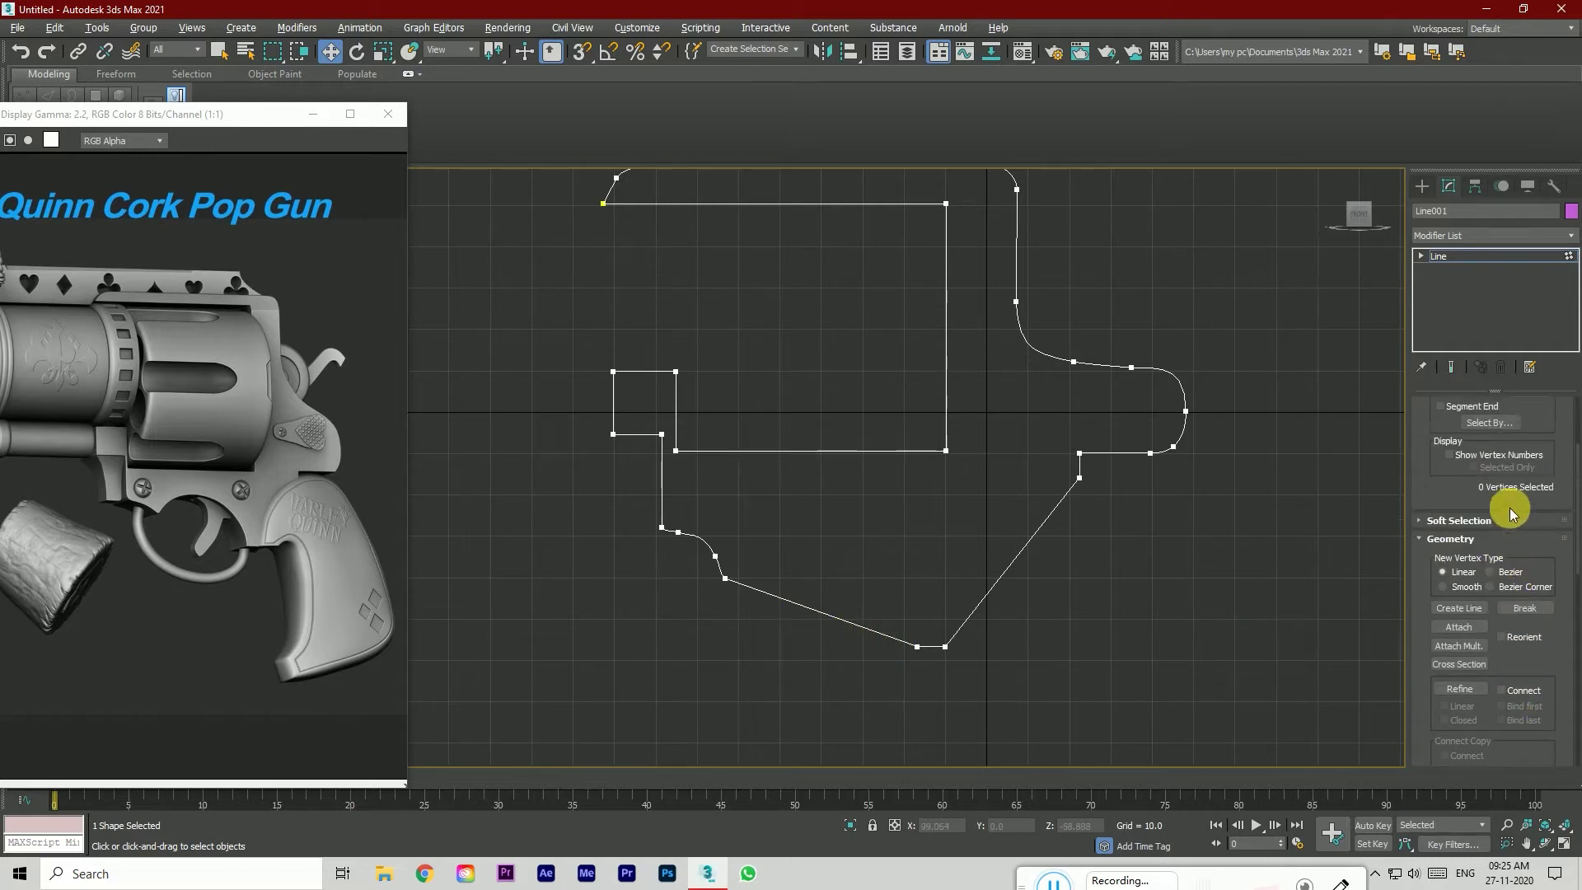
click(1459, 626)
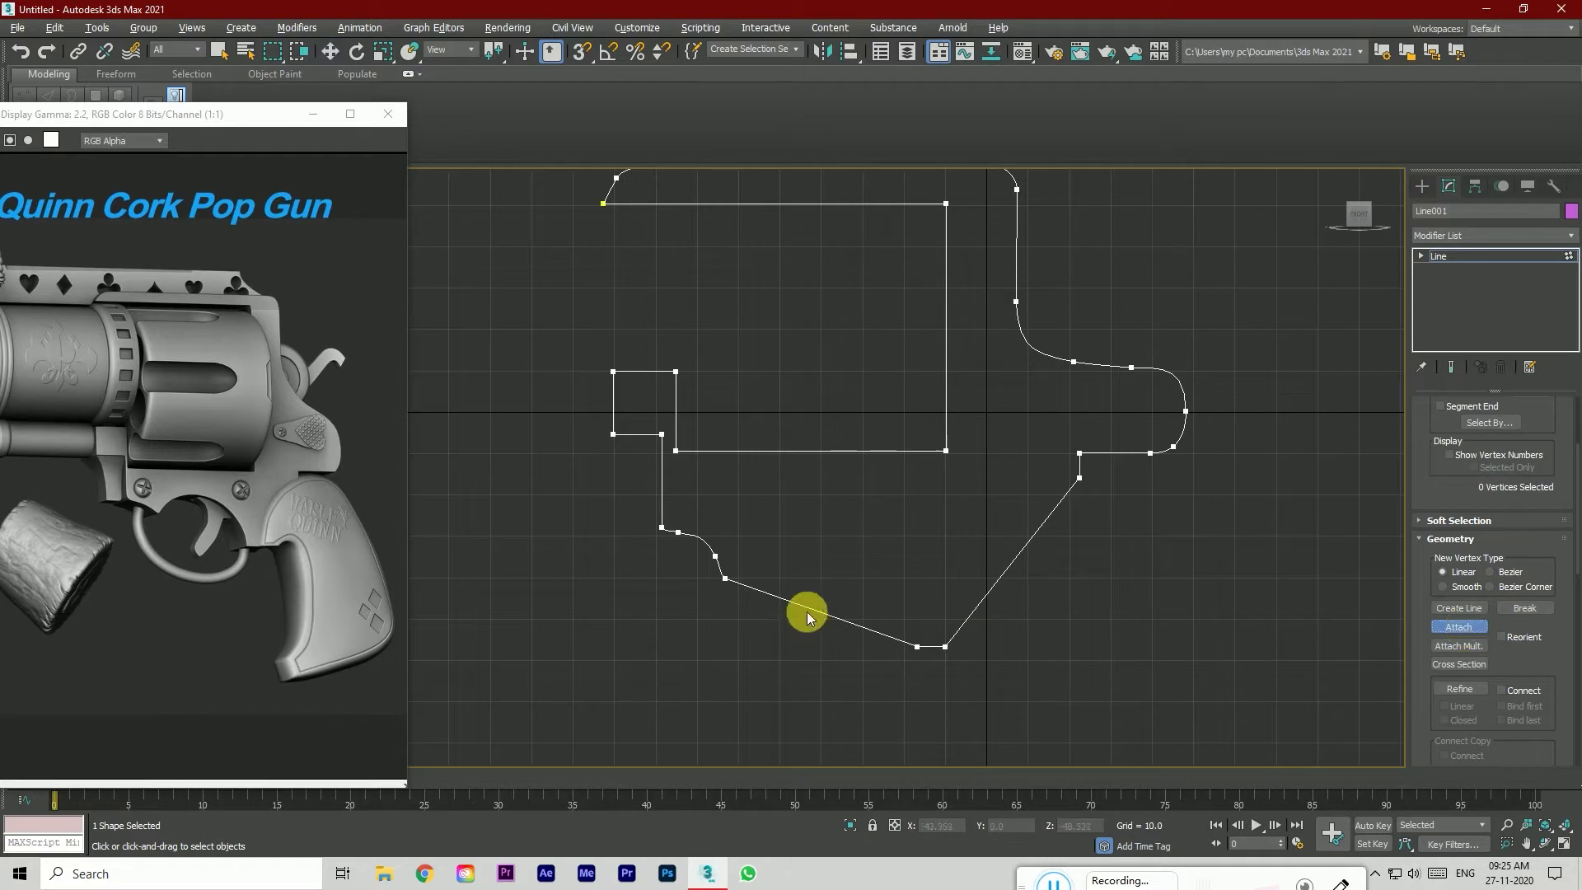
scroll(1506, 622, up, 3)
click(1458, 700)
scroll(1505, 615, up, 1)
scroll(1504, 615, up, 2)
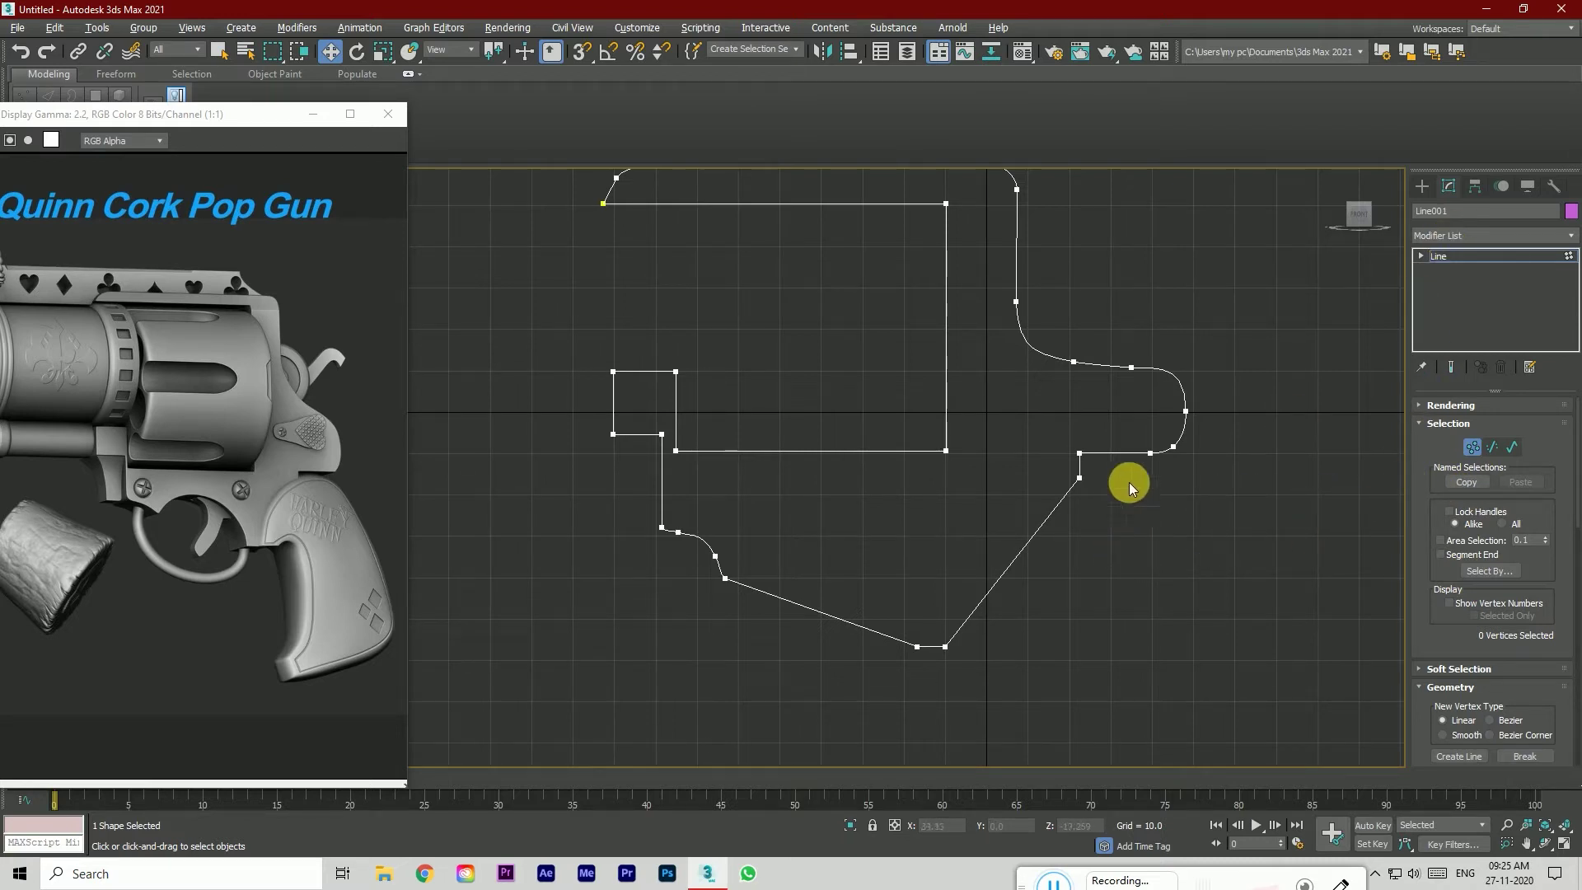
Step: Shift the vertices at the rear projection's lower rounded corner slightly outward to tighten the rounding
click(1150, 452)
click(1182, 494)
click(1175, 447)
click(1201, 498)
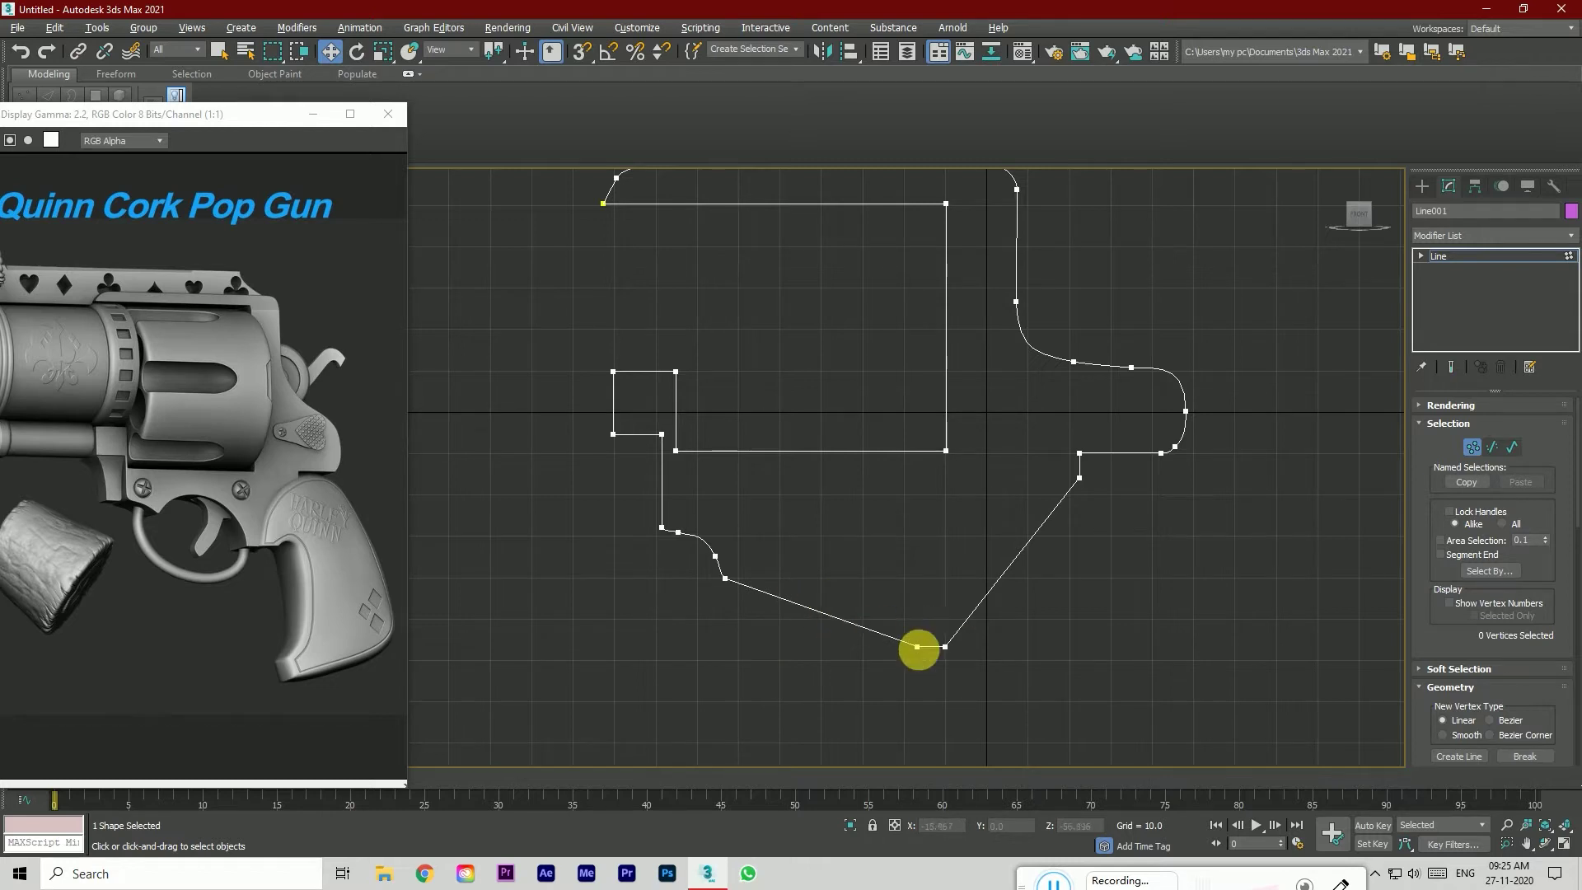
Step: Apply an Extrude modifier to the frame outline
scroll(1484, 717, down, 4)
scroll(1496, 723, down, 1)
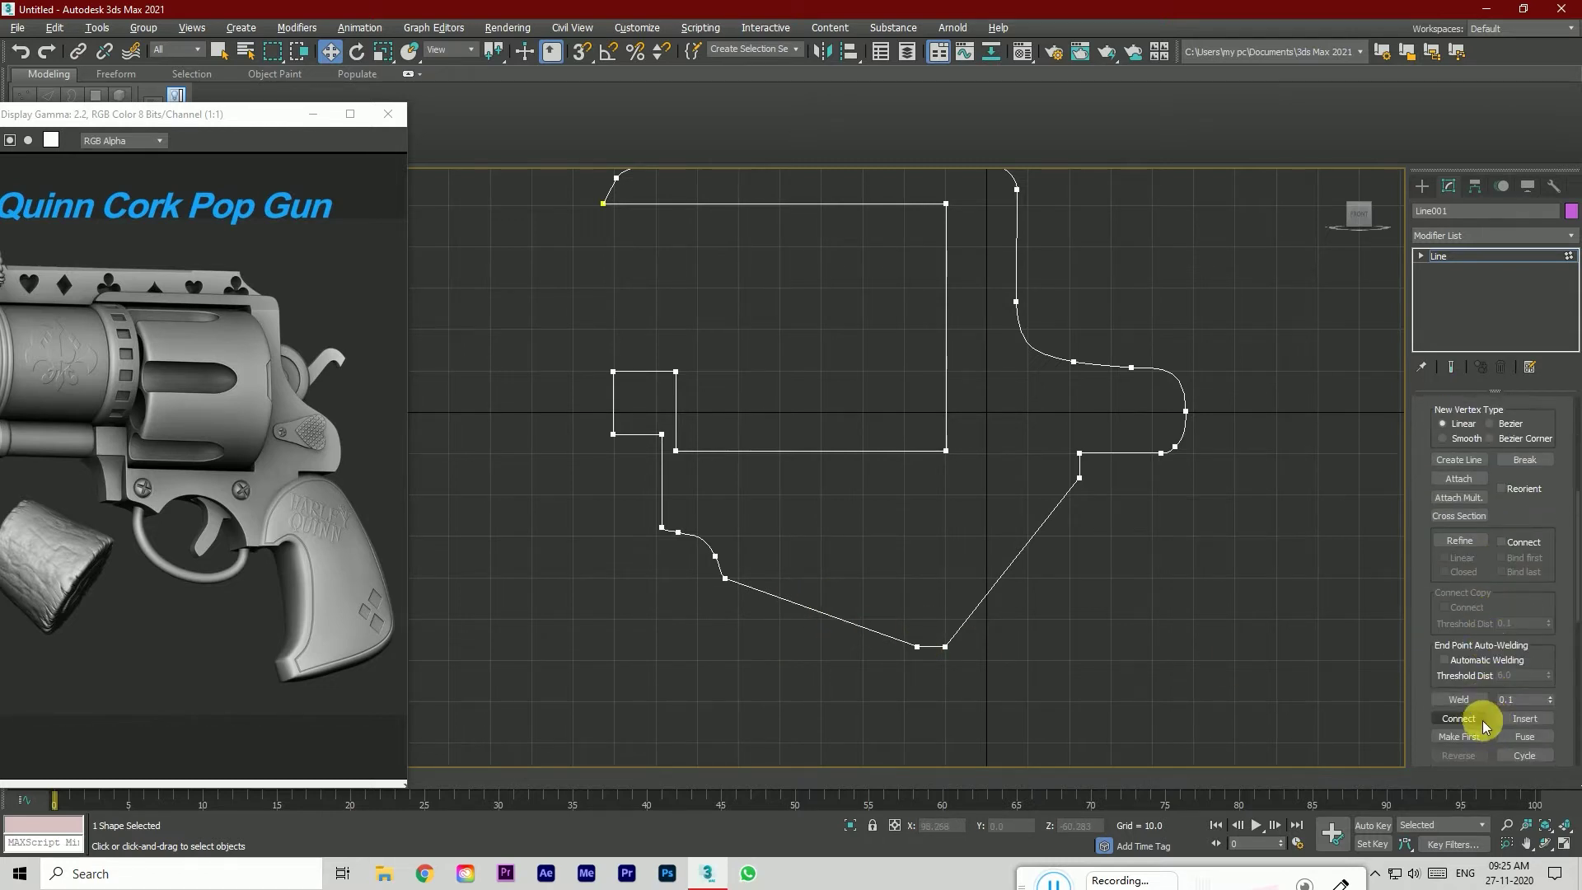
scroll(1476, 692, down, 1)
scroll(1480, 674, up, 5)
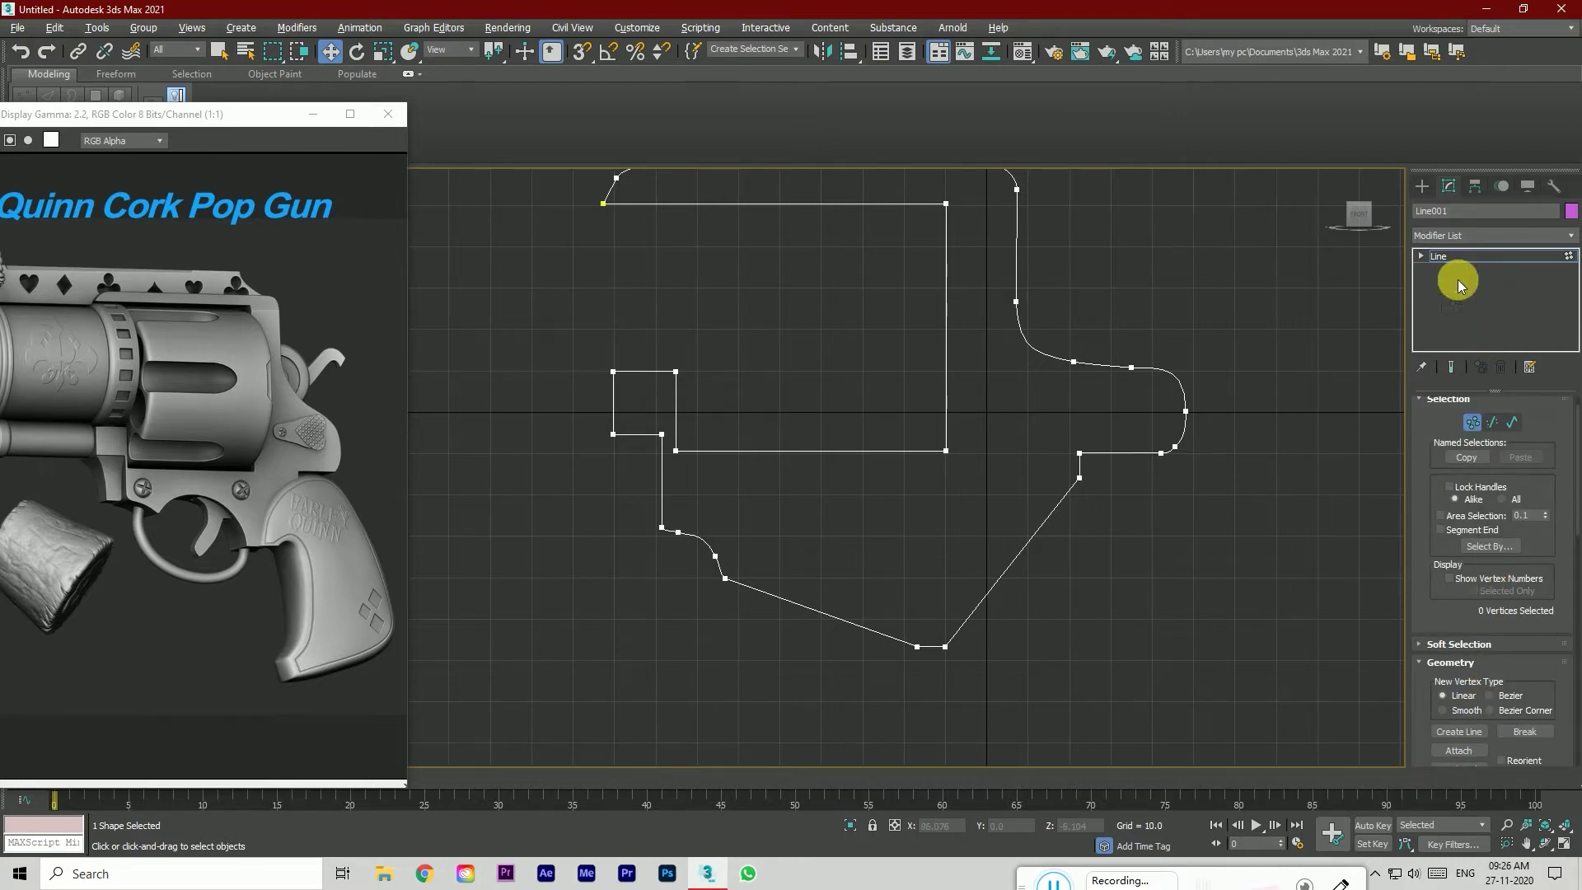
click(1446, 235)
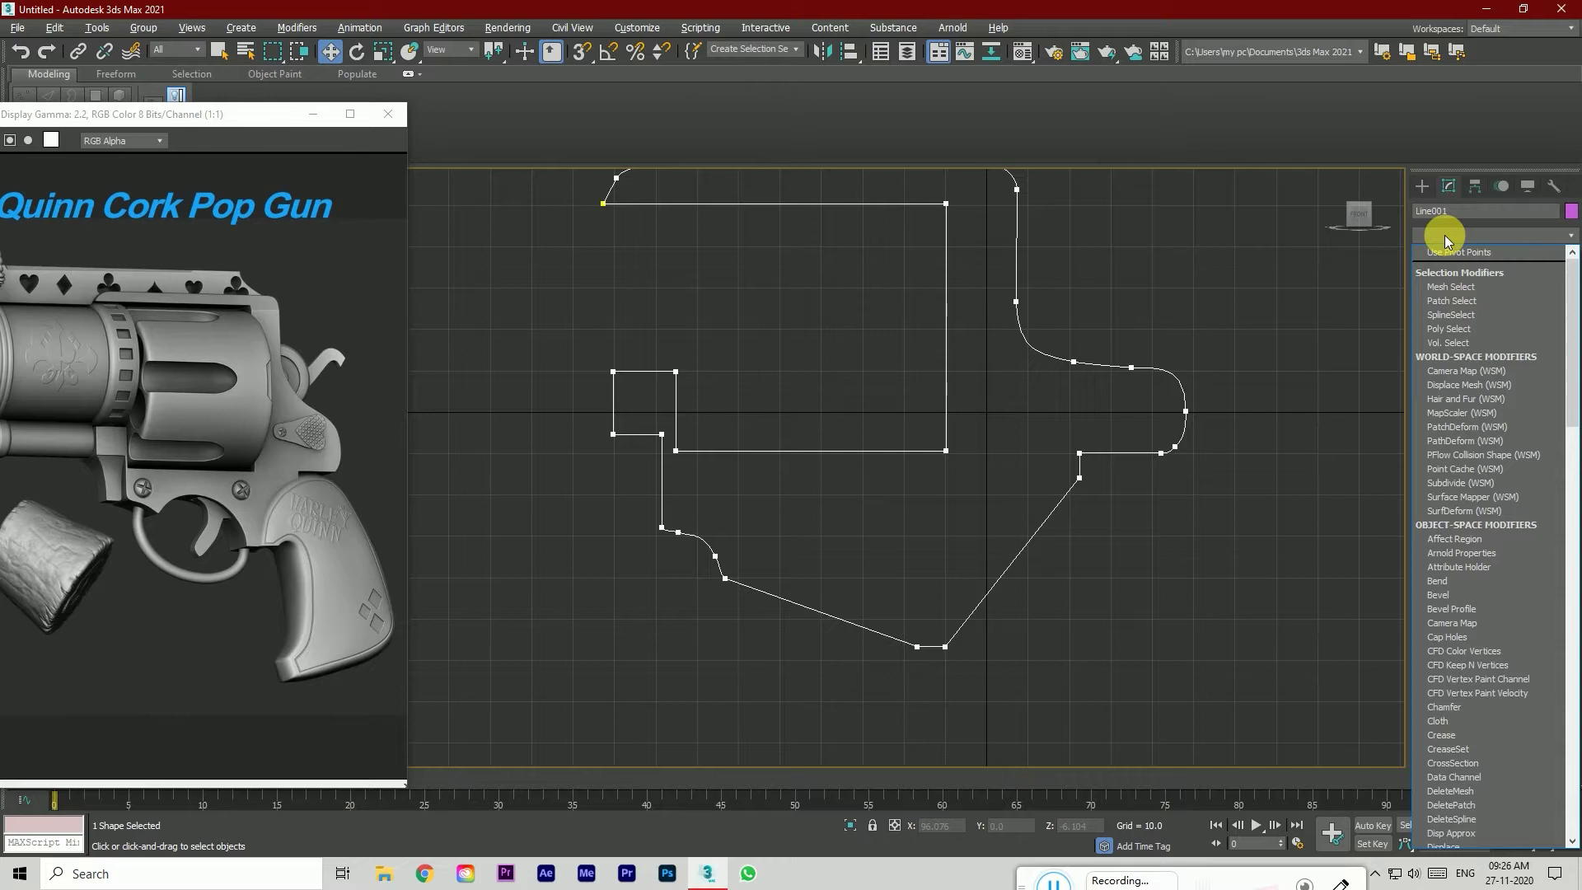
text(e)
click(1452, 255)
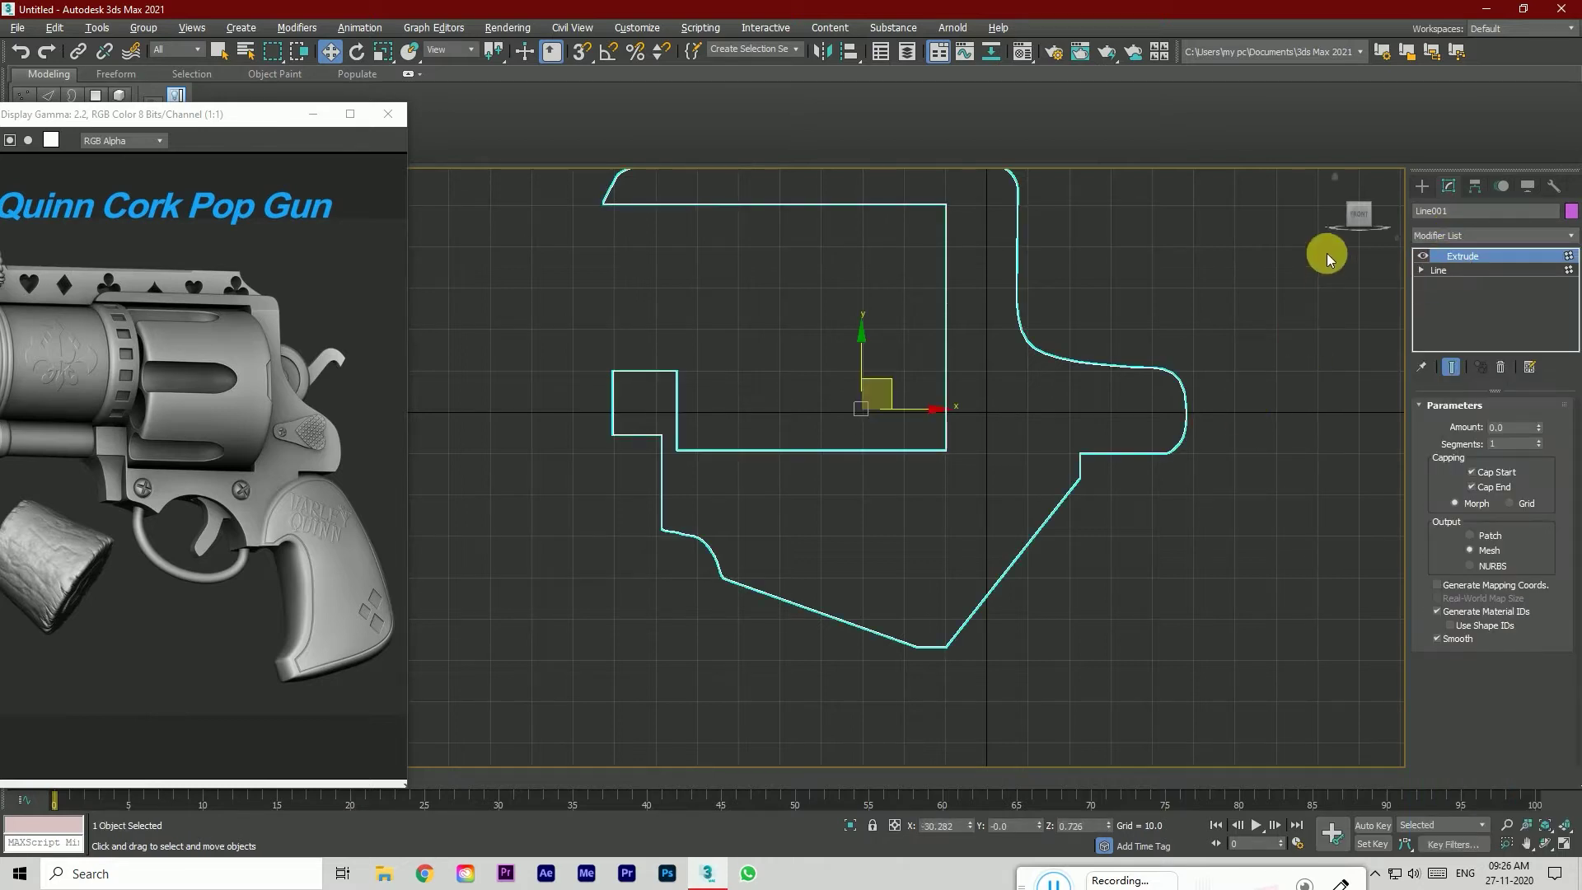
Step: Set the frame's extrusion amount to 13.0 while viewing it from above in perspective
key(p)
scroll(932, 584, down, 5)
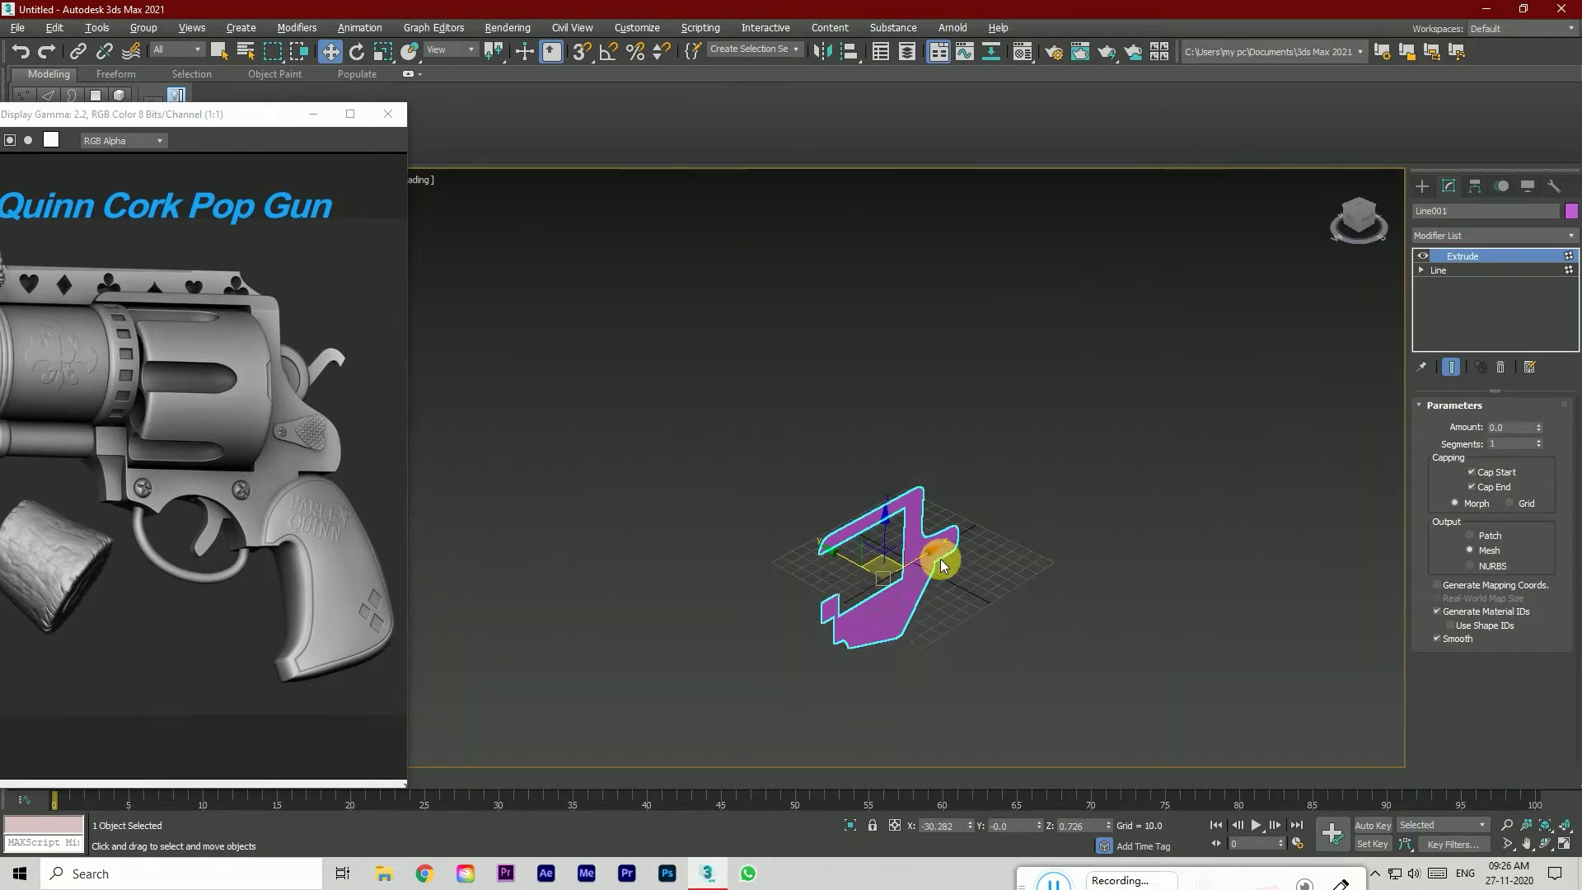
scroll(943, 562, up, 3)
mouse_move(1361, 224)
mouse_down()
mouse_move(1372, 233)
mouse_move(1360, 214)
mouse_up()
click(1355, 207)
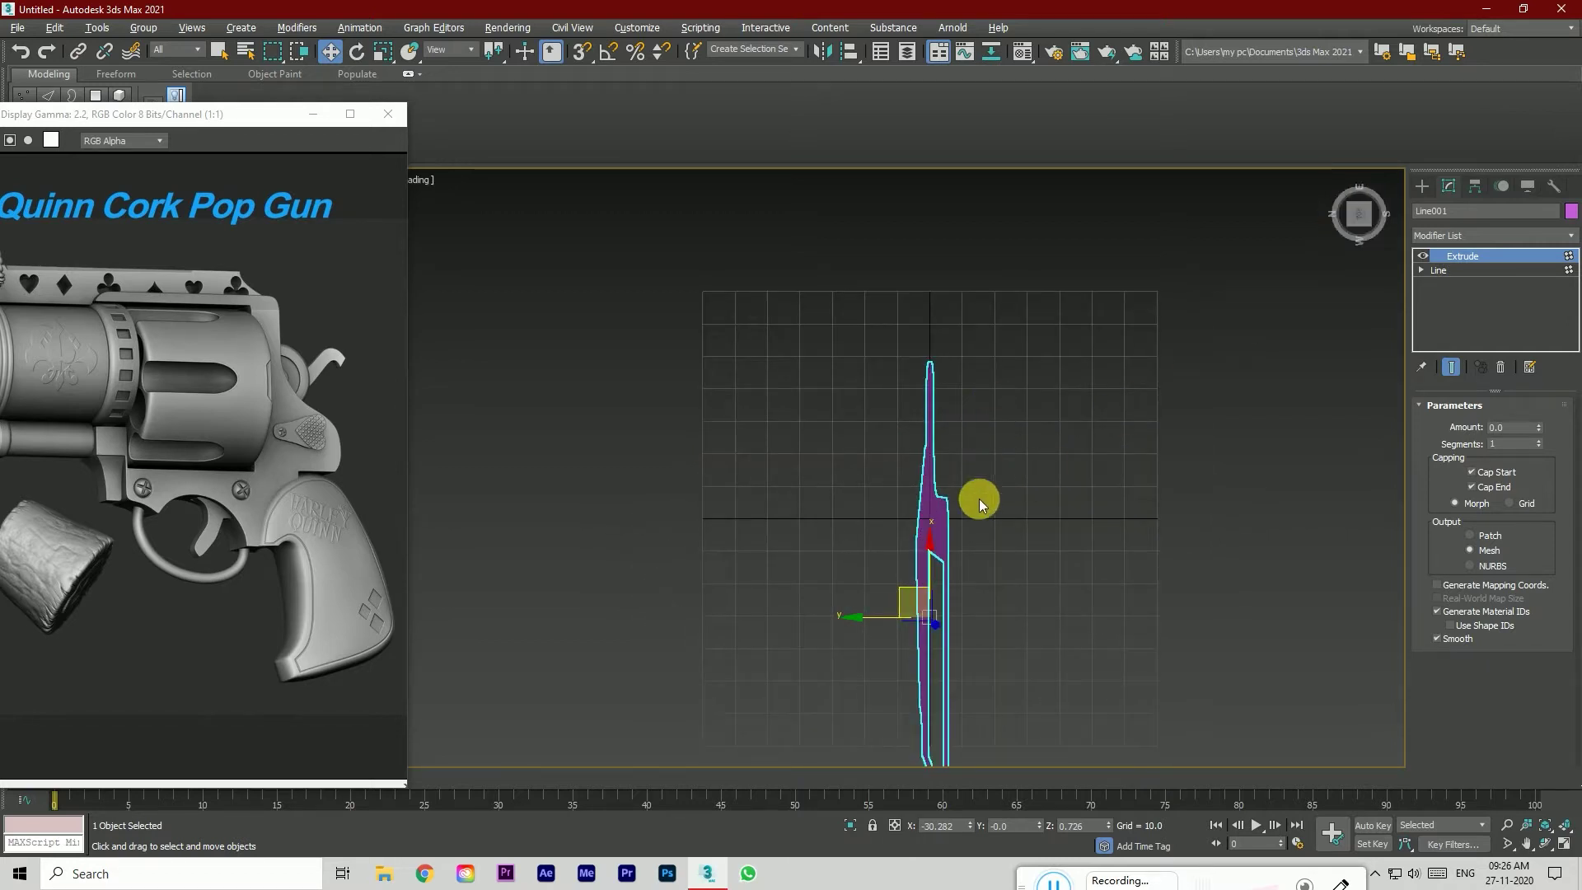
scroll(979, 498, down, 5)
scroll(976, 557, up, 5)
drag(1539, 429, 1541, 416)
click(1287, 483)
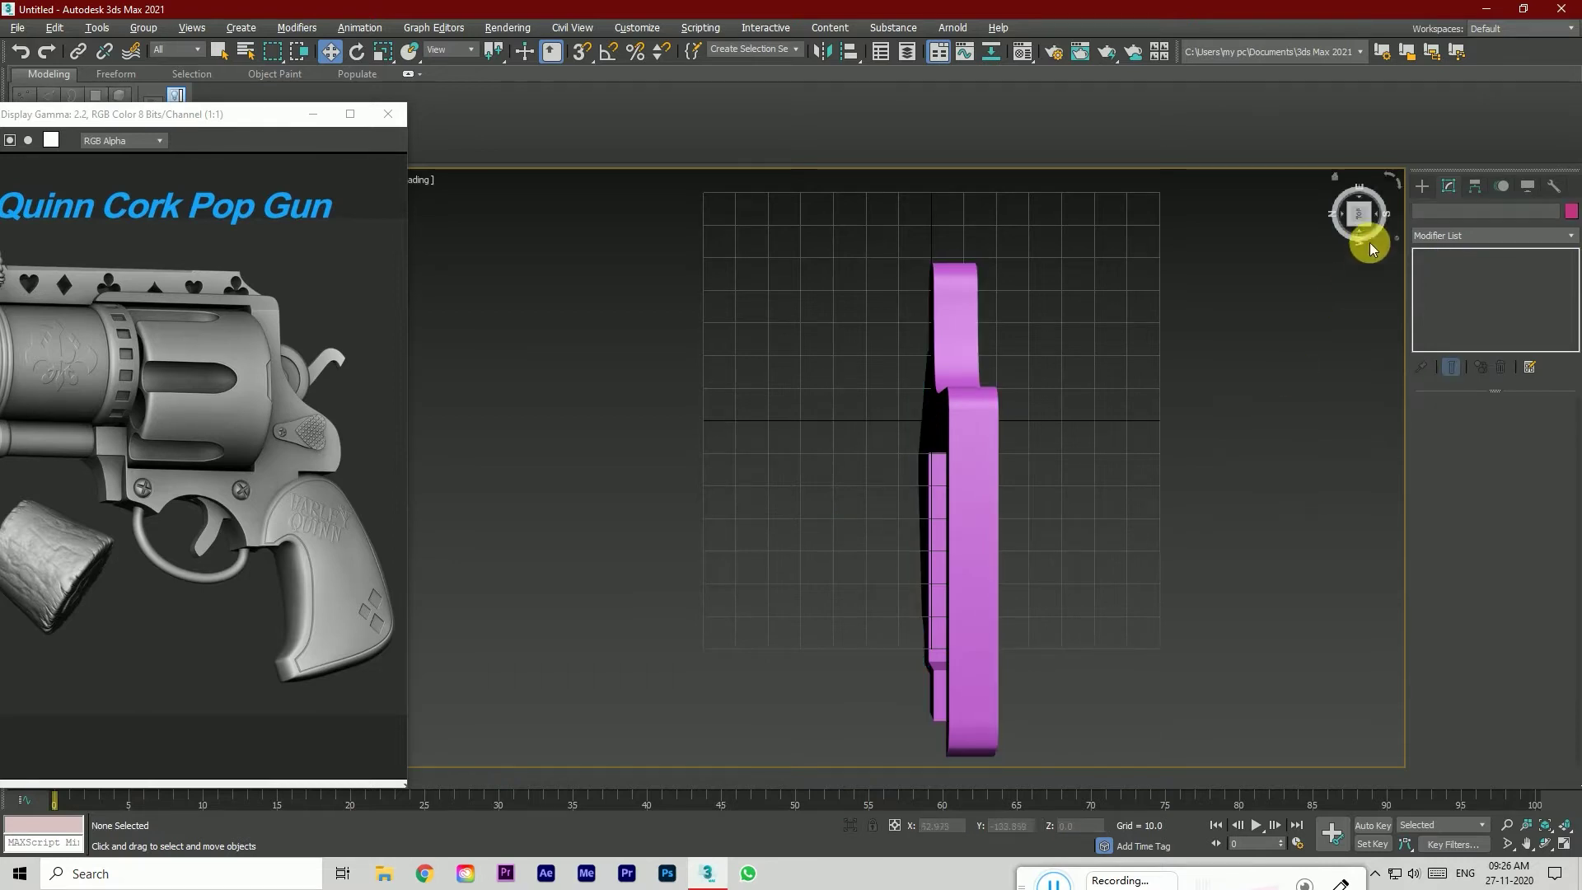
Step: Reopen the frame outline's vertices in a front view and move the concave rear-edge vertex inward toward the cylinder opening
click(1377, 217)
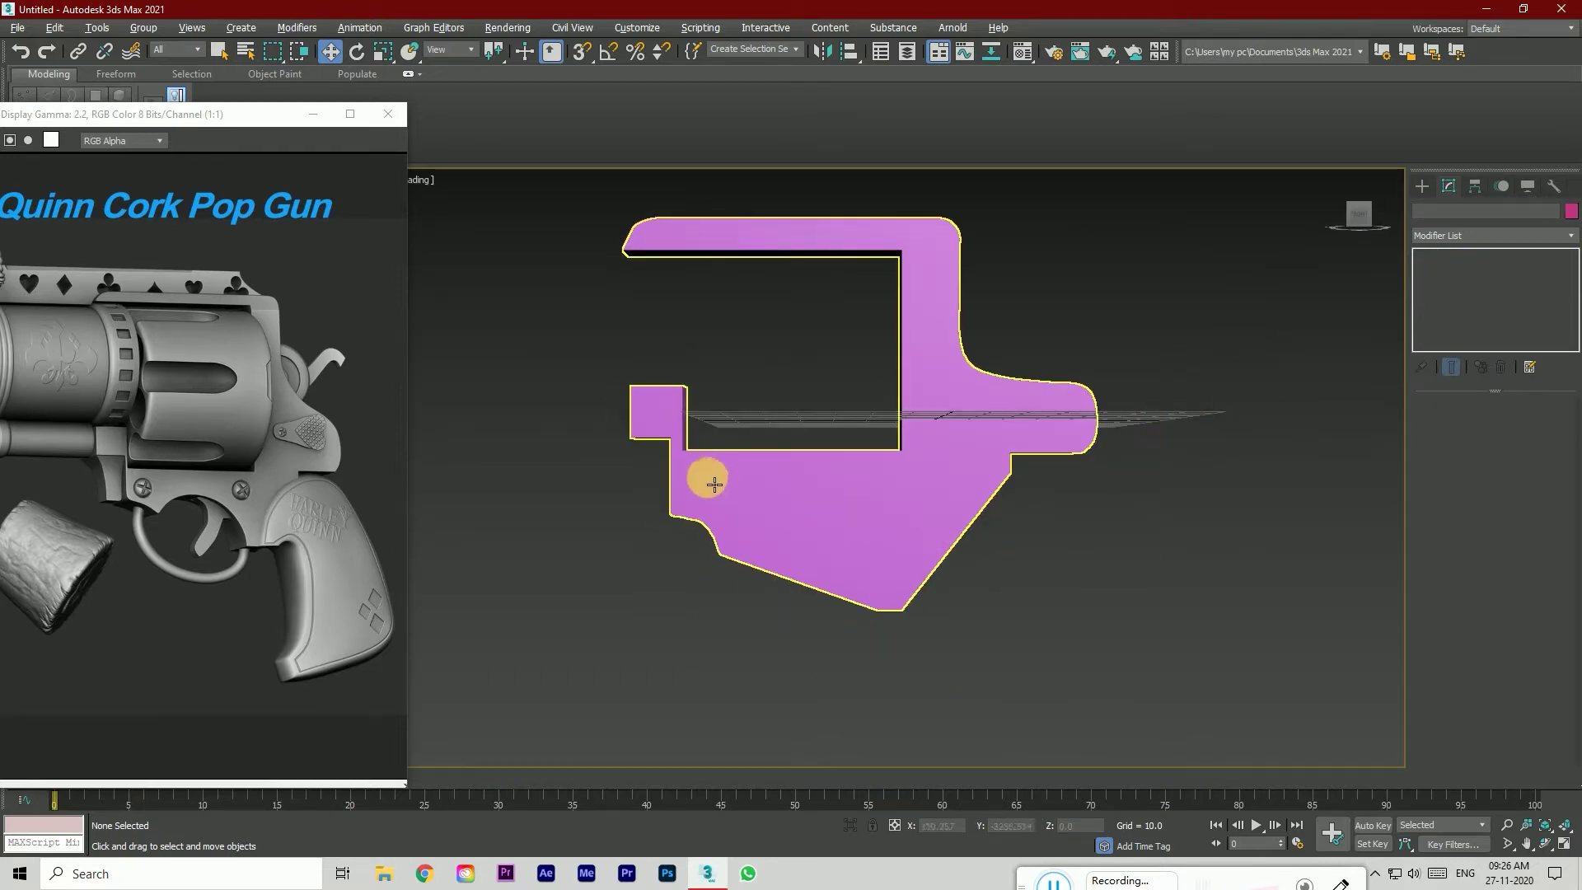
click(965, 463)
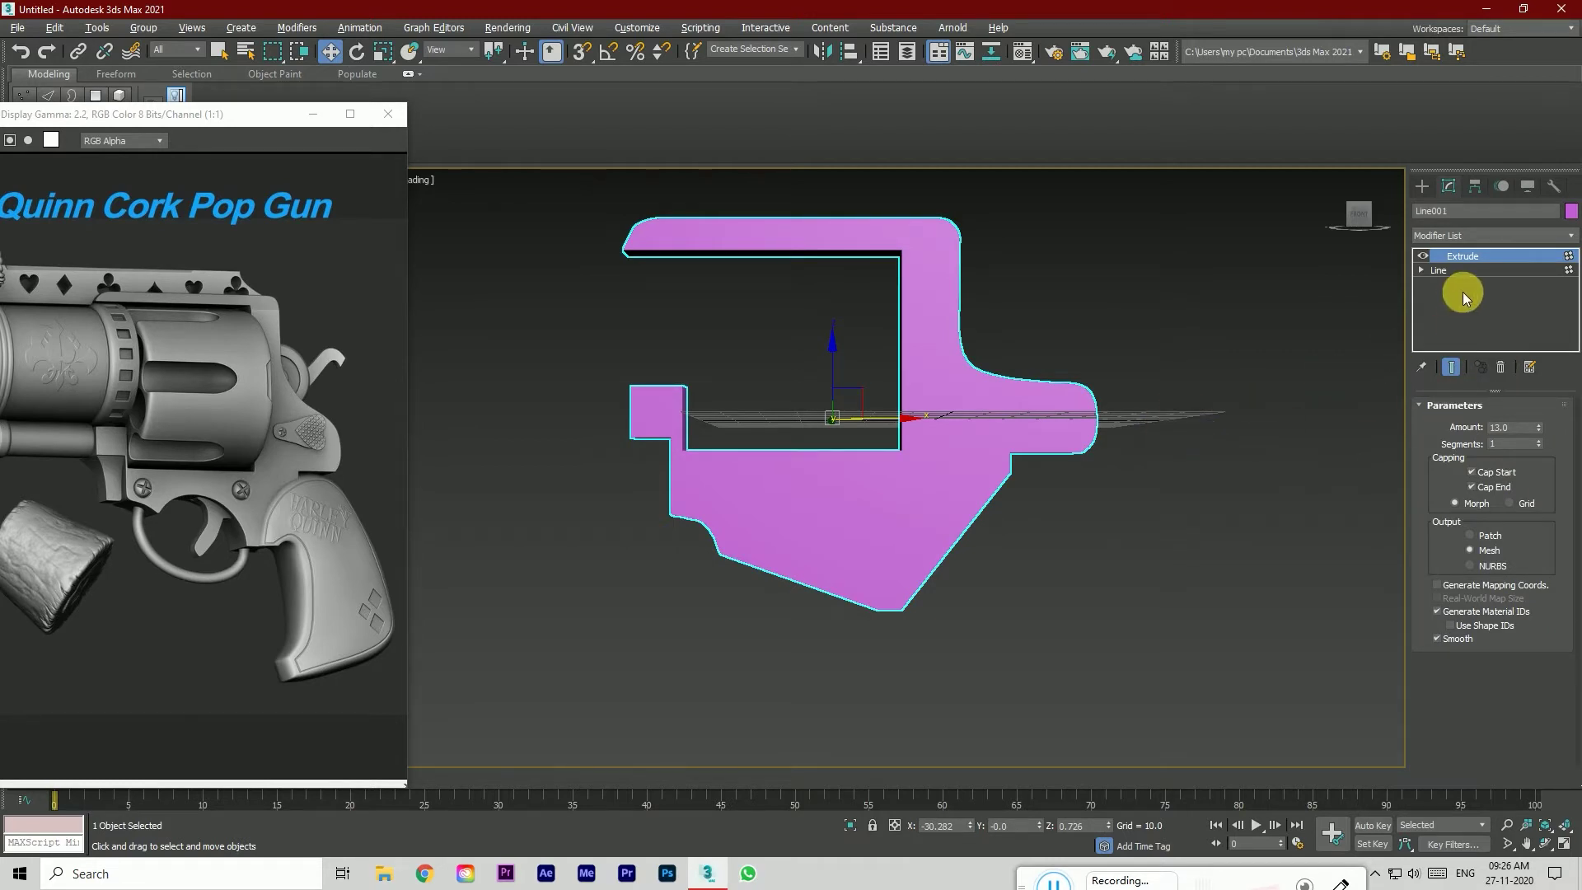
click(1452, 270)
click(1473, 447)
click(953, 333)
drag(1017, 339, 1003, 342)
Step: Nudge the concave rear vertex slightly further inward and tilt the upper rear corner's tangent handle to smooth the rear edge
click(978, 263)
click(972, 242)
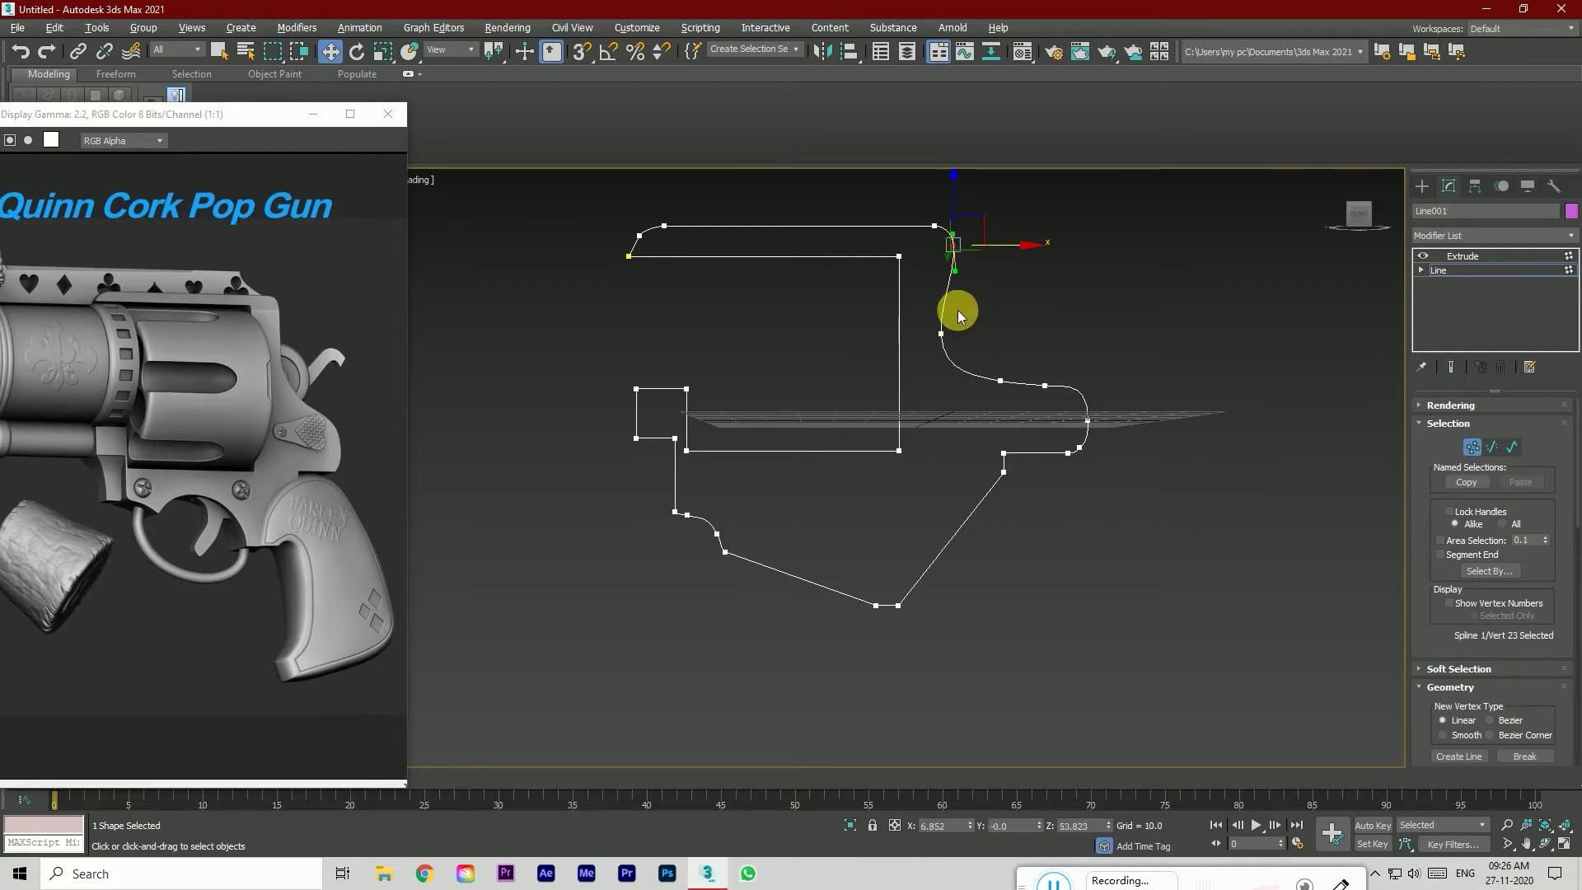
drag(987, 341, 983, 342)
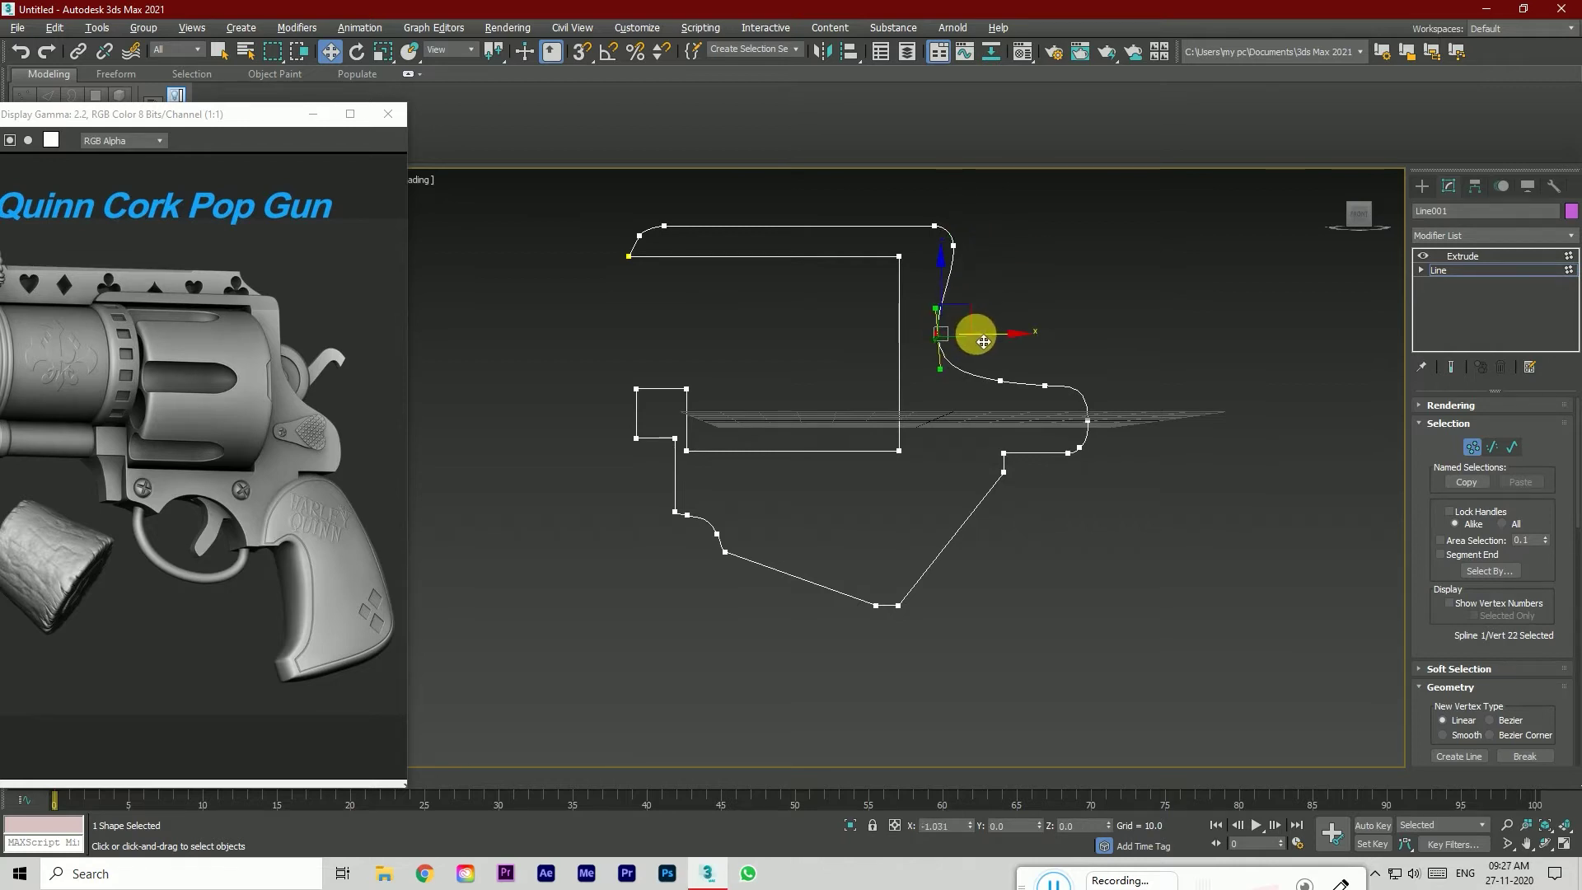
click(965, 247)
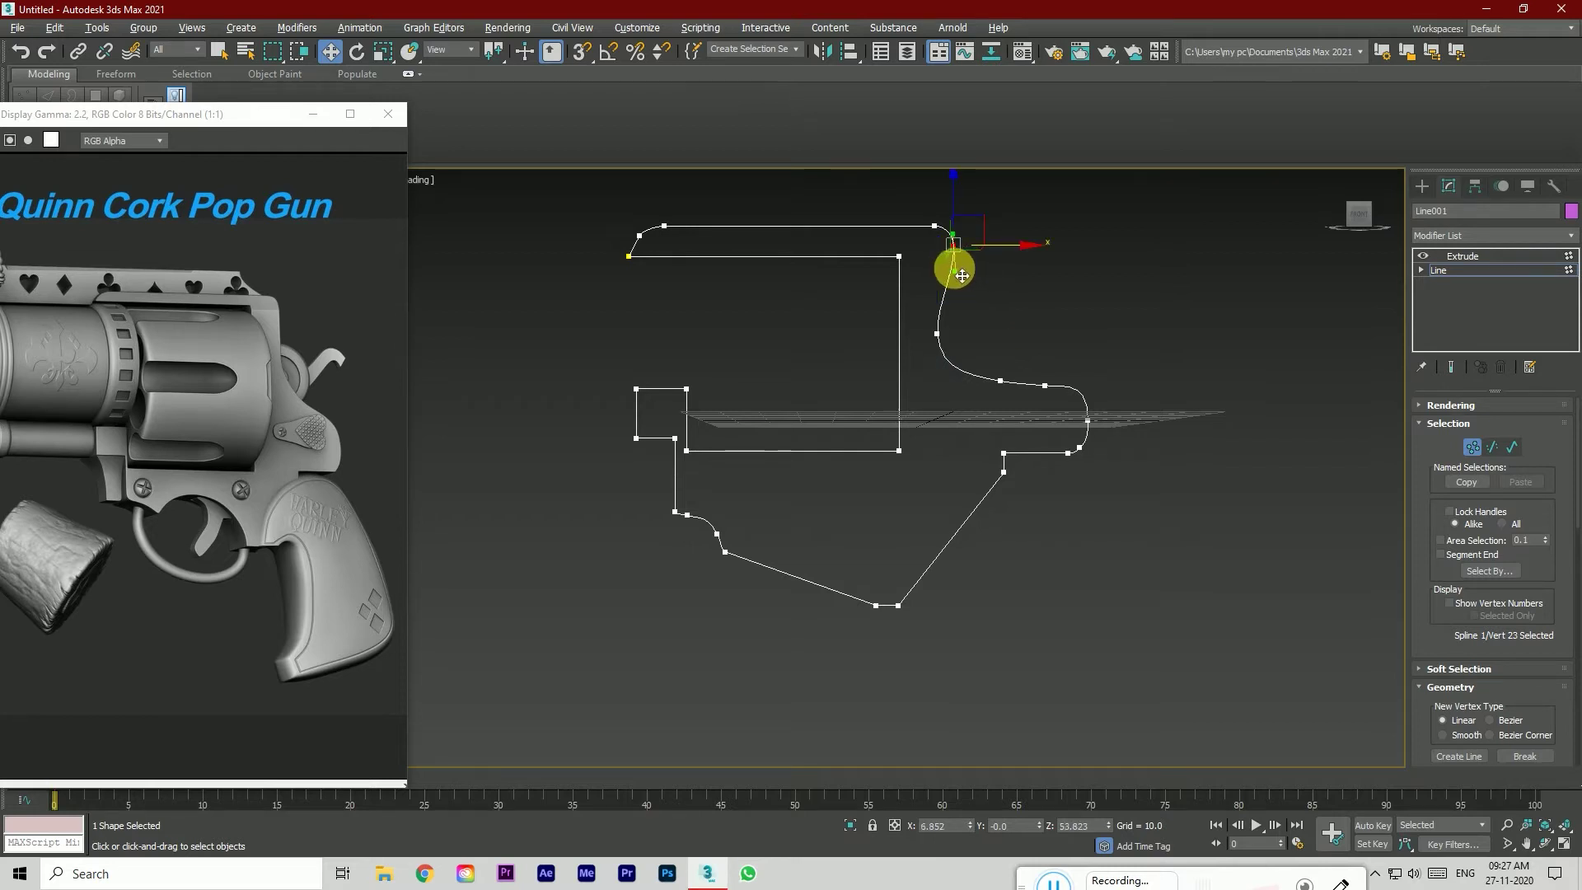
drag(954, 281, 952, 281)
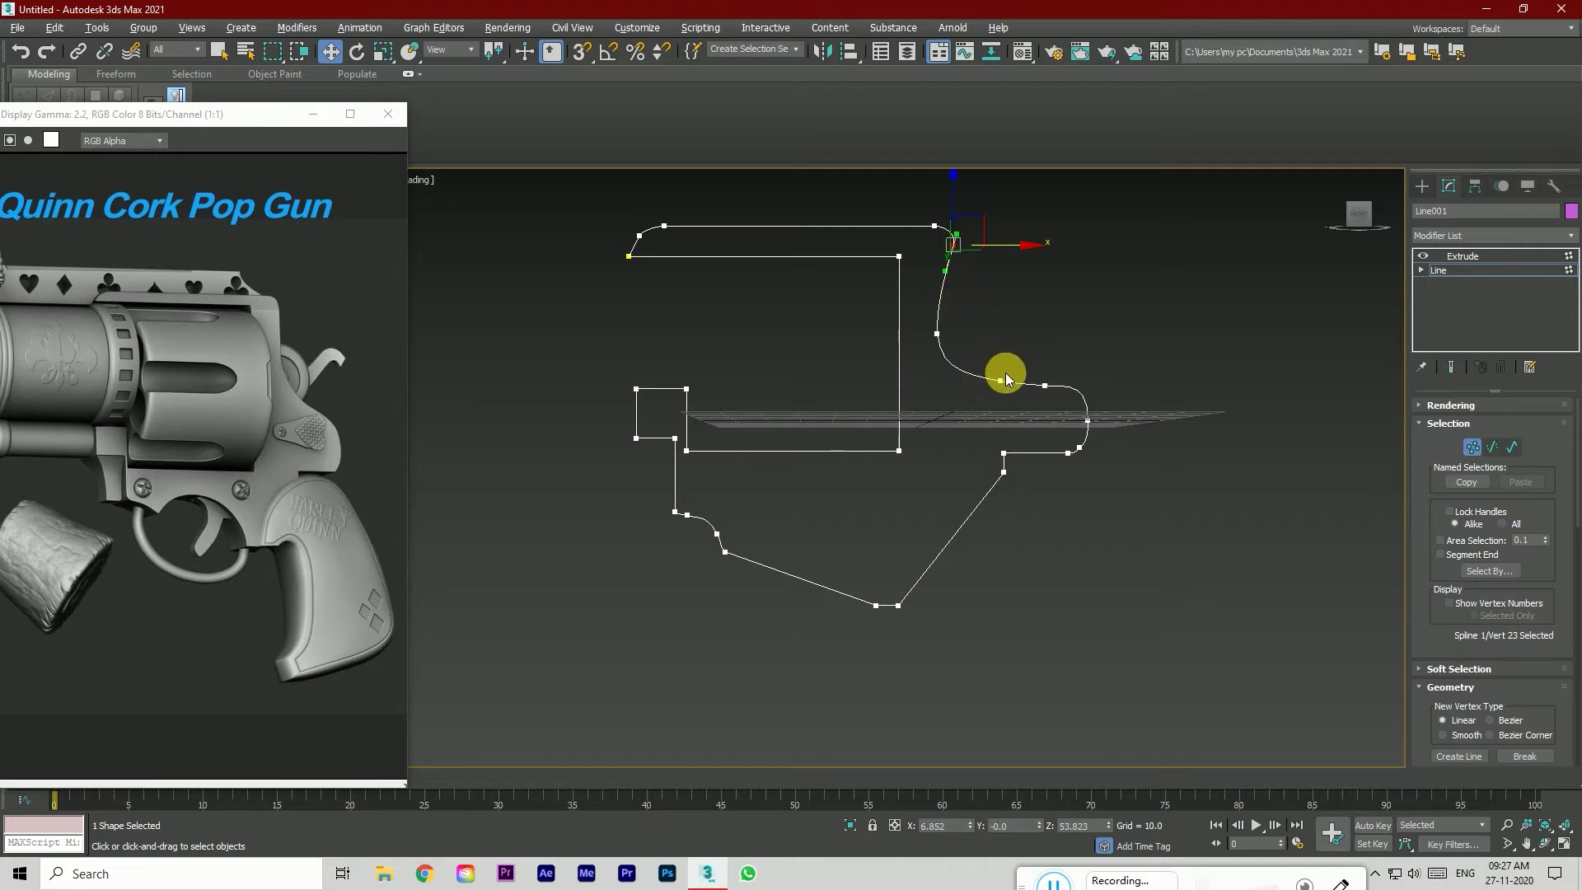
Step: Shorten the rear projection by moving the two notch vertices beneath it and its rounded-end vertices inward toward the frame
drag(1011, 491, 957, 482)
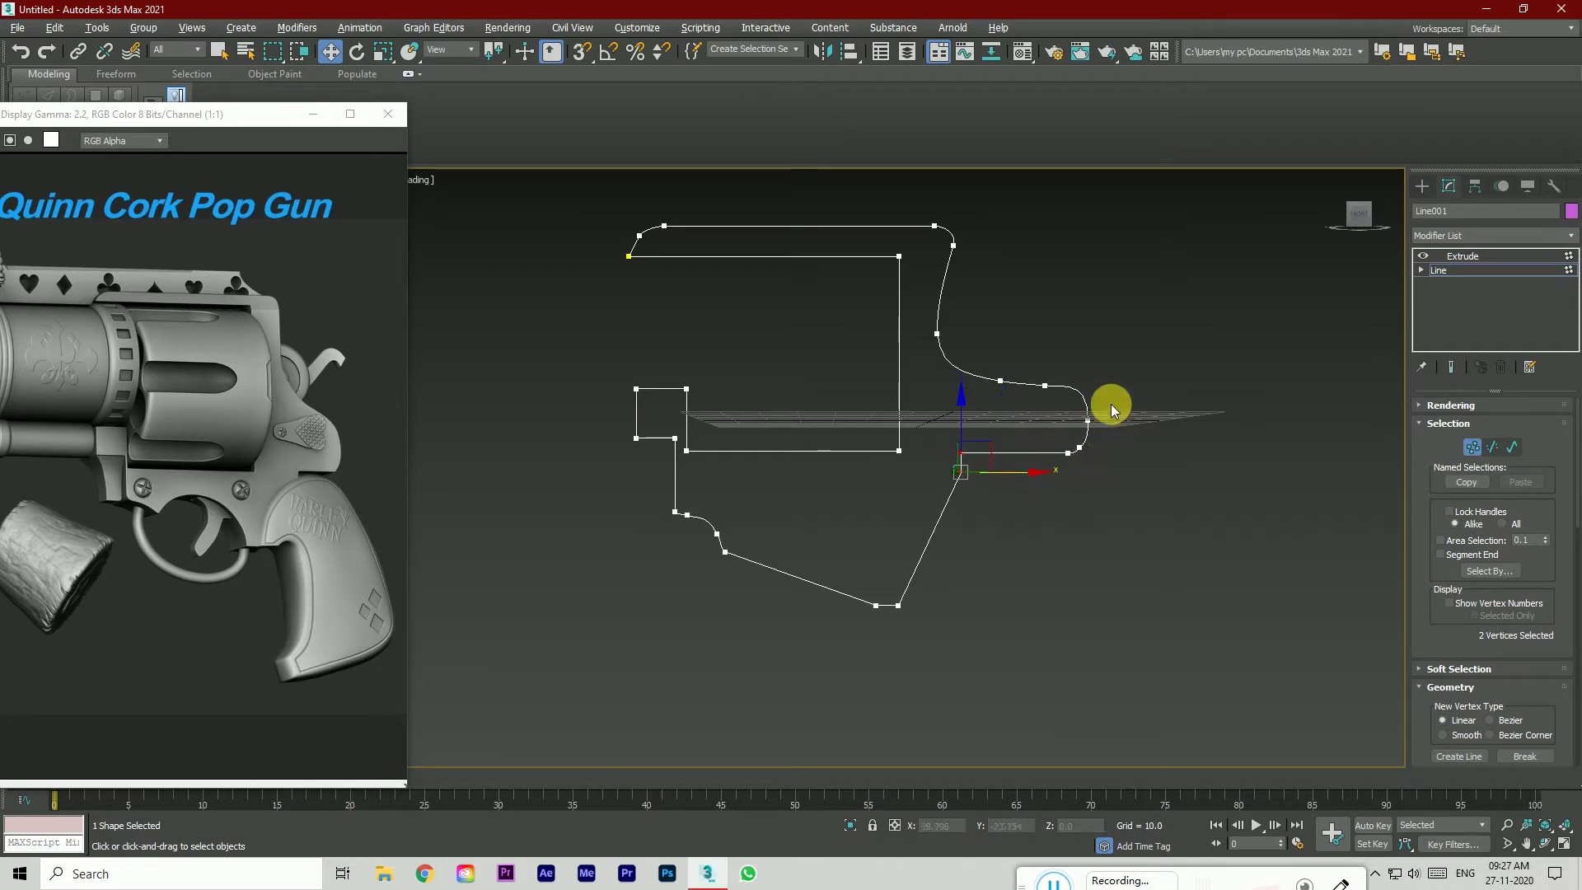
drag(1135, 361, 1016, 495)
drag(1113, 454, 1095, 454)
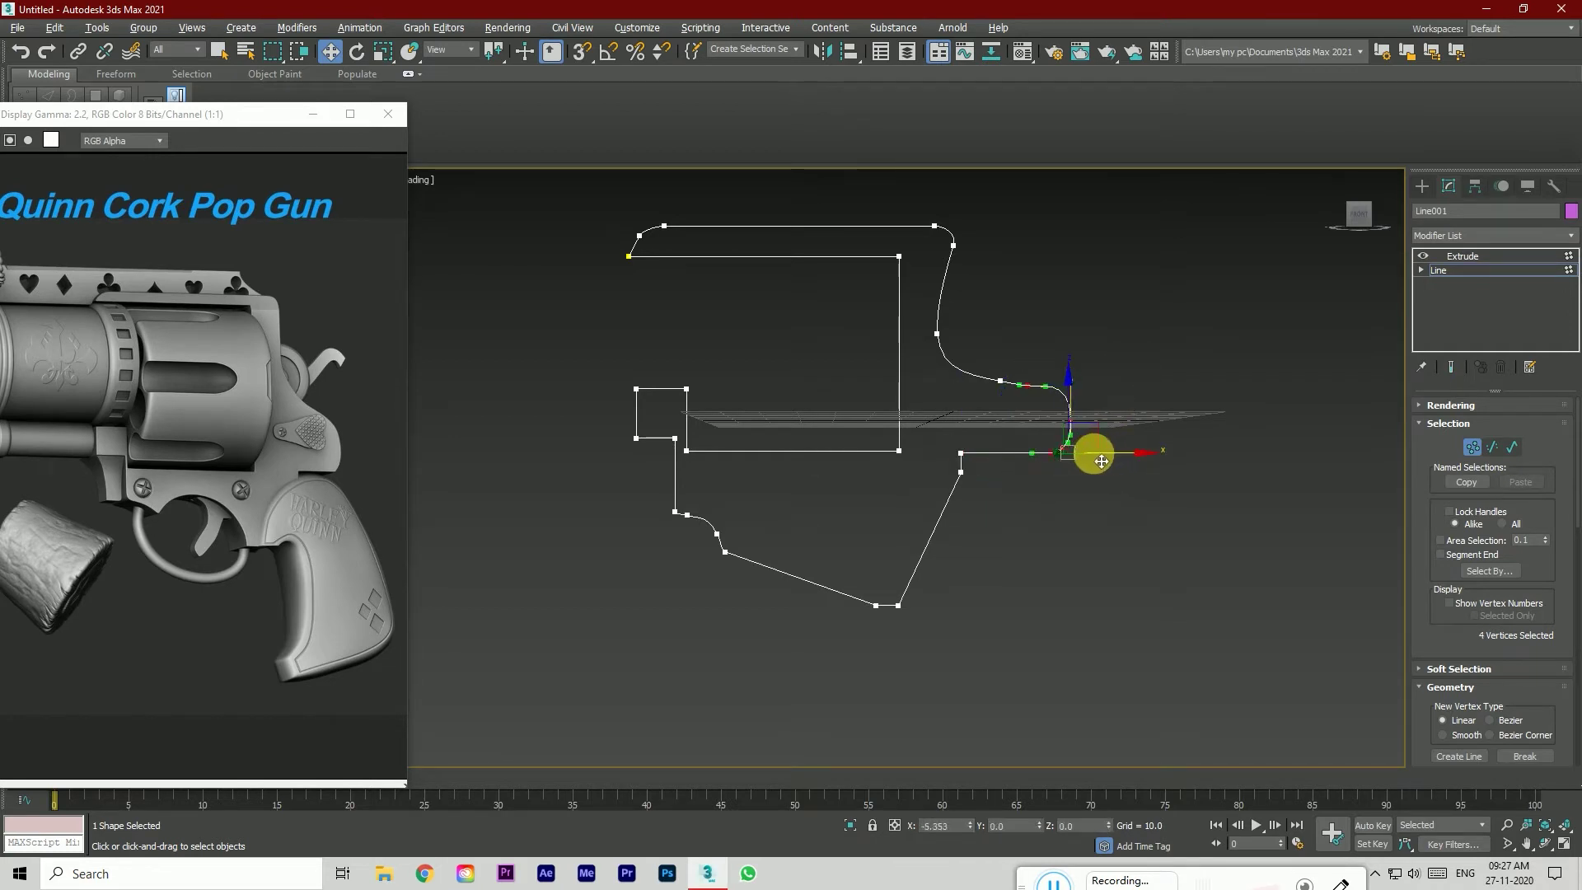
drag(989, 354, 1100, 478)
drag(1095, 386, 1080, 387)
Step: Reposition the vertex where the rear curve meets the projection's upper edge slightly inward and raise its tangent handle
click(982, 381)
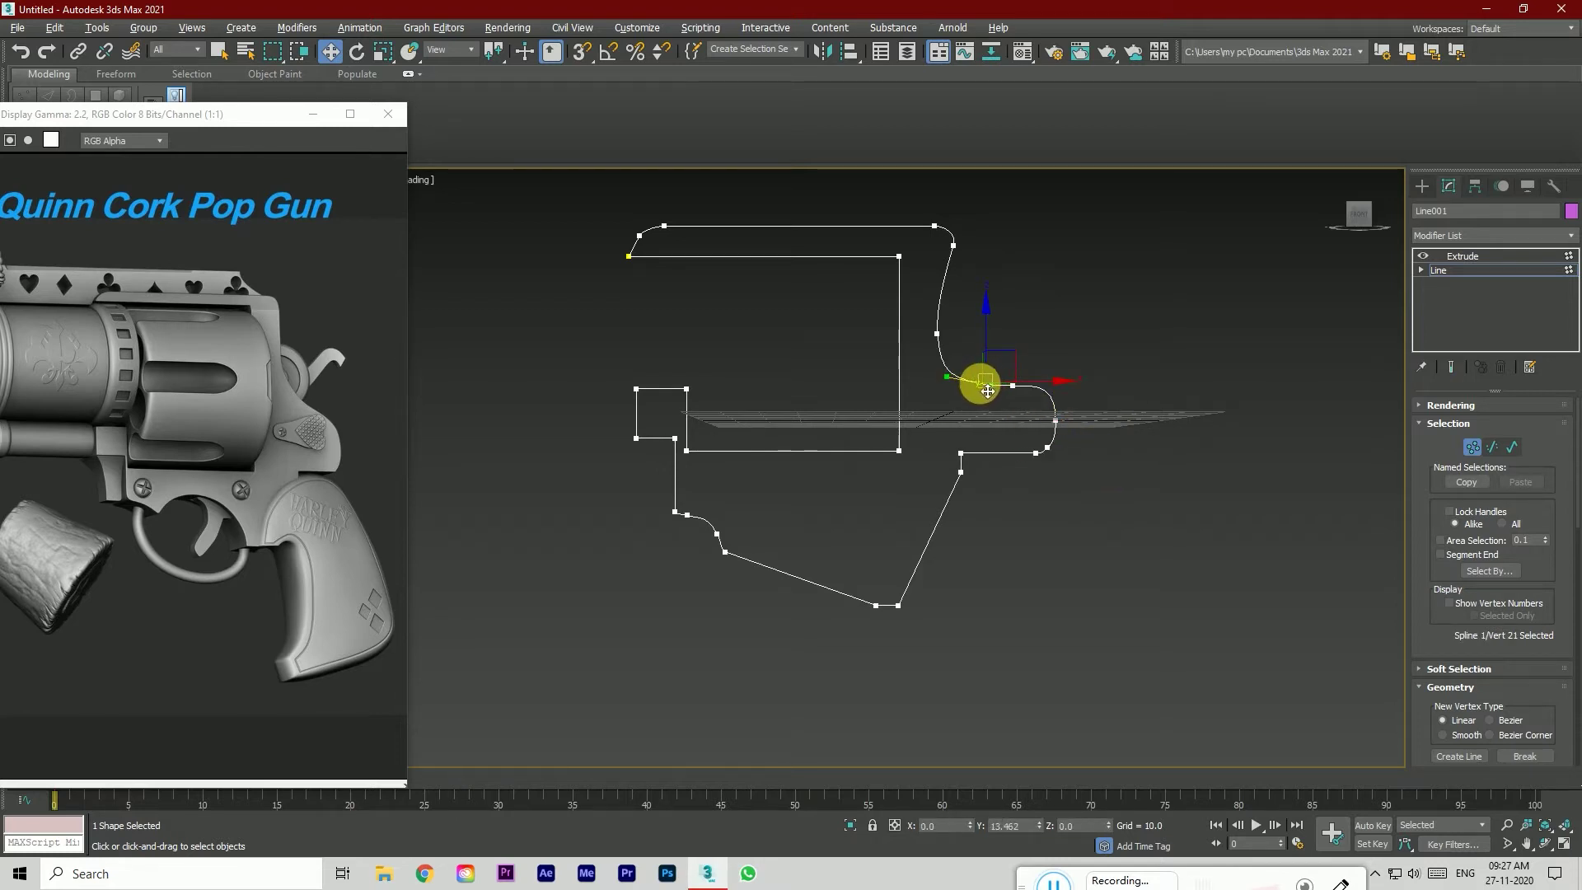
click(1152, 467)
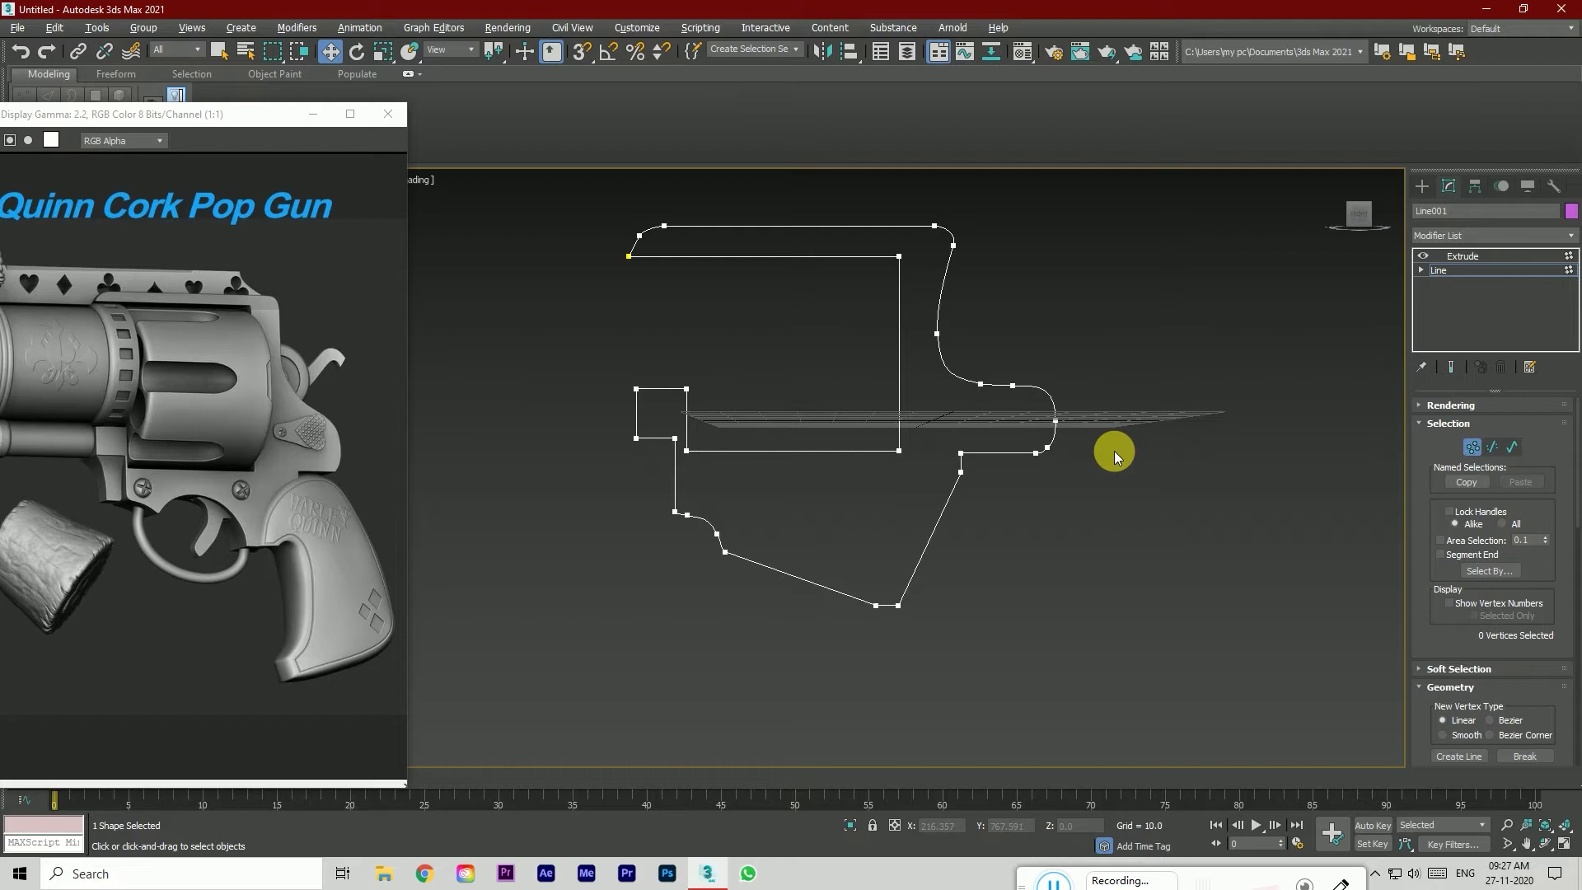
click(982, 383)
scroll(1483, 671, down, 5)
scroll(1546, 712, down, 10)
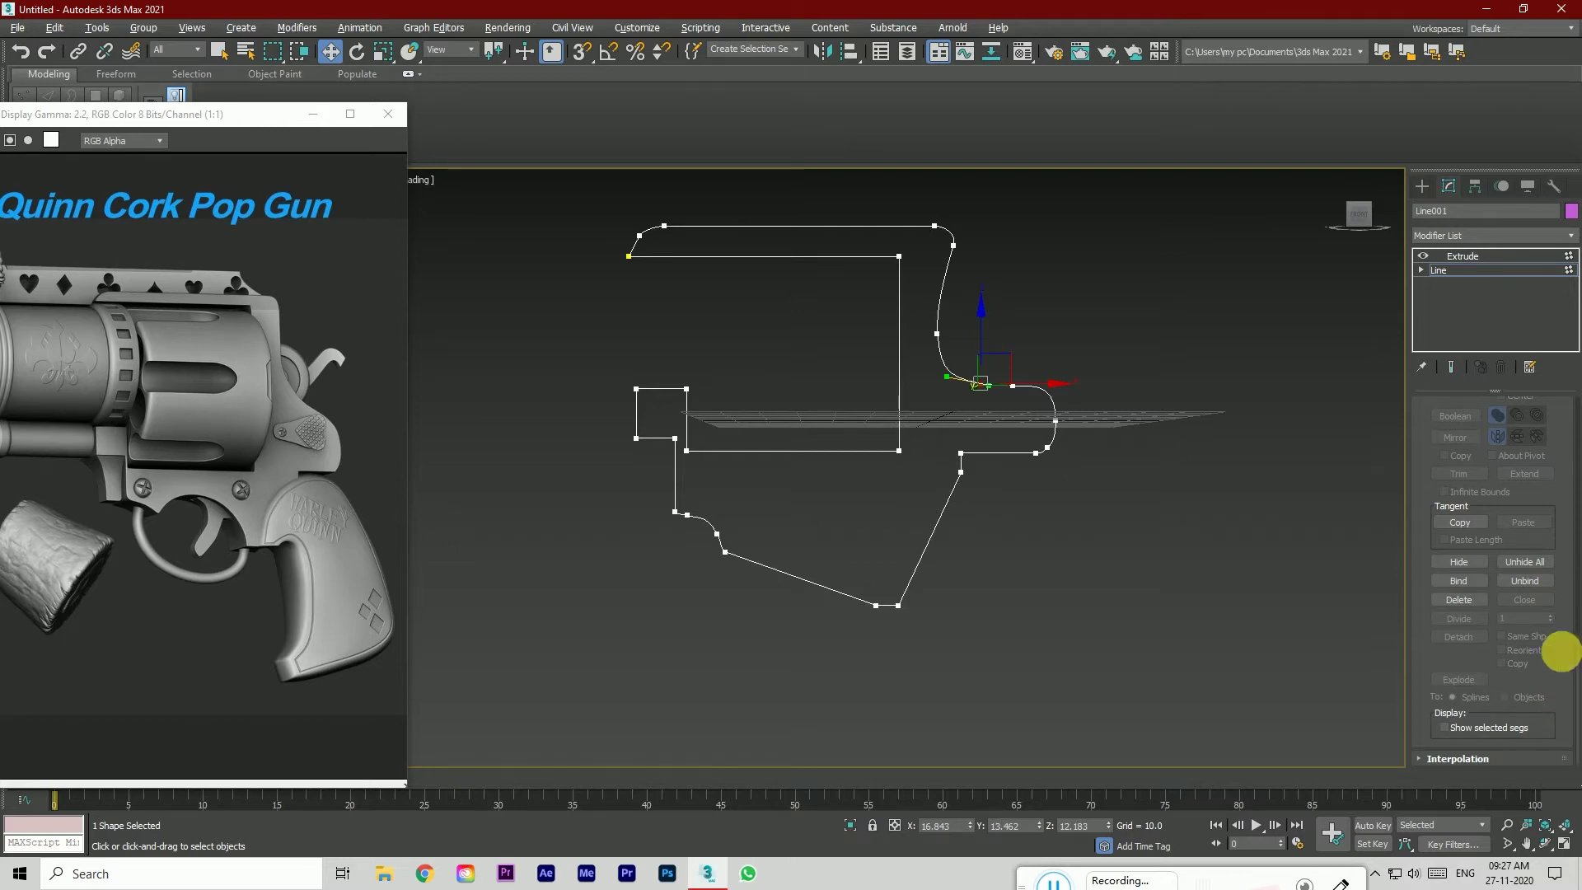
drag(1576, 684, 1574, 394)
drag(984, 384, 946, 376)
key(ctrl+z)
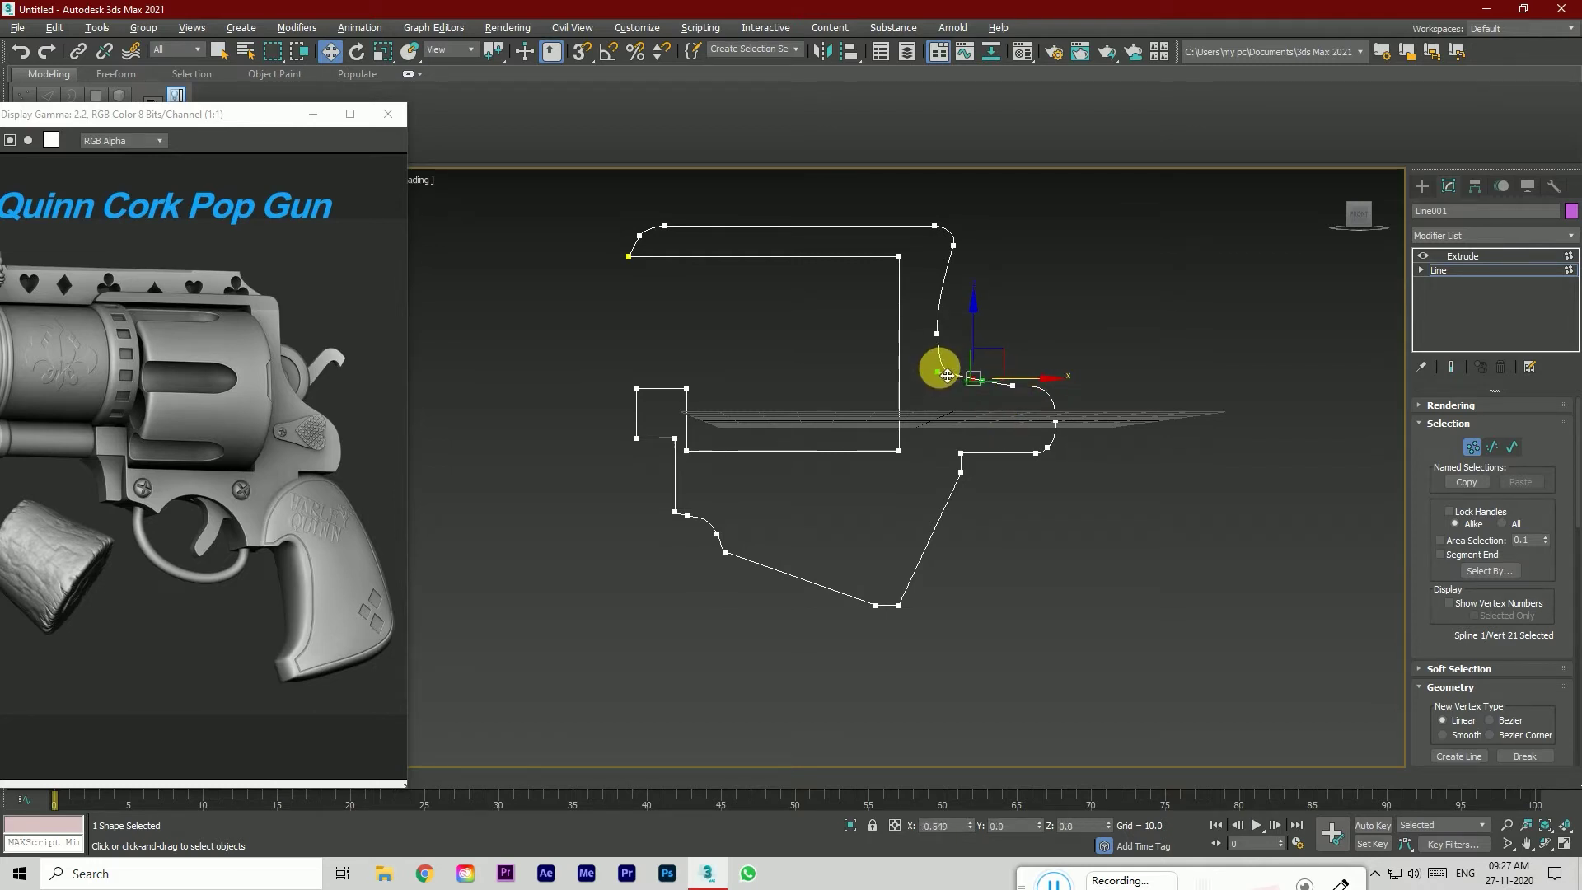
click(974, 343)
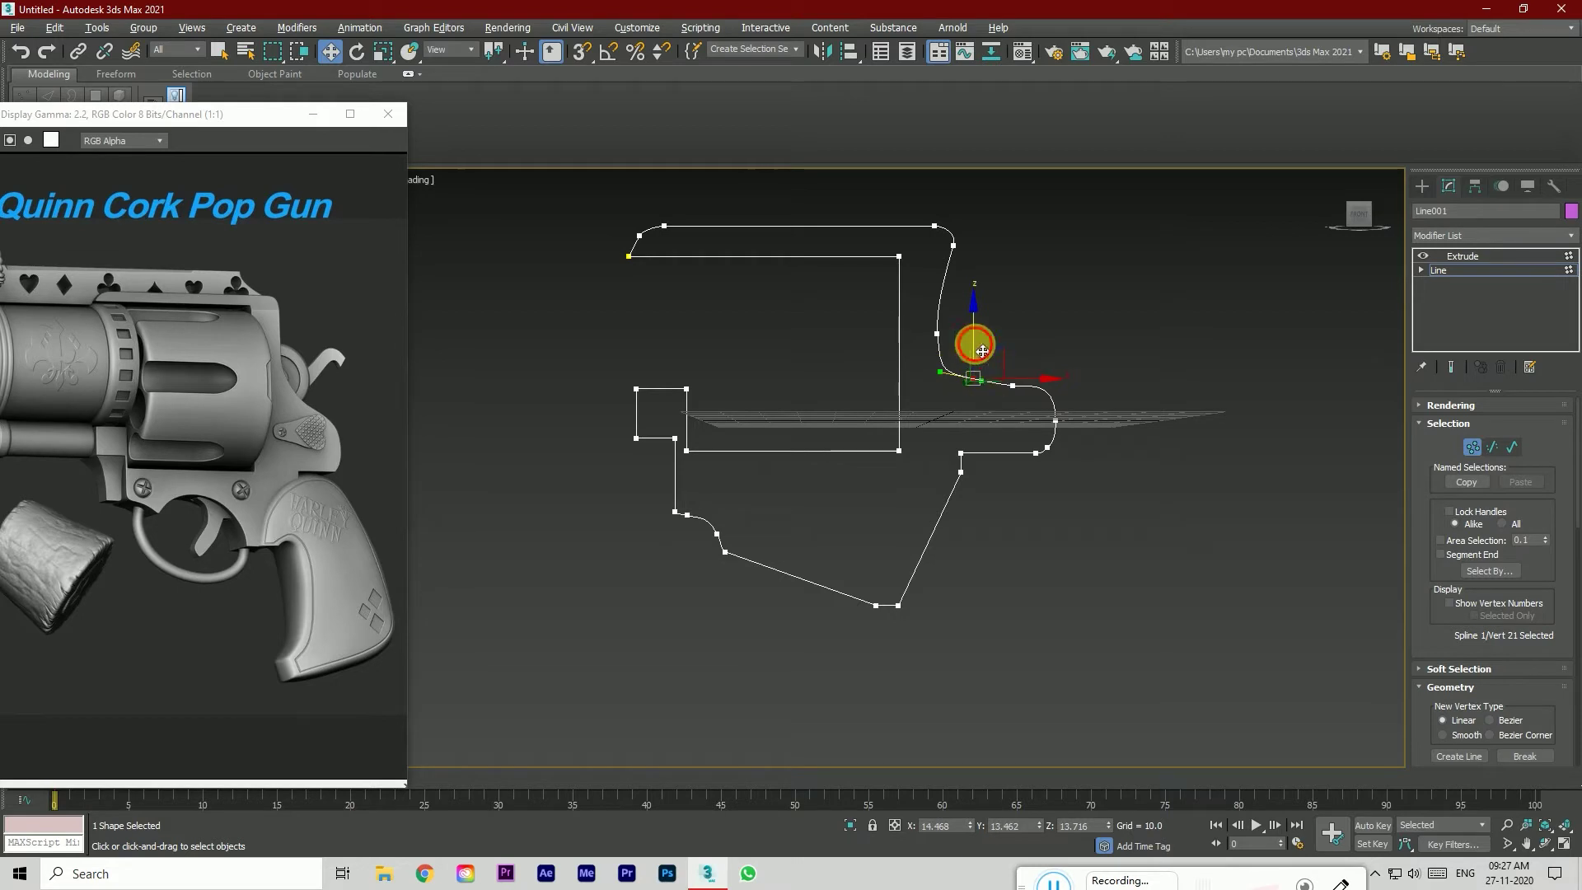
drag(940, 373, 943, 368)
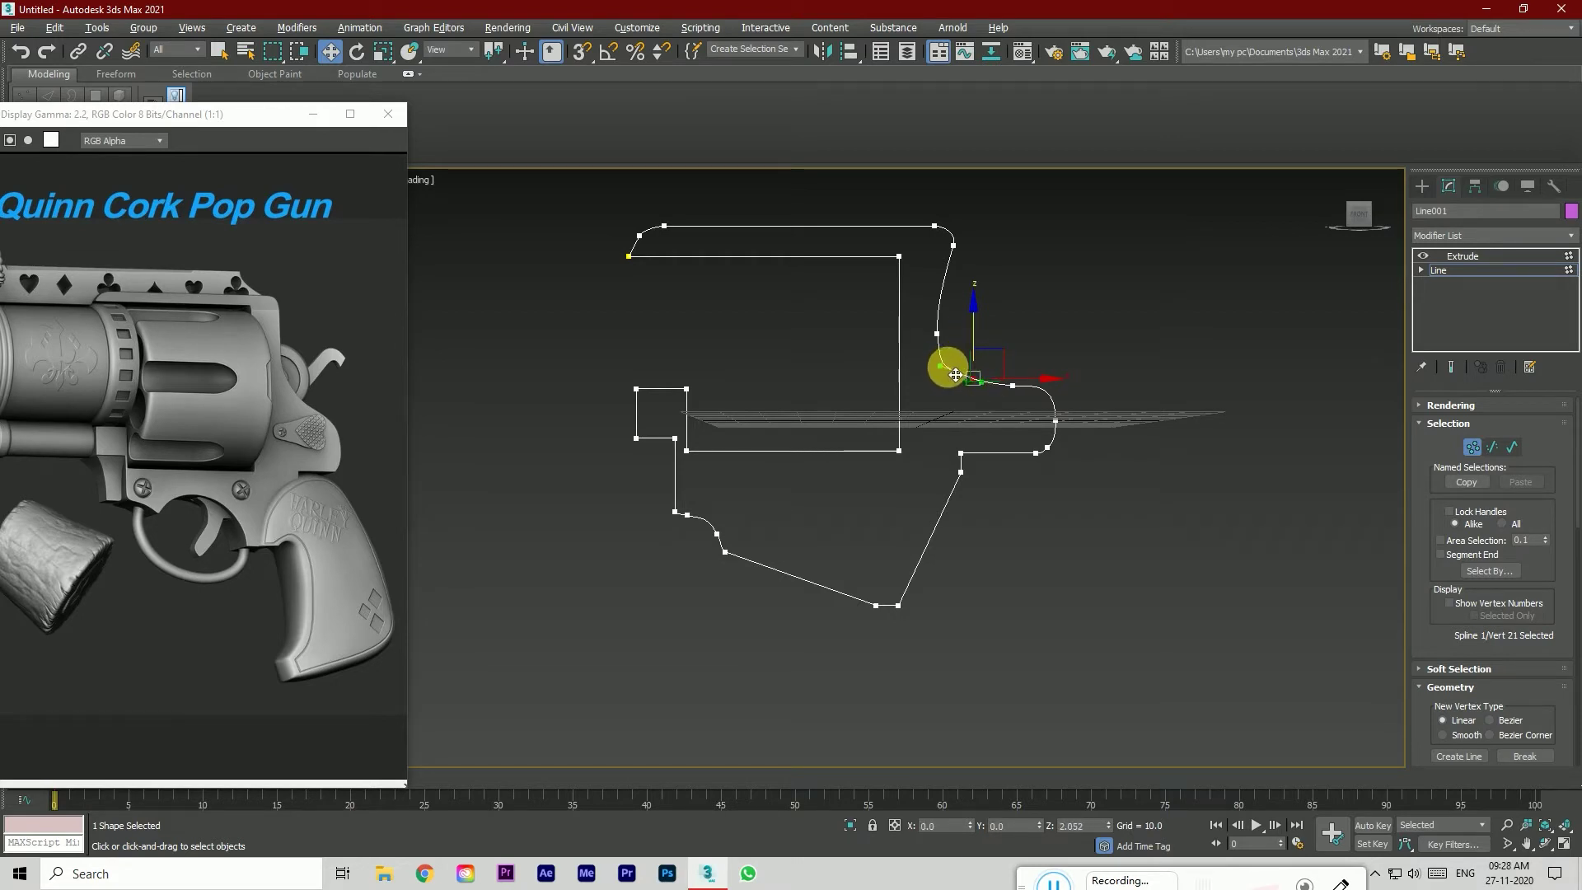
Step: Move the vertex between the rear curve and the projection further inward and shorten its upper tangent handle
click(1115, 501)
click(974, 381)
scroll(981, 392, up, 6)
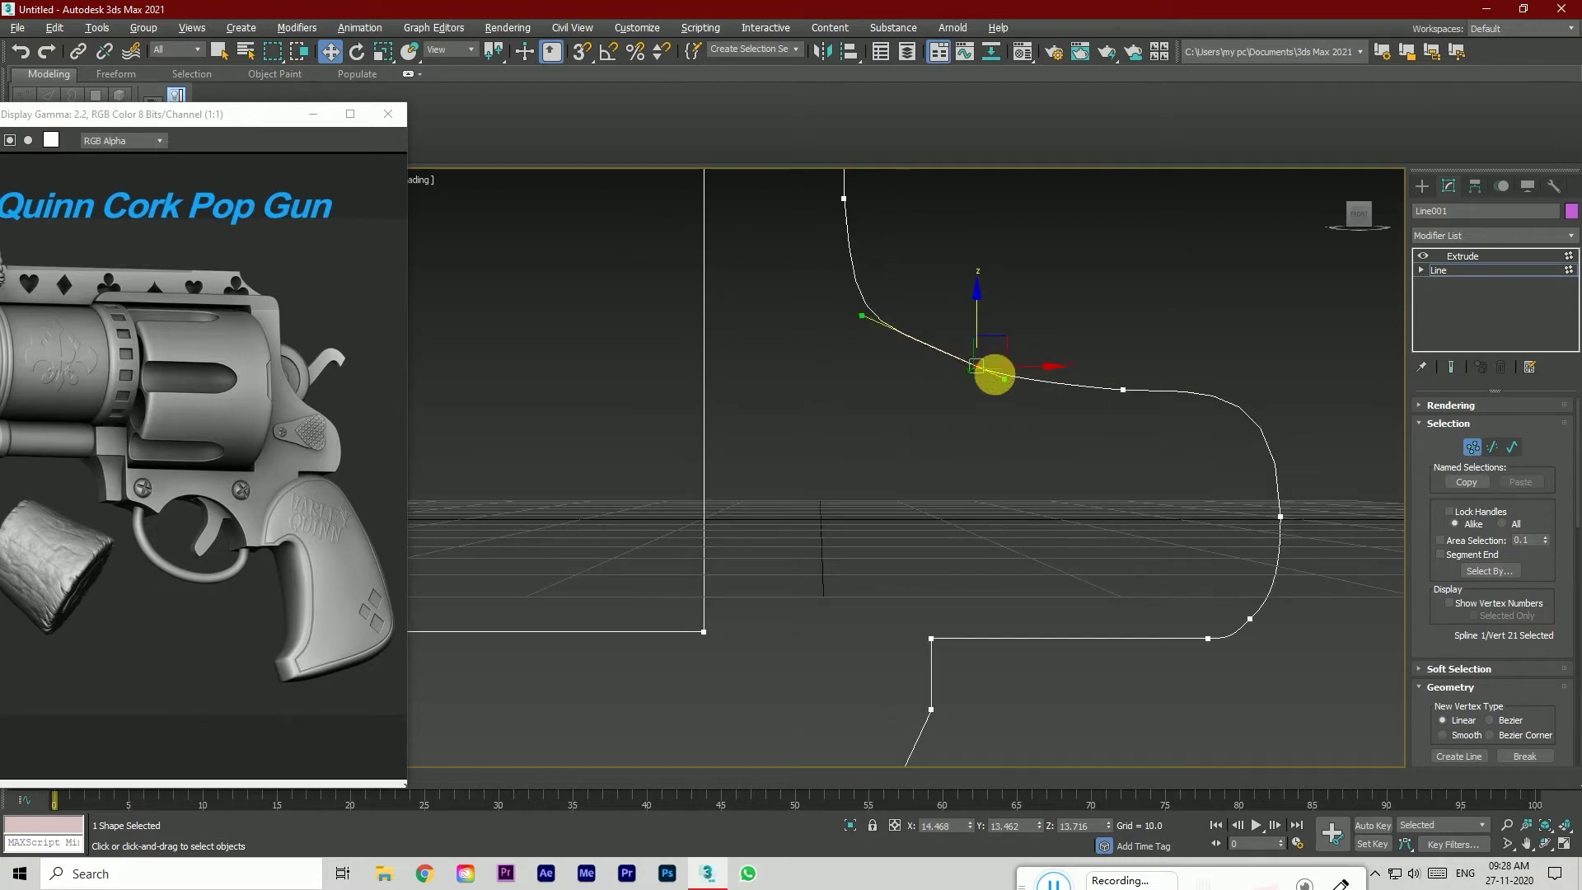
drag(1019, 371, 993, 387)
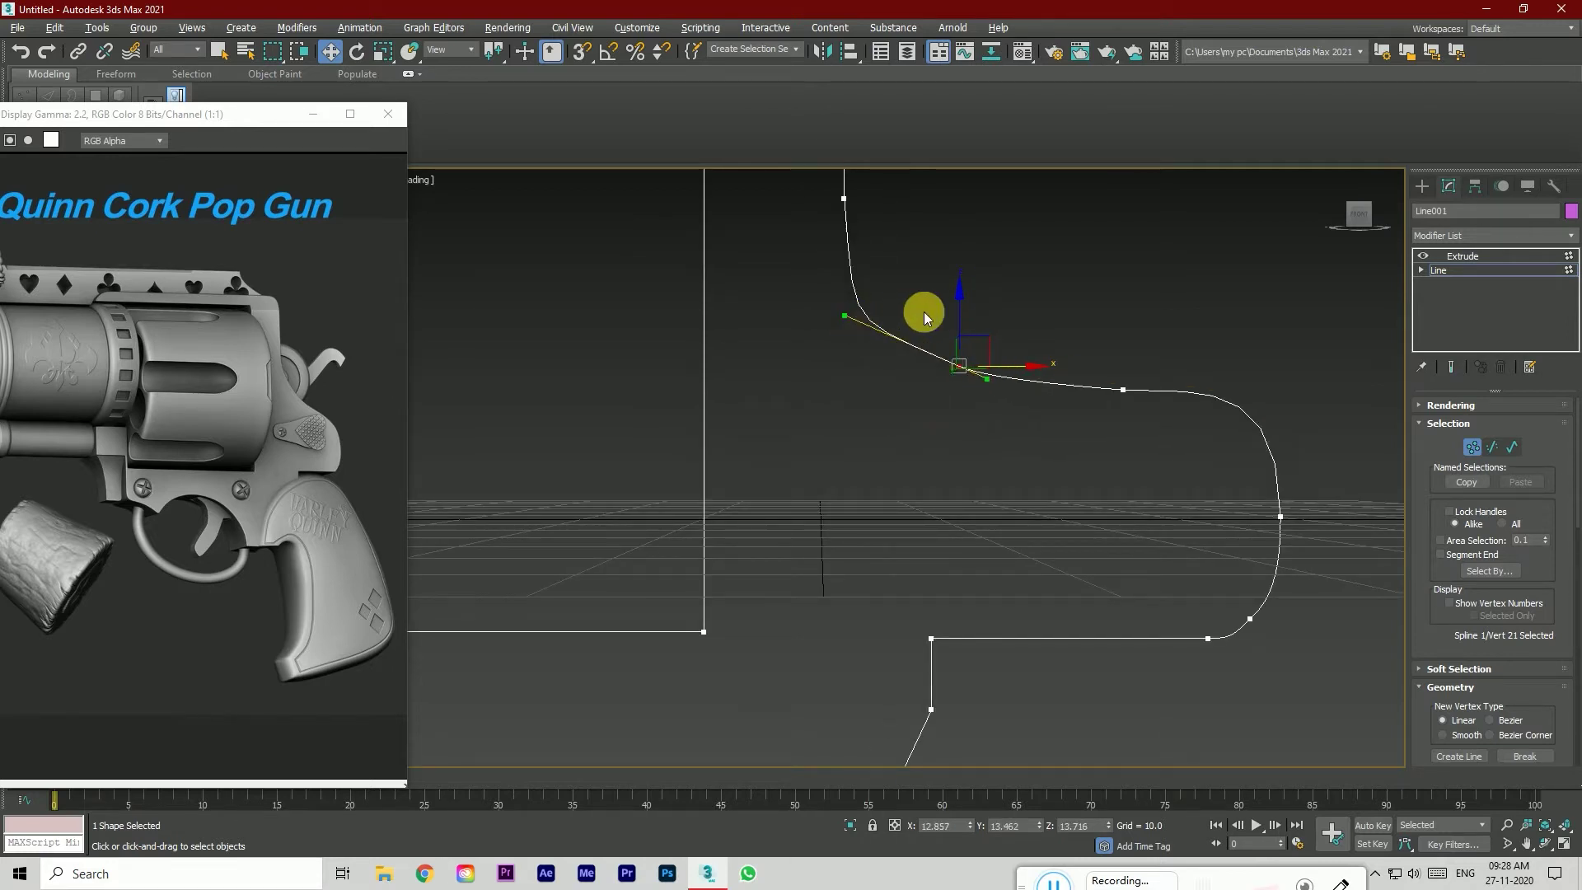
drag(845, 318, 896, 314)
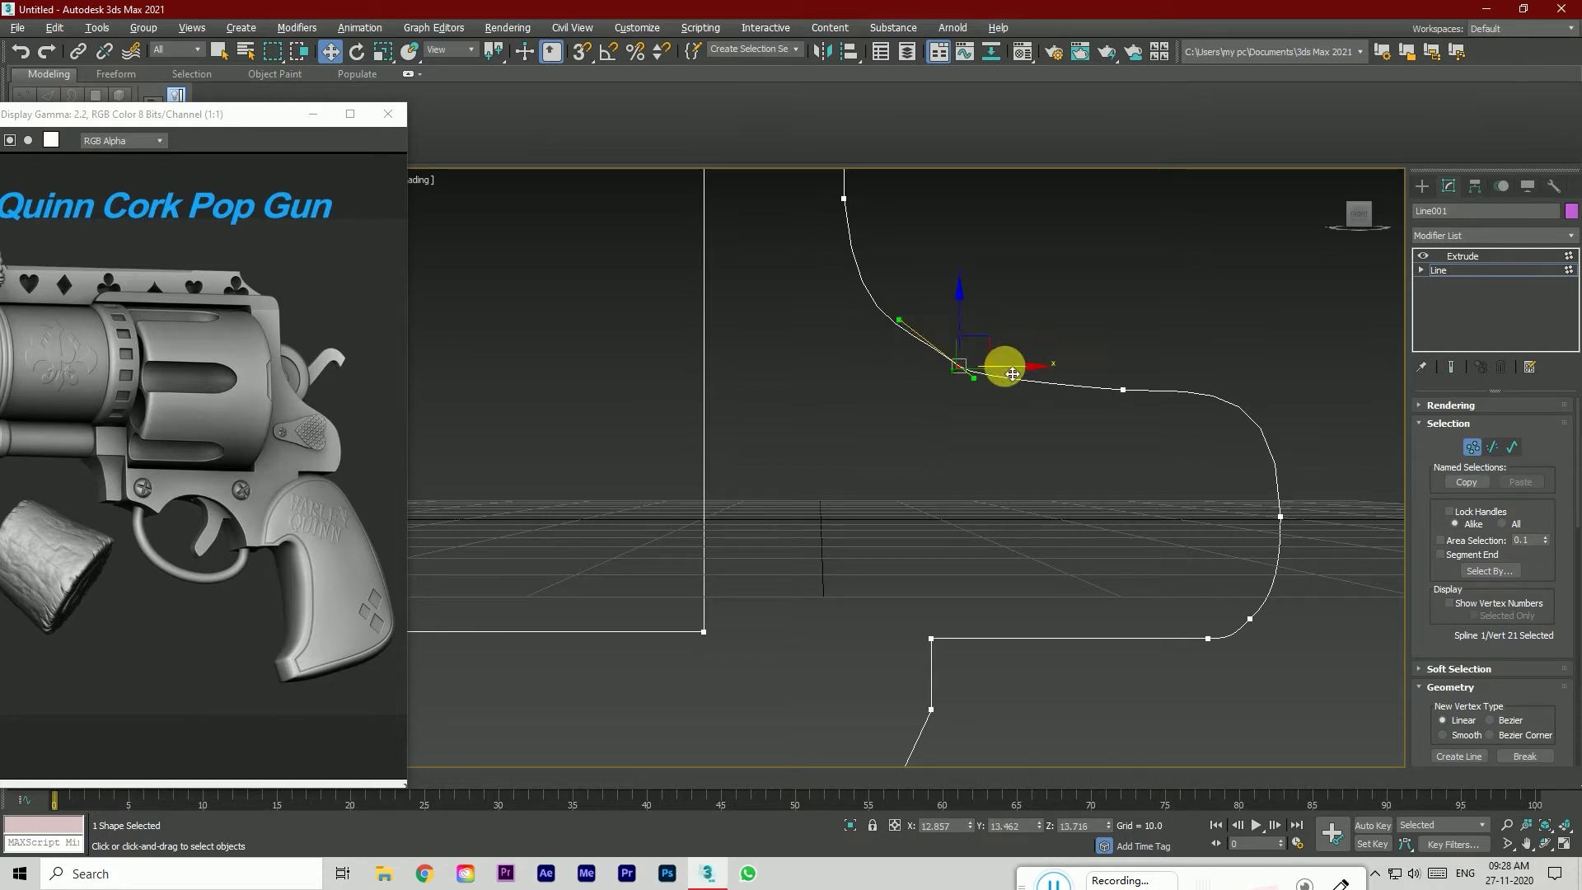
drag(899, 316, 913, 328)
Step: Check the extruded frame from an angle and move the out-of-plane vertex back onto the outline's plane in top view
click(989, 445)
click(1450, 257)
scroll(1137, 476, up, 3)
scroll(1137, 477, down, 6)
drag(1360, 224, 1344, 222)
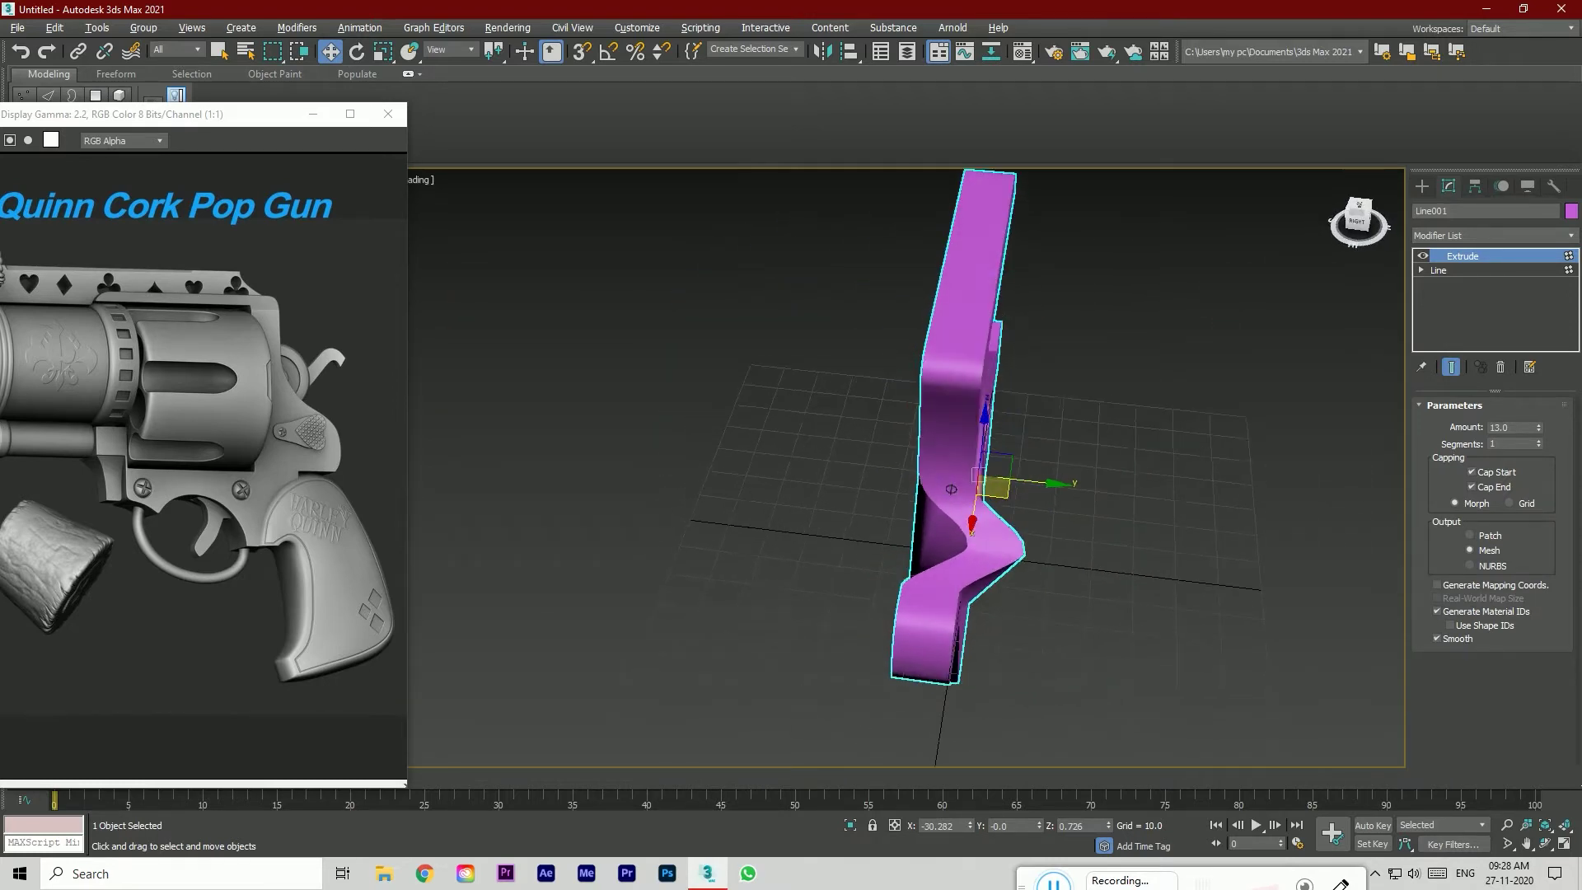
click(1462, 268)
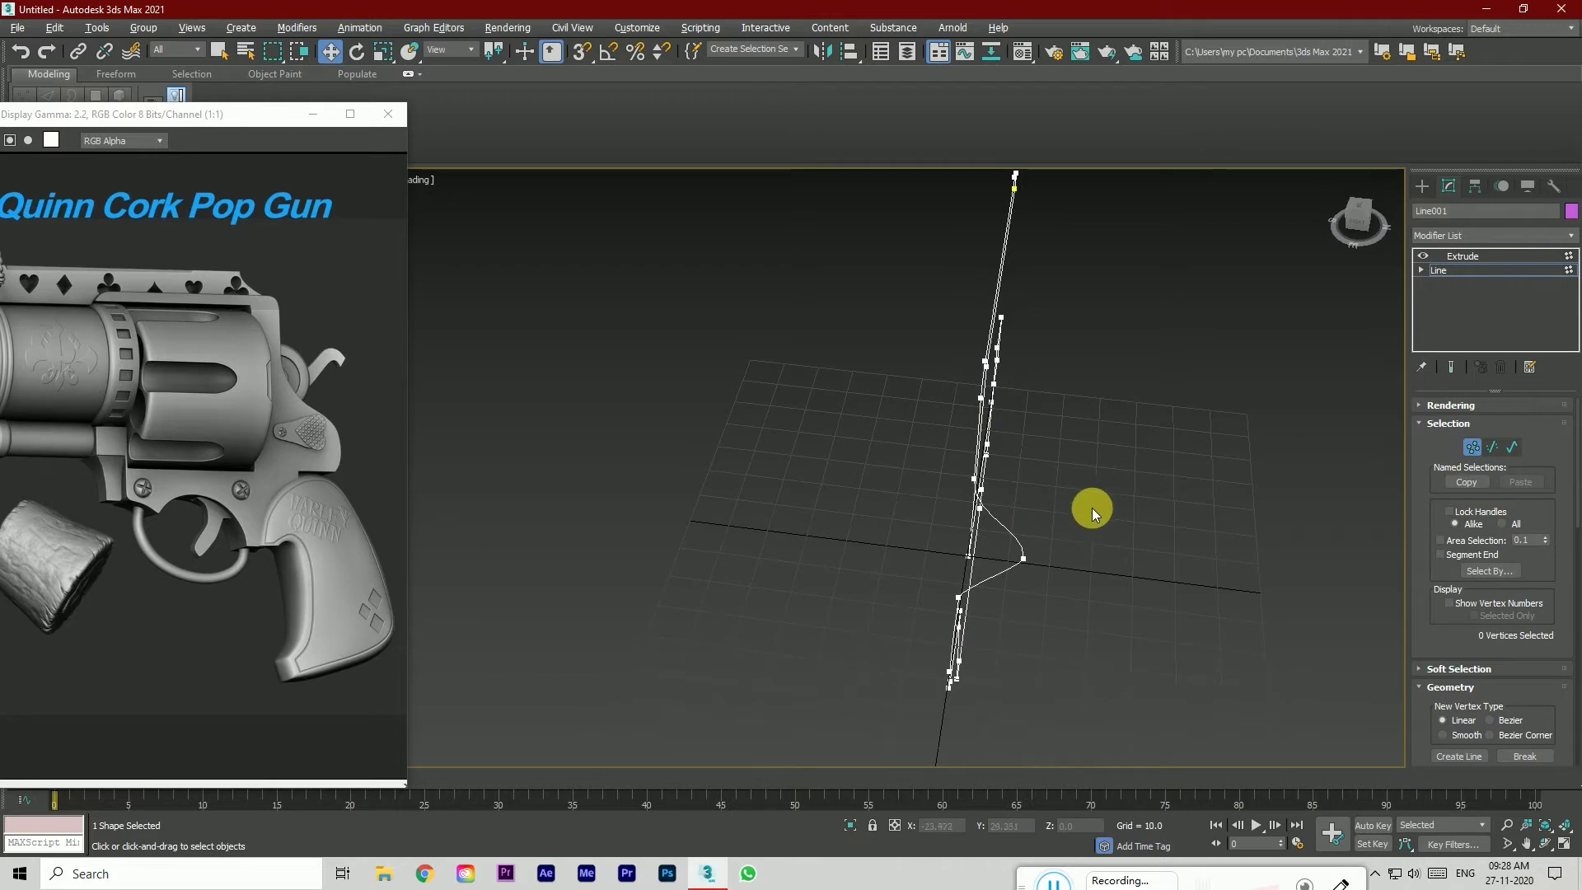
key(t)
scroll(913, 524, up, 1)
click(895, 385)
drag(920, 359, 895, 447)
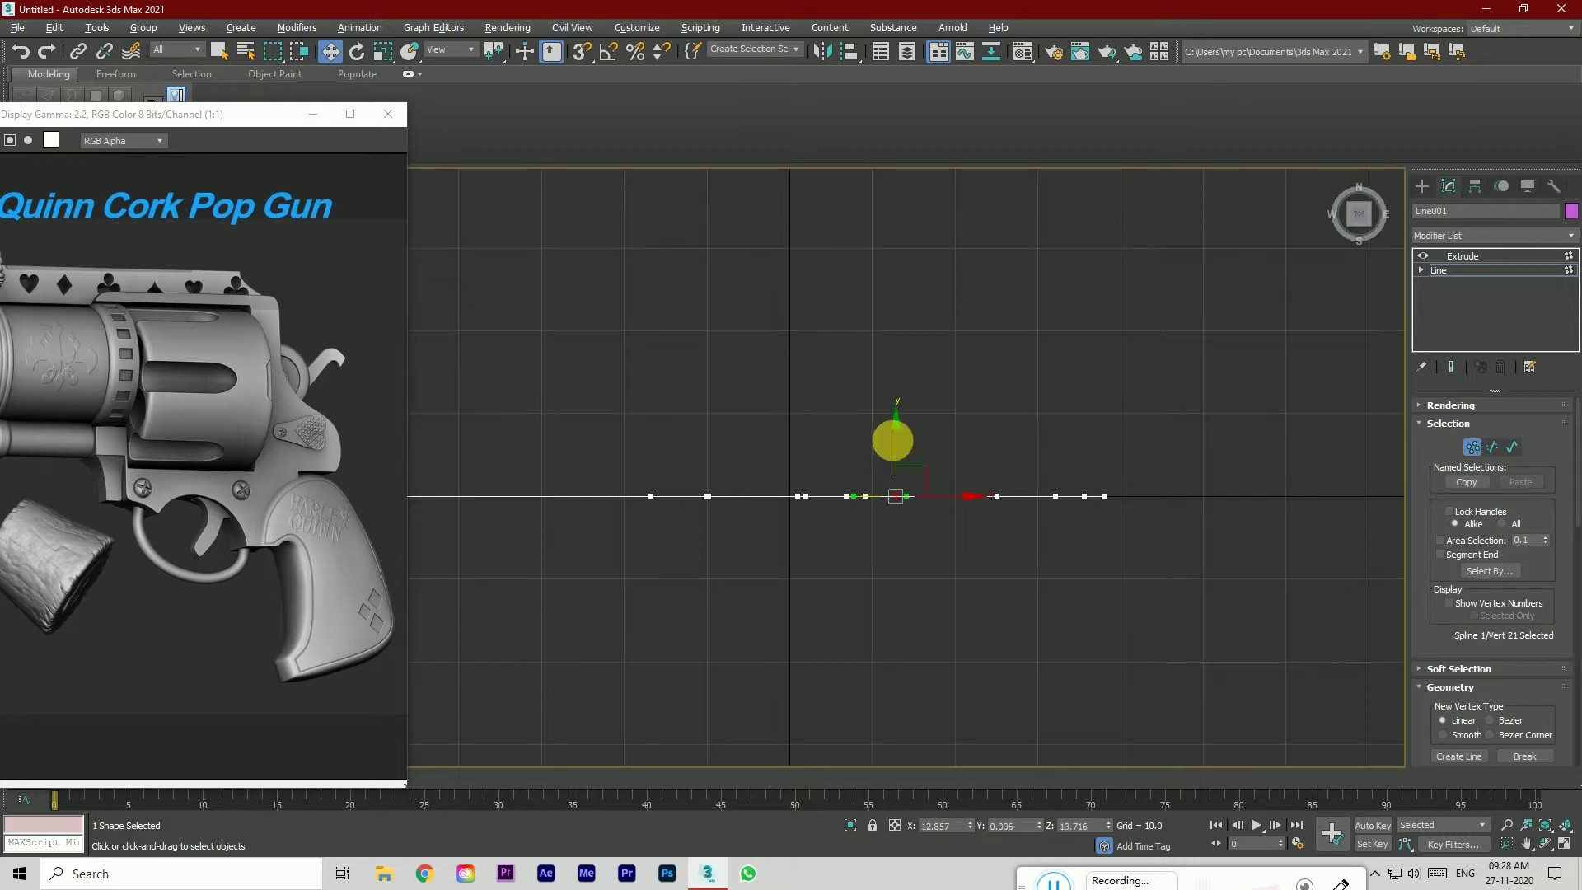
click(1448, 257)
click(1356, 232)
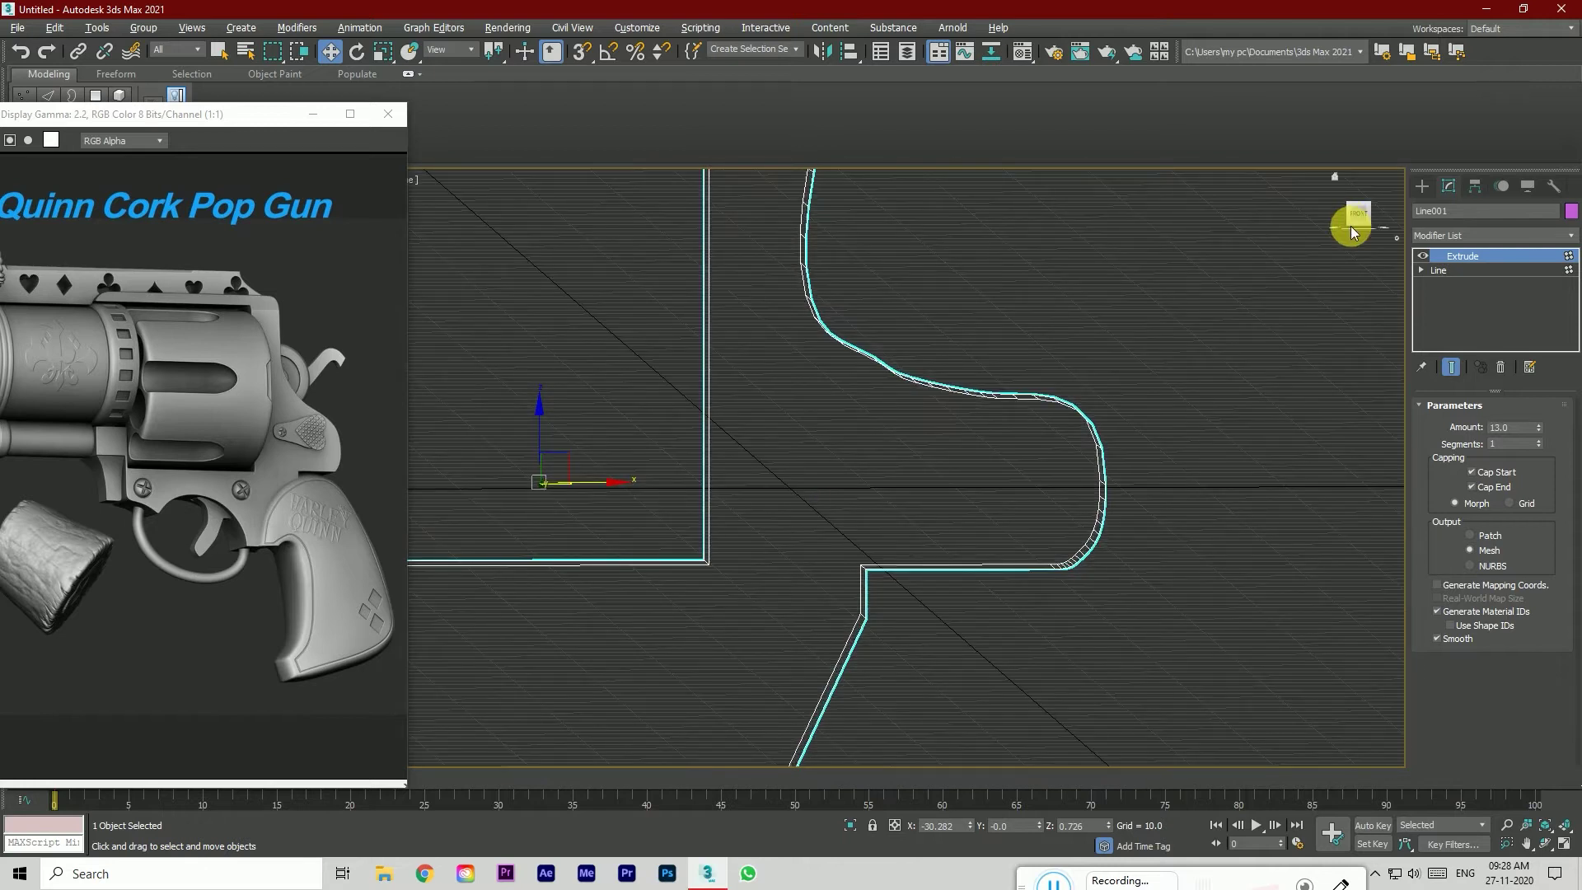
Step: Lower the vertex between the rear curve and the projection slightly and flatten its upper tangent handle
scroll(1139, 453, down, 2)
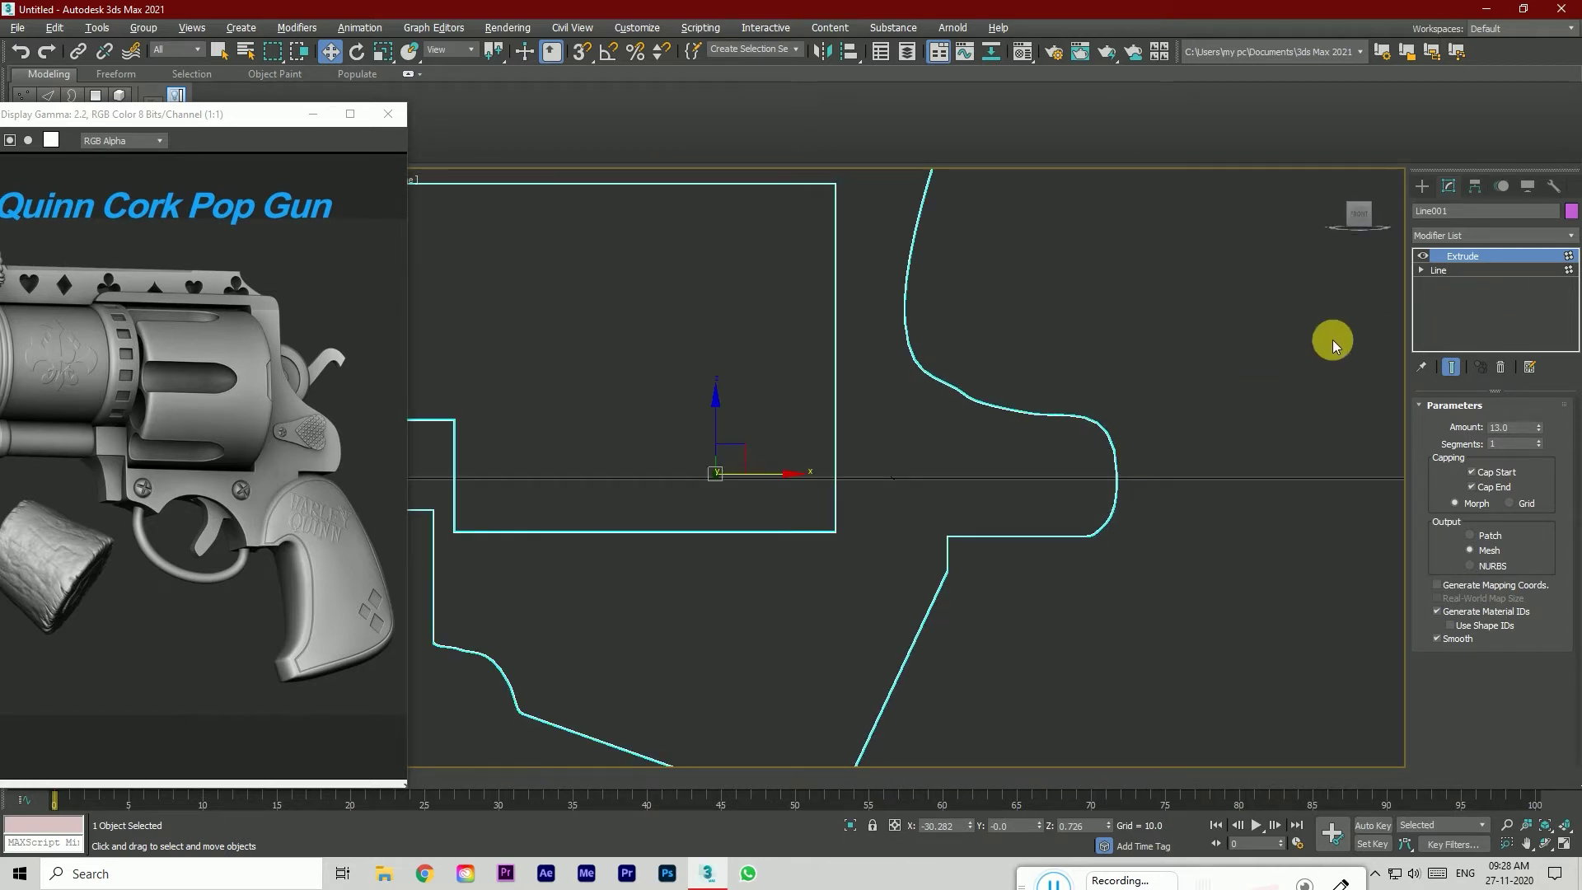
click(1437, 270)
scroll(1001, 408, up, 3)
scroll(990, 412, down, 3)
scroll(1025, 360, up, 3)
drag(1021, 351, 1020, 357)
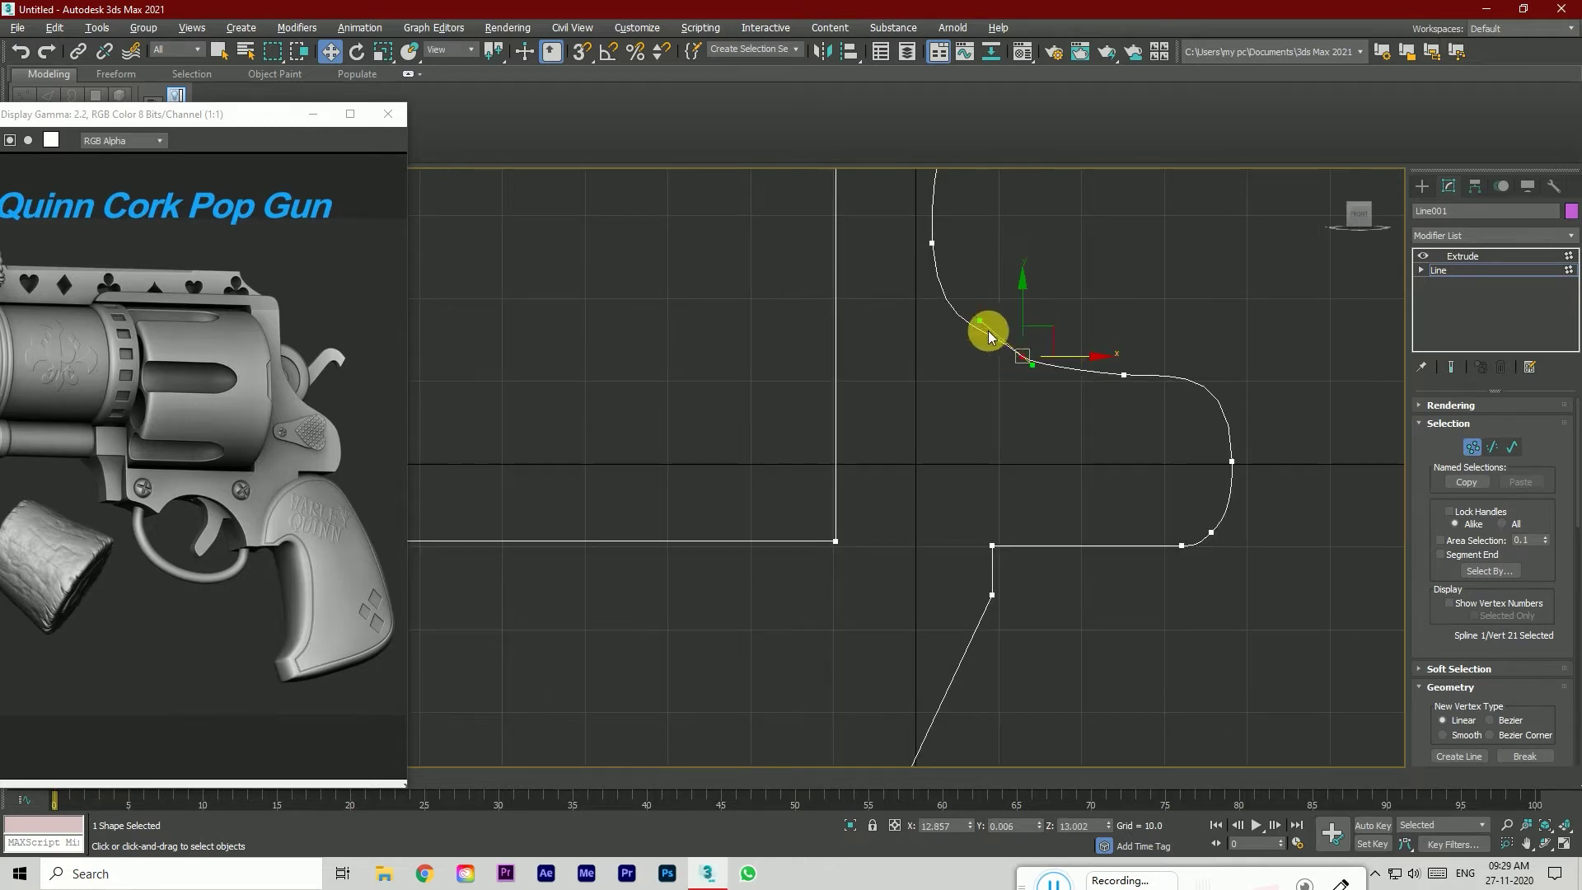
drag(987, 330, 992, 343)
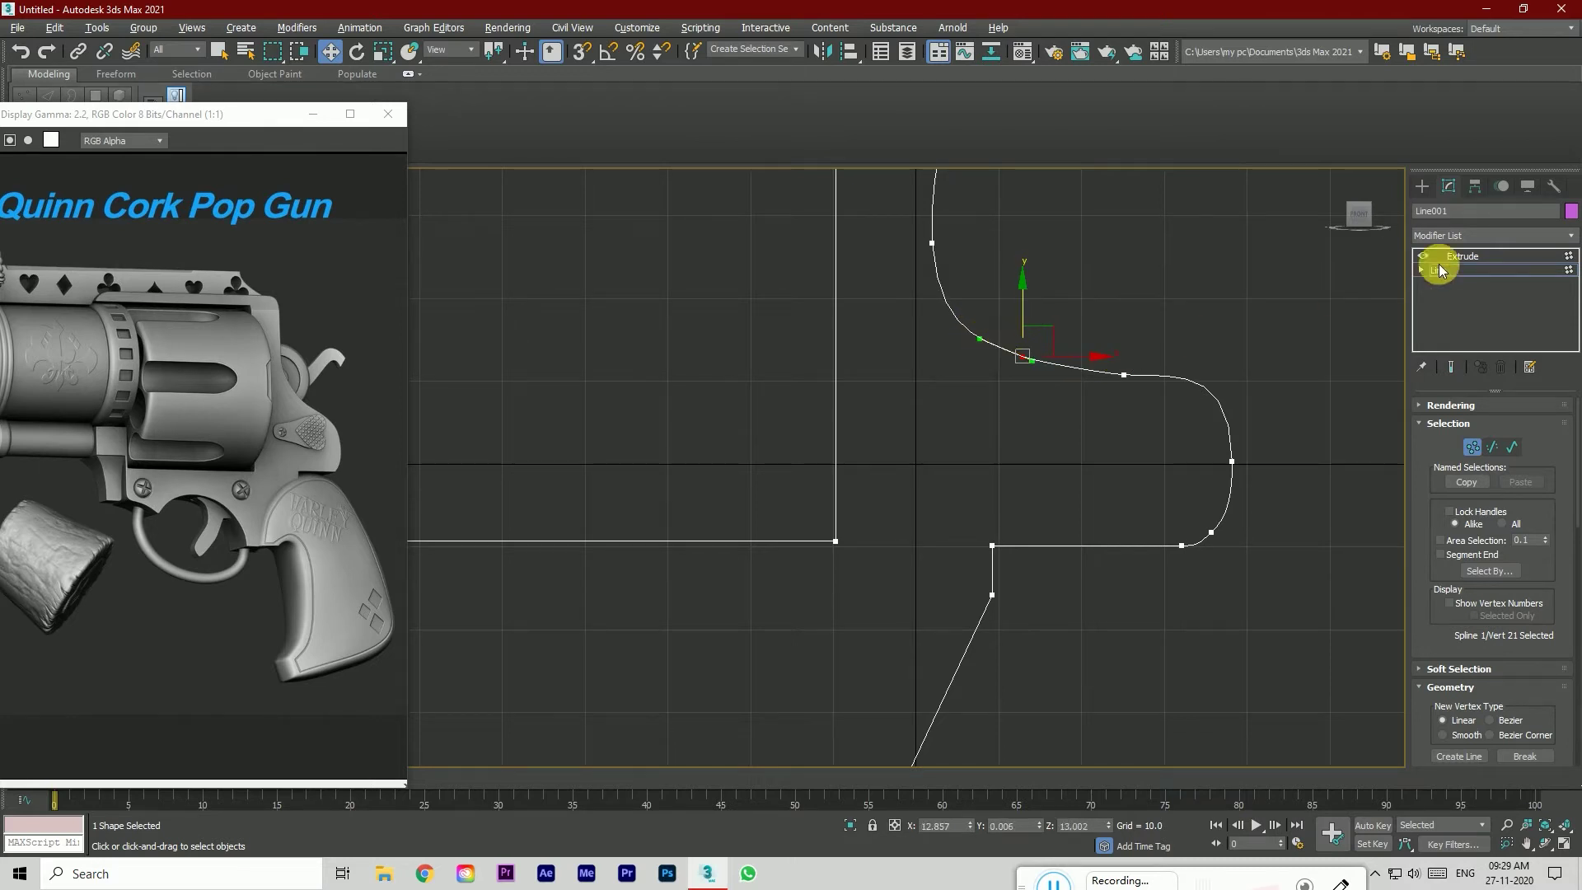
Step: Return to the Extrude level and examine the frame's rear profile in a shaded perspective view from the front
click(1446, 257)
scroll(1122, 388, down, 3)
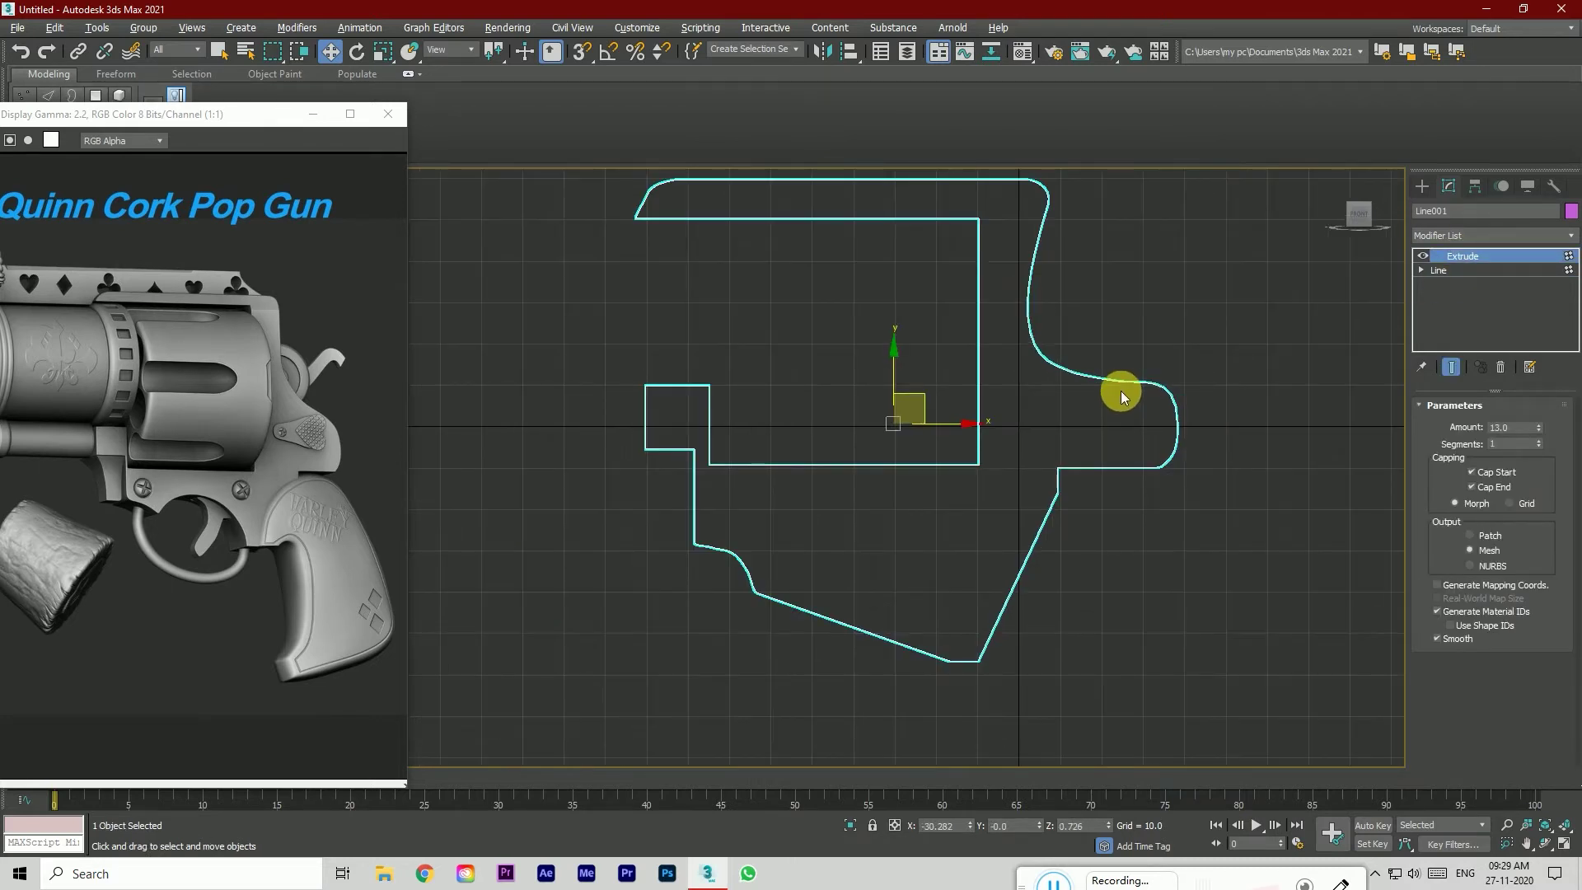
key(p)
scroll(1045, 452, down, 3)
click(1230, 399)
click(1361, 223)
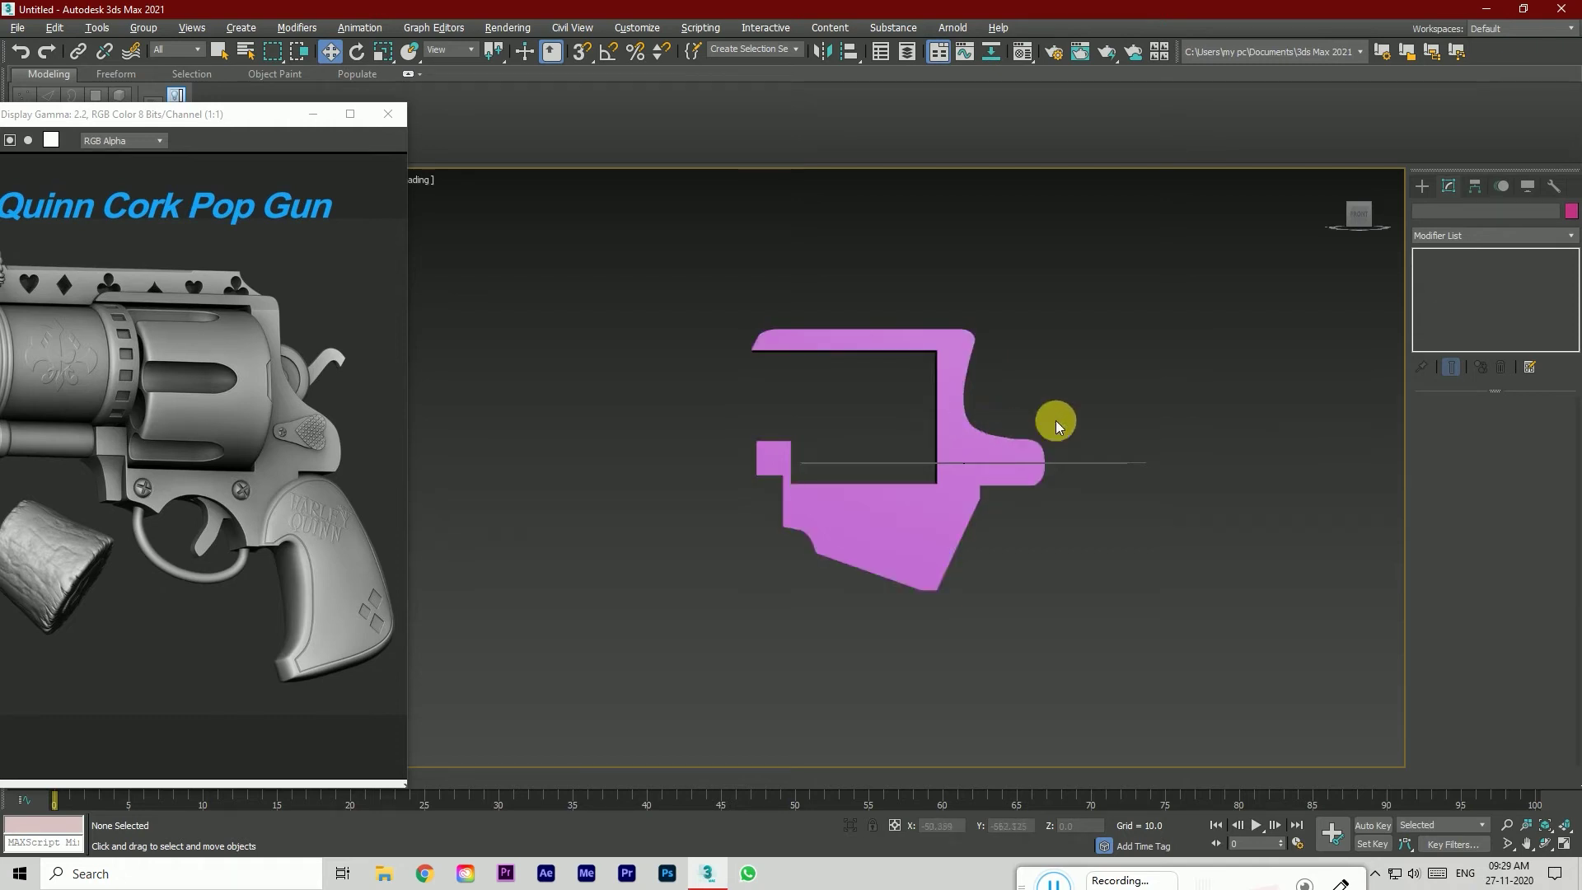
Step: Raise the two vertices along the rear projection's upper edge to give it a steeper slope
click(964, 466)
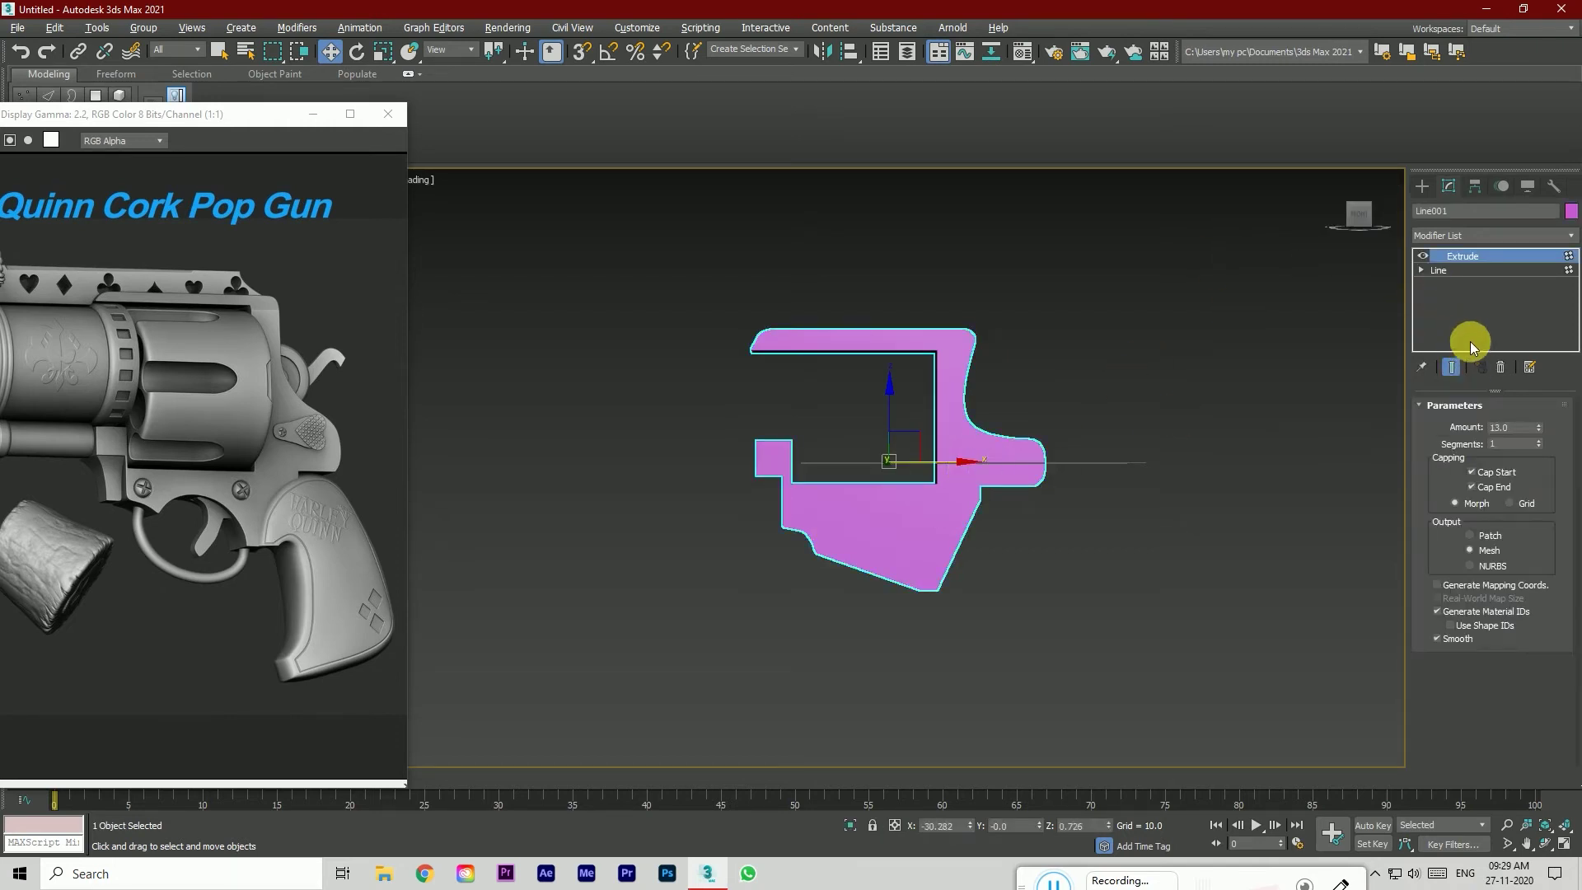
click(1461, 268)
click(1010, 468)
scroll(957, 436, up, 4)
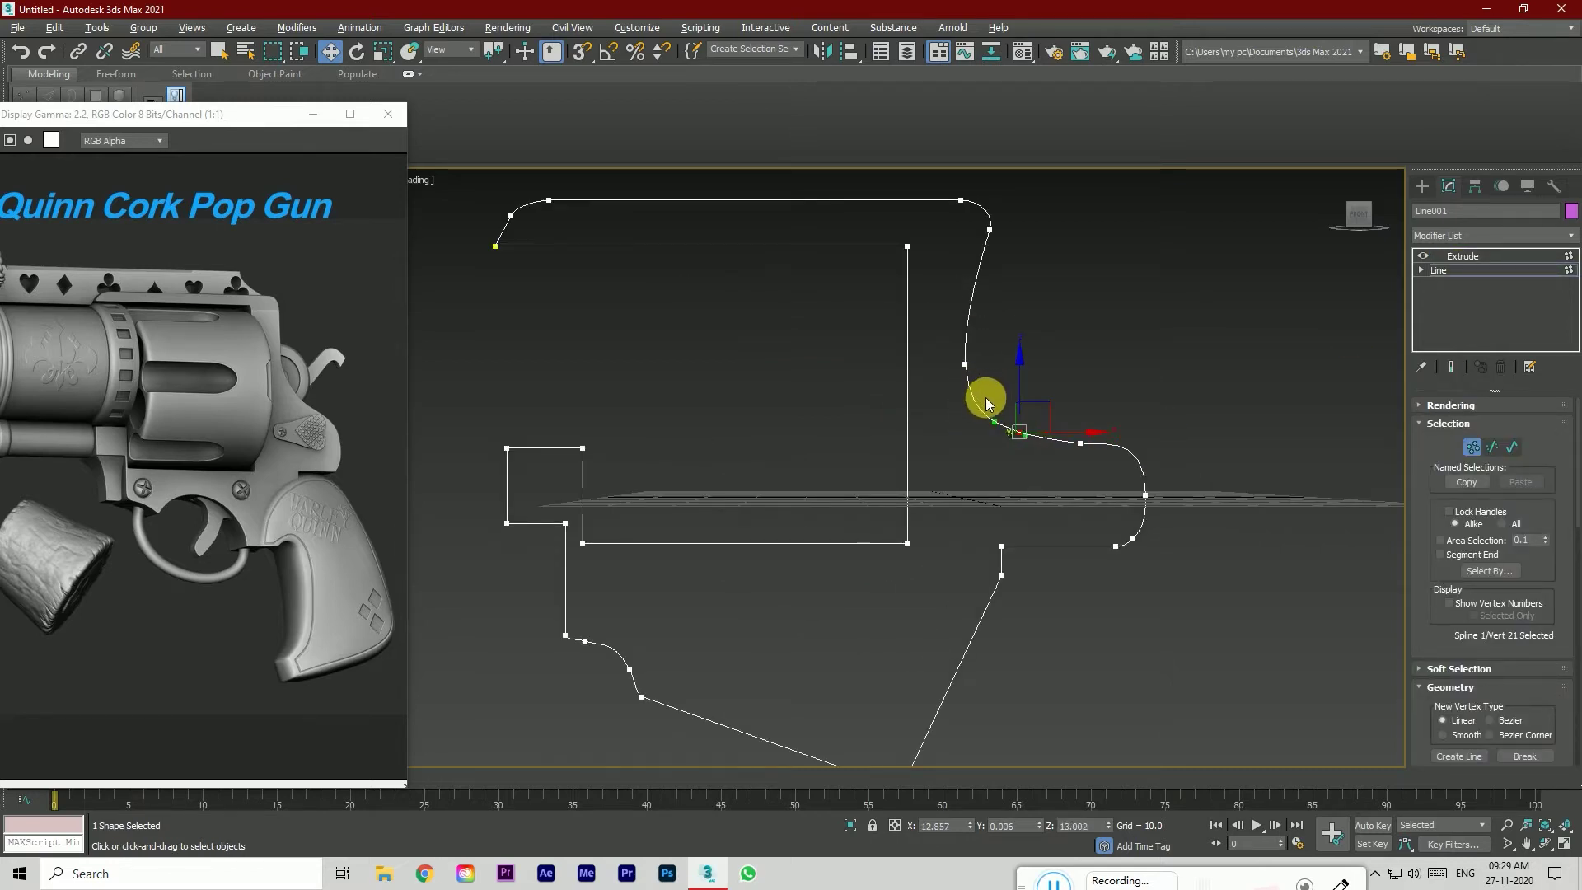
click(1035, 467)
click(1020, 432)
drag(1025, 439, 1081, 391)
click(1080, 443)
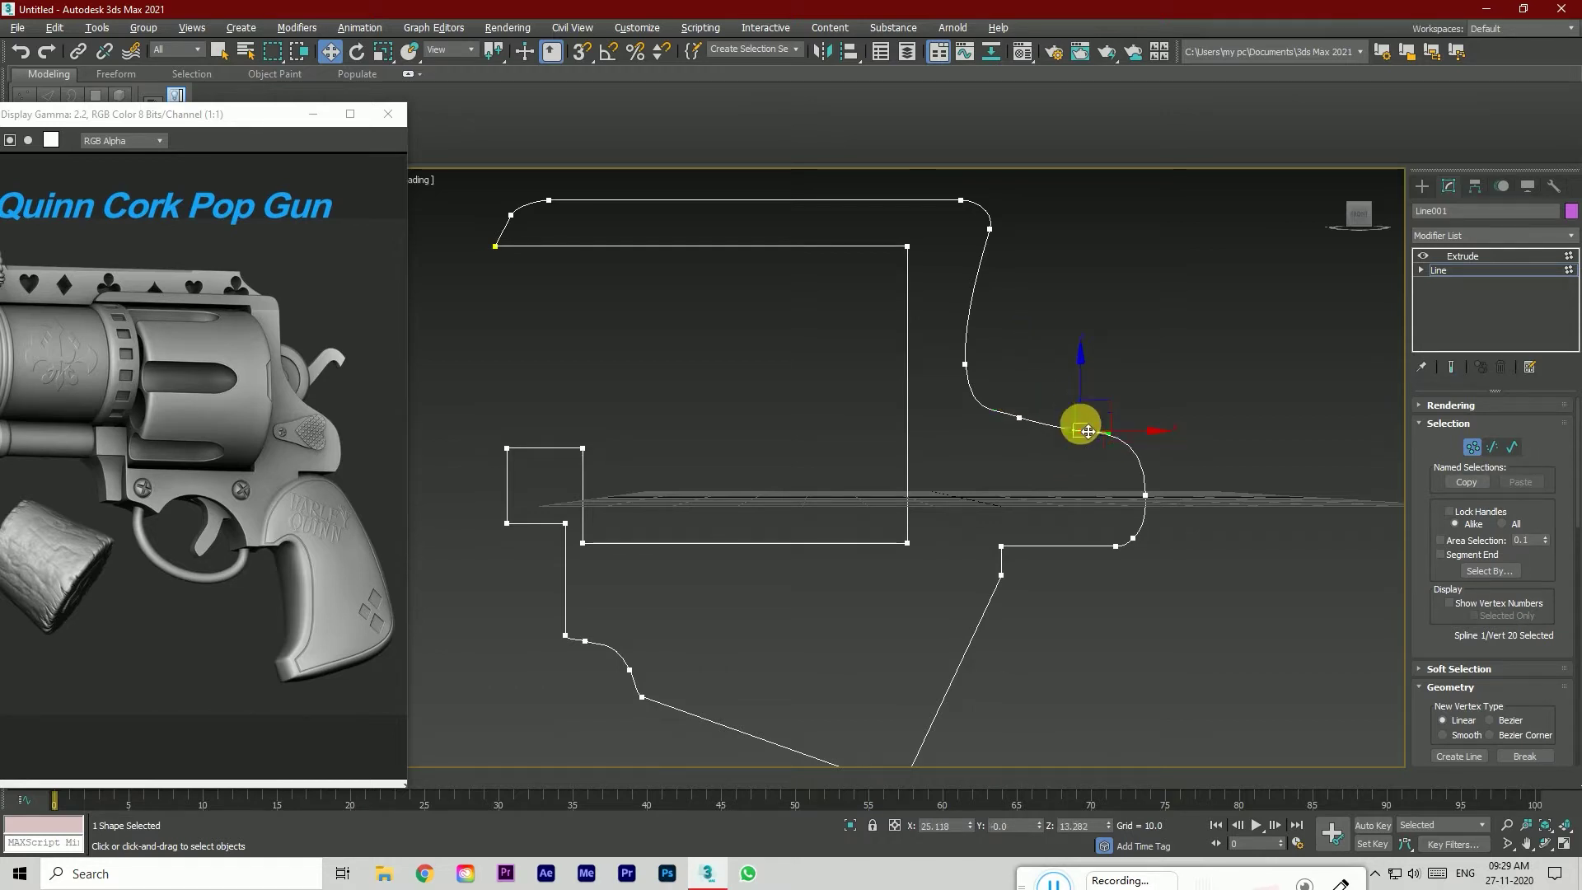
Step: Angle the tangent handles of the concave rear vertex and the one below it for a smoother curve, then restore the extruded result
click(965, 366)
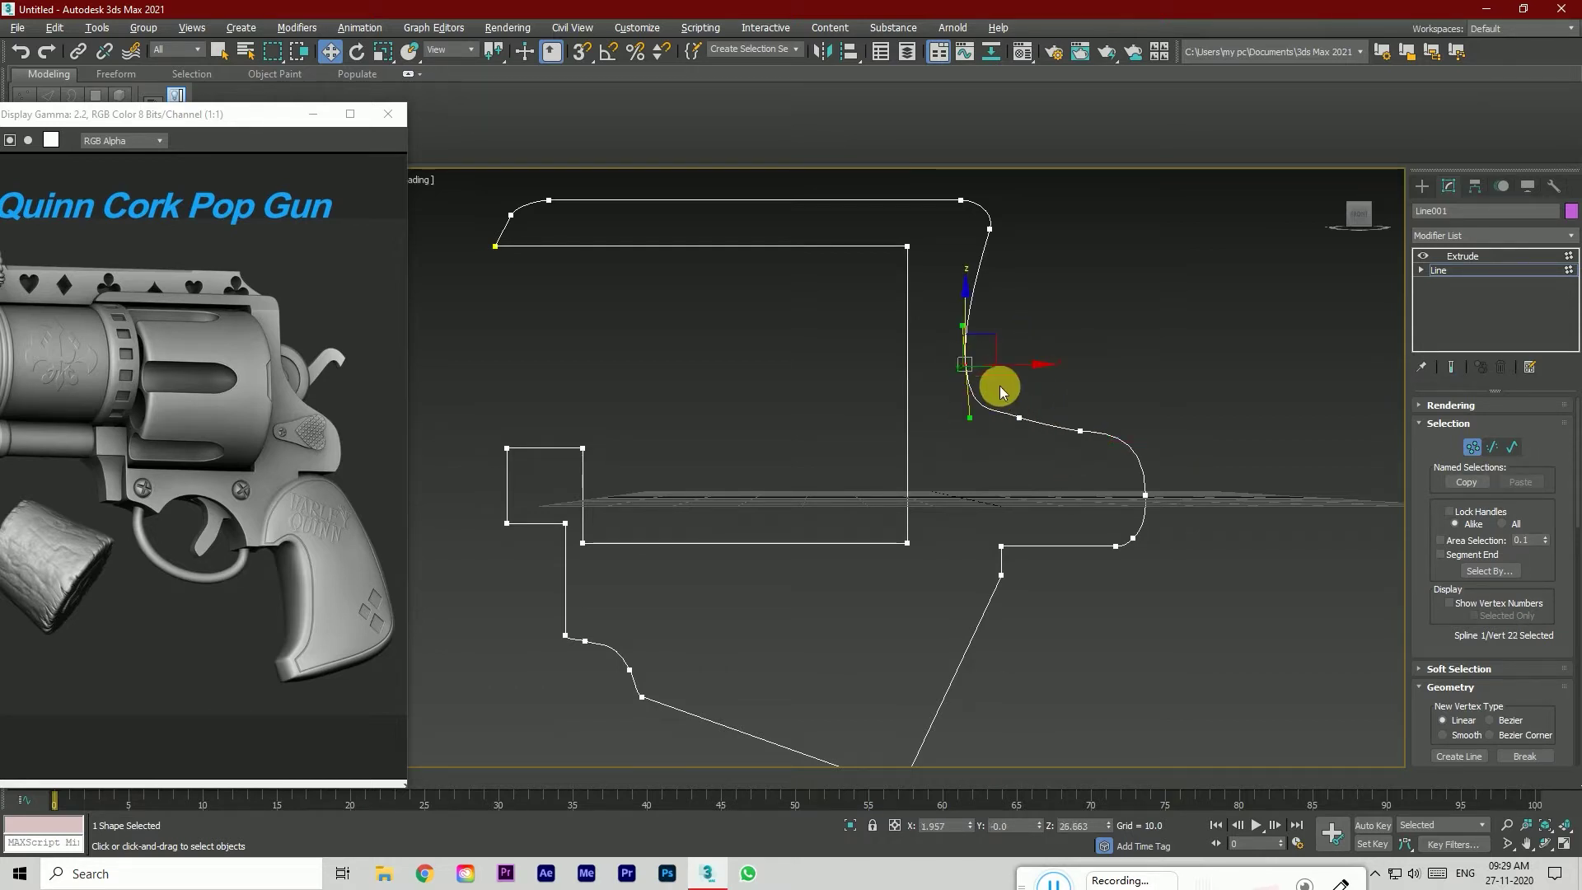
drag(978, 425, 991, 423)
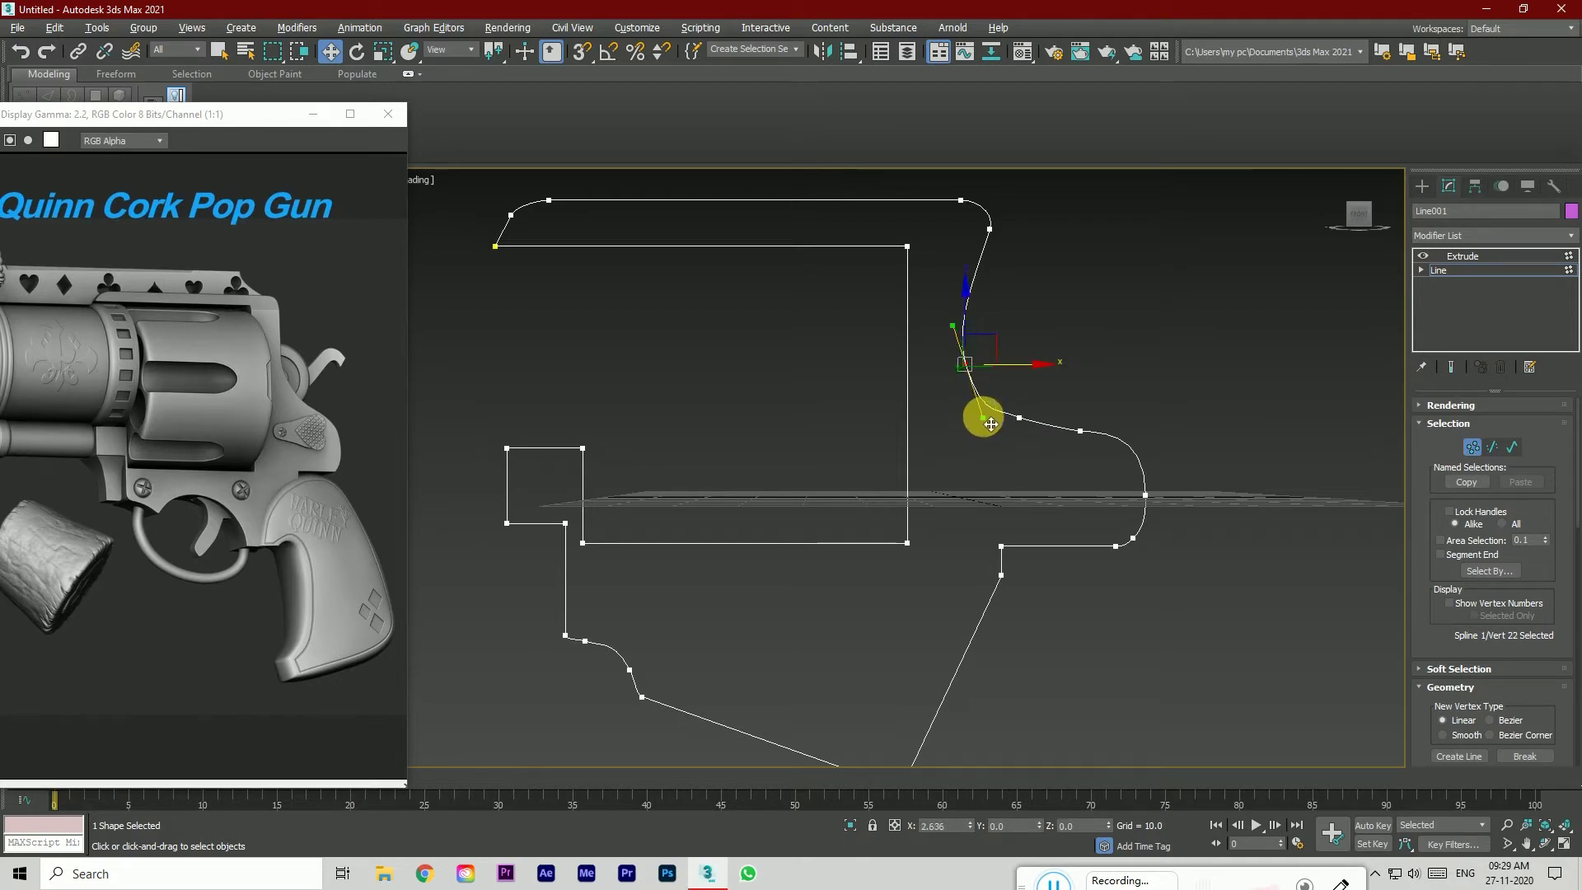
click(1081, 430)
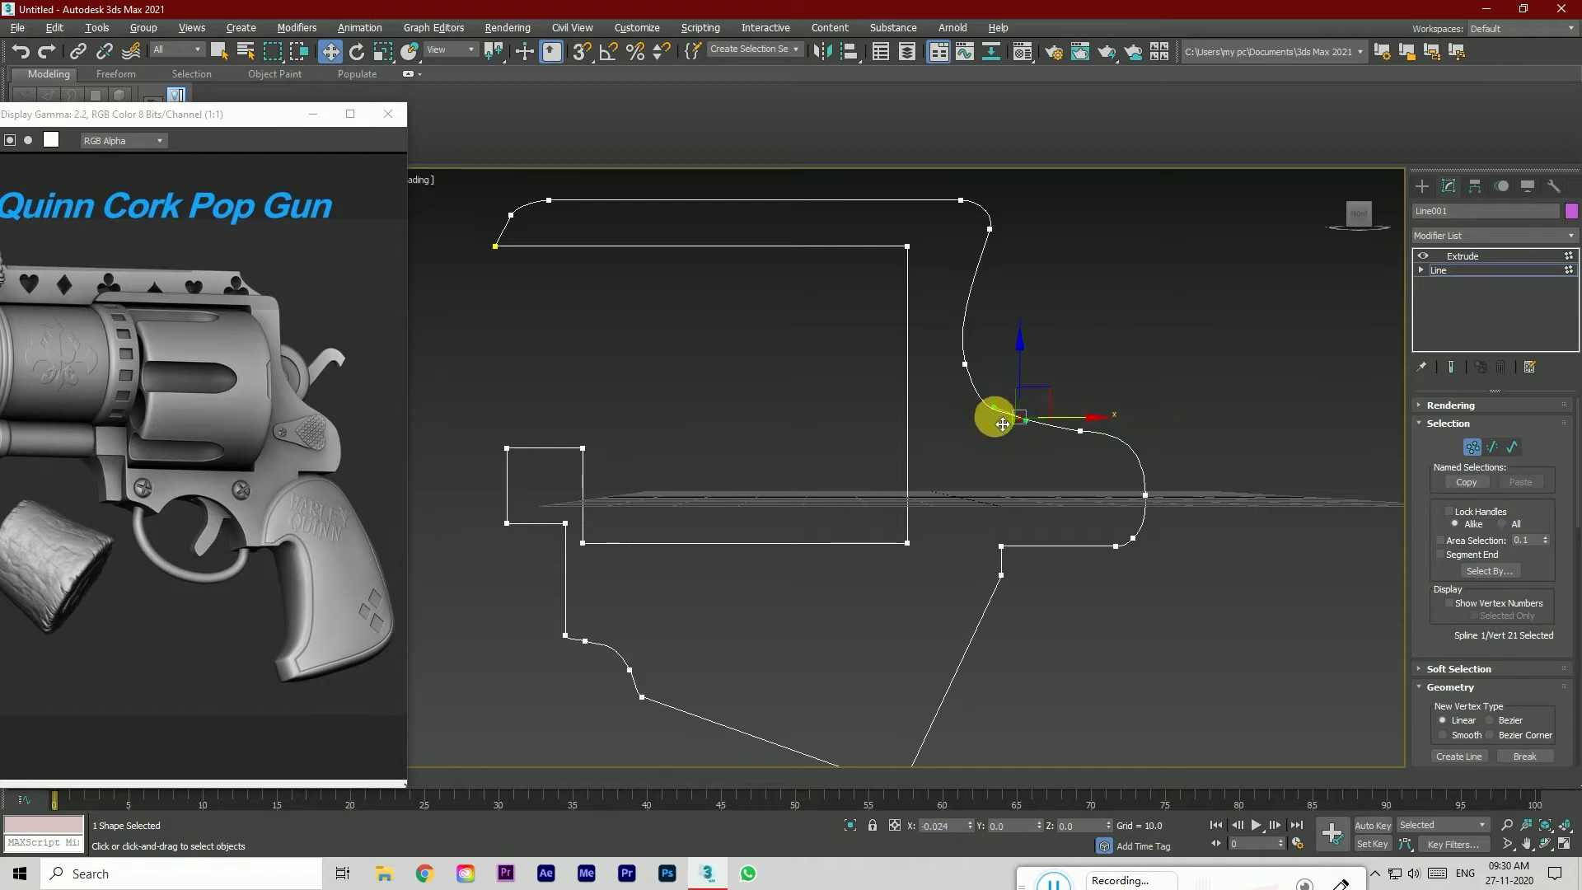
mouse_move(995, 408)
mouse_down()
mouse_move(1005, 398)
mouse_move(997, 415)
mouse_up()
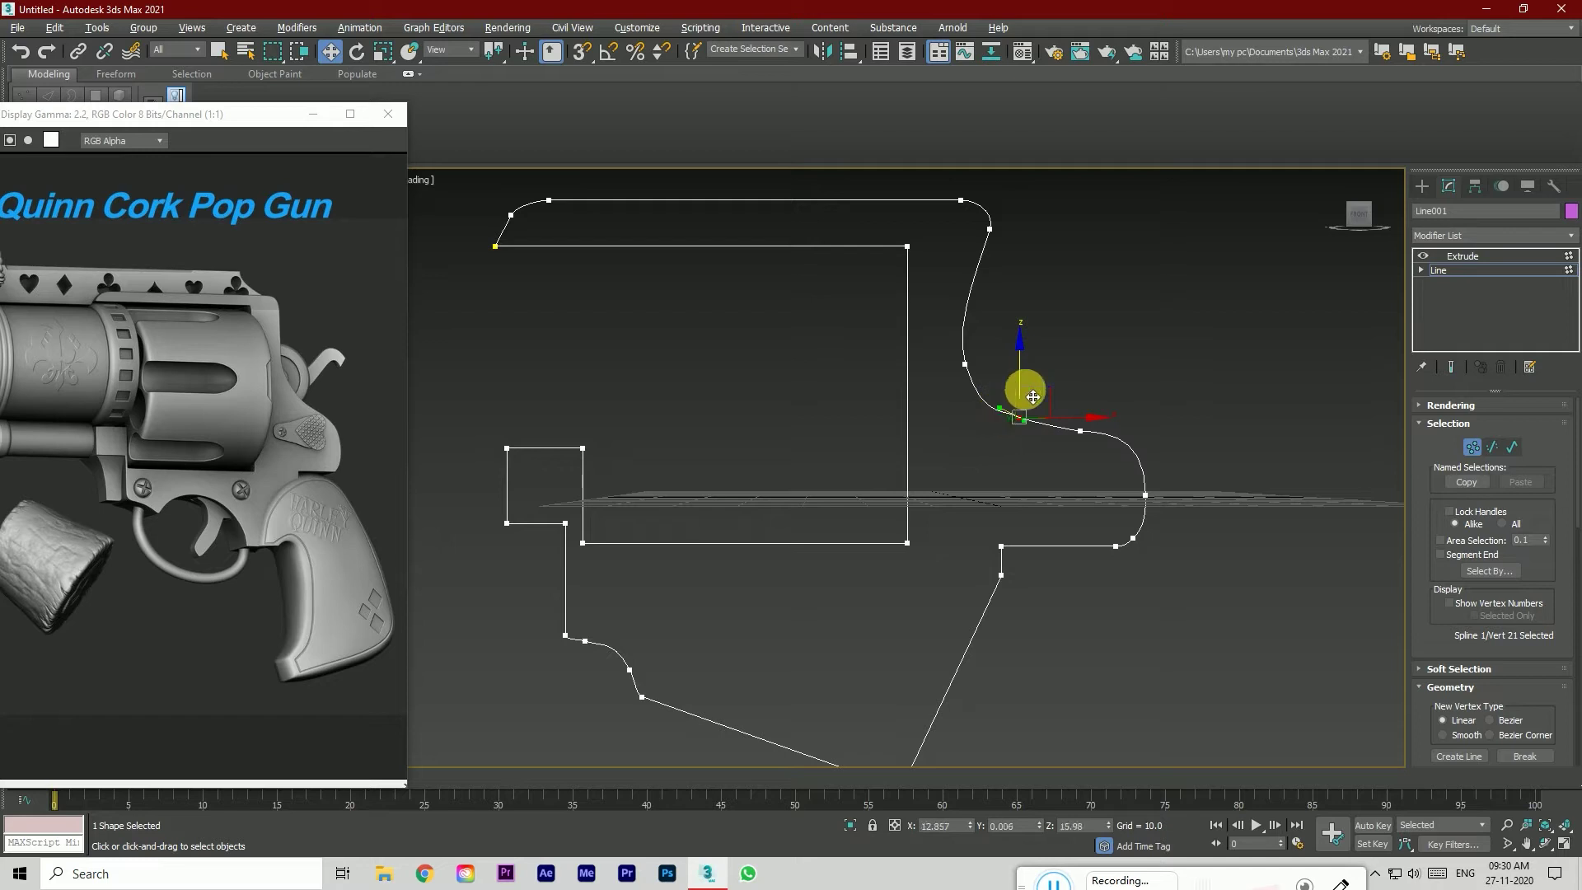
click(1495, 256)
click(1228, 378)
drag(1357, 218, 1324, 240)
click(1358, 222)
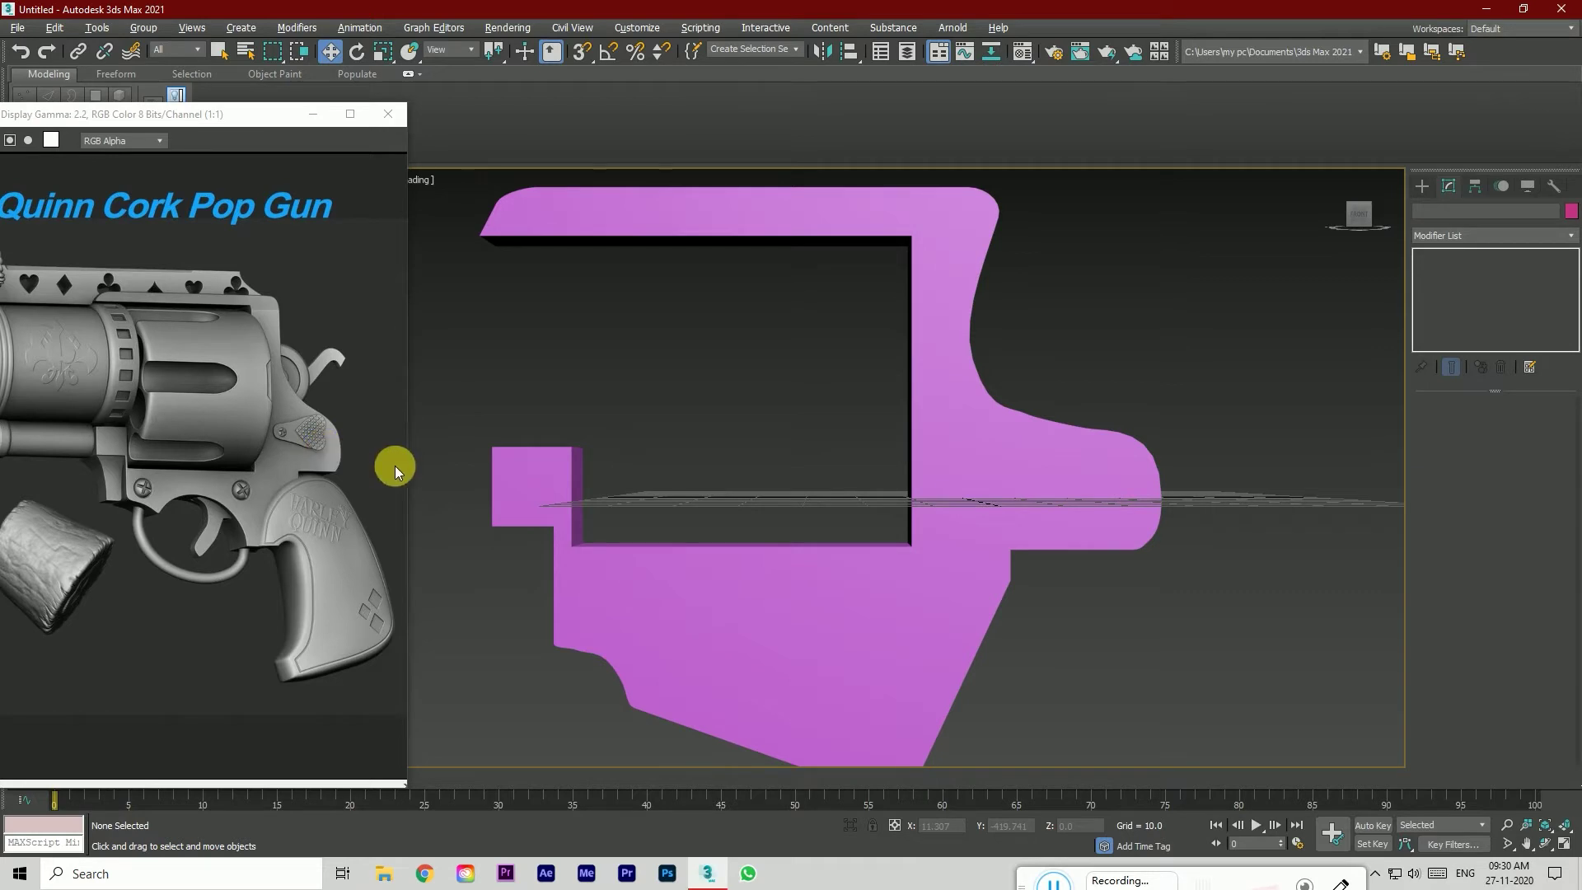
Step: Try to fillet the front vertex of the short edge at the bottom of the frame's underlying spline
scroll(1009, 519, down, 3)
scroll(973, 503, up, 3)
click(936, 555)
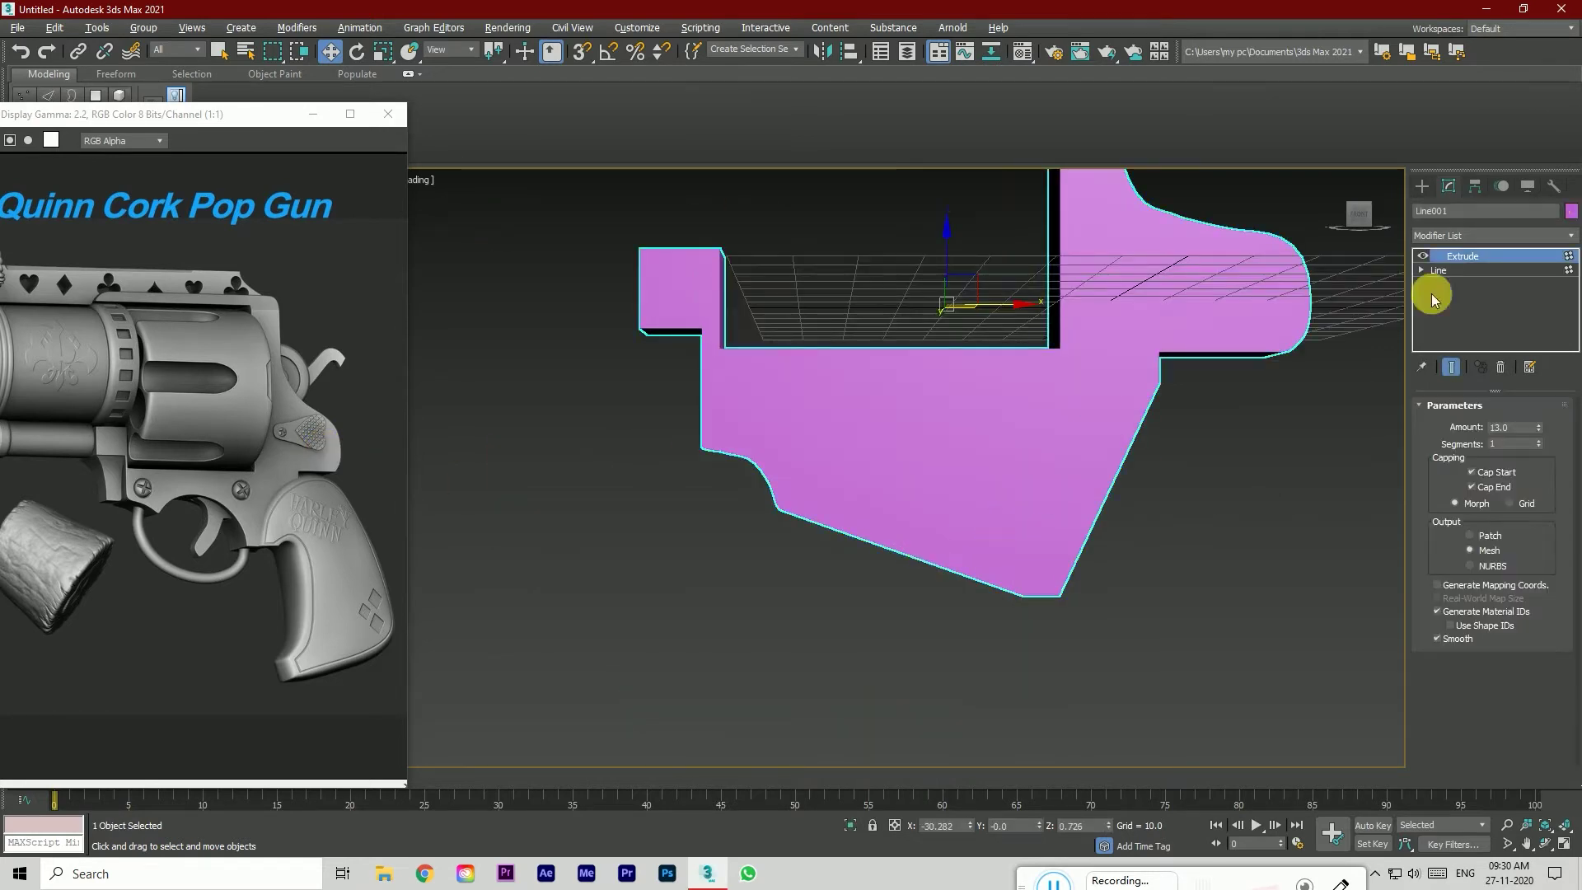
click(1446, 270)
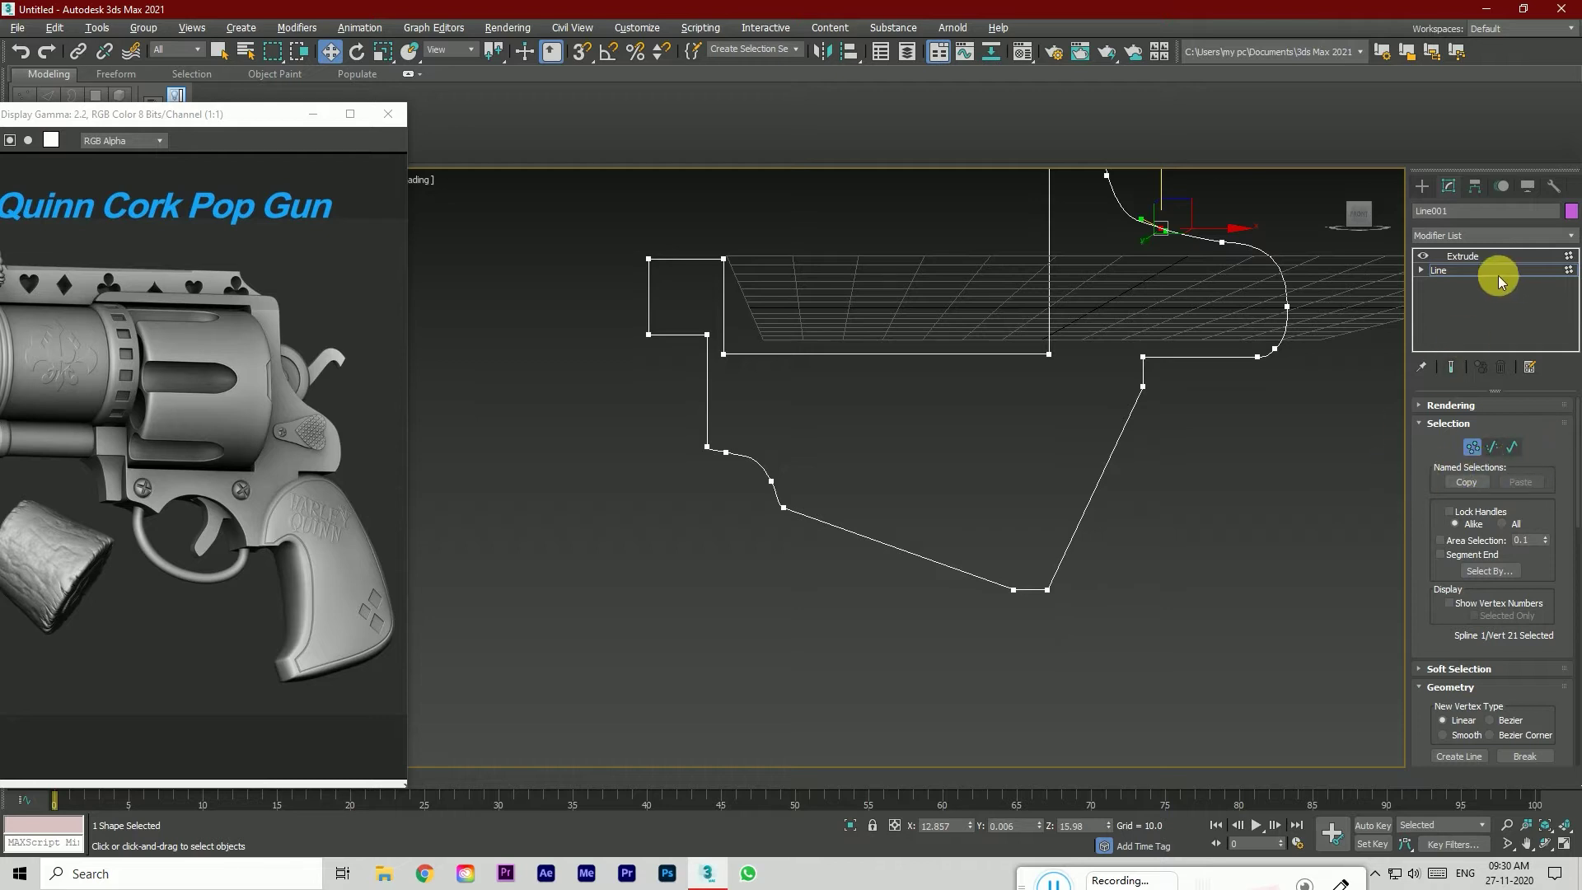
scroll(1461, 678, down, 5)
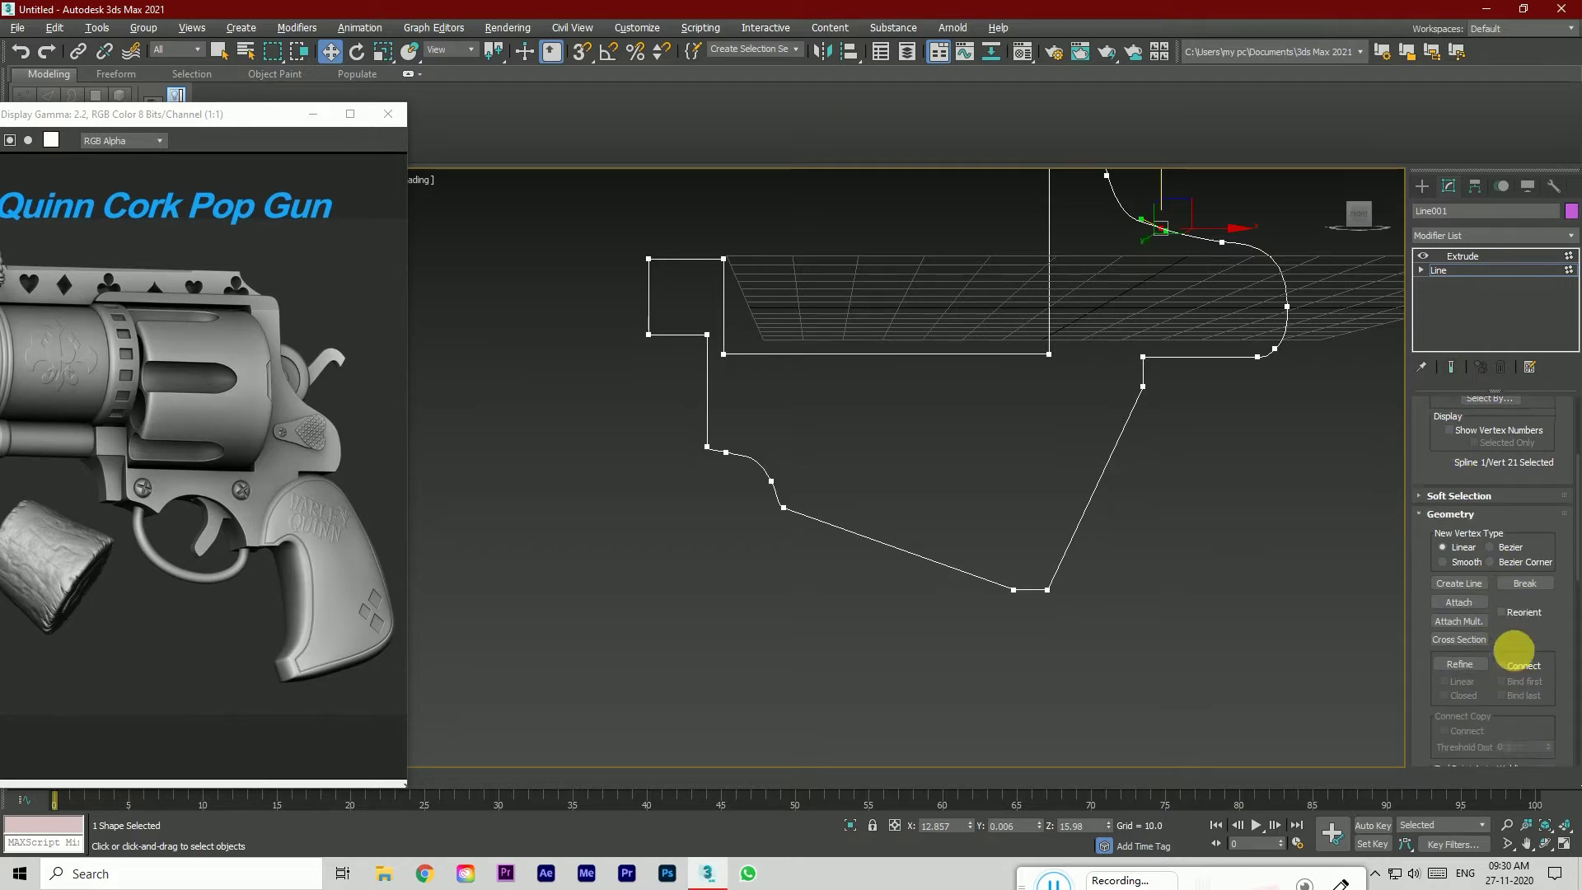
scroll(1528, 639, down, 3)
scroll(1514, 682, down, 3)
click(1458, 718)
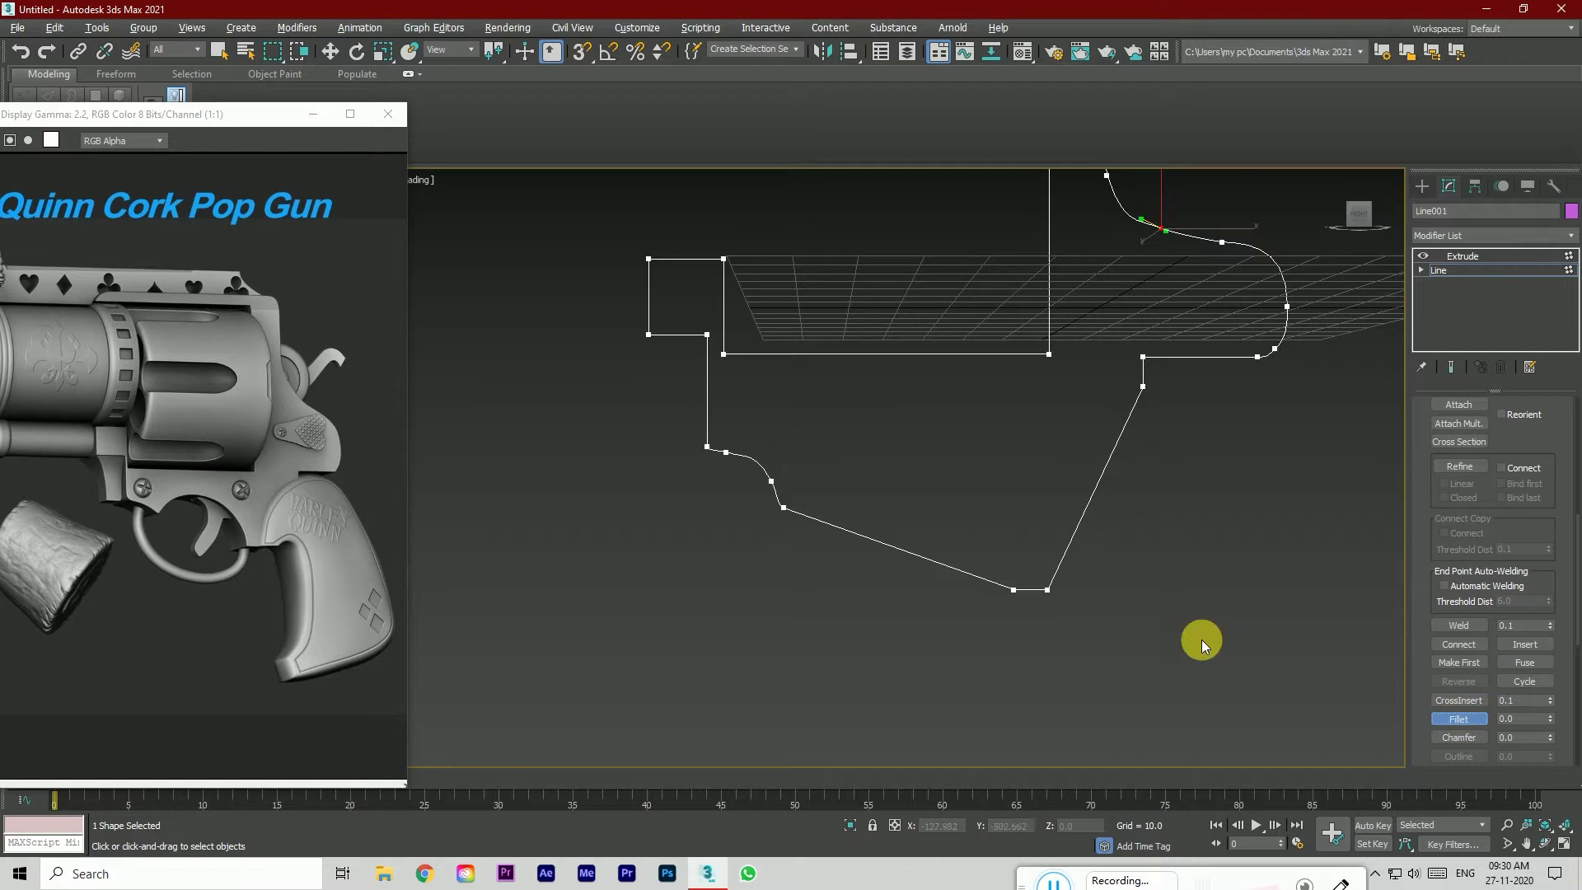
click(1014, 590)
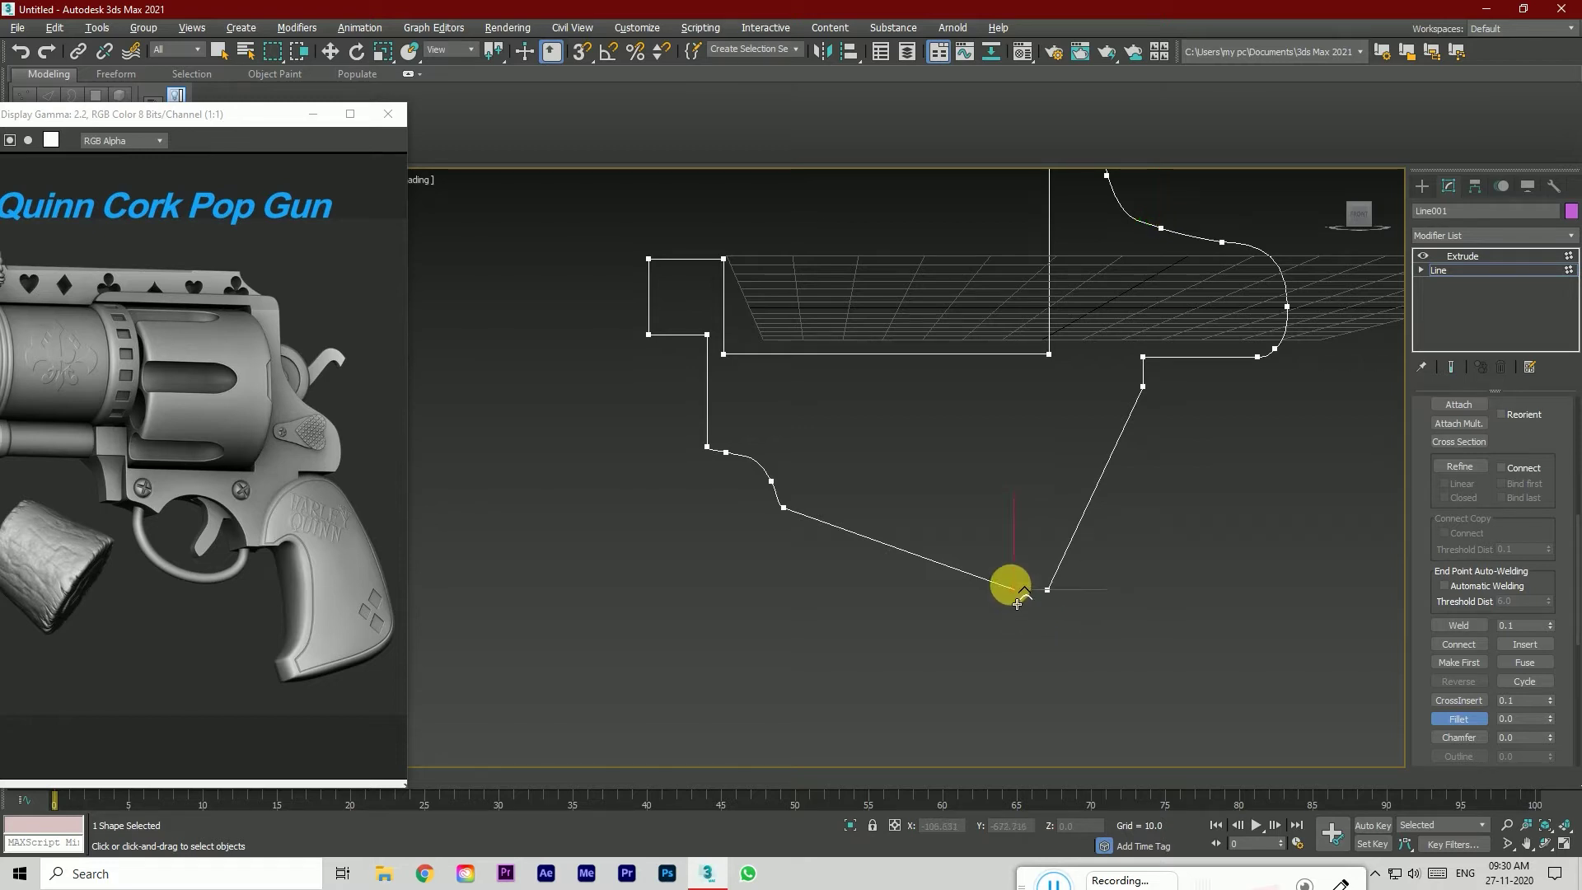
key(ctrl+z)
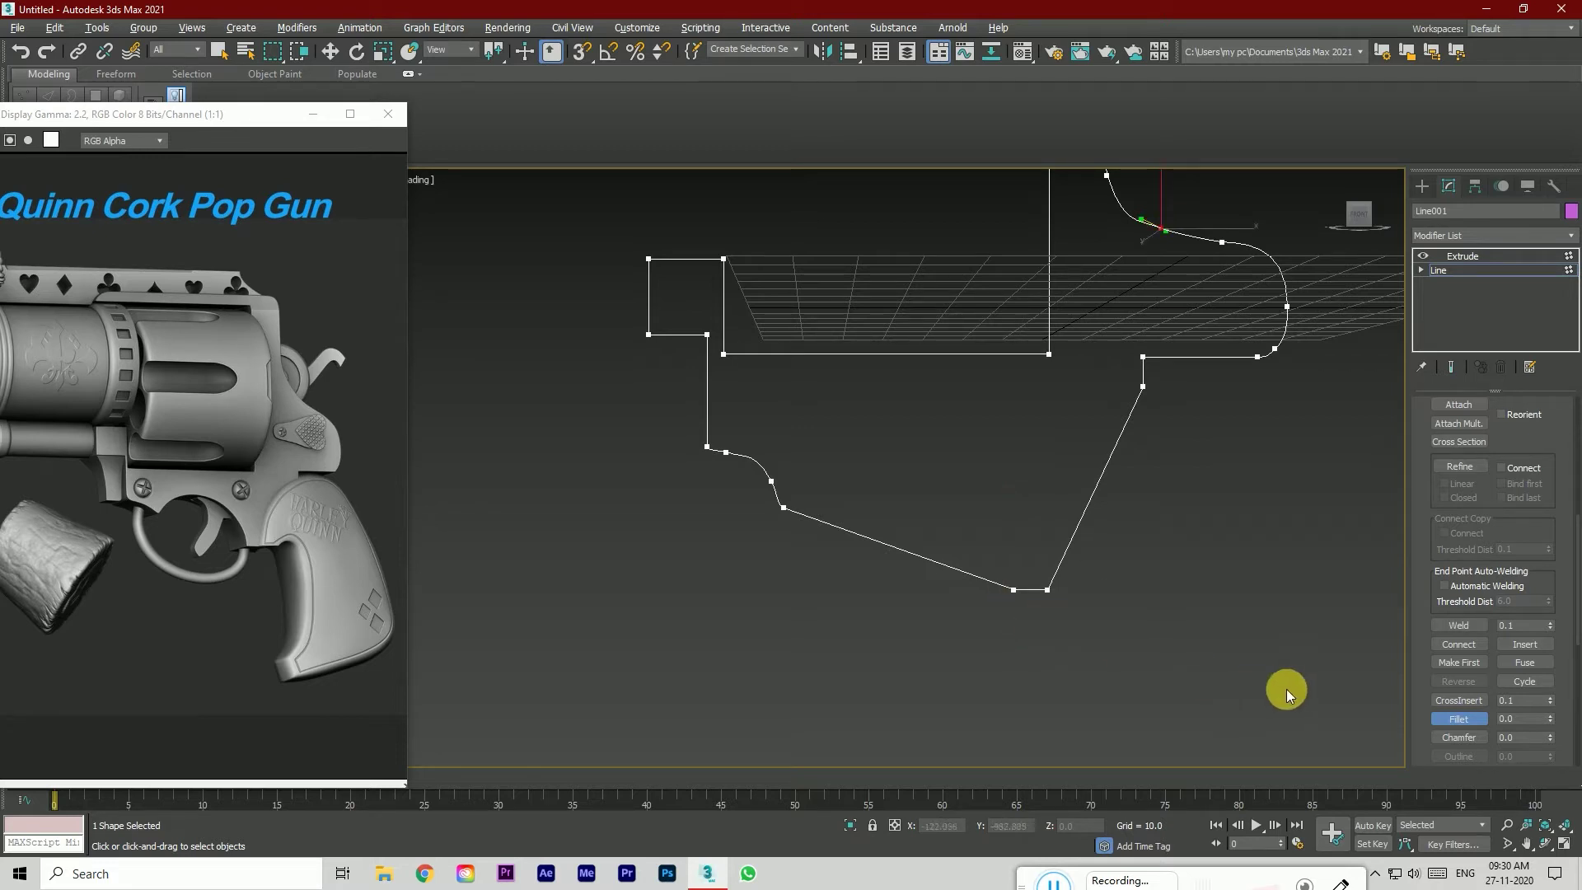
scroll(1467, 440, up, 1)
scroll(1471, 445, up, 5)
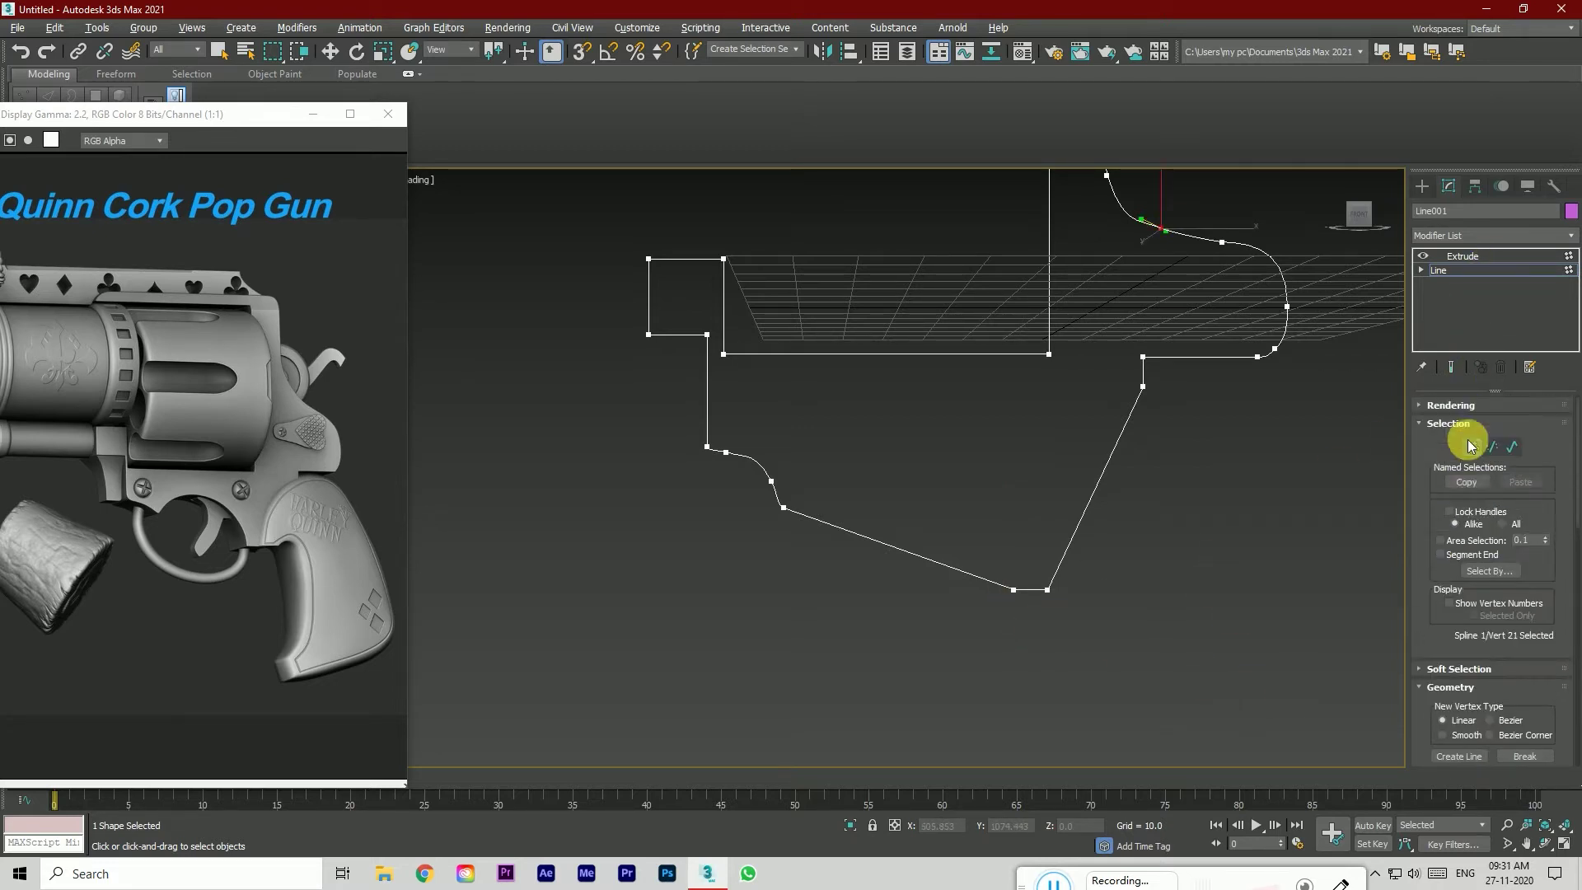
Step: Leave the spline's vertex level and restore the frame's extruded result in the front-facing perspective view
click(784, 508)
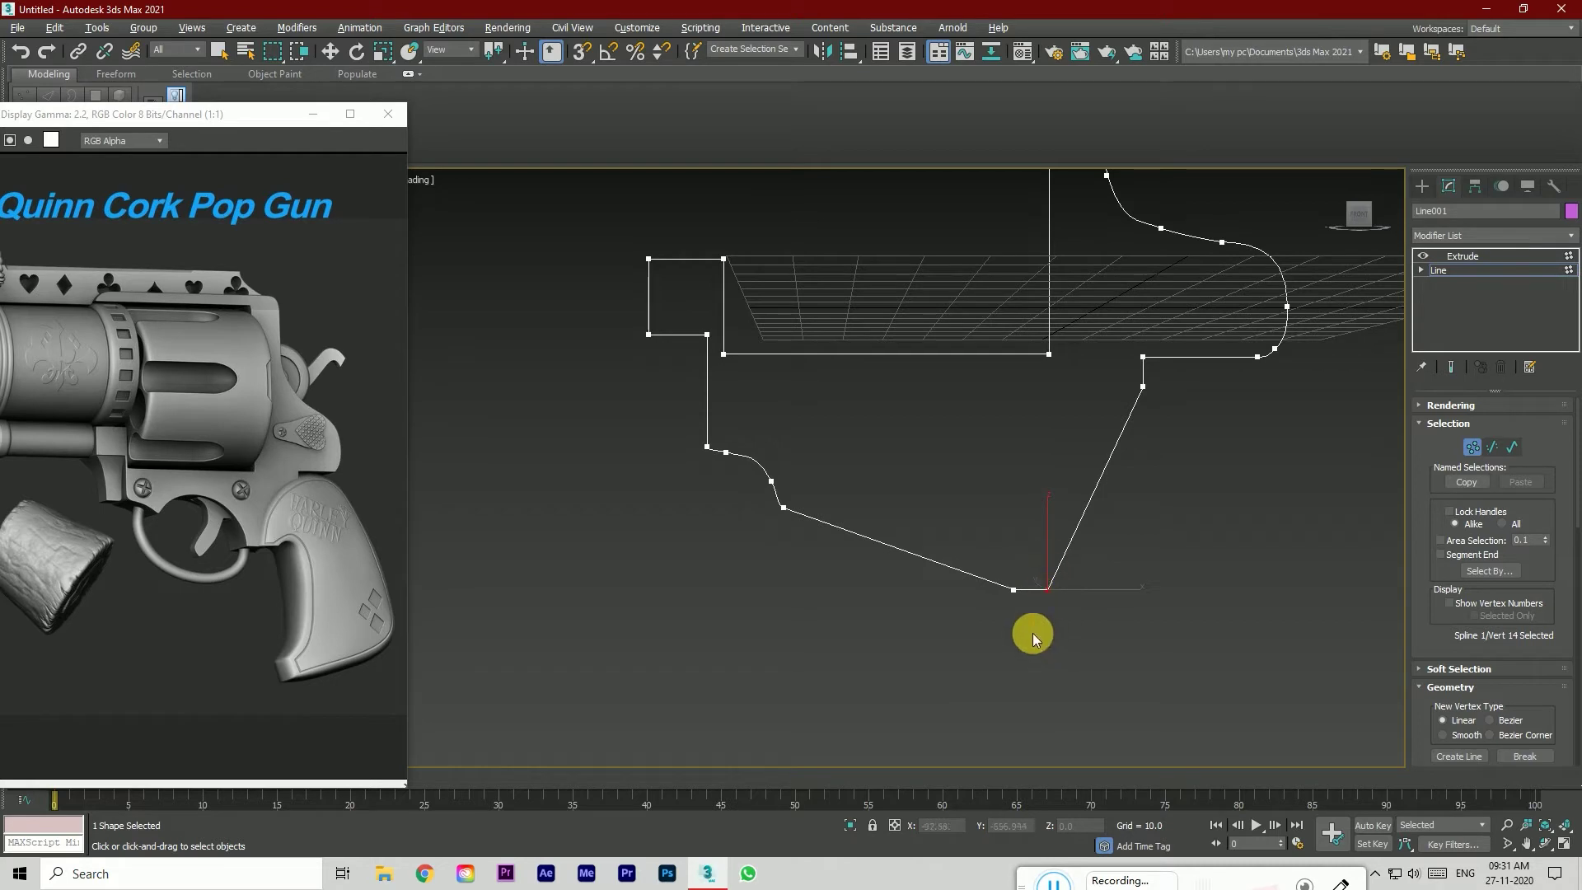
click(1200, 570)
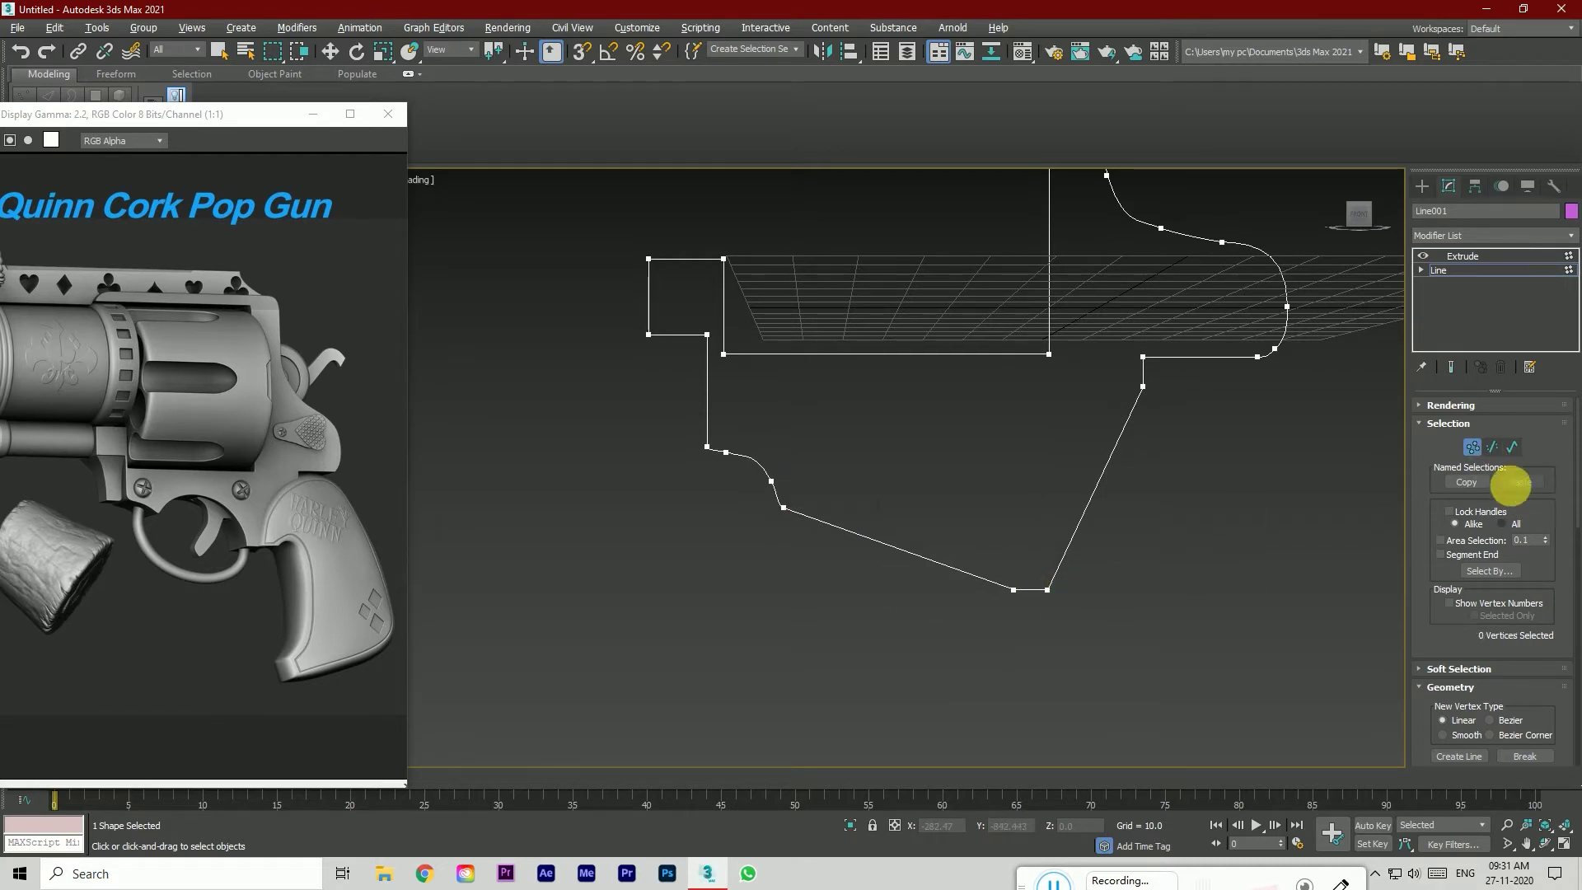
click(1473, 446)
click(1359, 214)
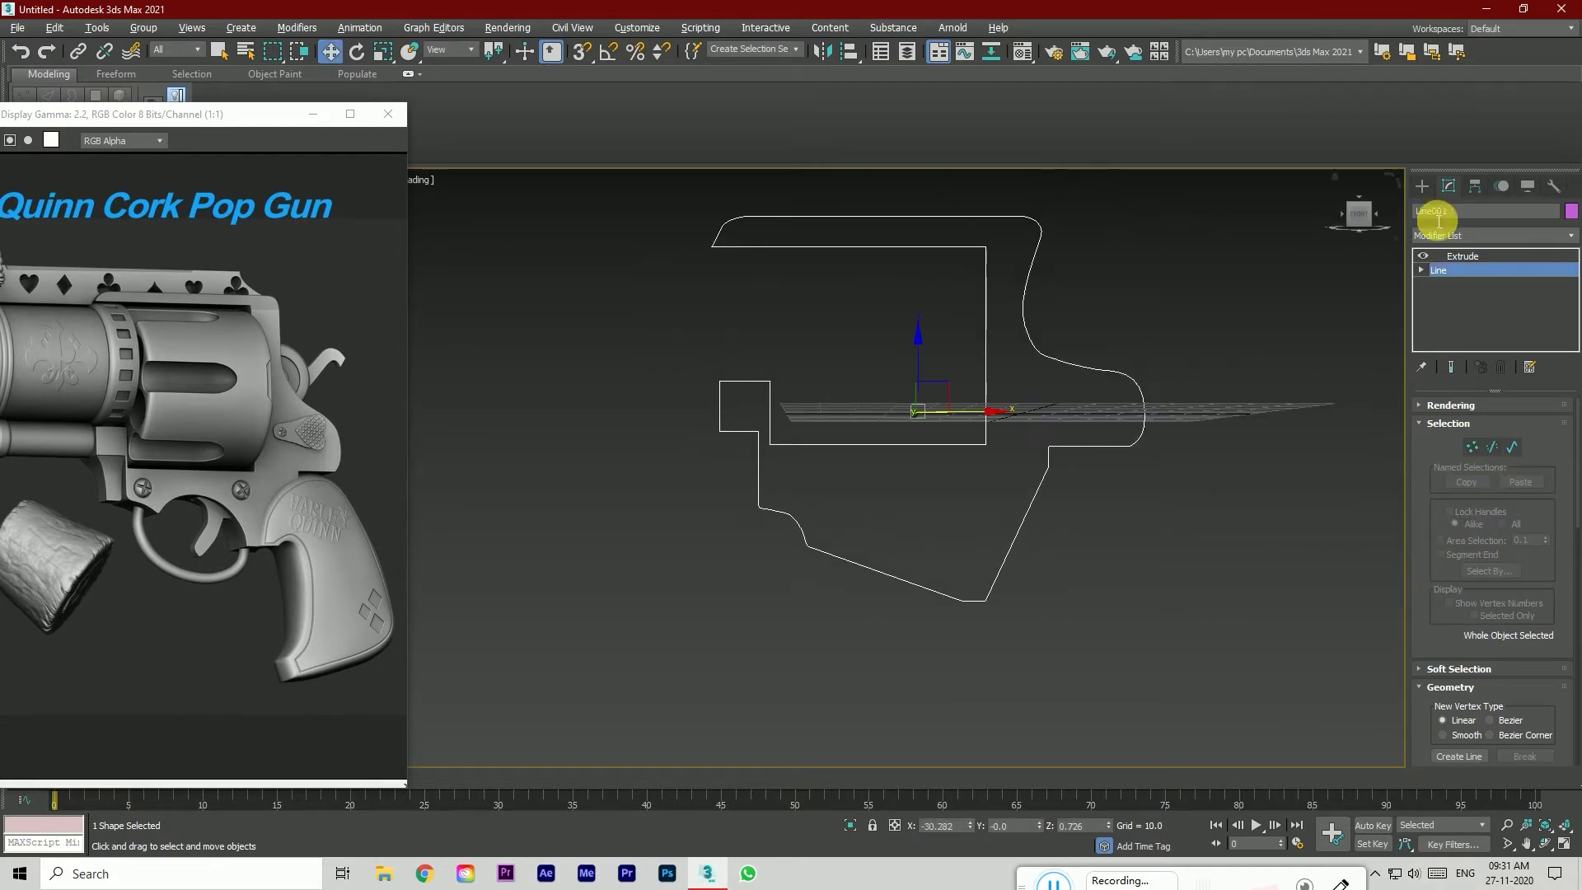
click(1463, 256)
mouse_move(1358, 217)
mouse_down()
mouse_move(1401, 239)
mouse_move(1358, 217)
mouse_up()
click(1358, 216)
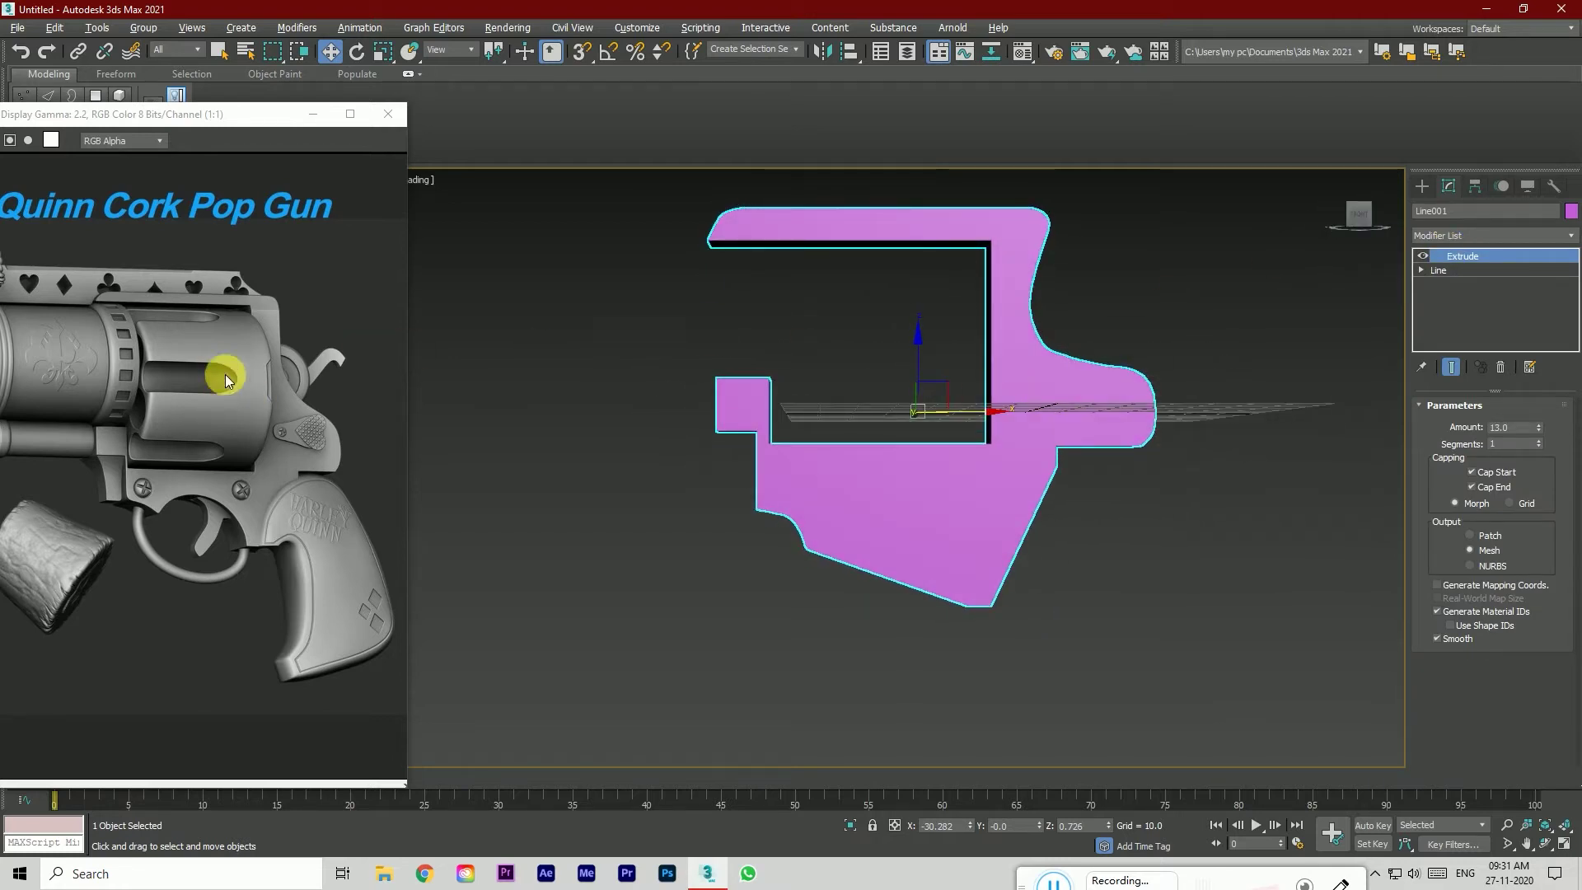
Step: Switch to the left view, minimize the reference image window and hide the extruded frame
click(1343, 213)
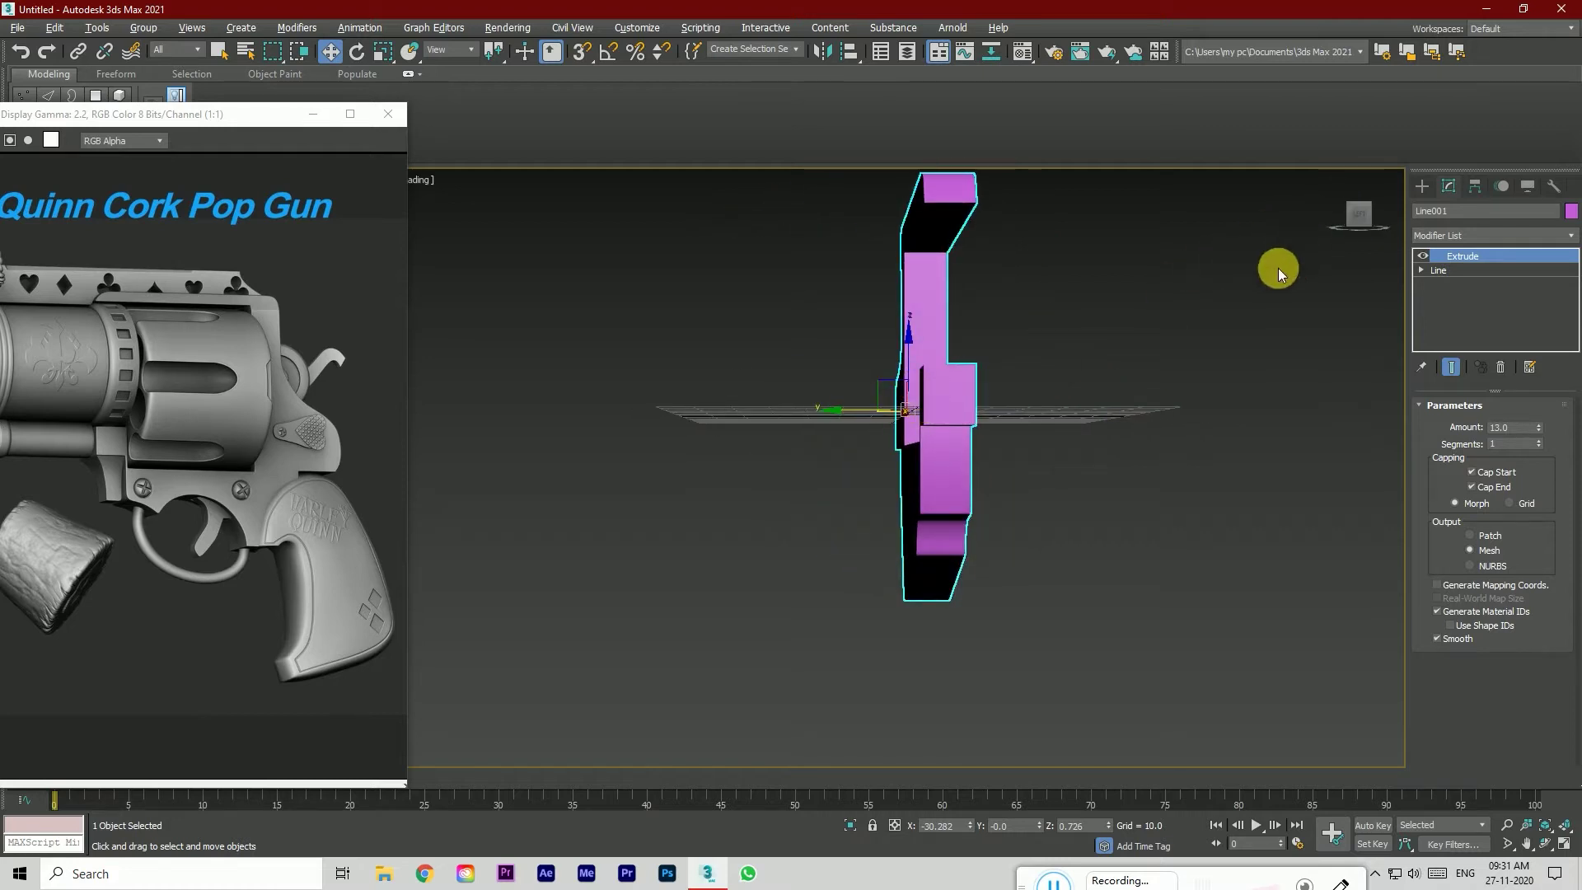
key(t)
mouse_move(1359, 224)
mouse_down()
mouse_move(1261, 222)
mouse_move(1352, 219)
mouse_up()
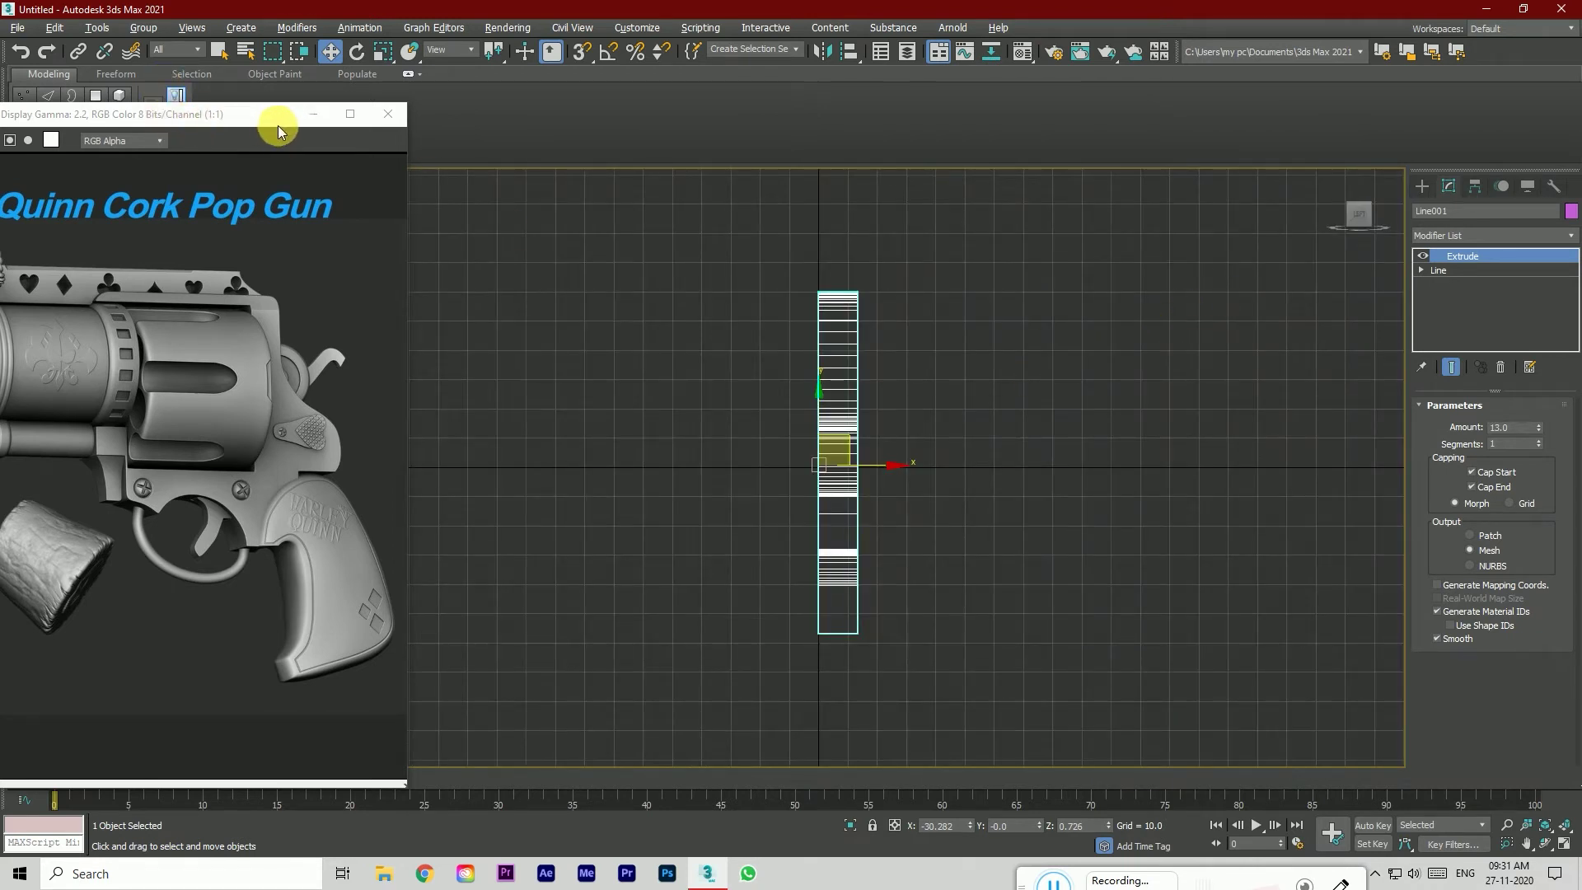
click(314, 122)
click(79, 241)
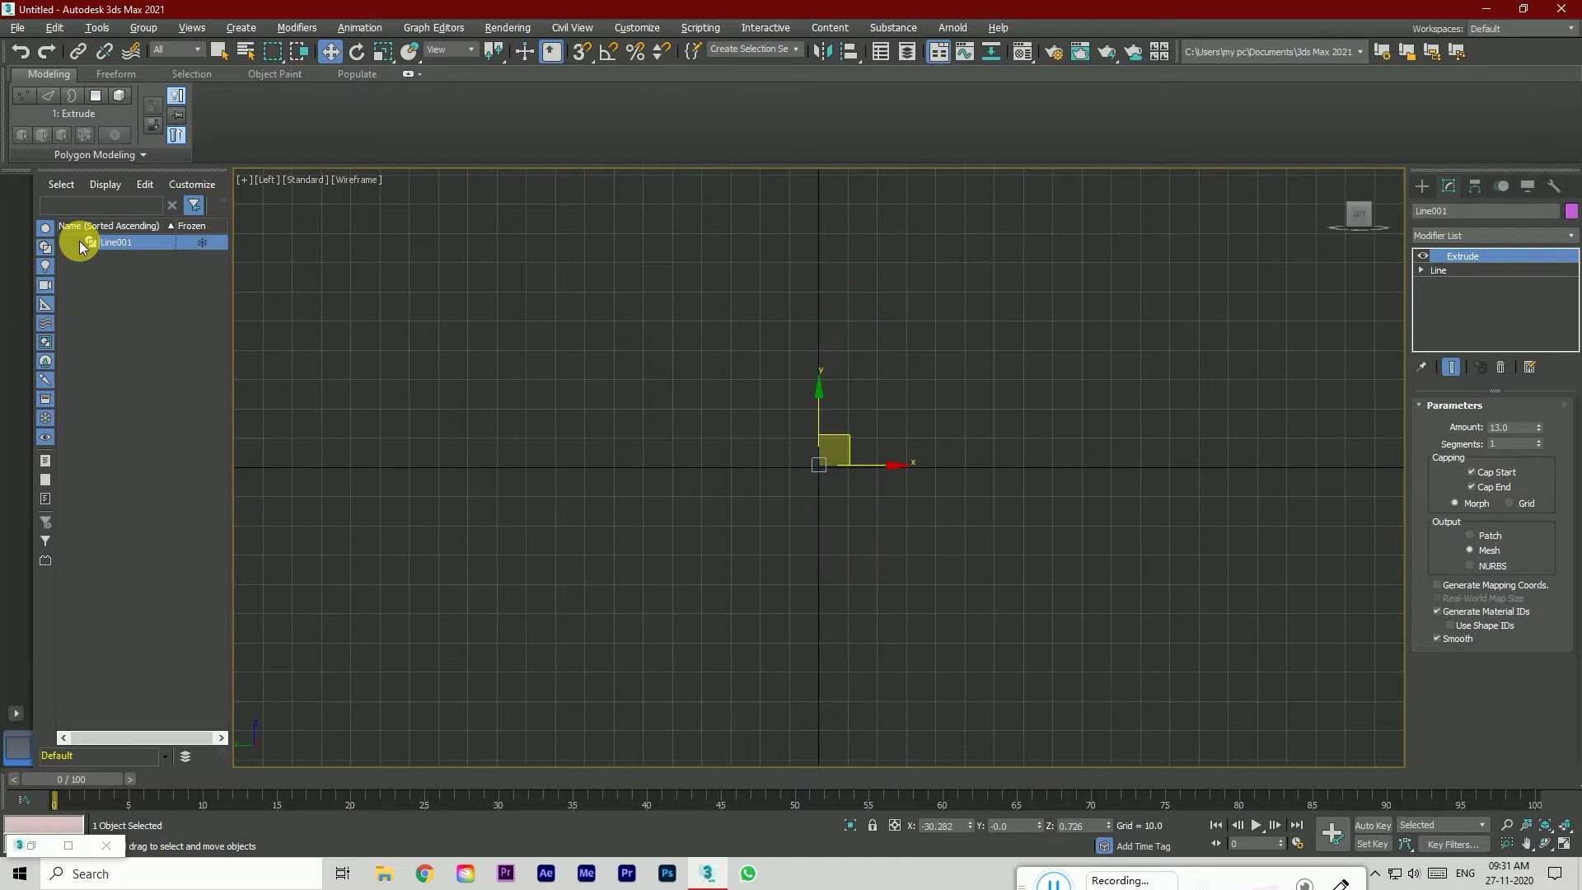
Step: Create a cylinder centred near the origin in the left view, with a radius of about 40.4 and a height of about 34.9
click(1424, 187)
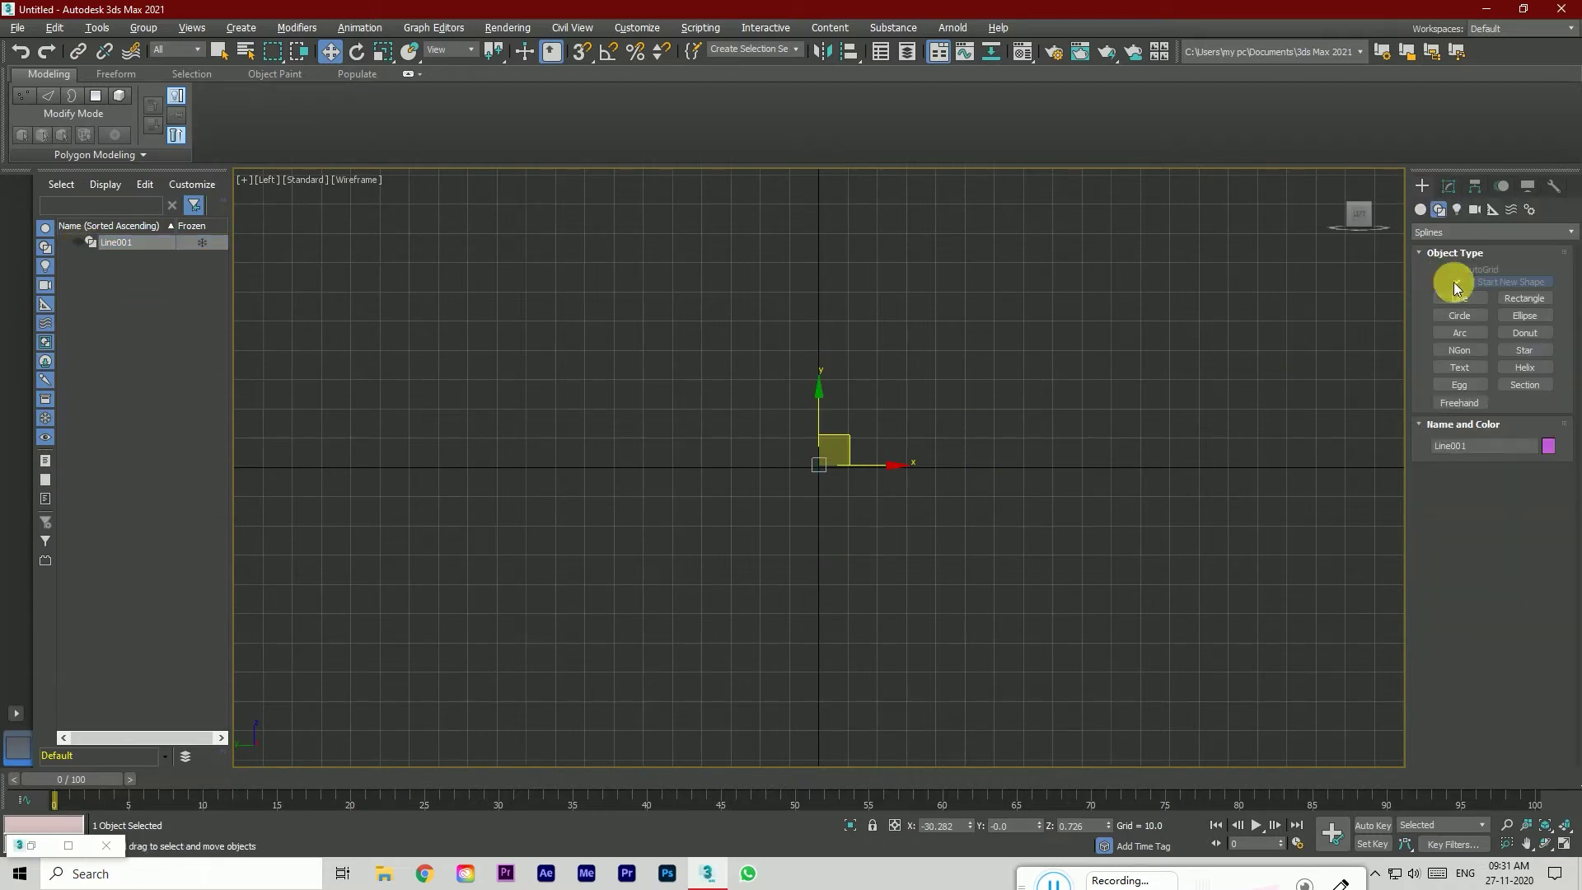
click(1420, 209)
click(1472, 321)
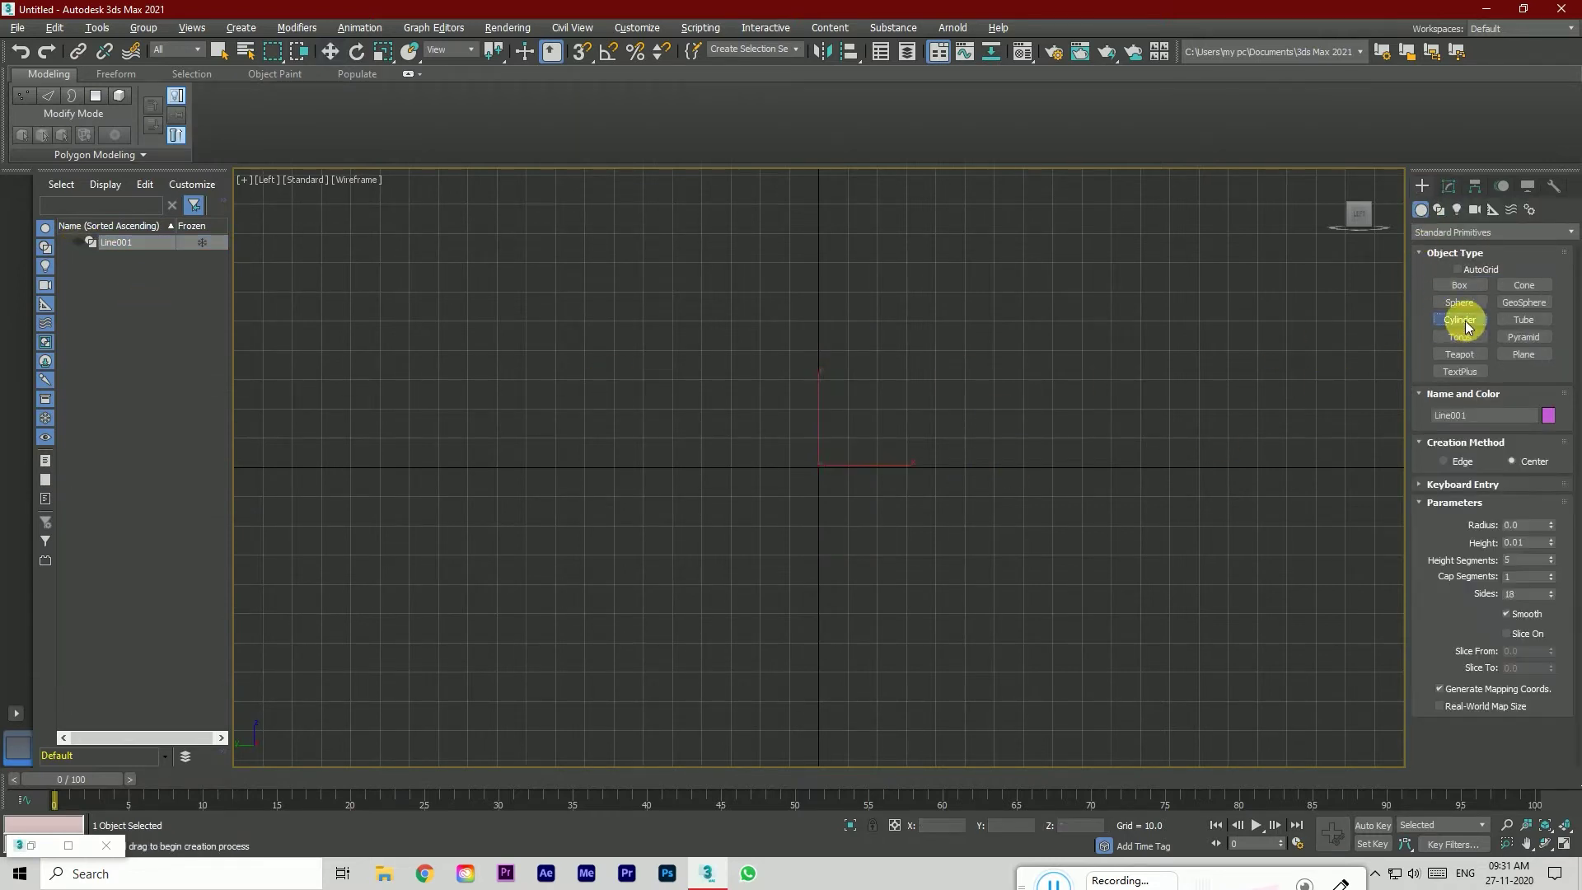
drag(830, 480, 854, 580)
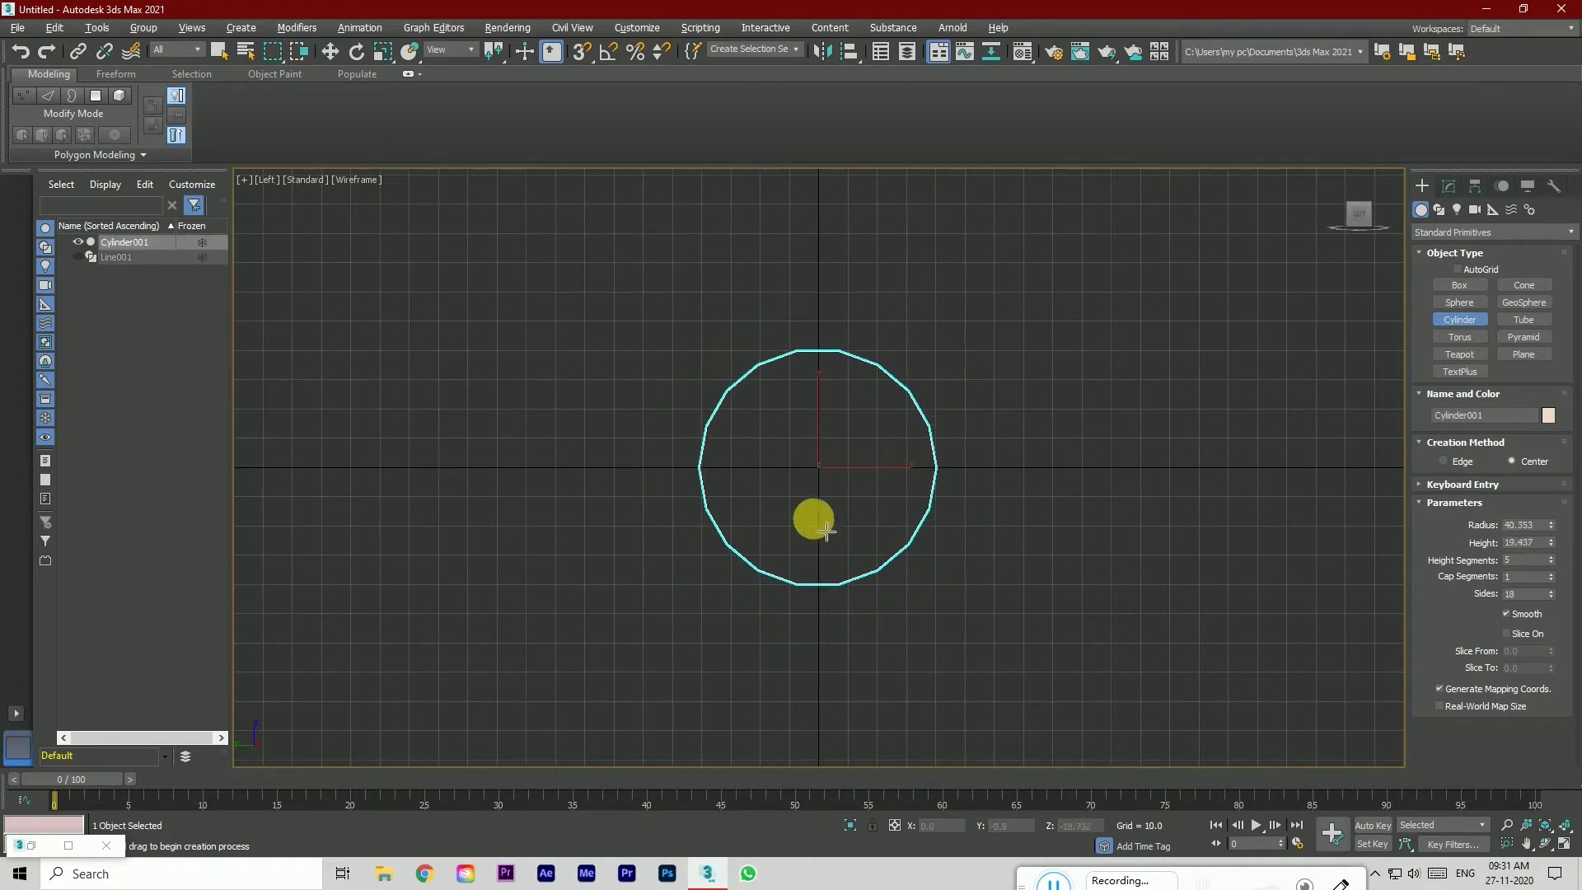
right_click(817, 536)
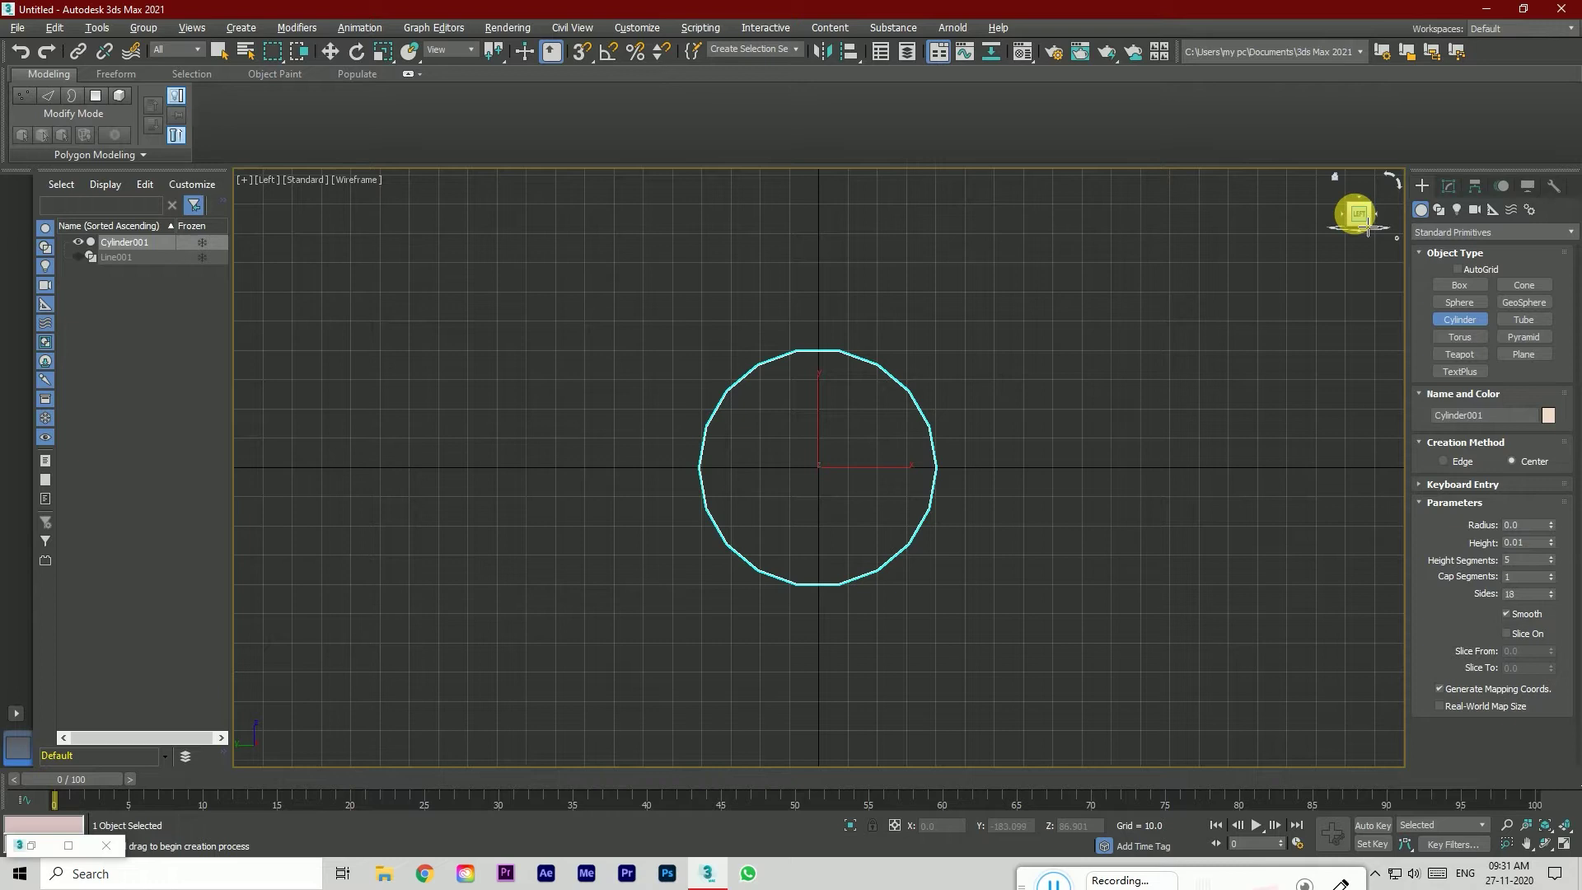
Step: Show the cylinder in perspective with edged faces, open its editable parameters and unhide the extruded frame
key(p)
drag(1359, 216, 1363, 237)
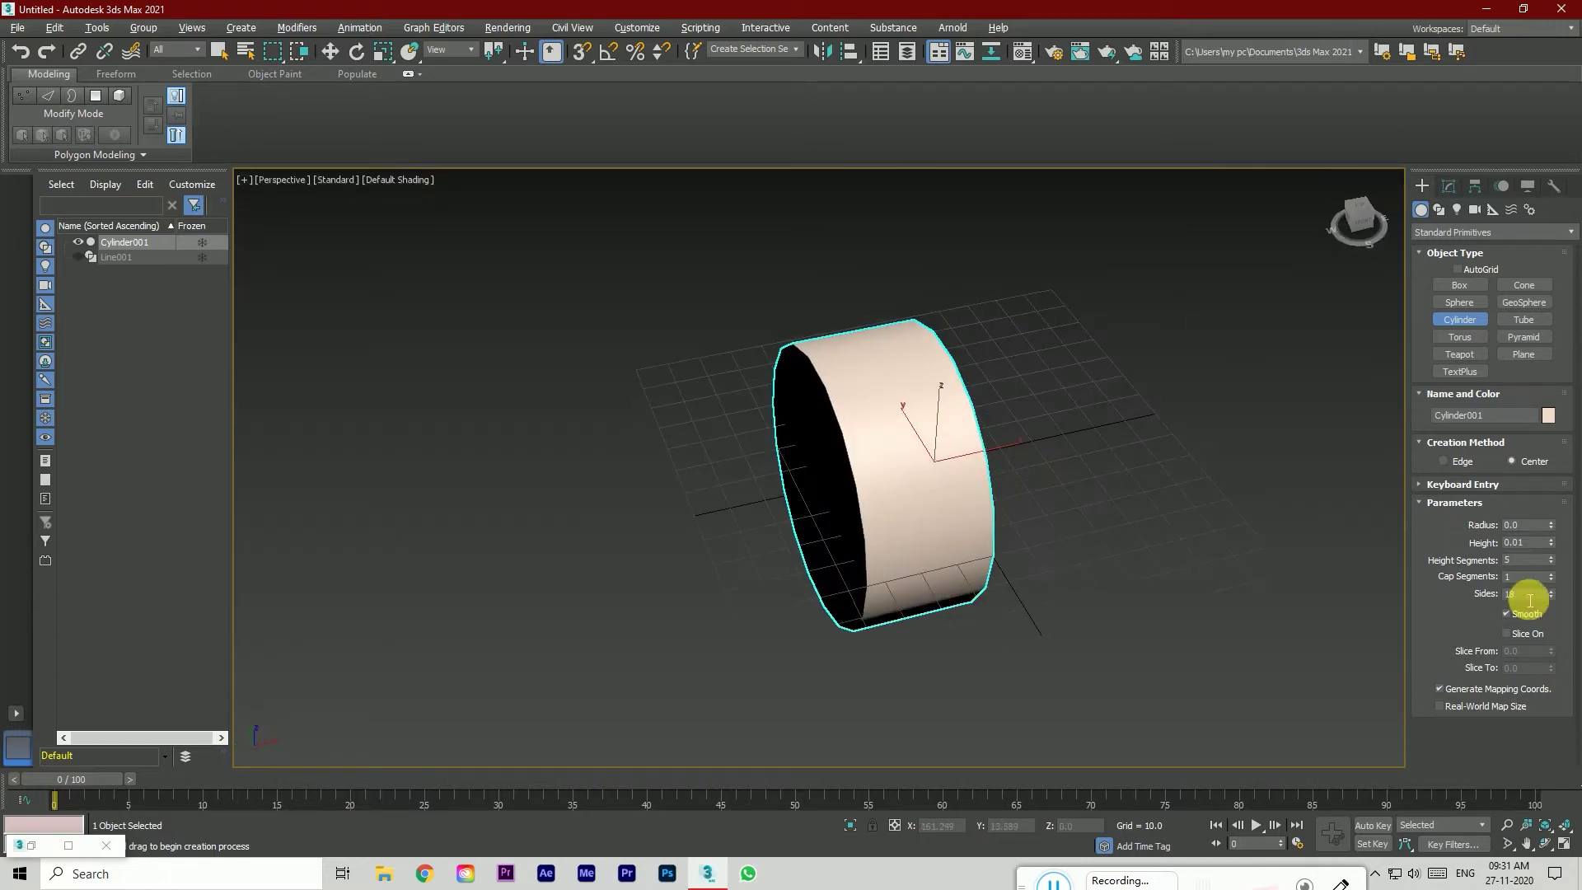
drag(1551, 529, 1543, 522)
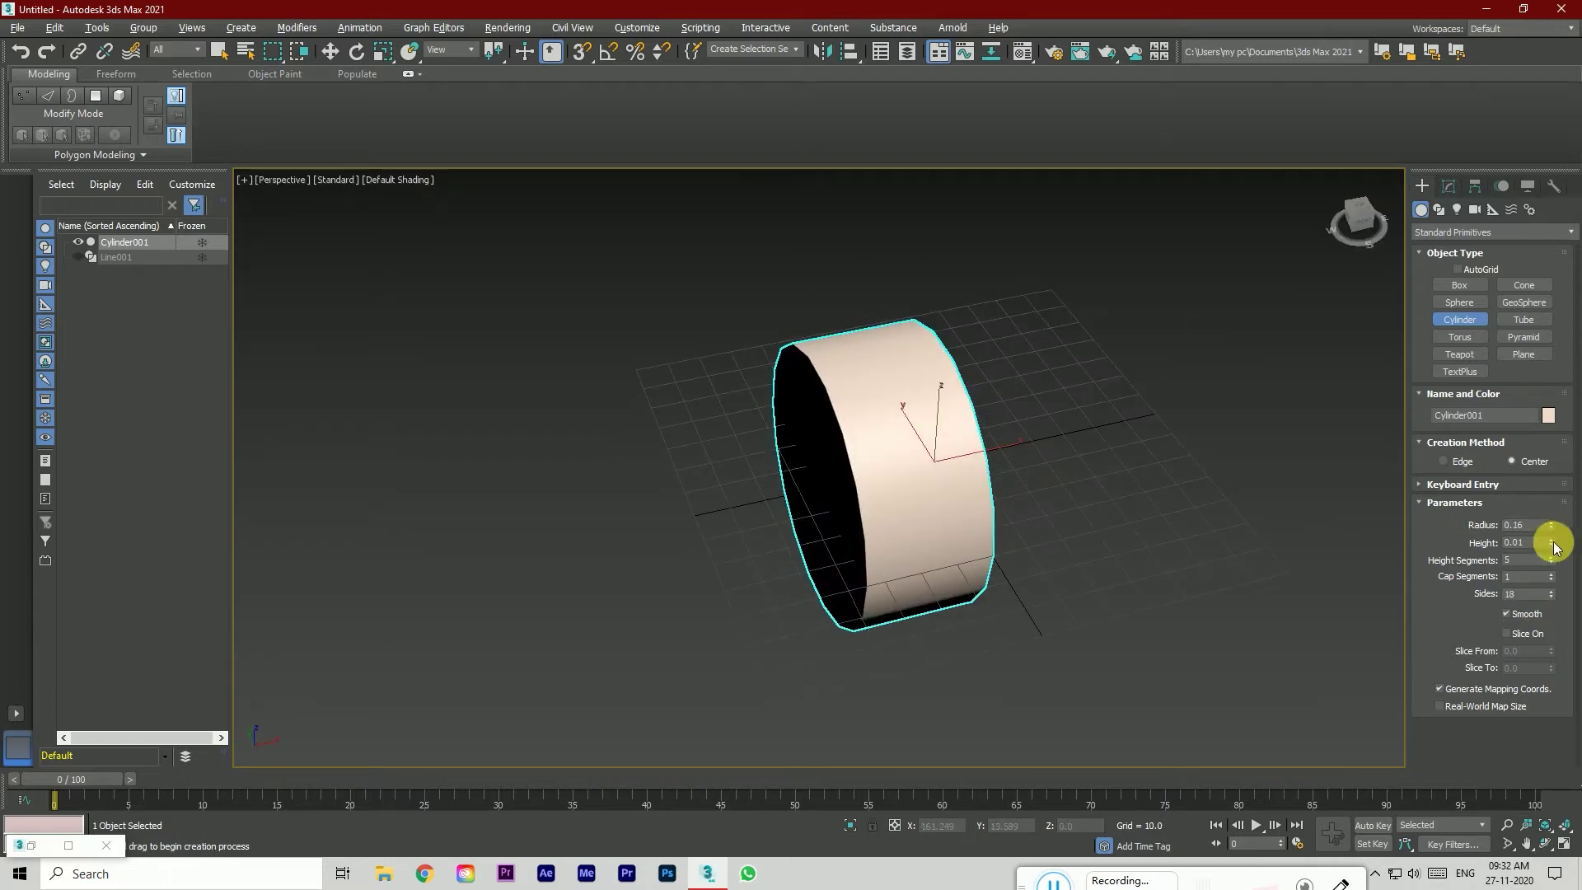
key(F4)
drag(1551, 542, 1549, 519)
click(1445, 183)
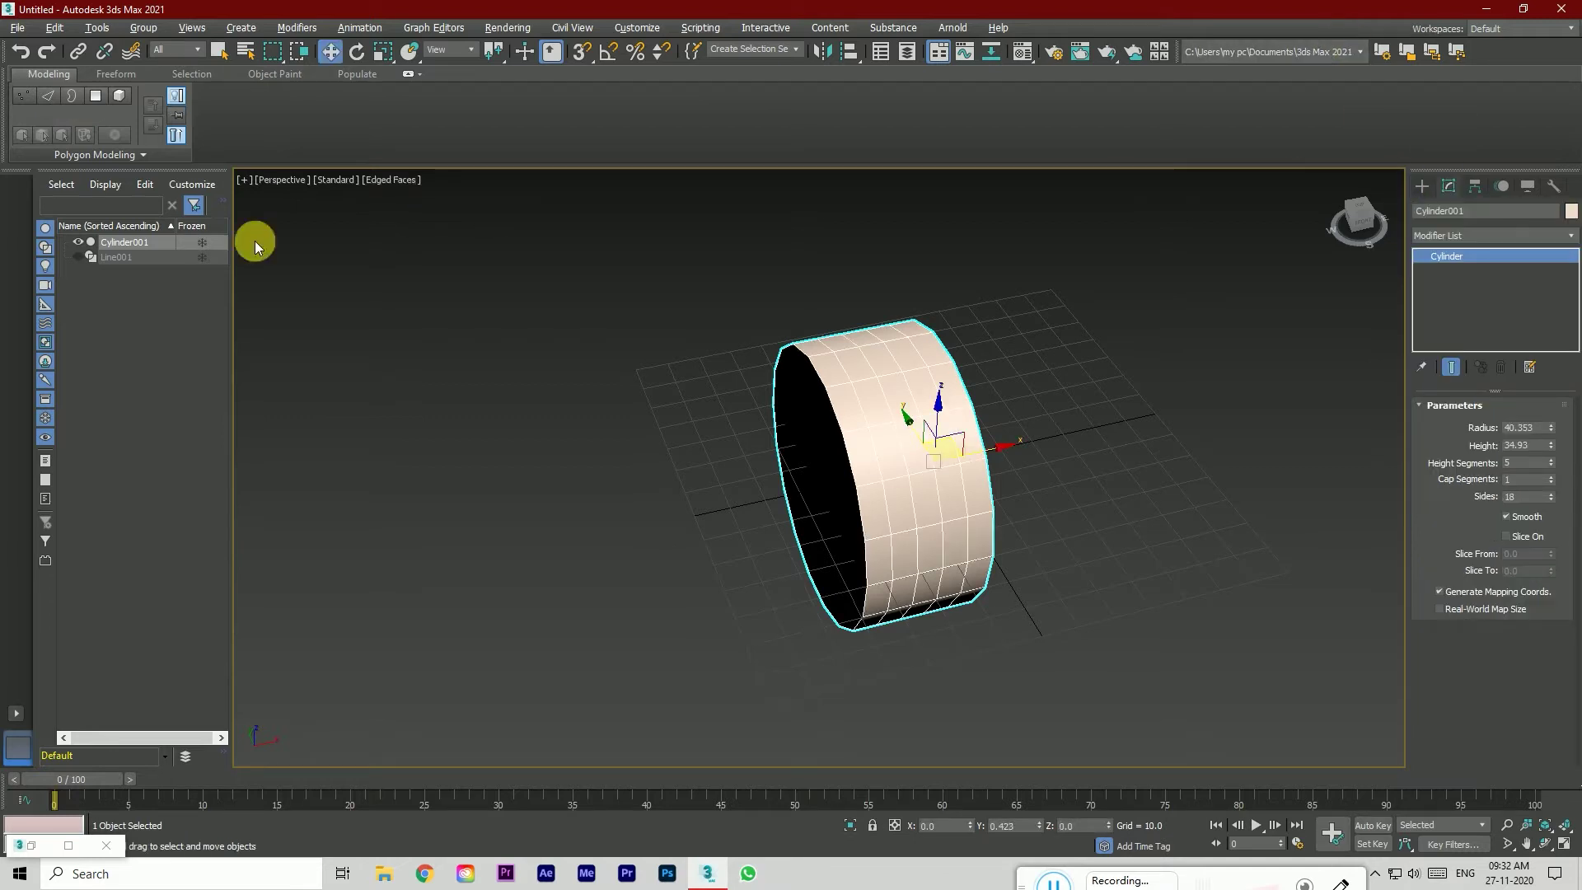
click(78, 257)
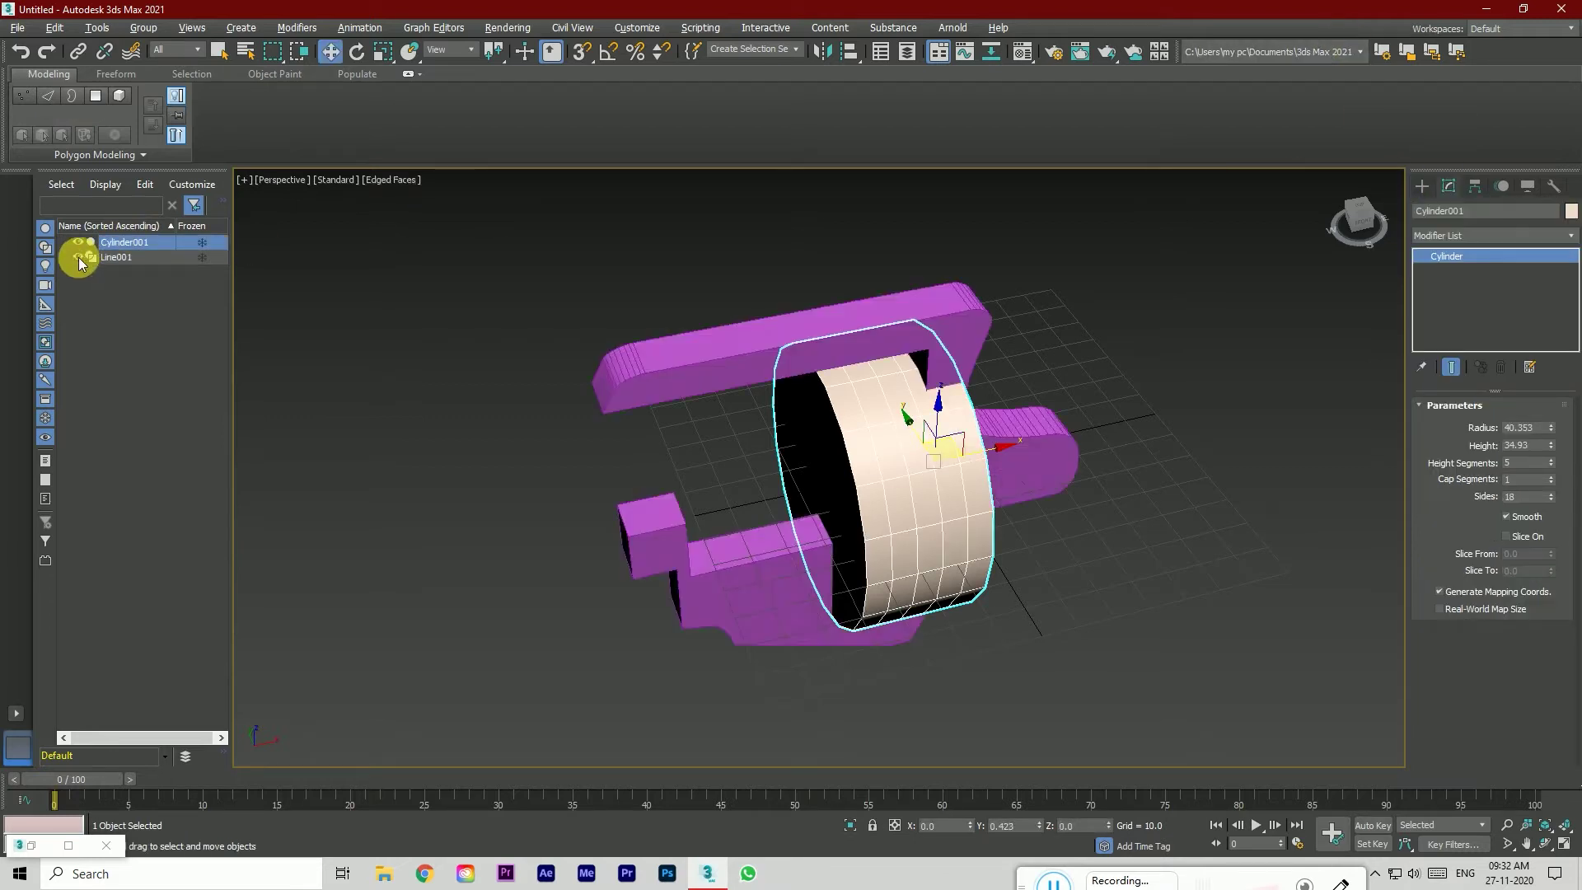
Step: Reduce the cylinder to a radius of about 28.9 and a height of about 30, and position it inside the frame's opening
click(1360, 221)
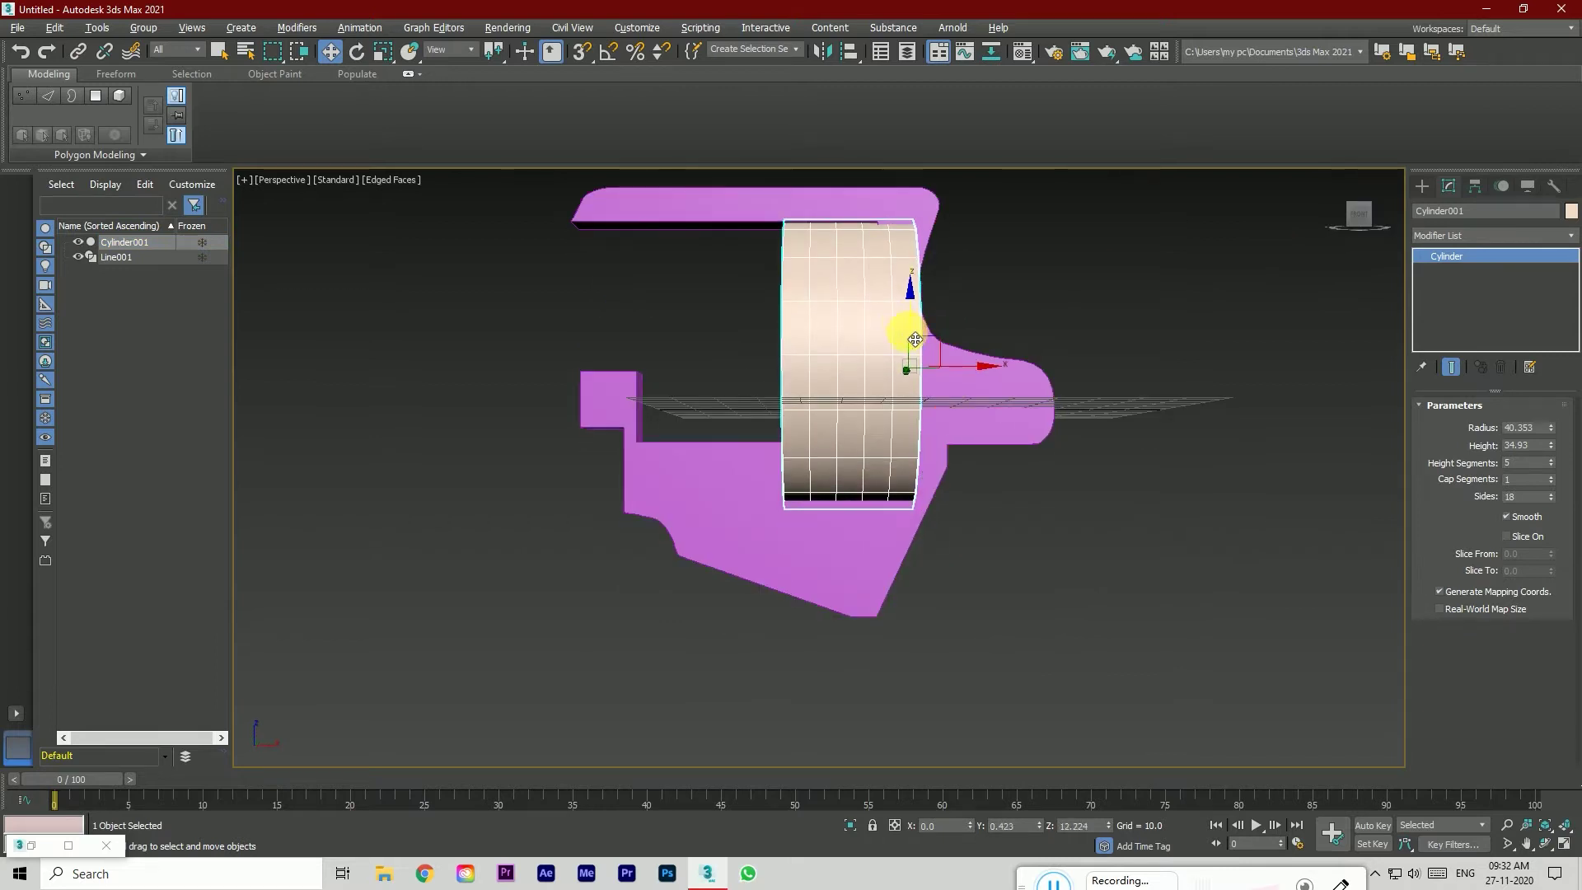
mouse_move(1551, 449)
mouse_down()
mouse_move(1550, 463)
mouse_move(1549, 449)
mouse_up()
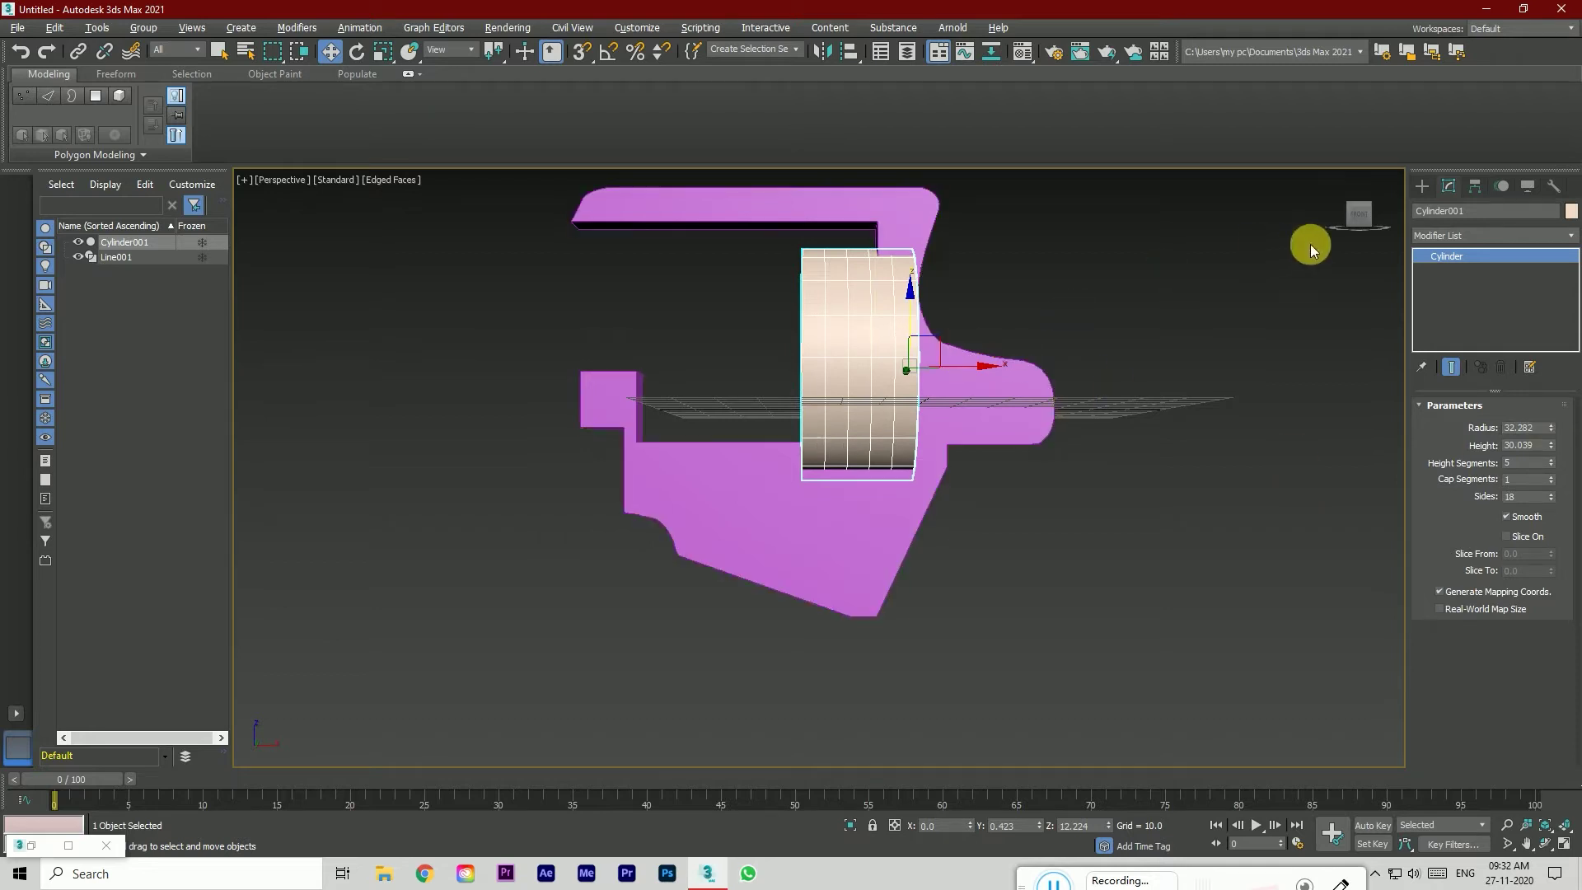
key(f)
drag(1048, 378, 966, 305)
drag(1553, 437, 1542, 428)
drag(965, 312, 977, 310)
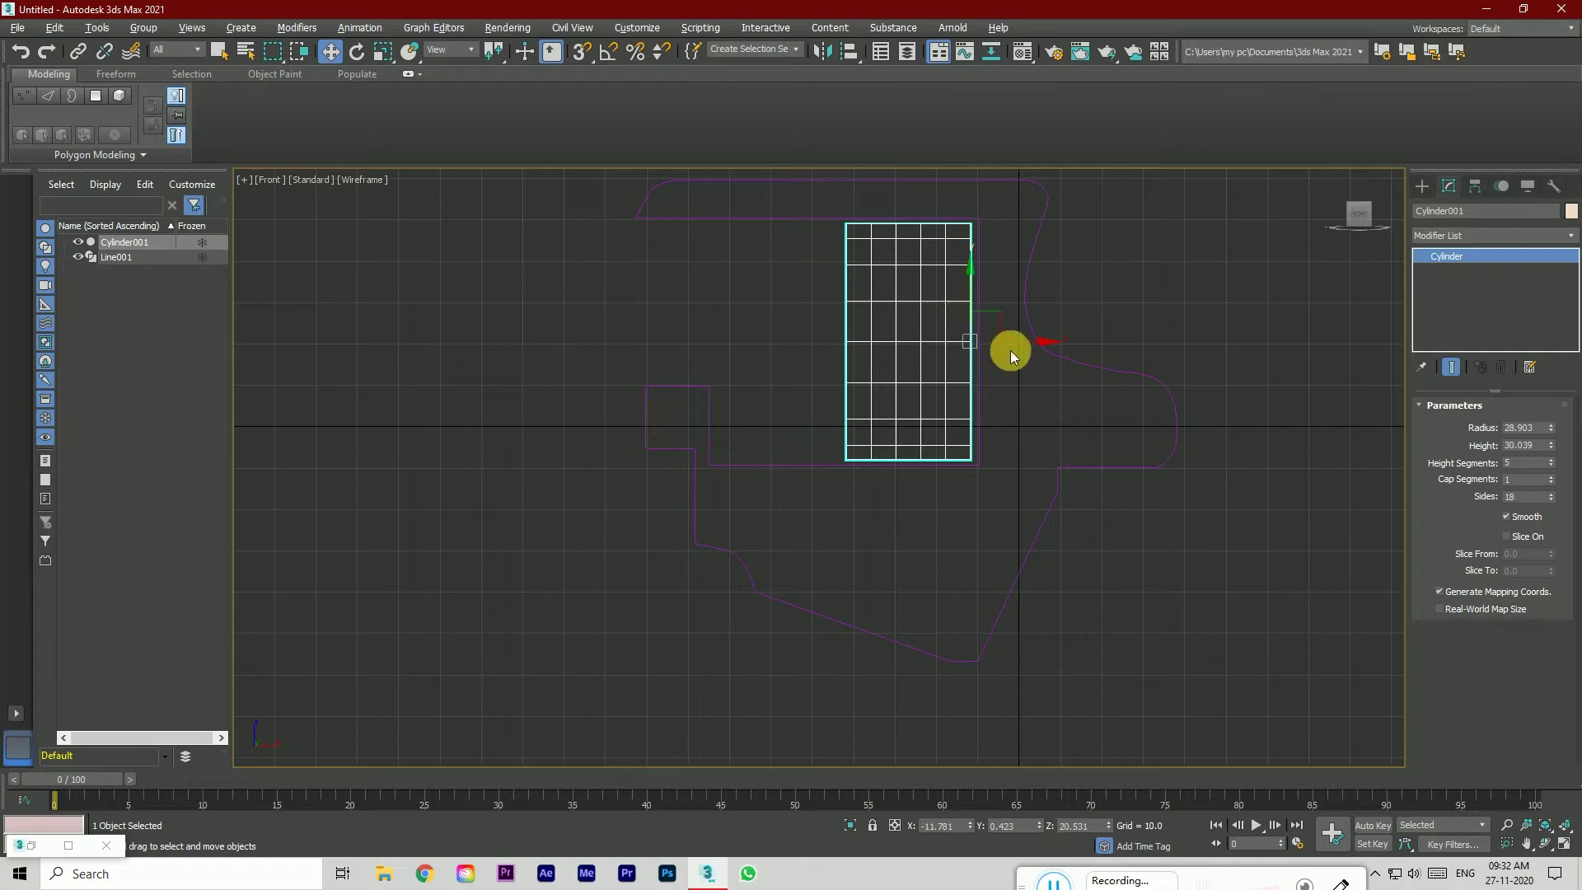
Step: Move the cylinder close to the opening's rear edge and set its radius to 28.9 and height to about 63.7
scroll(1005, 347, up, 2)
middle_drag(1007, 429, 1007, 503)
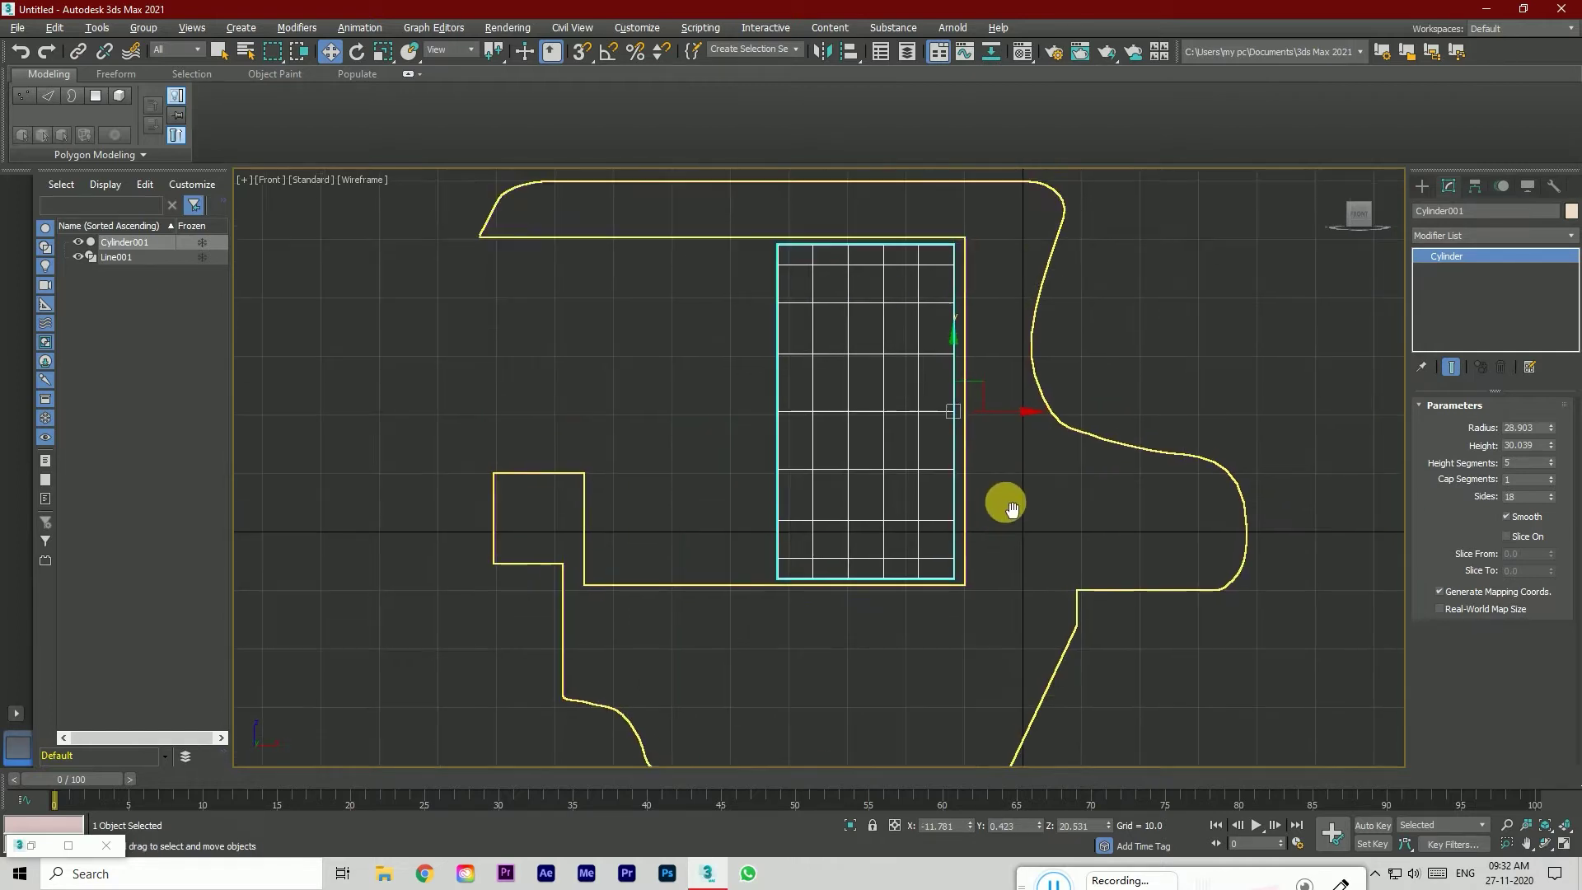
drag(1002, 413, 1011, 414)
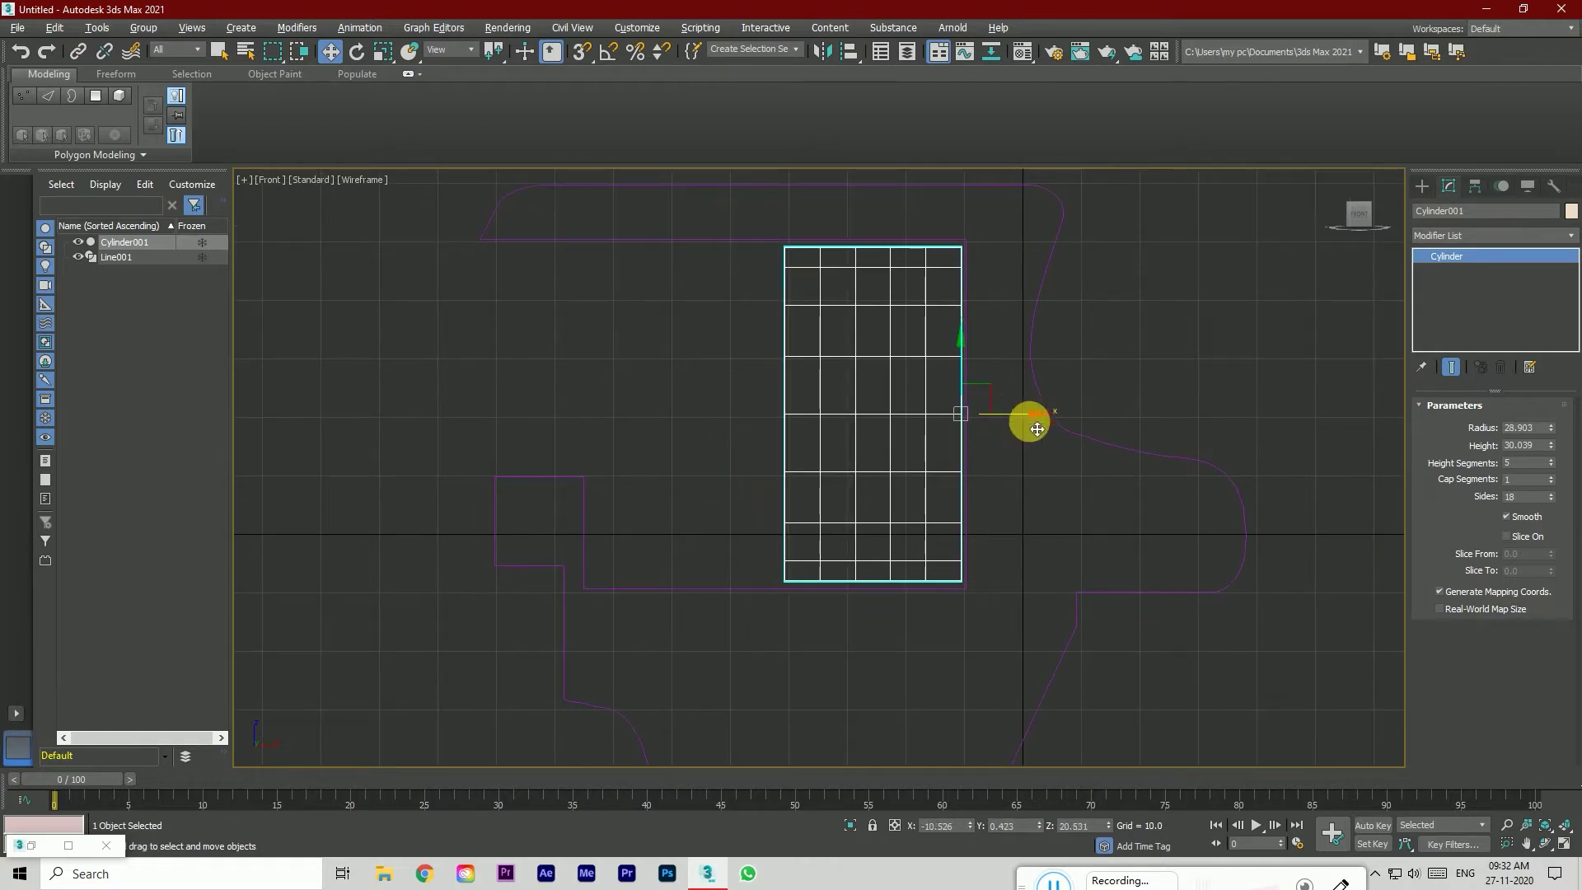
drag(1550, 448, 1520, 362)
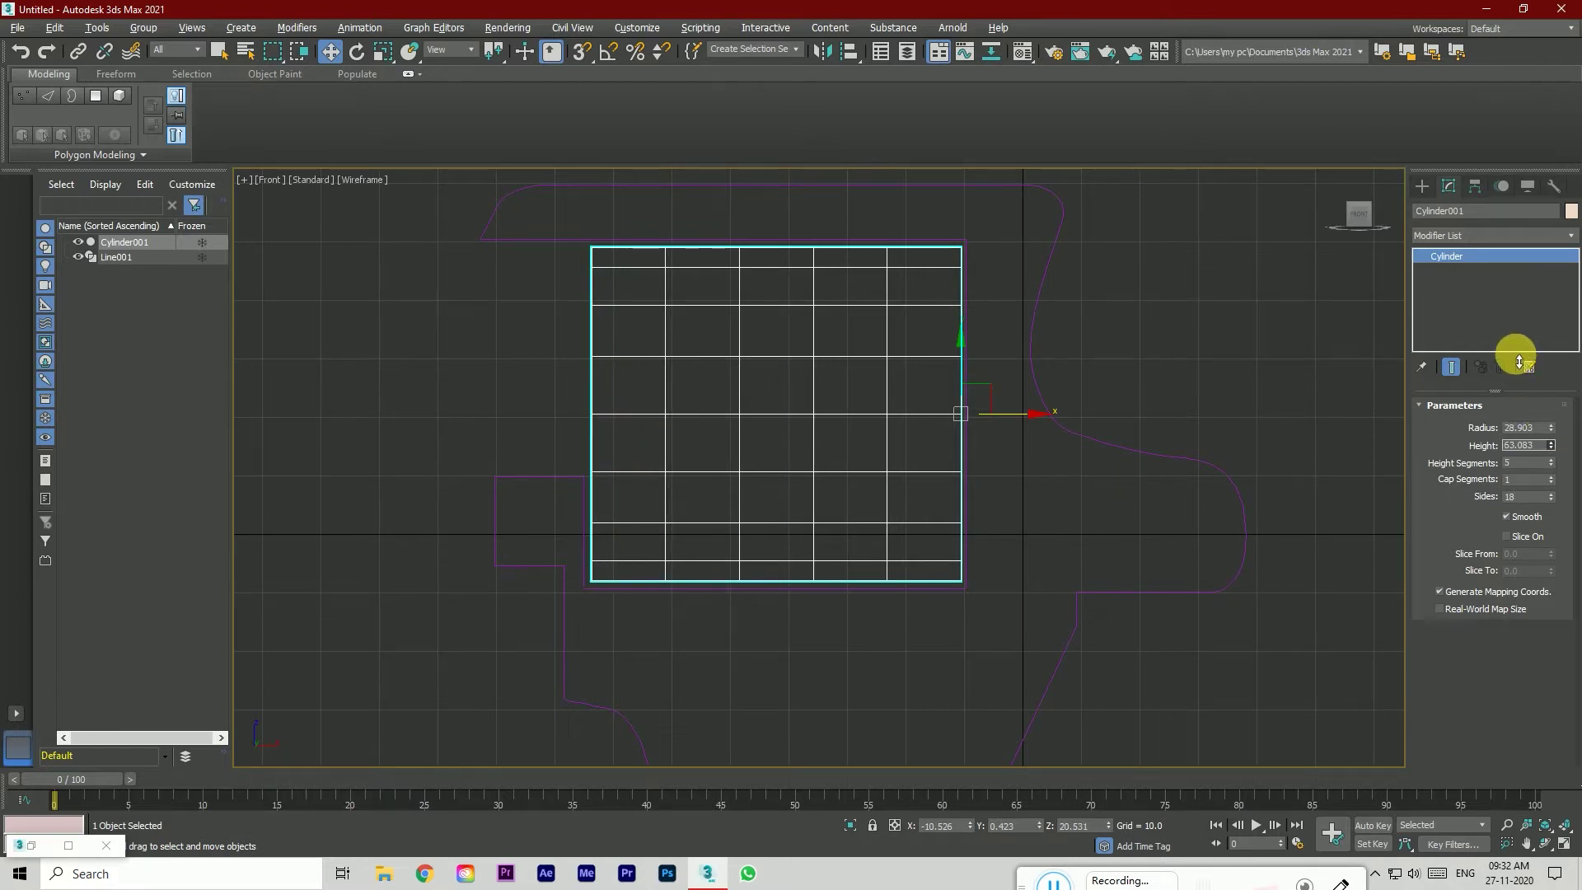
drag(1551, 425, 1552, 429)
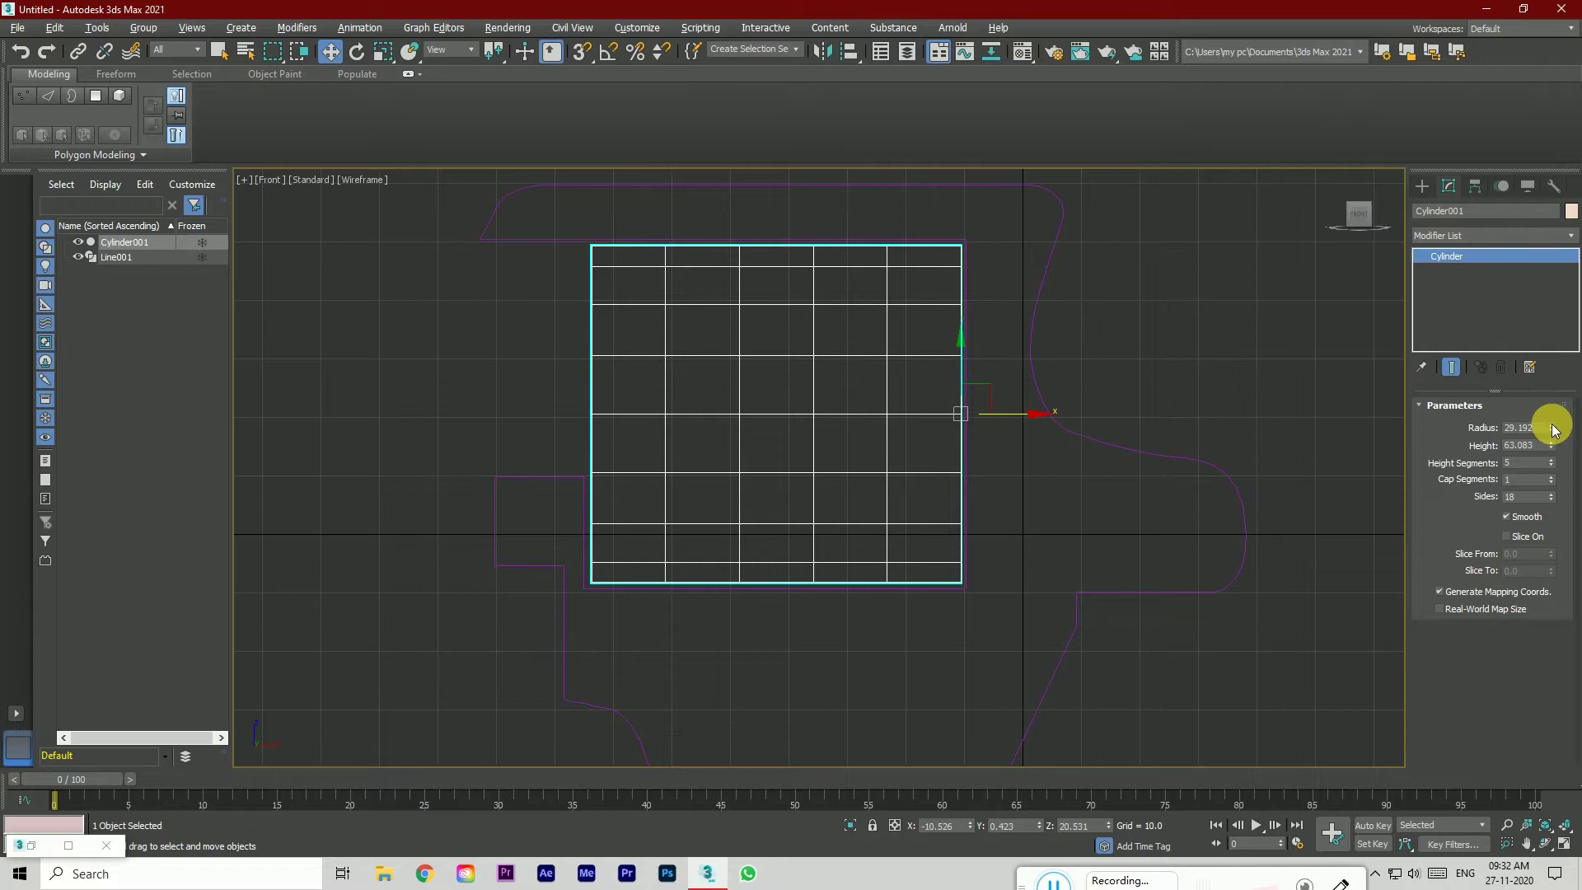
click(1551, 431)
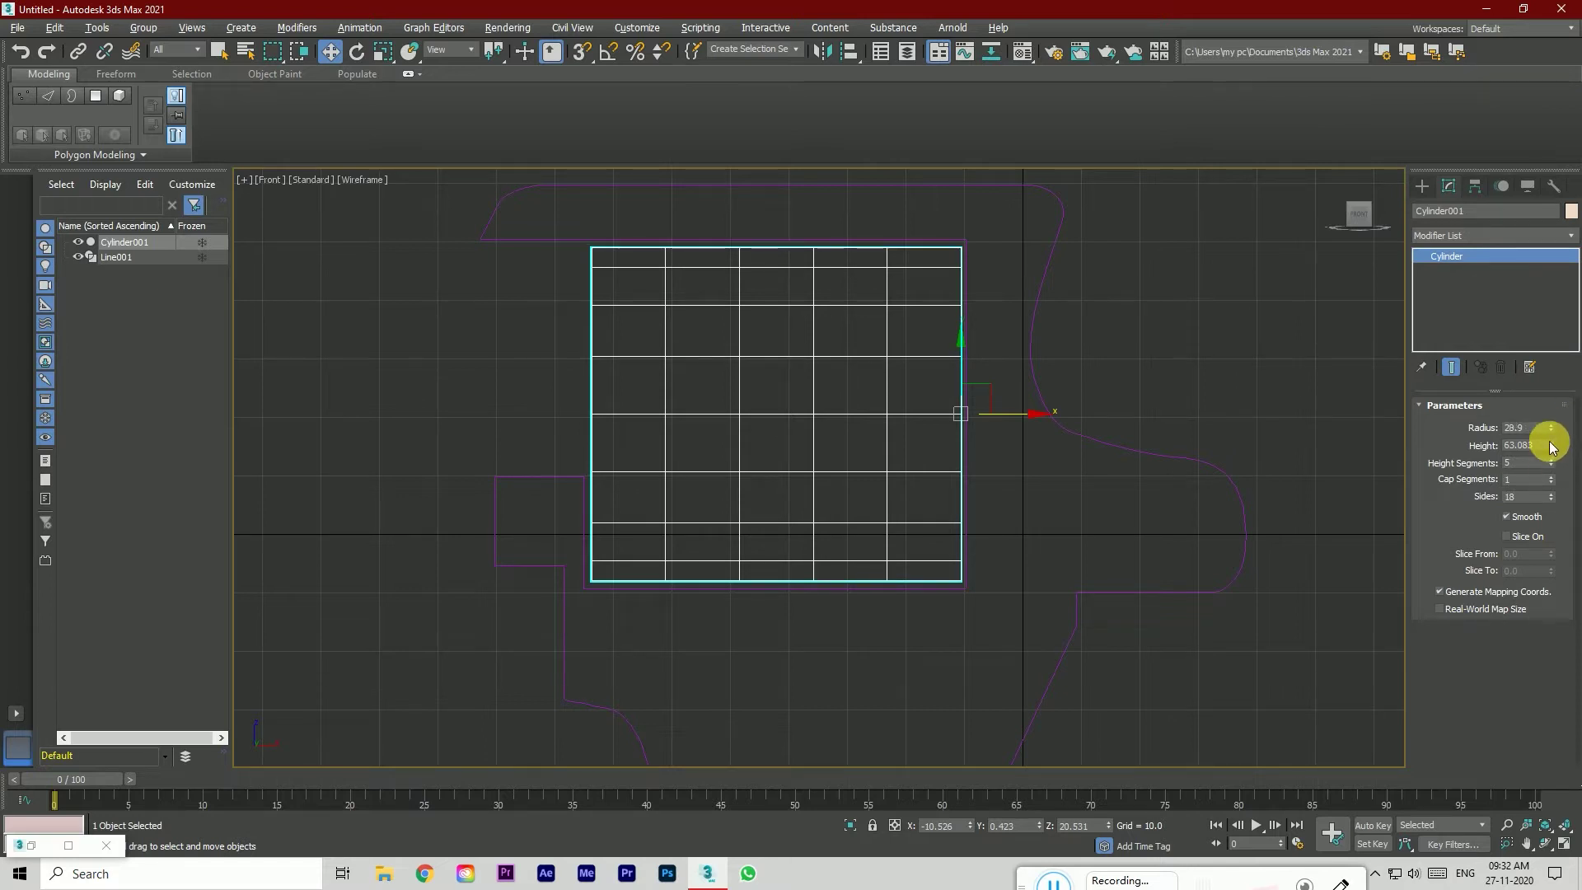
click(1550, 442)
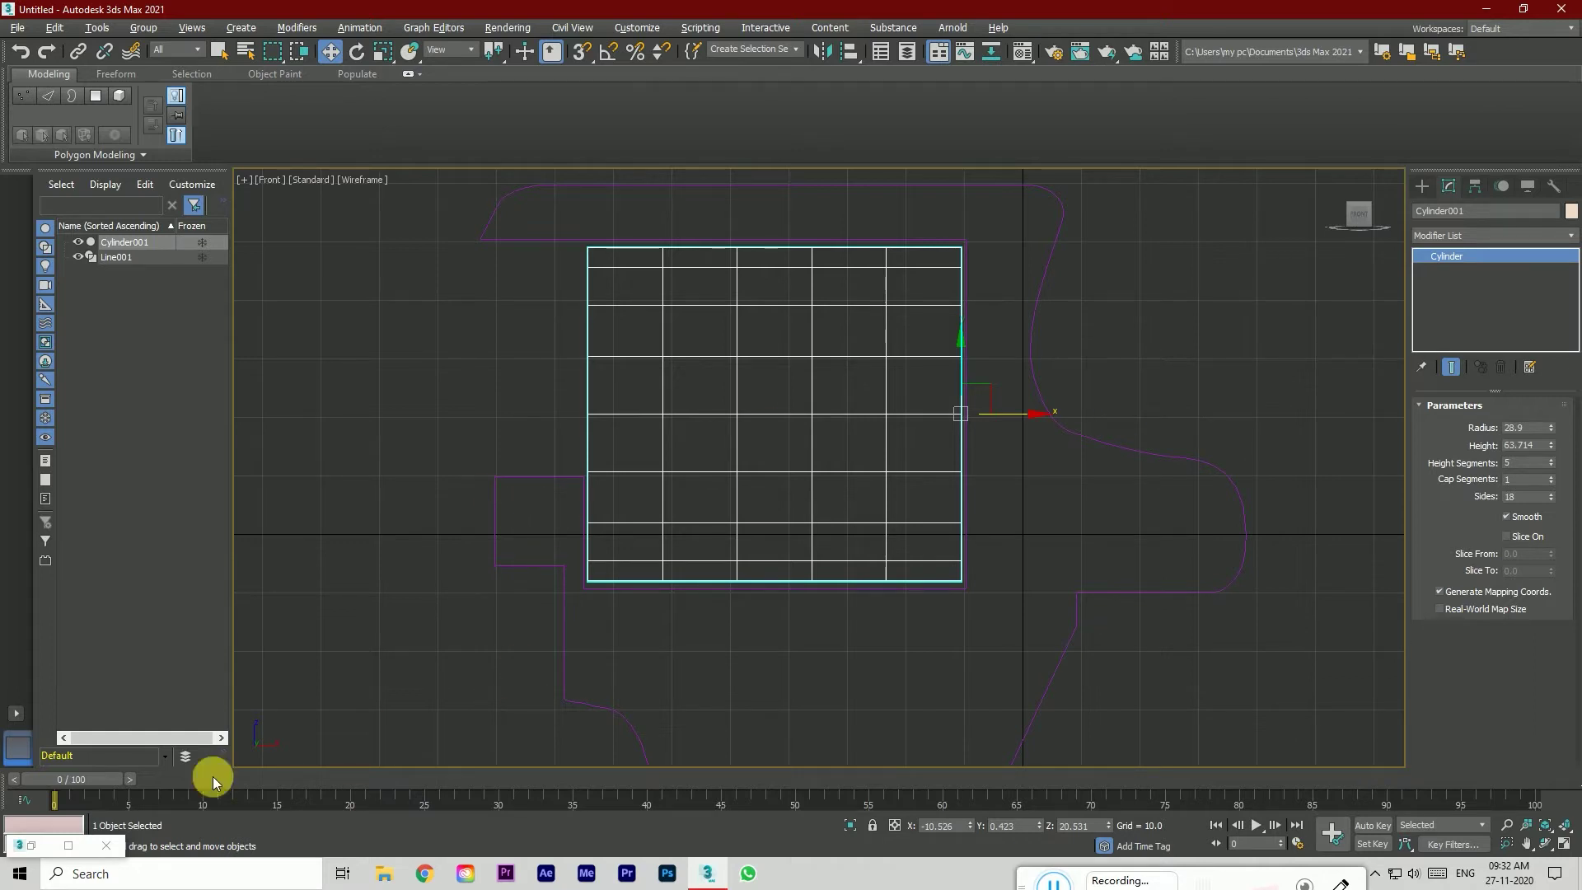
Step: Bring back the reference image window and place the extruded frame at X 0, Y 0, Z 0
click(29, 847)
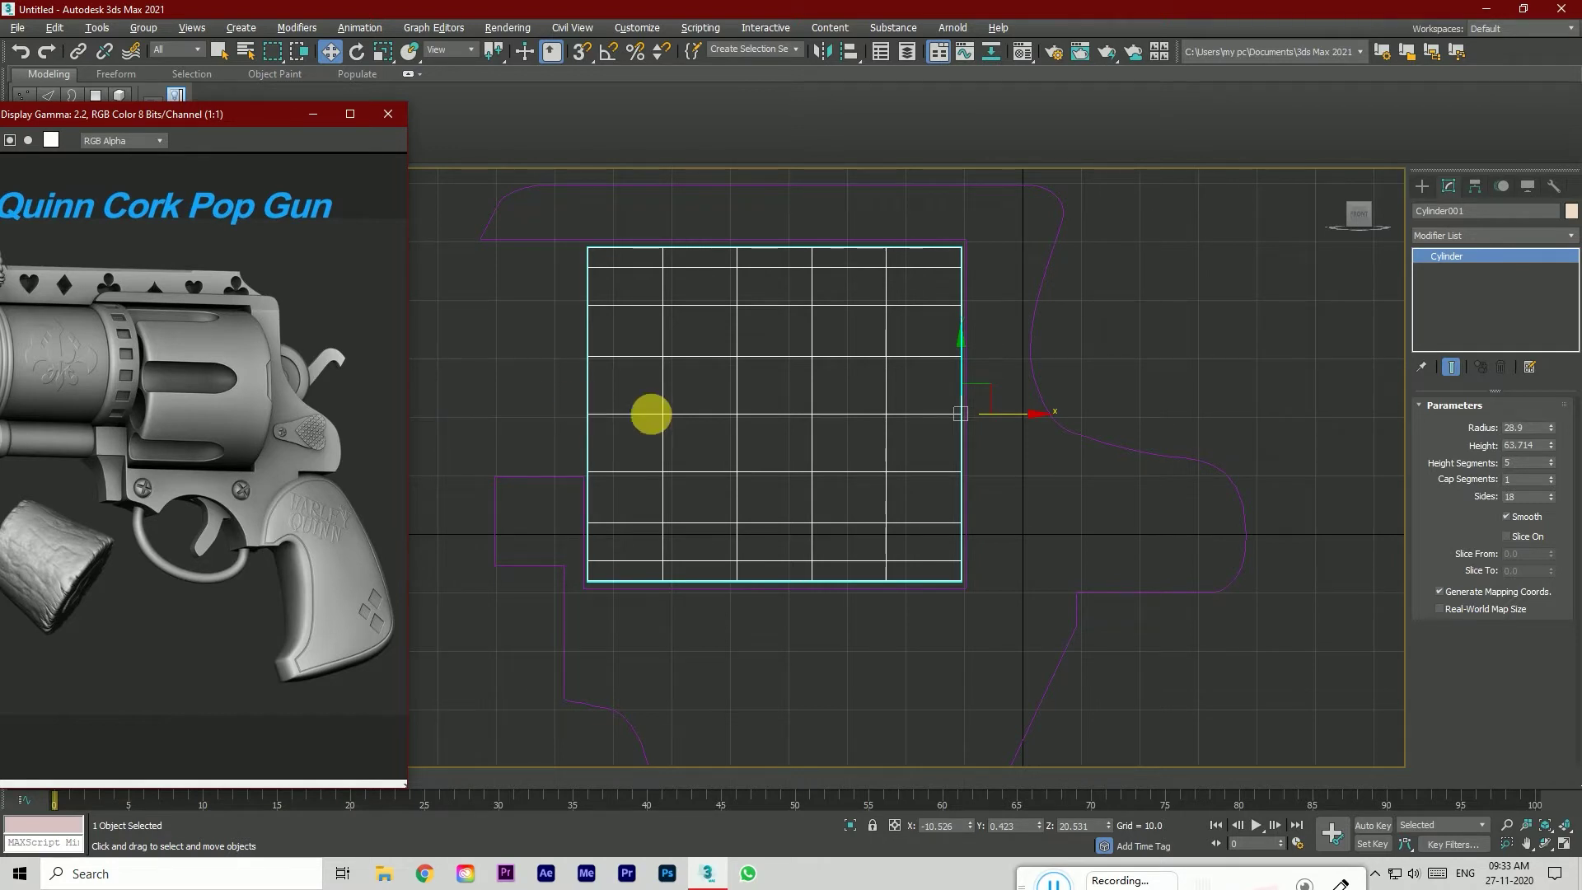
drag(408, 370, 426, 451)
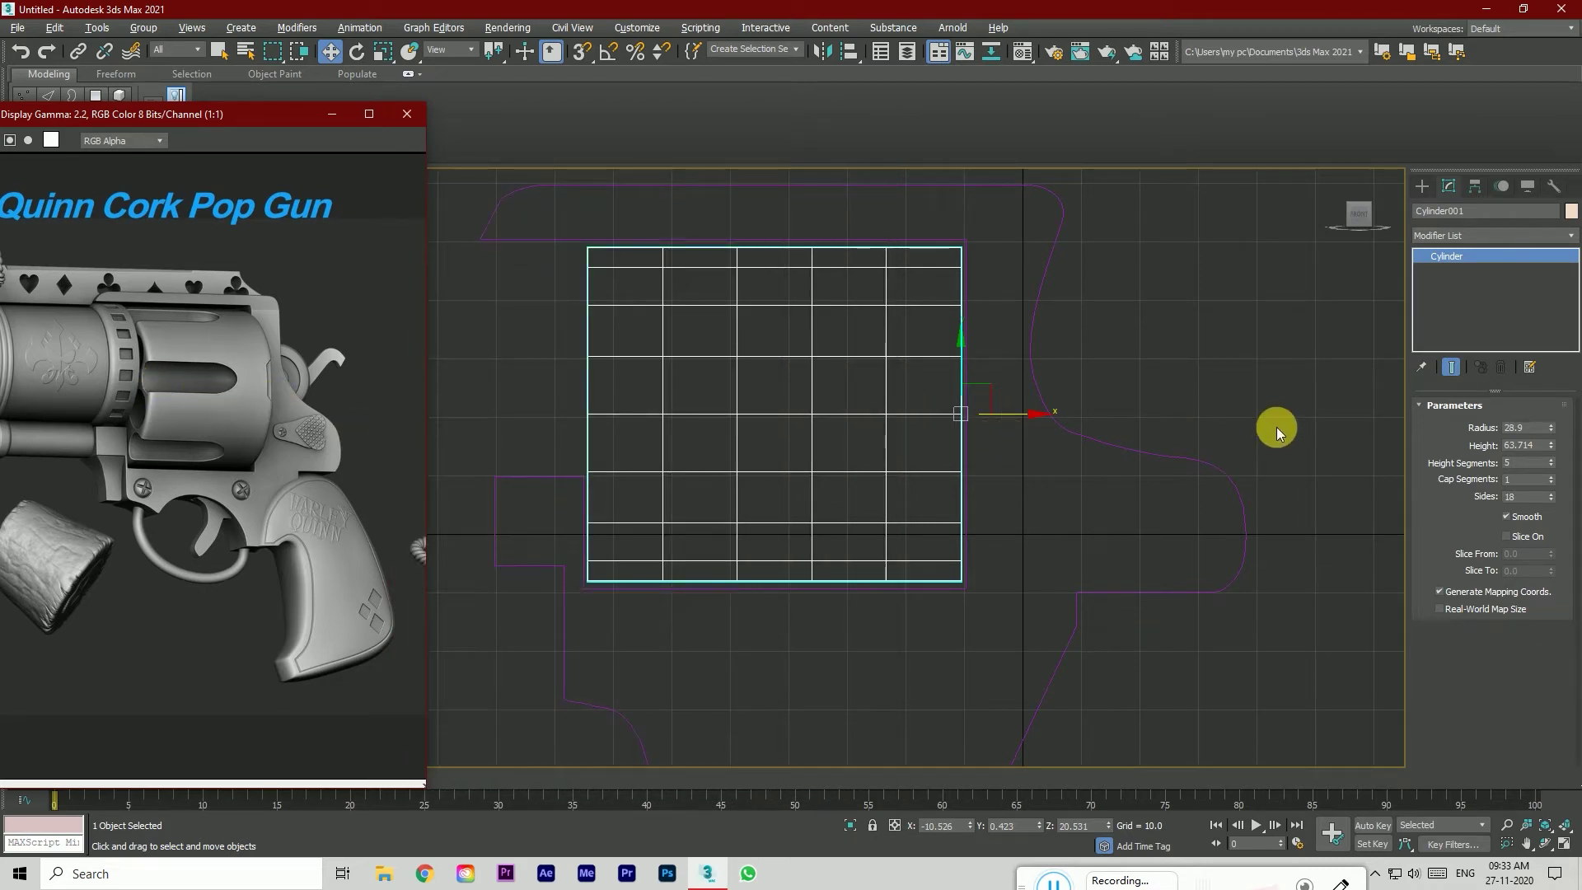
click(1193, 392)
key(l)
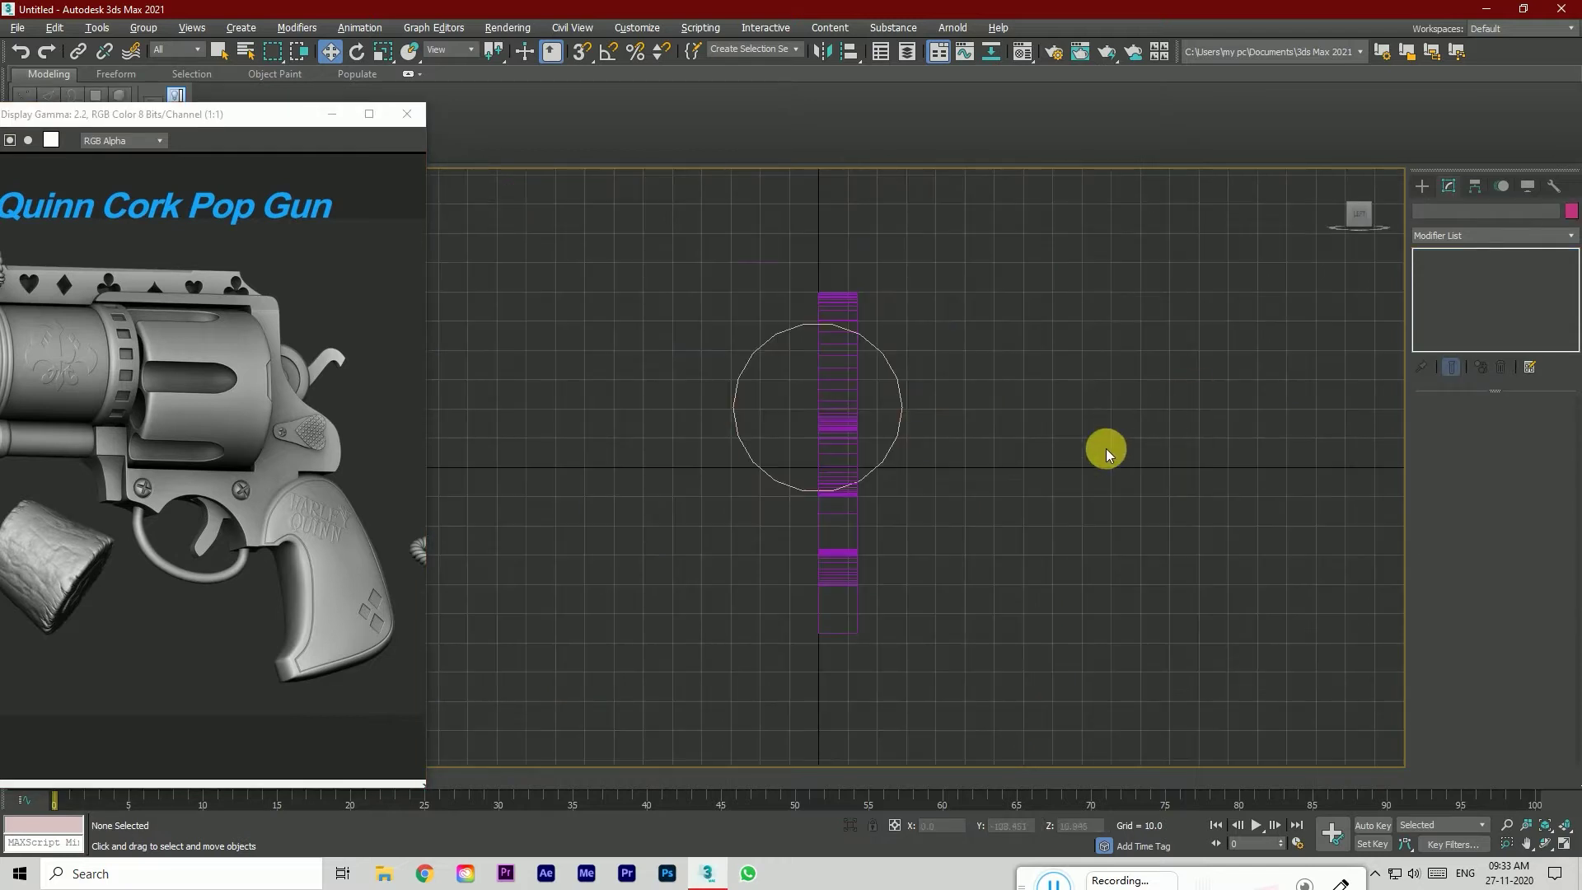
click(906, 412)
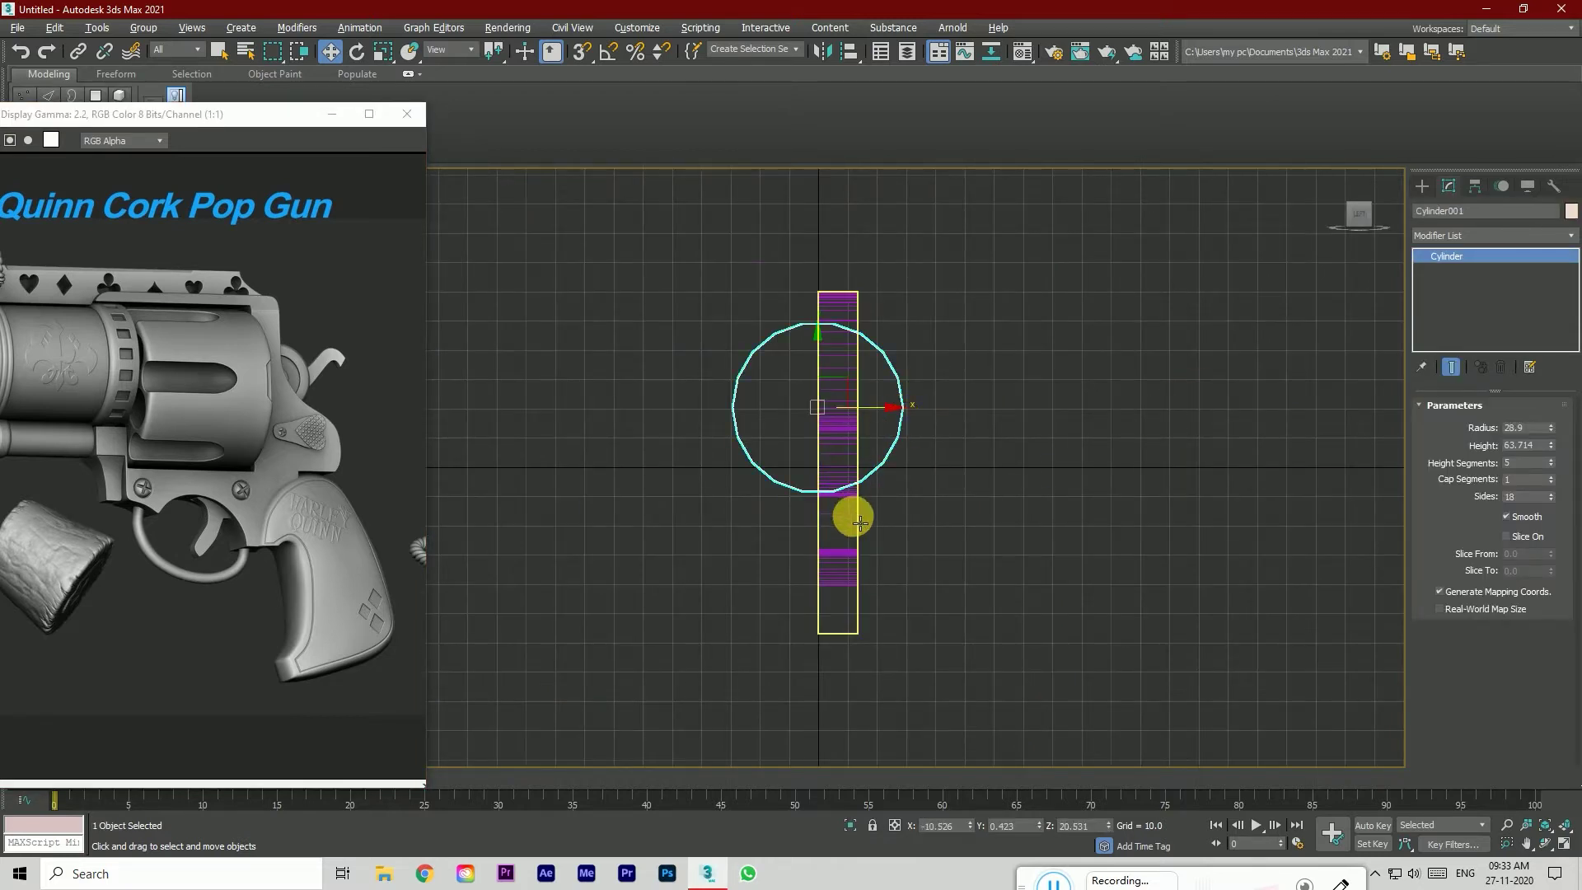
click(946, 826)
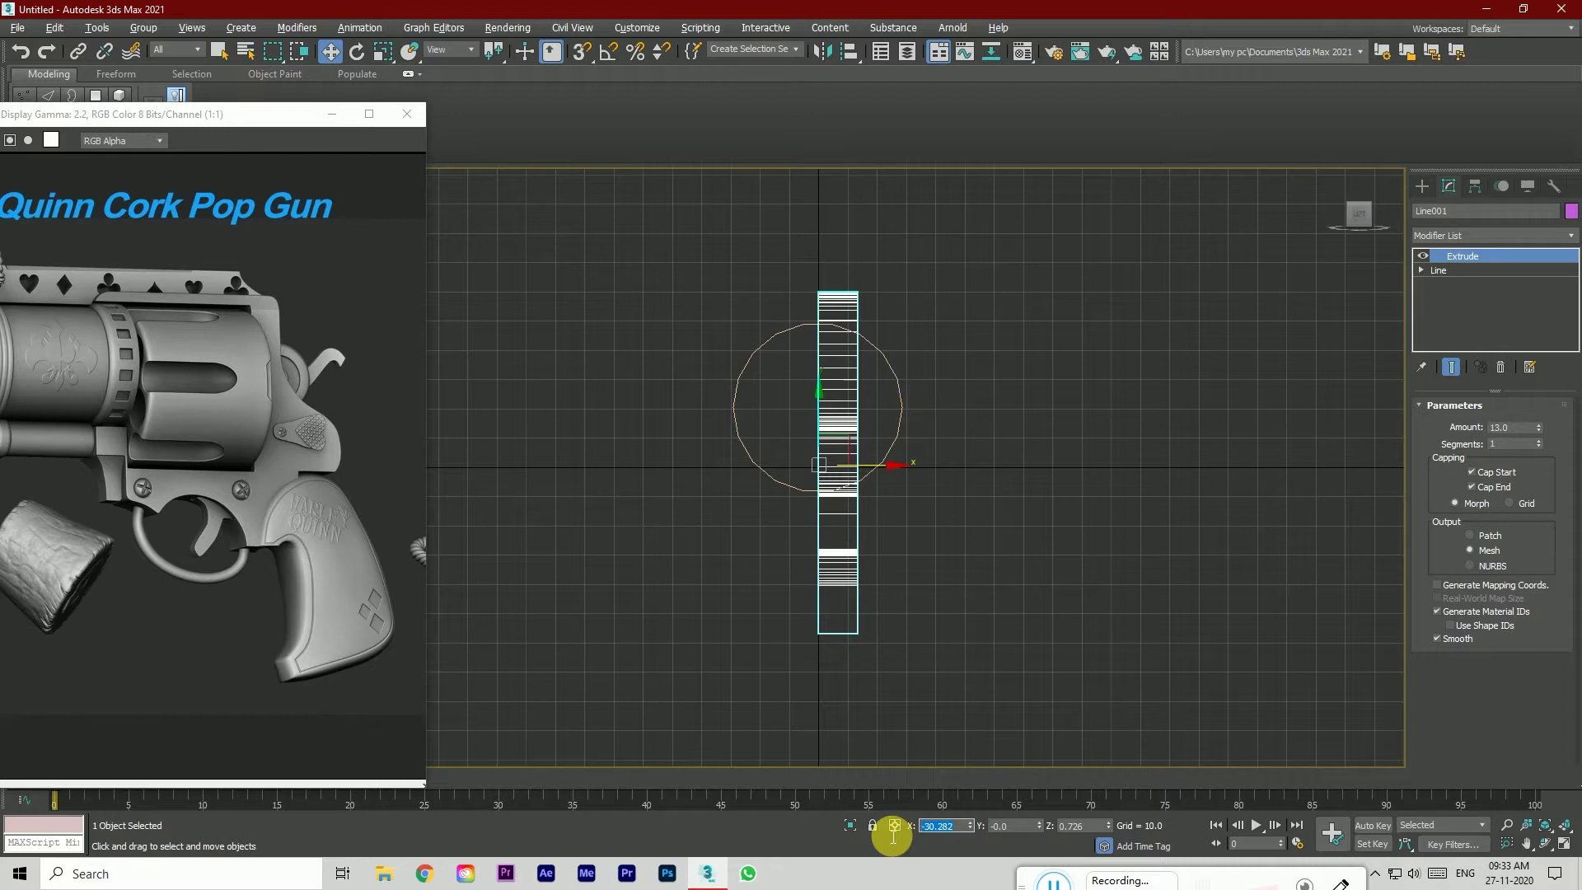
text(0)
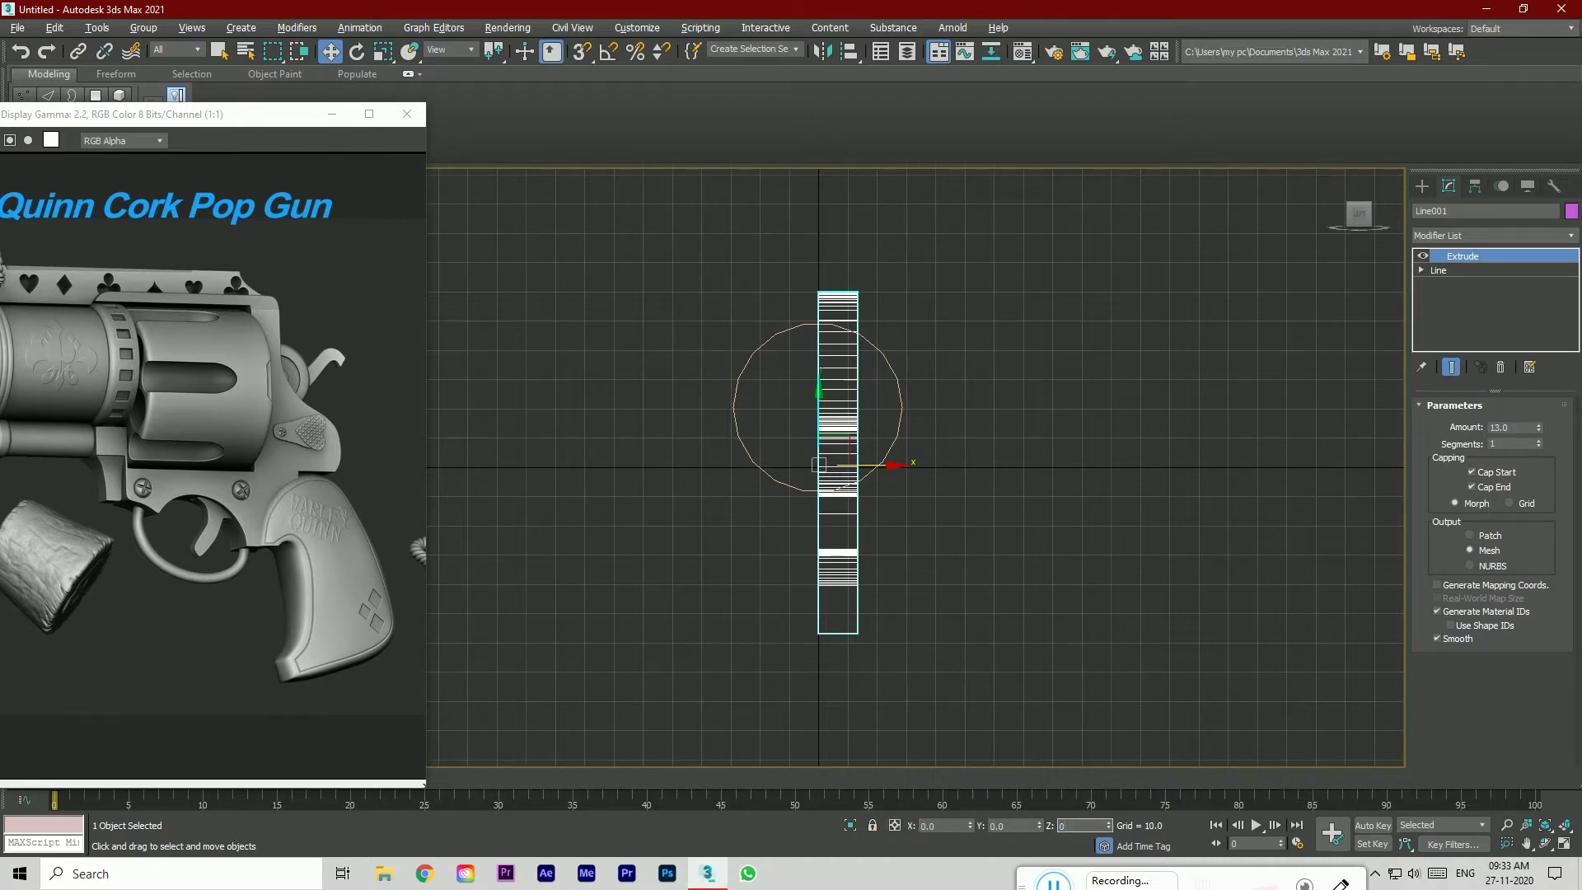
click(997, 654)
Step: Place the cylinder at X 0, Y 0, Z 0 and return to the left view
click(875, 463)
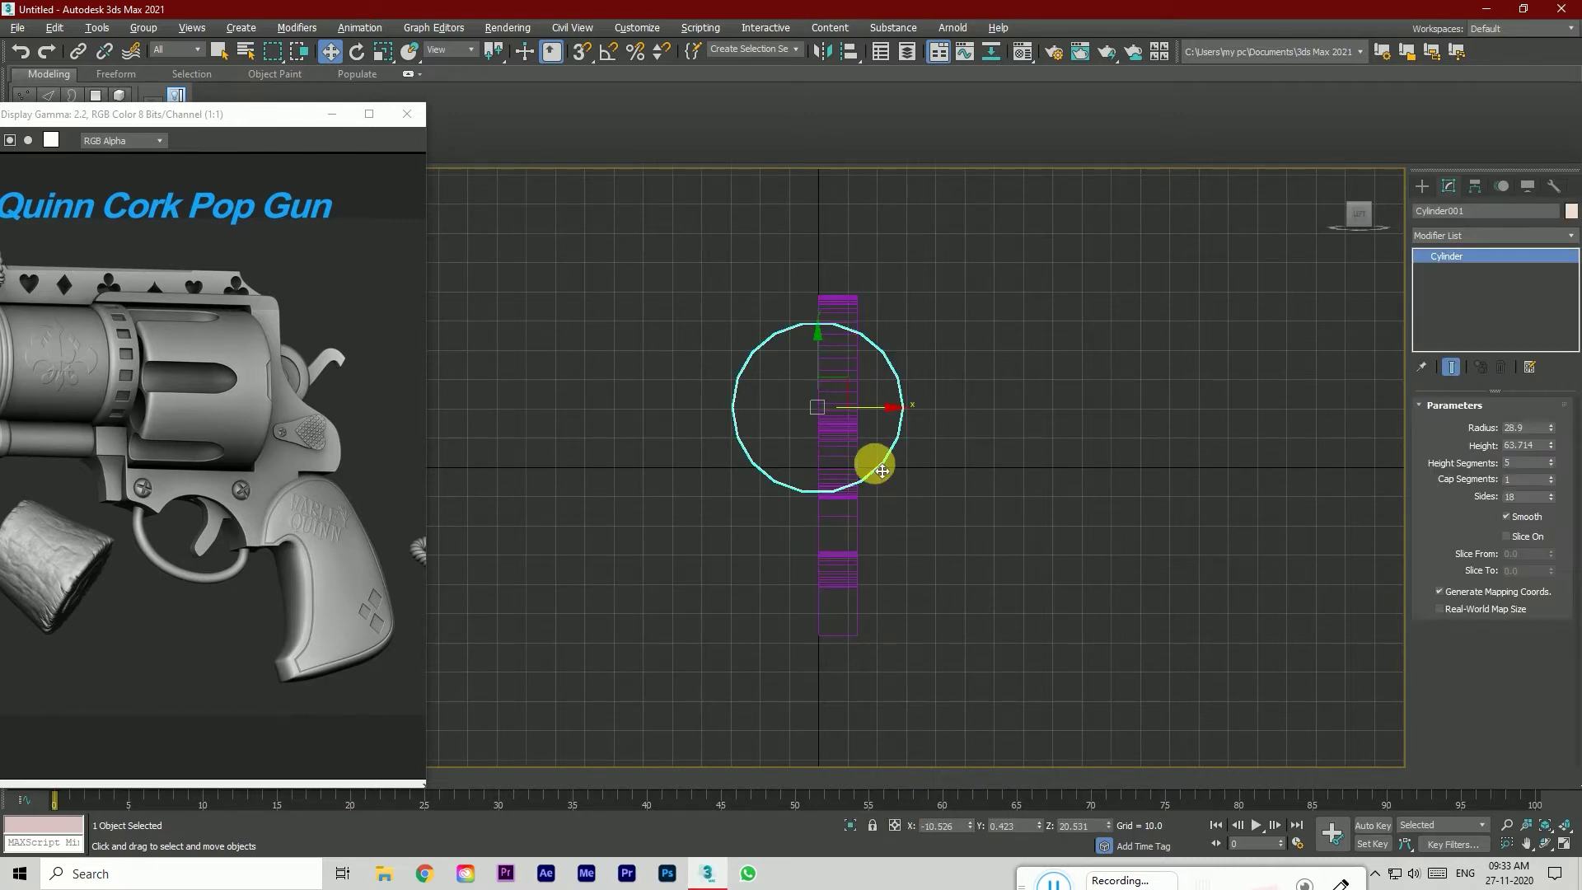
click(925, 827)
text(0)
key(Tab)
text(0)
key(Tab)
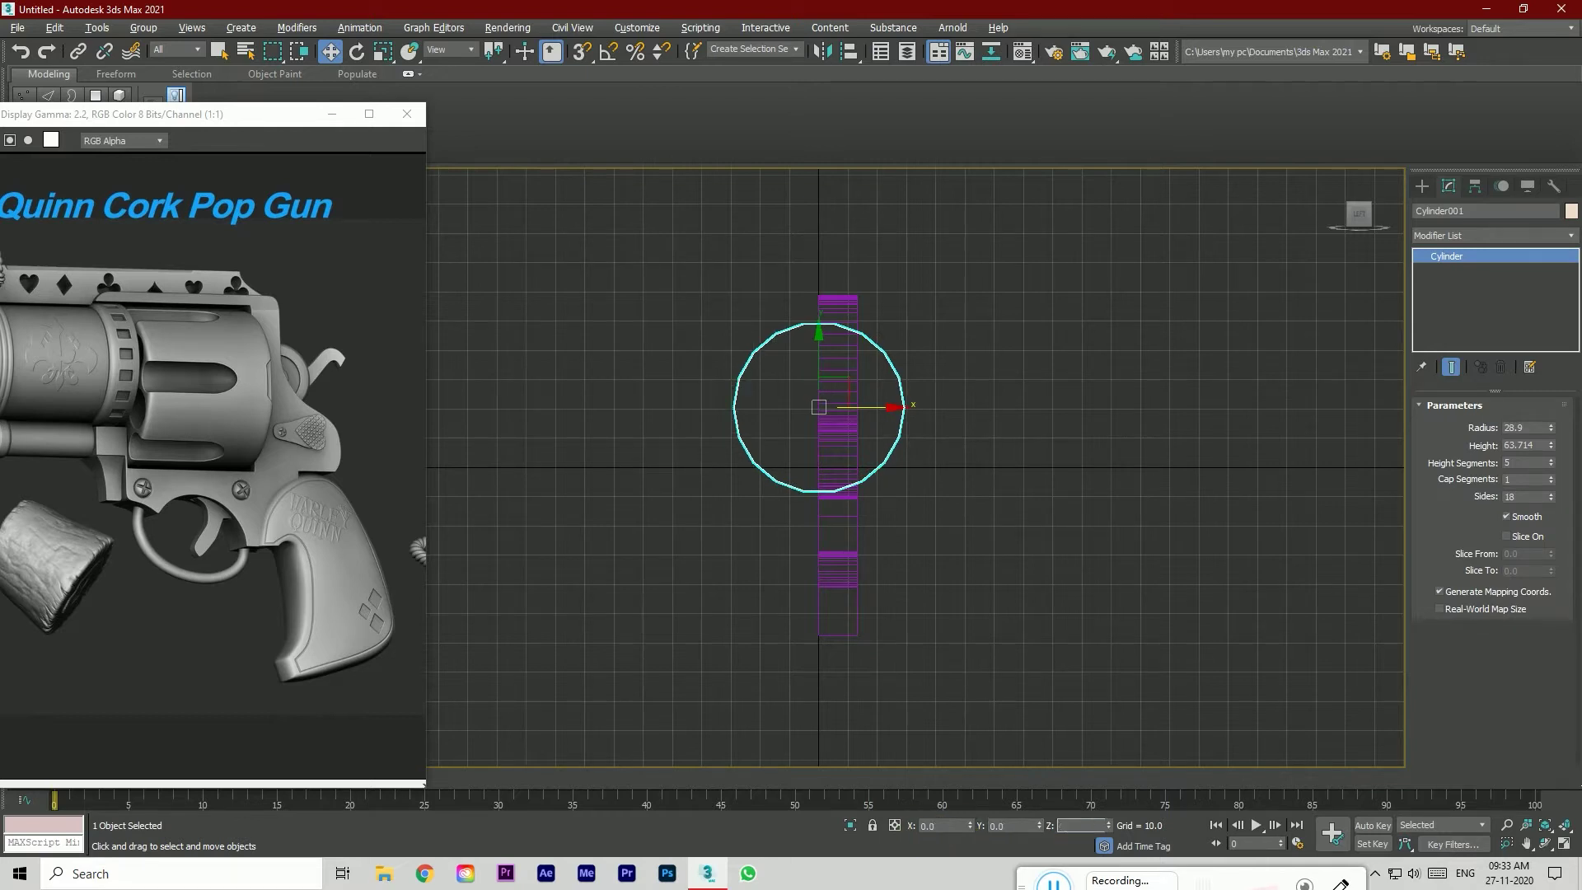
text(0)
key(Tab)
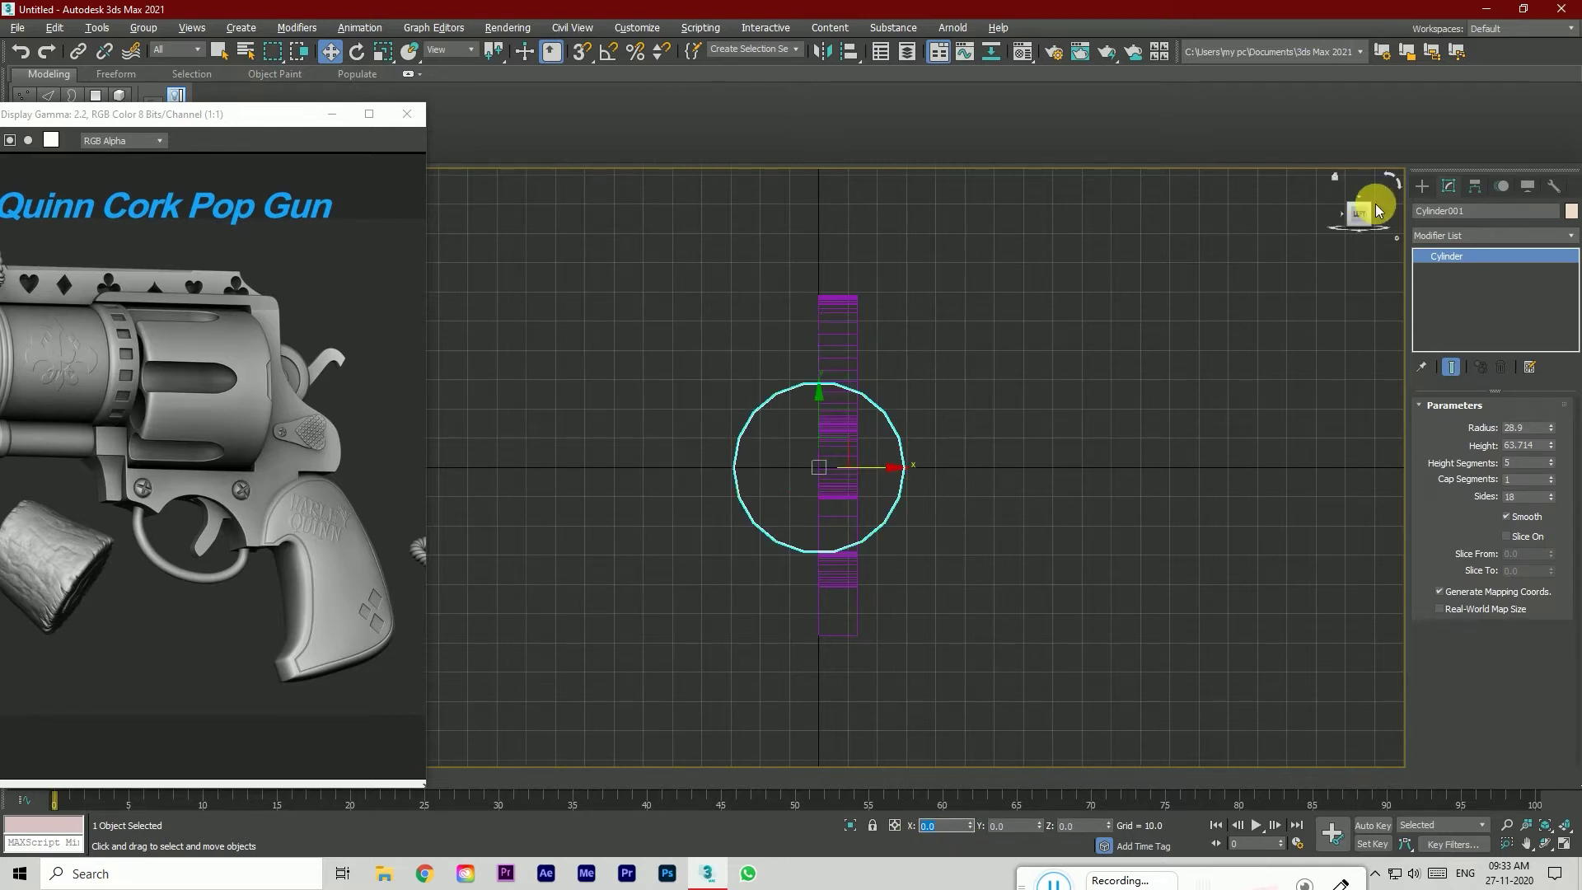
click(1380, 218)
key(g)
key(l)
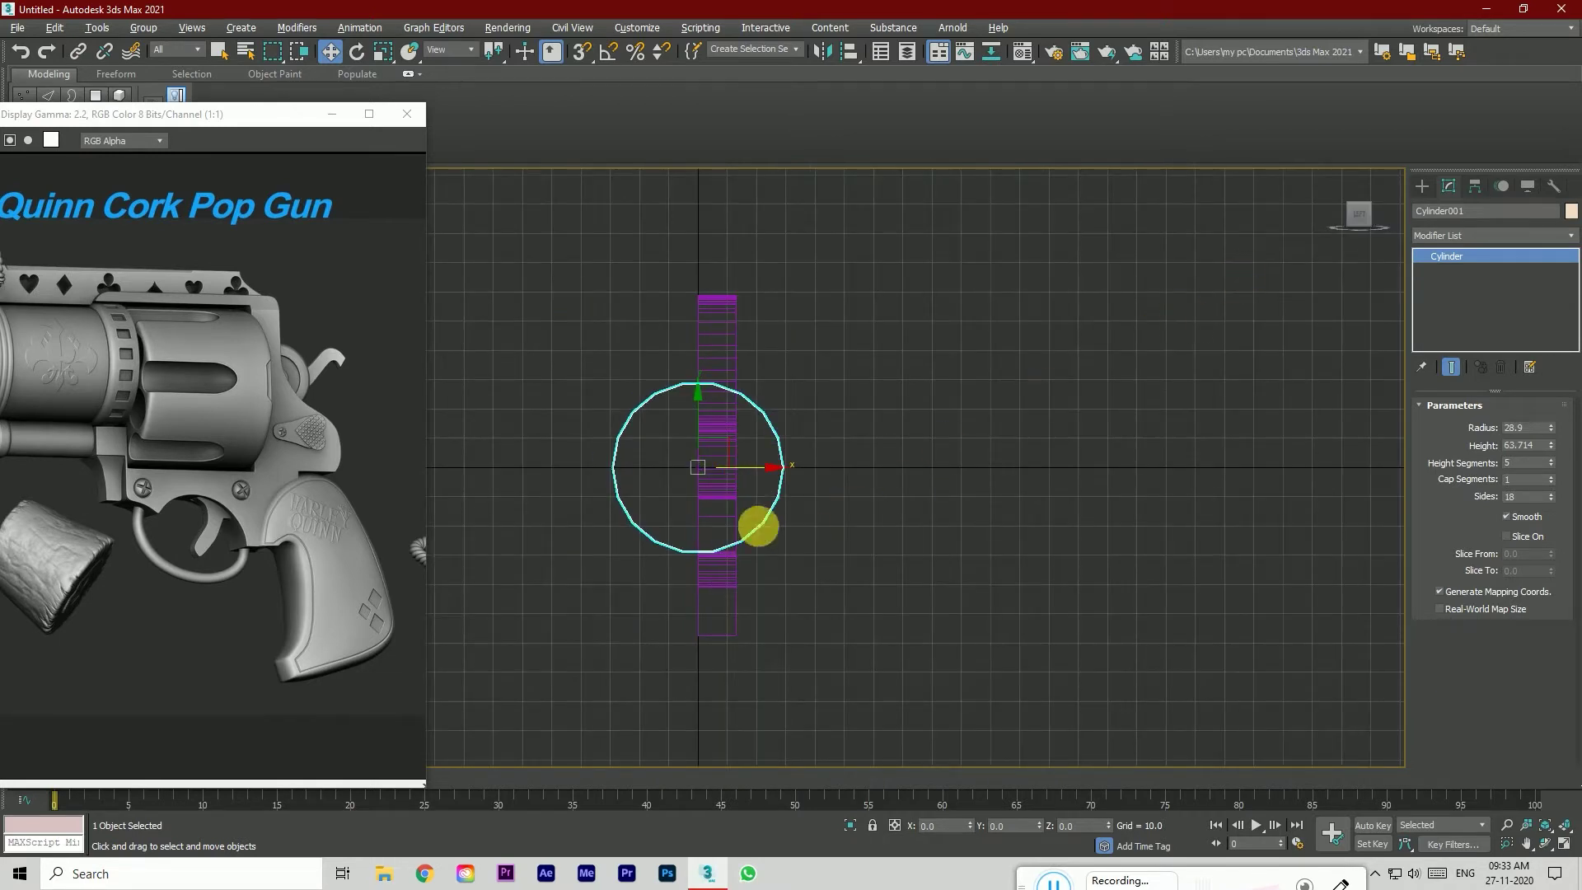
Step: Move the reference image clear of the object list, hide the extruded frame and show the cylinder's round end in perspective
click(725, 354)
drag(252, 115, 219, 286)
click(77, 242)
click(77, 242)
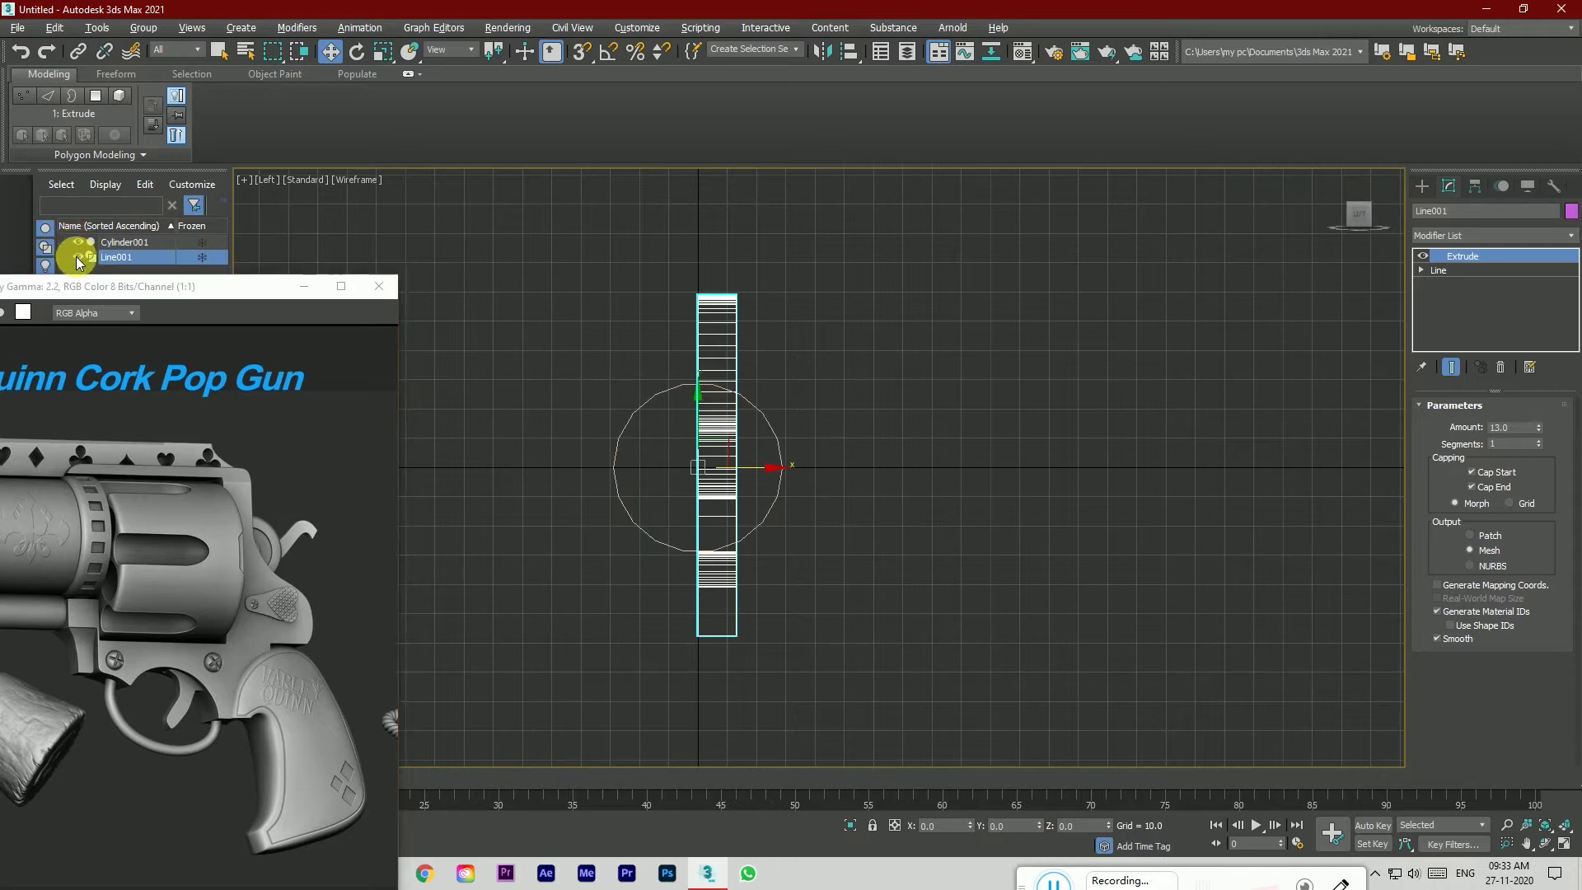
click(78, 257)
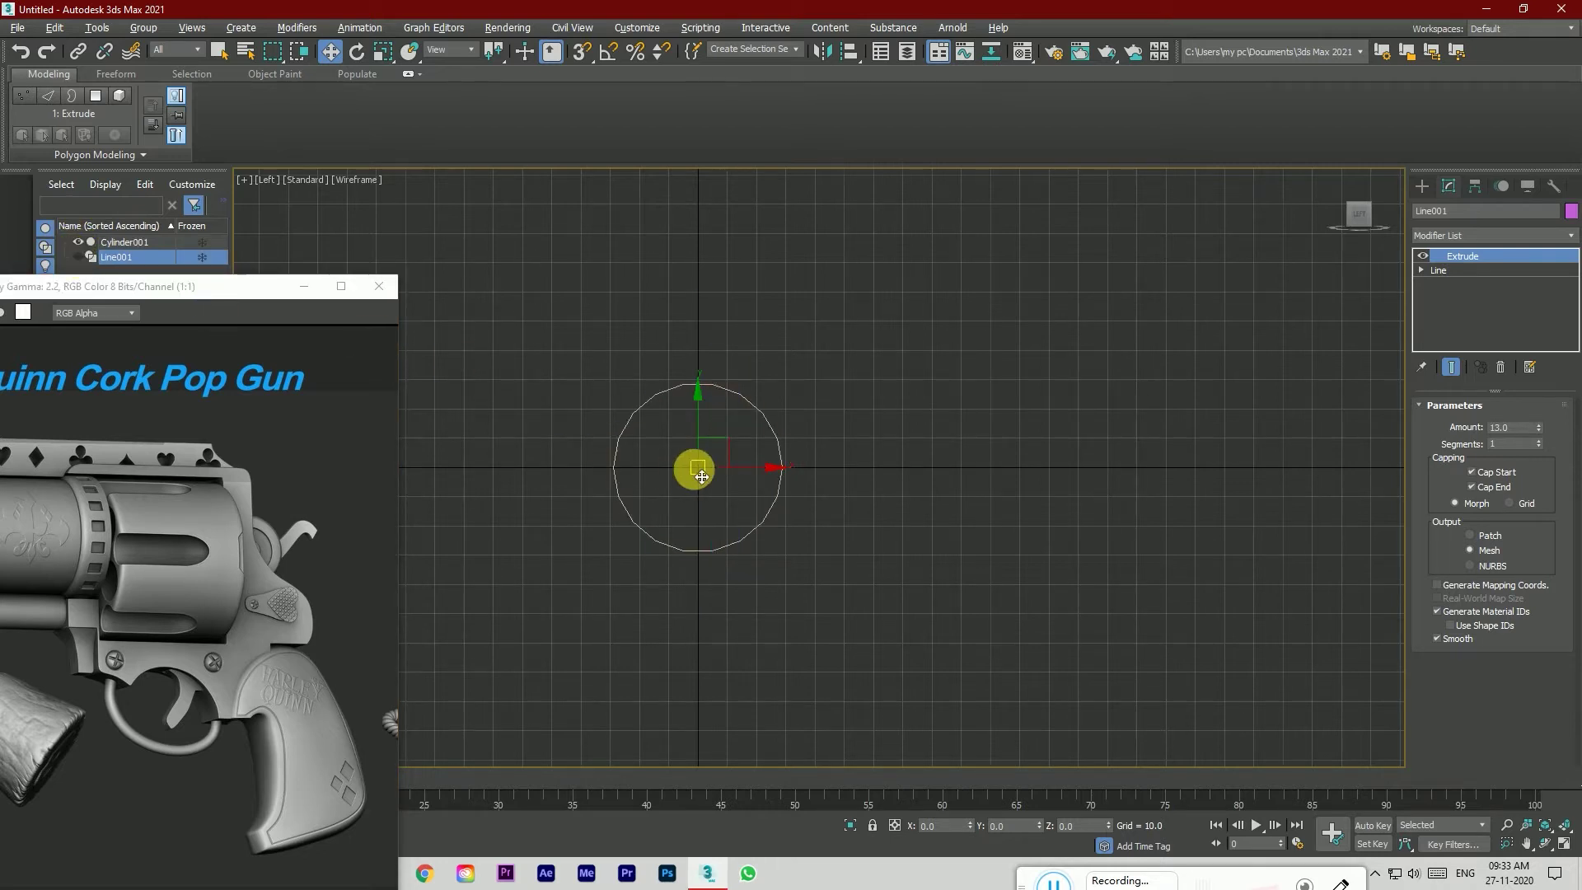
key(p)
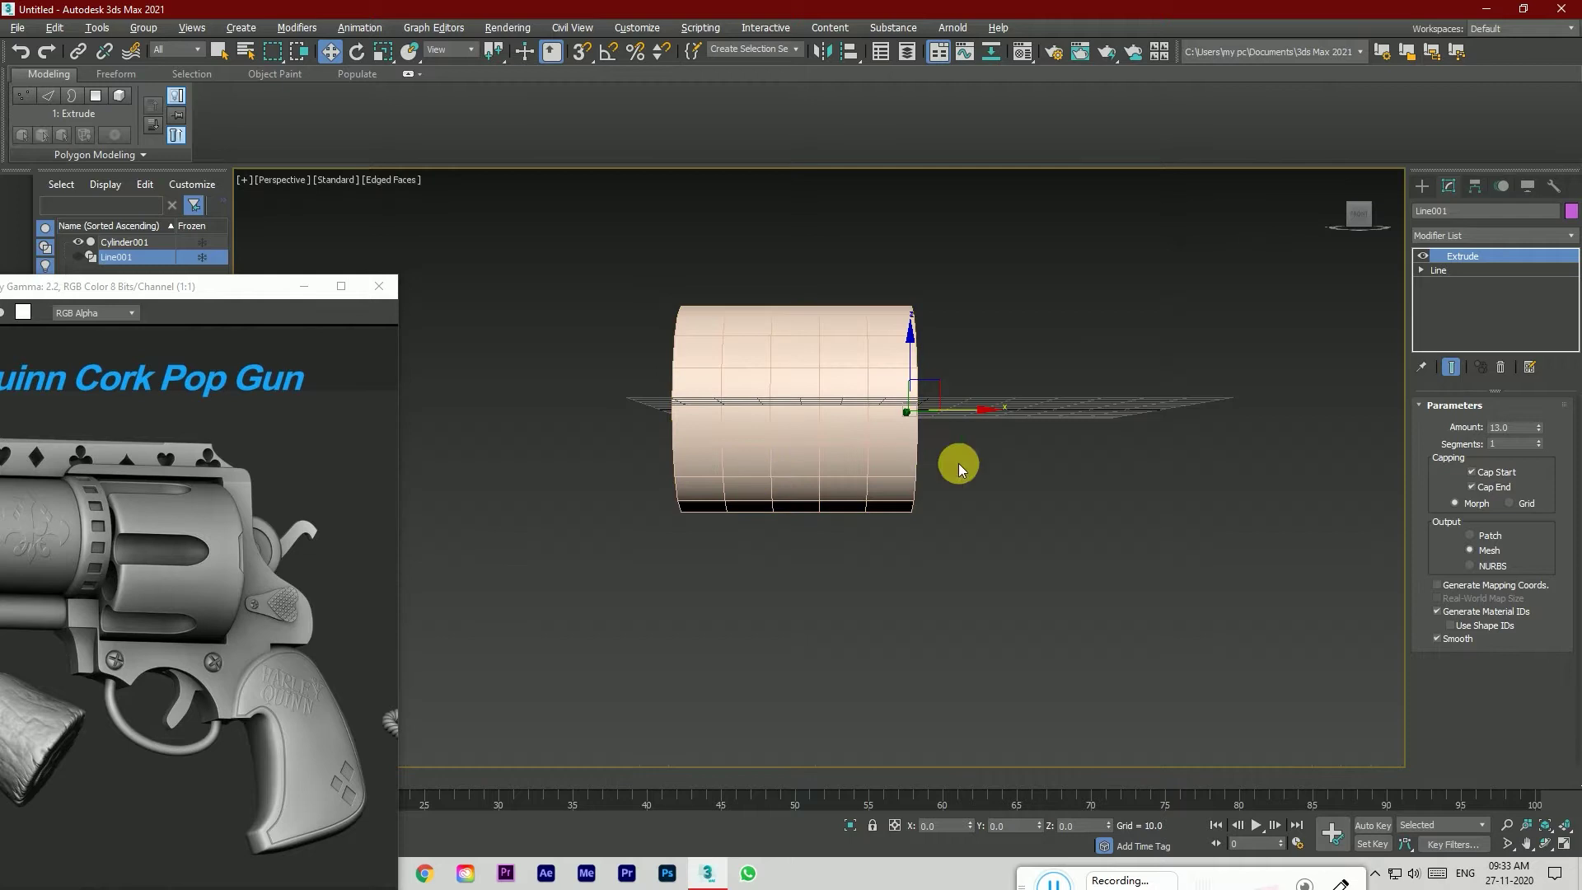
mouse_move(1343, 211)
mouse_down()
mouse_move(1042, 318)
mouse_move(965, 407)
mouse_up()
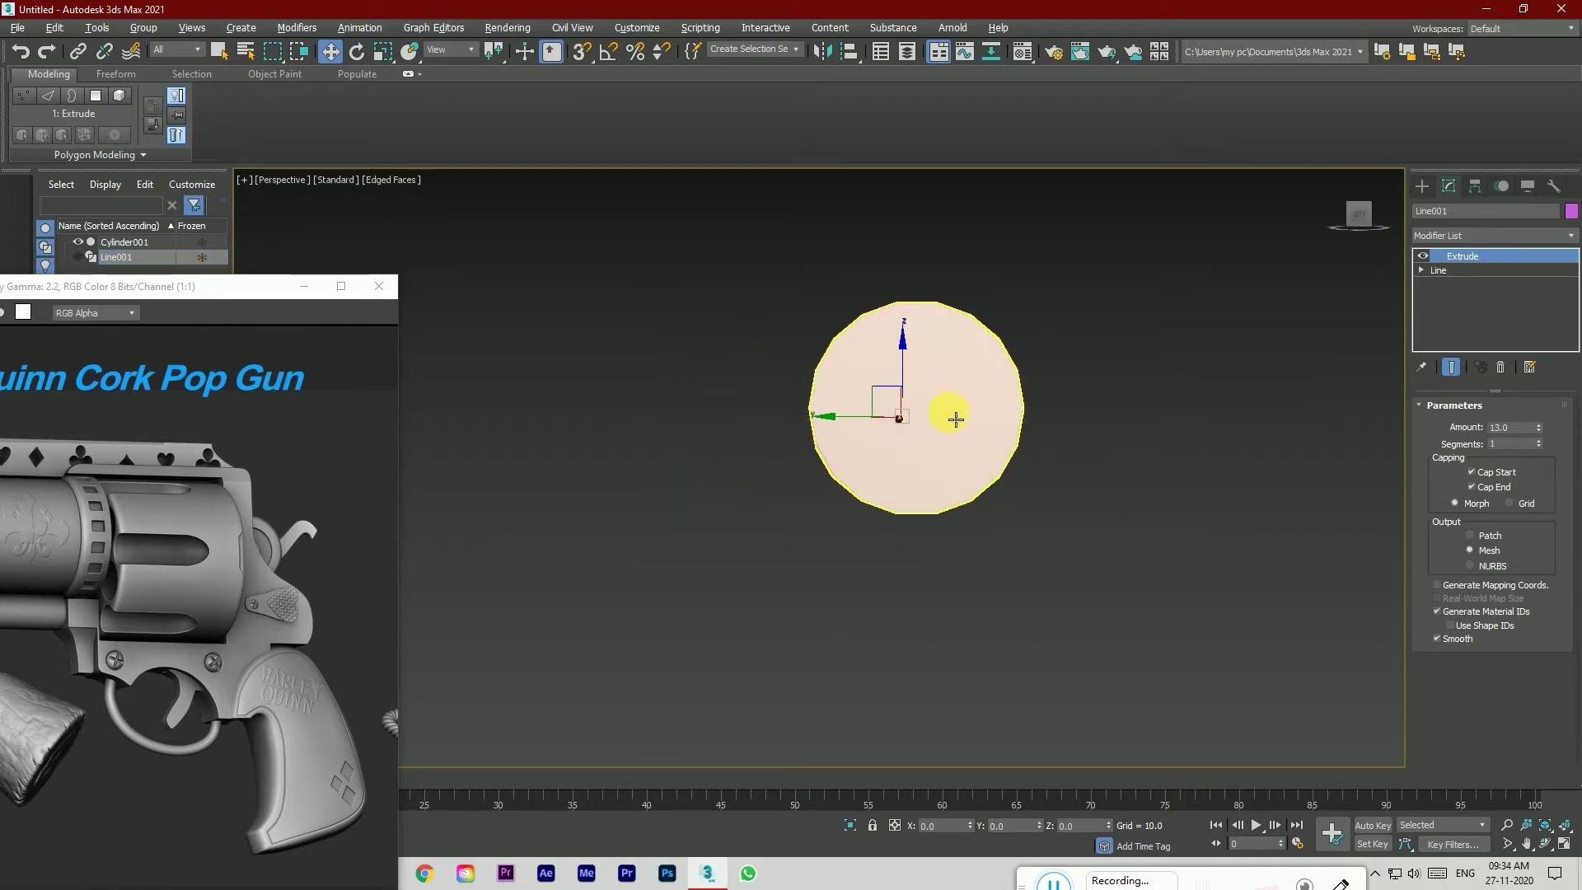
scroll(953, 410, up, 5)
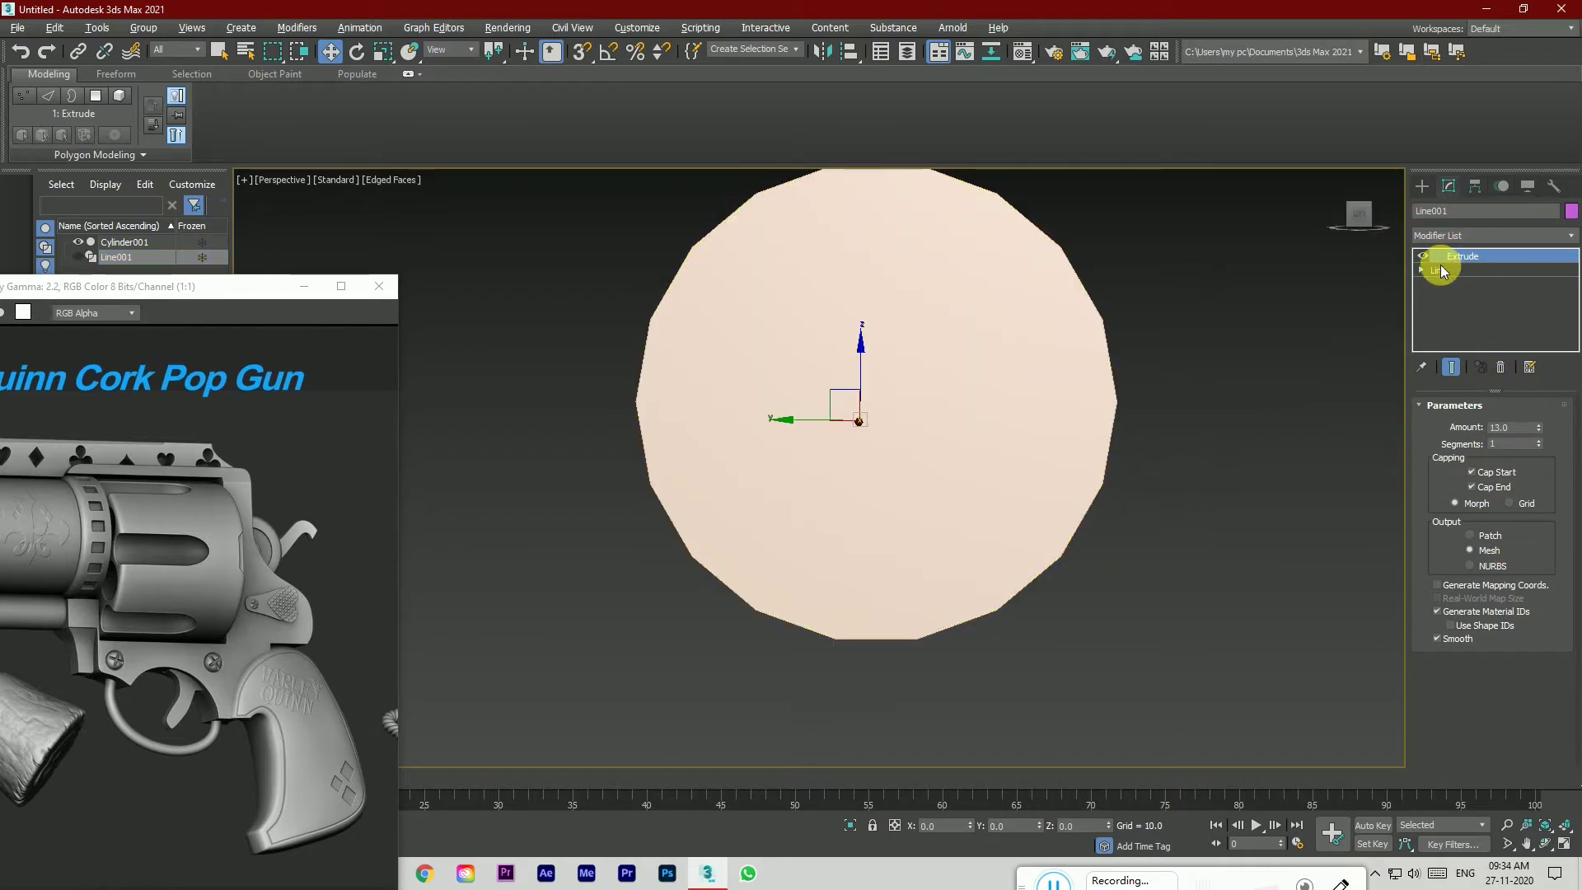
Step: Set the cylinder's number of sides to 38
click(982, 435)
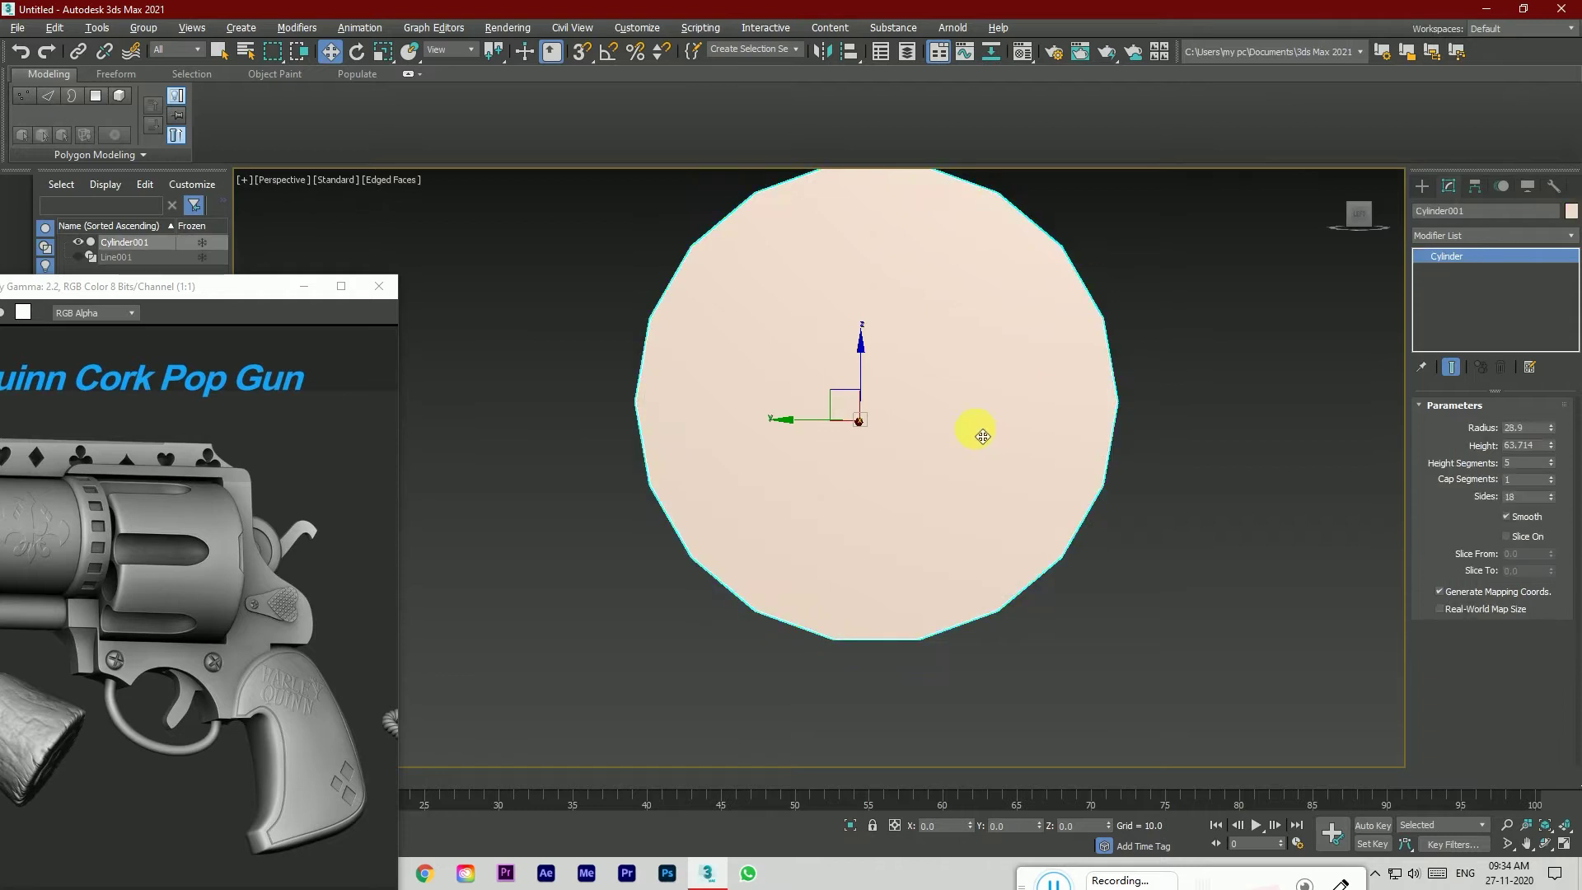
click(1423, 189)
click(1447, 190)
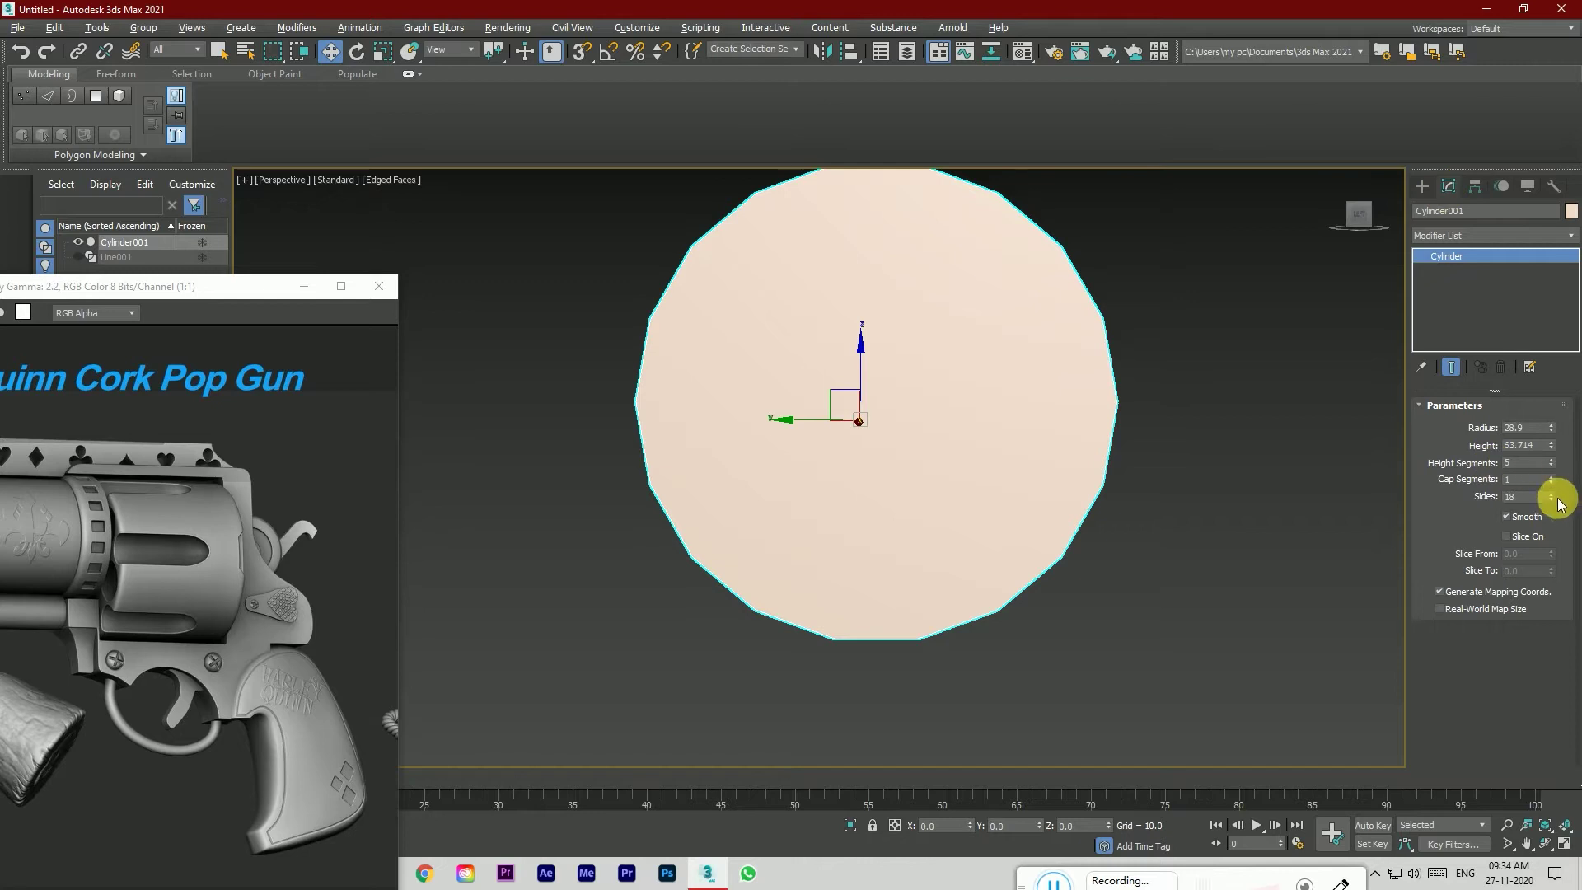
drag(1553, 501, 1553, 501)
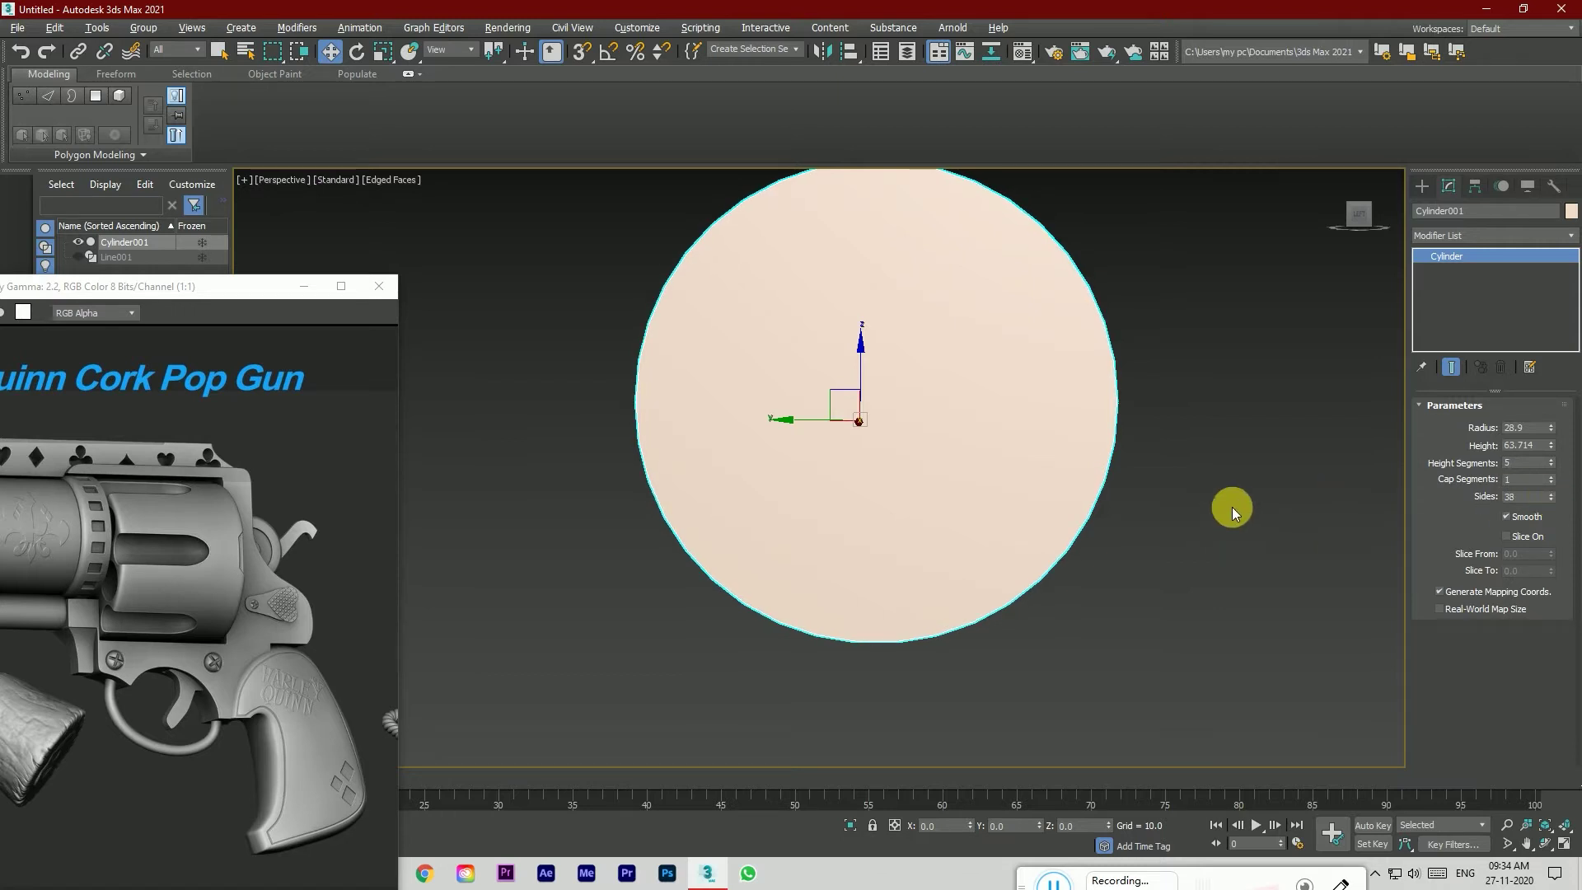
key(F4)
click(1359, 216)
drag(1360, 216, 1354, 220)
key(F4)
click(1355, 220)
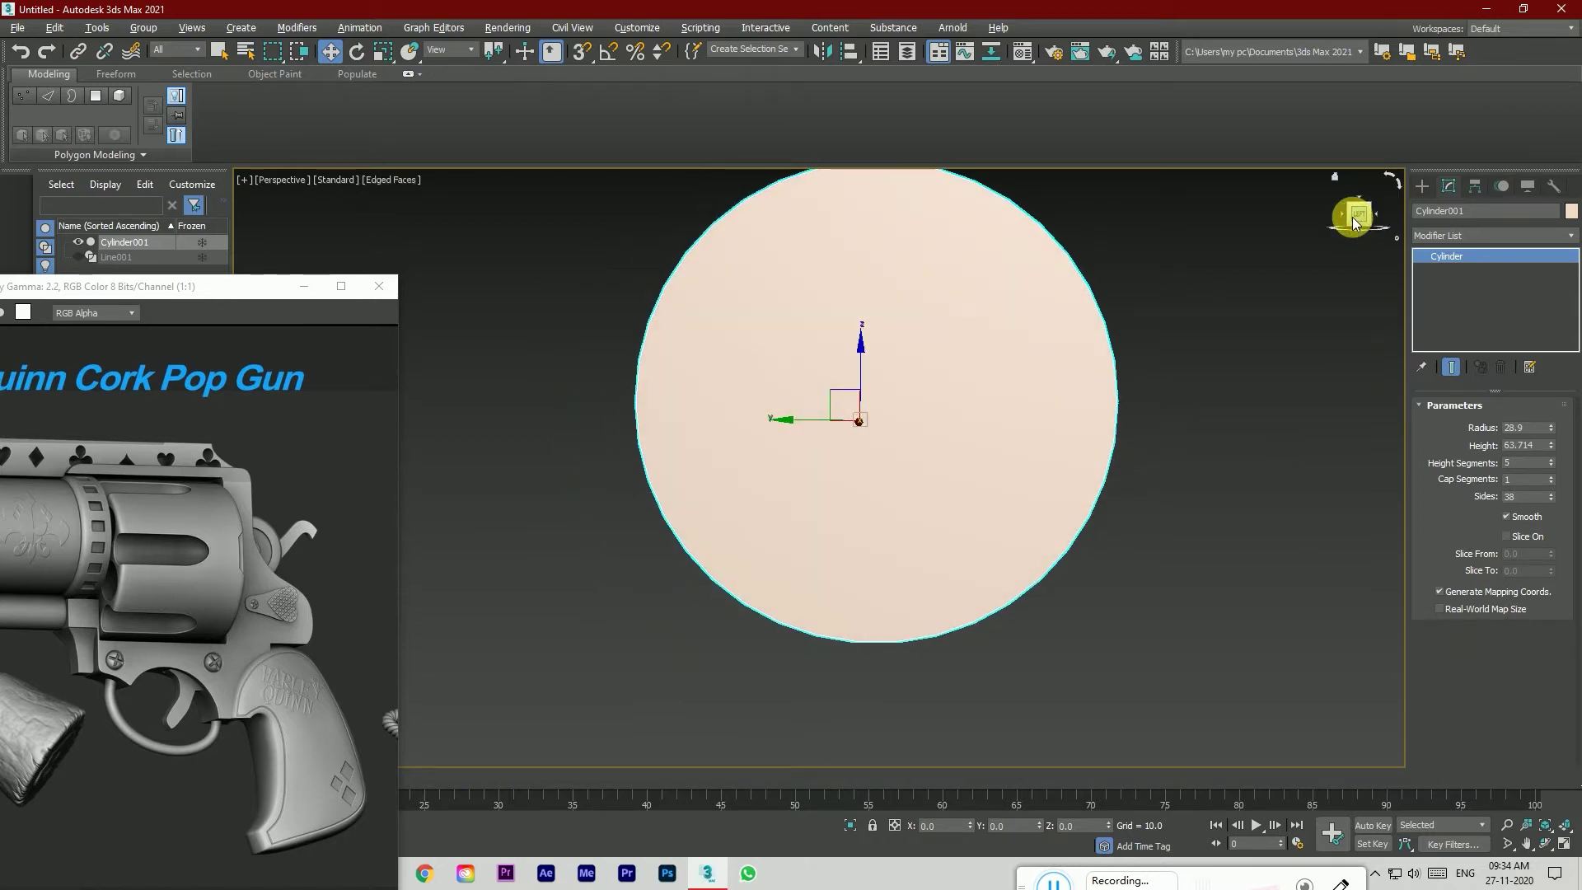
Step: Create a Capsule extended primitive beside the cylinder in the shaded left view, with a radius of about 7.3 and height of about -17.9
click(1422, 186)
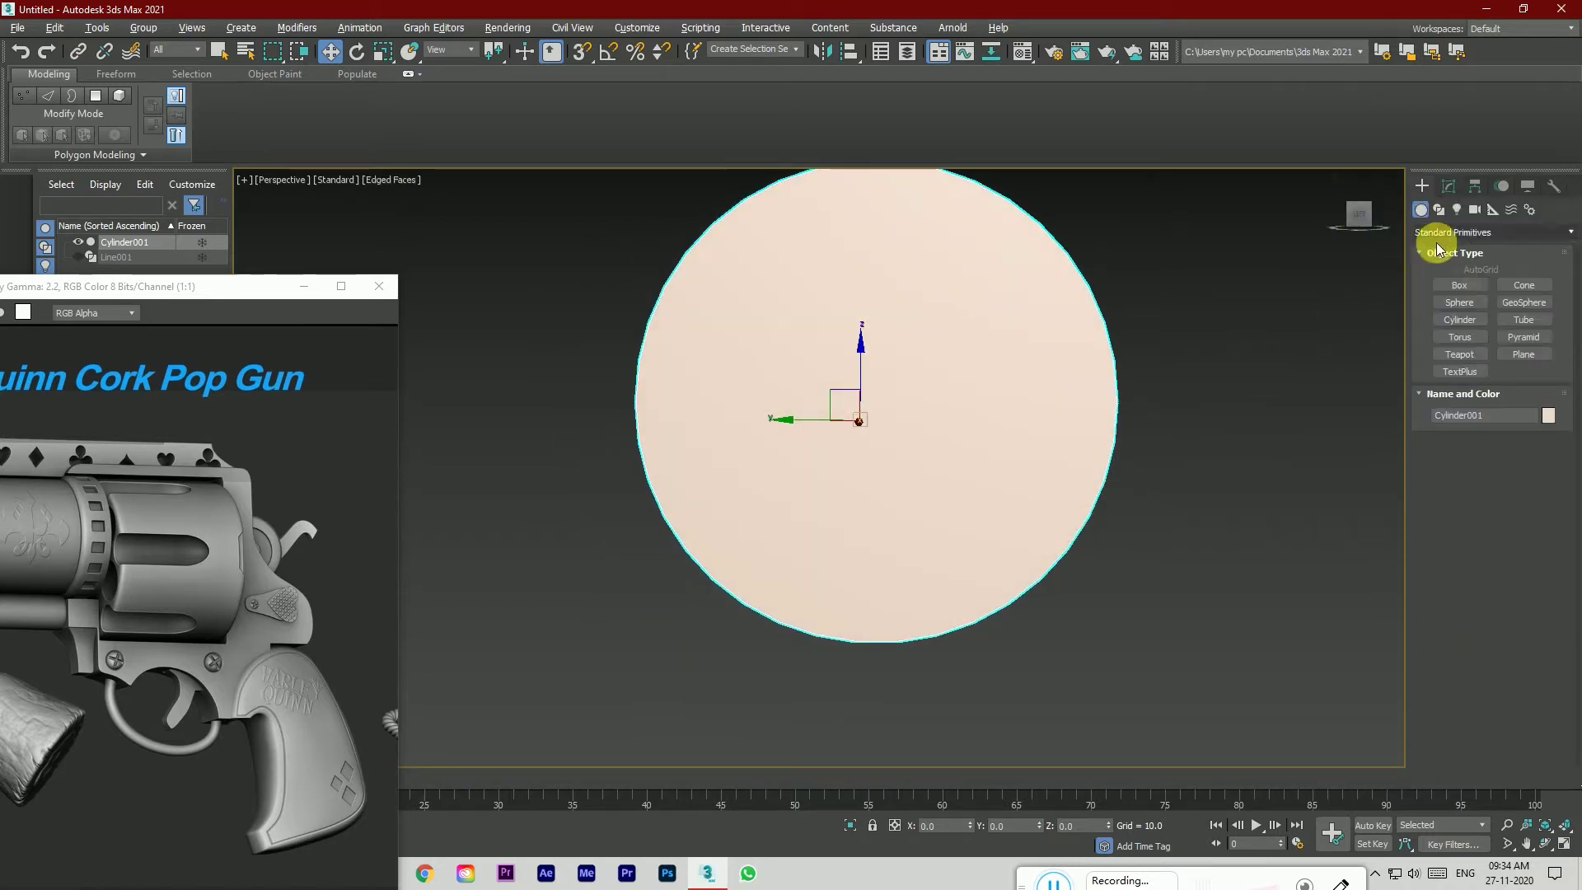
click(1447, 232)
click(1452, 247)
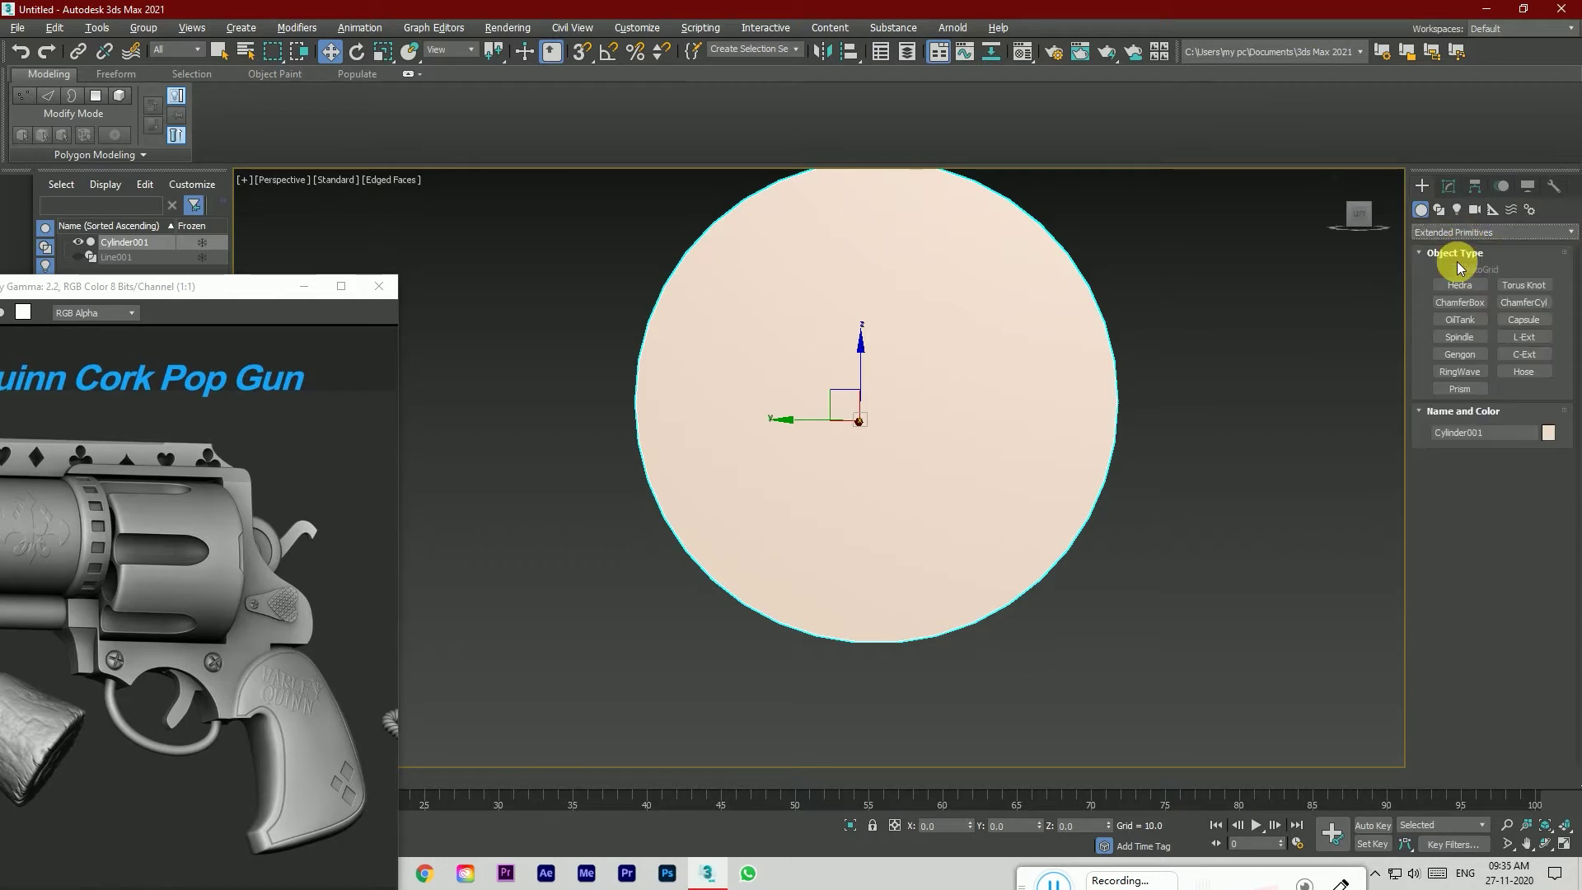
click(1522, 320)
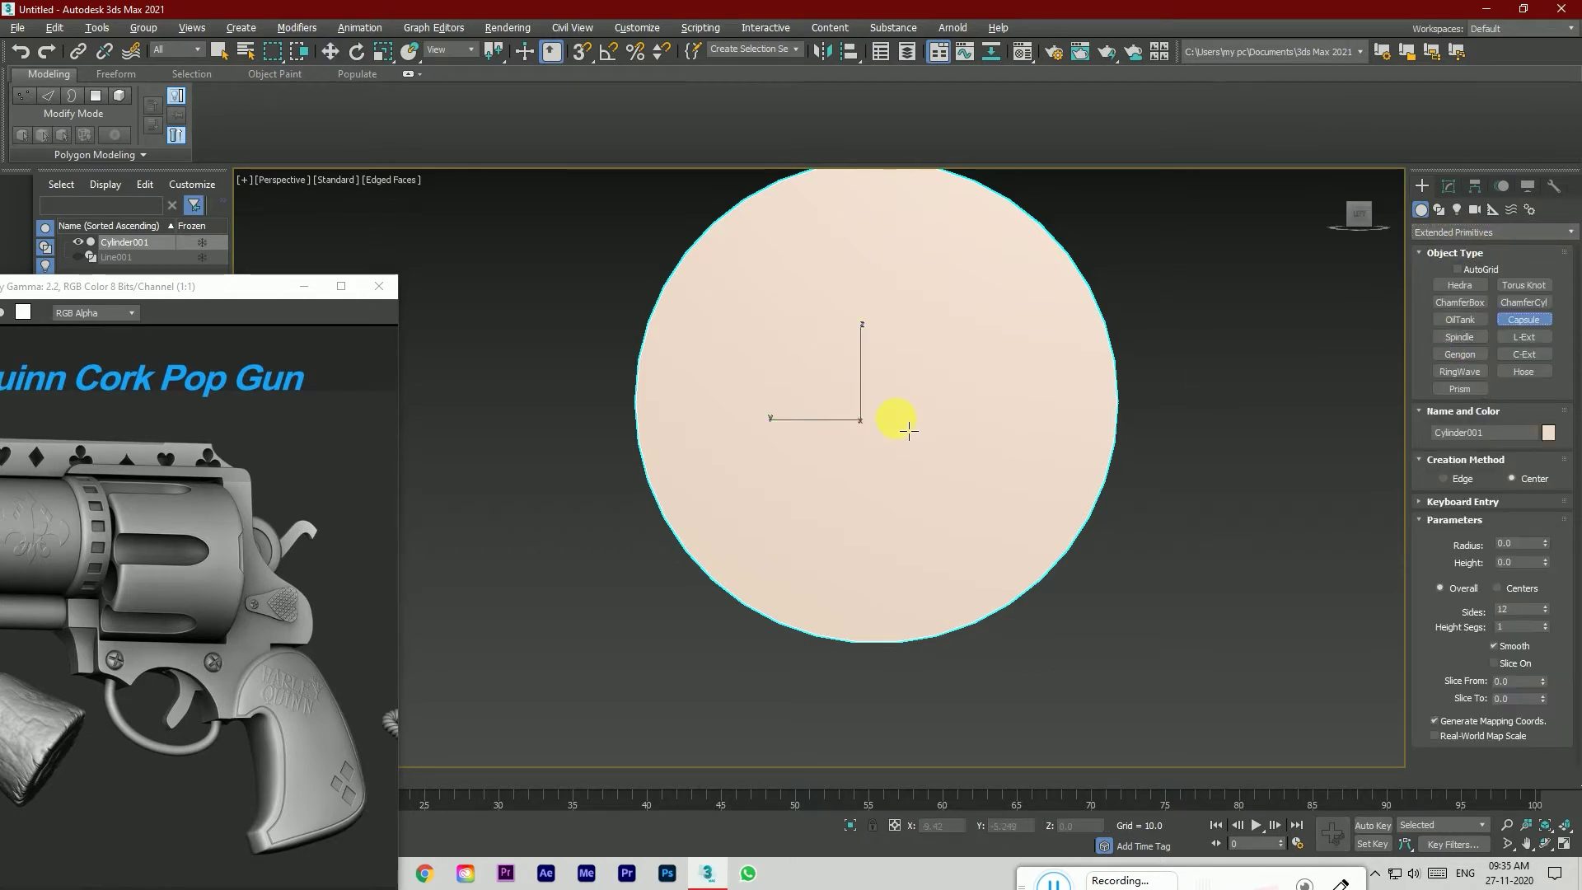
key(l)
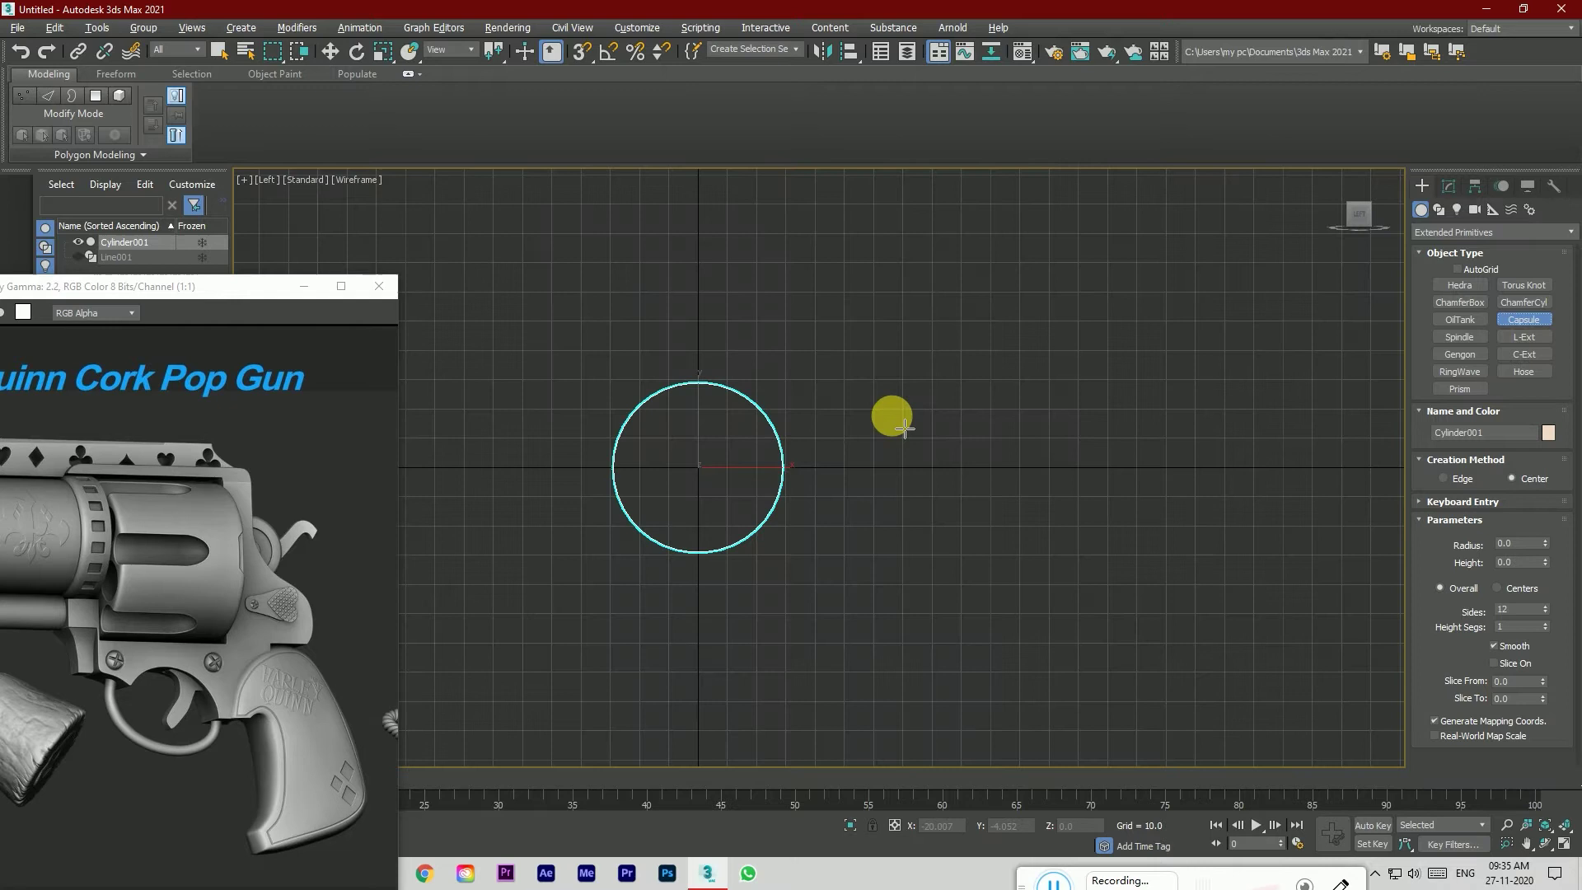
key(F3)
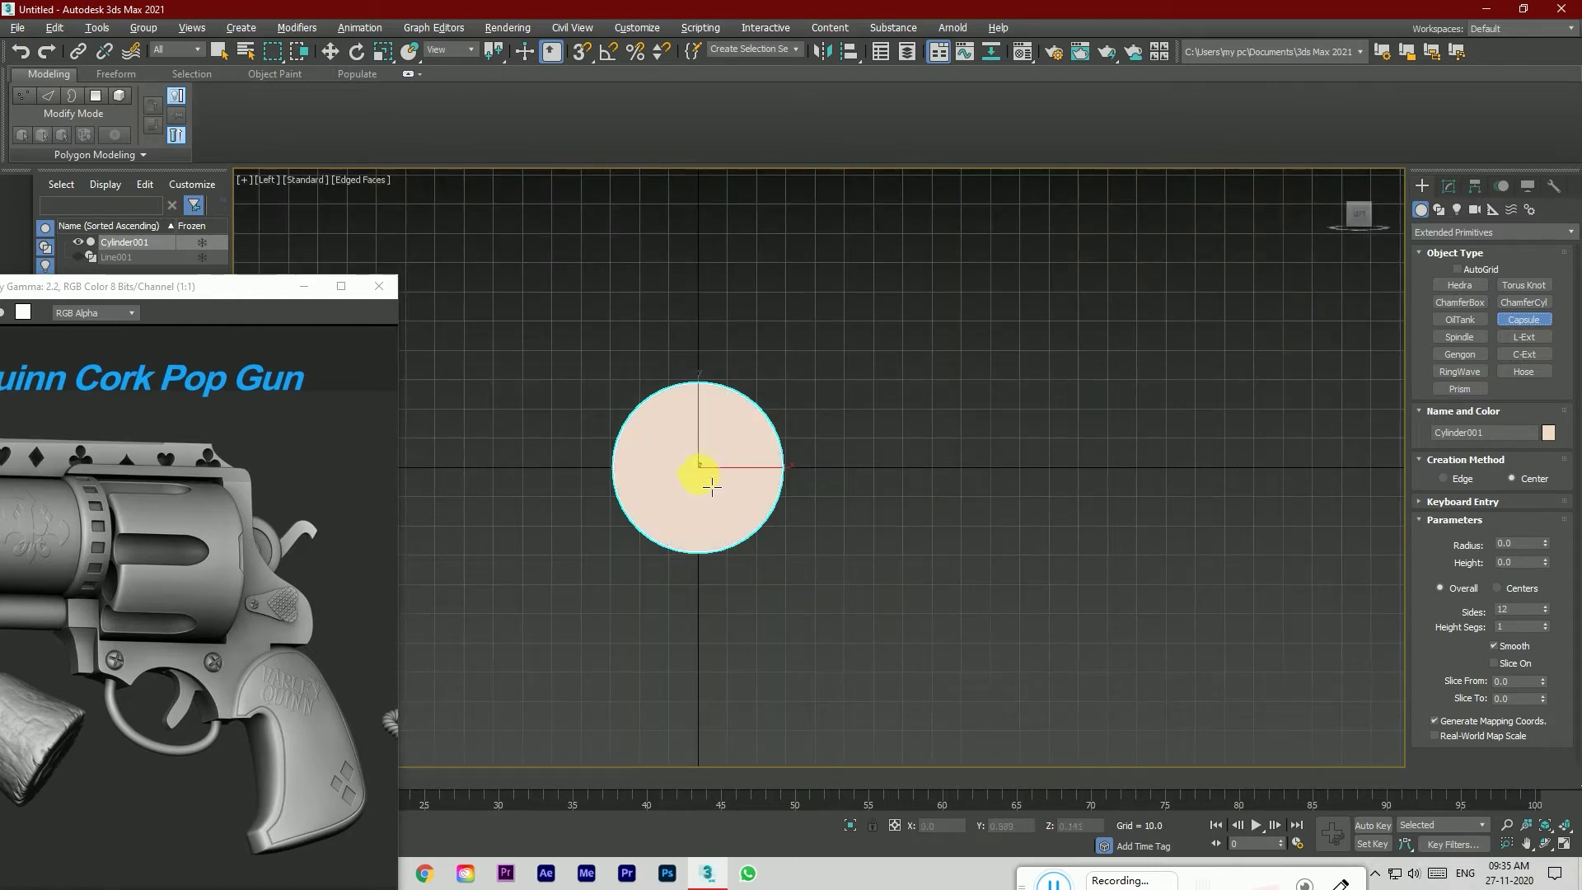
scroll(711, 487, up, 5)
middle_drag(710, 470, 839, 454)
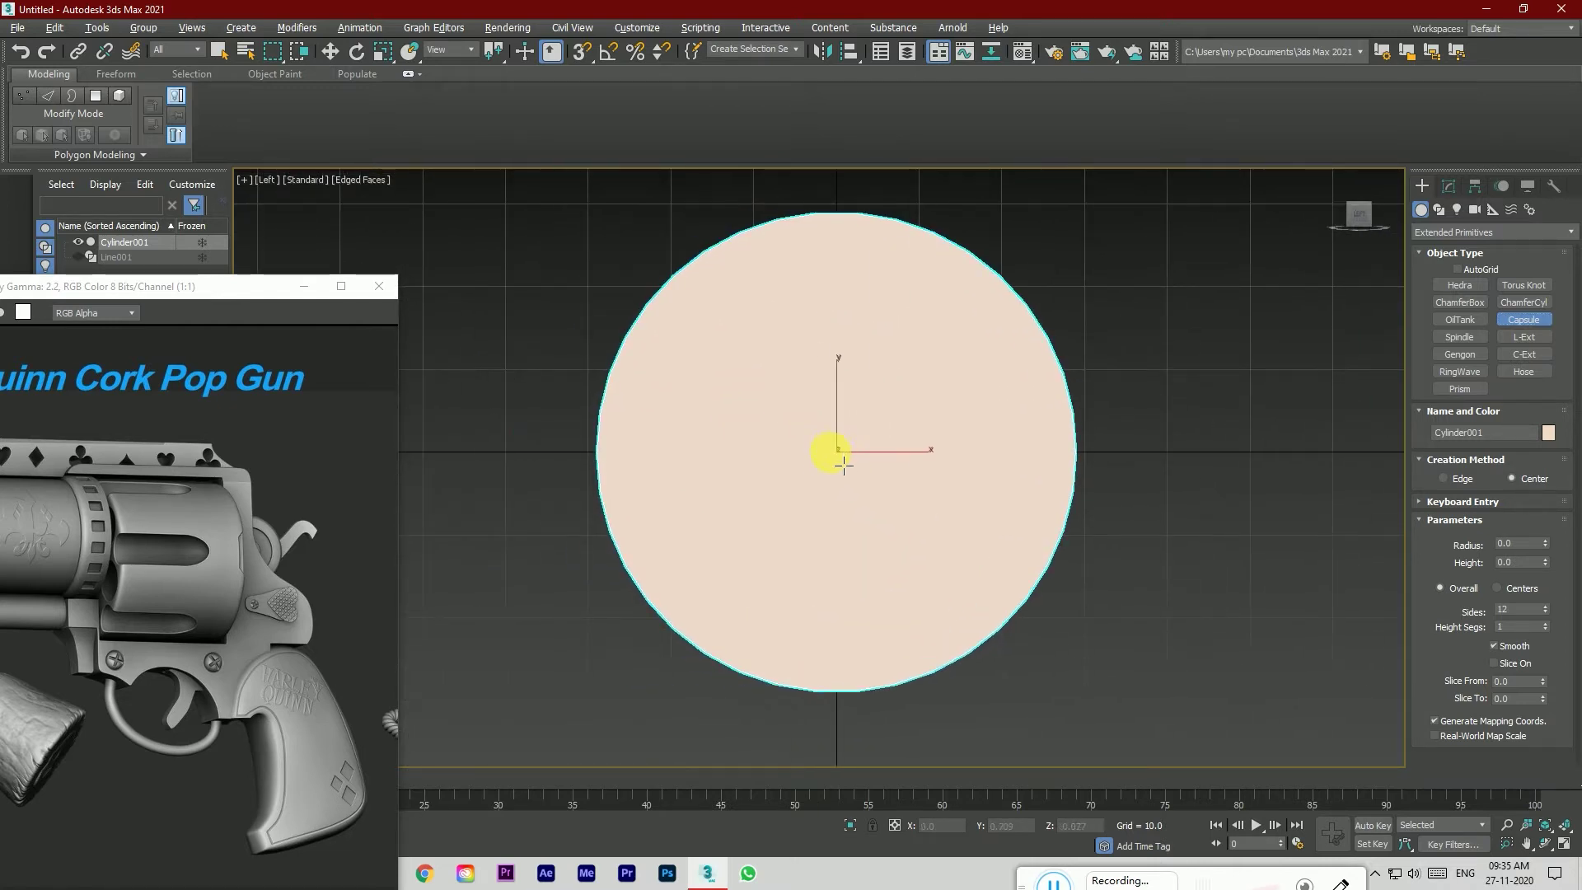
drag(1182, 446, 1192, 518)
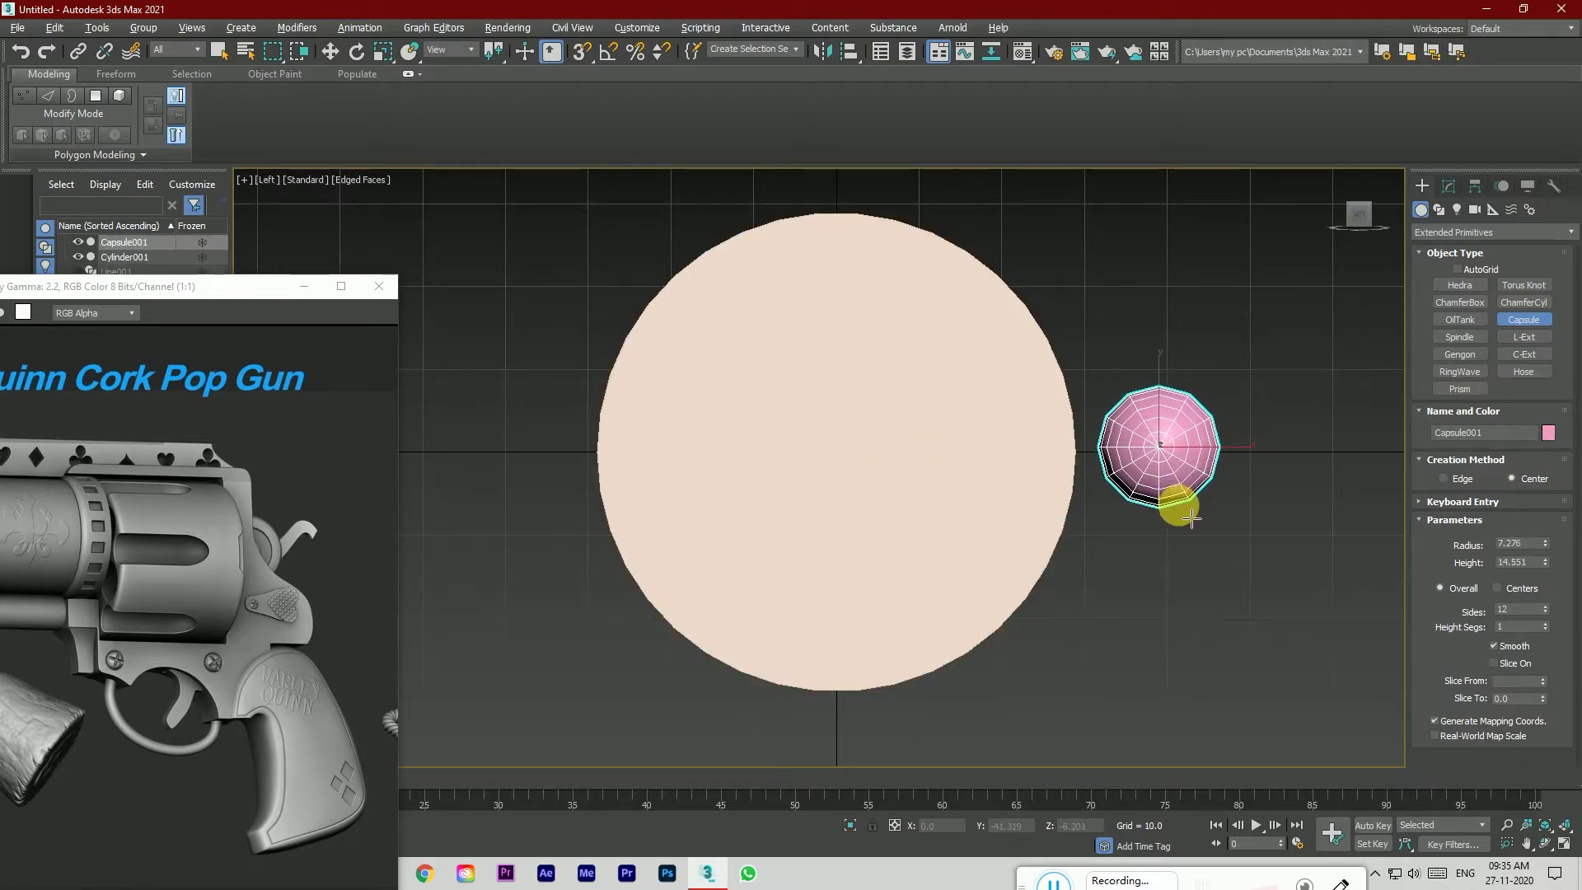
click(1105, 546)
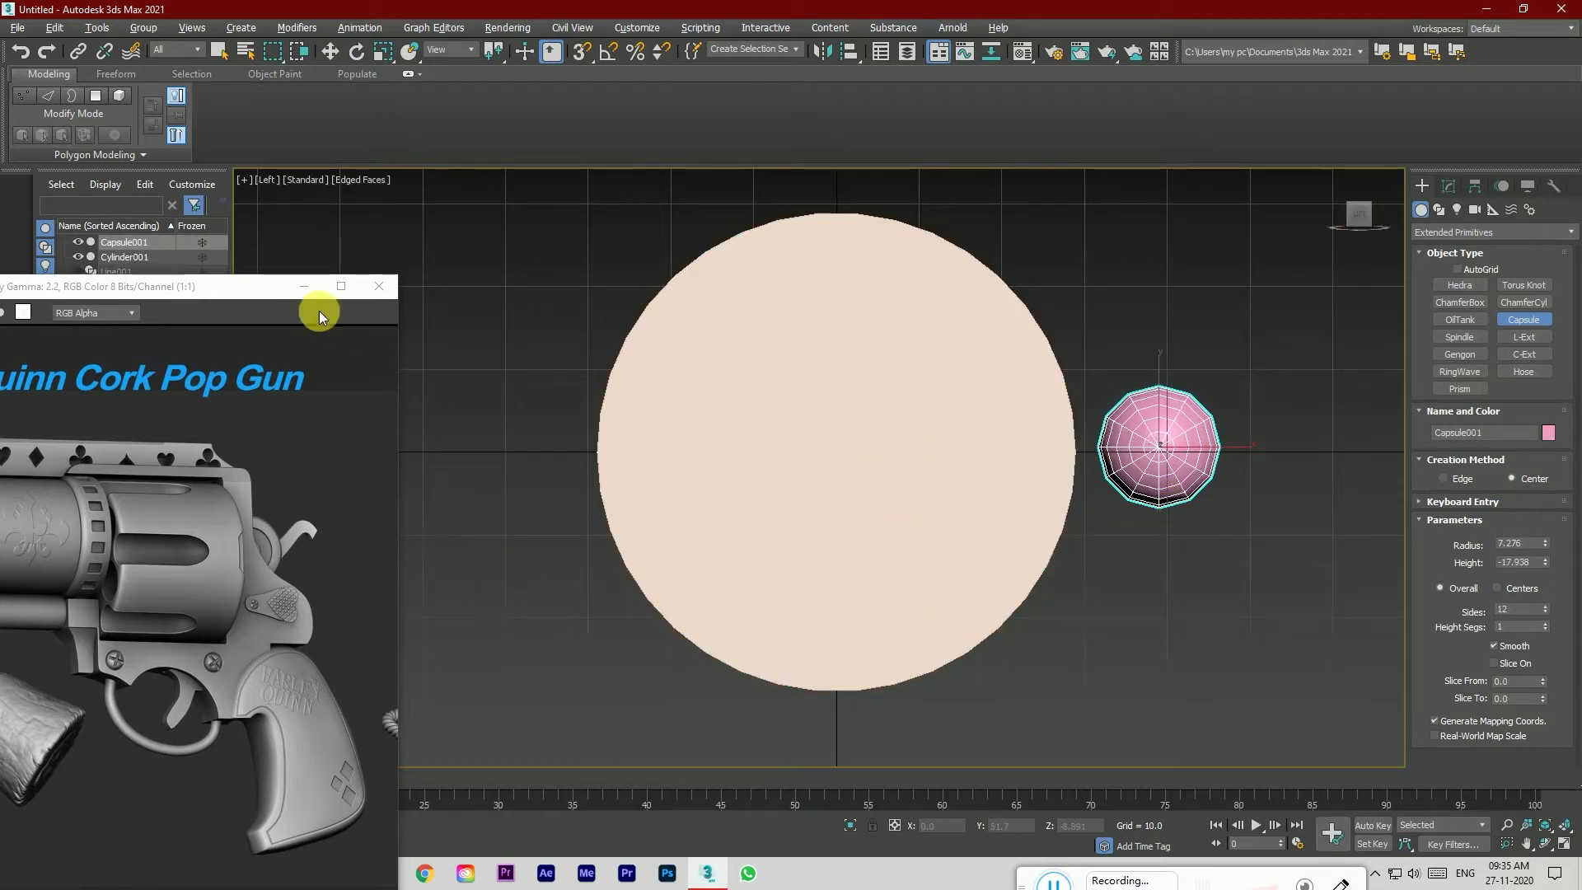
Step: Minimise the reference image and switch to a layout with three small orthographic viewports and a large perspective viewport
click(304, 286)
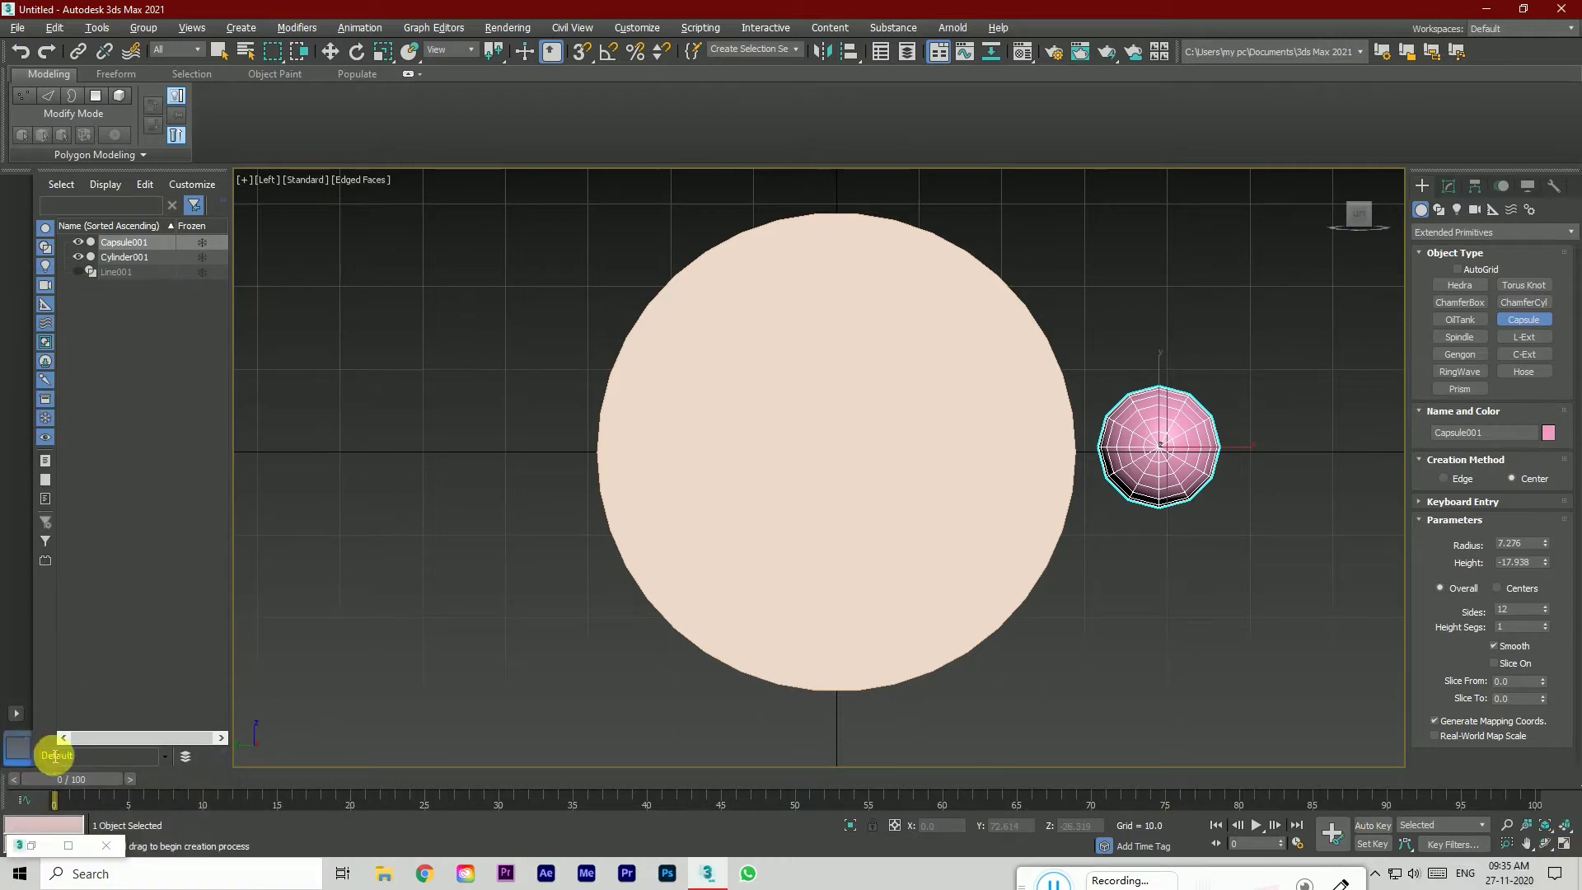
click(17, 715)
click(155, 738)
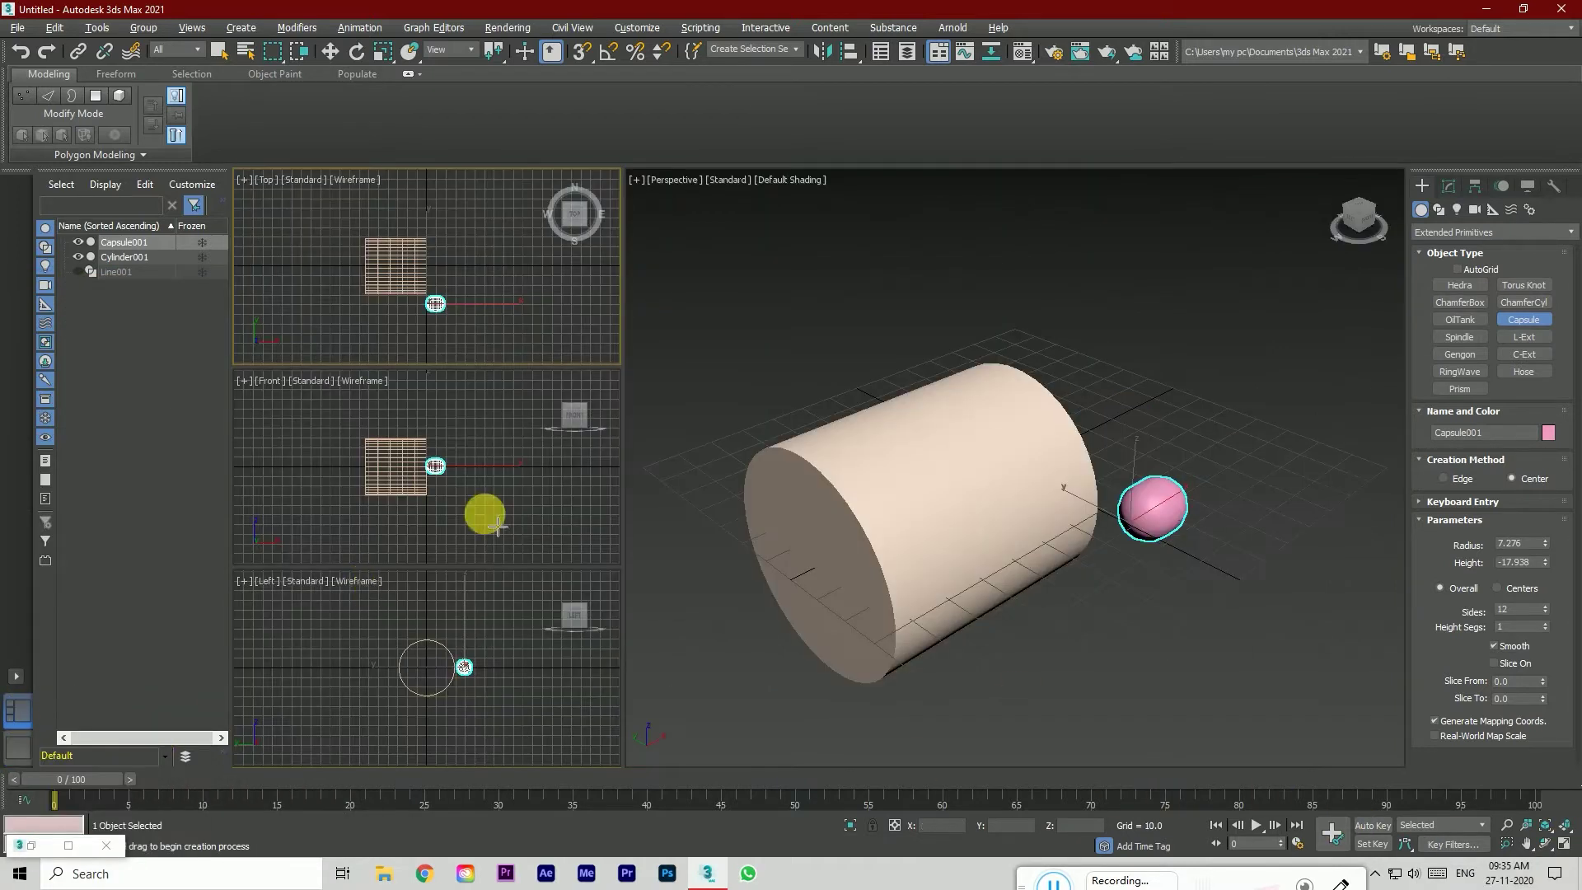
scroll(449, 488, up, 3)
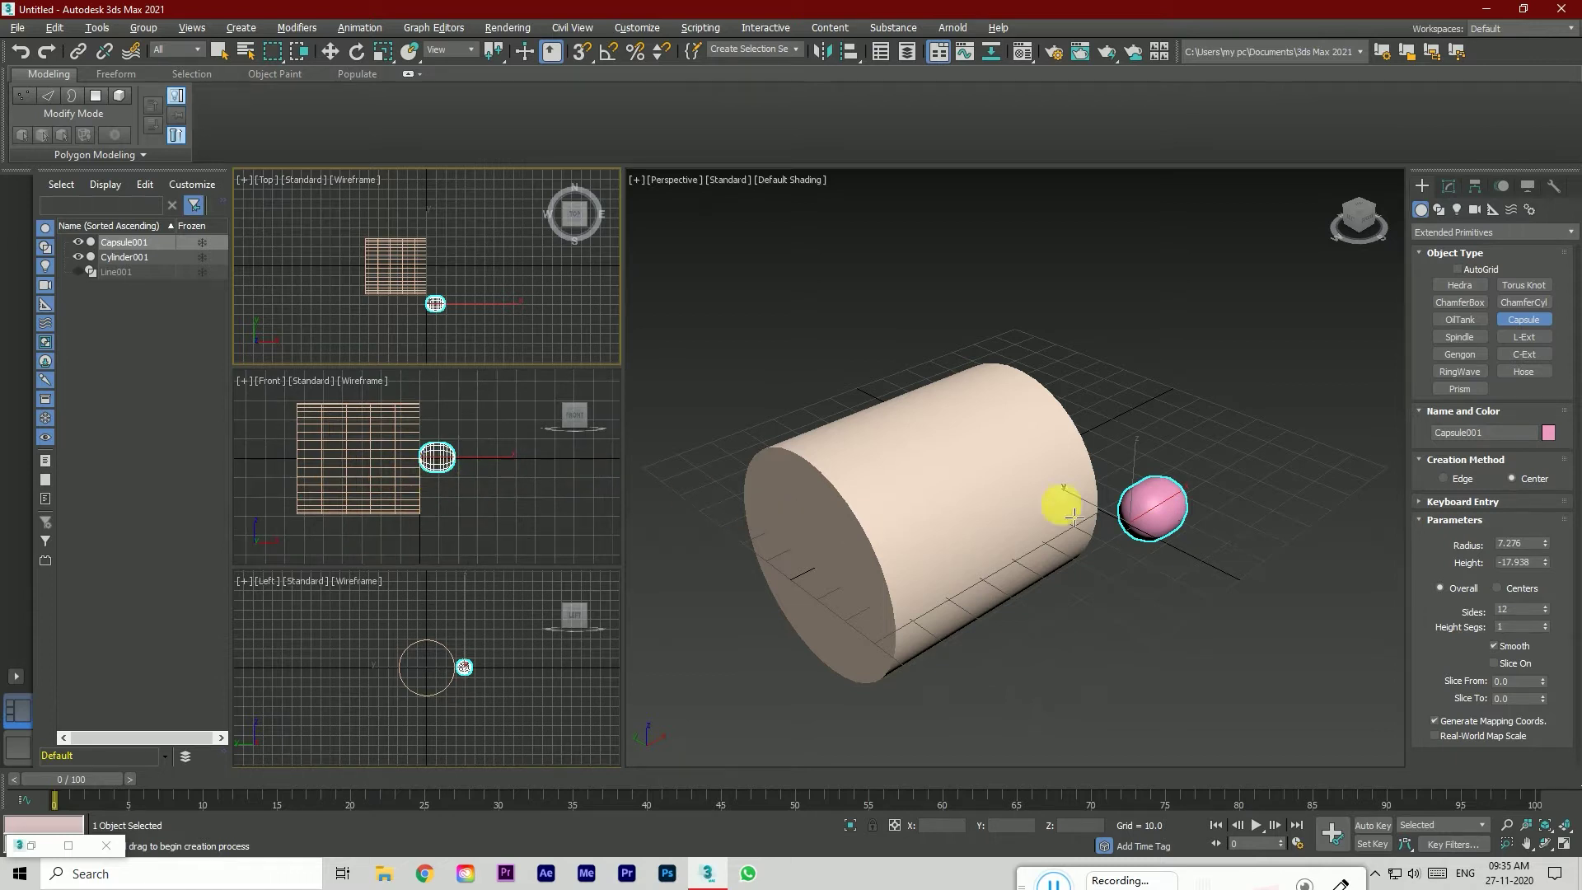
Step: Keep the capsule's radius at 7.276 and set its height to about 51.5 so it runs alongside the cylinder
click(1448, 186)
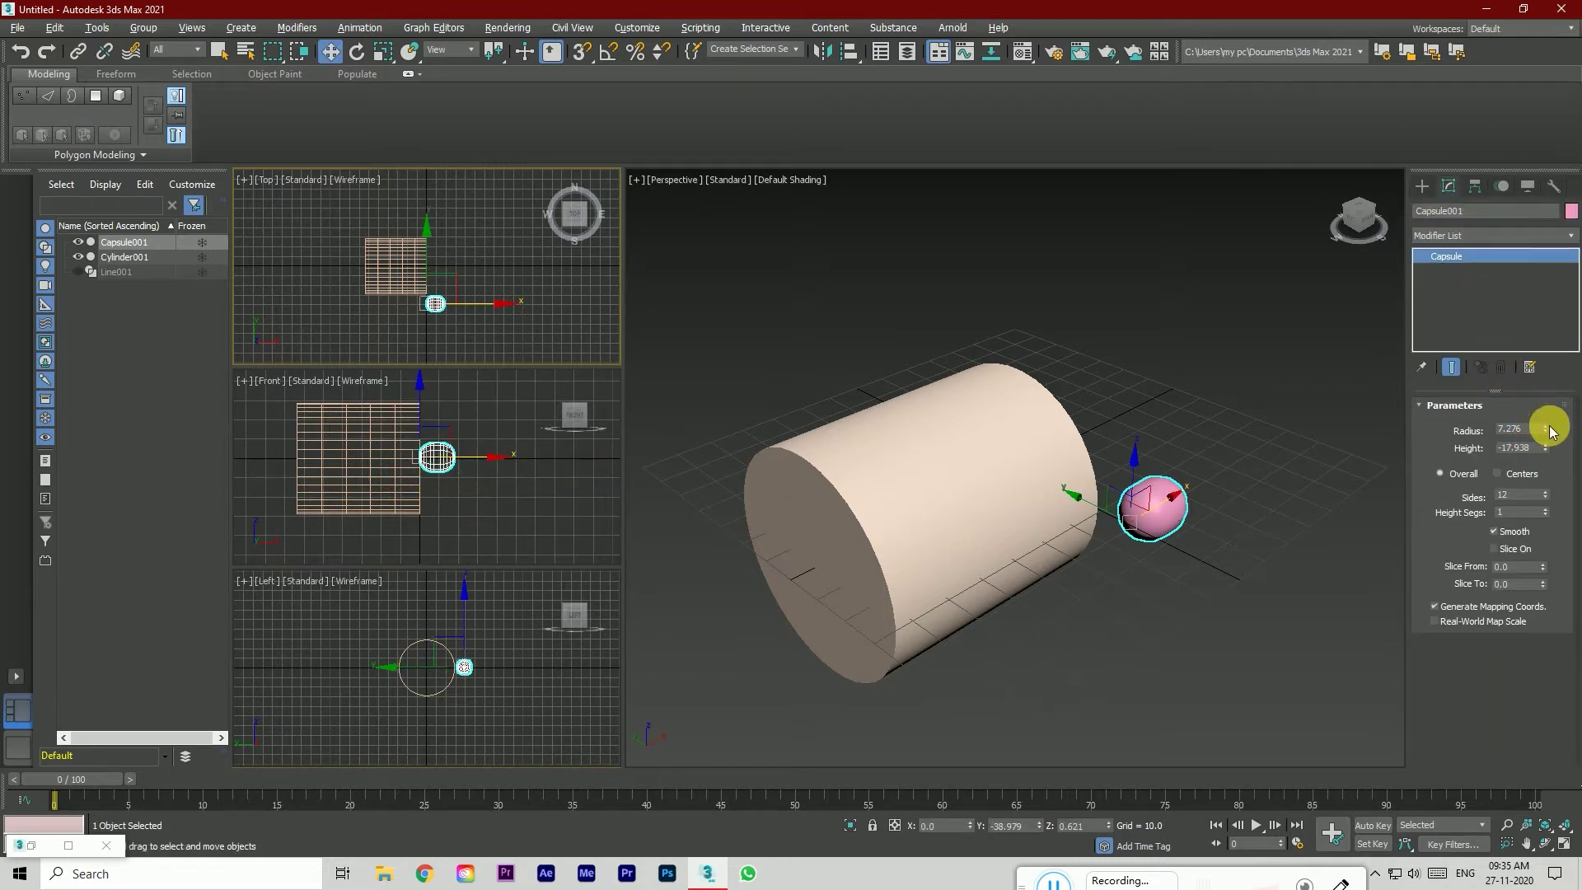
drag(1546, 430, 1549, 388)
key(ctrl+z)
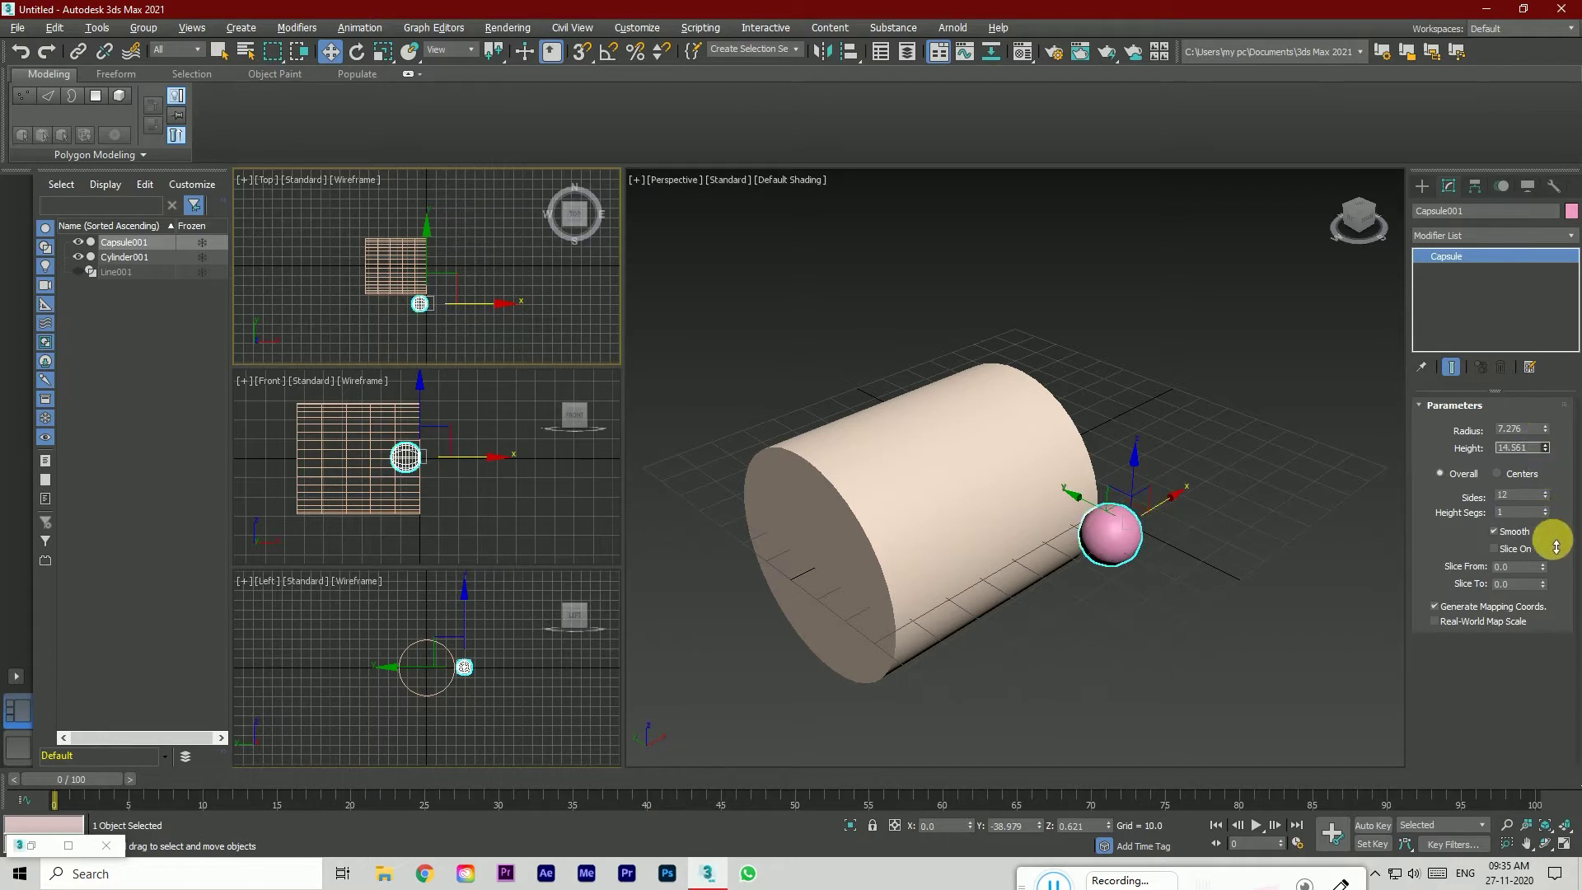
drag(1546, 448, 1560, 247)
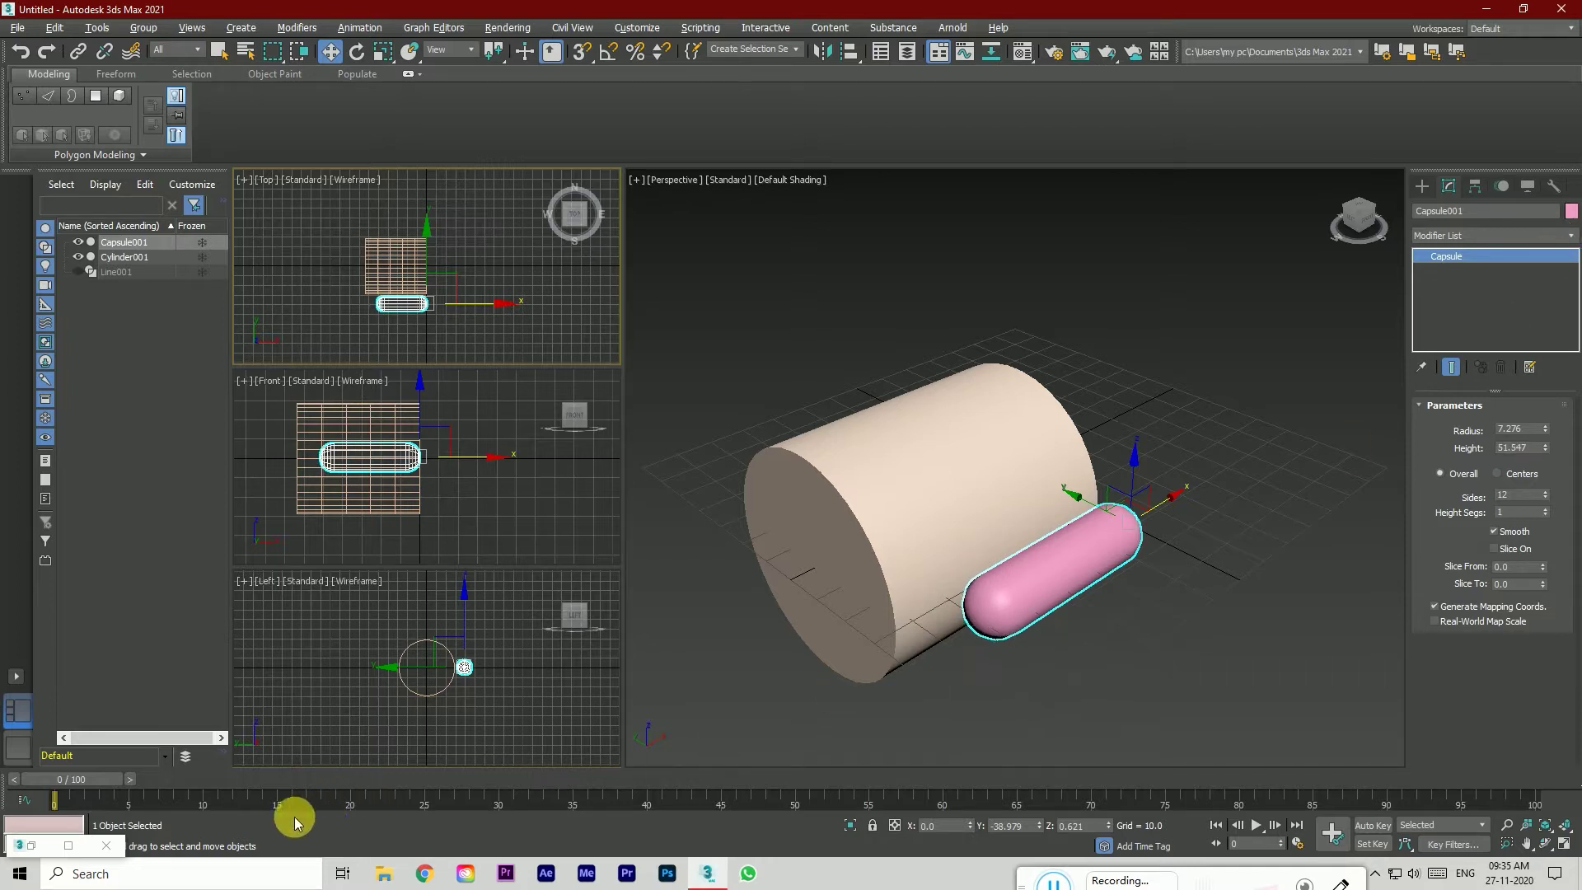
Step: Restore the reference image window and place it beside the viewports, keeping the front view's model uncovered
click(58, 846)
drag(255, 280, 223, 135)
middle_drag(473, 493, 600, 497)
Step: Display edged faces in the perspective view and set the capsule's position to X 0, Y 0, Z 0
click(1061, 560)
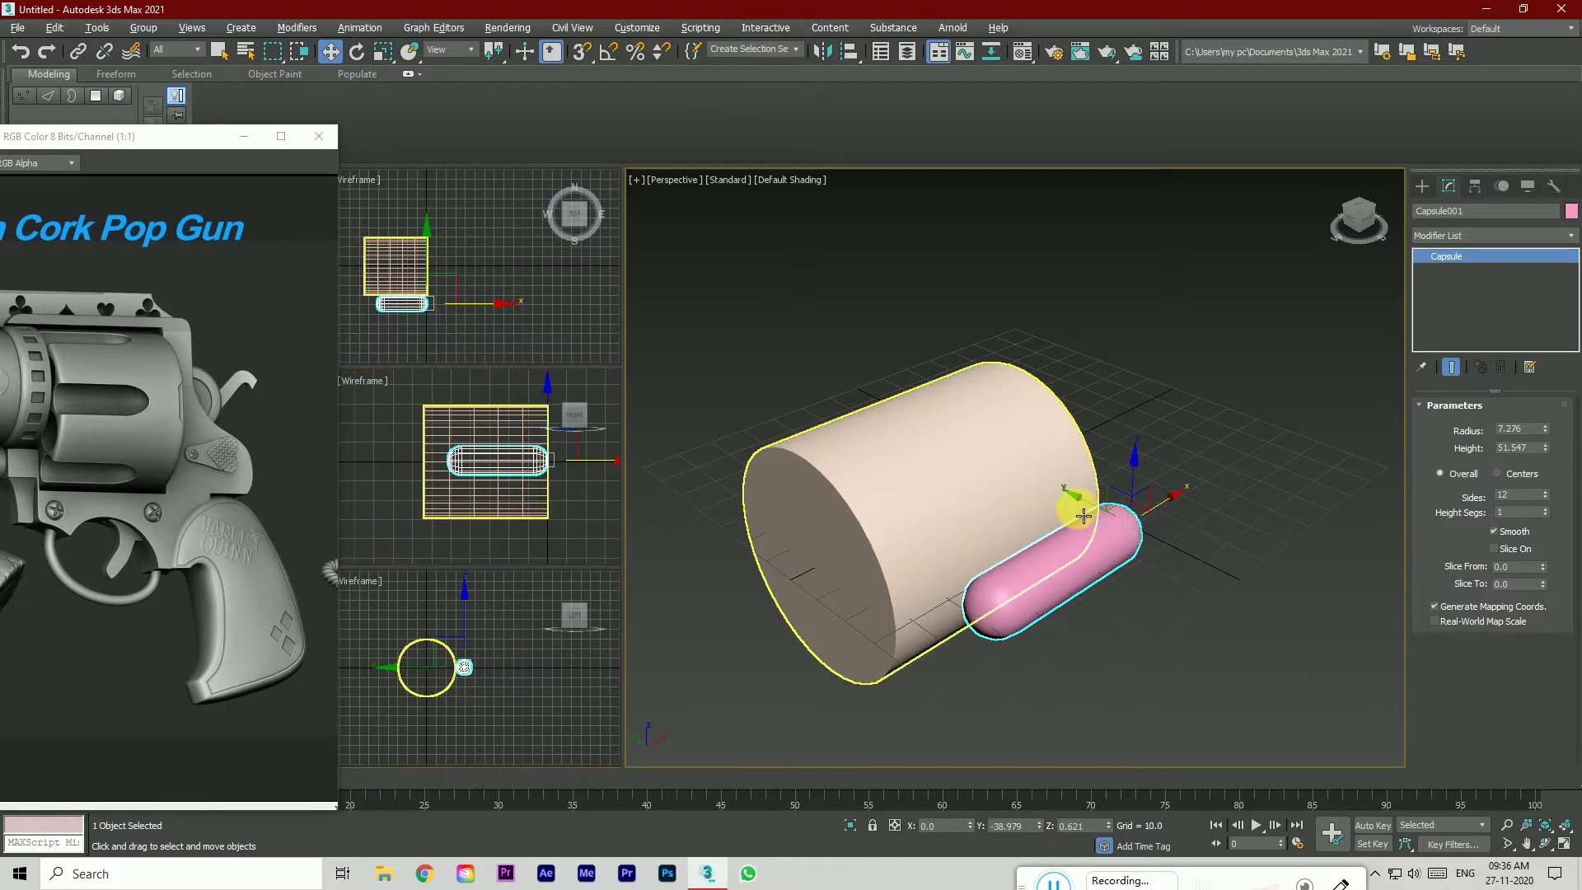
key(F4)
drag(1104, 517, 1063, 496)
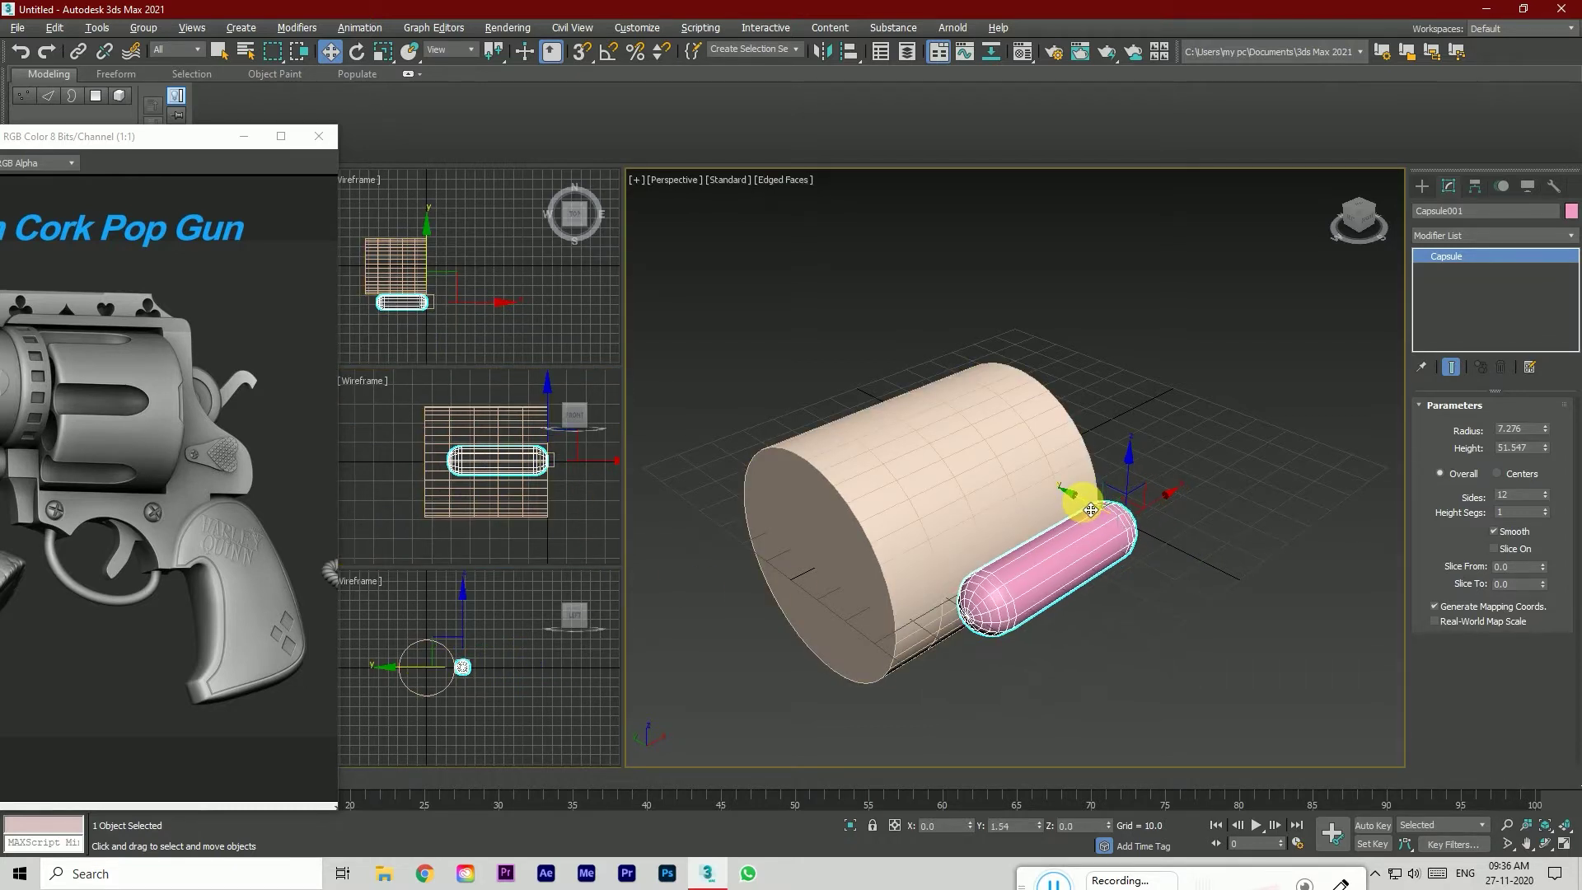
click(946, 825)
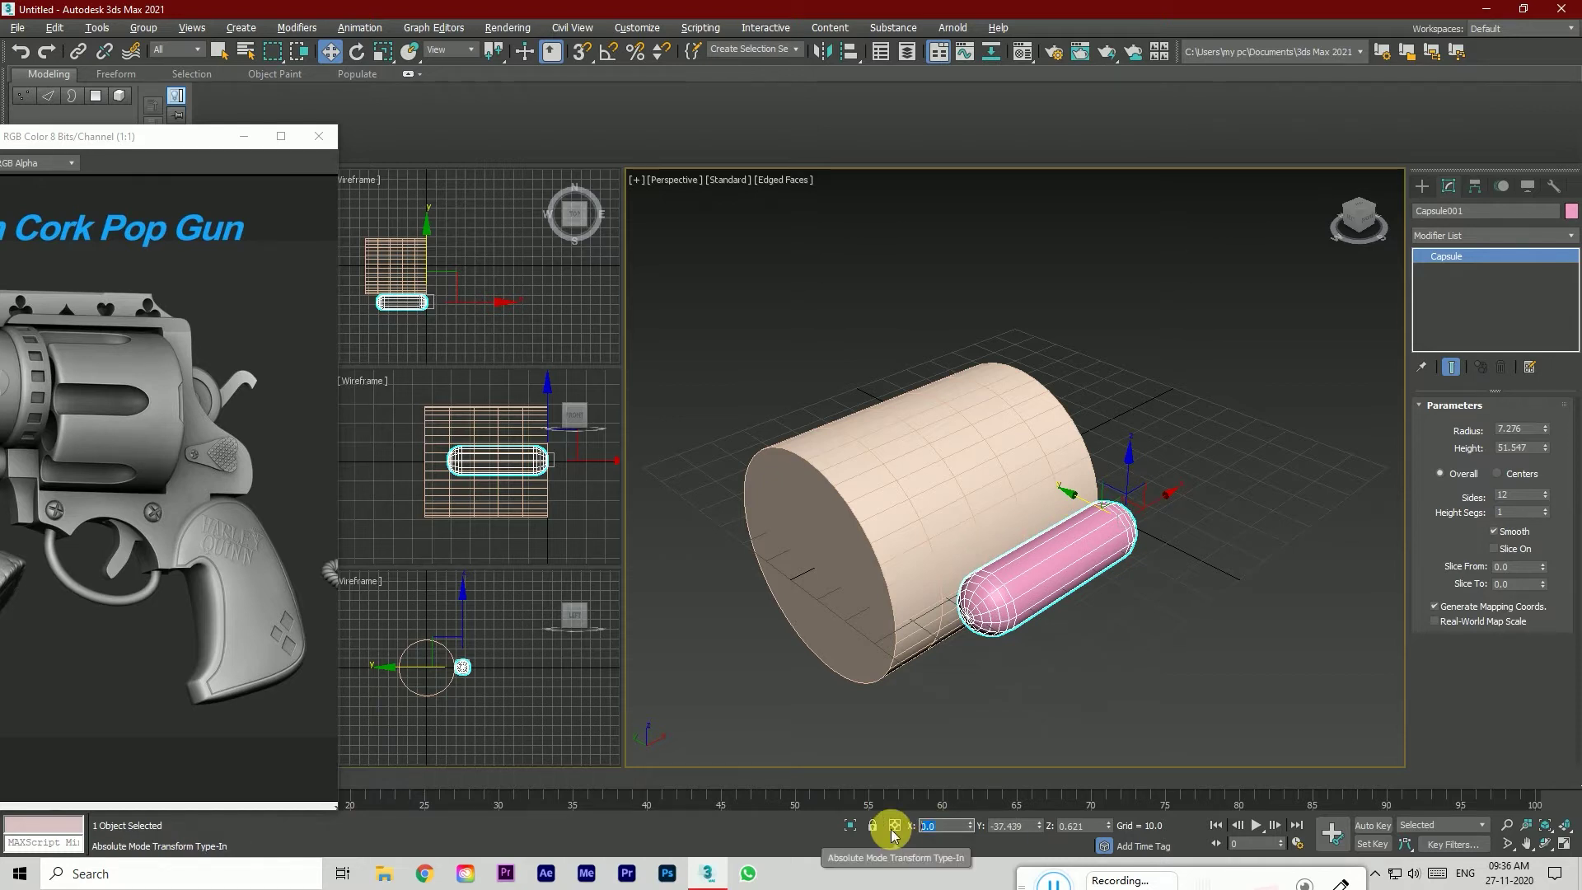
text(0)
key(Tab)
text(0)
key(Tab)
text(0)
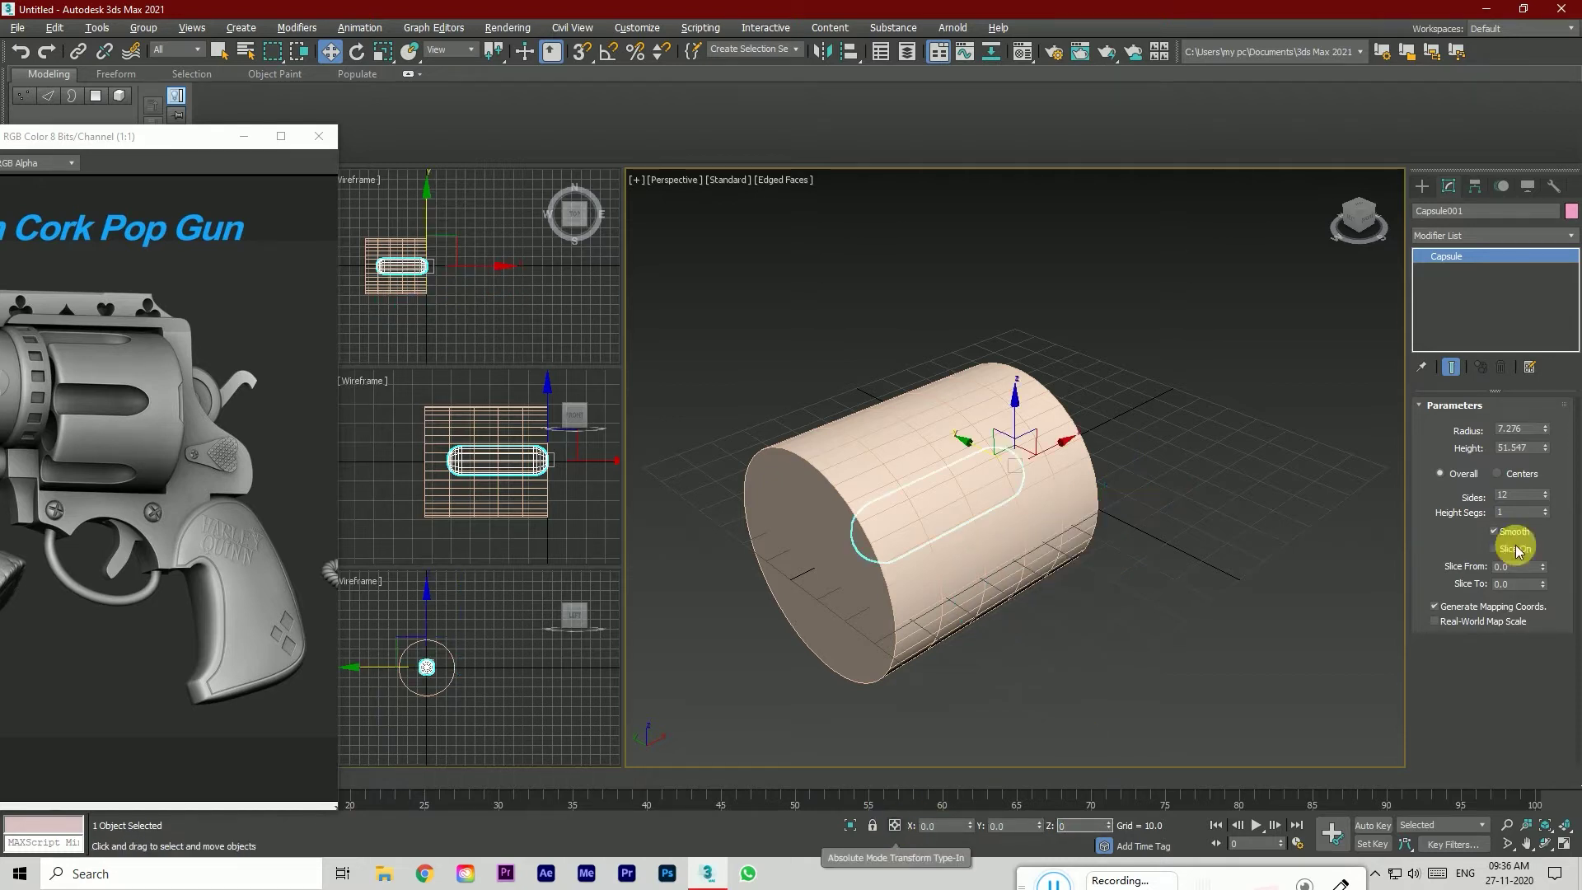
Step: In the left view, move the capsule sideways to about Y -27.4 so it straddles the cylinder's rim
click(1359, 220)
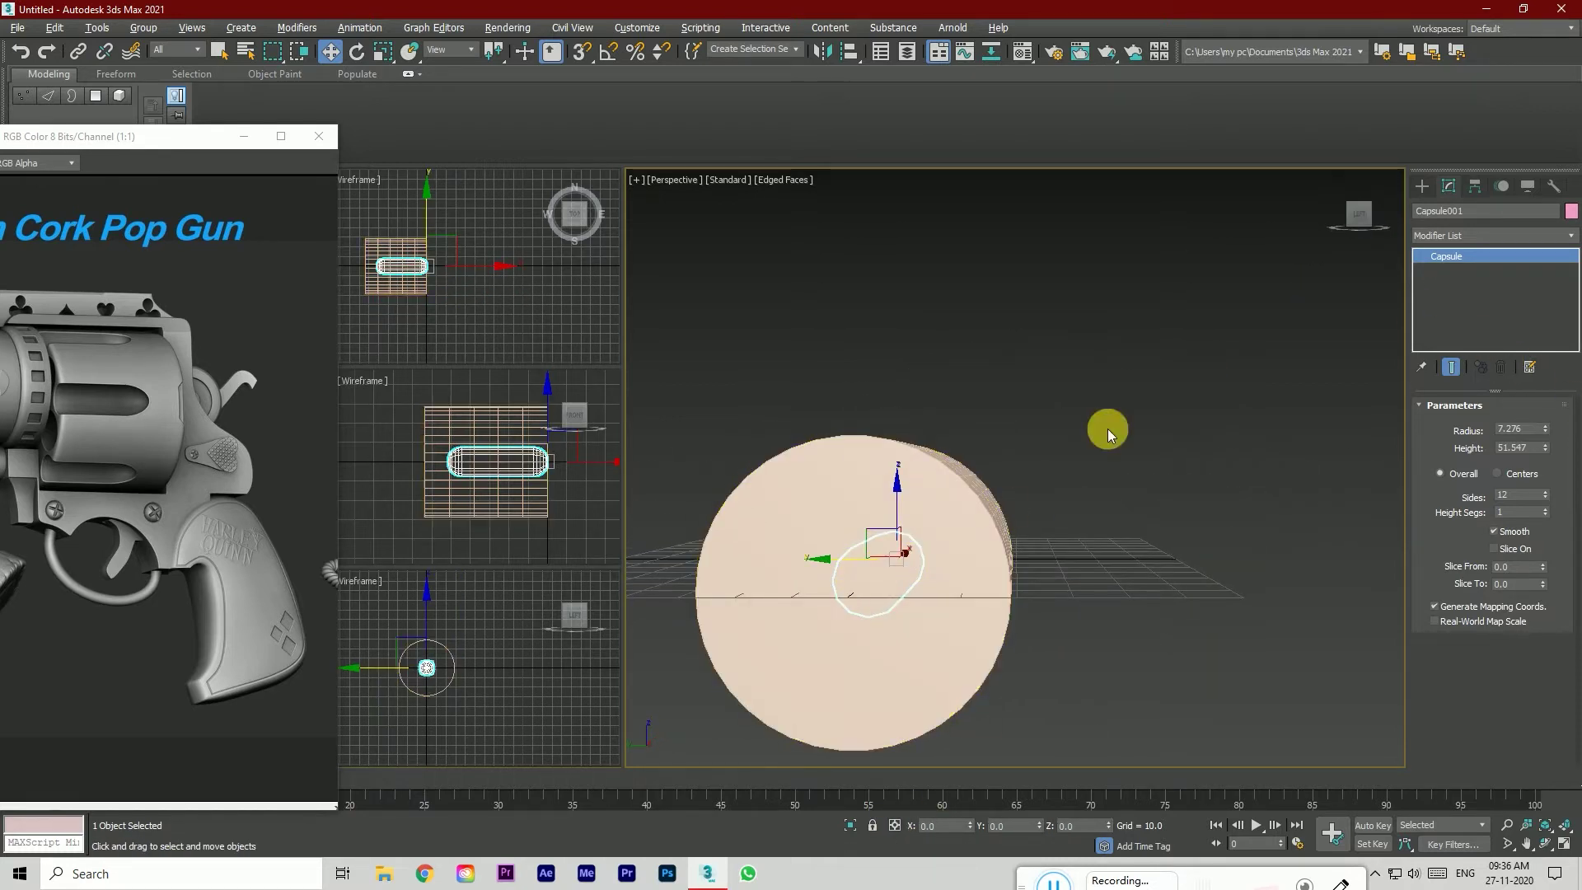
key(l)
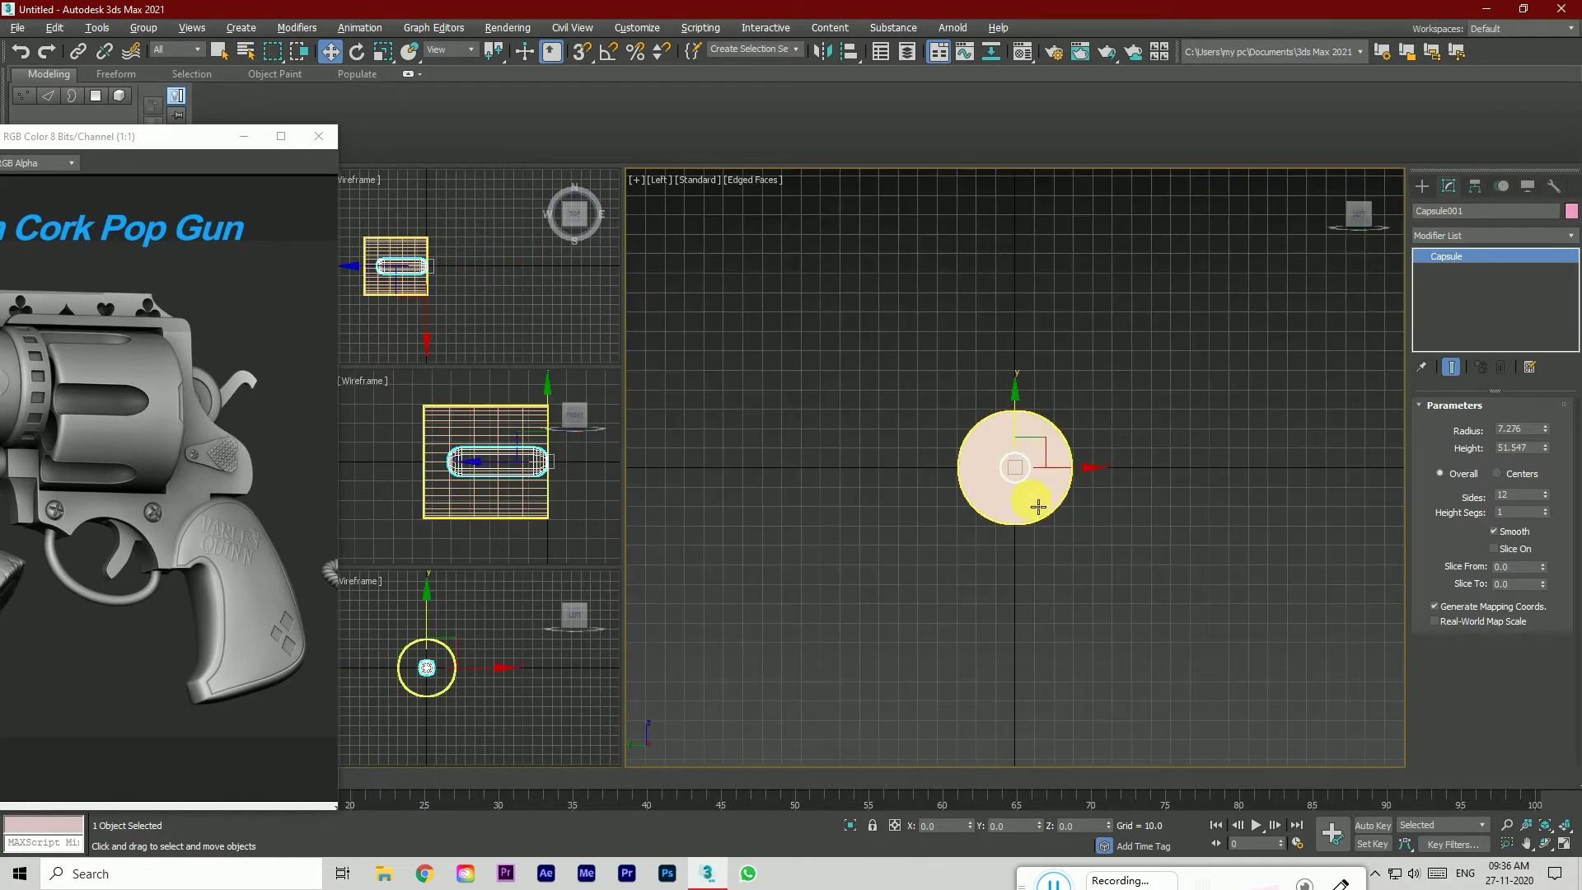
scroll(1035, 486, up, 3)
drag(1049, 459, 1151, 456)
scroll(1133, 465, up, 4)
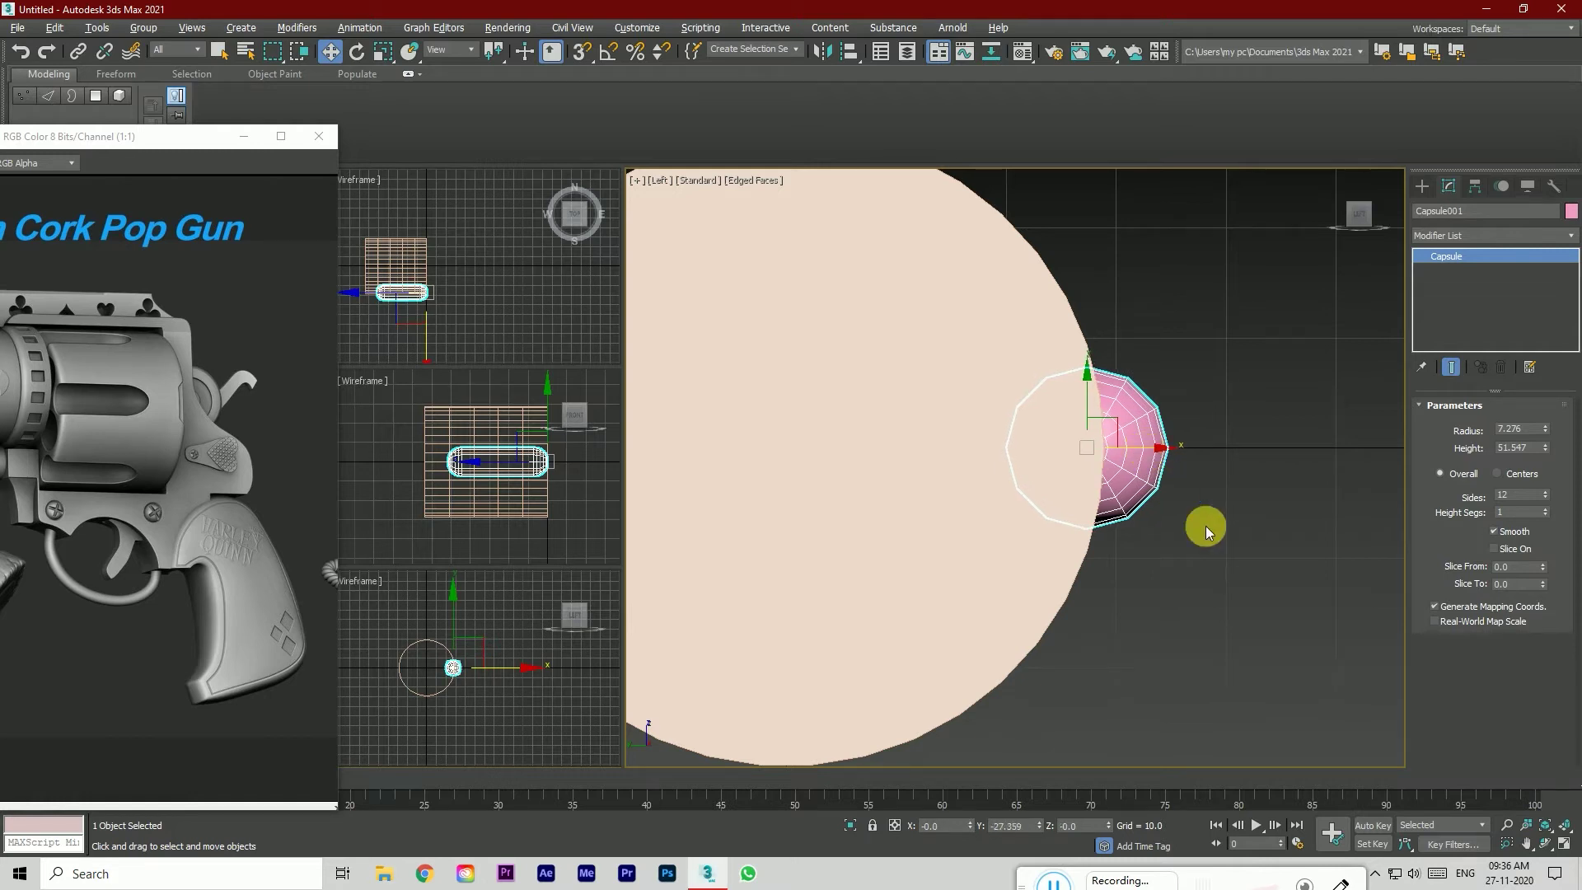
click(1199, 521)
Step: Slide the capsule along the cylinder's axis to about X -20.3 so it projects past the front face
click(1354, 218)
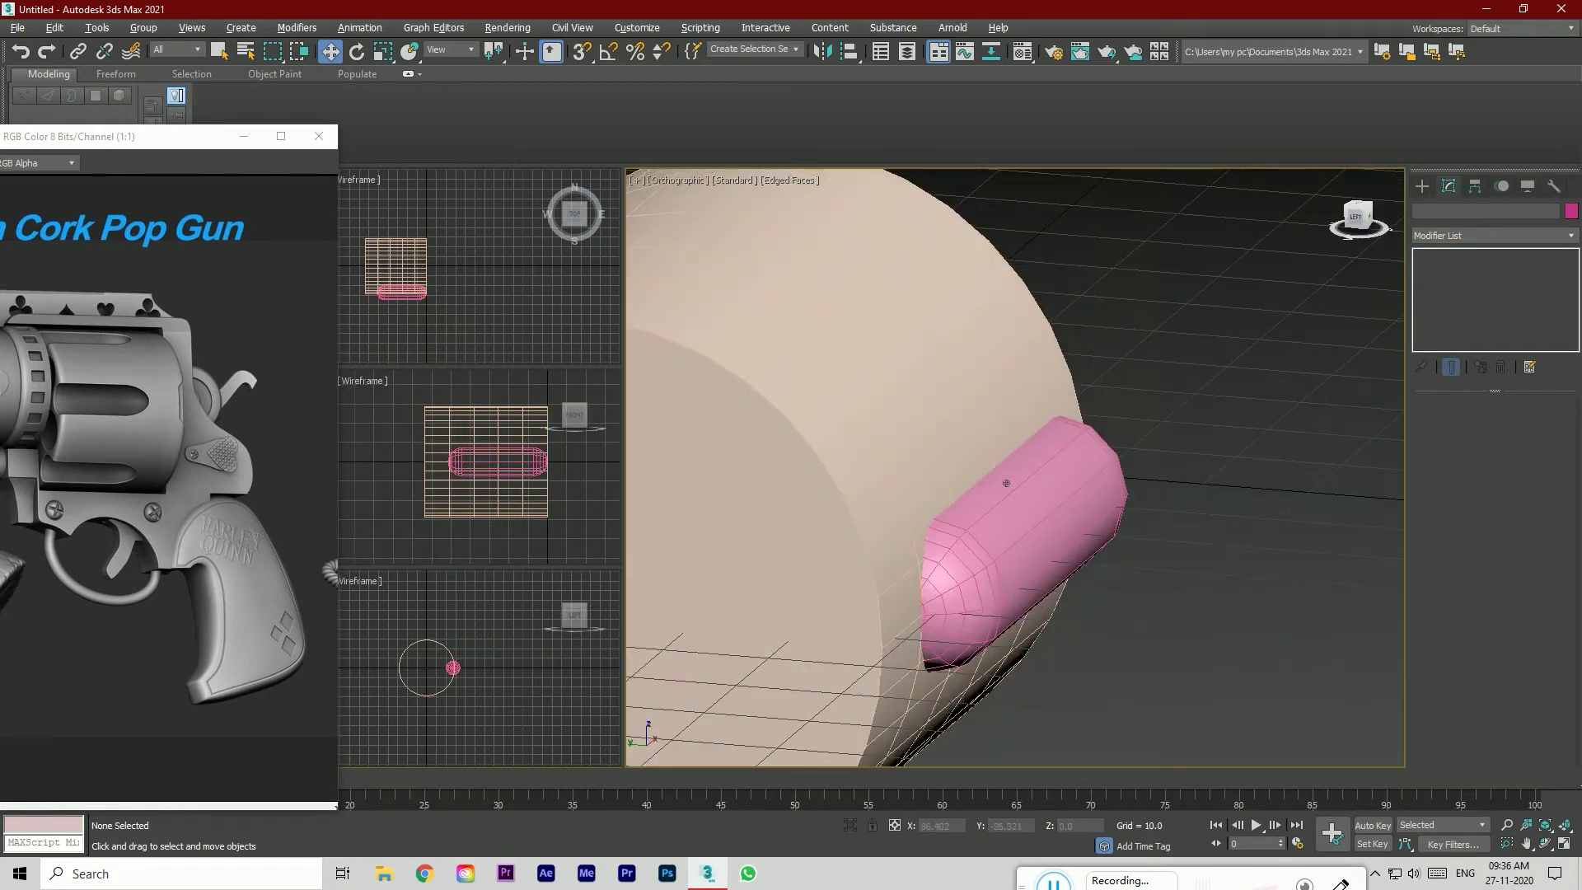
click(1069, 488)
drag(1083, 460, 1021, 523)
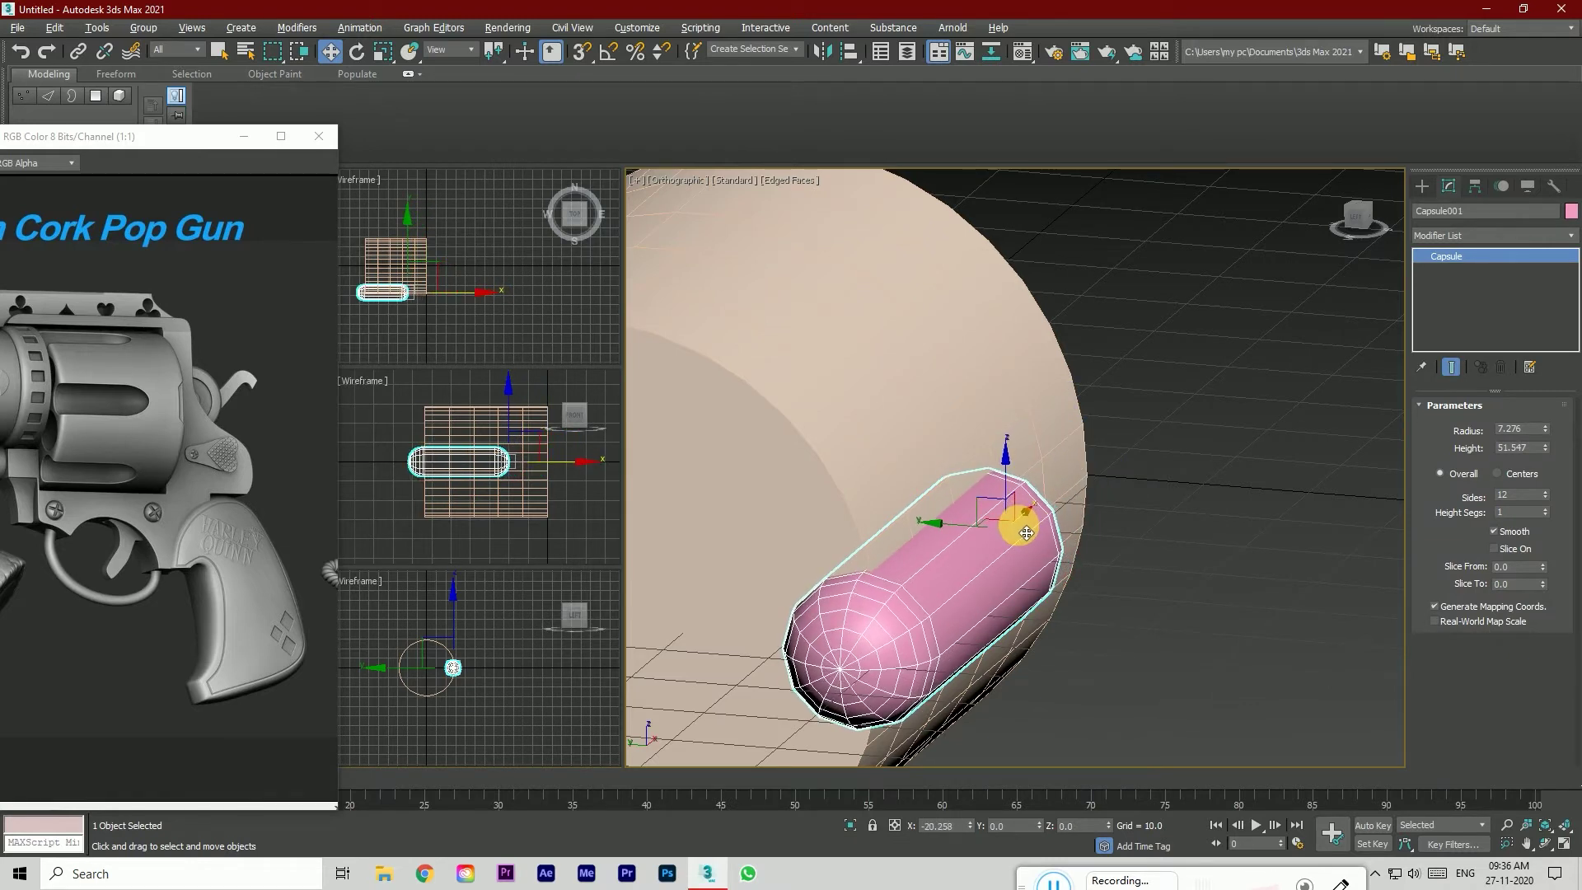
Step: Set the capsule's height to about 55.2 and shift it in the front view to about X -16.6
click(1359, 222)
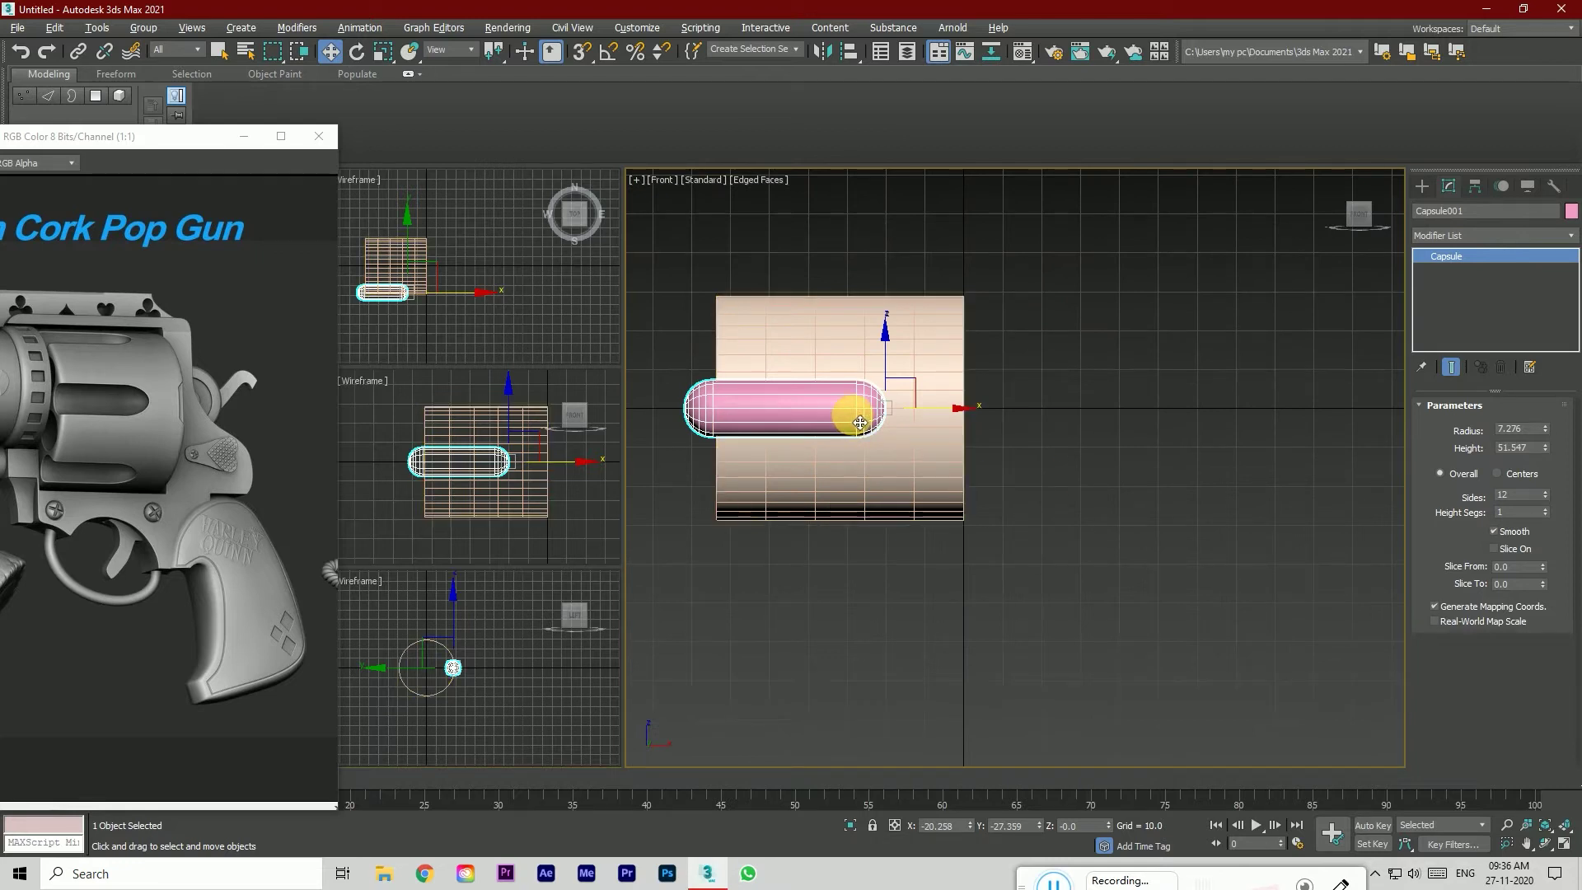
mouse_move(1545, 430)
mouse_down()
mouse_move(1552, 447)
mouse_move(1543, 438)
mouse_up()
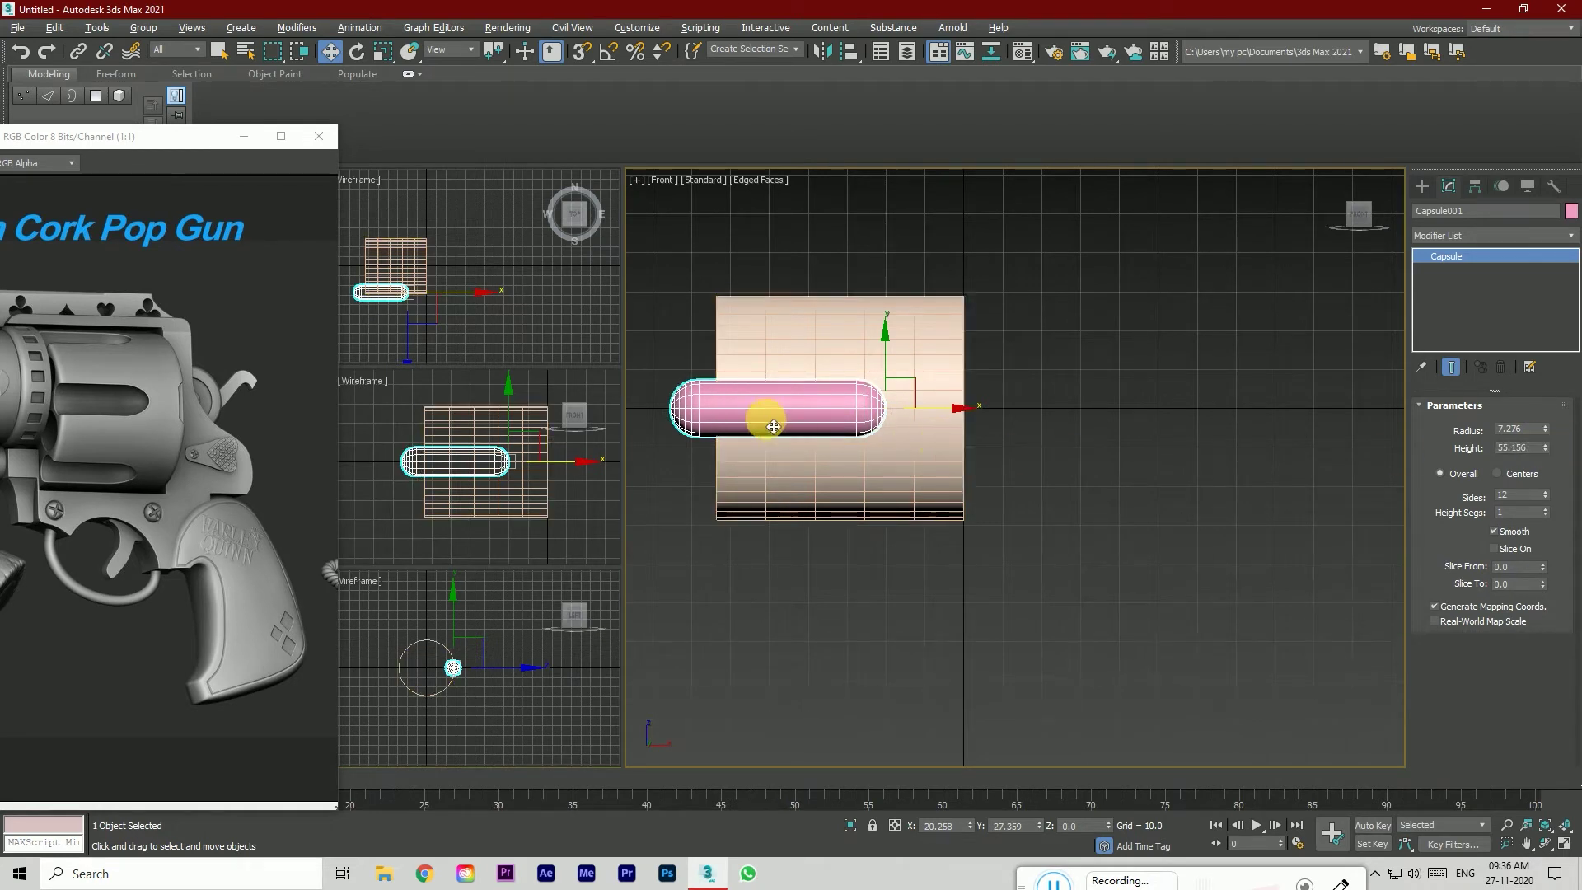
scroll(756, 412, up, 3)
drag(975, 414, 995, 414)
click(1144, 486)
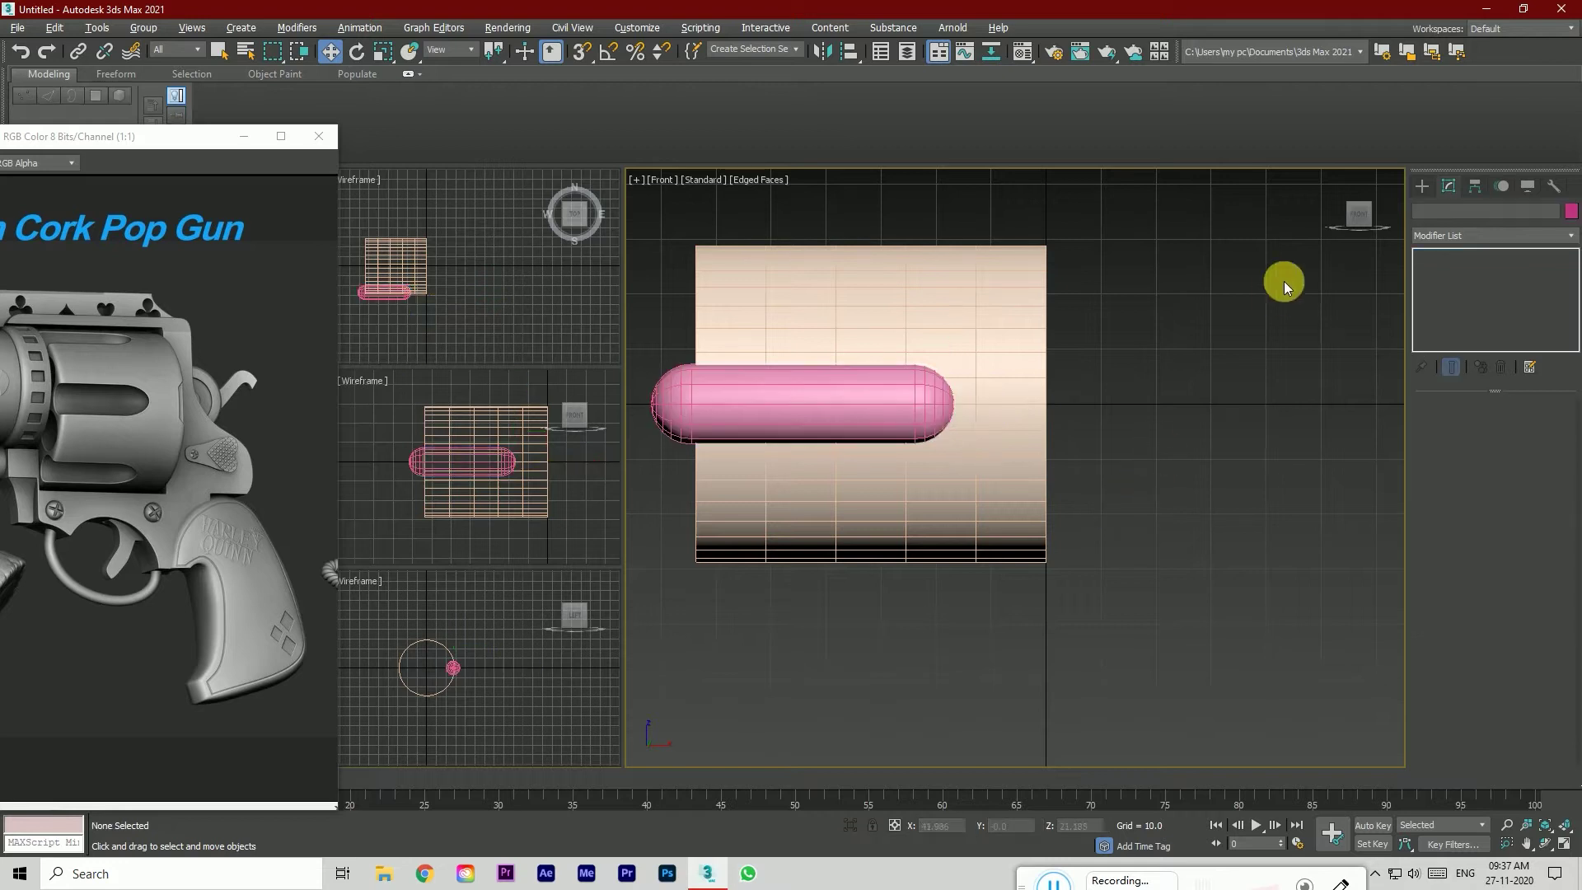
Step: Turn on Angle Snap and move only the capsule's pivot to X 0, Y 0, Z 0 on the cylinder's axis
click(1347, 213)
click(1156, 424)
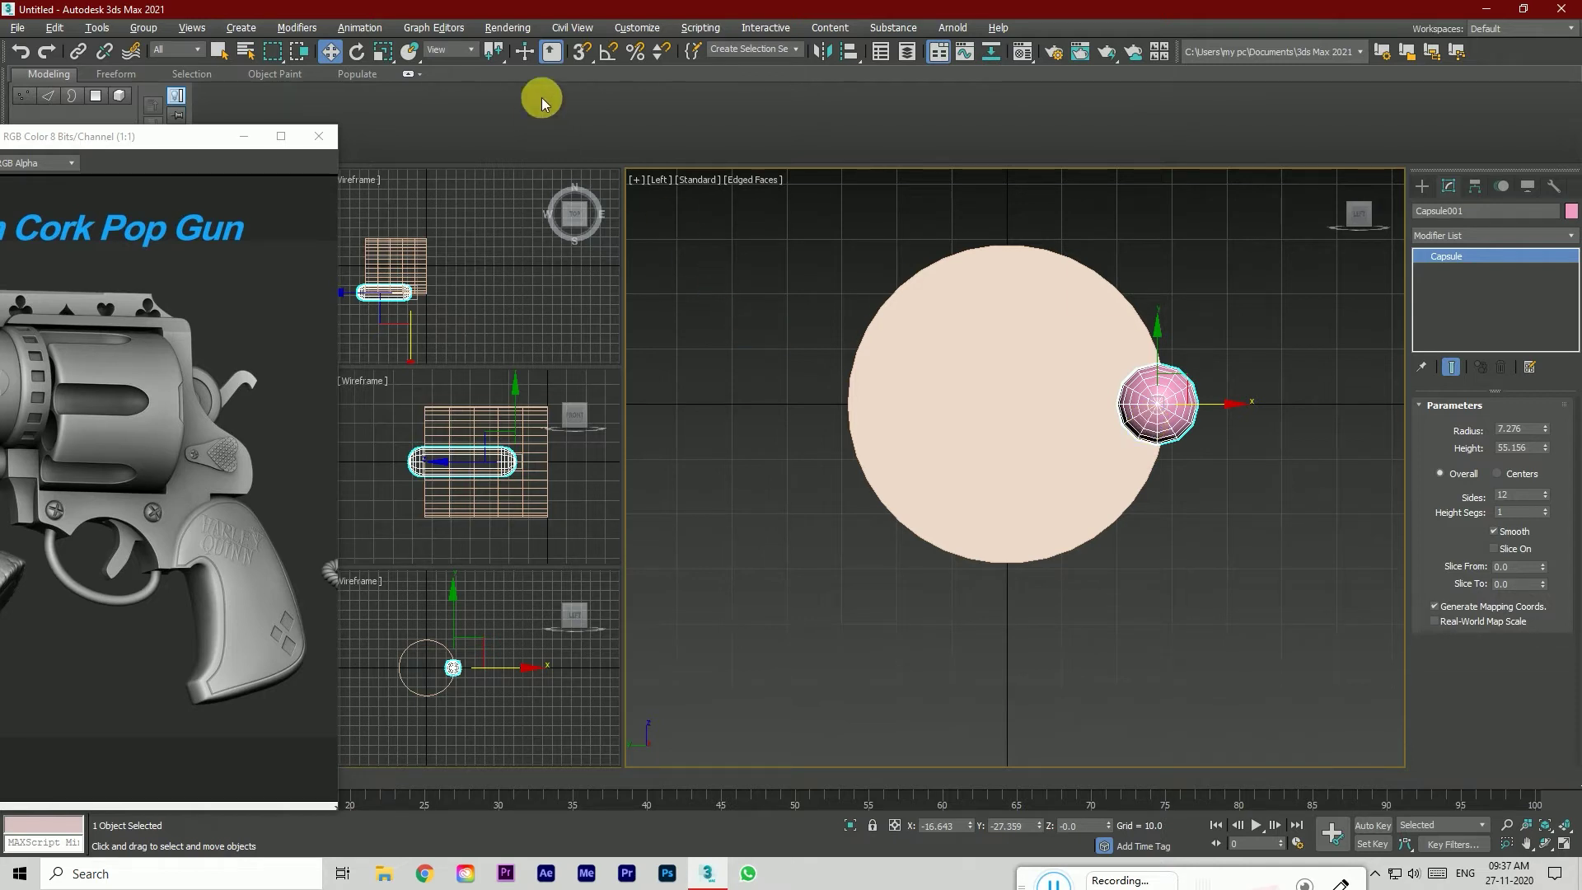
click(608, 54)
click(1475, 186)
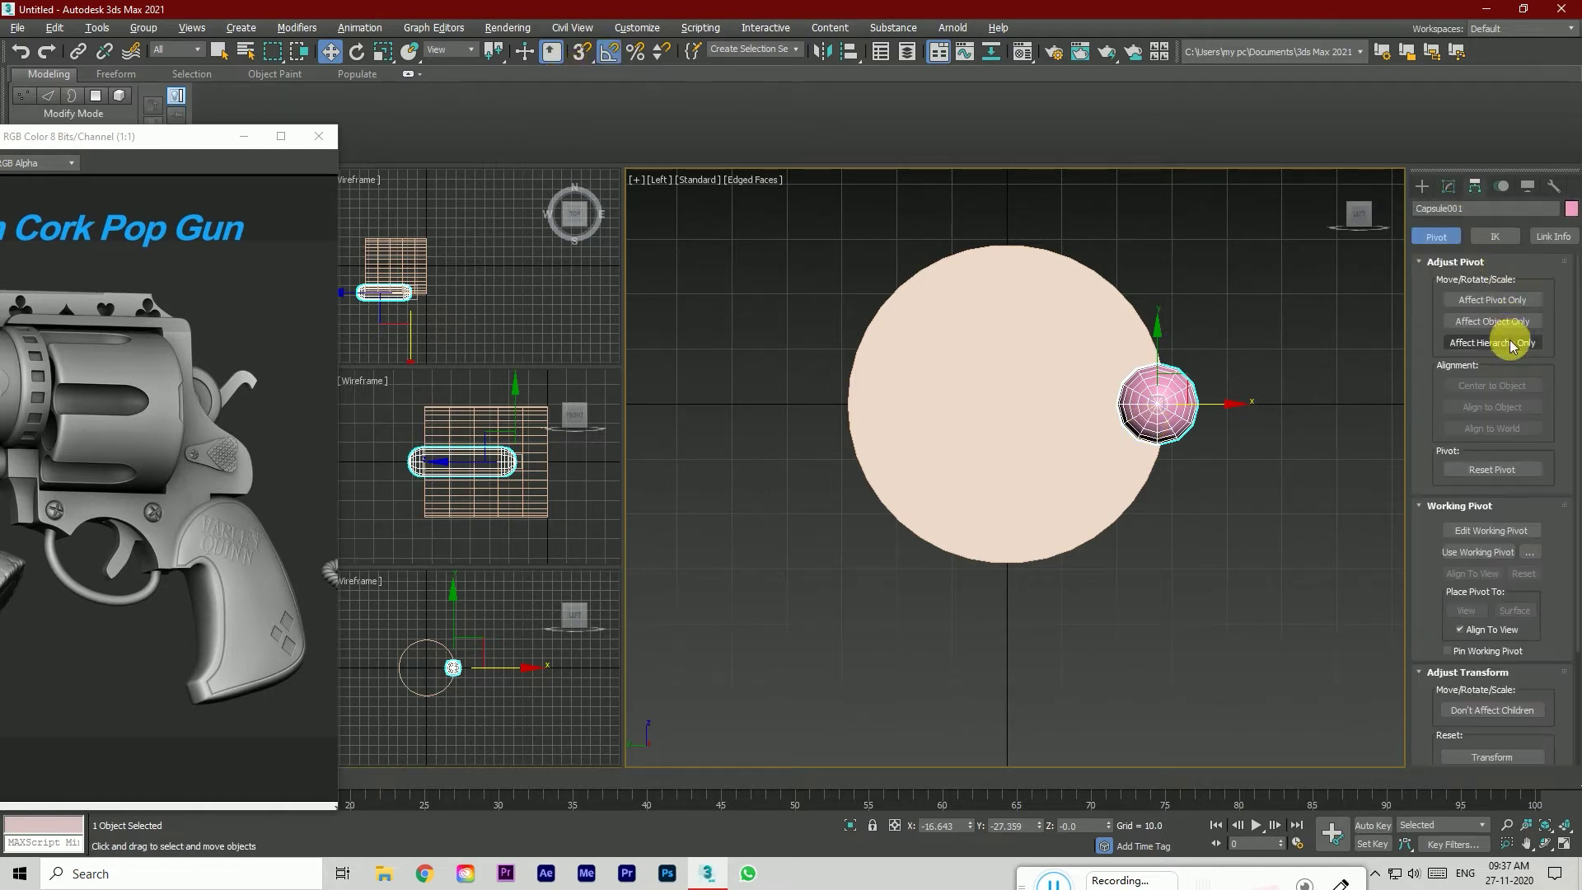
click(1511, 303)
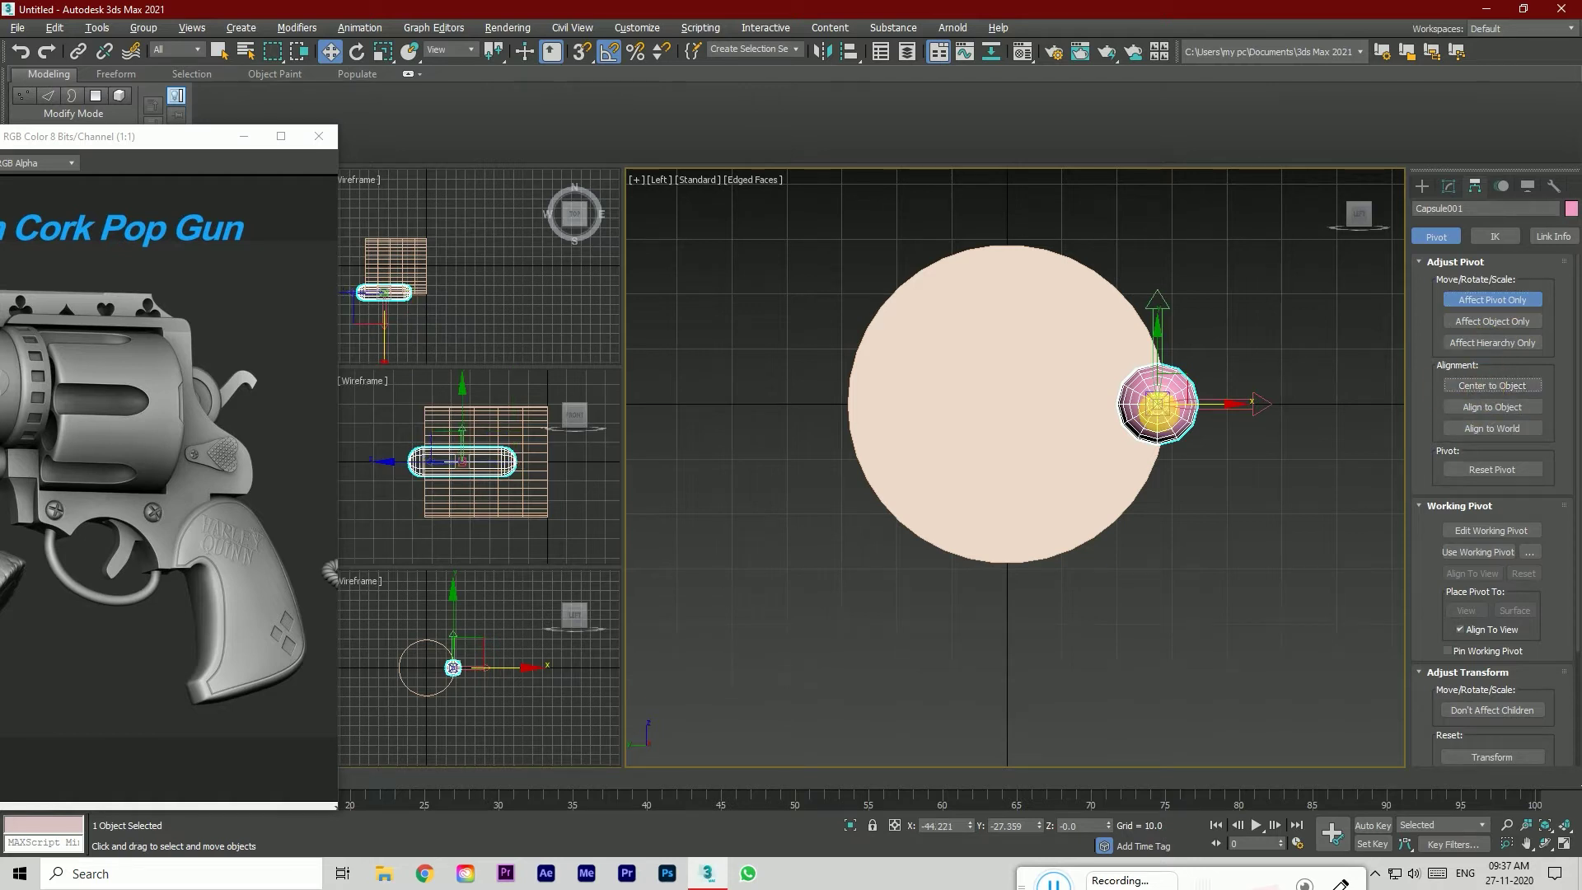
drag(1224, 410, 1124, 409)
click(926, 827)
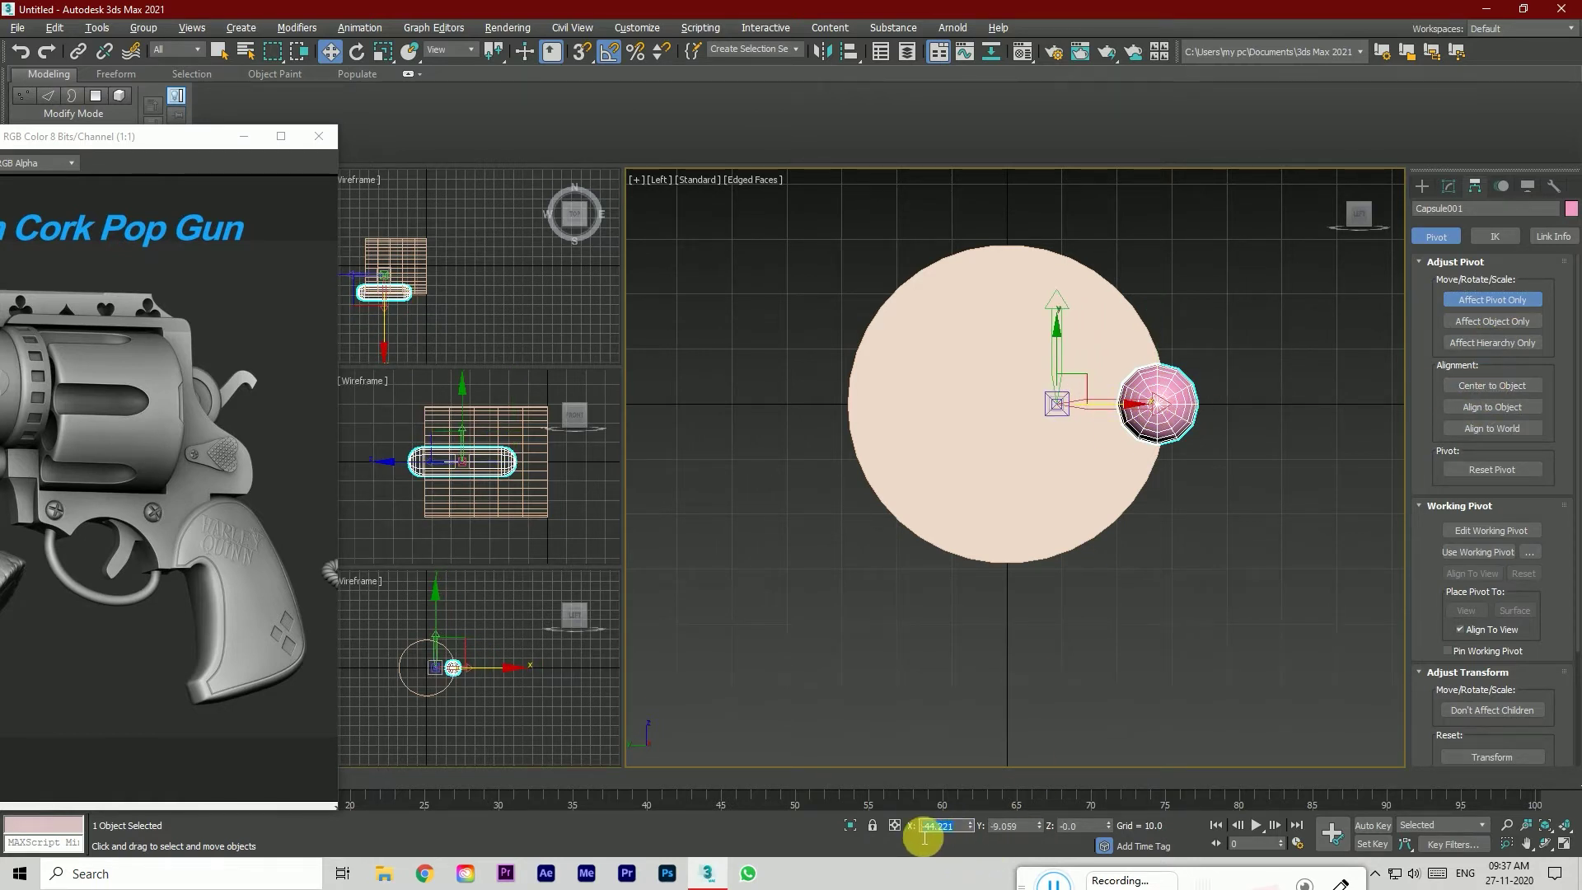
text(0)
key(Tab)
text(0)
key(Tab)
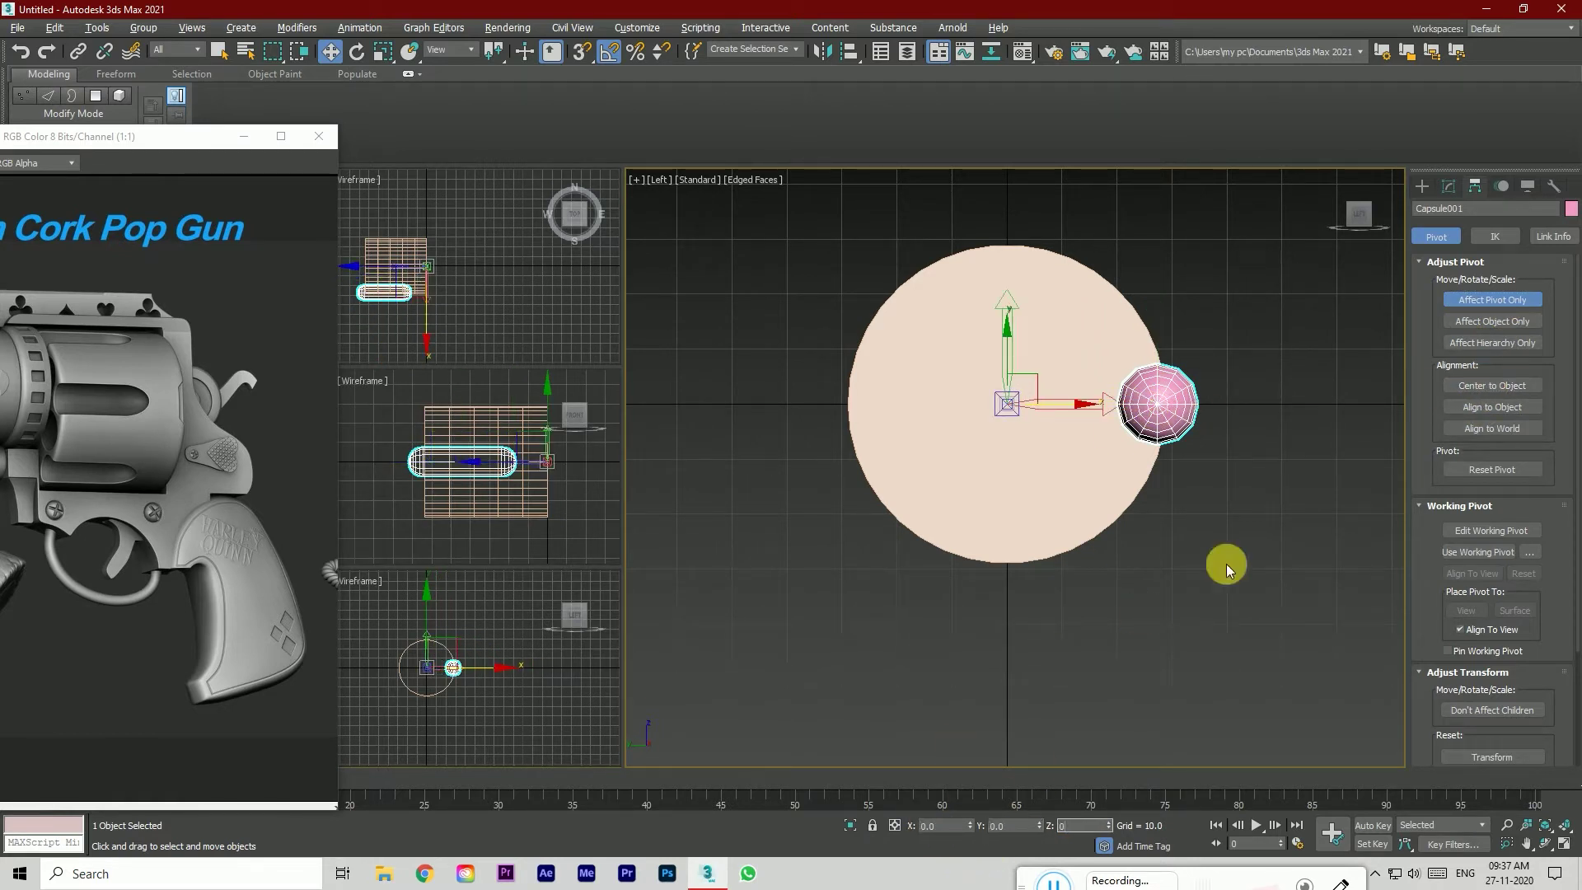
click(1492, 300)
Step: Rotate-copy the capsule by 45 degrees around the cylinder's axis, making seven copies spaced evenly around the rim
click(1422, 186)
click(357, 52)
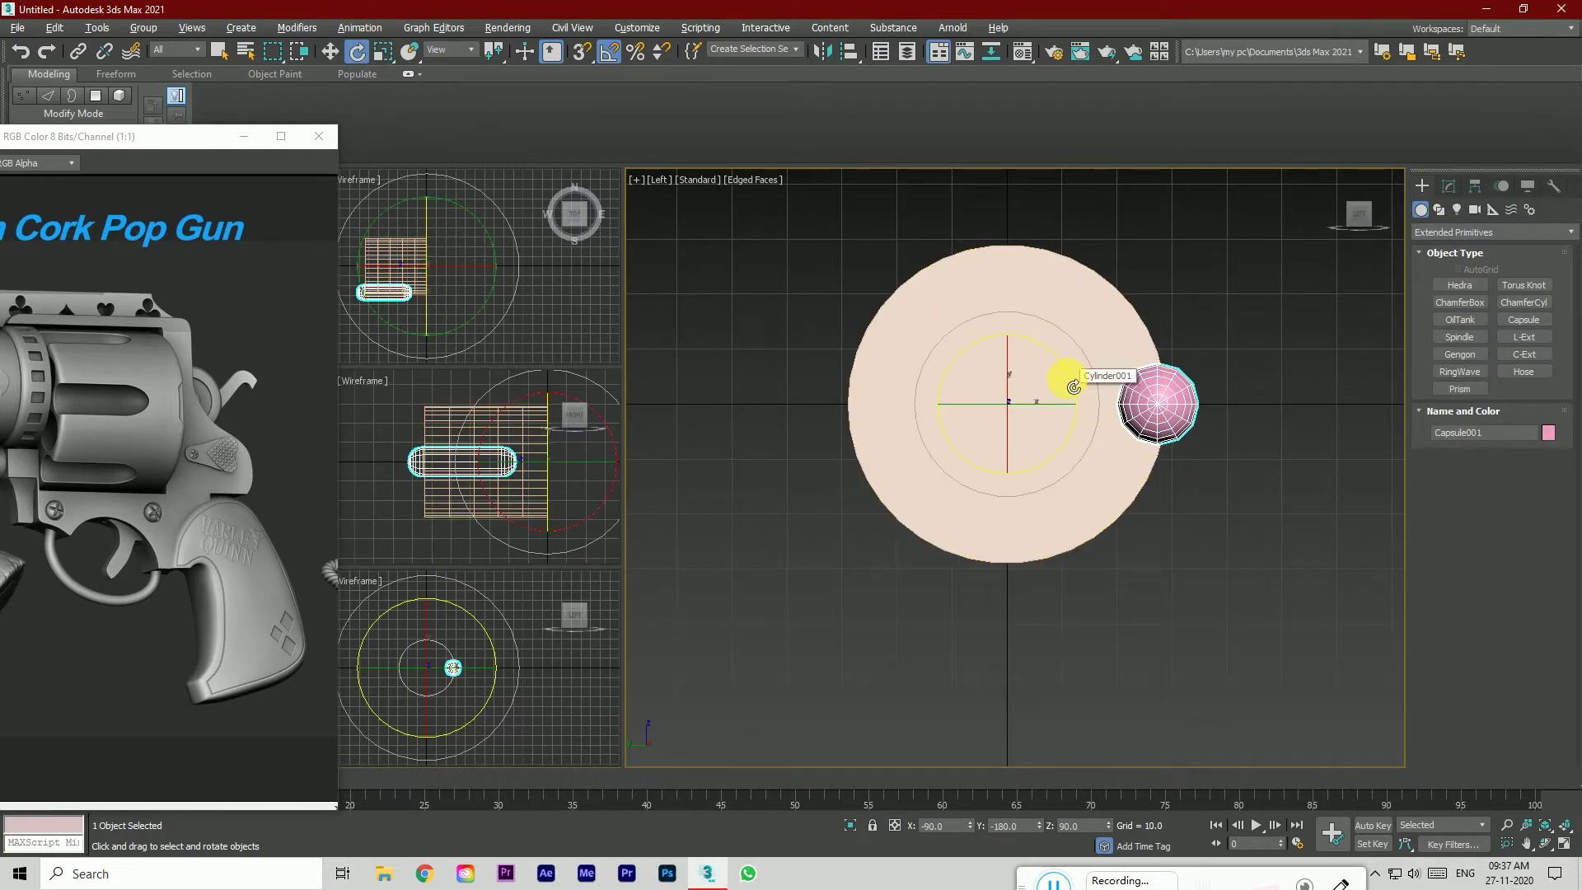
shift+drag(1074, 386, 1047, 359)
click(830, 444)
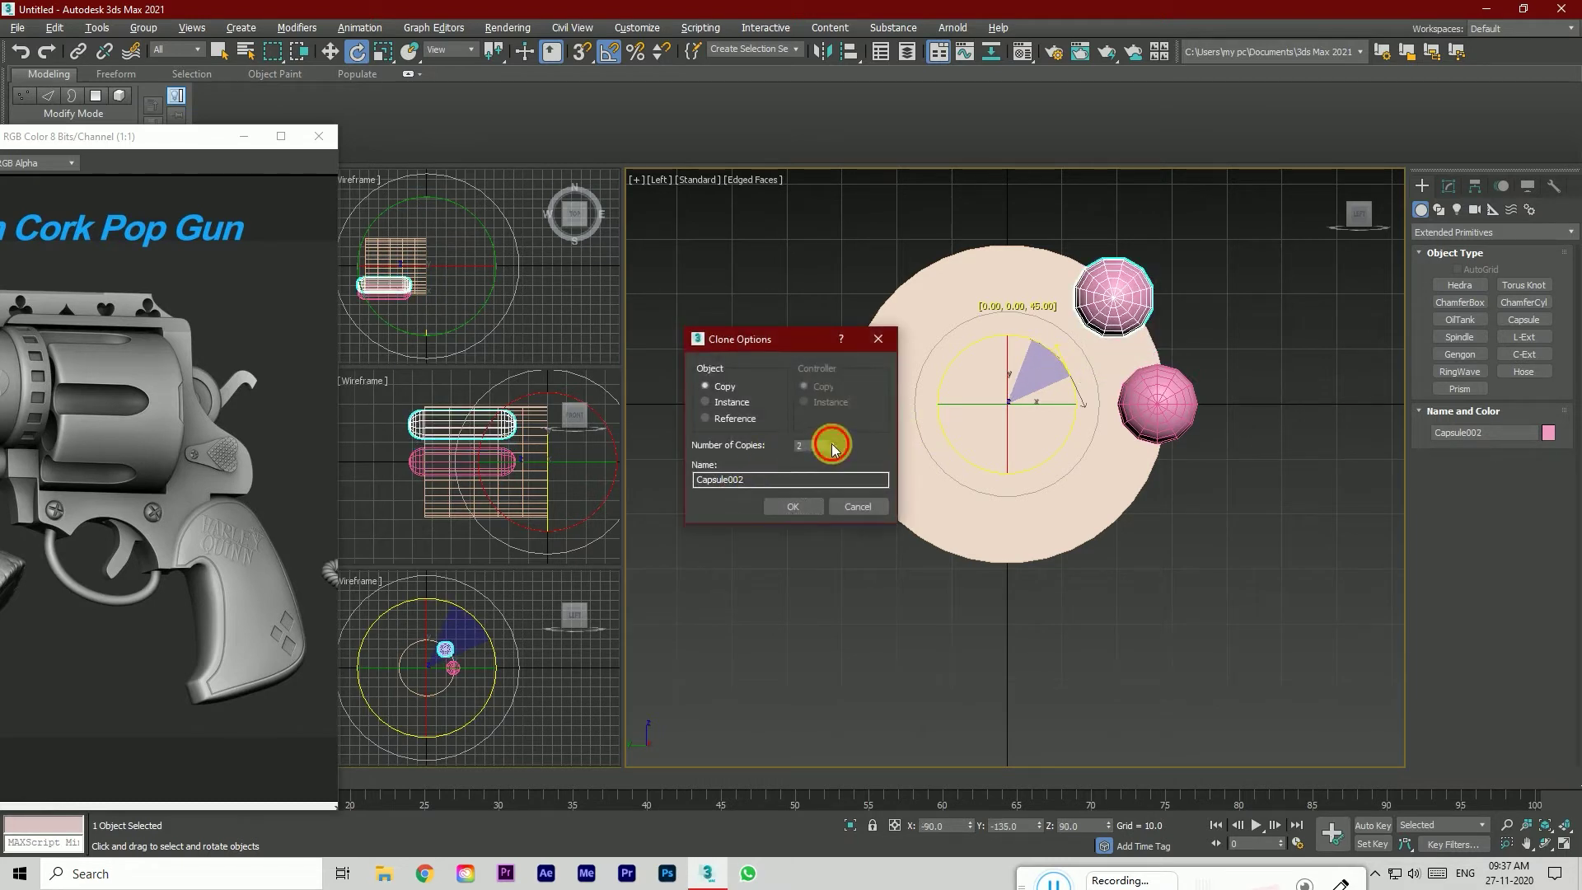
click(832, 443)
click(832, 444)
click(793, 506)
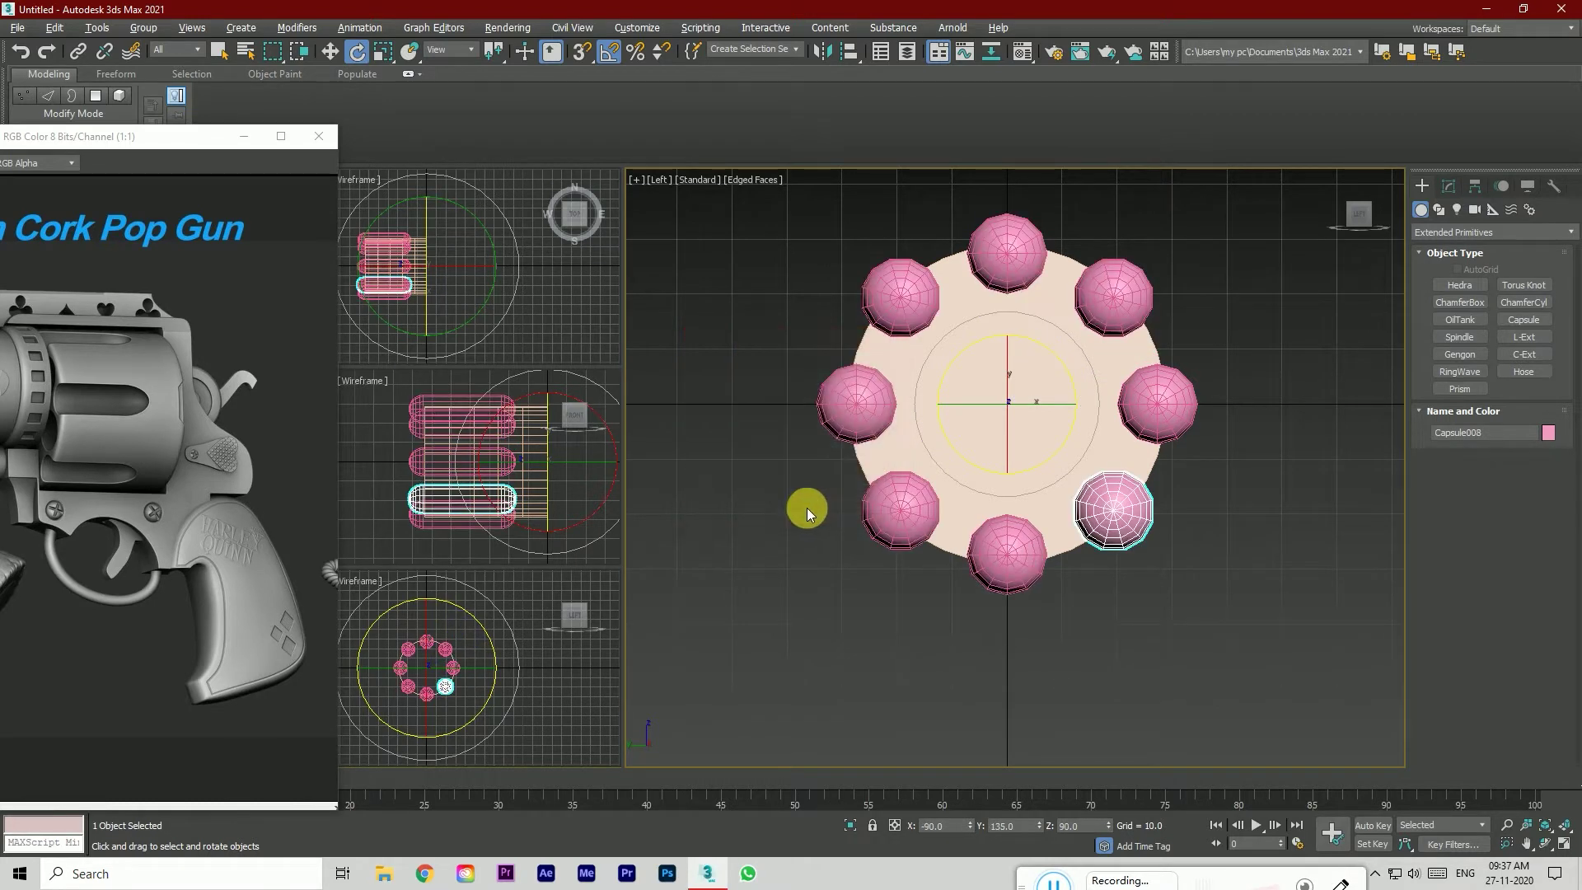
click(1145, 540)
click(1123, 516)
key(Delete)
key(ctrl+z)
click(1159, 566)
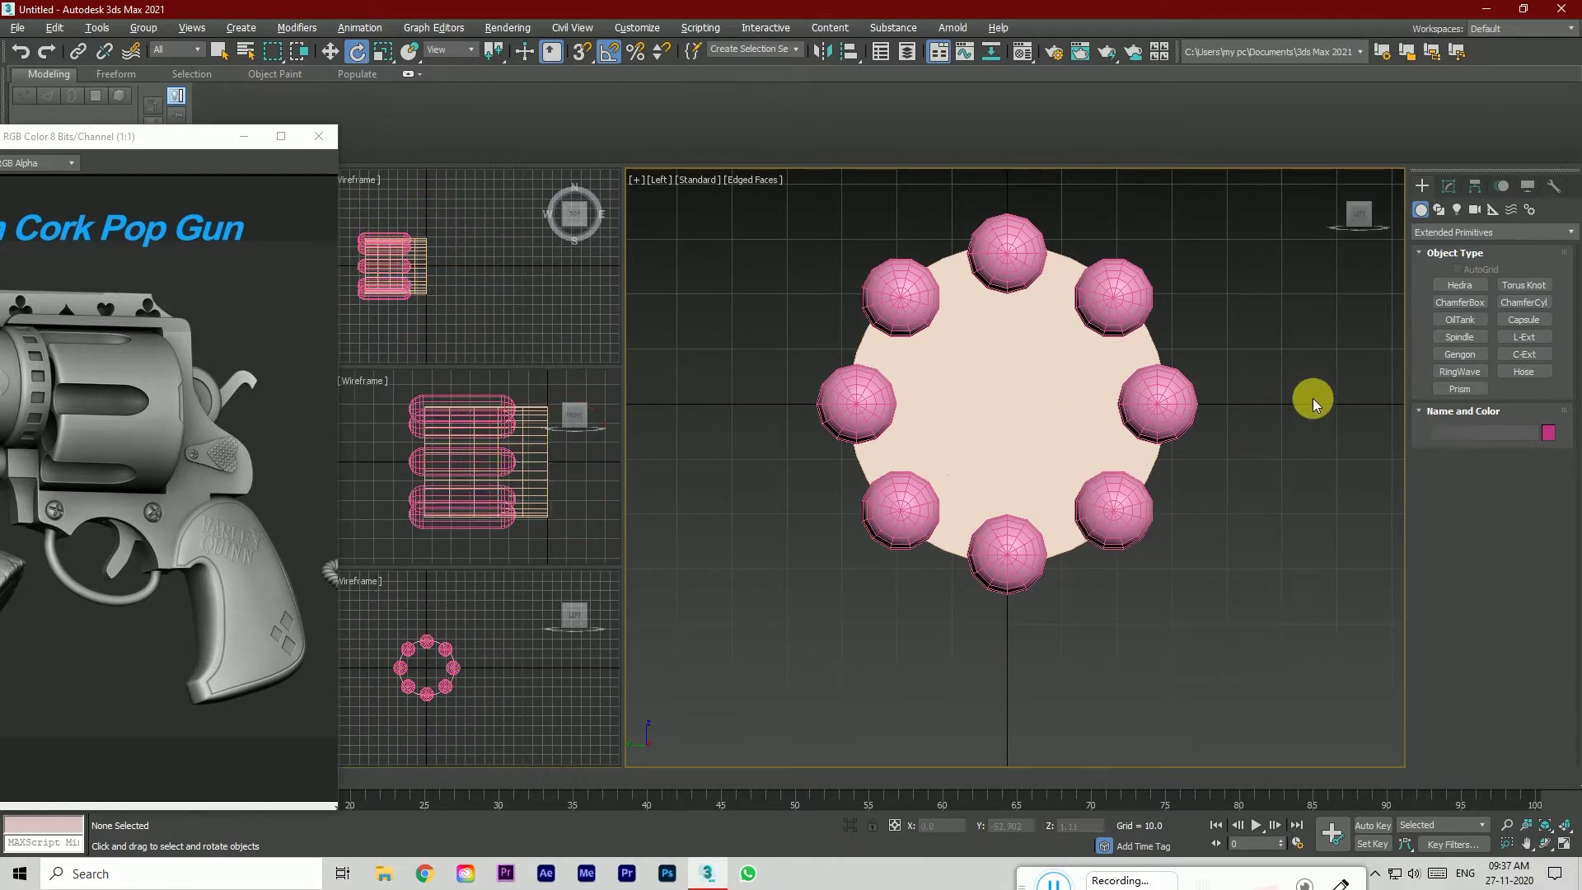
Step: In the left view, centre the pivot of the first 45-degree capsule copy (Capsule002) on the object itself
drag(1358, 222, 1341, 257)
key(l)
click(1108, 424)
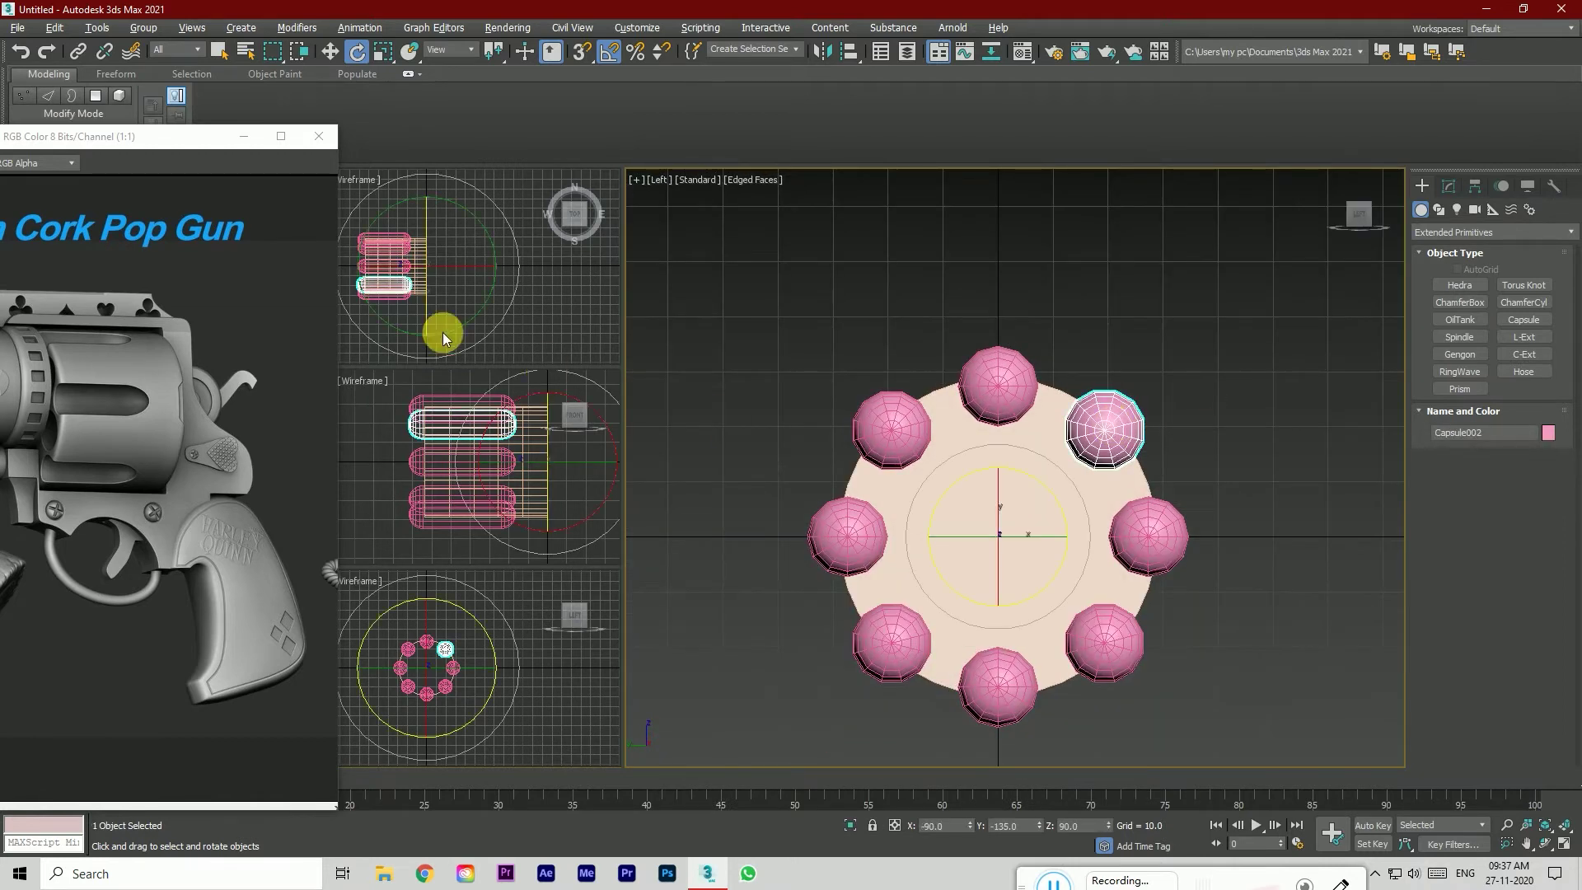
click(330, 51)
click(1476, 187)
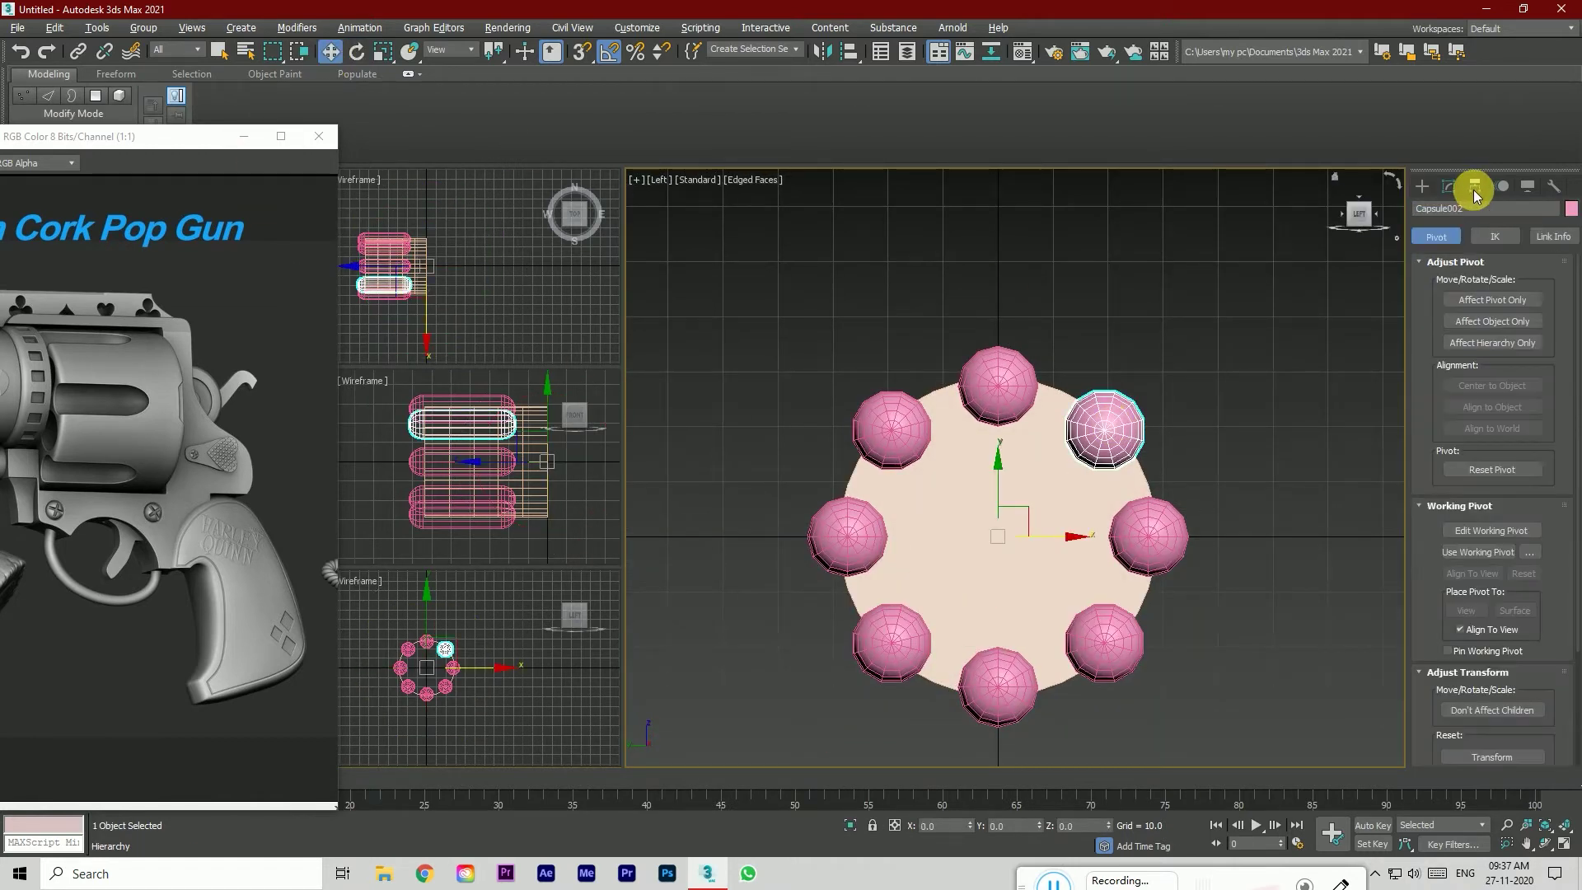
click(1487, 300)
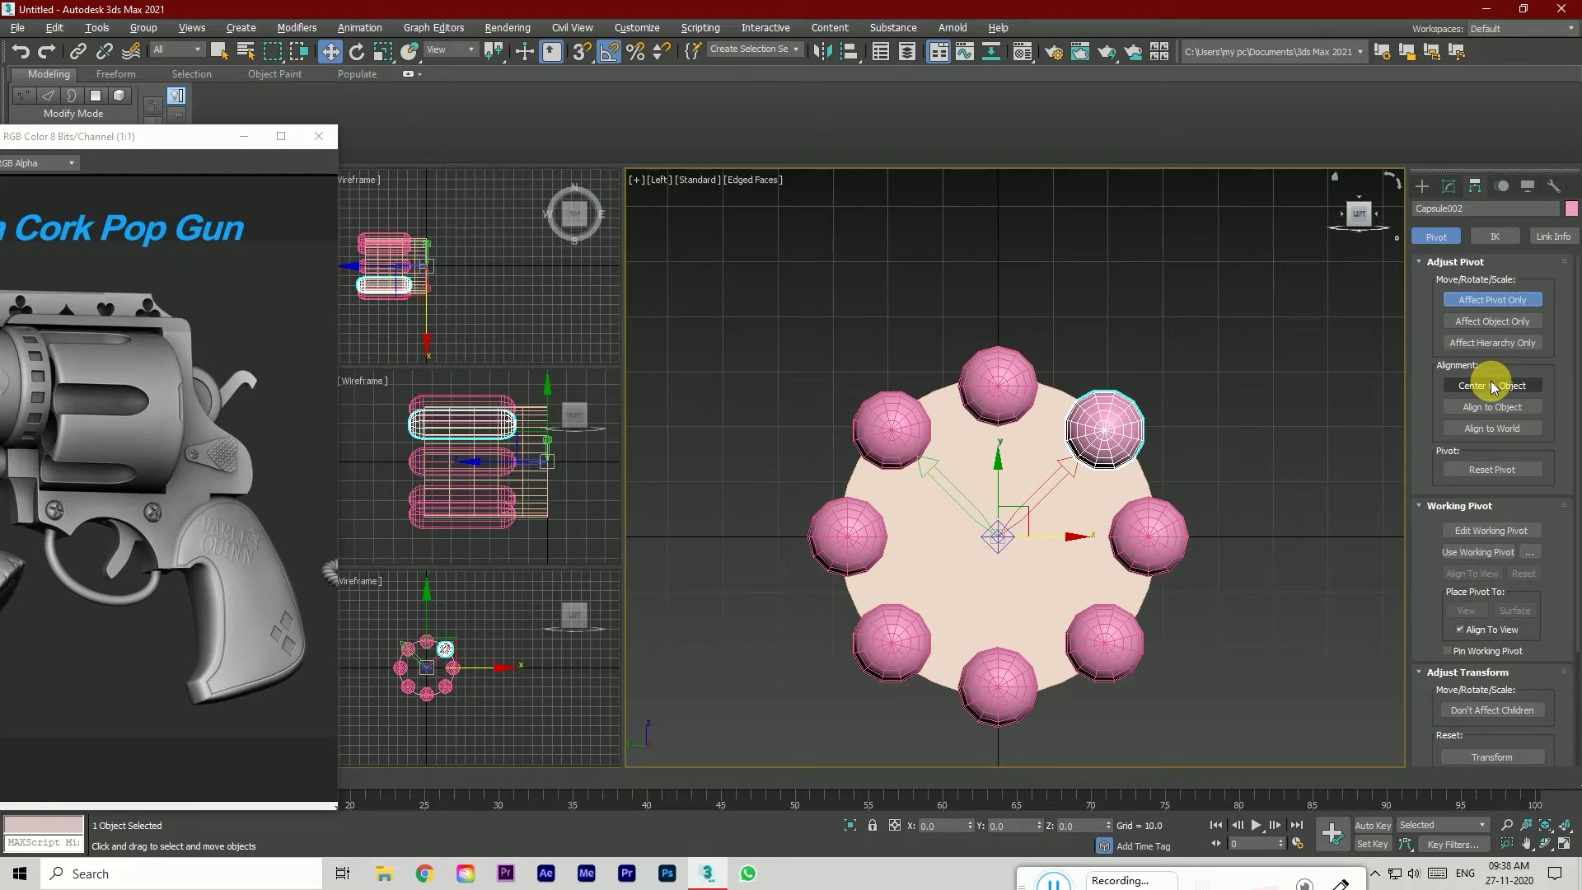
click(1491, 385)
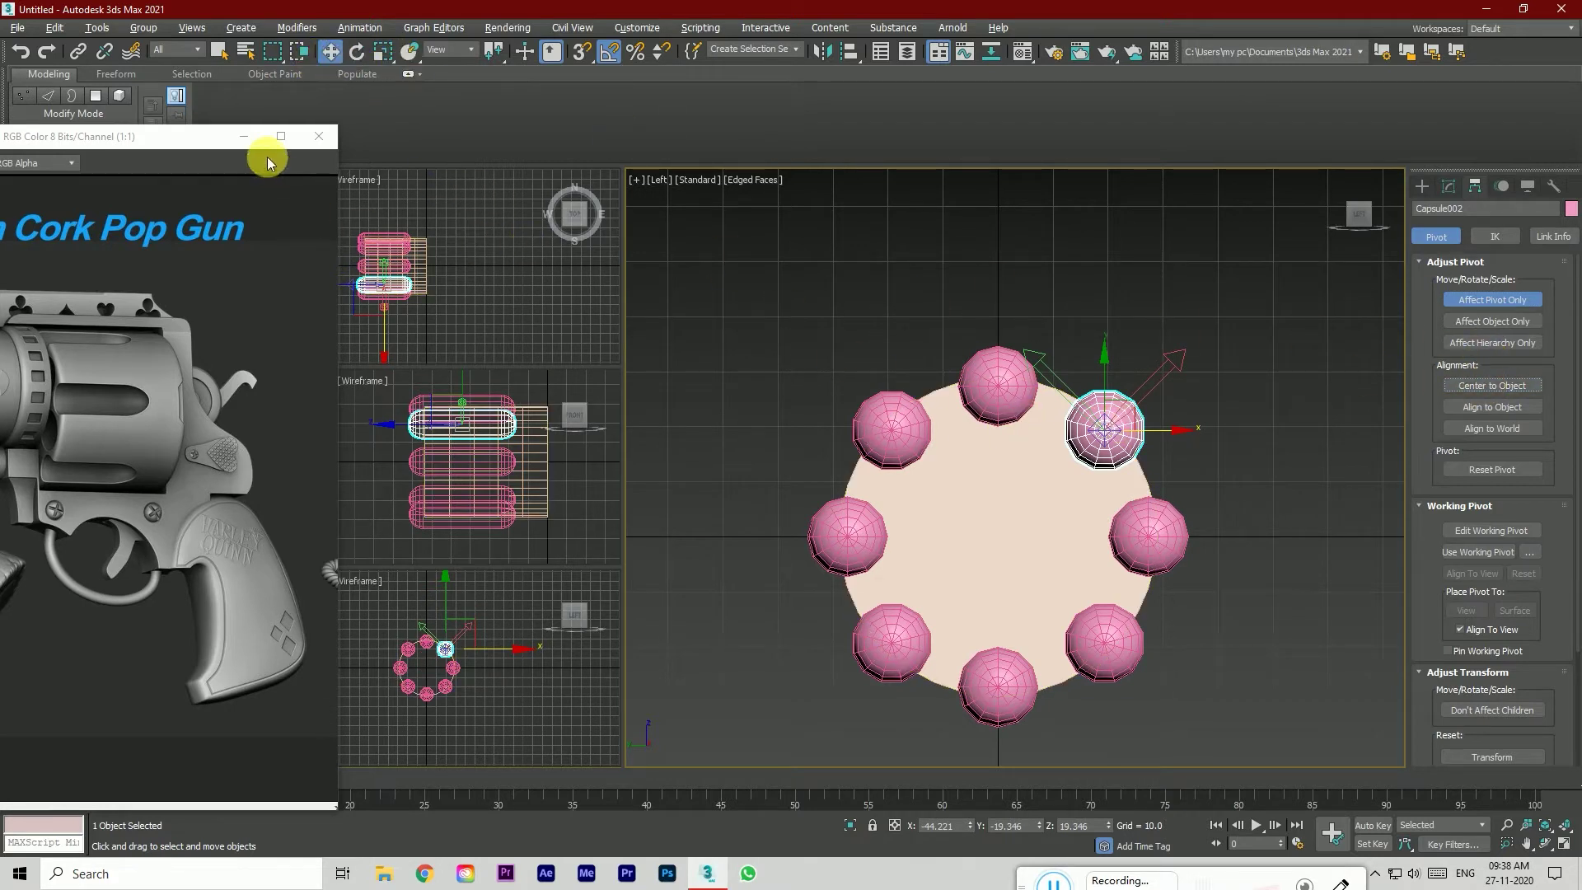
Step: Centre the original capsule's pivot on the object and leave pivot editing with that capsule selected
click(454, 50)
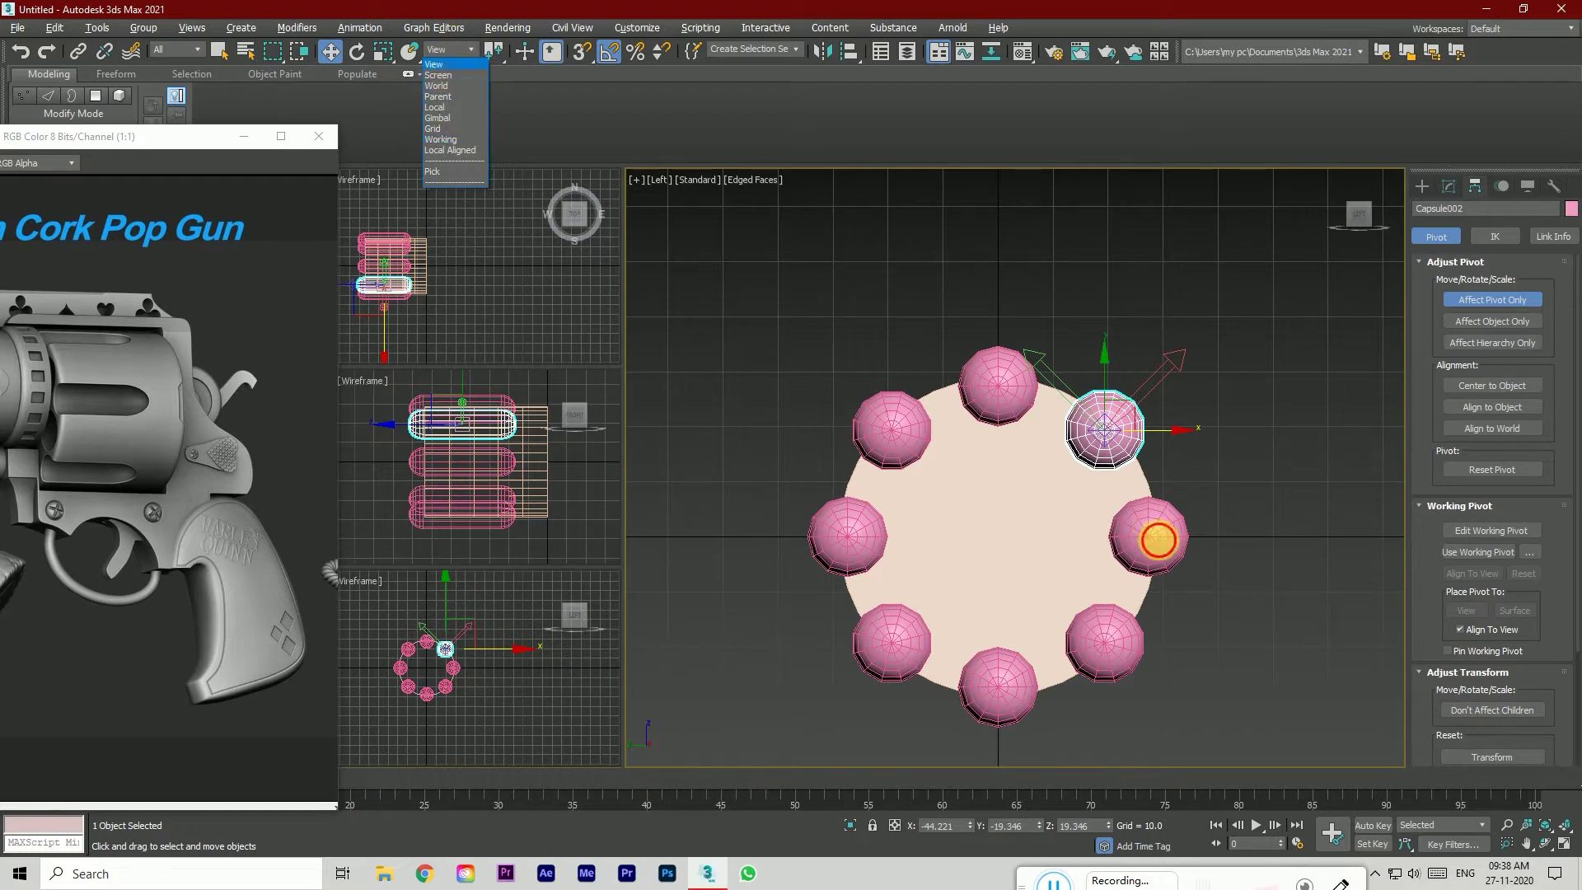
click(1151, 532)
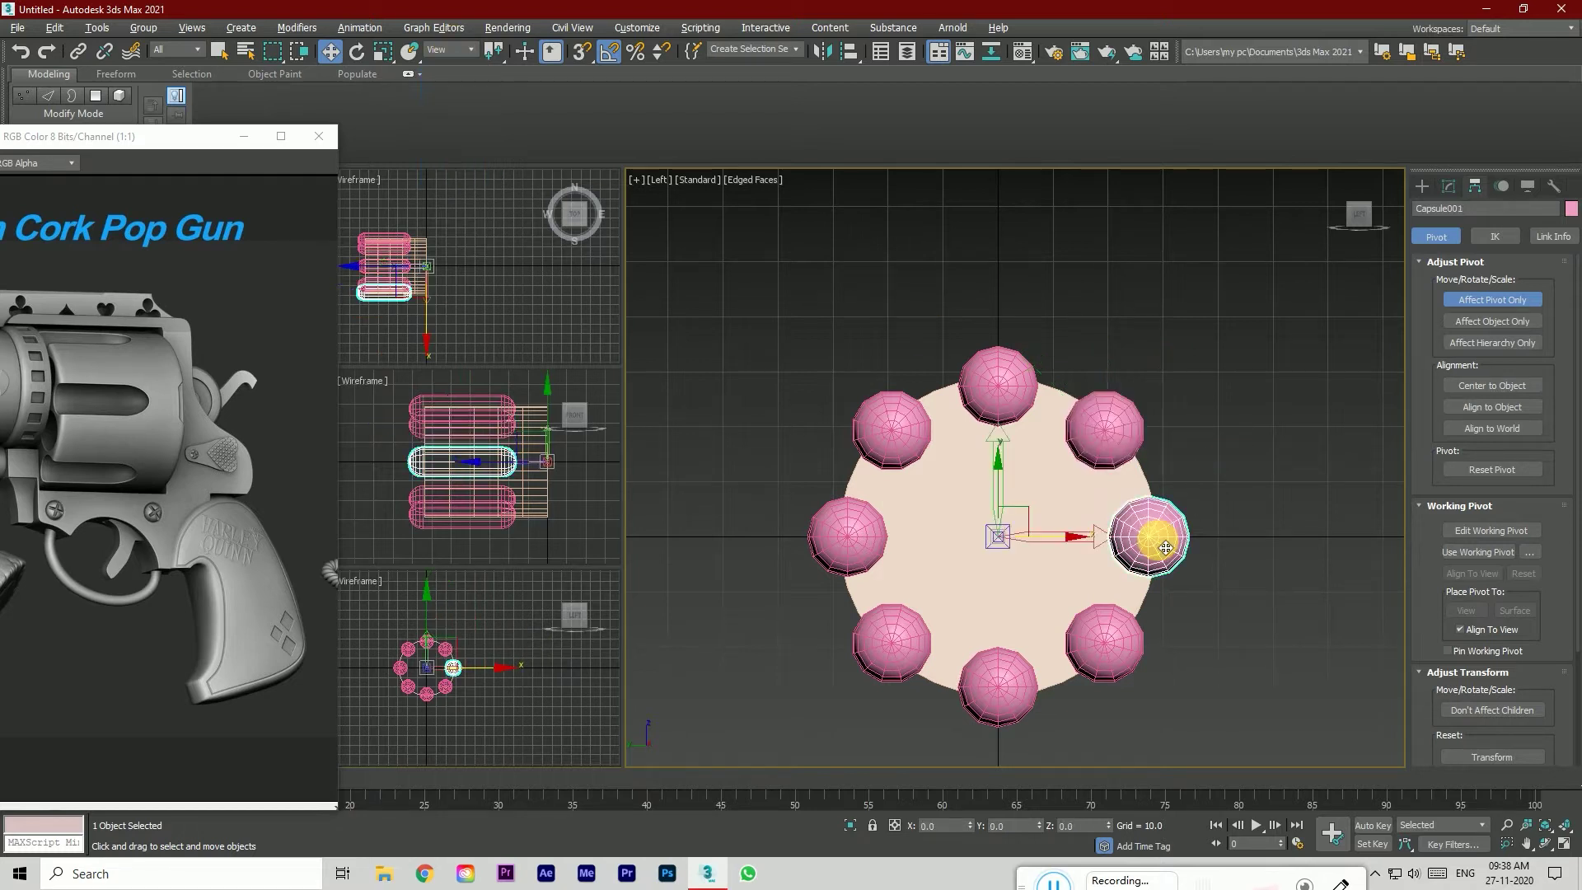
click(1480, 302)
click(1151, 551)
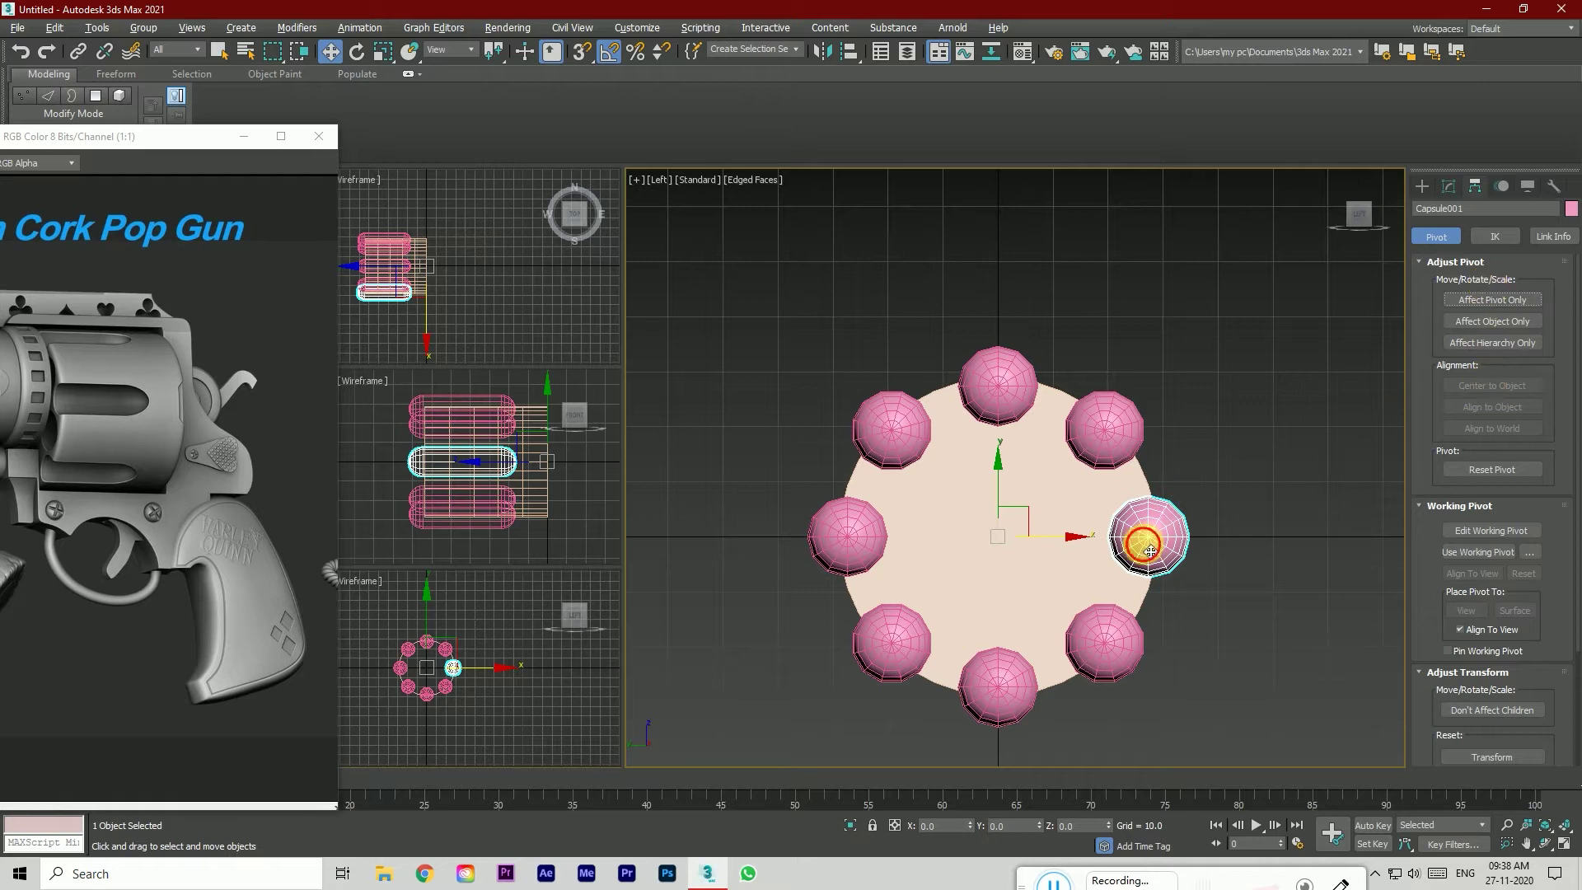
click(1516, 300)
click(1494, 386)
click(1197, 541)
click(1144, 534)
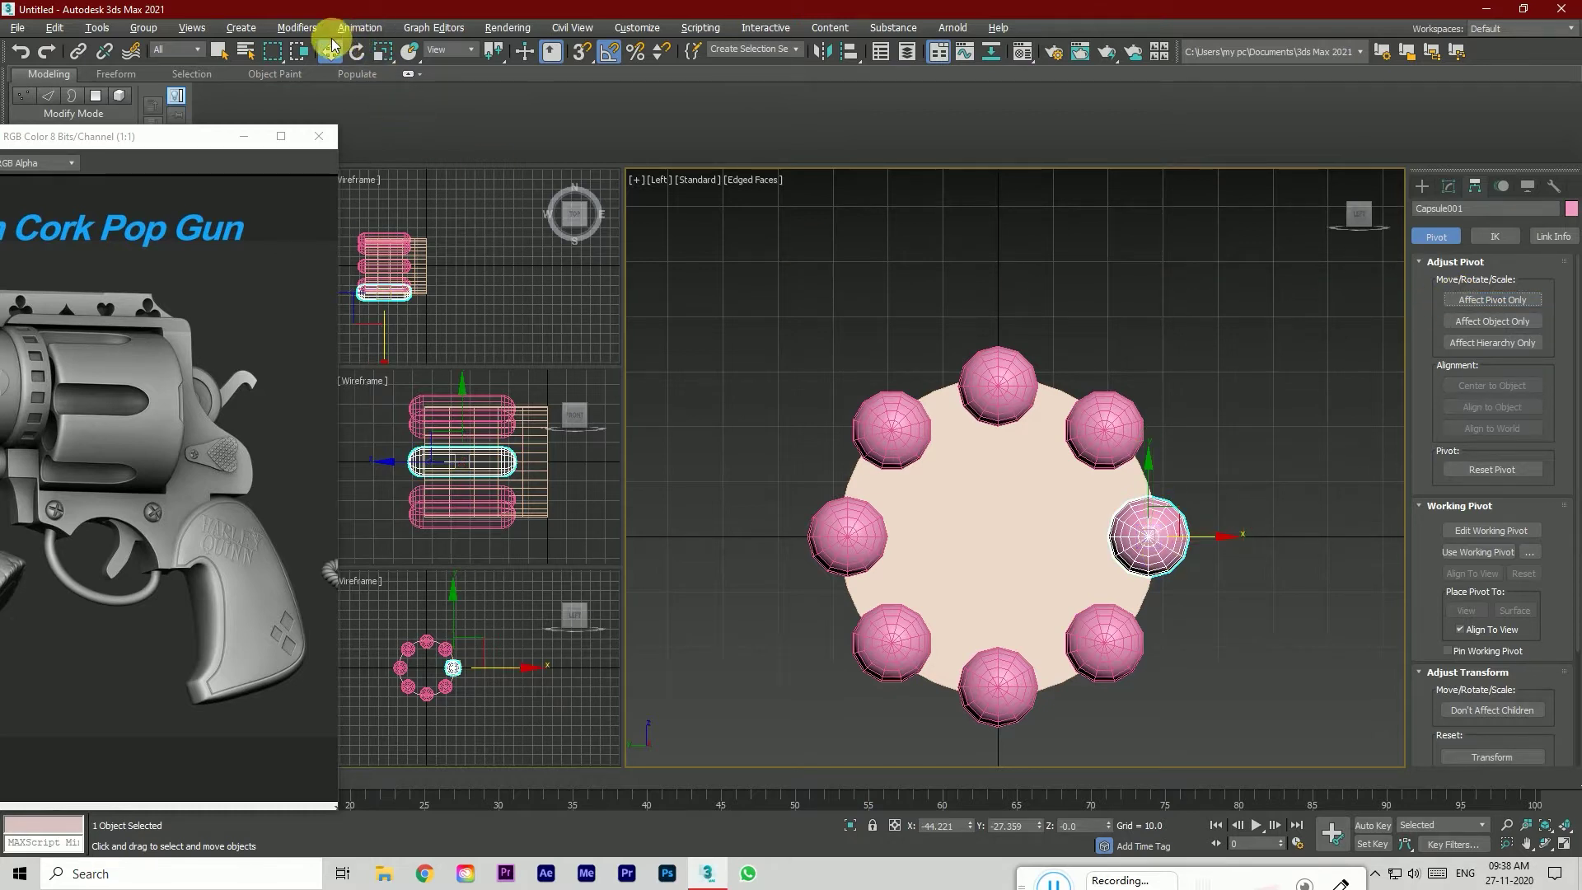
Step: Make one copy of the original capsule at the cylinder's centre and set its X and Y position to 0
shift+drag(1203, 545, 1053, 545)
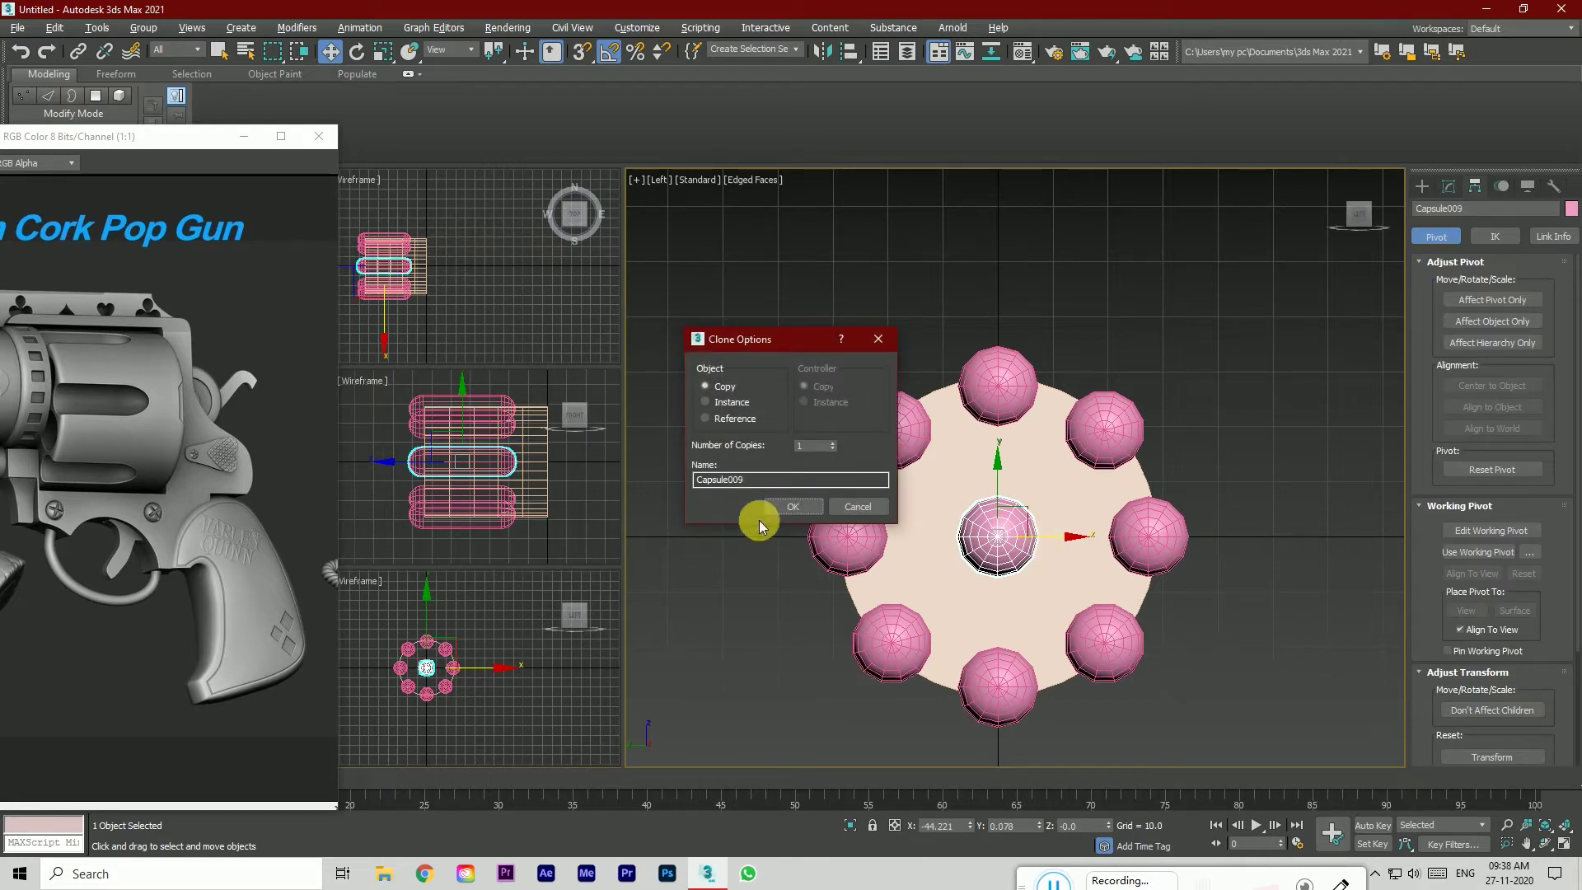
click(791, 505)
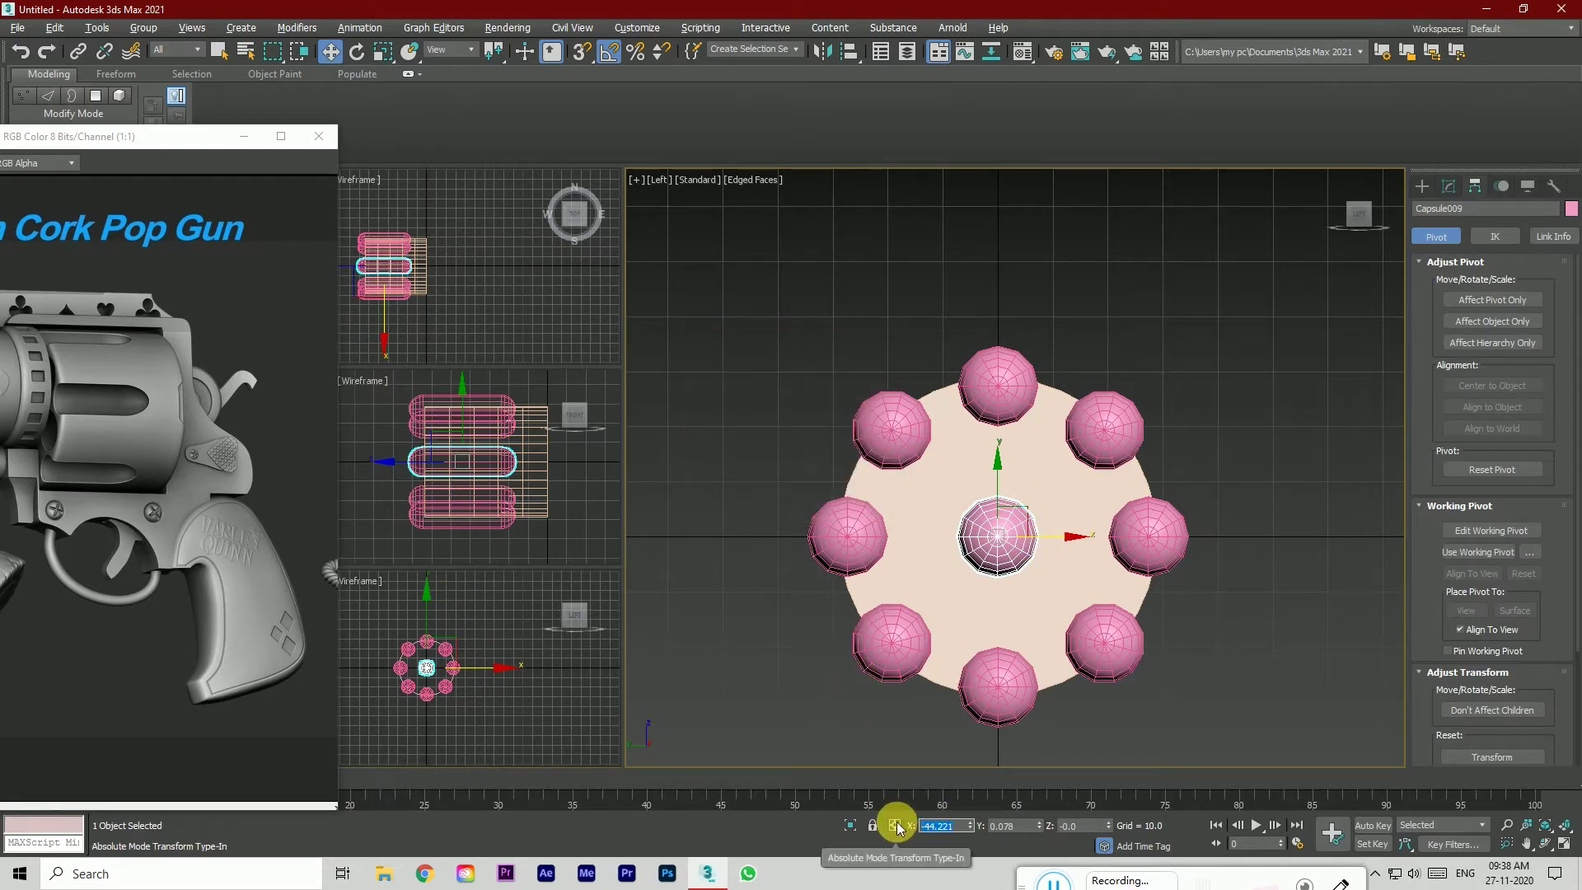
text(0)
key(Tab)
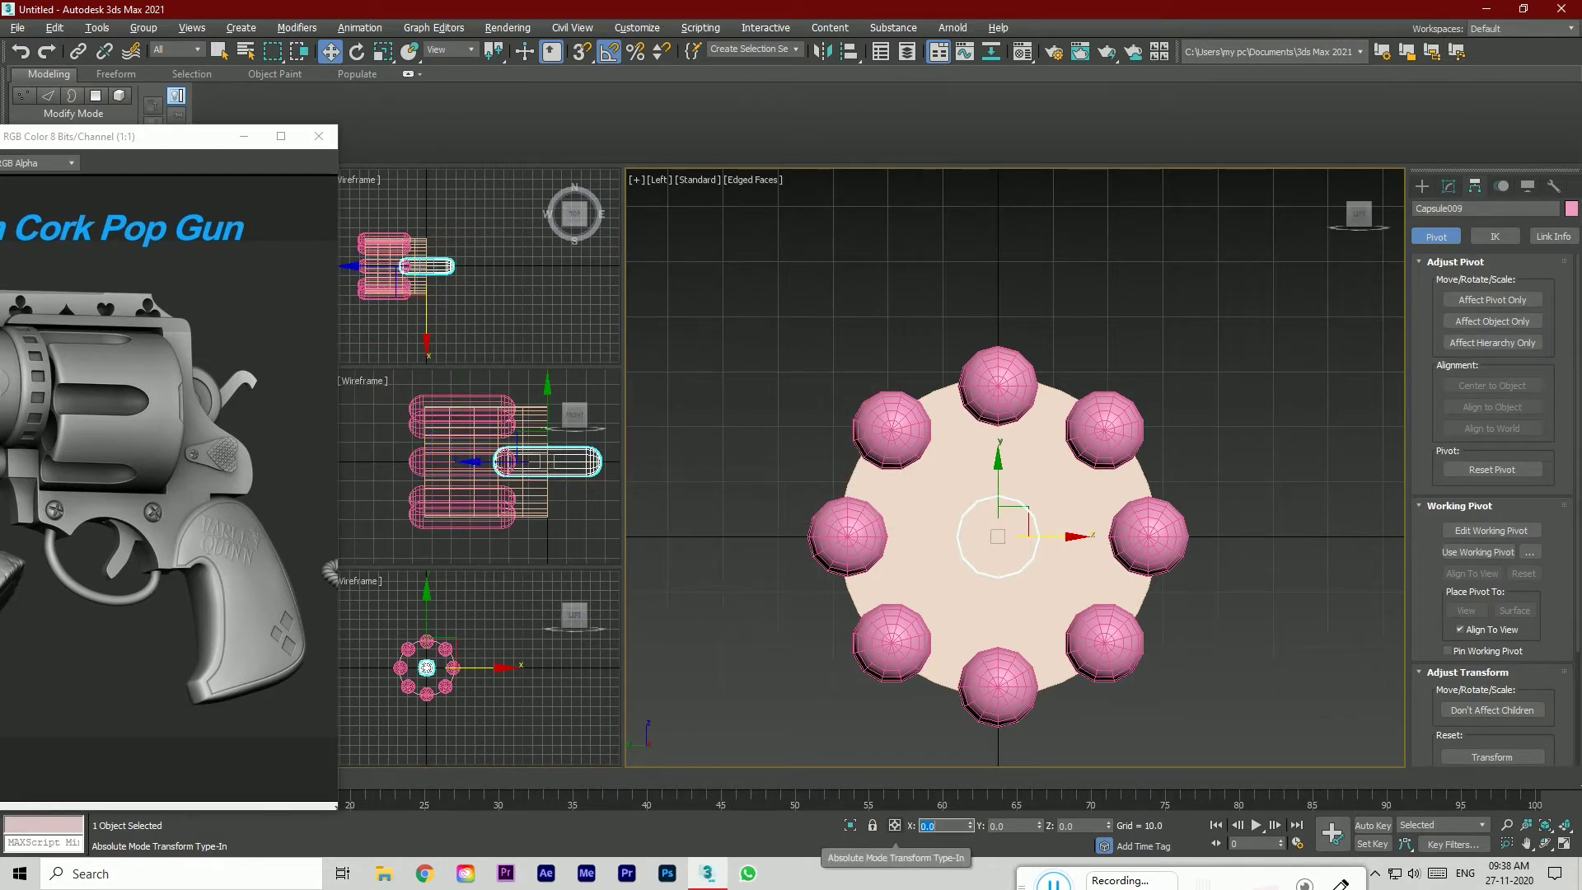
Step: Set the central capsule's radius to about 4.45 and height to about 122.4, and move it to about Y -13.3, Z 6.2
click(1447, 186)
mouse_move(1547, 430)
mouse_down()
mouse_move(1541, 404)
mouse_move(1552, 449)
mouse_up()
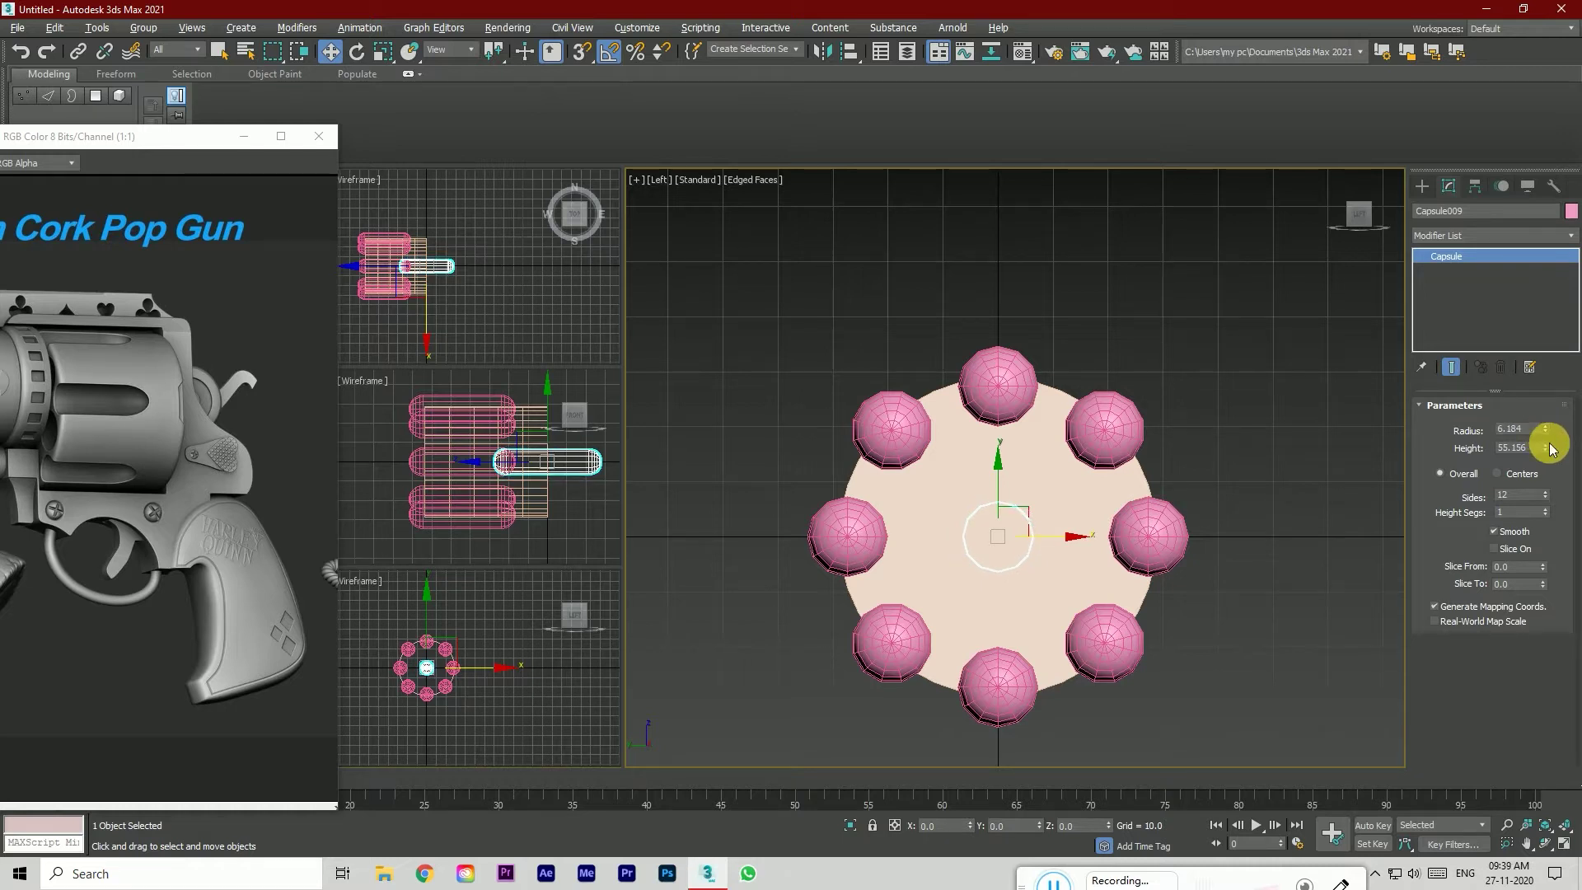
drag(1546, 444, 1533, 350)
drag(1061, 538, 1116, 548)
drag(1547, 438, 1554, 459)
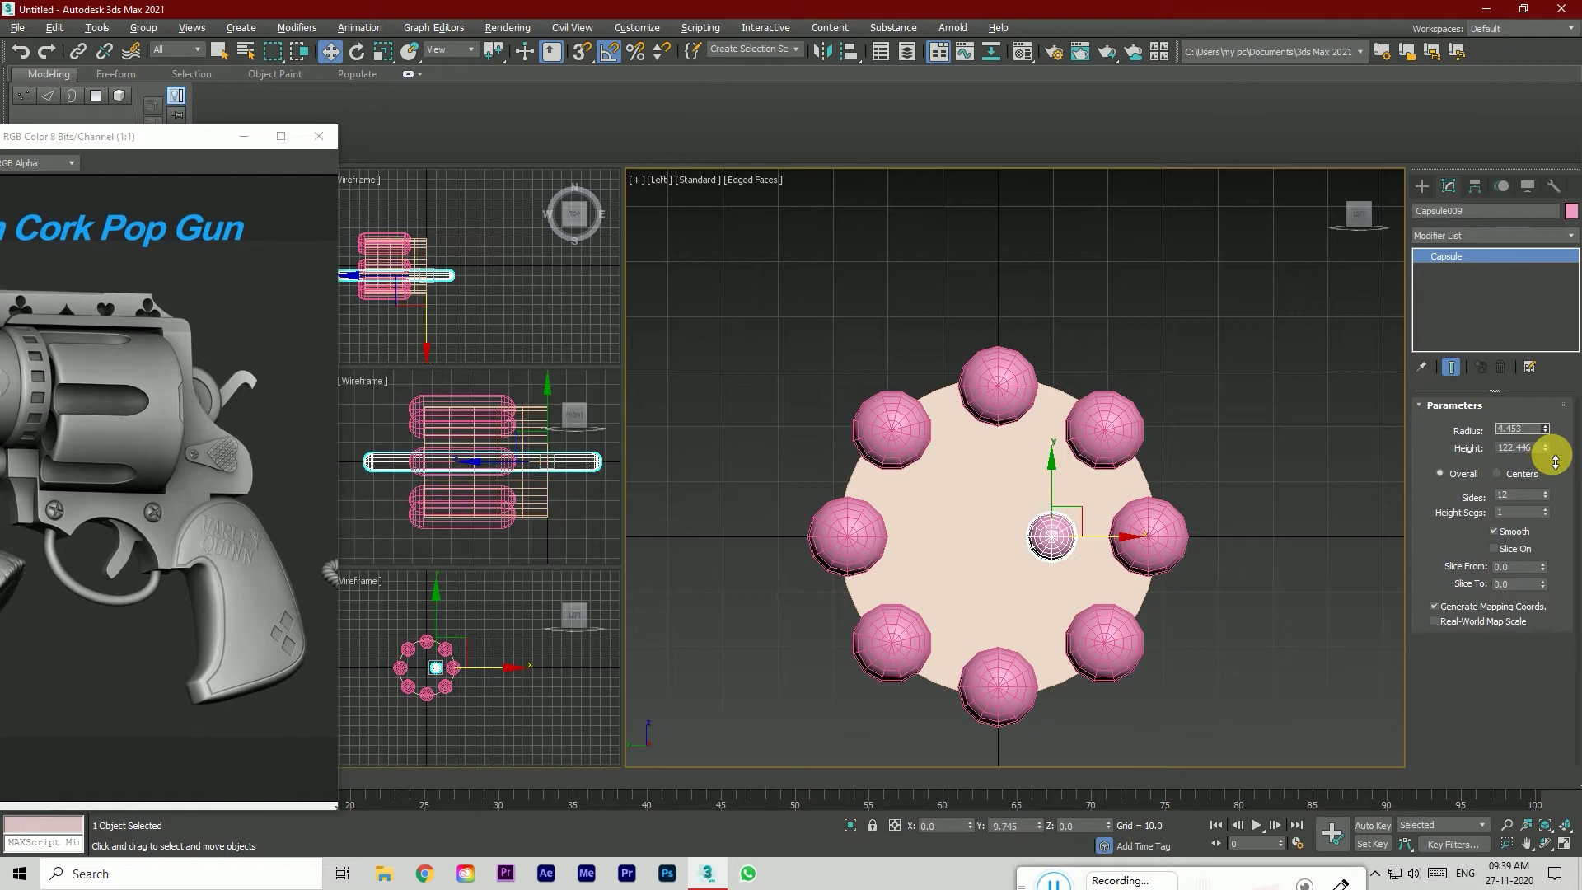
drag(1060, 512, 1069, 462)
scroll(1090, 511, up, 2)
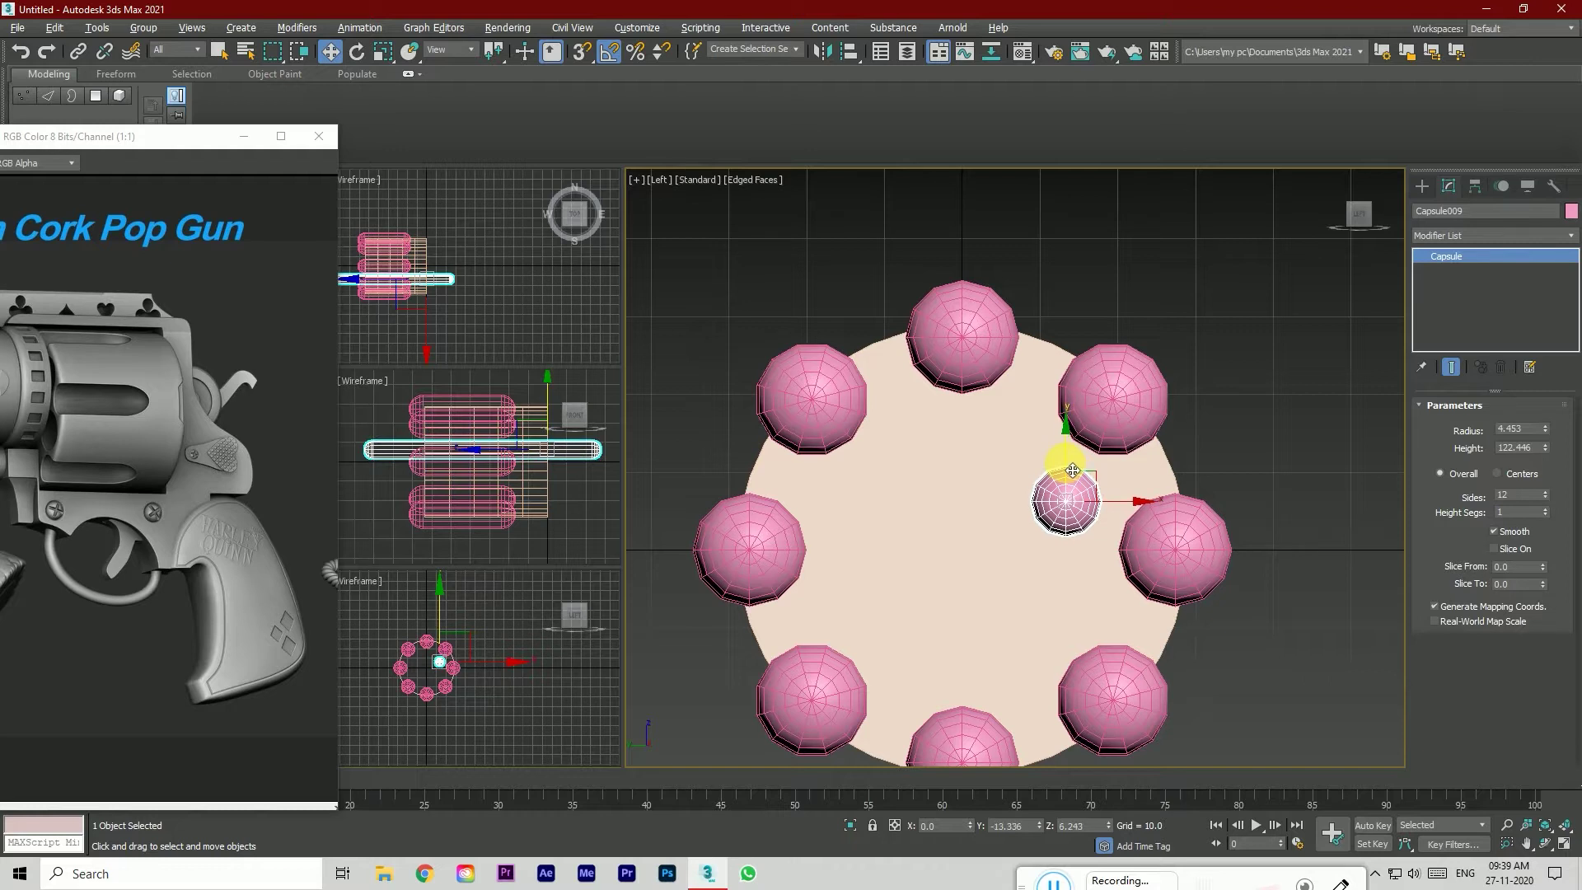
Step: Try to centre the small capsule's pivot on the object and place that pivot at X 0, Y 0, Z 0
click(1474, 187)
click(1487, 300)
click(1479, 384)
click(961, 825)
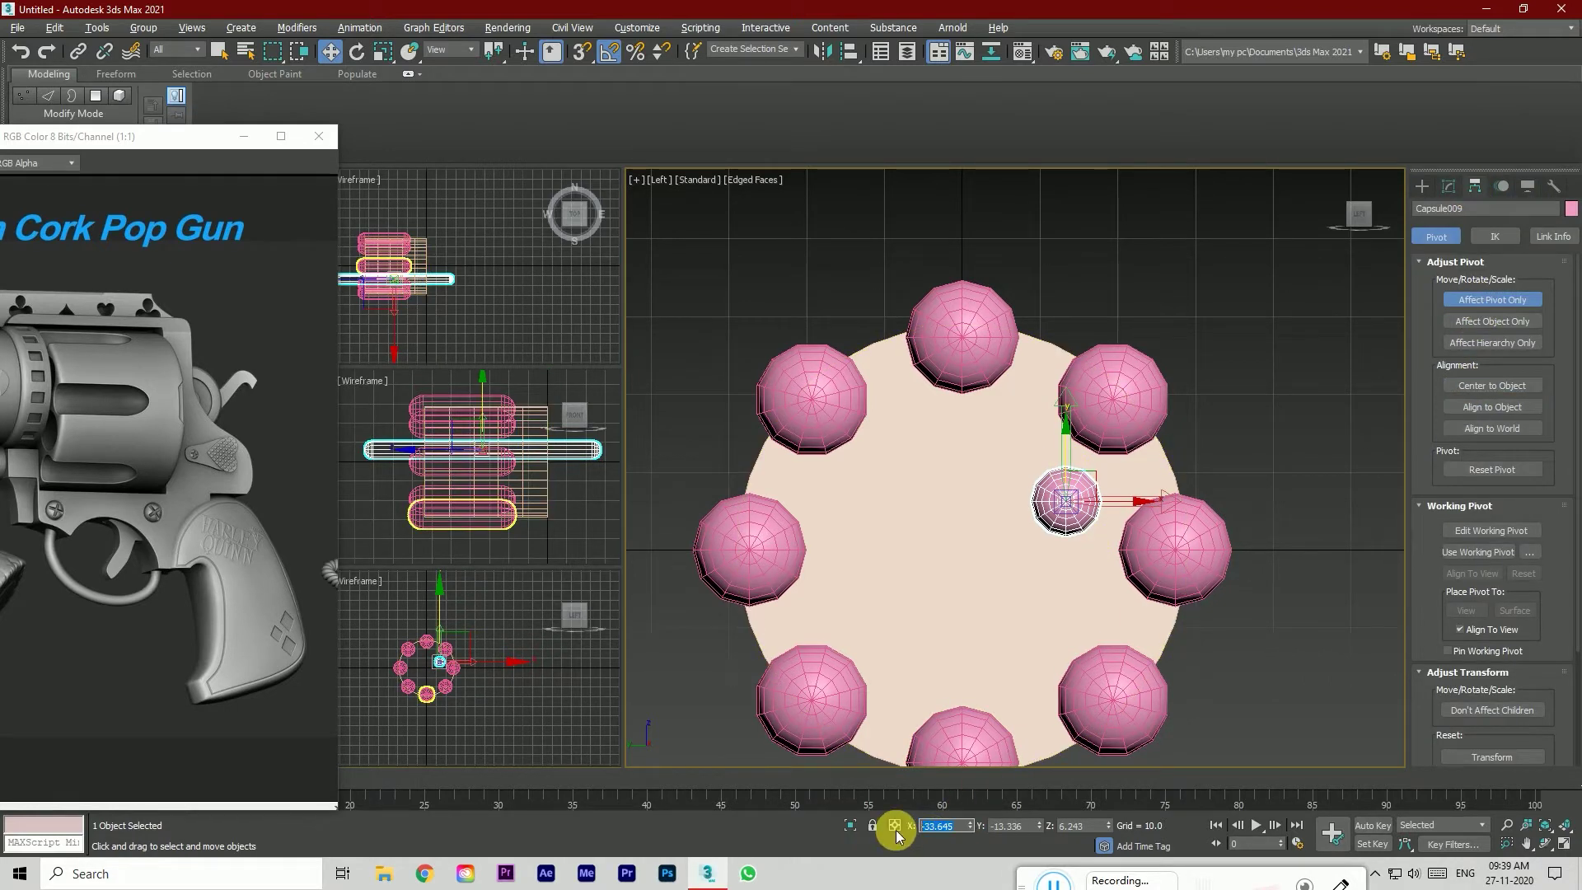
text(0)
key(Tab)
text(0)
key(Tab)
text(0)
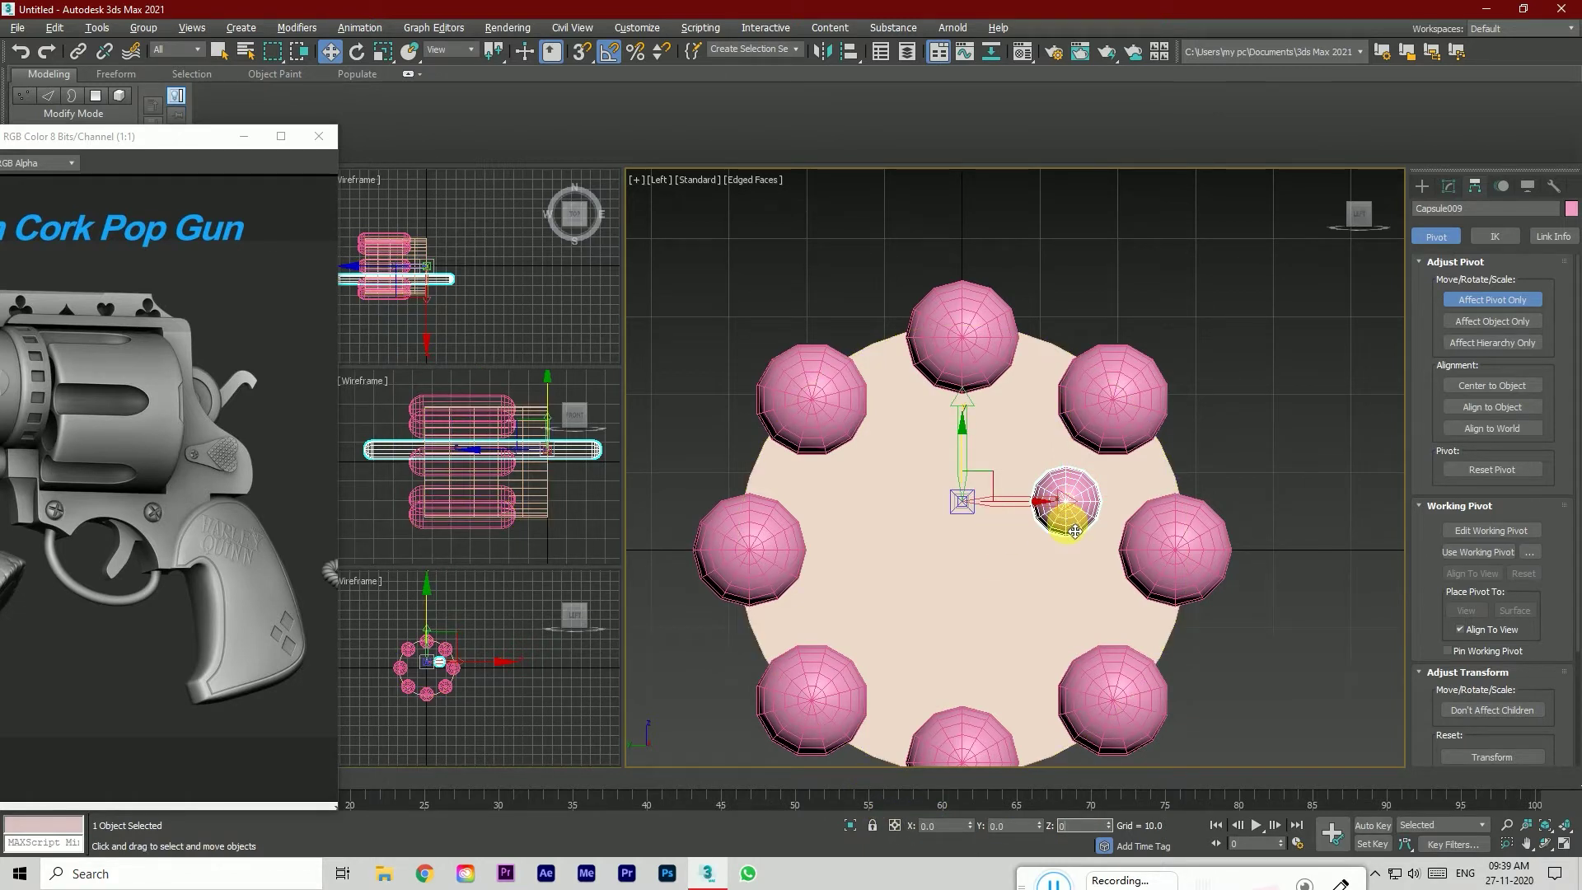
click(1509, 298)
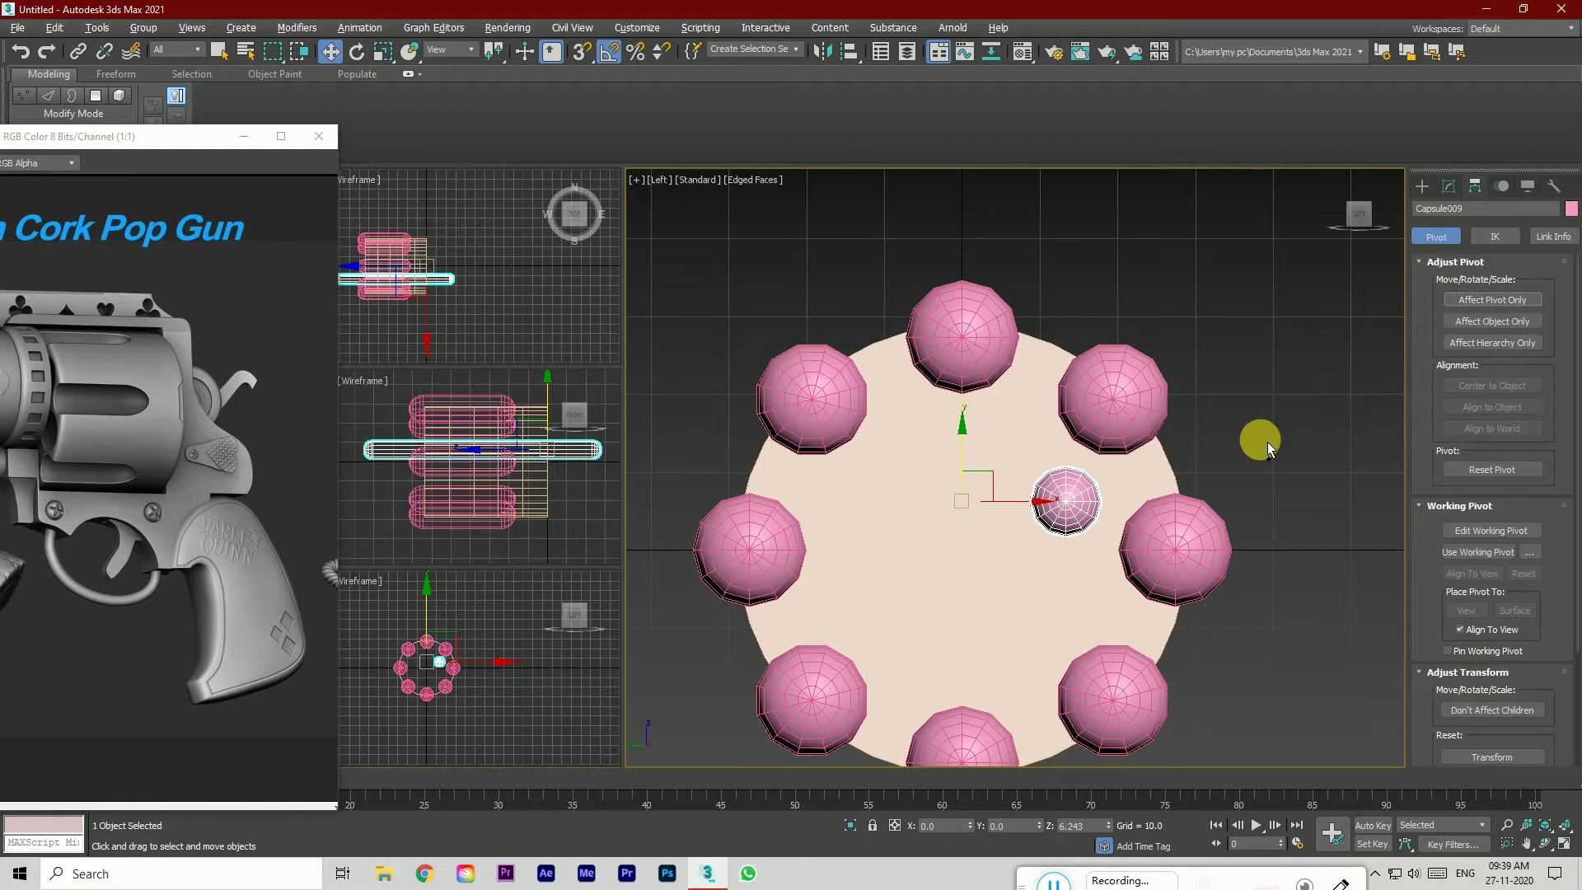
Step: Undo the recent pivot, position and radius changes on the central capsule, and set its radius to about 4.64
key(ctrl+z)
key(ctrl+z)
key(ctrl+z)
key(ctrl+z)
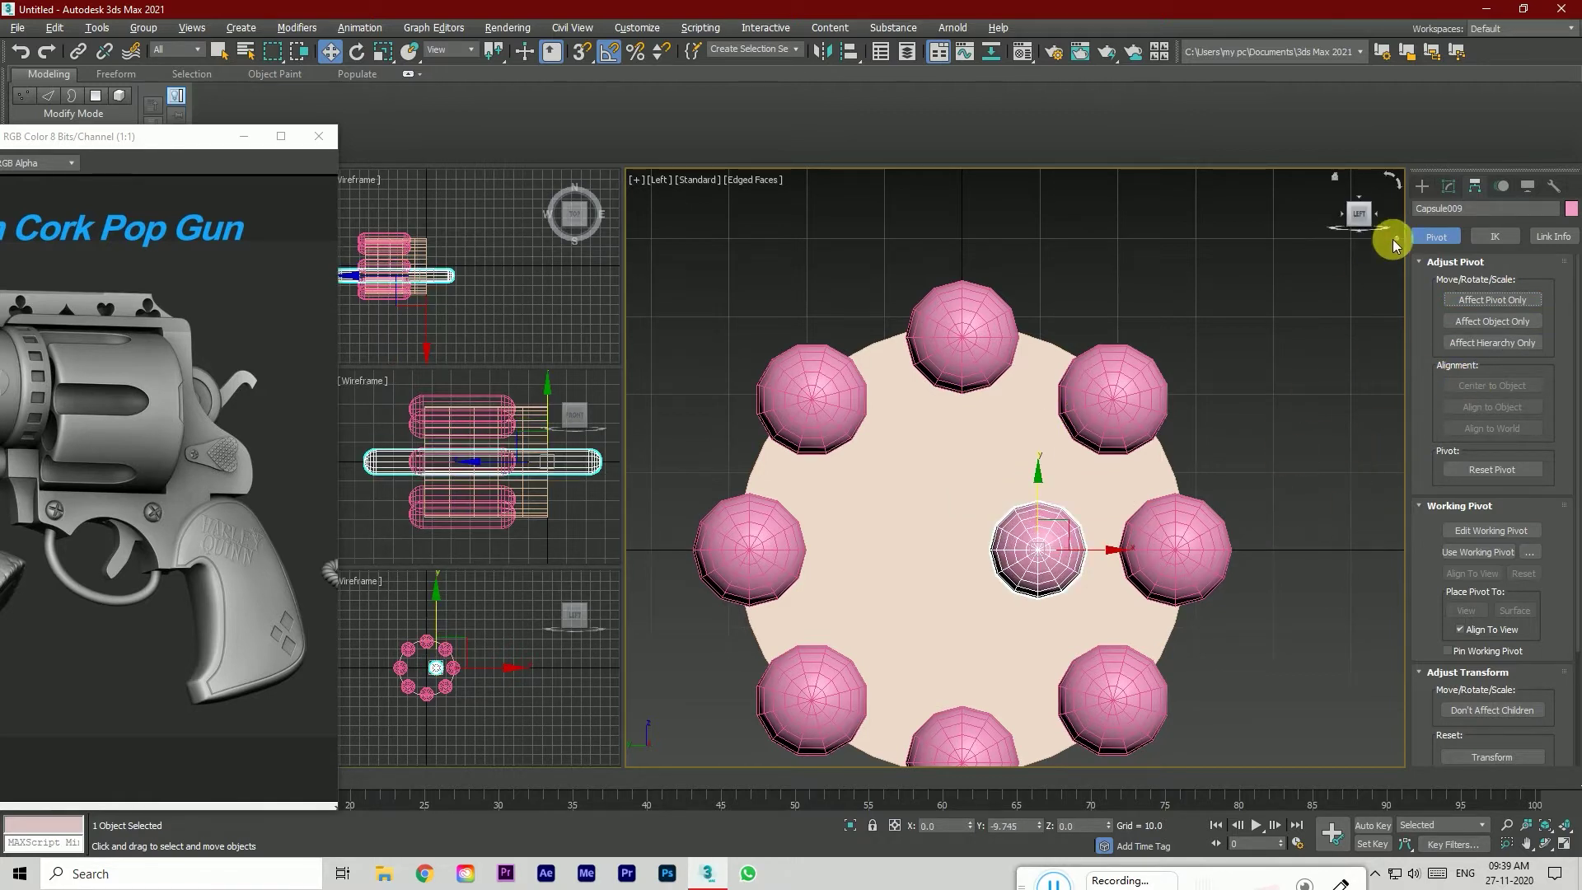
click(1448, 187)
drag(1545, 429, 1550, 458)
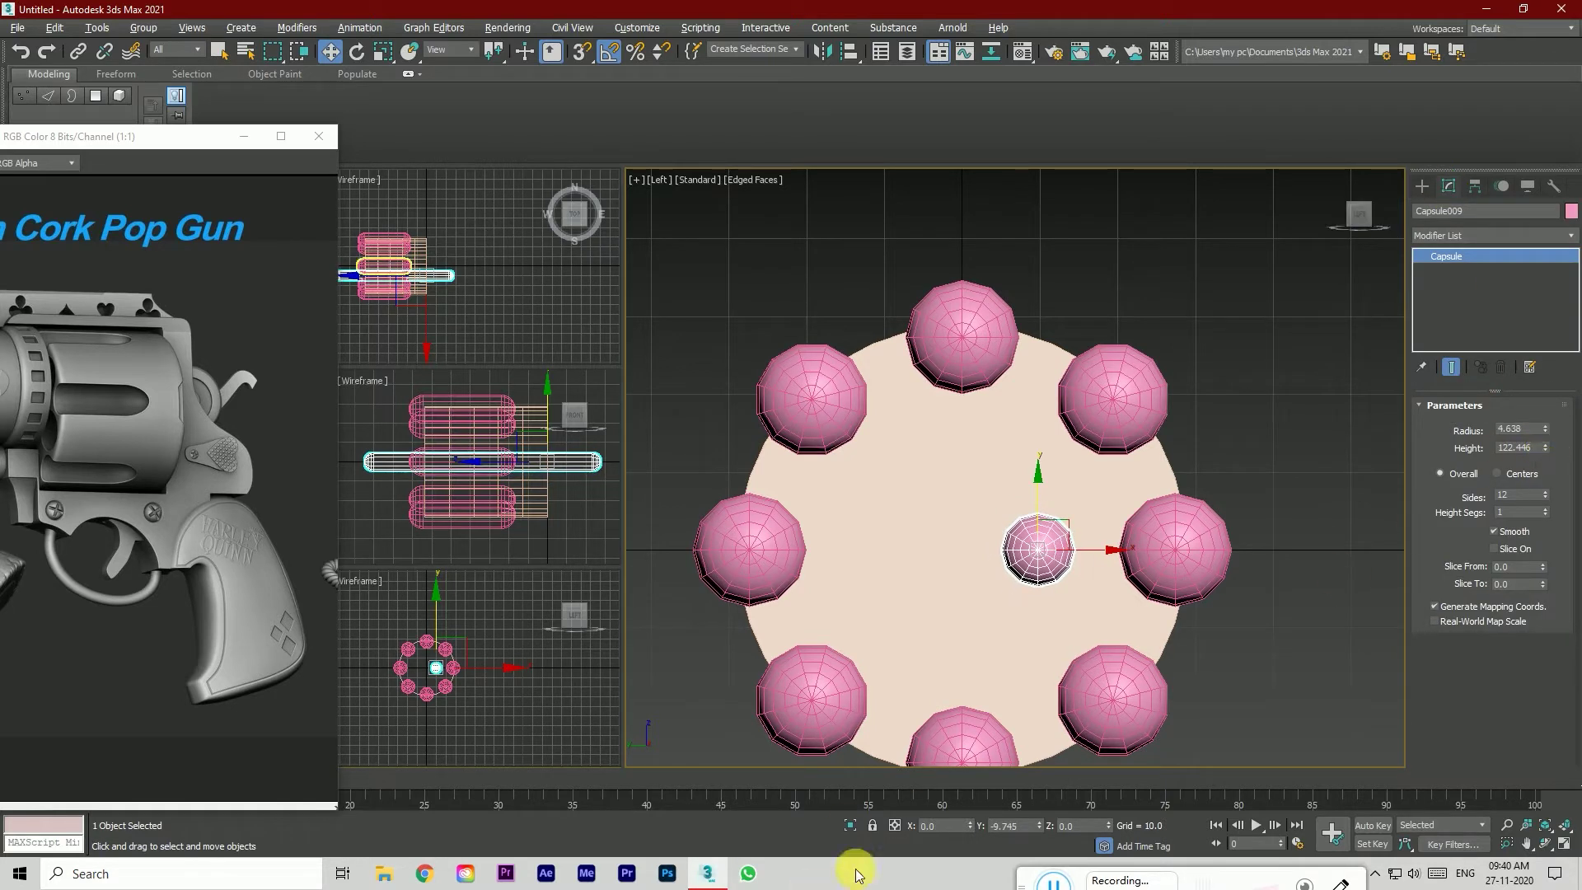
Step: Reset the small capsule's position to the world origin and move it sideways to about Y -13.4
right_click(1039, 826)
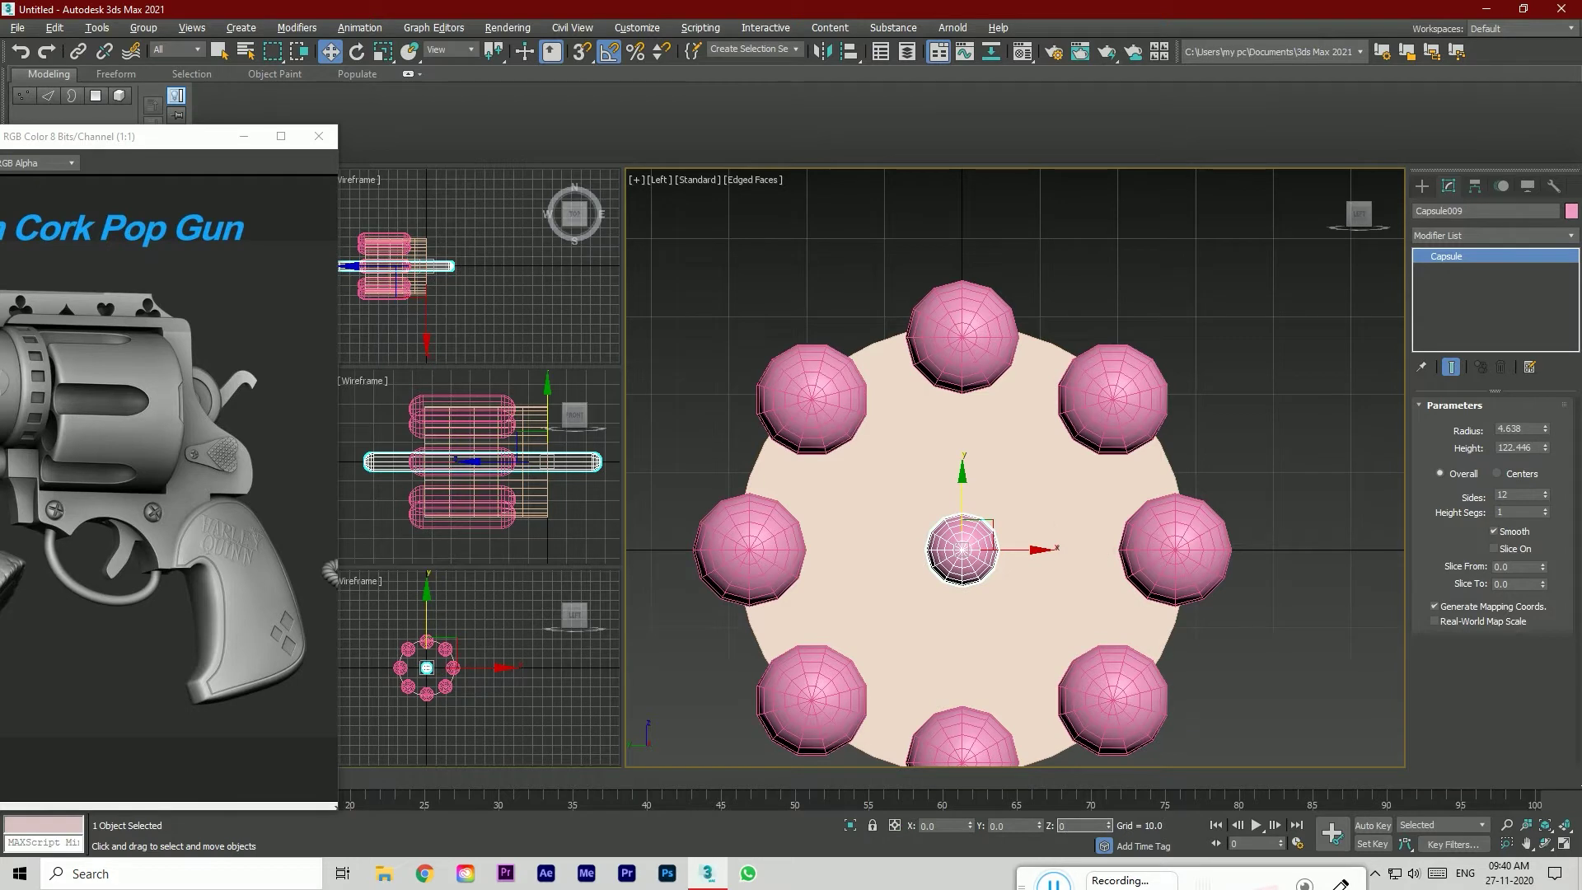
click(1218, 692)
click(963, 558)
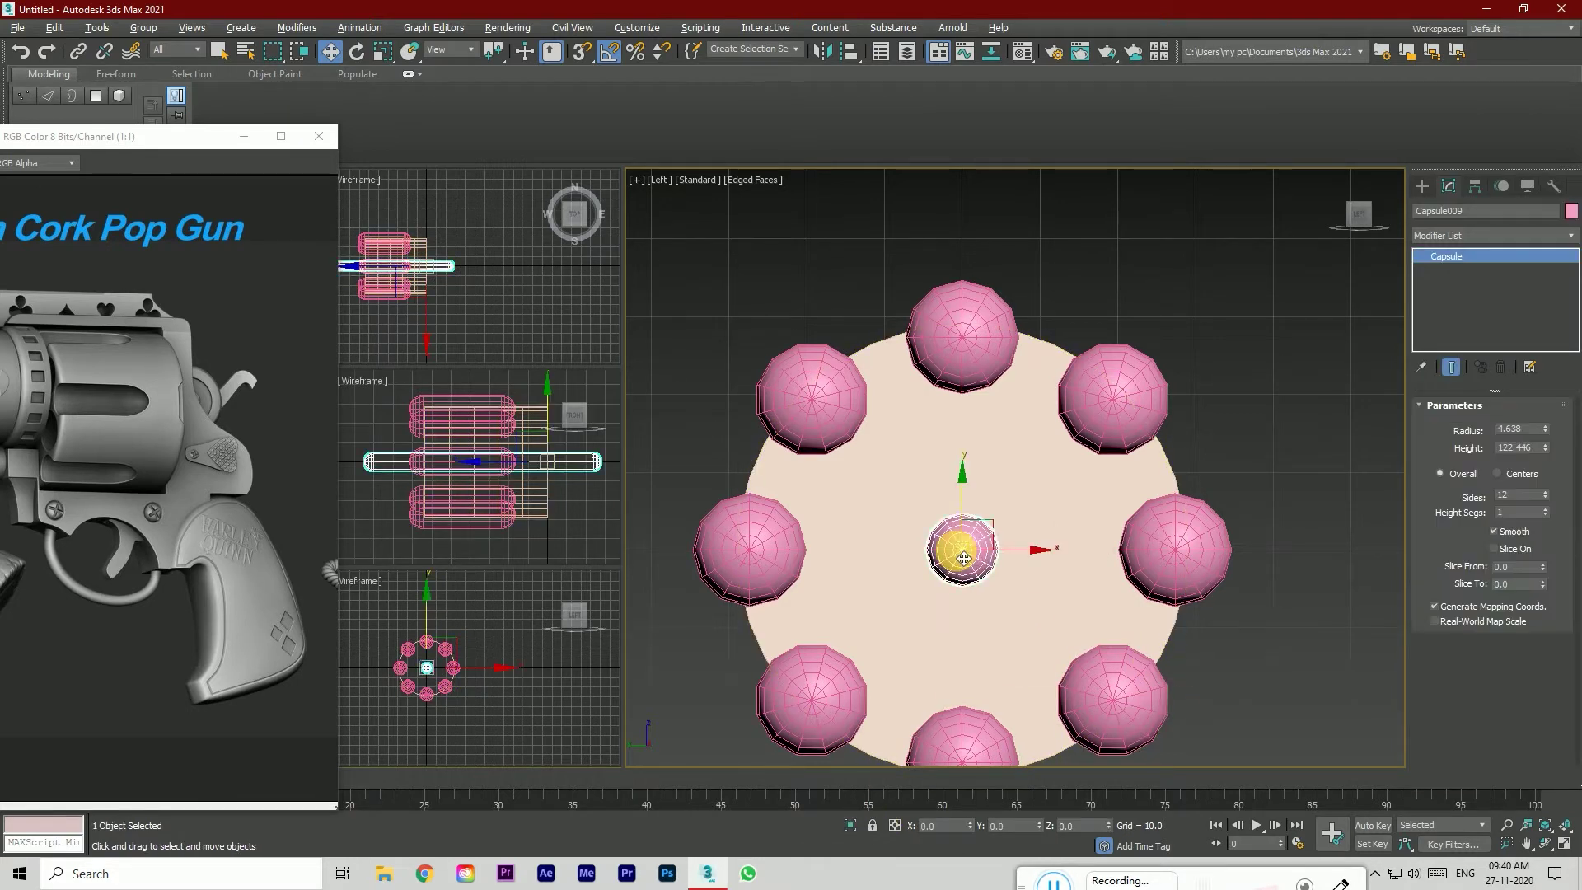
drag(1004, 558, 1107, 561)
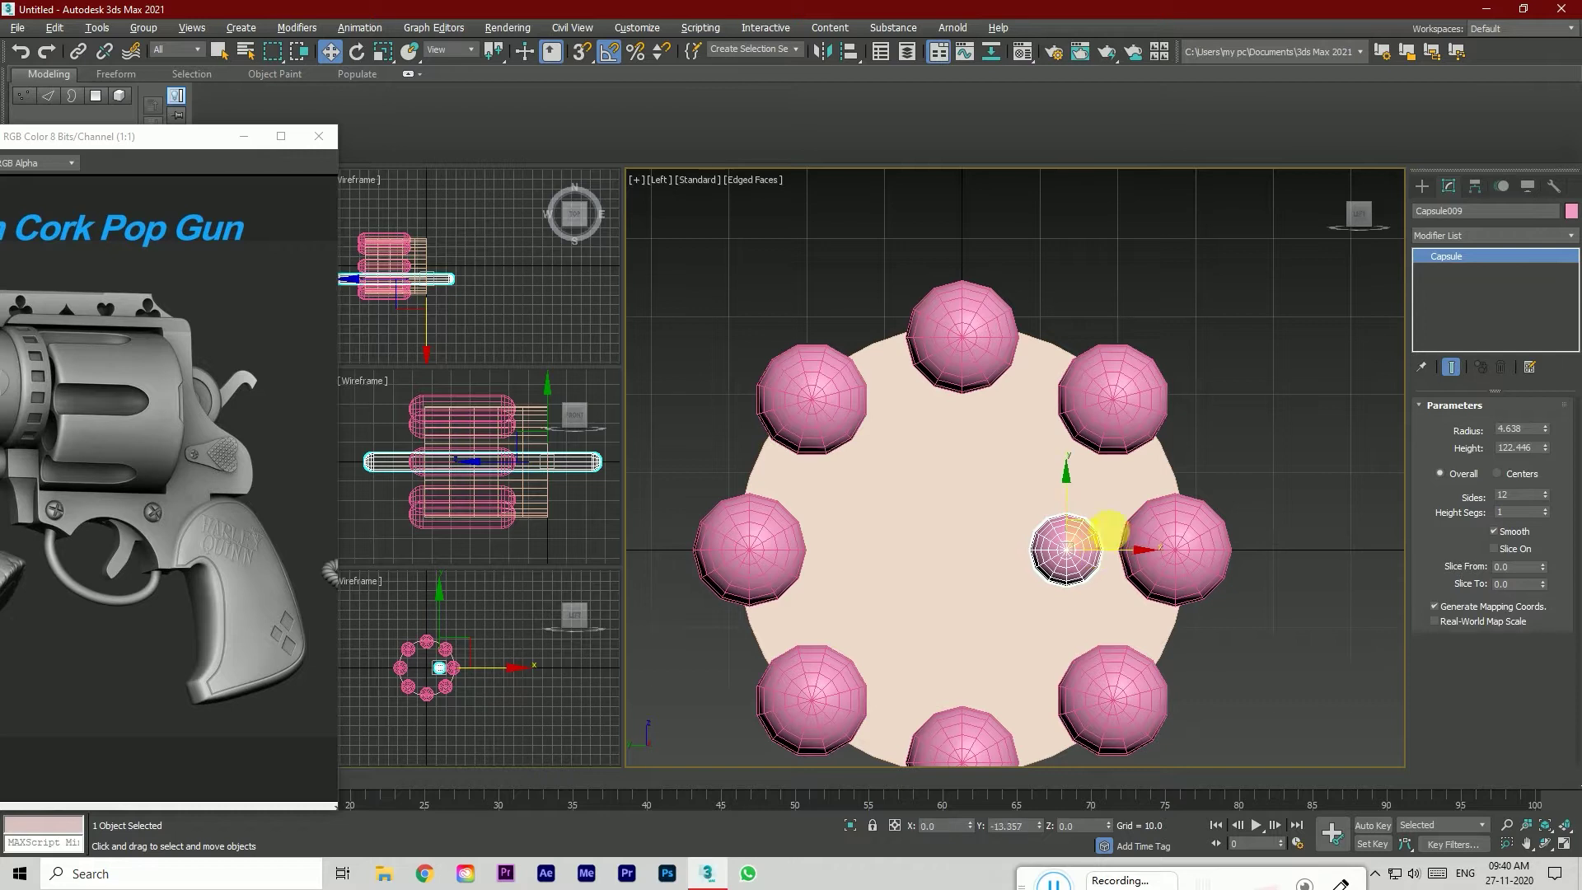
Step: Centre the small capsule's pivot on the object, place it at X 0, Y 0, Z 0, and leave pivot editing
click(1475, 186)
click(1487, 300)
click(1489, 386)
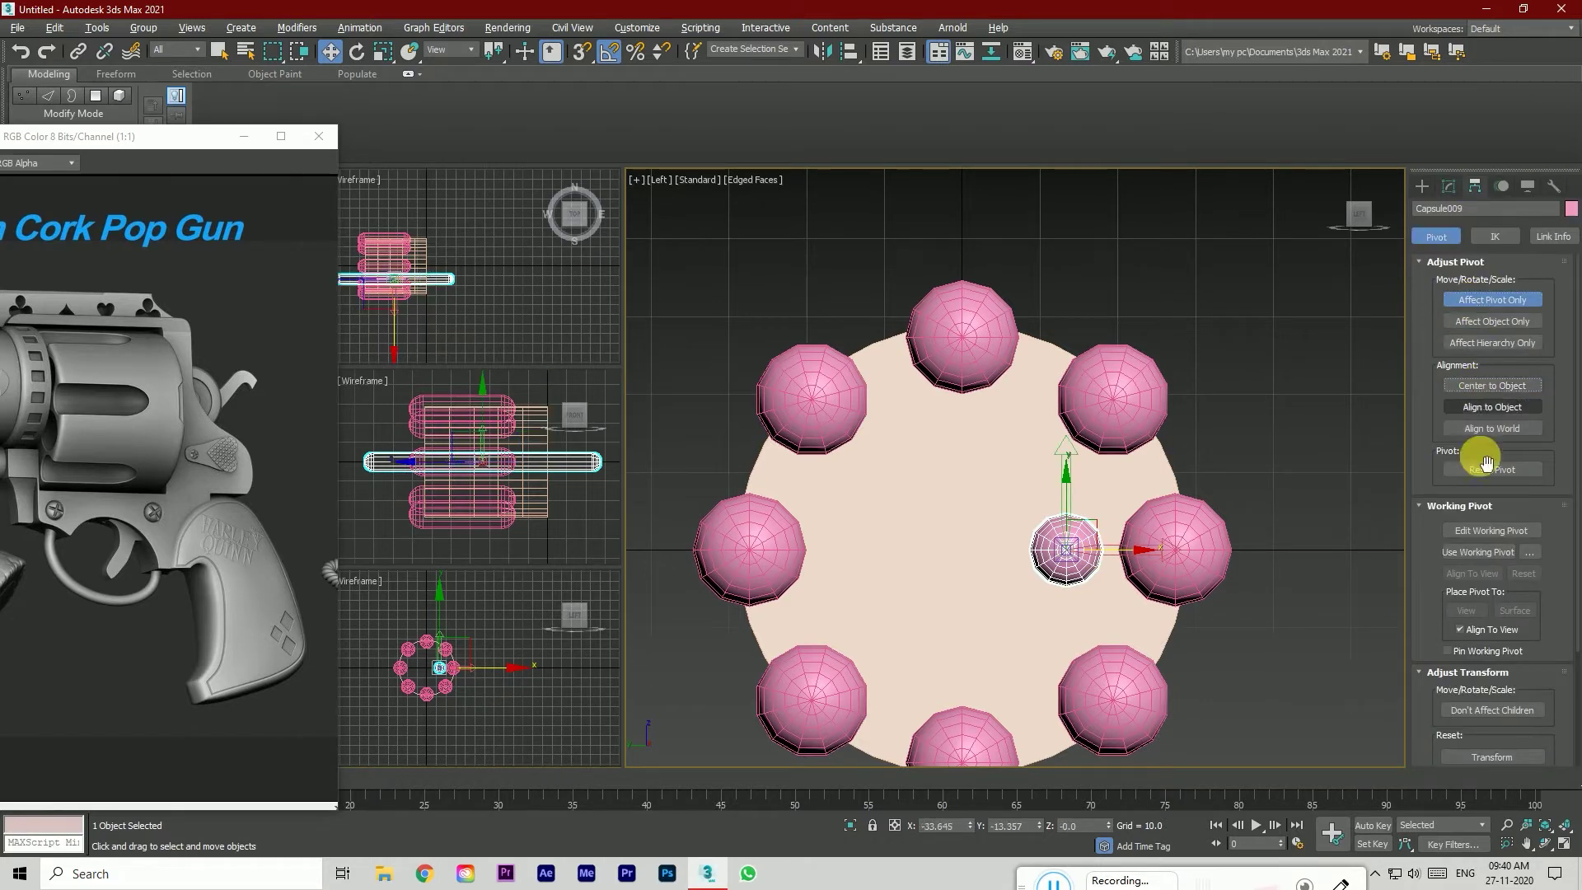
drag(958, 825, 920, 828)
text(0)
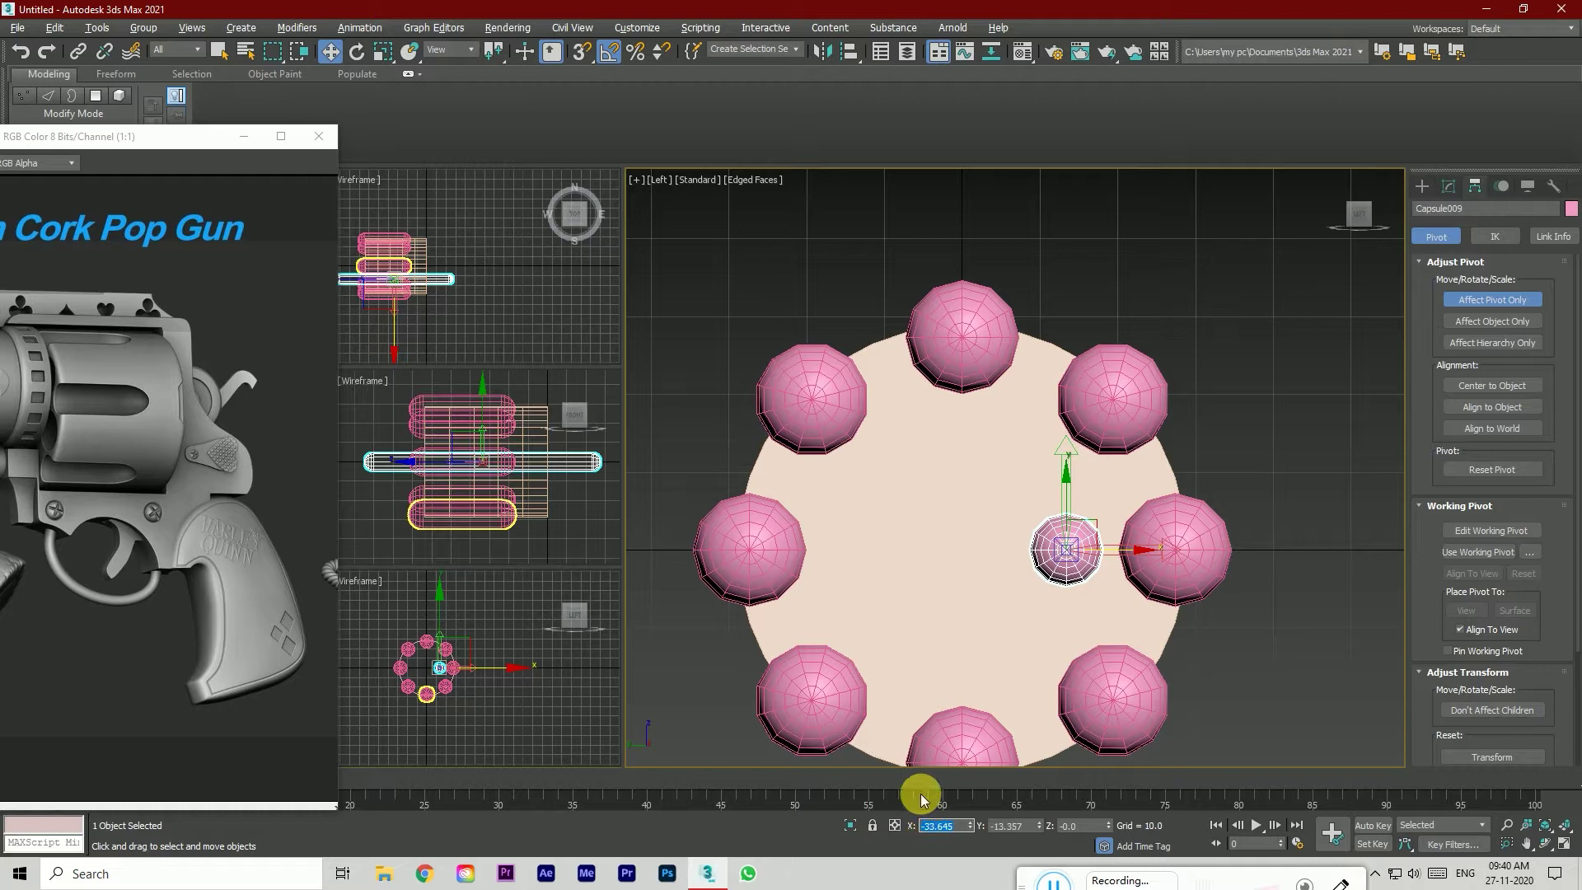
key(Tab)
text(0)
key(Tab)
text(0)
click(358, 51)
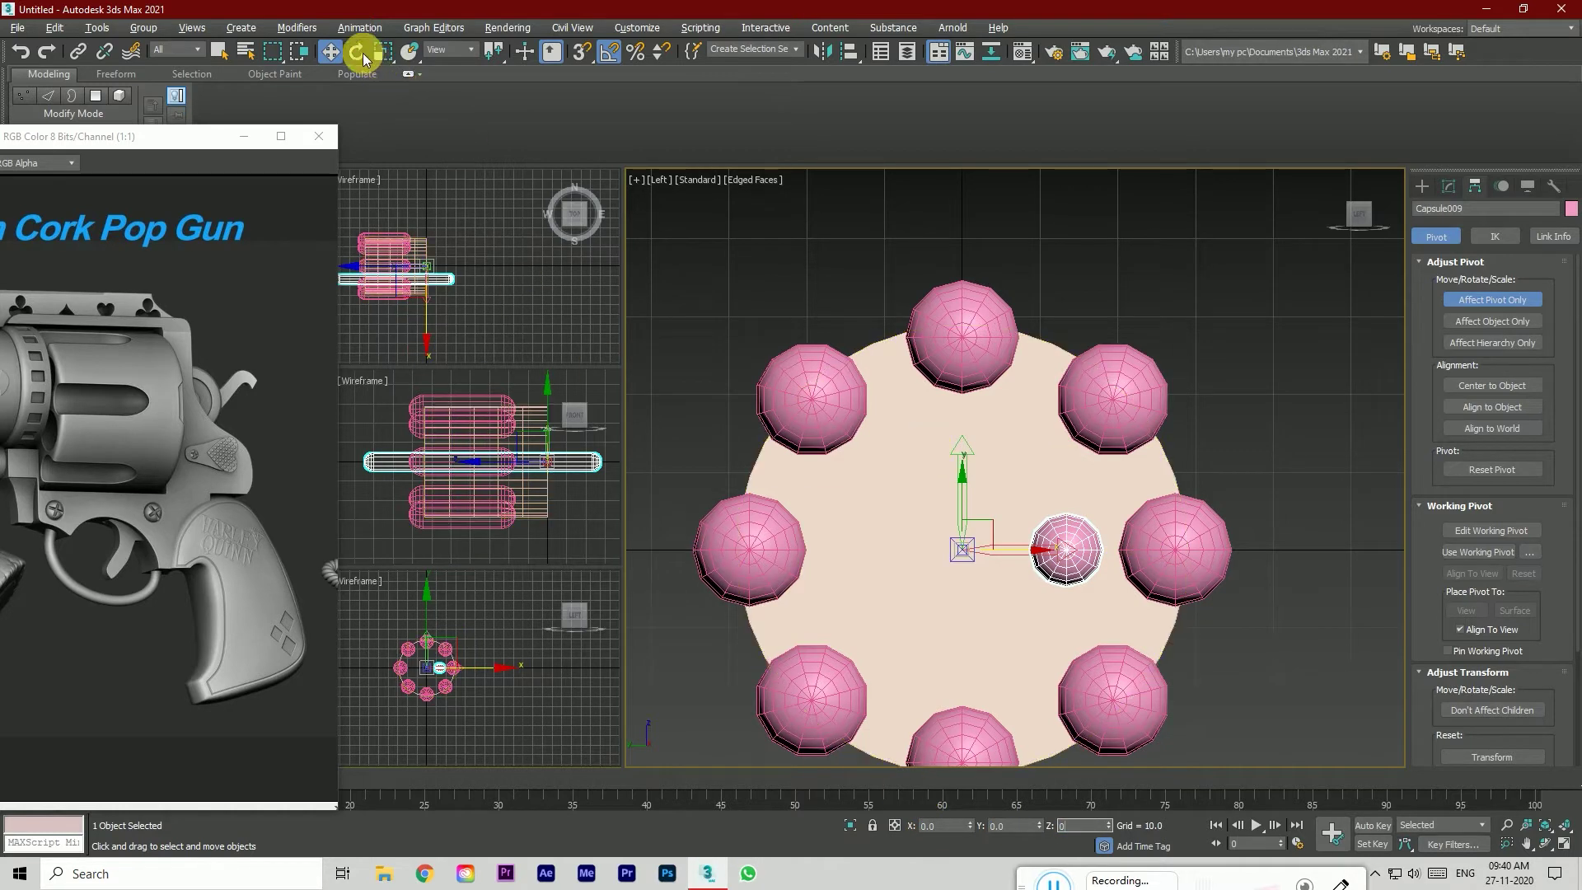
click(1488, 298)
Step: Rotate the small capsule 20 degrees about the cylinder's centre and make seven rotated copies at 45-degree intervals
click(1422, 186)
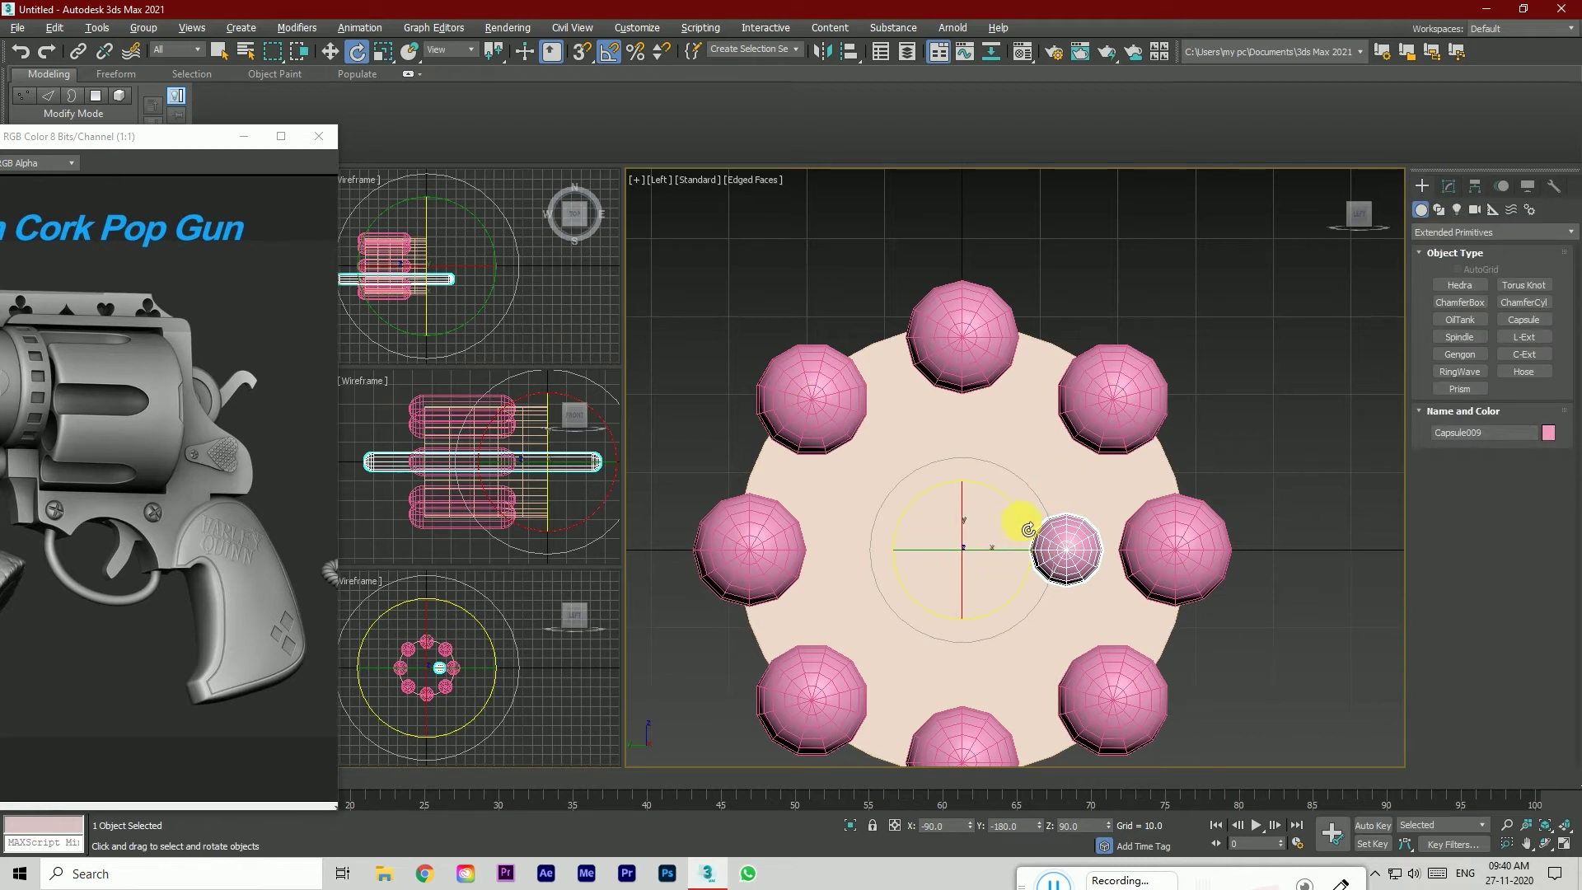
drag(1028, 529, 1015, 518)
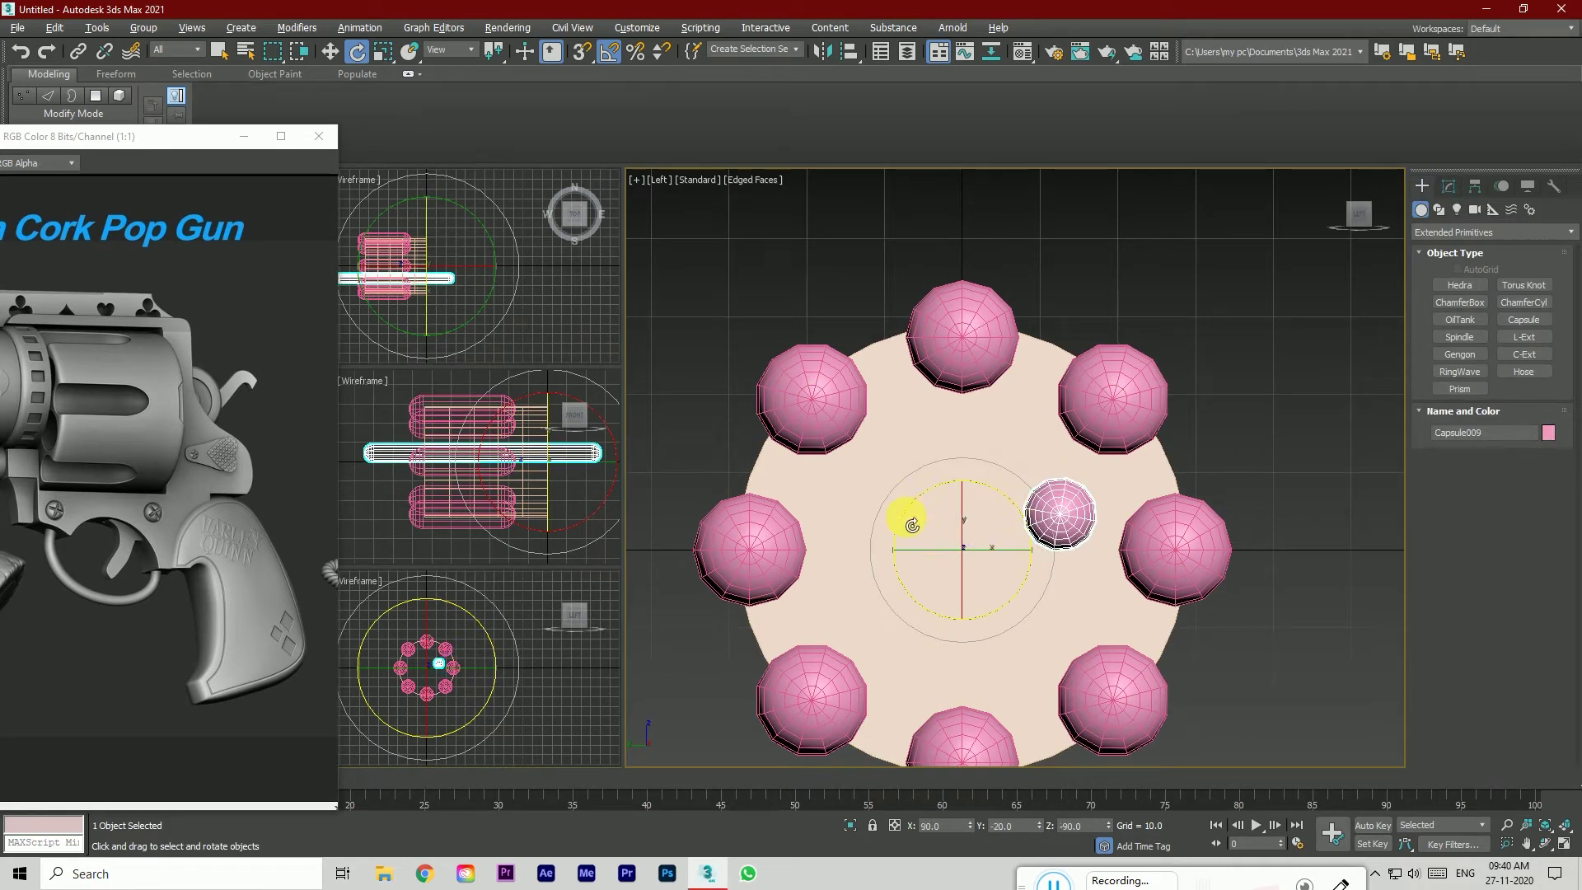
shift+drag(1017, 508, 980, 486)
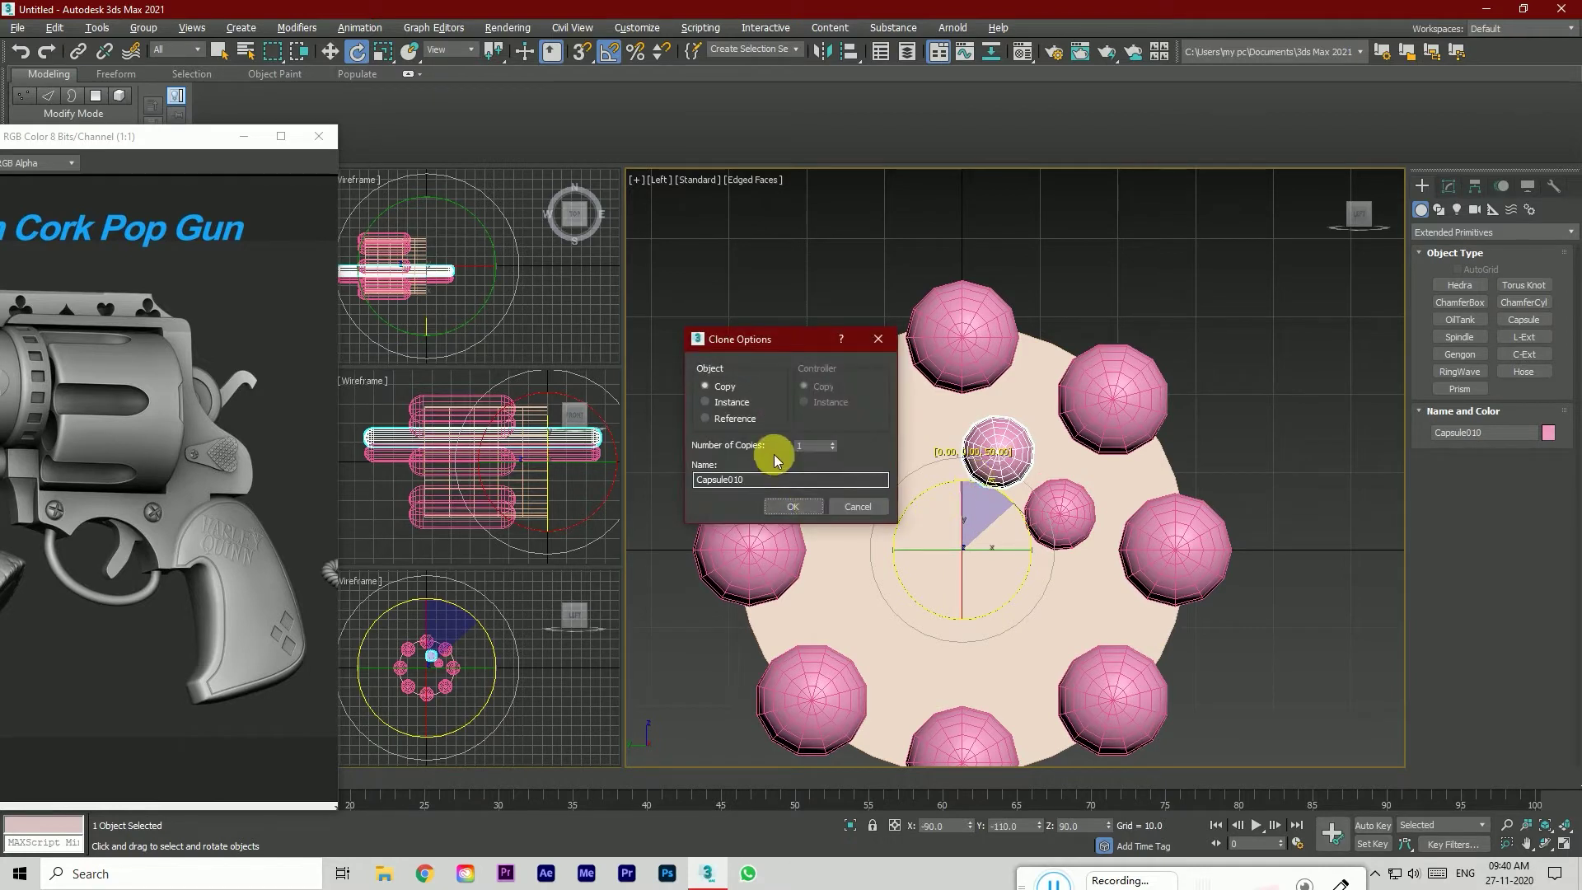
click(836, 505)
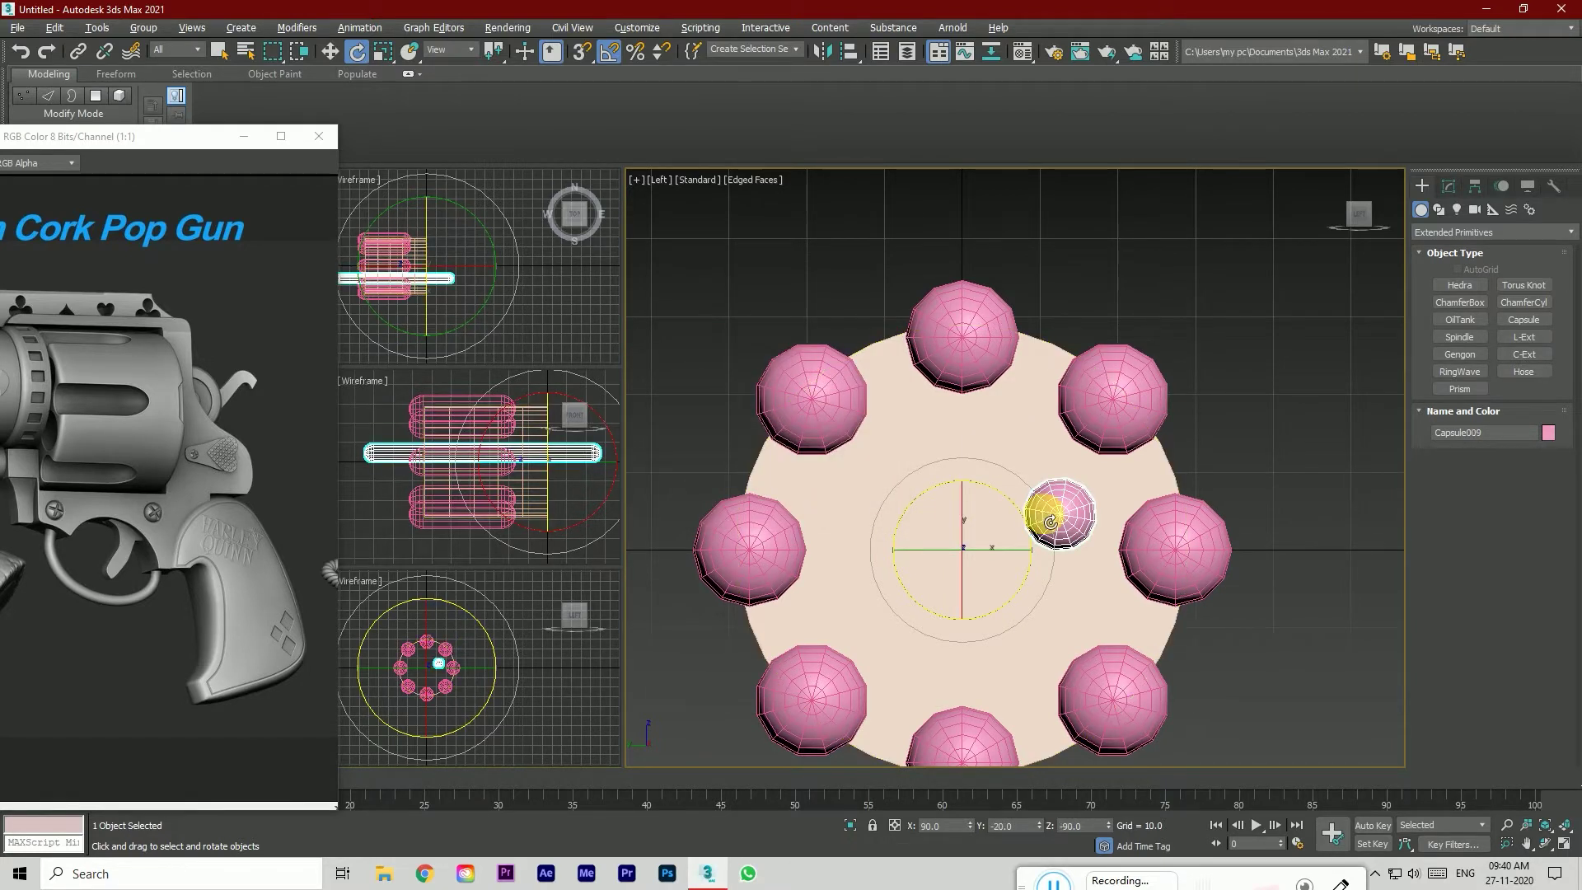
shift+drag(1026, 524, 998, 499)
click(831, 443)
click(830, 444)
click(831, 443)
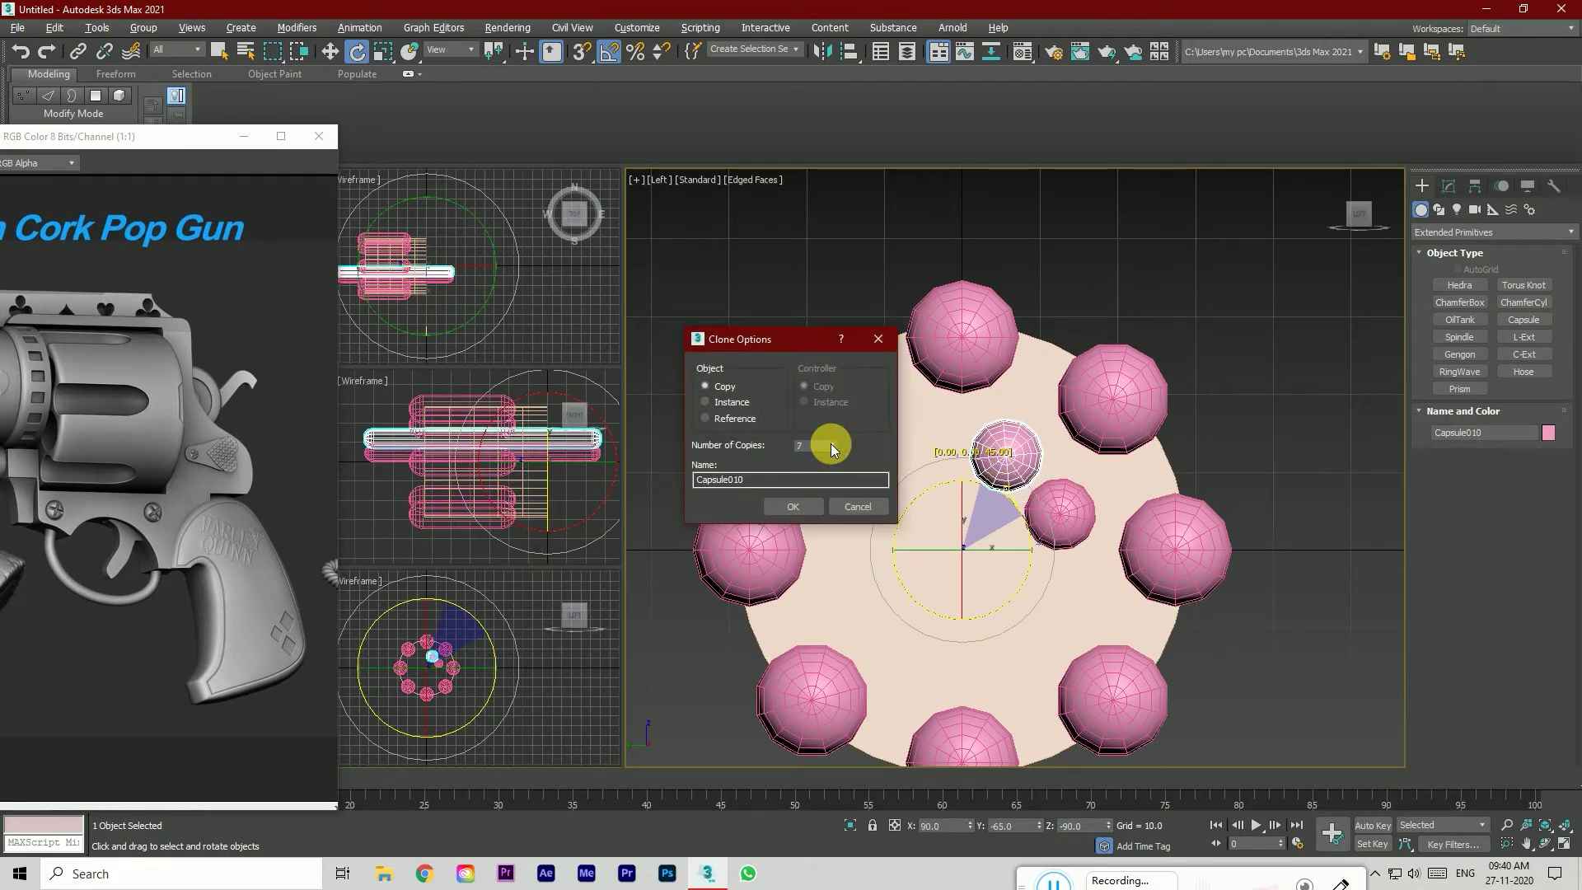
click(793, 506)
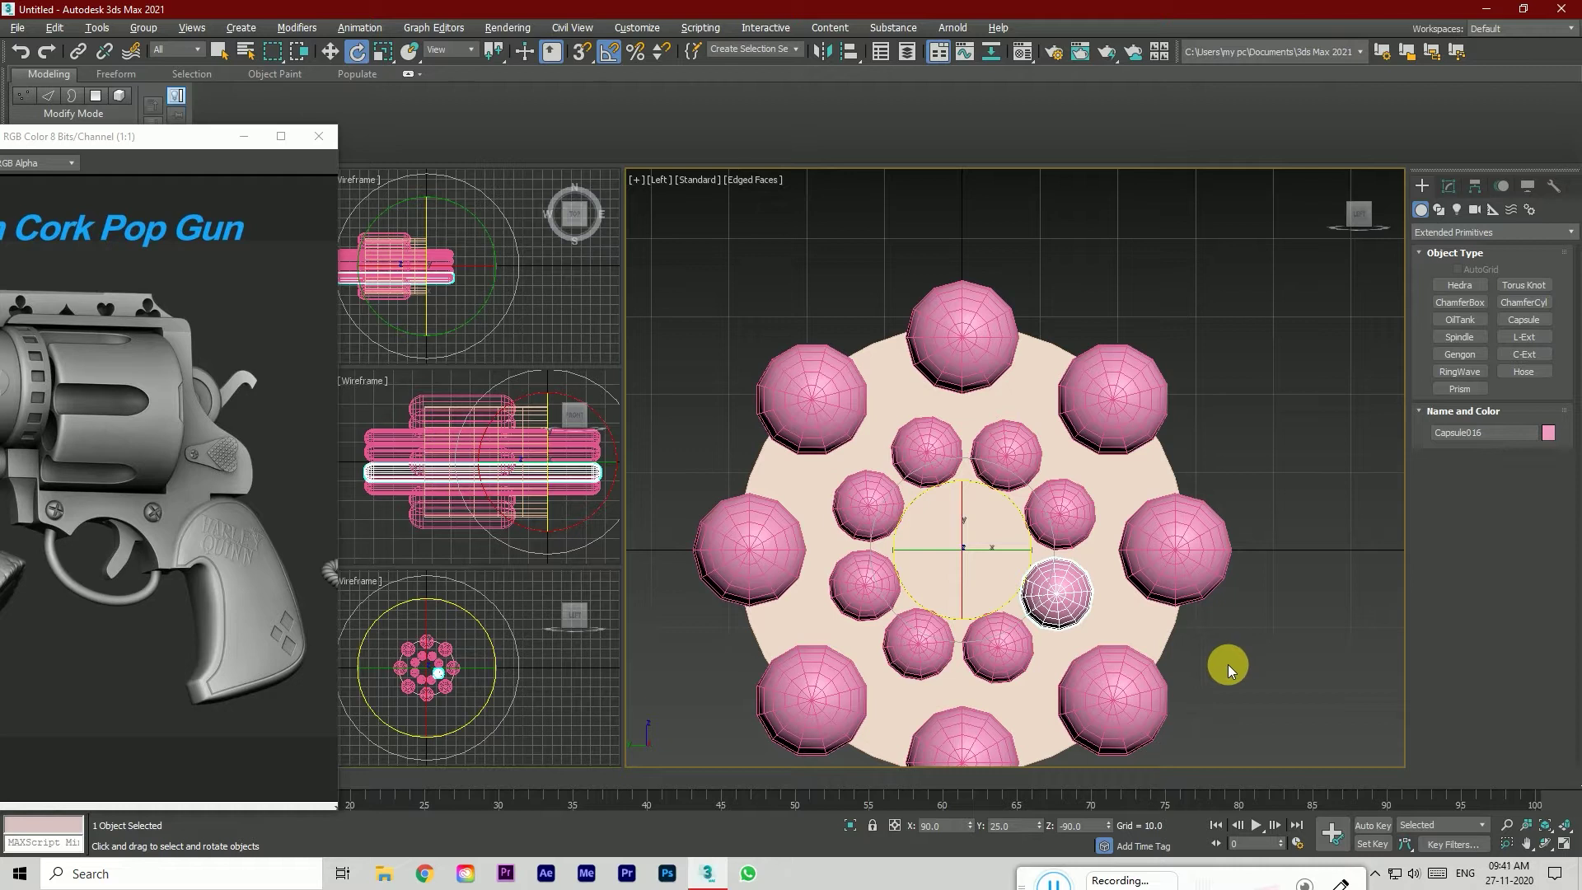
Step: Using ProBoolean subtraction on the revolver cylinder, cut away four adjacent large outer capsules, from the upper right round to the left
drag(1359, 219, 1348, 227)
scroll(1040, 468, down, 4)
scroll(1044, 560, up, 3)
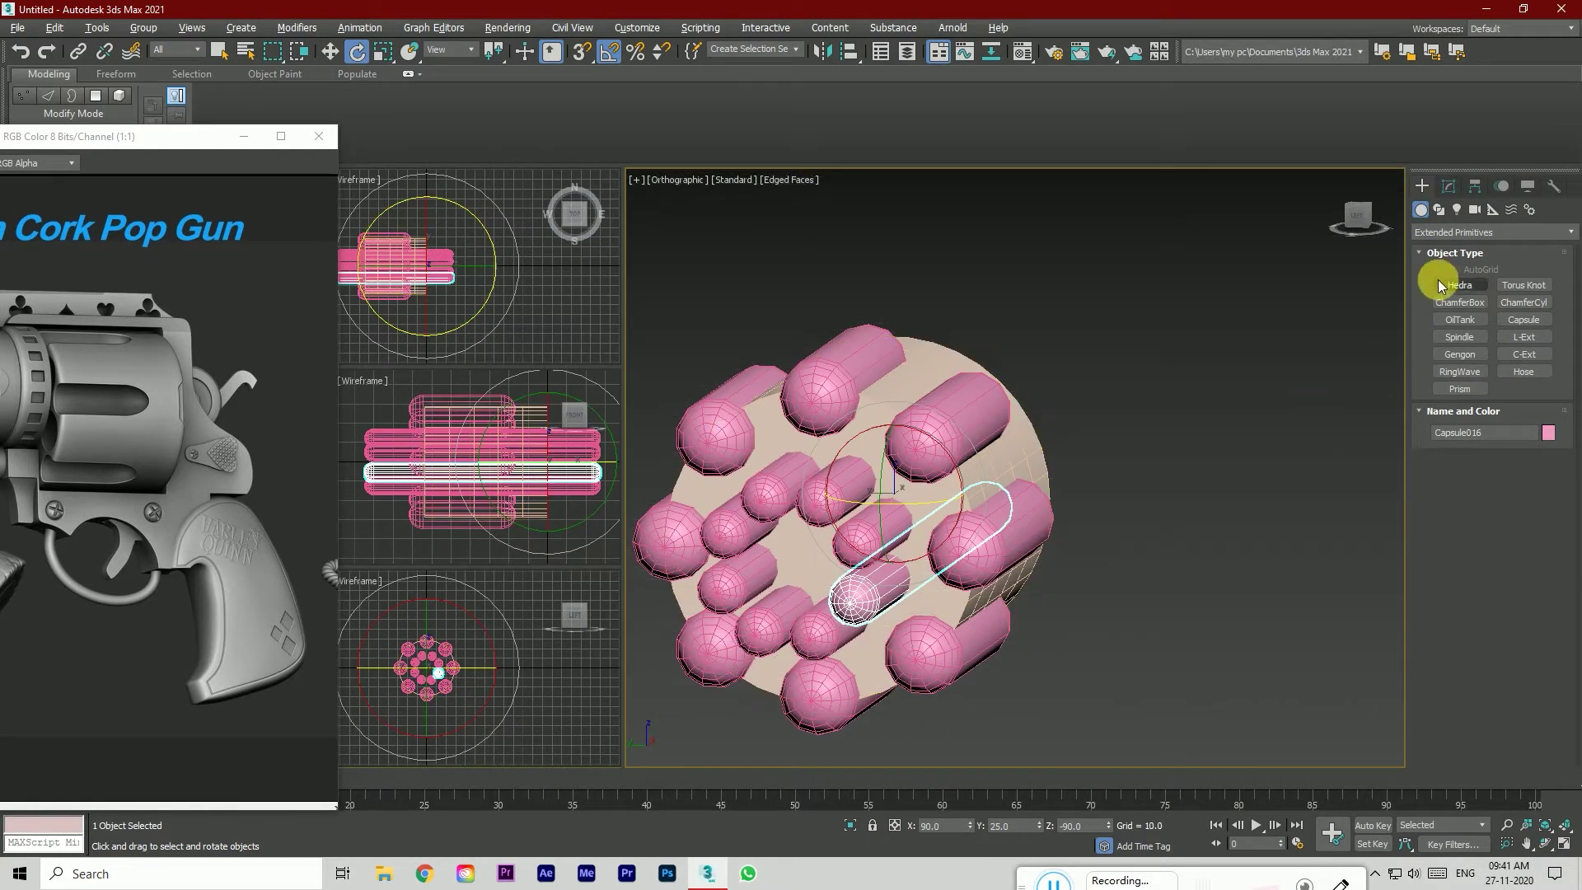
click(1448, 187)
click(1092, 497)
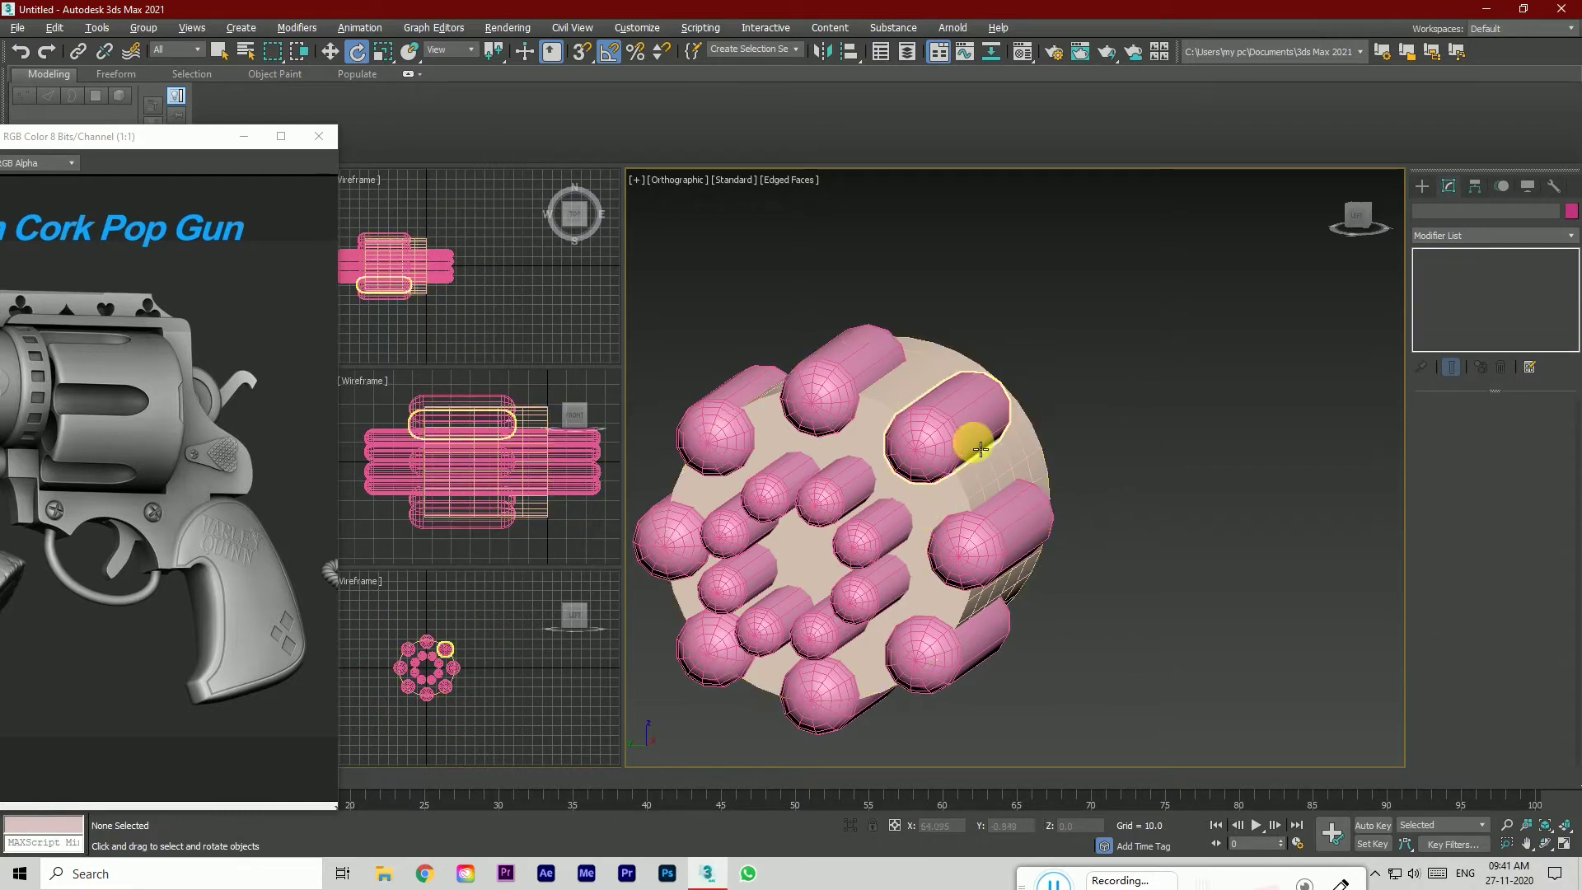
click(1000, 479)
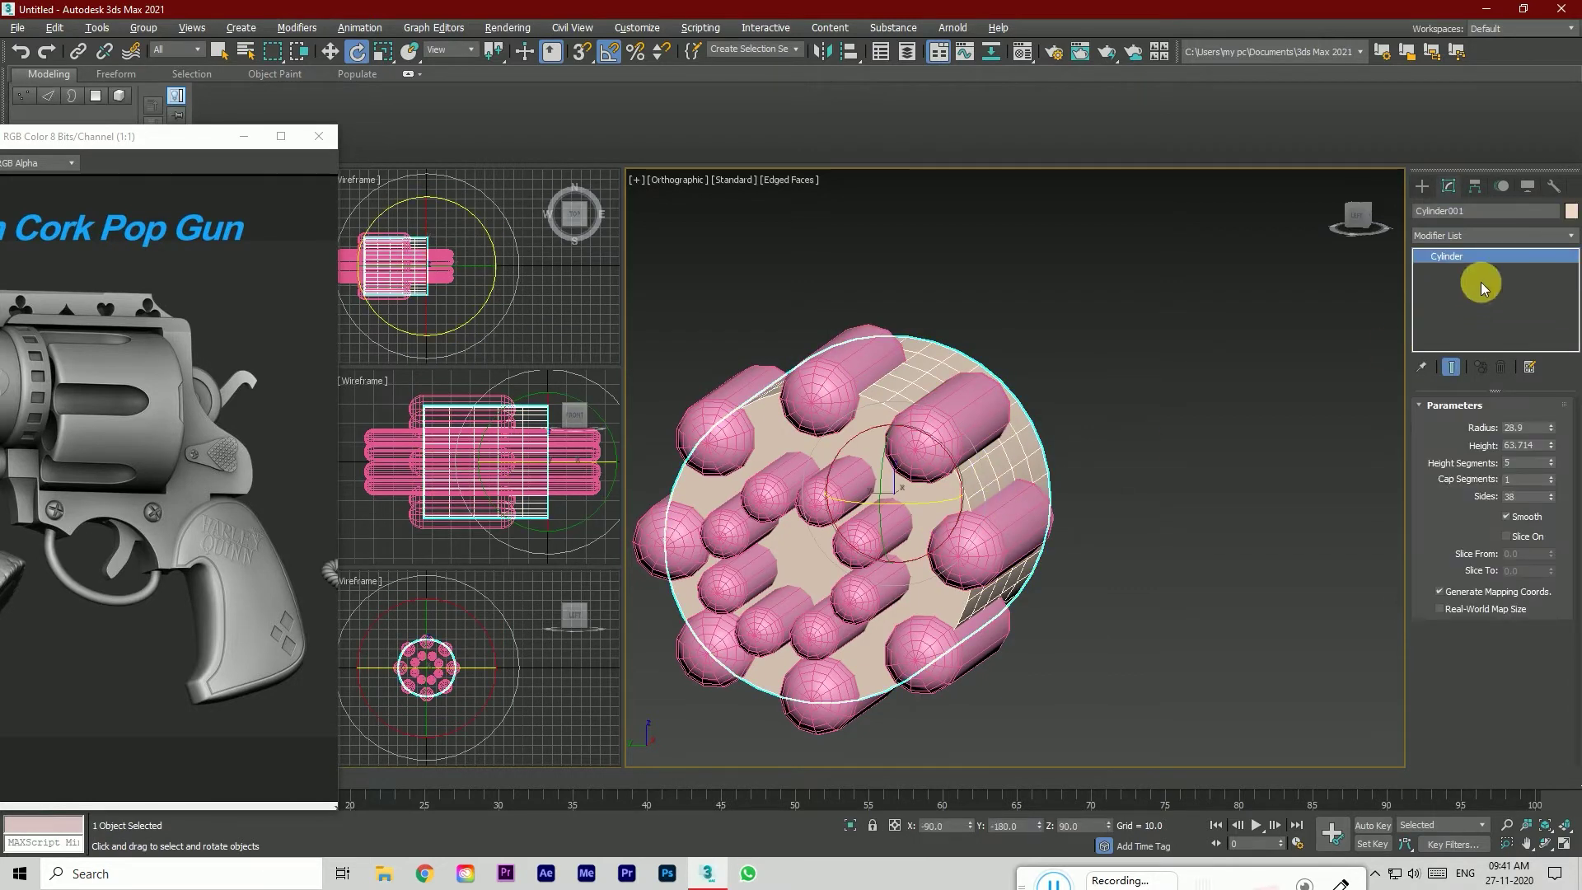
click(1464, 235)
click(1421, 191)
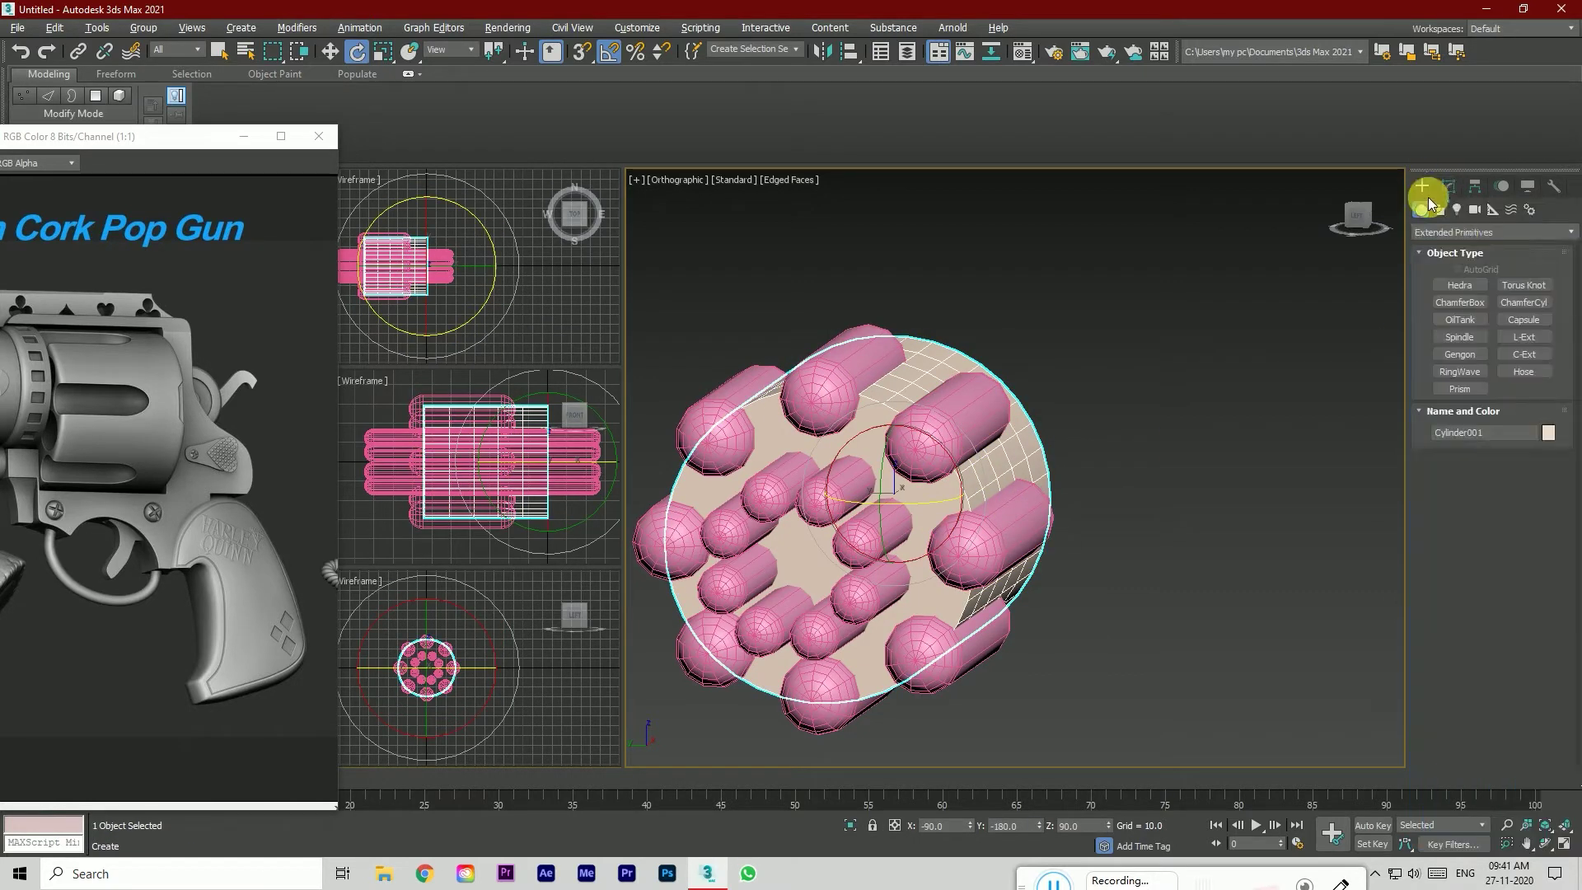
click(1459, 233)
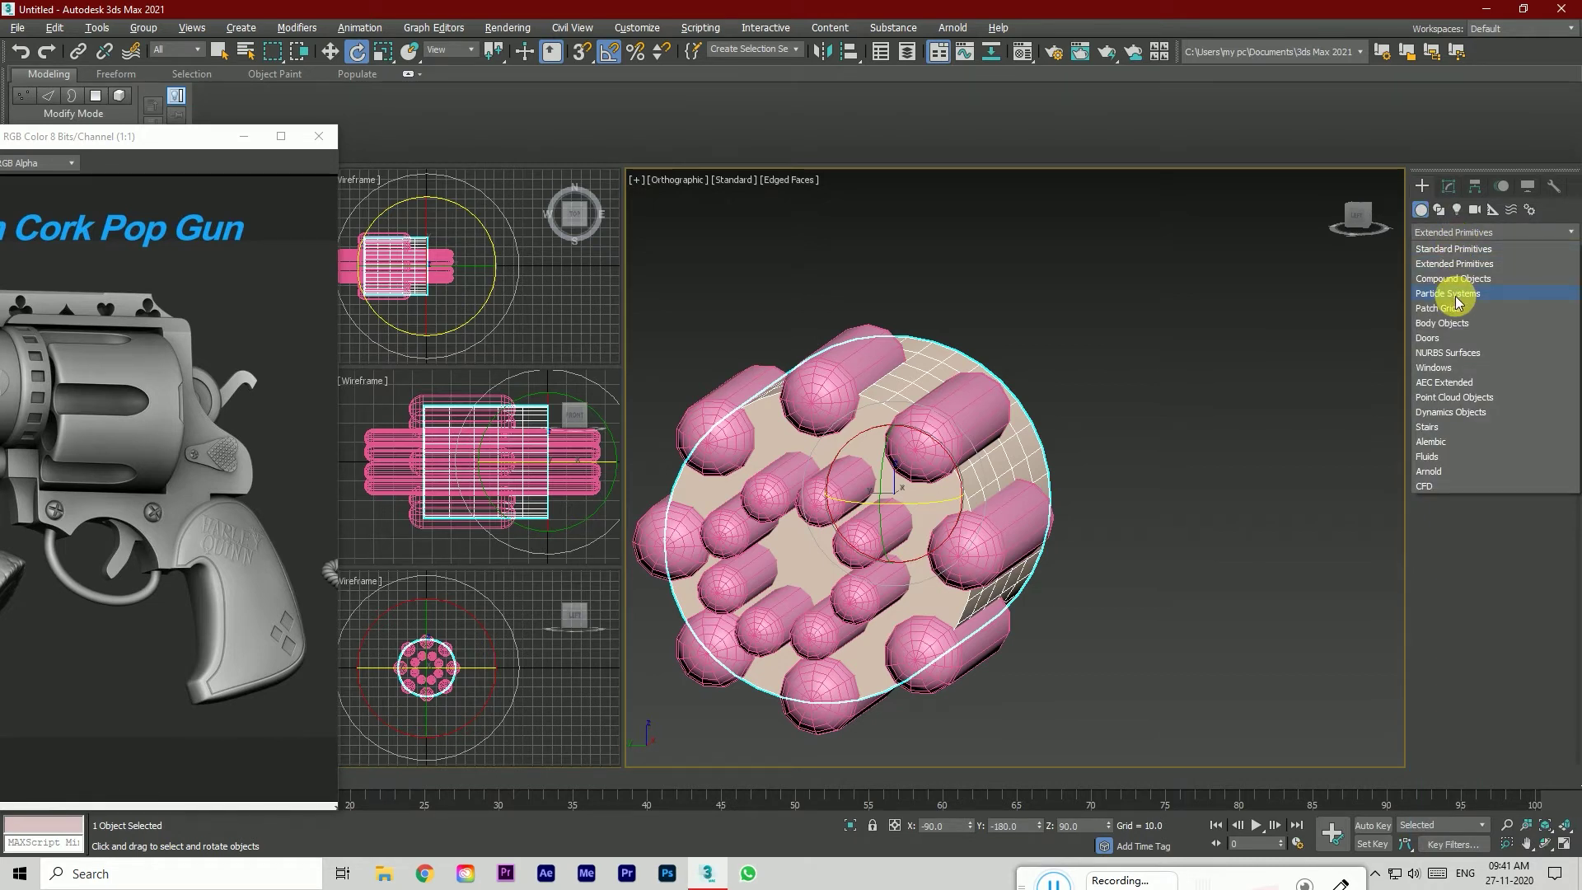
click(1450, 281)
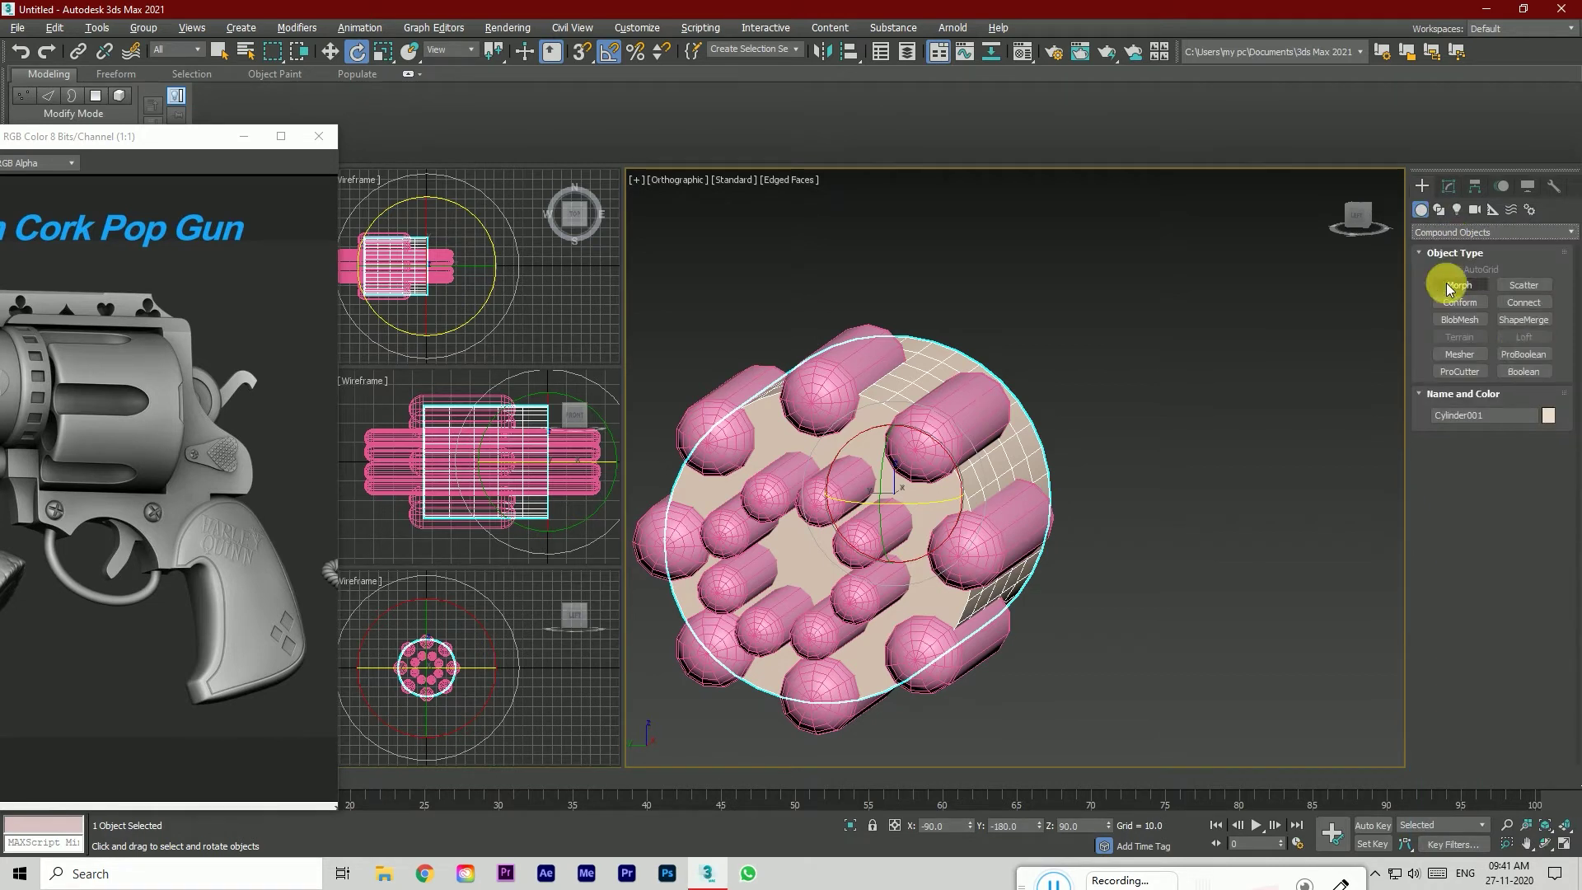
click(1524, 354)
click(1489, 460)
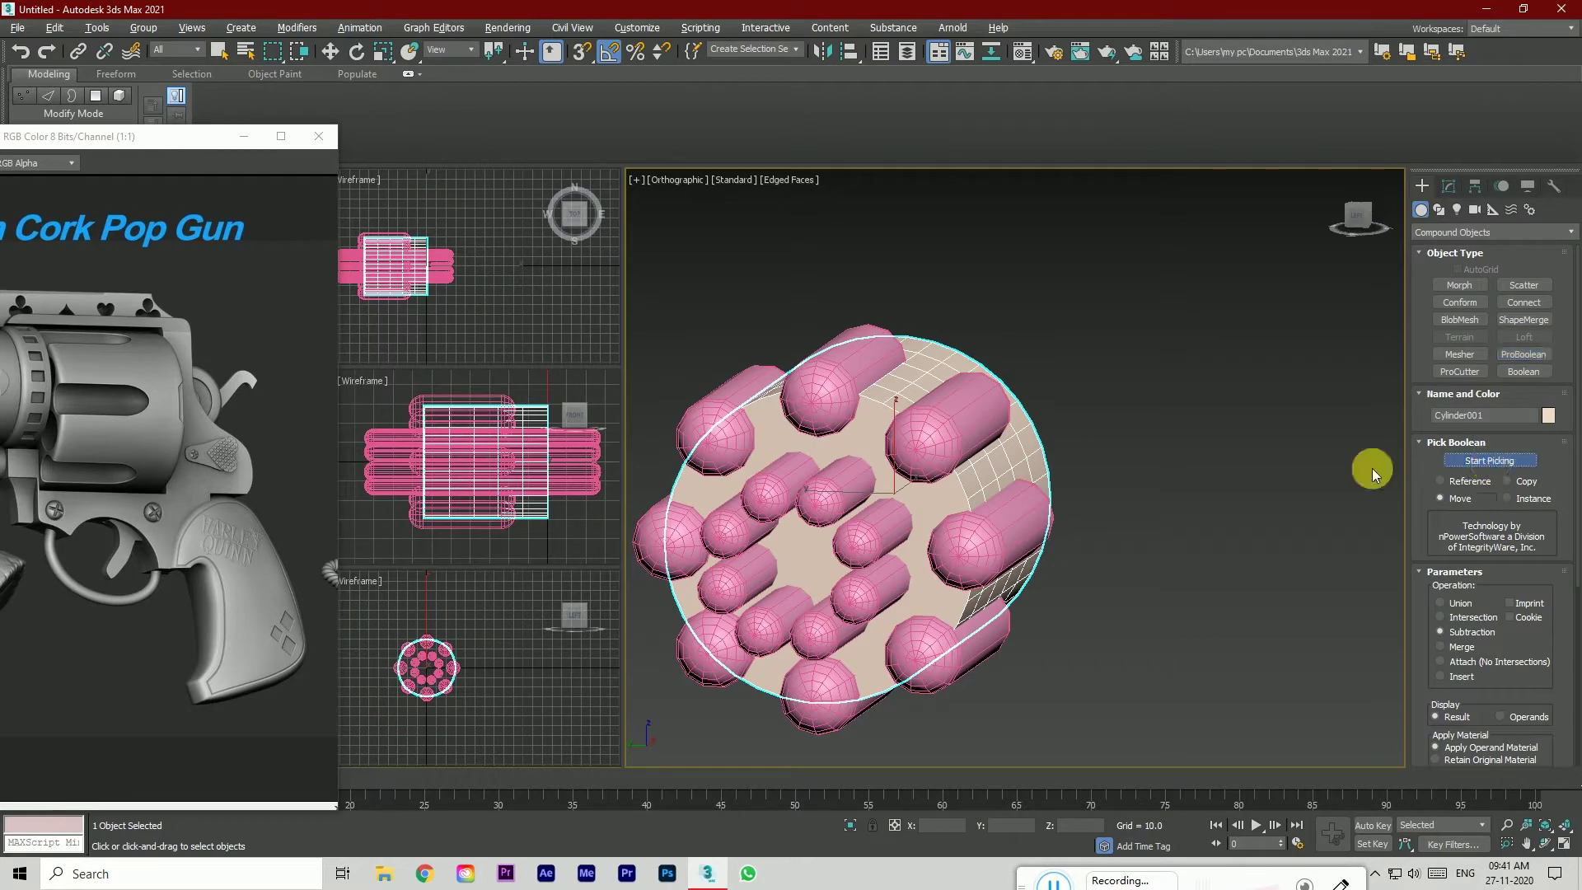
click(958, 431)
click(824, 387)
click(744, 424)
click(660, 528)
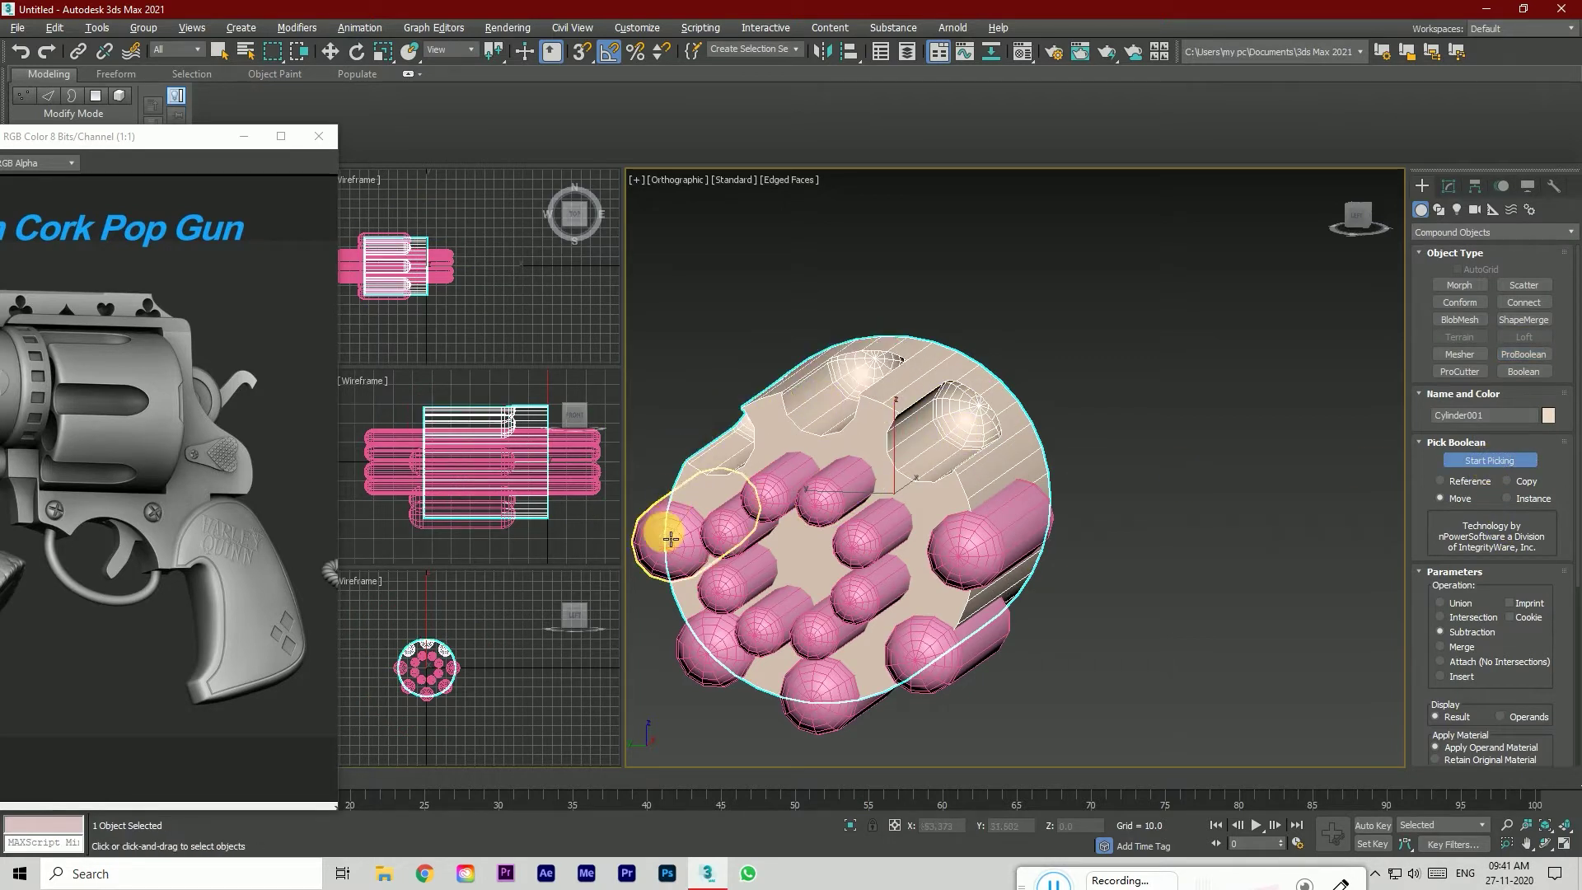
Step: Subtract all eight small inner capsules from the cylinder to cut the chambers
click(720, 529)
click(768, 513)
click(816, 494)
click(848, 540)
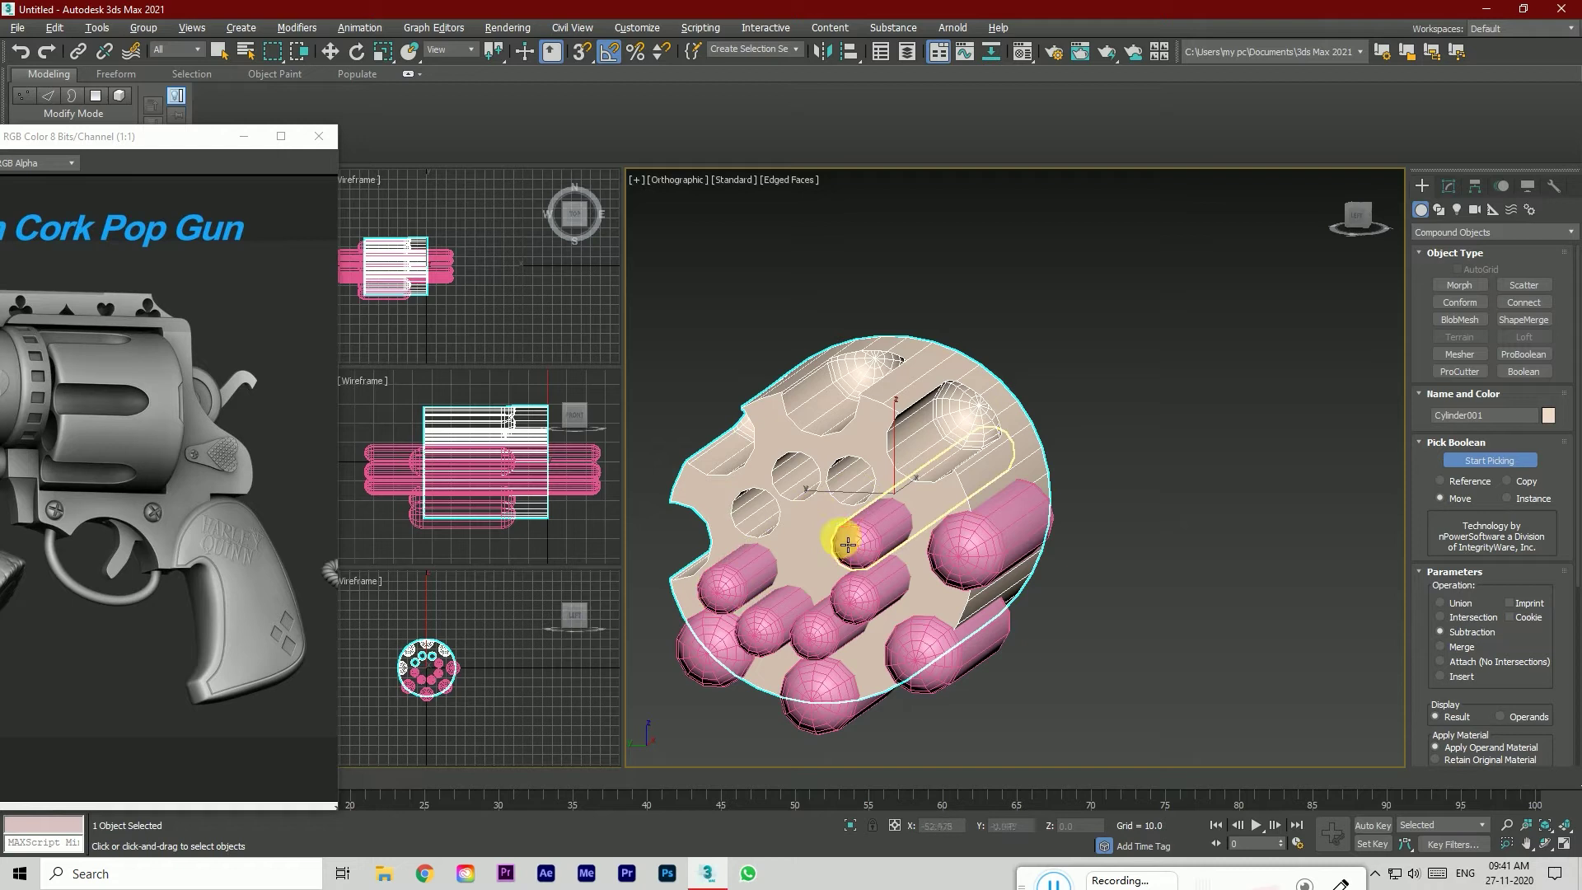
click(864, 581)
click(824, 634)
click(763, 628)
click(737, 594)
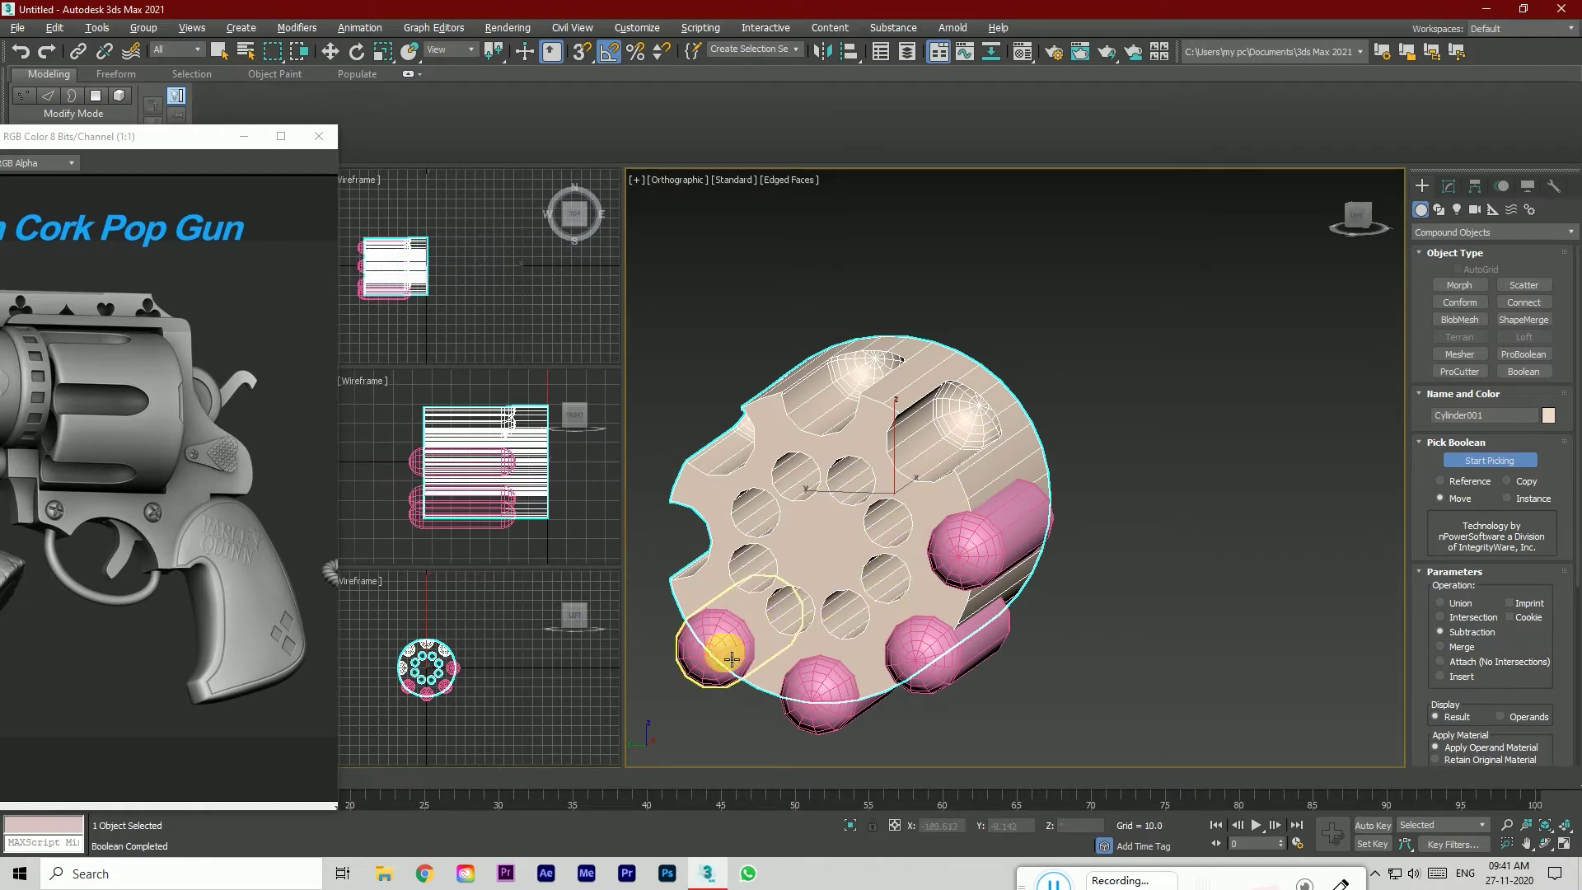
Step: Subtract the remaining four large outer capsules from the cylinder and switch the main view to perspective
click(716, 648)
click(819, 702)
click(905, 680)
click(972, 559)
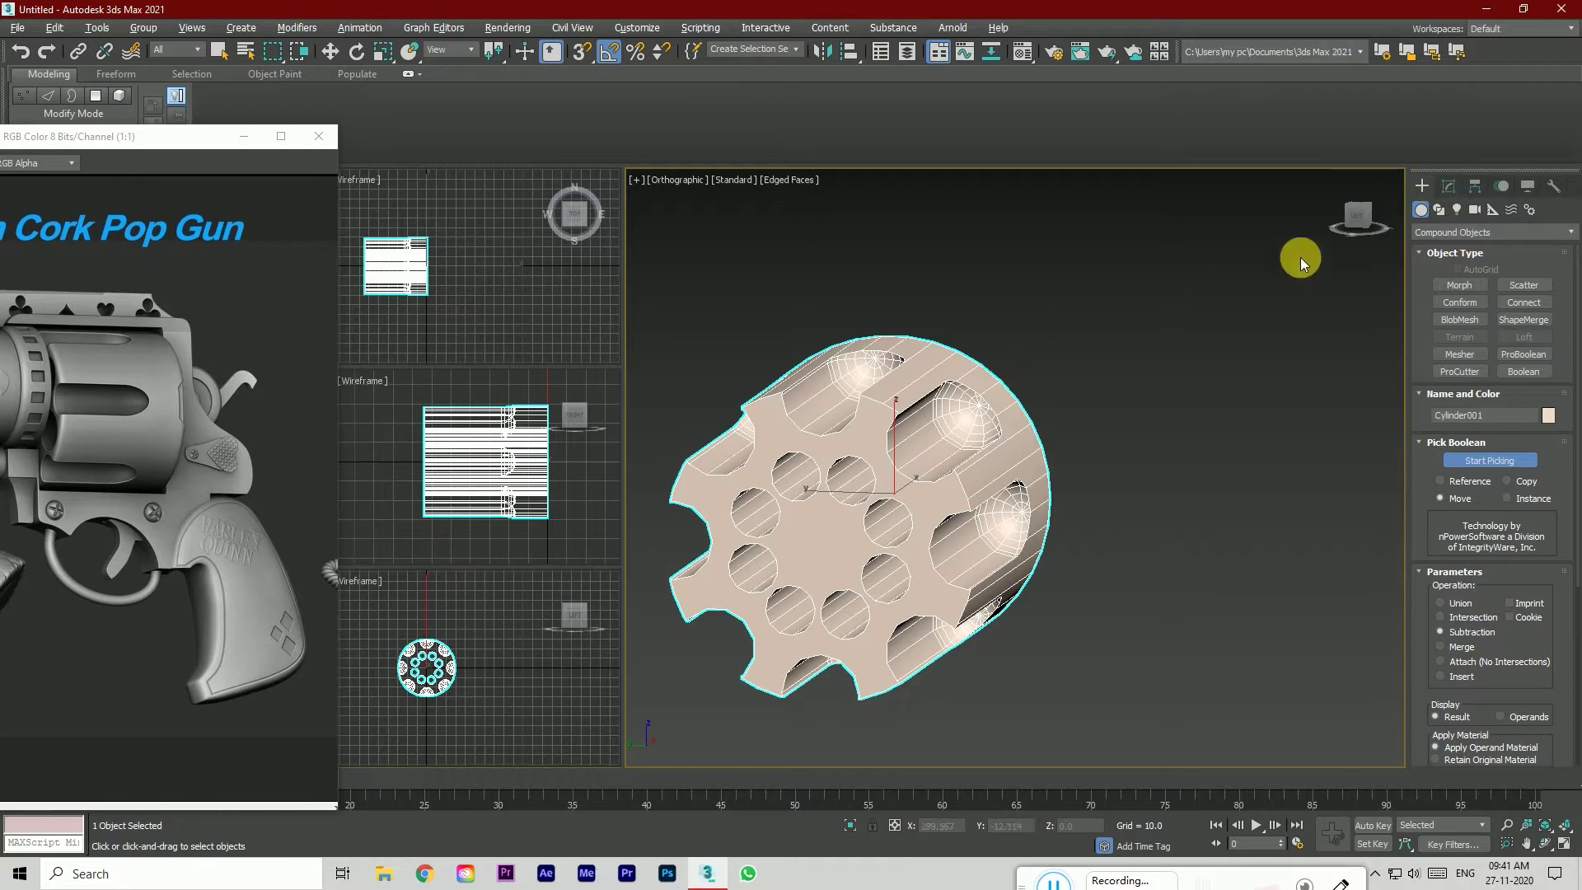
key(p)
scroll(1094, 478, down, 5)
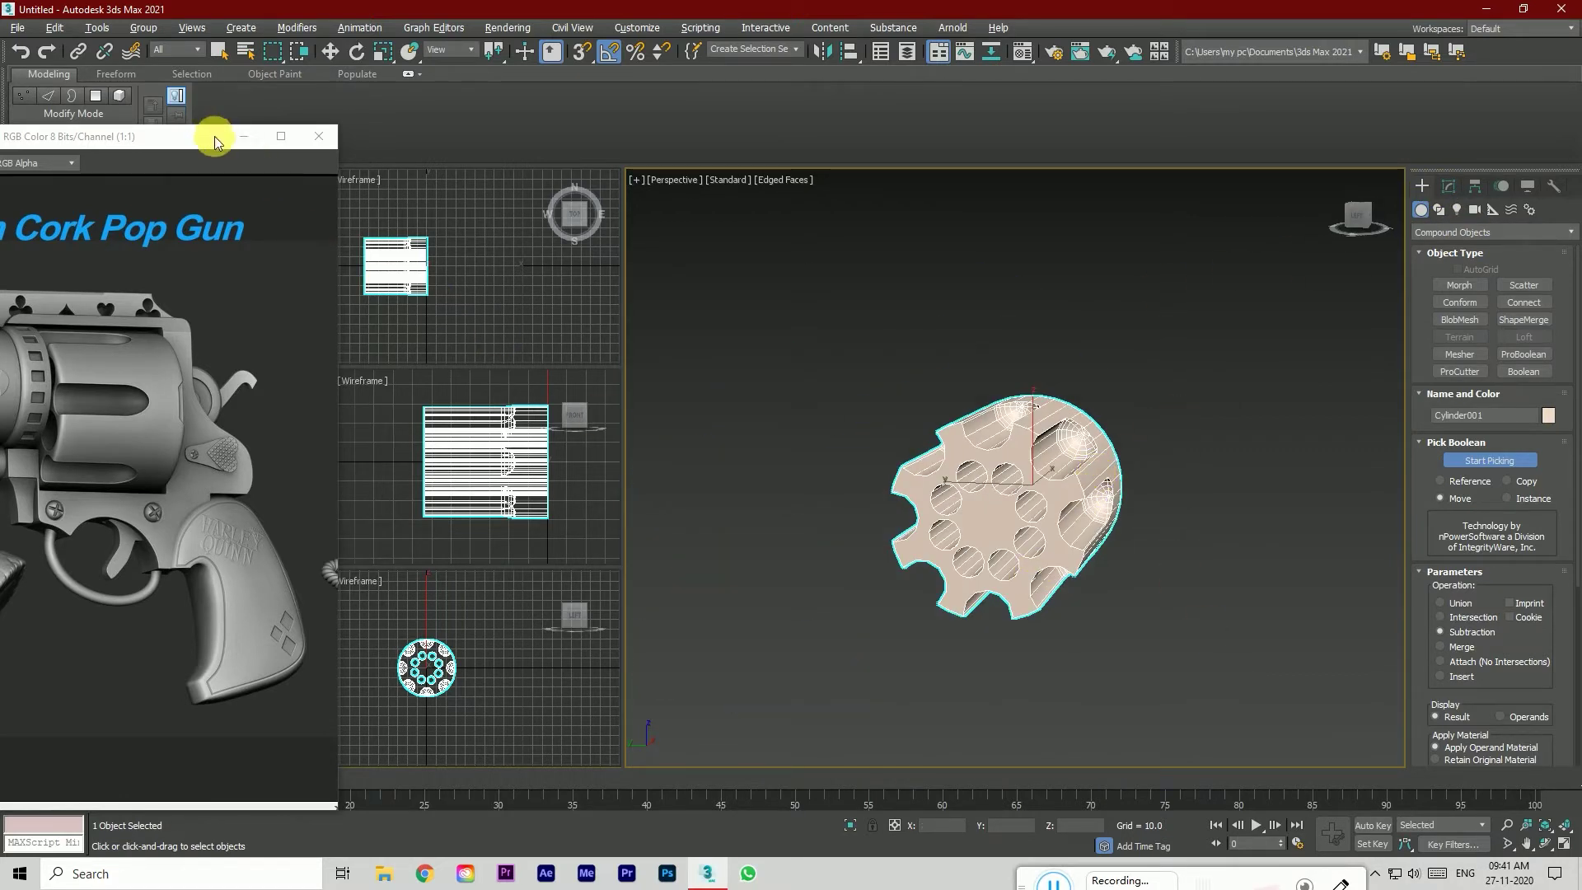
Step: Move the reference image clear of the object list, end the ProBoolean picking, and return to the Standard Primitives
drag(214, 136, 127, 269)
click(95, 260)
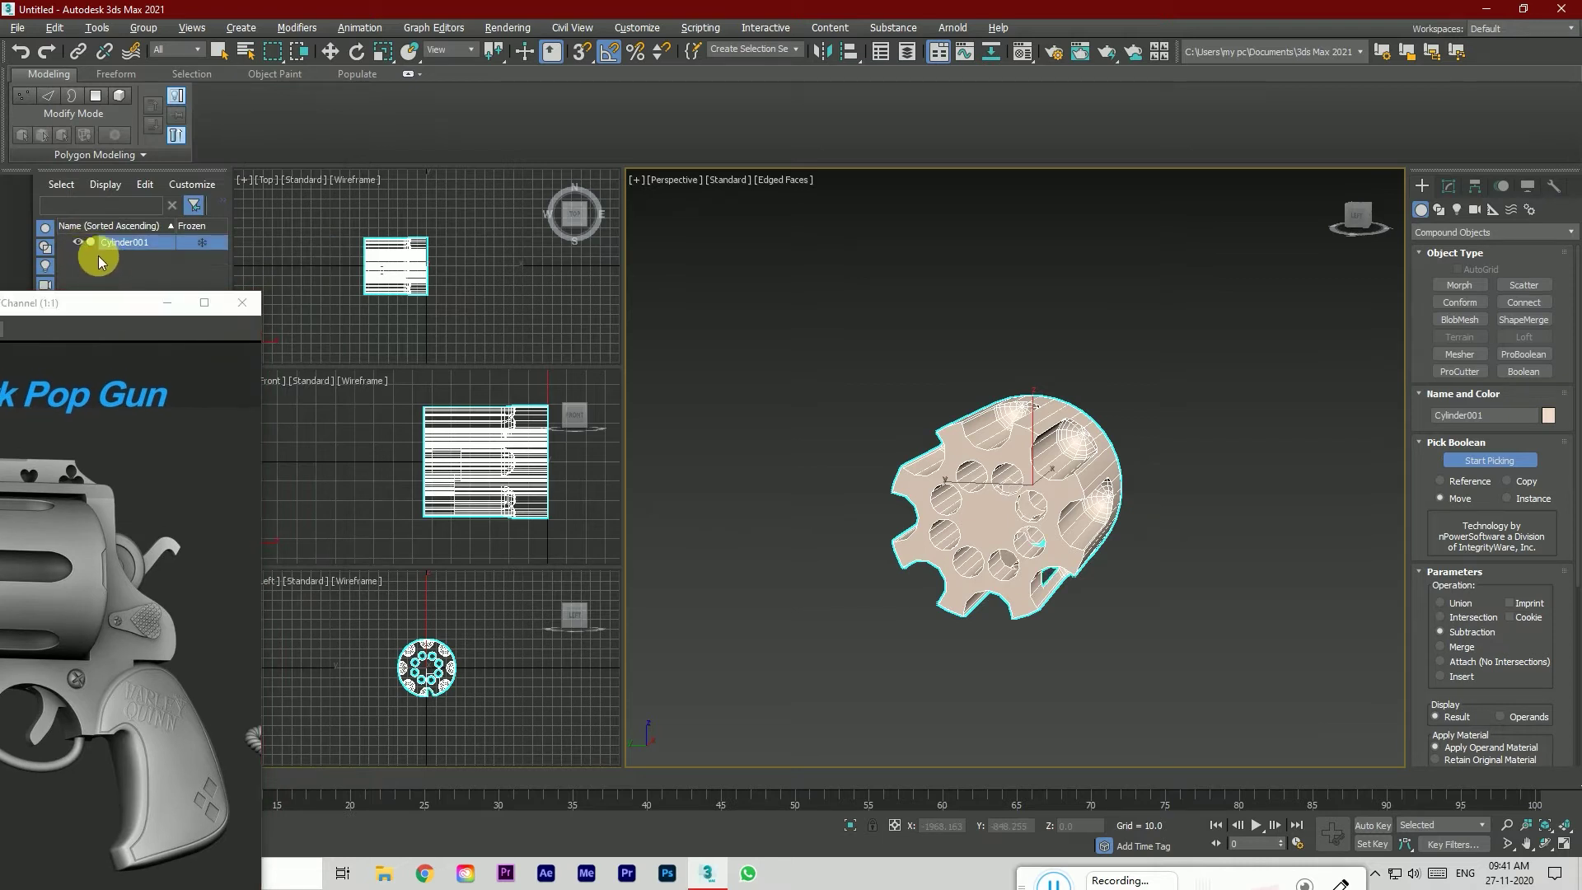
click(1489, 459)
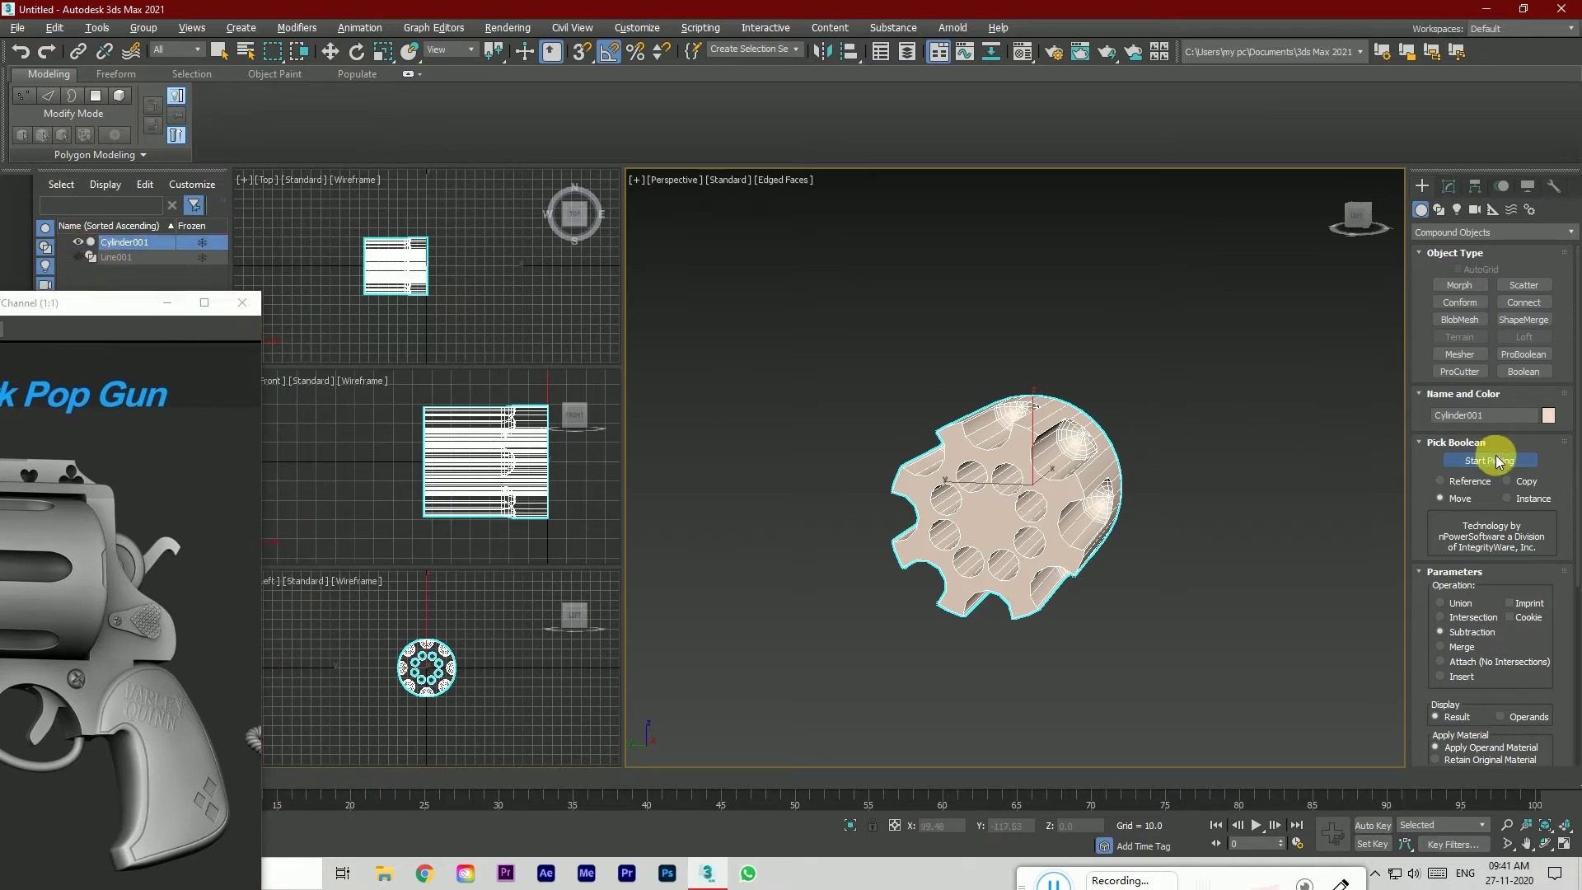
click(1443, 232)
click(1452, 245)
key(e)
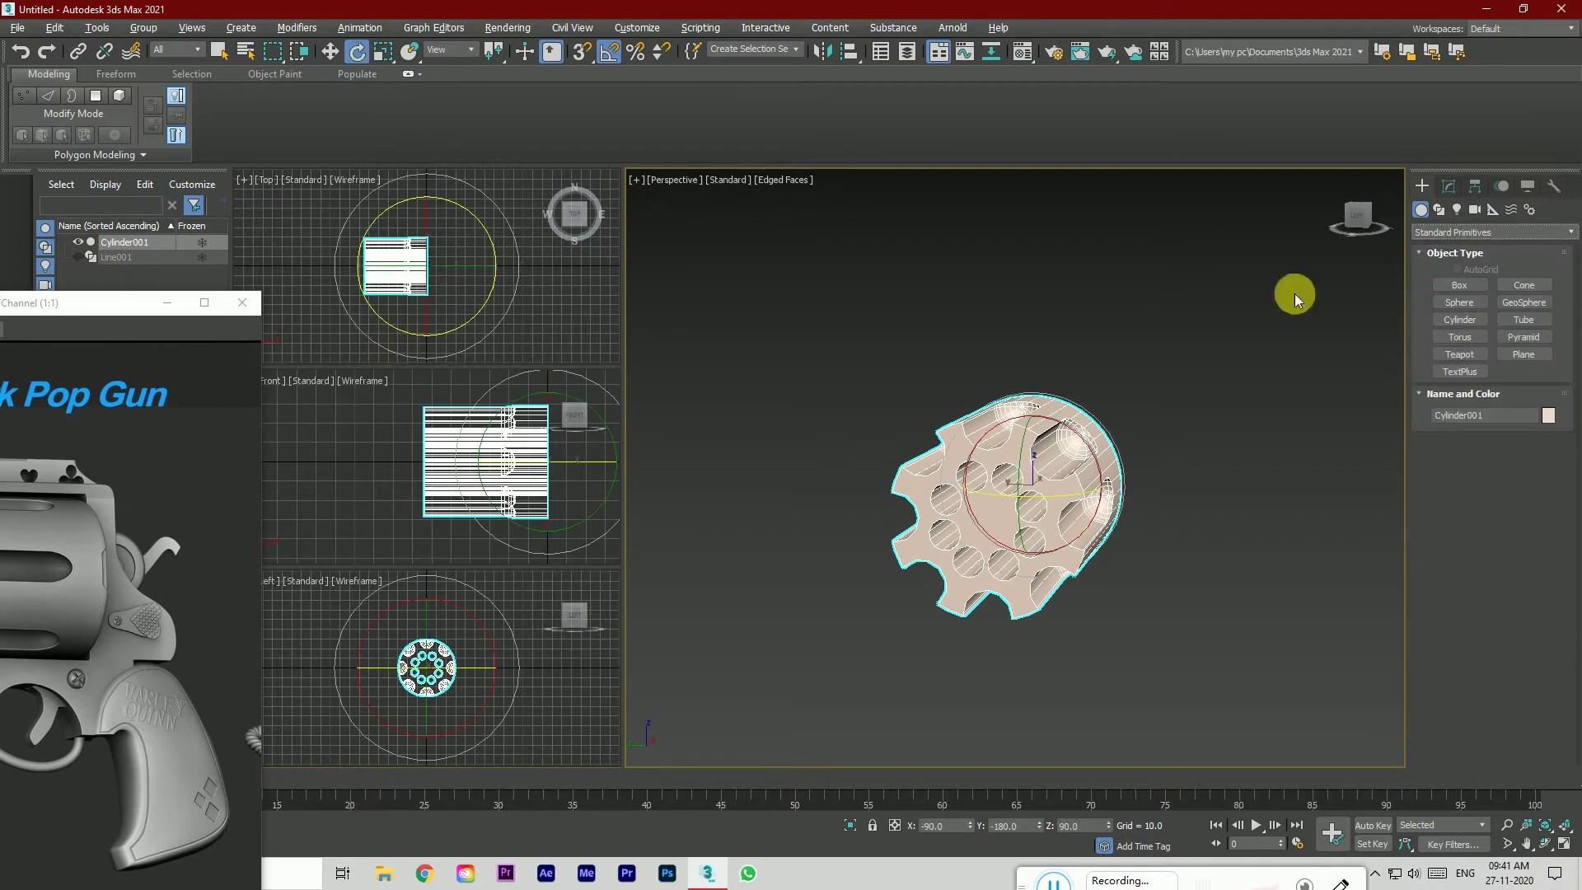
Step: Unhide Line001 and view the gun frame and the fluted cylinder together from the front
click(72, 259)
click(78, 258)
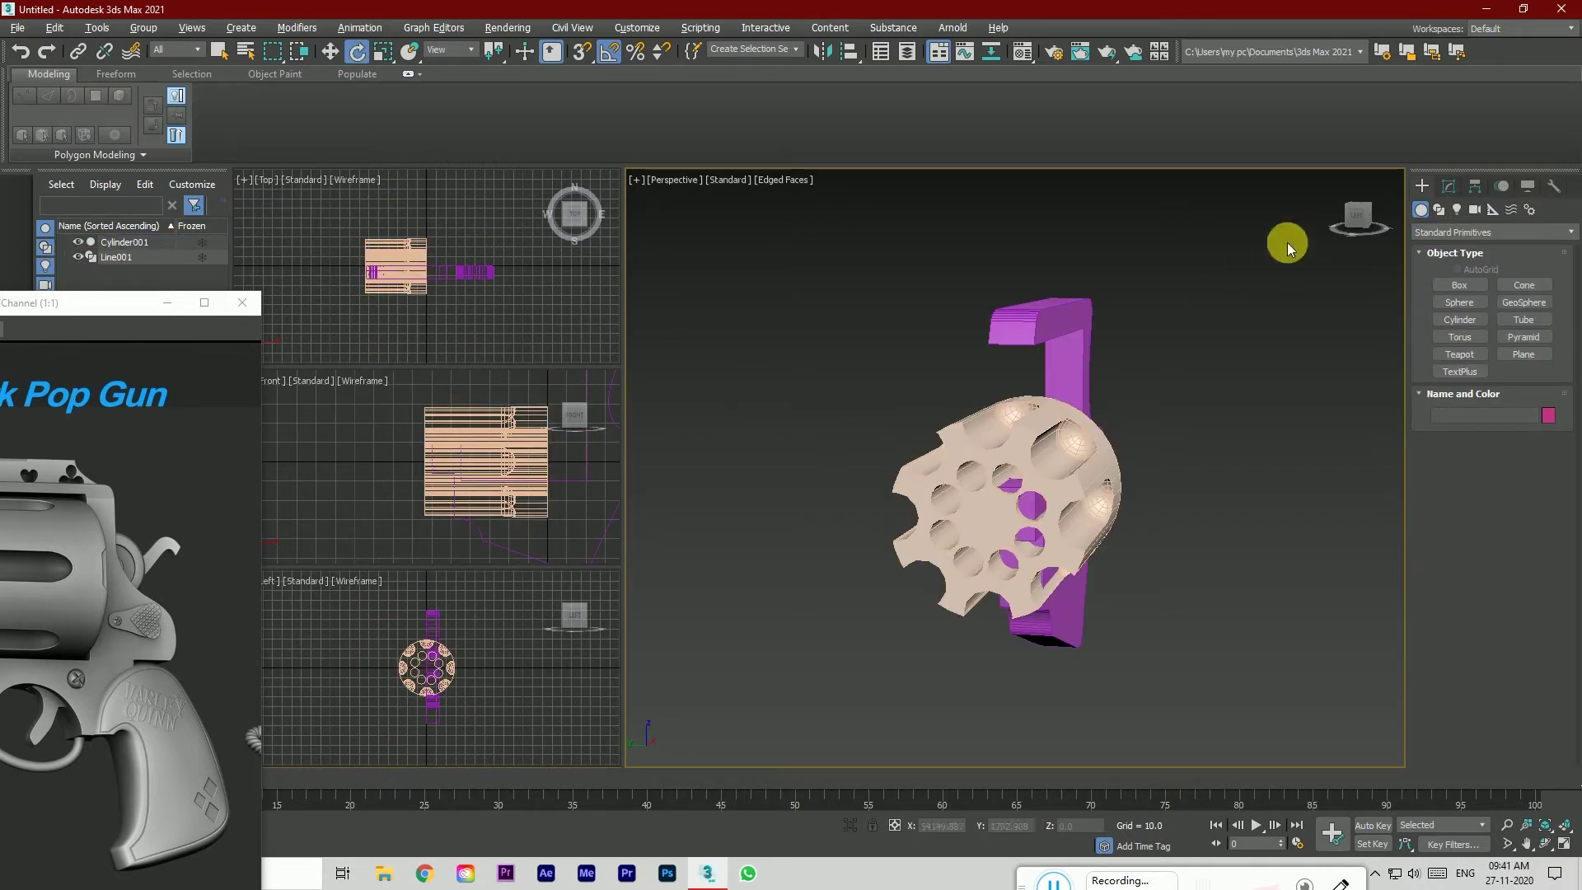
click(1370, 223)
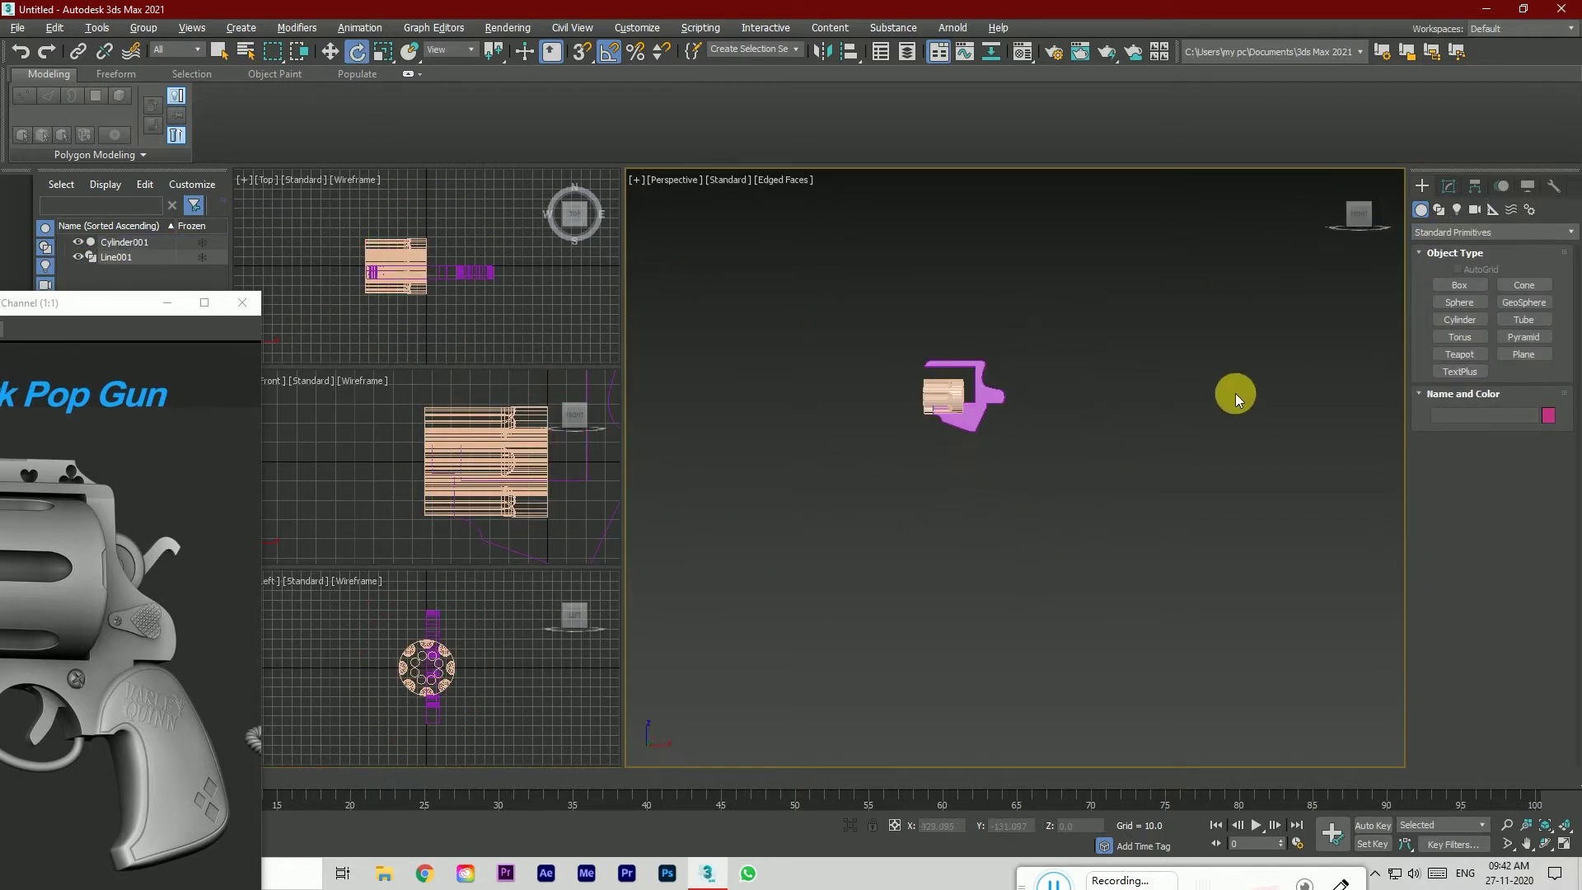
scroll(937, 395, up, 5)
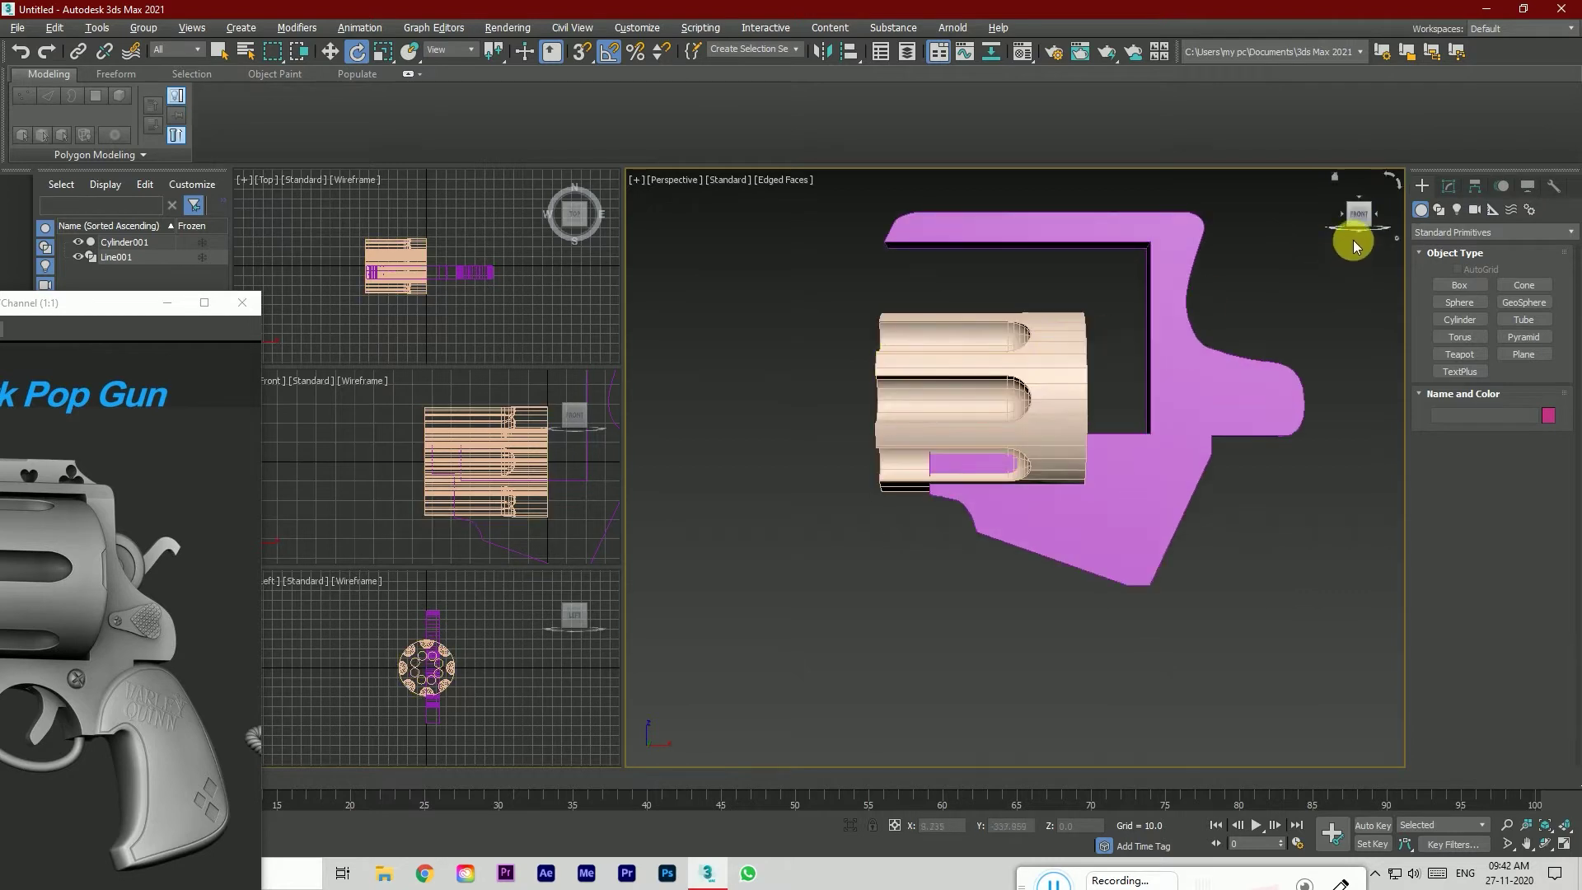
Step: Move the fluted cylinder up and across into the opening of the gun frame in the front view
click(1358, 221)
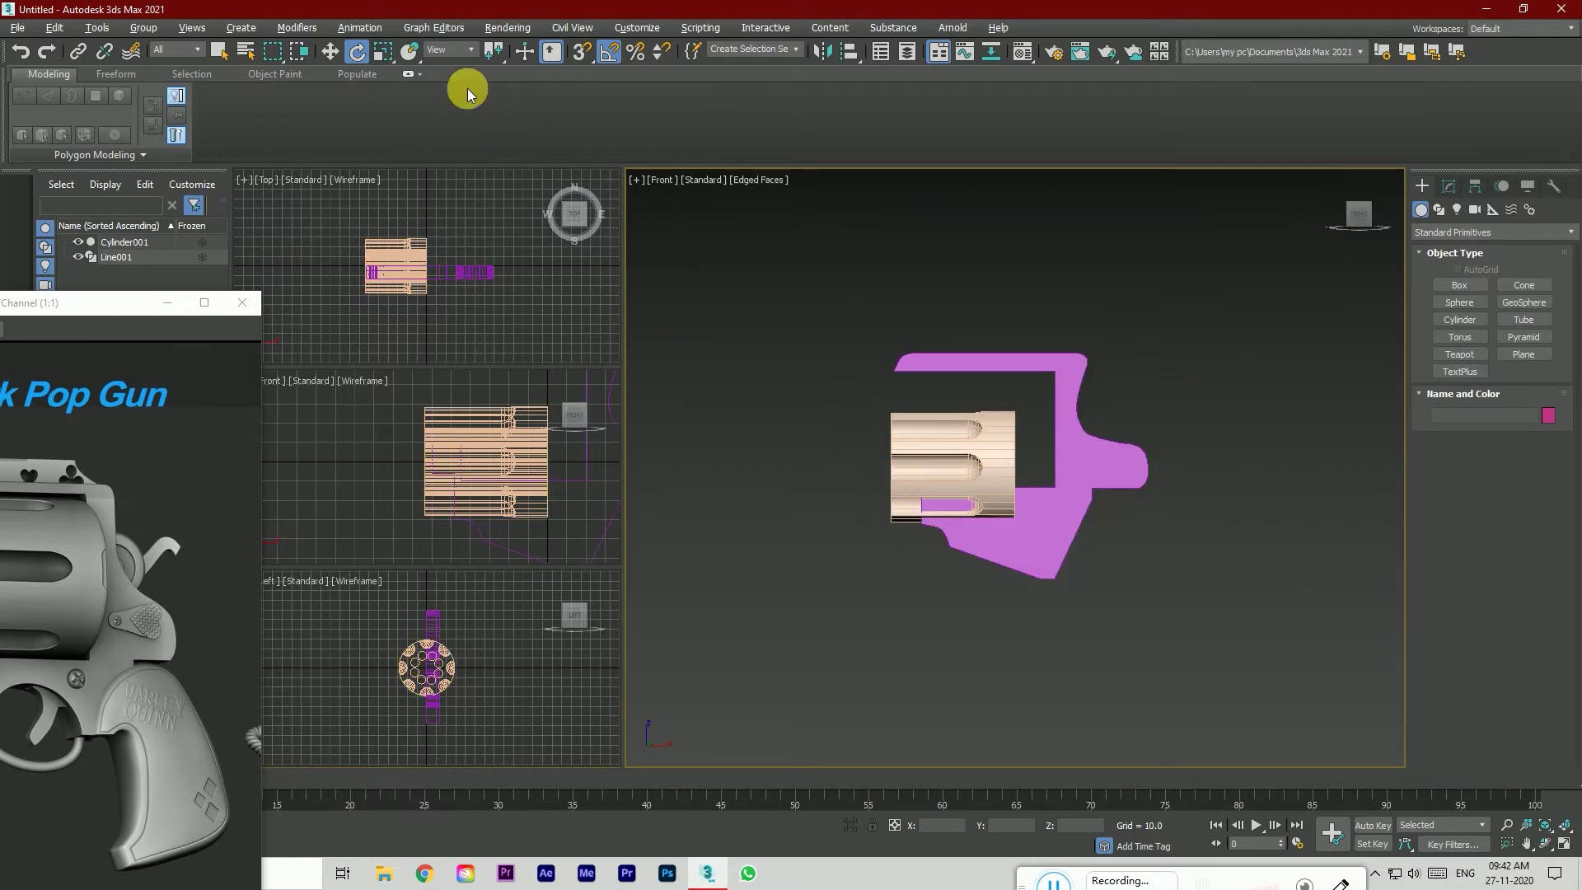
click(328, 55)
click(940, 452)
drag(1006, 431, 1021, 401)
scroll(1015, 418, up, 3)
drag(1076, 452, 1141, 448)
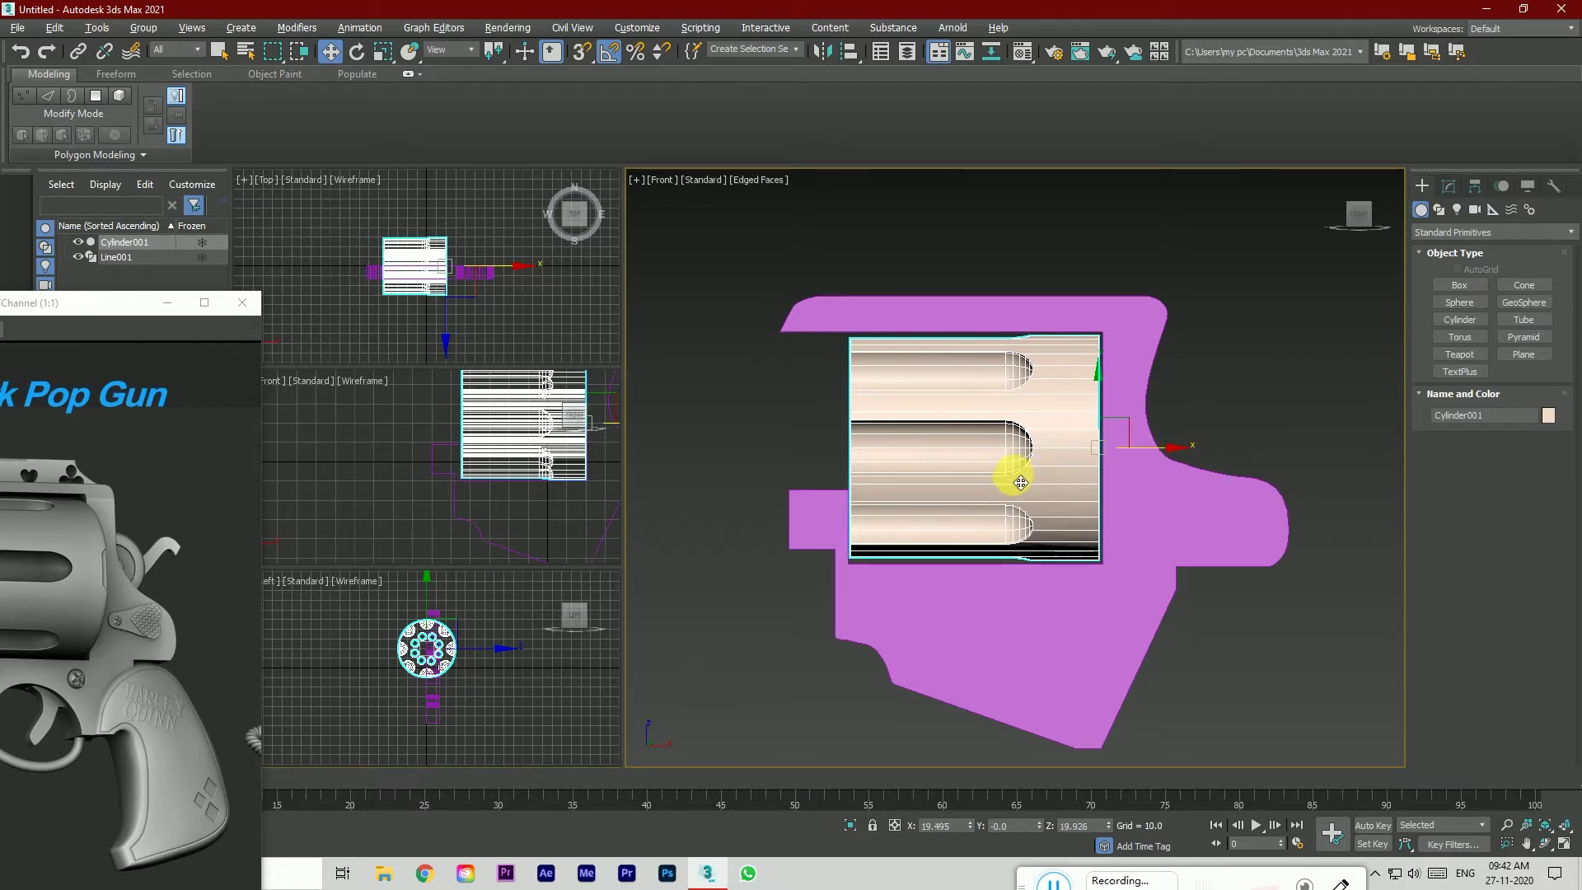
scroll(1021, 483, up, 2)
scroll(1105, 440, down, 2)
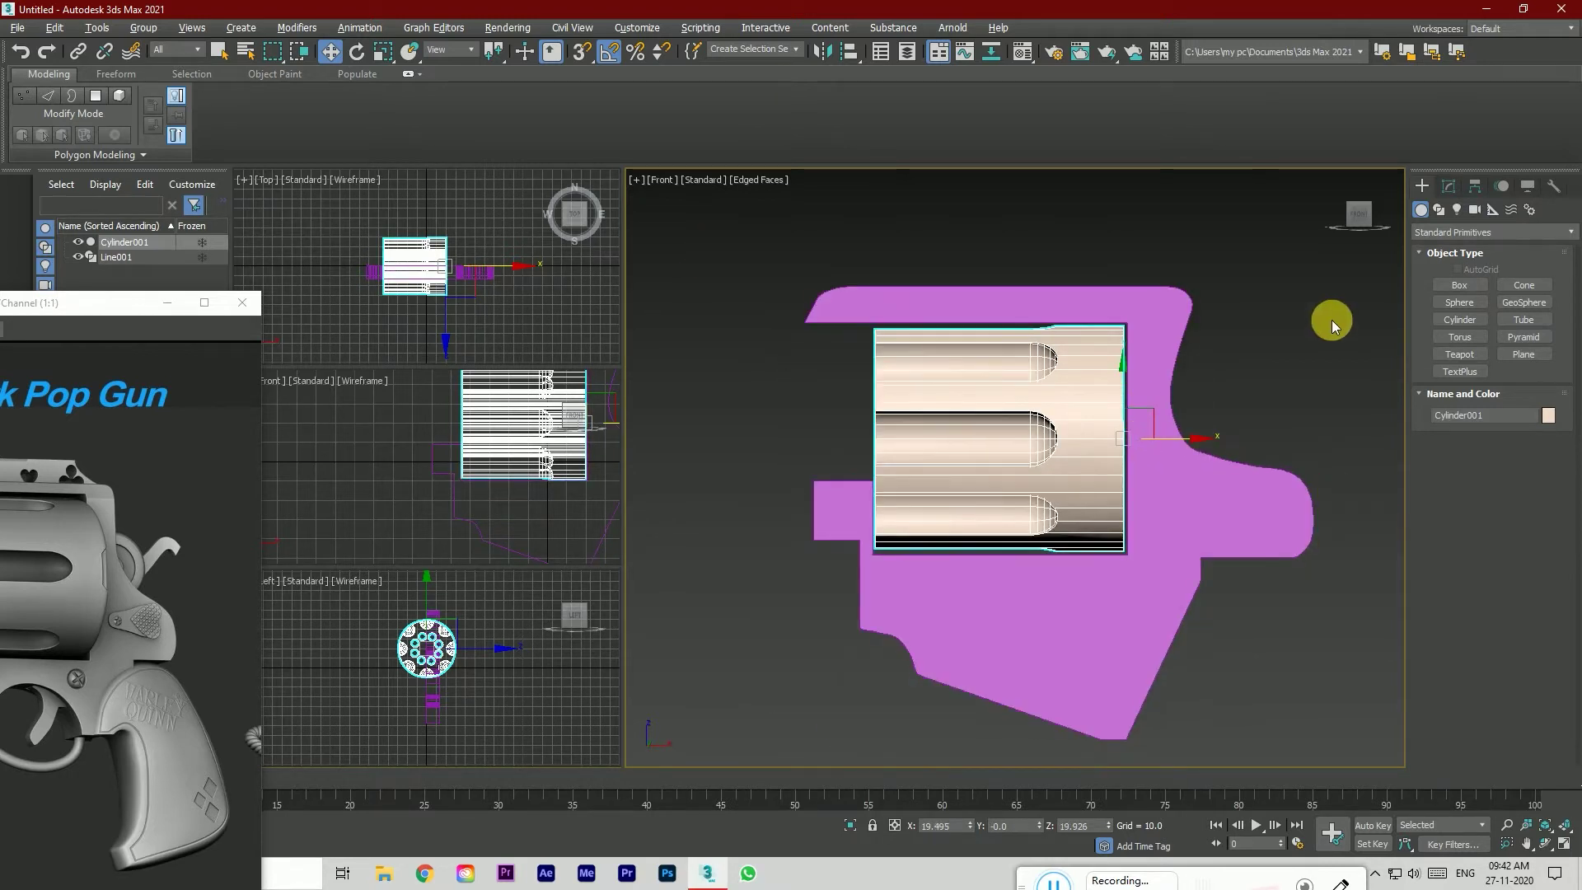
Step: Centre the cylinder across the frame's thickness in the left view and check the alignment from the rear and at an angle
drag(1358, 215, 1396, 210)
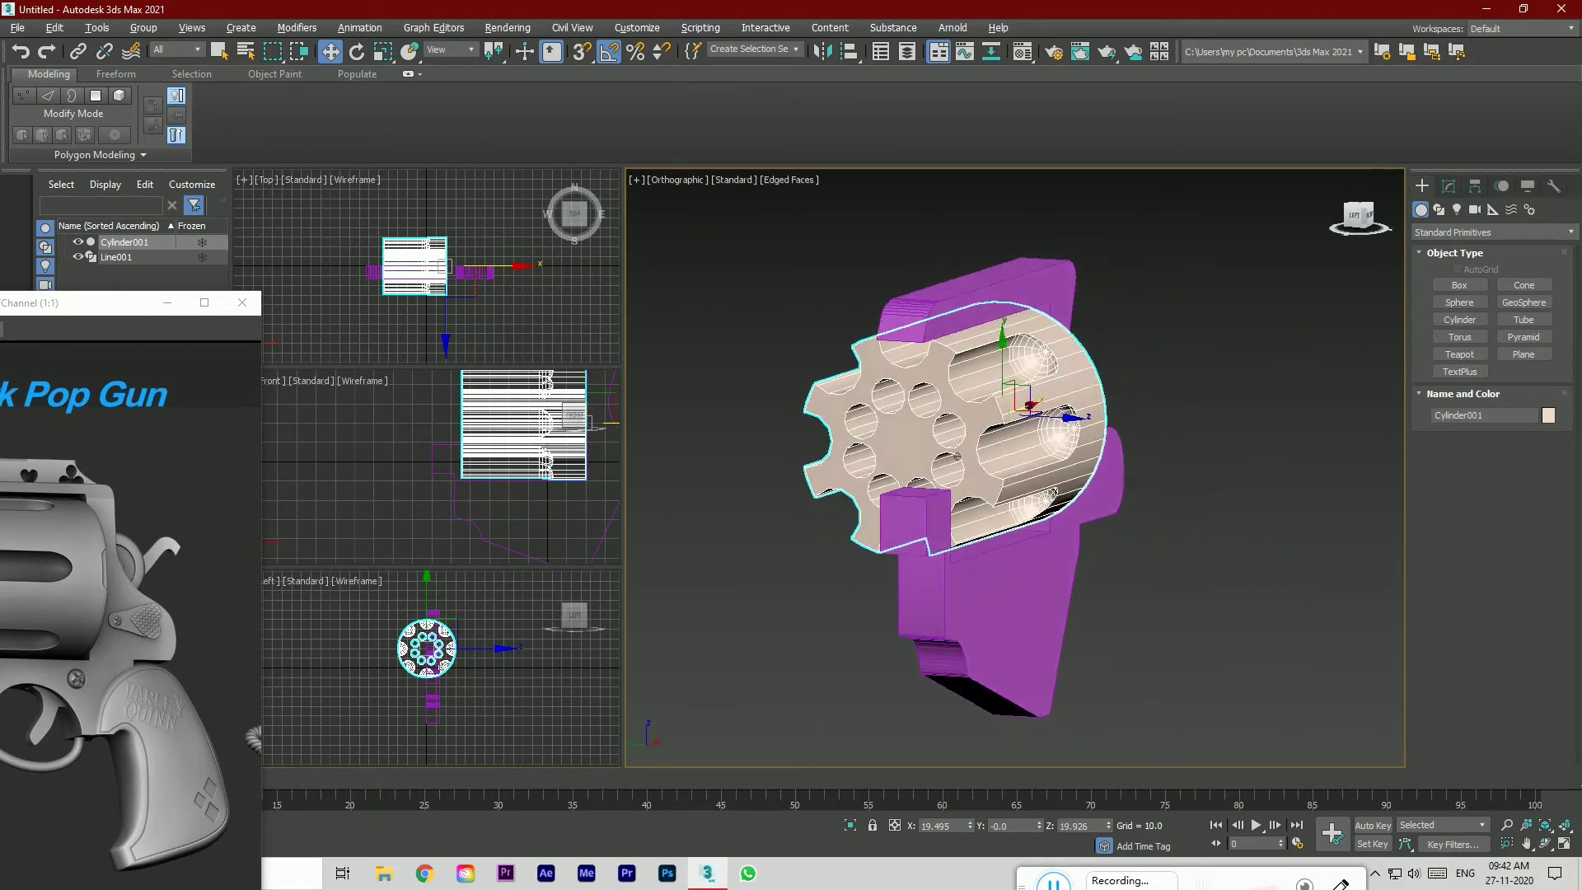
click(1355, 214)
drag(999, 438, 1028, 434)
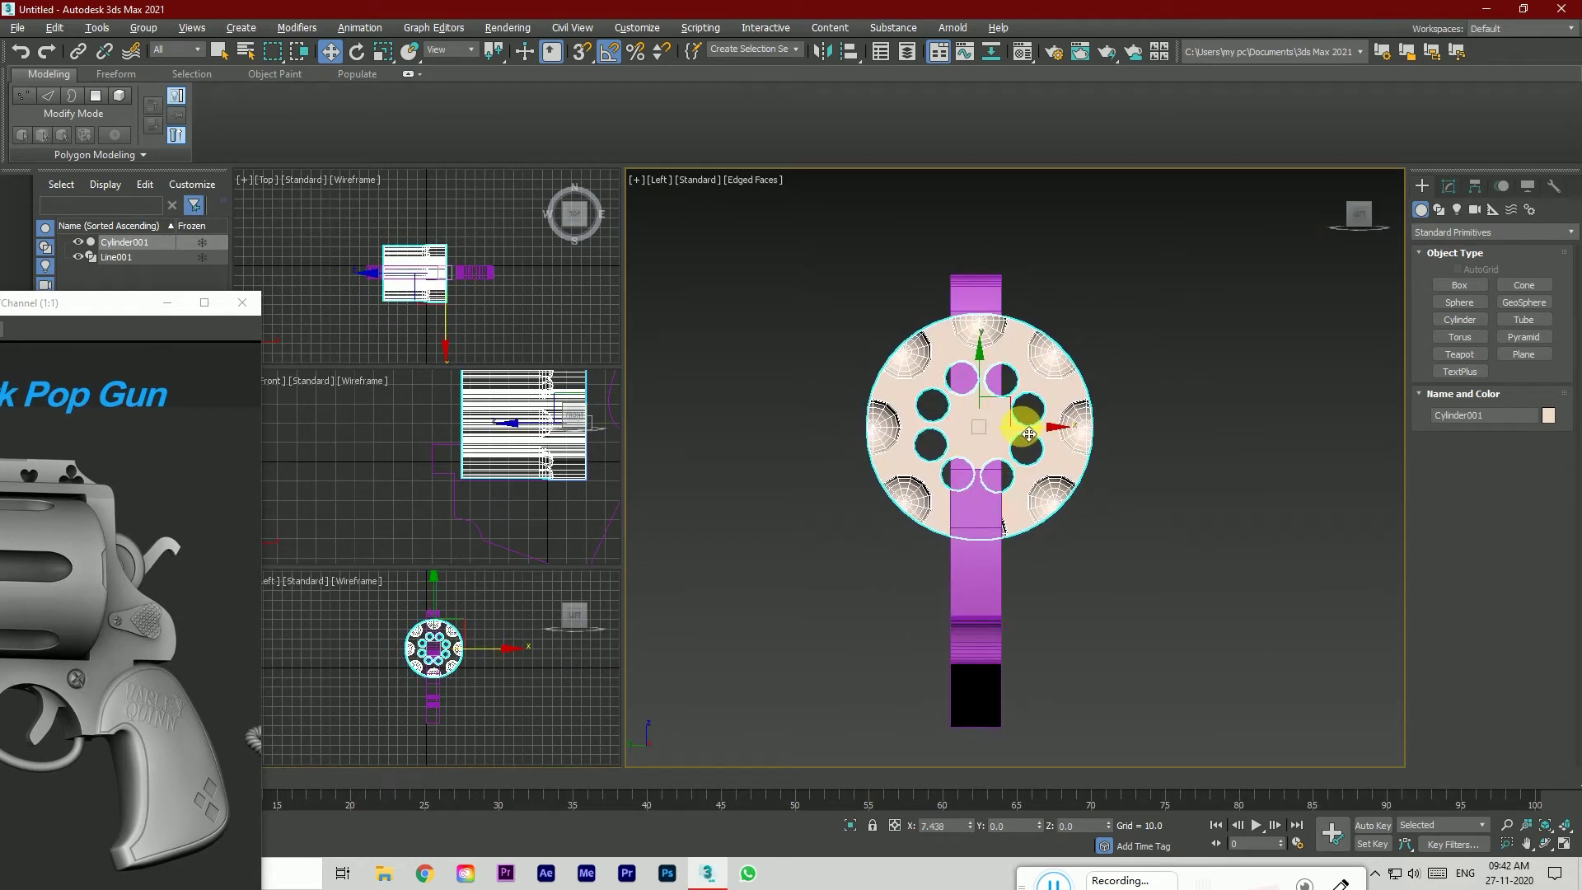
drag(1028, 435, 1026, 434)
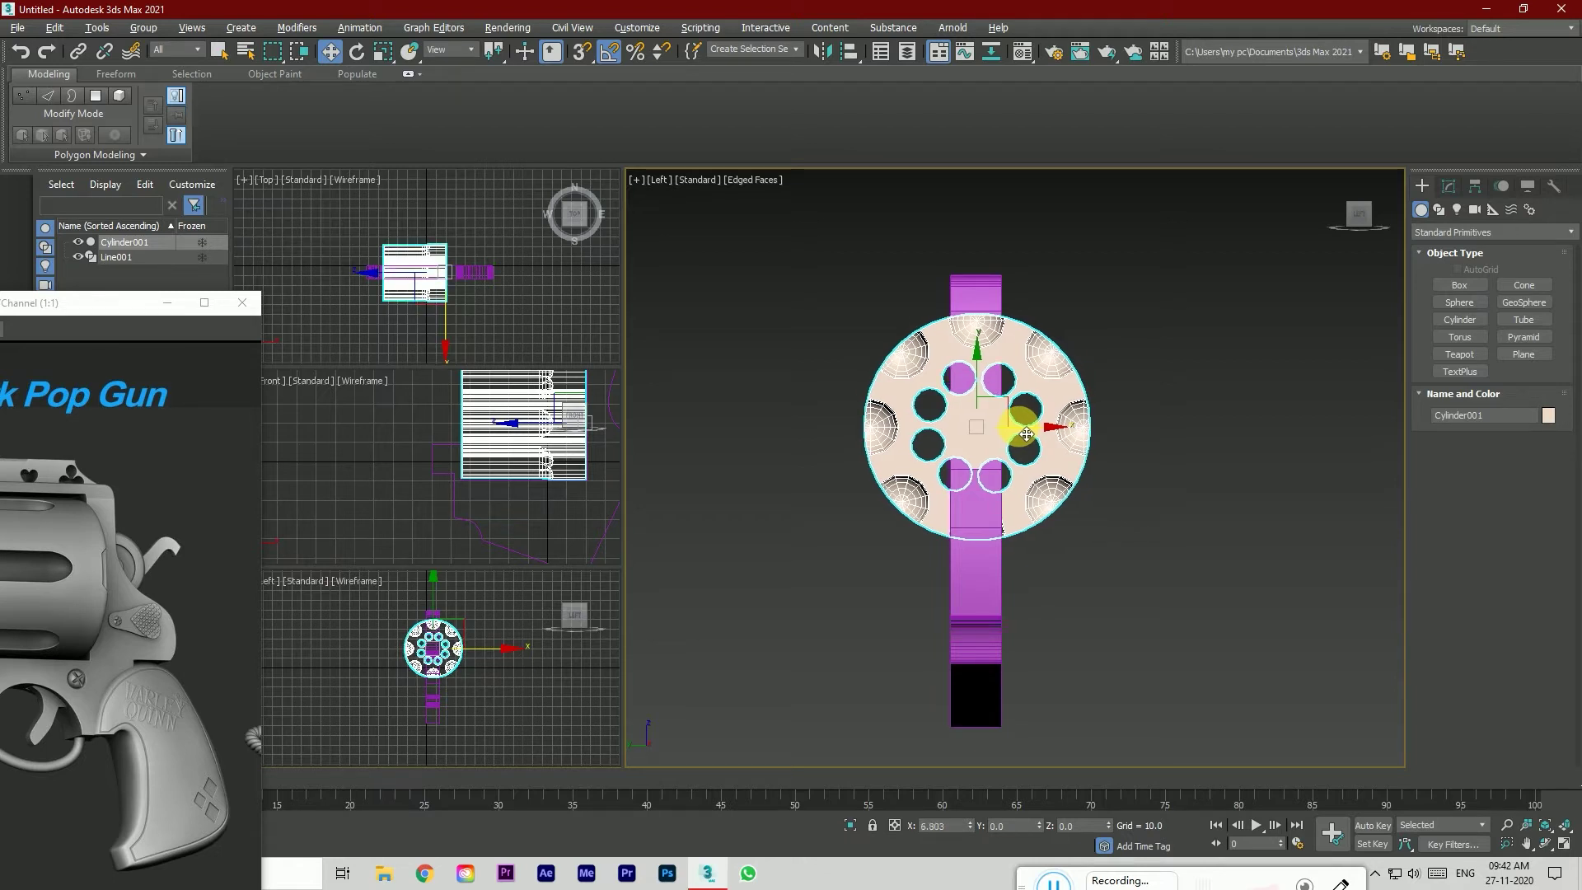
click(1341, 318)
mouse_move(1369, 211)
mouse_down()
mouse_move(1302, 232)
mouse_move(1359, 213)
mouse_up()
click(1141, 432)
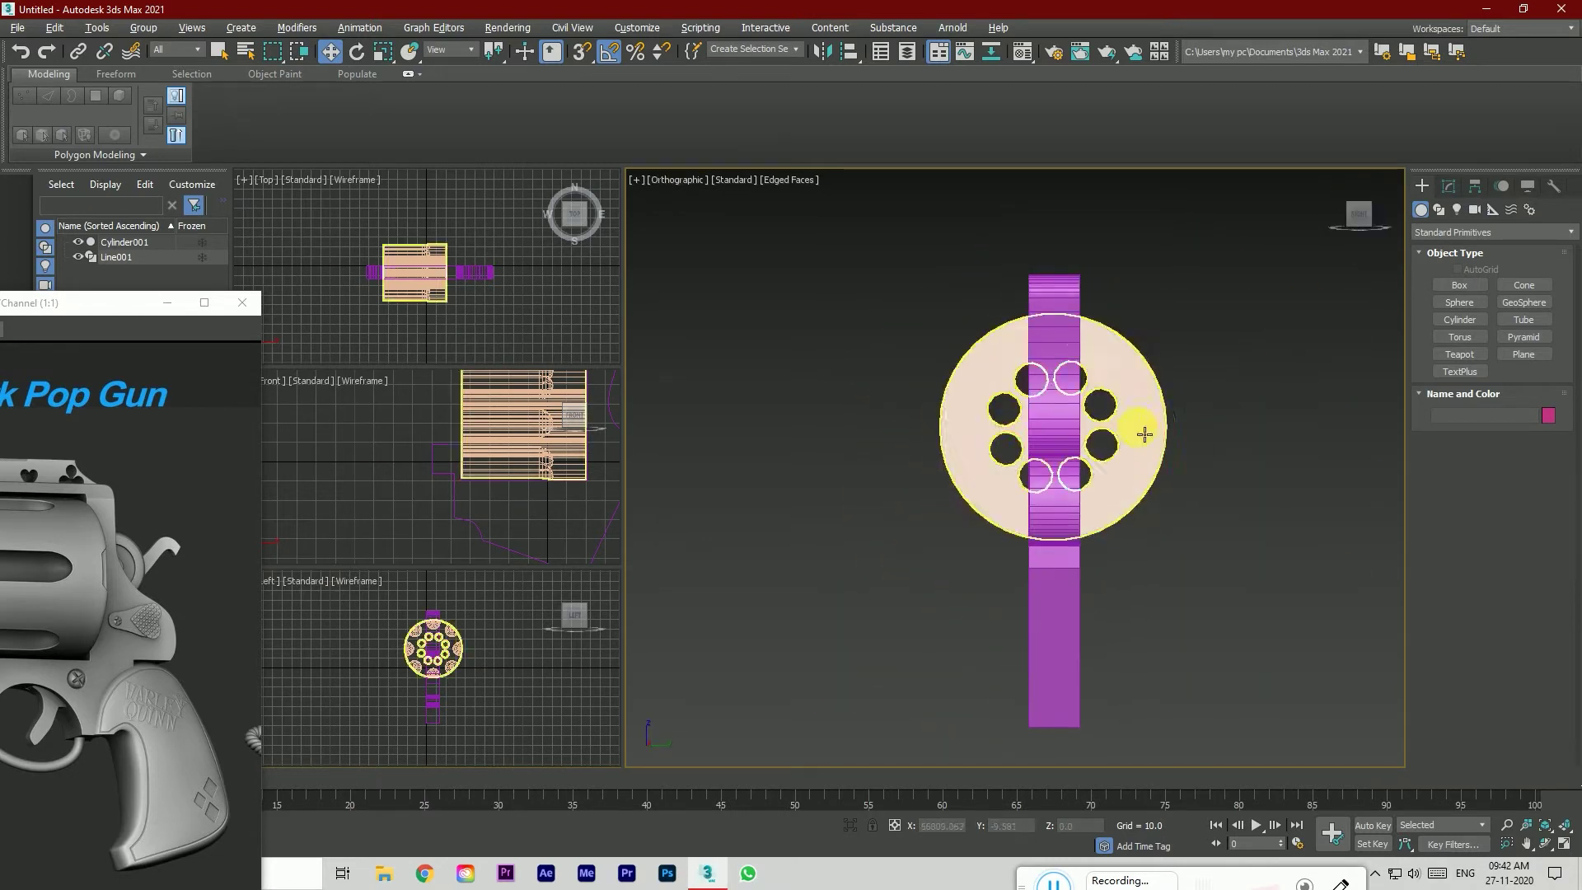
drag(1138, 435, 1140, 435)
click(1163, 464)
click(1356, 203)
drag(1356, 213, 1437, 213)
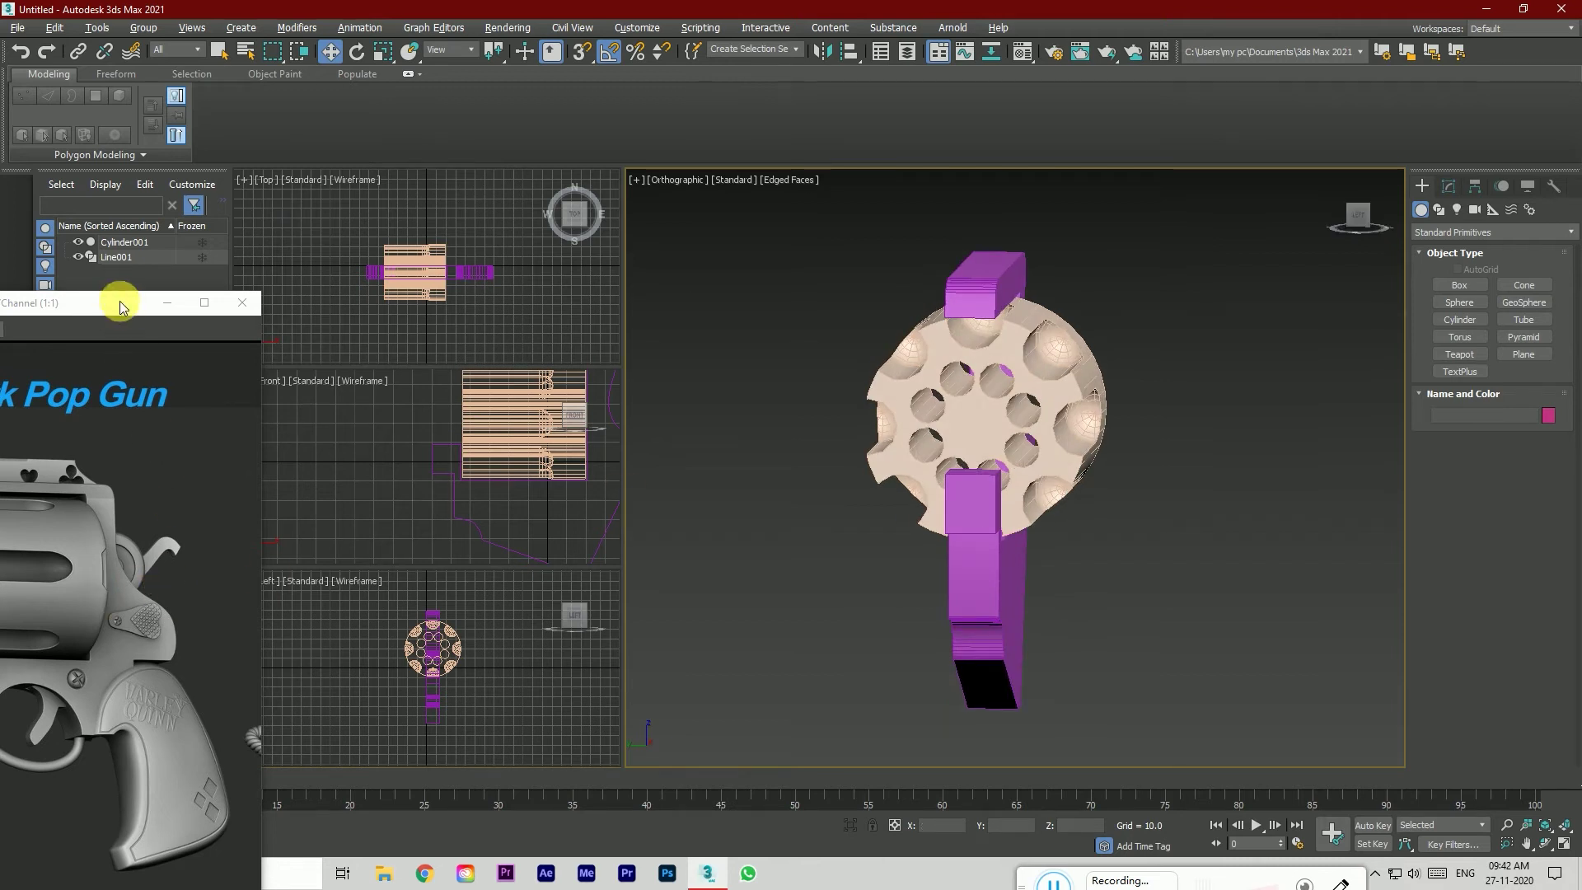
Step: Widen the reference image window to show the second gun render and orbit the model to a similar rear three-quarter angle
drag(120, 307, 379, 265)
click(1027, 373)
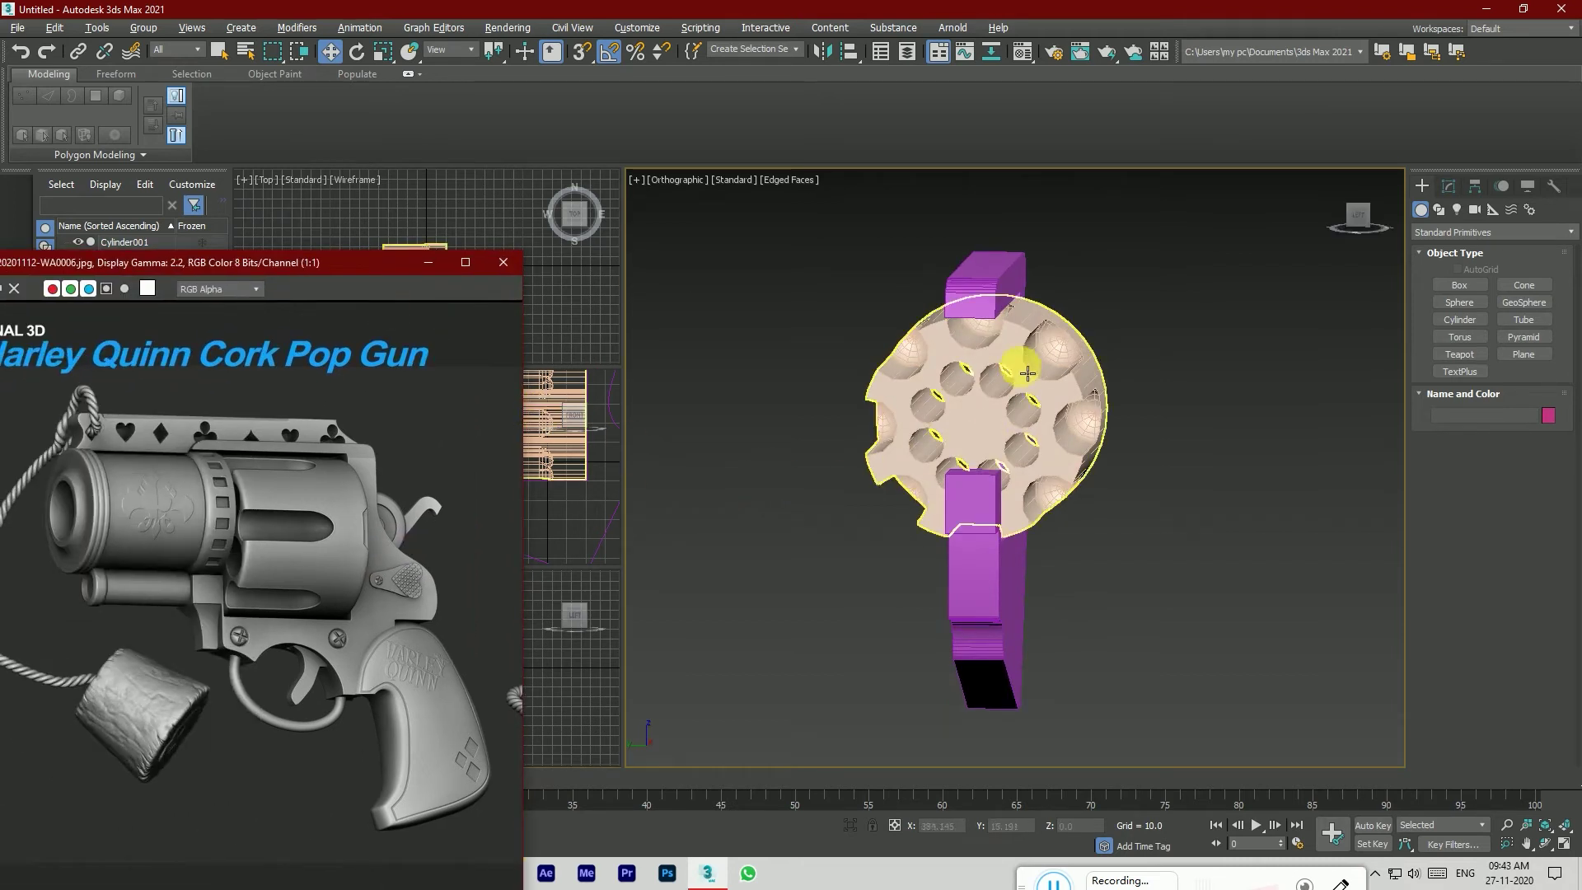
click(1354, 207)
mouse_move(1356, 212)
mouse_down()
mouse_move(1411, 215)
mouse_move(1343, 215)
mouse_up()
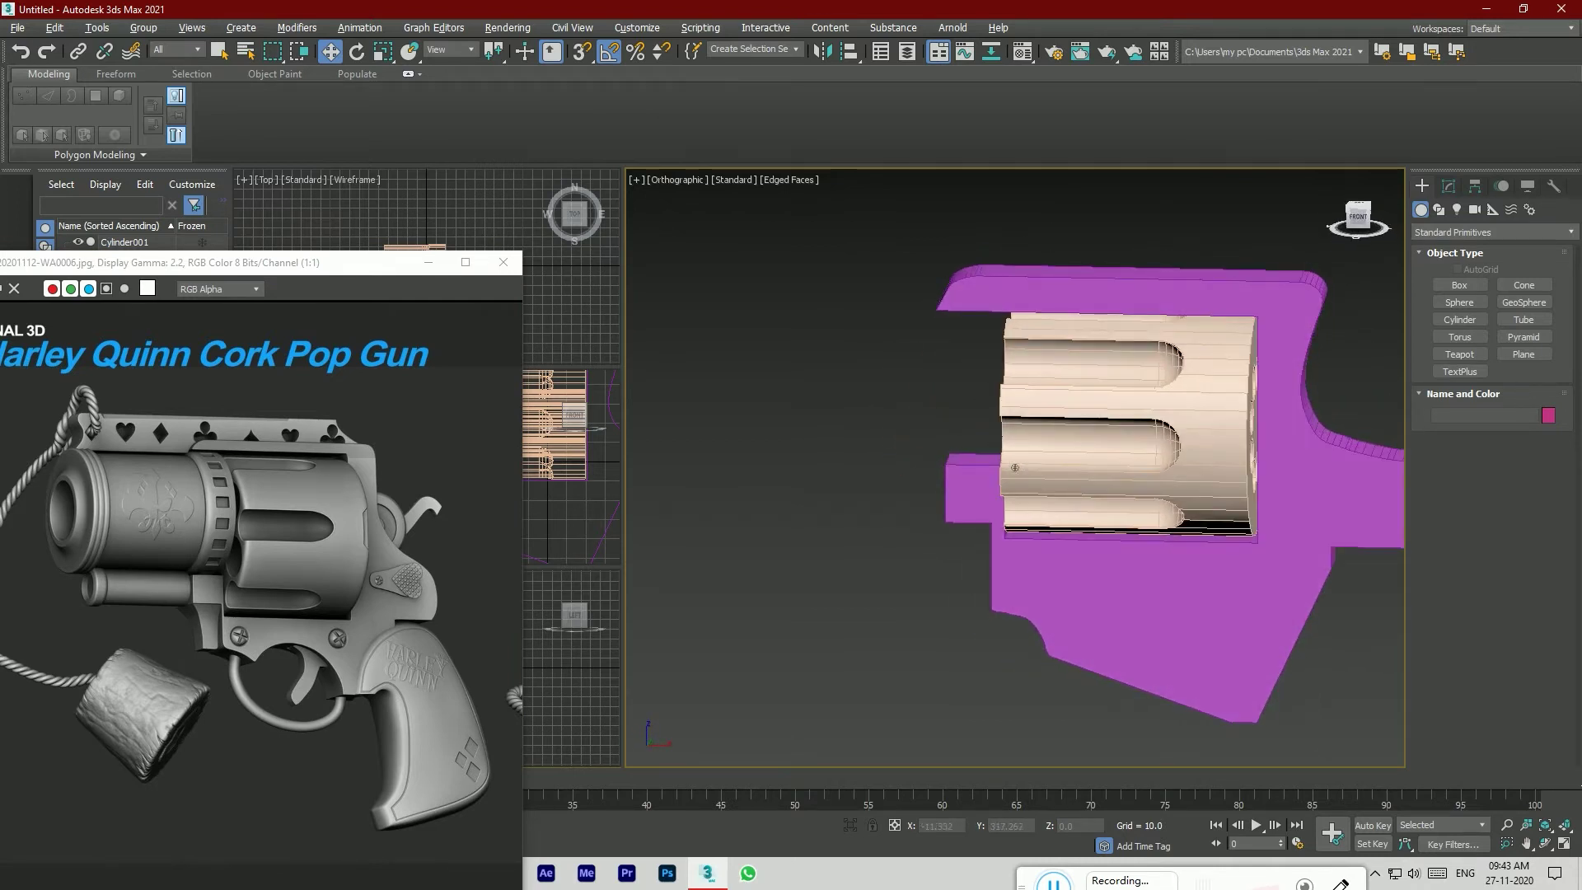
drag(529, 568, 939, 590)
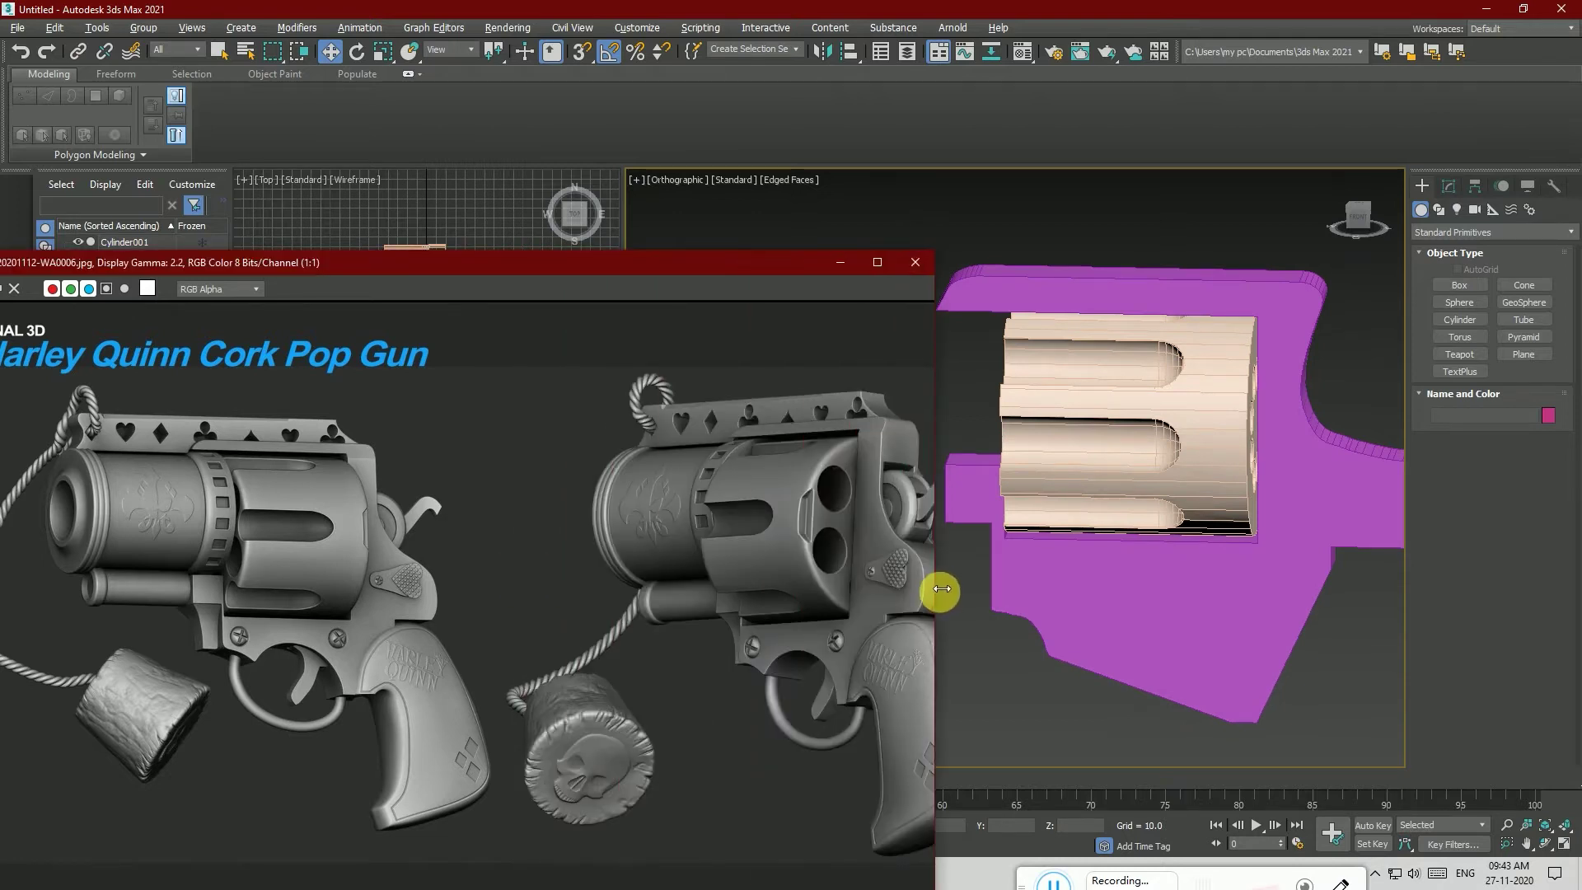
mouse_move(913, 591)
mouse_down()
mouse_move(867, 595)
mouse_move(918, 599)
mouse_up()
drag(1365, 221, 1349, 214)
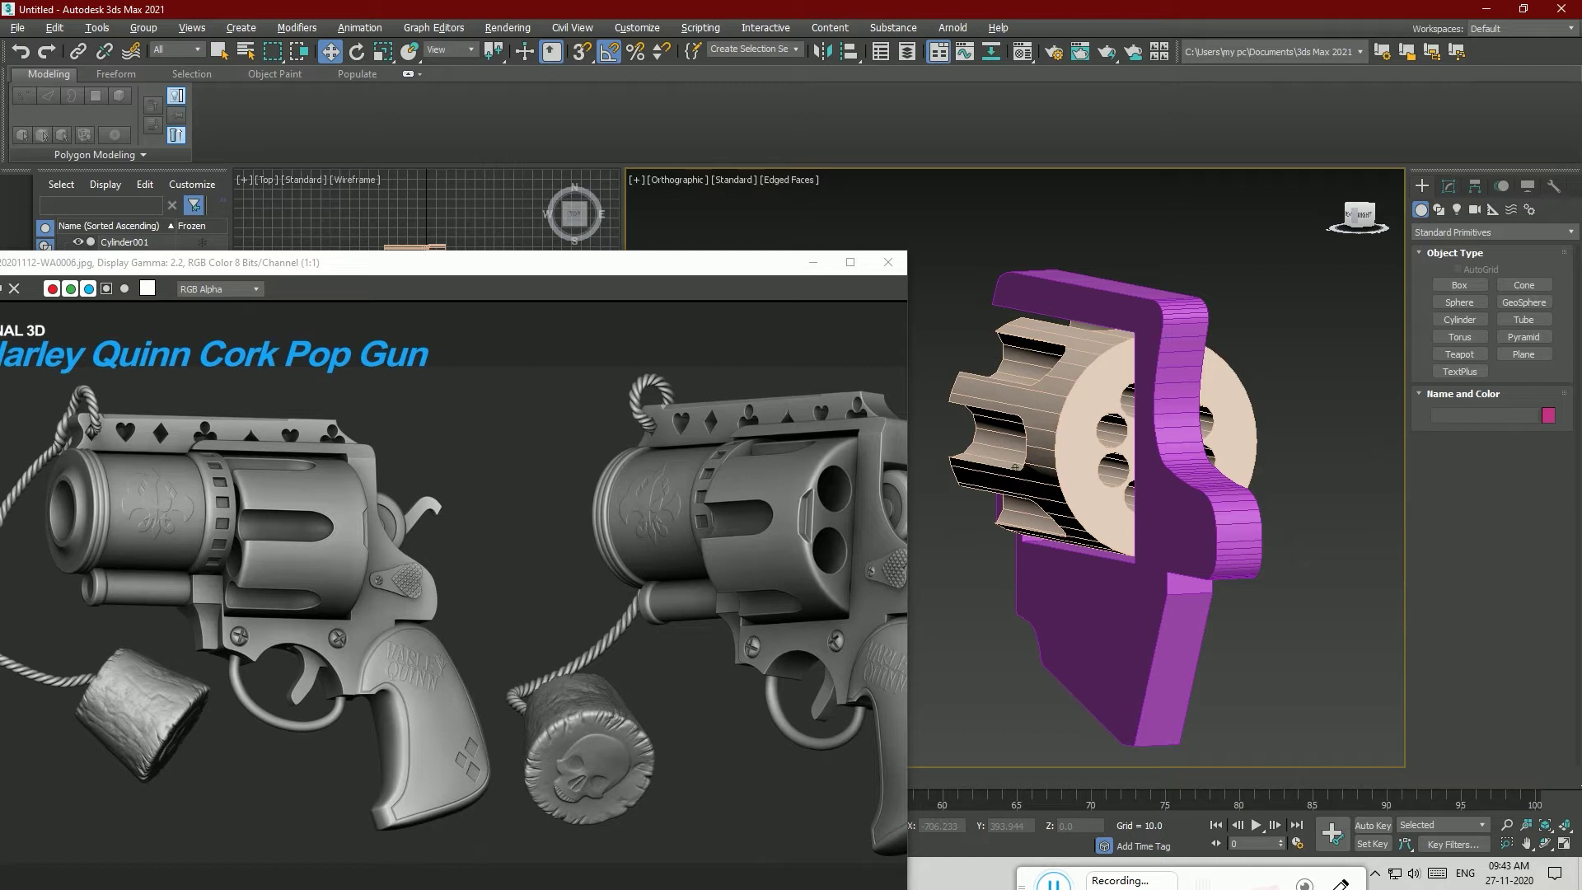
alt+middle_drag(923, 468, 884, 468)
alt+middle_drag(1015, 467, 1074, 472)
alt+middle_drag(920, 468, 929, 468)
alt+middle_drag(1015, 468, 1005, 470)
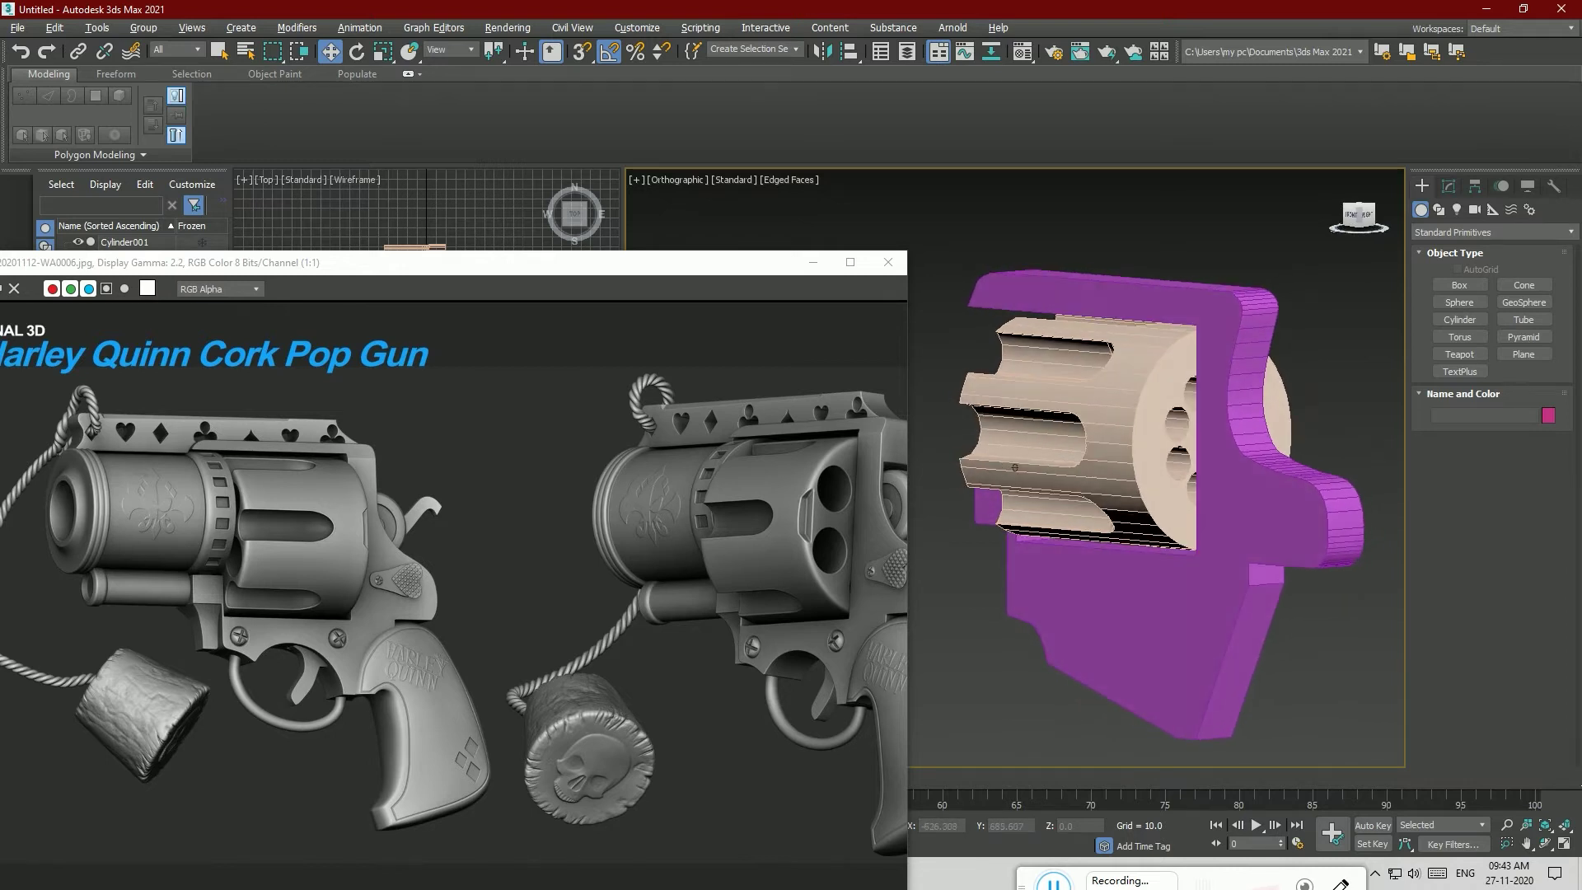
Step: Convert the fluted cylinder to an Editable Poly
click(1151, 424)
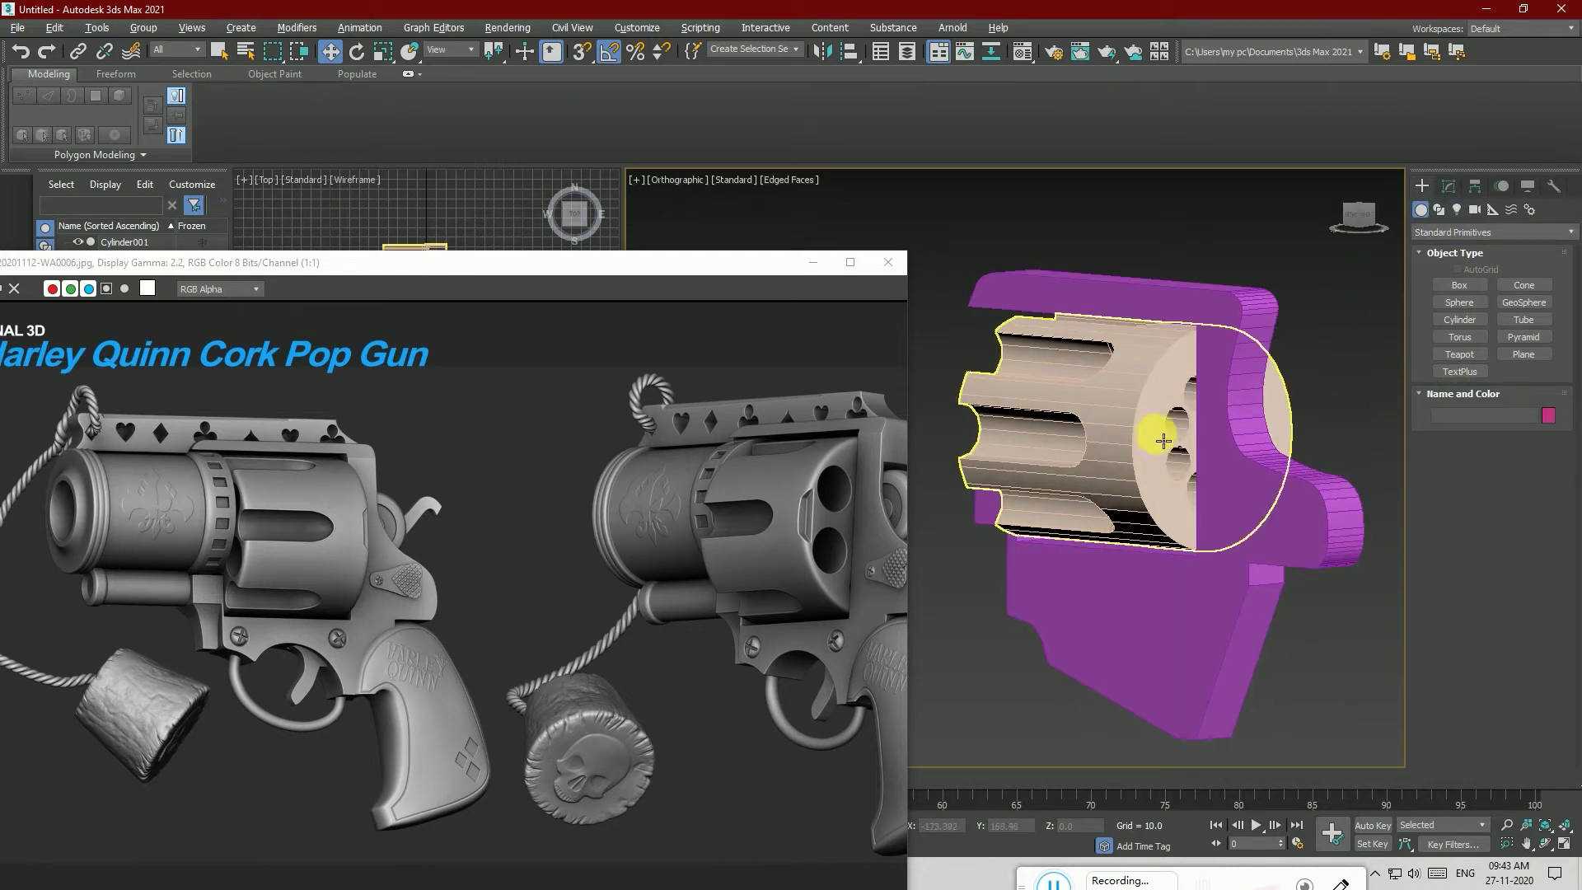
right_click(1152, 430)
mouse_move(1212, 600)
click(1342, 611)
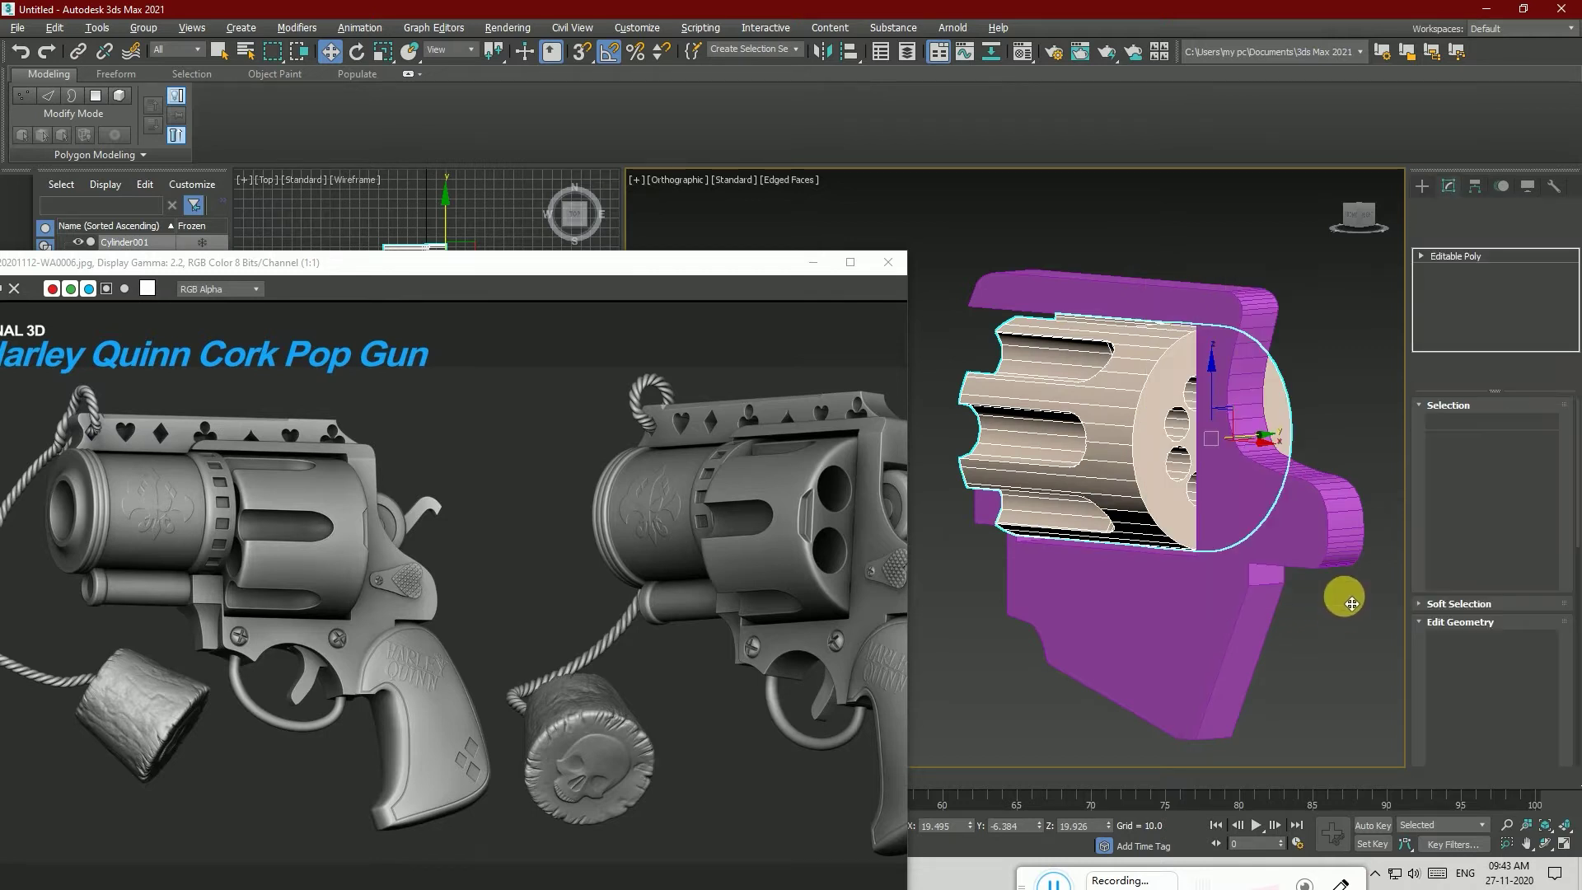
click(1470, 424)
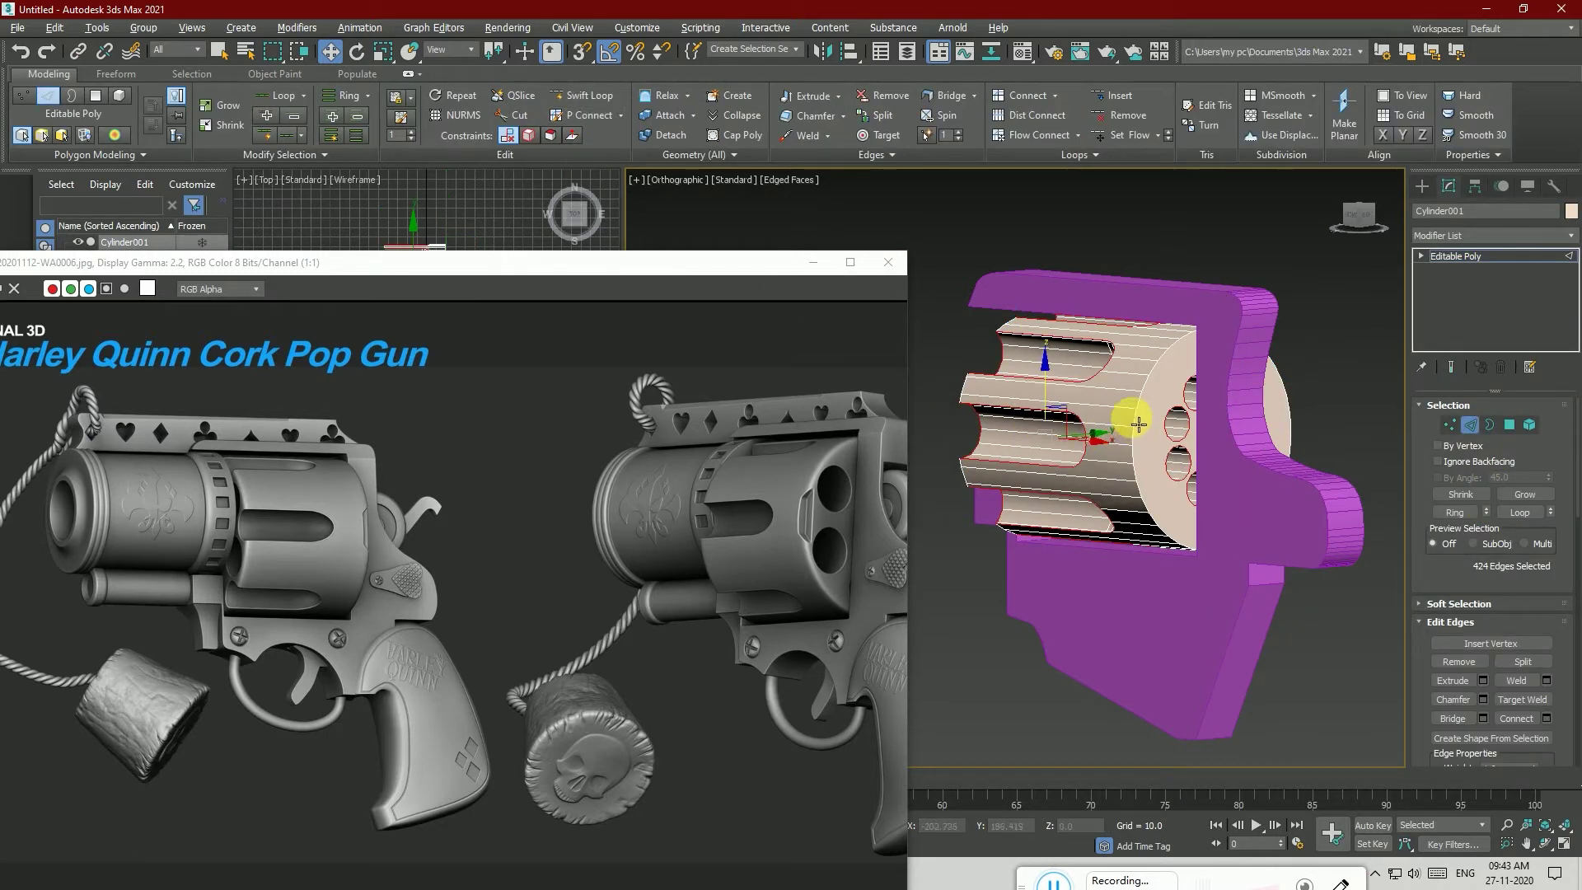
click(577, 99)
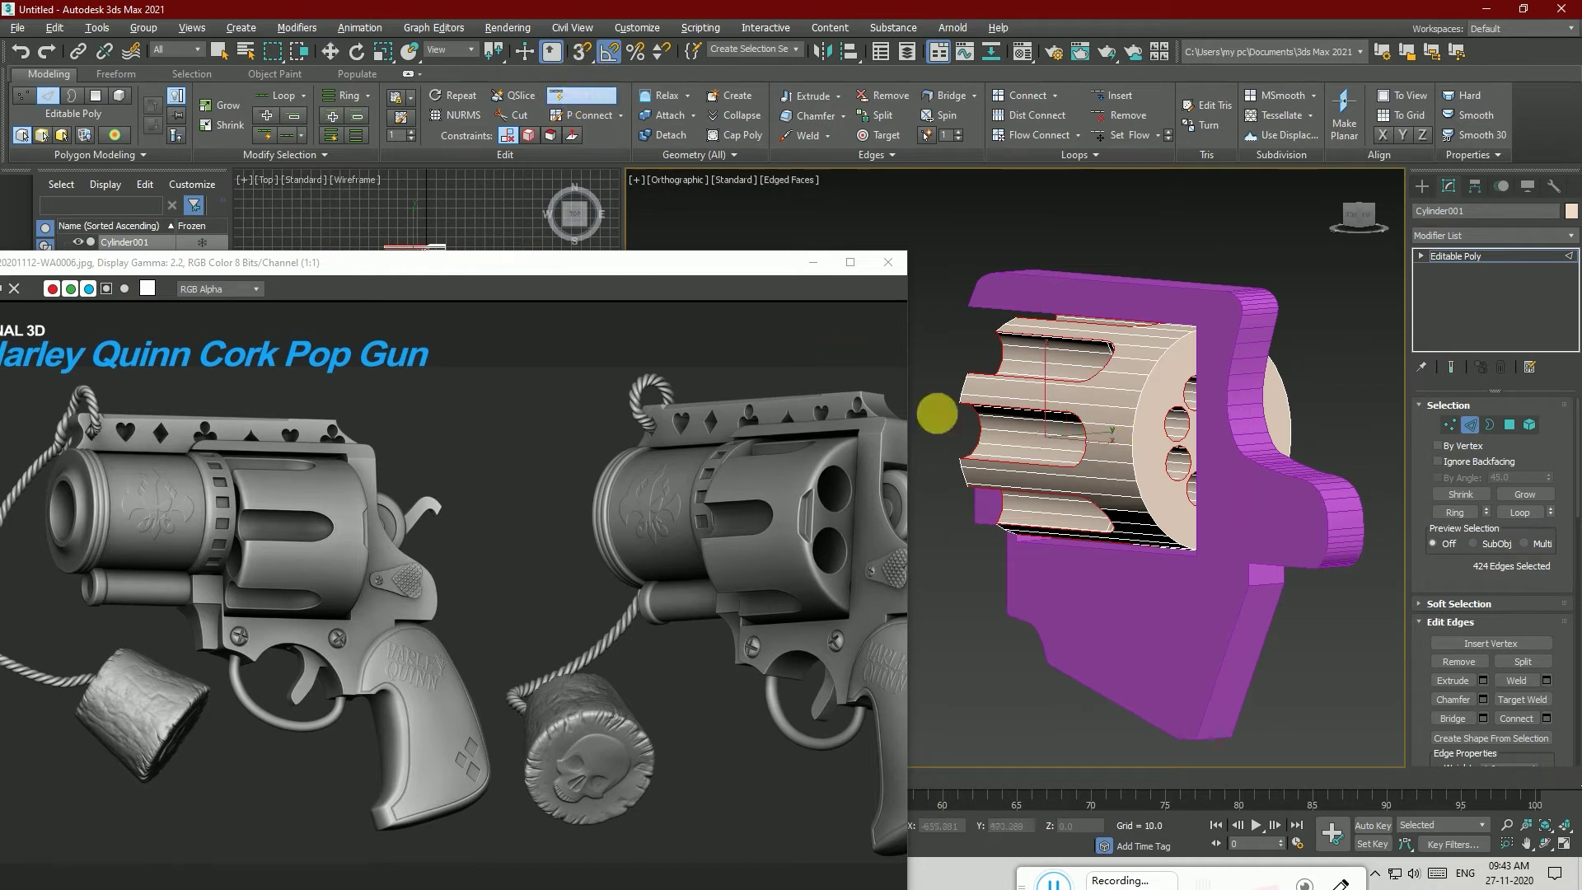
click(590, 95)
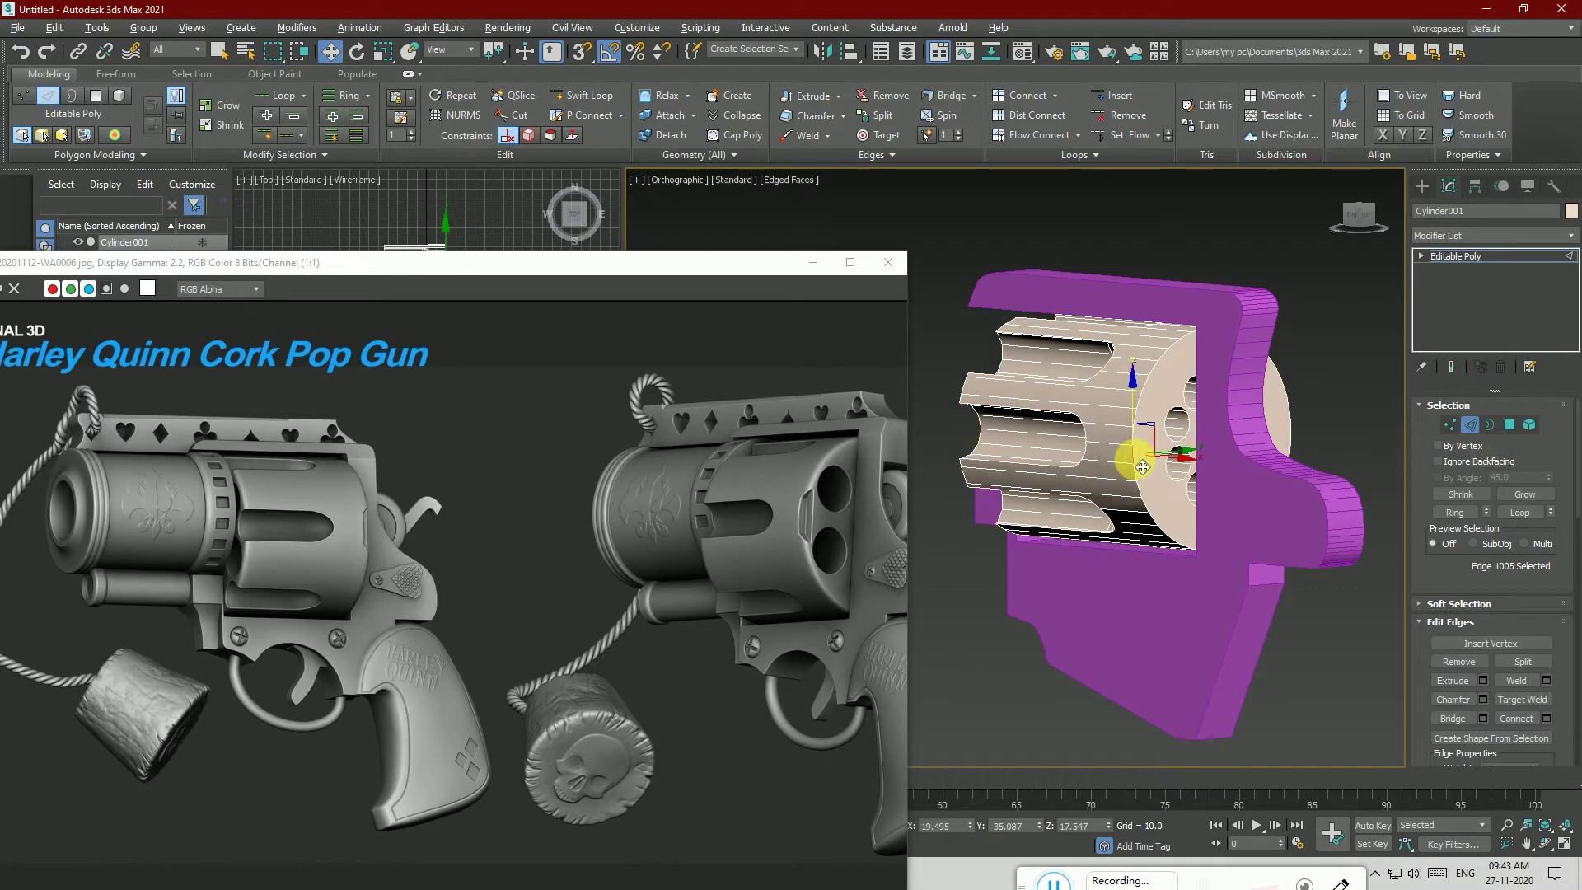
Step: Inset the cylinder's flat rear face polygon by 0.364
click(1510, 424)
click(1144, 441)
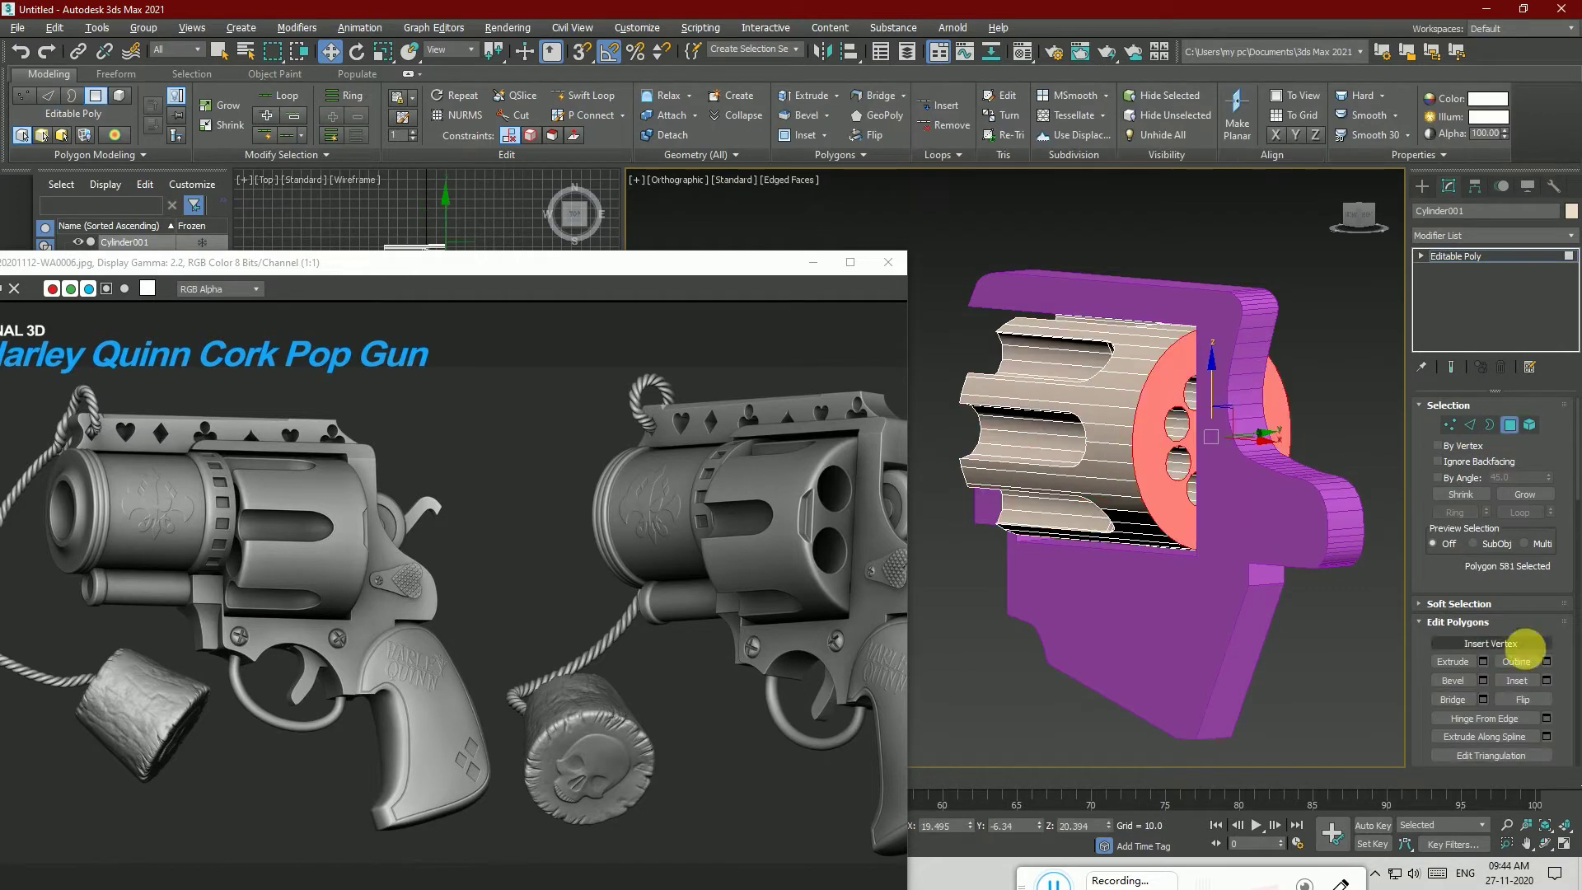
click(1546, 683)
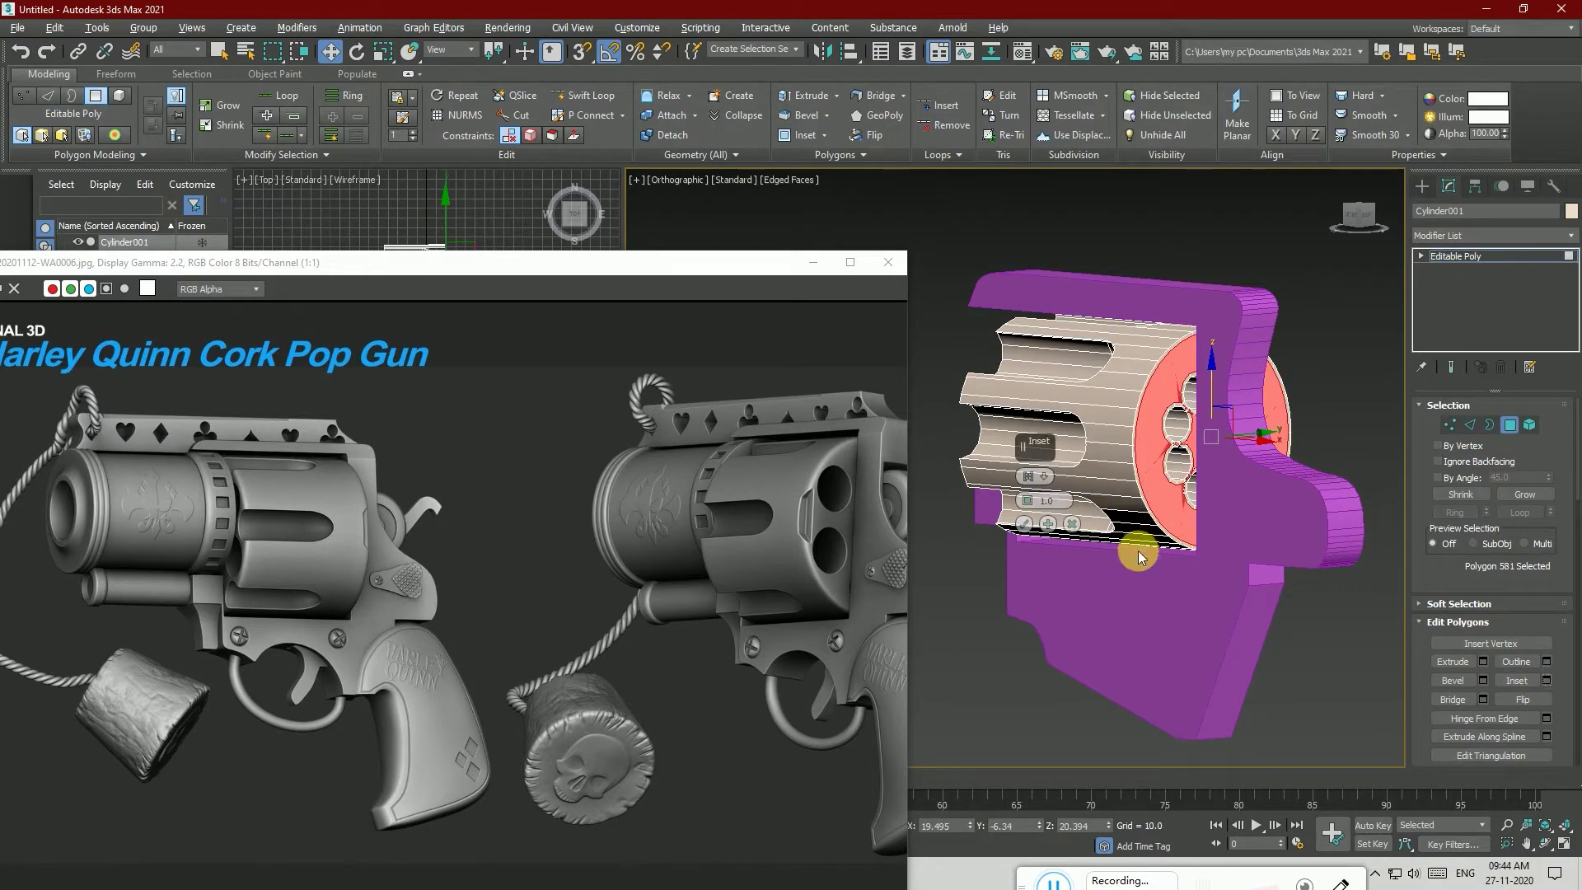
drag(1028, 513, 1026, 516)
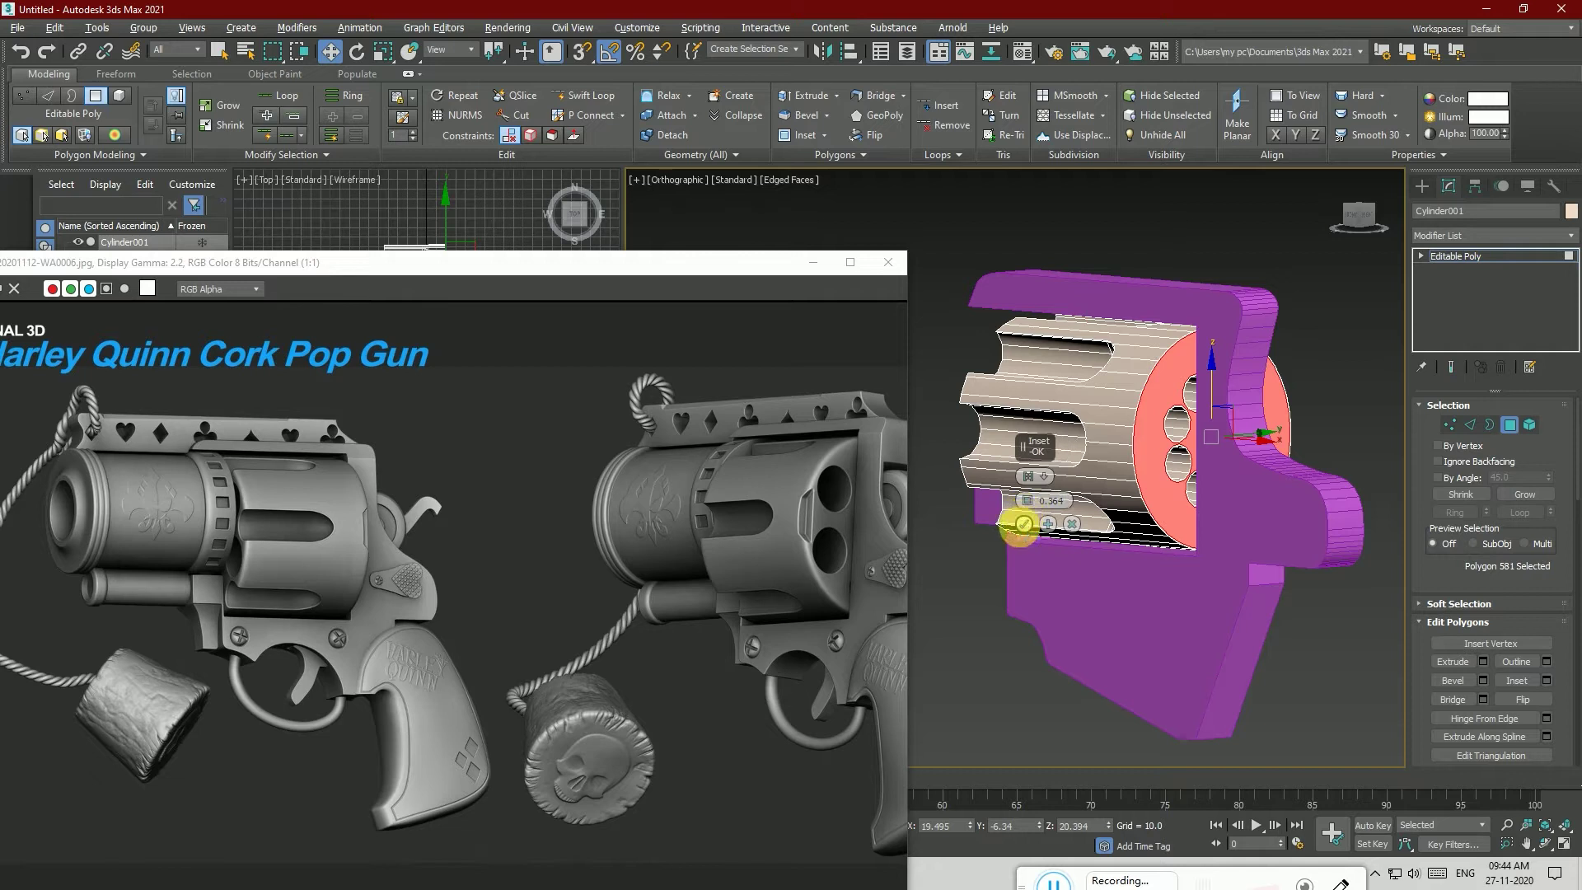
click(1021, 525)
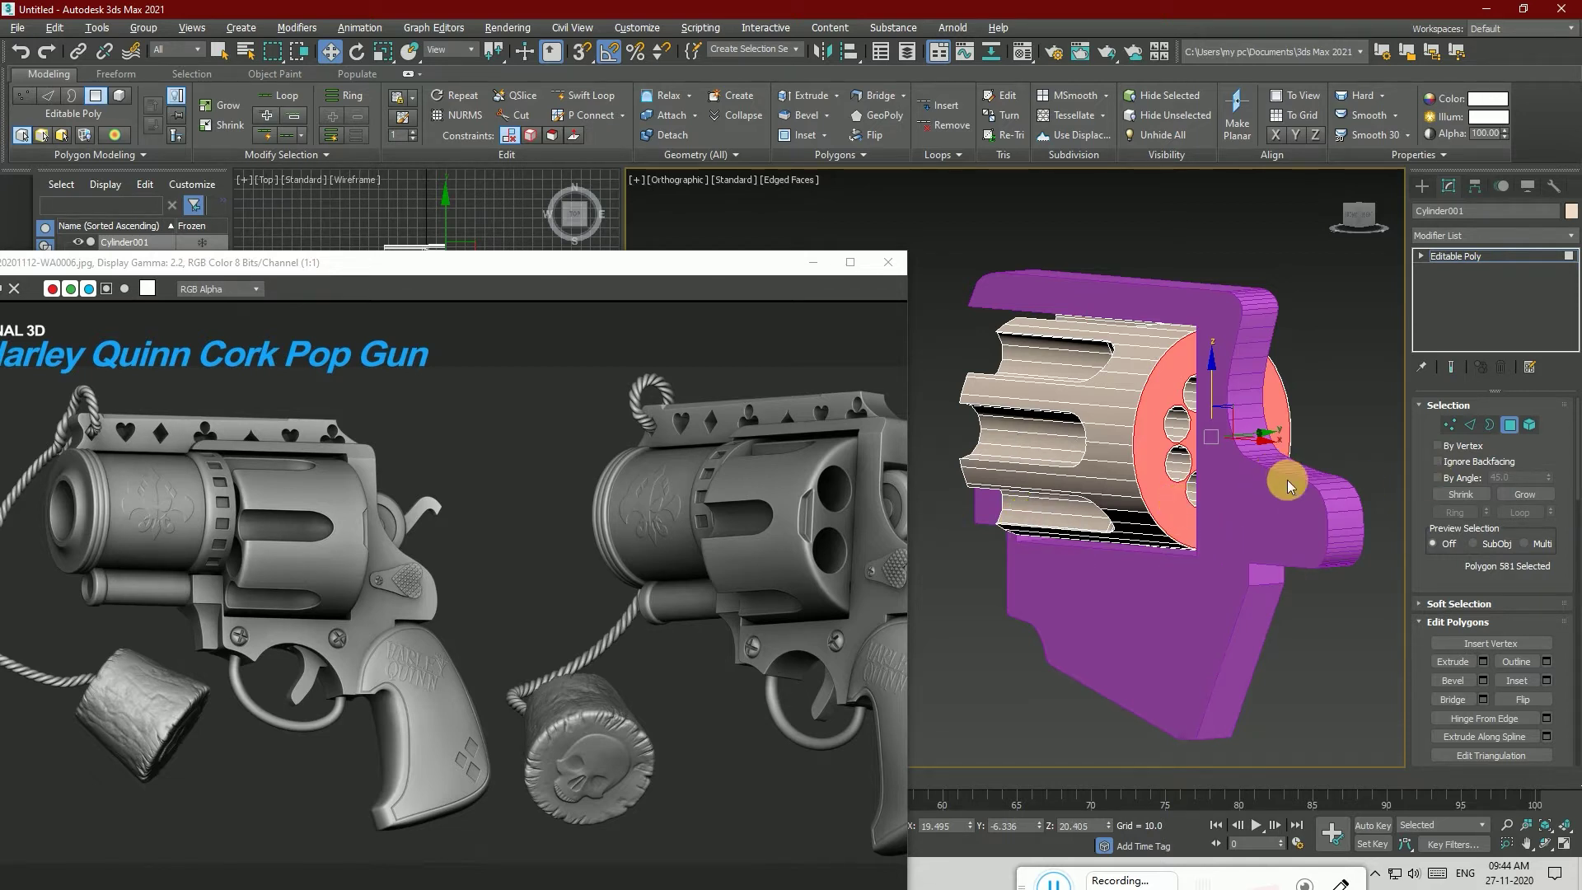
Step: Select the outer rim edge loop of the cylinder's rear face and chamfer it by 0.176 with one segment
click(1470, 425)
scroll(1137, 434, up, 6)
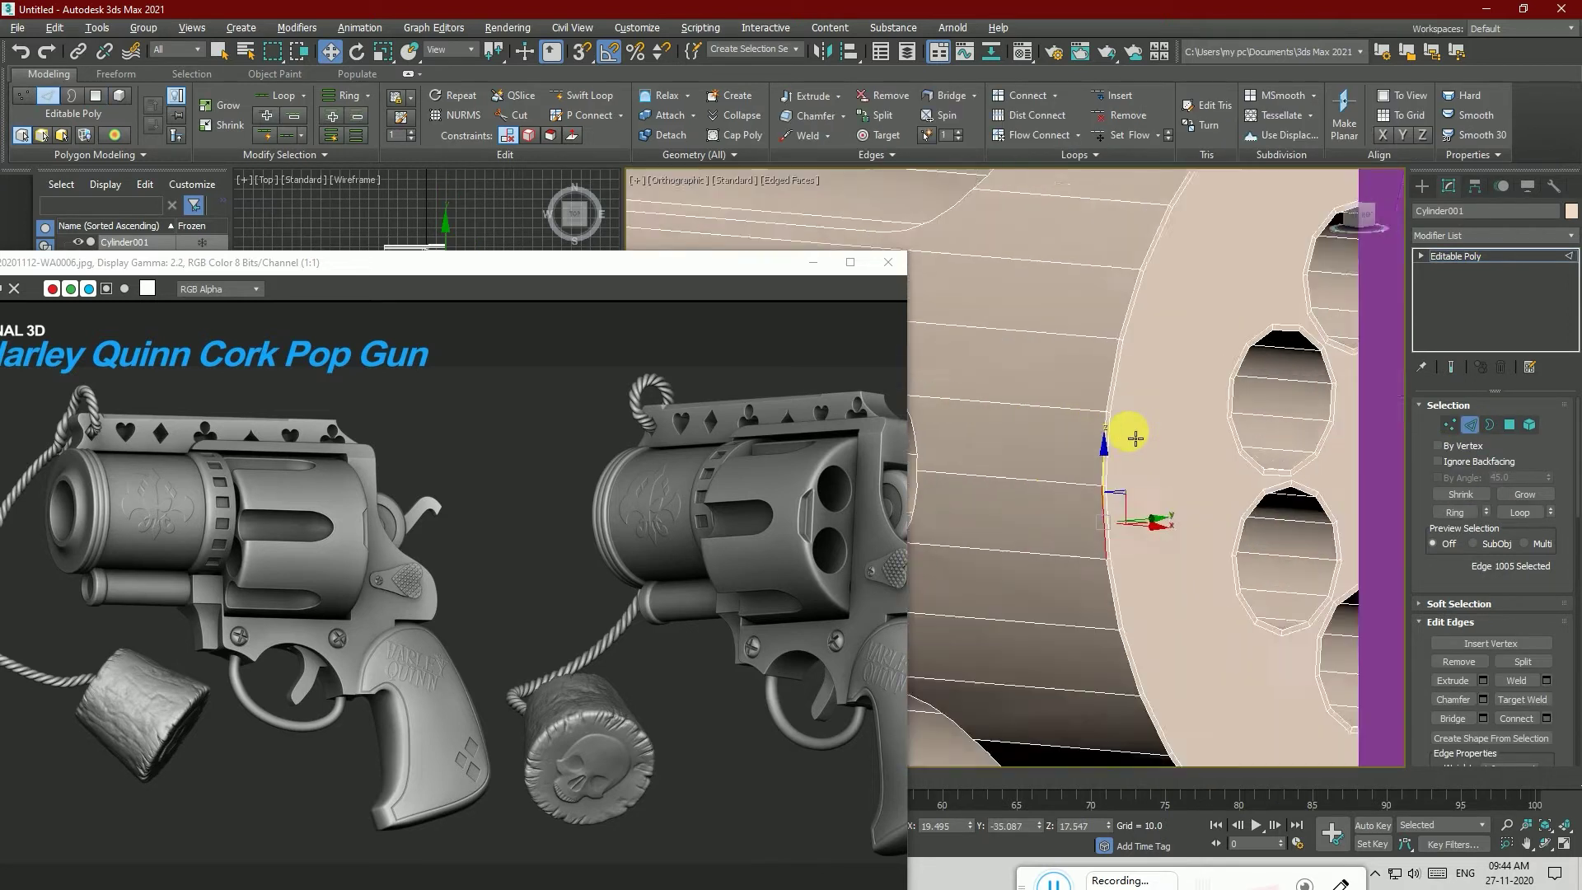
double_click(1096, 432)
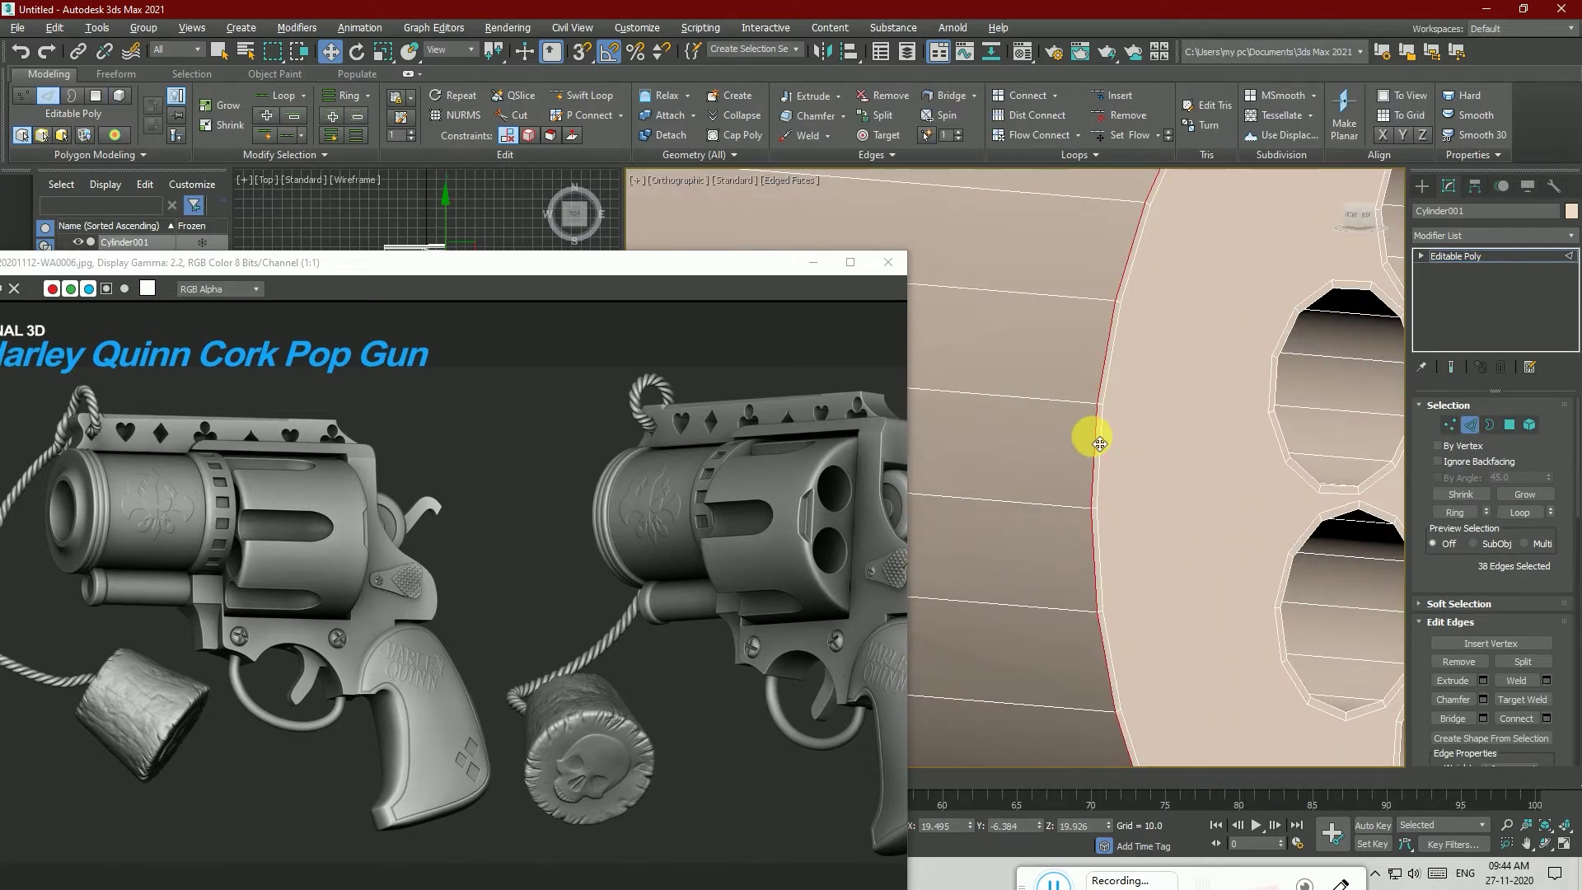
click(1485, 699)
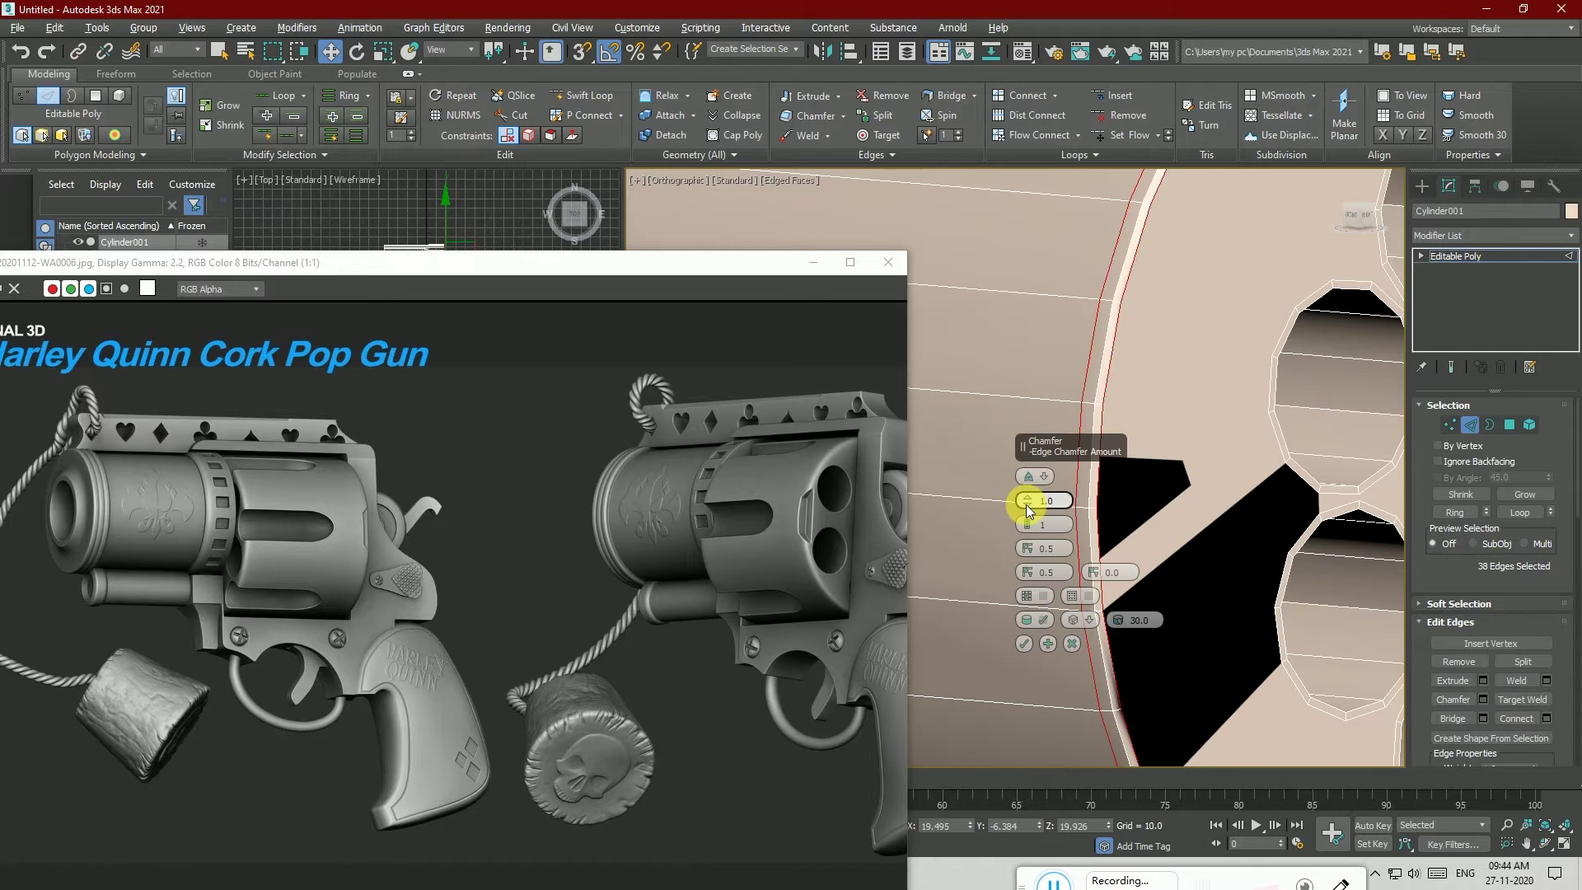
mouse_move(1028, 509)
mouse_down()
mouse_move(1034, 535)
mouse_move(1033, 511)
mouse_up()
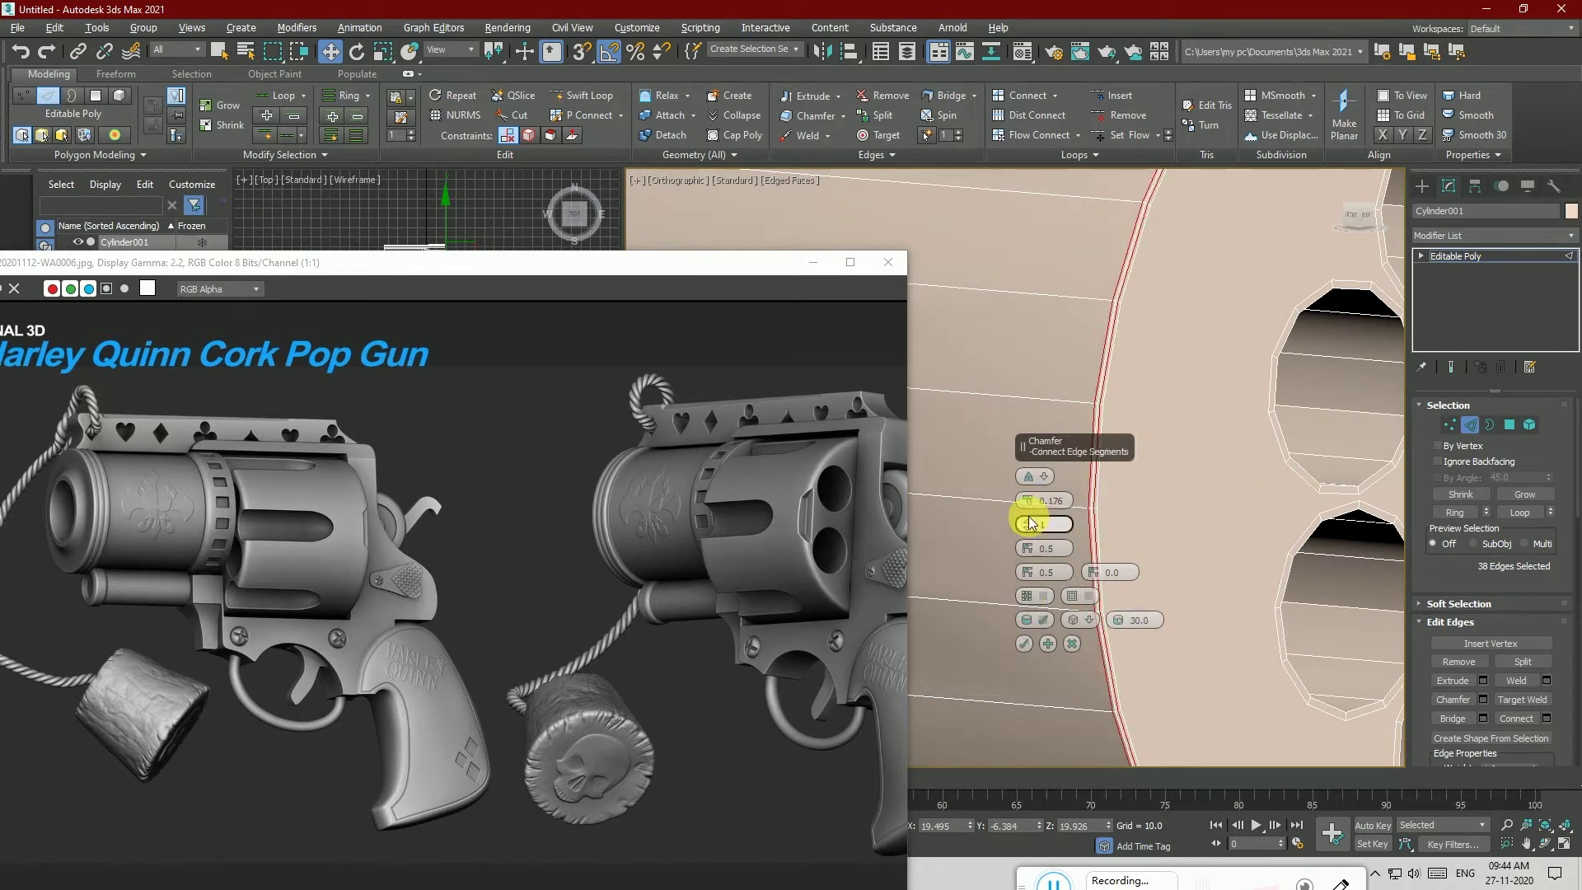
click(1024, 644)
Step: Clear the edge selection and examine the cylinder's fit in the frame from angled, left and front views
scroll(1034, 618, down, 5)
click(1274, 521)
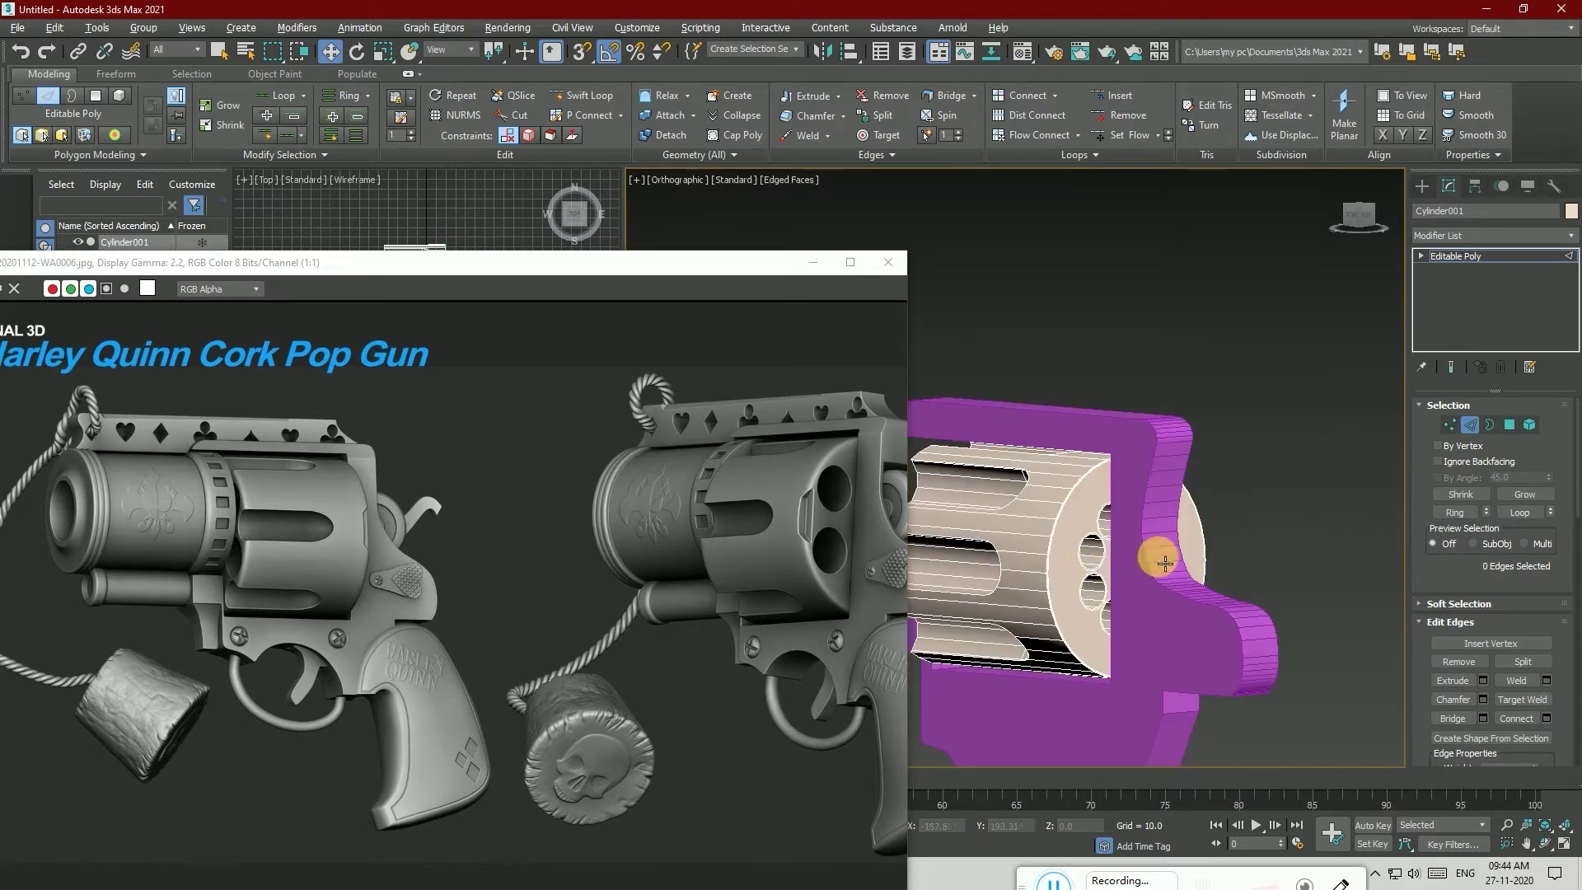
scroll(1164, 562, up, 2)
scroll(1173, 484, down, 4)
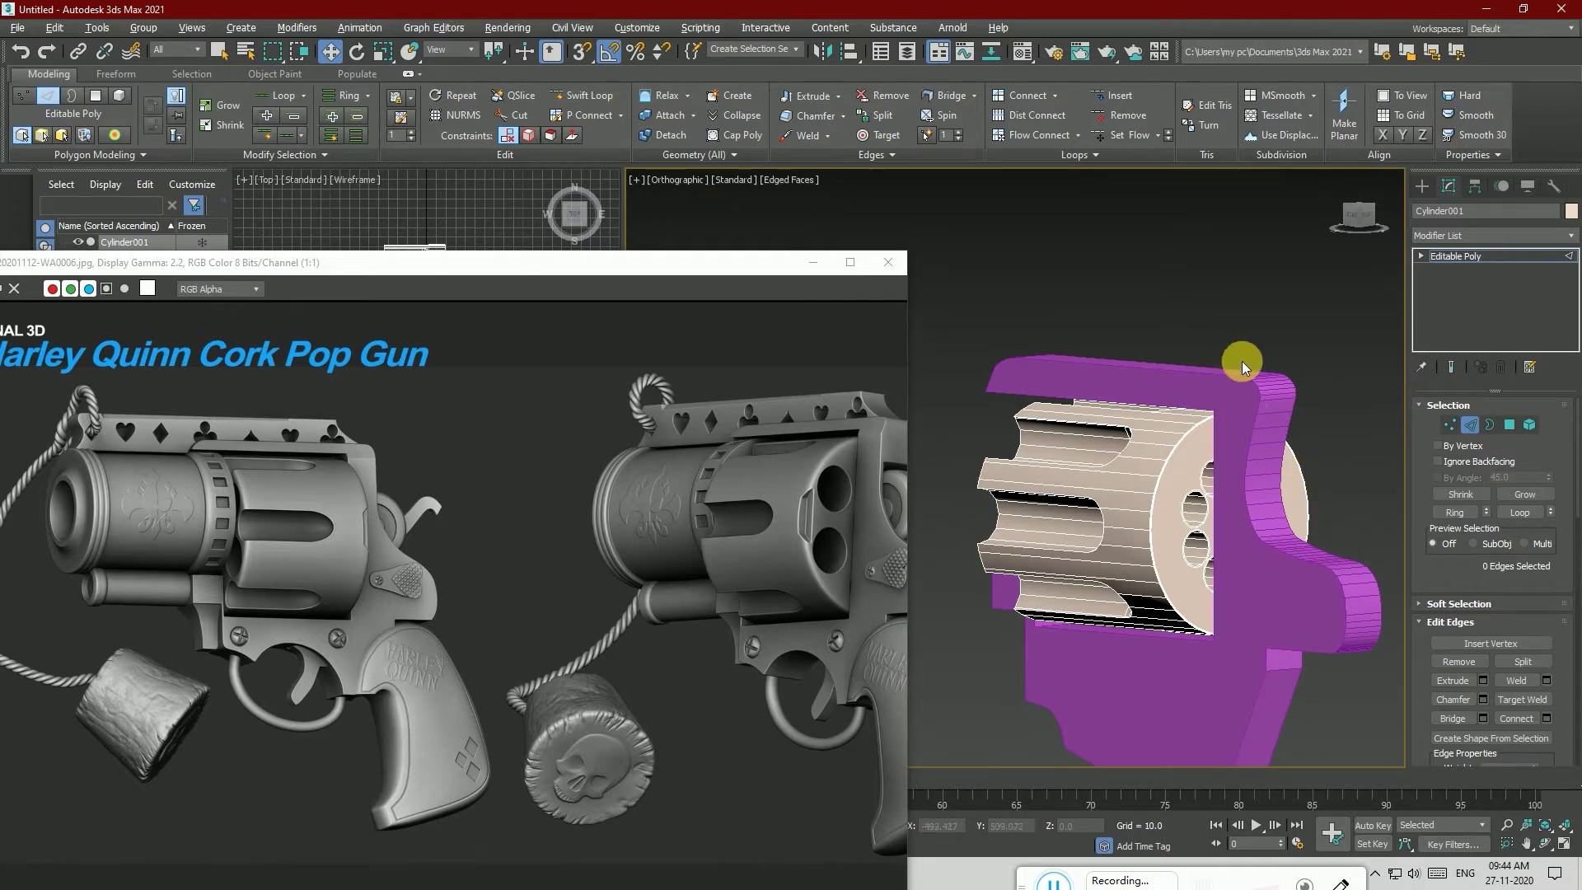
click(1358, 219)
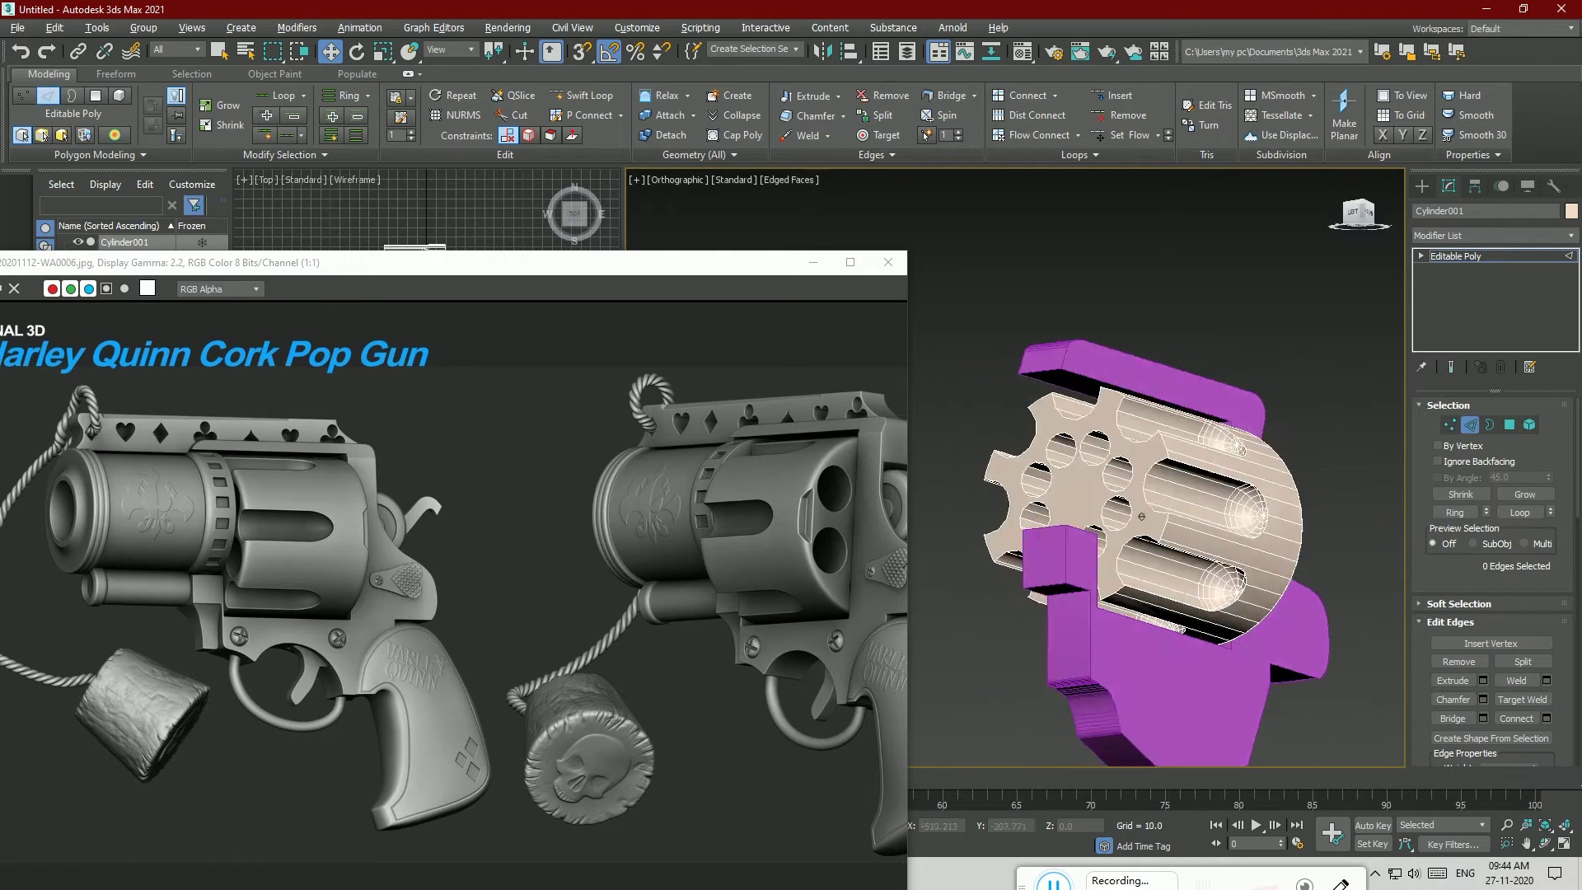
click(1358, 212)
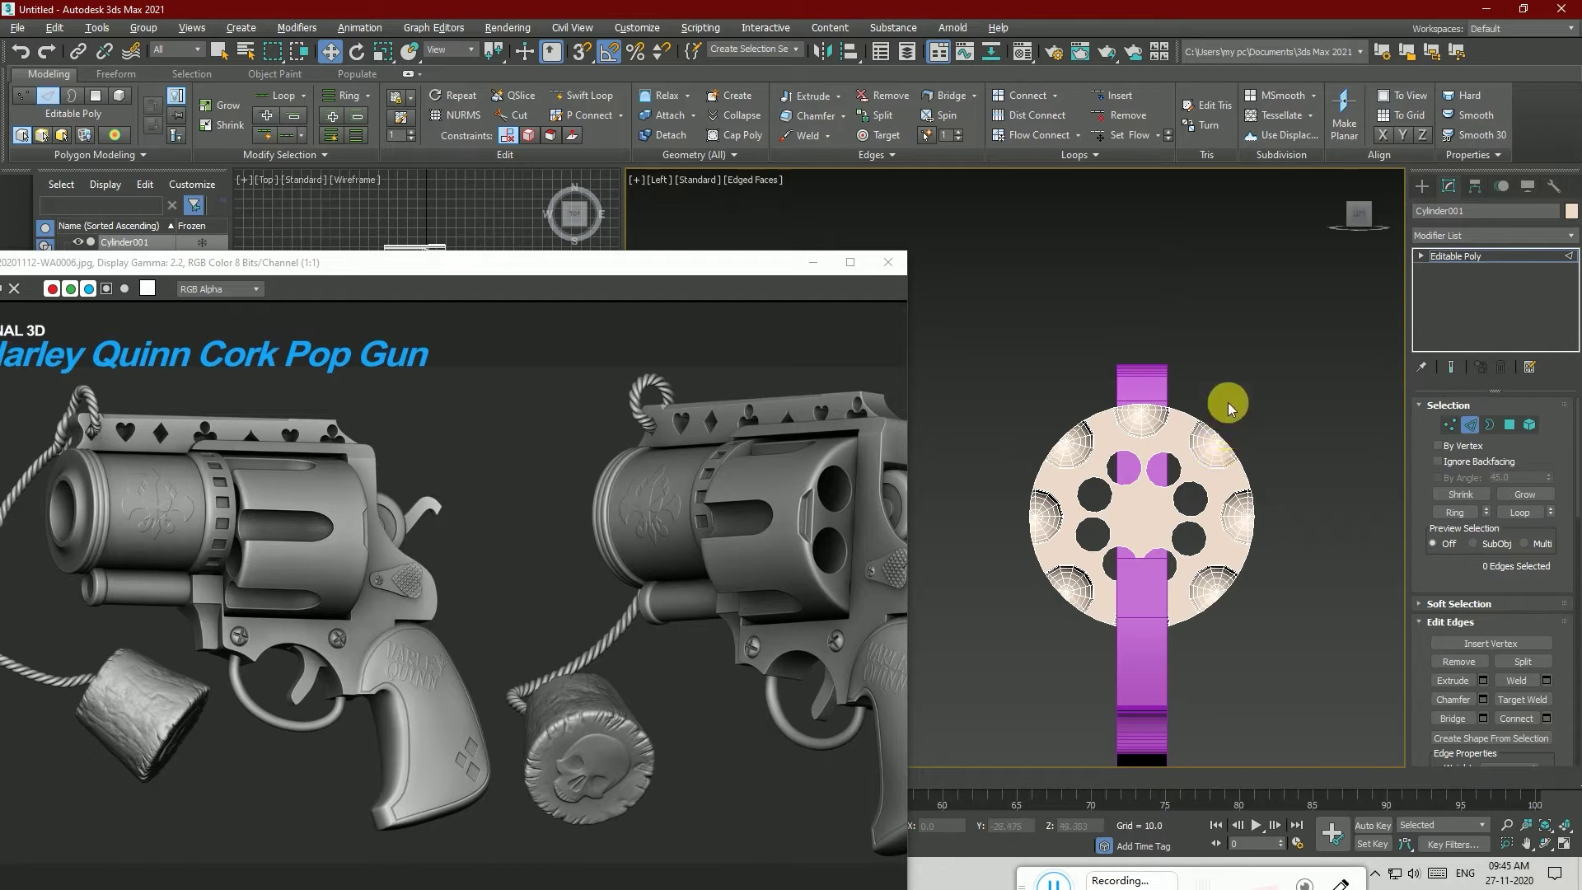
scroll(1229, 408, down, 2)
scroll(1225, 422, up, 2)
drag(1362, 201, 1361, 216)
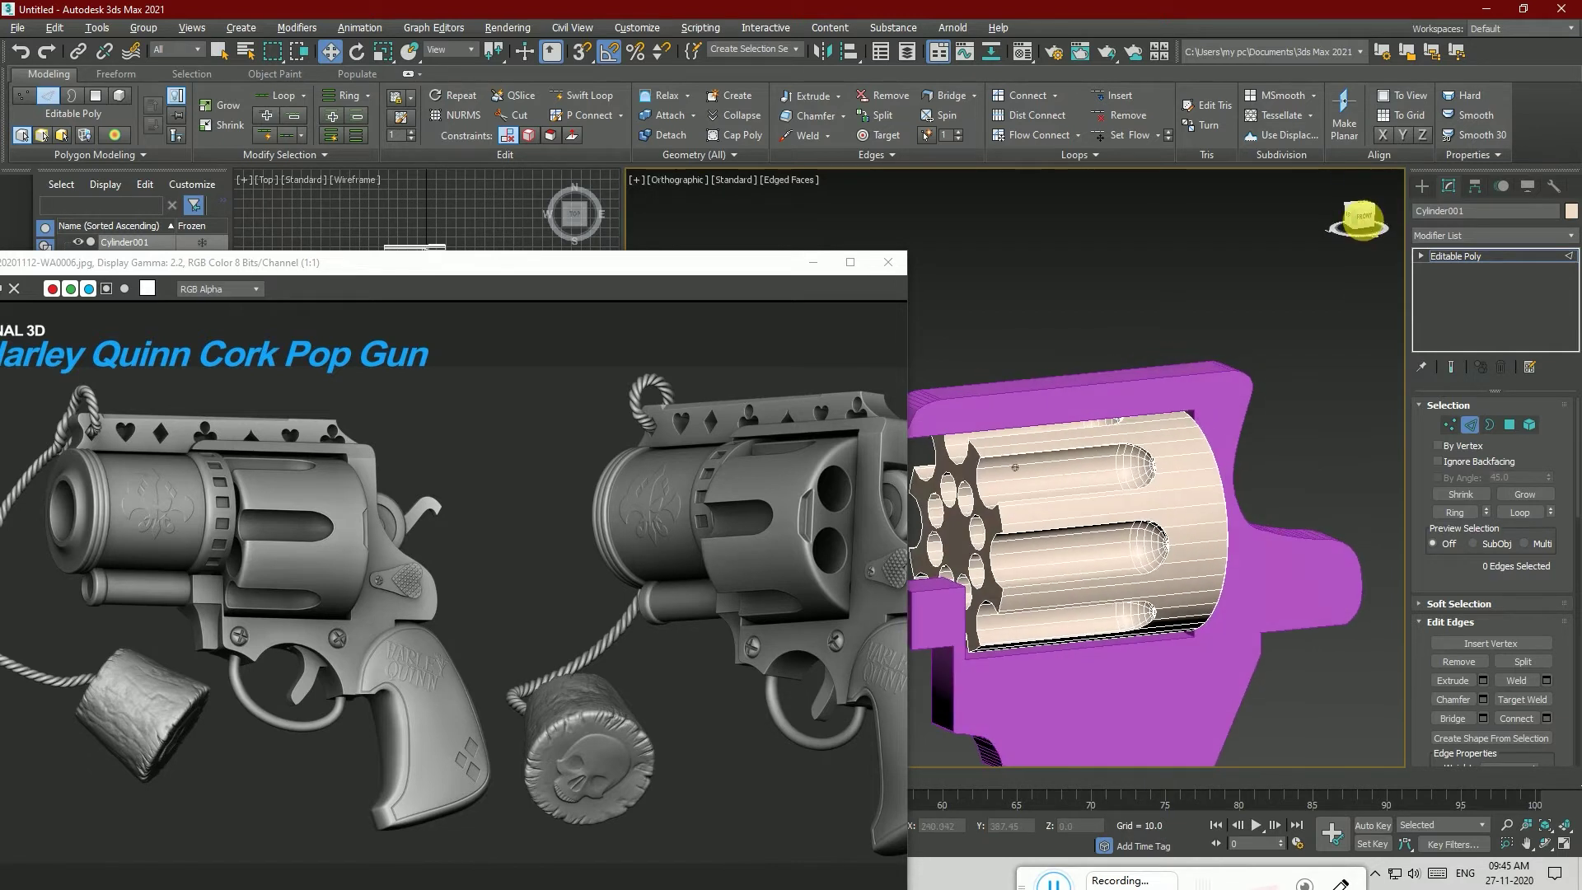
click(1363, 221)
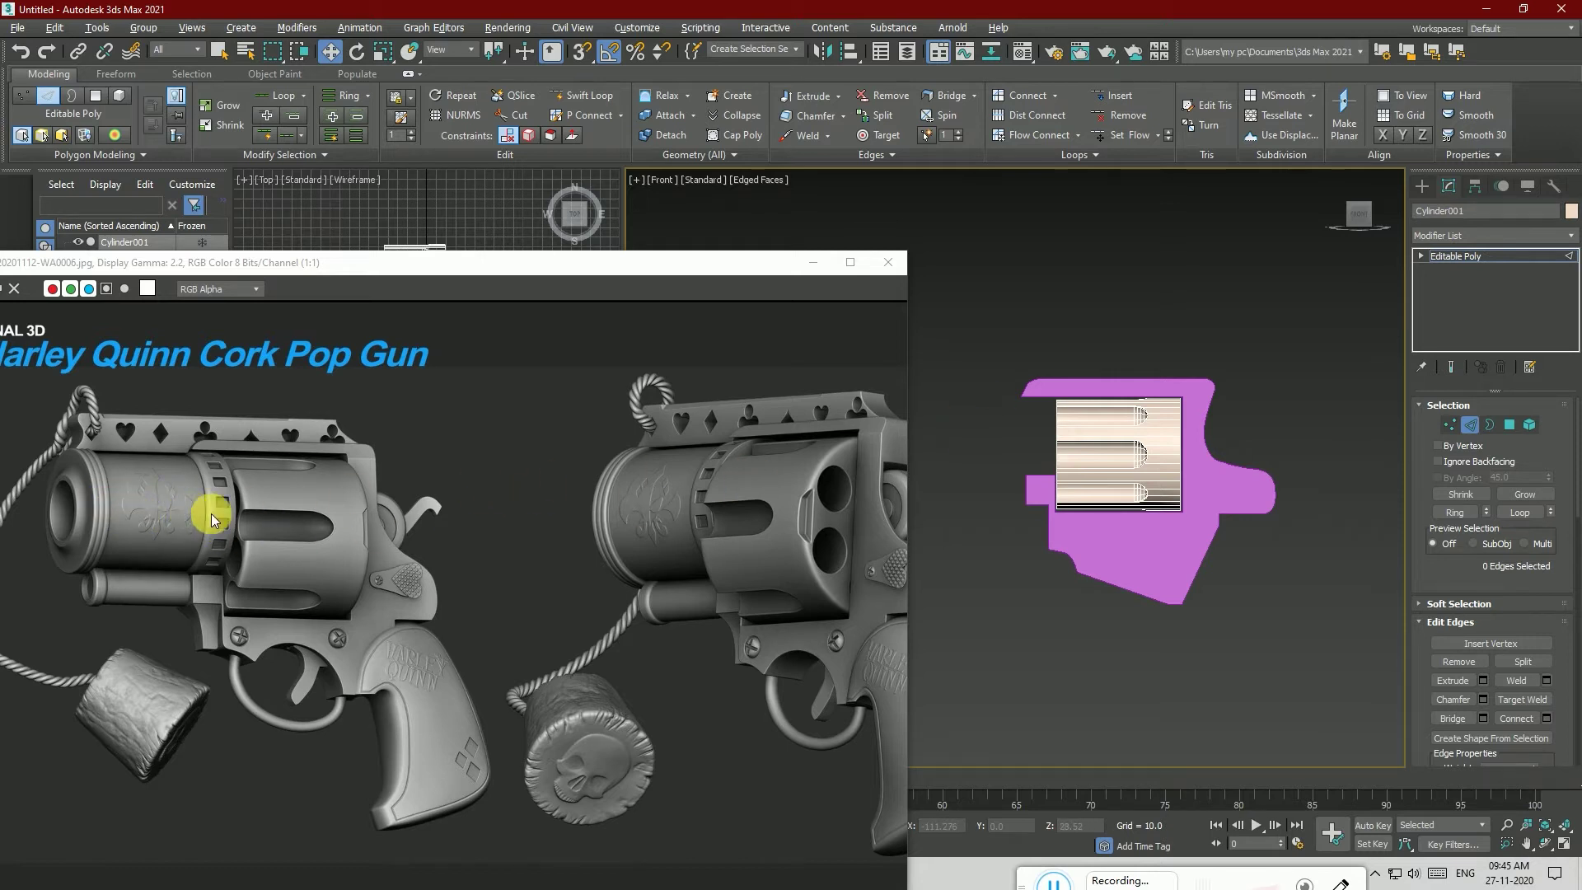
Step: Create a cylinder of about 25.4 radius in the left view, roughly centred on the fluted revolver cylinder
click(1422, 187)
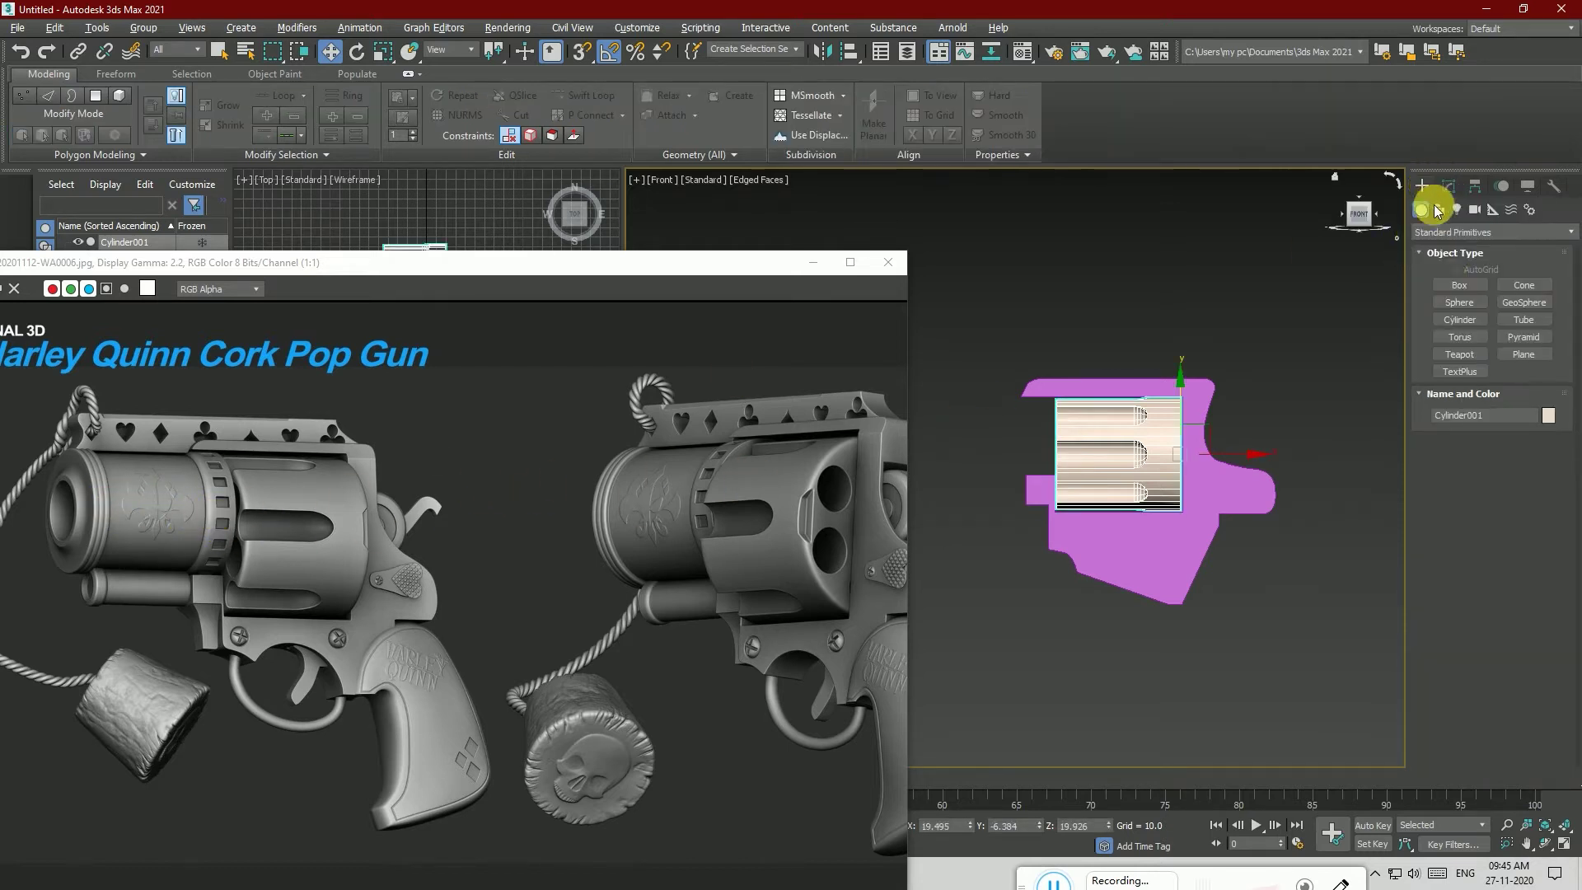
click(1459, 320)
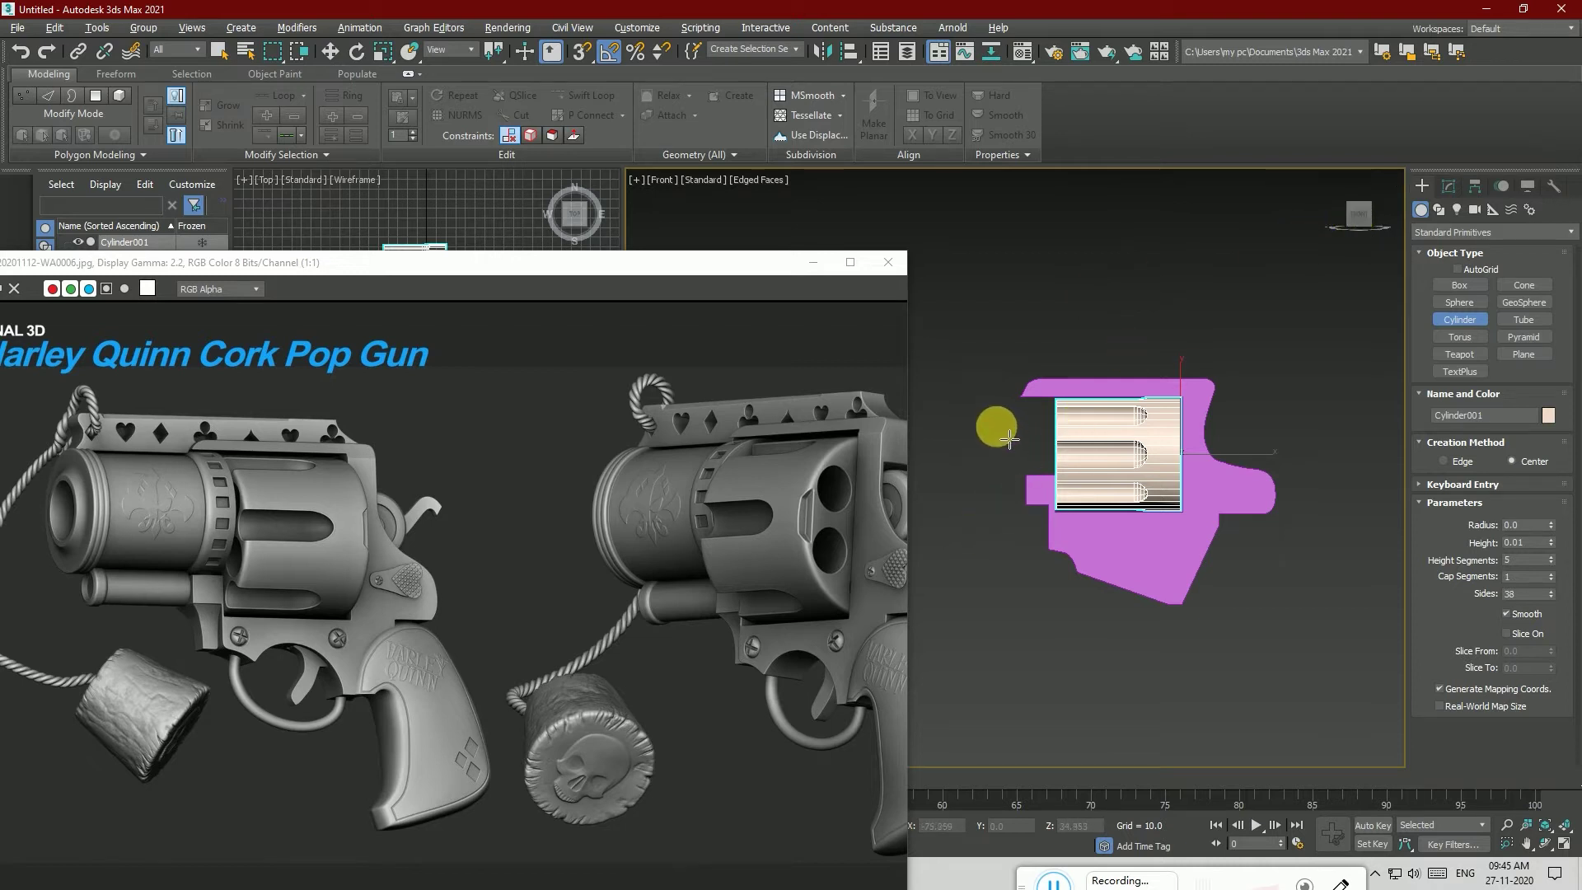
click(1352, 218)
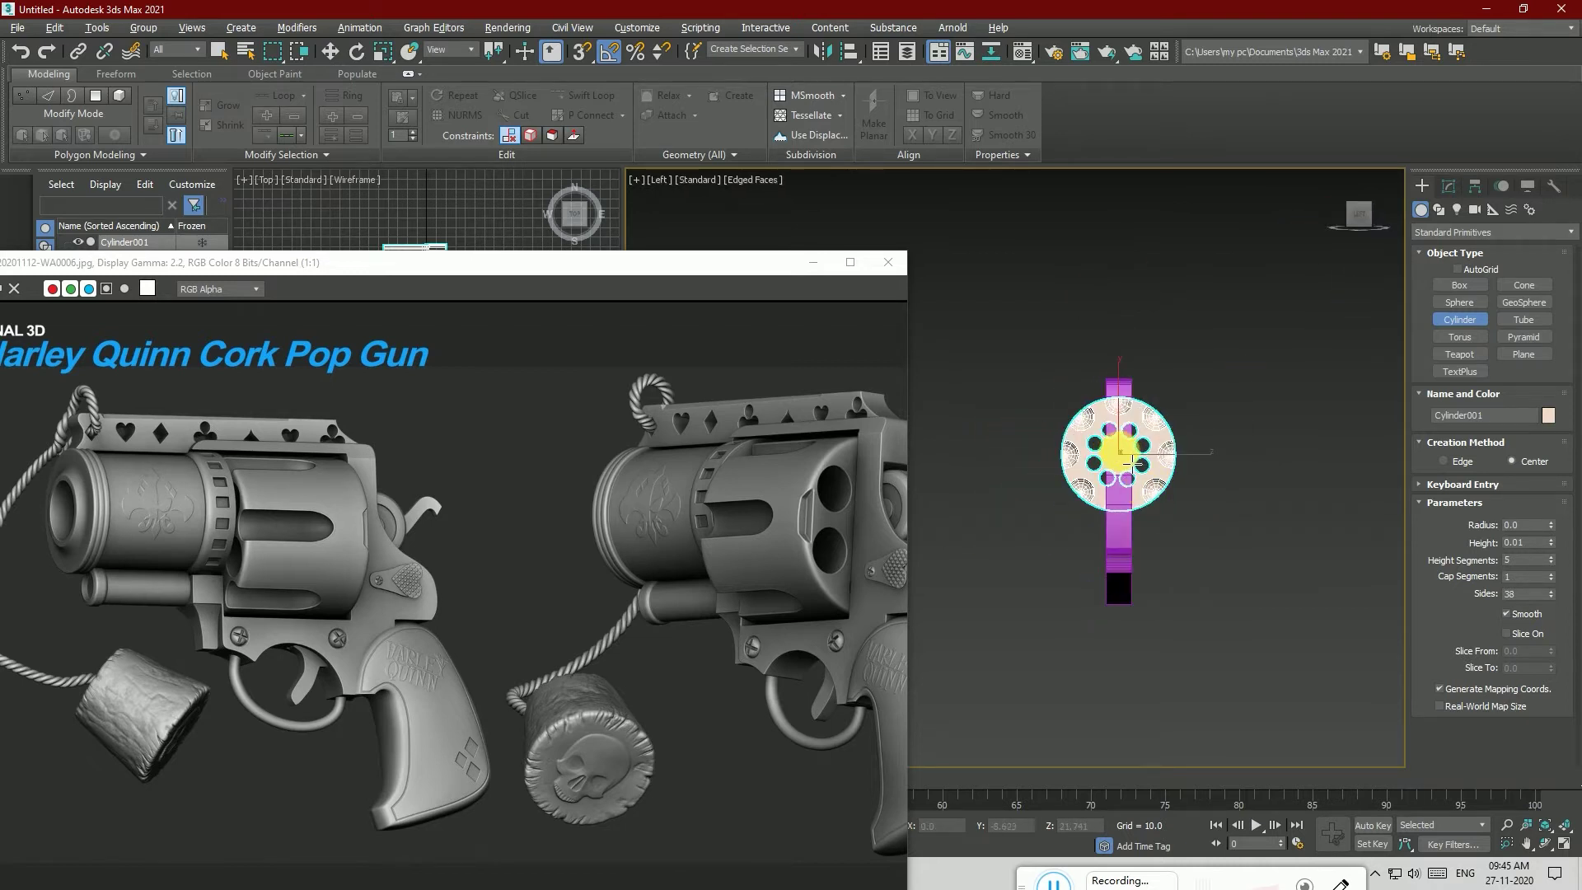
drag(1131, 453, 1156, 503)
click(1053, 577)
Step: Narrow the reference image window and, in the front view, move the new cylinder ahead of the fluted cylinder as the barrel
click(1387, 233)
drag(906, 459, 485, 511)
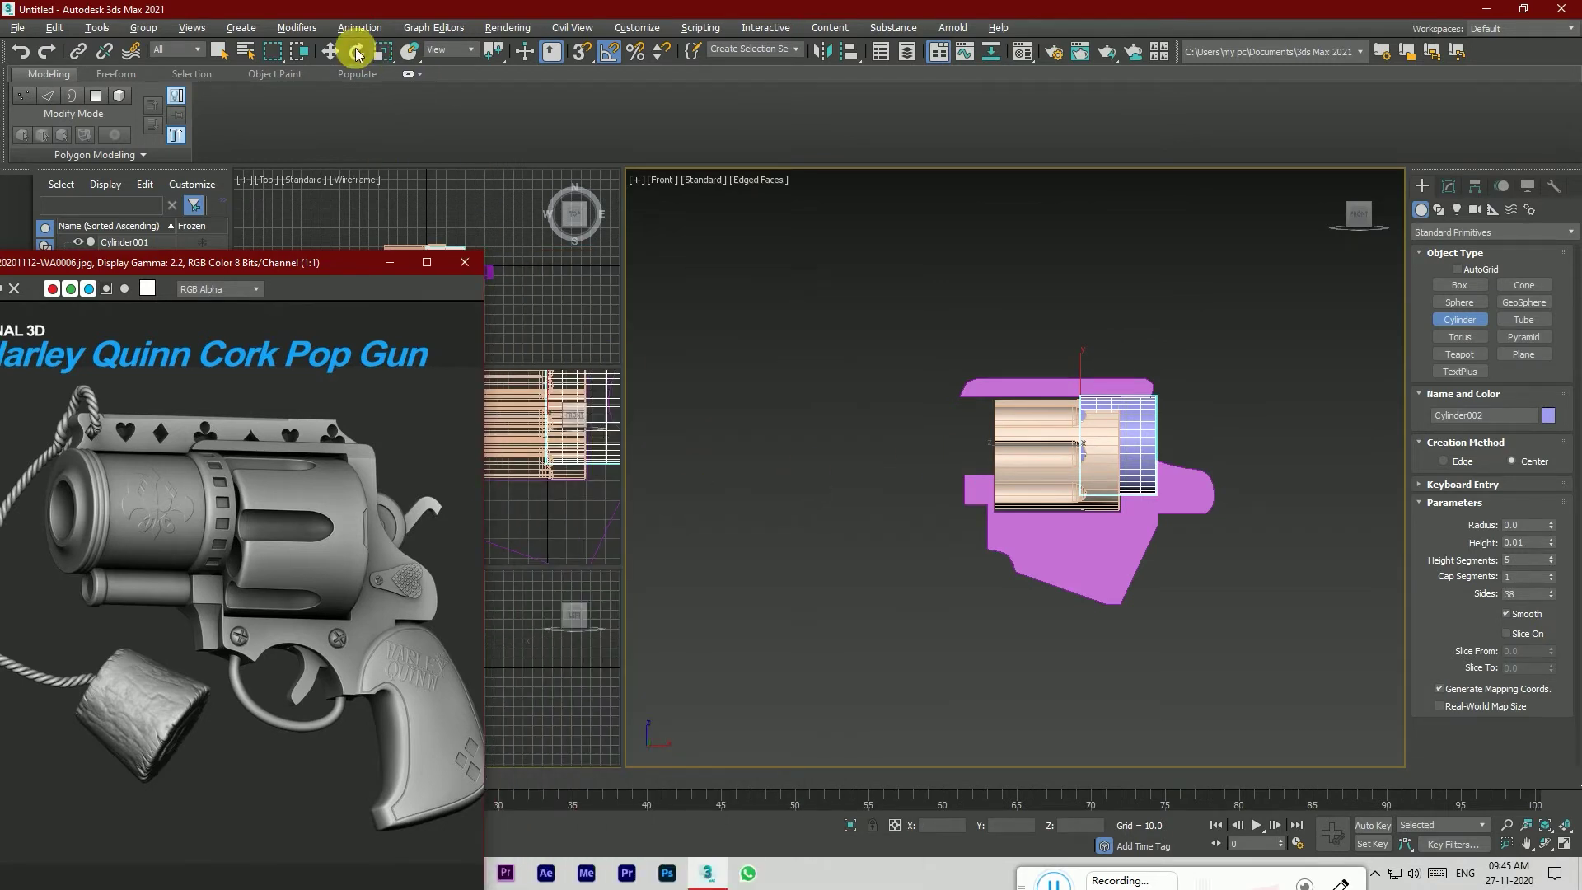
click(330, 51)
drag(1149, 452, 971, 463)
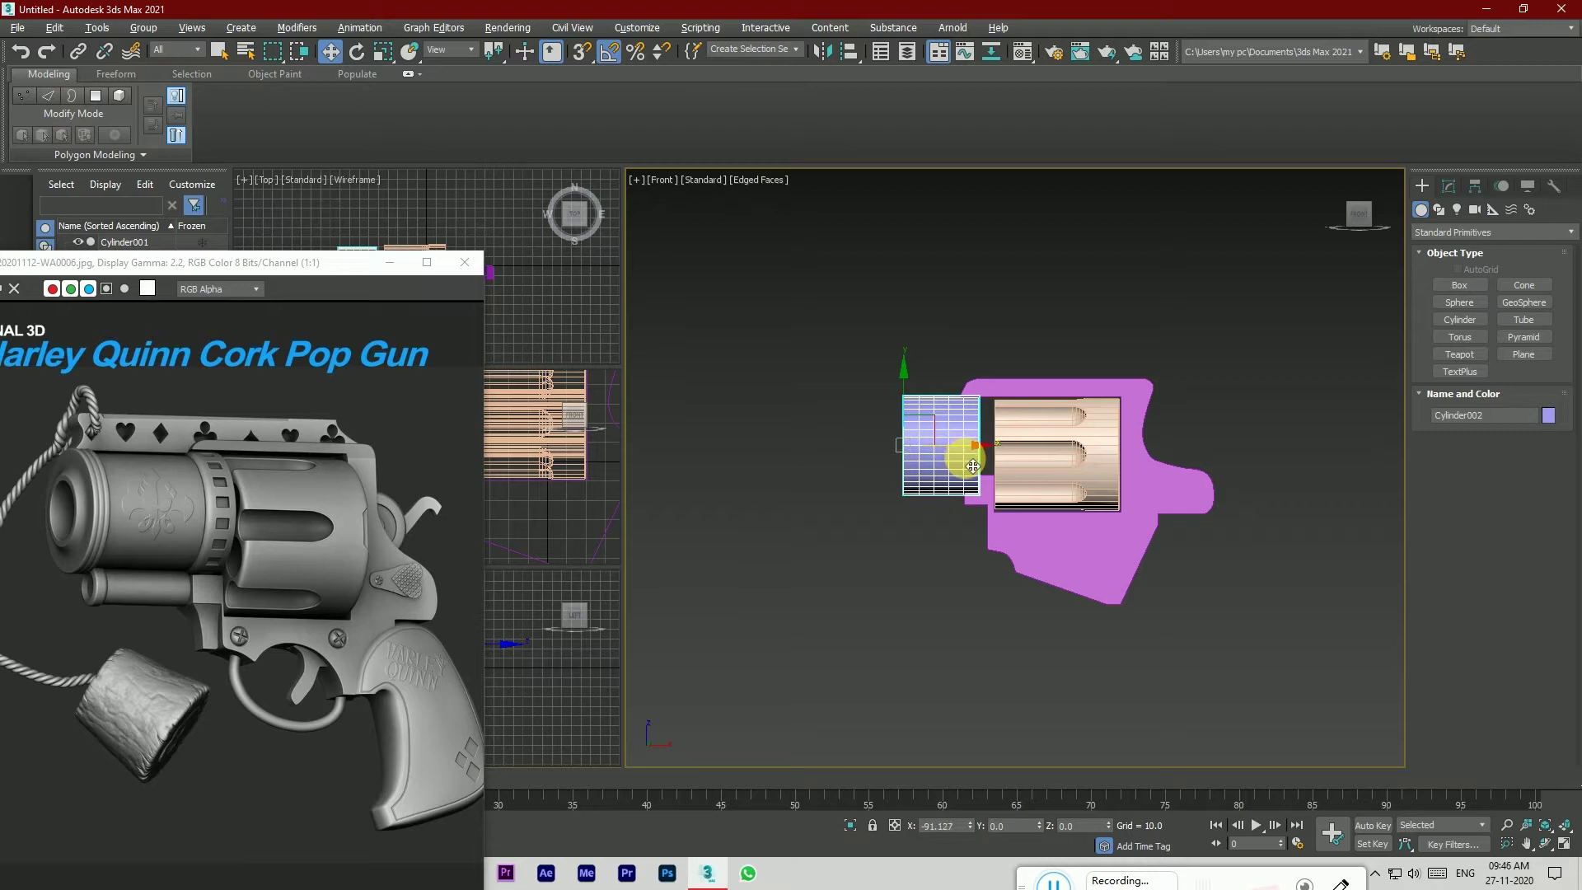
scroll(971, 463, down, 1)
scroll(973, 467, up, 4)
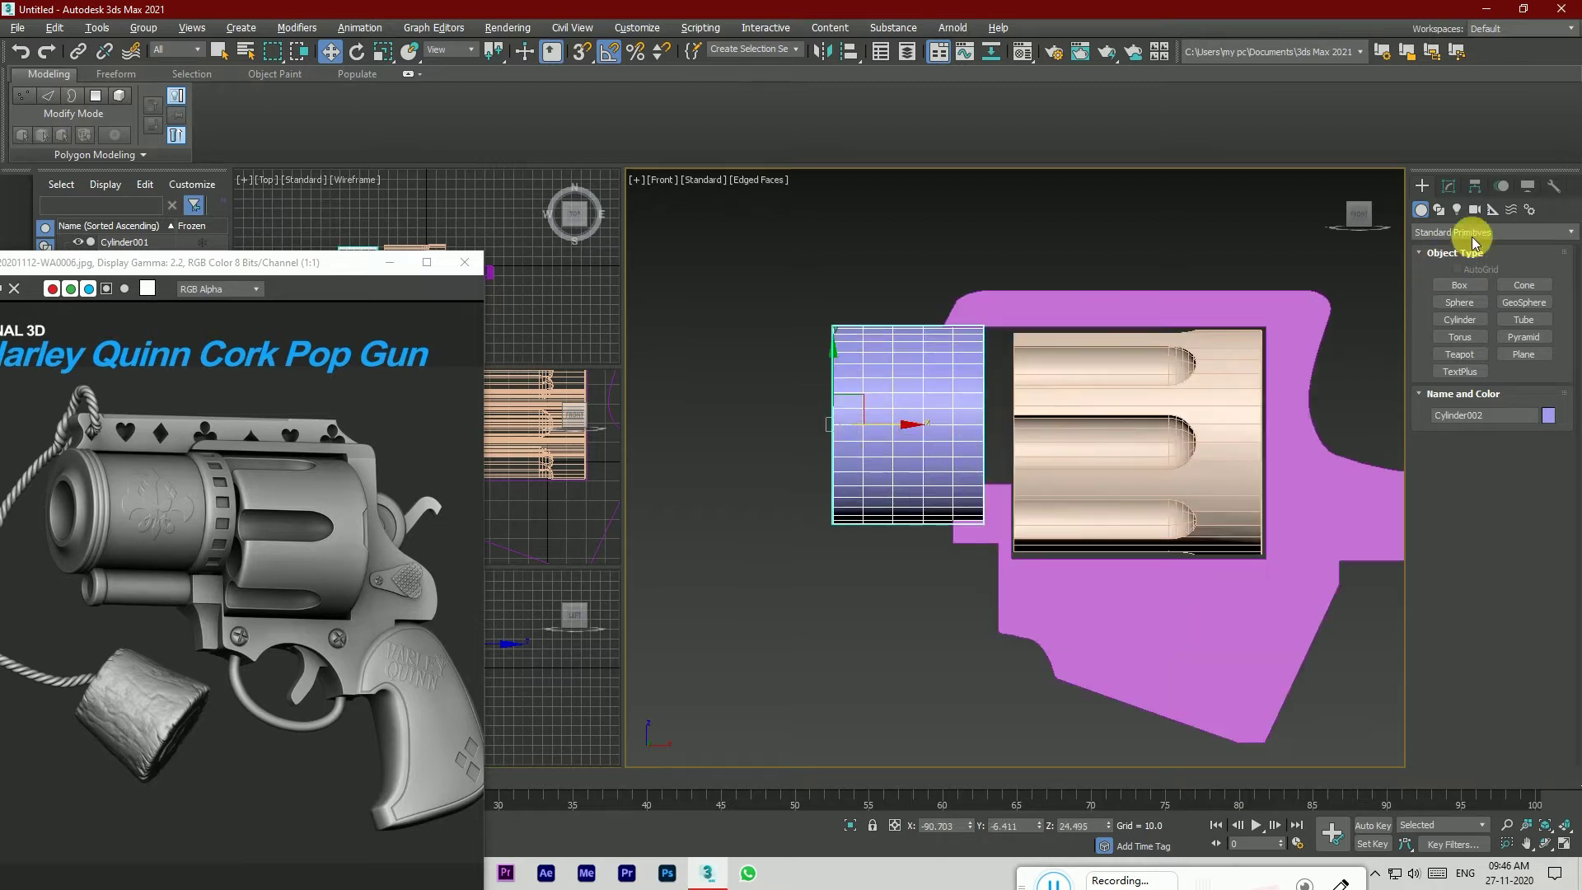
Step: Resize the barrel to radius 18.18 and height -45.566, raising it to sit just under the frame's top strap against the fluted cylinder
click(1449, 186)
drag(1552, 451, 1556, 467)
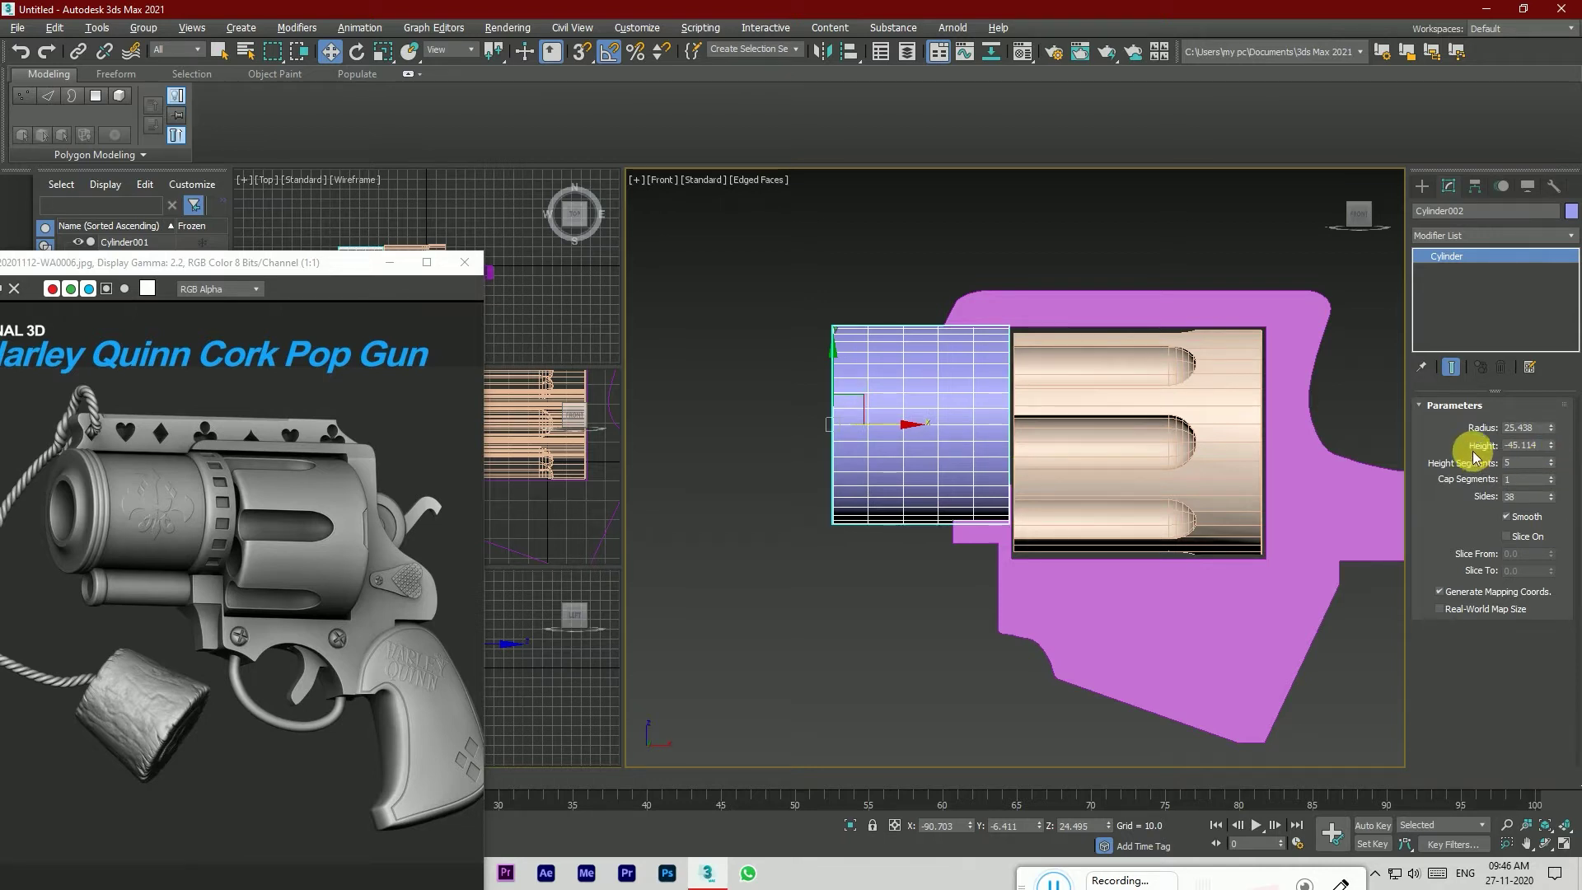
drag(1551, 427, 1554, 452)
drag(819, 394, 839, 380)
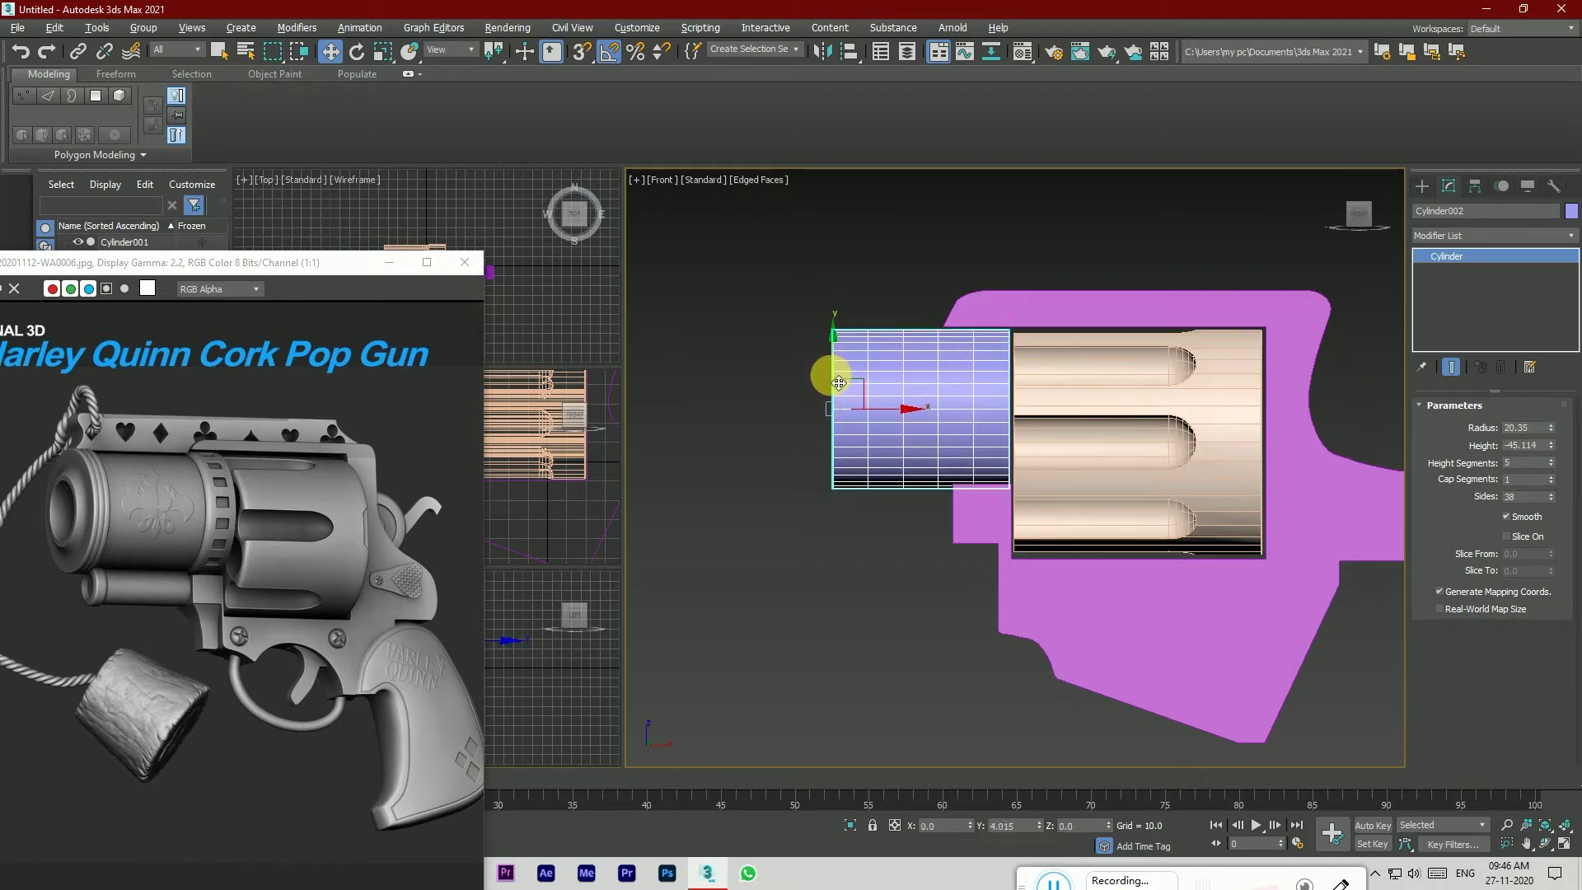
drag(1551, 428, 1557, 443)
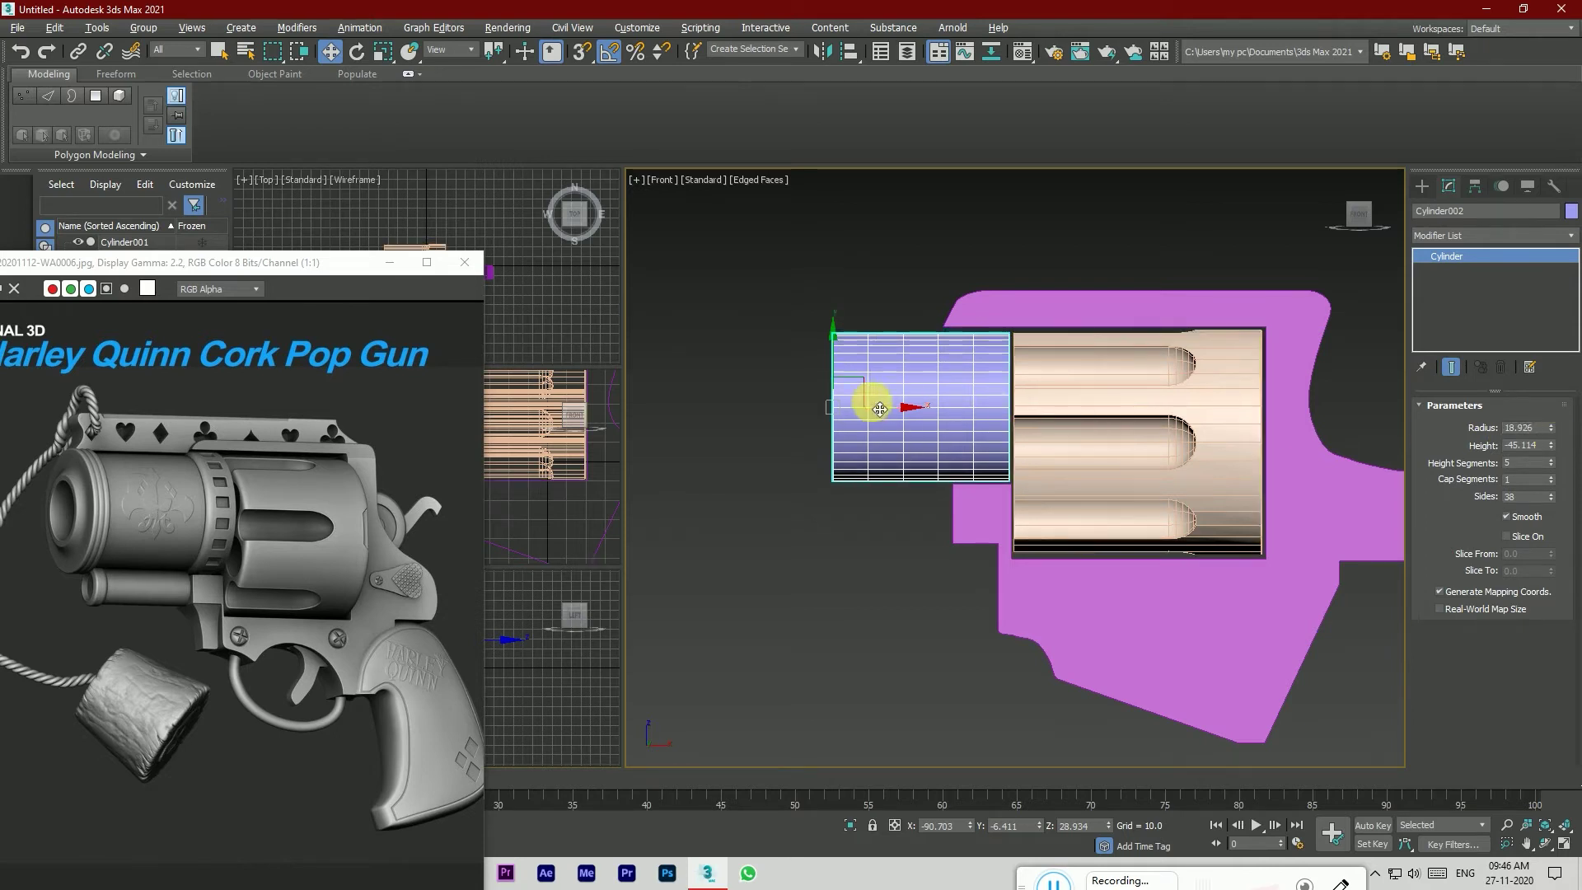
scroll(824, 370, up, 3)
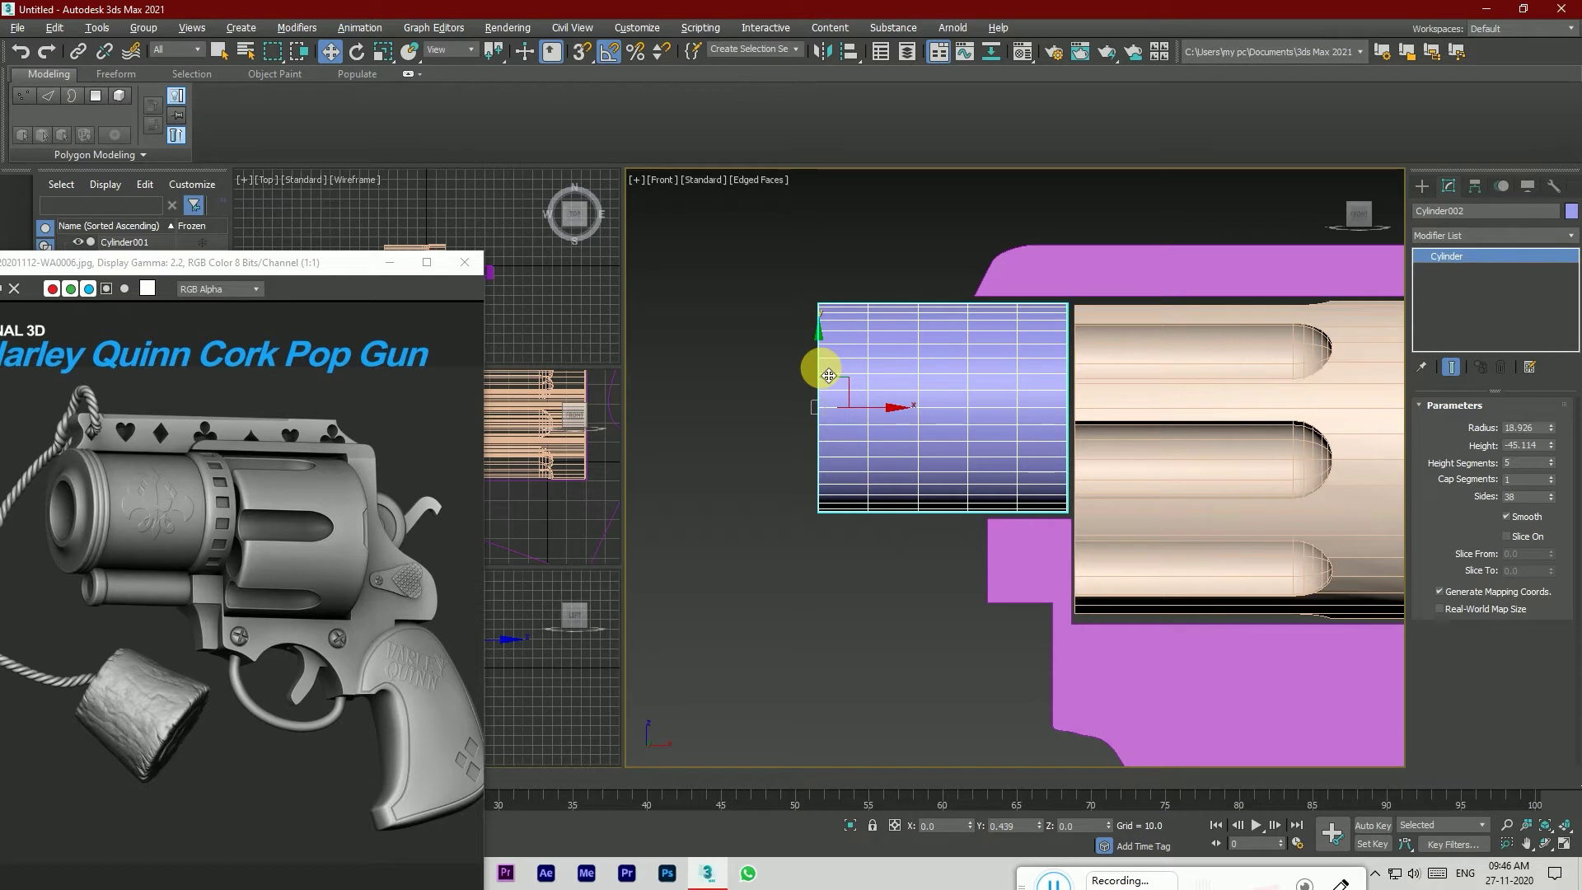
drag(1552, 444, 1552, 437)
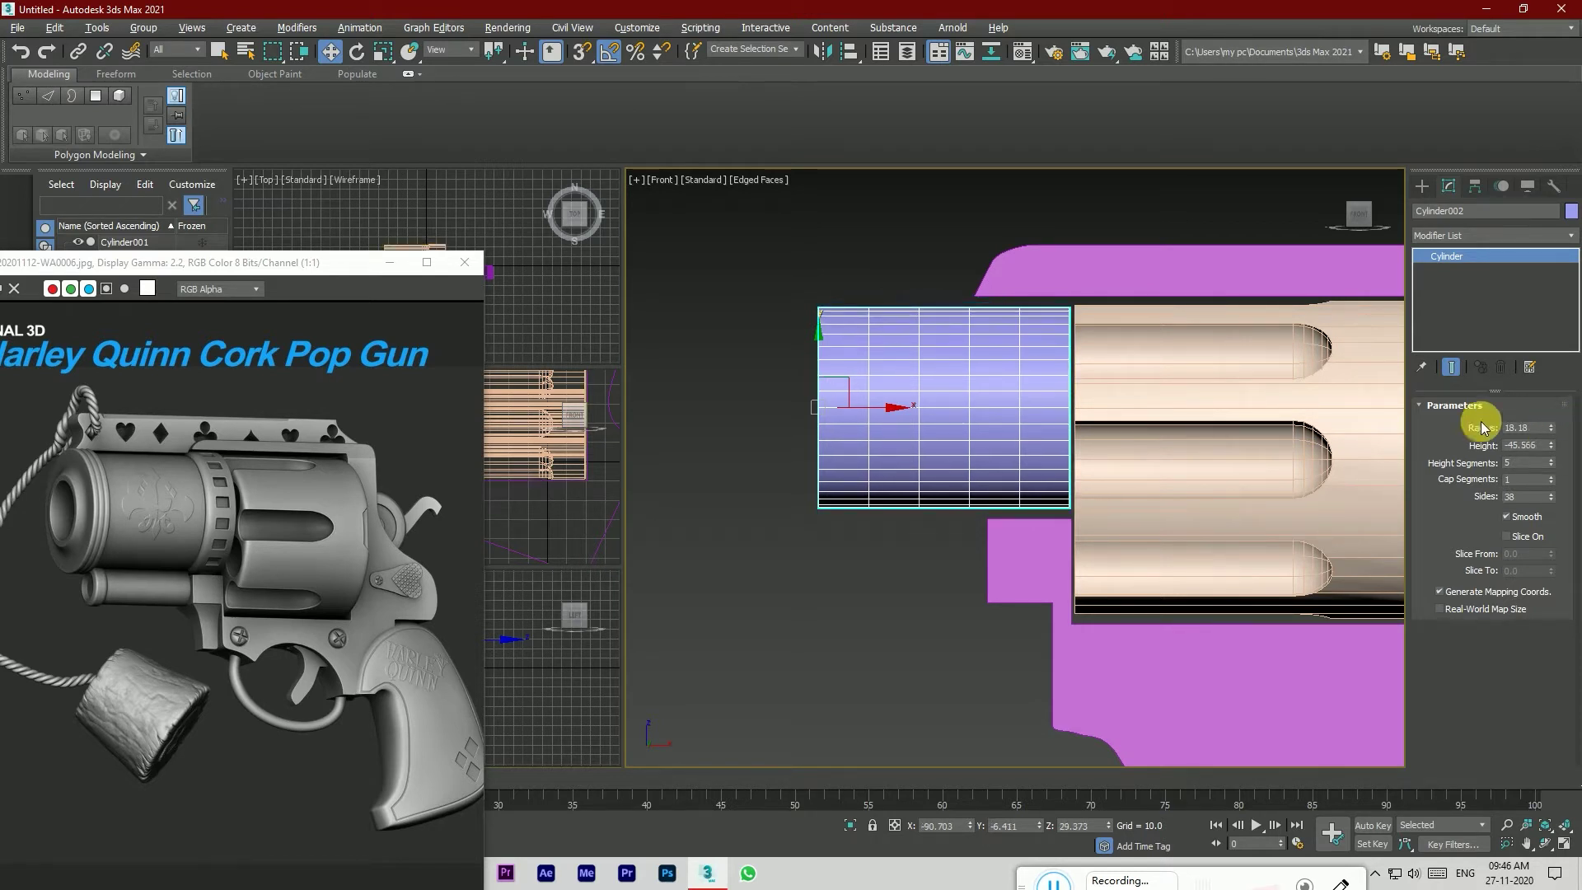
Step: Move the frame outline's five front vertices back about 3.6 units, and the three upper ones about 2.1 units further
click(1041, 556)
click(1452, 270)
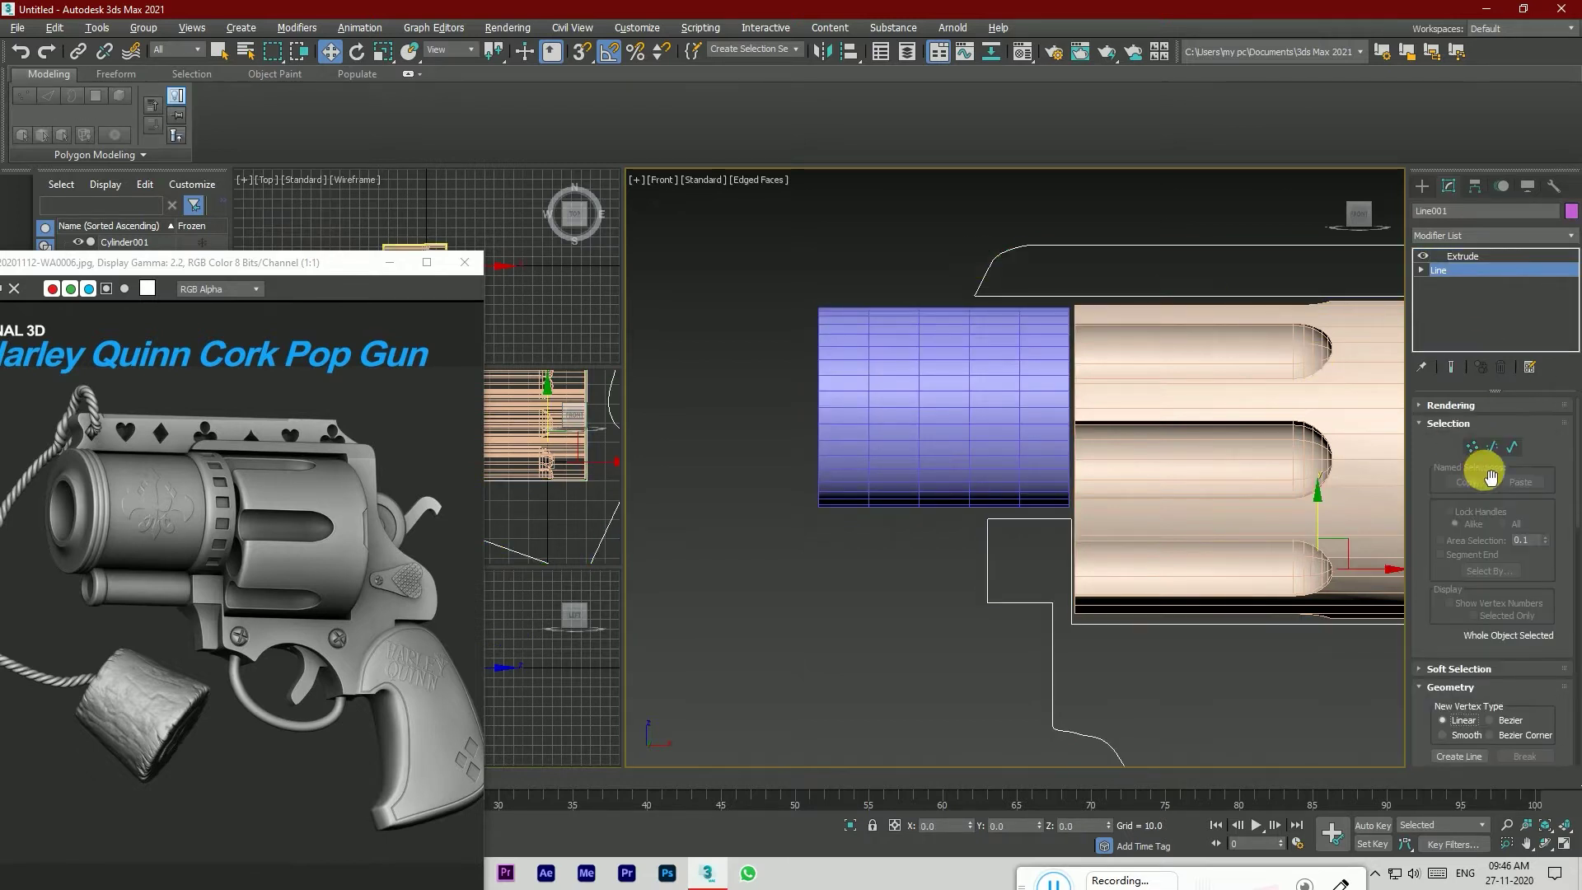
click(1473, 446)
drag(898, 224, 1036, 657)
drag(1035, 294, 1061, 302)
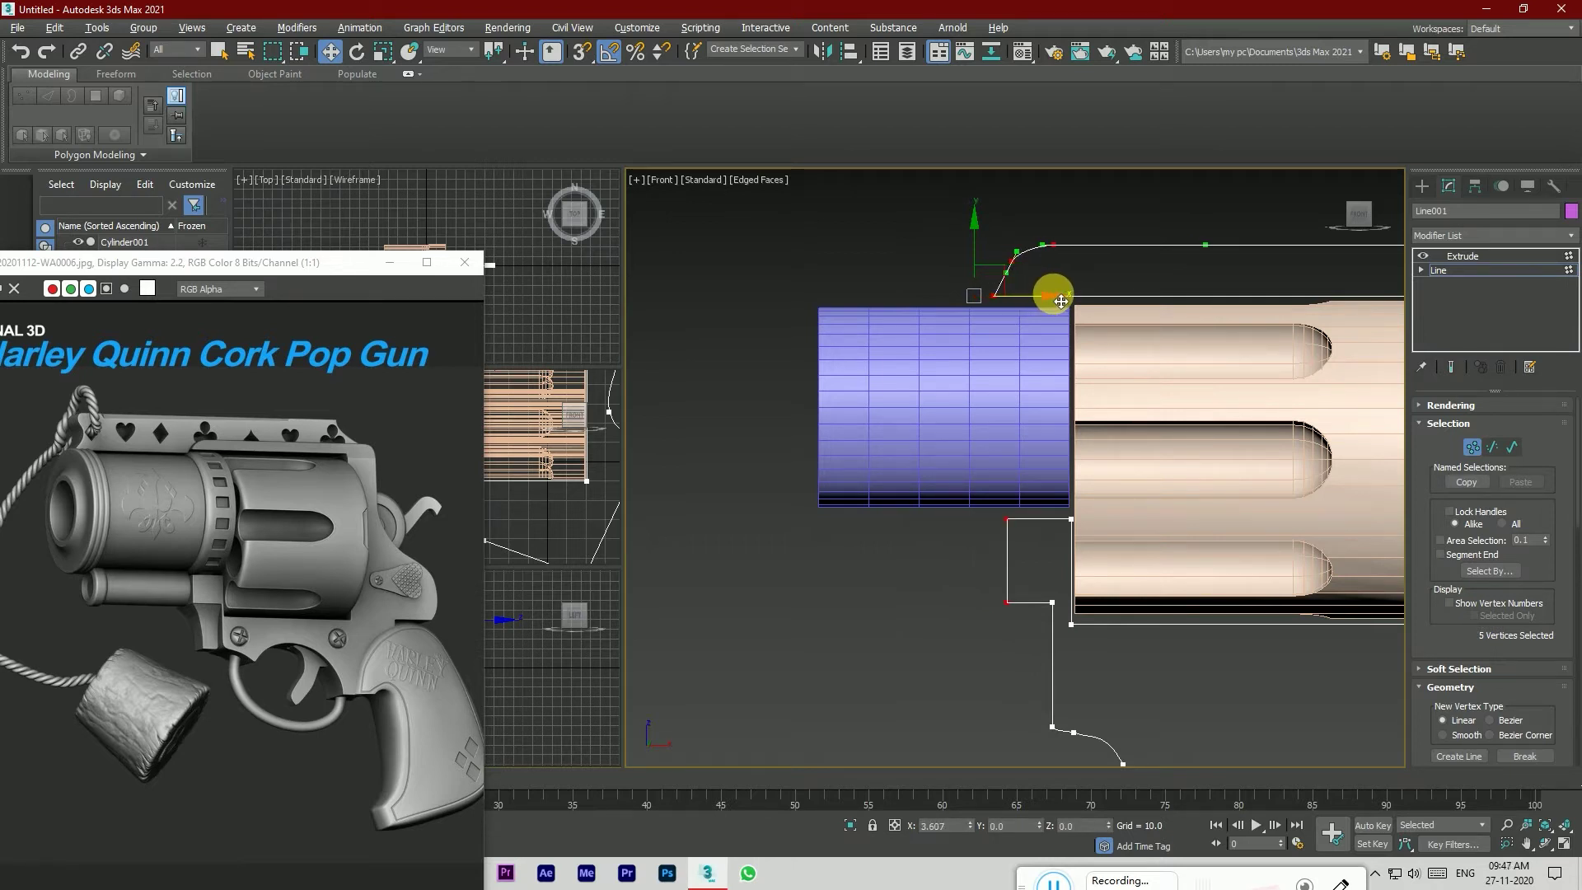
drag(1062, 301, 1070, 297)
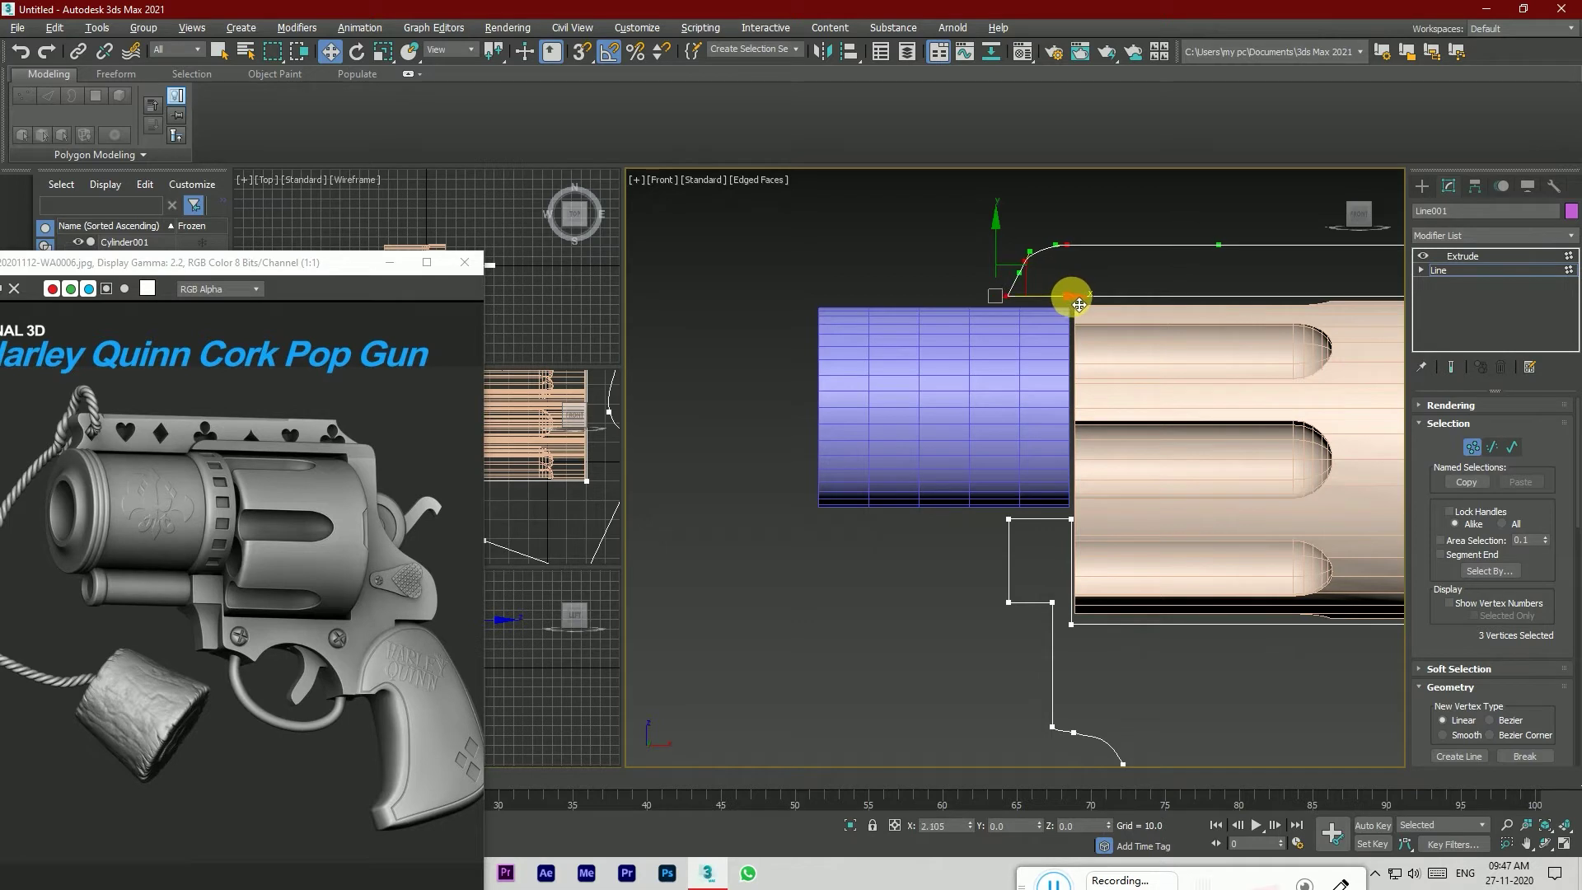
drag(1079, 305, 1080, 305)
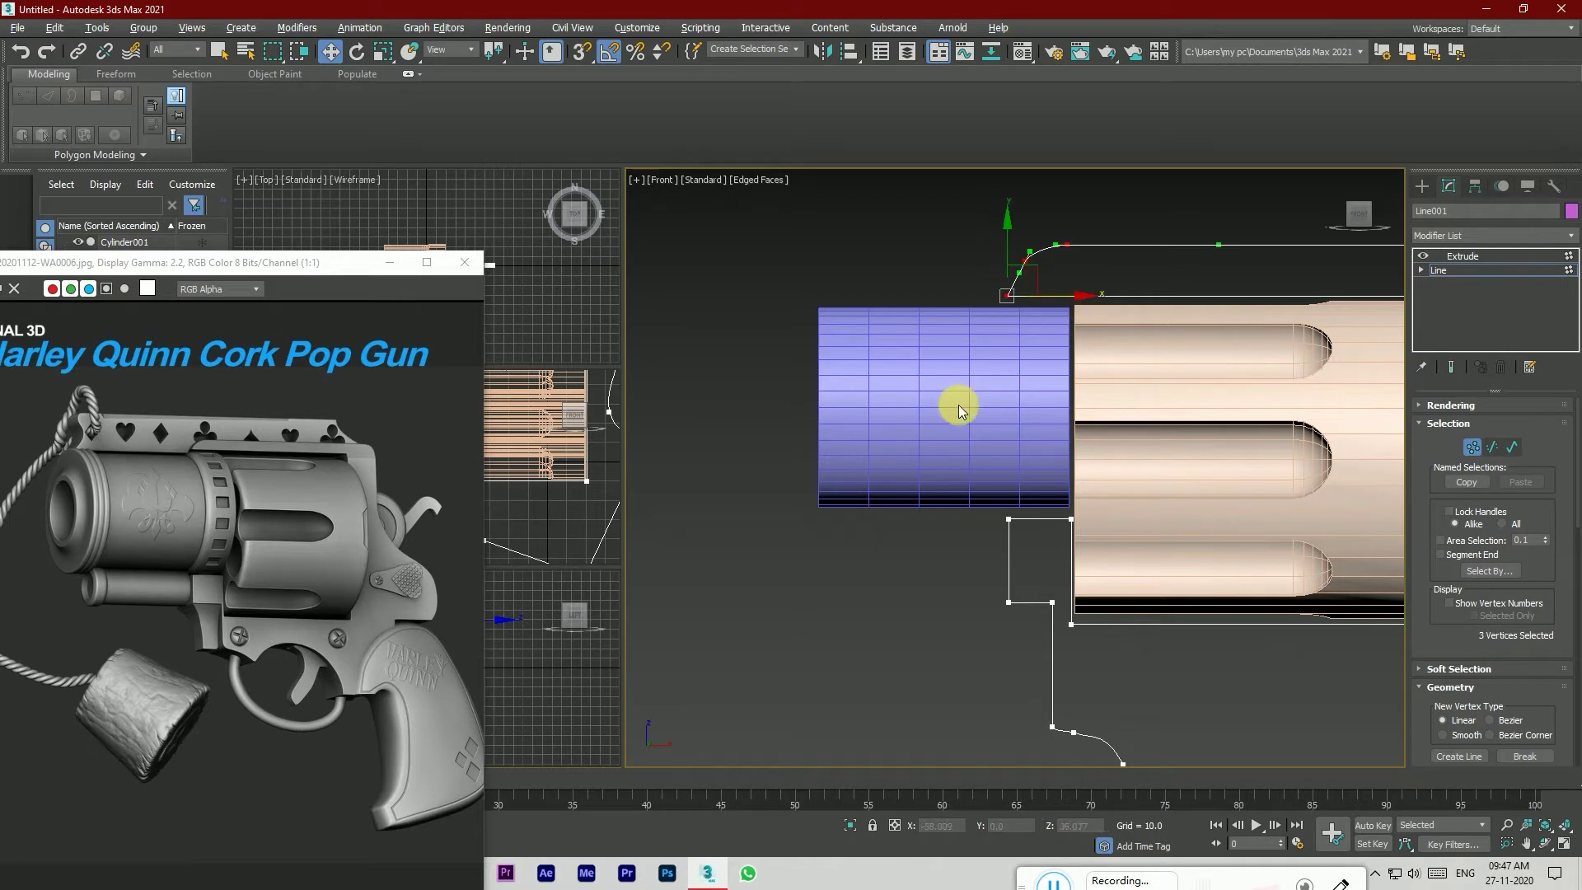
click(1471, 446)
Step: Raise the two frame outline vertices at the lower front corner, below the front lug, slightly
scroll(867, 562, down, 2)
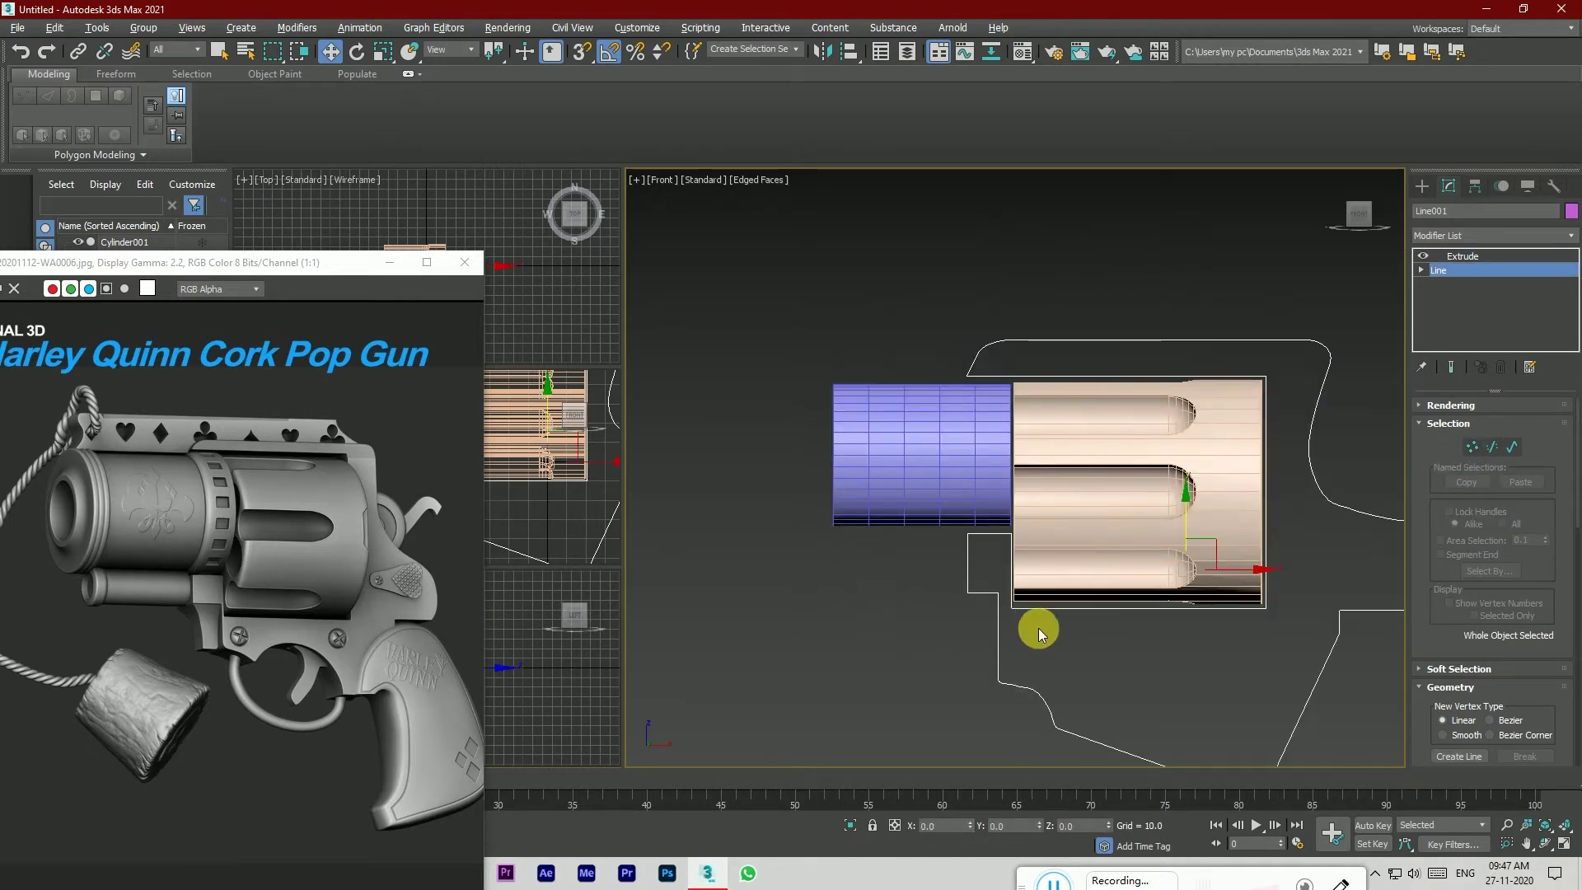
click(1473, 446)
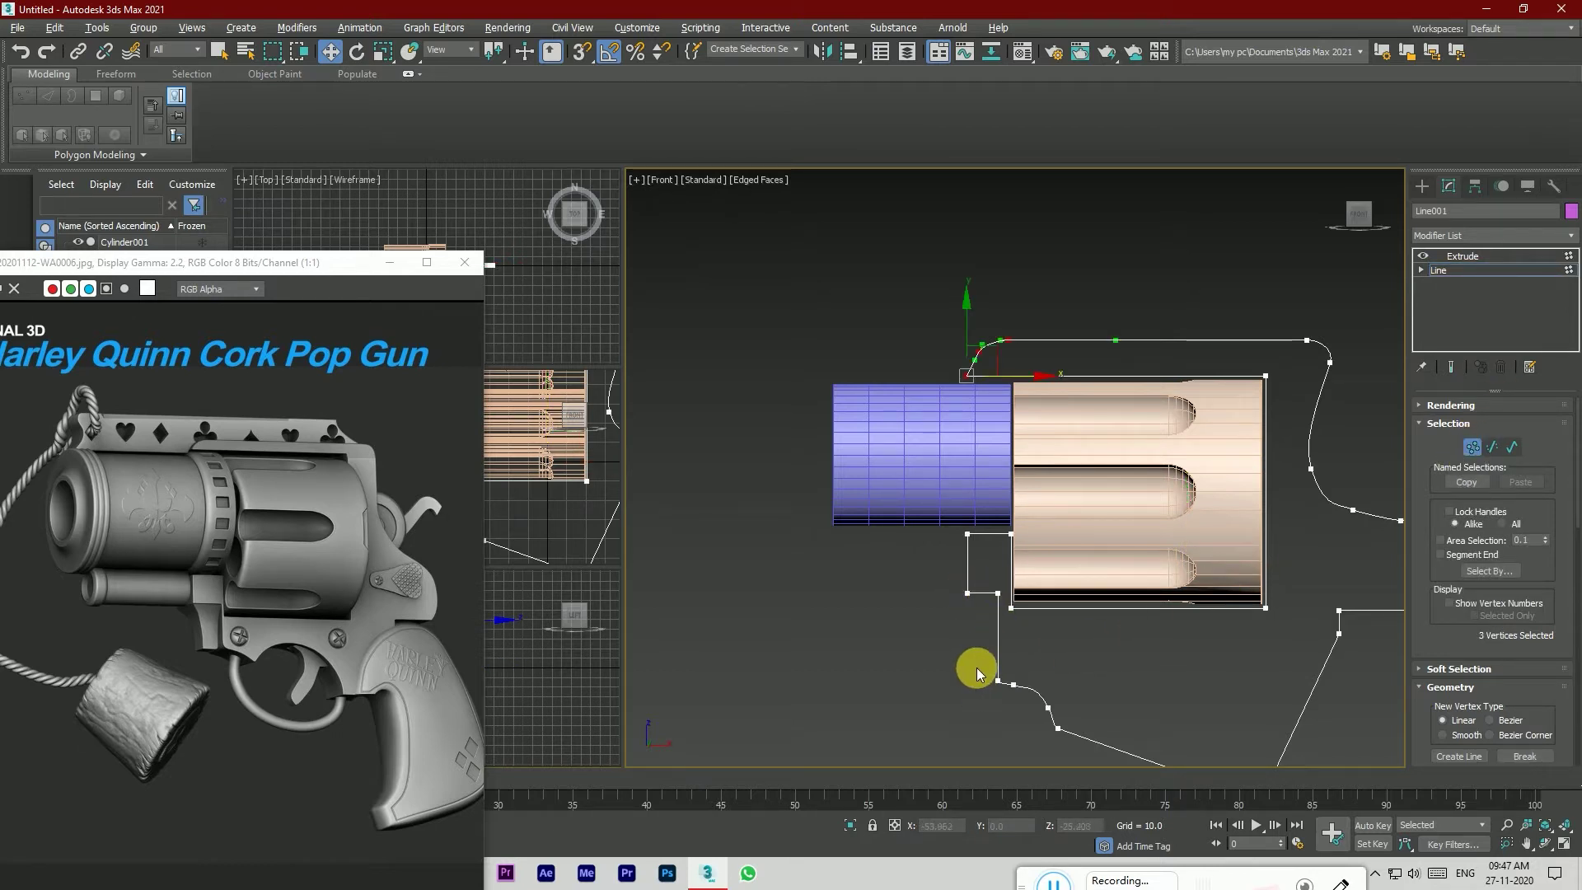
drag(976, 669, 1017, 711)
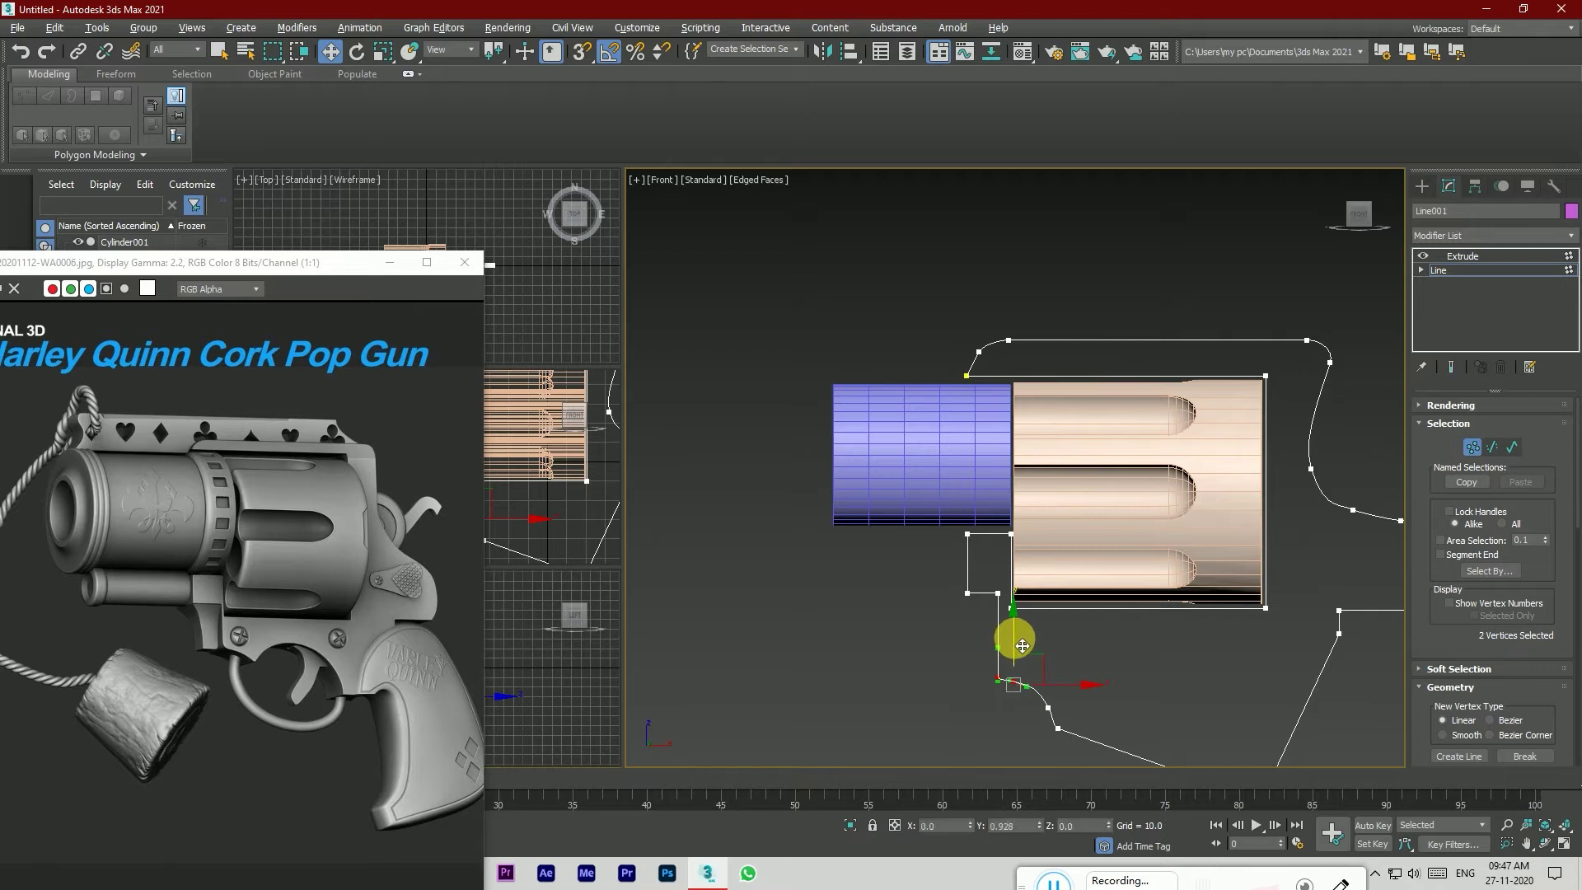
drag(1022, 640, 1022, 632)
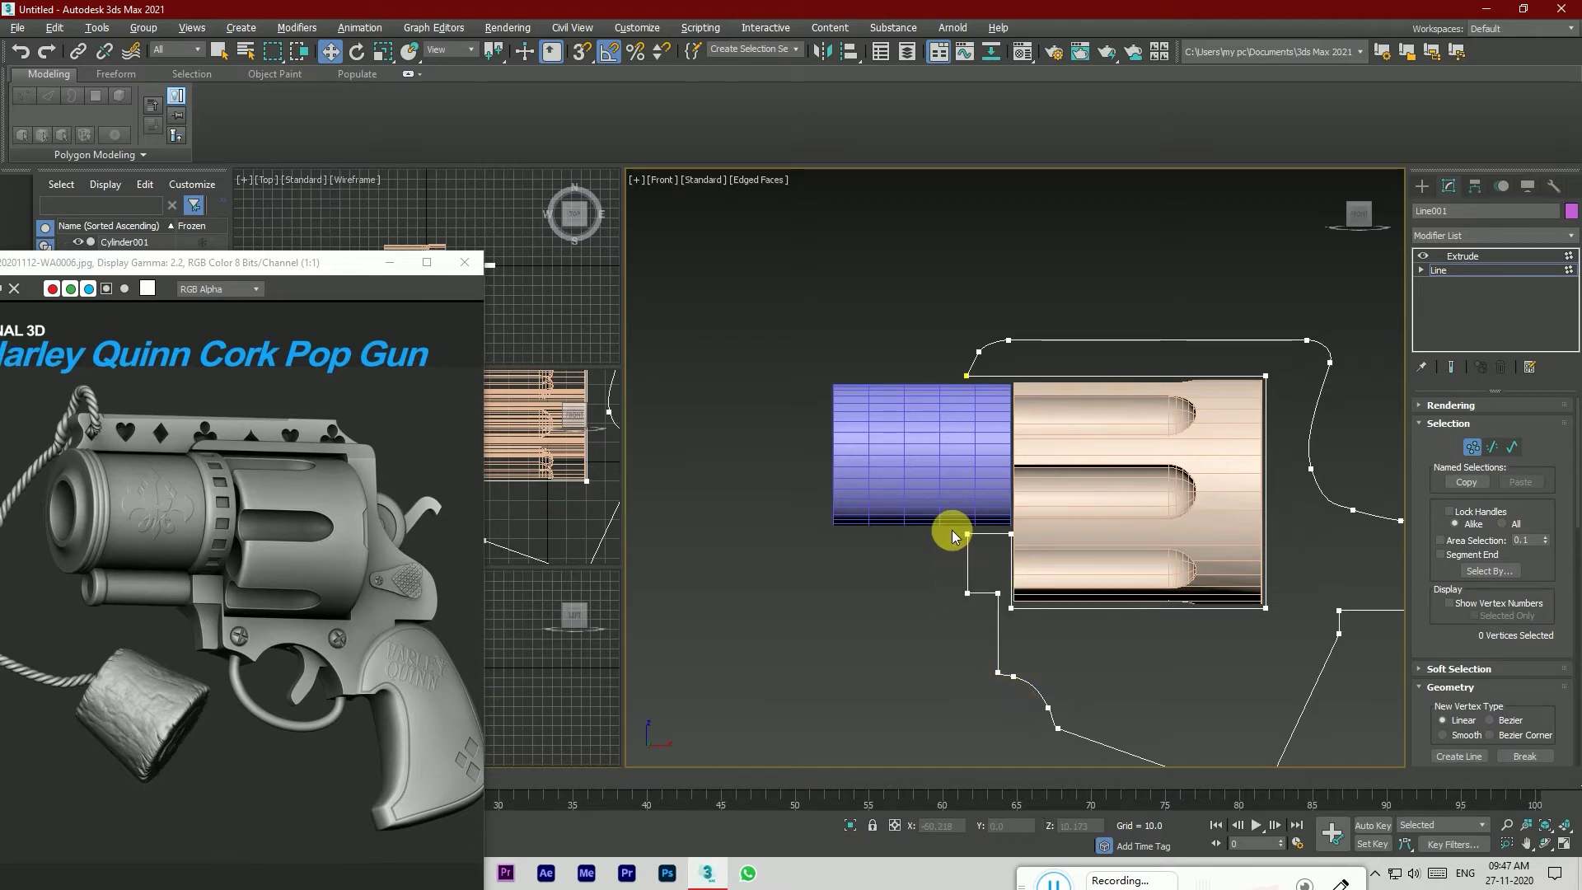
Step: Lower the top edge of the frame's front lug by about 3.6 units and return to the Extrude modifier level
drag(954, 537, 1001, 599)
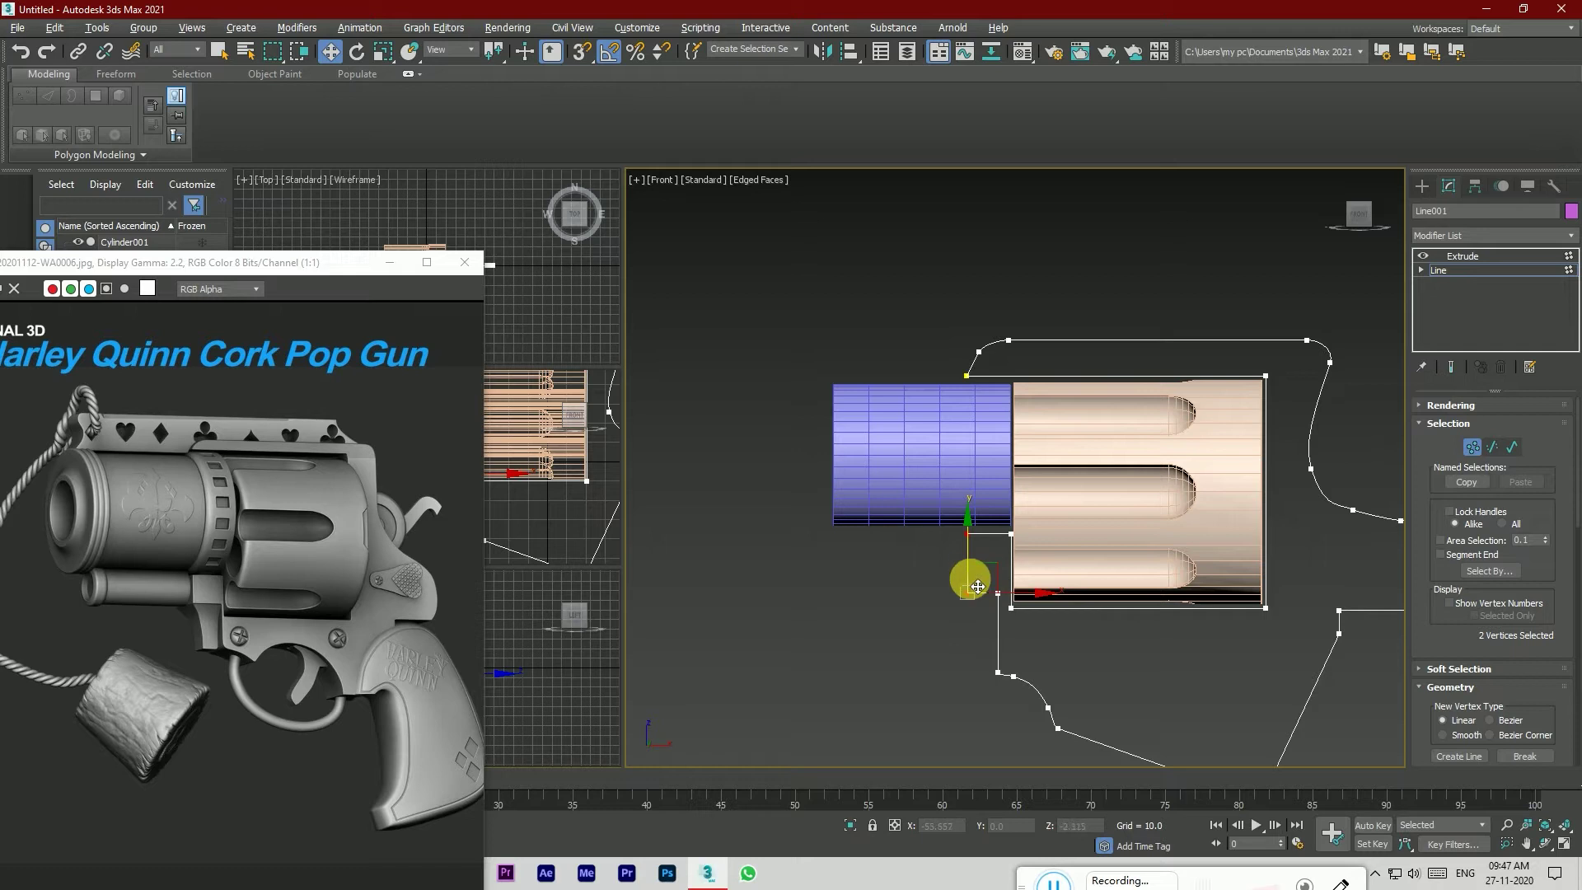
drag(933, 582, 999, 603)
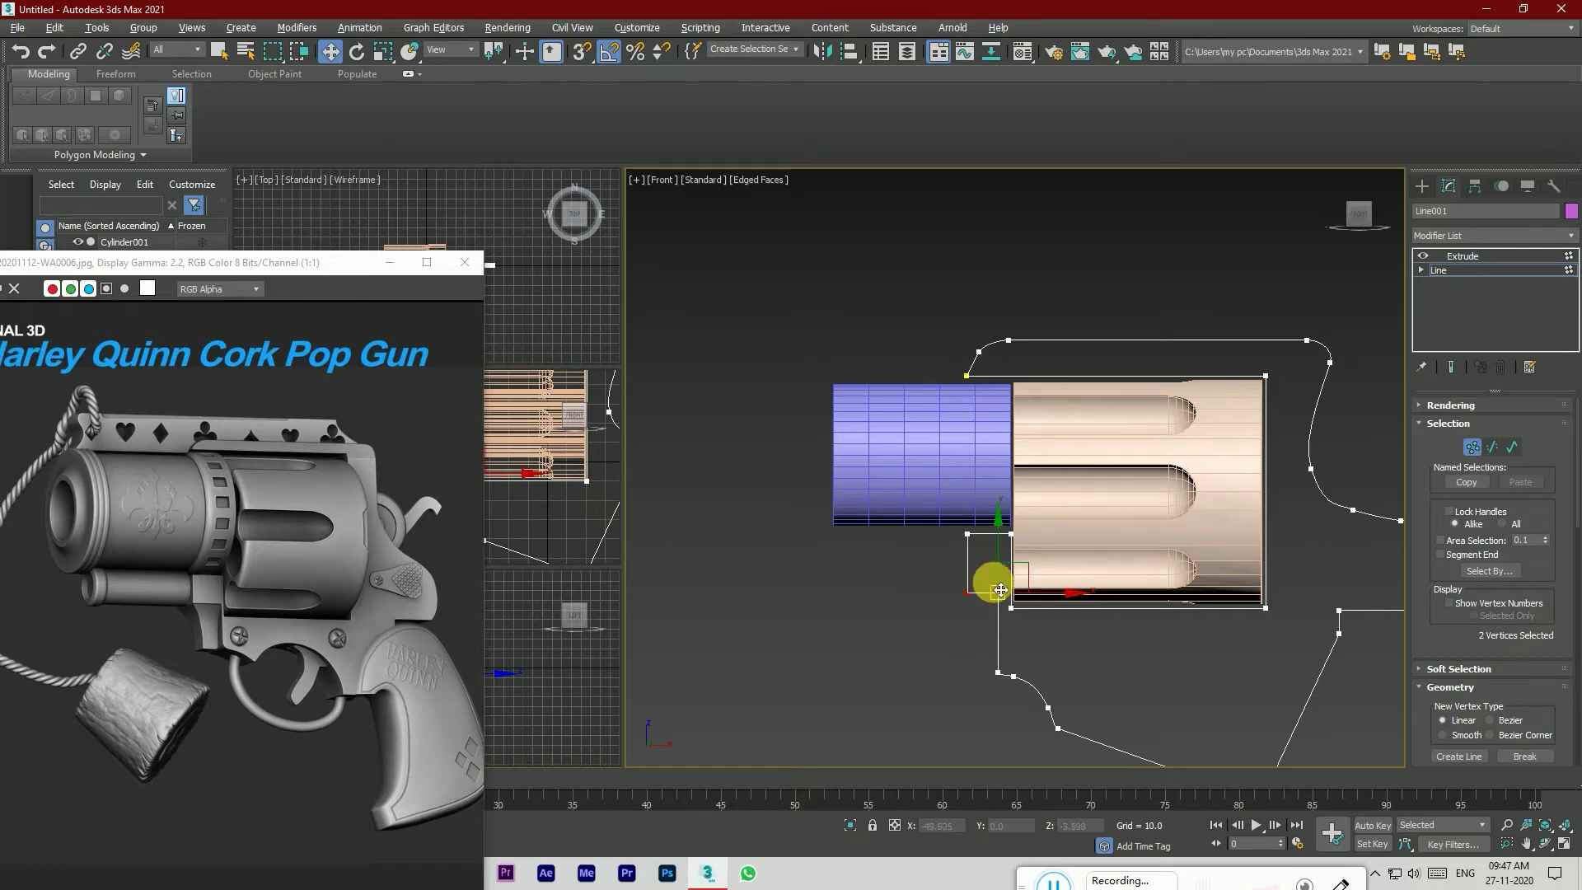
drag(952, 528, 1018, 520)
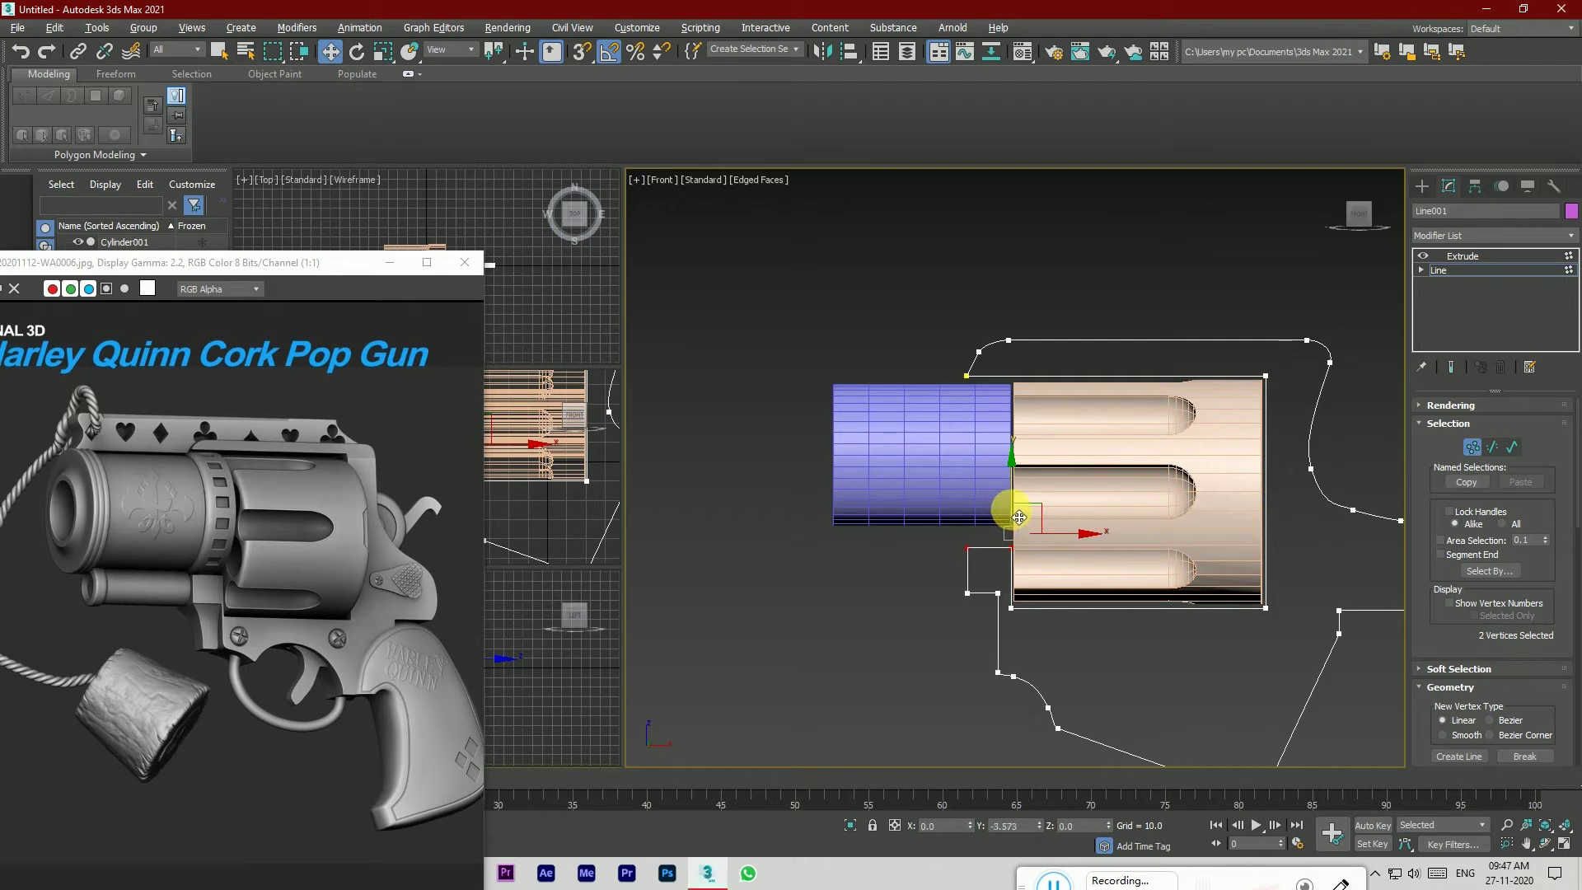
click(1489, 258)
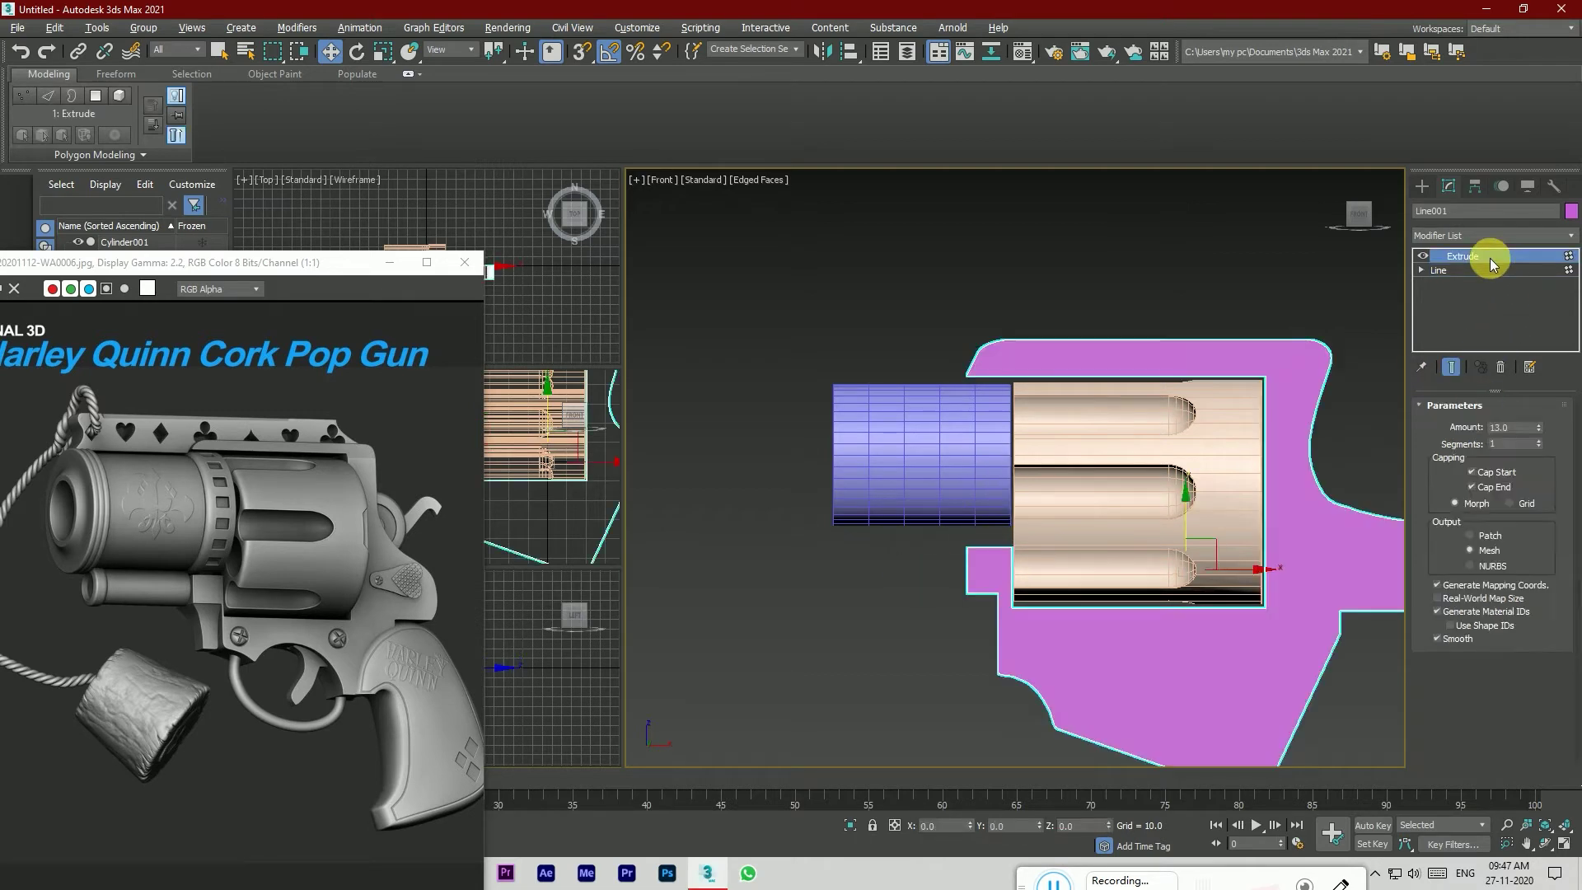
Step: Set the barrel's radius to 19.734 and lower it to fit between the top strap and the front lug
click(943, 448)
drag(1554, 448, 1548, 415)
click(849, 453)
drag(849, 453, 849, 461)
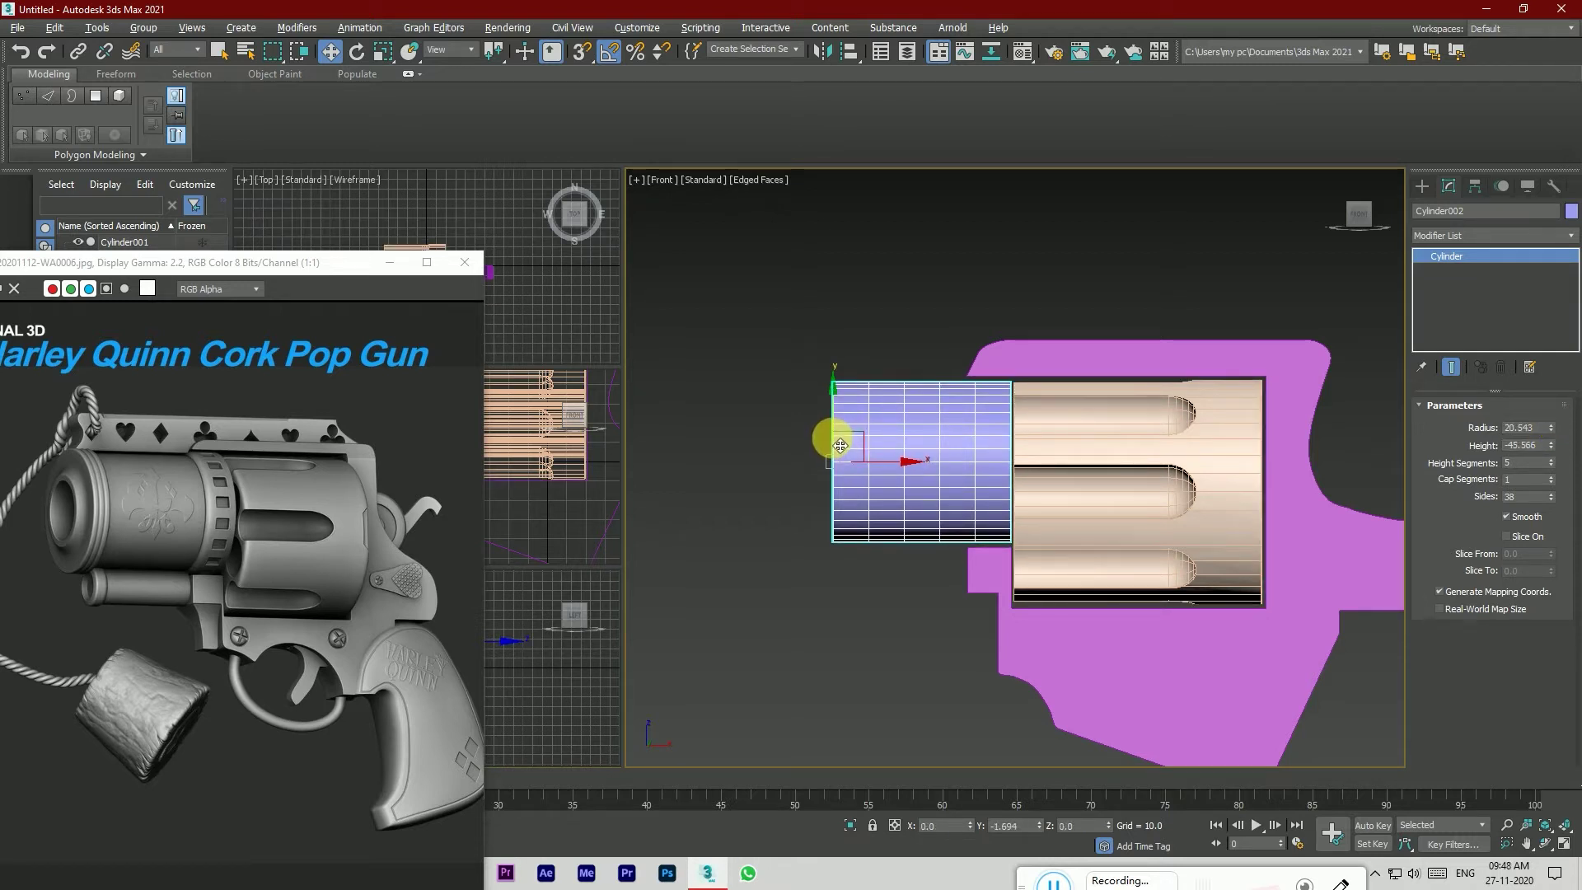
drag(1553, 434, 1552, 439)
click(1114, 295)
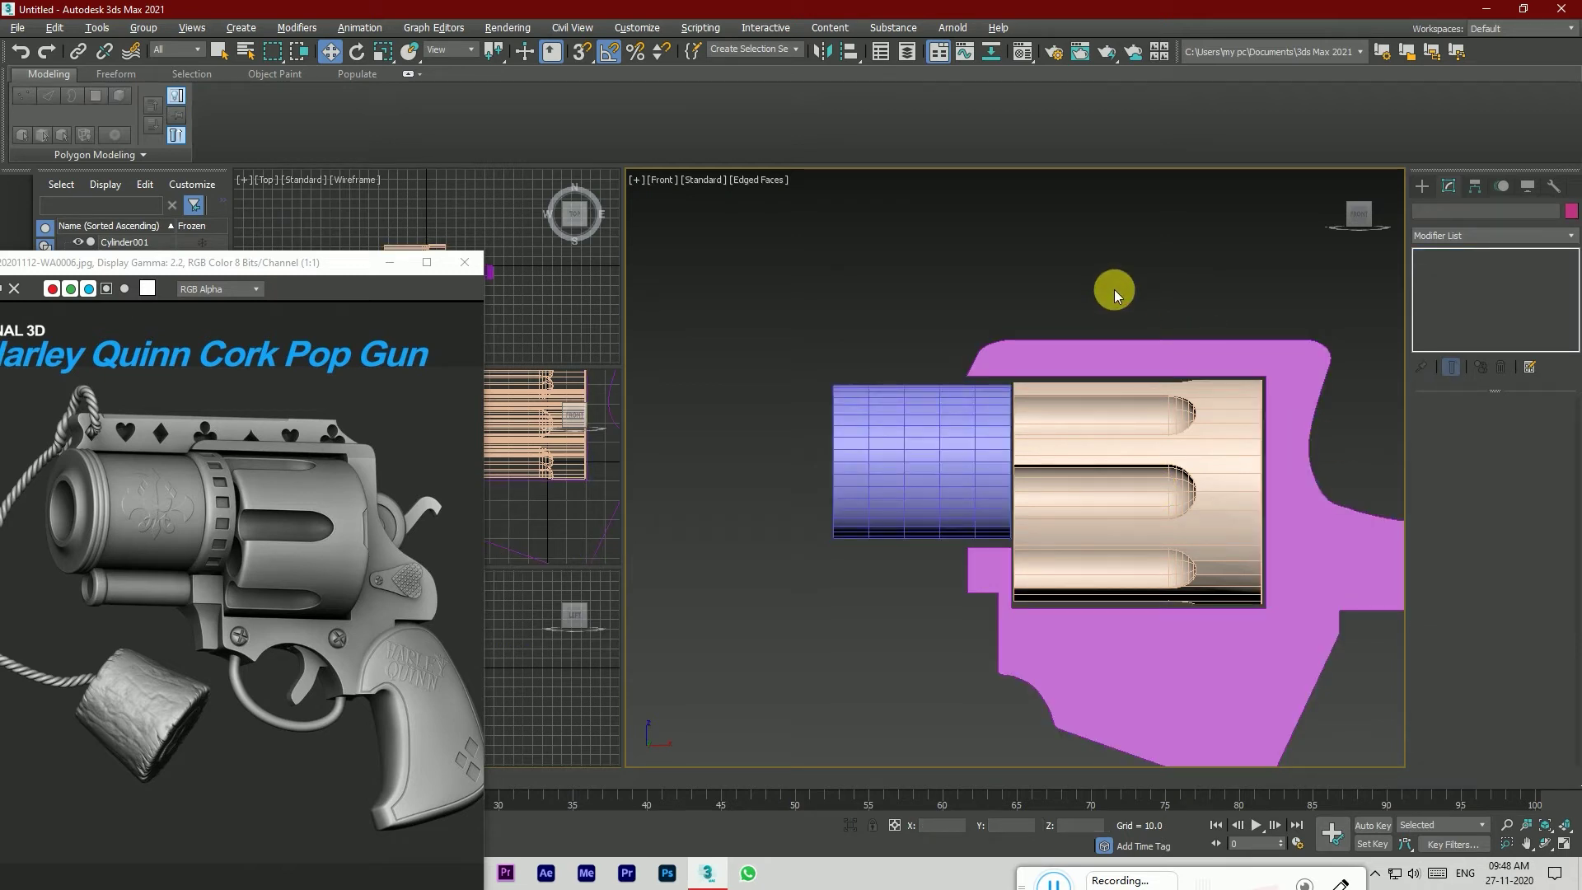
click(897, 473)
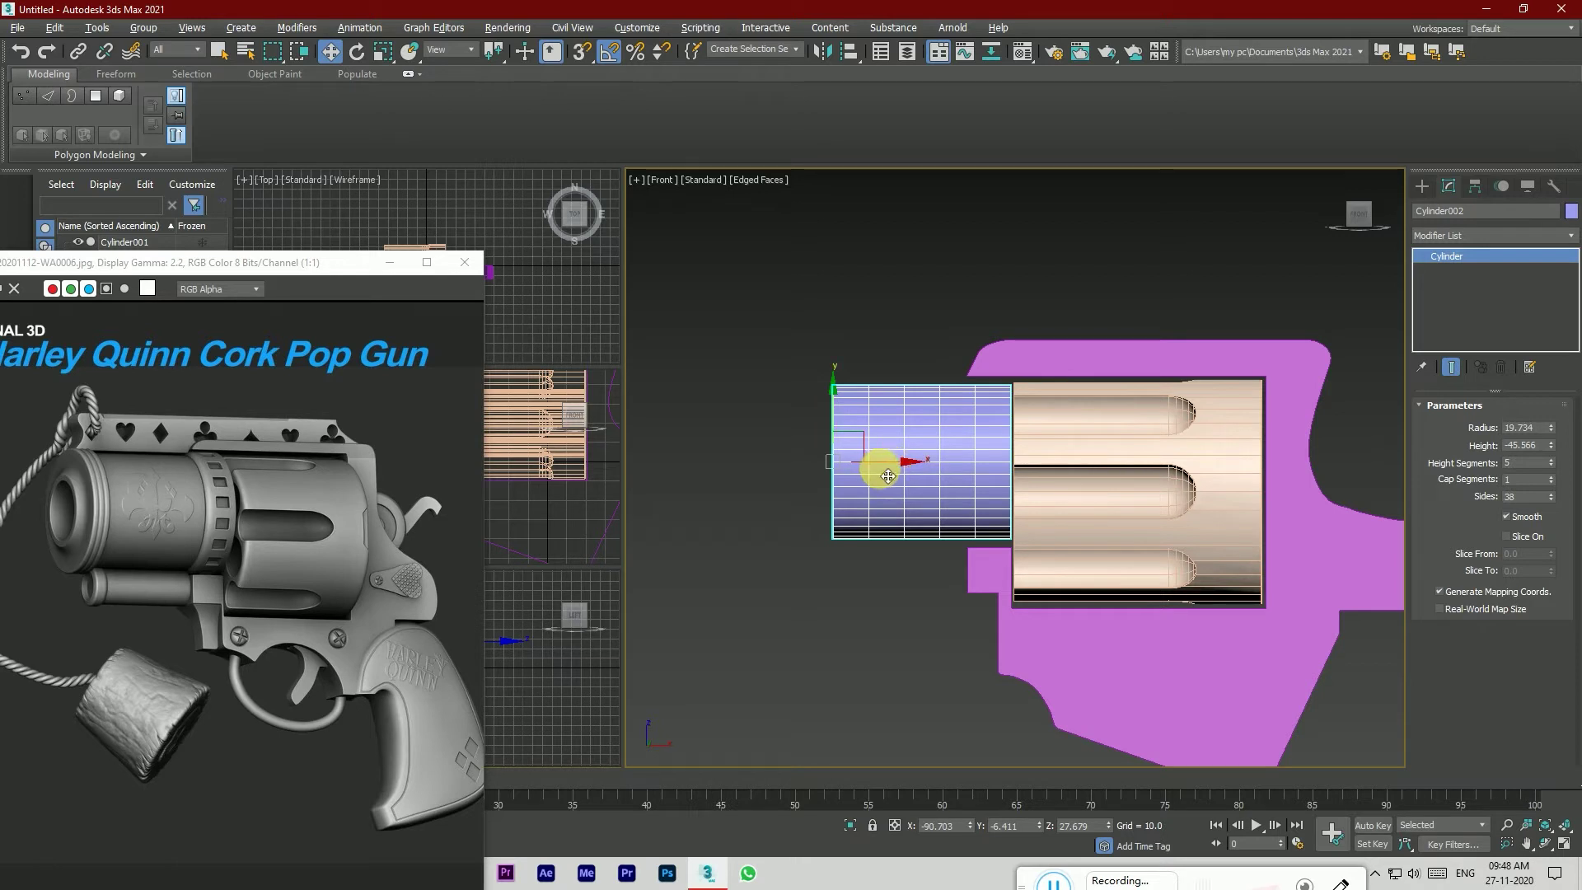
click(787, 440)
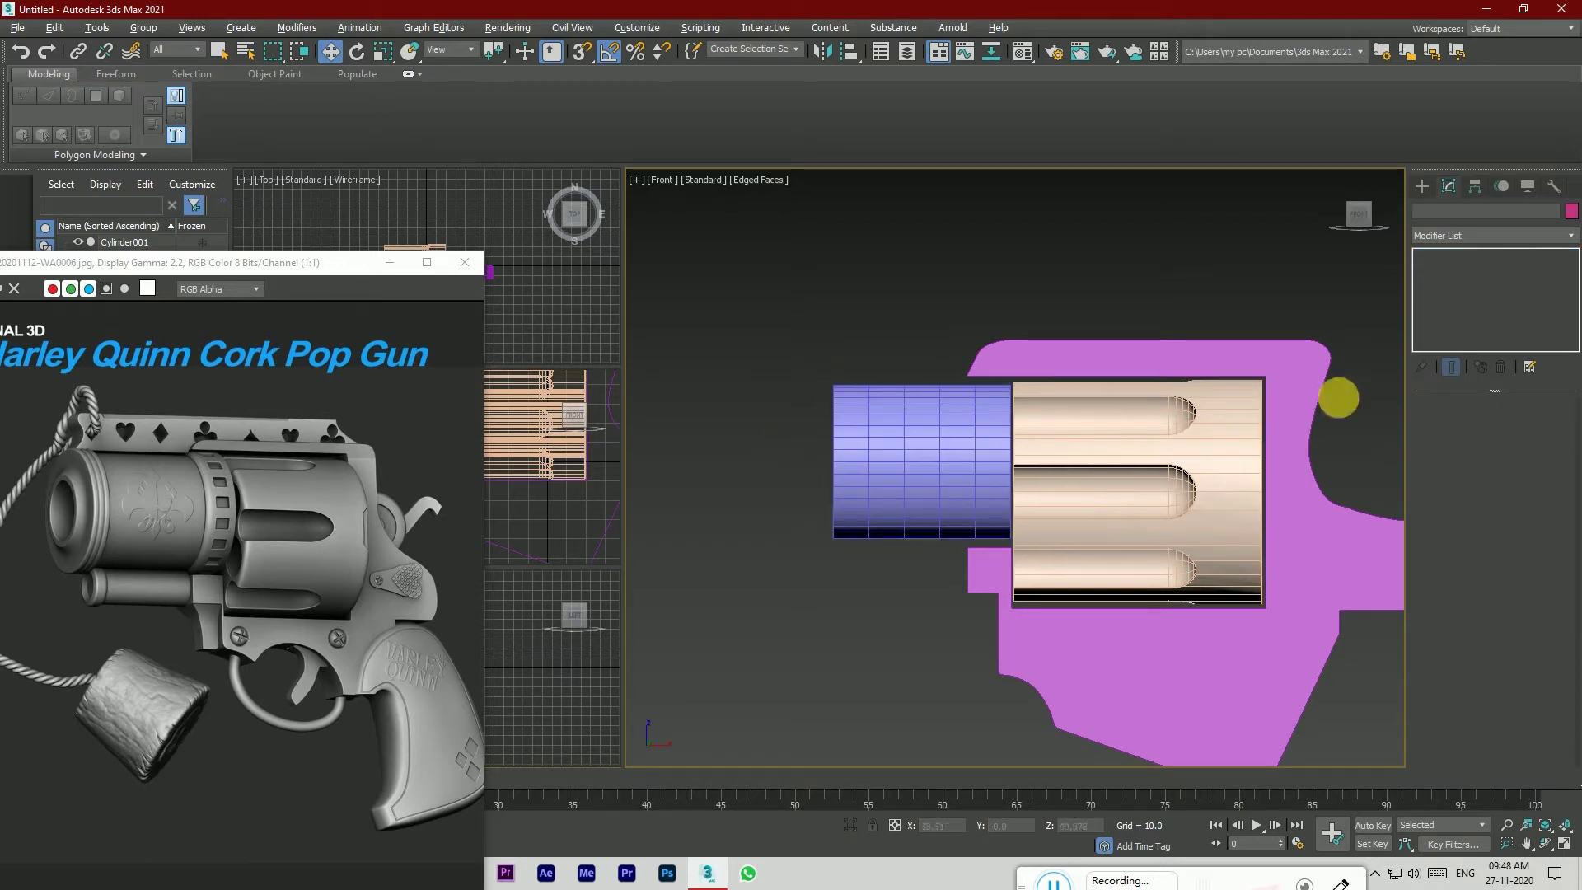
Step: Create a tube around the barrel's outline in the left view with radii 20.371 and 17.817 and height -11.017
click(1422, 186)
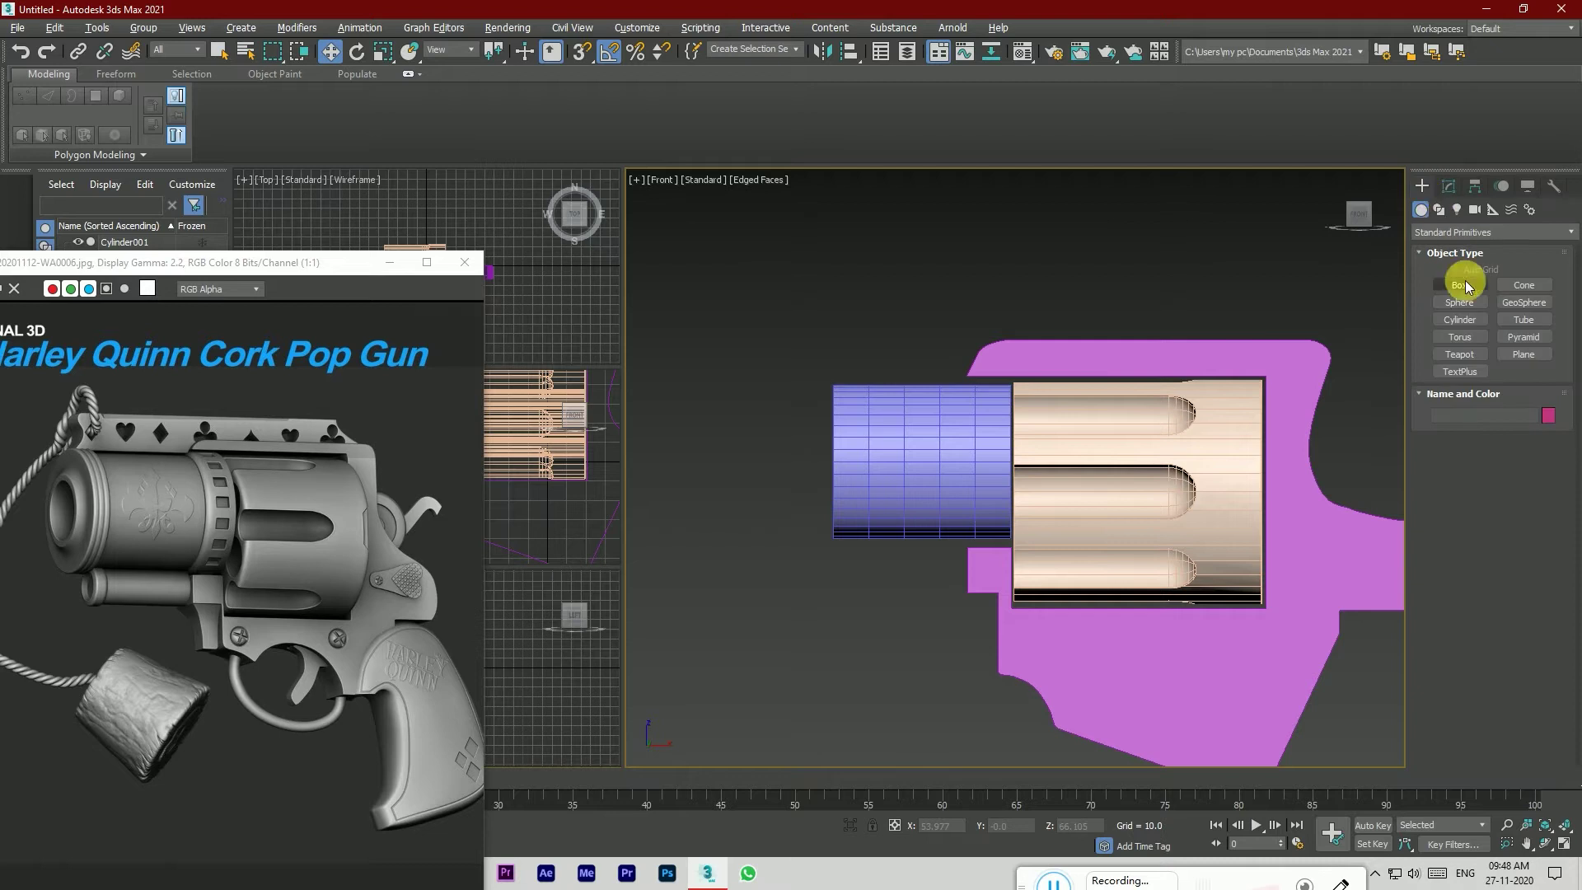
click(1487, 233)
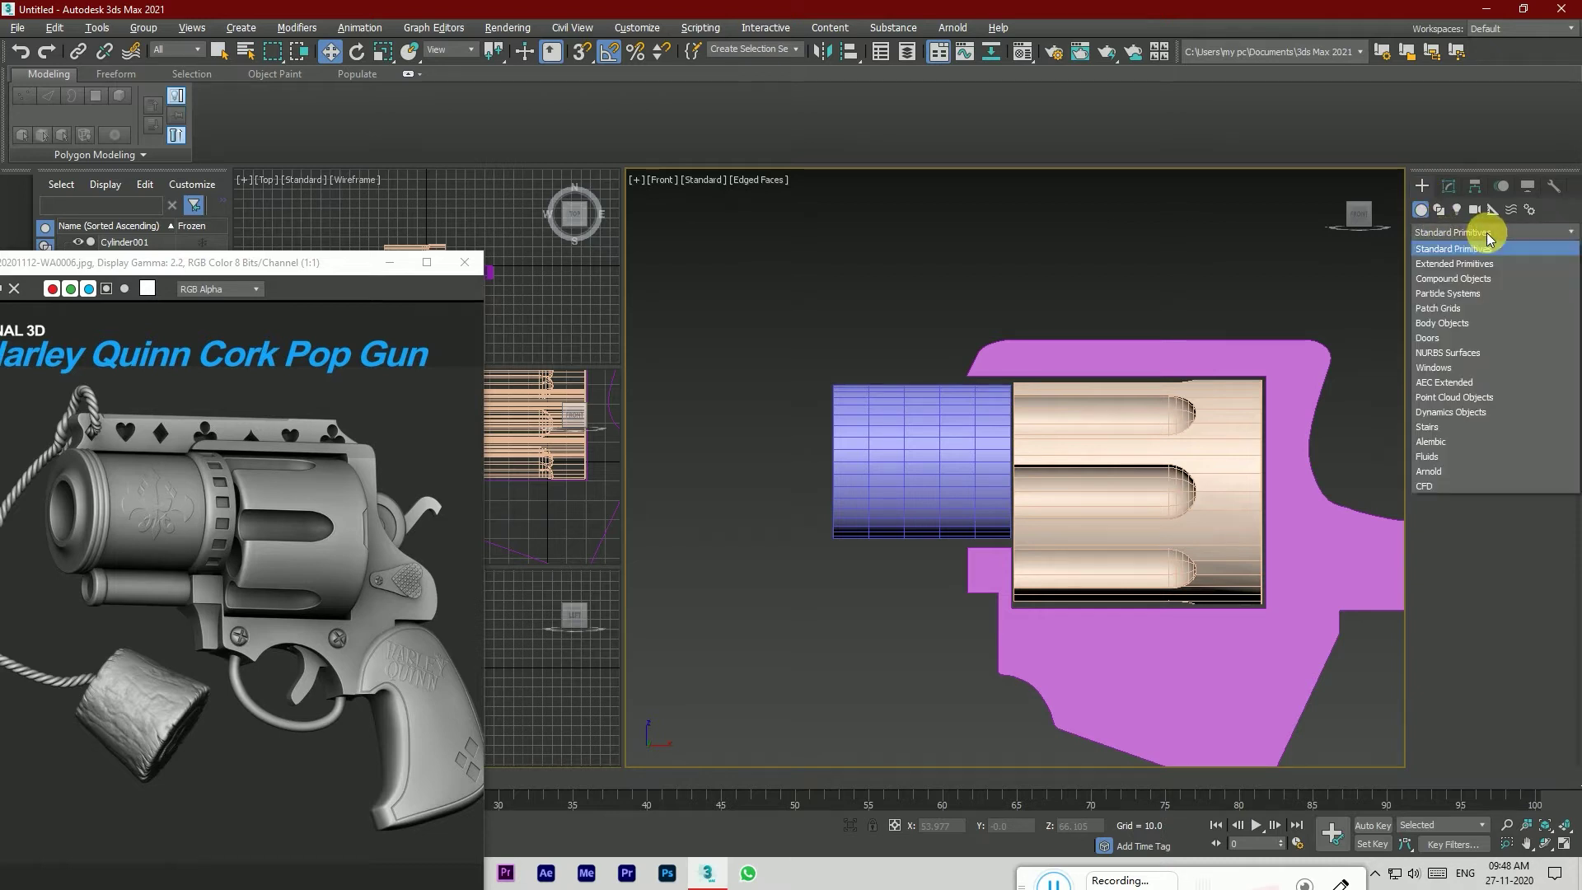
click(1480, 255)
click(1435, 234)
click(1445, 249)
click(1520, 319)
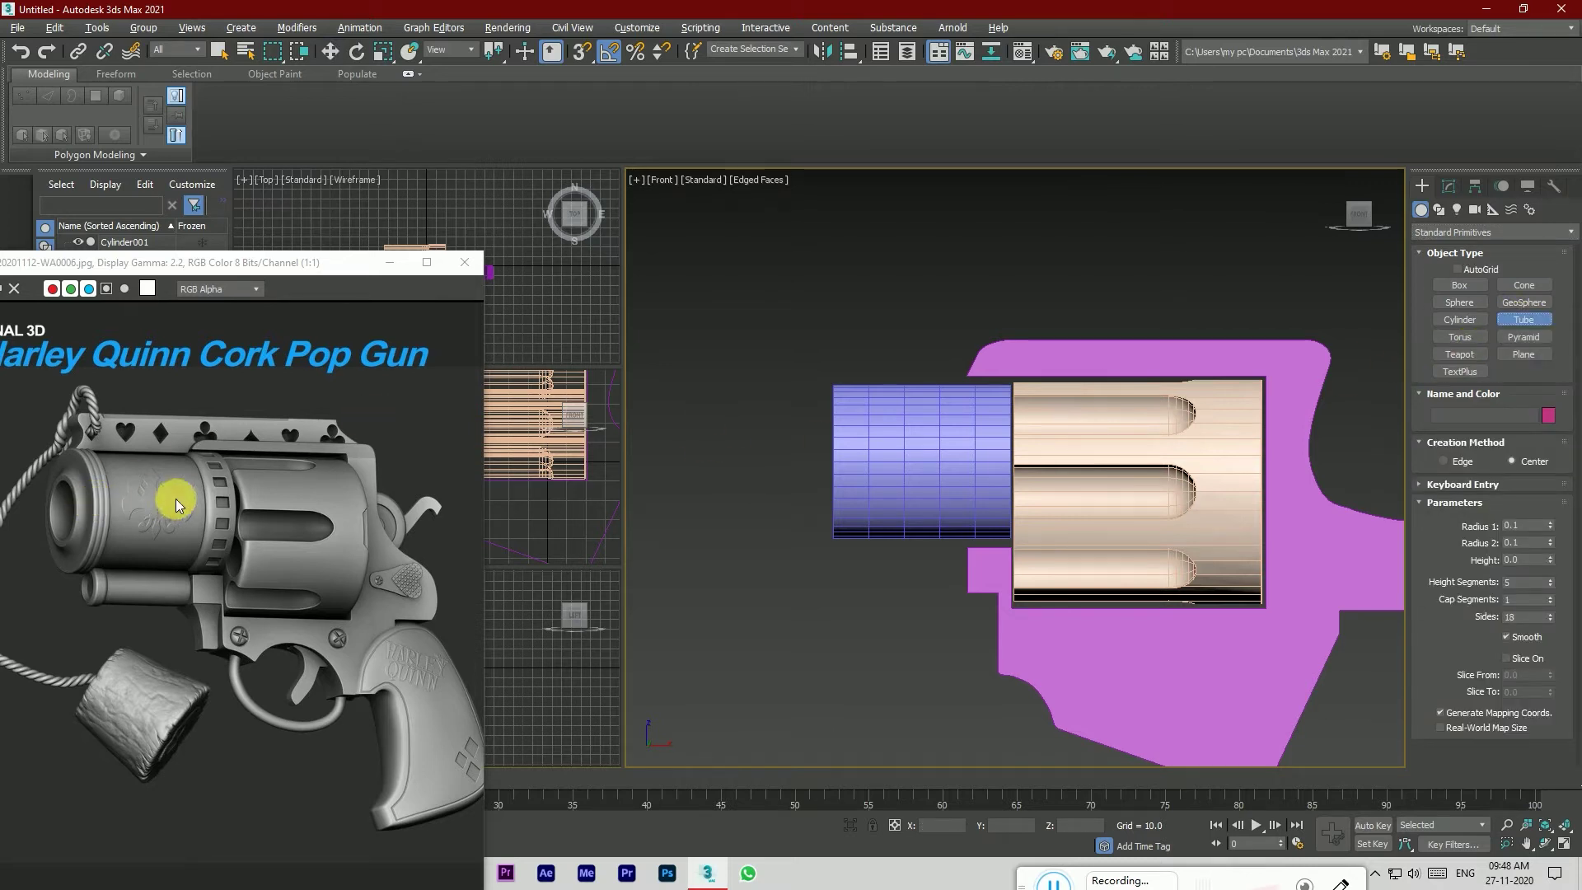
click(1344, 212)
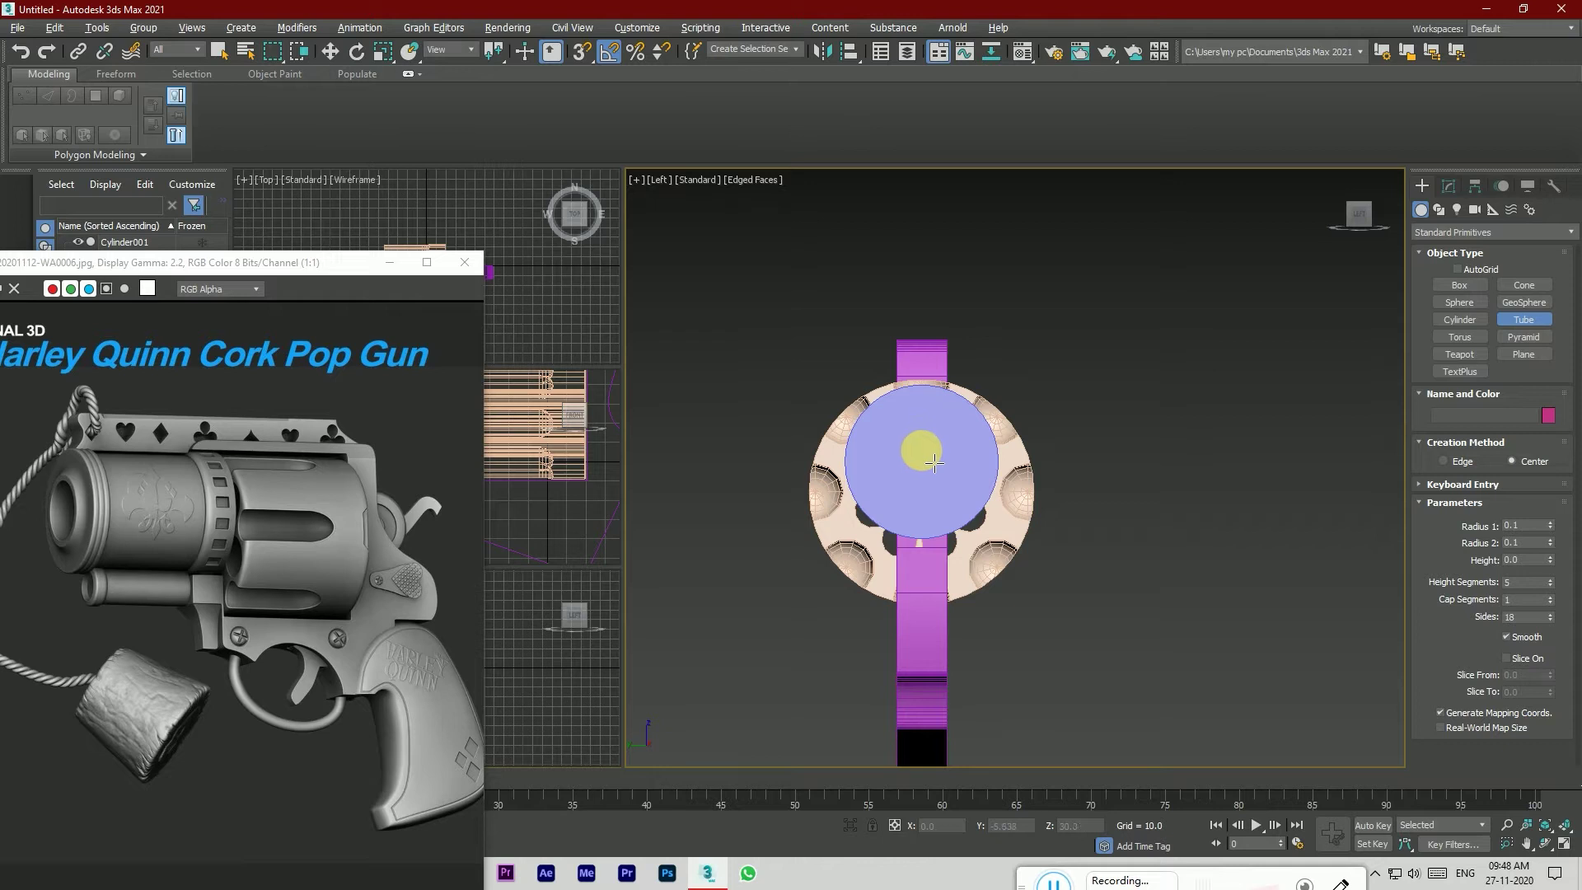
drag(930, 467, 966, 537)
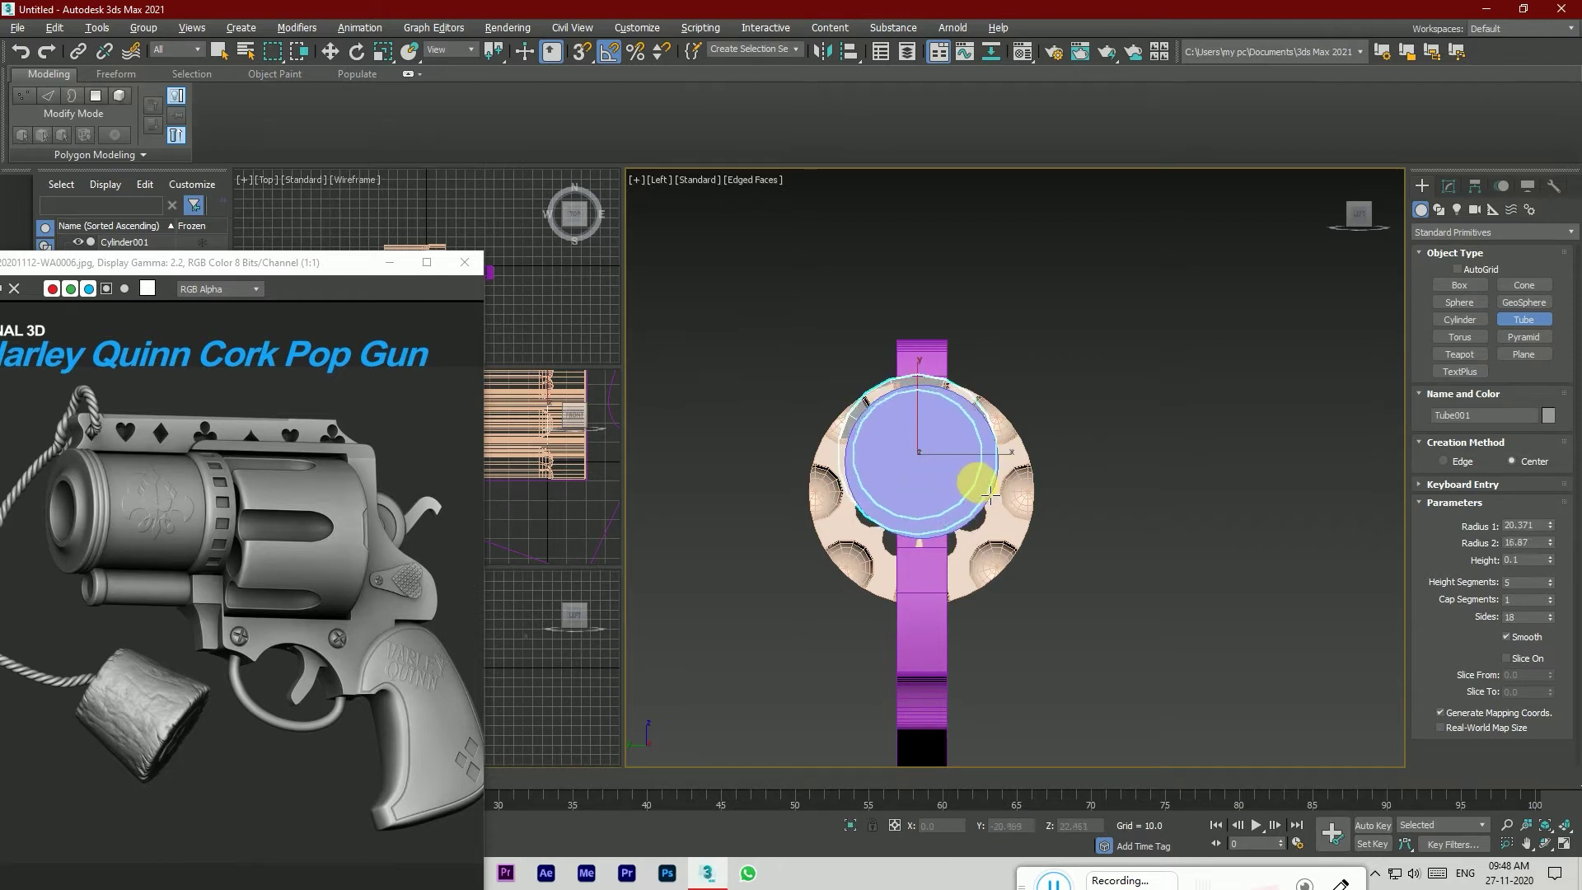
click(993, 495)
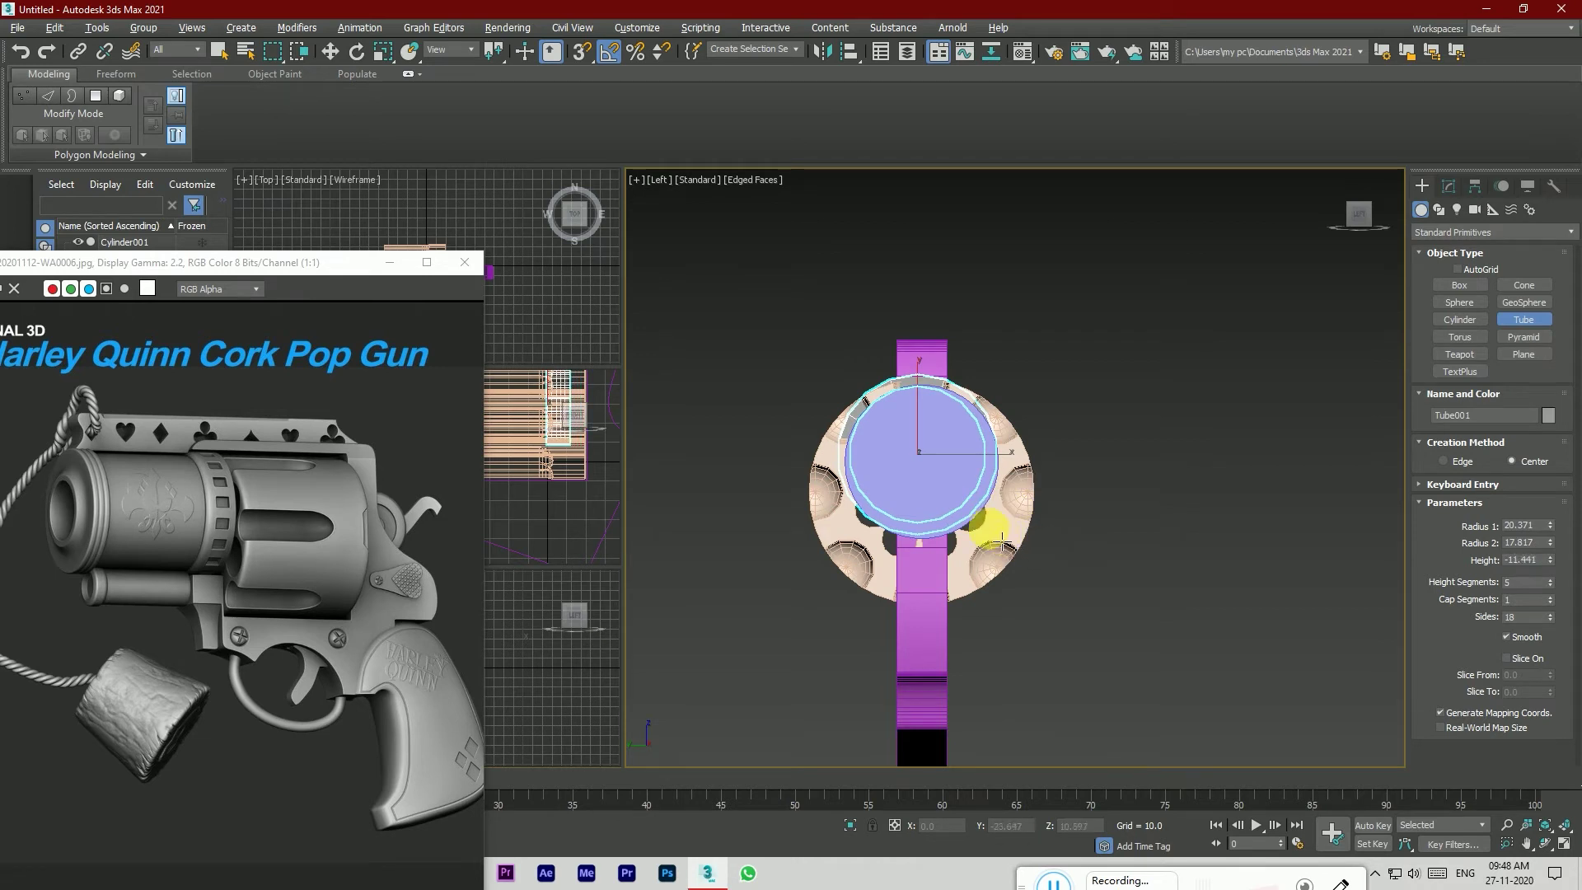
click(999, 536)
Step: Move the tube ring along the barrel in the front view until it sits directly in front of the revolver cylinder
click(1352, 216)
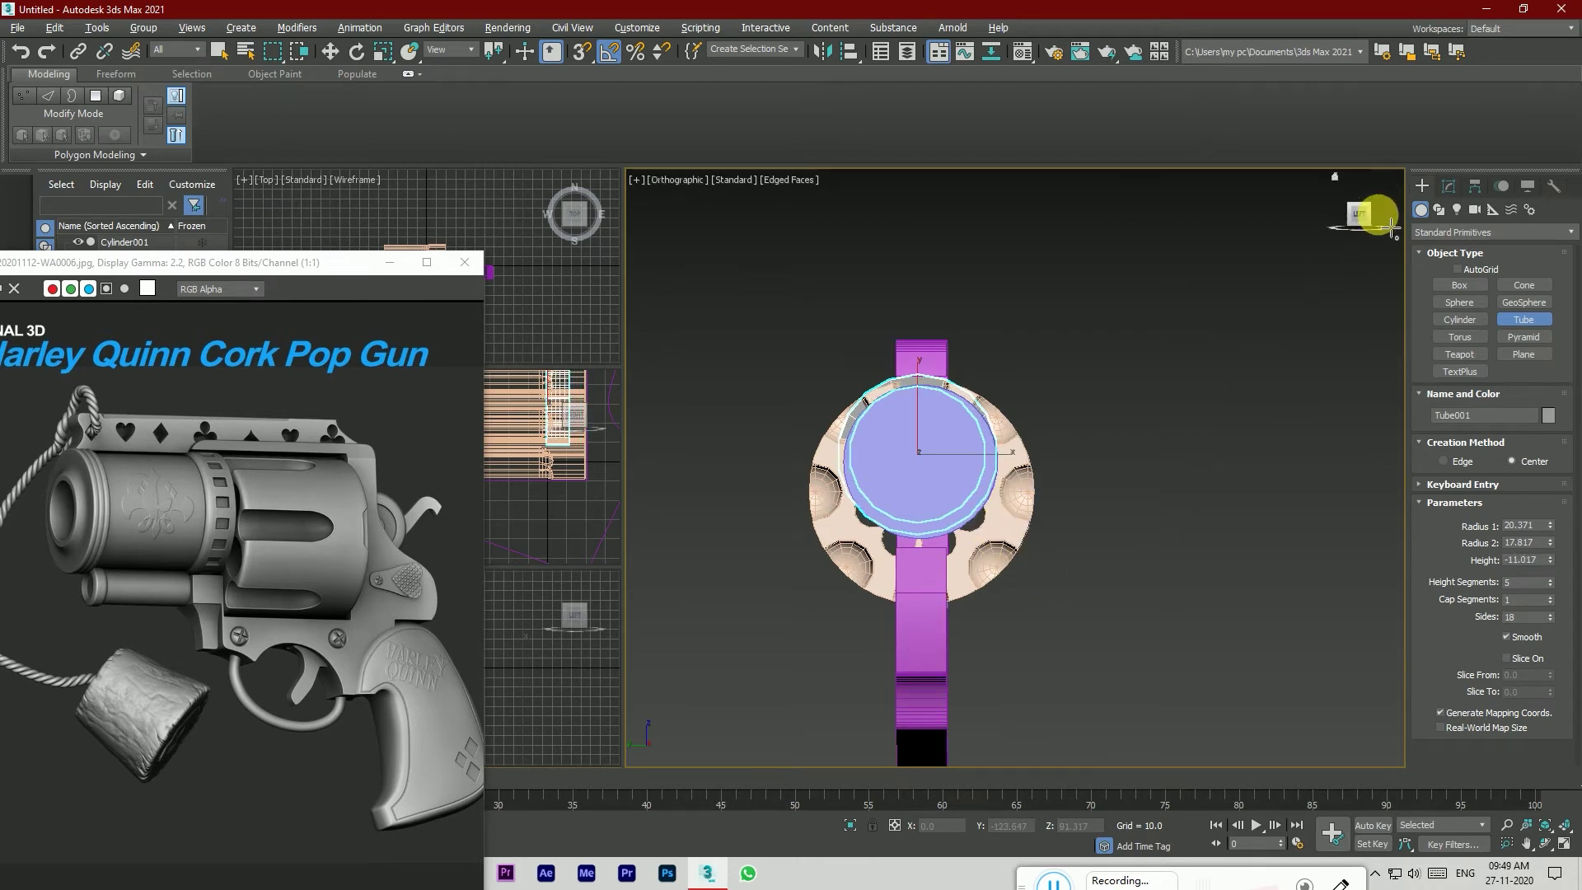
click(329, 51)
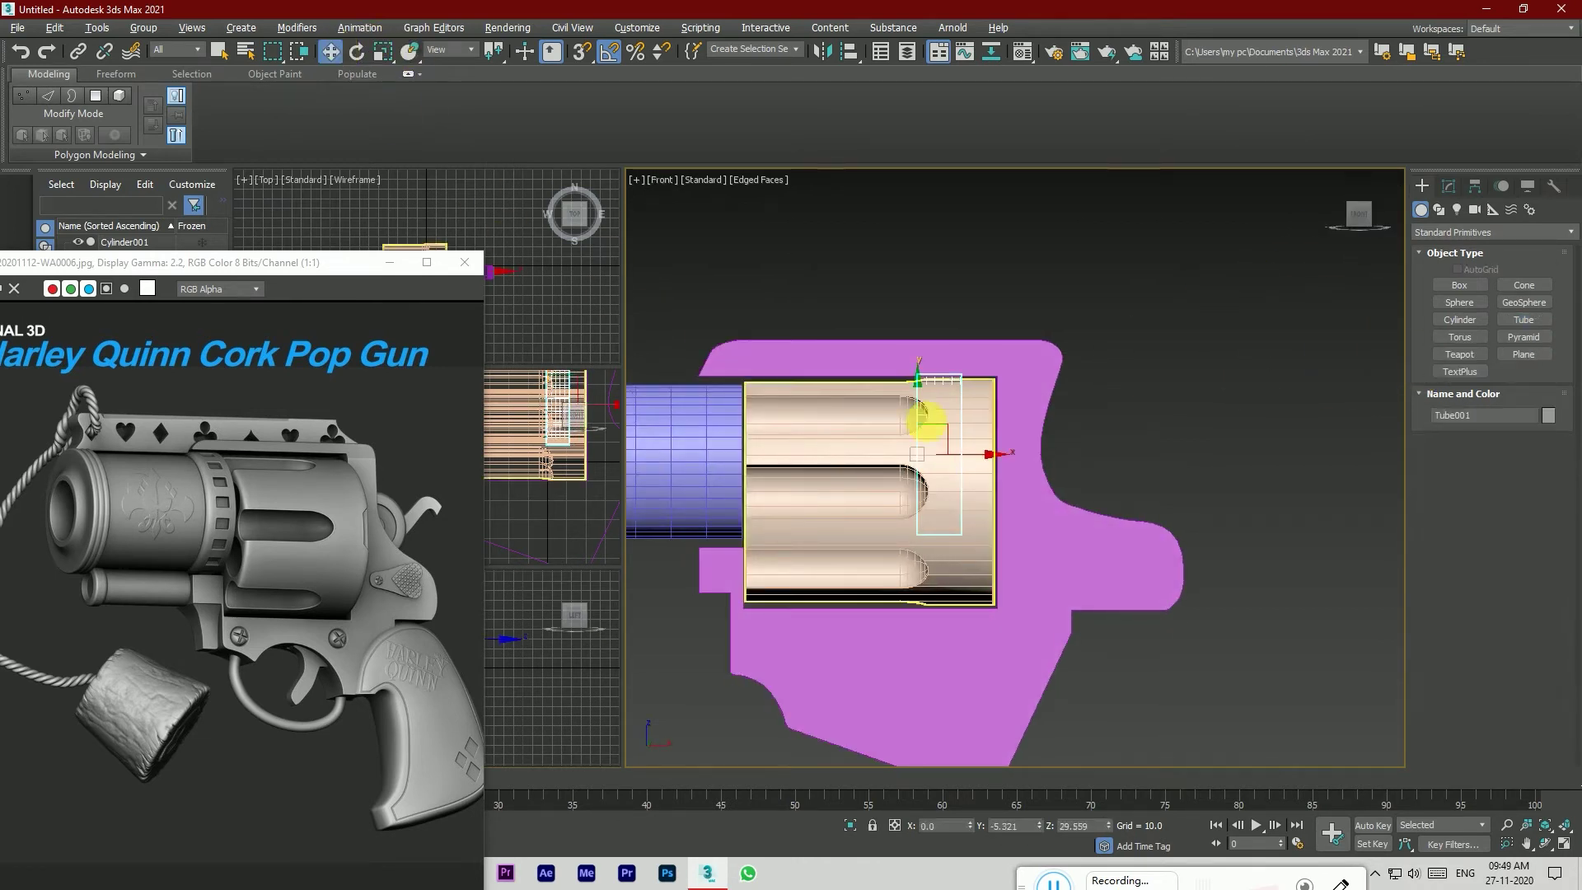
scroll(925, 407, down, 2)
scroll(952, 497, up, 2)
drag(1059, 448, 816, 460)
scroll(816, 460, up, 2)
drag(786, 394, 793, 411)
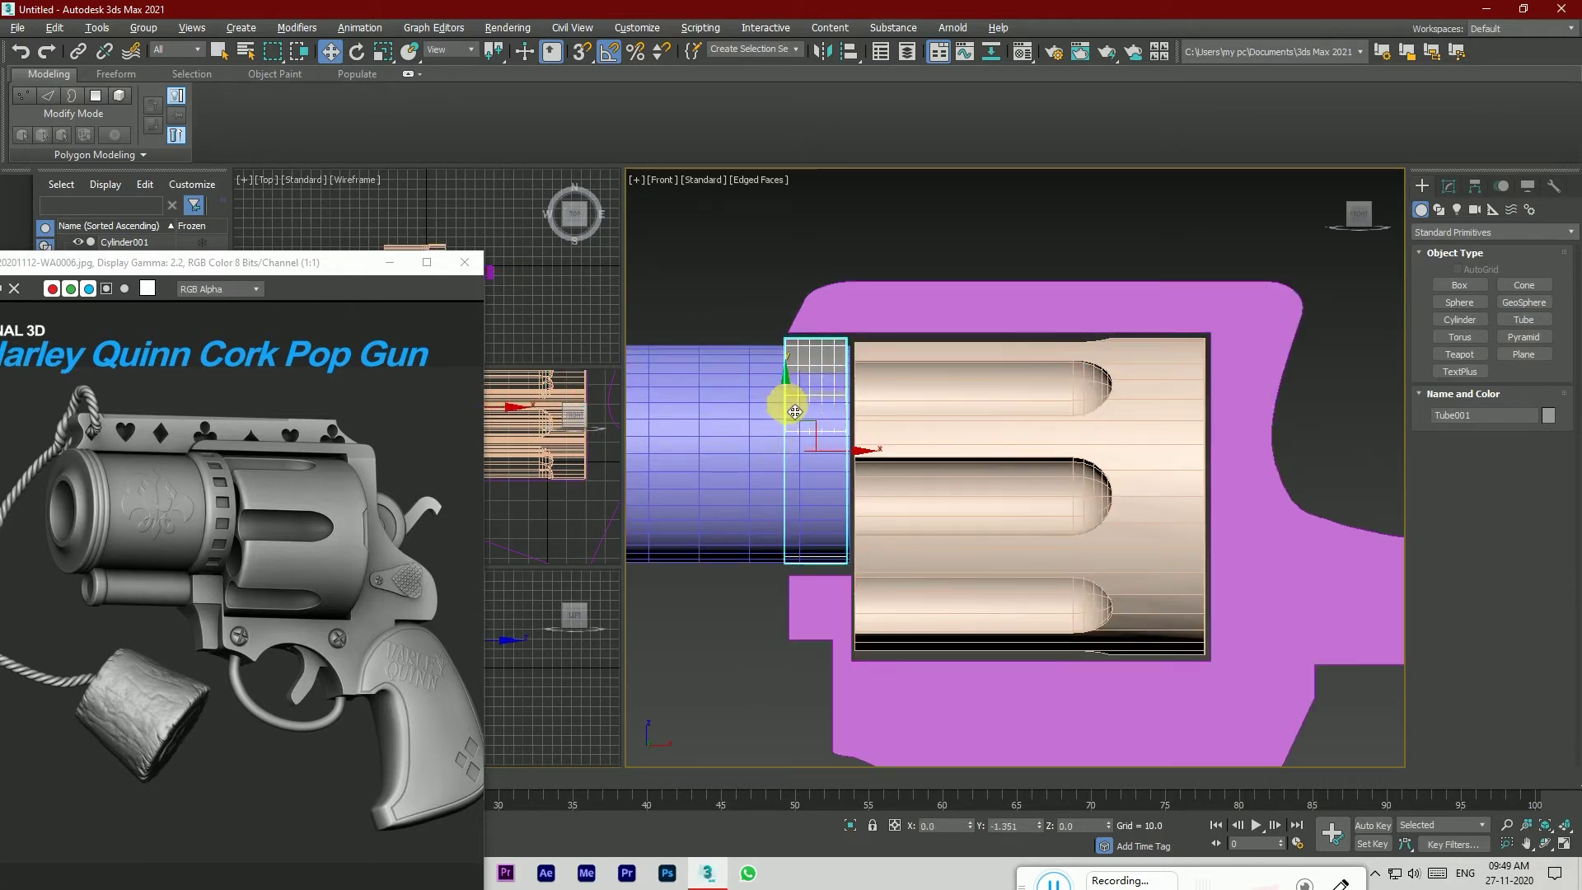
Step: Set the tube ring's Radius 1 to 21.624
click(1449, 187)
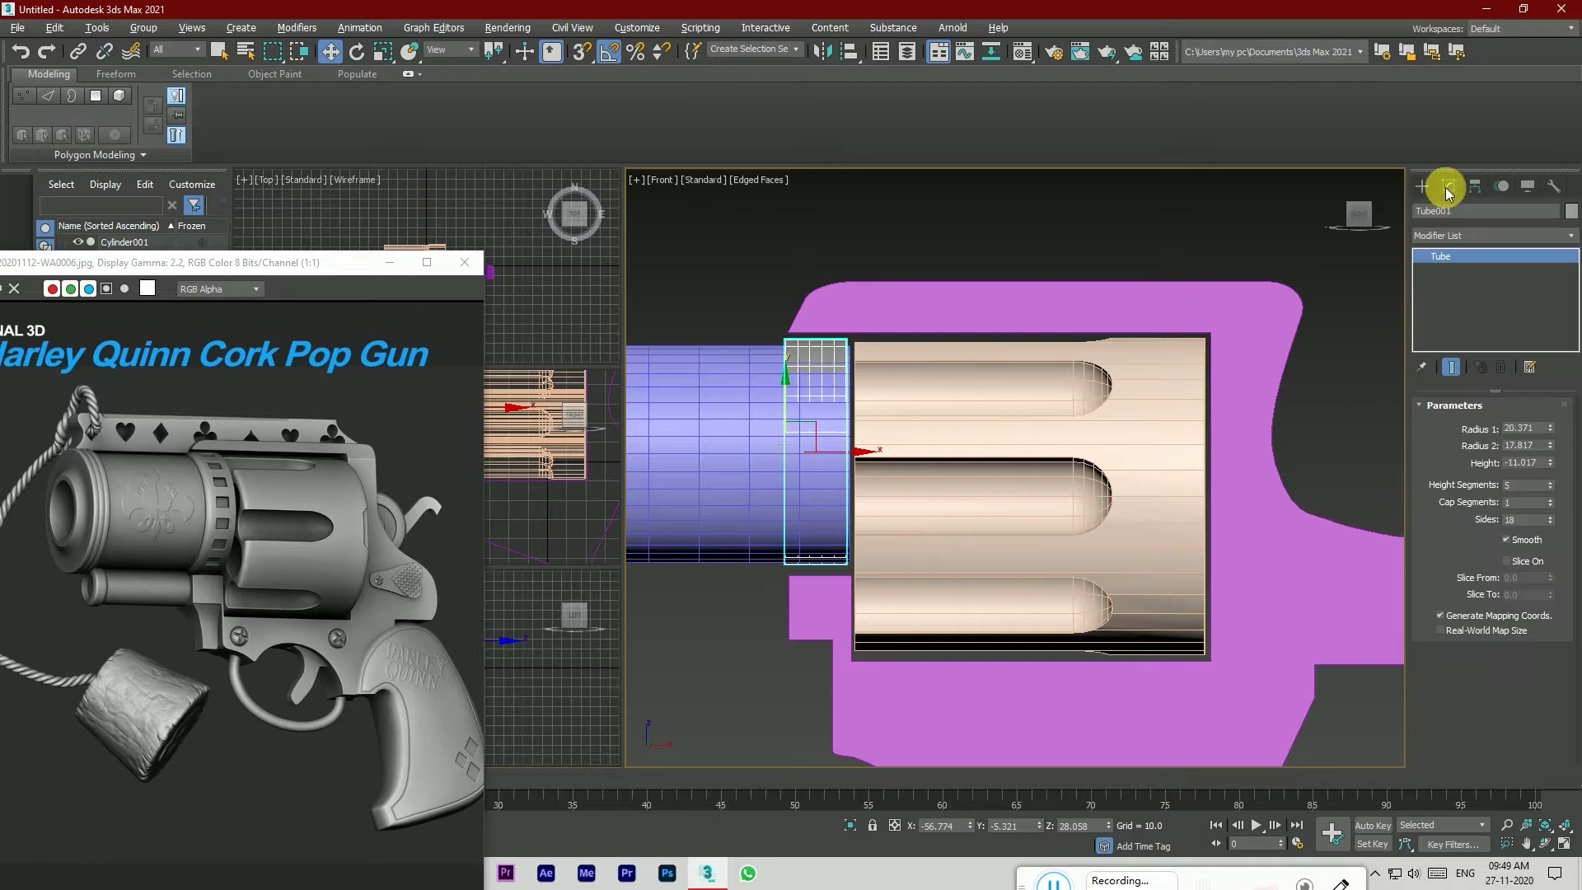
drag(1552, 432, 793, 425)
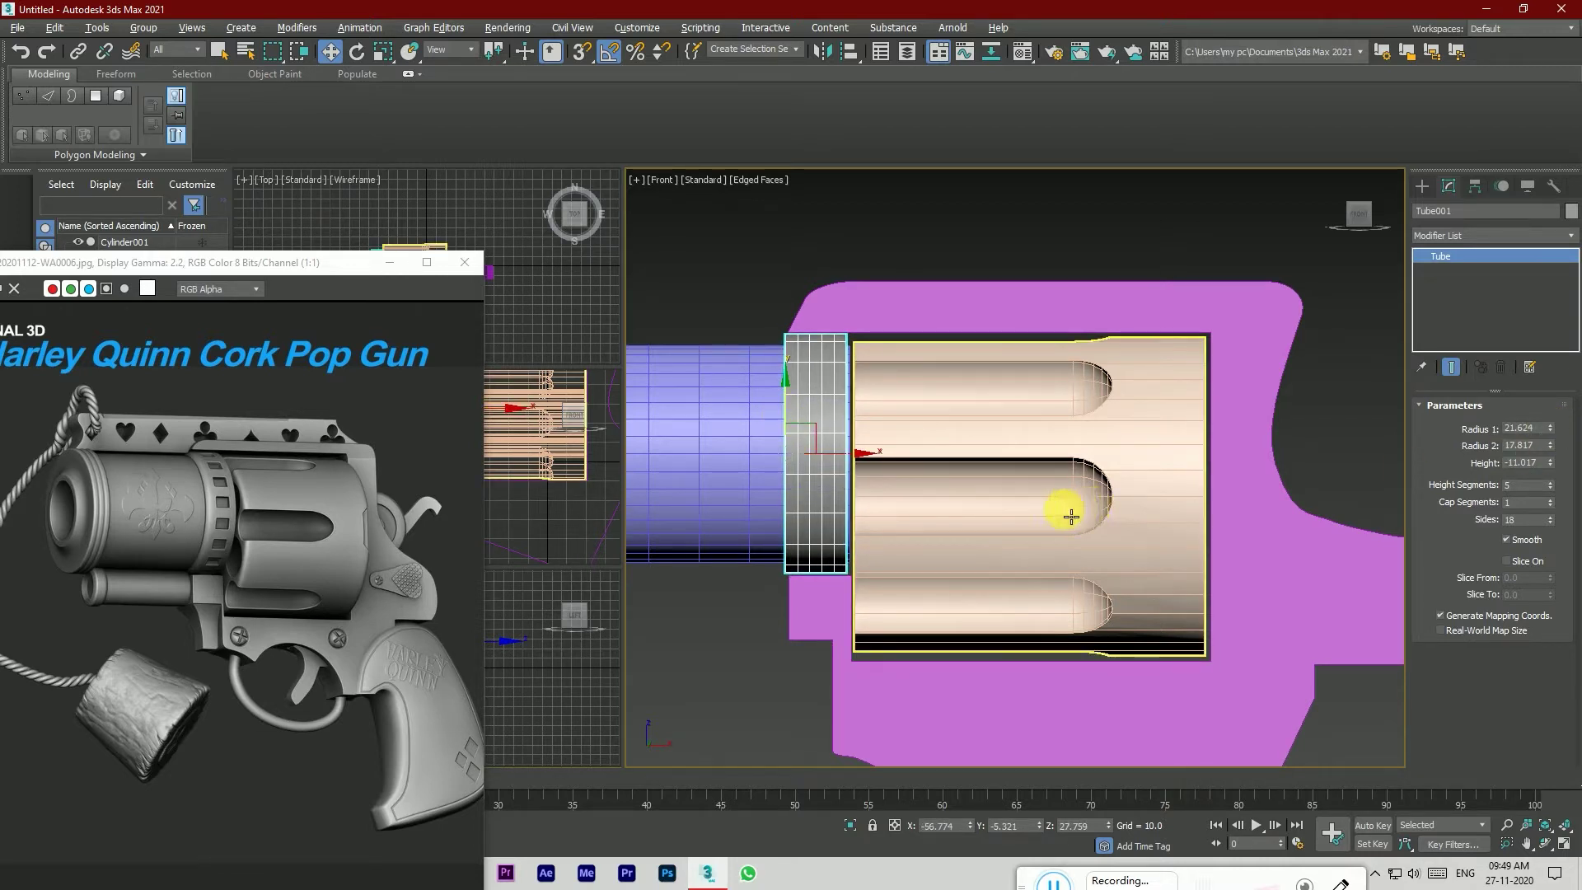
drag(793, 410, 792, 409)
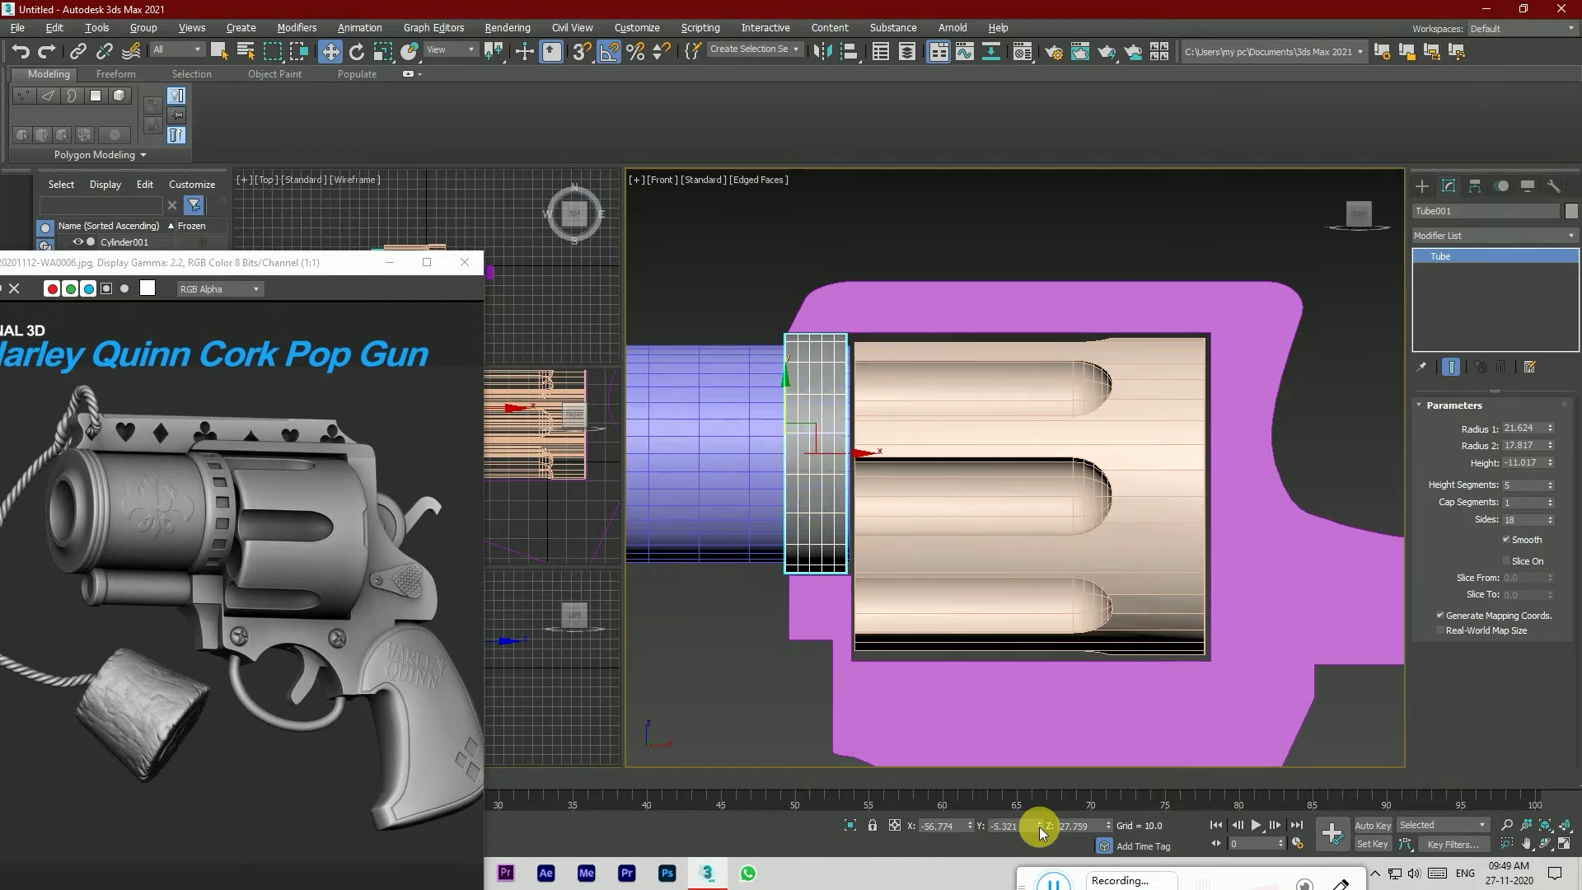
Step: Select the barrel cylinder and the tube ring together and set their X, Y and Z positions to 0
mouse_move(1391, 213)
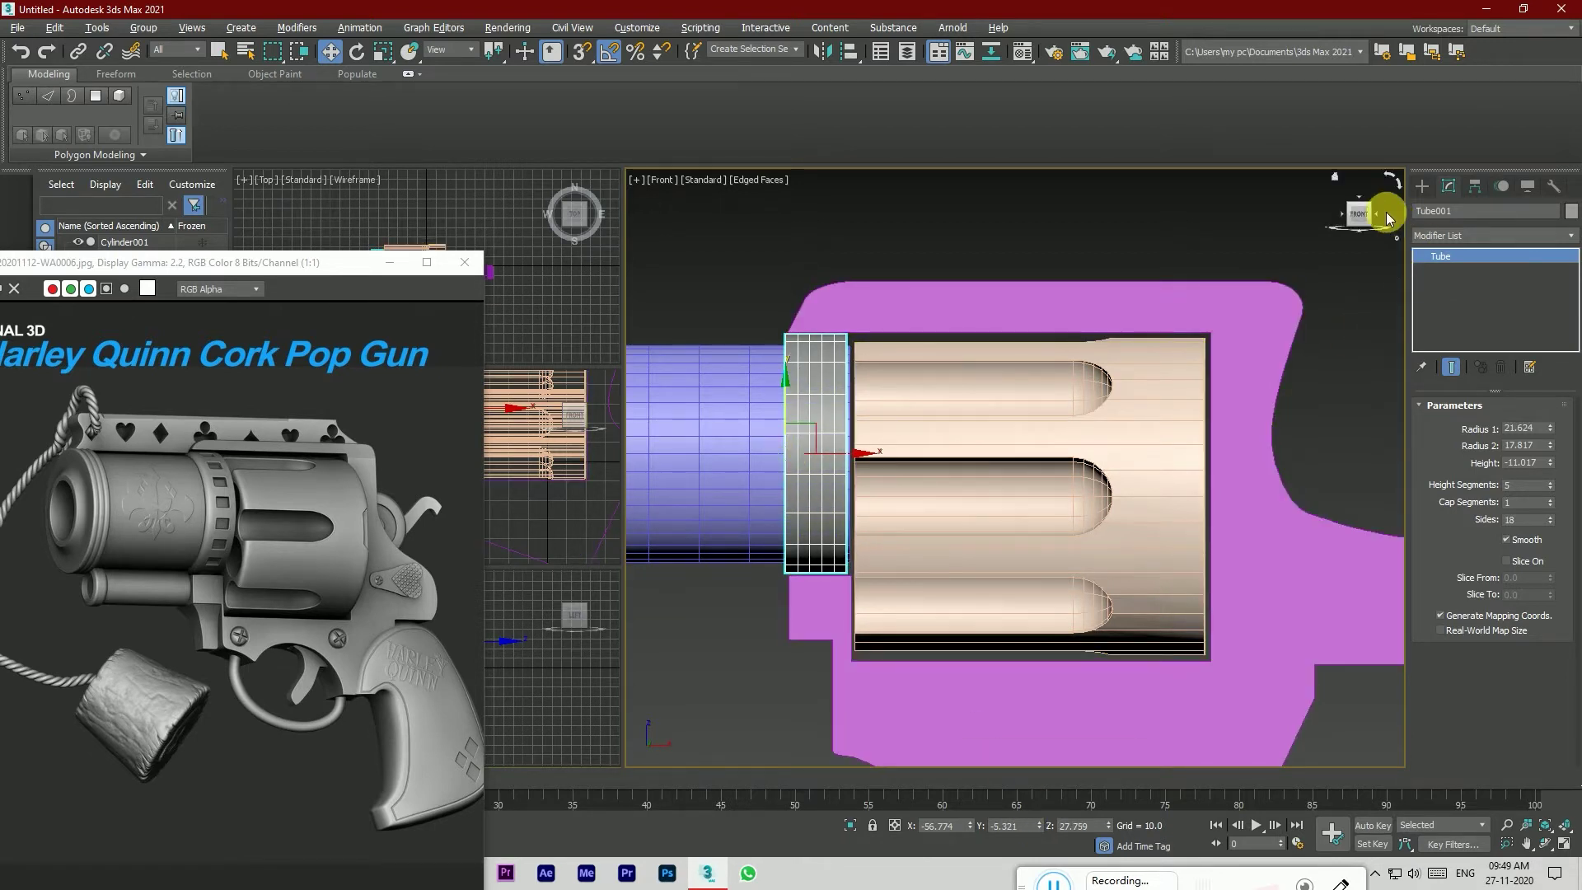
click(1343, 219)
drag(921, 462, 929, 462)
click(1115, 557)
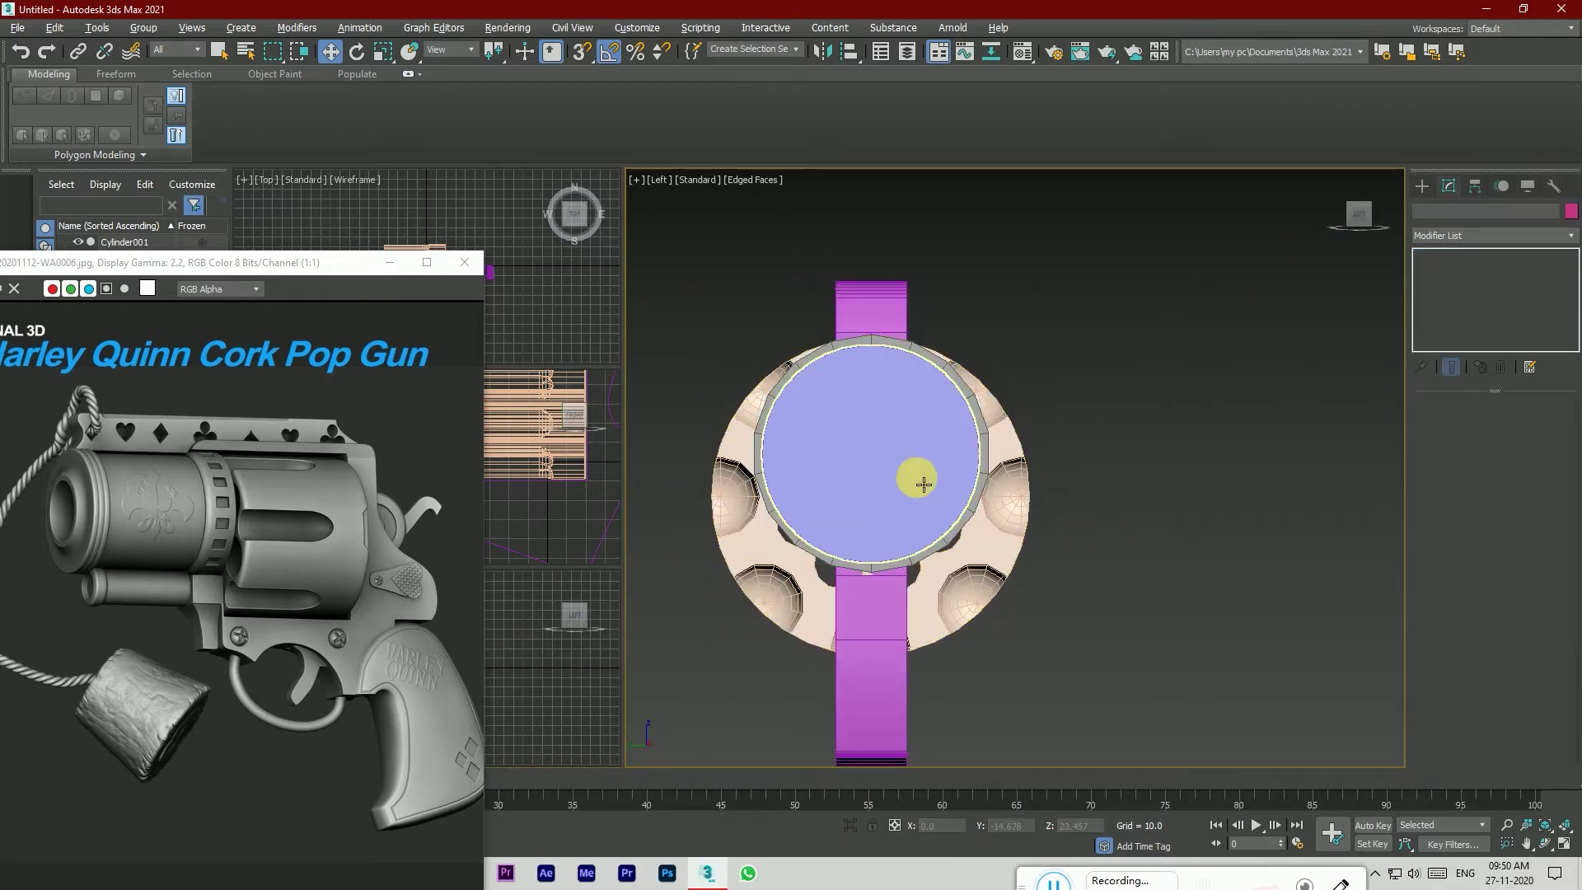
click(917, 477)
ctrl+click(931, 360)
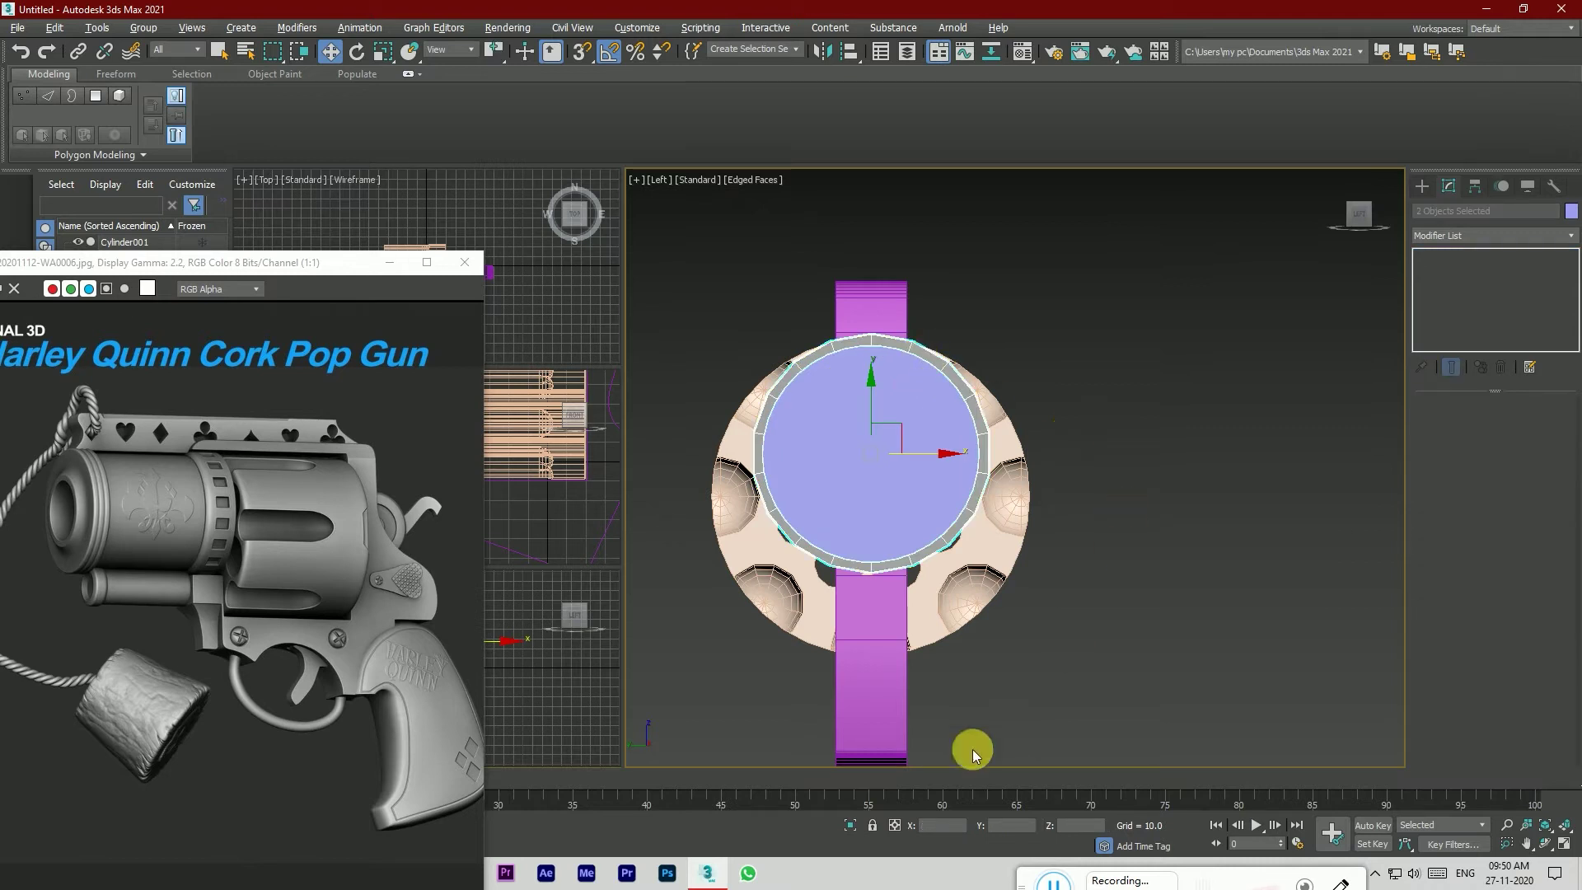
text(0)
key(Tab)
text(0)
key(Tab)
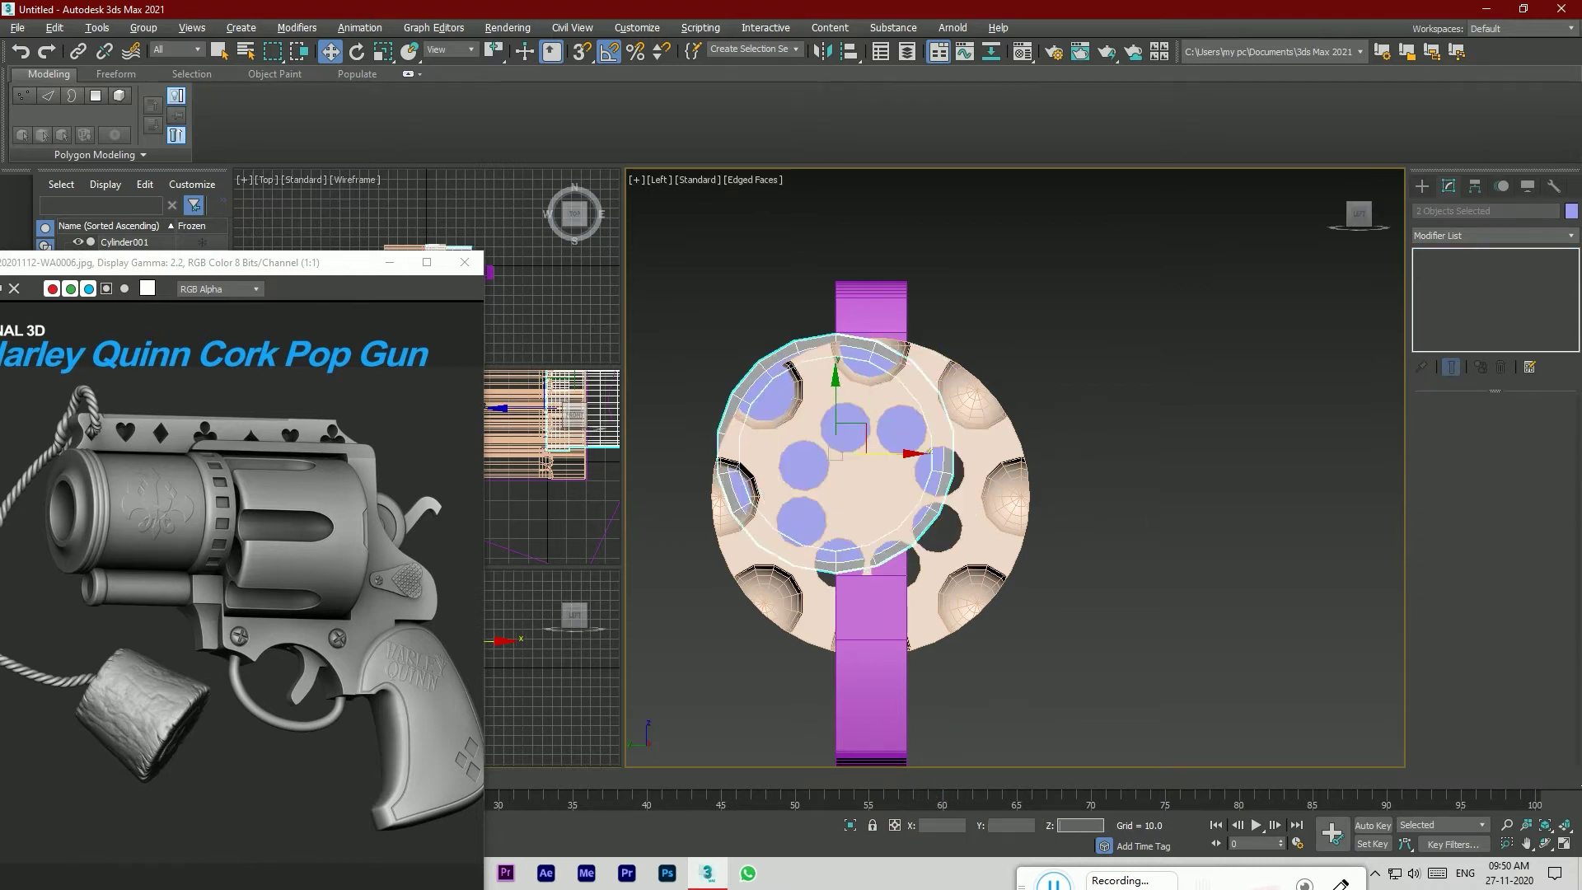
text(0)
key(Tab)
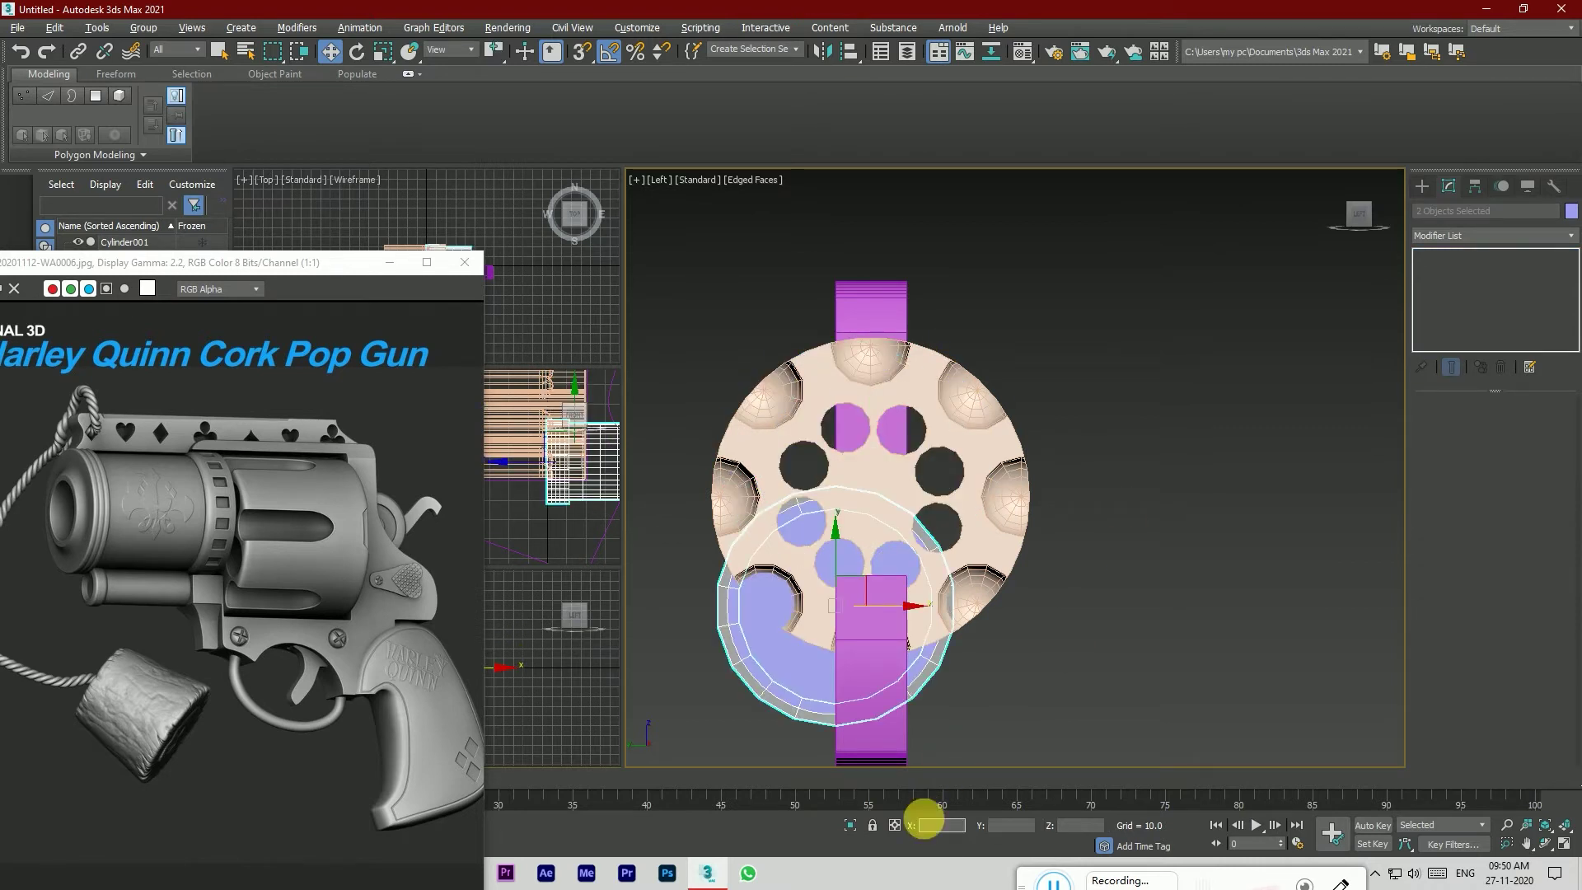
Step: Hide Line001 and Cylinder001, leaving only the barrel and its tube ring displayed
click(1361, 214)
drag(325, 264, 255, 398)
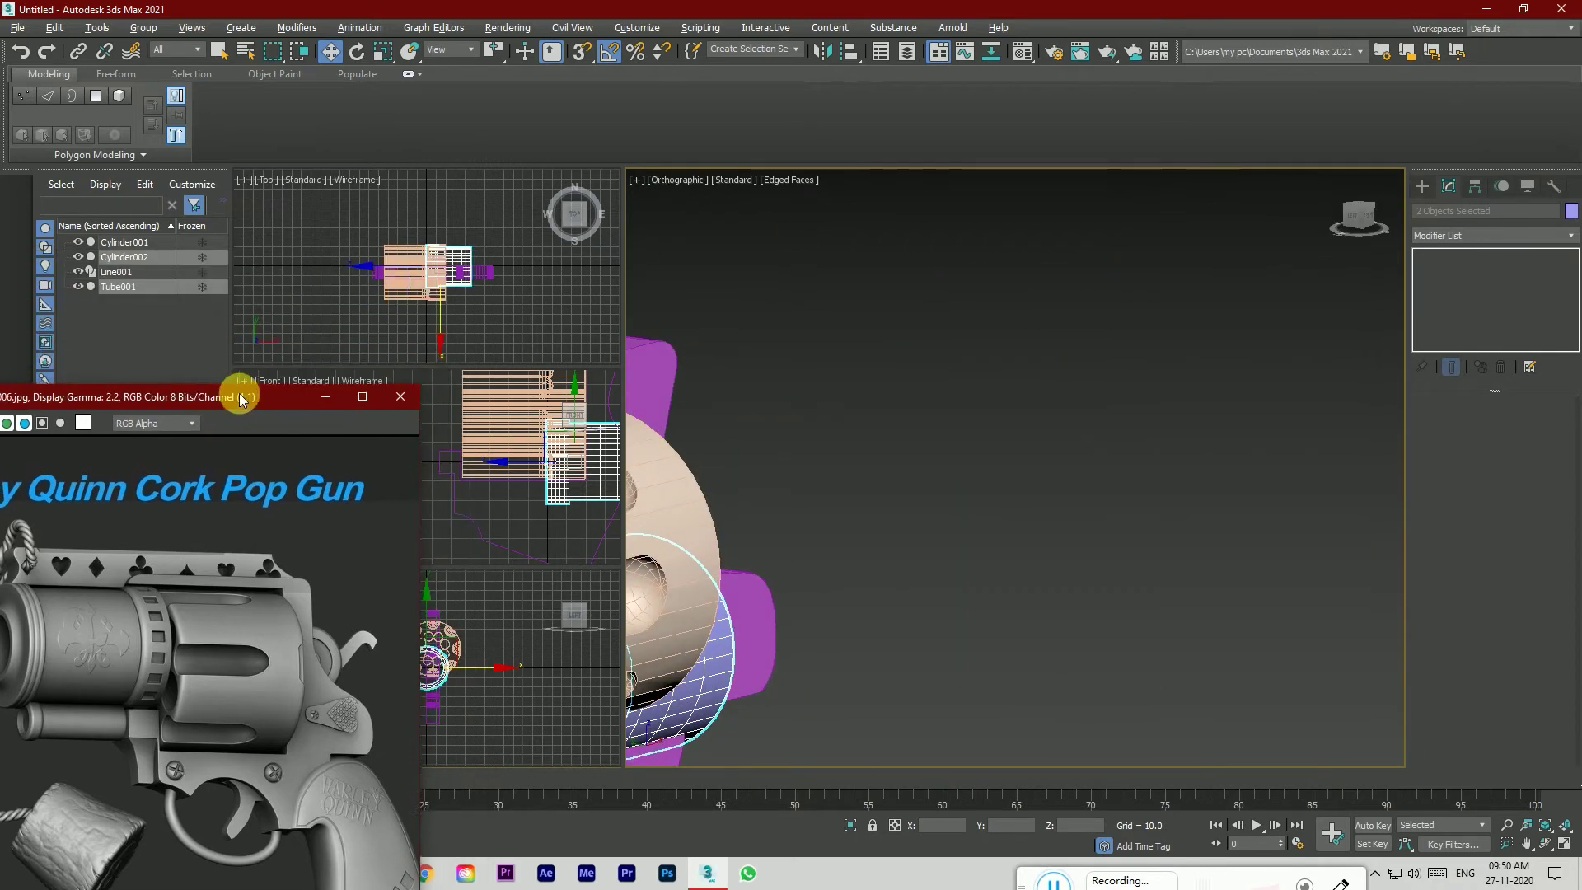
click(79, 272)
click(78, 242)
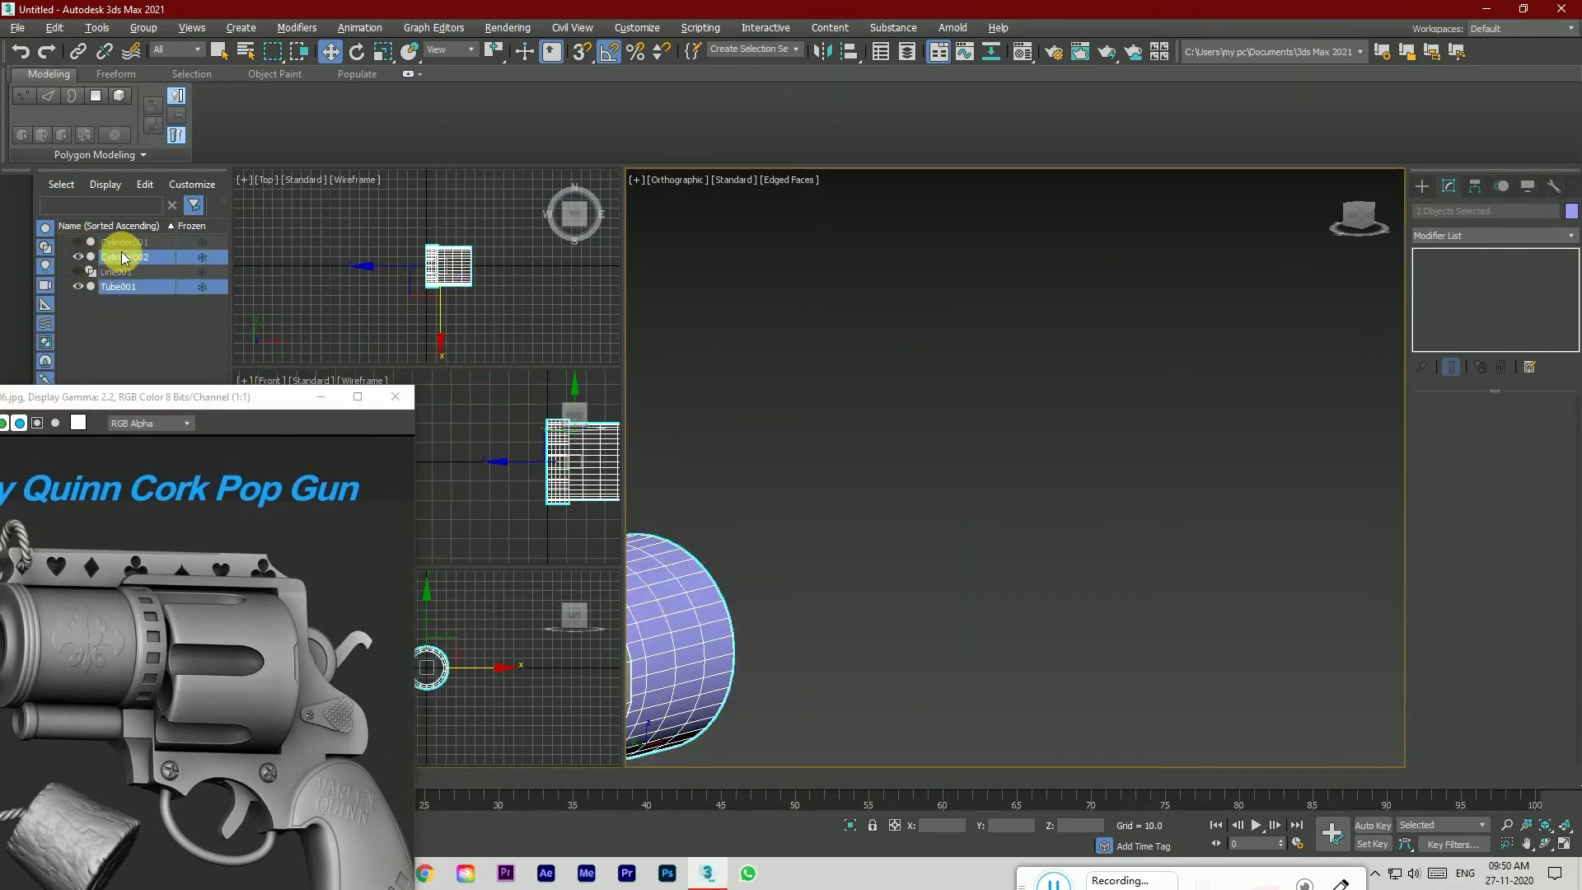
drag(100, 260, 103, 265)
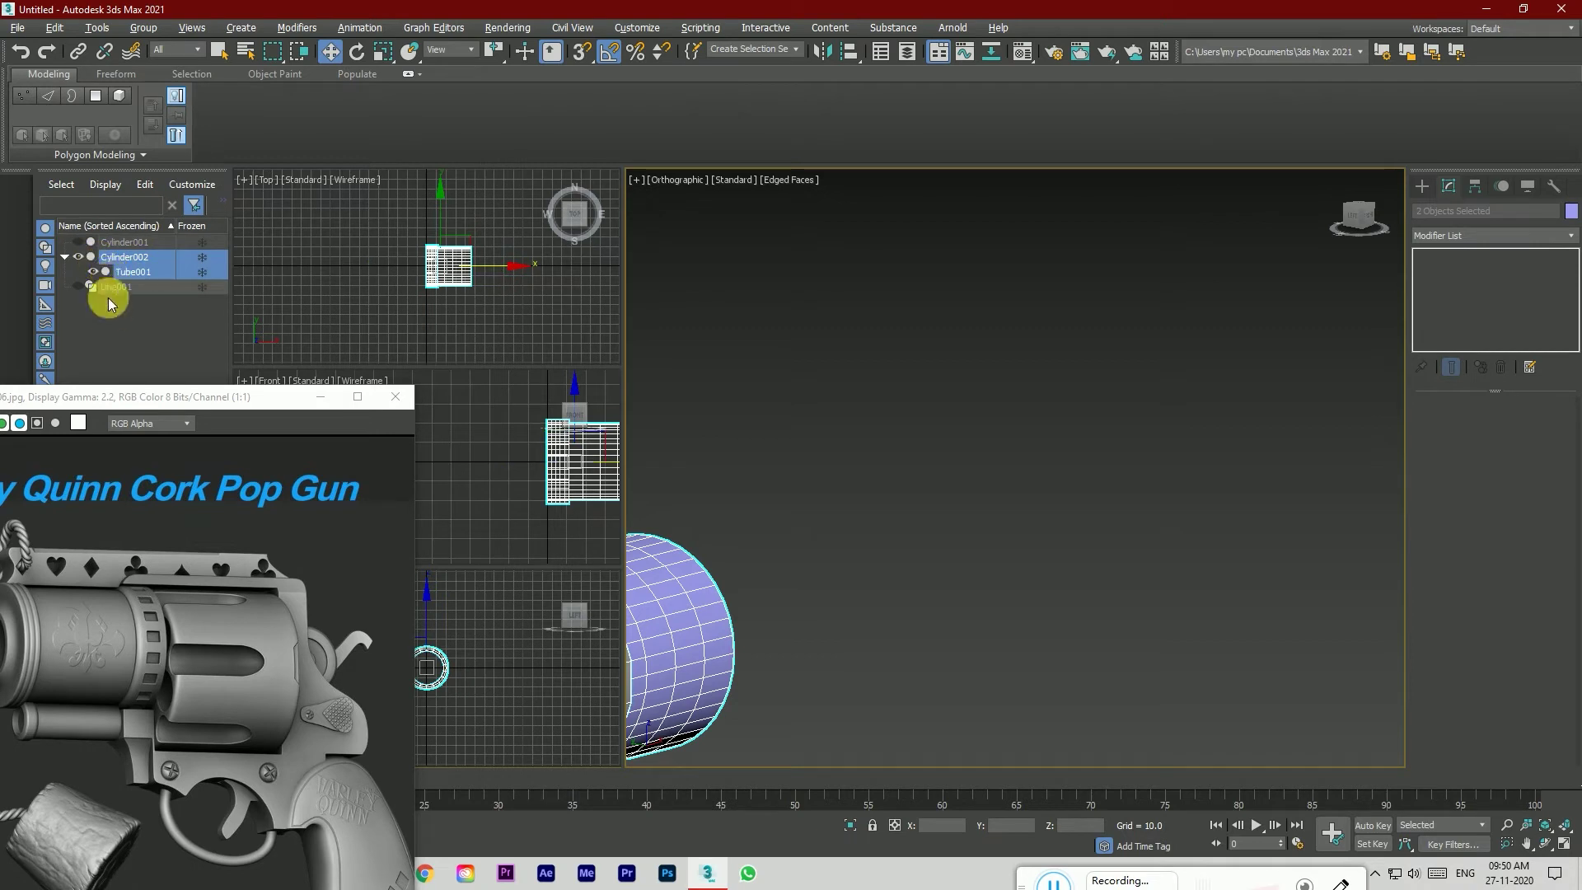
key(ctrl+z)
click(865, 486)
scroll(1274, 403, down, 2)
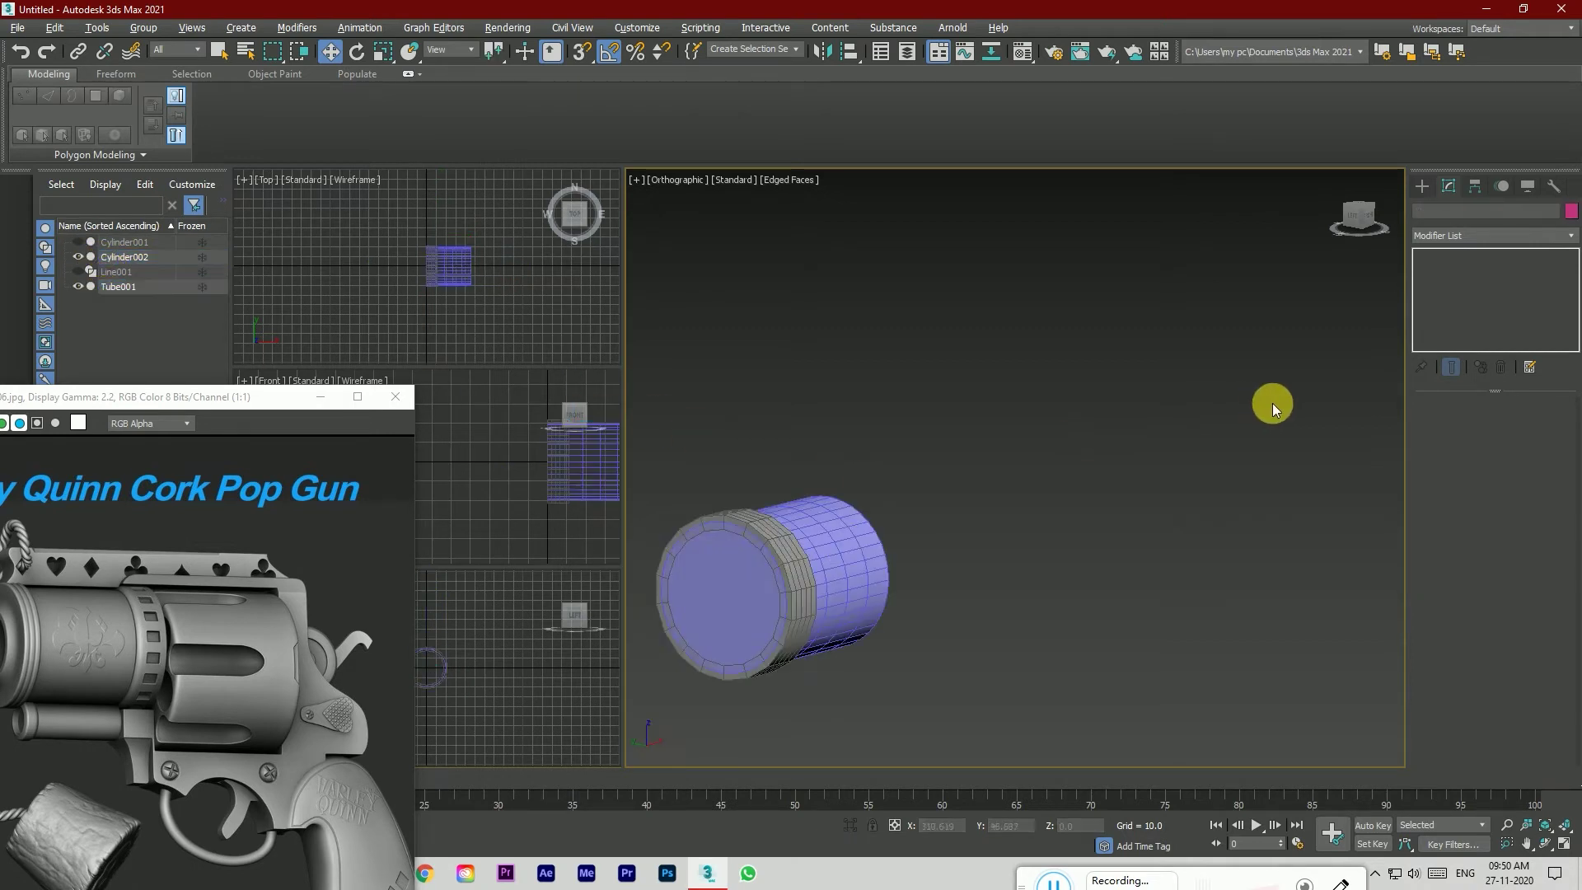
Step: Select the tube ring and set its Radius 2 to 20.489 in the left view
click(1353, 216)
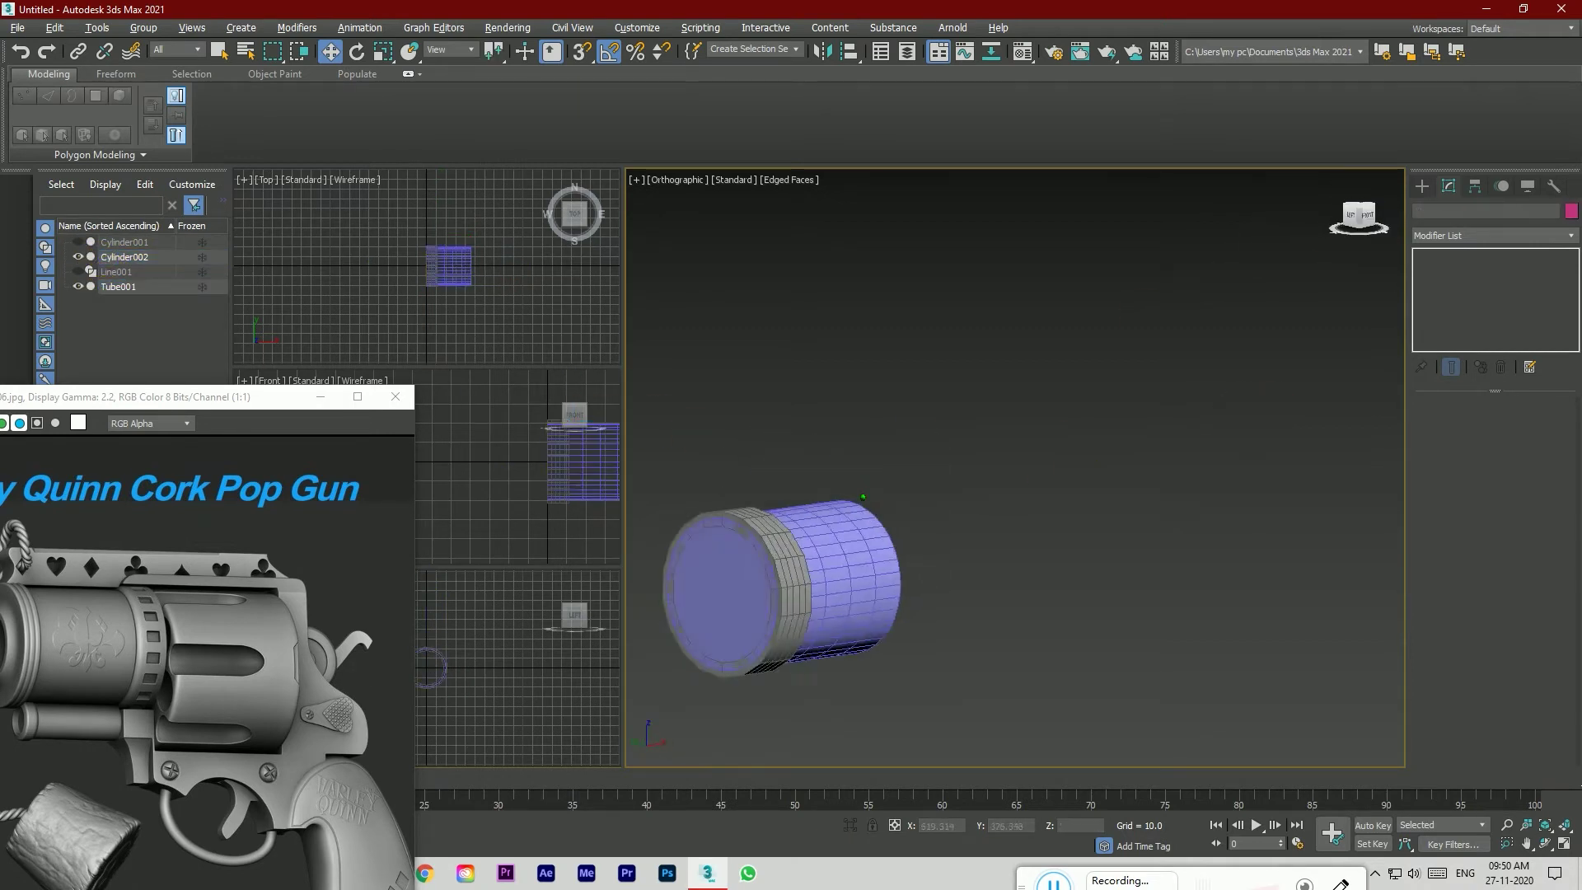
click(744, 576)
scroll(696, 547, up, 2)
click(1358, 280)
click(1354, 214)
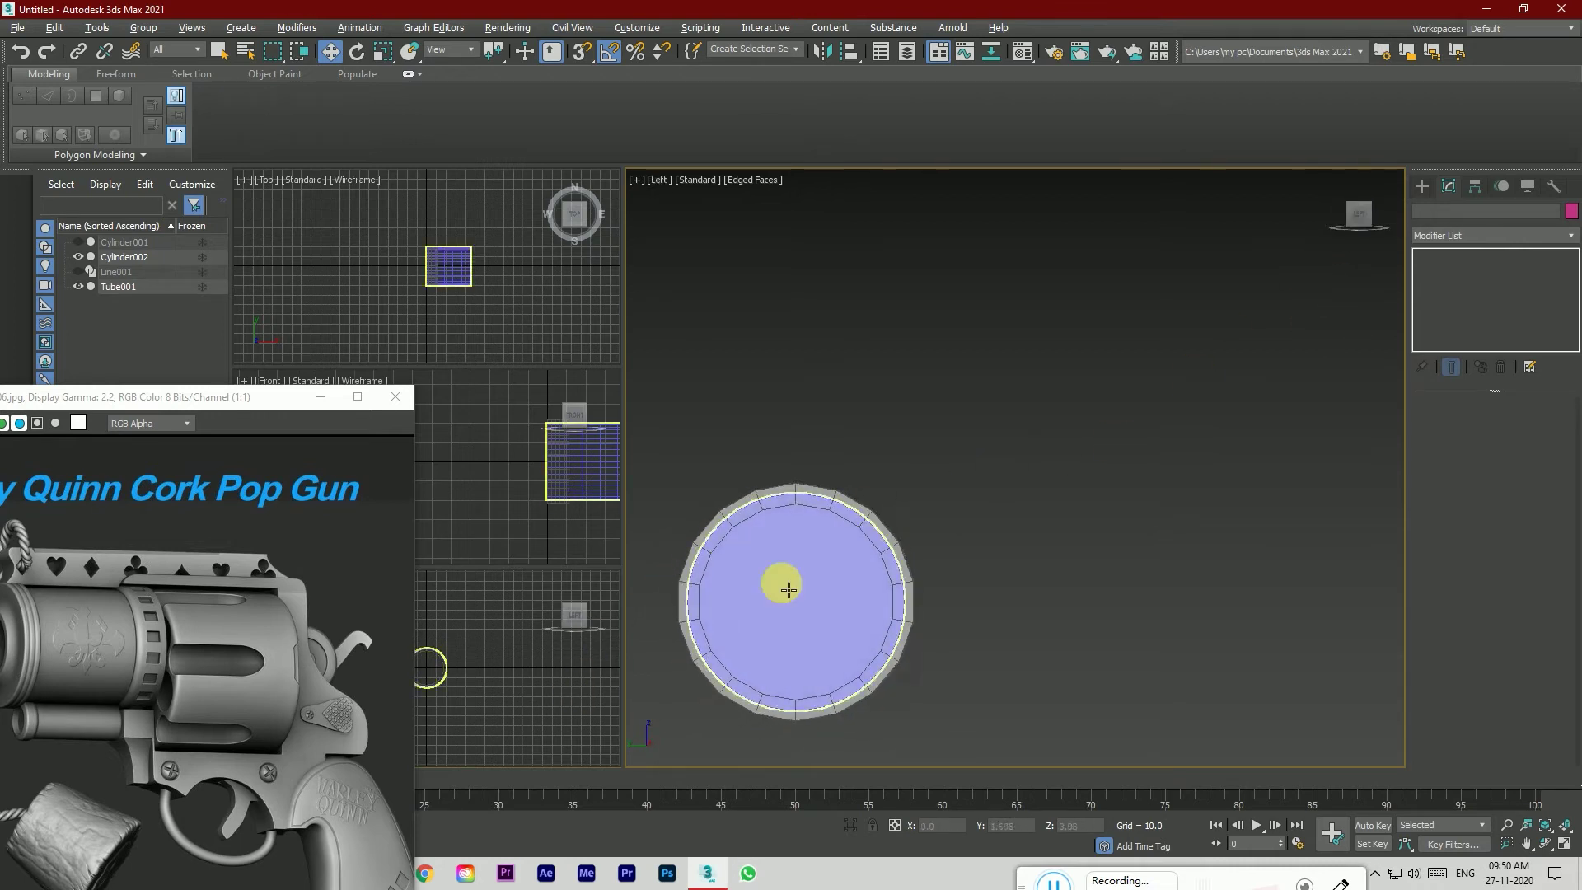
click(706, 602)
click(1229, 555)
click(865, 515)
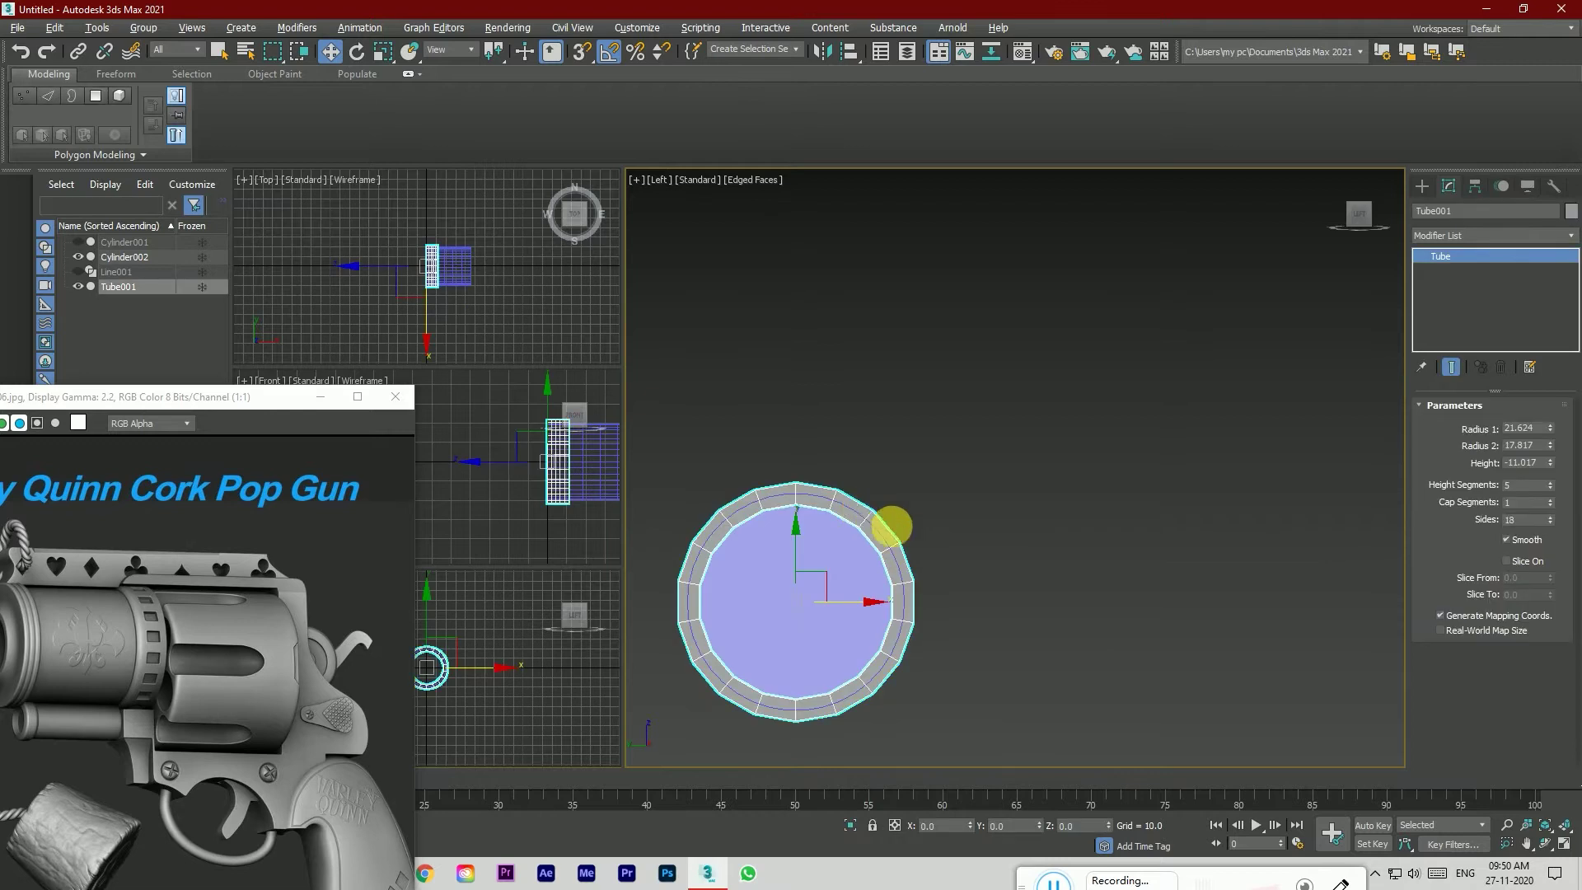
drag(1550, 452, 1547, 442)
scroll(749, 587, up, 1)
scroll(1113, 508, down, 1)
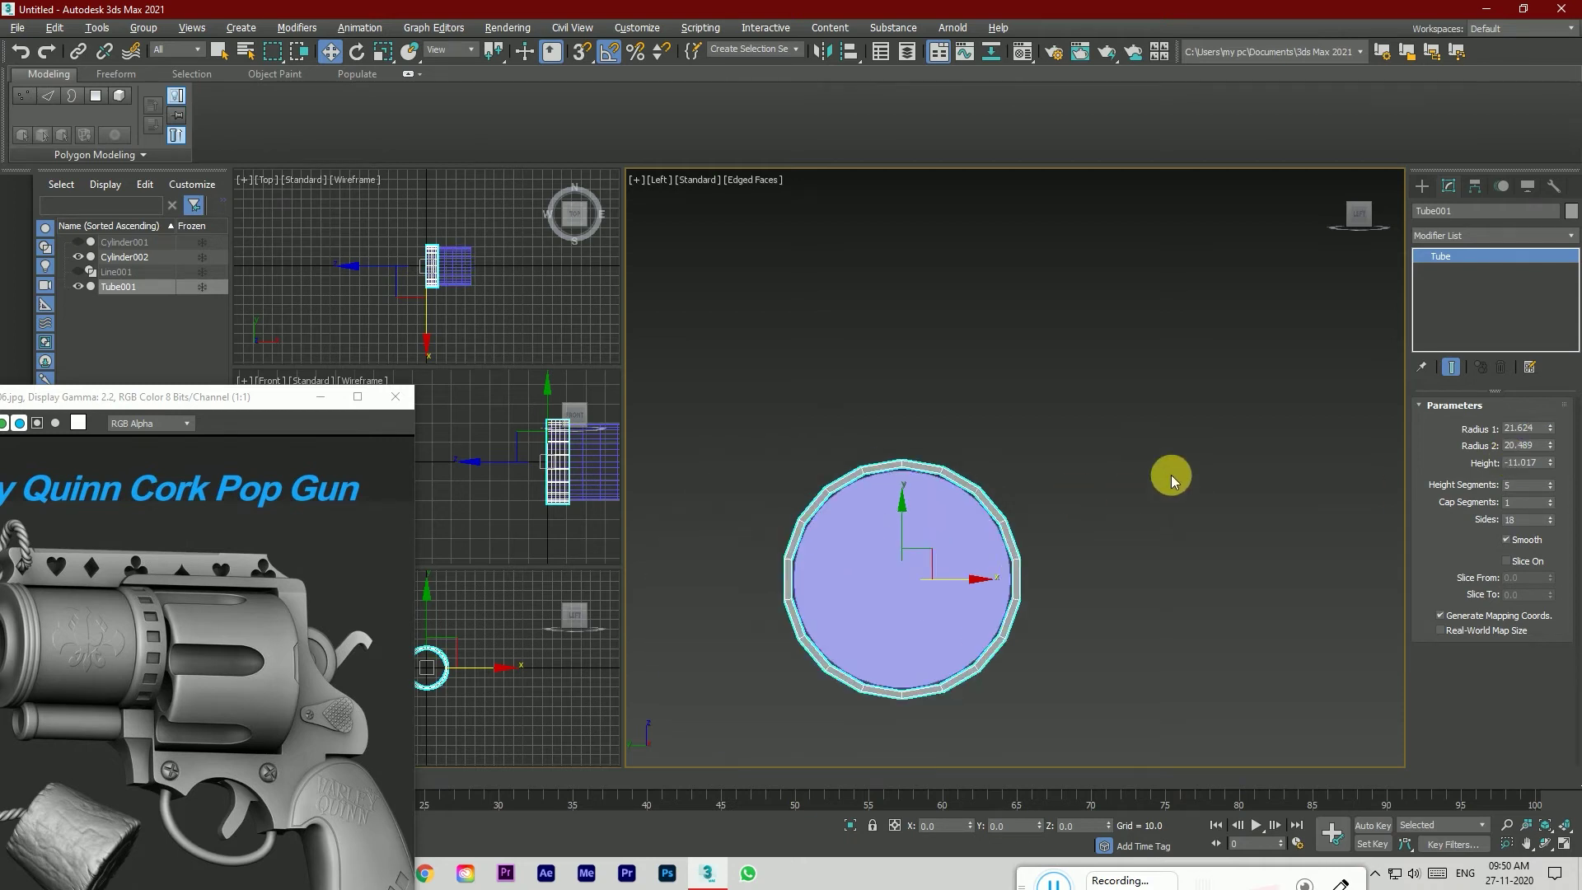
scroll(904, 687, up, 2)
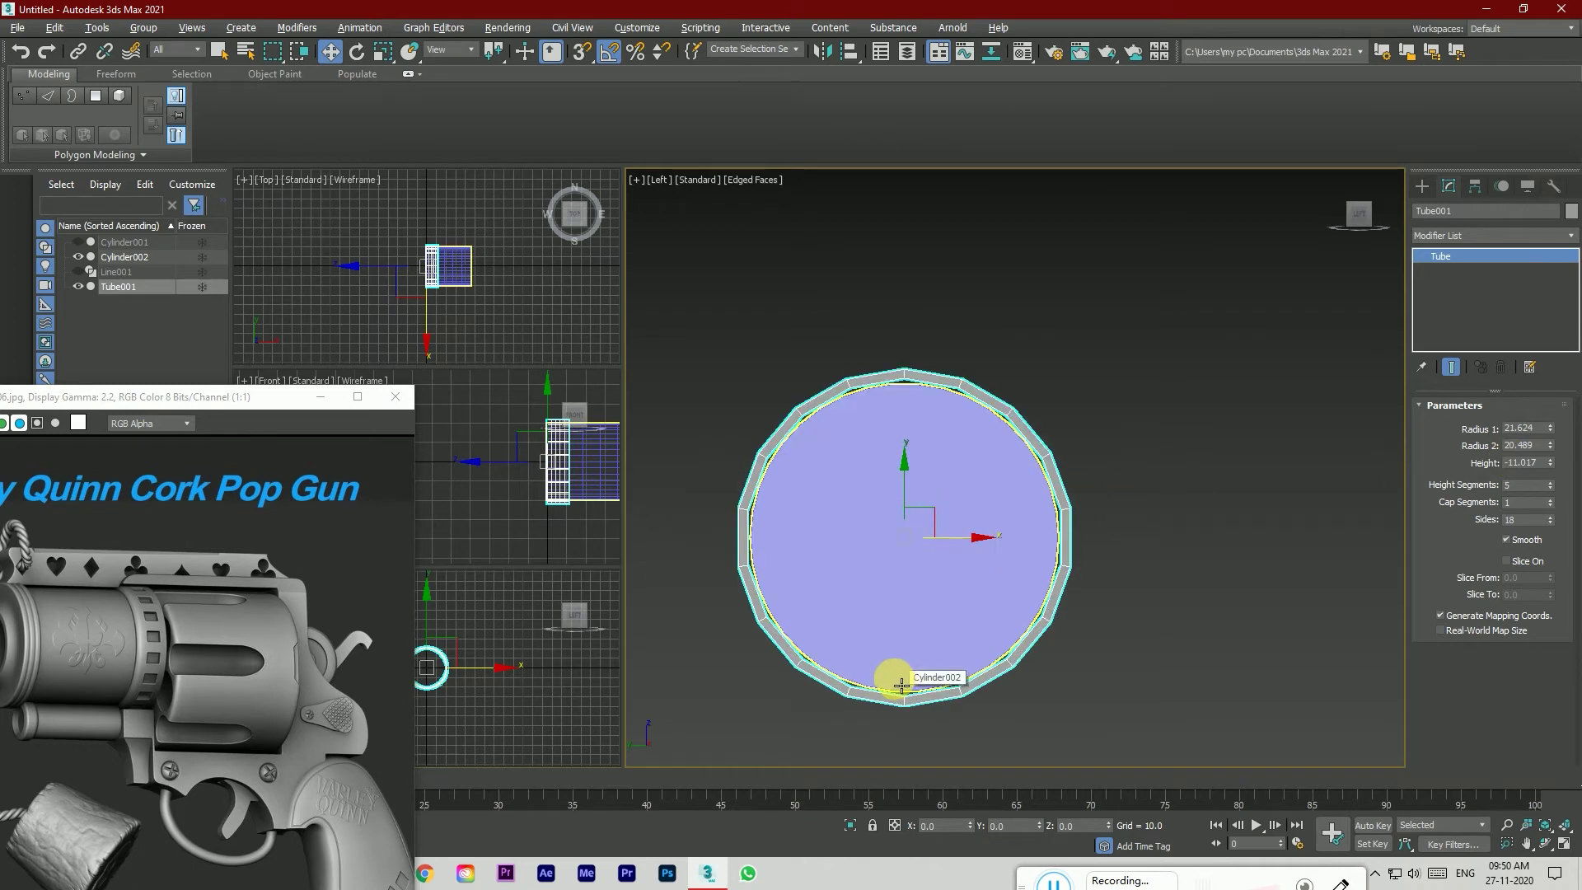
Step: Set the tube ring's sides to 20 and its Radius 2 to 19.68
click(1550, 516)
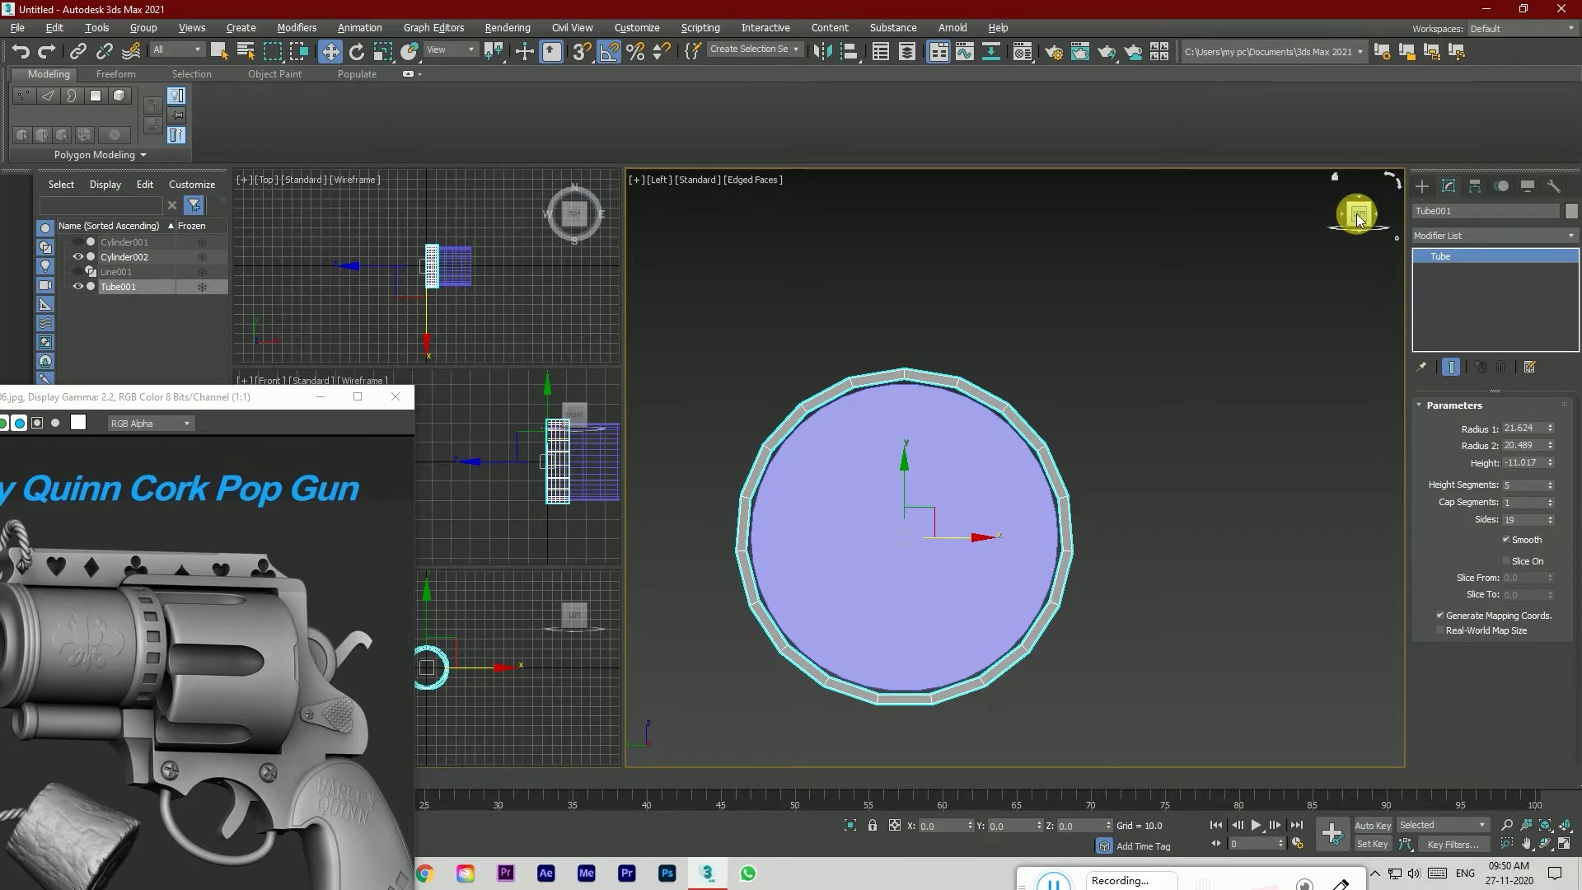
click(1358, 215)
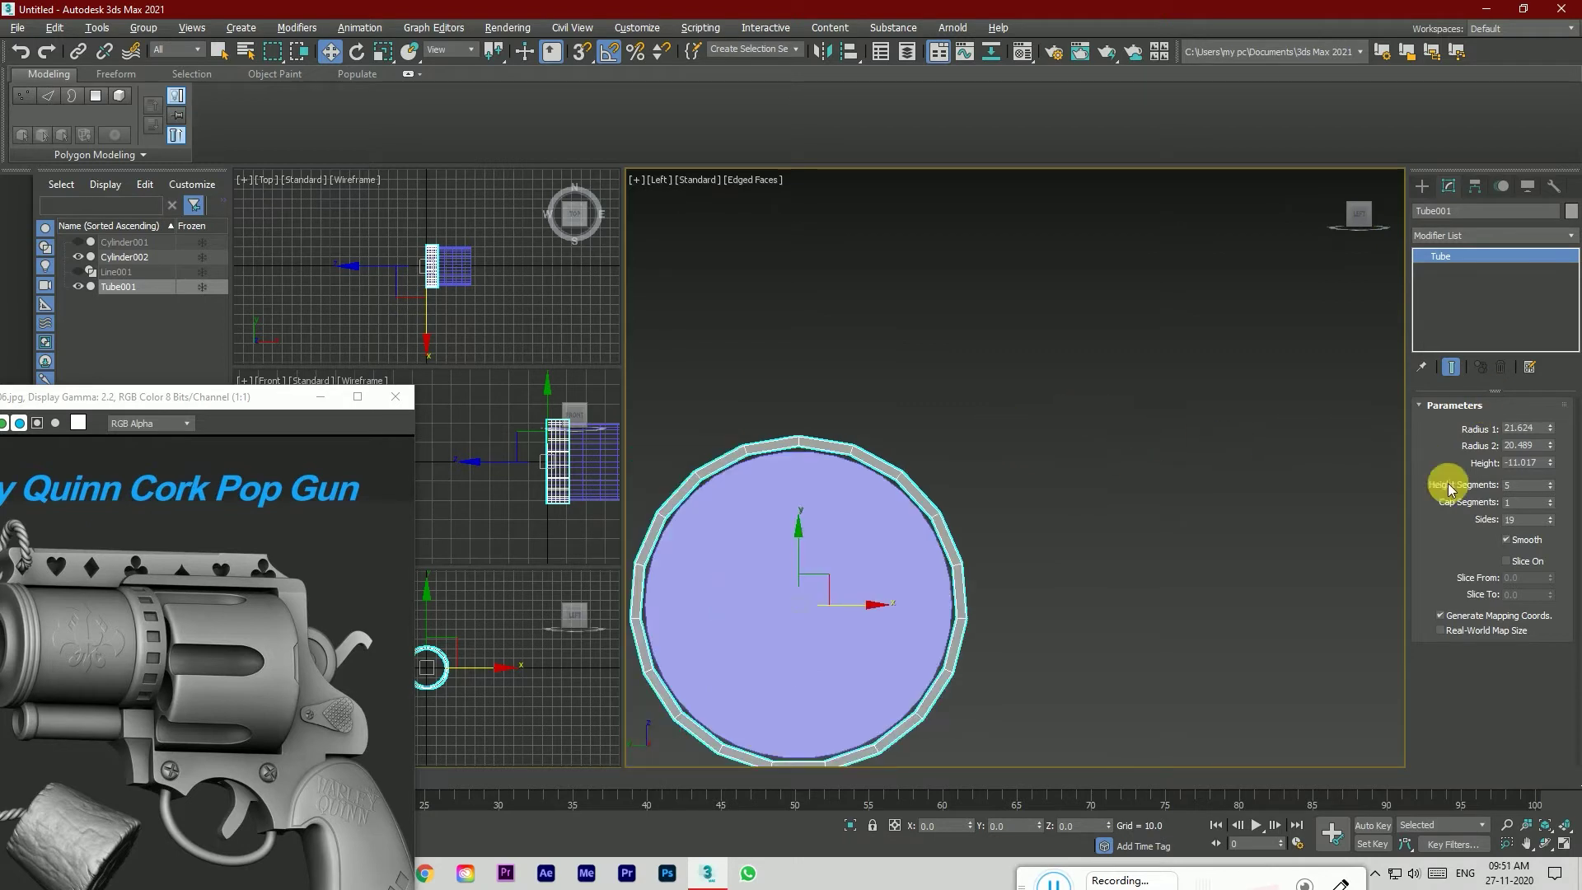
click(1550, 516)
scroll(1158, 593, down, 2)
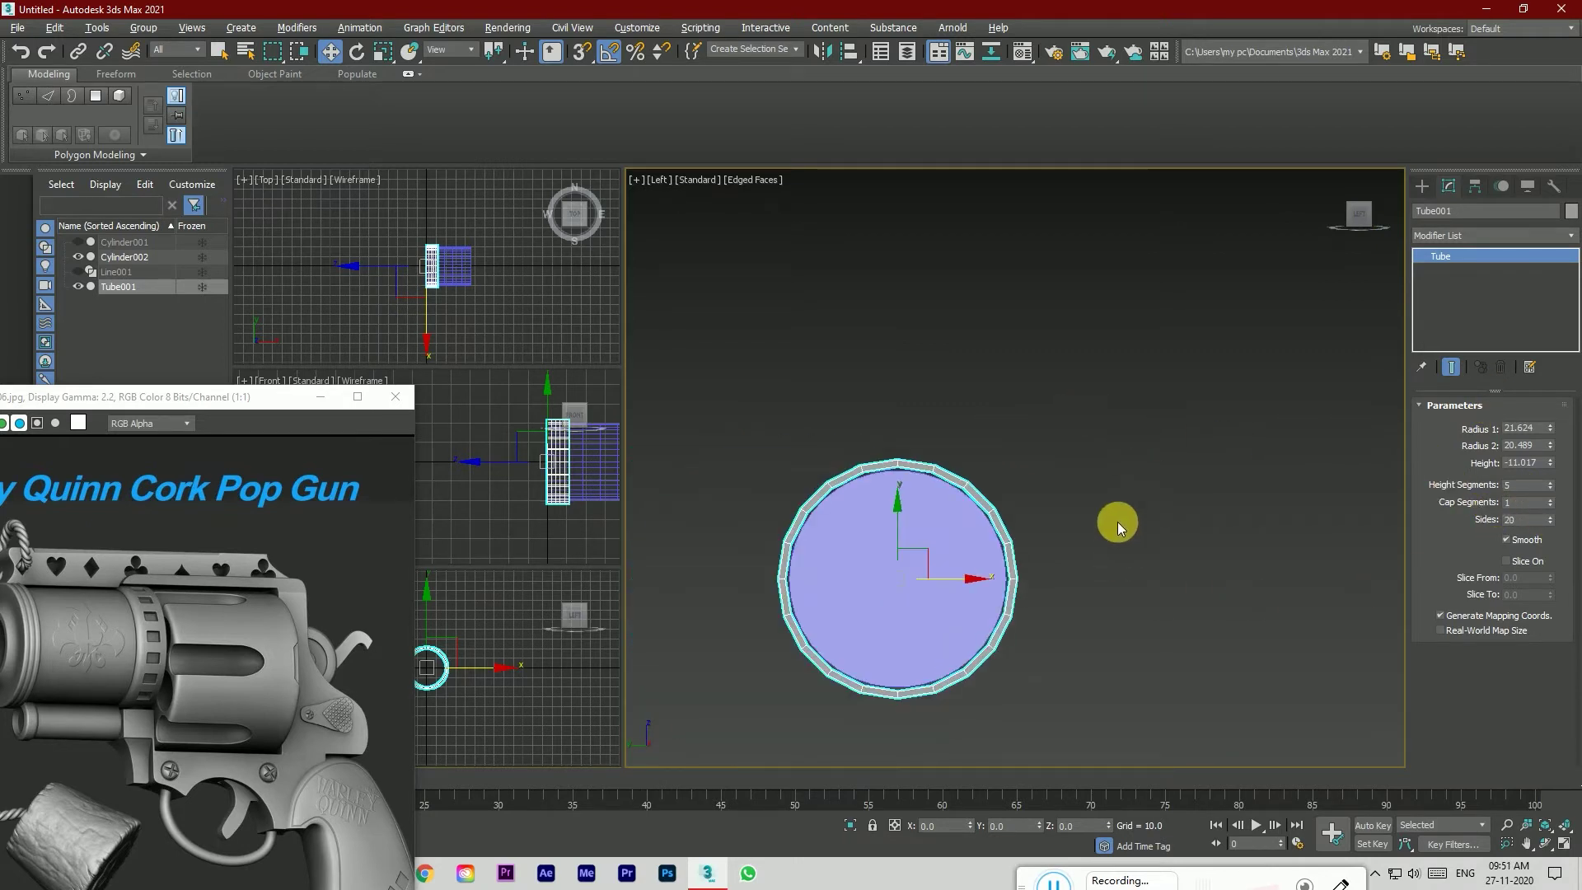
scroll(909, 575, up, 2)
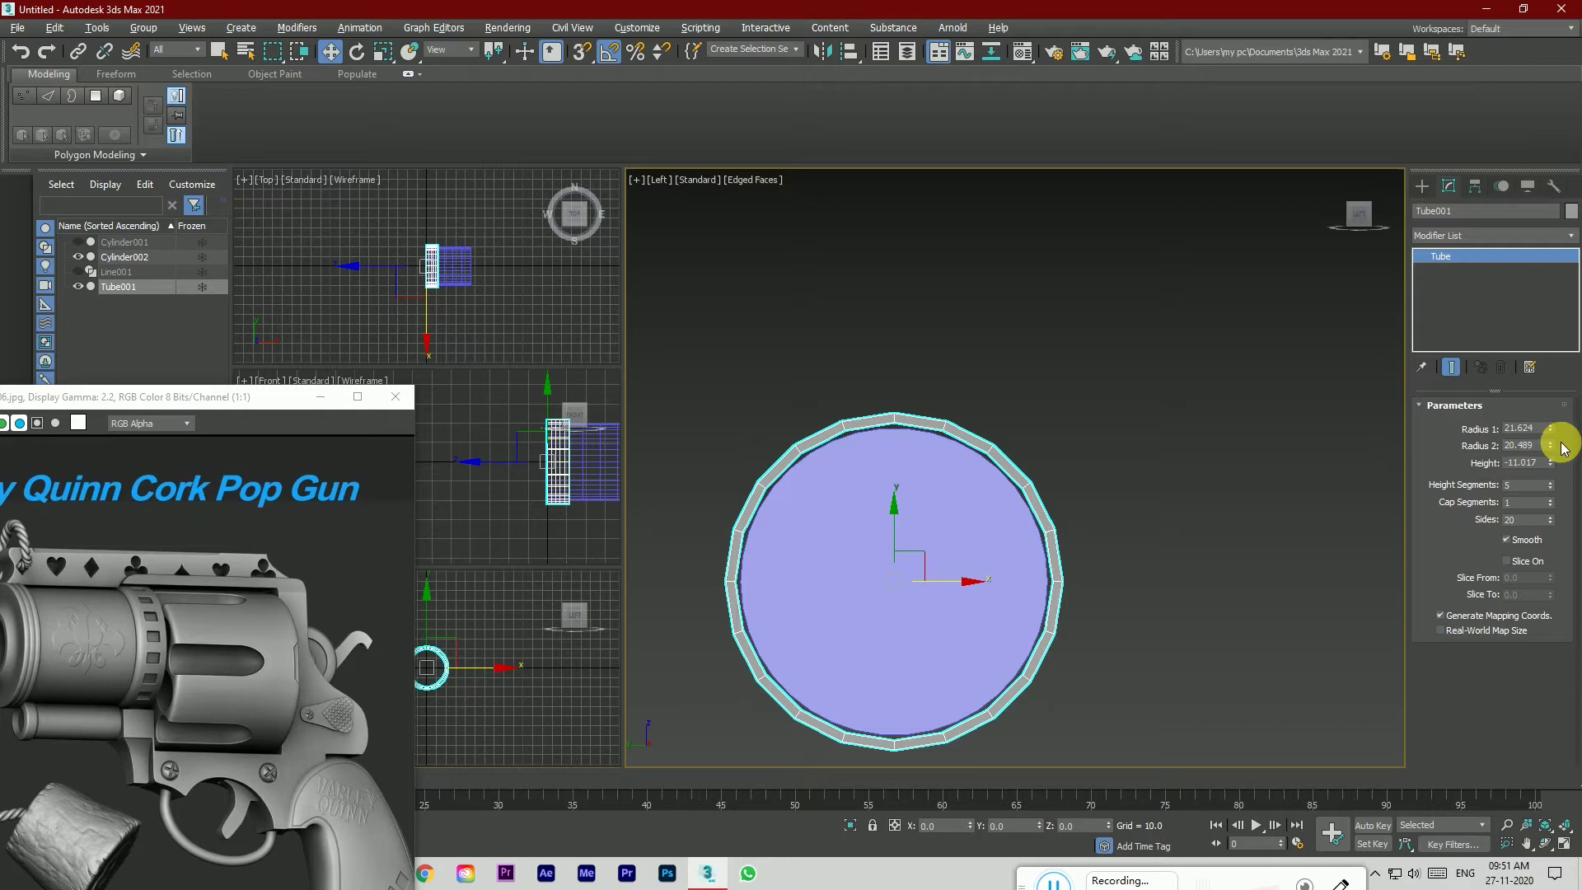
drag(1554, 447, 1552, 454)
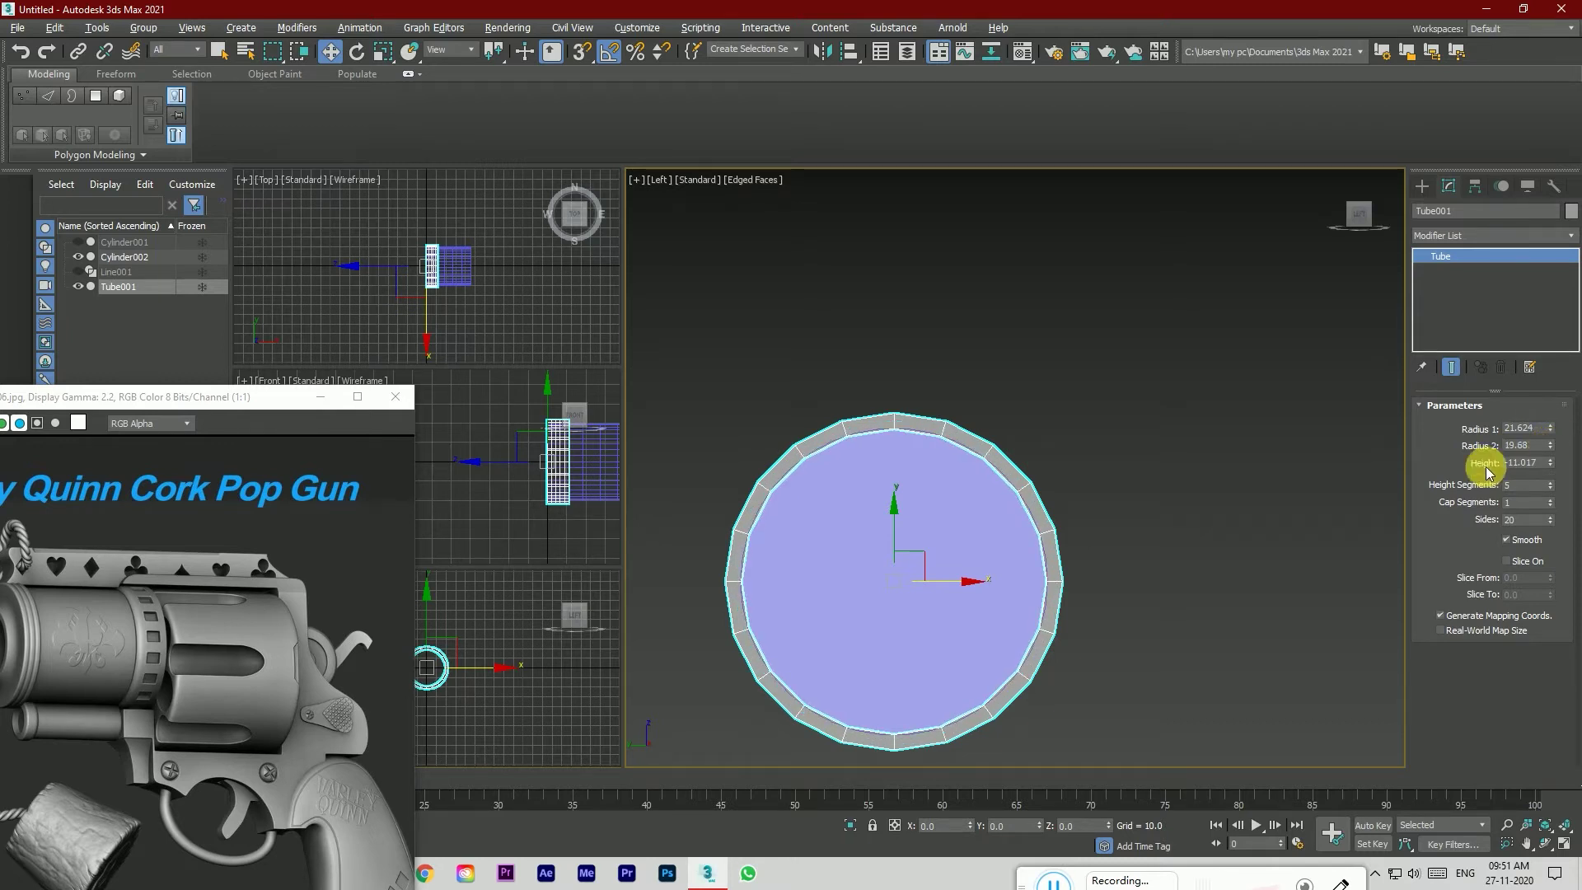
Step: Reduce the tube ring's height segments to 1
click(1293, 516)
drag(1356, 216, 1356, 212)
click(947, 519)
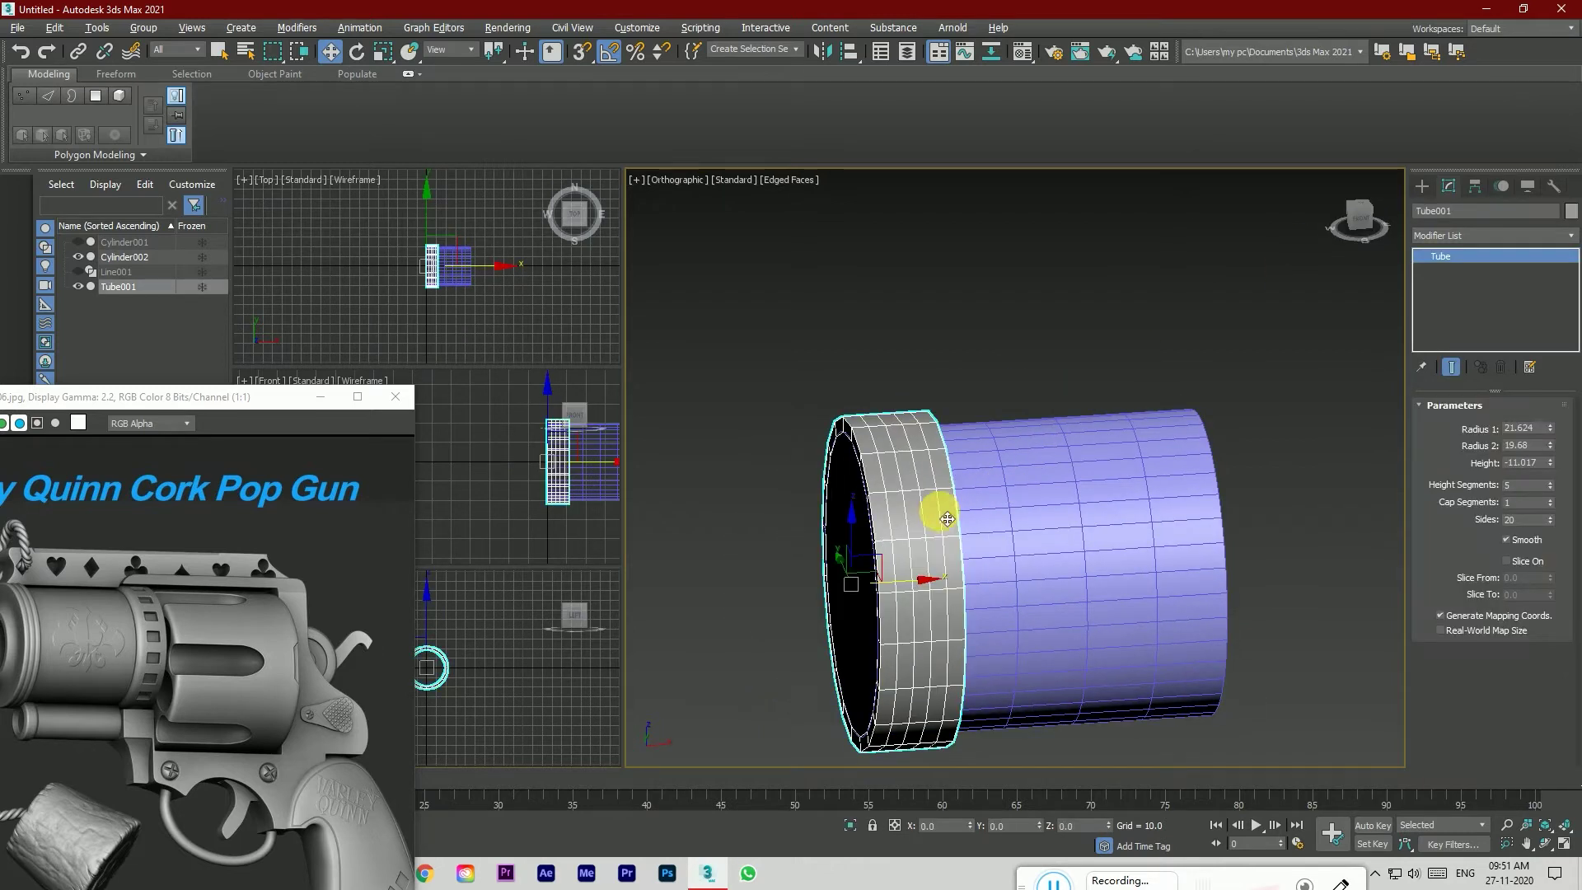
drag(1551, 466, 1553, 472)
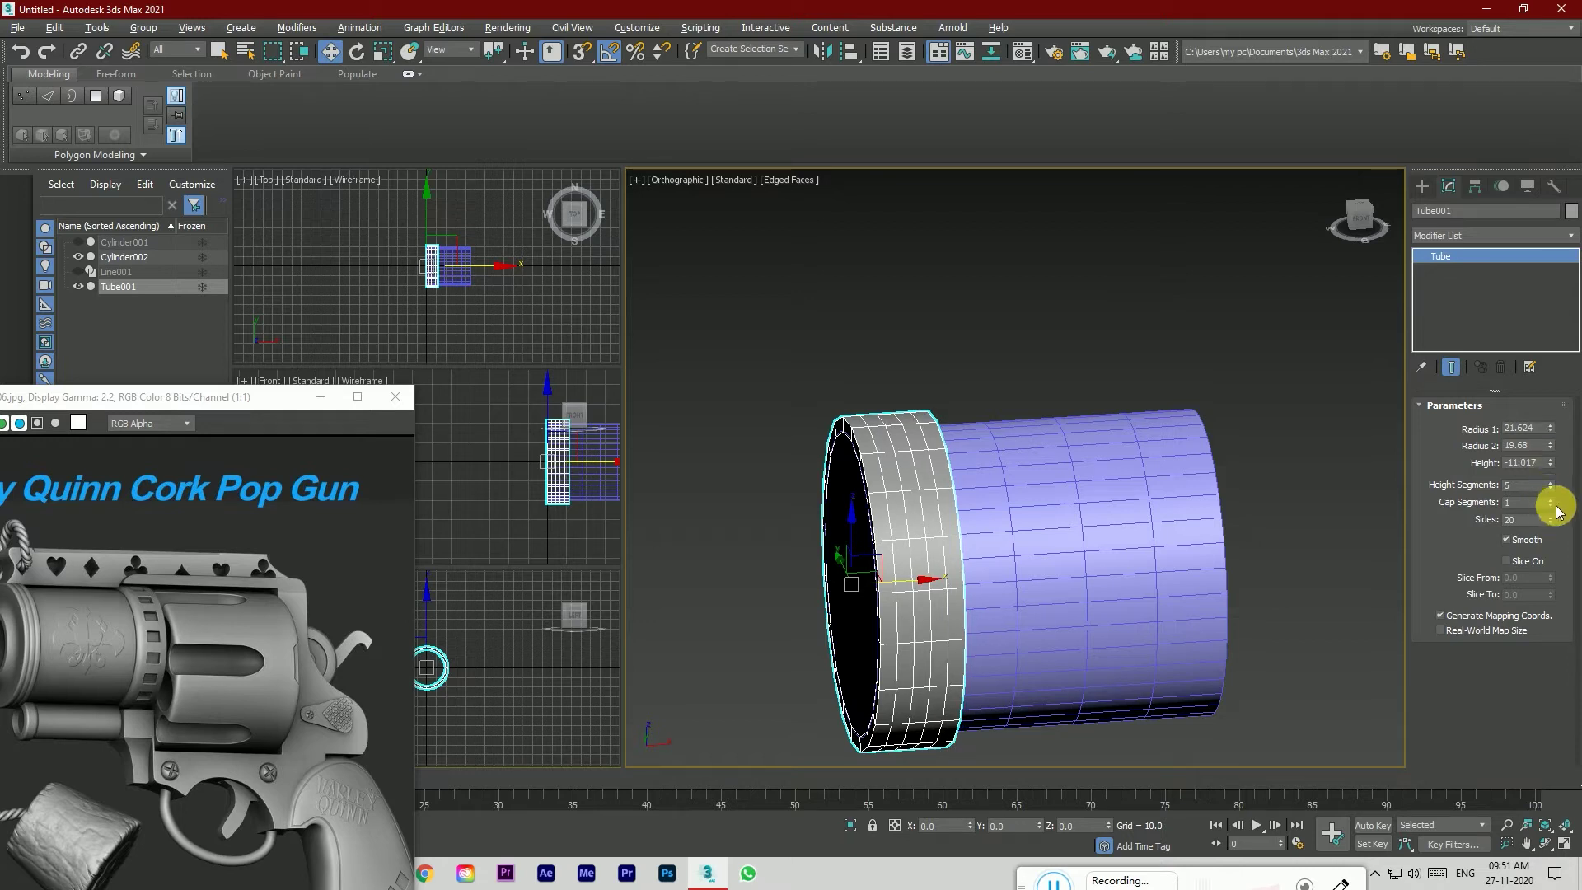
click(1550, 490)
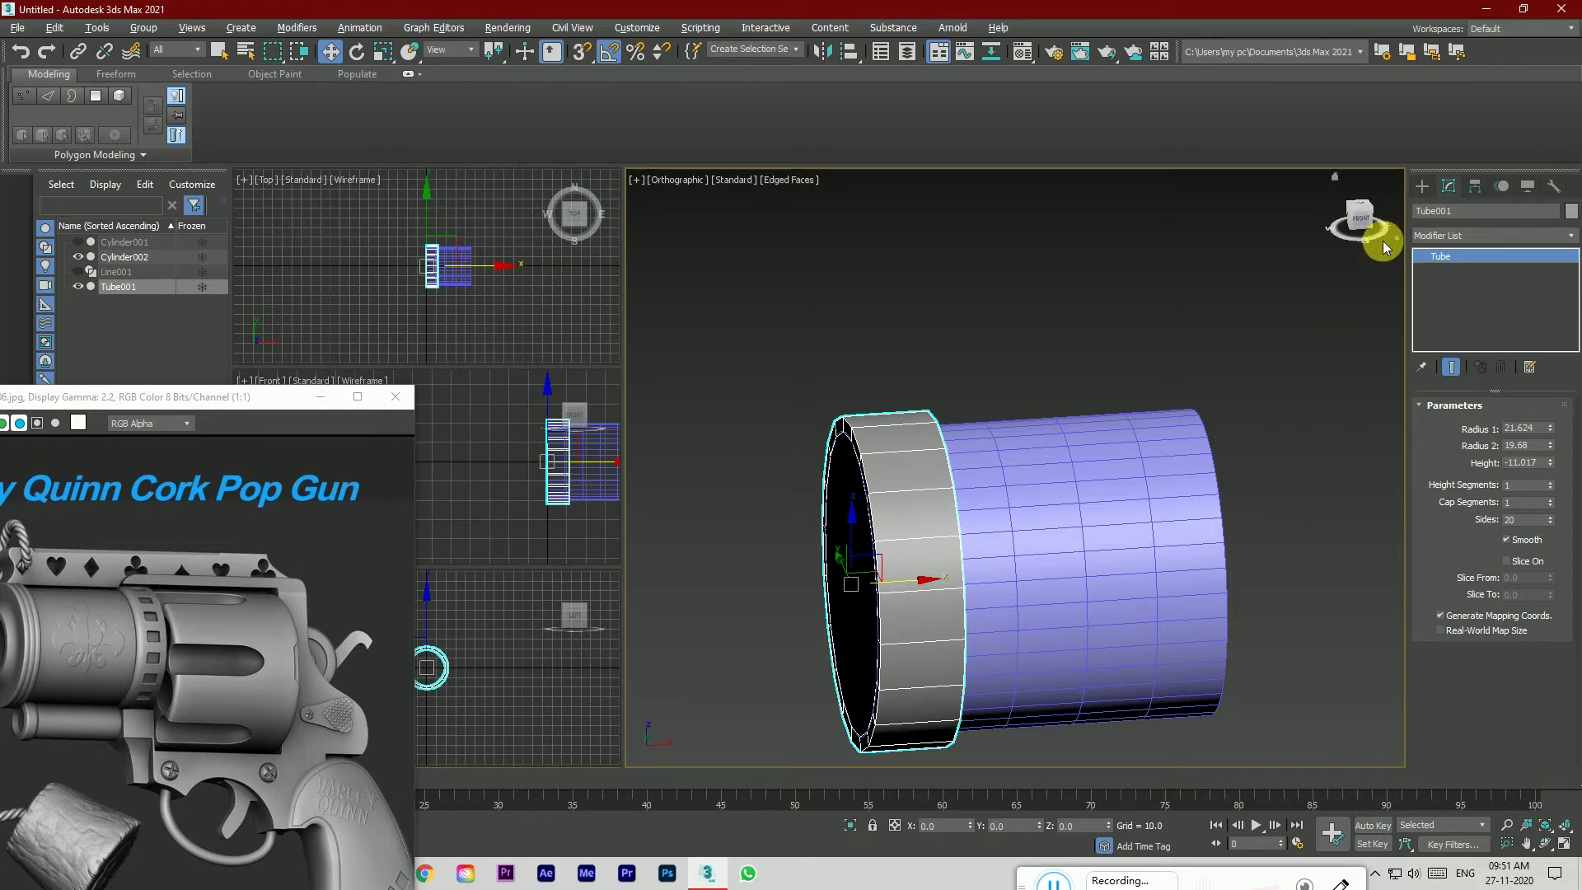
Step: Lower the tube ring's number of sides to 16
click(1355, 219)
click(1344, 217)
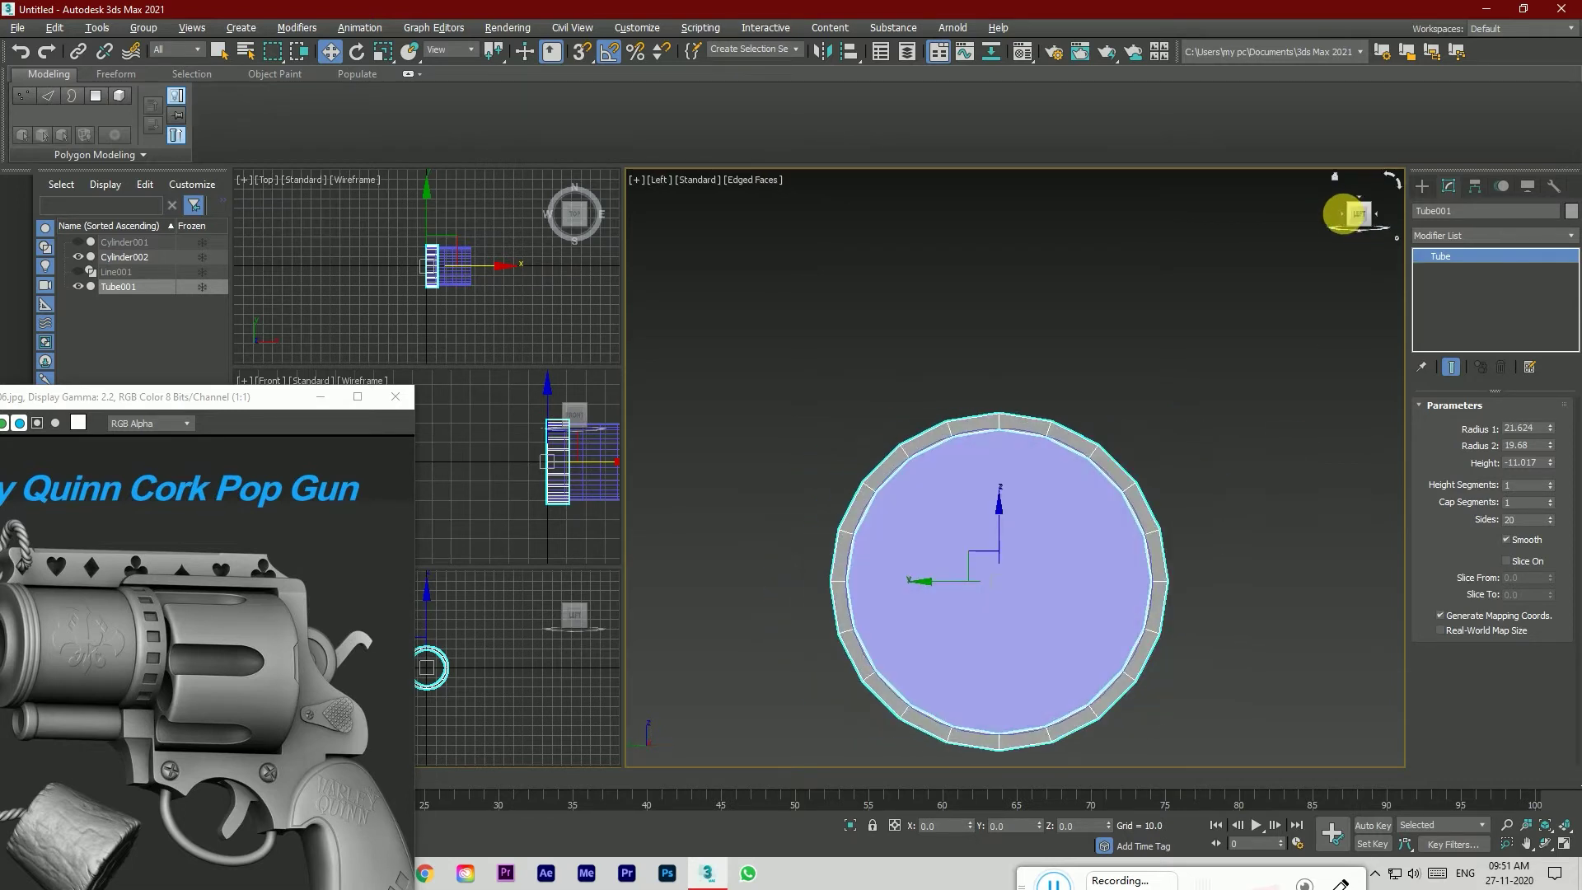
drag(1362, 222, 1352, 221)
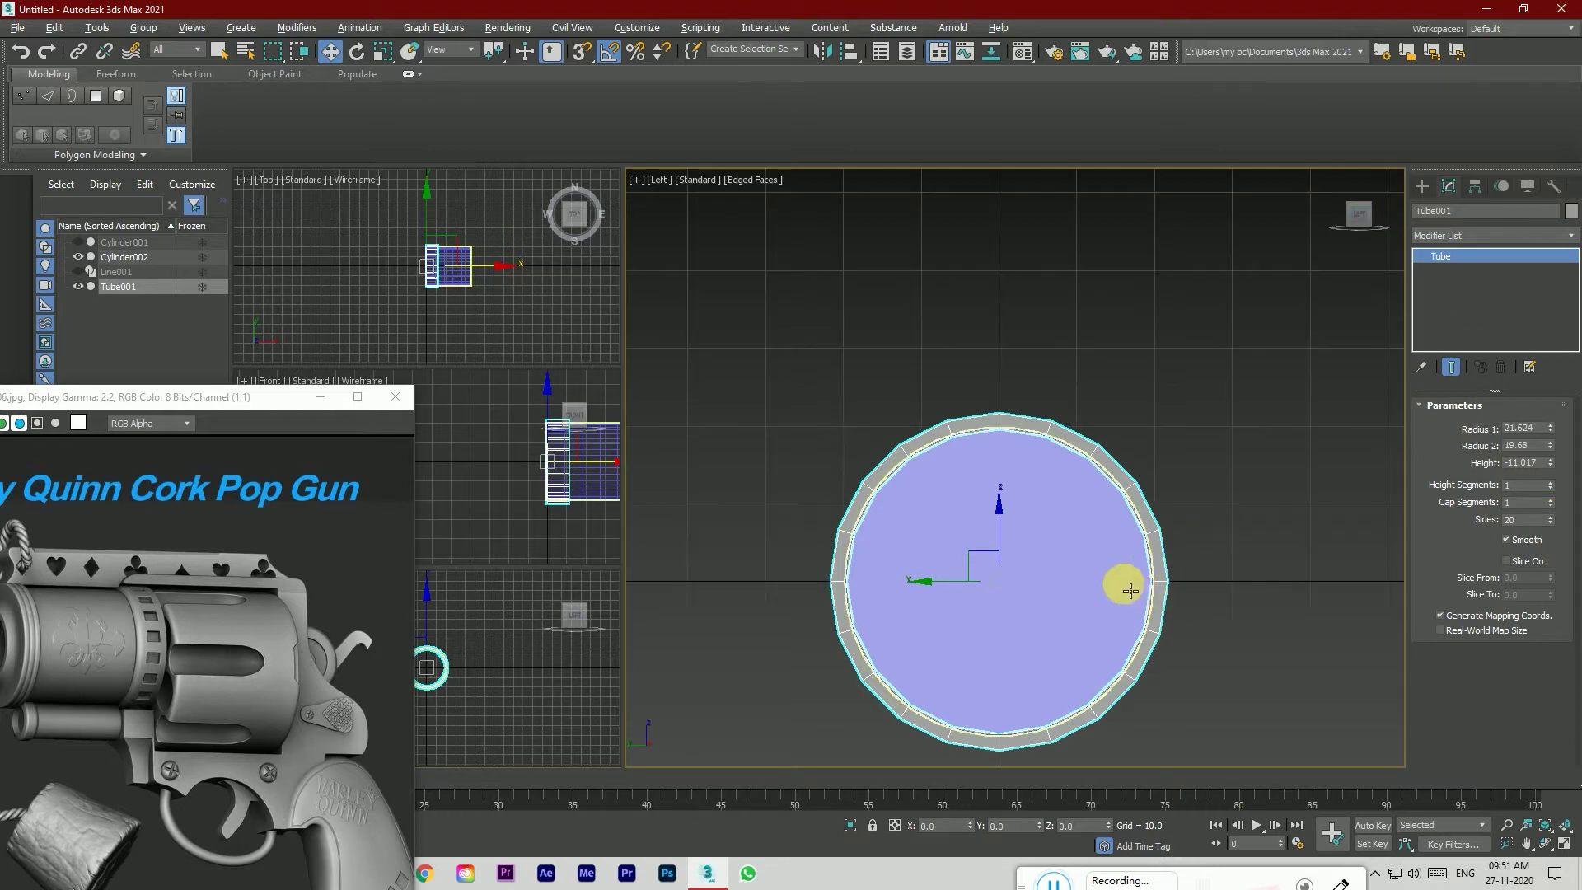
click(1550, 523)
click(1550, 523)
click(1550, 523)
click(1550, 524)
click(1287, 561)
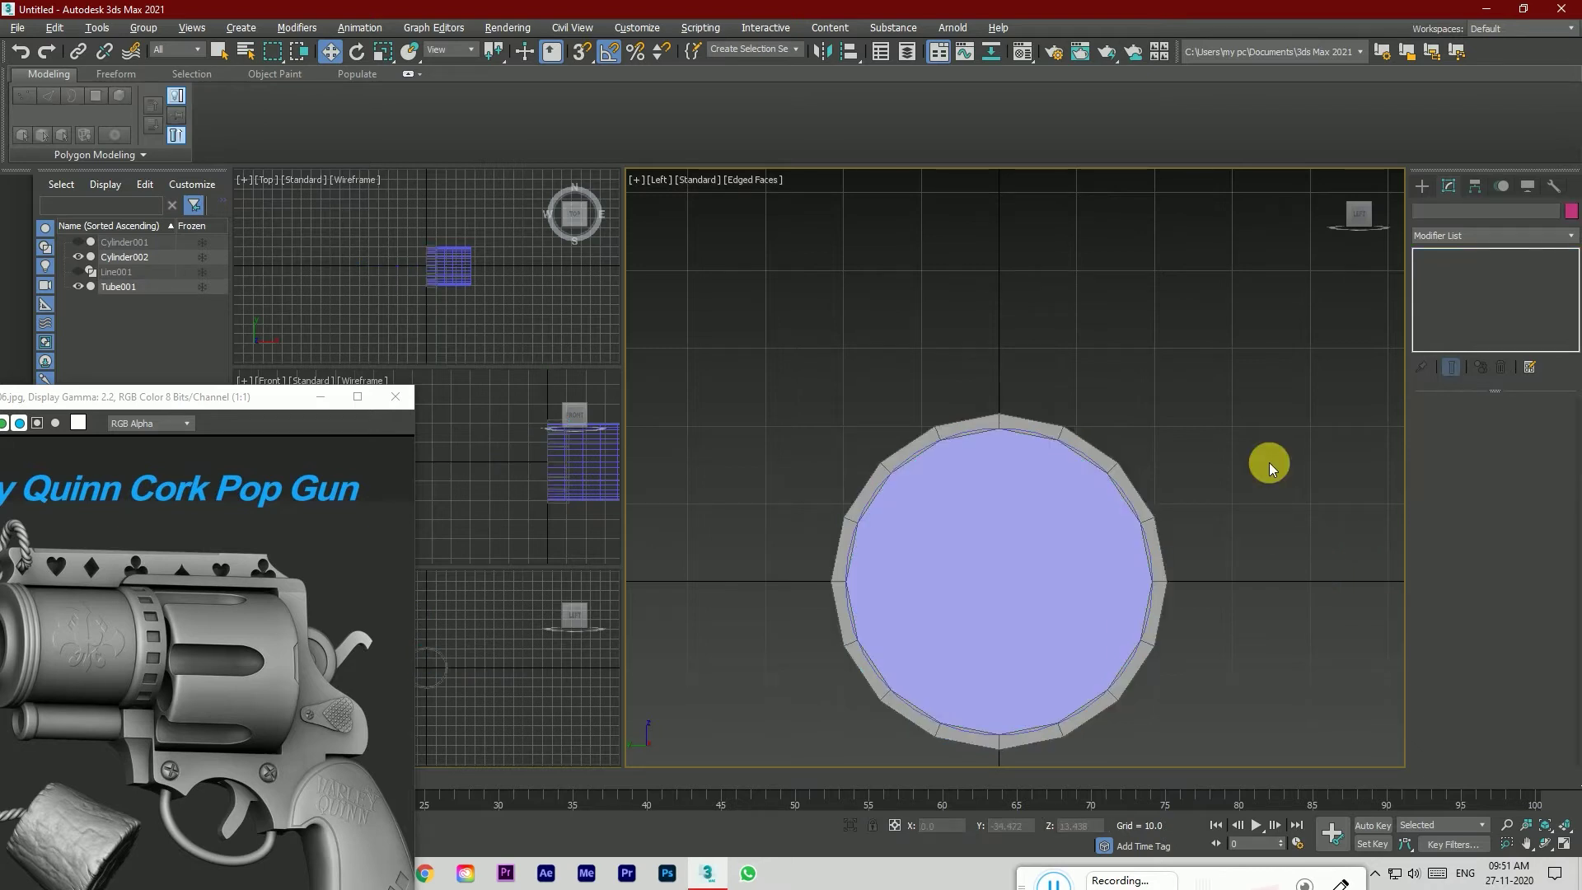
Step: Convert the tube ring to an Editable Poly
drag(1358, 225, 1347, 239)
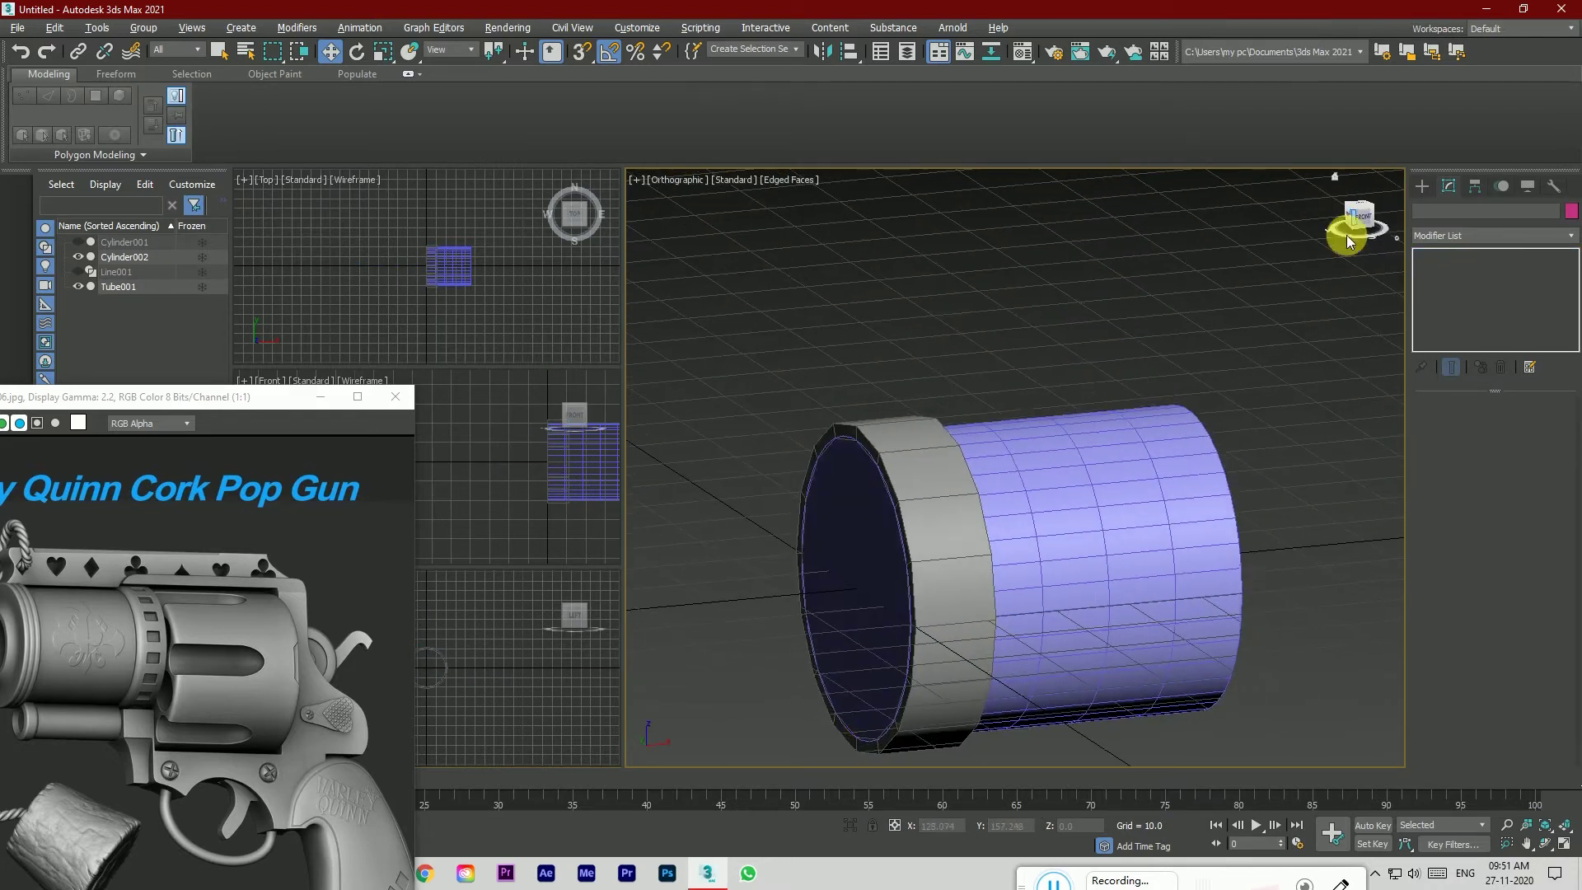
click(936, 554)
right_click(1070, 549)
mouse_move(1006, 719)
click(1122, 732)
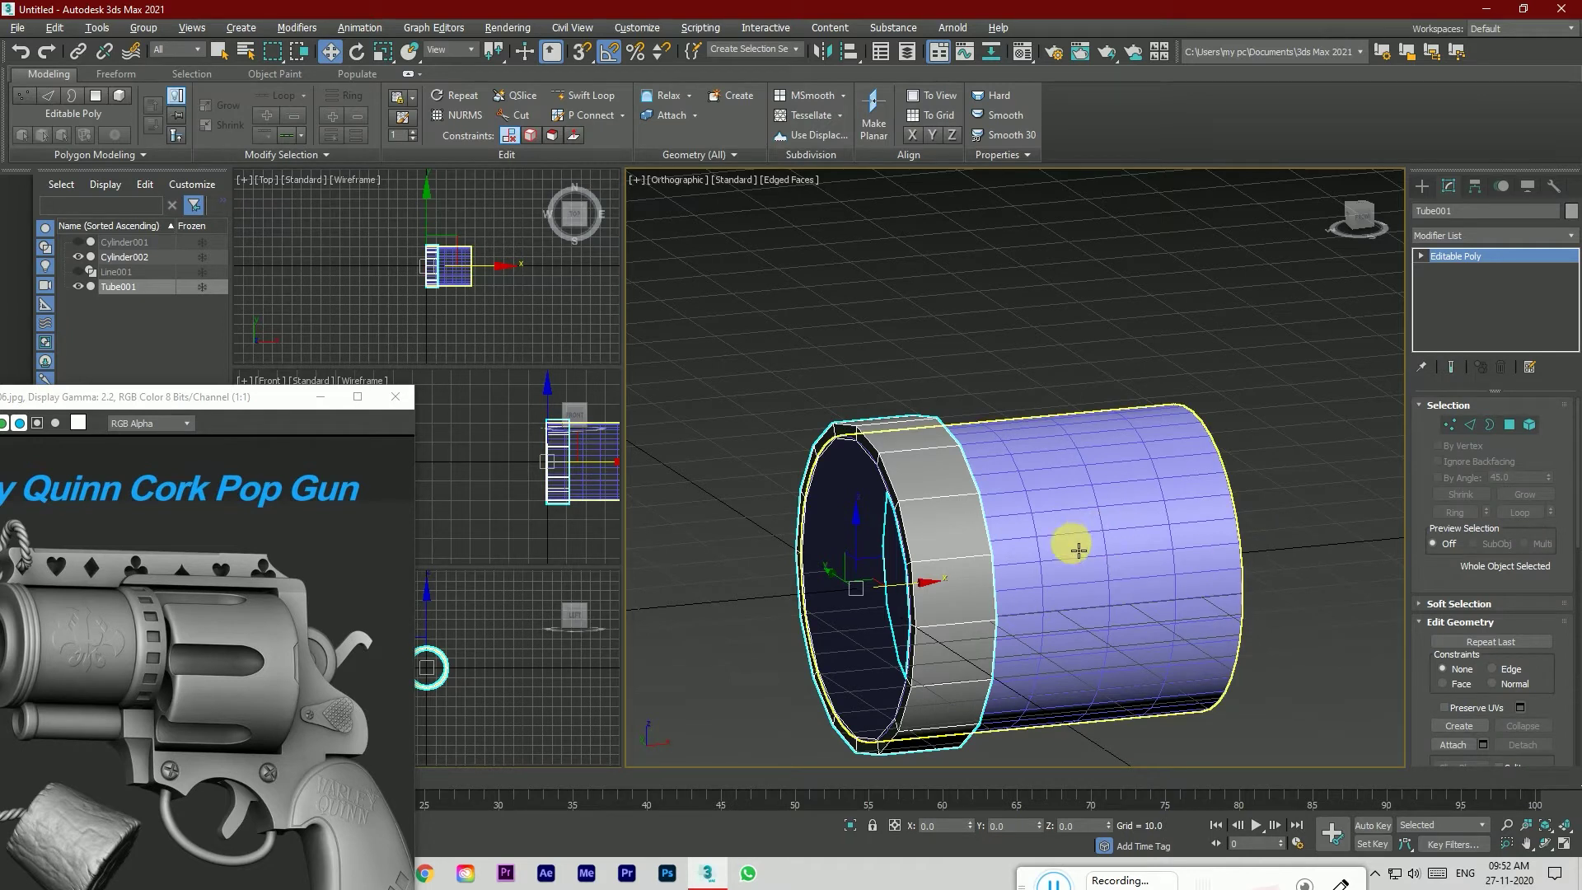
click(1470, 424)
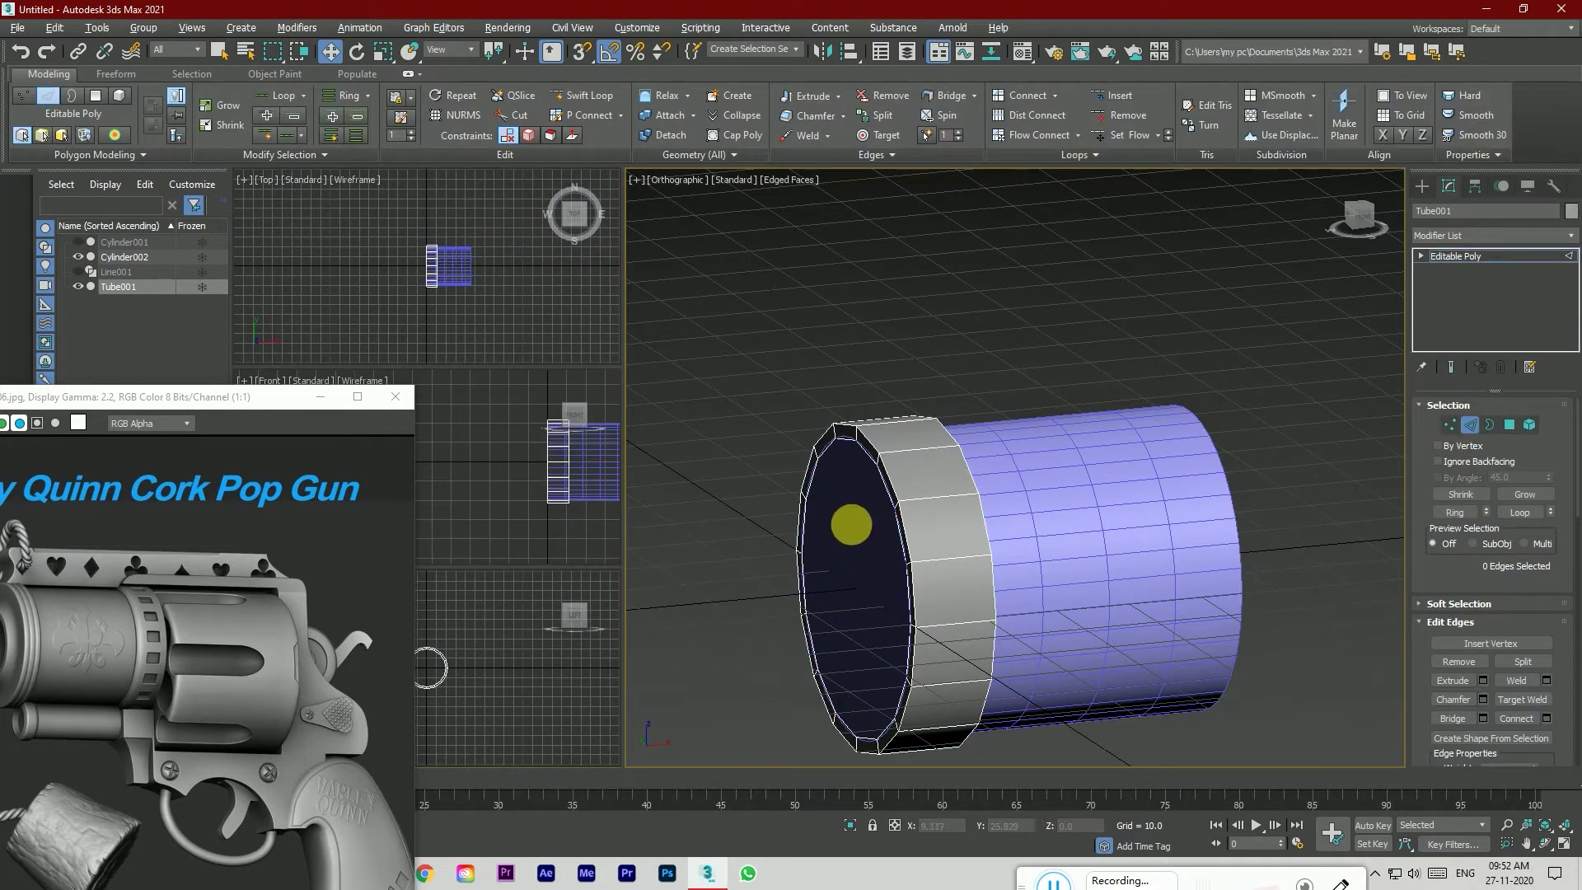
scroll(848, 523, up, 4)
double_click(890, 462)
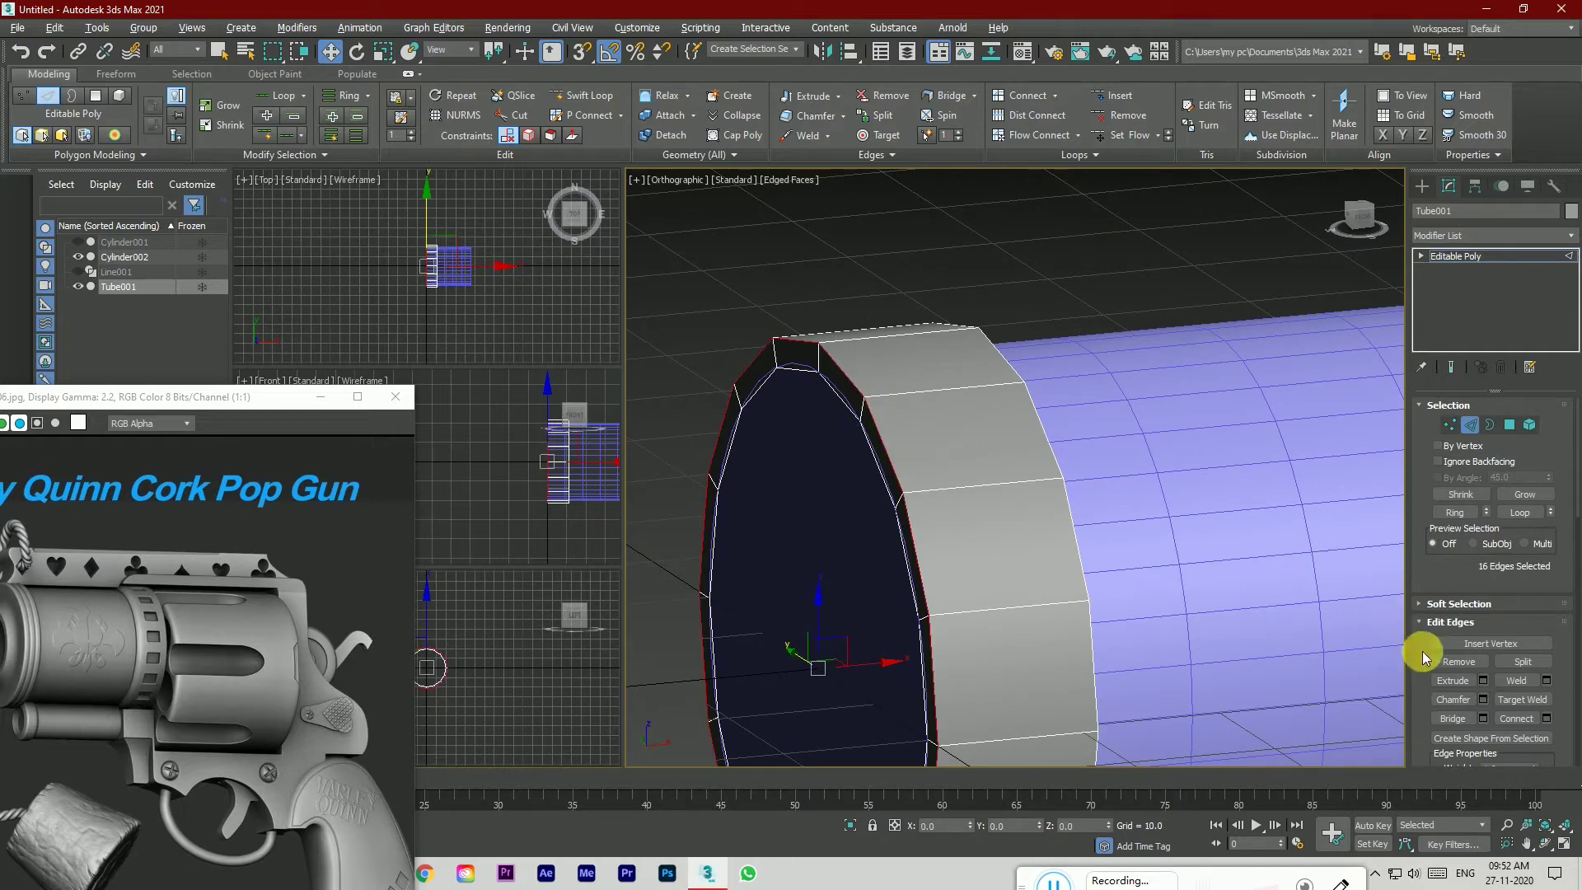
click(1483, 701)
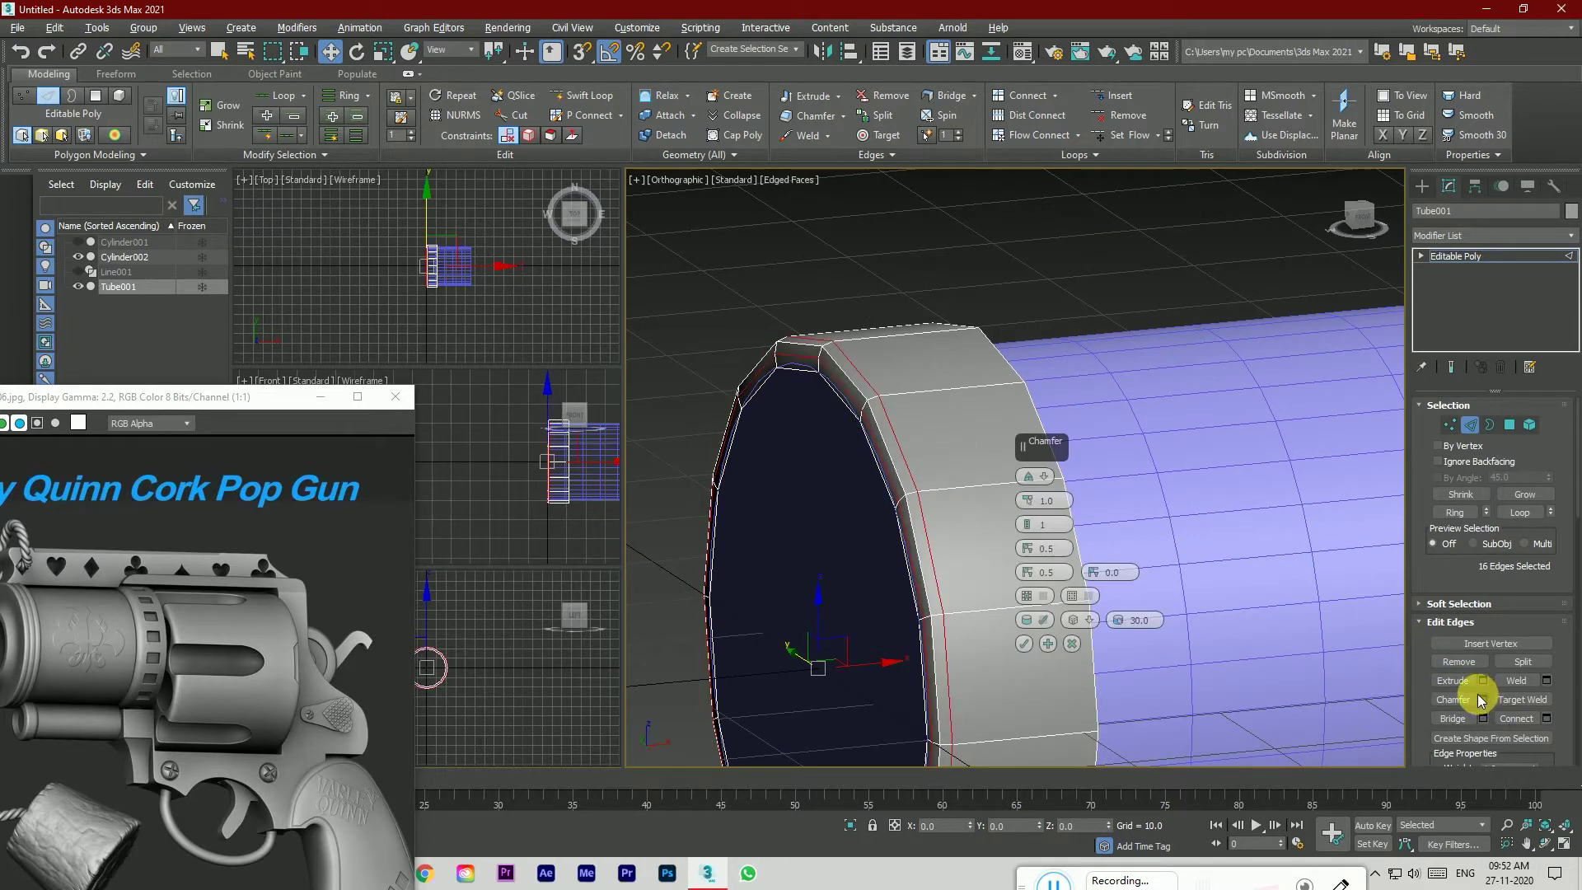
click(1070, 635)
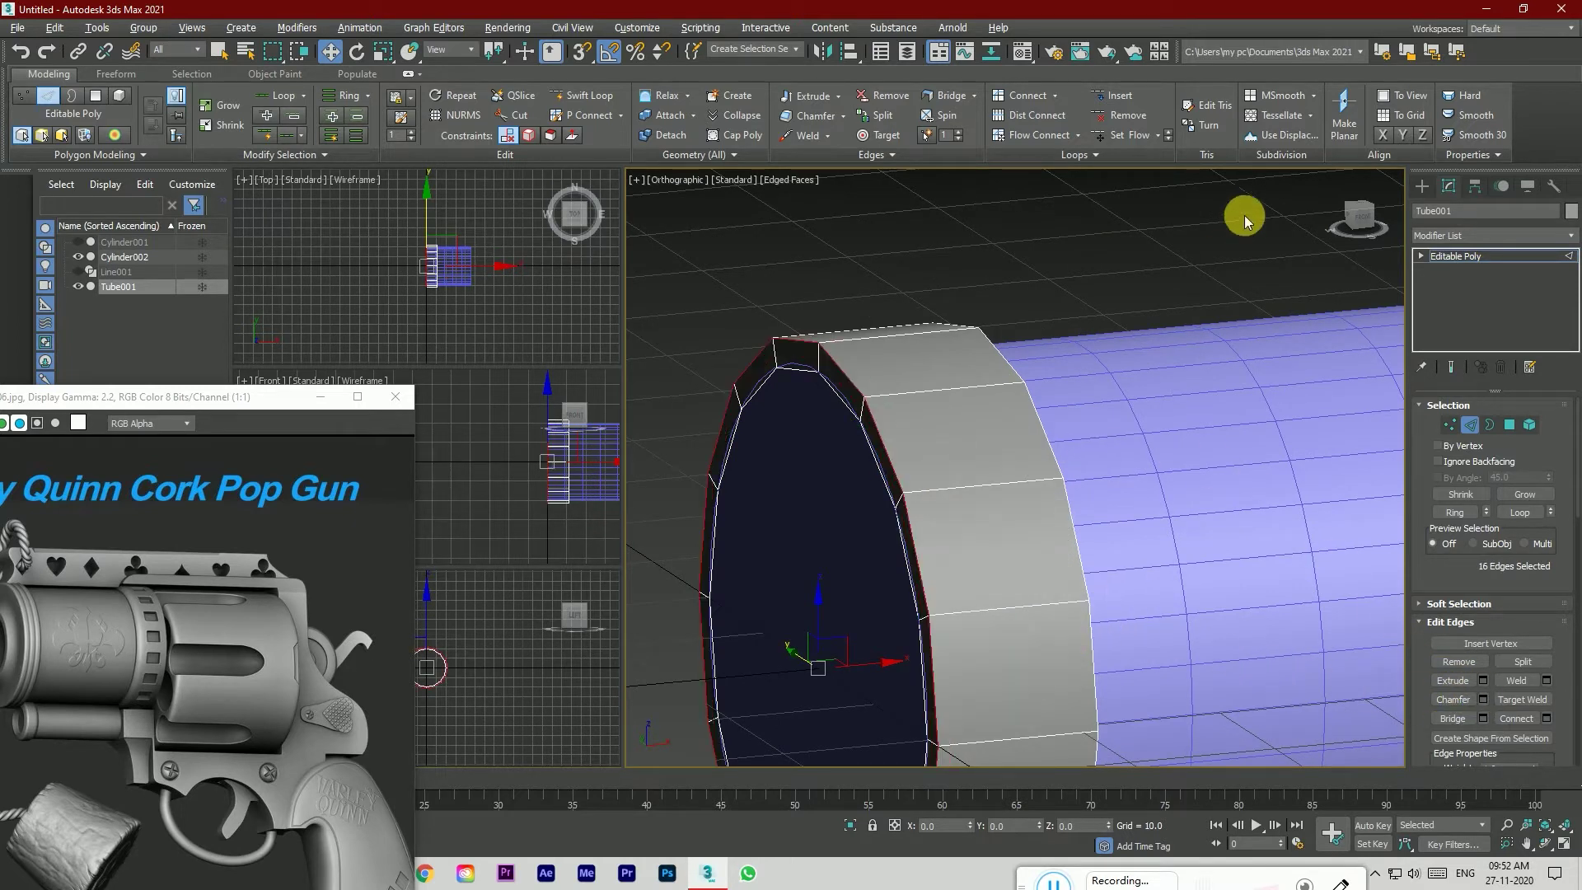
Step: Chamfer the tube ring's outer edge loop on the side facing the barrel, using 2 segments
click(1353, 219)
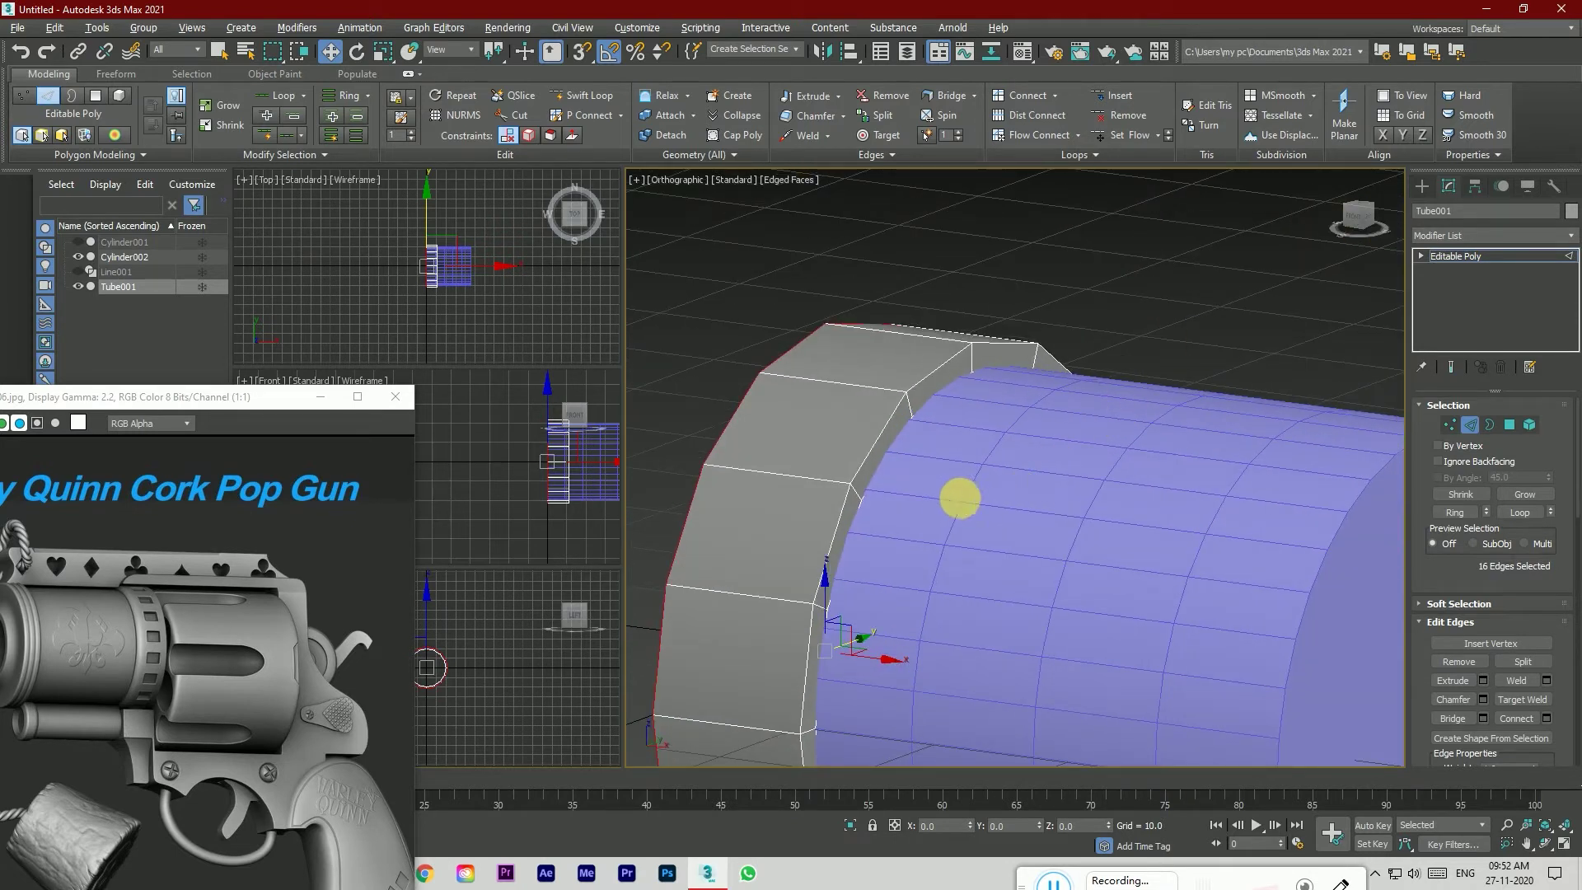
double_click(865, 453)
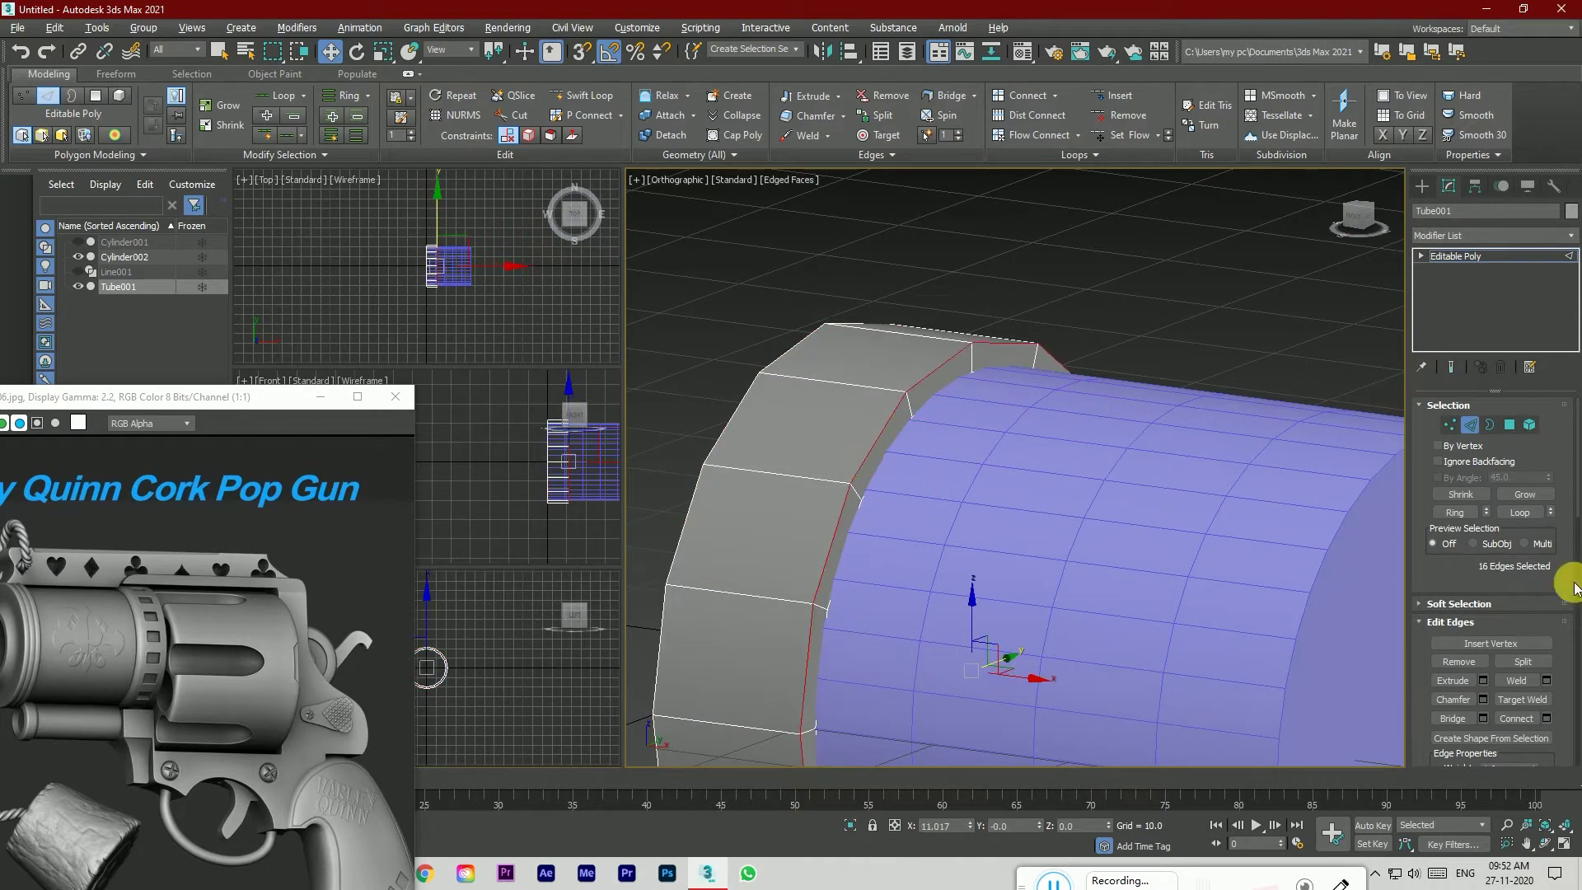
click(1482, 699)
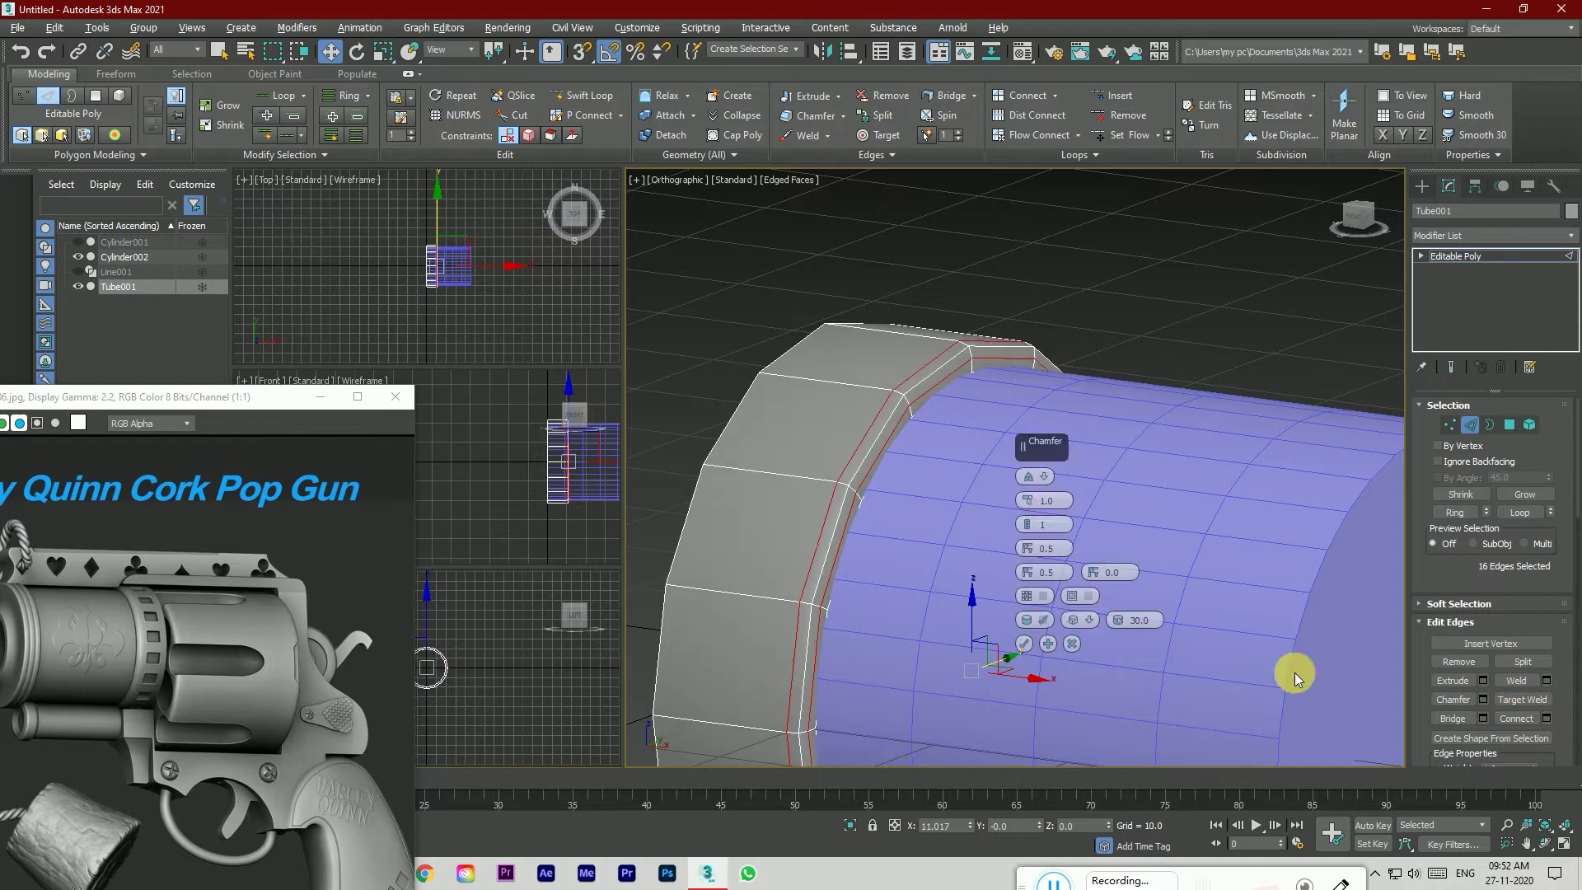
click(1027, 522)
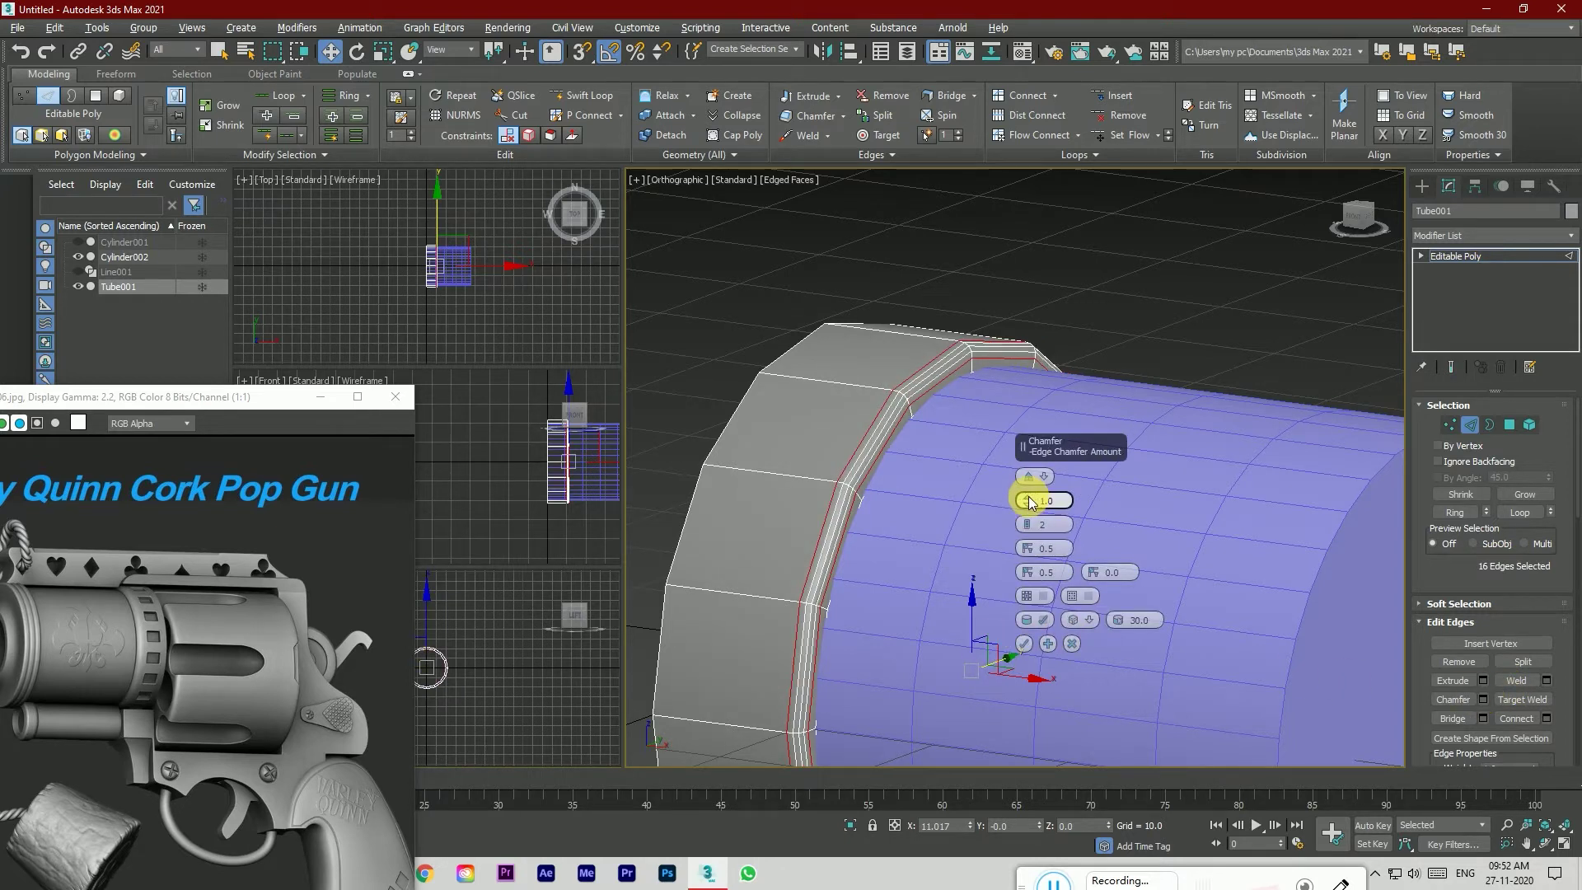
drag(1030, 502, 1035, 502)
click(1024, 643)
click(1159, 311)
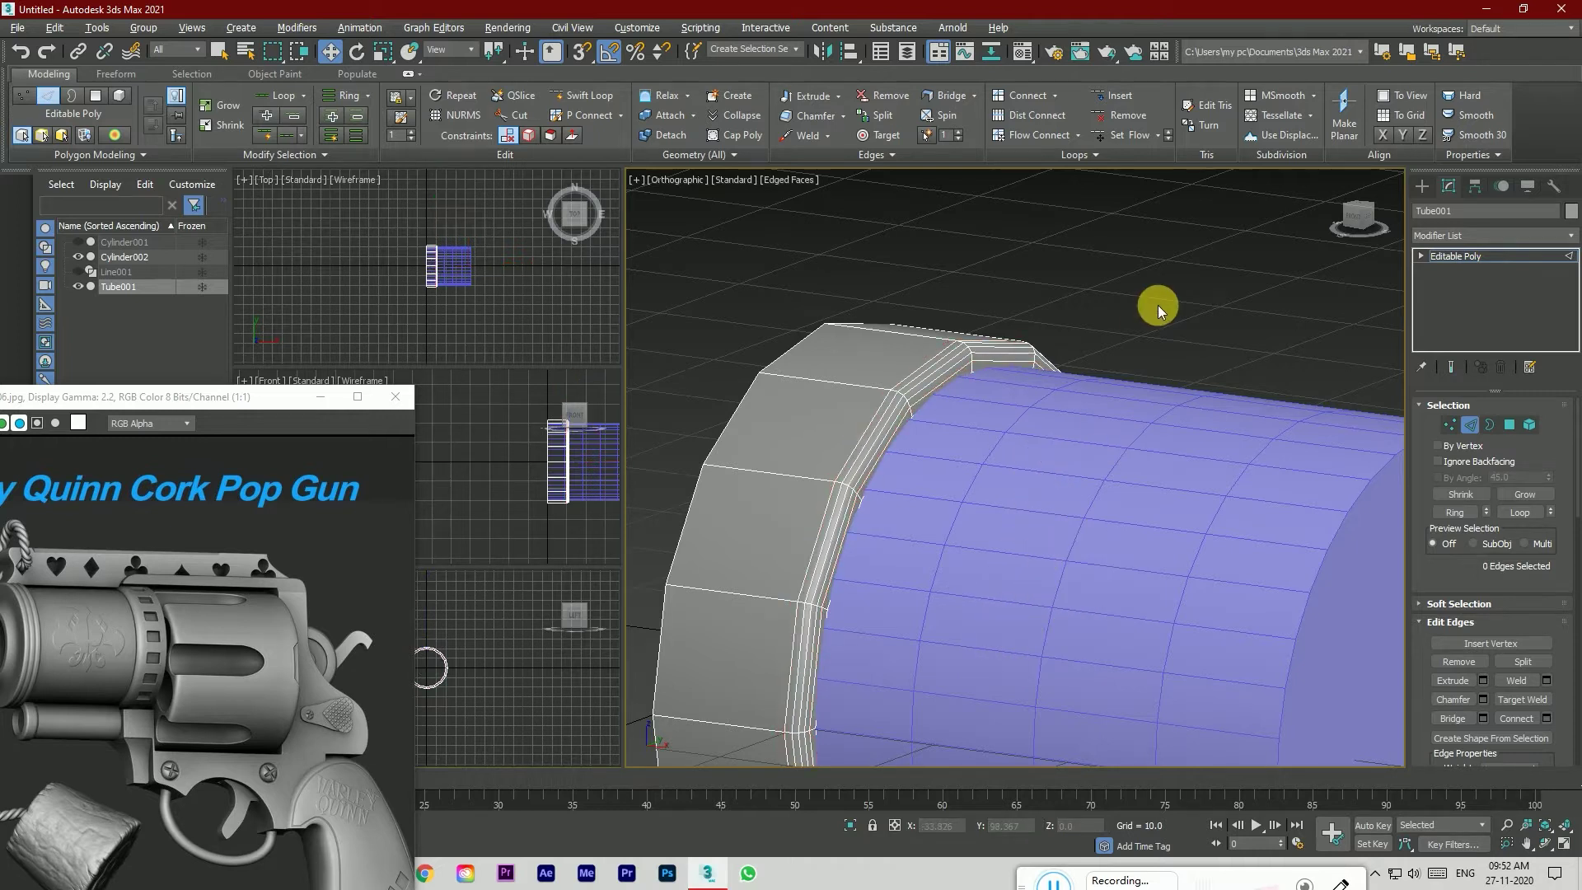
Step: Switch the tube ring to polygon selection with Ignore Backfacing enabled, leaving no faces selected
click(1509, 424)
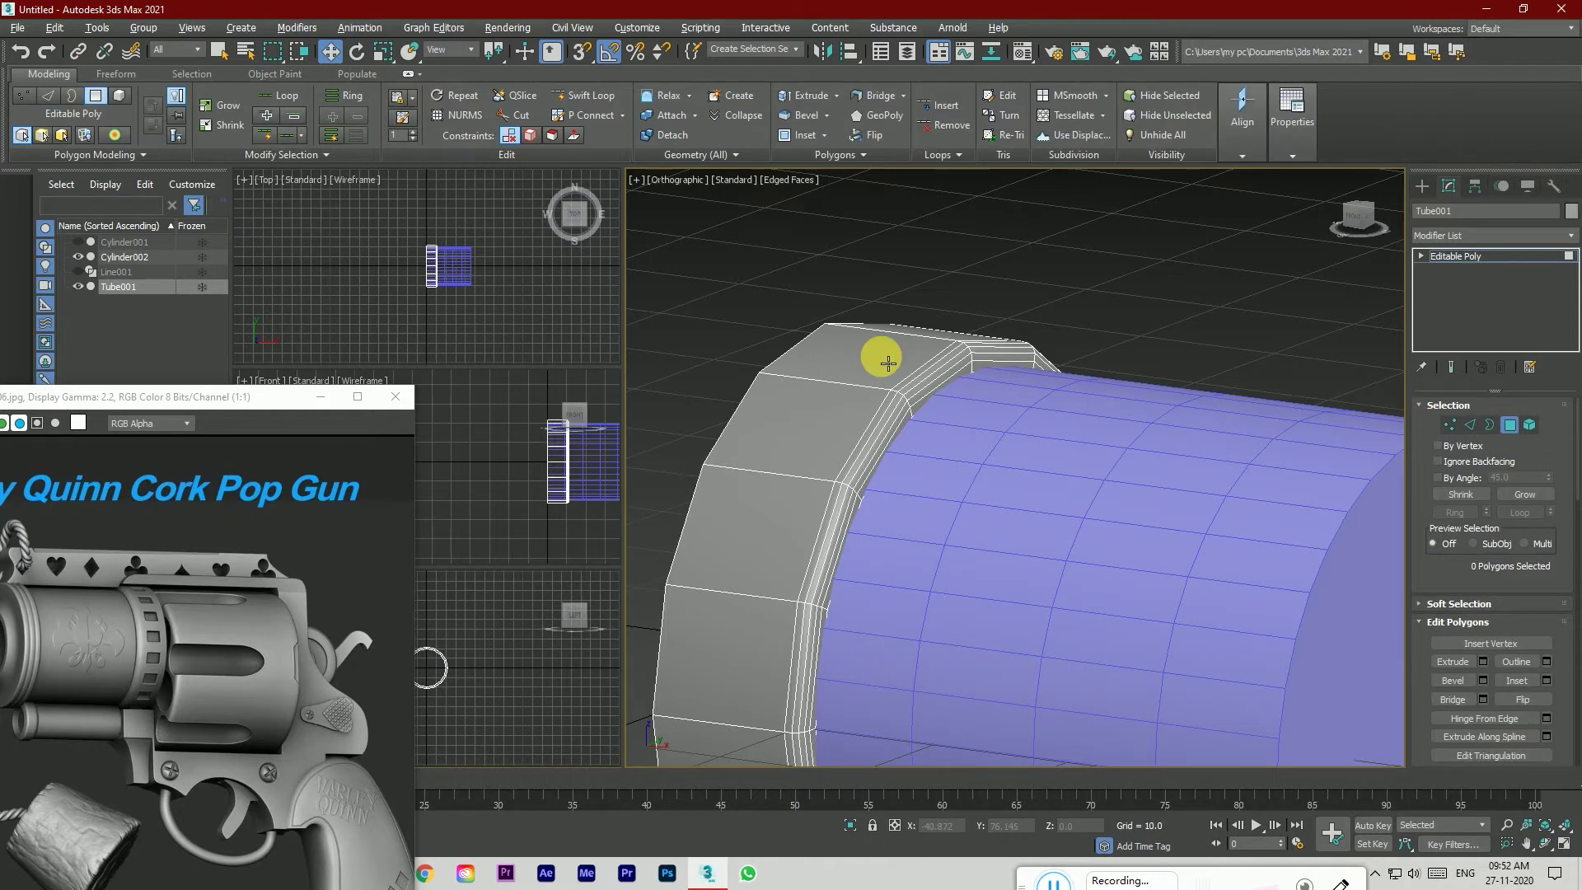
click(882, 353)
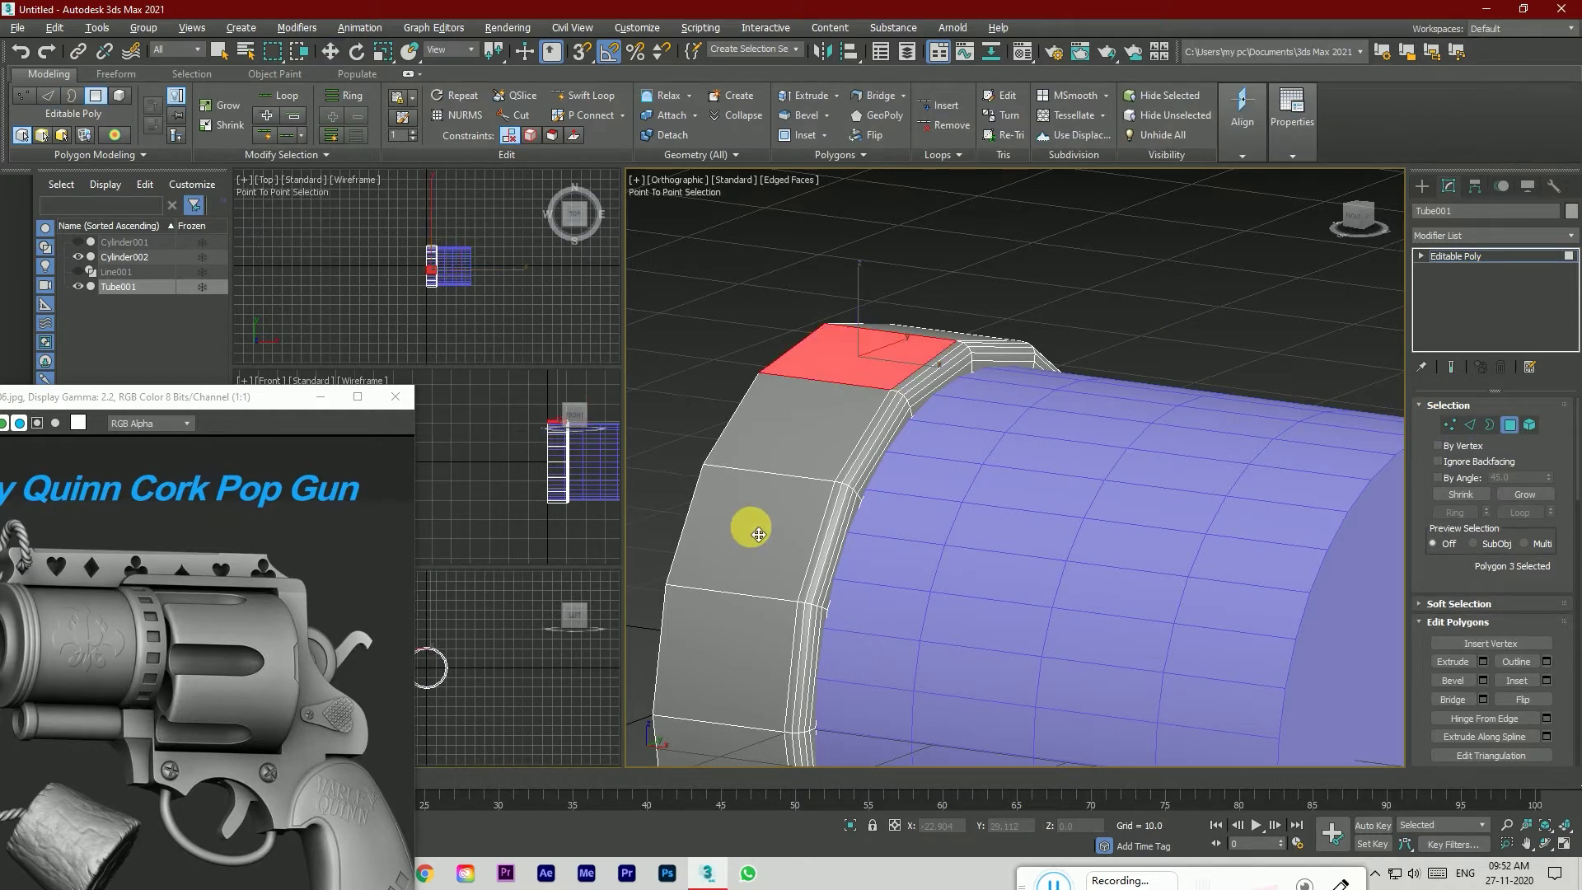
click(1078, 334)
click(849, 366)
ctrl+click(760, 547)
click(1165, 330)
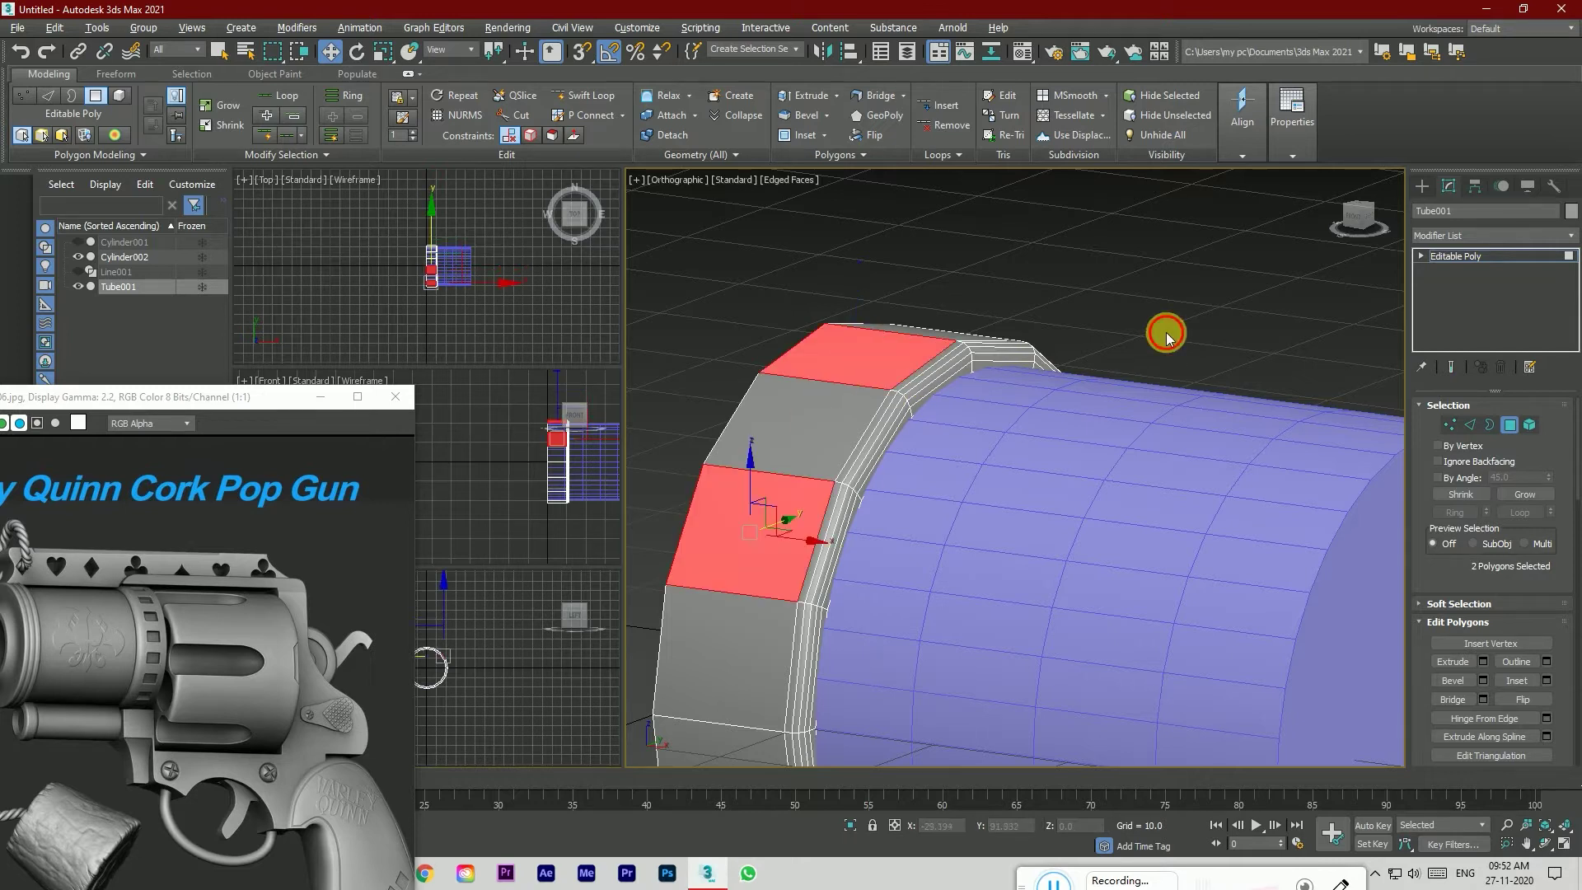
Step: Try to select every second outer face of the ring by applying Ring and Loop selection to two alternate faces
click(885, 350)
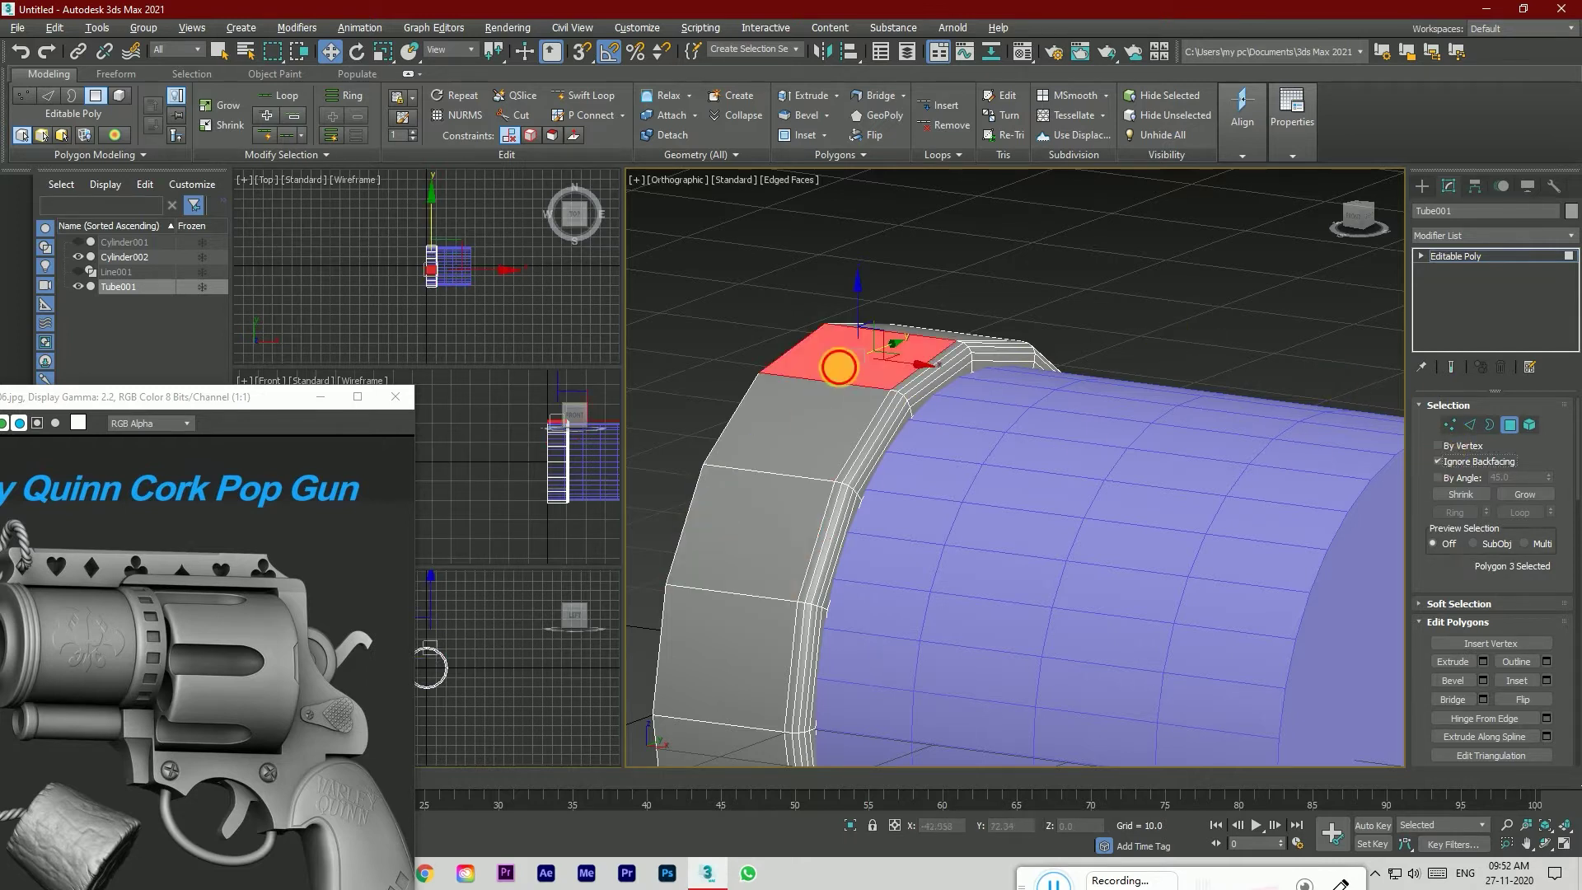
ctrl+click(754, 503)
click(347, 97)
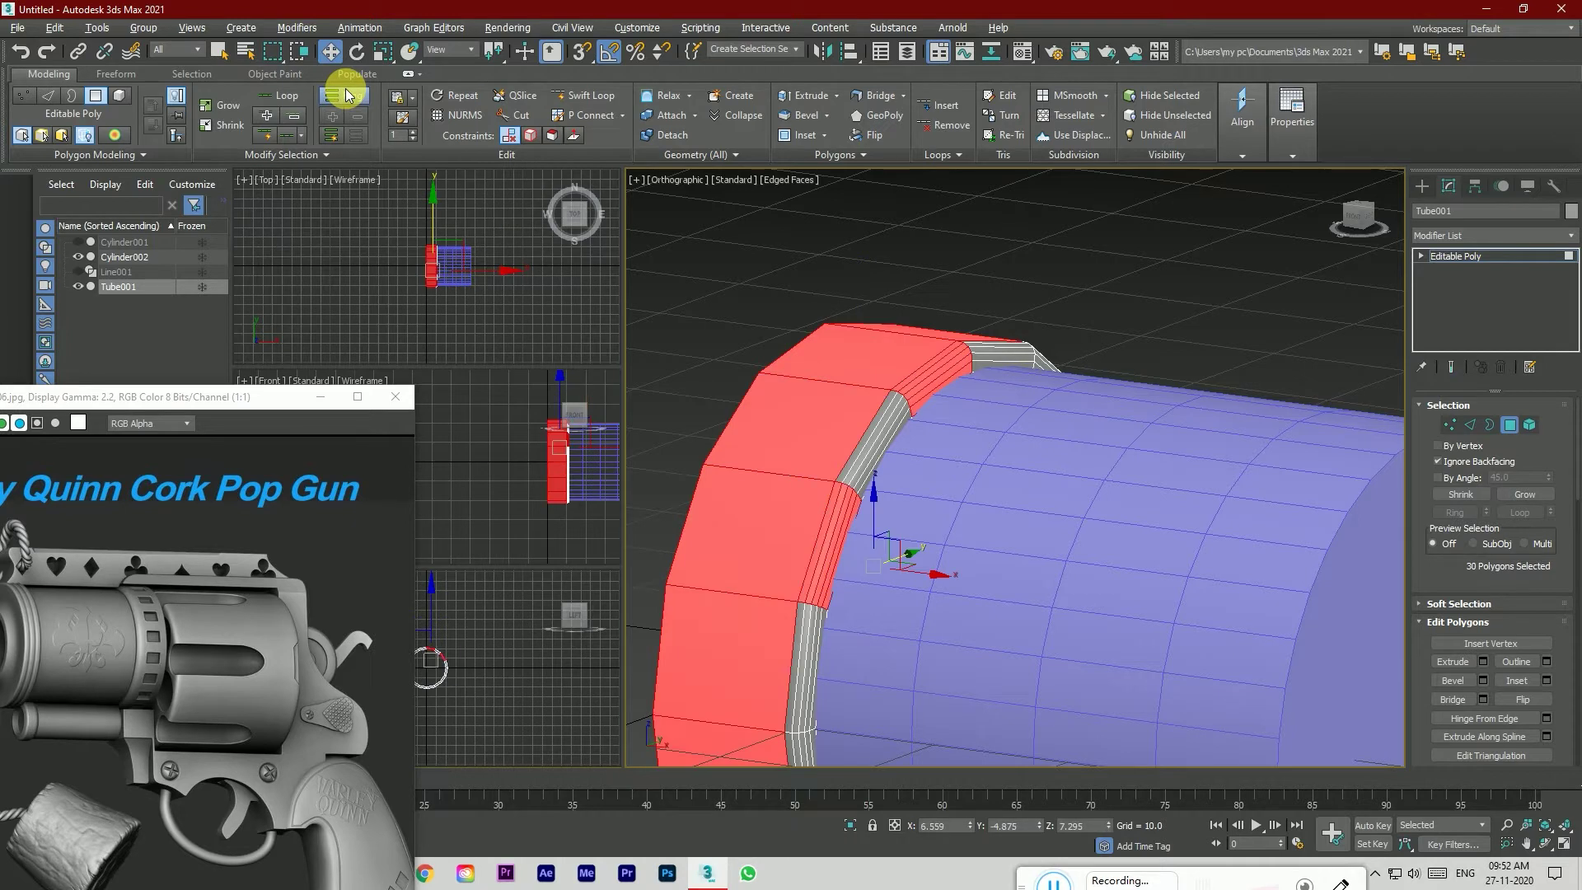
key(ctrl+z)
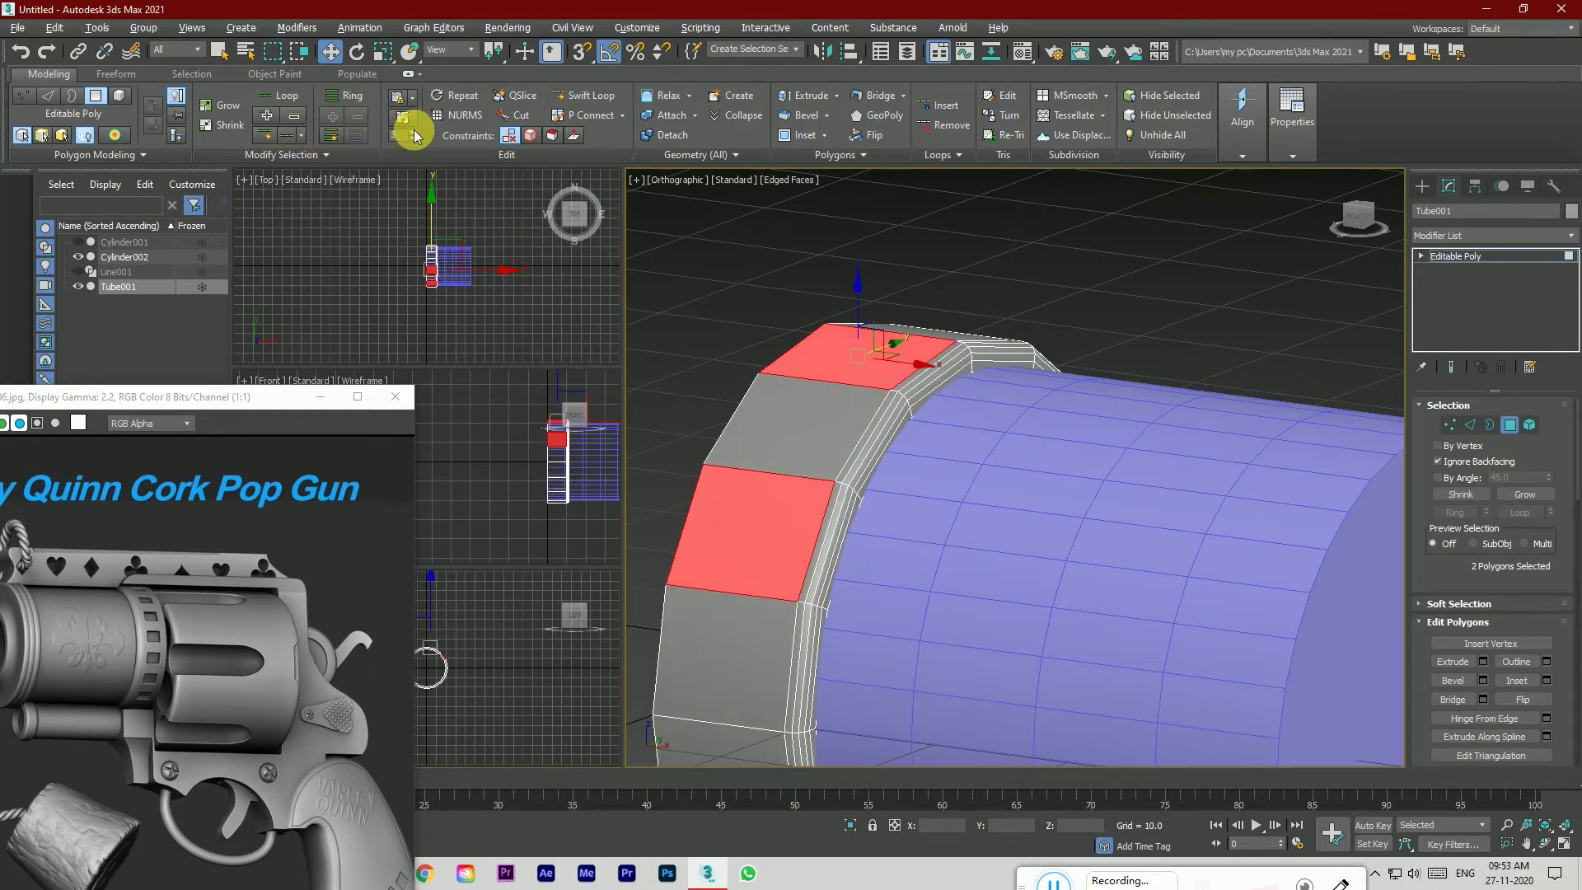
click(355, 103)
key(ctrl+z)
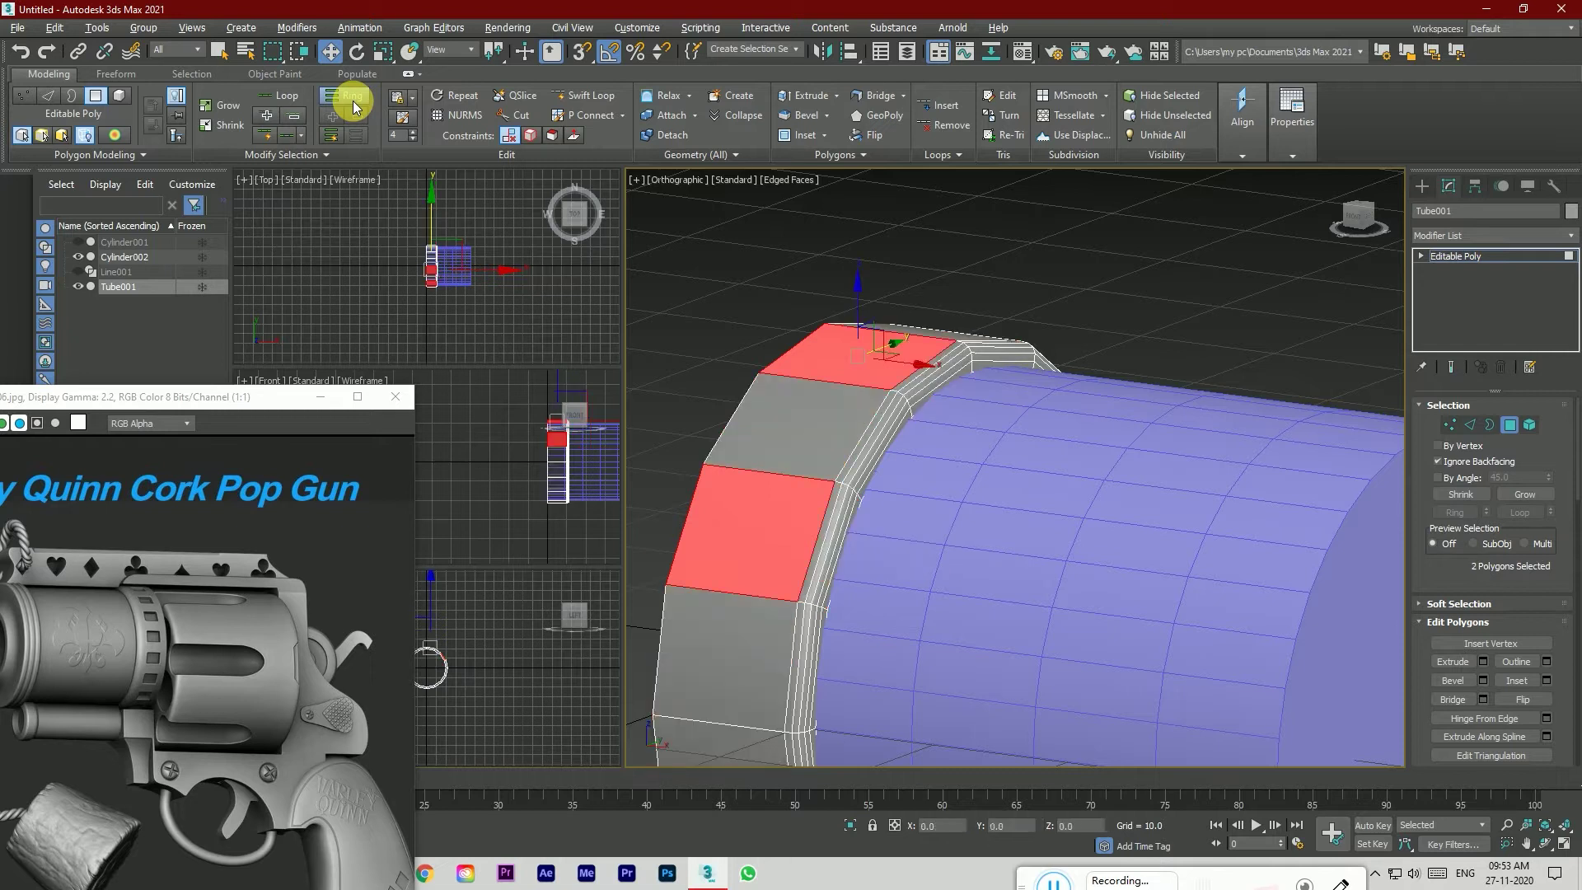
click(295, 101)
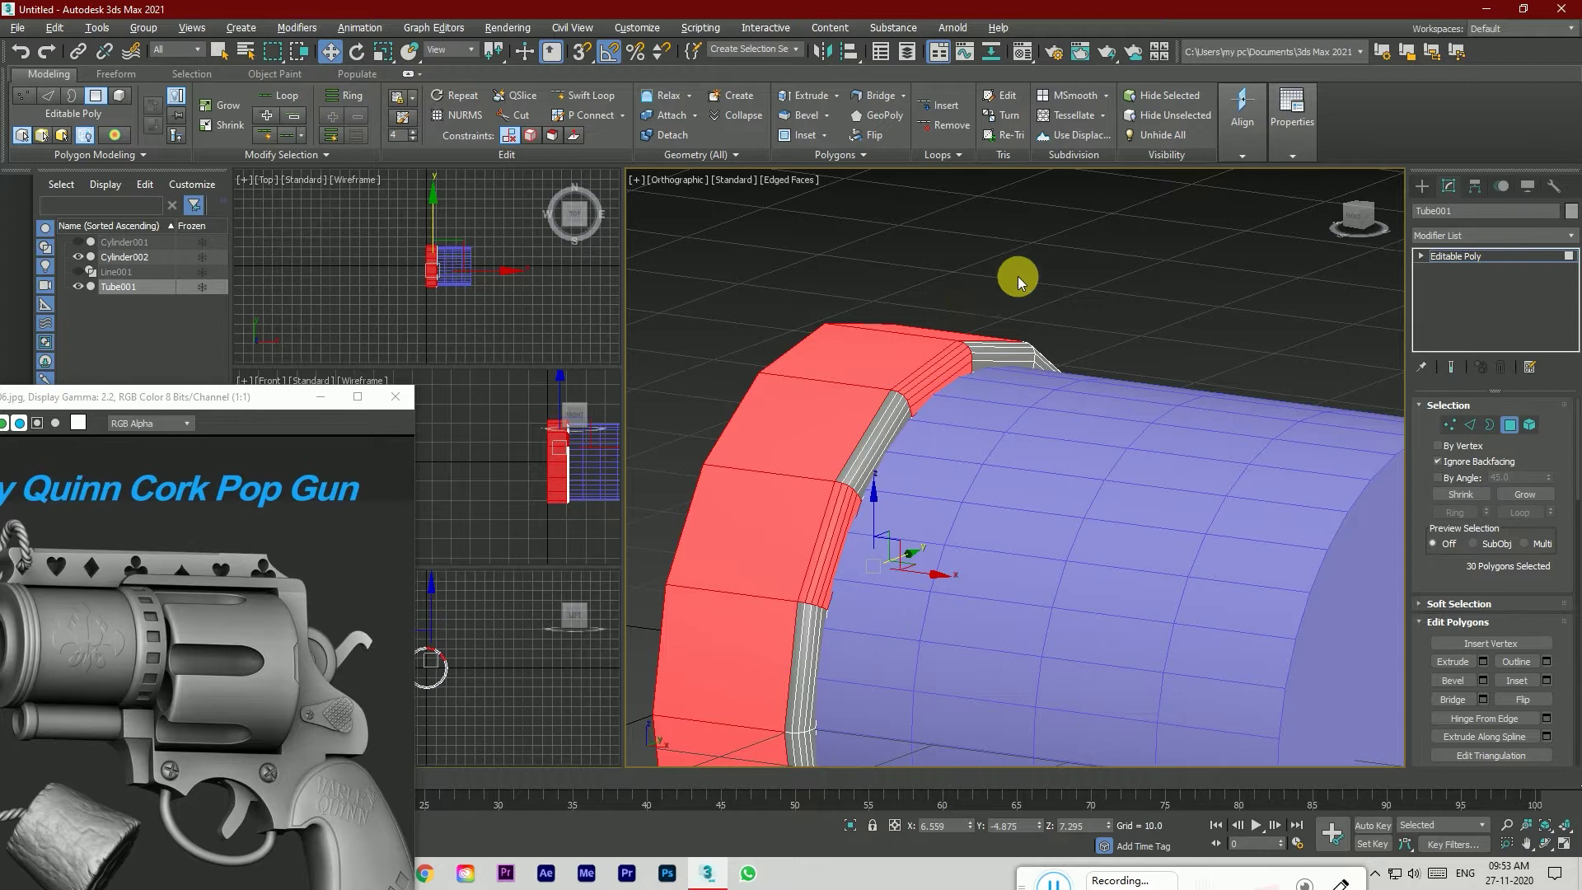
click(1018, 277)
Step: Select four alternate outer faces around one half of the tube ring, starting from the uppermost face
click(884, 357)
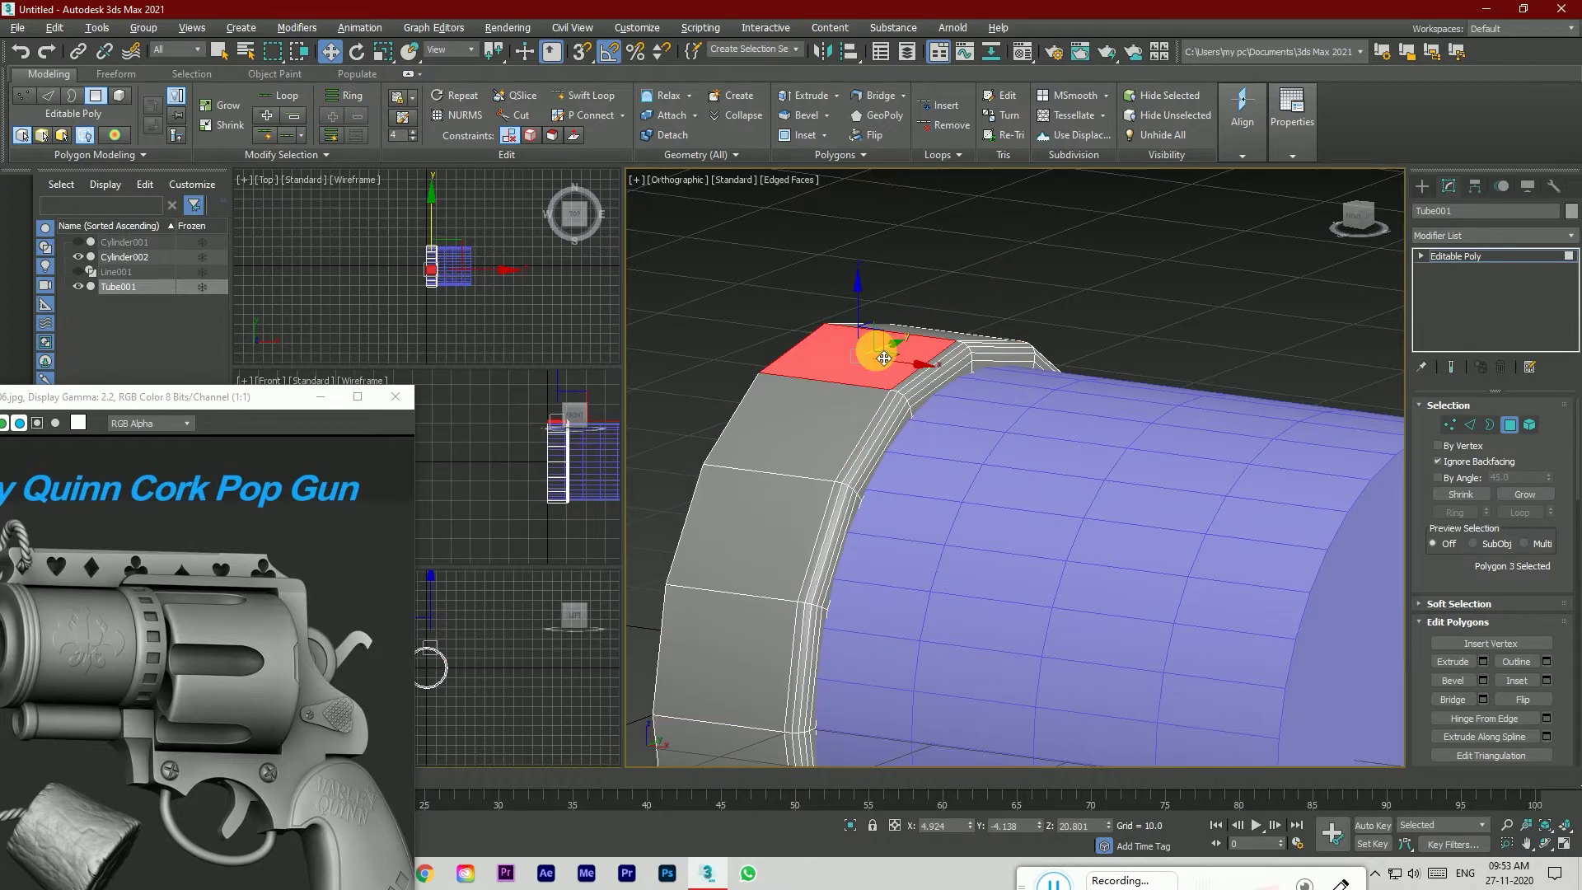
scroll(954, 343, down, 2)
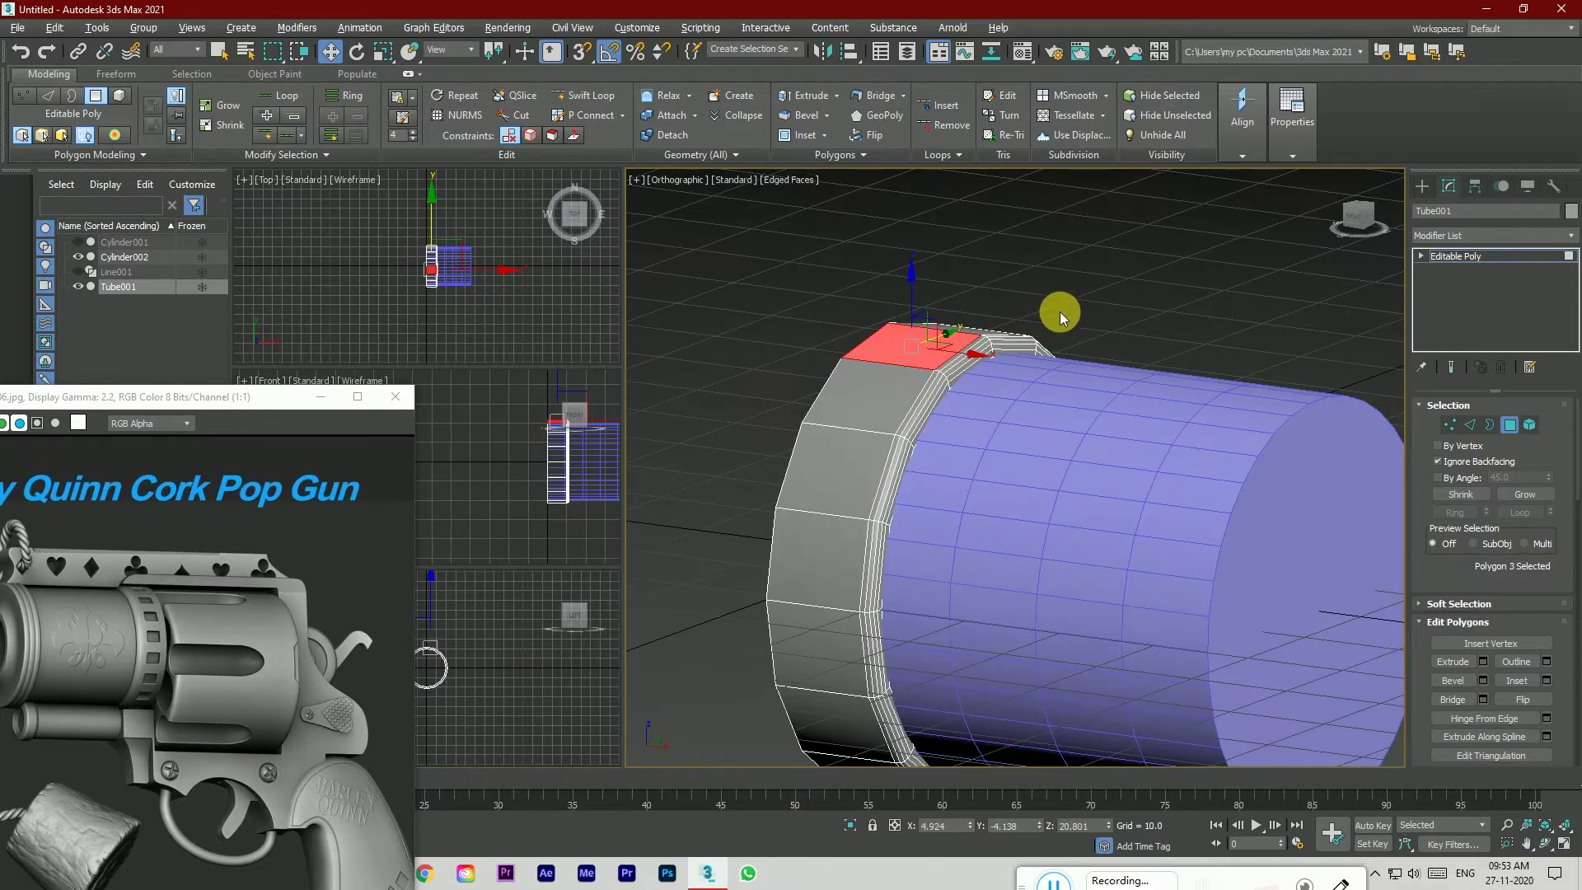
click(1350, 229)
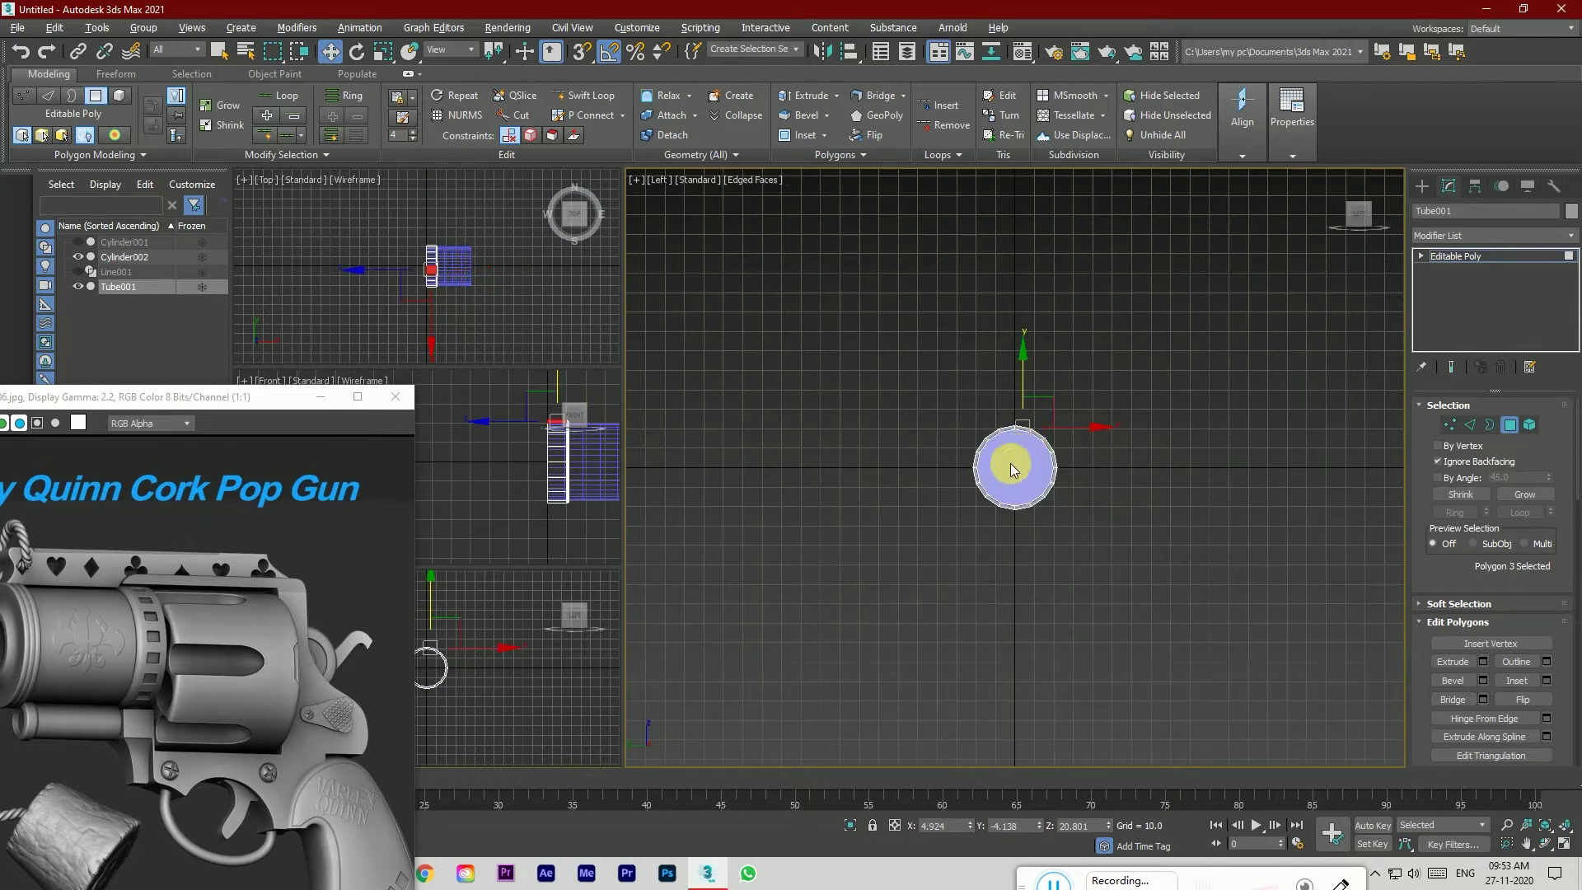
scroll(1013, 469, up, 6)
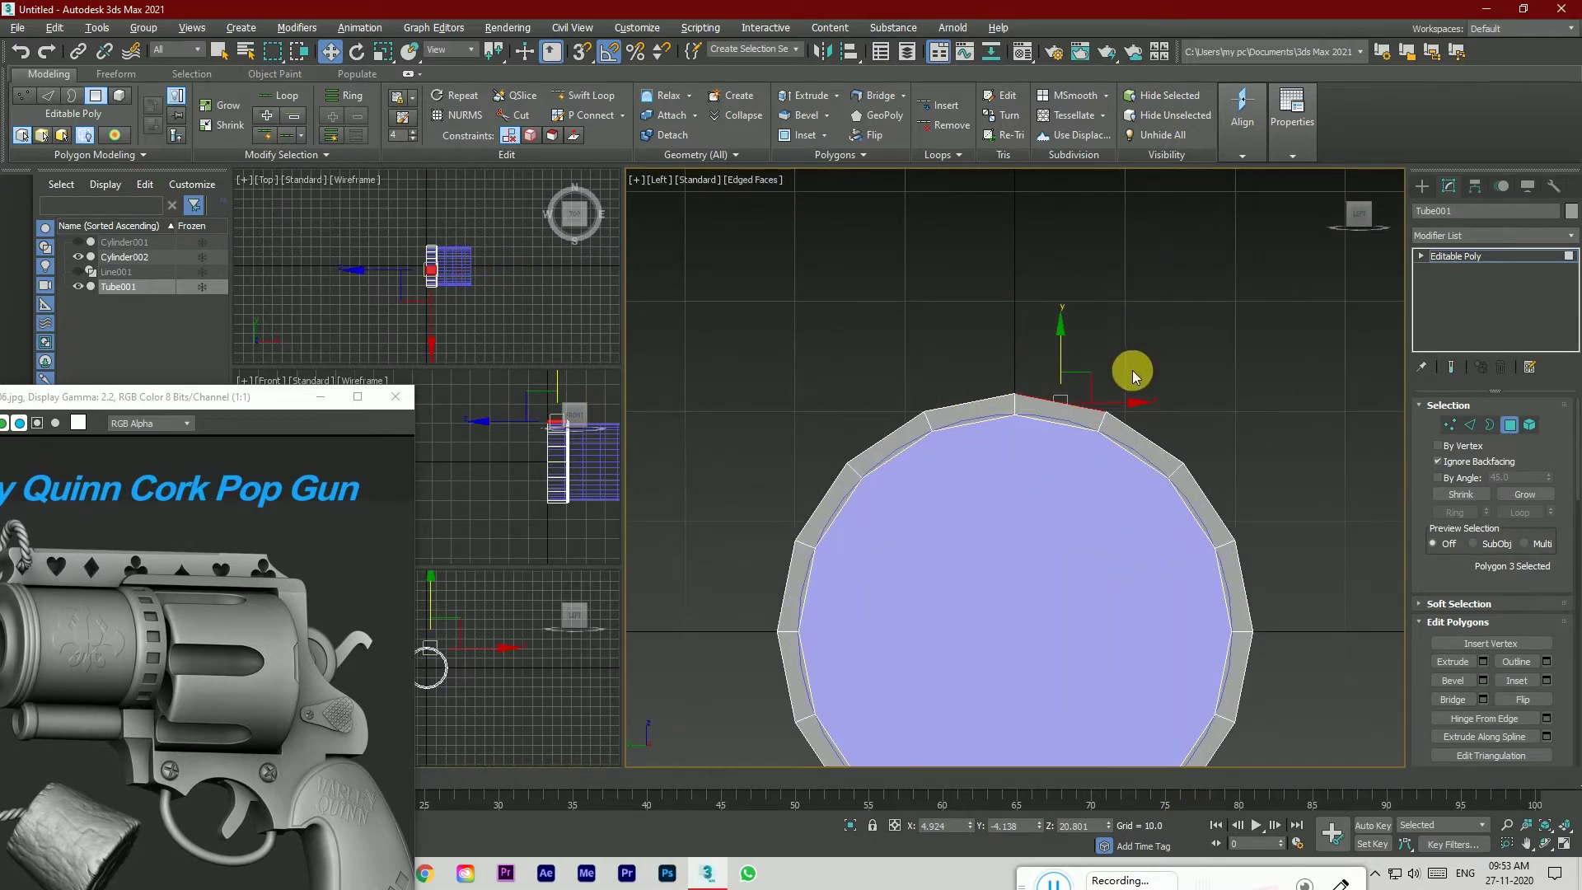
scroll(1159, 359, down, 2)
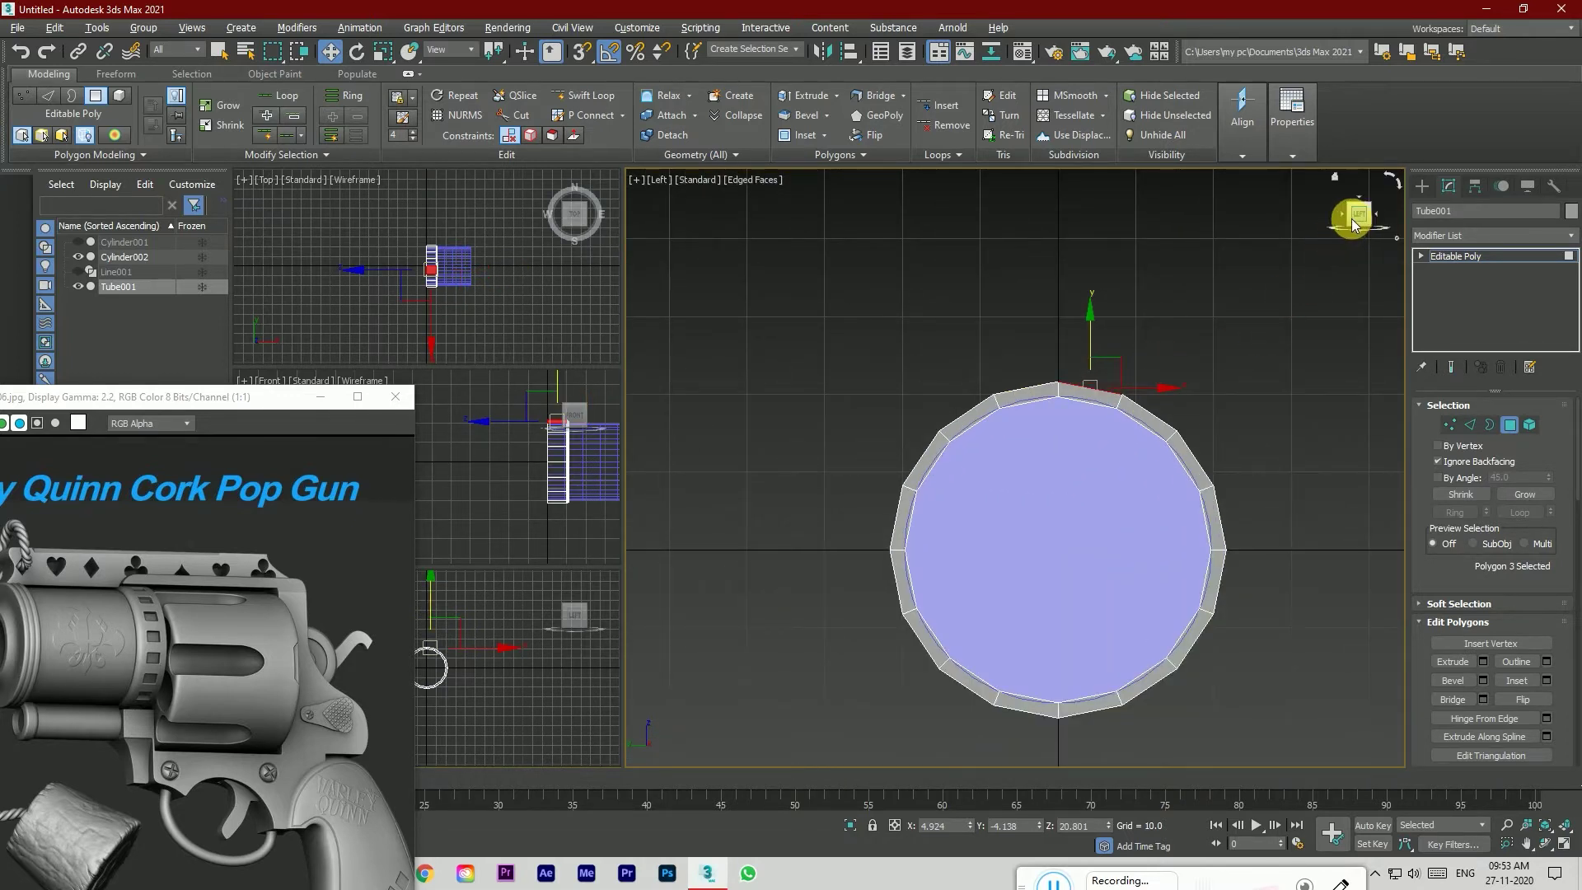
drag(1352, 221, 1317, 224)
key(ctrl+shift+p)
click(1191, 459)
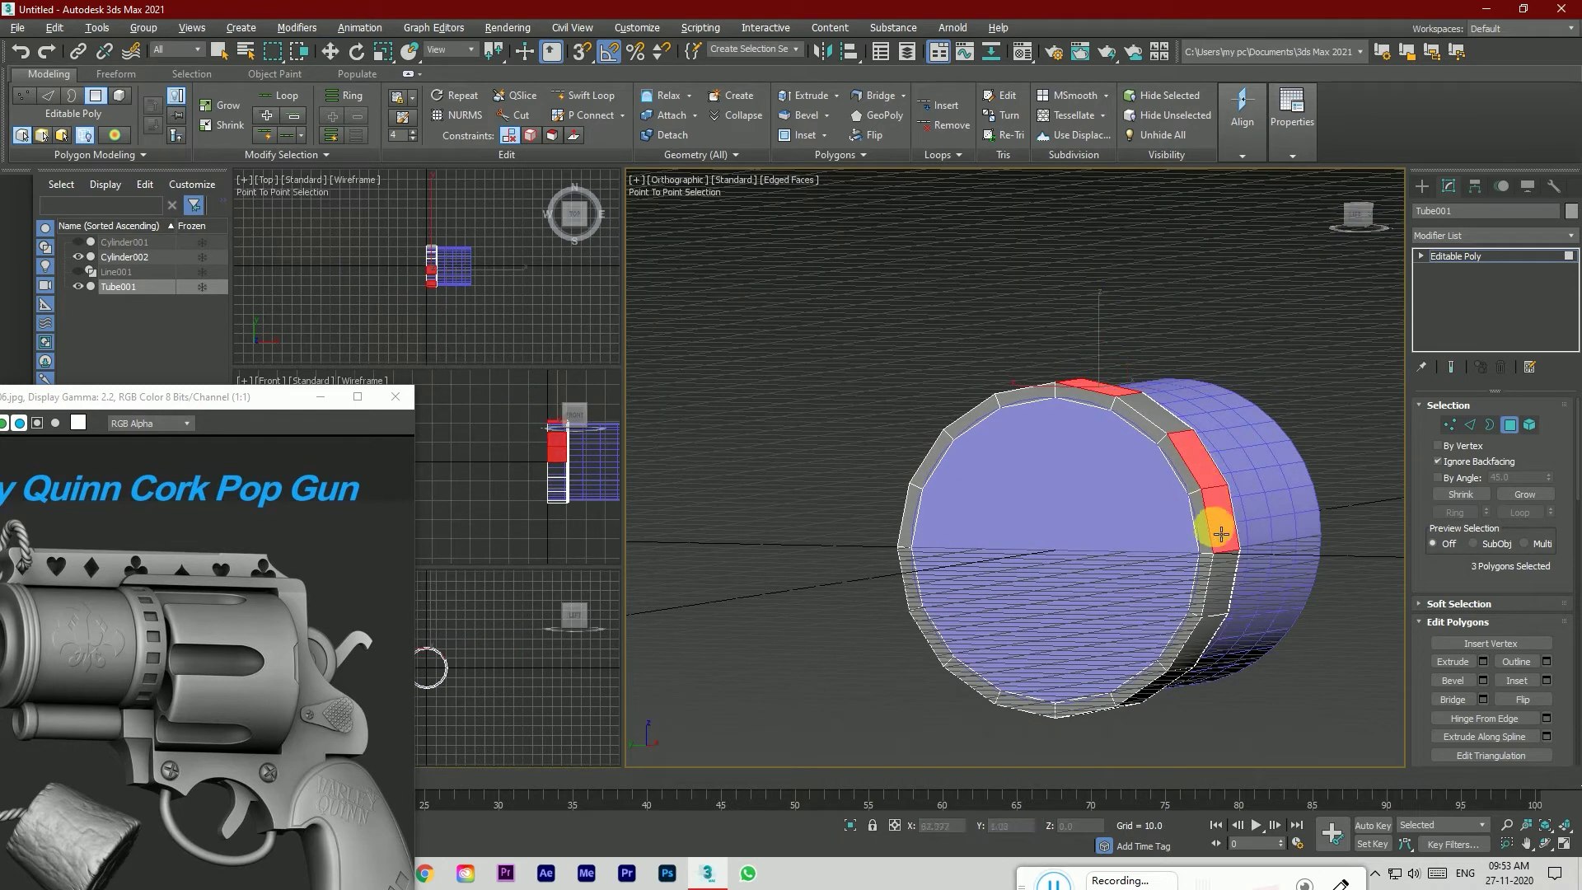
right_click(1222, 600)
right_click(1223, 595)
ctrl+click(1223, 581)
ctrl+click(1206, 465)
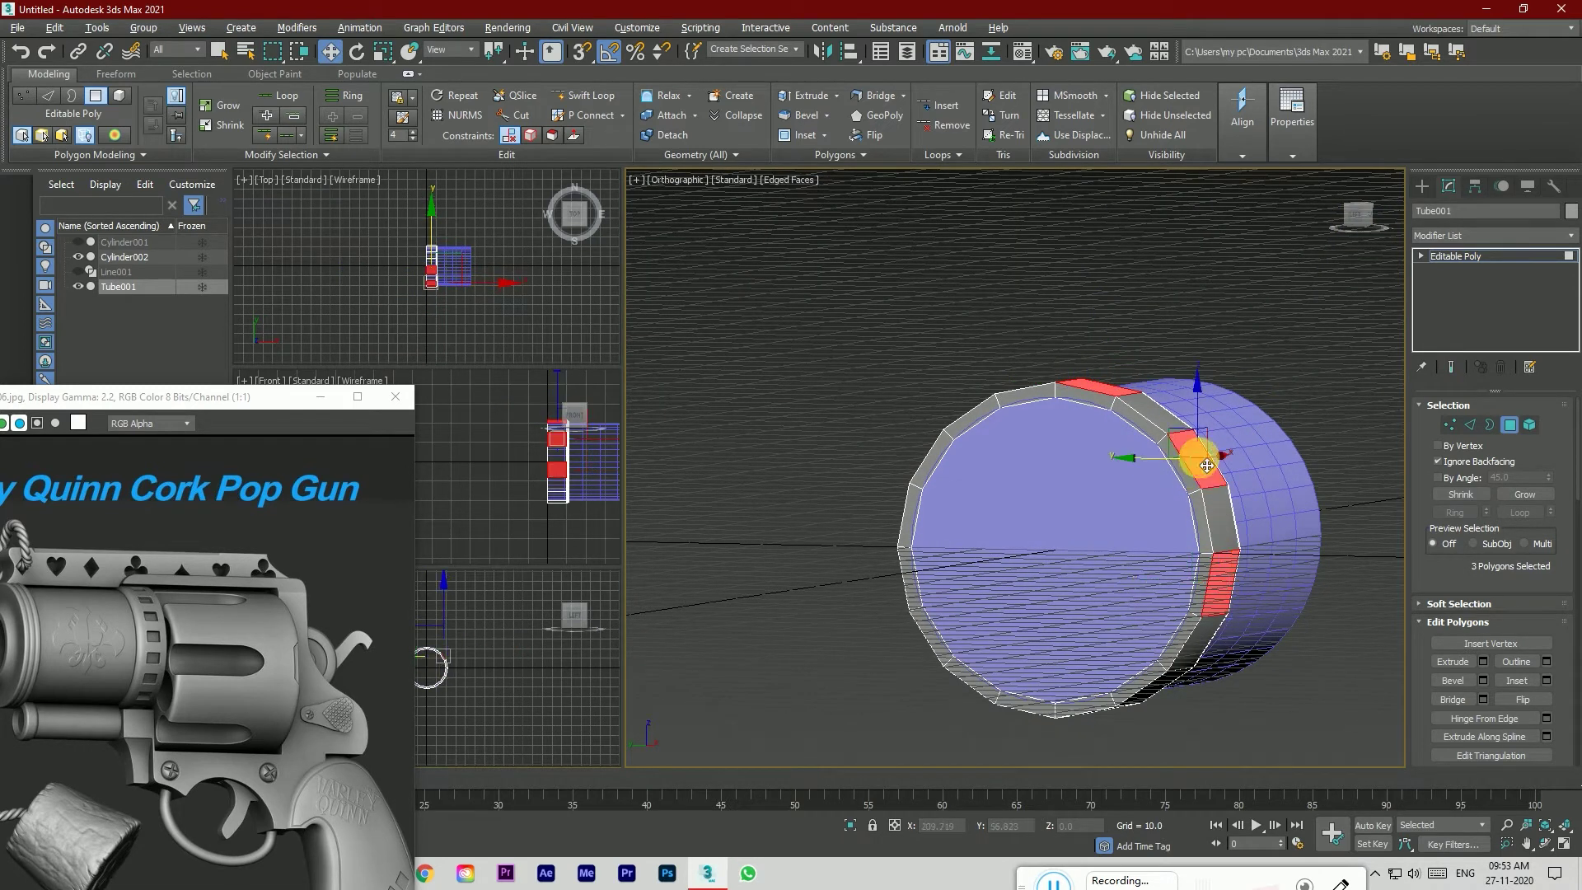
scroll(1200, 529, down, 2)
scroll(1177, 637, up, 2)
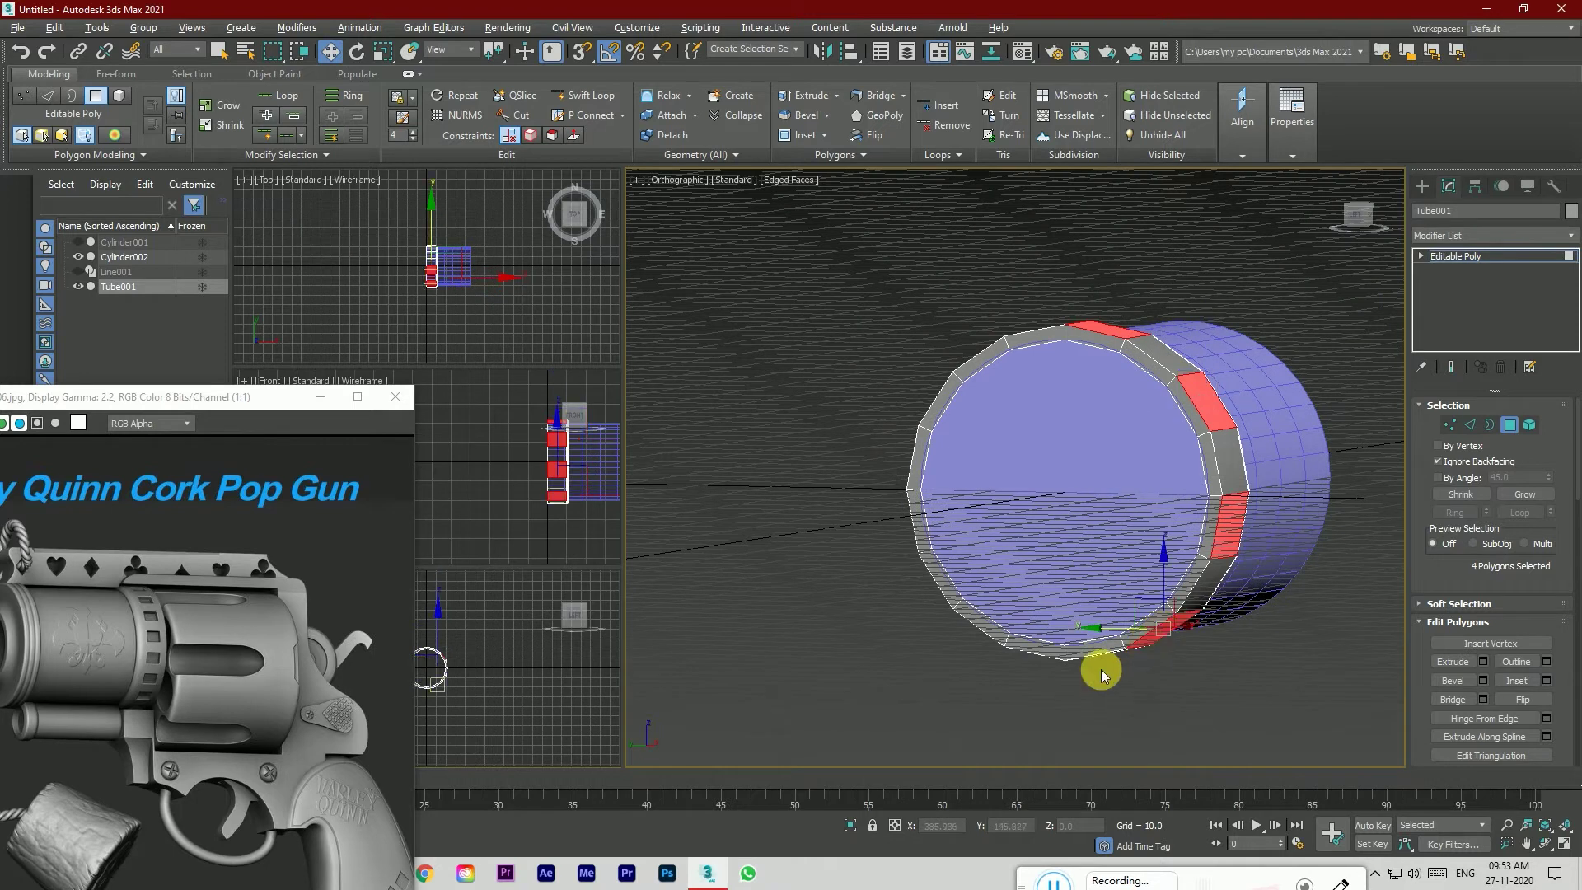
Step: Hide the viewport grid and add the four remaining alternate outer faces of the ring to the selection
key(g)
mouse_move(1359, 216)
mouse_down()
mouse_move(1355, 194)
mouse_move(1358, 220)
mouse_move(1400, 212)
mouse_move(1360, 238)
mouse_up()
ctrl+click(1041, 632)
ctrl+click(915, 551)
ctrl+click(926, 445)
ctrl+click(964, 373)
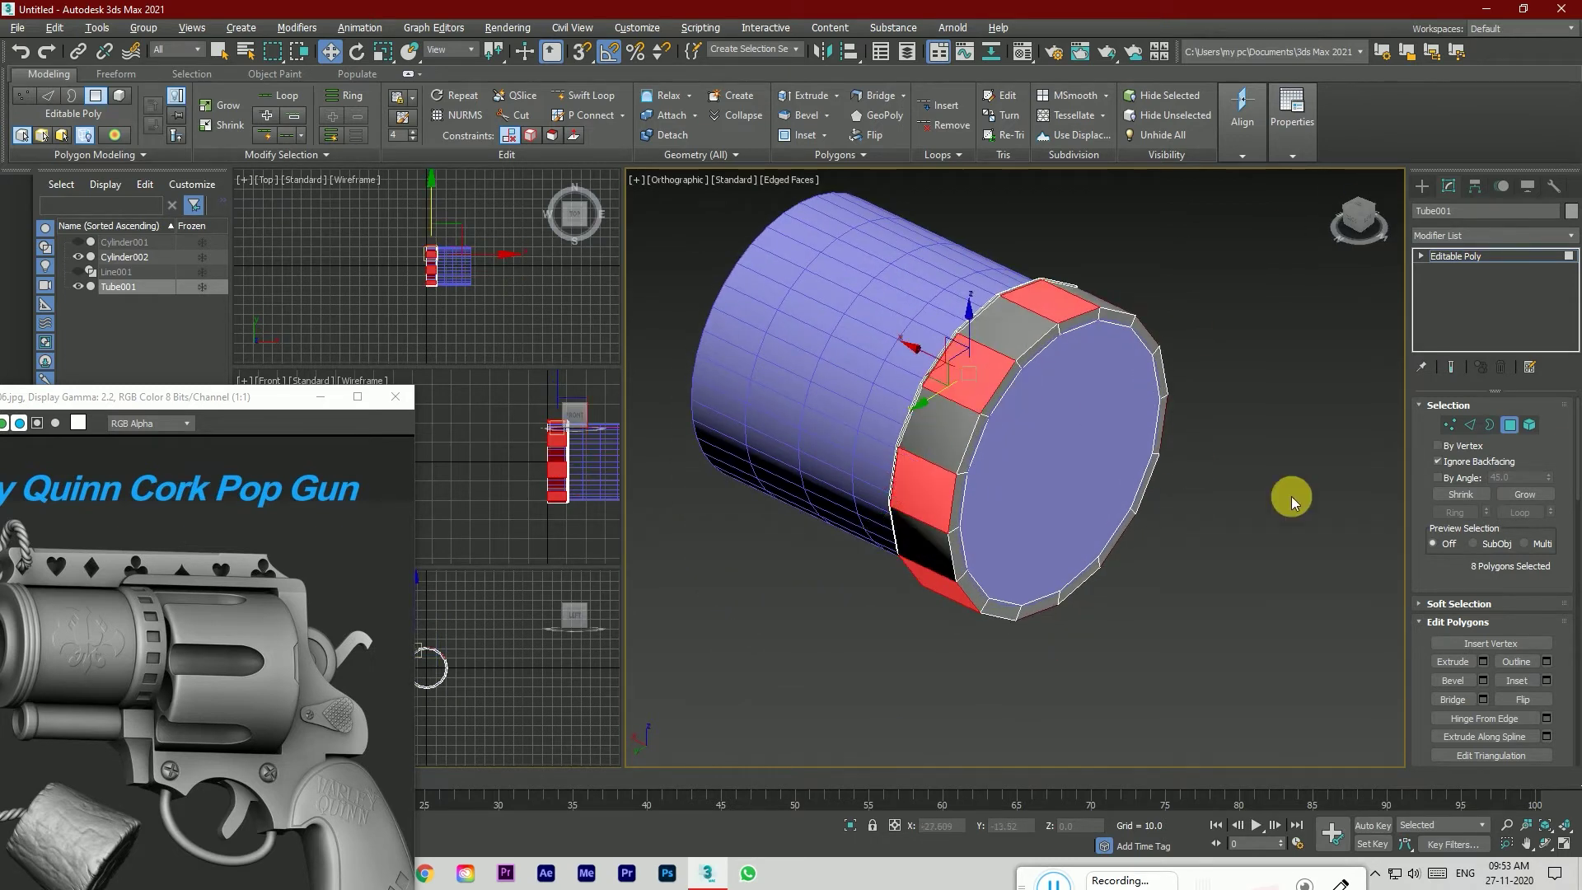
Step: Inset the eight selected polygons around the ring and extrude them inward with a height of about -1.864
click(1546, 681)
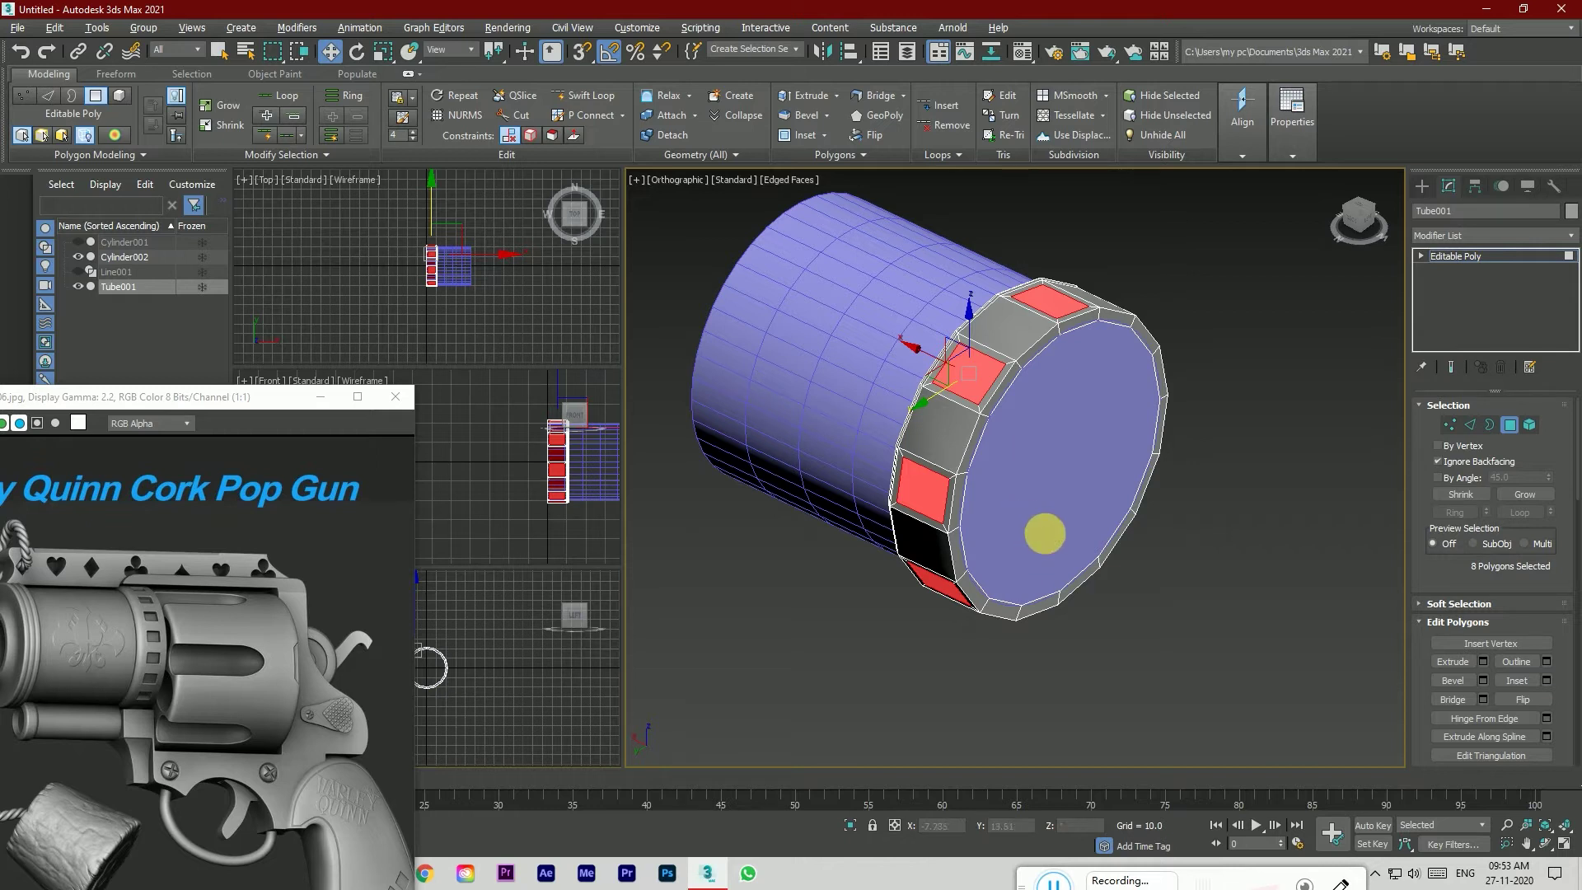
click(1482, 662)
click(1024, 522)
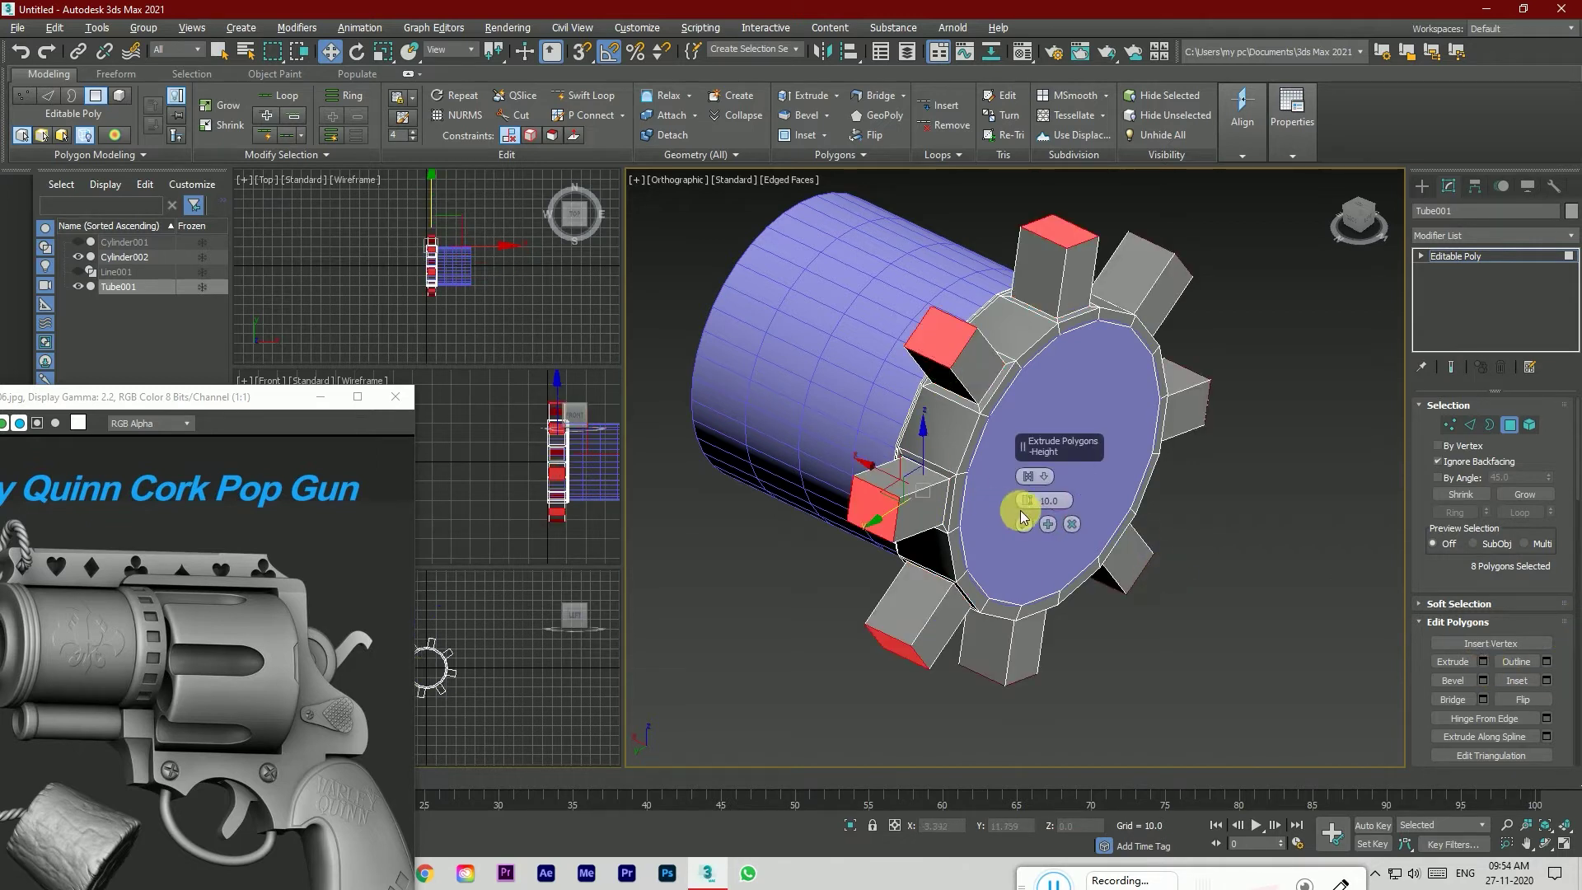
drag(1029, 511, 1041, 614)
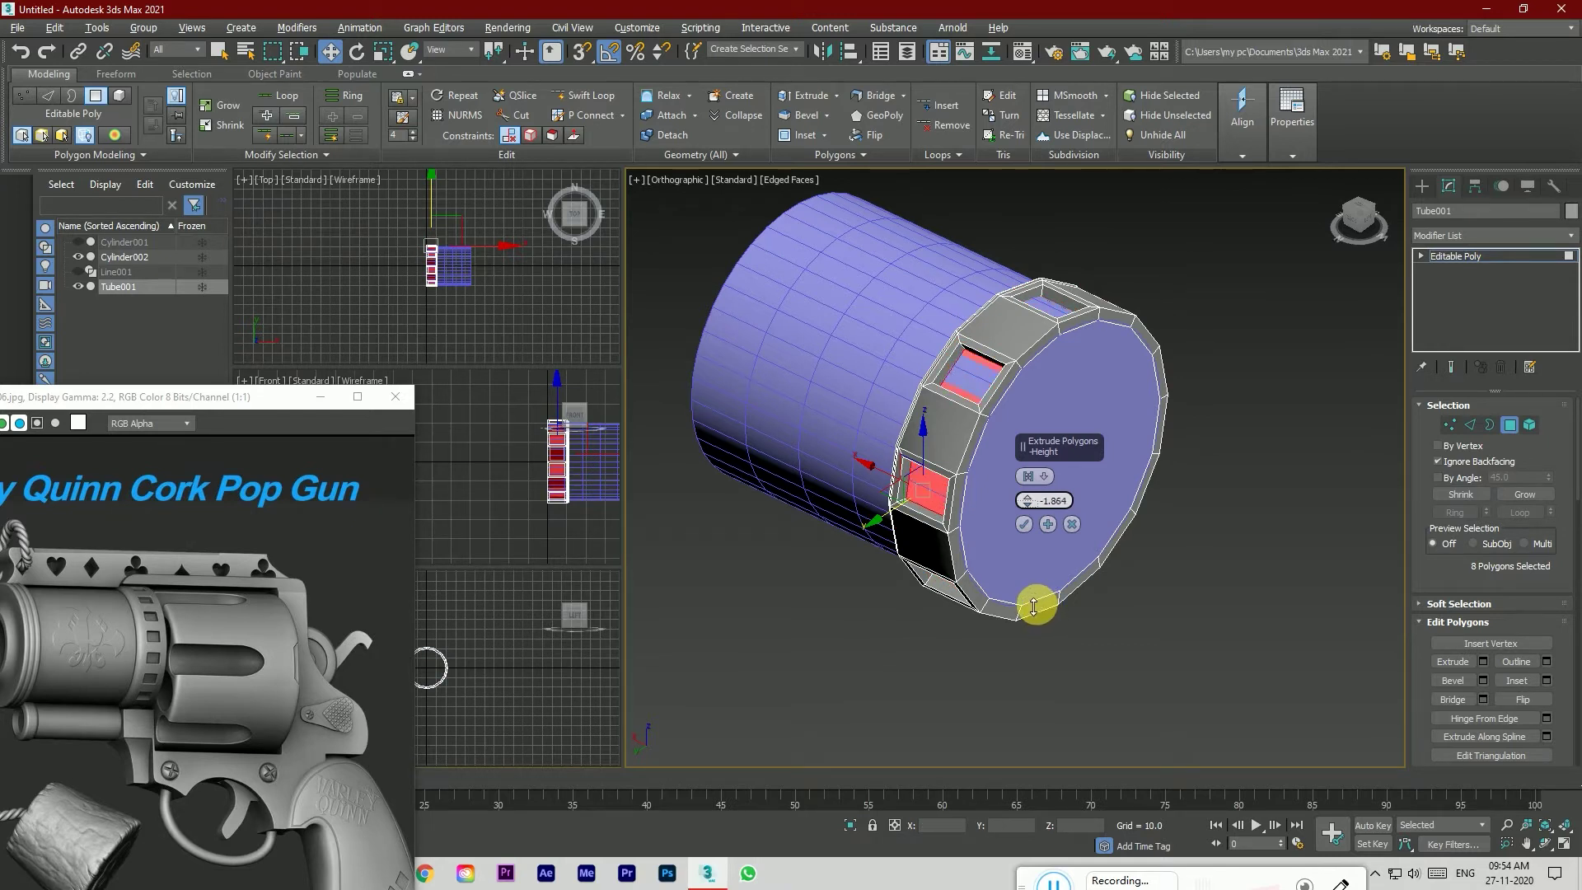
click(1023, 524)
click(1035, 660)
scroll(923, 519, up, 5)
scroll(924, 520, down, 1)
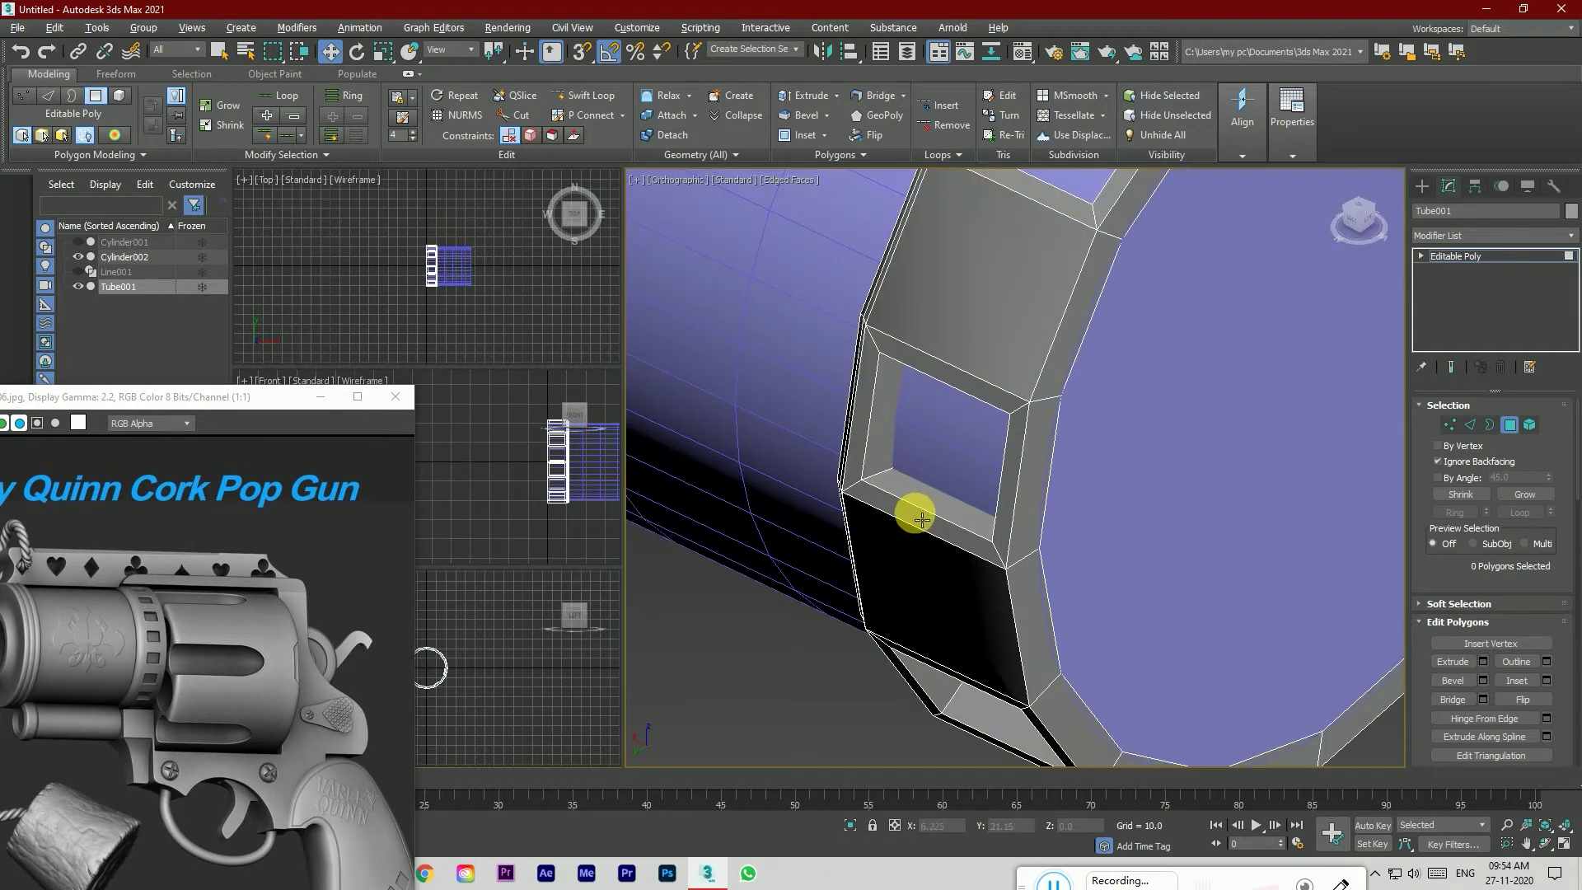
scroll(956, 497, down, 2)
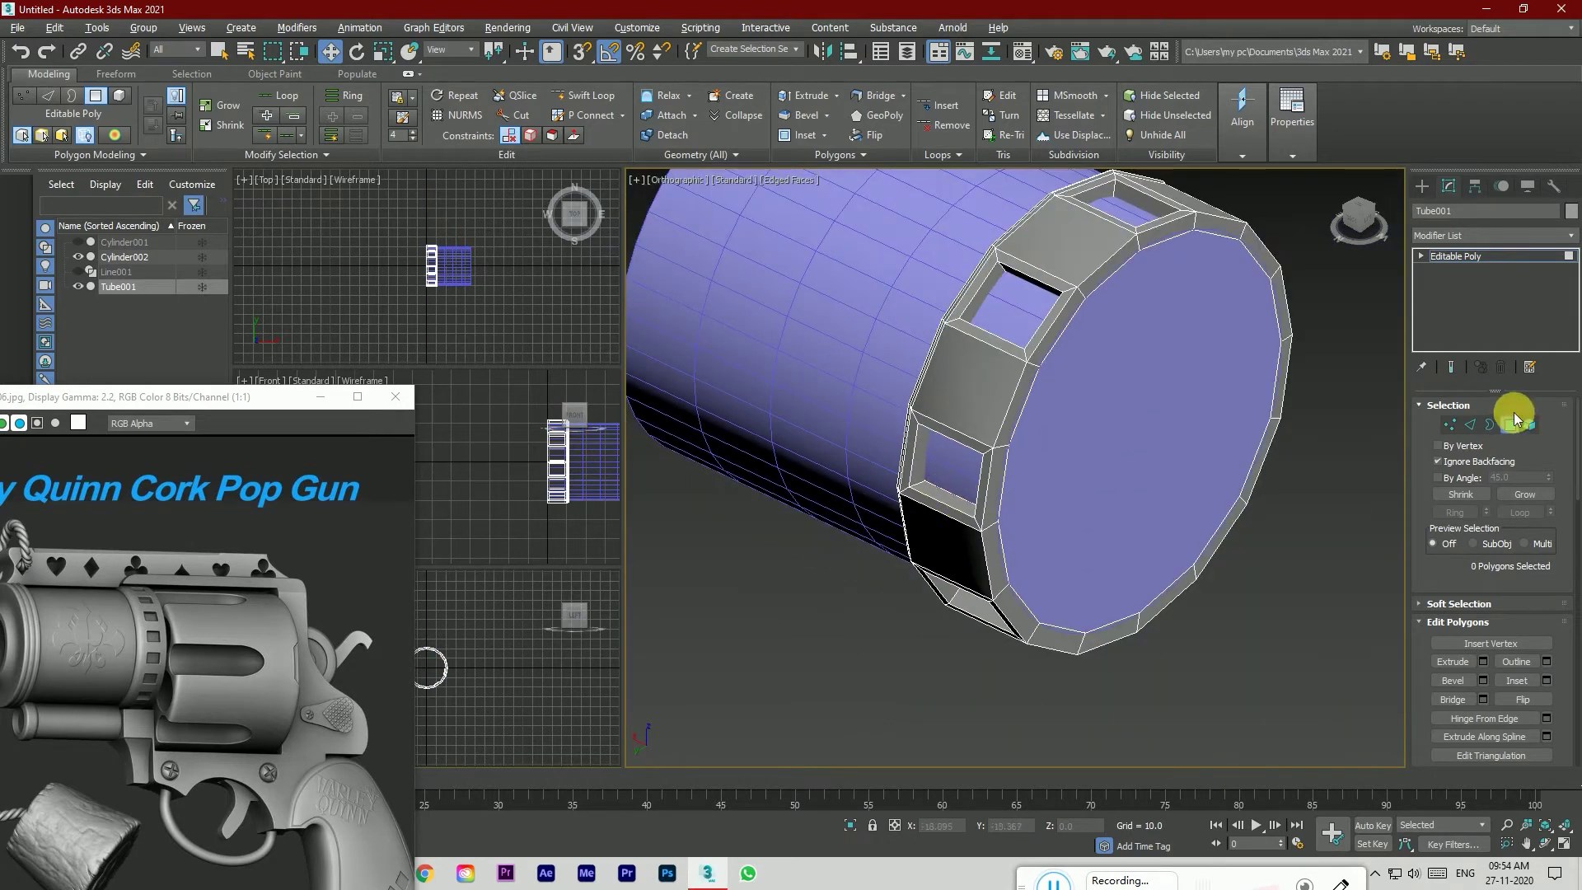
Step: Select the four-edge loops around all eight recessed windows of the ring
click(1470, 425)
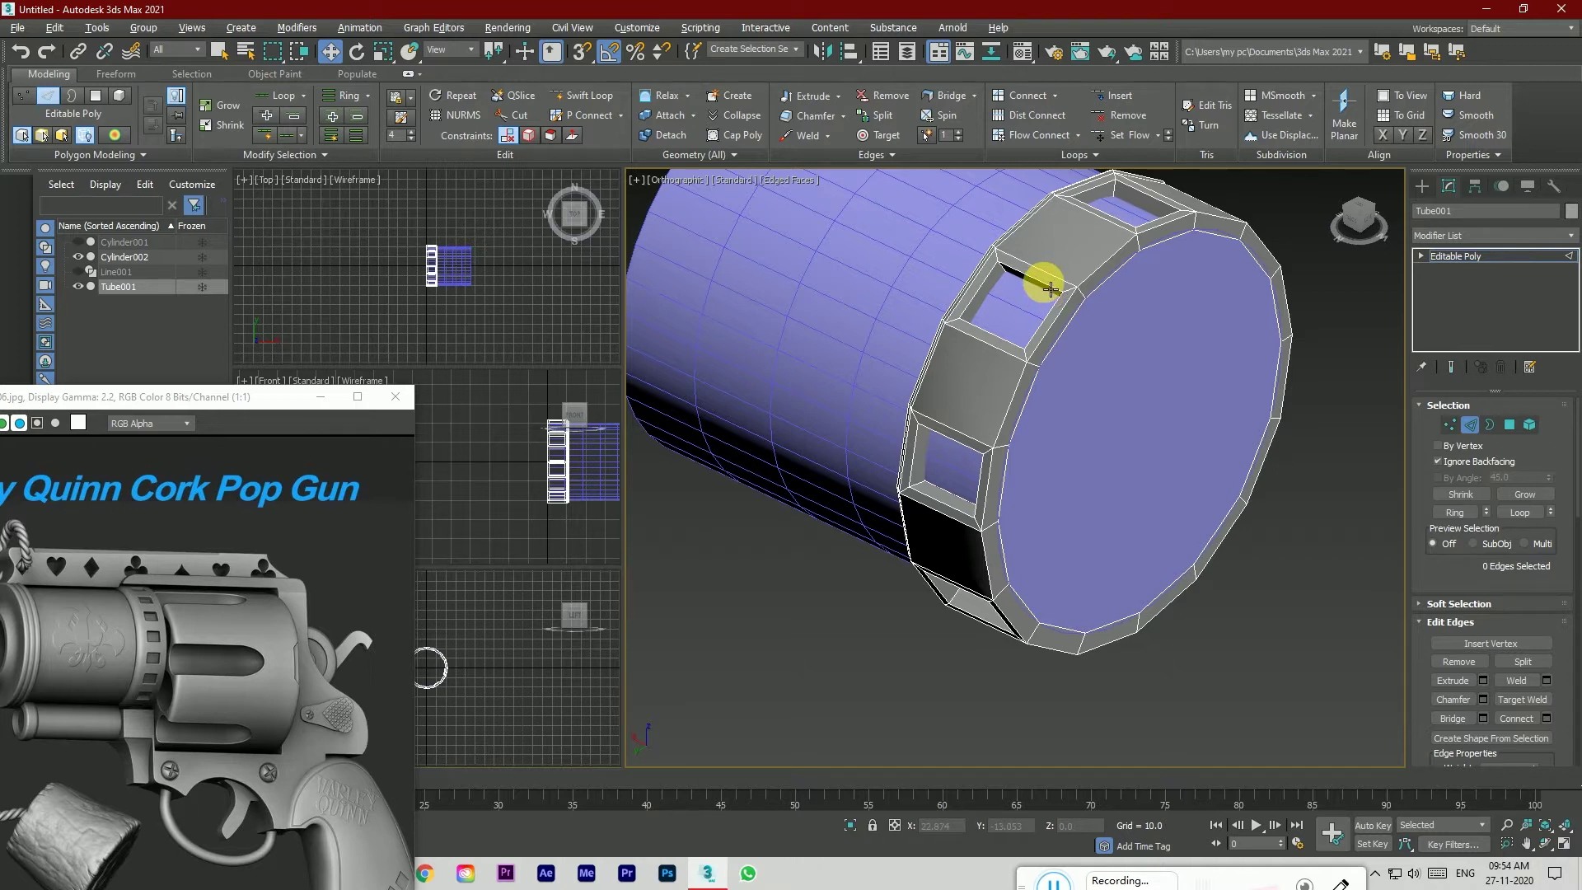
double_click(1050, 289)
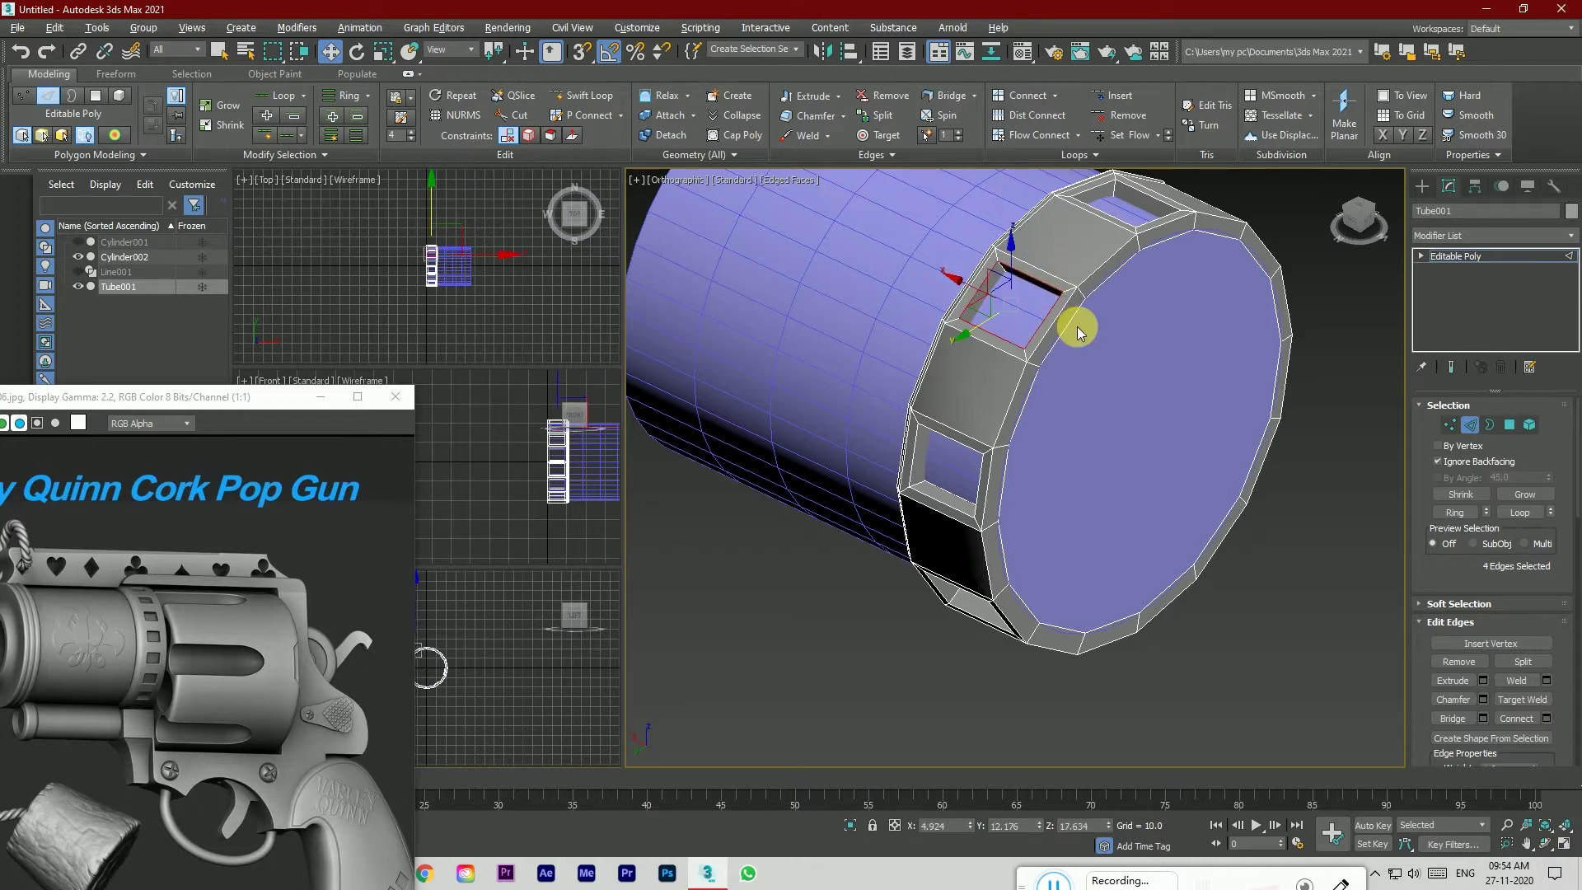
ctrl+double_click(1112, 216)
ctrl+double_click(946, 462)
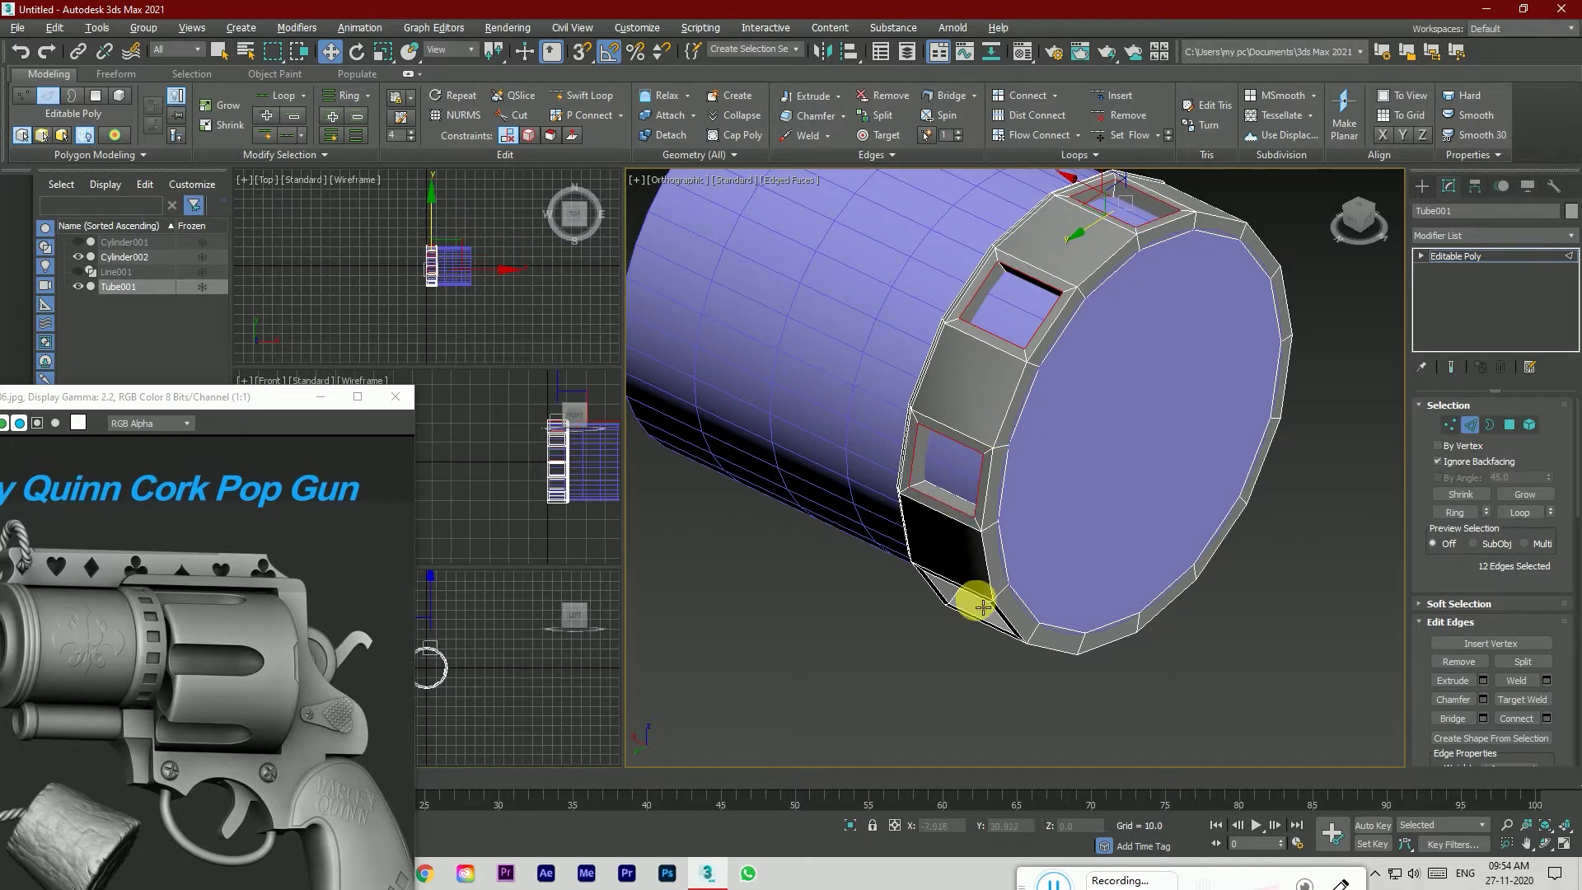
drag(1351, 221, 1351, 214)
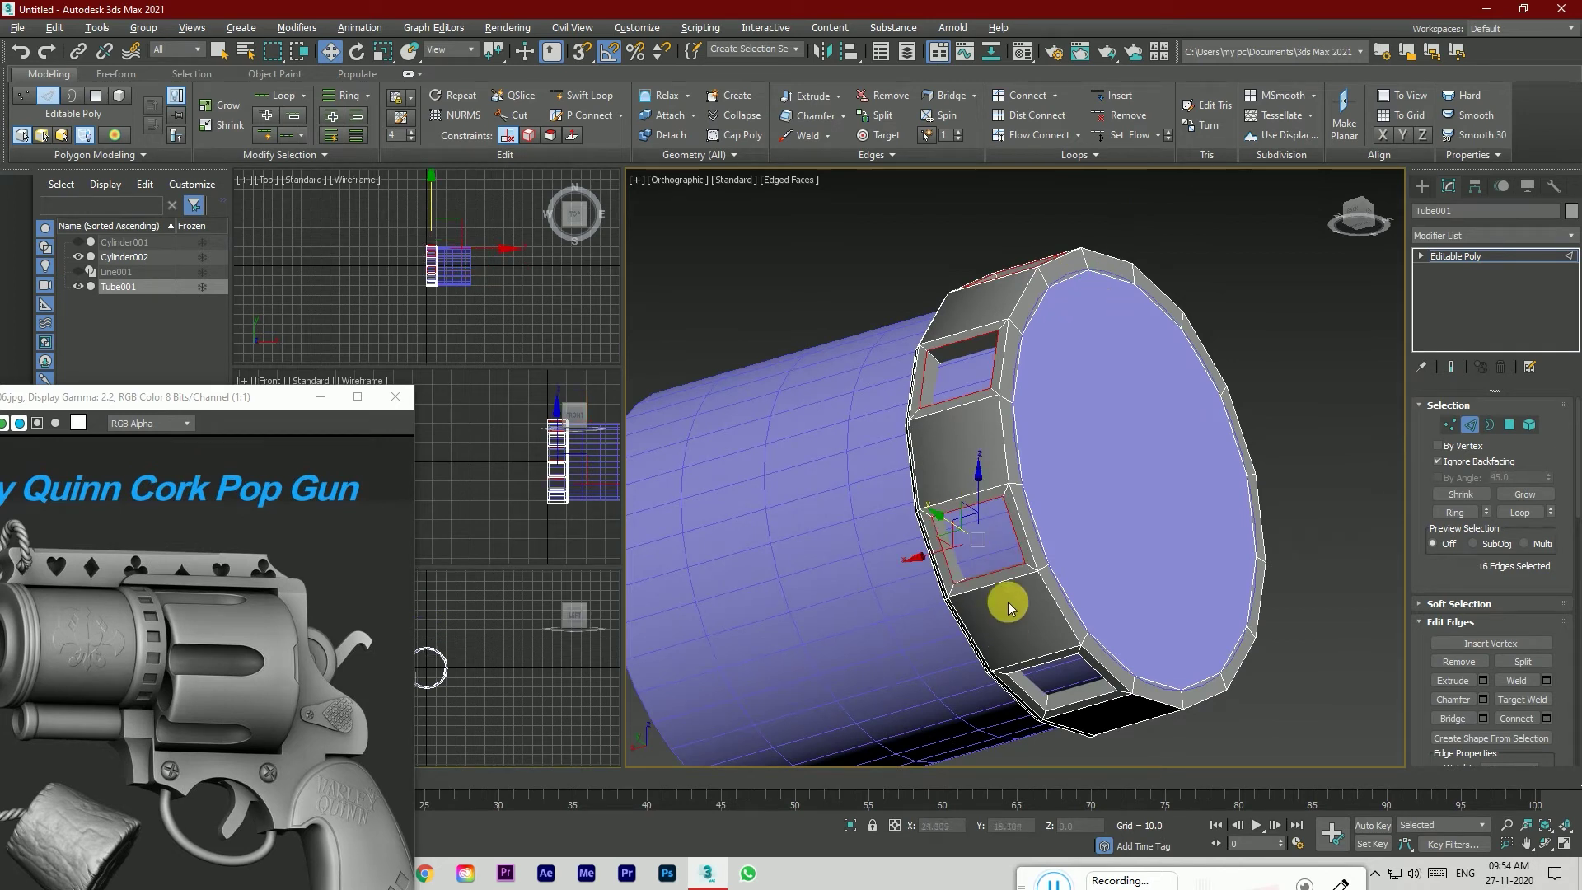
ctrl+double_click(1046, 666)
drag(1364, 227, 1319, 296)
ctrl+double_click(1267, 509)
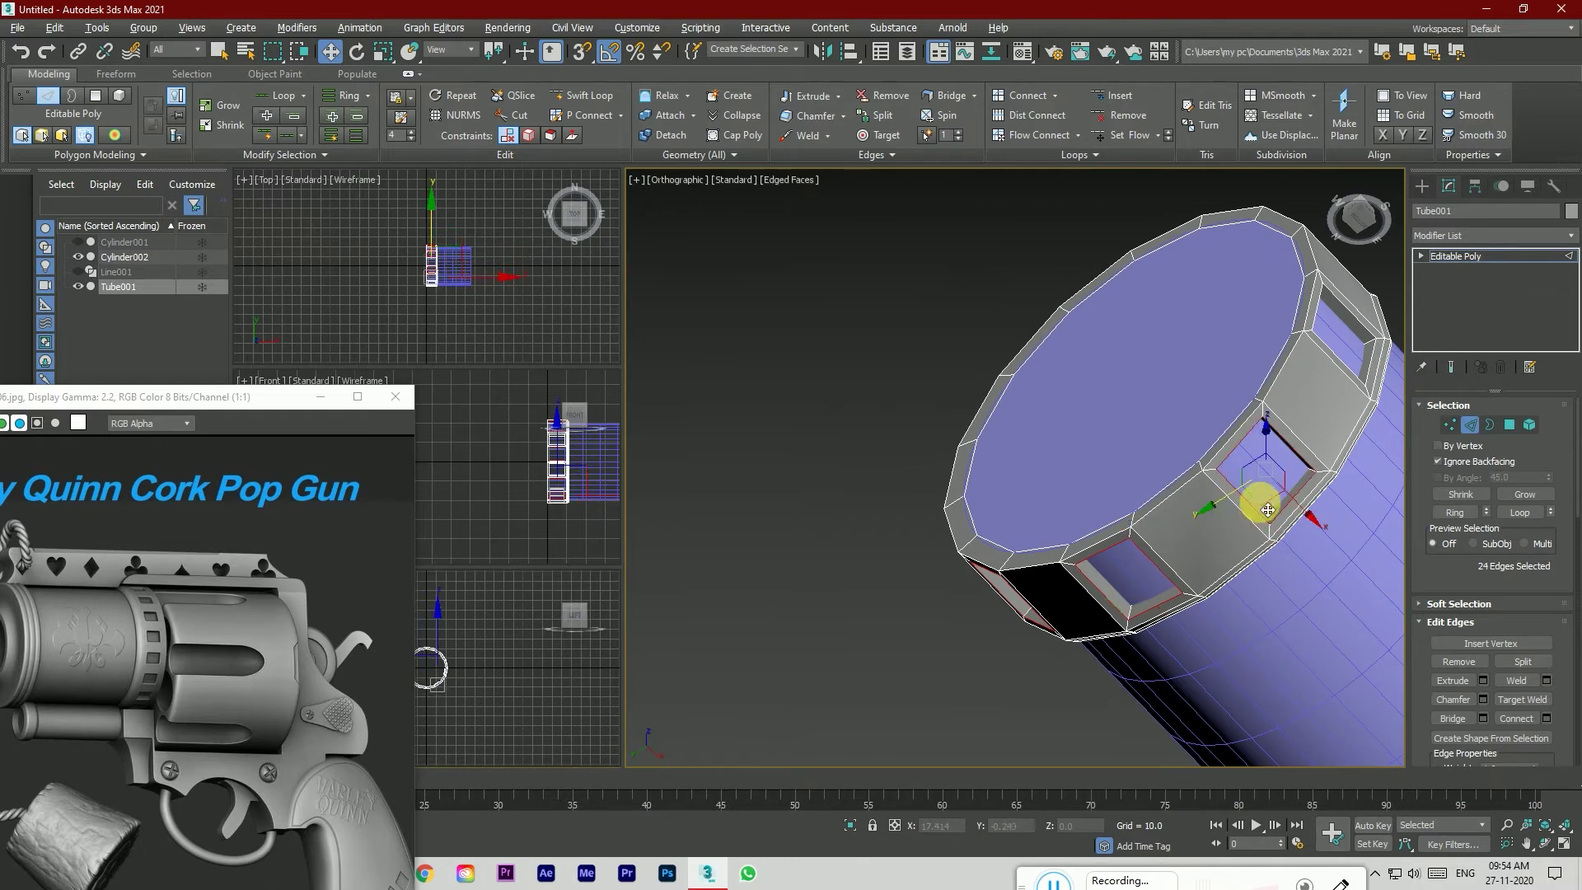
click(1360, 219)
ctrl+double_click(1154, 511)
ctrl+double_click(1151, 400)
drag(1358, 228, 1346, 234)
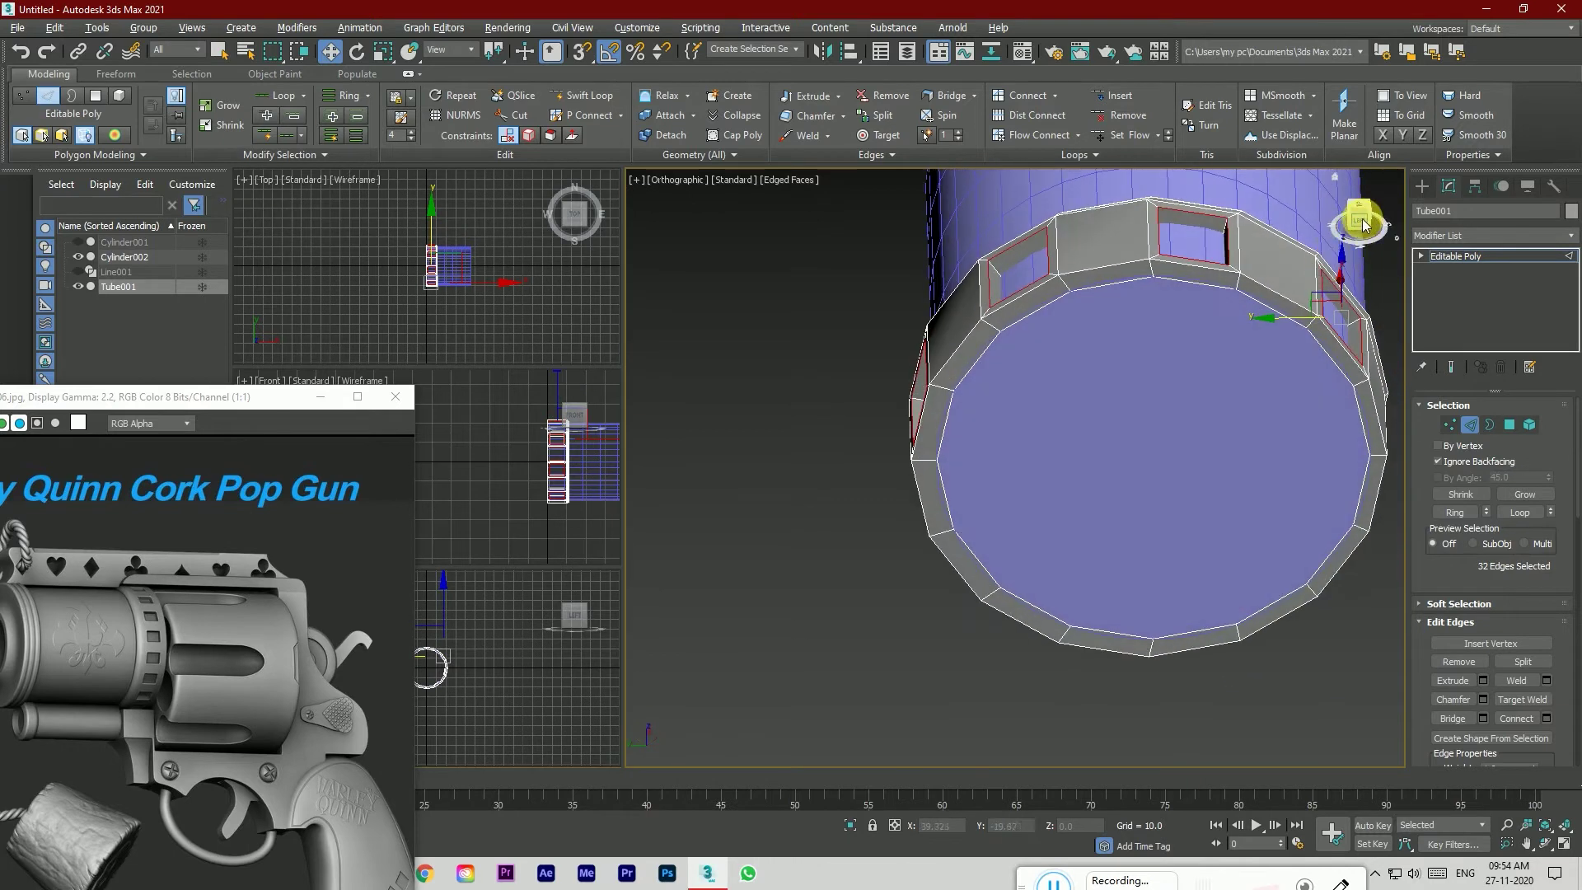
click(1361, 223)
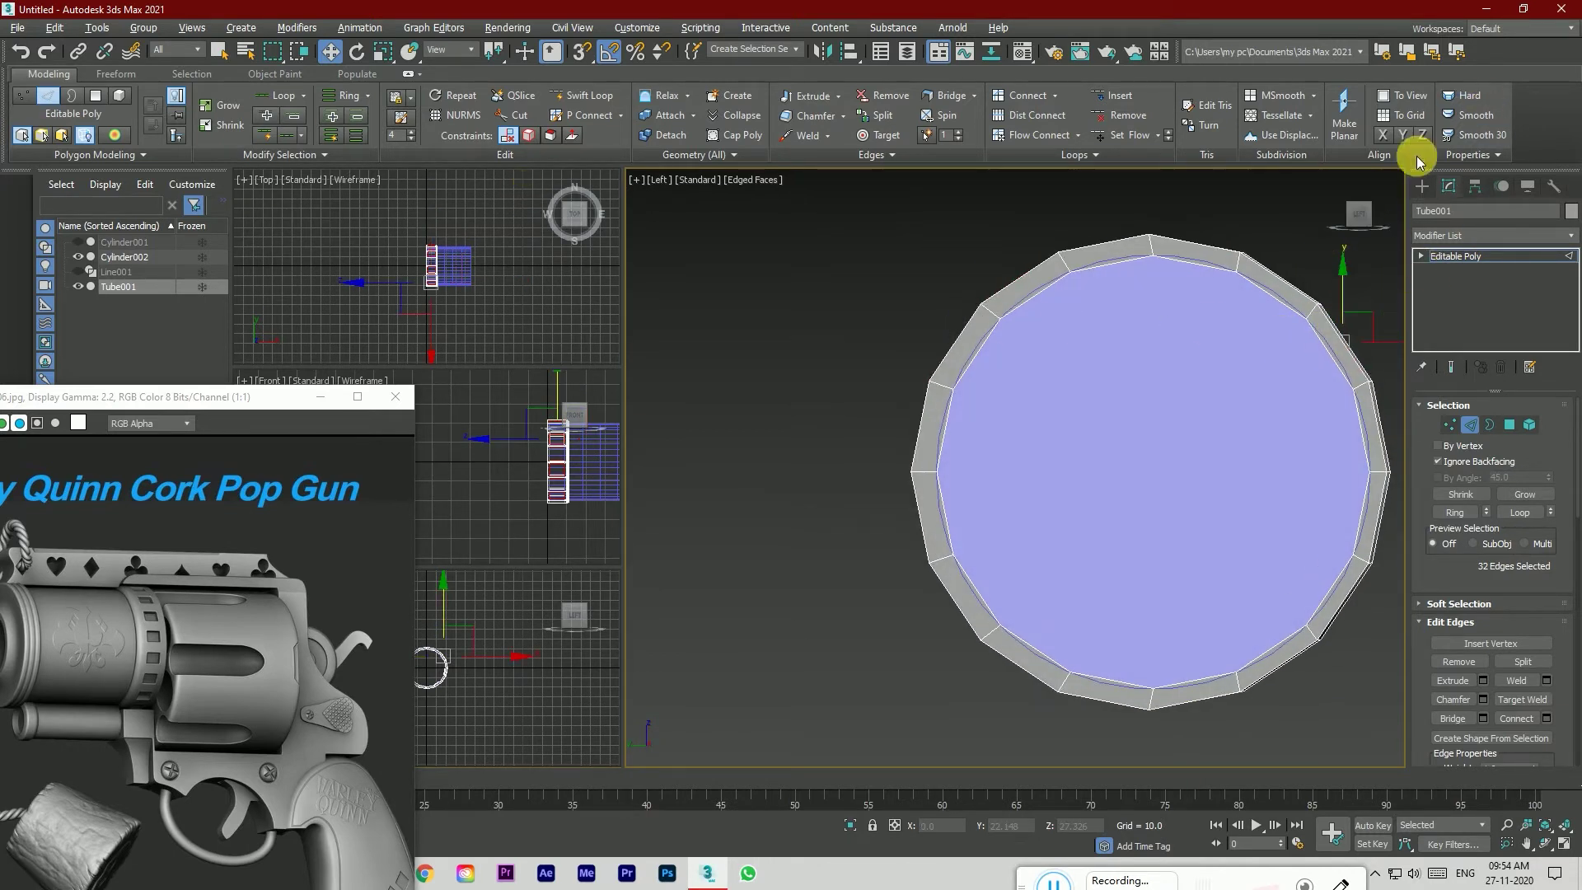
click(1477, 186)
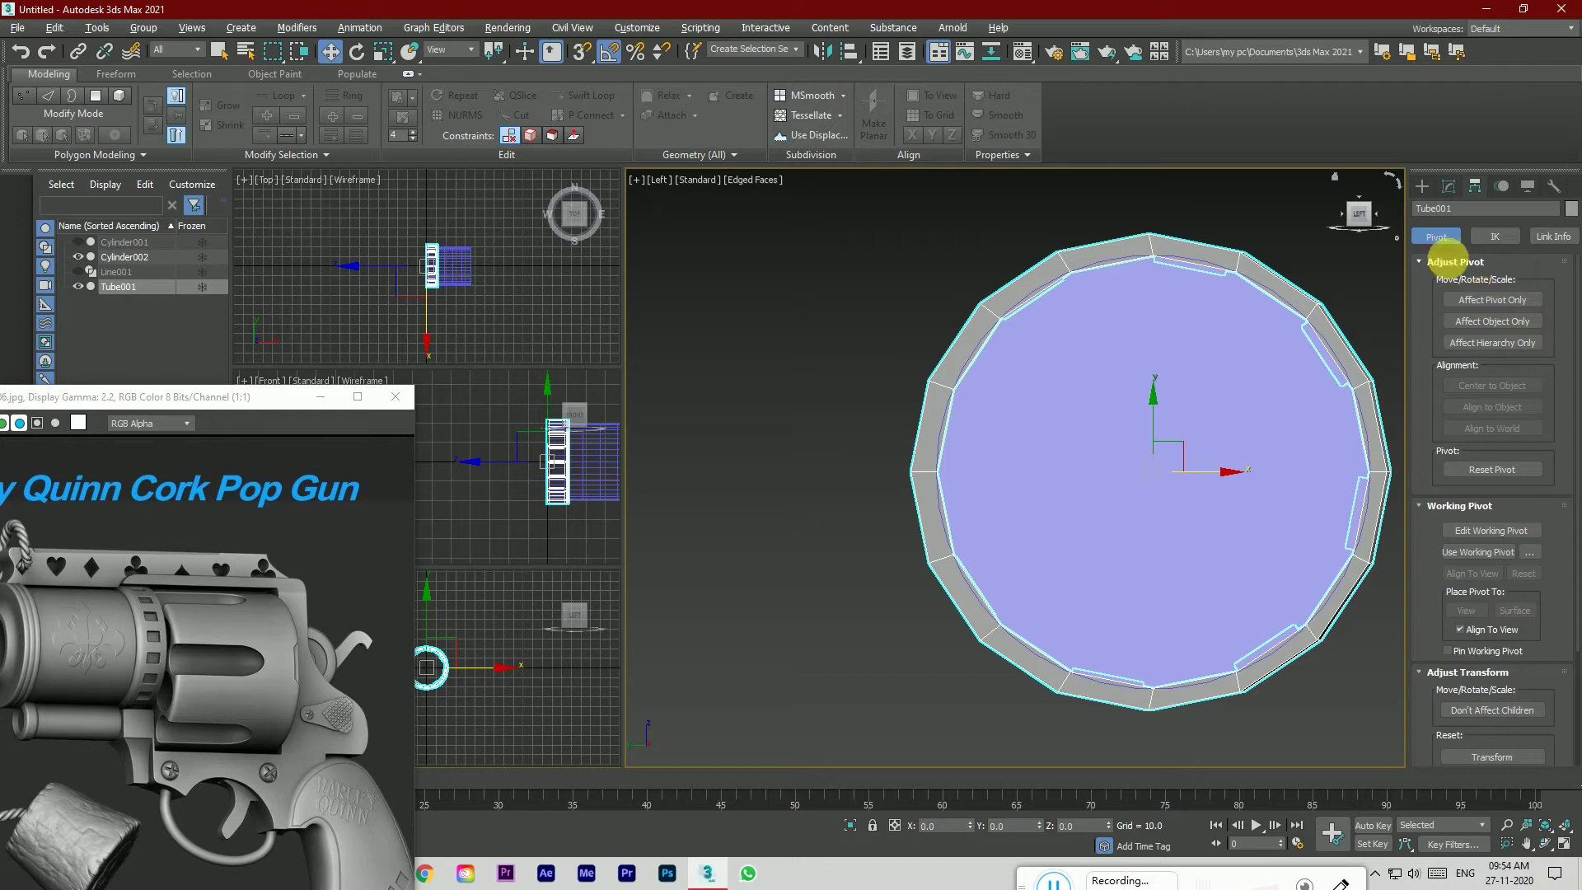
click(1425, 186)
drag(1368, 218, 1275, 342)
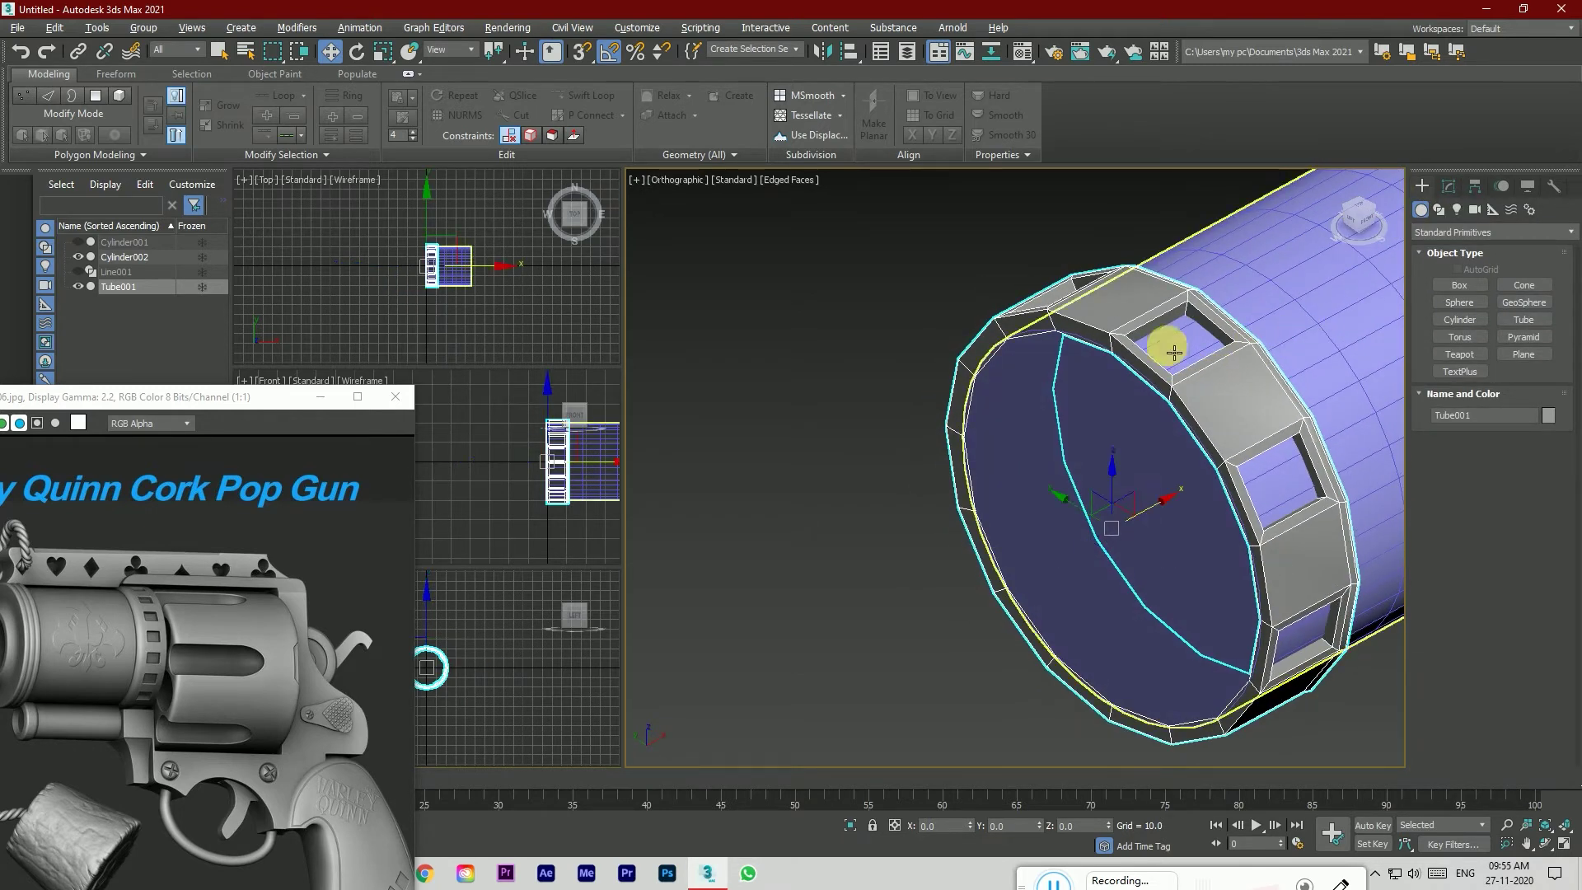
click(789, 308)
scroll(834, 368, down, 3)
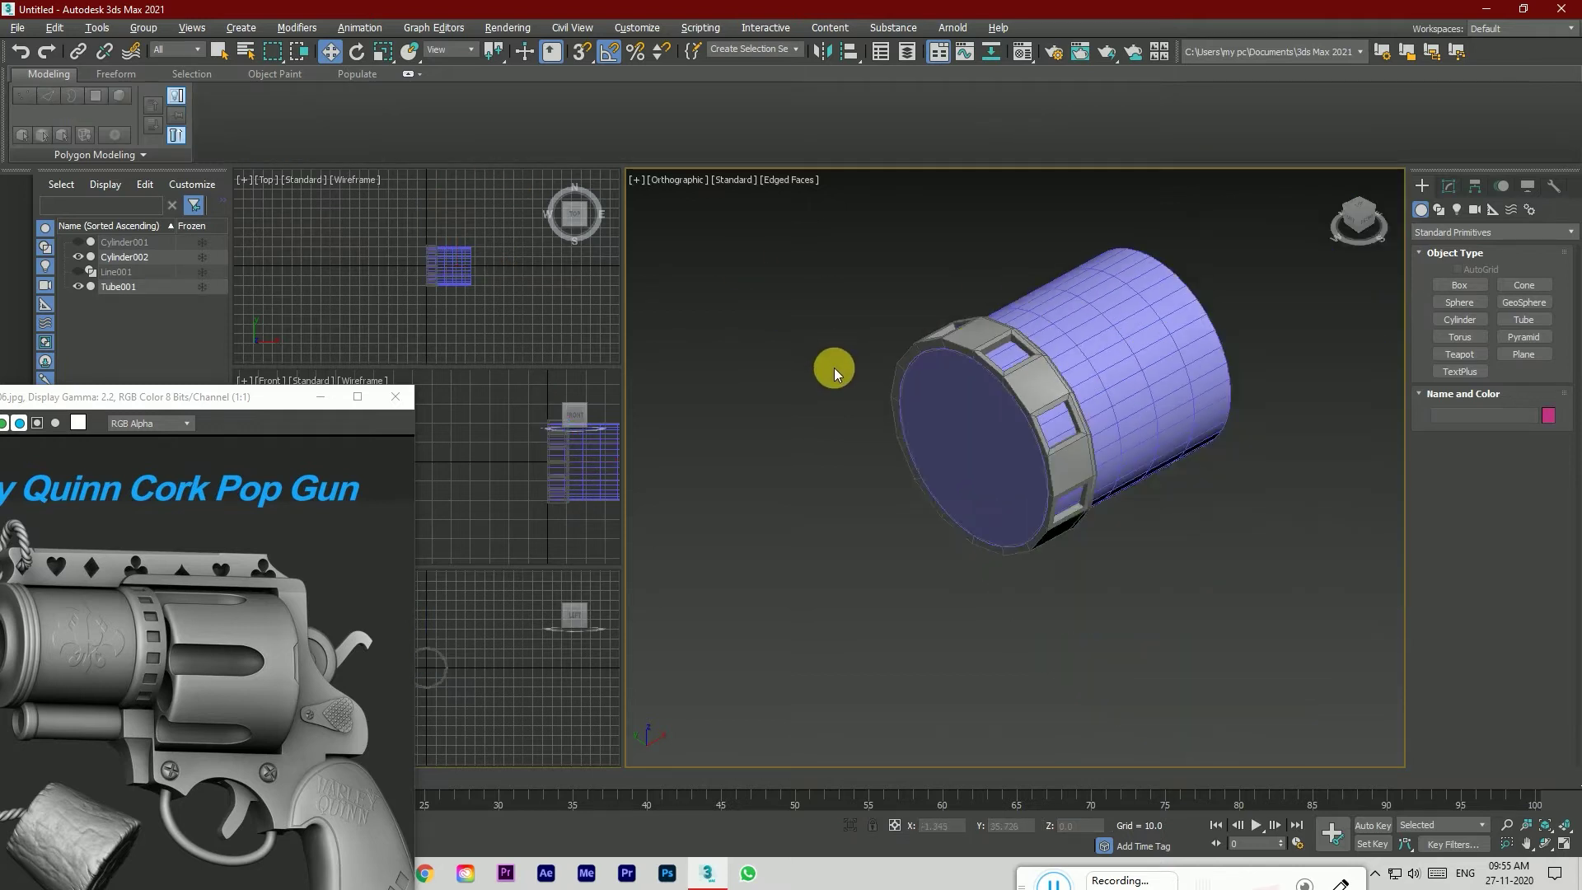
scroll(1046, 409, up, 3)
Step: Return to edge editing on the ring and add the missing window edge loops to the selection
click(965, 353)
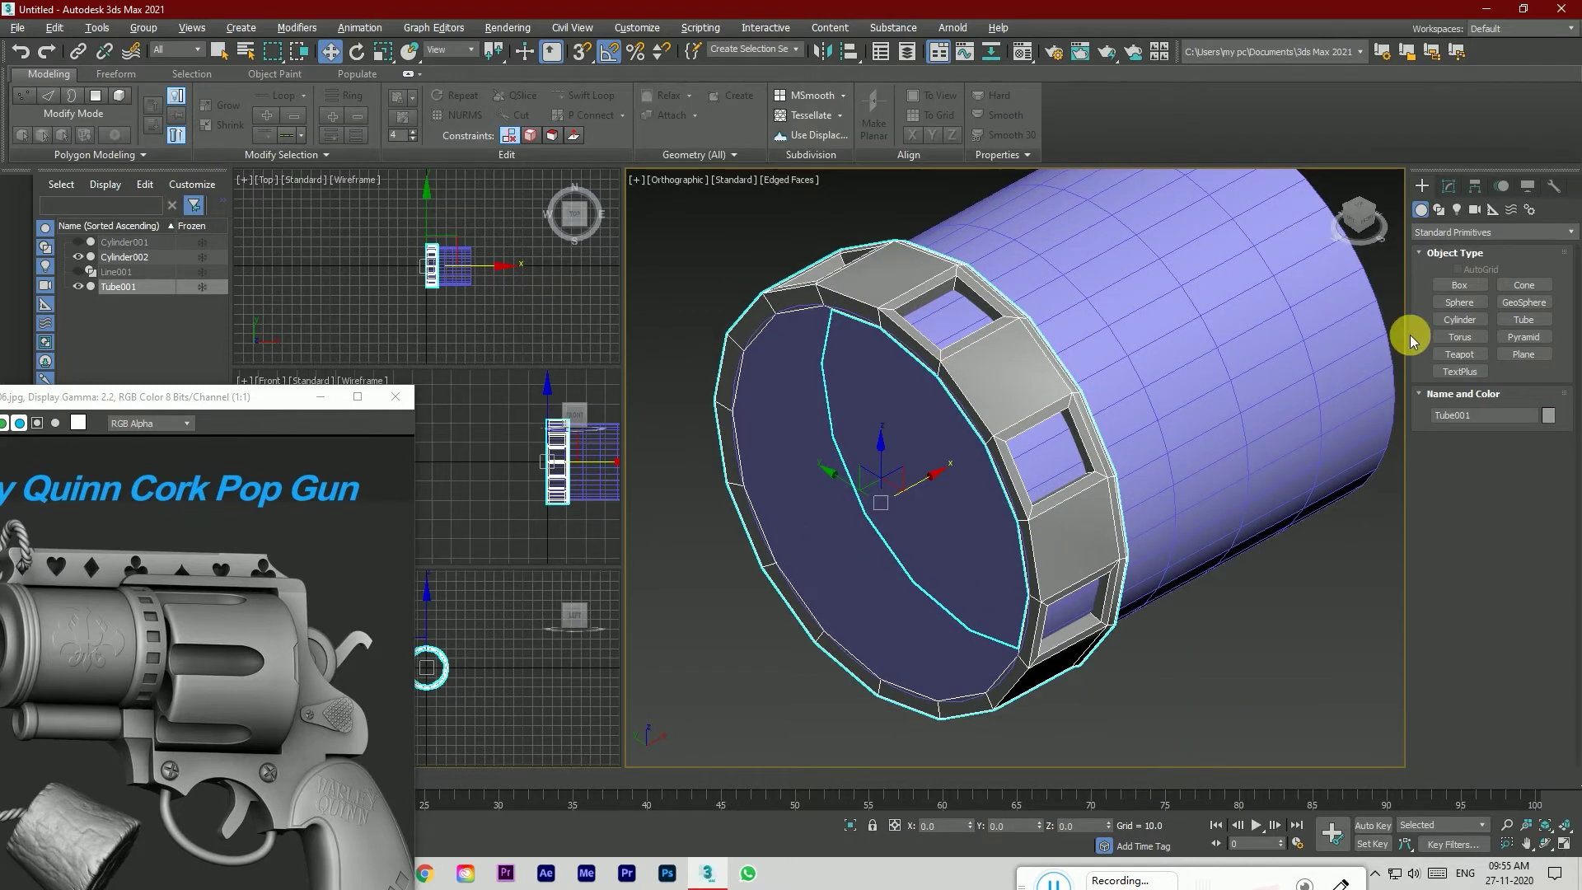
click(1454, 186)
click(1472, 425)
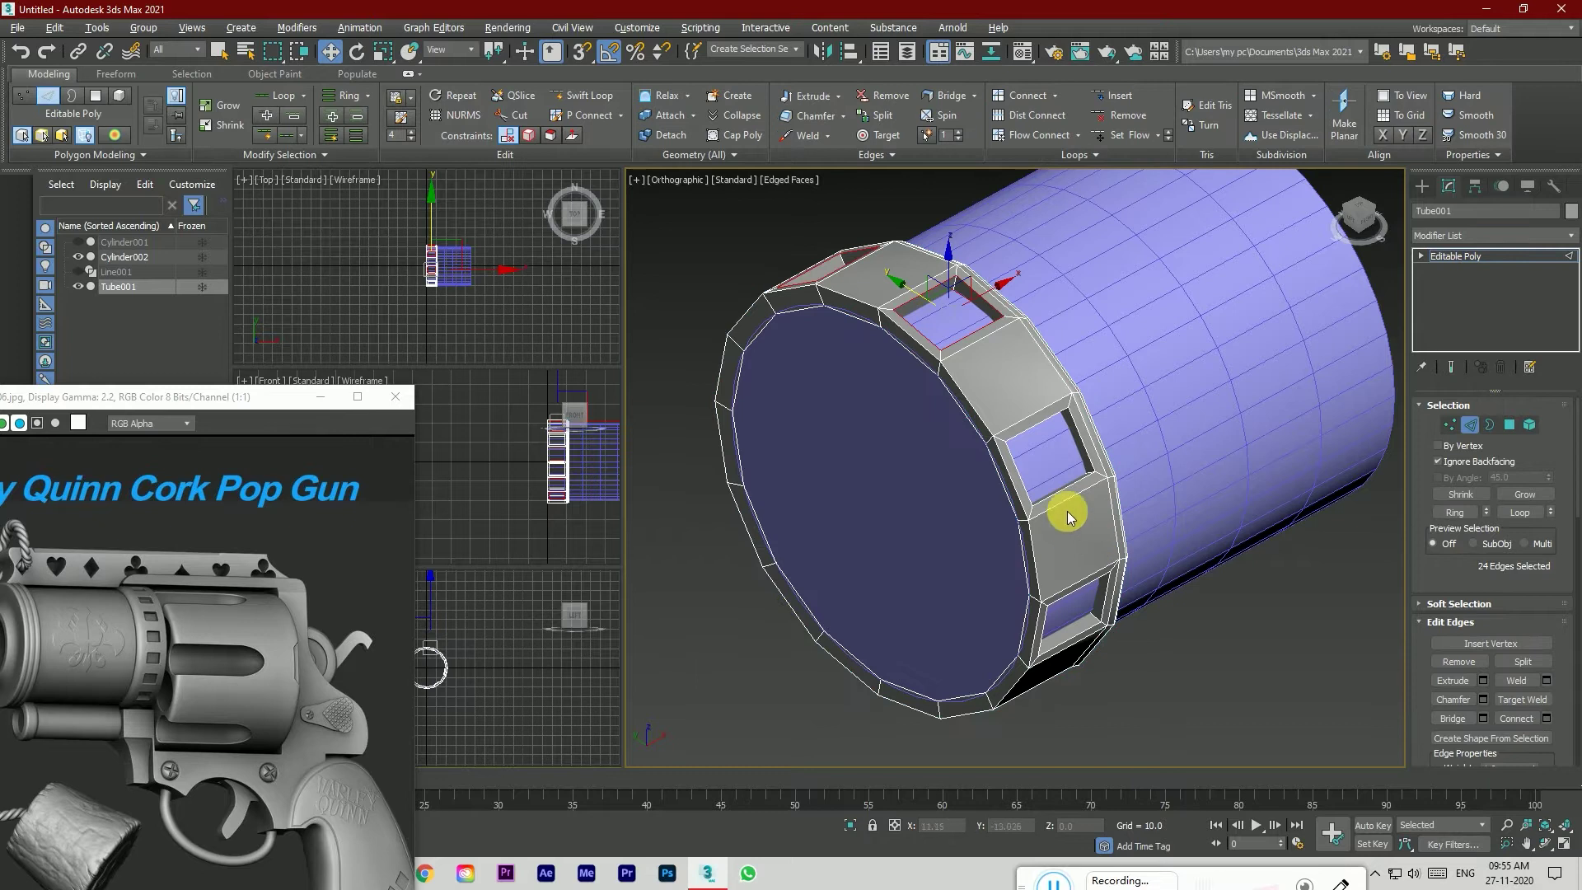
mouse_move(1351, 220)
mouse_down()
mouse_move(1401, 223)
mouse_move(1389, 165)
mouse_move(1326, 239)
mouse_up()
ctrl+double_click(1022, 490)
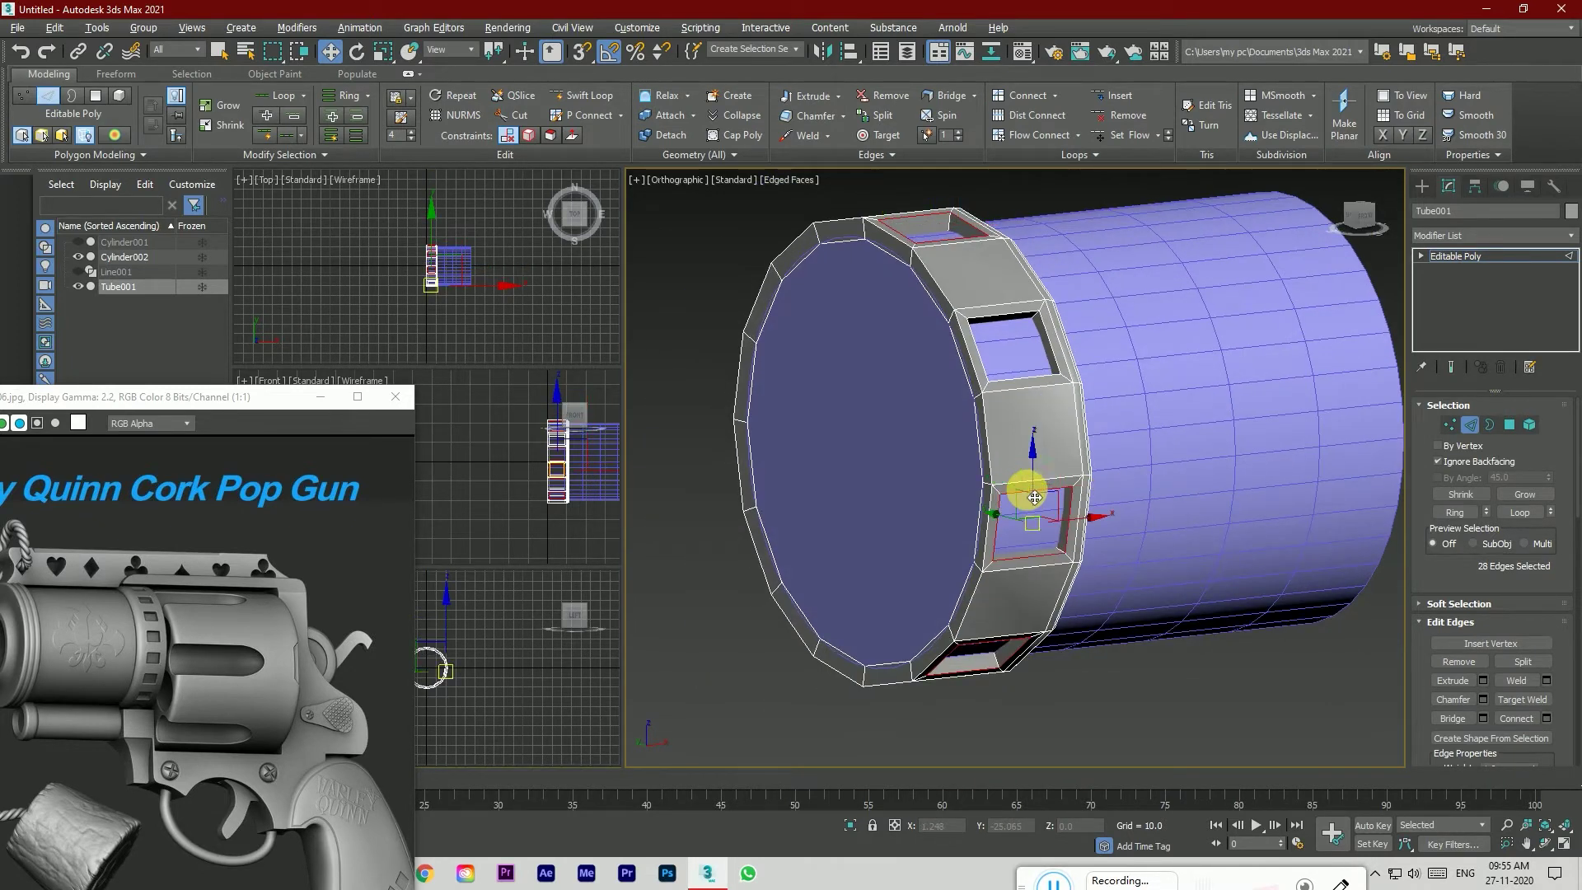
ctrl+click(1007, 322)
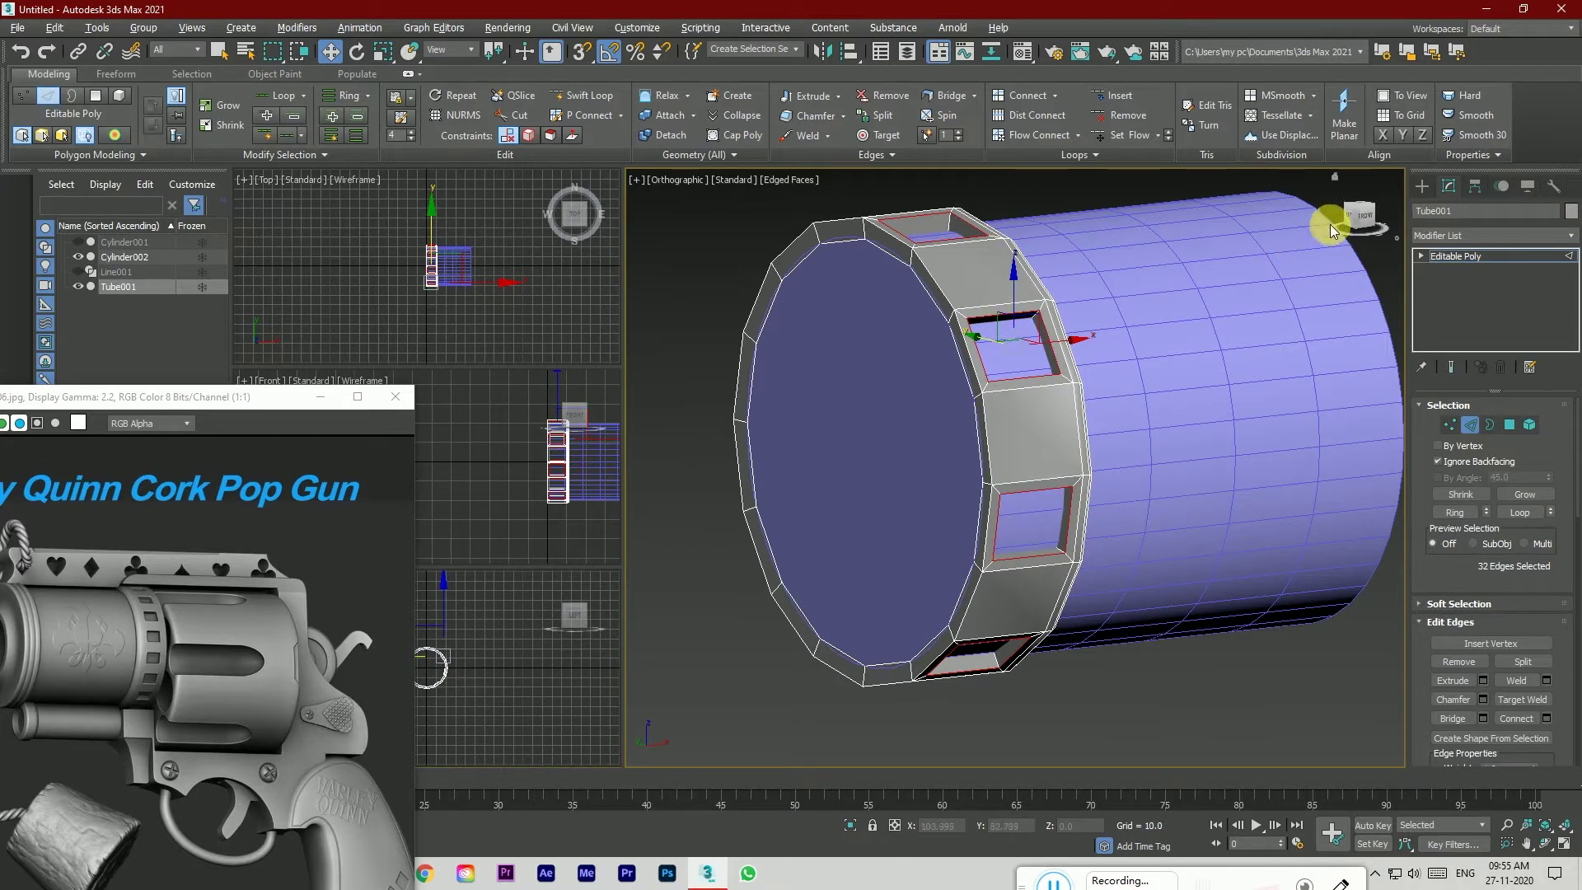
Step: Try to scale the selected window edge loops uniformly
click(1351, 222)
drag(1360, 225, 1358, 251)
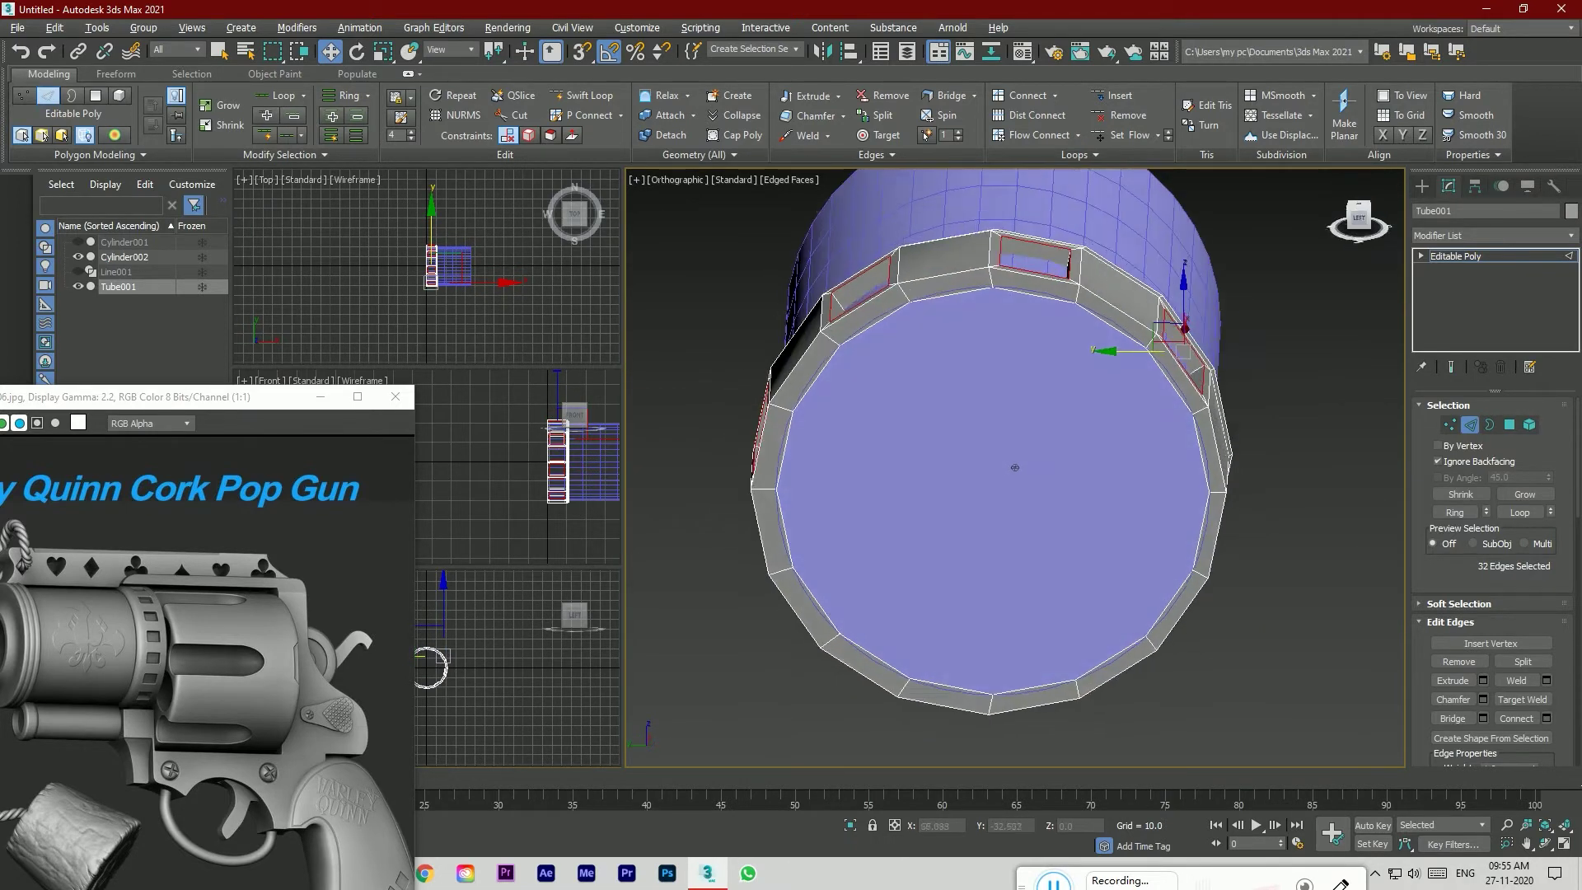
click(379, 54)
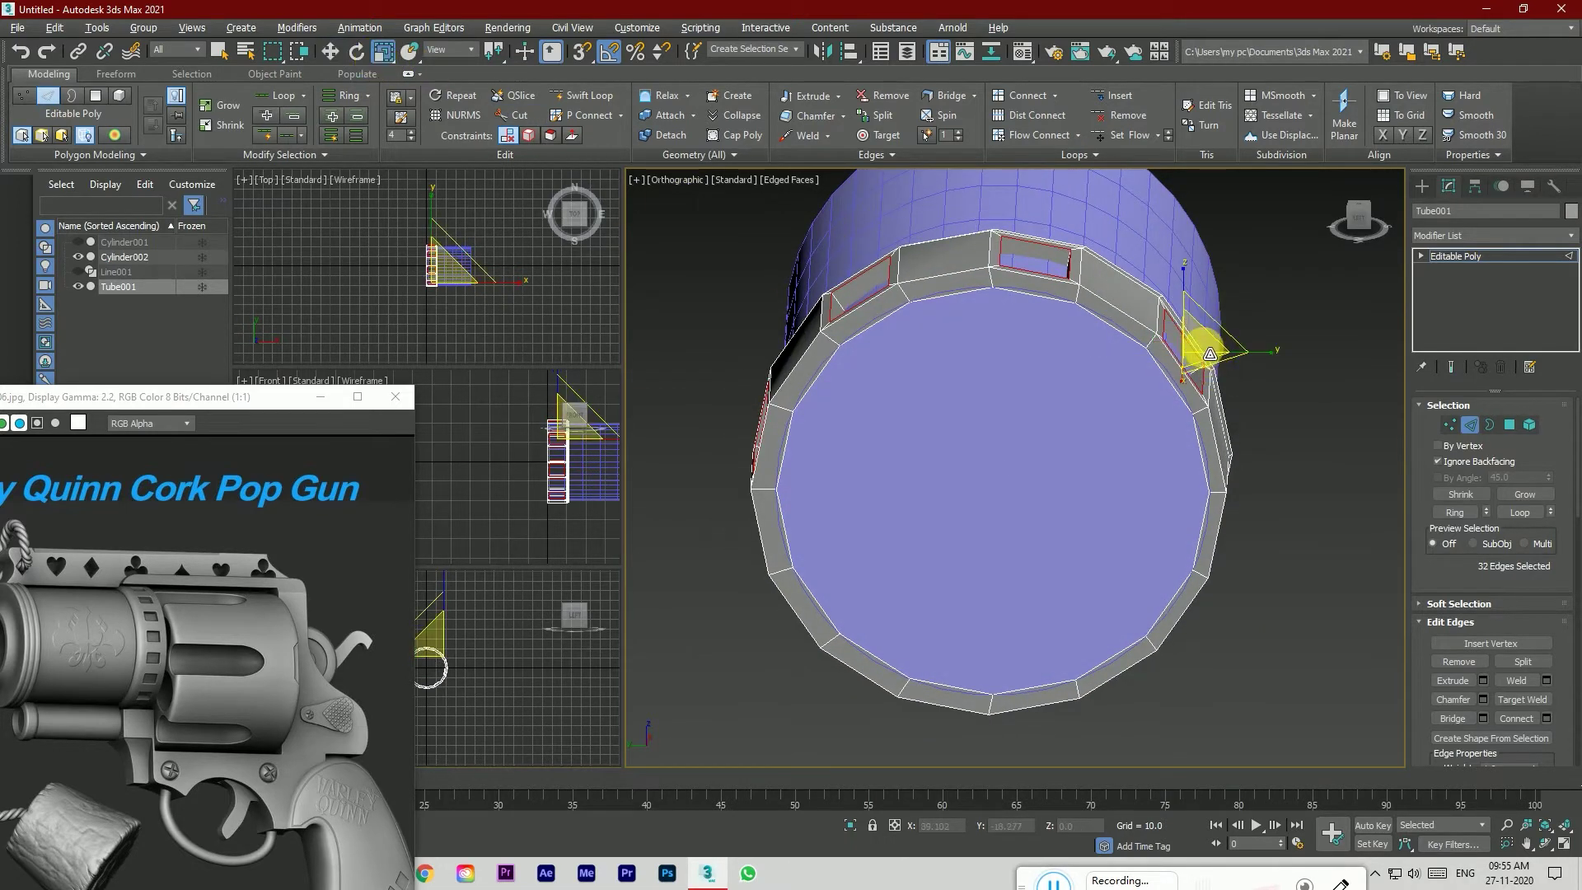
drag(1209, 360, 1190, 314)
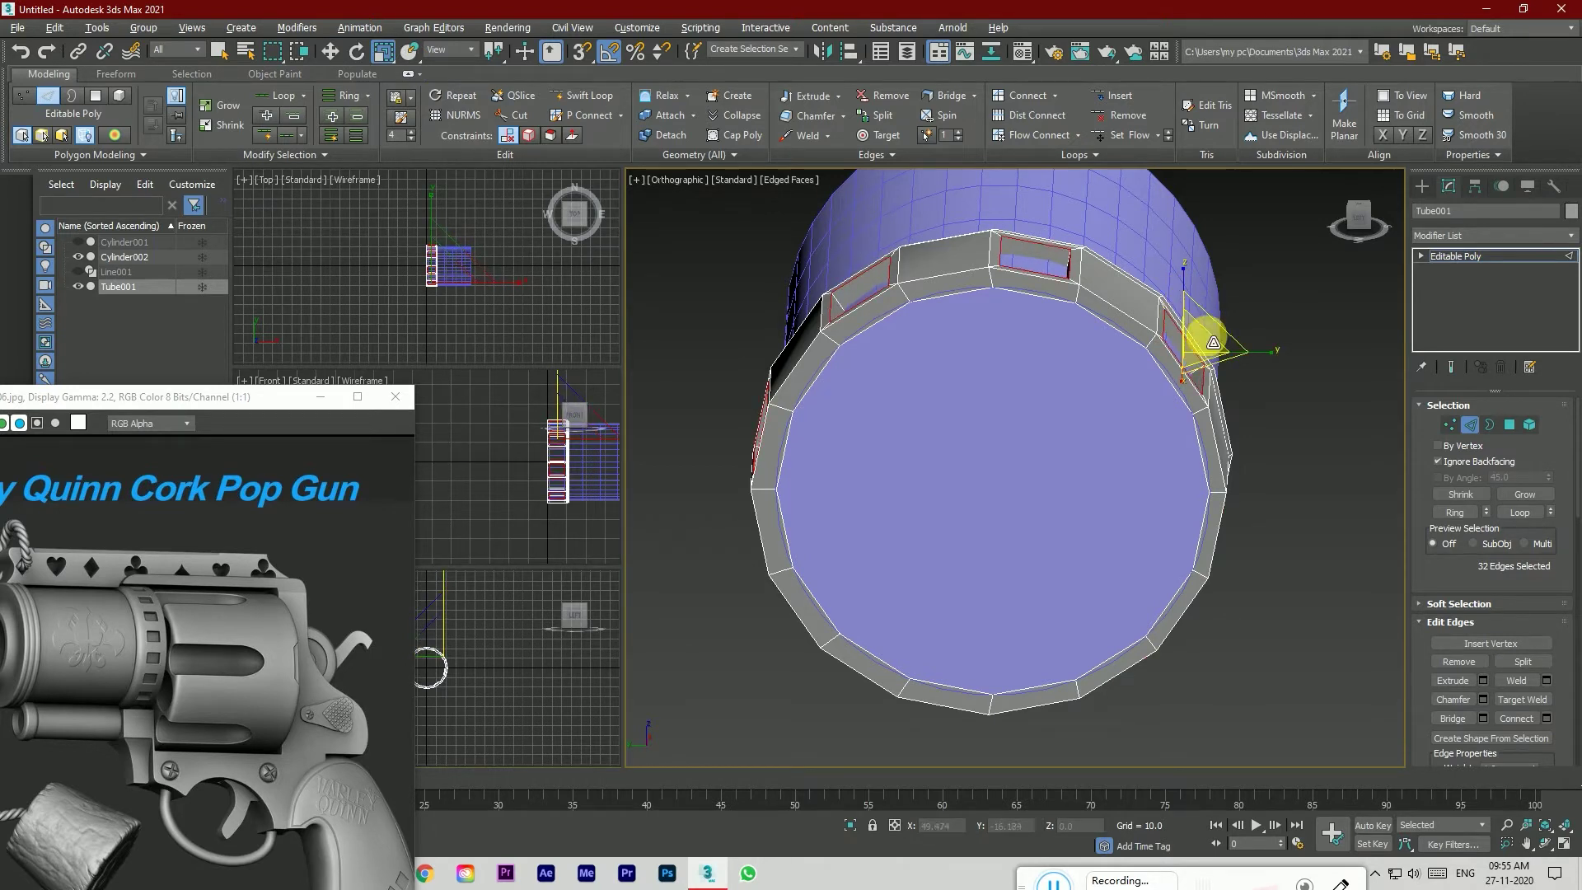
click(1361, 224)
click(1473, 188)
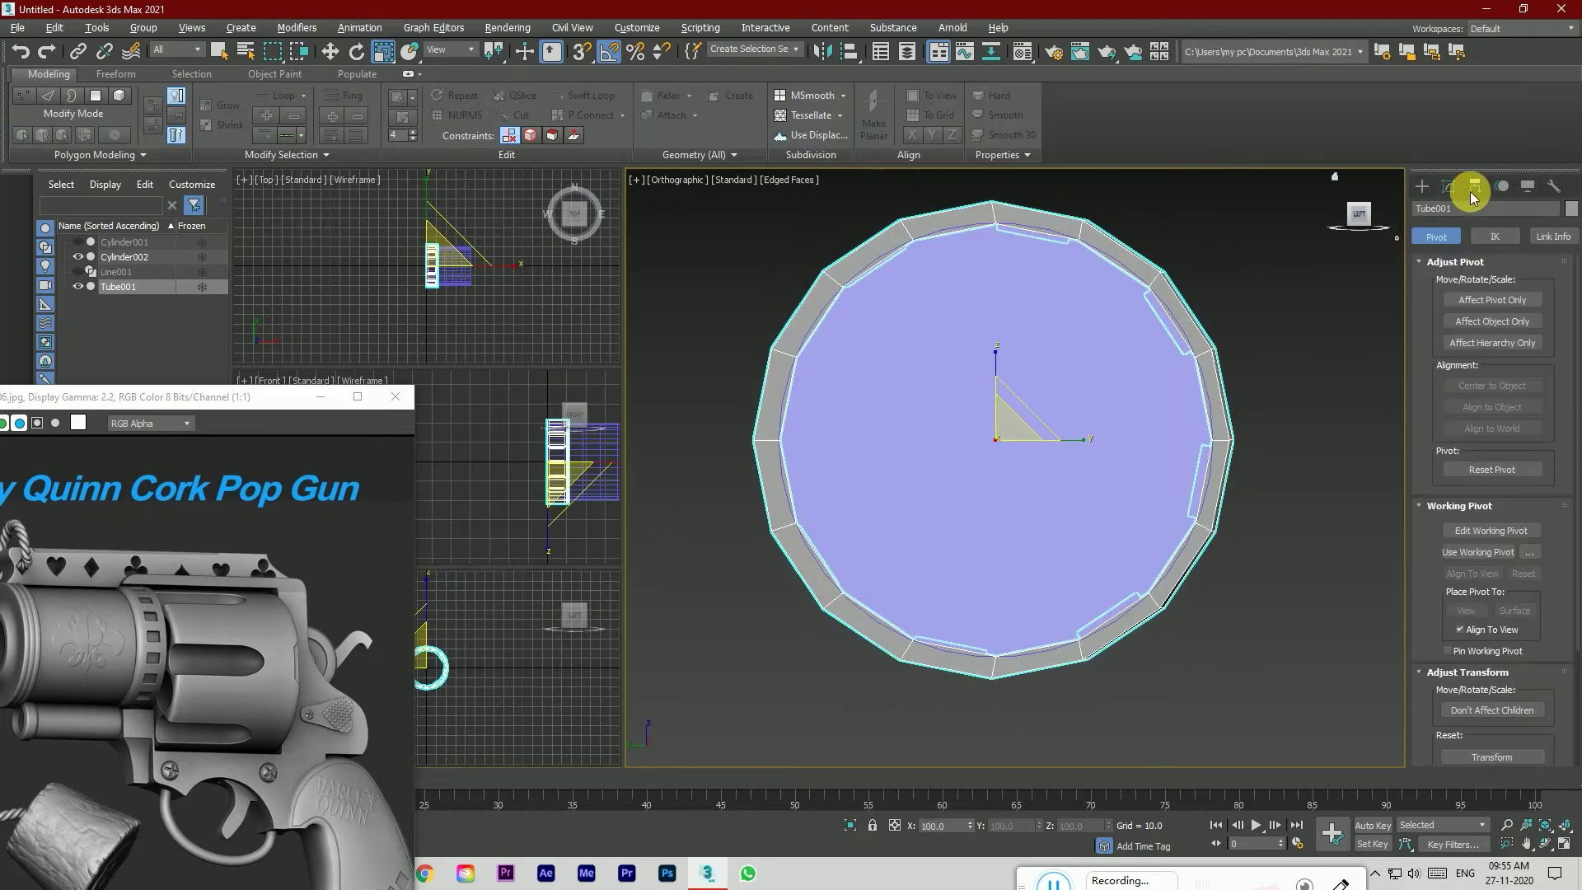
click(1253, 371)
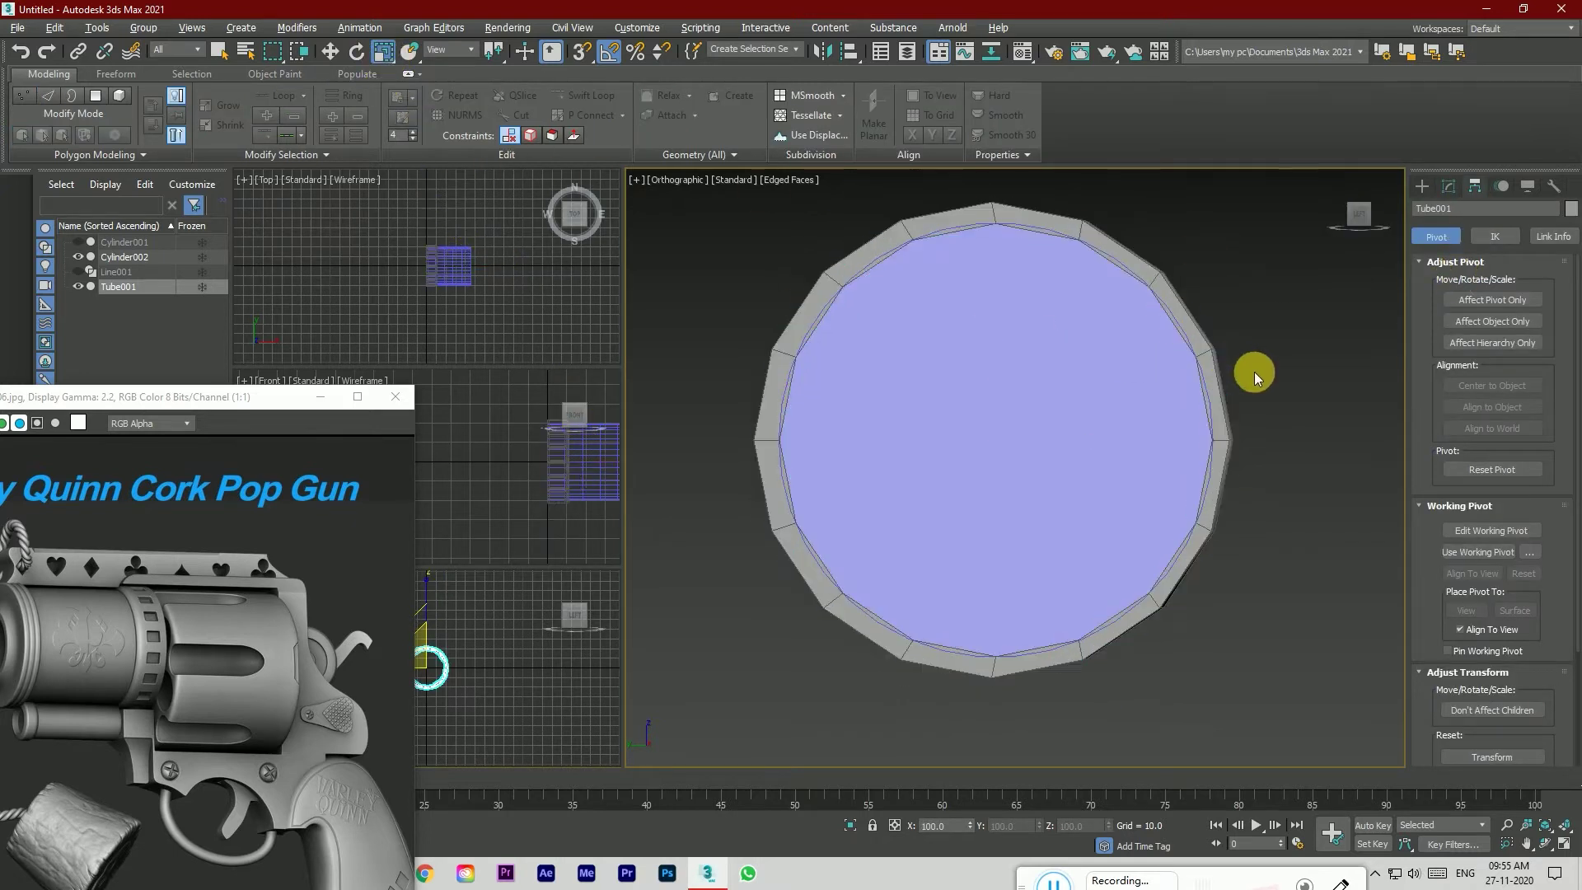
click(1353, 213)
alt+middle_drag(1015, 467, 1345, 343)
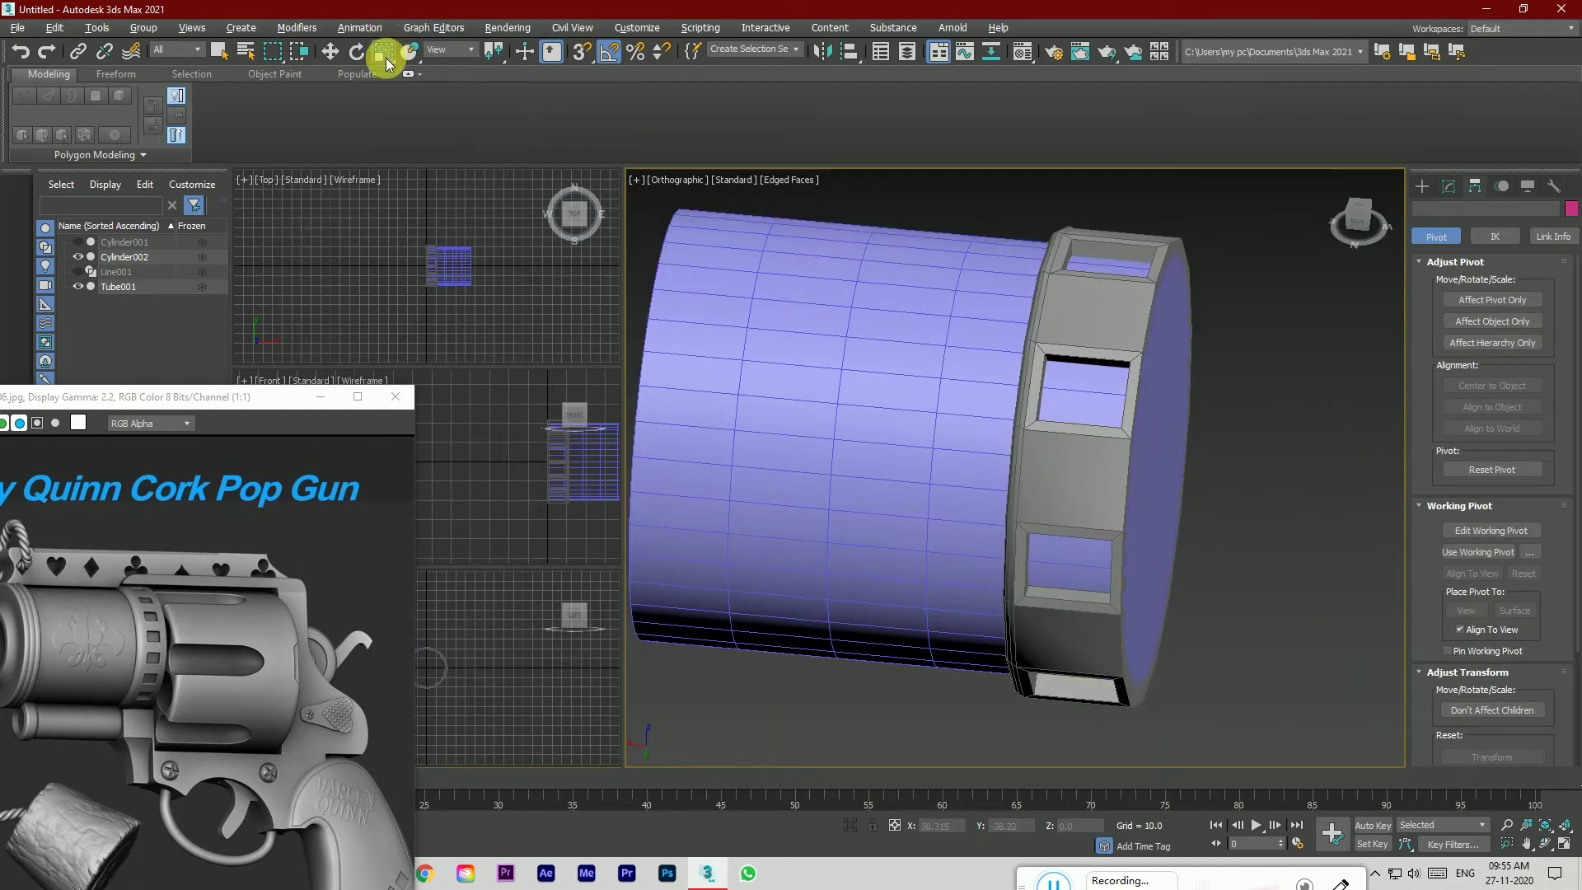
Step: Resume edge editing on the ring and chamfer the selected window edge loops by 0.27
click(1441, 186)
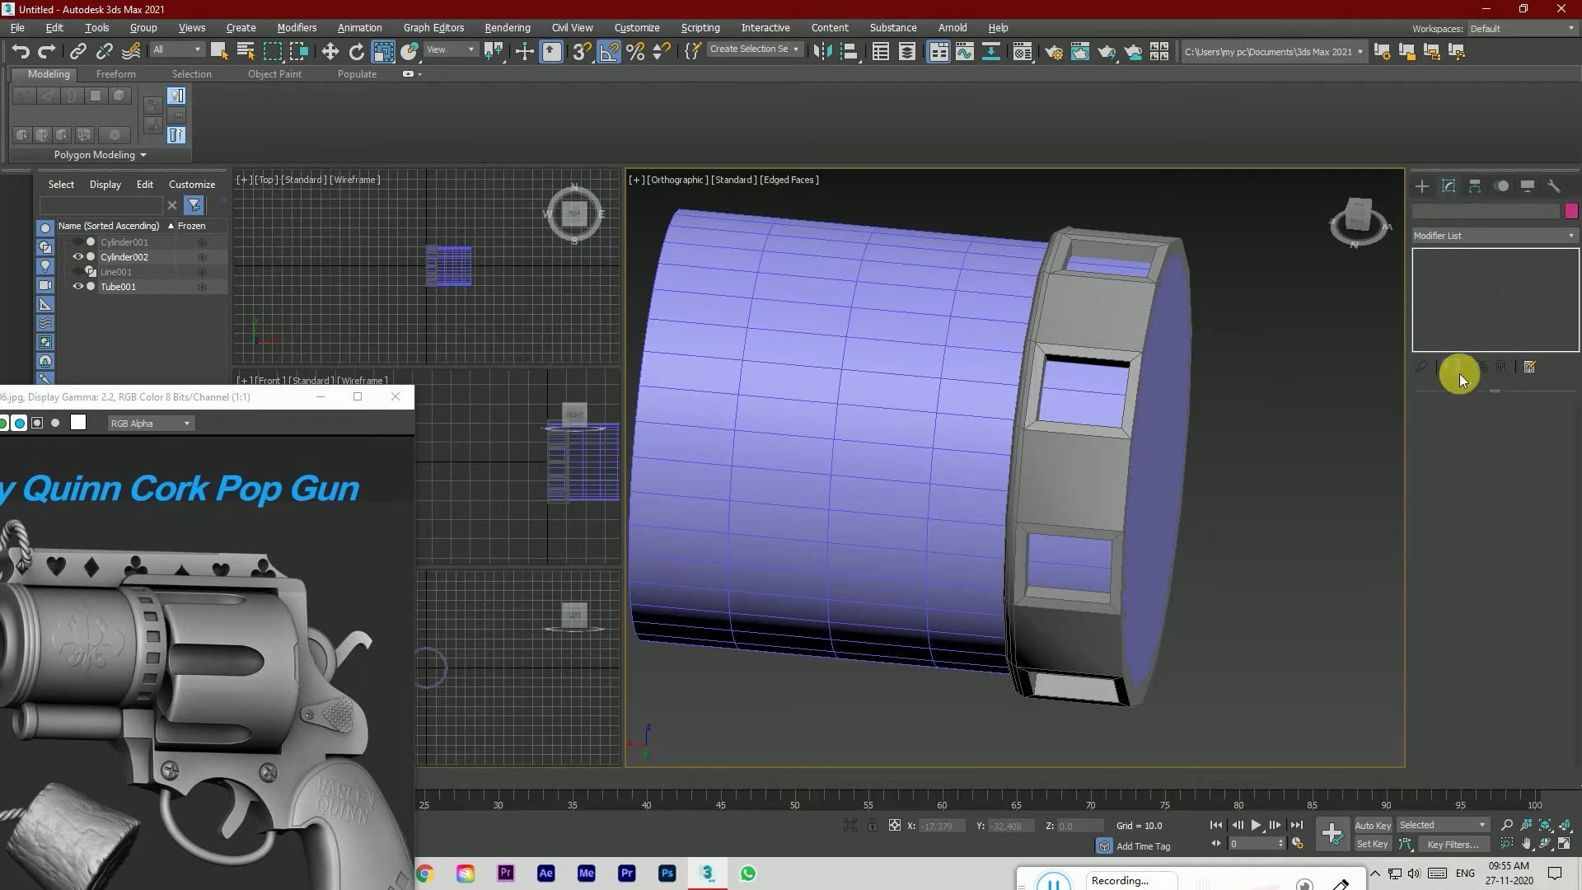
click(1123, 343)
click(1473, 425)
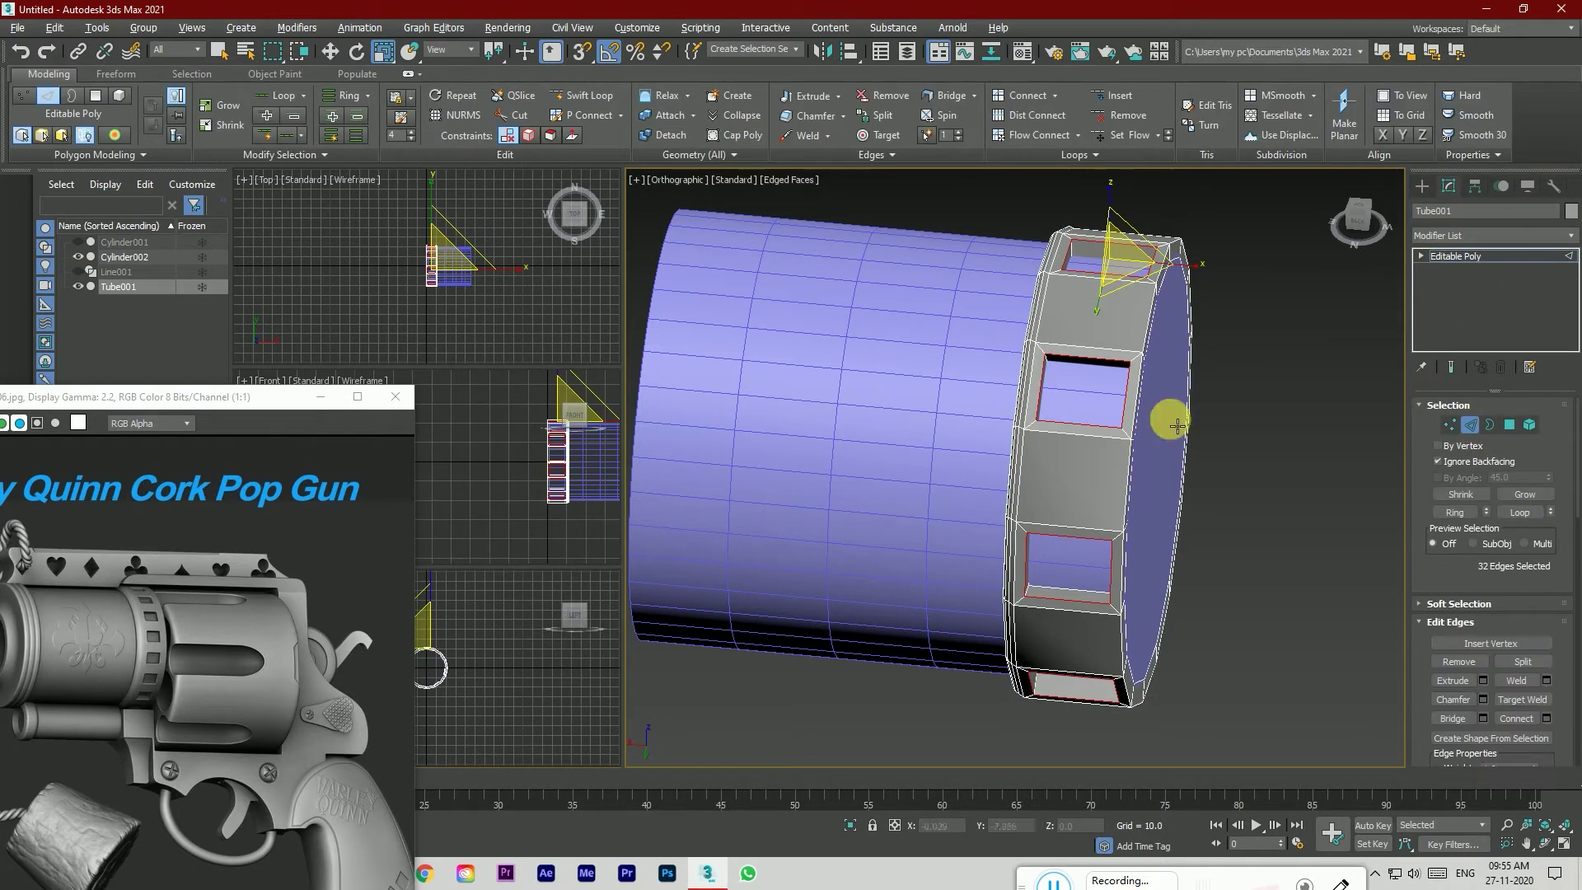
click(1482, 700)
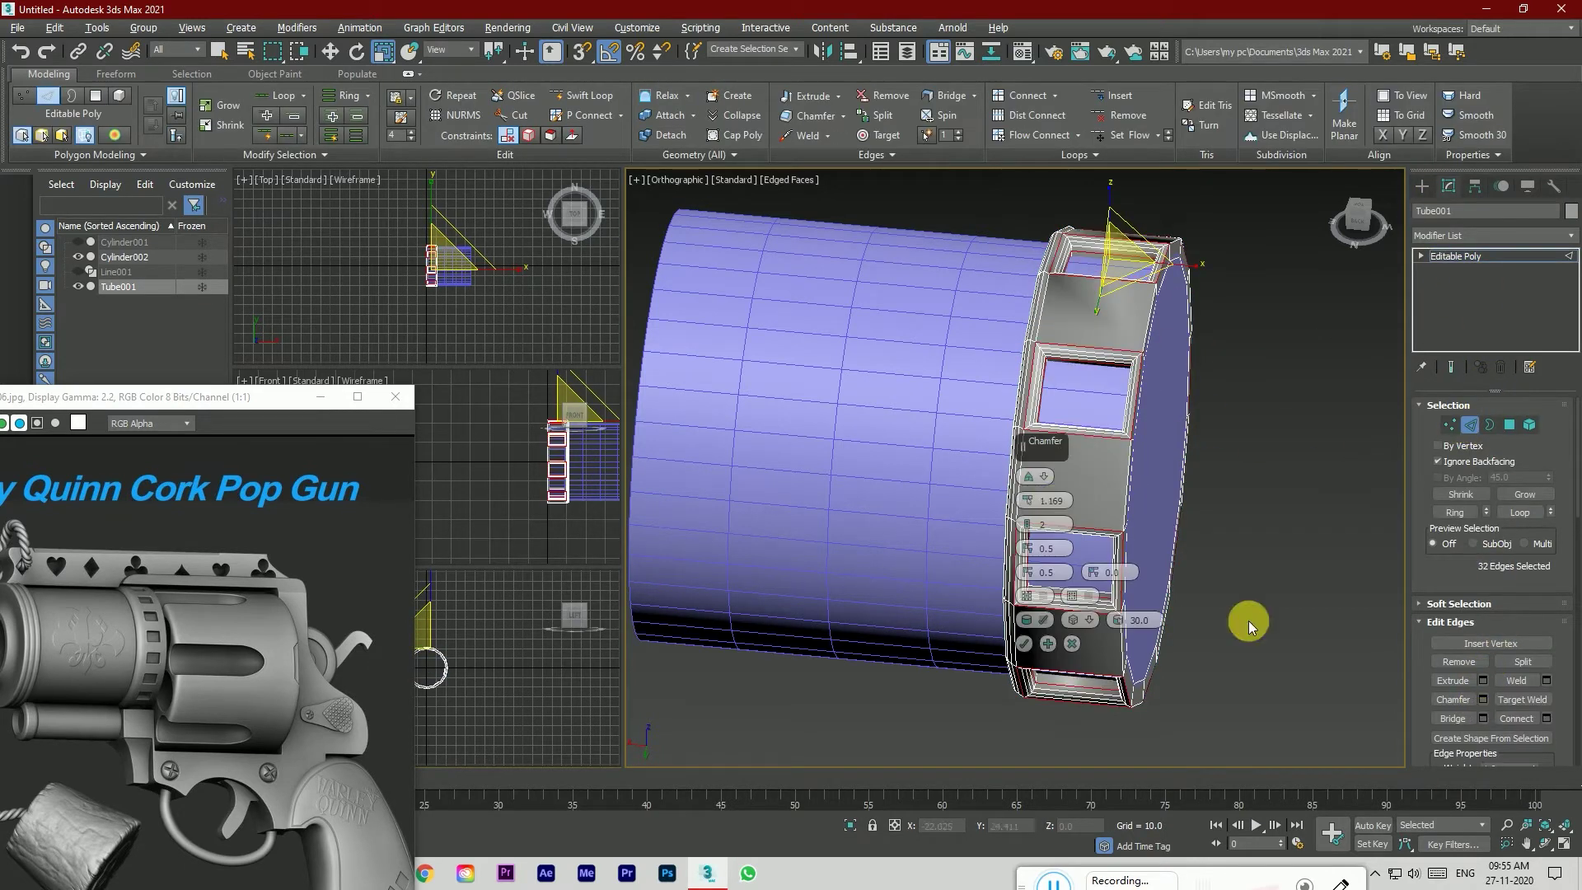
click(1027, 529)
mouse_move(1028, 503)
mouse_down()
mouse_move(1041, 526)
mouse_move(1025, 519)
mouse_up()
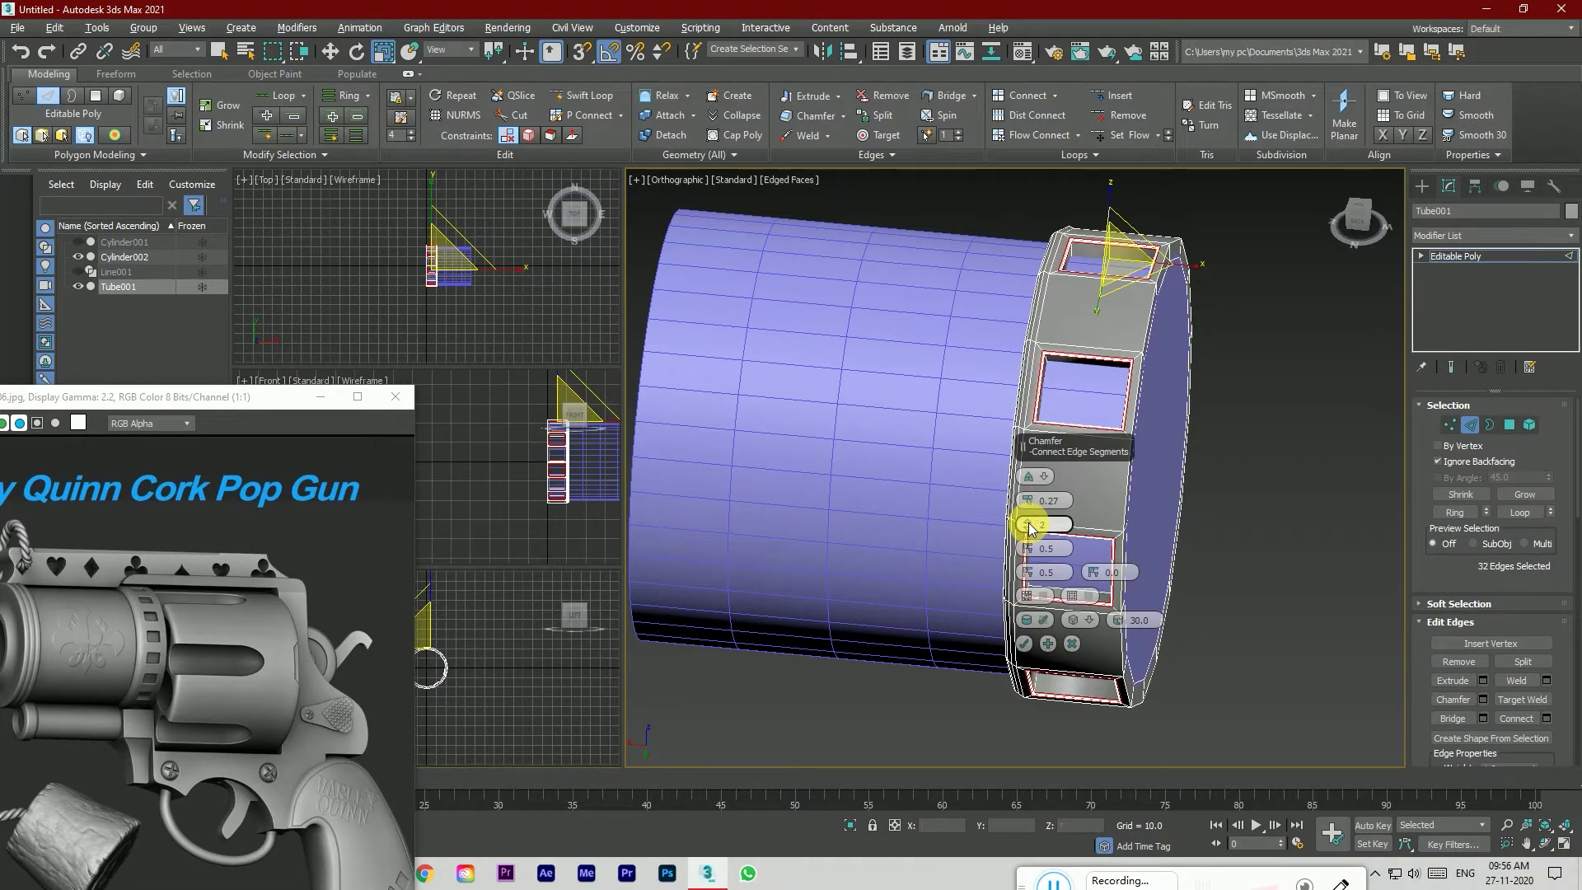
click(1024, 643)
Step: Examine the chamfered window edges up close with edged faces off and on
key(F4)
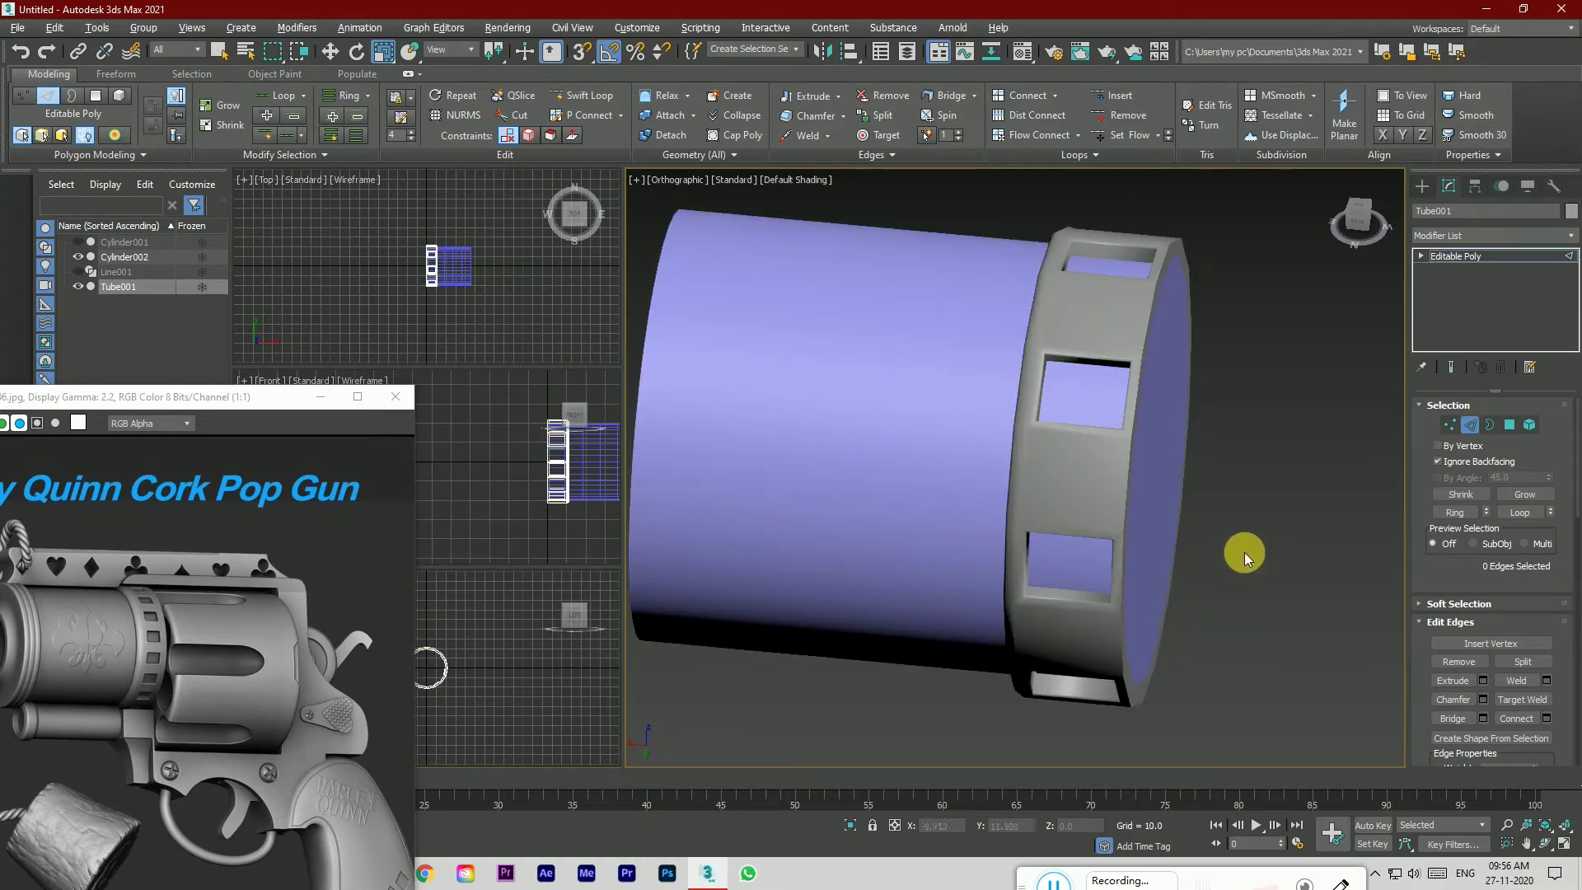
mouse_move(1357, 233)
mouse_down()
mouse_move(1333, 256)
mouse_move(1269, 257)
mouse_move(1194, 230)
mouse_move(1285, 235)
mouse_up()
scroll(1045, 413, up, 5)
scroll(1021, 424, down, 3)
scroll(1005, 483, up, 2)
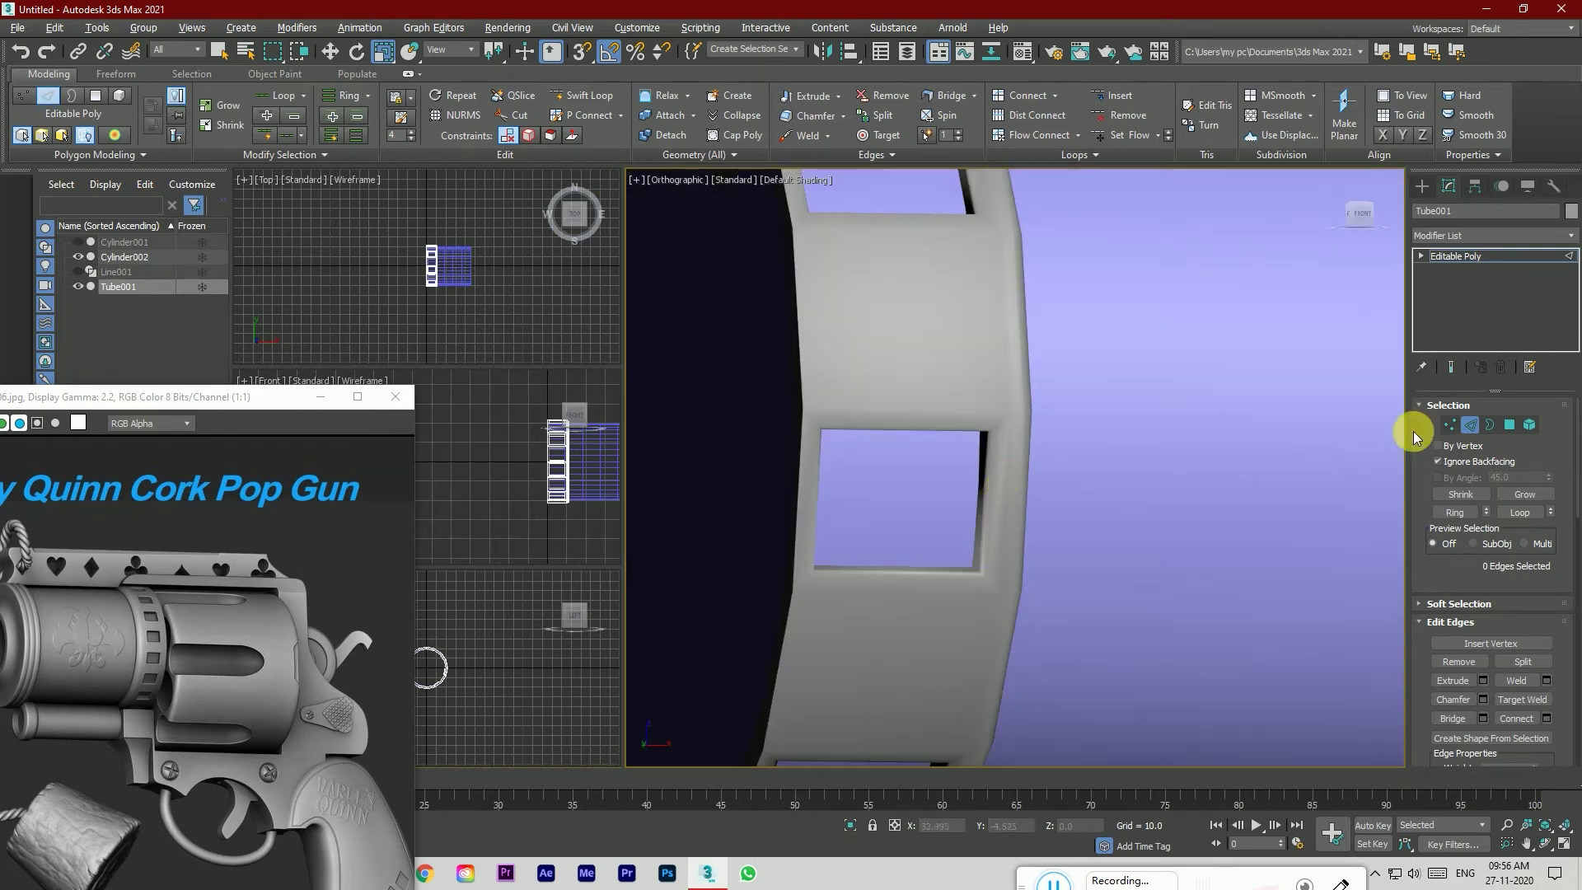
key(F4)
scroll(1000, 469, up, 3)
scroll(997, 476, down, 3)
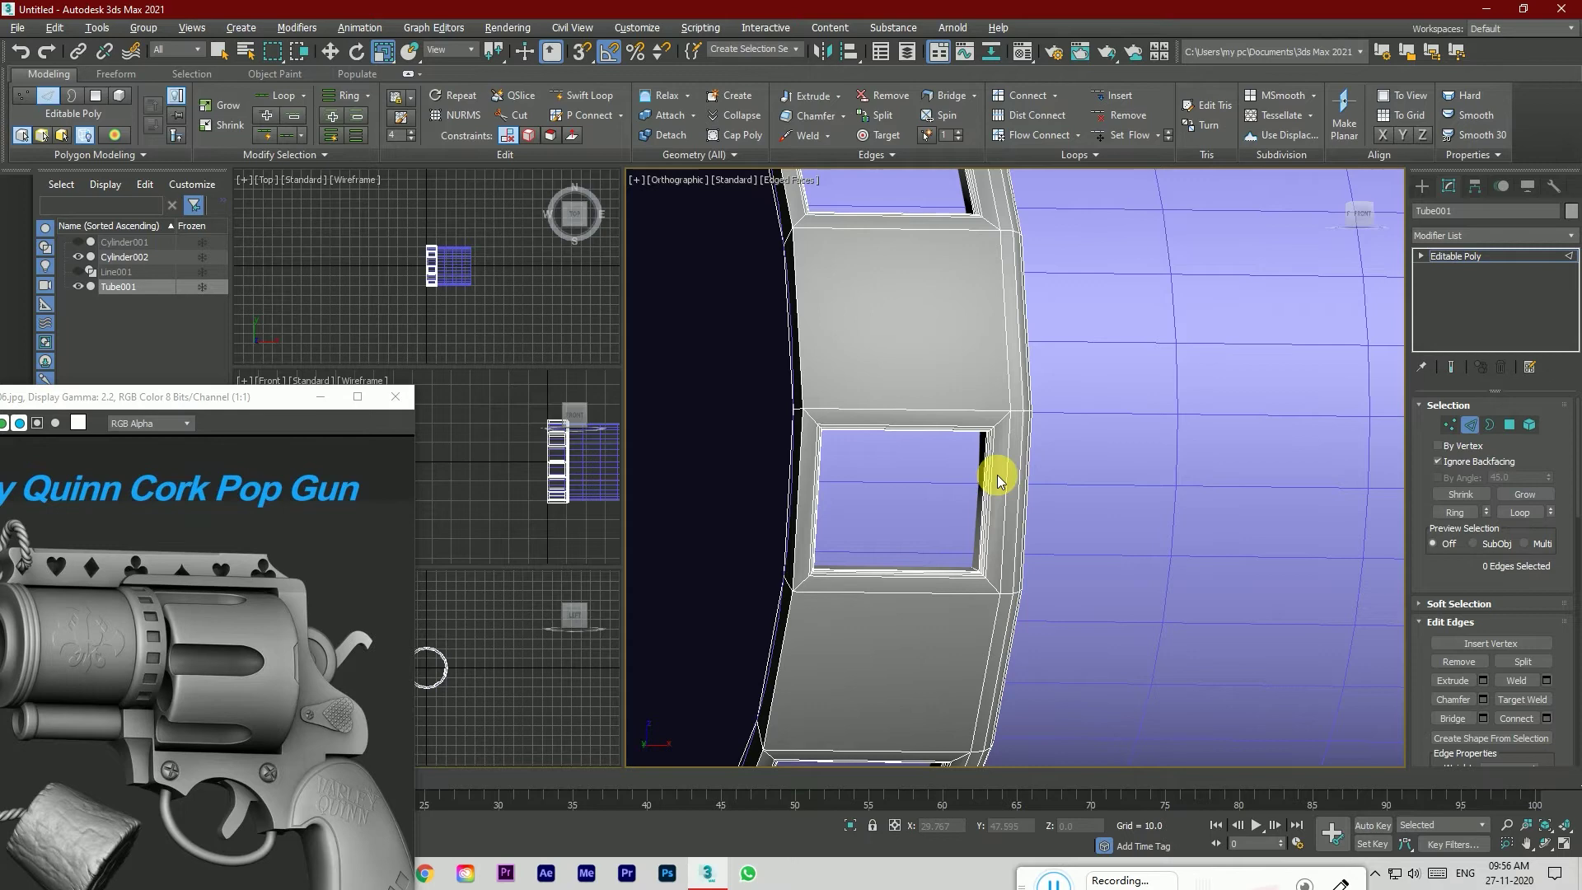
drag(1358, 217, 1381, 247)
alt+middle_drag(975, 509, 1087, 331)
Step: Add a MeshSmooth modifier to the ring
click(1469, 237)
key(m)
key(m)
key(m)
key(m)
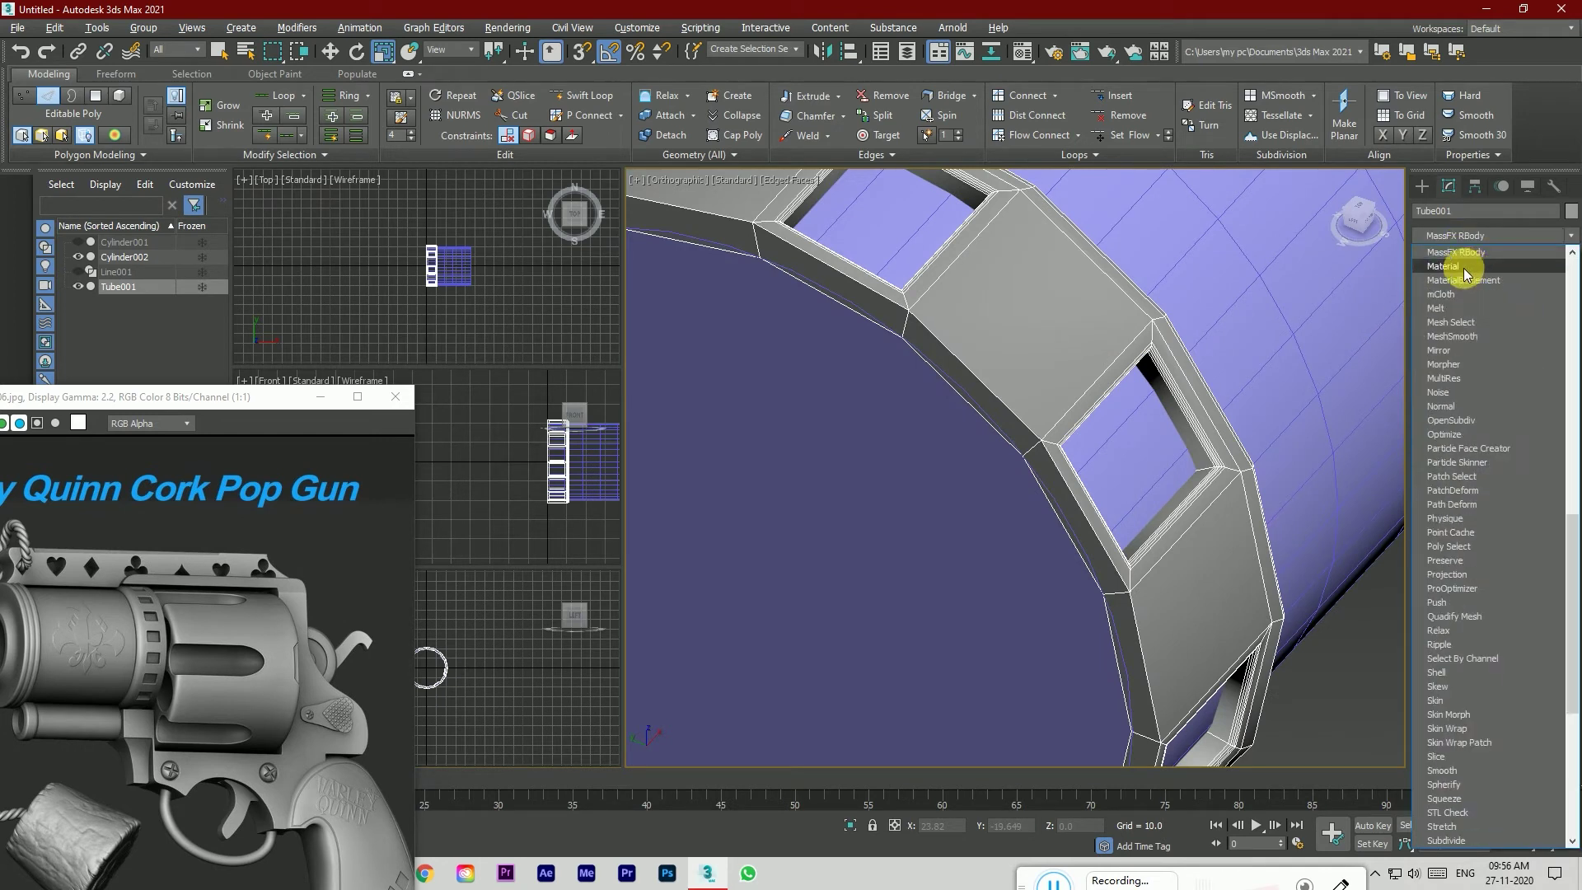
click(1459, 337)
scroll(1203, 474, down, 5)
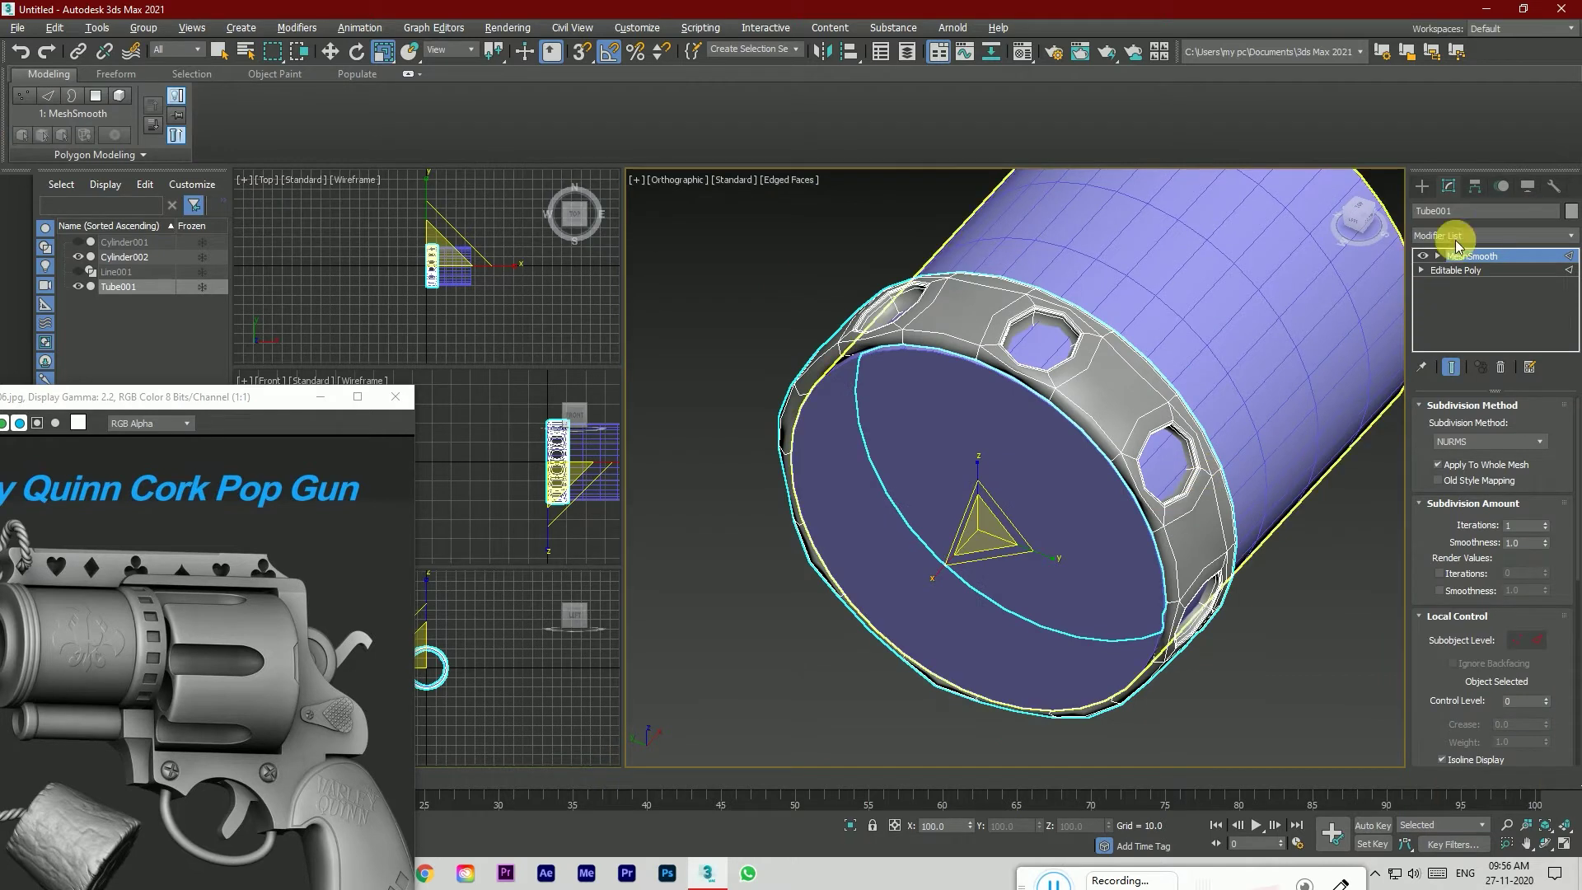
Step: Compare the ring with and without MeshSmooth, leaving the modifier switched off
click(1417, 256)
click(1417, 255)
click(1417, 255)
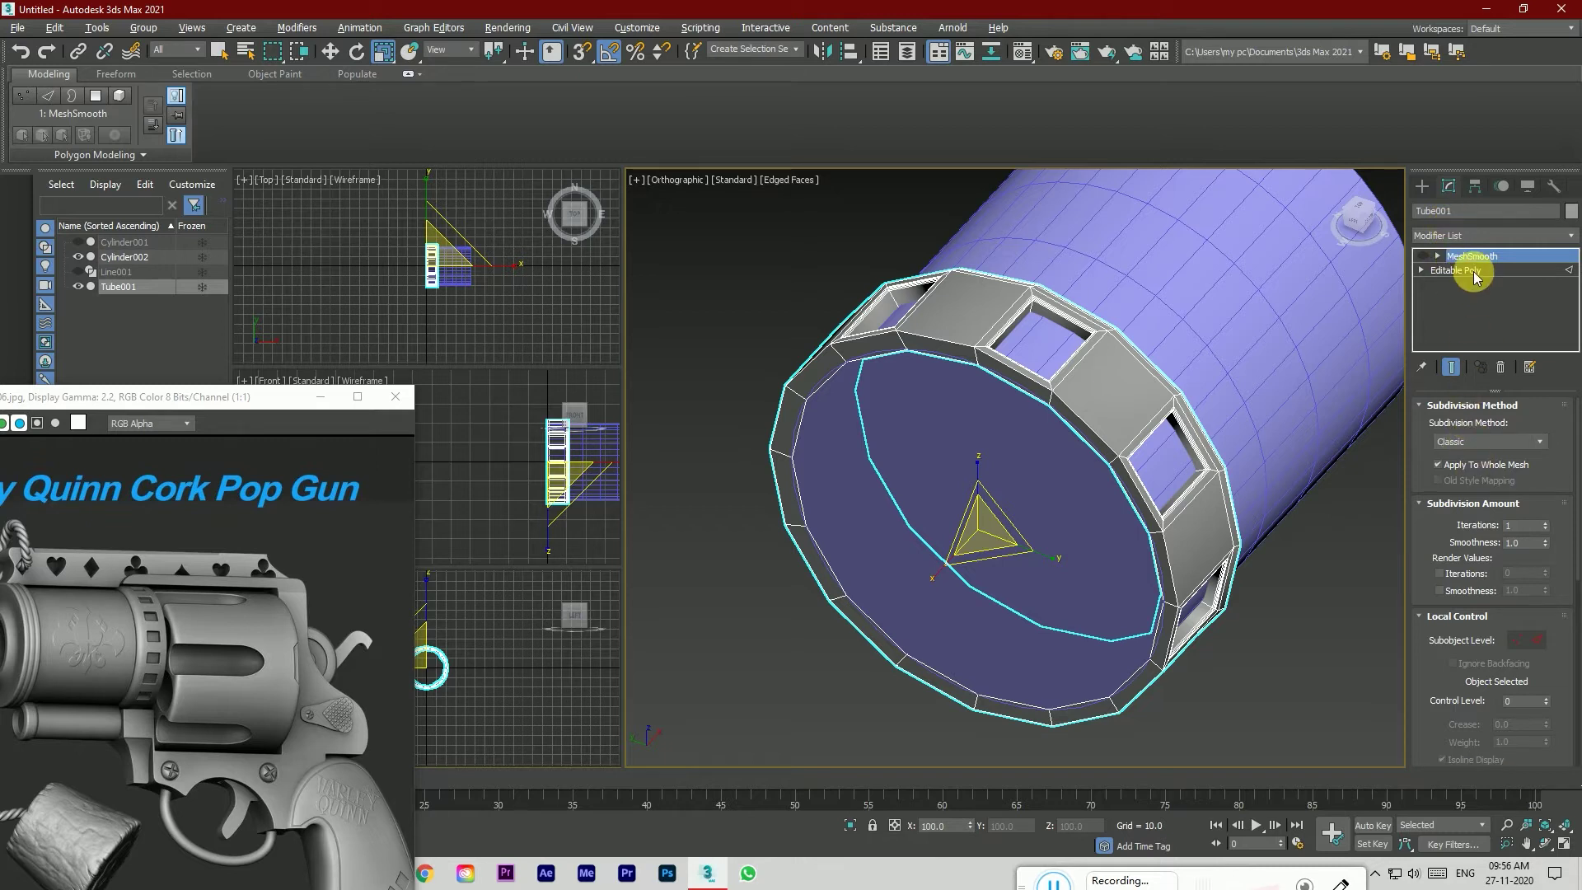
Step: Set the MeshSmooth subdivision method on the ring to NURMS
click(1475, 442)
click(1461, 467)
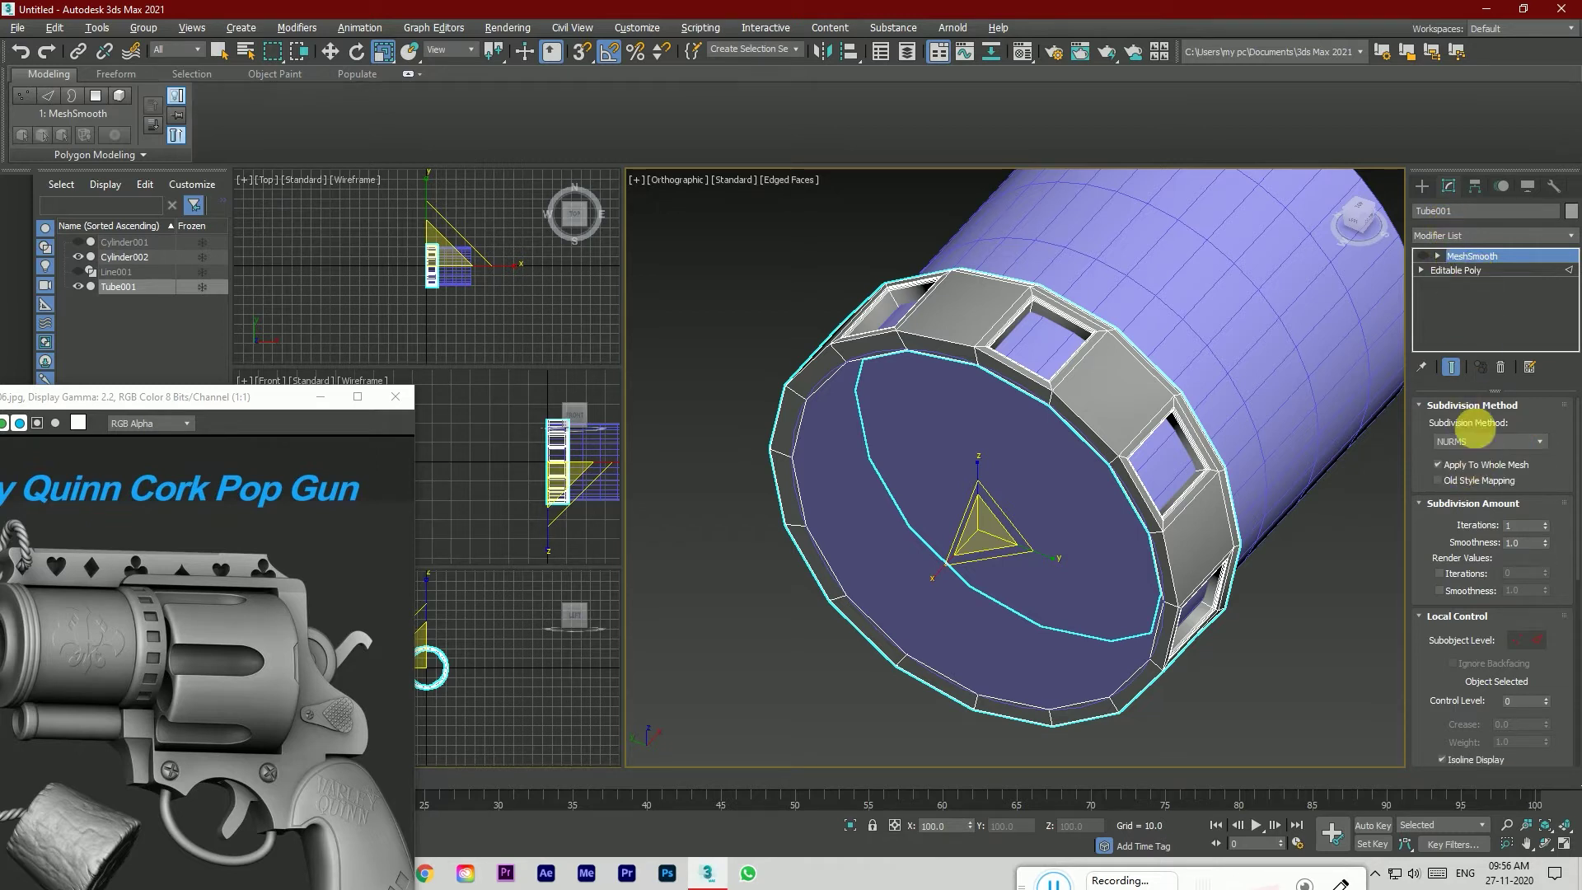
Step: Insert support edge loops with Swift Loop beside one window's corners, along the ring's front rim and around that window's opening
click(1462, 270)
click(555, 96)
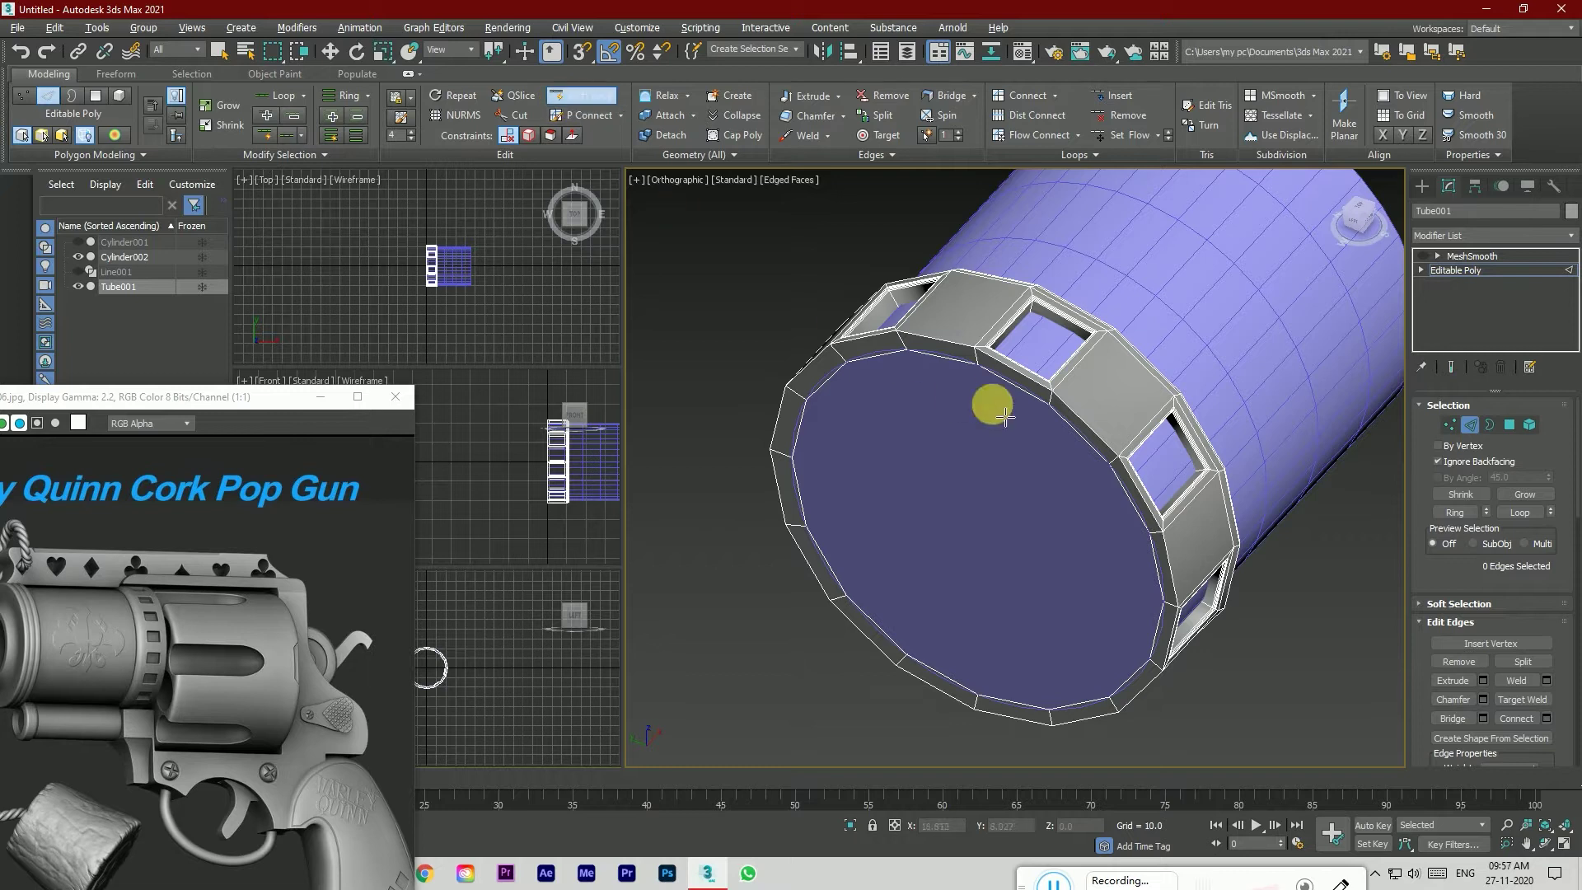
scroll(1078, 424, up, 2)
scroll(1077, 424, up, 2)
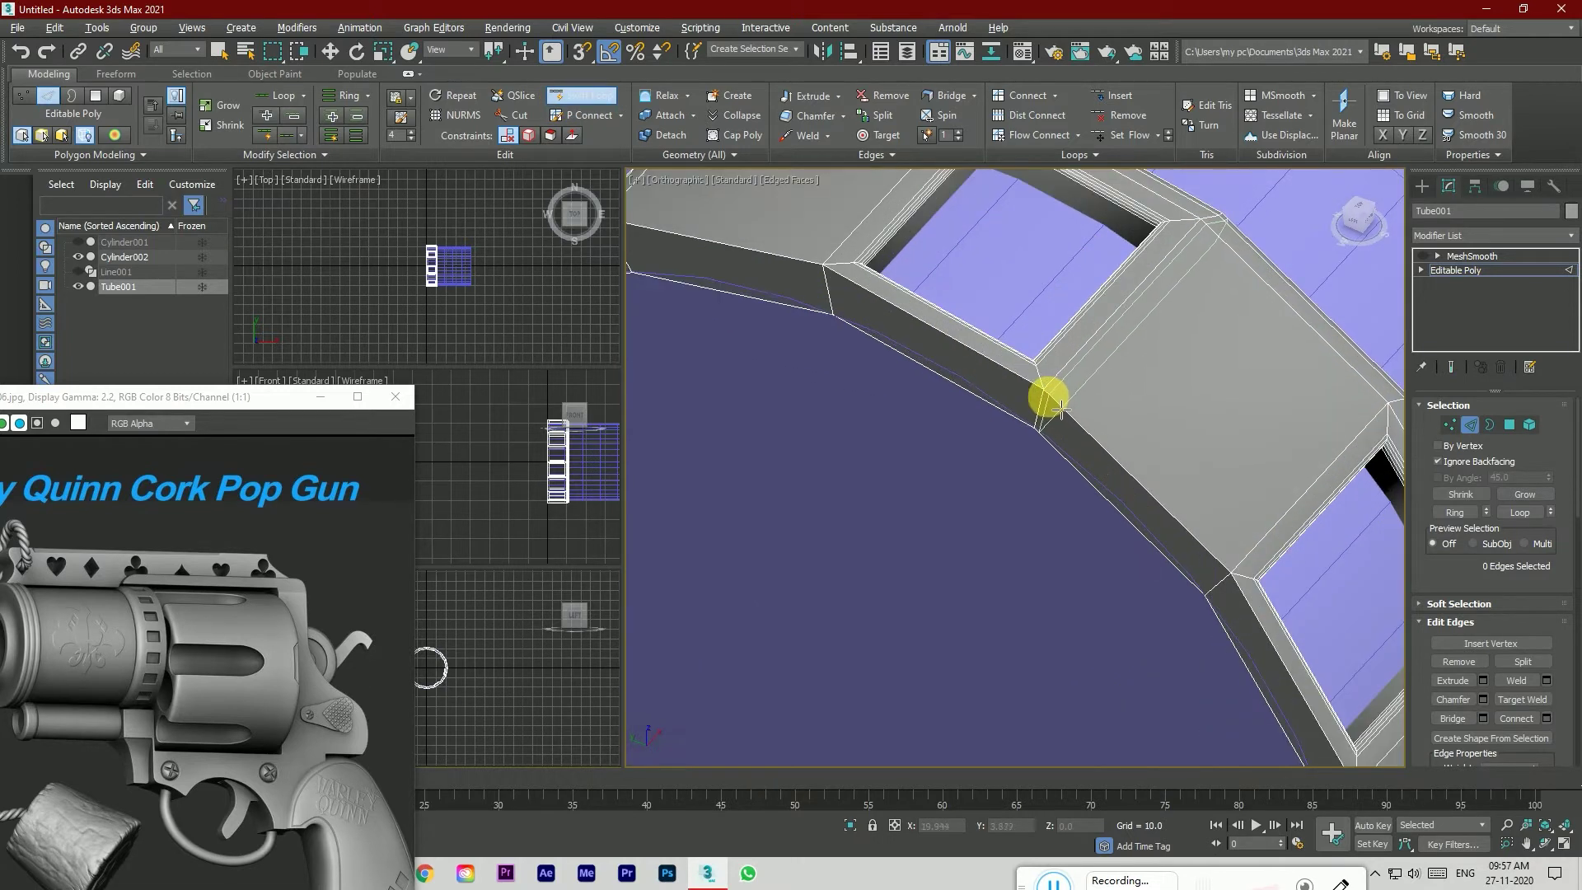
click(1059, 408)
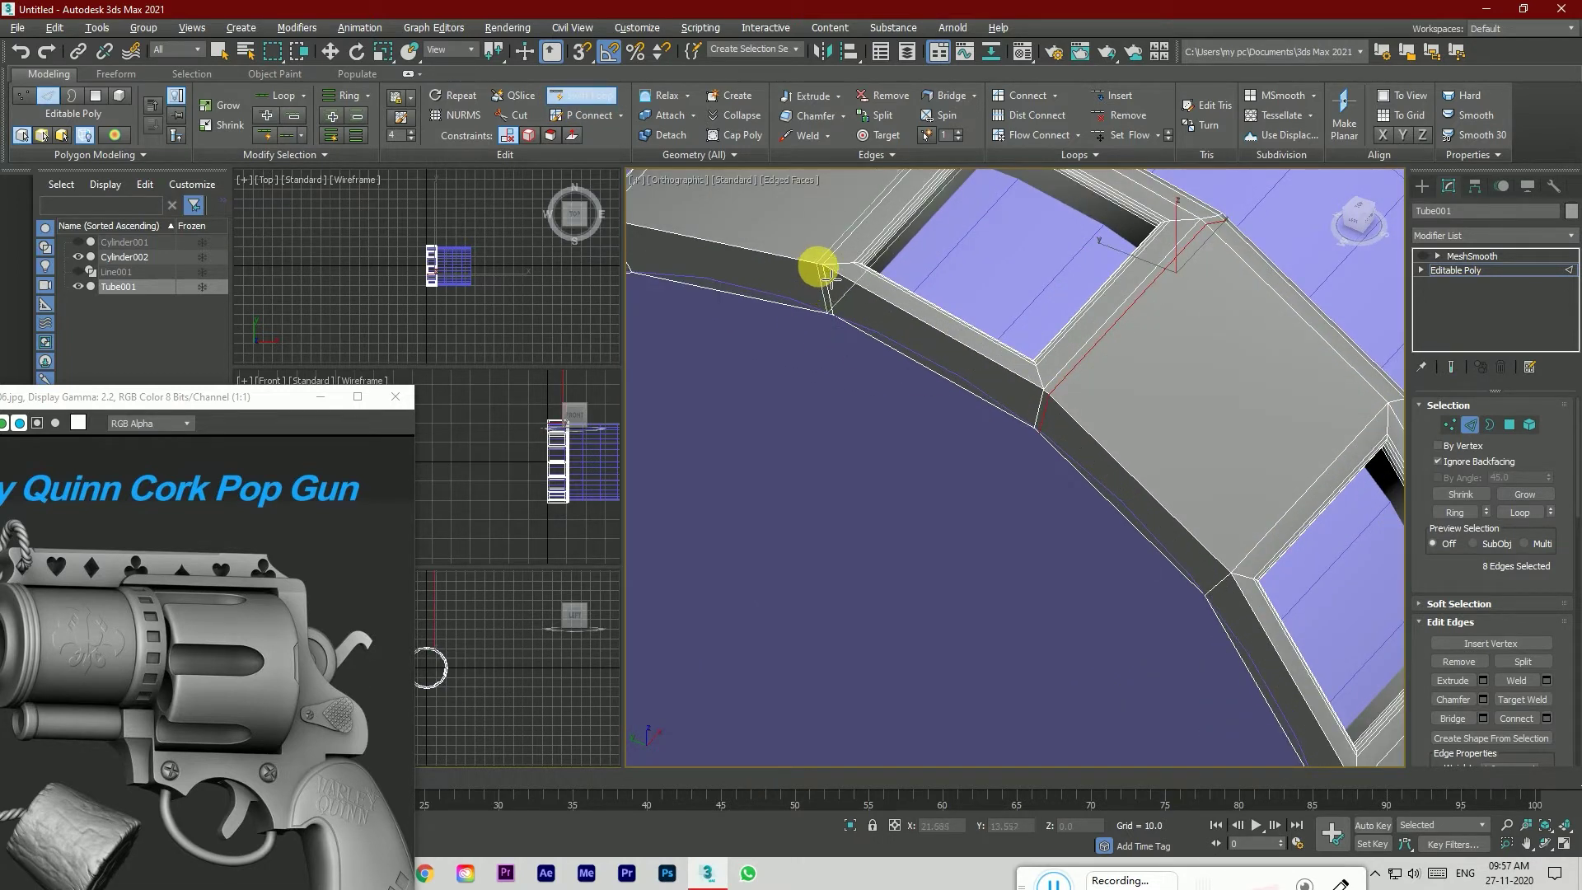
click(838, 284)
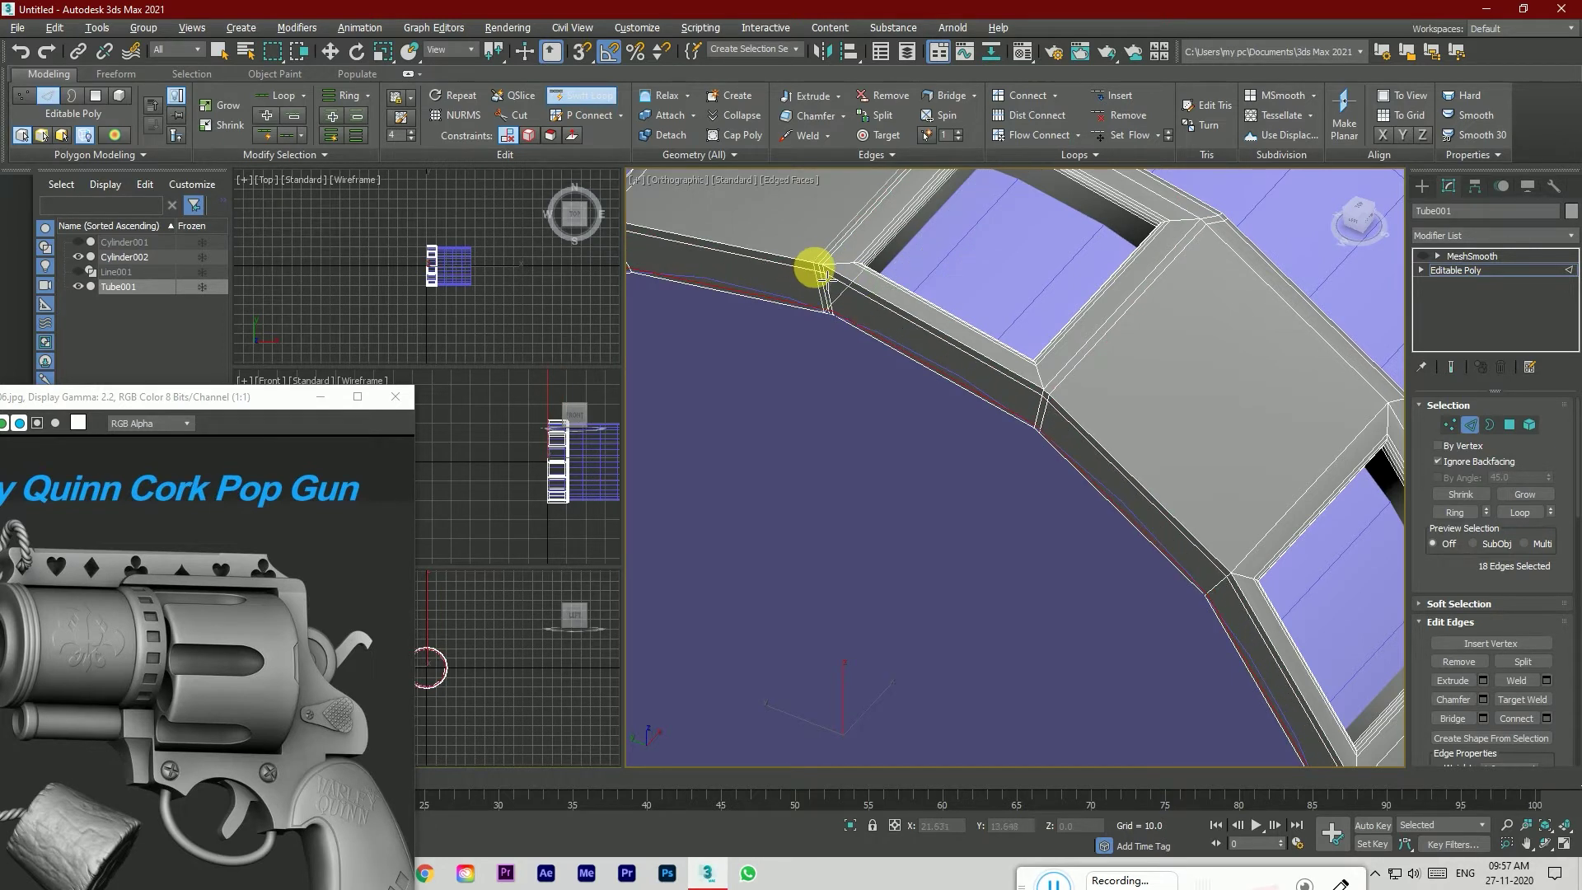
scroll(988, 333, up, 3)
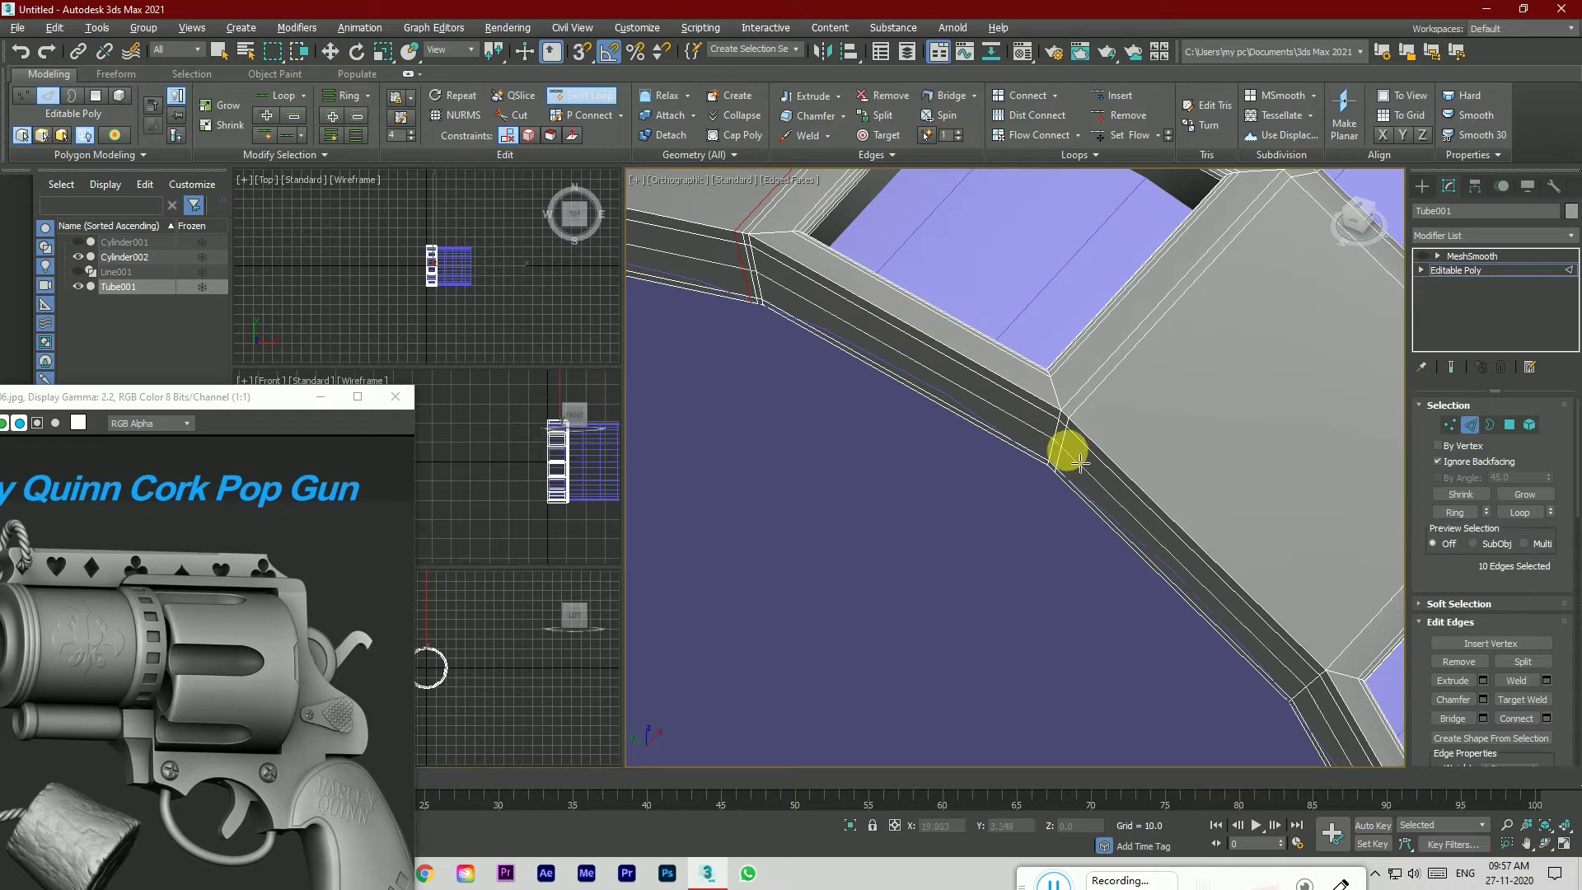
scroll(825, 372, up, 2)
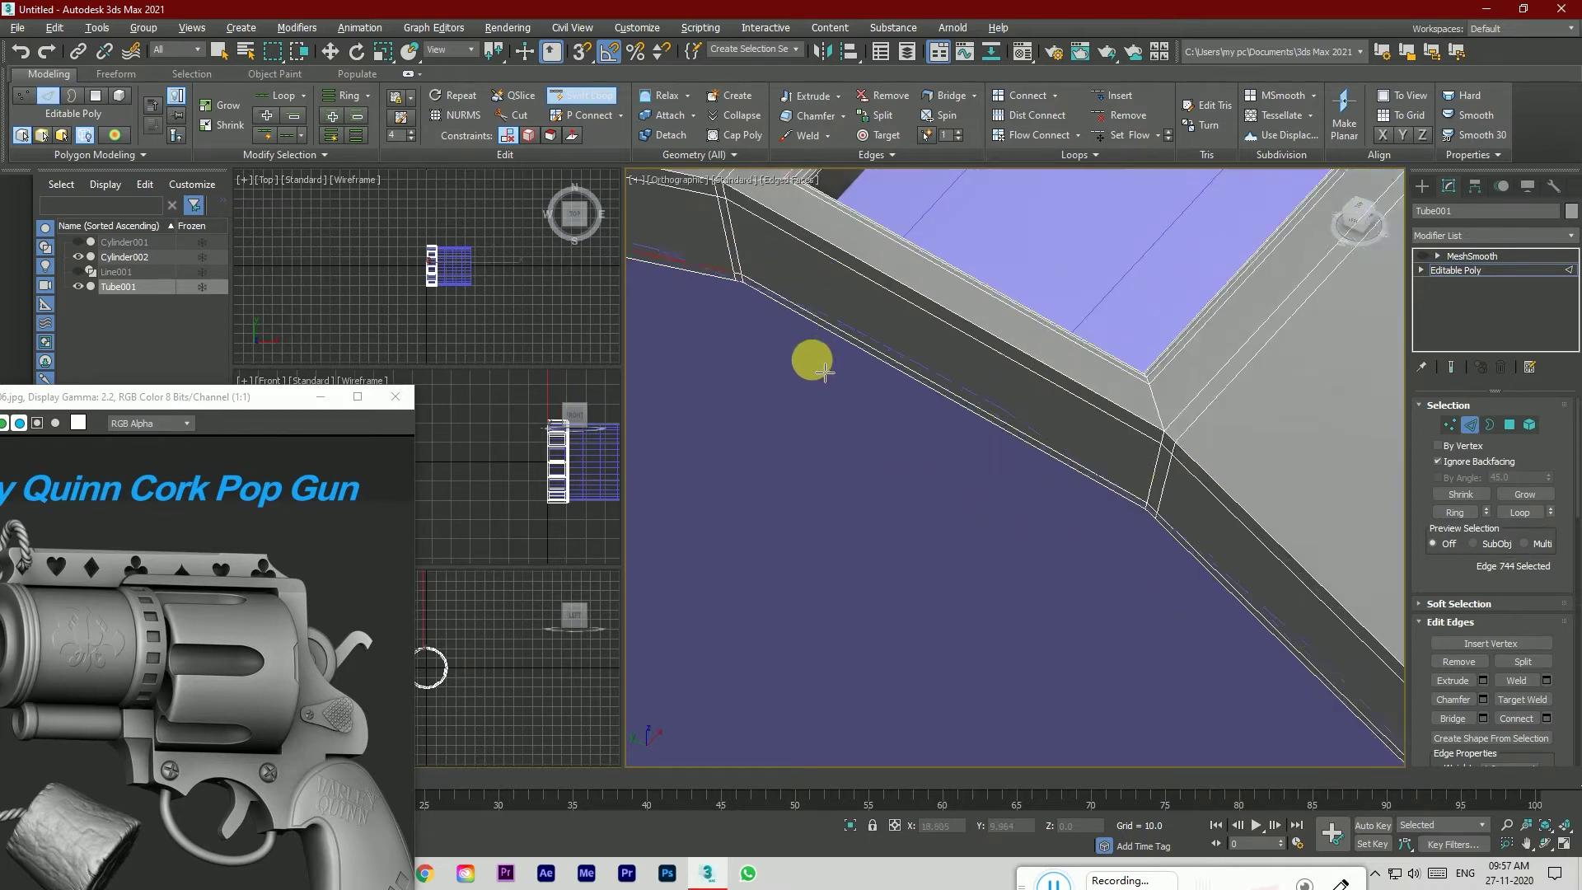
scroll(839, 482, down, 2)
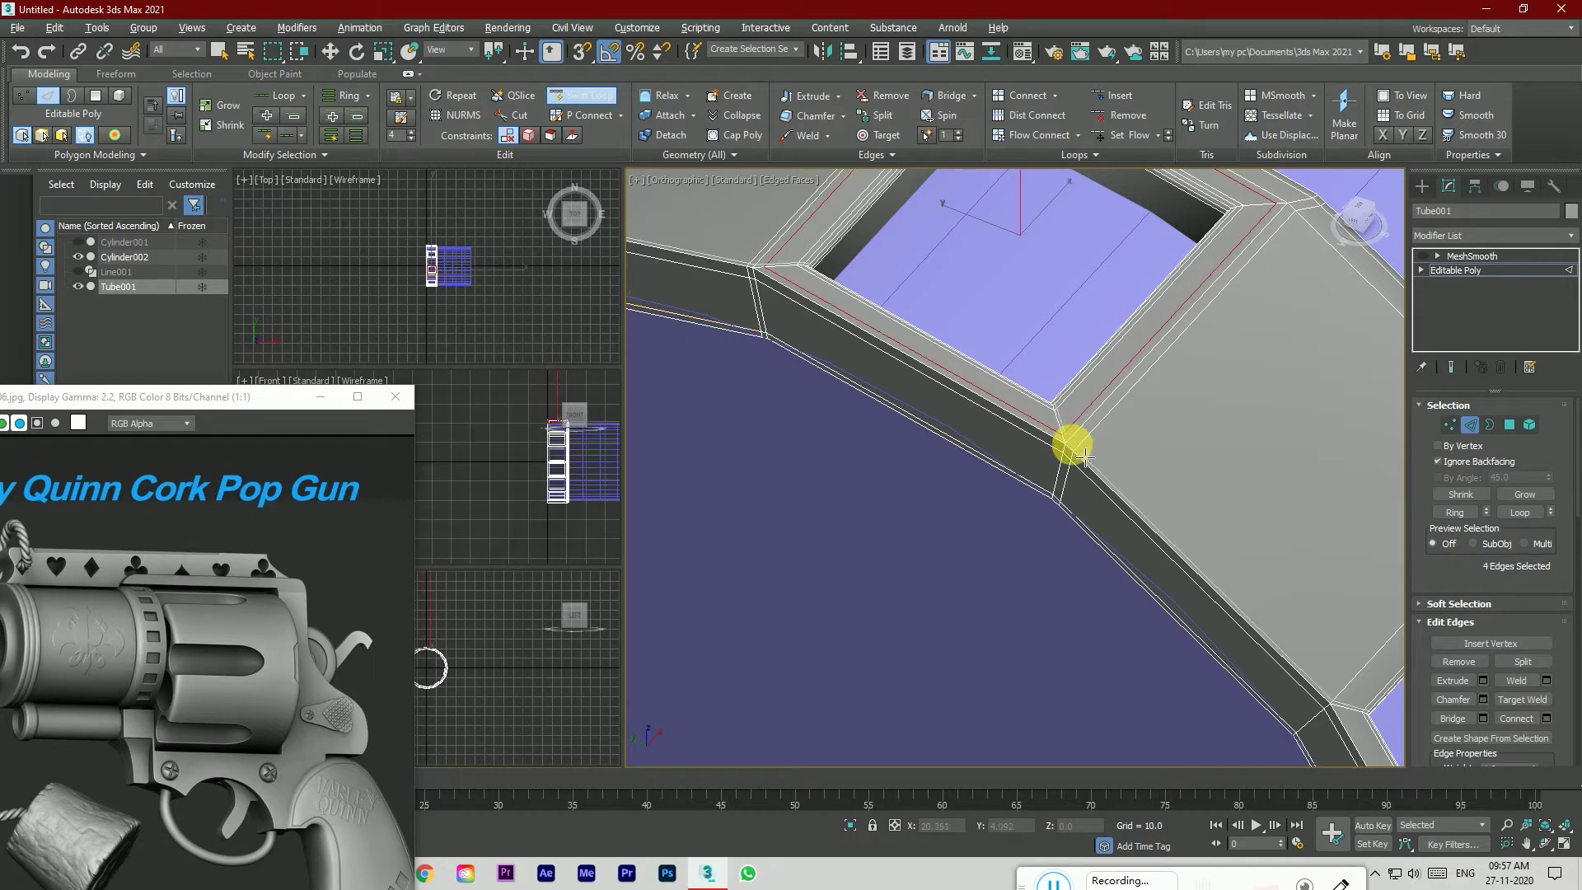
Step: Switch MeshSmooth on and examine how the window openings on the ring round off
click(1477, 257)
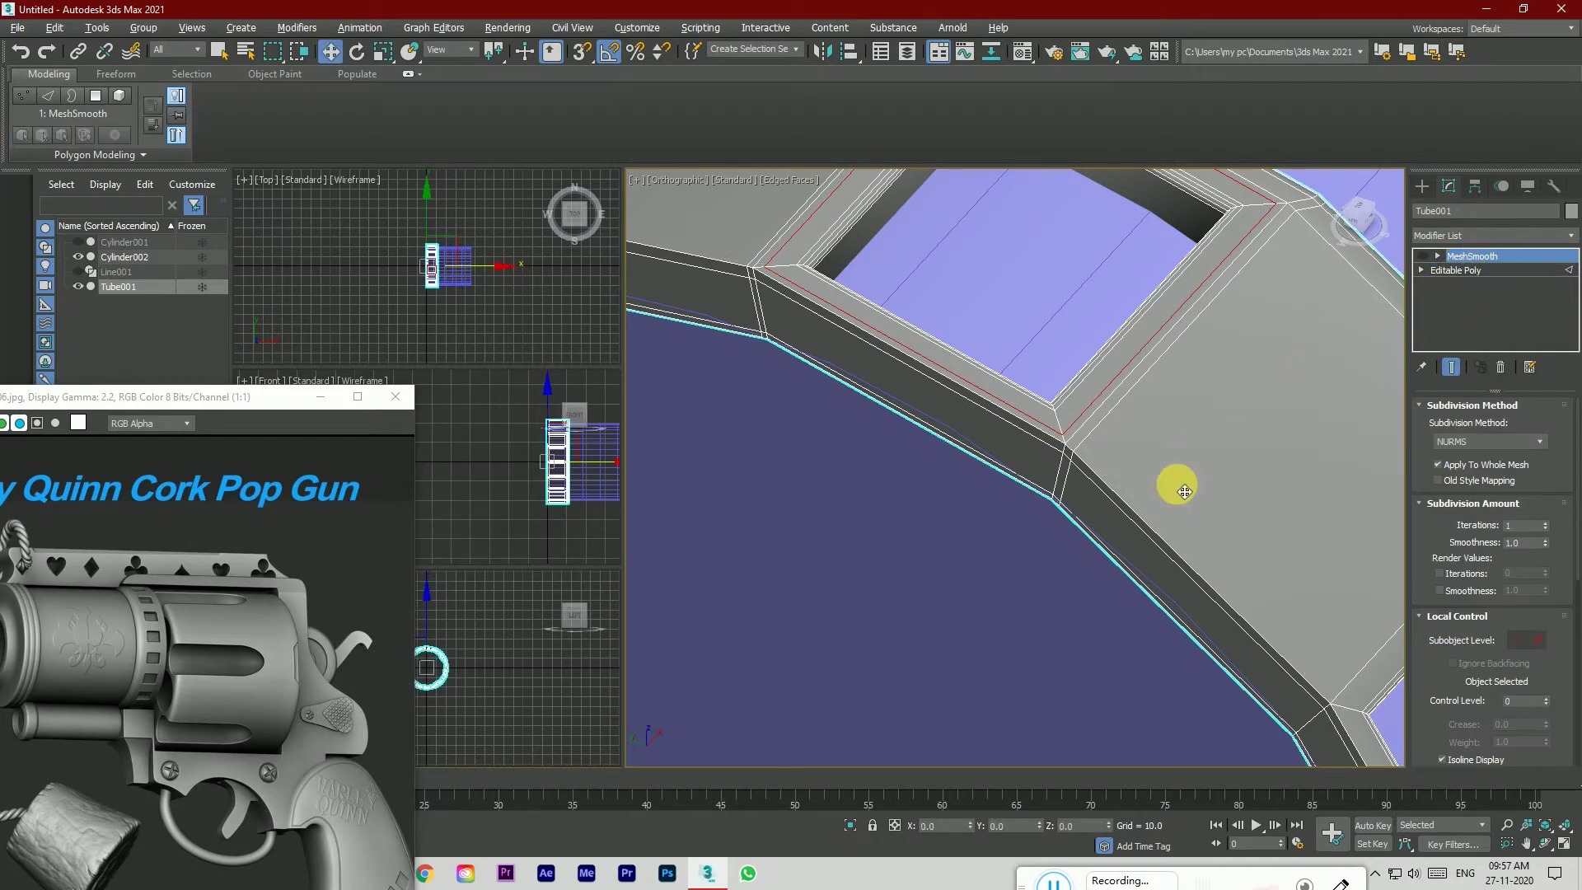
scroll(1072, 577, down, 3)
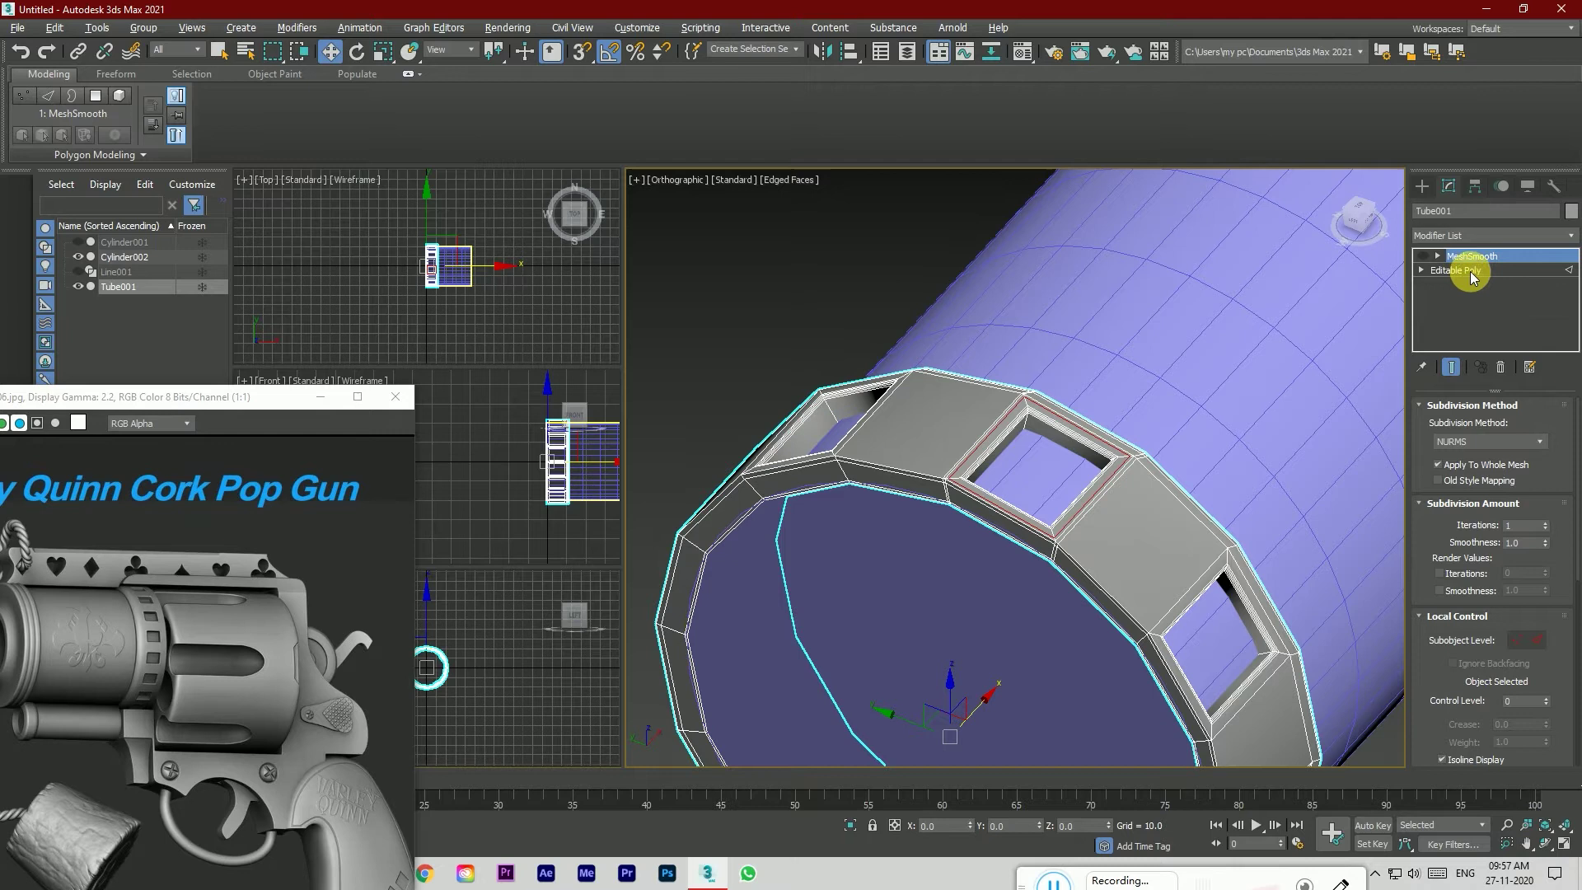
click(1424, 258)
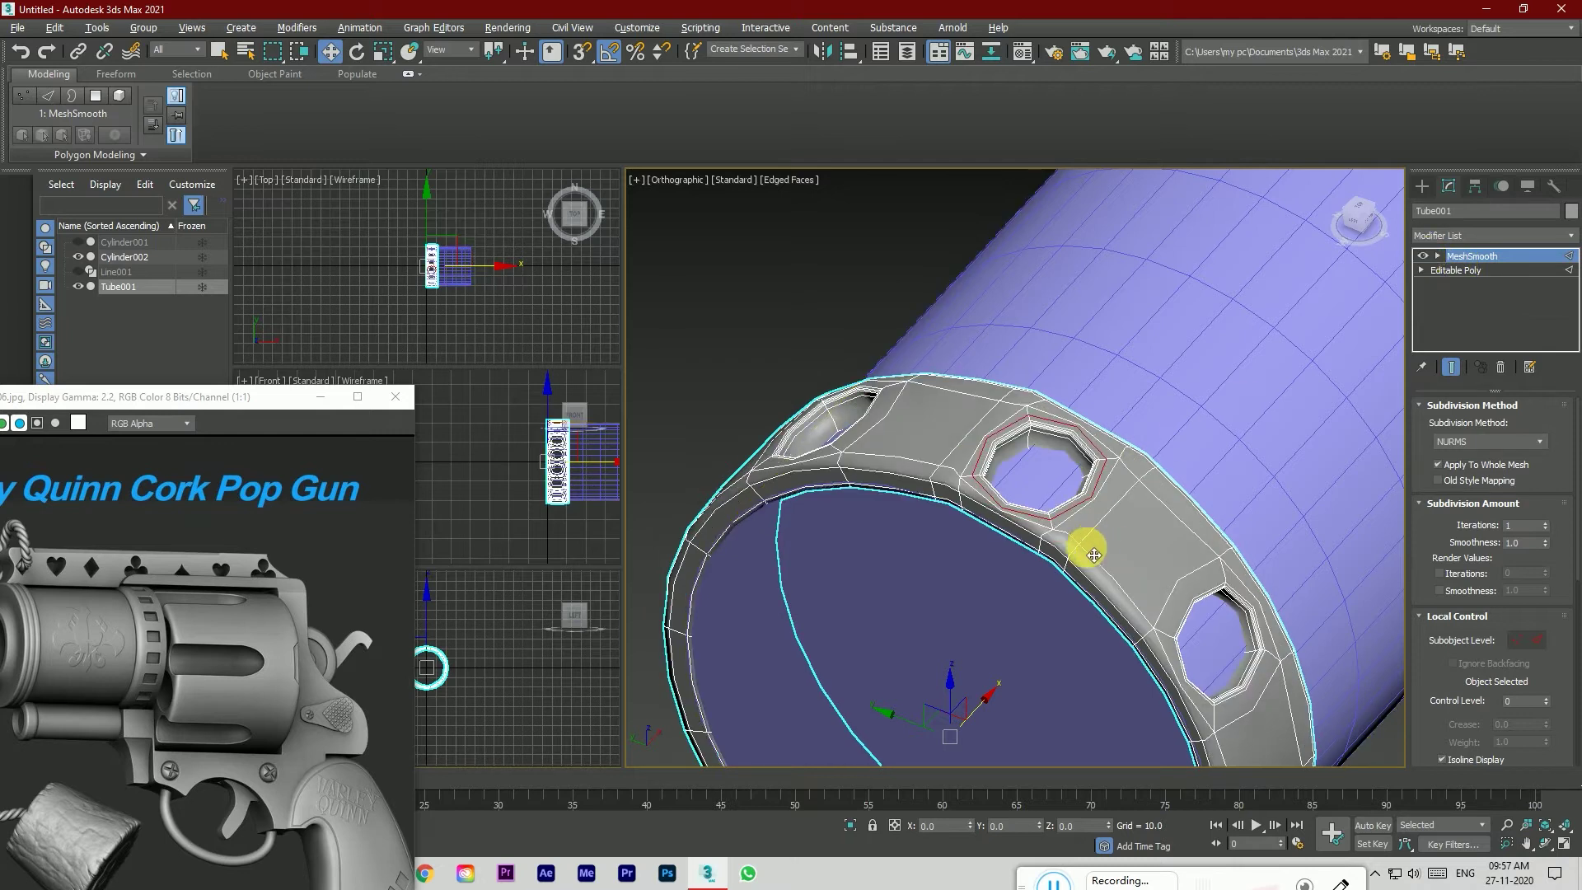
scroll(1086, 528, up, 2)
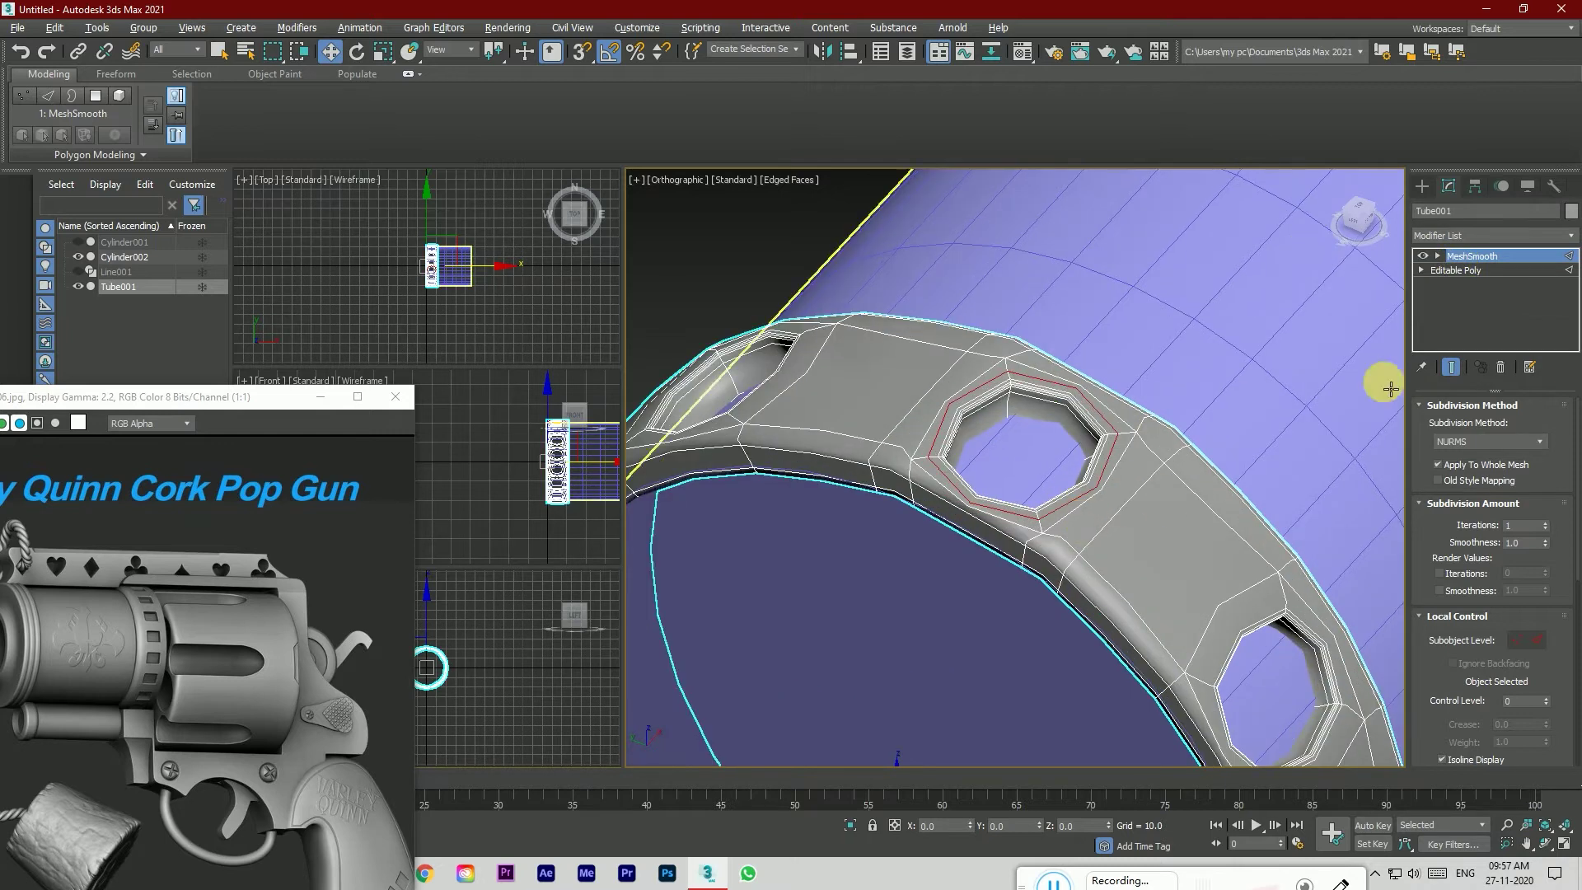
Step: Insert Swift Loop edge loops around the middle of the ring's panels and across one window's frame, and check them with MeshSmooth
click(1456, 272)
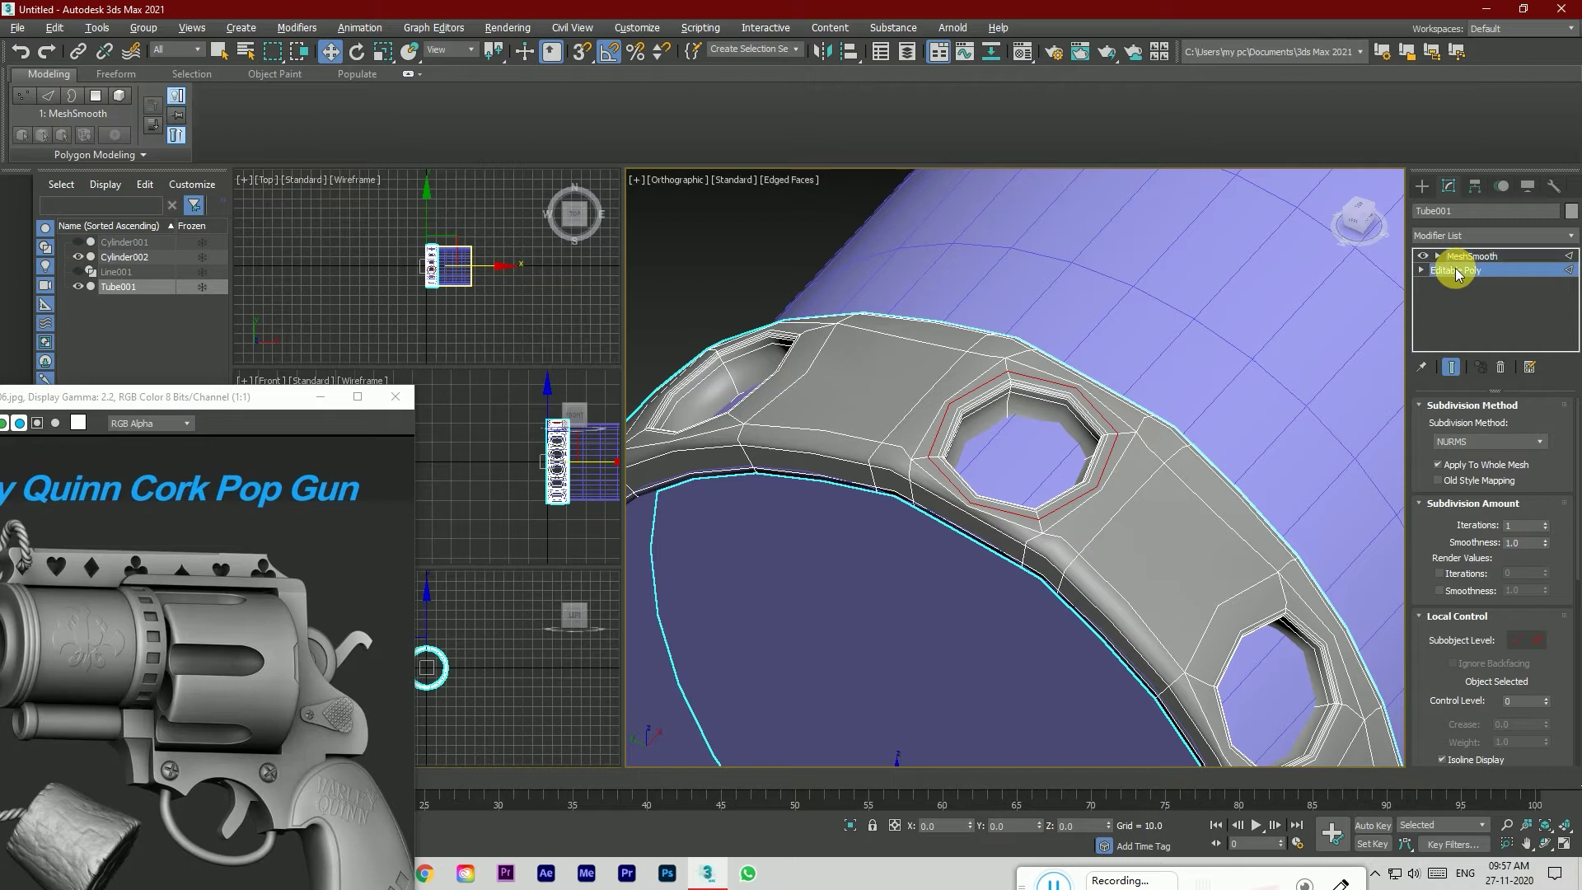
click(580, 96)
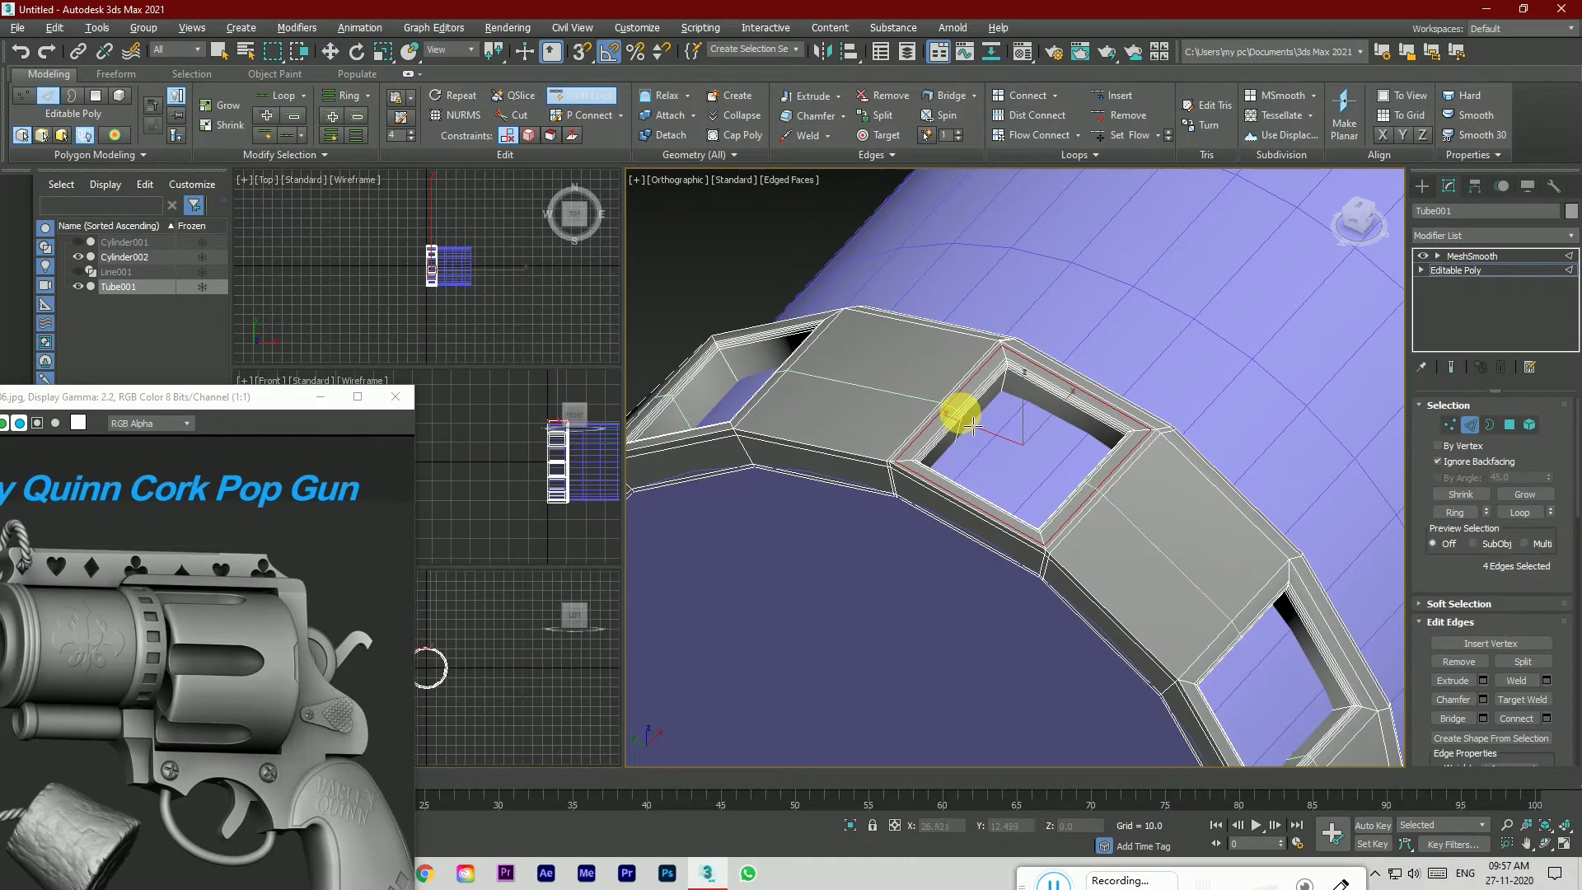
click(1067, 391)
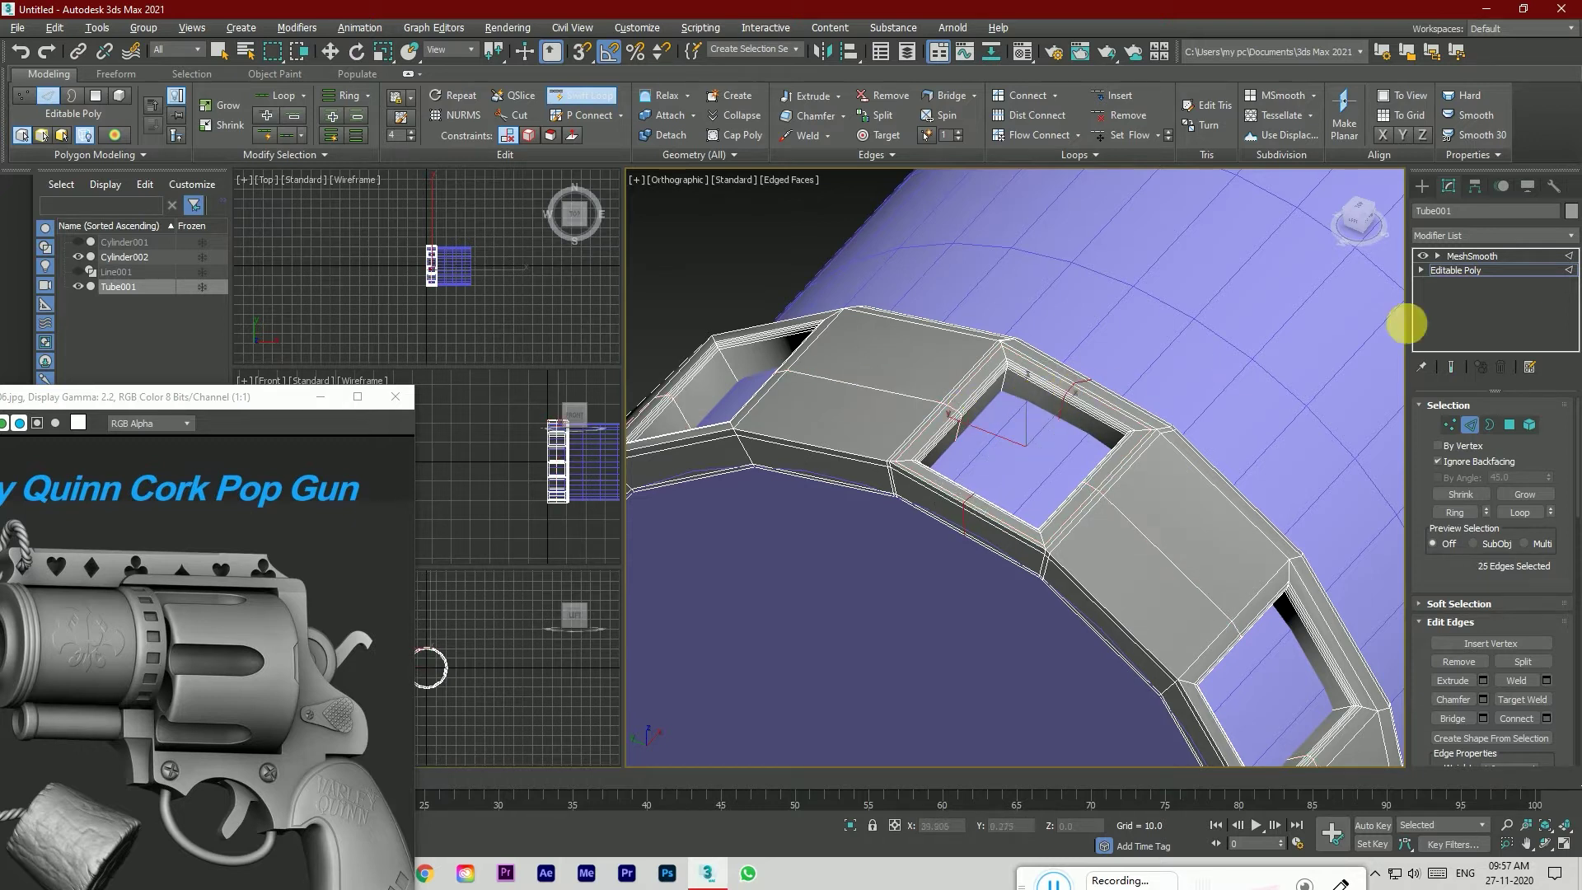
click(1473, 257)
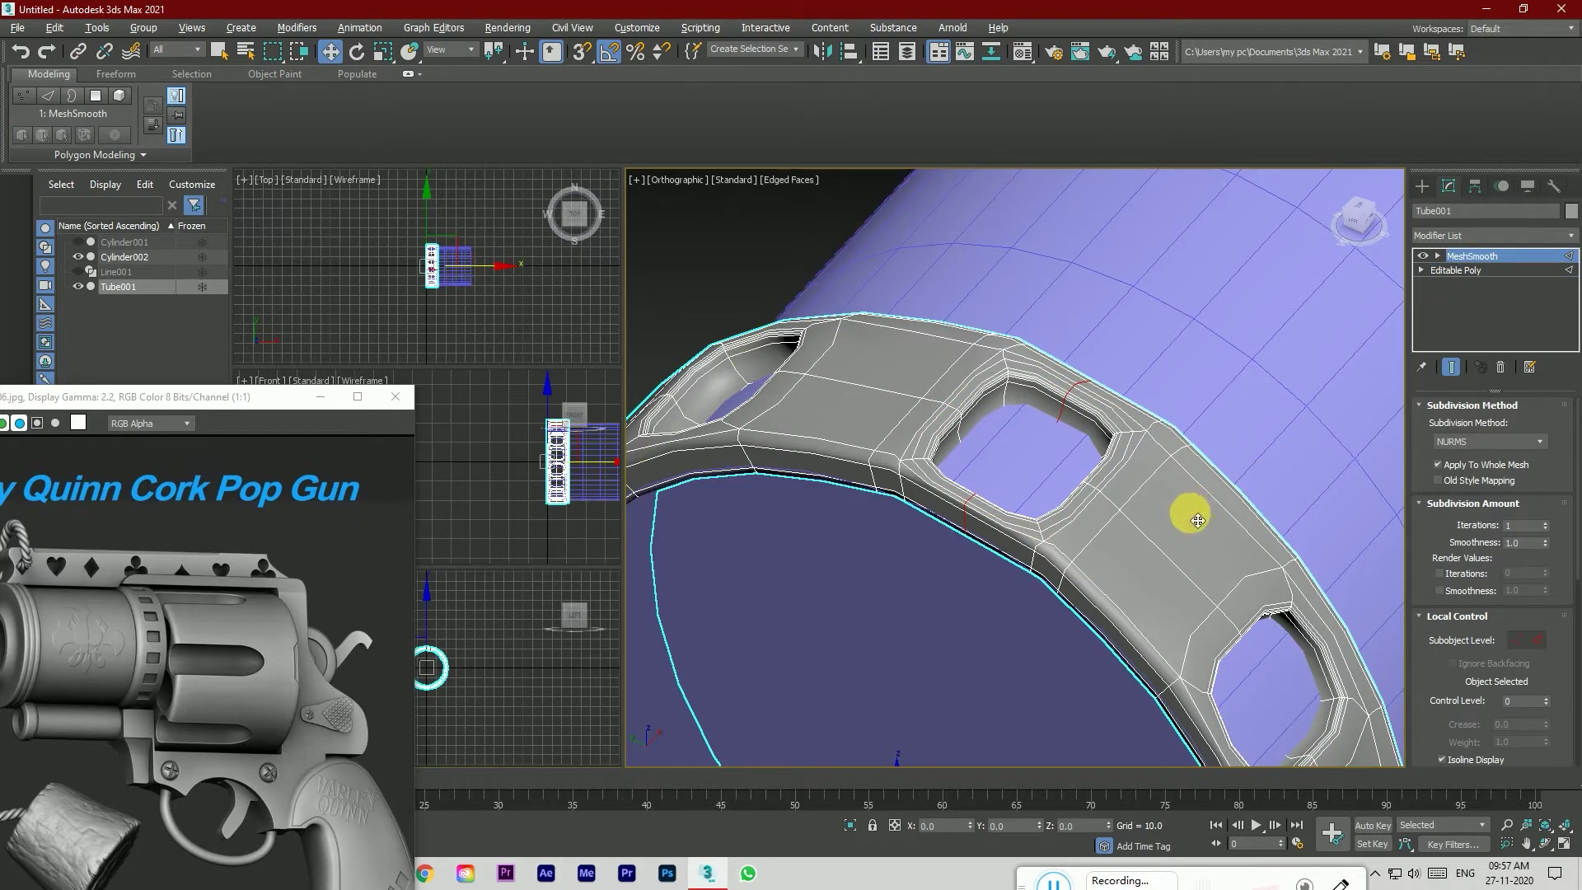
scroll(1197, 520, down, 3)
Step: Add Swift Loop edge loops close to both sides of the window and around the ring along the windows' rear edge
click(1471, 271)
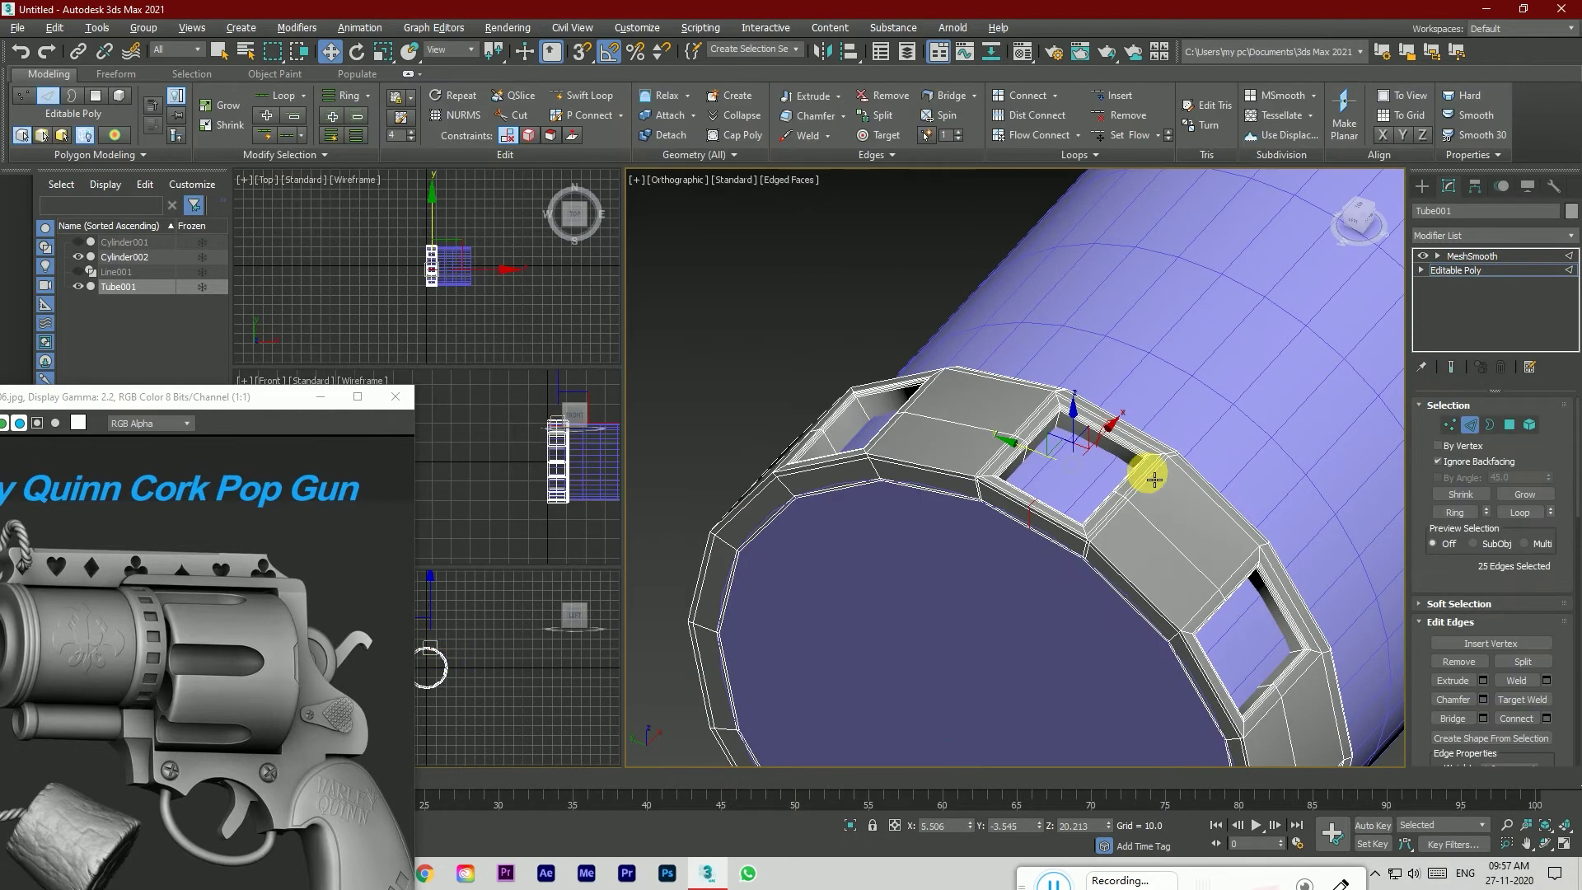
scroll(1031, 473, up, 2)
click(594, 95)
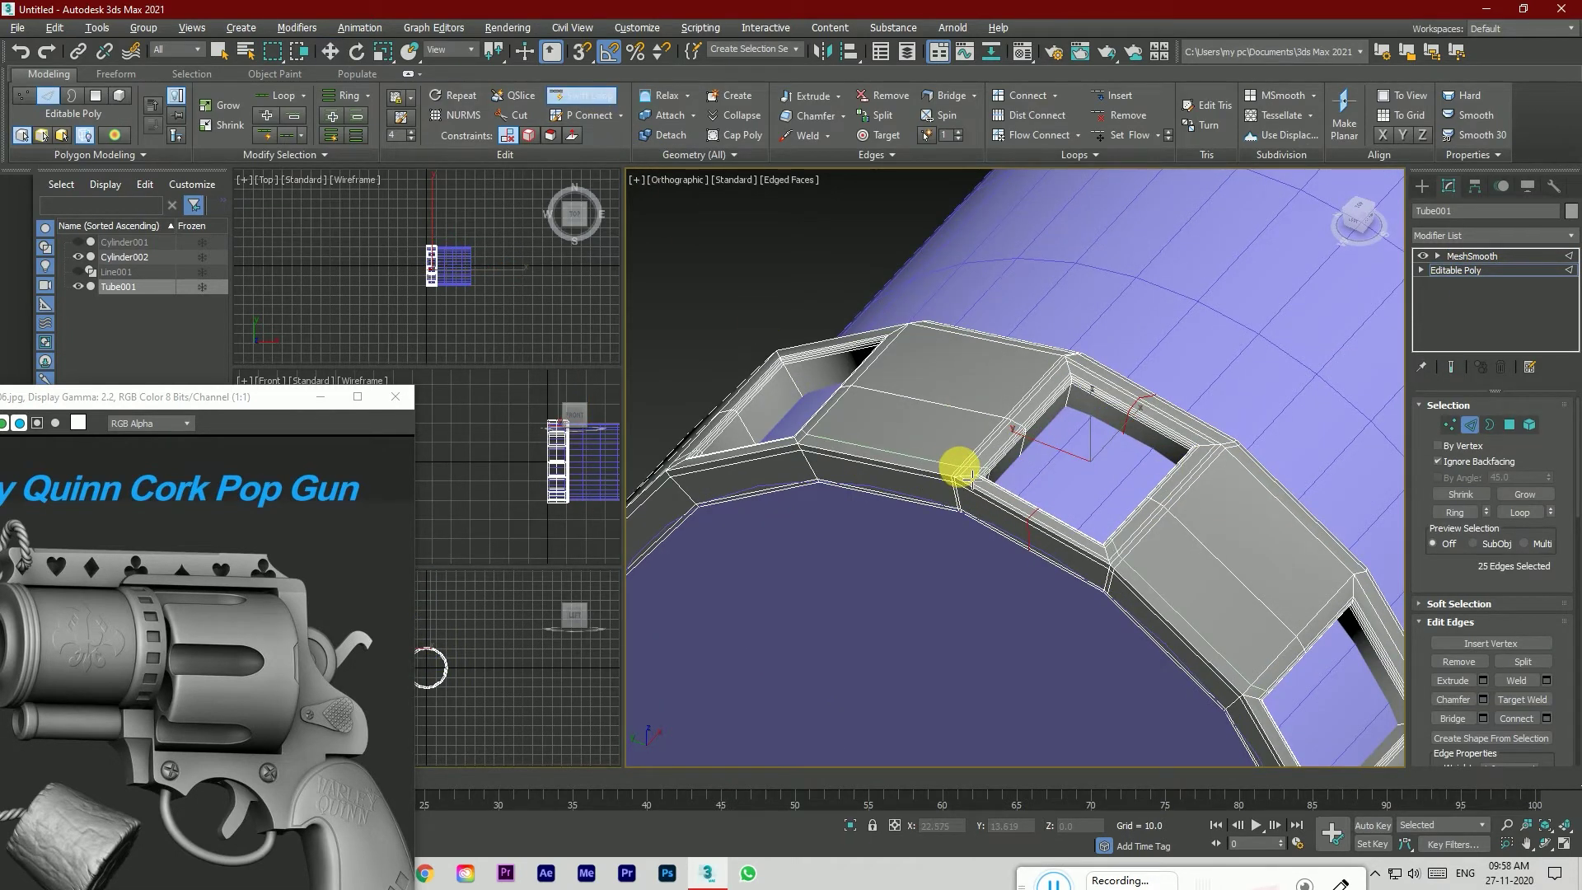
click(973, 480)
click(970, 484)
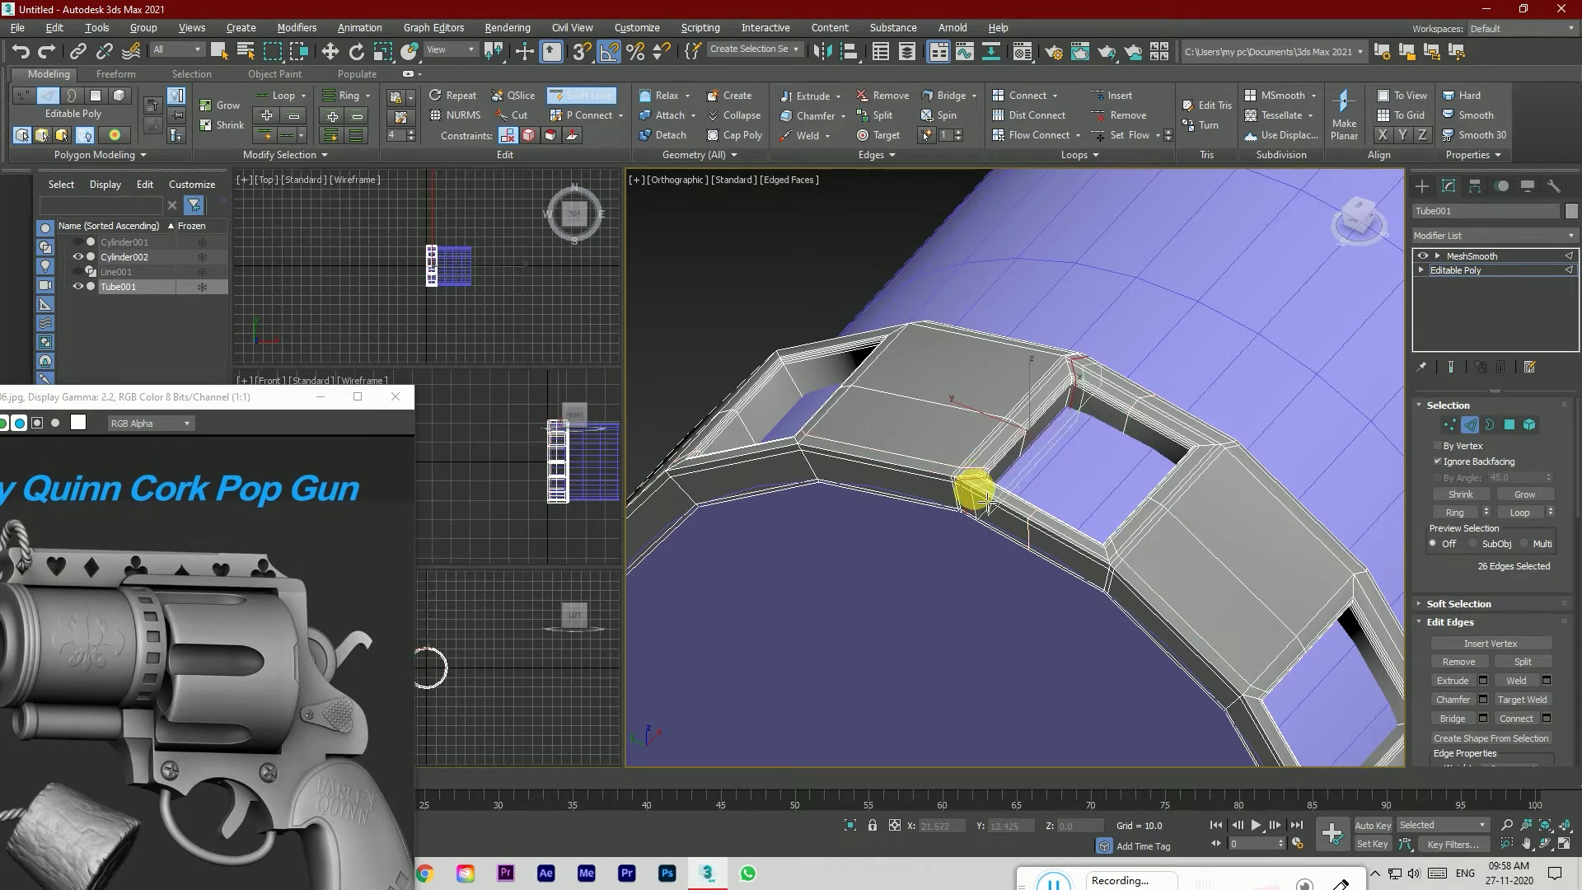
click(1098, 564)
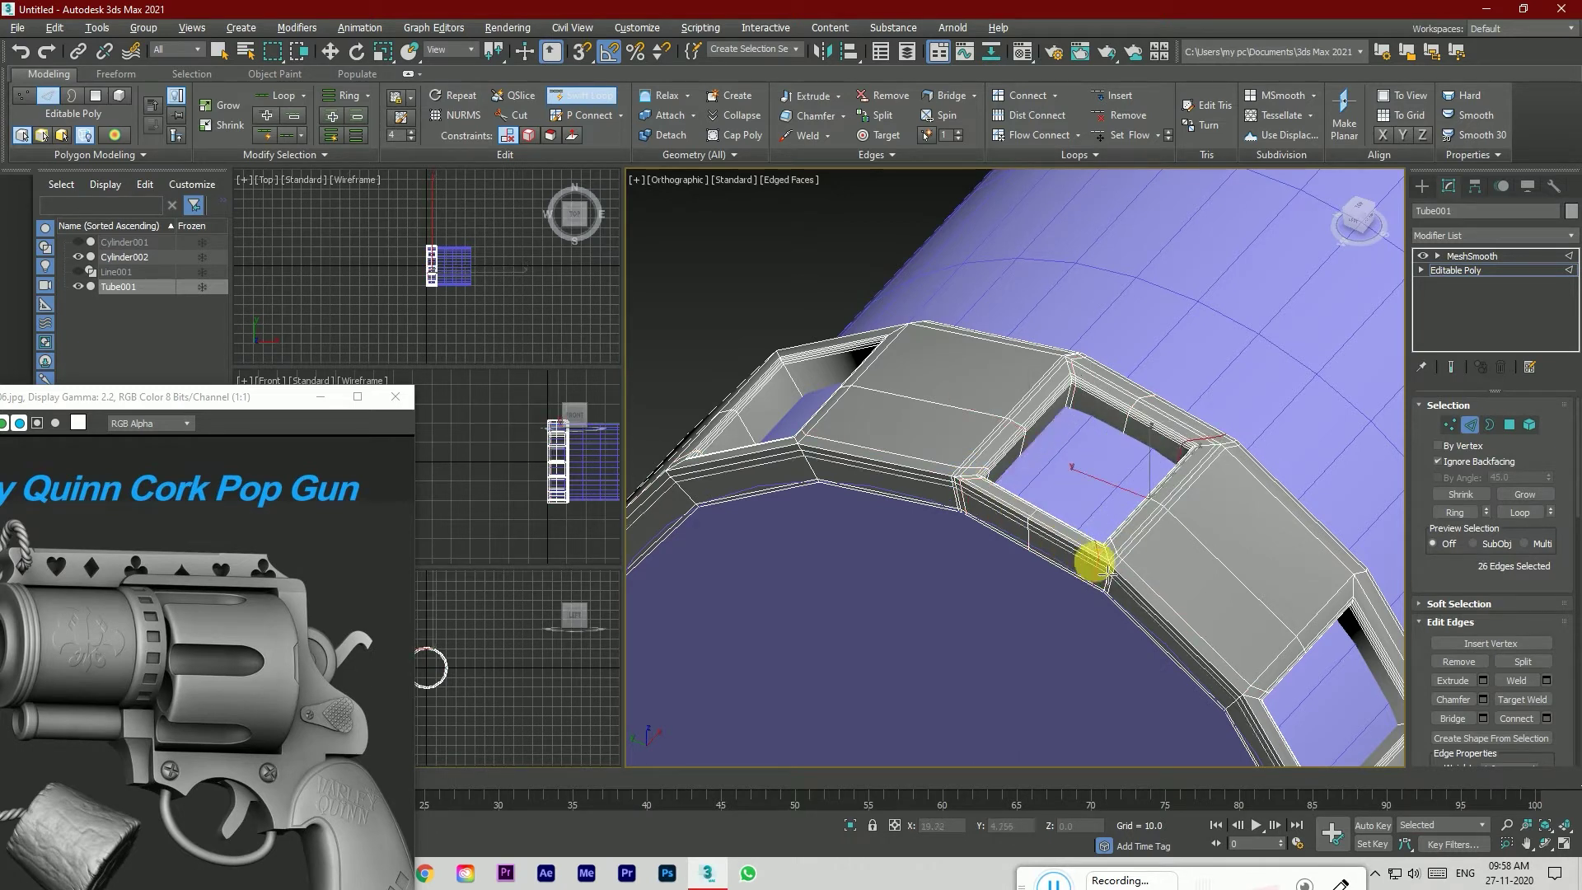
click(1197, 456)
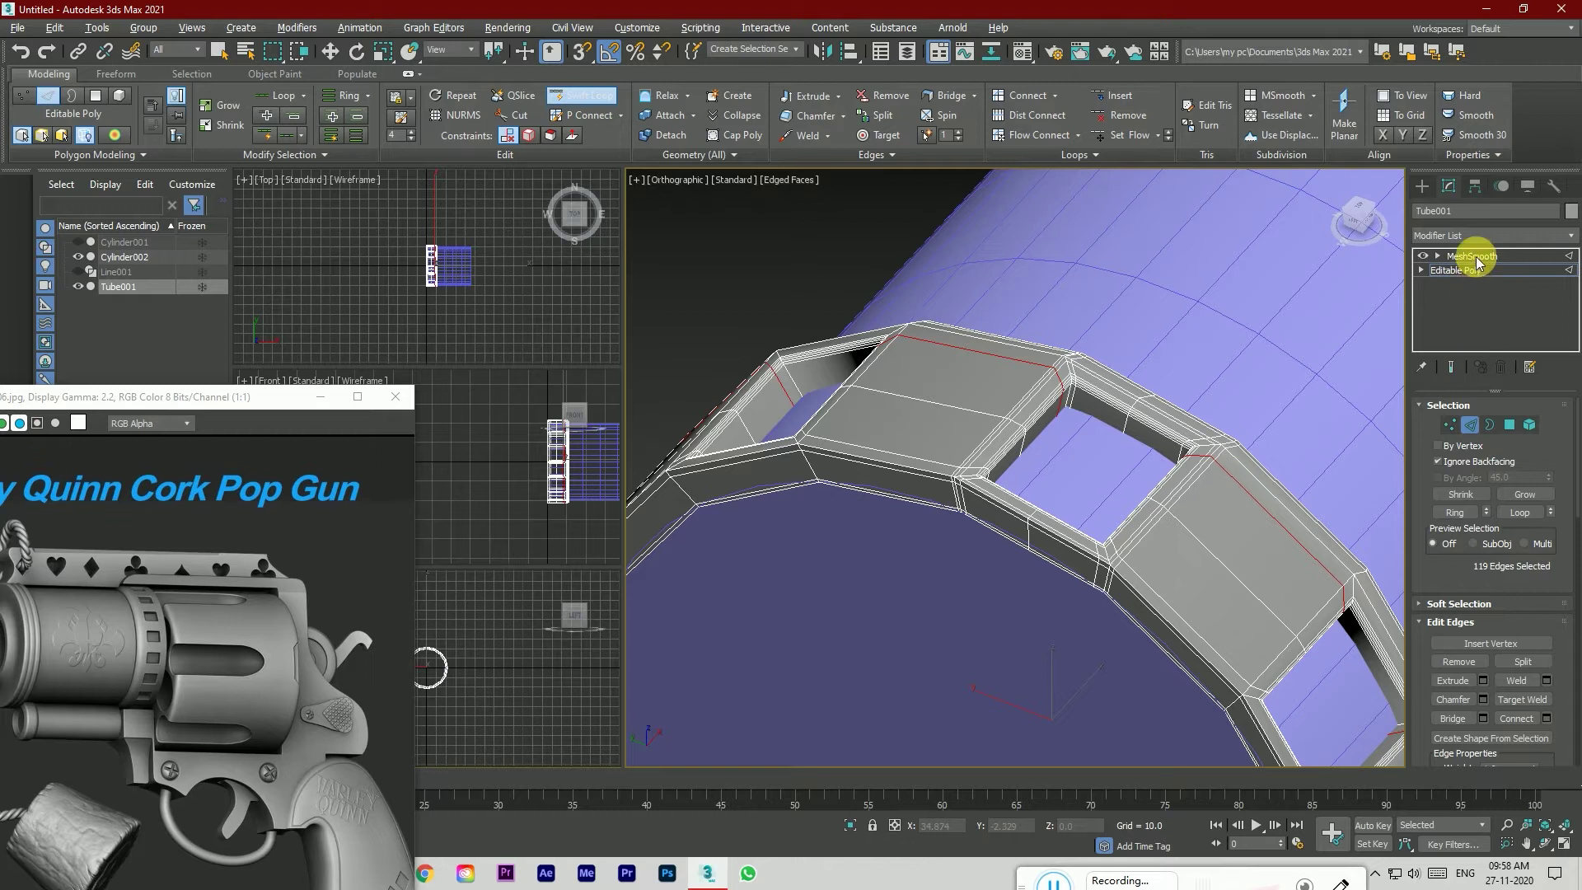
Step: Examine the smoothed ring from the opposite side with edged faces off
click(1448, 257)
key(w)
scroll(1160, 546, down, 5)
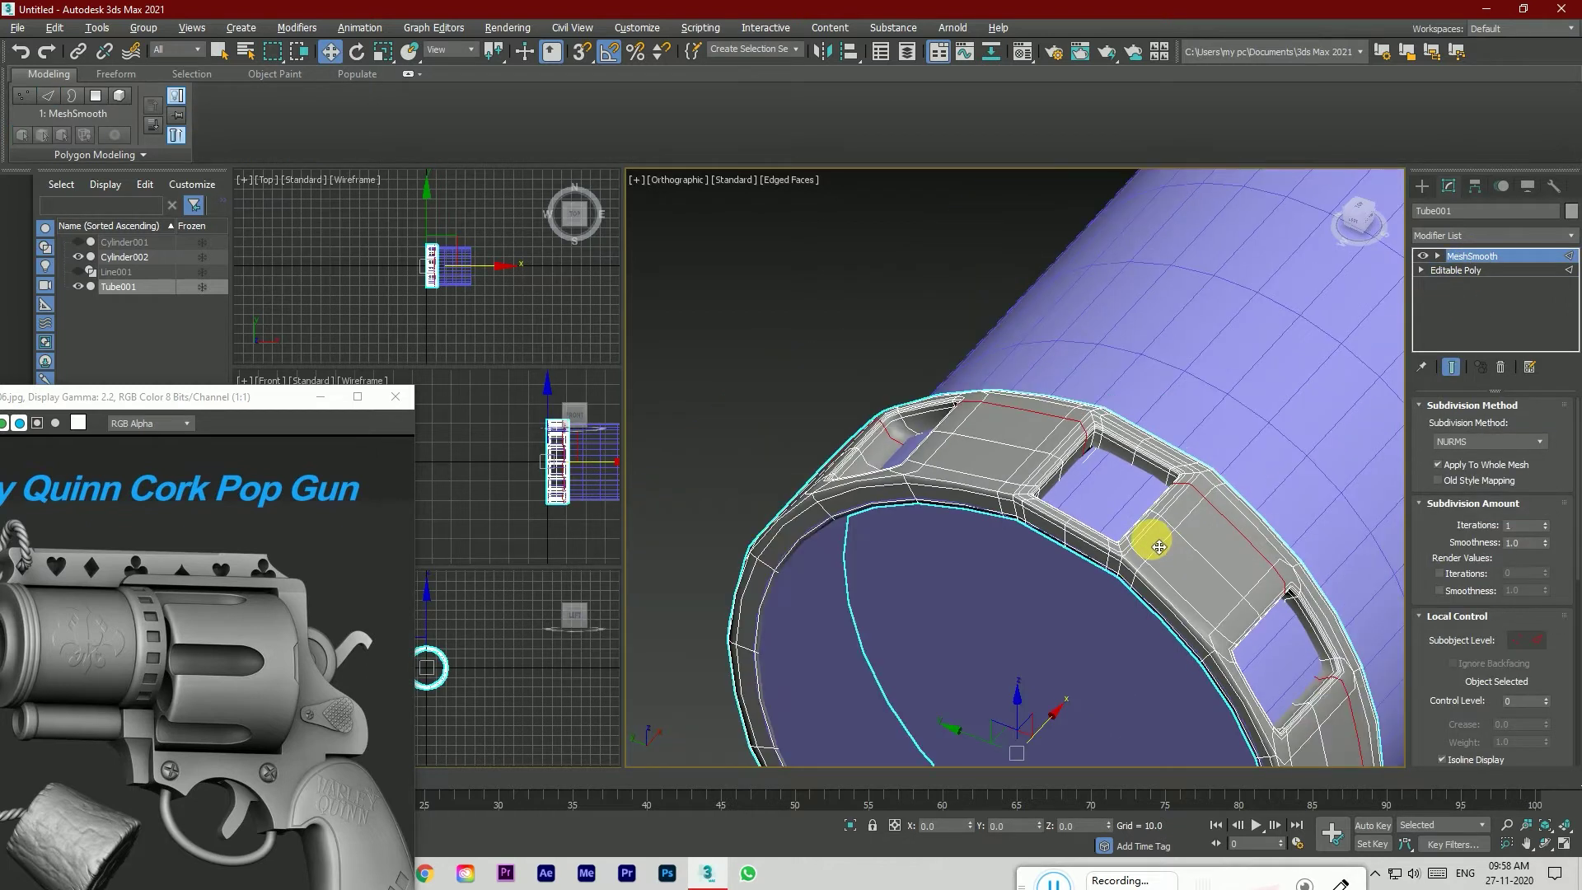
alt+middle_drag(1163, 650, 1163, 651)
key(F4)
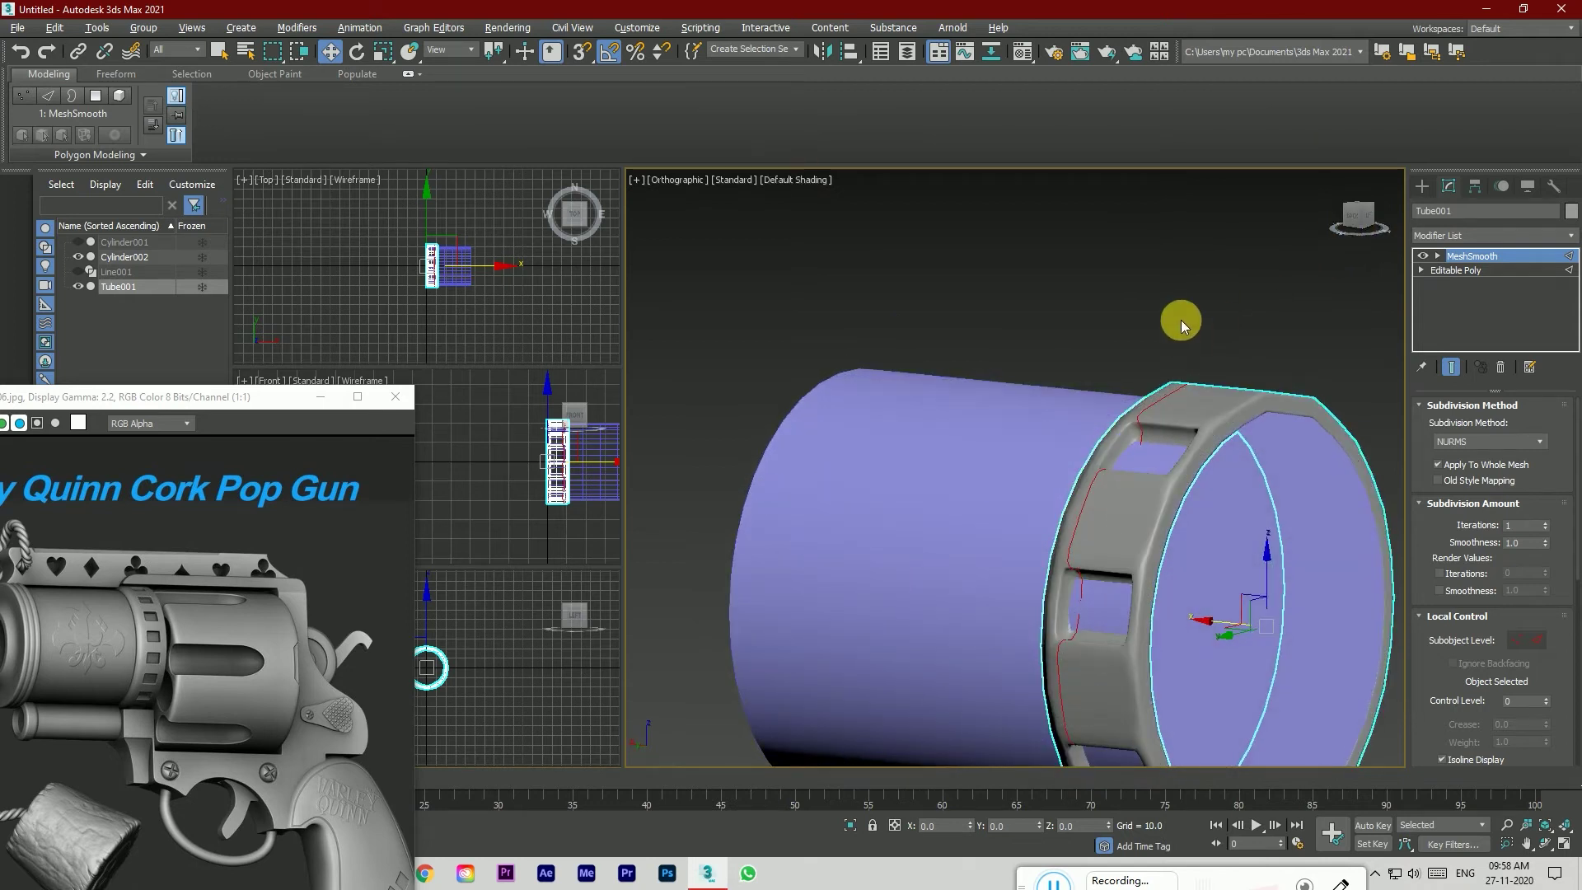
Step: Give the barrel cylinder and the windowed ring the same grey object color
click(1182, 320)
drag(1386, 216, 1398, 217)
alt+middle_drag(1163, 650, 1163, 651)
drag(1359, 217, 1321, 283)
drag(951, 315, 1316, 606)
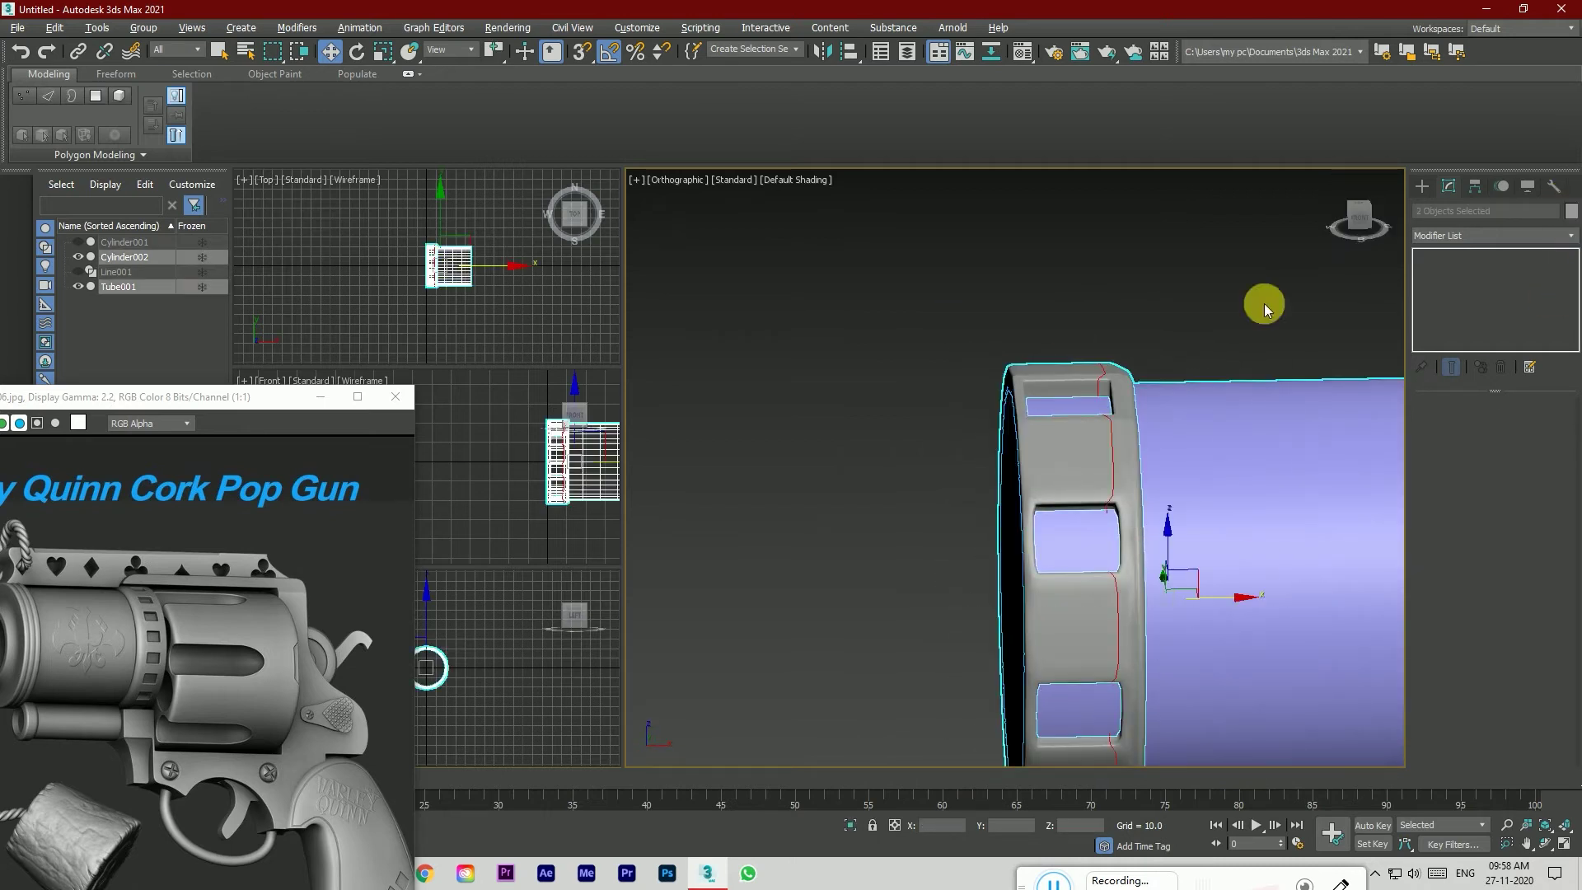
click(1572, 211)
click(874, 526)
click(1124, 318)
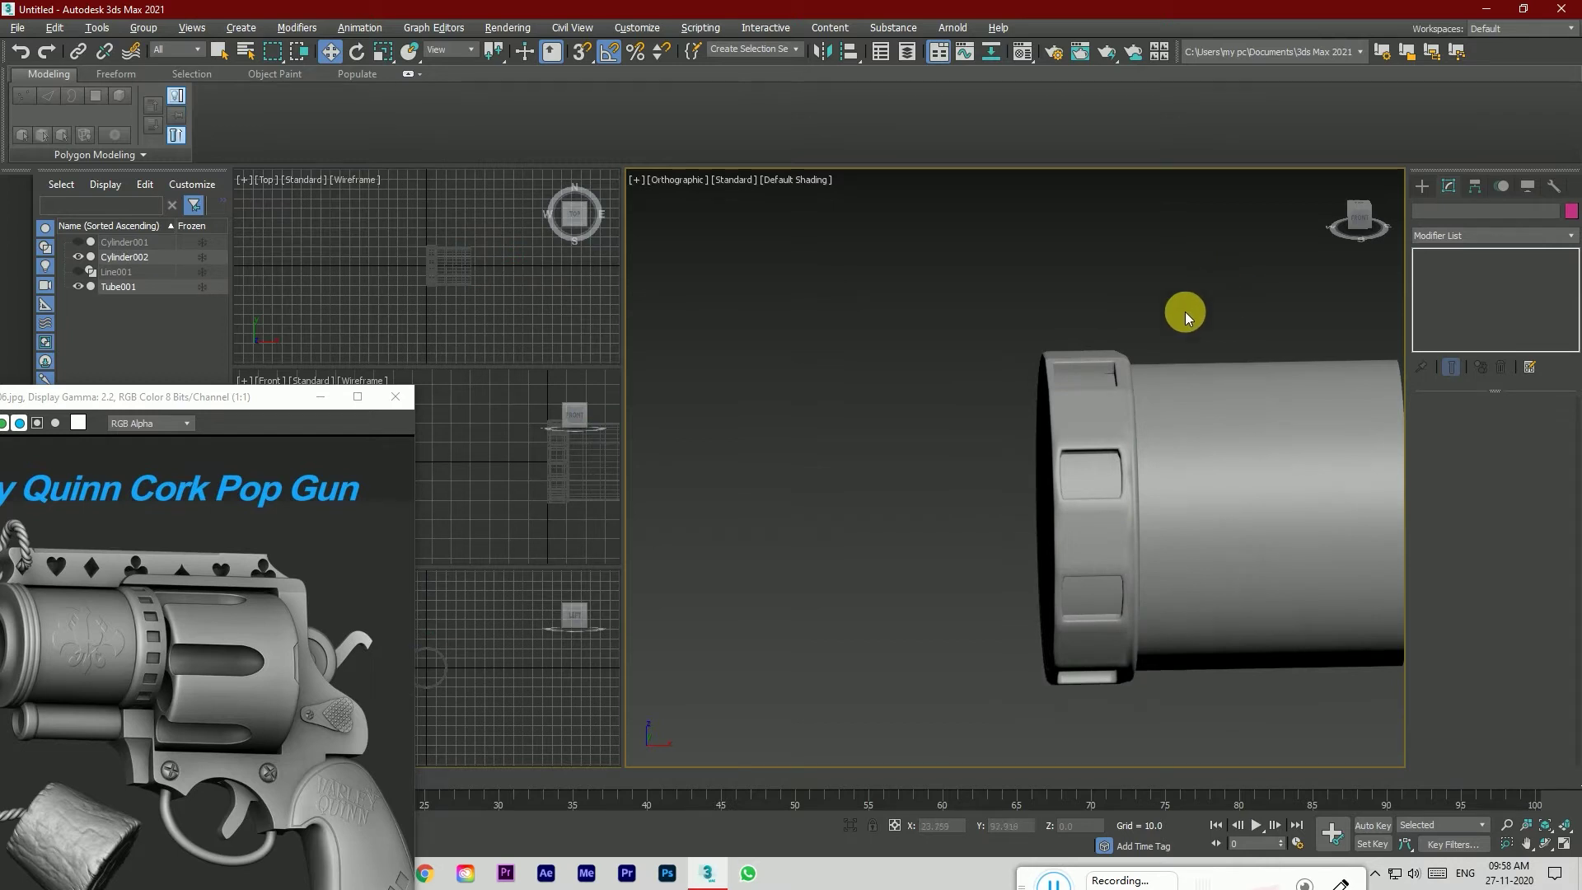
Step: Switch off MeshSmooth on the ring and delete the modifier from its stack
click(1123, 408)
click(1424, 258)
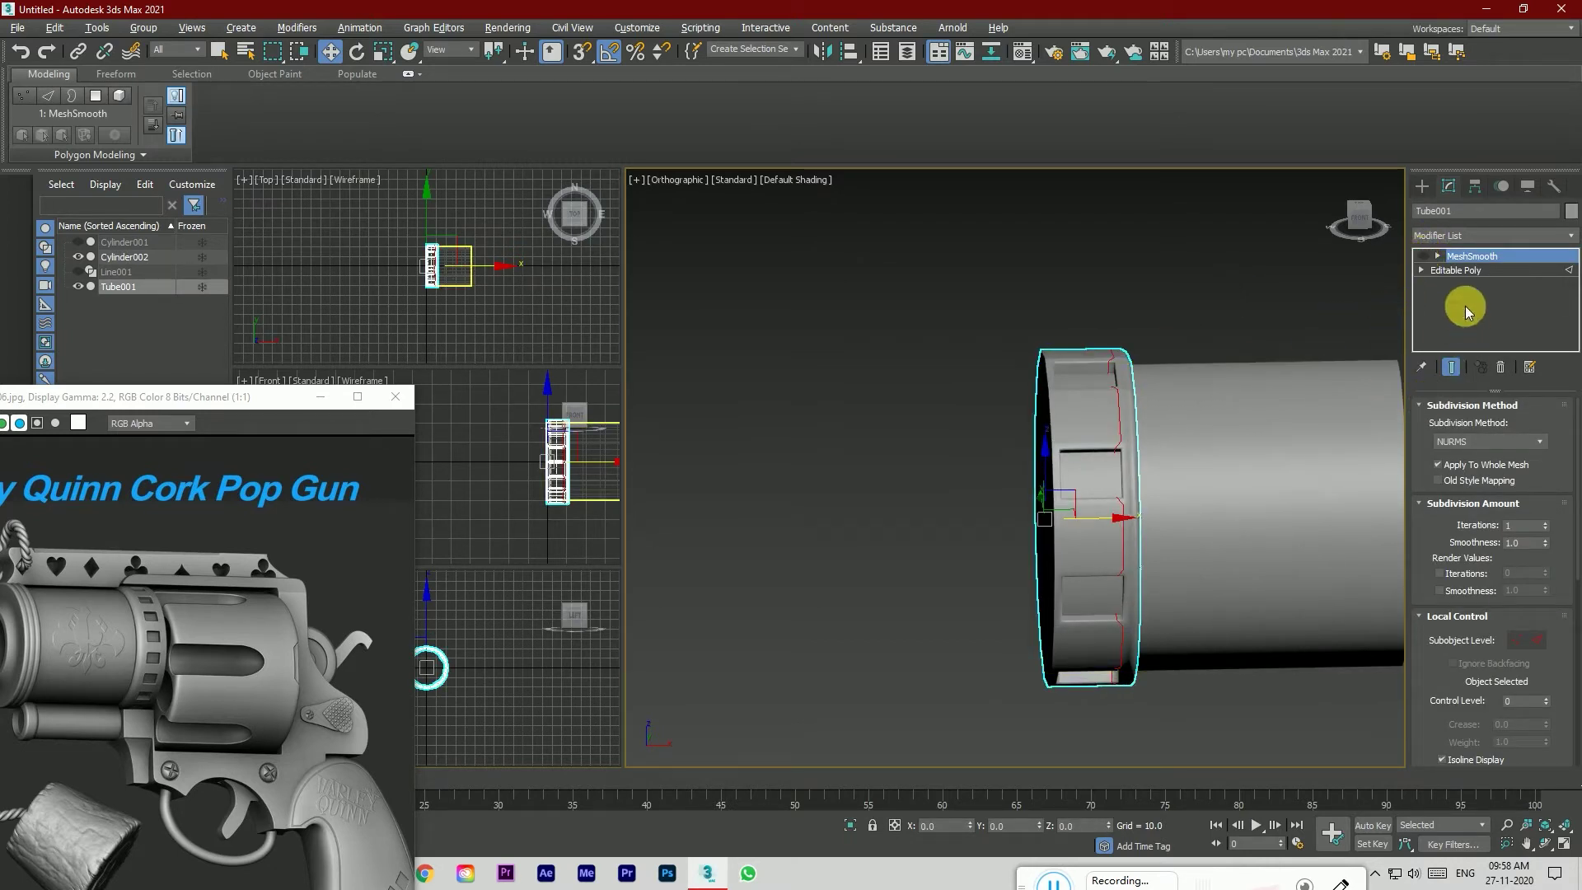
click(1500, 366)
click(1212, 326)
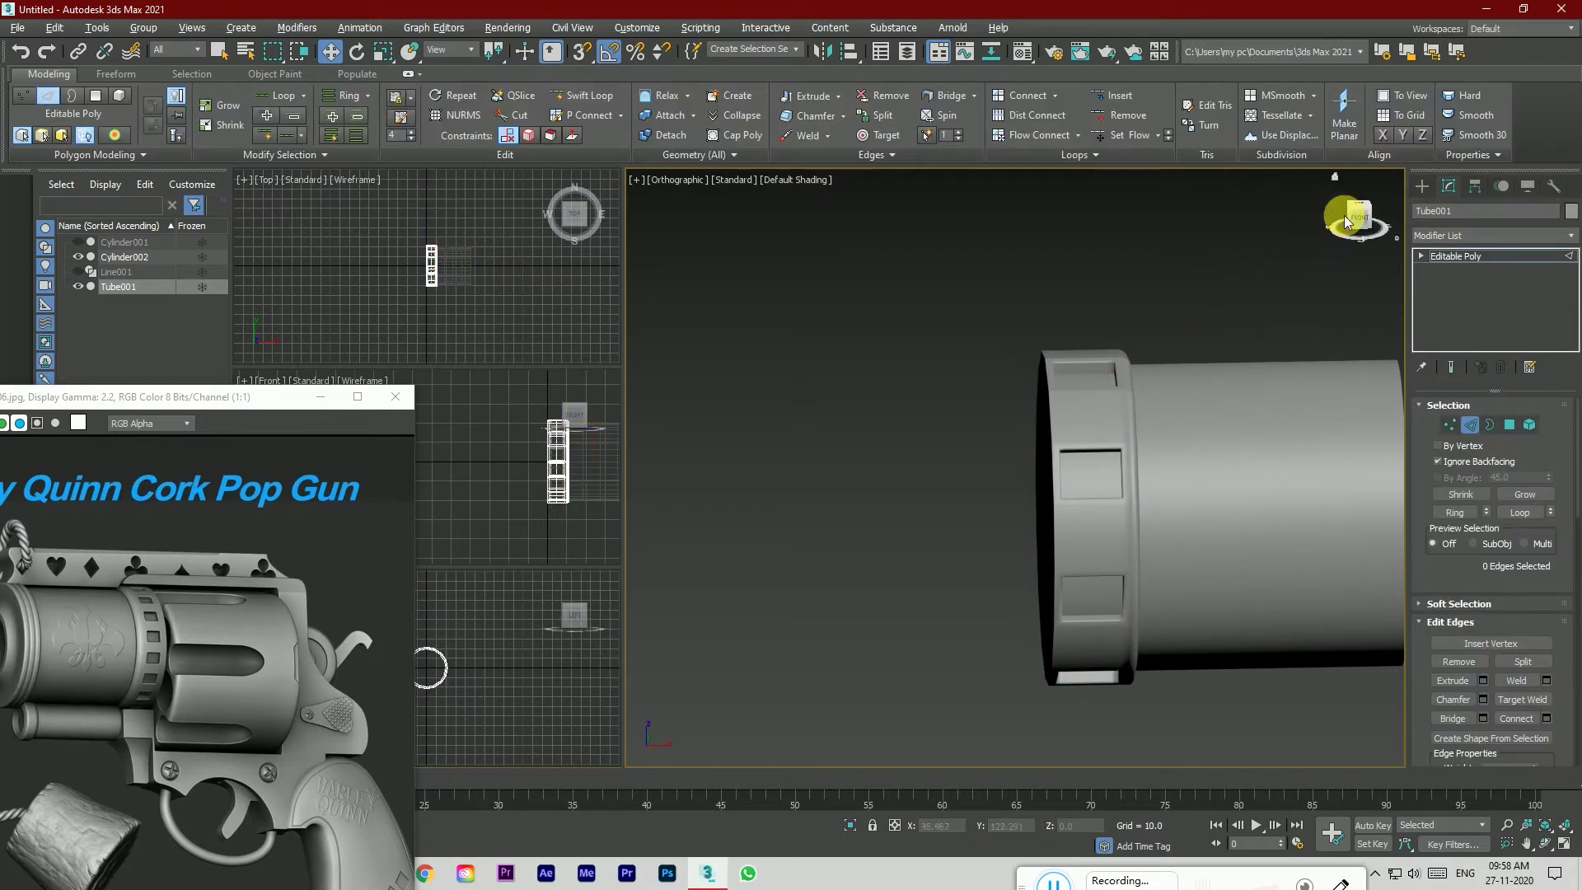
Step: Unhide the revolver cylinder Cylinder001 and the gun frame Line001
drag(1353, 228, 1522, 232)
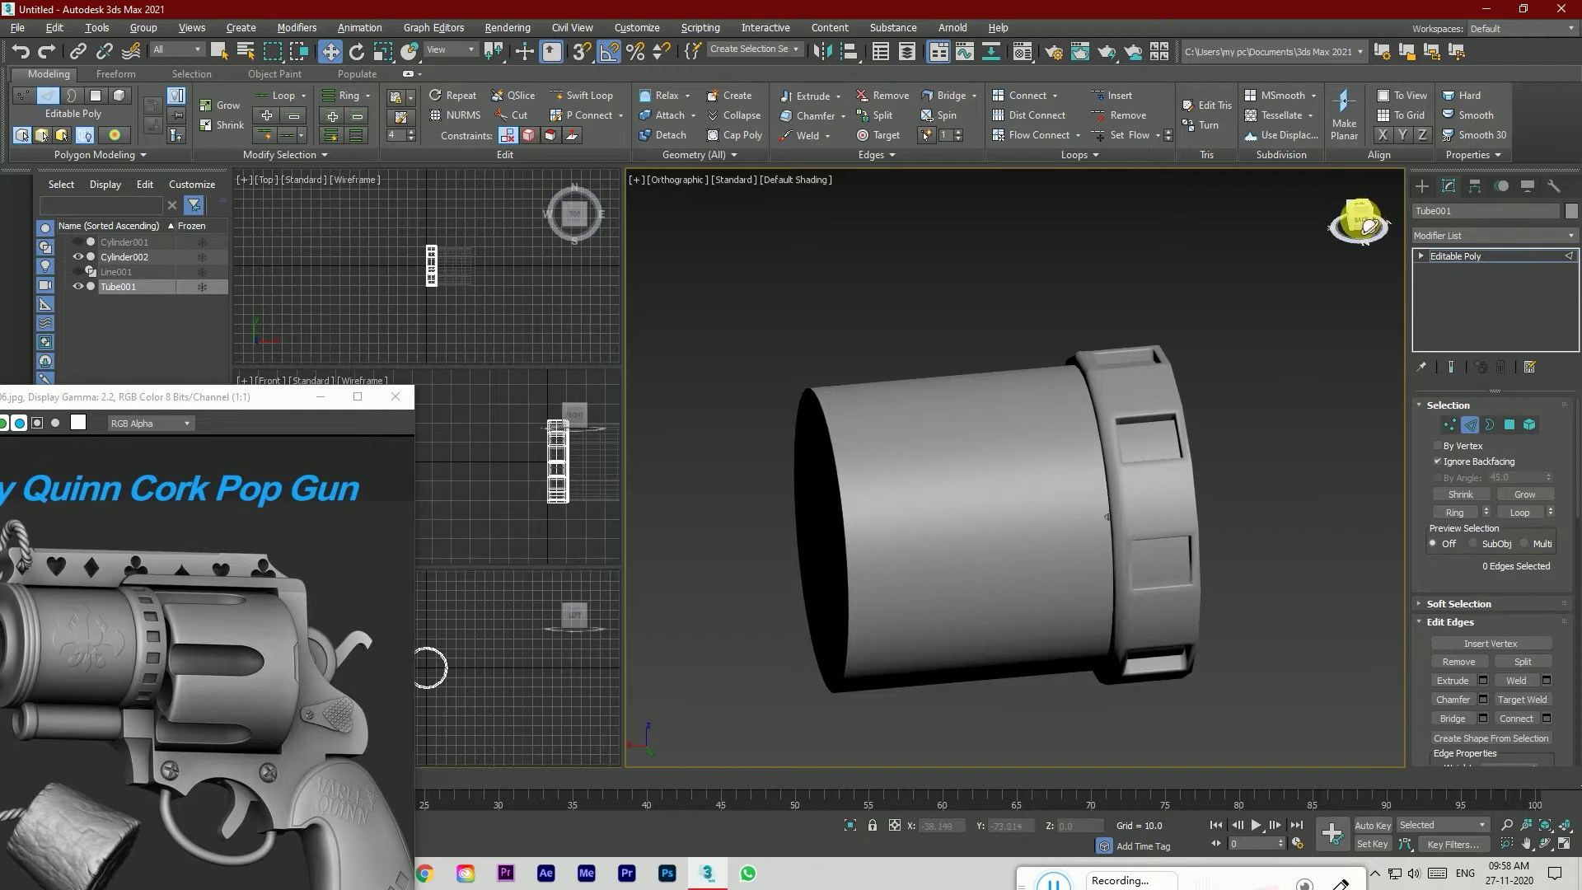
drag(1369, 227, 1354, 222)
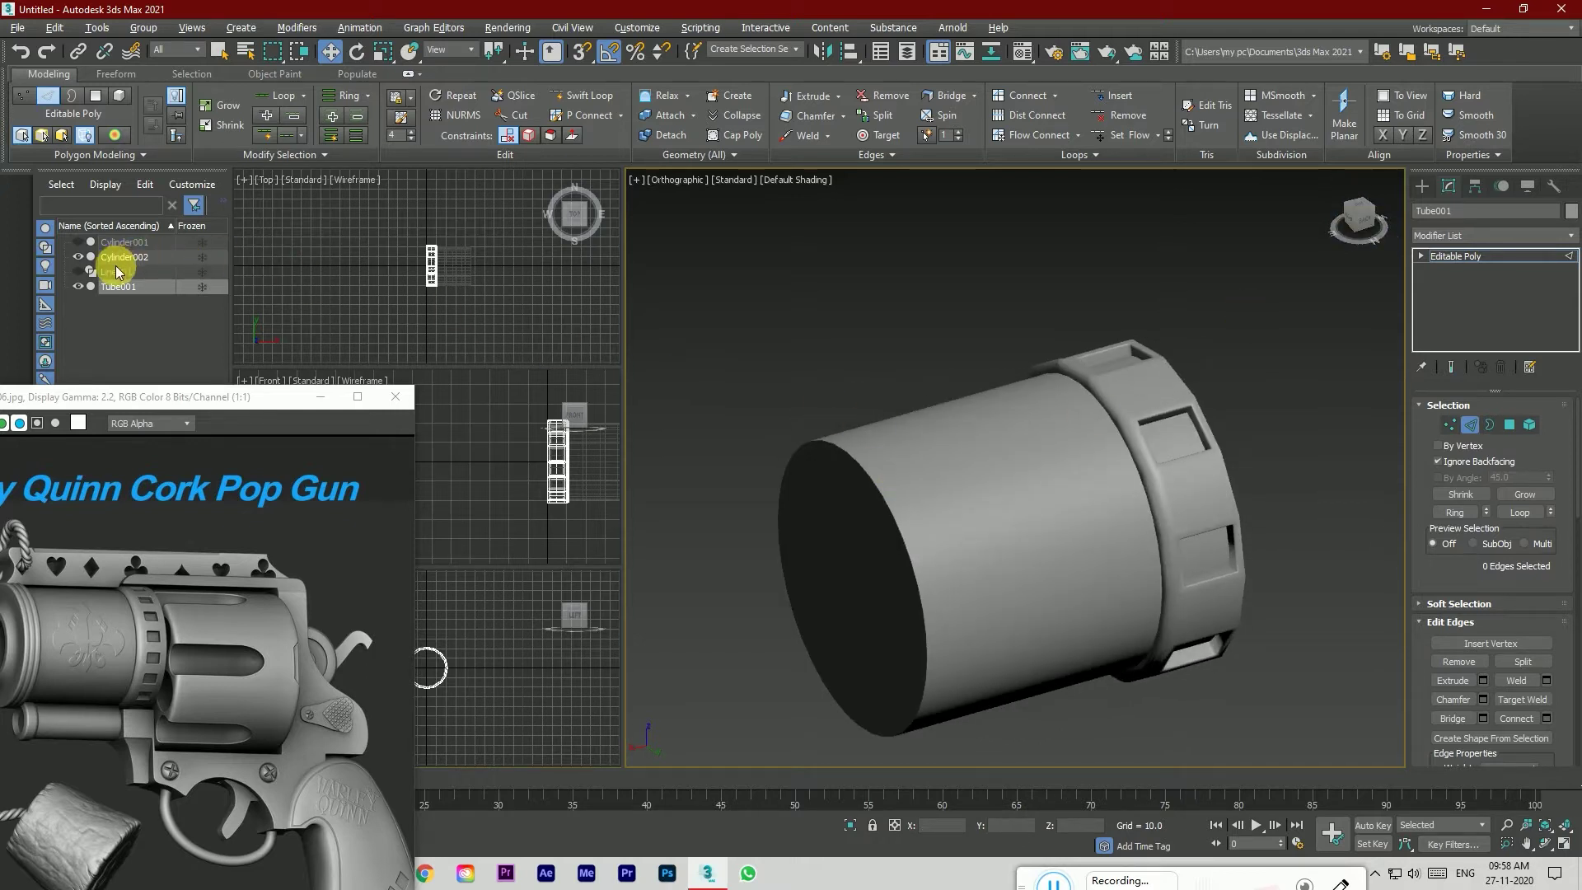
click(77, 241)
click(77, 271)
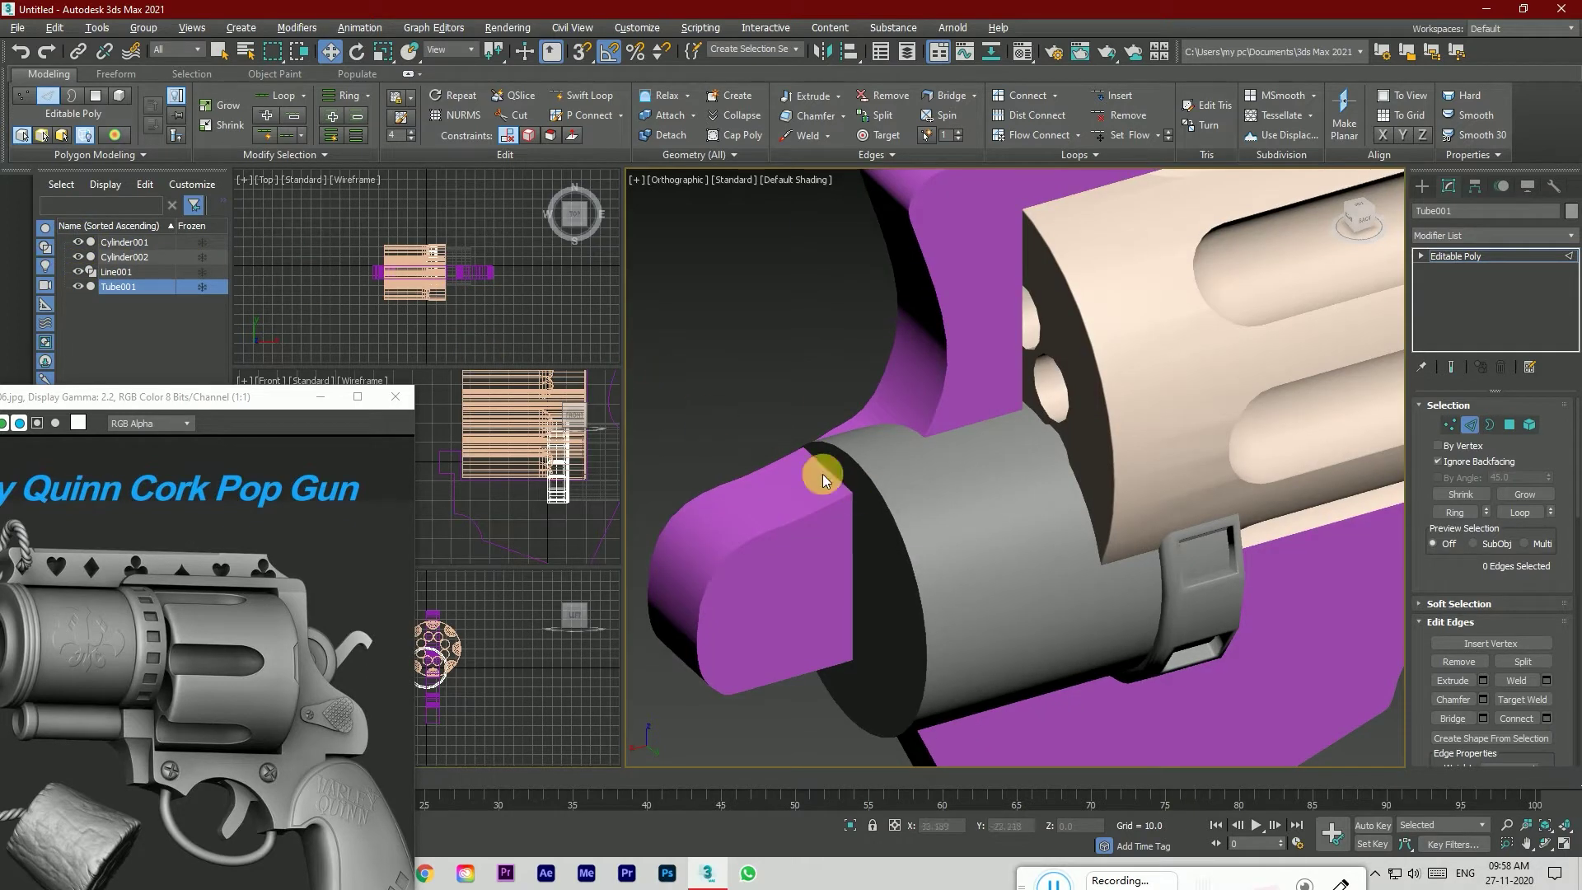
Step: Select the barrel Cylinder002 together with the ring Tube001 and move both along X to the muzzle end of the revolver cylinder
click(136, 257)
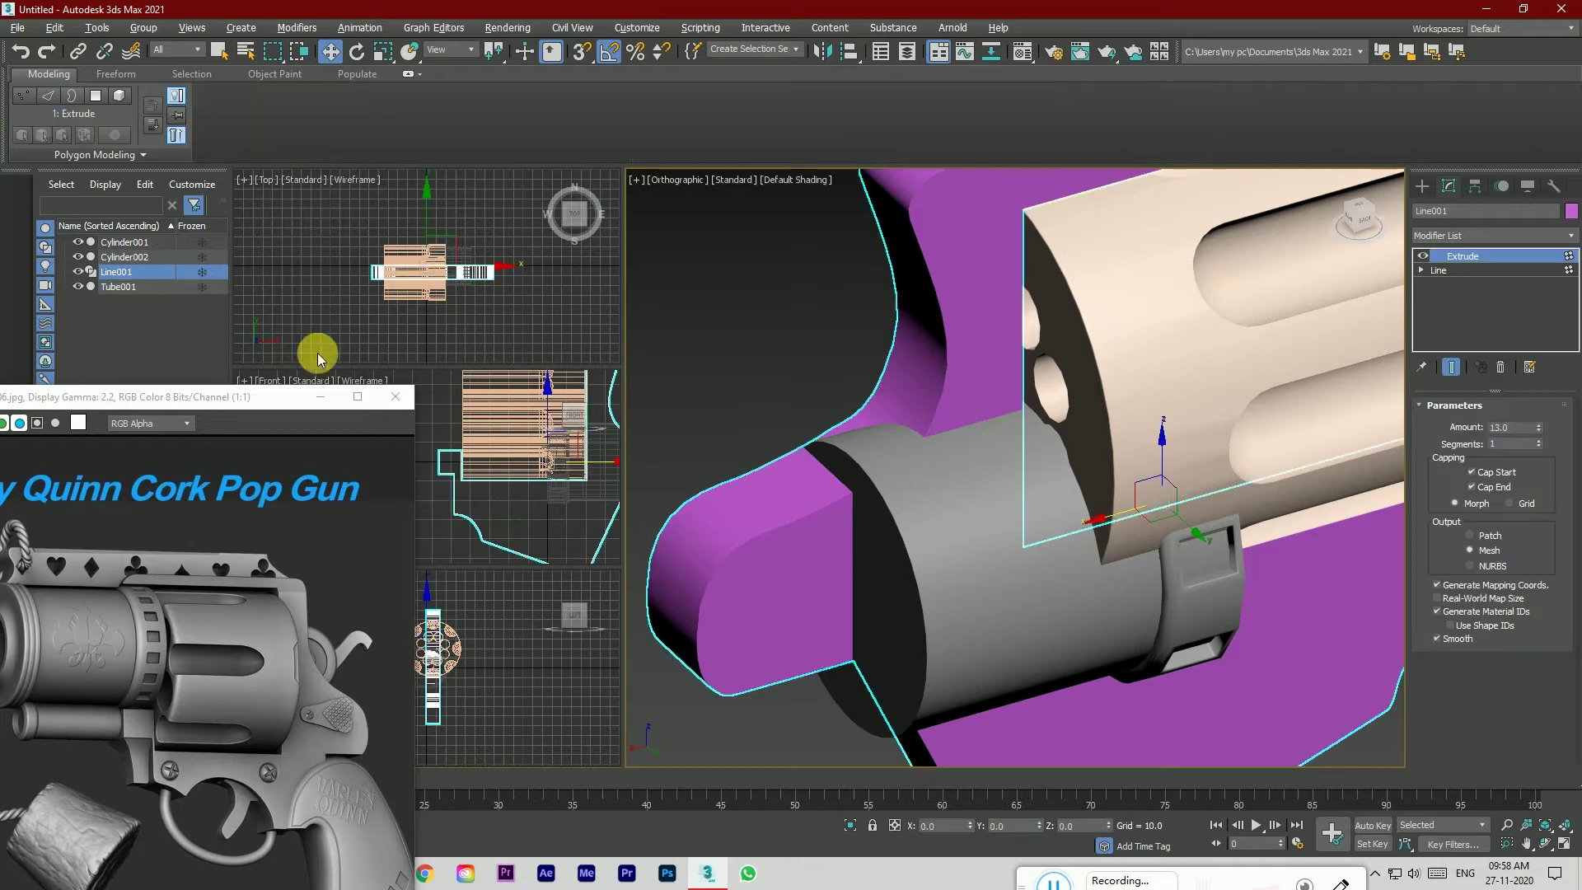
ctrl+click(1230, 607)
click(1355, 221)
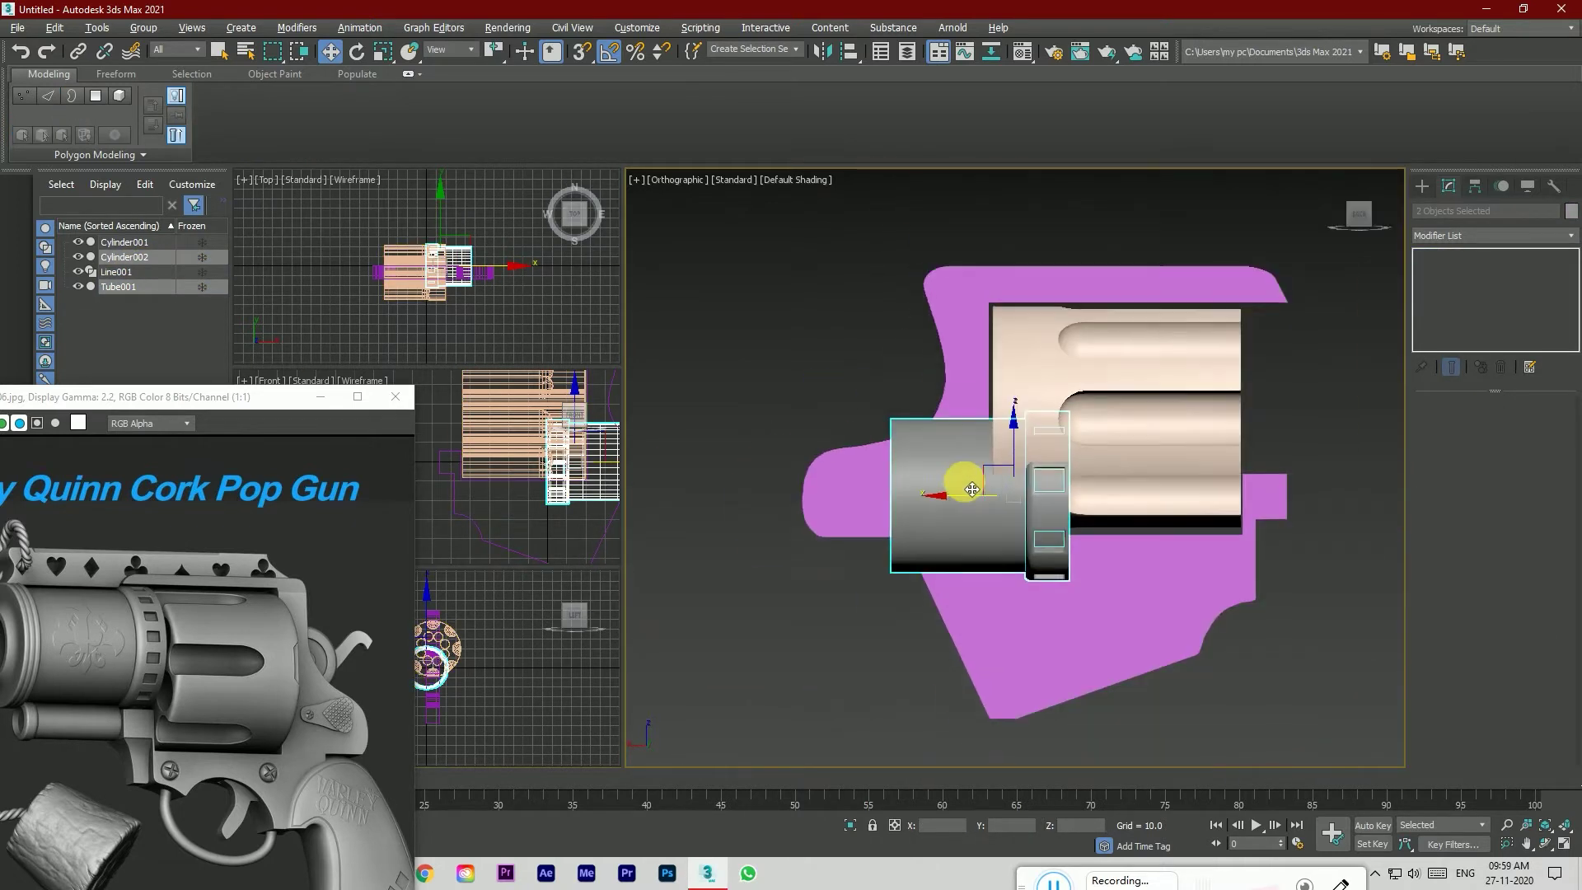
drag(1022, 461, 1240, 459)
Step: Rotate the barrel and ring half a turn about the vertical axis so the ring end faces the revolver cylinder
drag(1354, 214, 1318, 224)
click(356, 51)
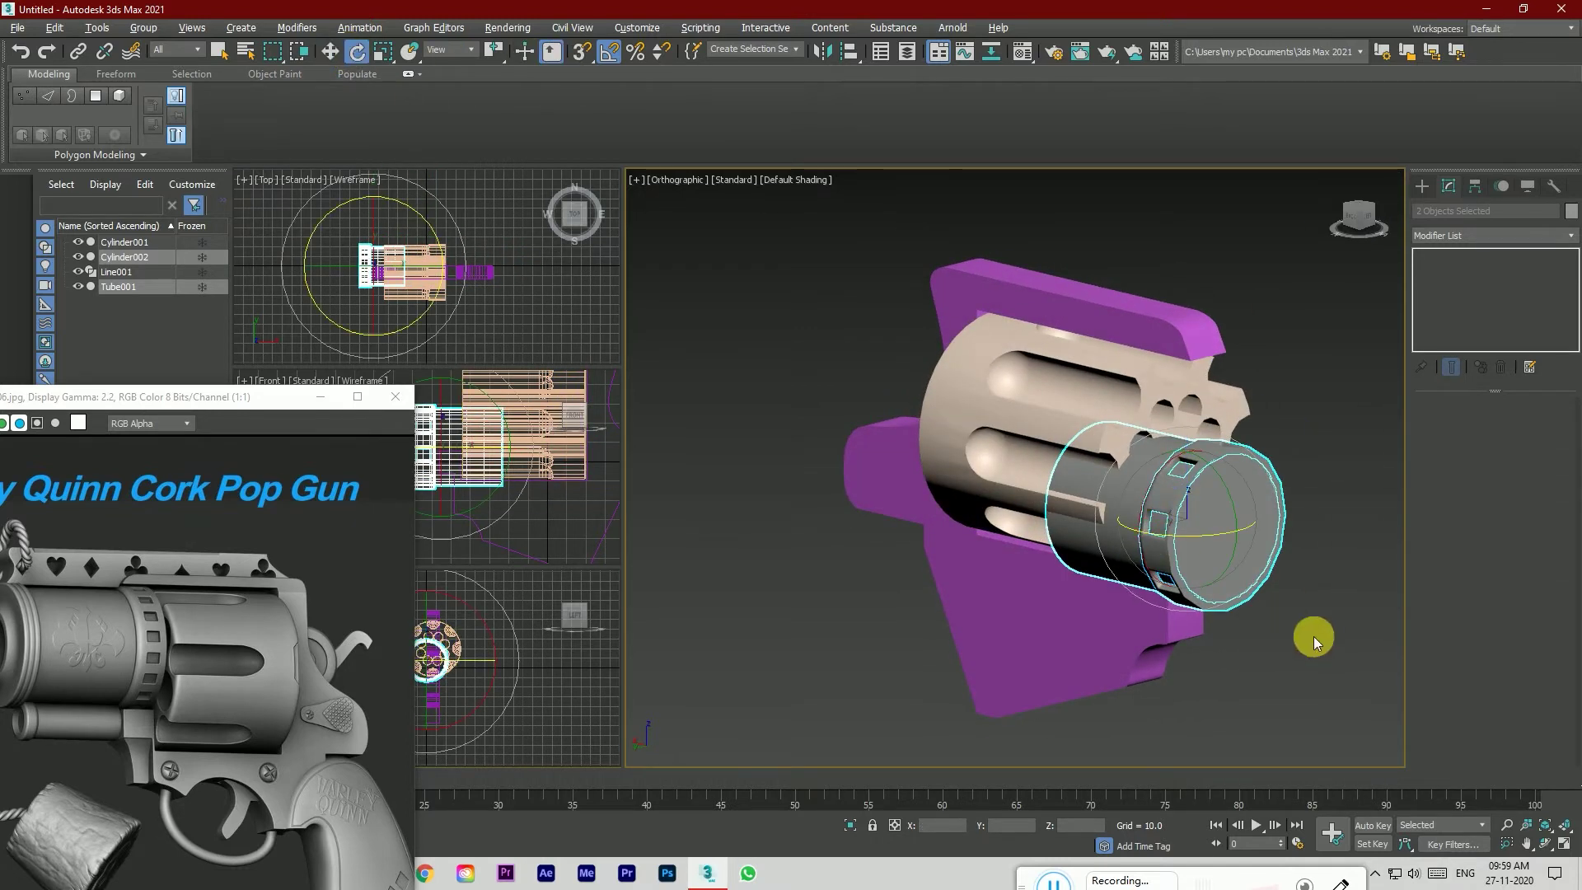
drag(1211, 530, 1056, 536)
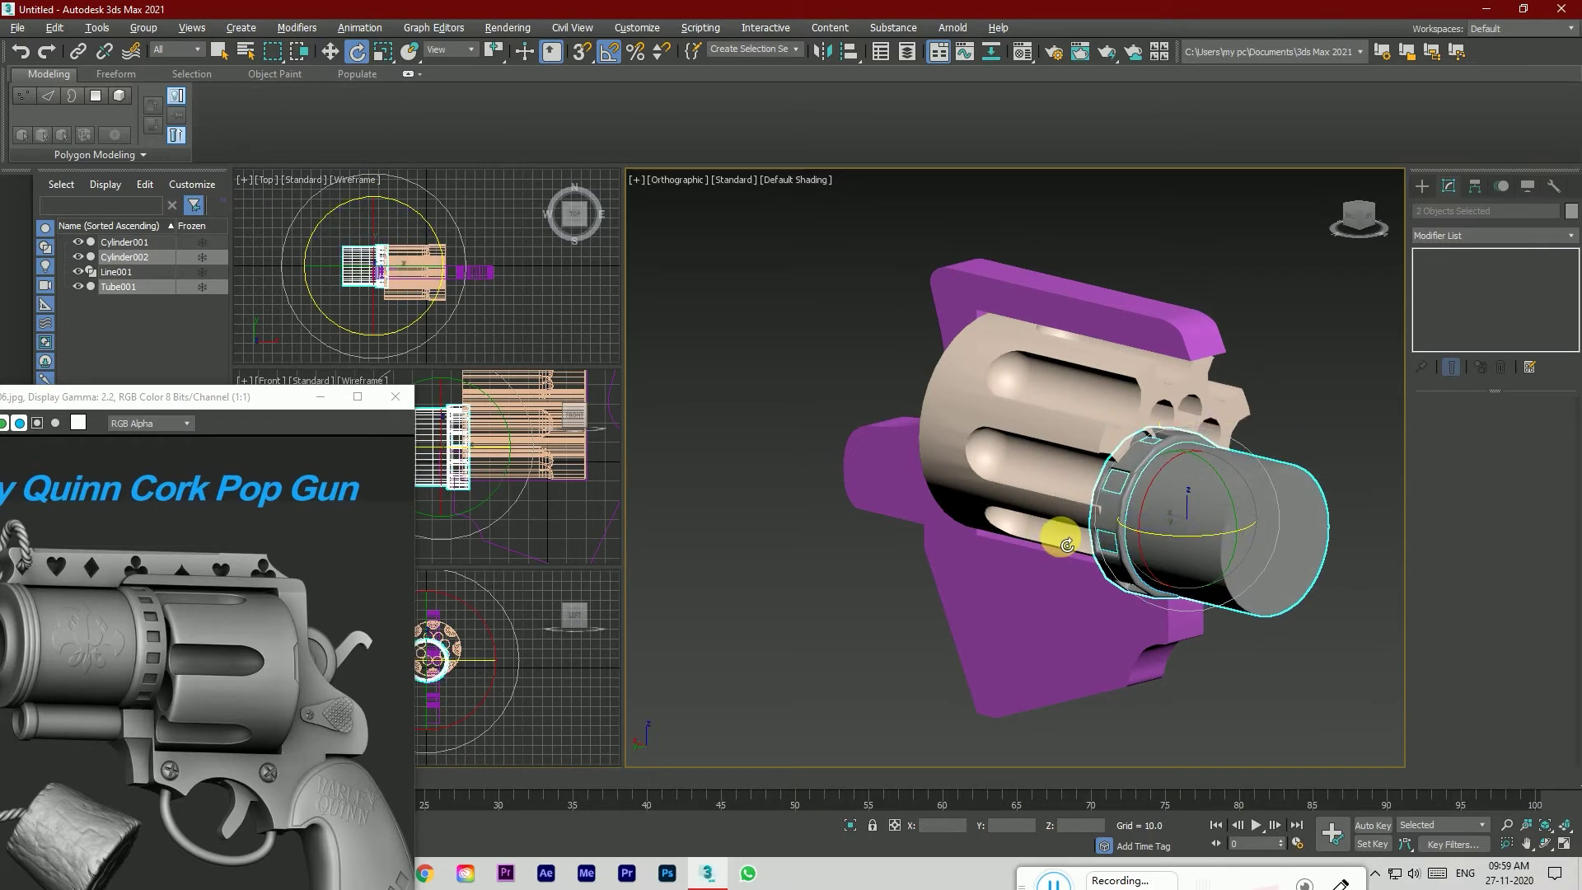
click(330, 53)
mouse_move(1336, 218)
mouse_down()
mouse_move(1360, 211)
mouse_move(1345, 219)
mouse_up()
scroll(1244, 473, up, 3)
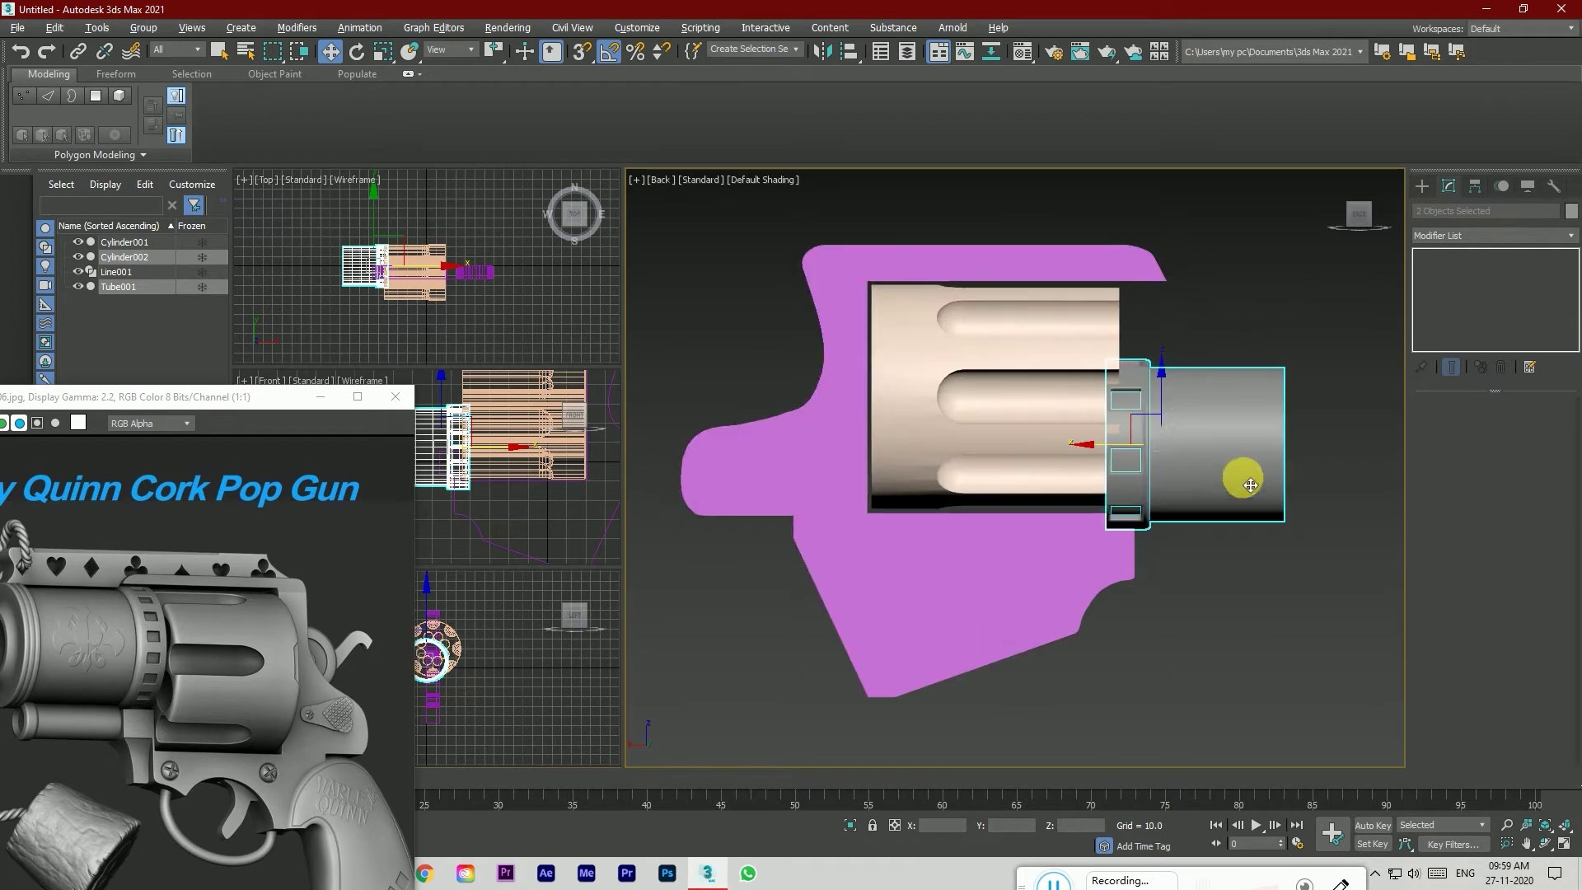
Step: Move the barrel and ring up and along X until the ring's end sits flush against the revolver cylinder's front face
scroll(1154, 354, up, 2)
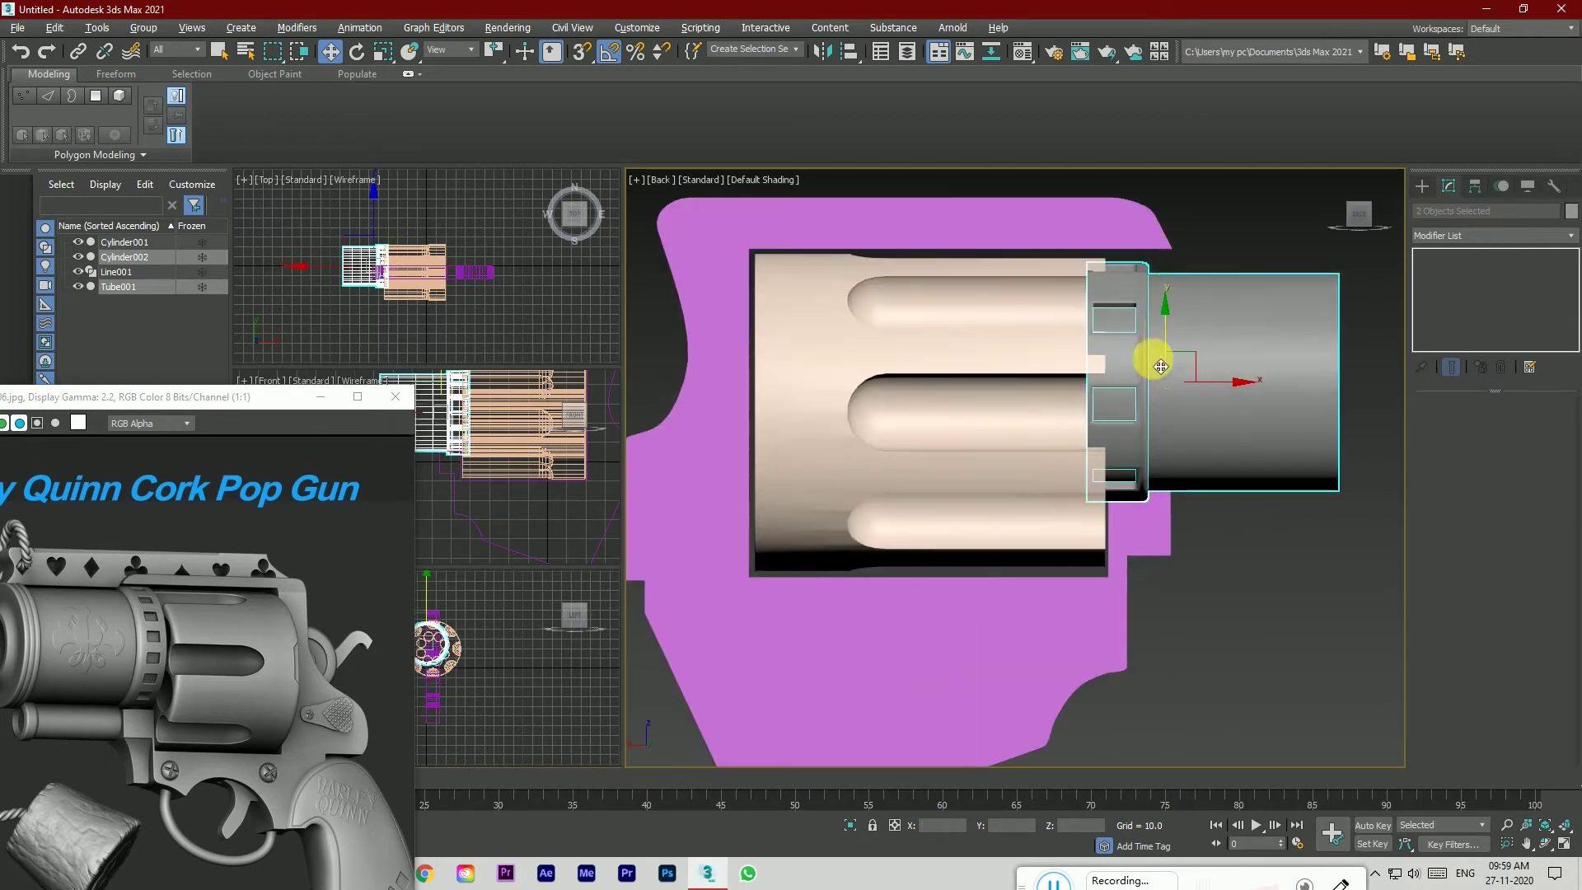
scroll(1234, 389, up, 2)
drag(1197, 385, 1230, 374)
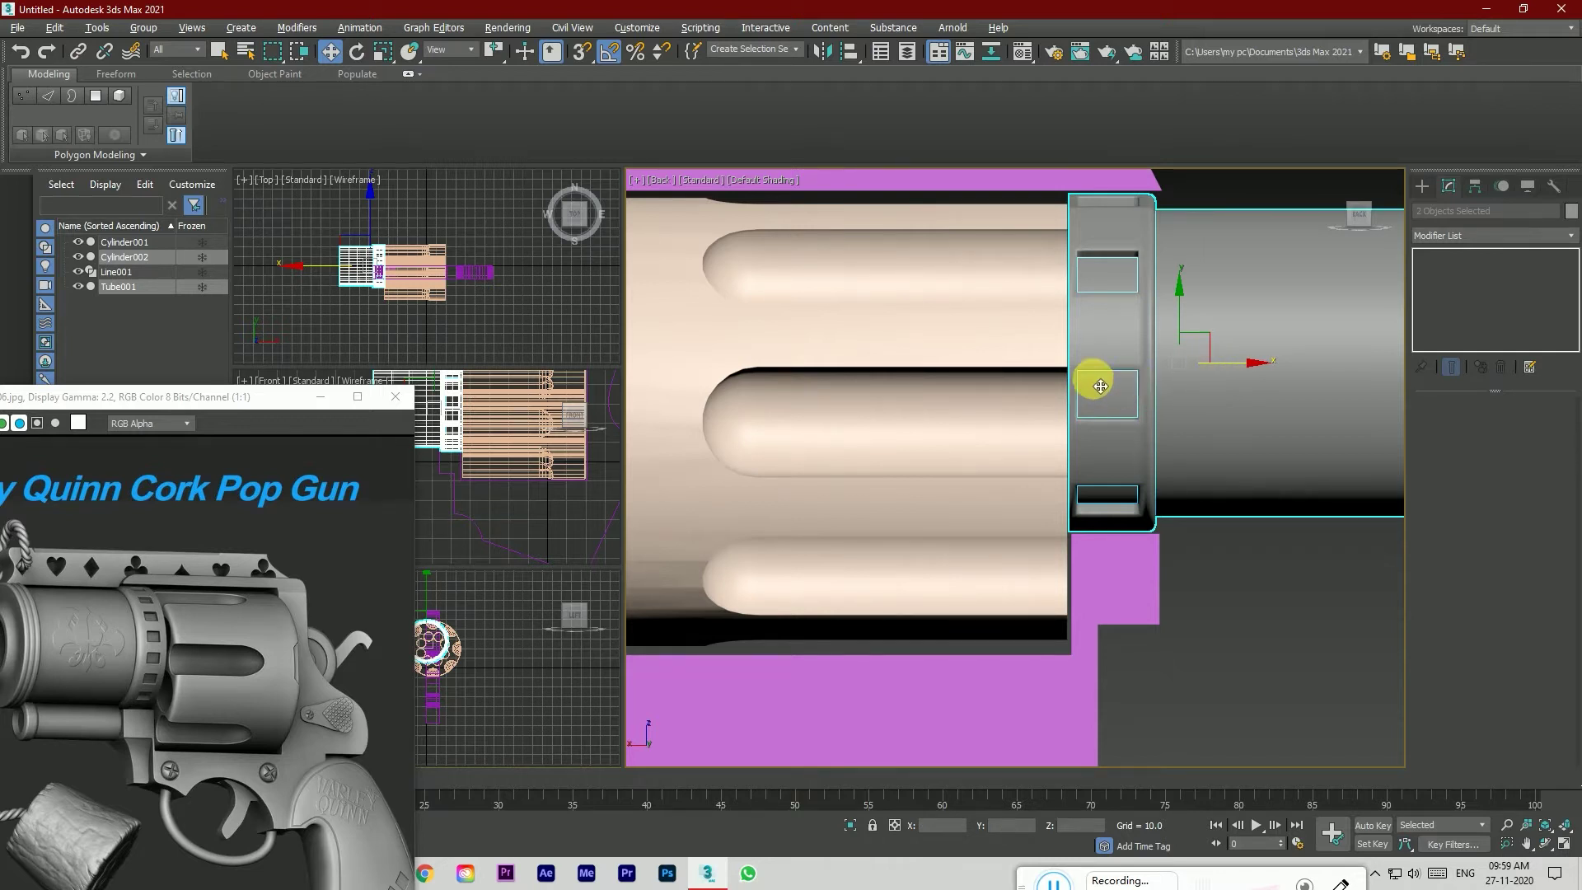
scroll(1101, 386, up, 3)
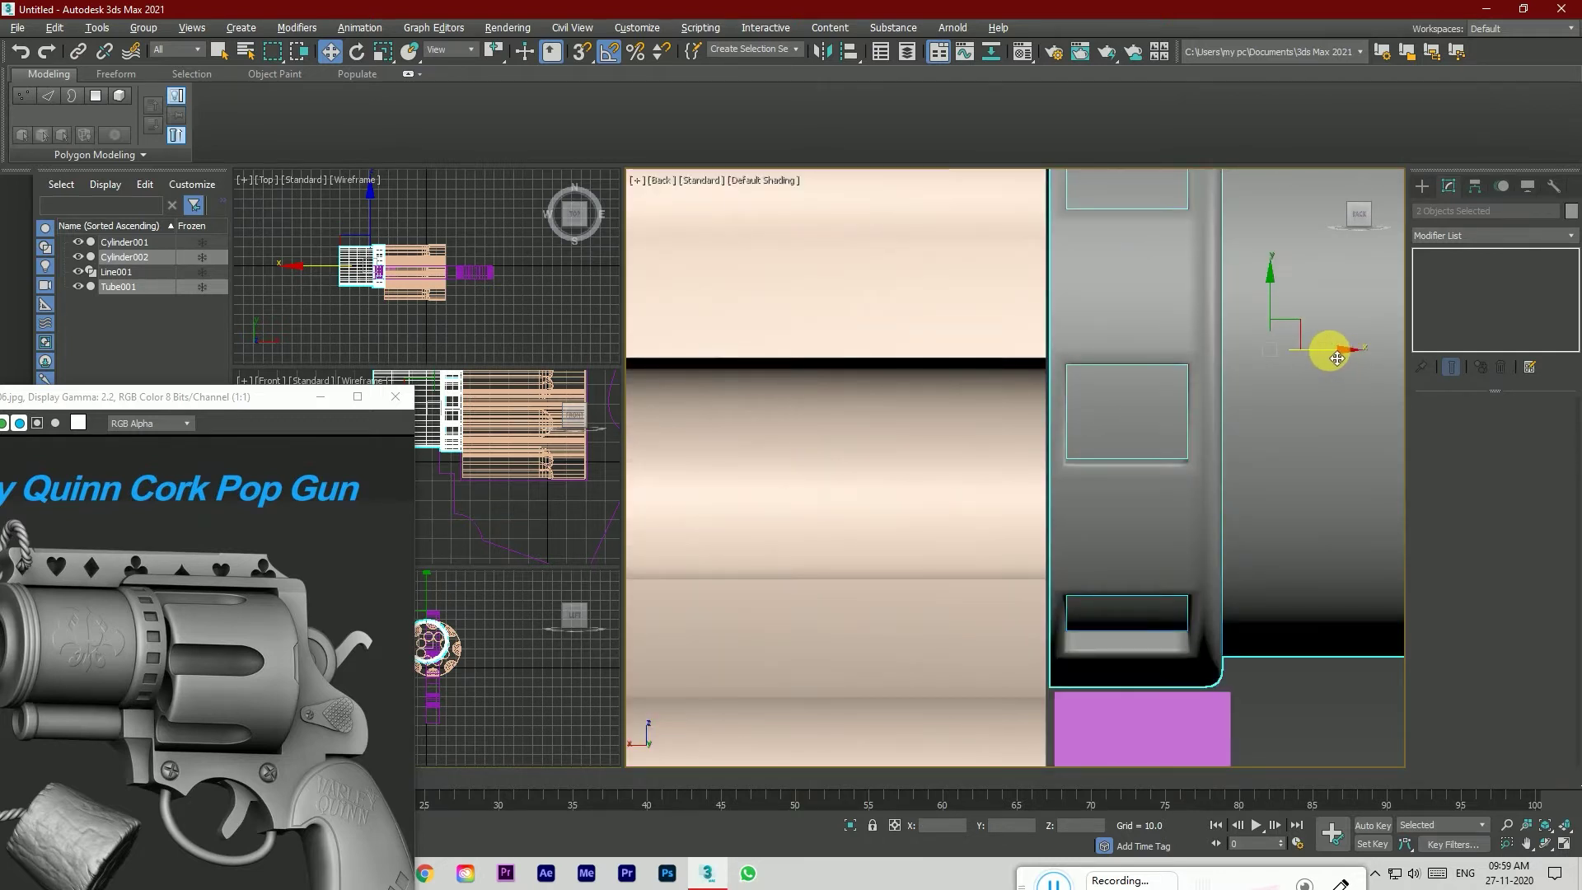
drag(1332, 357, 1334, 357)
scroll(1187, 458, down, 5)
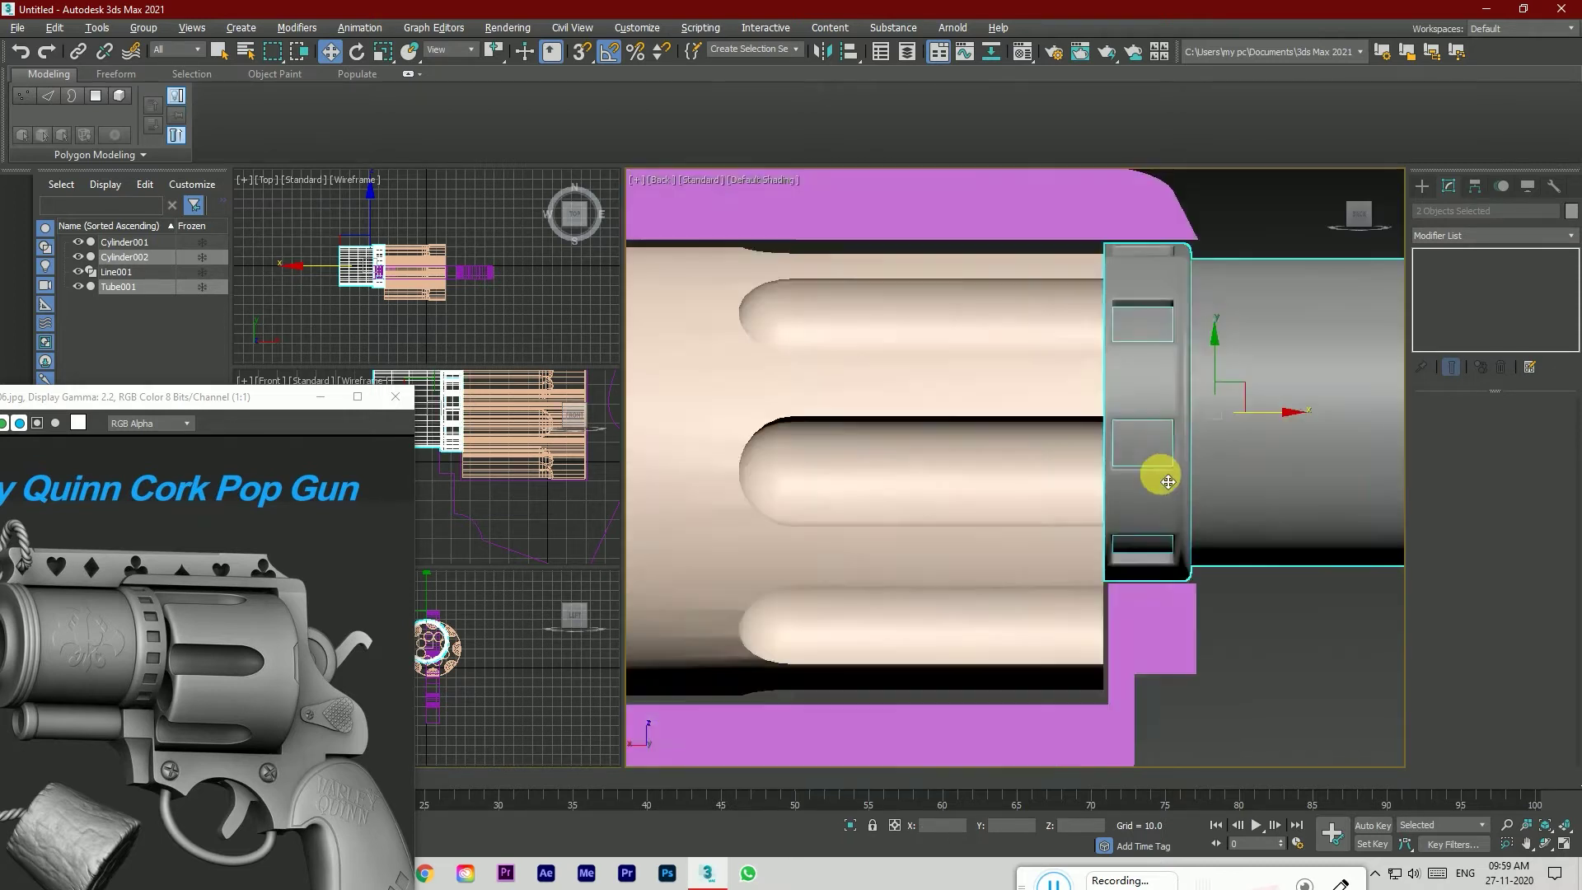
click(1247, 577)
Step: Select the barrel and ring together and move both sideways to centre them on the gun frame, viewed from the muzzle end
drag(1353, 219, 1293, 275)
click(1359, 221)
click(1207, 367)
click(1199, 441)
click(1426, 255)
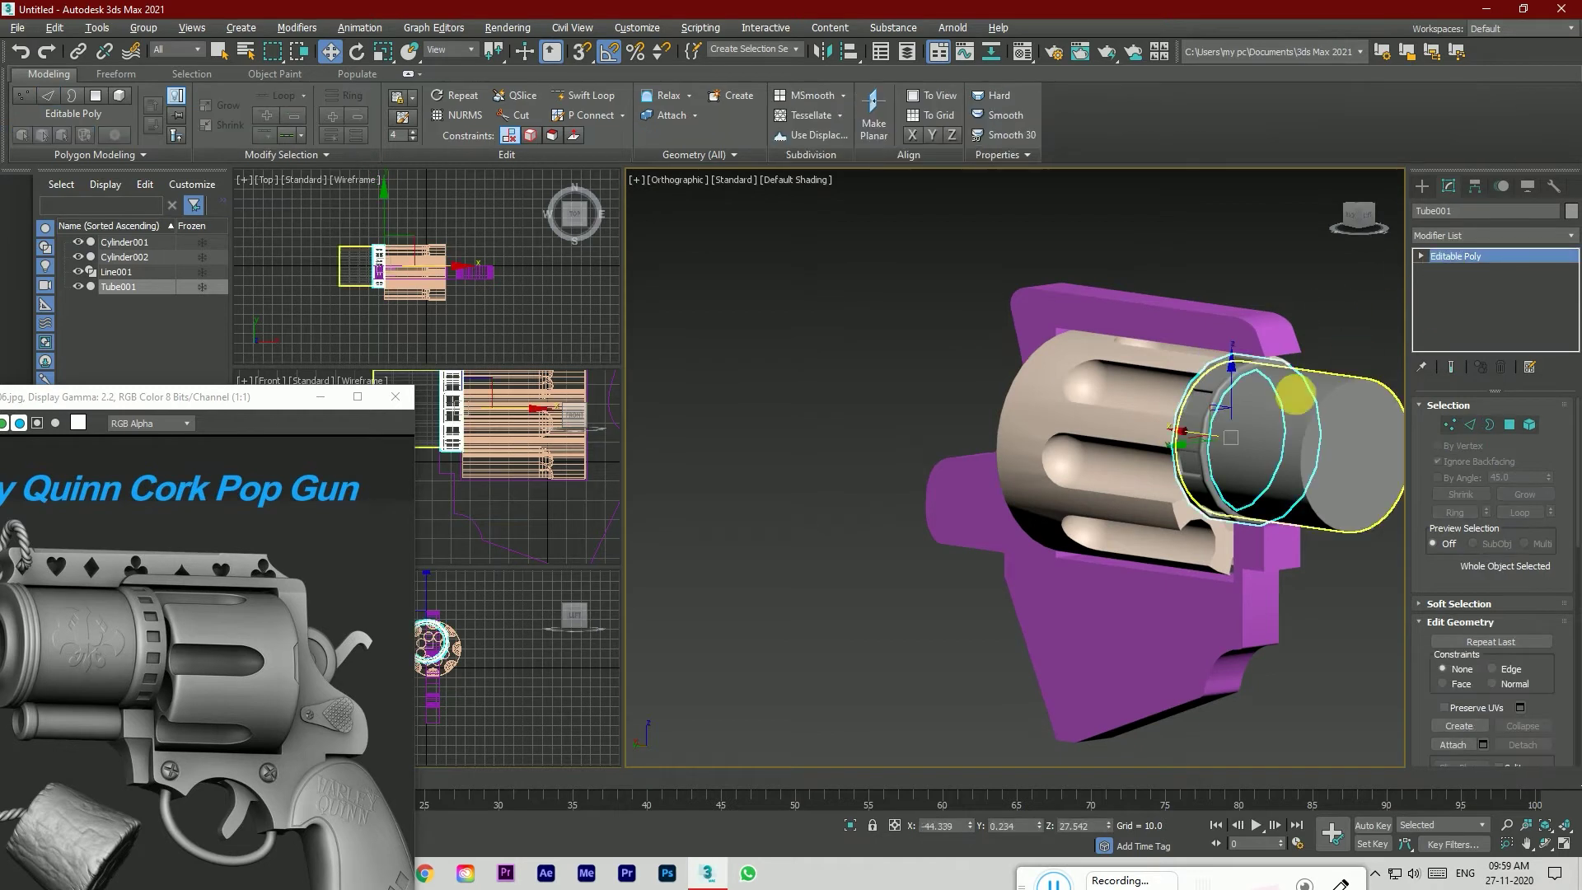
ctrl+click(1342, 459)
click(1360, 218)
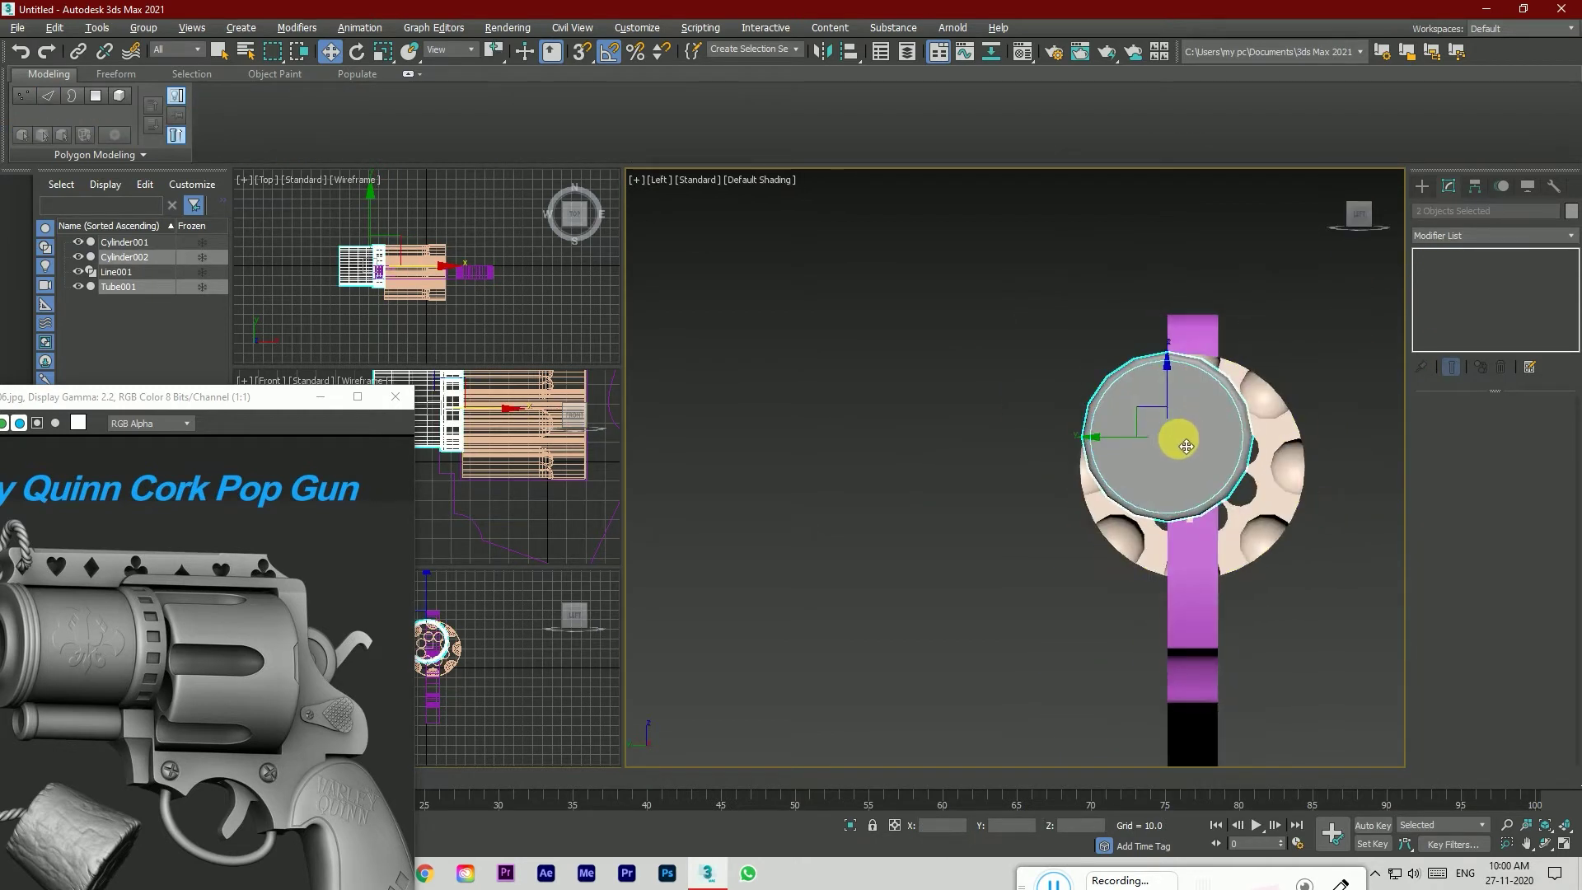
drag(1238, 445, 1244, 445)
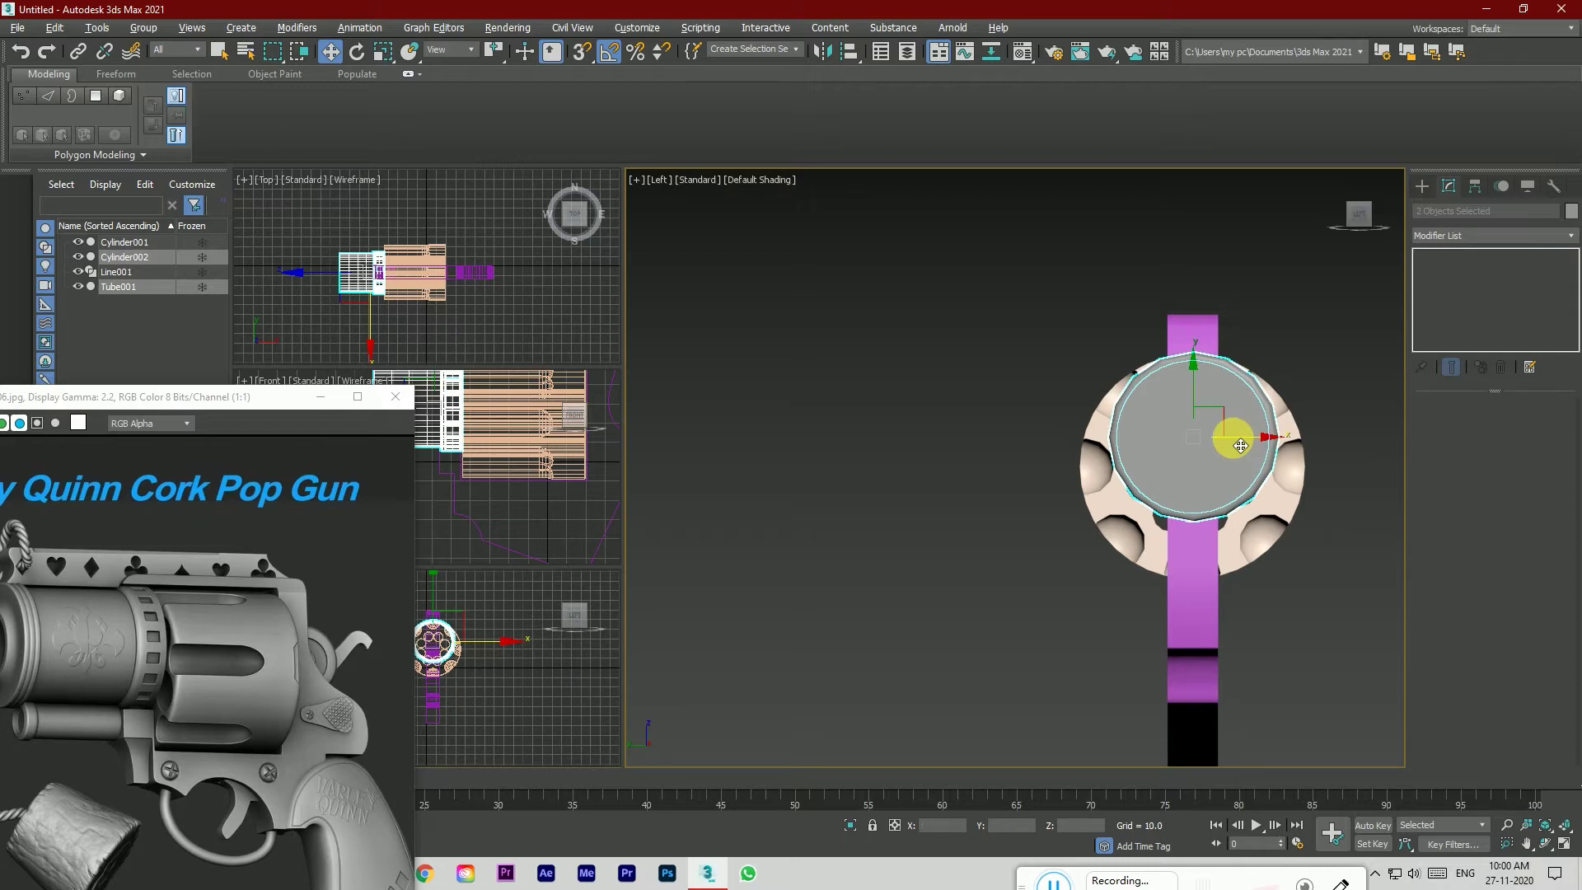
key(t)
click(1248, 388)
drag(1367, 219, 1362, 193)
click(1355, 216)
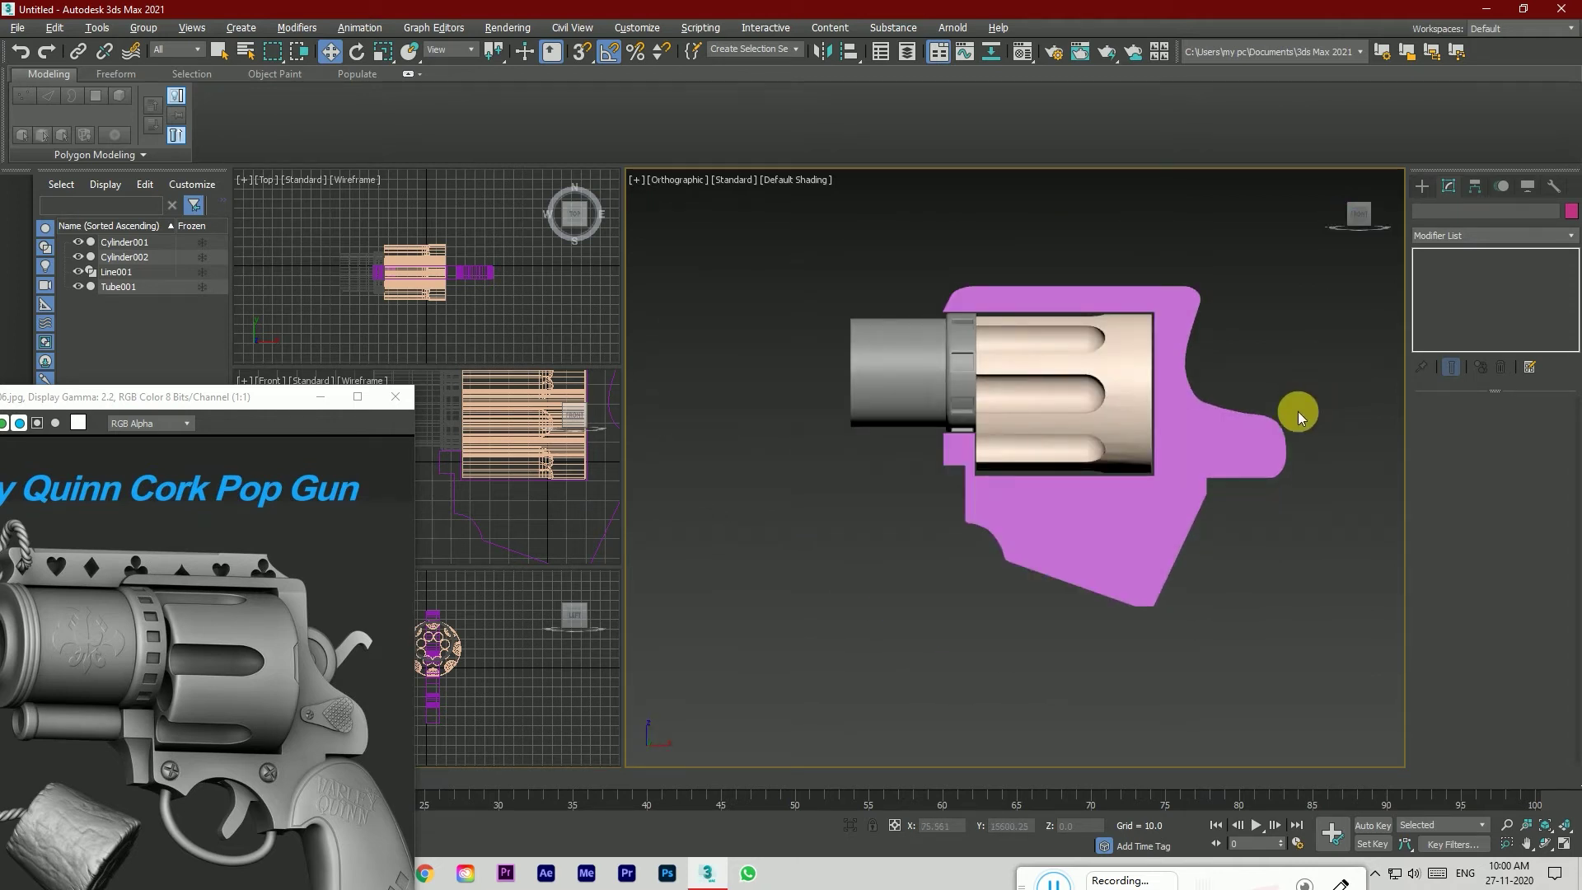
Step: Open the ring Tube001 for vertex editing and clear its existing vertex selection
click(956, 383)
scroll(962, 389, up, 2)
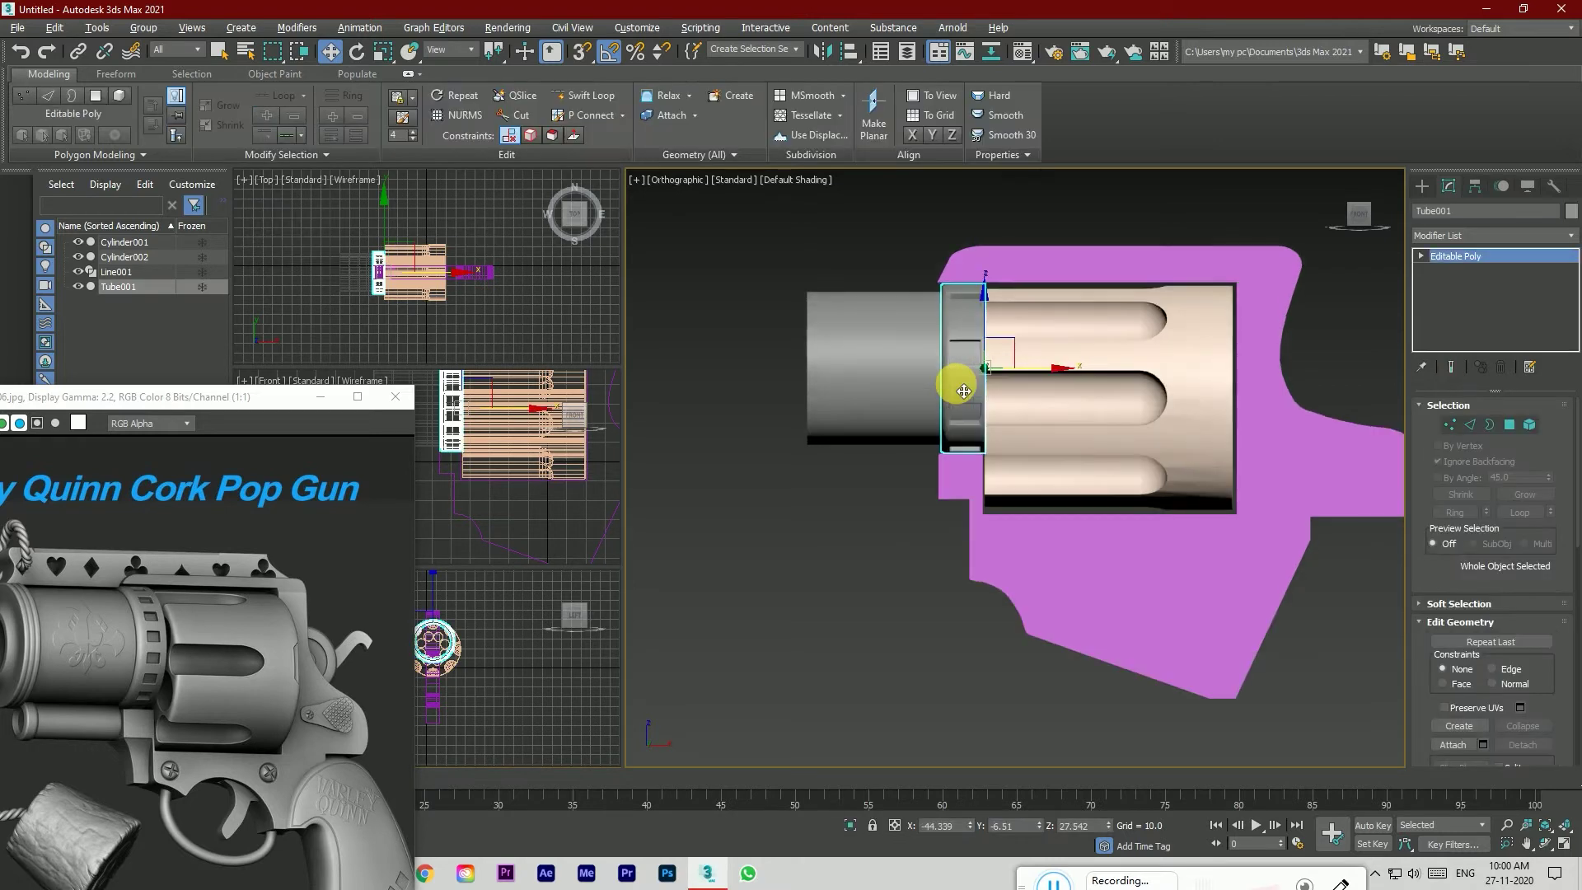
click(1449, 424)
scroll(1037, 382, up, 3)
scroll(805, 247, down, 3)
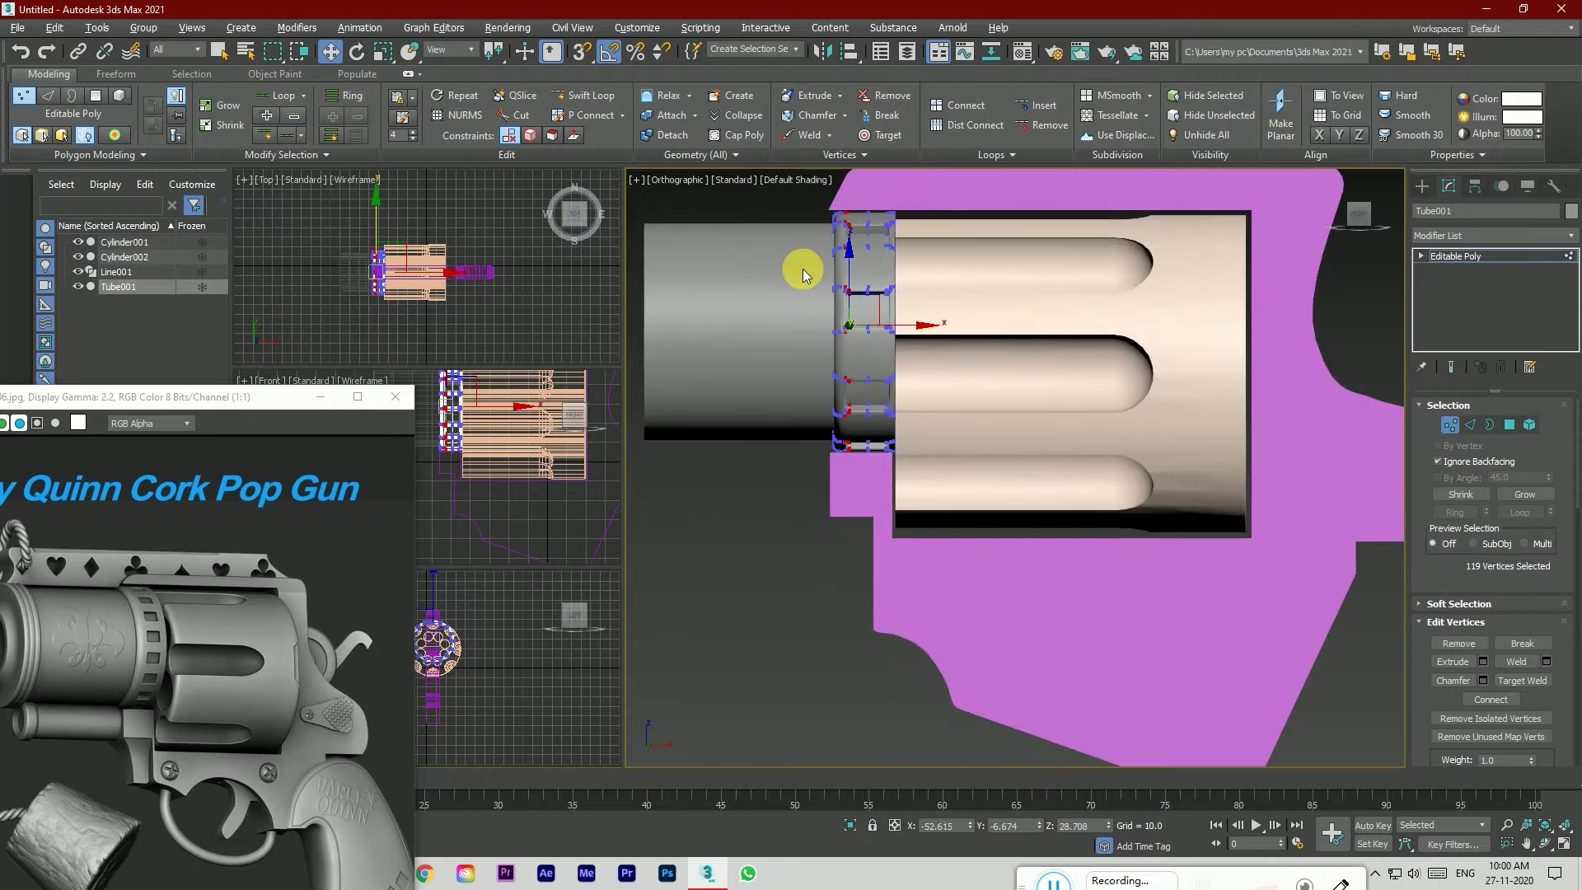
click(801, 182)
click(731, 195)
middle_drag(929, 351, 901, 413)
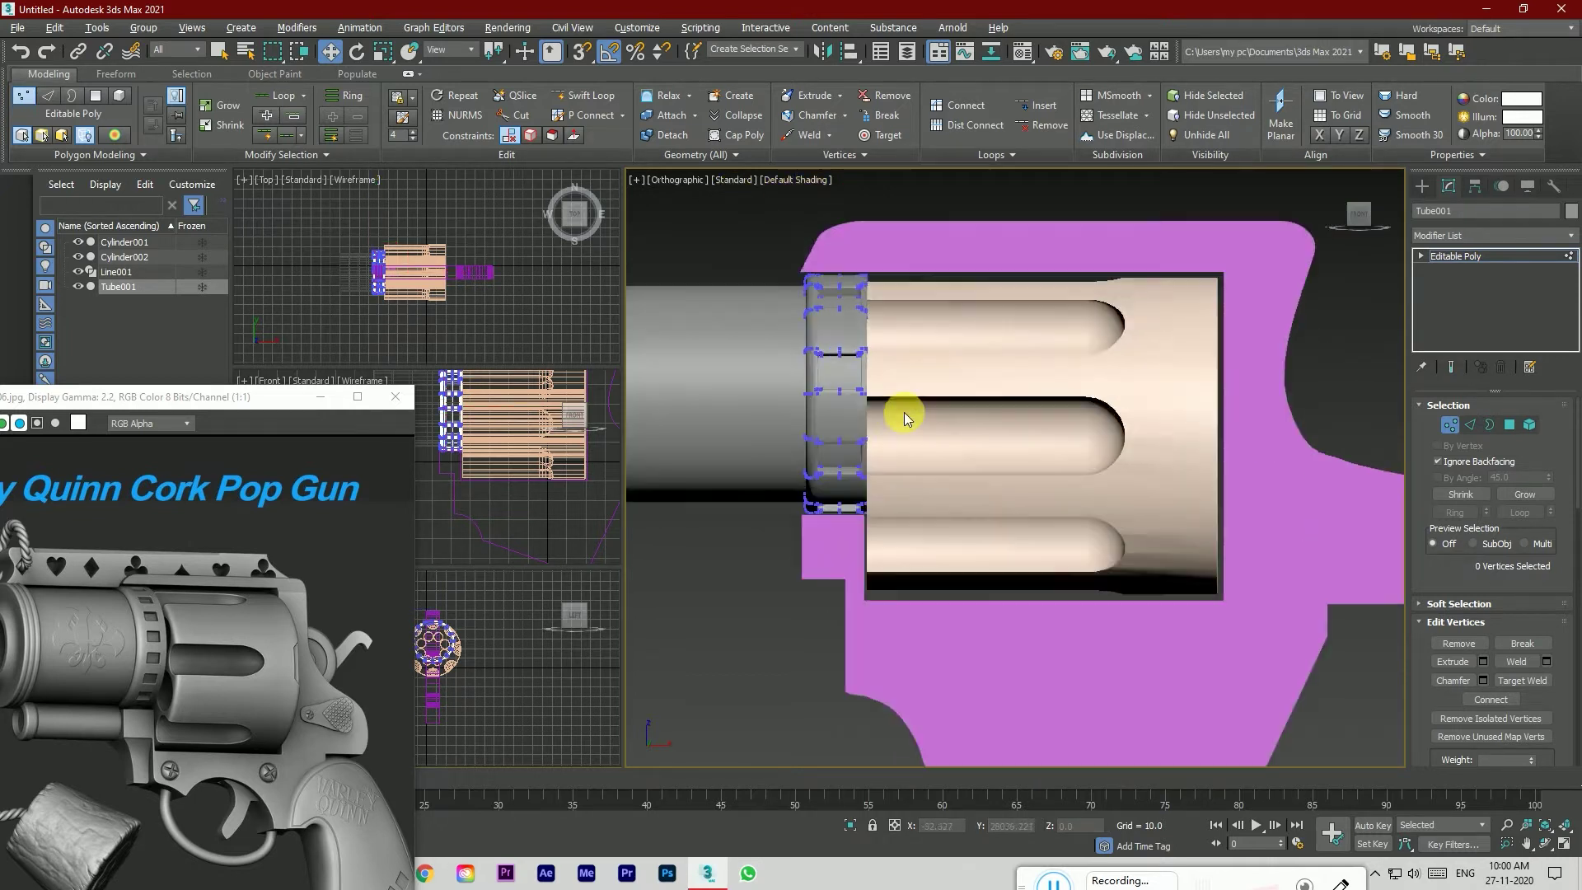
Step: With Ignore Backfacing off, select all vertices on the ring's muzzle side and move them about -2.7 along X to widen the ring
key(F4)
scroll(779, 301, up, 2)
drag(764, 240, 849, 655)
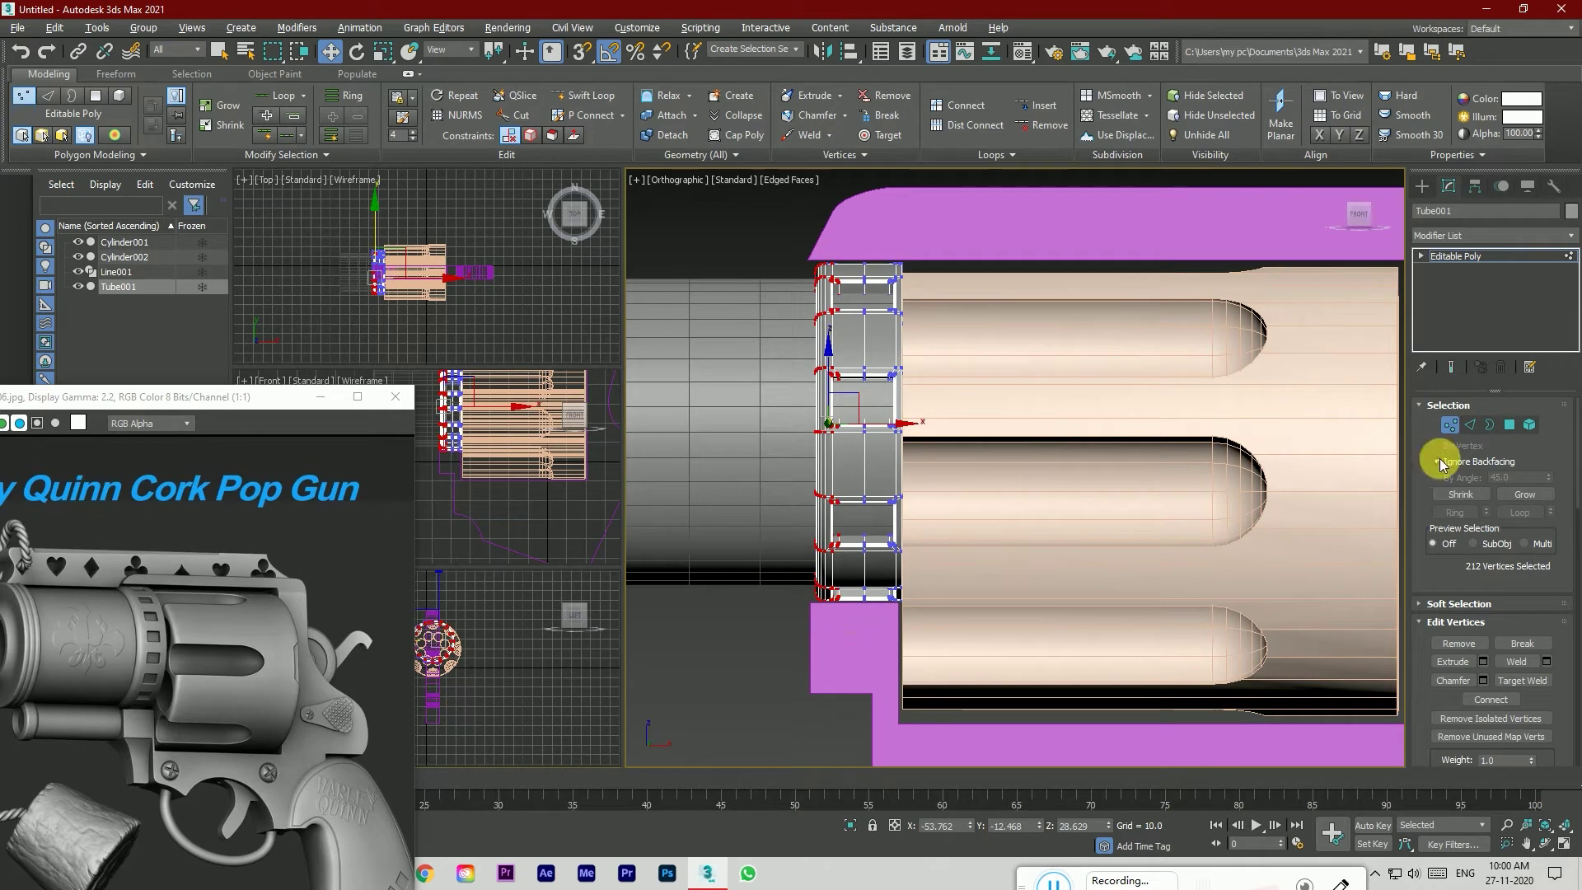
drag(747, 233, 846, 634)
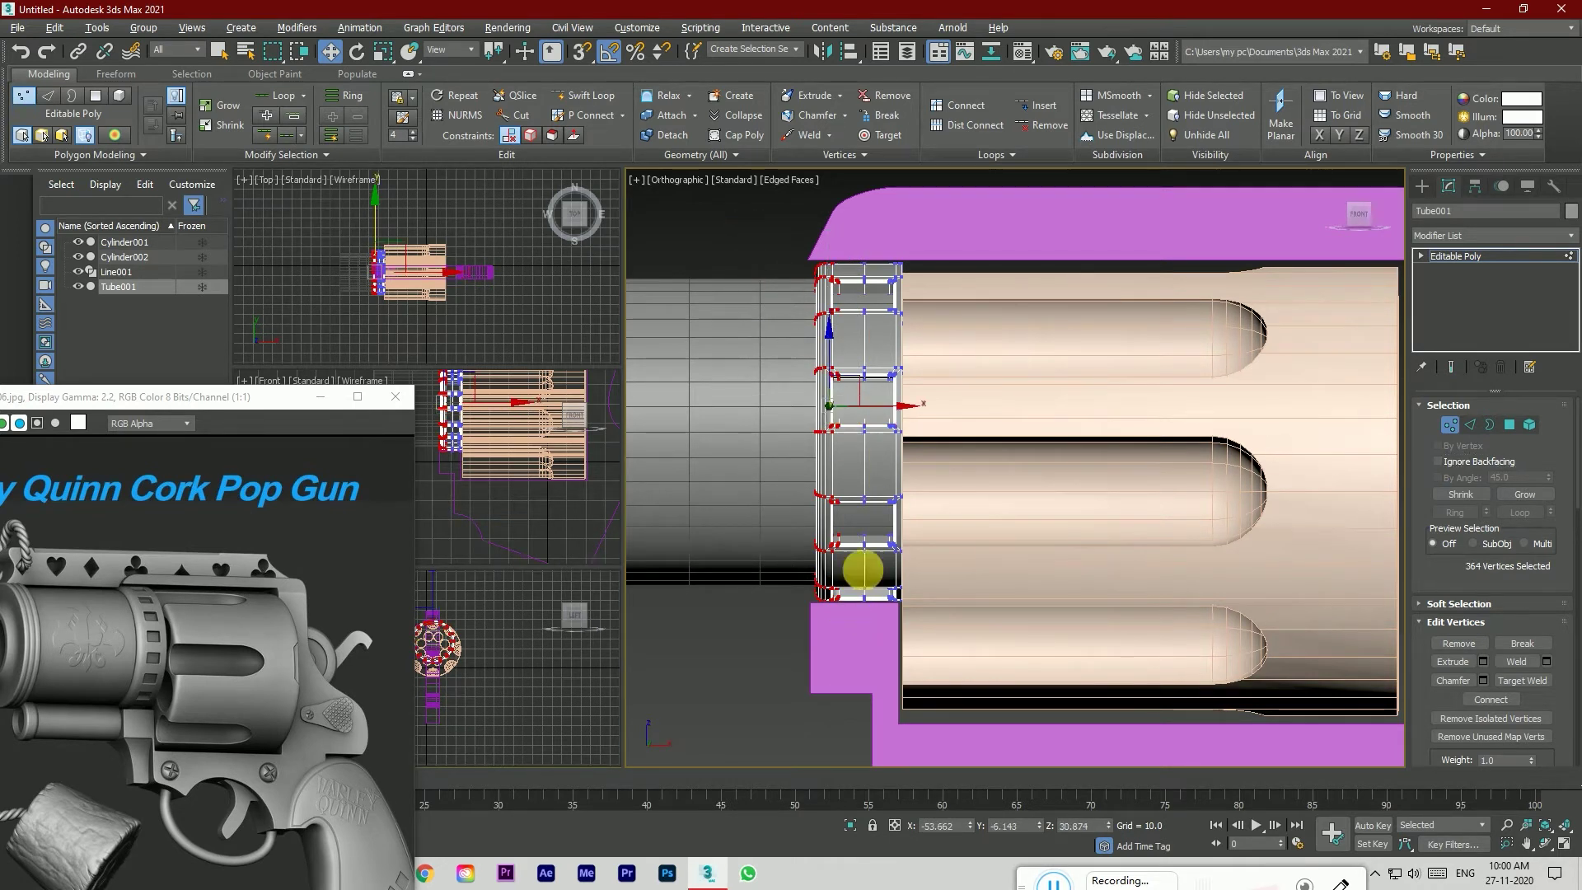
drag(886, 415, 865, 417)
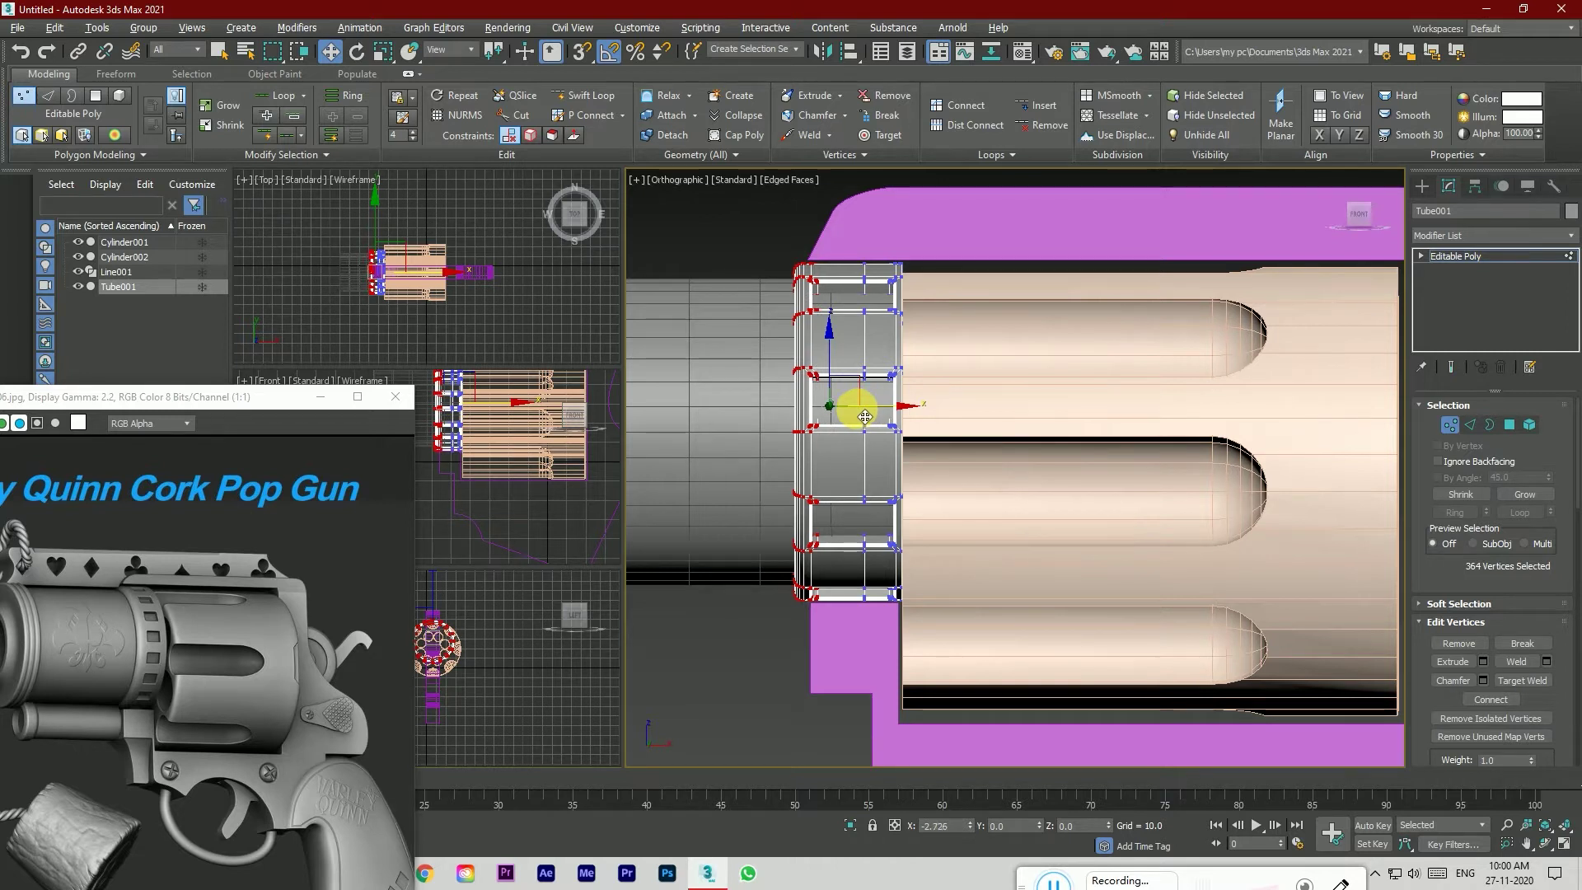
click(747, 625)
scroll(828, 540, down, 2)
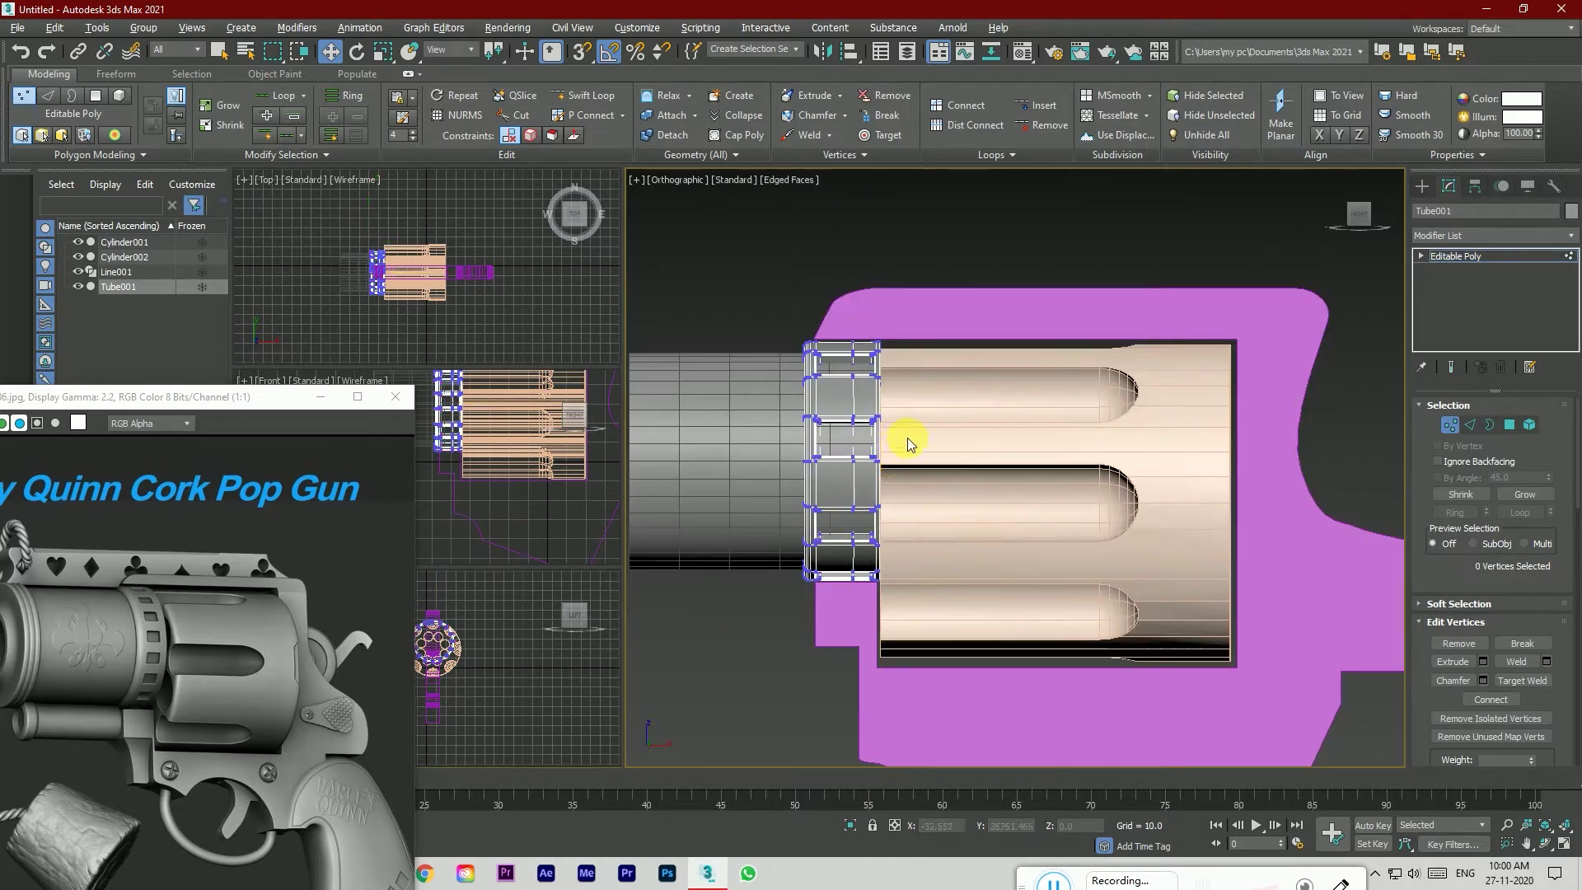
Step: Leave the ring's vertex editing and examine its fit between the barrel and the revolver cylinder from several angles
mouse_move(1345, 222)
mouse_down()
mouse_move(1361, 245)
mouse_move(1350, 217)
mouse_up()
key(F4)
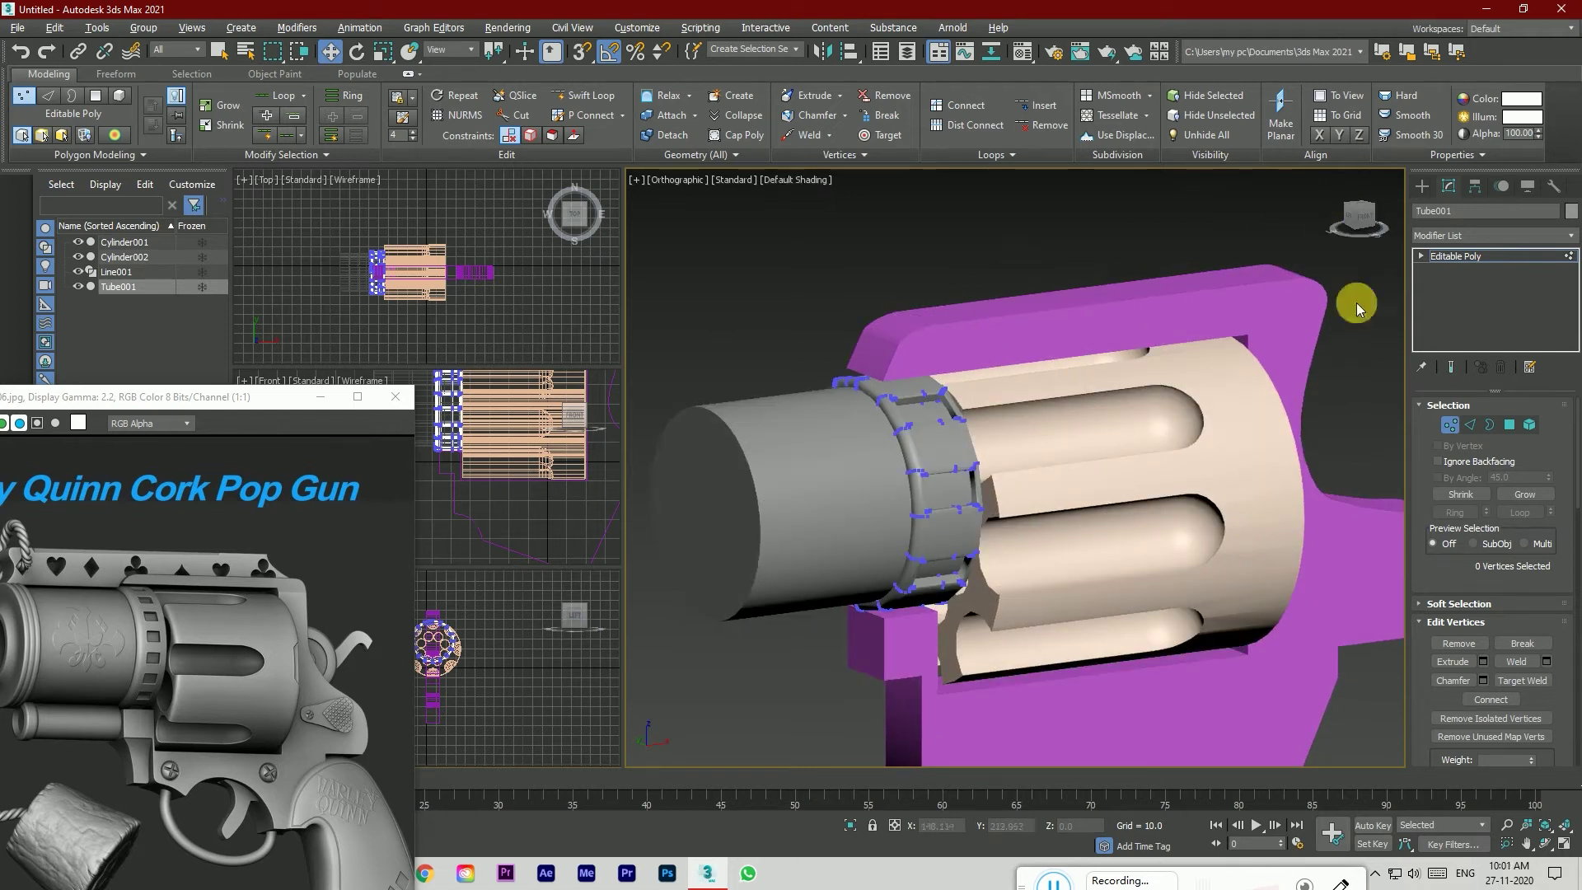
click(1455, 255)
alt+middle_drag(961, 651, 958, 651)
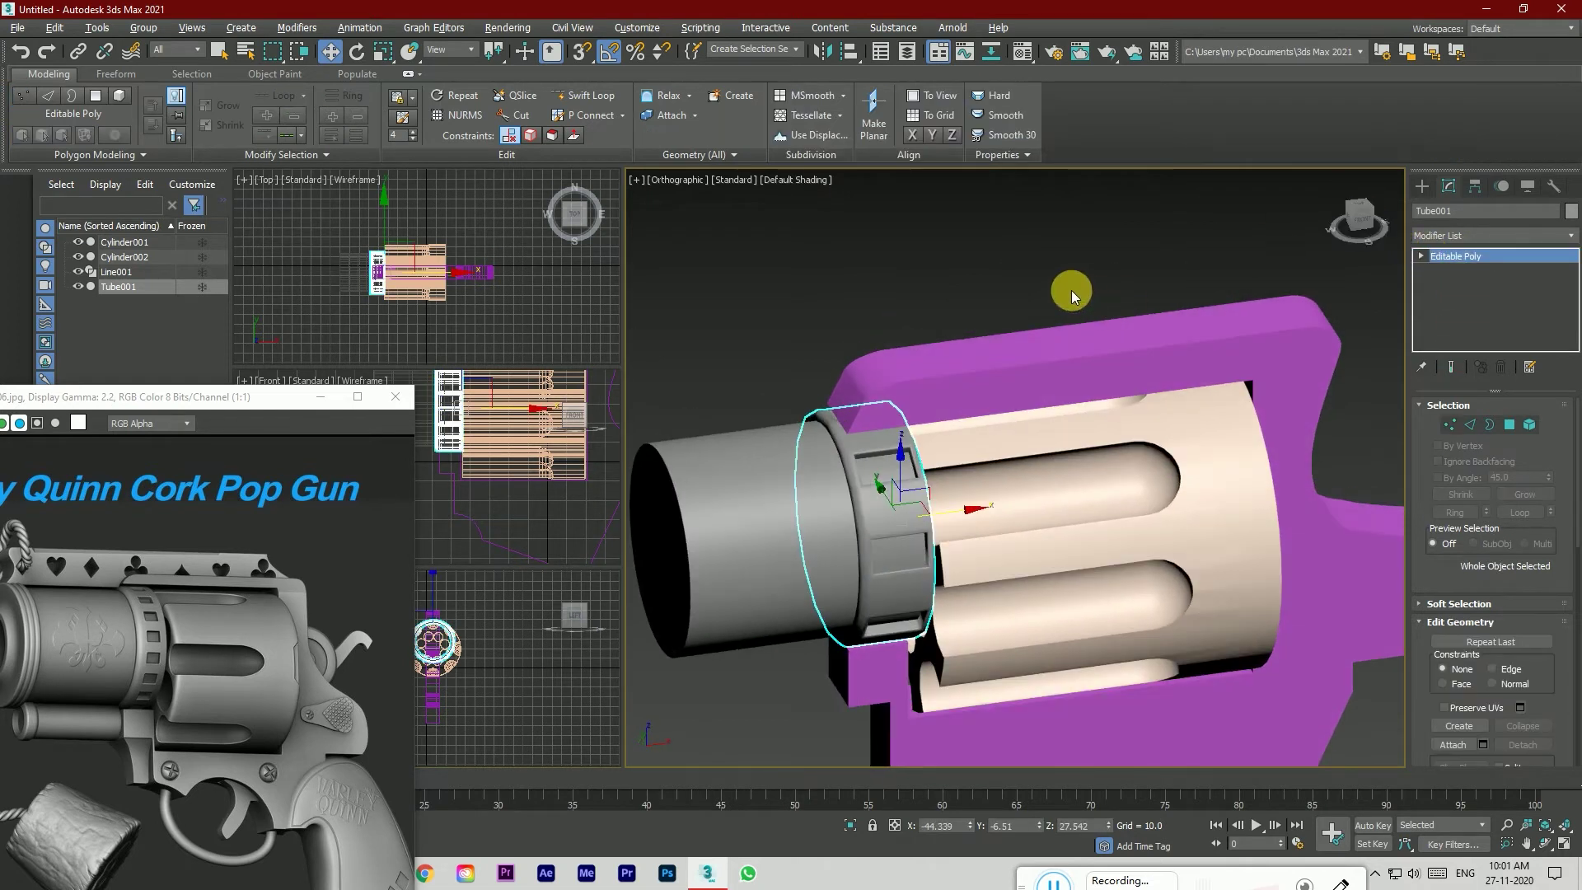
click(1072, 297)
drag(1345, 224, 1384, 221)
alt+middle_drag(958, 650, 877, 688)
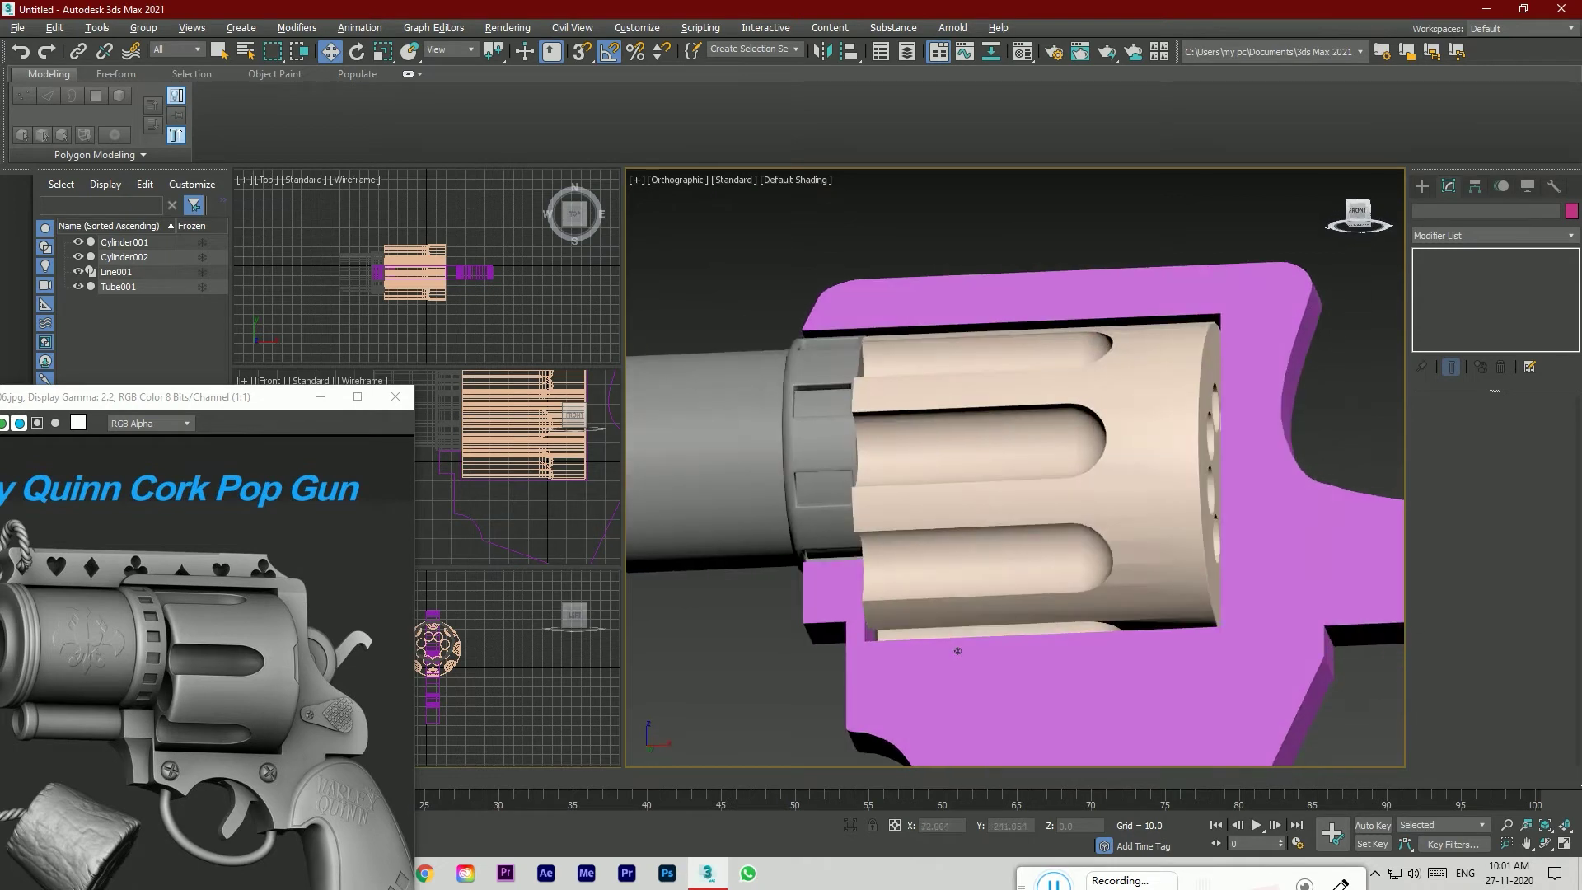
mouse_move(957, 650)
alt+middle_down()
mouse_move(1030, 626)
mouse_move(883, 664)
mouse_move(986, 630)
mouse_move(958, 651)
alt+middle_up()
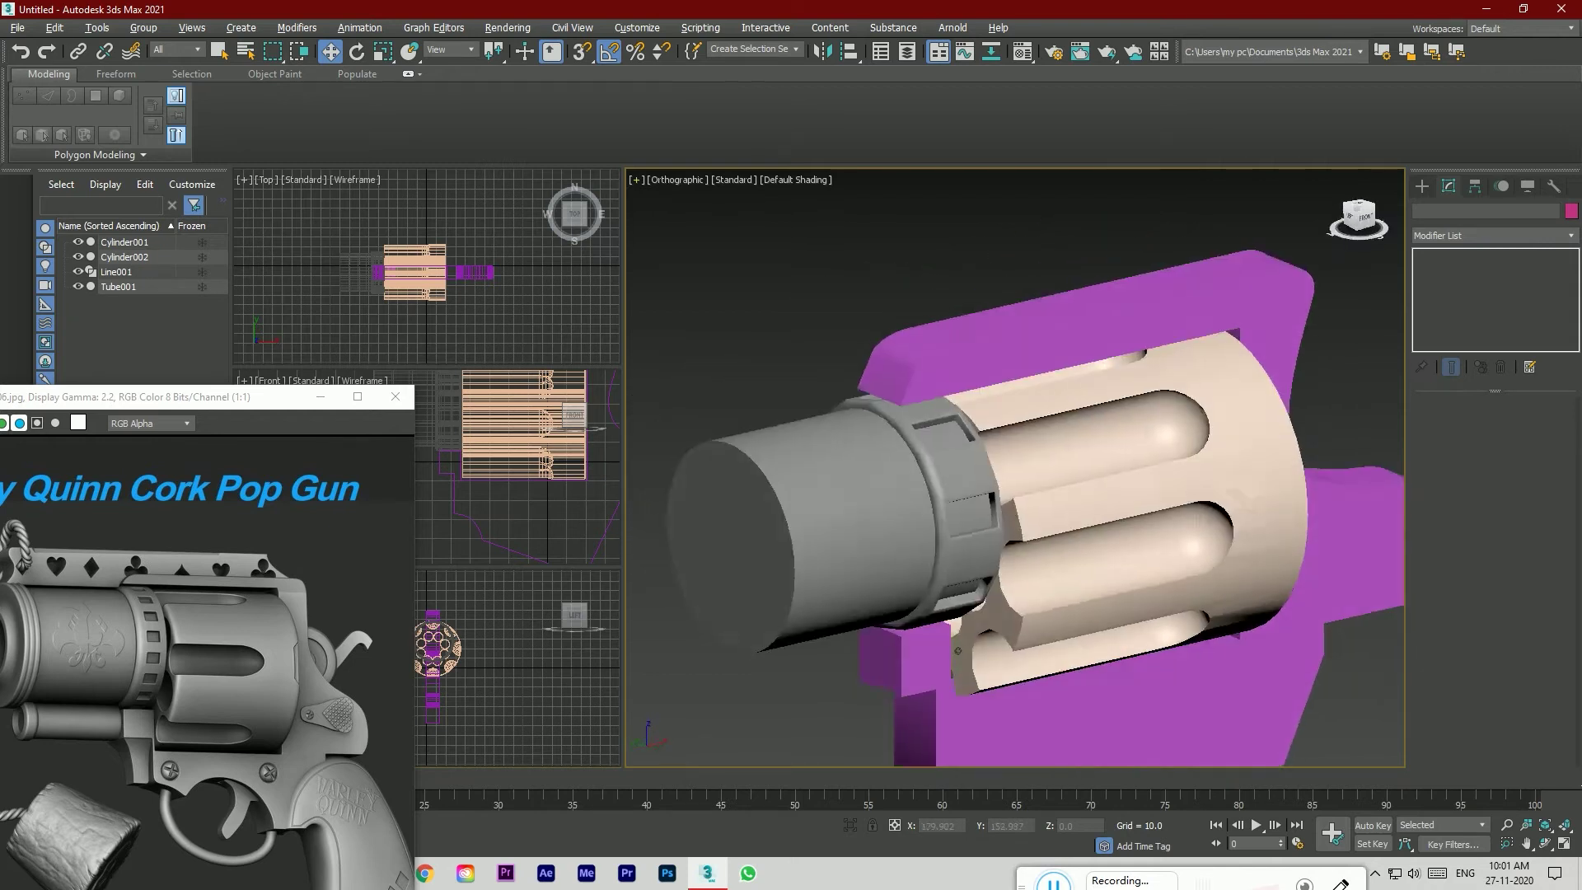
click(1364, 219)
Step: Select the barrel Cylinder002 and reframe the reference image at 1:1 so the front gun is fully in view
click(887, 442)
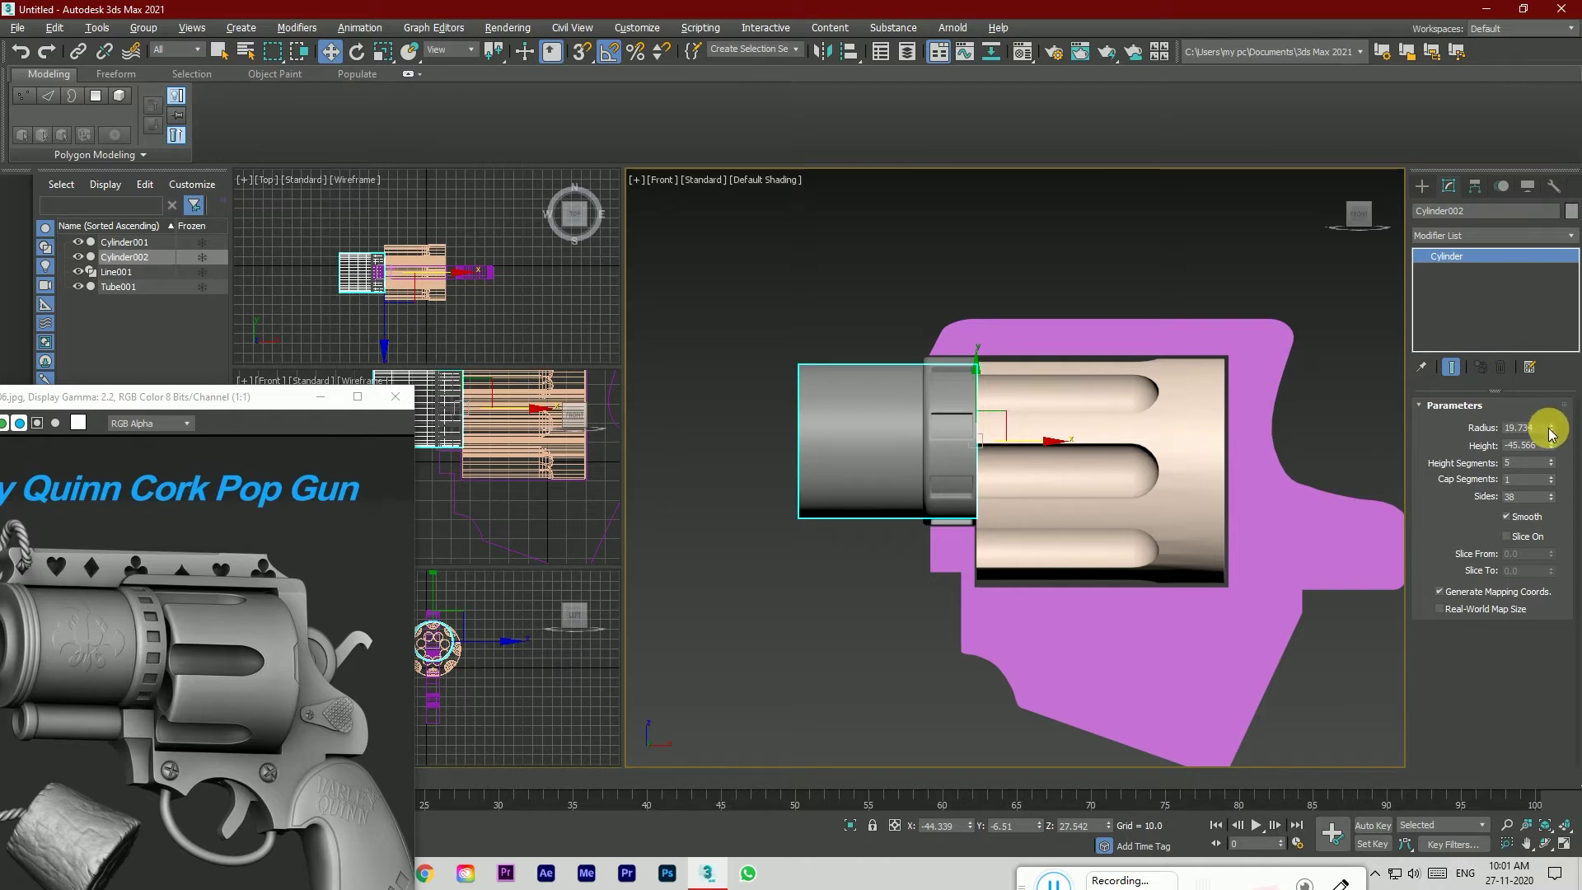
scroll(357, 583, down, 1)
drag(242, 397, 363, 281)
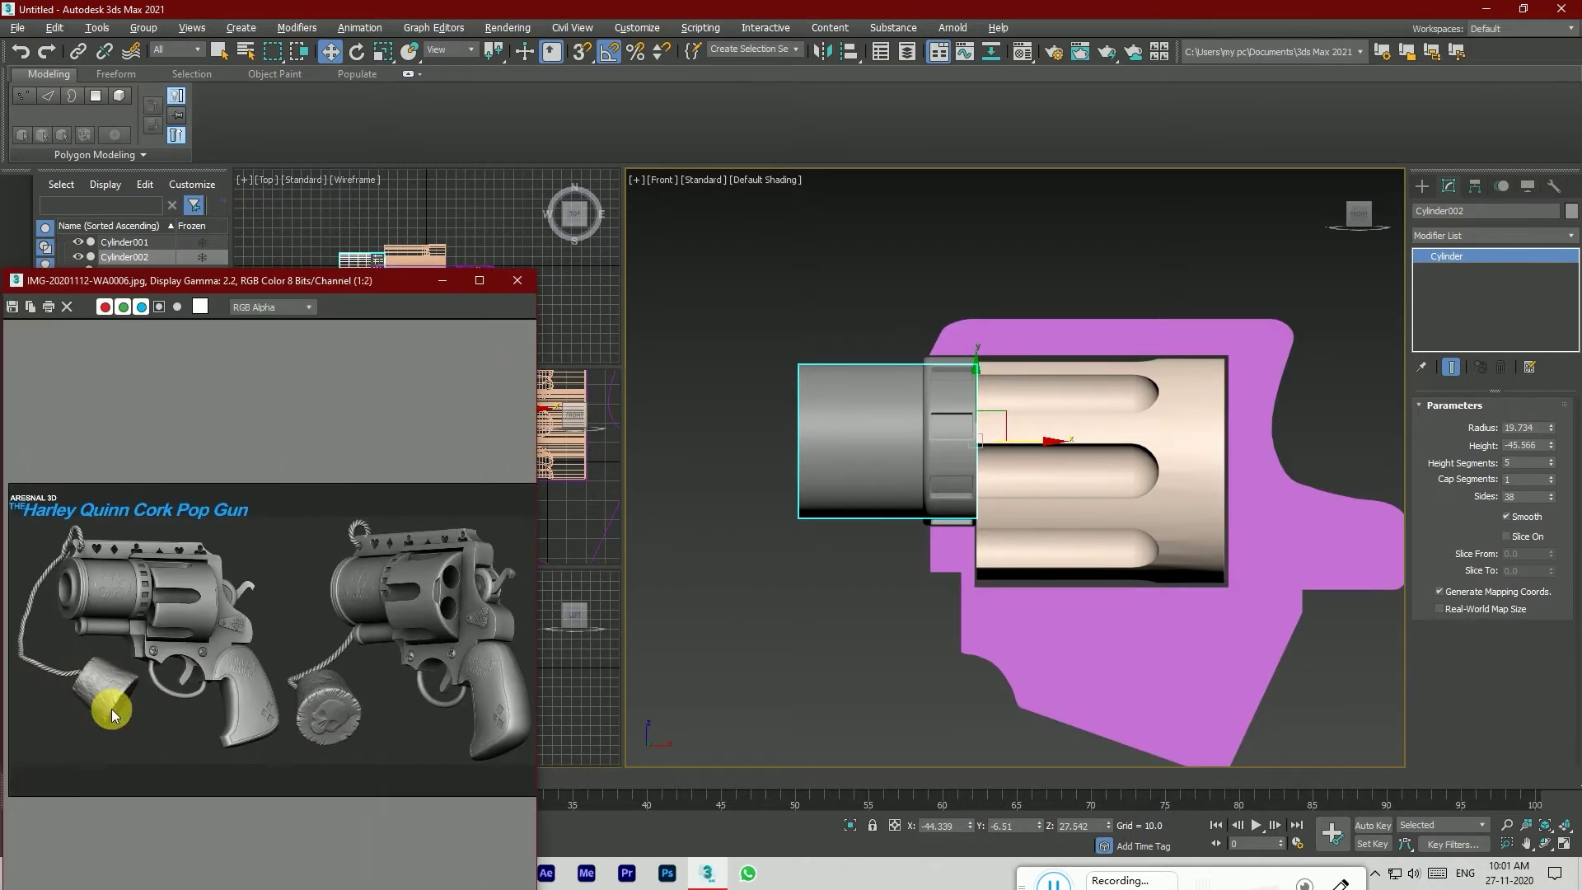
scroll(111, 709, up, 1)
middle_drag(193, 608, 325, 621)
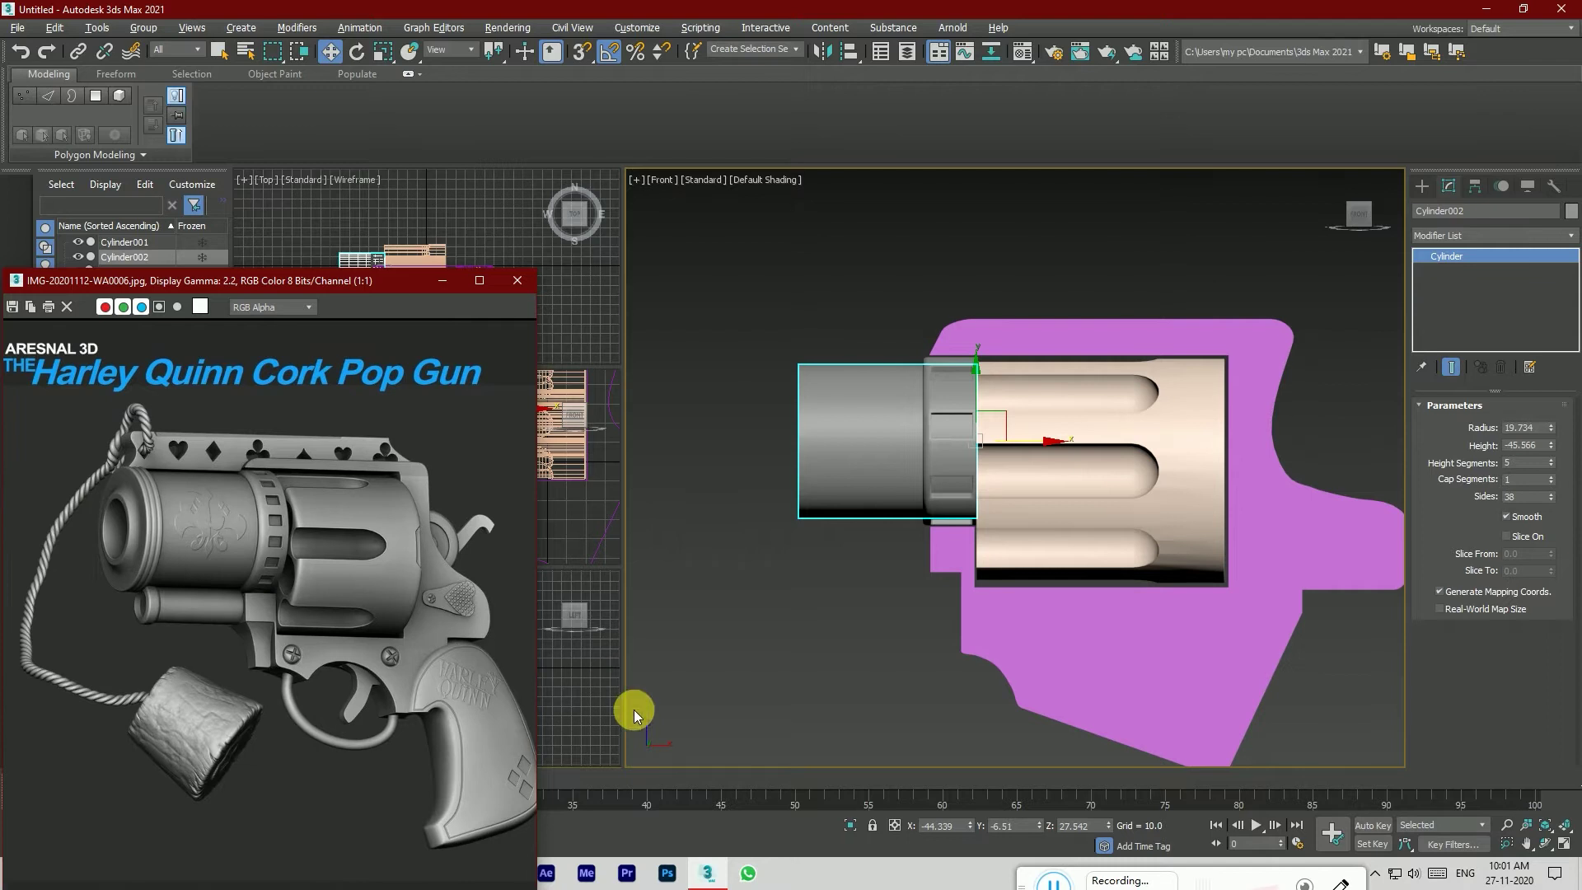
Step: Lengthen the barrel by setting the height of Cylinder002 to -69.26
drag(1555, 428, 1554, 490)
key(ctrl+z)
scroll(1155, 532, down, 2)
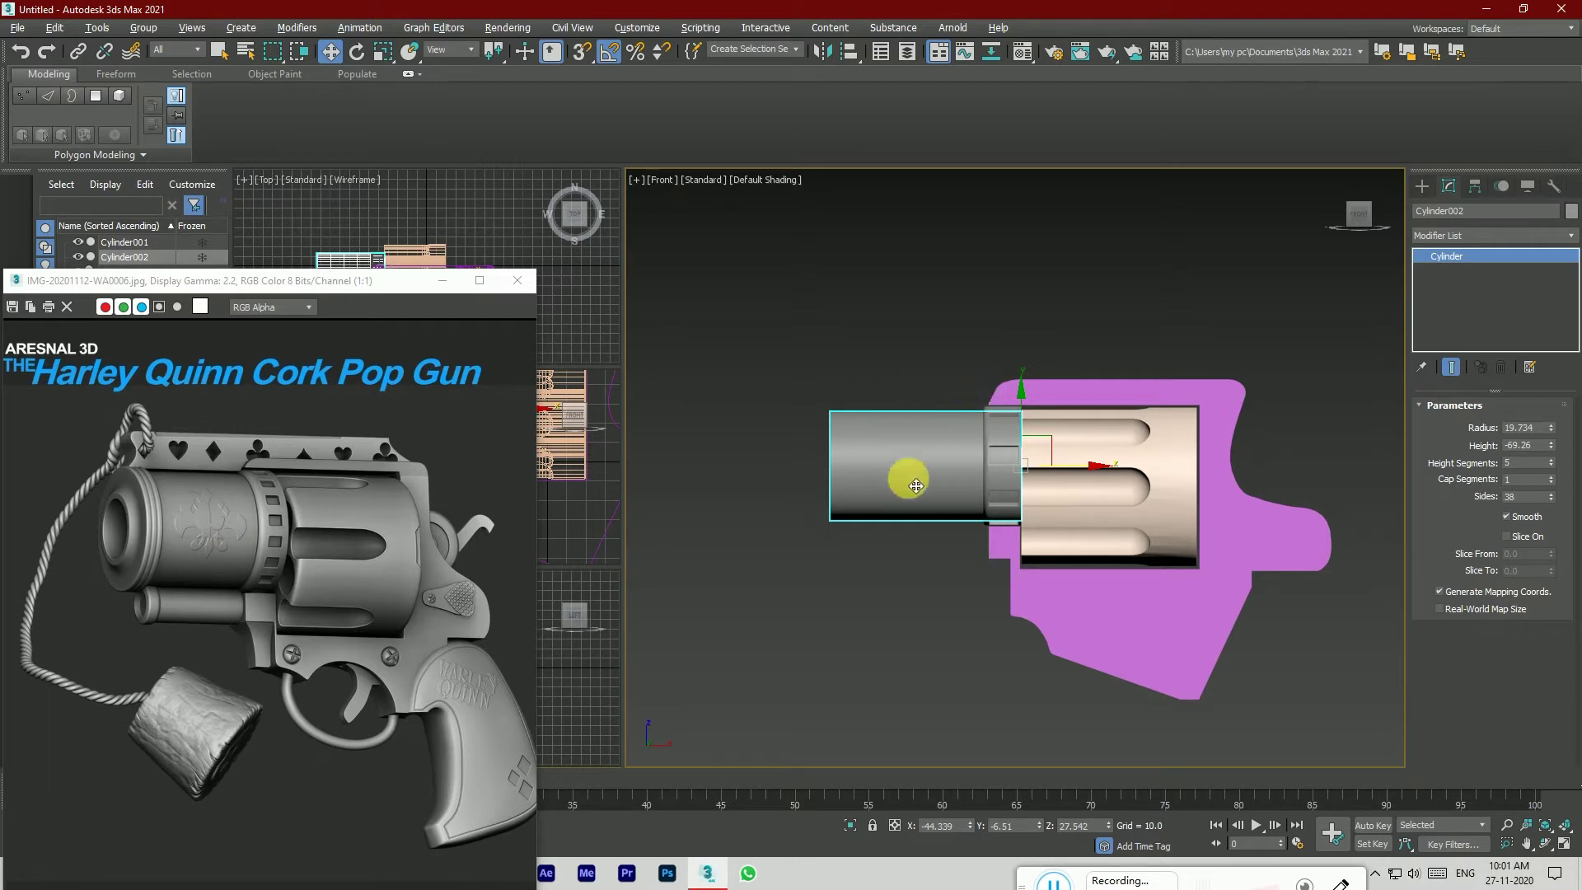
click(855, 582)
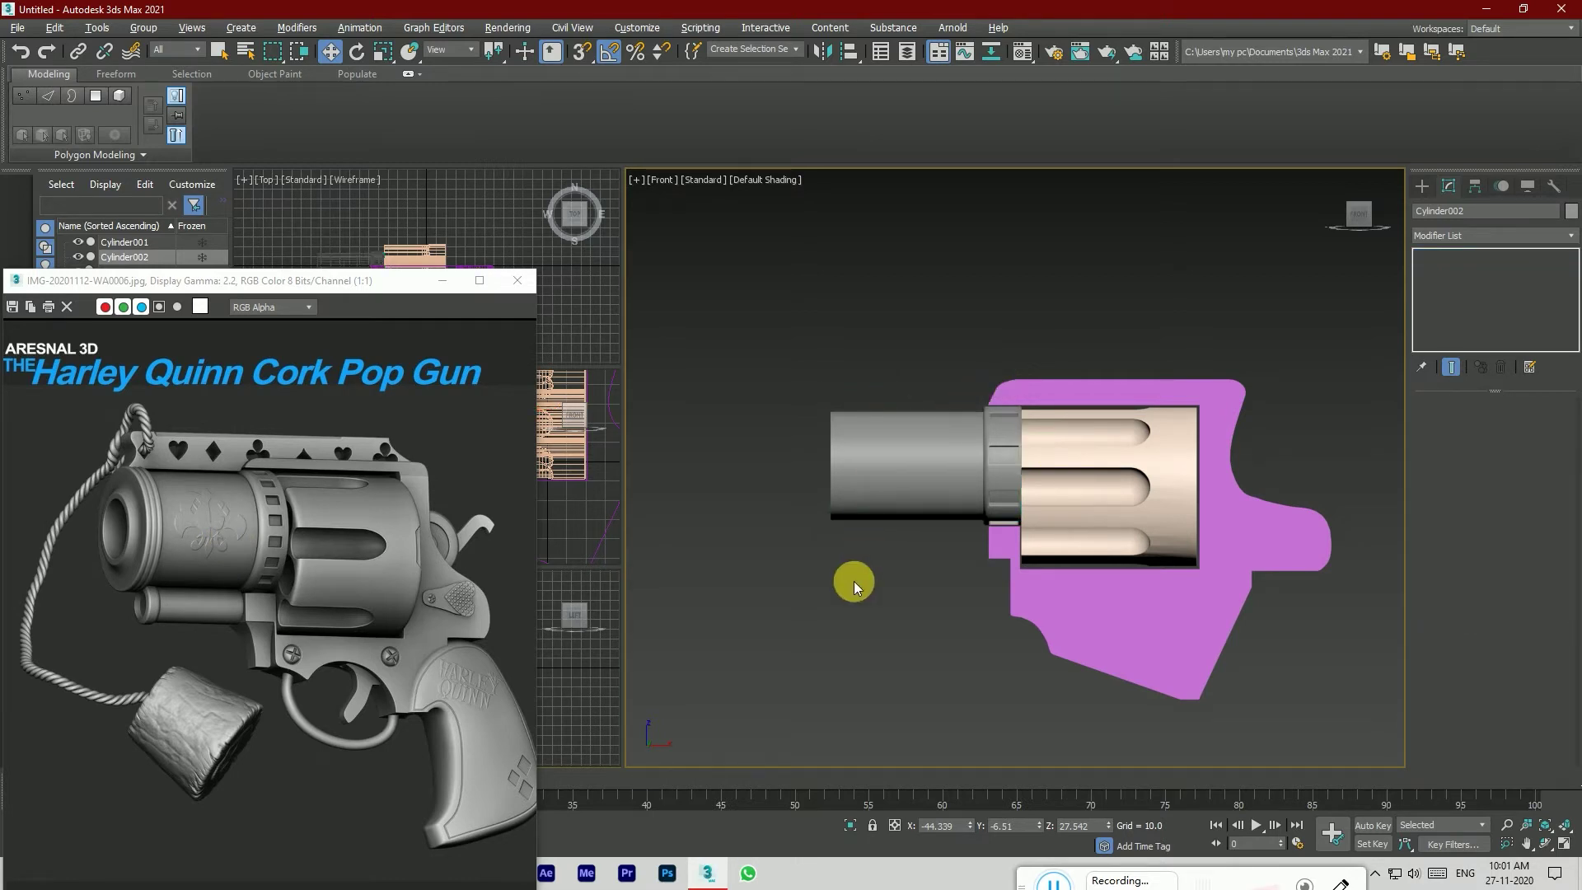
Step: Convert the barrel Cylinder002 to an Editable Poly
click(874, 461)
drag(1361, 214, 1378, 218)
right_click(1150, 475)
mouse_move(1071, 645)
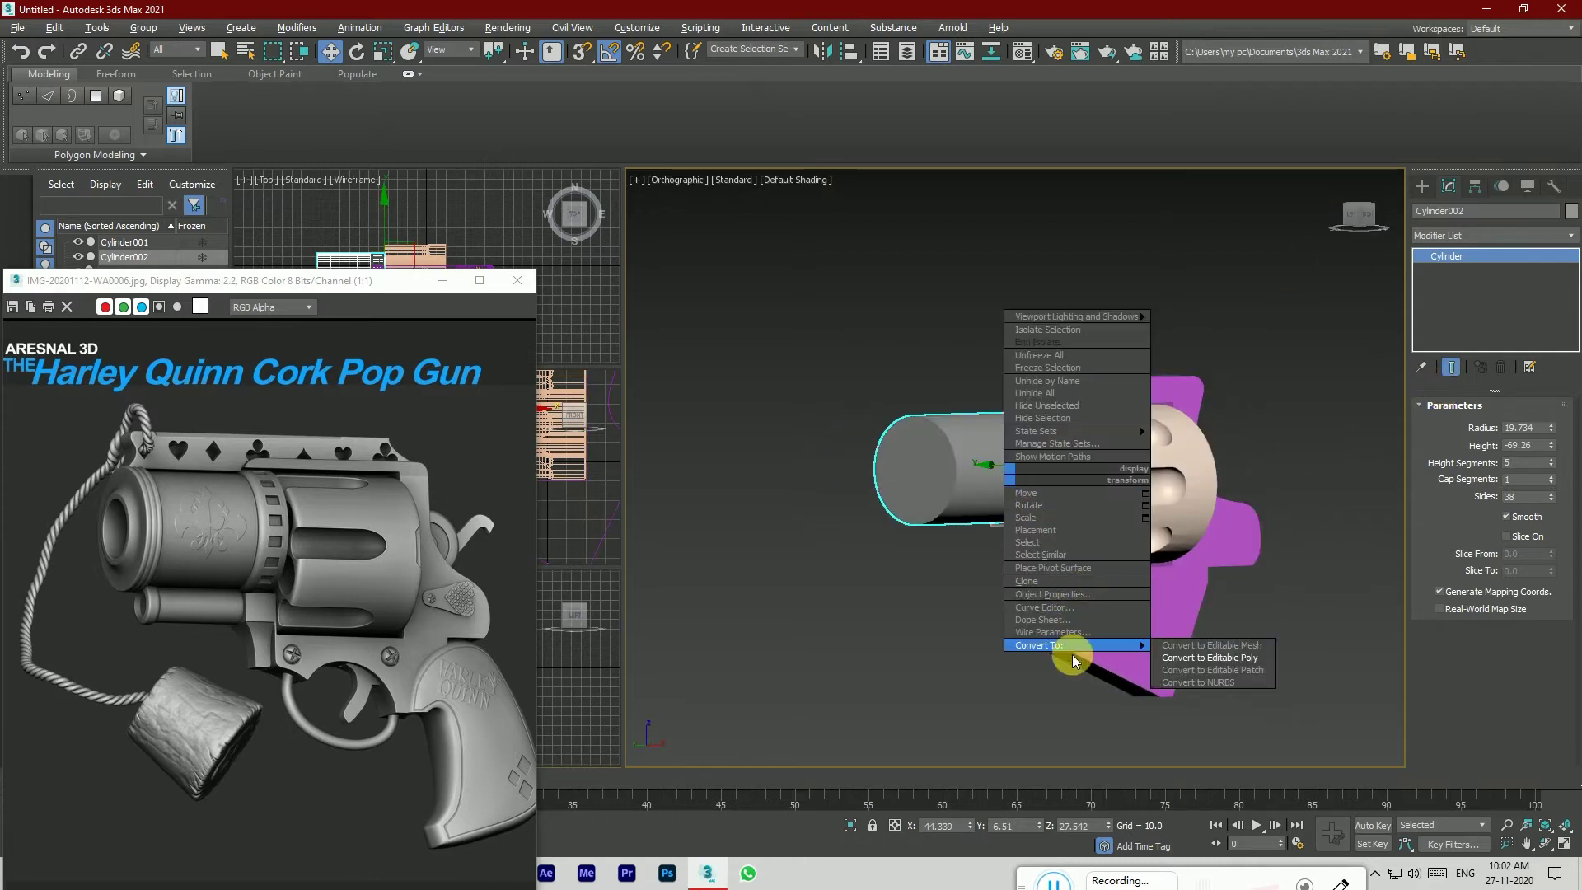
click(1192, 658)
Step: Select the barrel's muzzle cap polygon and inset it by about 7.3
click(1509, 424)
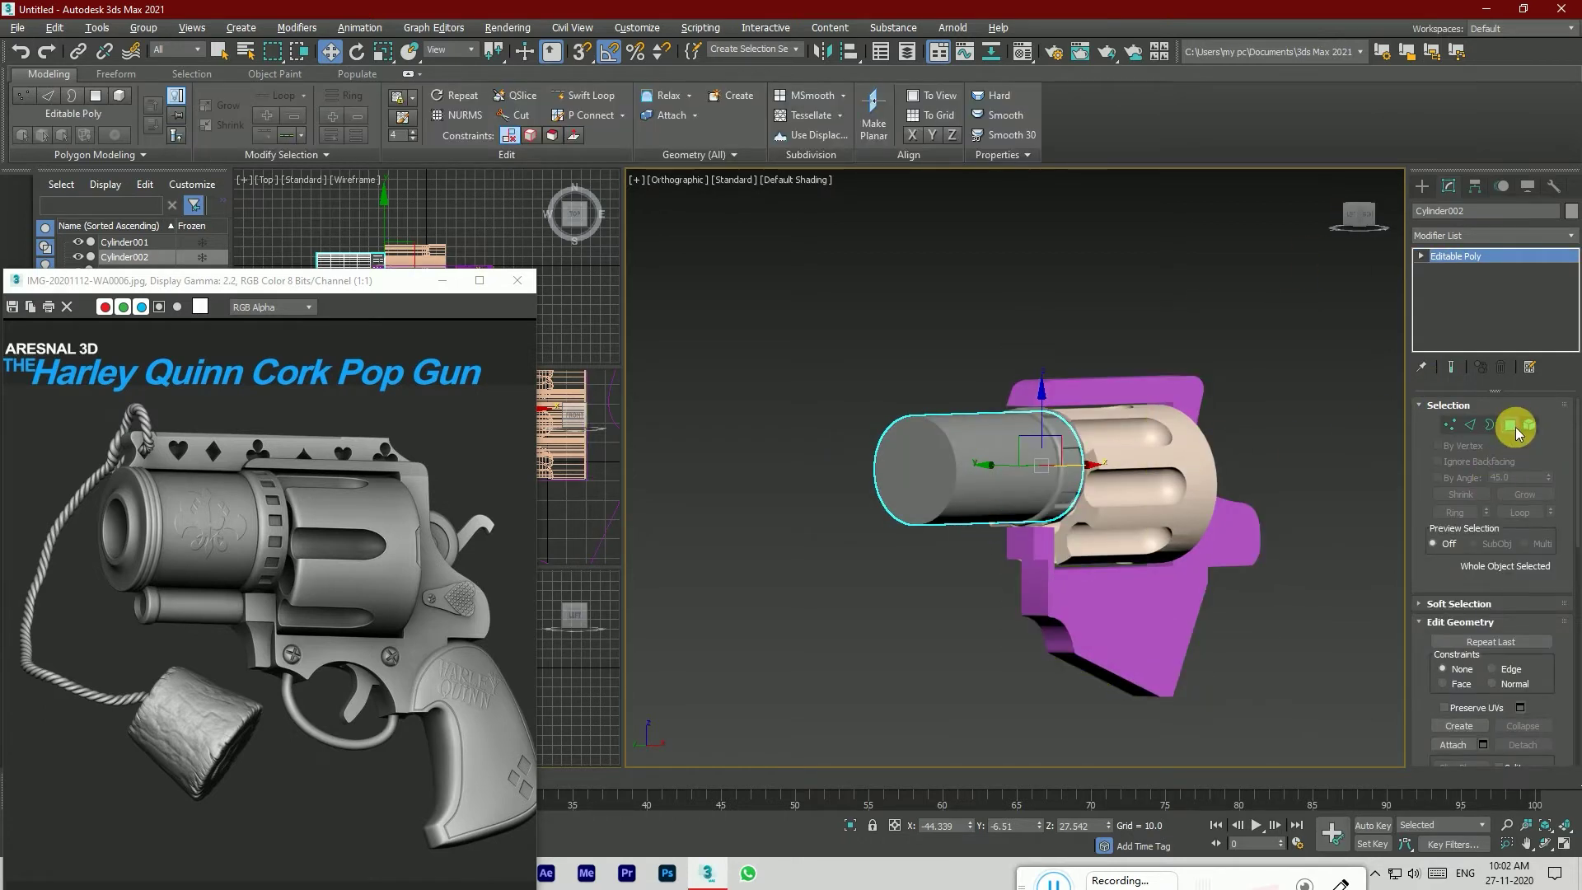
click(913, 466)
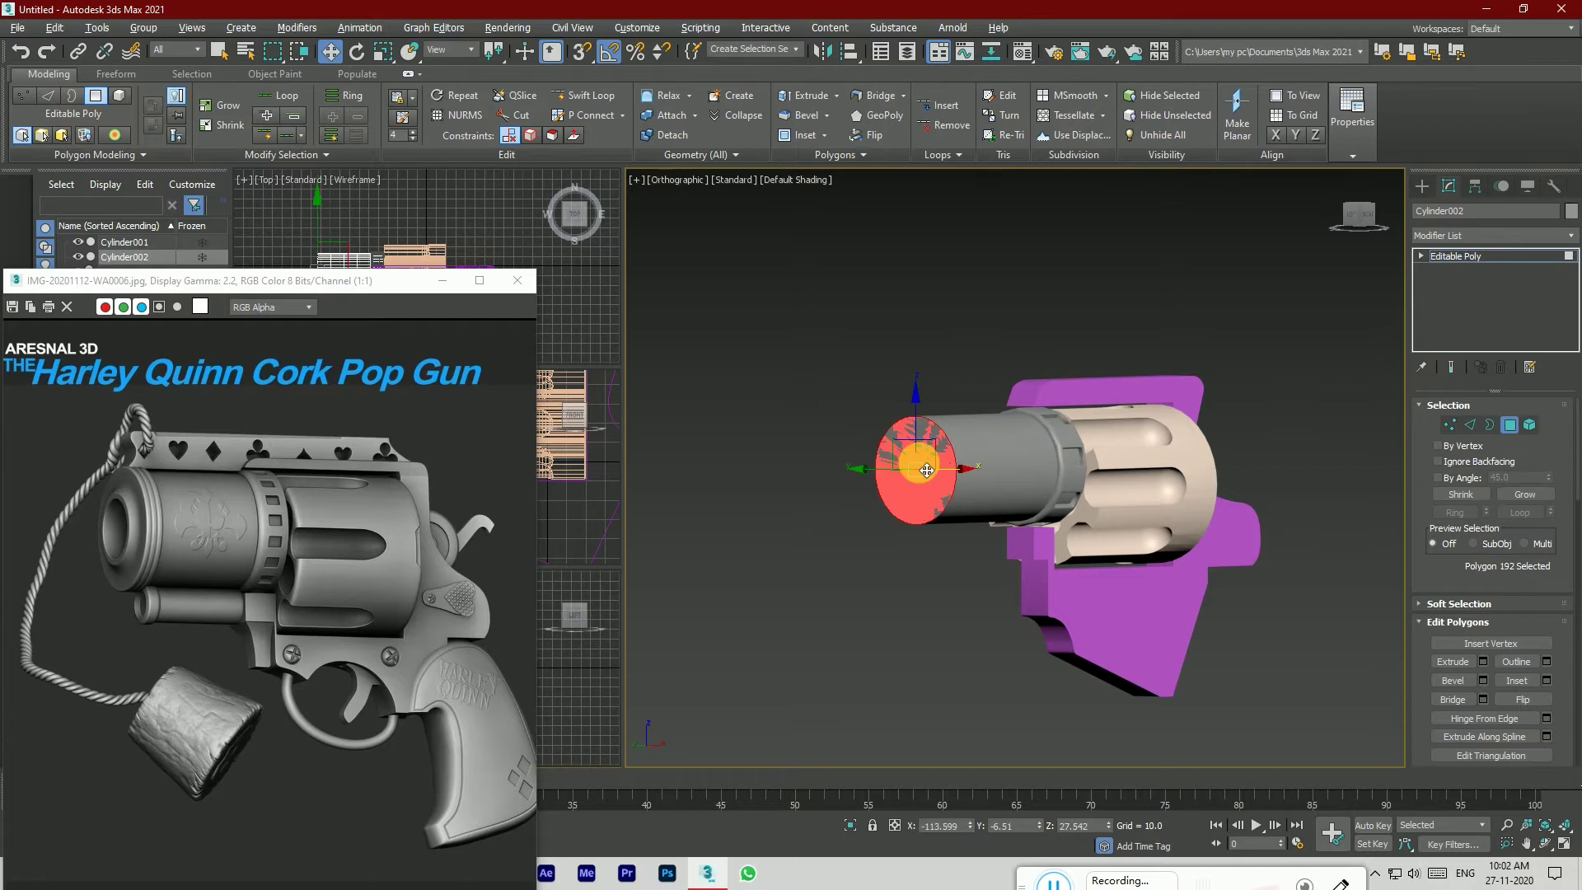
click(1547, 681)
drag(1028, 513, 1026, 504)
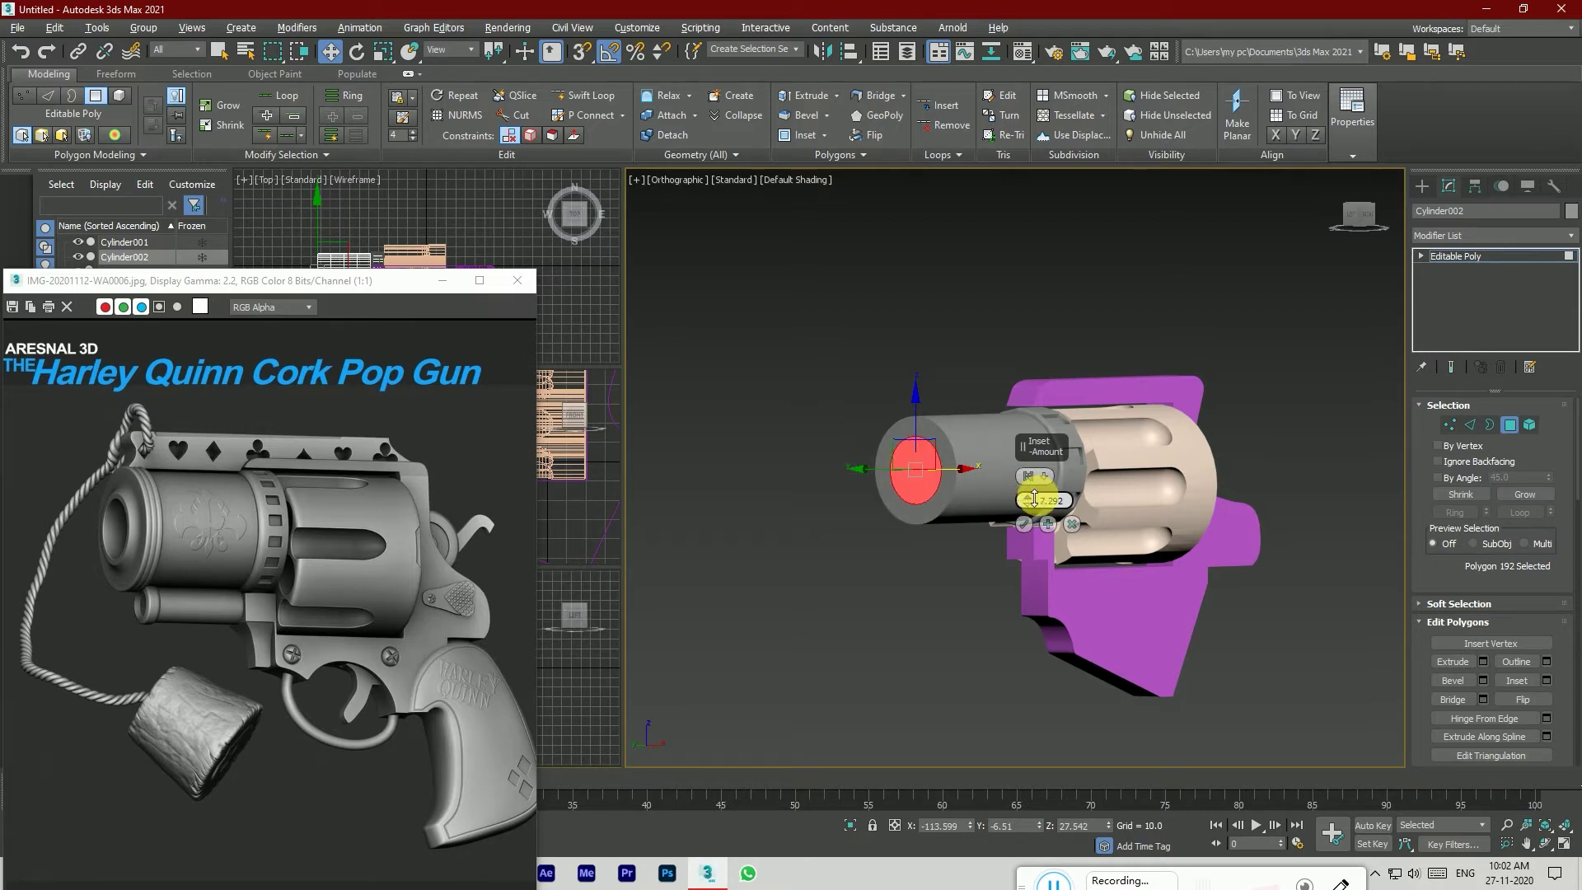
click(1024, 523)
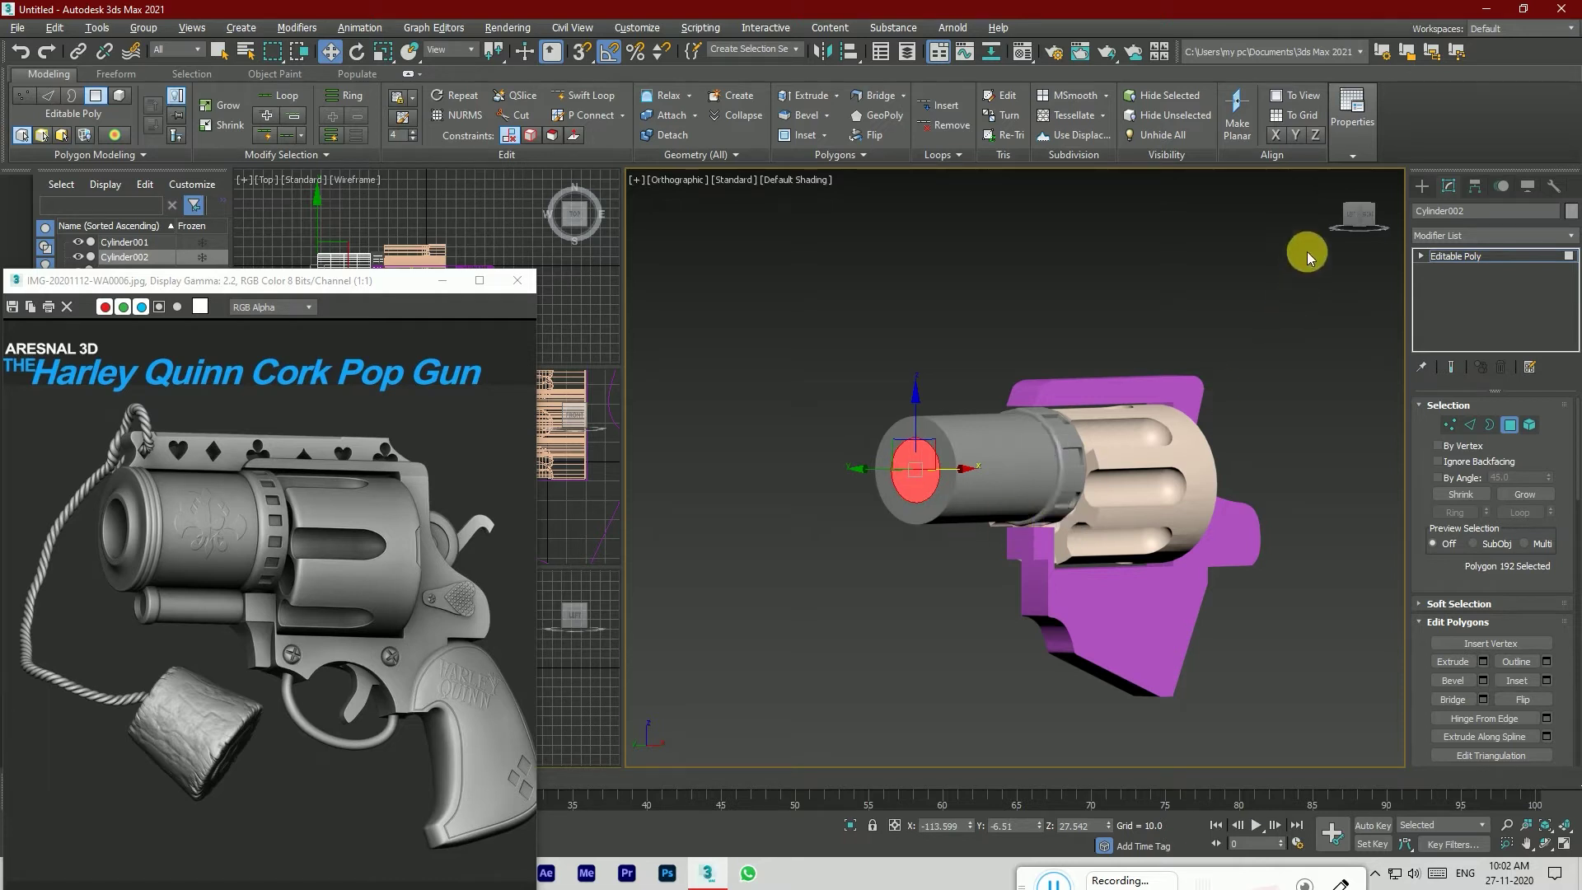
Step: Inset the muzzle's inner polygon again by 1.323 to add a narrow ring, with edged faces displayed
click(1358, 216)
alt+middle_drag(1025, 468, 1038, 440)
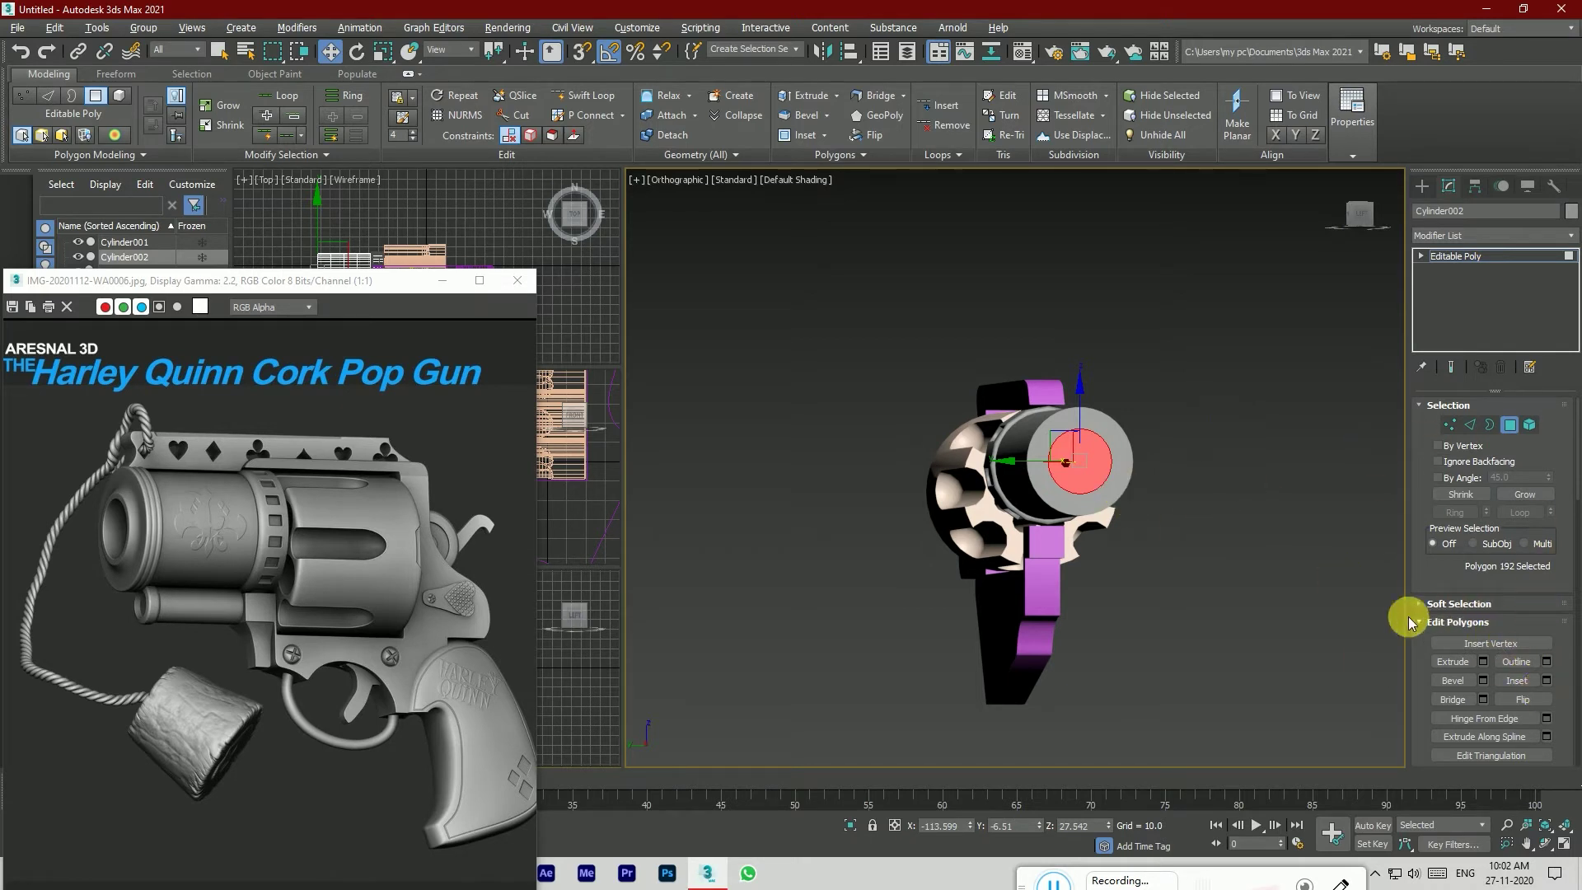
click(1547, 681)
key(F4)
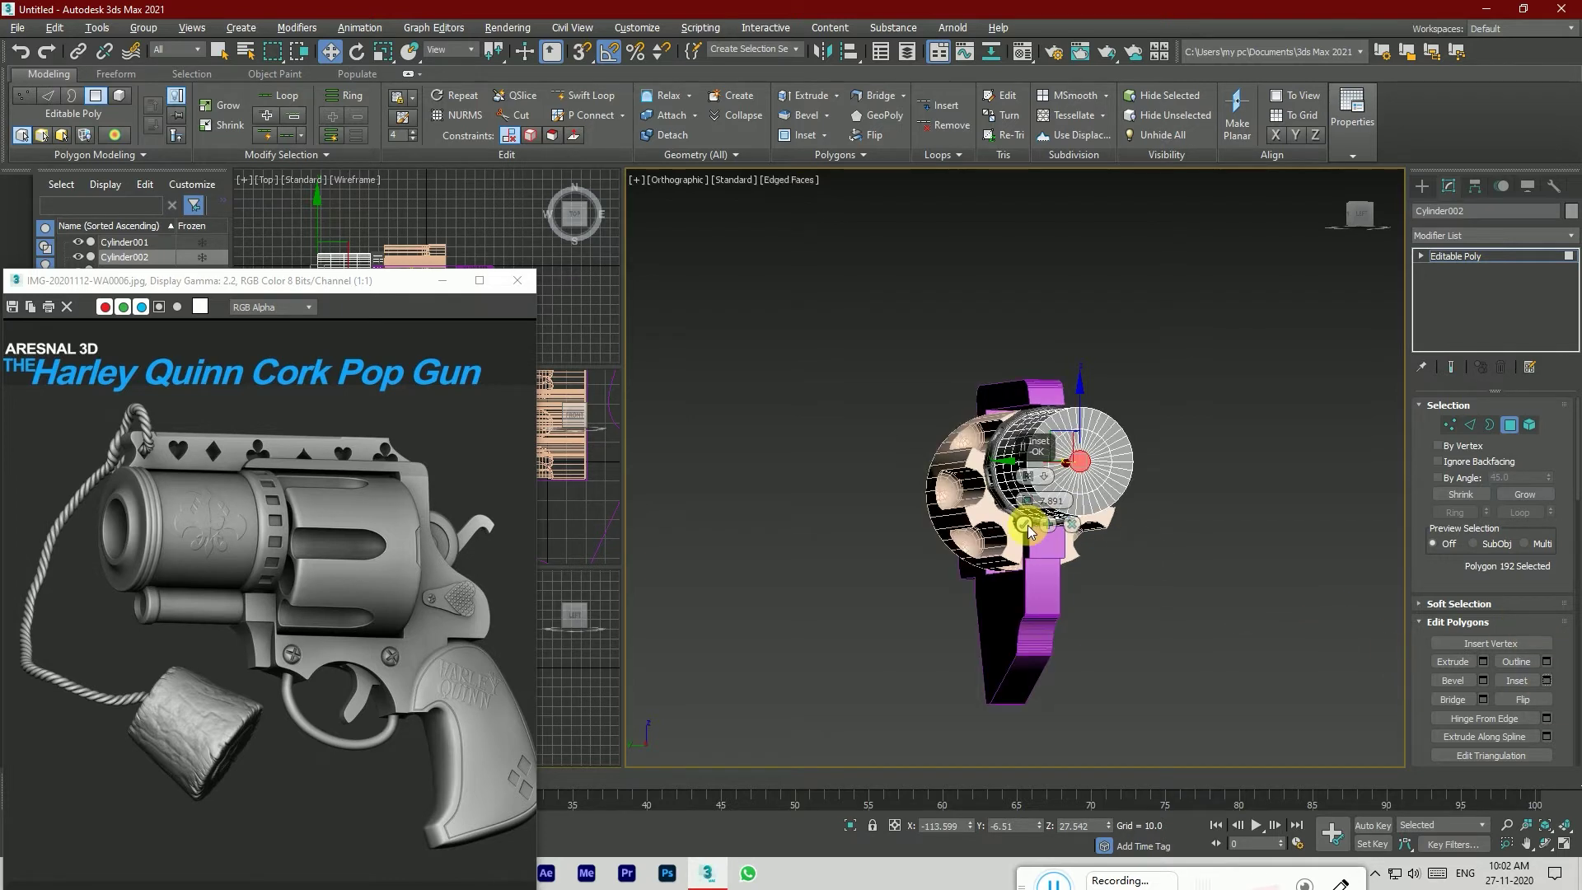
scroll(1064, 476, up, 2)
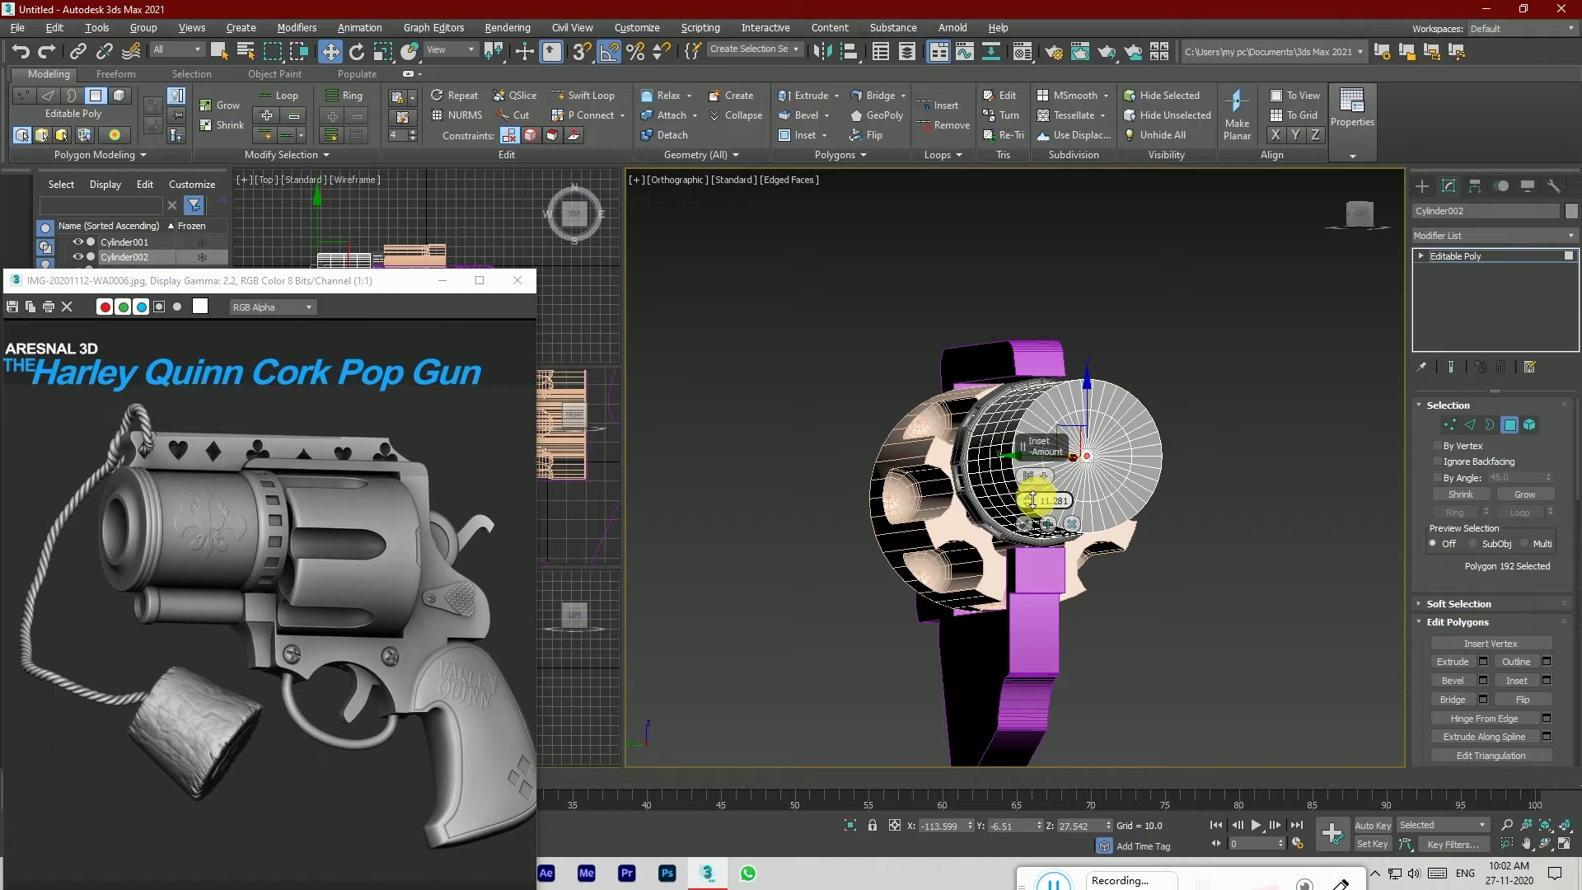
drag(1033, 501, 1035, 527)
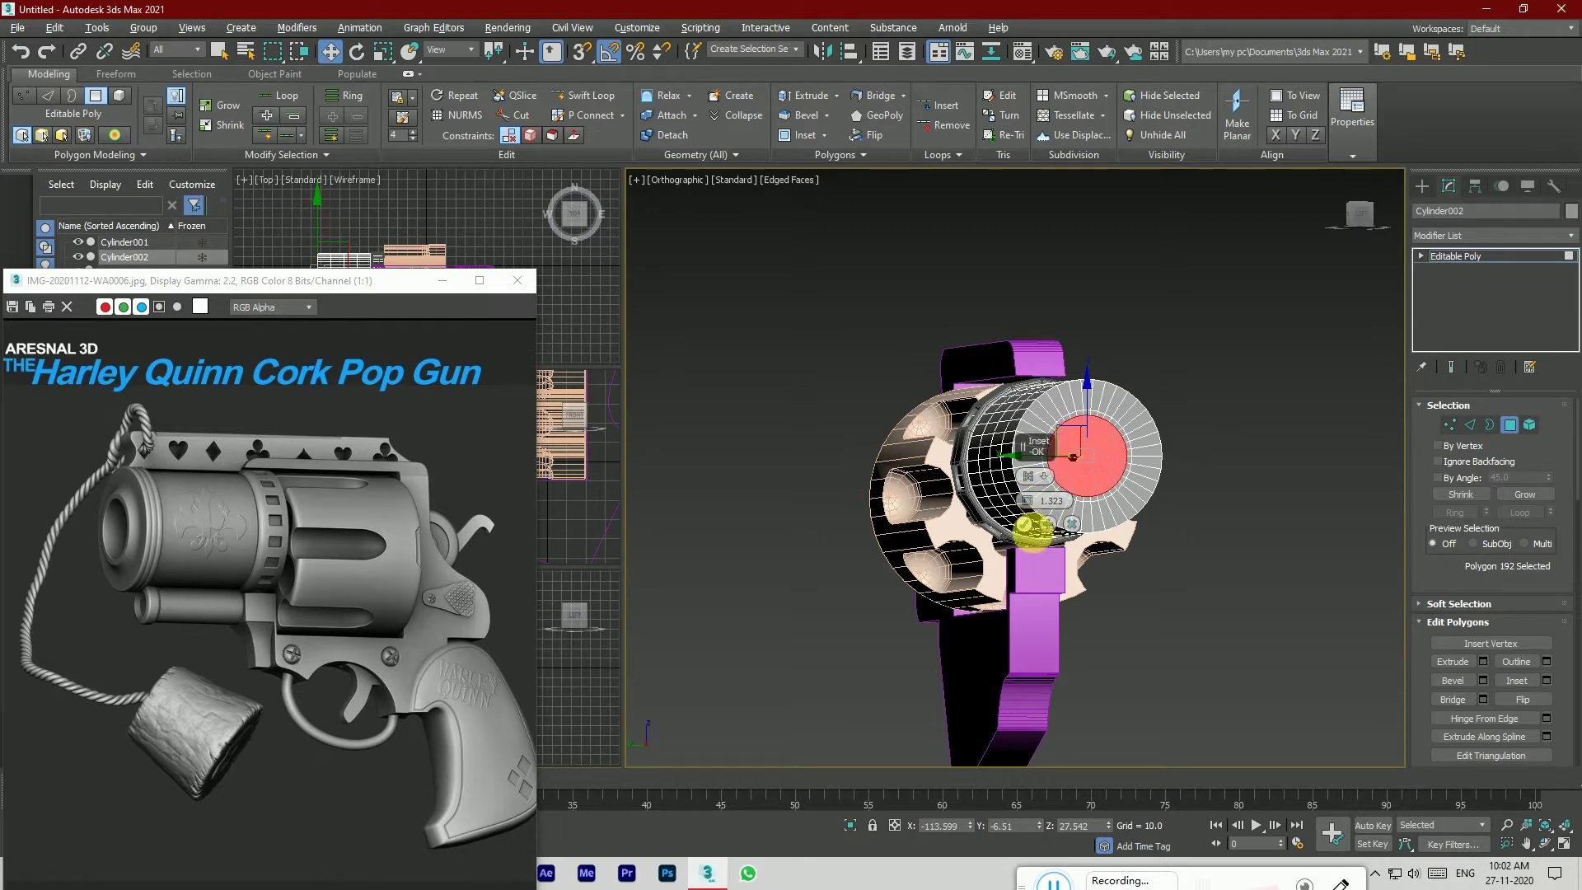
click(1030, 531)
Step: Select the full ring of radial edges on the flat outer band of the barrel's muzzle face
click(1165, 617)
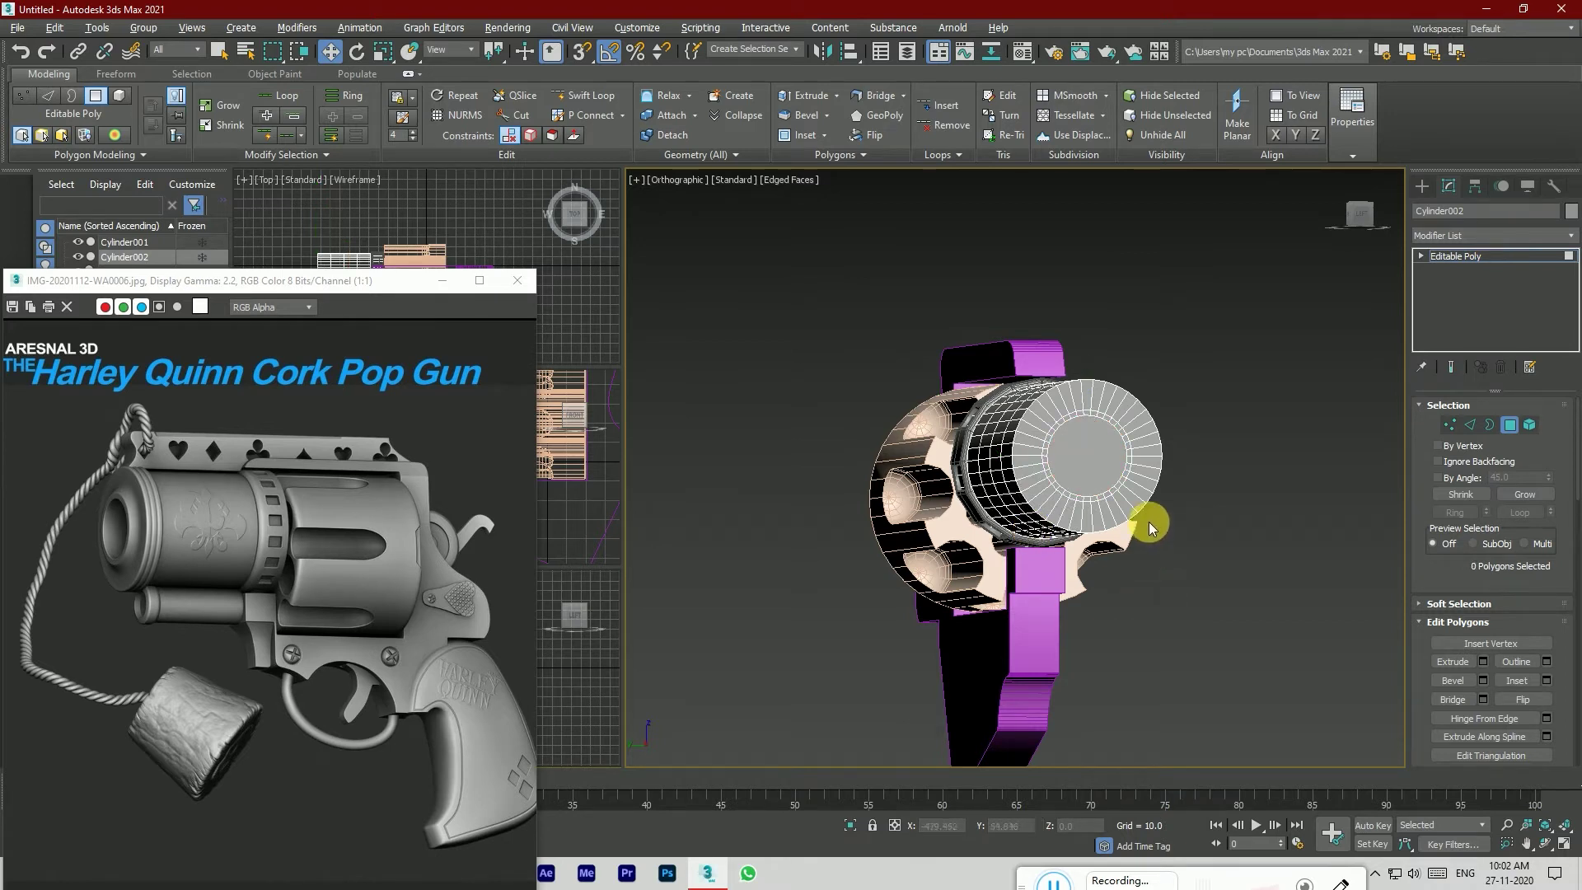
click(1470, 424)
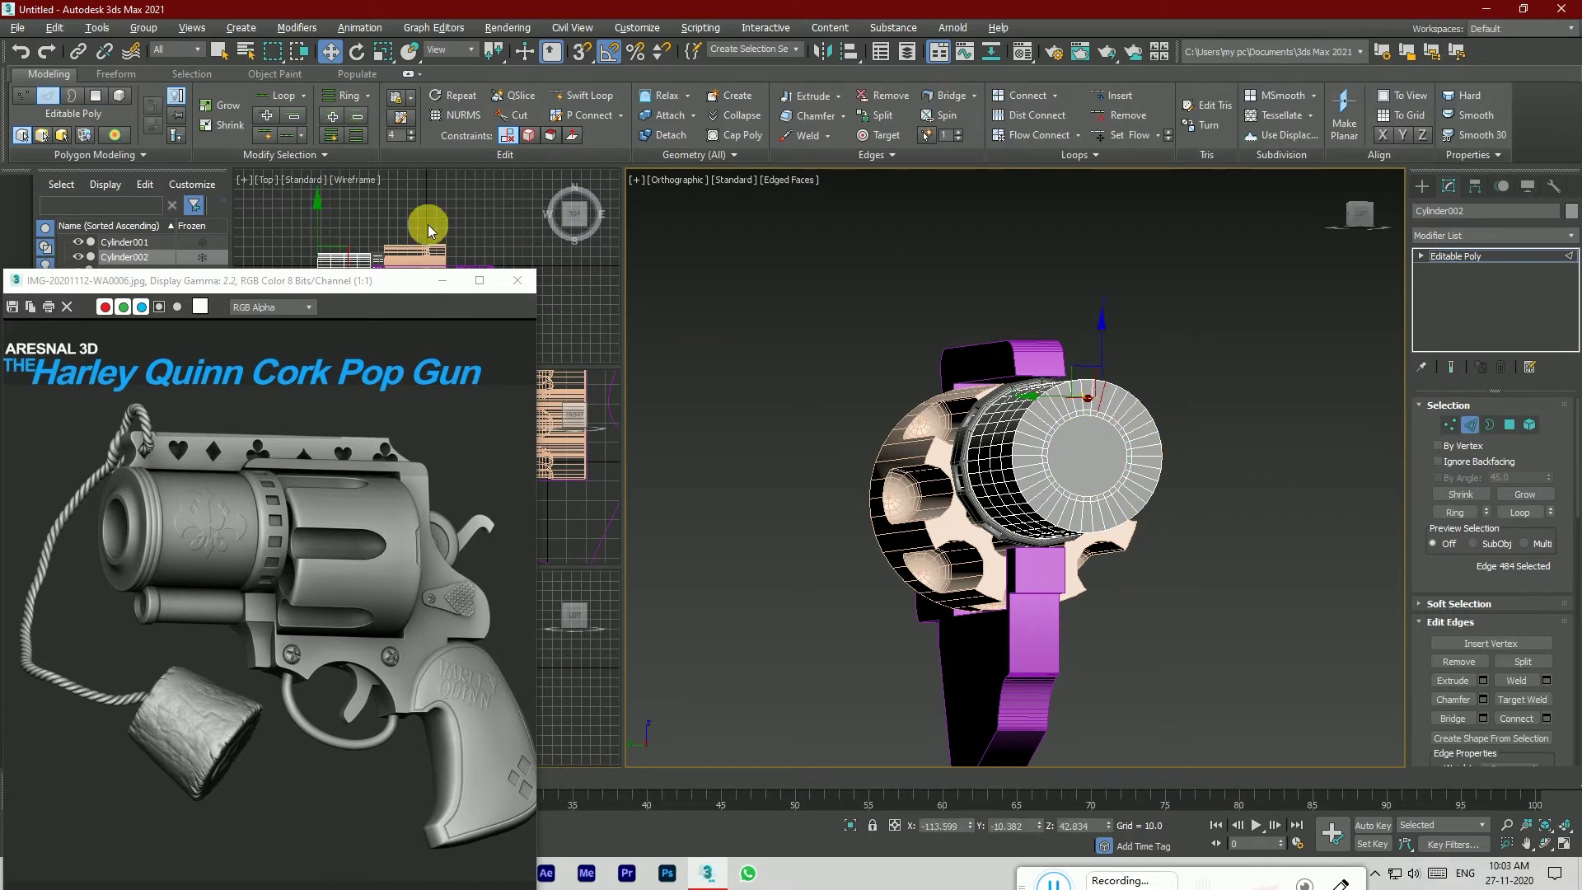
click(607, 98)
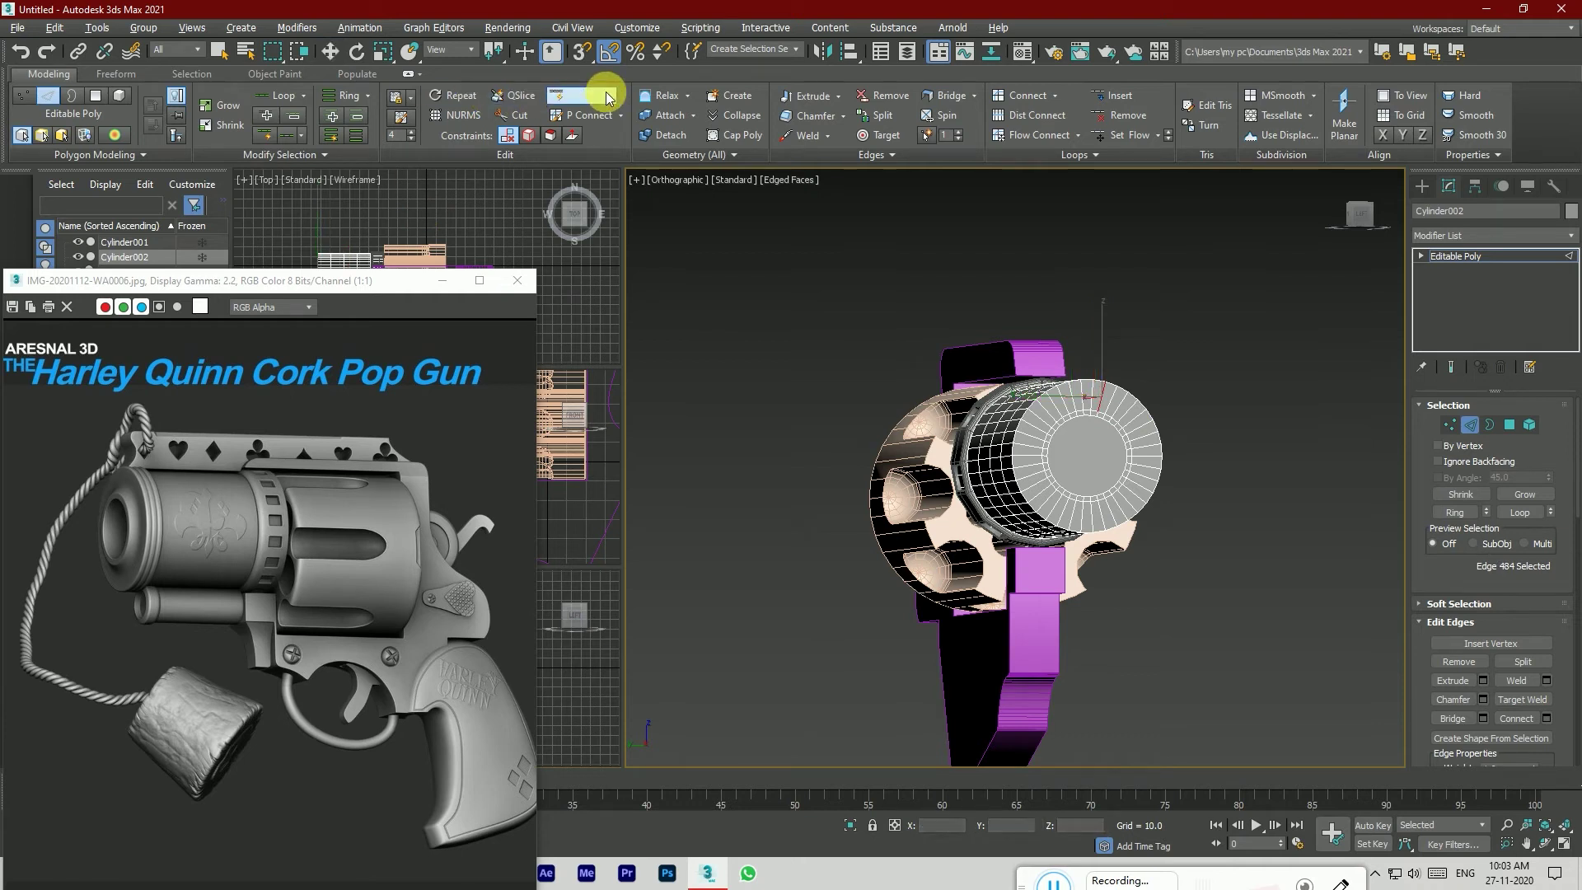
click(348, 97)
drag(1374, 232, 1360, 221)
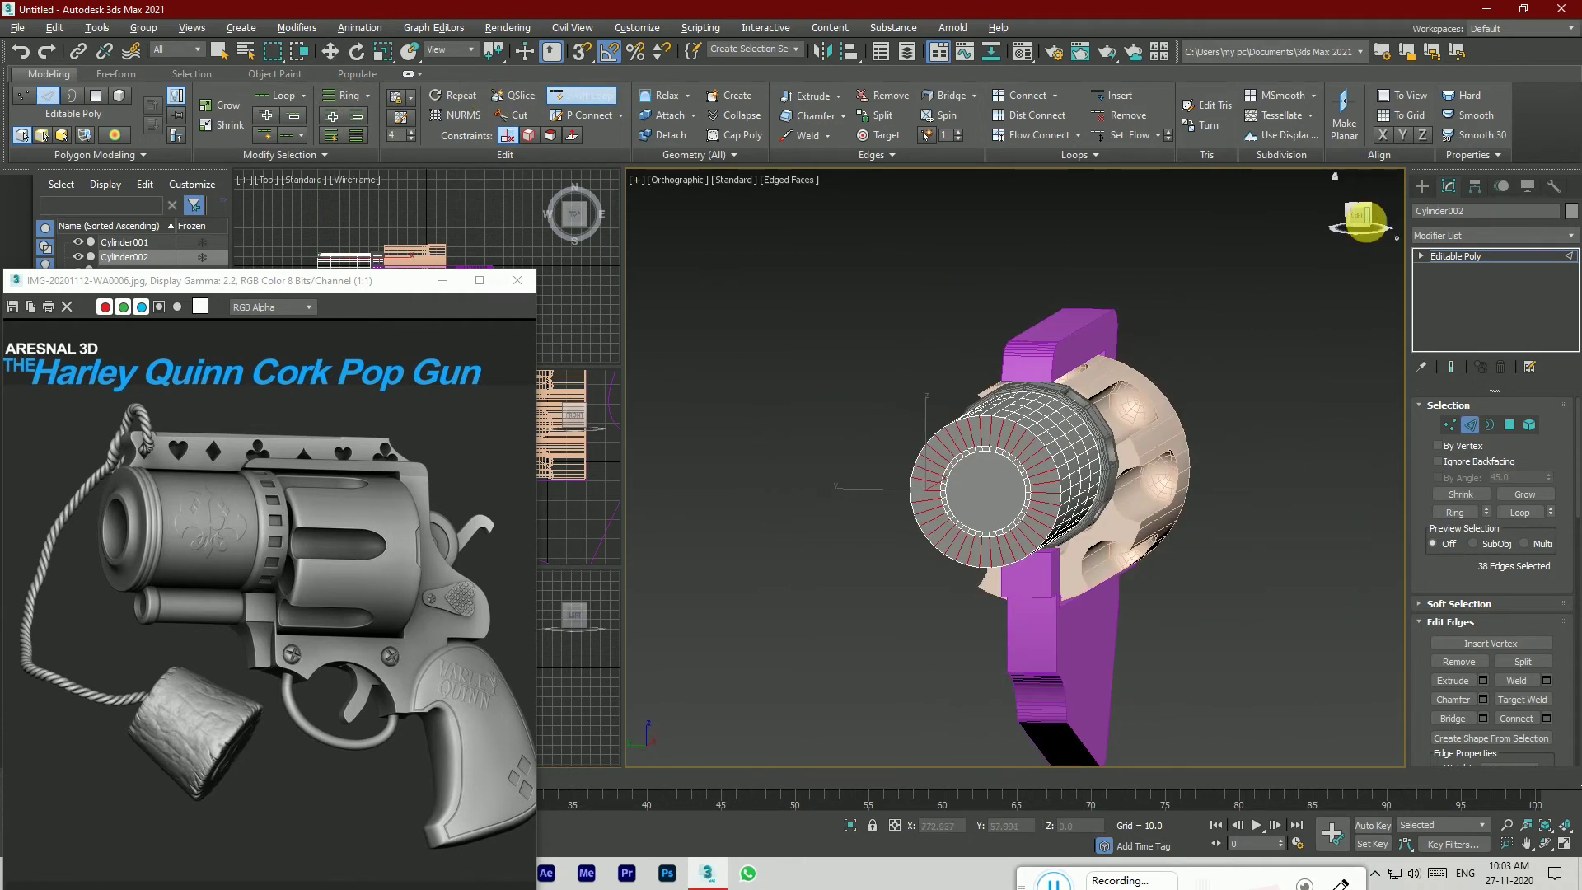
Step: Connect the selected muzzle edges with 1 segment, using a pinch of 4 and a slide of 66
click(1547, 718)
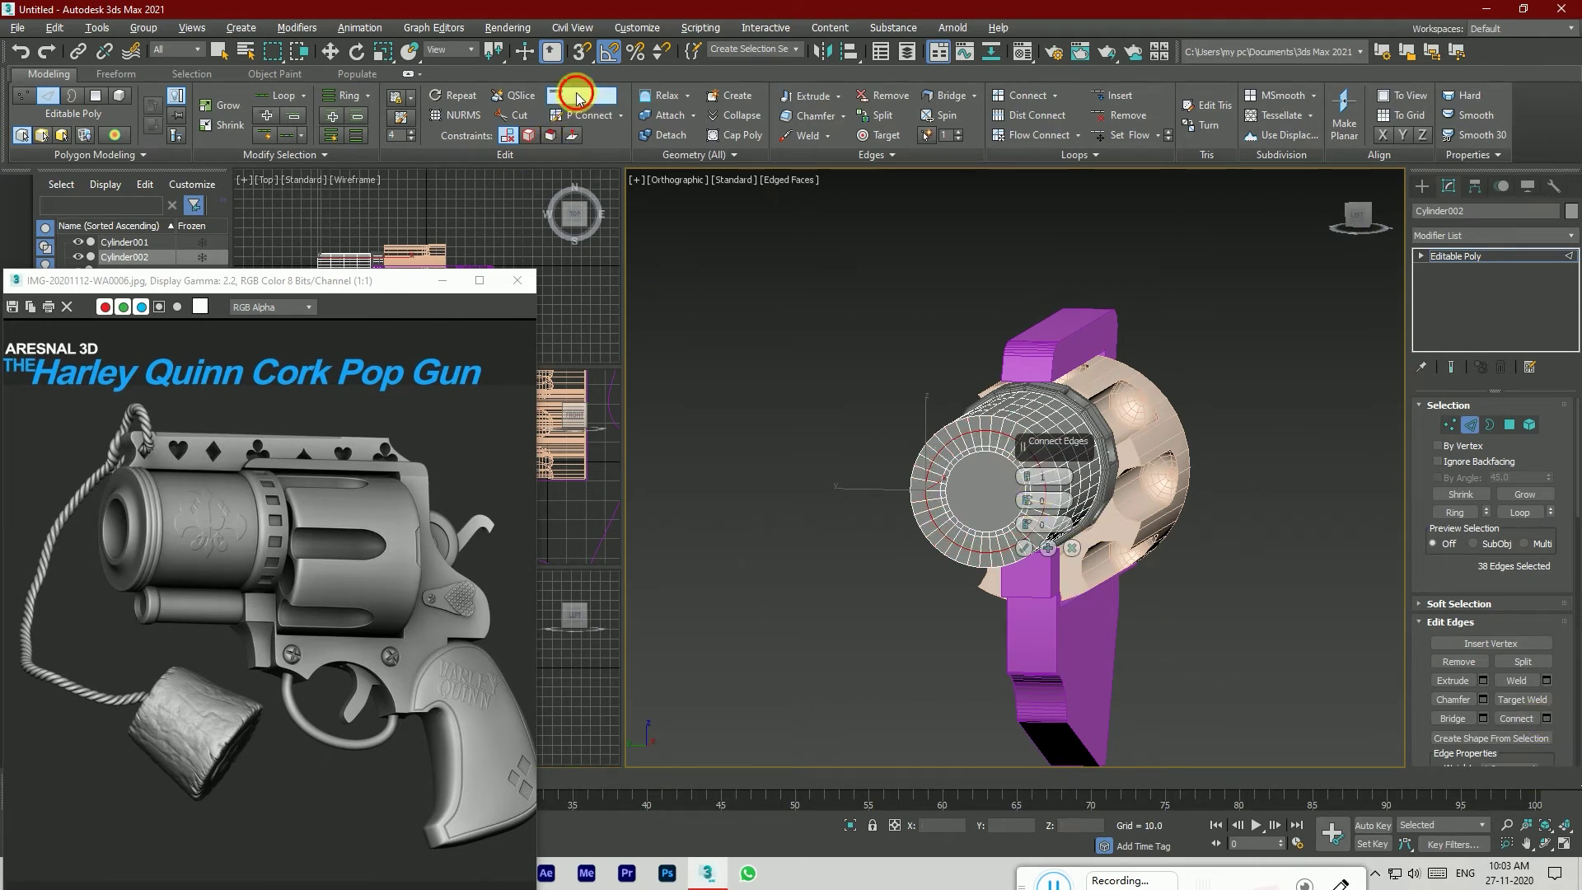
key(w)
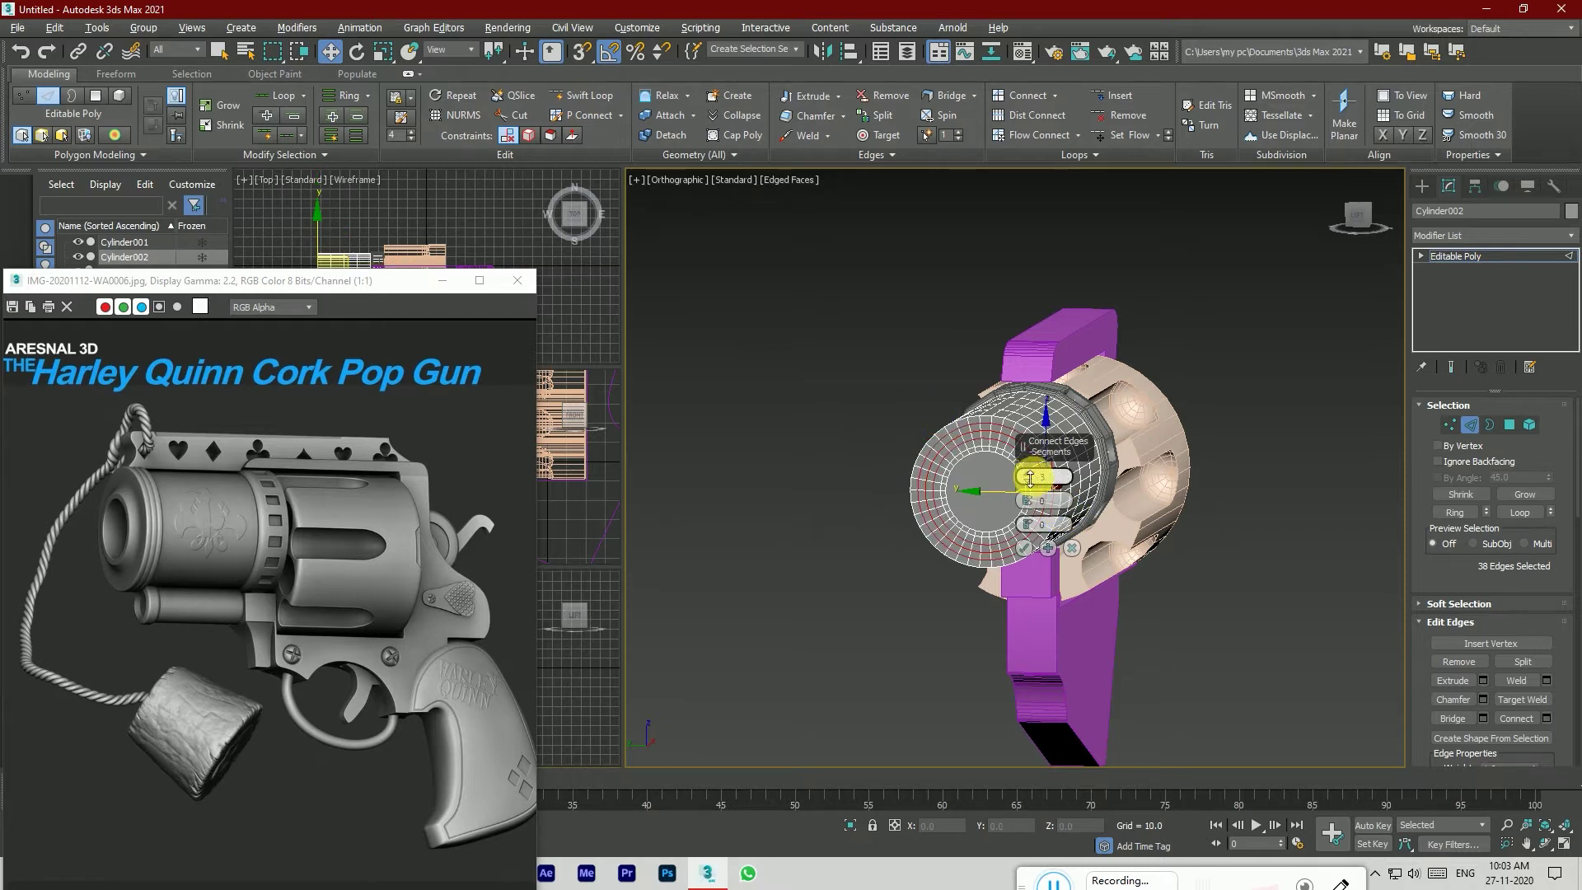
click(1028, 504)
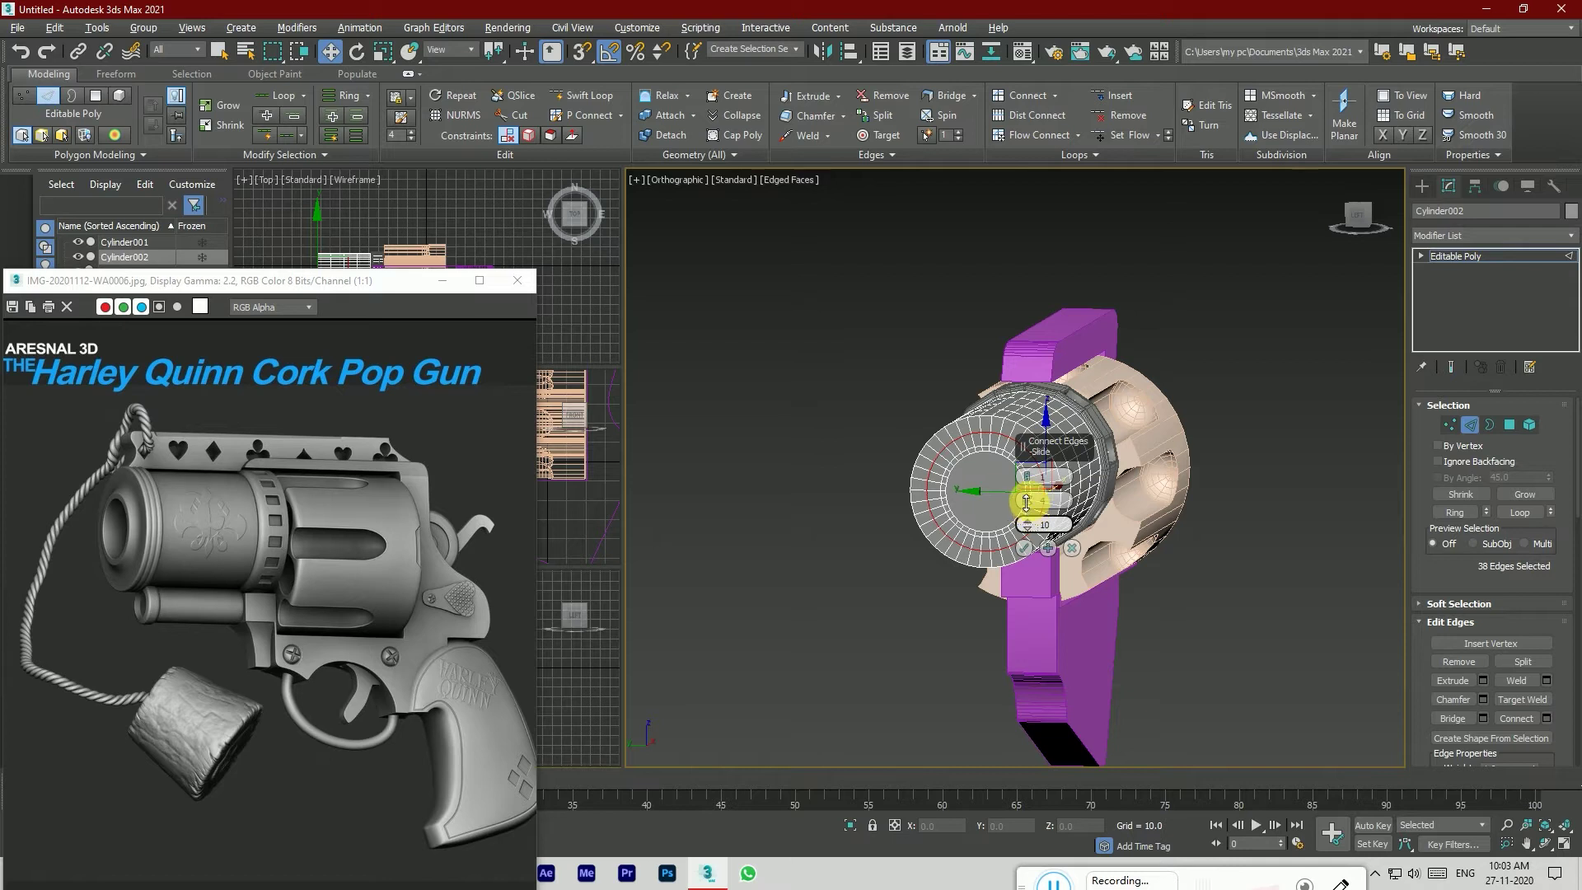
drag(1026, 477, 1026, 357)
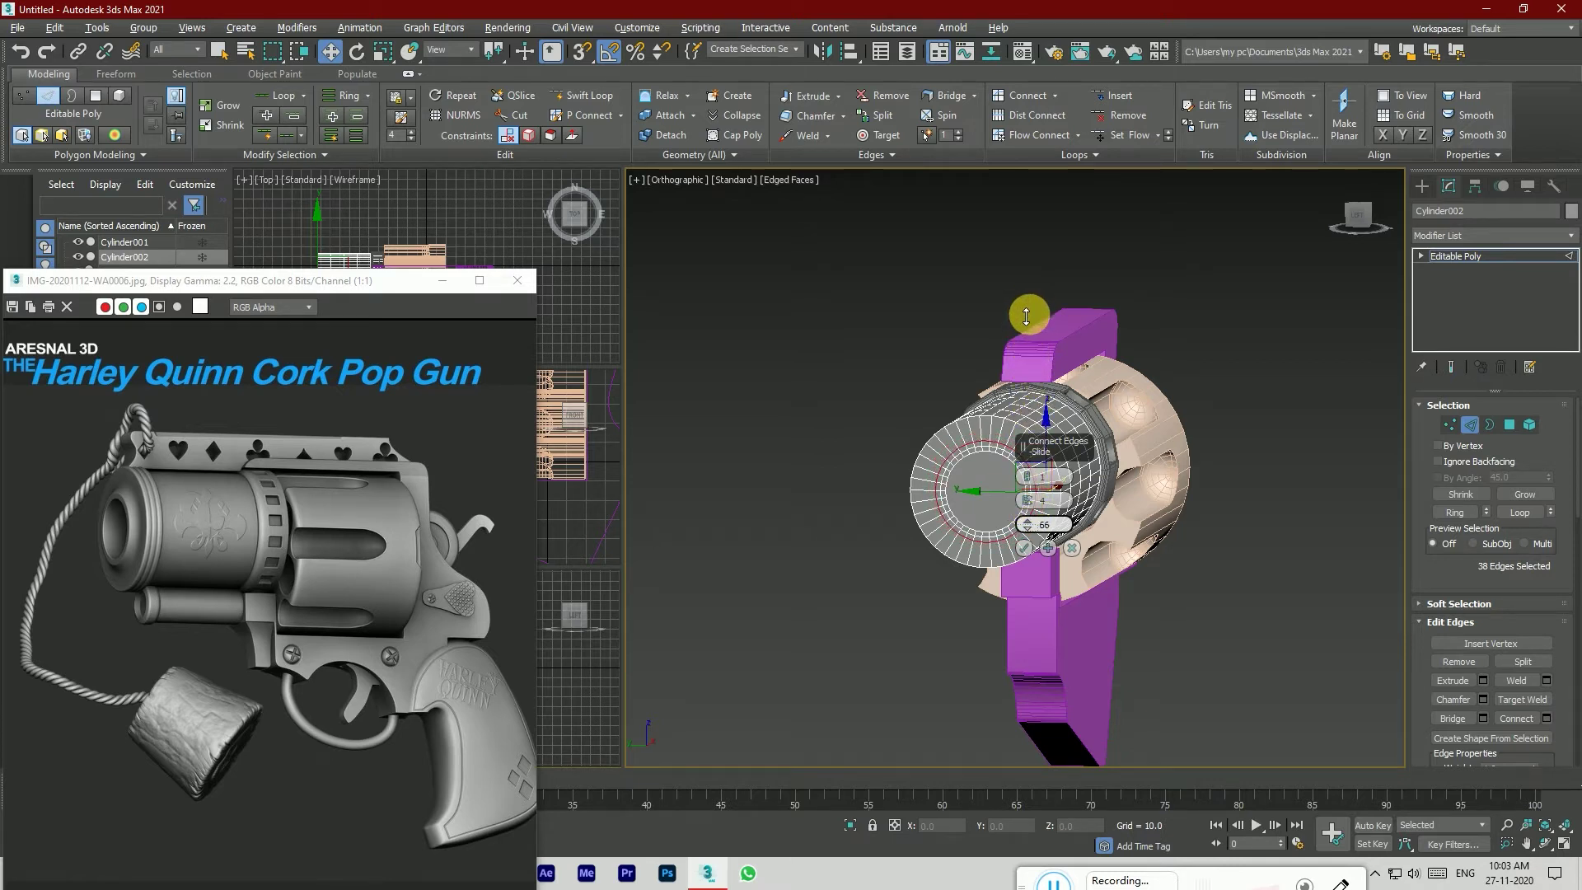
click(1024, 549)
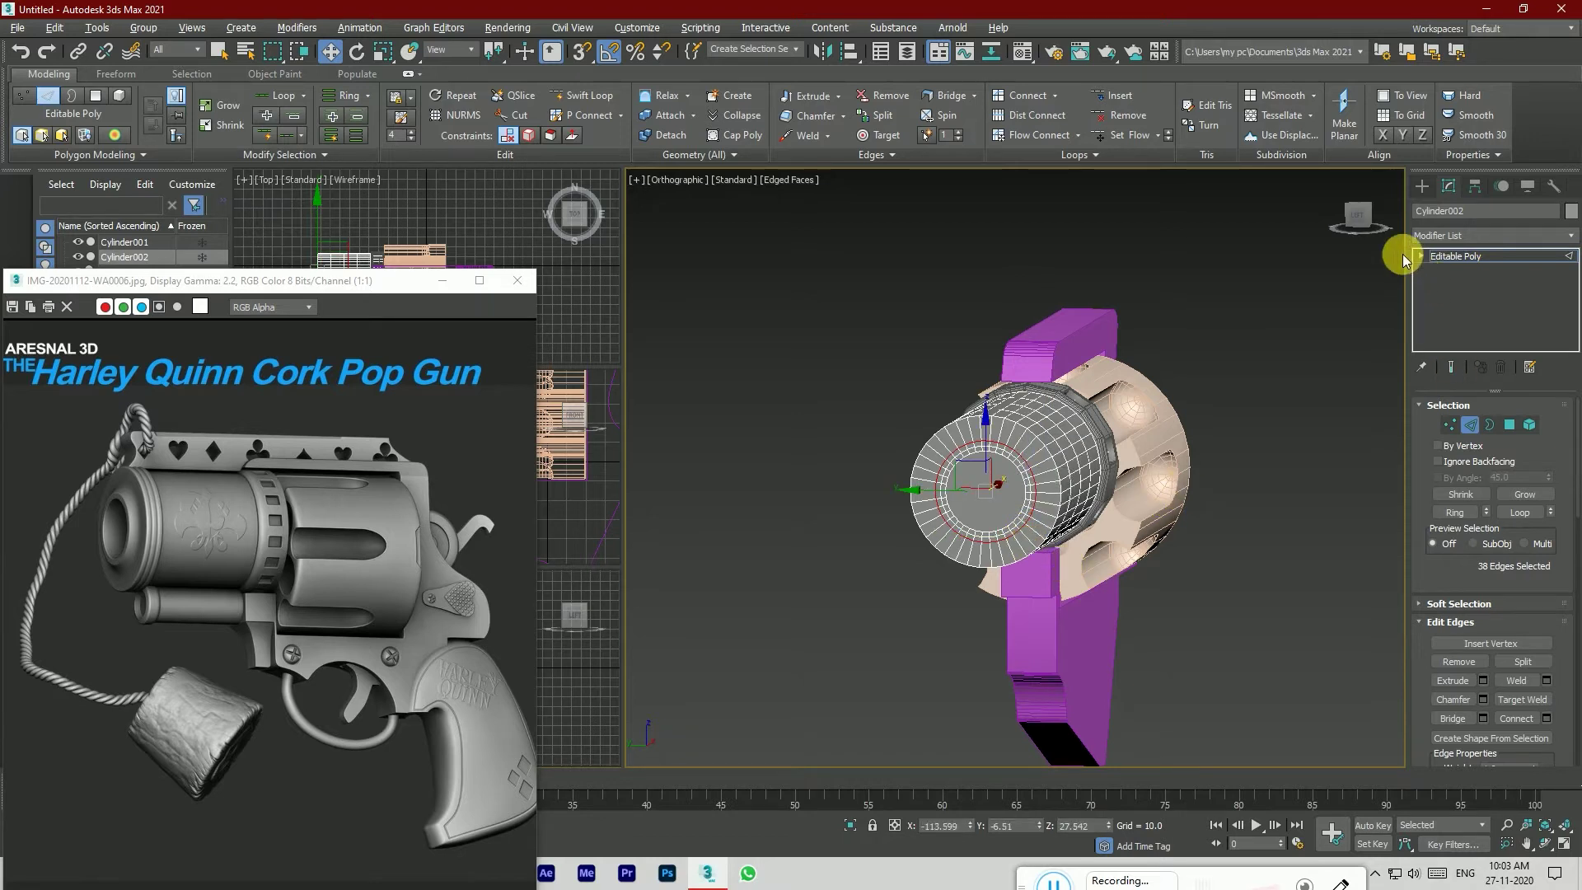
Step: Extrude the muzzle's central polygon inward into the barrel to hollow out the bore
drag(1360, 220, 1321, 353)
scroll(1118, 511, up, 5)
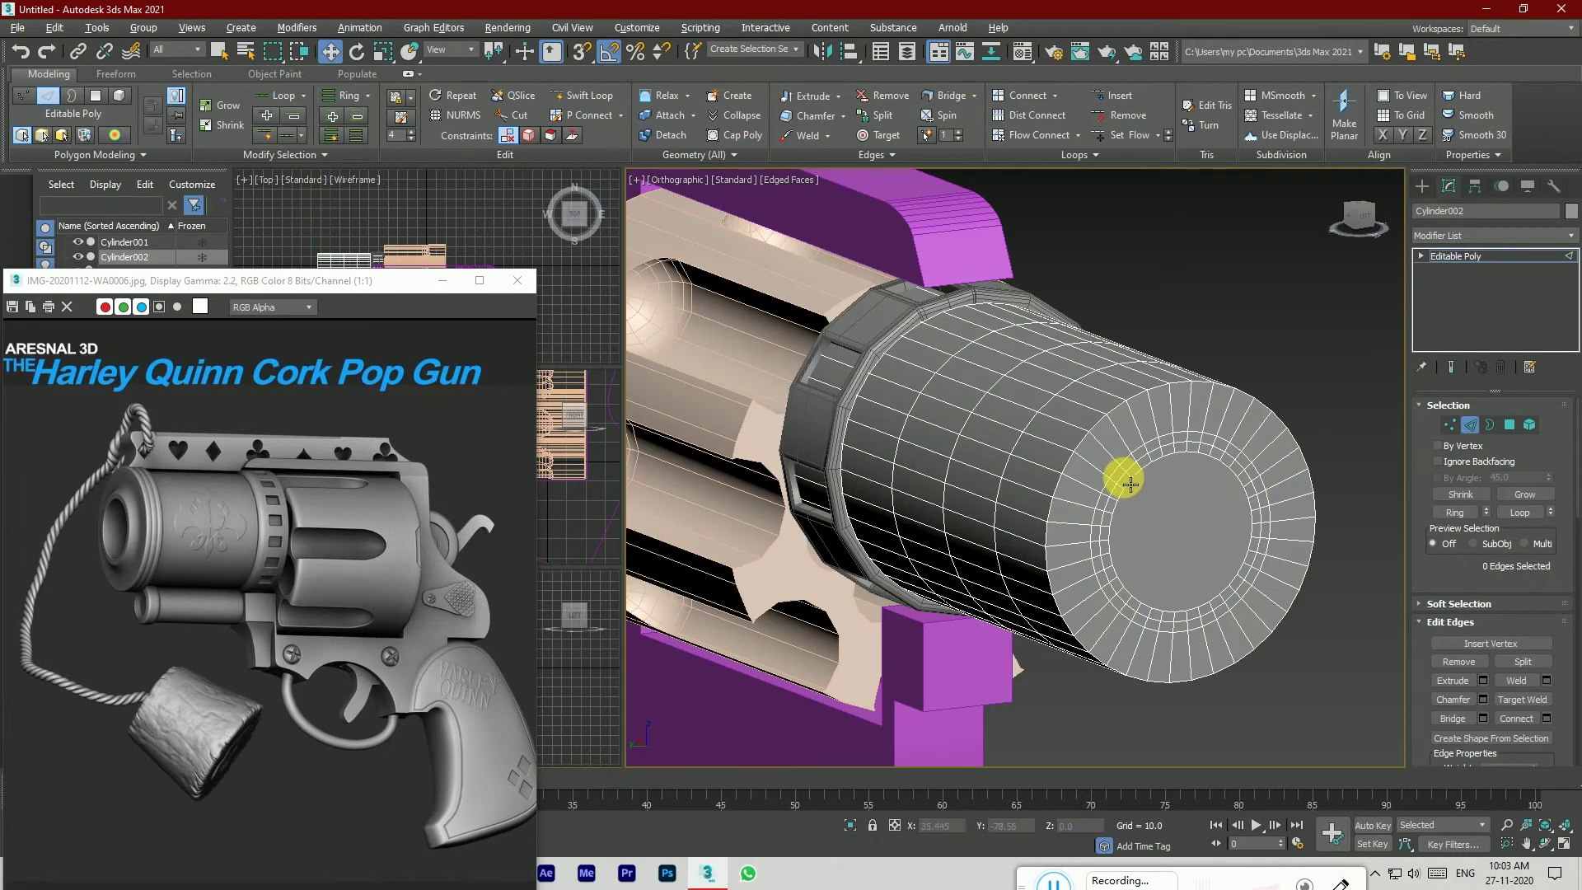
double_click(1128, 481)
ctrl+click(1128, 510)
click(1509, 425)
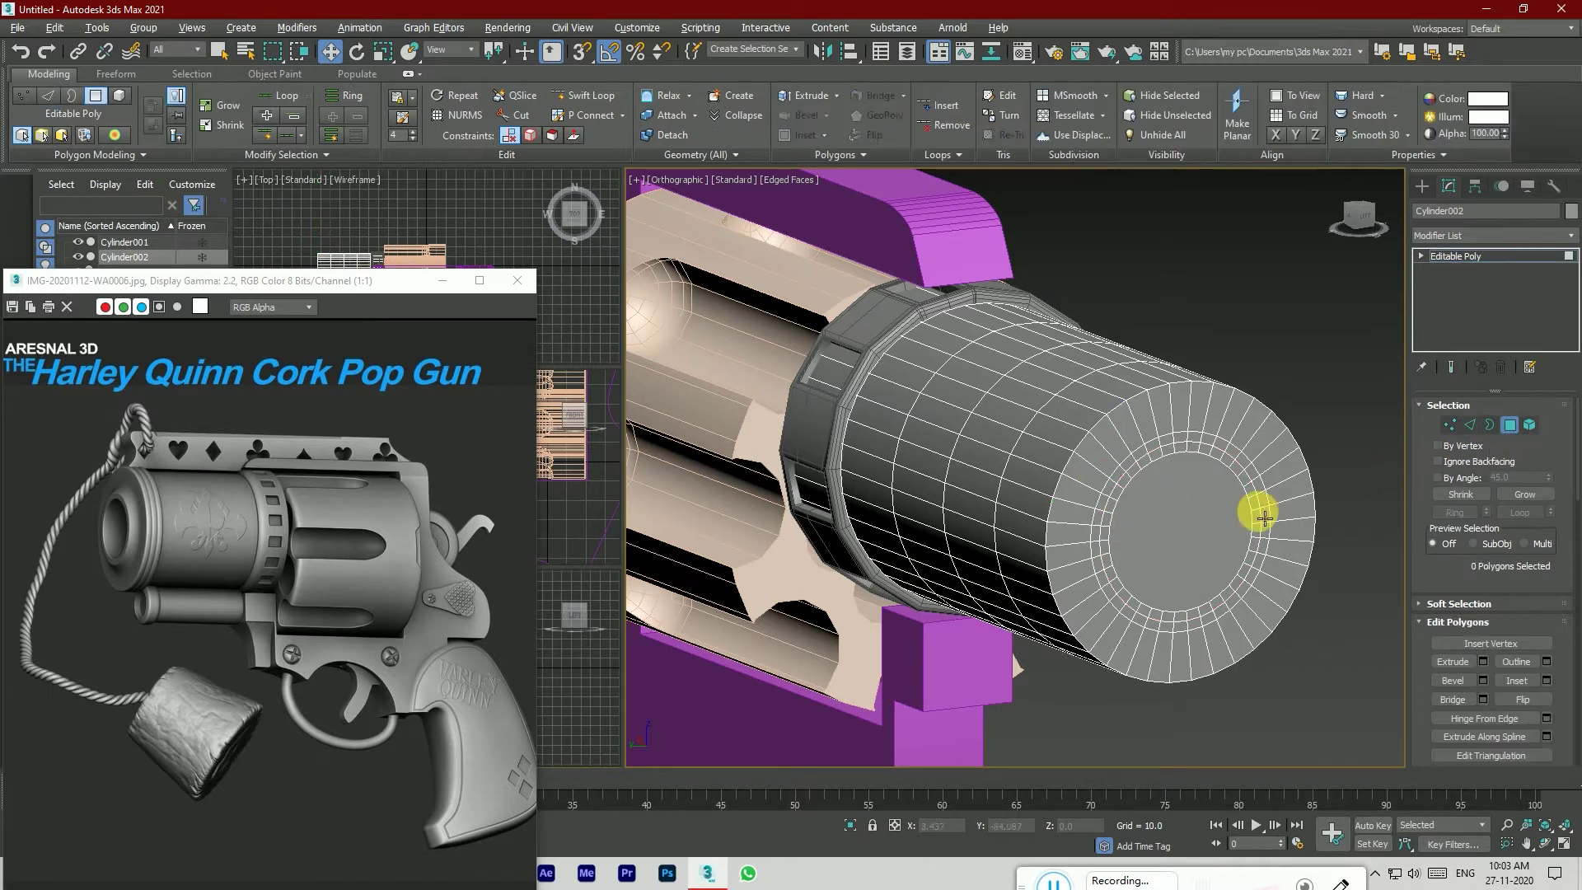
click(1205, 513)
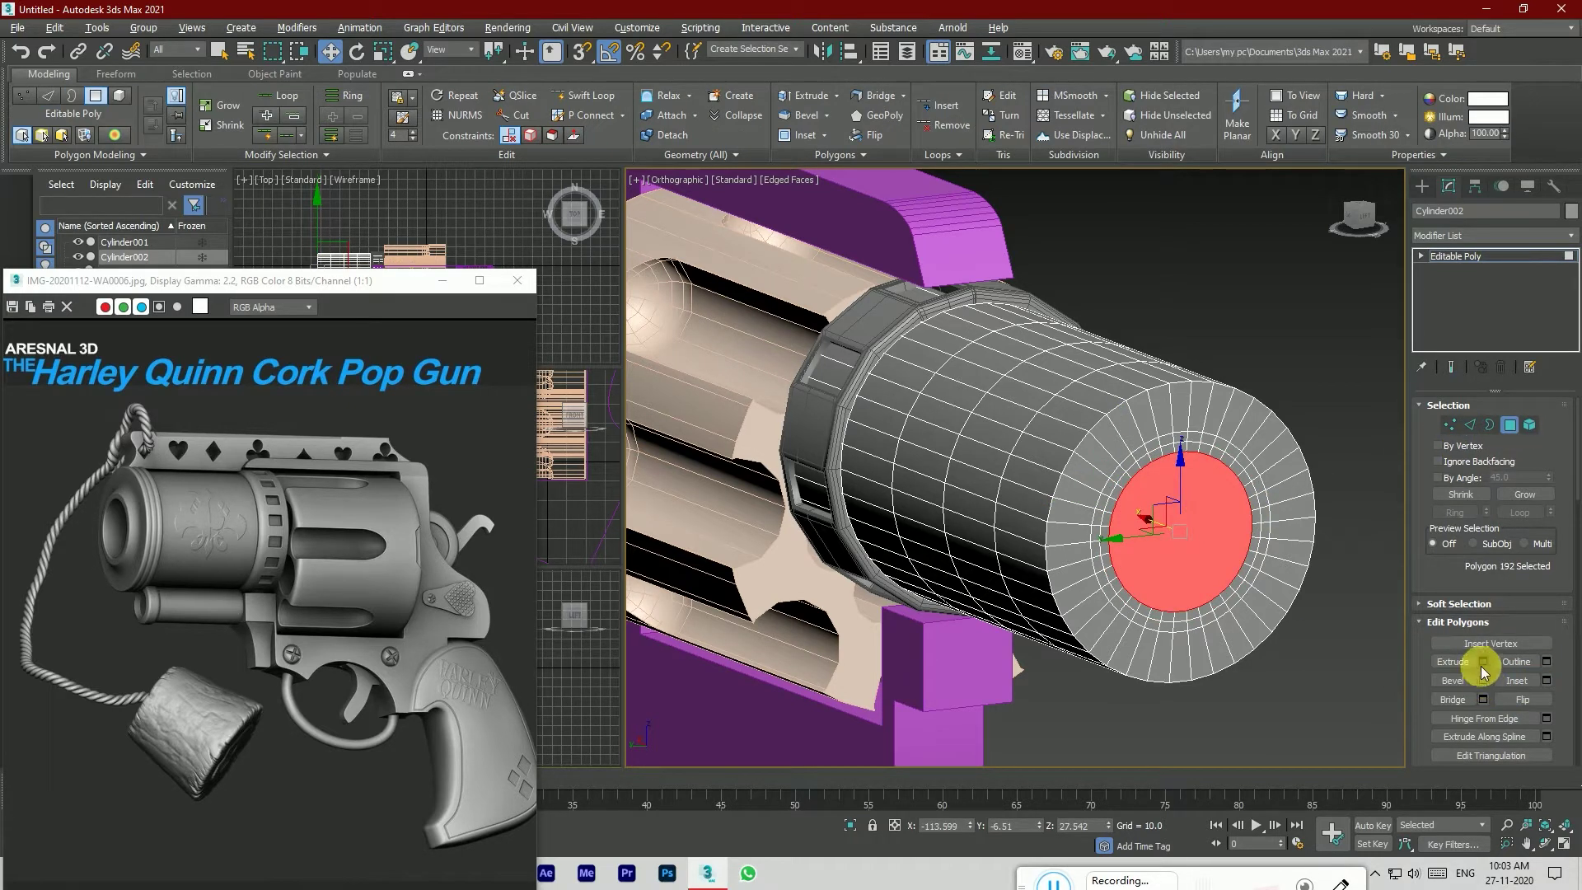
click(1481, 666)
drag(1028, 503, 1036, 70)
click(1026, 525)
Step: Select the two edge loops around the bore opening and move them forward along the barrel axis to form a raised lip
click(1471, 425)
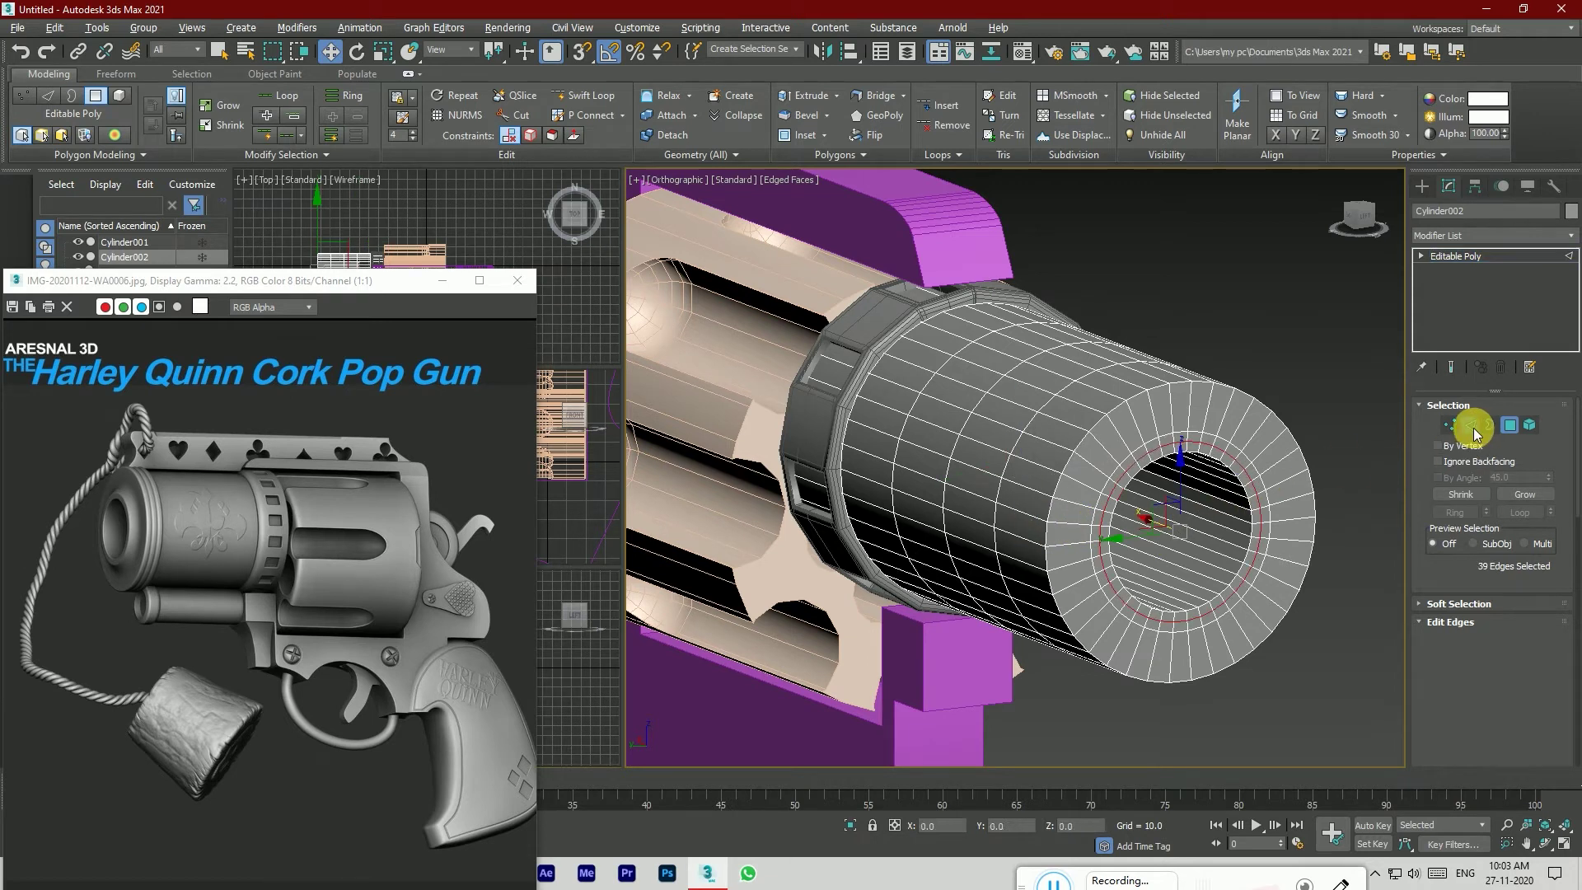
scroll(1151, 477, up, 5)
alt+click(1117, 508)
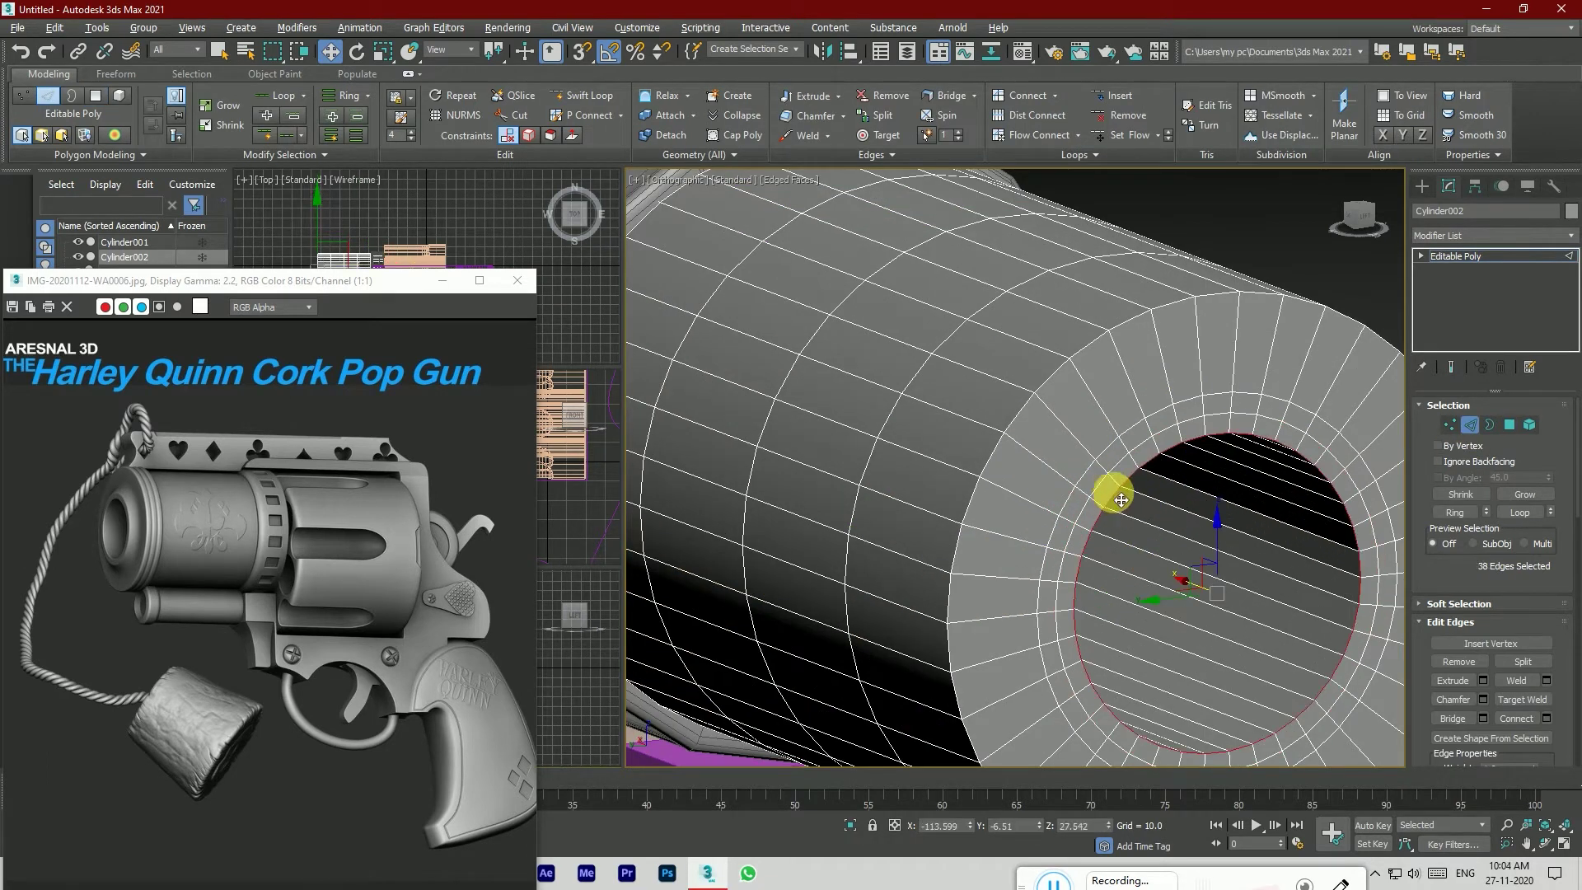
ctrl+double_click(1118, 476)
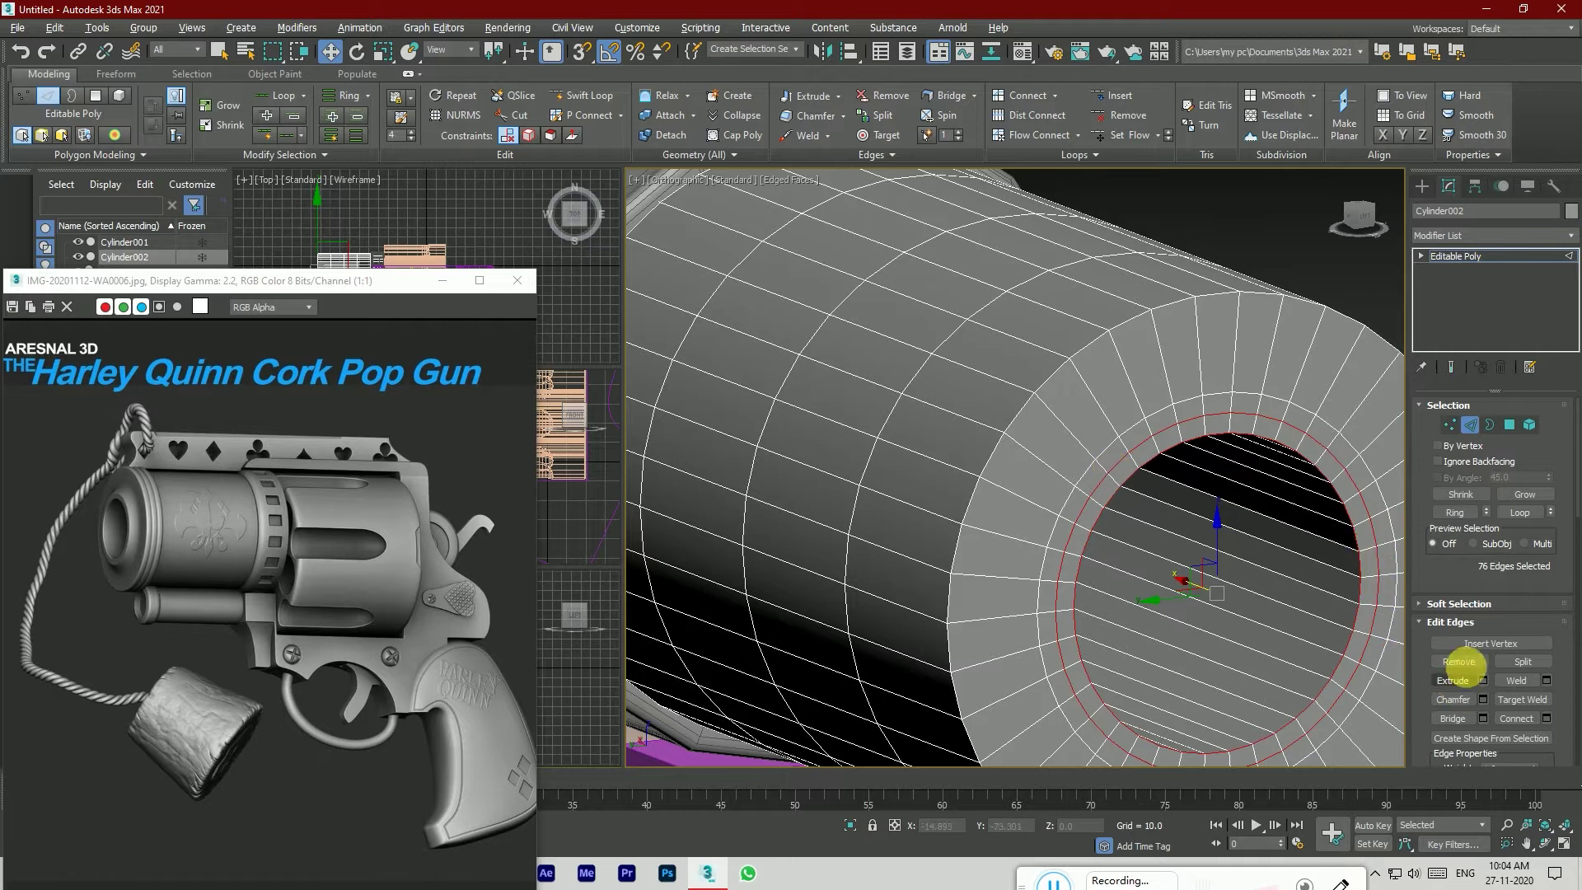
drag(1194, 586, 1210, 597)
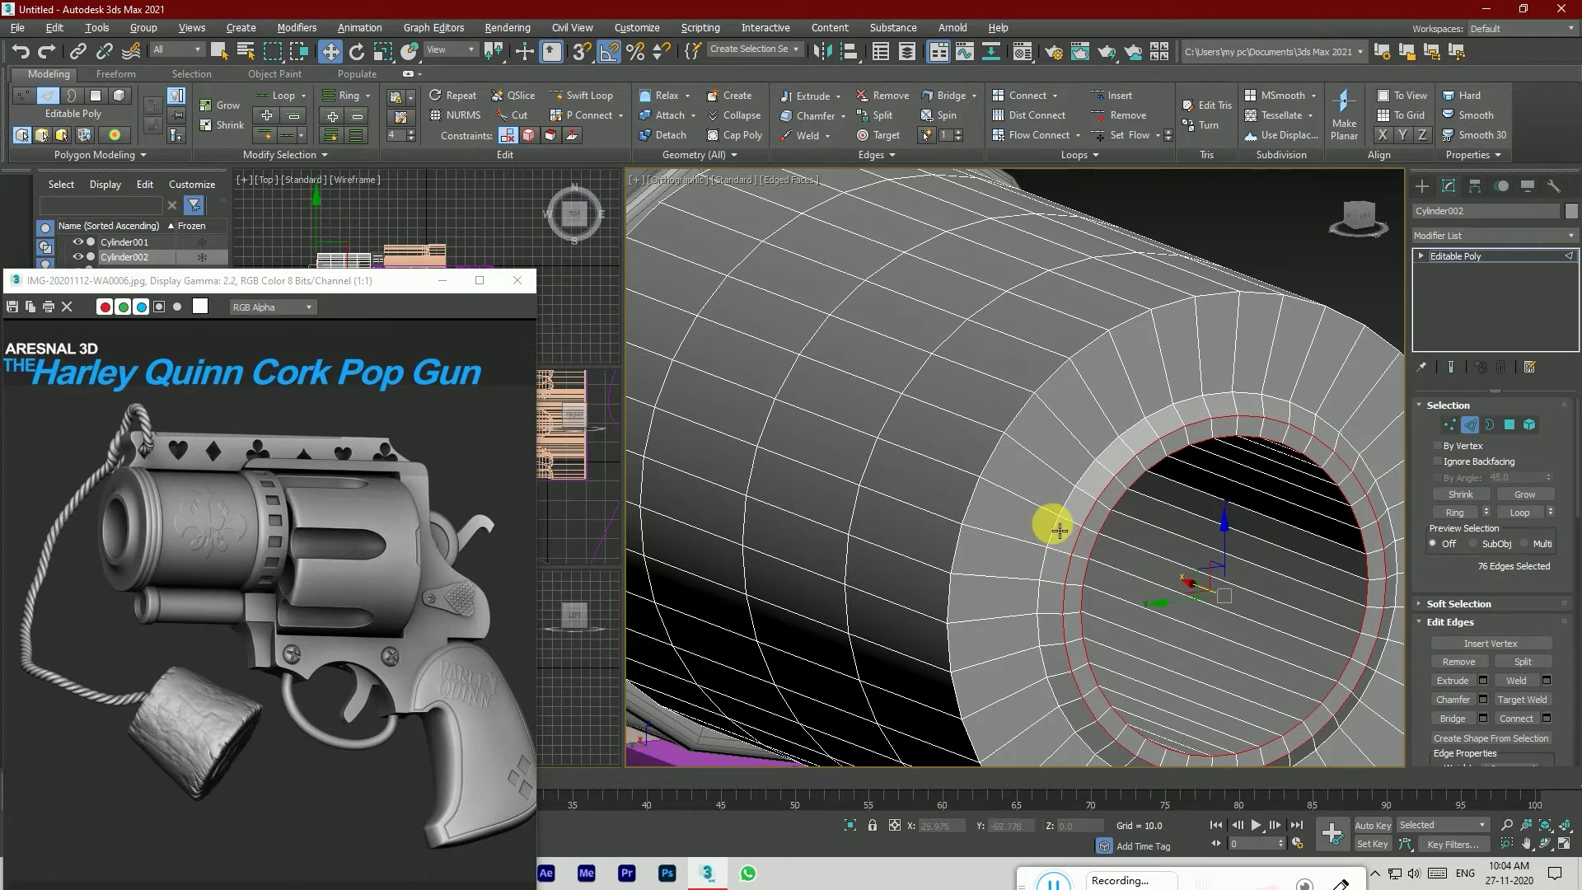
scroll(1071, 505, down, 4)
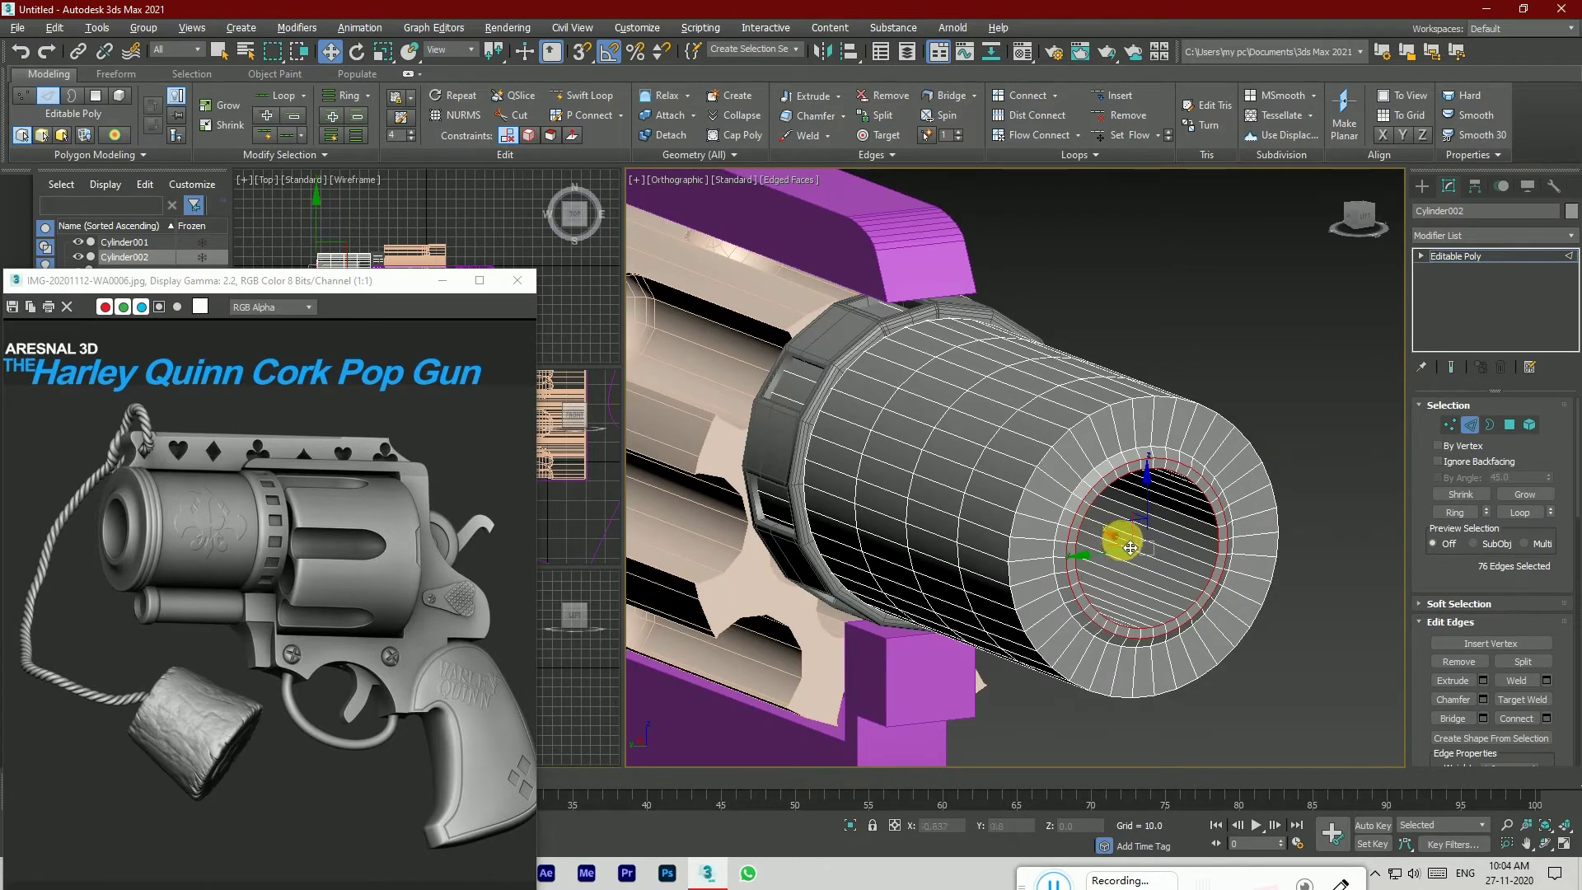
click(1257, 390)
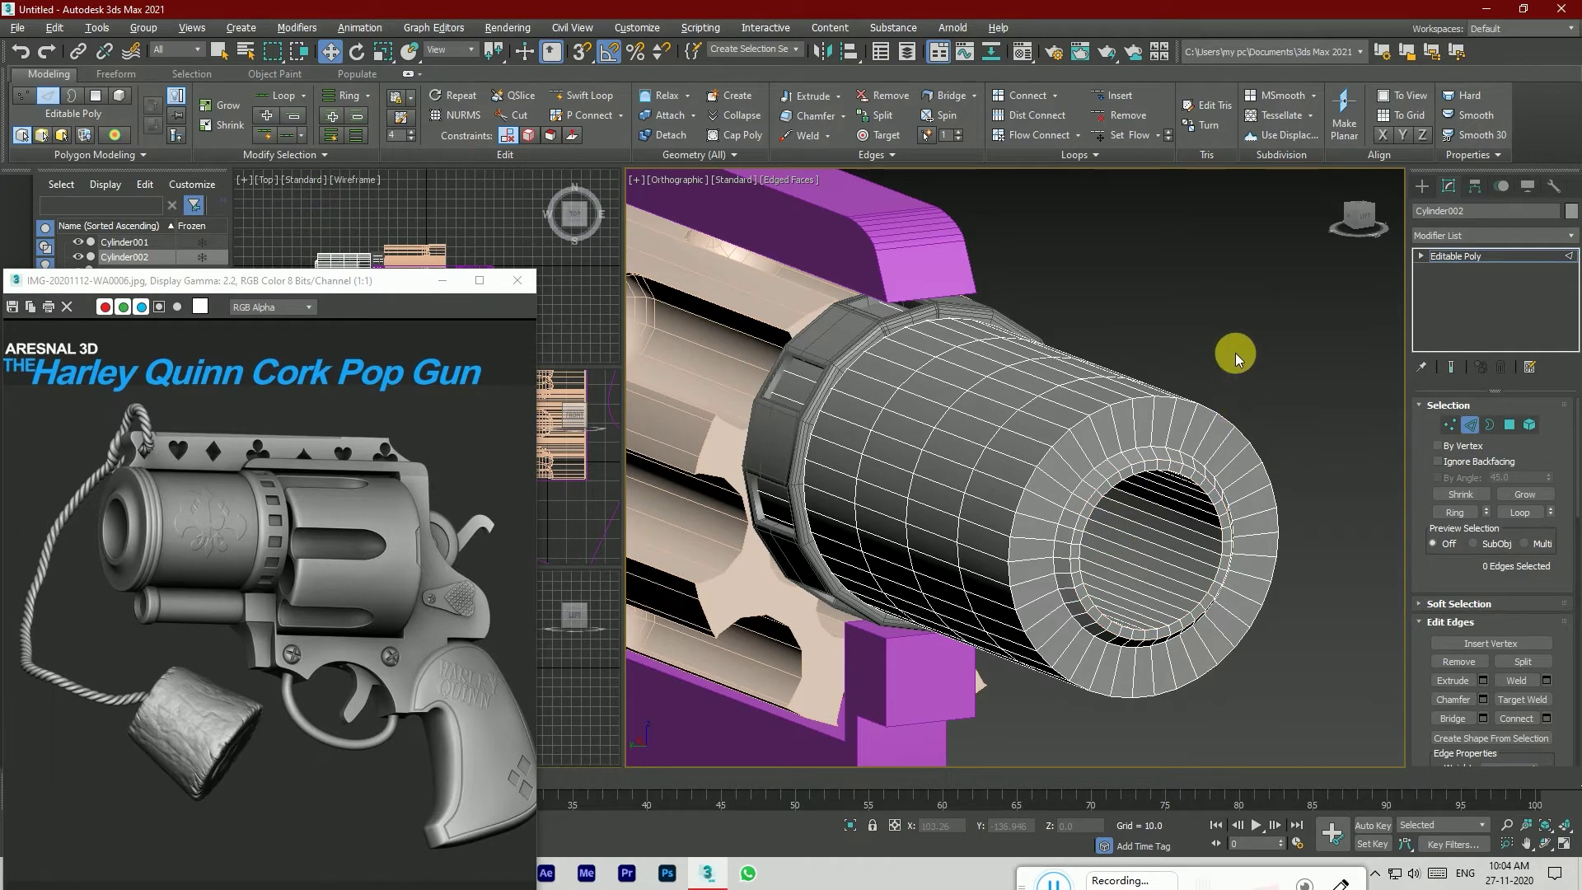
Step: Set the movement constraint to Edge and slide the barrel's foremost body edge loop closer to the muzzle in the front view
click(1364, 221)
click(1367, 224)
scroll(1130, 373, down, 3)
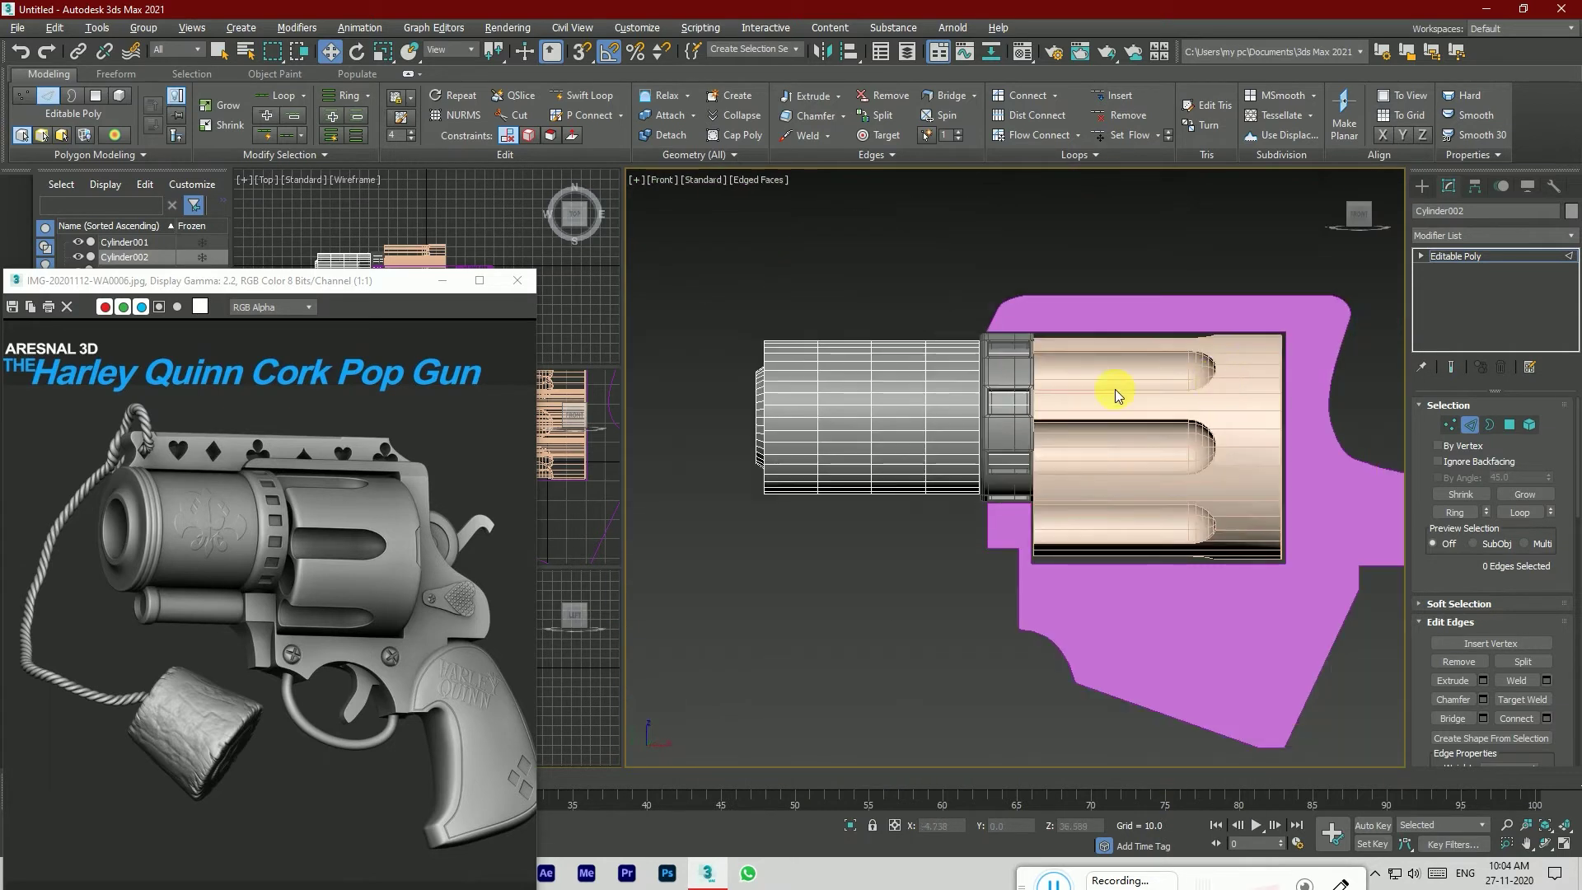
scroll(810, 399, up, 3)
double_click(828, 410)
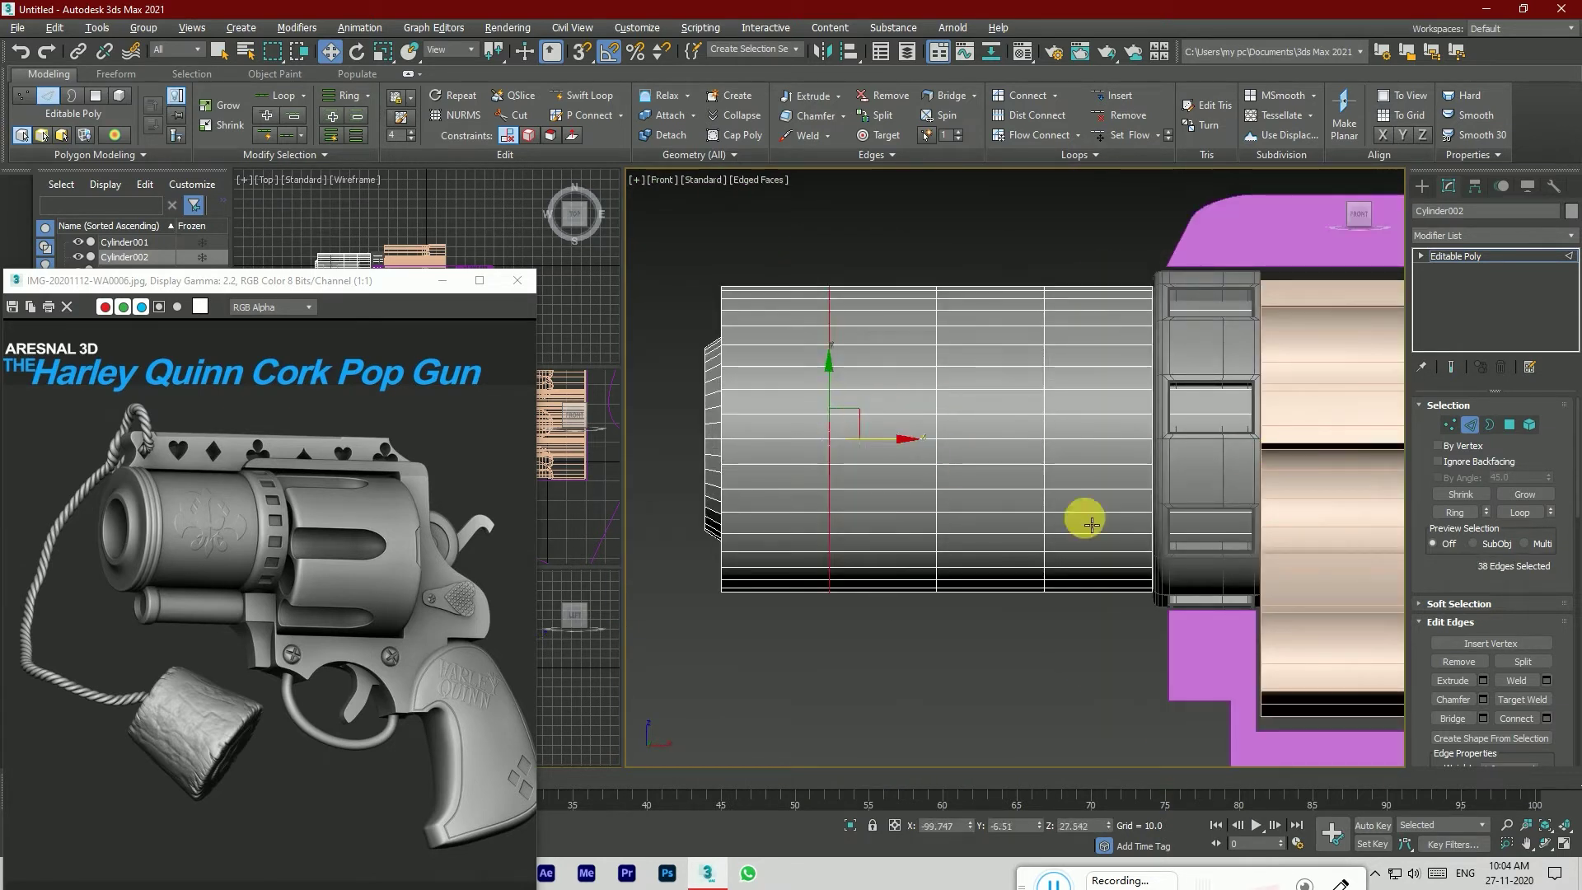
scroll(1527, 721, down, 3)
scroll(1565, 715, down, 1)
click(1492, 736)
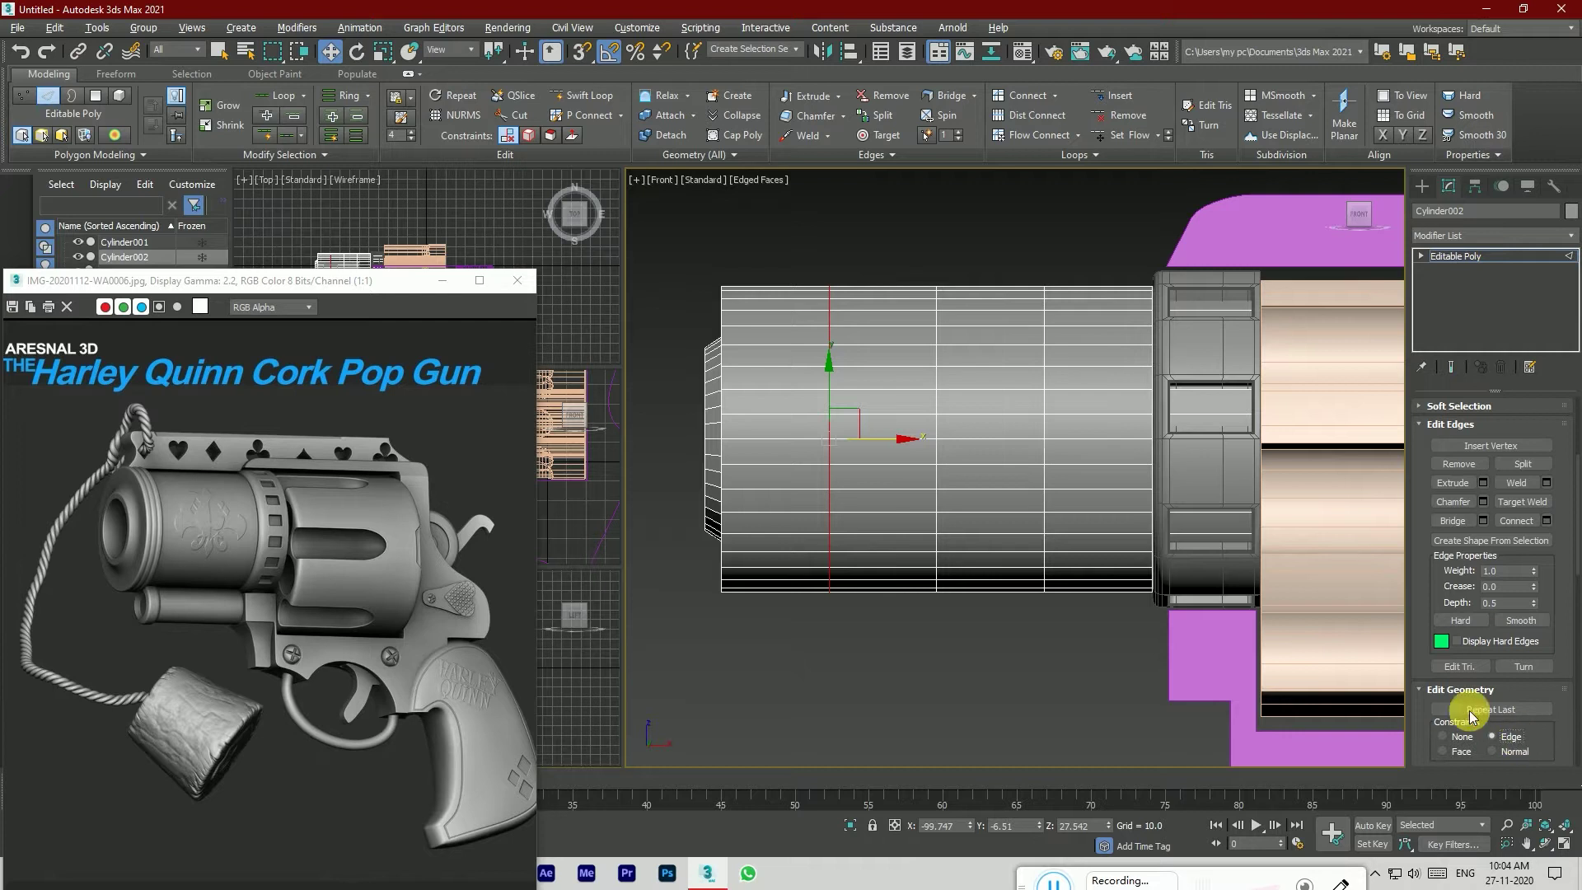
drag(883, 447, 835, 459)
click(856, 604)
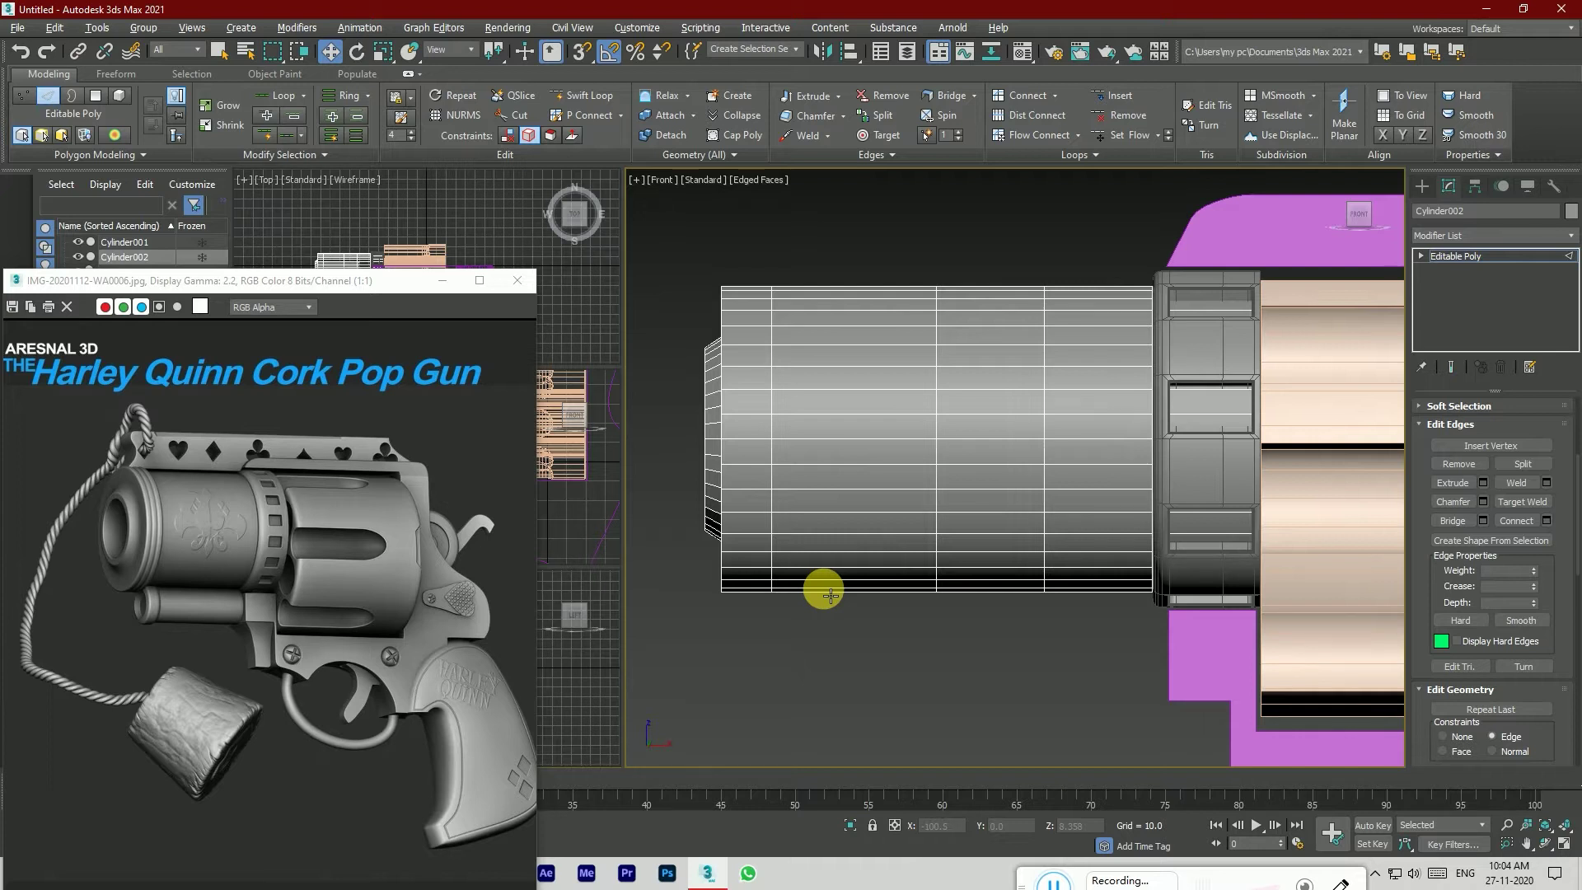
scroll(1475, 445, up, 5)
click(1509, 425)
drag(742, 259, 754, 636)
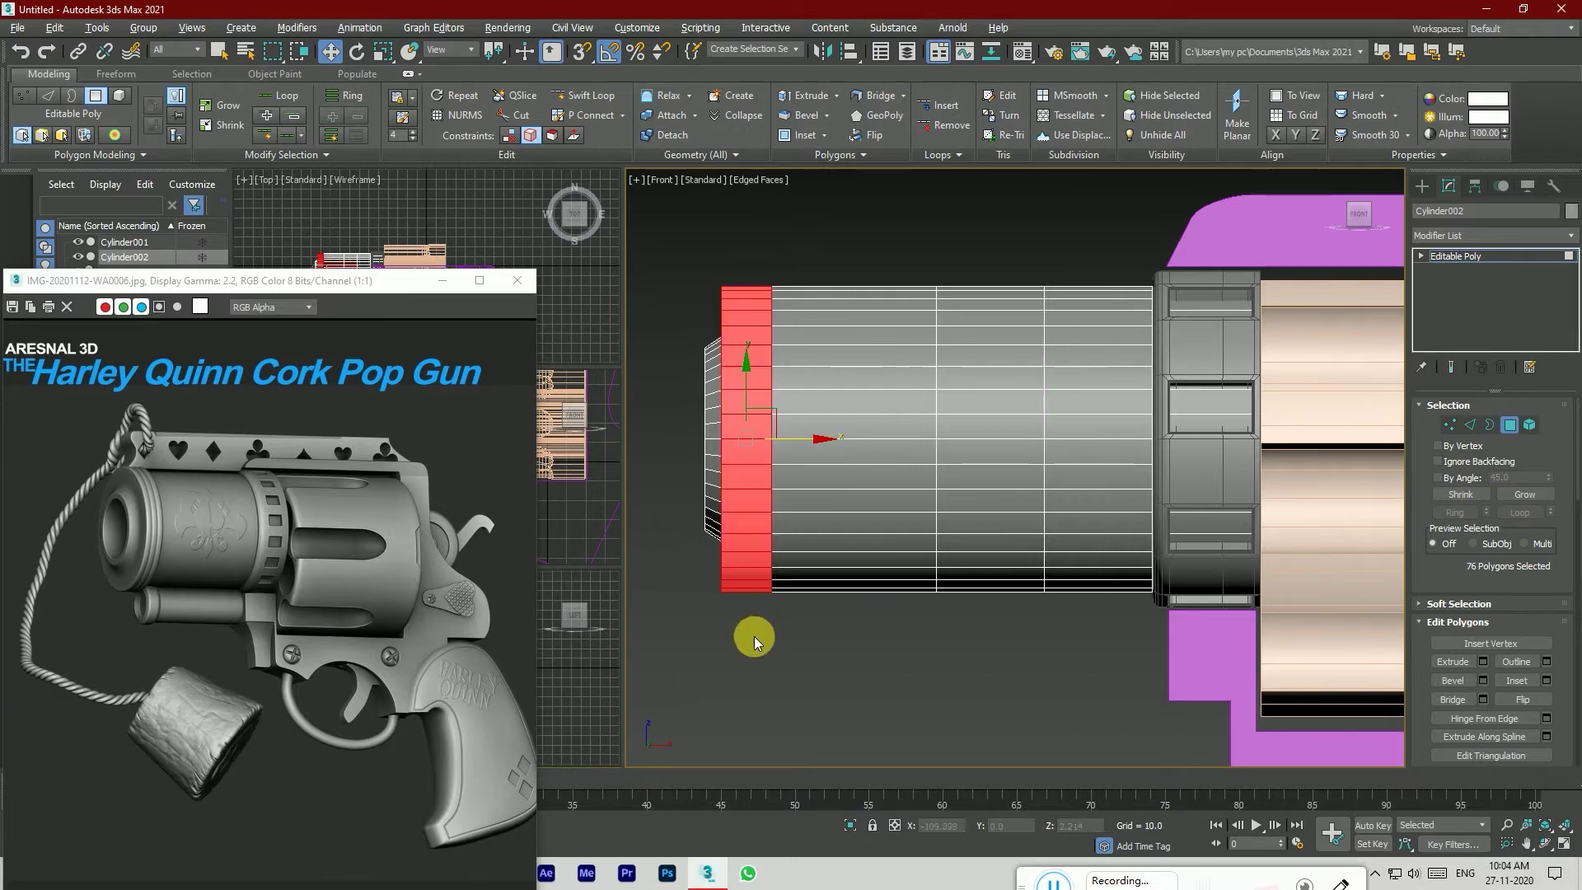
click(1501, 681)
click(1483, 661)
drag(1361, 223, 1327, 247)
click(1072, 525)
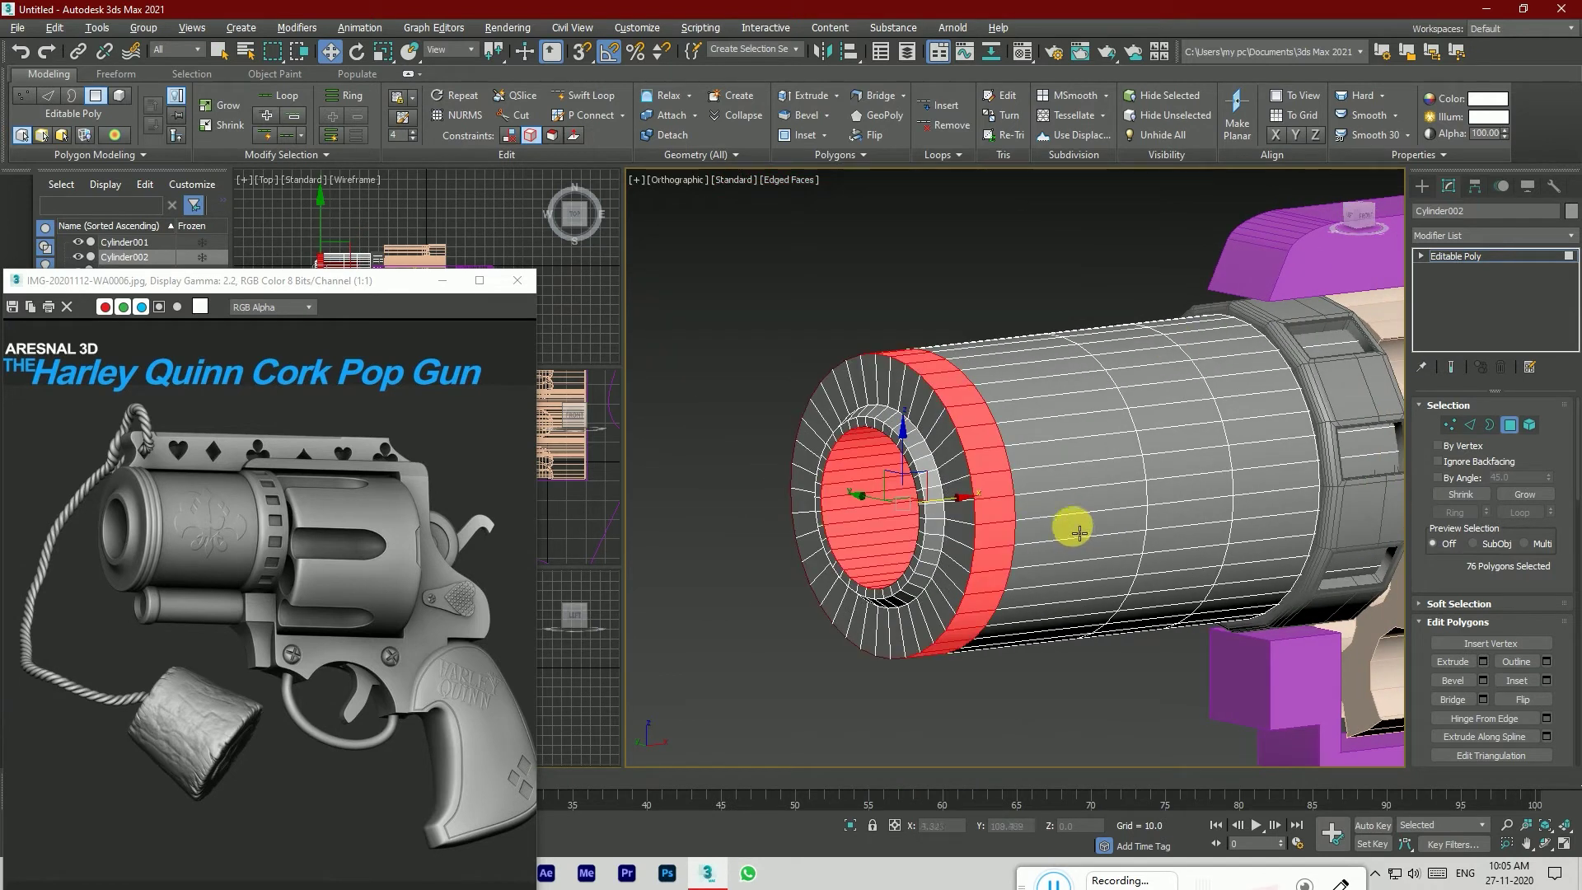
click(966, 722)
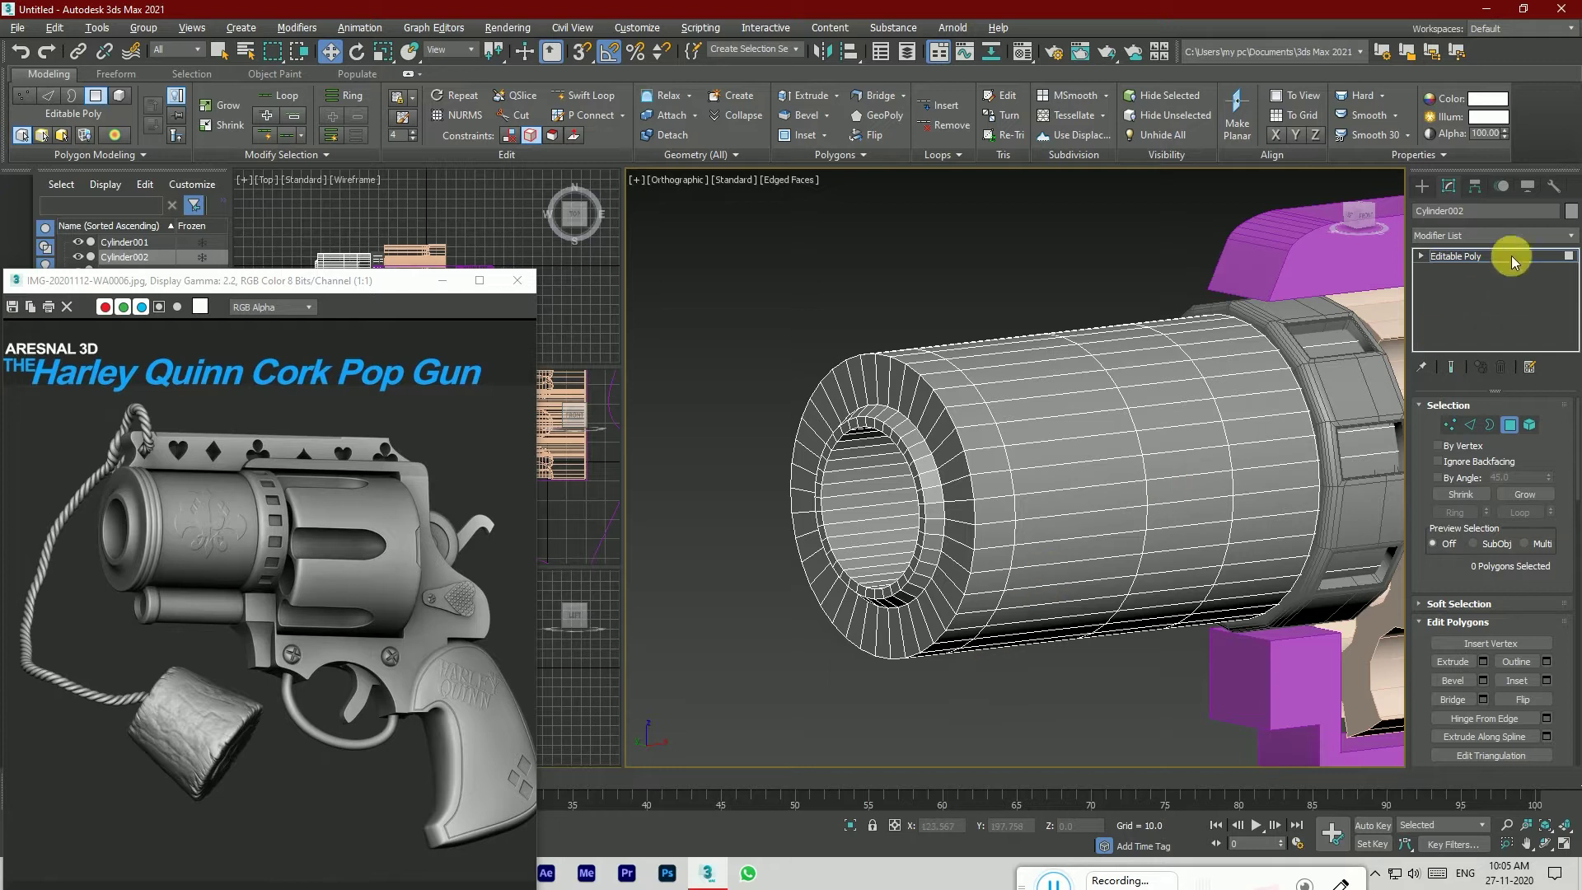
Step: Apply a MeshSmooth modifier to the barrel Cylinder002 and check the smoothed shape with the barrel deselected
click(1503, 235)
key(m)
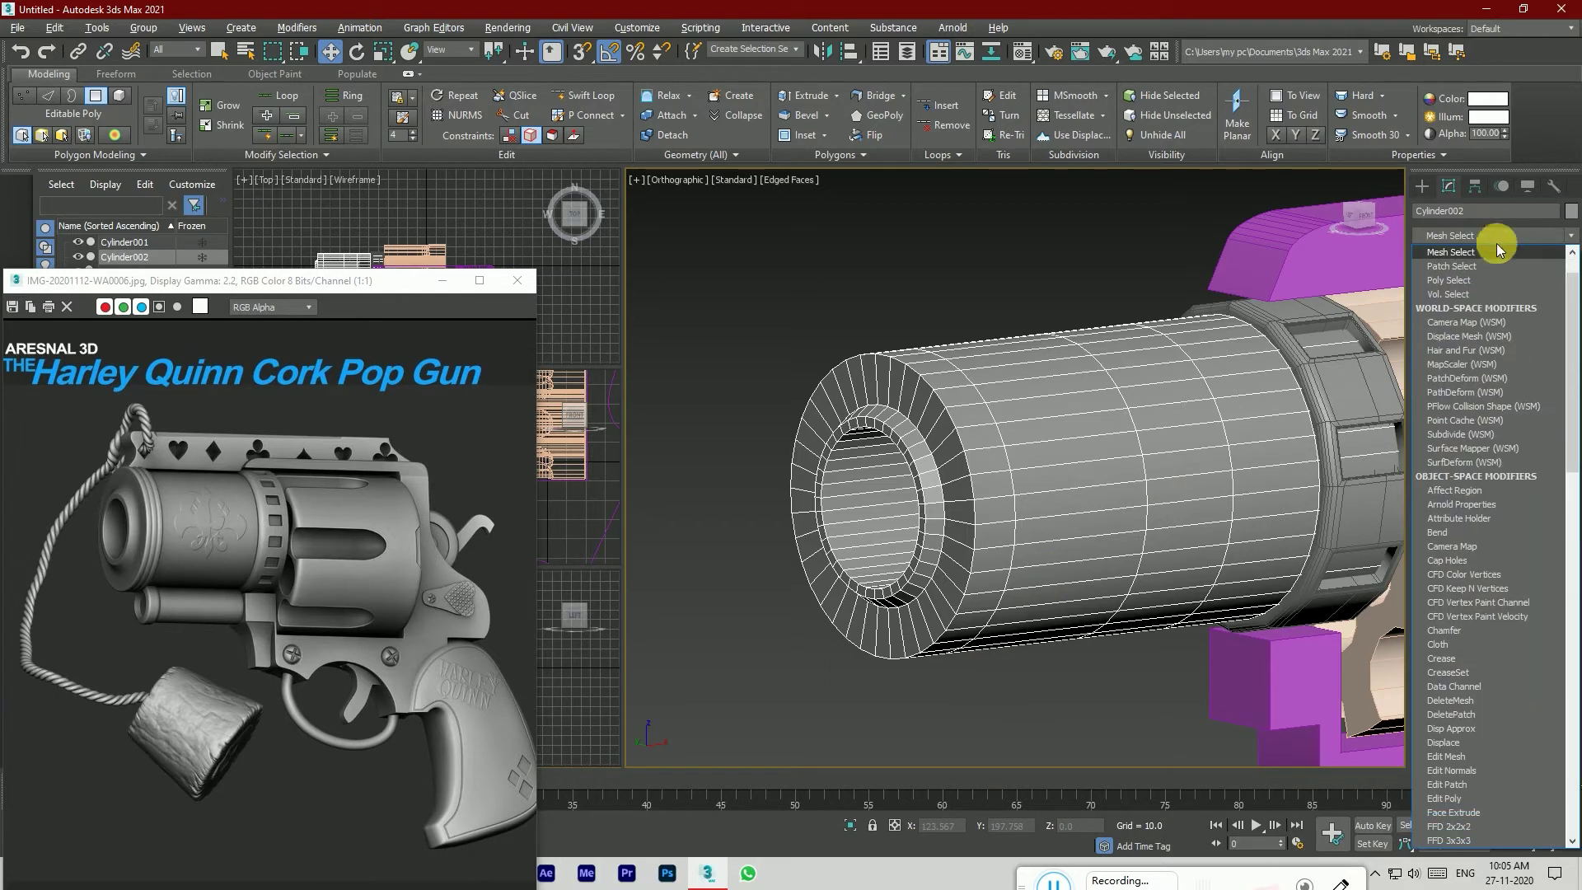
scroll(1466, 322, down, 5)
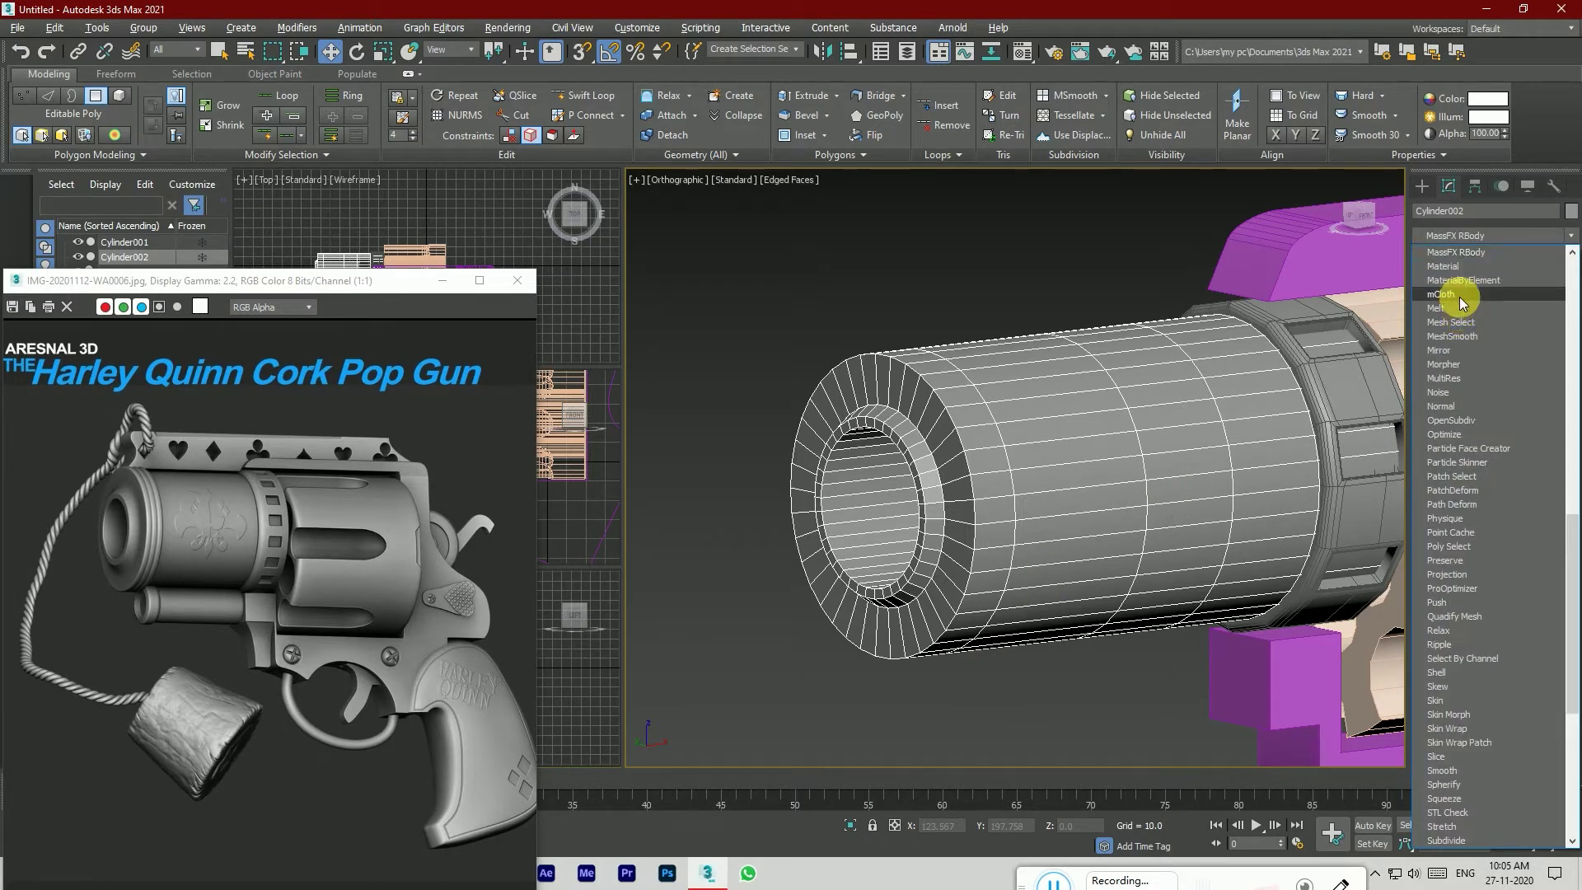
click(1452, 336)
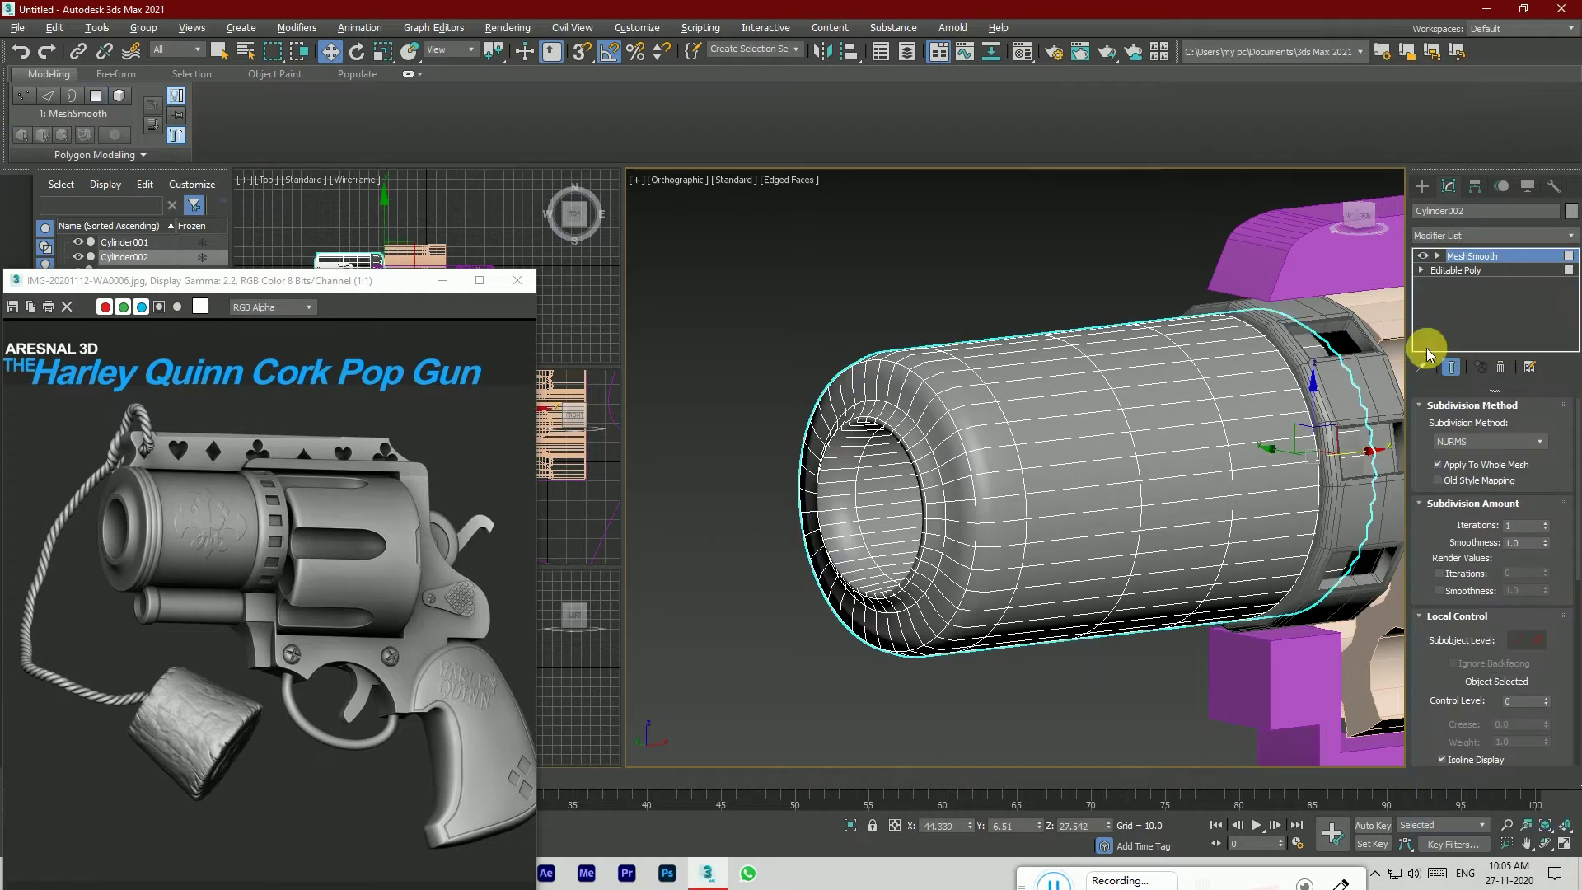
click(941, 309)
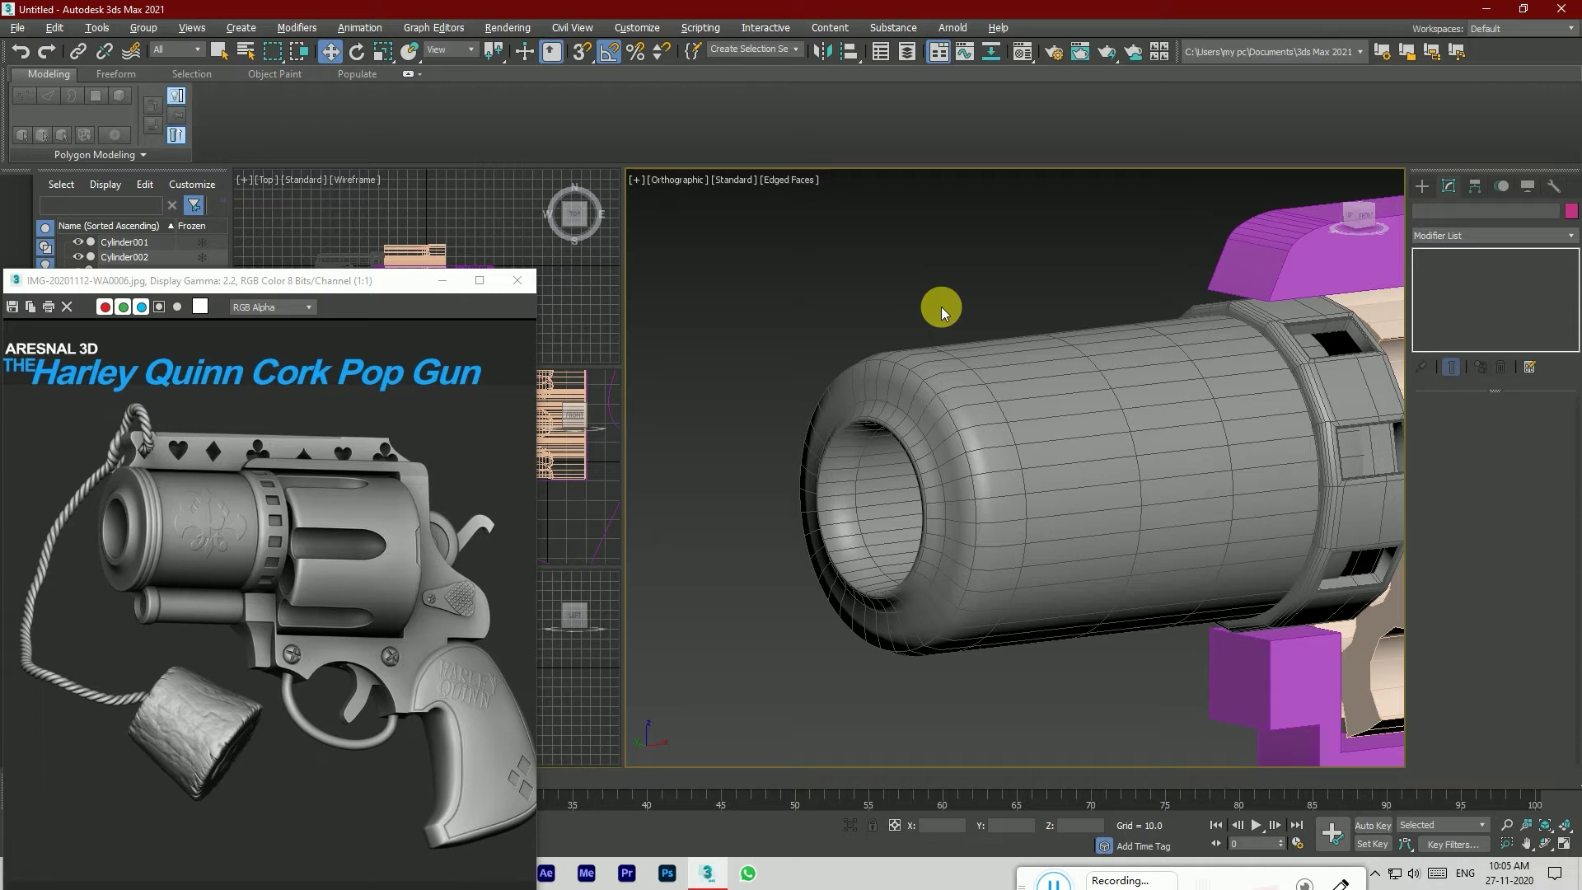
click(1072, 406)
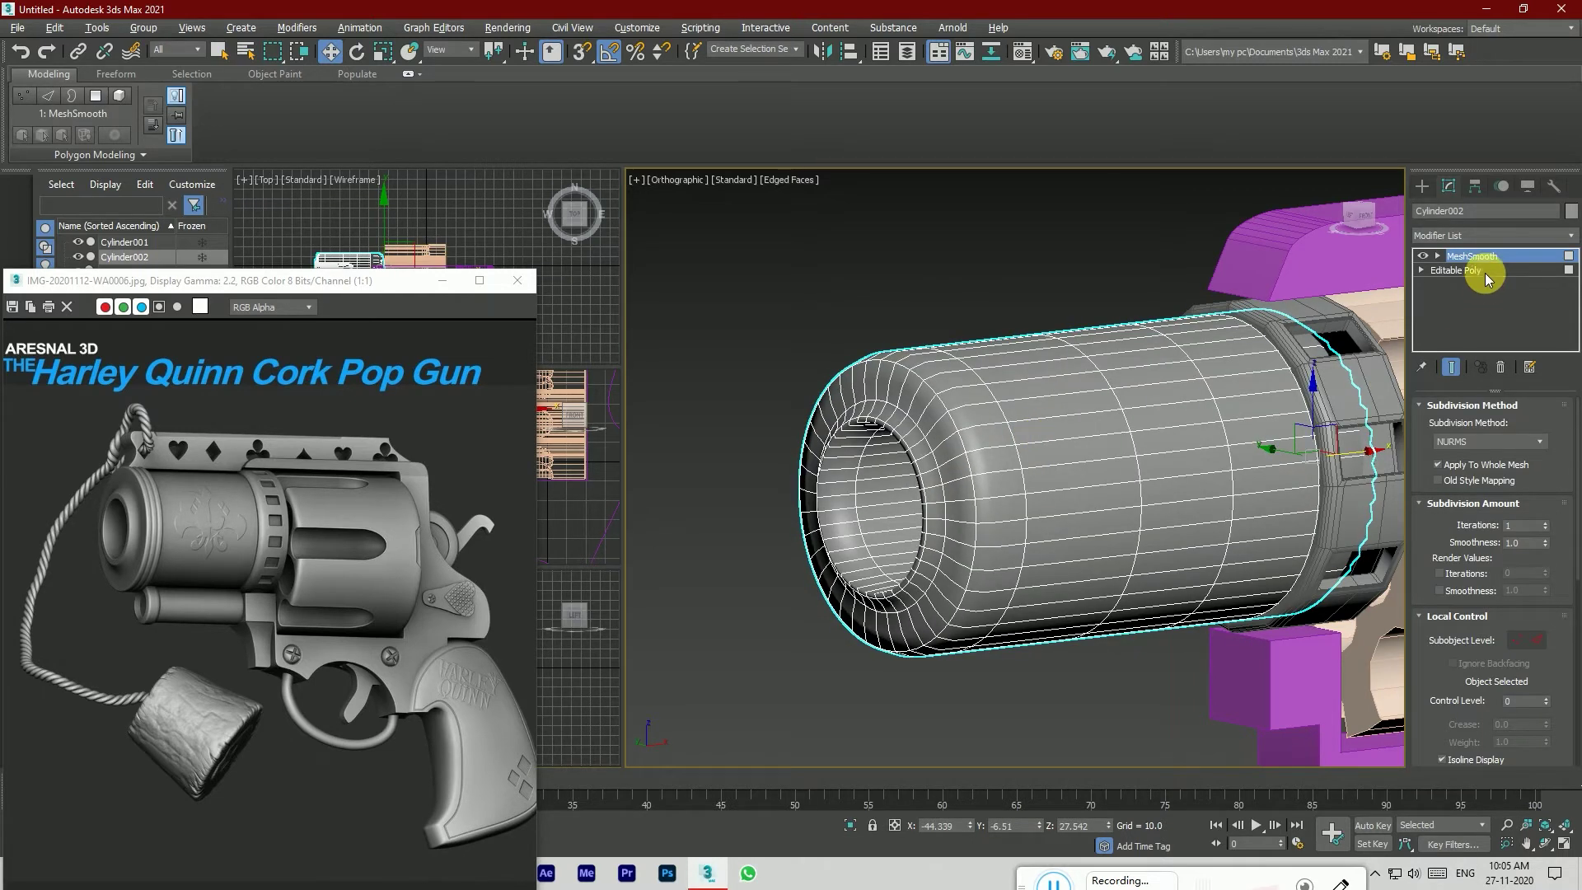
Step: Add supporting edge loops around the muzzle lip with Swift Loop at the Editable Poly level, then return to MeshSmooth
click(1485, 274)
scroll(953, 487, up, 3)
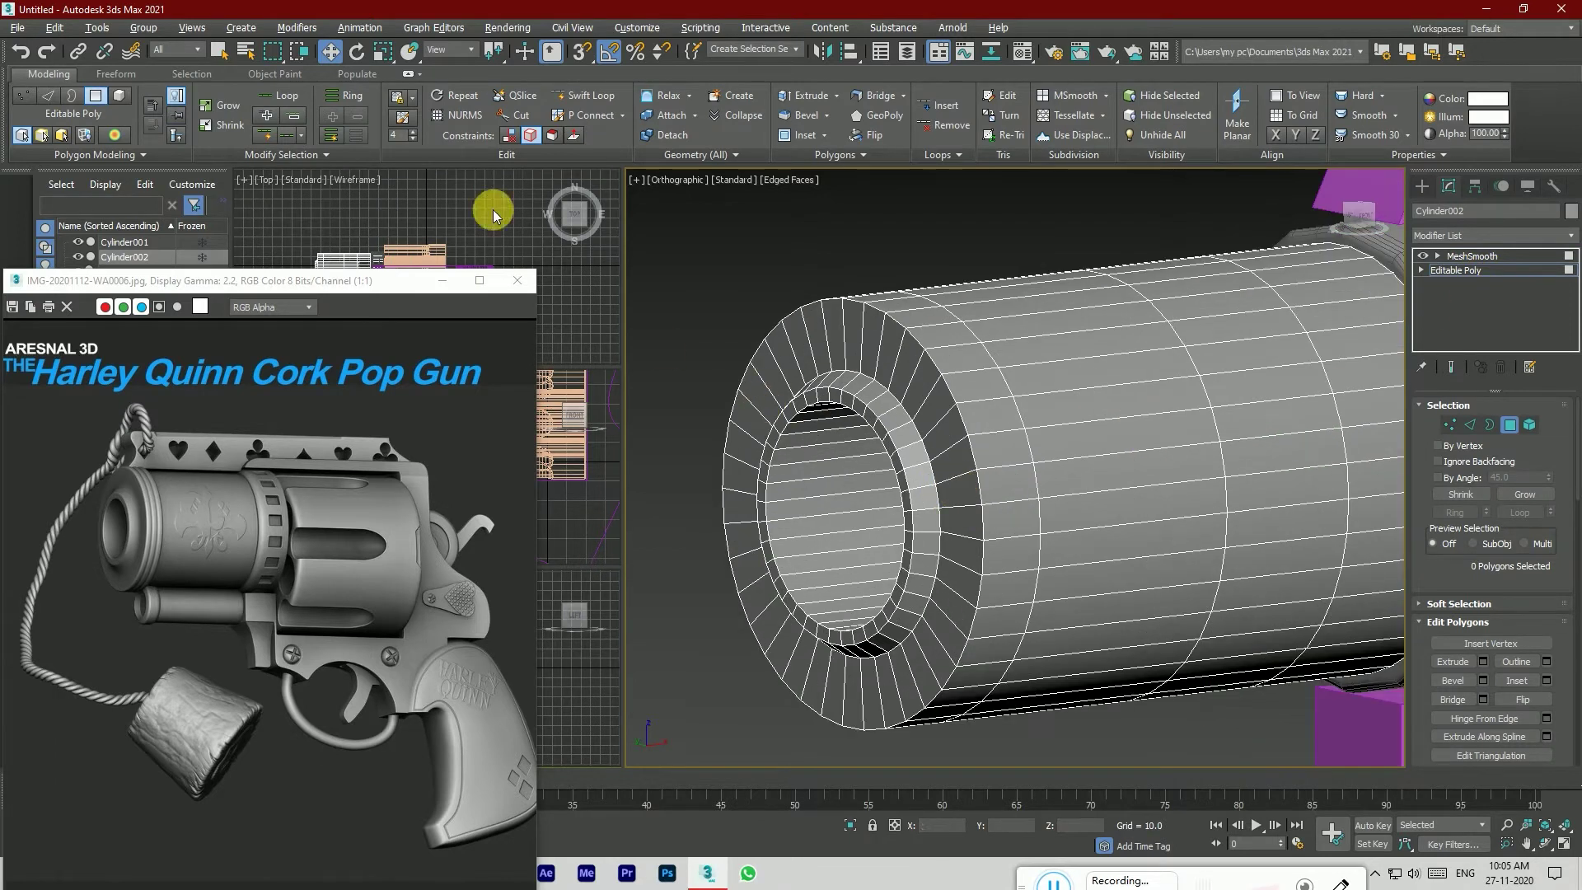
click(579, 102)
scroll(867, 413, up, 5)
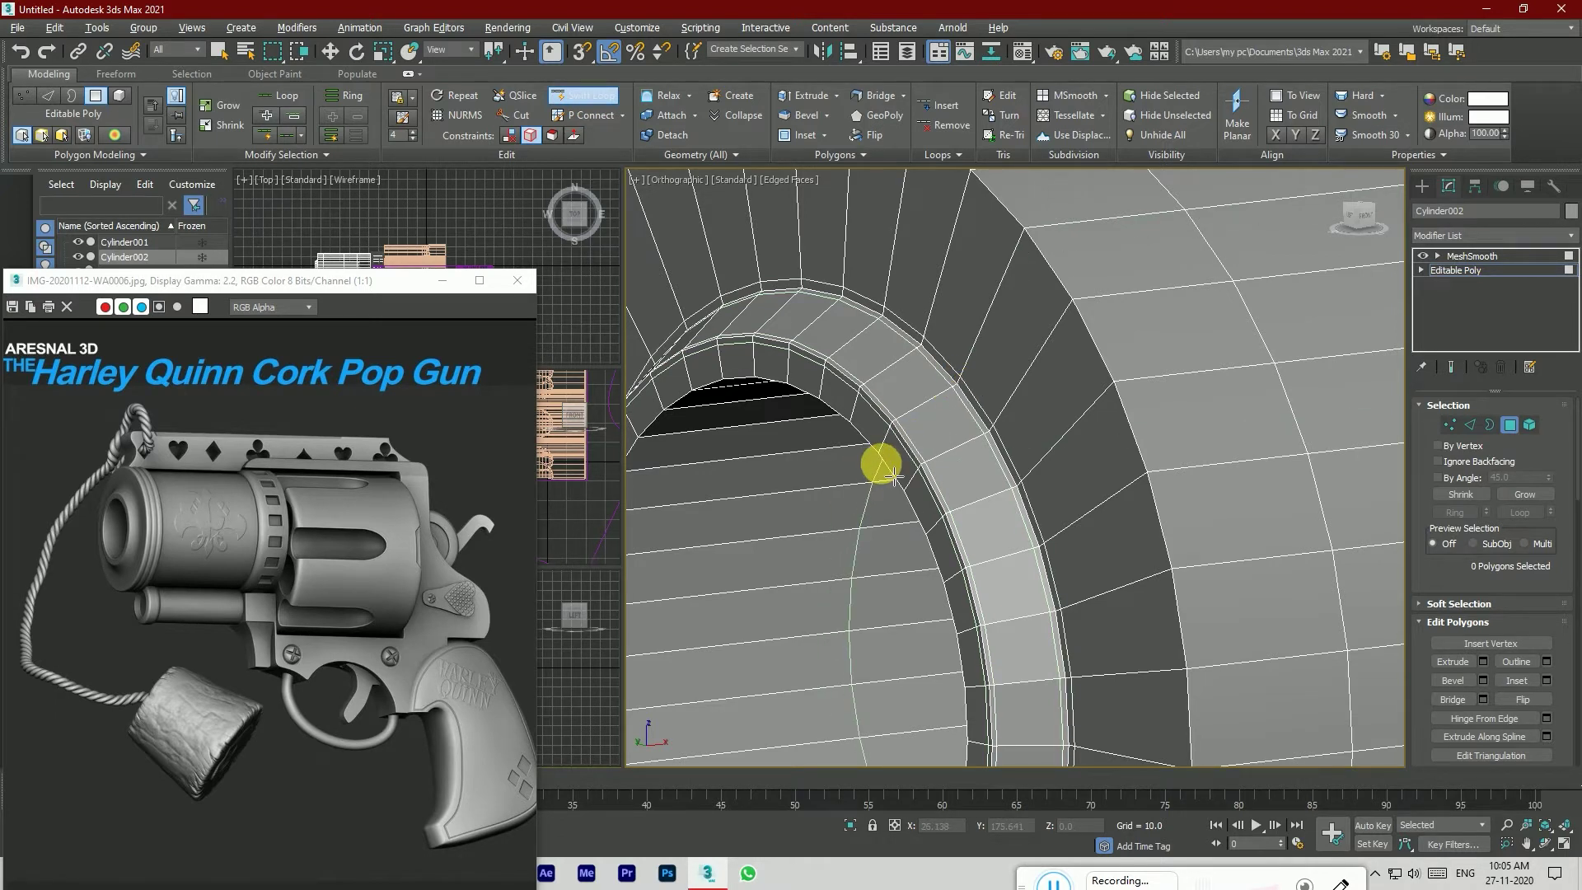
click(1376, 229)
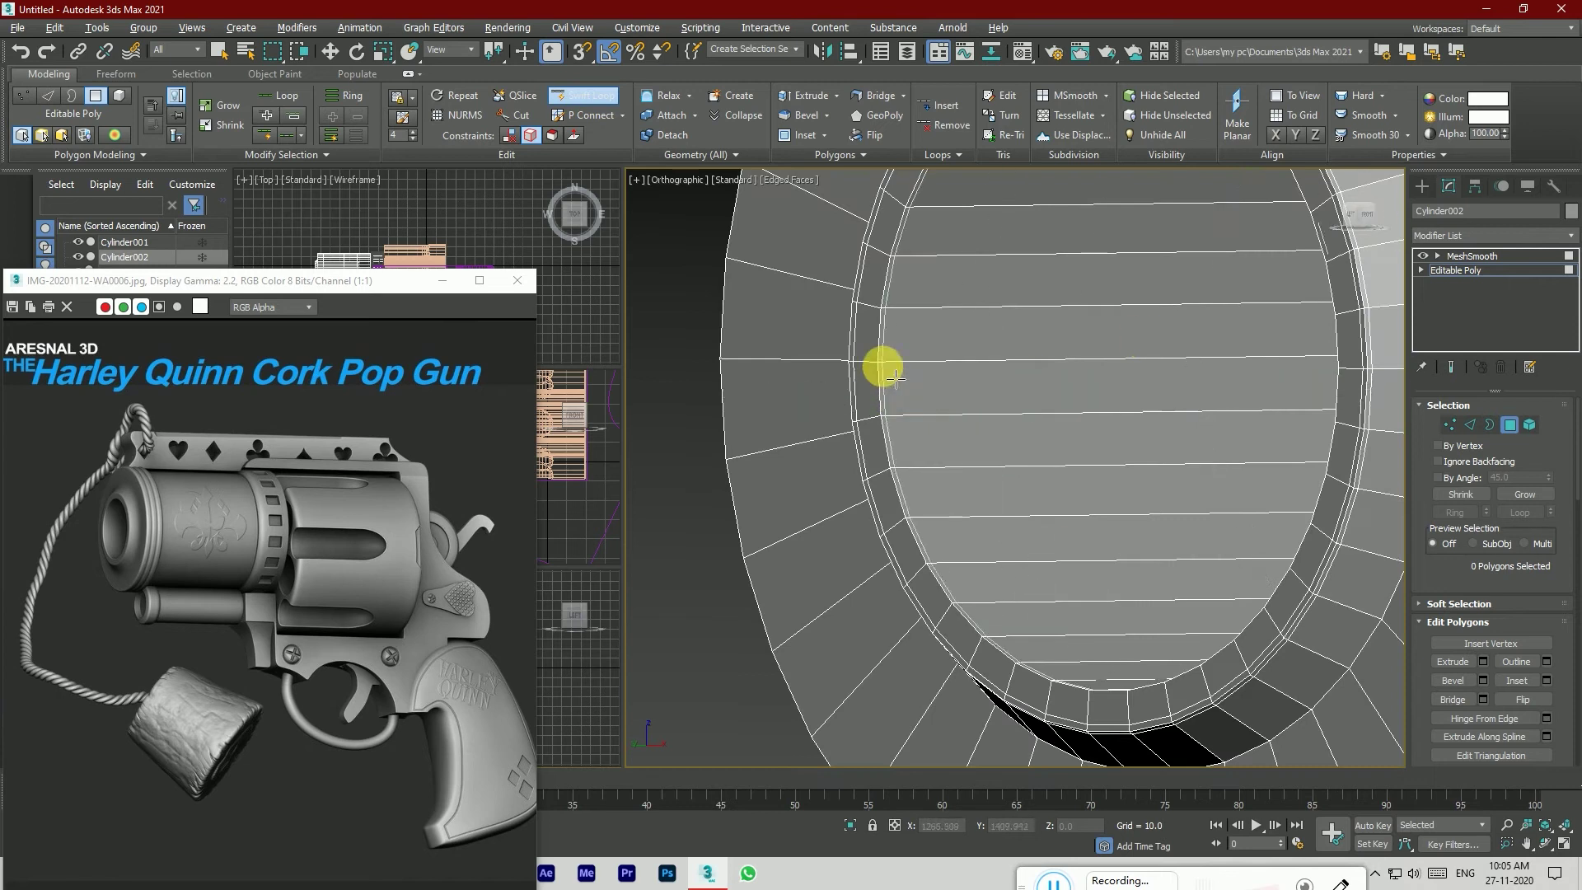
click(870, 363)
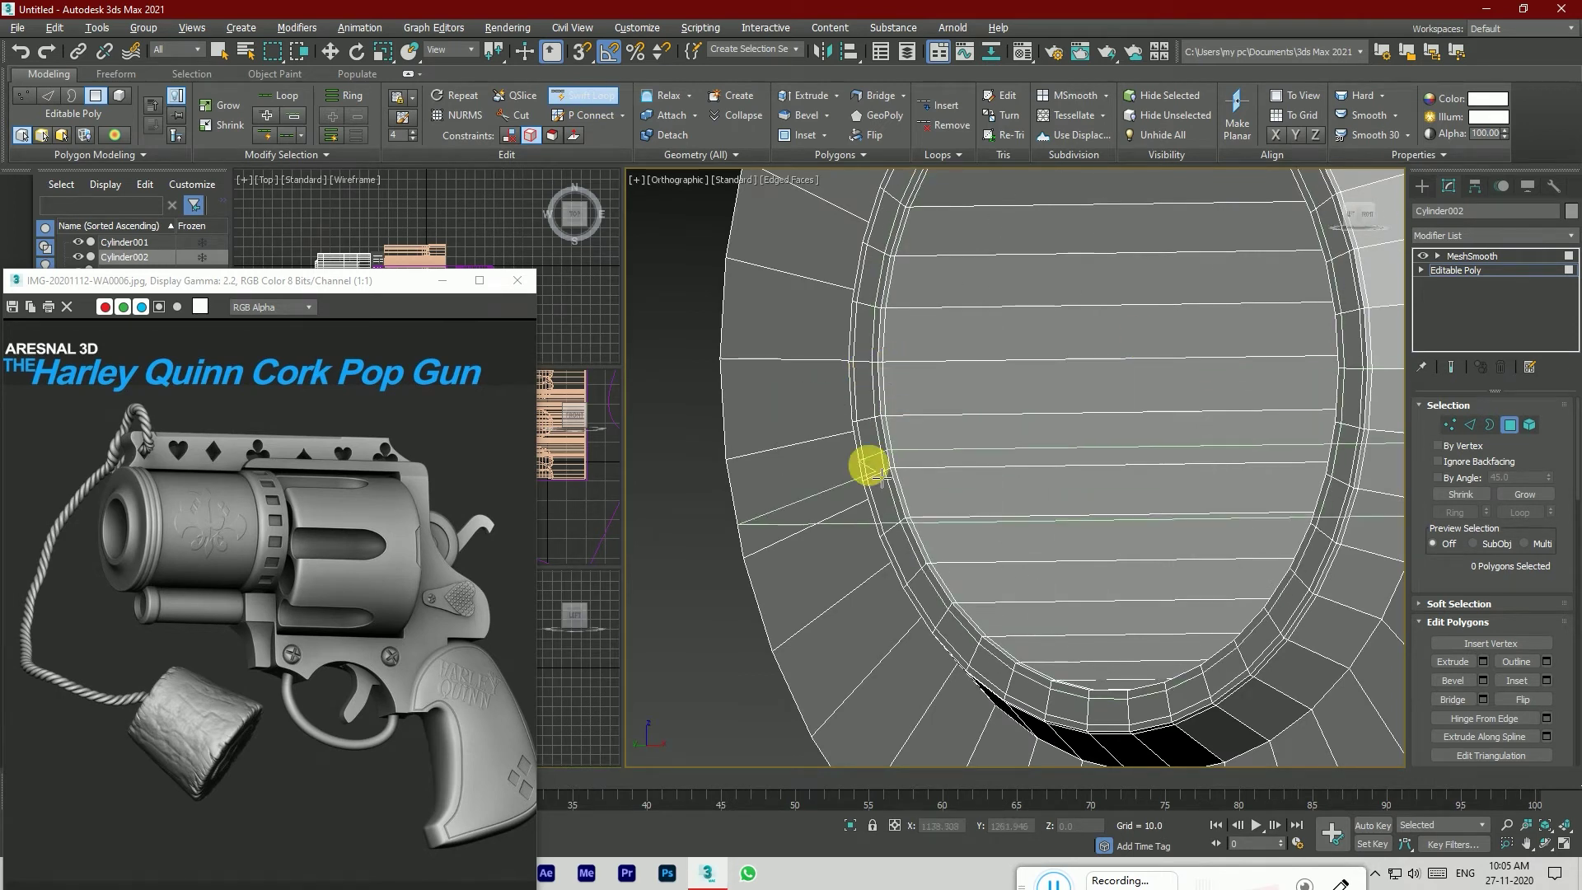
click(1475, 255)
alt+middle_drag(1324, 307, 1086, 456)
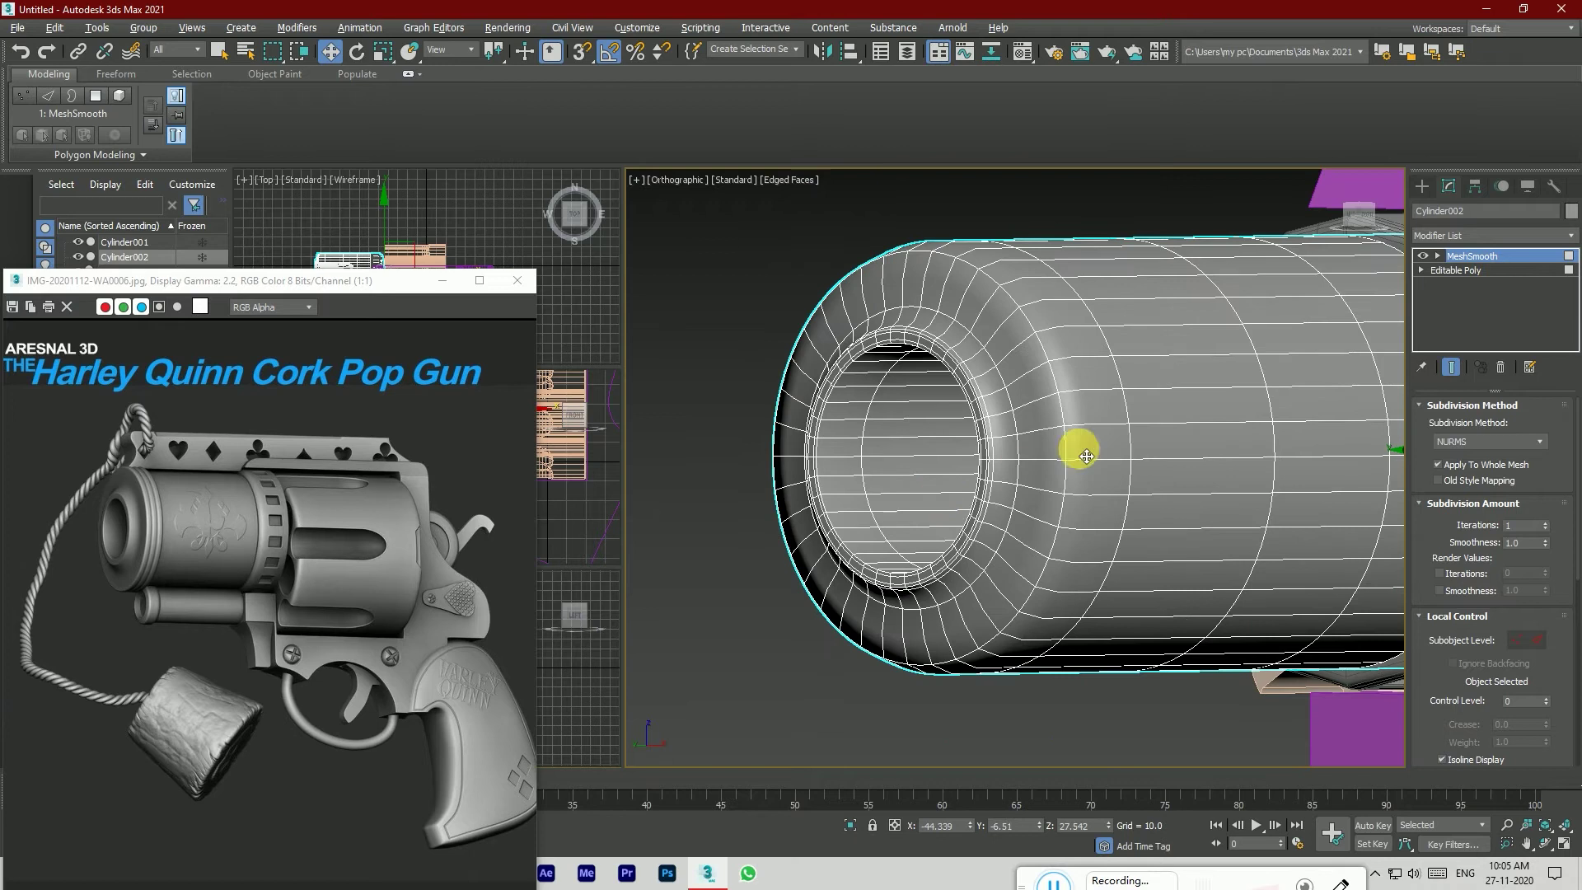
Step: At the Editable Poly level, add a supporting edge loop around the barrel body just behind the muzzle face with Swift Loop
click(1453, 271)
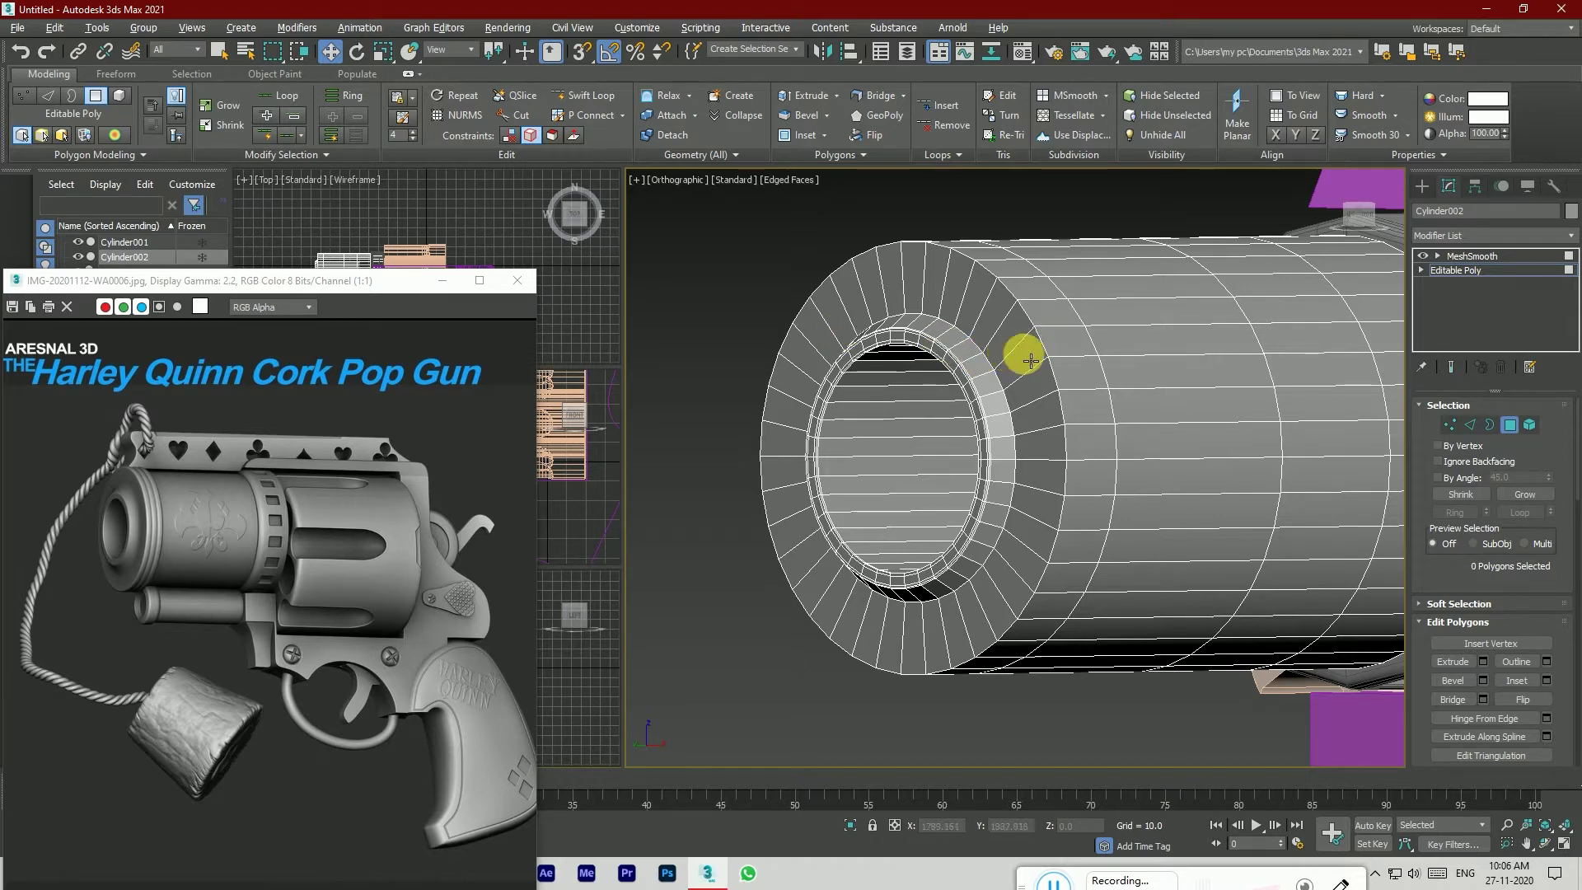
scroll(1062, 381, down, 1)
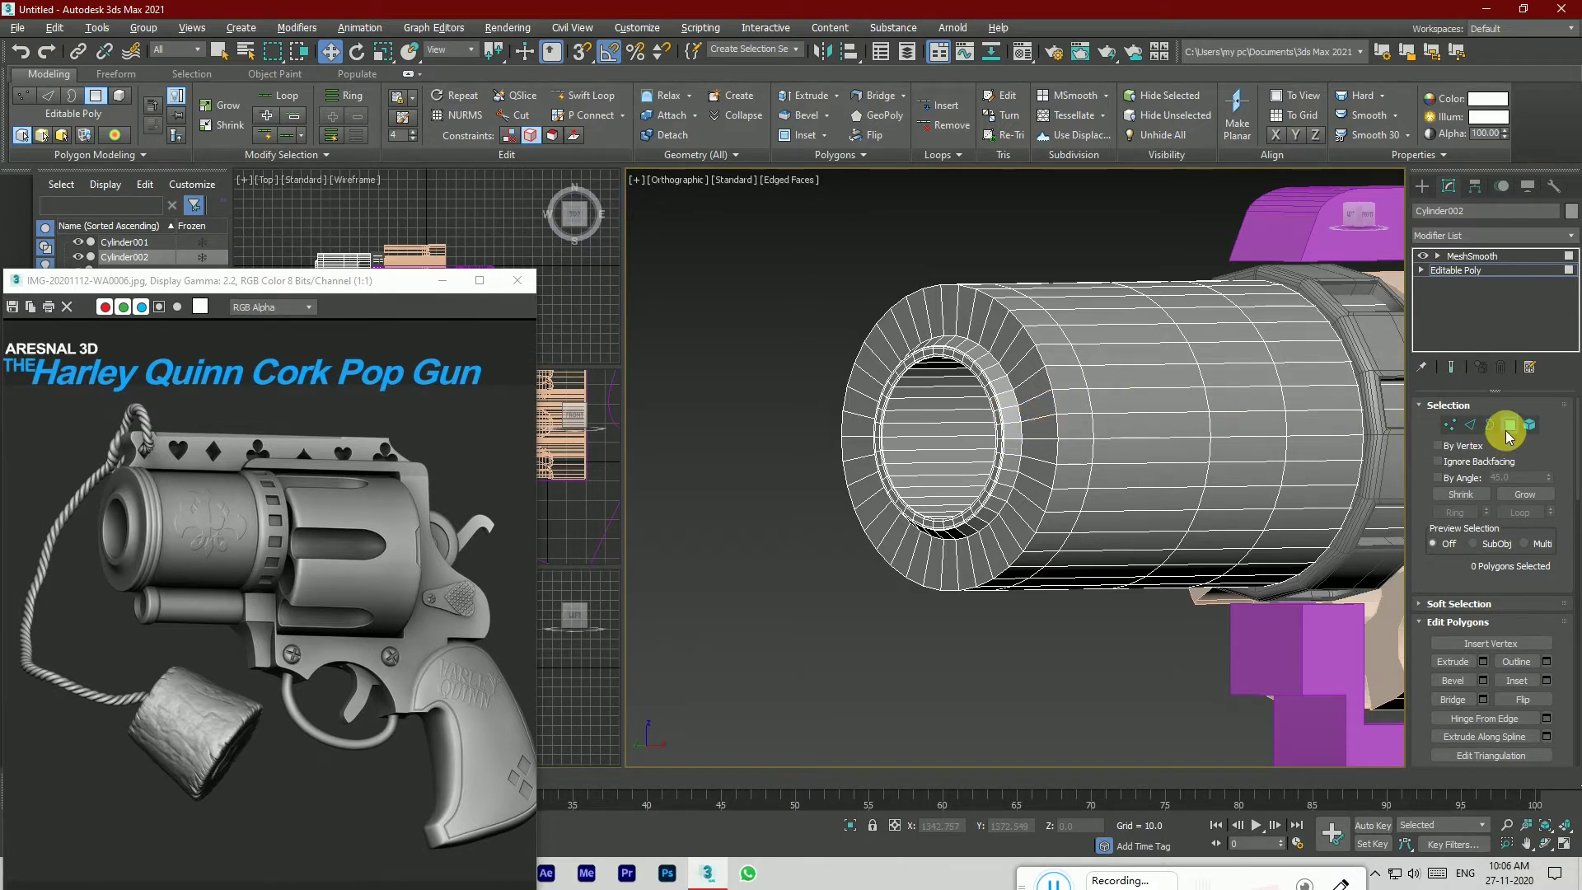
click(1472, 427)
click(580, 96)
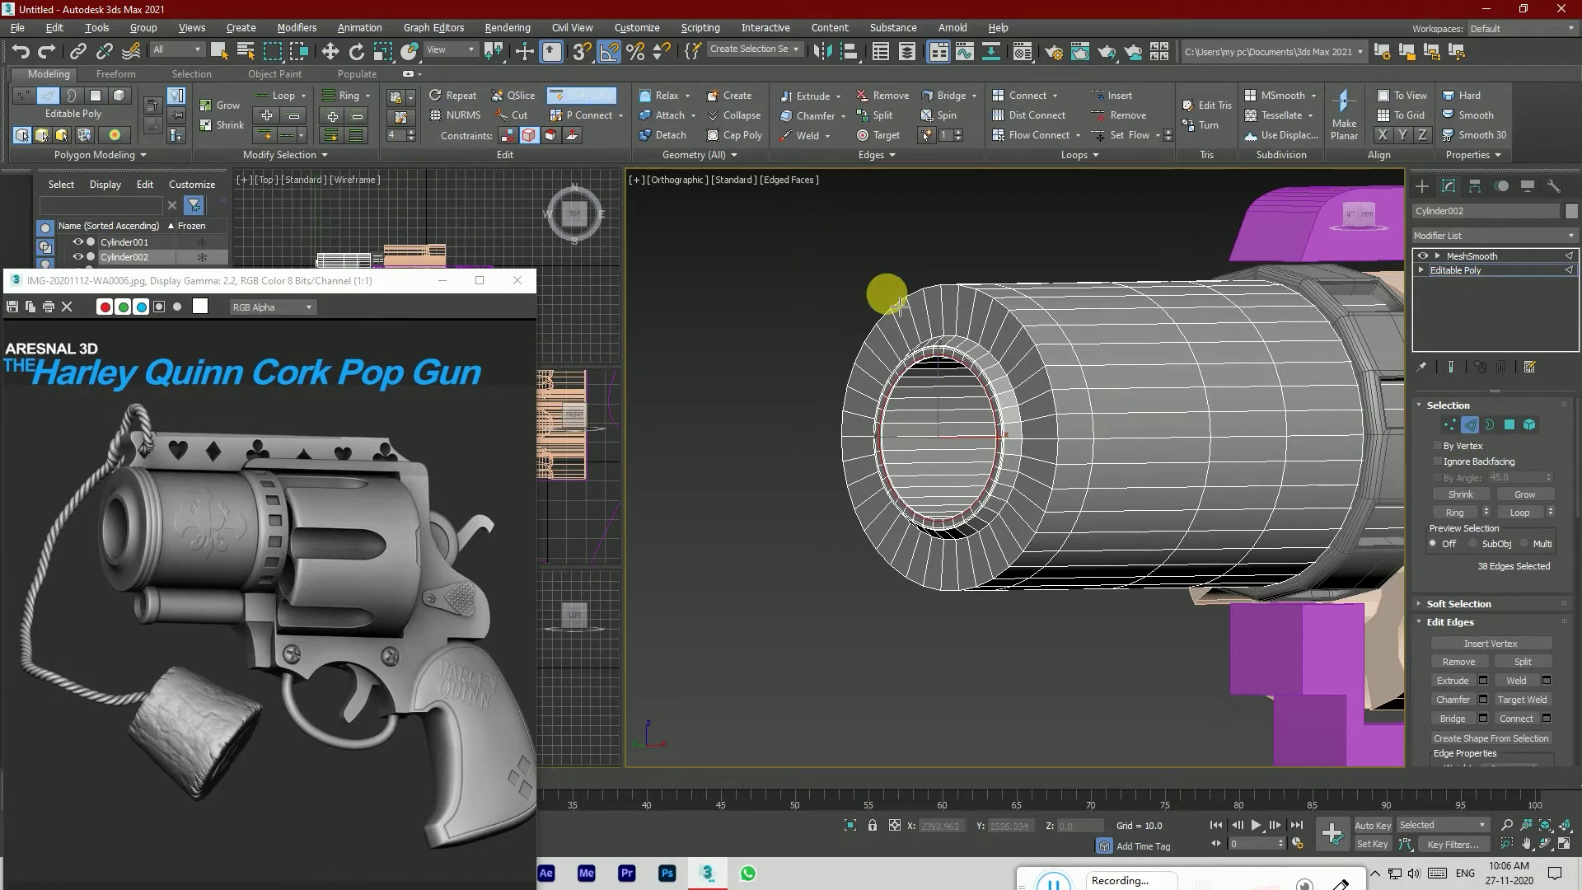
scroll(1086, 384, up, 3)
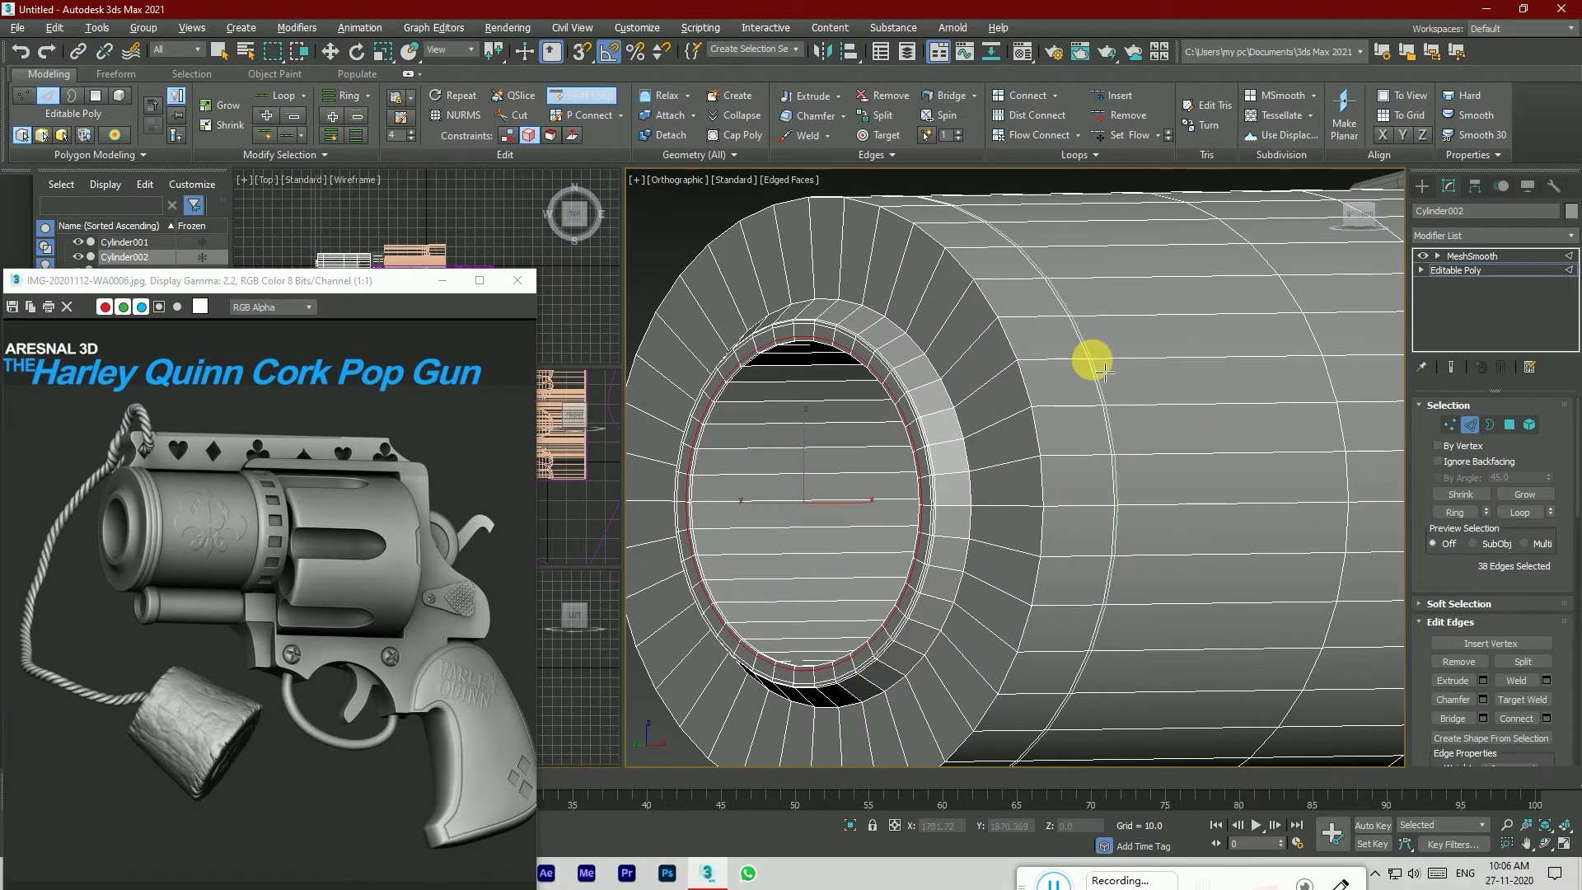
scroll(1021, 360, up, 3)
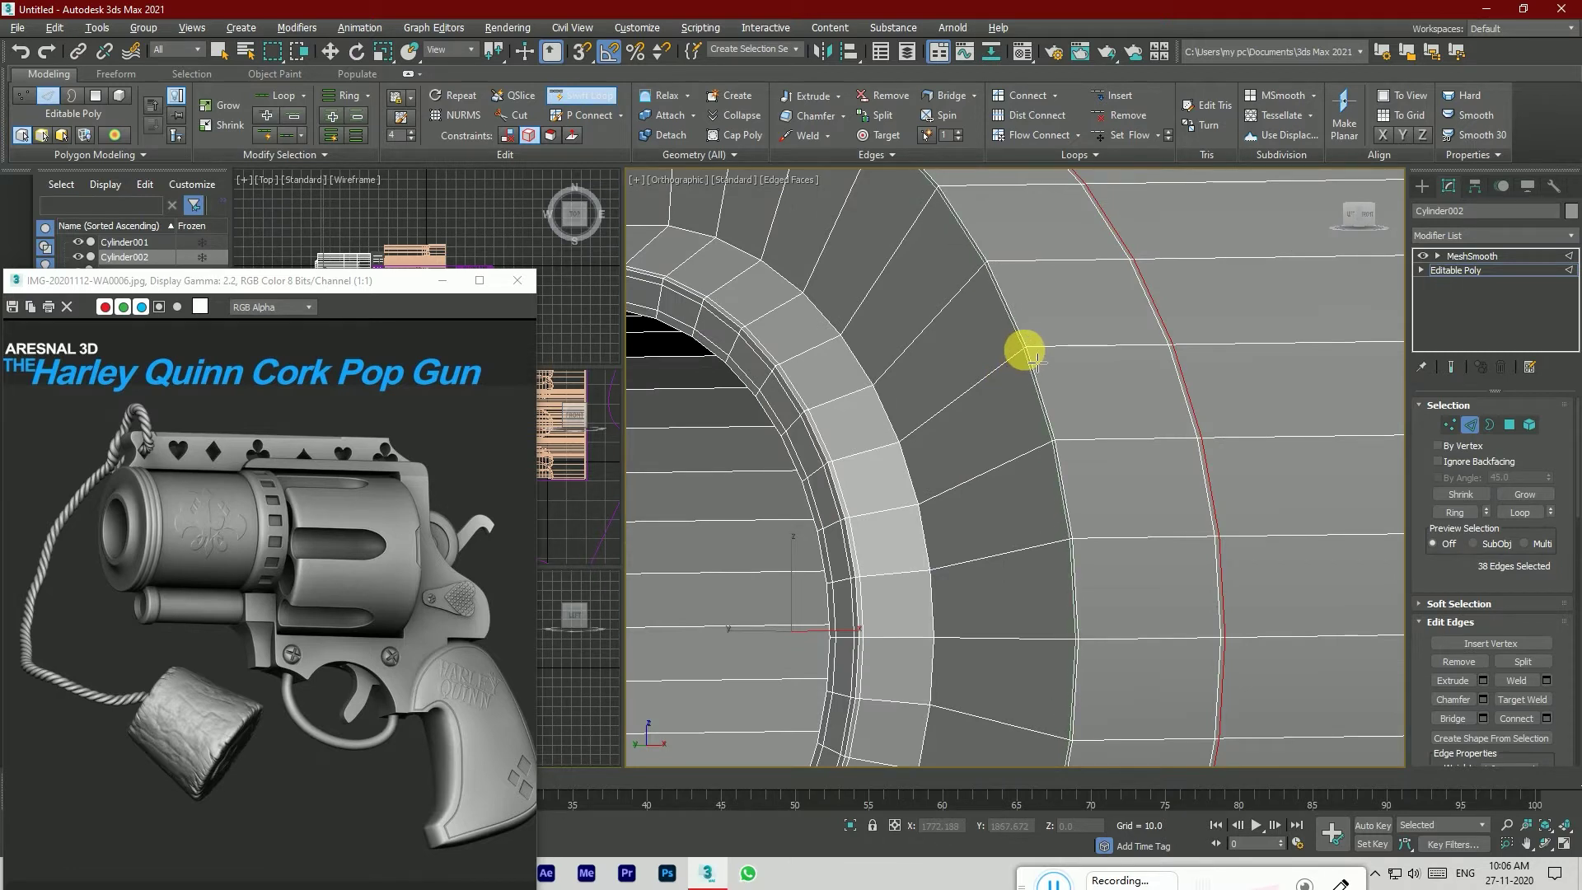
scroll(1036, 360, up, 5)
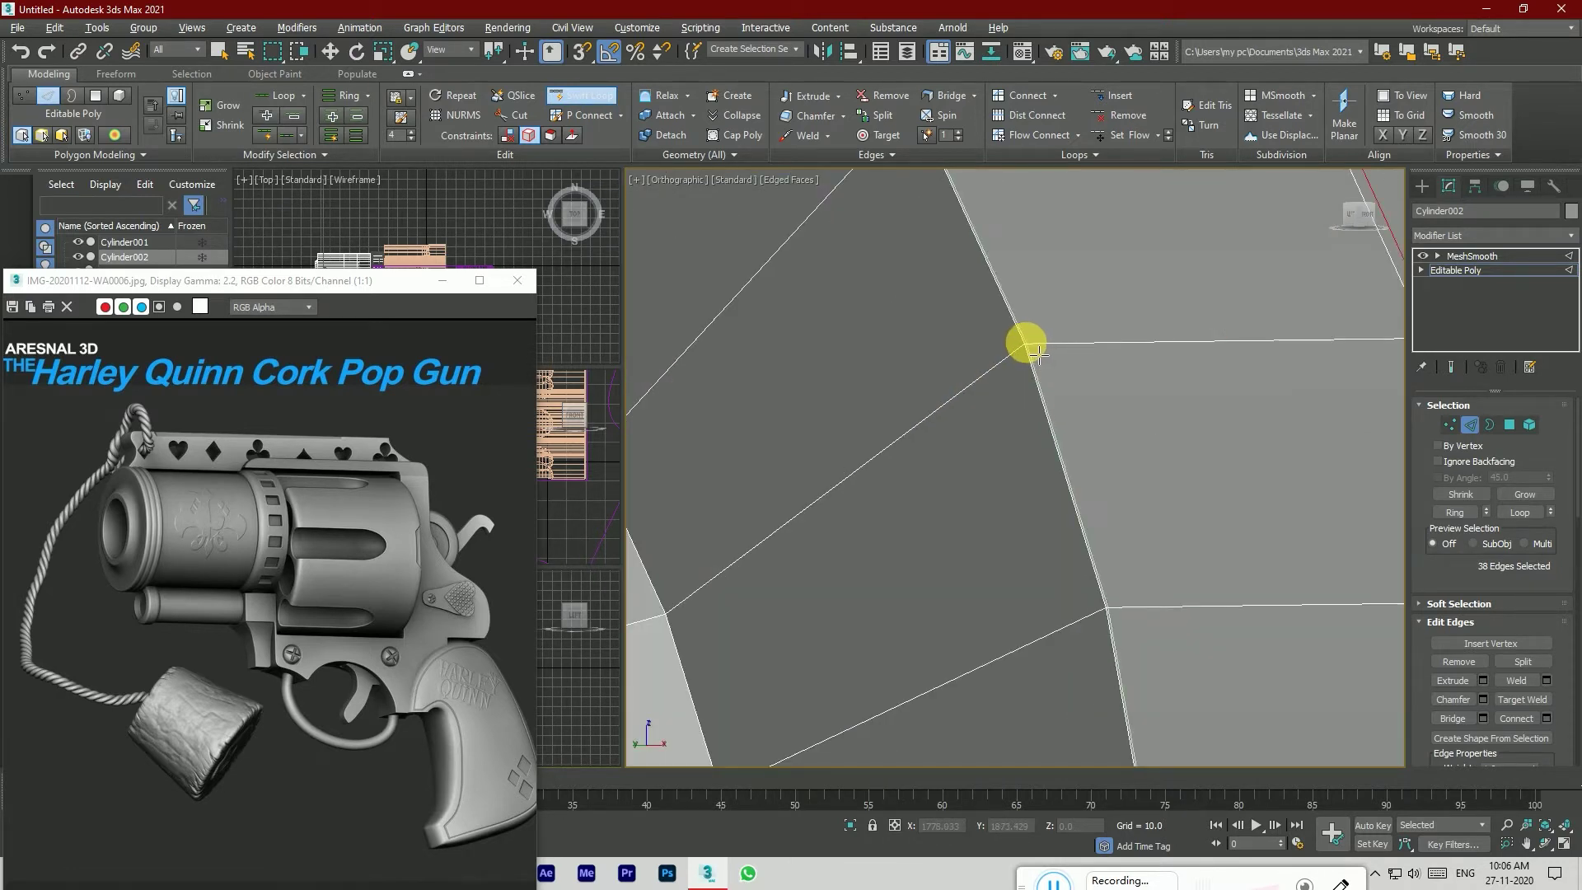
scroll(1036, 356, down, 6)
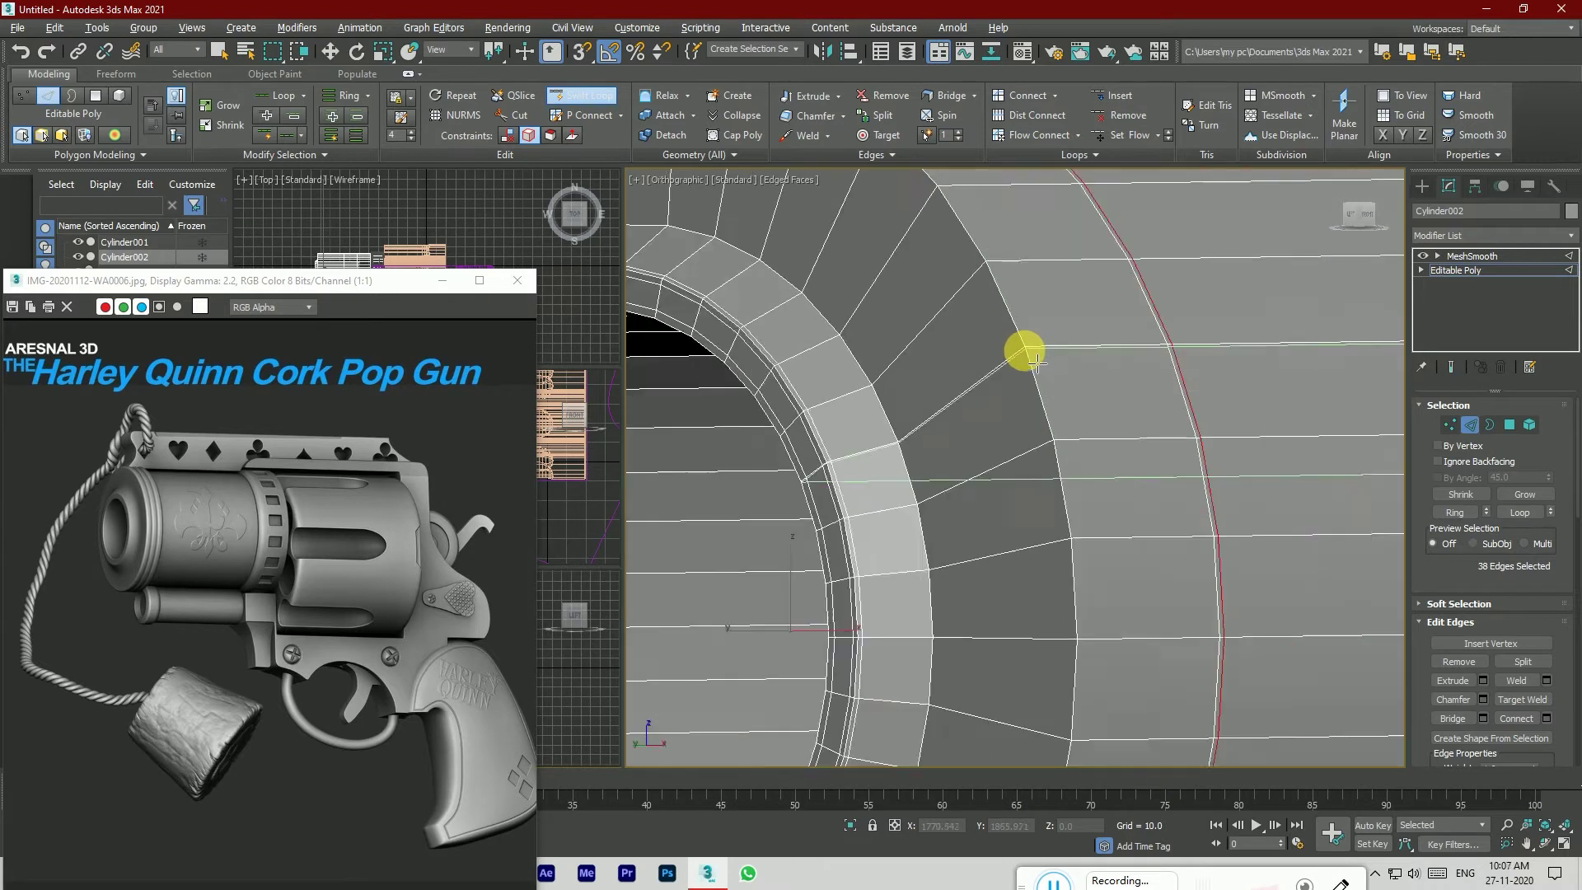
Step: End Swift Loop, switch the barrel to polygon selection and turn on Ignore Backfacing
click(1511, 426)
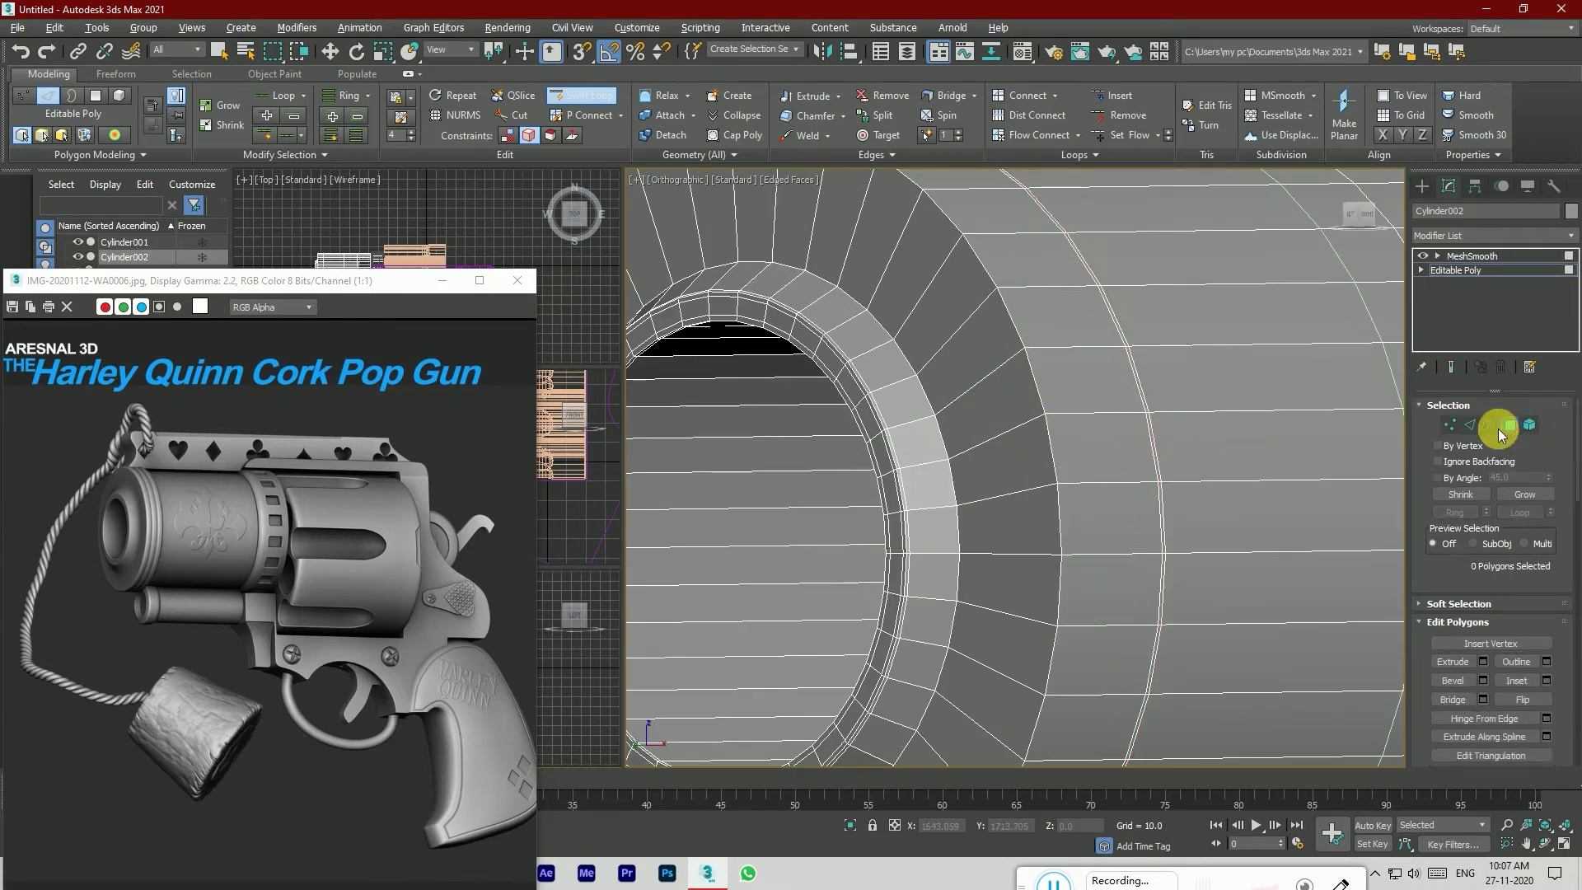
click(580, 97)
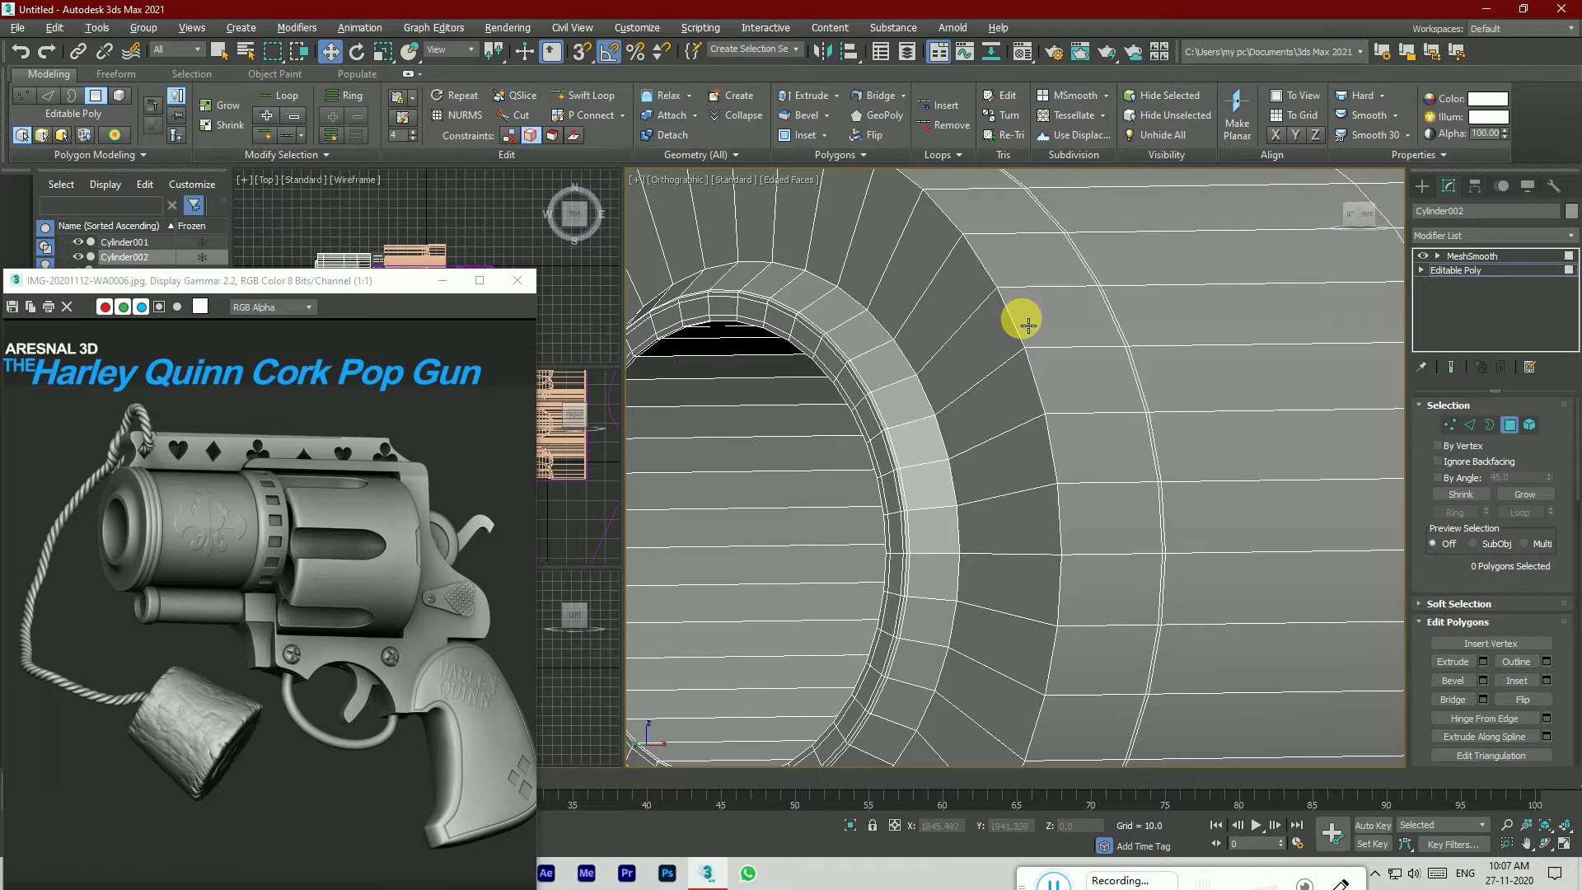
click(1443, 463)
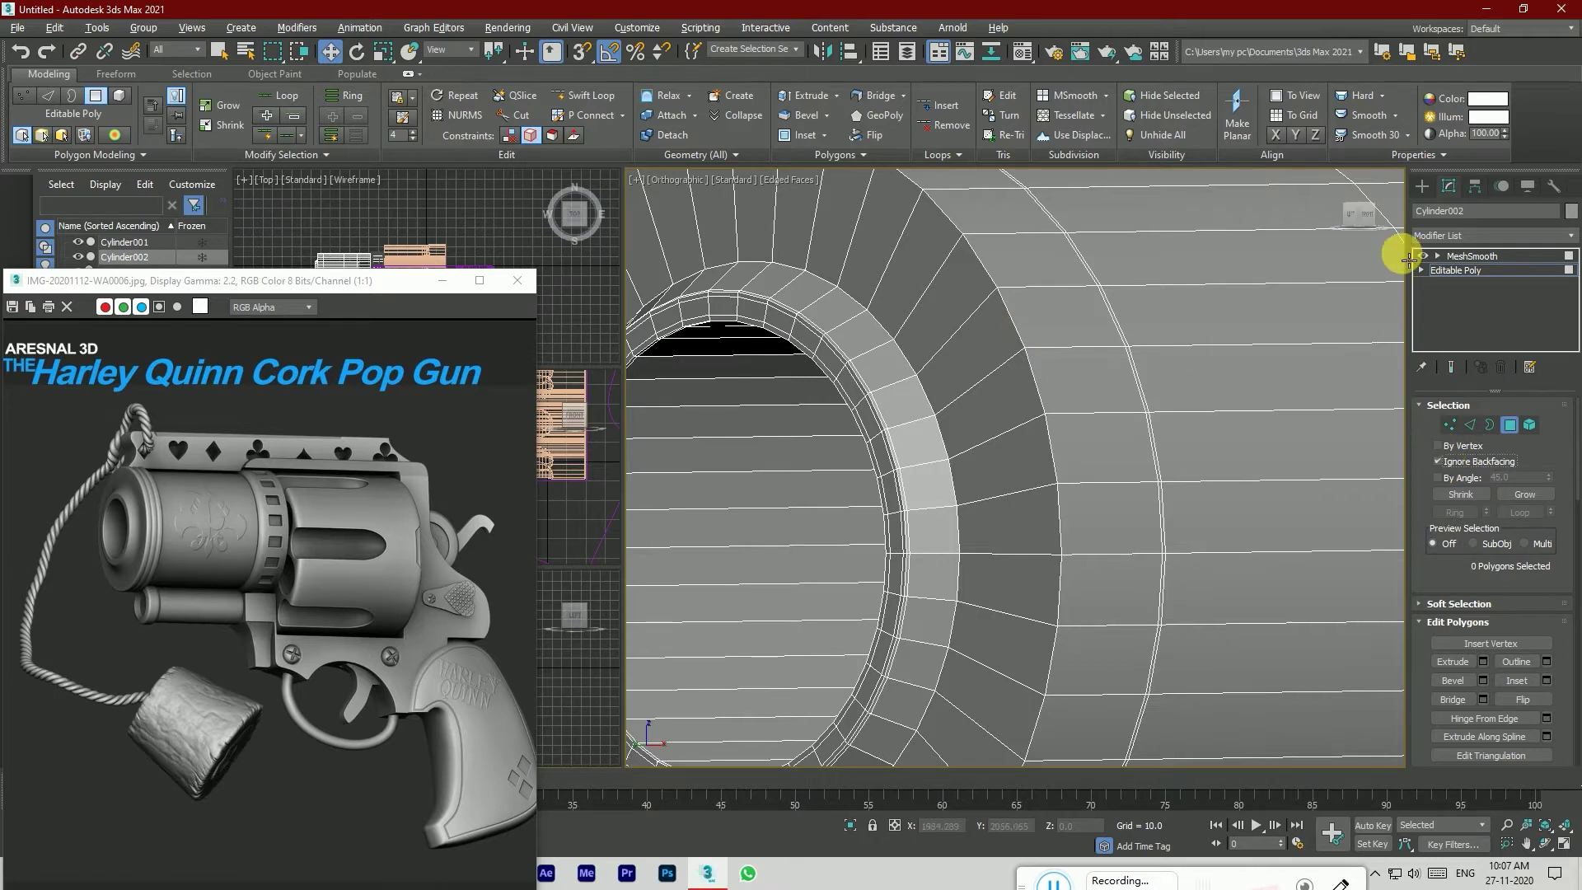
Step: Try to select the polygon band behind the muzzle face with a selection region in the front view
click(1359, 214)
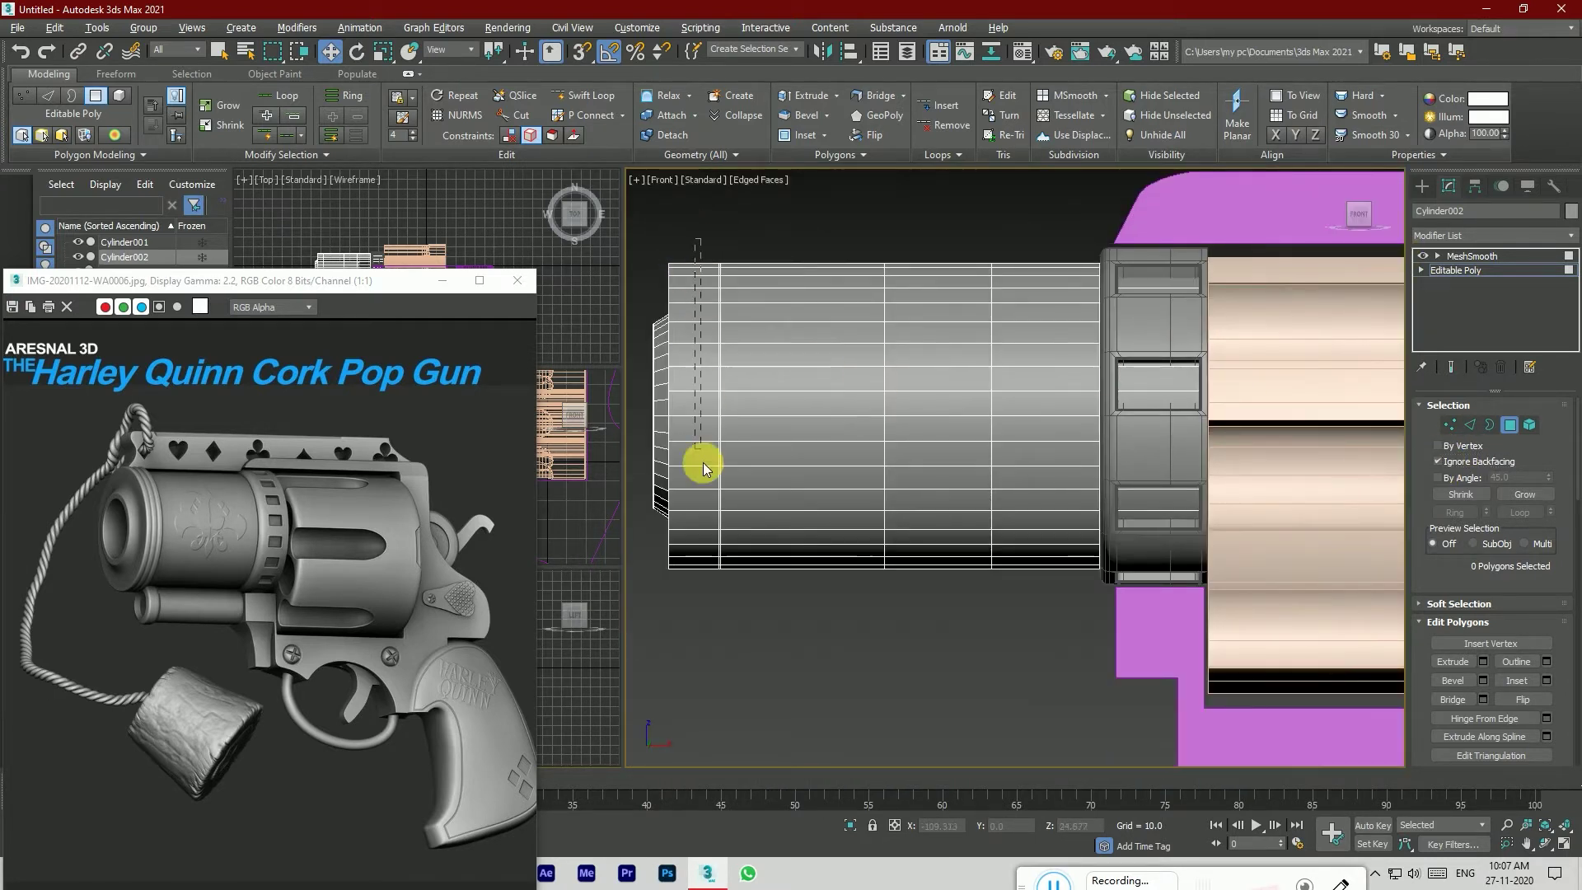
drag(700, 608, 701, 609)
click(1359, 219)
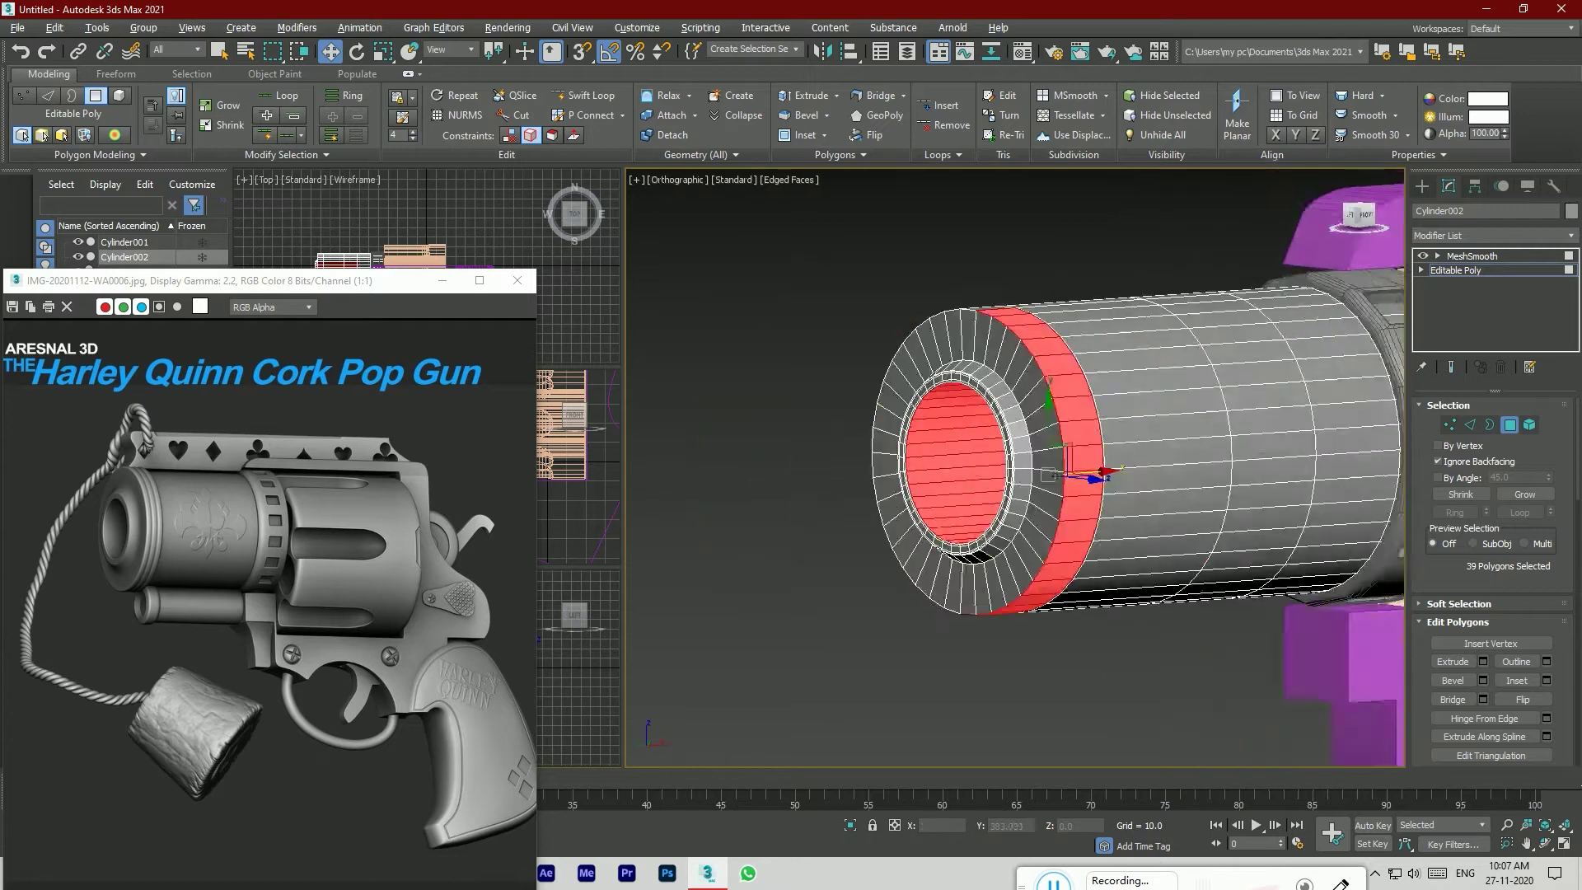
alt+middle_drag(725, 371, 808, 353)
scroll(809, 353, down, 4)
click(1338, 364)
click(1353, 227)
scroll(816, 421, up, 3)
Step: Select the full polygon band behind the muzzle face and remove the lengthwise strip along the barrel body from the selection
click(899, 428)
drag(1363, 216, 1188, 227)
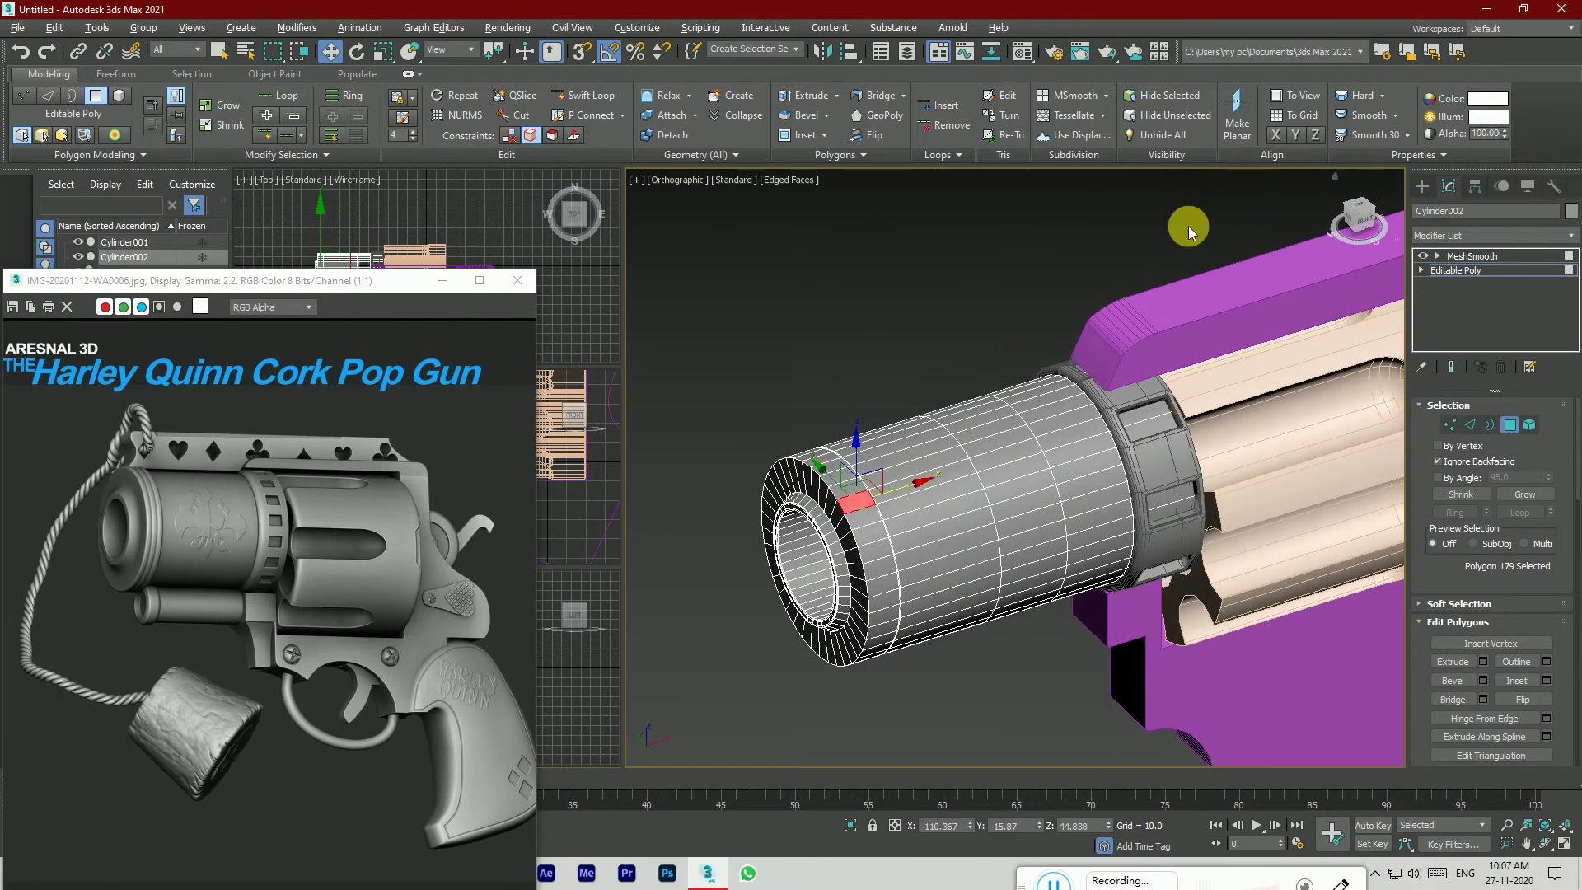
click(344, 97)
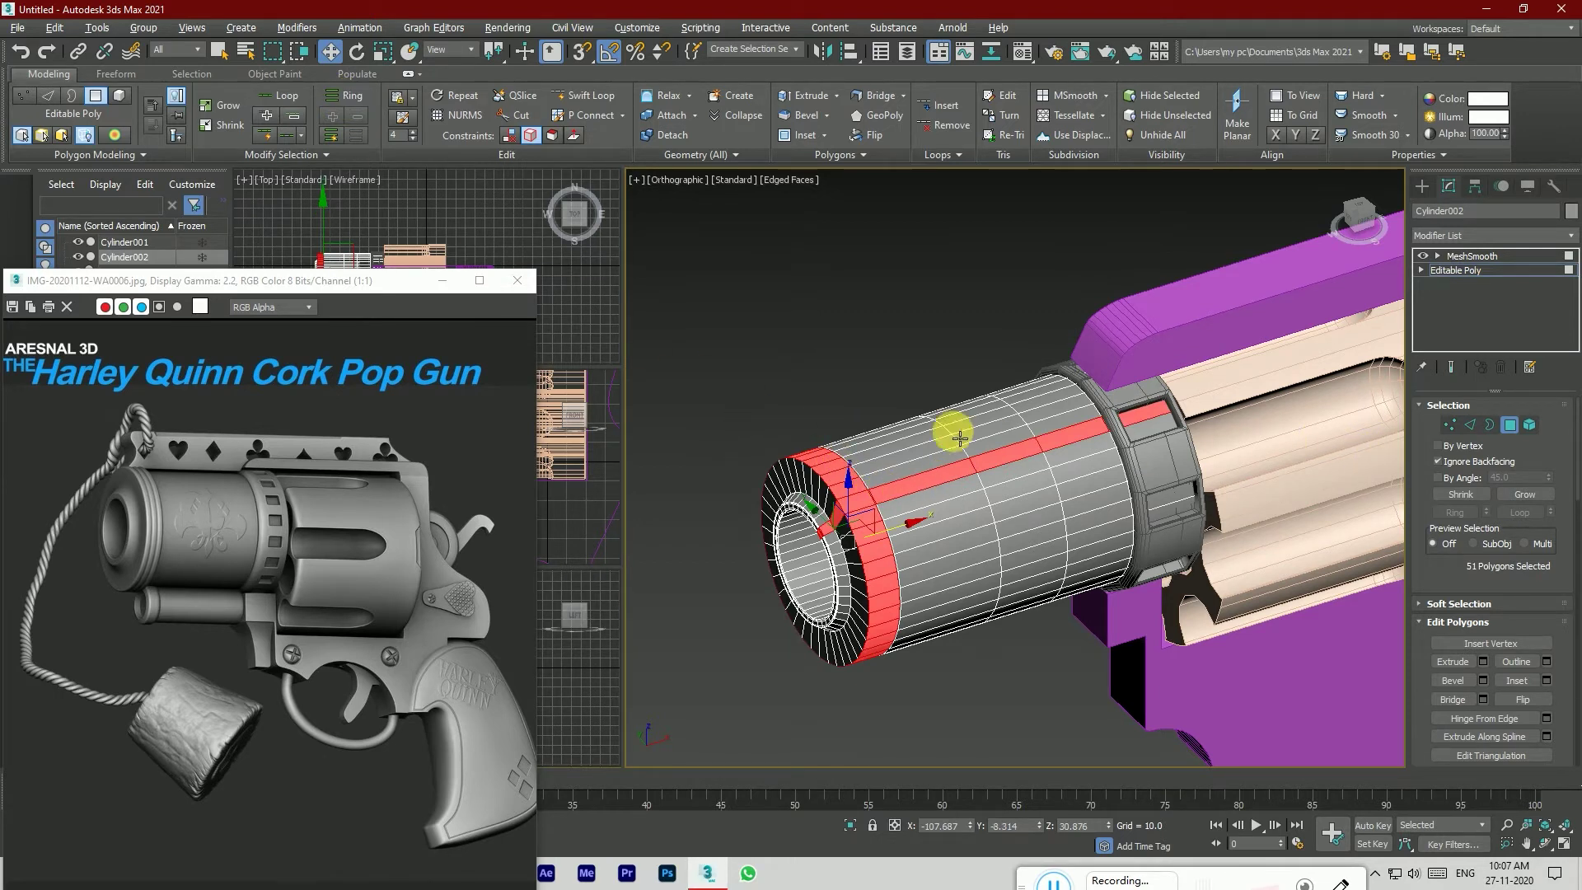
alt+click(926, 476)
alt+click(1018, 458)
alt+click(1071, 445)
alt+click(1145, 409)
click(1349, 220)
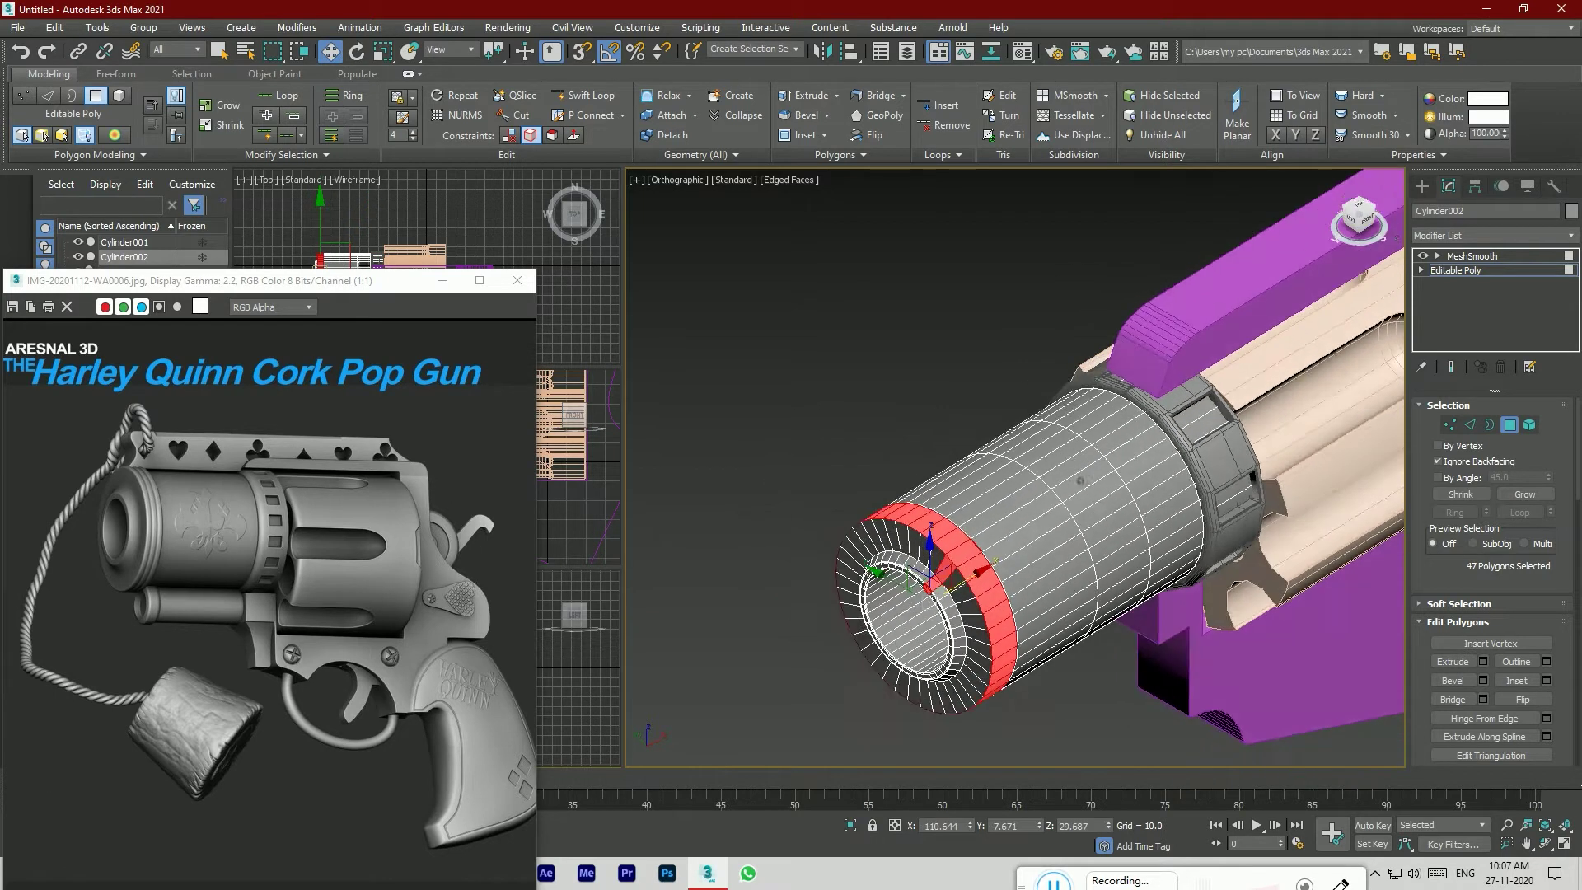
Step: Deselect the radial strip of polygons crossing the muzzle face and lip, keeping the outer band selected
scroll(992, 548, up, 8)
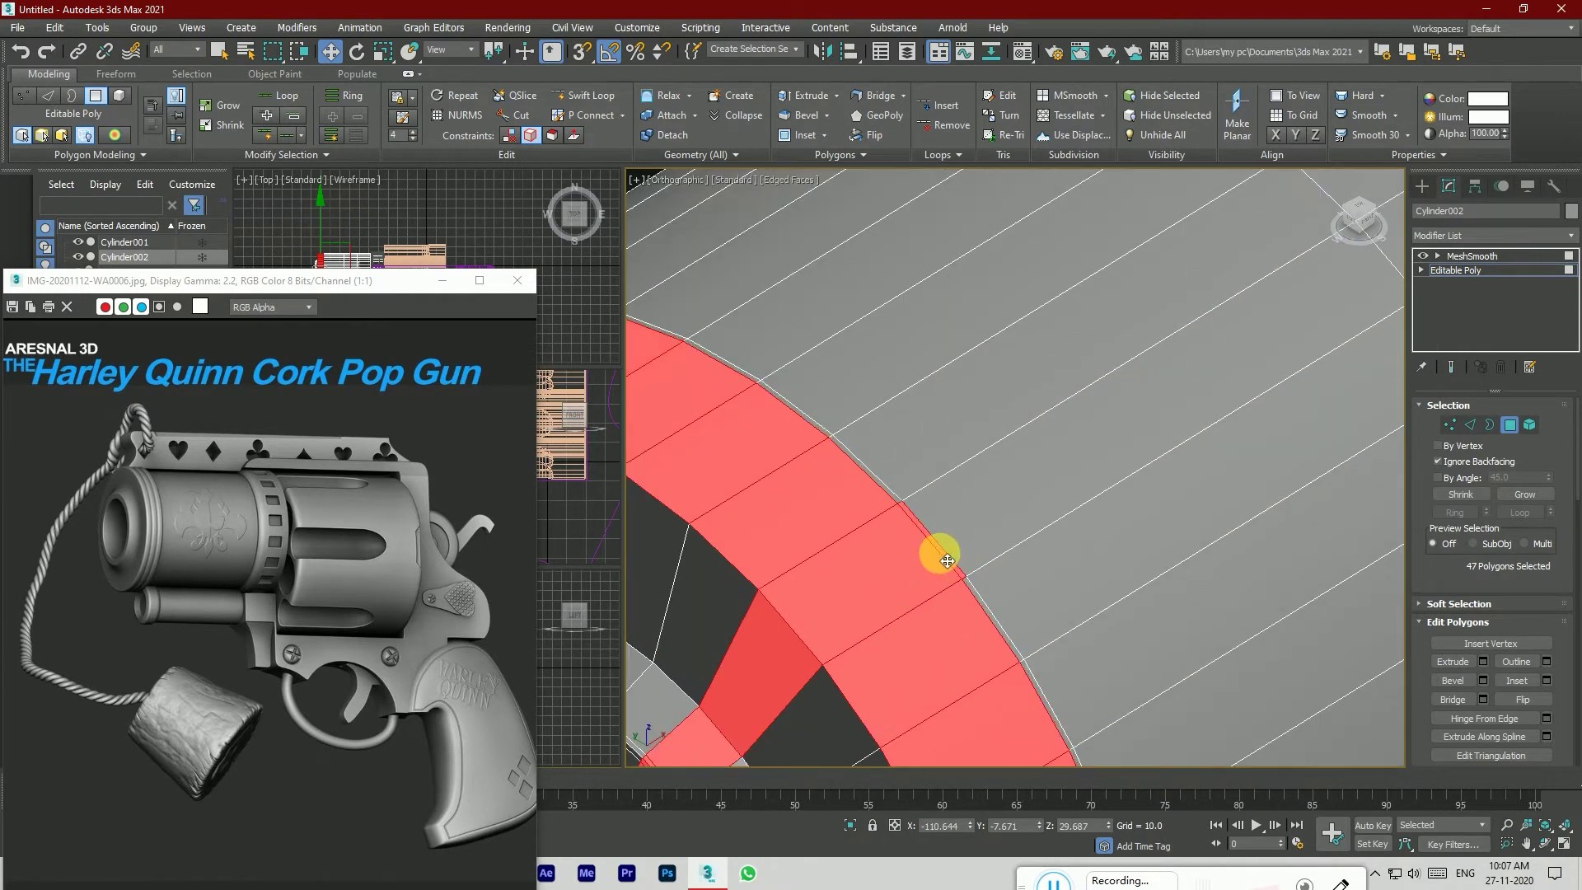
scroll(945, 551, down, 5)
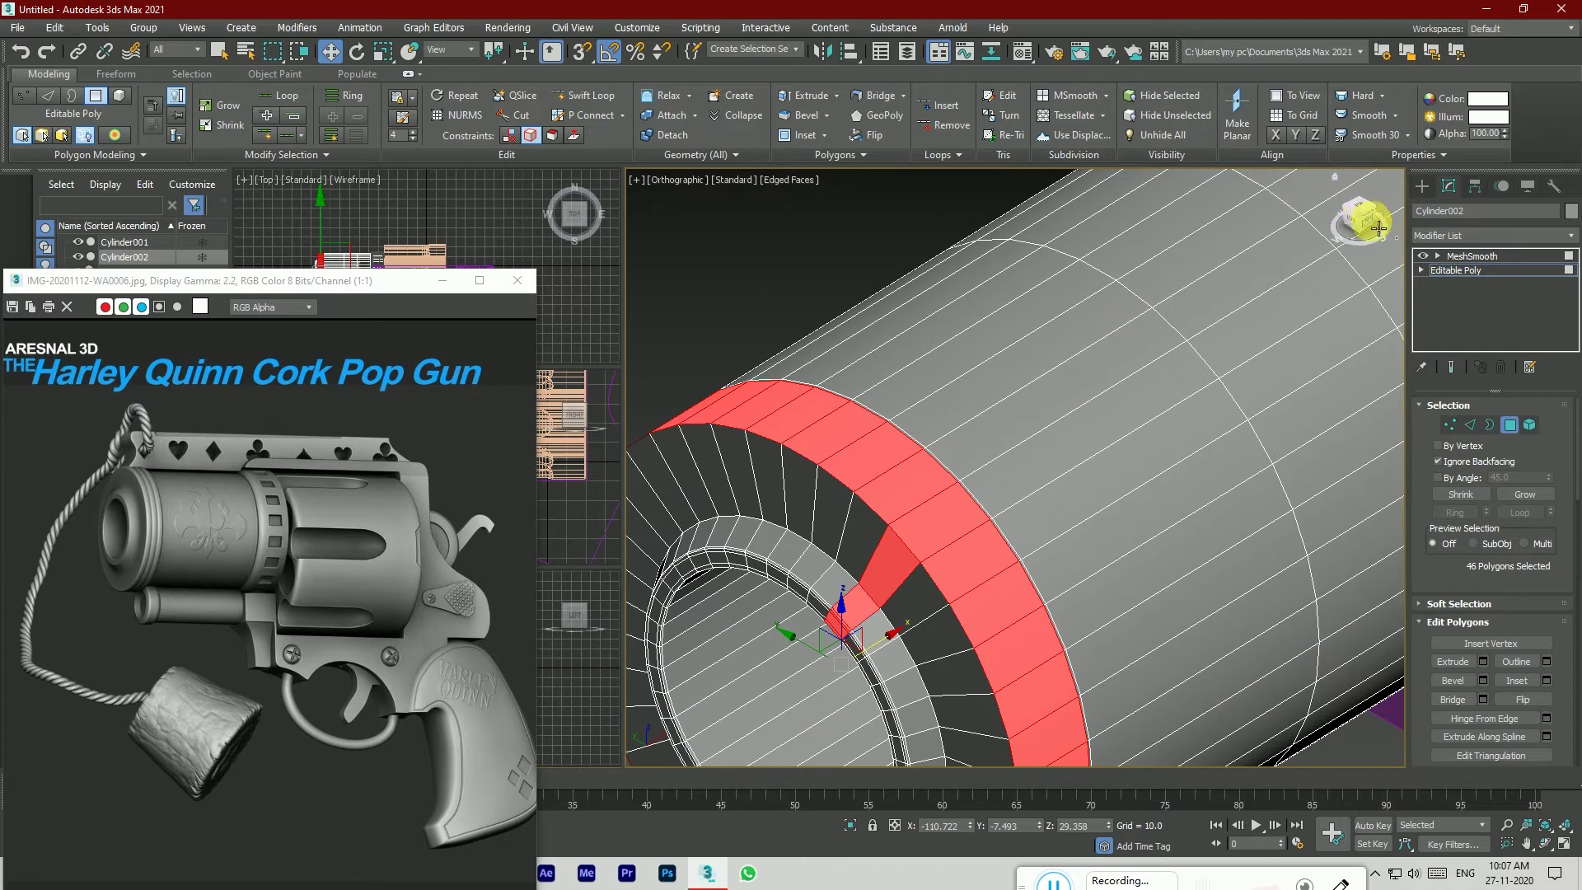
click(1352, 218)
scroll(494, 538, down, 3)
scroll(300, 640, up, 3)
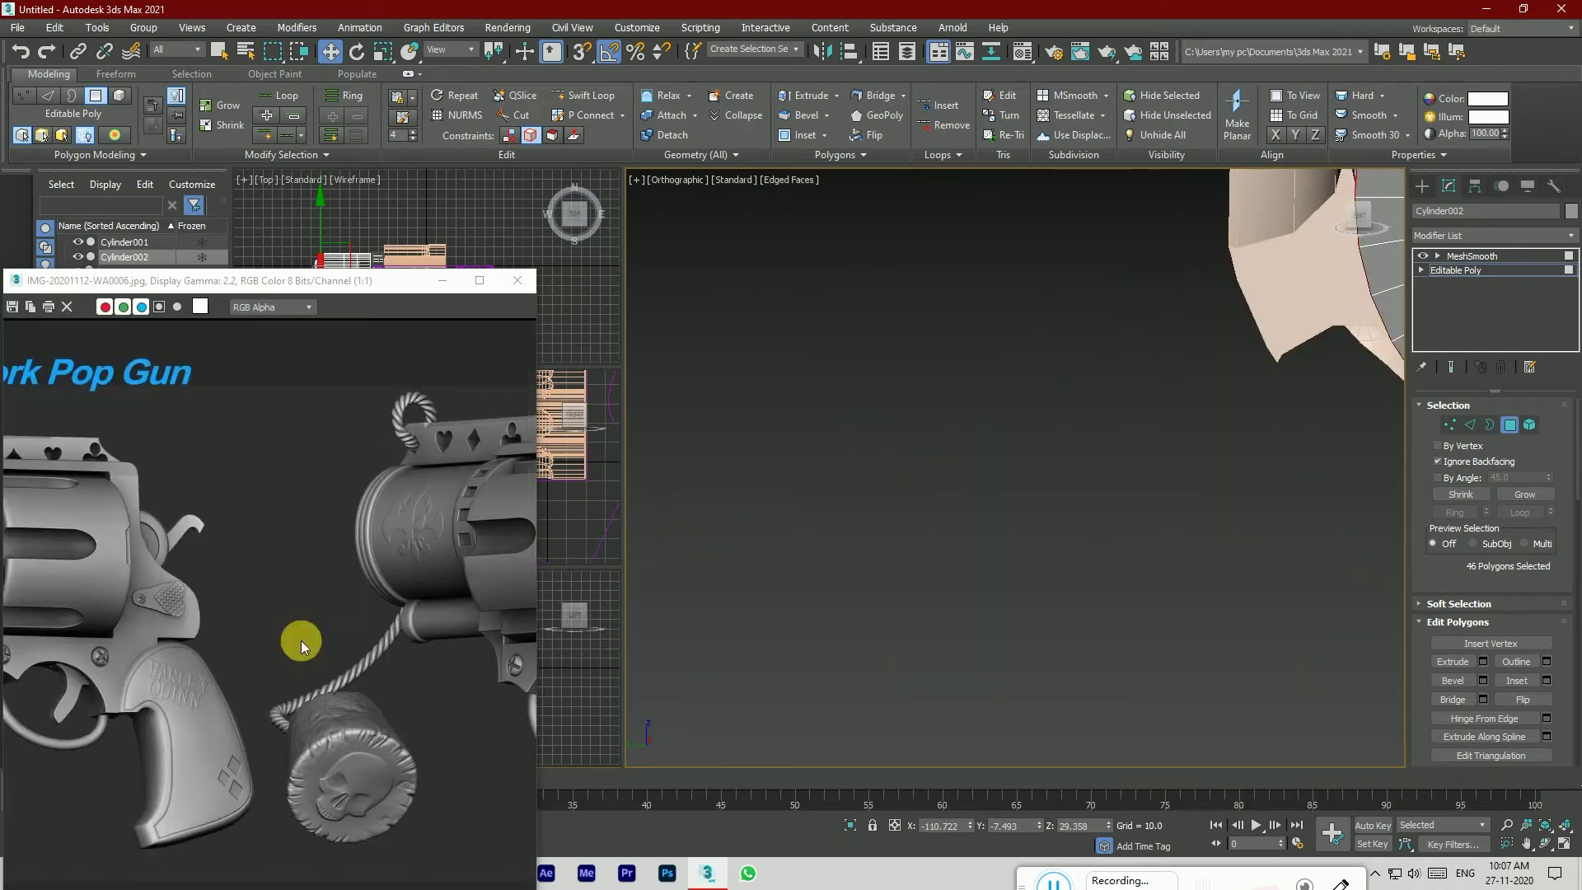
scroll(855, 484, down, 5)
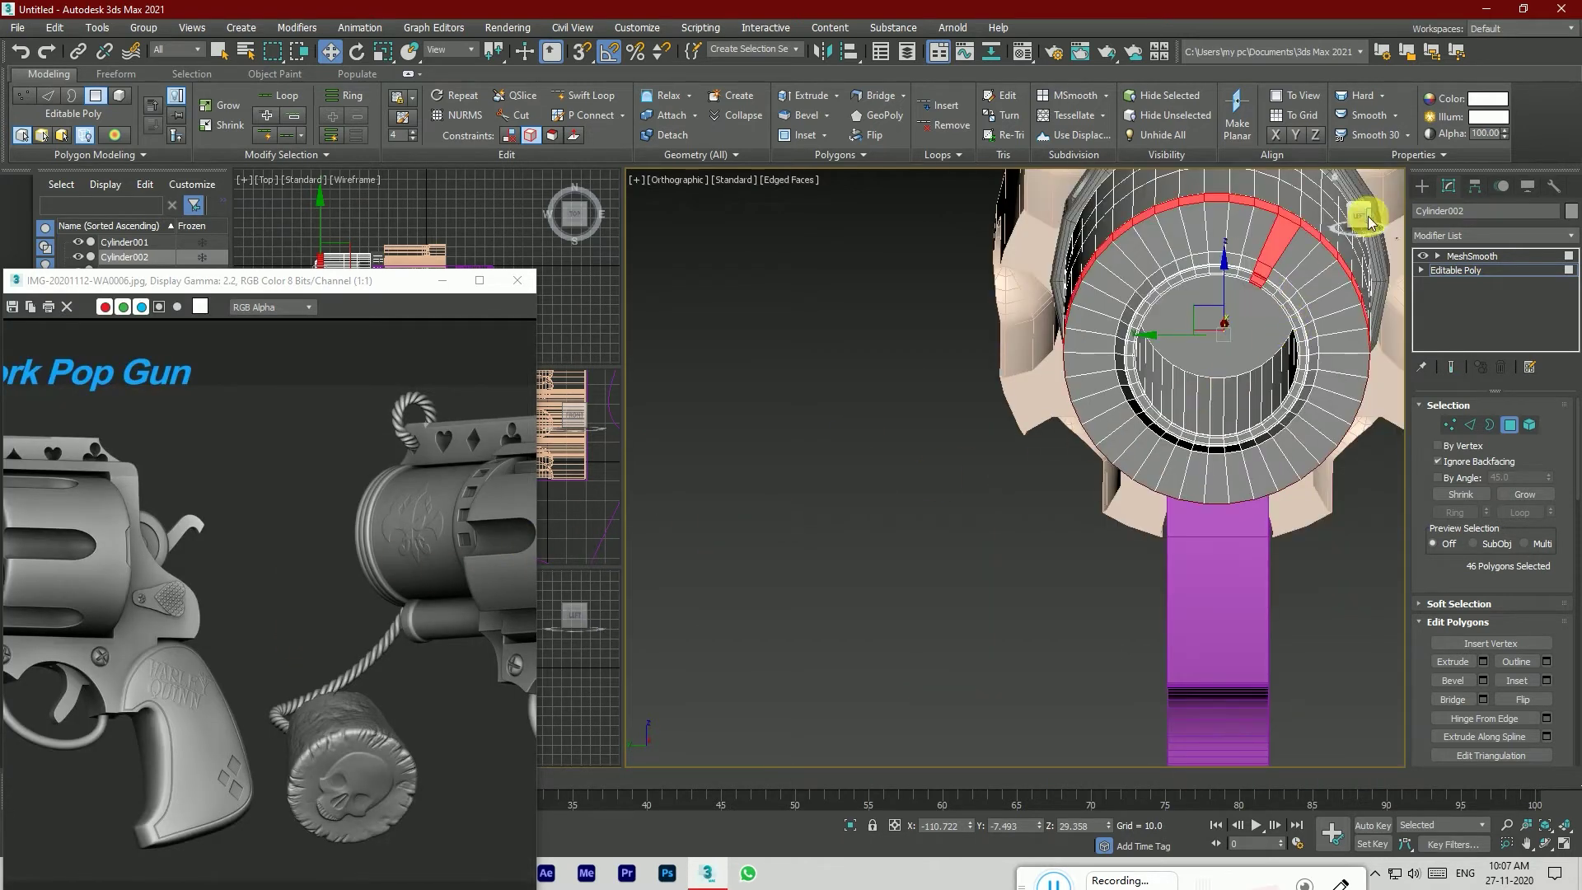
scroll(857, 519, down, 3)
scroll(1084, 357, up, 10)
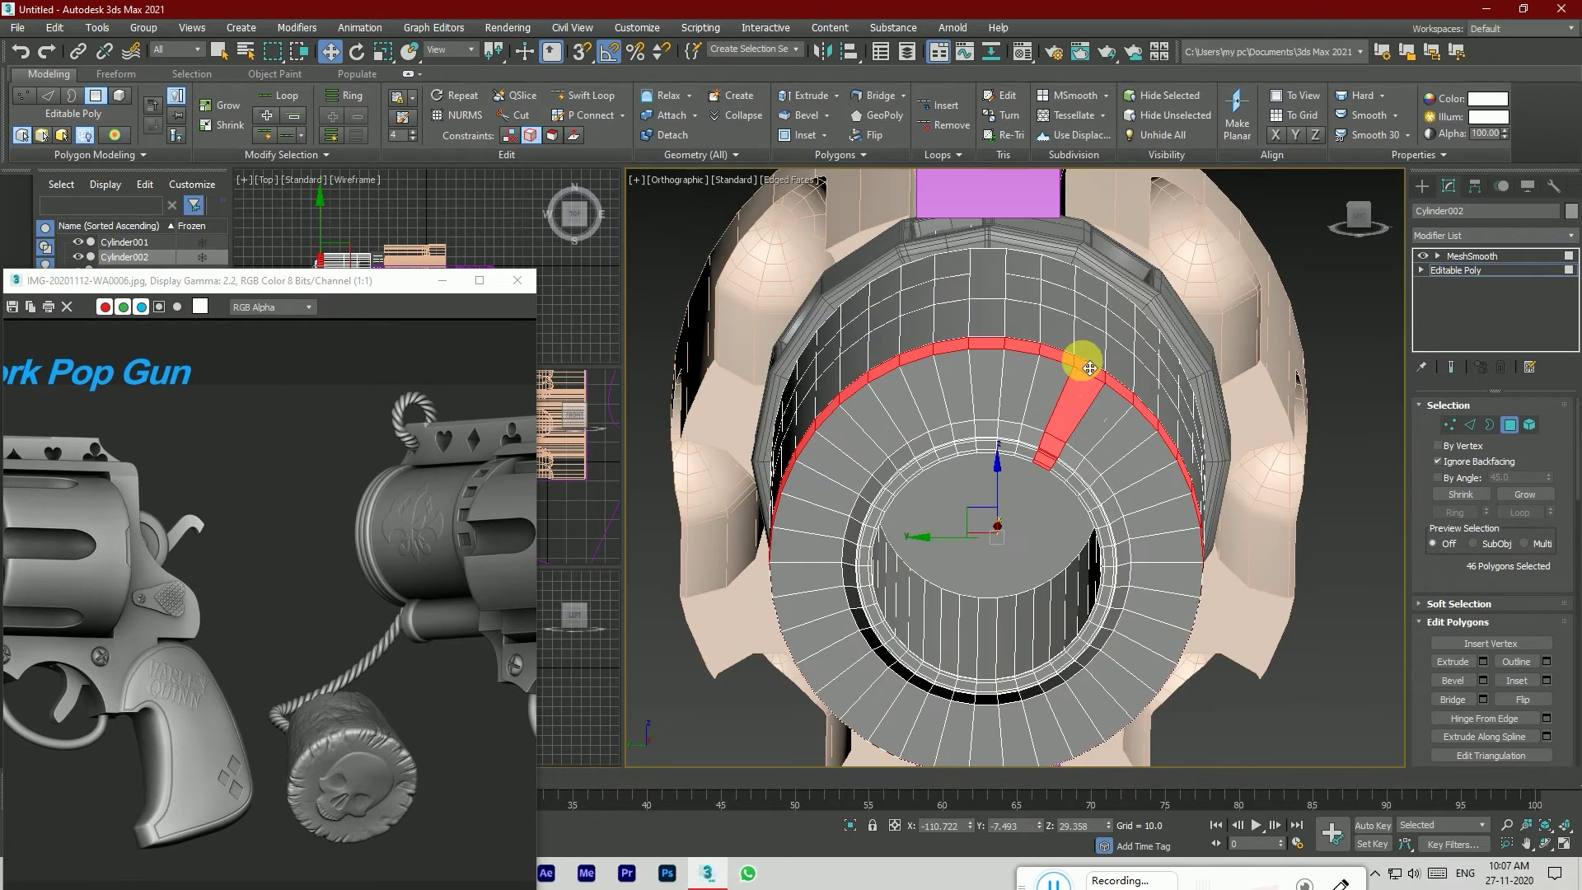
alt+click(1076, 416)
alt+click(981, 579)
alt+click(973, 596)
alt+click(967, 590)
alt+click(967, 617)
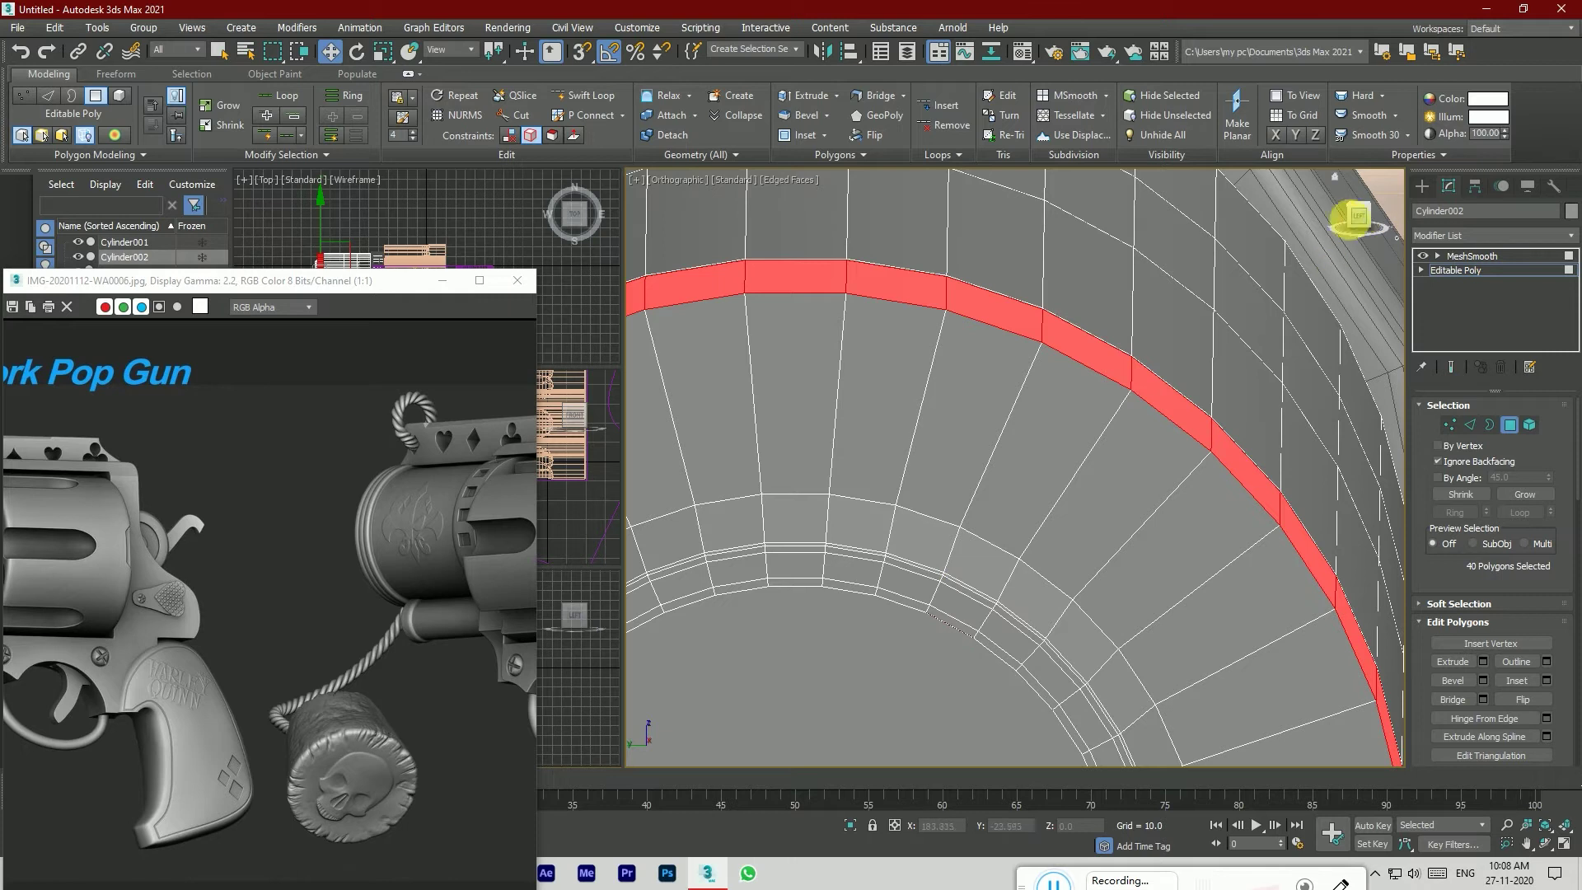
Step: Turn off Ignore Backfacing and deselect the leftover polygons inside the bore so only the outer band is selected
click(1360, 216)
scroll(1024, 467, down, 5)
alt+click(1024, 277)
scroll(1063, 261, up, 6)
scroll(1063, 261, up, 2)
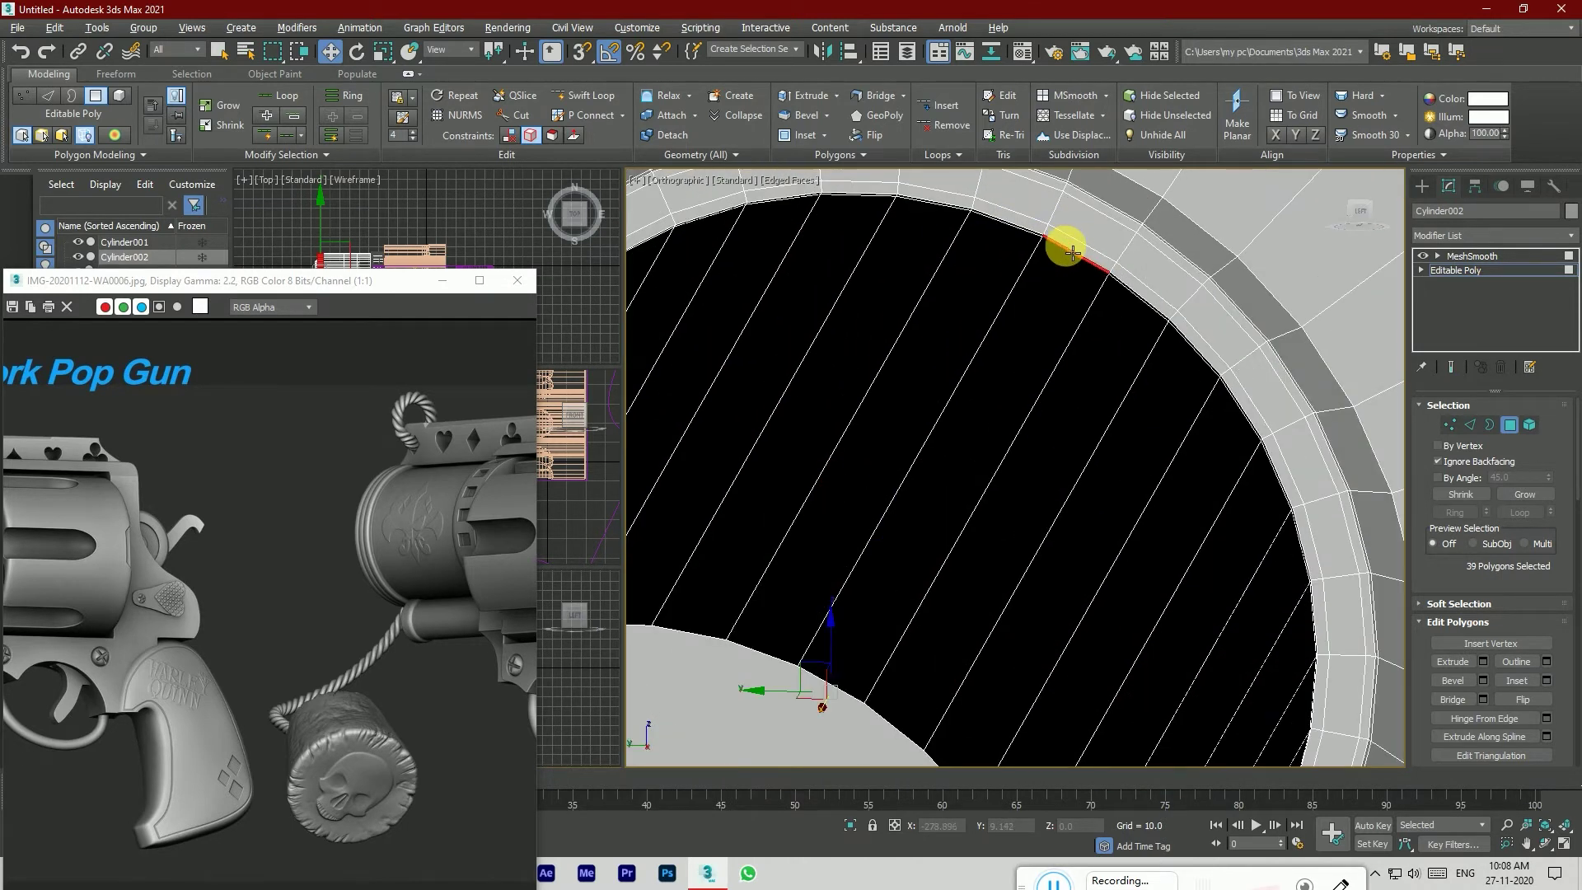
click(1438, 461)
scroll(1061, 264, up, 3)
alt+click(1096, 232)
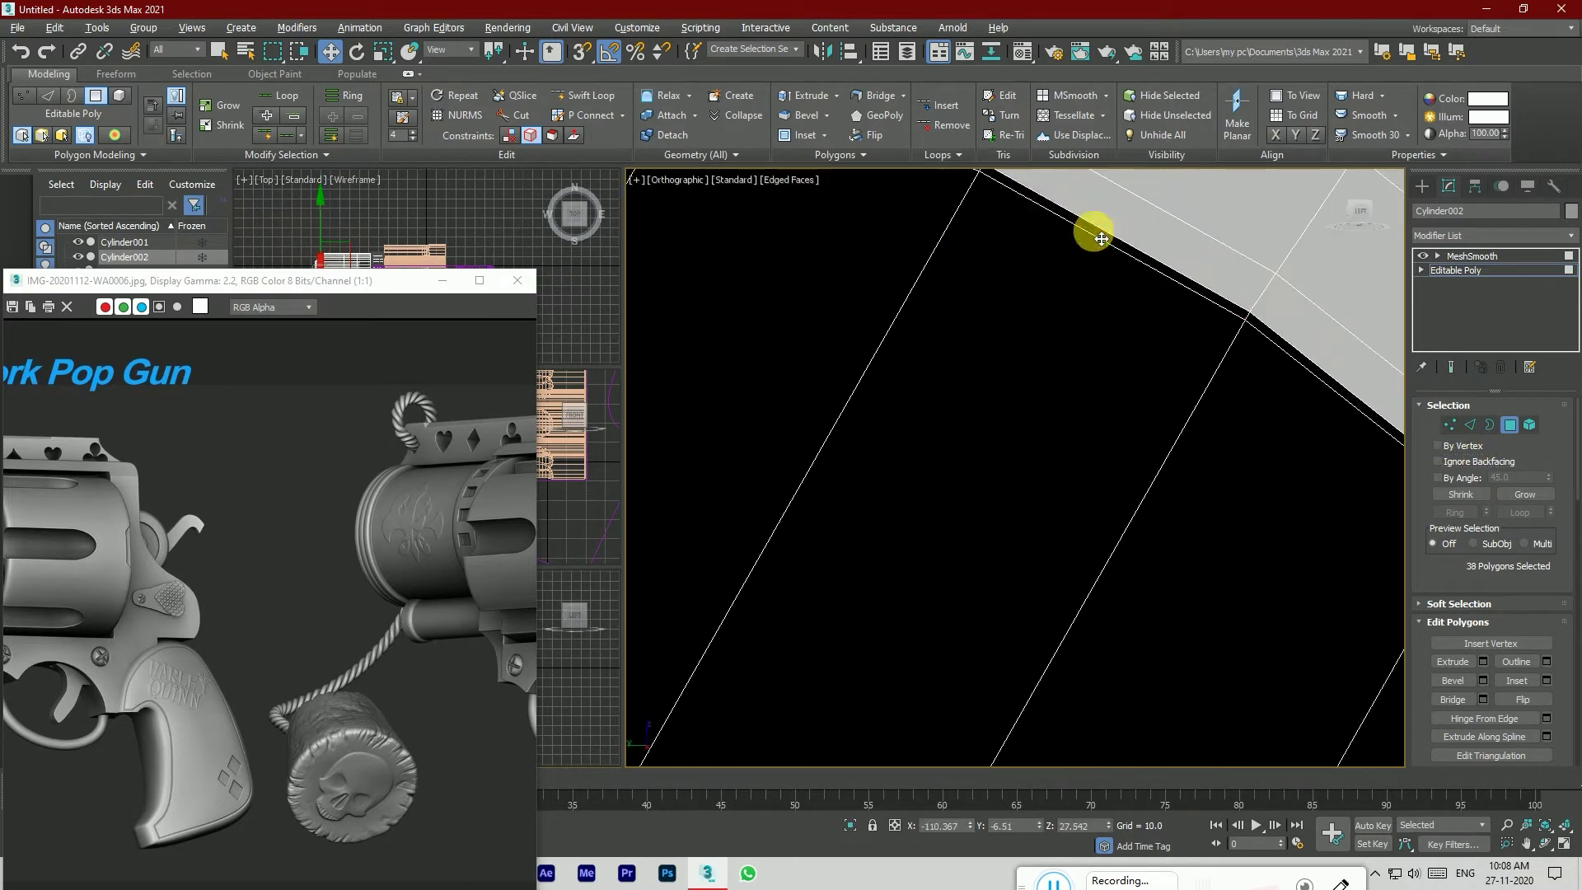
Step: Extrude the outer muzzle band polygons by Local Normal with a height of -40.225
scroll(1024, 467, down, 7)
mouse_move(1355, 216)
mouse_down()
mouse_move(1360, 235)
mouse_move(1369, 219)
mouse_up()
scroll(1163, 355, down, 3)
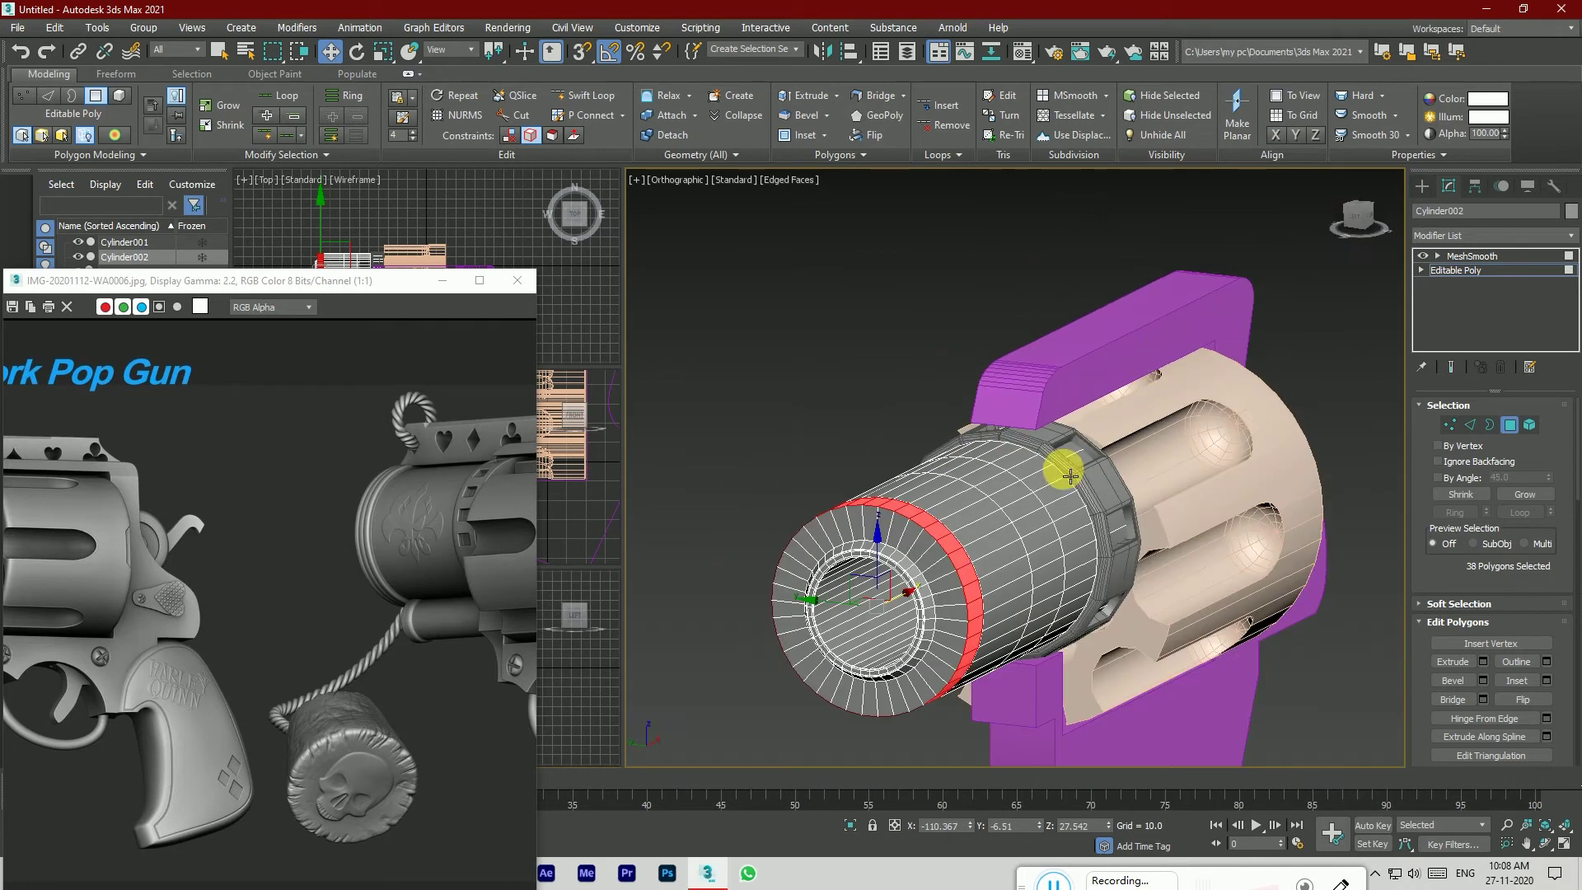
click(1483, 661)
click(1033, 475)
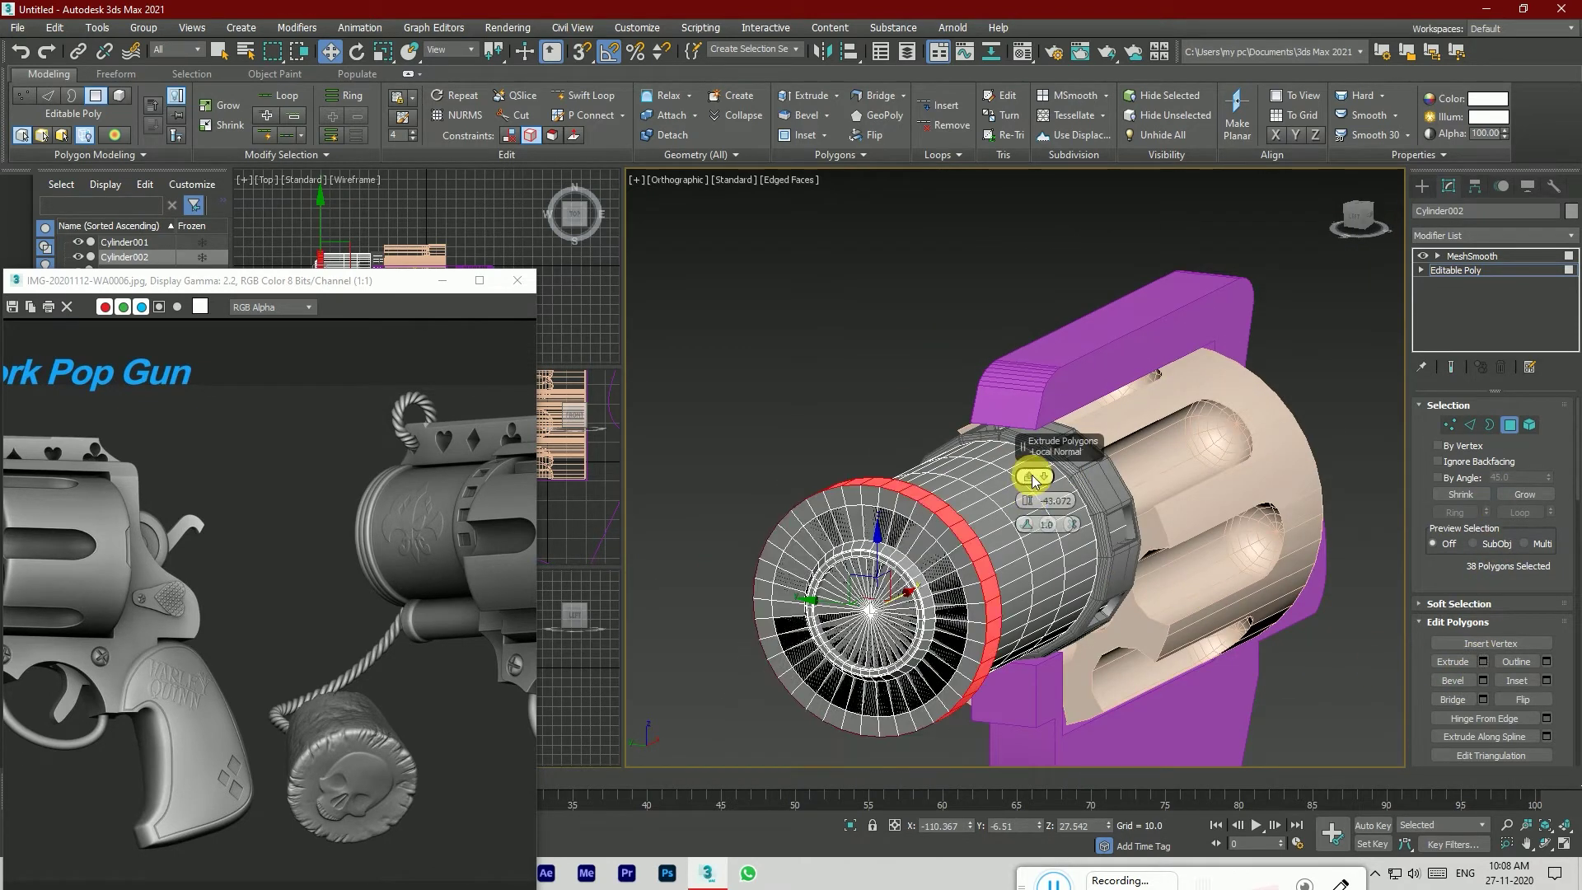
drag(1366, 219, 1330, 222)
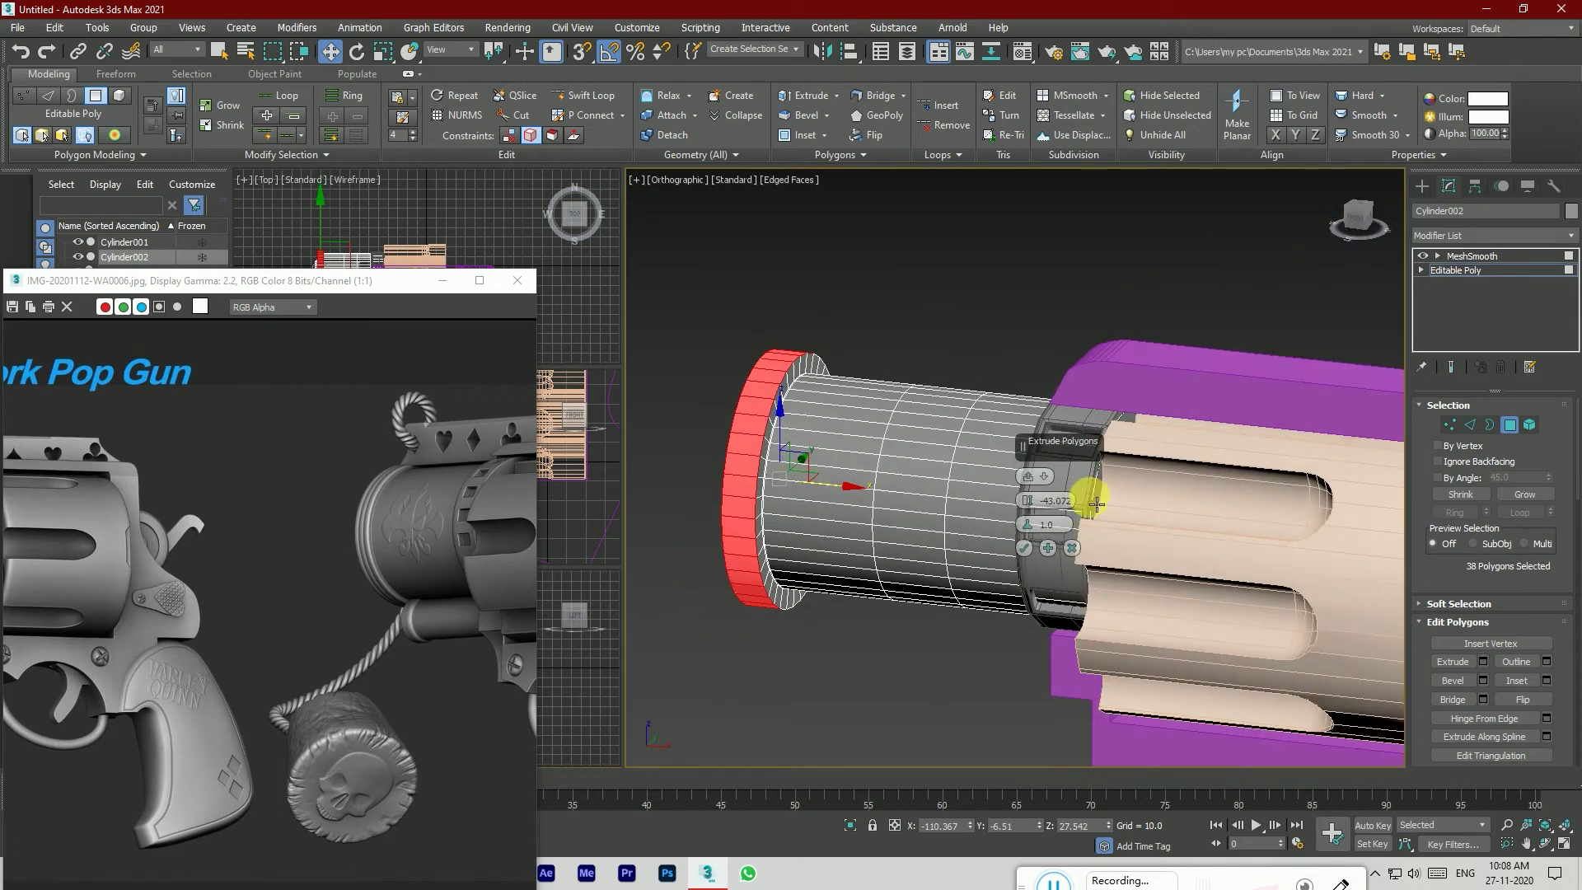
drag(1028, 515, 1027, 499)
scroll(743, 463, up, 3)
drag(1351, 218, 1360, 217)
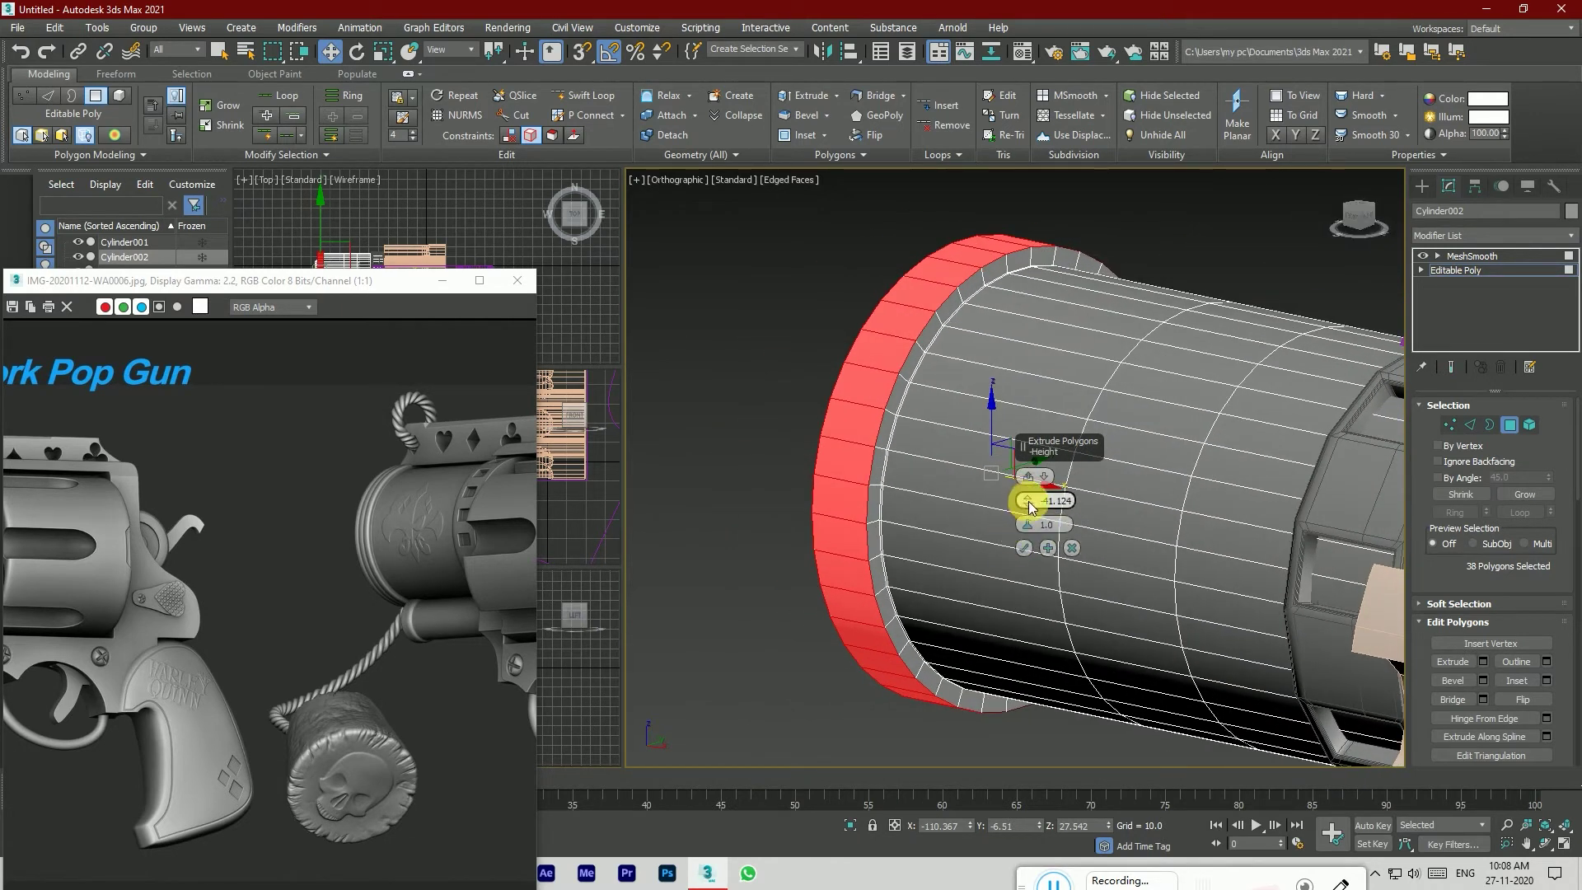
drag(1031, 516, 1023, 503)
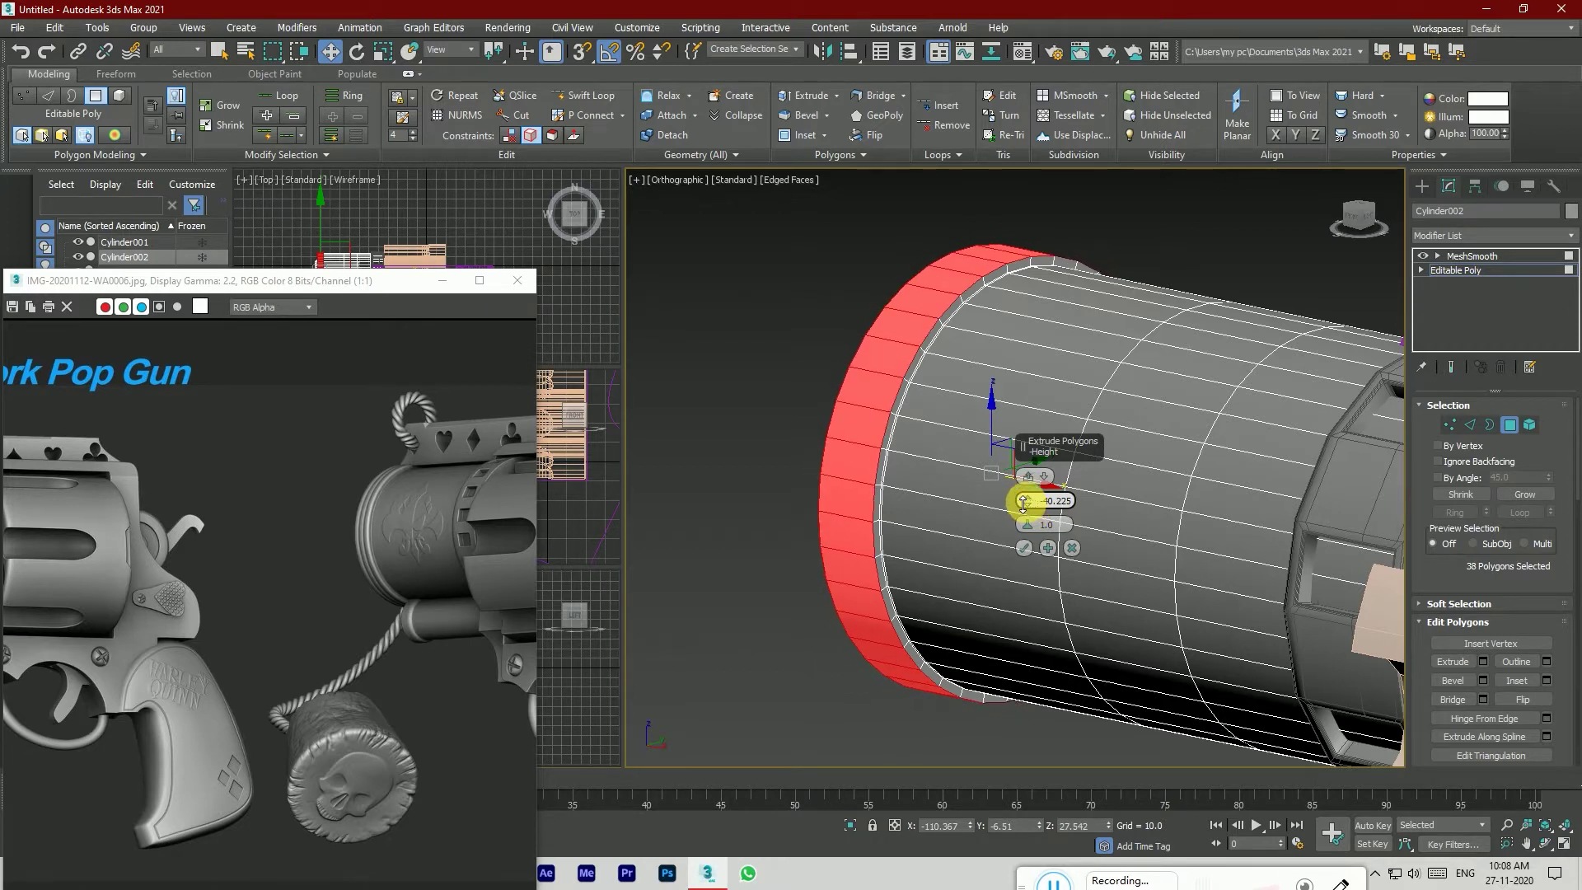
click(1024, 547)
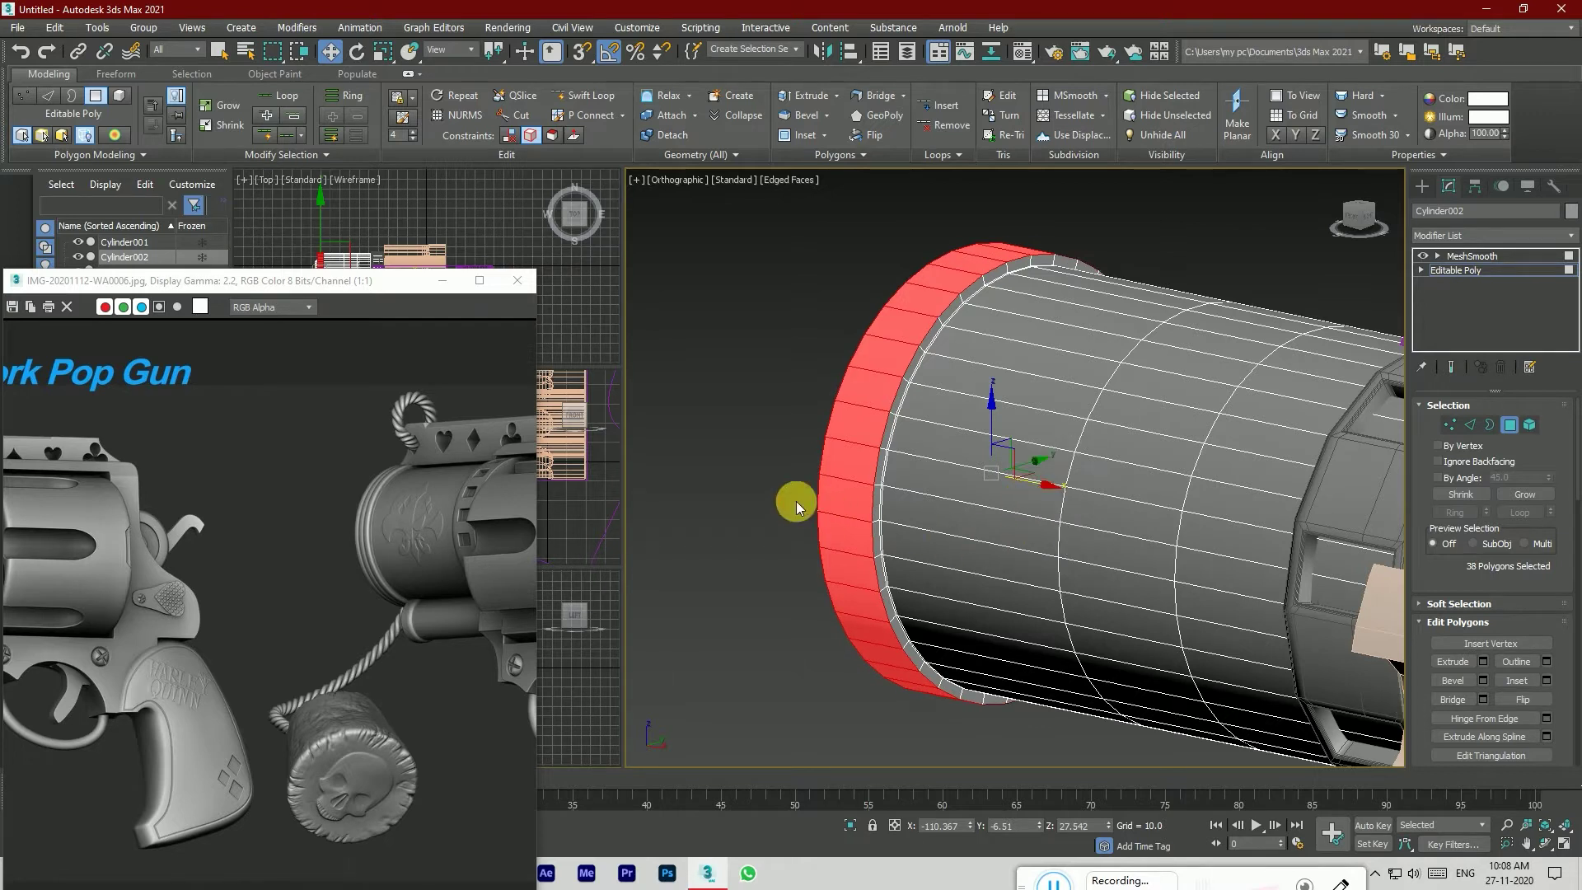
Step: Clear the polygon selection and inspect the extruded muzzle rim from several angles, including at the MeshSmooth level
click(763, 491)
scroll(763, 486, down, 3)
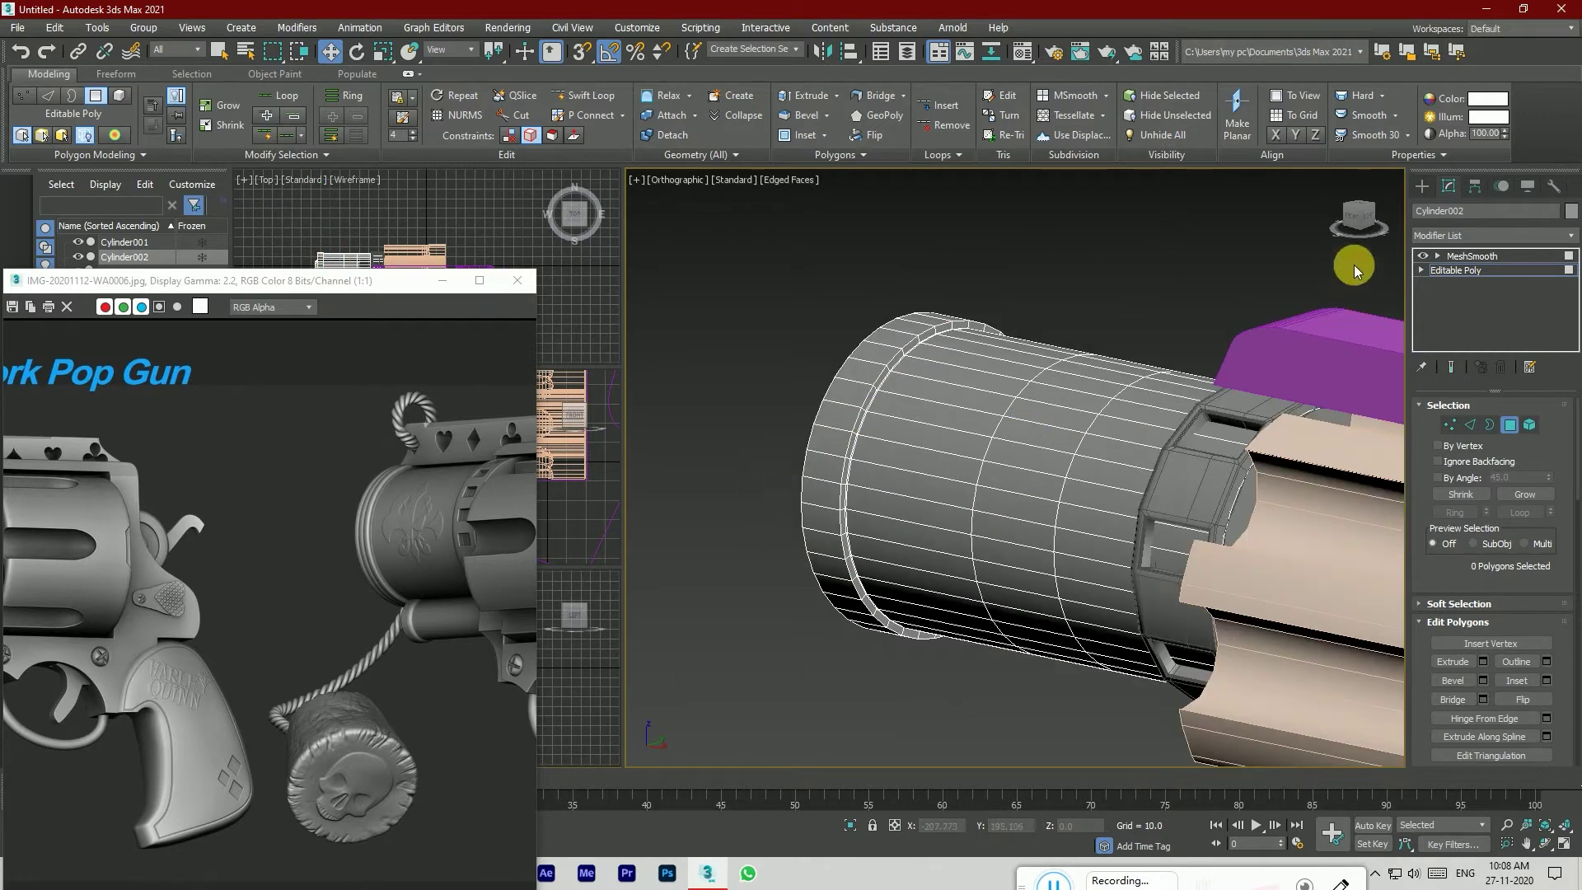
click(1355, 216)
mouse_move(1243, 395)
alt+middle_down()
mouse_move(1030, 387)
mouse_move(1246, 384)
alt+middle_up()
drag(1358, 216, 1346, 223)
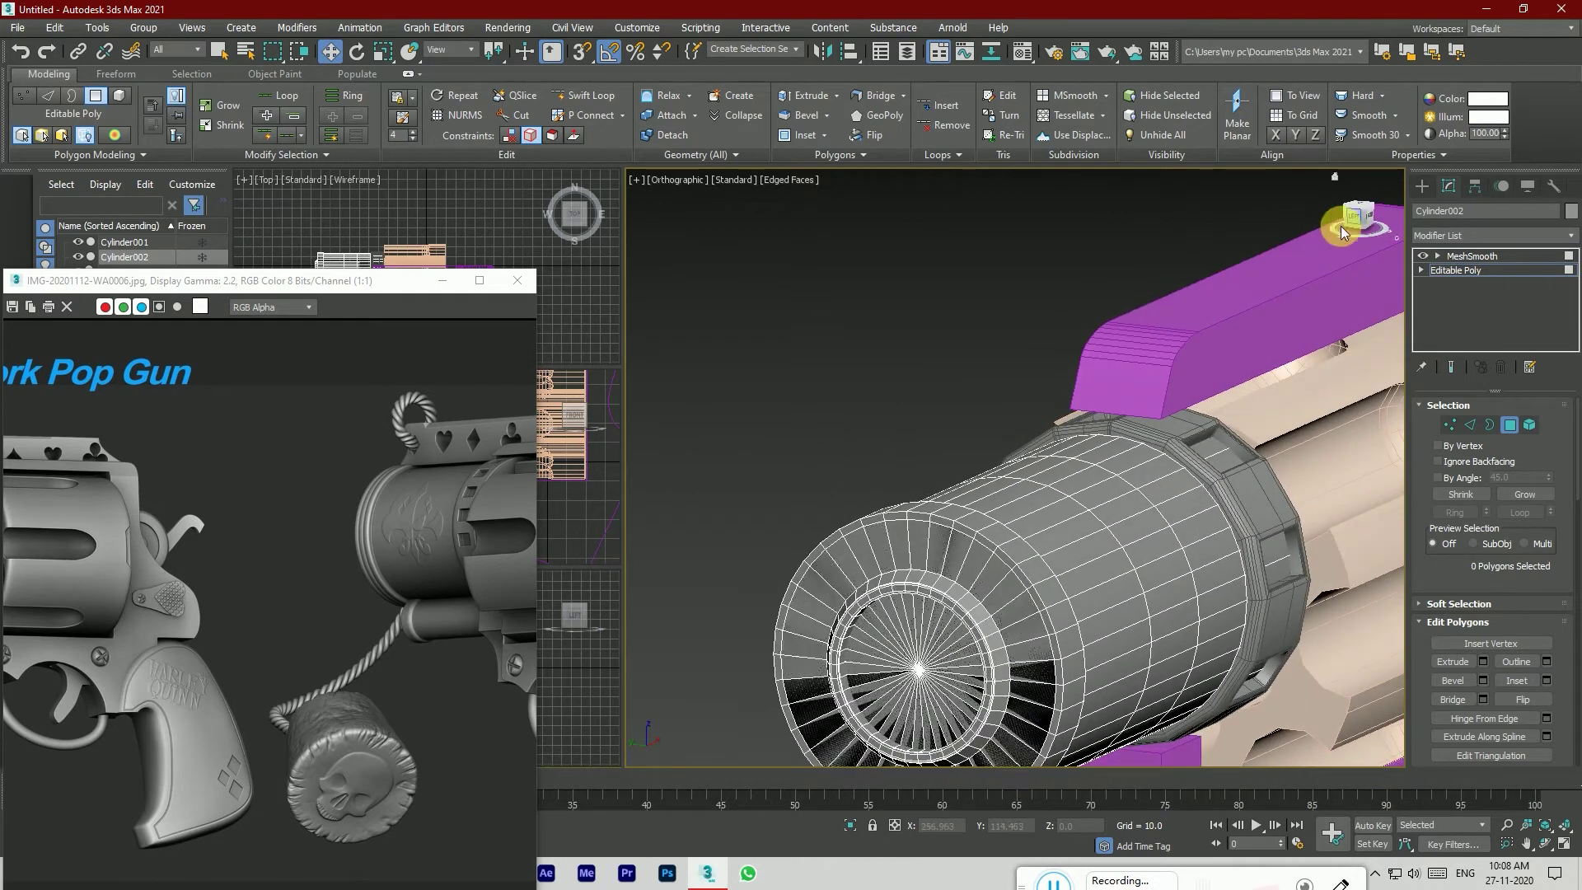
click(1458, 255)
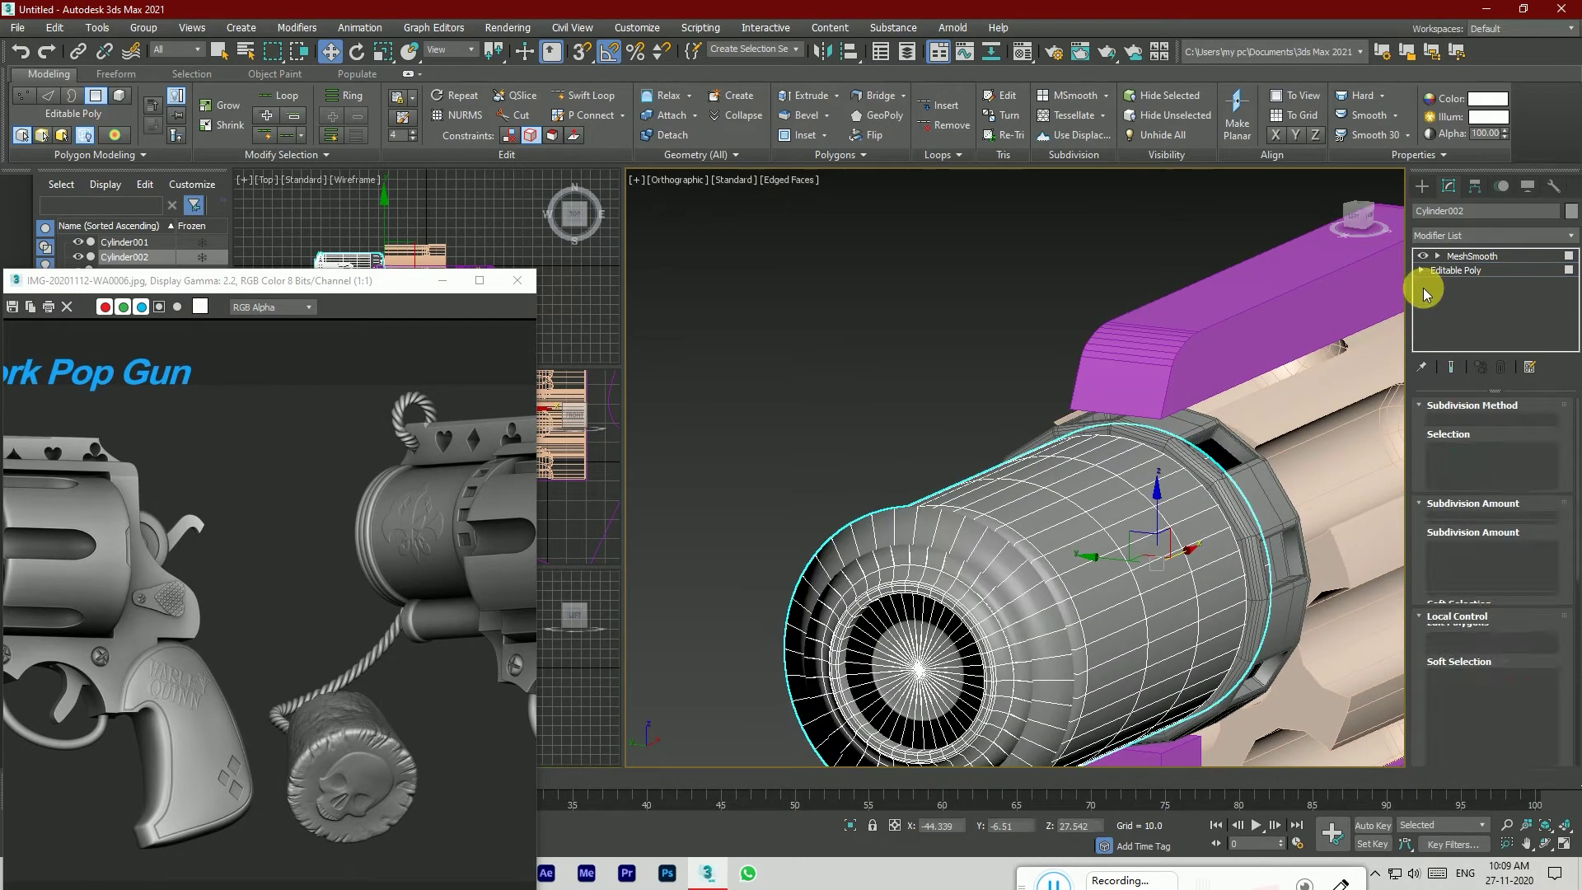
scroll(990, 384, down, 4)
scroll(1026, 494, up, 2)
Step: Return to the Editable Poly level, turn off the edged-faces display and leave polygon selection
click(1459, 271)
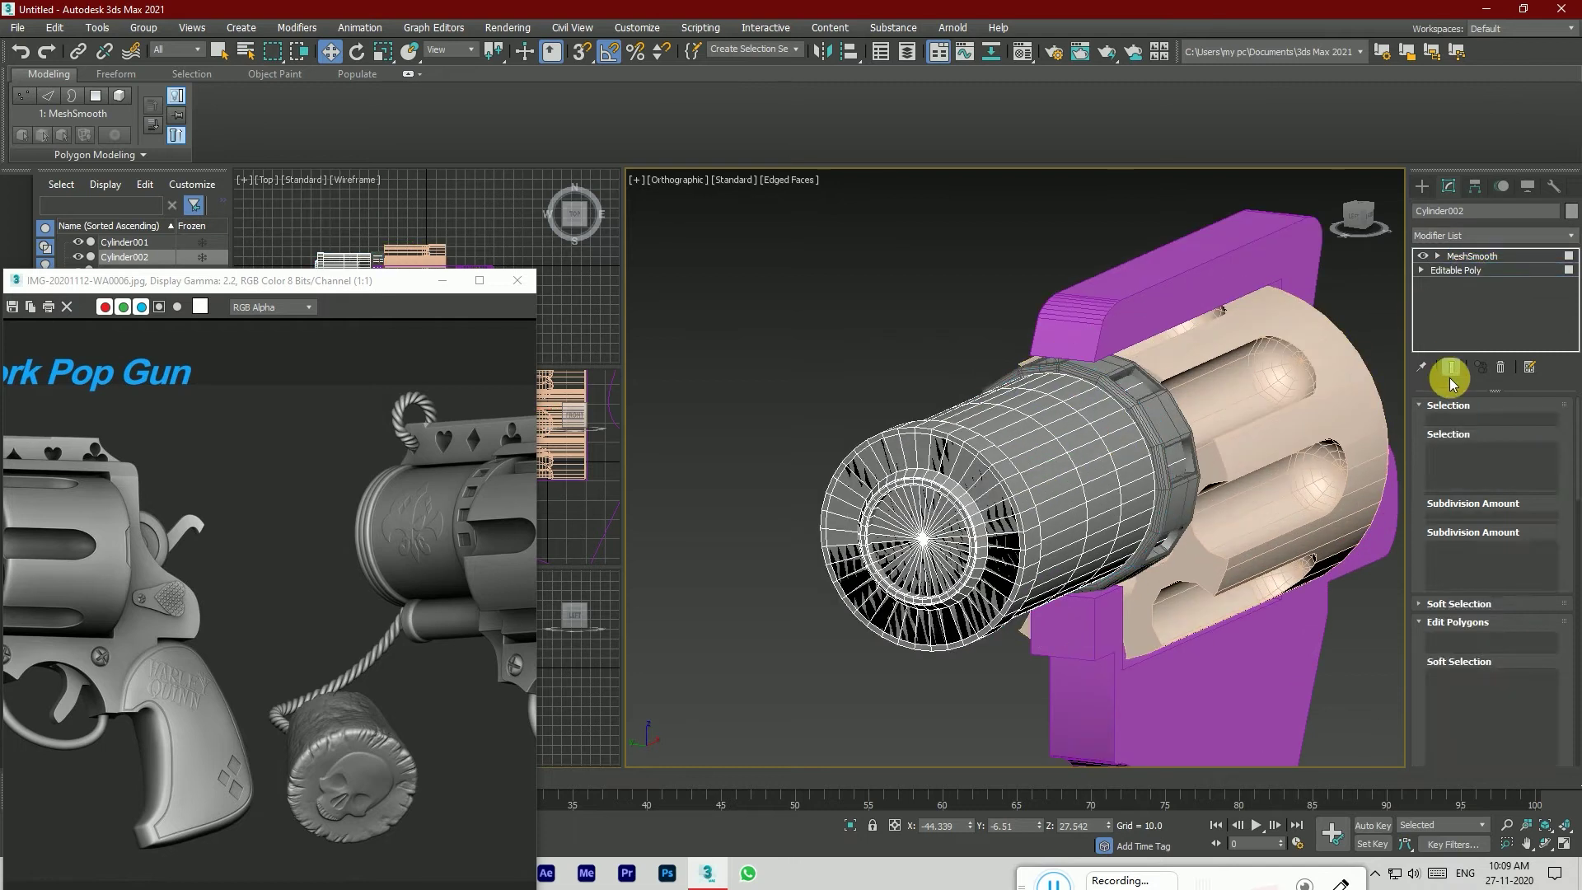
key(F4)
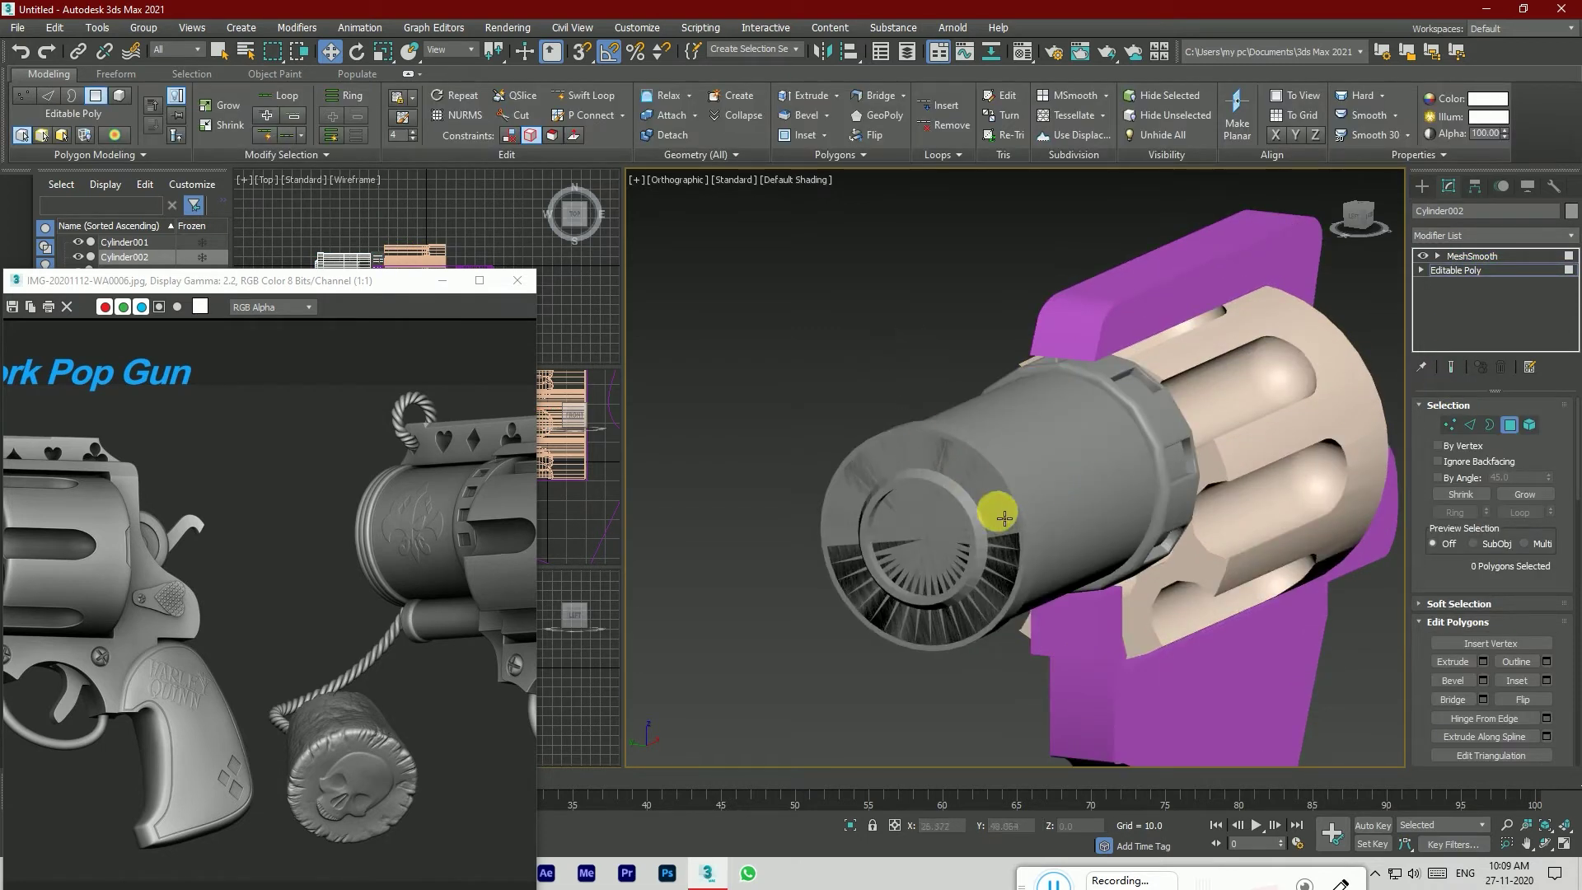
click(1501, 425)
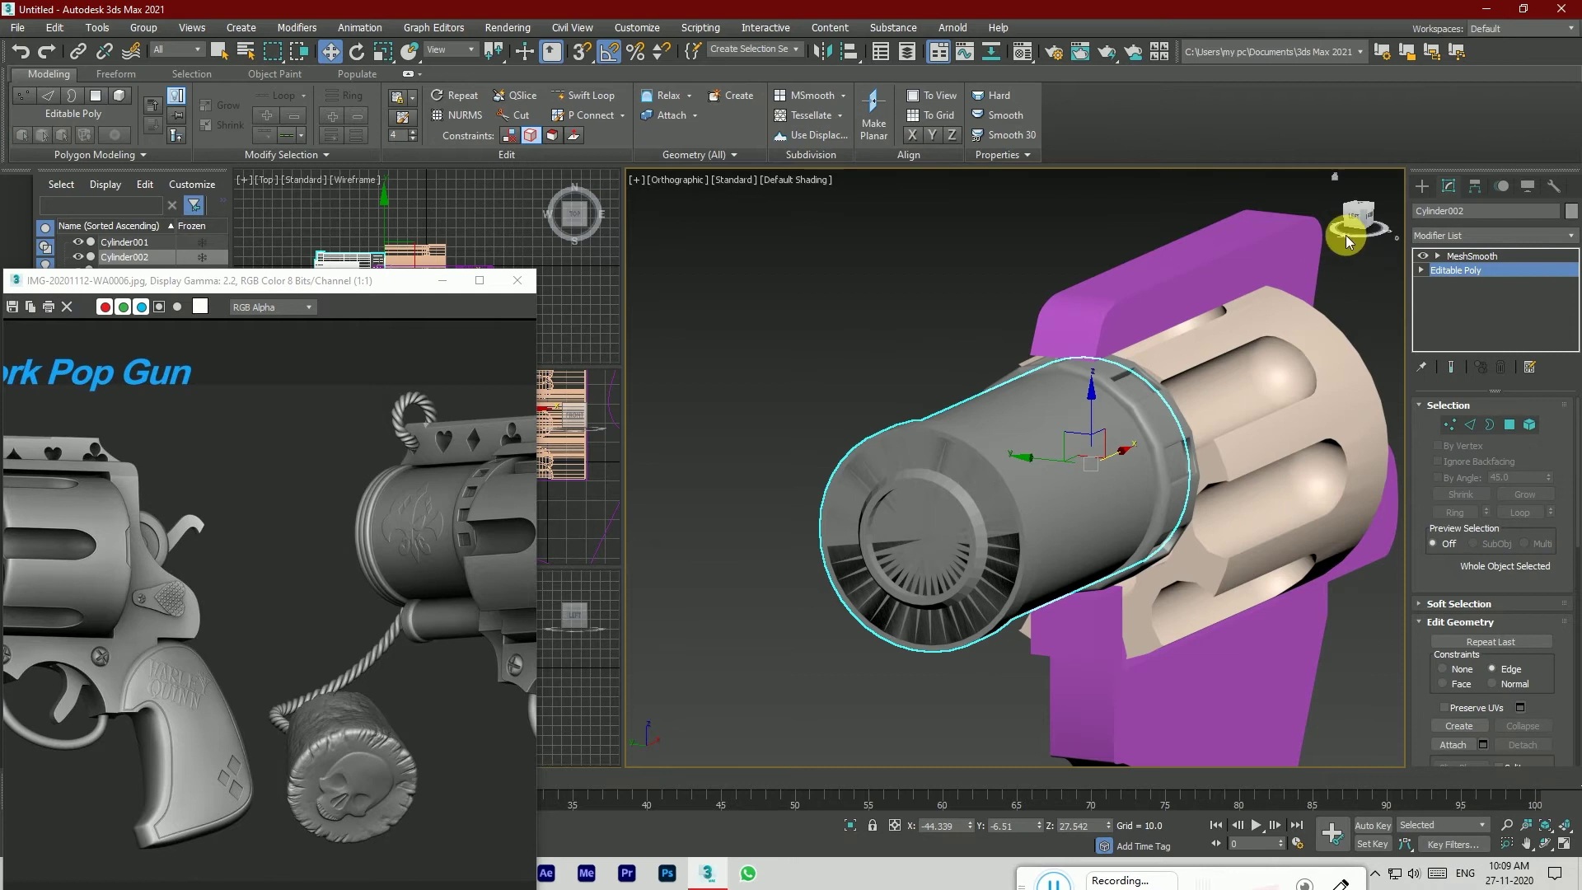
Step: Inspect the muzzle rim at the MeshSmooth level from several angles, with edged faces shown
click(1352, 227)
scroll(882, 448, up, 5)
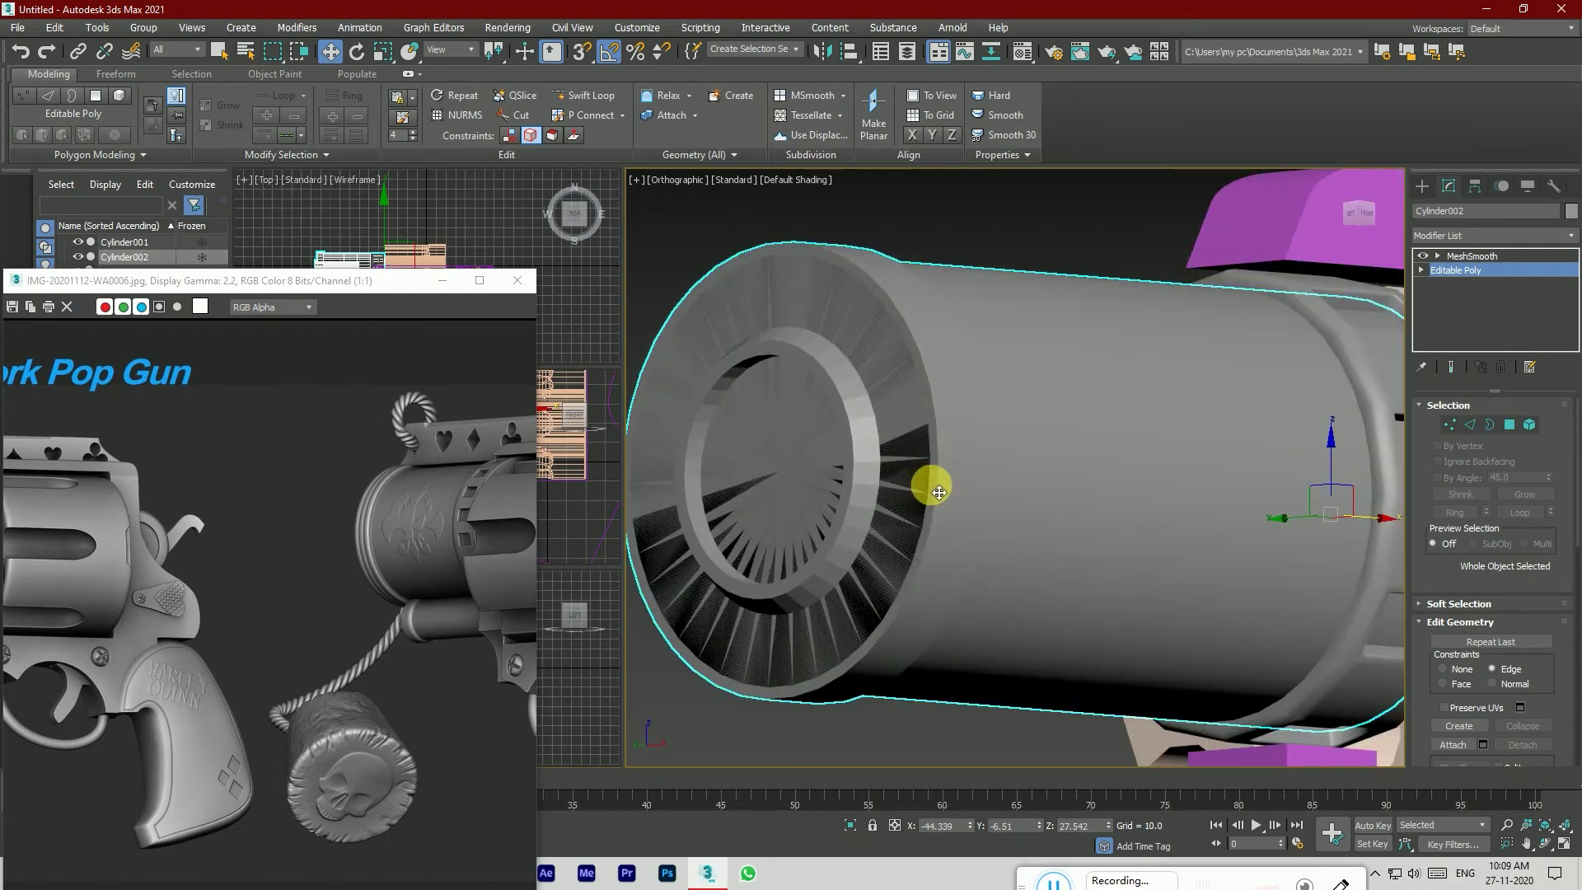
key(Page_Up)
scroll(1025, 499, down, 3)
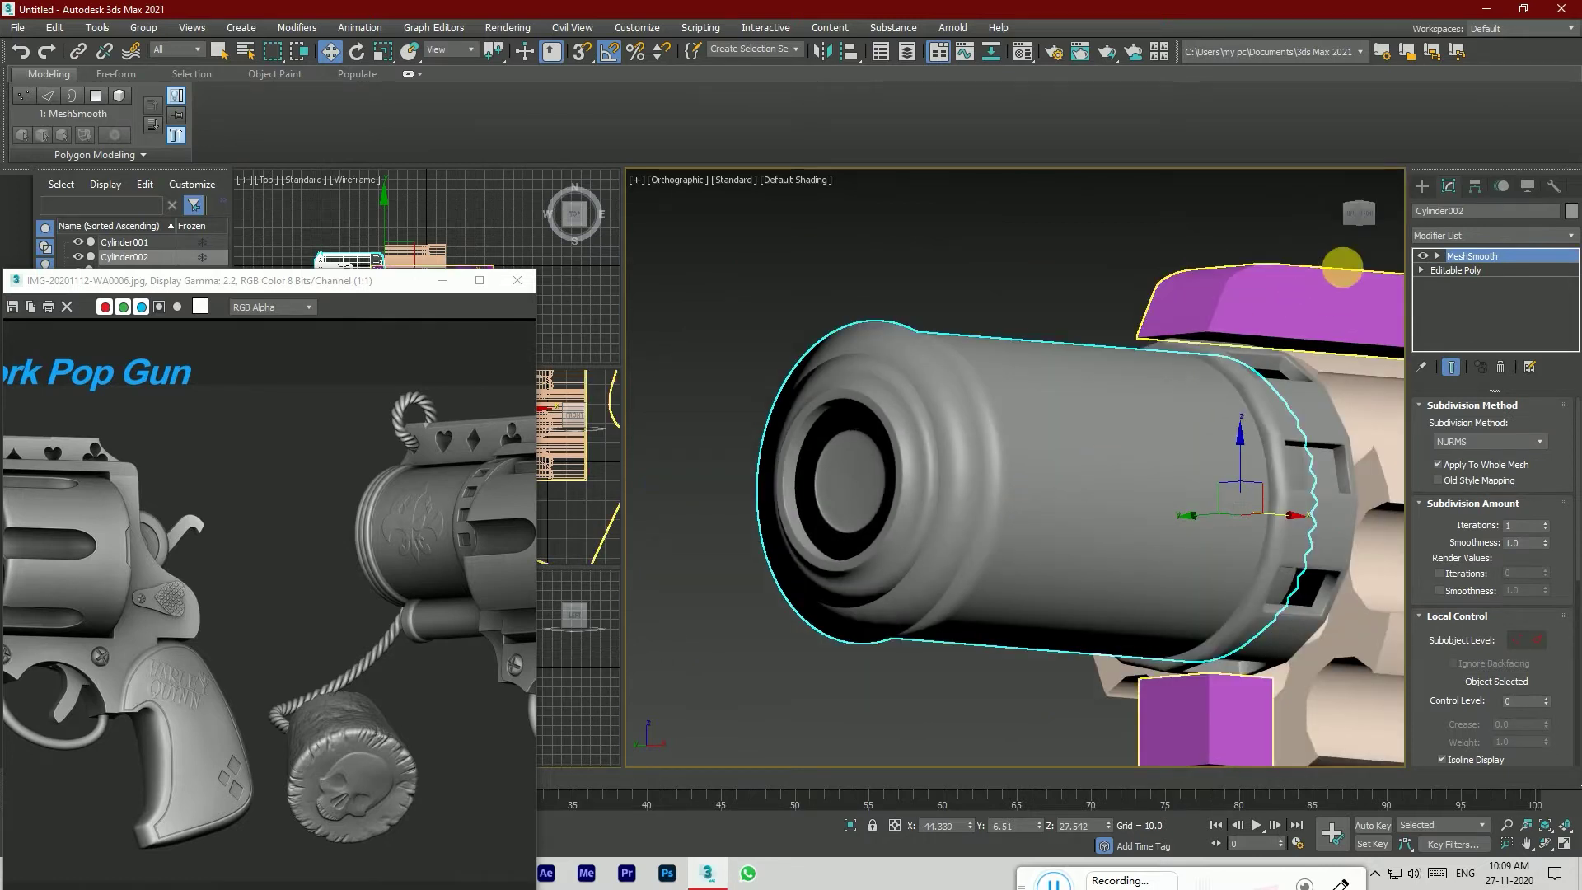
drag(1366, 206, 1364, 203)
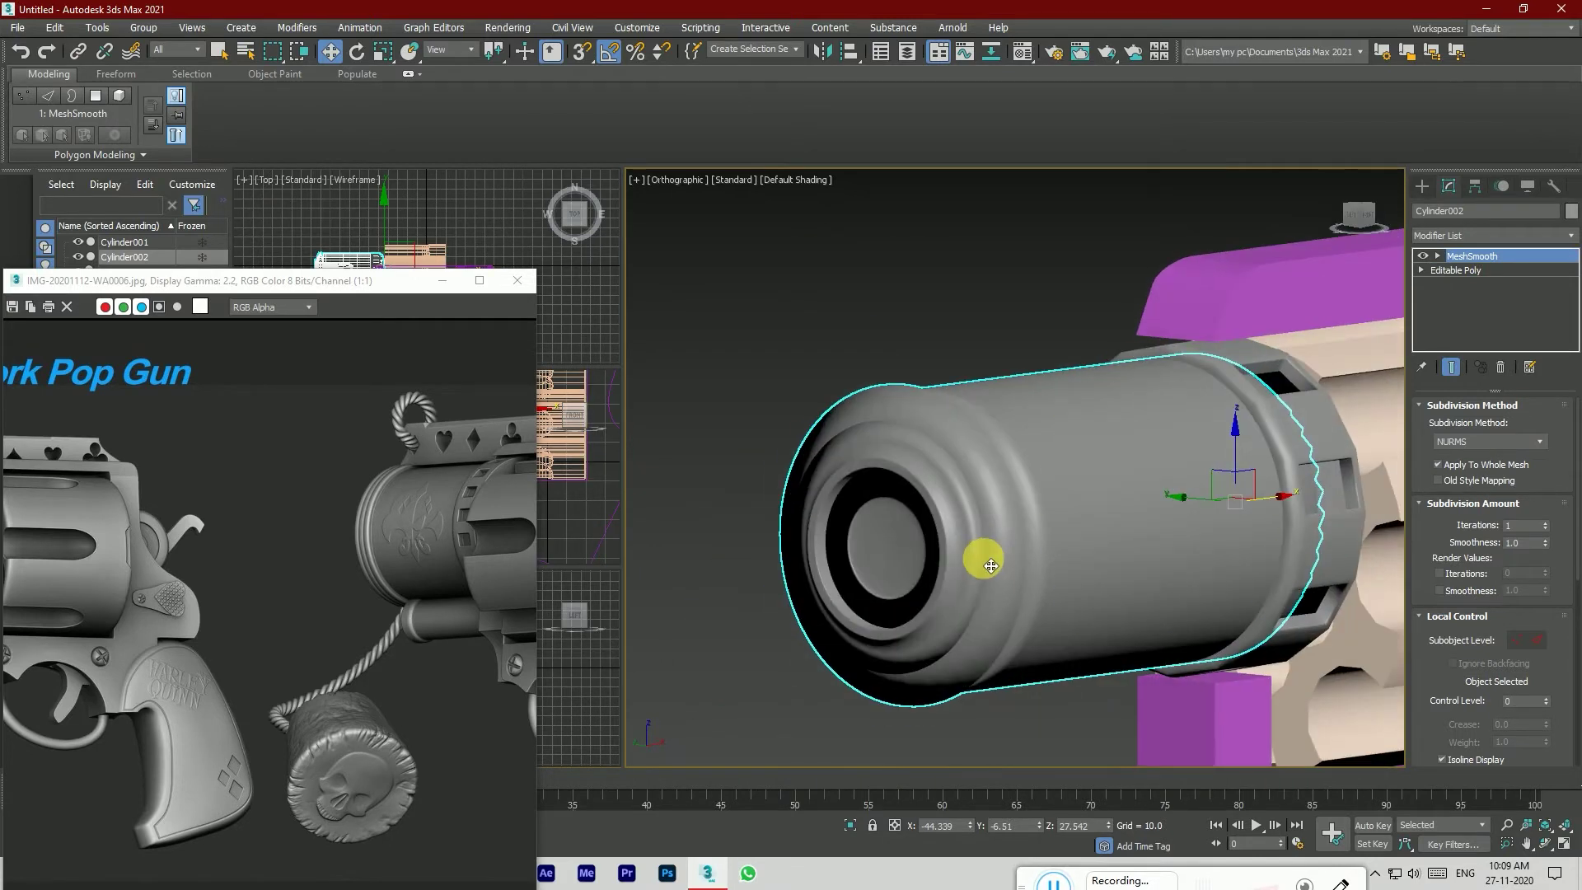
key(F4)
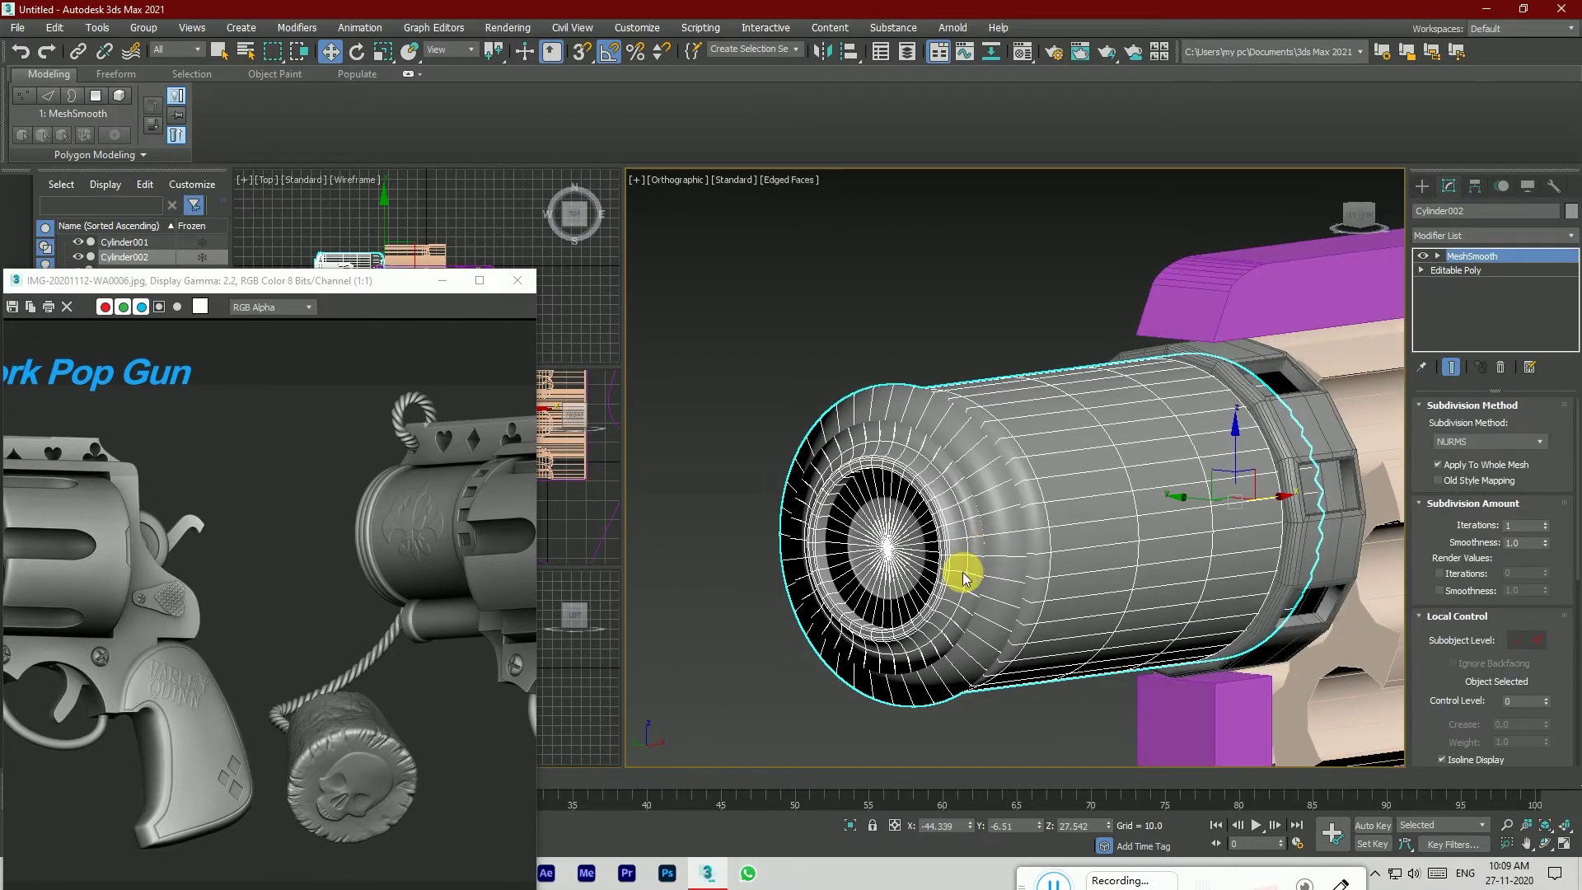
Step: Undo the muzzle band extrusion and check the smoothed barrel with edged faces off
key(ctrl+z)
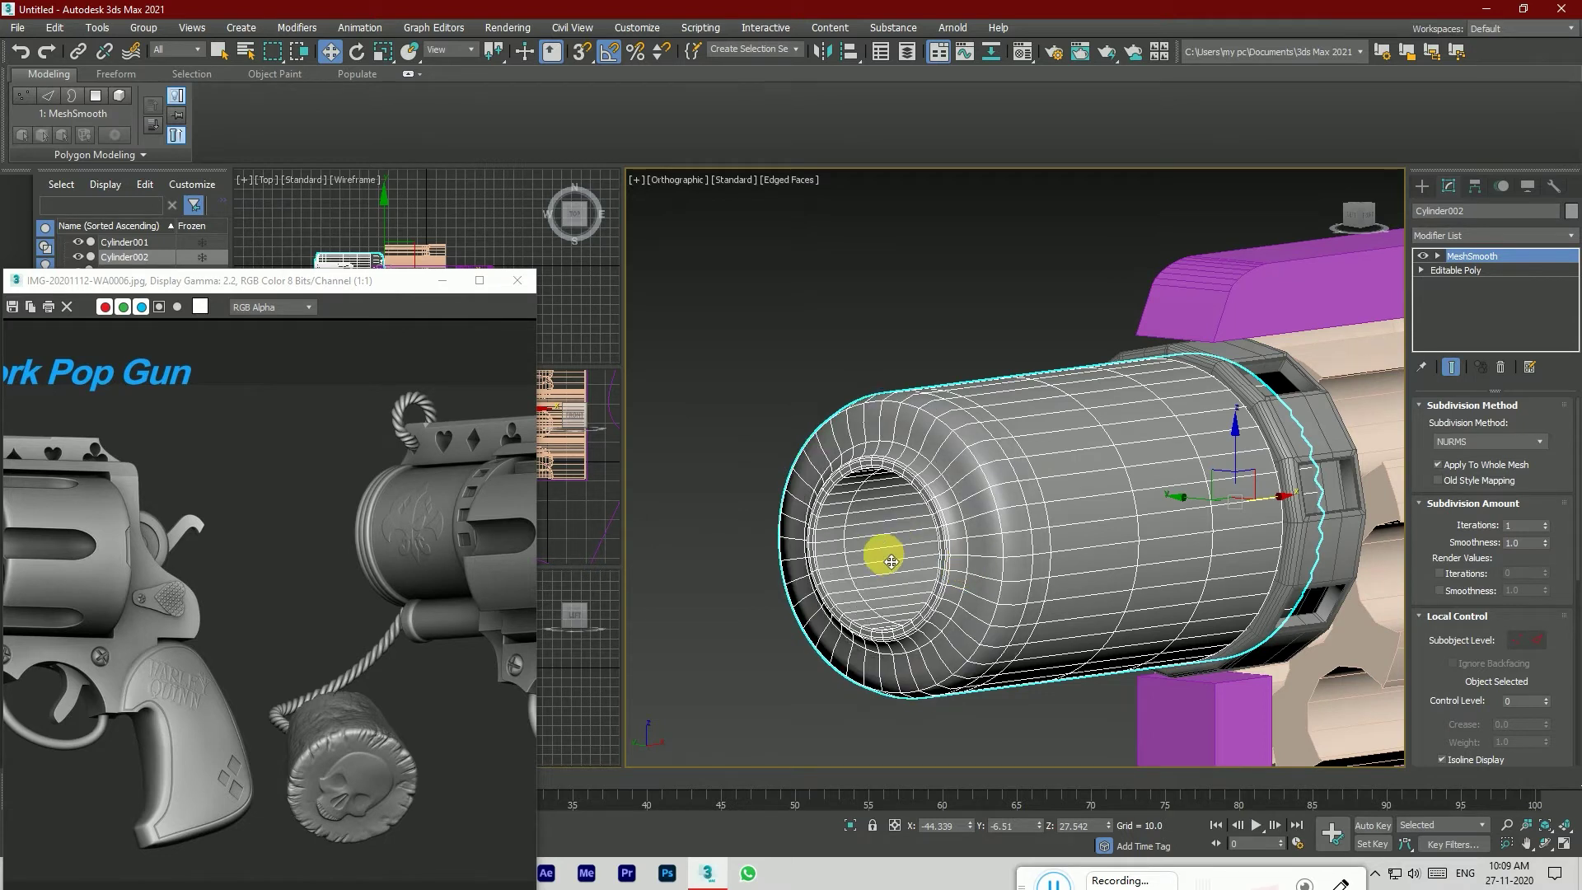
click(961, 348)
click(1360, 218)
alt+middle_drag(1015, 467, 1072, 470)
click(1096, 477)
key(F4)
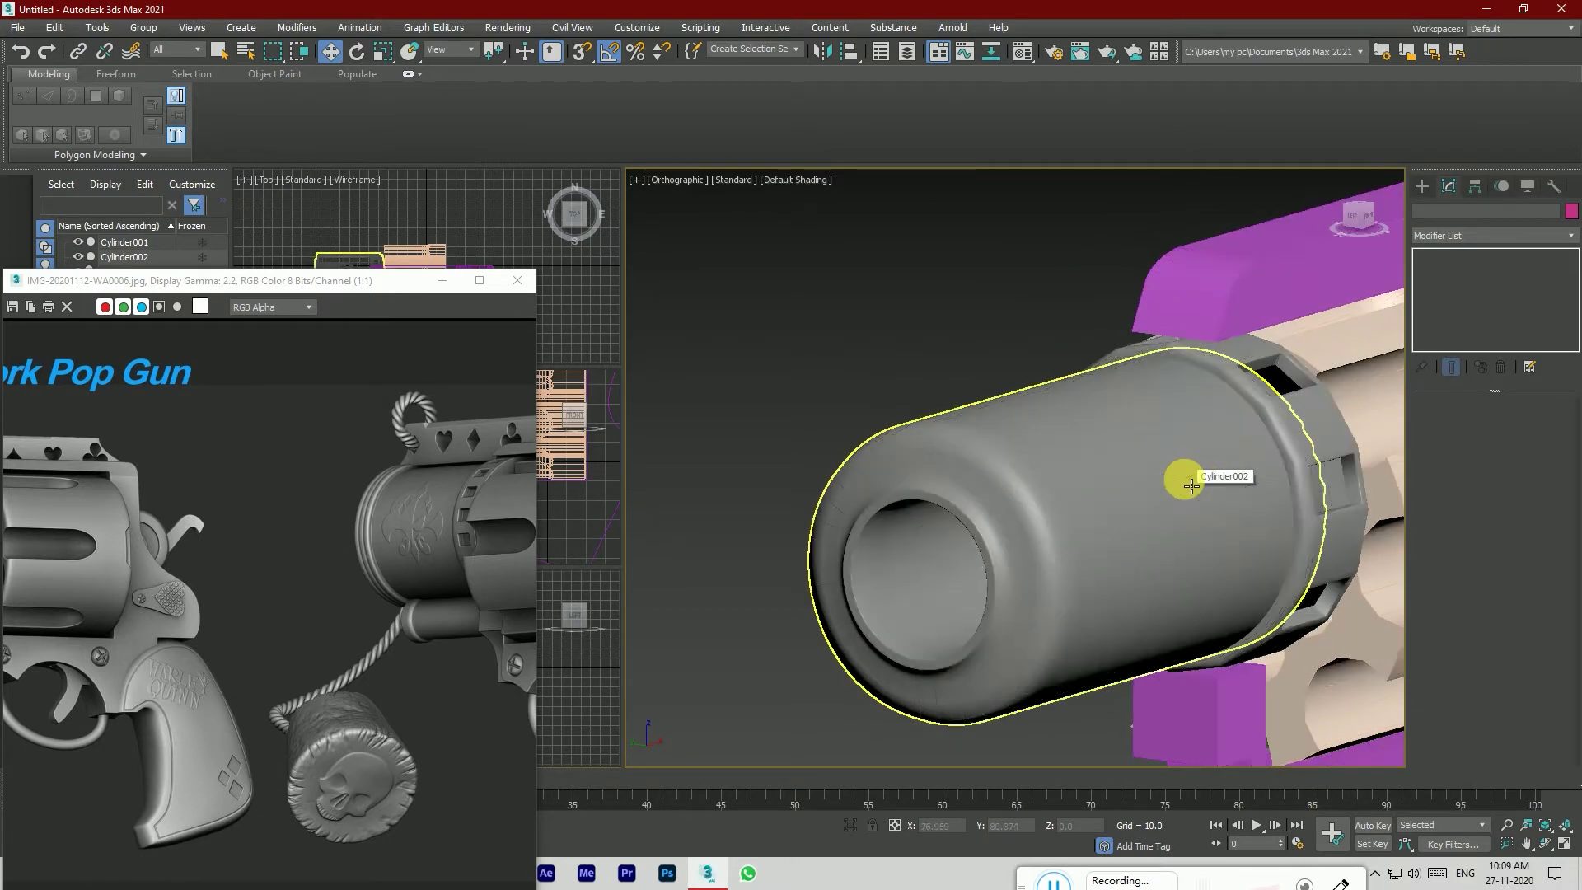
Step: Show edged faces and return to the barrel's Editable Poly polygon level with the outer muzzle band selected, discarding the Extrude preview
key(F4)
click(1109, 505)
click(1474, 269)
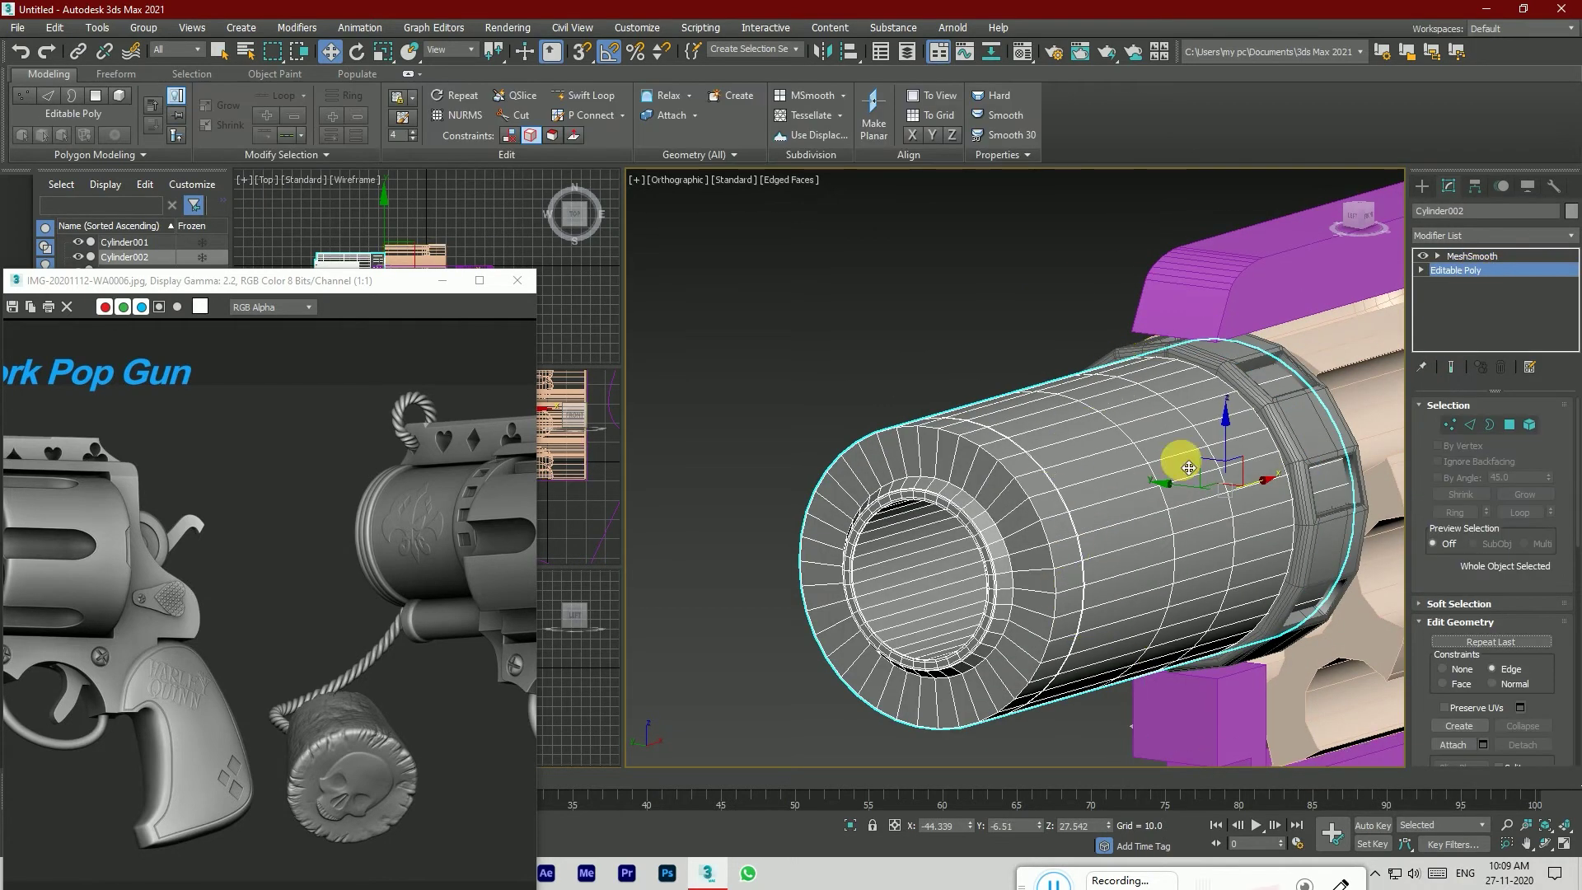
drag(1355, 223, 1364, 241)
click(1509, 425)
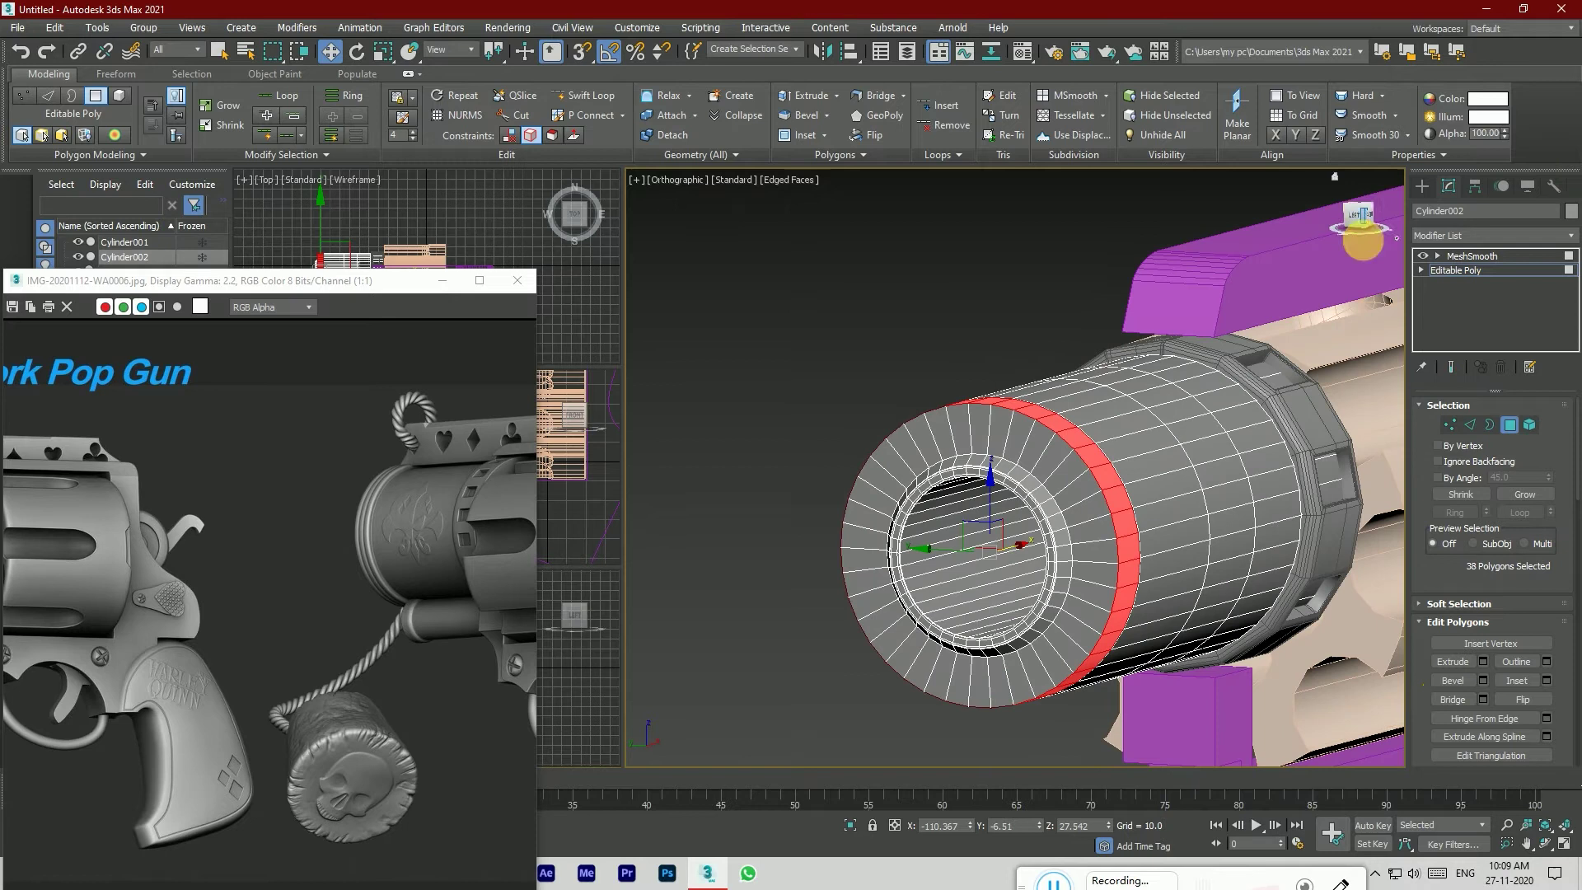
click(1482, 663)
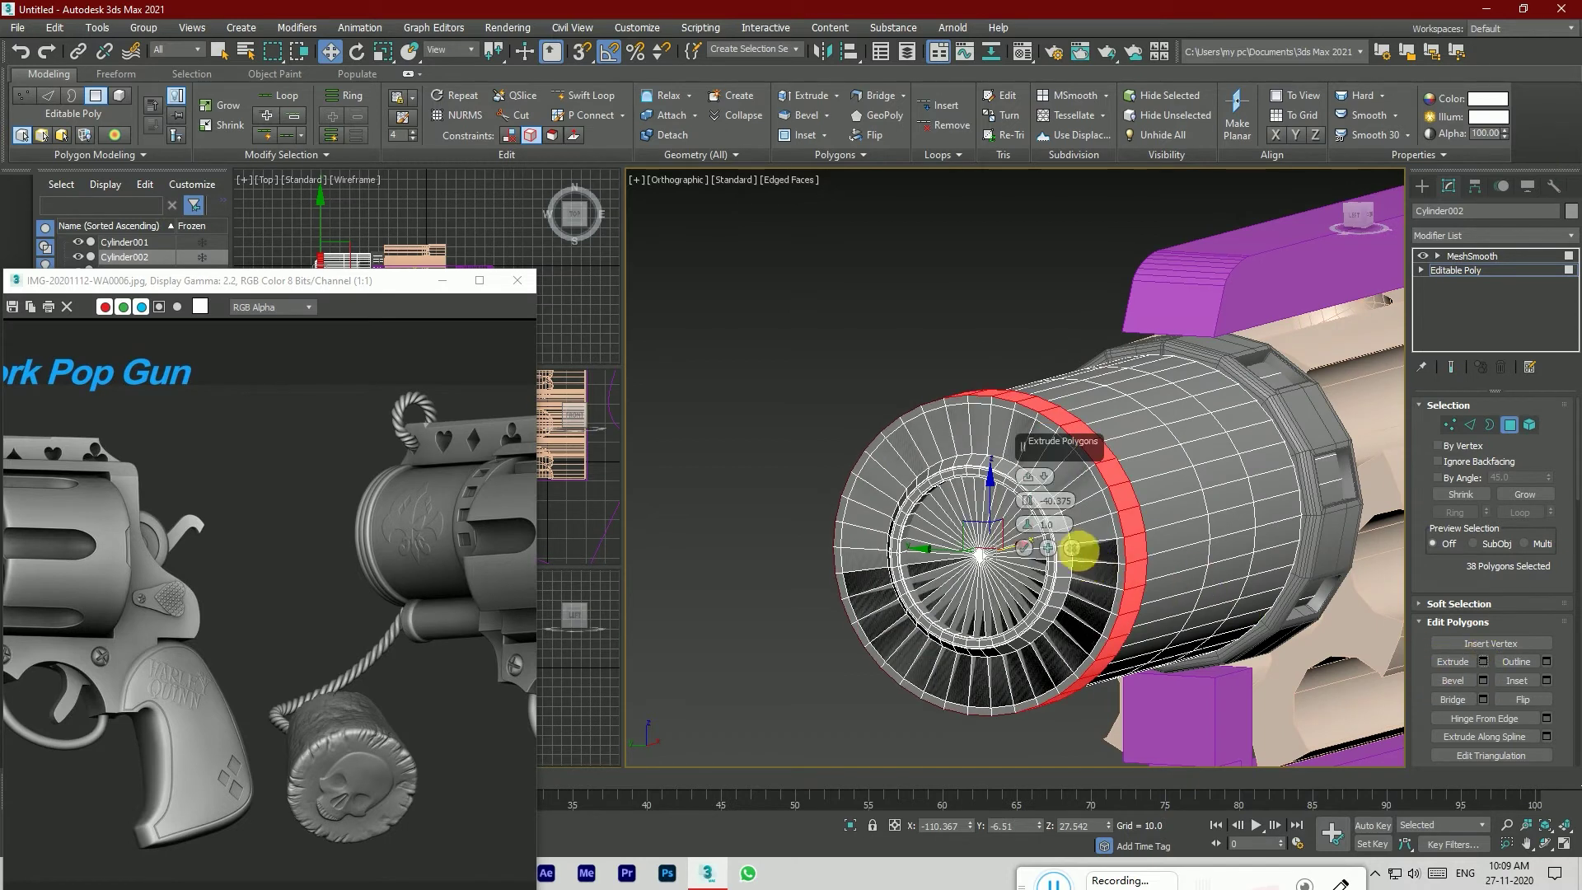
click(1072, 548)
Step: Set the edit constraint to None and uniformly scale the outer muzzle band to about 109 percent
click(383, 51)
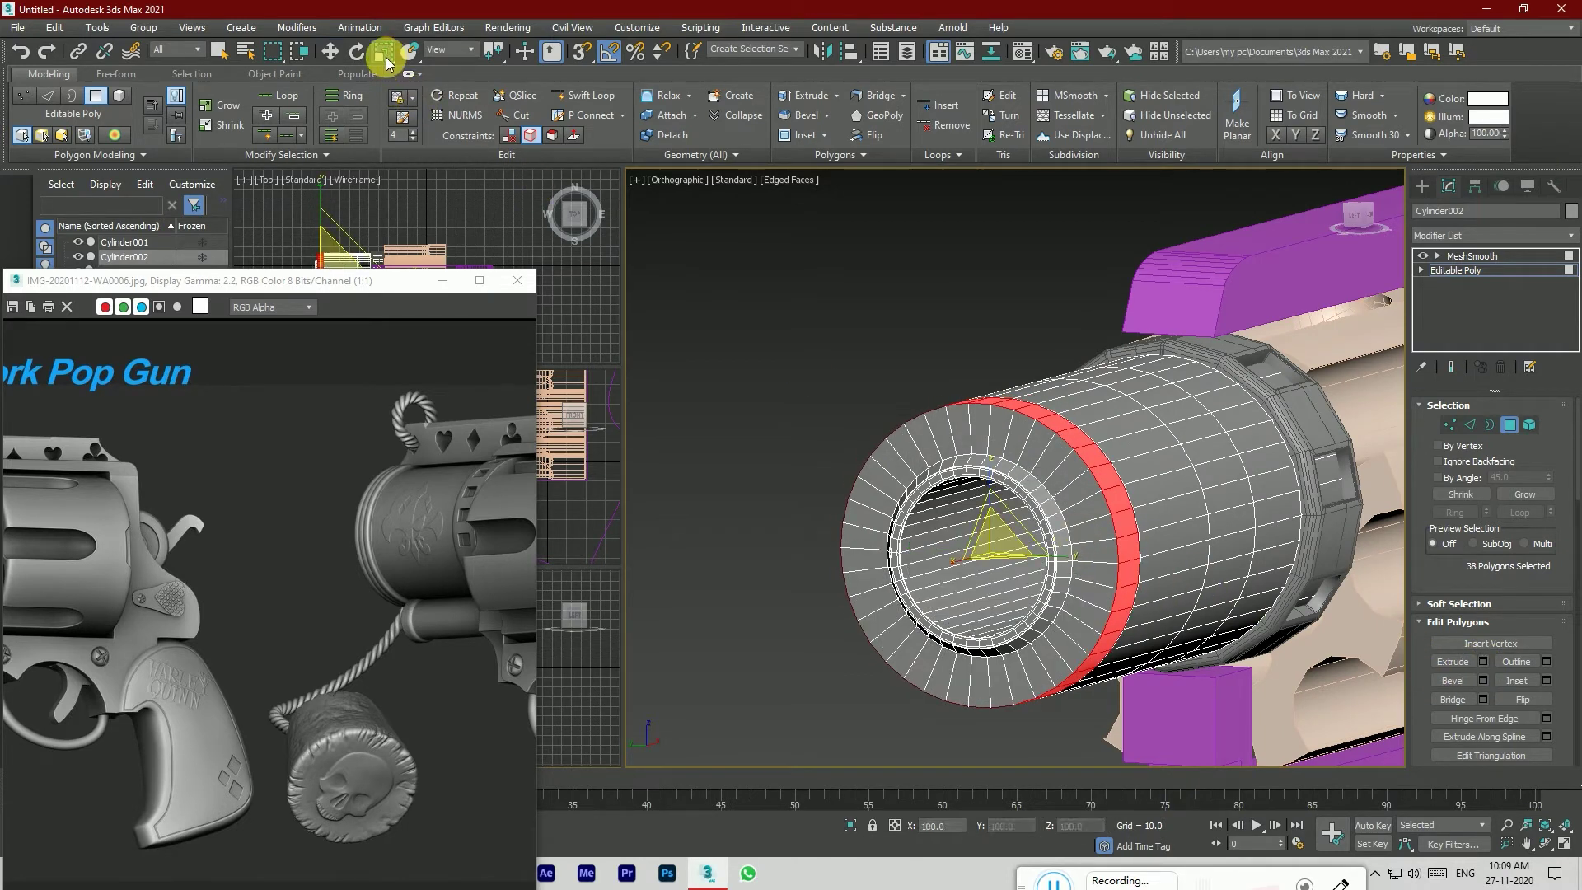
drag(1005, 538, 1059, 487)
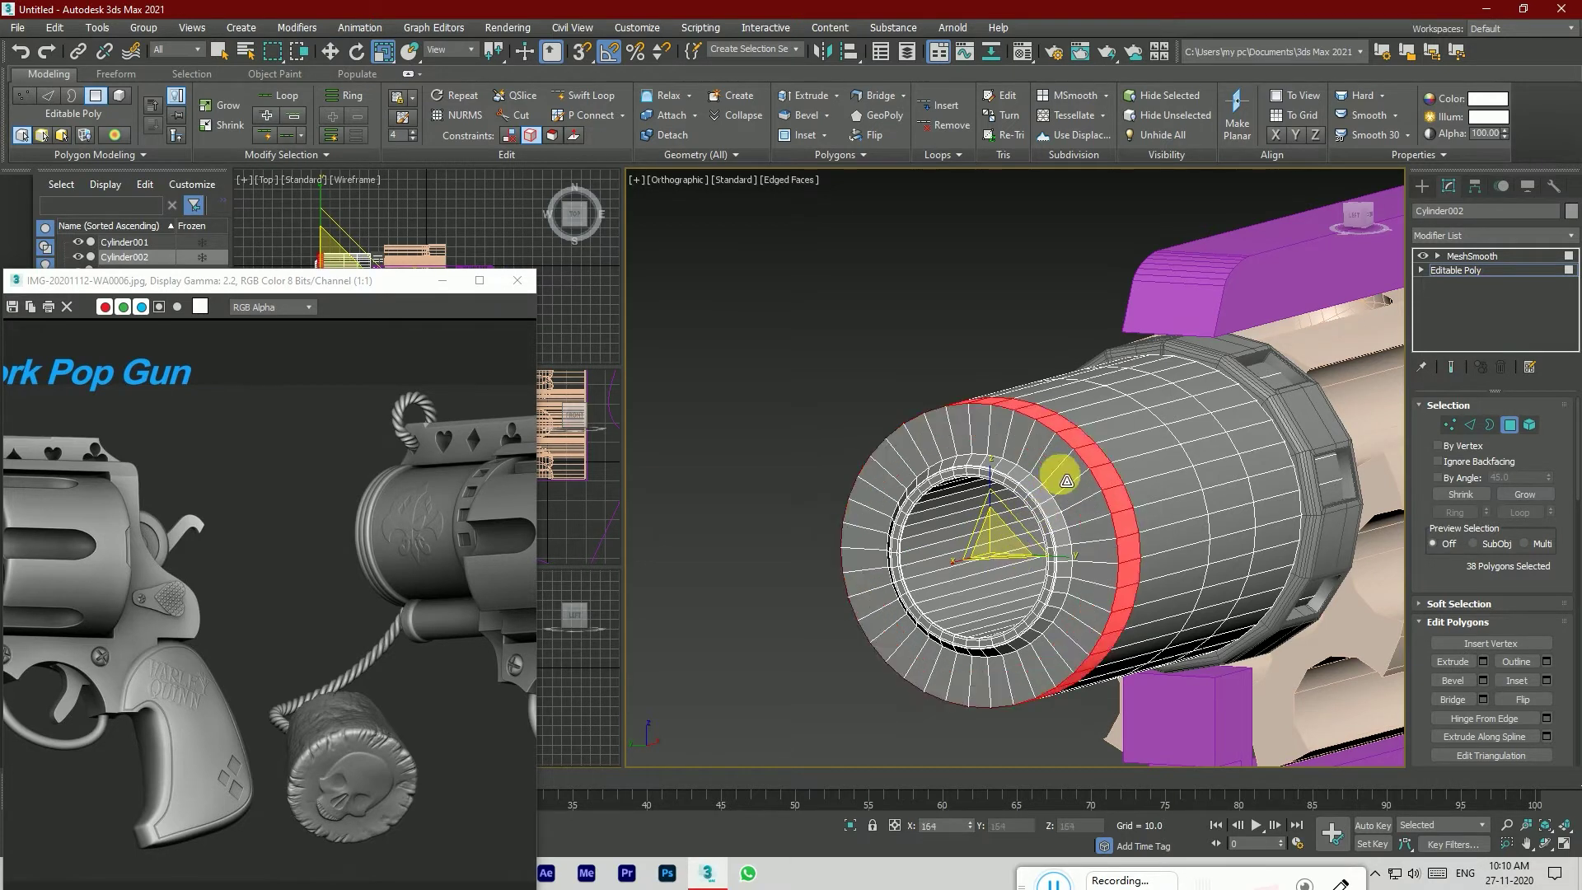
drag(1574, 487, 1575, 567)
click(1443, 510)
drag(994, 540, 1012, 538)
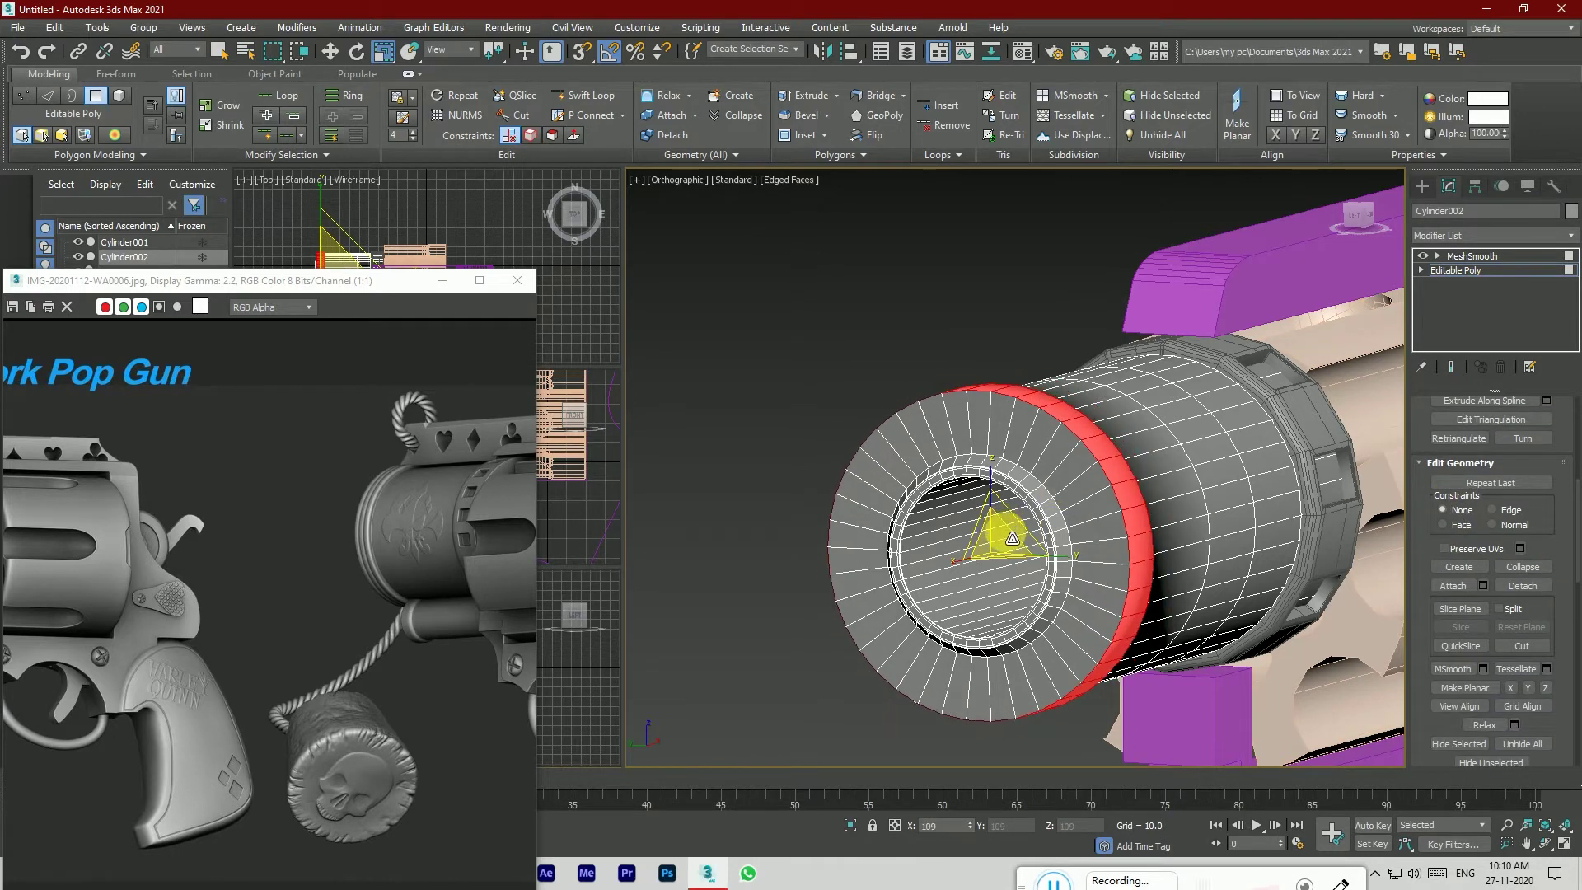
Step: Clear the polygon selection and compare the widened muzzle rim with the gun views in the reference image
click(1367, 224)
alt+middle_drag(1015, 467, 1063, 354)
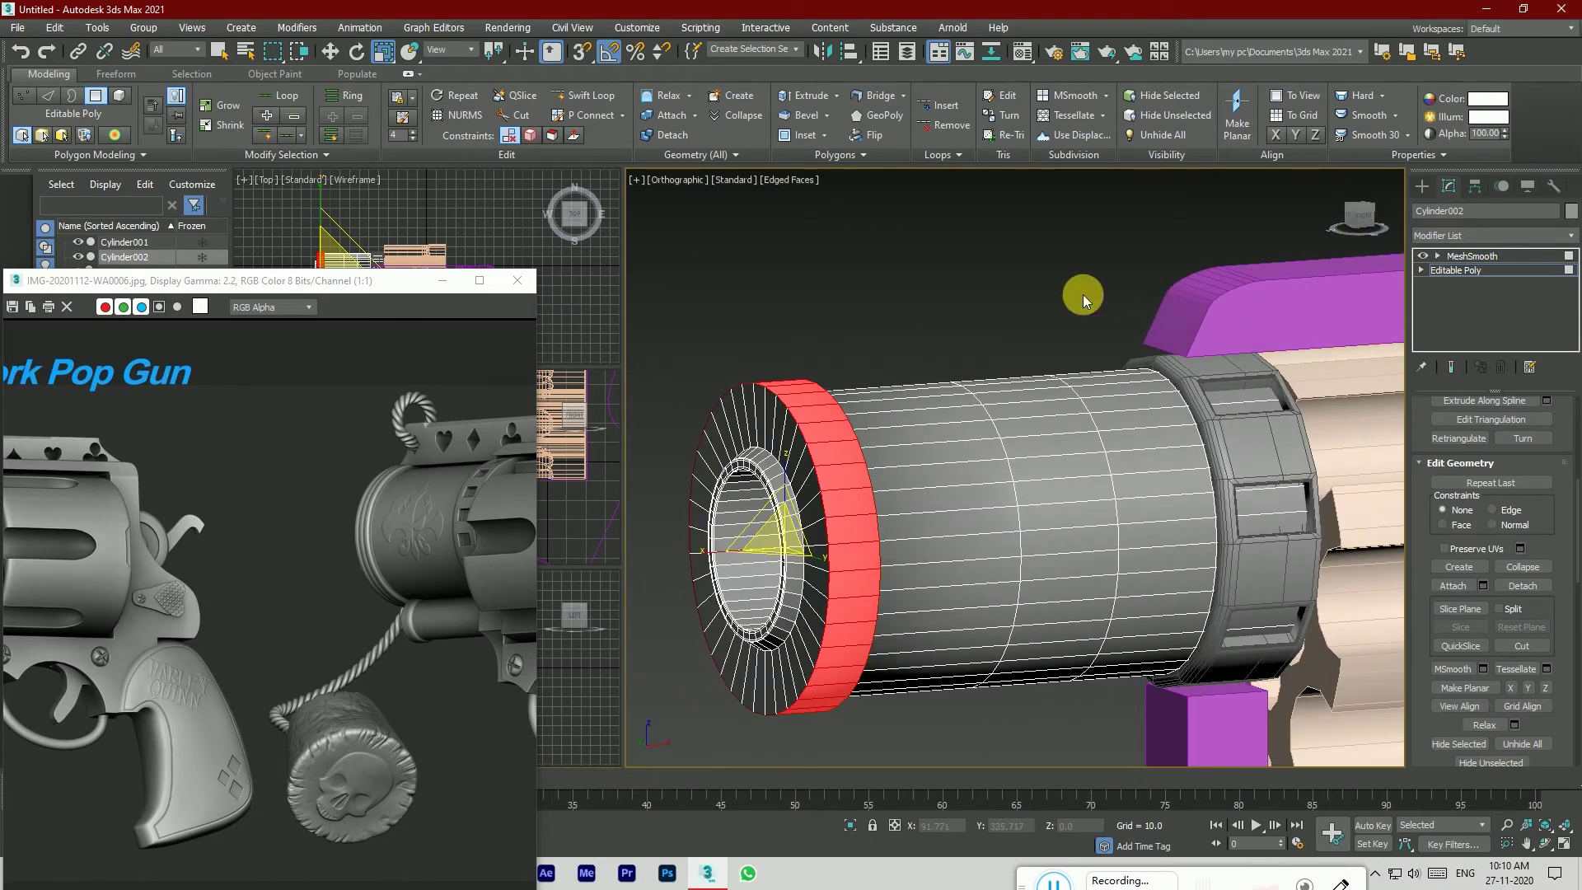
click(1079, 346)
middle_drag(255, 559, 392, 550)
middle_drag(117, 541, 327, 544)
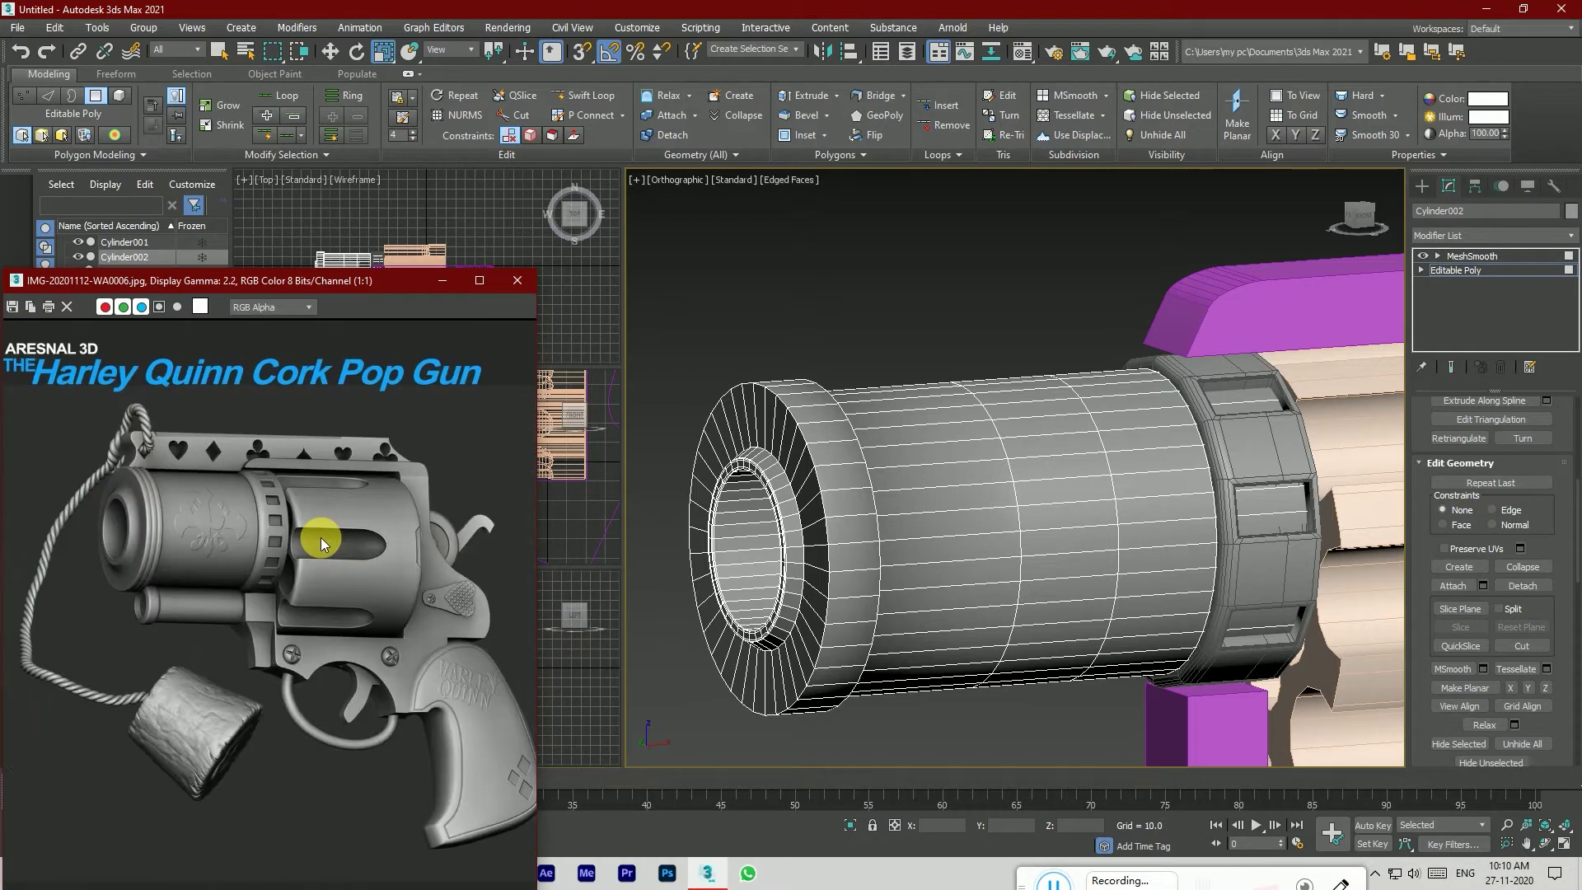
click(1361, 218)
drag(451, 530, 165, 581)
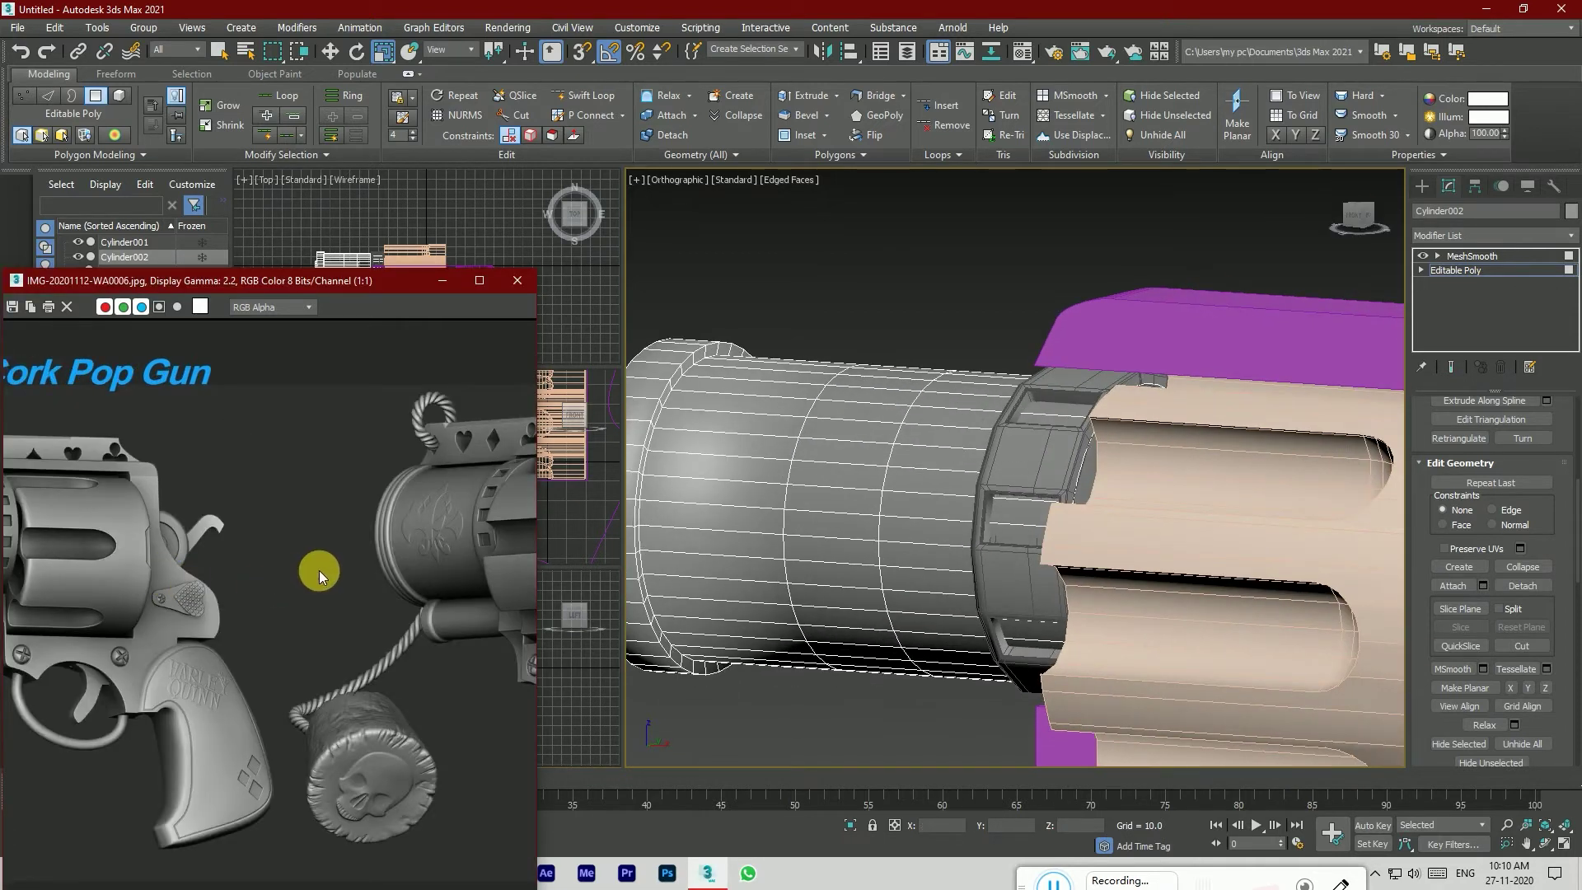
Step: In the front view, select the lengthwise edges around the widened muzzle rim at edge level
click(1357, 221)
scroll(1448, 469, up, 5)
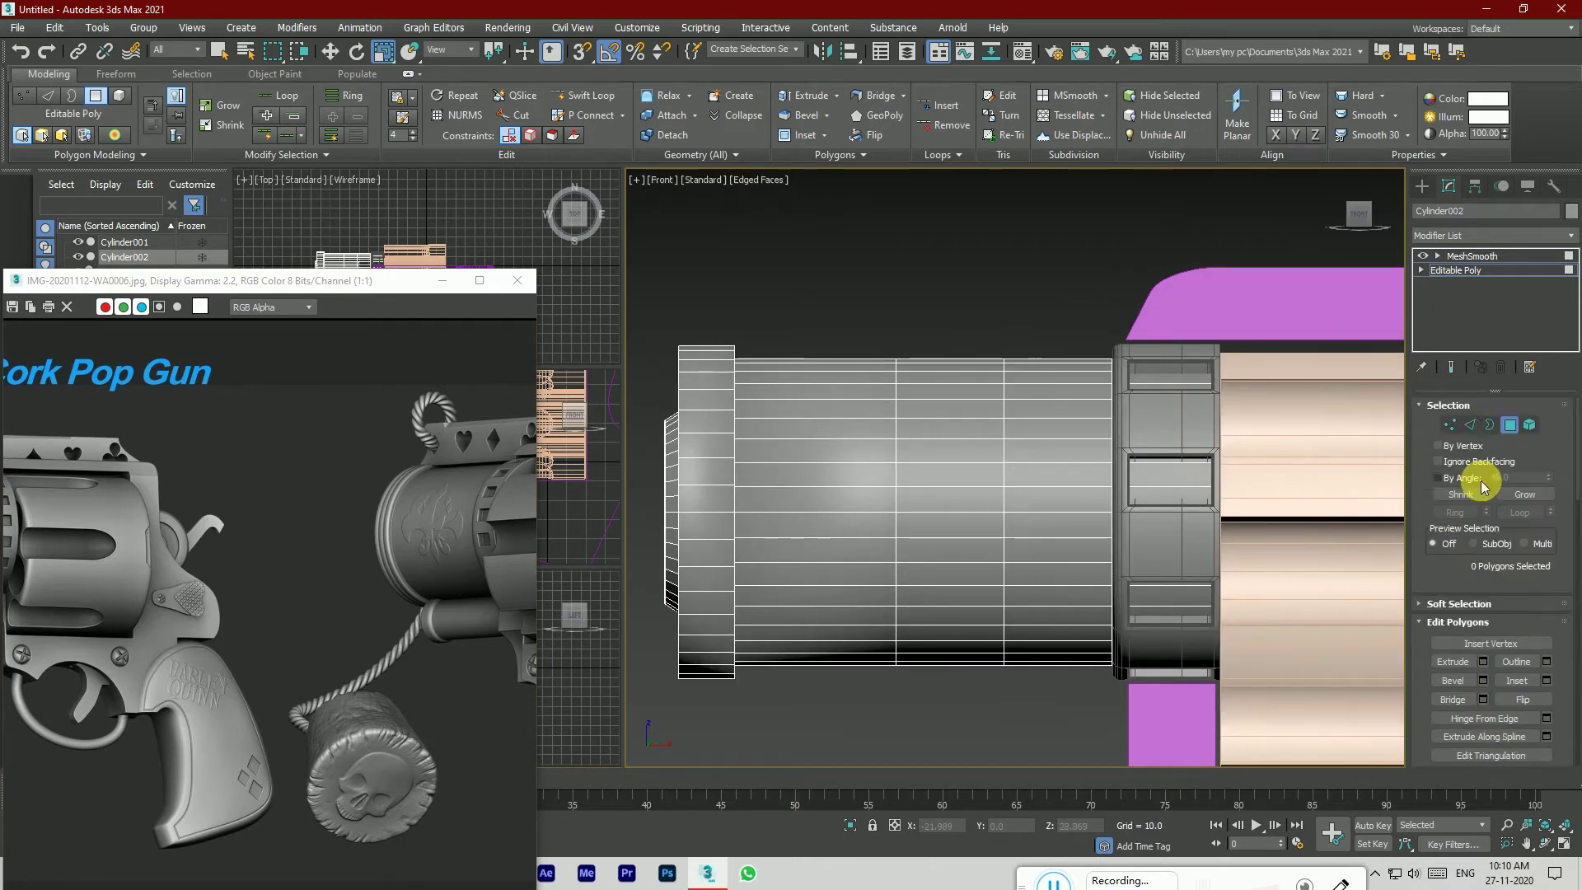
click(1470, 424)
drag(713, 335, 716, 737)
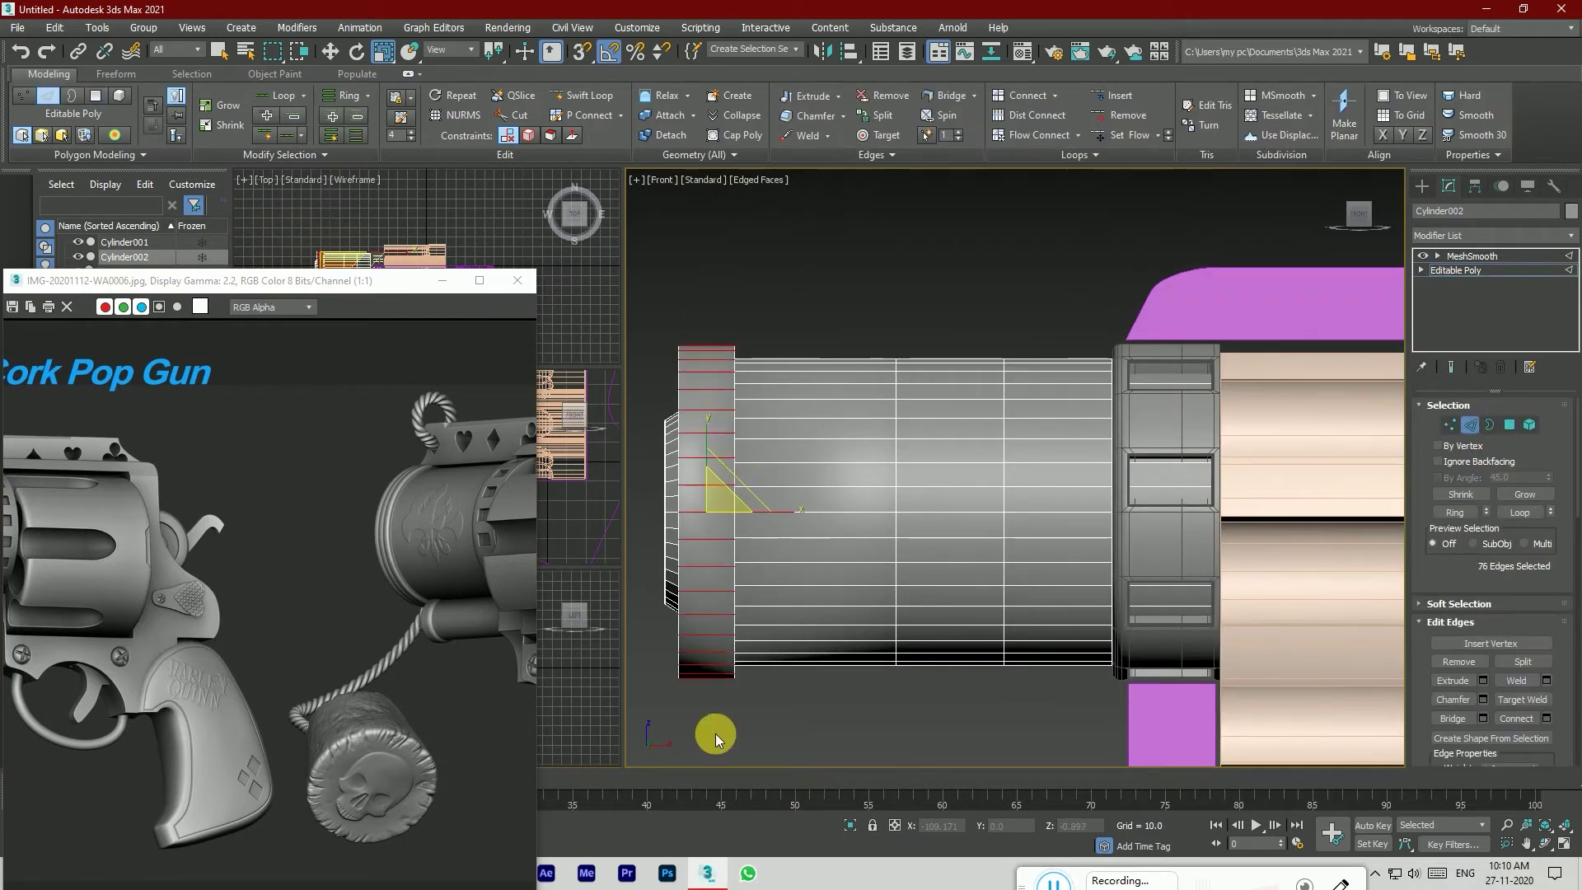
Step: Connect the selected rim edges with 2 segments, pinch 0 and slide 0
click(331, 51)
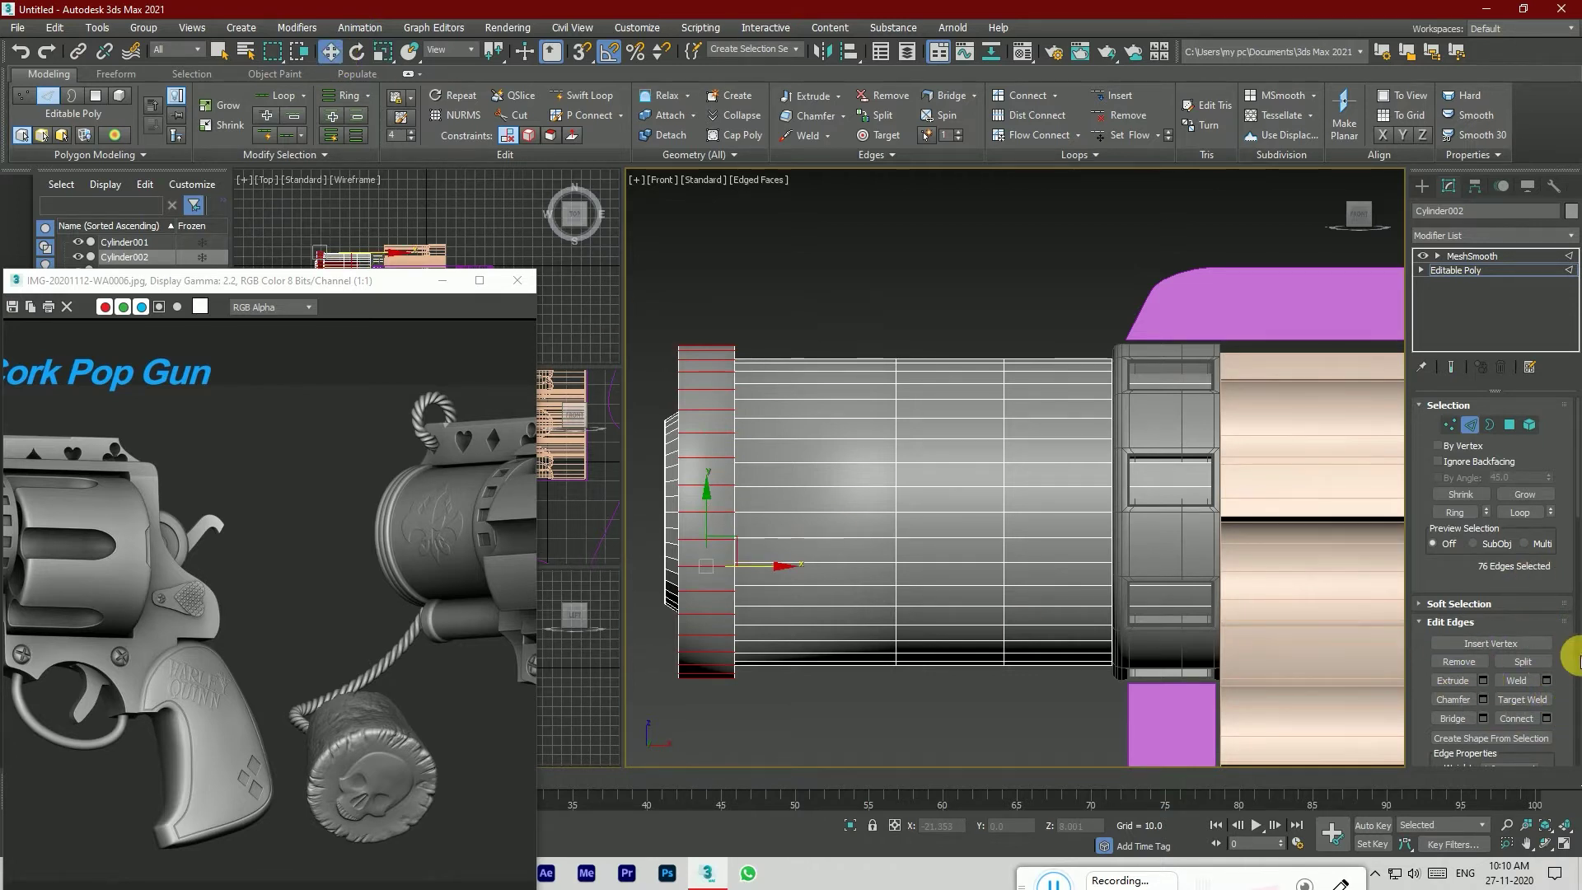
scroll(1570, 528, down, 3)
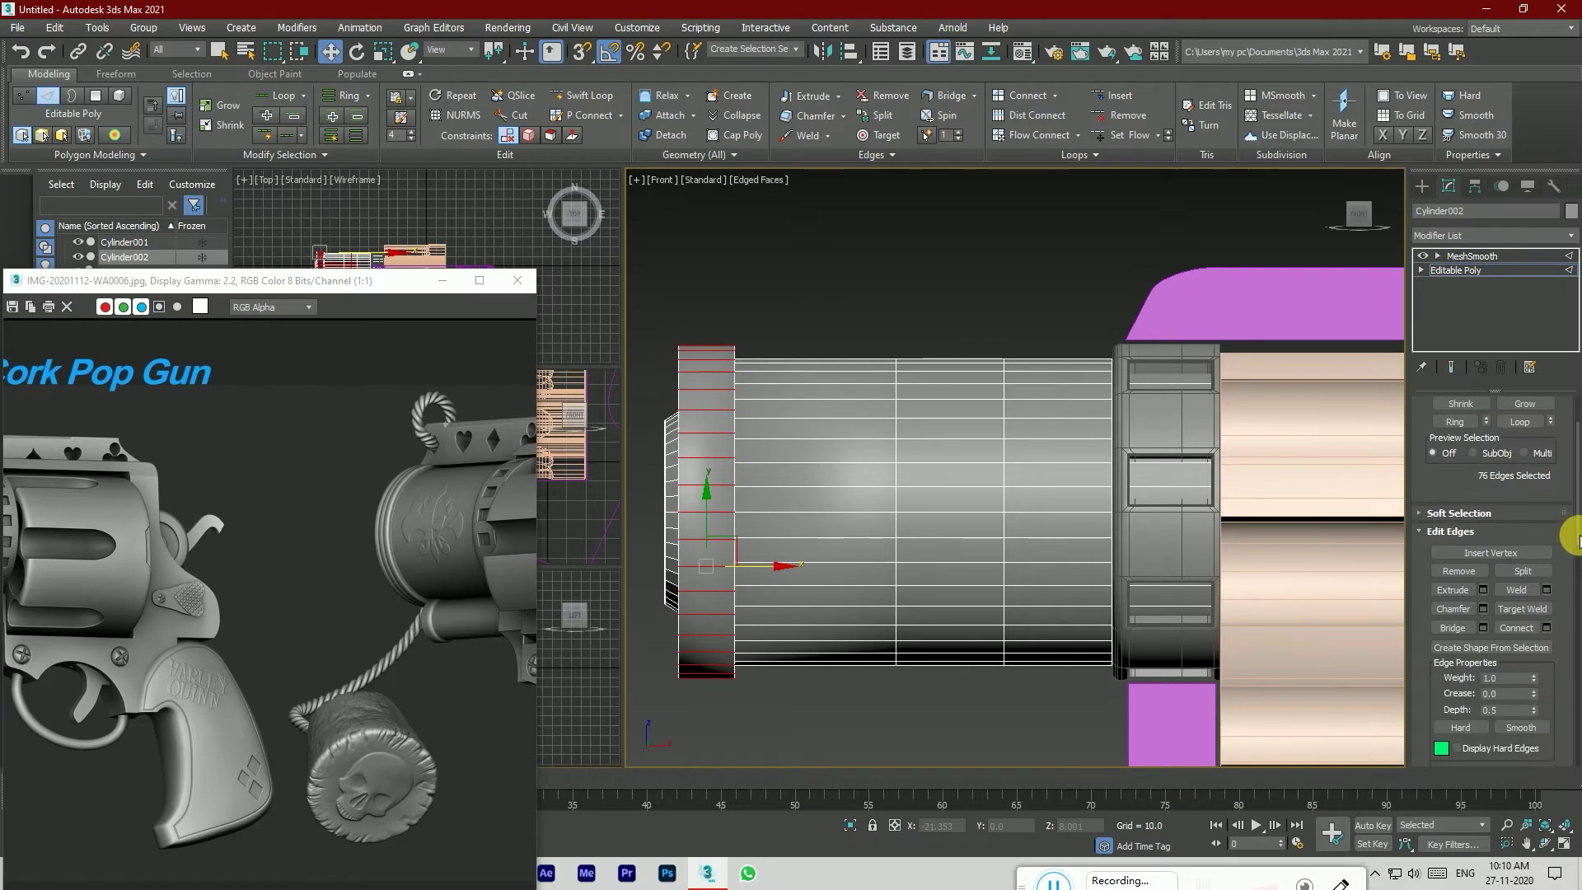
click(1546, 618)
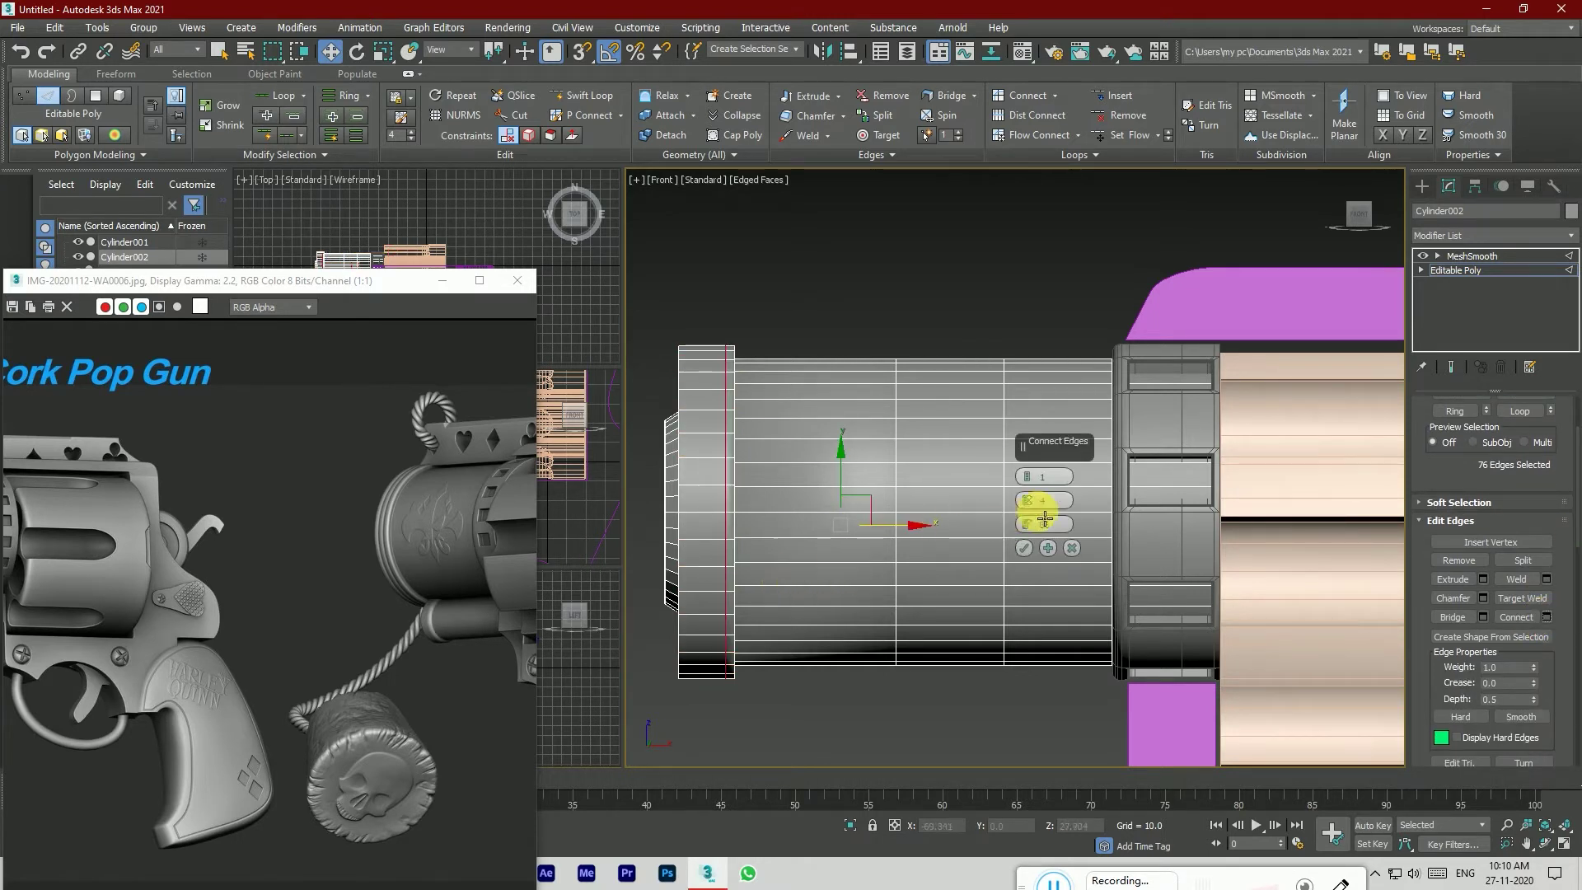
drag(1027, 482, 1026, 458)
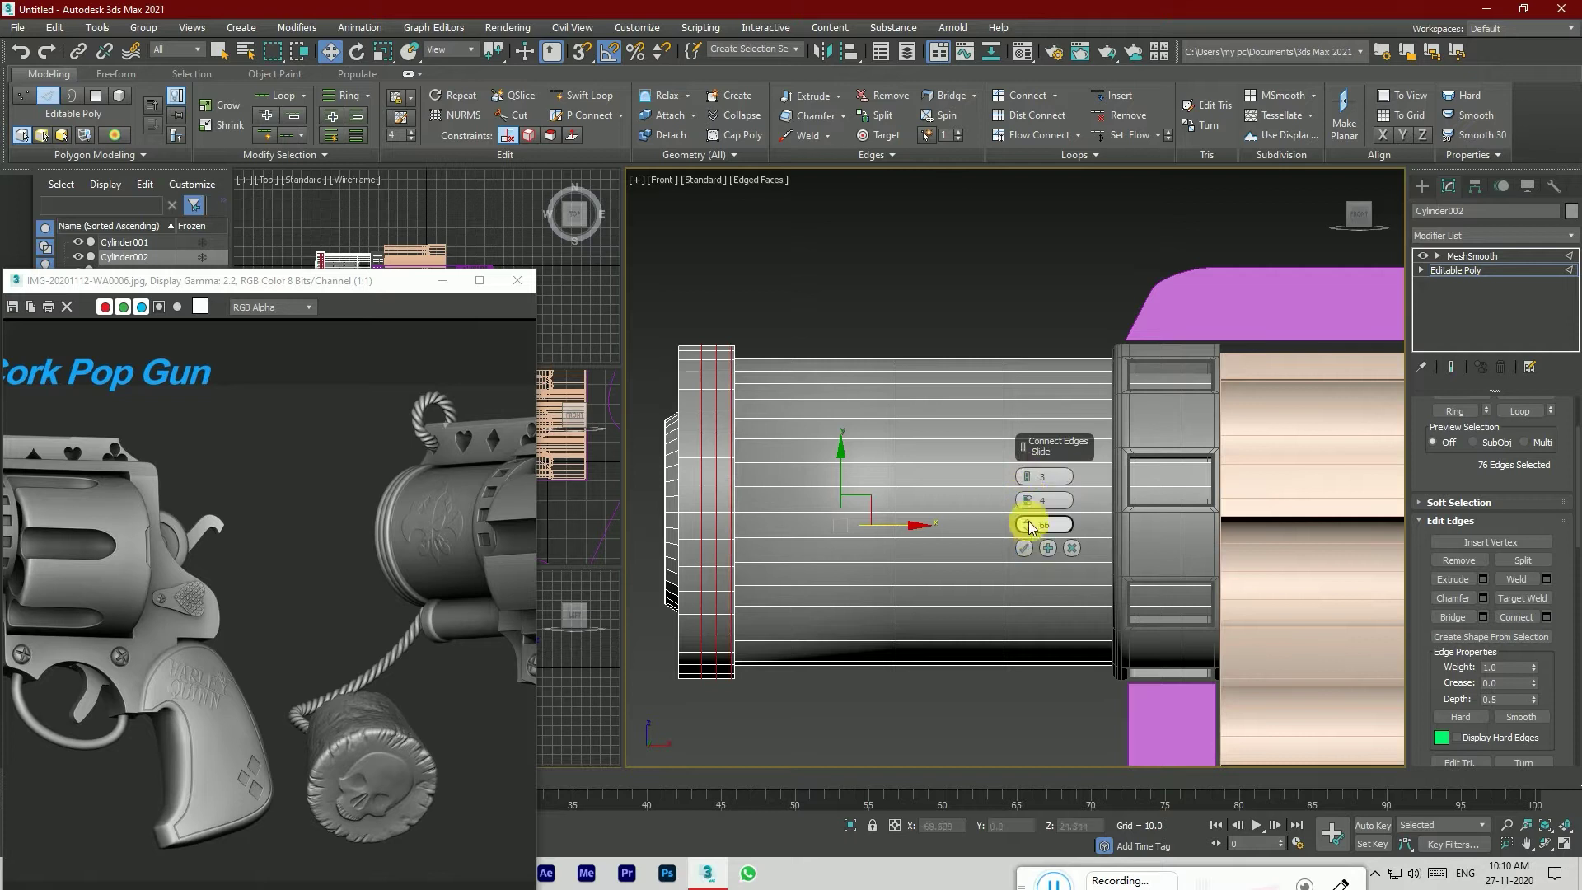
drag(1035, 541, 980, 796)
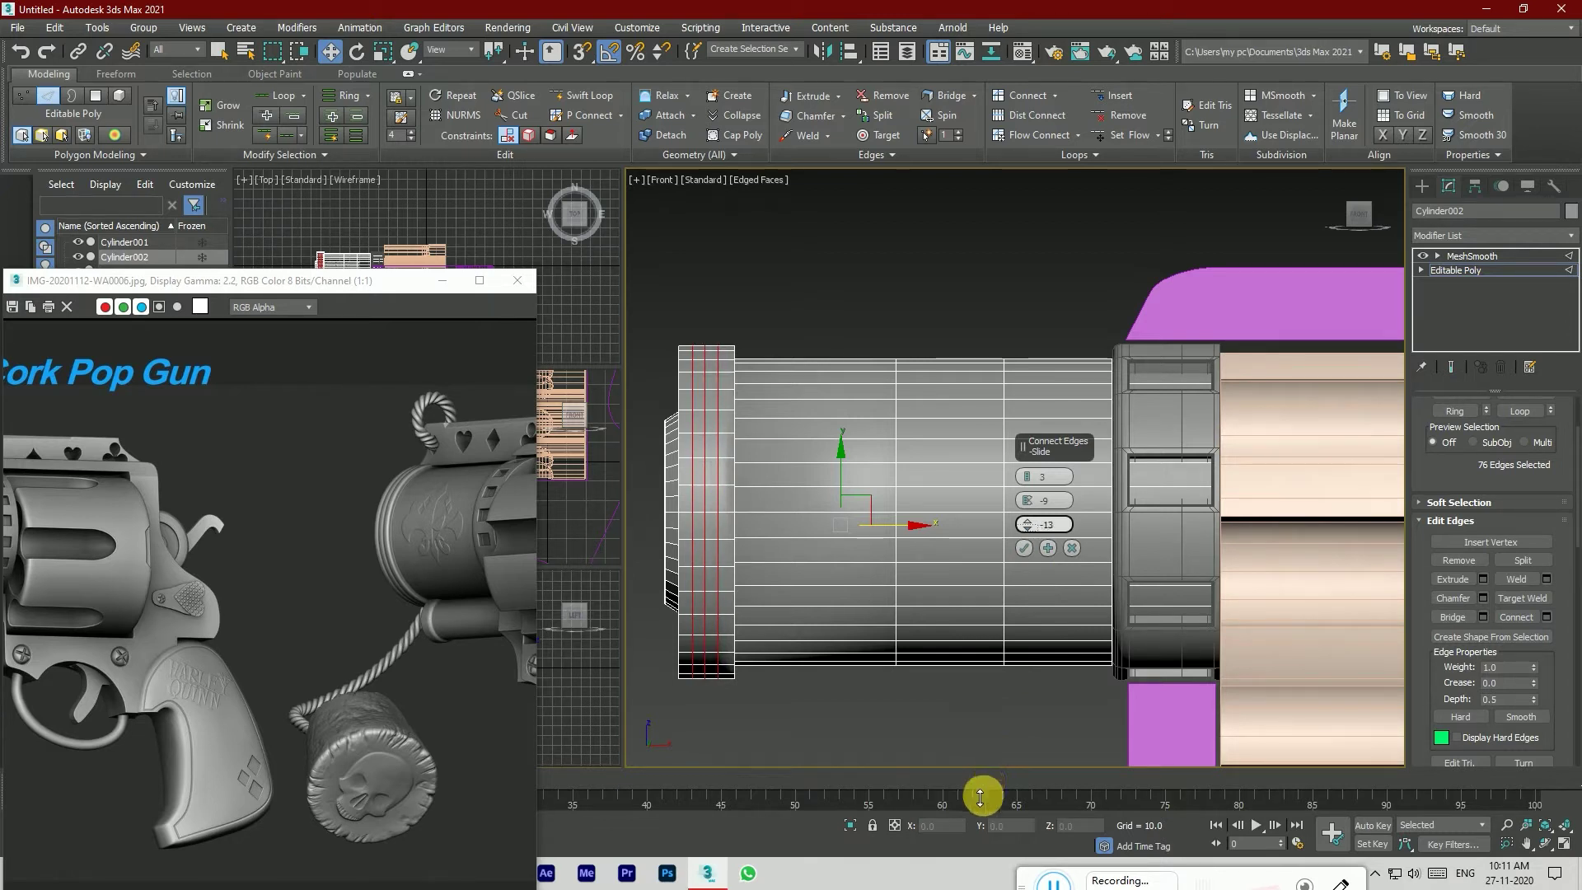
click(1027, 481)
drag(1030, 534, 1030, 494)
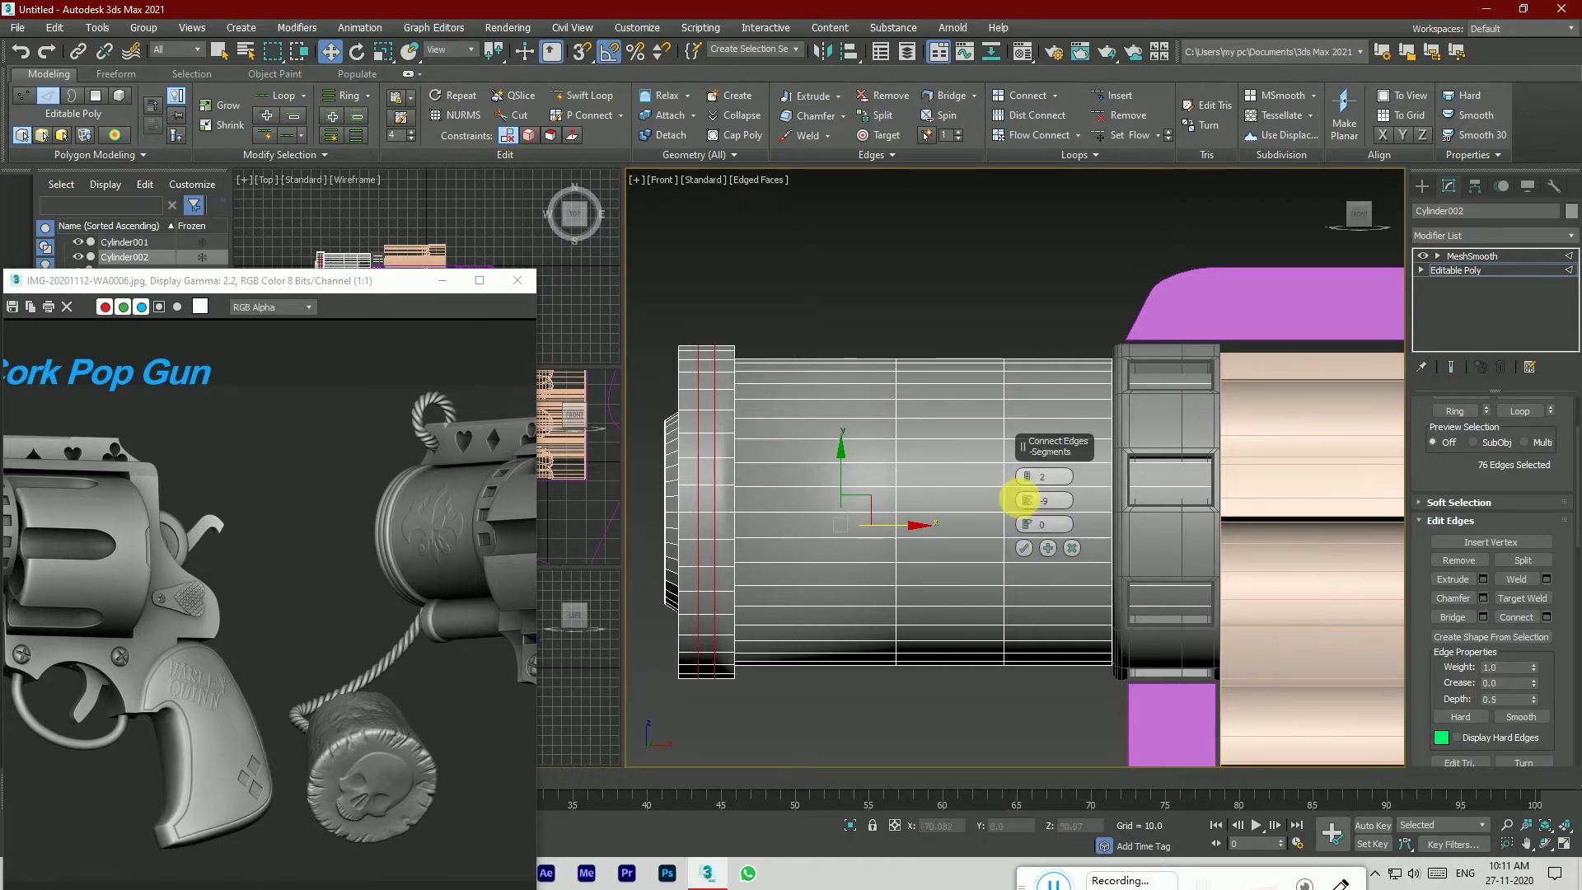
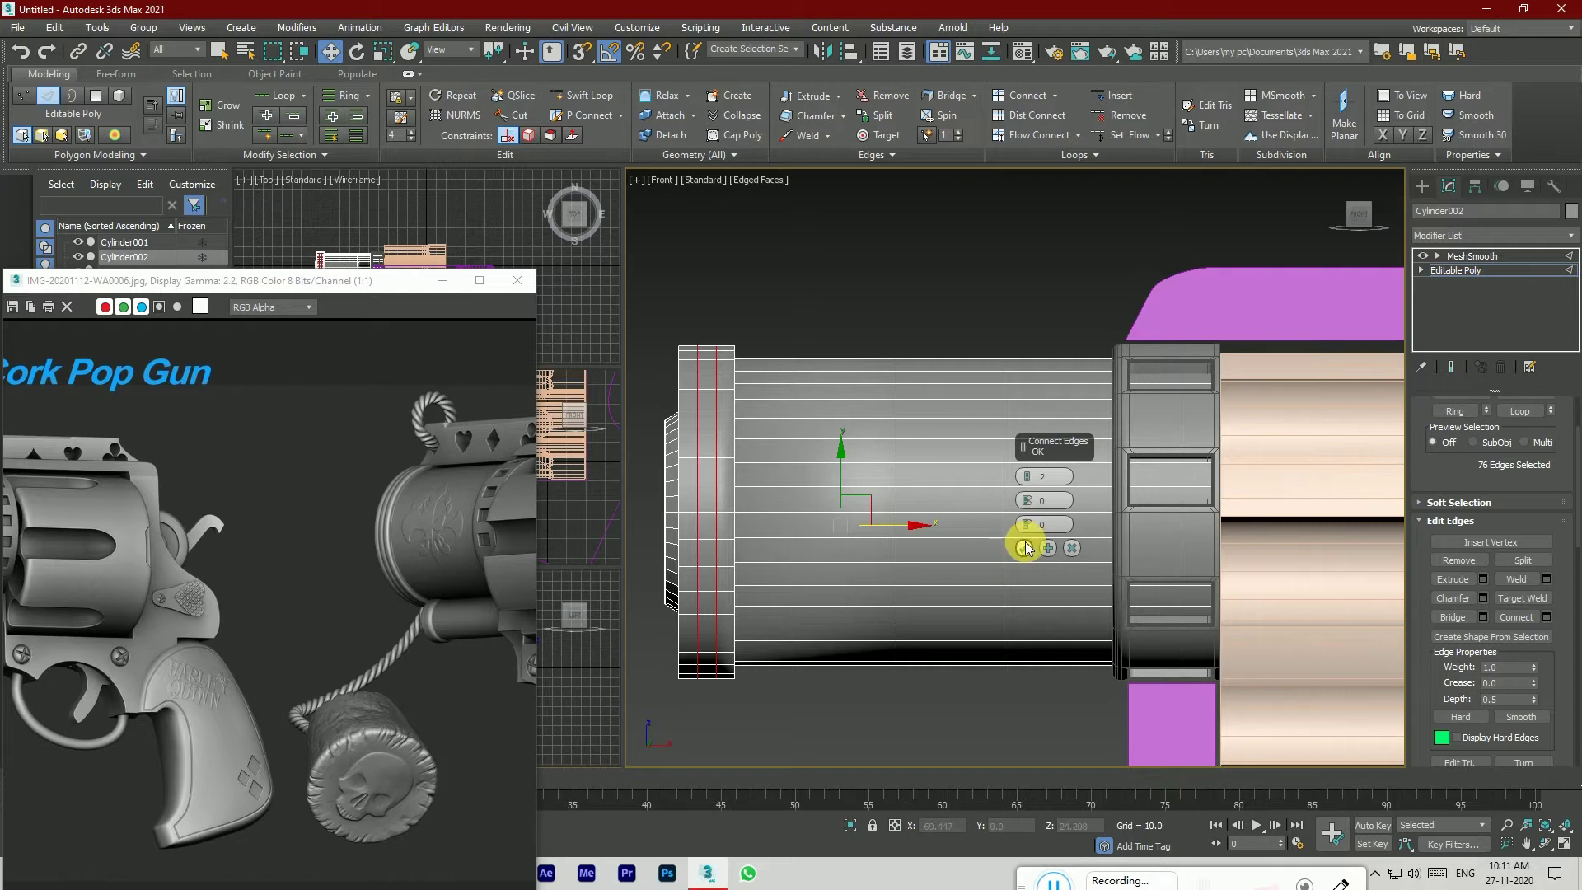
click(1023, 548)
Step: Try scaling the two rim edge loops inward, and undo both the scaling and the edge connection
click(382, 51)
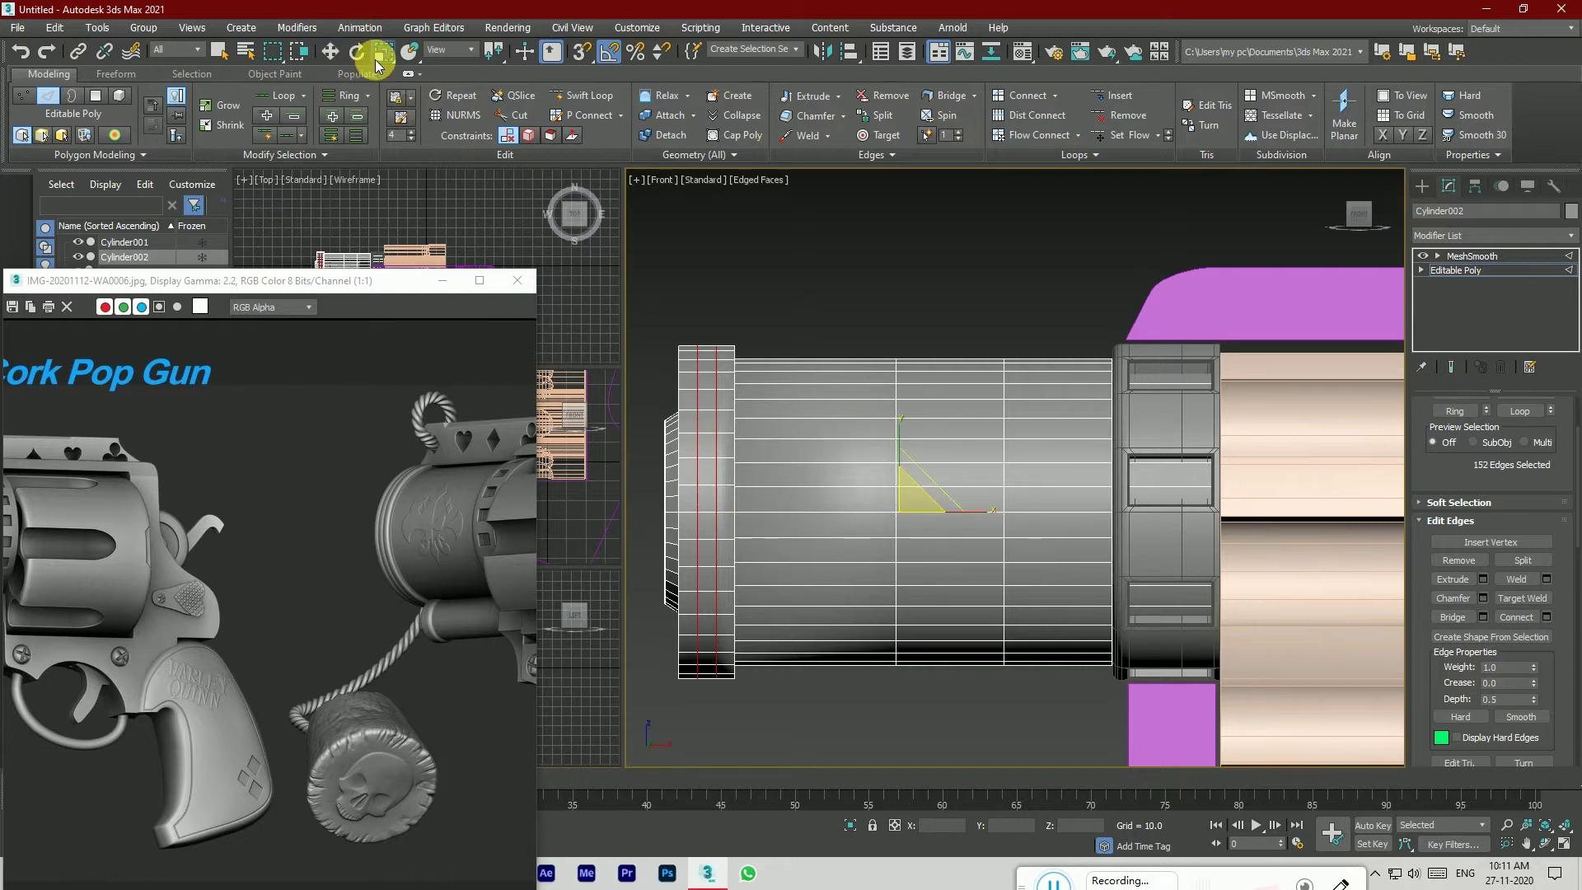
drag(918, 501, 915, 505)
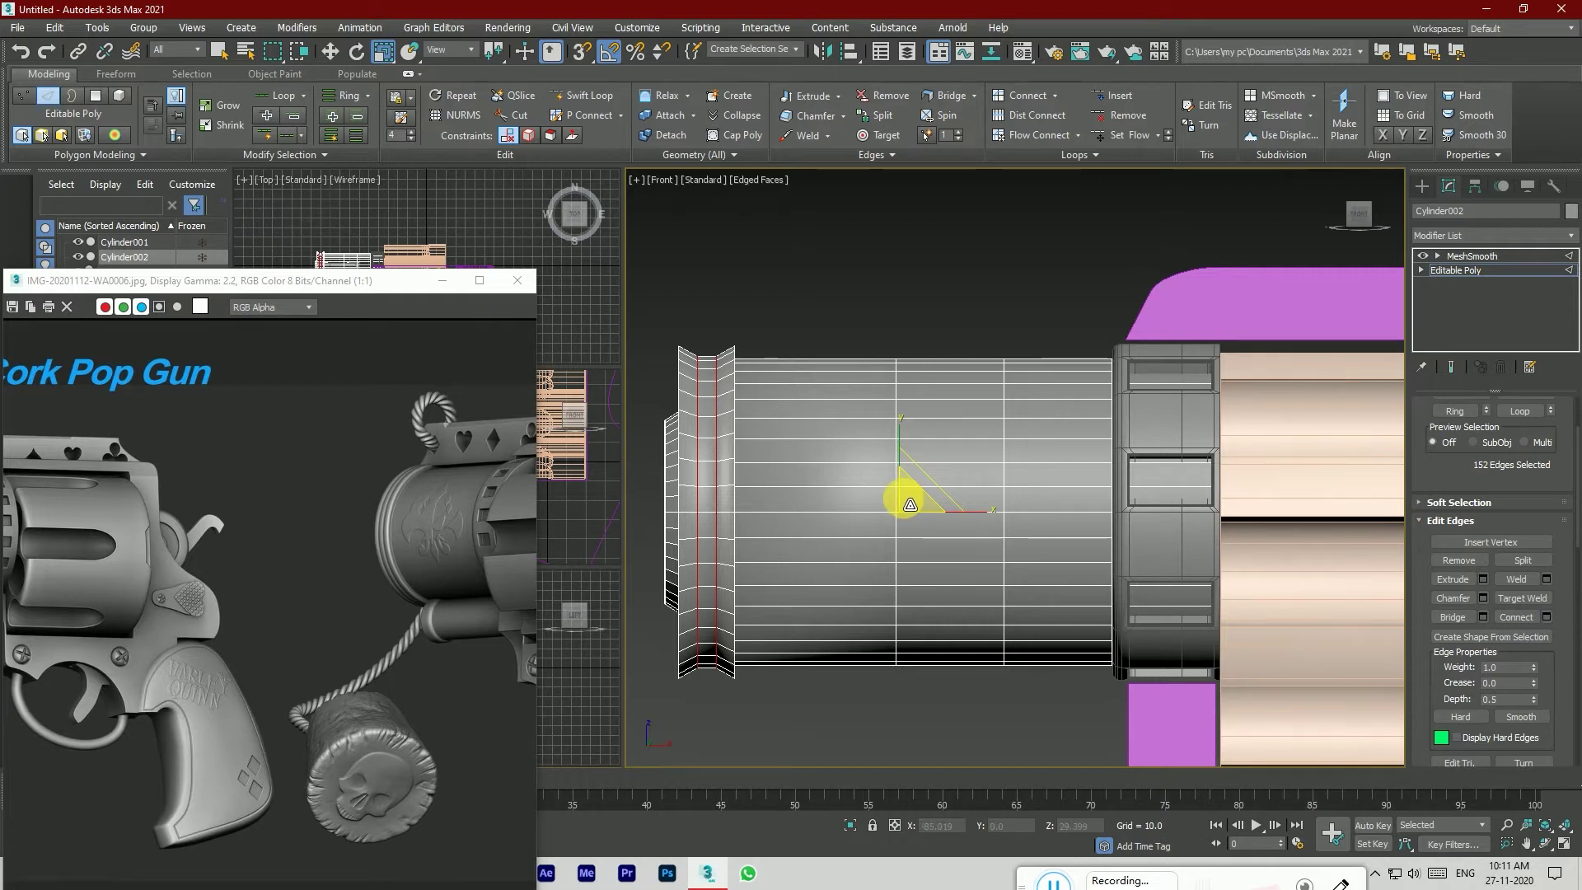
key(ctrl+z)
key(ctrl+z)
Step: Connect the selected rim edges with 3 segments, pinch 0 and slide 0
click(1546, 616)
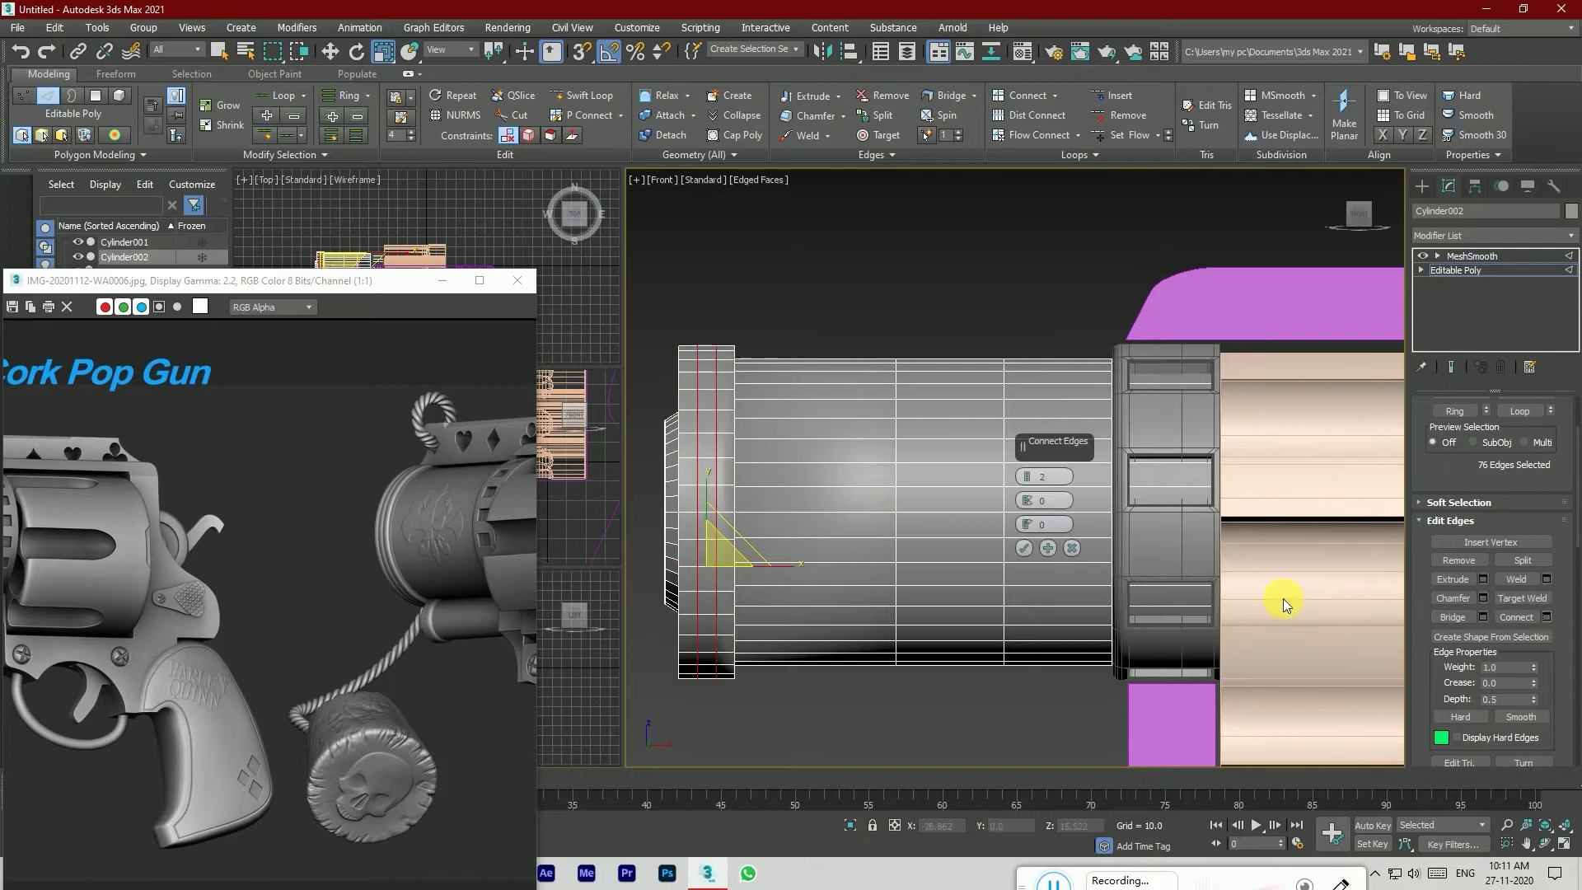
click(1024, 473)
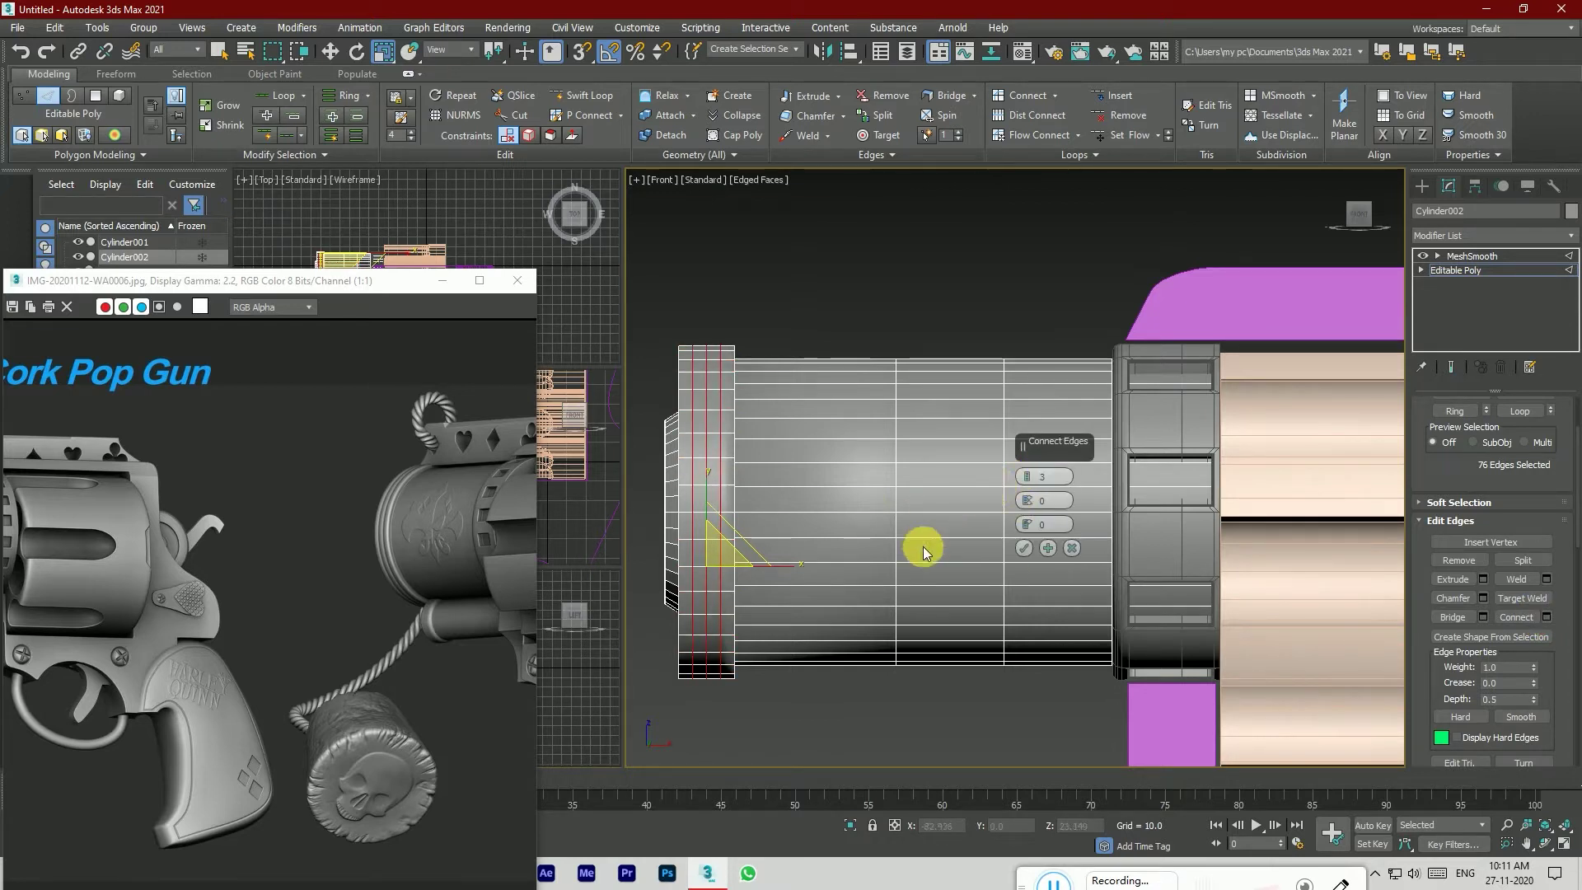
click(1024, 548)
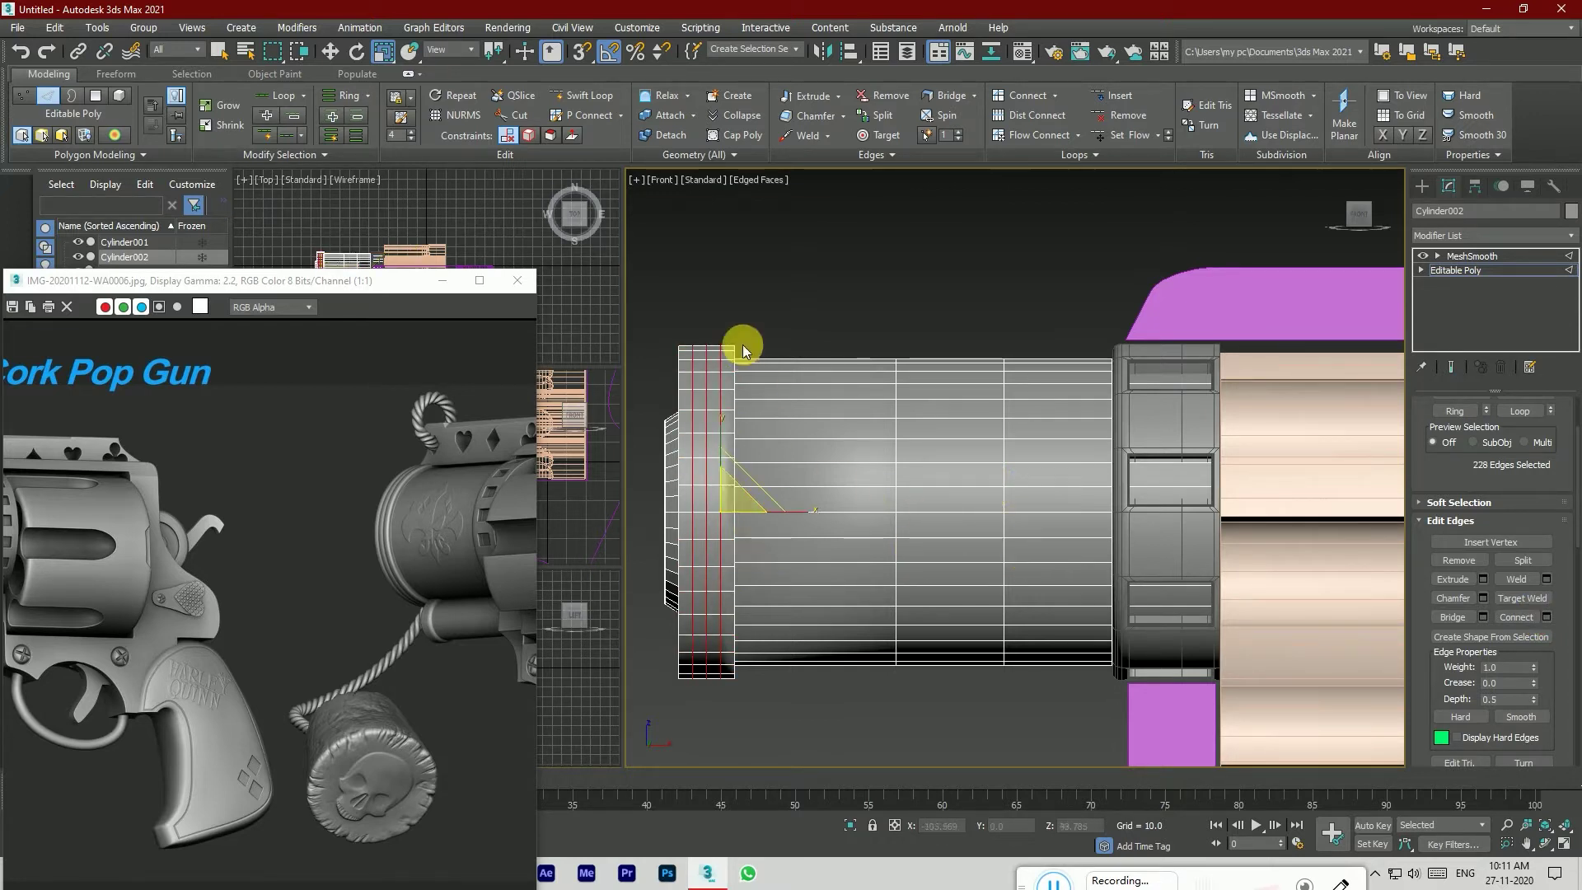
Step: Select the two outer of the three new rim loops and scale them inward to about 95 percent
double_click(706, 361)
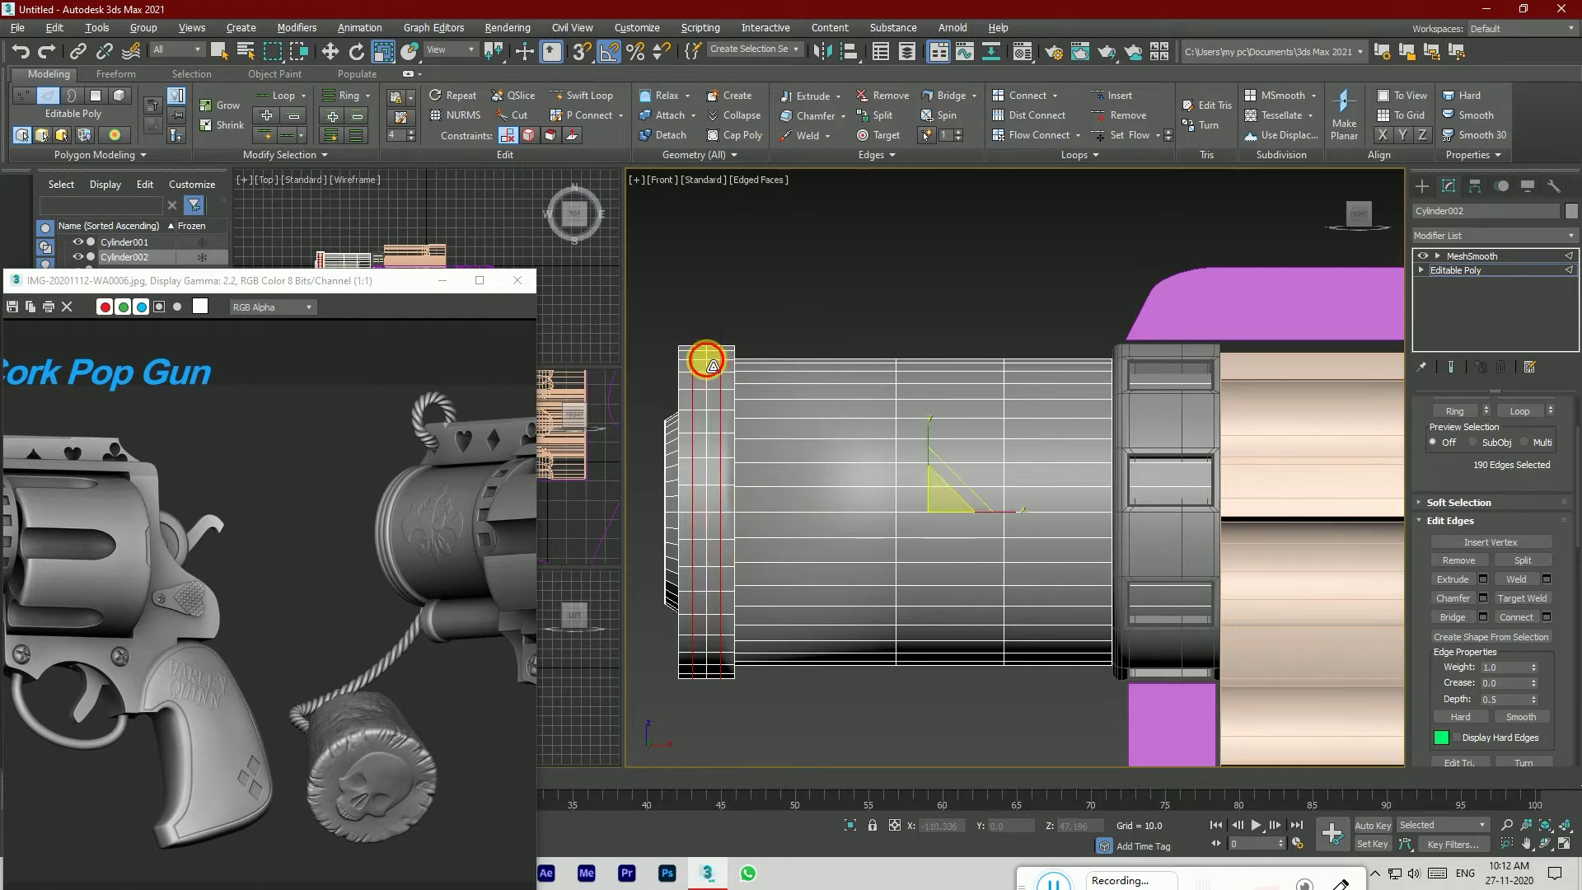
click(758, 297)
double_click(722, 402)
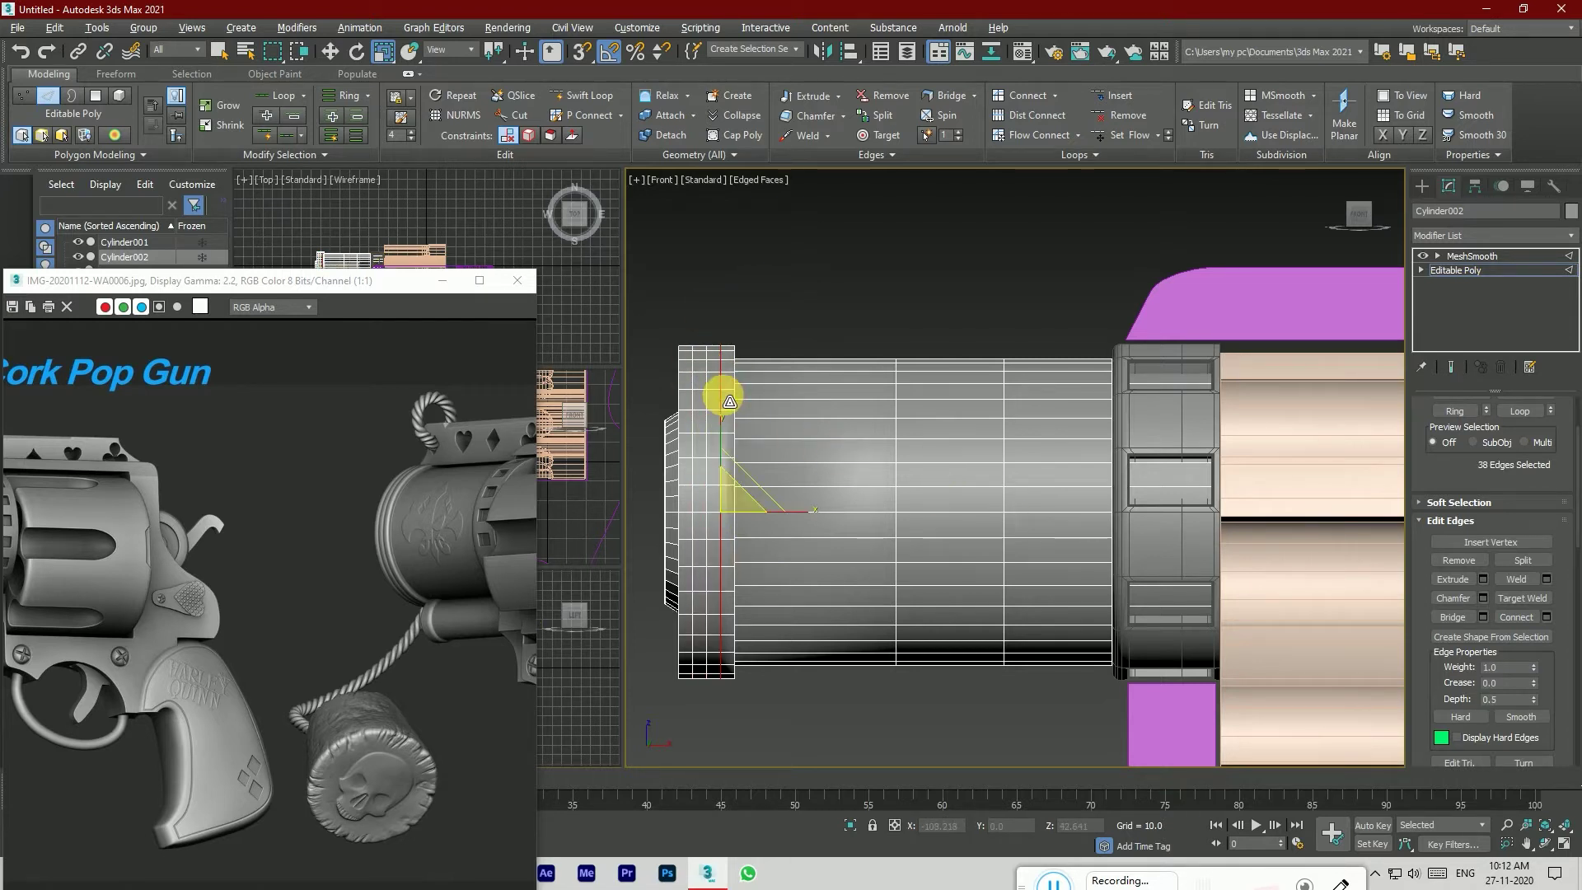
ctrl+double_click(694, 399)
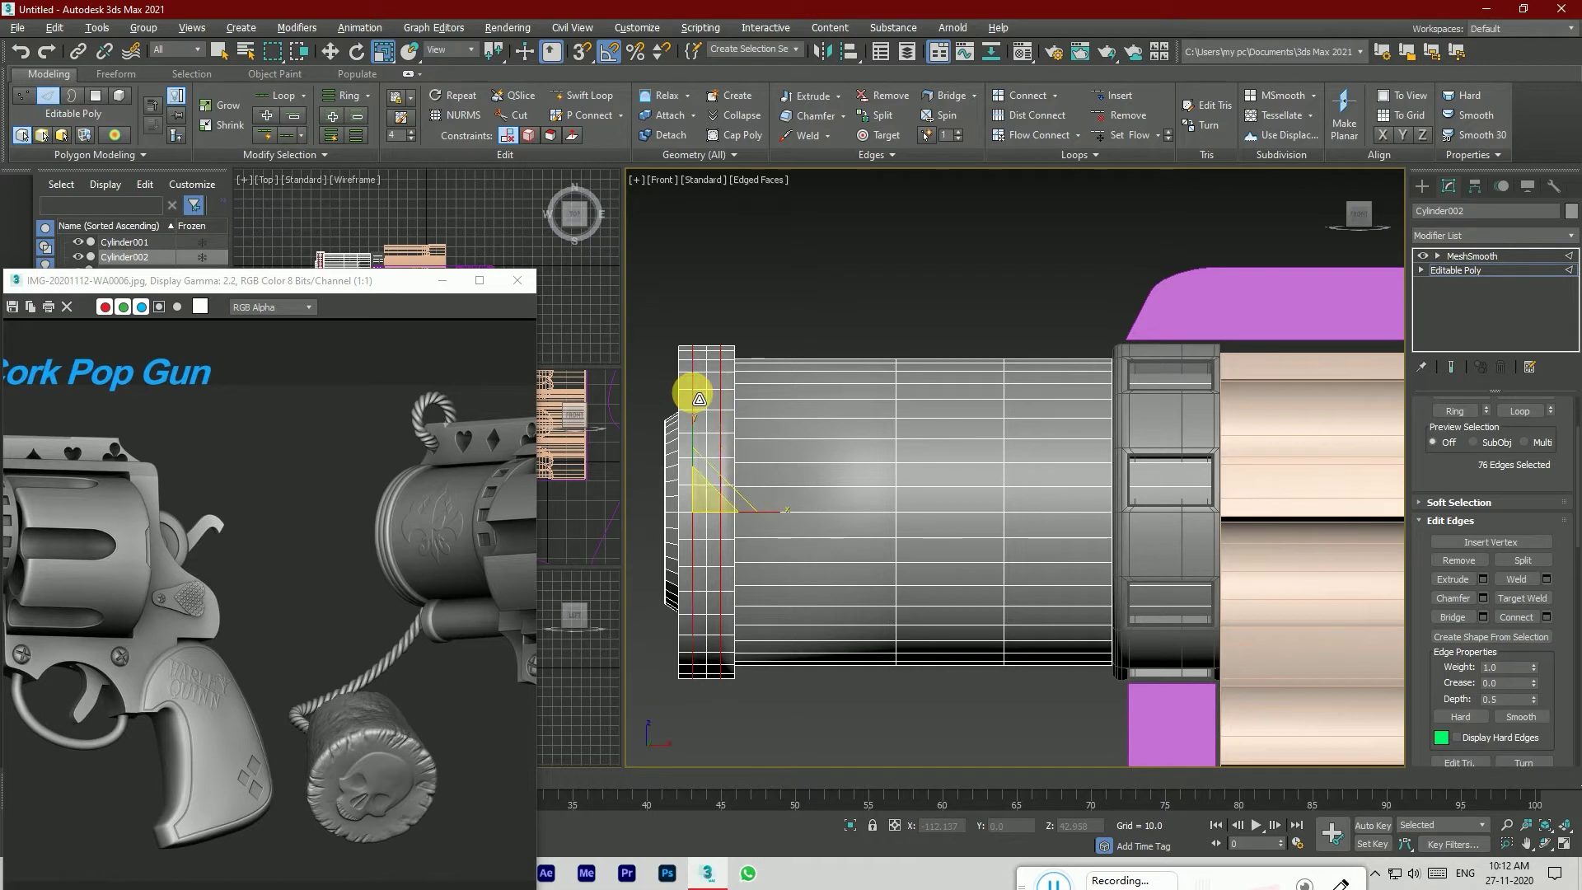
drag(737, 508, 736, 513)
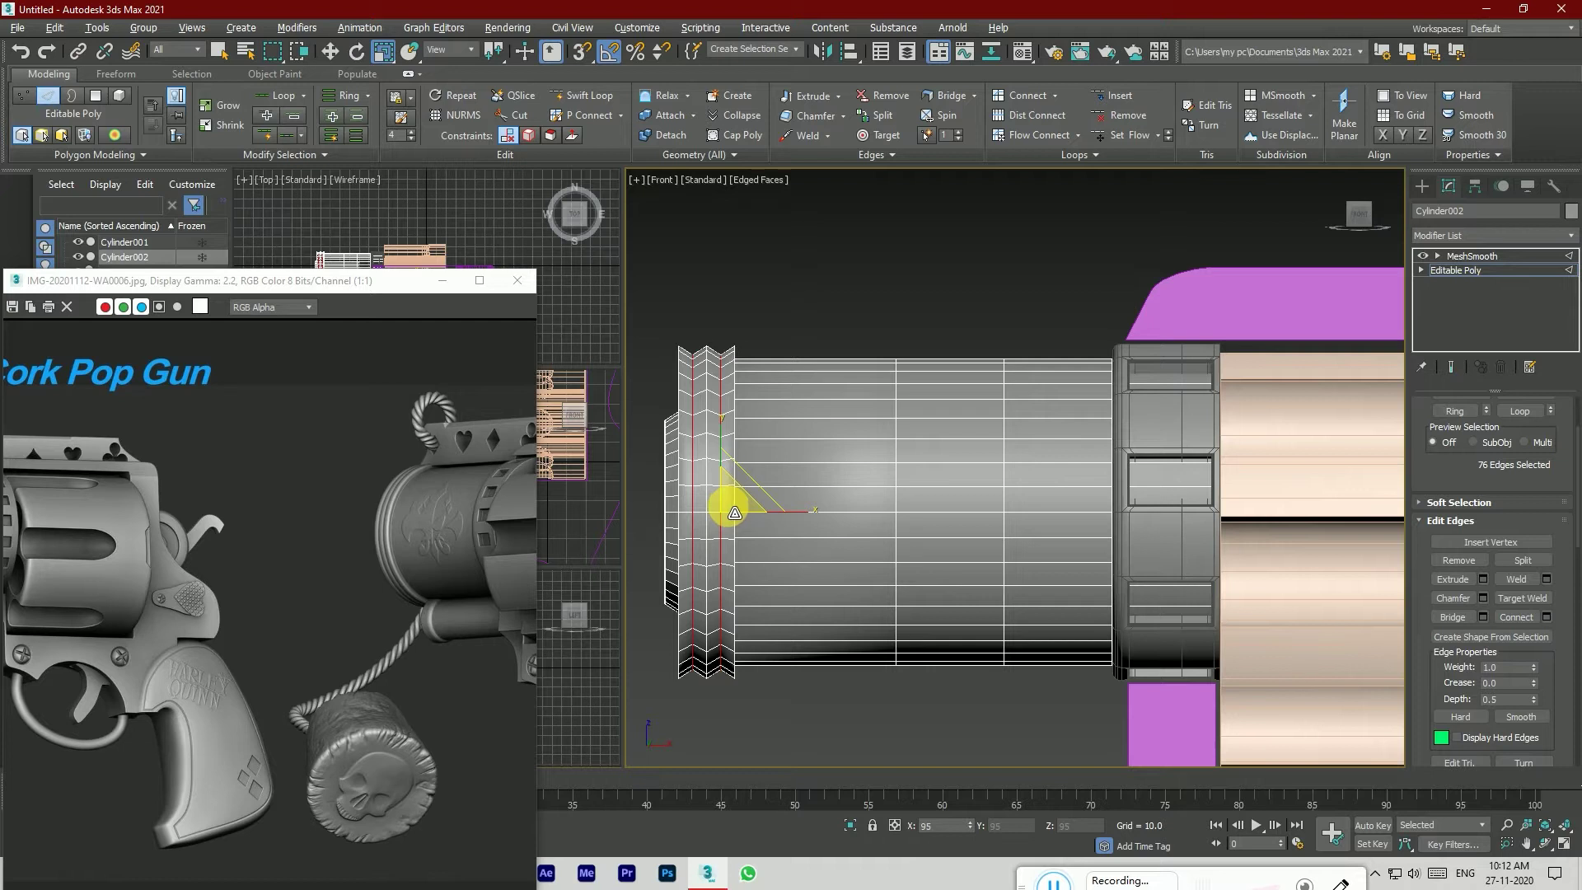
Step: Compare the grooved rim with the reference image and undo the loop scaling and the 3-segment connection
middle_drag(356, 553, 522, 560)
middle_drag(131, 587, 189, 573)
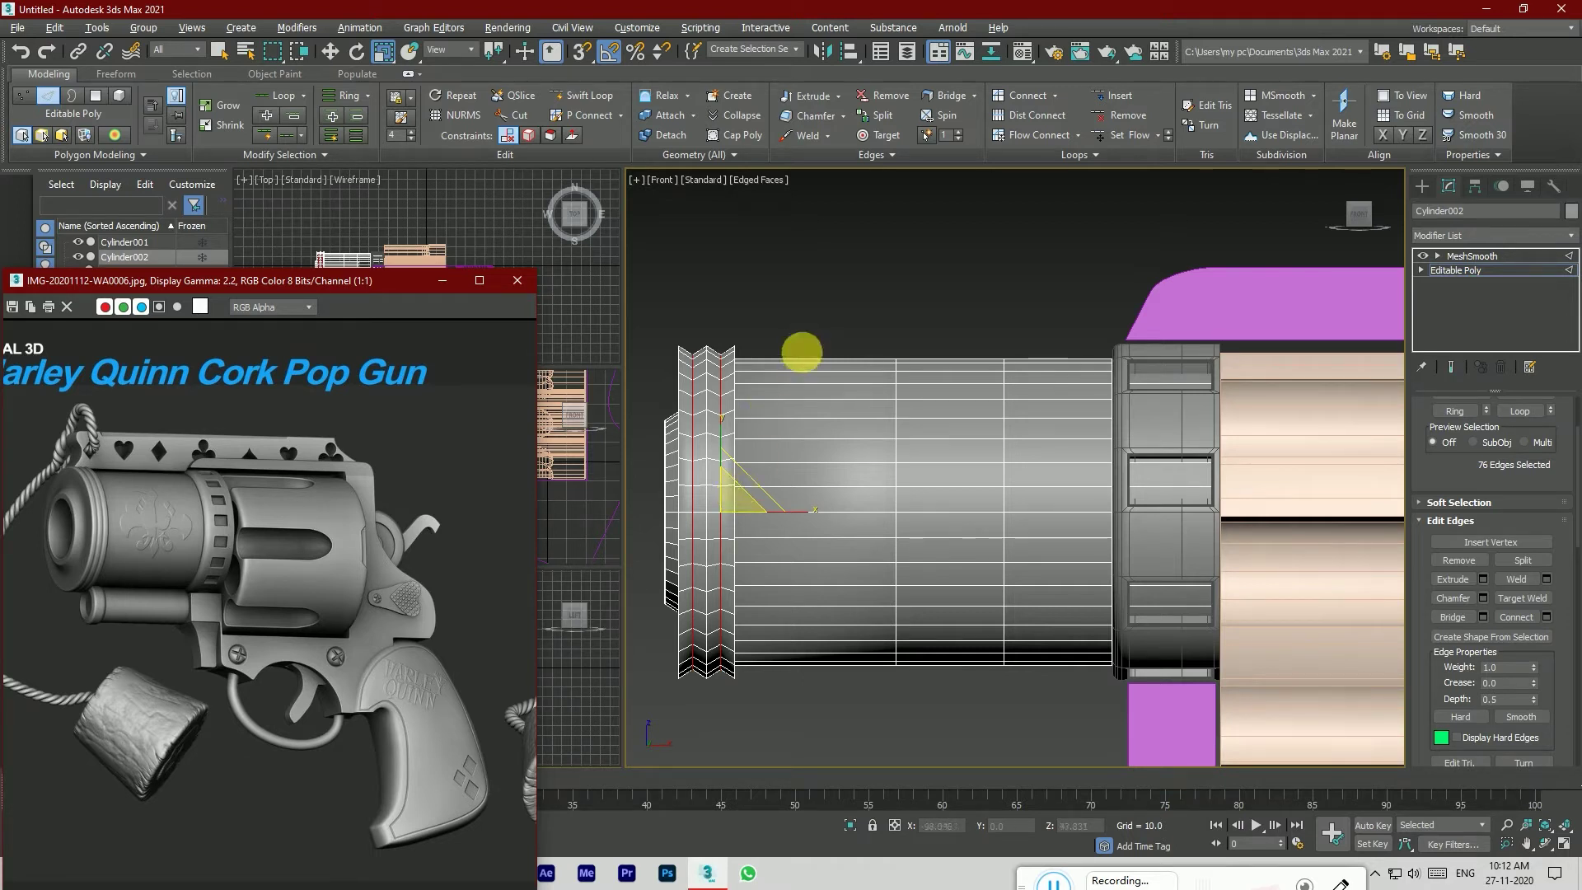
key(ctrl+z)
key(ctrl+z)
key(ctrl+z)
key(ctrl+z)
key(ctrl+z)
key(ctrl+z)
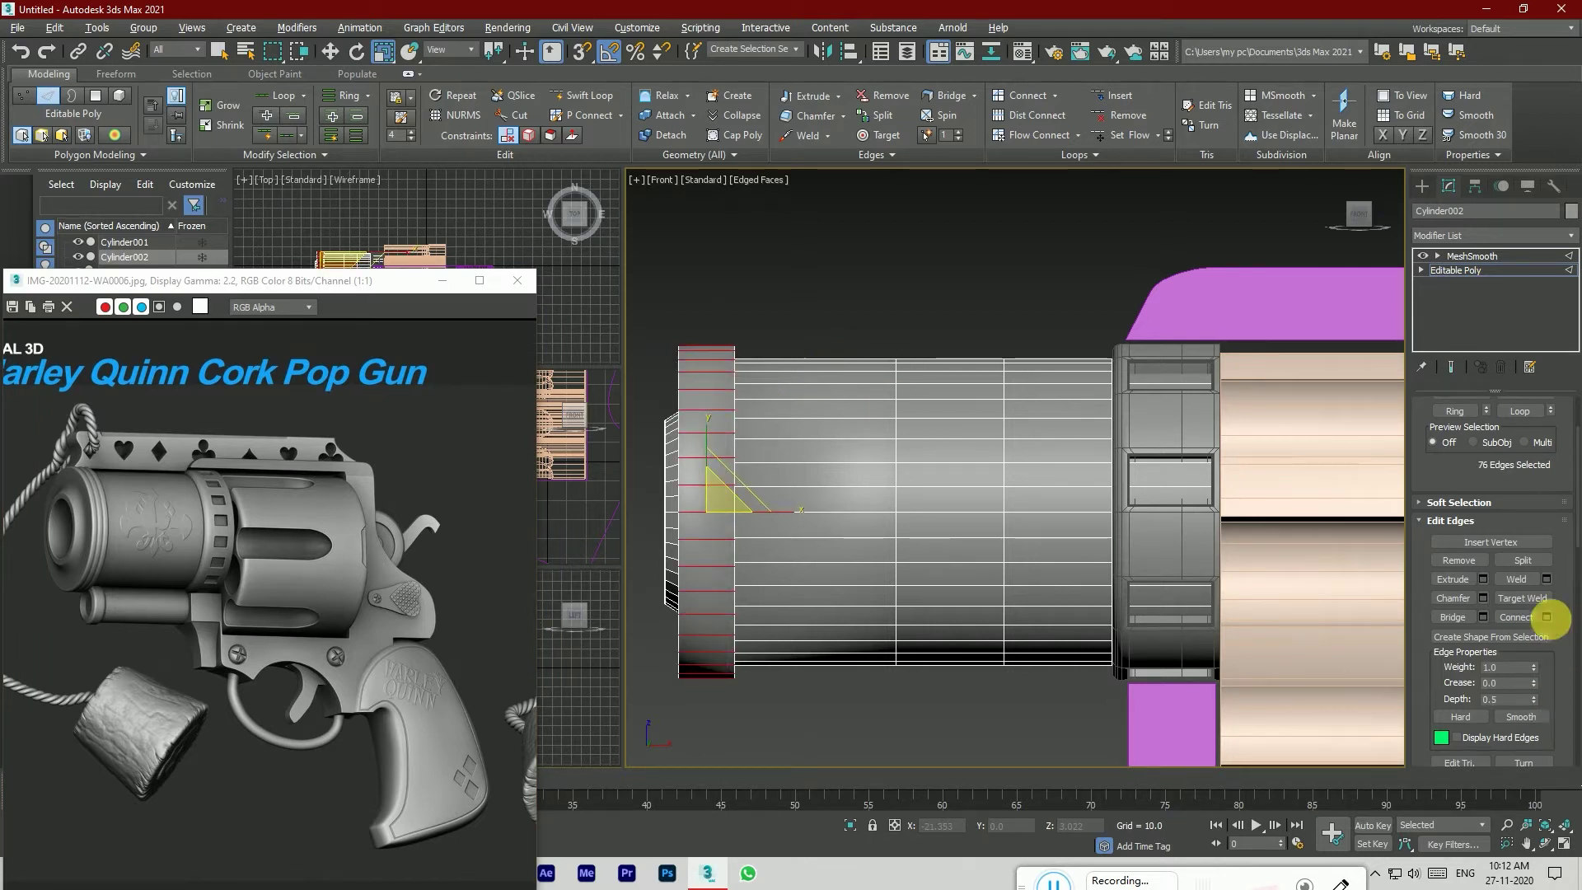
Step: Connect the selected rim edges with 6 segments, pinch 0 and slide 0
click(1546, 617)
click(1028, 475)
click(1029, 474)
click(1028, 474)
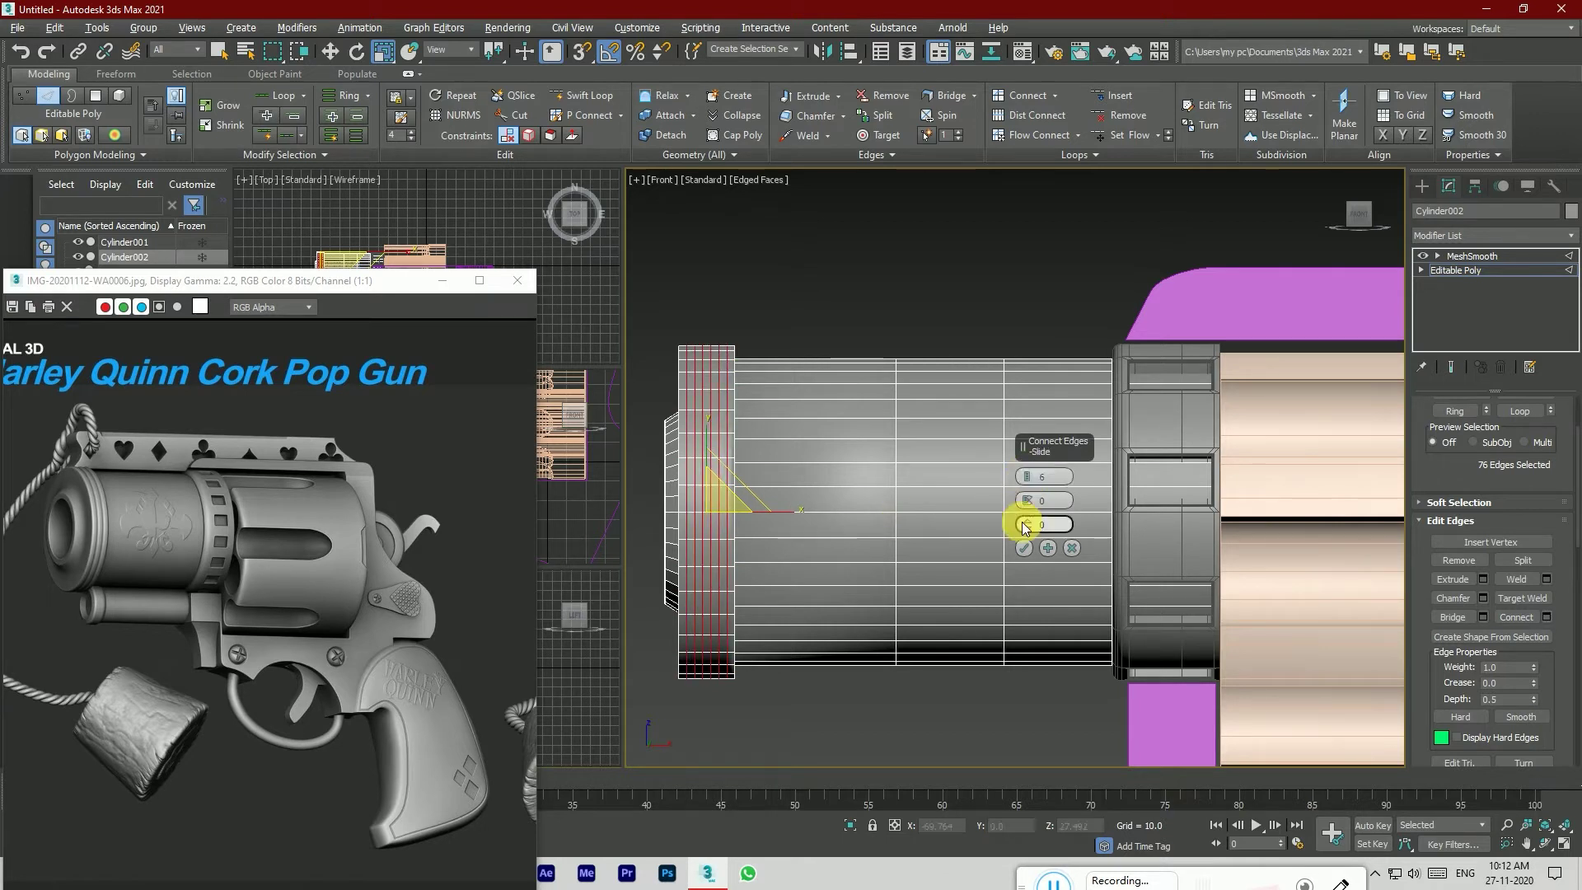
click(1025, 548)
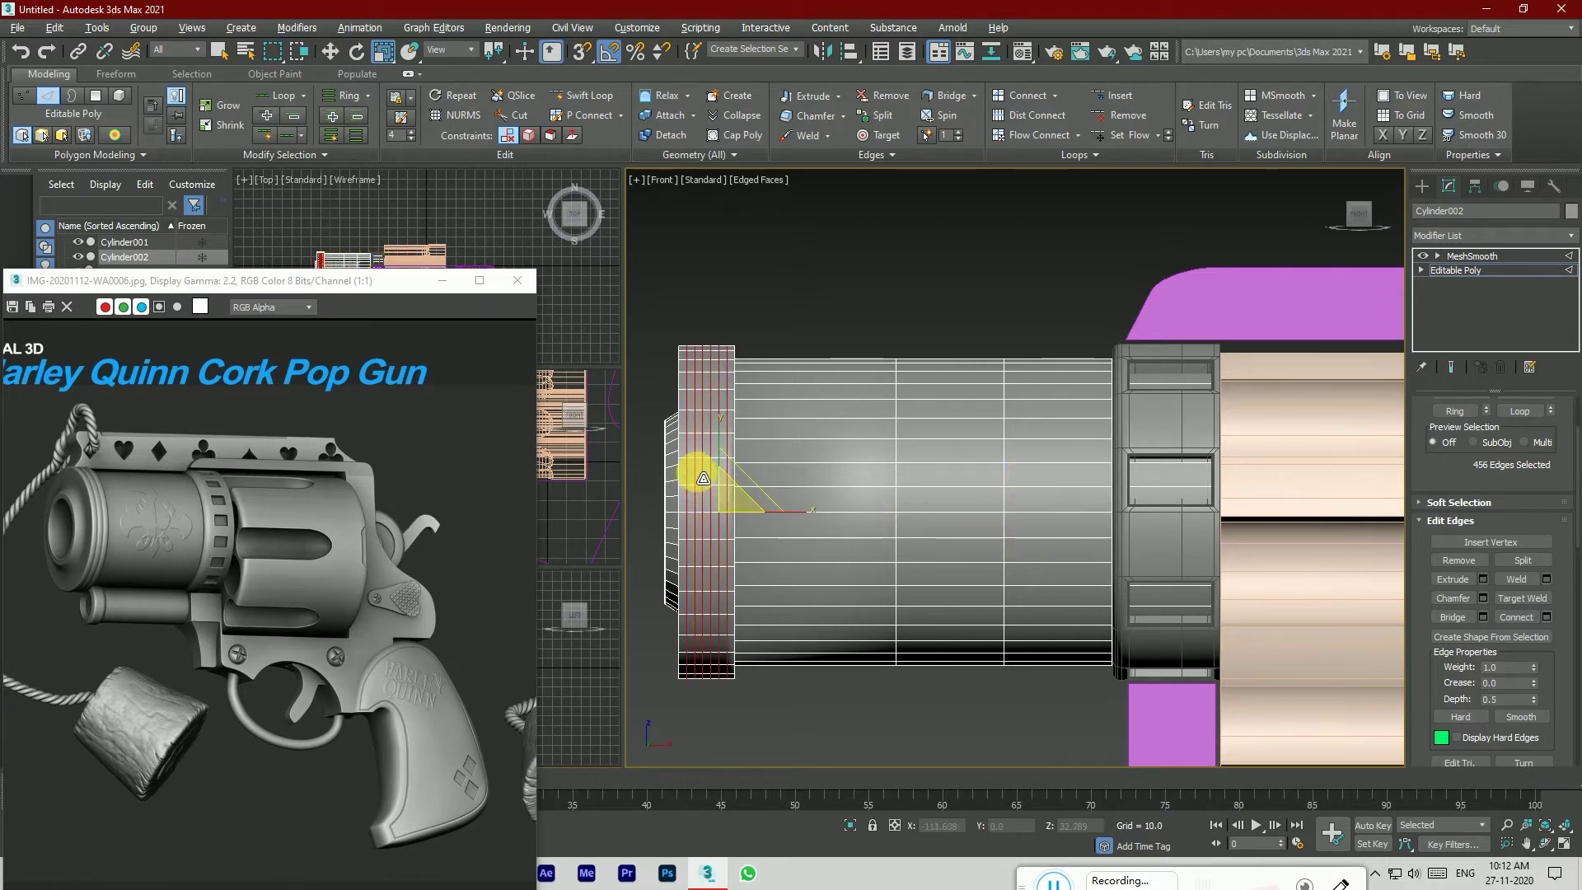
Step: Select two of the new rim loops, then undo the selection and the 6-segment connection
scroll(698, 465, up, 2)
click(698, 356)
double_click(700, 356)
ctrl+double_click(716, 355)
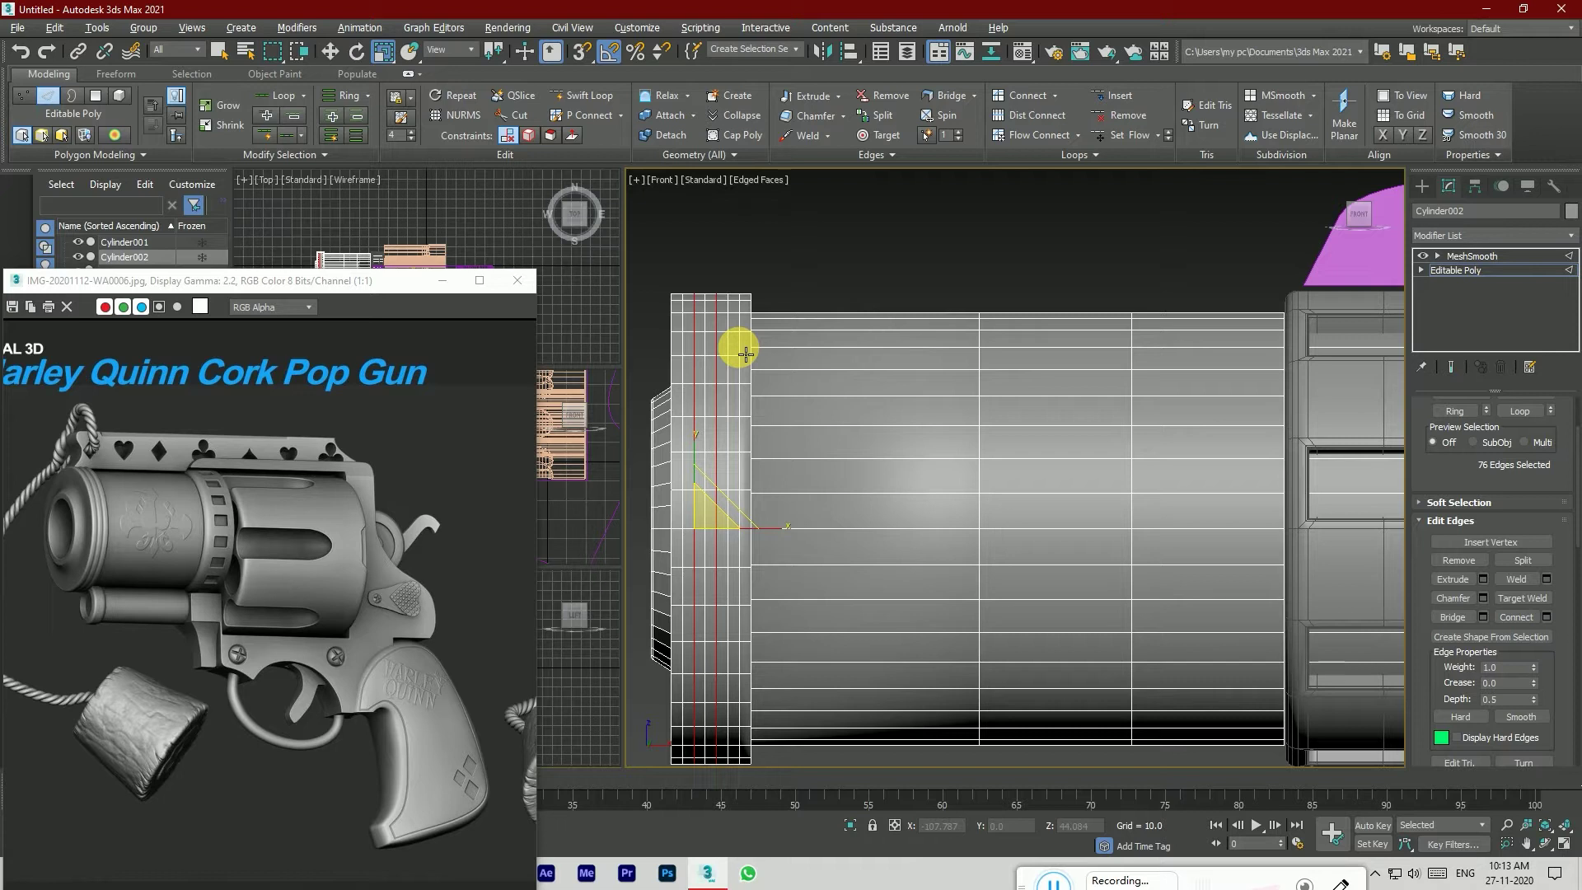
key(ctrl+z)
key(ctrl+z)
key(ctrl+z)
key(ctrl+z)
key(ctrl+z)
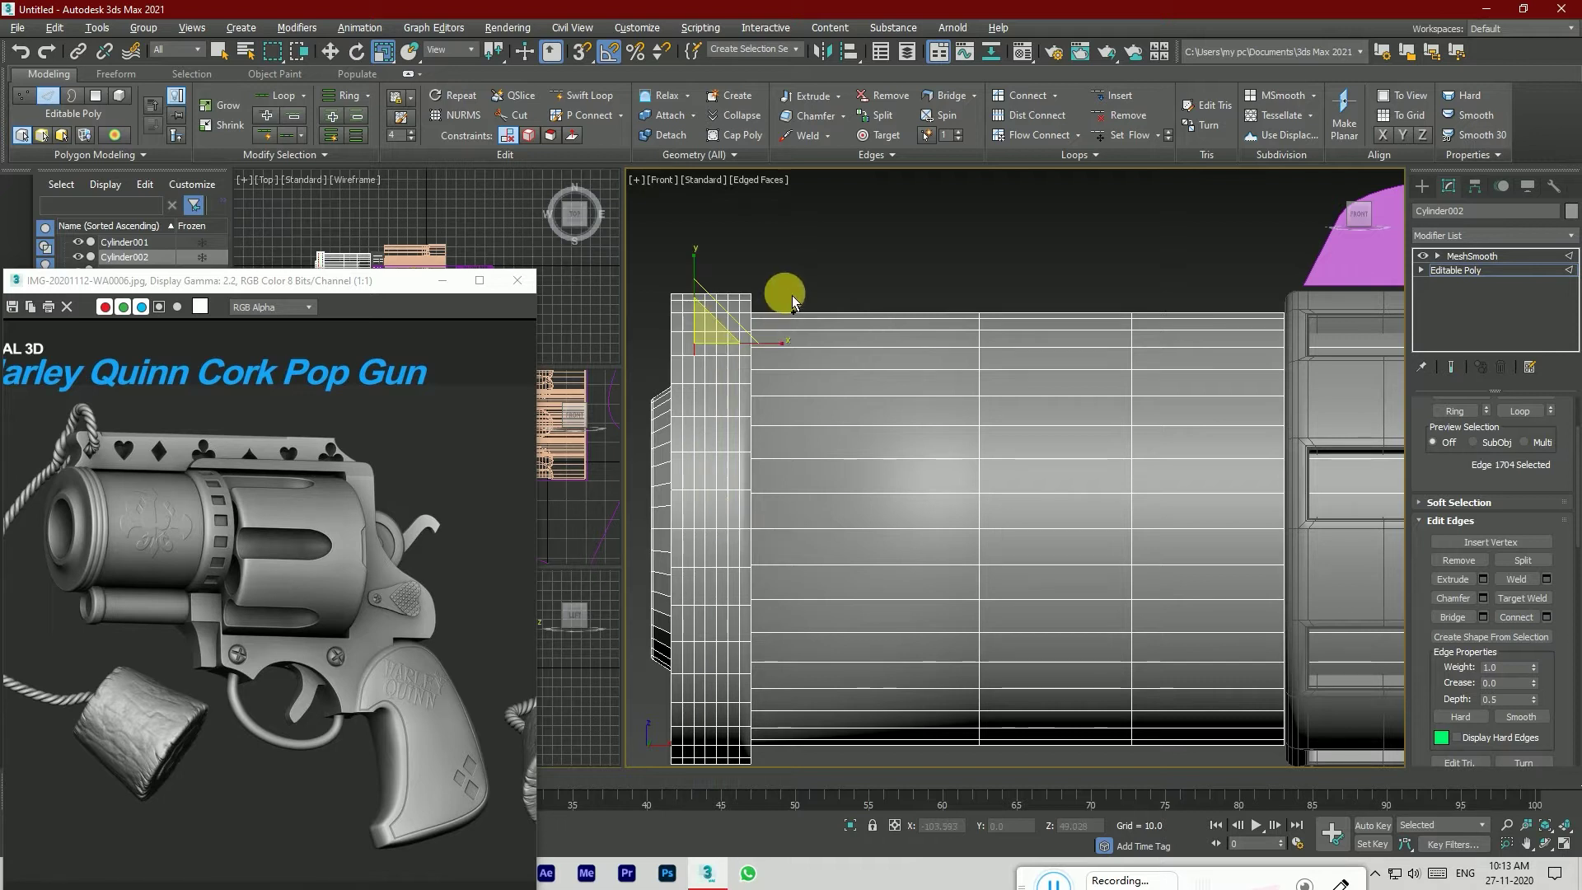
Step: Connect the muzzle rim's edges with 5 segments
click(1547, 617)
drag(1029, 487, 1029, 498)
click(1024, 548)
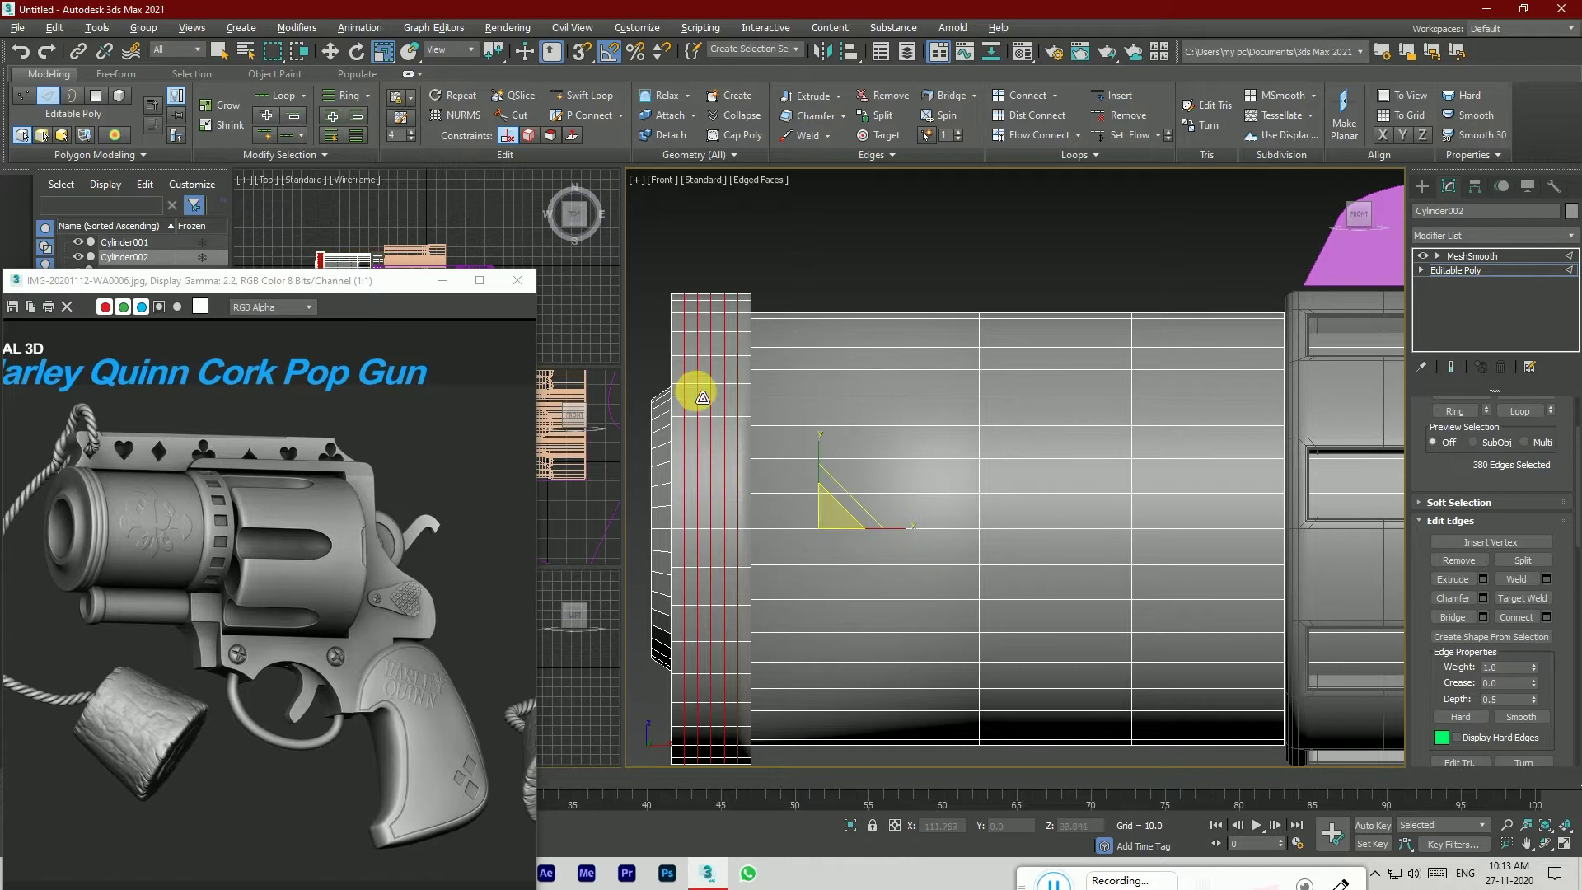
Step: Scale the second and fourth new rim loops inward to about 97 percent and the other three slightly outward
double_click(698, 382)
double_click(699, 370)
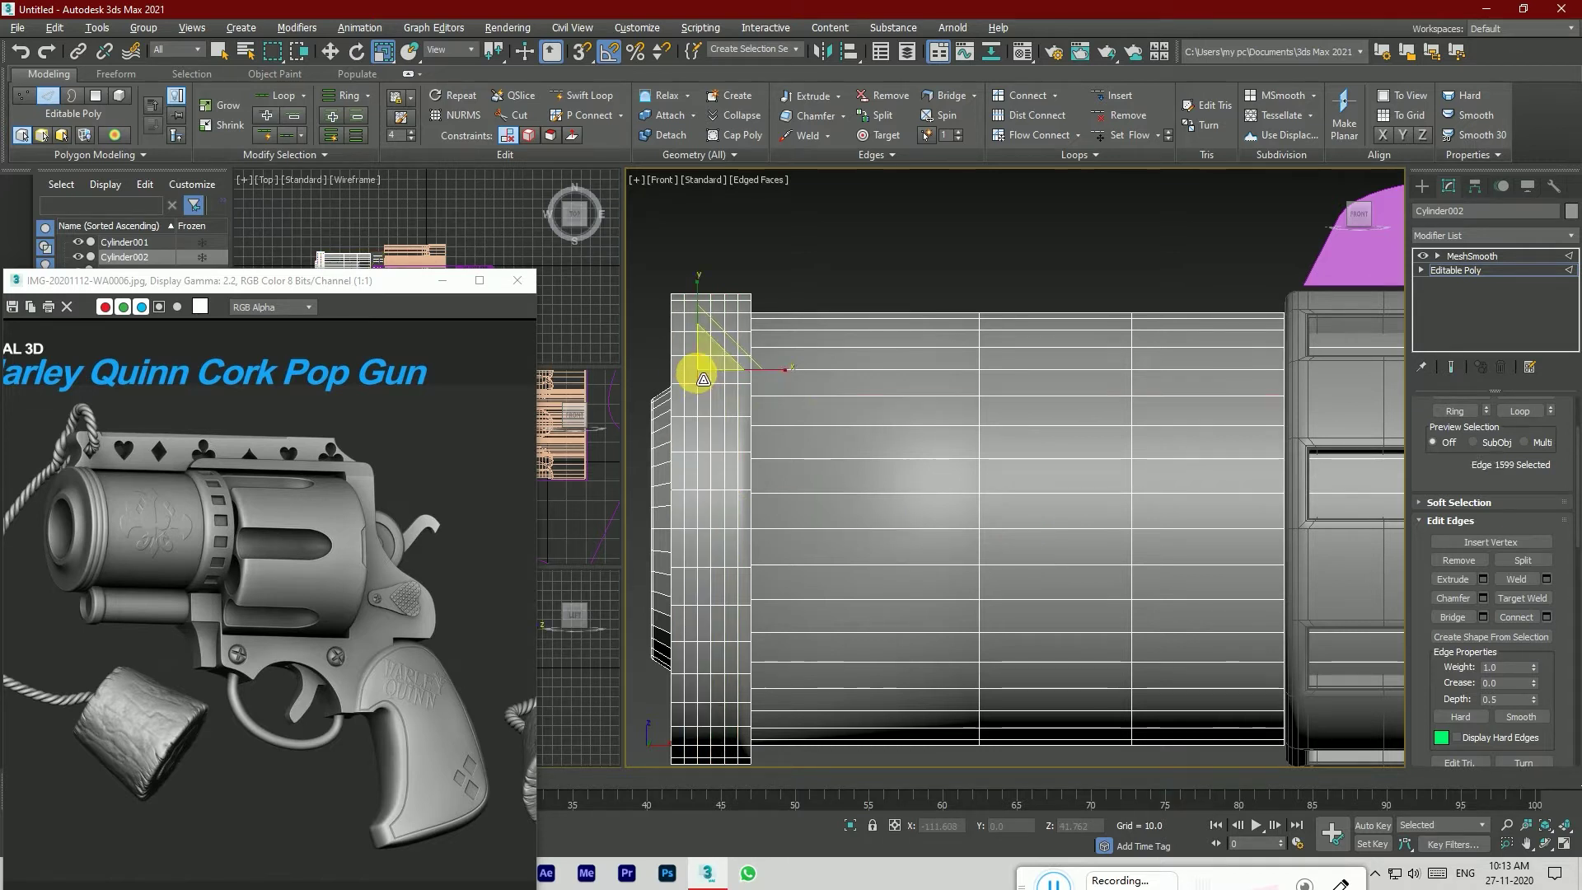
ctrl+double_click(725, 372)
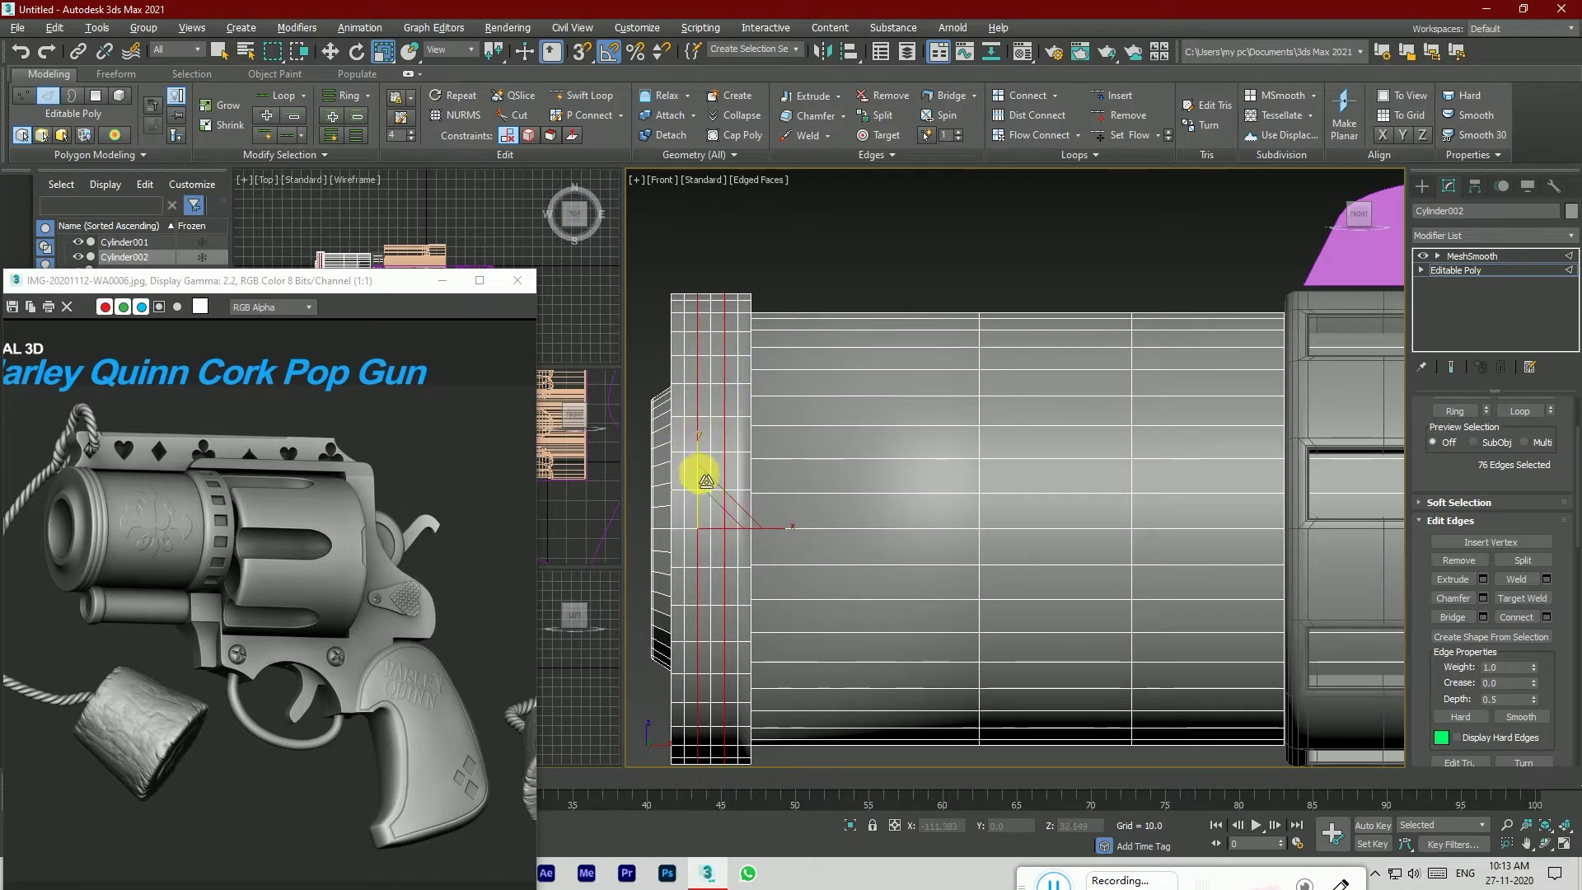
drag(746, 526, 742, 528)
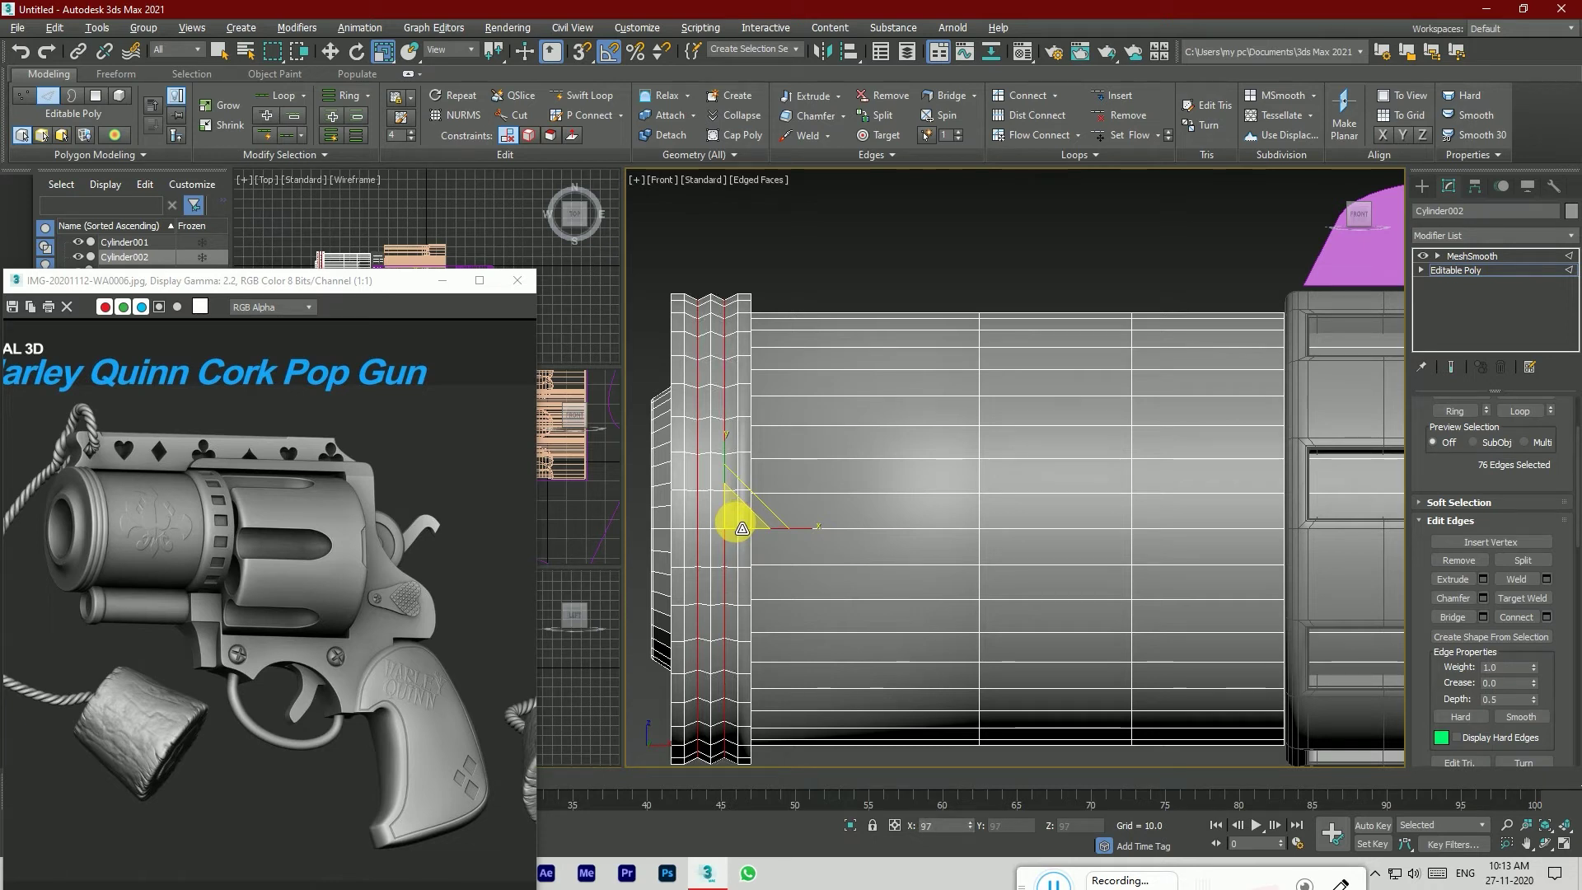
double_click(709, 314)
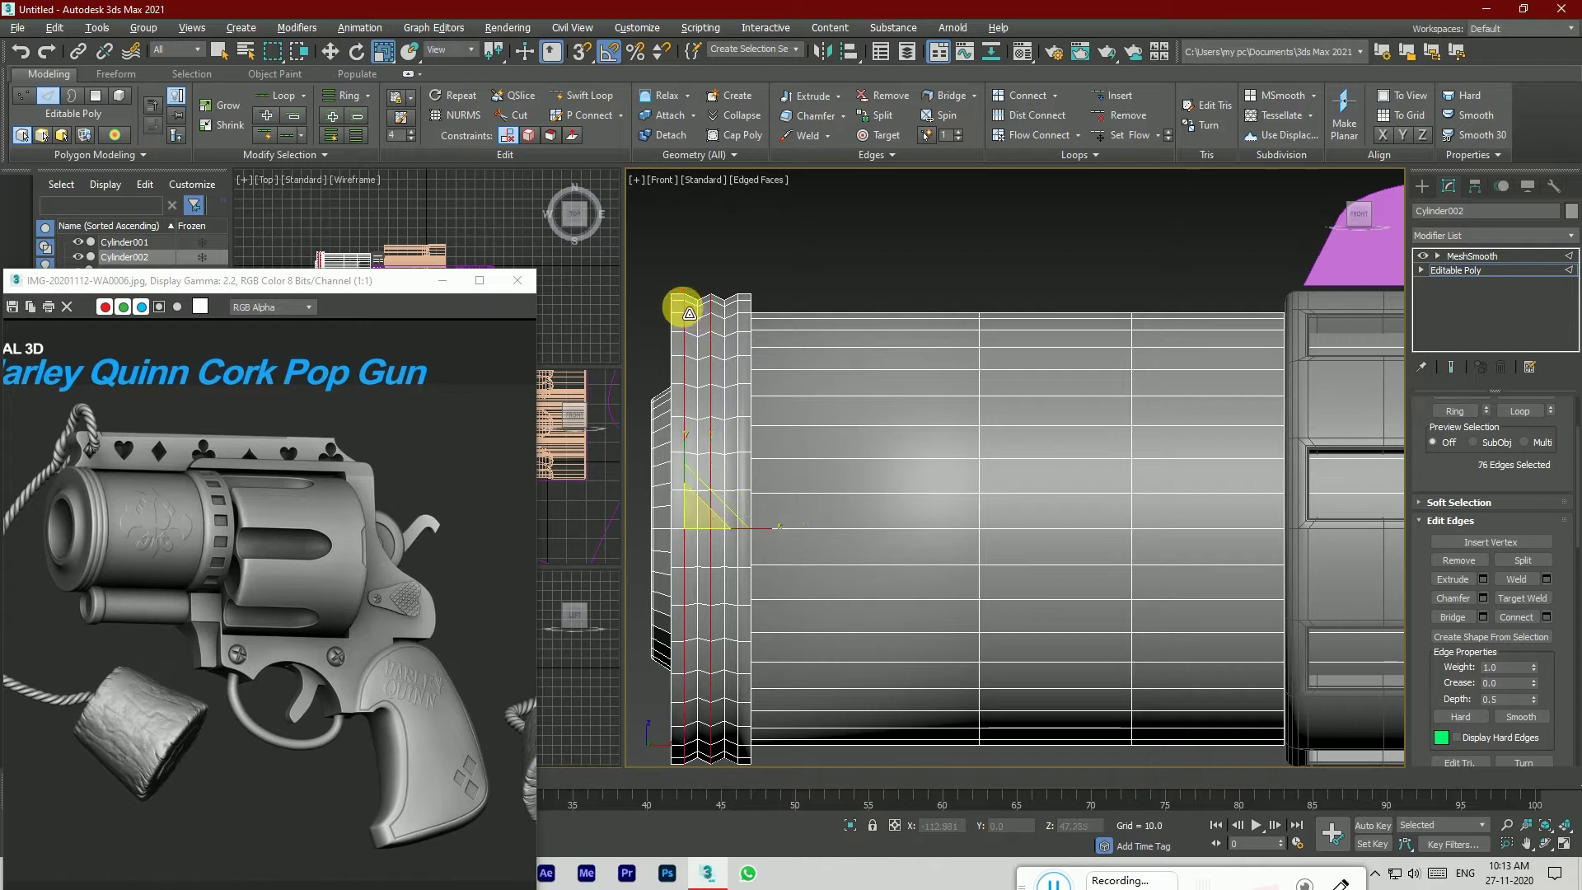
drag(703, 516, 711, 520)
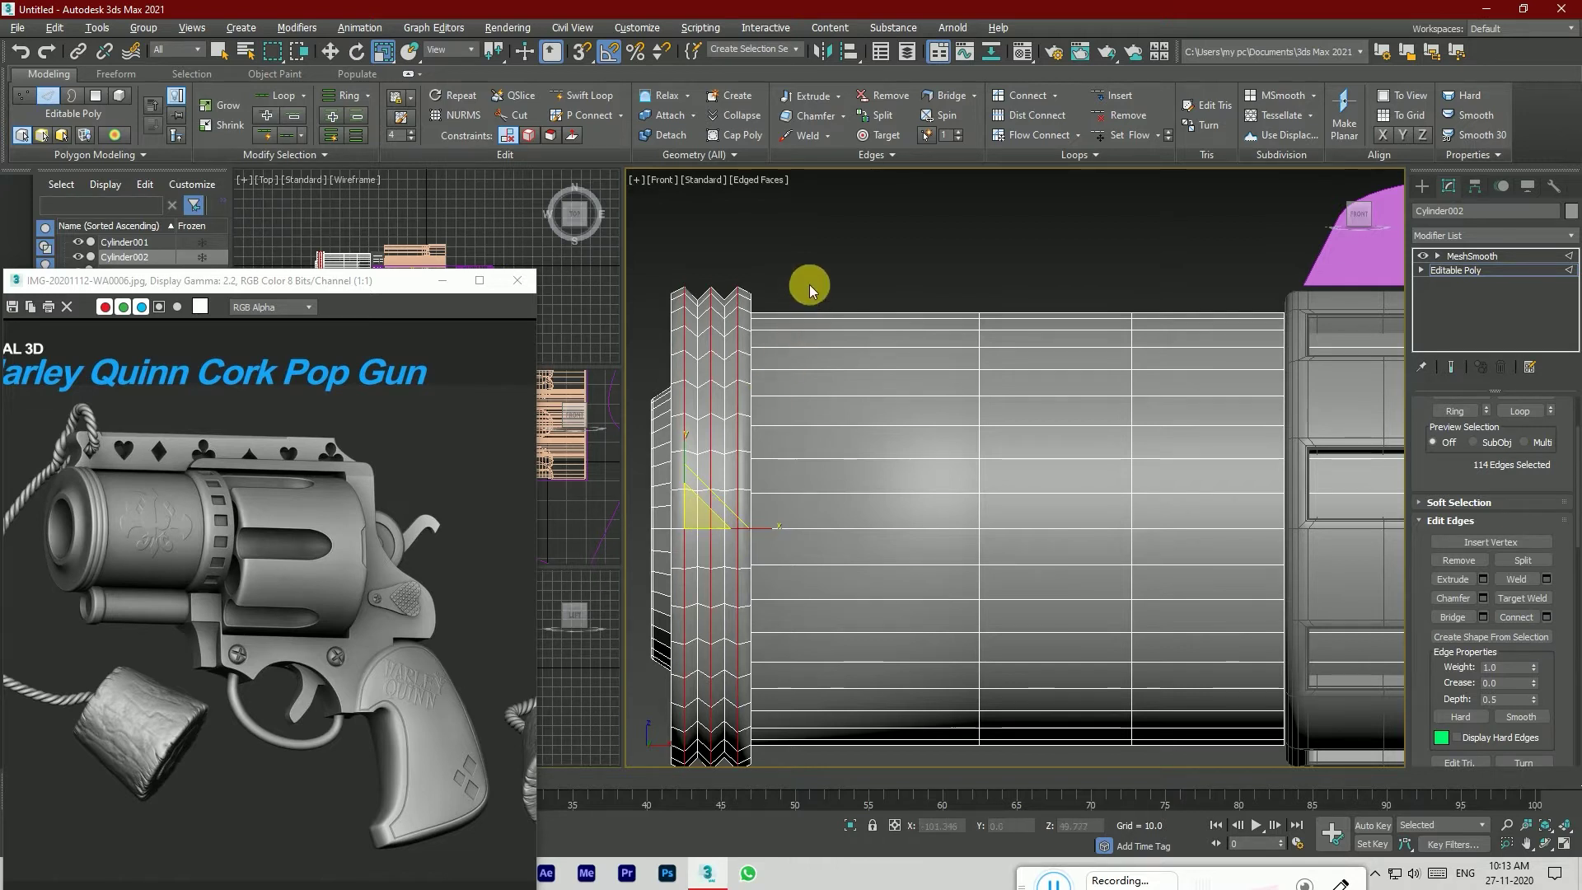
Step: Chamfer the three raised rim loops by about 0.5 with 2 connect edge segments, and clear the edge selection
click(1483, 599)
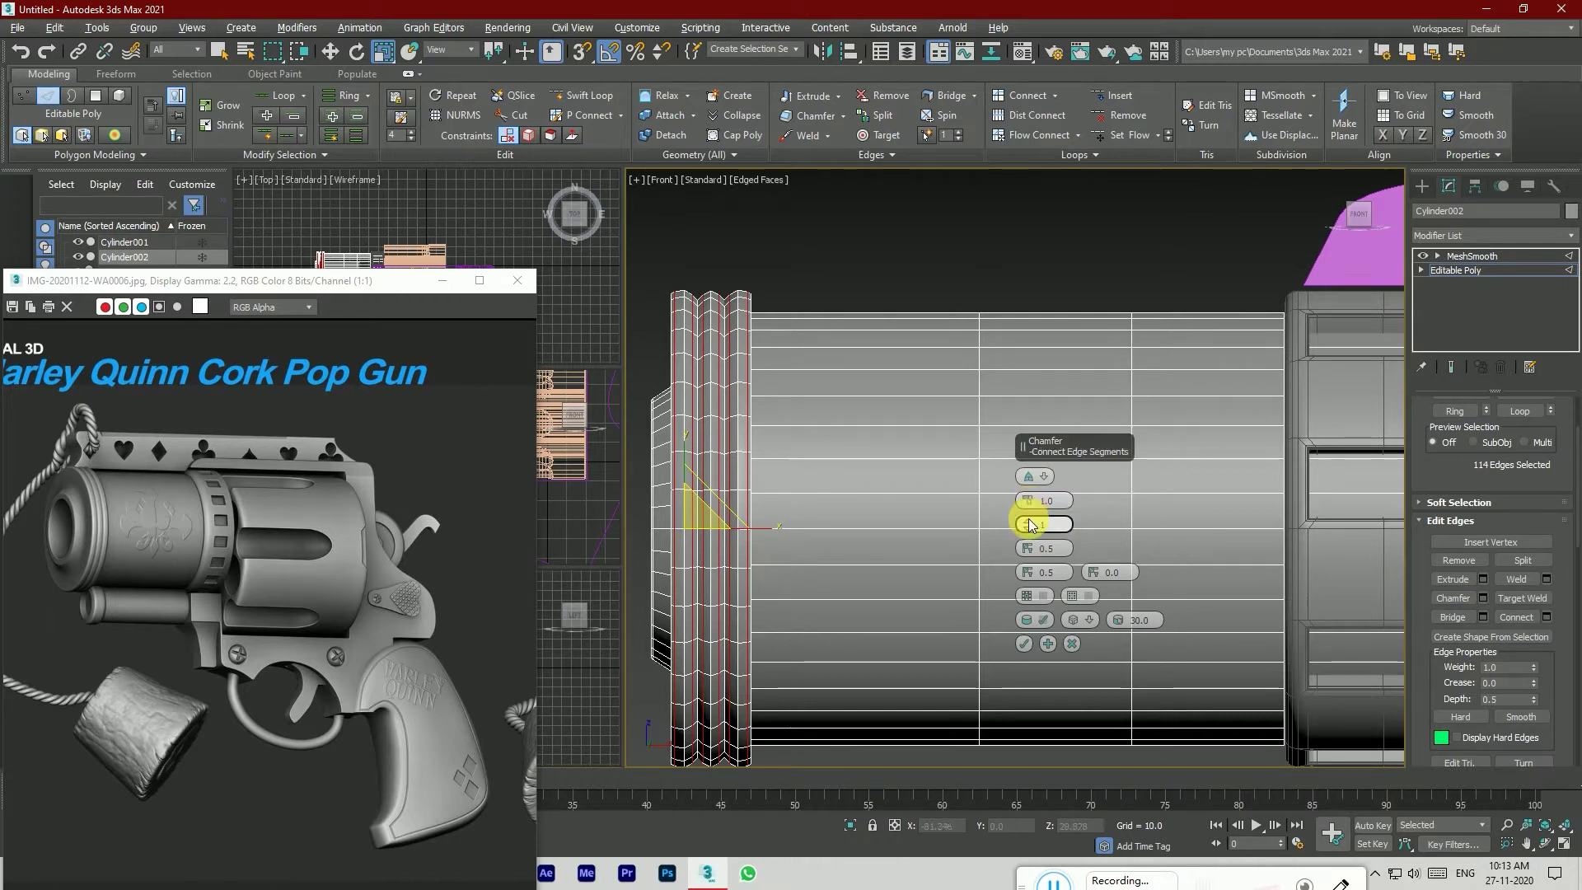
drag(1030, 515, 1028, 524)
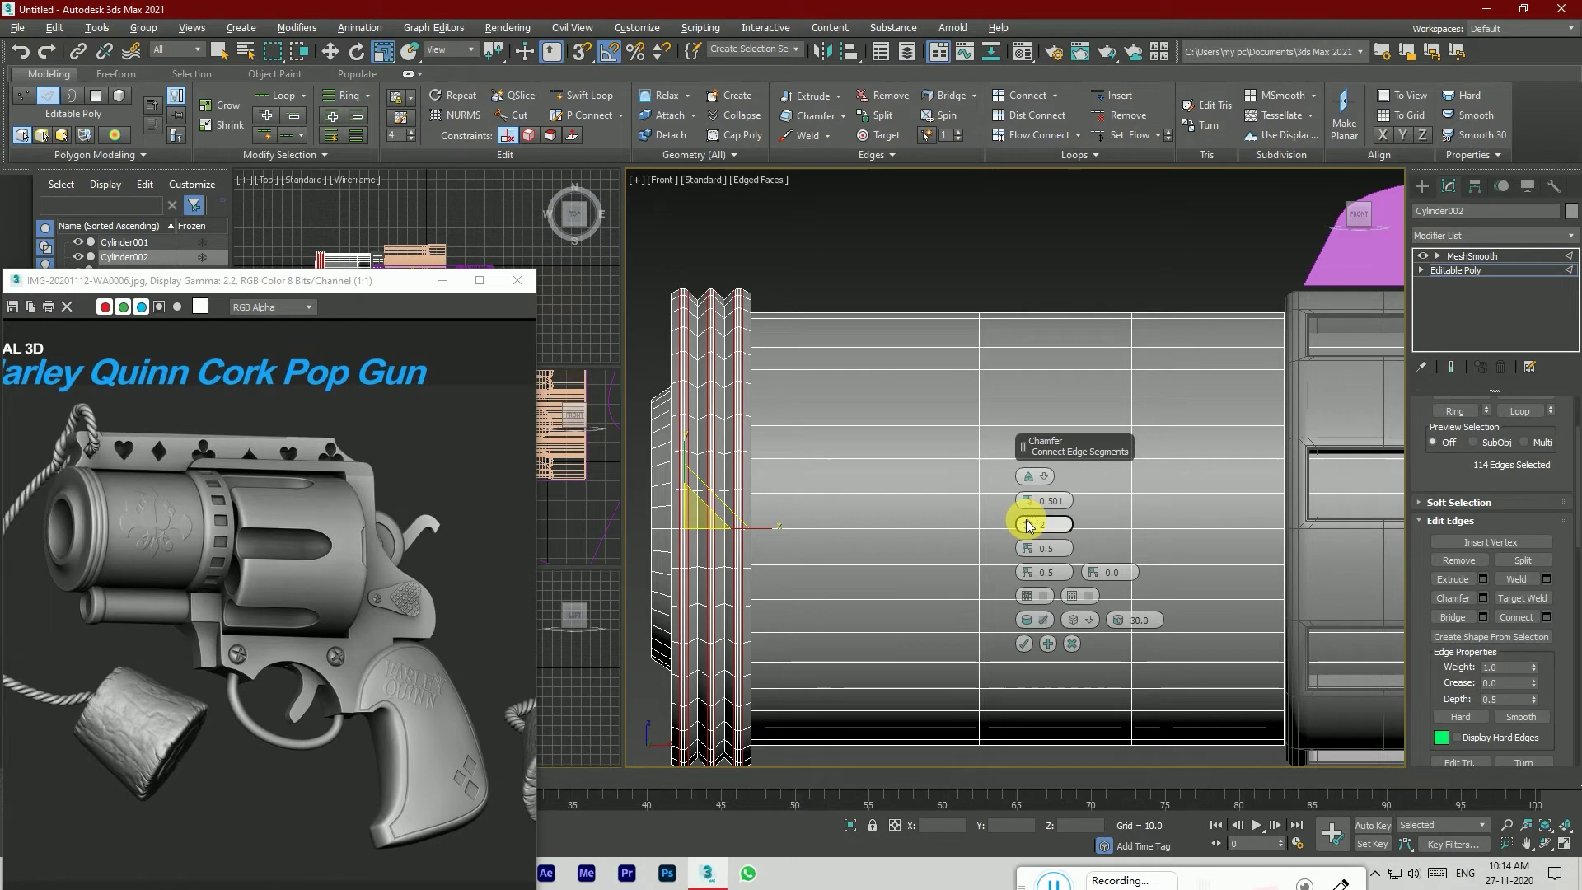
click(1024, 644)
click(824, 288)
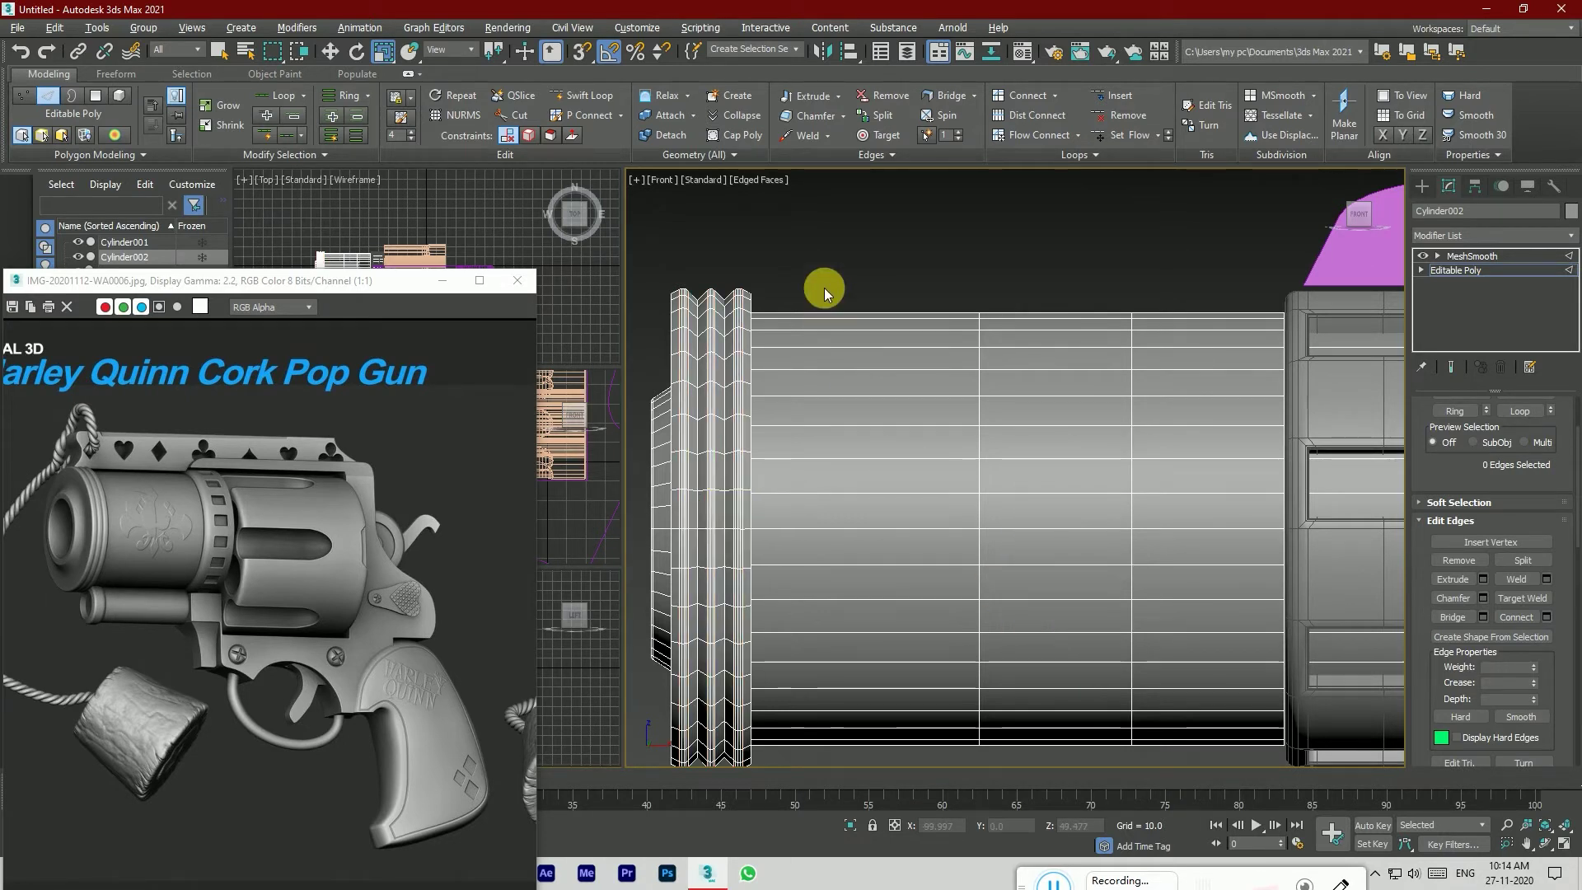
Step: Examine the grooved rim without edge display from an angle, including its MeshSmooth result
key(F4)
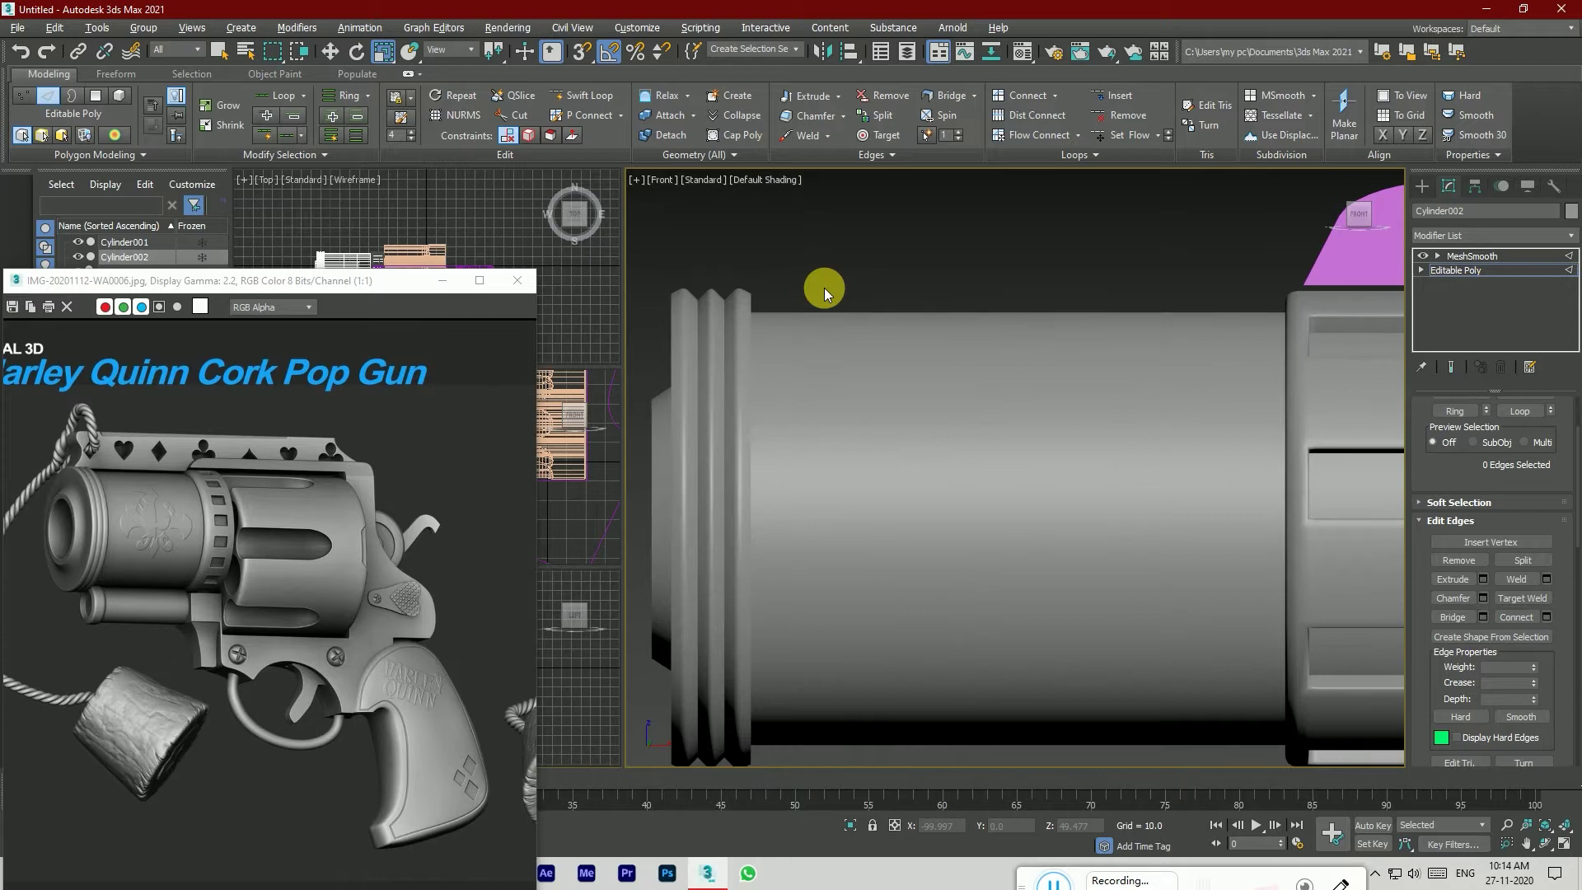
mouse_move(1358, 212)
mouse_down()
mouse_move(1310, 206)
mouse_move(1401, 223)
mouse_move(1360, 218)
mouse_up()
click(1184, 382)
click(1020, 284)
click(333, 51)
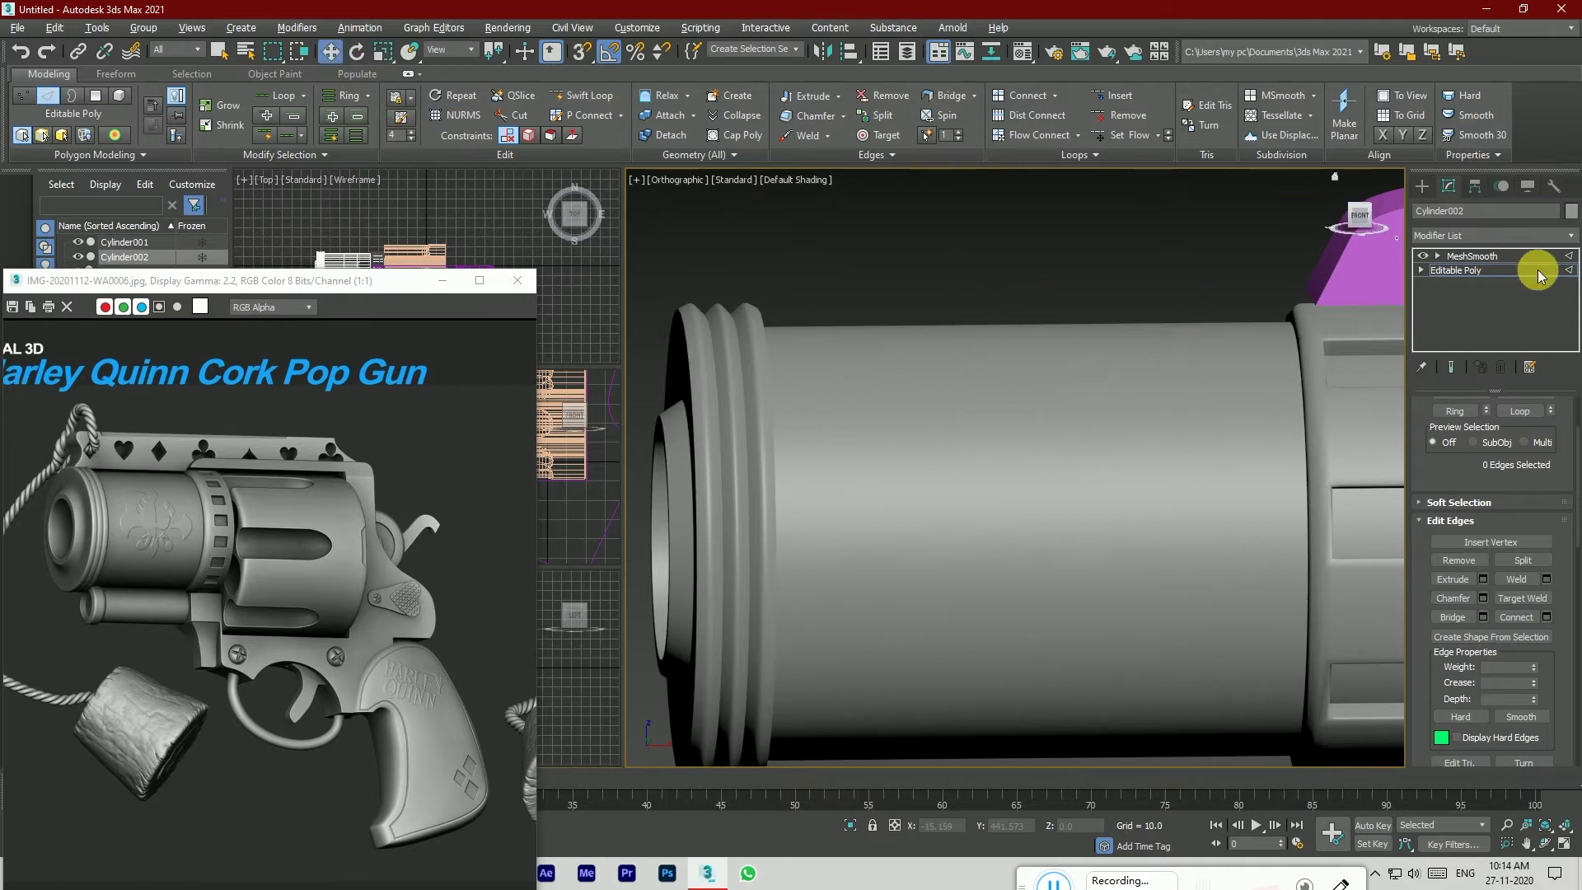
click(1532, 256)
scroll(1002, 324, down, 2)
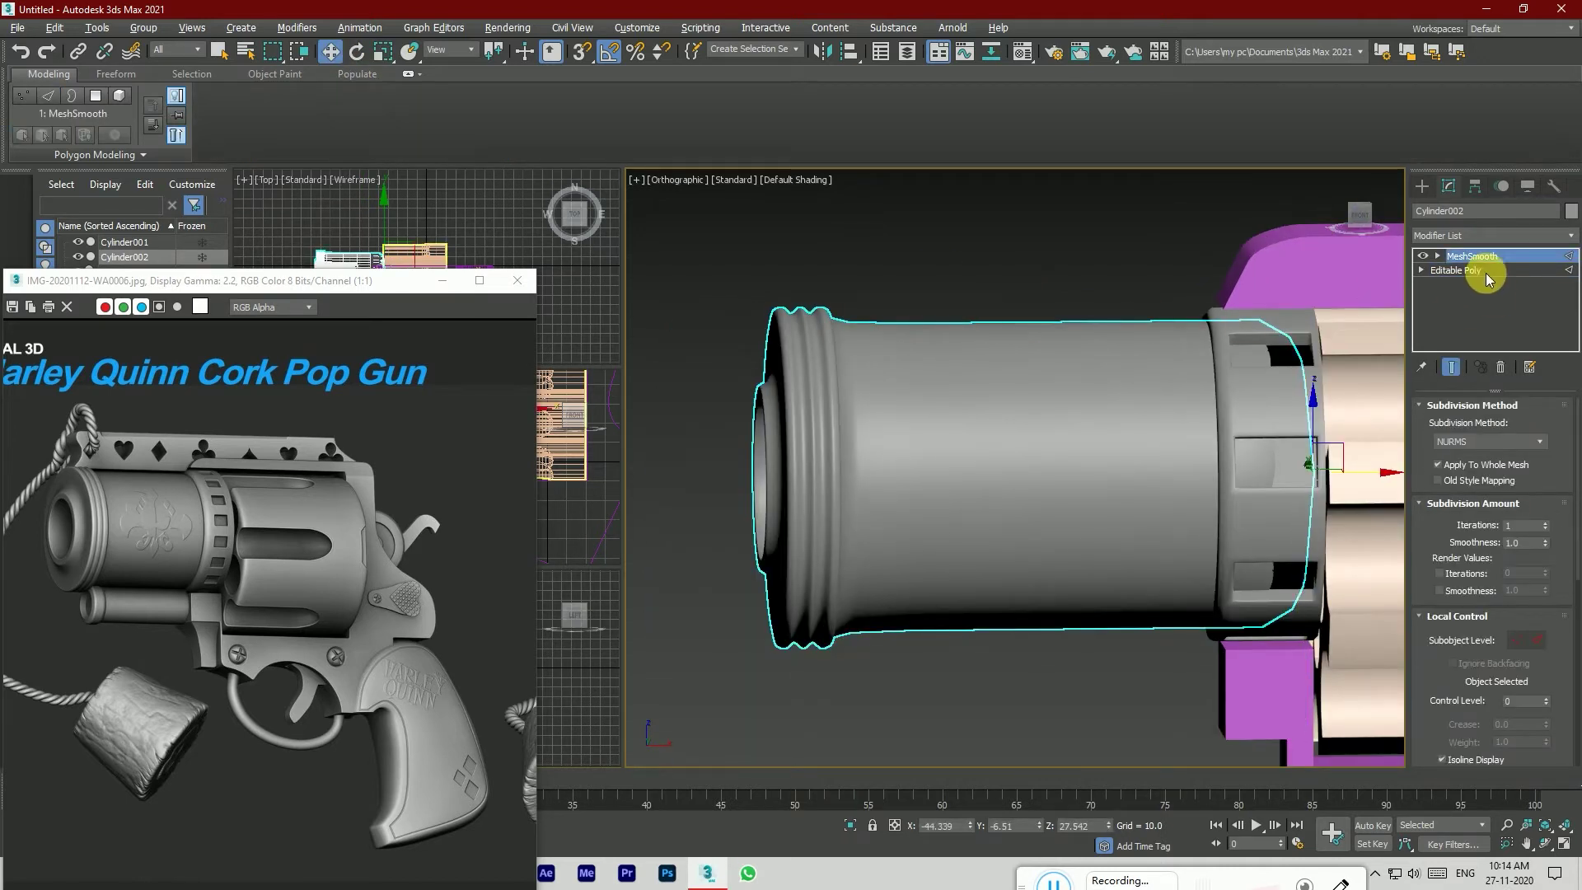
Step: Insert a supporting edge loop with Swift Loop on the rim's rear side, close to where it meets the barrel
click(1479, 271)
drag(1495, 442, 1512, 482)
scroll(1510, 480, up, 1)
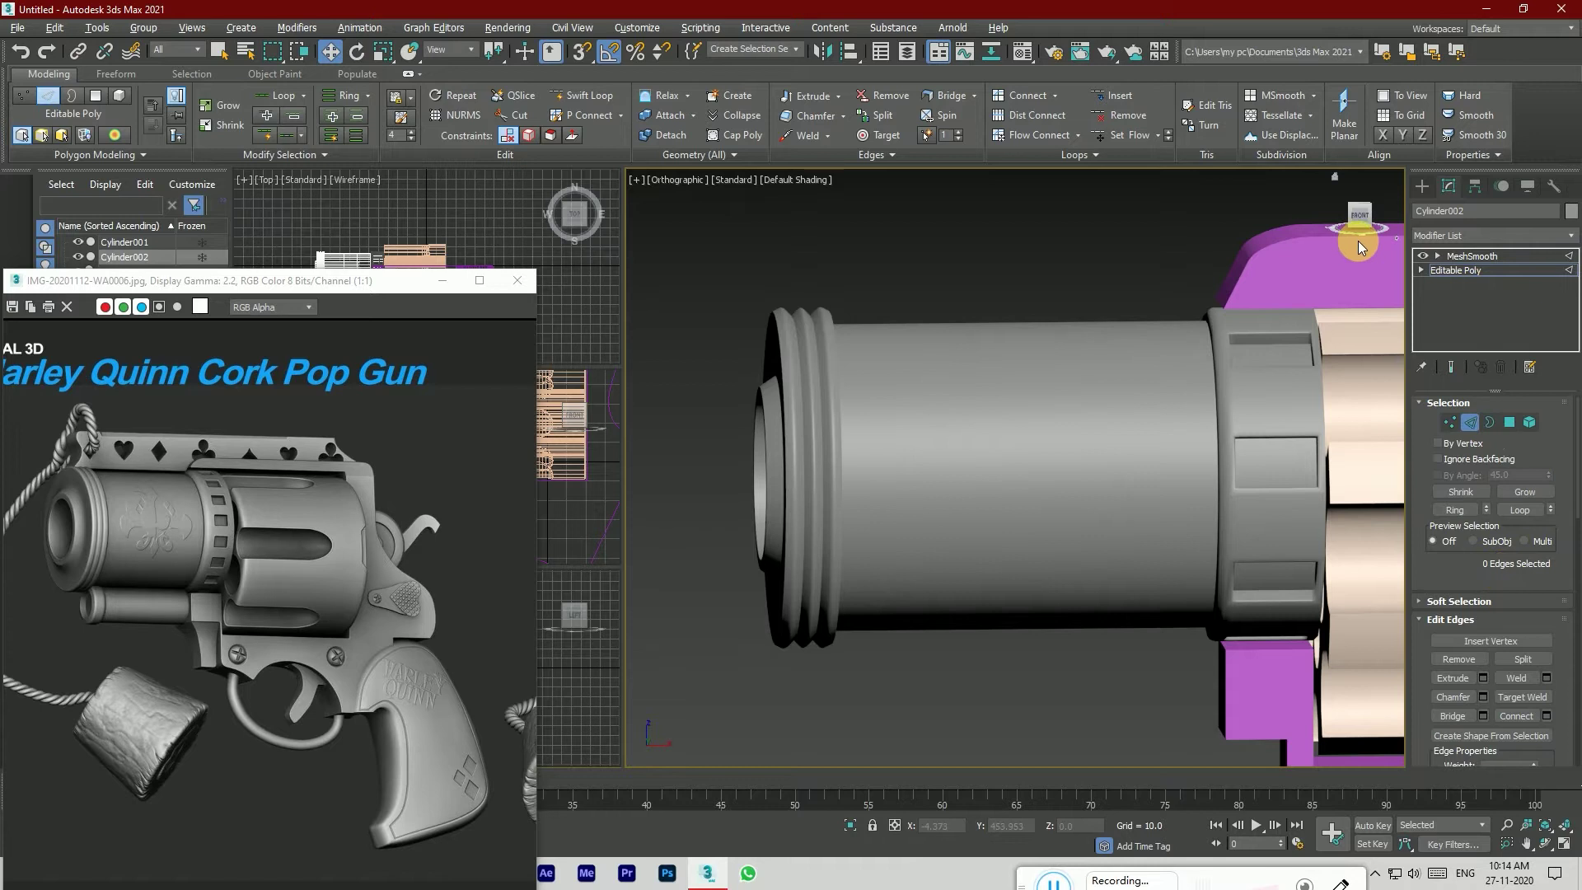
key(F4)
drag(1364, 217, 1343, 226)
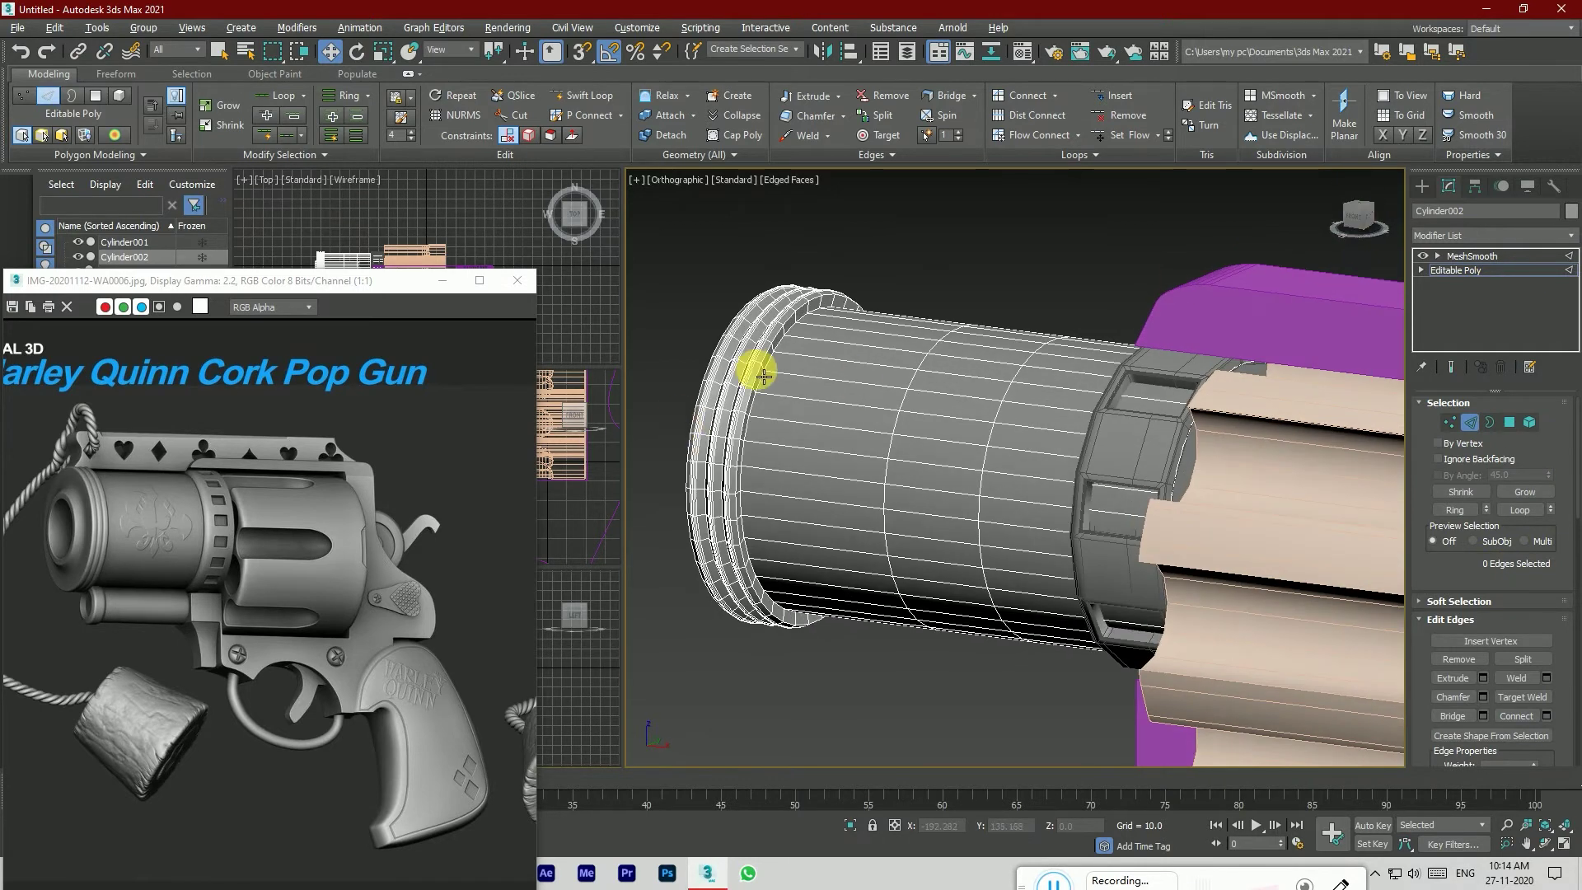
scroll(764, 375, up, 2)
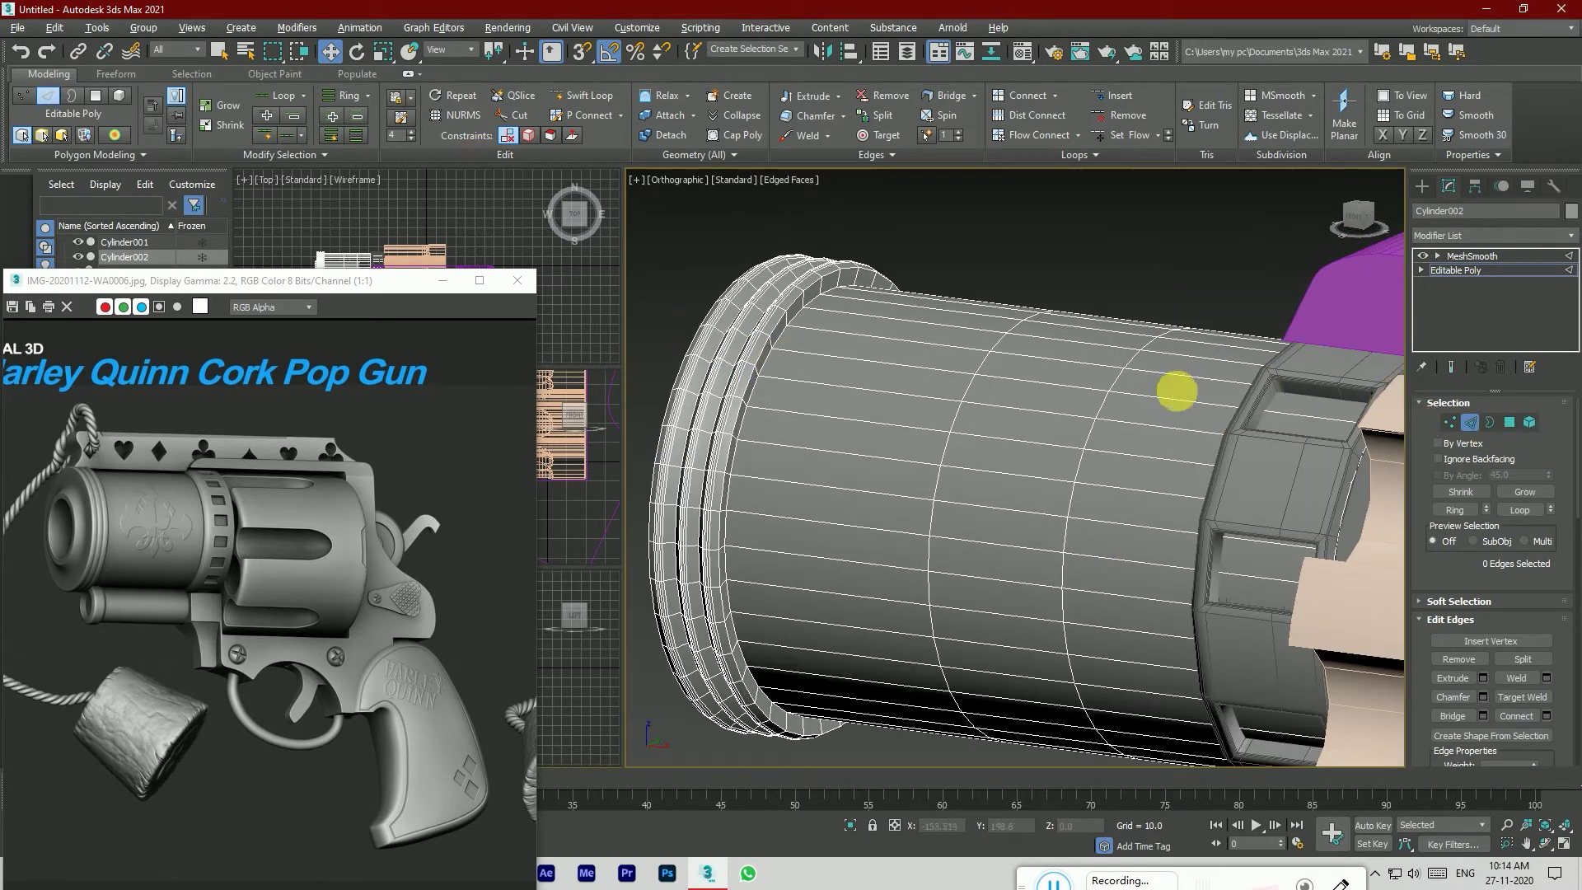
click(785, 354)
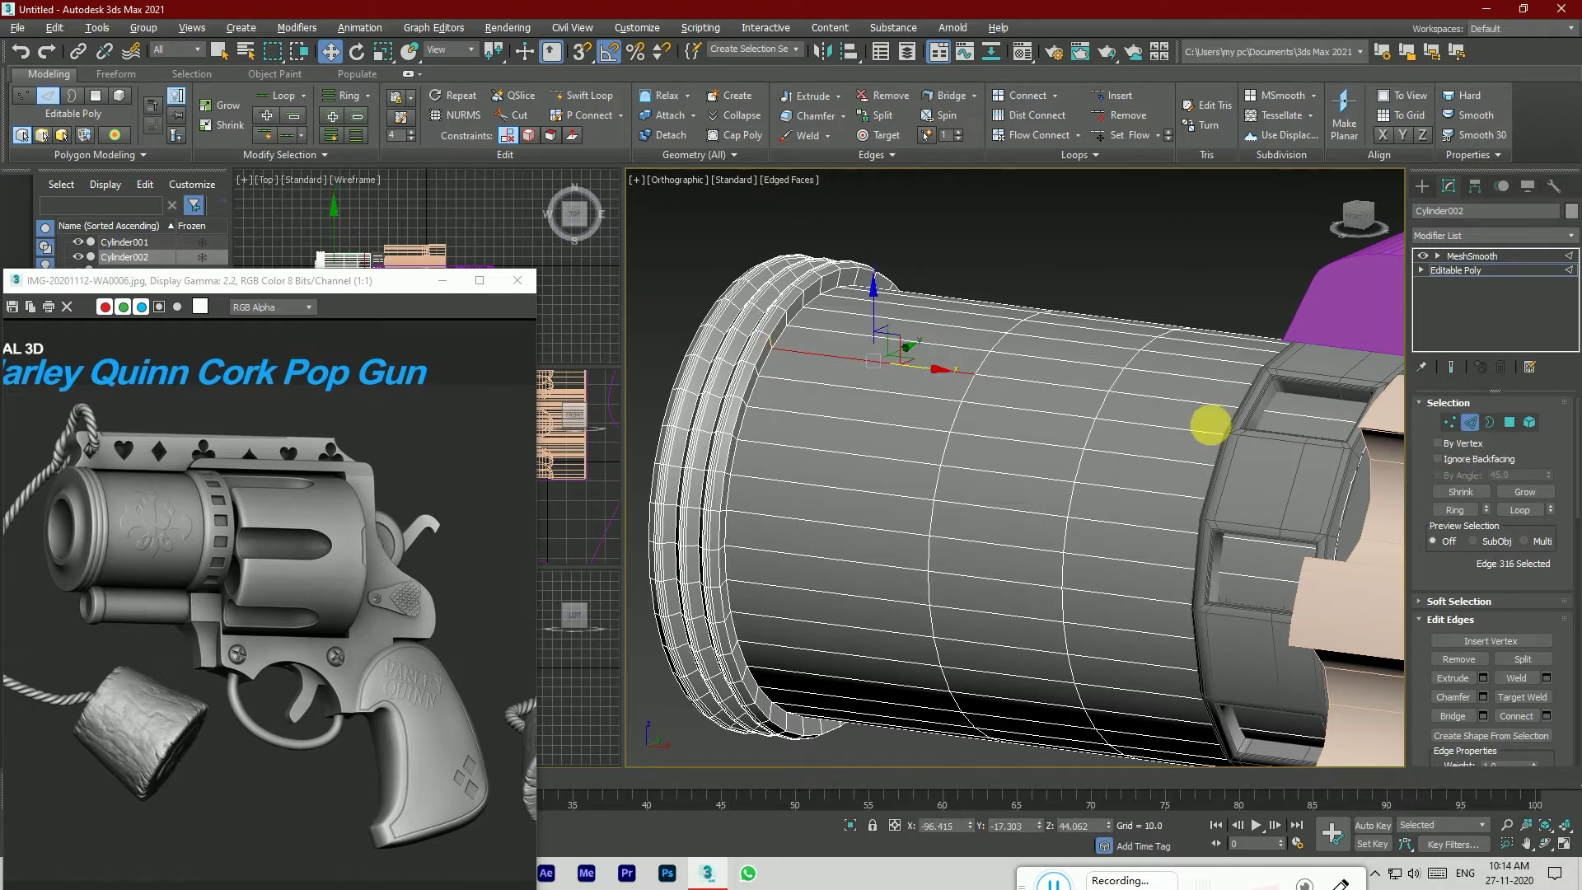
click(581, 95)
scroll(759, 352, up, 3)
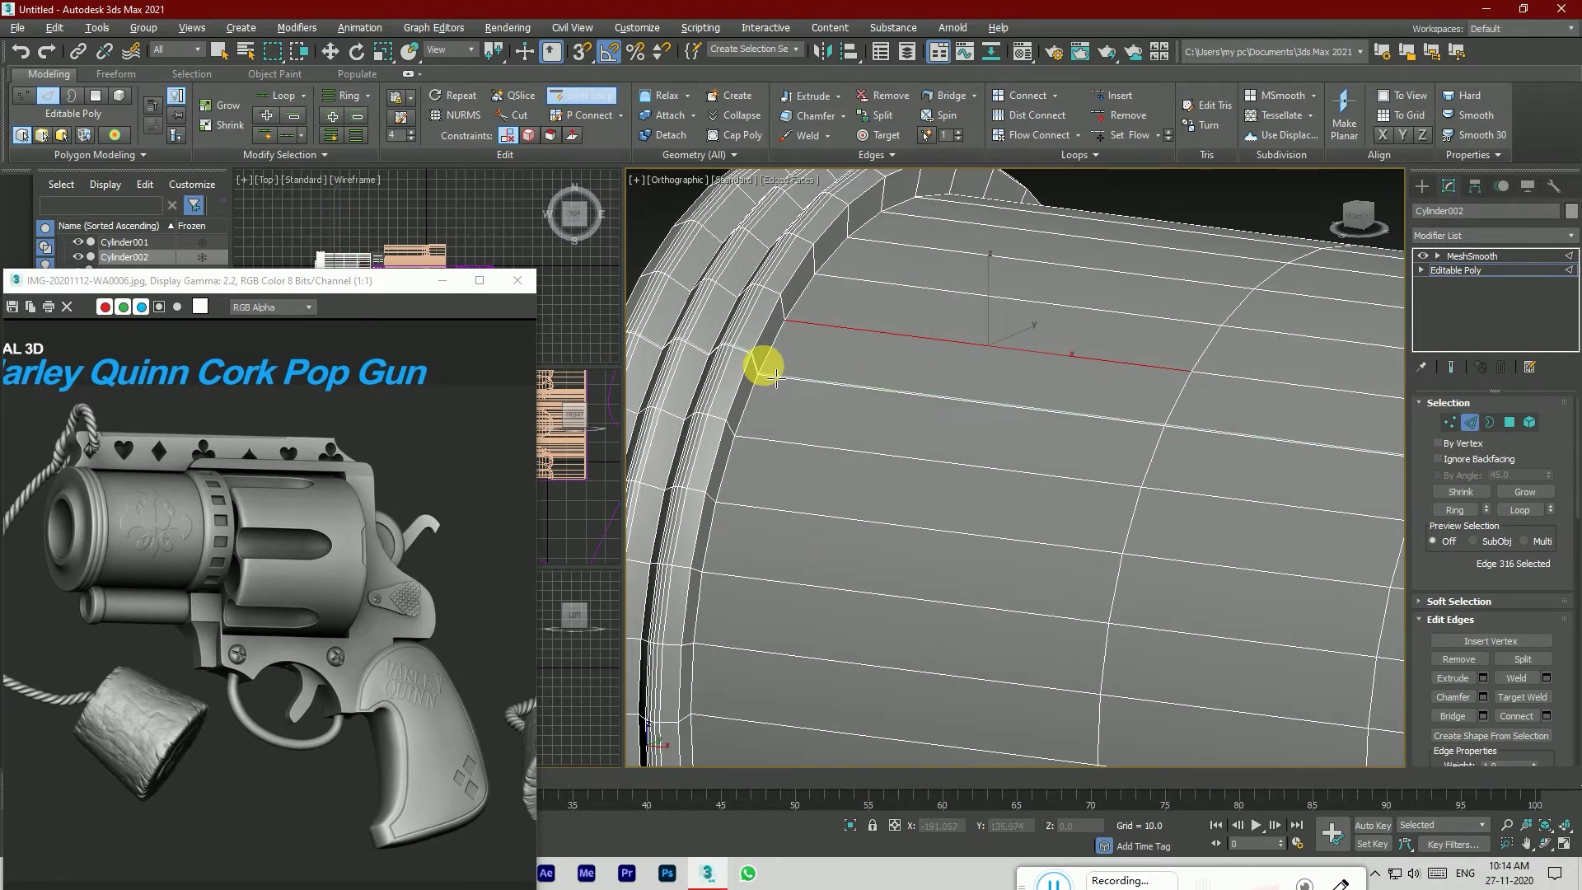
click(797, 329)
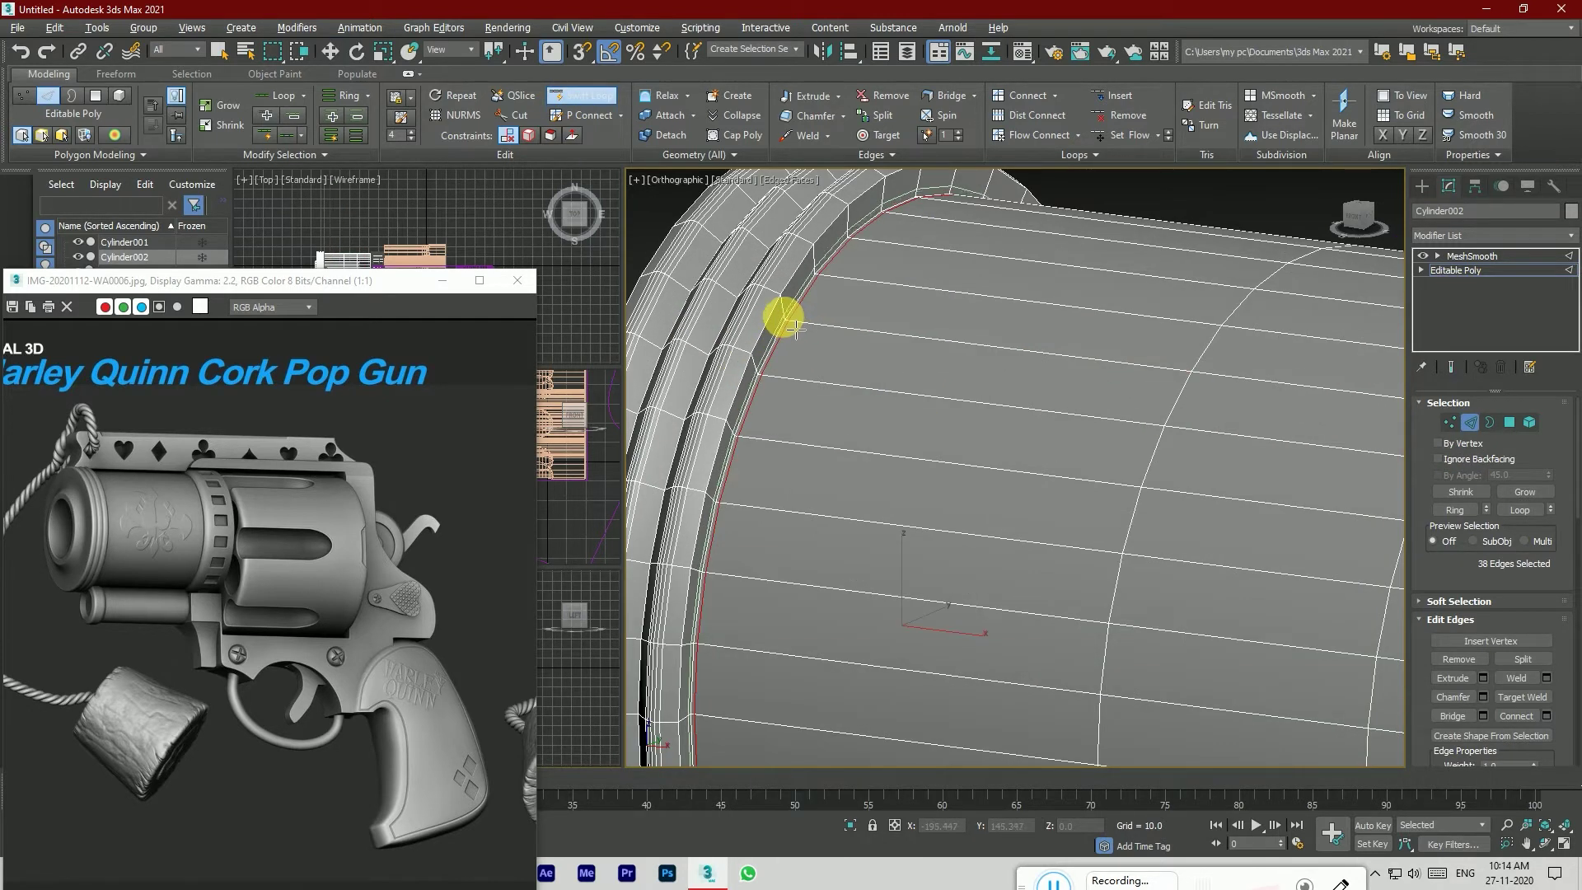
scroll(795, 328, down, 3)
click(568, 96)
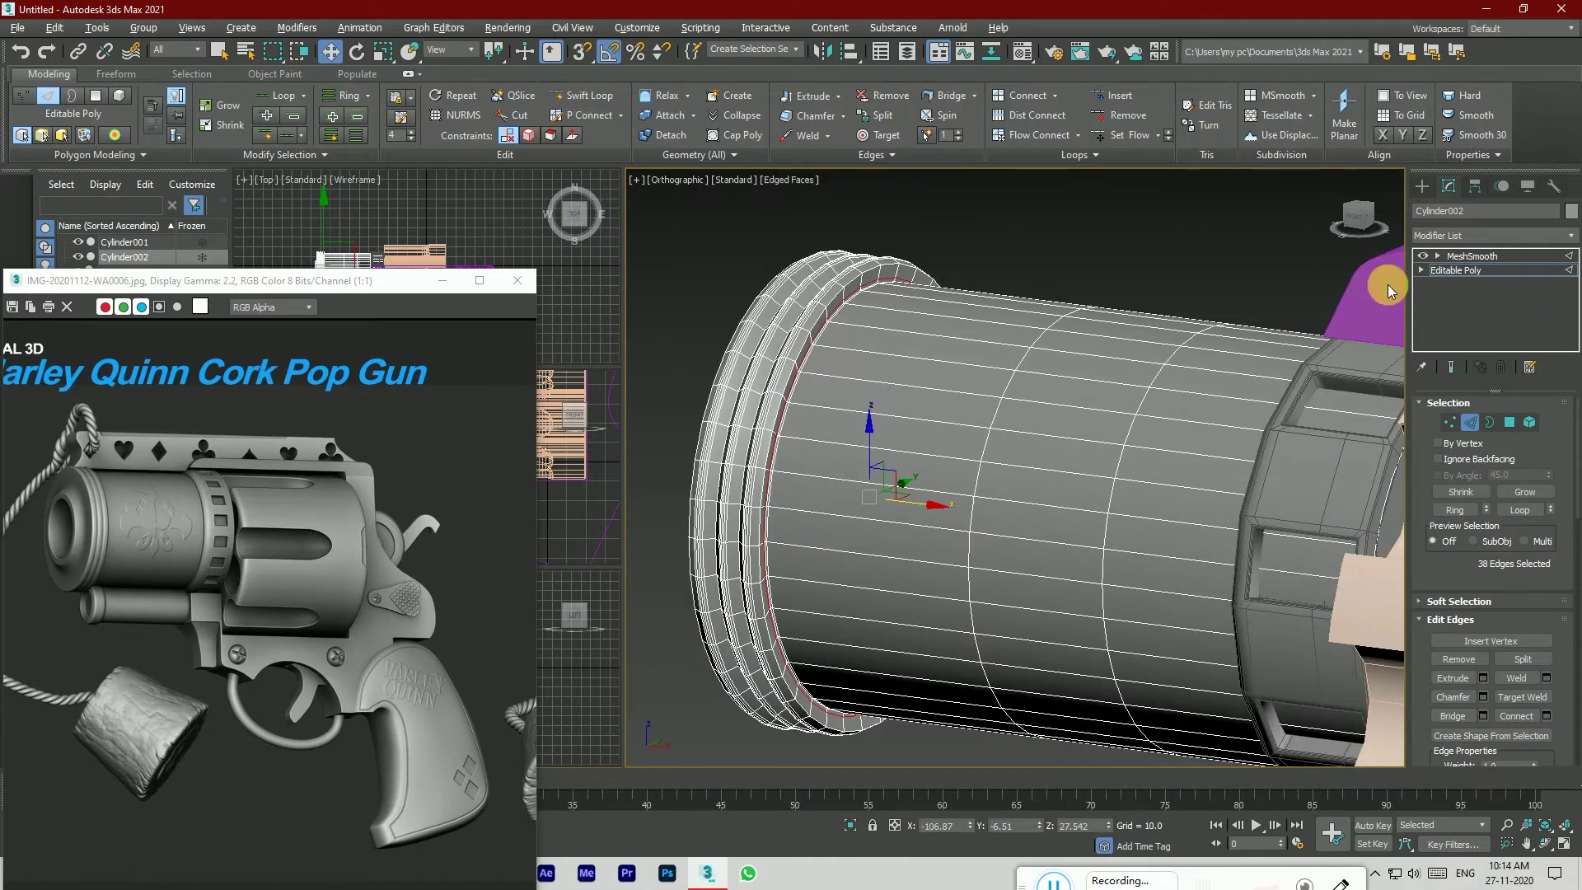
Step: Inspect the smoothed barrel and muzzle opening from the front with edge display off
click(1450, 255)
key(F4)
click(1065, 260)
click(1353, 212)
alt+middle_drag(1148, 448, 1149, 447)
click(948, 434)
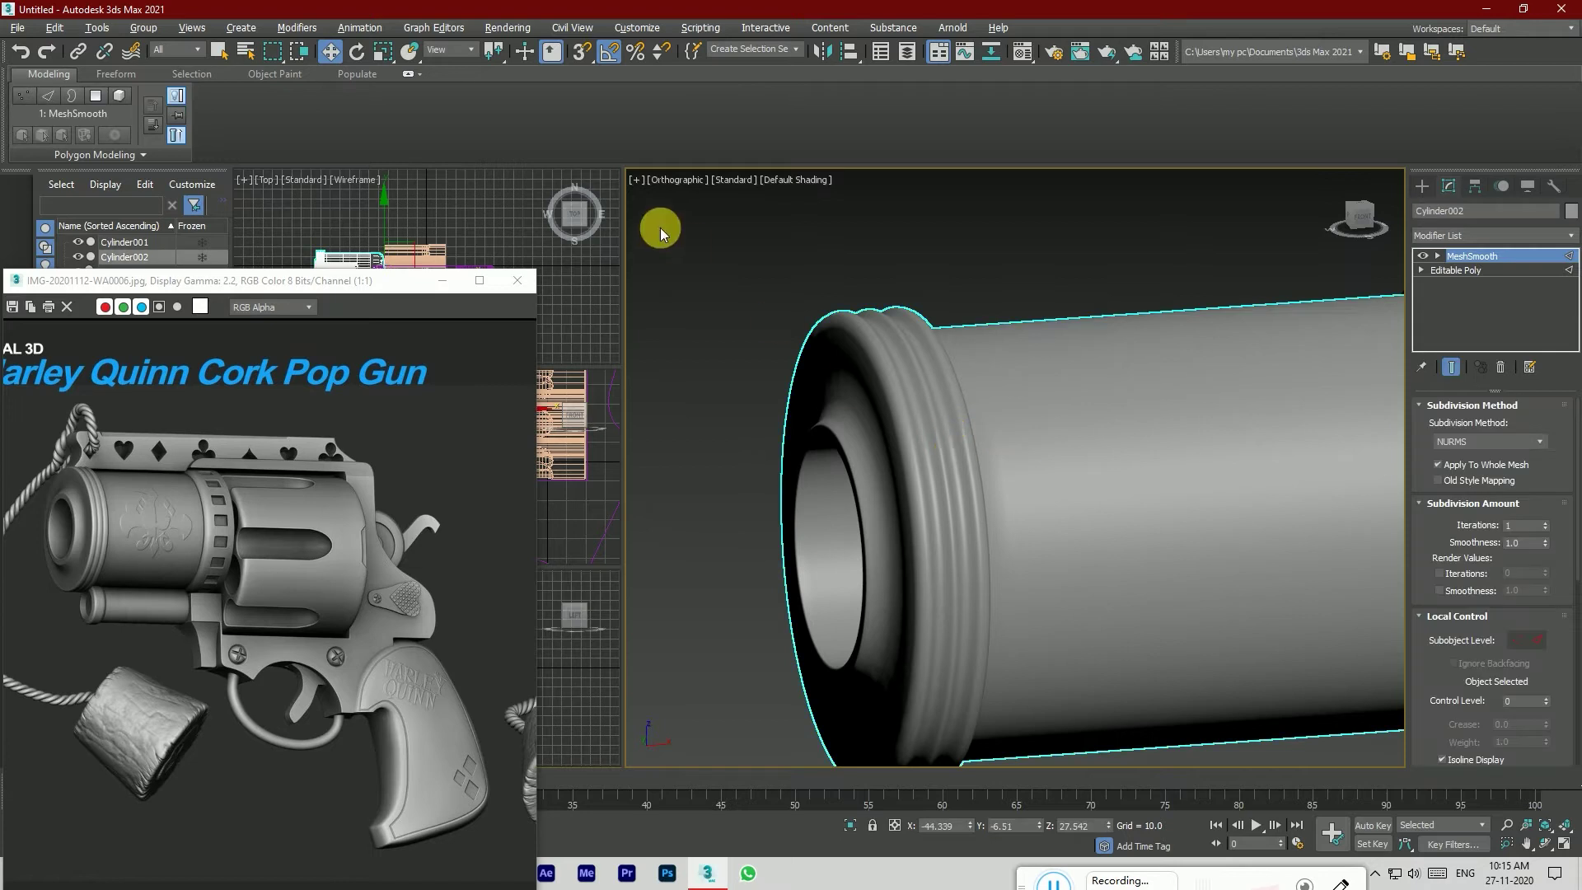
Step: Insert a supporting edge loop with Swift Loop on the muzzle's front face, close to the rim's outer edge
click(1454, 271)
key(2)
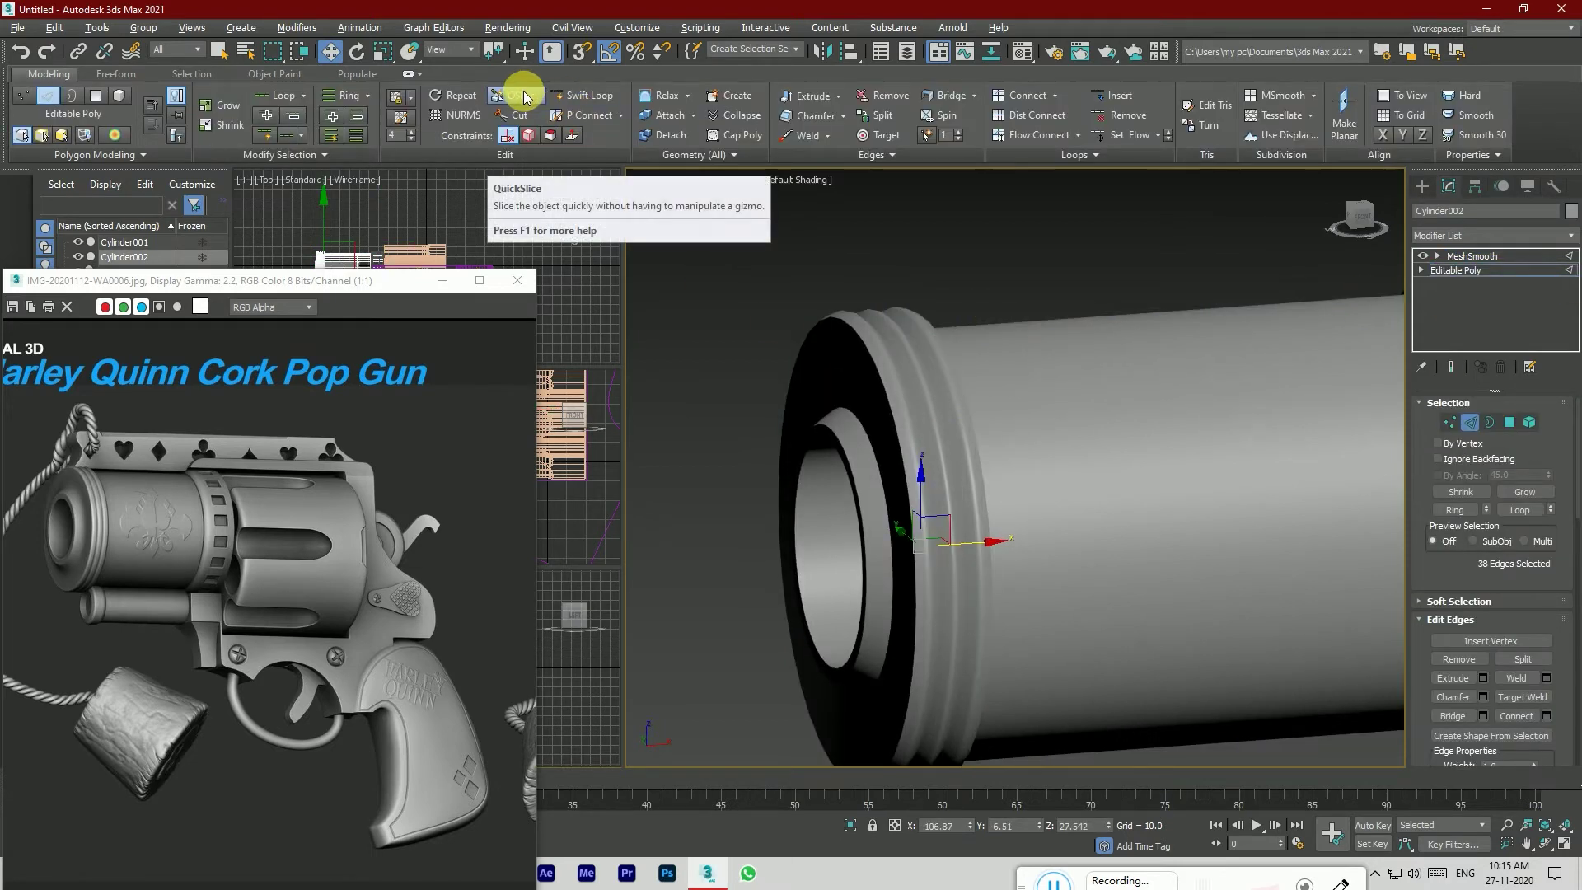
key(F4)
click(590, 91)
scroll(880, 365, up, 4)
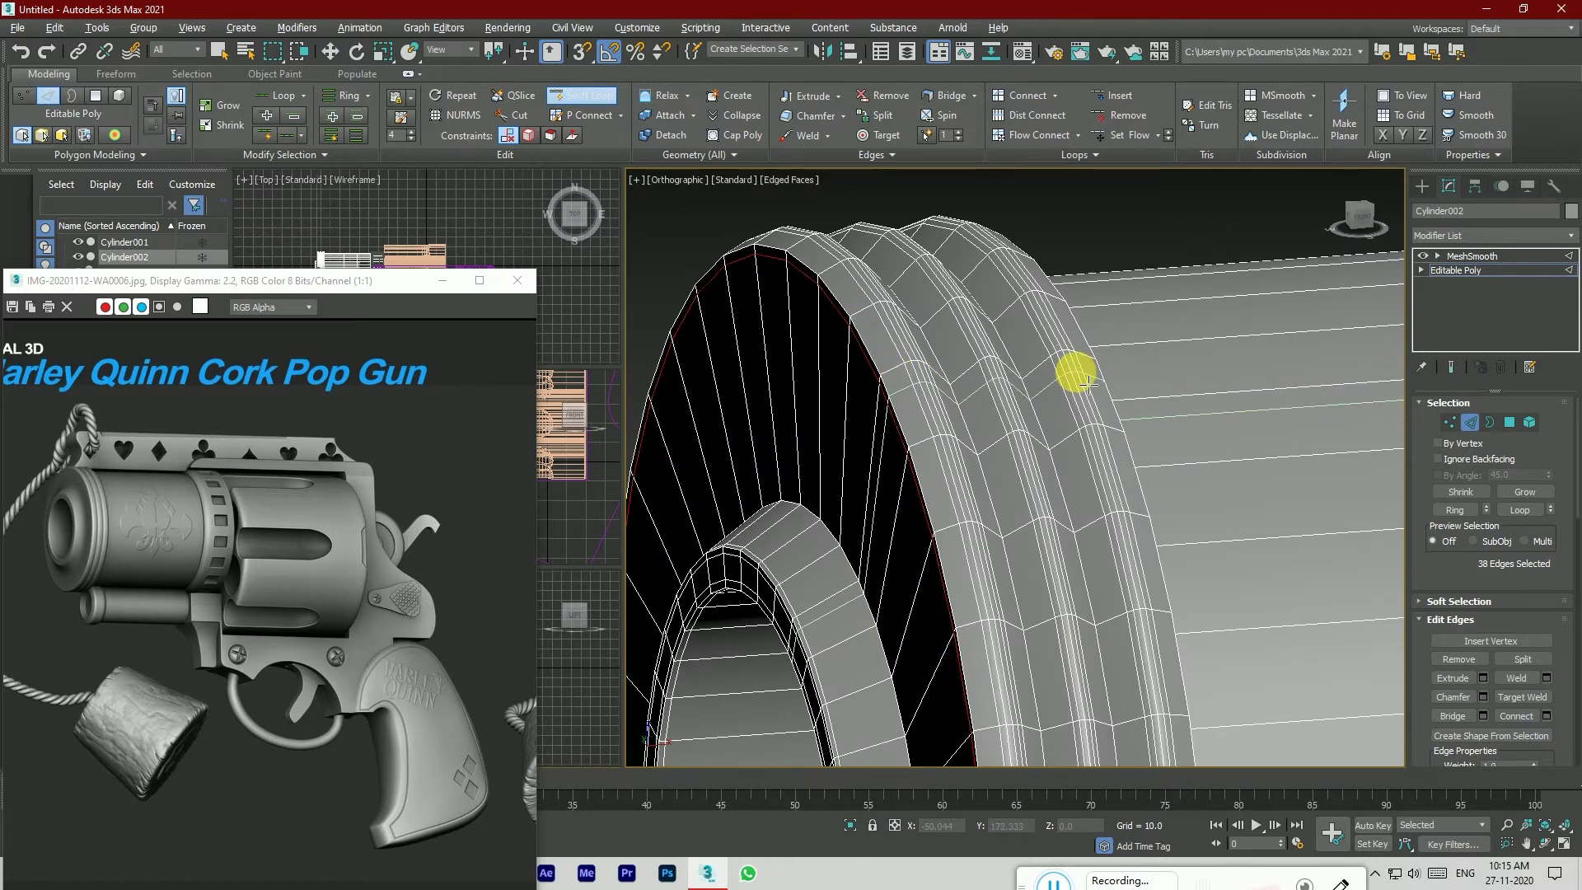
Step: Check the sharpened rim in its smoothed form from the side and the front without edge display
click(1469, 256)
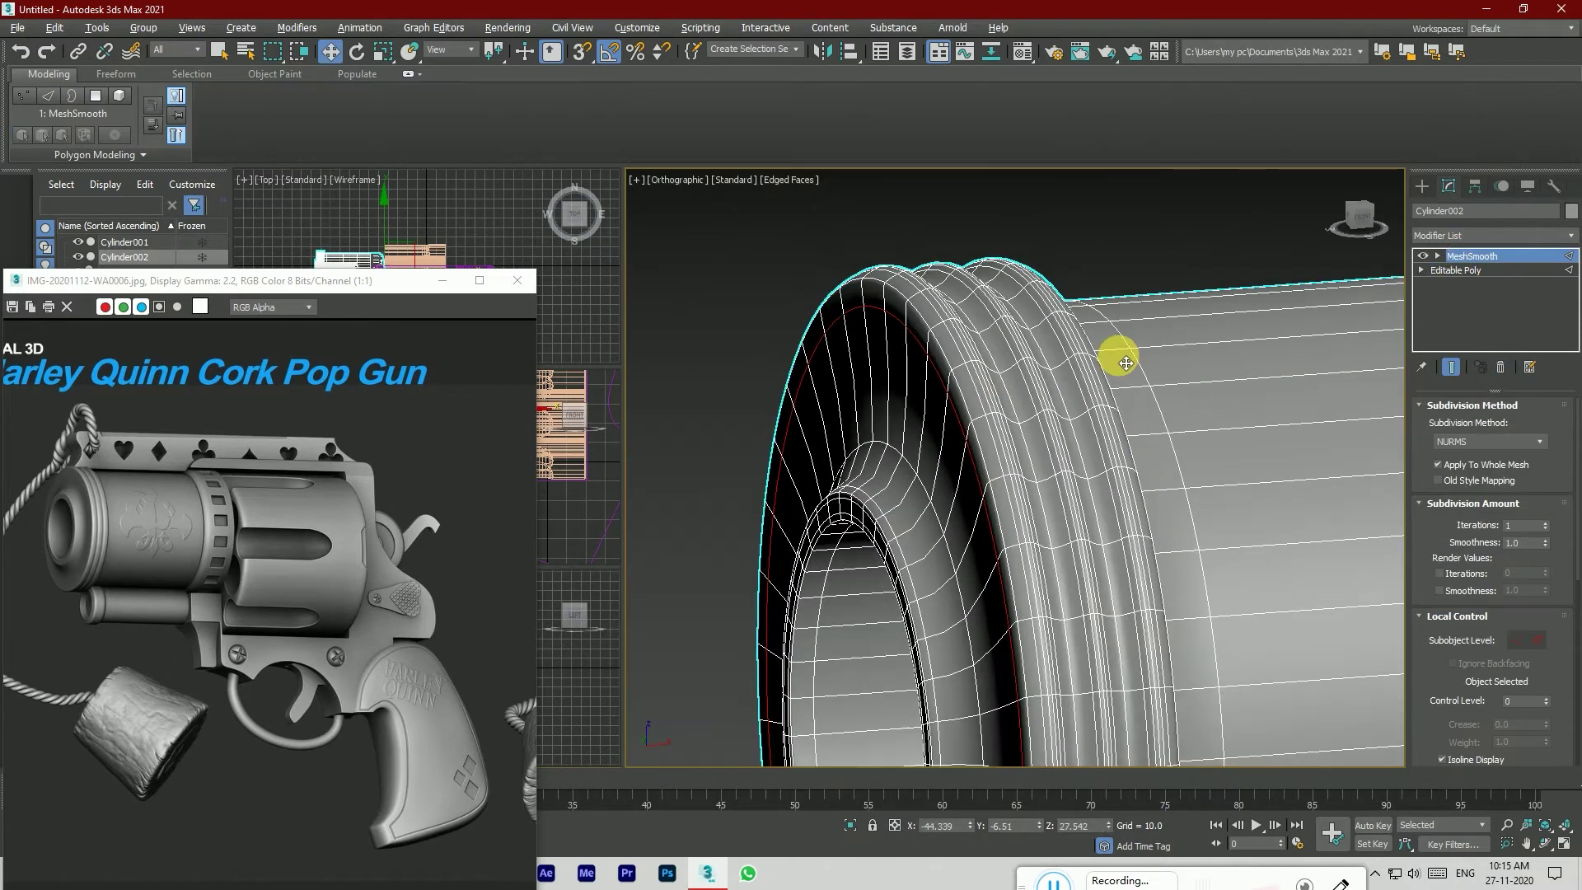
key(F4)
click(1352, 220)
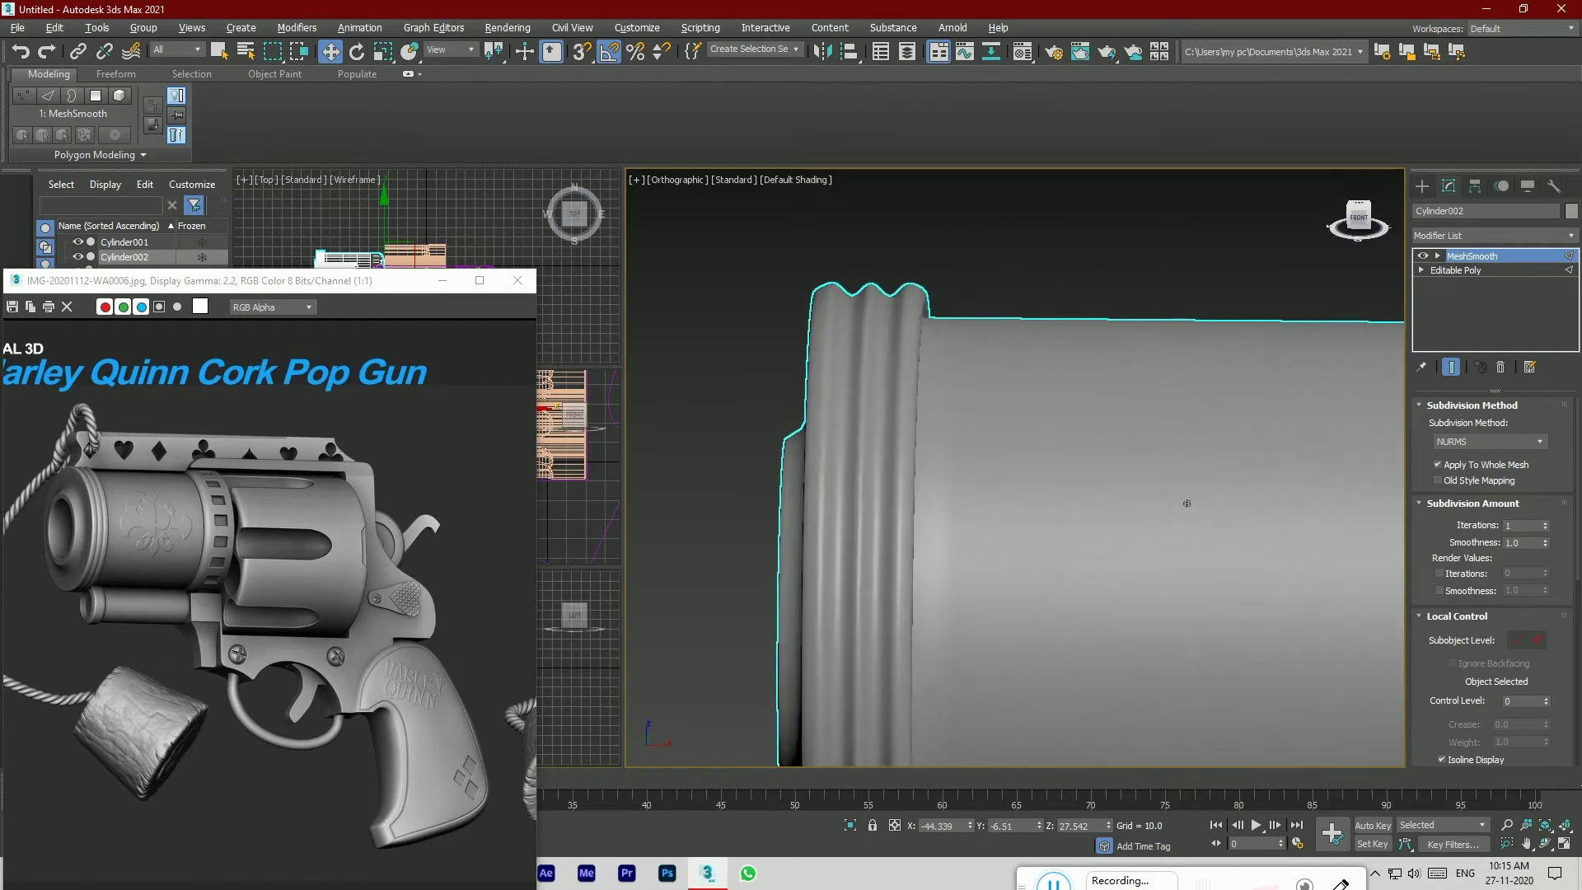
drag(1352, 219, 1364, 224)
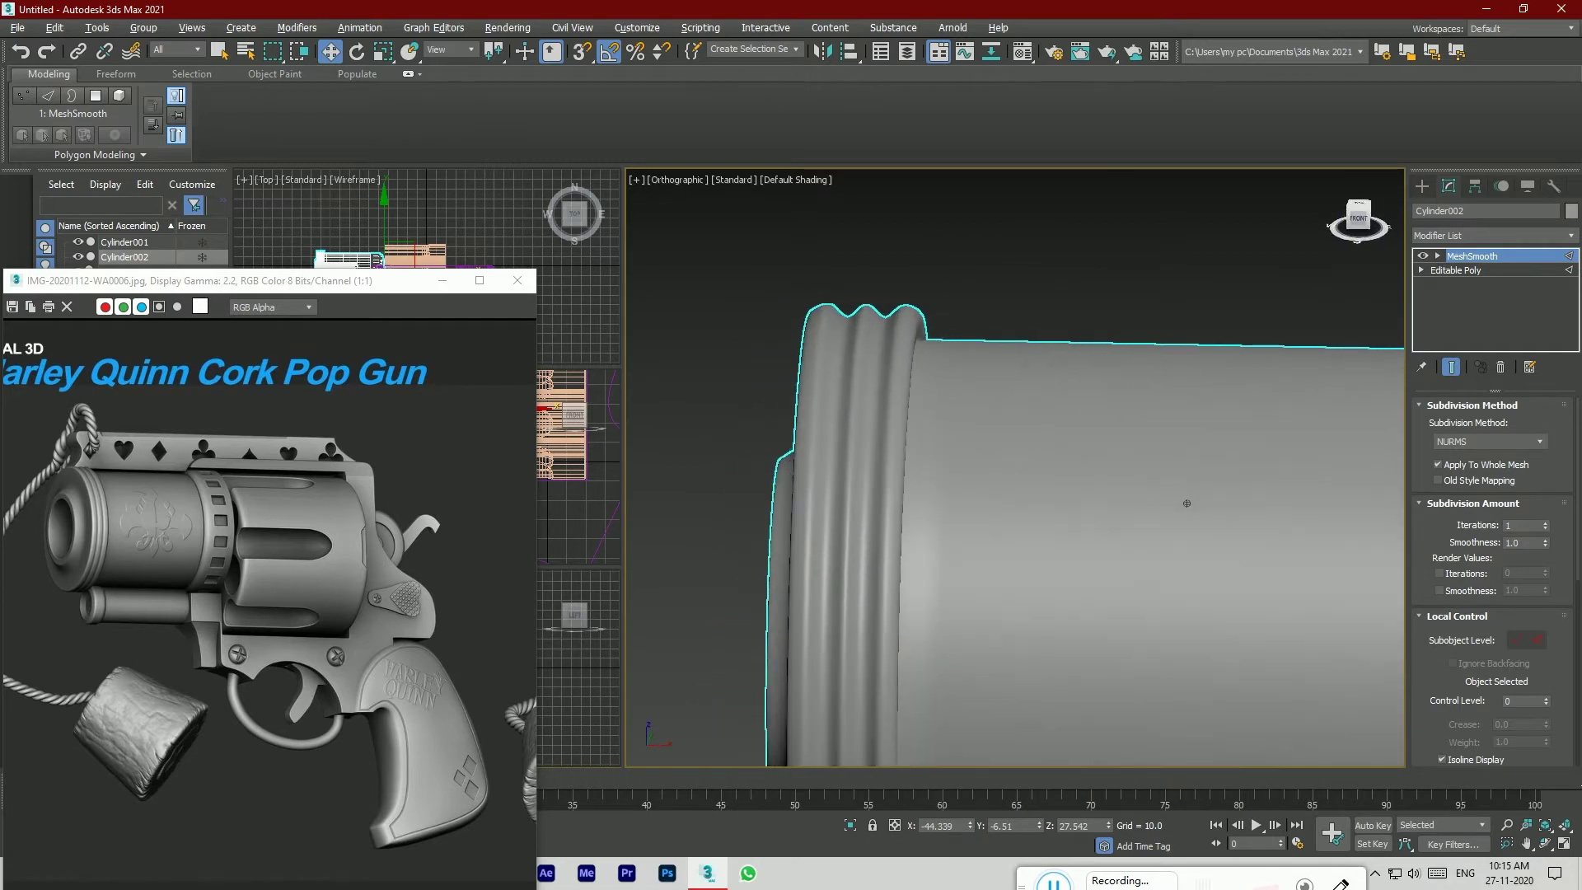
scroll(921, 446, down, 2)
scroll(947, 477, up, 3)
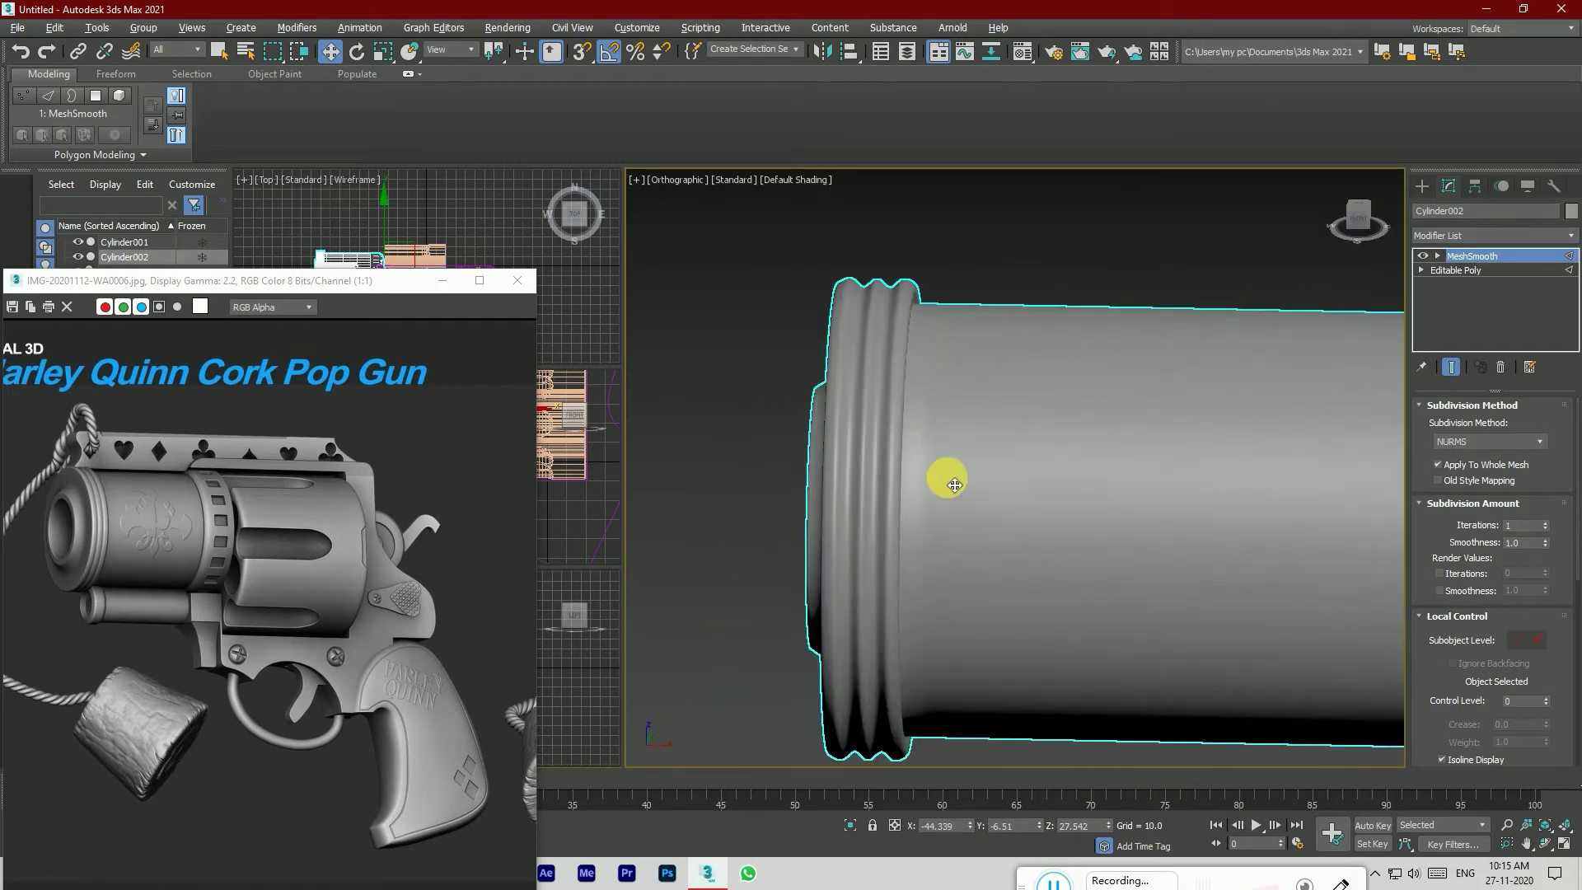
mouse_move(1354, 223)
mouse_down()
mouse_move(1273, 226)
mouse_move(1306, 198)
mouse_move(1392, 206)
mouse_move(1361, 235)
mouse_up()
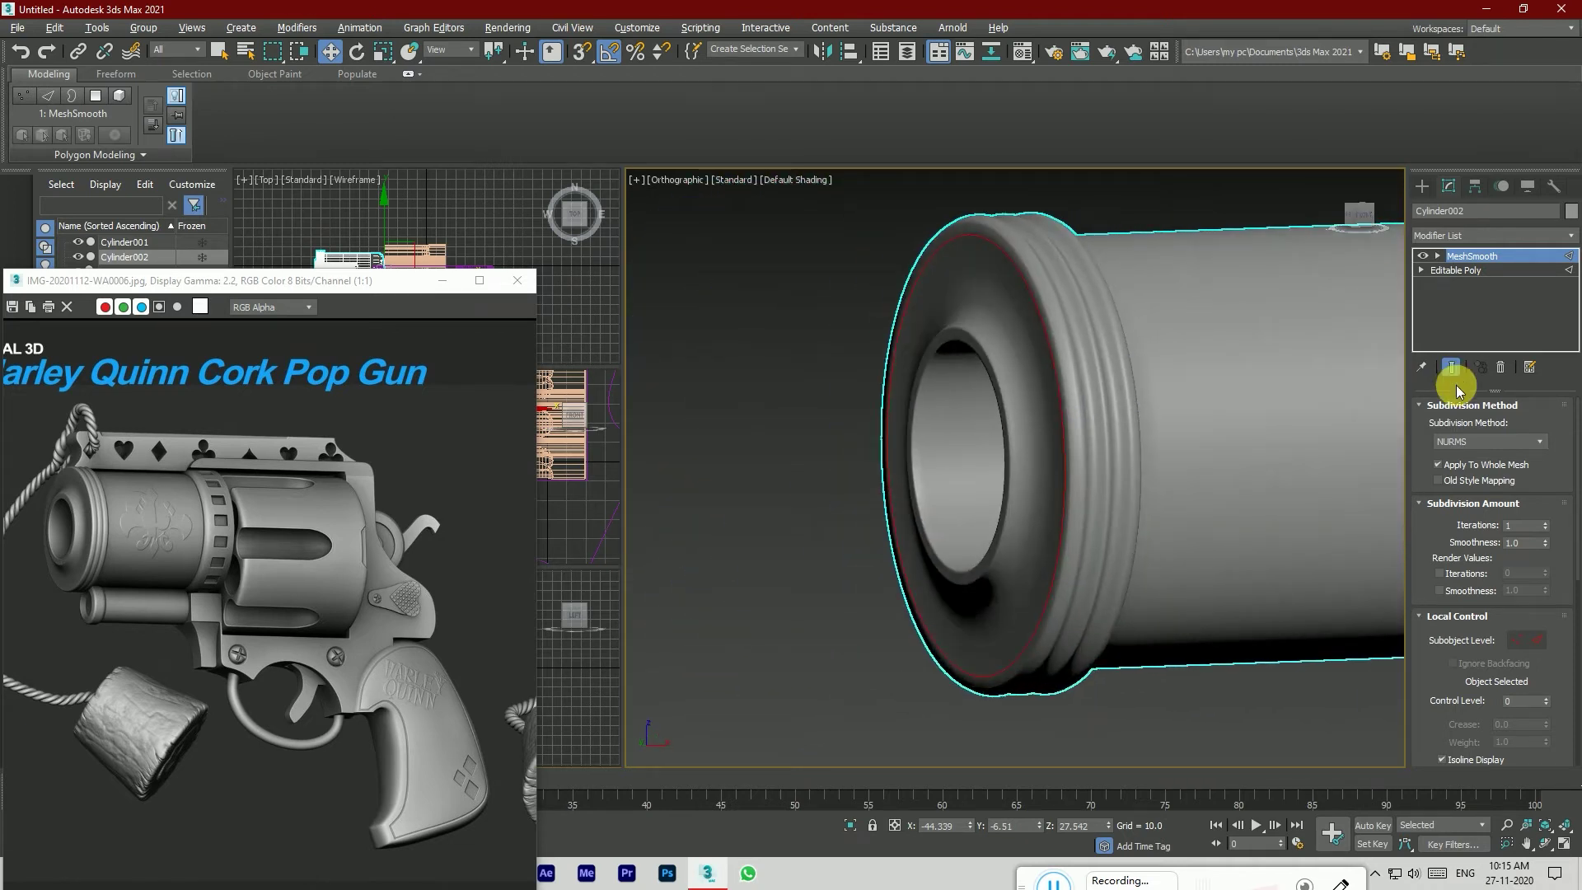
Step: Scale the loop where the muzzle lip meets the front face slightly outward with the Edge constraint, and preview it smoothed
click(1471, 271)
key(F4)
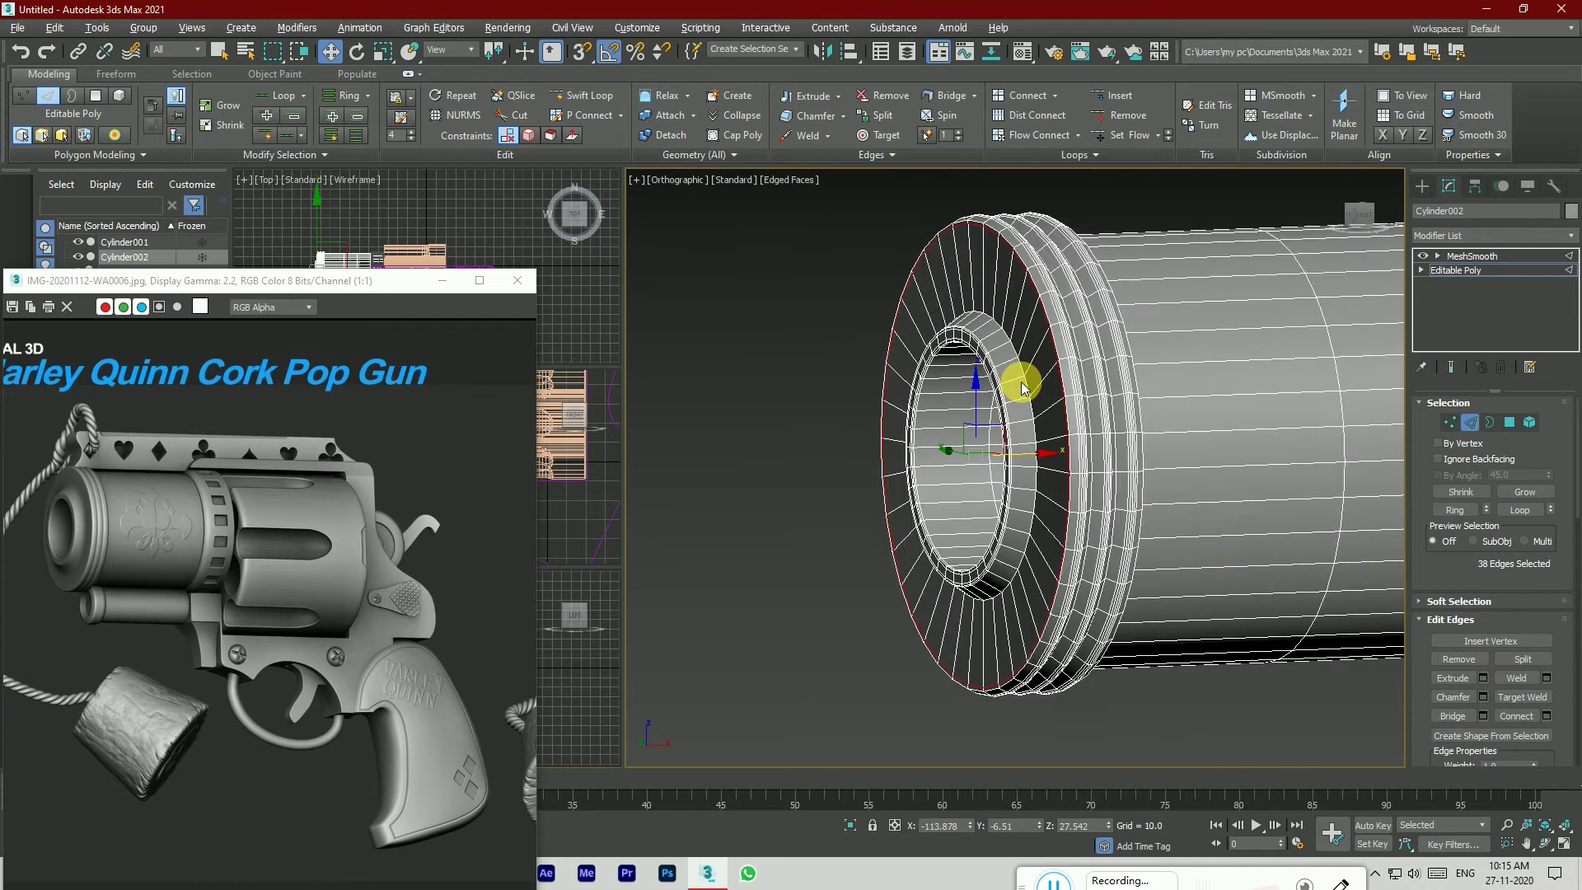
scroll(1022, 385, up, 3)
double_click(1023, 356)
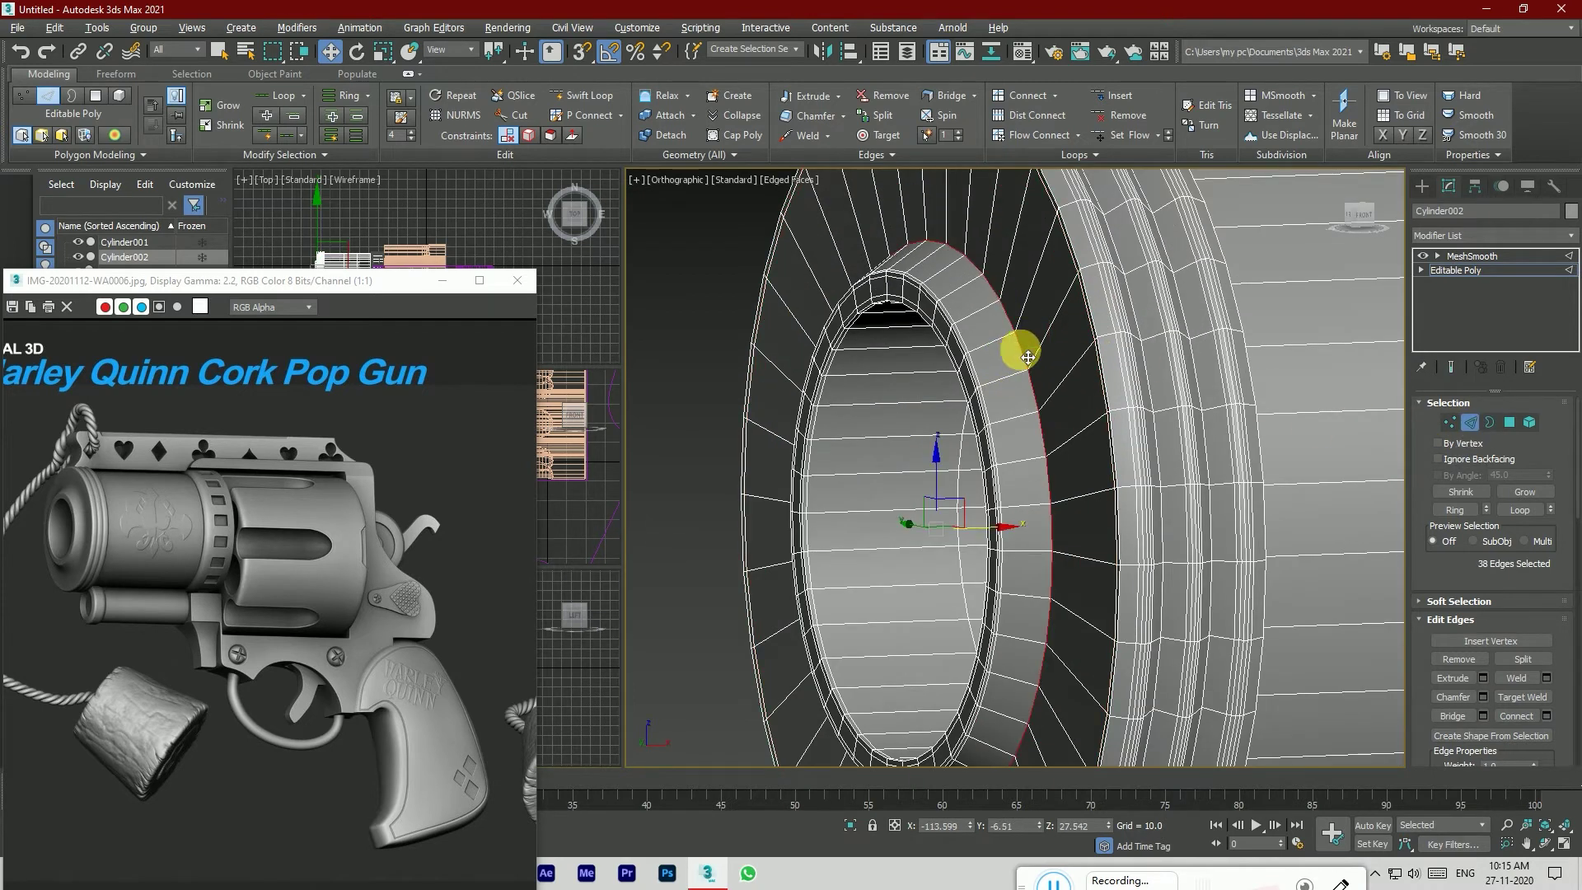
scroll(1483, 692, down, 5)
scroll(1556, 716, down, 2)
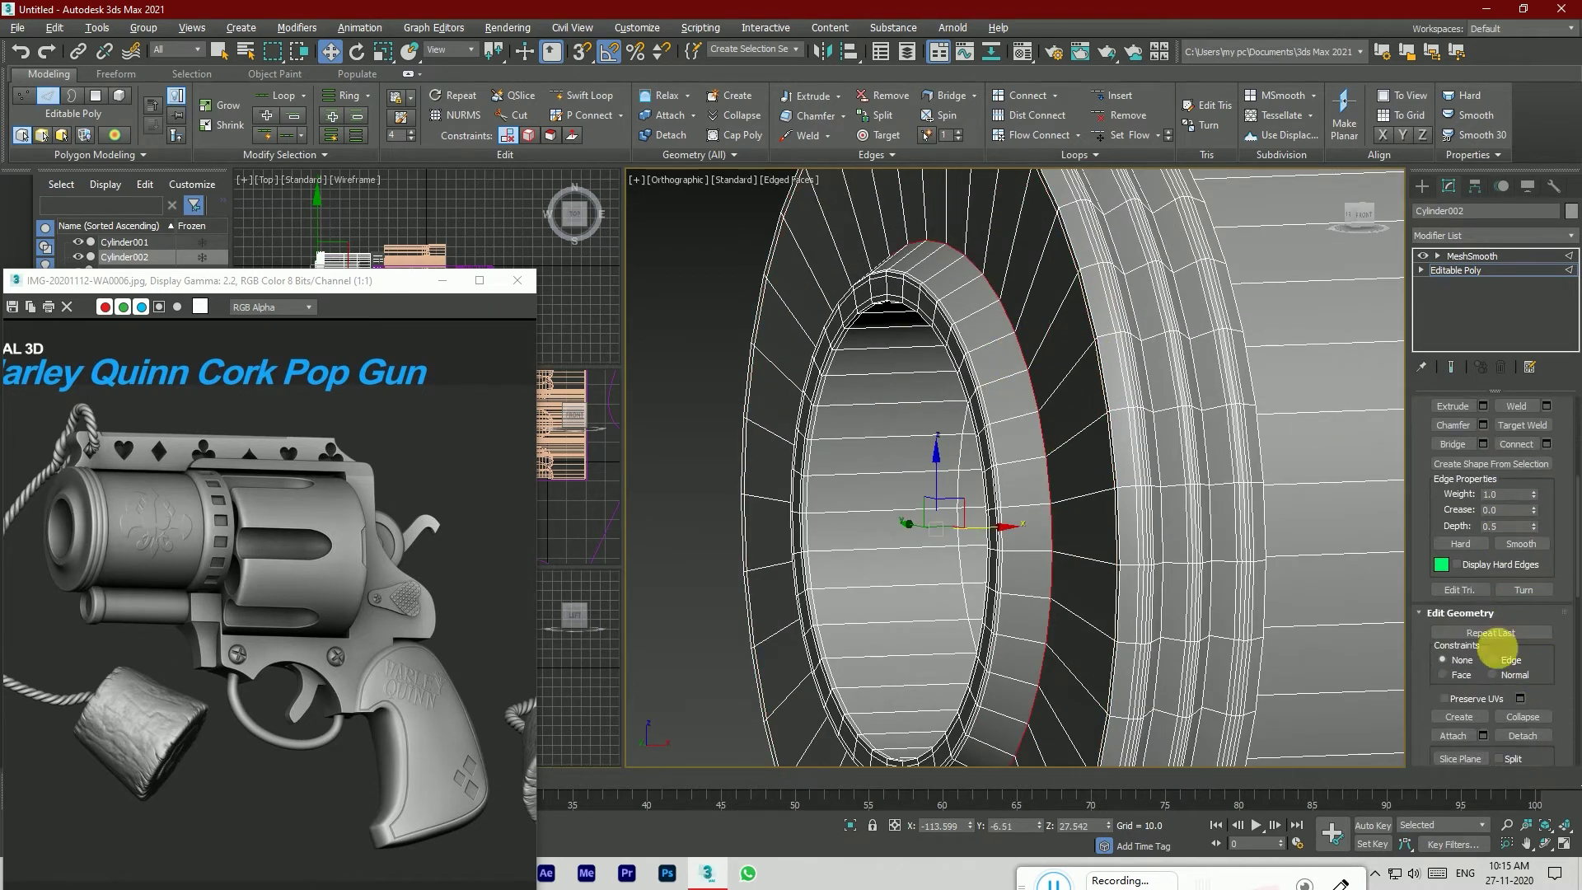
click(377, 54)
drag(941, 514, 924, 490)
click(1492, 255)
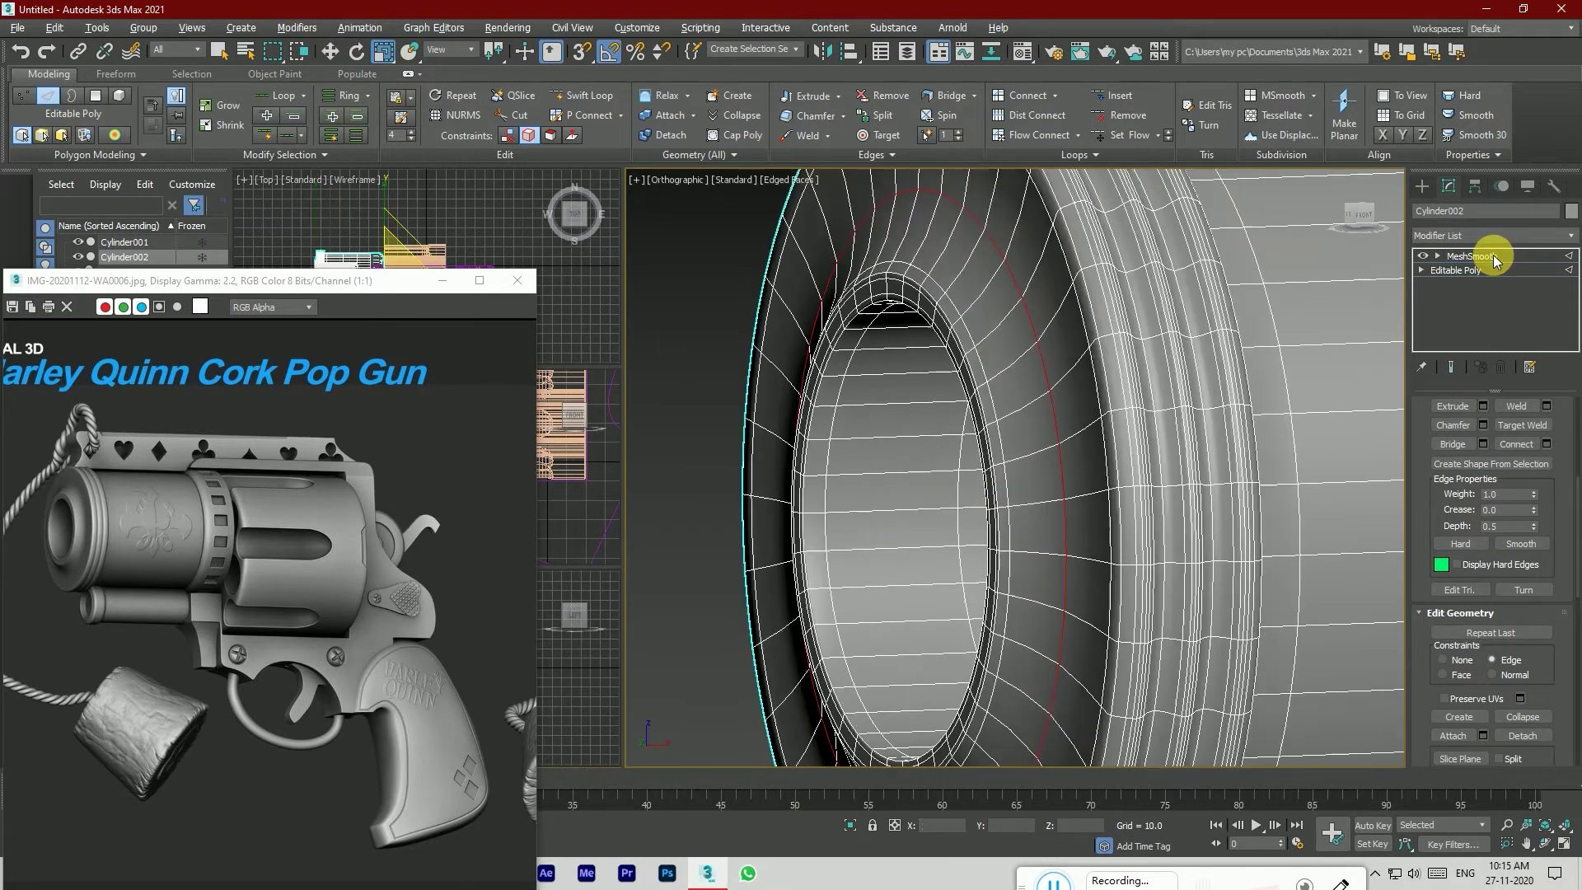
Step: Compare the barrel's base mesh with its smoothed form, and check the barrel against the whole revolver without edge display
click(1455, 269)
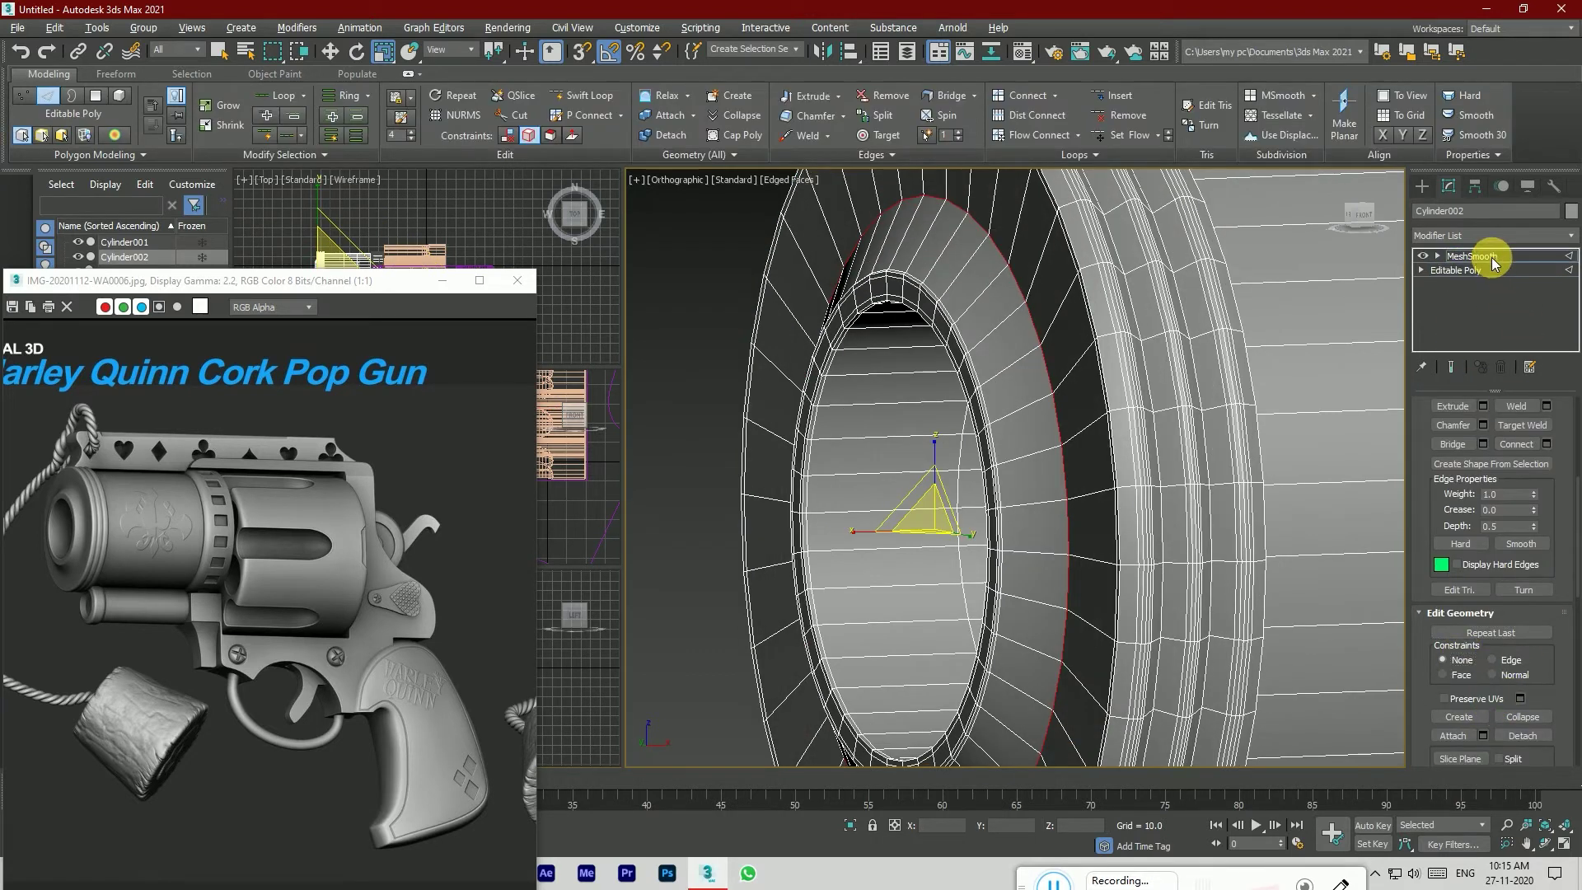
click(1491, 257)
scroll(1139, 399, down, 4)
click(982, 454)
key(F4)
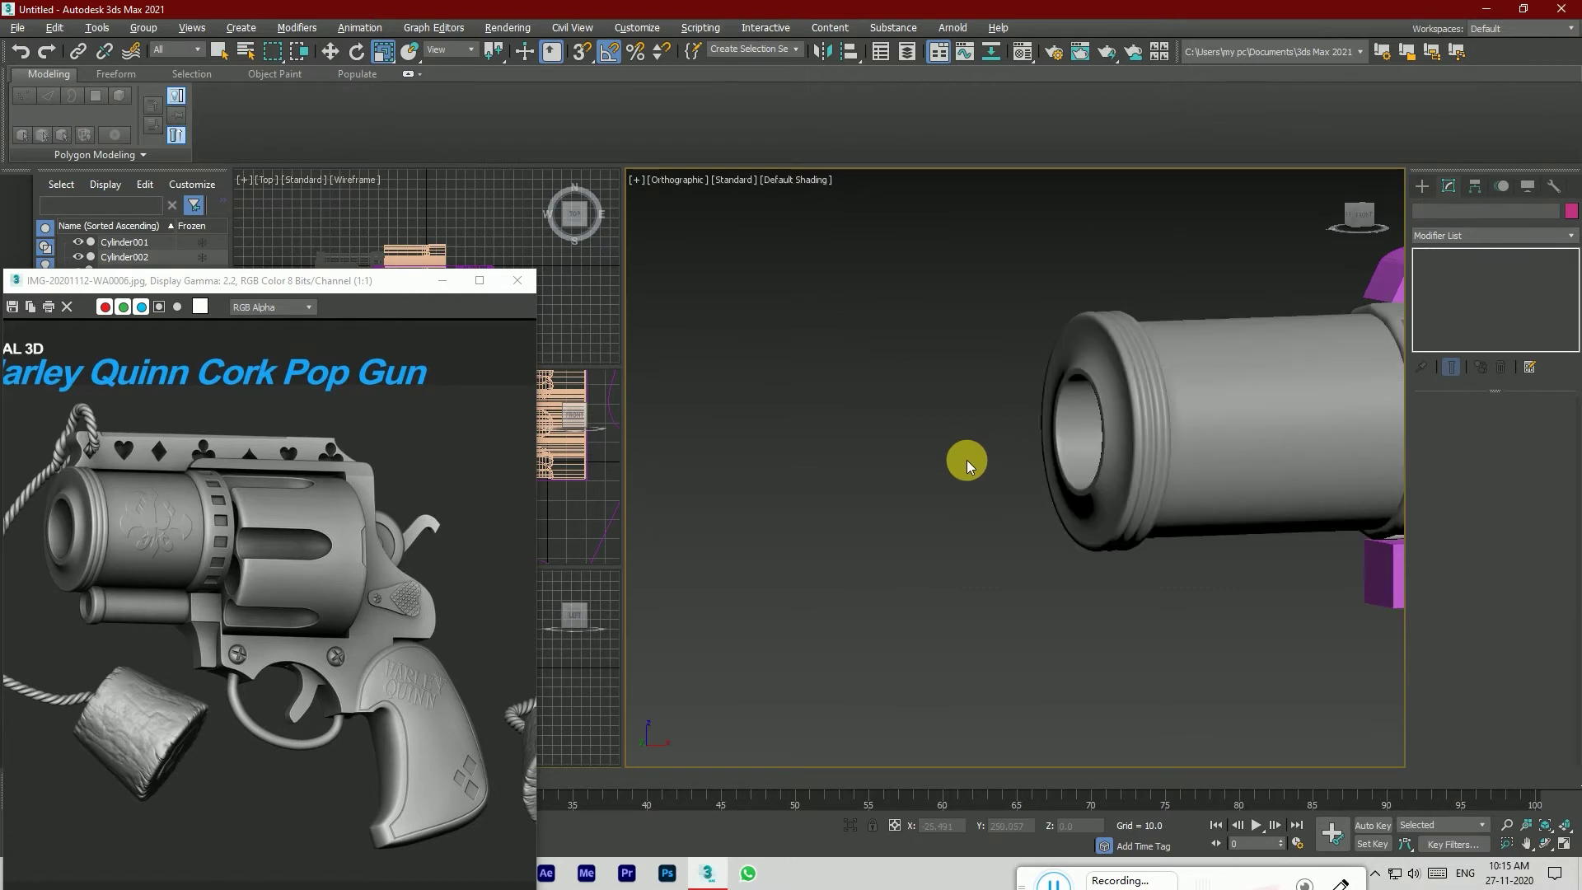
scroll(787, 455, down, 3)
drag(1364, 219, 1348, 218)
alt+middle_drag(1021, 438, 1063, 457)
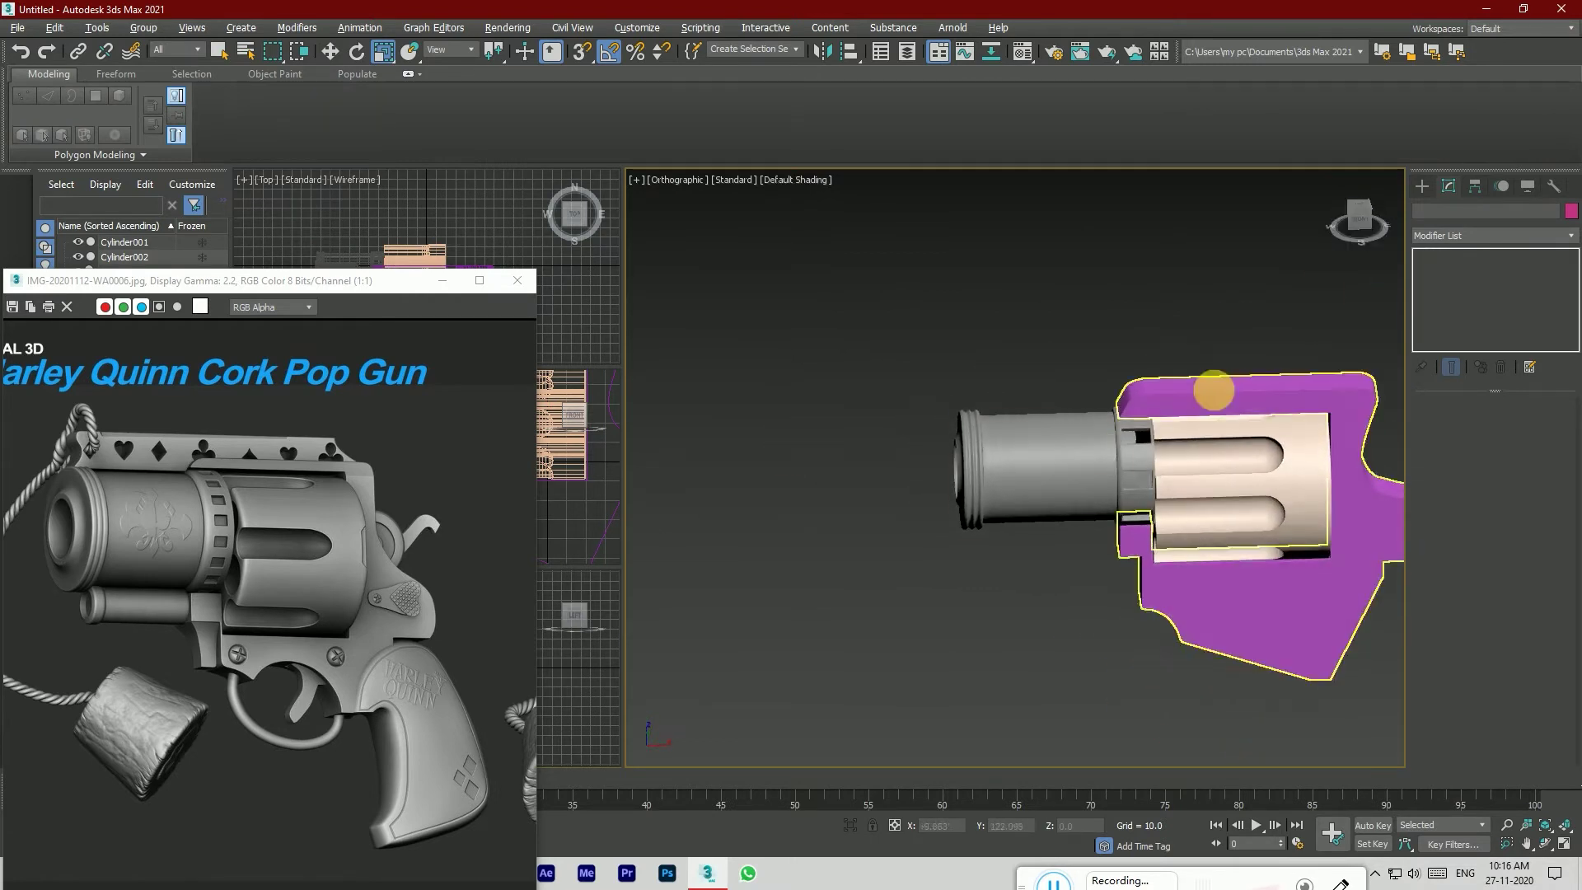
Step: Move the reference image window clear of the object list and hide the windowed ring (Tube001)
click(1110, 453)
click(331, 59)
click(1089, 486)
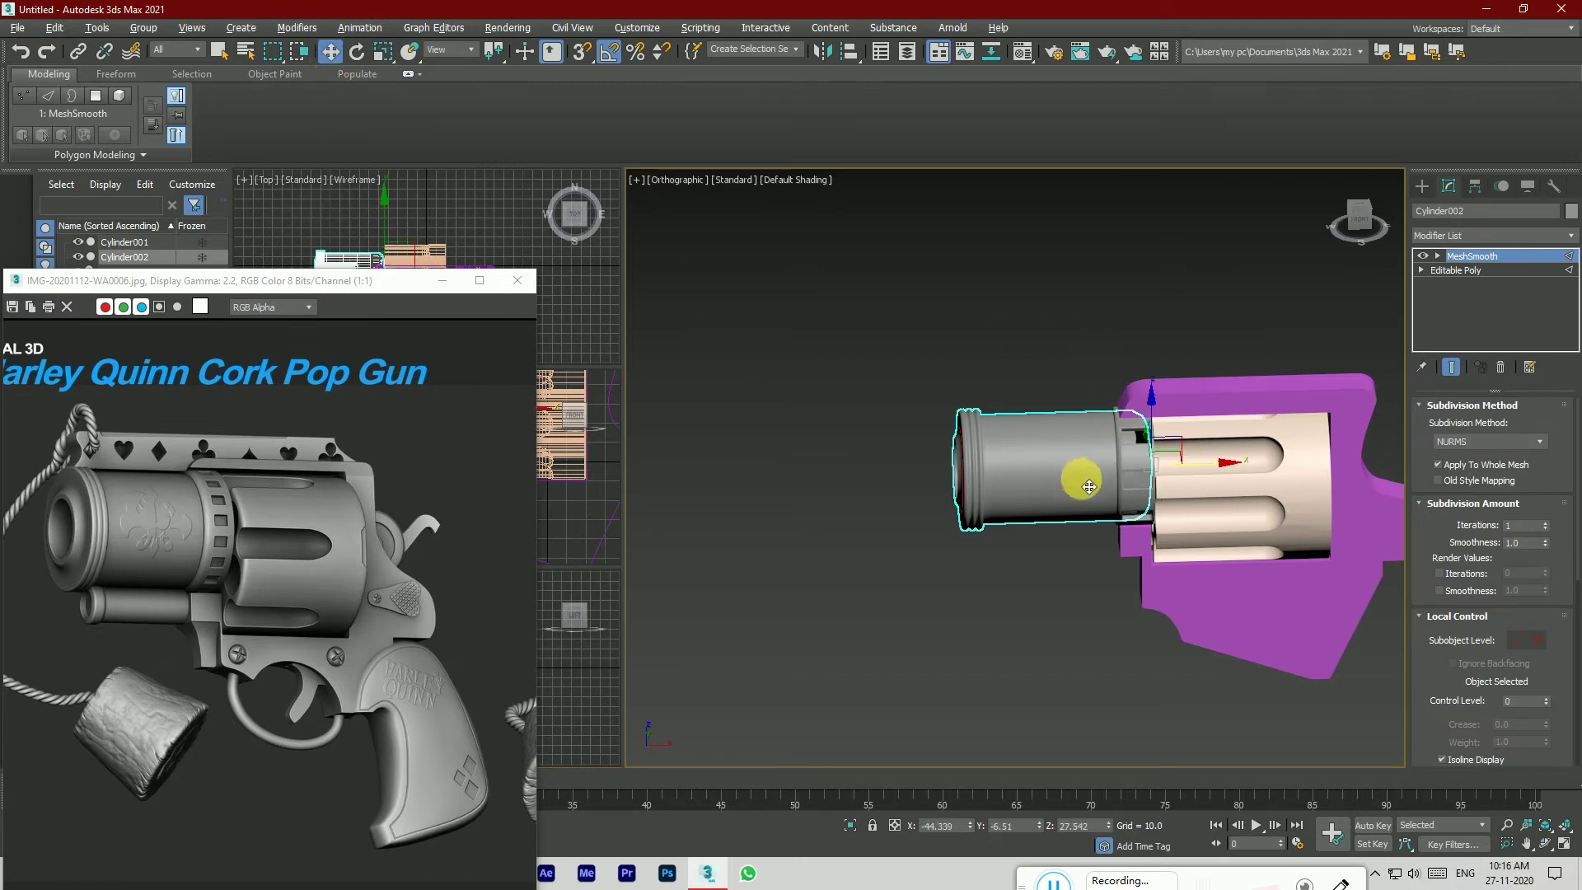
click(1137, 468)
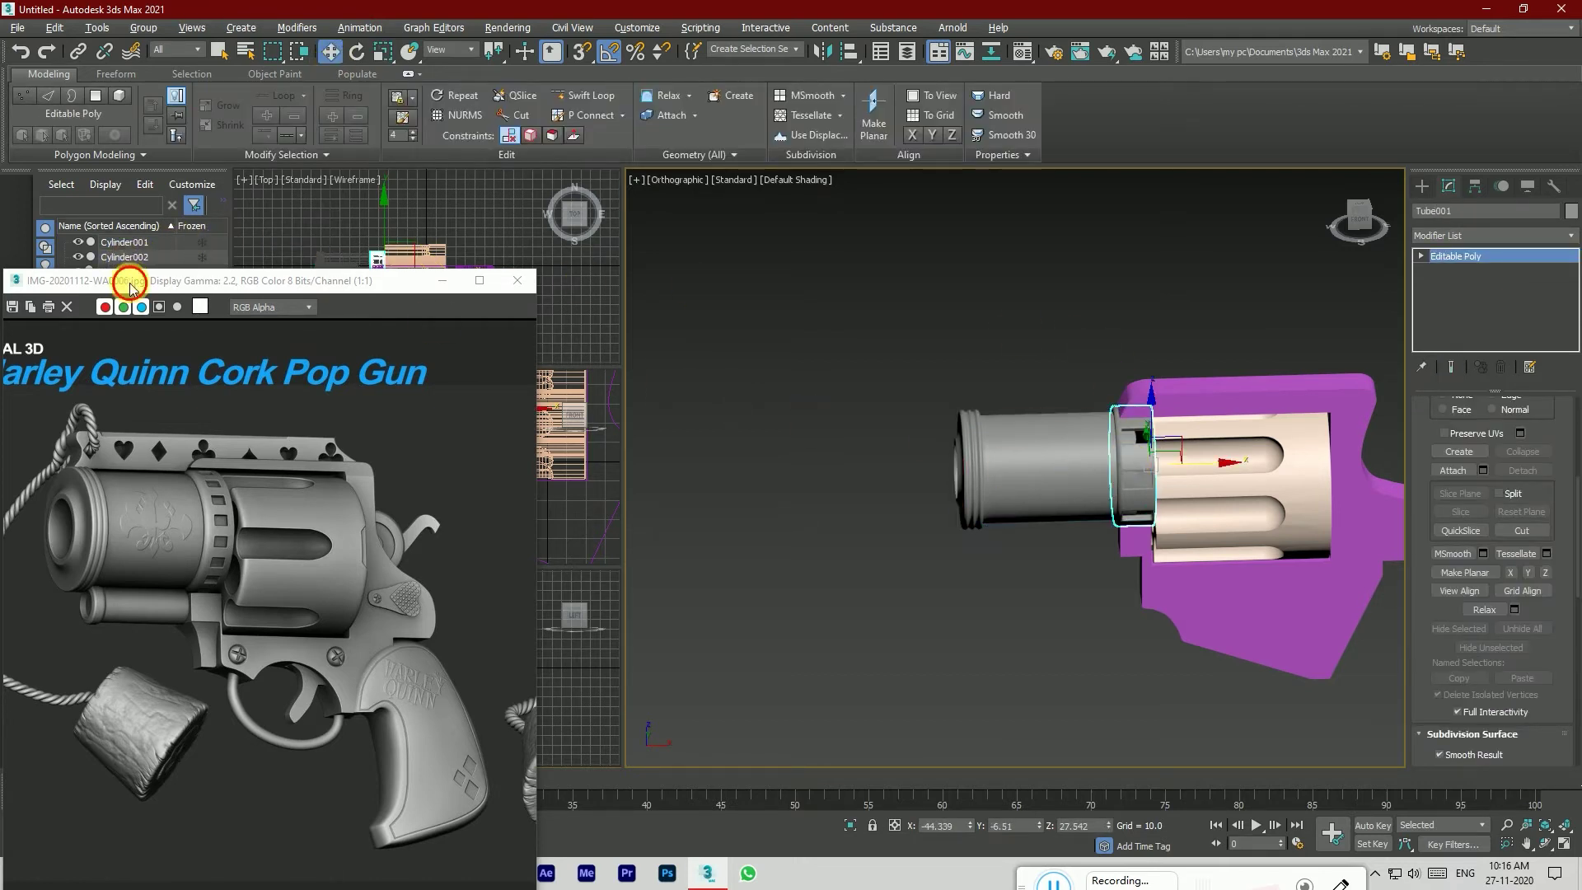
drag(129, 287, 123, 351)
click(1080, 459)
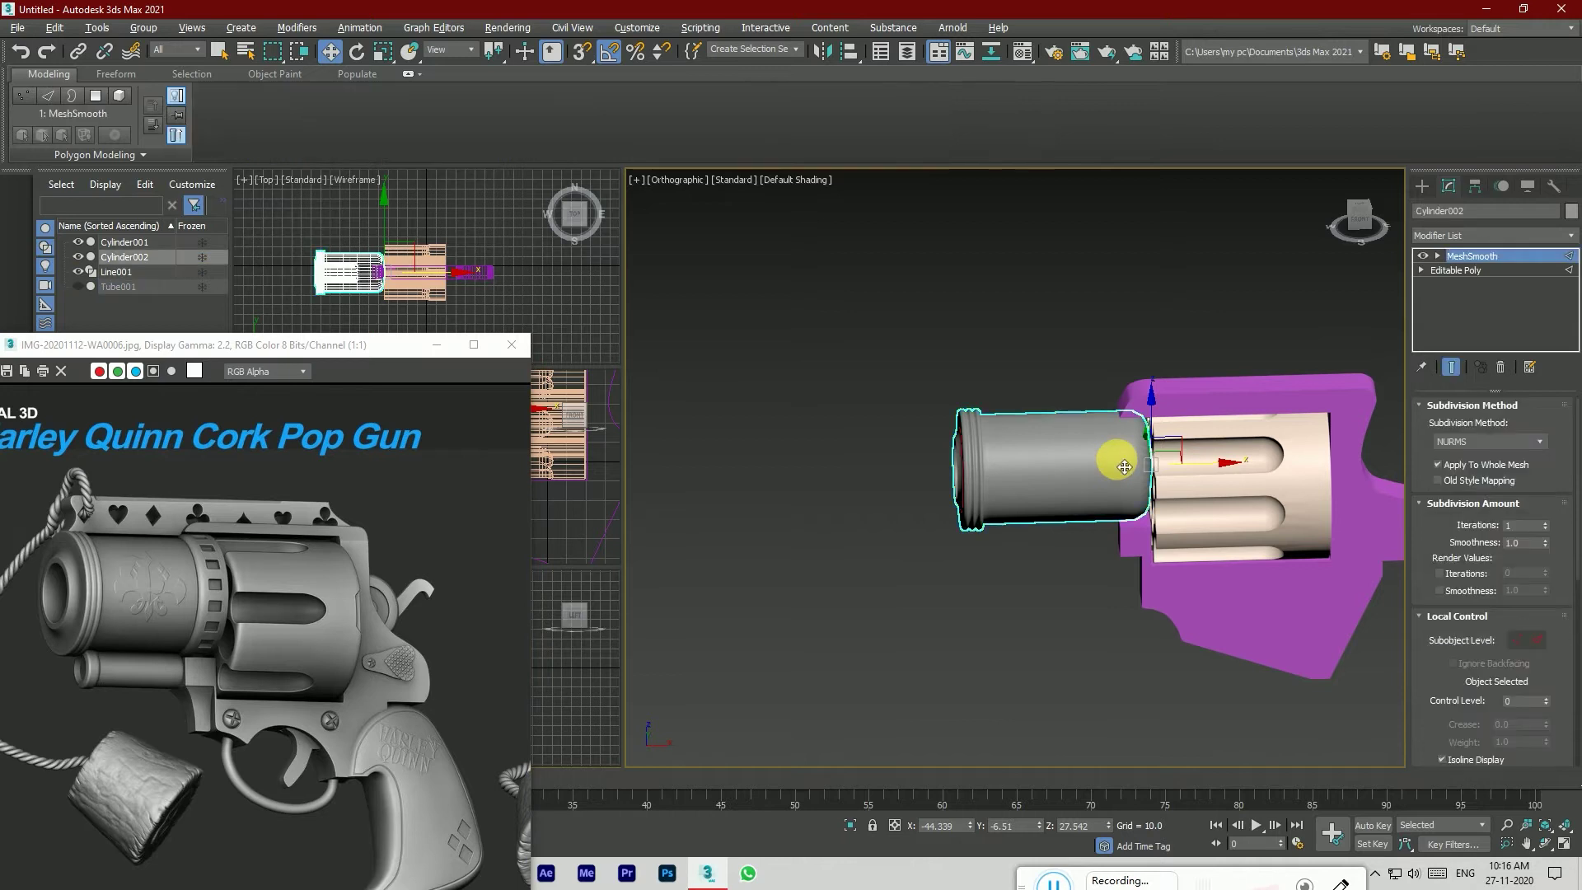
Step: Insert a supporting edge loop with Swift Loop near the barrel's rear end in the edged Front view
click(1452, 272)
key(2)
scroll(1131, 462, up, 3)
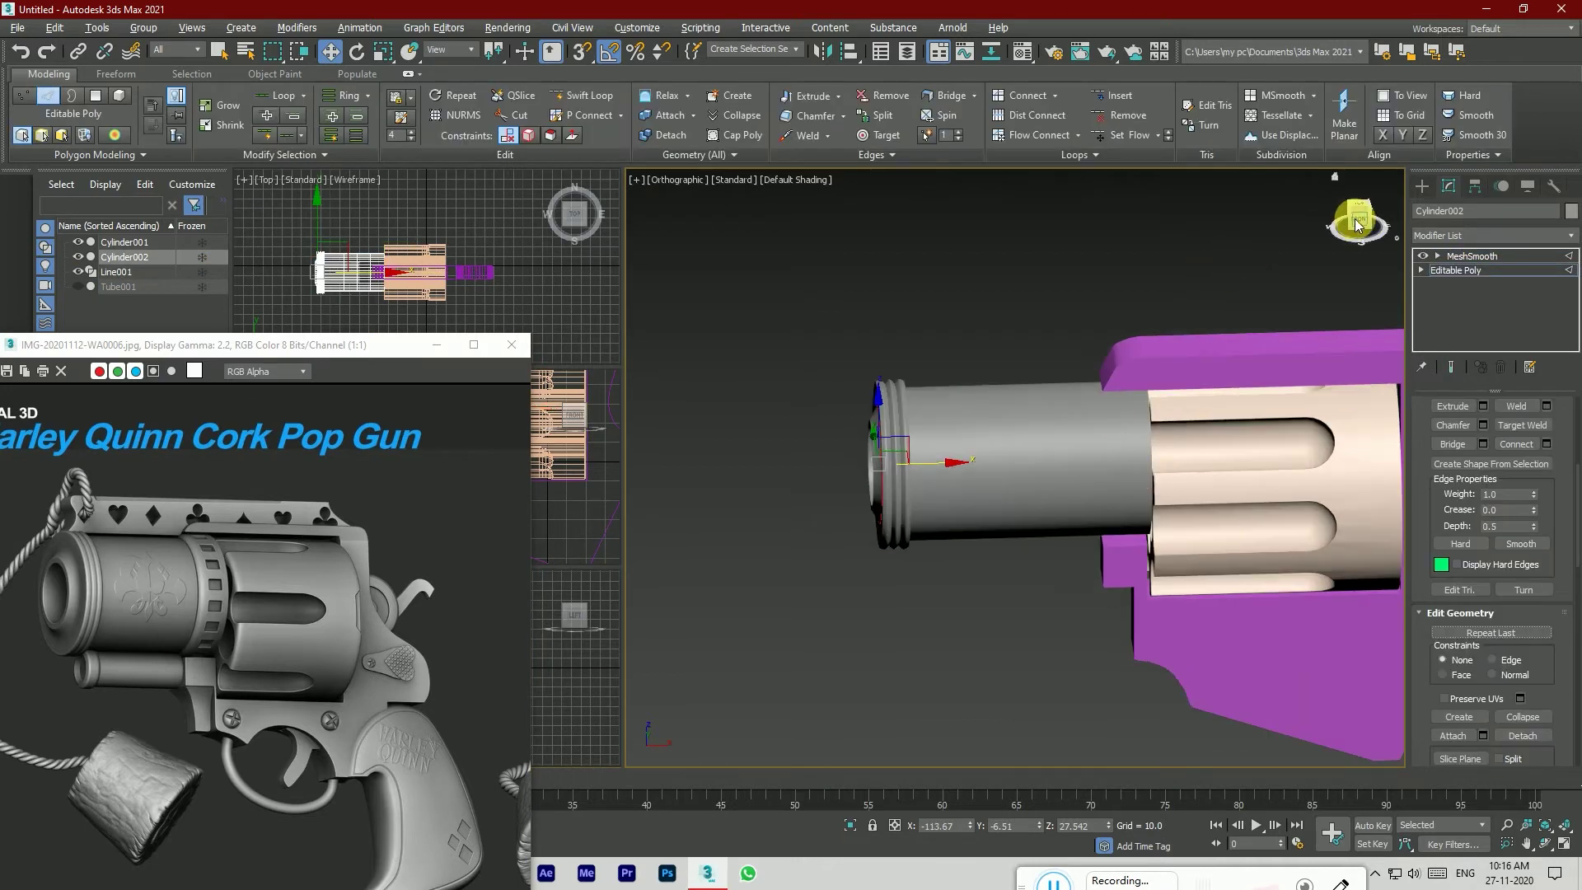
key(f)
key(F4)
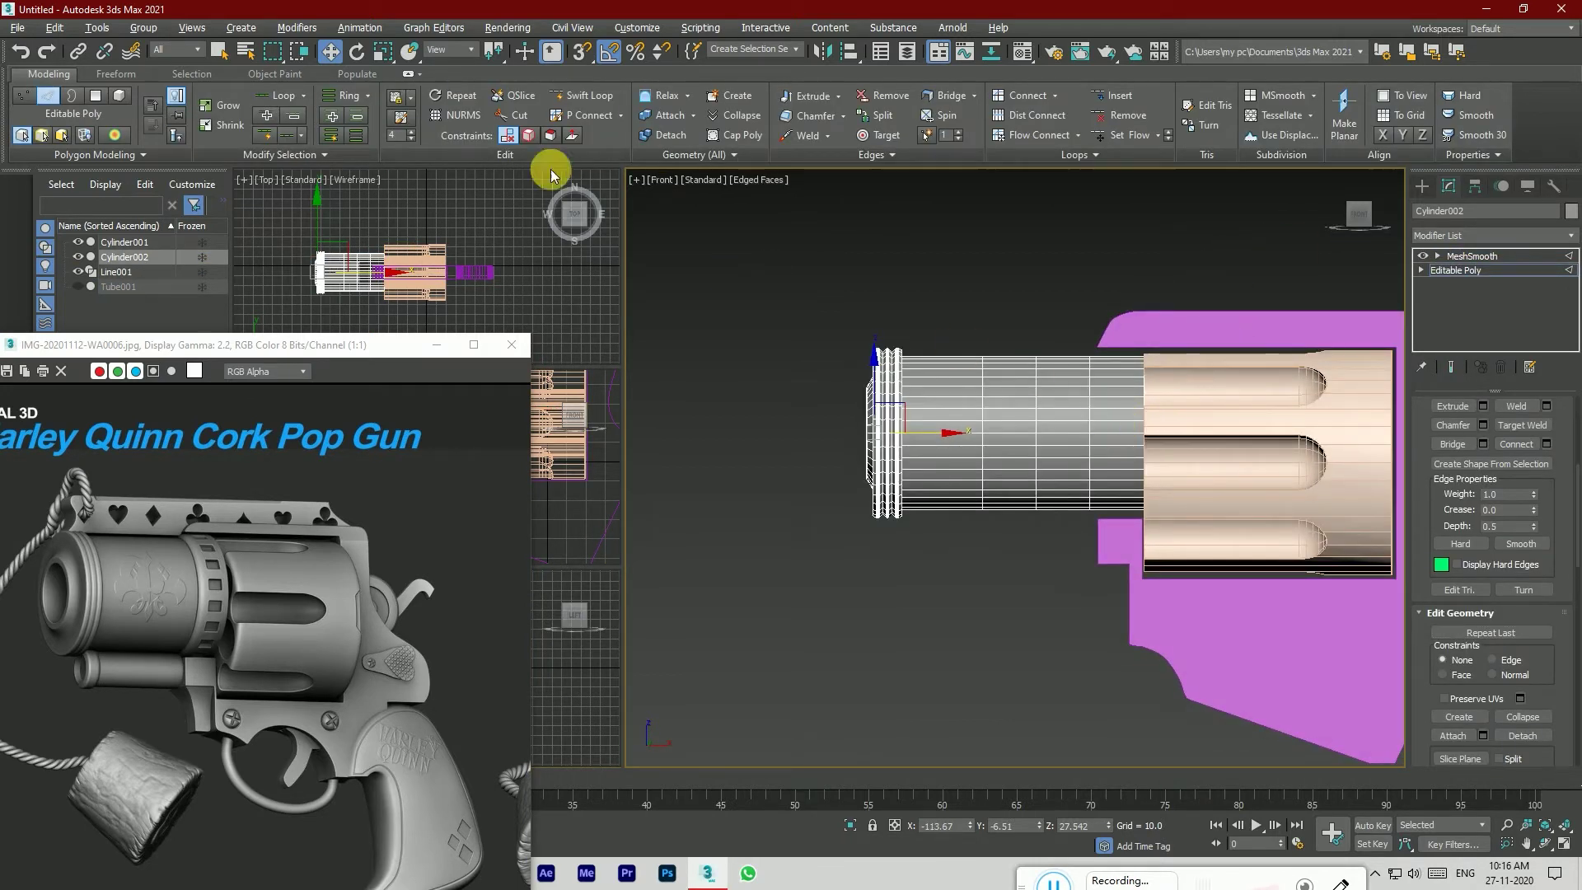
click(495, 97)
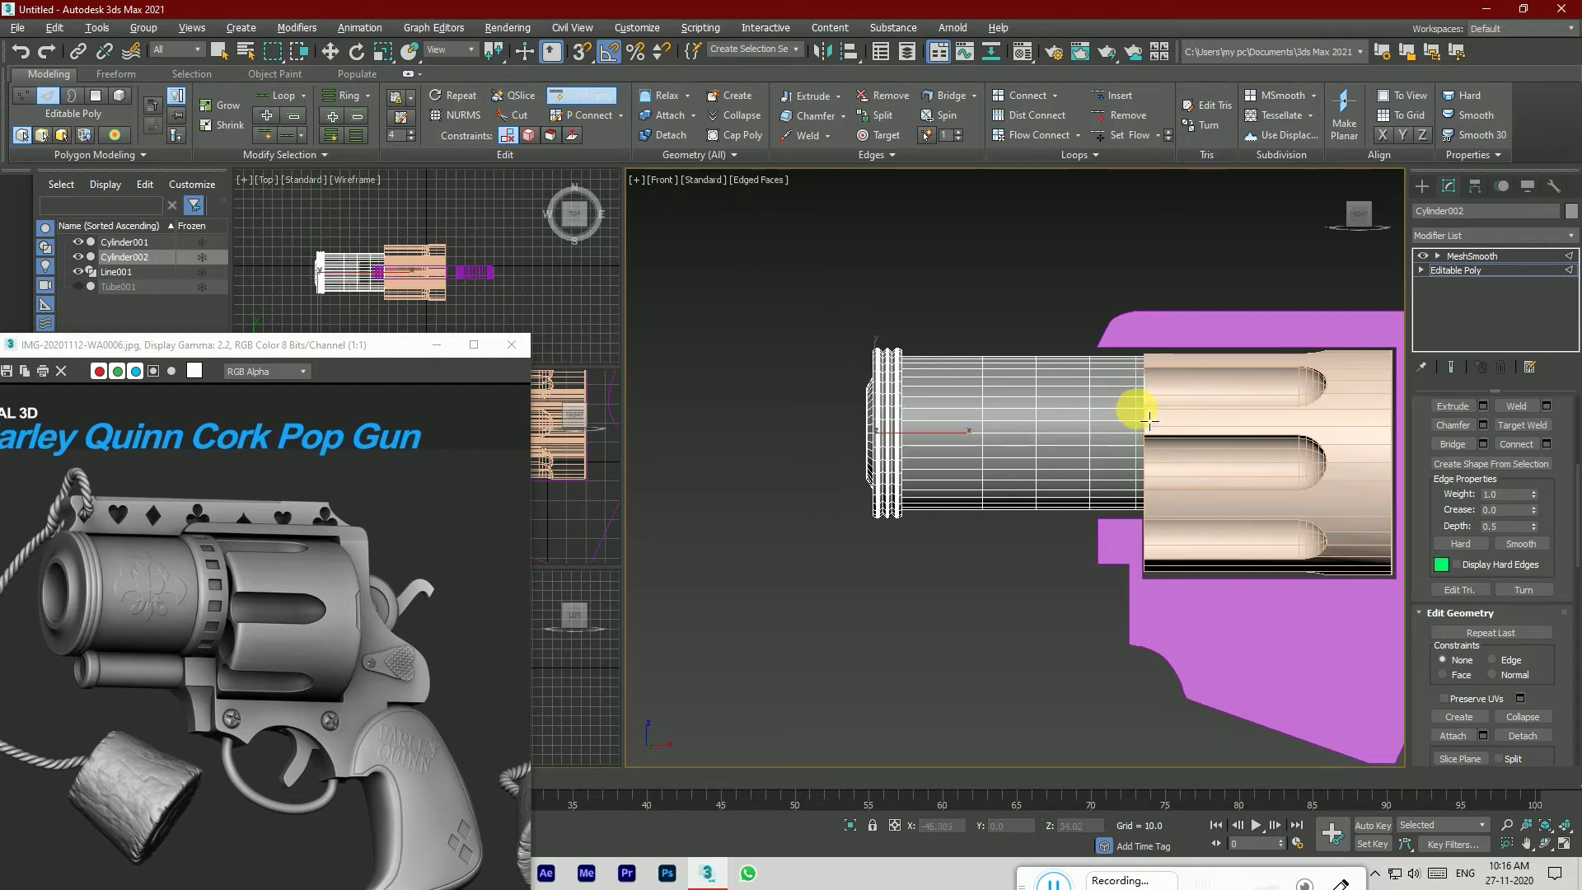
click(1135, 407)
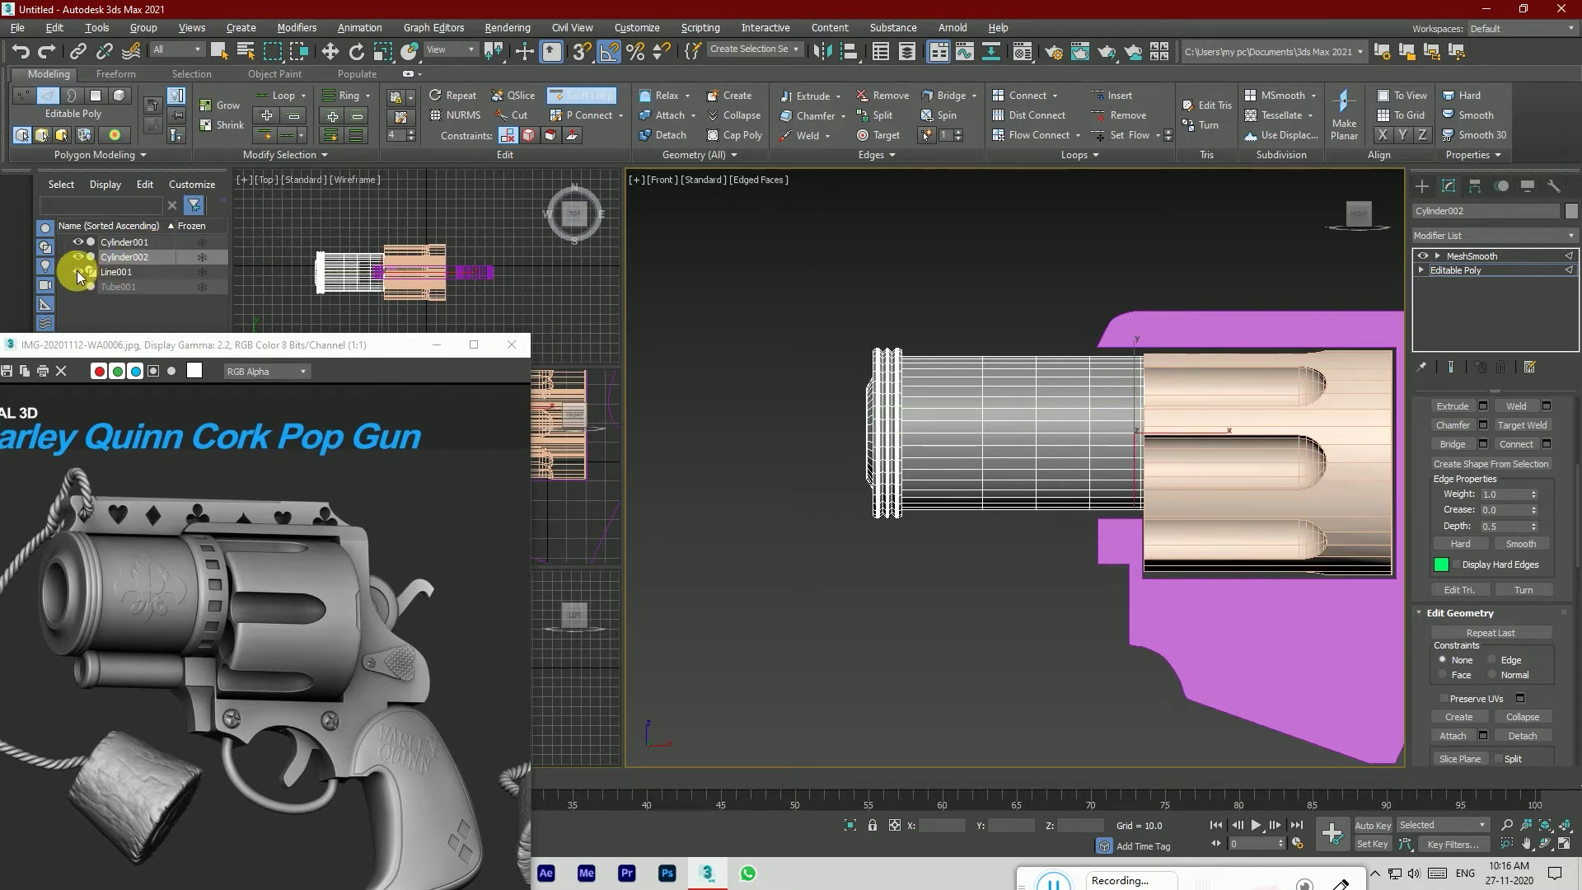
Step: Hide the revolver cylinder (Cylinder001) to expose the barrel's rear cap
click(79, 242)
drag(1365, 239, 1356, 206)
scroll(1458, 419, up, 2)
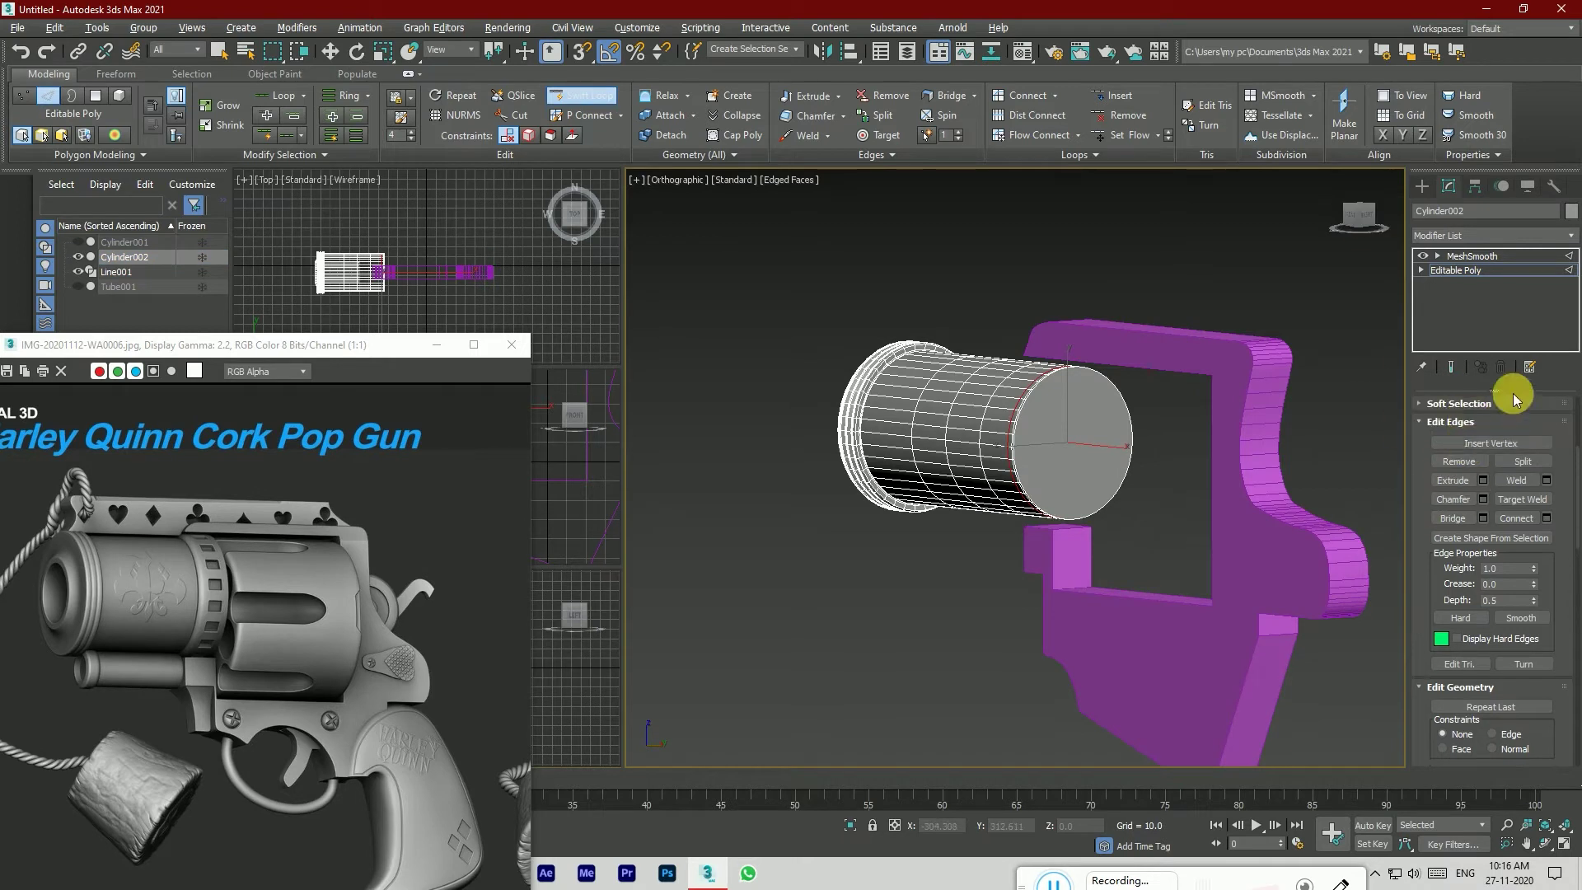
Step: Inset the barrel's rear cap polygon down to a small face at its centre
click(1422, 270)
click(1450, 312)
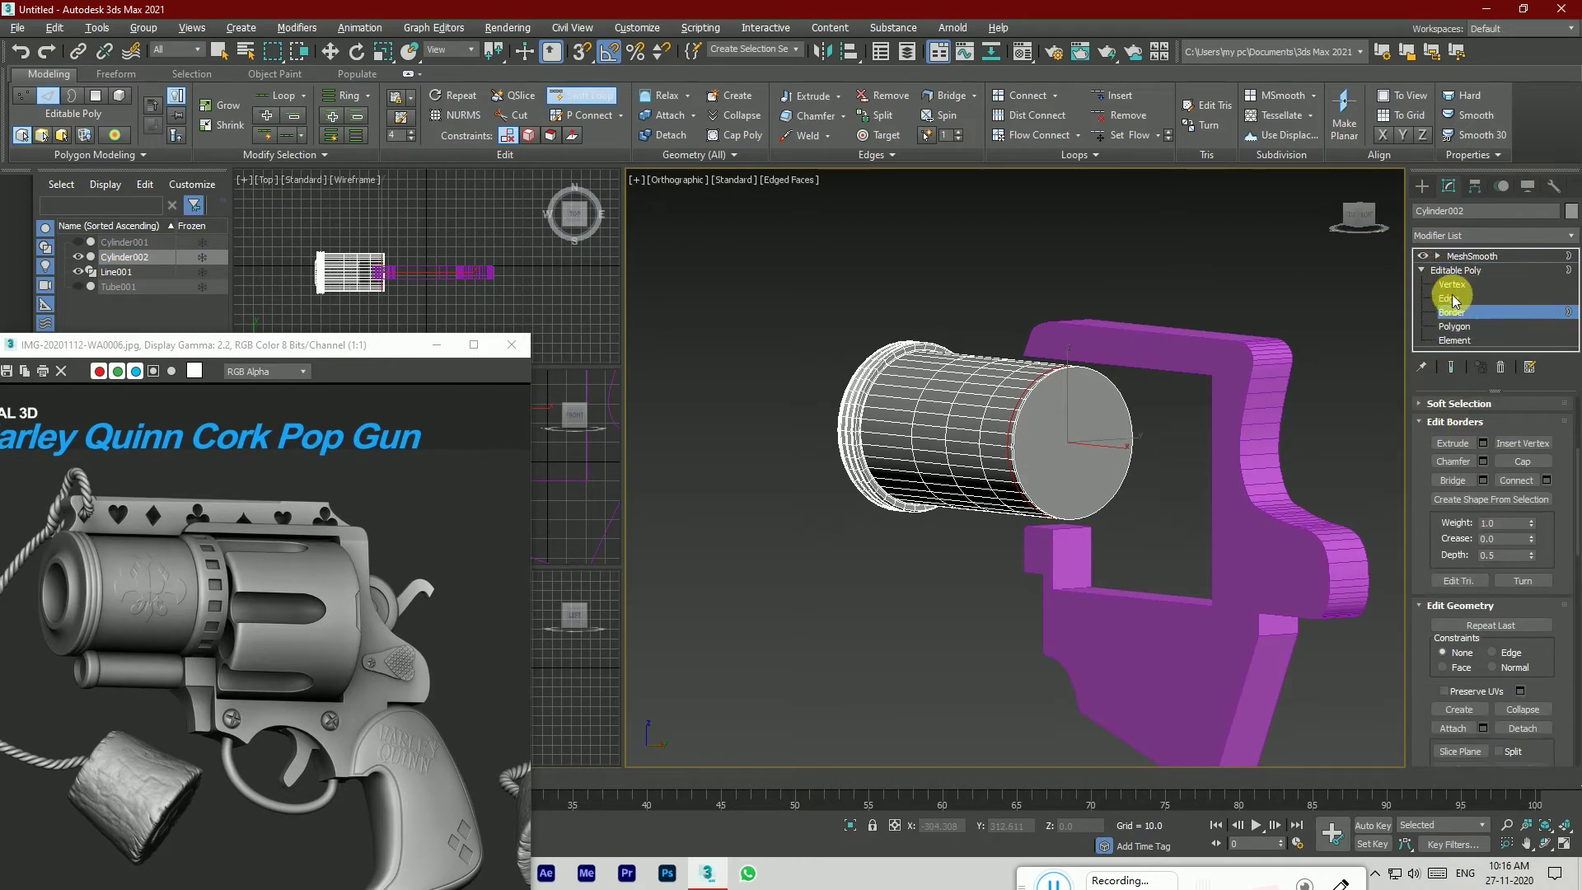
click(1452, 284)
click(1455, 298)
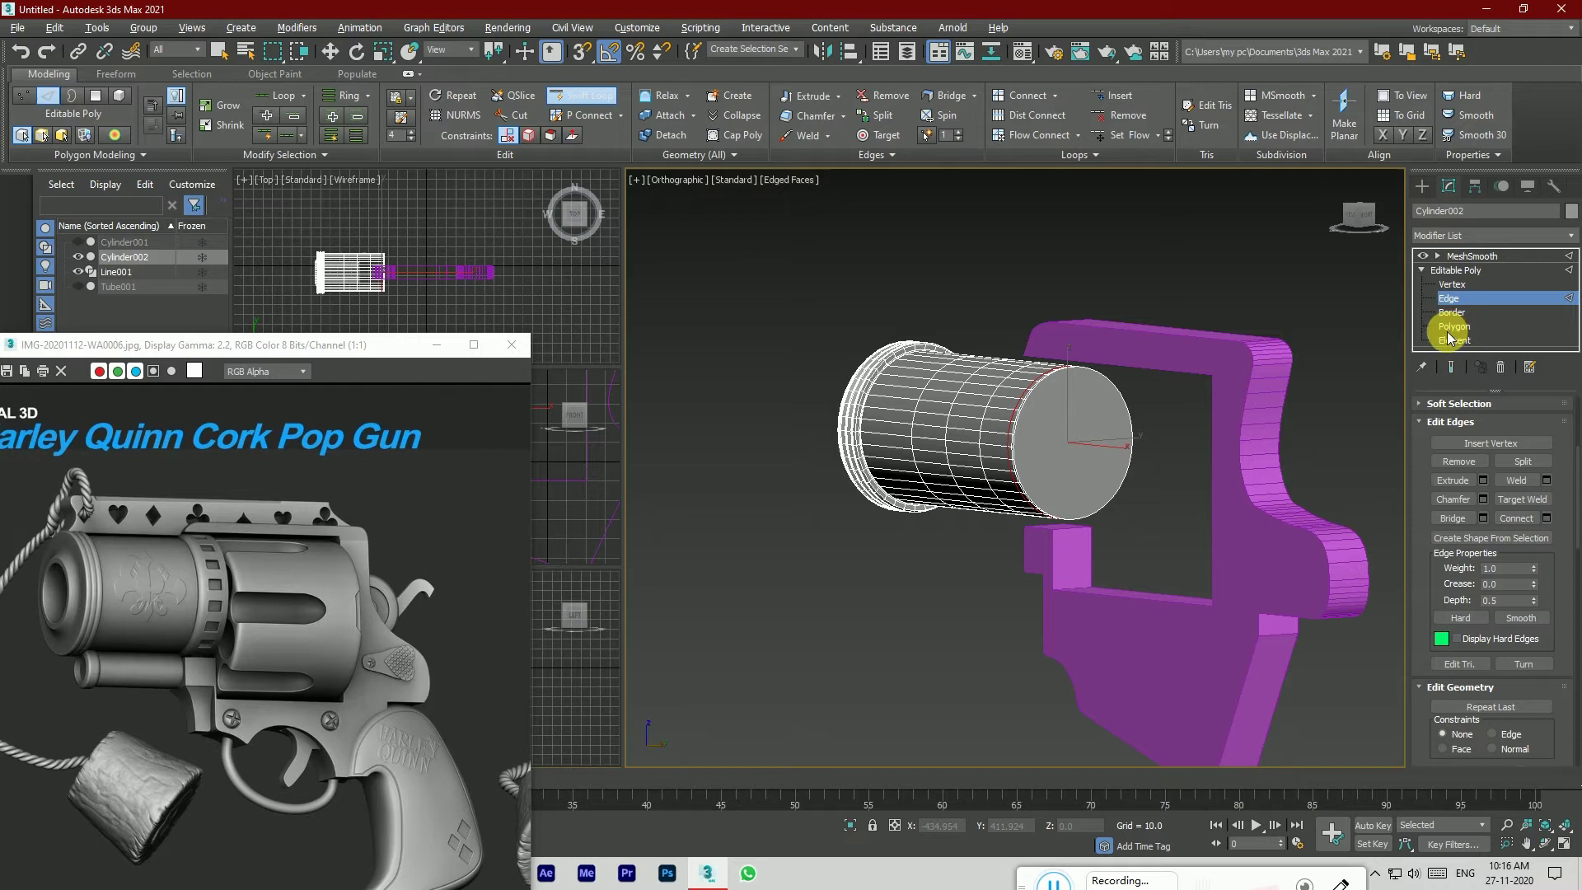
click(1448, 327)
scroll(1491, 516, up, 3)
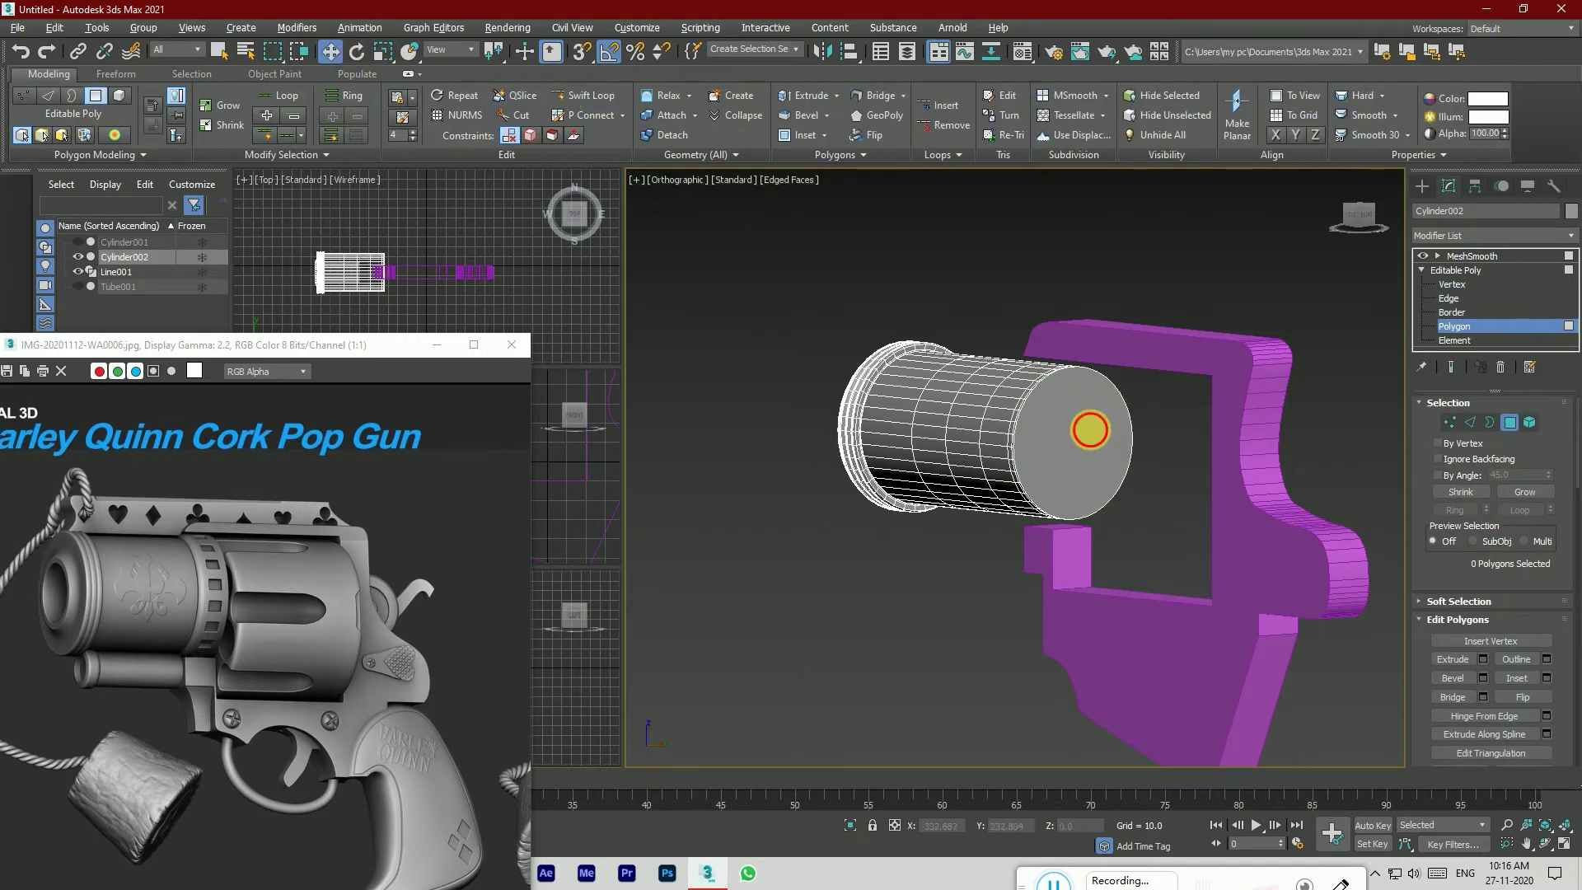
click(1085, 417)
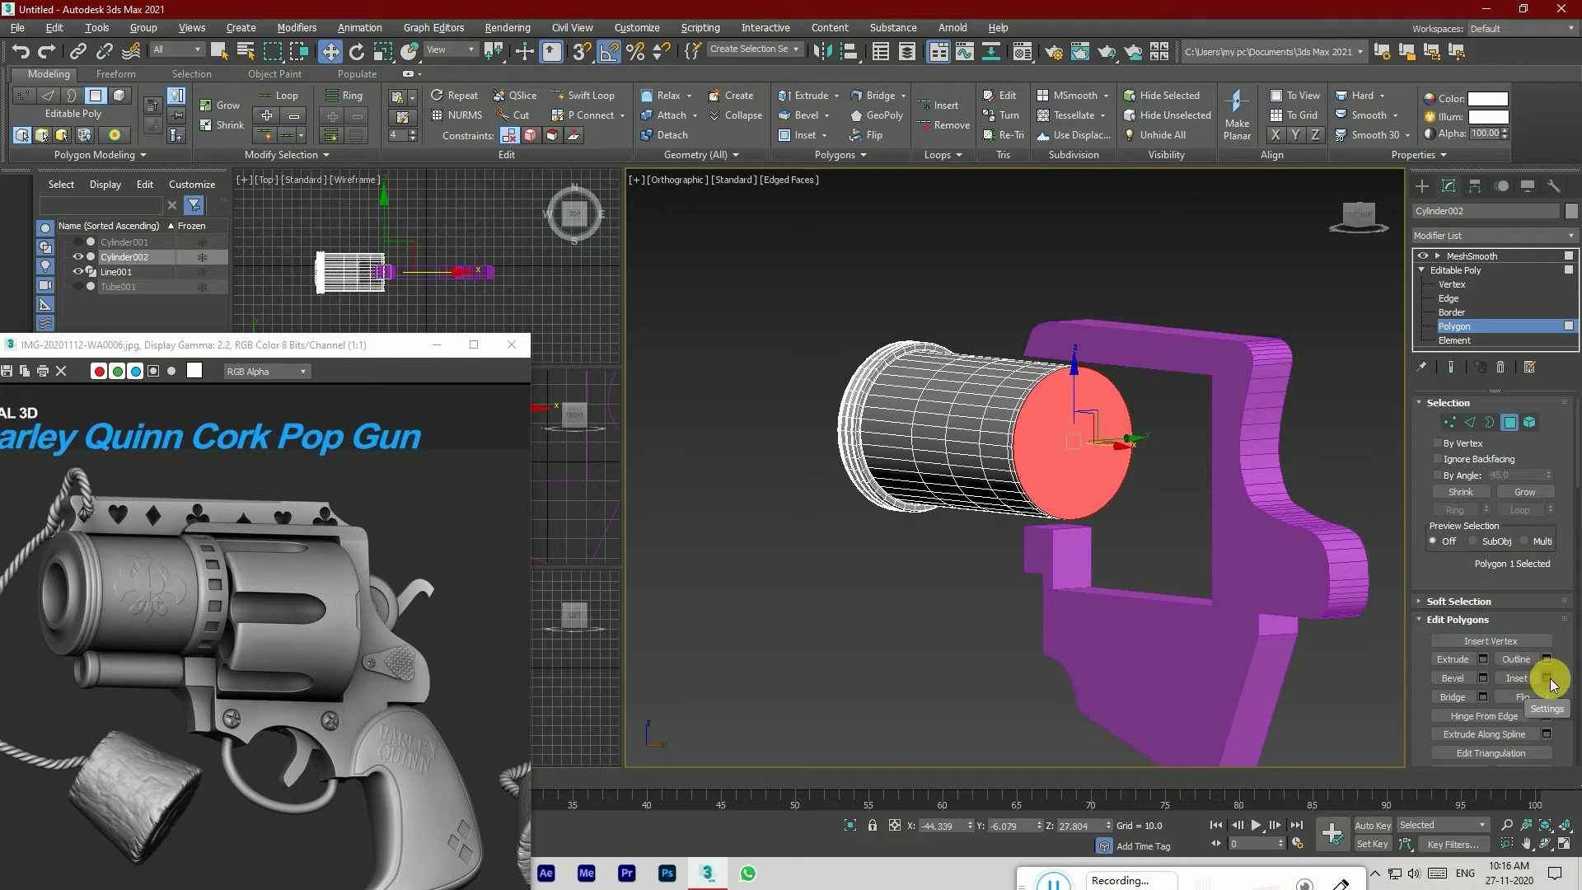
click(1547, 677)
drag(1031, 506, 1035, 450)
click(1026, 525)
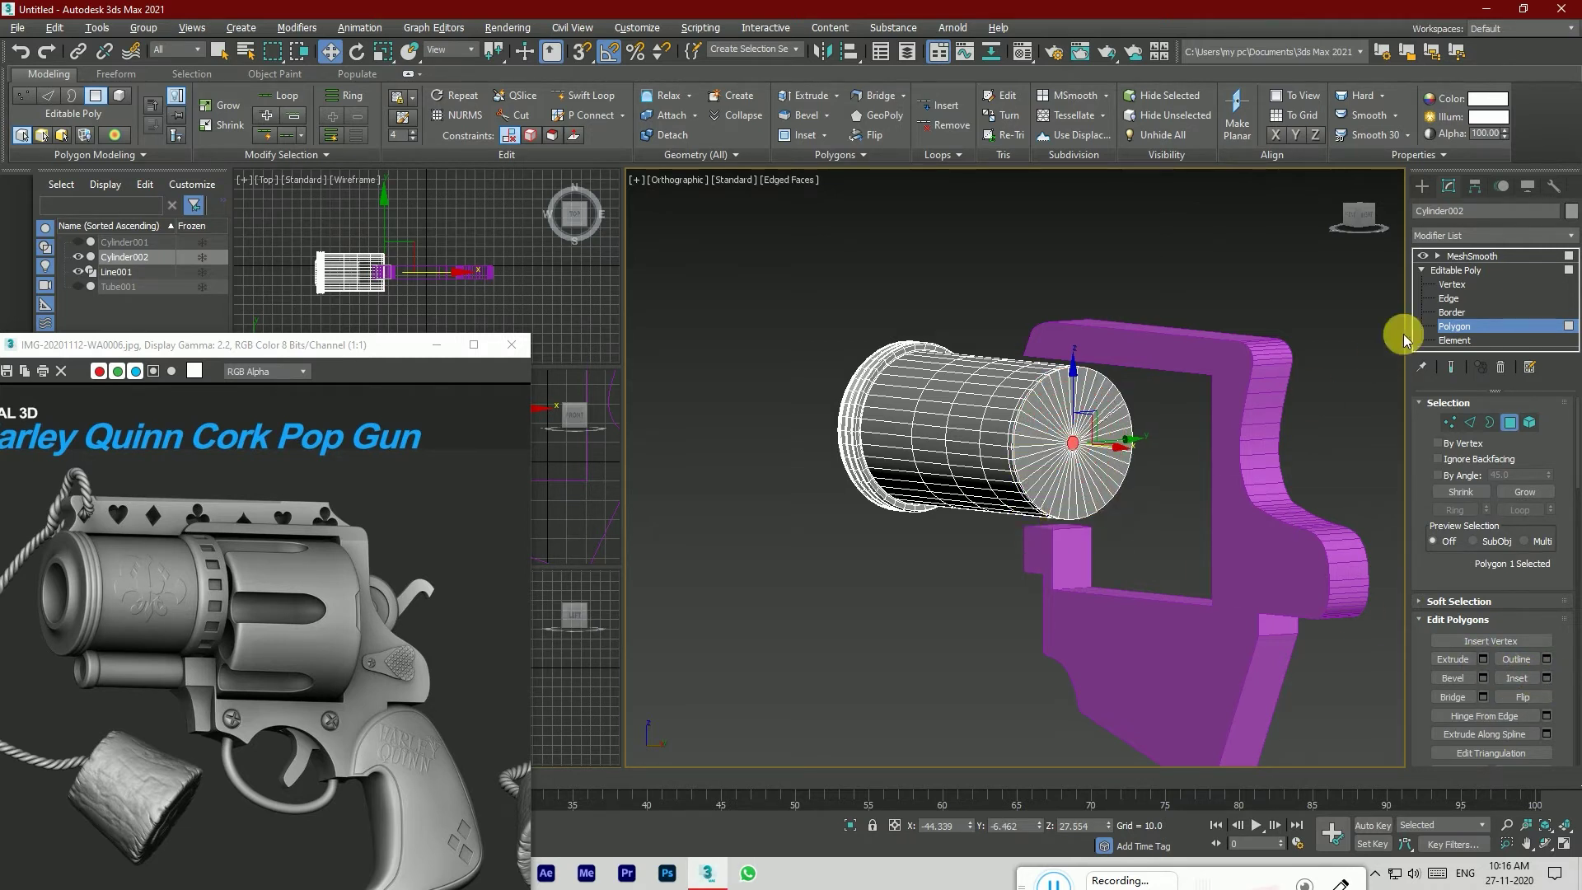
Step: Return the barrel to its MeshSmooth level, unhide the revolver cylinder and windowed ring, and clear the selection
click(1462, 257)
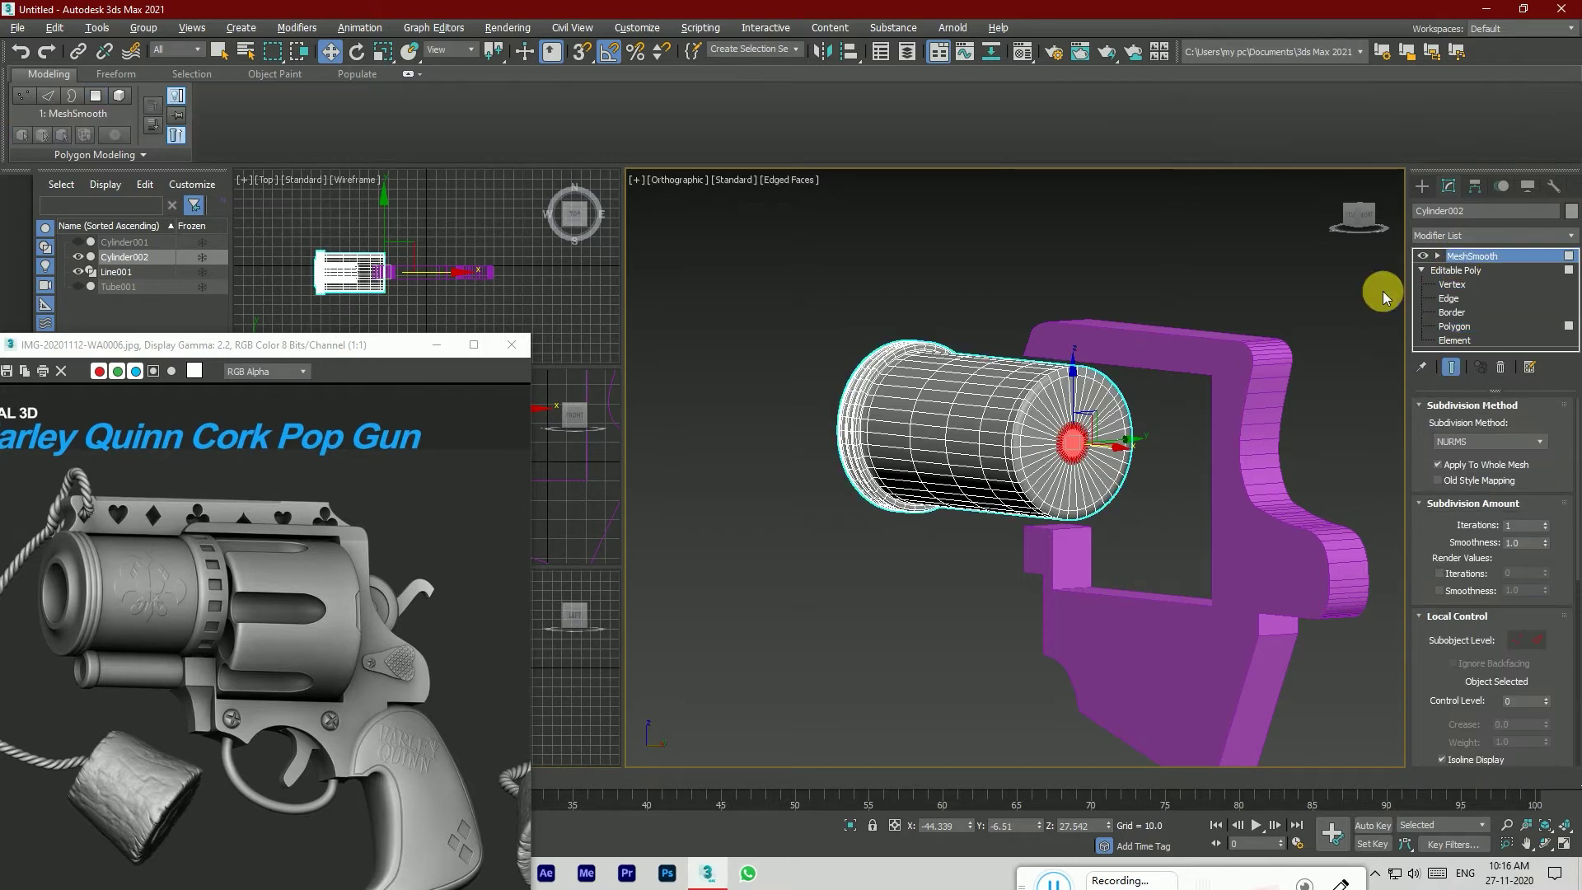
click(78, 242)
click(78, 287)
click(713, 428)
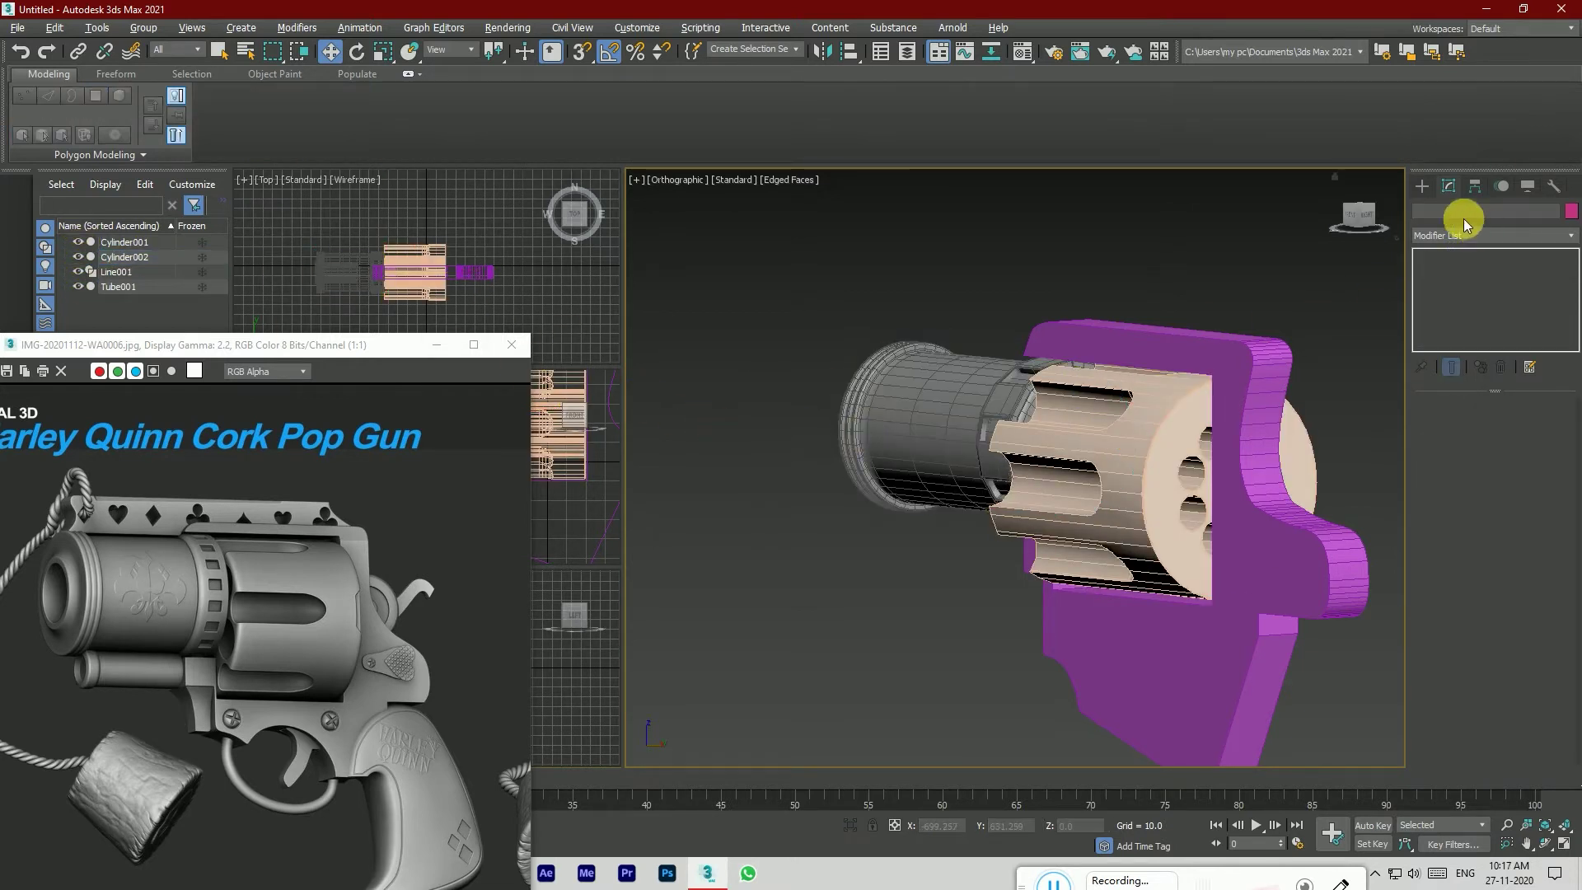
Step: Inspect the reassembled barrel, ring and cylinder without edge display, ending in the Front view
mouse_move(1367, 212)
mouse_down()
mouse_move(1413, 213)
mouse_move(1371, 230)
mouse_move(1373, 216)
mouse_up()
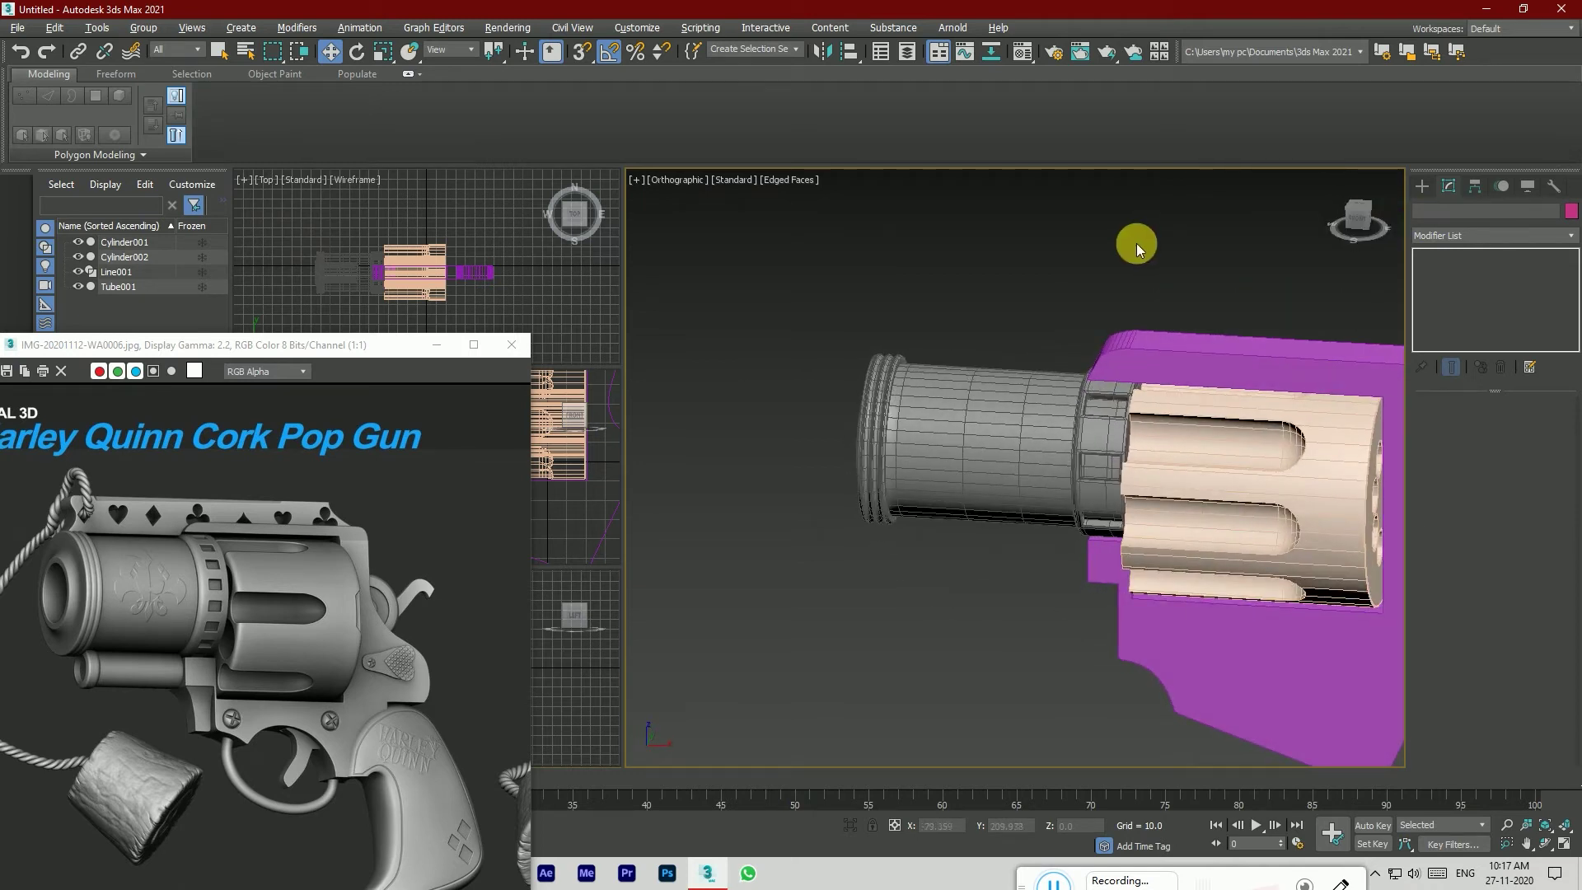
key(F4)
mouse_move(1358, 230)
mouse_down()
mouse_move(1463, 234)
mouse_move(1318, 238)
mouse_move(1351, 231)
mouse_up()
scroll(911, 312, down, 4)
scroll(925, 335, down, 2)
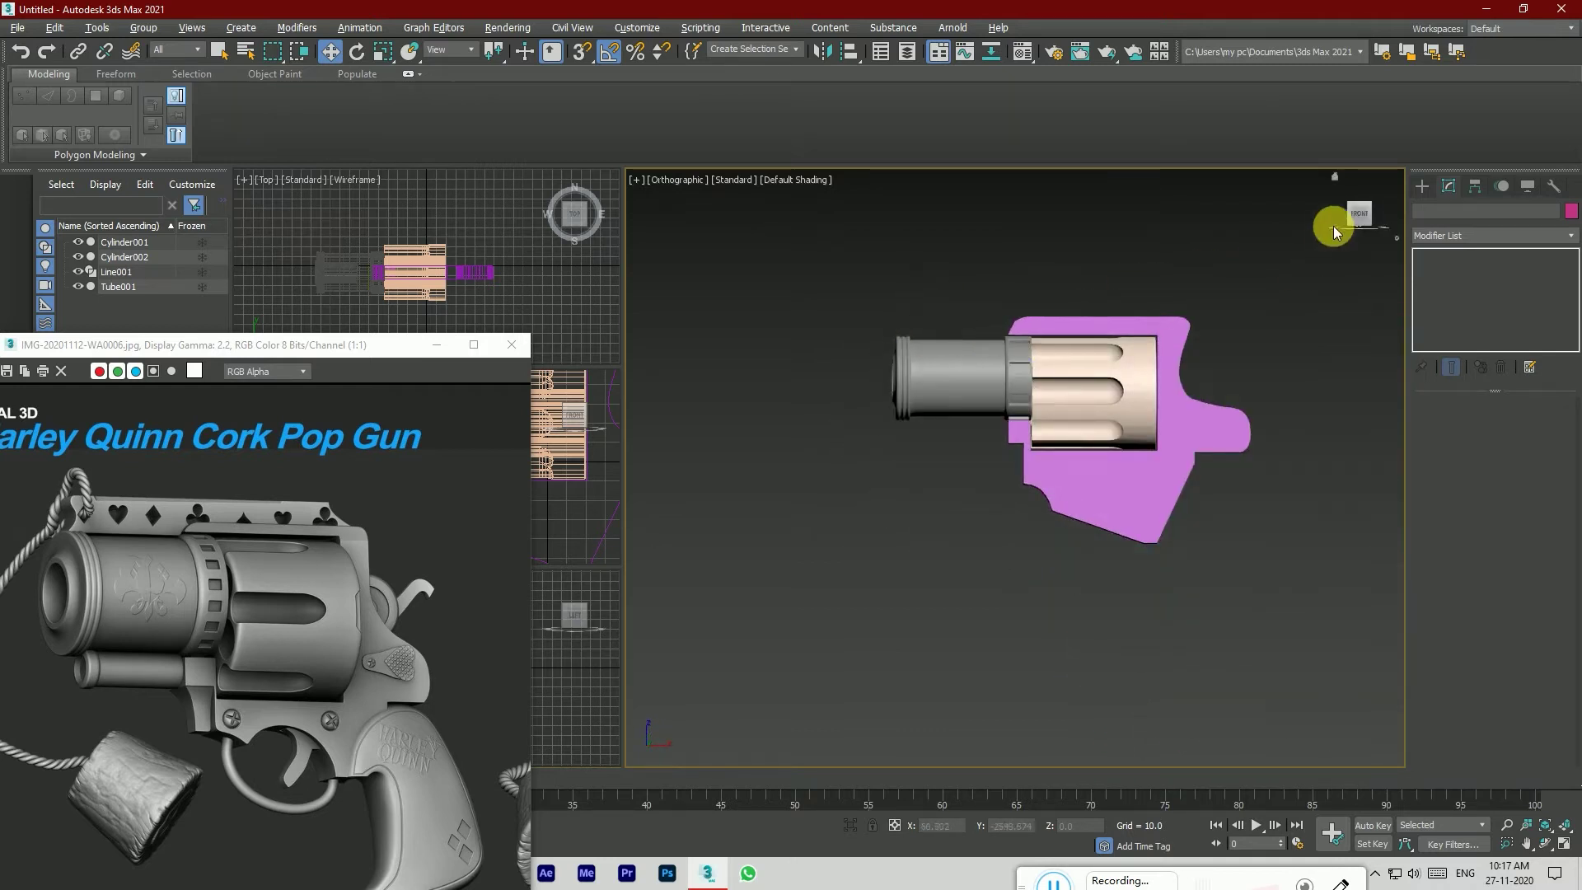
click(1360, 216)
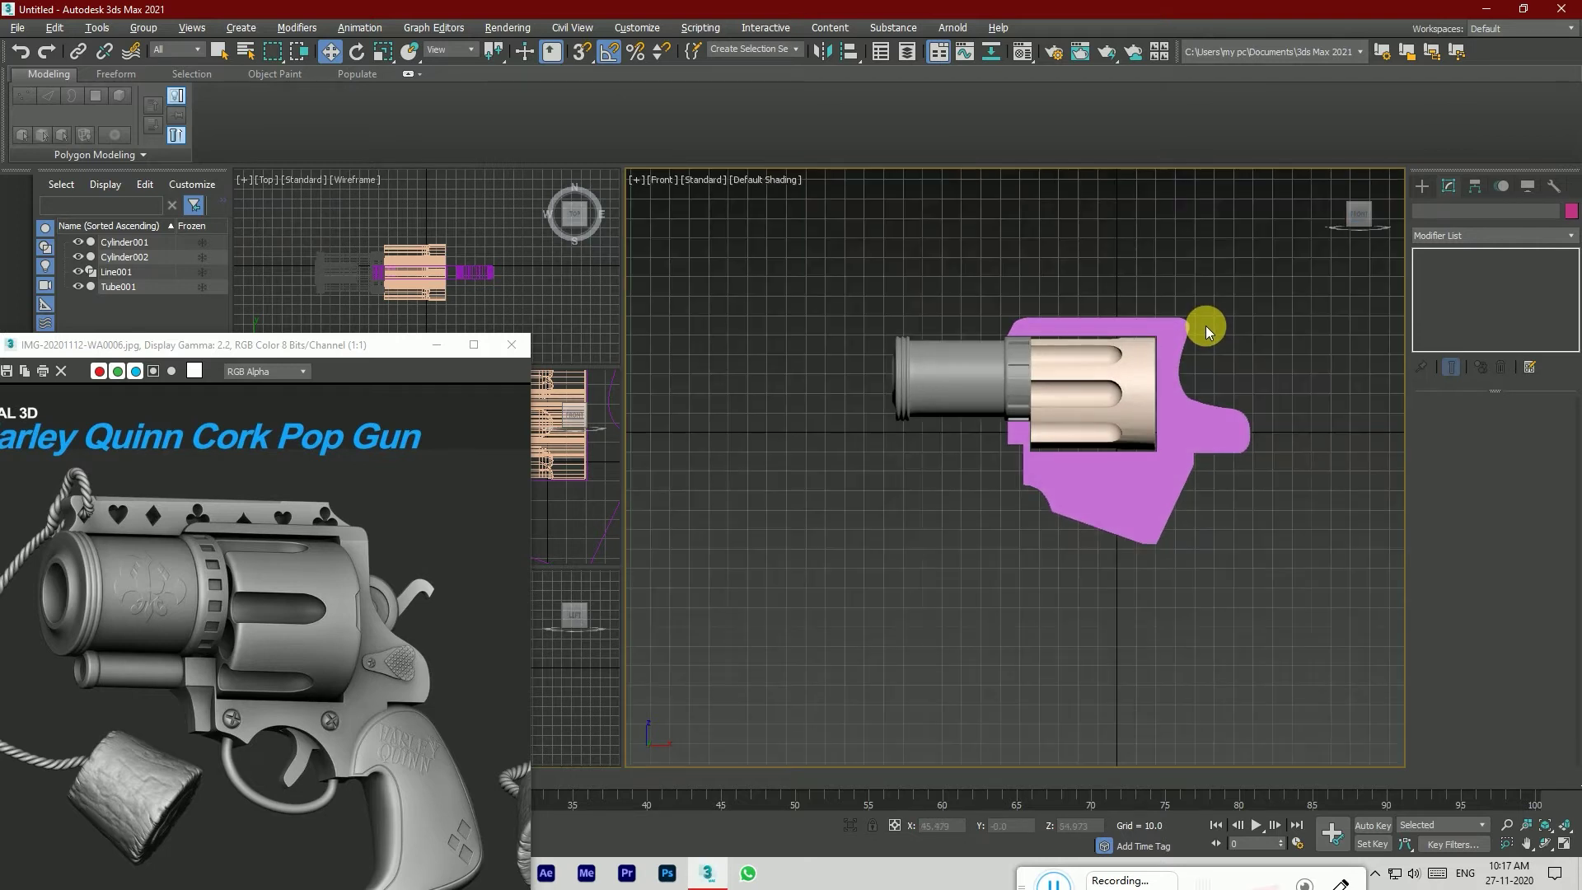
scroll(1205, 325, up, 2)
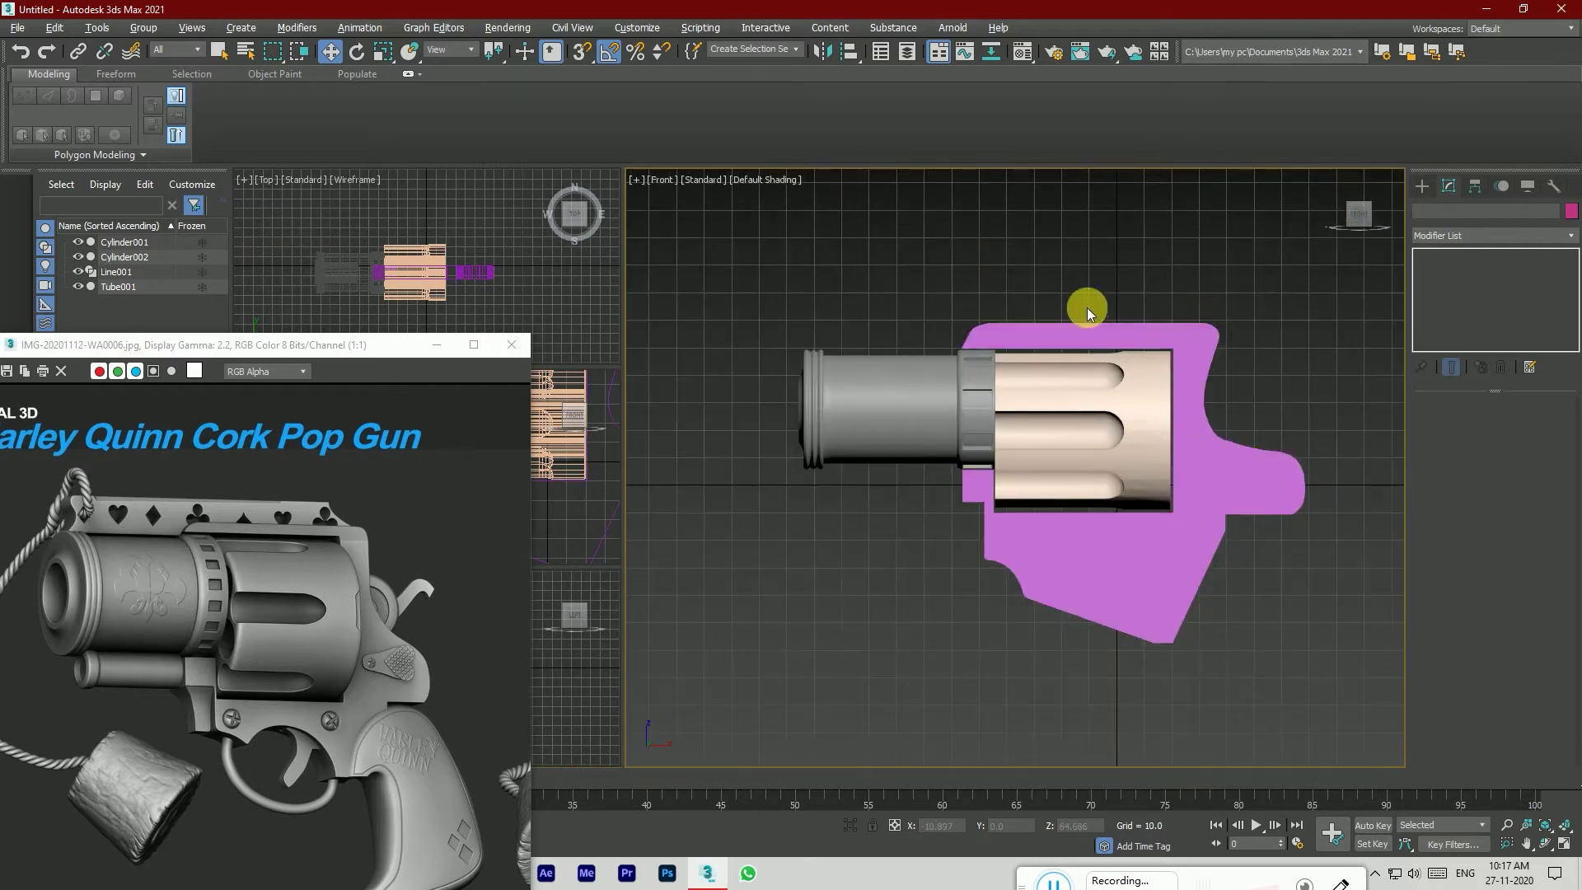
scroll(1086, 308, up, 2)
Step: Activate the Line spline tool for tracing in the Front view
click(1421, 185)
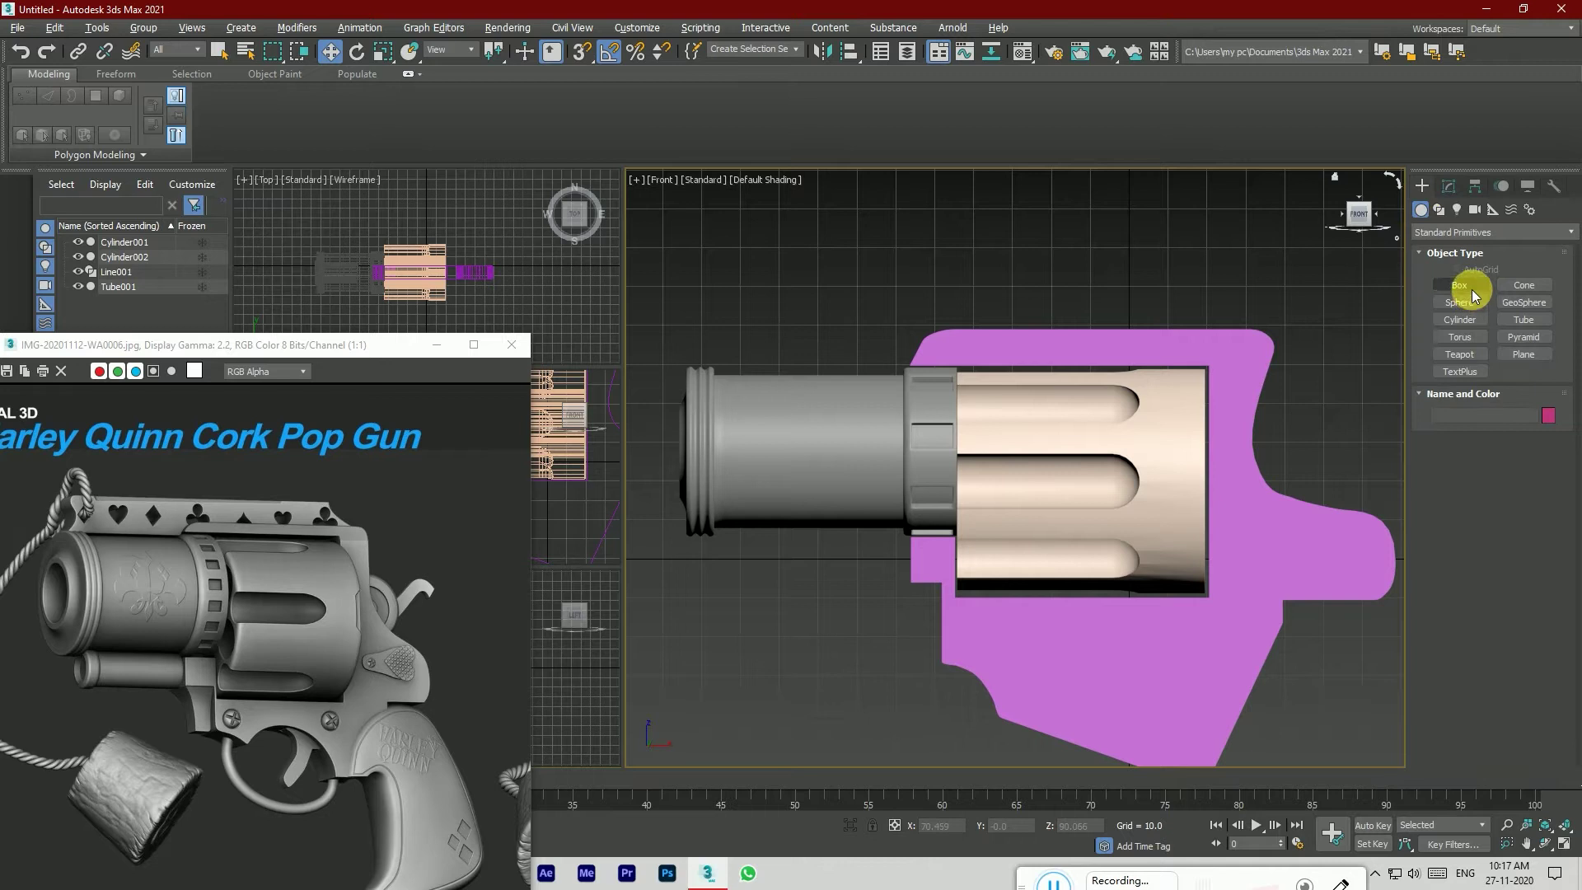
click(1447, 187)
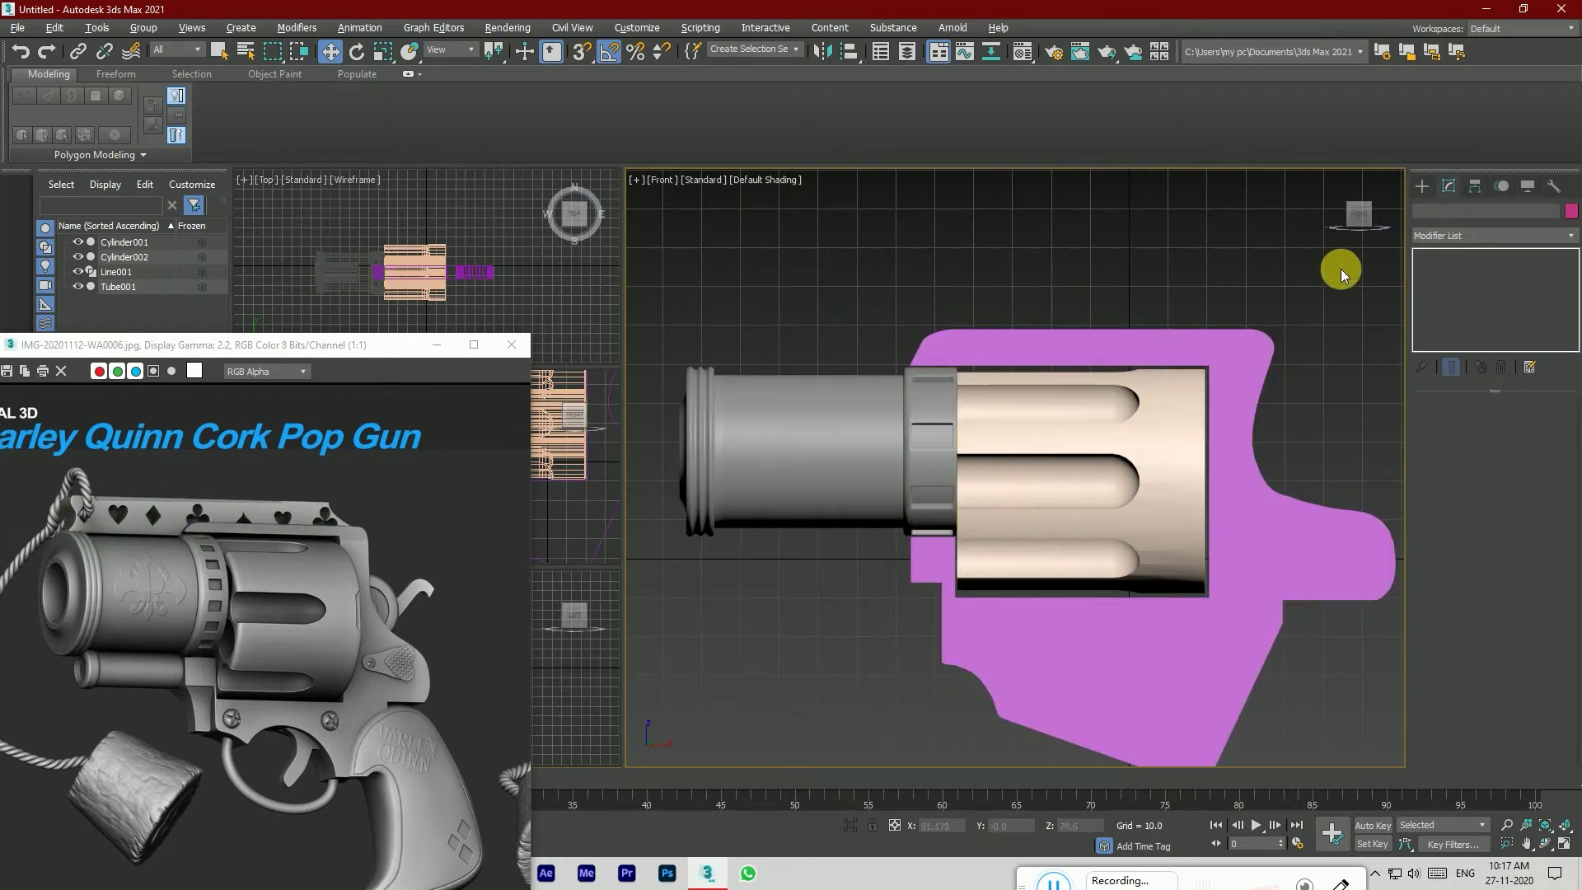
click(1421, 186)
click(1439, 210)
click(1459, 298)
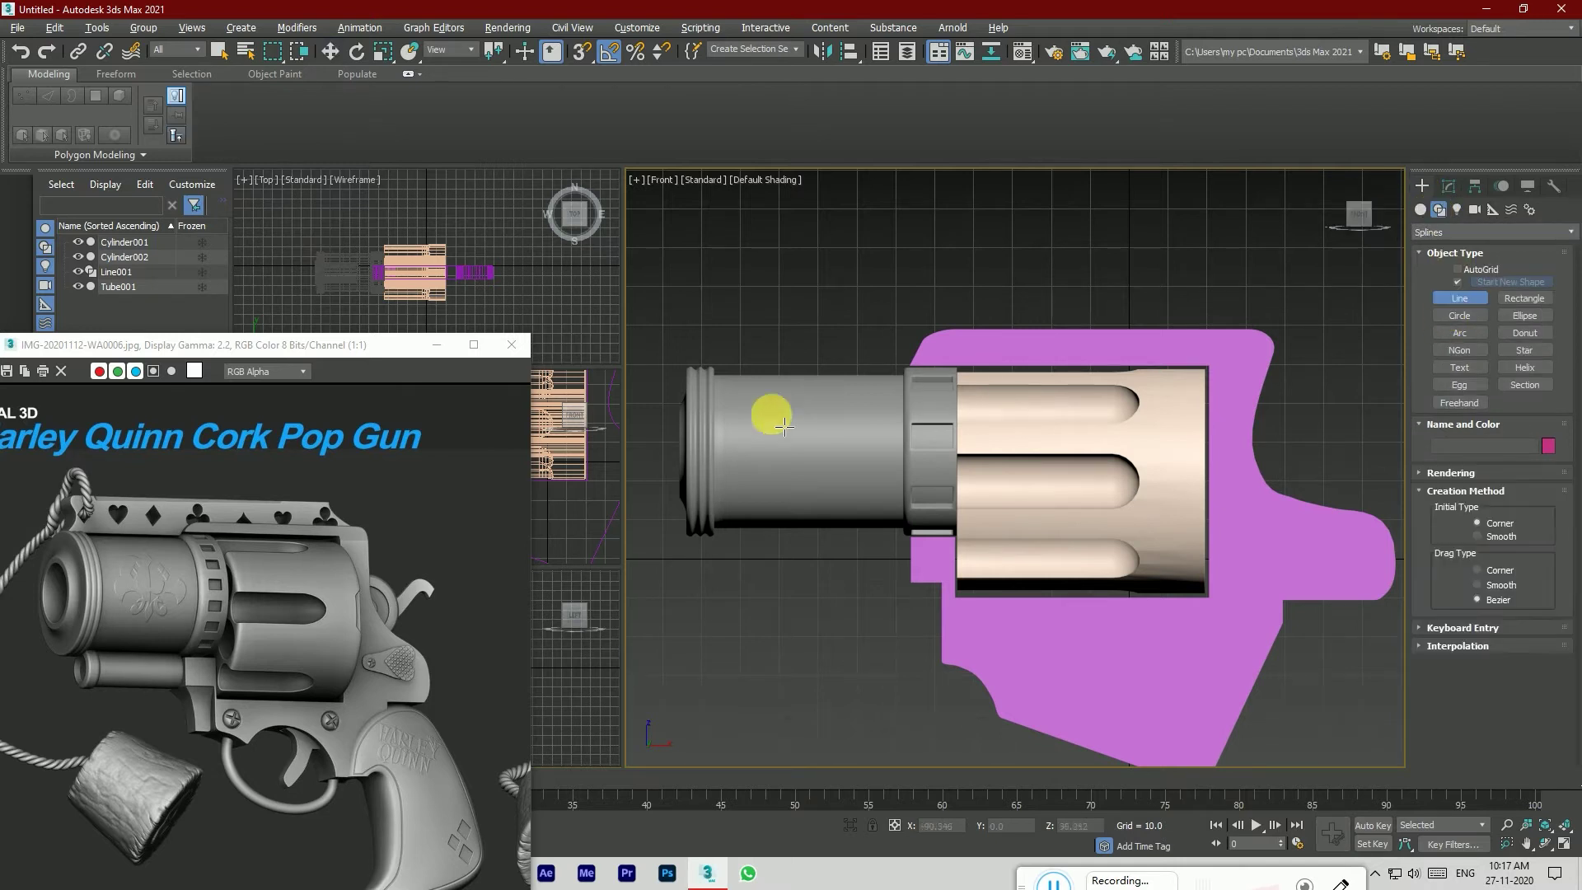
Step: Examine the top rail in the reference image and compare its position with the barrel's muzzle rim and ring
scroll(700, 376, up, 2)
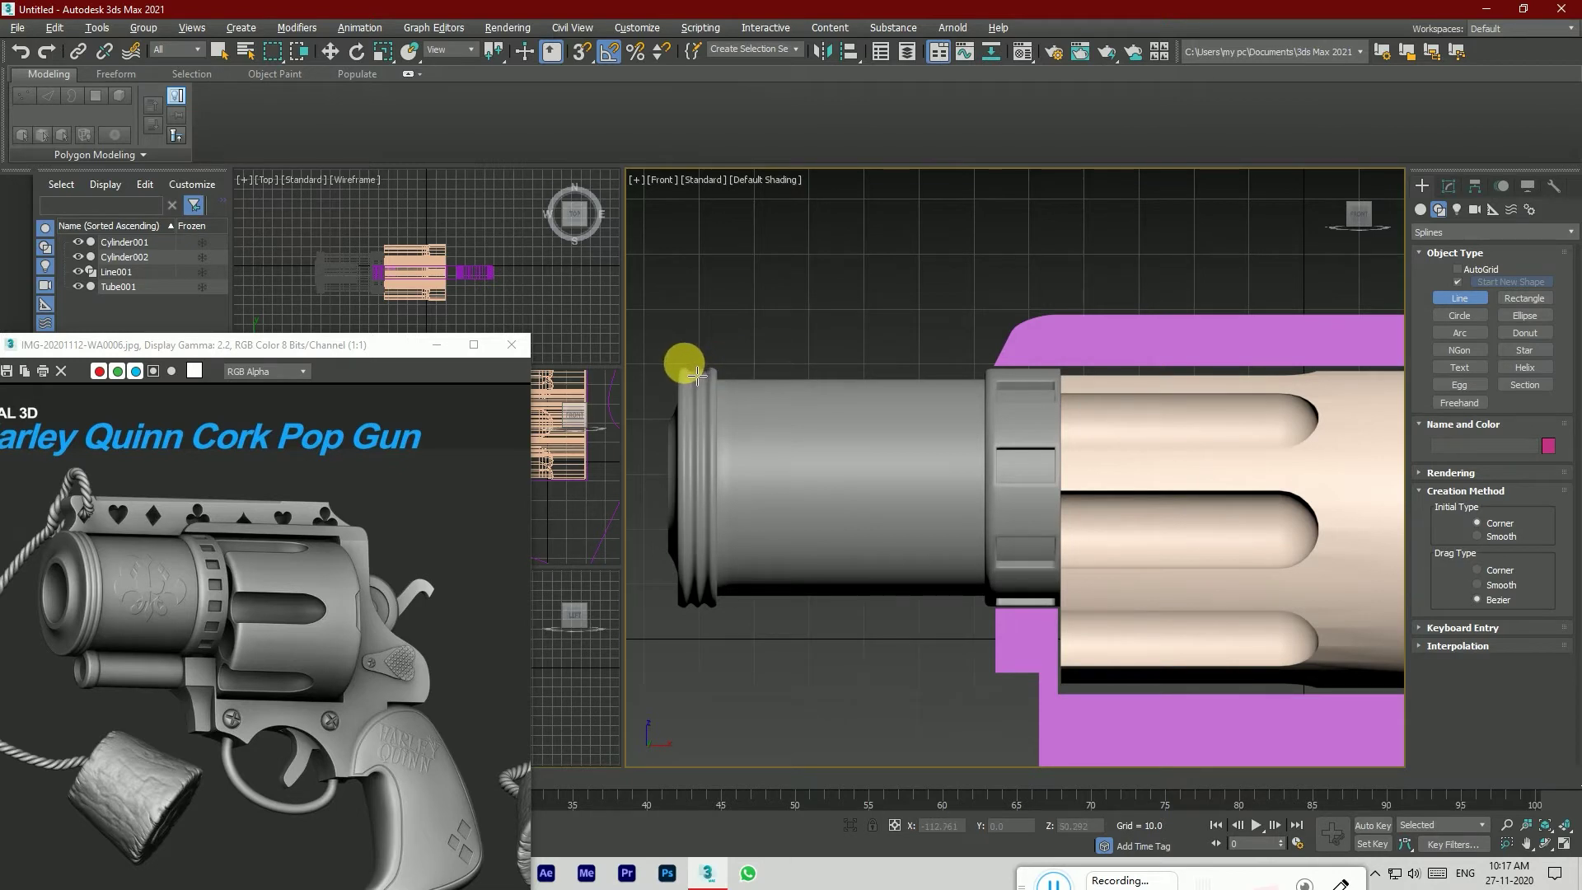
scroll(438, 484, down, 1)
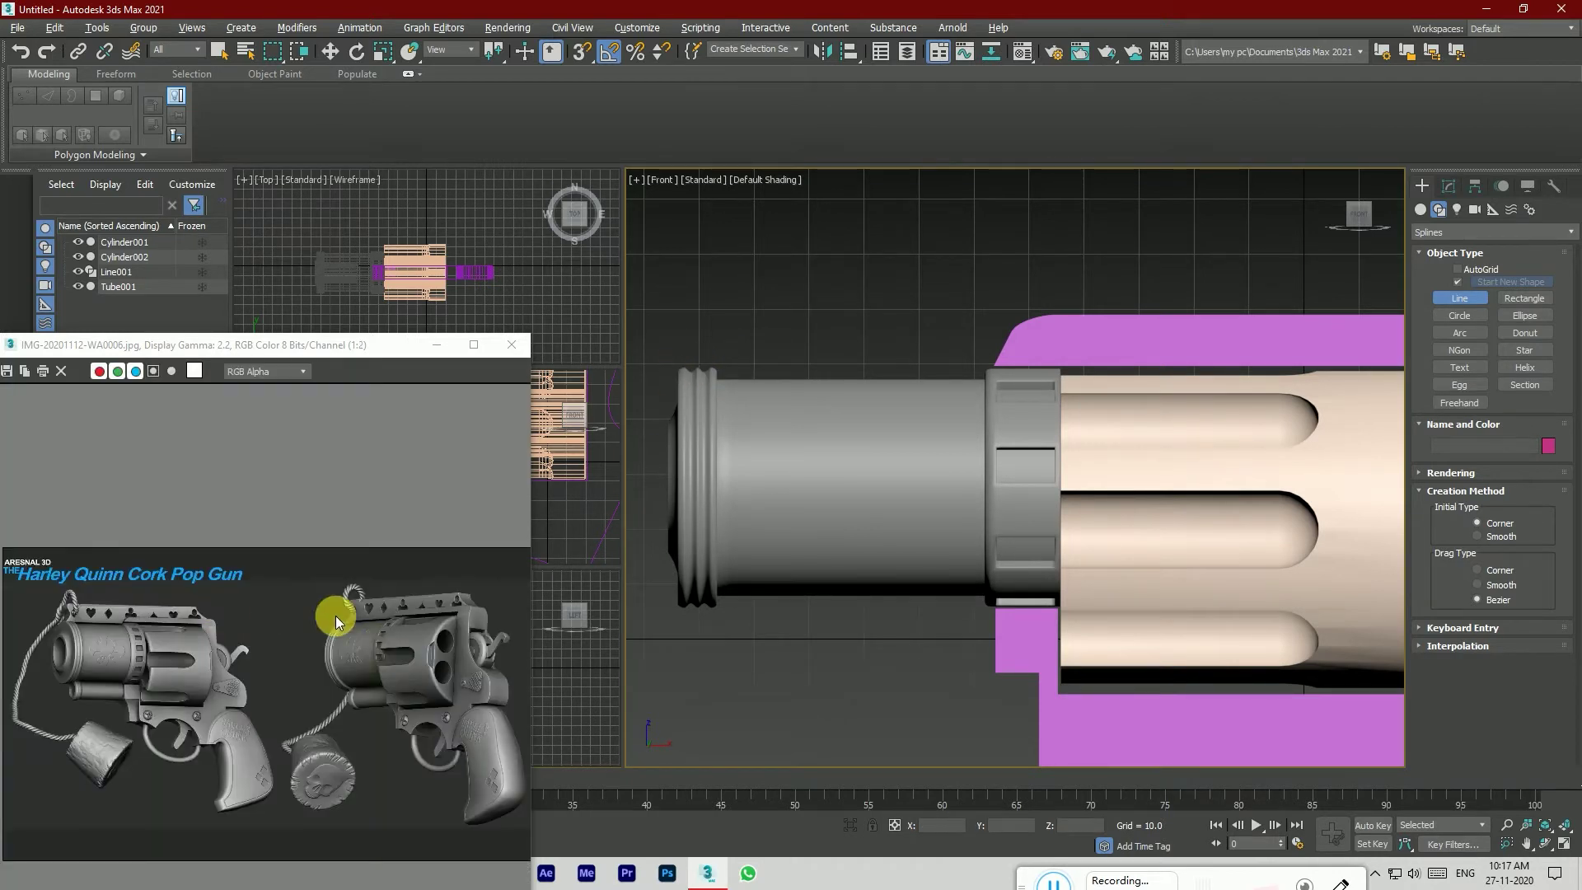
scroll(335, 615, up, 1)
scroll(328, 534, down, 1)
scroll(326, 532, up, 1)
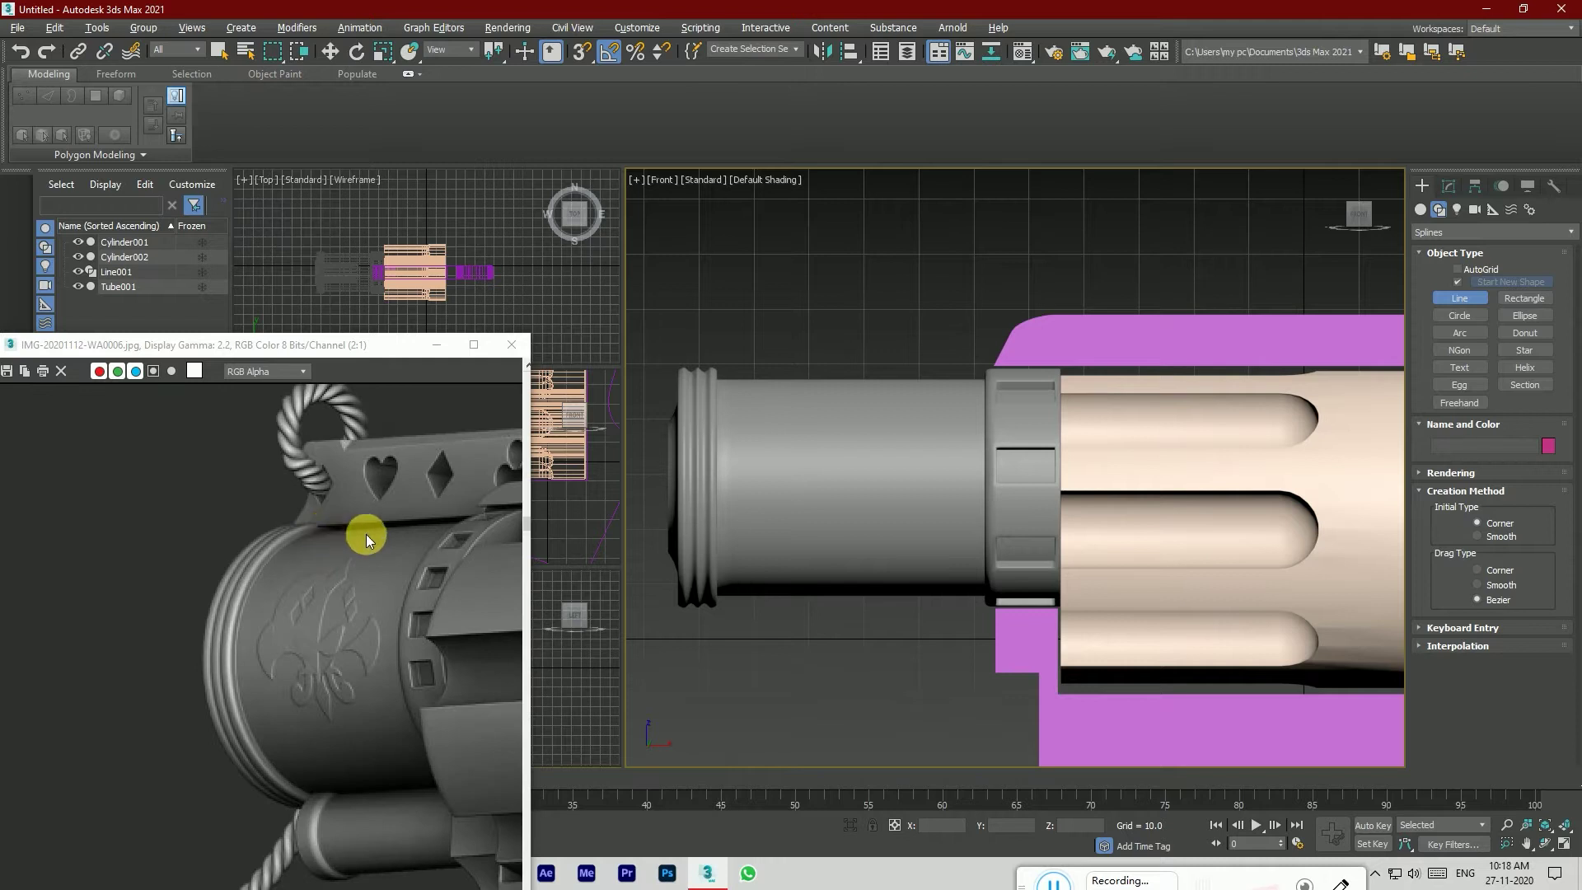
scroll(692, 367, up, 3)
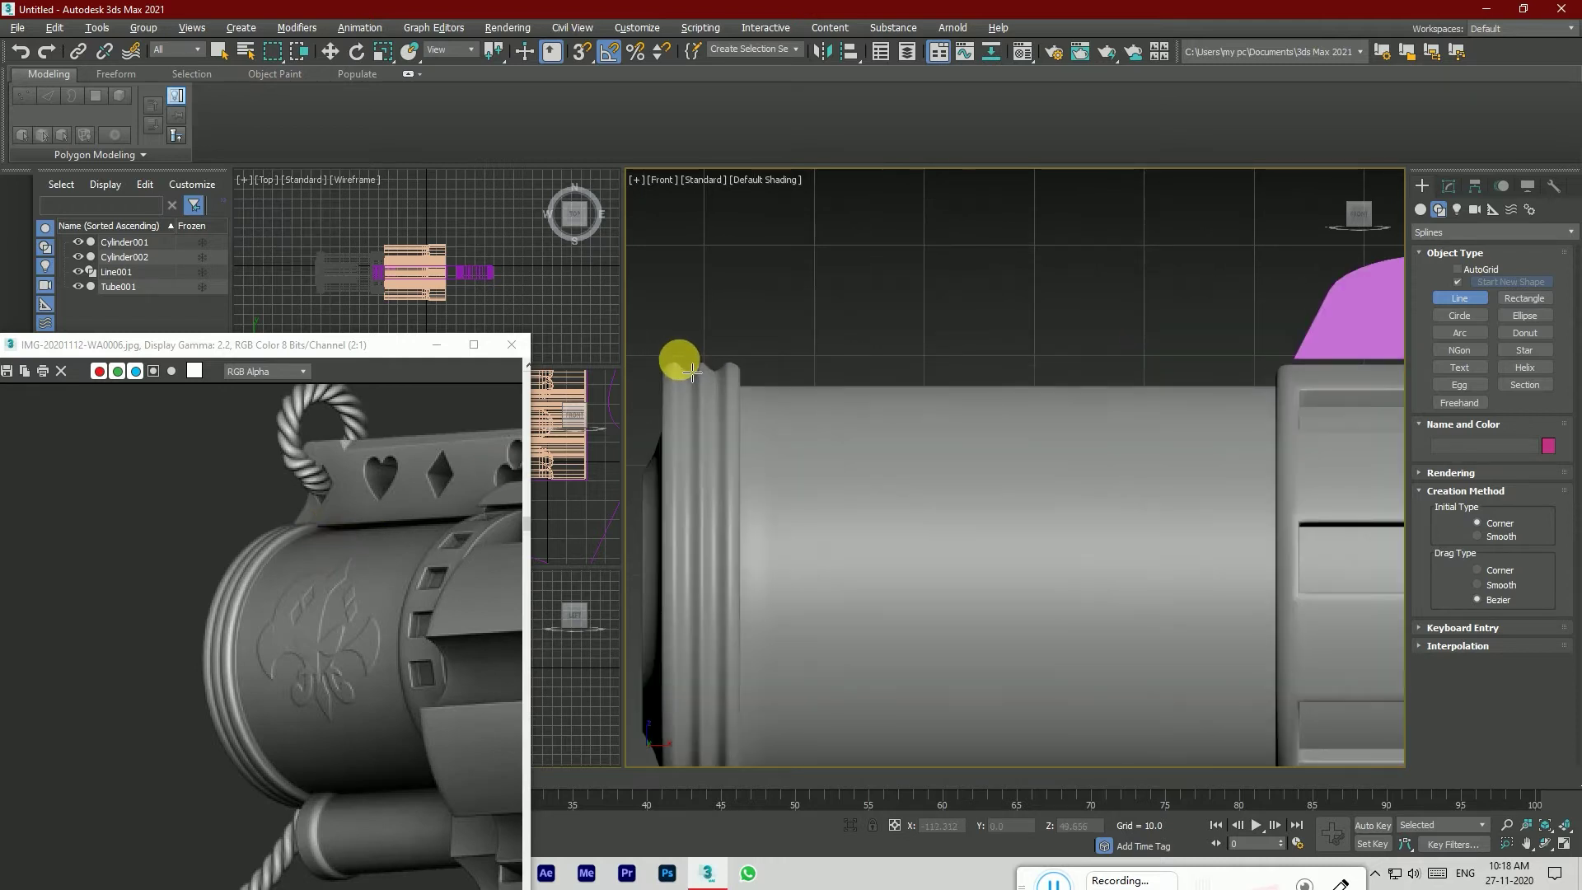
scroll(692, 374, up, 2)
scroll(689, 374, down, 3)
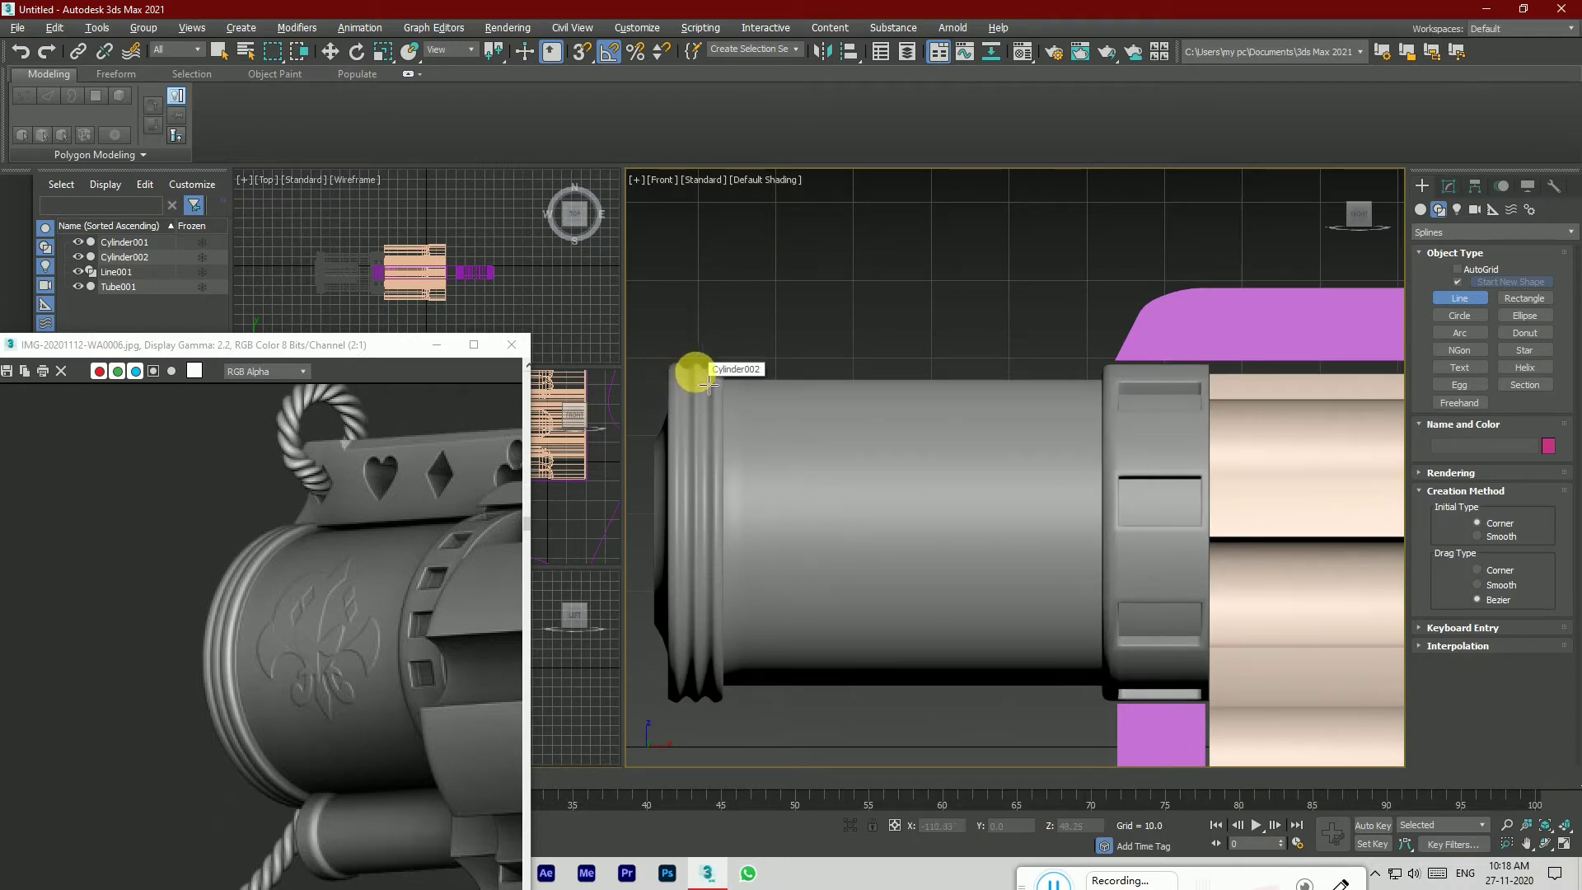
click(694, 371)
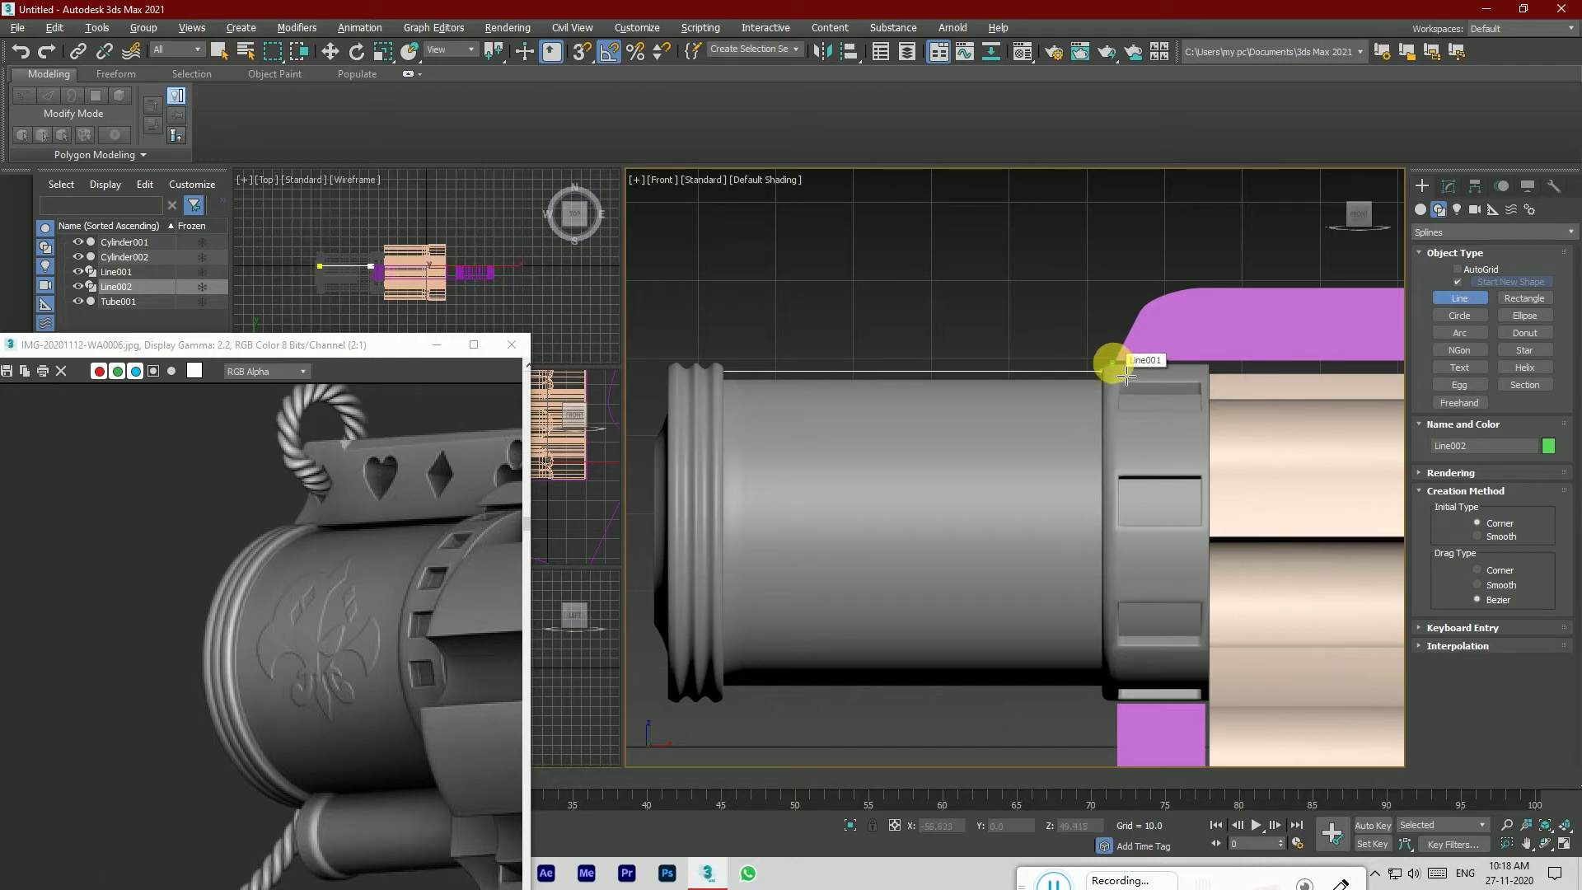
click(1126, 373)
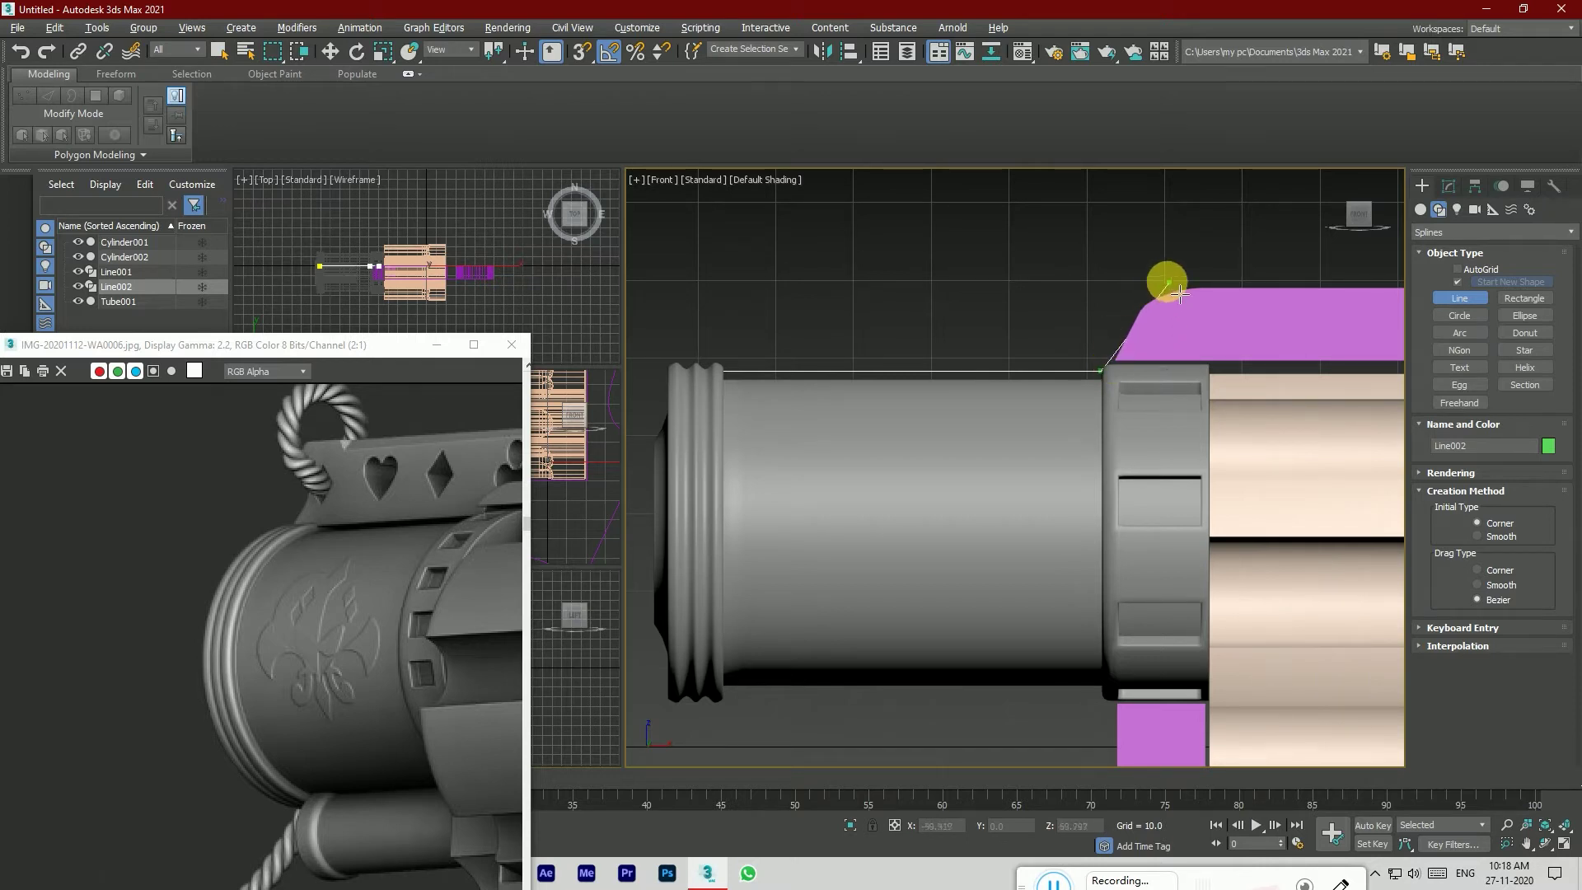
click(1112, 366)
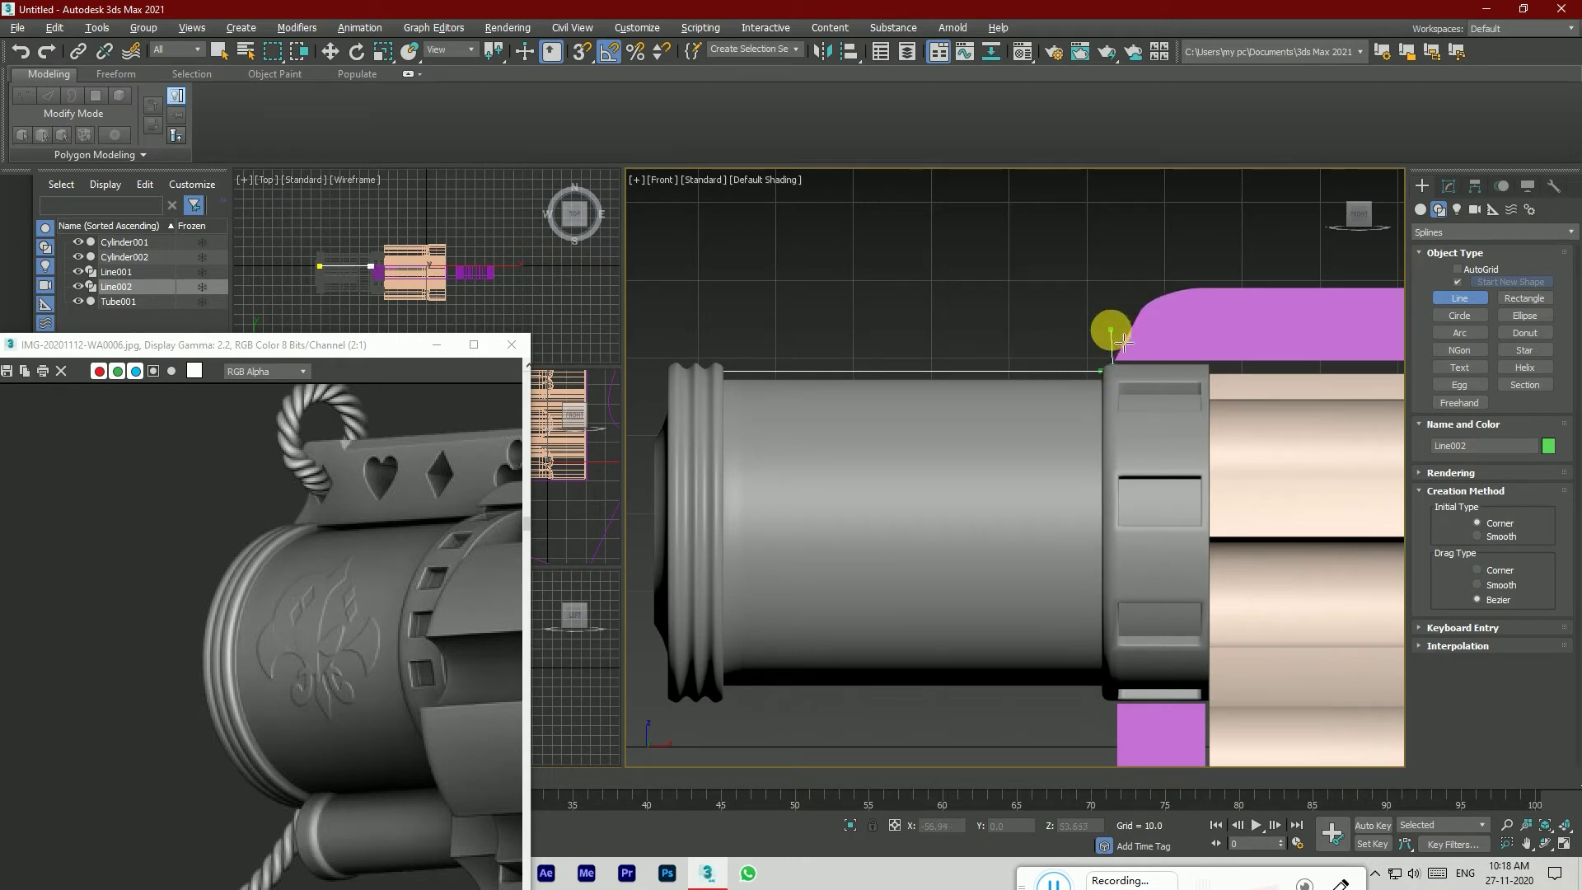
right_click(1111, 330)
key(Delete)
scroll(713, 369, up, 2)
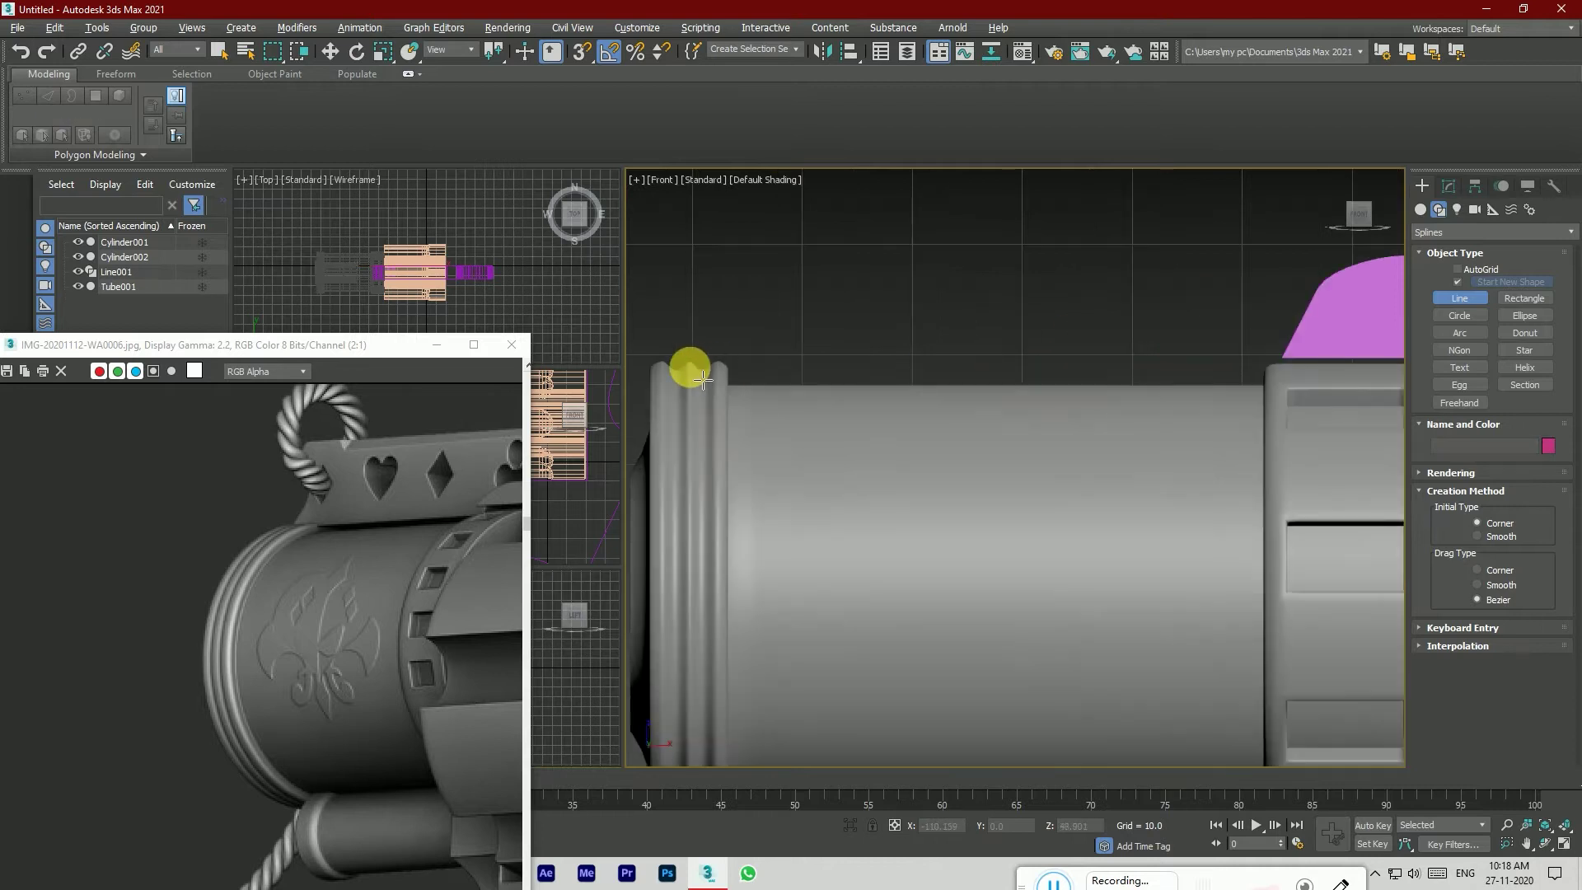
scroll(696, 364, down, 3)
scroll(402, 495, down, 2)
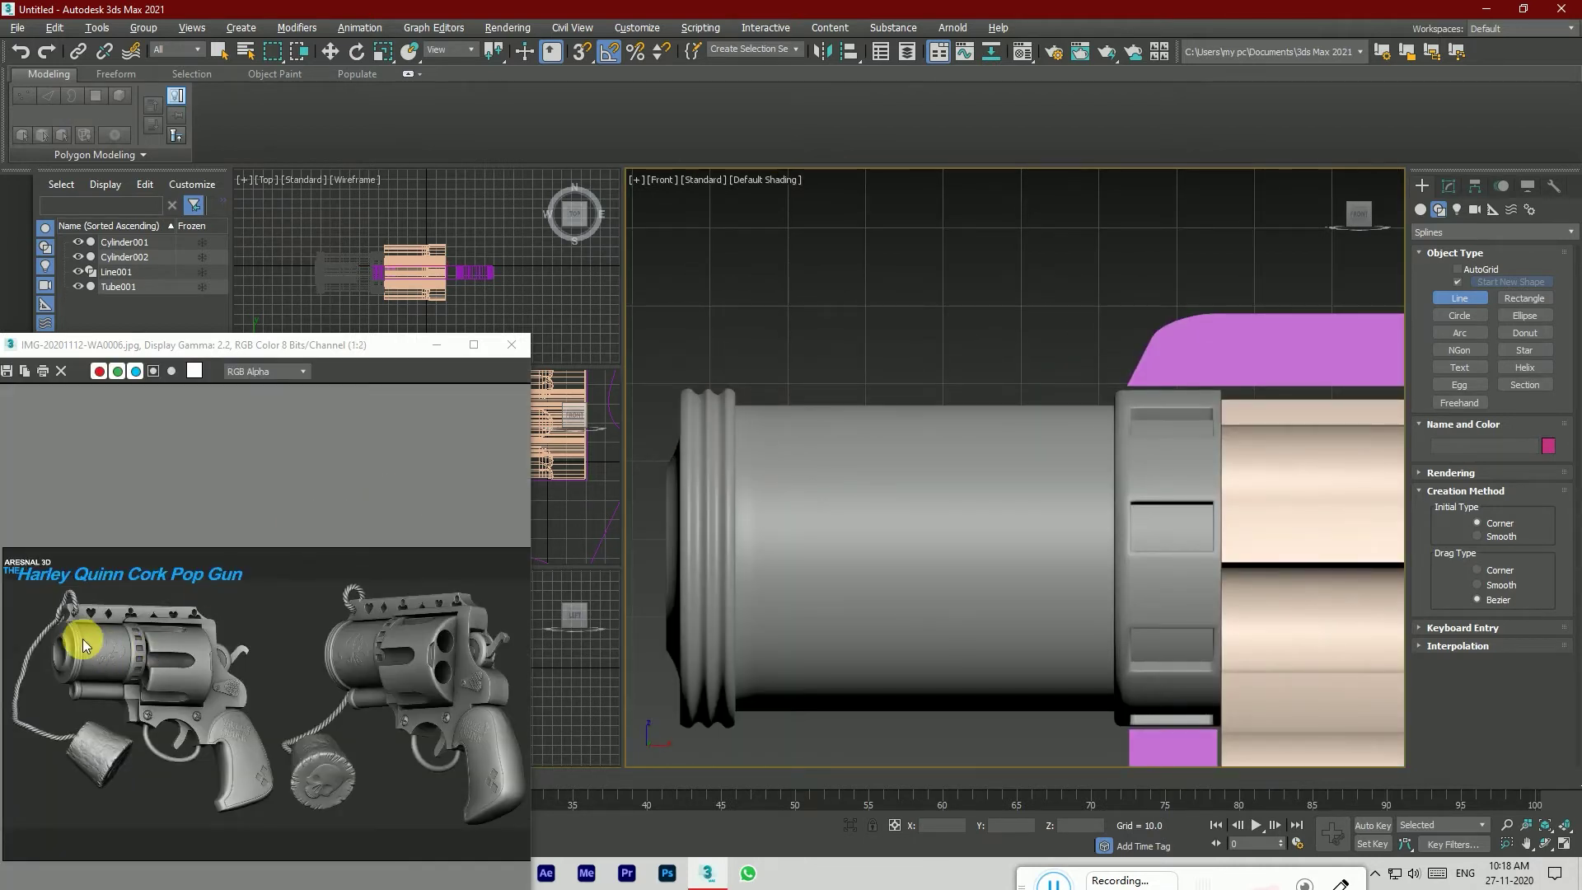
scroll(82, 640, up, 1)
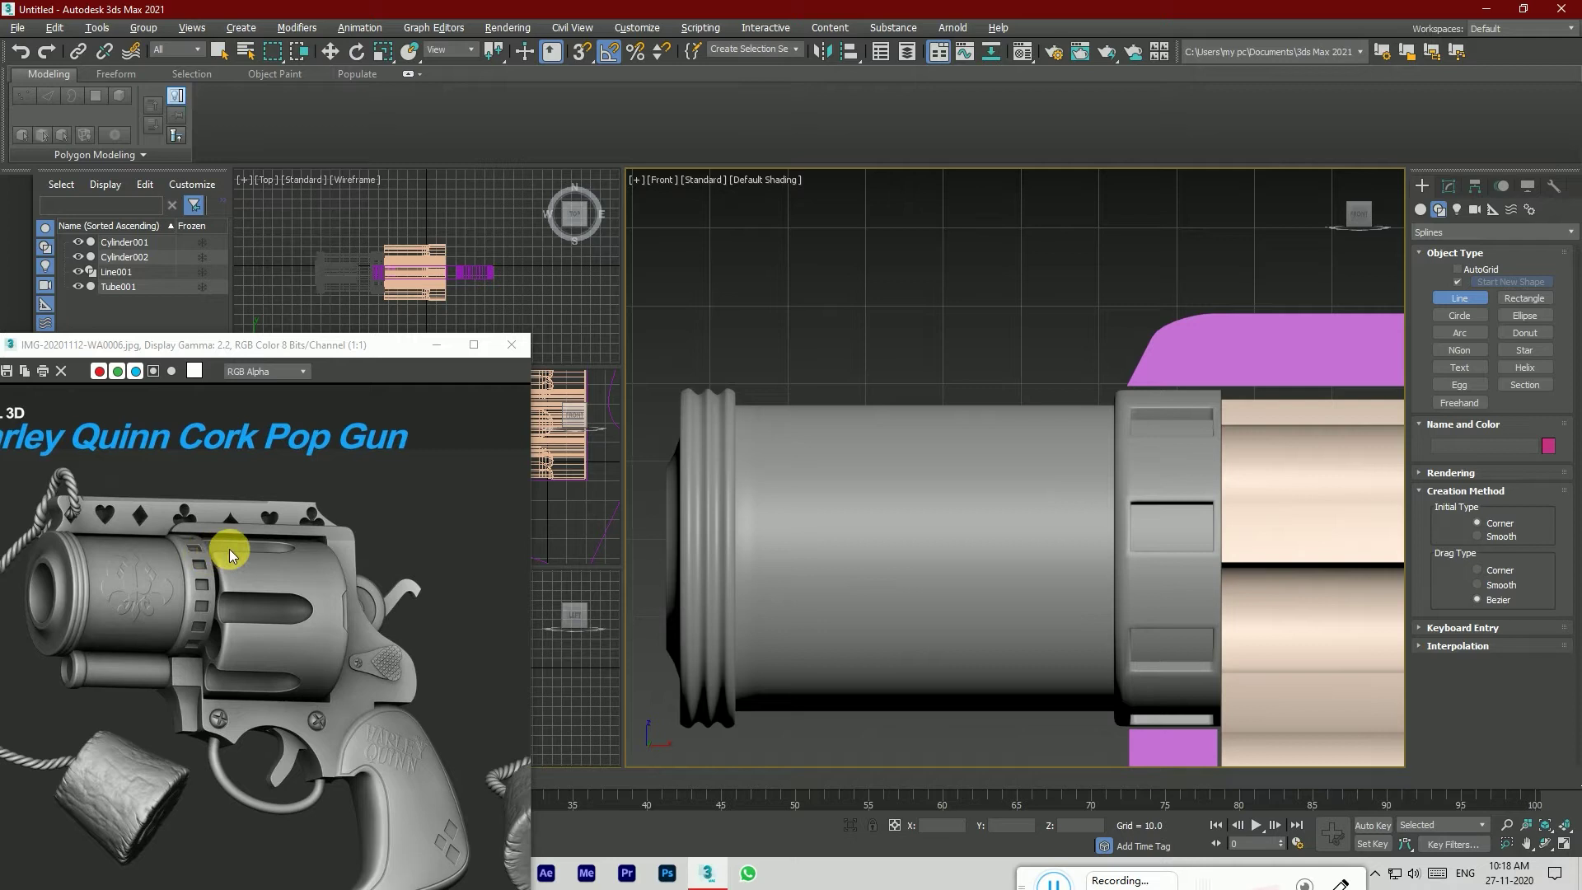
click(735, 398)
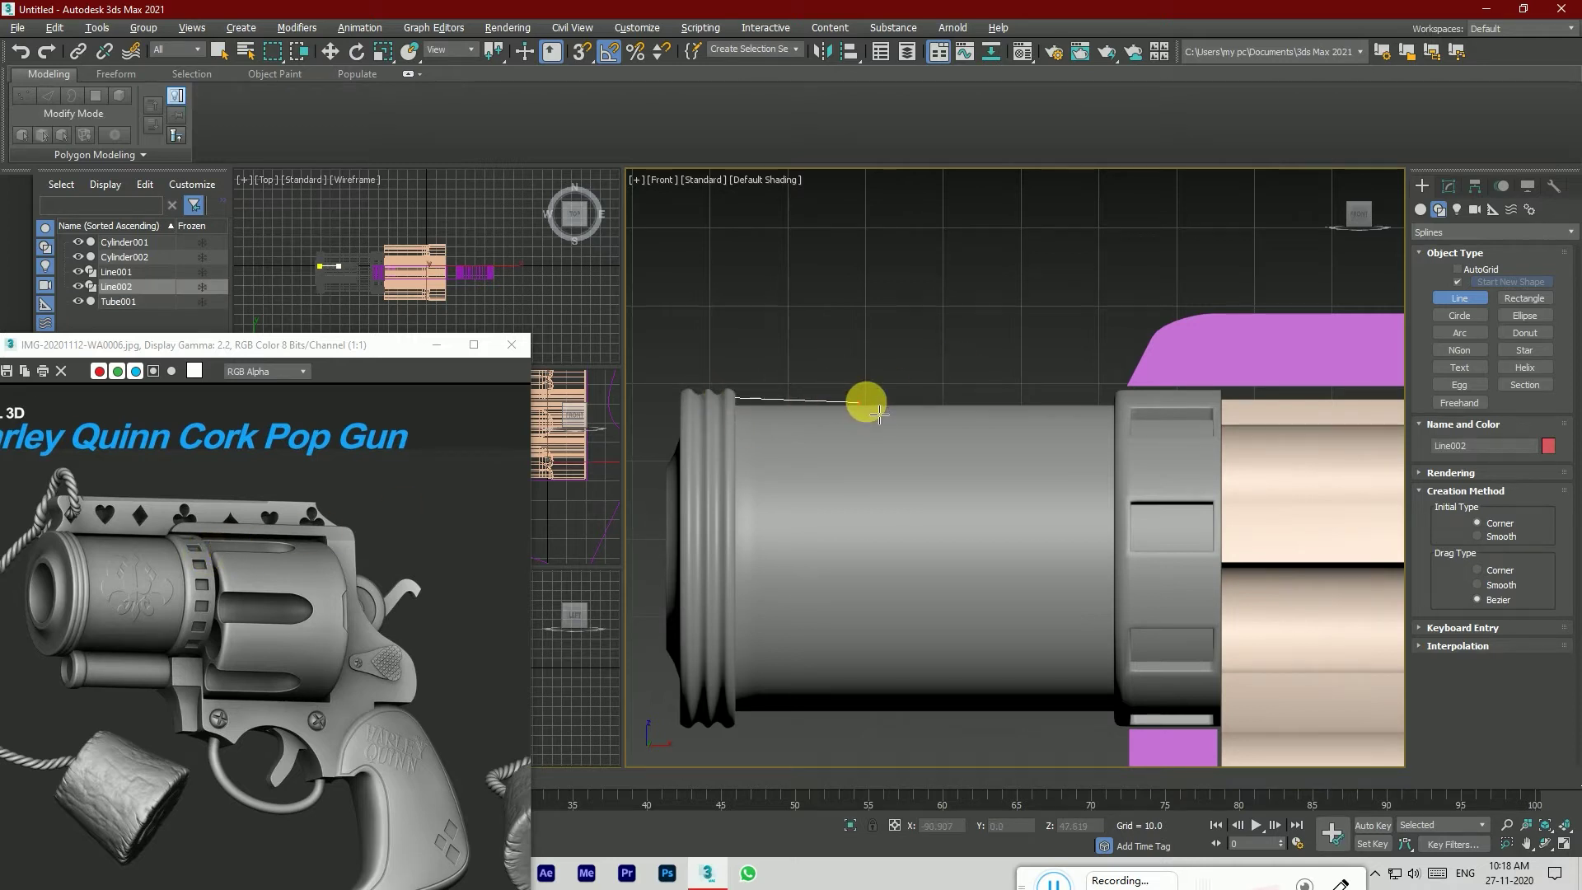
click(1129, 404)
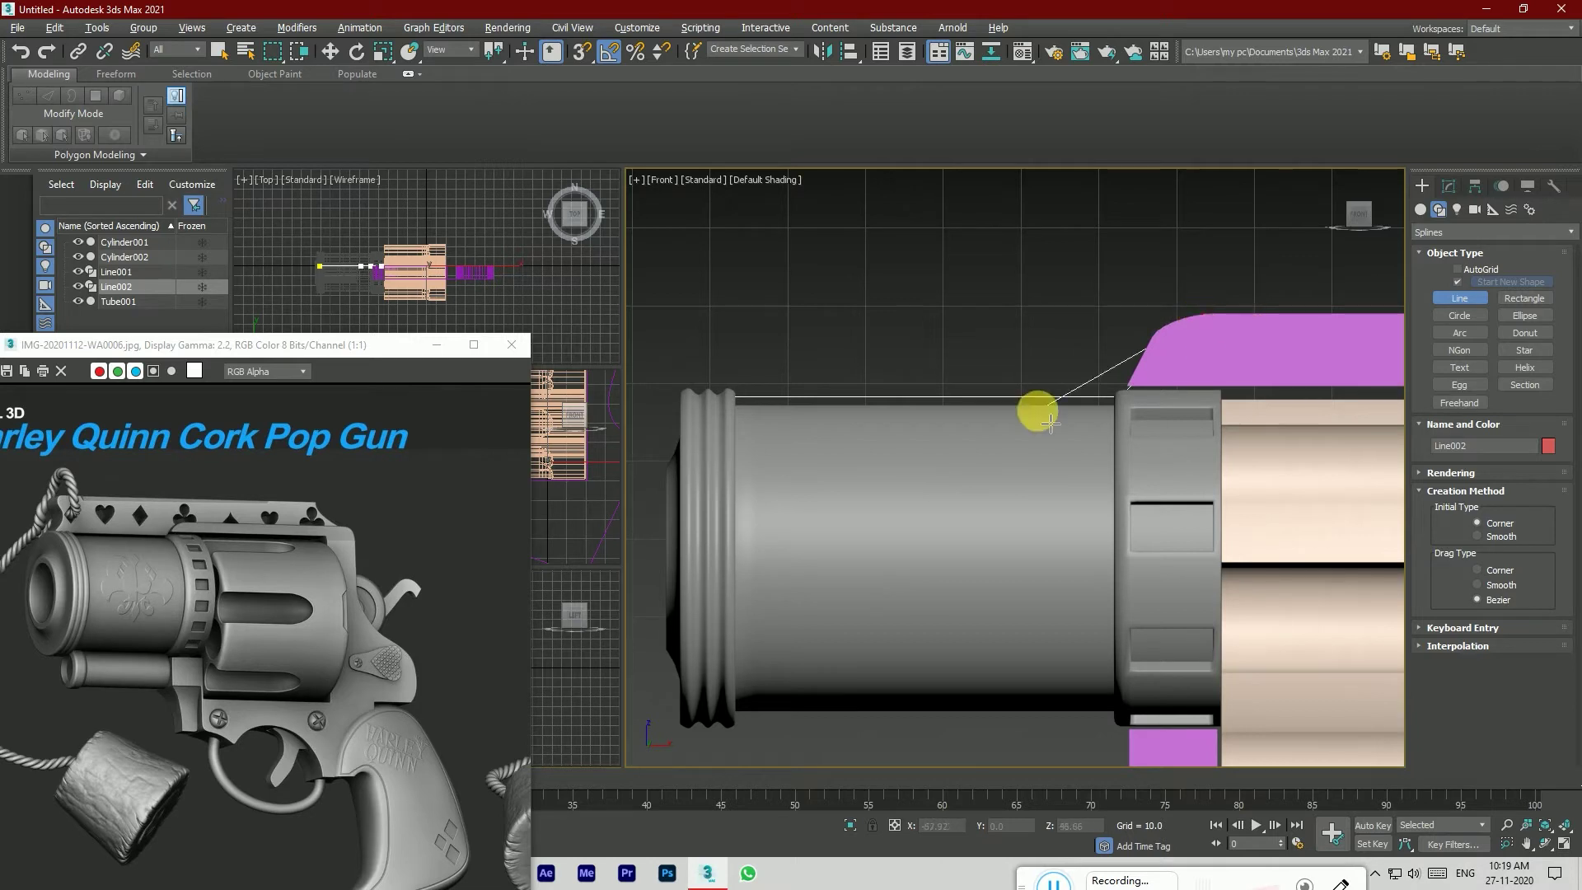
right_click(1212, 346)
scroll(813, 453, down, 3)
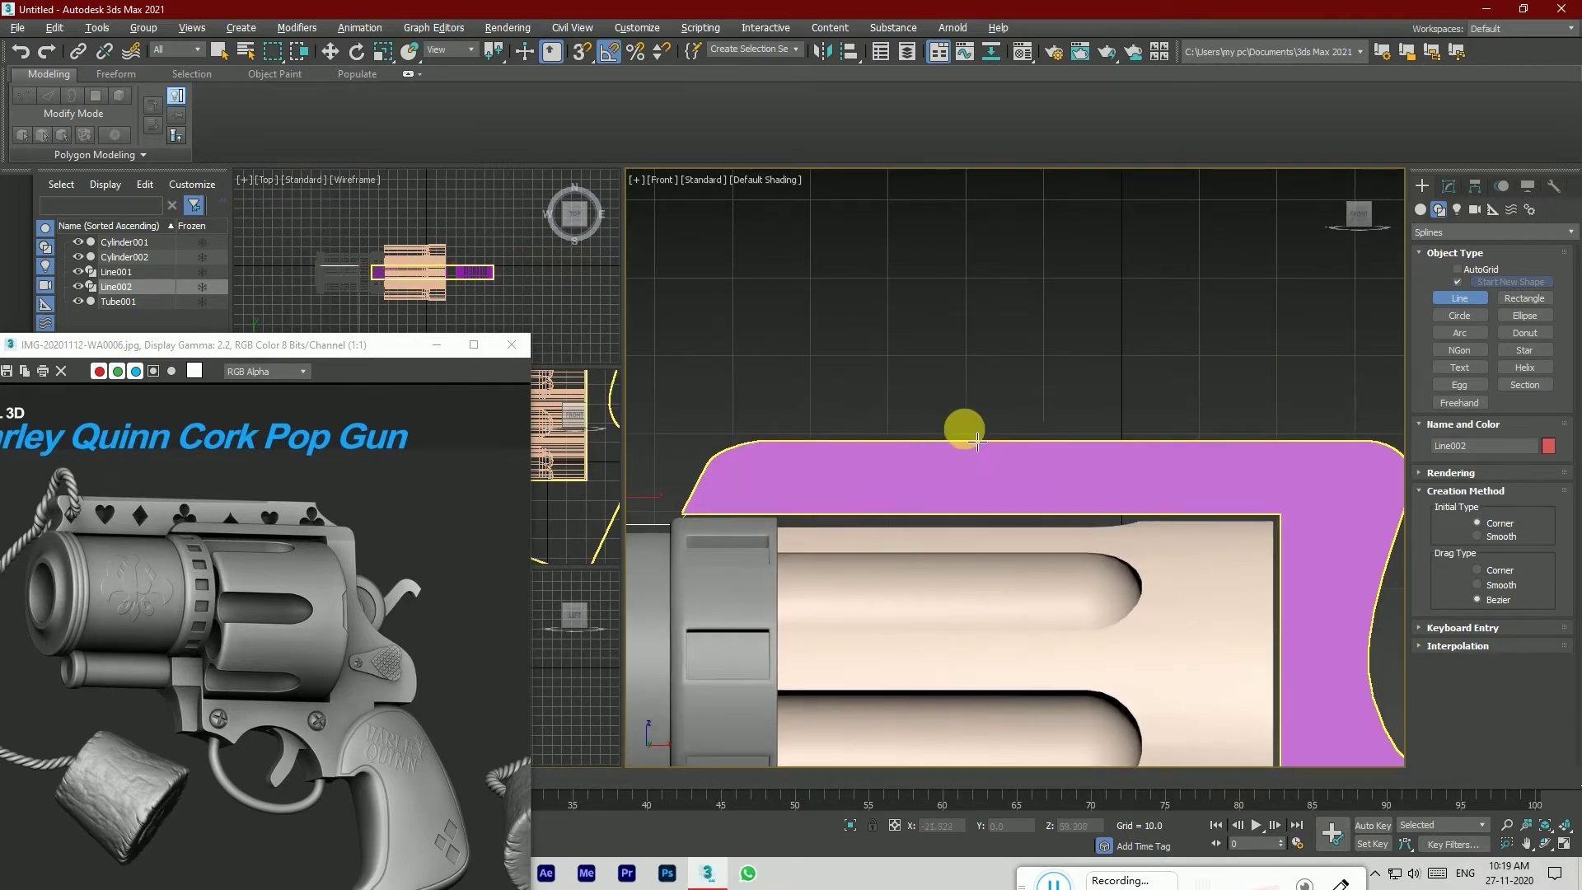
key(Delete)
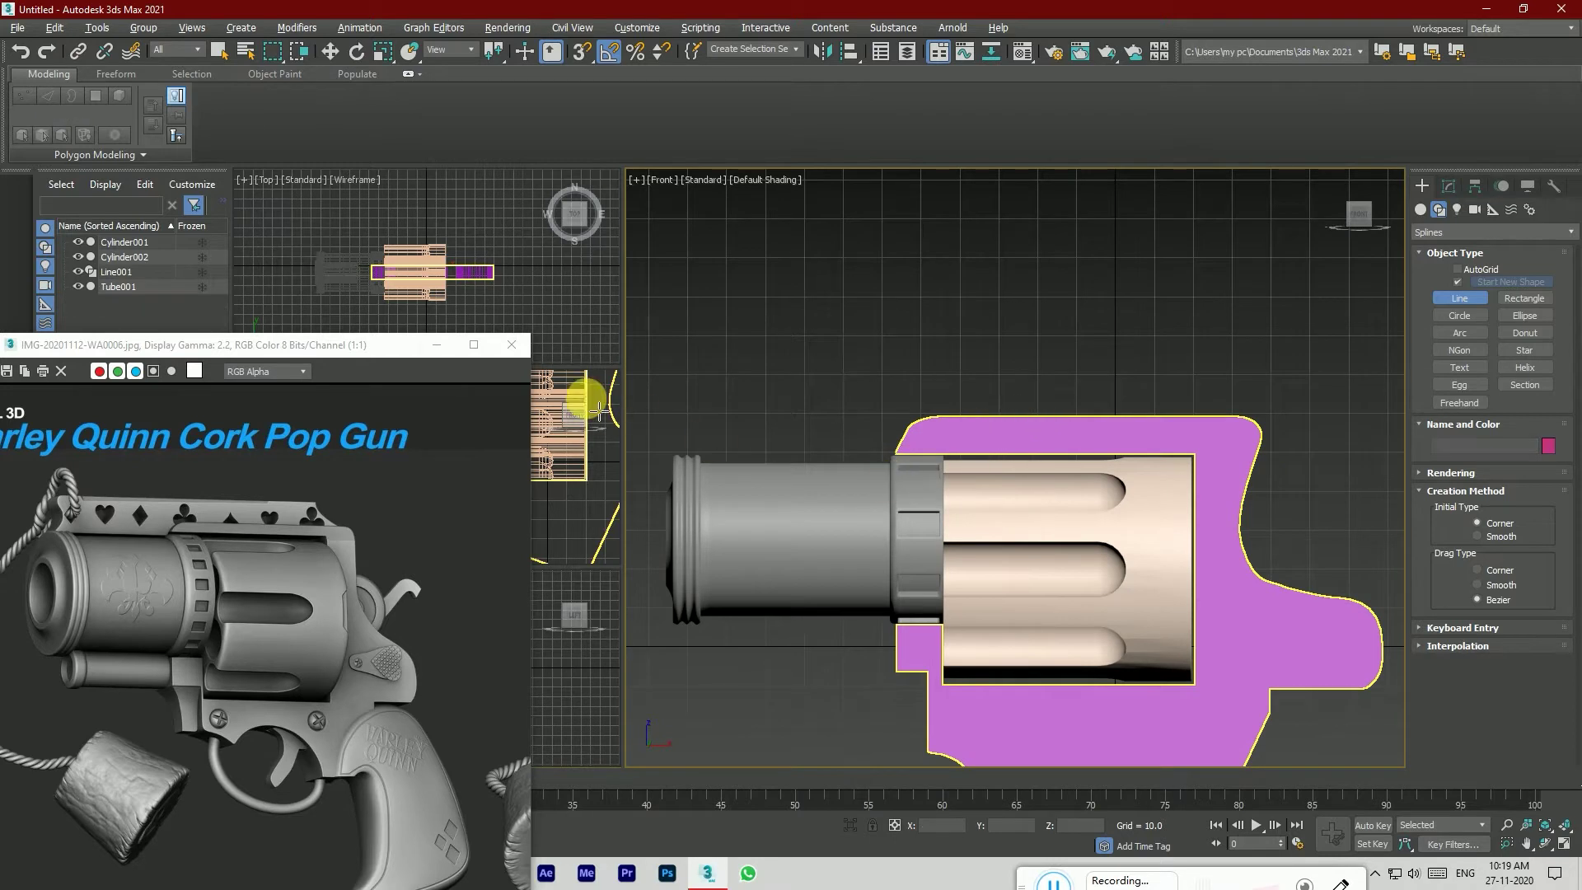
Step: Shift the reference image window aside and widen the Front viewport to give the gun profile more room
click(401, 340)
drag(389, 349, 322, 319)
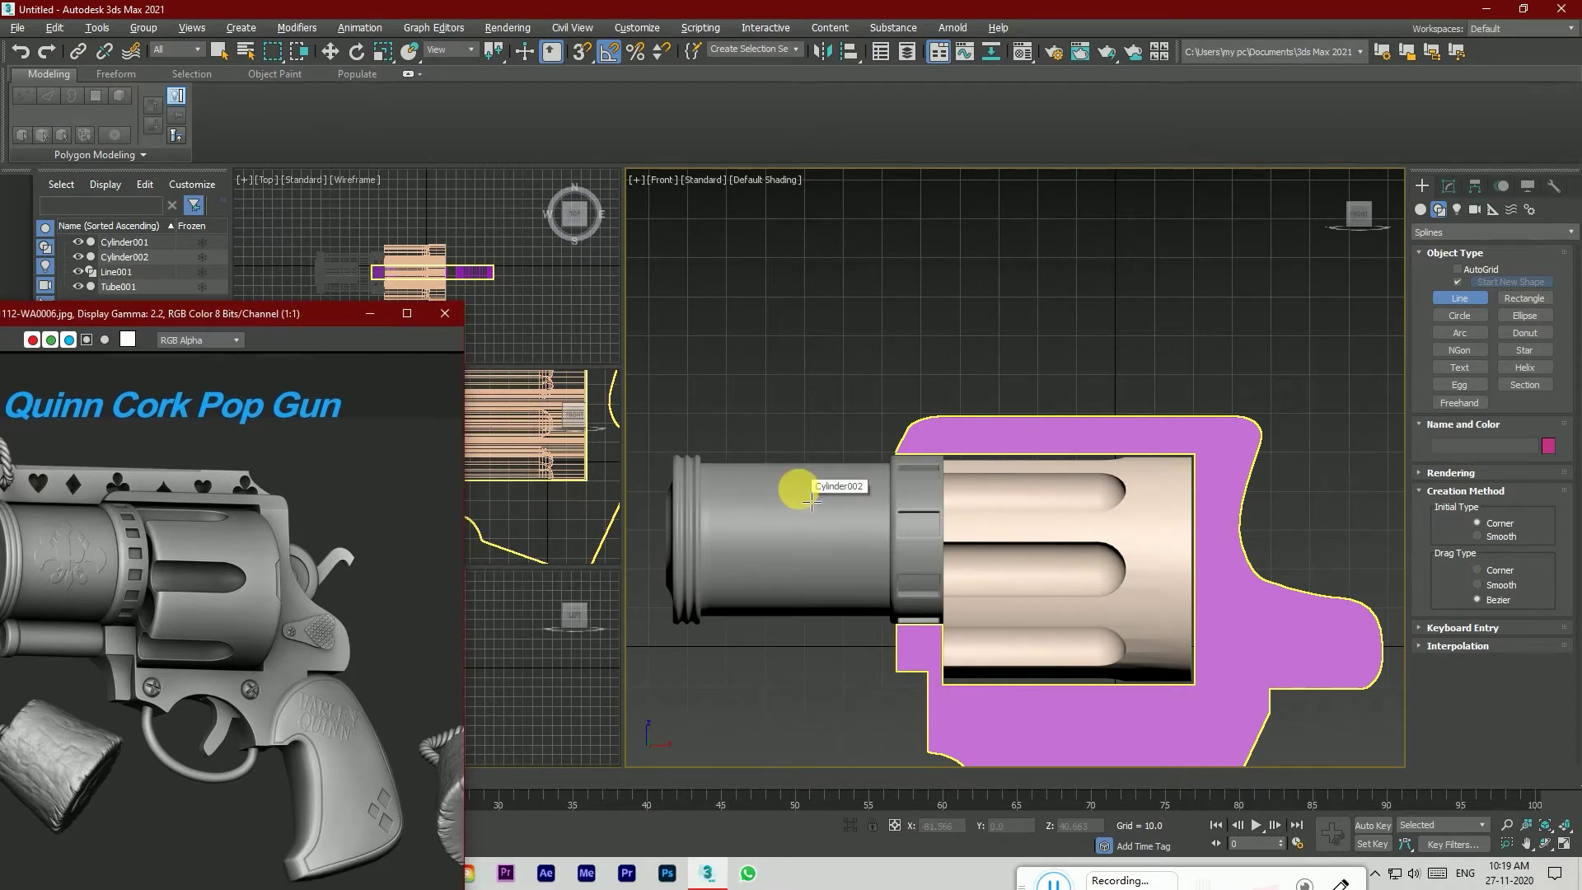
scroll(744, 525, down, 2)
drag(623, 520, 599, 519)
scroll(811, 524, up, 2)
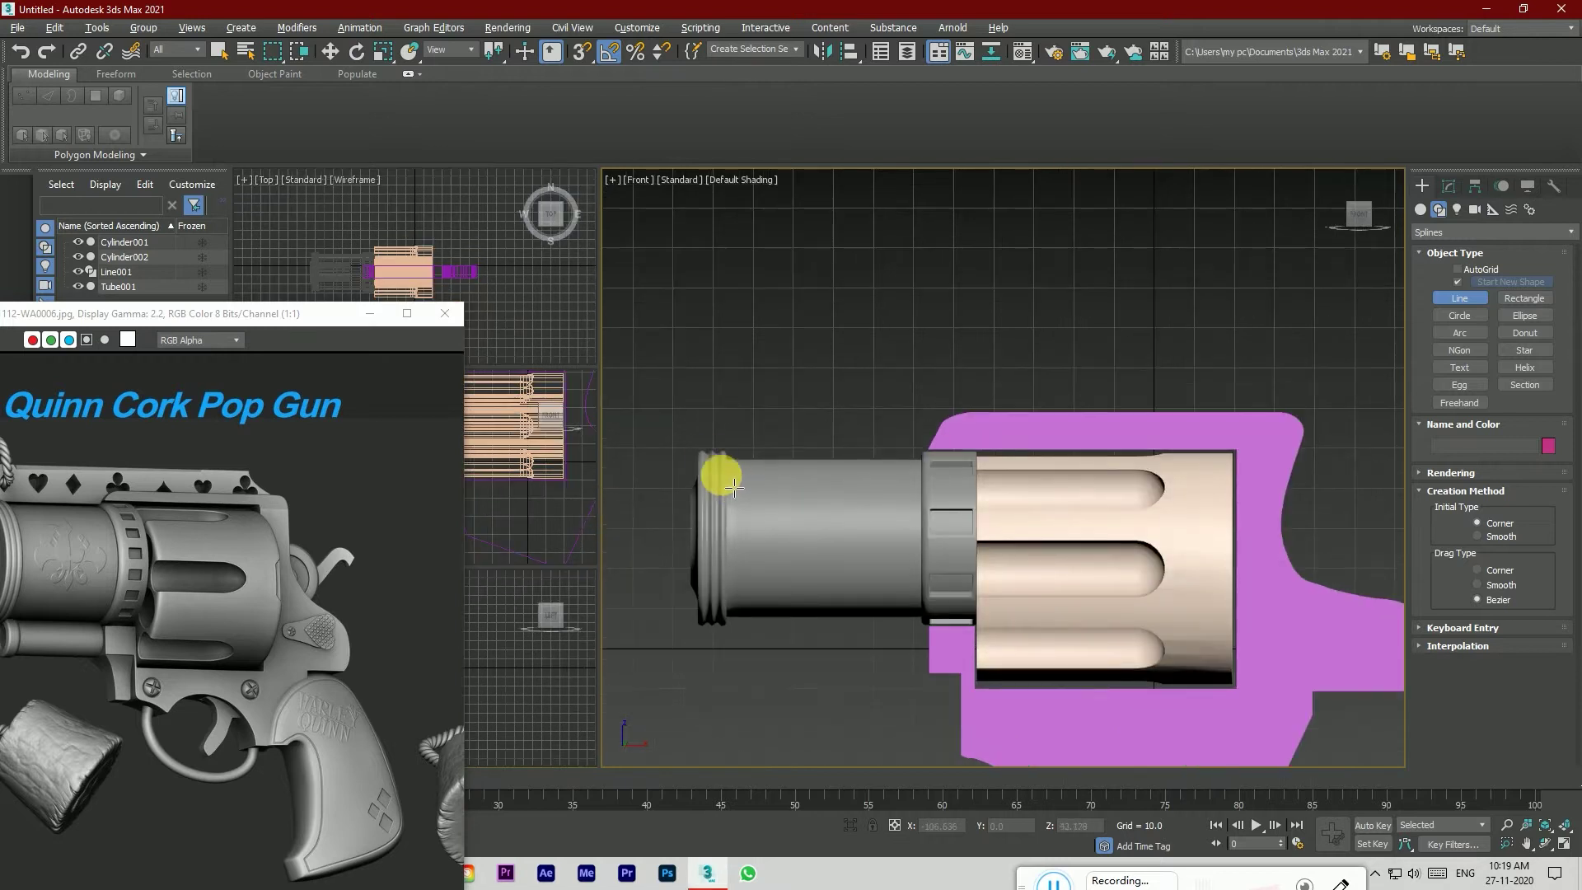
Step: Trace a closed rail outline from the muzzle rim along the barrel and frame top, then back forward above them
click(711, 452)
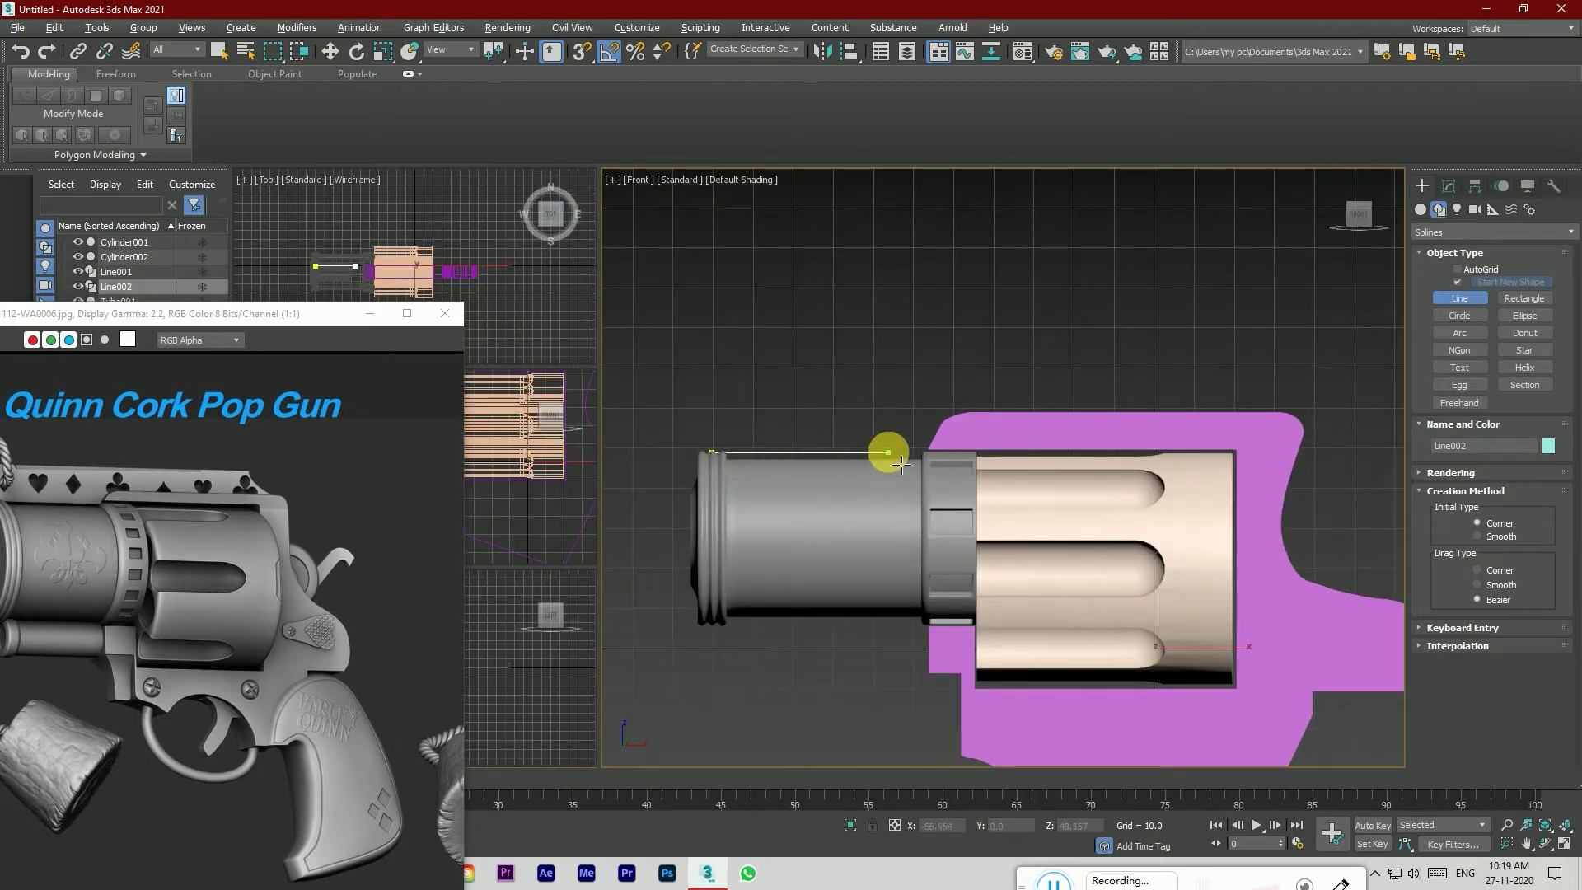
click(925, 453)
click(969, 413)
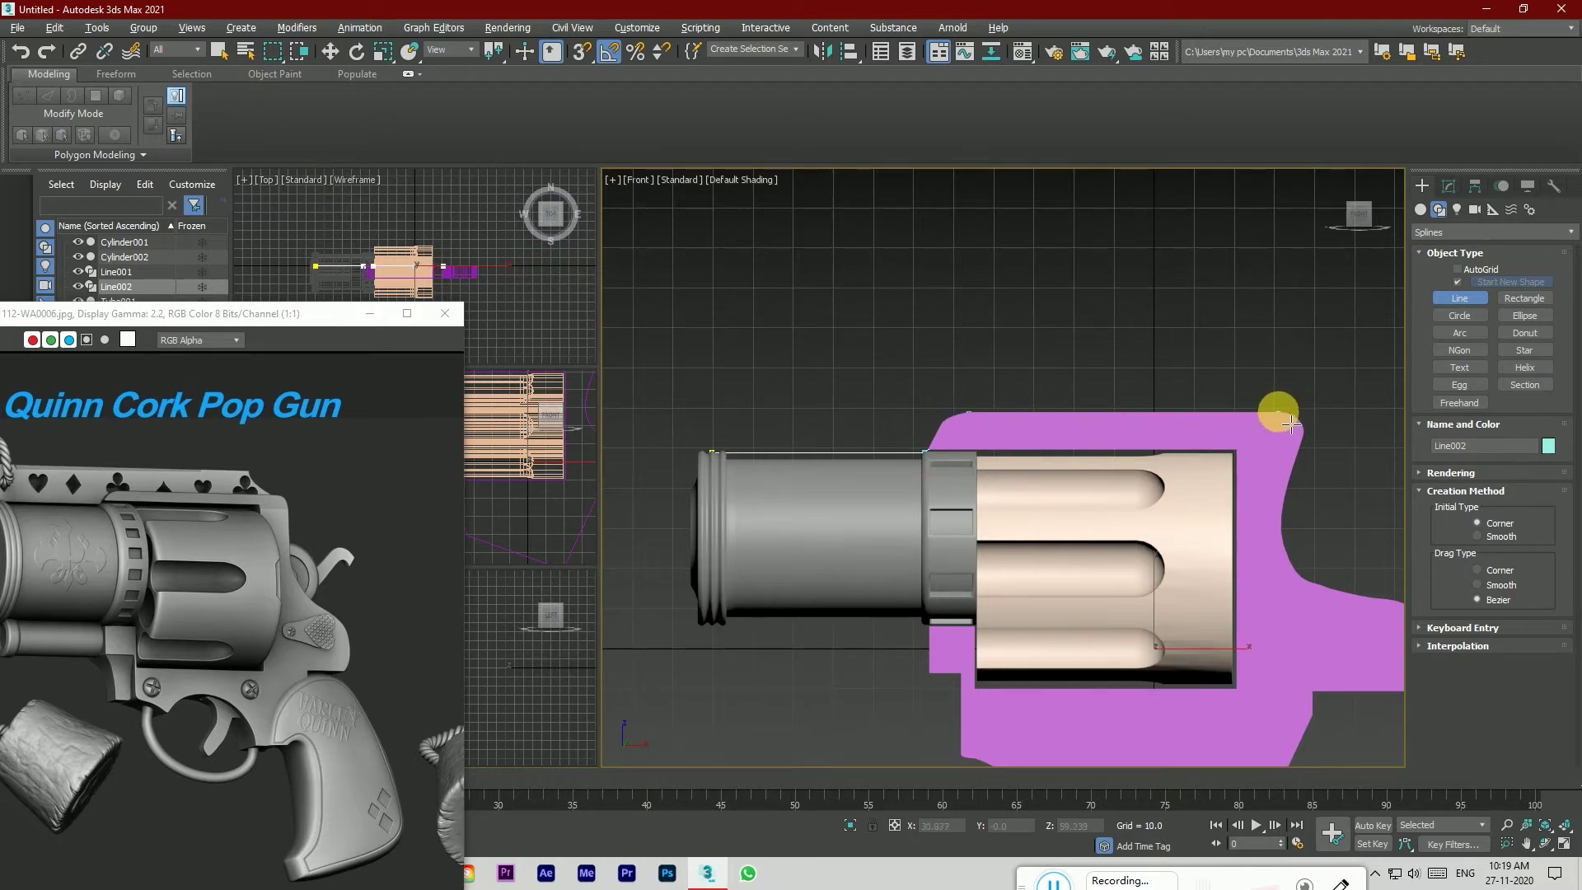
click(1274, 411)
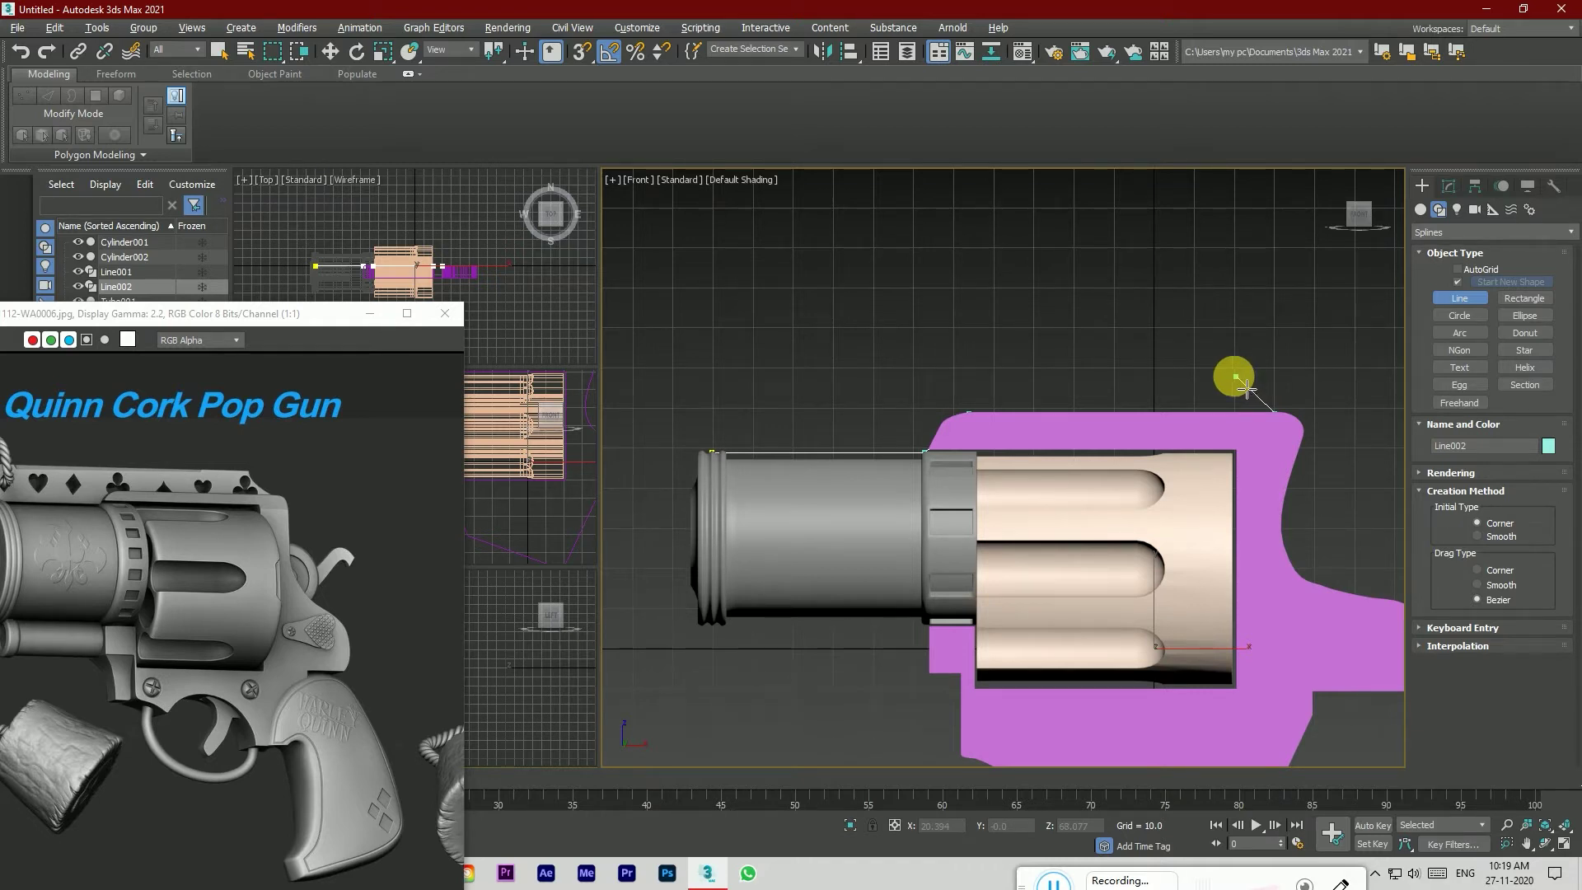
click(1236, 375)
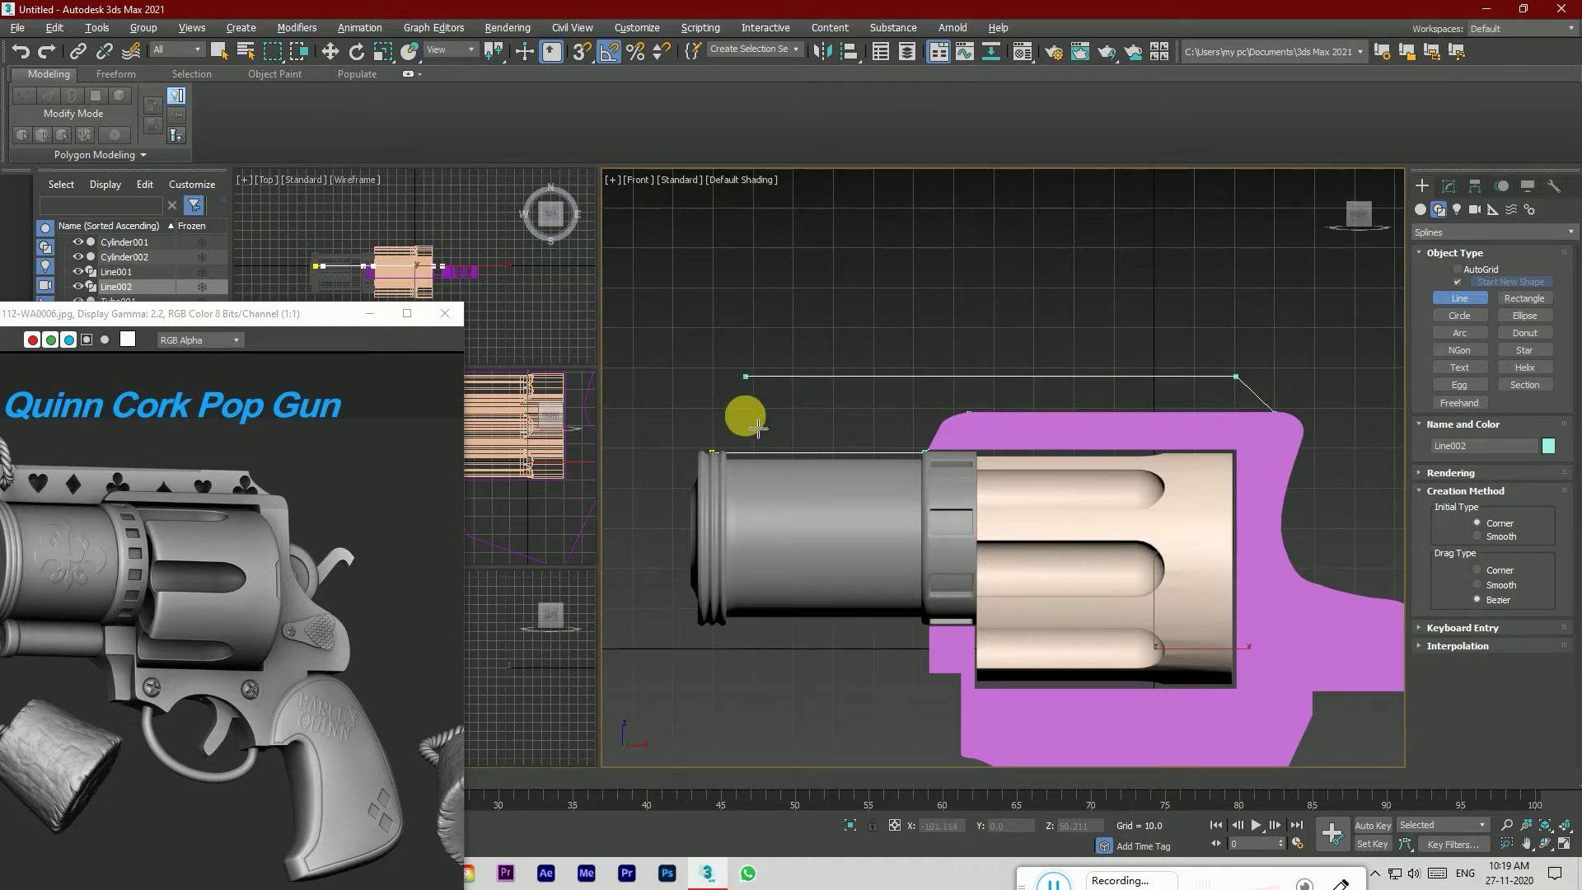
click(722, 468)
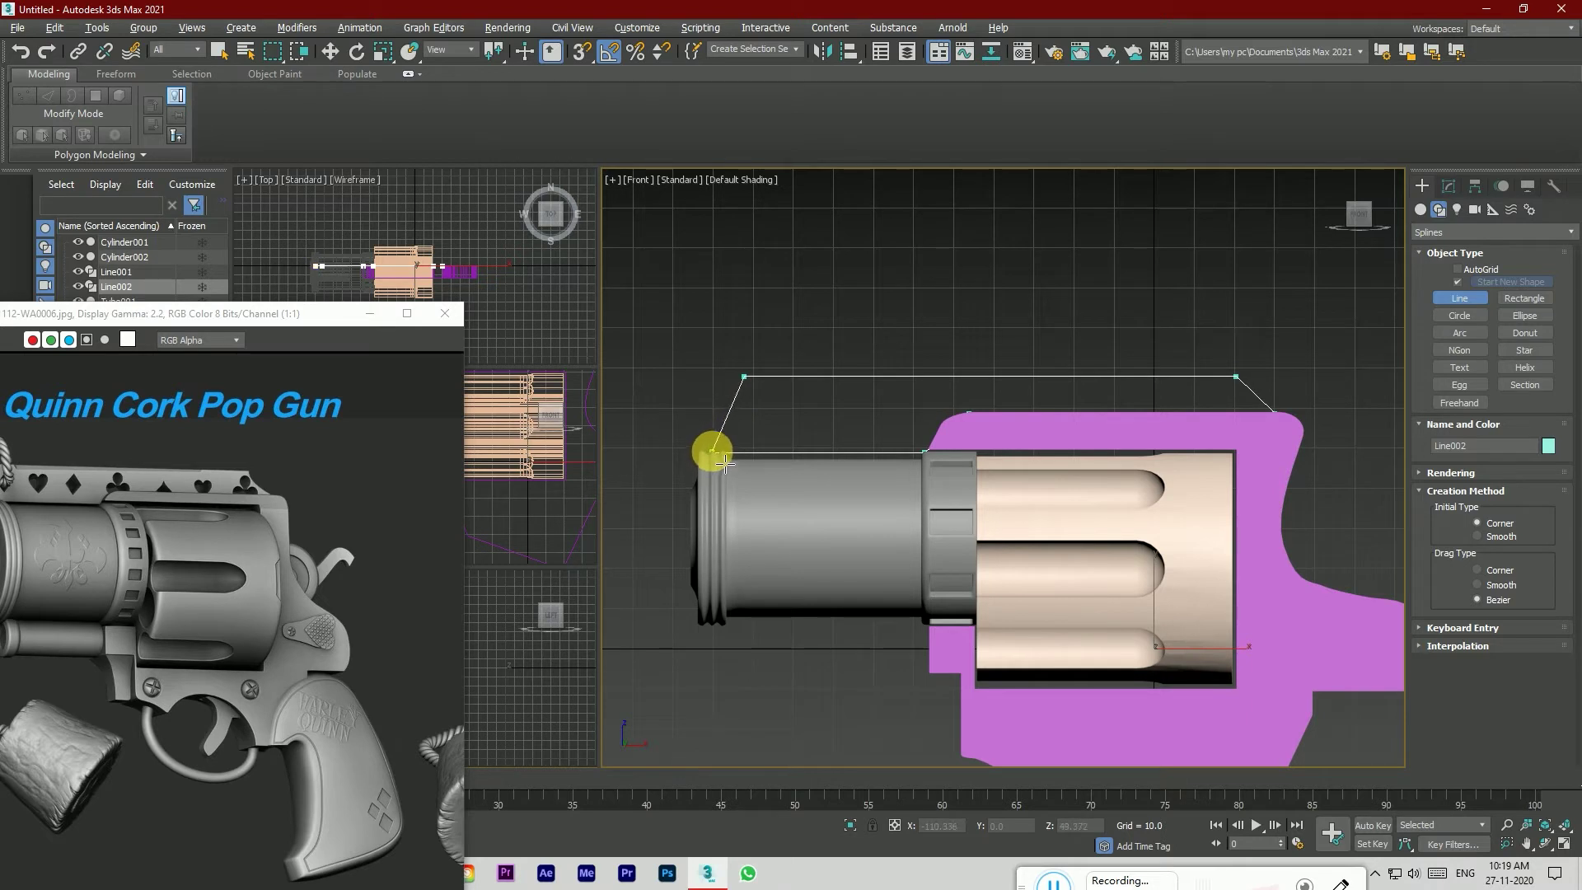
click(782, 445)
drag(285, 307, 351, 228)
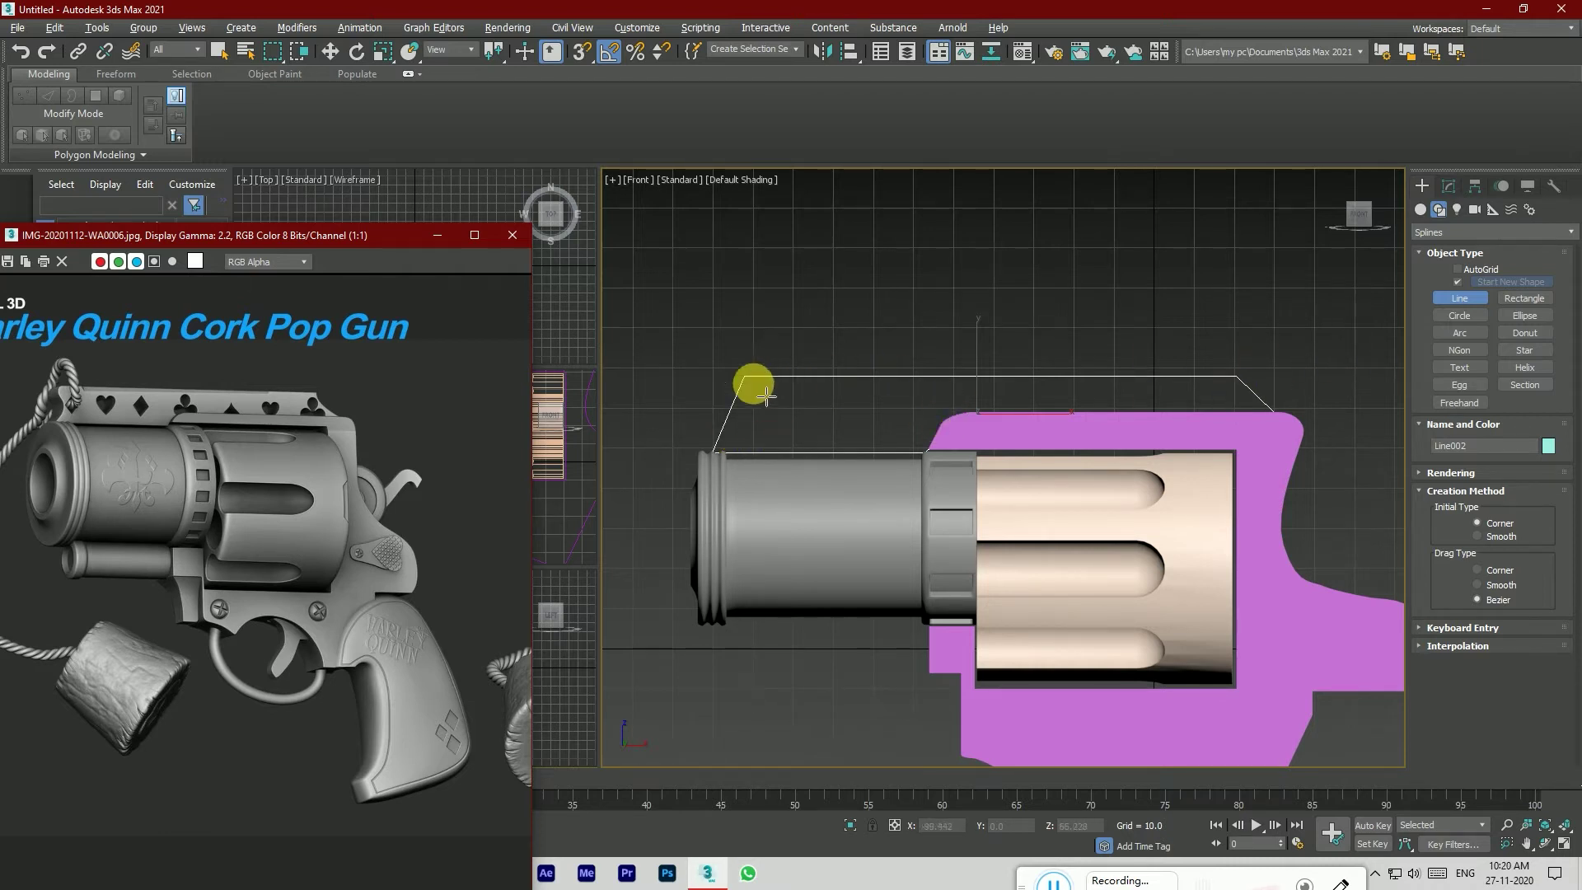
Step: Try converting the rail outline to an Editable Poly, then undo the conversion
right_click(738, 379)
right_click(738, 381)
mouse_move(869, 551)
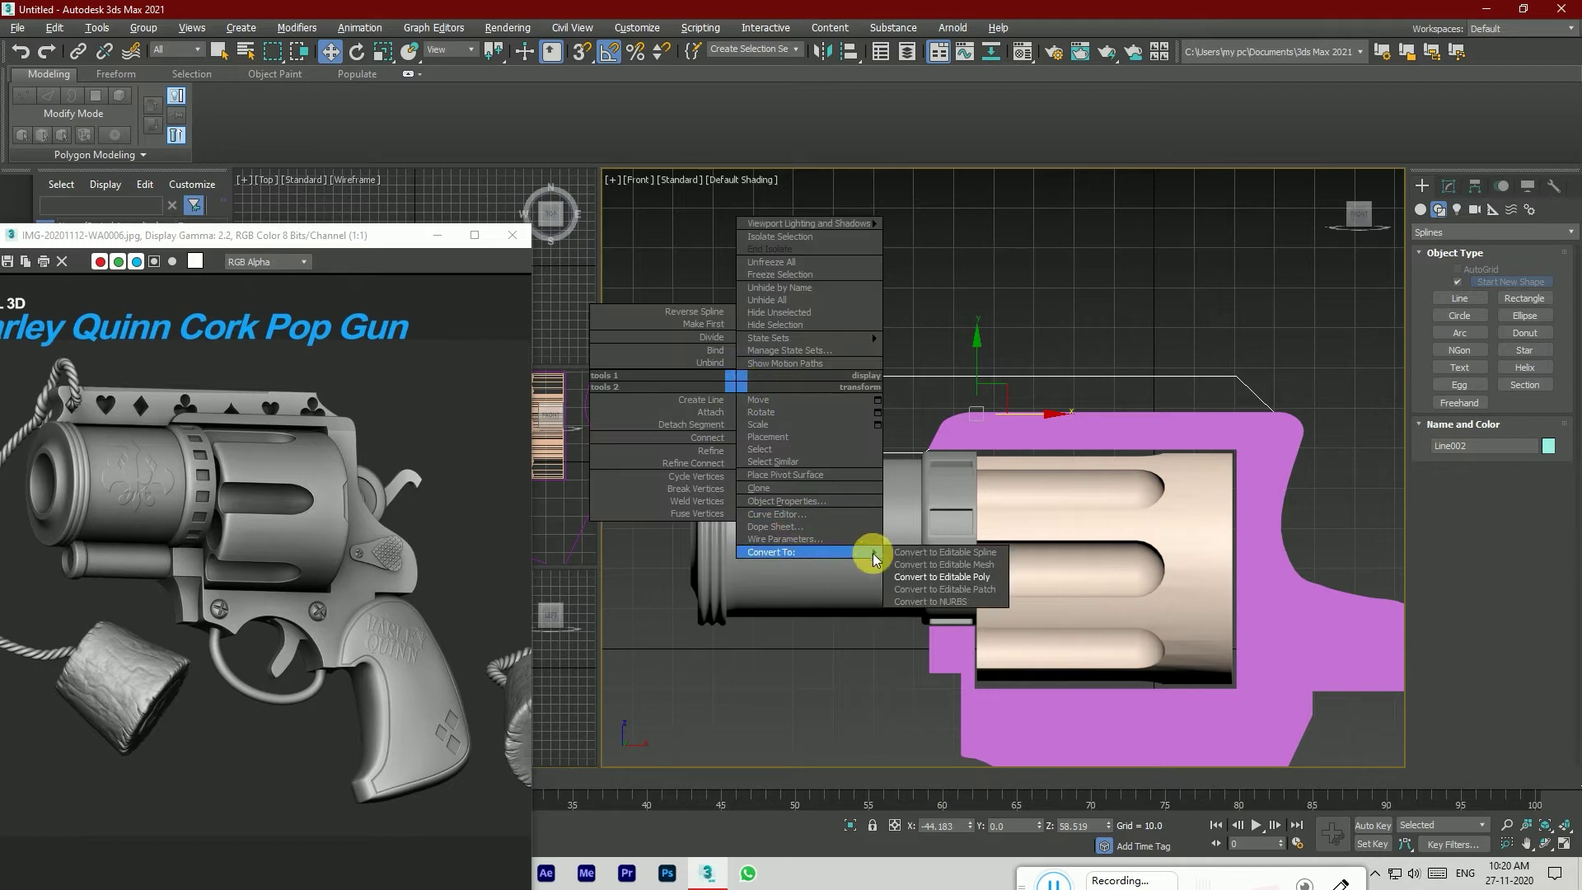
click(922, 564)
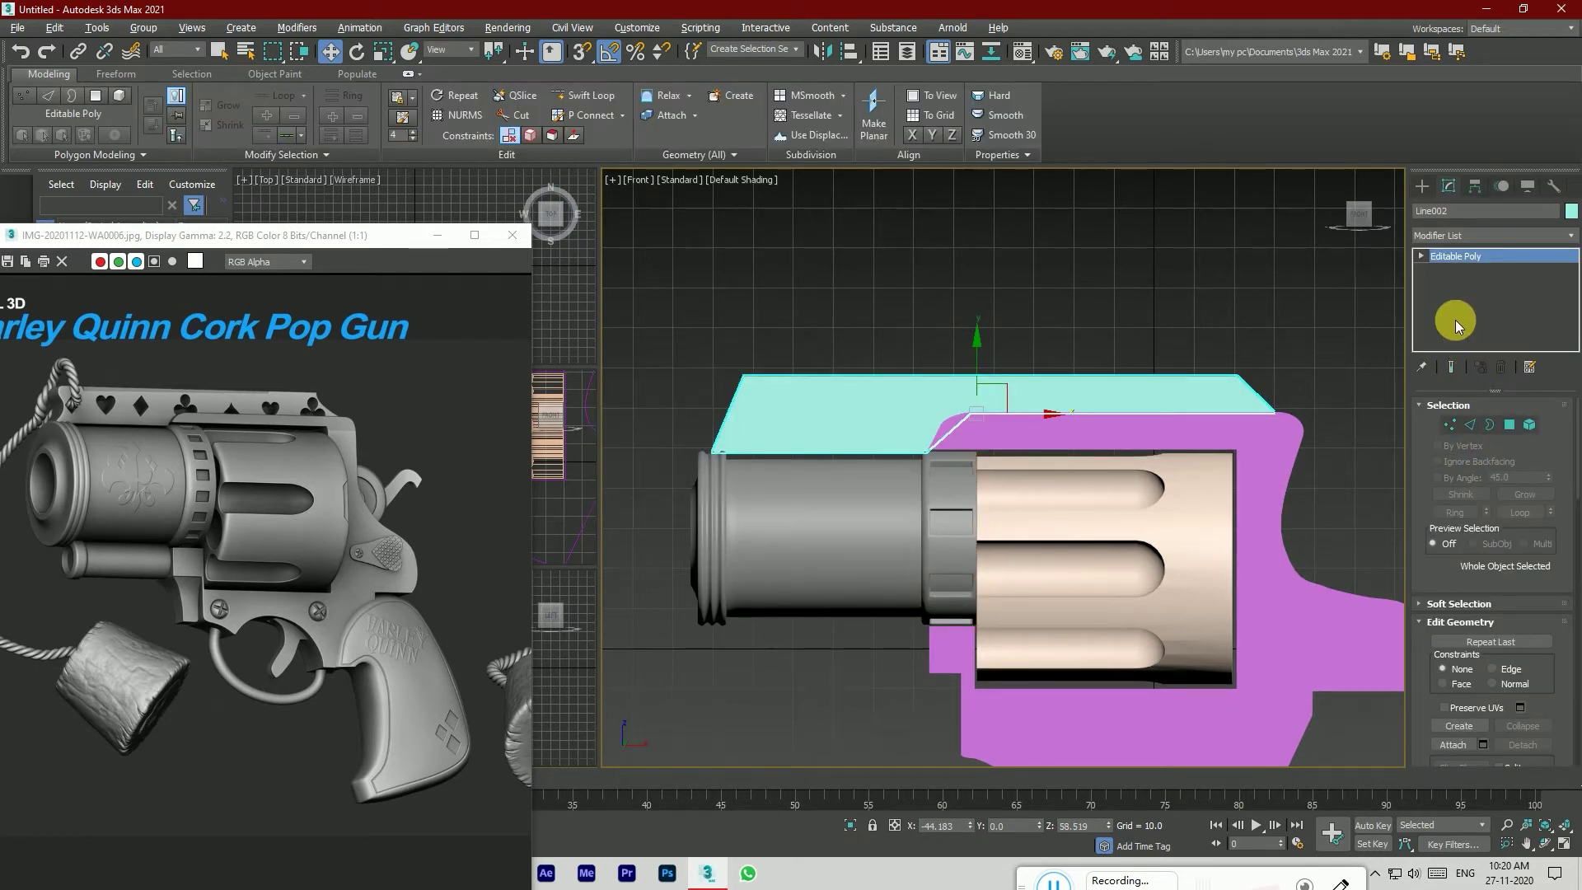
key(ctrl+z)
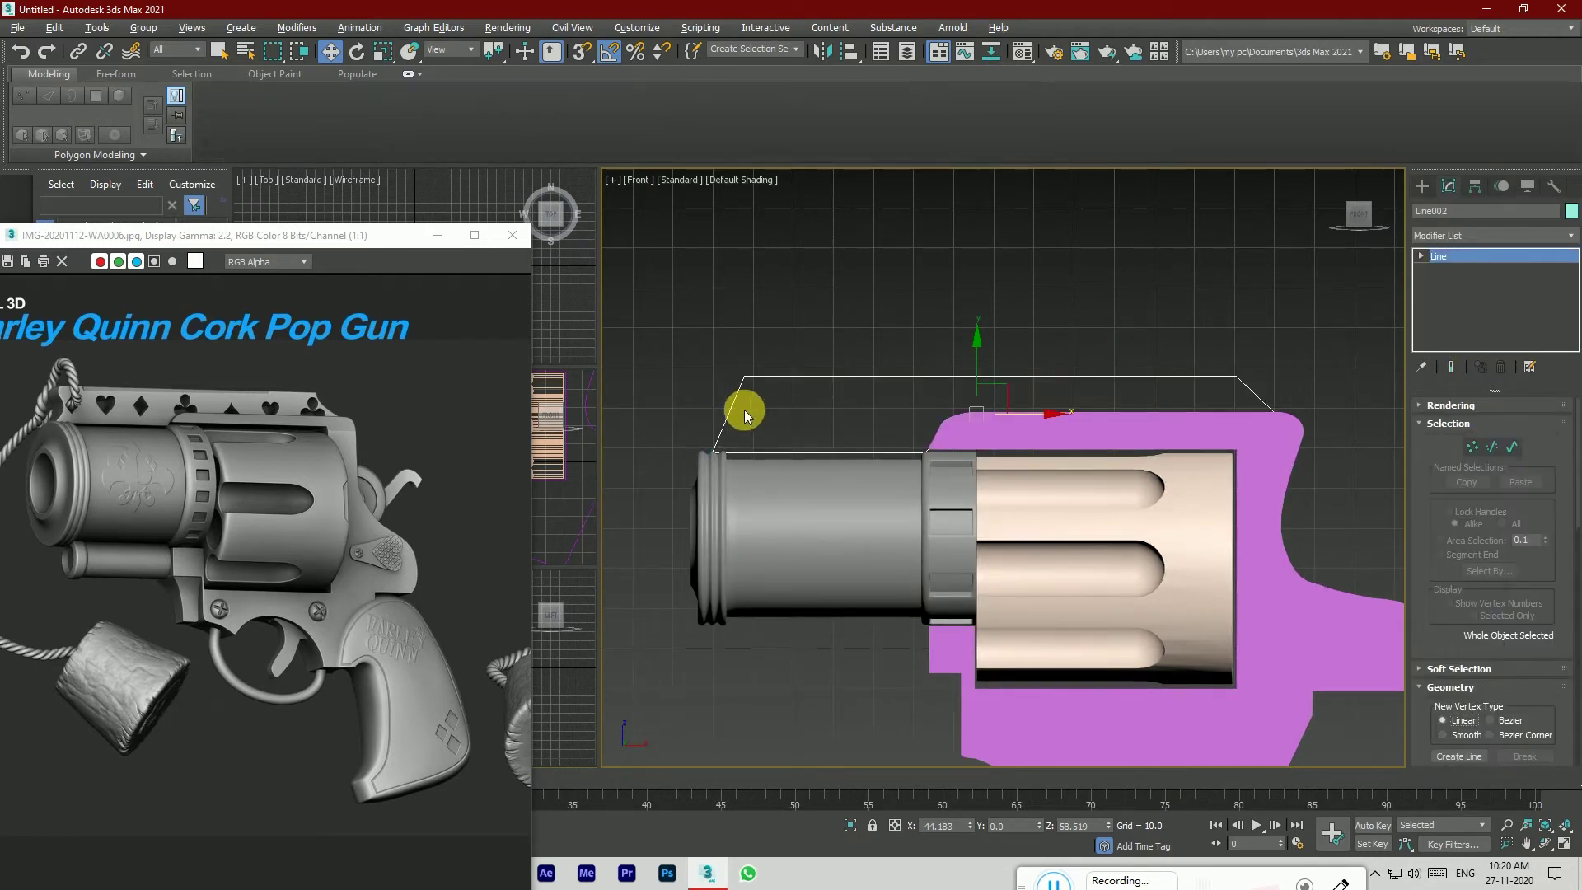
right_click(729, 396)
mouse_move(857, 568)
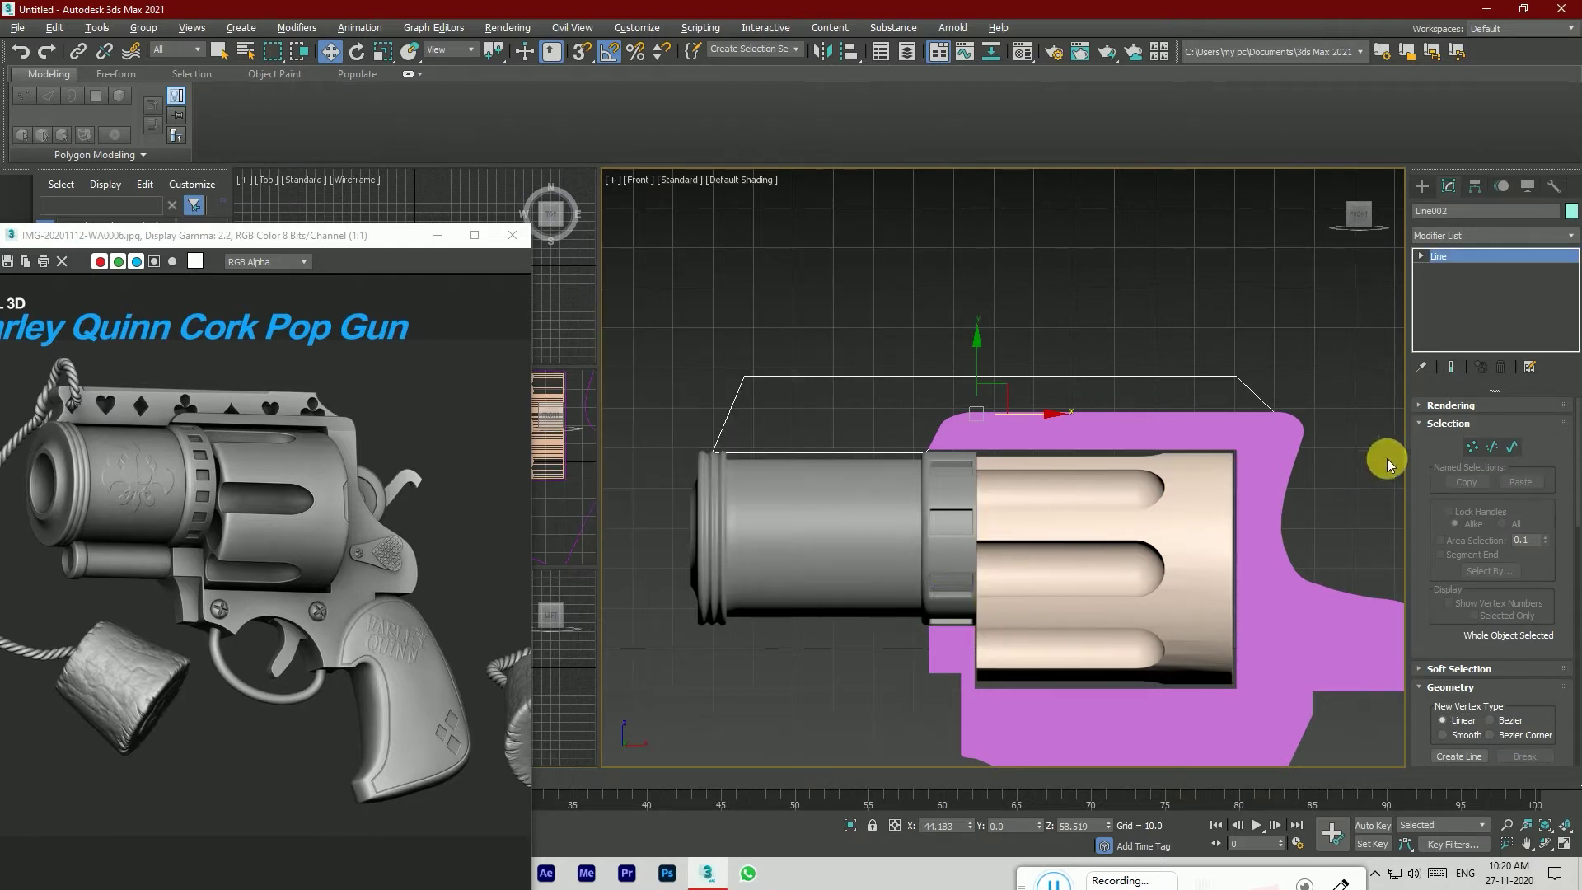
Step: Fillet the upper vertex at the muzzle end of the rail outline
click(1472, 446)
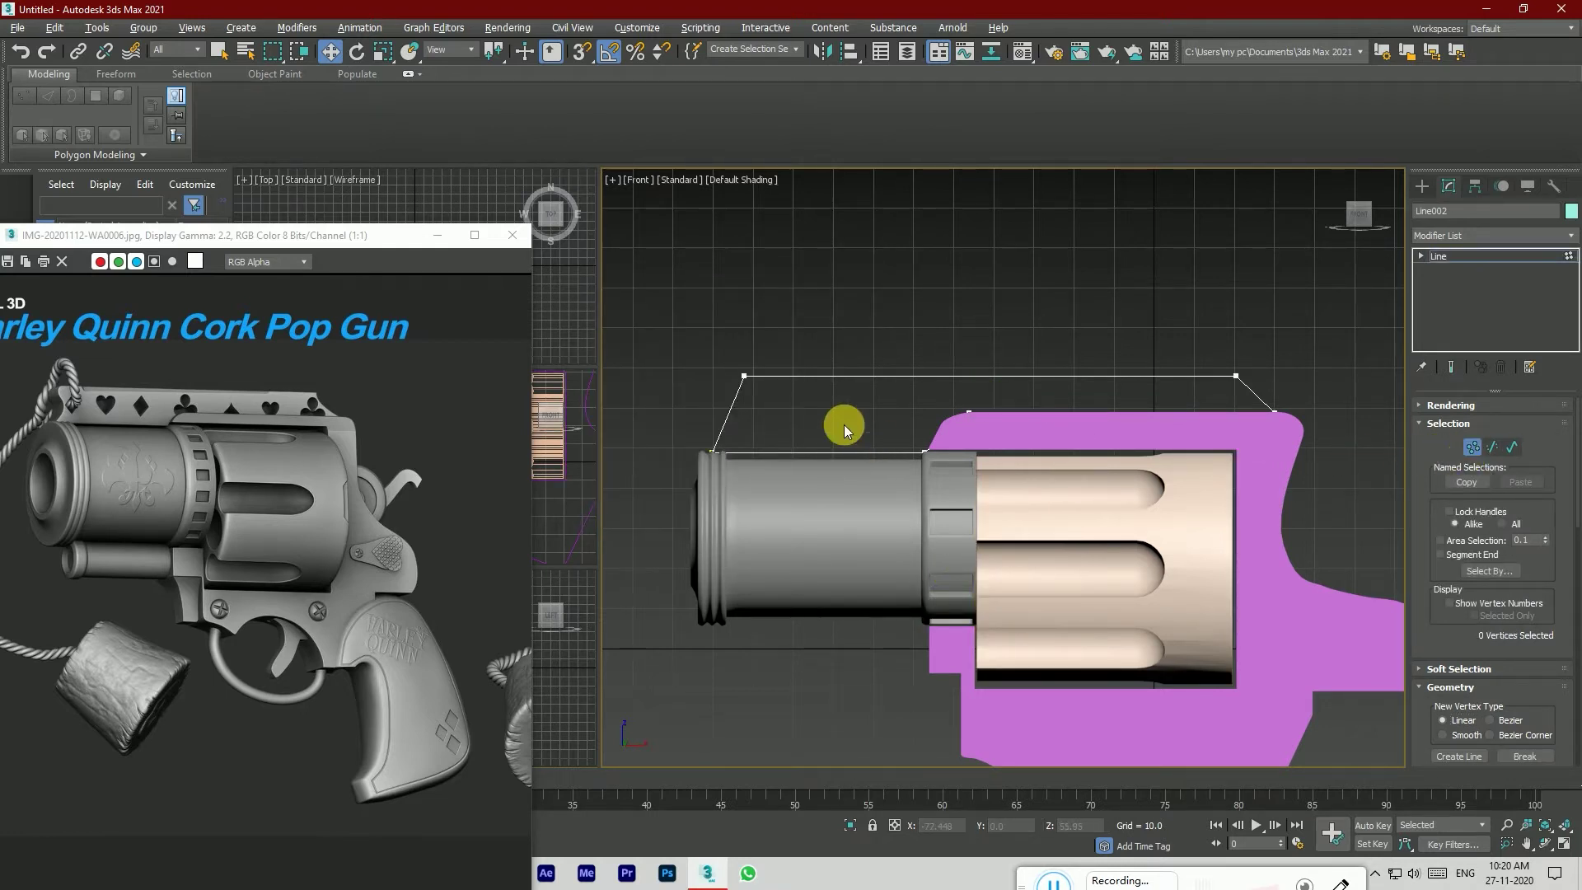
drag(1367, 218, 1450, 234)
mouse_move(938, 462)
alt+middle_down()
mouse_move(1038, 449)
mouse_move(937, 460)
alt+middle_up()
drag(1358, 216, 1339, 217)
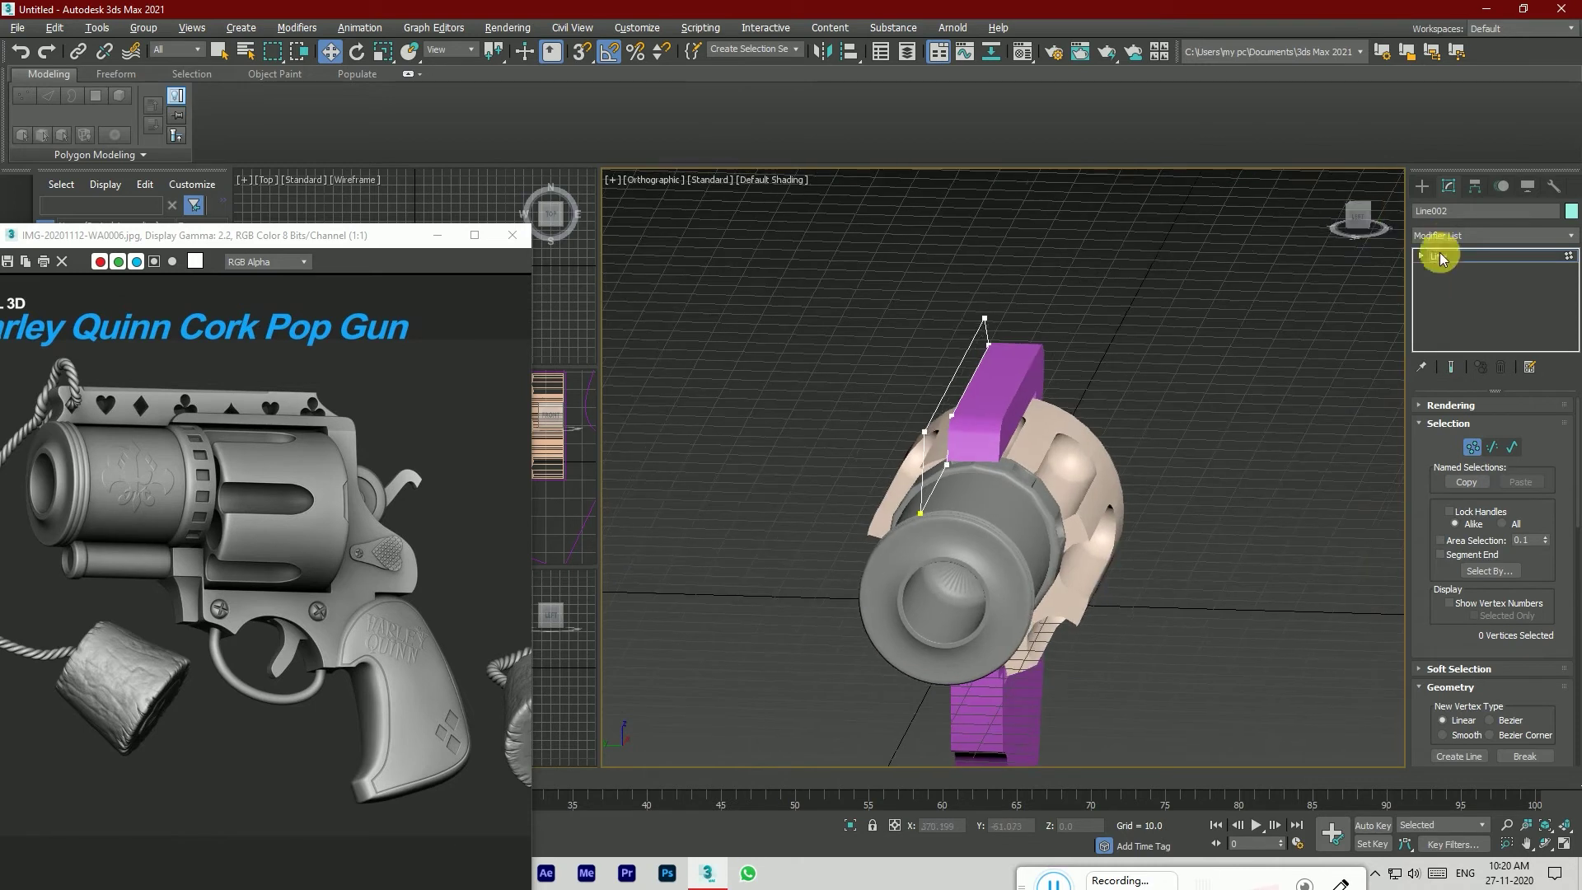
click(1374, 217)
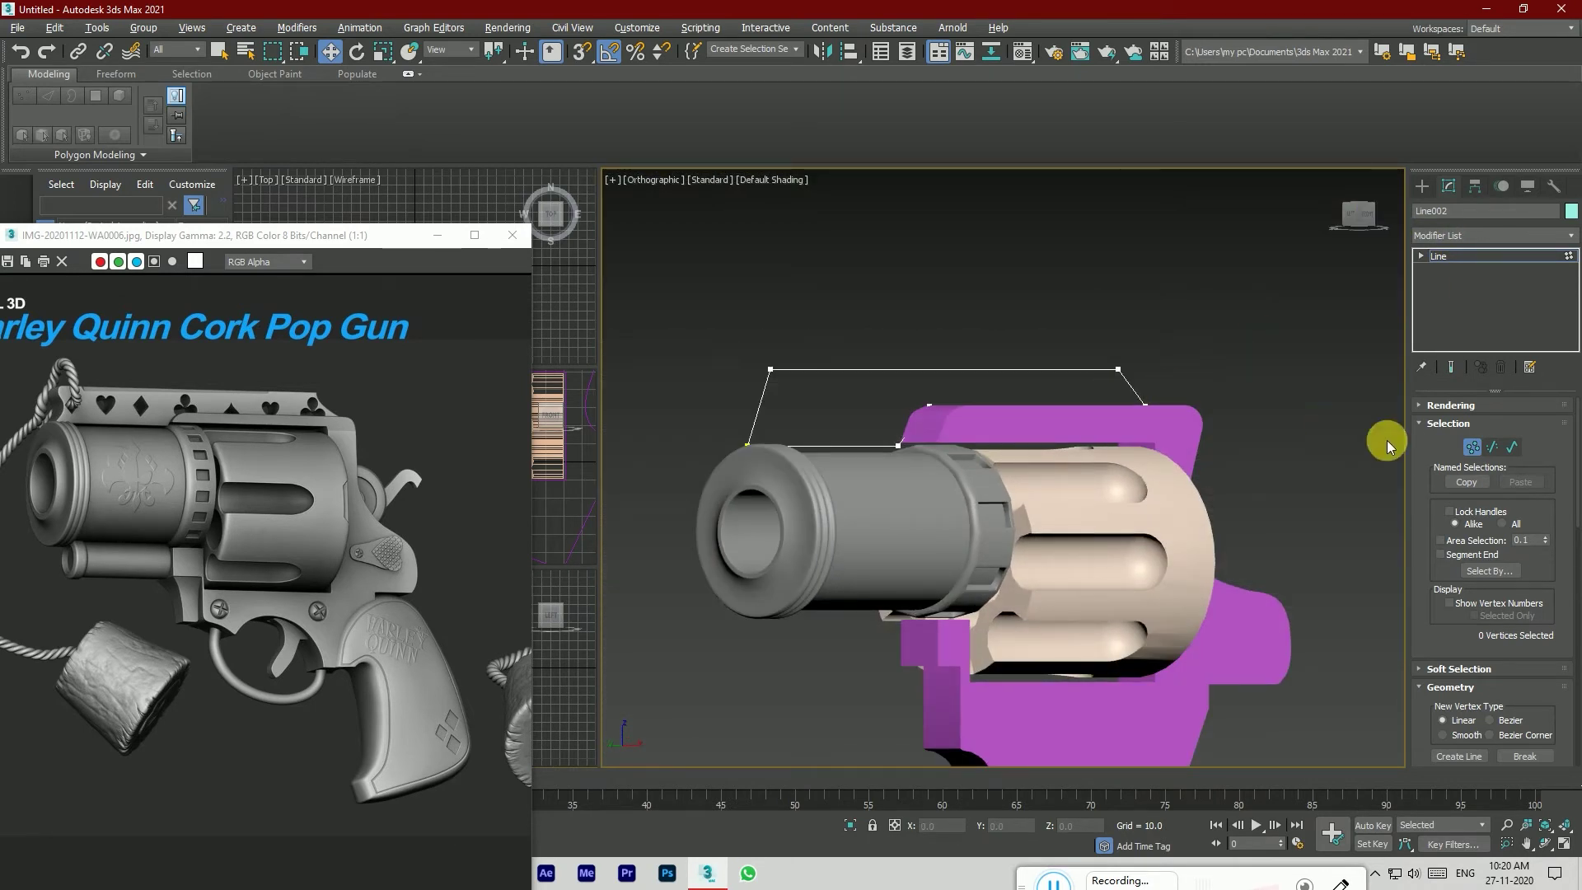
scroll(1498, 659, down, 3)
scroll(1498, 659, down, 10)
click(1472, 648)
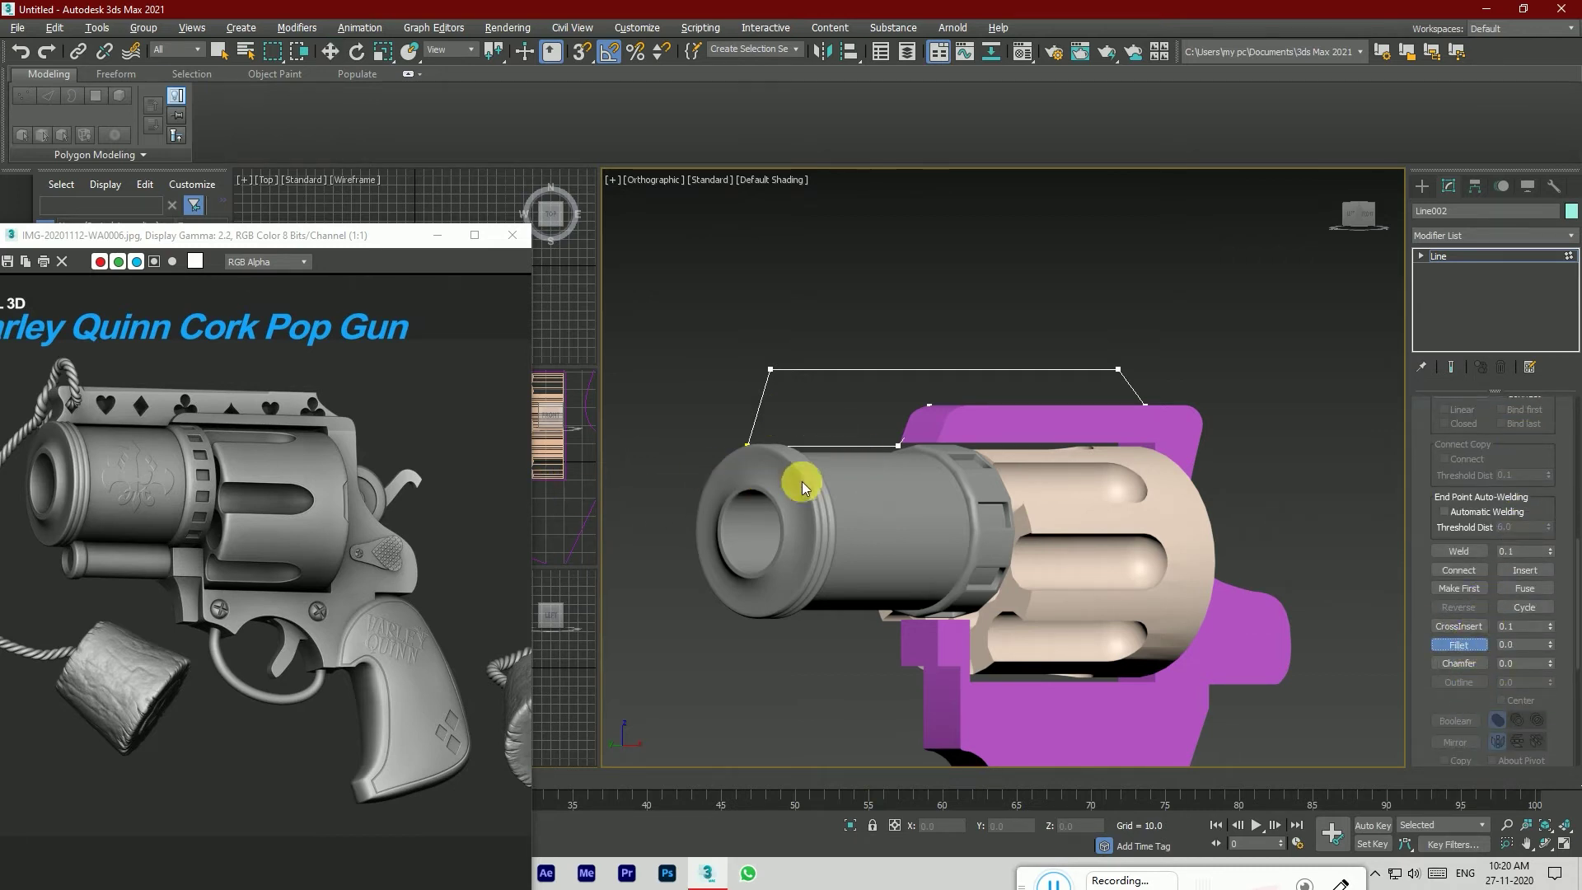
scroll(762, 422, up, 2)
drag(774, 348, 735, 324)
click(1457, 644)
Step: Try moving the fillet's lower vertex inward from an angled view, then undo the off-plane move
click(767, 367)
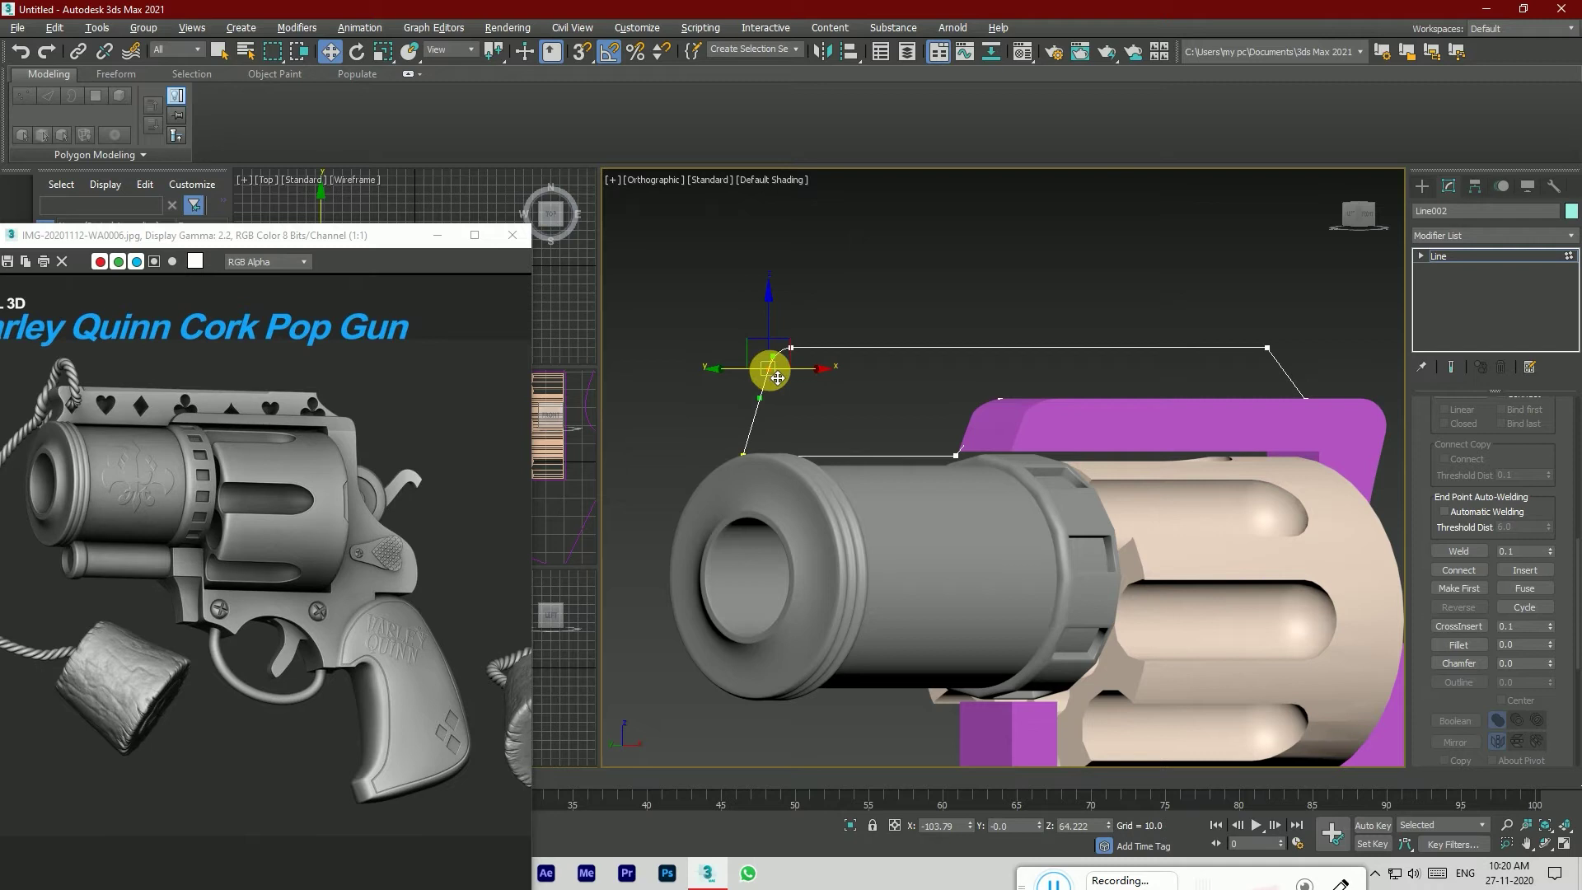
mouse_move(777, 377)
mouse_down()
mouse_move(792, 408)
mouse_move(794, 339)
mouse_move(794, 394)
mouse_up()
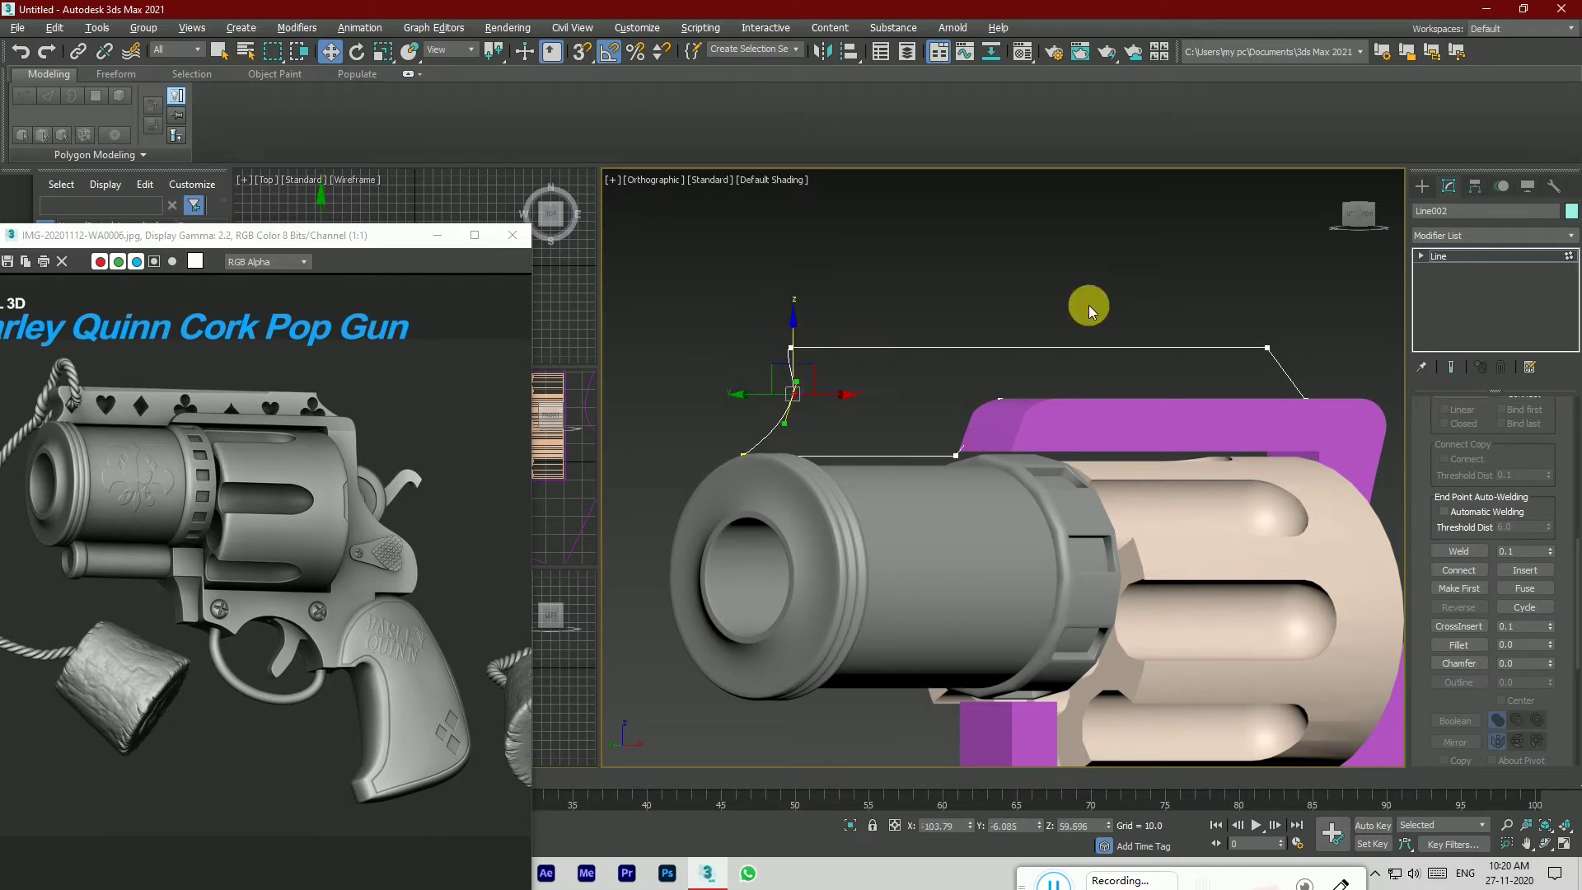
click(1361, 228)
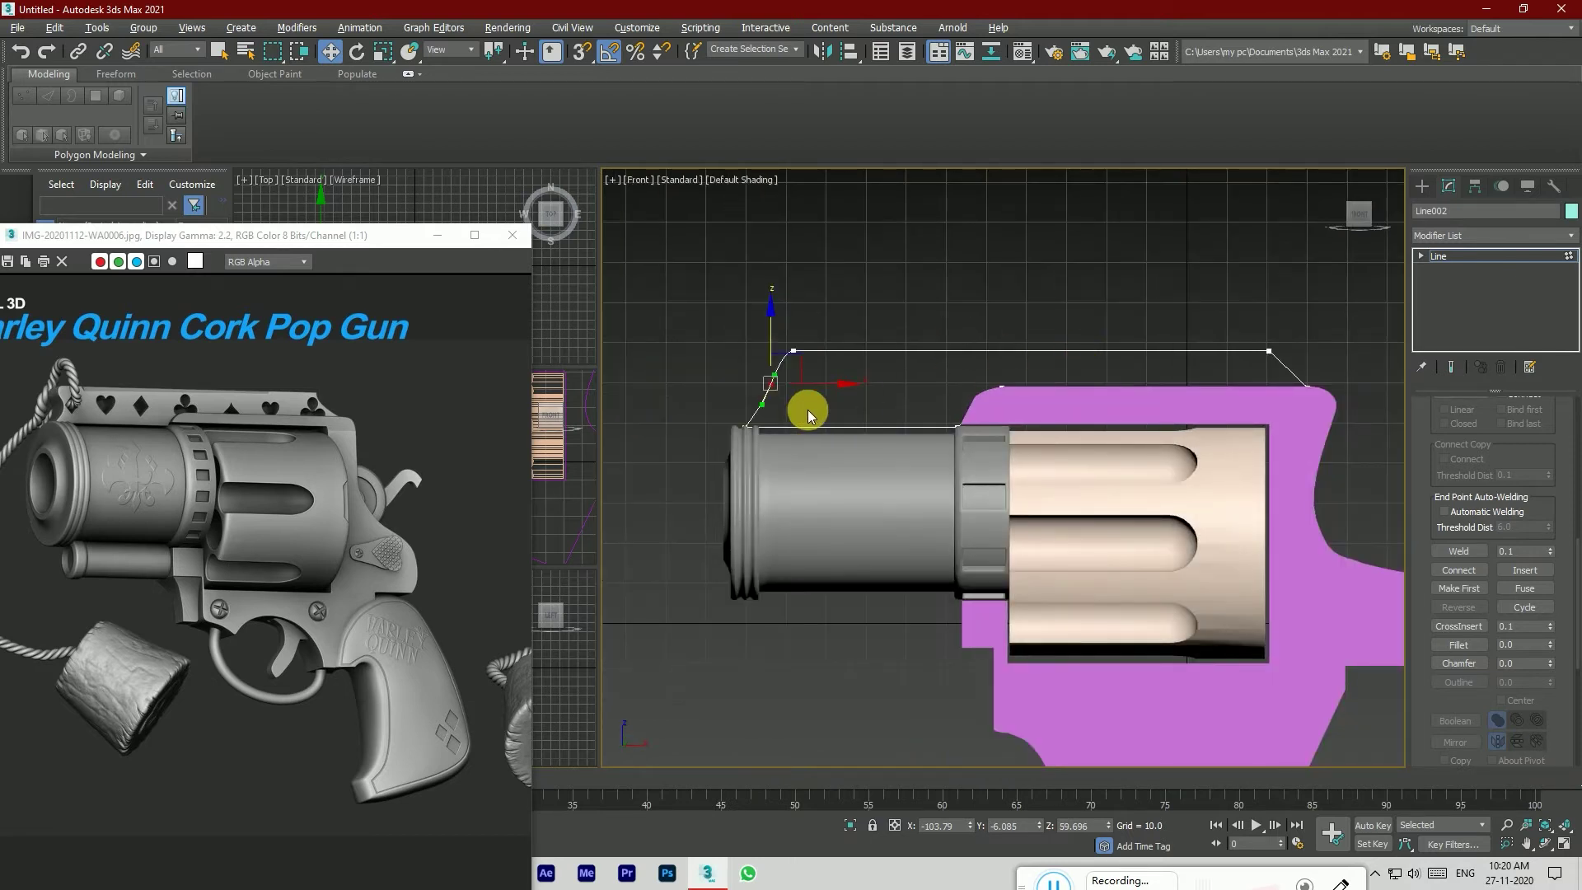
key(t)
scroll(1037, 491, down, 5)
scroll(1006, 459, up, 10)
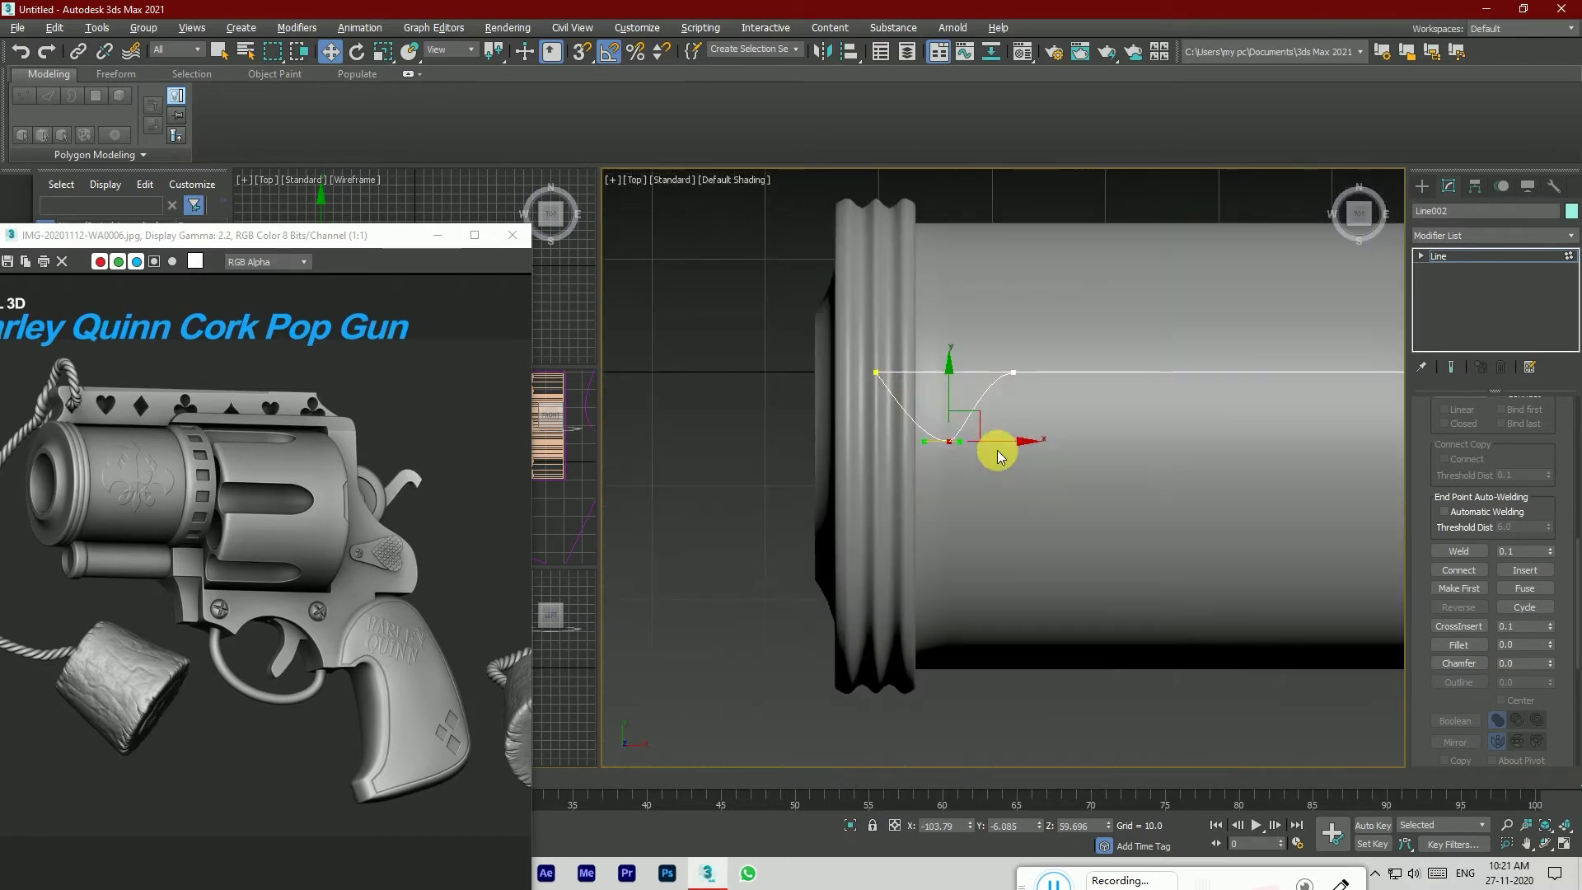
key(ctrl+z)
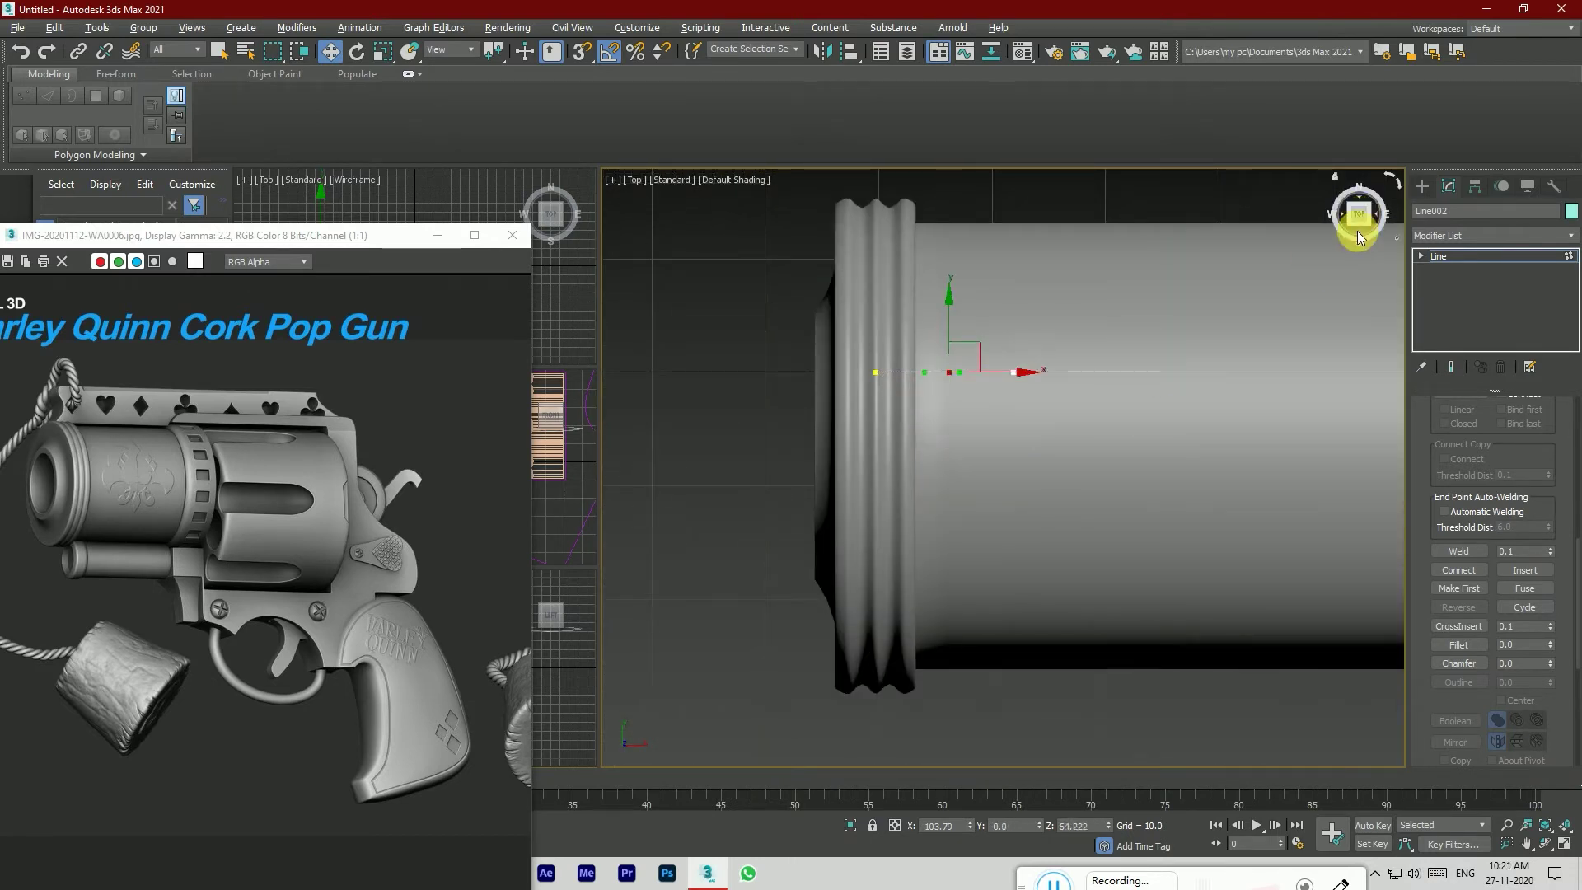
Step: Move the fillet's lower vertex inward and down in the Front view to give the rail's muzzle end a concave curve
click(1358, 238)
scroll(961, 310, up, 4)
scroll(939, 190, up, 4)
drag(946, 234, 989, 255)
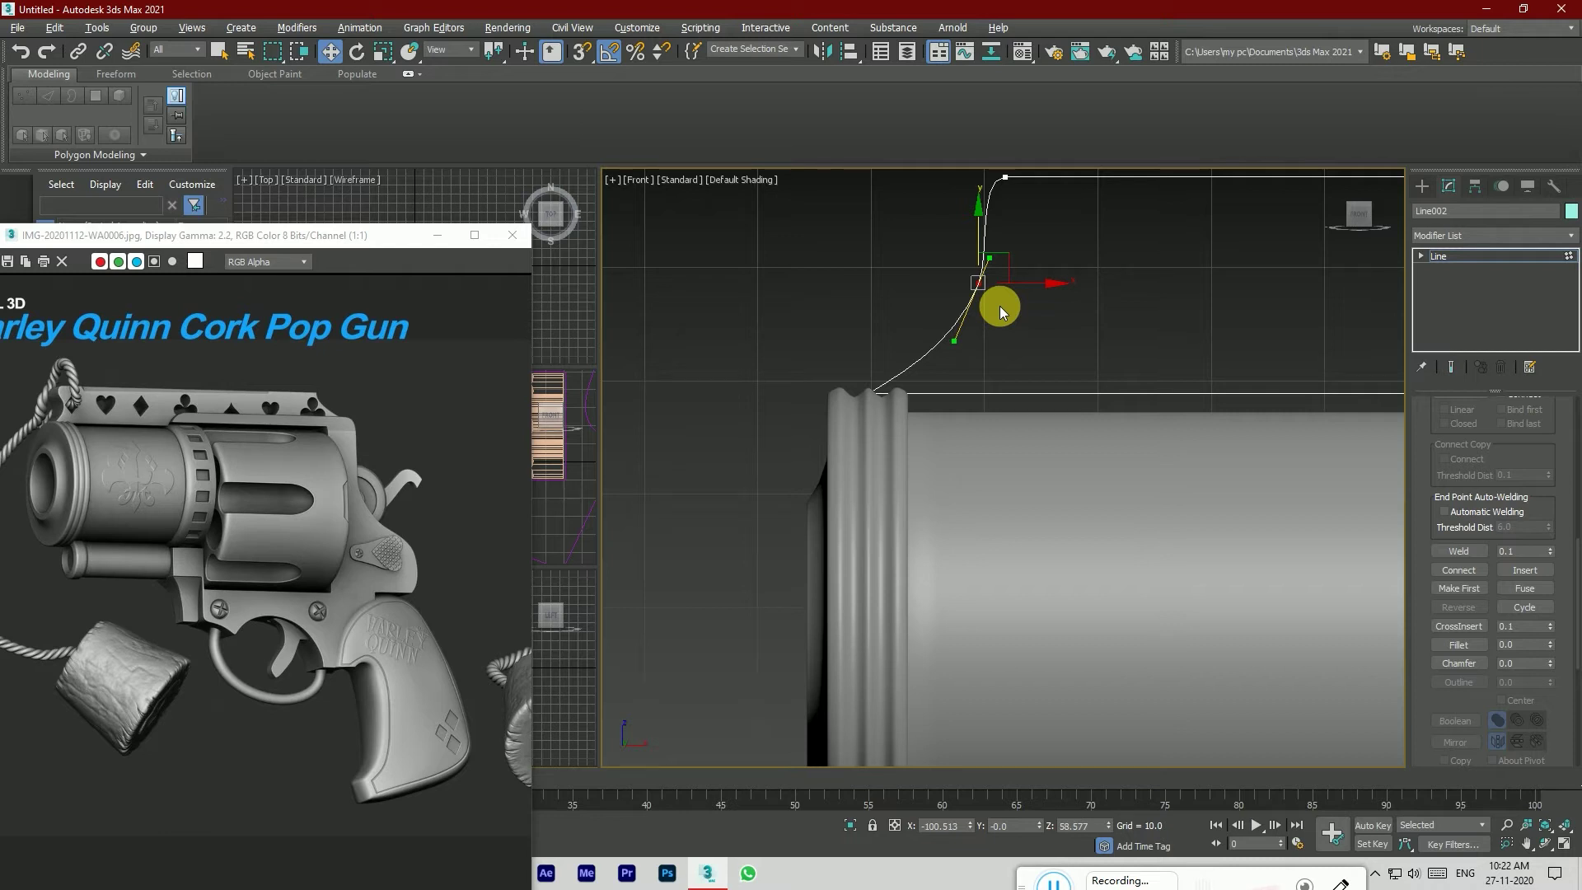
scroll(925, 367, down, 3)
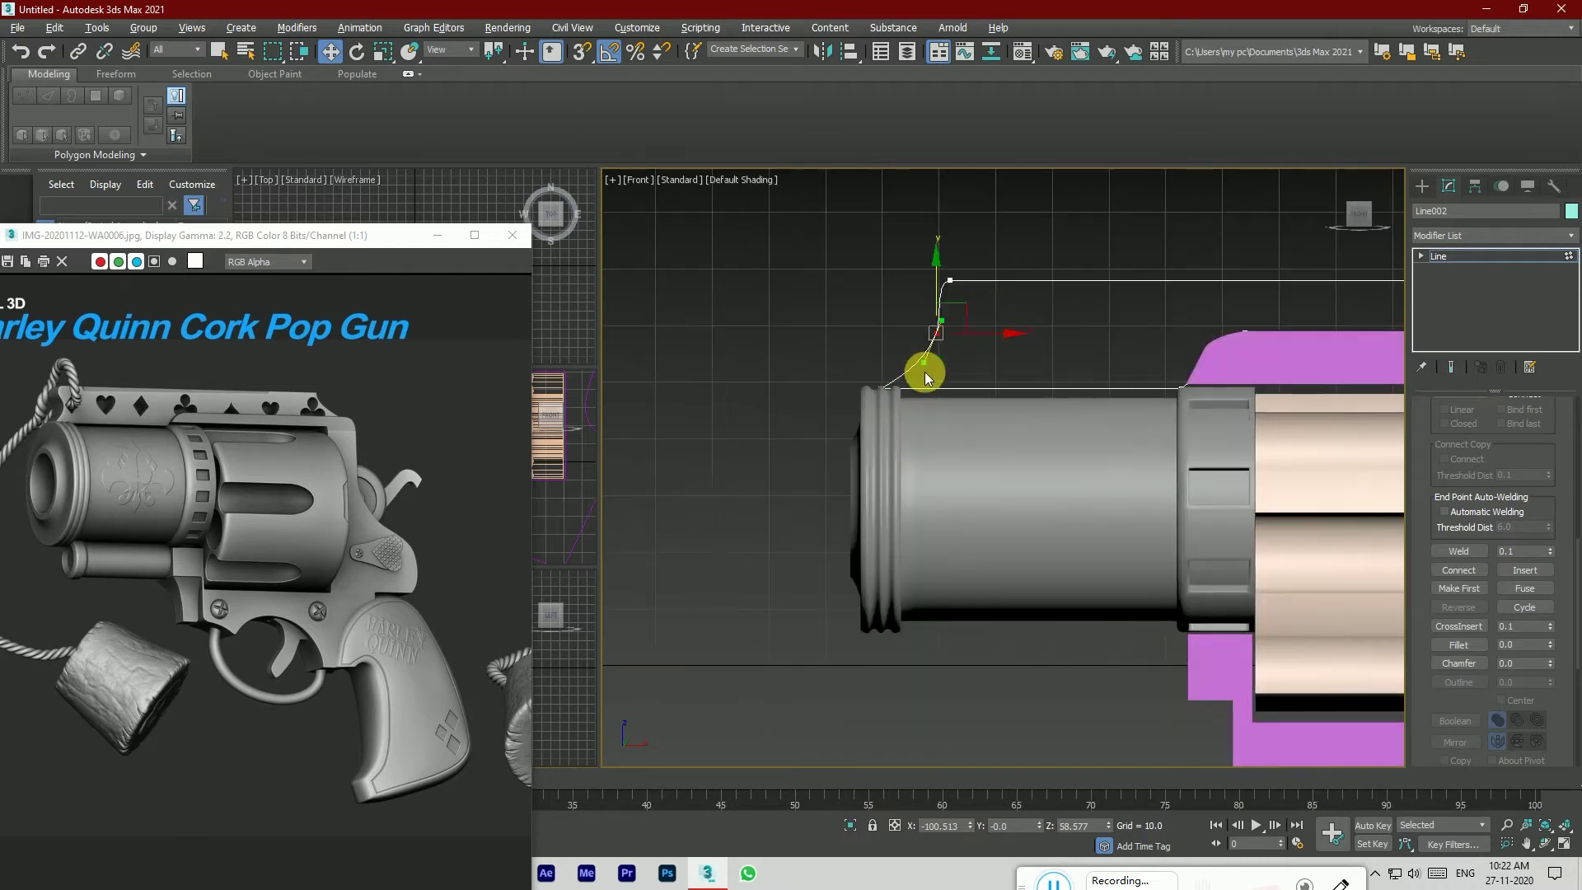
scroll(985, 342, up, 3)
drag(945, 333, 915, 302)
scroll(779, 416, down, 2)
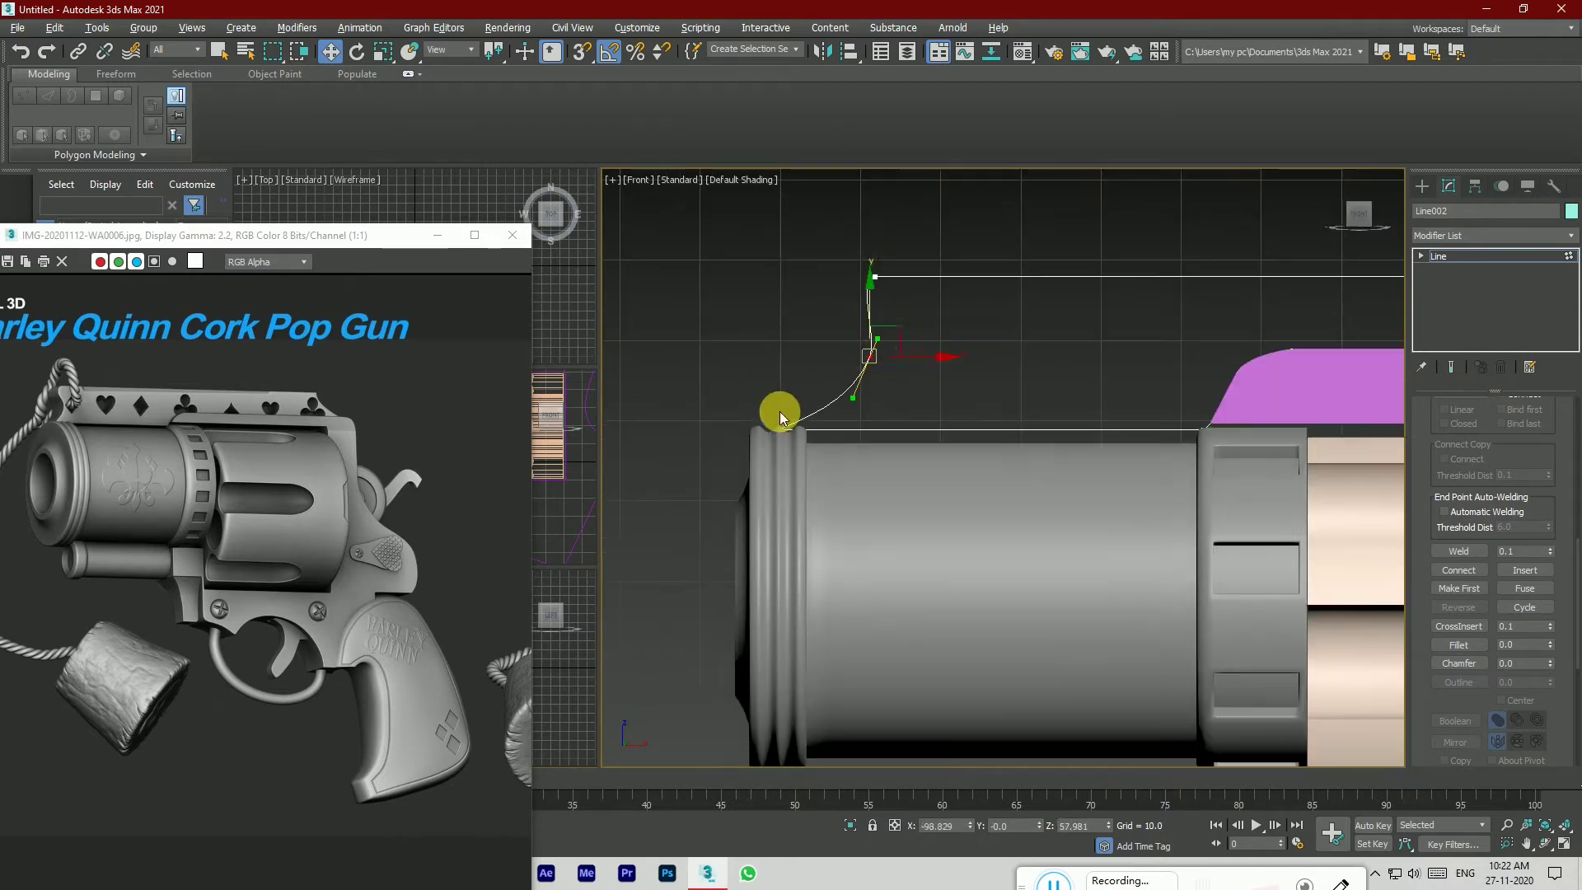
Step: Fillet the rail outline's top corner at the muzzle end by about 2.26
click(1459, 644)
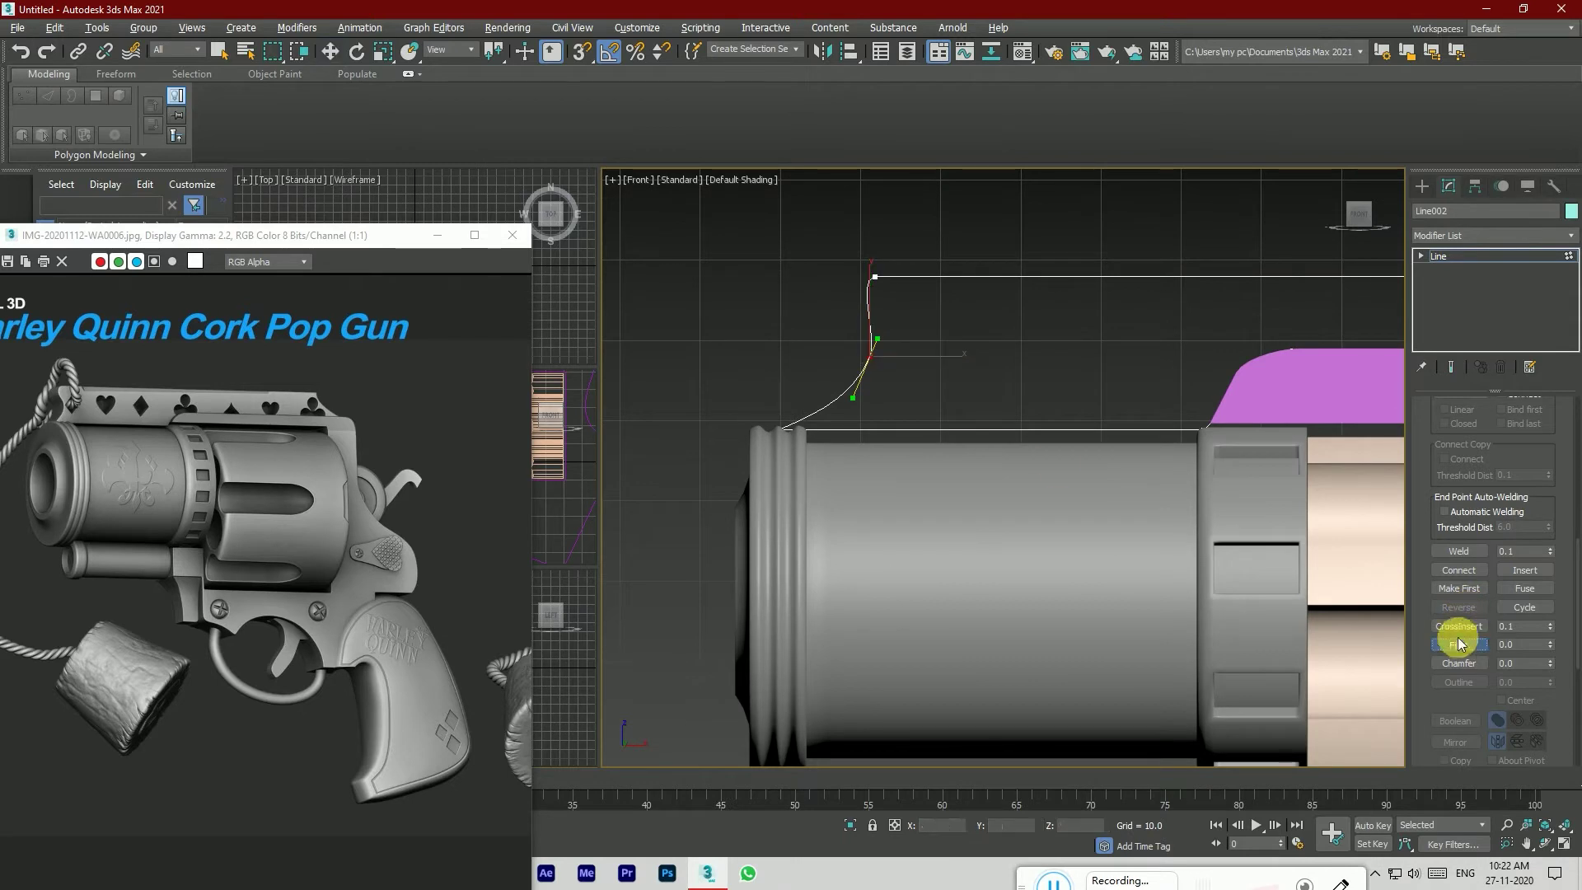
scroll(857, 275, up, 2)
drag(898, 275, 930, 262)
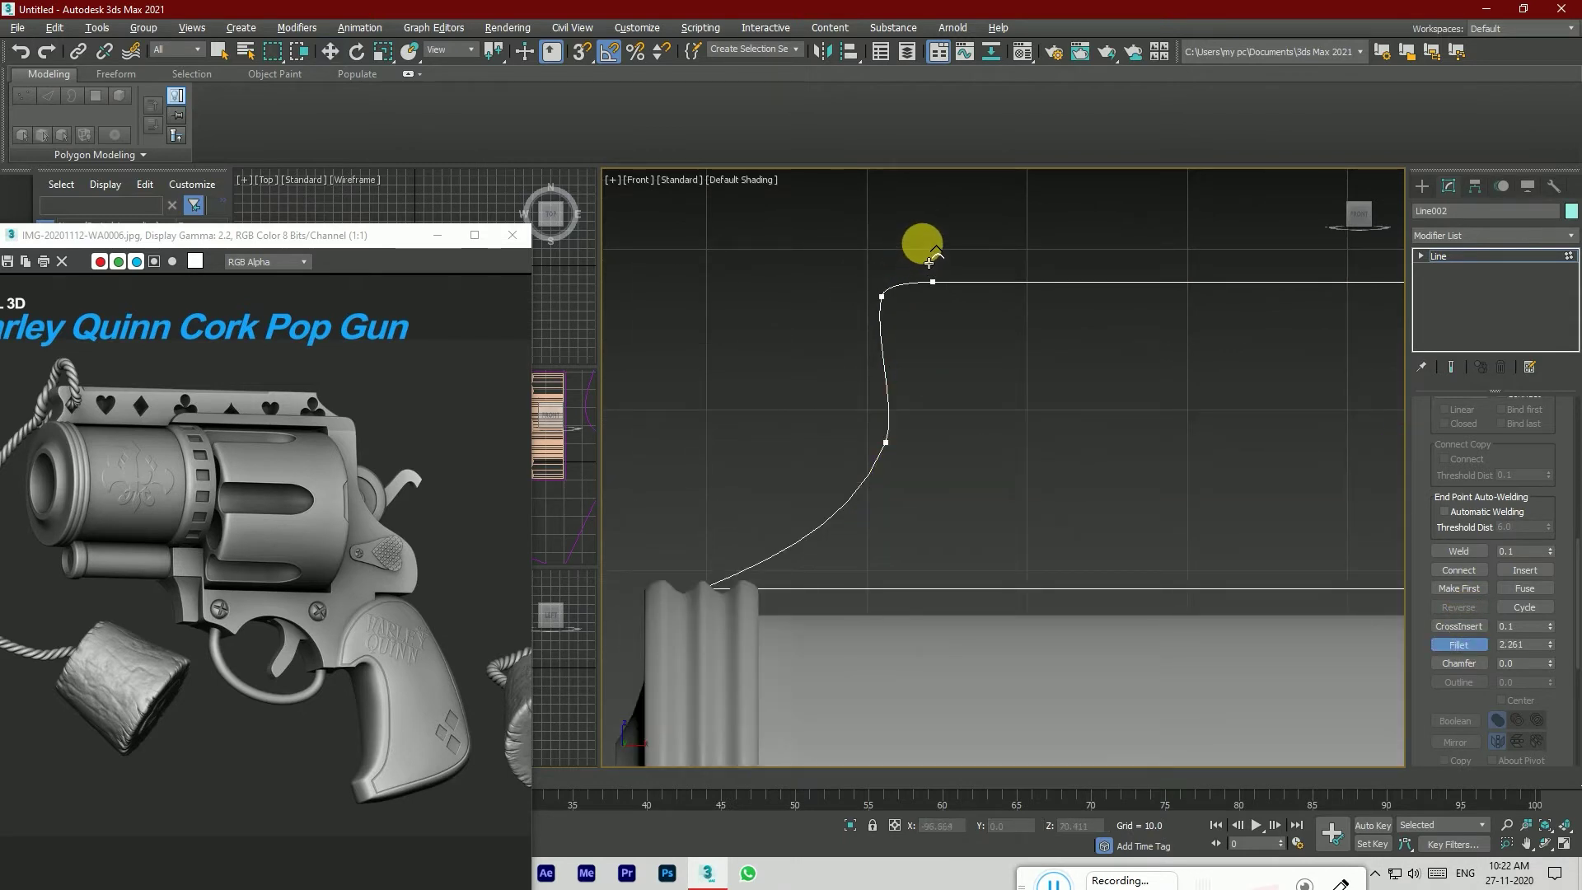
click(1457, 644)
Step: Move the new fillet's lower vertex outward toward the muzzle so the rail tip overhangs the concave curve
click(880, 295)
drag(912, 296, 899, 306)
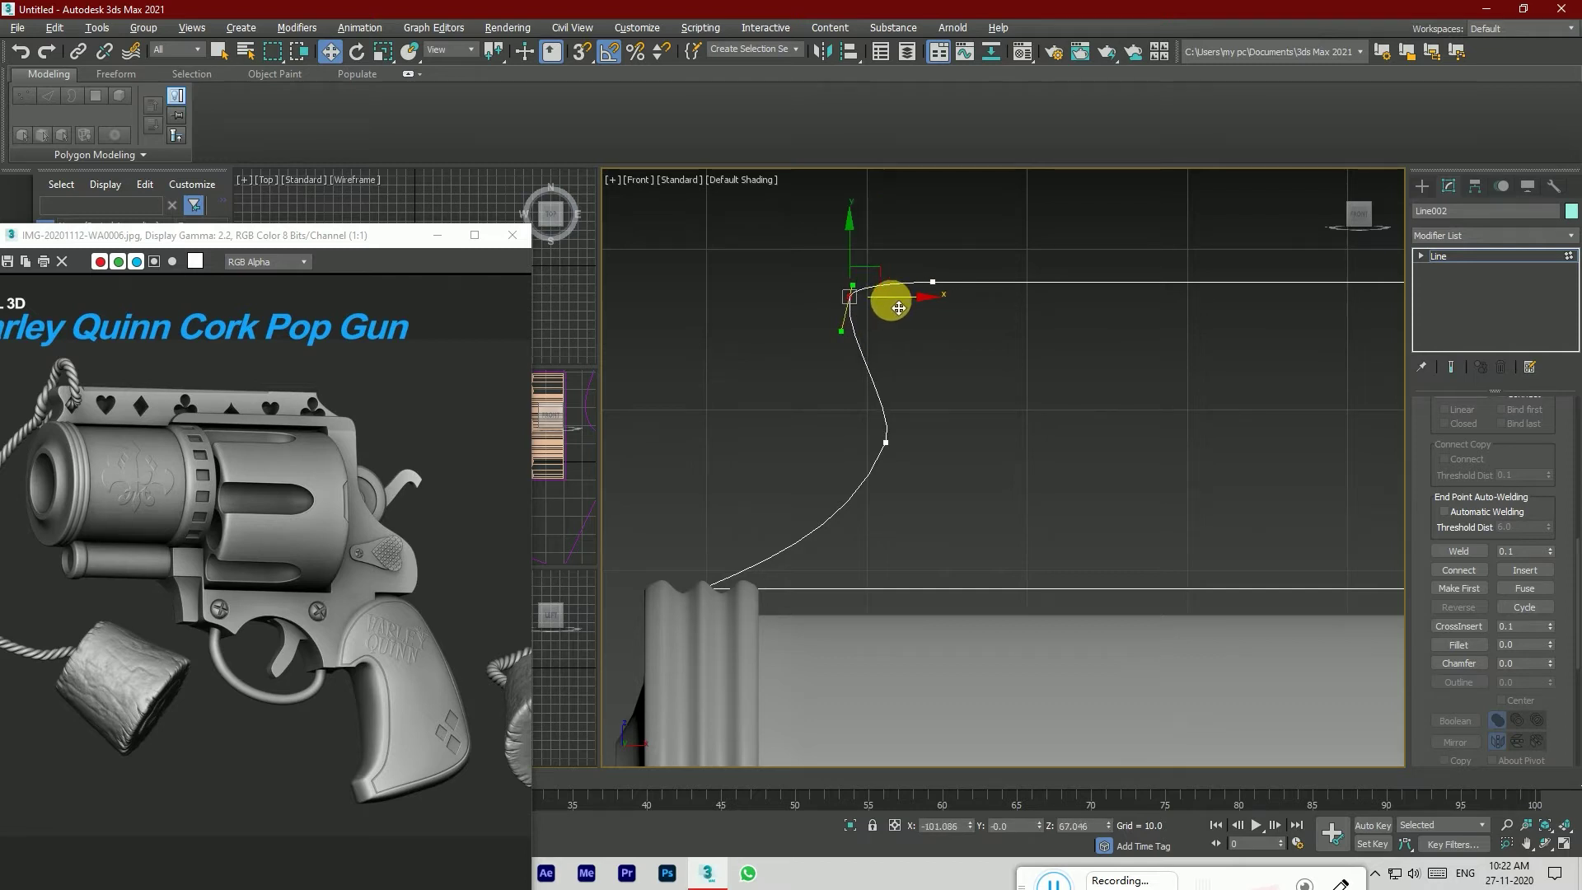
scroll(893, 380, down, 5)
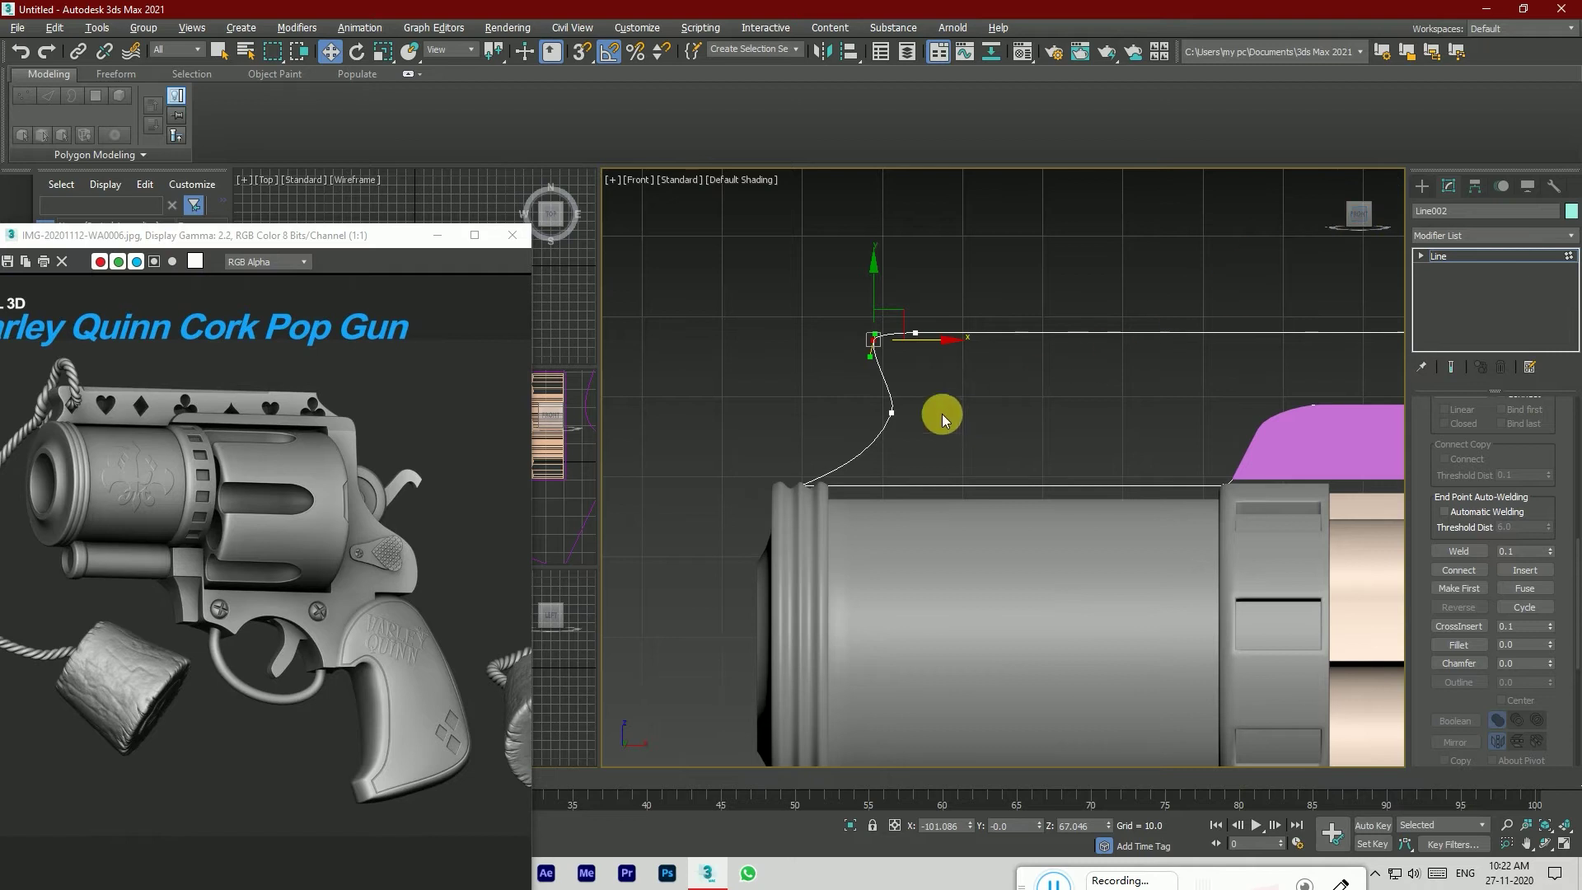
Step: Move the vertex in the middle of the rail's concave curve outward toward the muzzle
click(890, 414)
drag(928, 413, 870, 369)
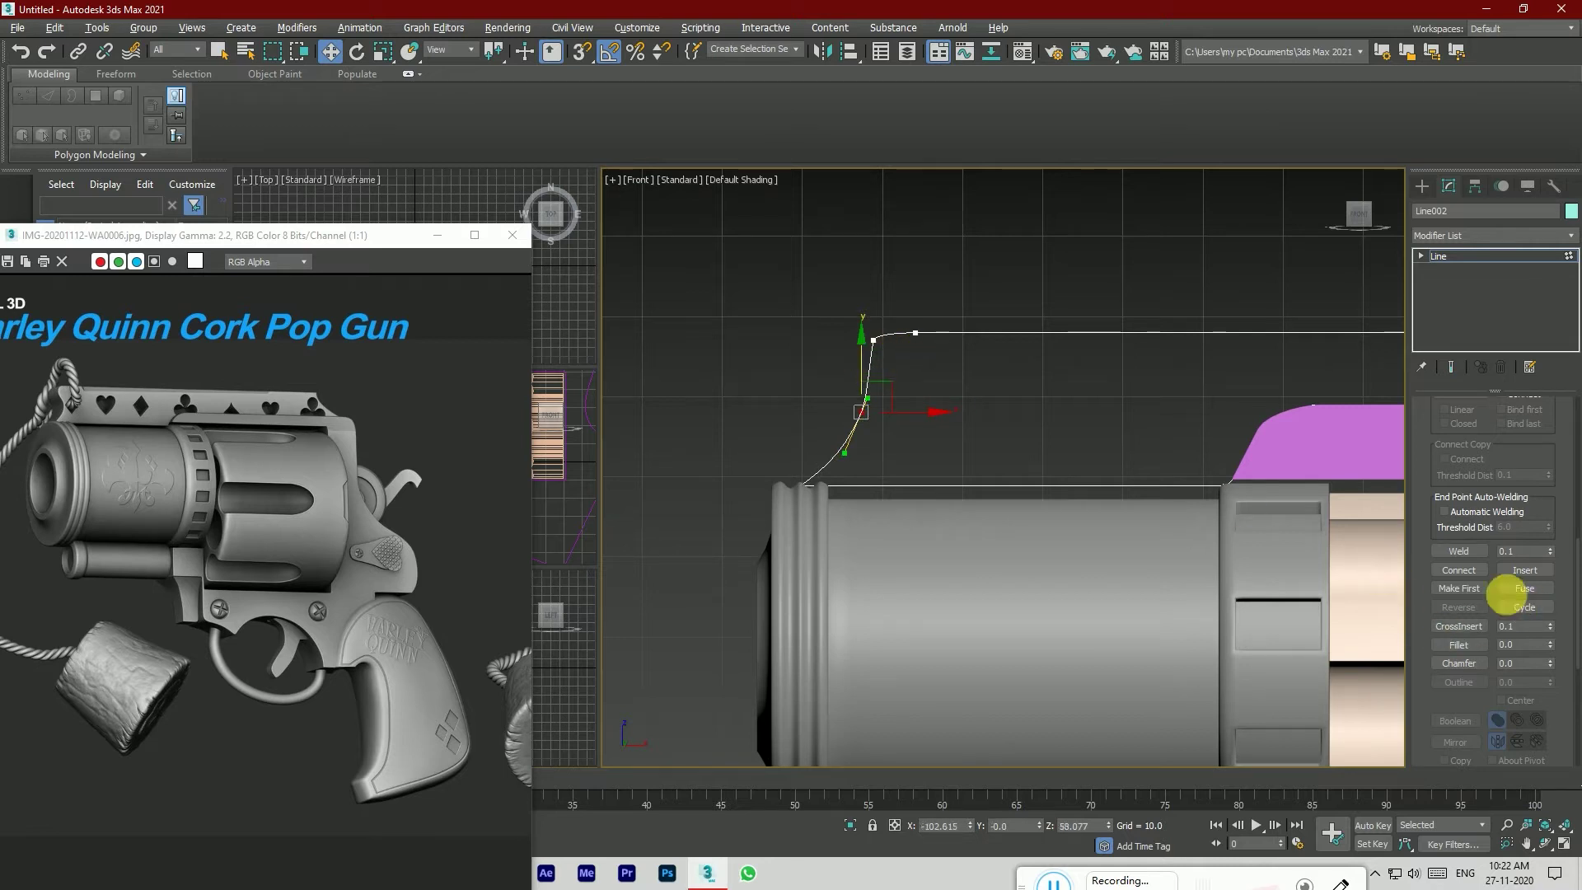
Step: Fillet the vertex at the rail tip's muzzle end, undoing the surplus adjustment
click(1459, 644)
drag(873, 339, 870, 314)
click(1458, 644)
click(872, 363)
drag(894, 368, 884, 303)
key(ctrl+z)
Step: Move the tip fillet's lower vertex outward past the concave curve and adjust its tangent handles to round the tip
click(920, 420)
click(894, 333)
click(852, 358)
mouse_move(850, 314)
mouse_down()
mouse_move(877, 360)
mouse_move(837, 314)
mouse_move(844, 344)
mouse_up()
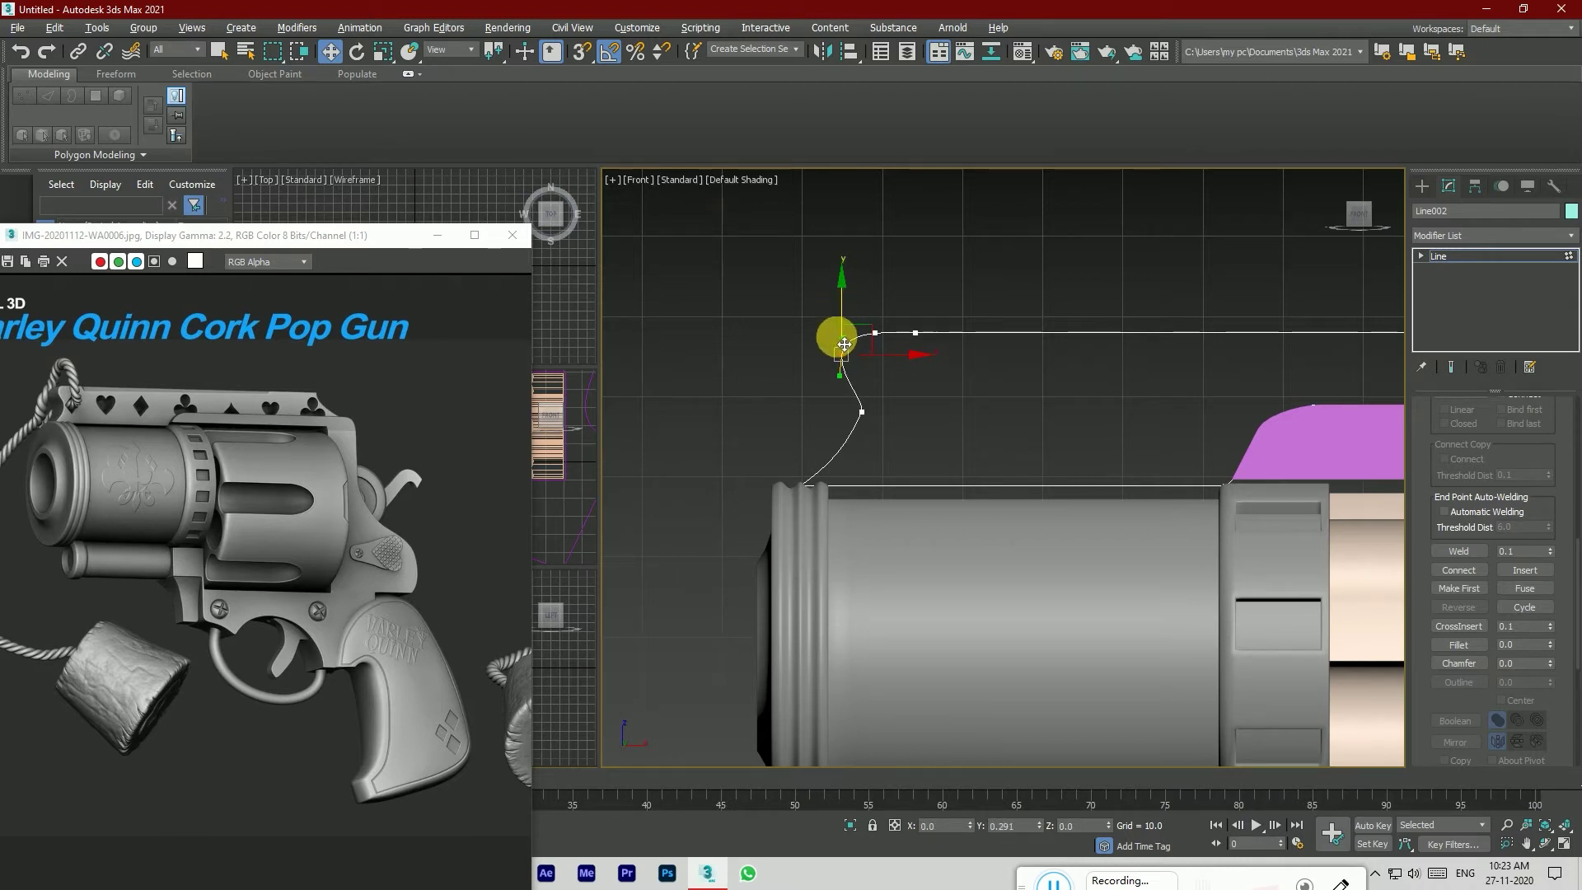
click(844, 385)
click(843, 356)
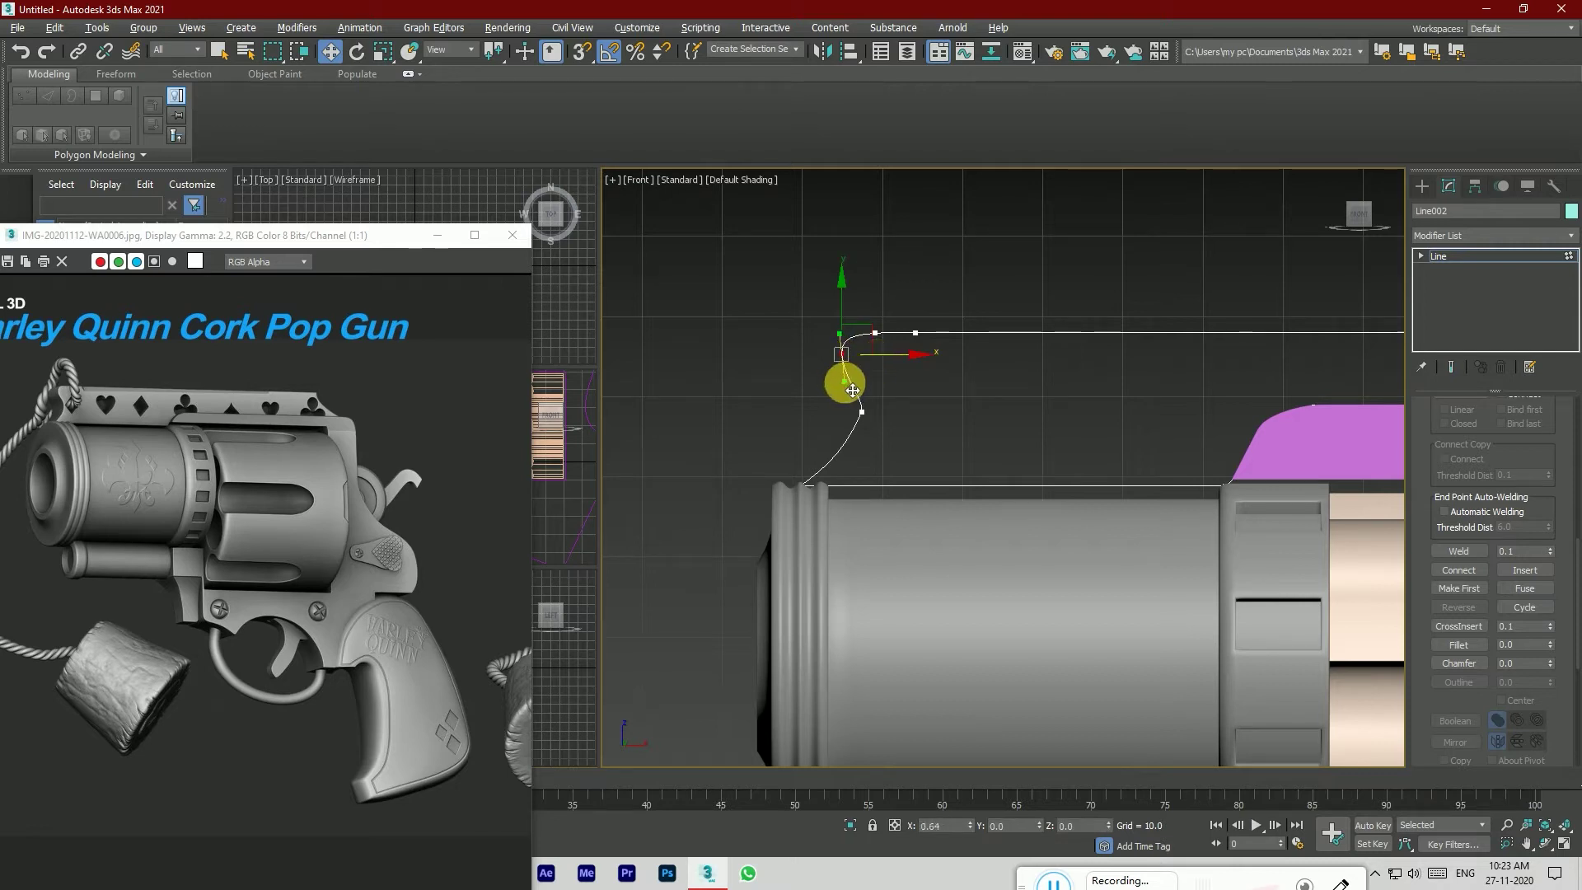
click(928, 399)
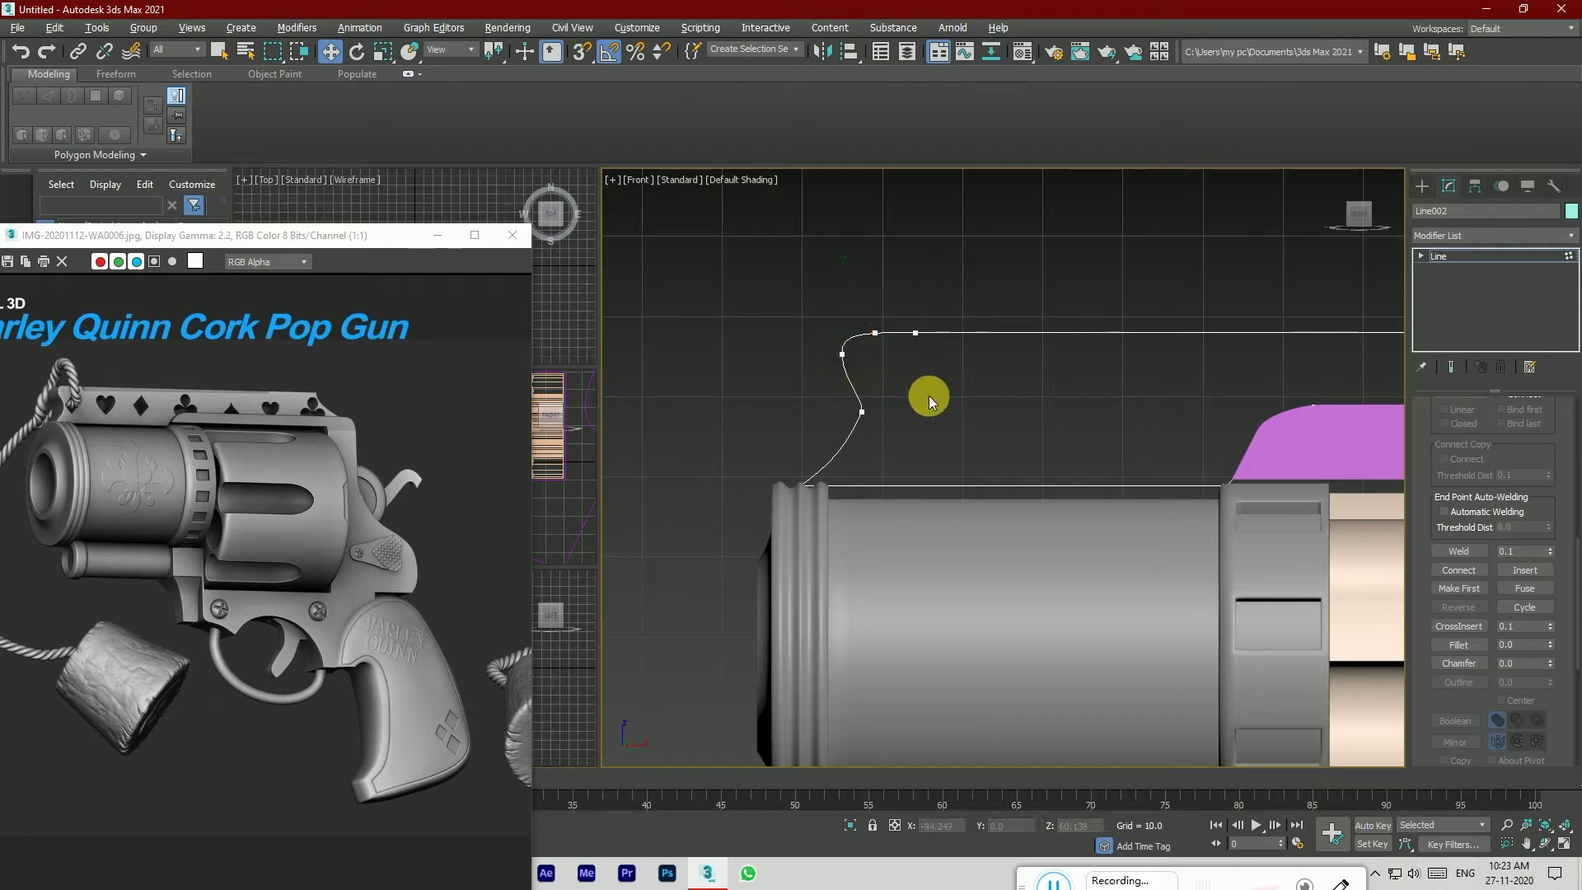
Step: Adjust the Bezier handles of the concave curve's middle vertex to smooth the outline down to the barrel
click(861, 407)
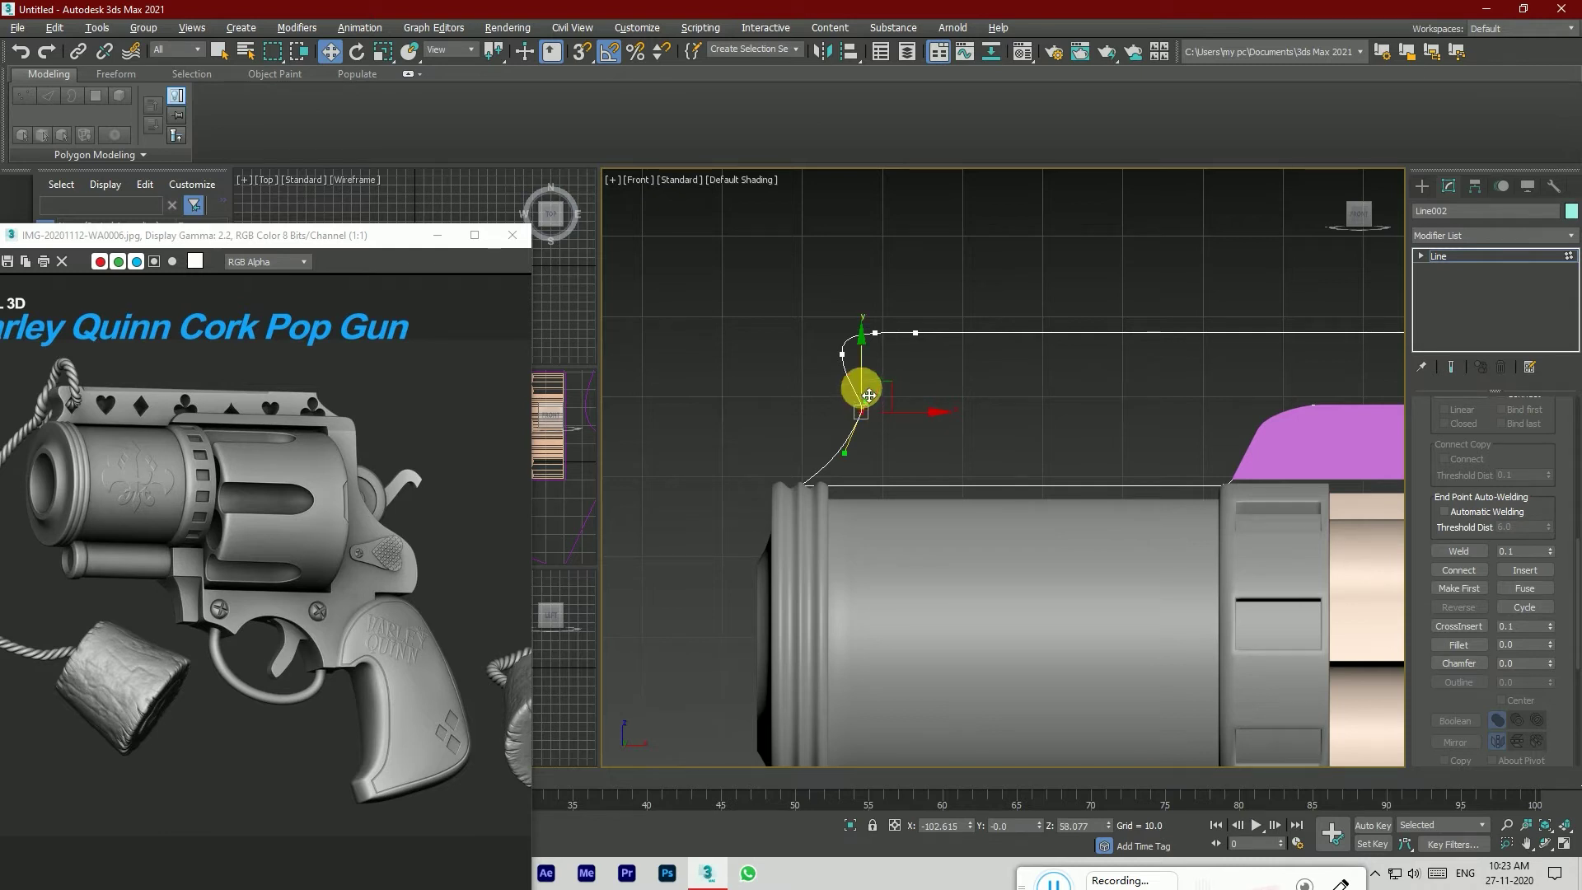
drag(874, 395, 873, 407)
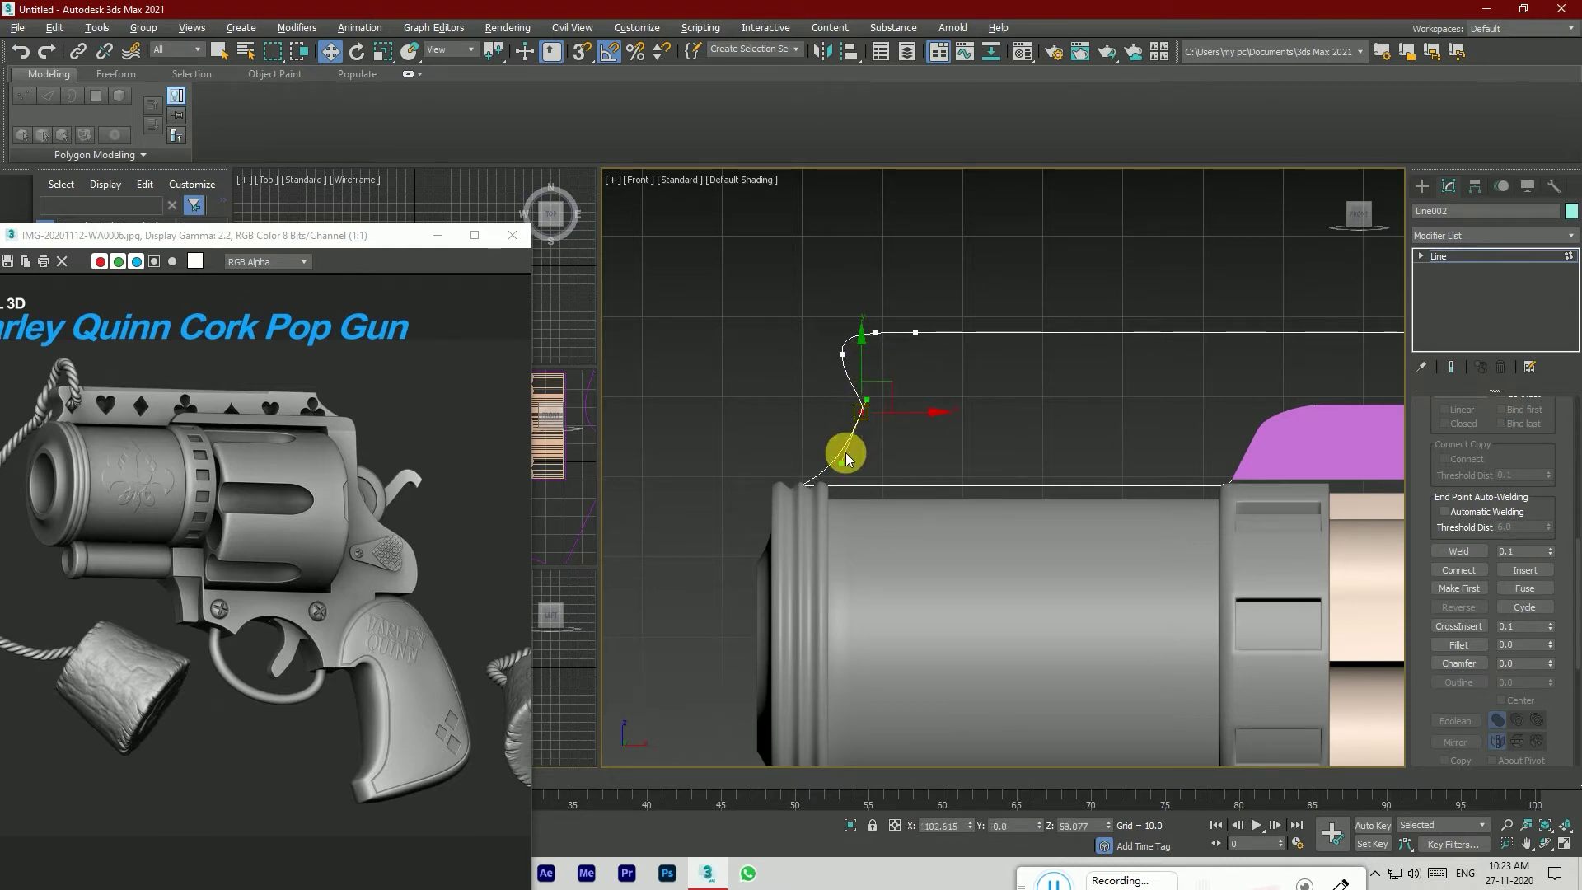
drag(849, 471, 854, 458)
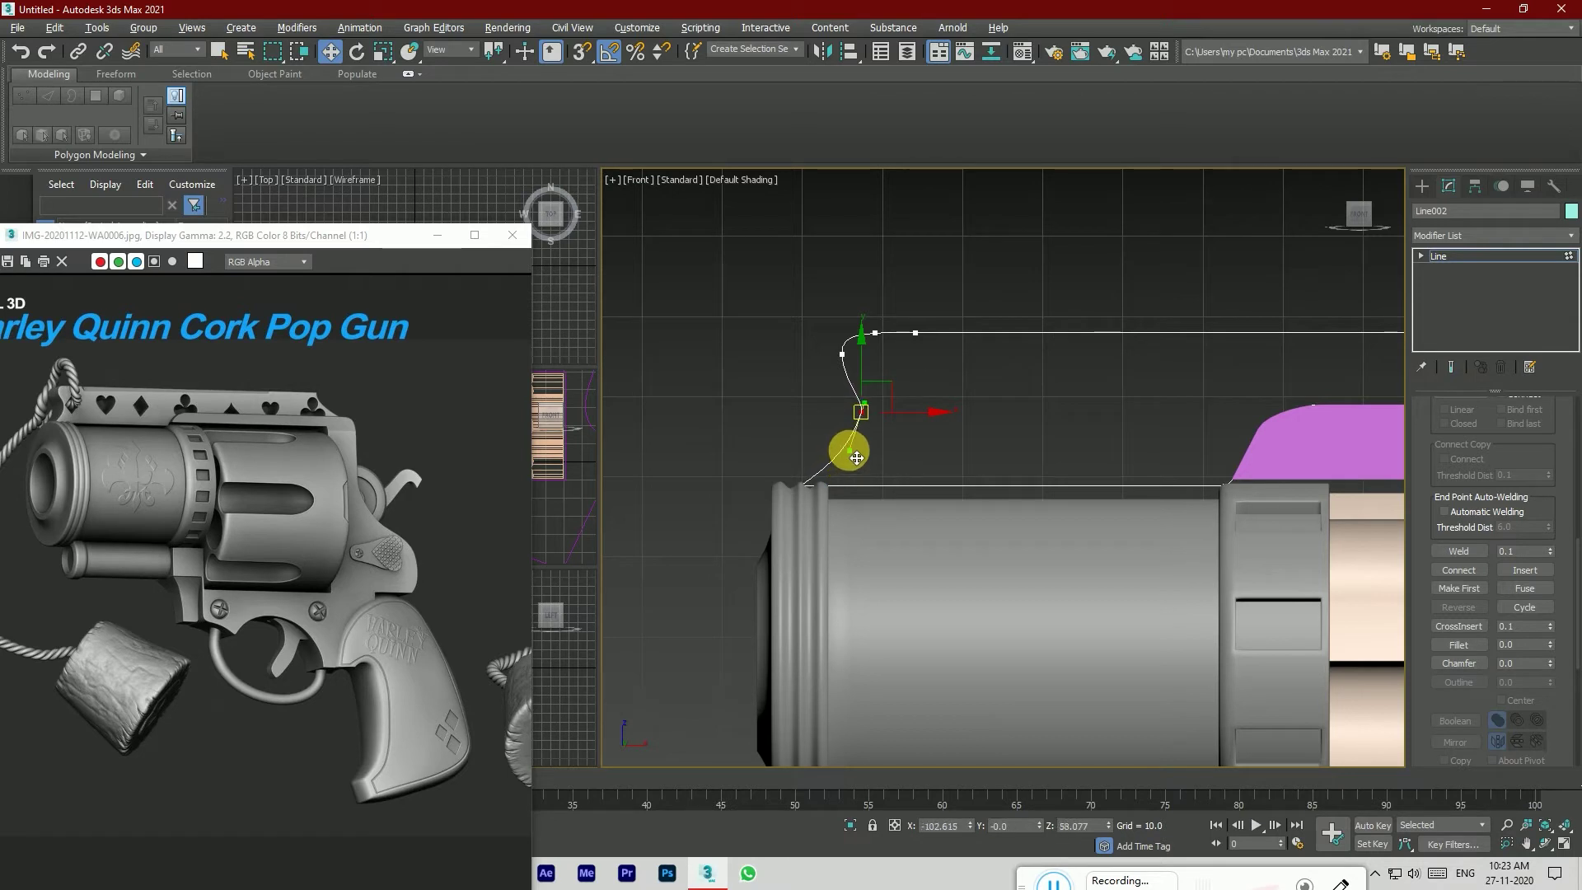
Step: Try converting the rail outline's rear top corner vertex to Bezier, then undo the conversion
scroll(830, 300, down, 5)
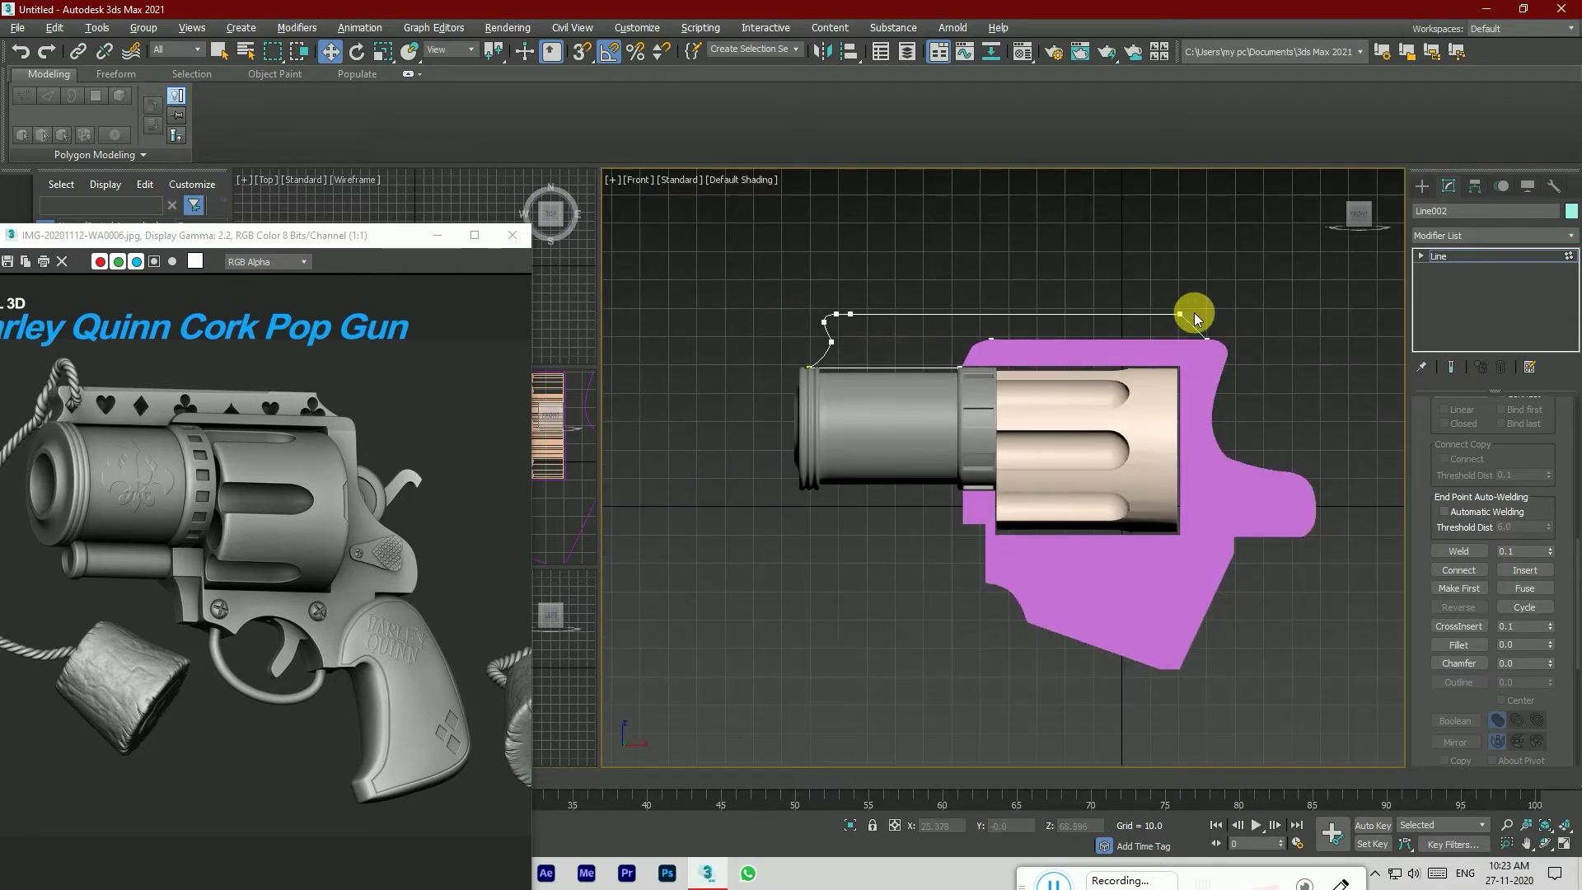
scroll(1195, 316, up, 3)
click(1183, 304)
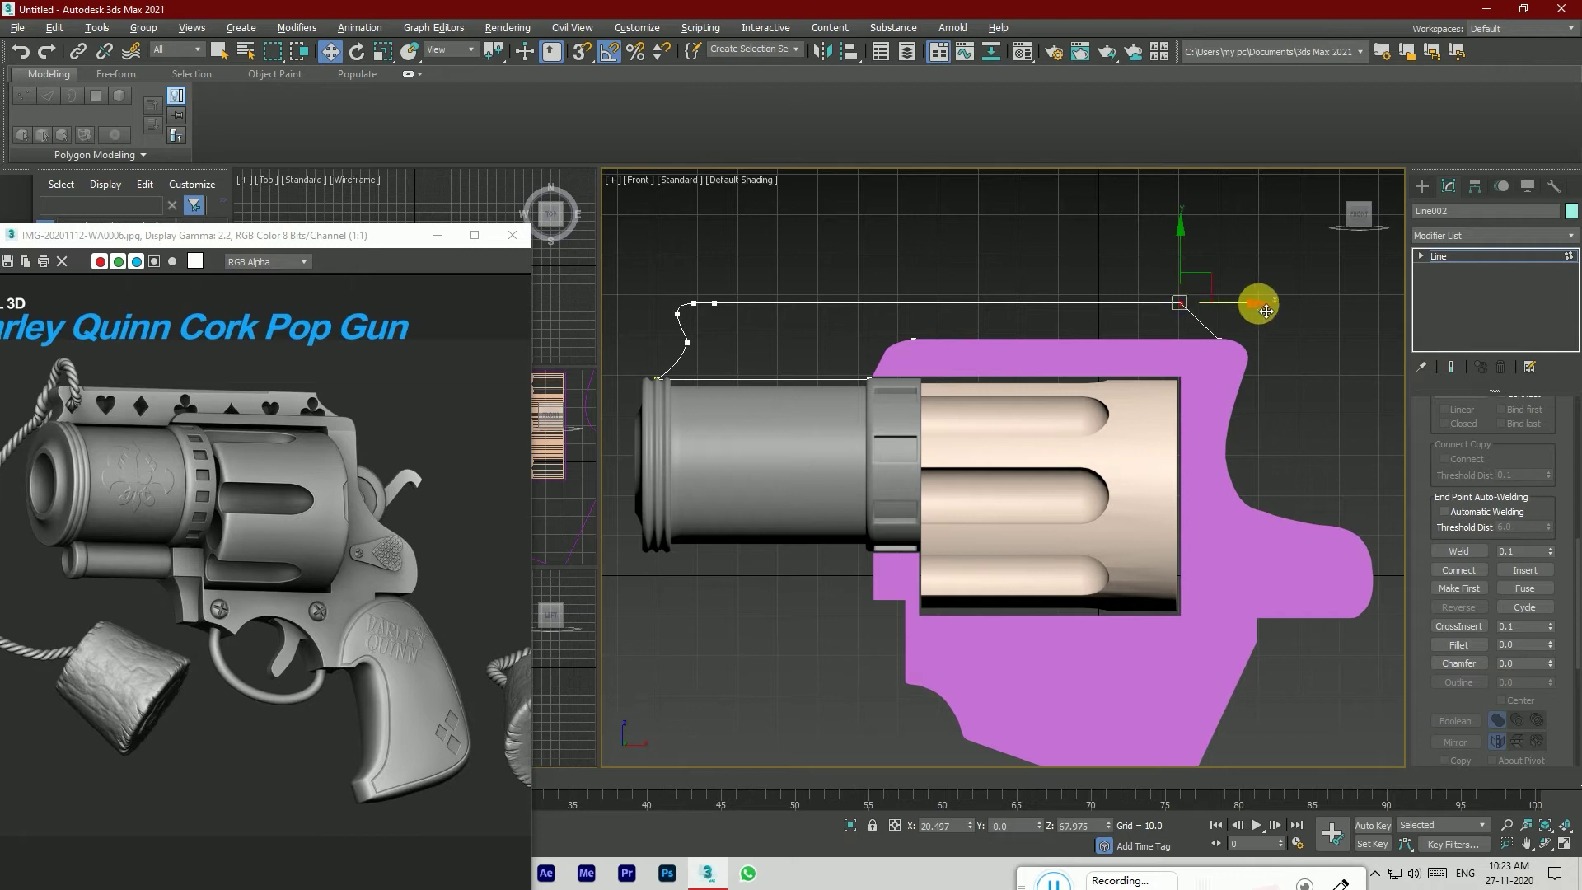
right_click(1182, 304)
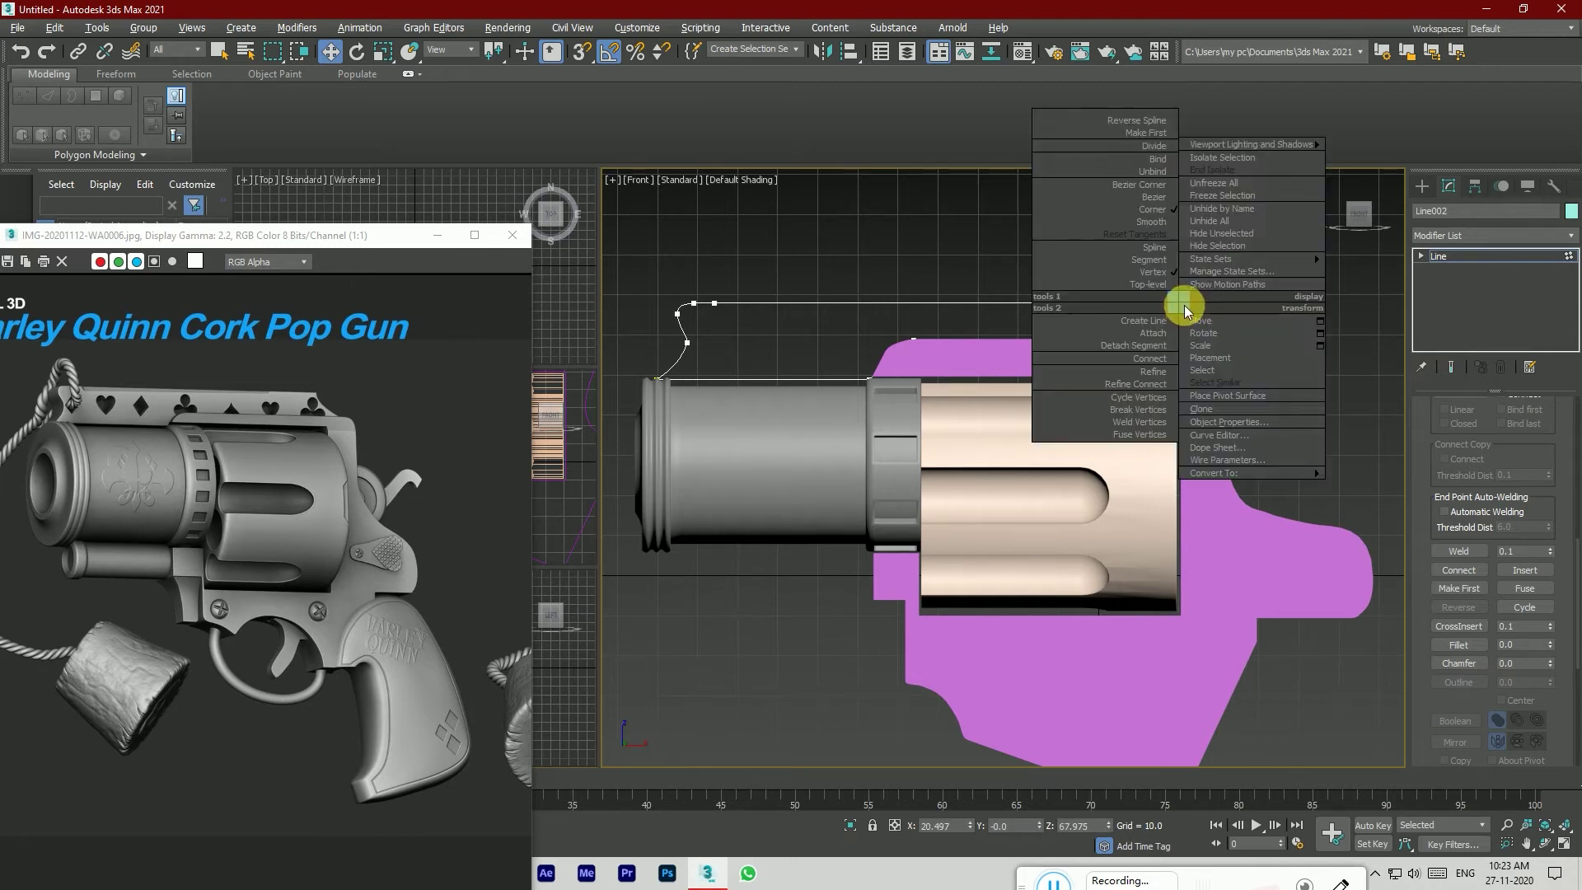
click(1154, 198)
key(ctrl+z)
Step: Fillet the rail outline's rear top corner and move the fillet's lower vertex down toward the frame
scroll(1189, 318, up, 3)
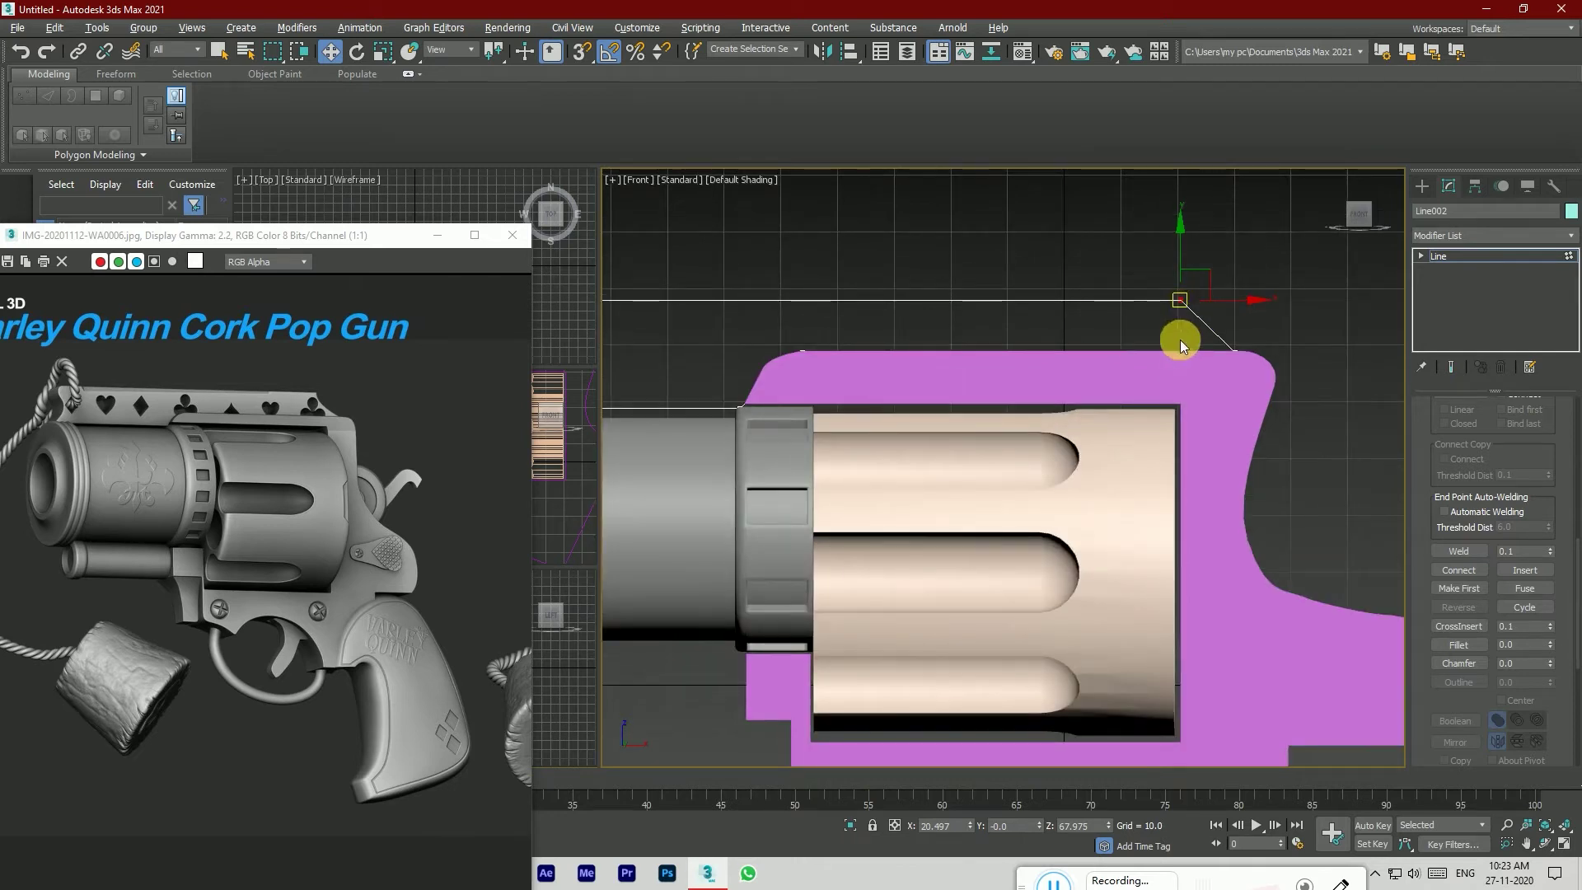
click(1459, 646)
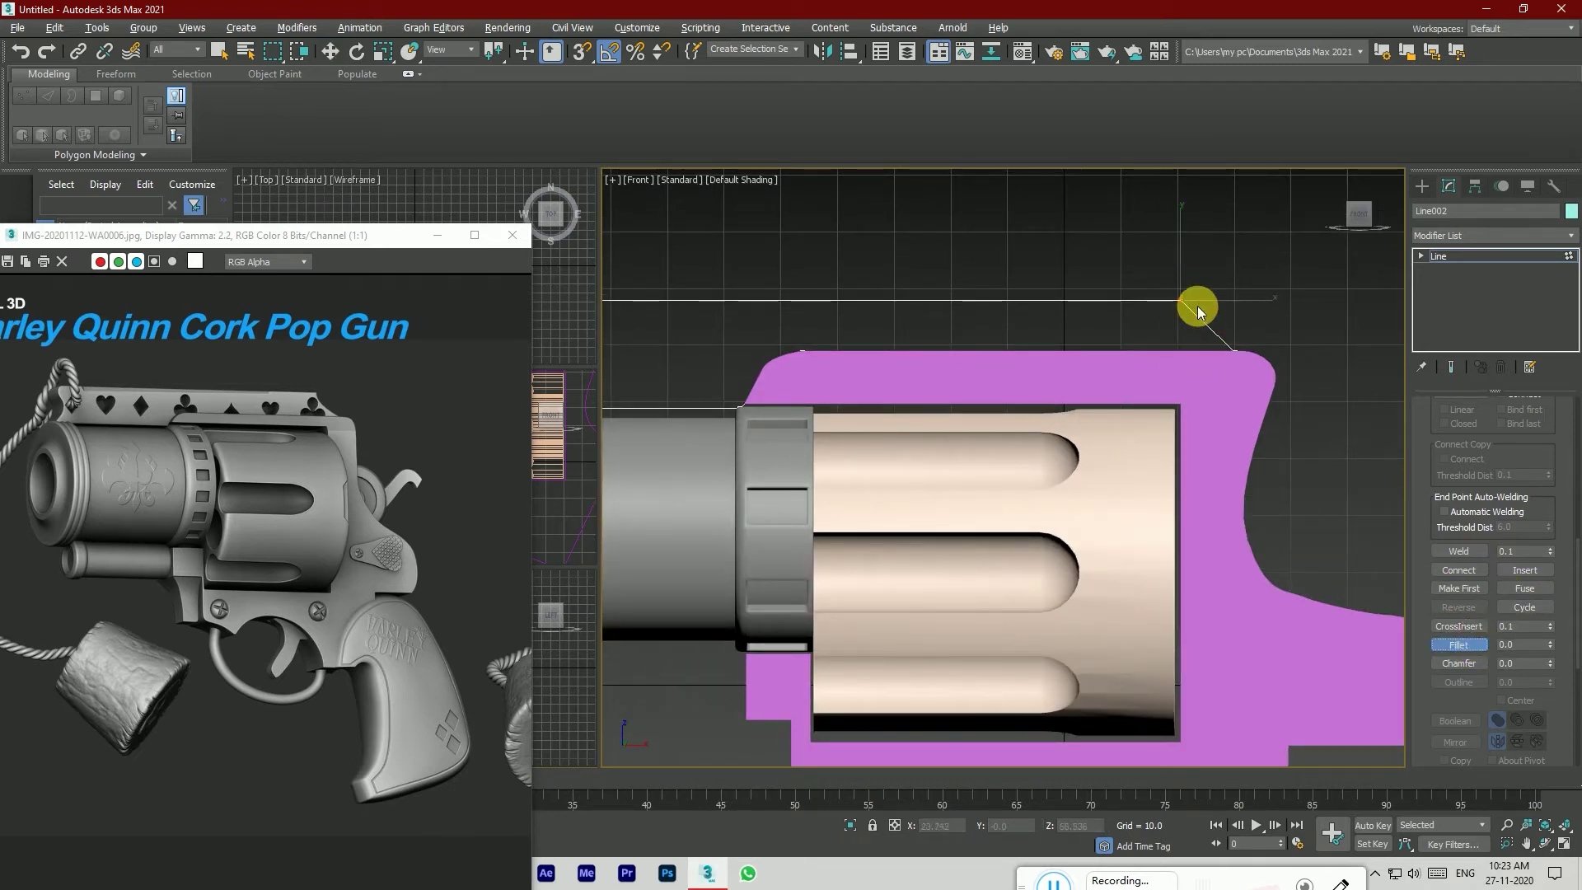
click(1459, 645)
click(1193, 310)
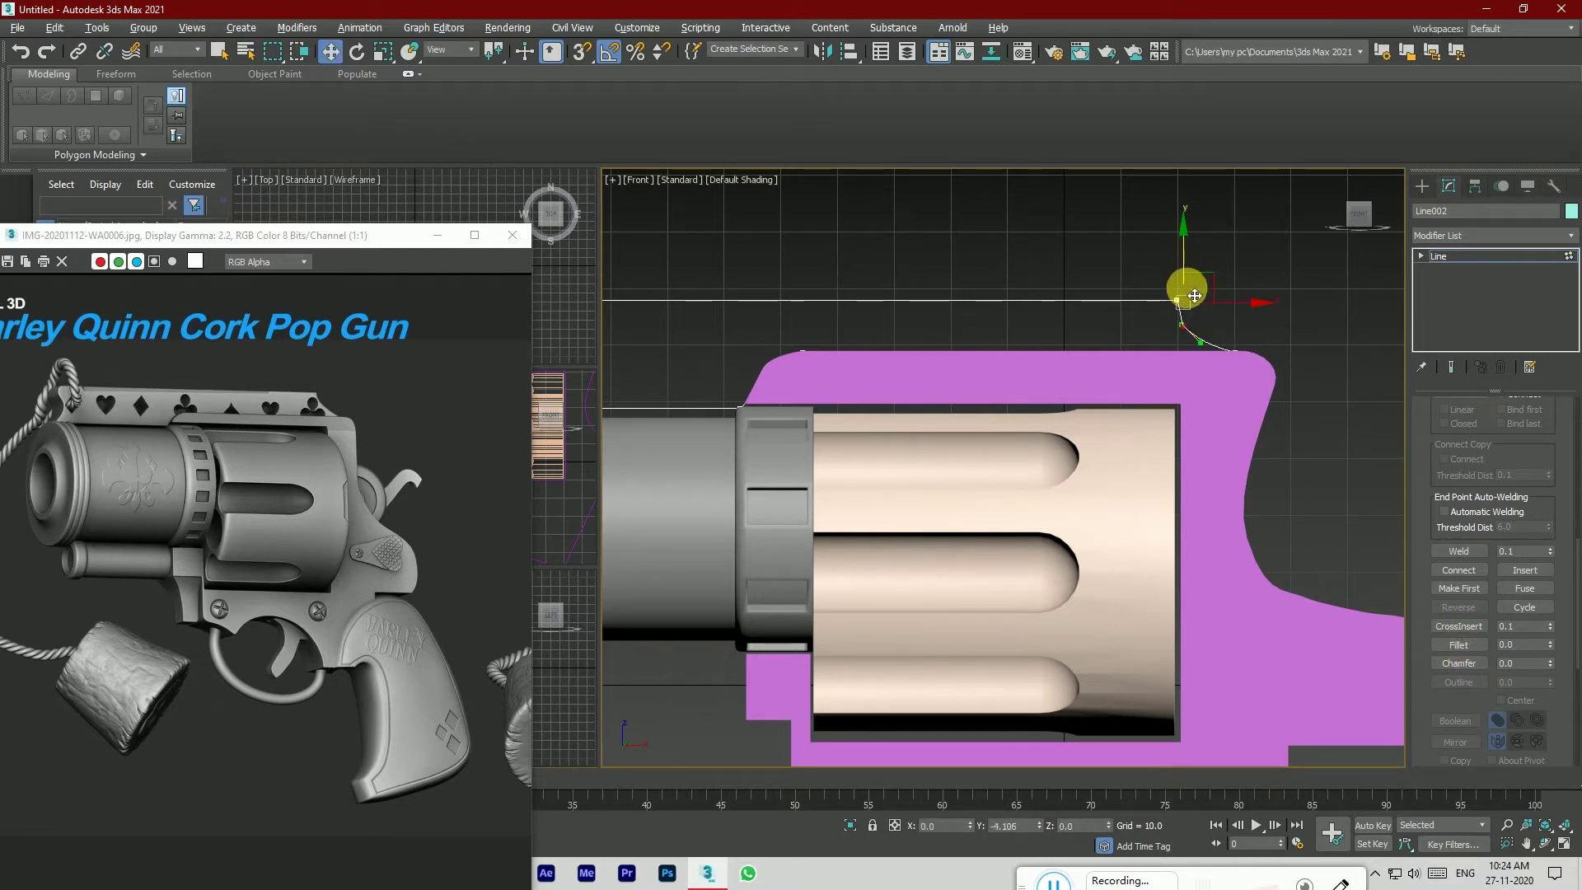
drag(1194, 296, 1225, 331)
Step: Convert the rear fillet's lower vertex to Corner so a straight segment runs down to the frame
scroll(1185, 332, up, 2)
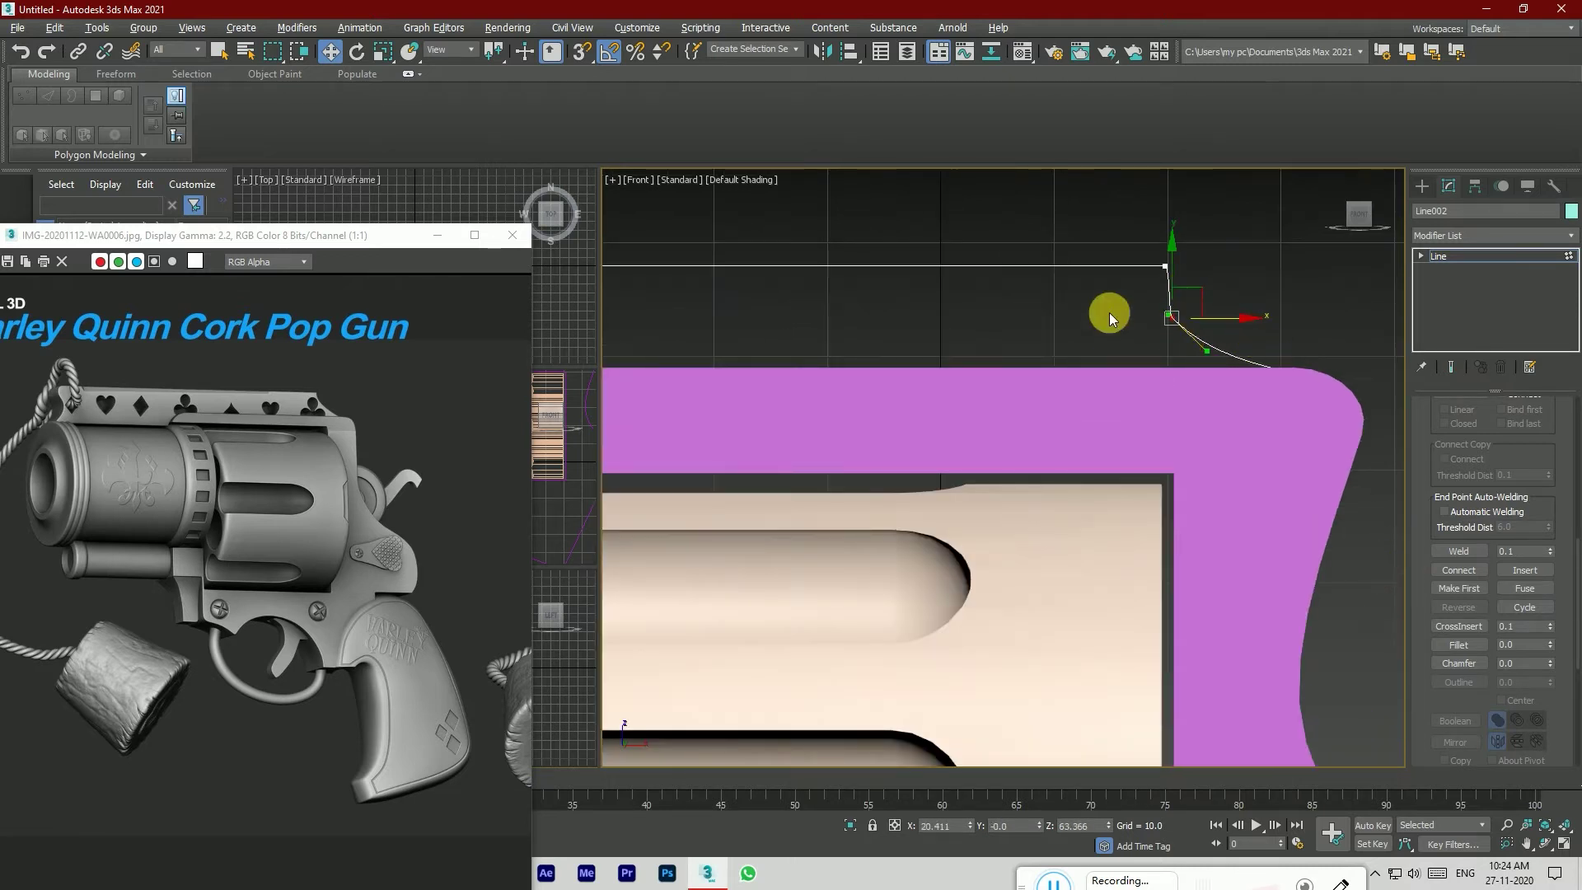
right_click(1170, 311)
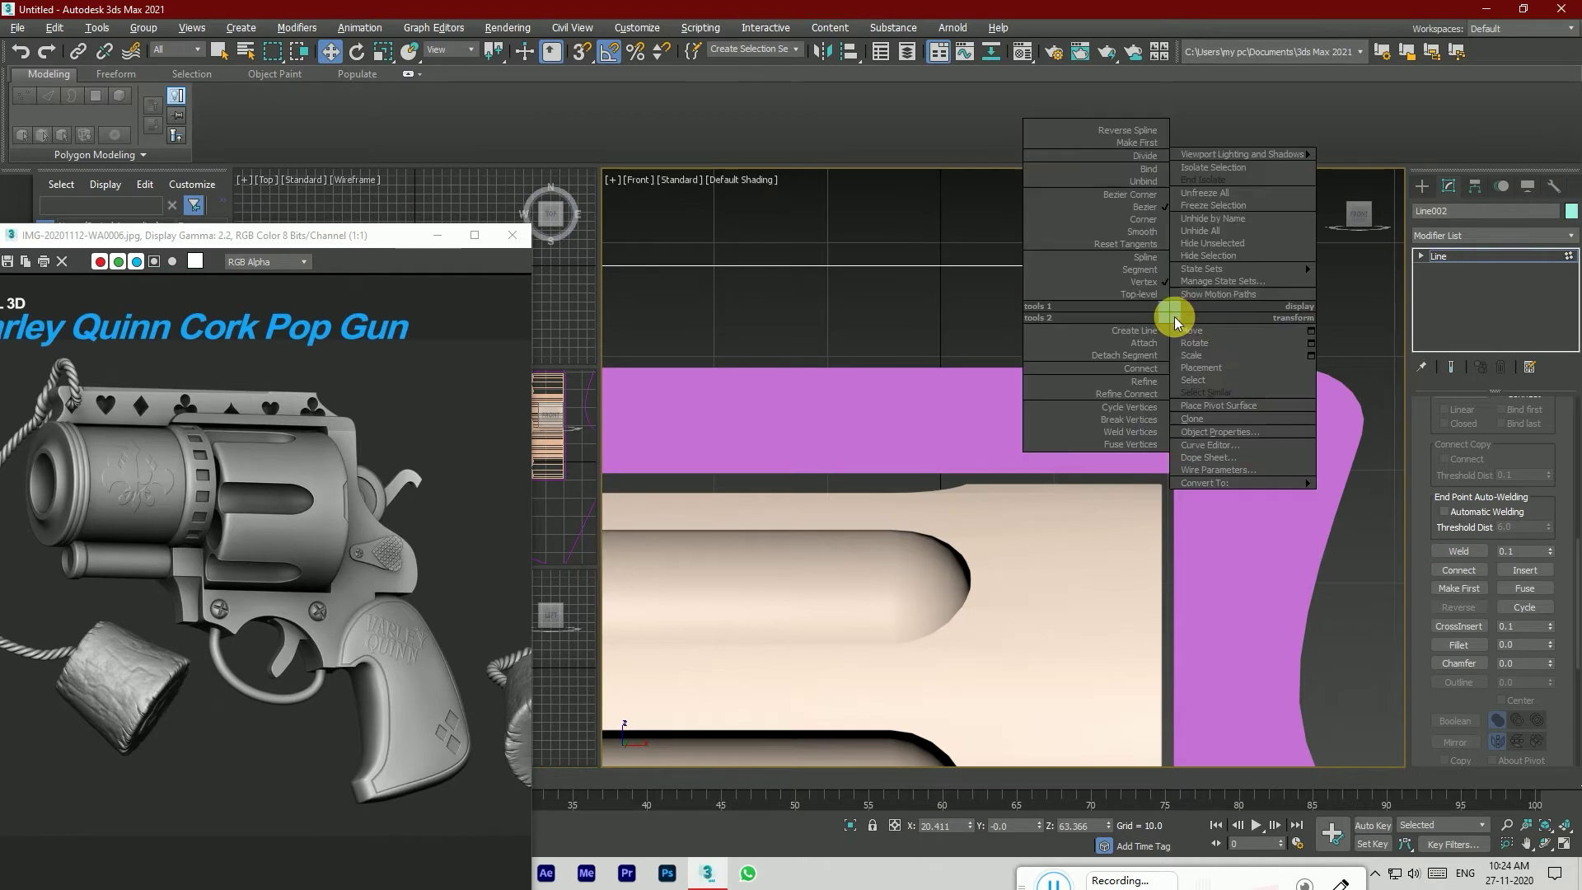
click(1149, 221)
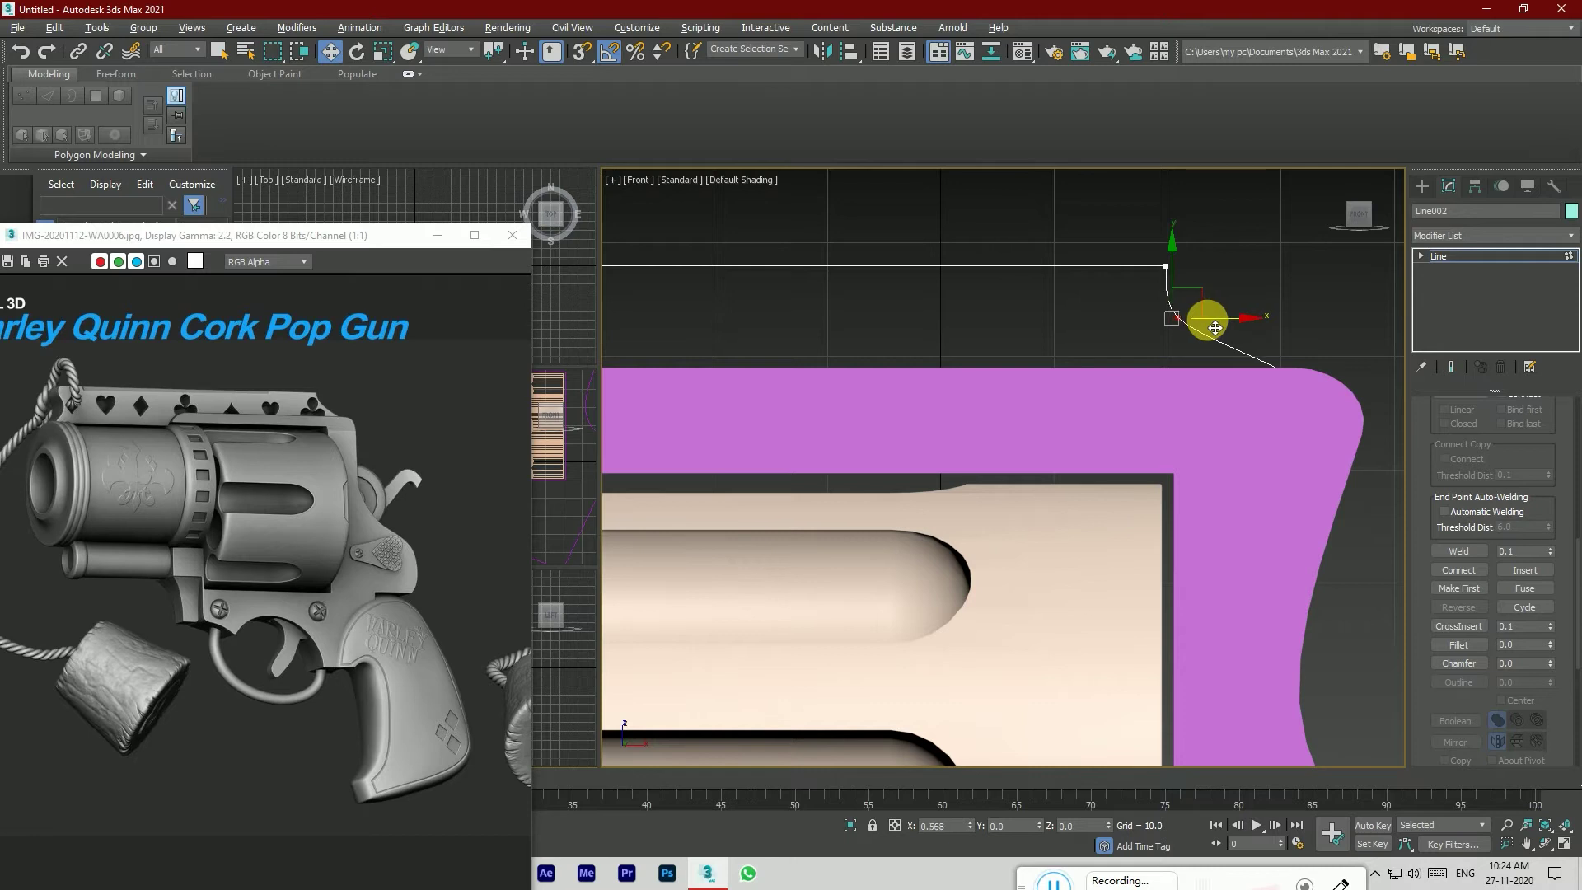
click(1129, 298)
Step: Apply an Extrude modifier with an amount of 13 to the finished rail outline
scroll(1129, 299, down, 3)
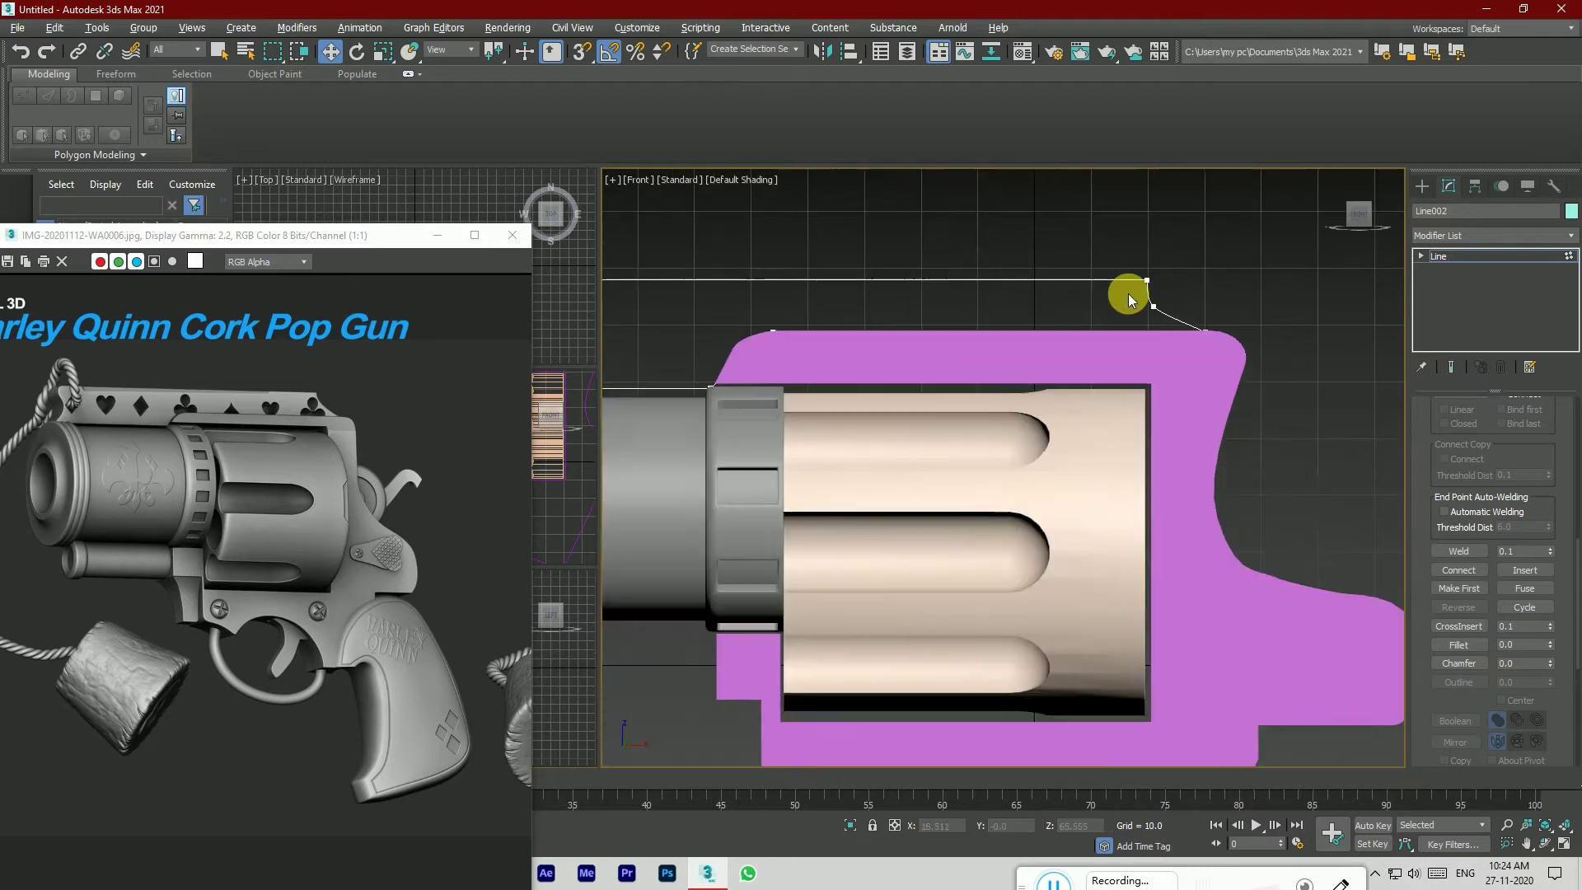
scroll(1154, 272, down, 4)
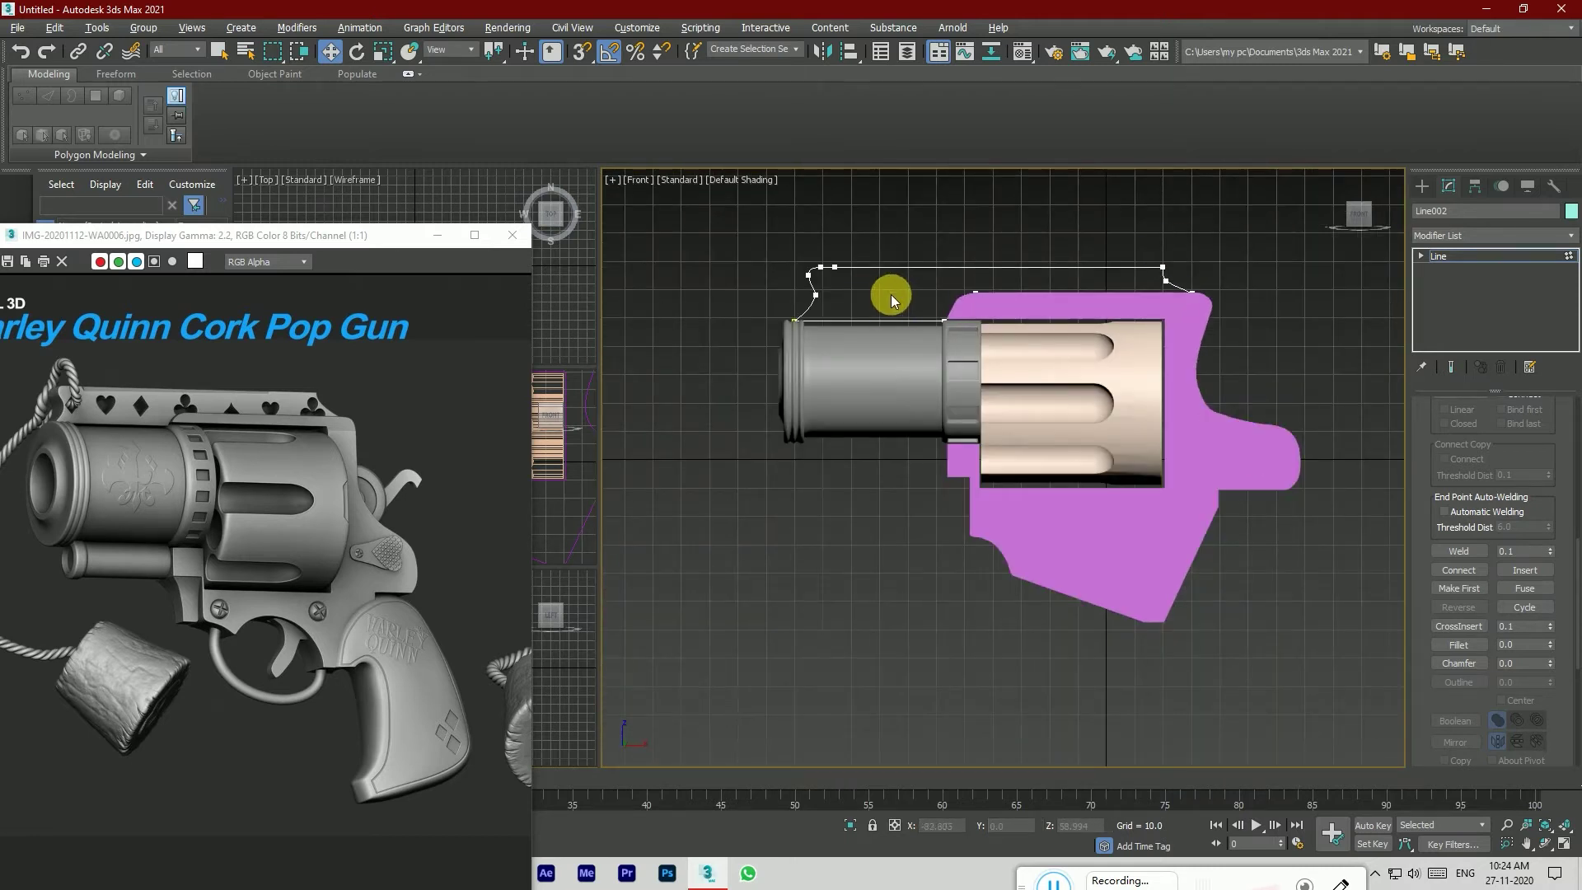
click(1444, 236)
text(ext)
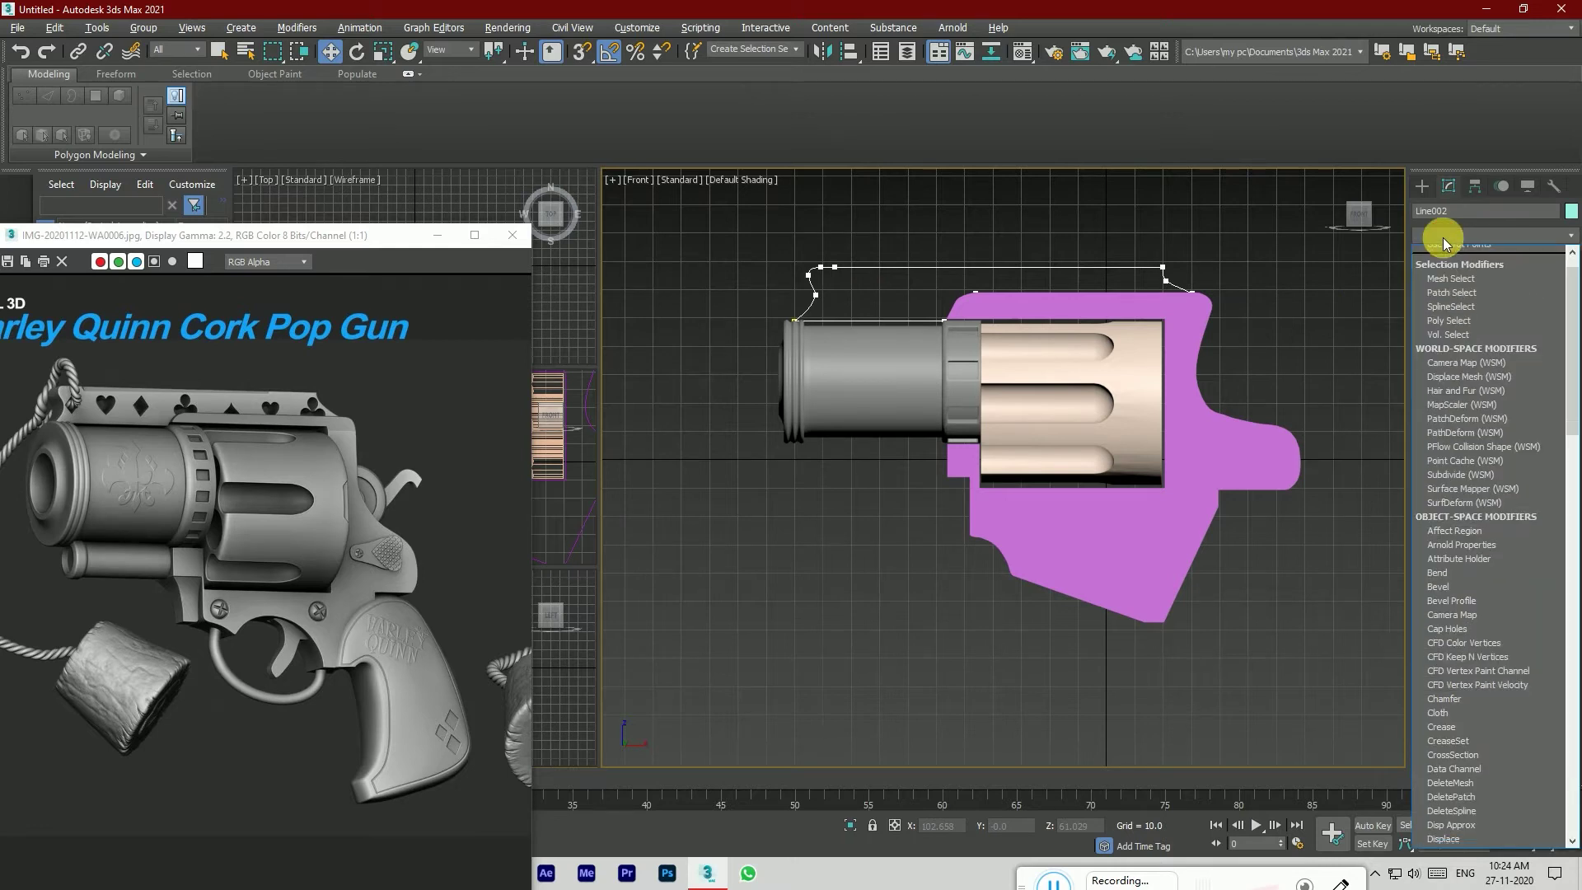
click(1449, 254)
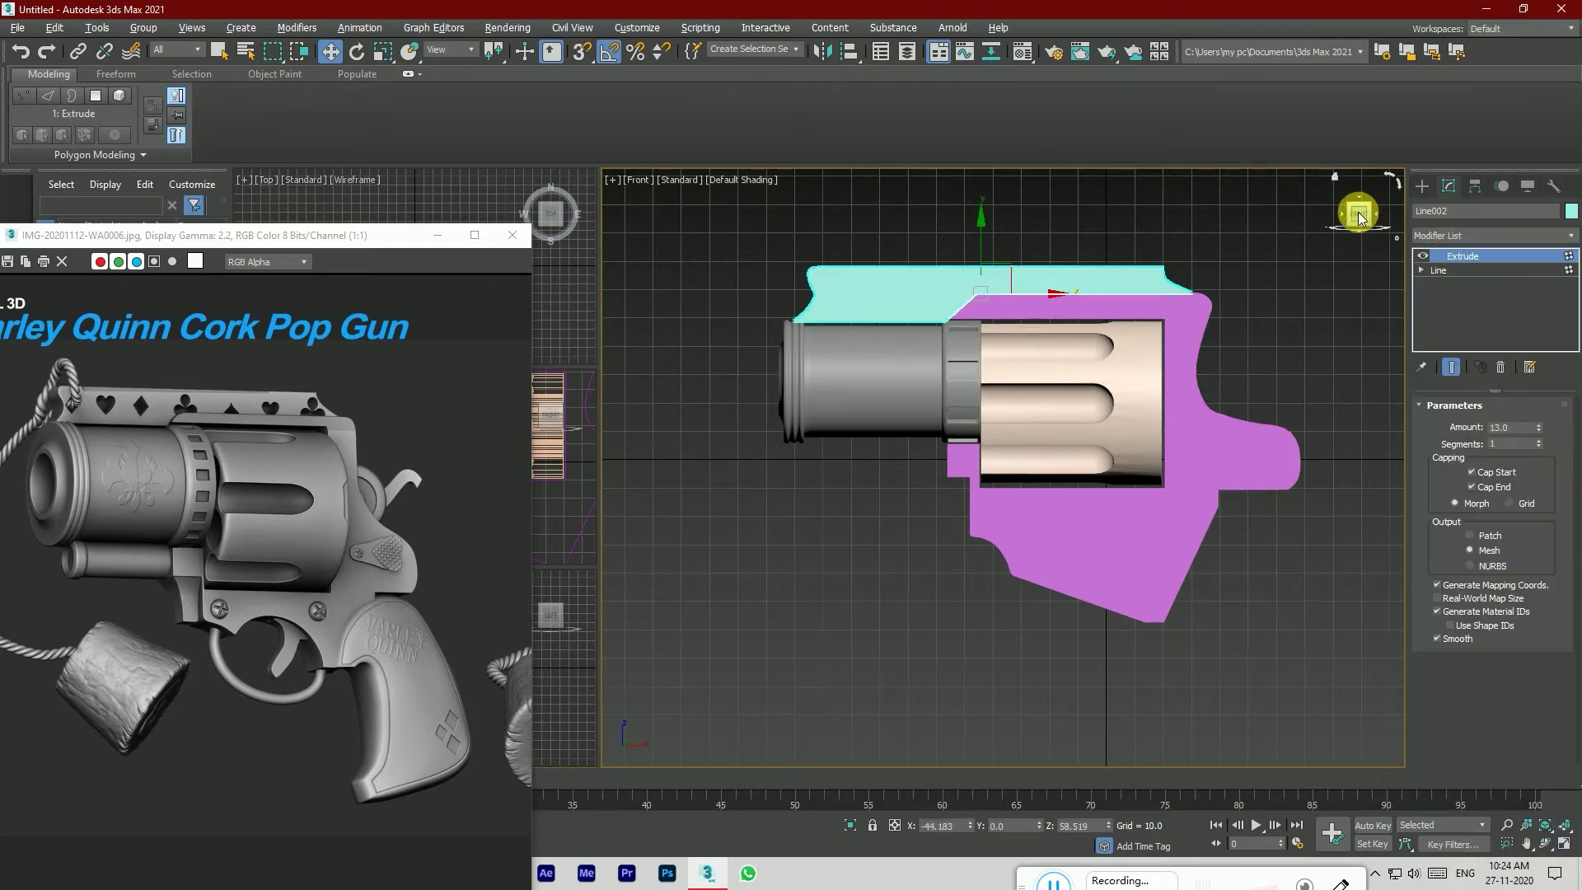
Step: Compare the extruded rail's width and alignment with the frame in the Top view, then return to the Front view
click(1358, 214)
scroll(1086, 468, up, 6)
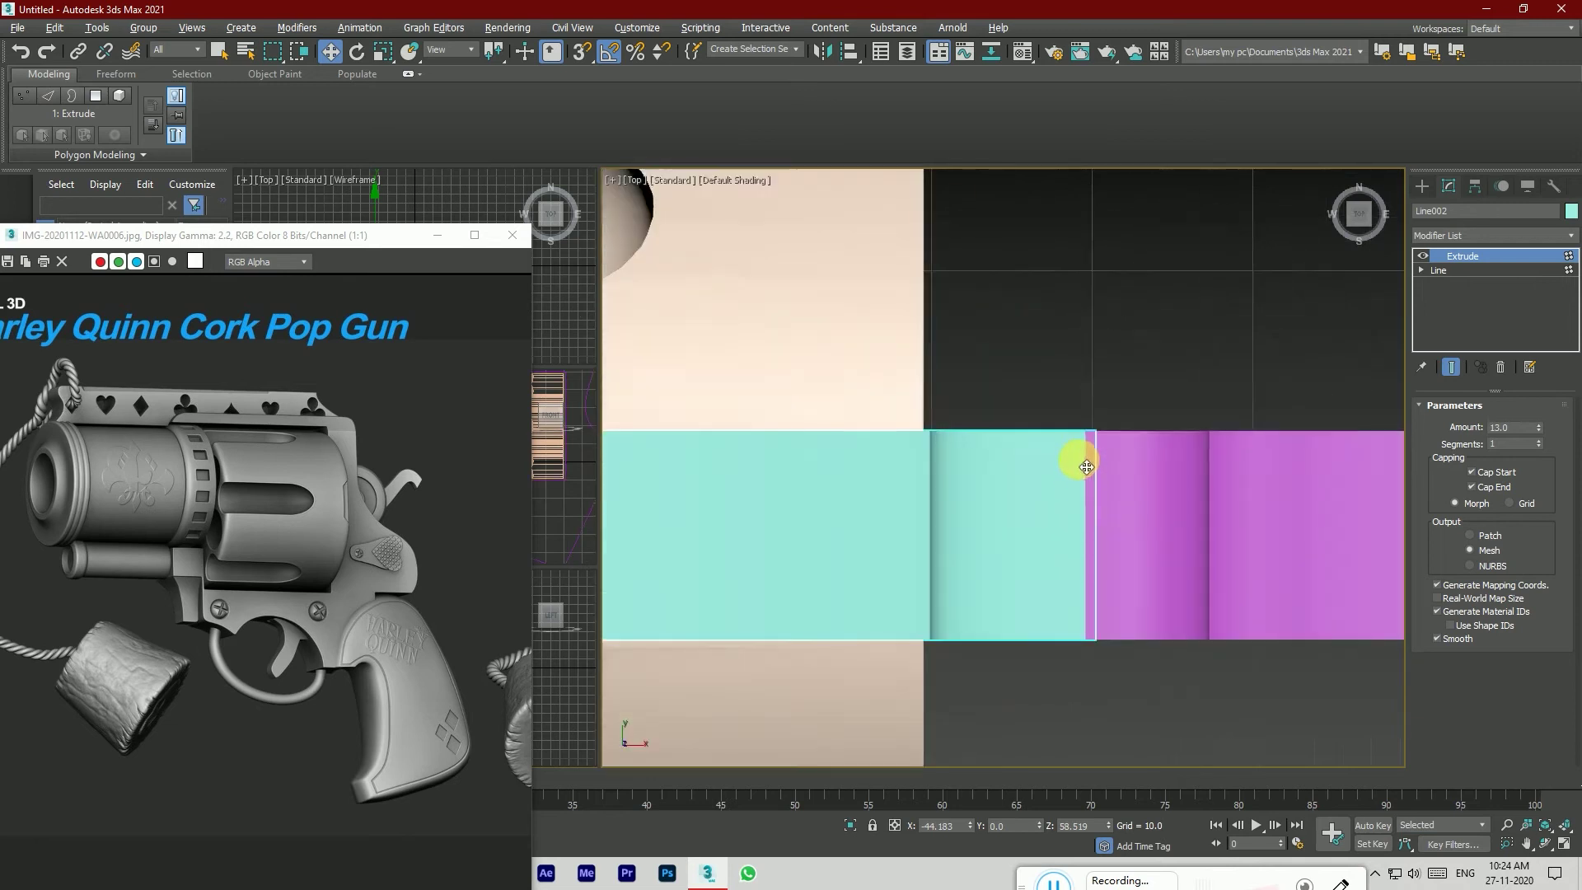
scroll(1131, 384, down, 5)
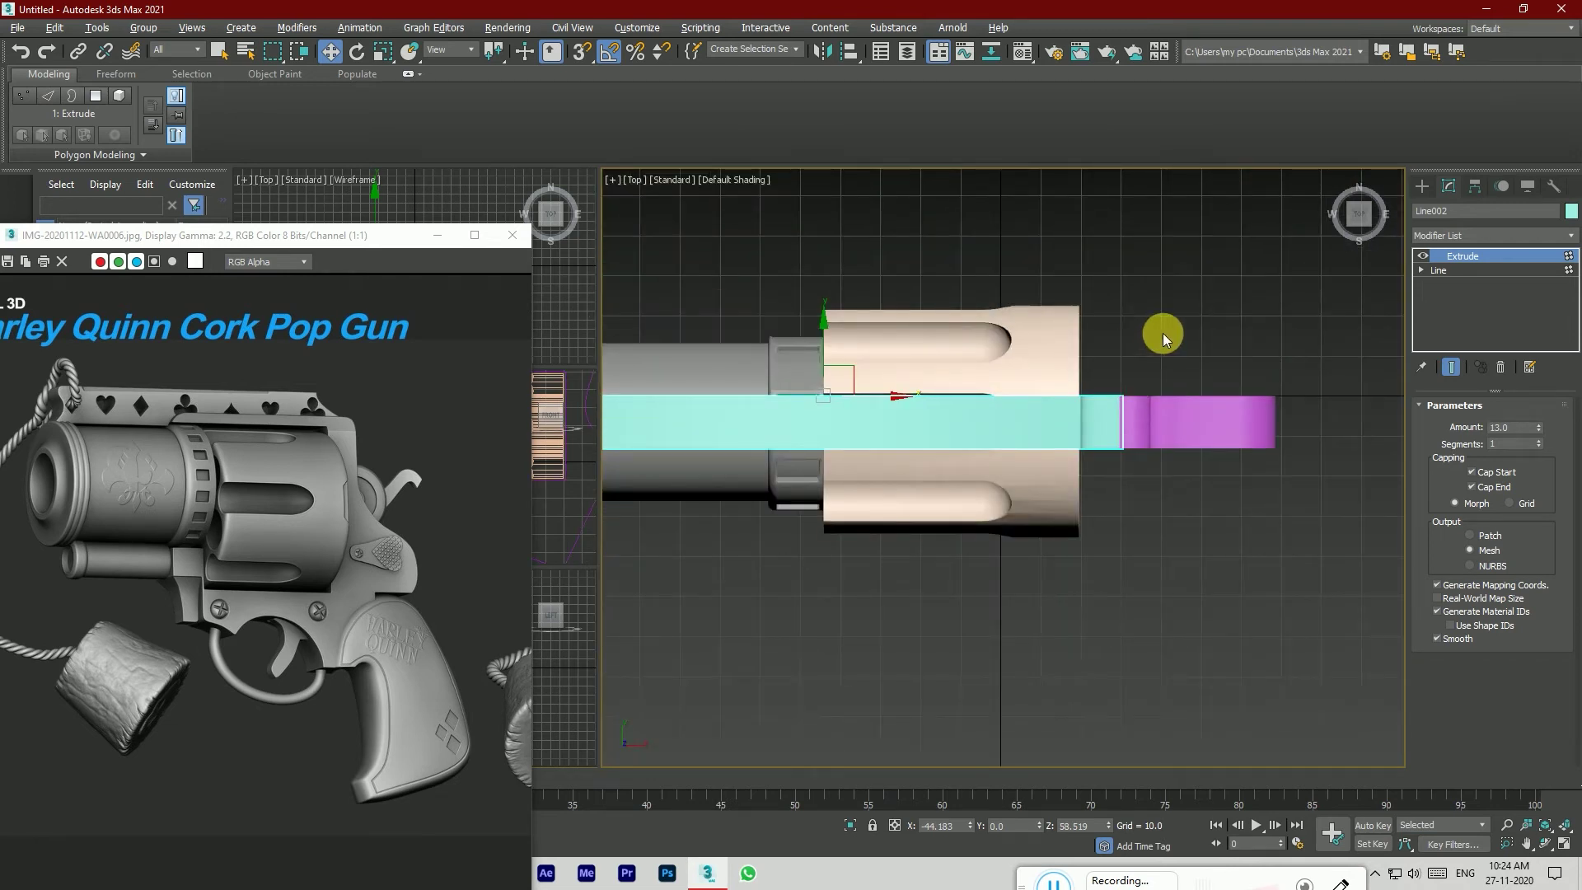
mouse_move(1349, 219)
mouse_down()
mouse_move(1352, 156)
mouse_move(1318, 185)
mouse_move(1356, 216)
mouse_up()
click(1271, 310)
scroll(1271, 290, down, 3)
click(1356, 223)
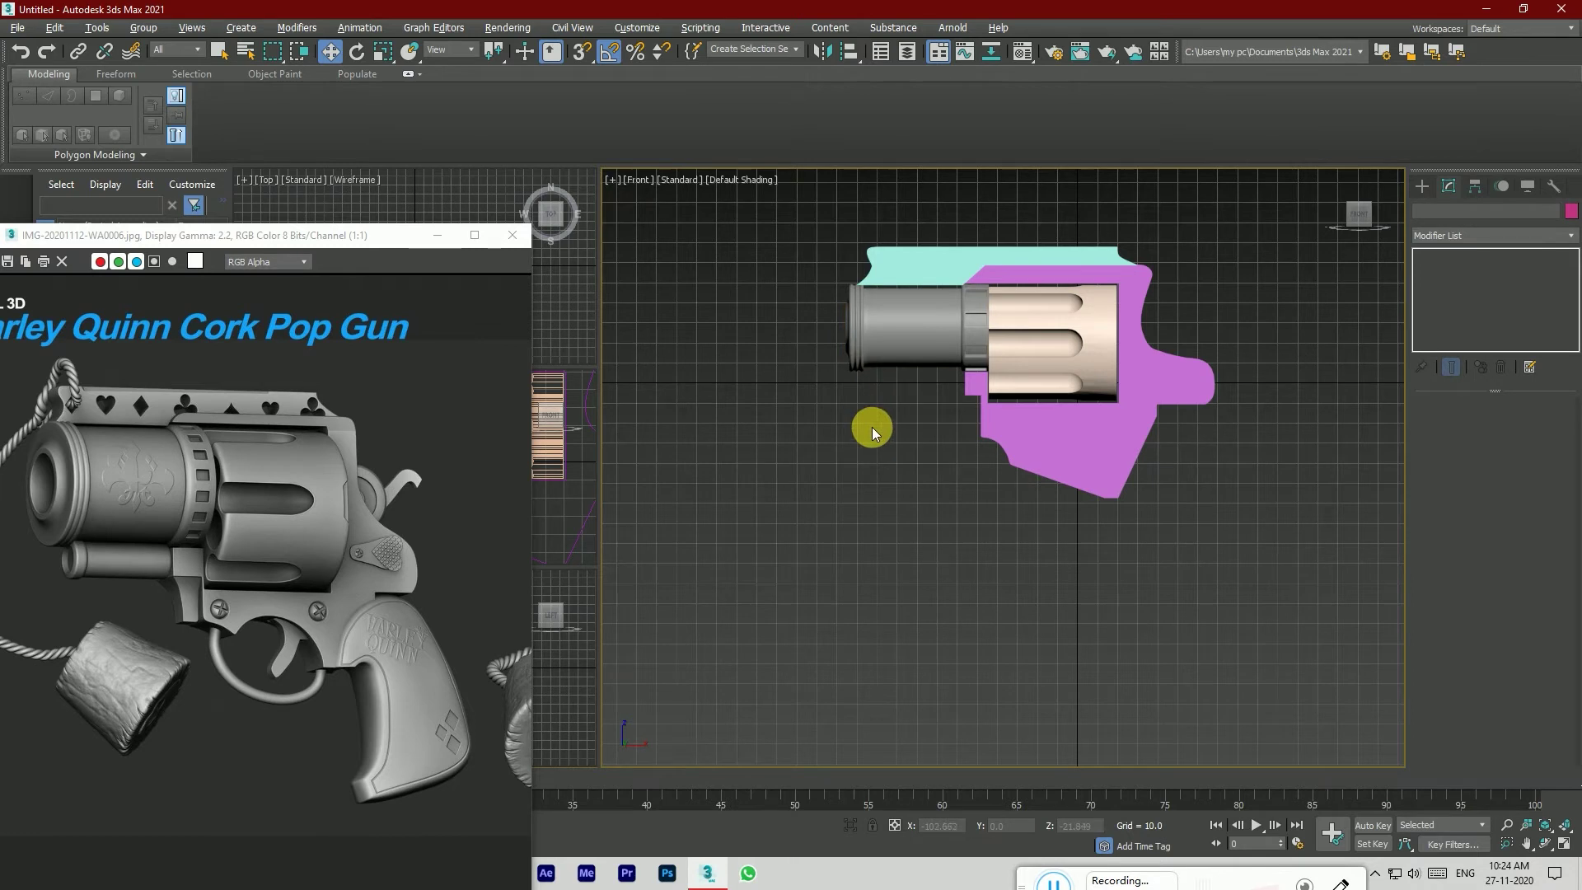
scroll(913, 287, up, 2)
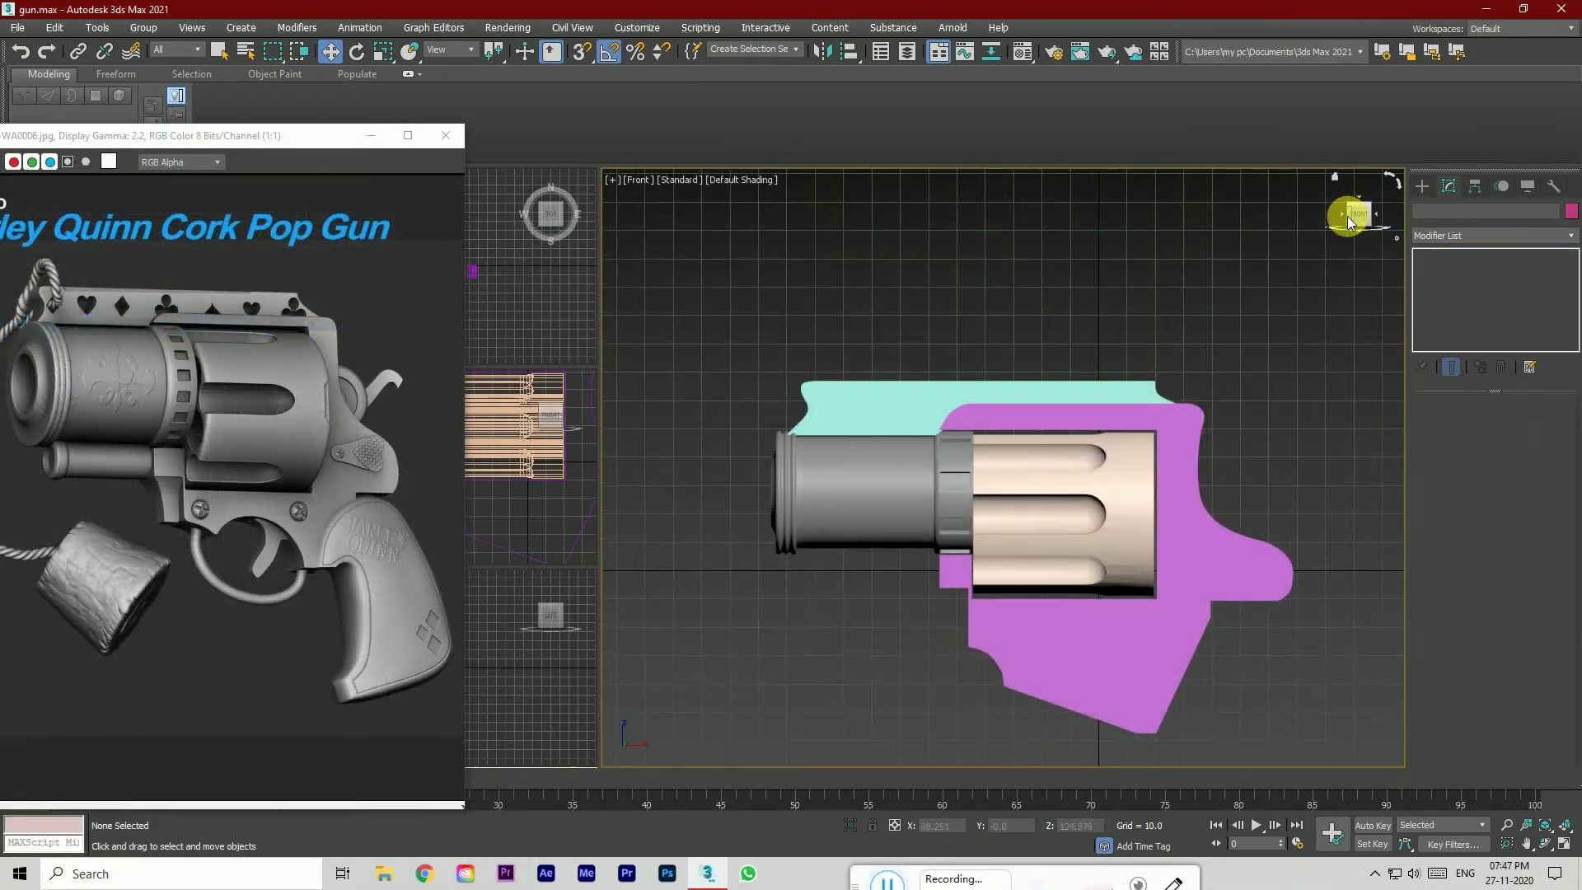
Step: Create a cylinder with a radius of about 6.13 and a height of about -41 under the barrel in the Left view
drag(1346, 215, 1343, 221)
click(1343, 219)
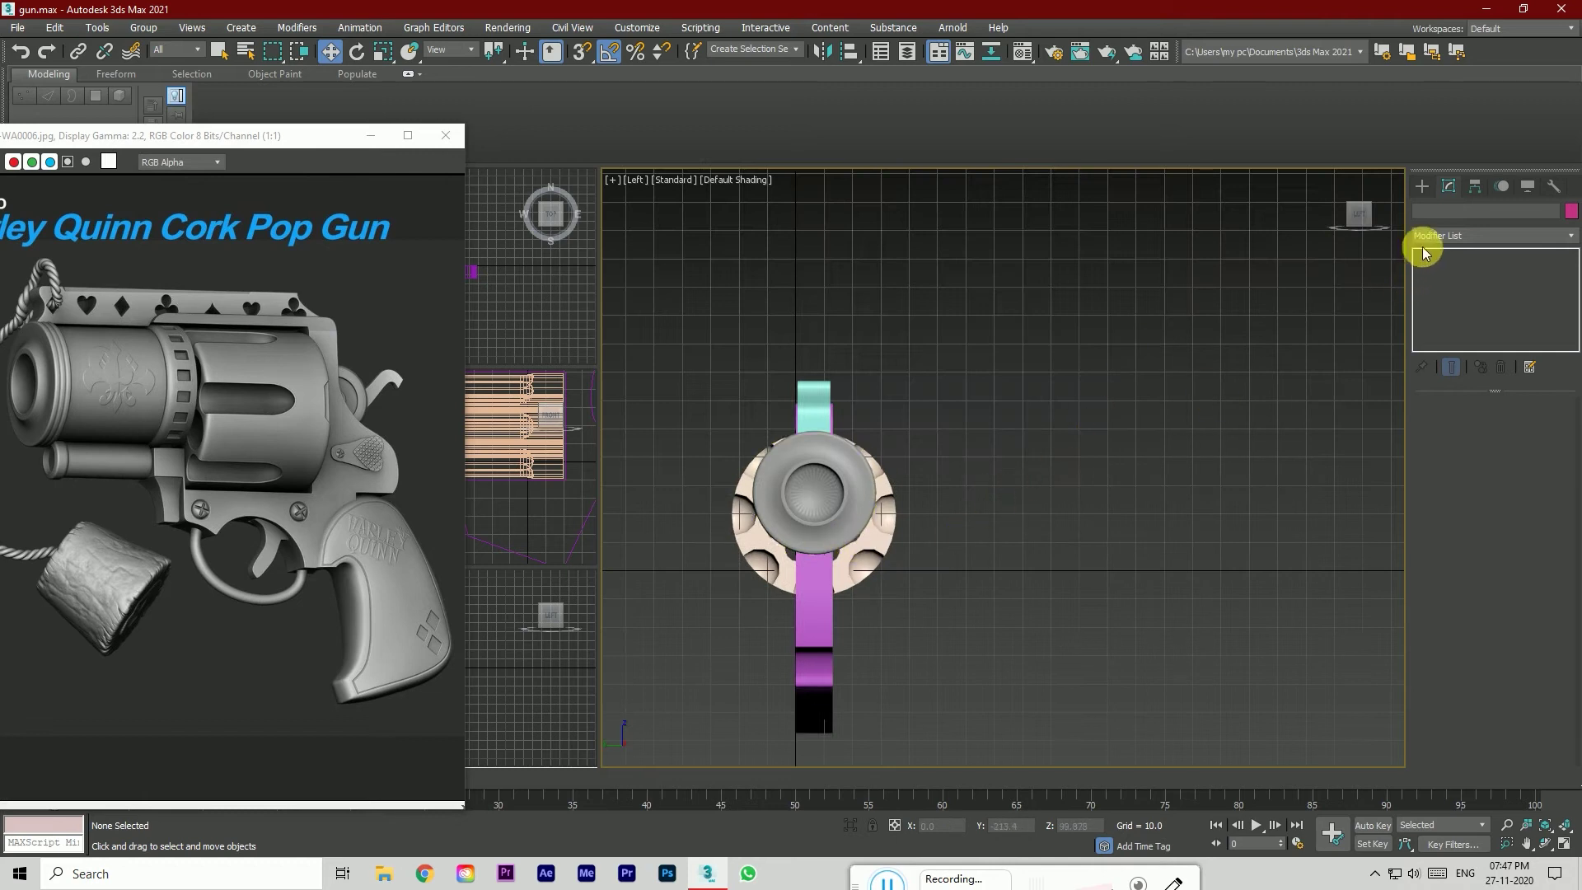
click(1423, 185)
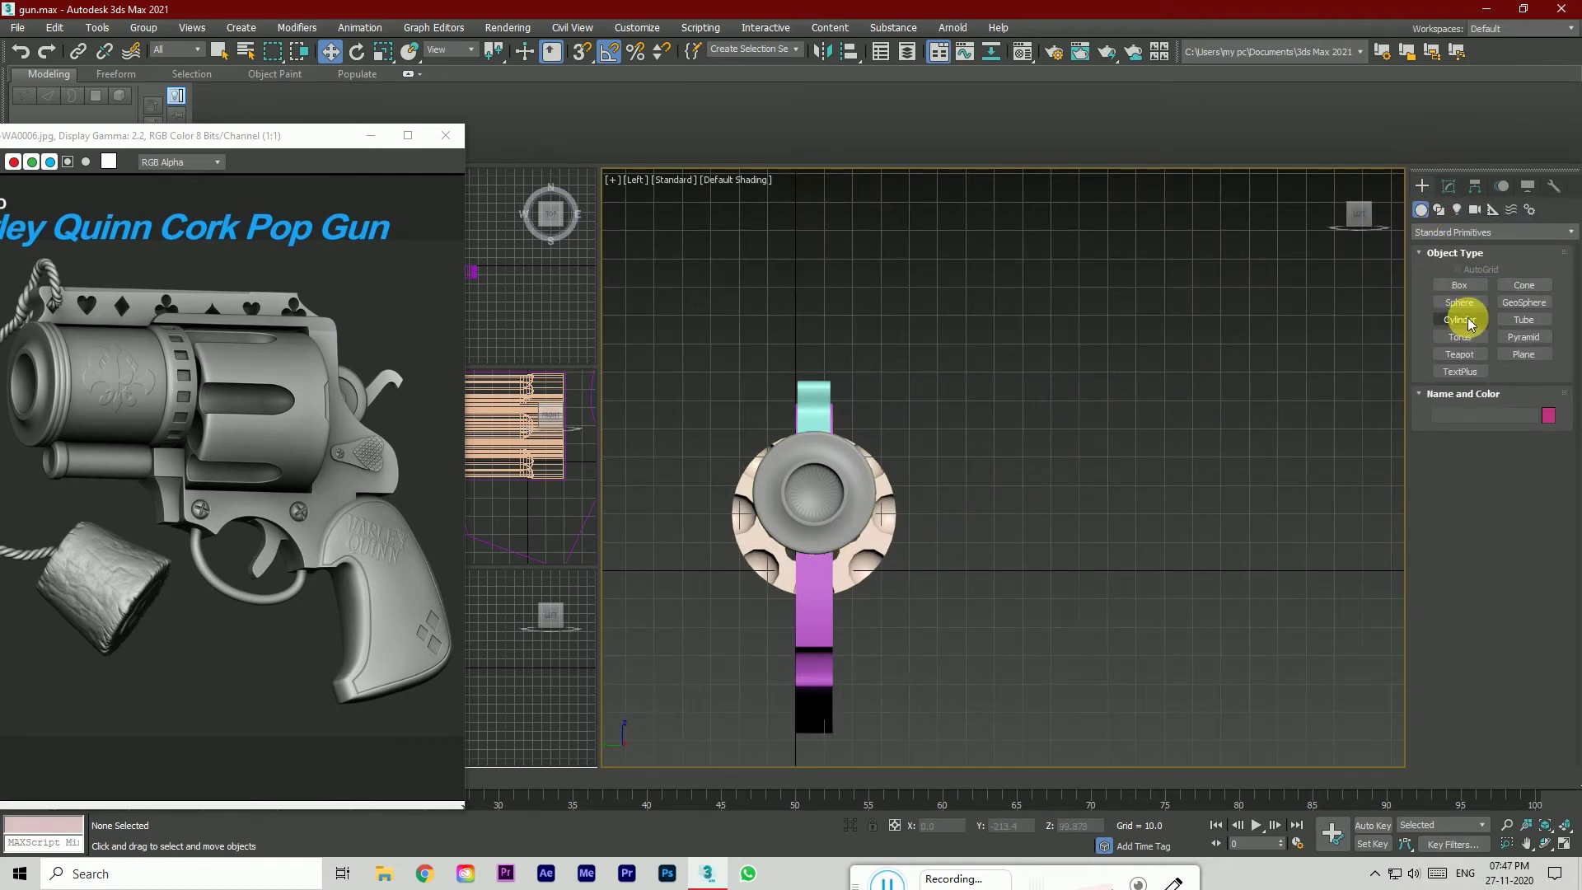
click(1459, 319)
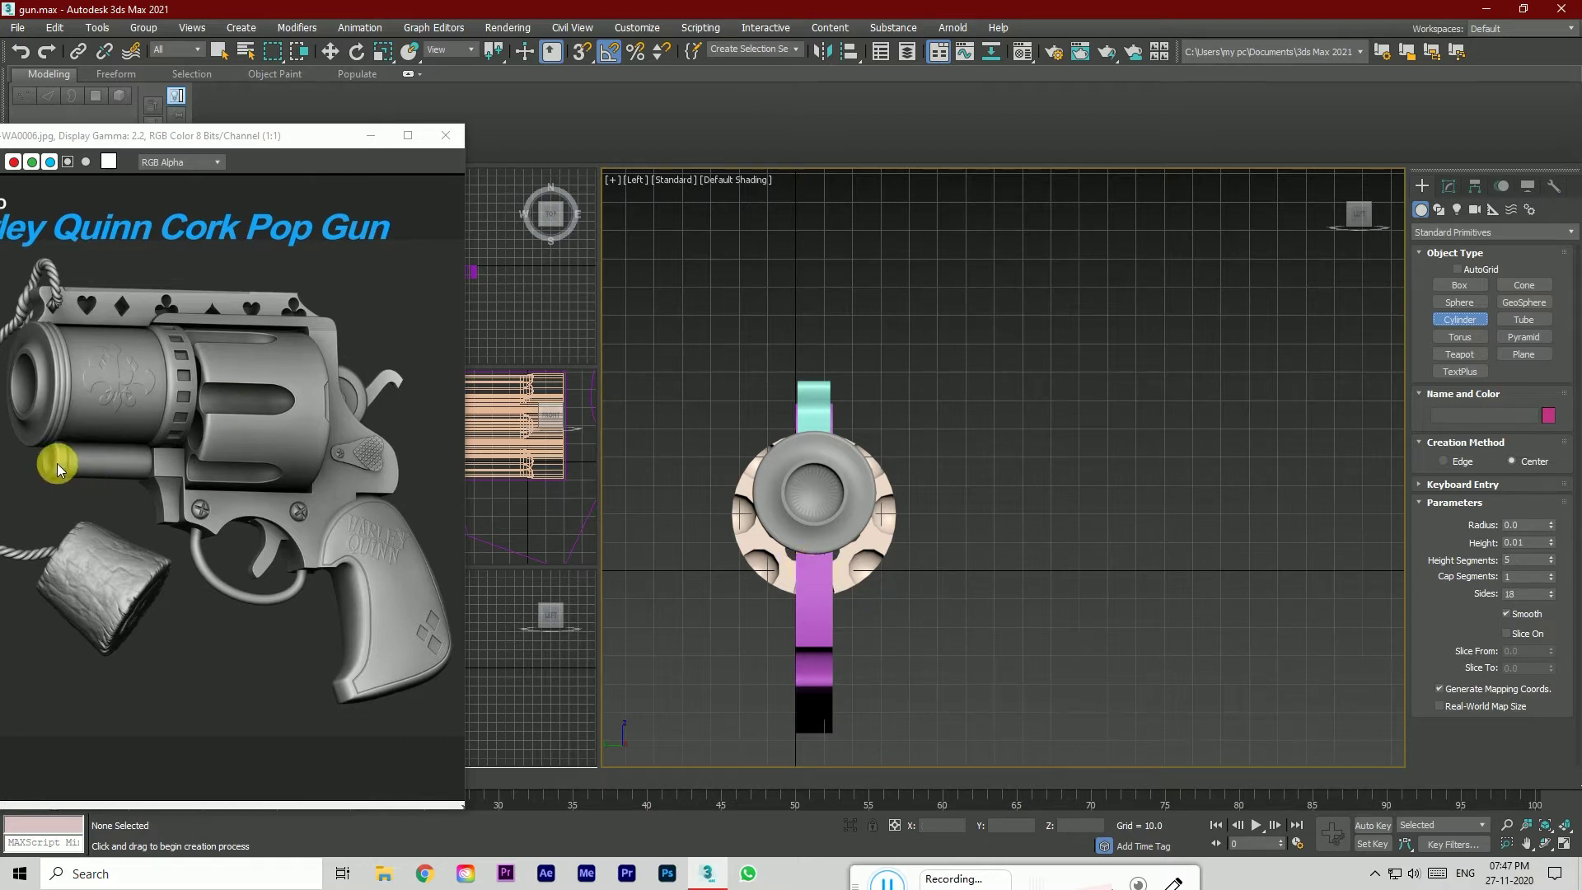
drag(824, 579, 831, 581)
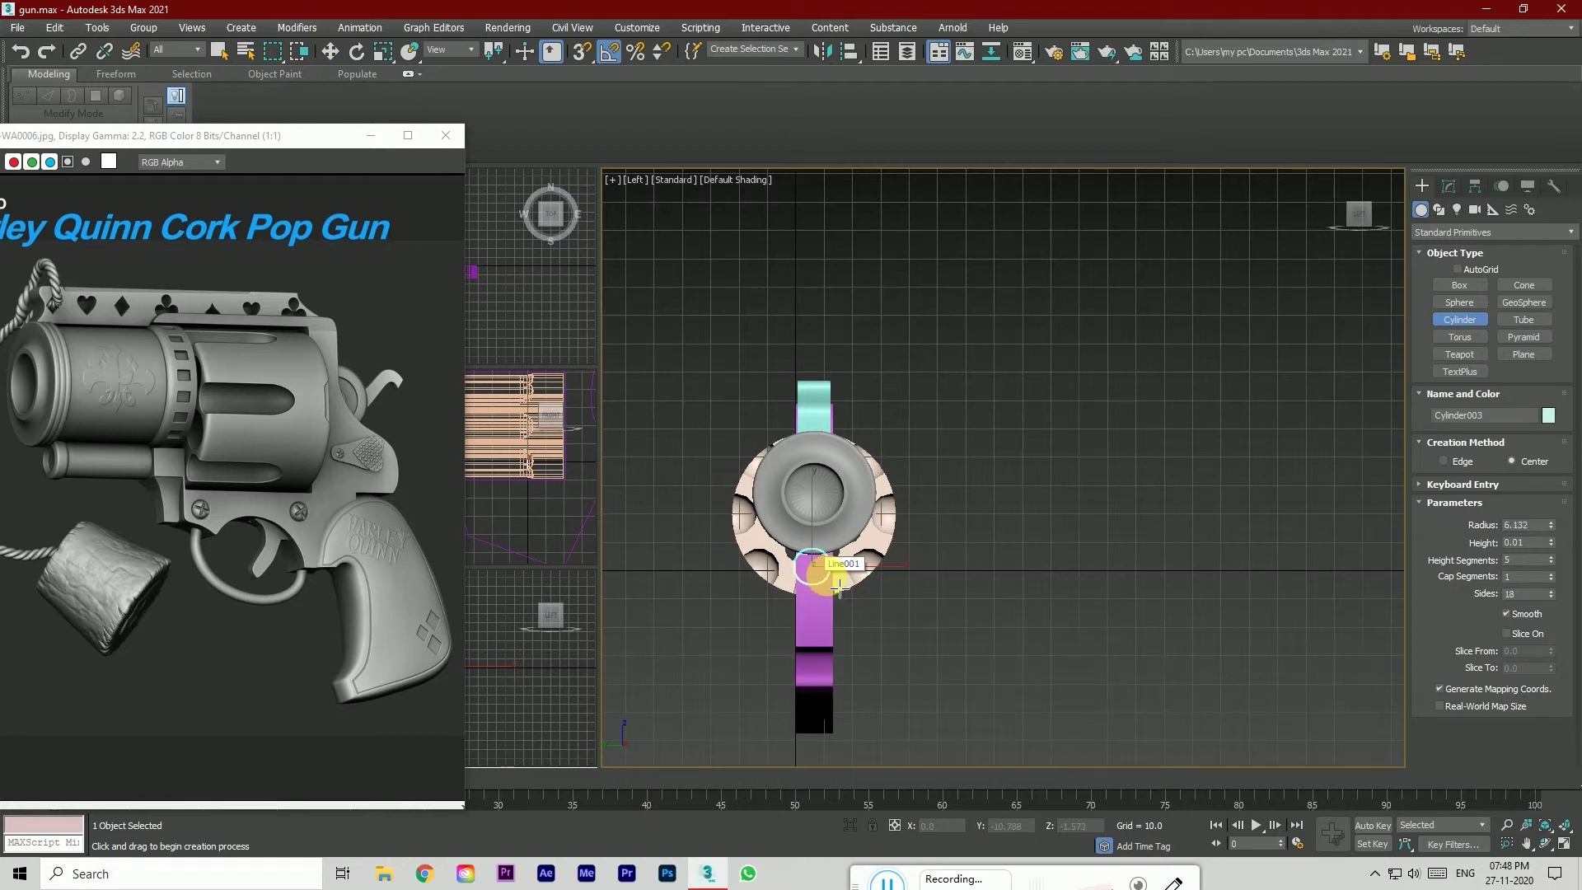
click(666, 694)
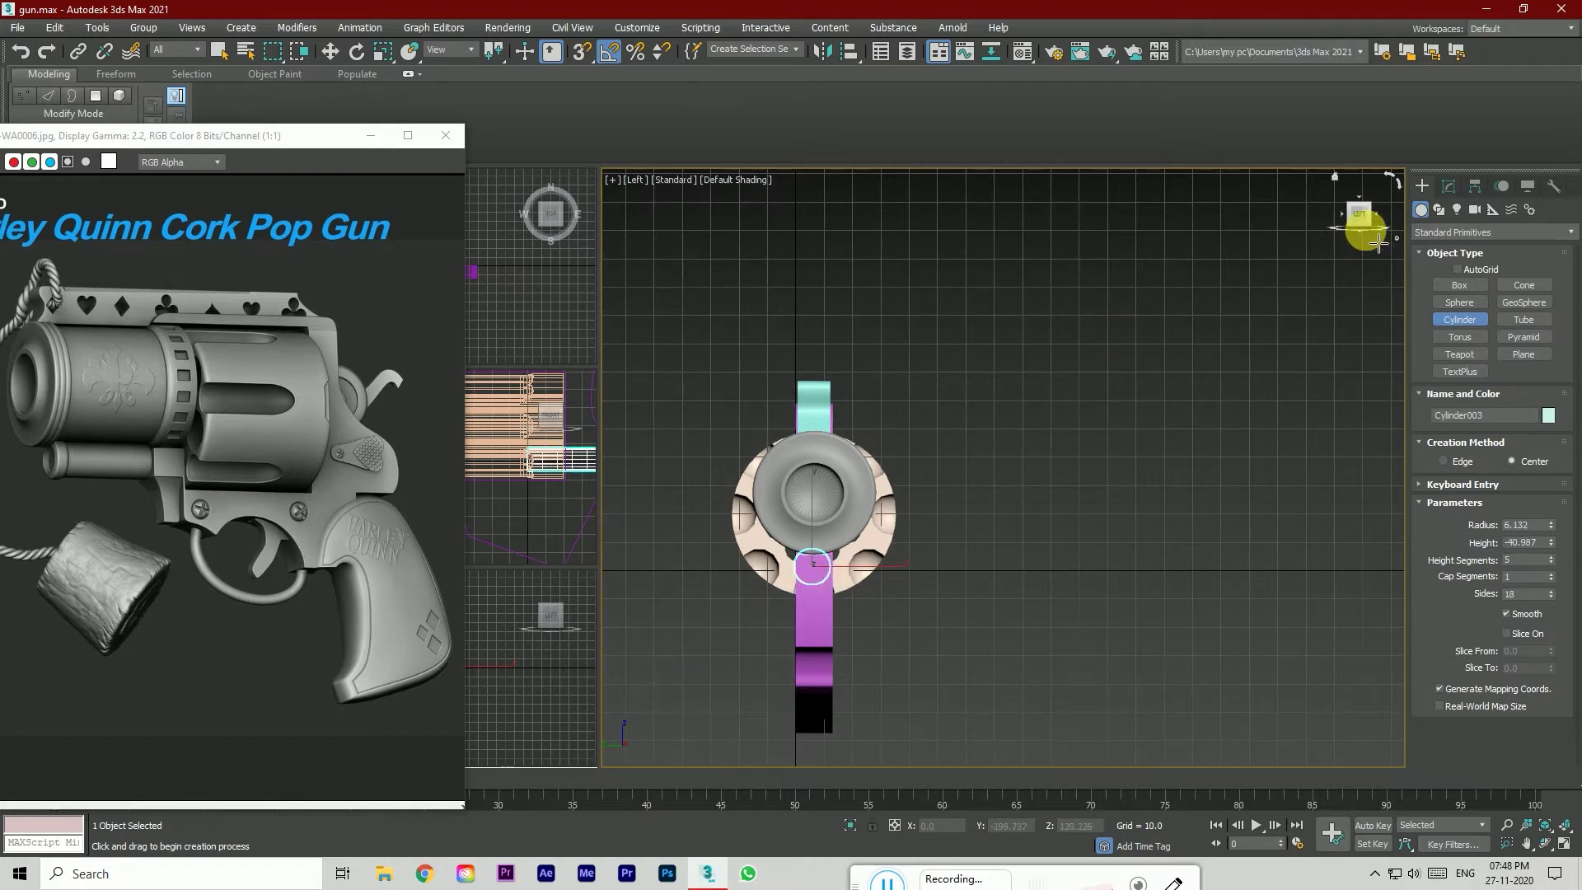
Step: Move the new cylinder along X in the Front view so it sits beneath the barrel near the muzzle
click(1372, 212)
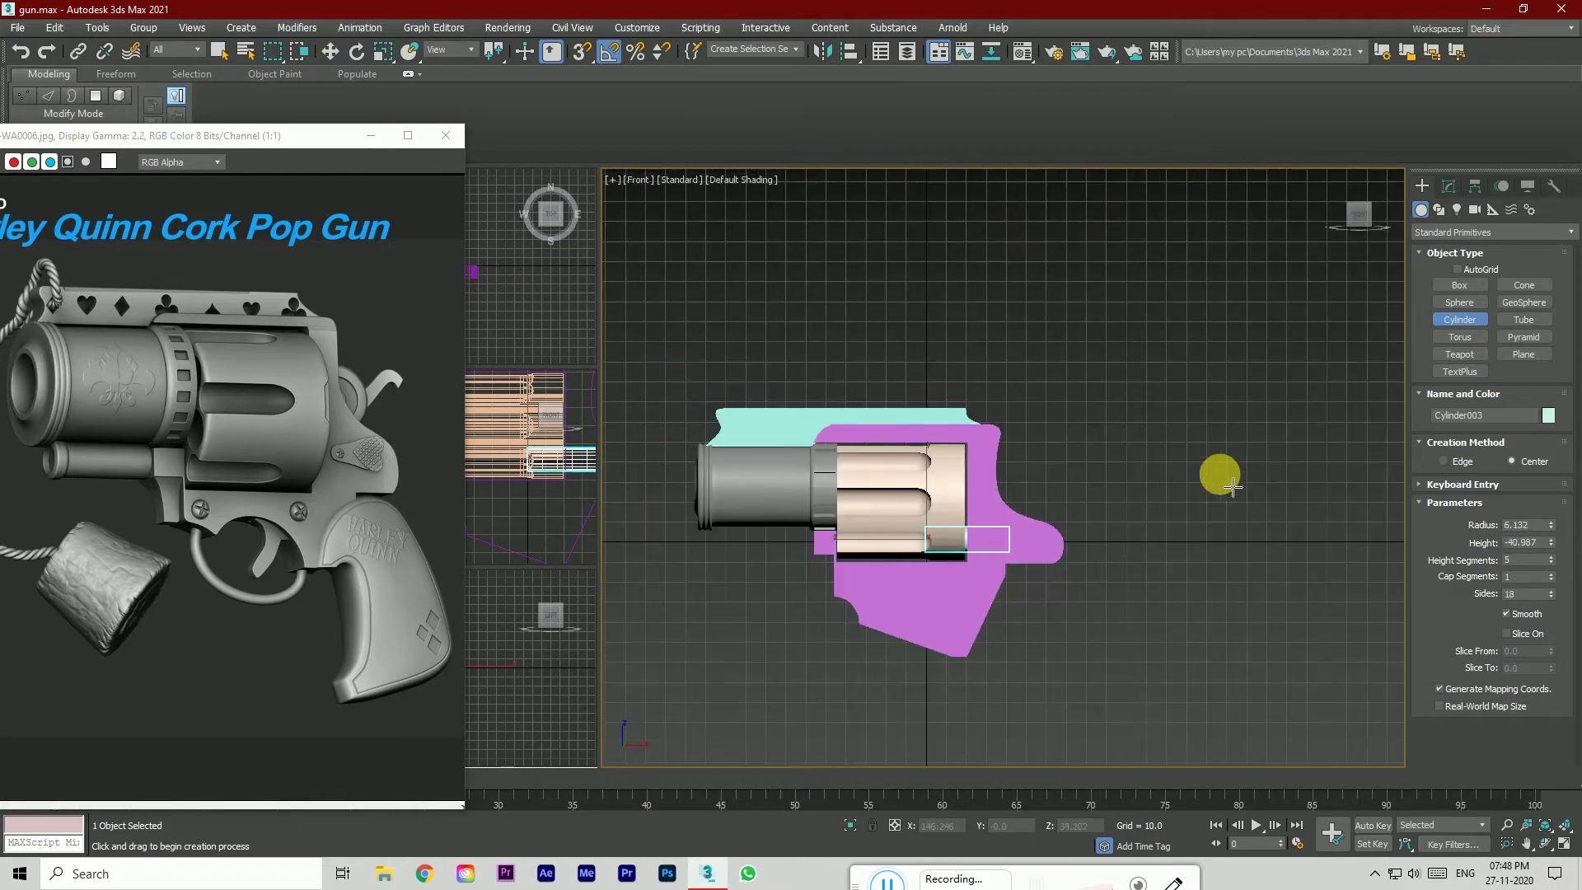
click(330, 52)
drag(981, 536, 777, 555)
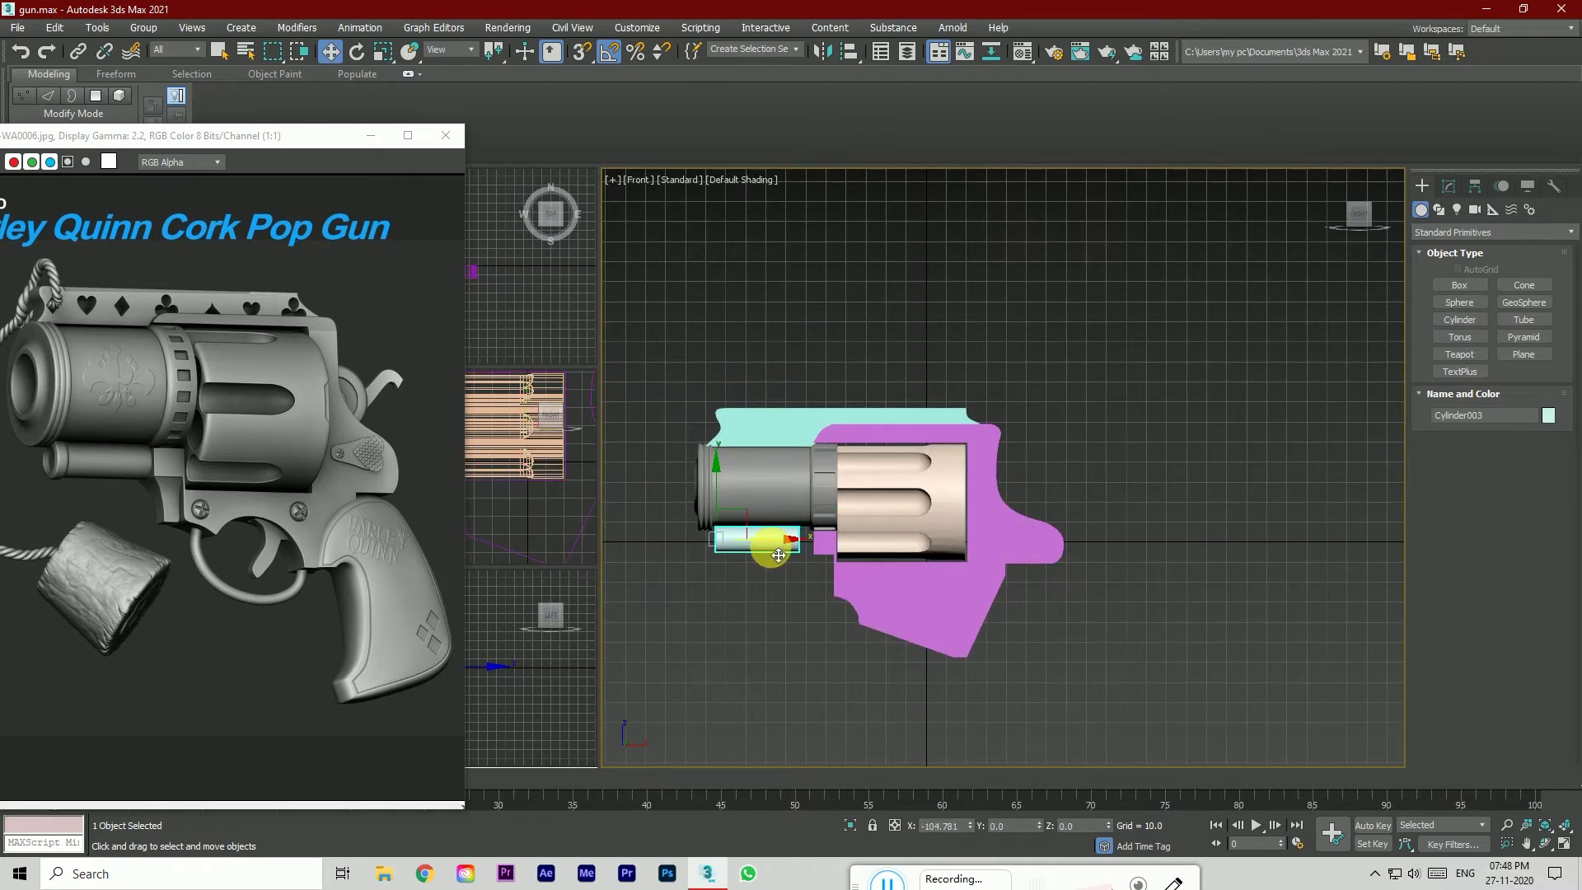
scroll(724, 536, up, 5)
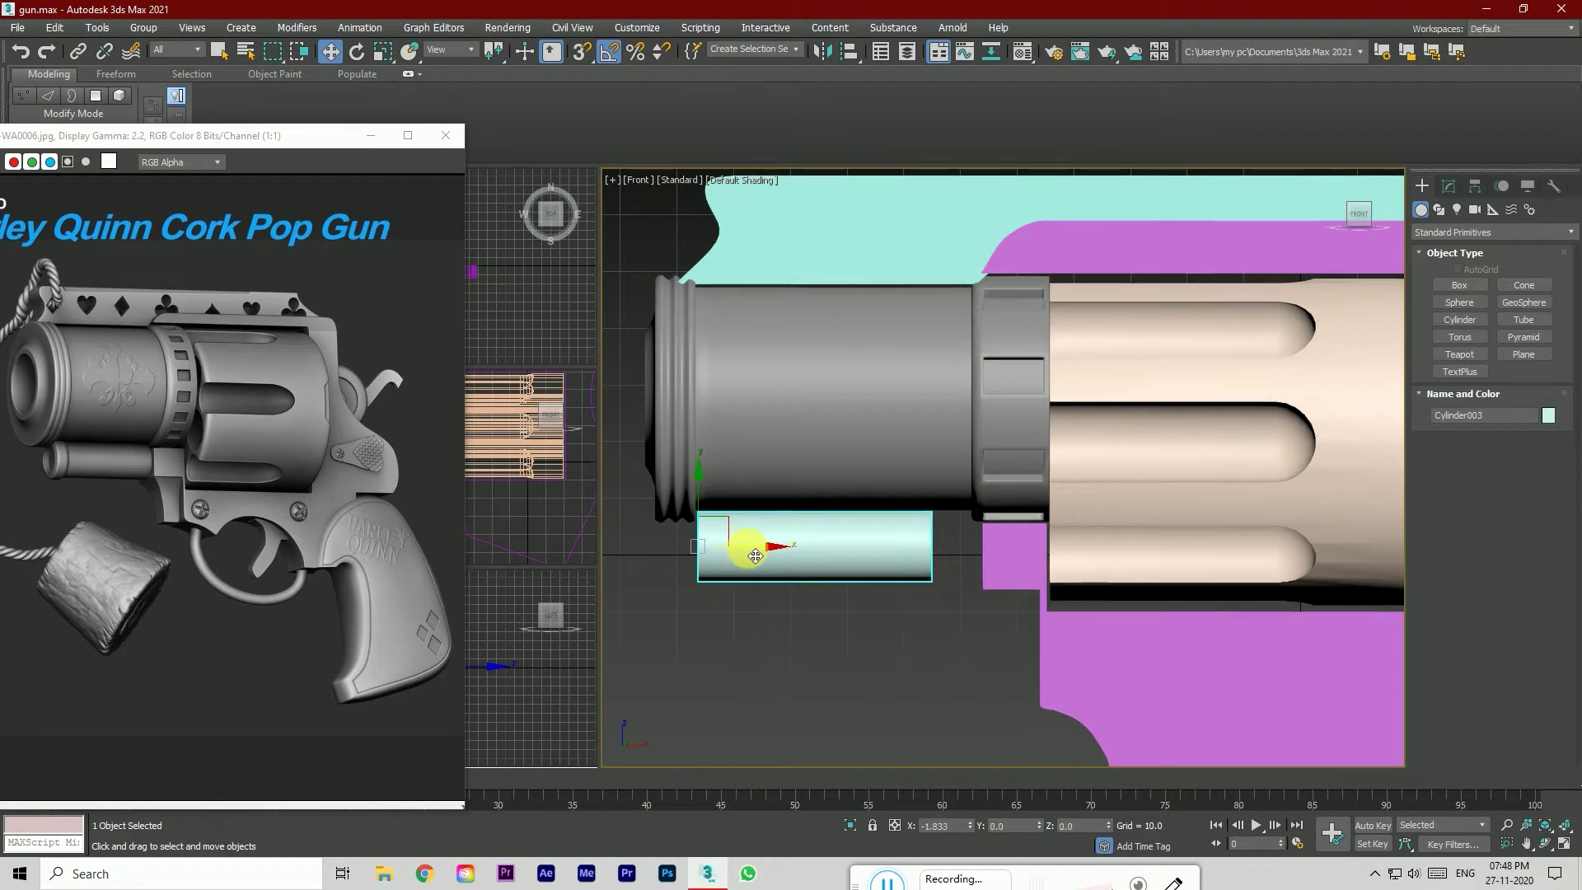
Step: Lengthen the under-barrel cylinder to a height of about -50.8 so it reaches the frame
click(1448, 187)
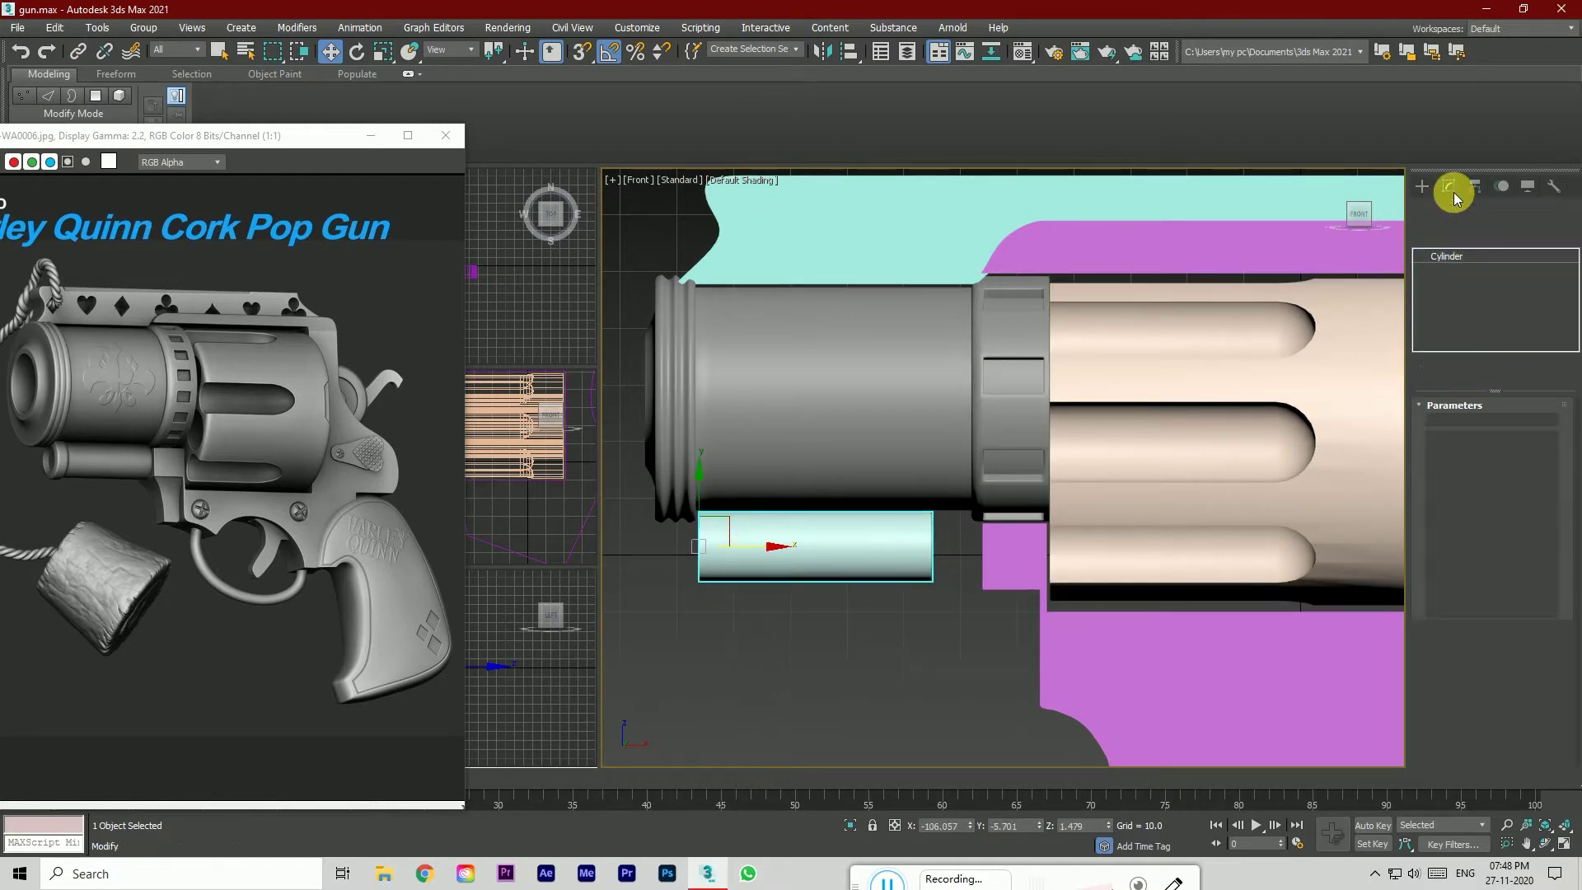
drag(1552, 429, 1552, 422)
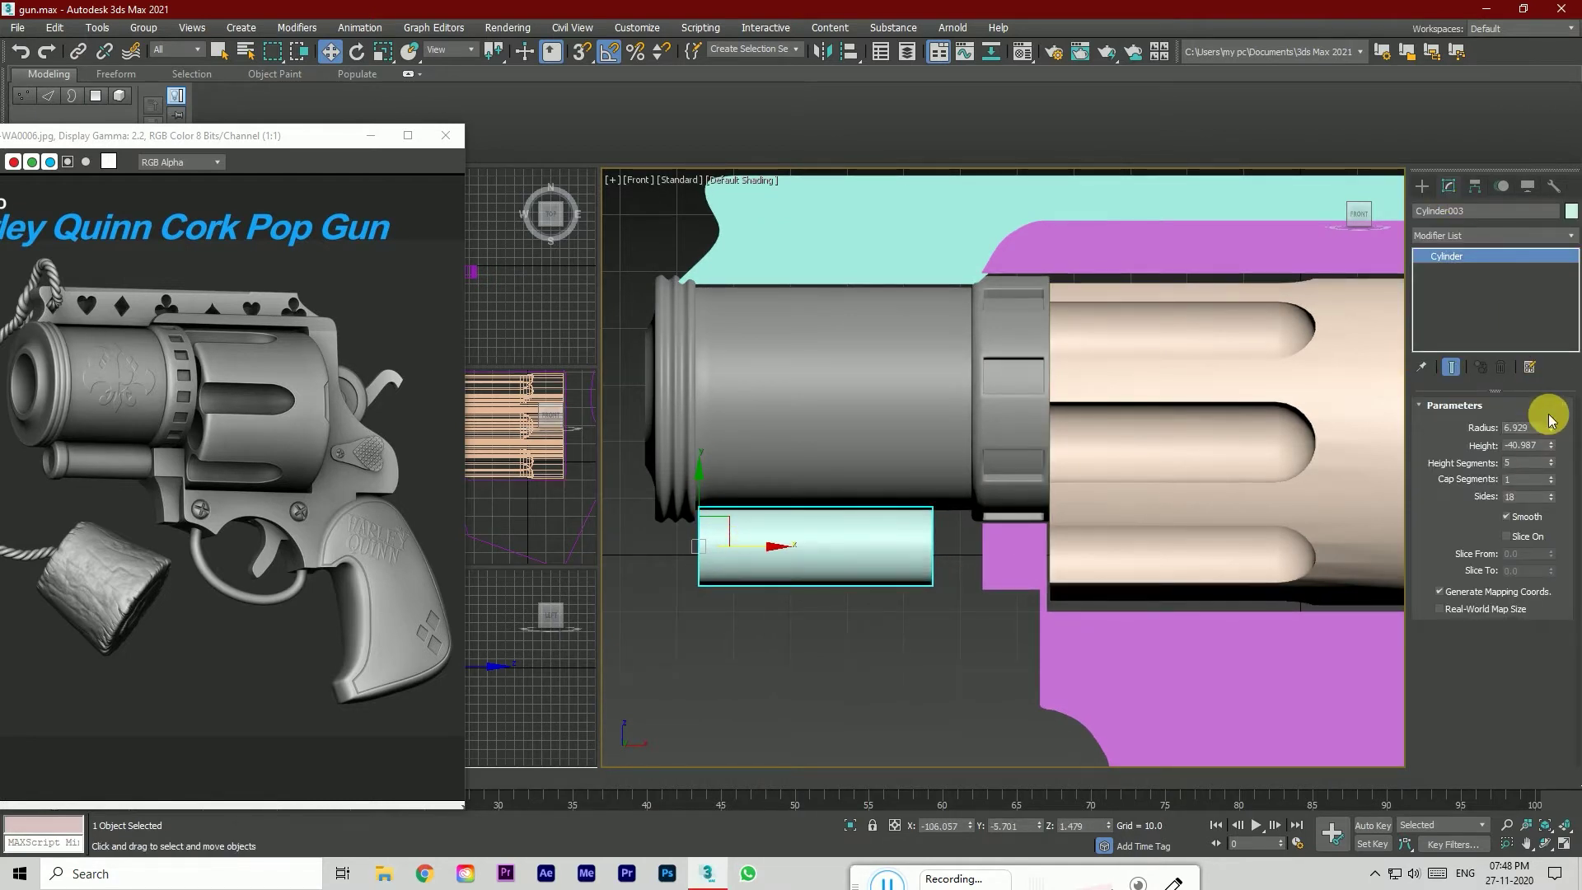
key(ctrl+z)
mouse_move(1554, 447)
mouse_down()
mouse_move(1573, 469)
mouse_move(1557, 457)
mouse_up()
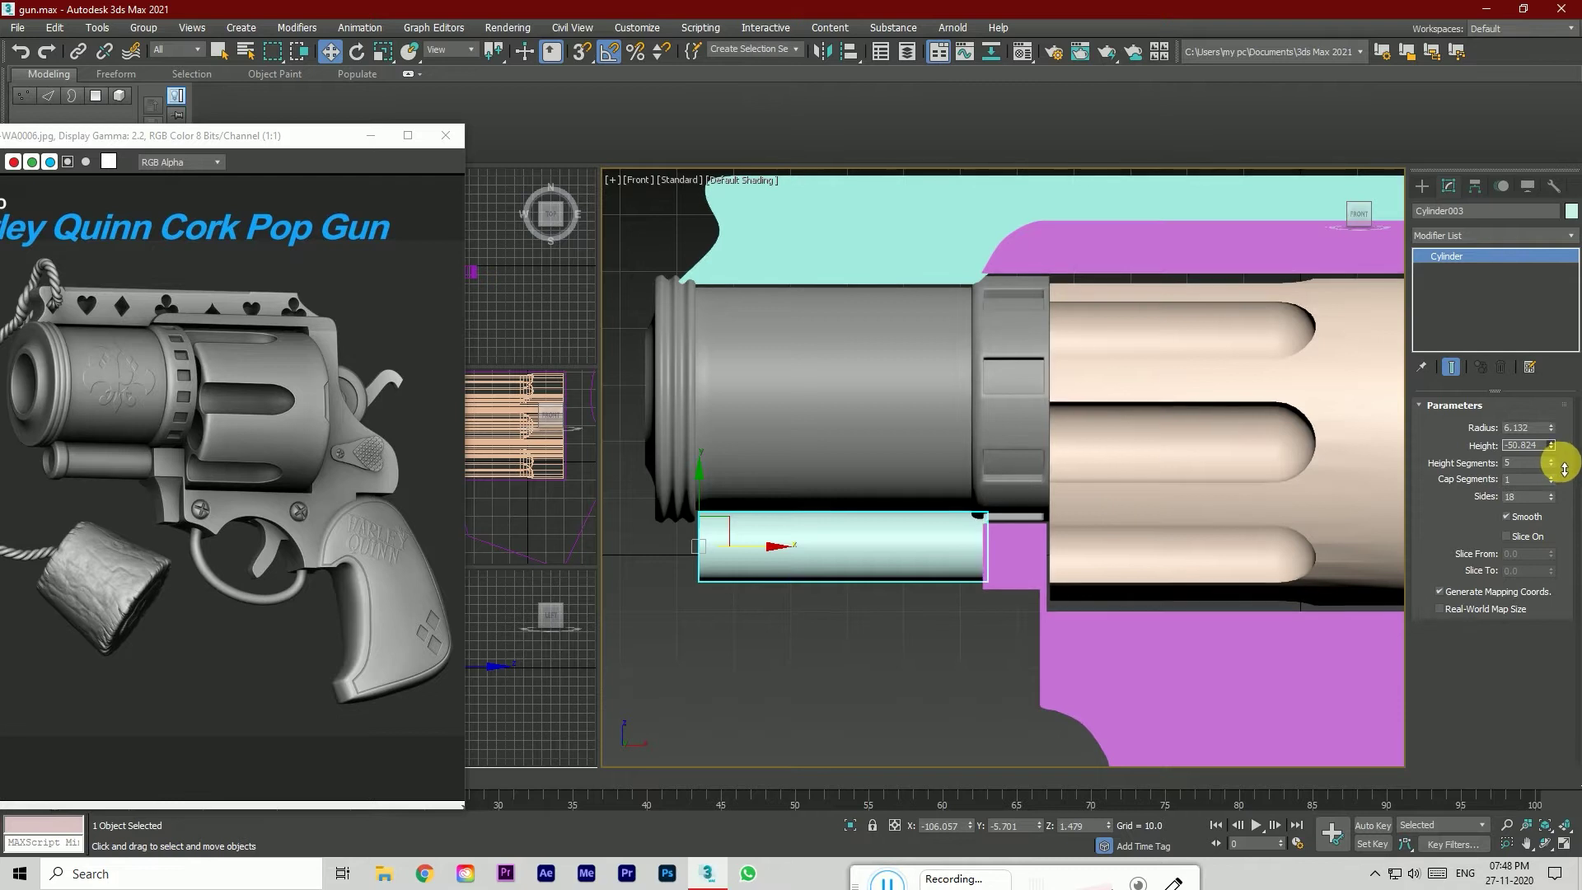
Step: Move the two front vertices of the frame outline's small block below the barrel along X toward the muzzle, overlapping the cylinder's end
click(1034, 577)
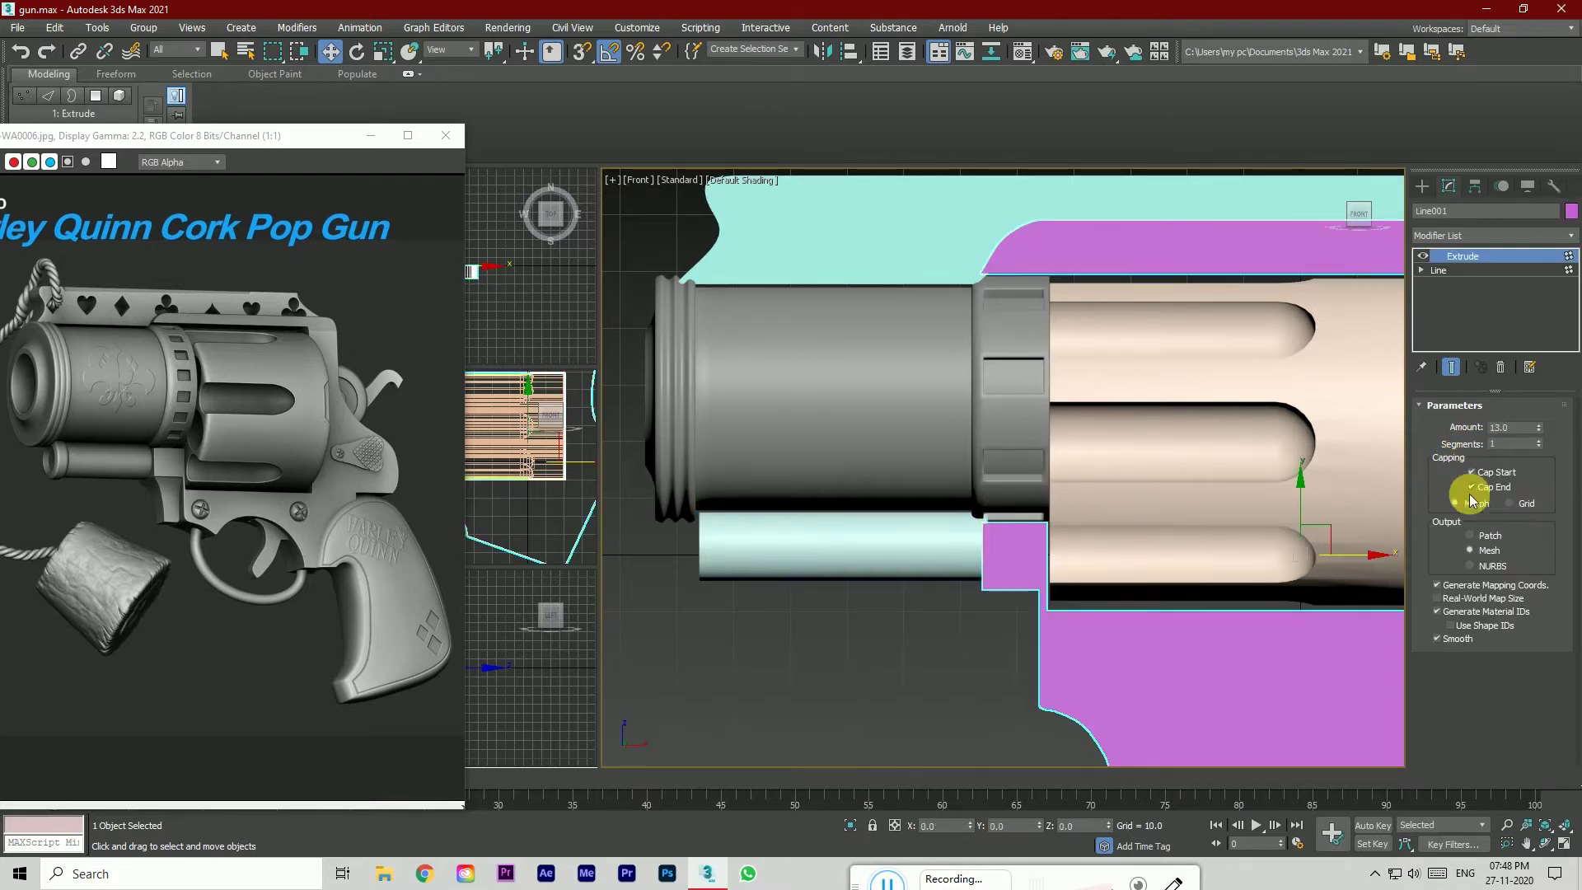
click(1441, 270)
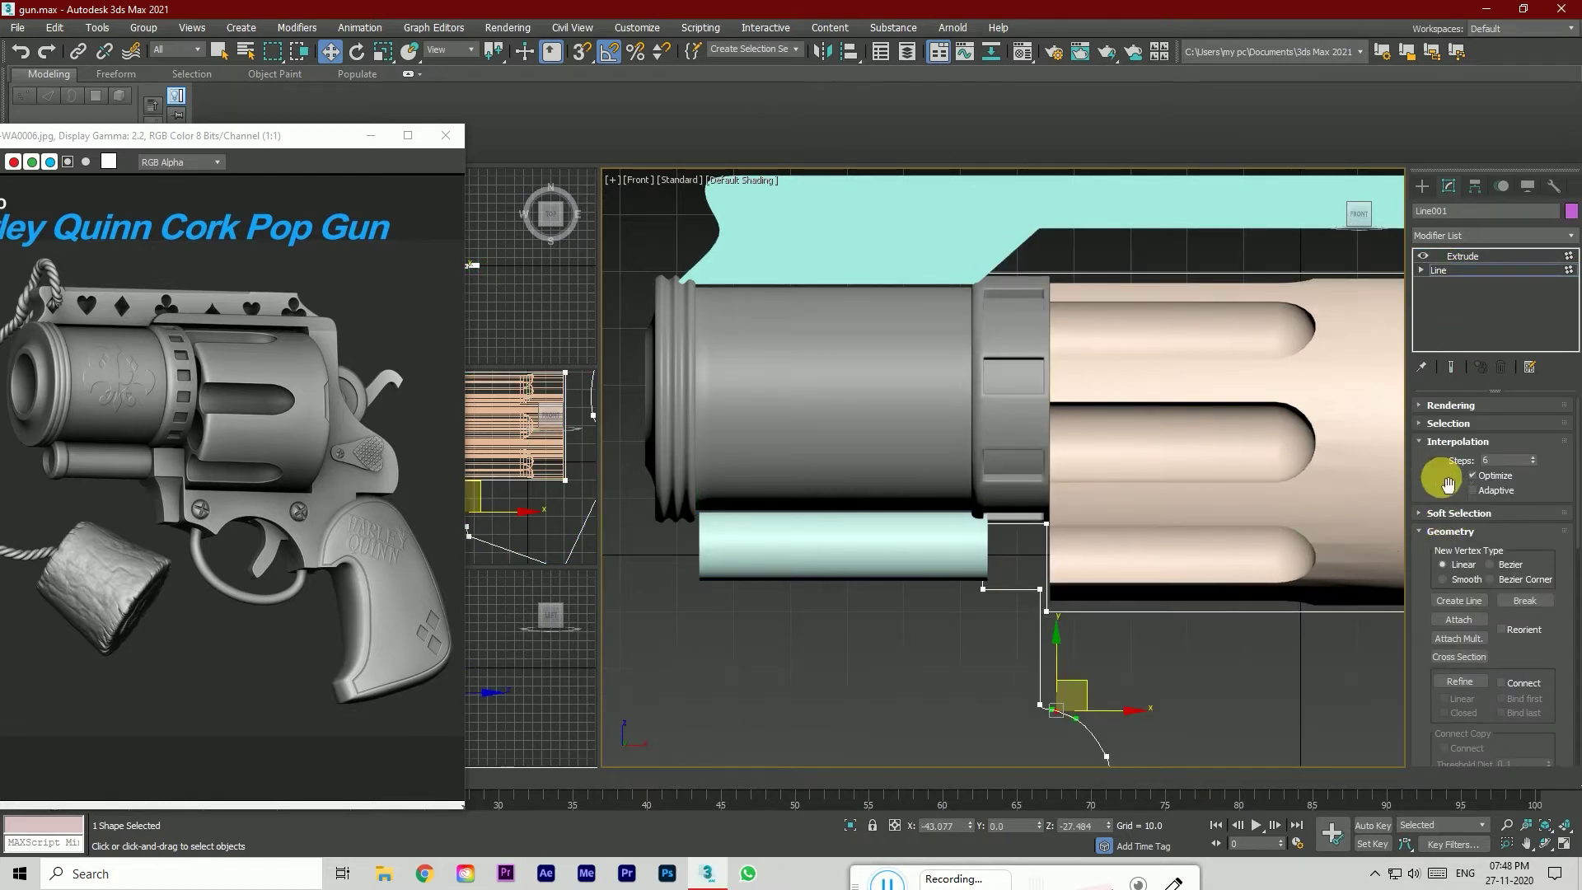
drag(1006, 609, 946, 515)
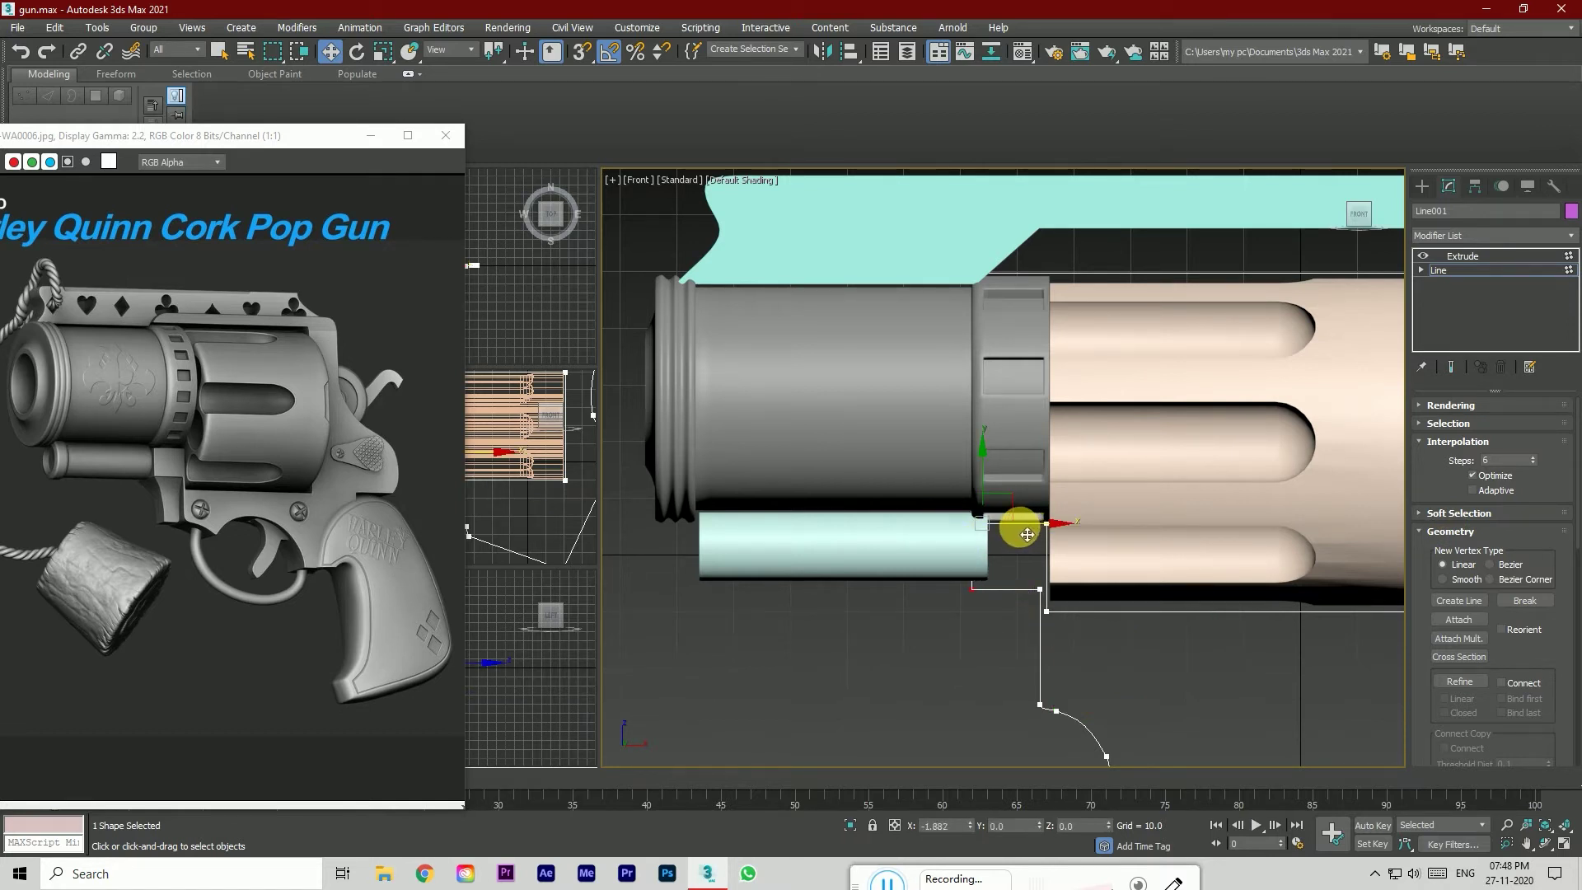
click(1453, 256)
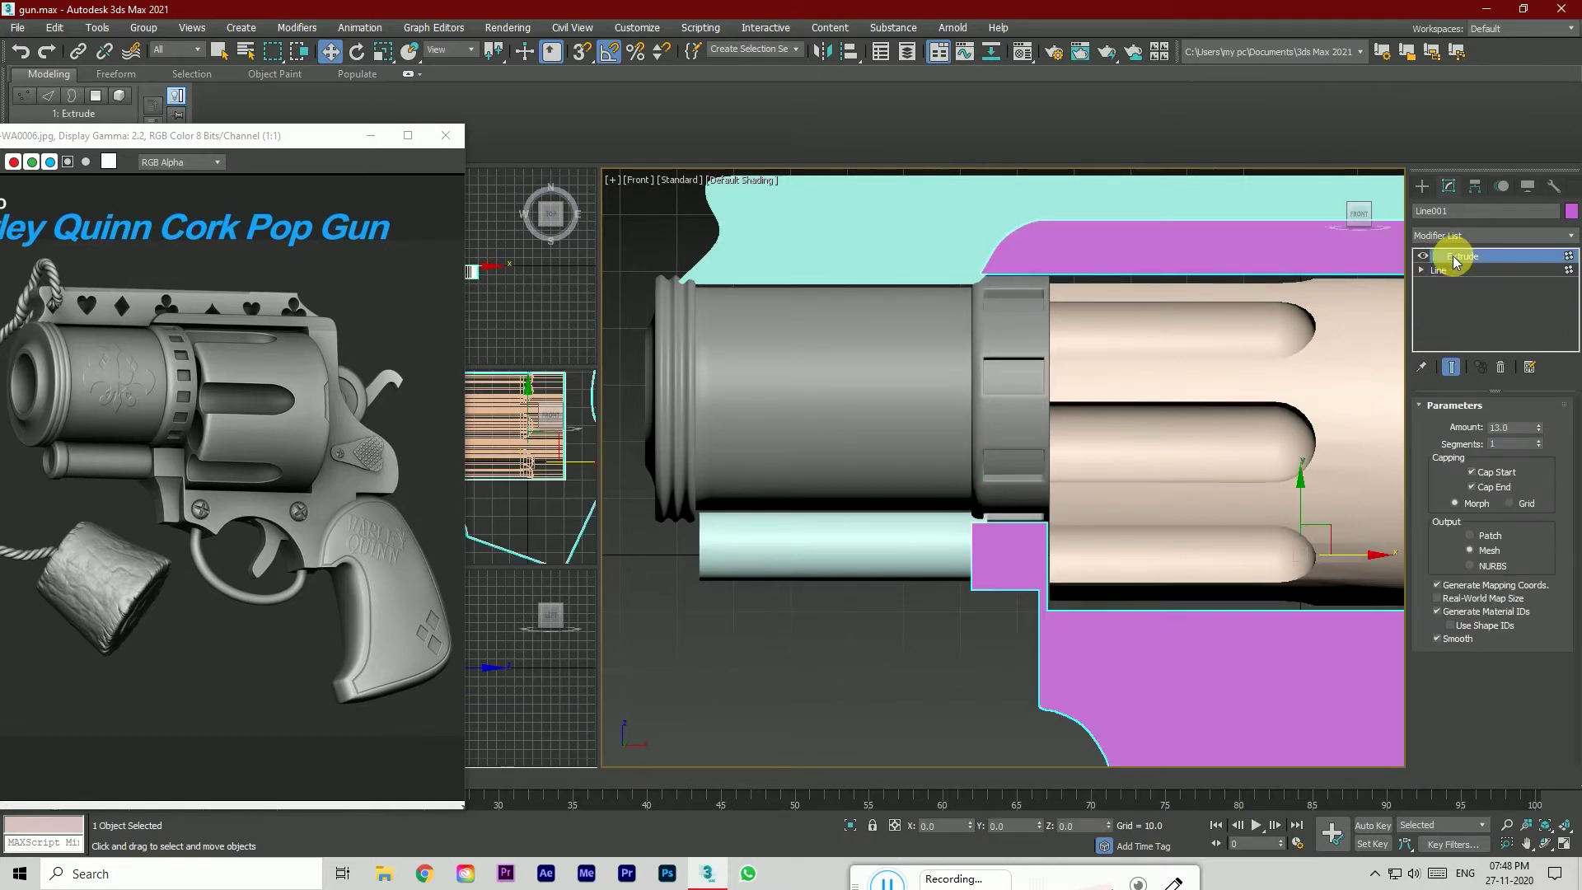
click(948, 642)
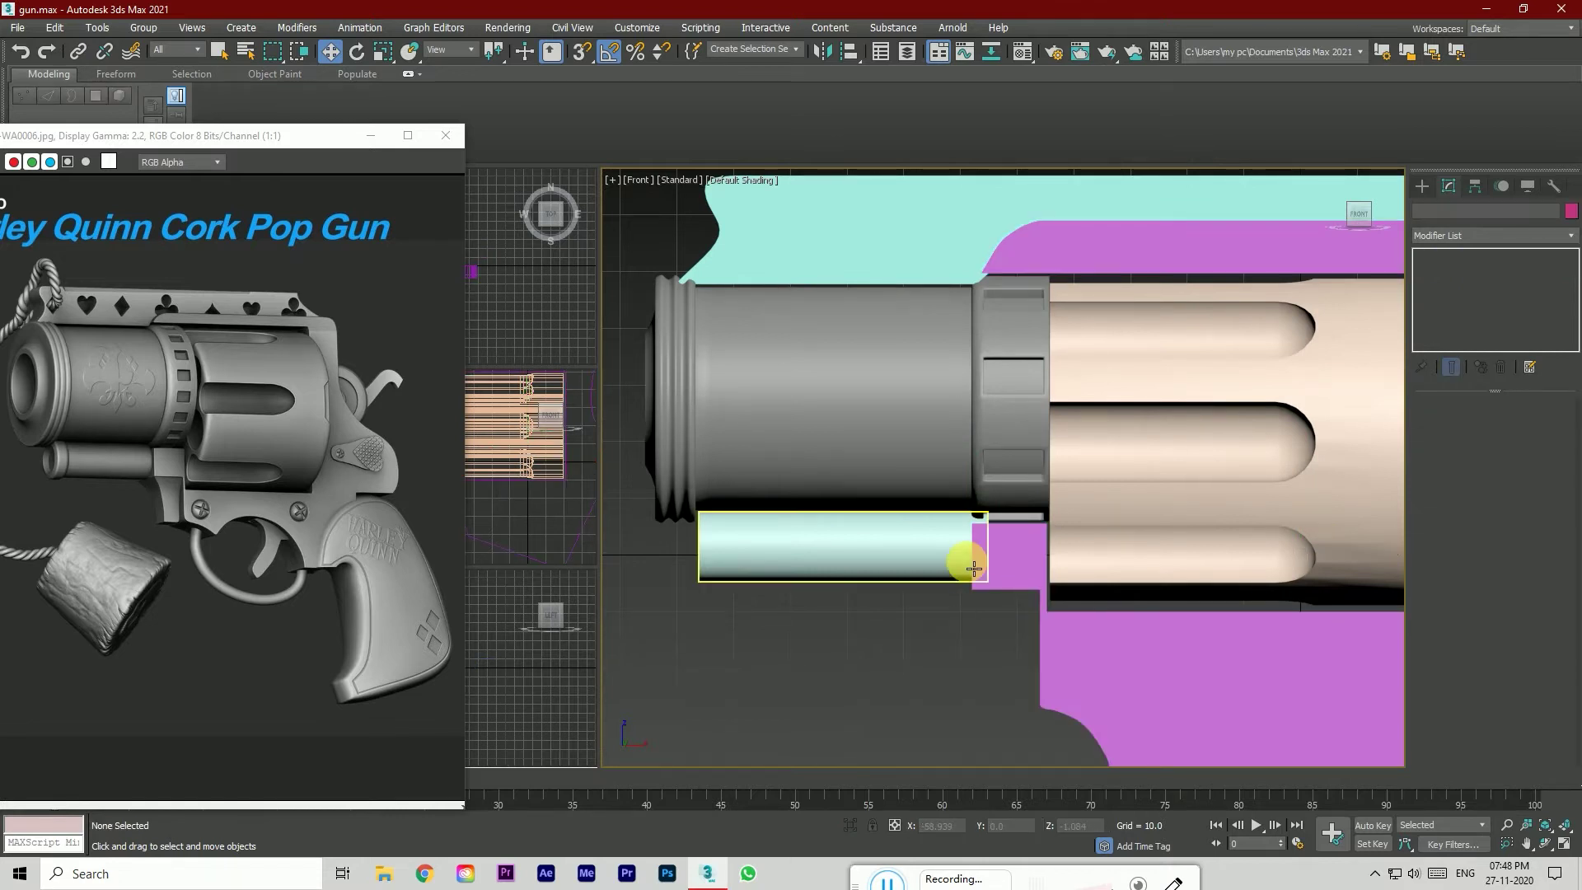
Step: Show edged faces, convert the under-barrel cylinder to Editable Poly, and enter its Edge sub-object level
click(896, 550)
key(F4)
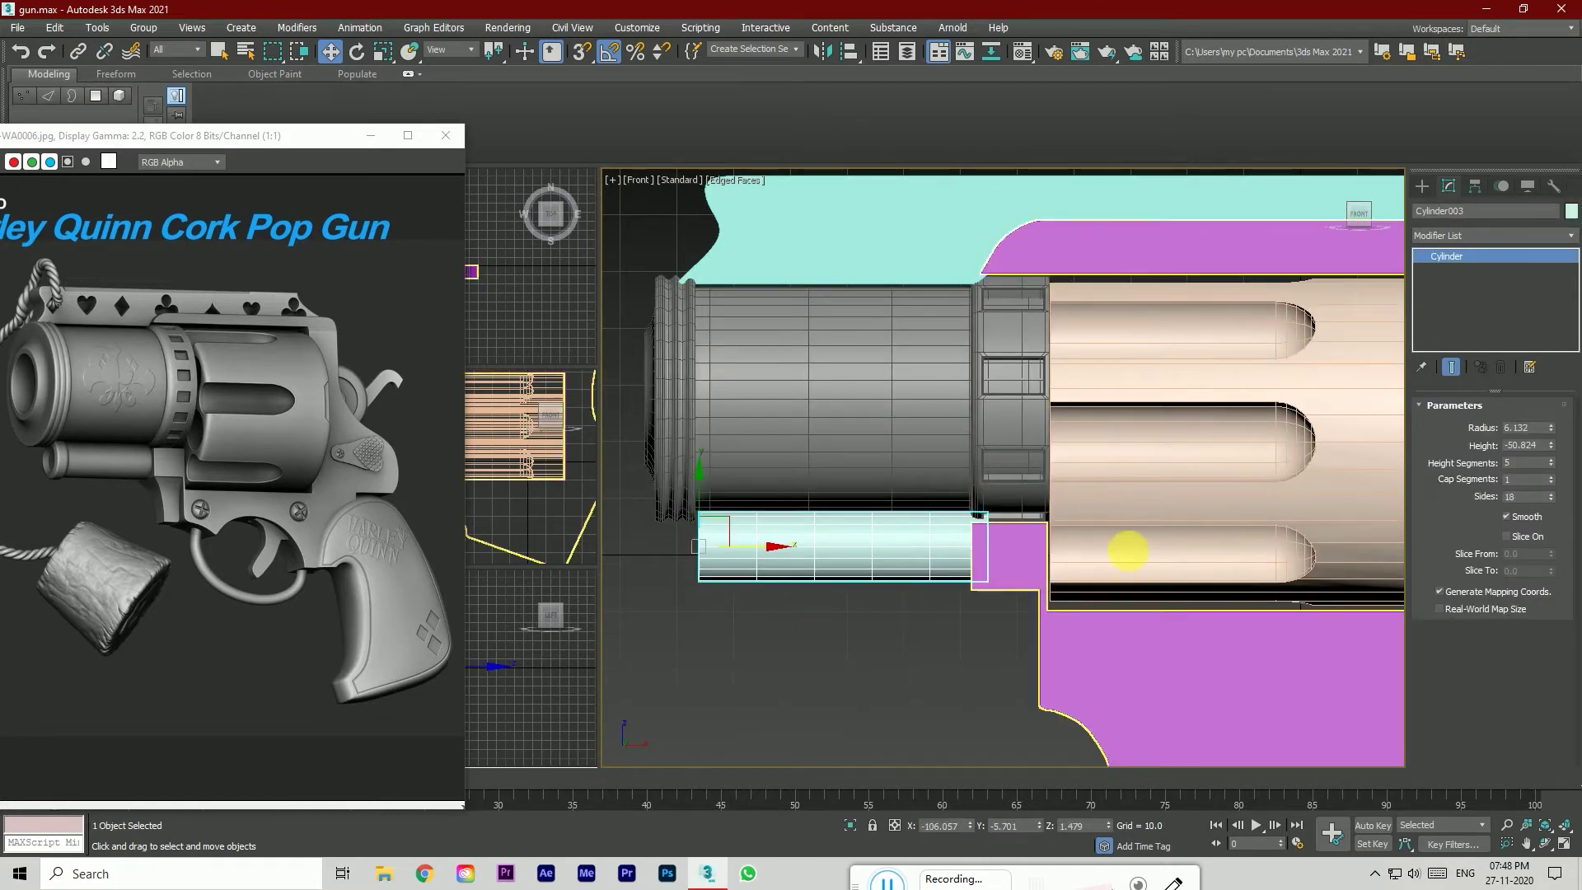
right_click(886, 549)
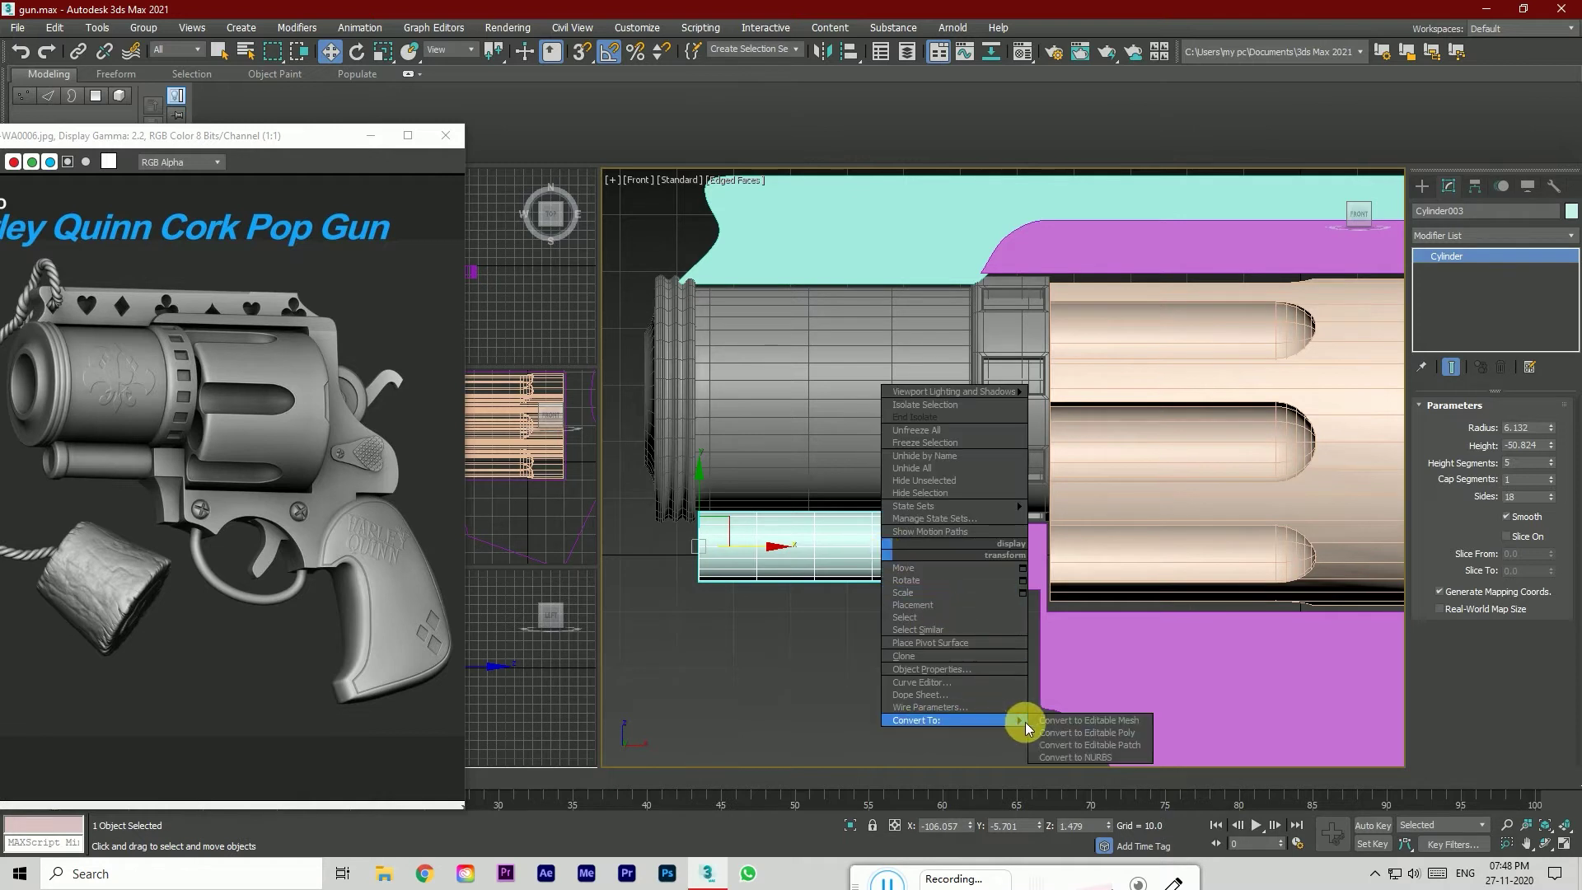
click(1071, 733)
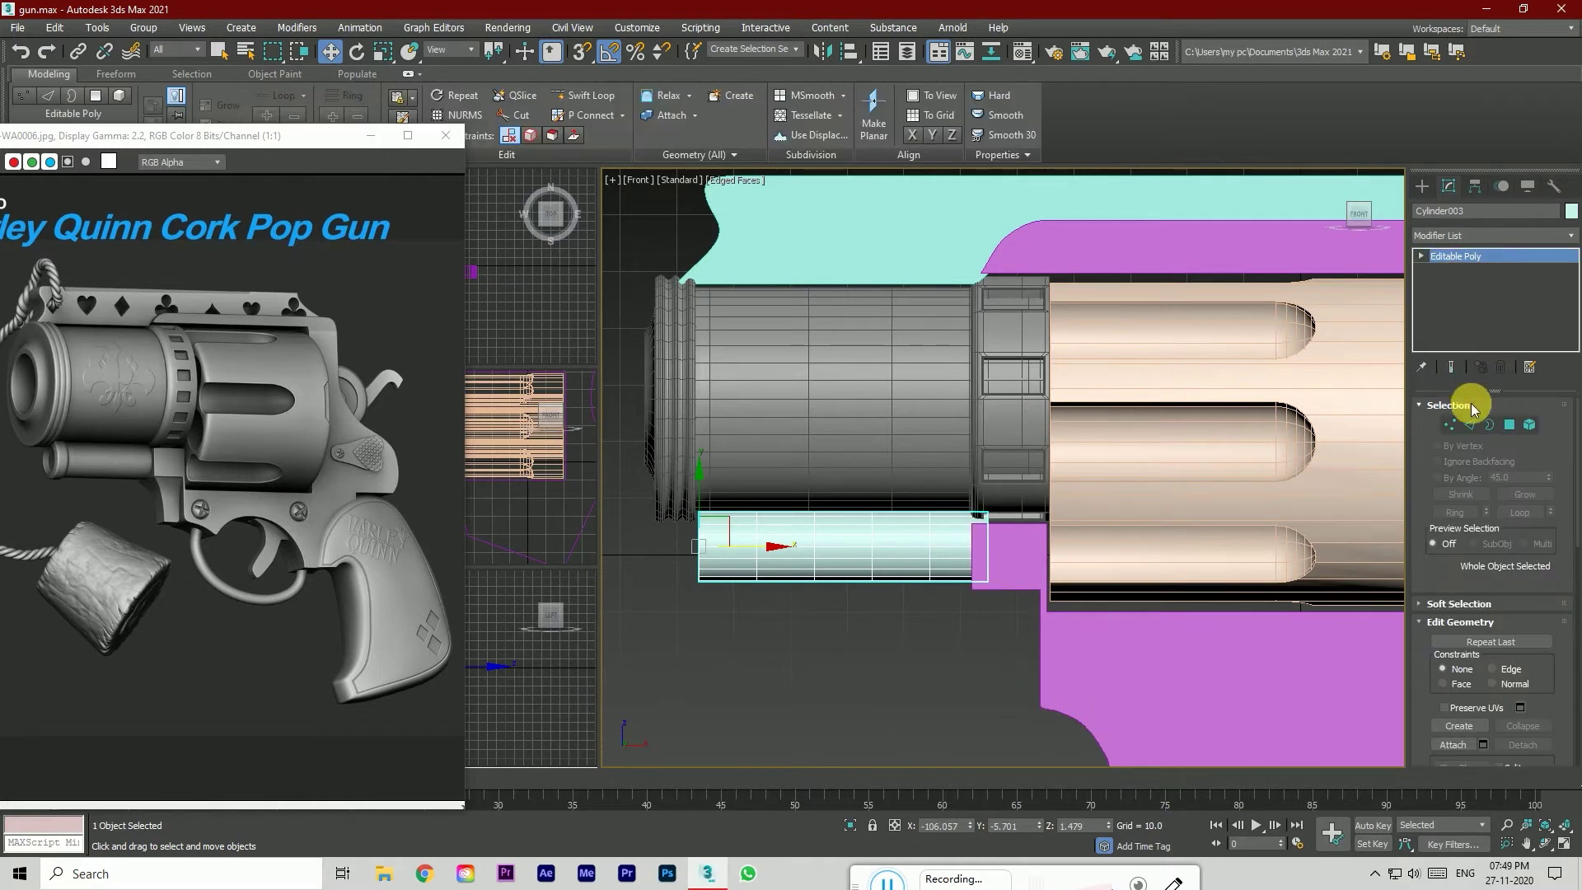
click(1469, 424)
scroll(754, 543, up, 2)
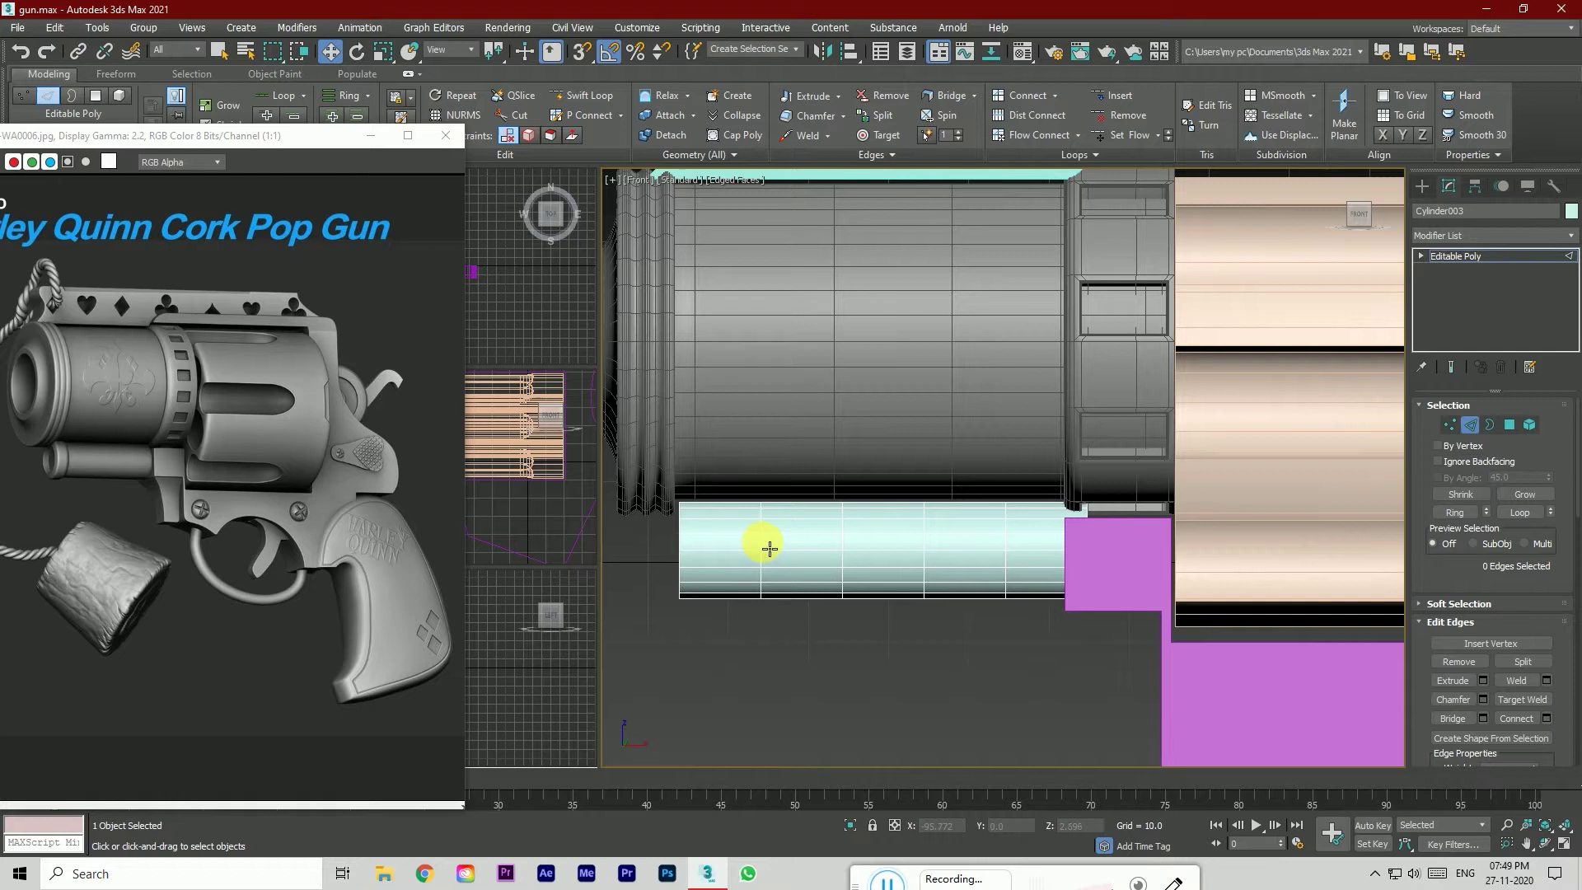
Step: Move the first edge loop of the small lower cylinder close to its front end, and lower the whole cylinder by about 0.9 units
click(767, 548)
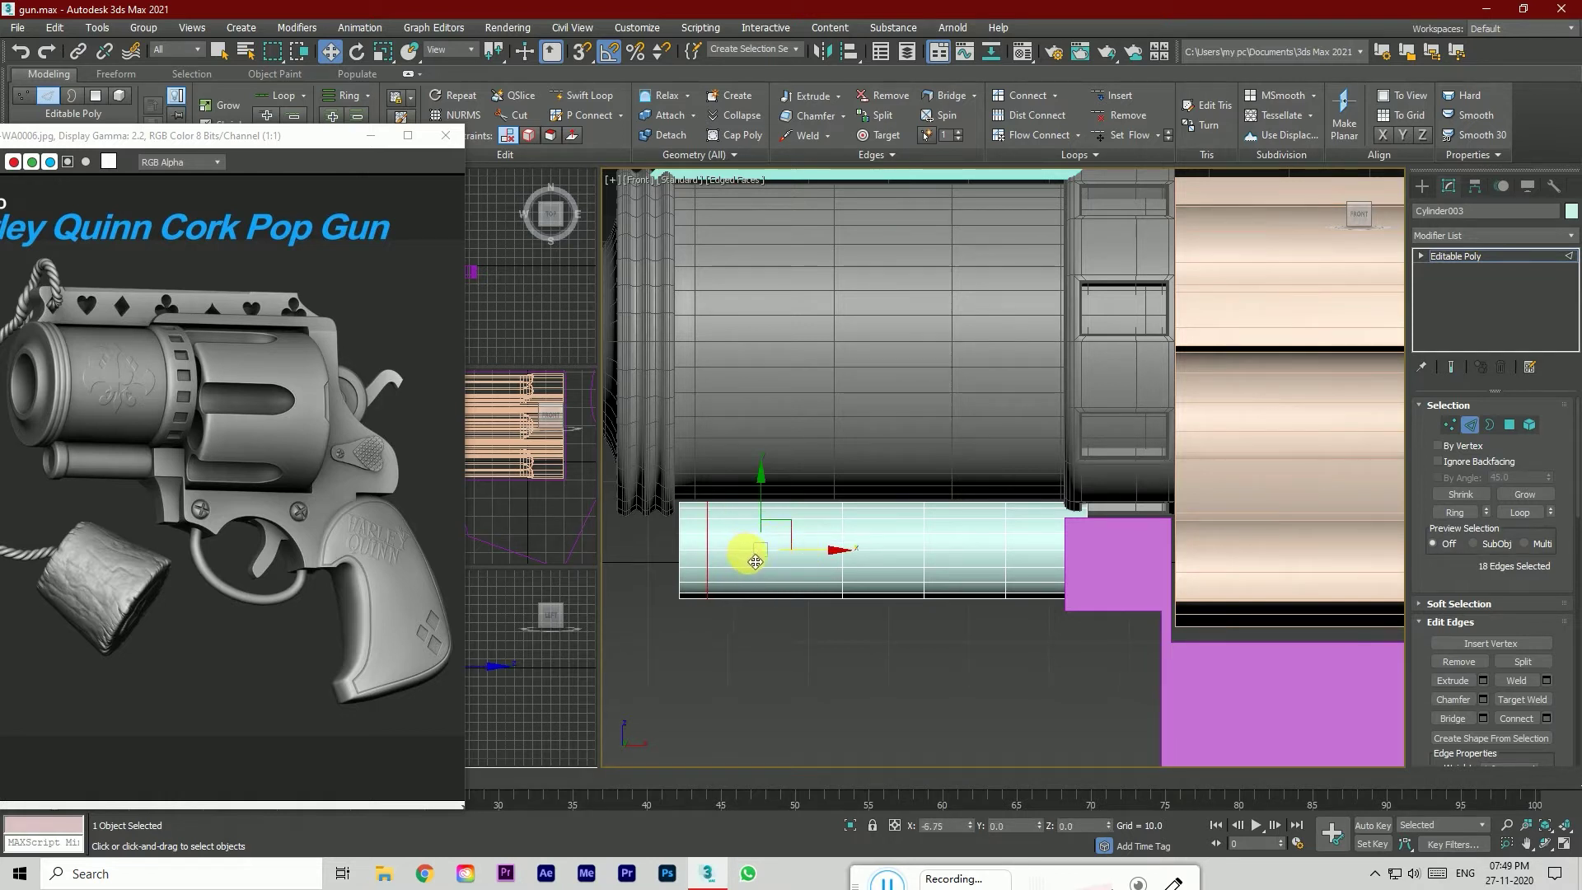
scroll(759, 564, up, 3)
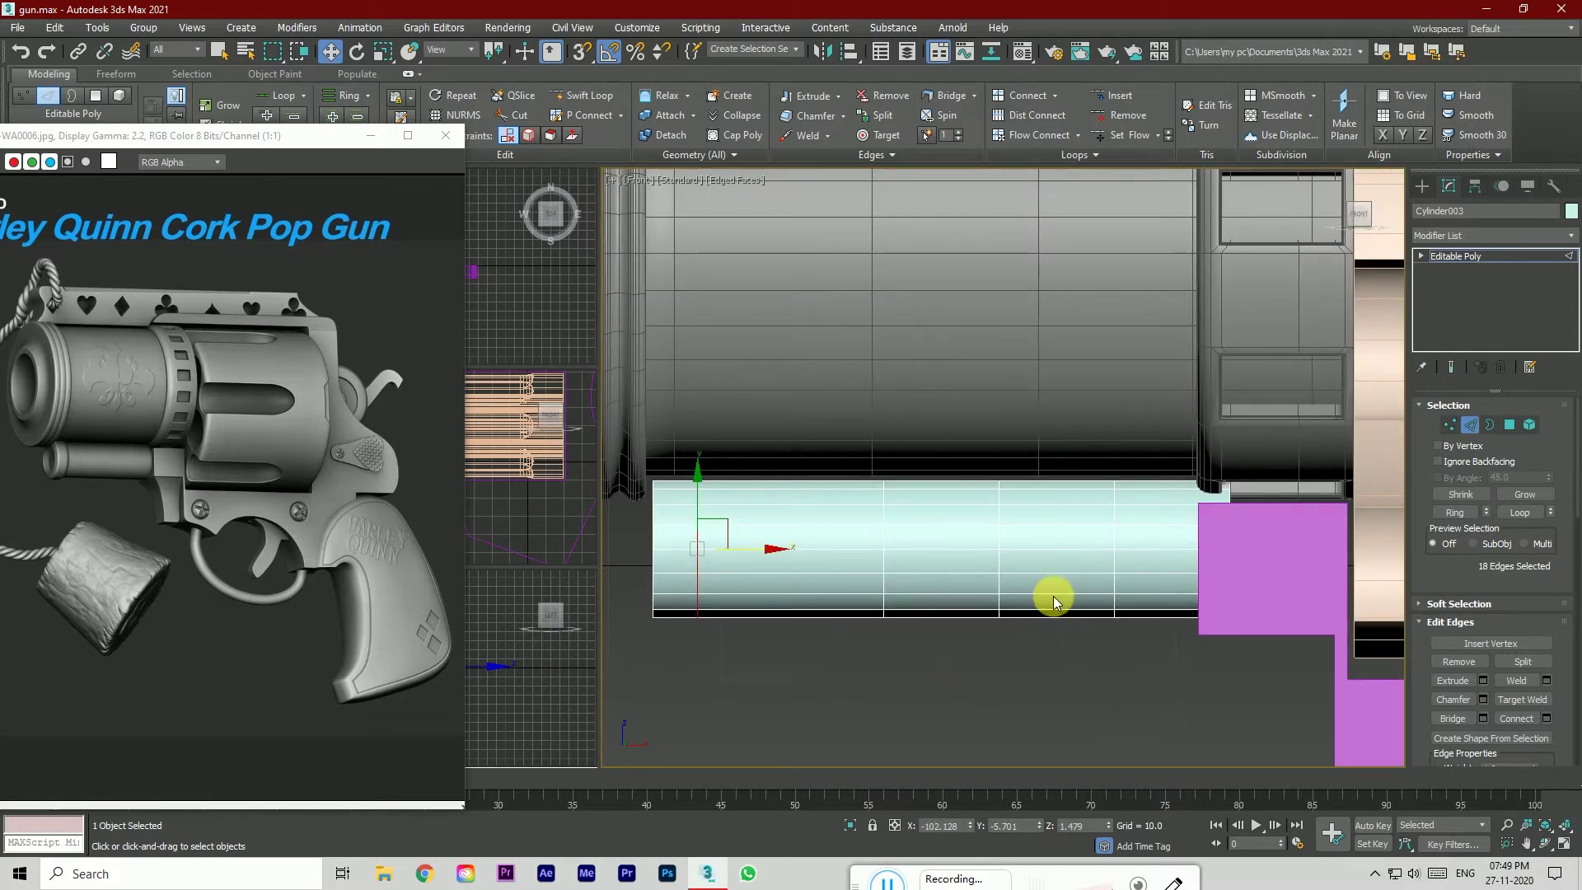
drag(1358, 221, 1045, 511)
click(1456, 258)
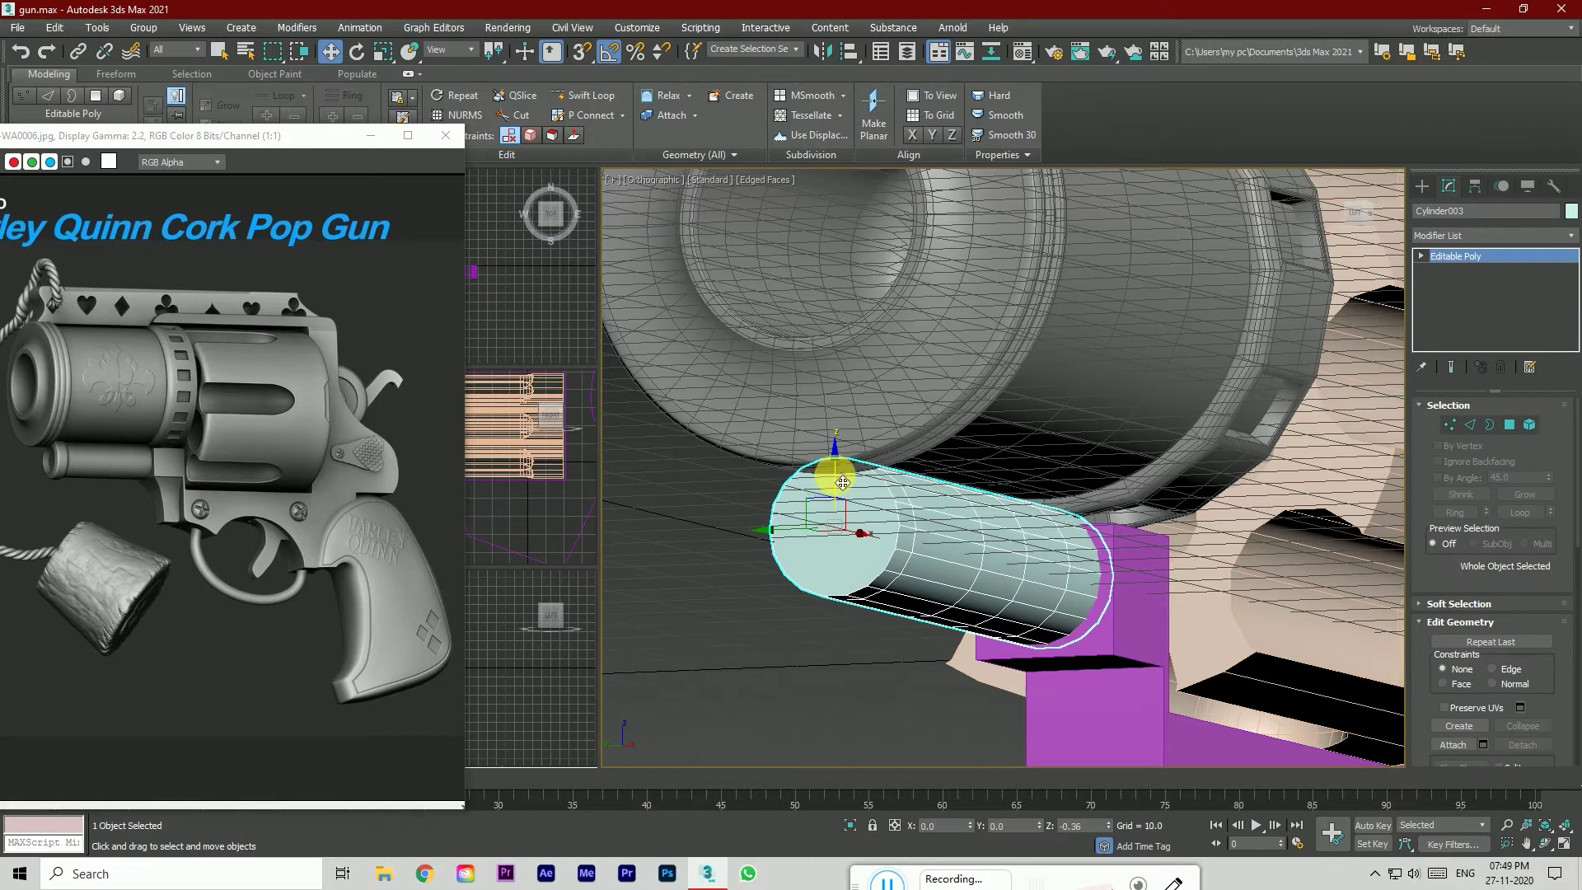
click(806, 666)
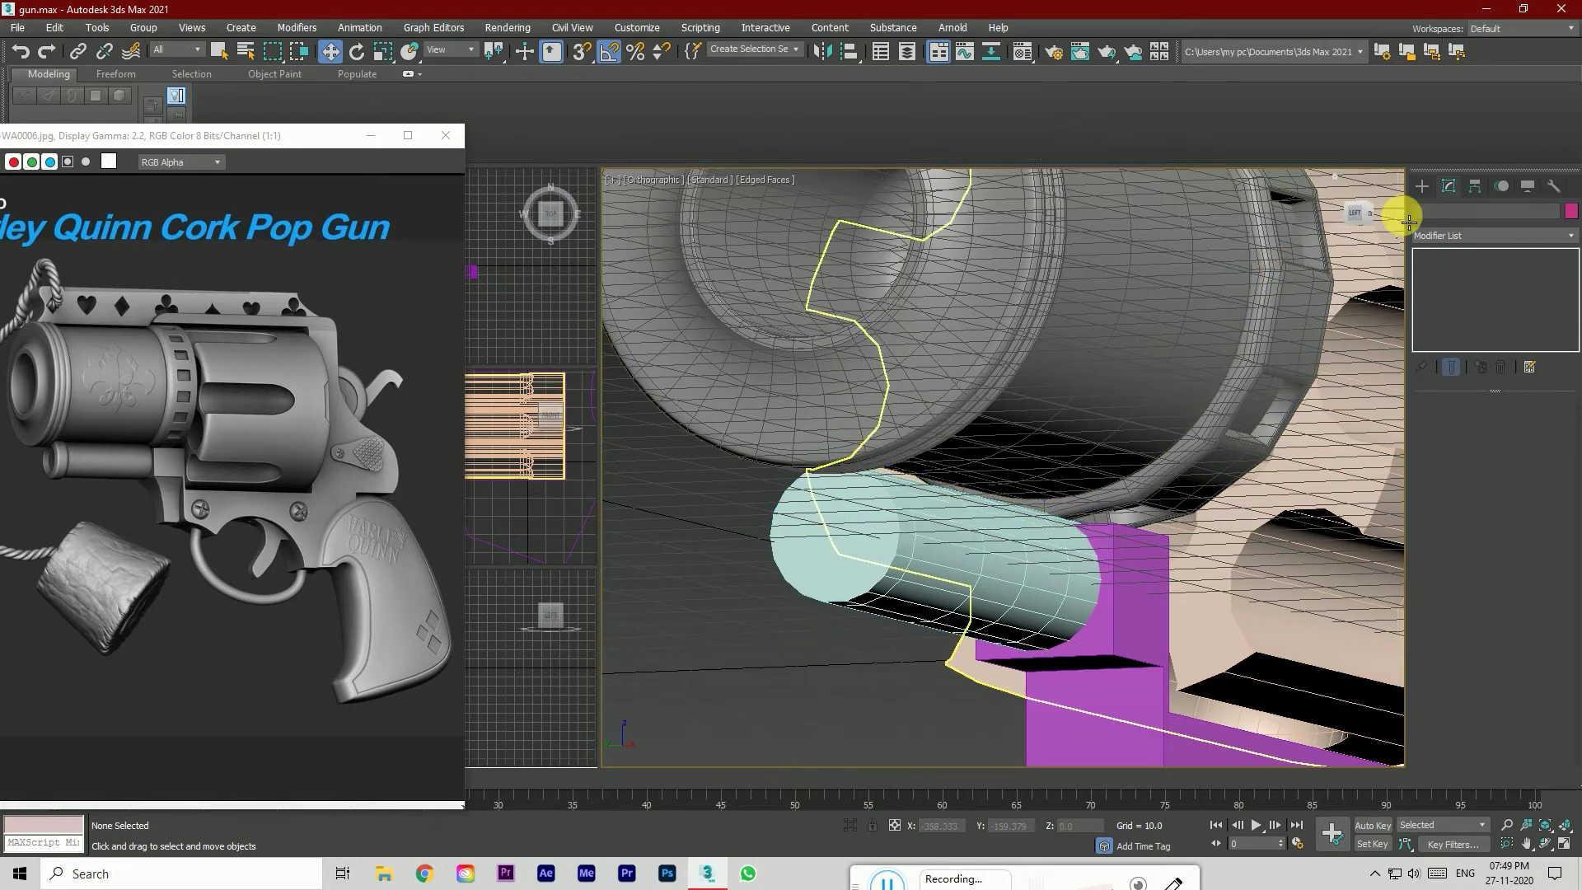
click(1375, 223)
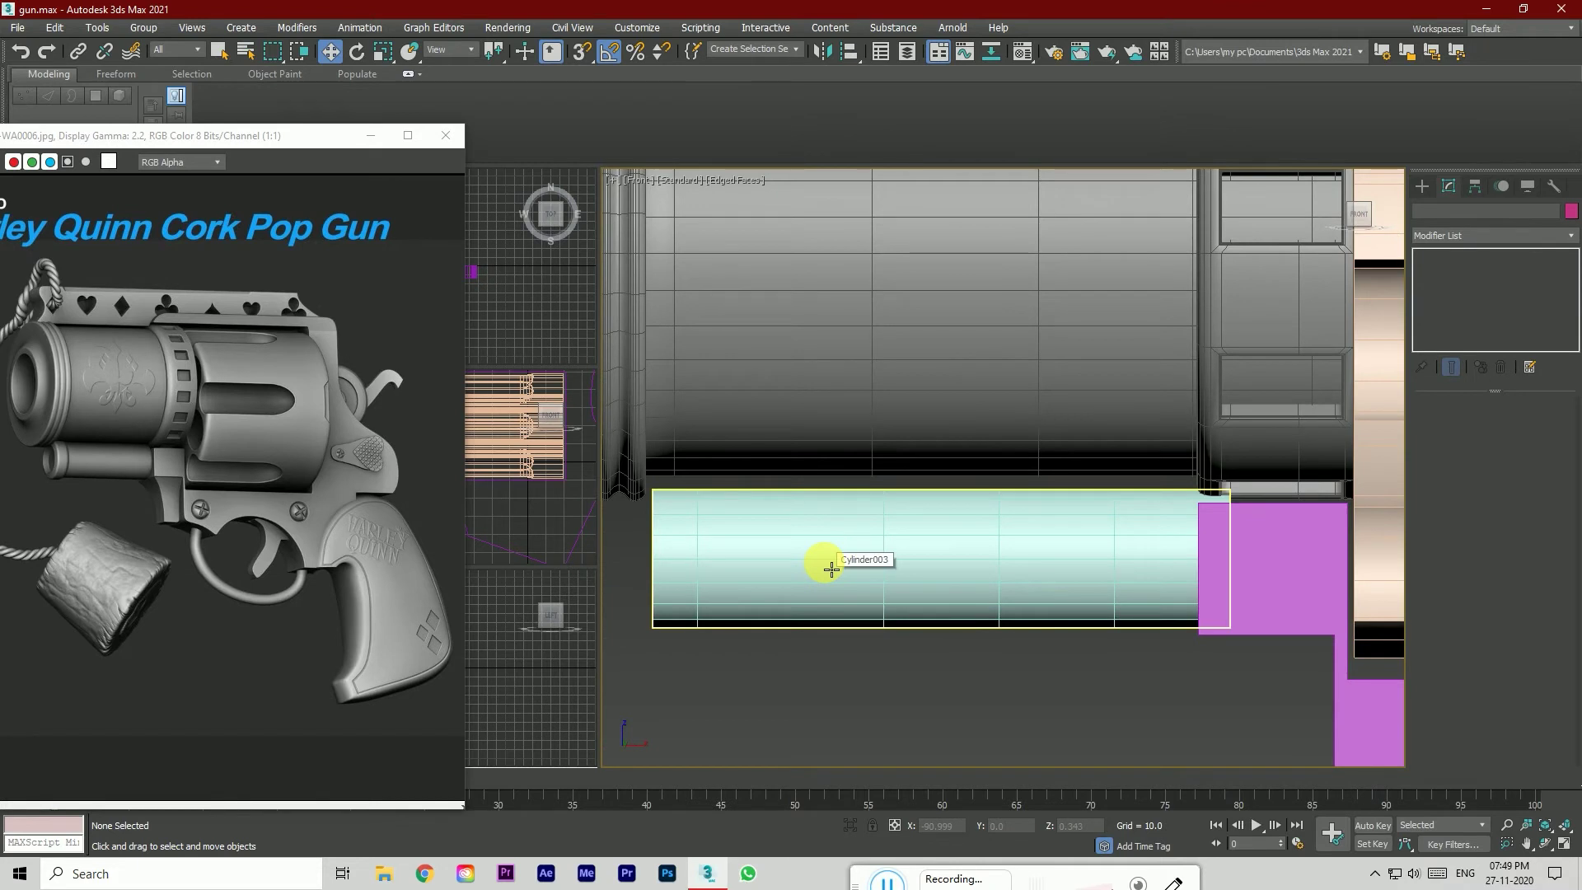
Step: Shift the vertices at the small cylinder's rear end so the cylinder ends at the front of the purple frame block
click(1148, 551)
click(1426, 422)
drag(1252, 667, 1153, 449)
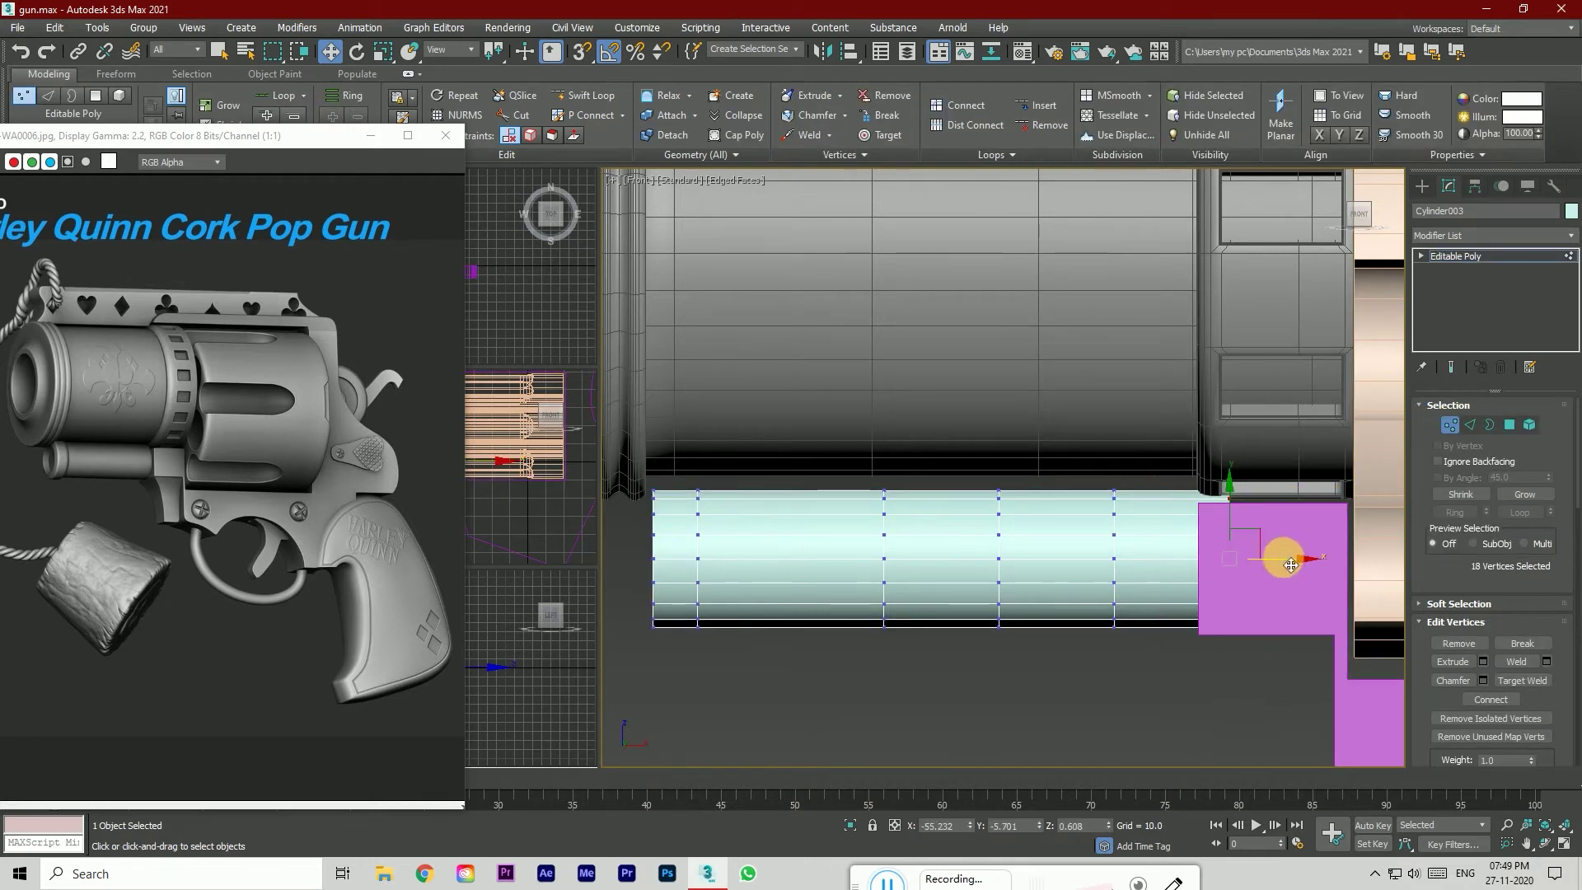
click(1244, 654)
scroll(1141, 593, down, 2)
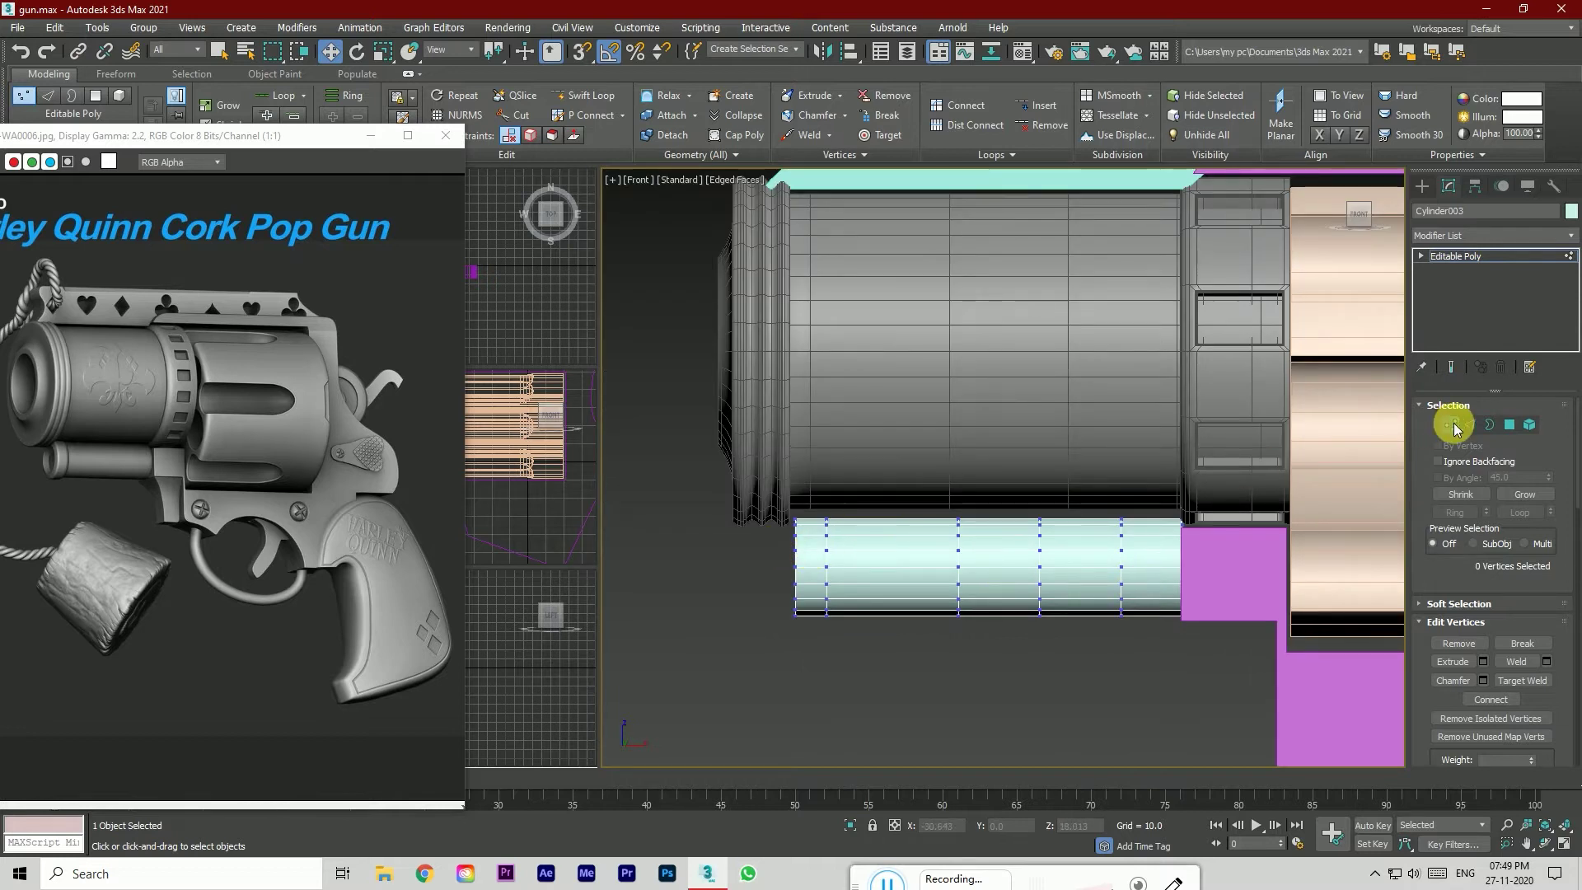
Step: Extrude the narrow ring of polygons around the small cylinder's front end along Local Normal with a height of 0.853
click(1509, 425)
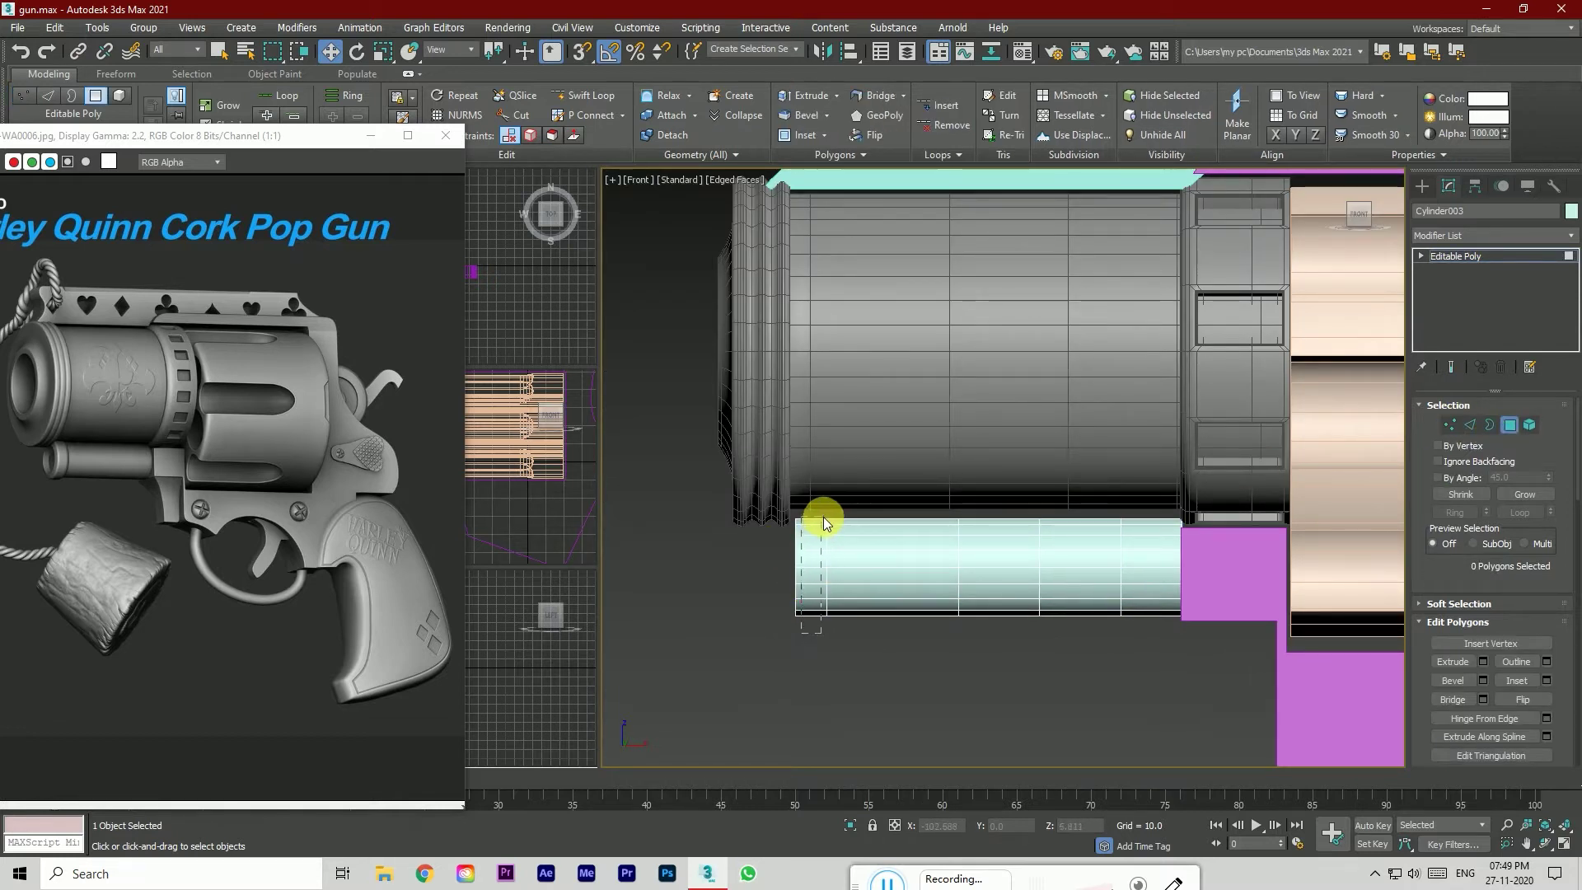
drag(824, 521, 821, 525)
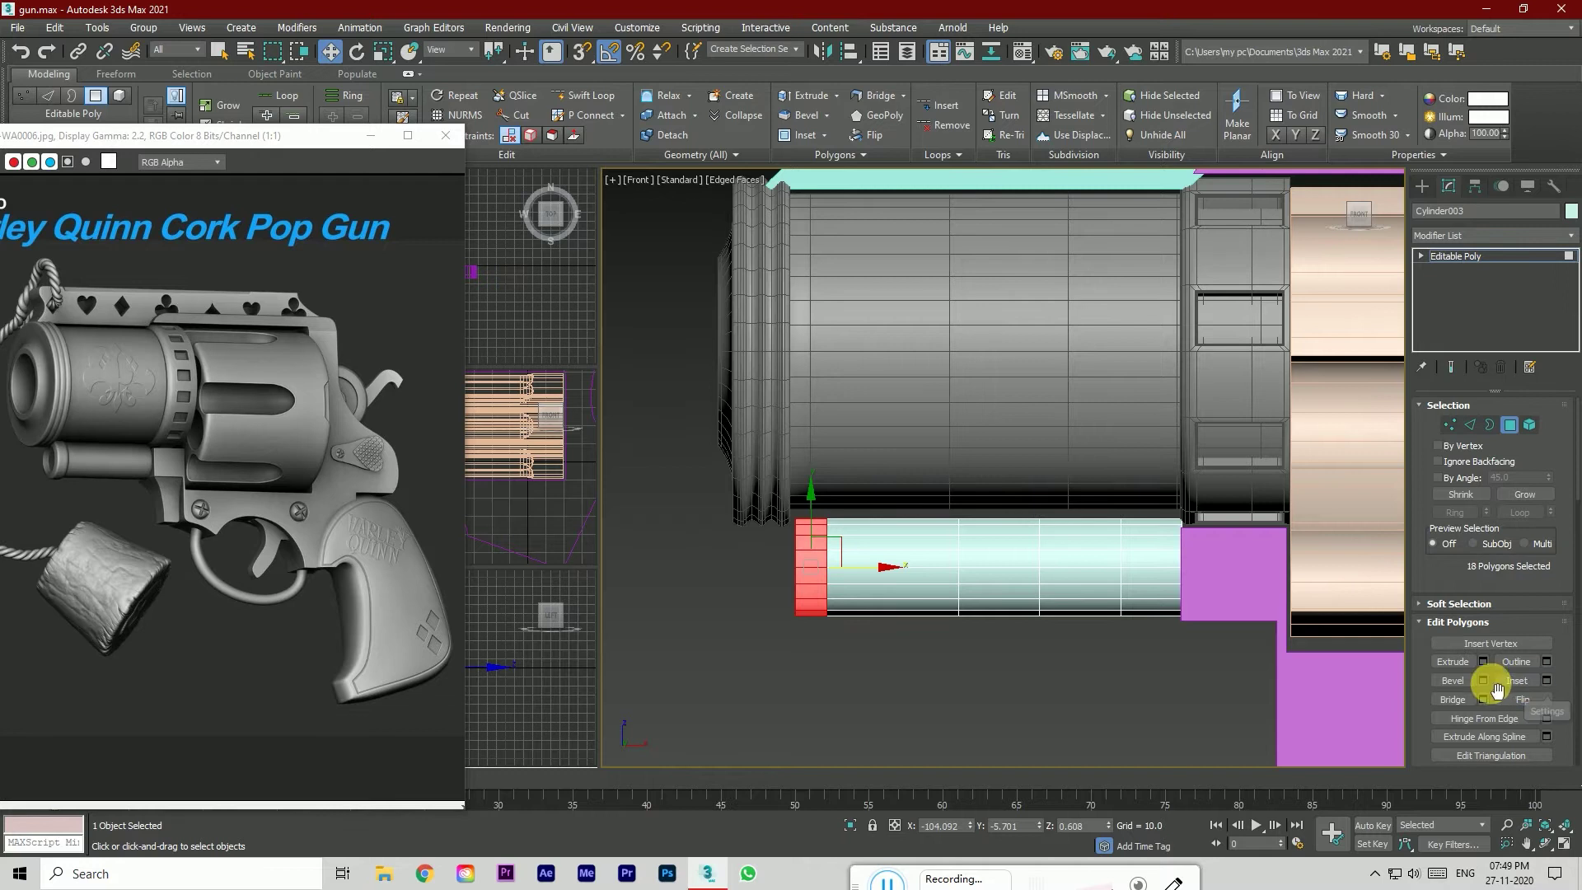
click(1484, 662)
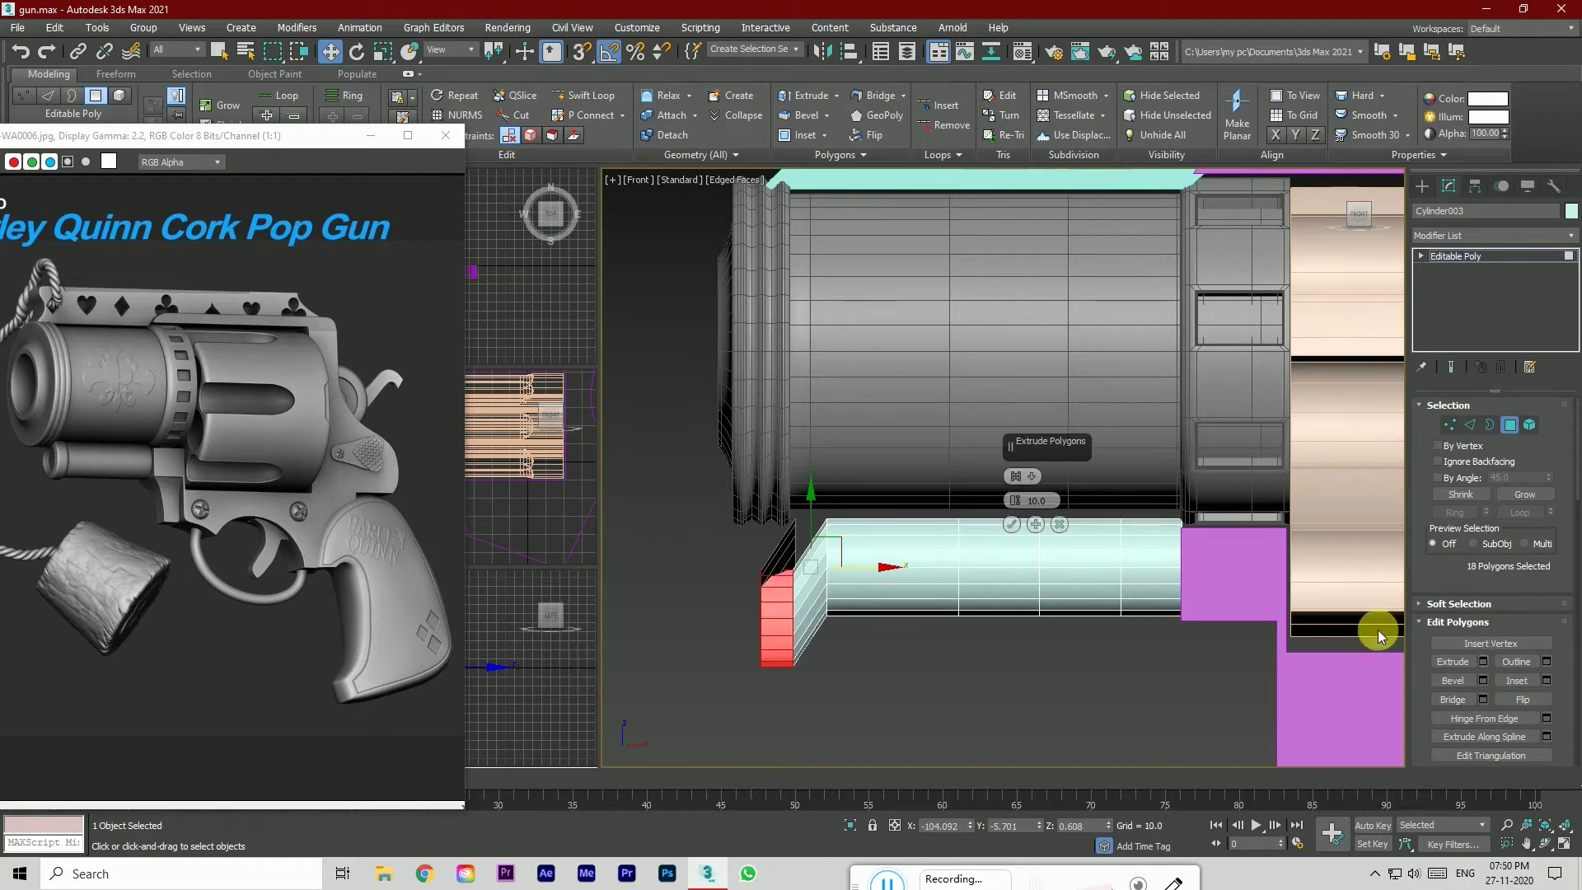
click(1018, 477)
drag(1361, 213, 1368, 216)
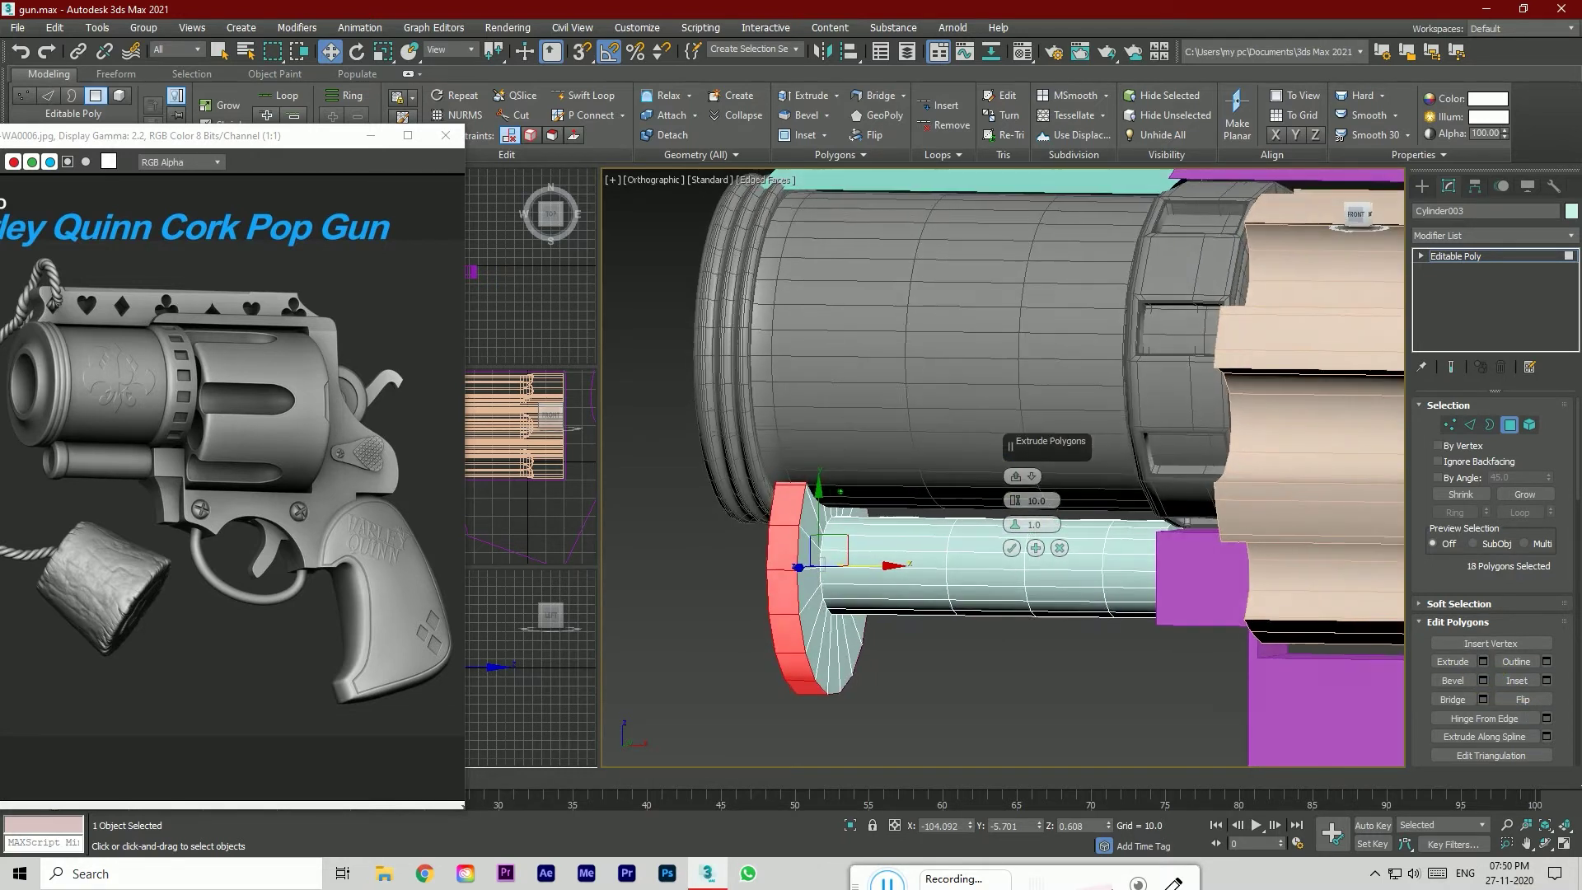
drag(1016, 501, 1015, 581)
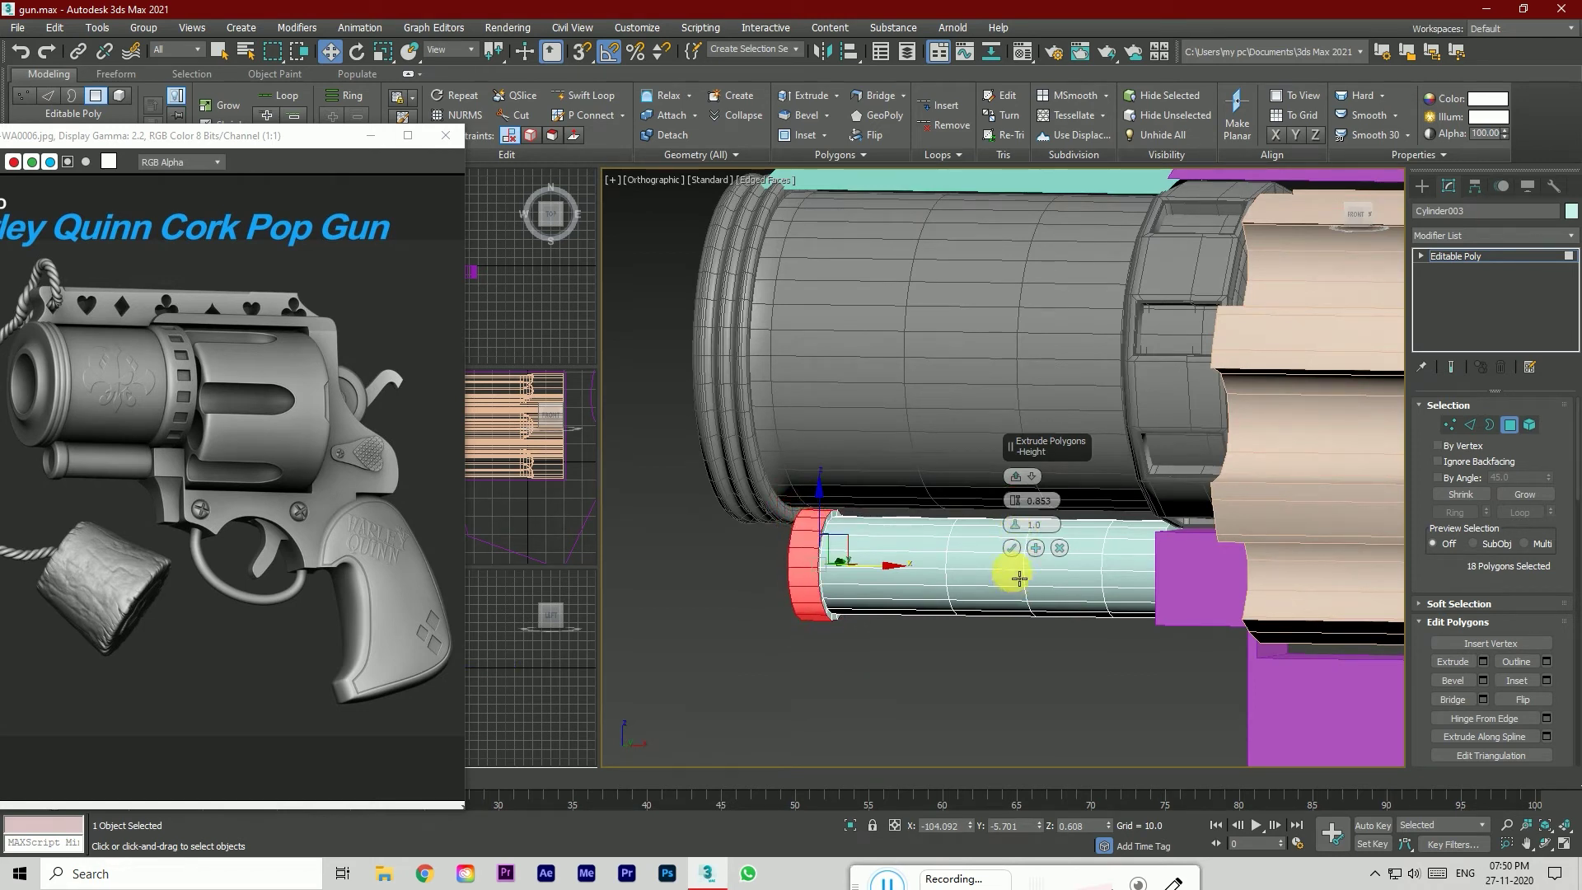
click(1012, 548)
Step: Move the edge loop at the rear base of the raised collar about 1.3 units along X, away from the front end, to form a slope
click(1470, 425)
scroll(807, 577, up, 5)
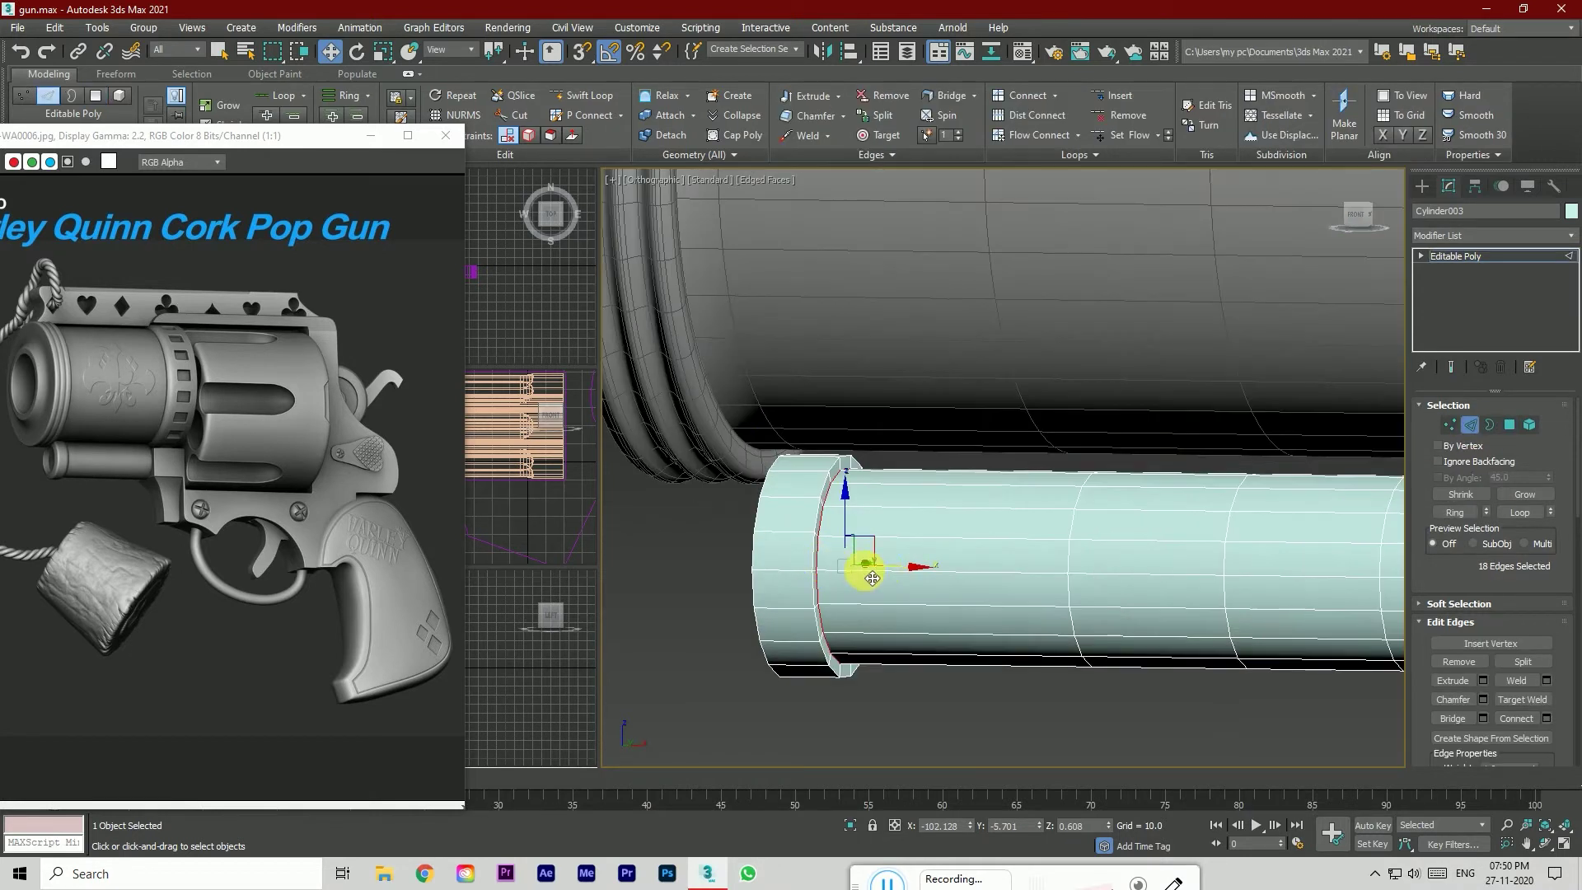
drag(890, 573, 908, 573)
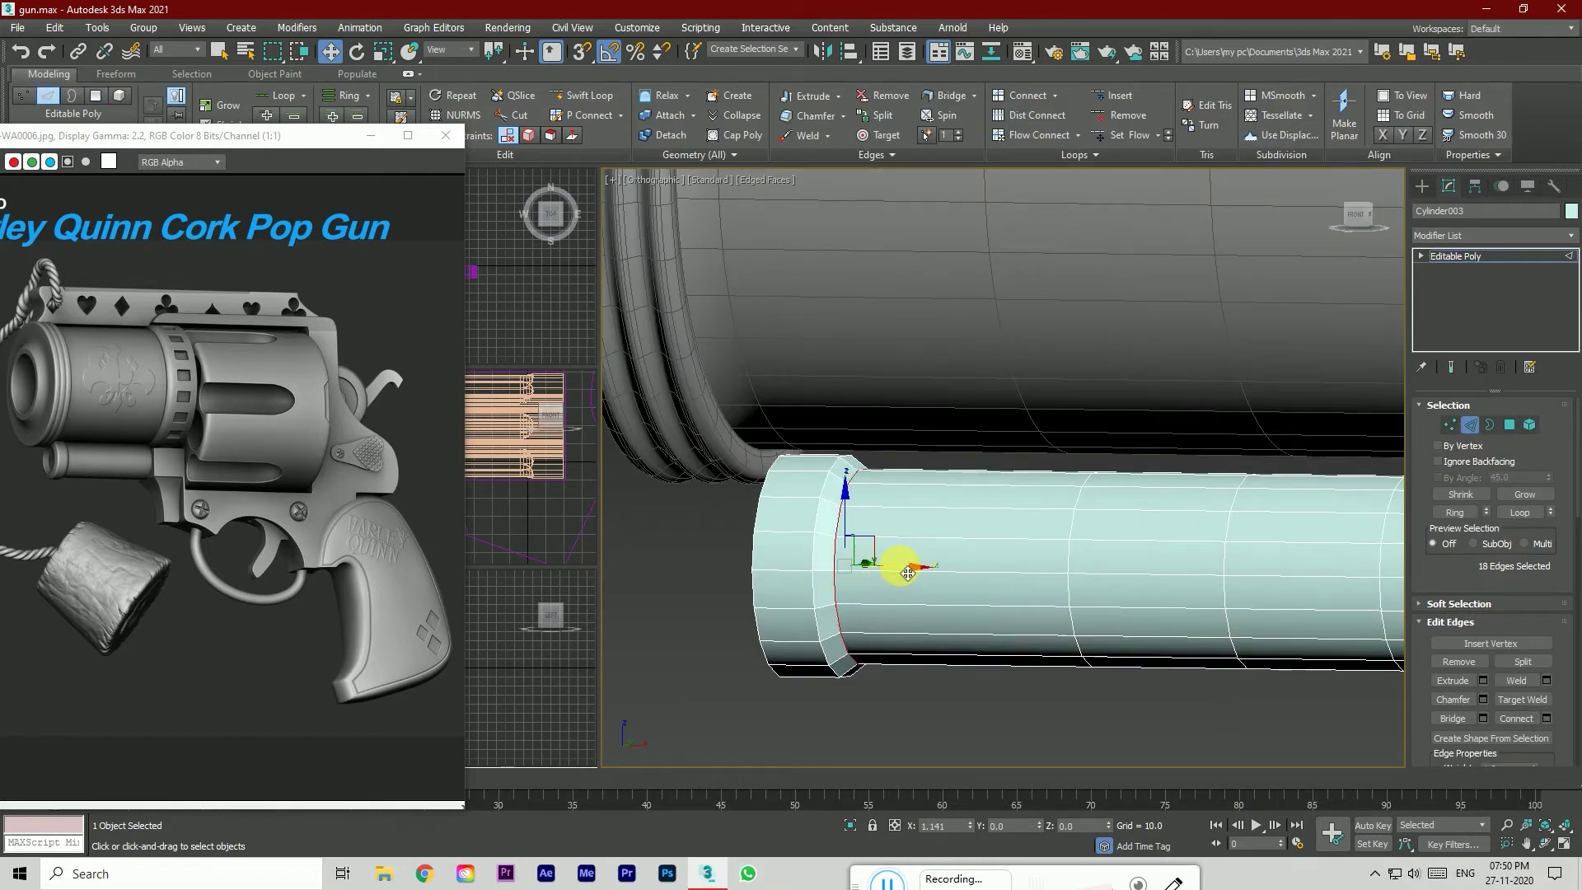
drag(910, 572, 930, 571)
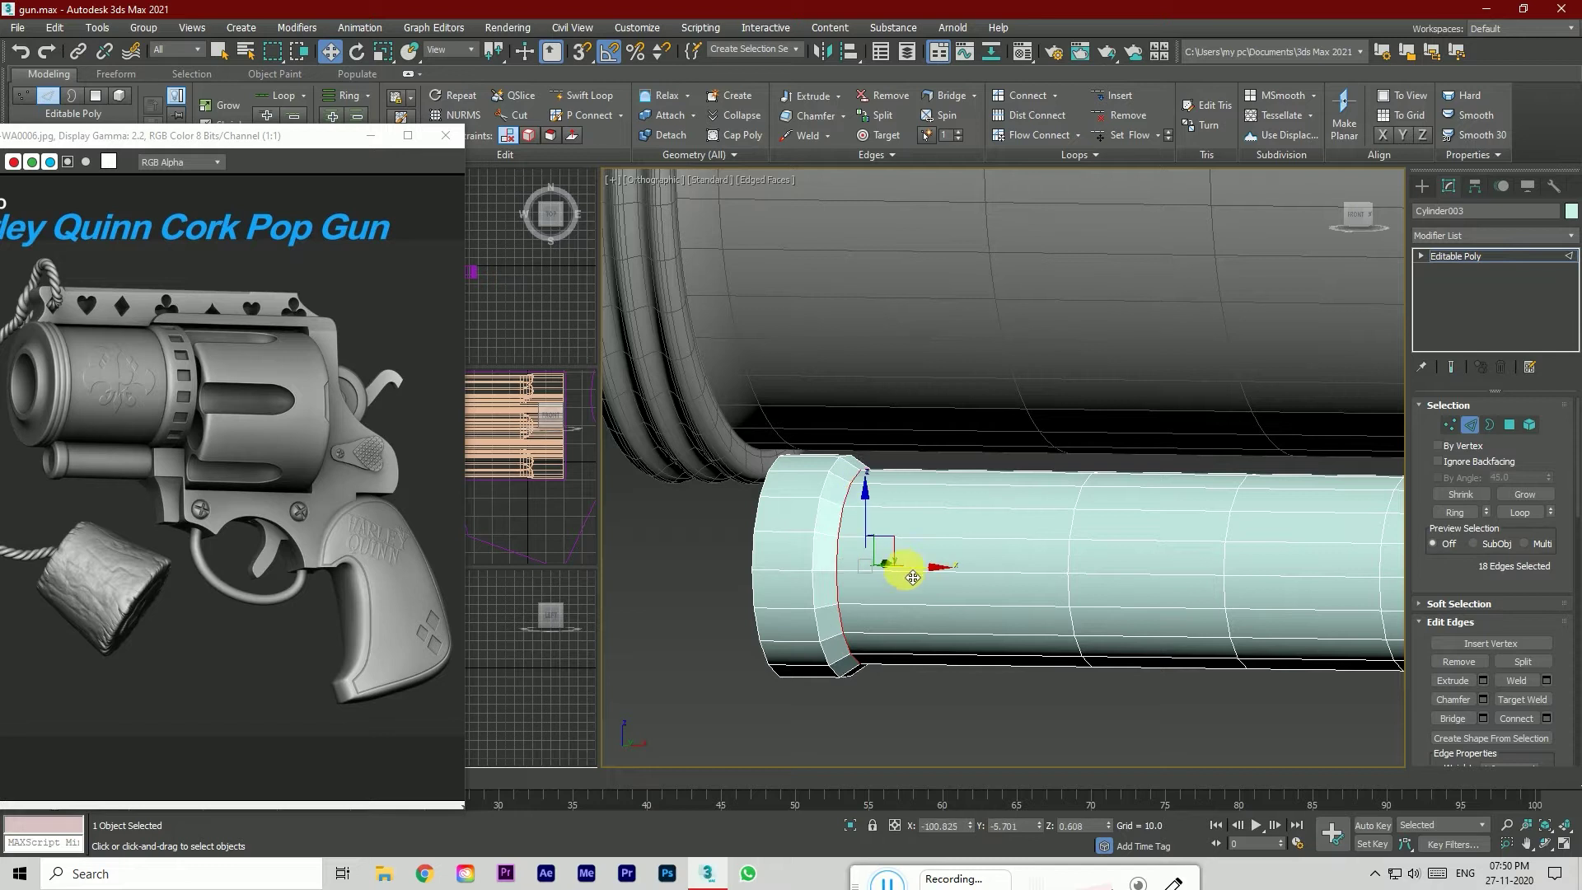
Step: Chamfer the edge loop at the base of the collar's slope with an amount of 1.01 and several segments
click(1461, 703)
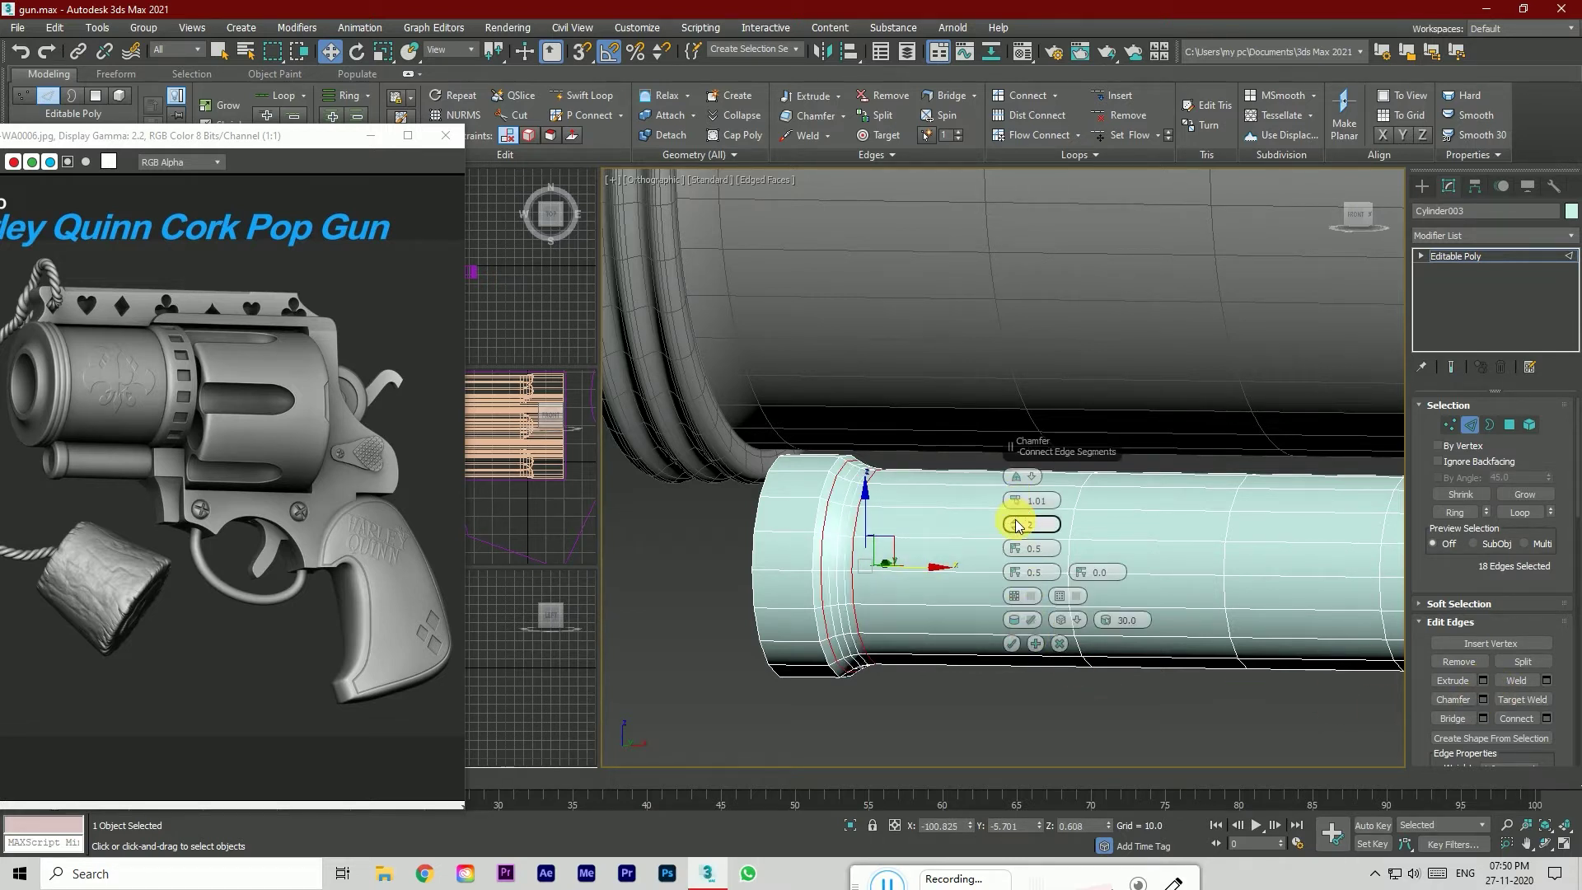
drag(1019, 500, 1021, 513)
click(1012, 644)
click(972, 710)
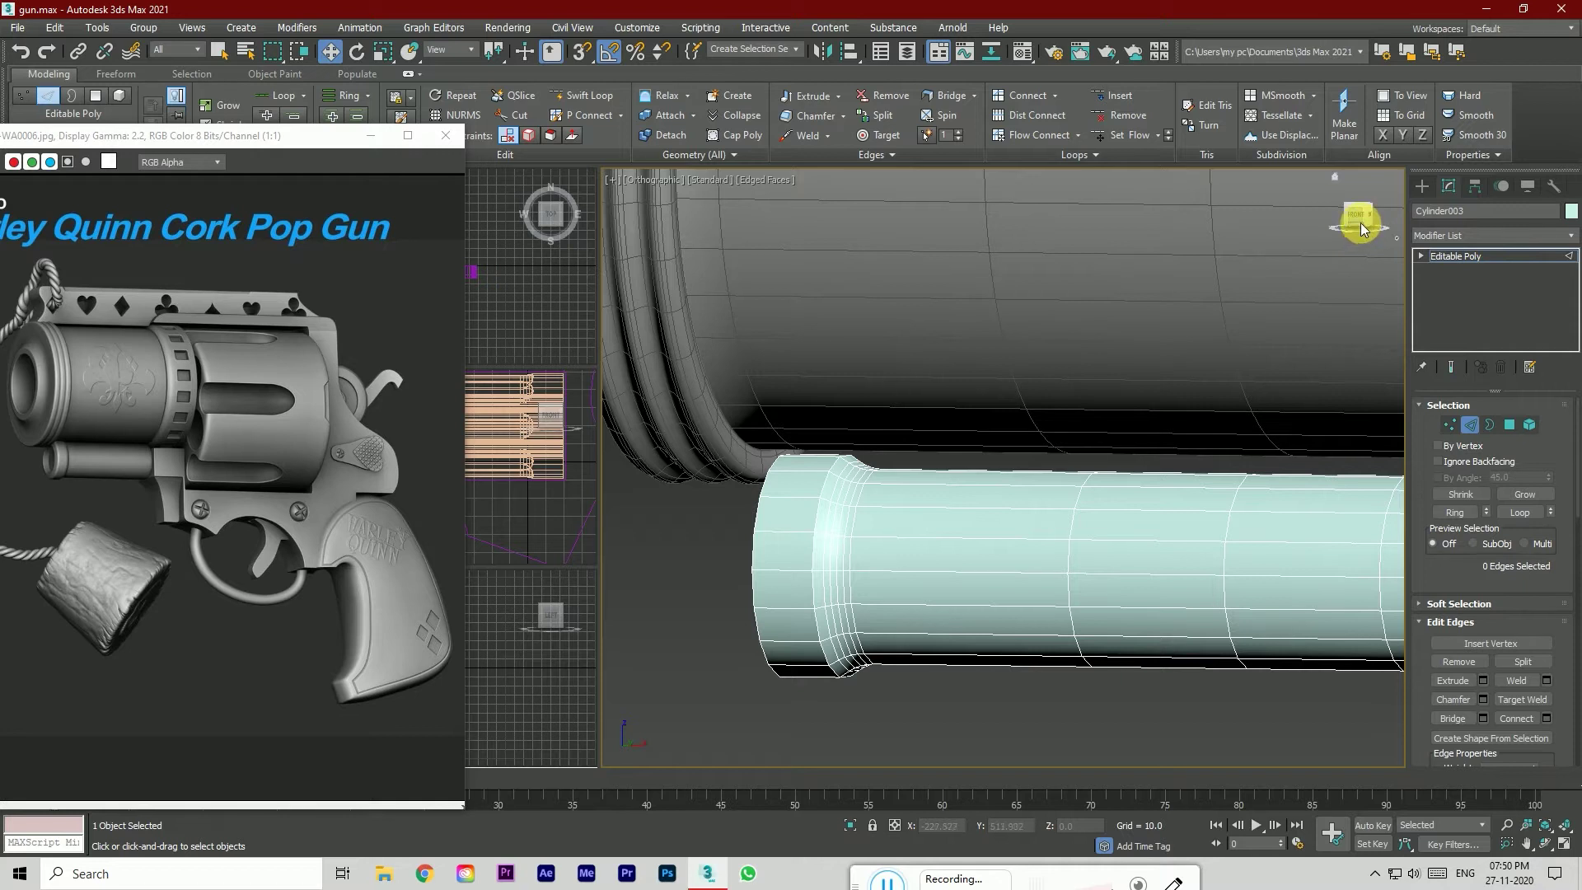
Step: Inset the polygon capping the small cylinder's front end
scroll(1124, 511, down, 6)
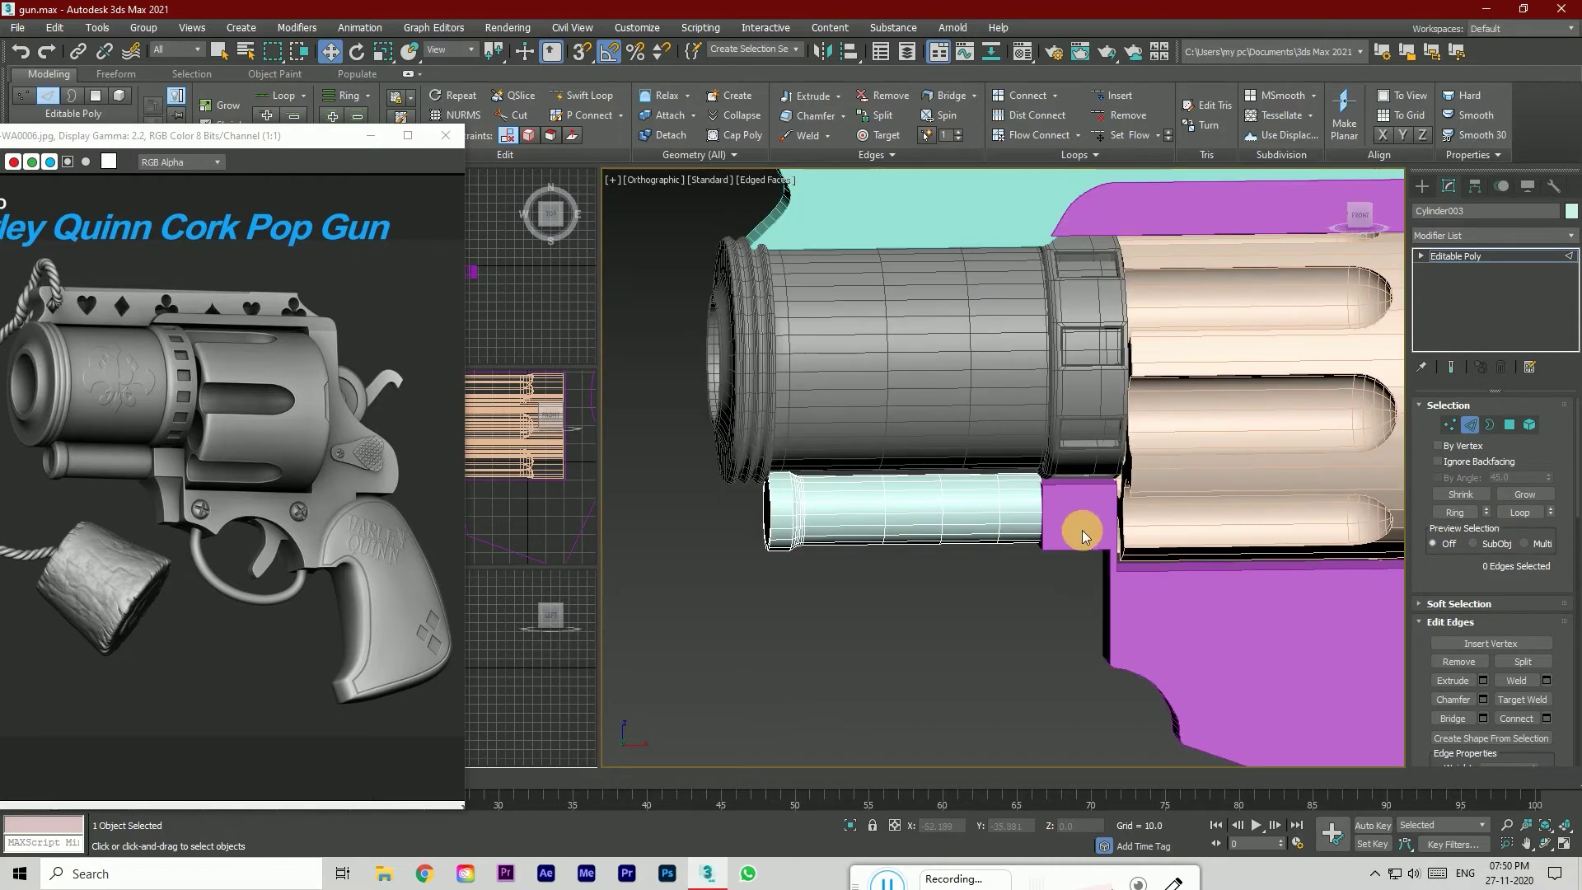
alt+middle_drag(948, 492, 1052, 453)
scroll(1180, 539, down, 2)
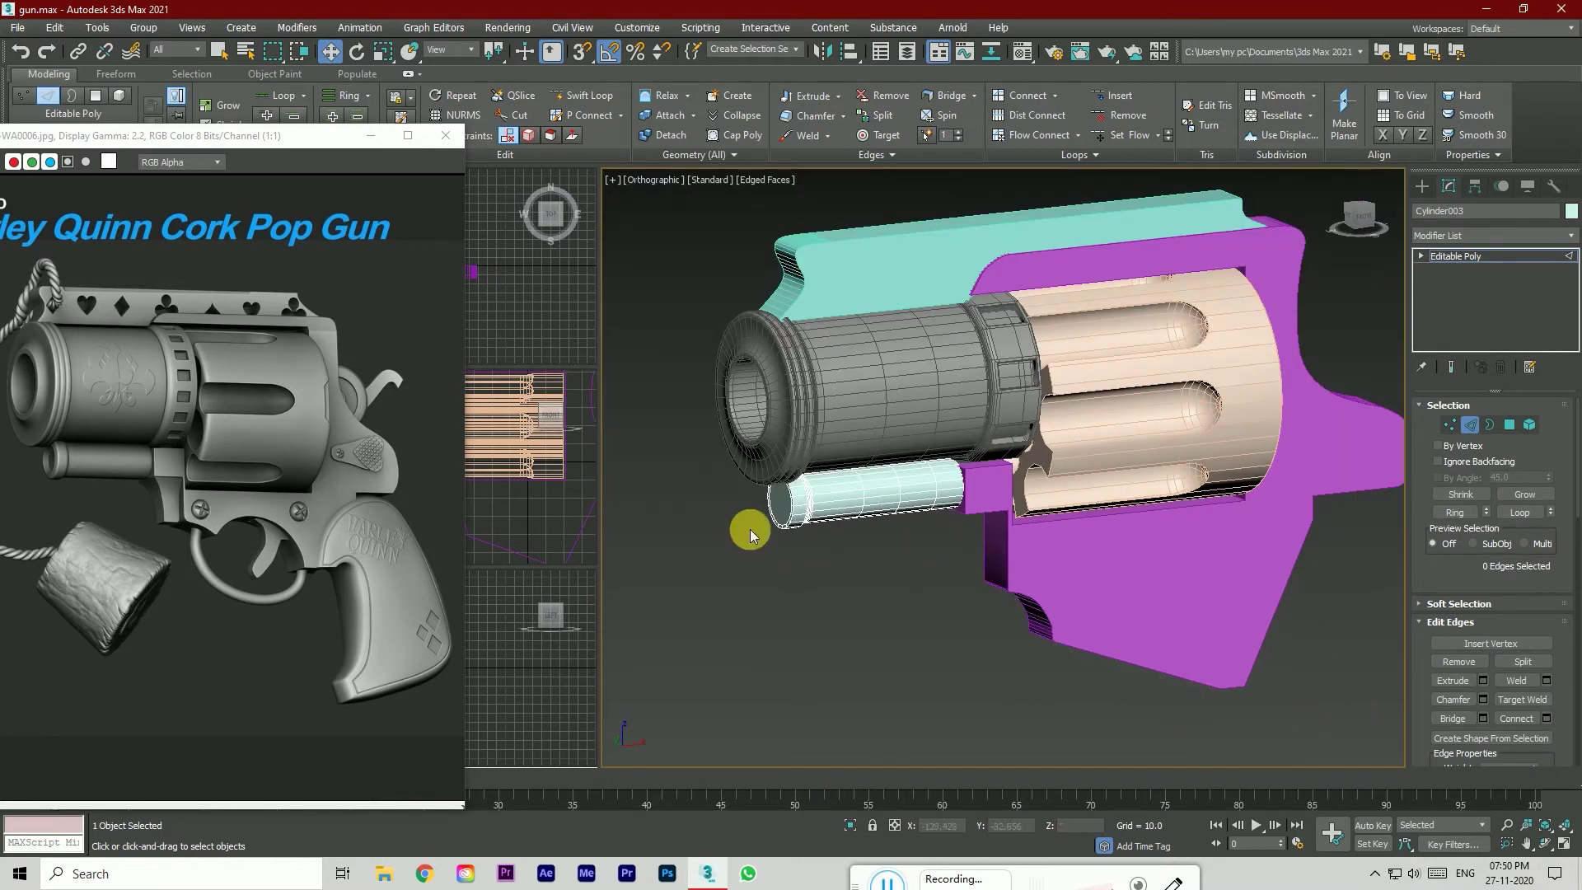
scroll(750, 529, up, 5)
scroll(850, 488, up, 2)
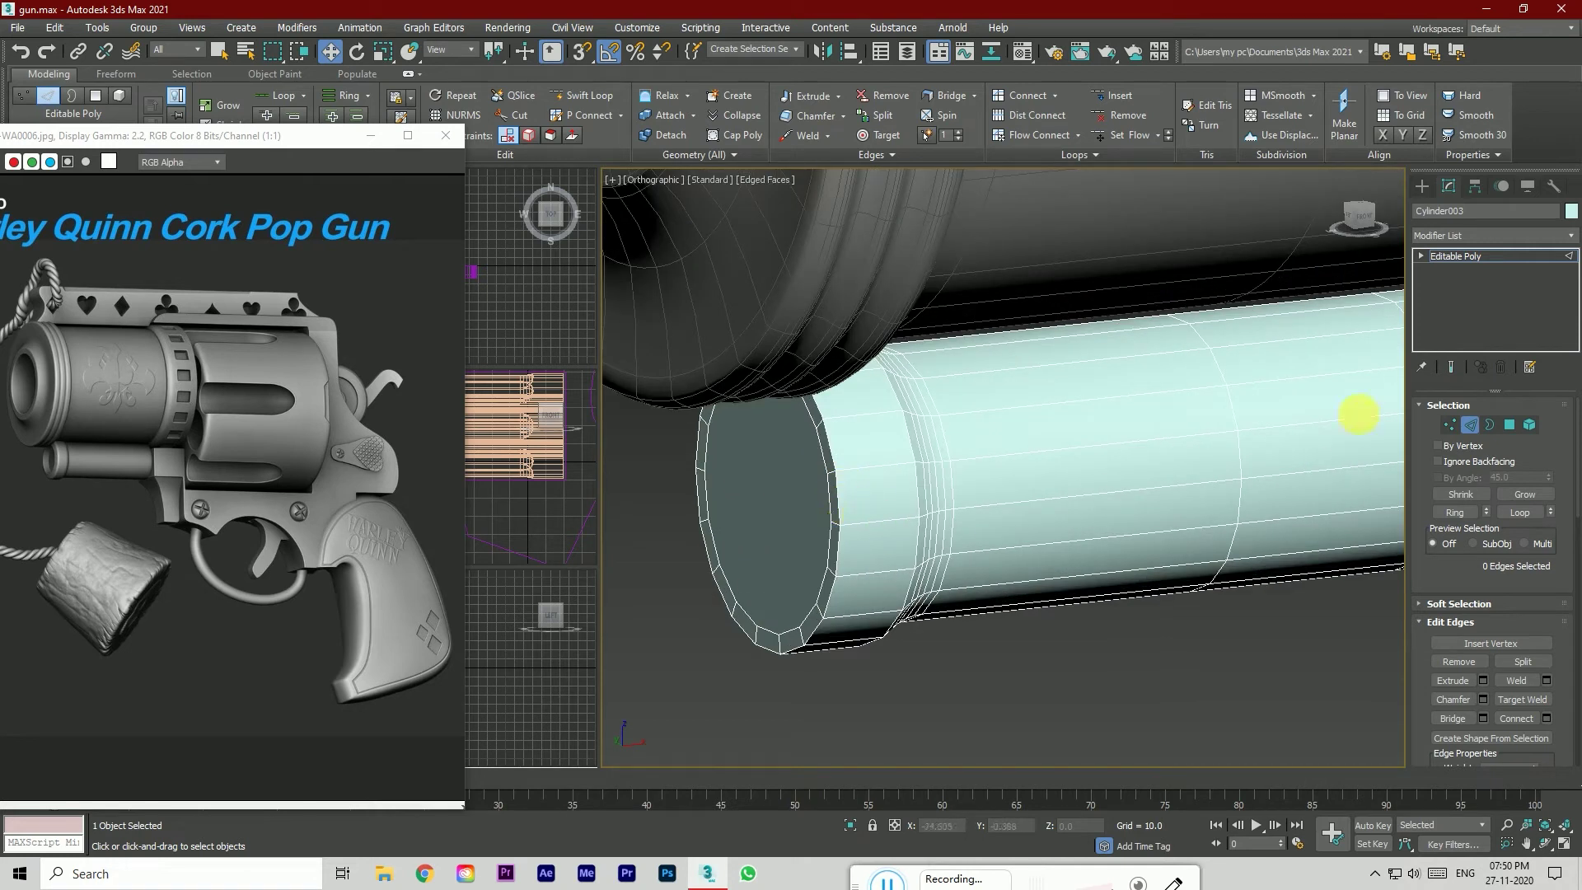
click(1510, 424)
click(818, 509)
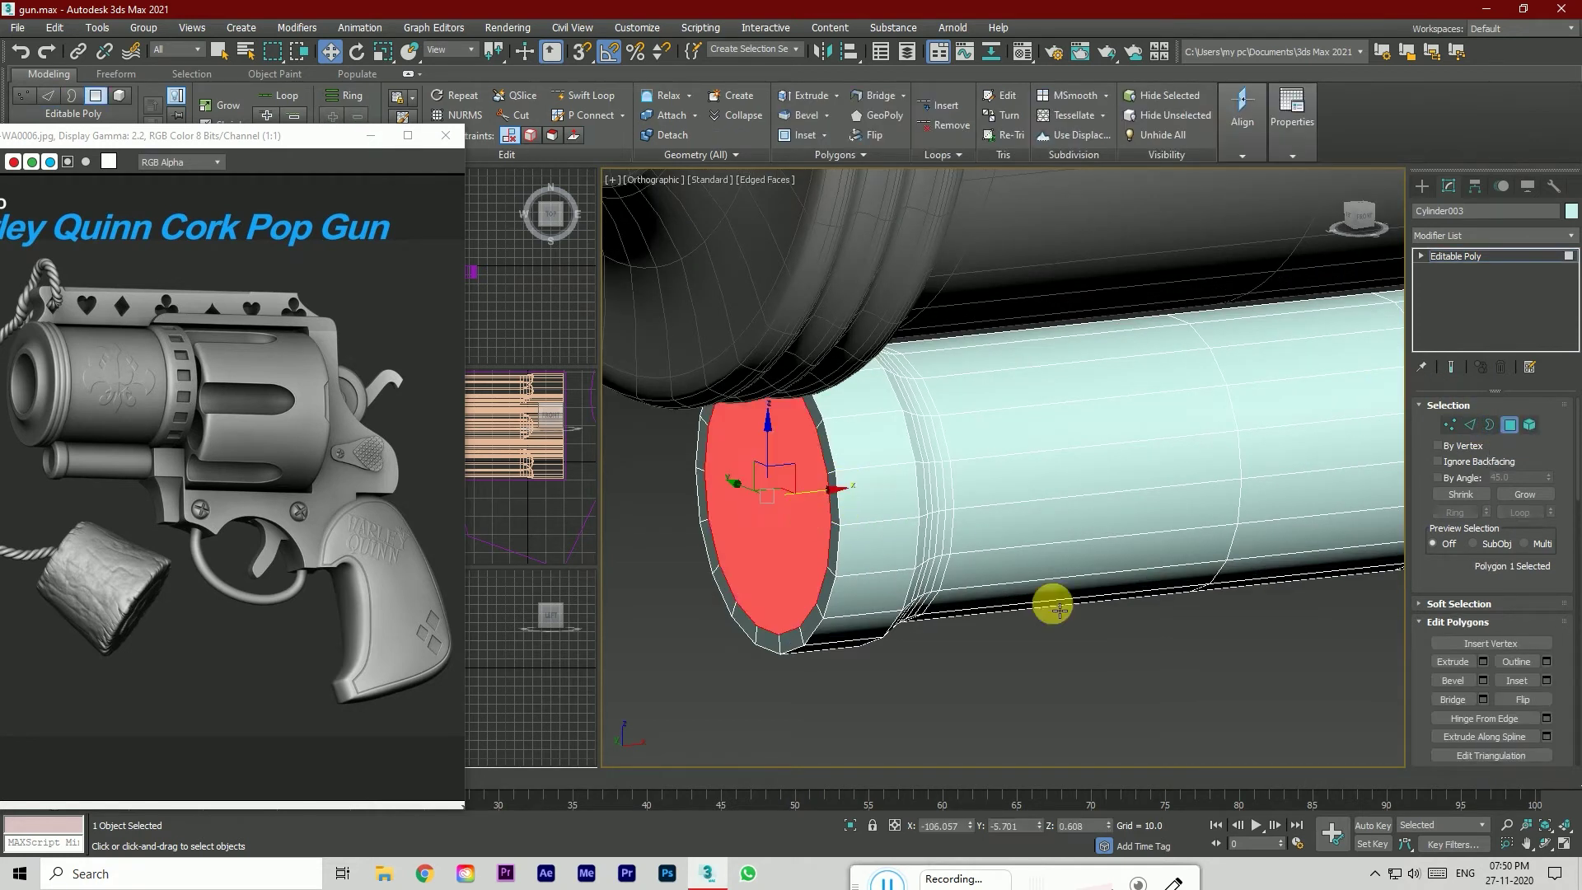
click(1546, 681)
click(1012, 525)
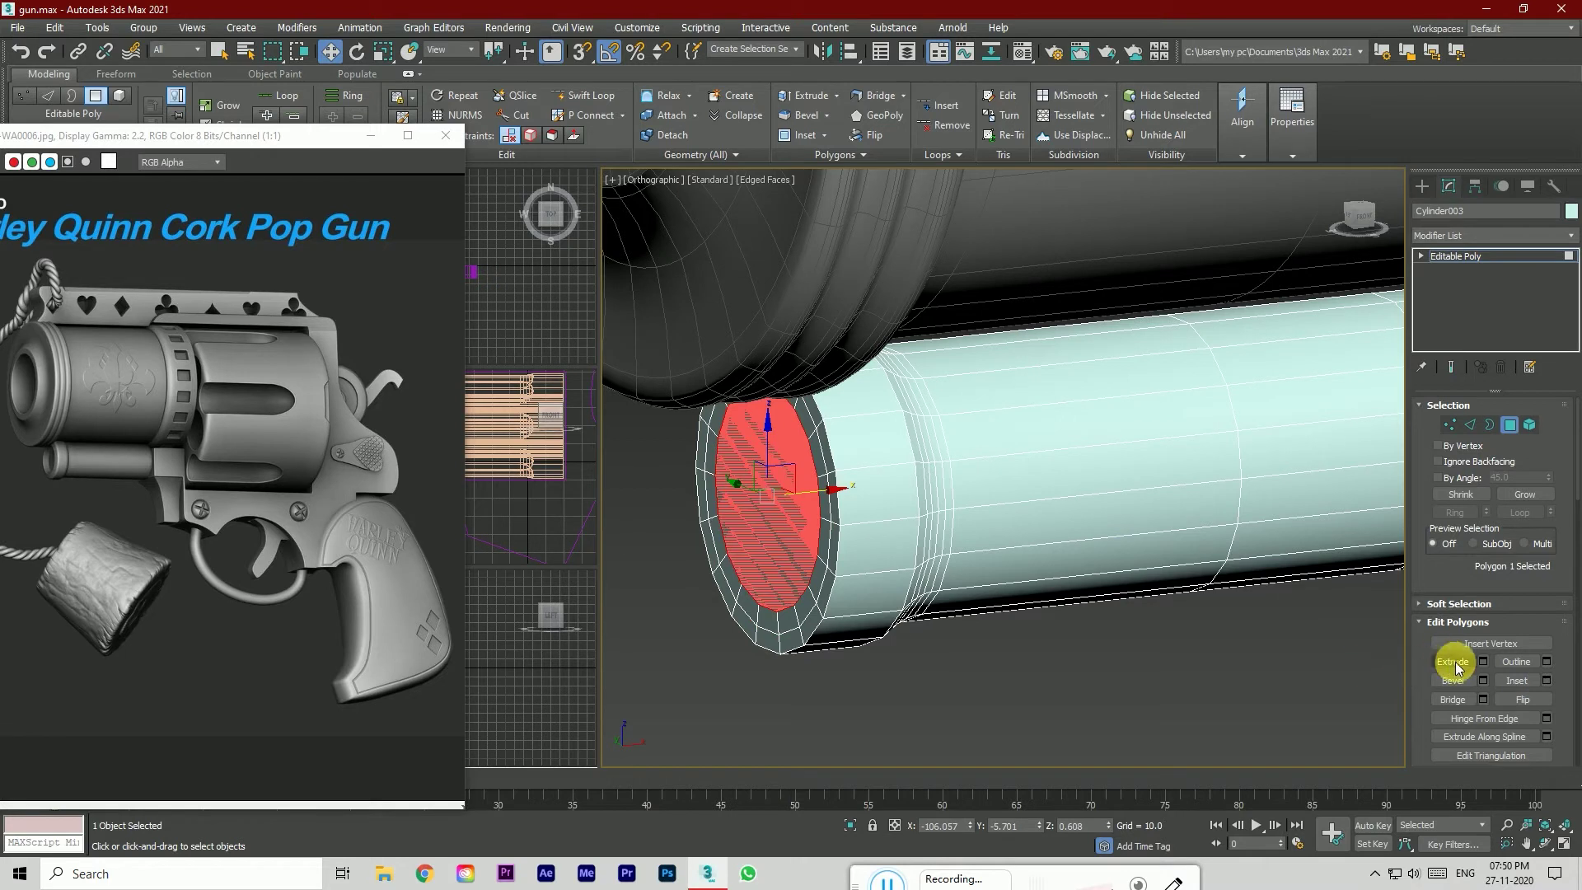
Step: Extrude the inset front polygon into the small cylinder with a height of -3.798 to hollow its opening
click(1484, 663)
drag(1015, 502, 1018, 618)
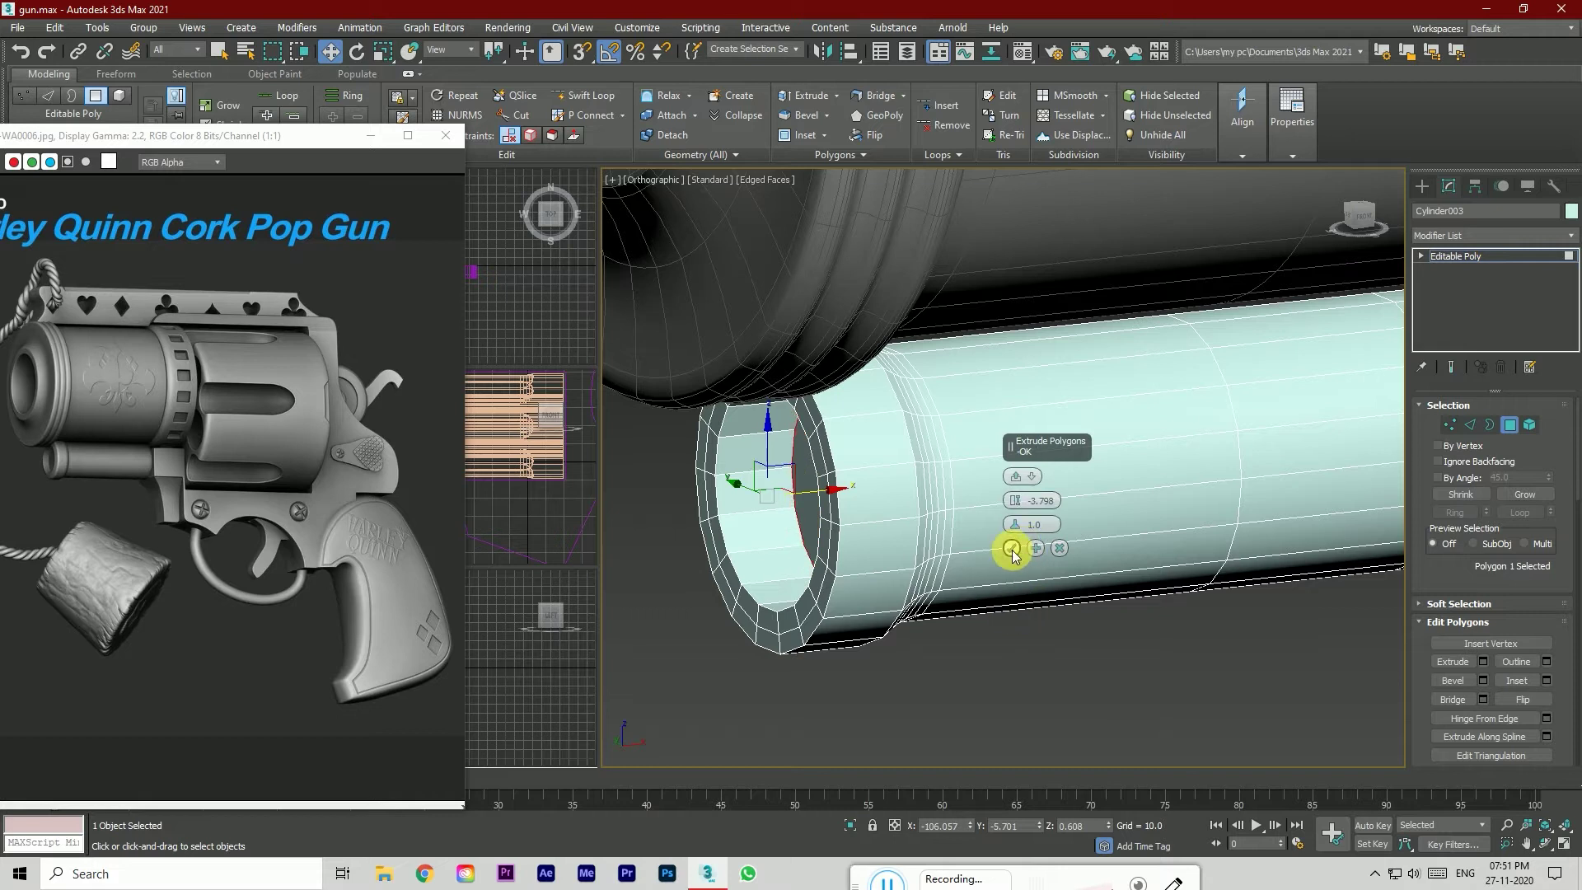
click(1011, 548)
Step: Remove the middle edge loop on the small cylinder's front rim and switch to vertex editing
double_click(833, 520)
click(932, 670)
click(1470, 426)
double_click(836, 511)
click(1463, 661)
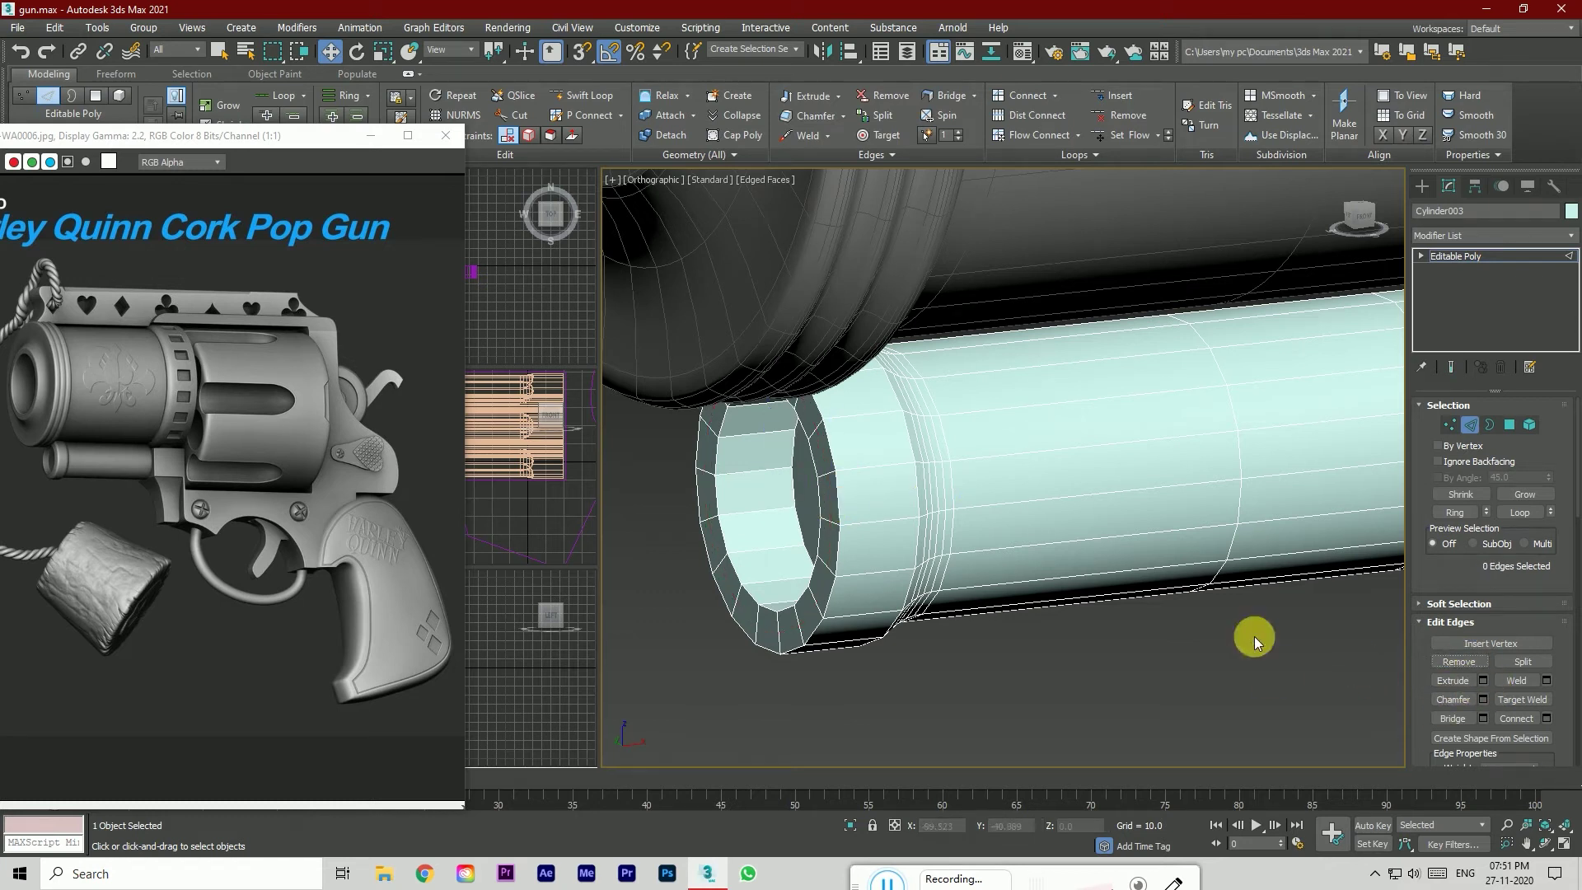
click(1450, 424)
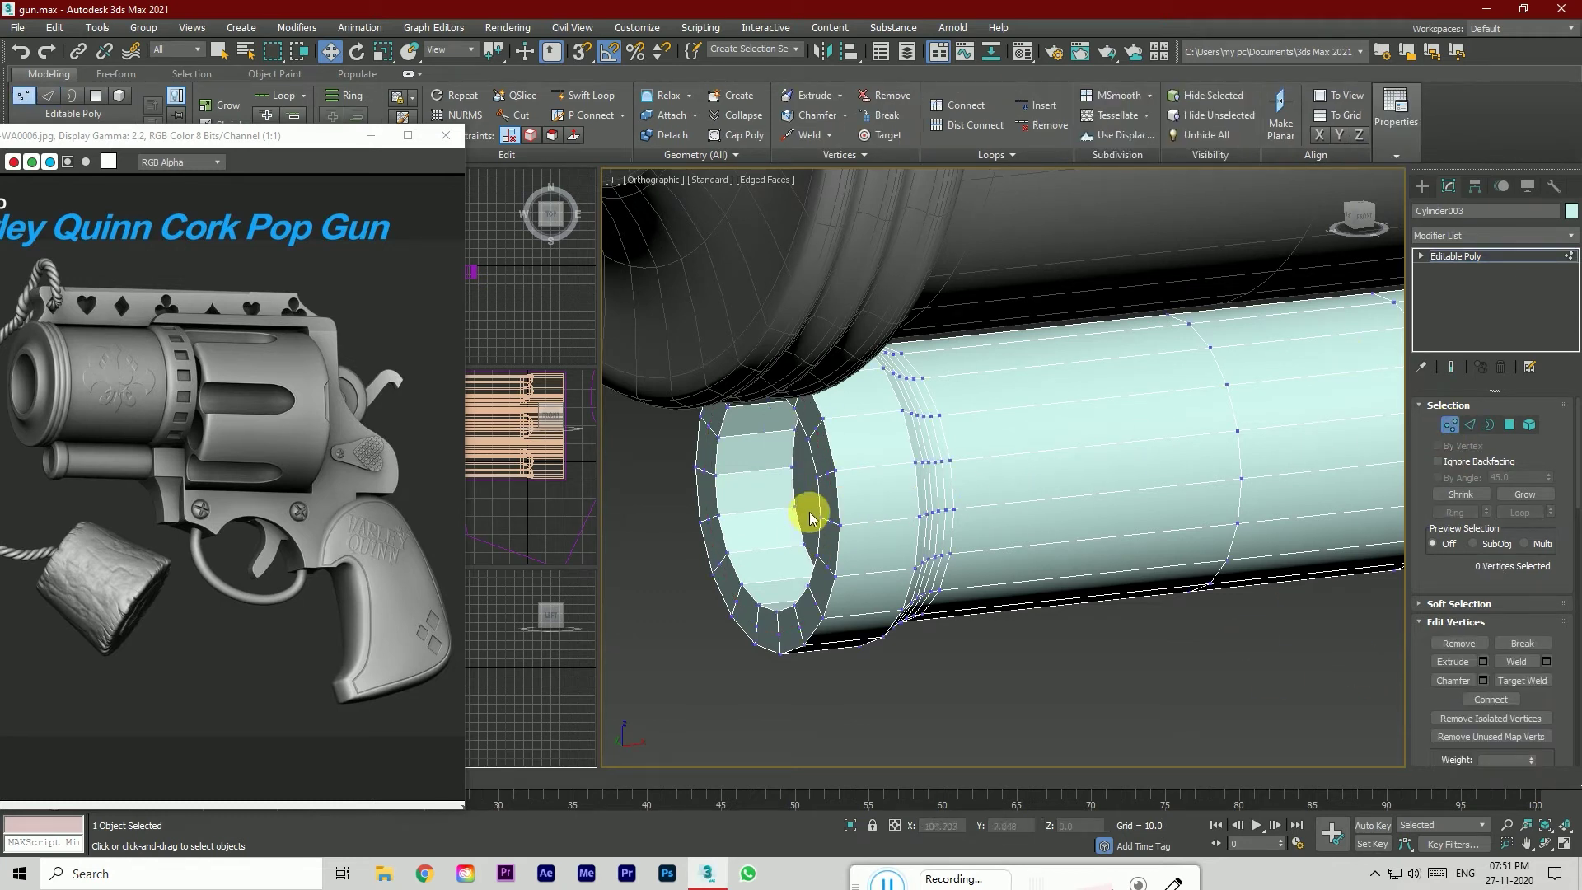
scroll(810, 517, up, 2)
click(832, 455)
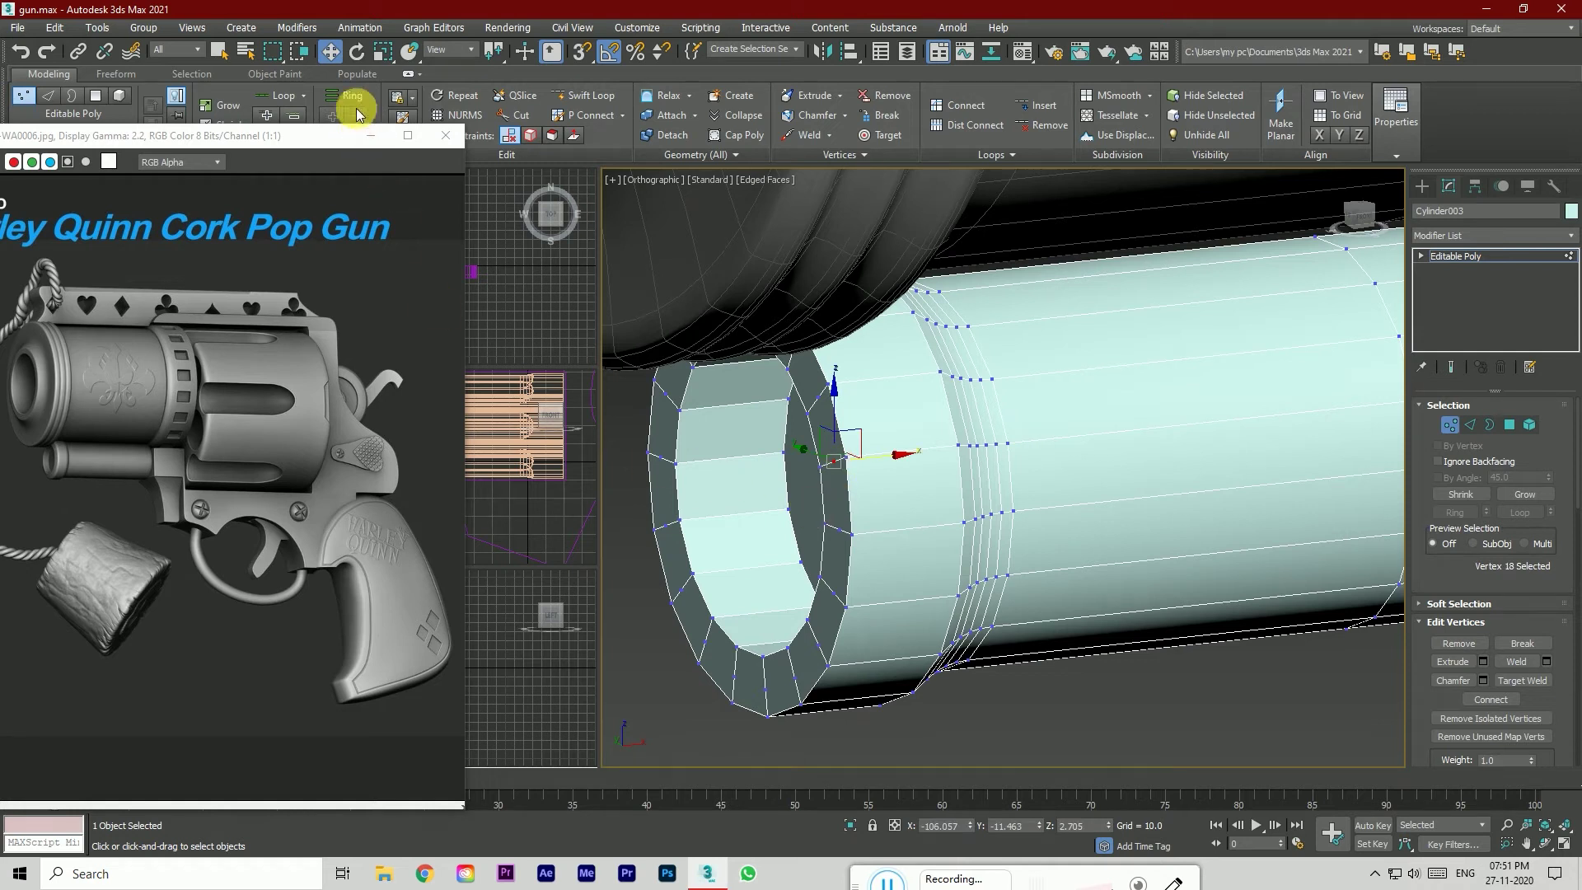
click(846, 535)
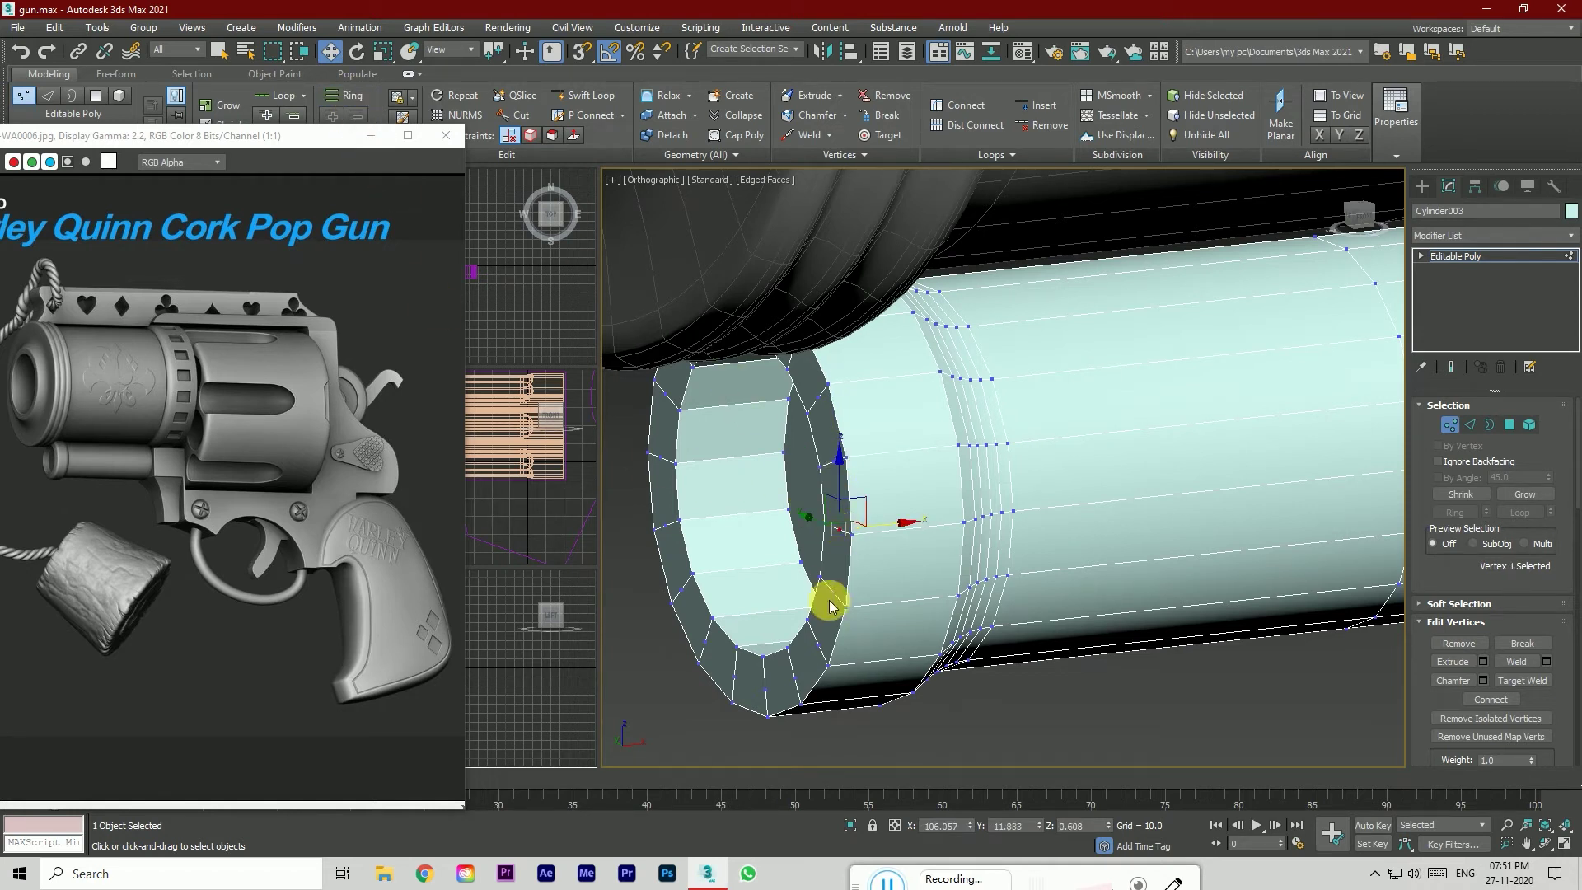
ctrl+click(837, 595)
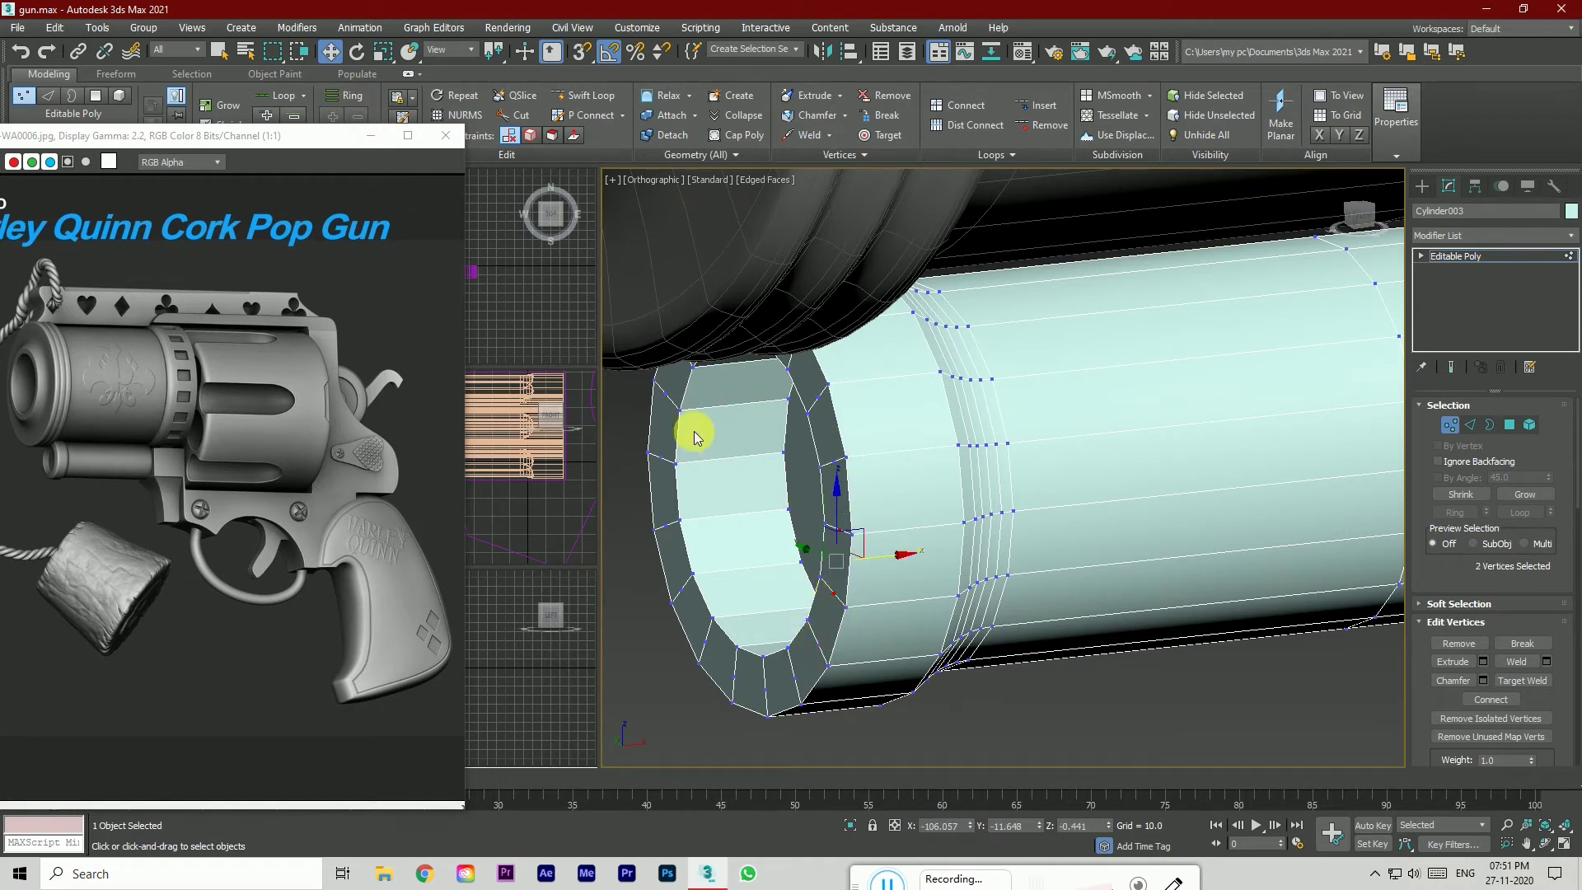
ctrl+shift+click(660, 457)
ctrl+shift+click(692, 576)
ctrl+click(692, 574)
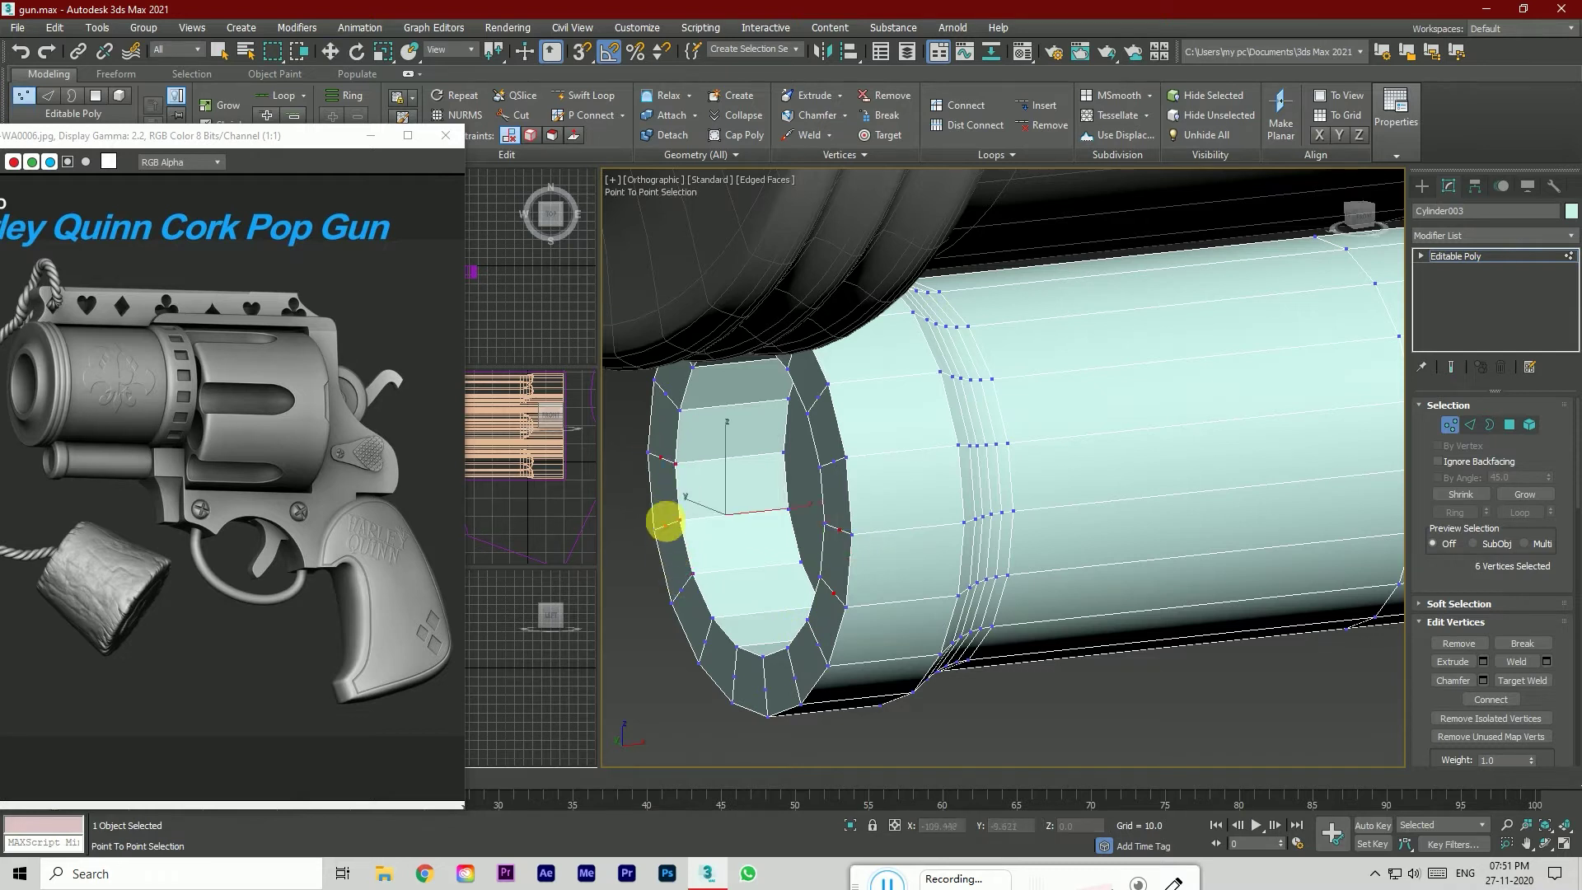
ctrl+click(713, 619)
ctrl+click(735, 646)
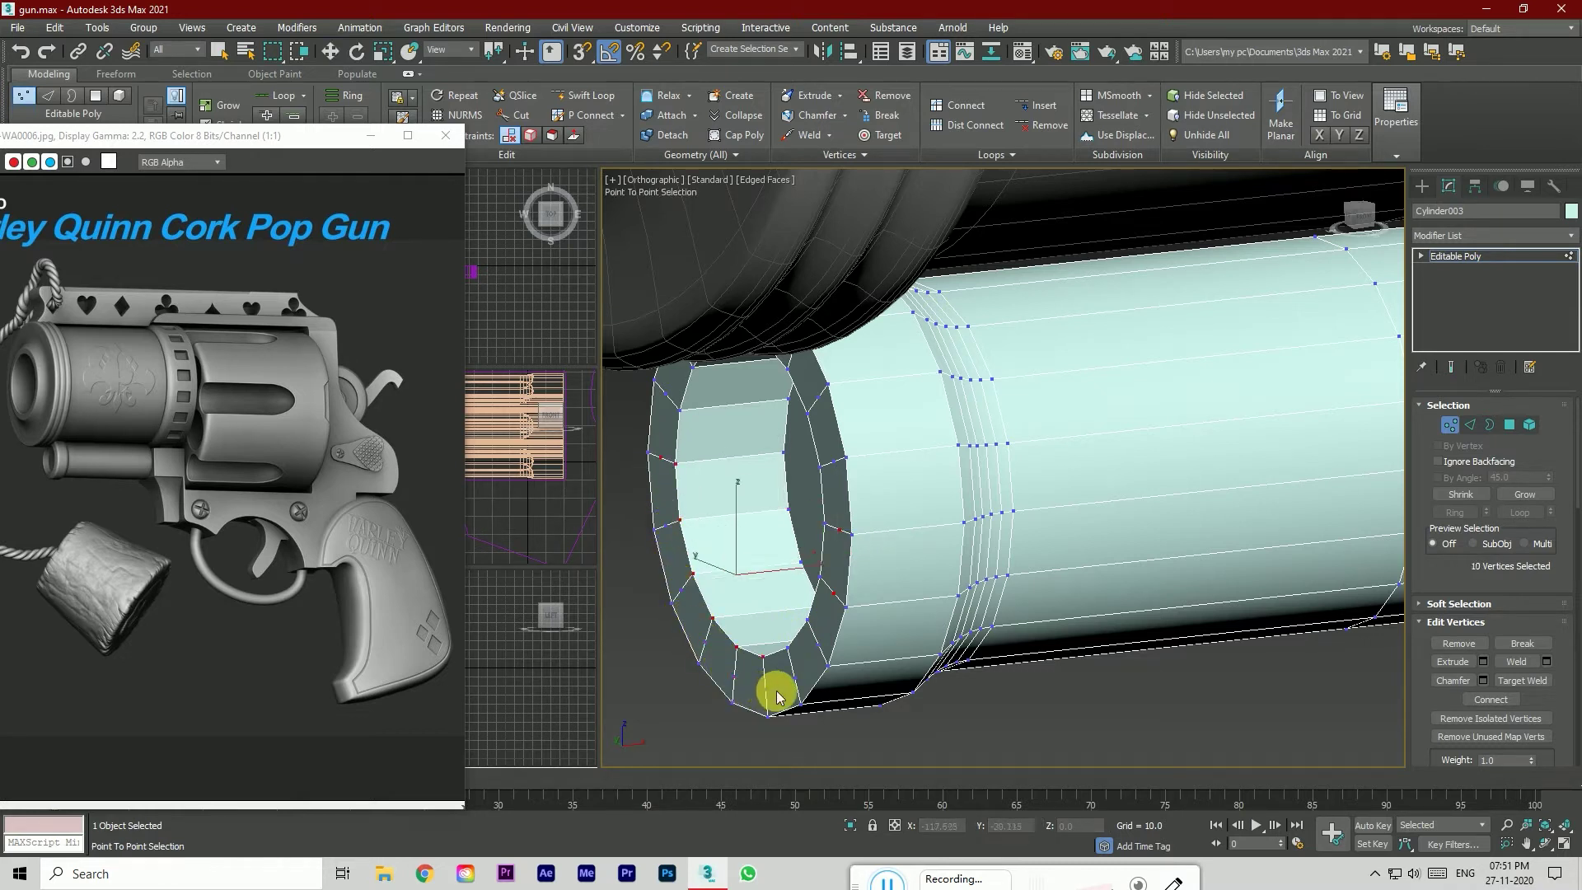
Step: Select the leftover vertices halfway along the radial edges of the small cylinder's front rim and remove them
click(832, 590)
right_click(837, 564)
key(w)
ctrl+click(826, 650)
ctrl+click(794, 674)
ctrl+click(765, 689)
ctrl+click(735, 677)
ctrl+click(707, 642)
ctrl+click(682, 590)
ctrl+click(668, 528)
ctrl+click(661, 456)
ctrl+click(665, 395)
ctrl+click(834, 461)
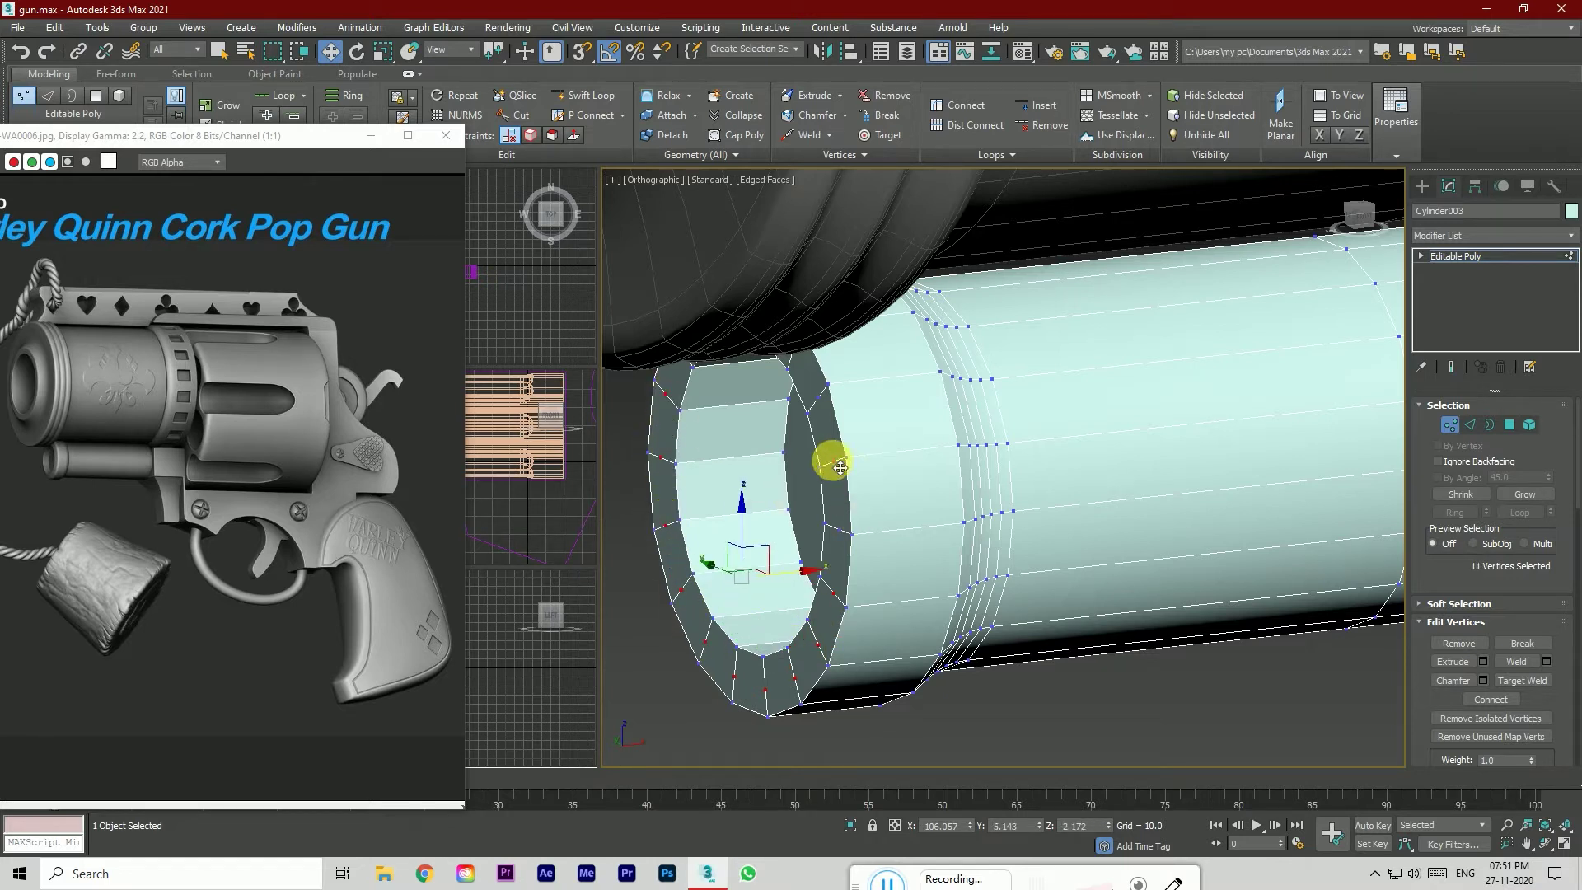
ctrl+click(840, 530)
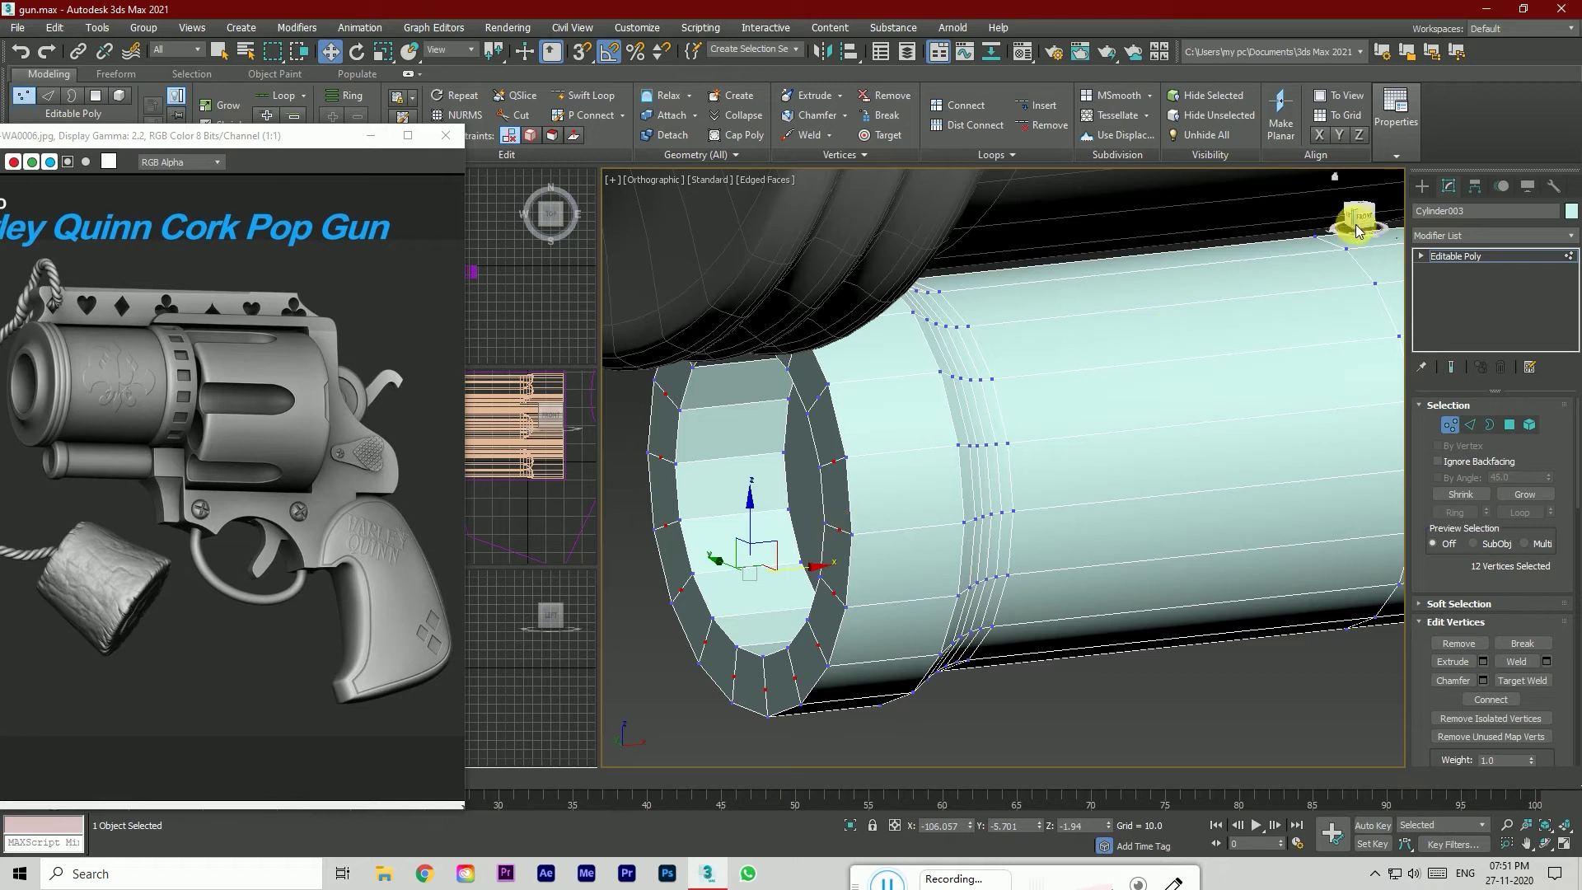
drag(1364, 227, 1344, 231)
scroll(1253, 381, down, 3)
scroll(799, 458, up, 4)
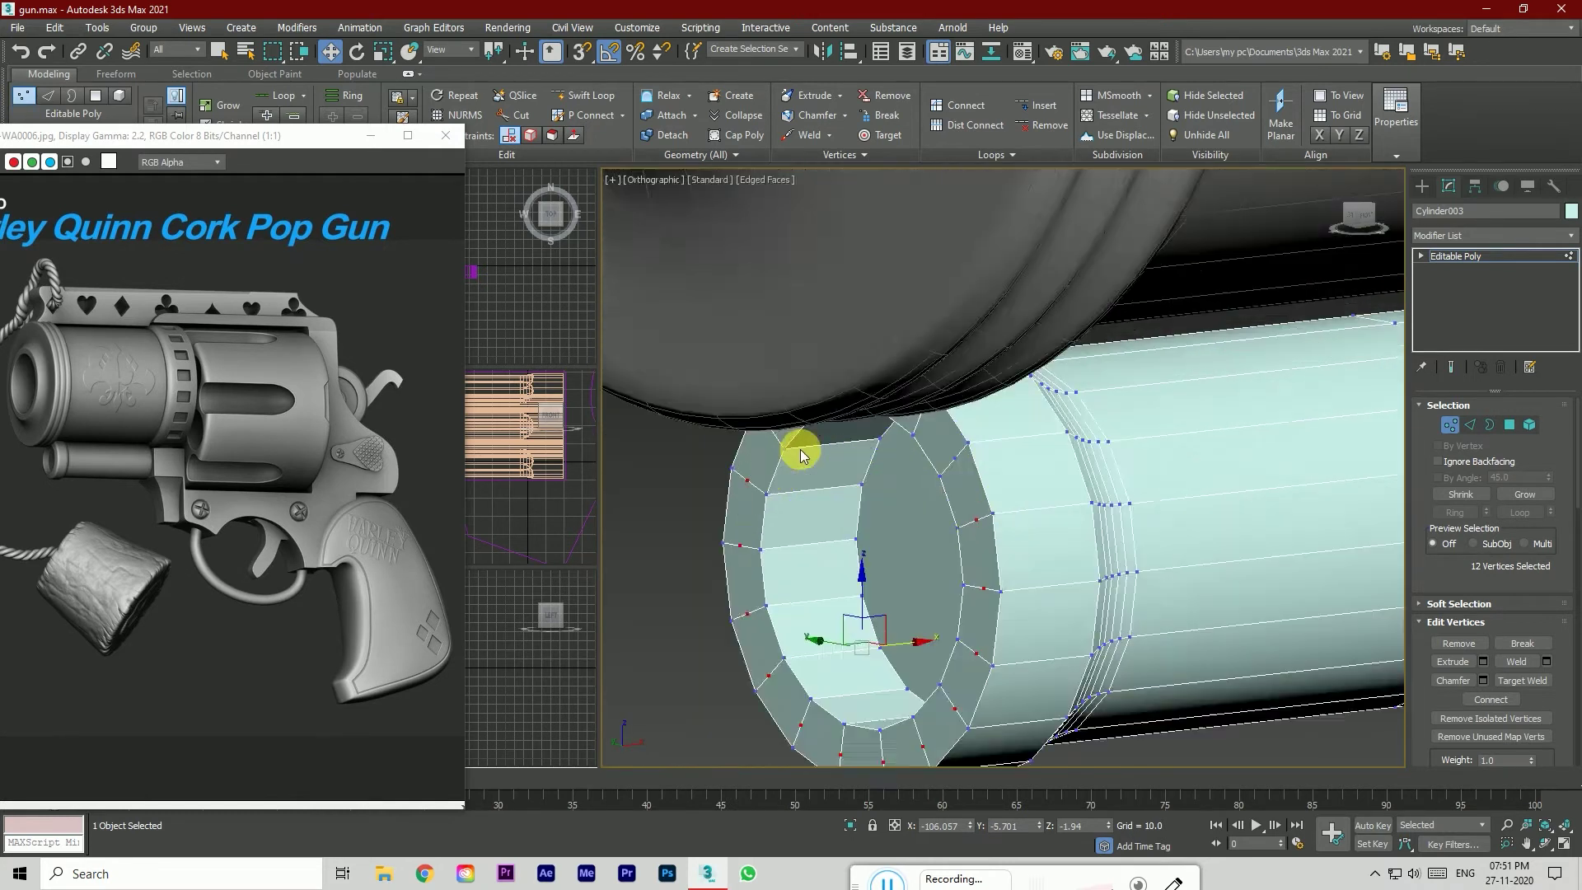
click(1459, 642)
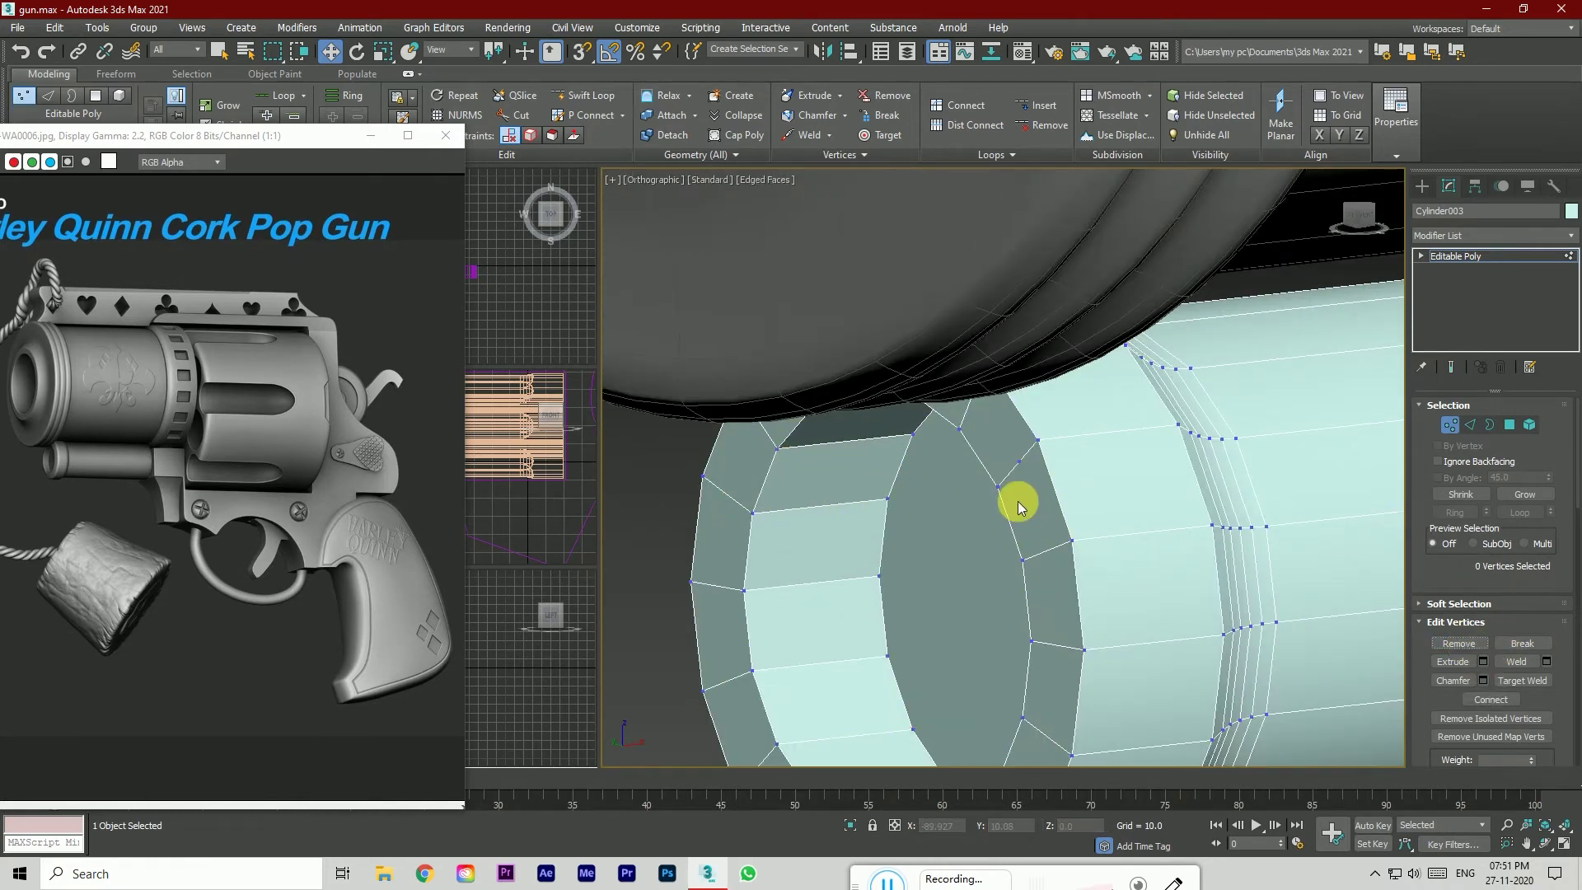
scroll(1016, 501, down, 2)
drag(1357, 225, 1366, 218)
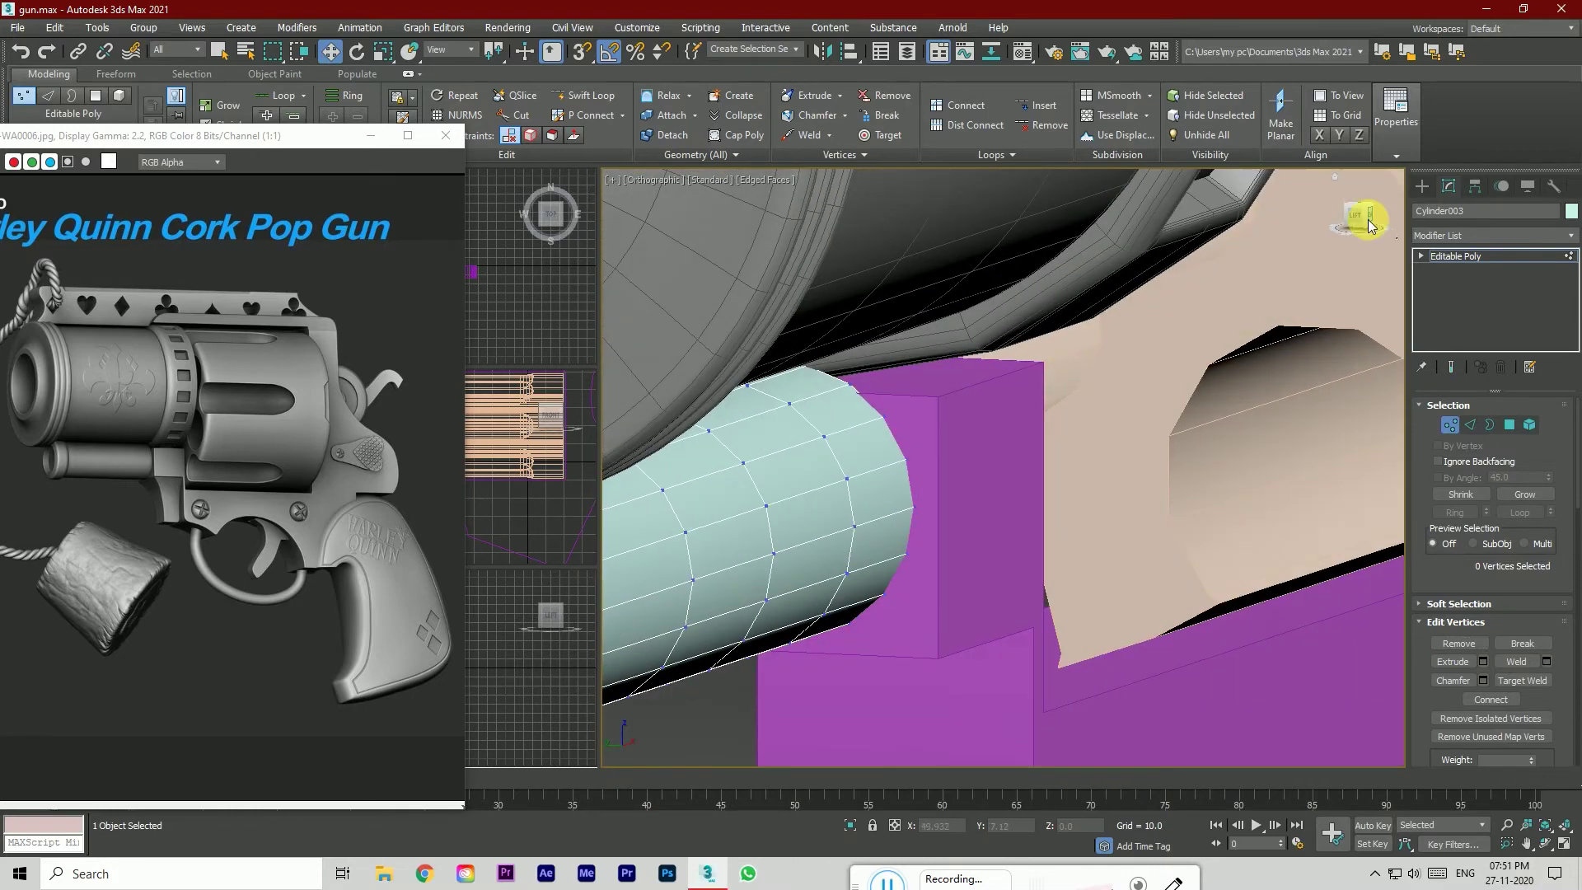
Step: Select four more leftover vertices halfway along the radial edges of the small cylinder's front rim and remove them
scroll(1310, 289, down, 3)
alt+middle_drag(881, 437, 1299, 244)
drag(1358, 222, 1358, 216)
scroll(714, 669, up, 3)
click(684, 665)
ctrl+click(732, 619)
ctrl+click(924, 604)
ctrl+click(974, 639)
click(1464, 644)
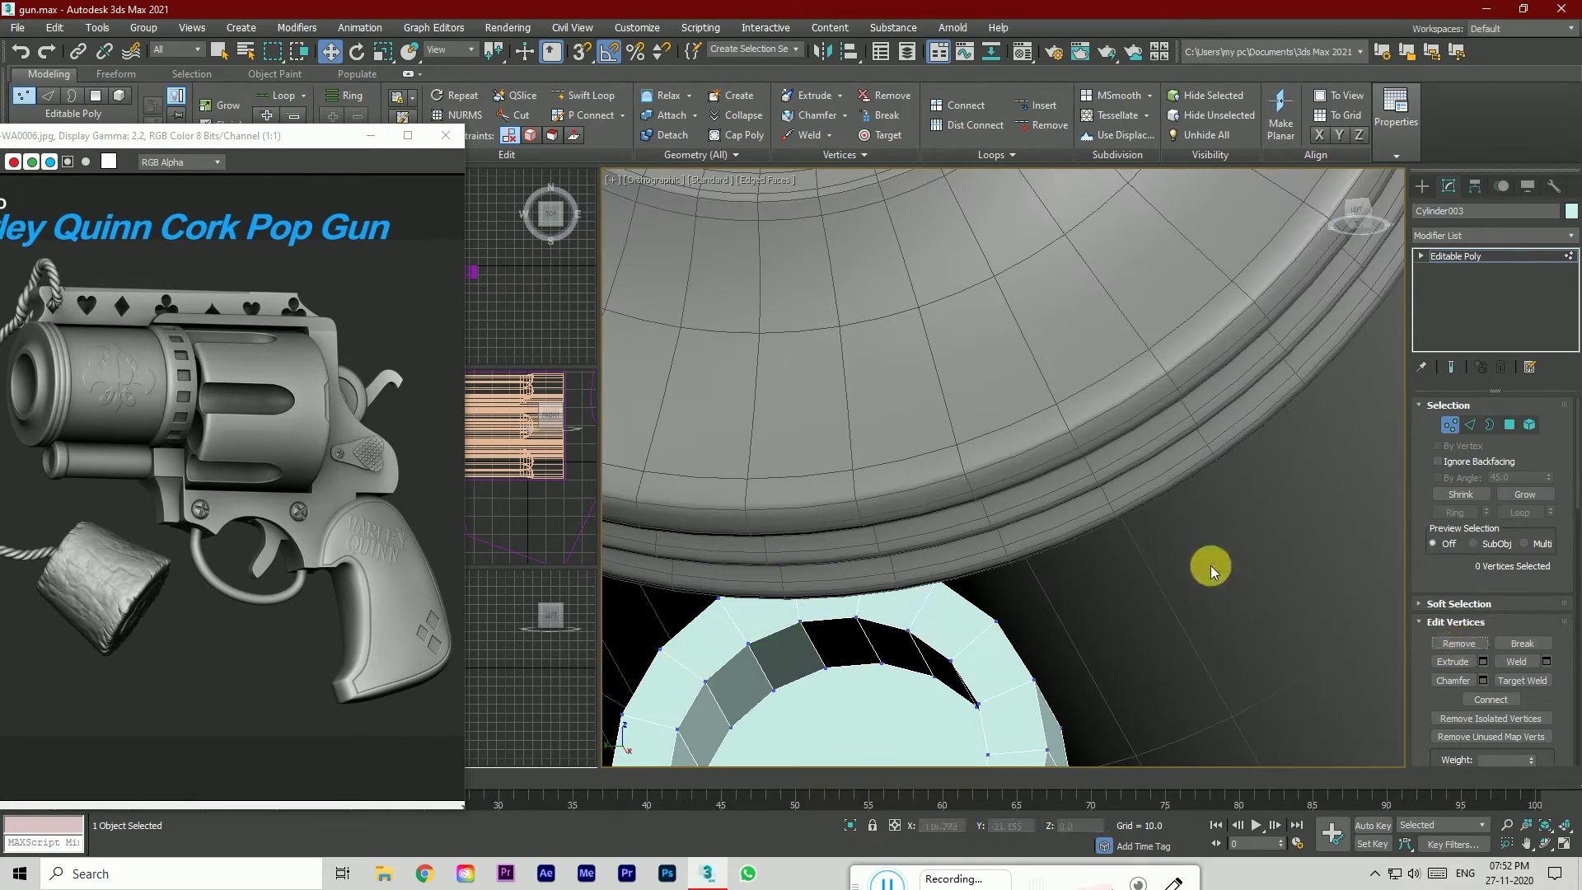
Step: Remove the last leftover vertex between the inner and outer edges of the small cylinder's front rim
click(856, 618)
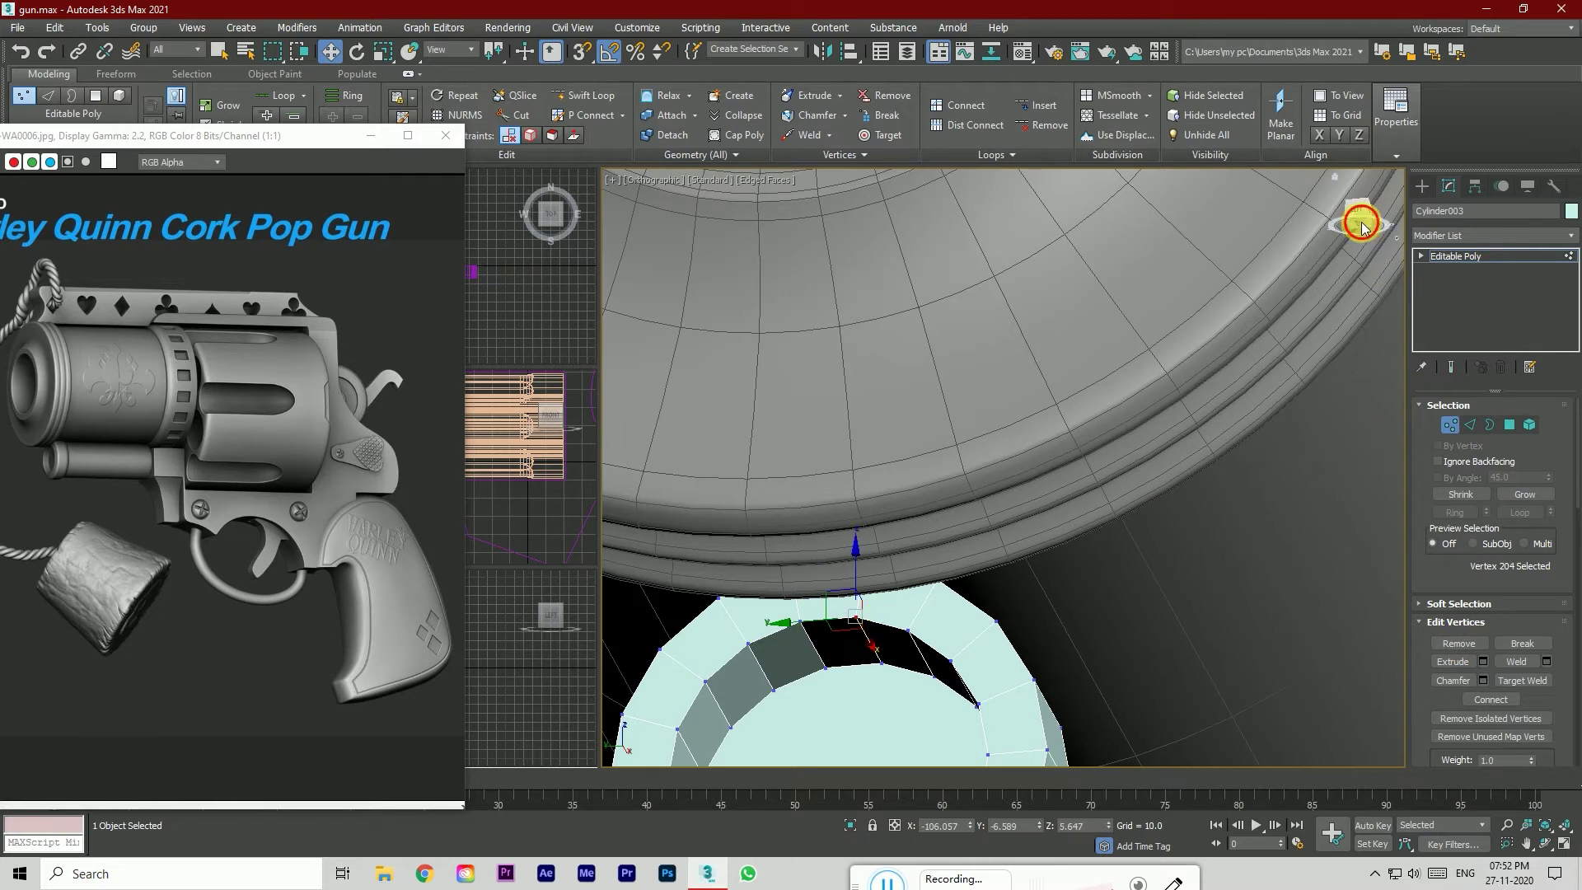
drag(1358, 221, 1358, 203)
scroll(1137, 350, down, 3)
scroll(968, 568, up, 5)
click(967, 526)
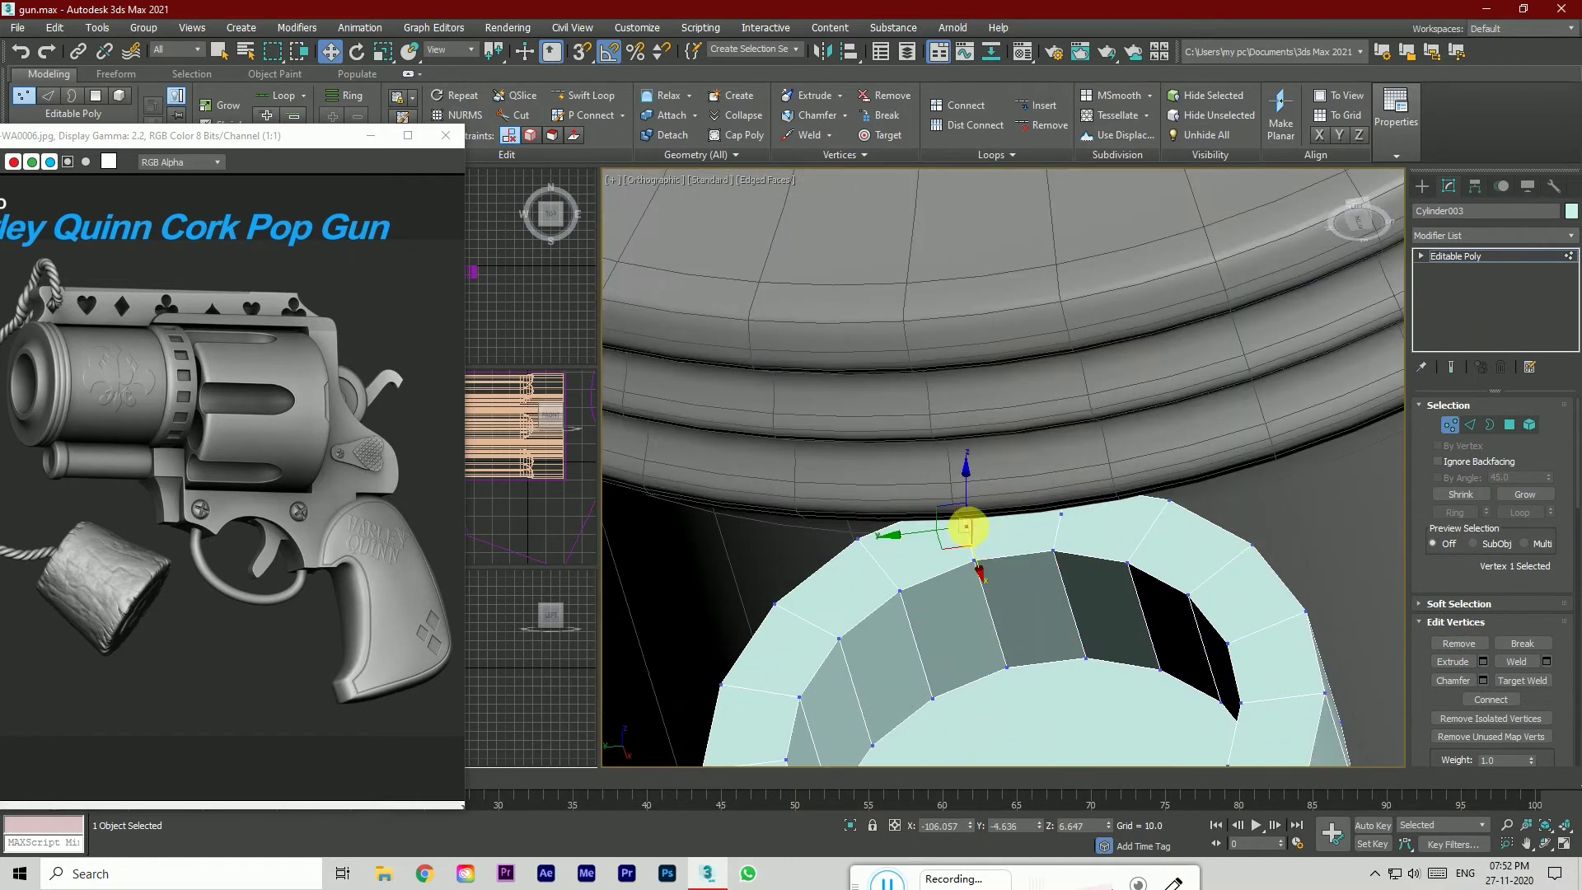
click(1459, 643)
scroll(1187, 618, down, 3)
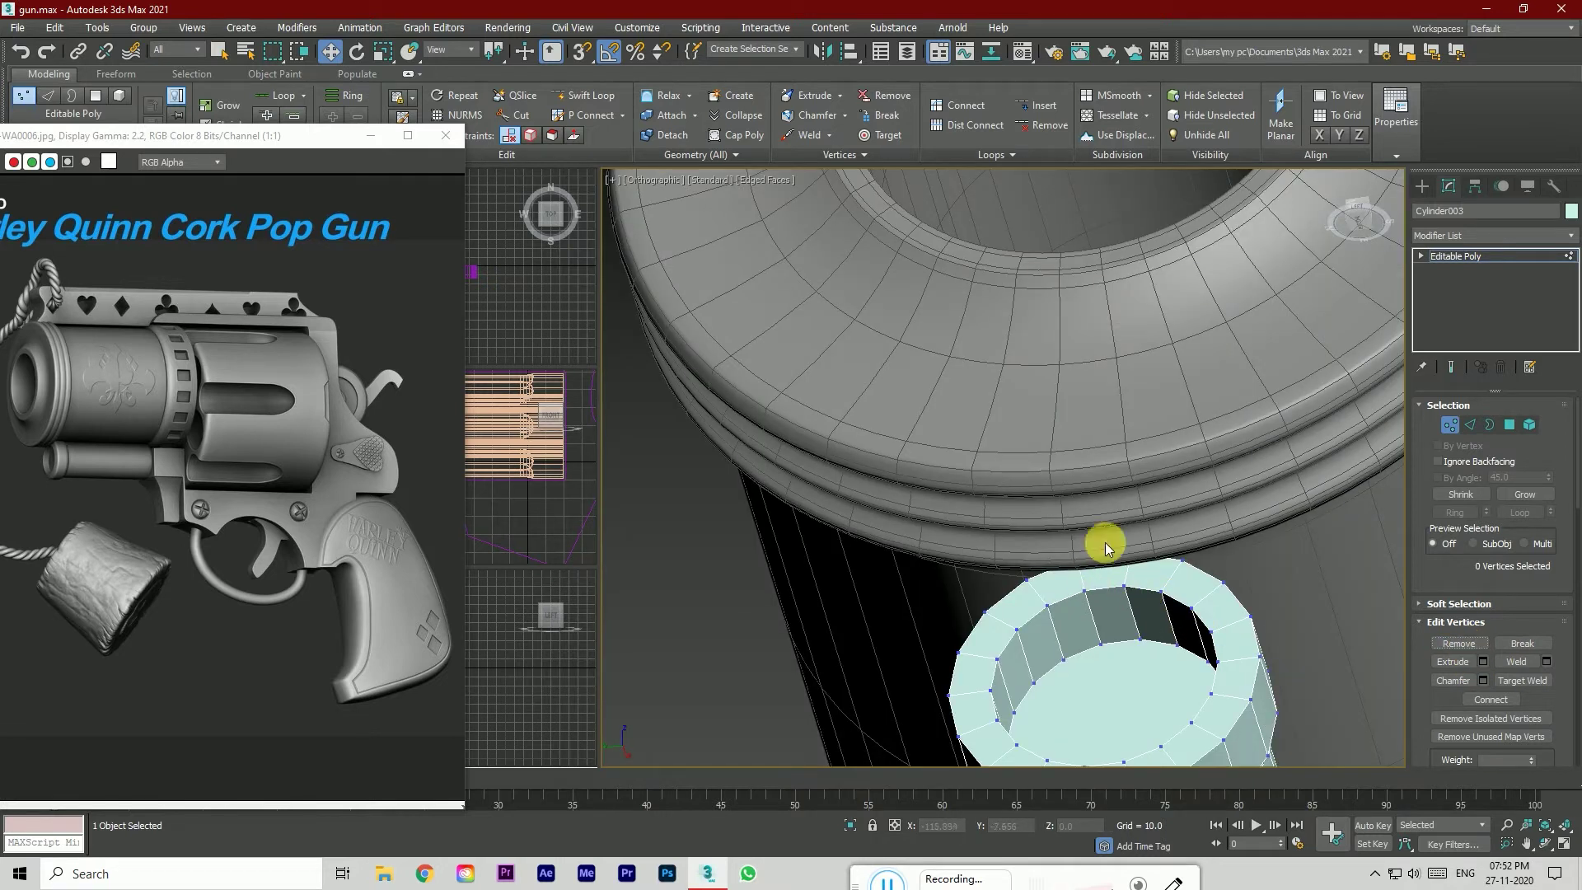
Step: Chamfer the outer edge loop of the small cylinder's front rim
drag(1358, 225, 973, 555)
click(1470, 424)
scroll(1254, 512, up, 3)
double_click(1230, 550)
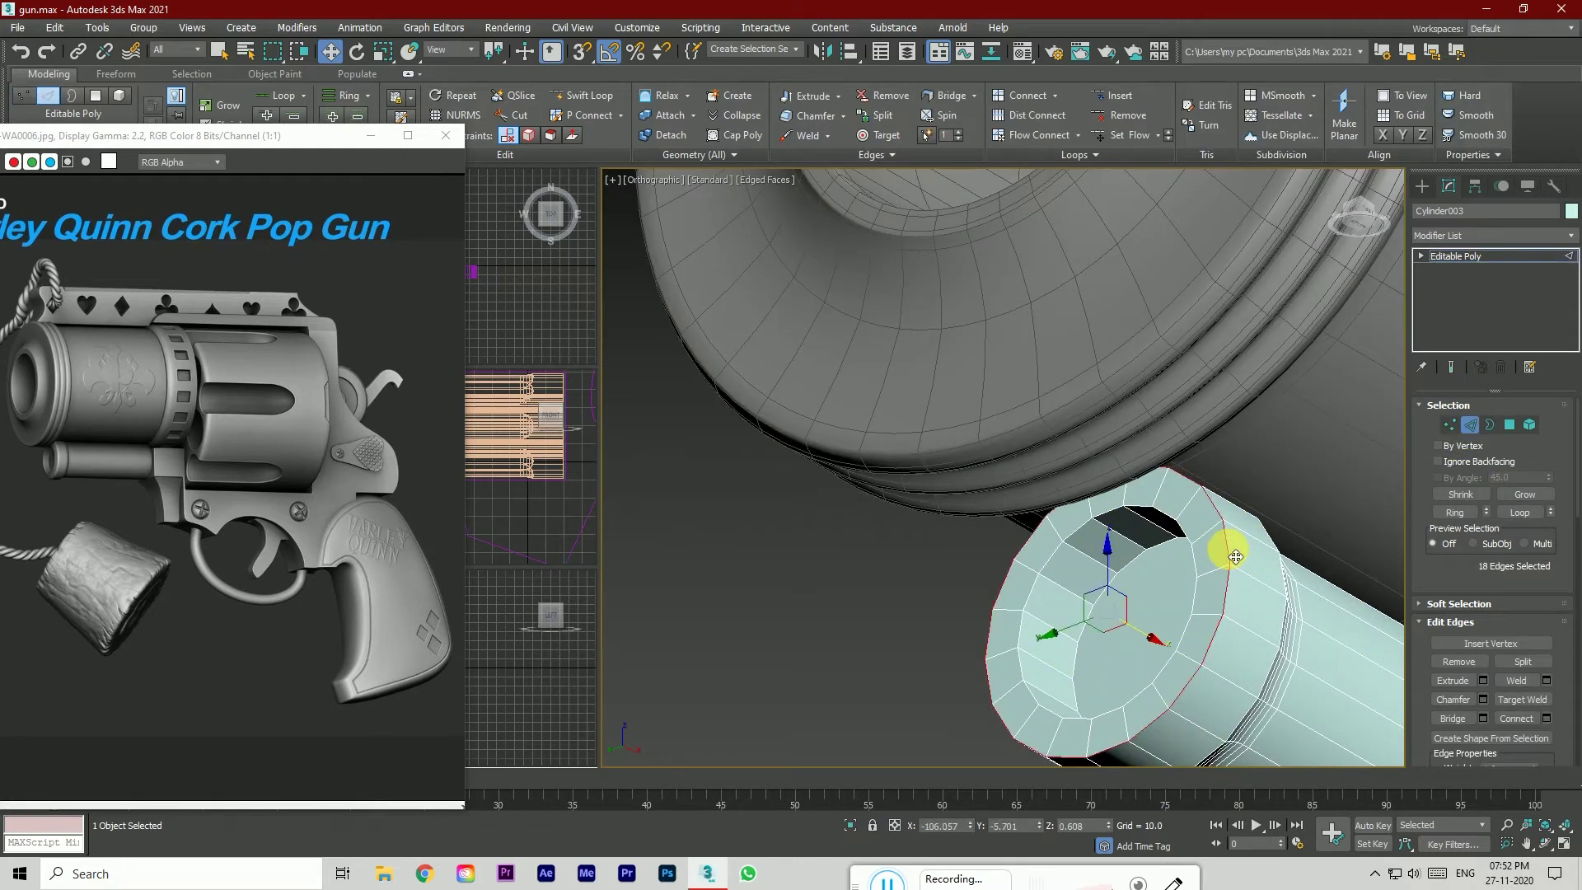
click(1483, 700)
click(1011, 644)
click(887, 623)
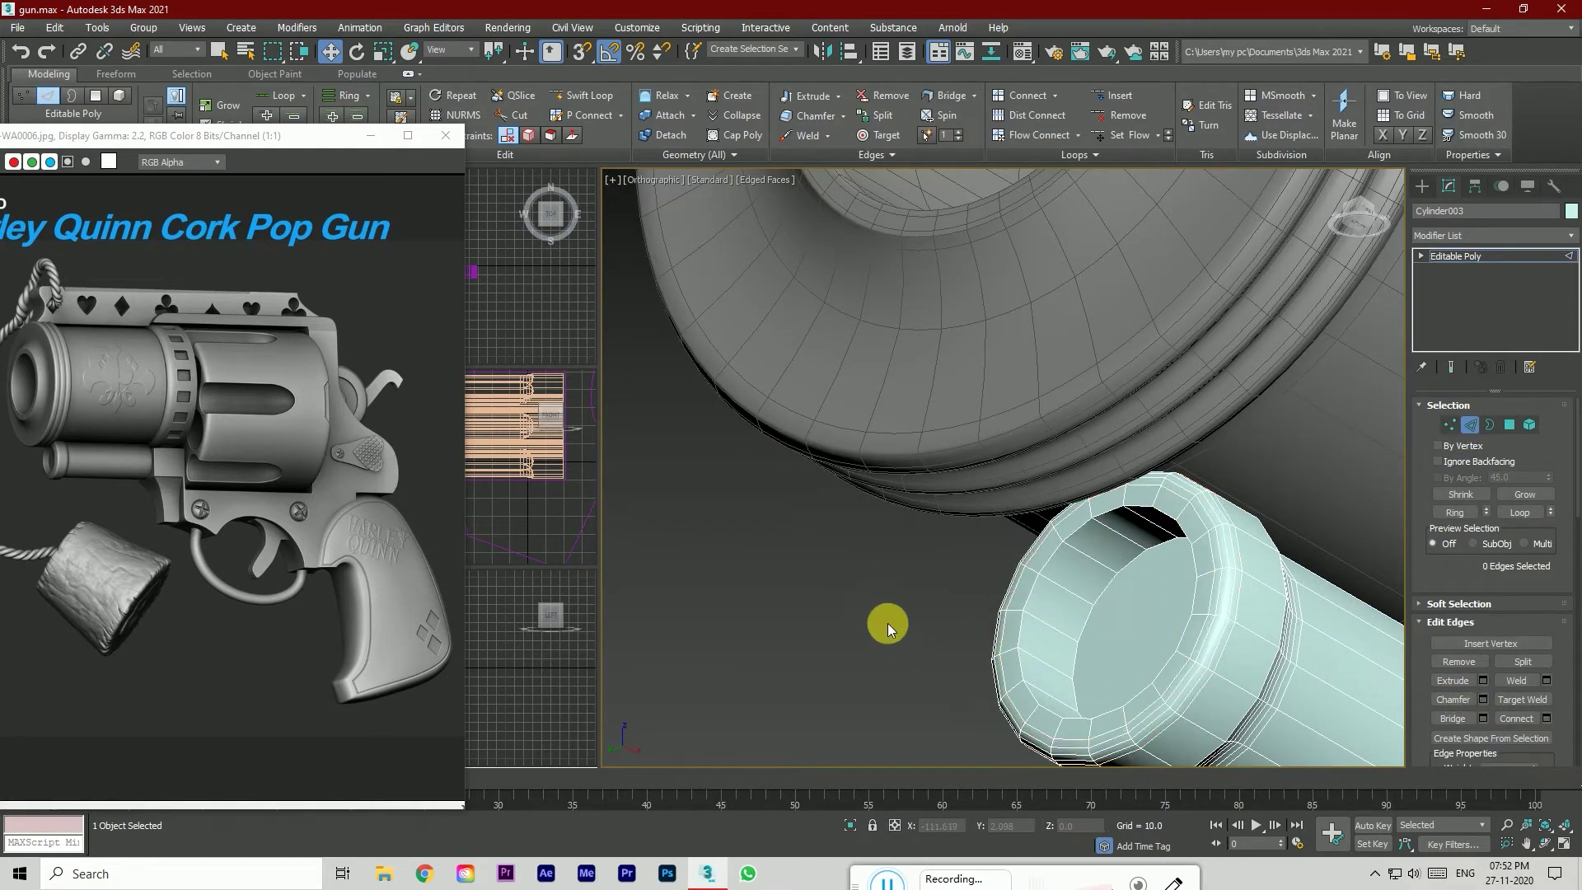
Step: Widen the reference image window to show more of the second gun view
alt+middle_drag(887, 623, 881, 610)
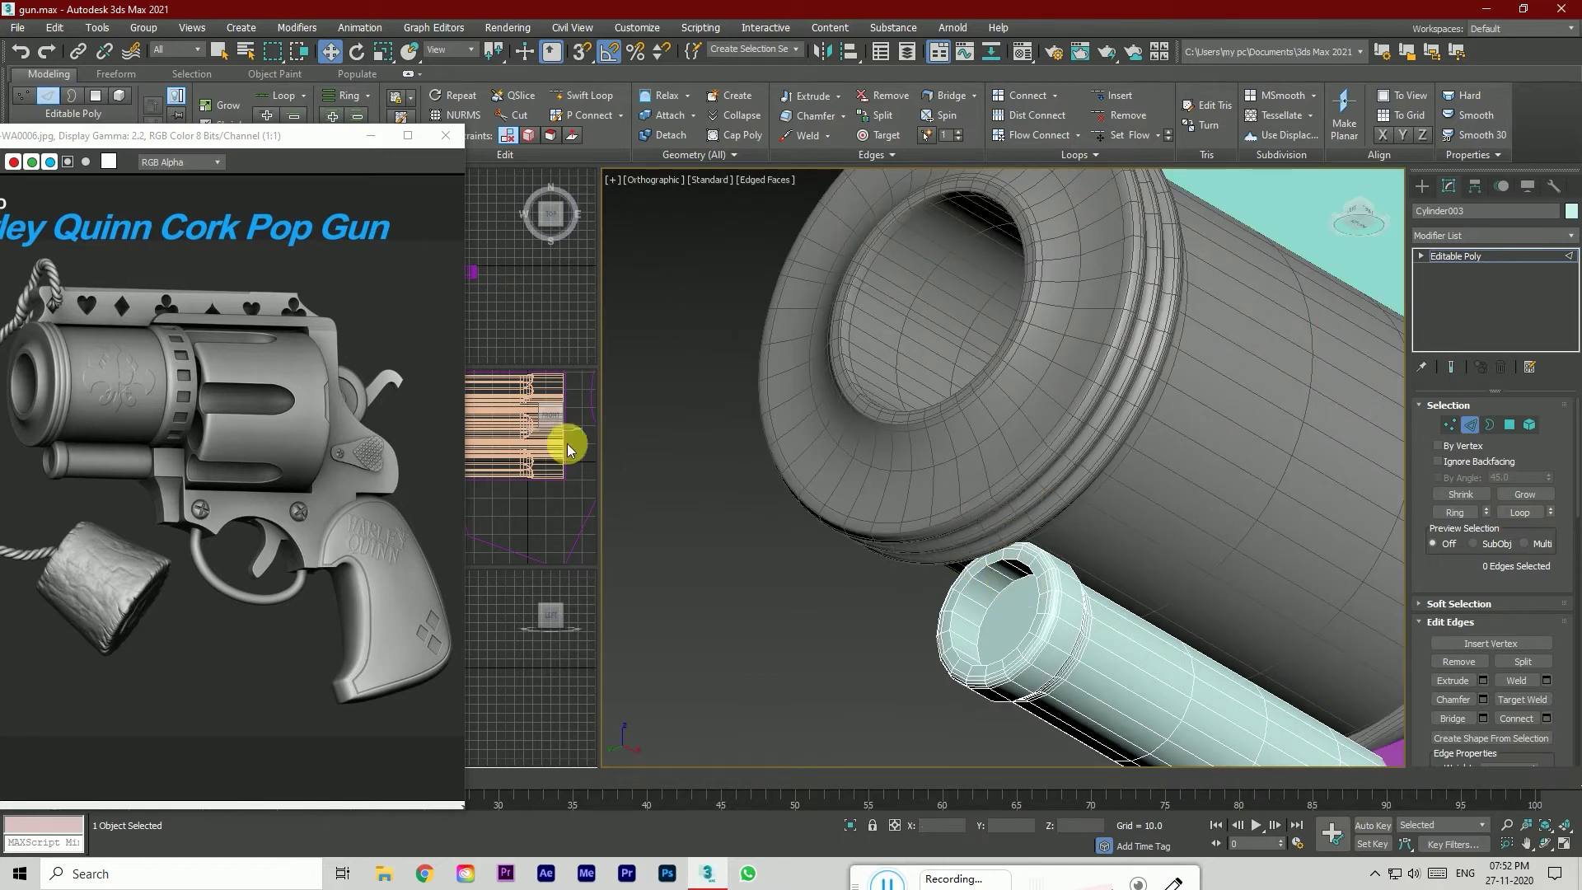
drag(461, 484, 643, 571)
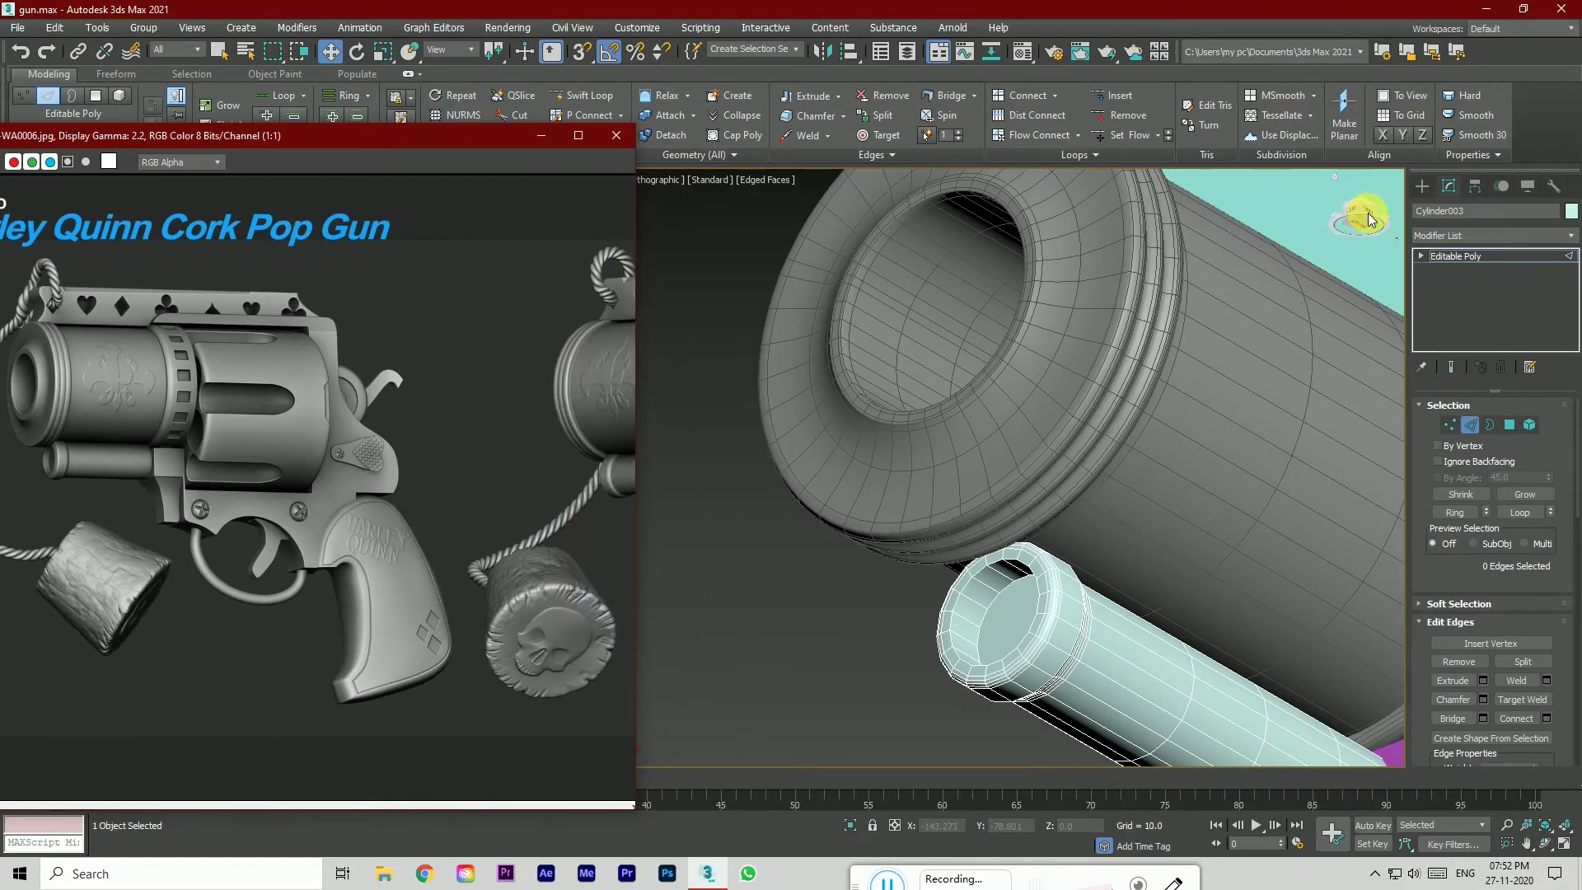
Step: Try to shift the three edge loops behind the small cylinder's collar toward its front end
click(1371, 220)
scroll(1241, 481, up, 3)
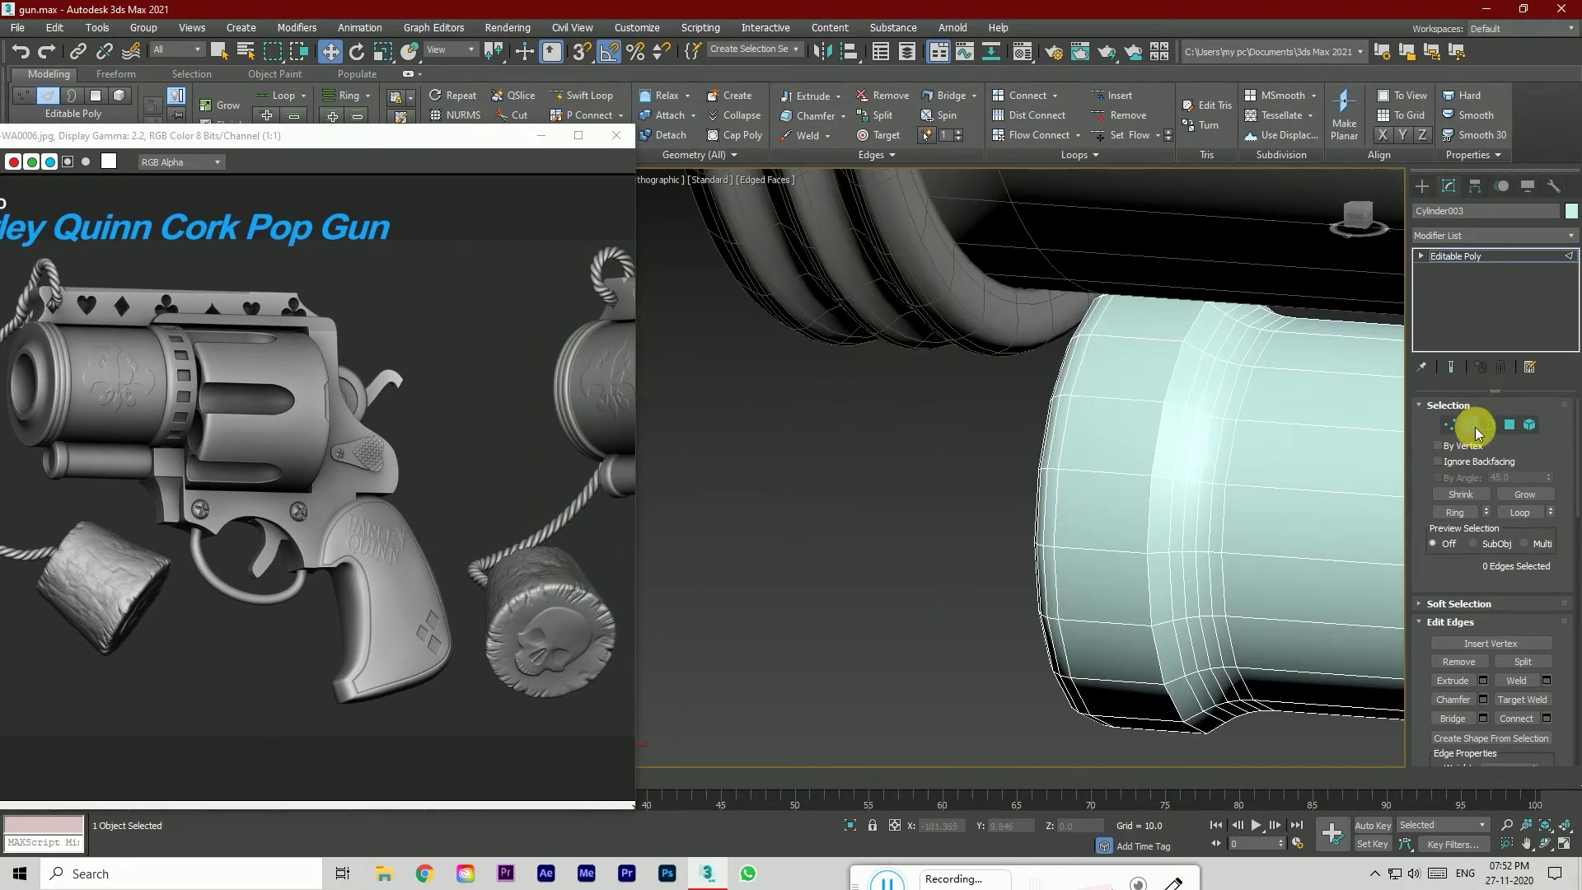
click(1240, 462)
double_click(1236, 458)
ctrl+double_click(1220, 463)
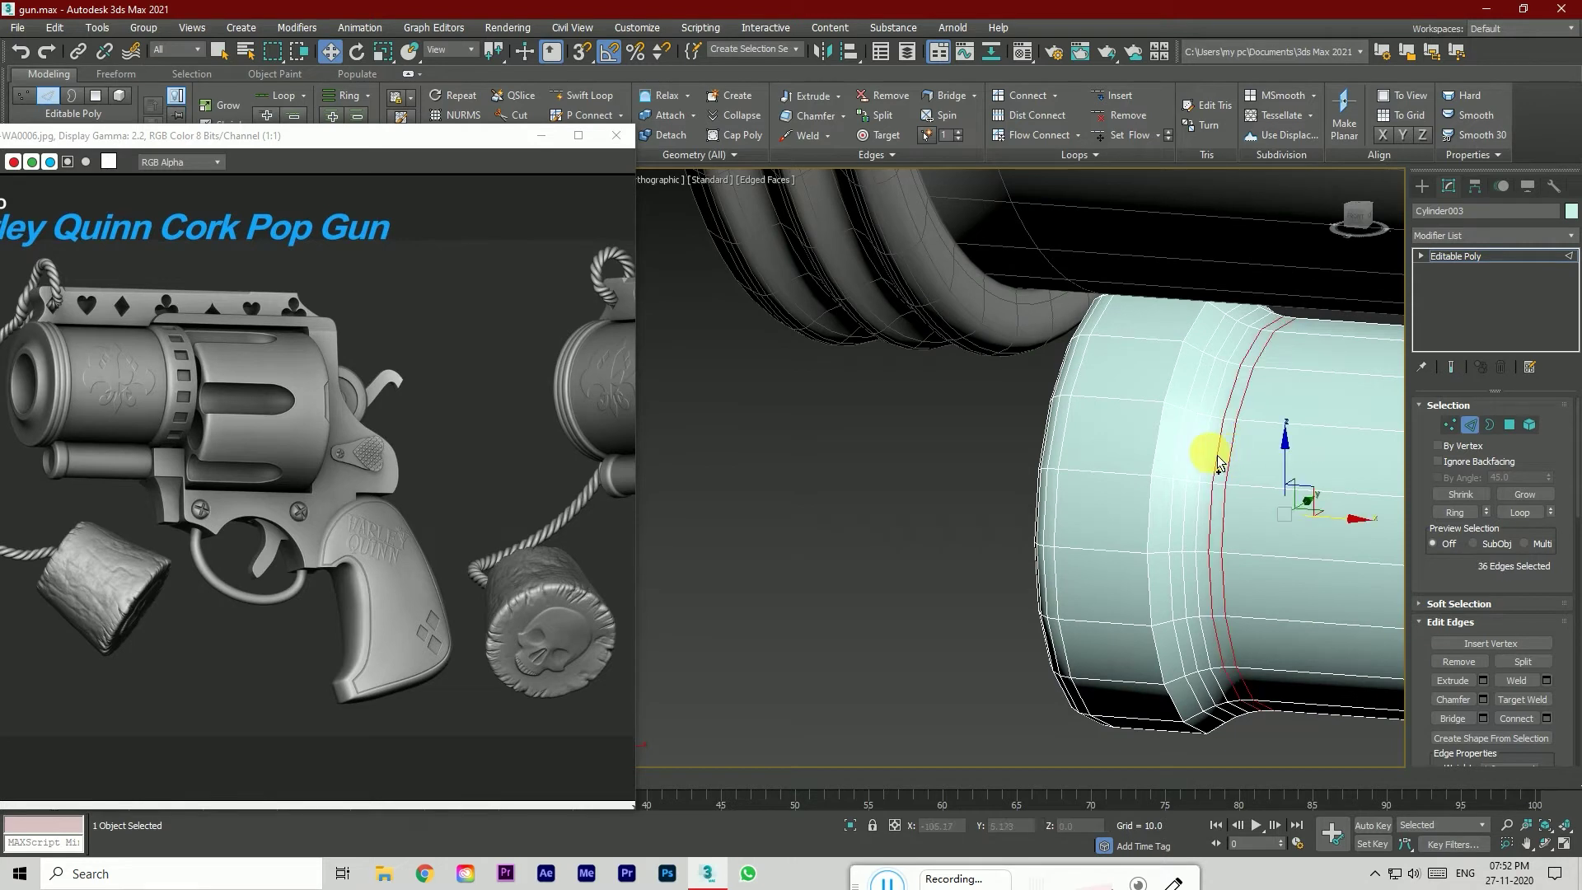
ctrl+double_click(1208, 453)
drag(1336, 522, 1316, 521)
click(876, 533)
key(F4)
scroll(896, 546, down, 2)
key(ctrl+z)
key(ctrl+z)
click(916, 564)
Step: Examine the small tube's shape and its fit with the barrel and frame, with edge display on and off
scroll(907, 560, down, 2)
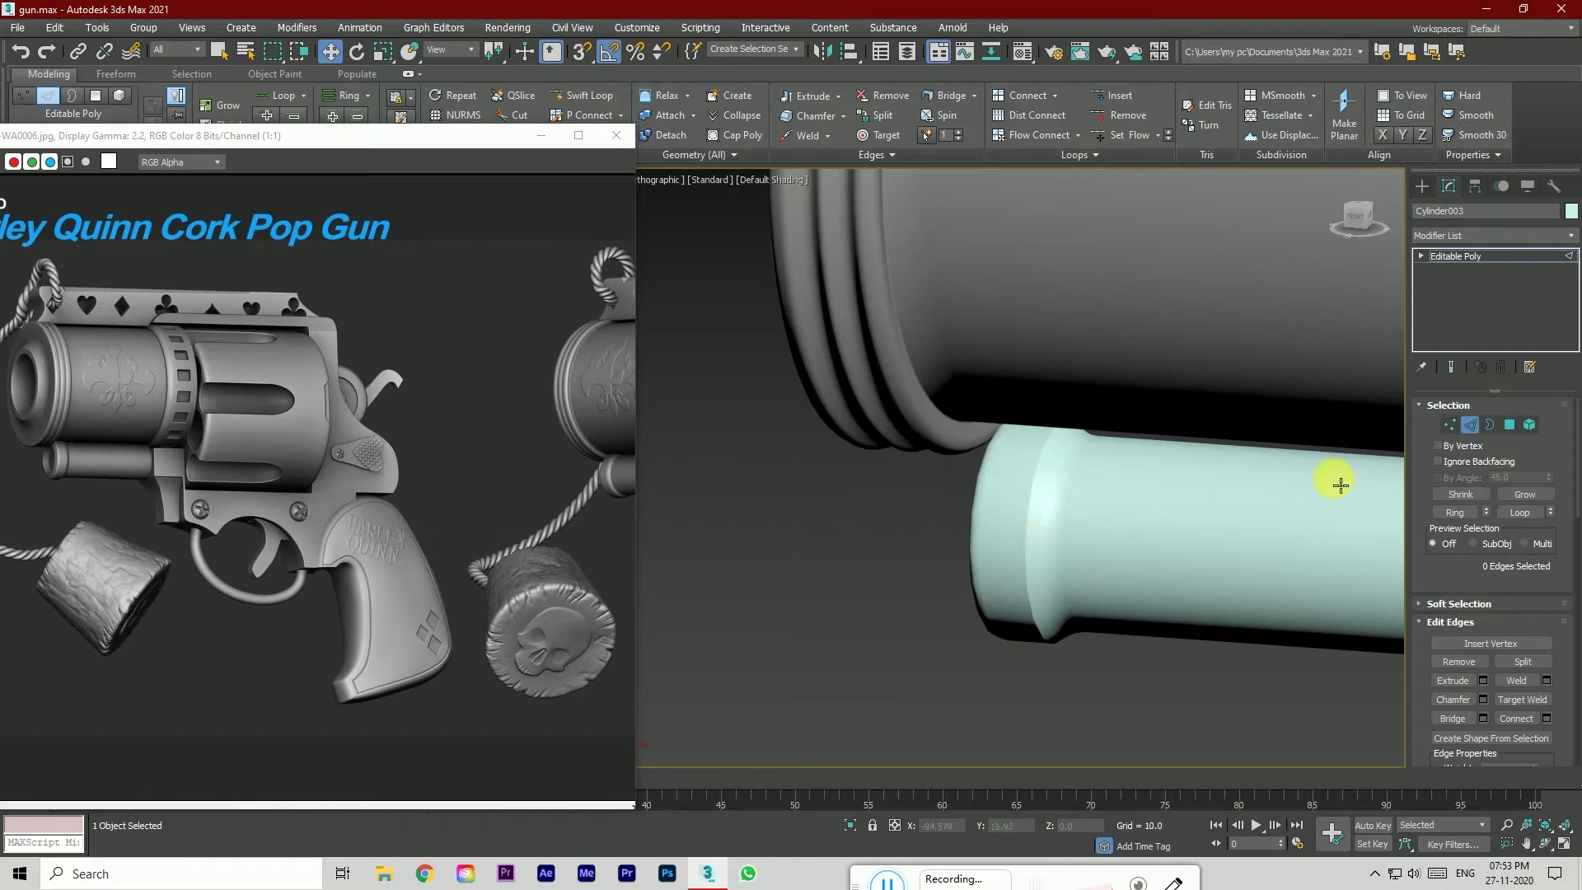
key(F4)
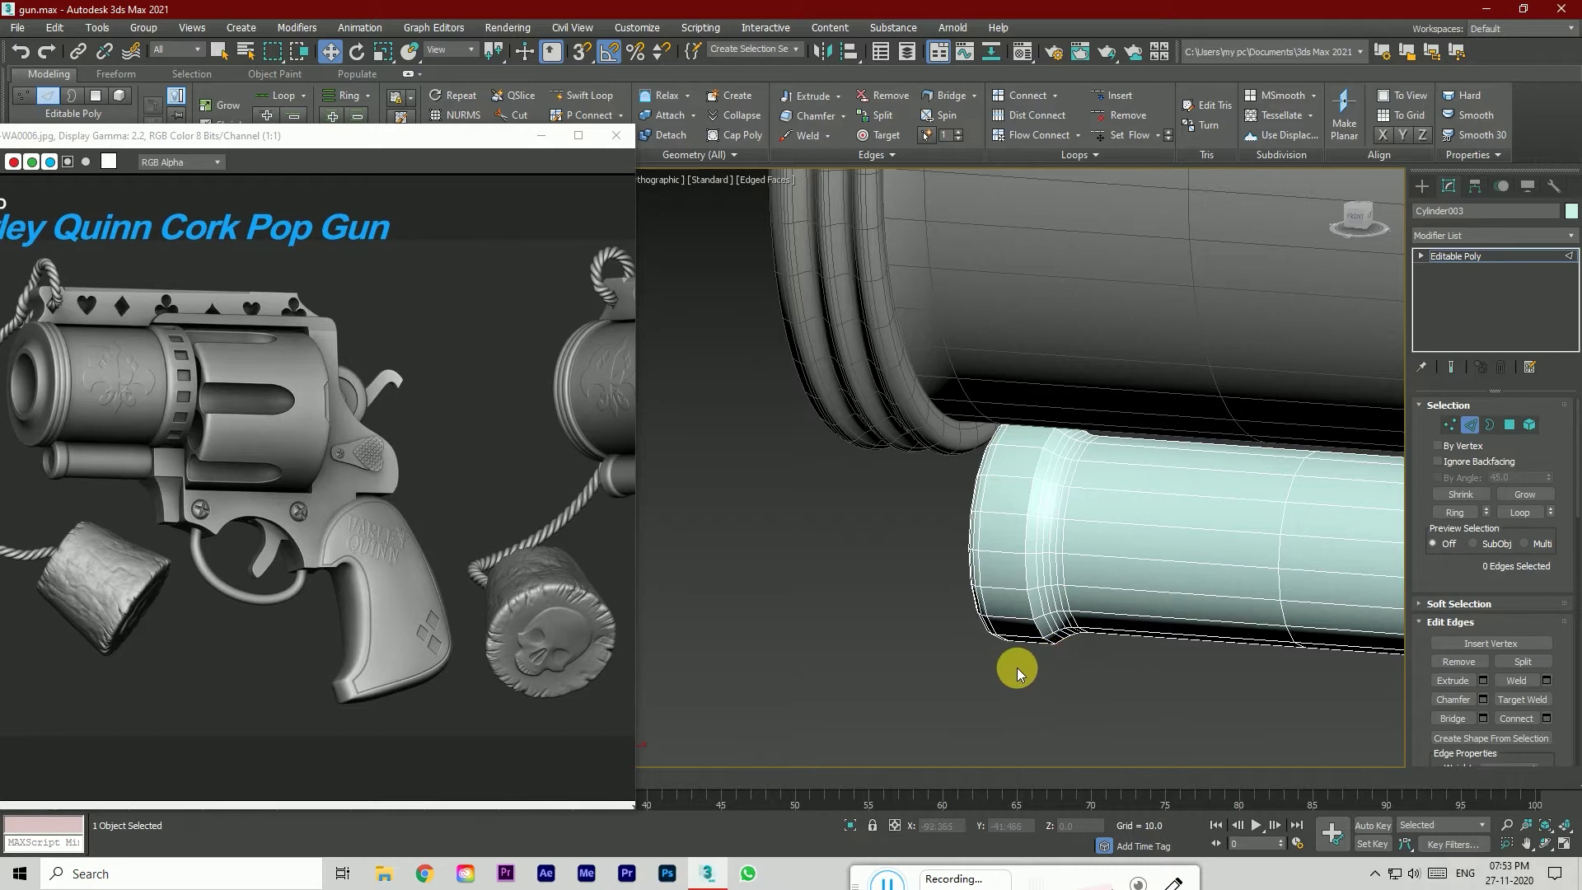
scroll(879, 654, down, 2)
scroll(838, 641, down, 2)
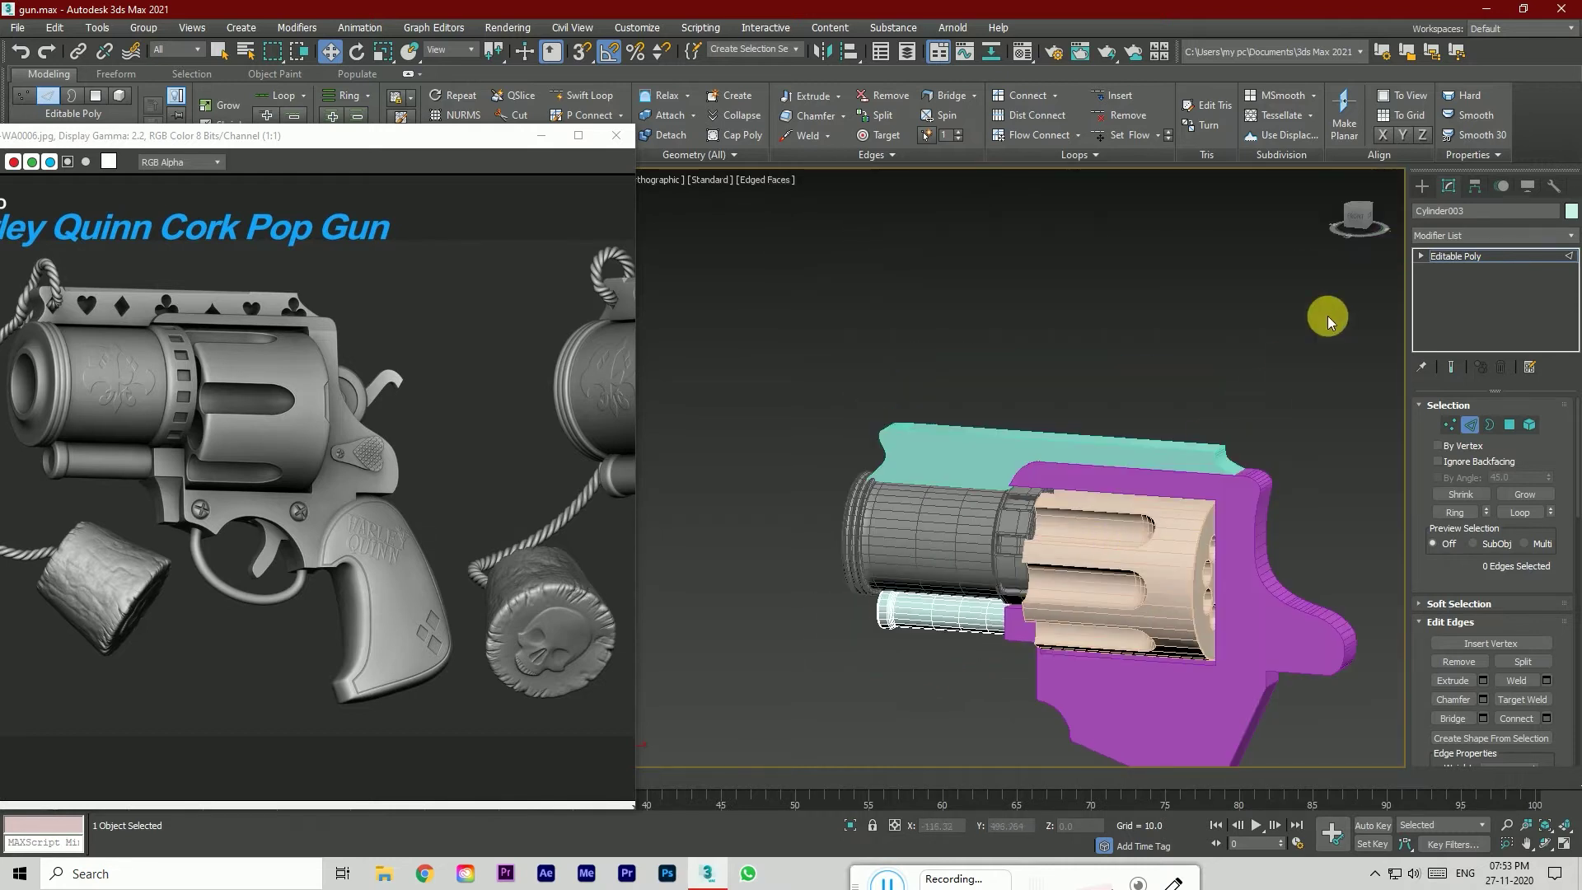
click(1352, 218)
key(F4)
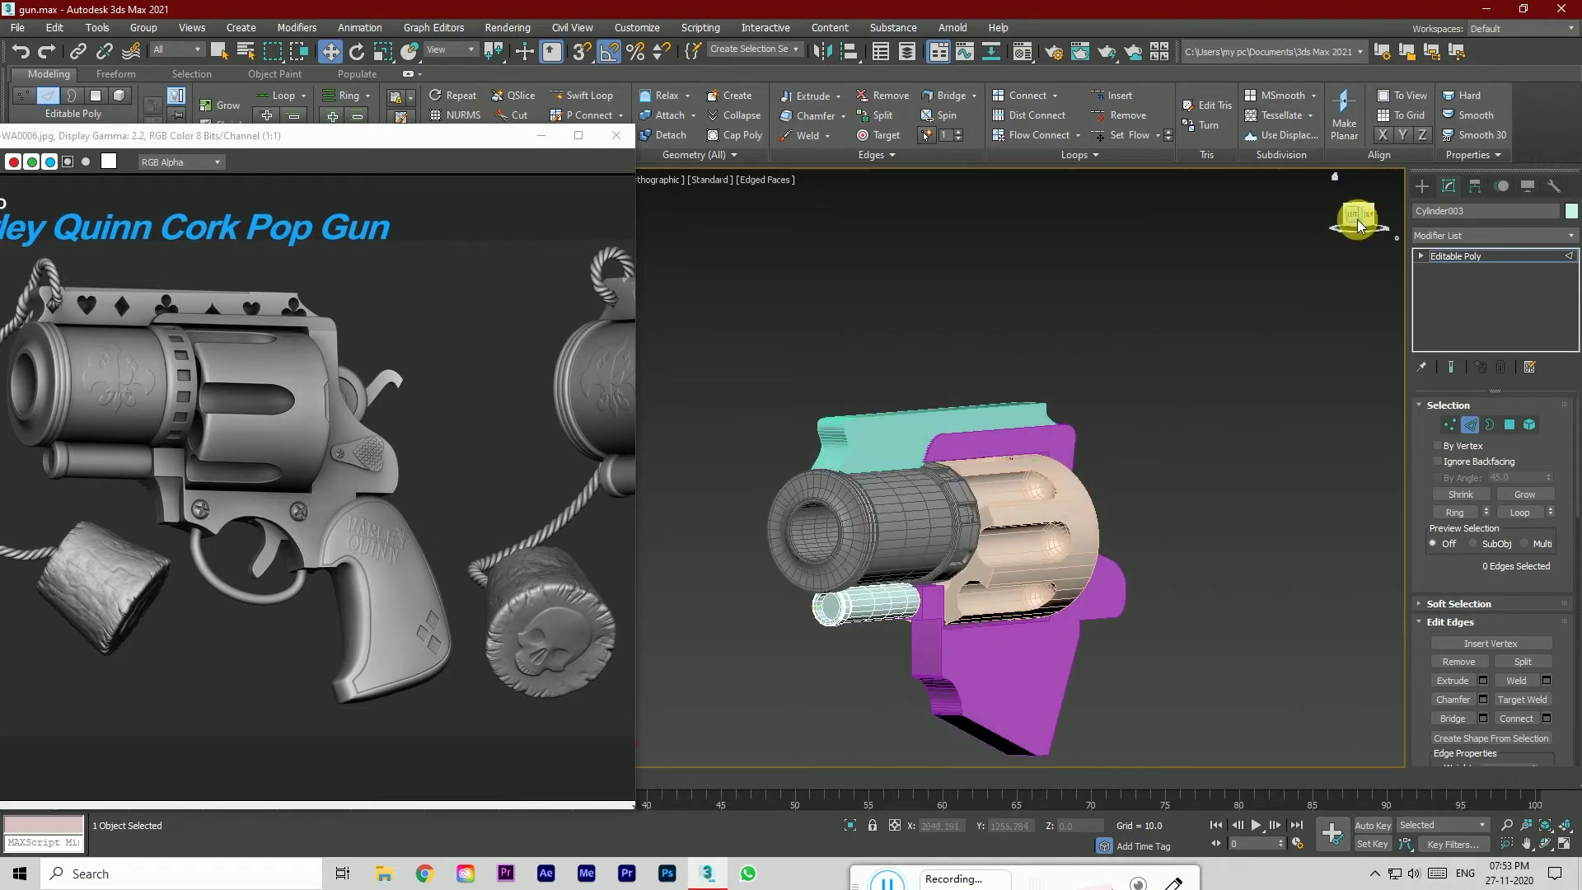
click(1371, 251)
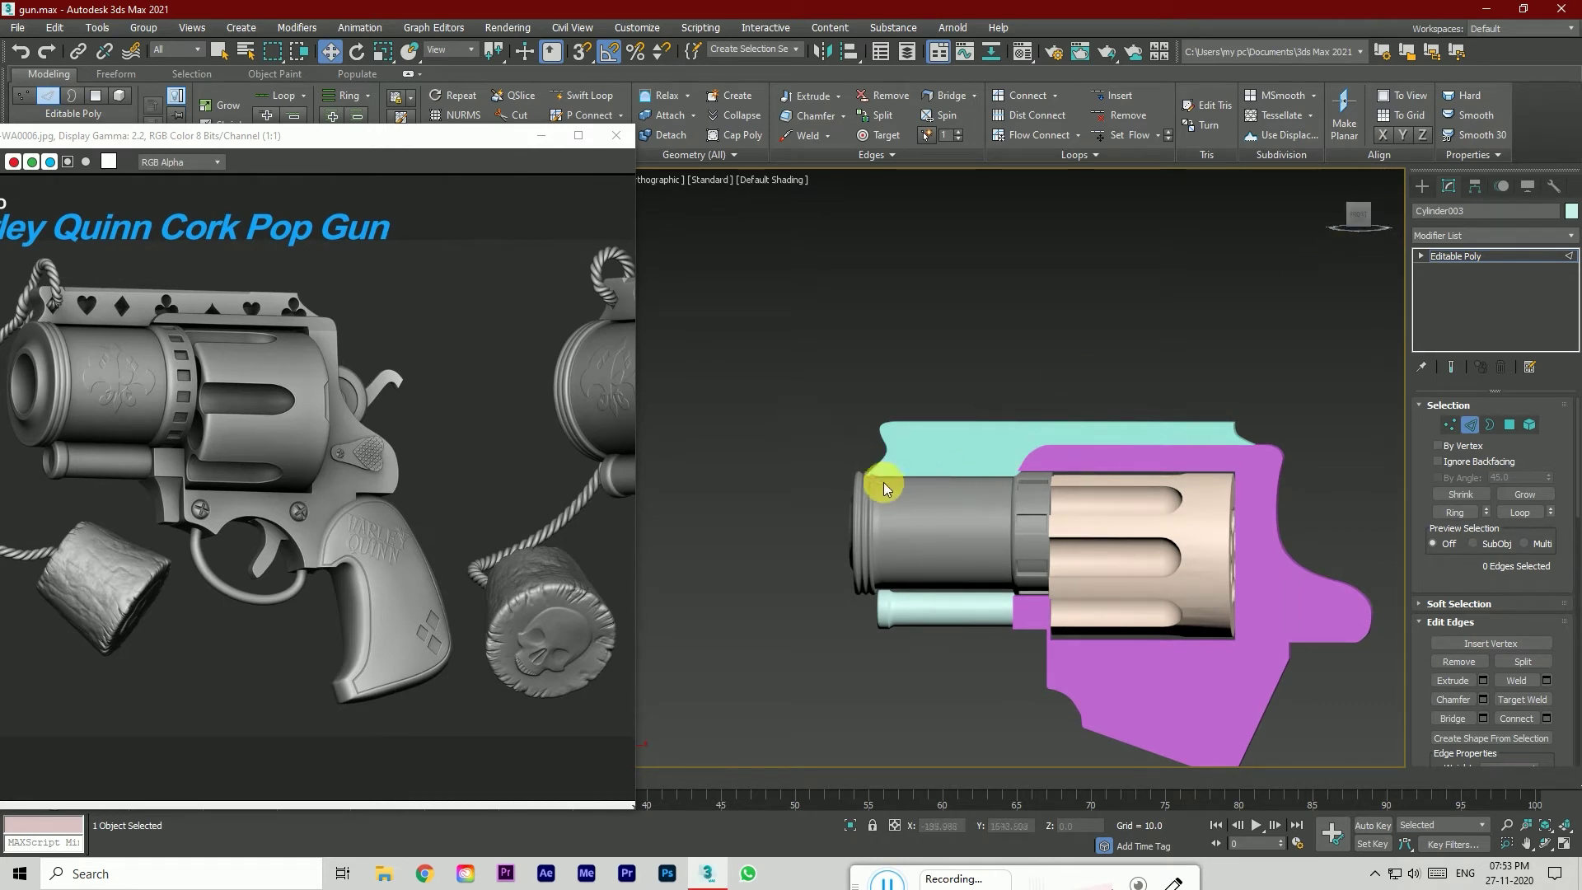
scroll(886, 493, down, 5)
scroll(915, 536, up, 6)
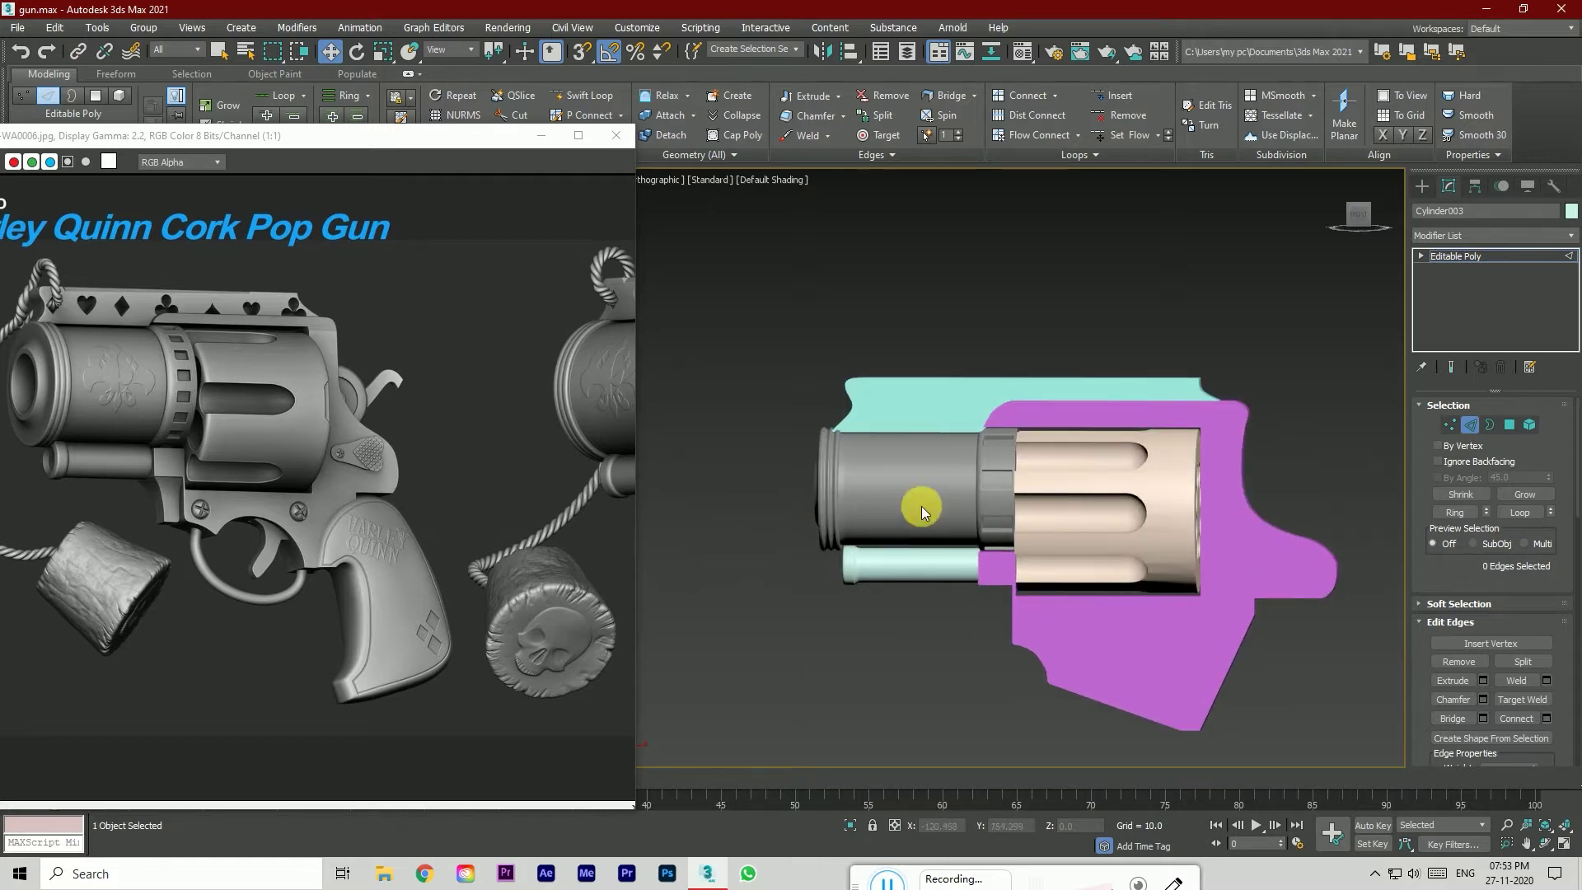
scroll(1009, 481, up, 4)
Step: Examine the vertices of the slotted ring between the barrel and the revolver cylinder in the front view
click(1450, 425)
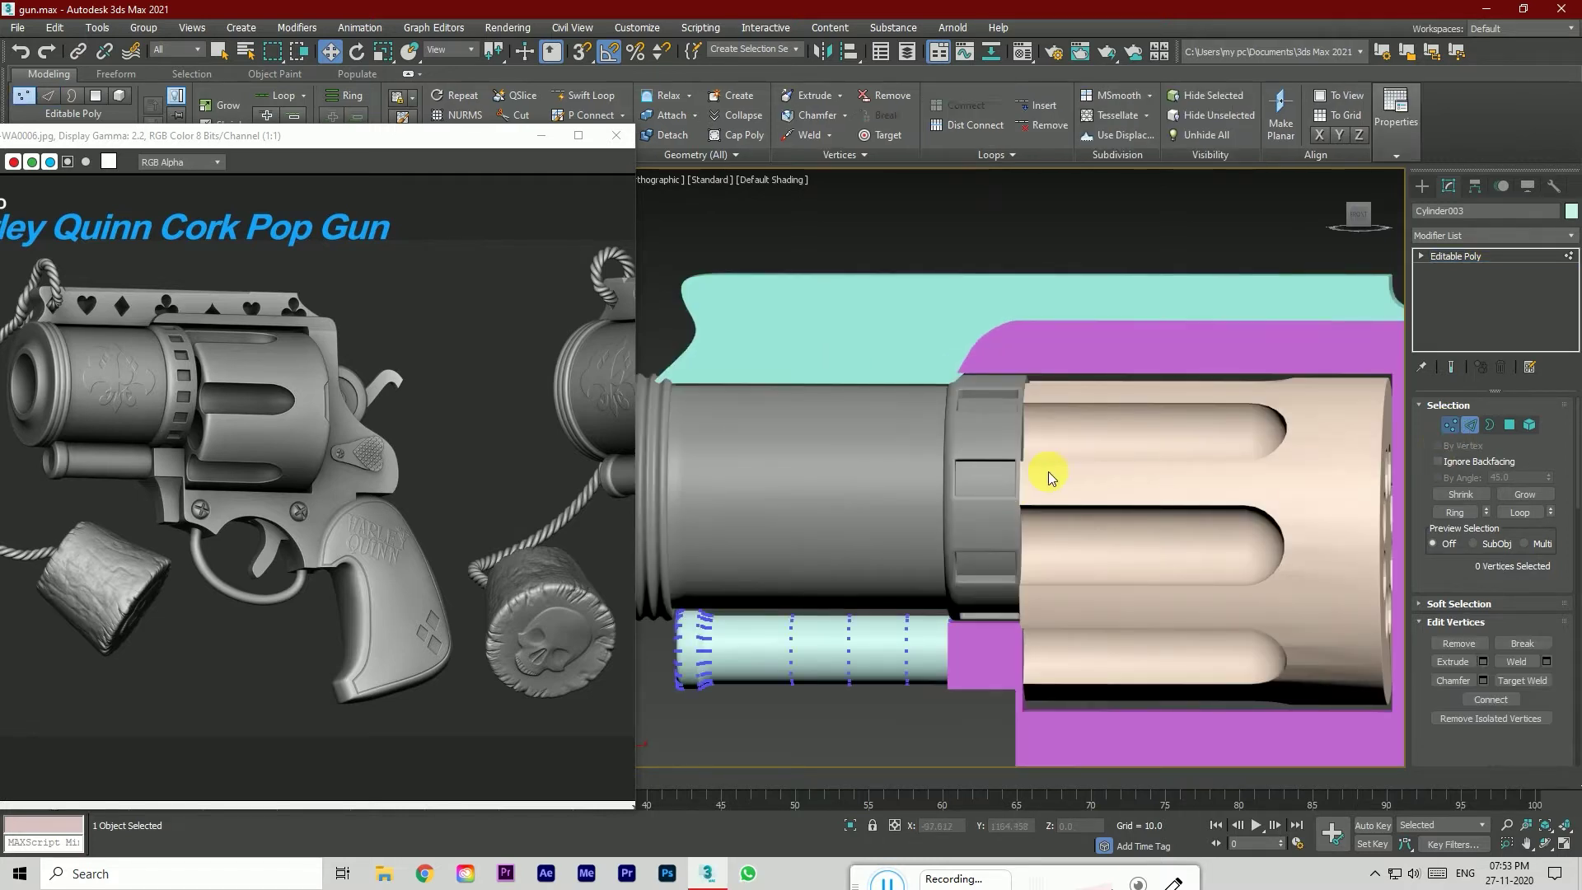
click(1456, 257)
click(987, 453)
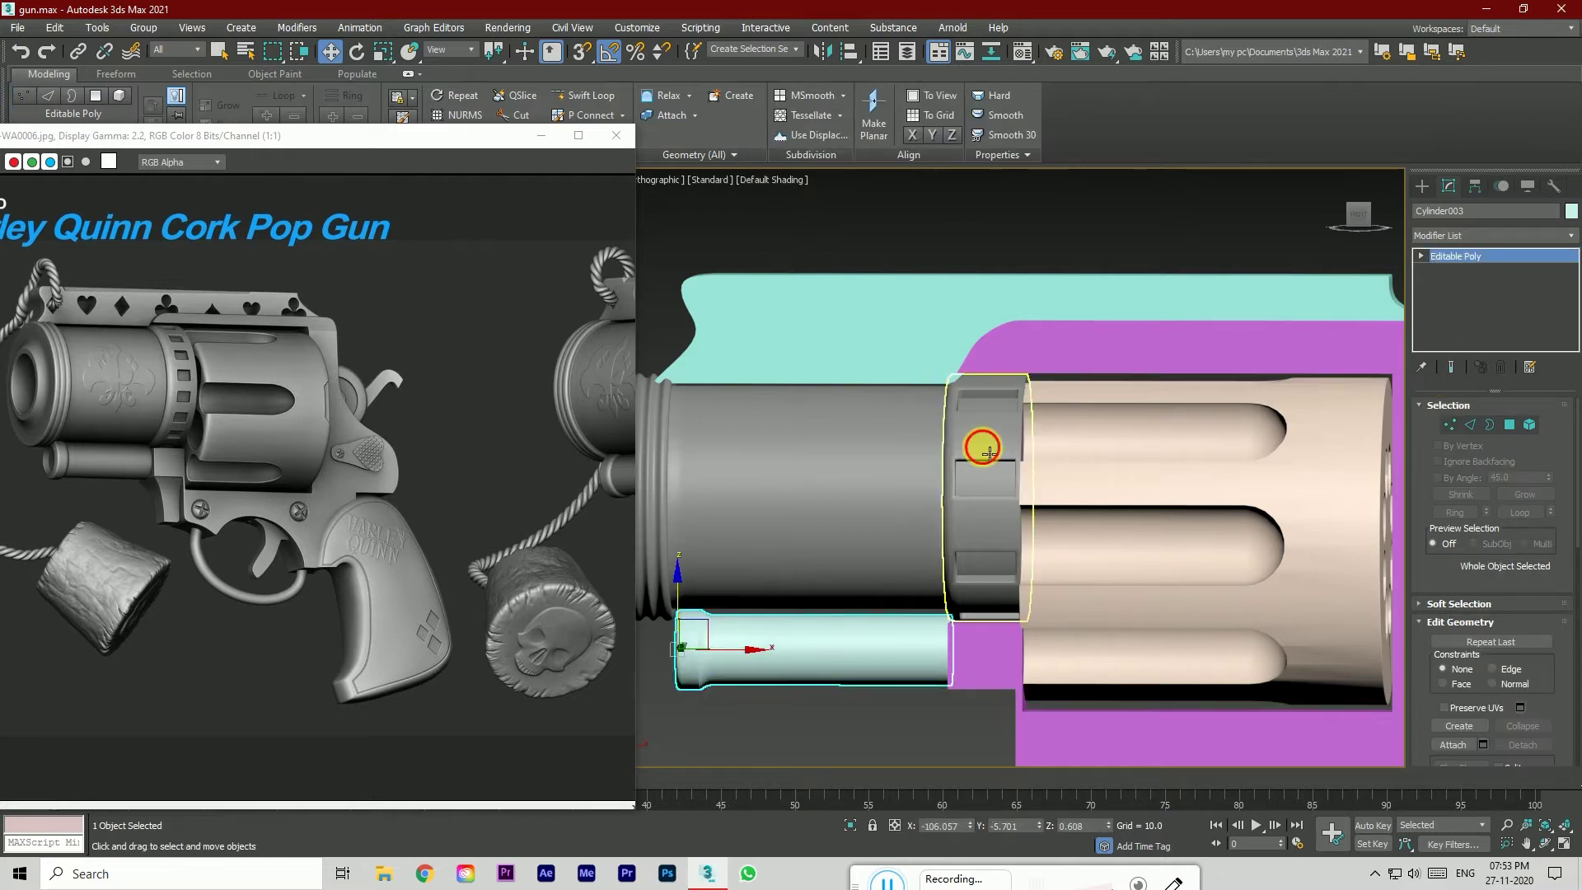
click(1452, 425)
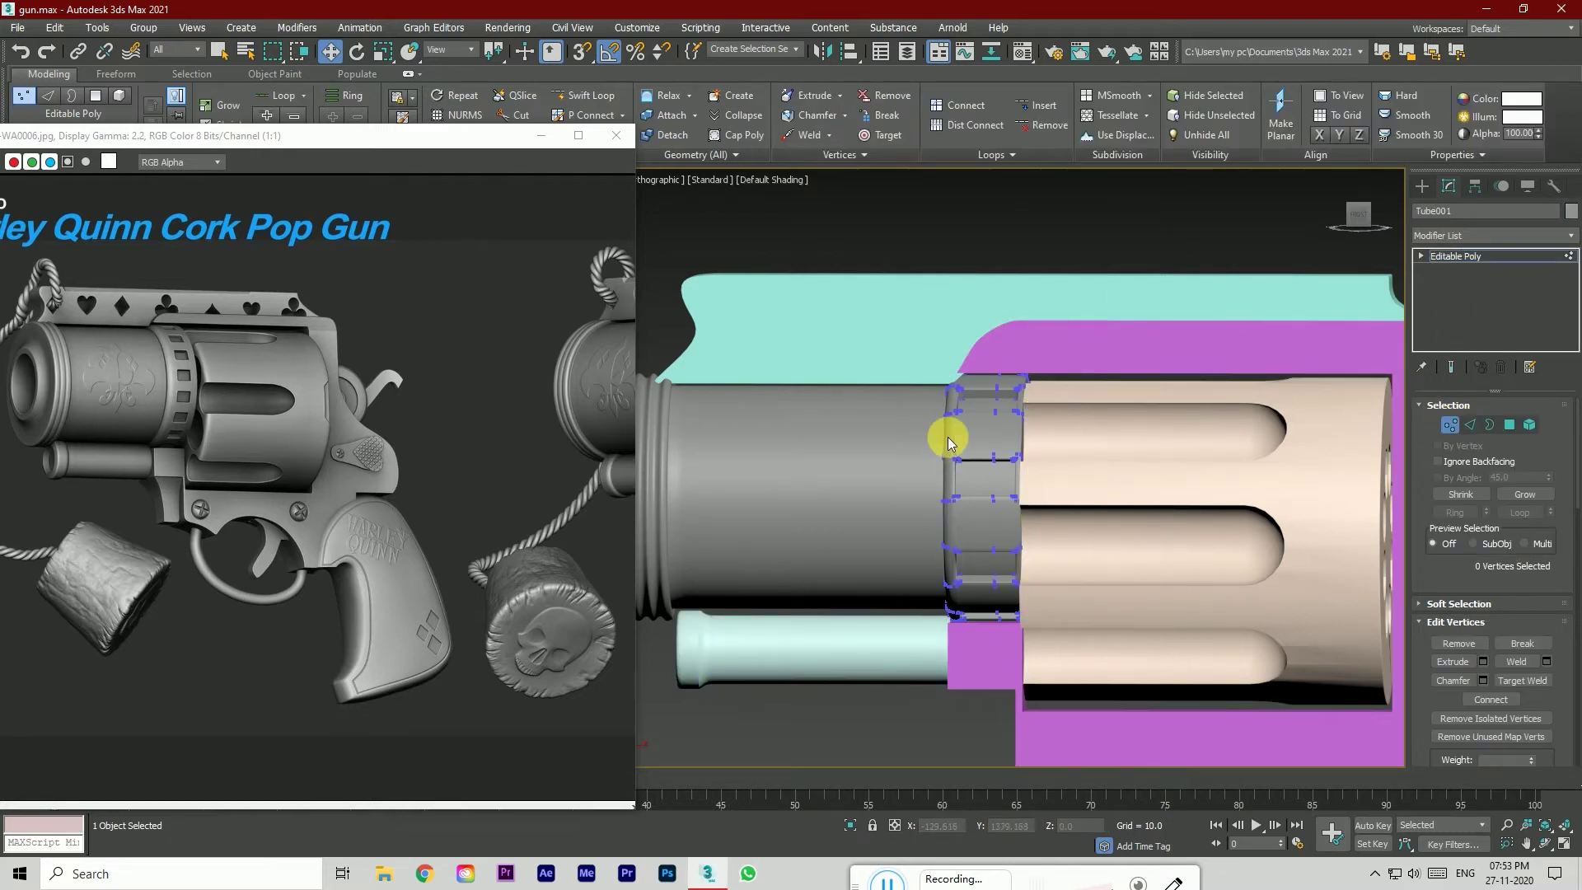
key(F4)
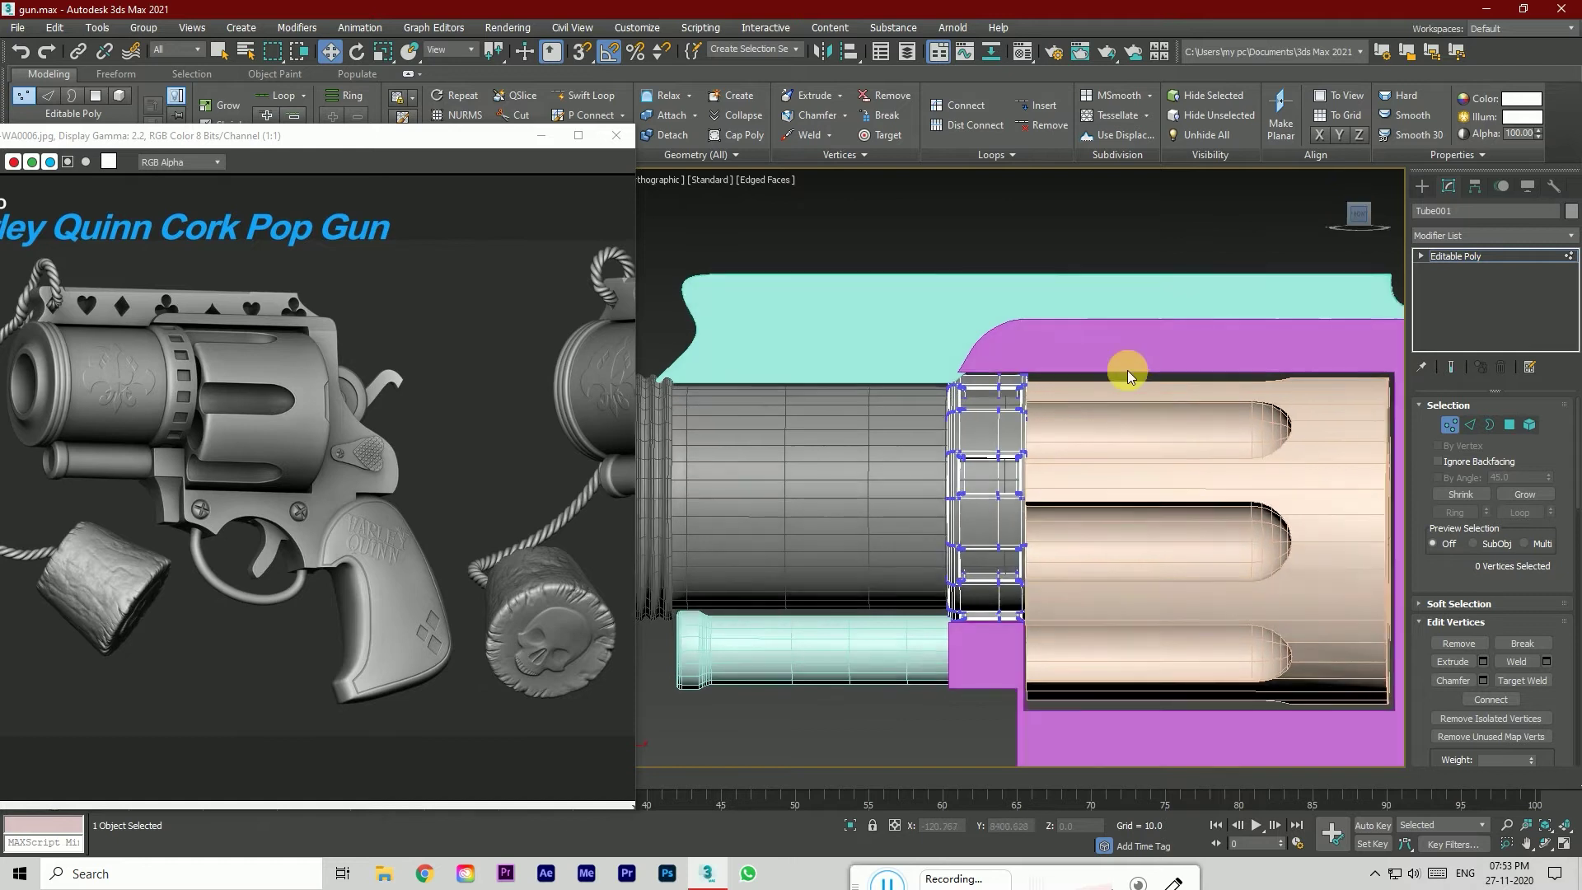
key(f)
scroll(895, 400, up, 6)
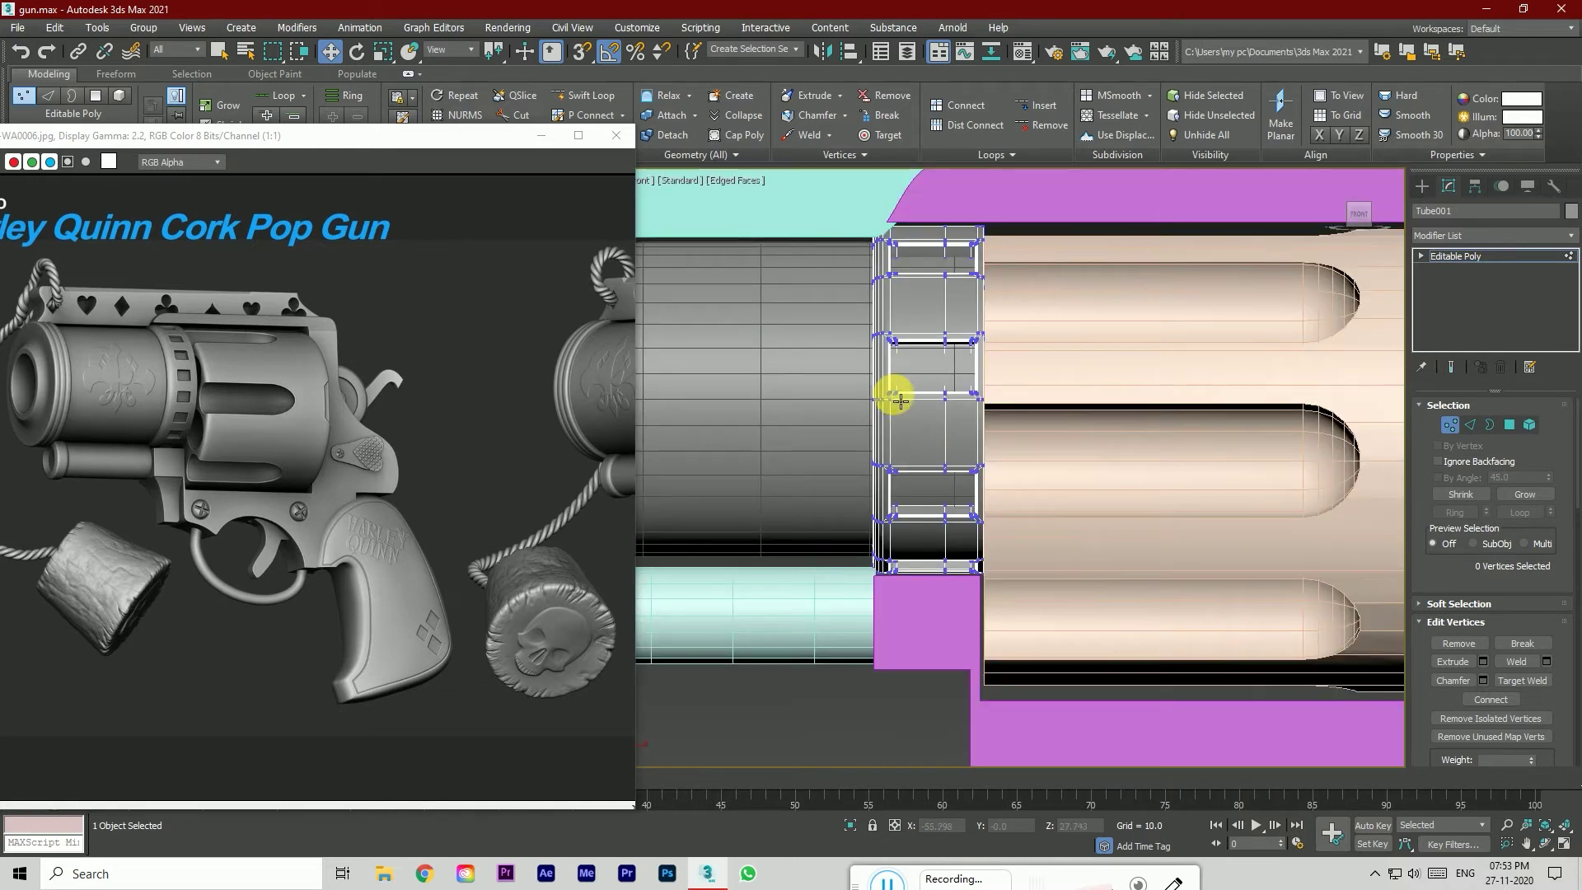
scroll(895, 400, up, 3)
scroll(890, 470, down, 4)
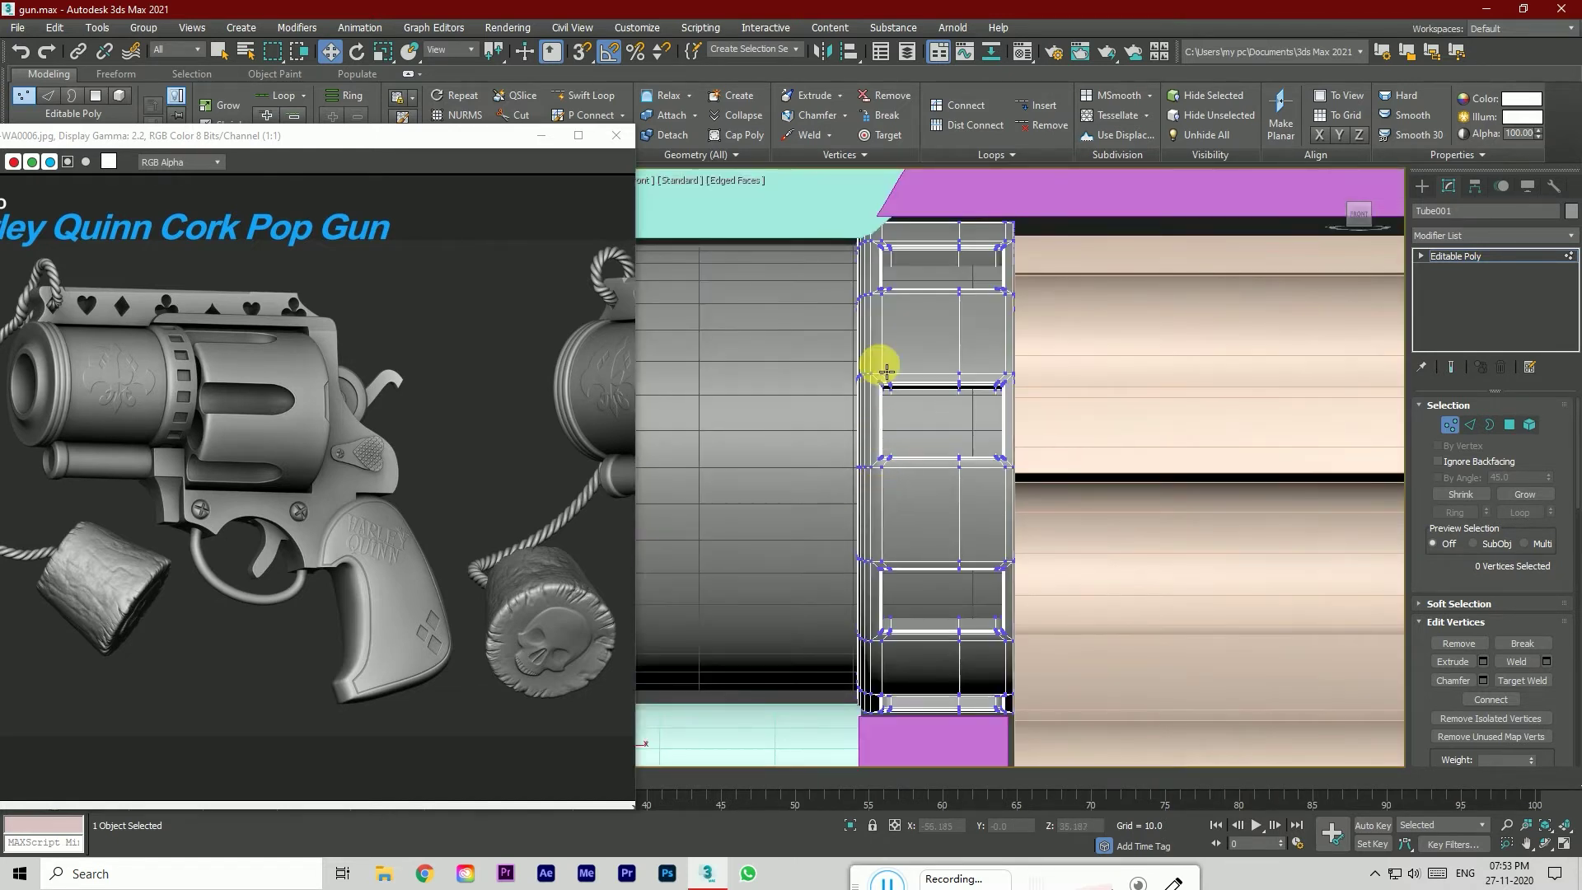
scroll(900, 353, down, 2)
scroll(999, 621, down, 2)
click(1437, 256)
Step: Open the purple frame's base Line for vertex editing and slightly fillet the corner at the front of its sloping lower edge
click(1148, 671)
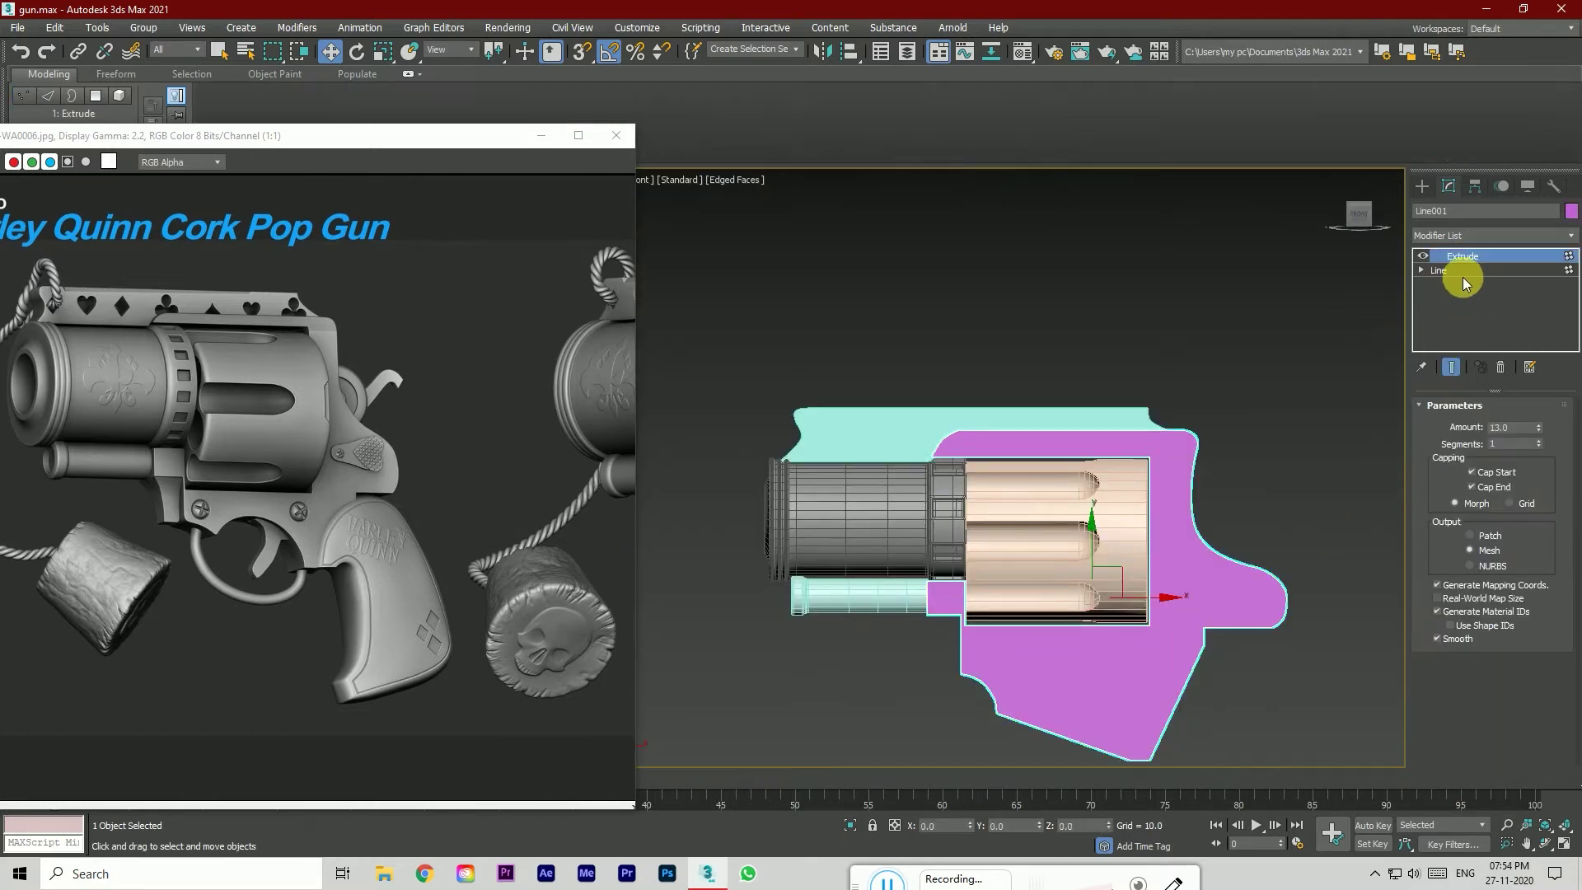
click(1450, 272)
scroll(1063, 709, down, 1)
scroll(1009, 651, up, 3)
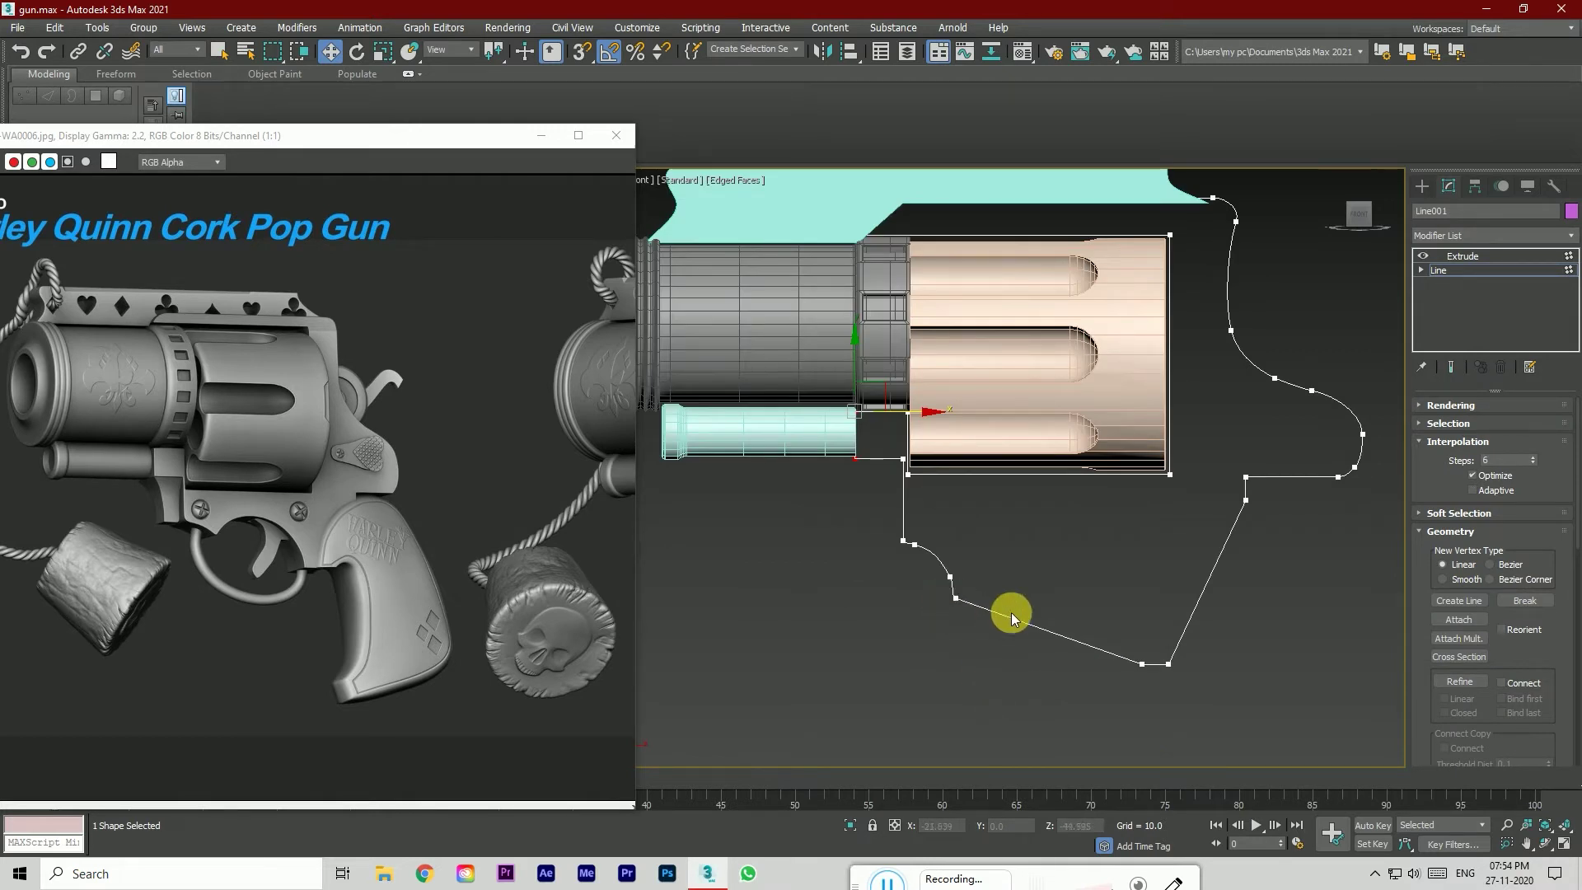
scroll(1485, 651, down, 3)
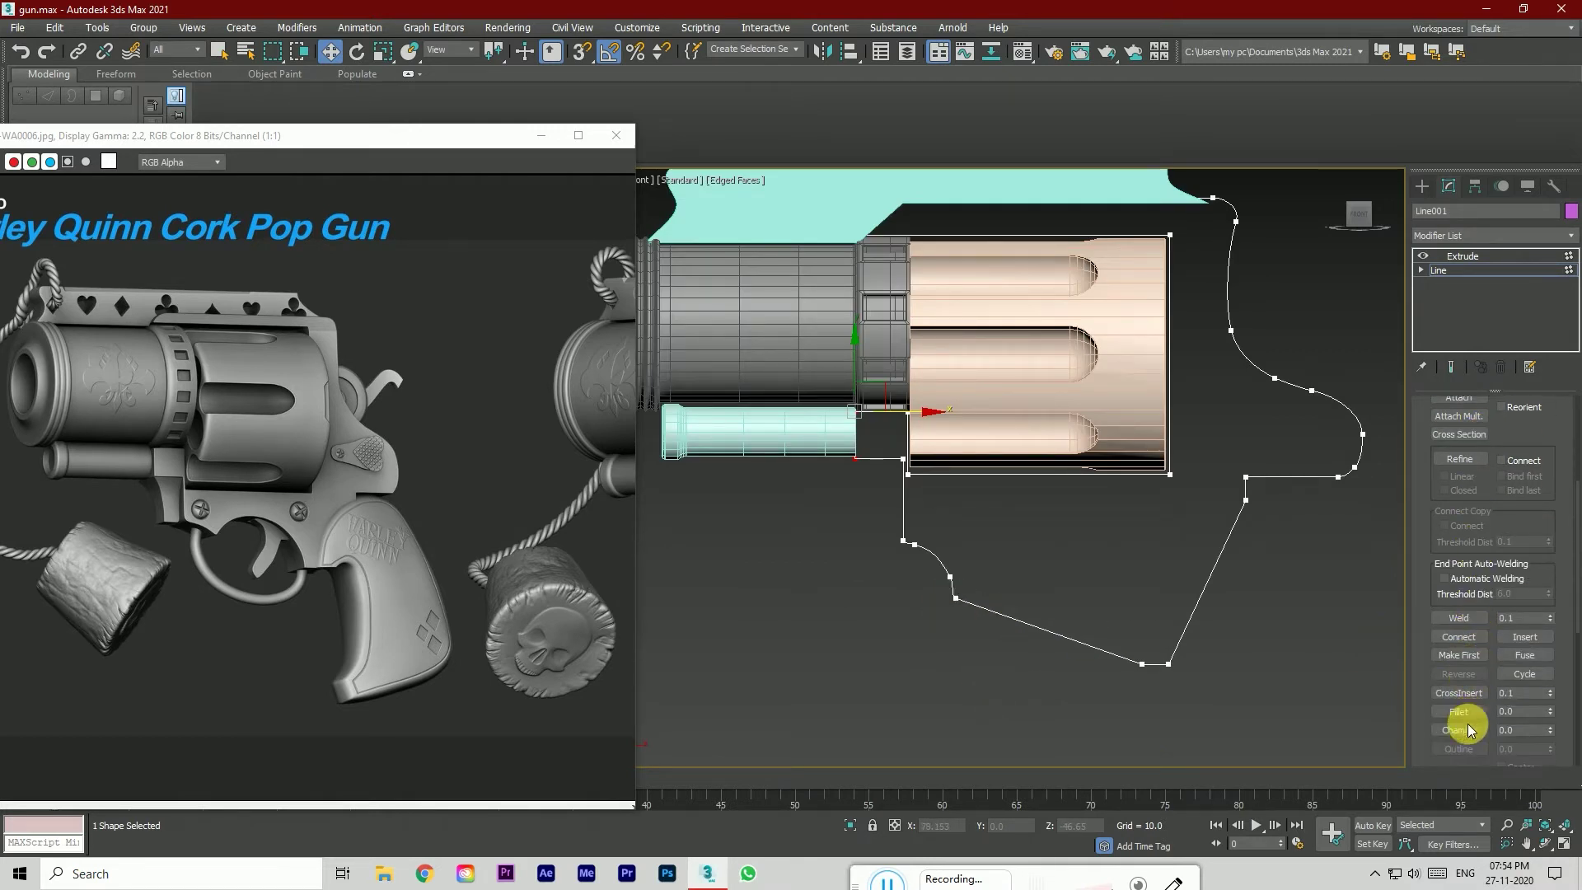
click(1459, 712)
scroll(960, 605, up, 1)
Step: Move the fillet's rear vertex about 26 units backward and 16 up beneath the revolver cylinder, and make it Smooth
drag(960, 606, 1121, 515)
click(1443, 712)
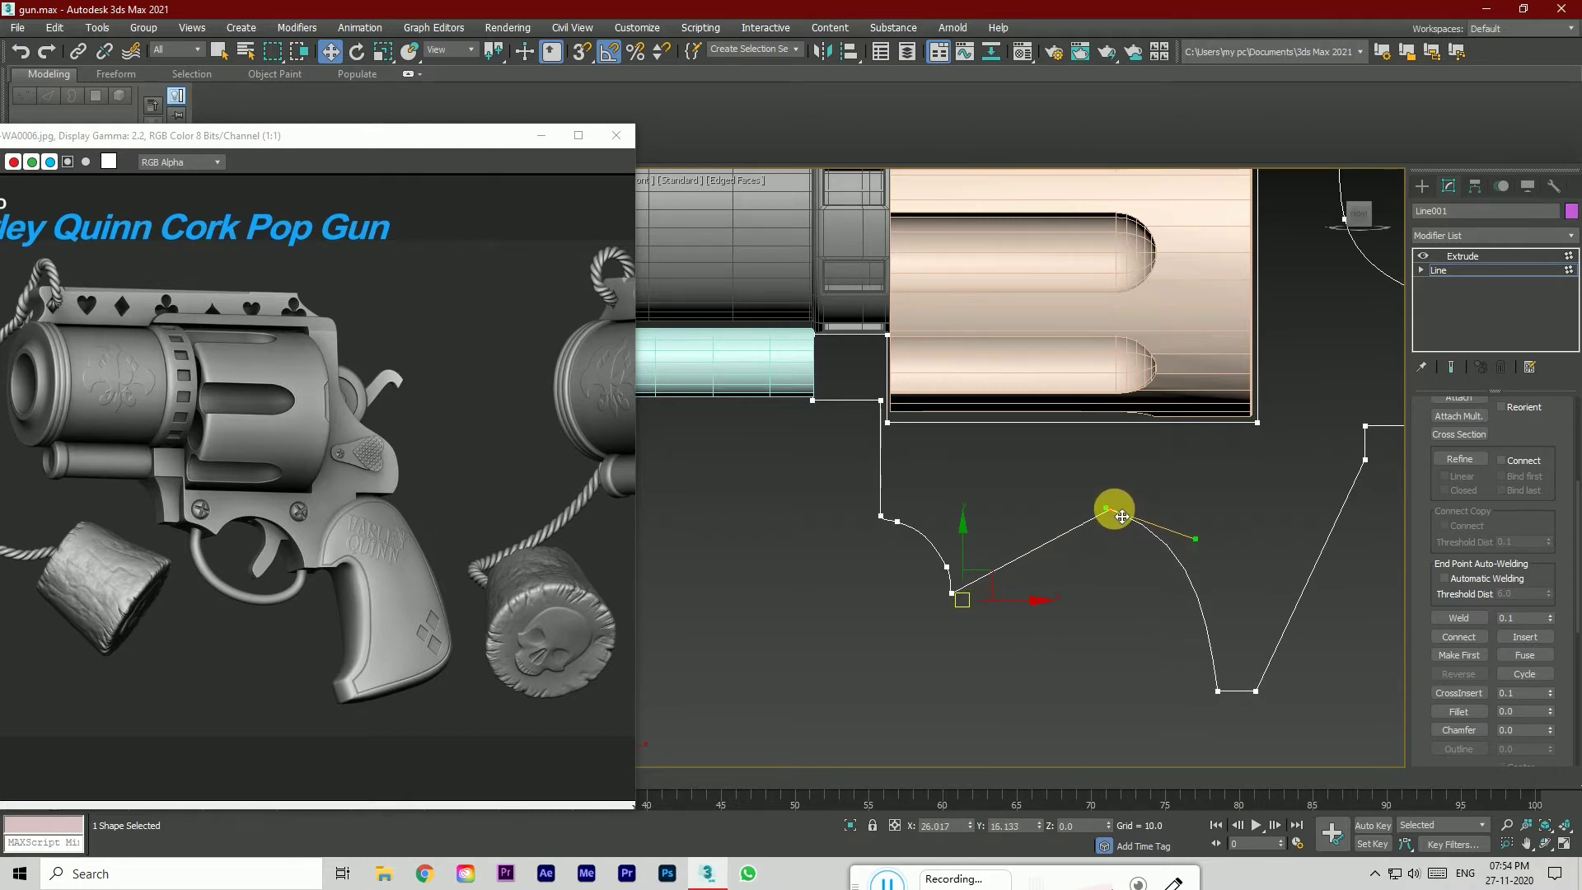
right_click(1109, 503)
click(1090, 424)
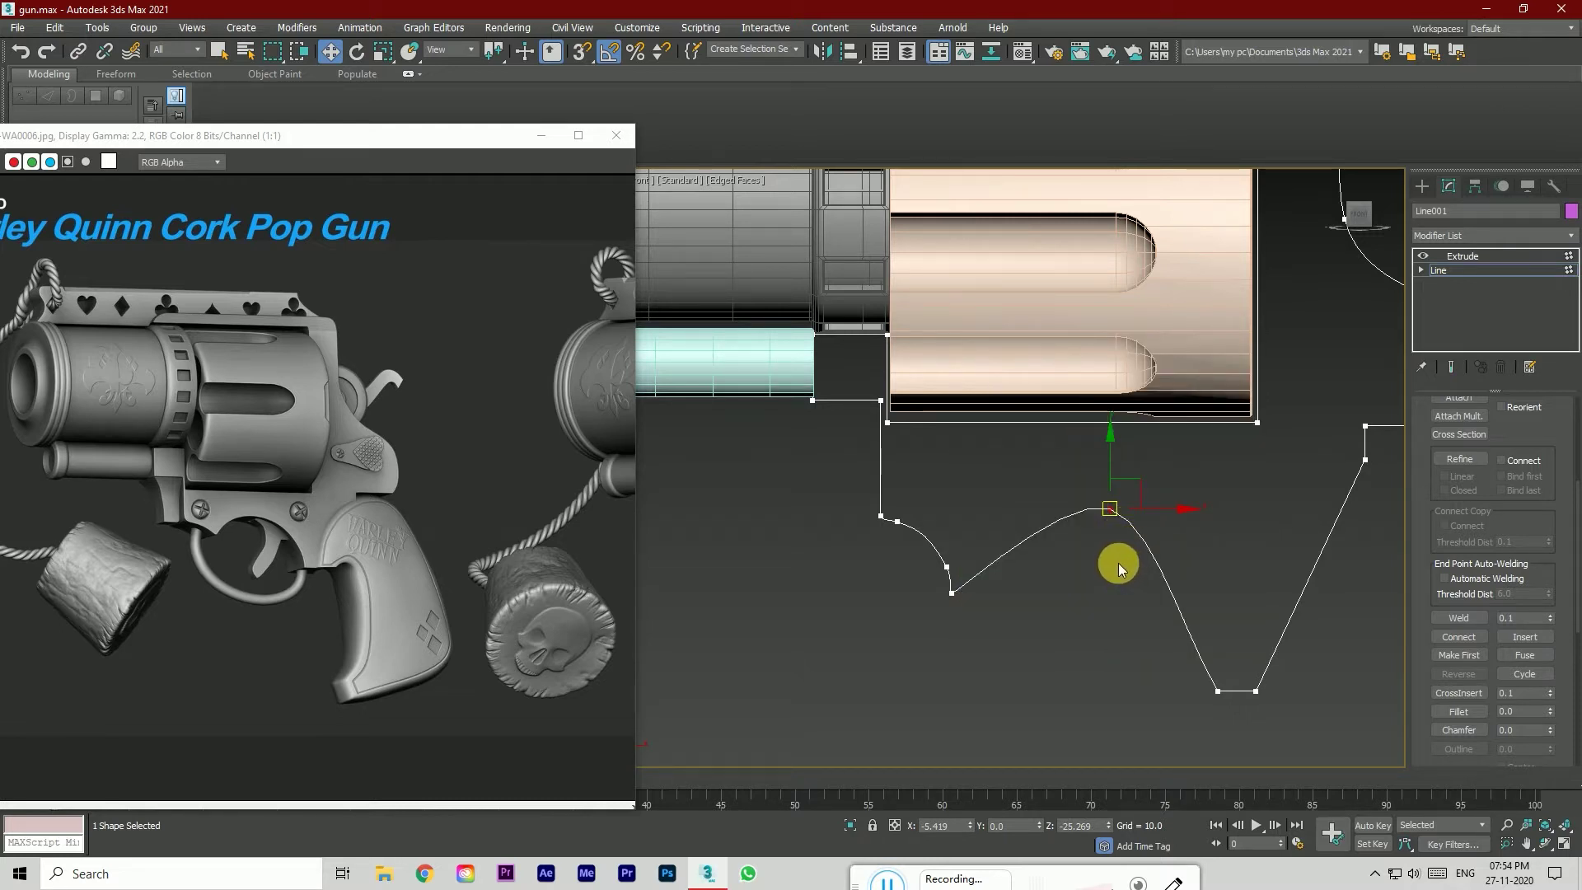
Step: Raise the vertices of the frame outline's small front curve closer to the revolver cylinder
drag(1031, 646, 906, 451)
drag(971, 602, 940, 471)
click(895, 521)
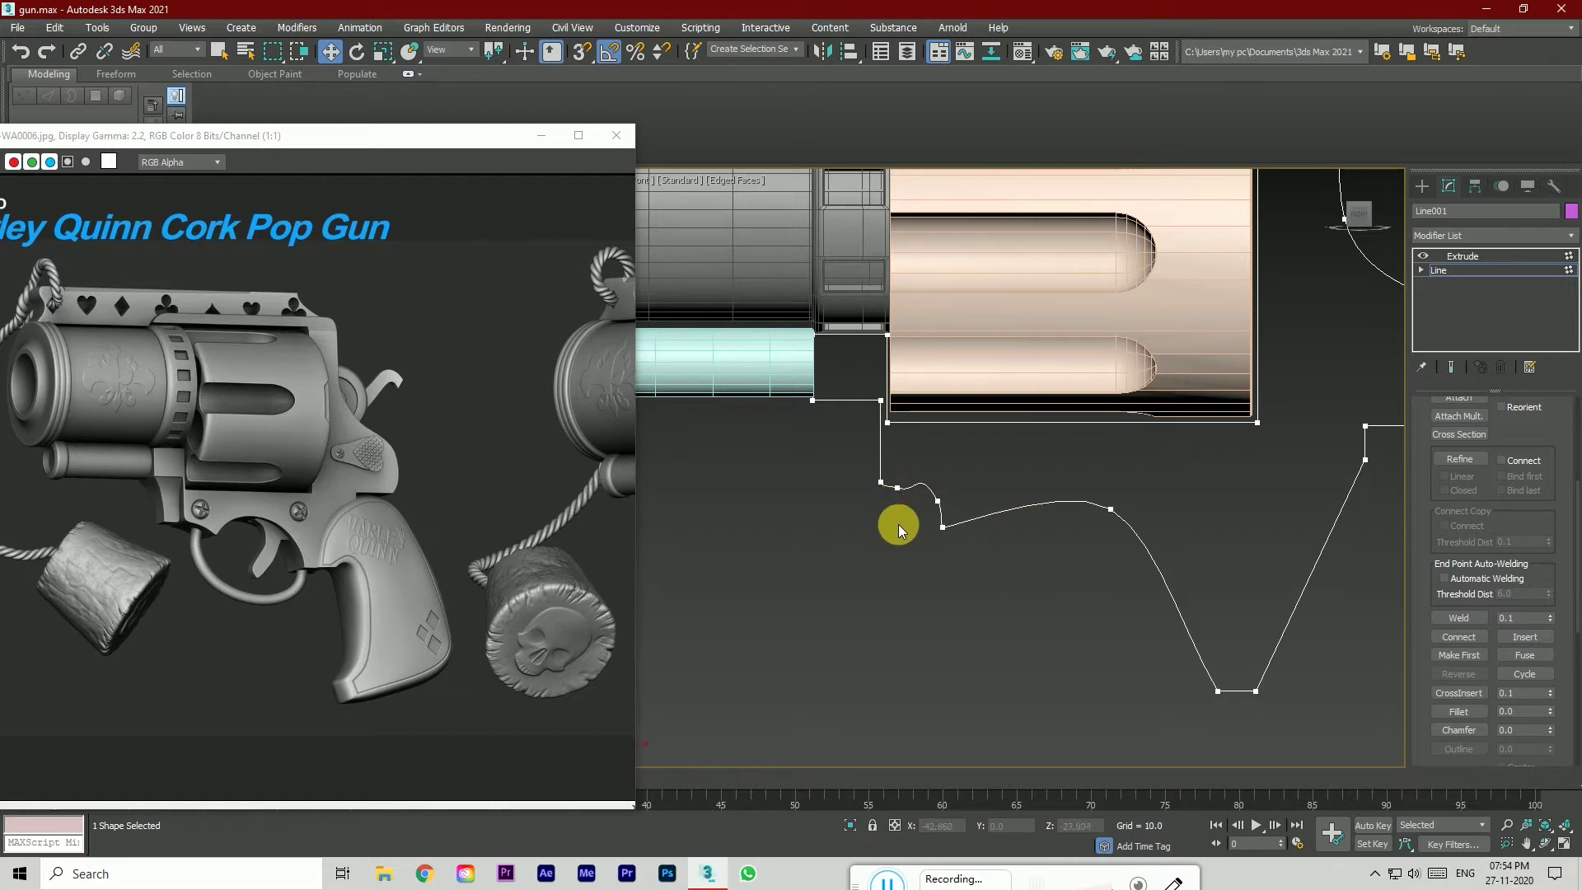
Step: Reshape the frame outline's small front curve by repositioning its rear vertex and adjusting the tangent handles
scroll(923, 513, up, 2)
click(896, 487)
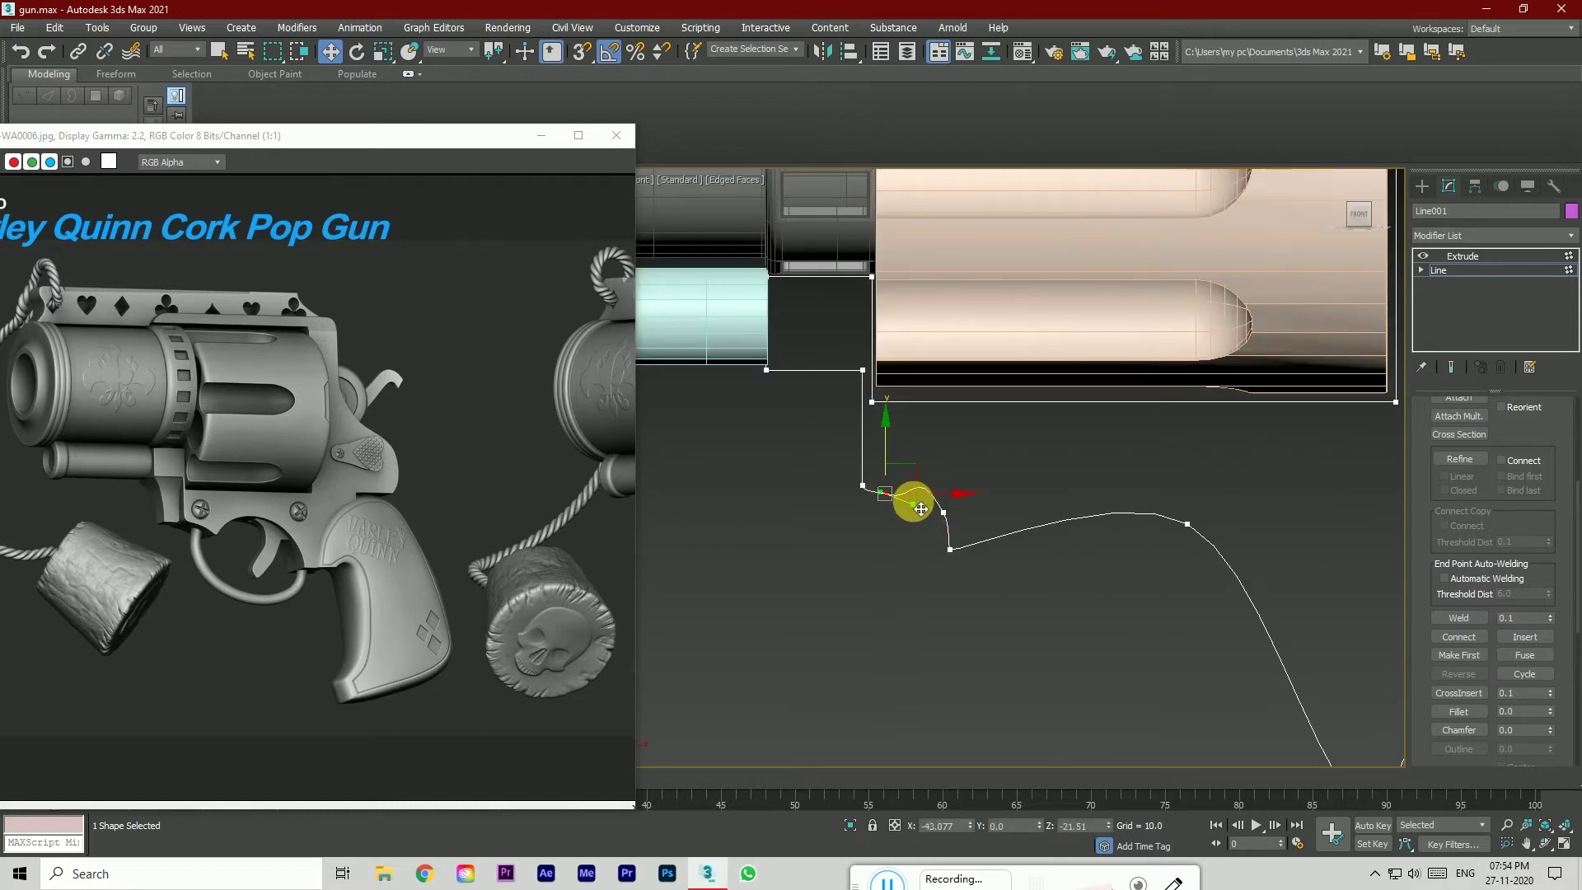
click(944, 511)
drag(916, 461, 921, 502)
click(894, 495)
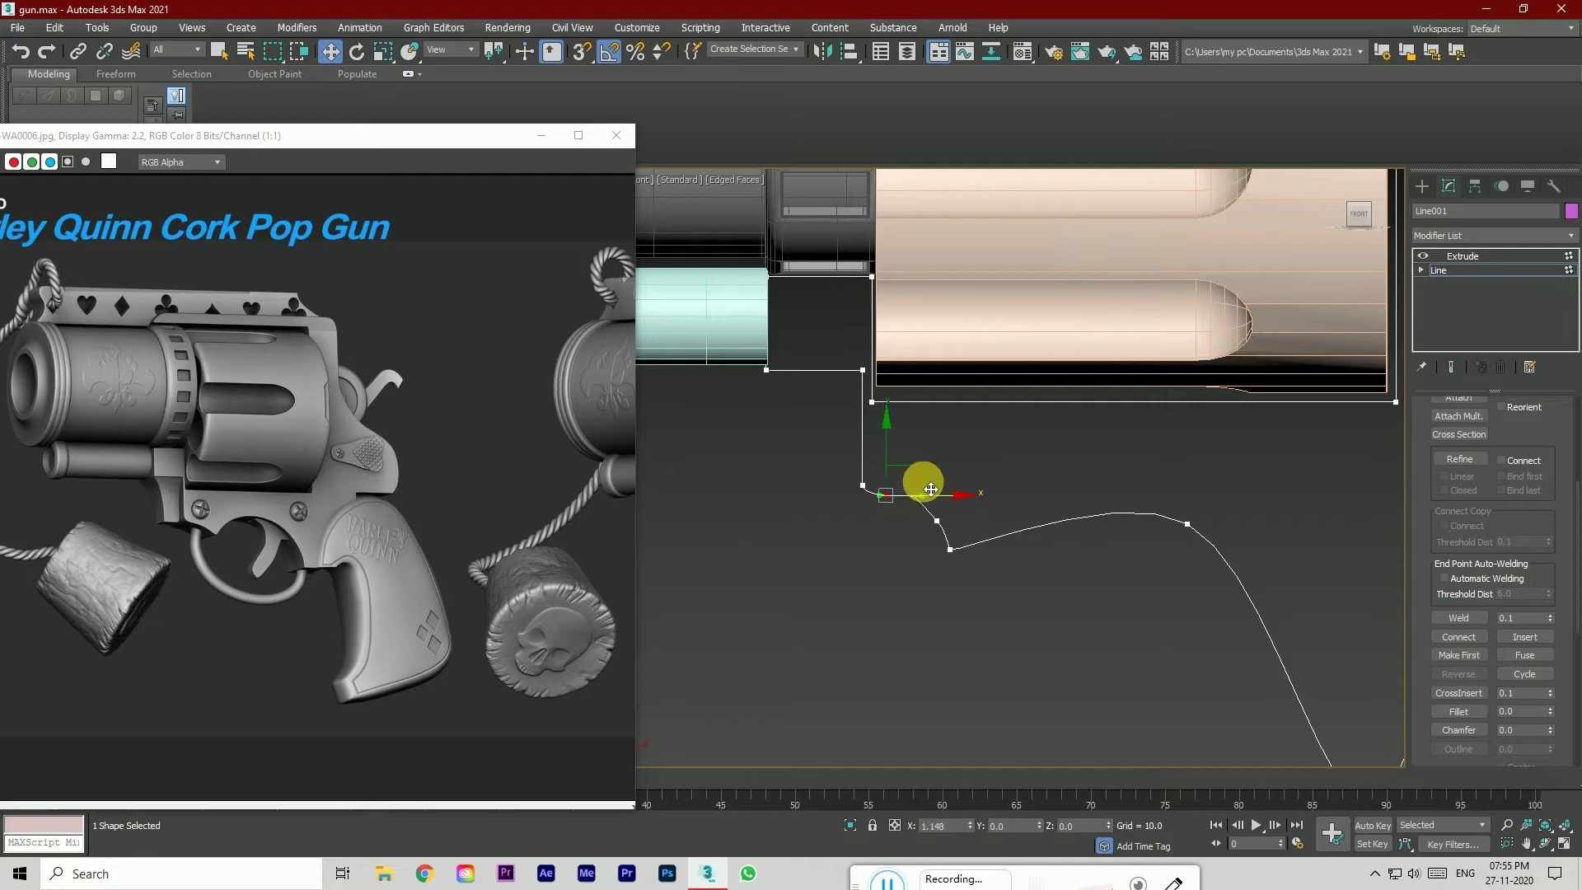
click(936, 519)
mouse_move(919, 512)
mouse_down()
mouse_move(944, 499)
mouse_move(919, 504)
mouse_up()
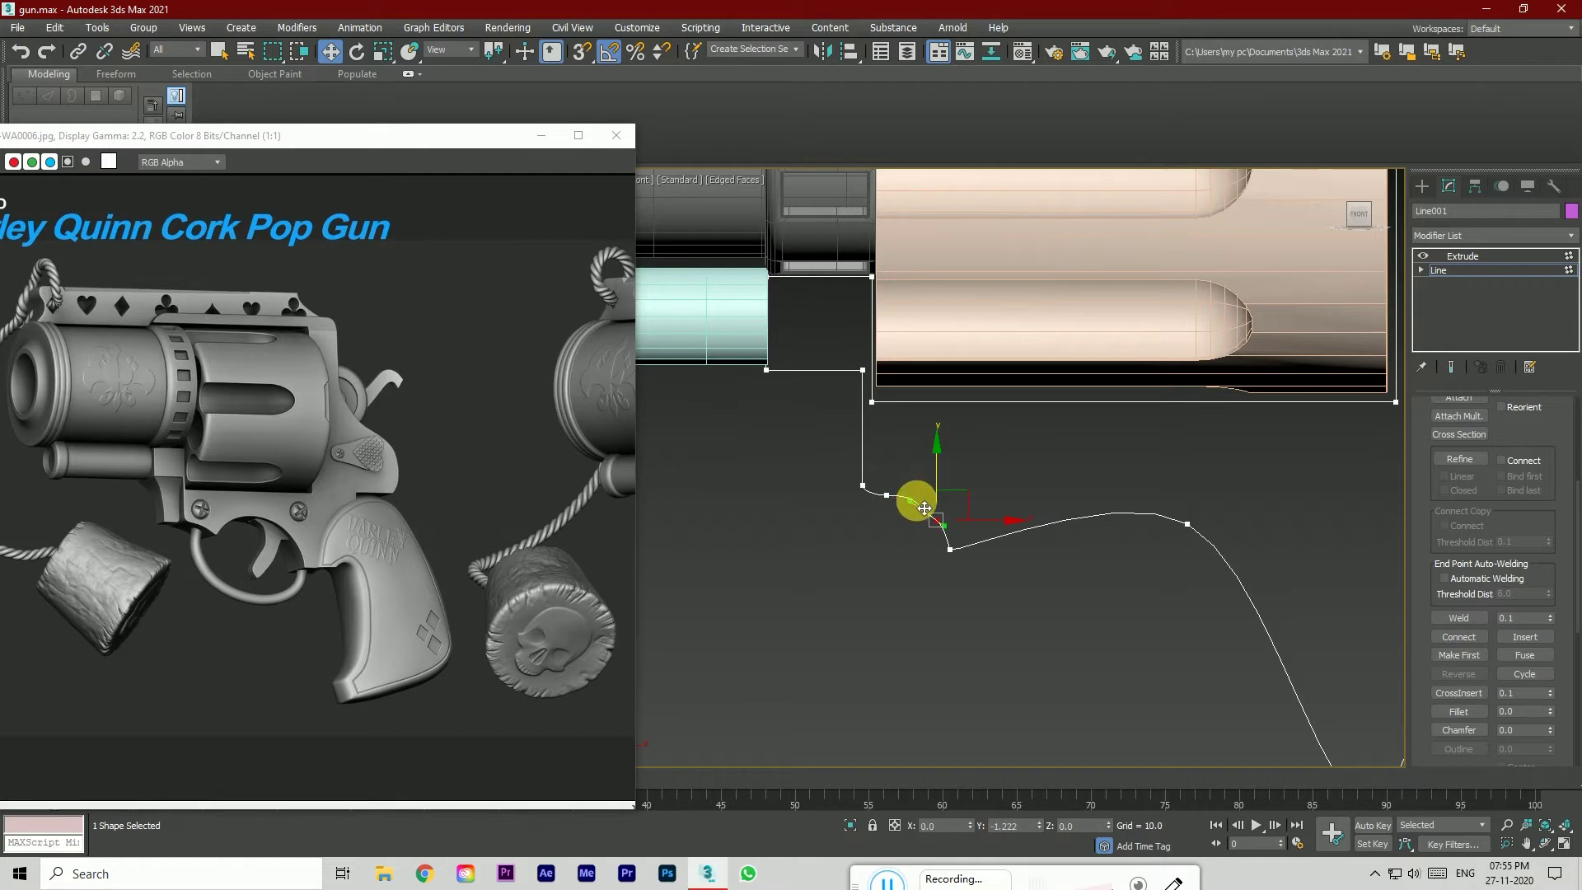
Step: Change the tangent type of the small front curve's upper vertex and lower its rear handle to smooth the bend
scroll(902, 523, up, 2)
drag(898, 498, 898, 498)
right_click(881, 482)
click(864, 362)
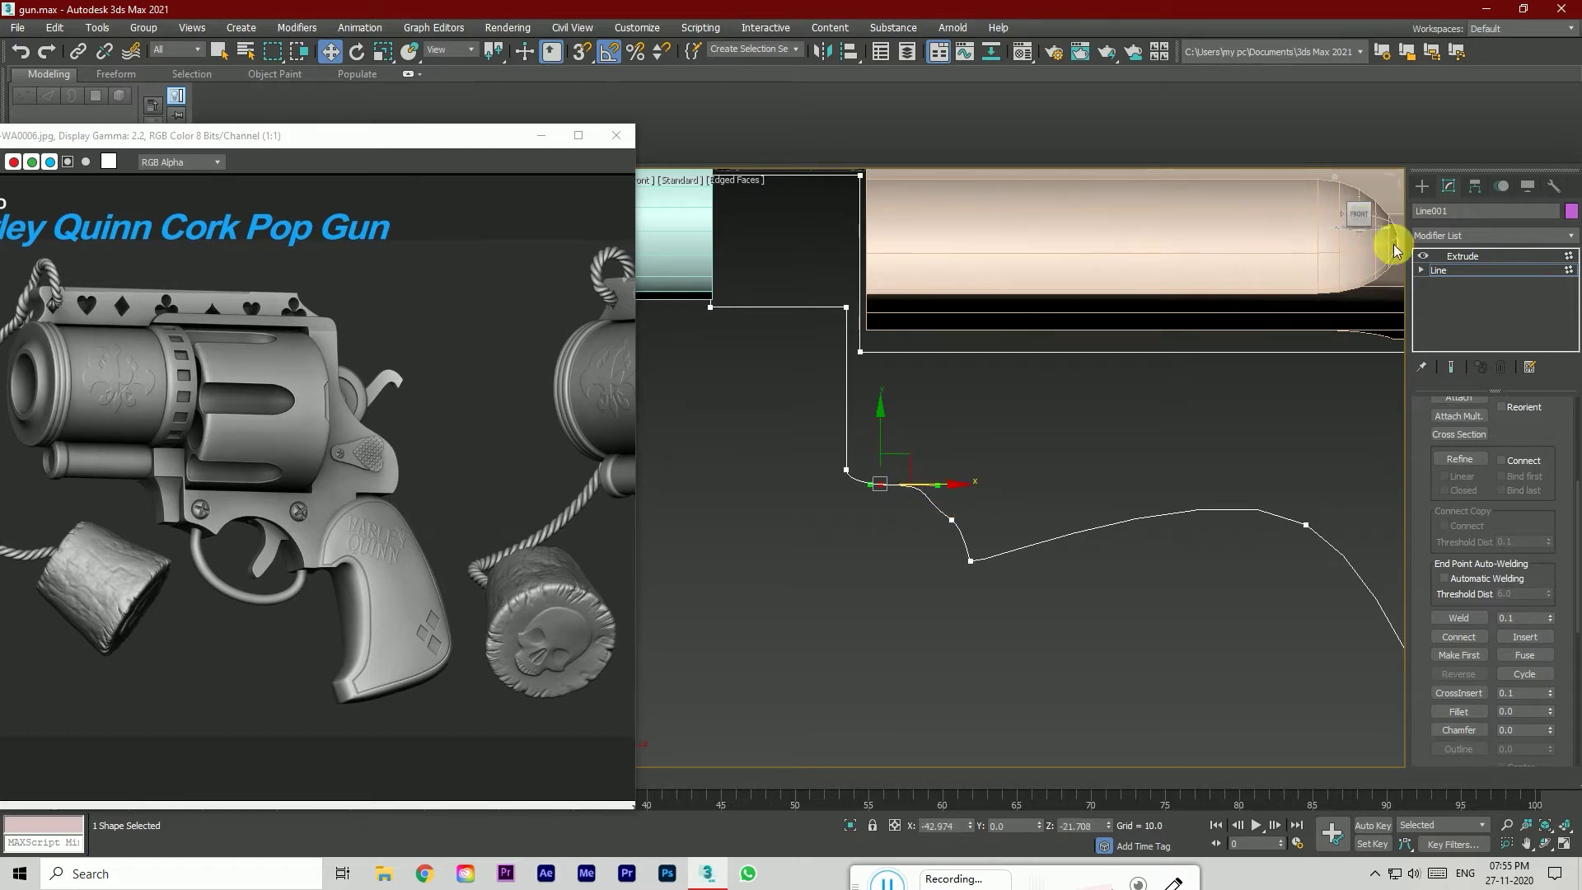
drag(1361, 220, 1335, 235)
scroll(887, 528, up, 3)
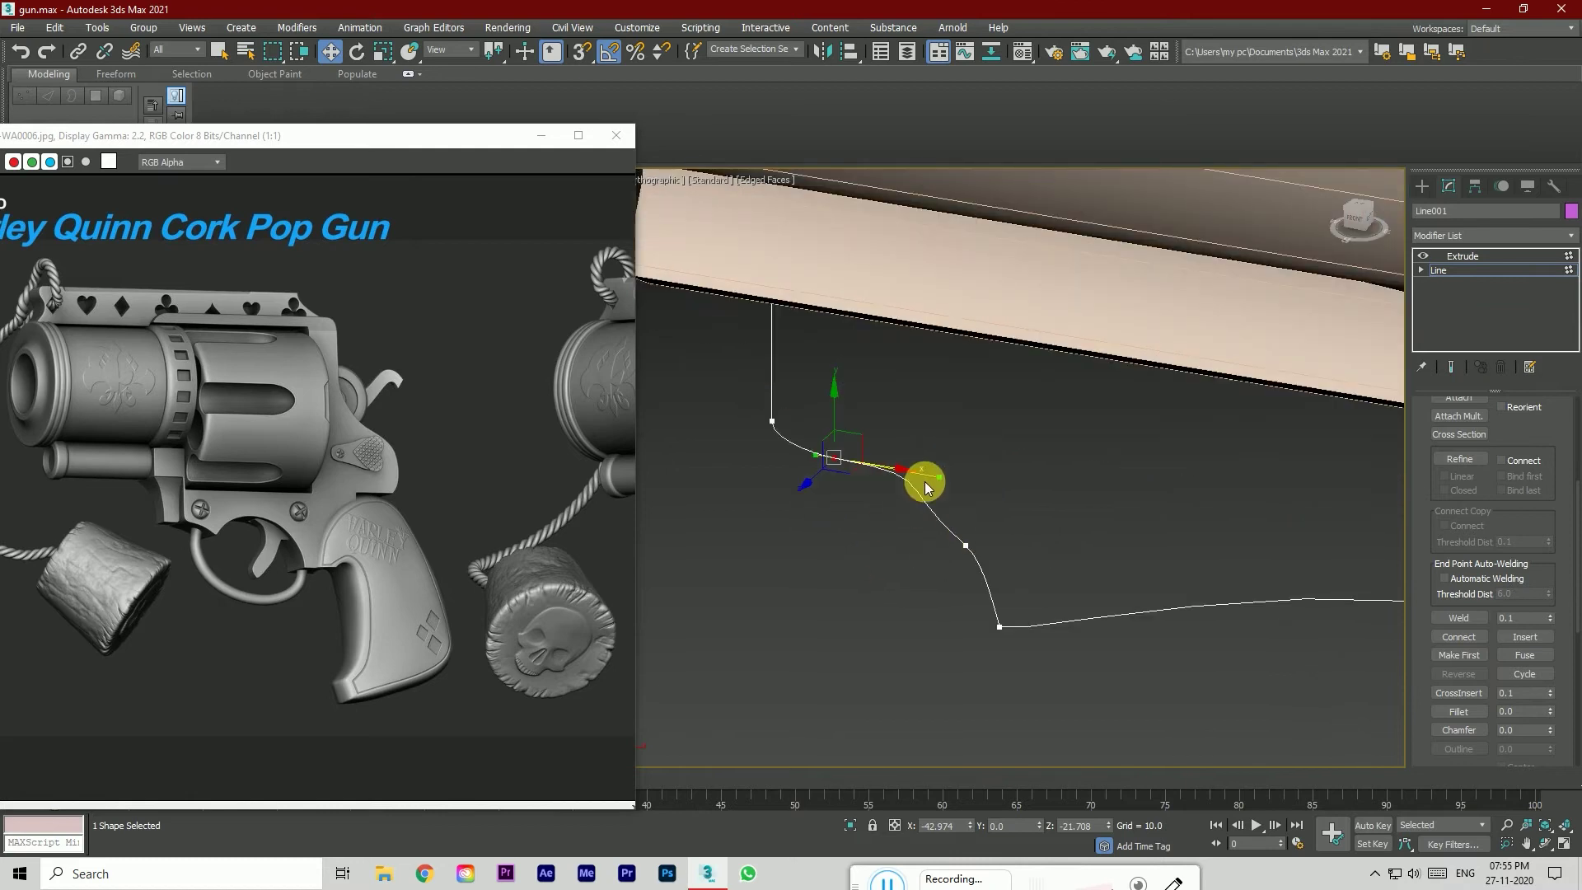
mouse_move(948, 486)
mouse_down()
mouse_move(943, 499)
mouse_move(861, 443)
mouse_move(952, 486)
mouse_move(950, 506)
mouse_up()
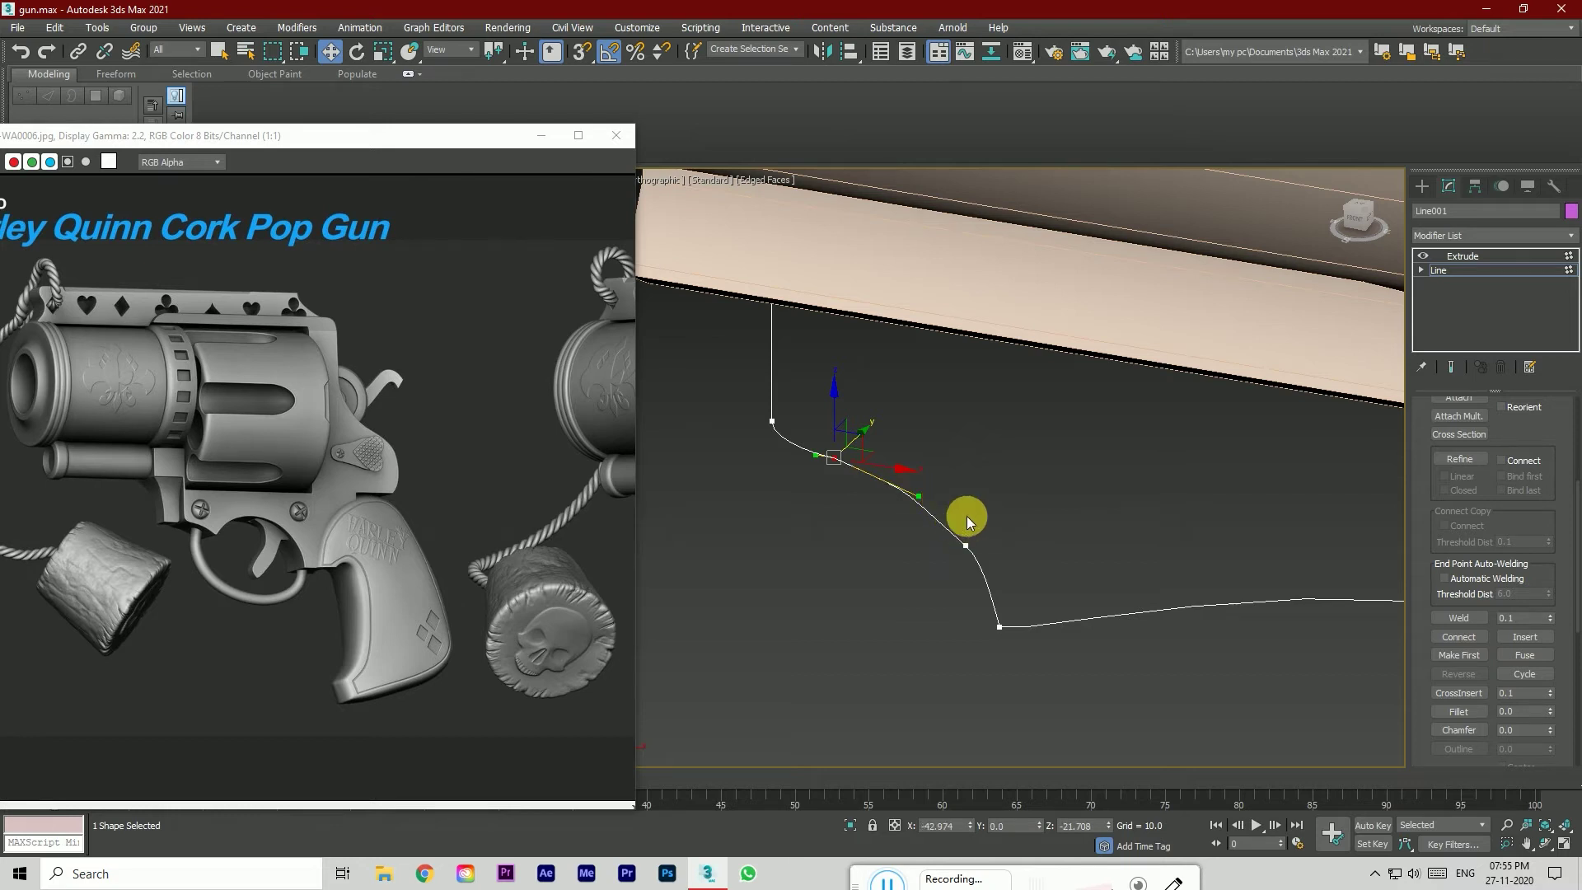
click(1353, 213)
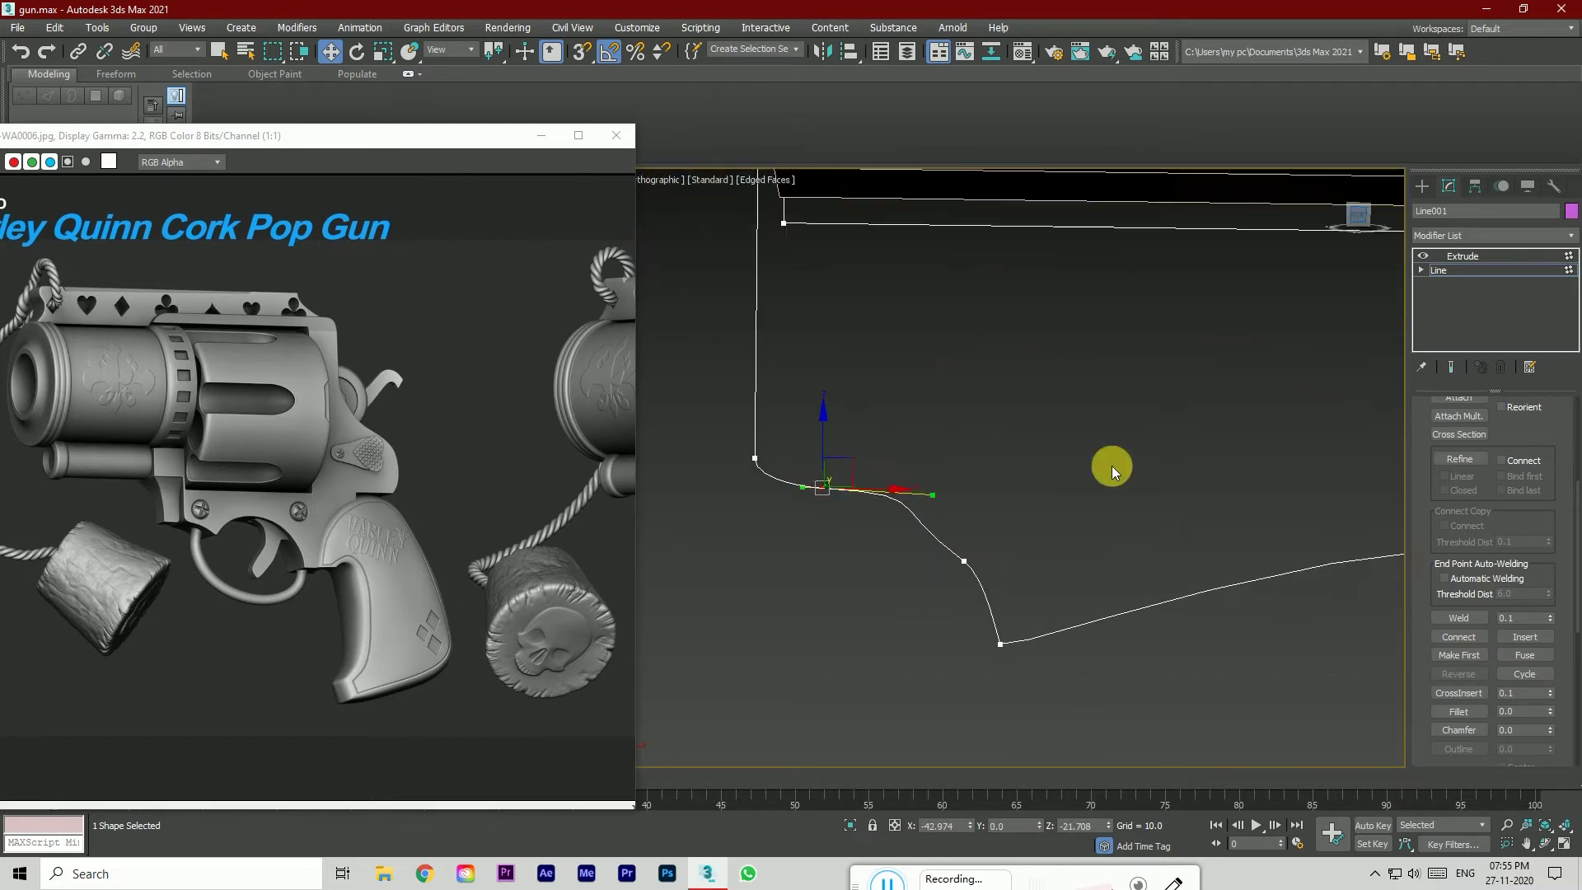
Step: Change the tangent type of the small front curve's lower vertex to round the bend above it
click(964, 562)
right_click(963, 562)
click(927, 458)
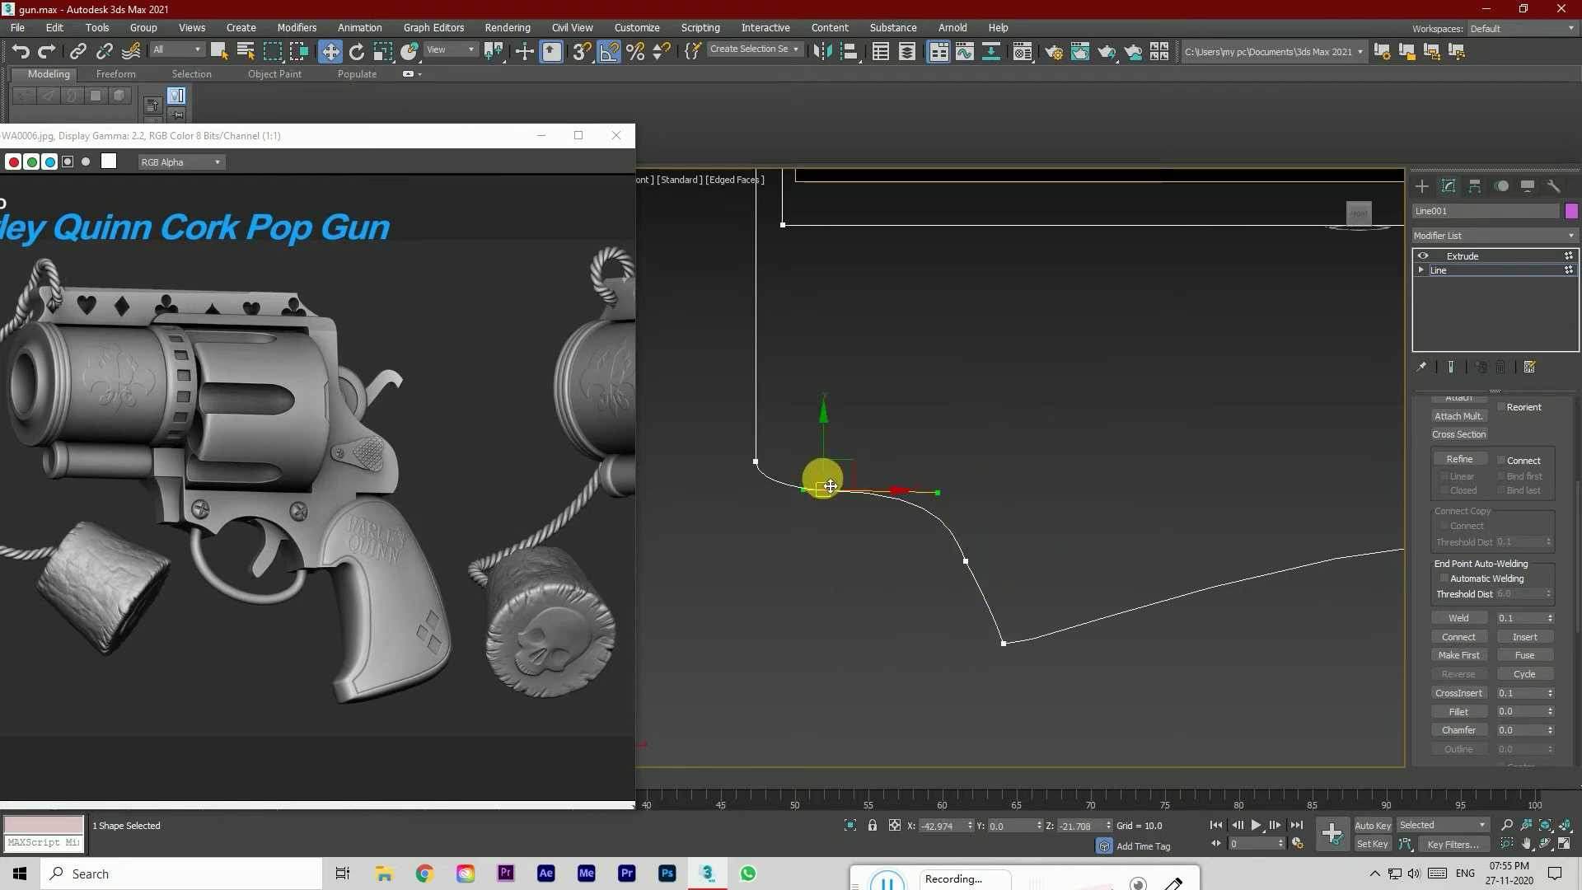
scroll(868, 568, down, 4)
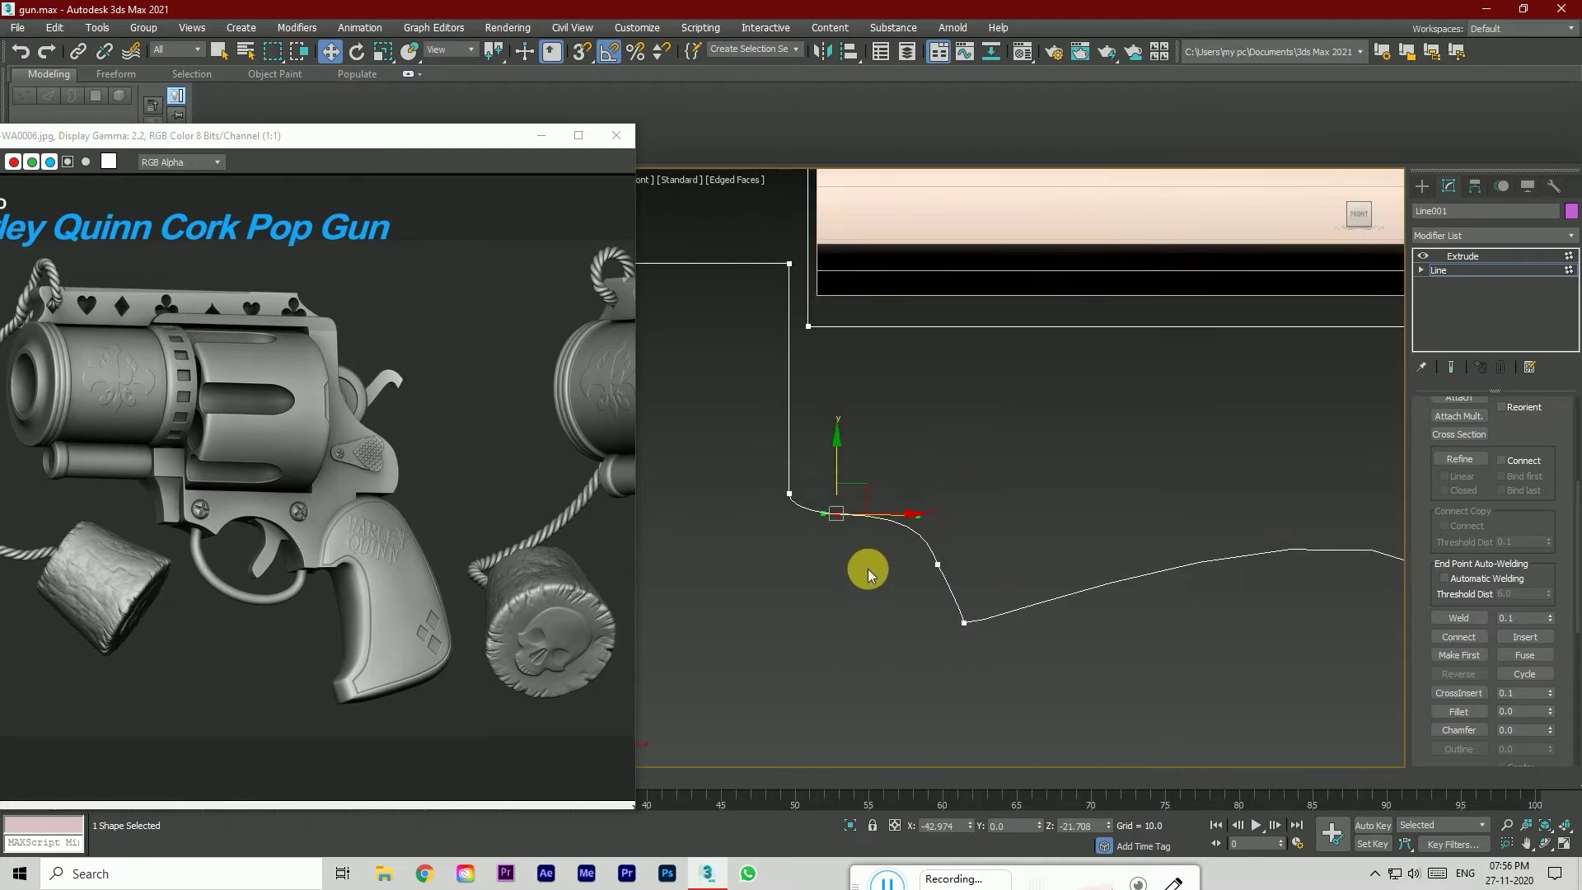
scroll(882, 590, up, 2)
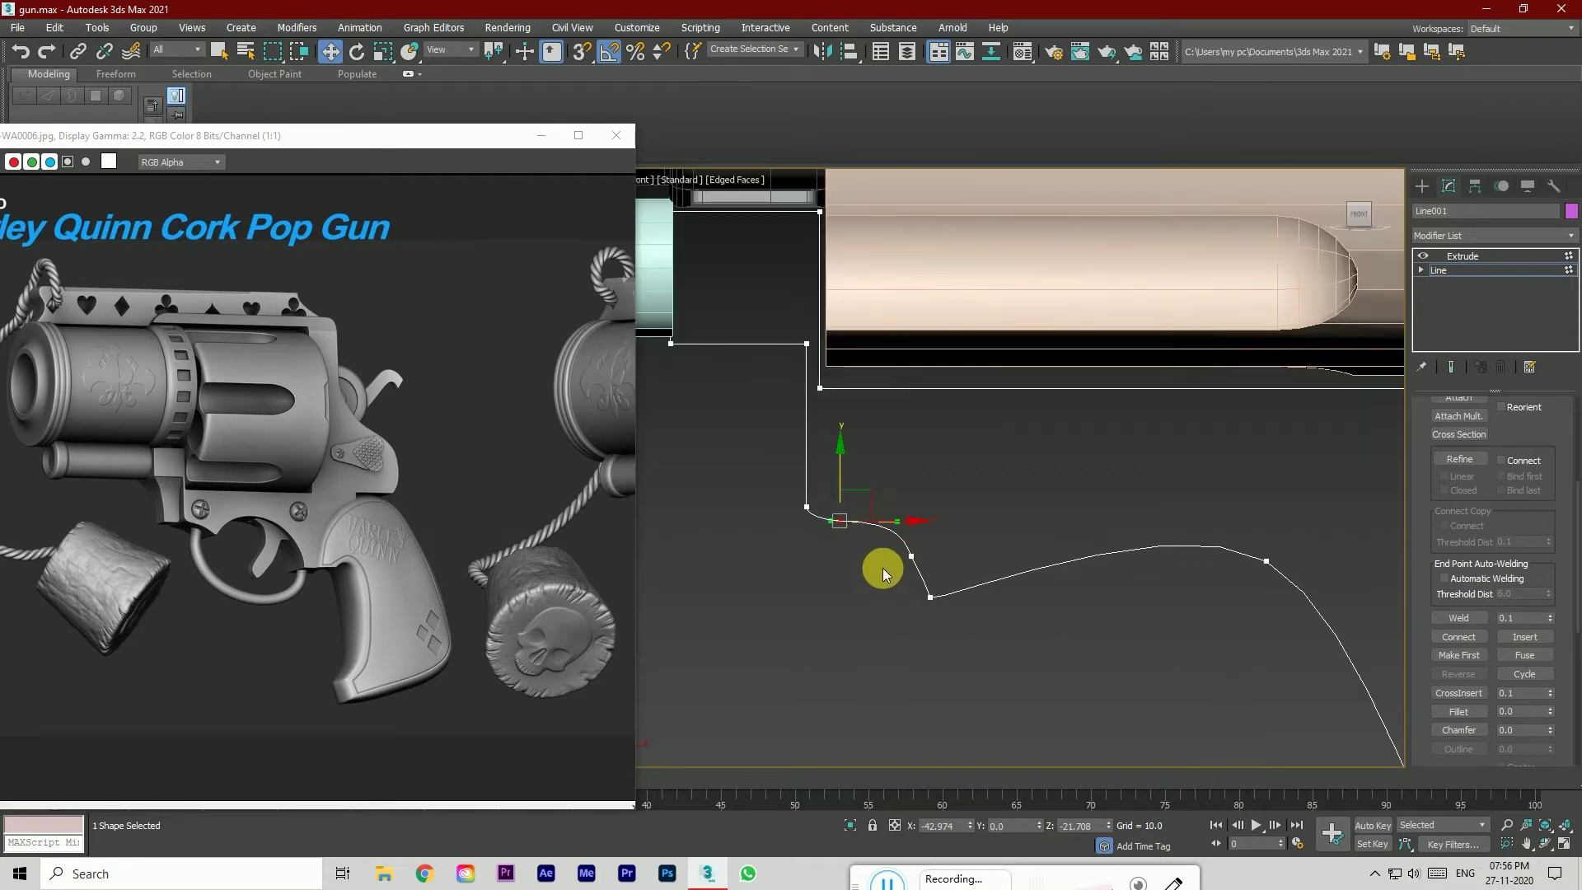
Step: Lower the small front curve's lower vertex about 1 unit, raise its upper vertex slightly, and make both Smooth
click(913, 559)
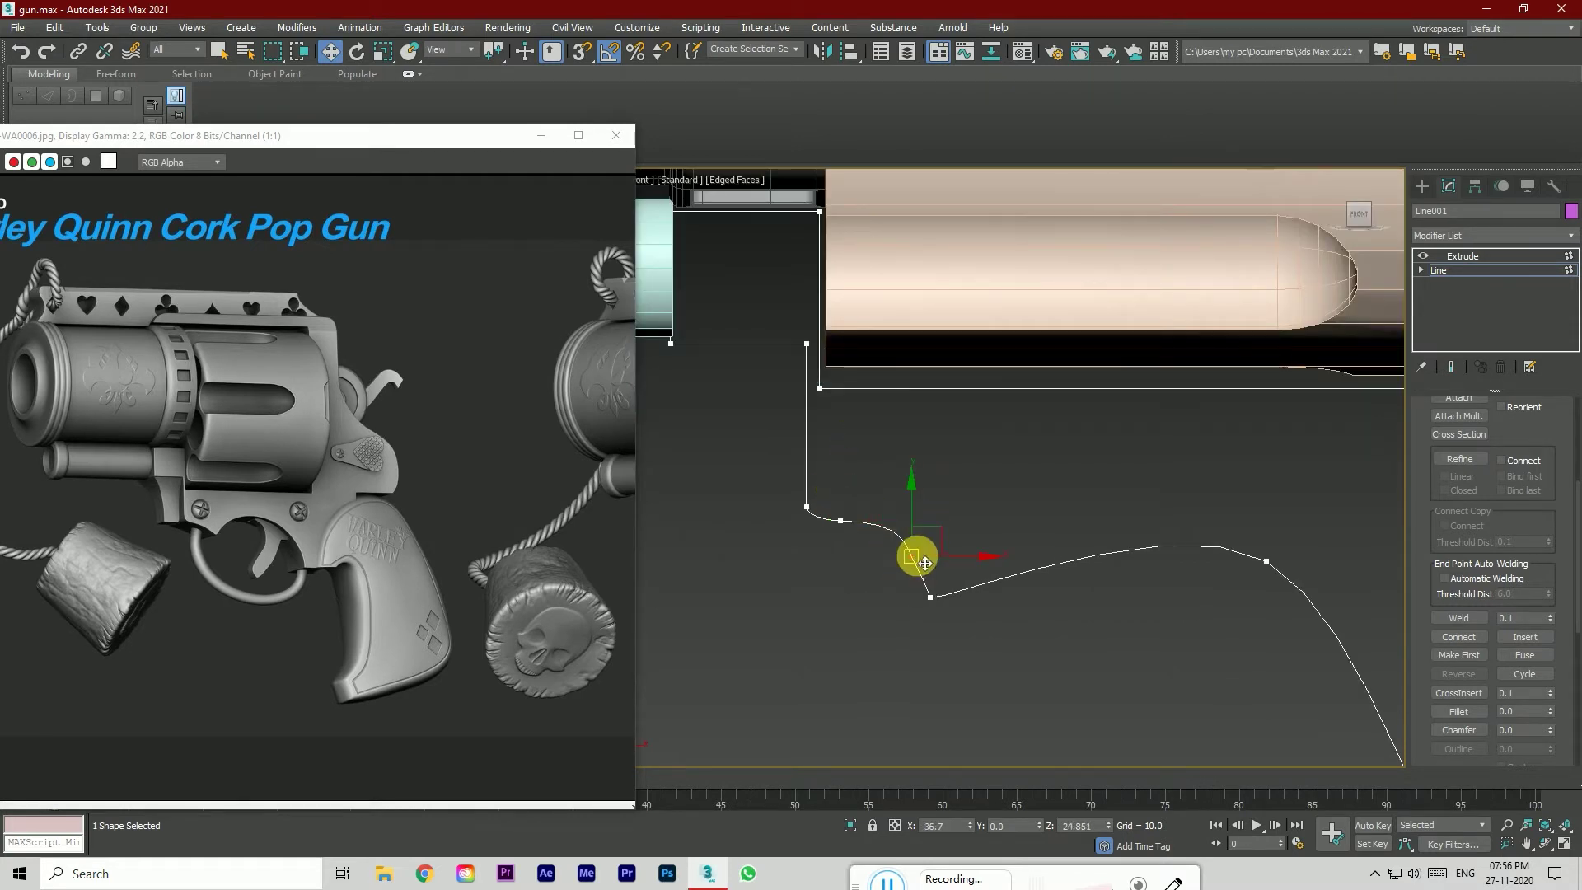
drag(913, 573, 914, 583)
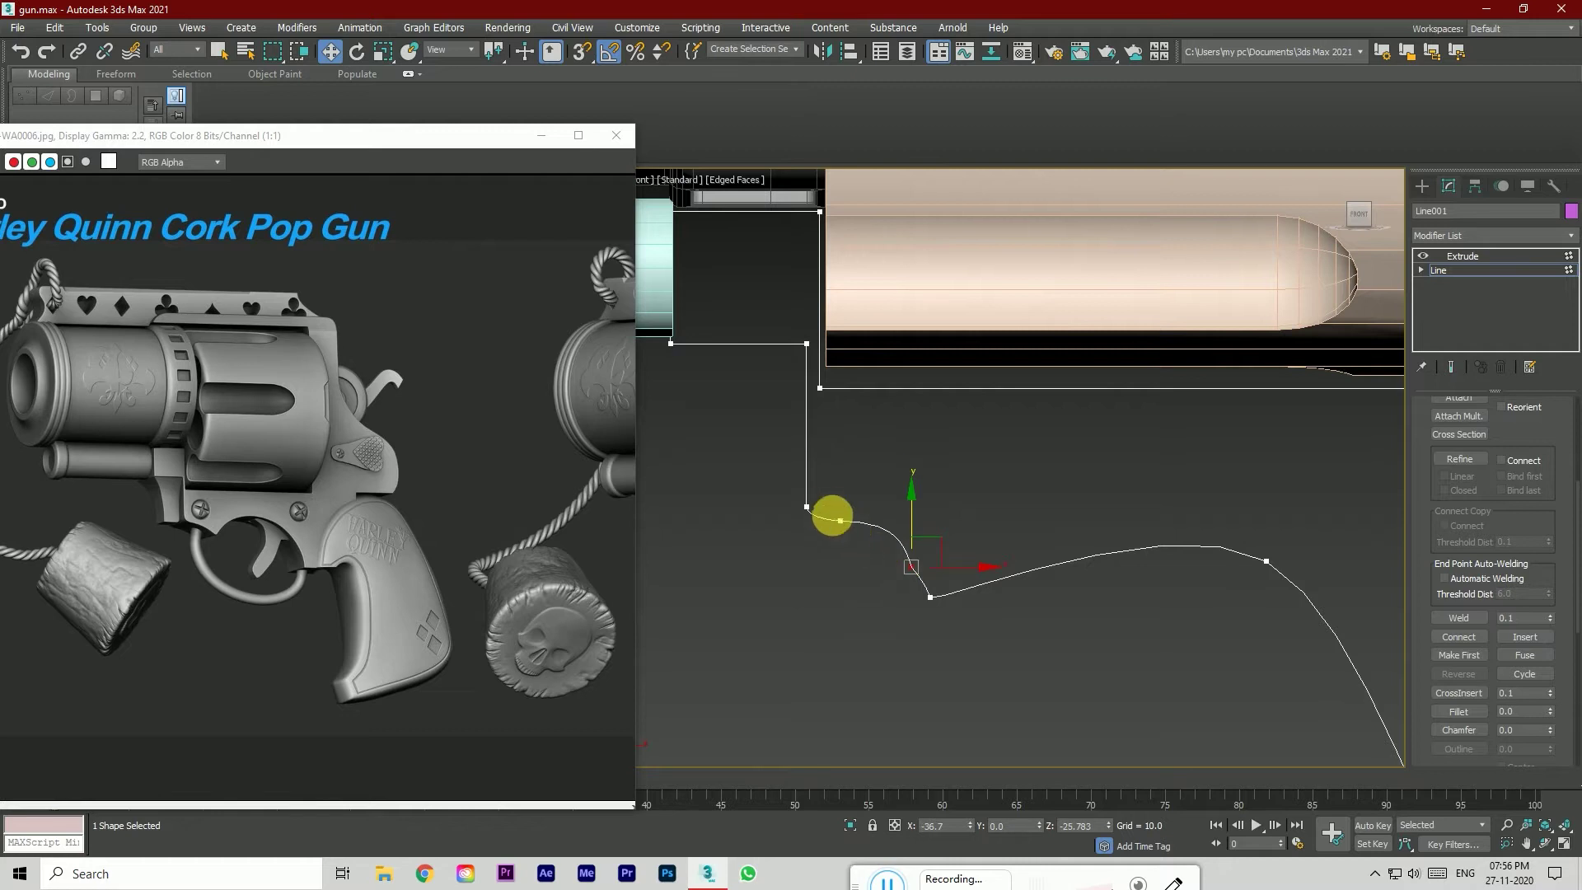
drag(846, 533, 843, 529)
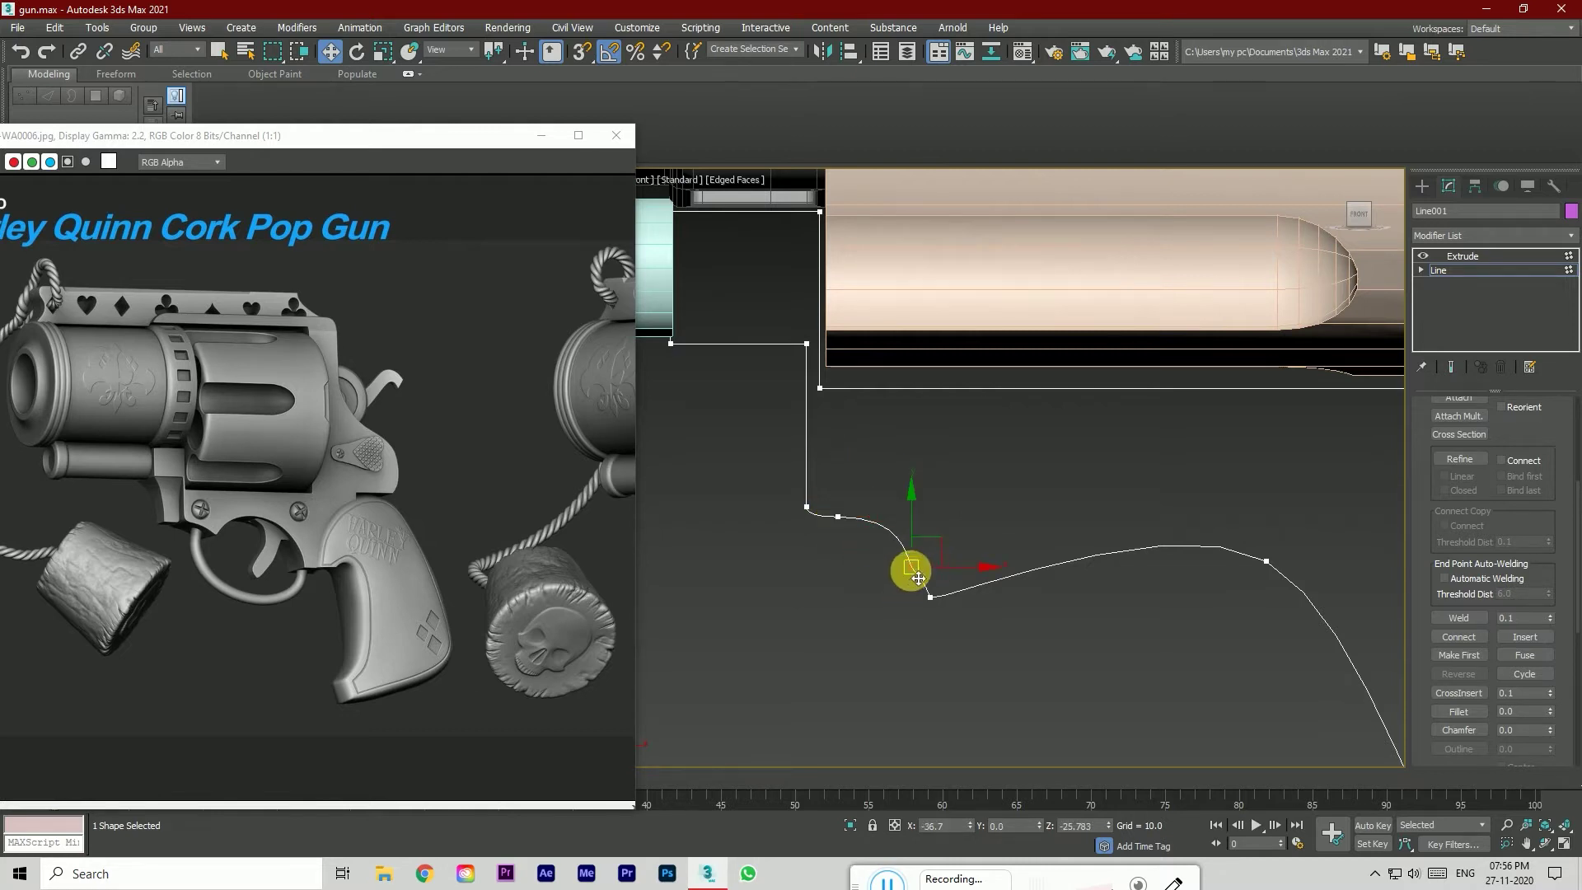
right_click(911, 573)
click(868, 493)
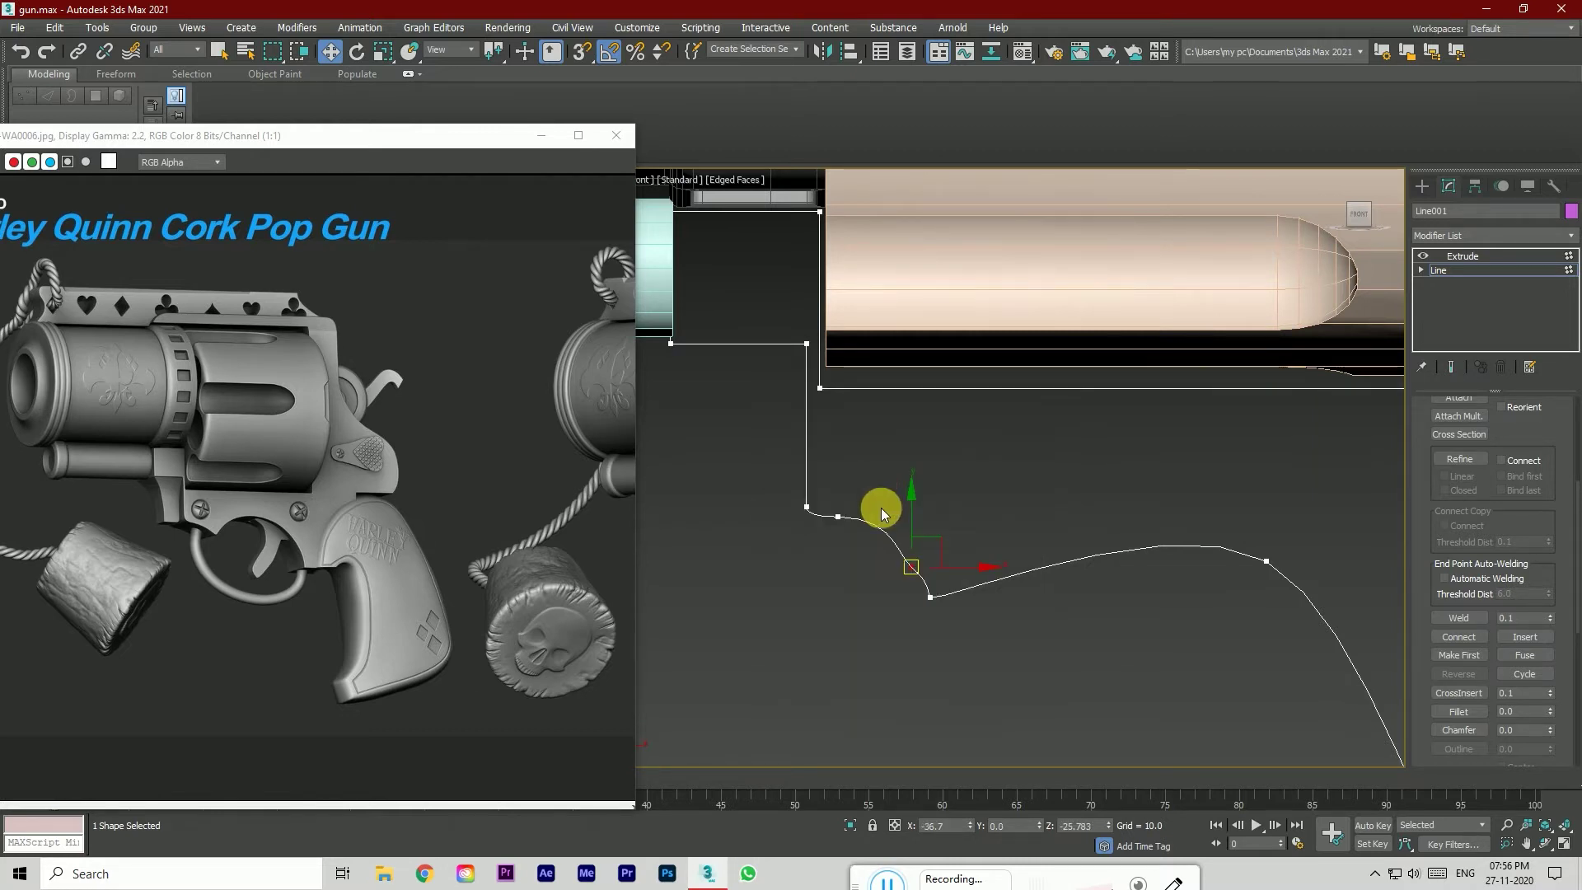
right_click(832, 516)
click(808, 434)
Step: Reposition the upper and lower vertices of the small front curve to flatten its slope
drag(862, 519, 898, 532)
click(914, 566)
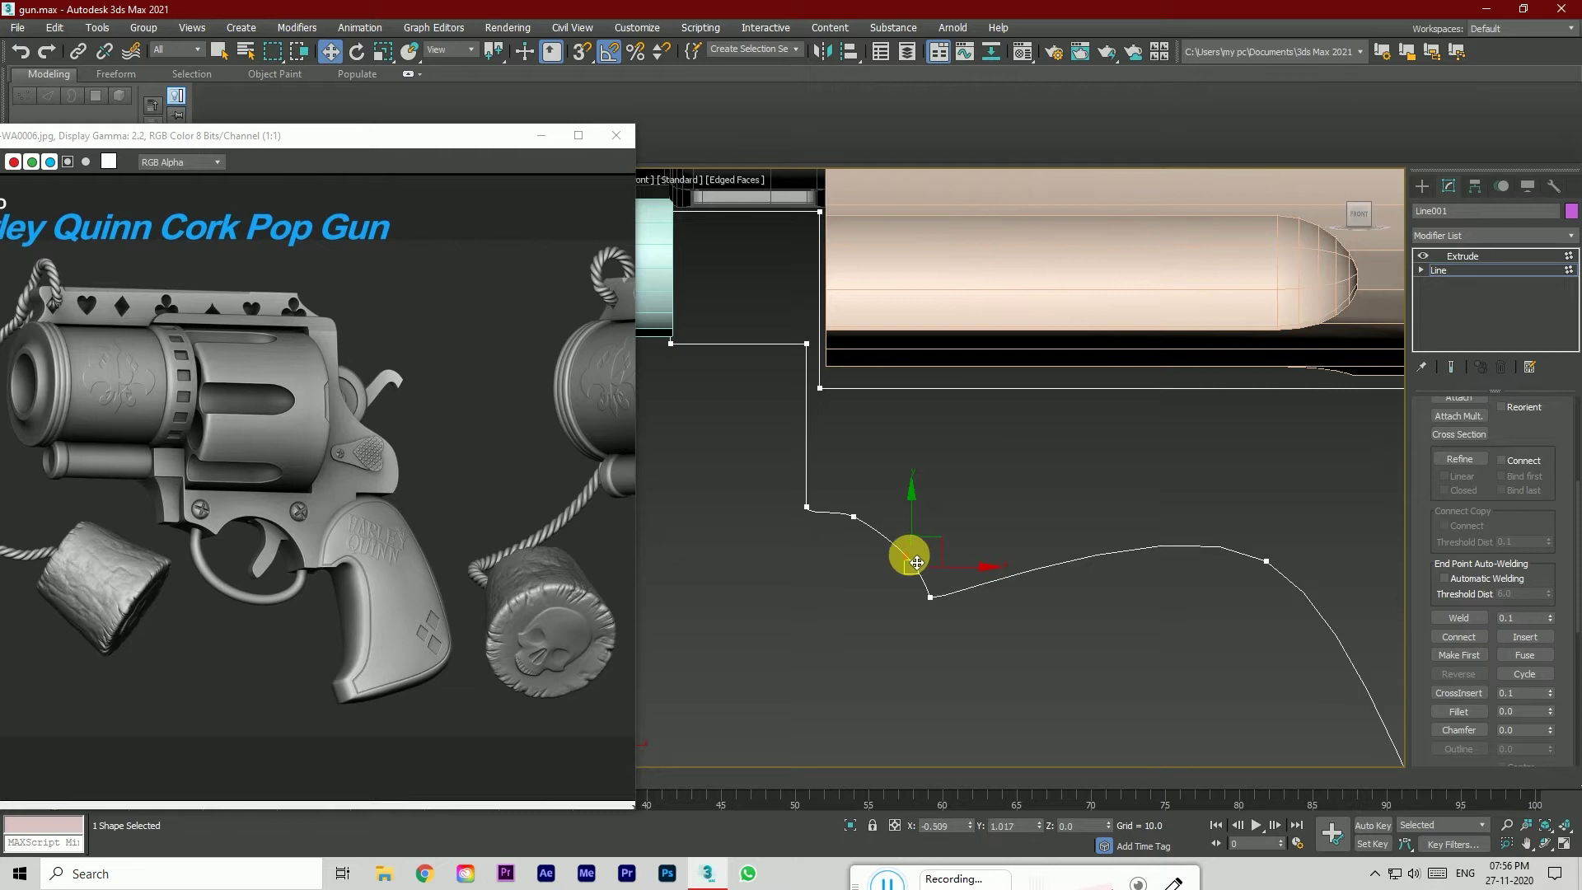
click(848, 520)
click(908, 556)
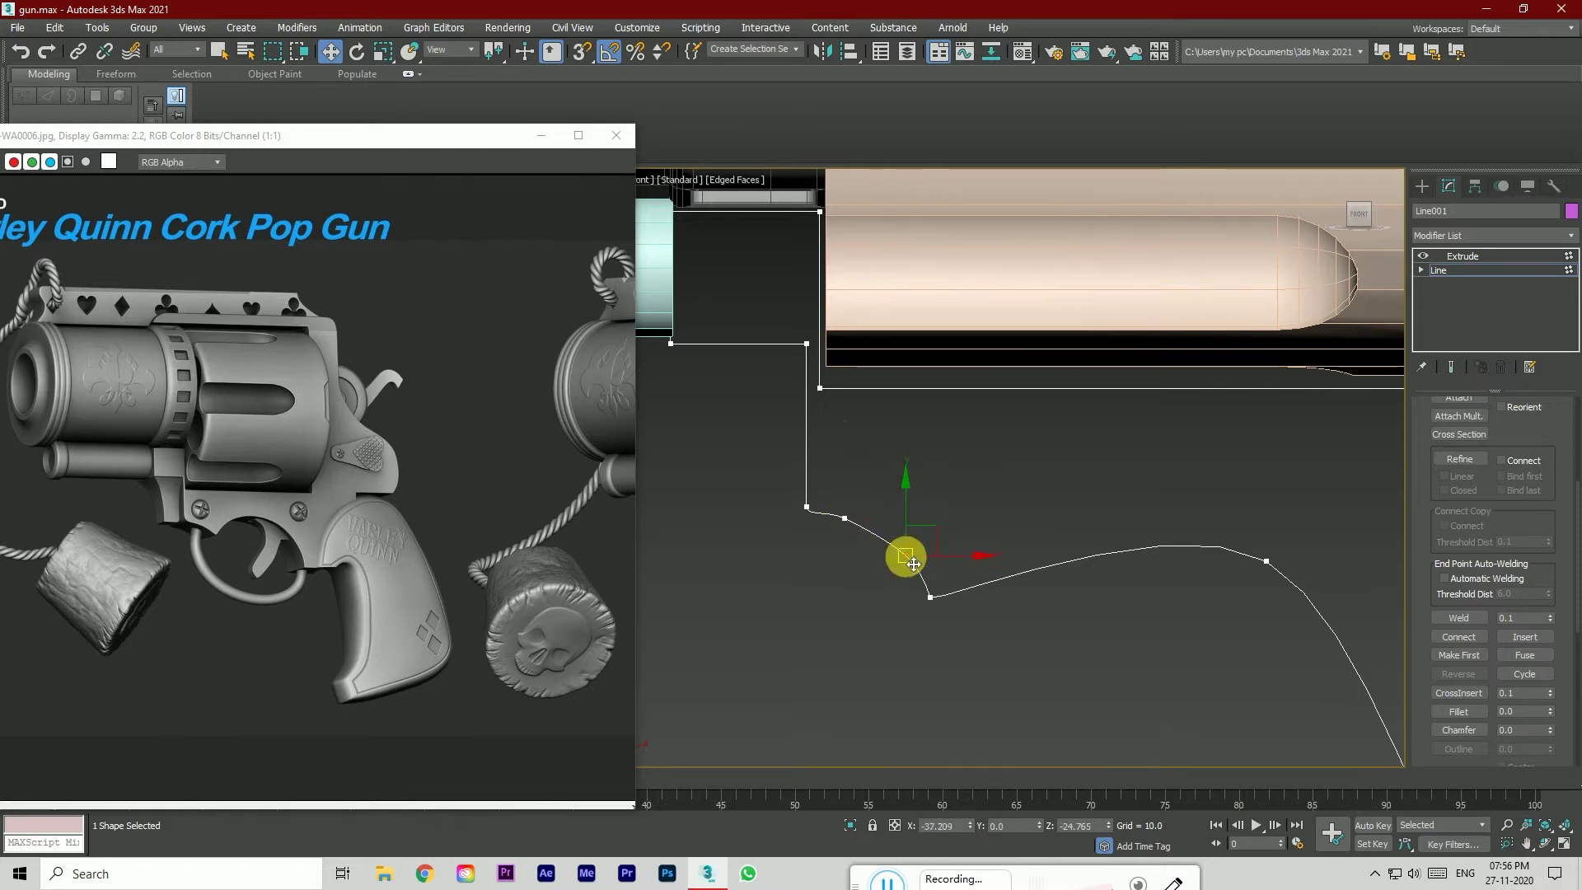
click(847, 517)
click(854, 525)
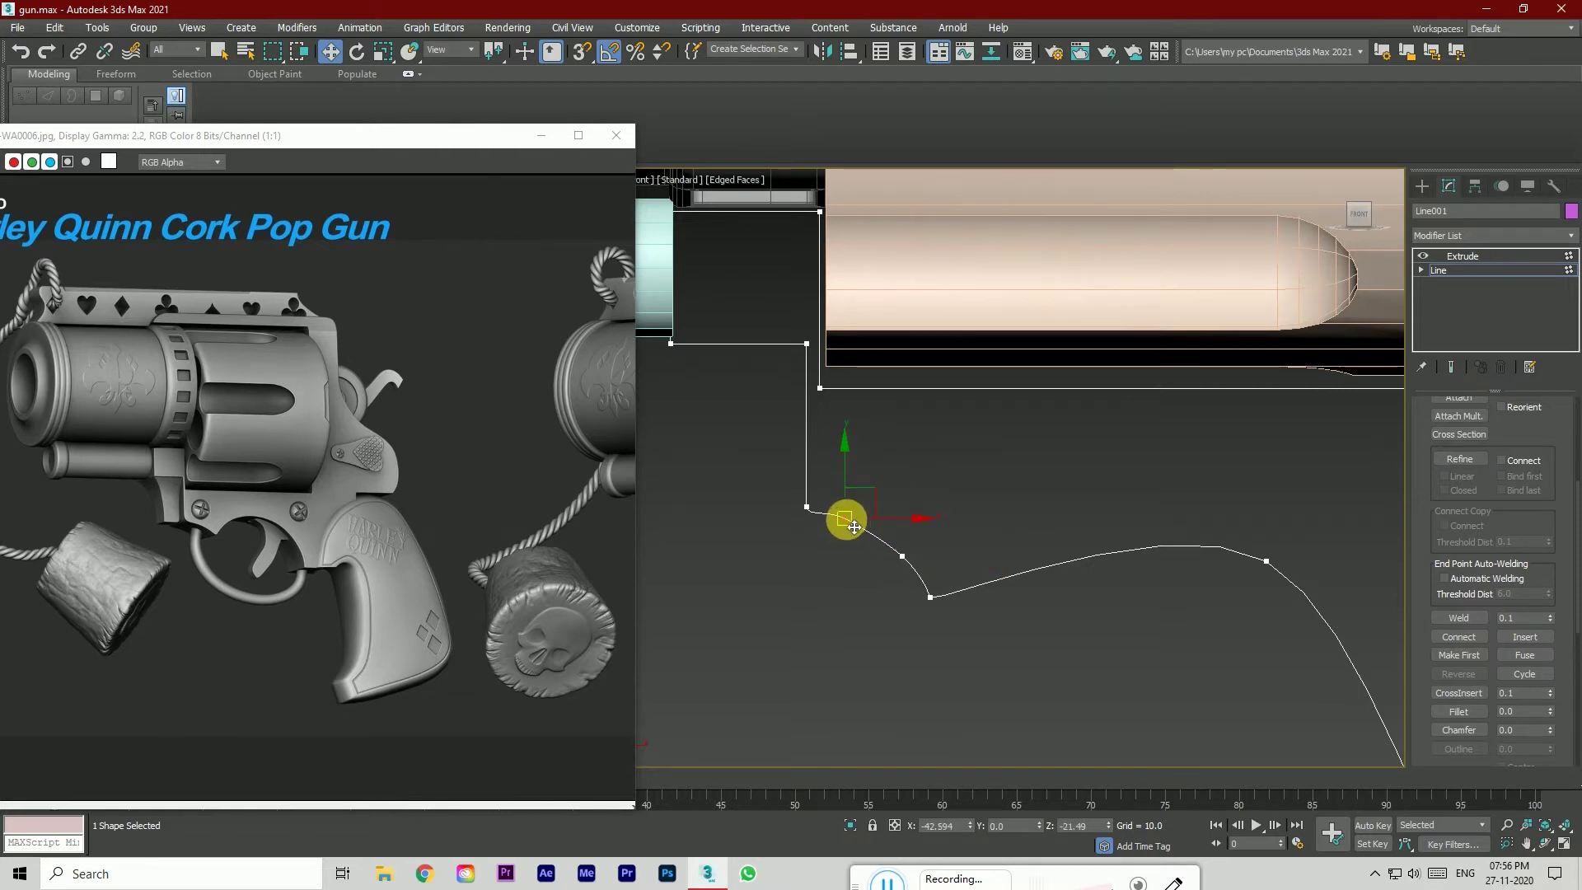
Step: Change the tangent type of the corner vertex below the frame's vertical front edge, and nudge the adjoining curve vertices
right_click(808, 504)
click(781, 417)
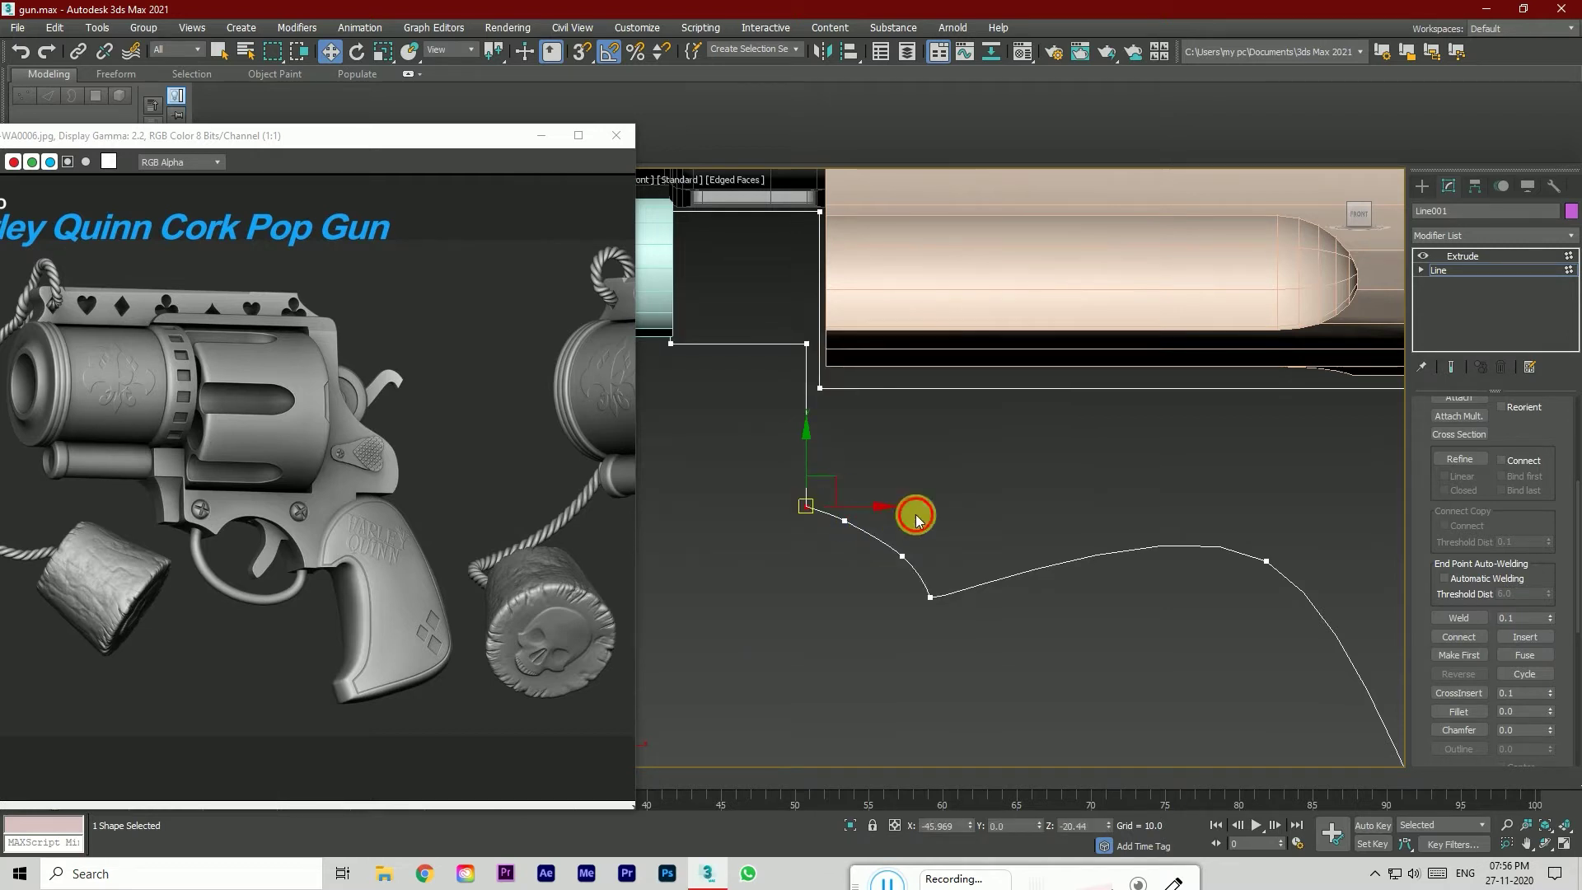
click(846, 520)
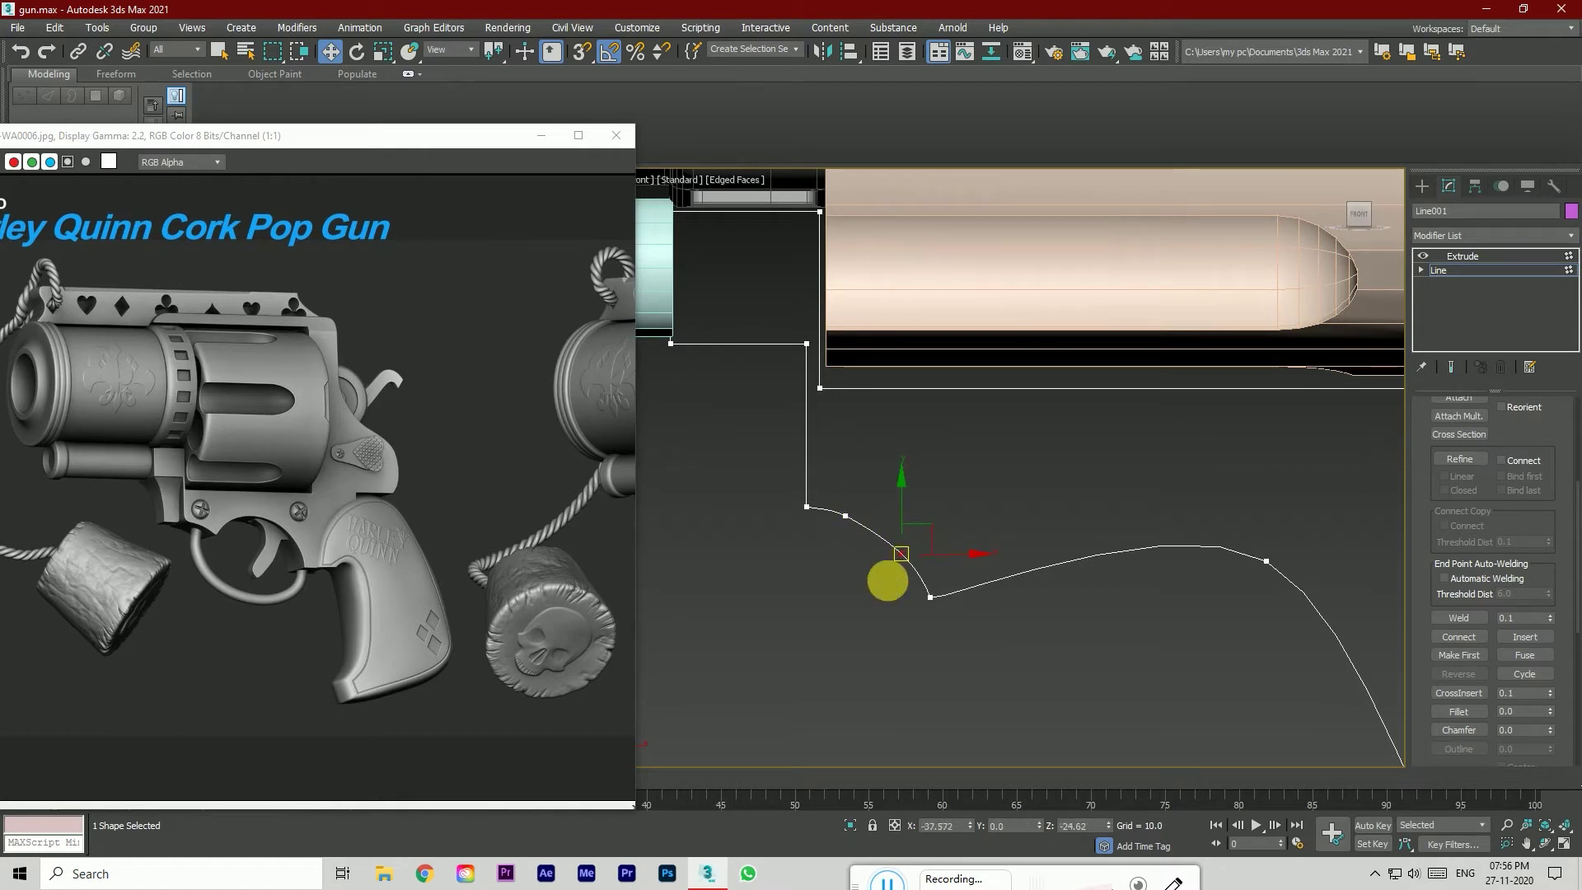
click(857, 583)
Step: Fillet the large arch's vertex beneath the revolver cylinder, and move the fillet's rear vertex about 10 units backward and 9 down
scroll(852, 586, down, 3)
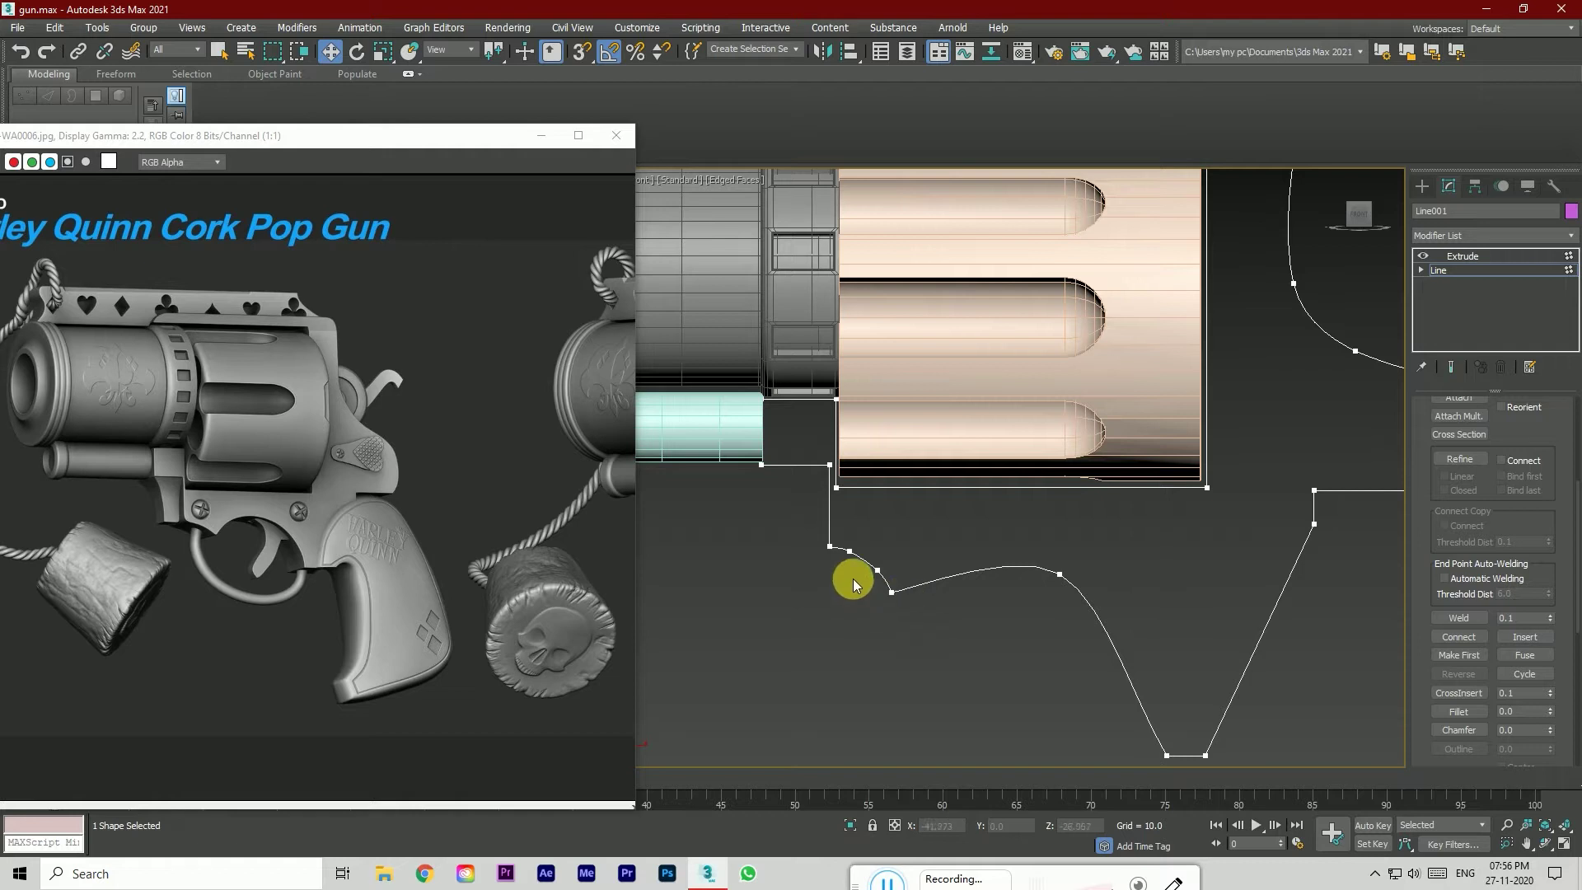
drag(1063, 577, 1017, 541)
click(1459, 711)
click(1454, 712)
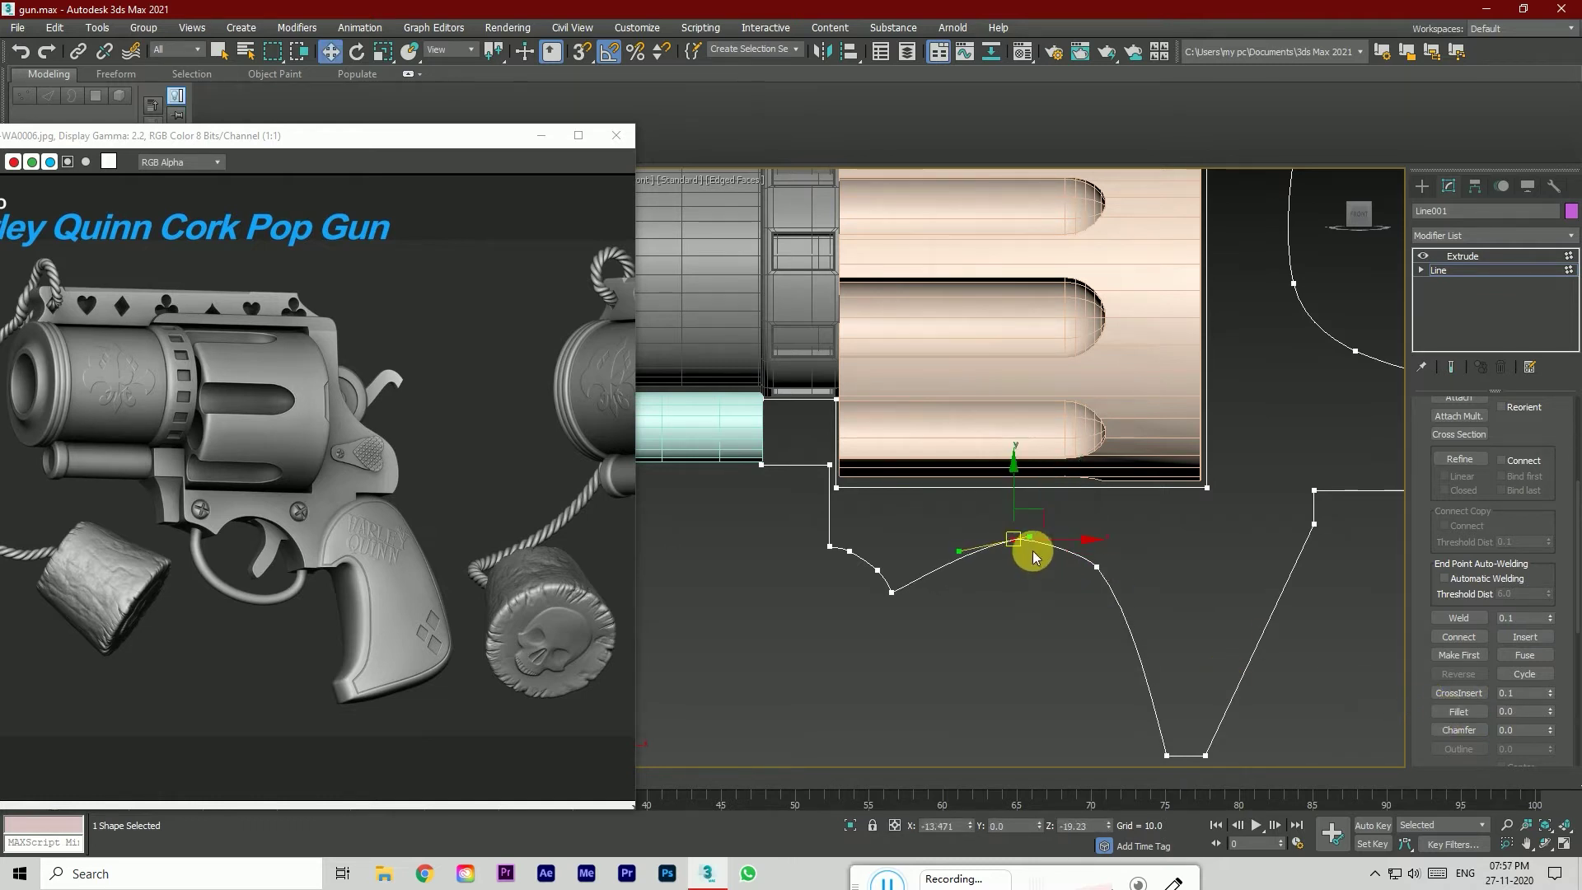
click(1096, 569)
drag(1099, 574, 1162, 633)
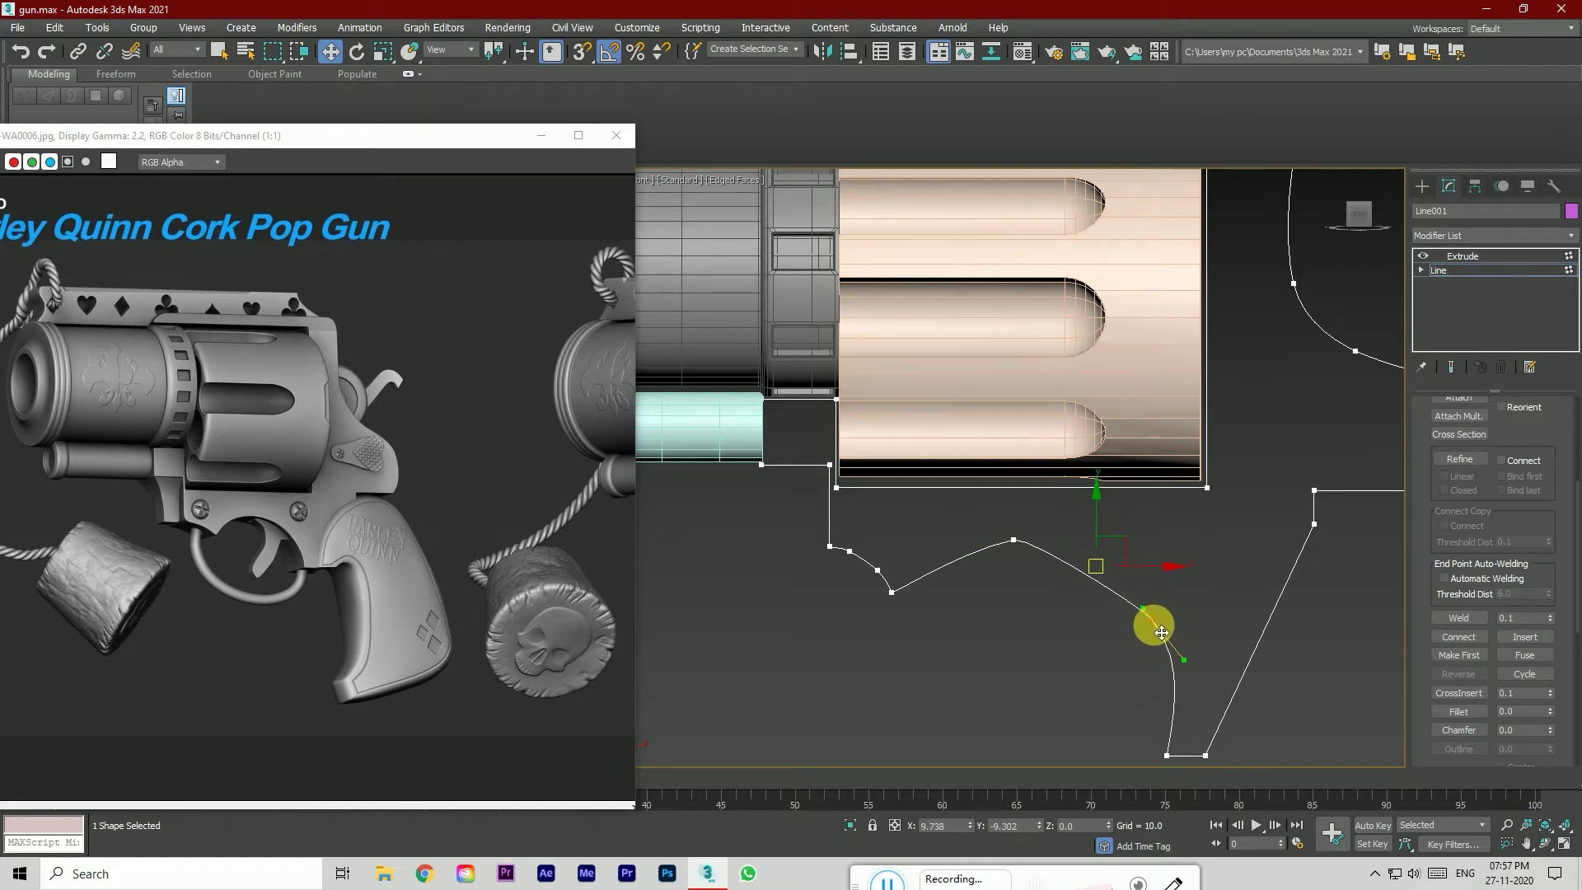
drag(1162, 633, 1162, 633)
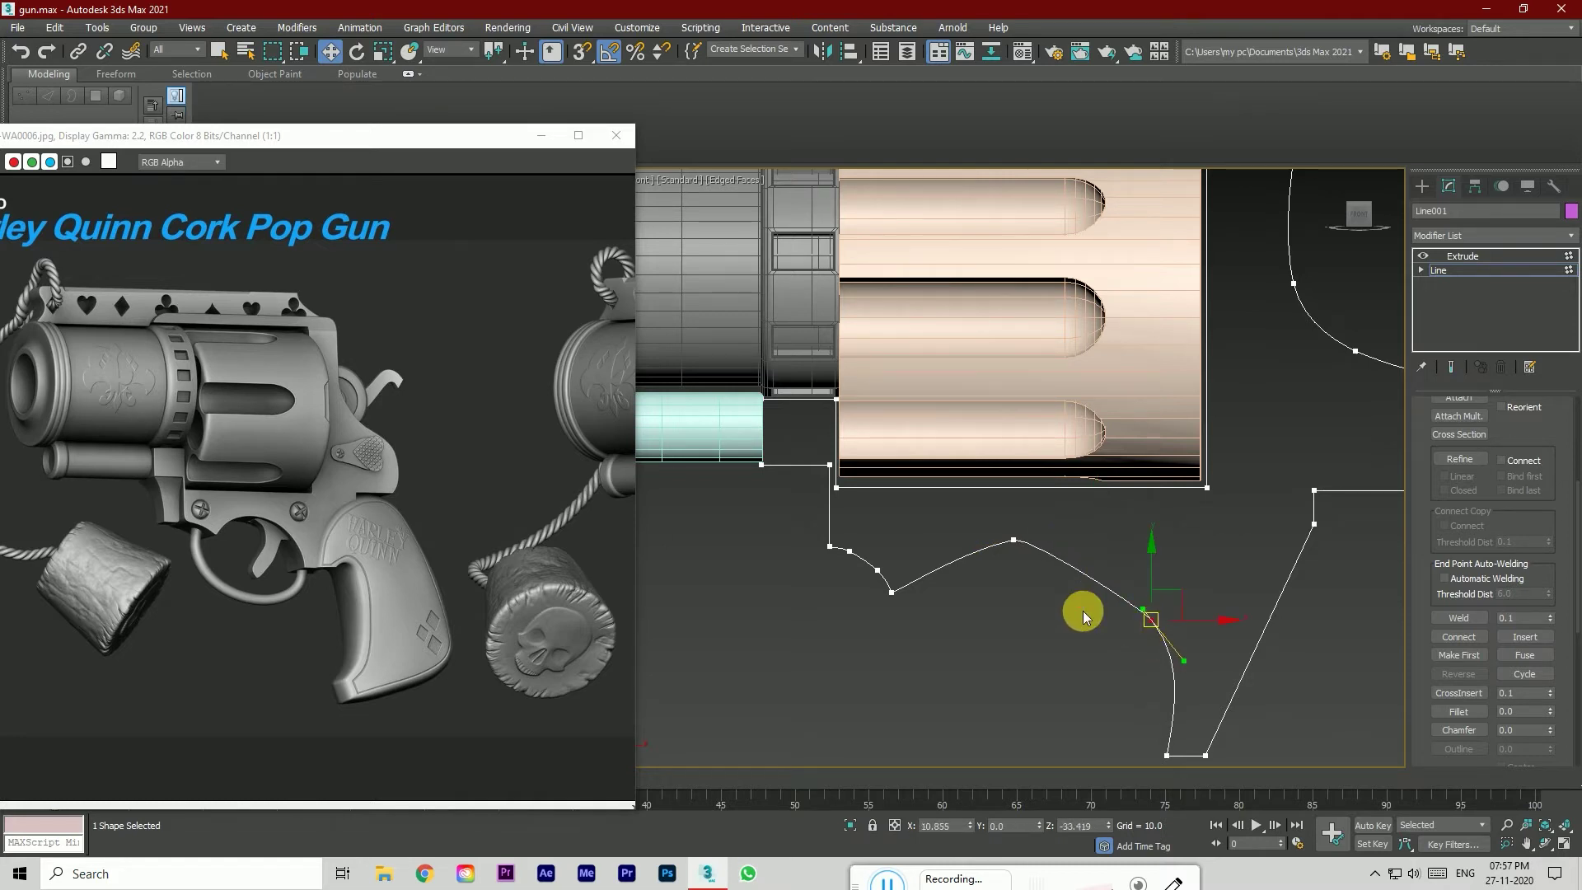
Step: Make the large arch's front vertex Smooth and shift it backward, and raise the rear vertex about 4 units
click(1012, 540)
right_click(1007, 543)
click(993, 452)
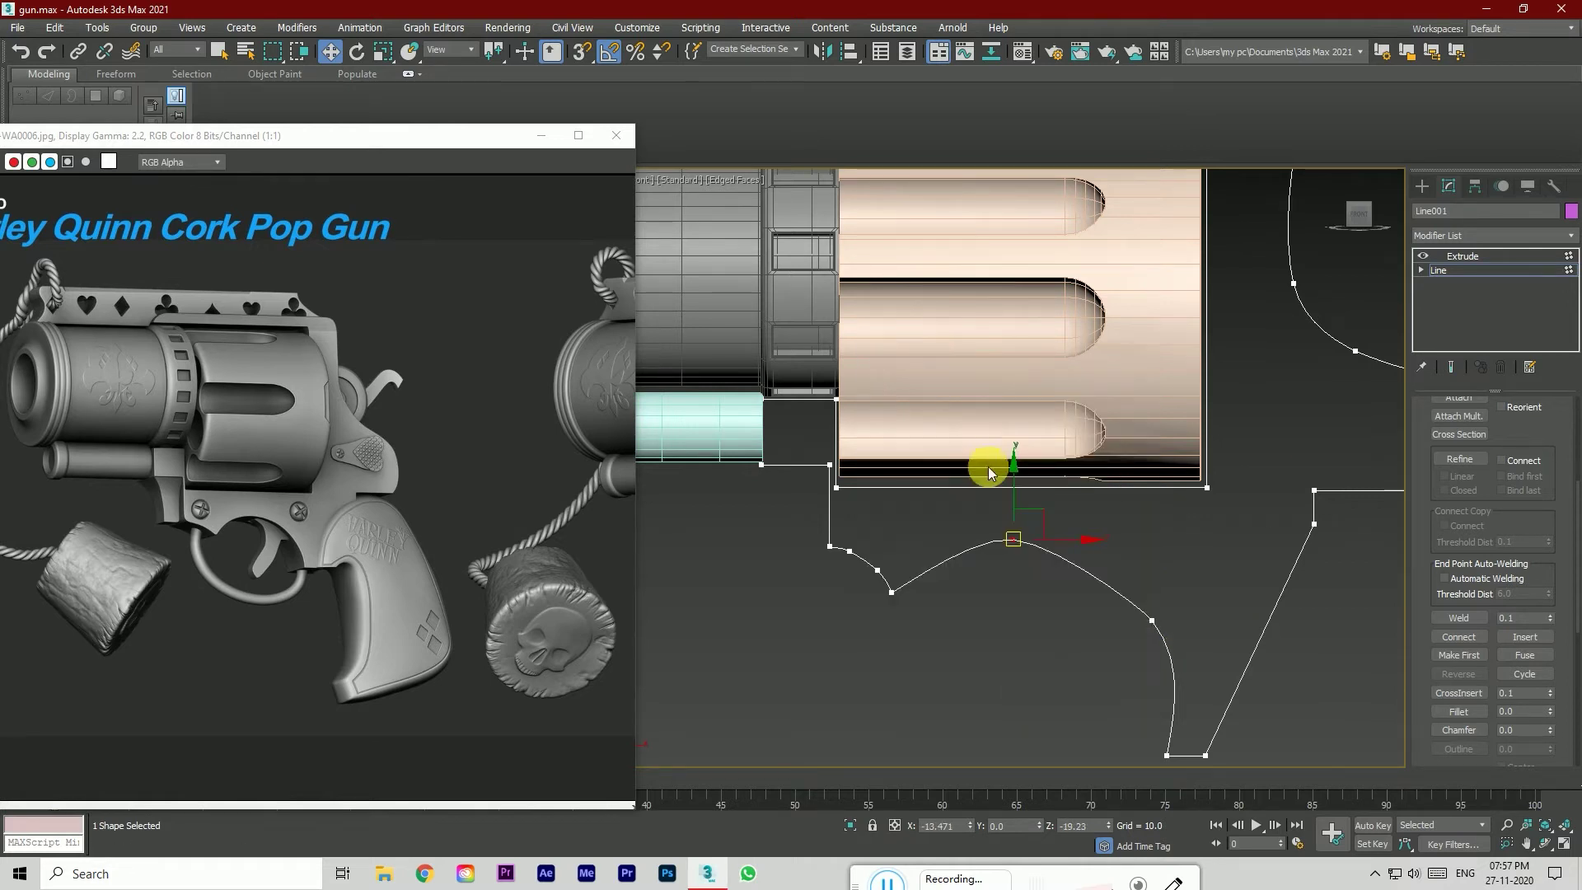
drag(1022, 547, 1050, 548)
click(1152, 620)
drag(1164, 620, 1164, 599)
Step: Reposition the large arch's front vertex beneath the cylinder and shift its rear vertex toward the barrel
scroll(981, 610, down, 3)
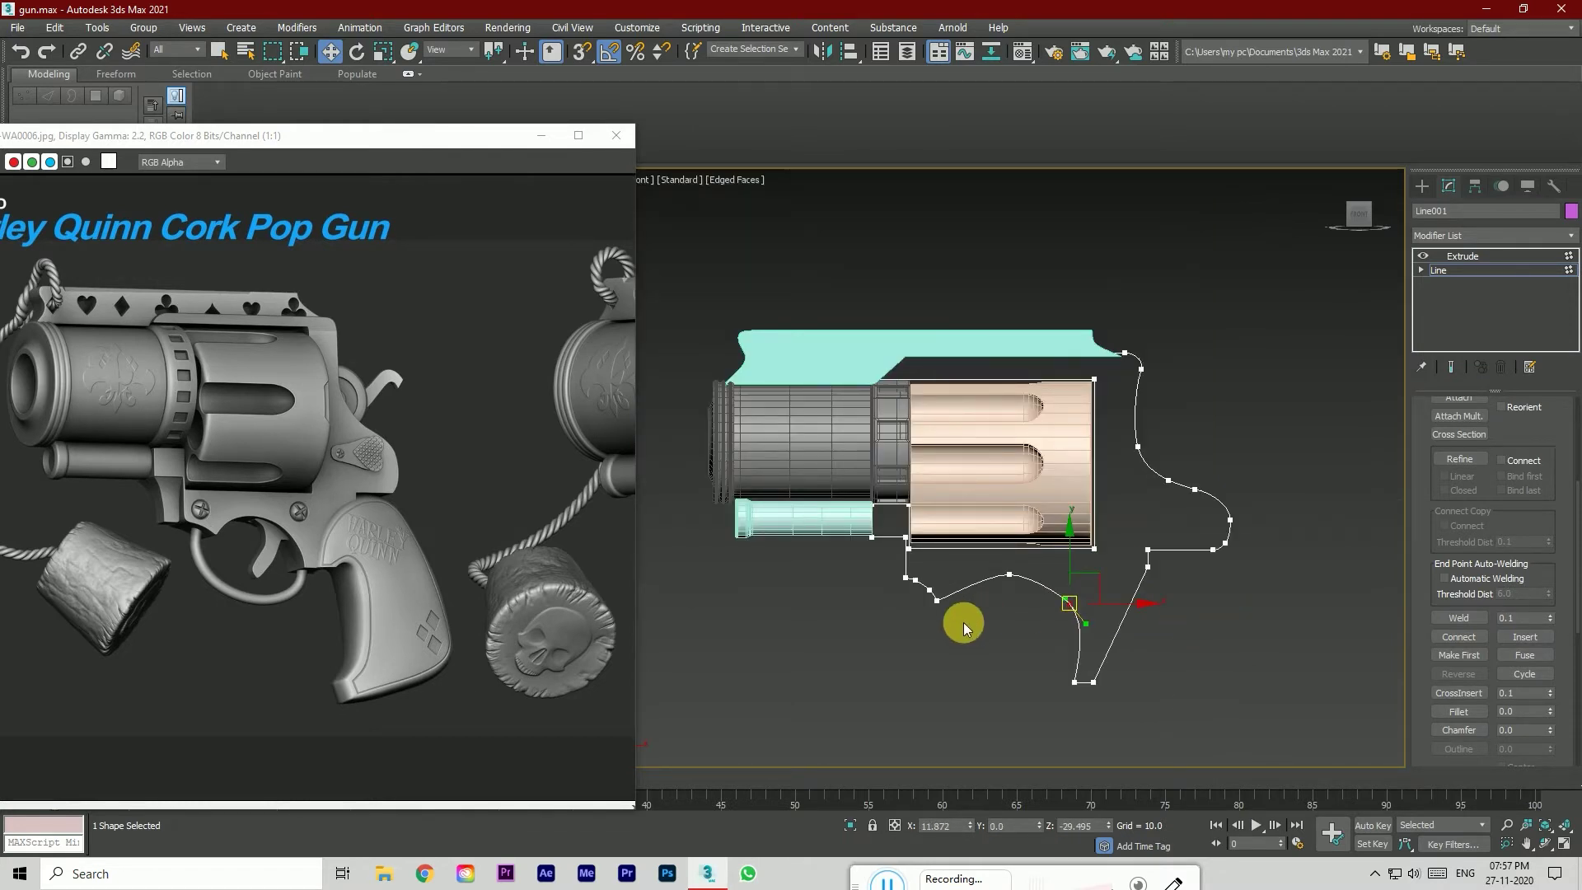
scroll(963, 621, up, 4)
click(1054, 525)
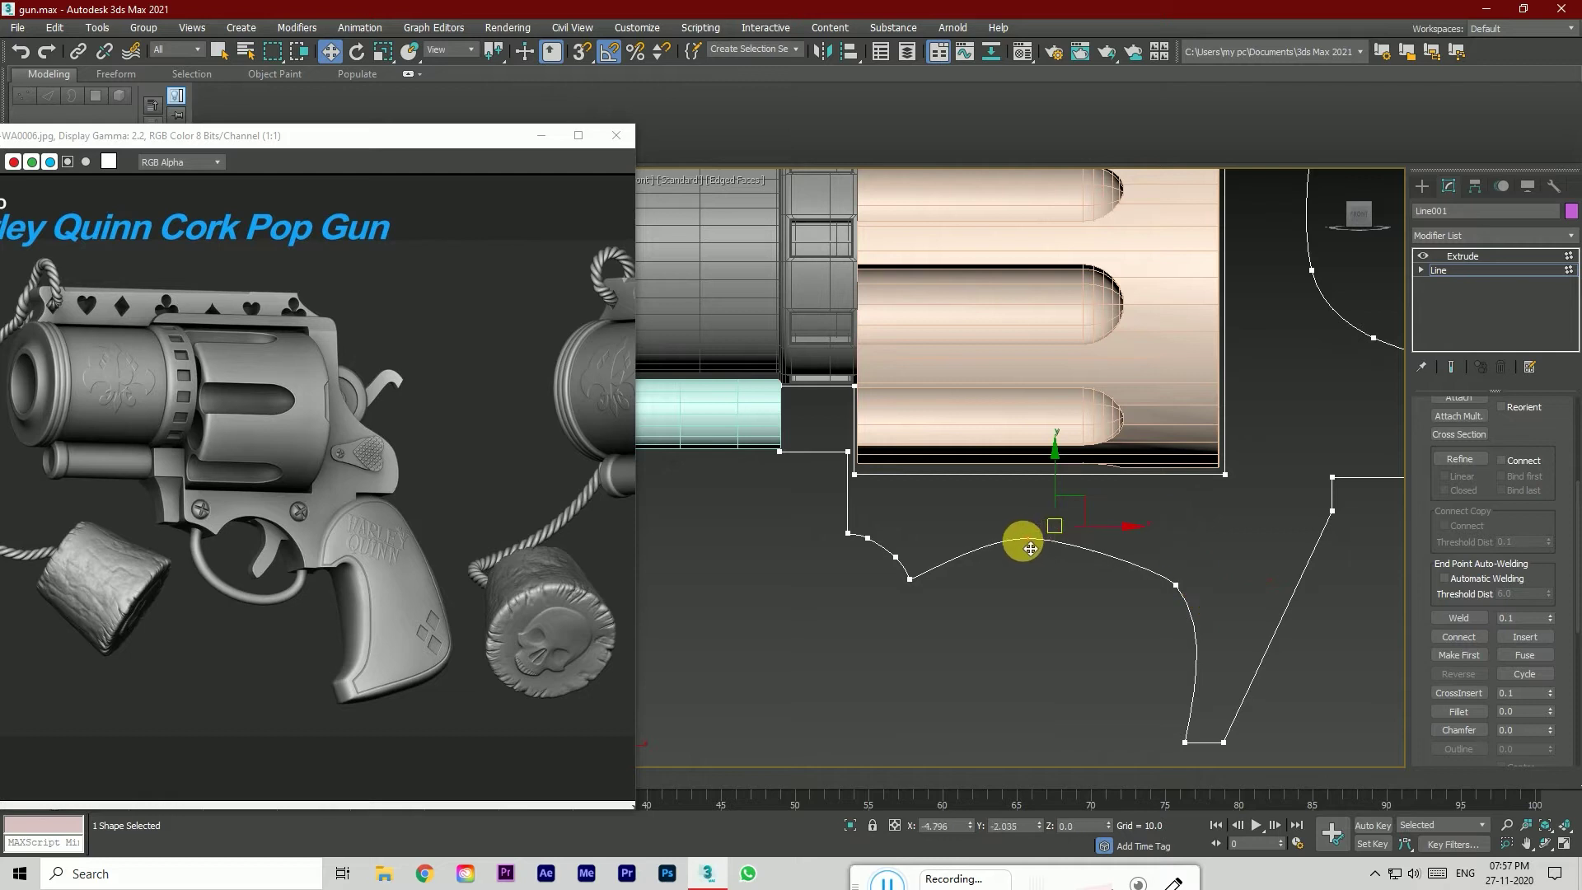
click(1022, 541)
drag(1175, 585, 1134, 582)
click(1004, 620)
Step: Select both vertices of the large arch beneath the cylinder and make them Smooth
scroll(1004, 618, down, 3)
scroll(1005, 609, up, 2)
drag(992, 497, 1106, 560)
right_click(1095, 550)
click(1051, 467)
click(1058, 591)
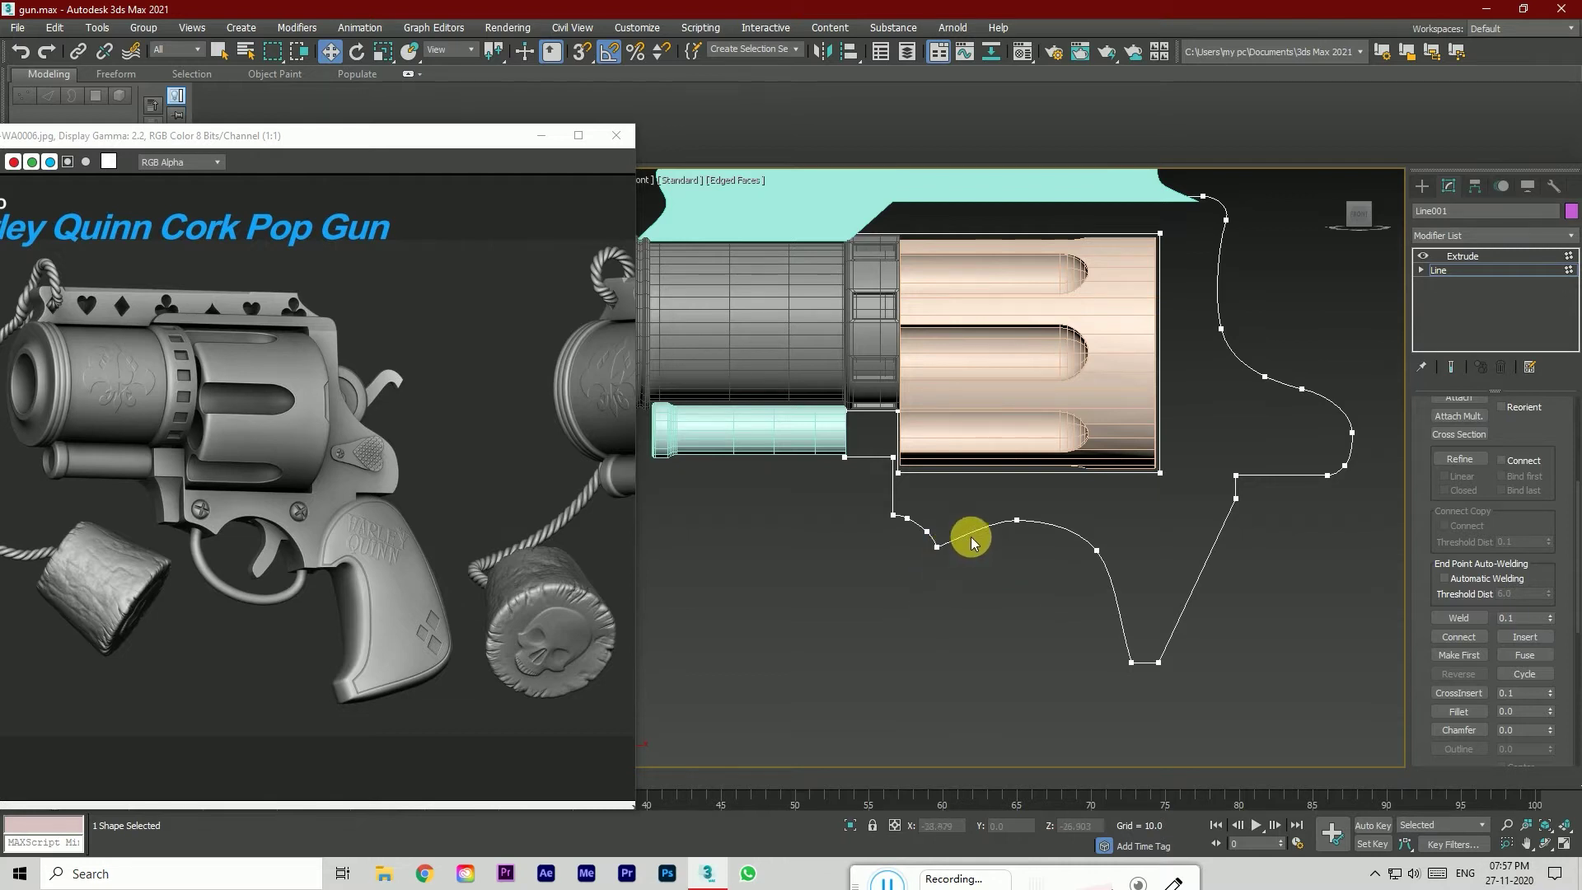
Step: Move the large arch's front vertex forward and its rear vertex slightly back and up, and make the front one Bezier
click(1015, 529)
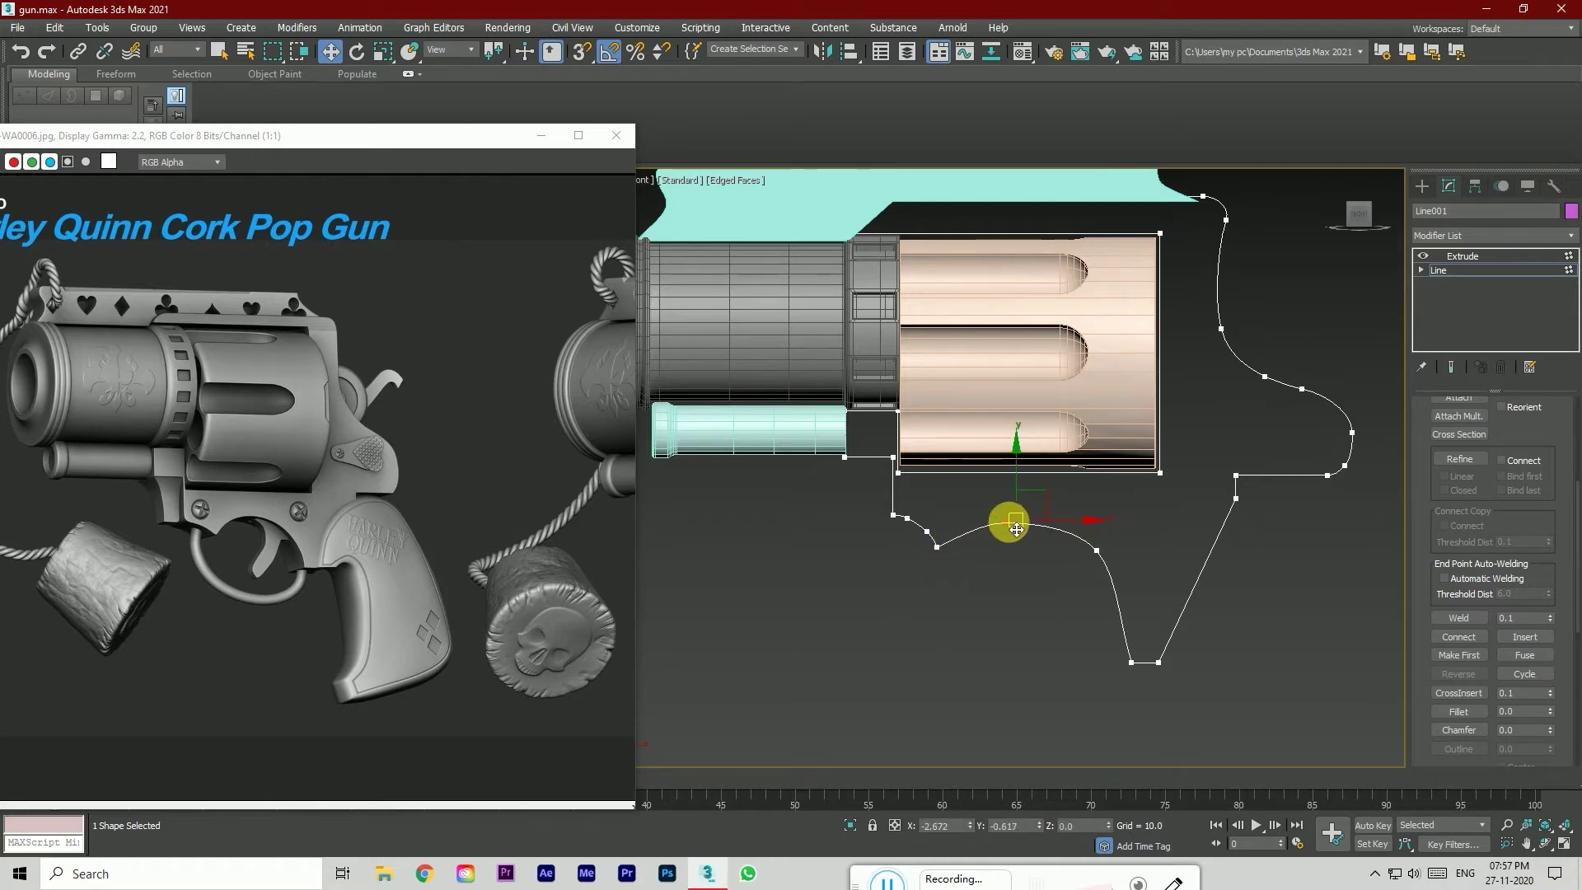
drag(1016, 529, 994, 532)
click(1102, 555)
drag(1104, 557, 1110, 550)
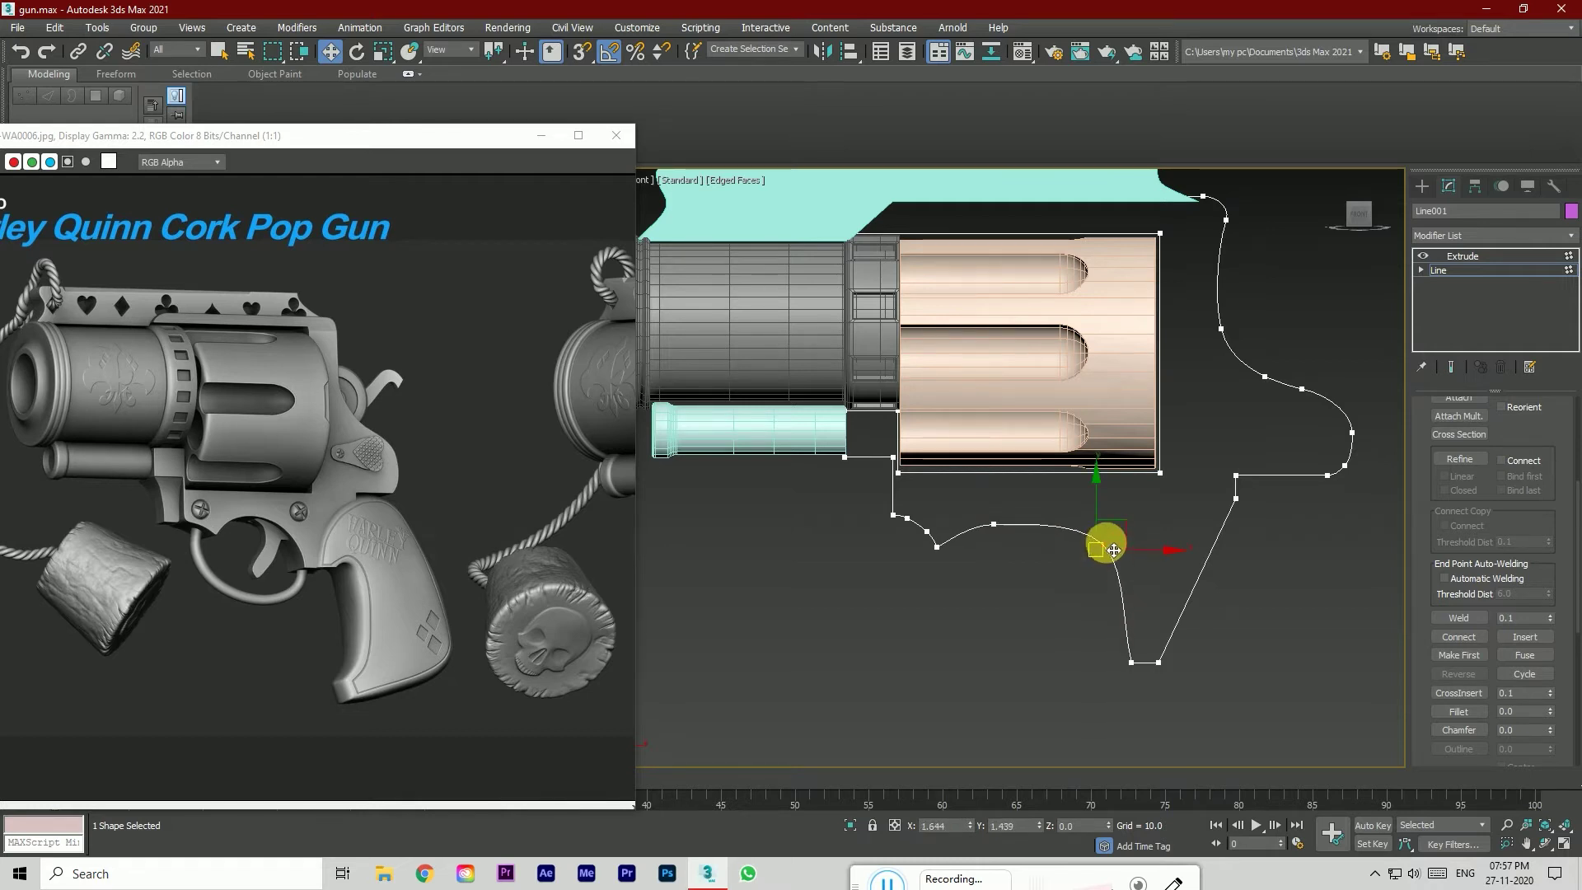
click(995, 527)
right_click(992, 519)
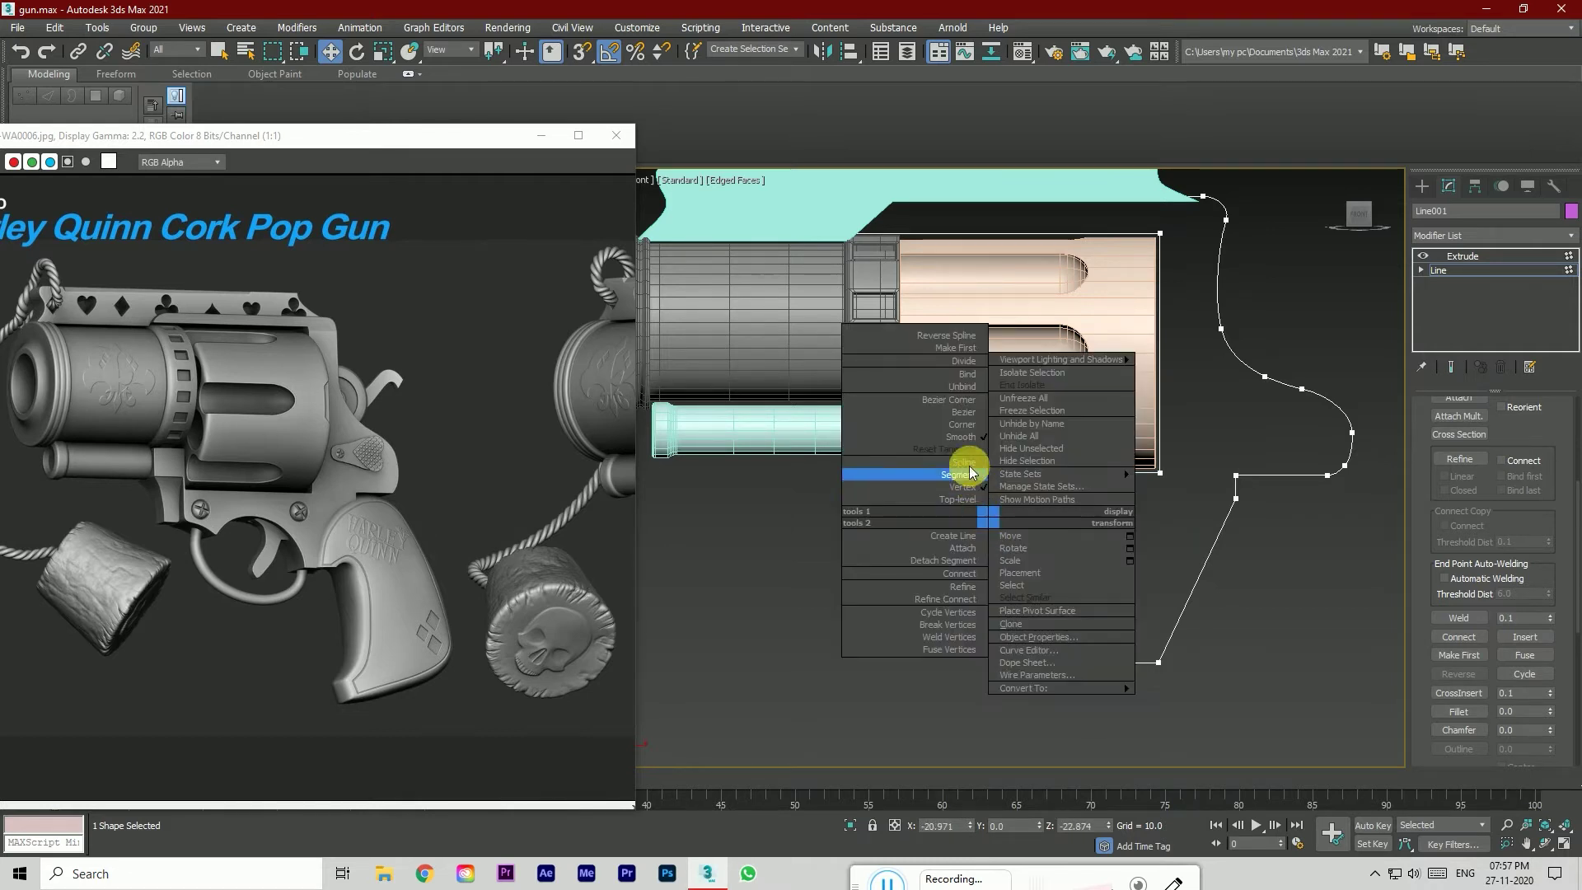
click(965, 424)
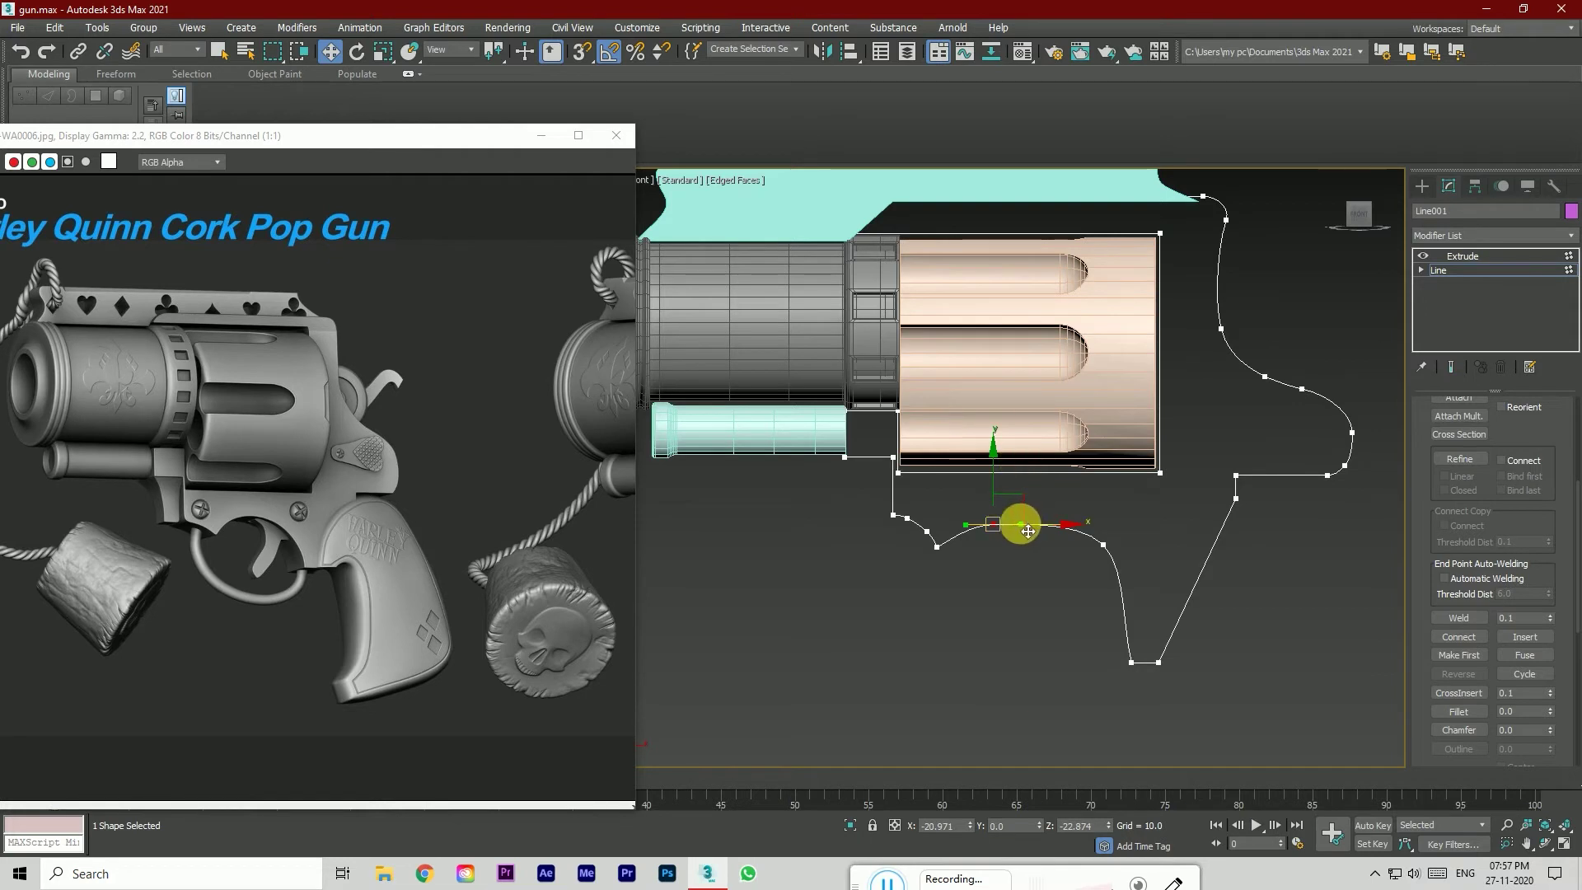
Step: In the front view, move the large arch's rear vertex backward and down, and raise its front vertex
mouse_move(1346, 235)
drag(1350, 221, 943, 571)
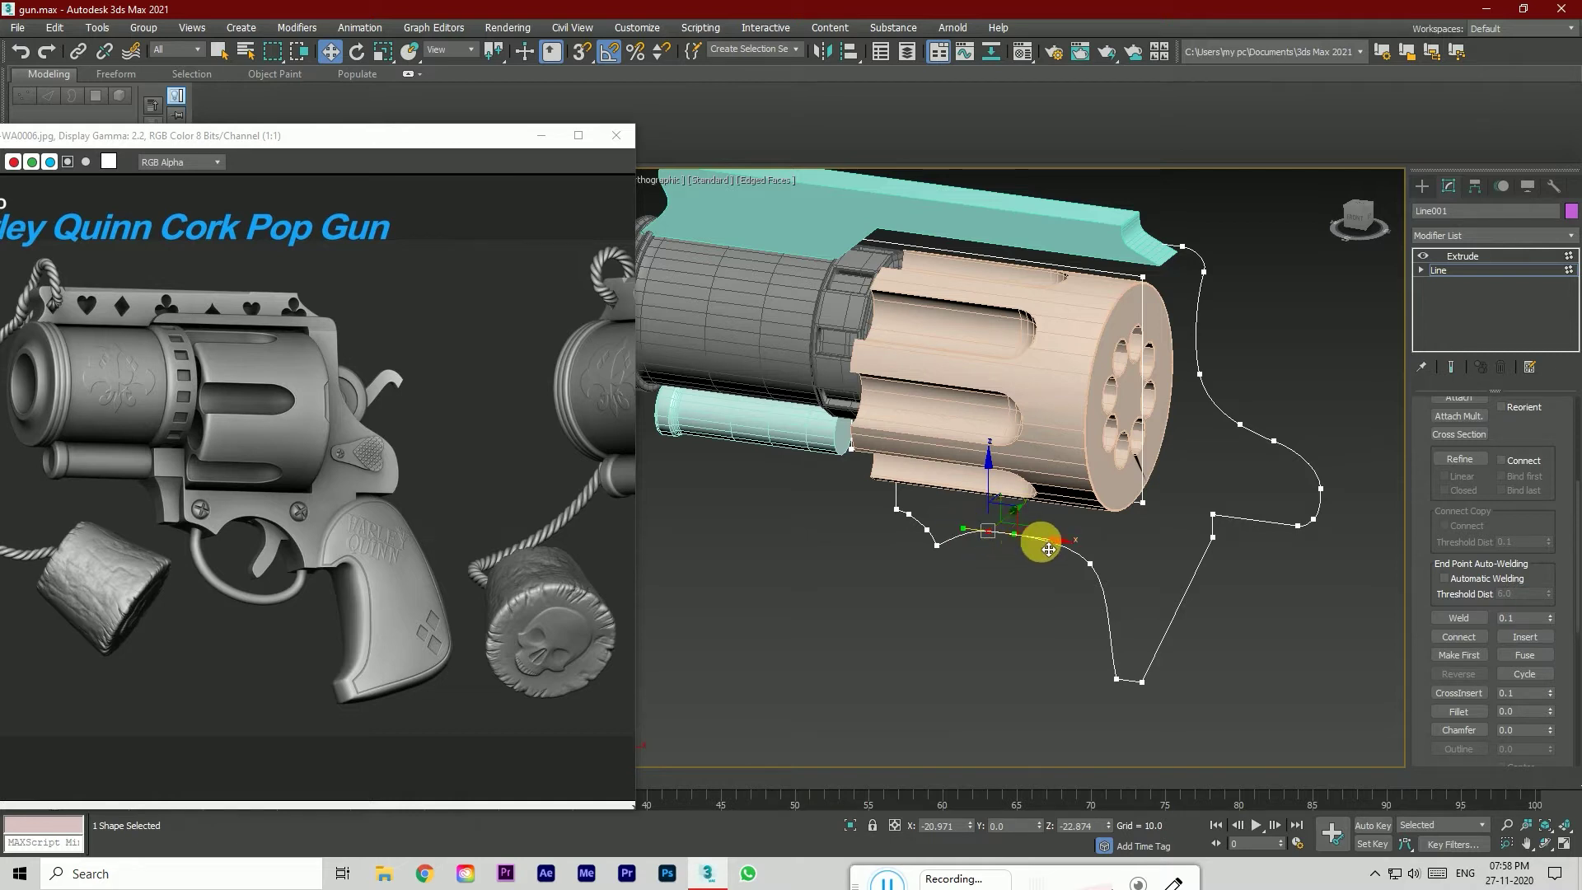
drag(1346, 236, 1190, 442)
key(f)
drag(1143, 532, 1165, 572)
click(989, 492)
drag(990, 492, 991, 486)
Step: Make the large arch's rear and front vertices Smooth, and raise the front vertex slightly
click(1160, 561)
right_click(1158, 557)
click(1134, 473)
click(983, 485)
right_click(980, 483)
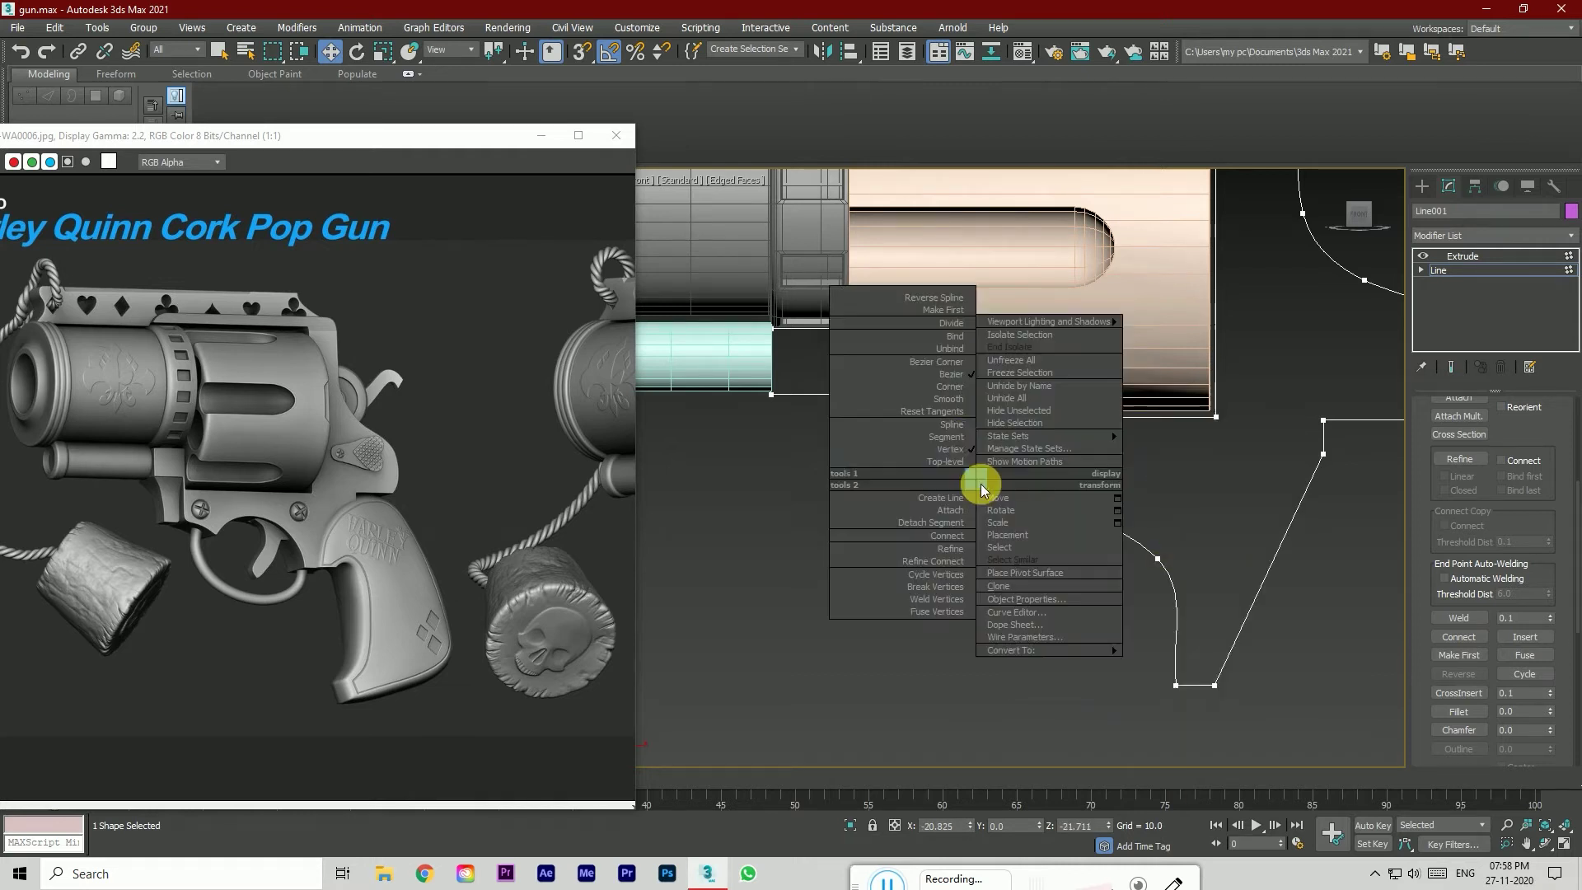
click(950, 399)
drag(989, 466, 987, 462)
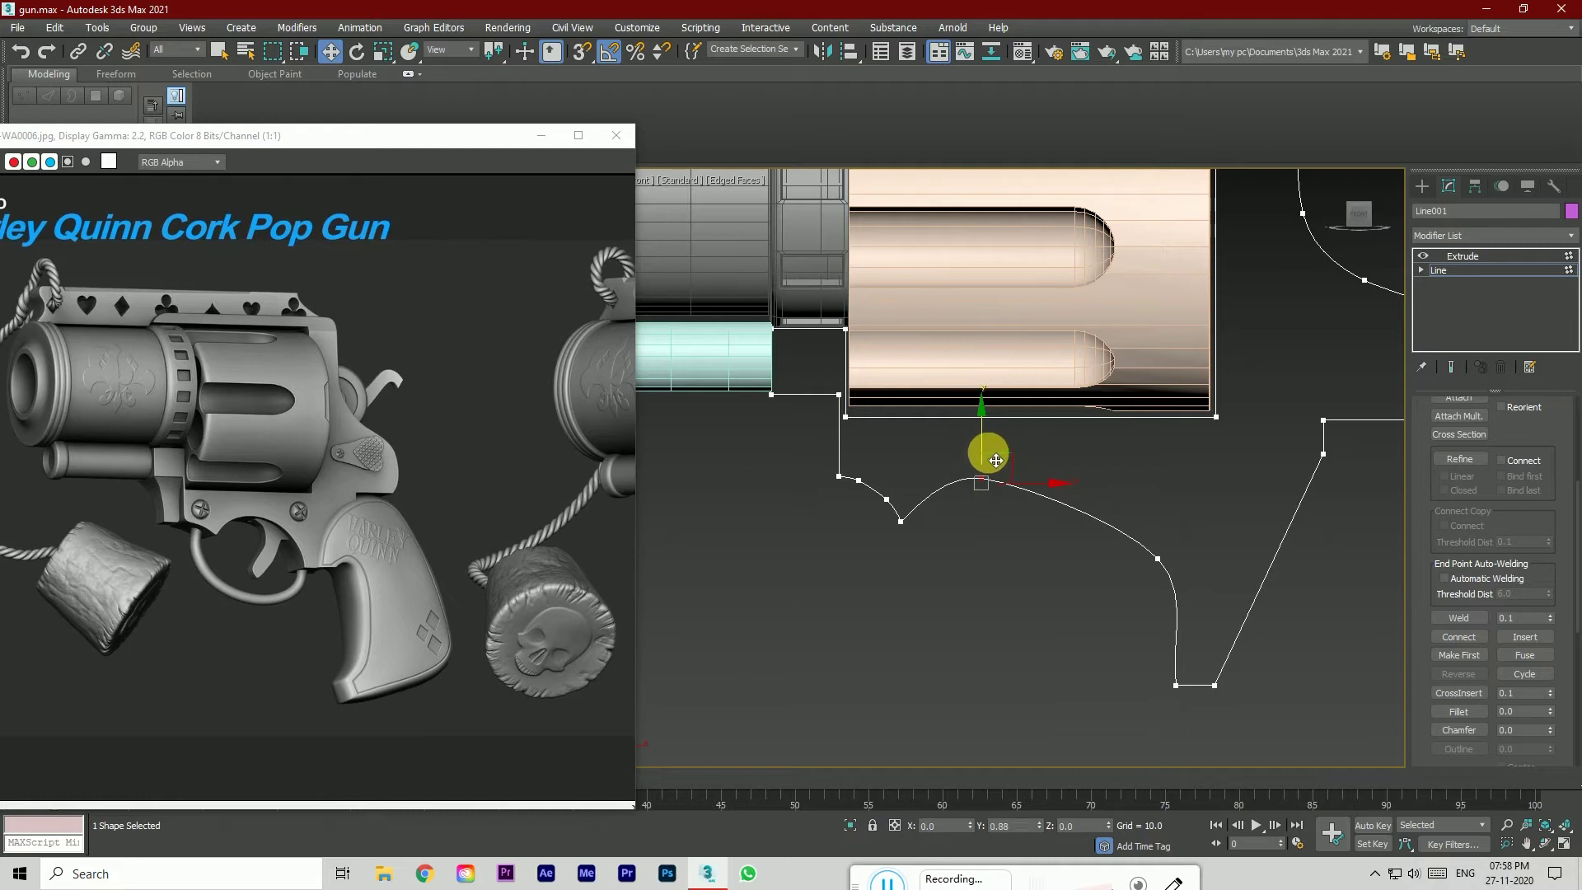
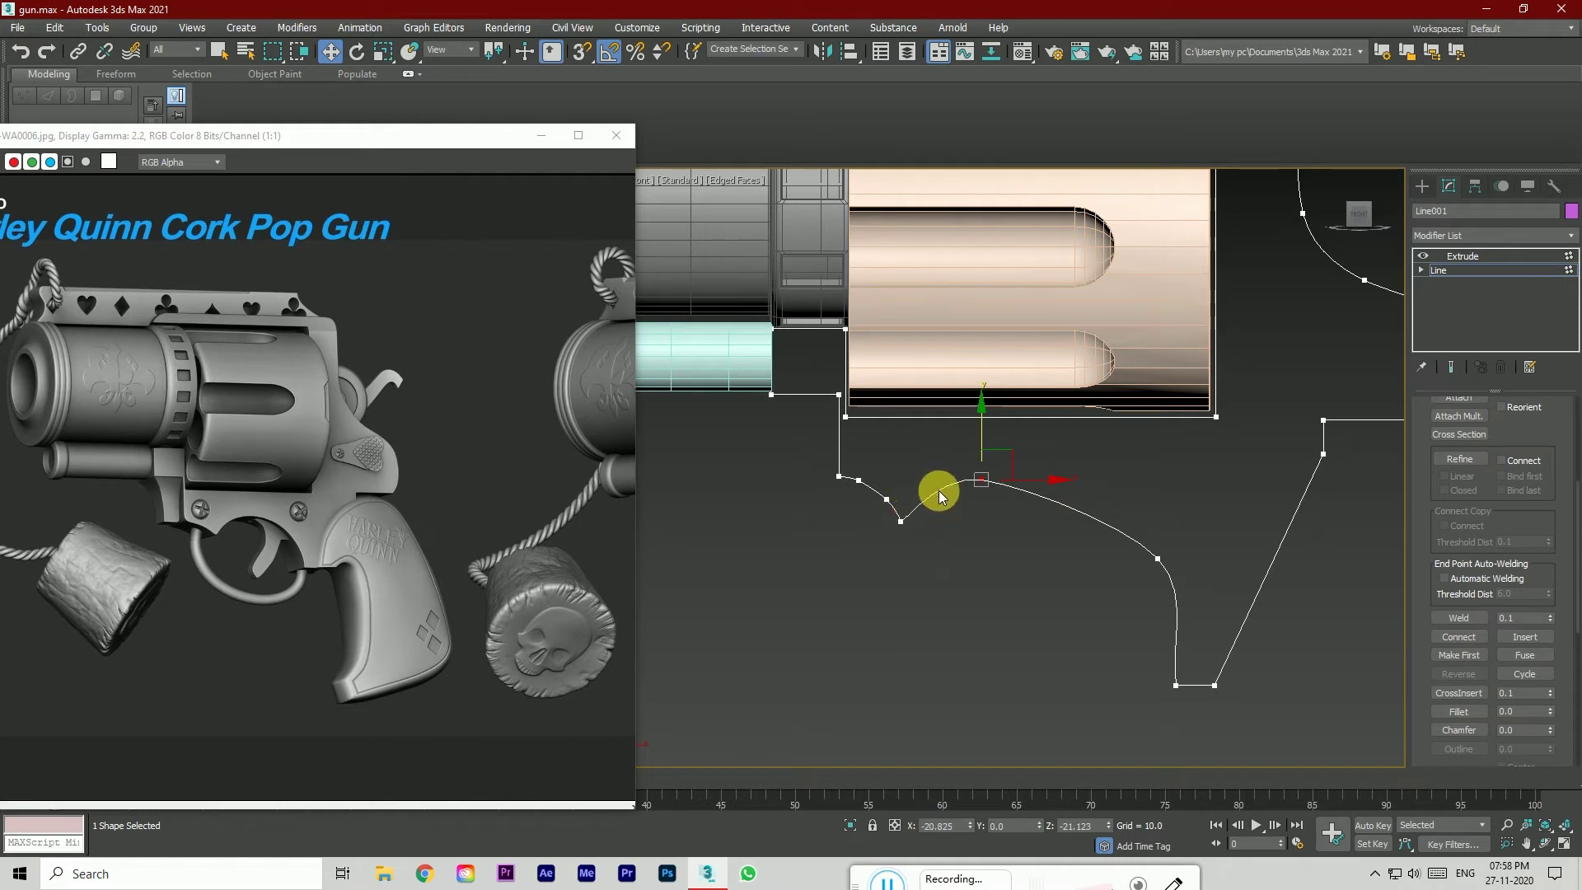
Step: Move the large arch's front vertex backward, and fillet the pointed tip between the small front curve and the arch
drag(989, 474, 1081, 485)
click(1459, 711)
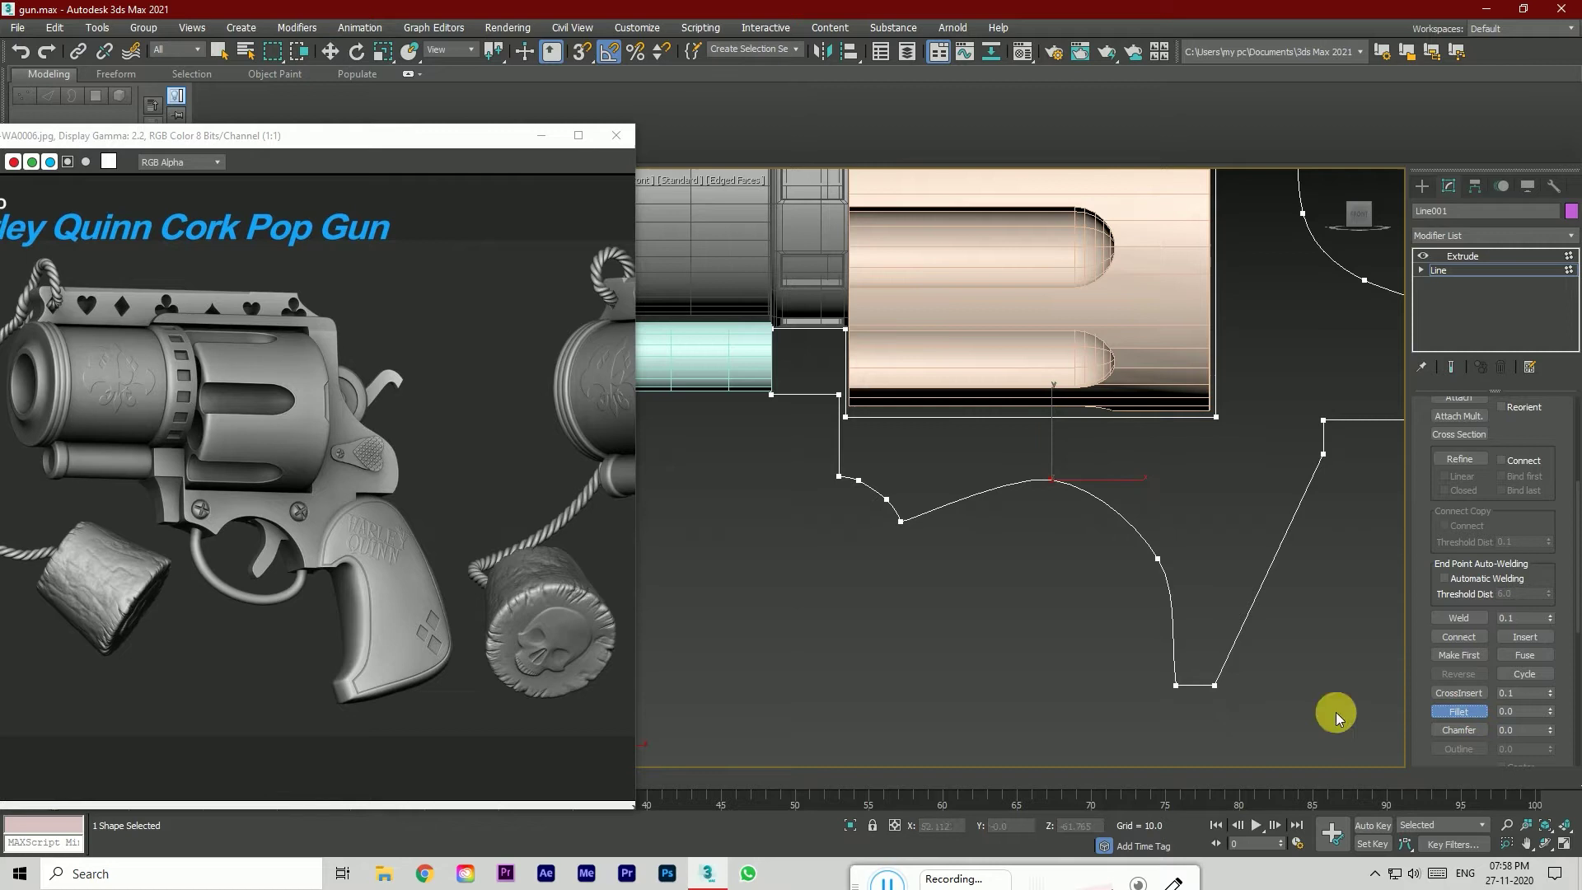
drag(901, 521, 963, 522)
click(1460, 714)
click(902, 521)
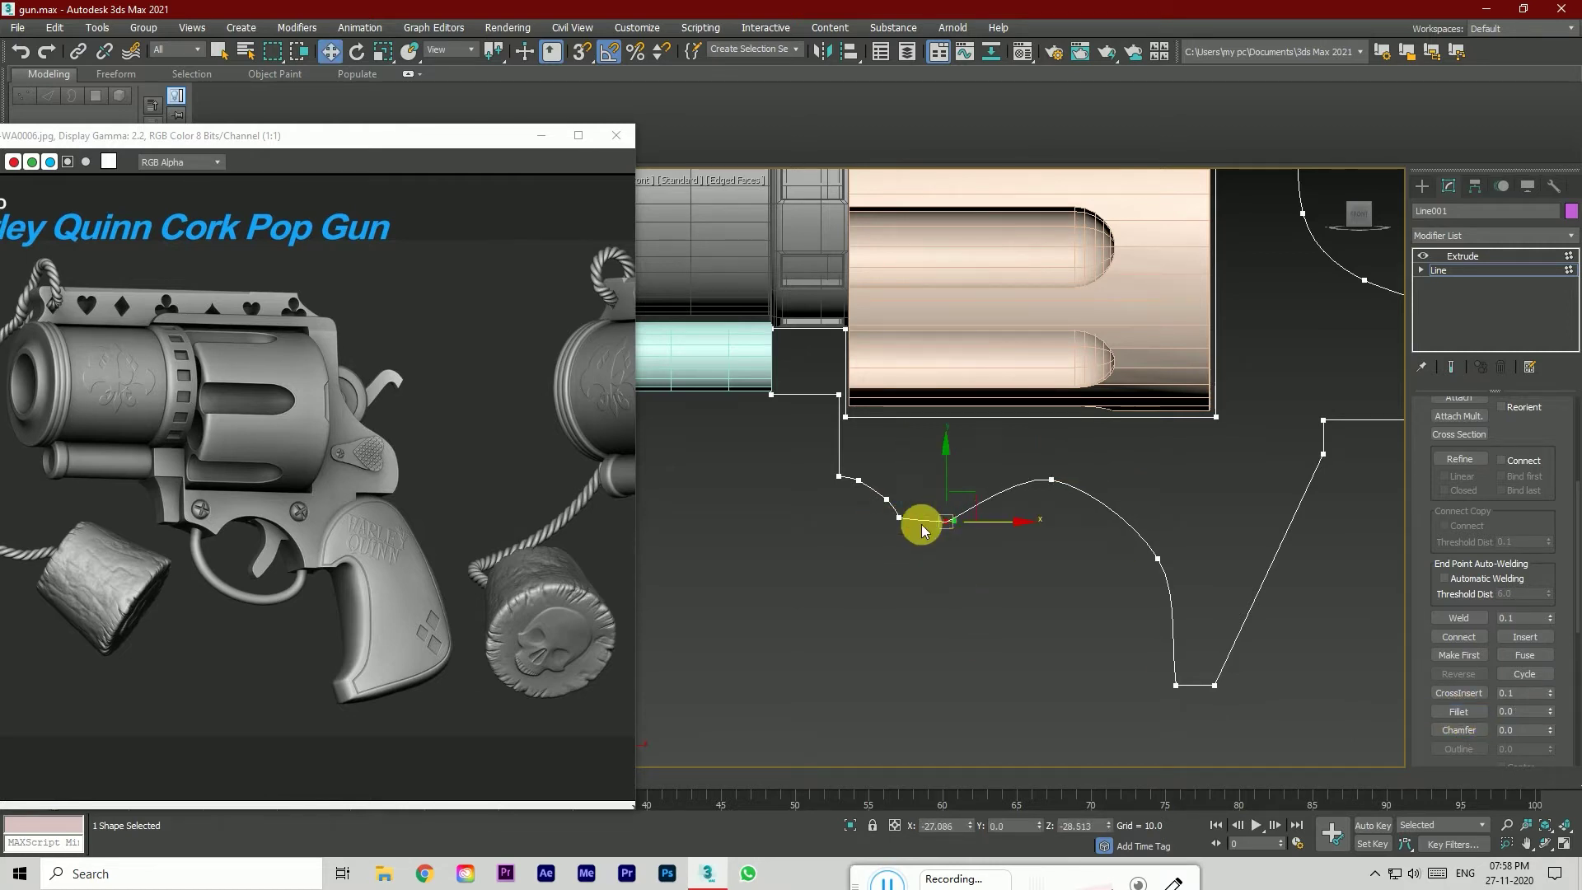
Step: Move the tip fillet's rear vertex about 3 units backward and 7 up onto the arch, and make it Smooth
scroll(906, 524, up, 2)
click(904, 521)
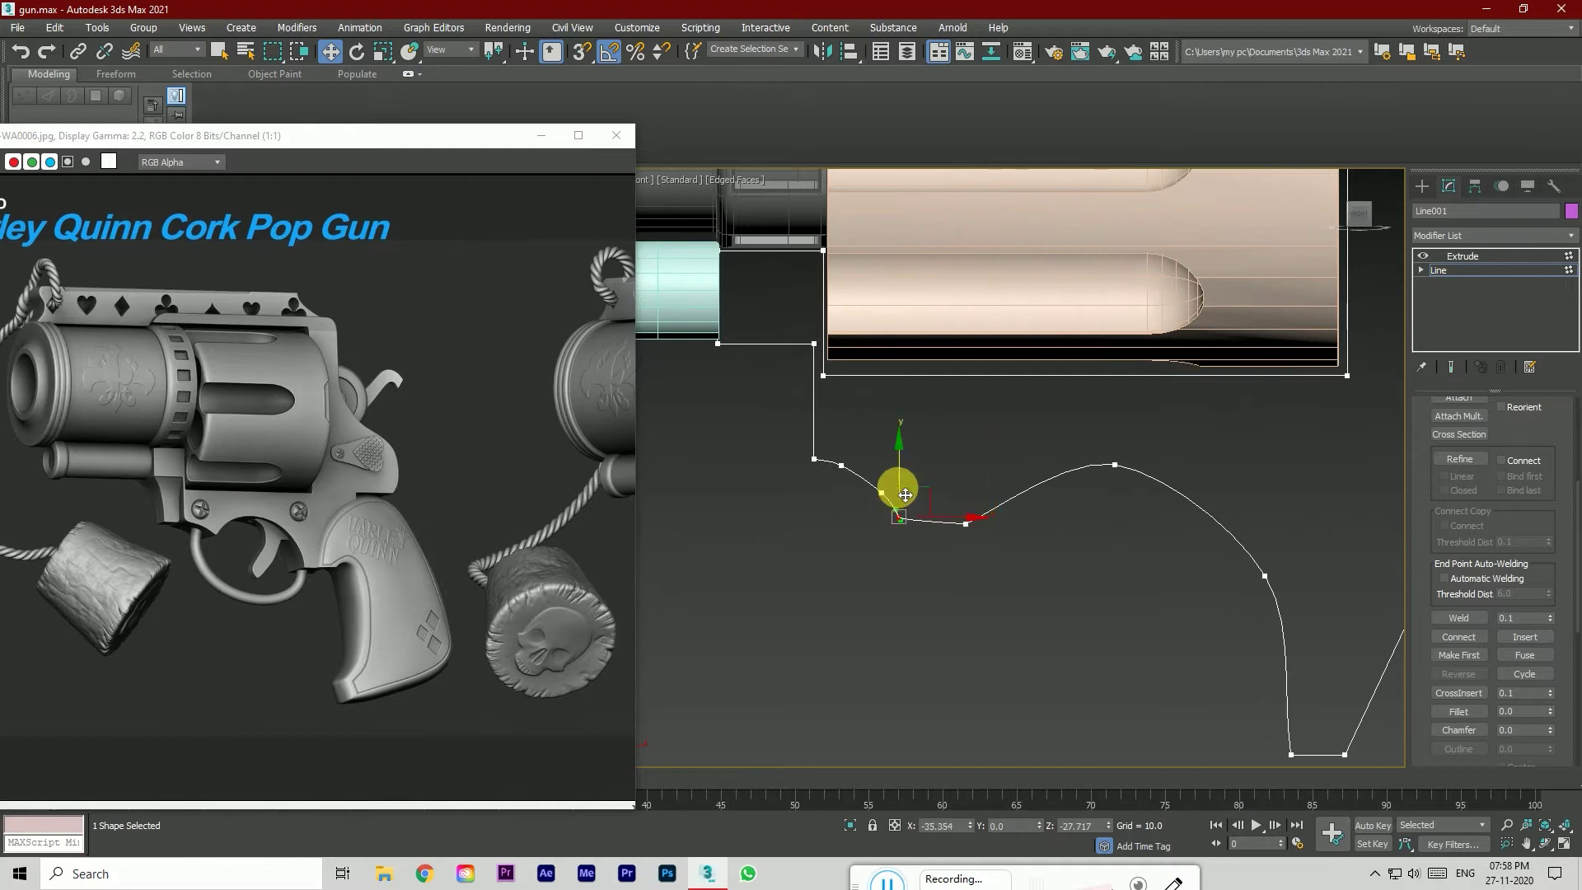
click(967, 523)
drag(968, 526, 998, 480)
right_click(974, 458)
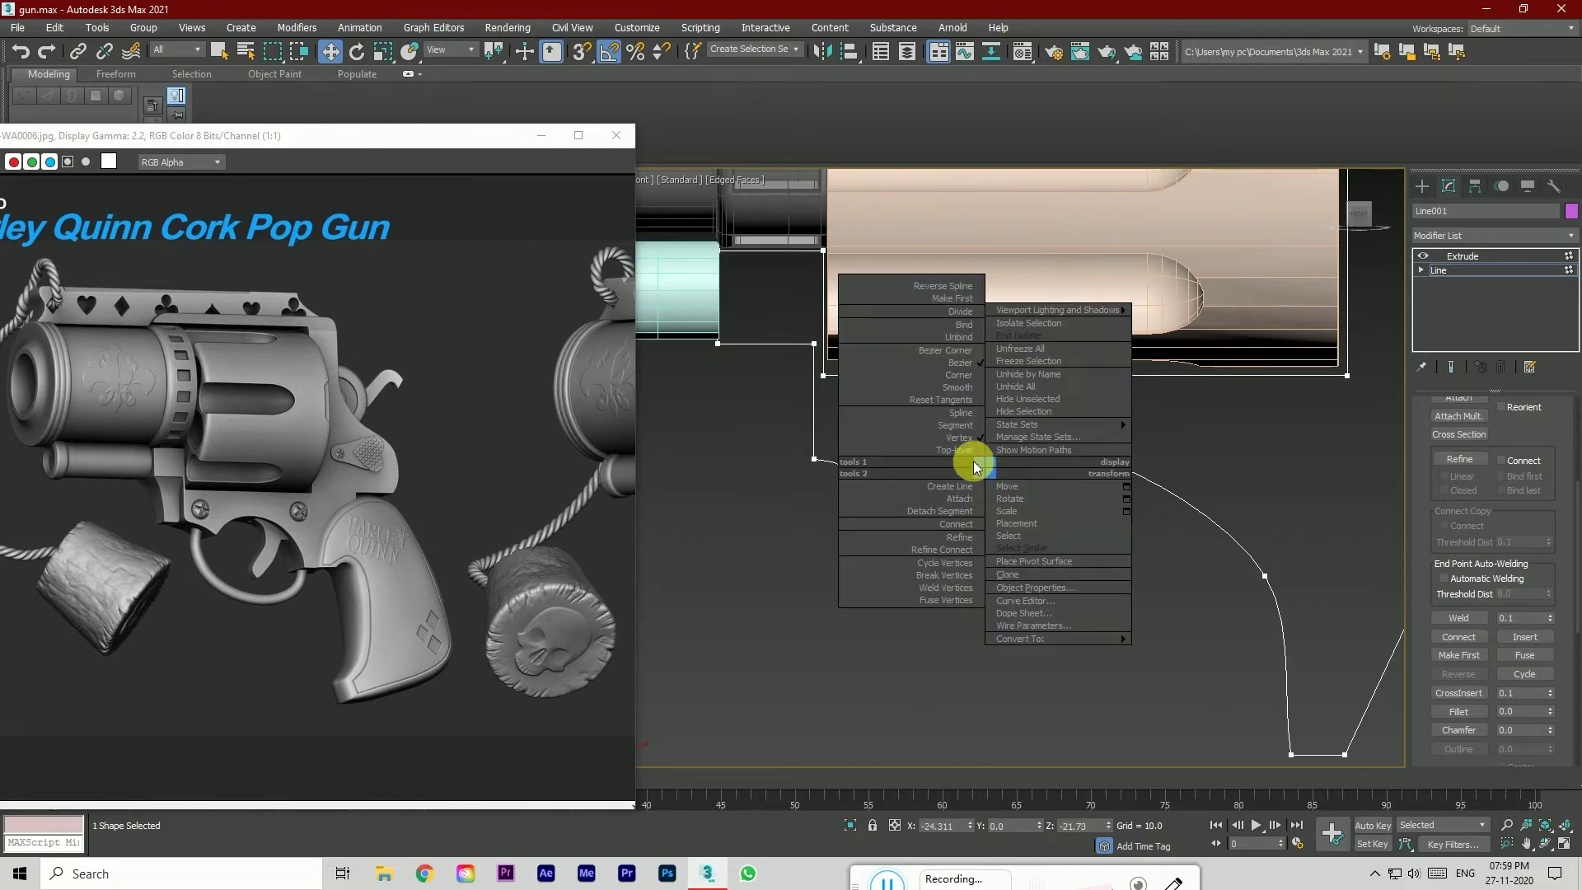
click(963, 393)
Step: Move the large arch's middle vertex slightly backward and down, and return to the frame's Extrude modifier
scroll(841, 575, down, 2)
click(1031, 499)
drag(1053, 506, 1061, 504)
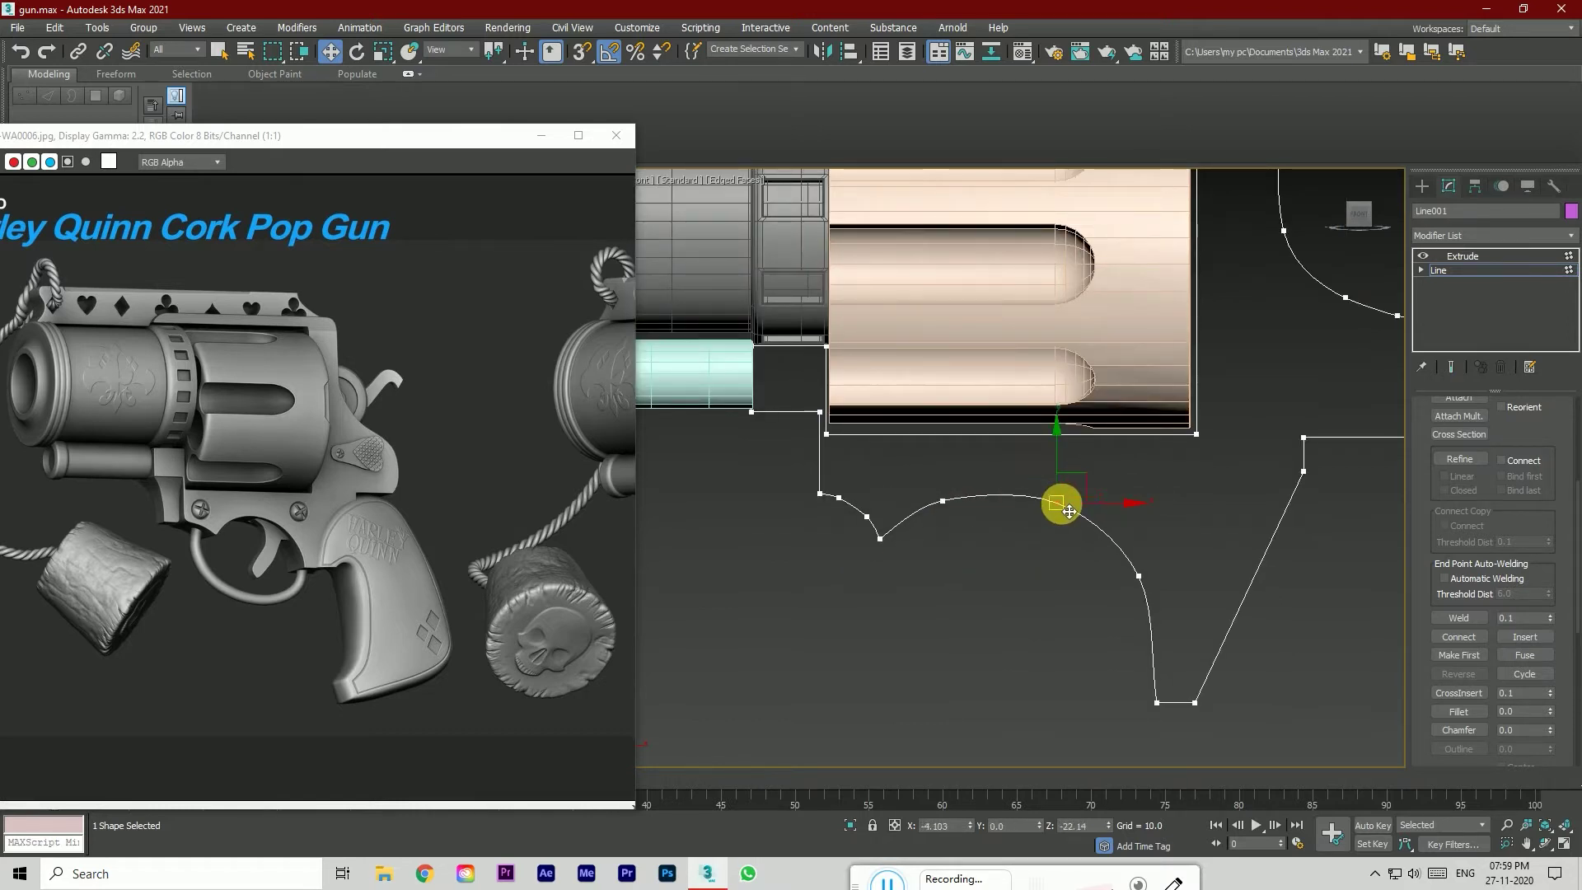
scroll(988, 579, down, 3)
scroll(1017, 580, down, 2)
scroll(1017, 600, up, 2)
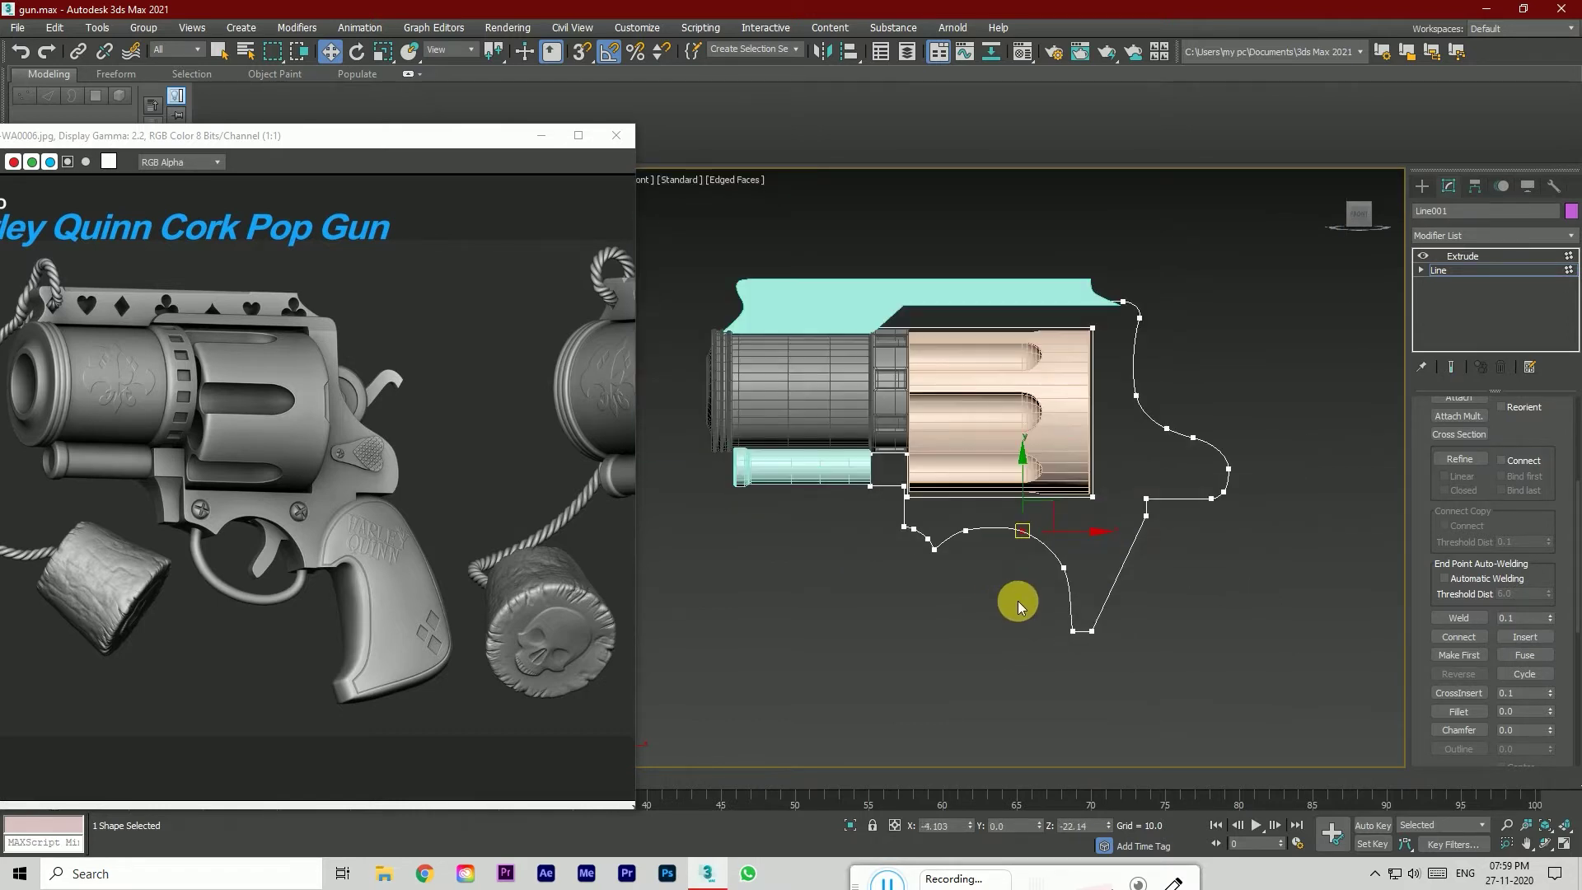
click(1463, 256)
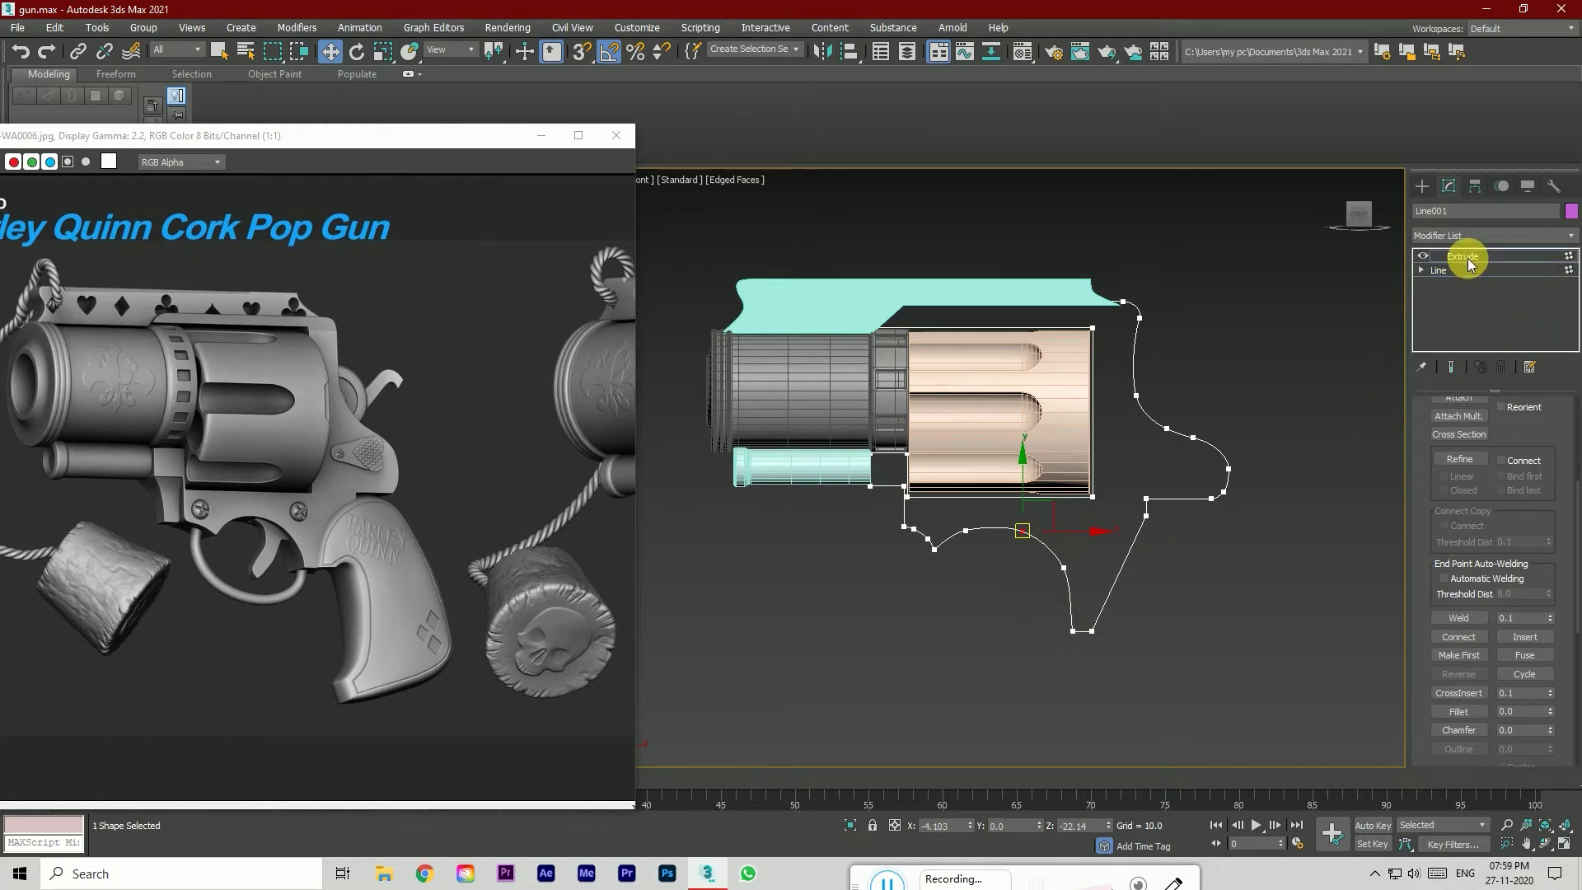
Step: Widen the frame's lower tip by moving its rear vertex slightly backward, and return to the Extrude modifier
click(1299, 555)
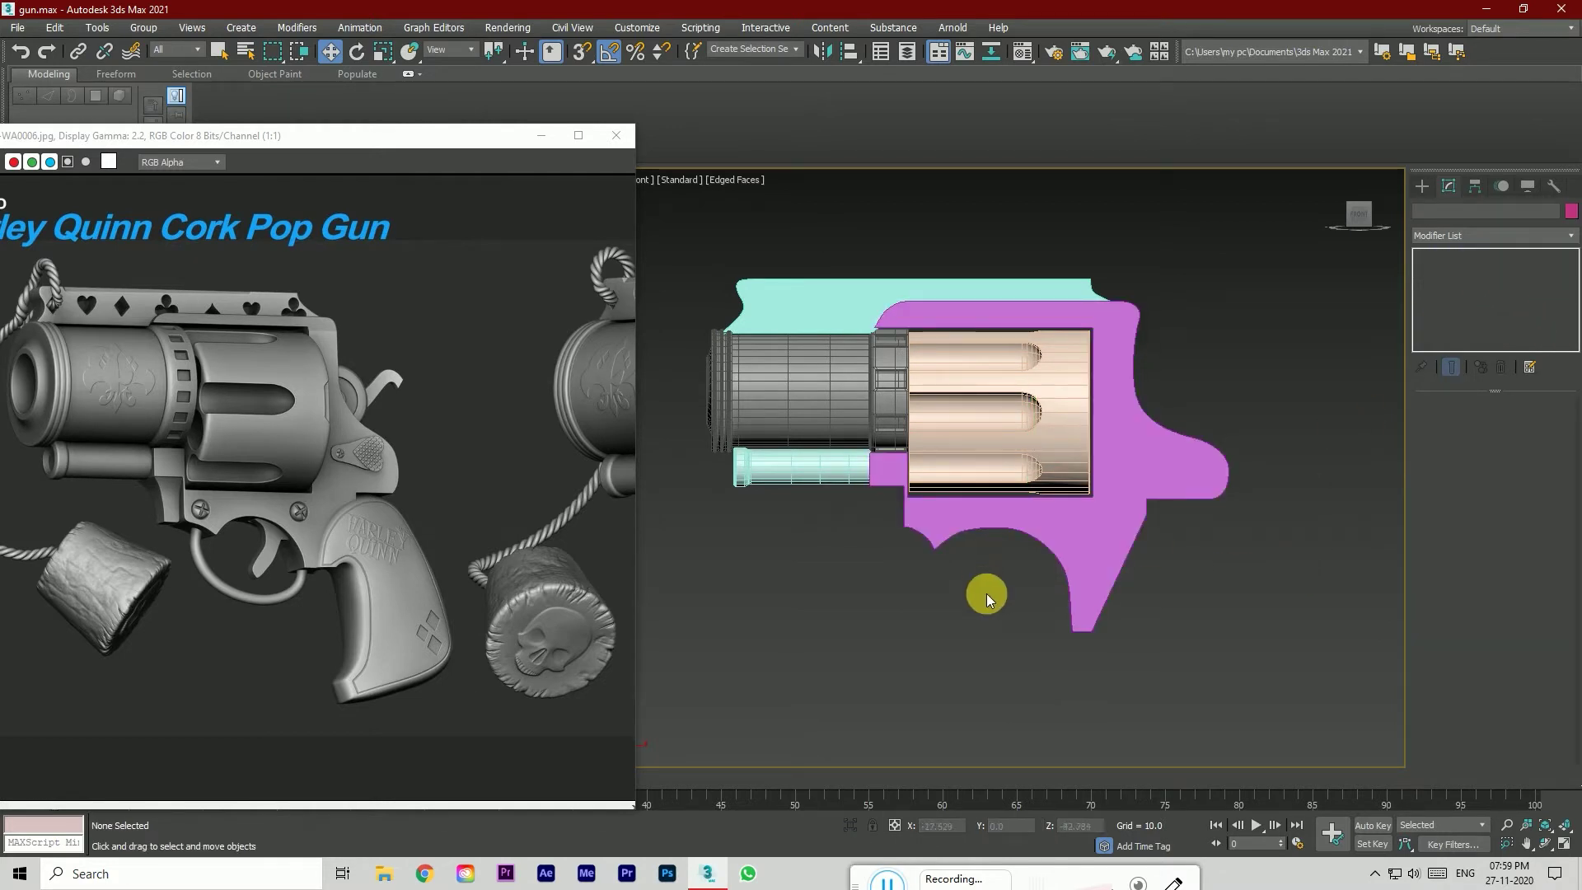
click(1110, 604)
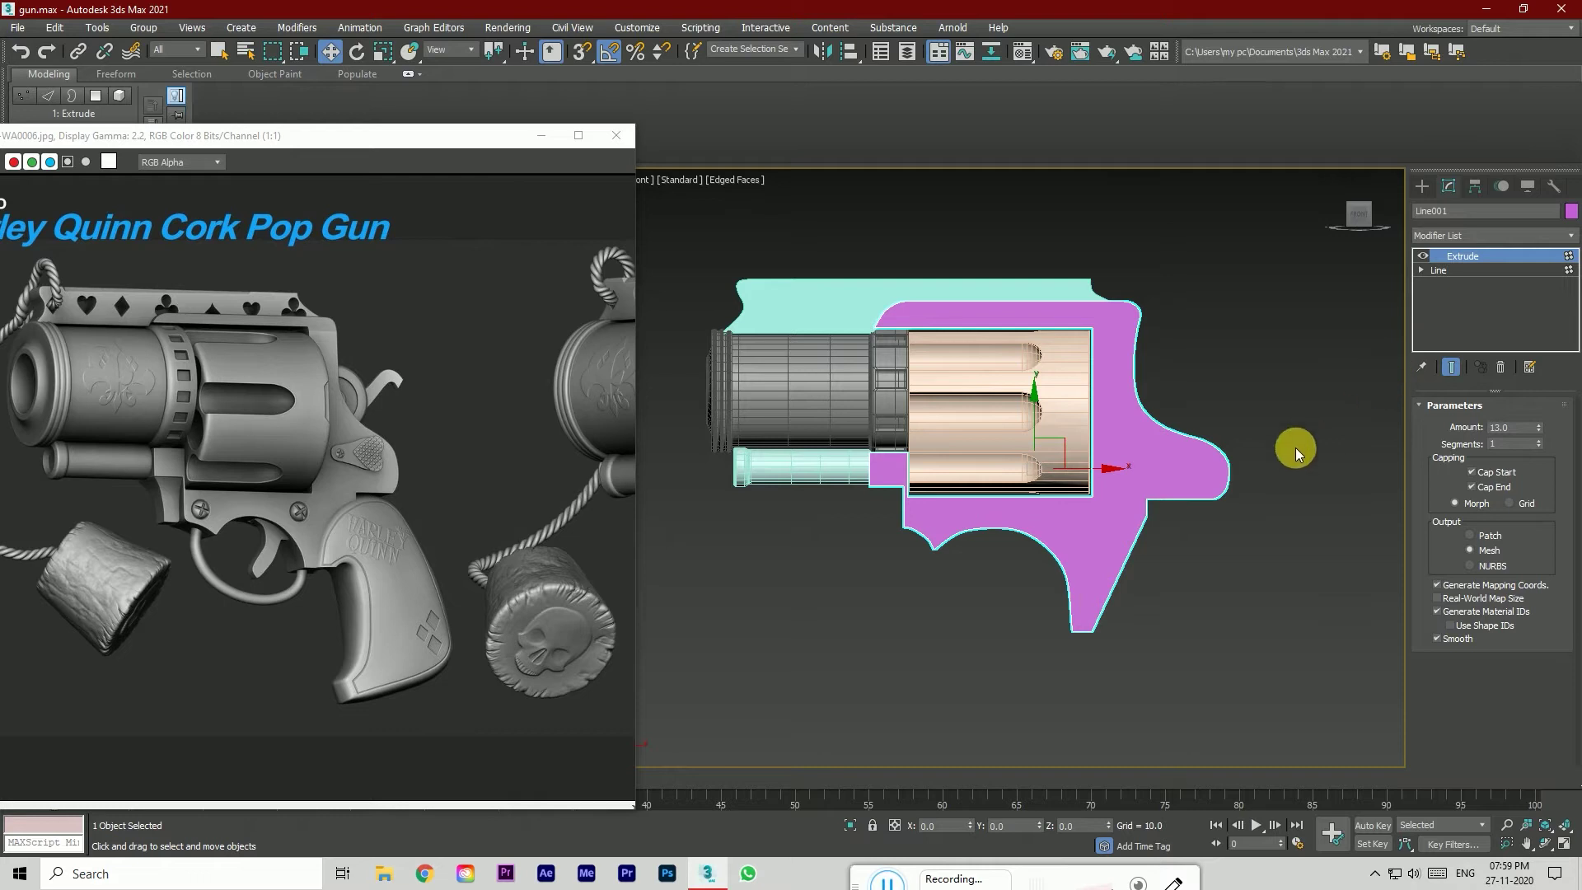
click(1442, 274)
scroll(1155, 646, up, 5)
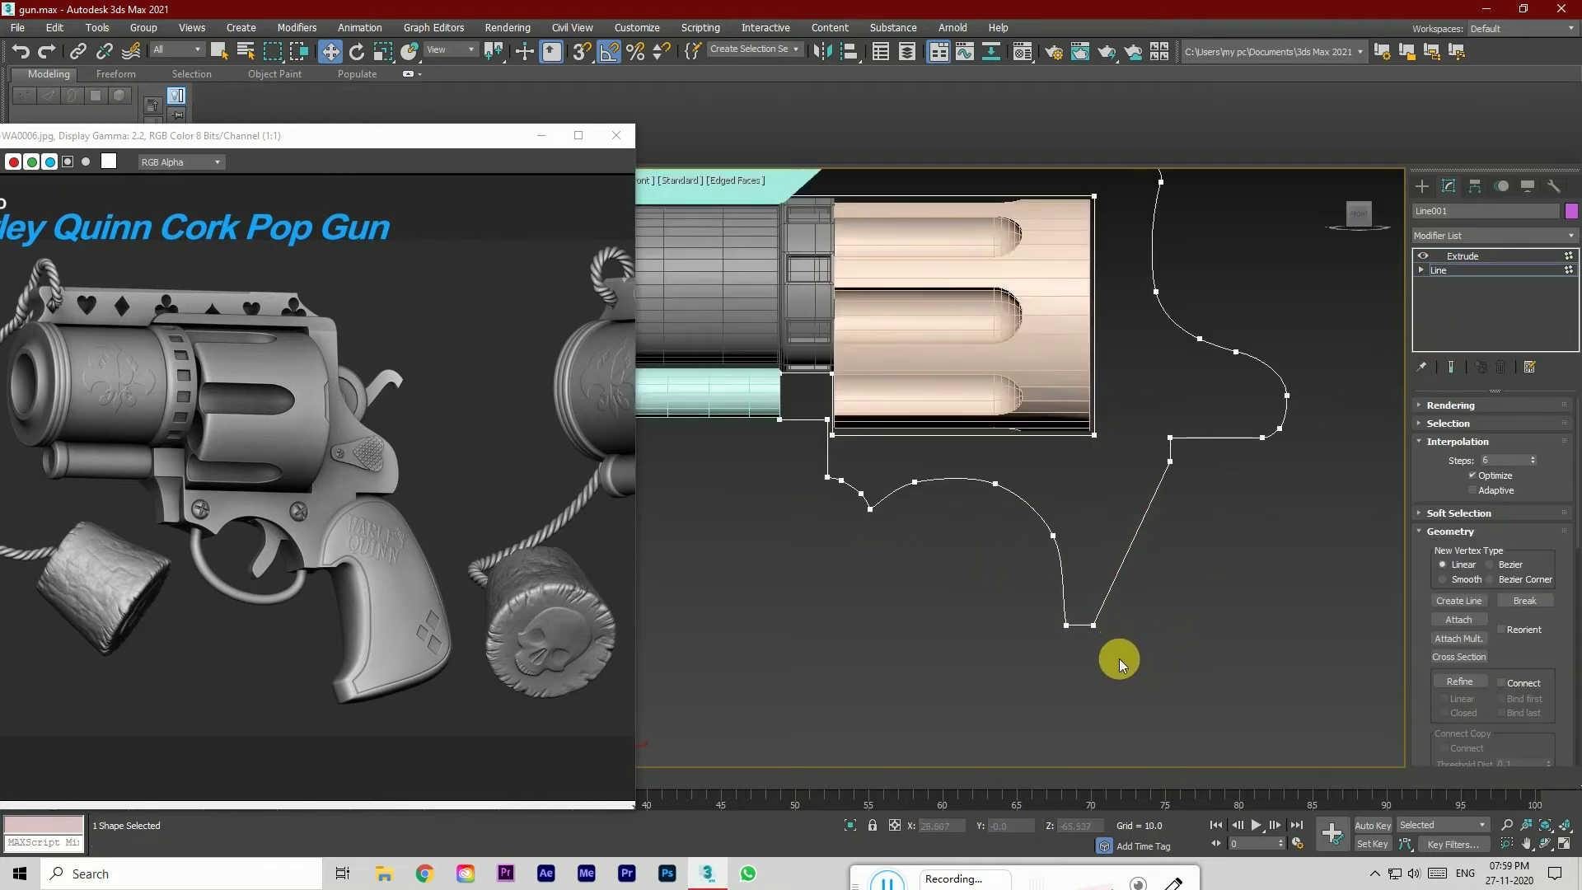
drag(1091, 613, 1139, 628)
click(1137, 643)
click(1452, 258)
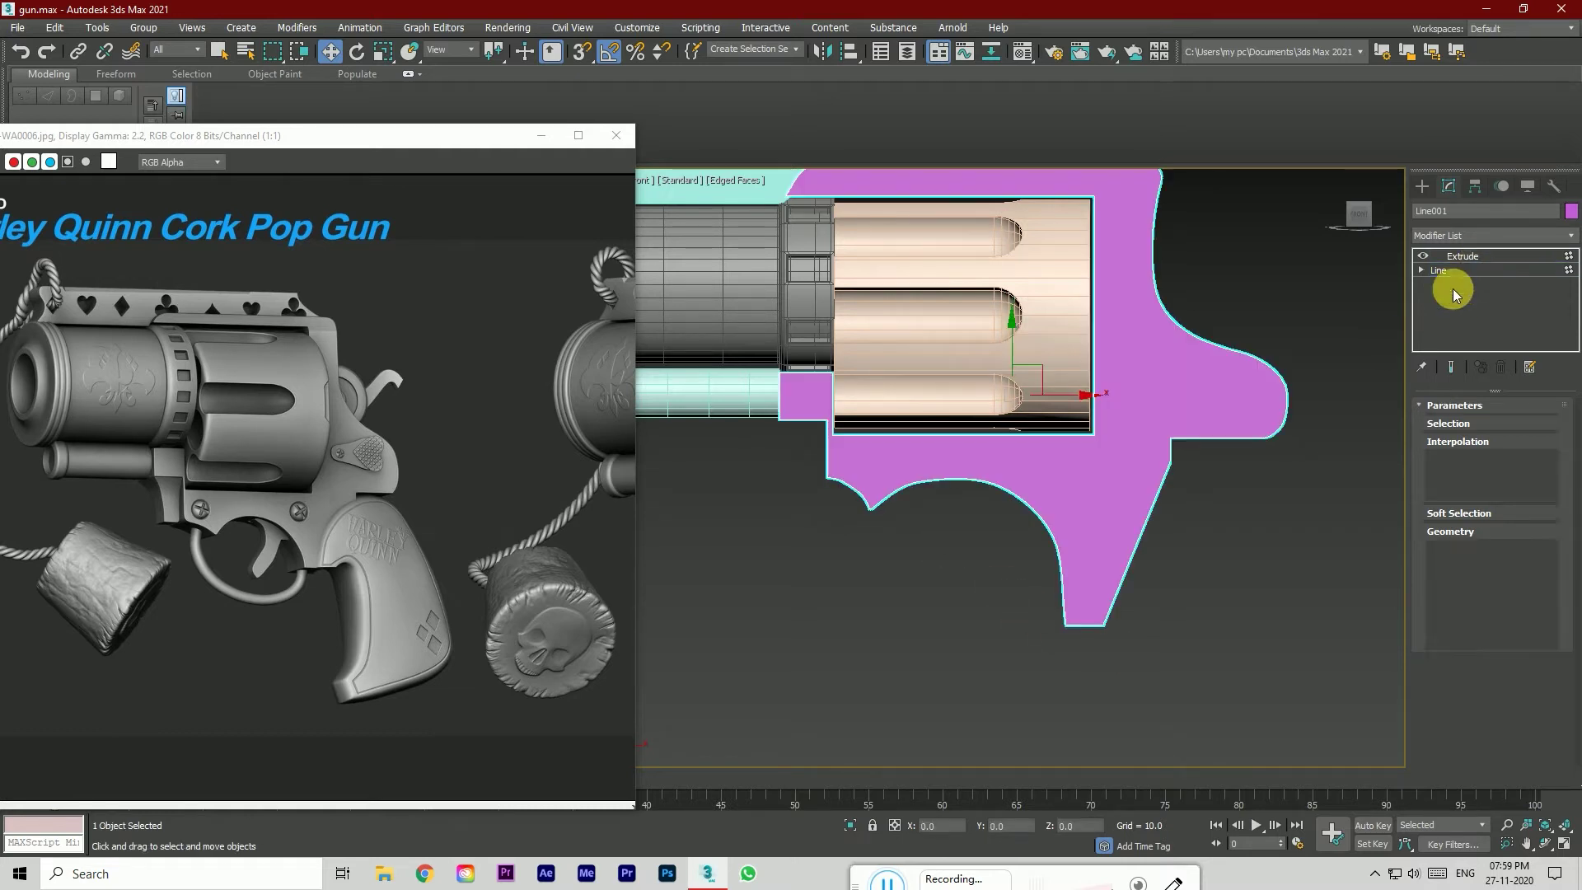
click(1267, 600)
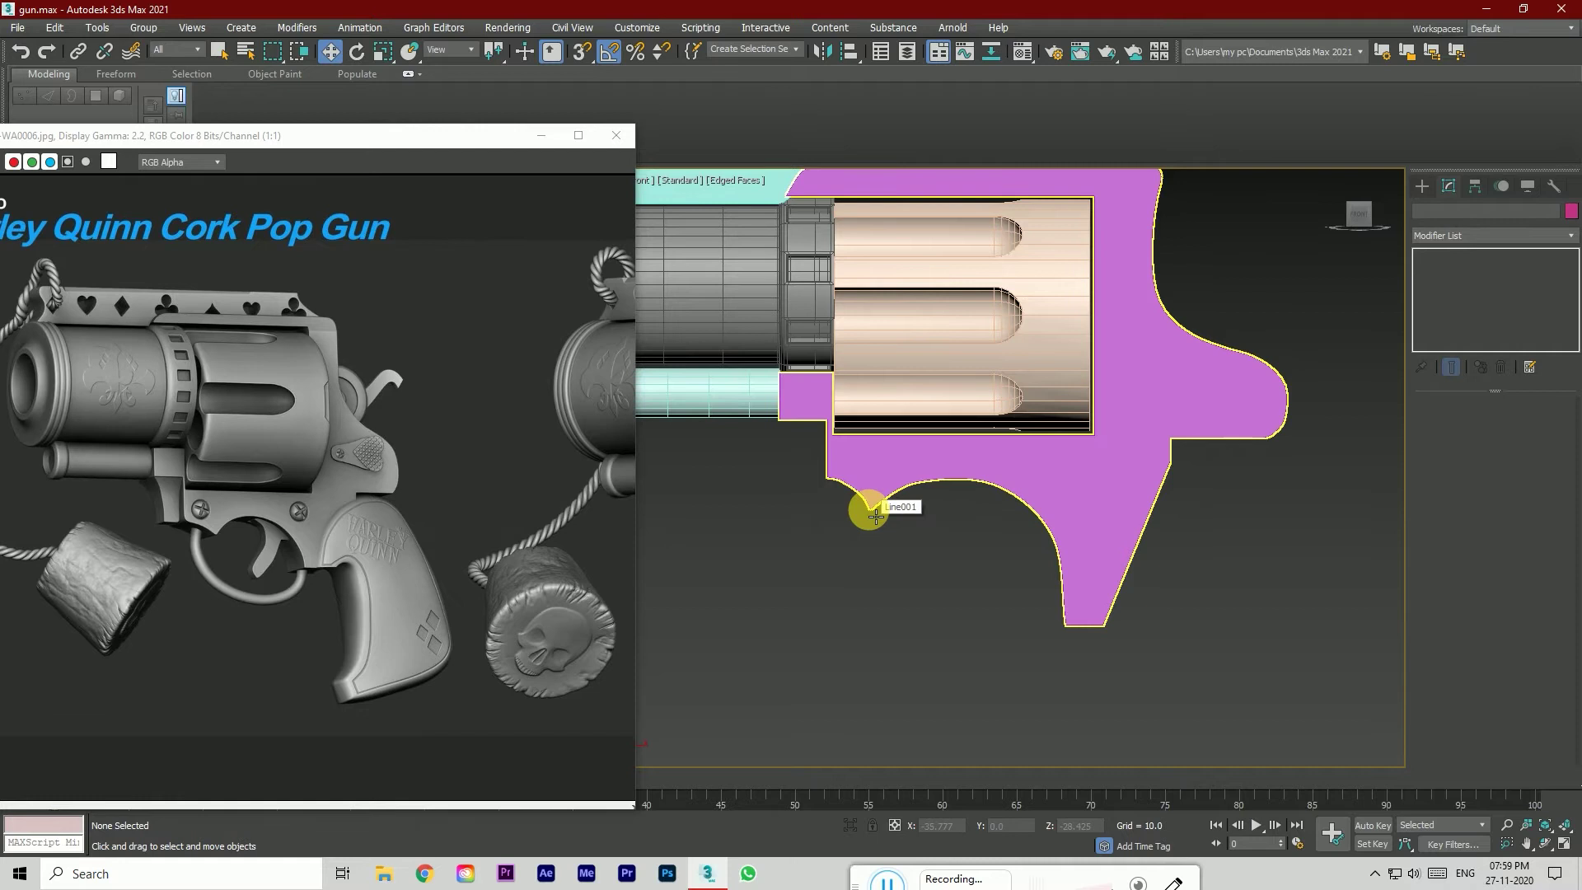
Step: Move the small front curve's upper vertex slightly backward on the frame's base line
scroll(875, 516, up, 2)
click(1115, 424)
click(1449, 269)
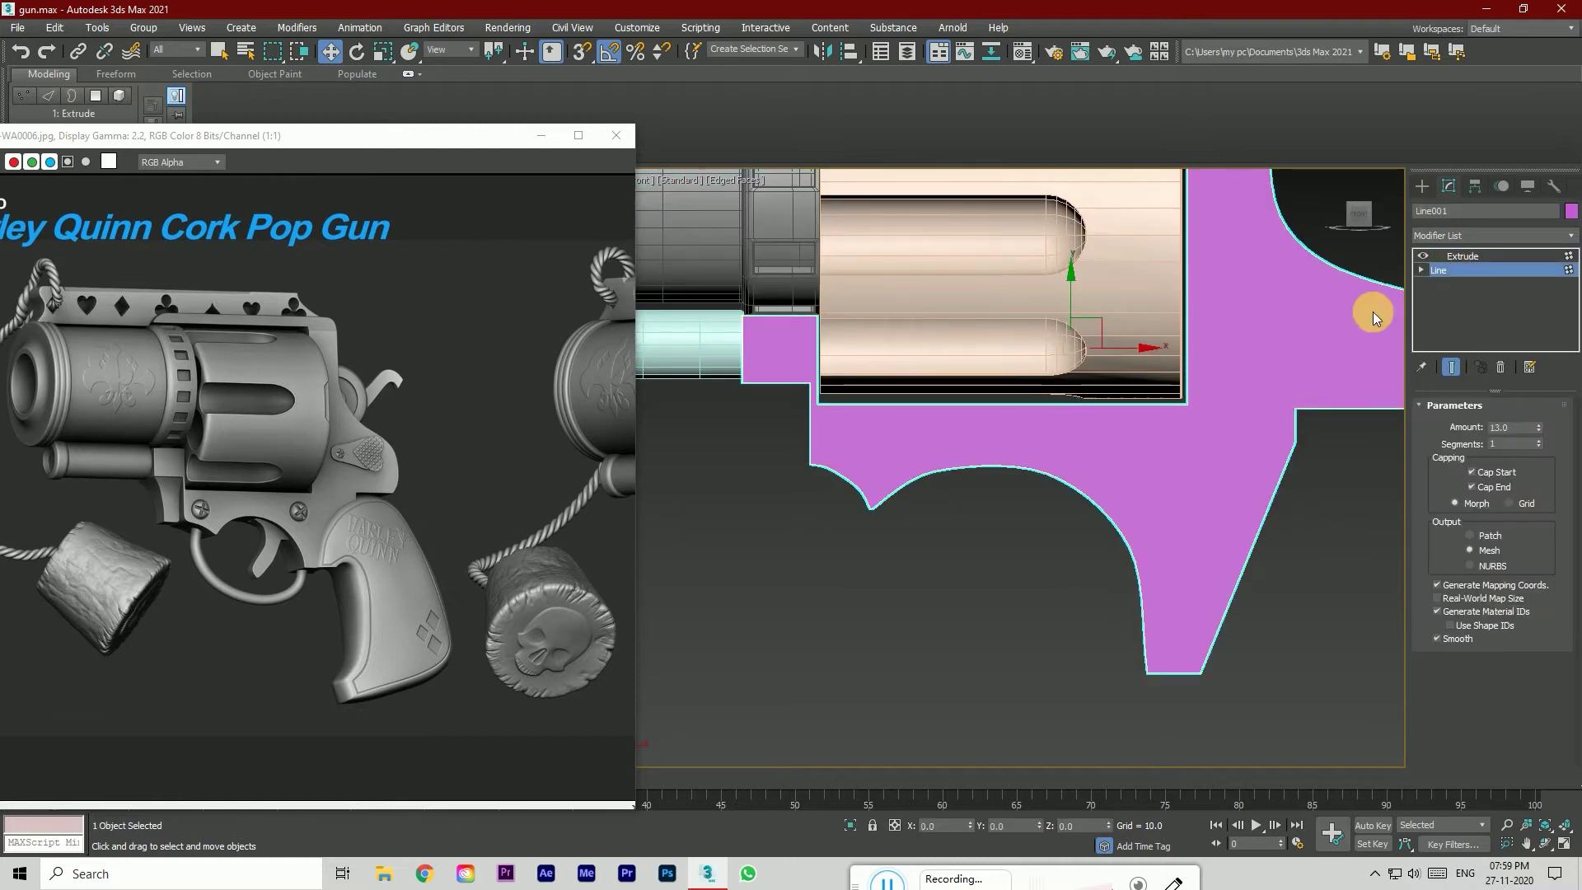
scroll(892, 513, up, 3)
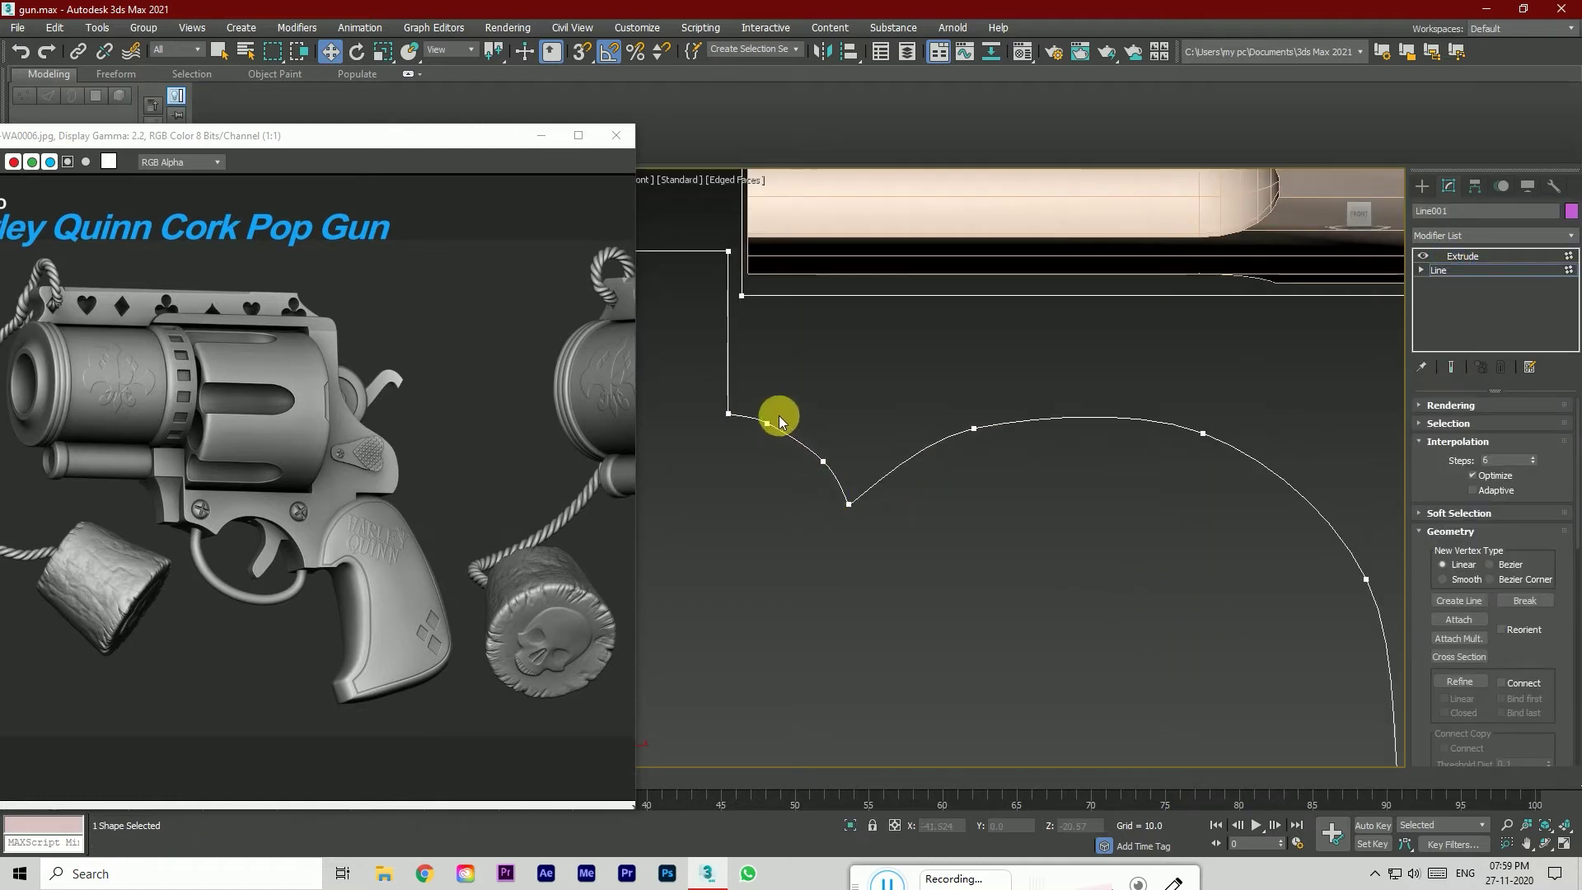
scroll(779, 415, up, 2)
click(761, 427)
drag(761, 427, 767, 428)
click(795, 531)
scroll(794, 531, down, 3)
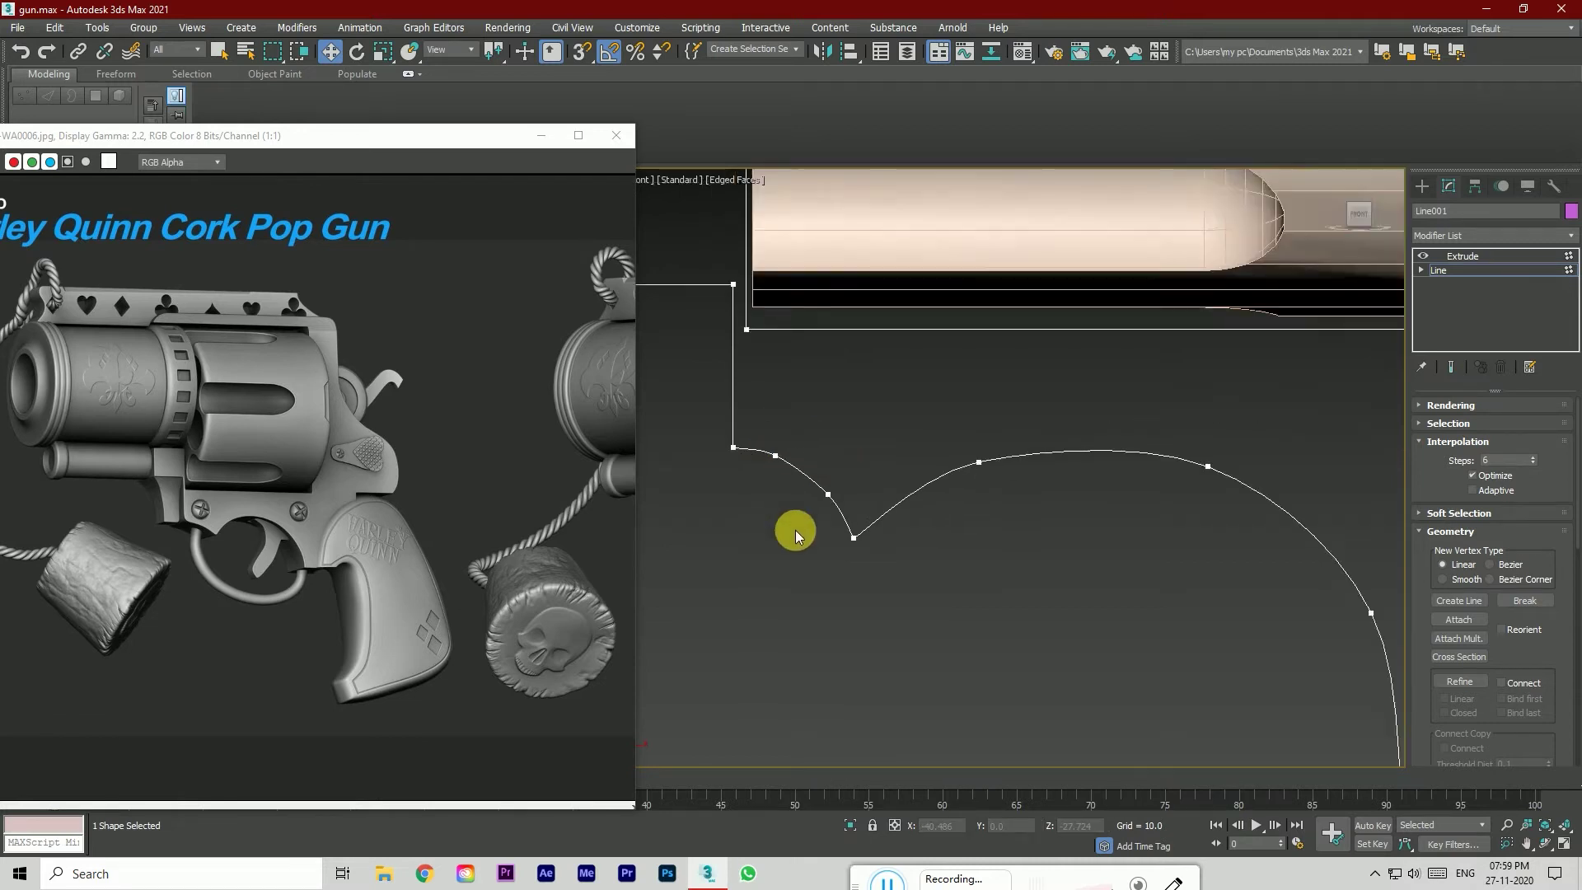
scroll(793, 531, down, 3)
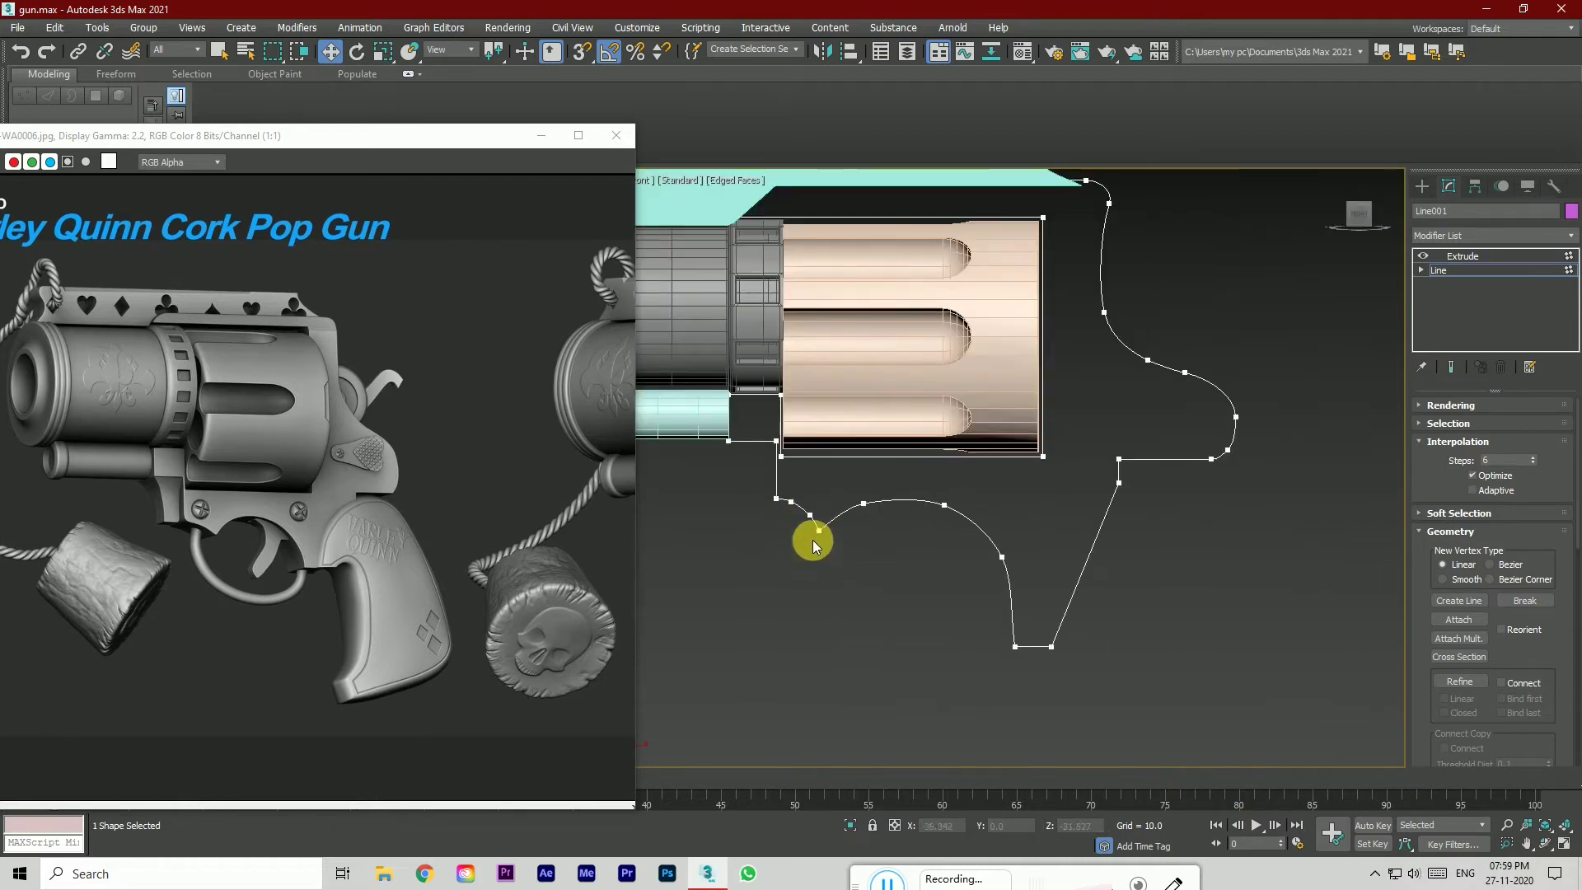
Step: Move the large arch's front vertex slightly backward, and return to the frame's Extrude modifier
scroll(771, 491, up, 2)
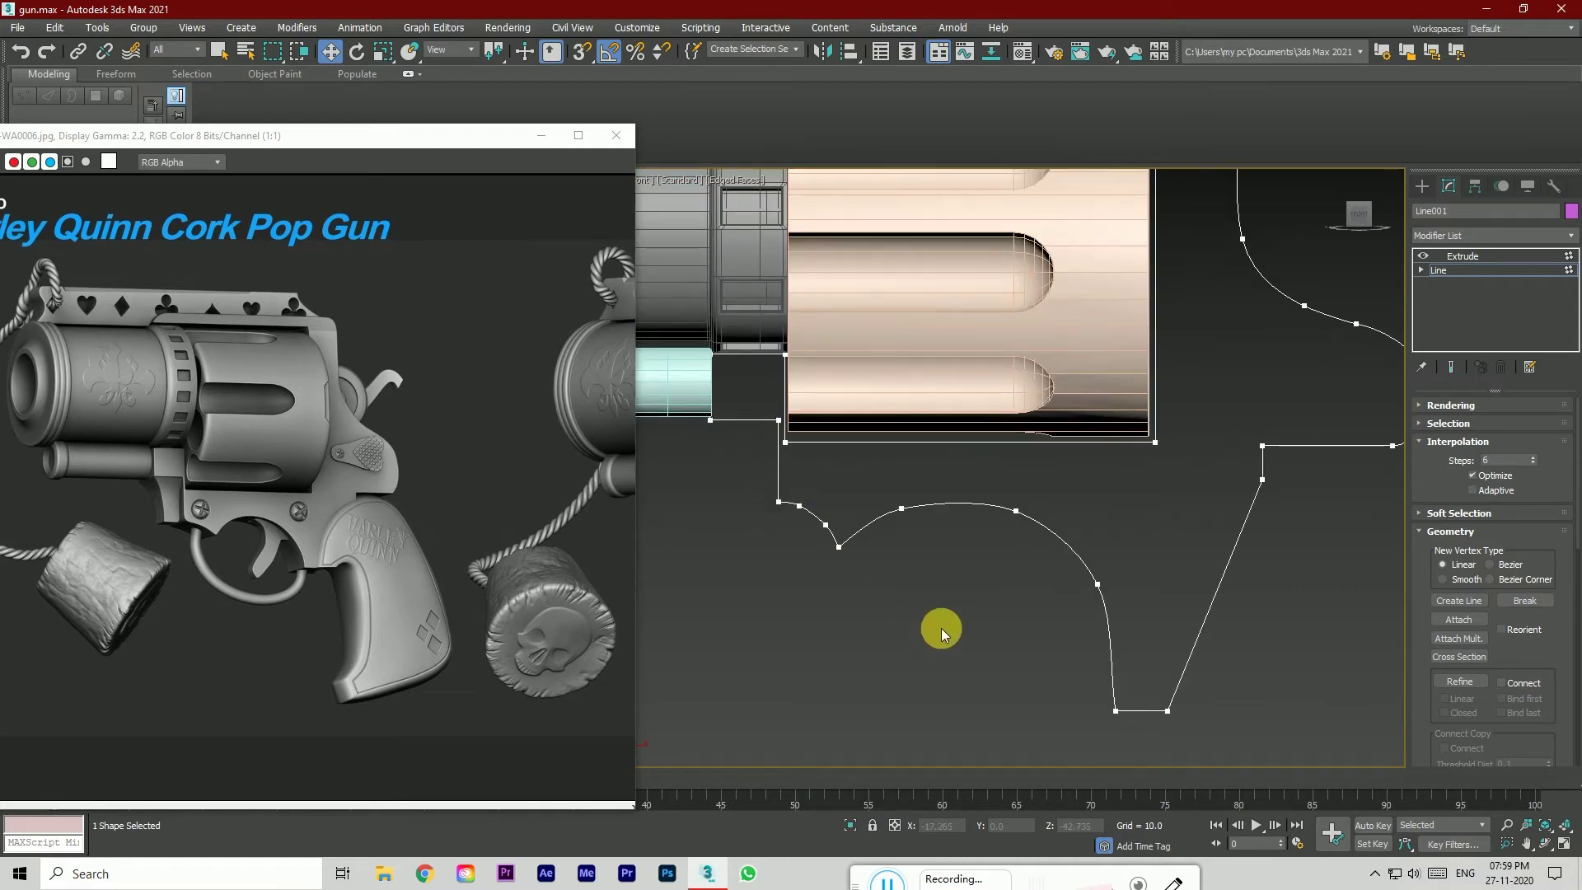
scroll(882, 533, up, 2)
click(909, 503)
click(926, 572)
scroll(914, 560, down, 2)
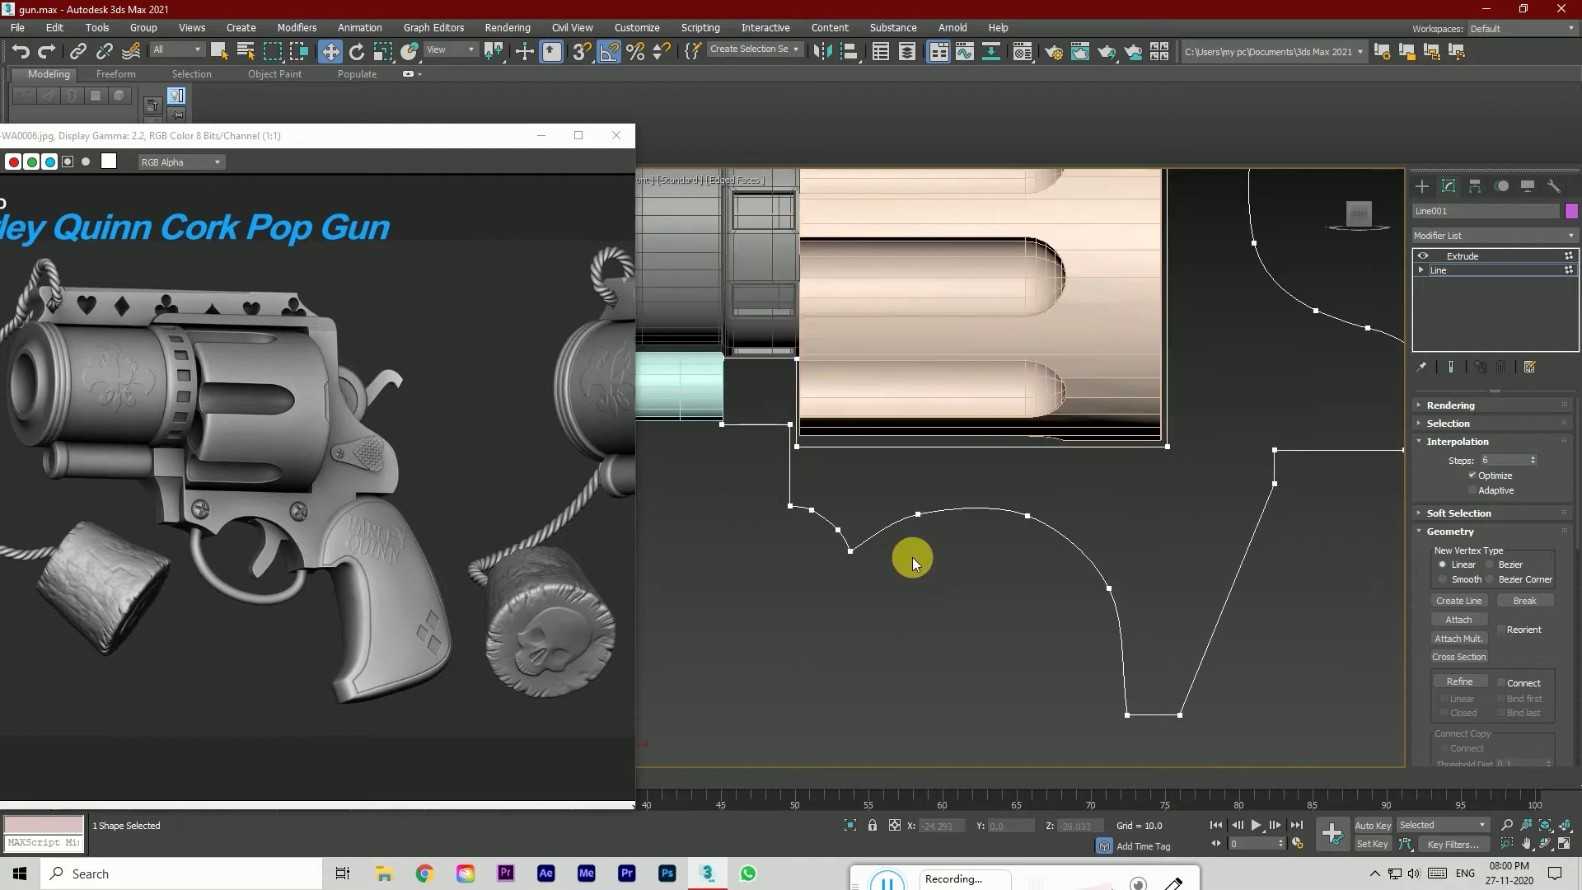
scroll(983, 593, down, 2)
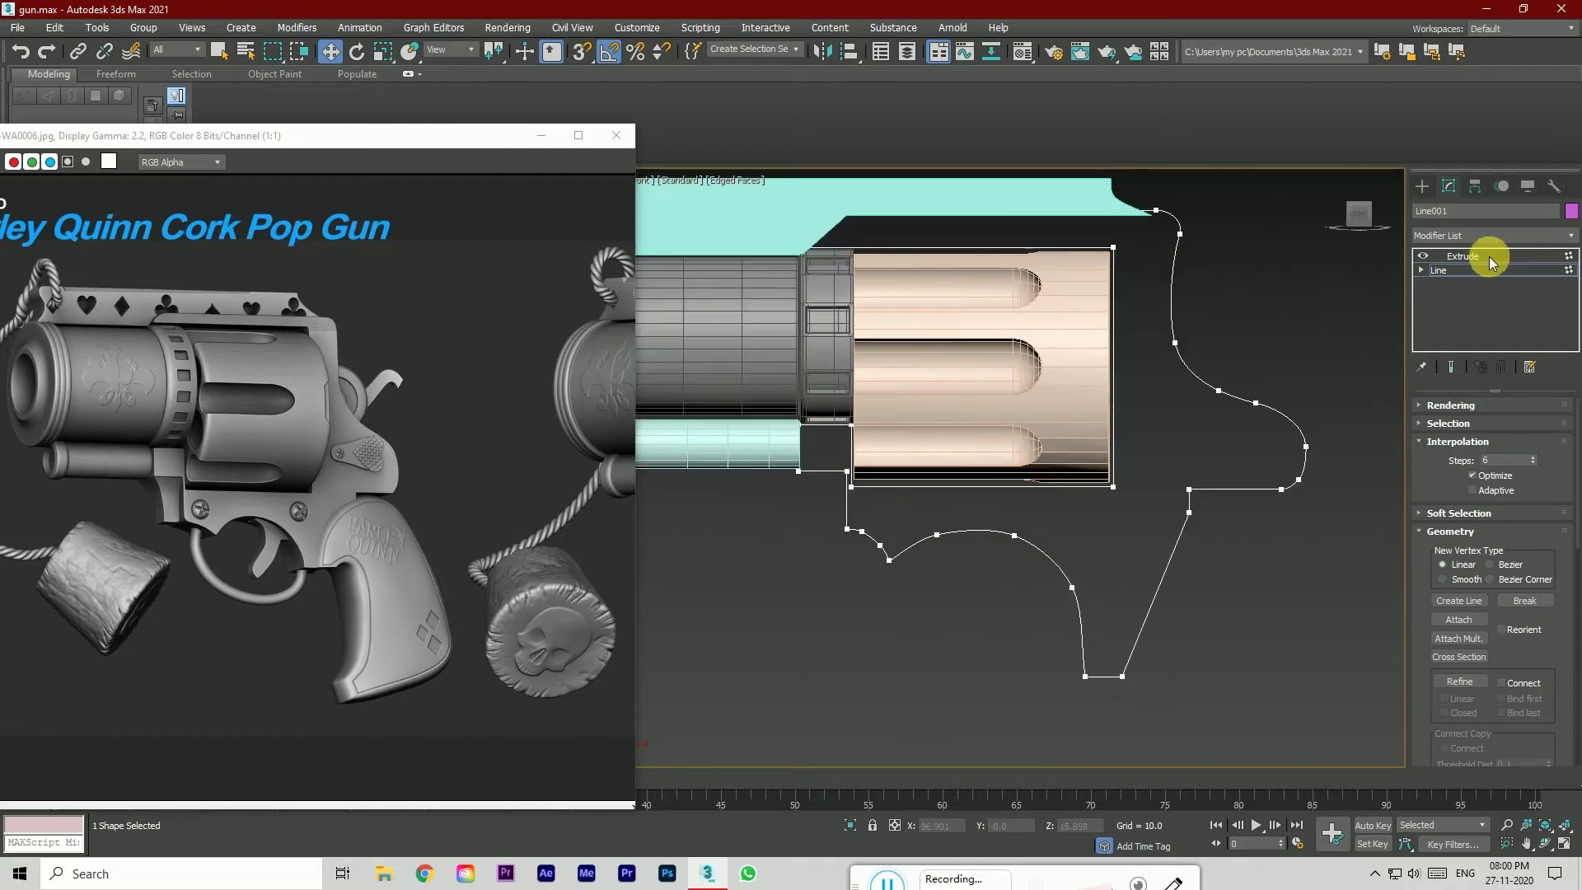
Step: Draw a trigger guard arc with a radius of about 34 from the small front curve around to the frame's lower tip
click(1423, 190)
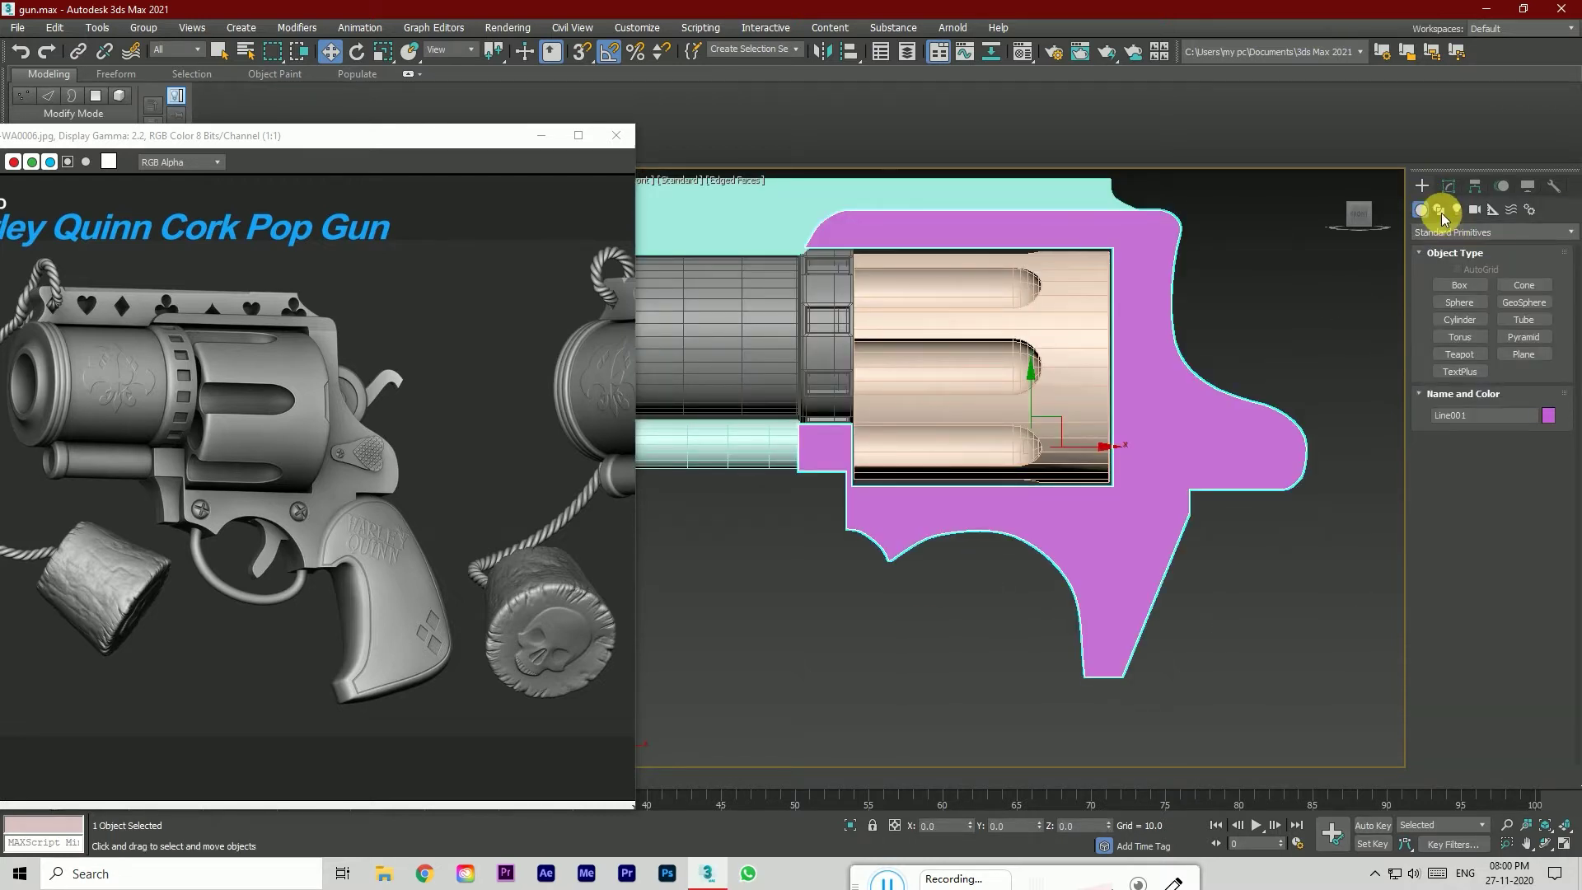
click(1439, 209)
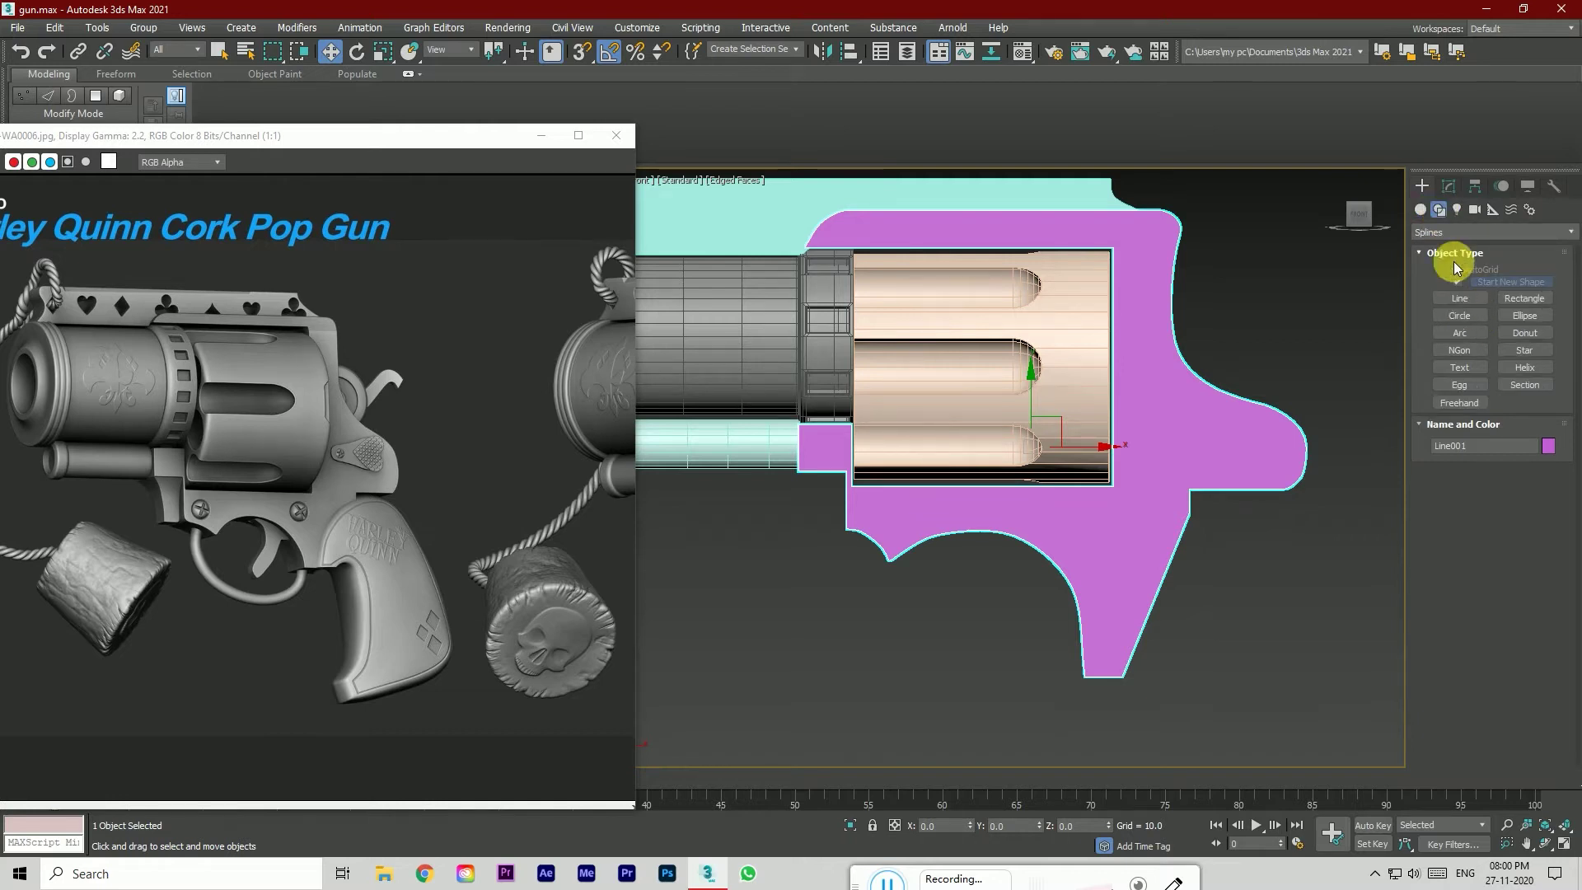
click(1460, 333)
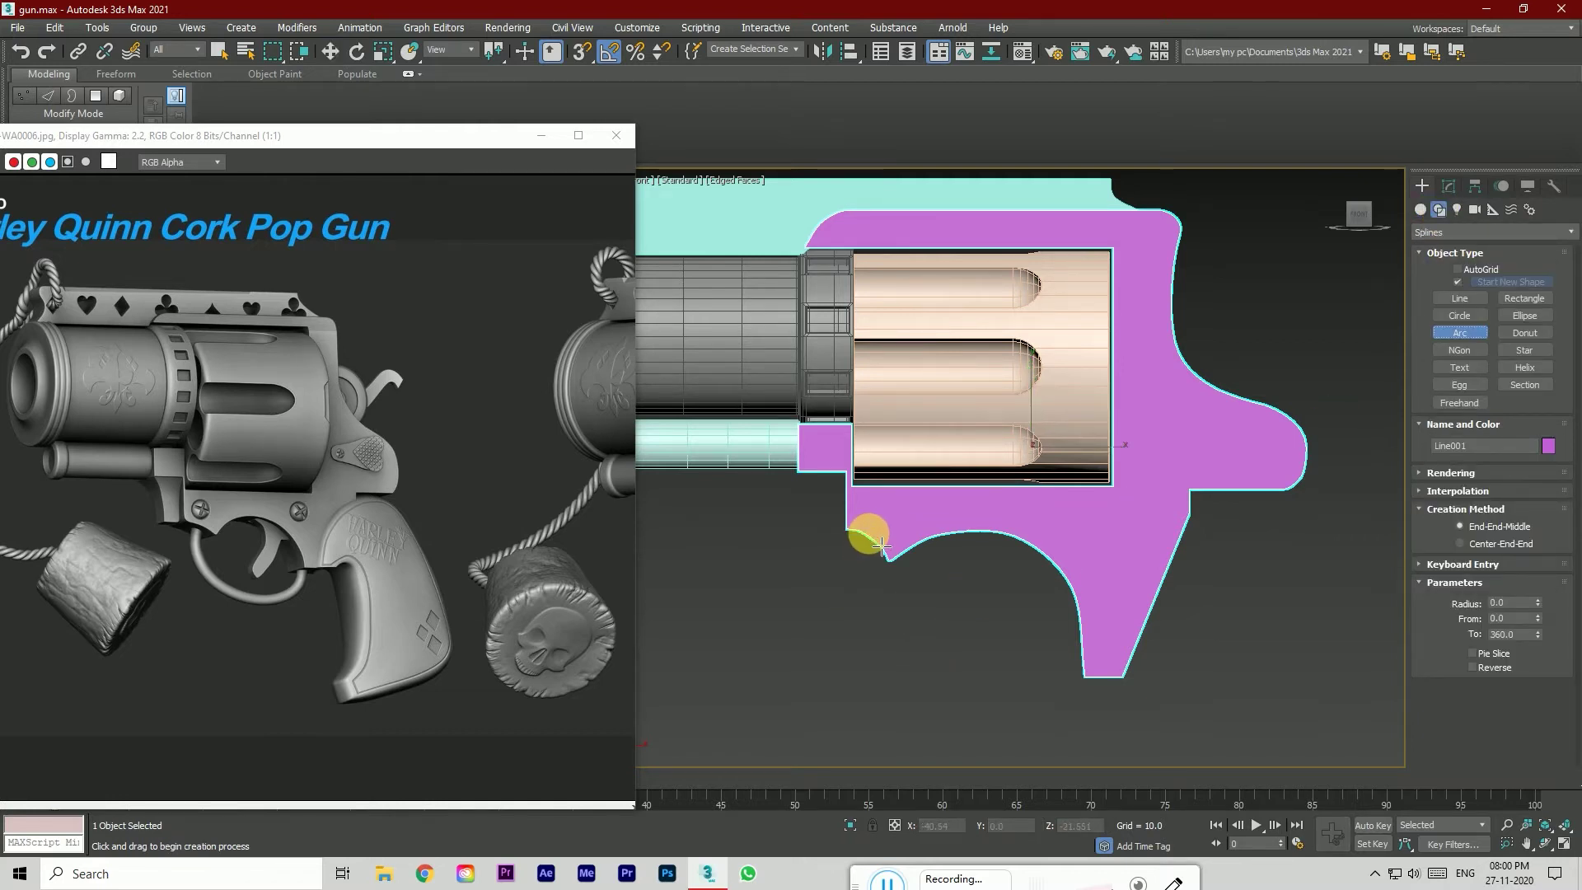
drag(880, 546, 1115, 682)
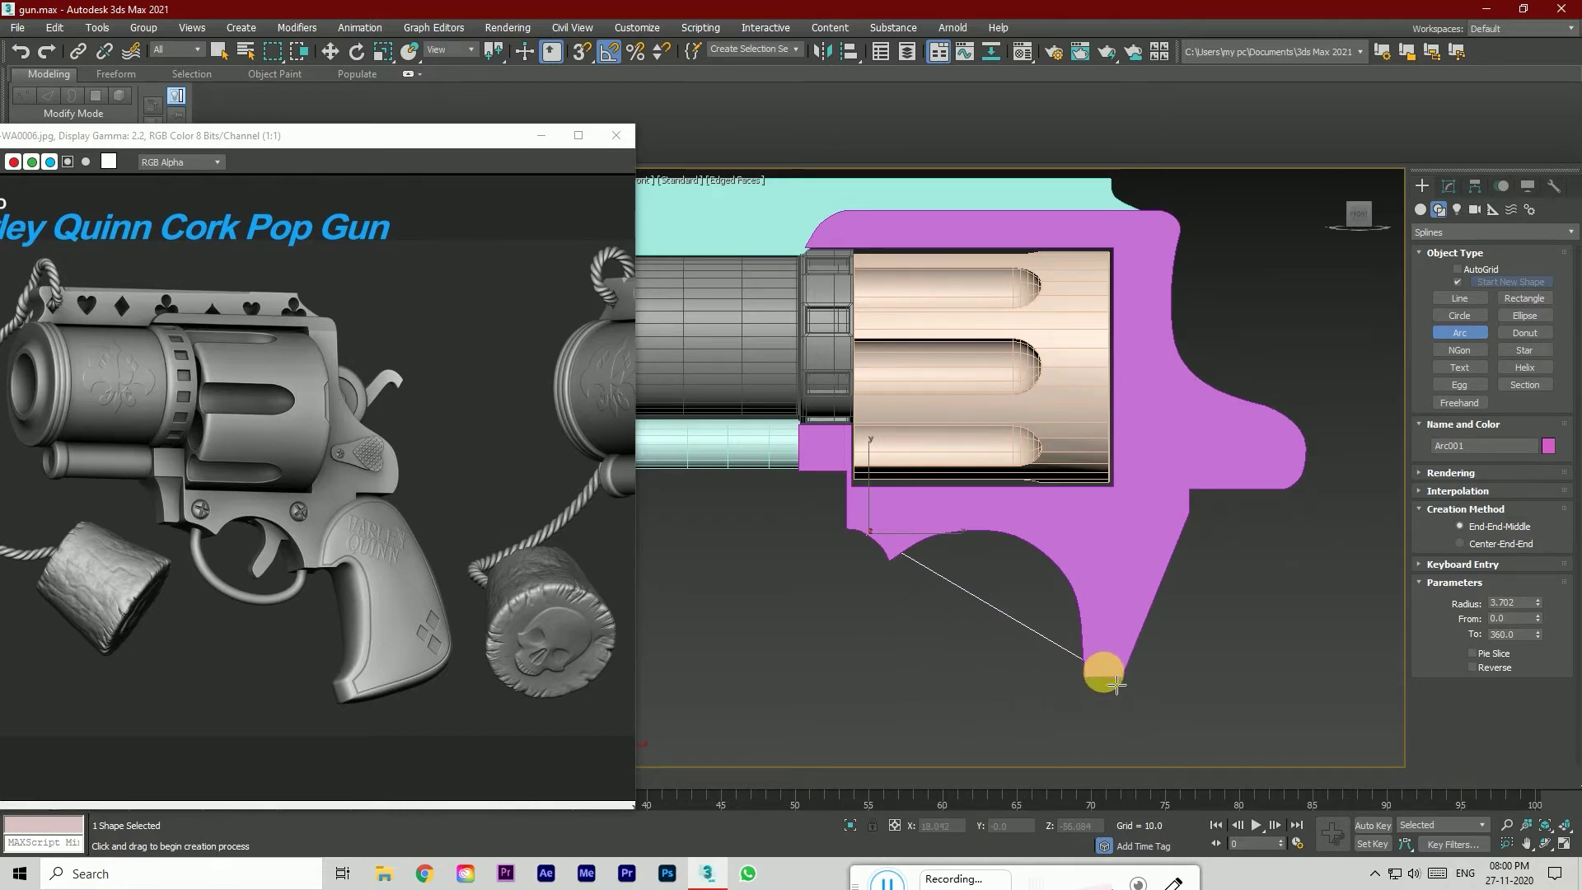
drag(1116, 682, 1101, 674)
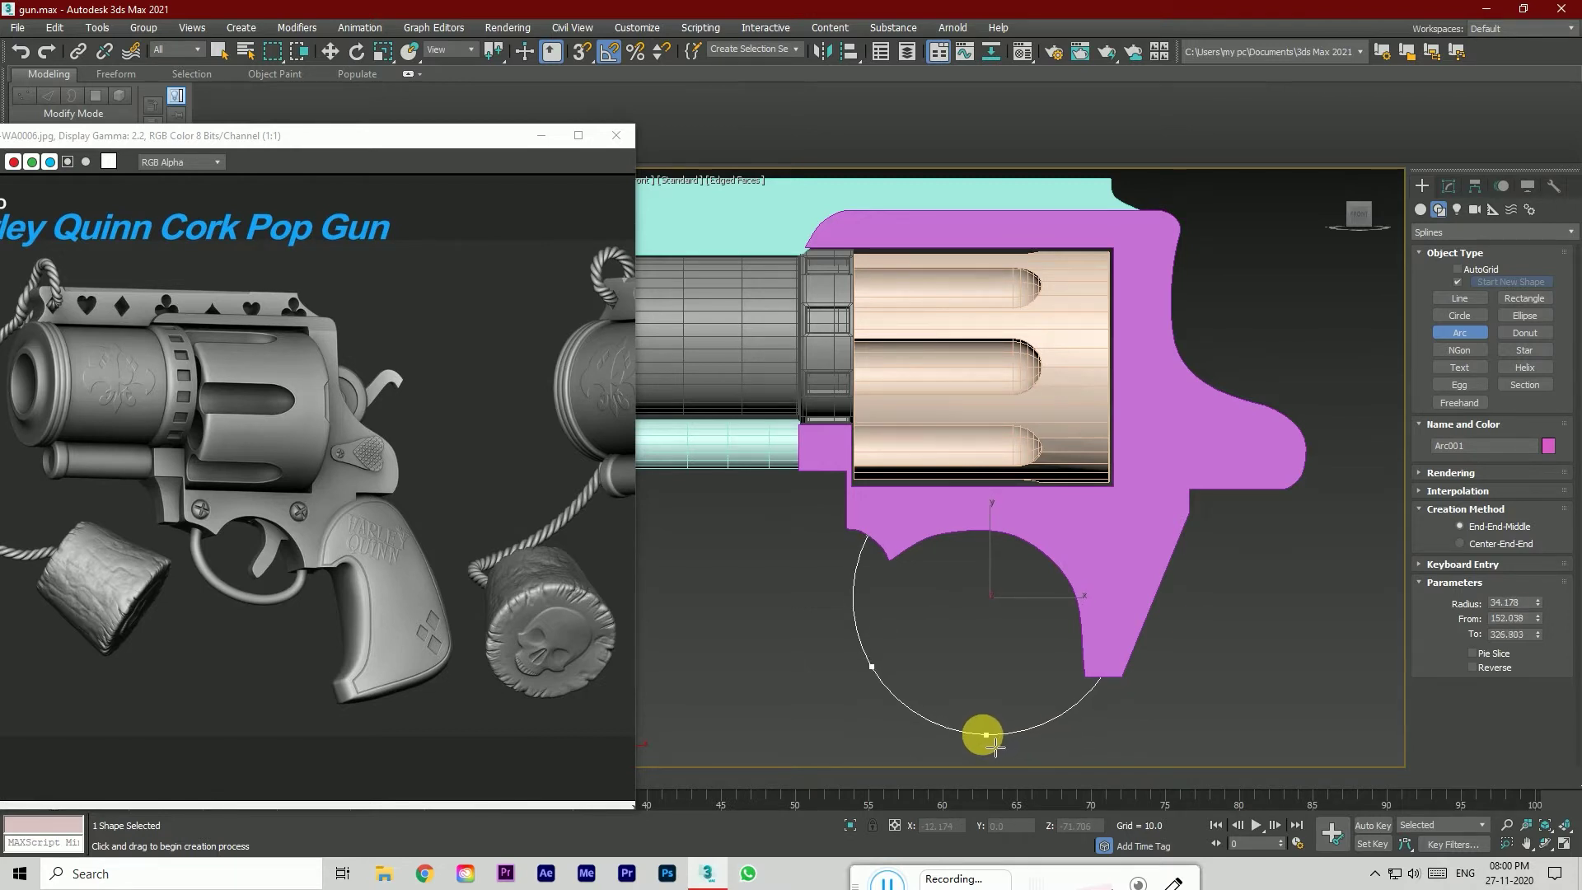
click(995, 746)
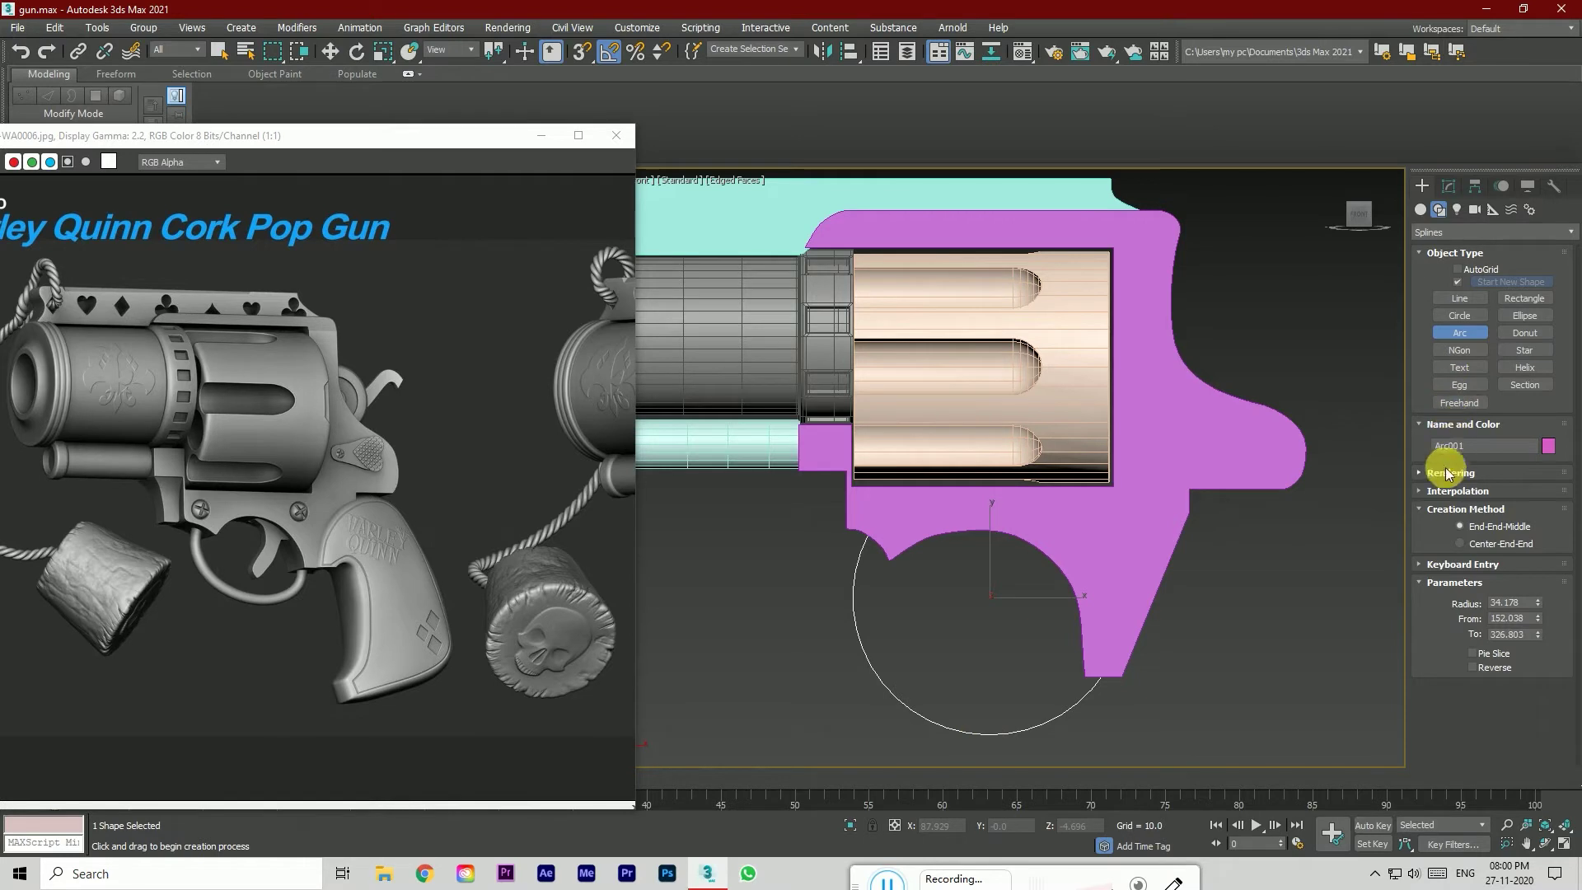
Step: Convert the trigger guard arc to an Editable Spline and enter its Vertex level
click(1421, 473)
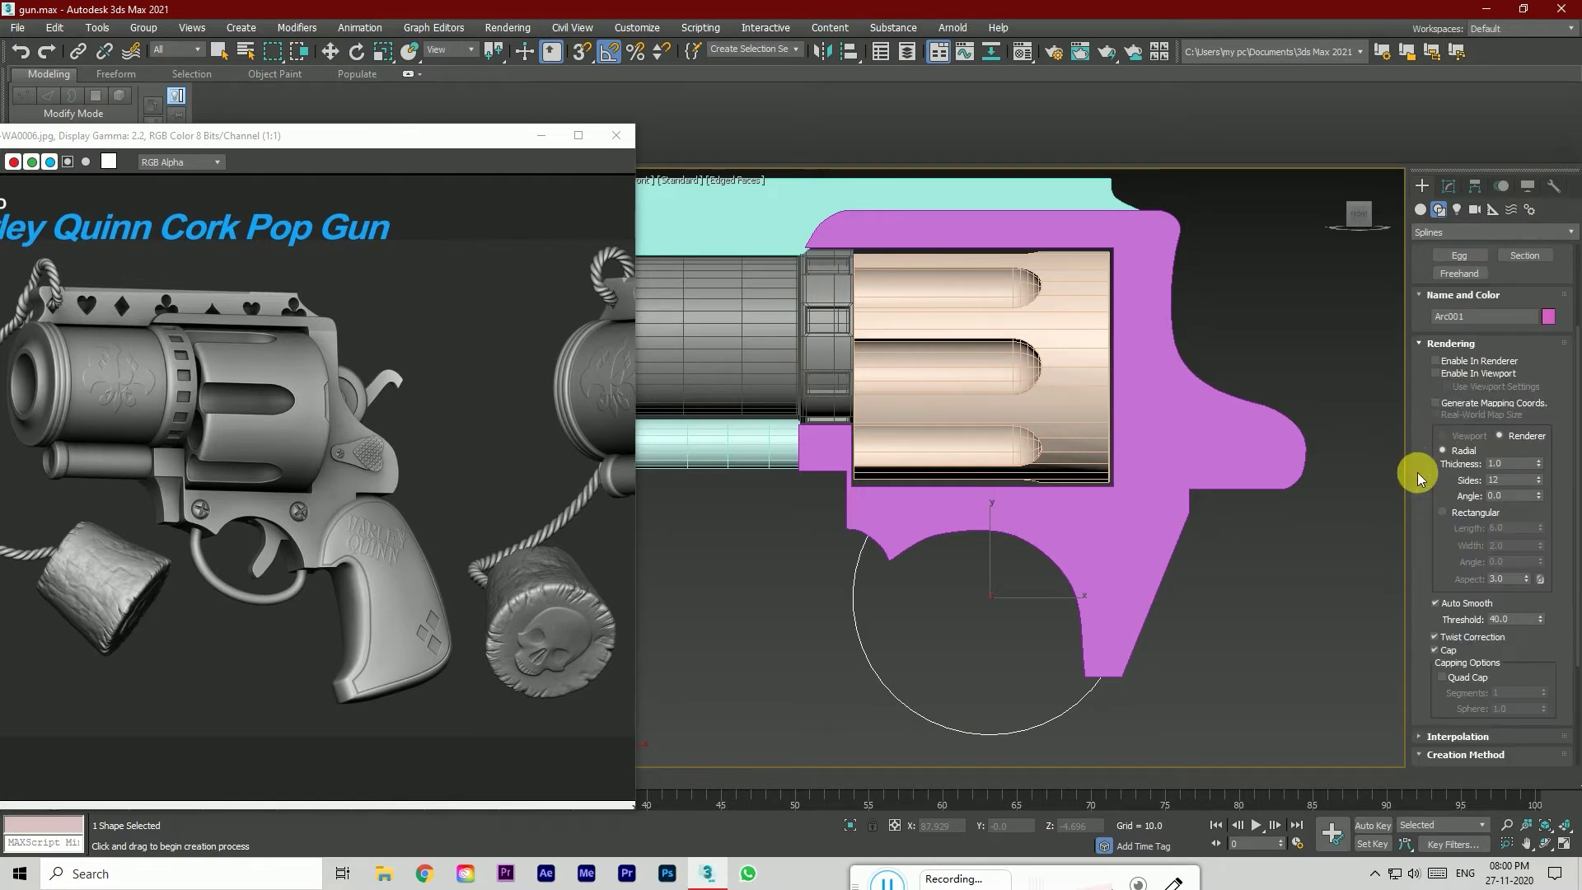
click(1420, 347)
right_click(858, 563)
click(874, 608)
click(850, 601)
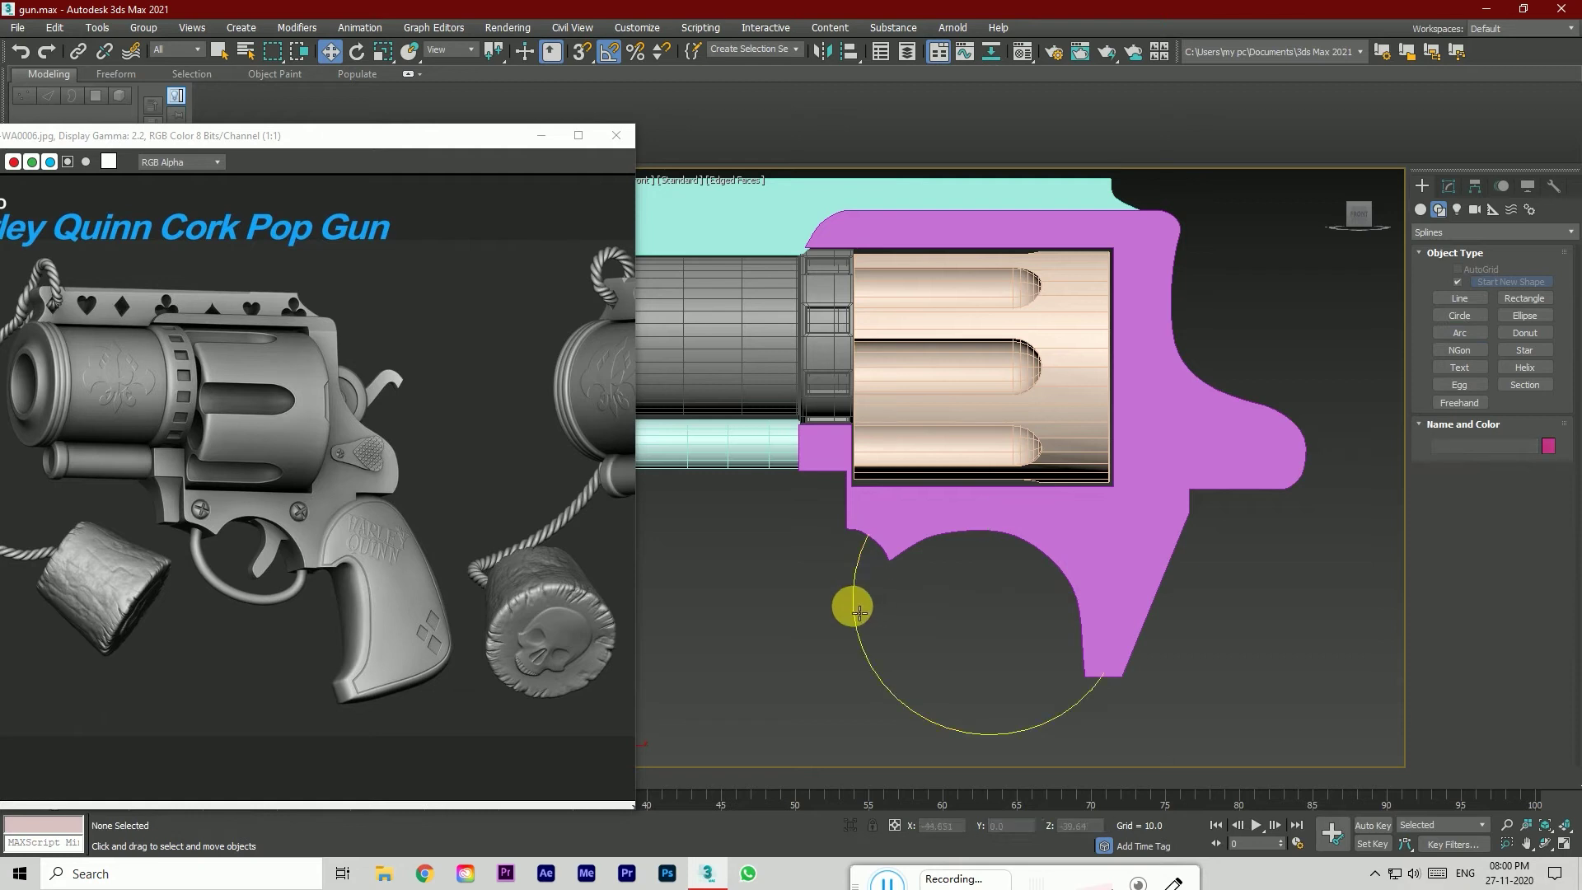
right_click(852, 606)
mouse_move(941, 772)
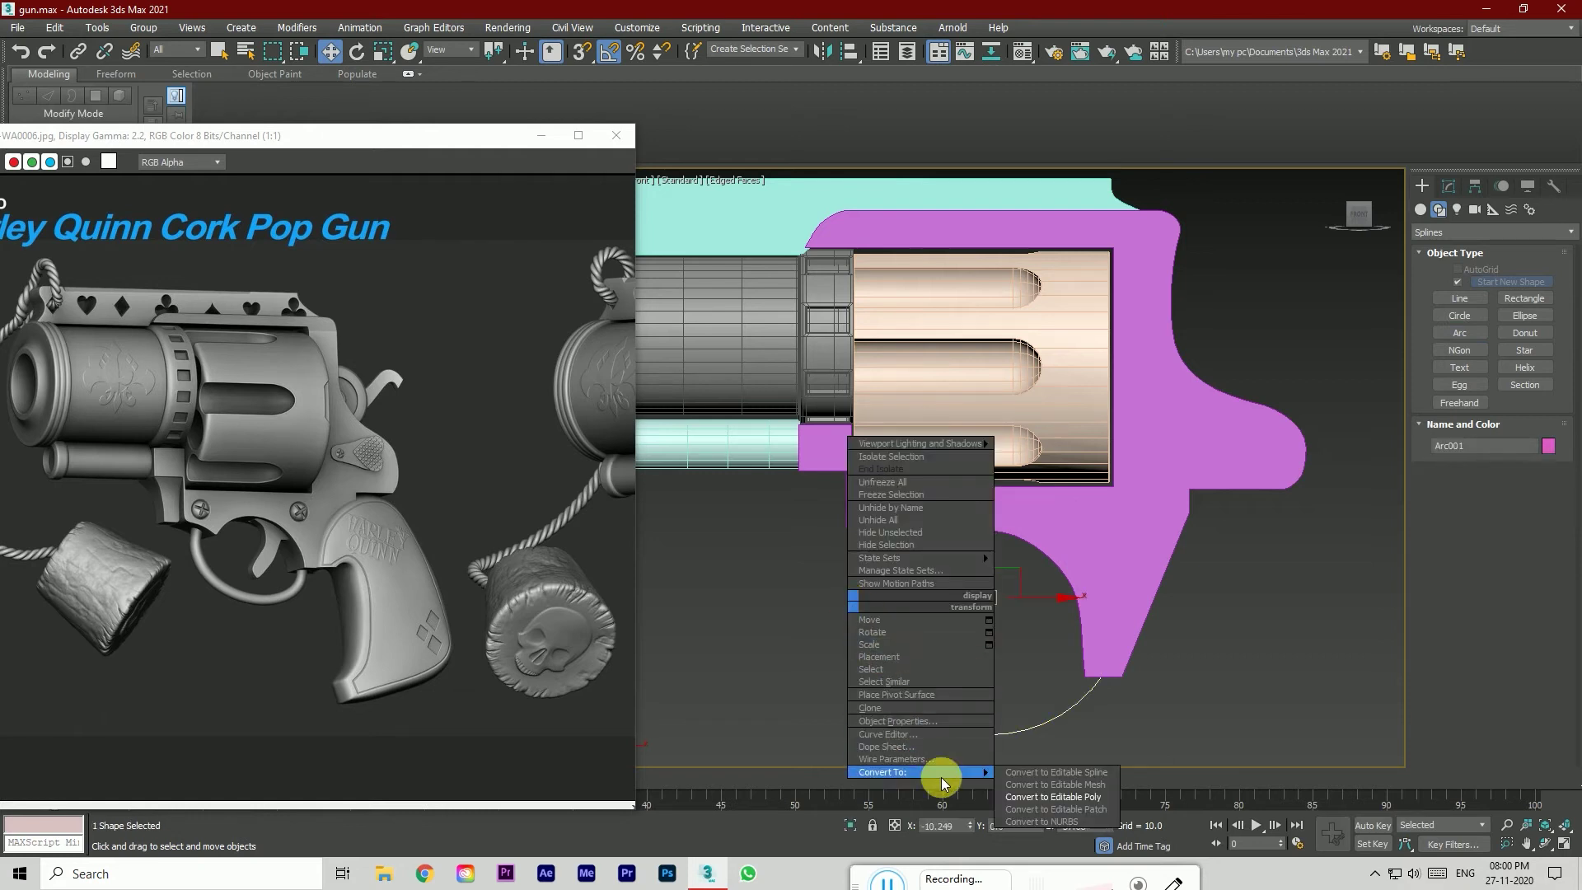
click(1019, 773)
click(1422, 255)
click(1444, 271)
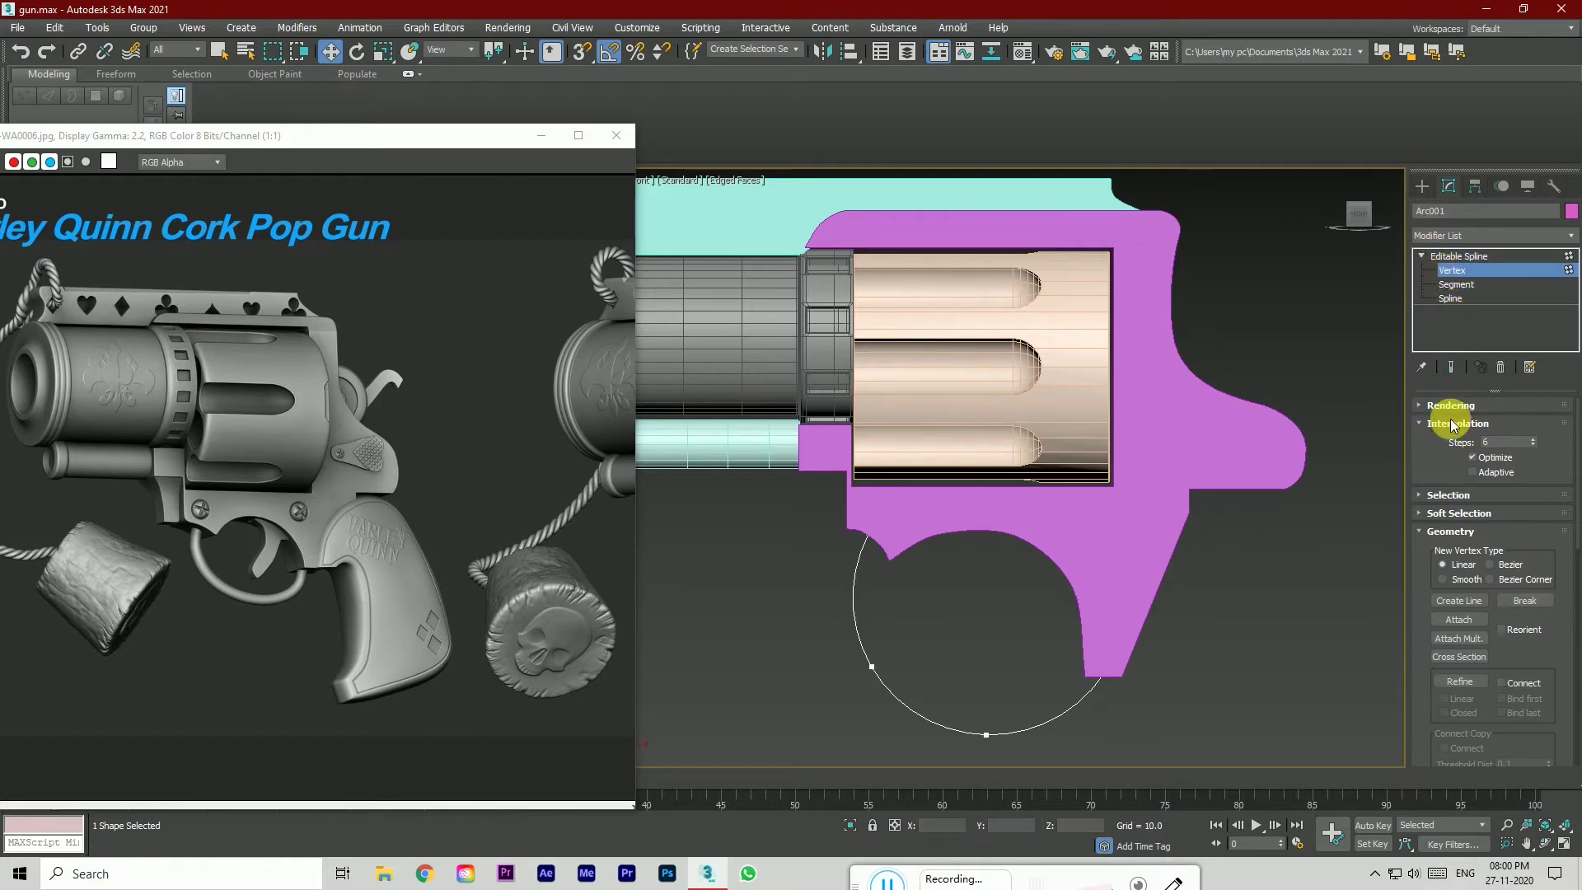
click(1434, 493)
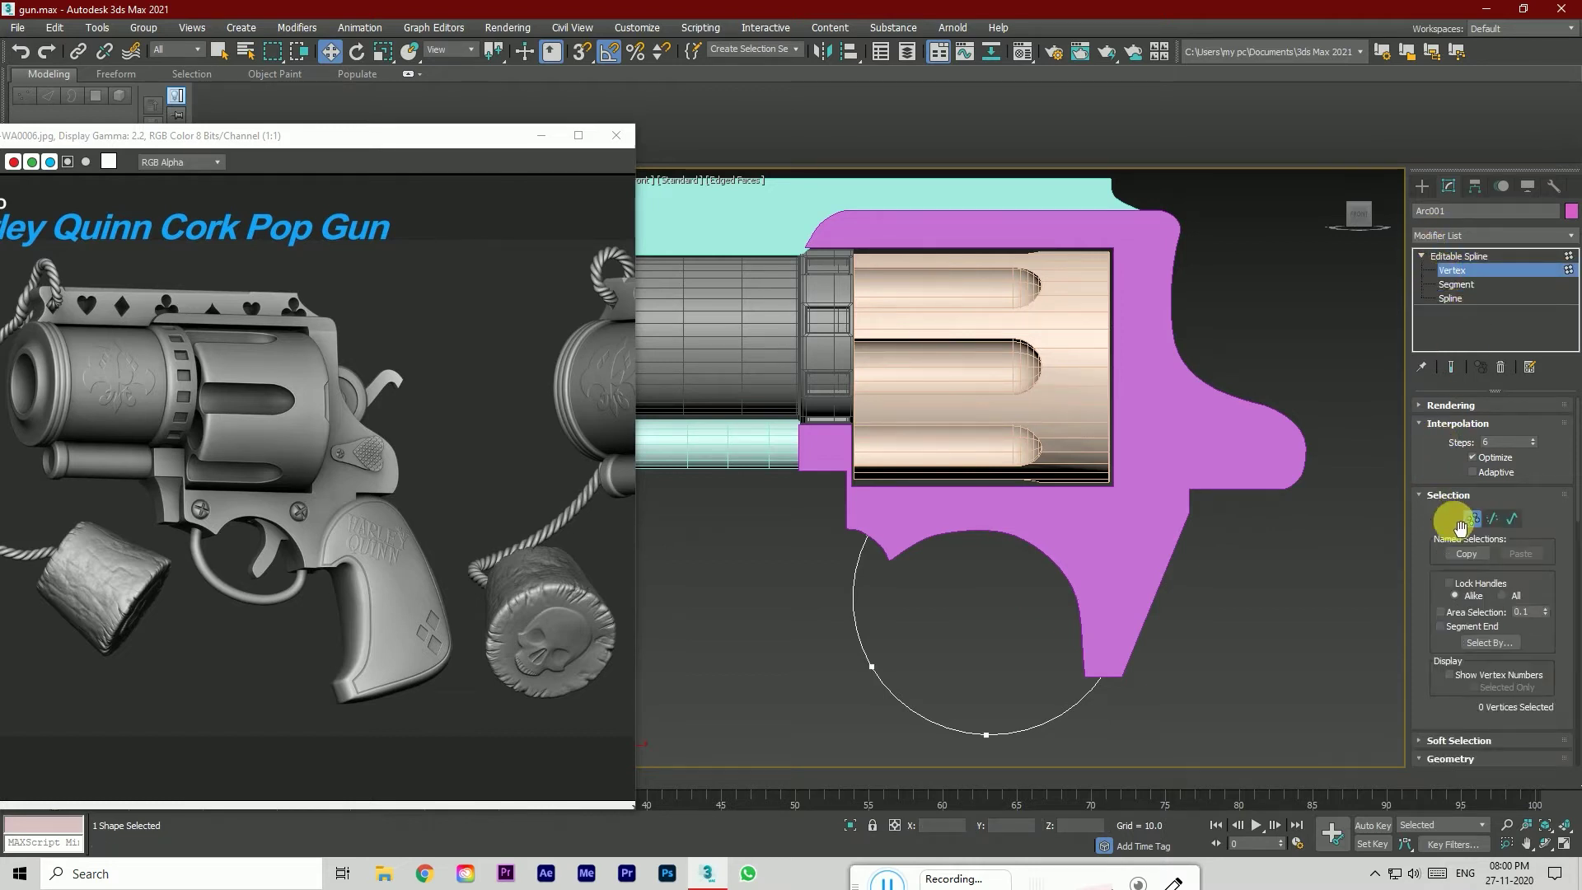
Step: Shift the arc's front end vertex and the neighbouring vertex about 0.9 units backward, and nudge the end vertex slightly further back
click(870, 535)
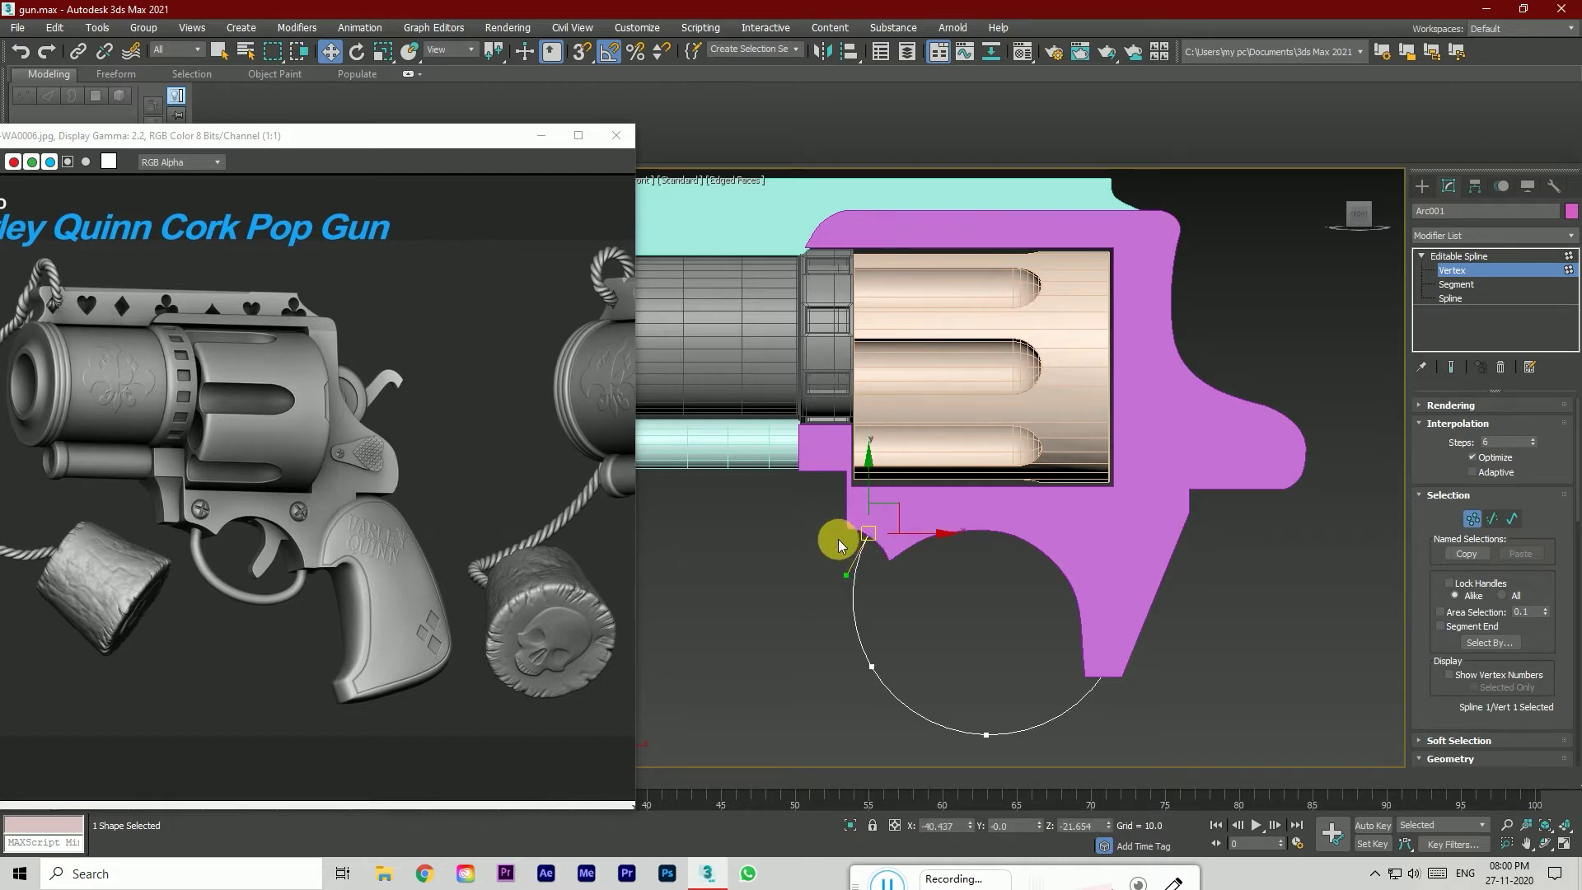
drag(884, 602, 900, 684)
drag(904, 532, 915, 541)
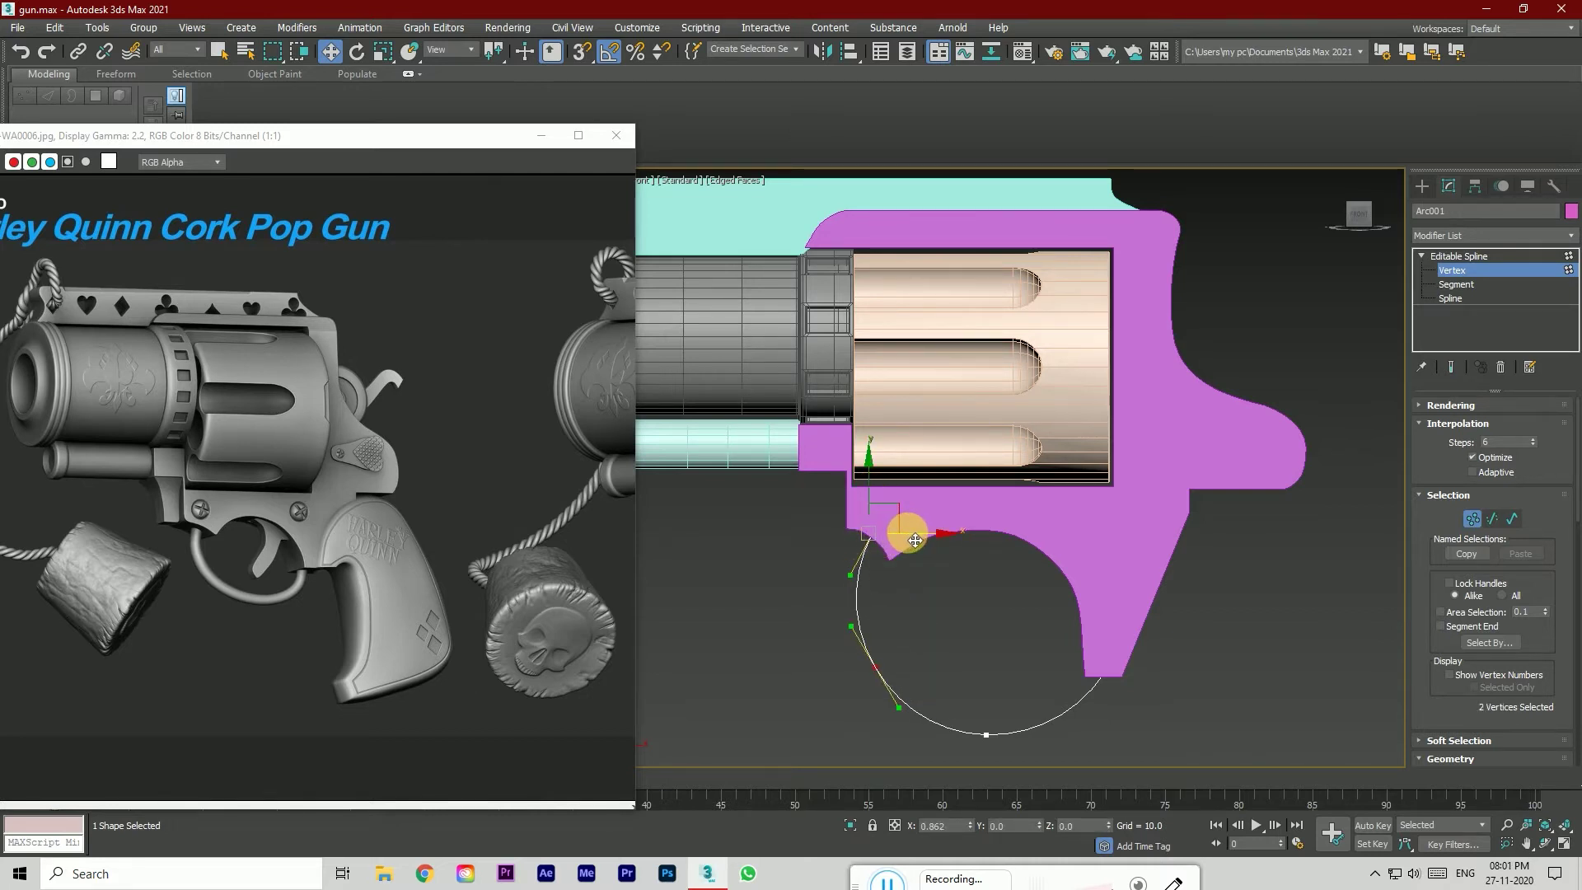
click(868, 534)
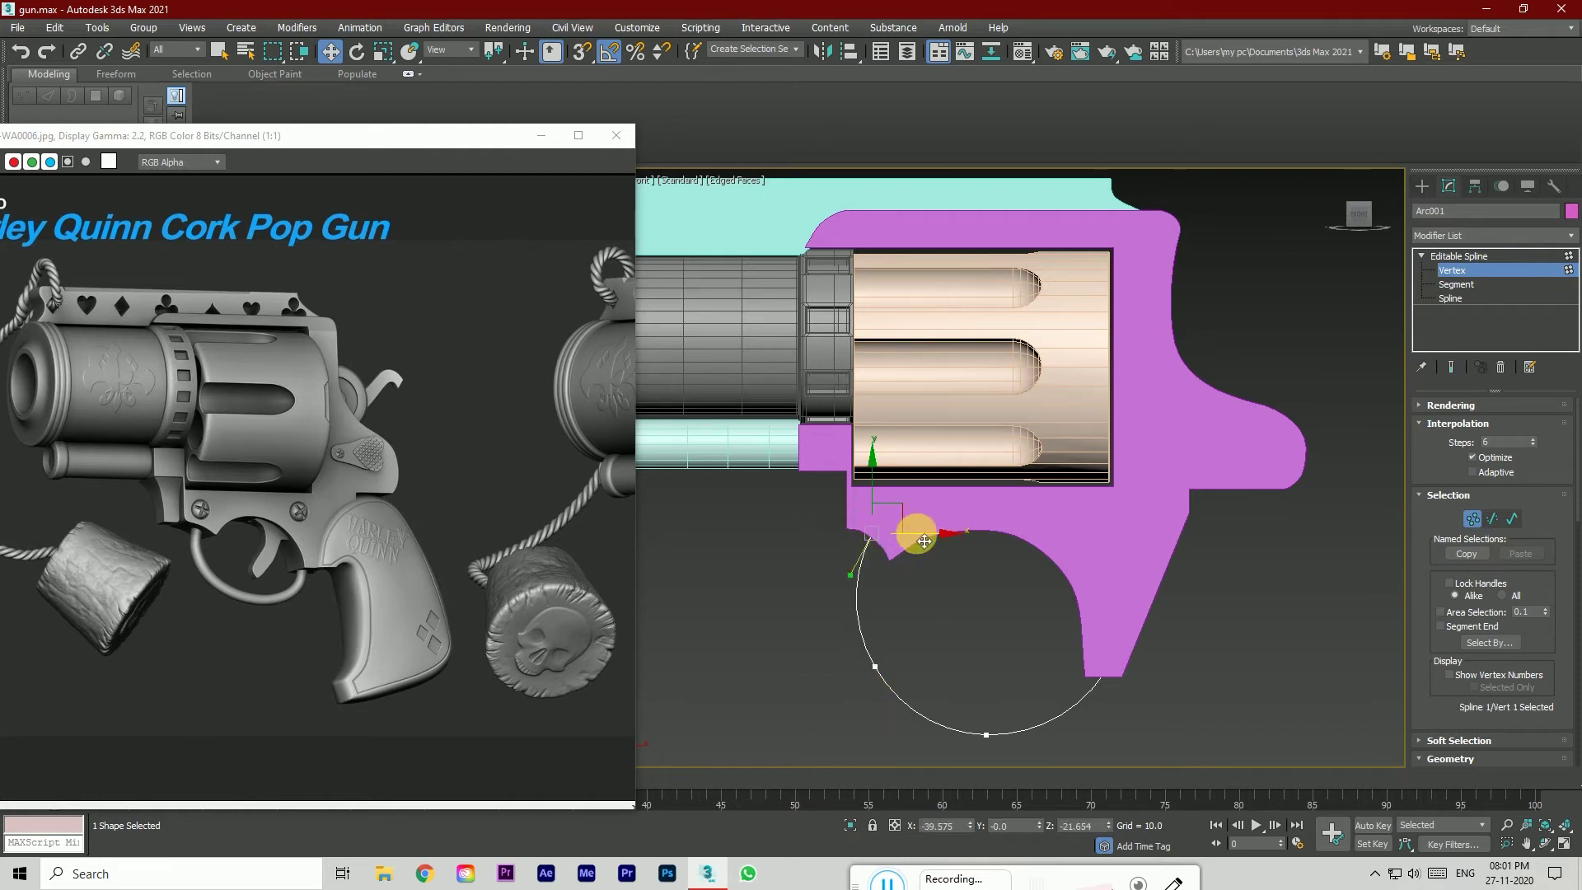
click(915, 583)
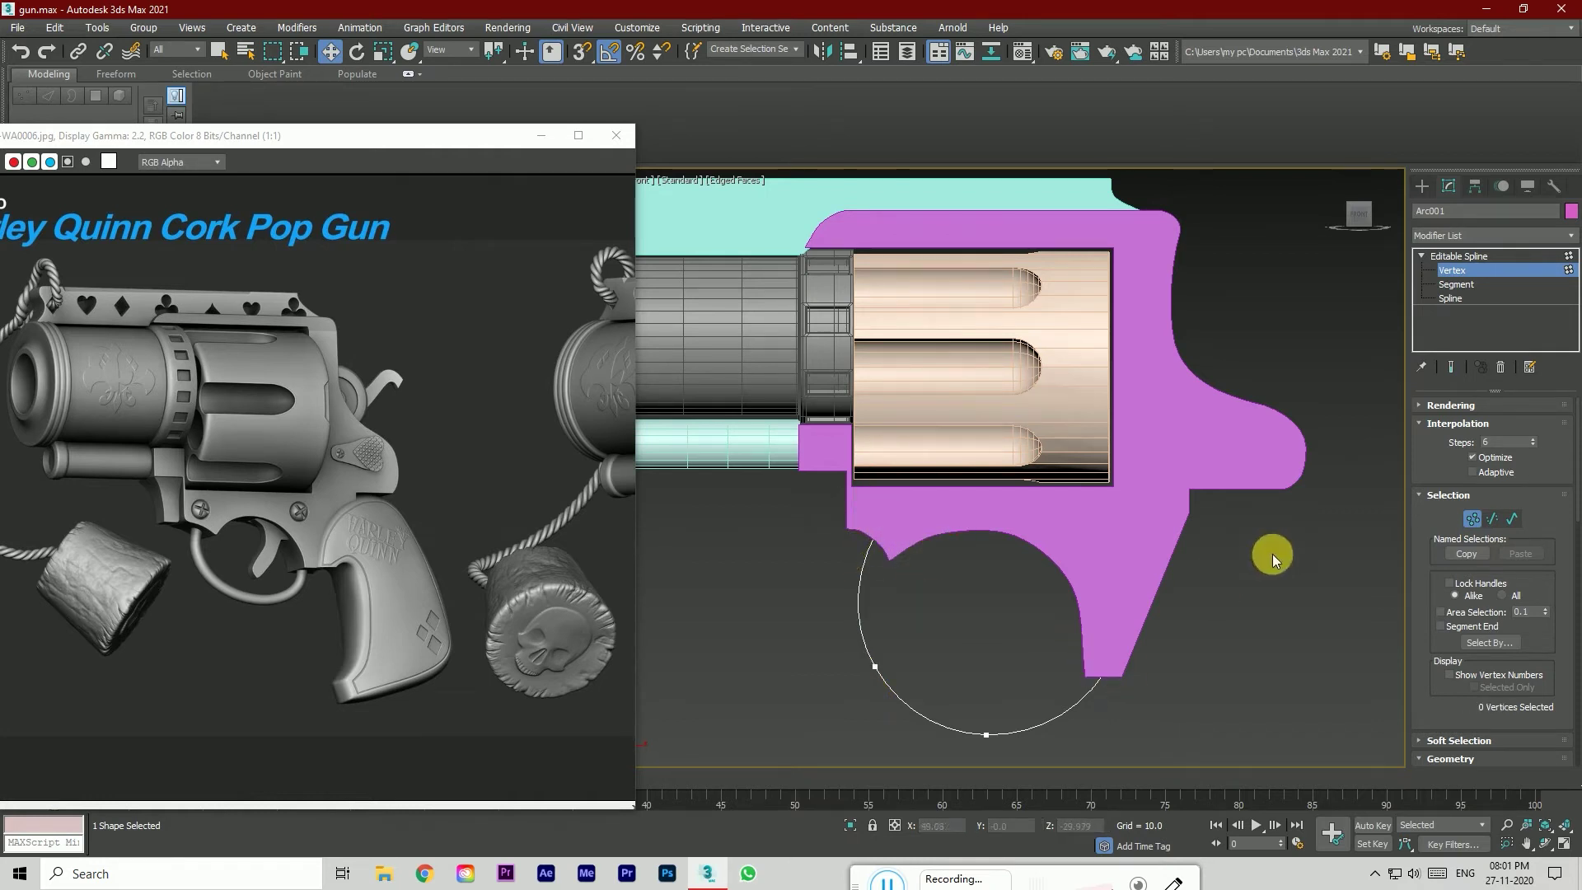
Step: Enable the arc in renderer and viewport with mapping coordinates and real-world map size, and set its radial thickness to 3.31
click(1434, 404)
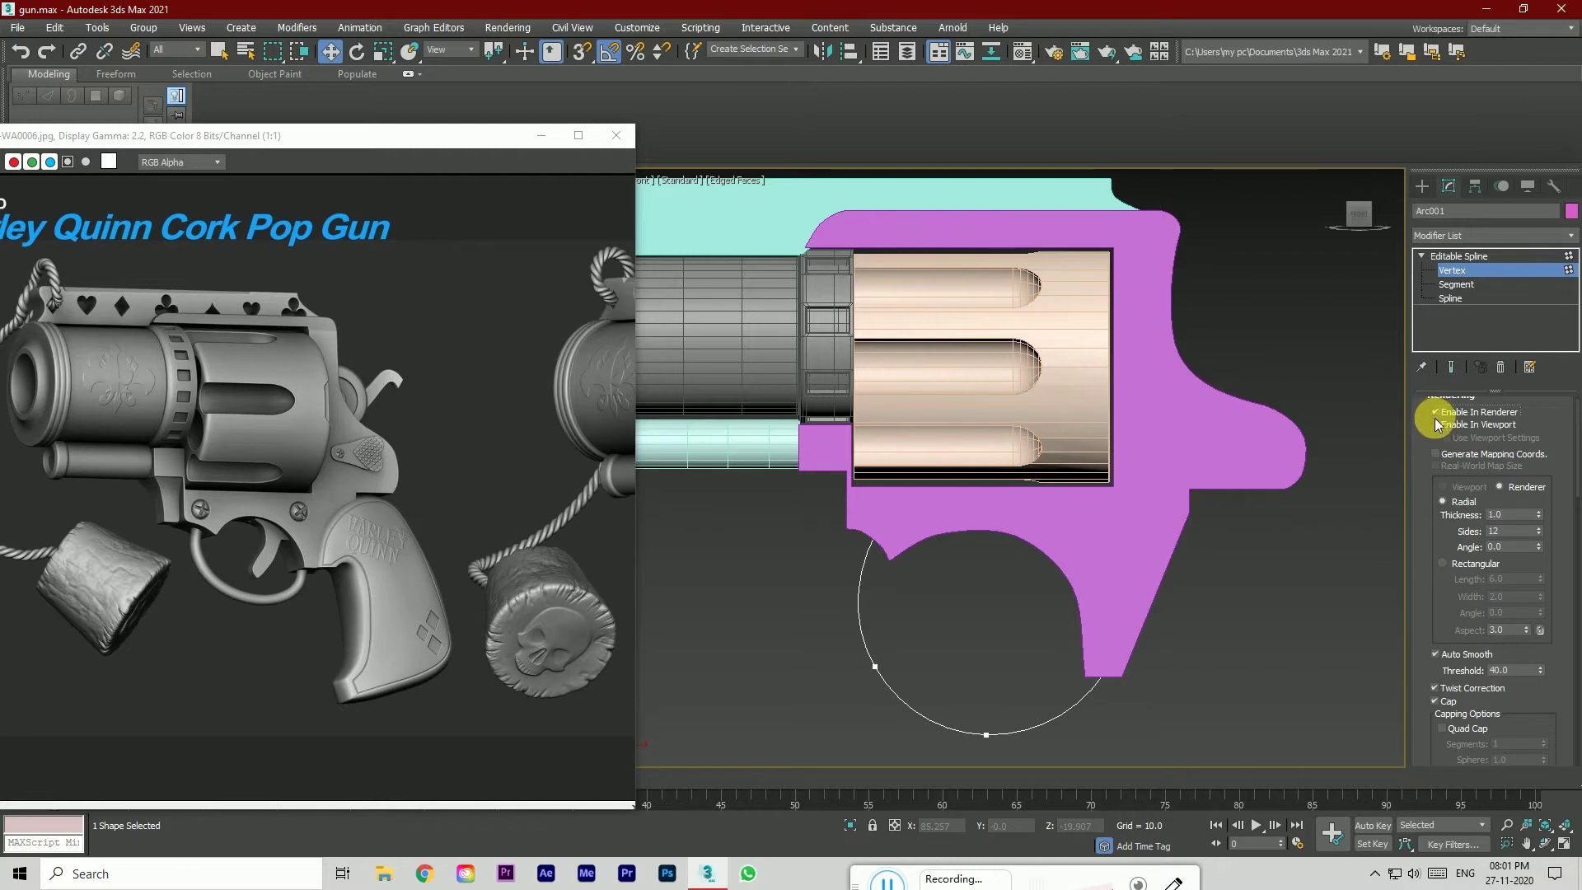
click(1435, 424)
click(1436, 453)
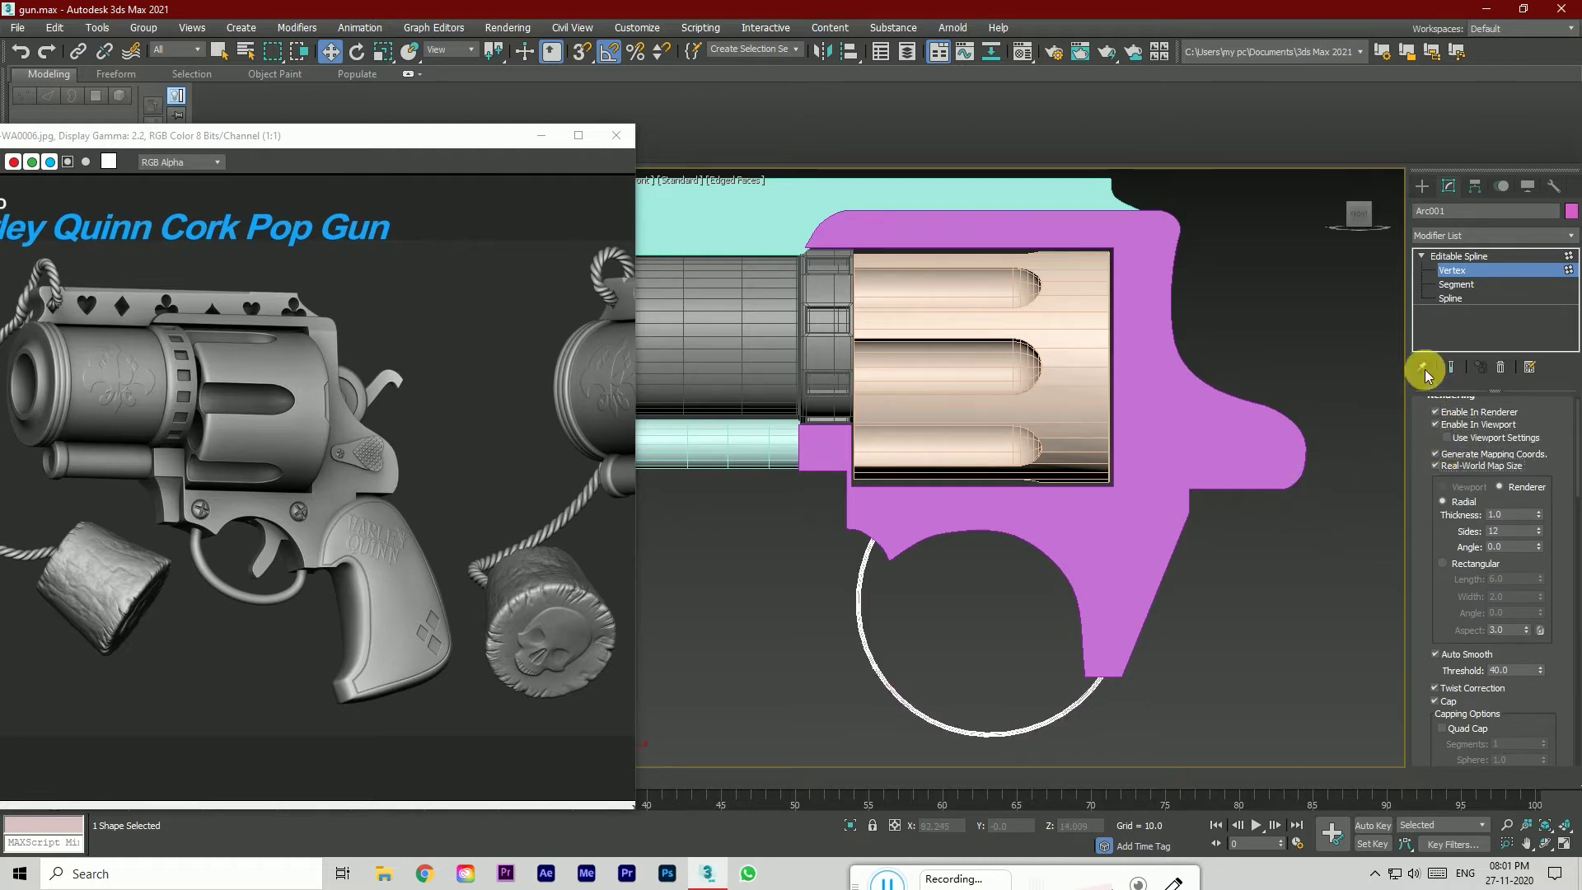
click(1539, 511)
drag(1537, 511, 1519, 322)
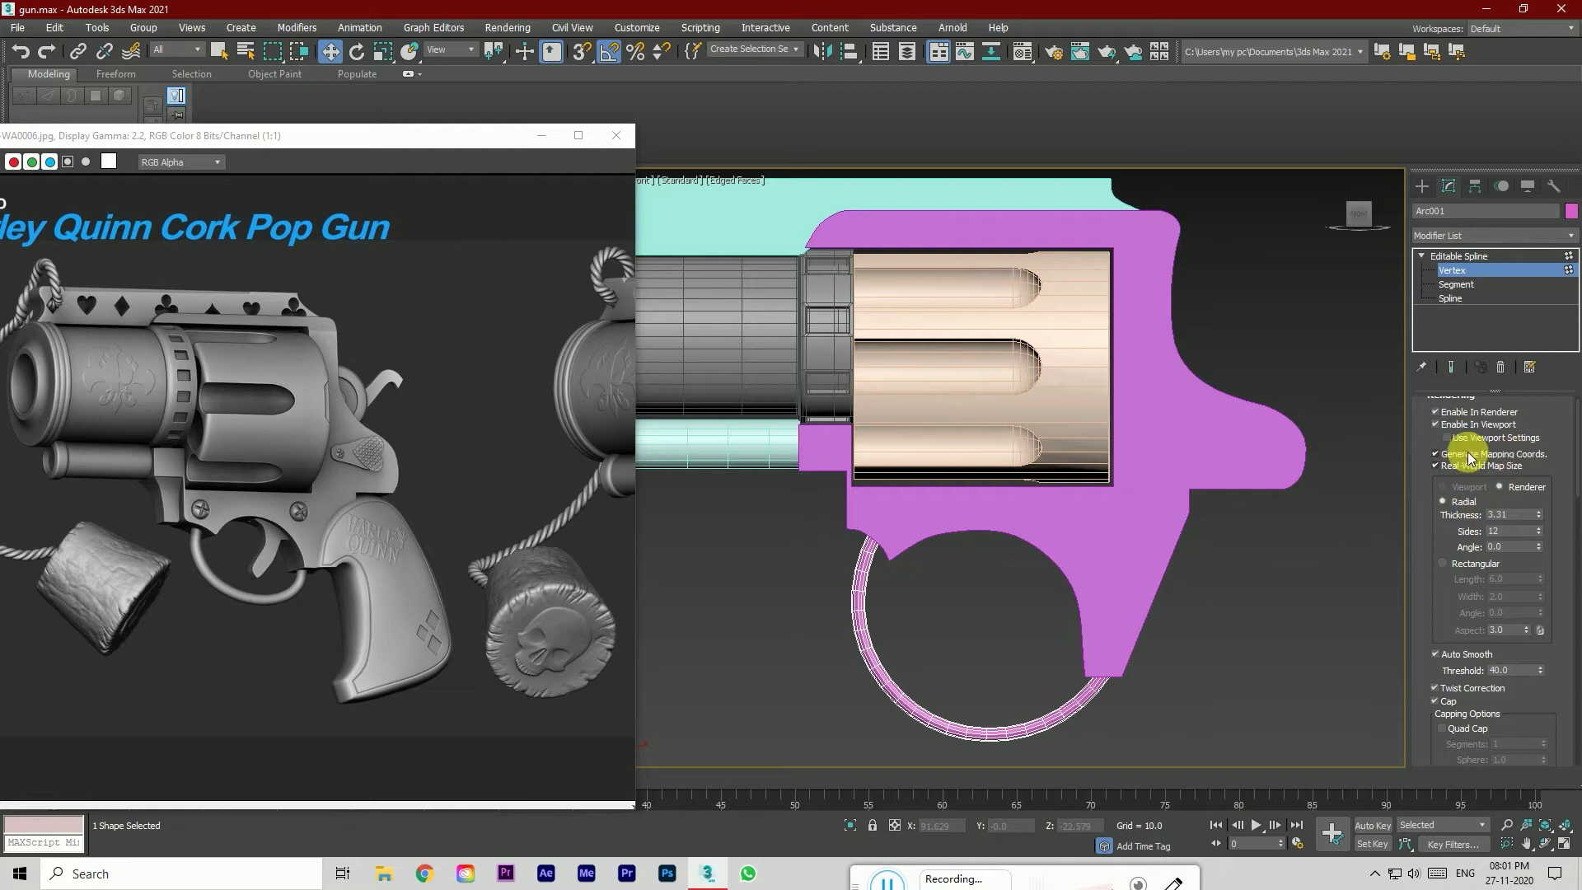
Step: Disable the arc's renderer and viewport thickness, and move its bottom vertex about 8 units backward
click(1435, 412)
click(1434, 423)
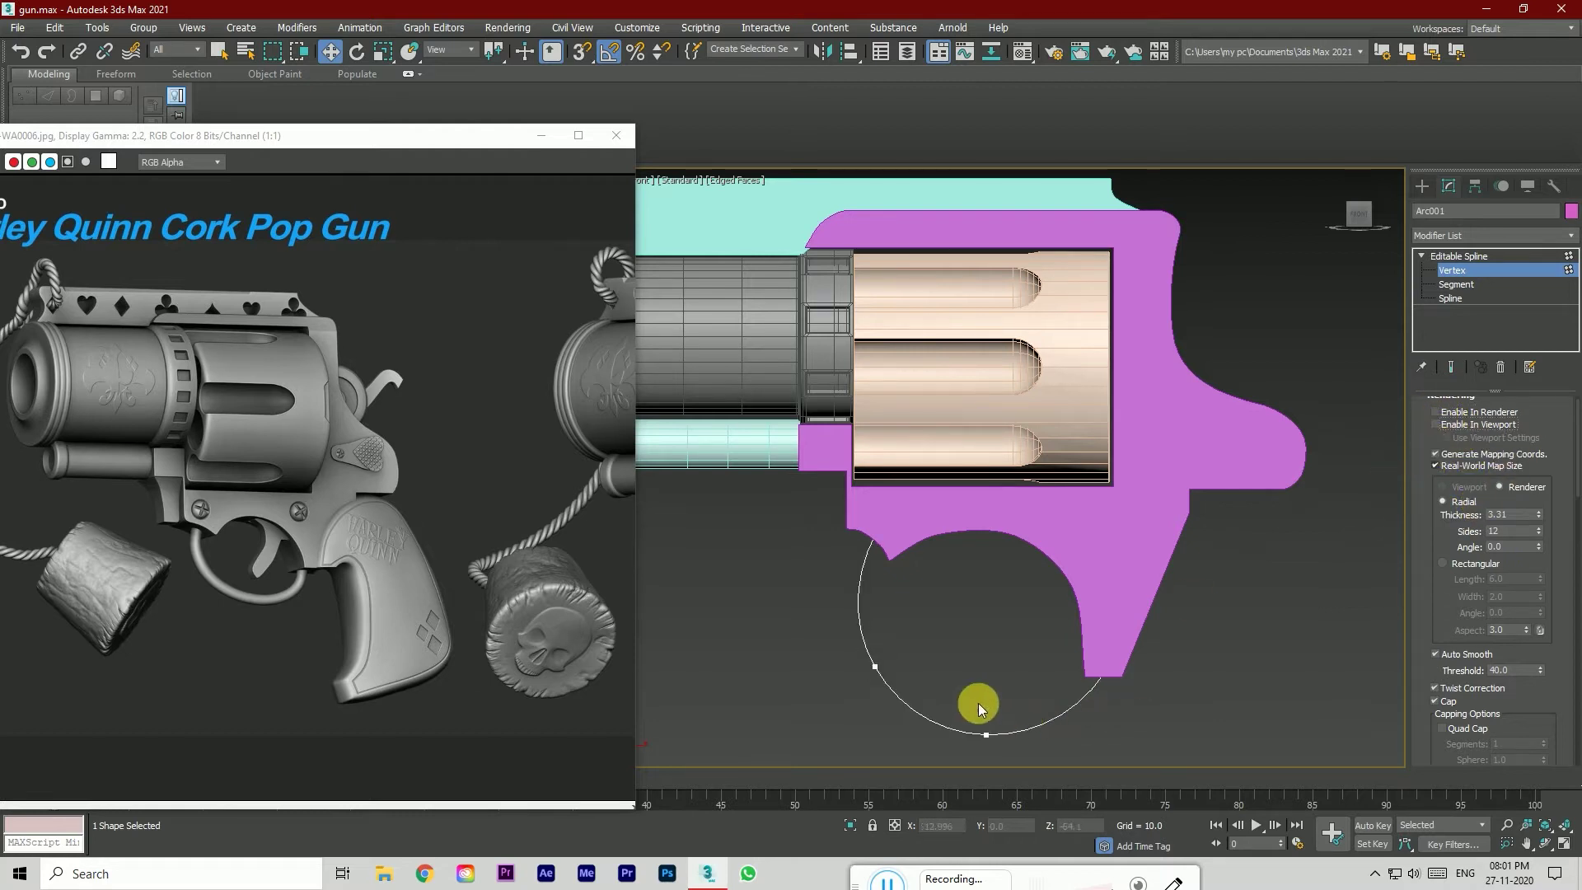
click(986, 734)
drag(1052, 743, 1162, 680)
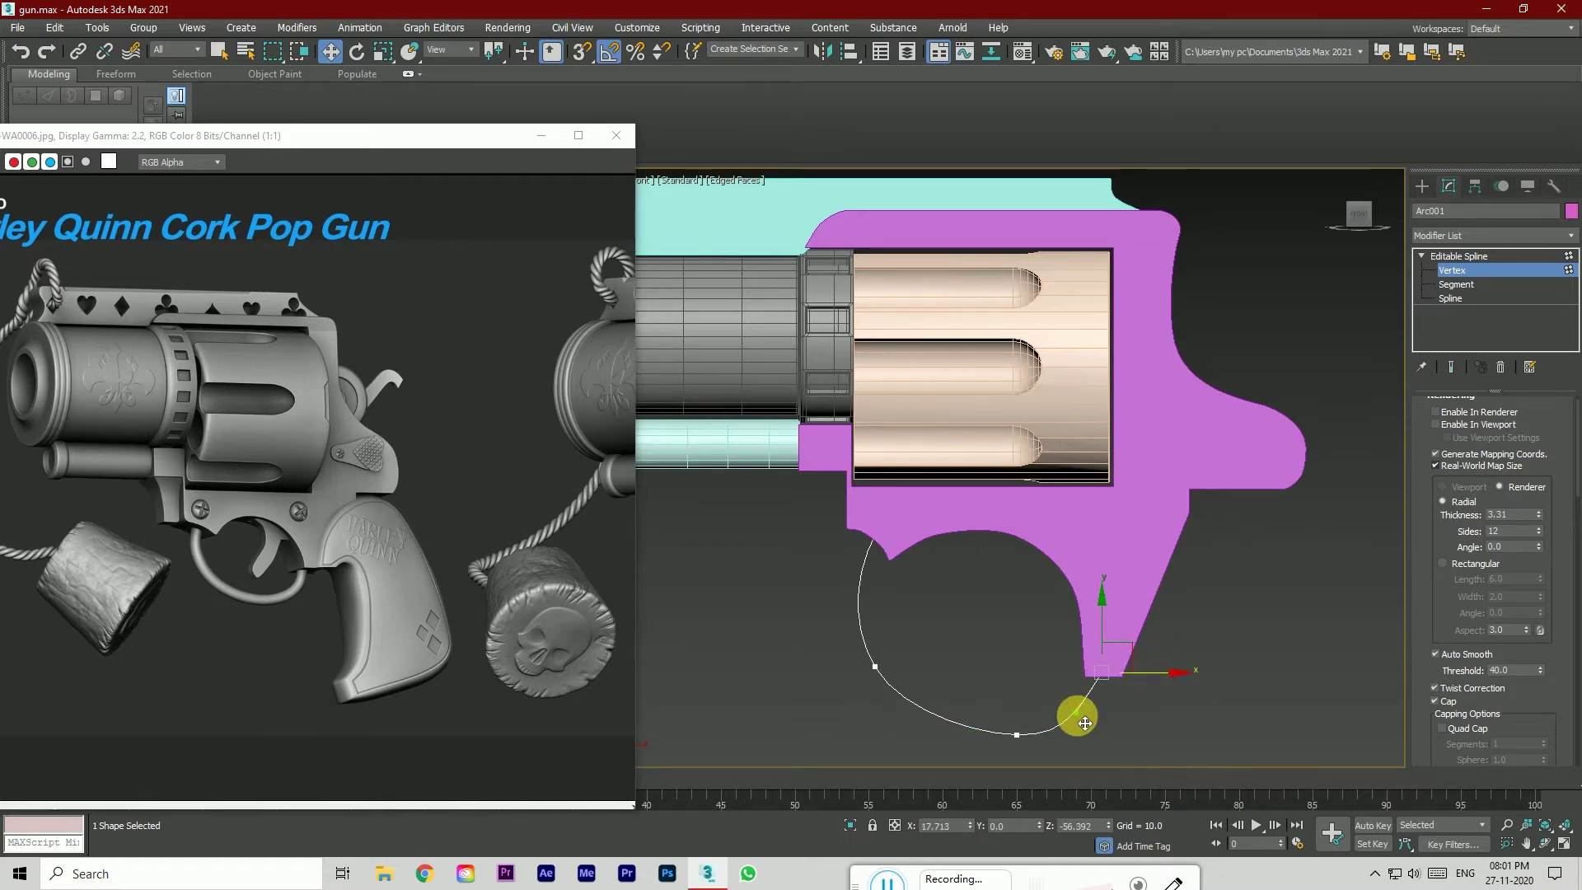
Step: Round the arc's rear end by pulling the end vertex's handle backward, and shift the bottom vertex slightly forward and down
drag(1085, 723, 1102, 728)
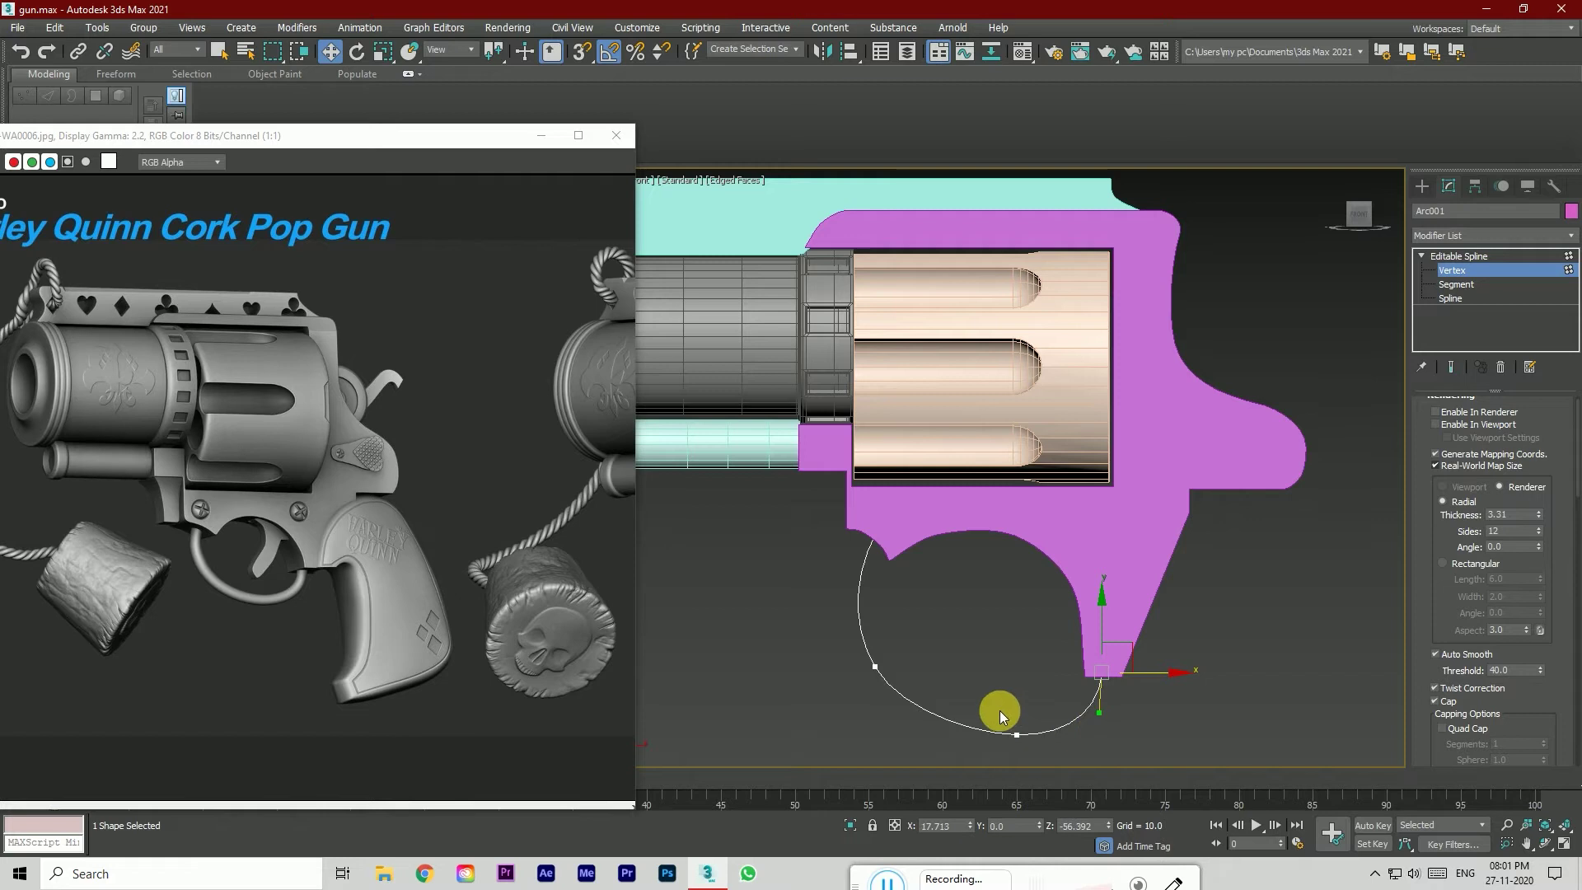
click(1016, 735)
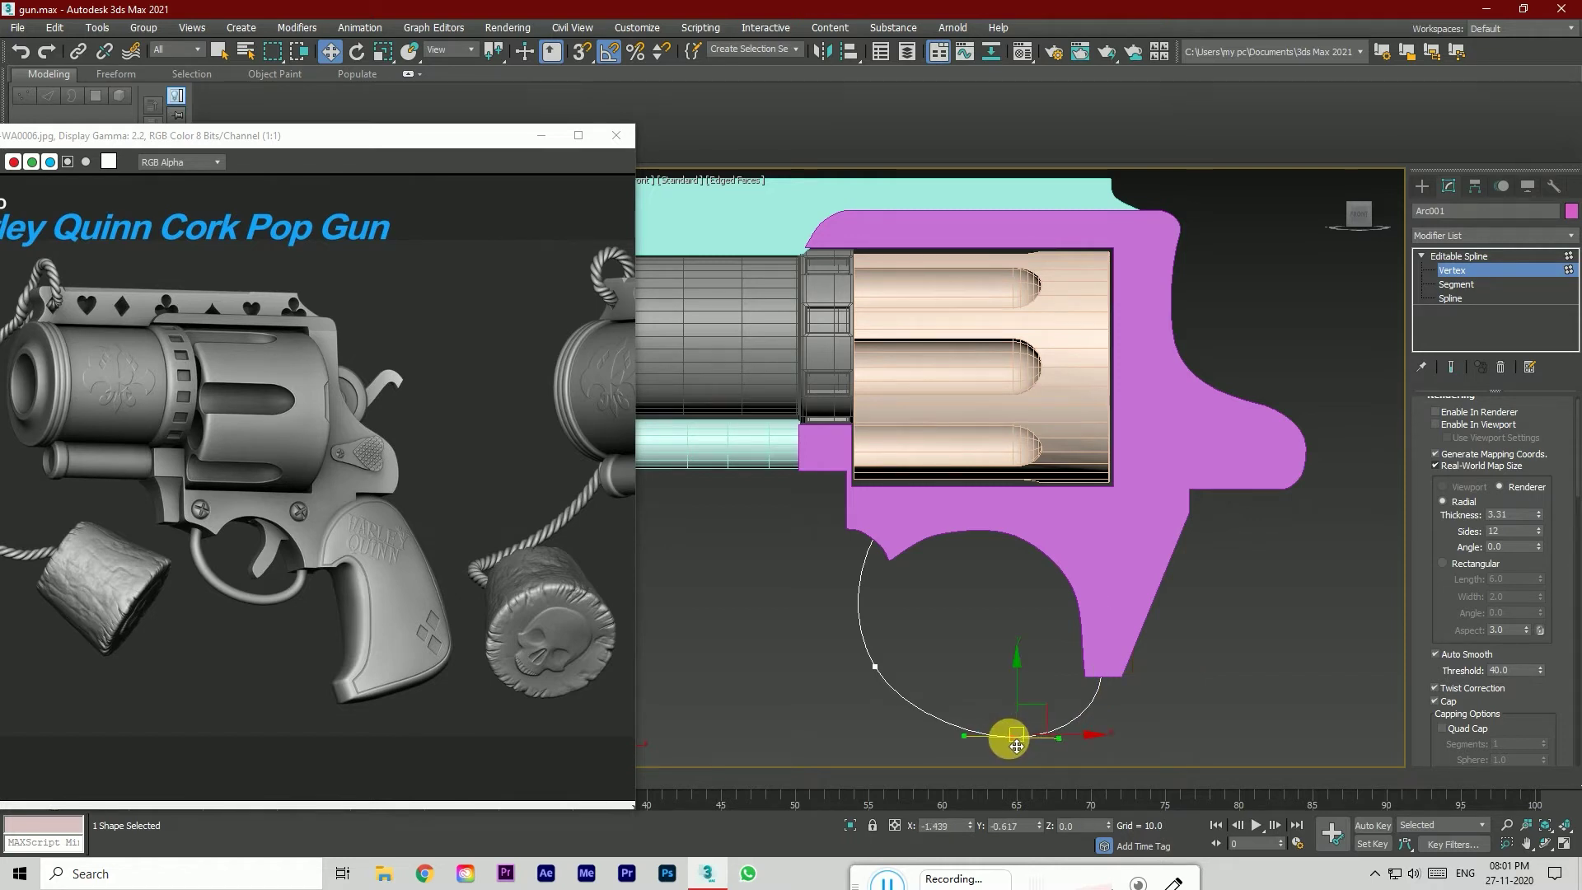
drag(1016, 745, 1011, 746)
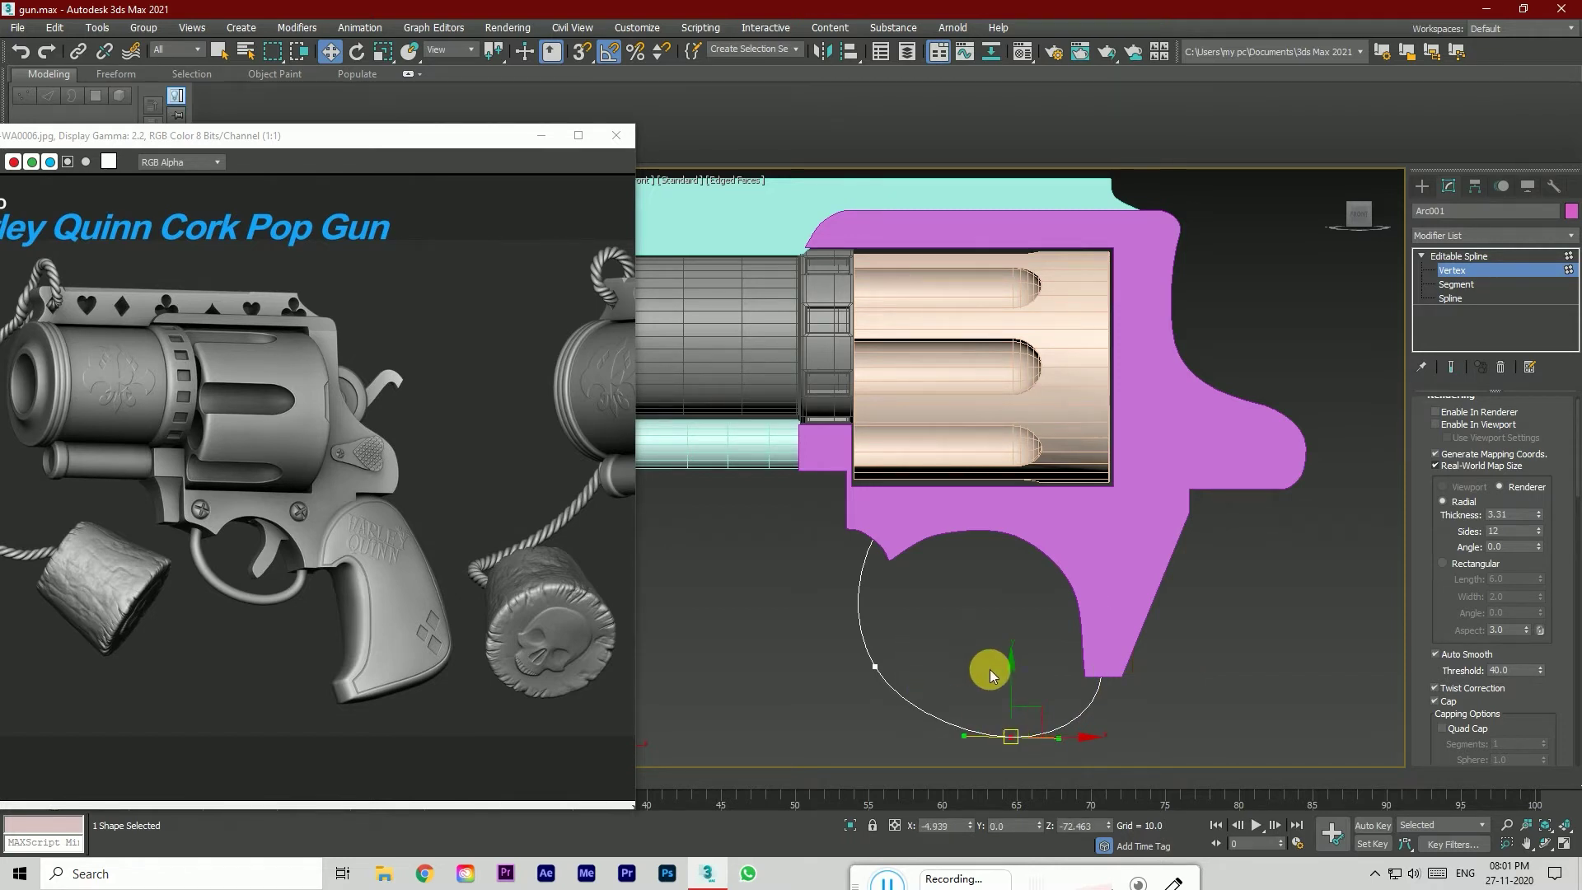
Step: Convert the arc's bottom vertex to Smooth and enable the arc's thickness in renderer and viewport
click(1437, 424)
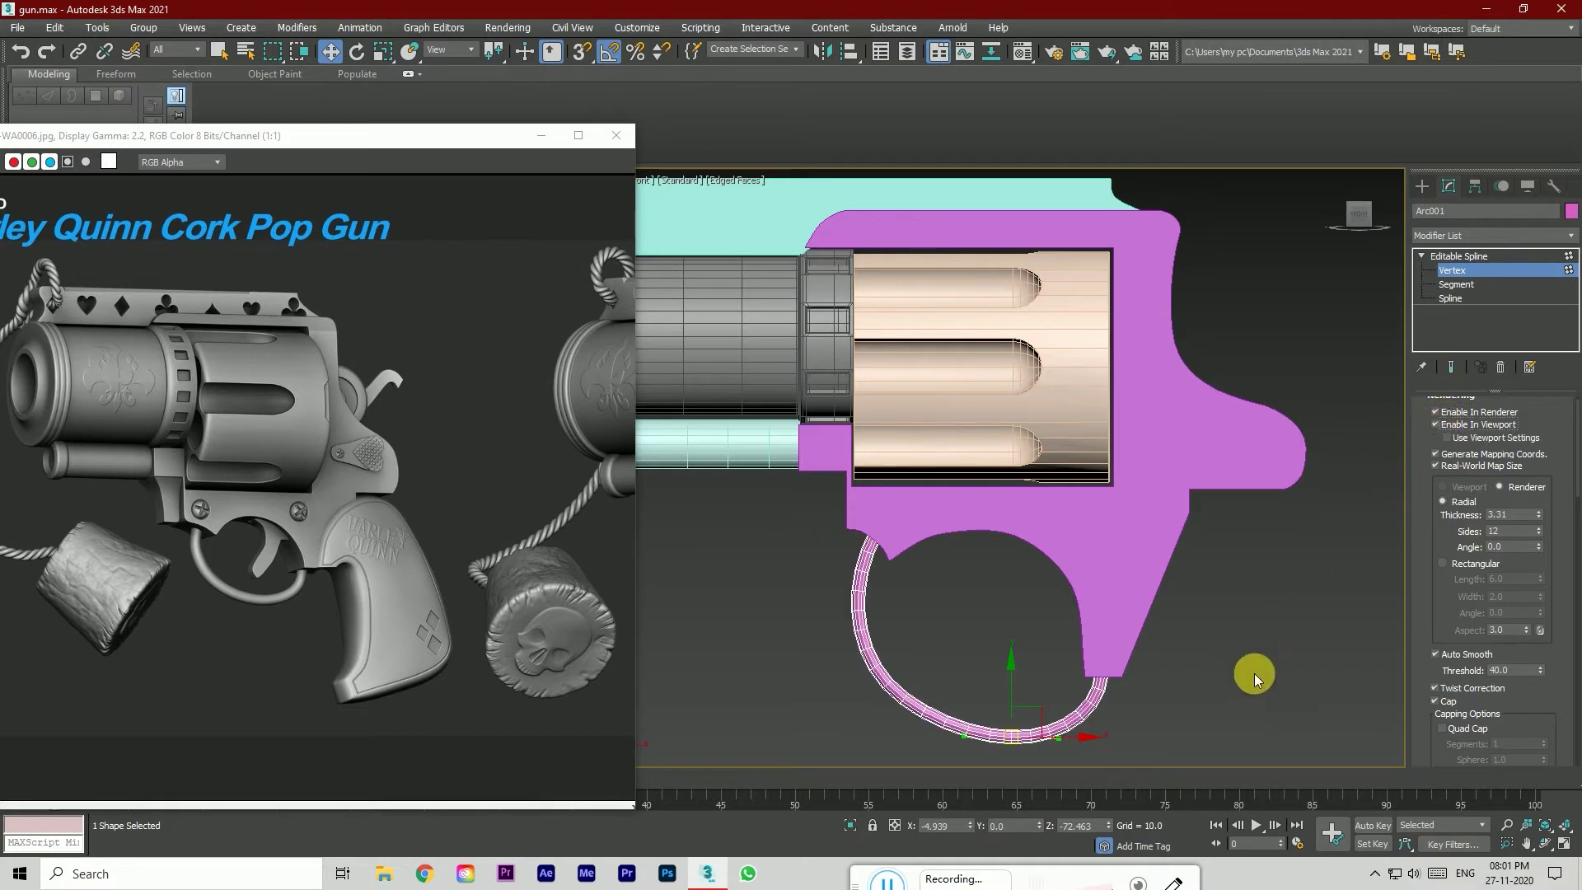
scroll(1080, 588, down, 4)
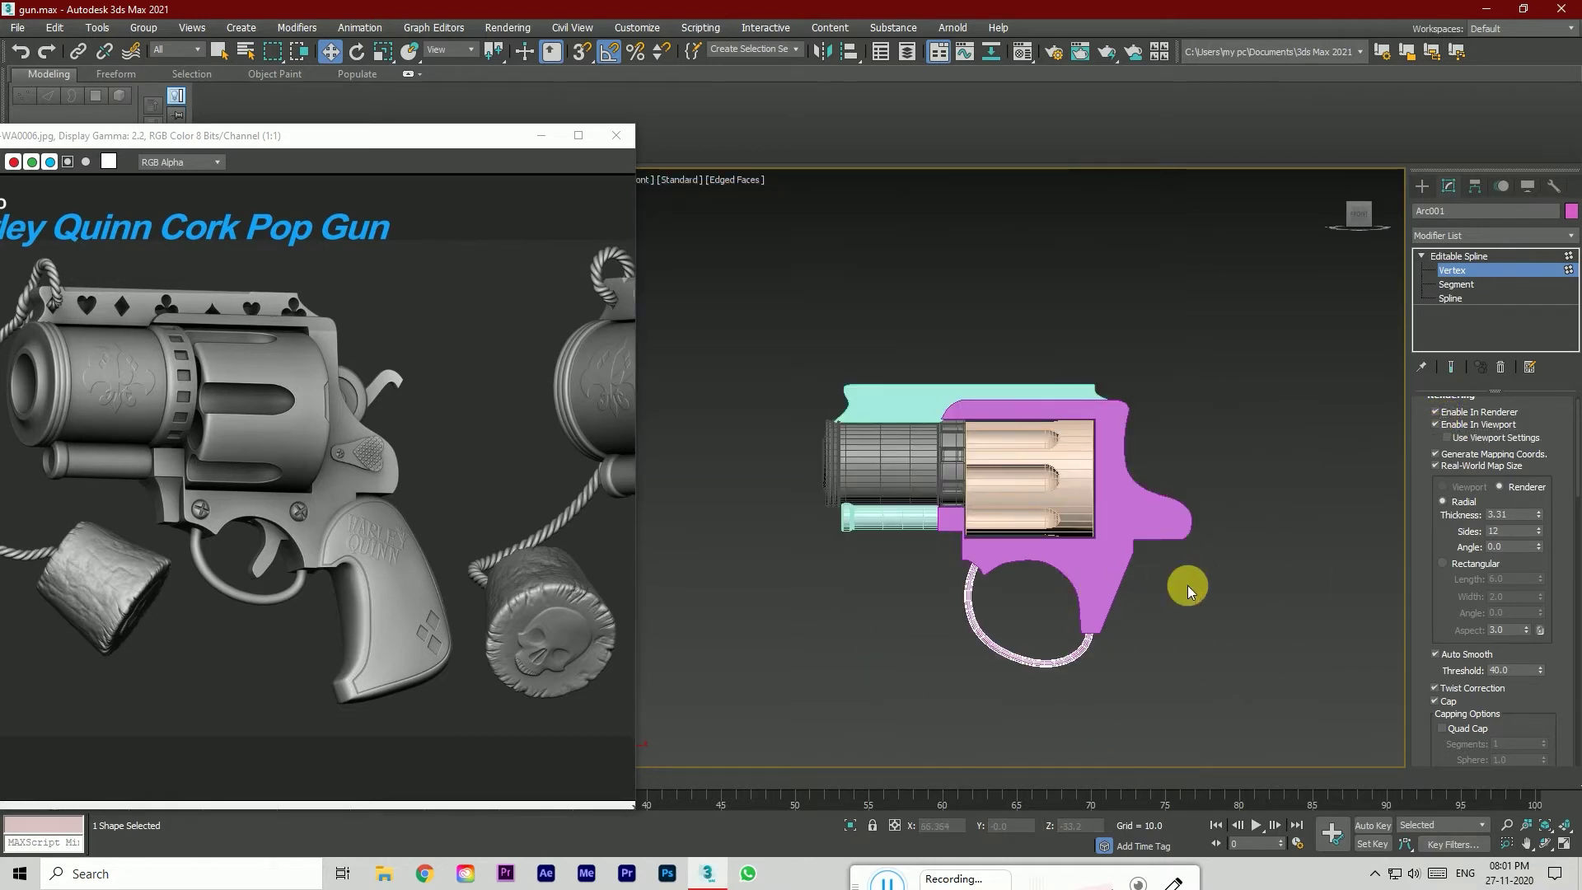
click(1436, 424)
scroll(1040, 659, up, 2)
click(1040, 659)
right_click(1039, 659)
click(1006, 565)
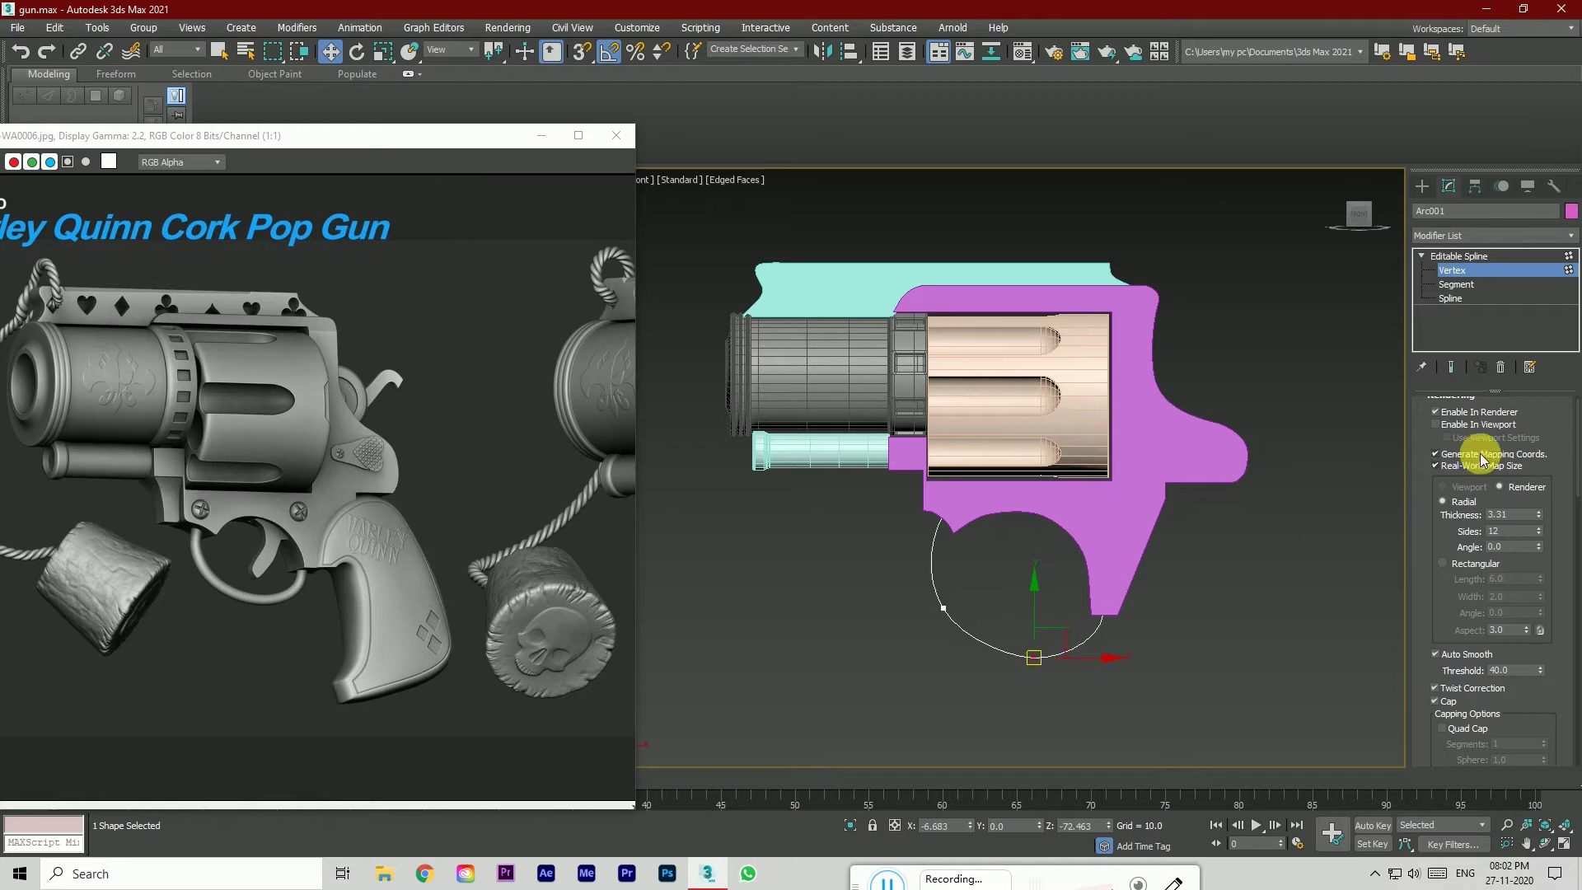
click(1435, 423)
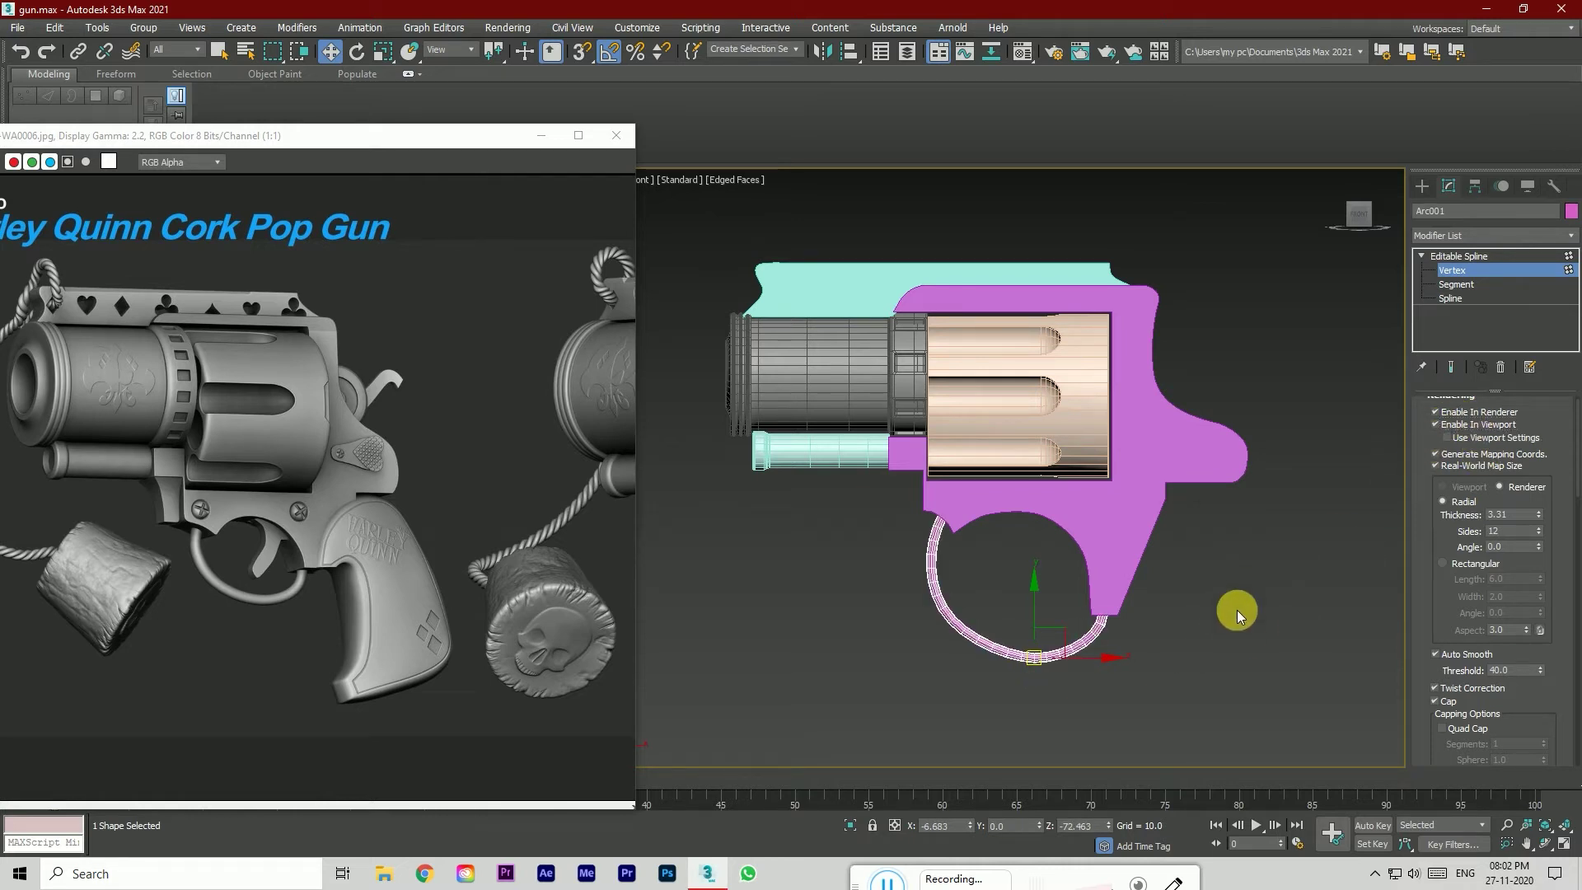
Step: Hide the edged faces in the viewport and leave vertex editing of the arc
scroll(1244, 577, down, 2)
key(F4)
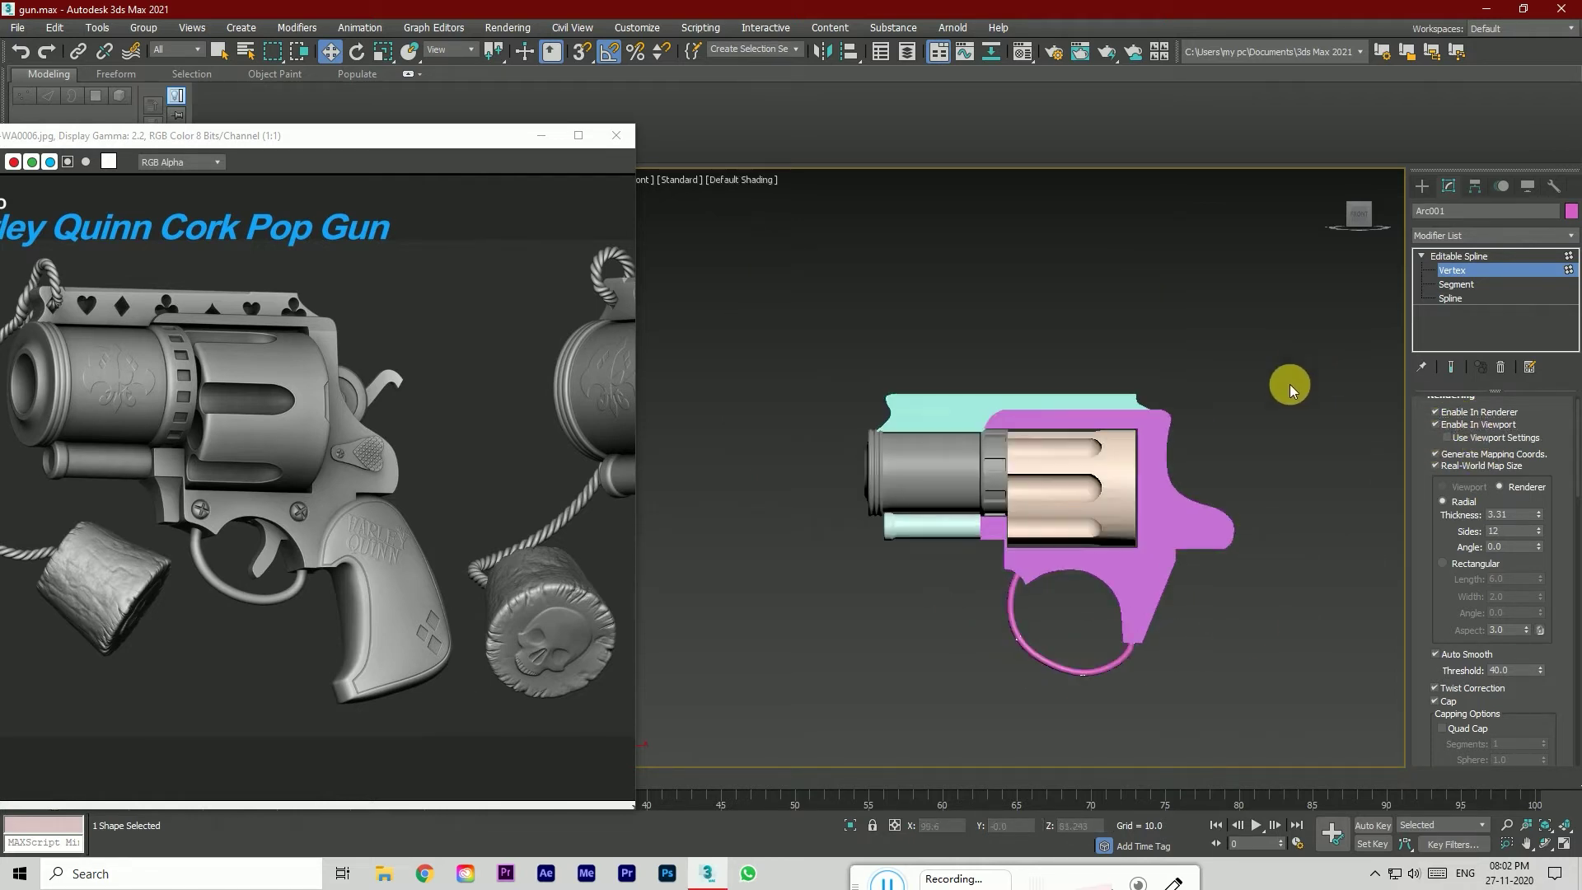
drag(1347, 221, 1203, 543)
click(1459, 256)
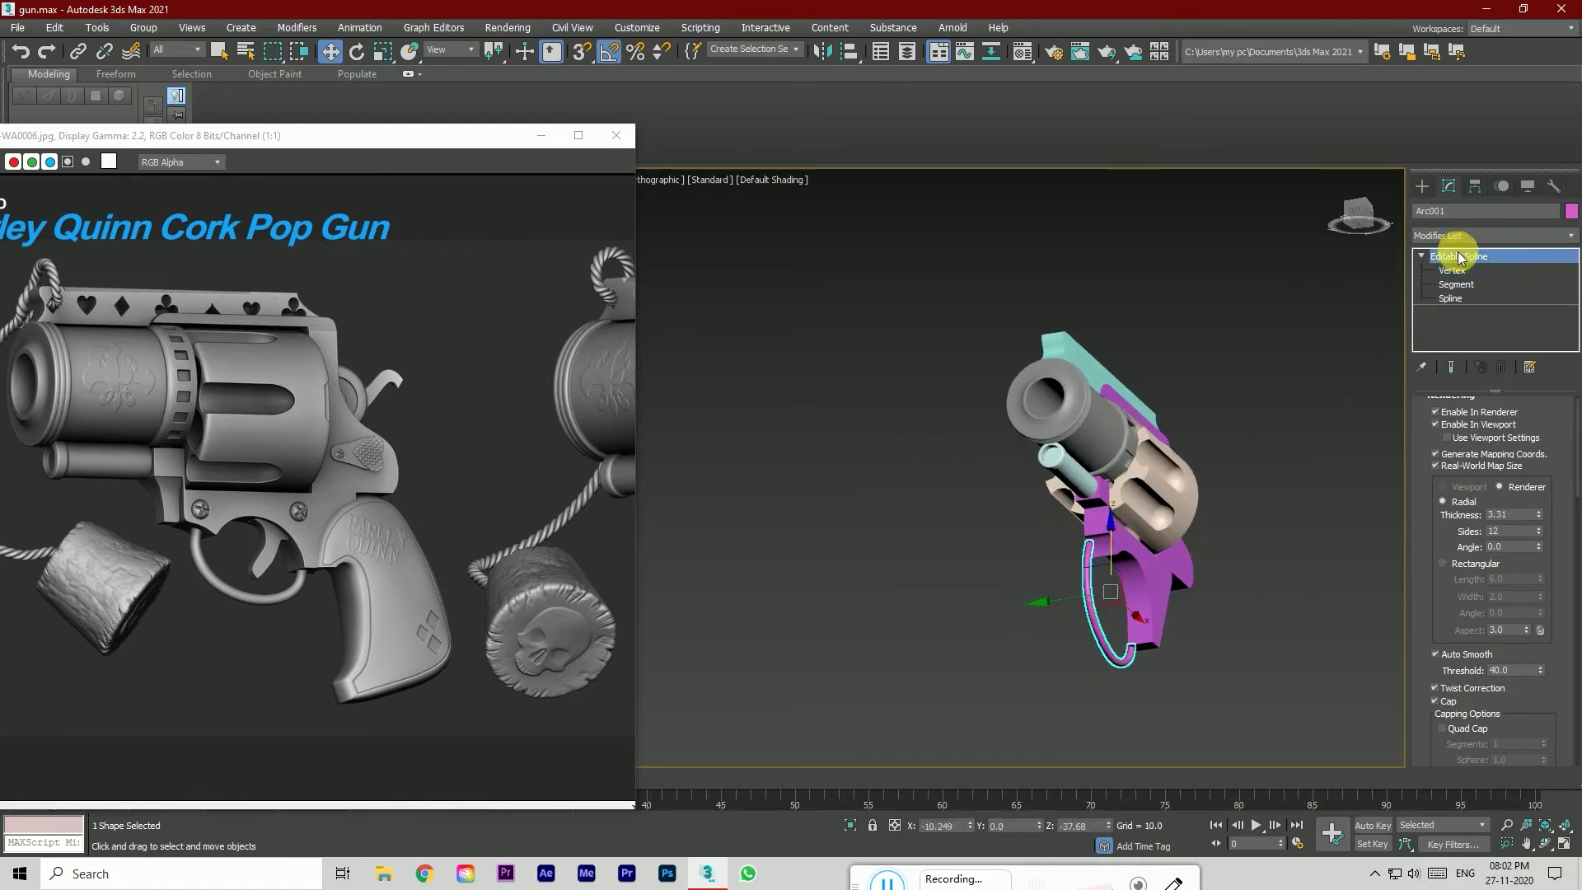
Step: Move the whole arc sideways along Y to about -6.69 to centre it under the frame, and deselect it
scroll(1104, 585, up, 4)
drag(1089, 580, 1120, 550)
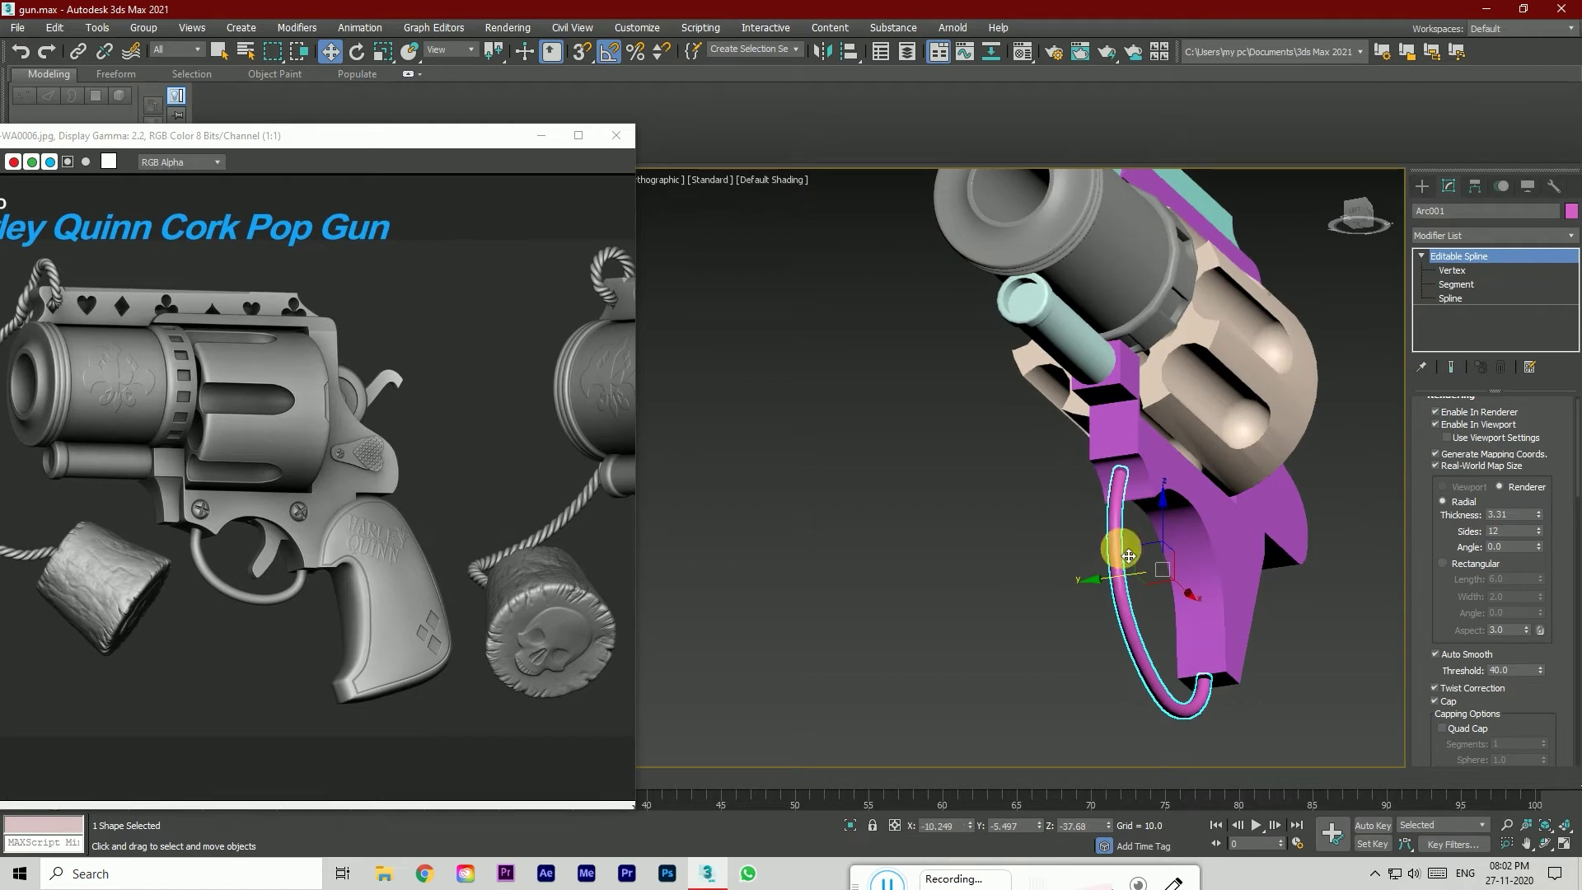
click(1354, 211)
drag(1223, 601, 1227, 609)
click(1258, 682)
scroll(1242, 623, down, 2)
scroll(1235, 606, up, 4)
scroll(1234, 608, down, 2)
click(1358, 216)
click(1355, 216)
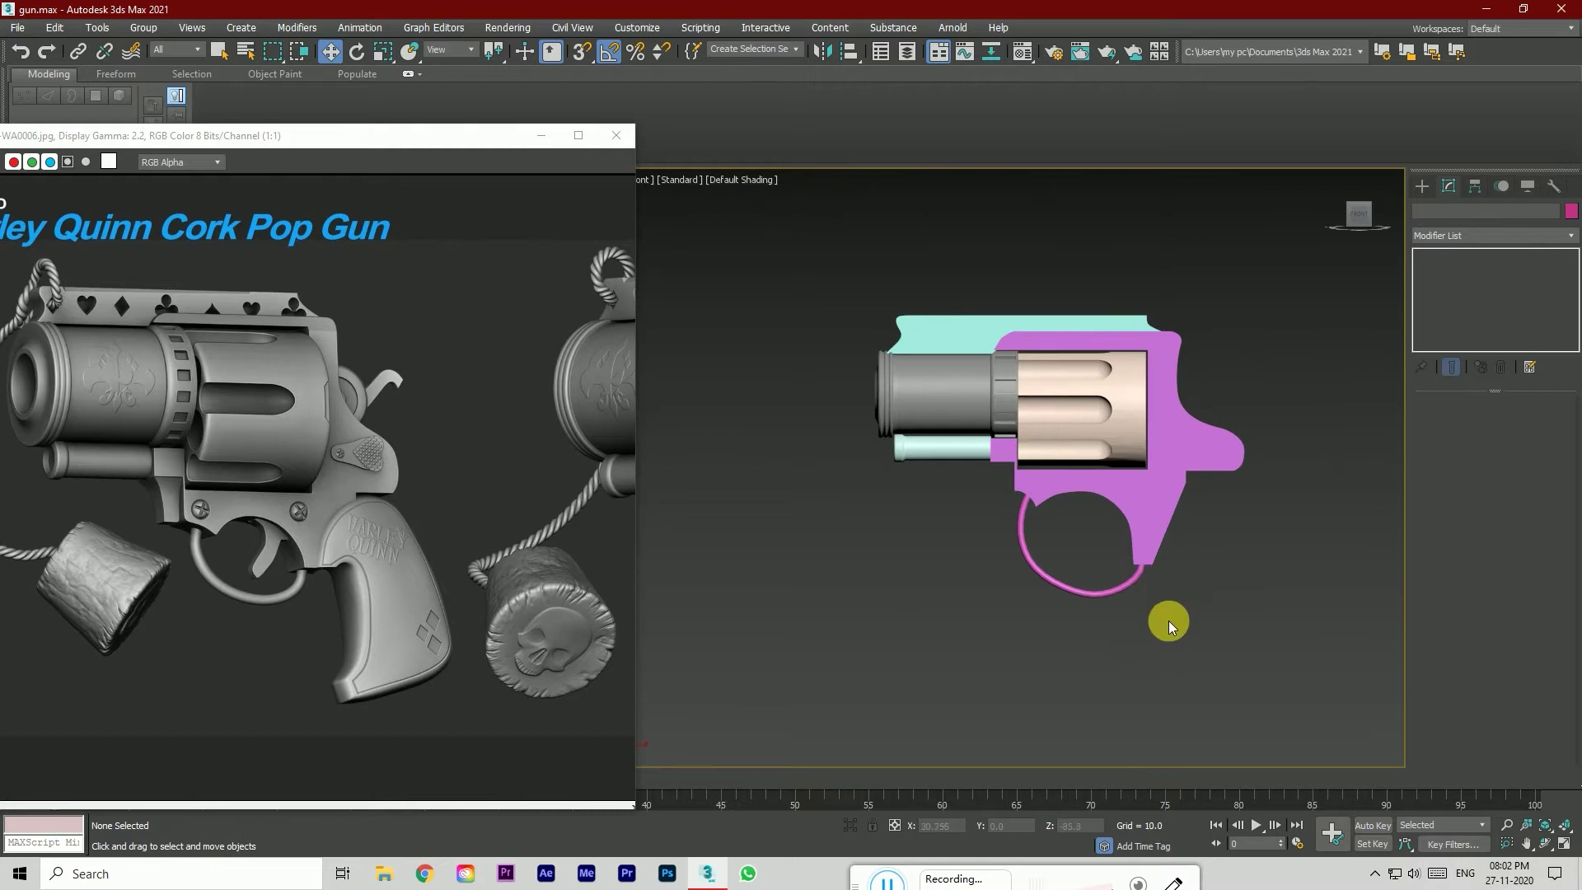
Step: Disable the arc's viewport thickness, adjust its rear end vertex and shift the bottom vertex slightly backward
click(1096, 592)
click(1137, 643)
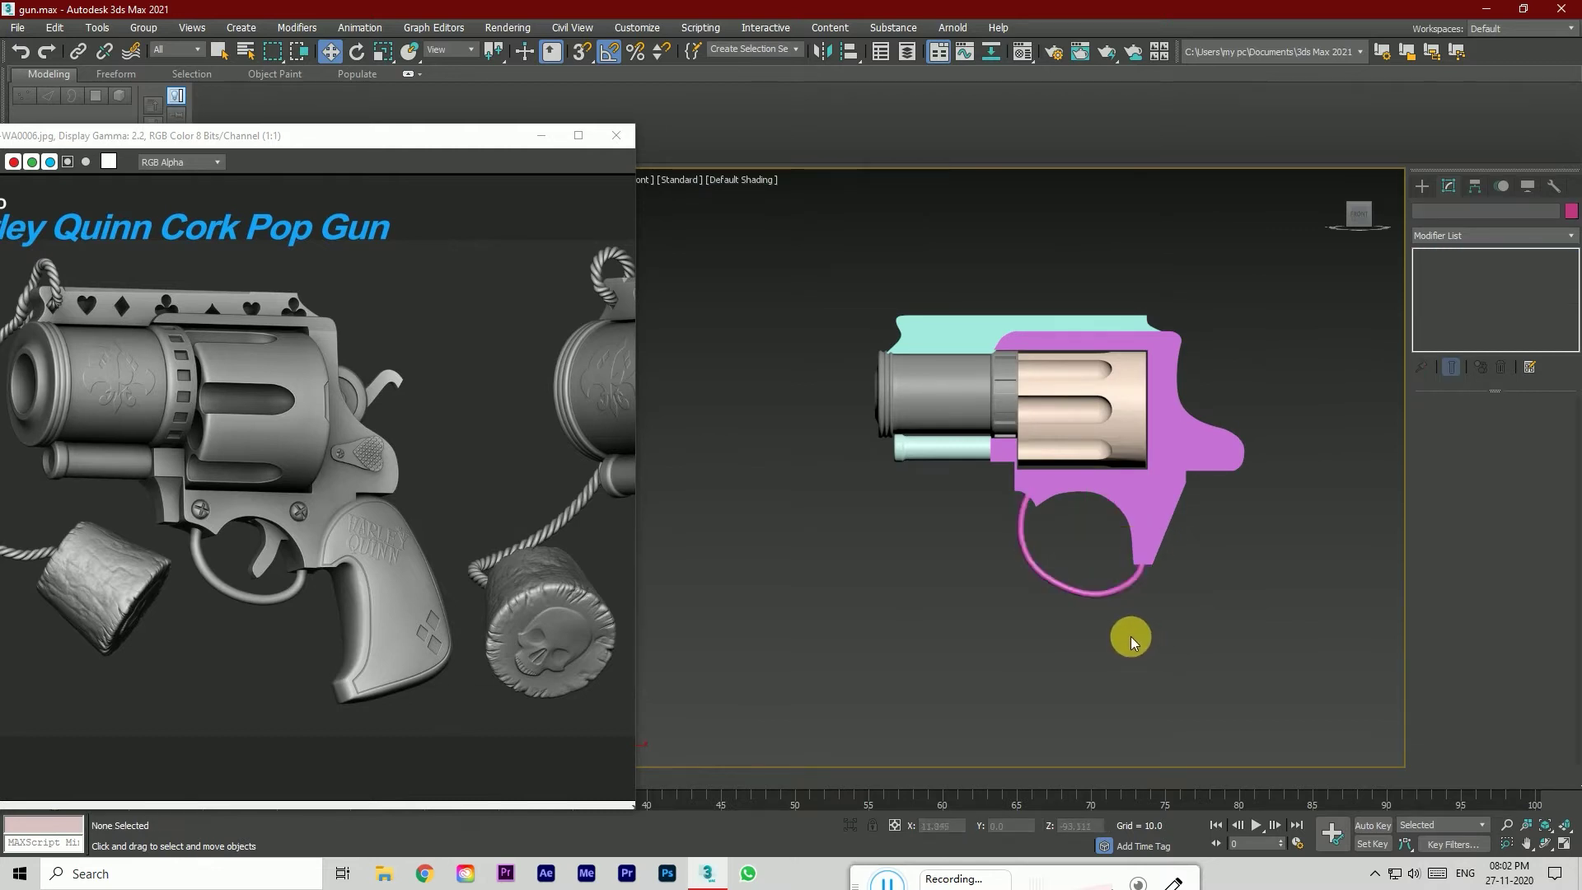
scroll(1138, 572, up, 4)
click(1137, 572)
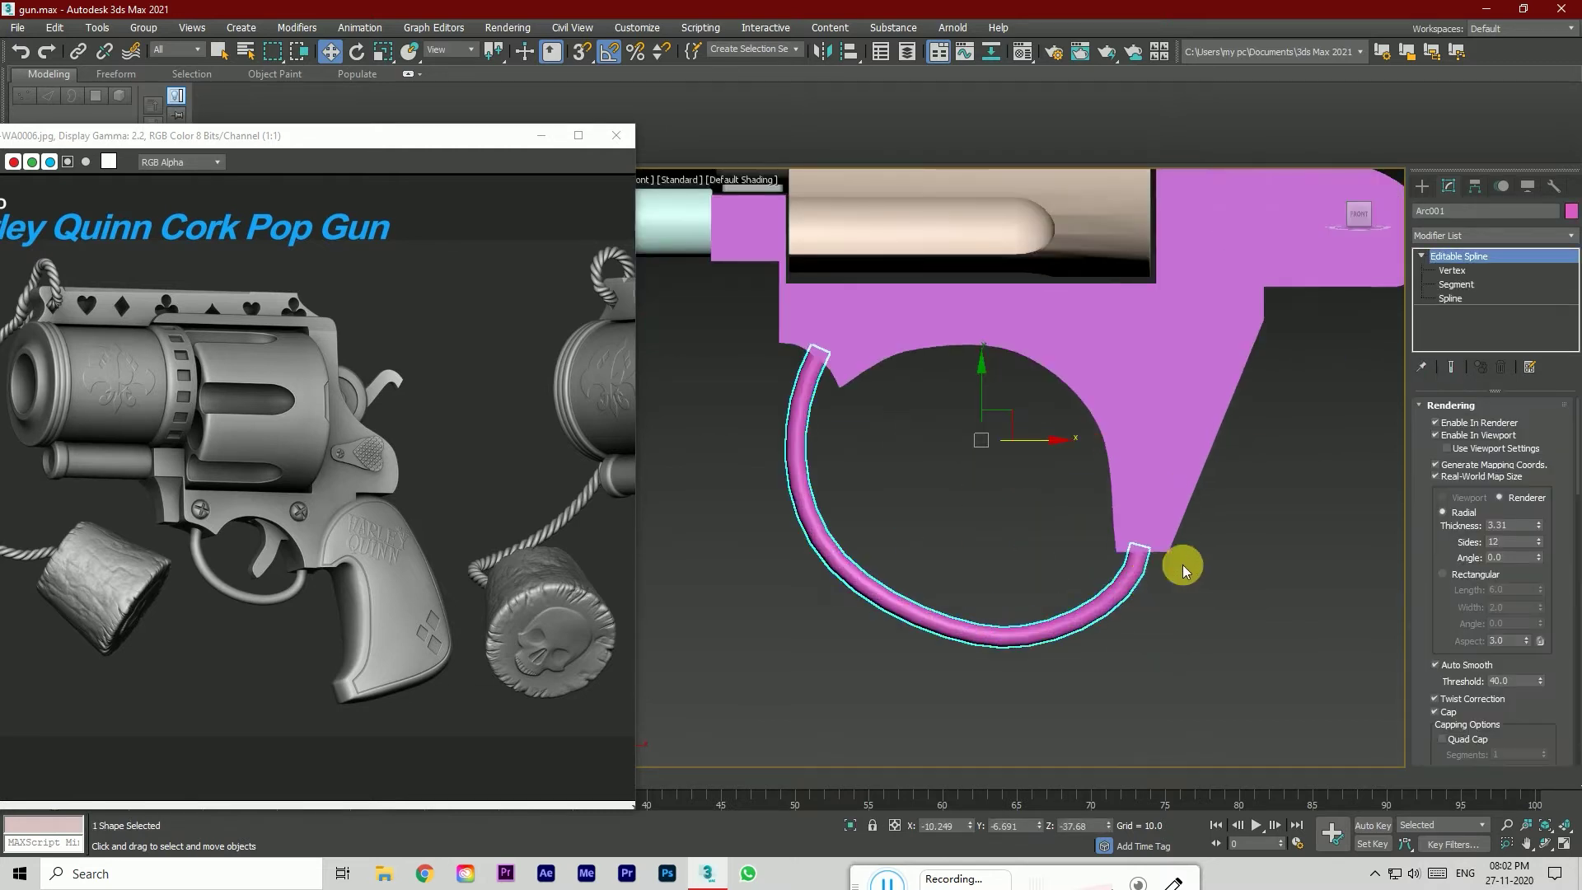
click(1454, 271)
click(1435, 435)
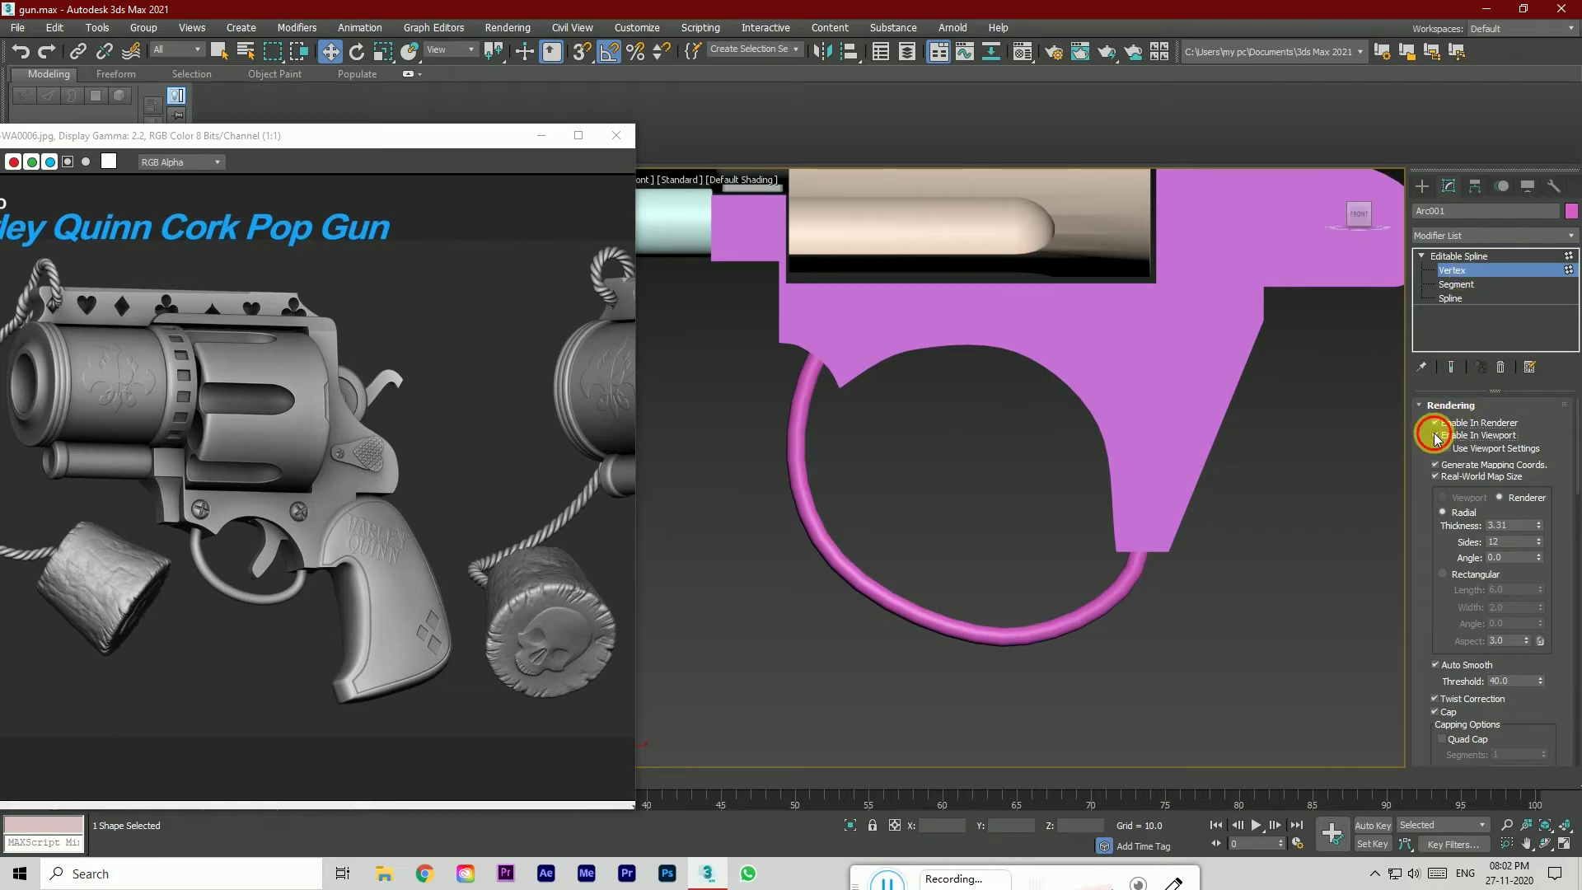
click(1139, 547)
drag(1146, 506, 1162, 544)
click(1003, 638)
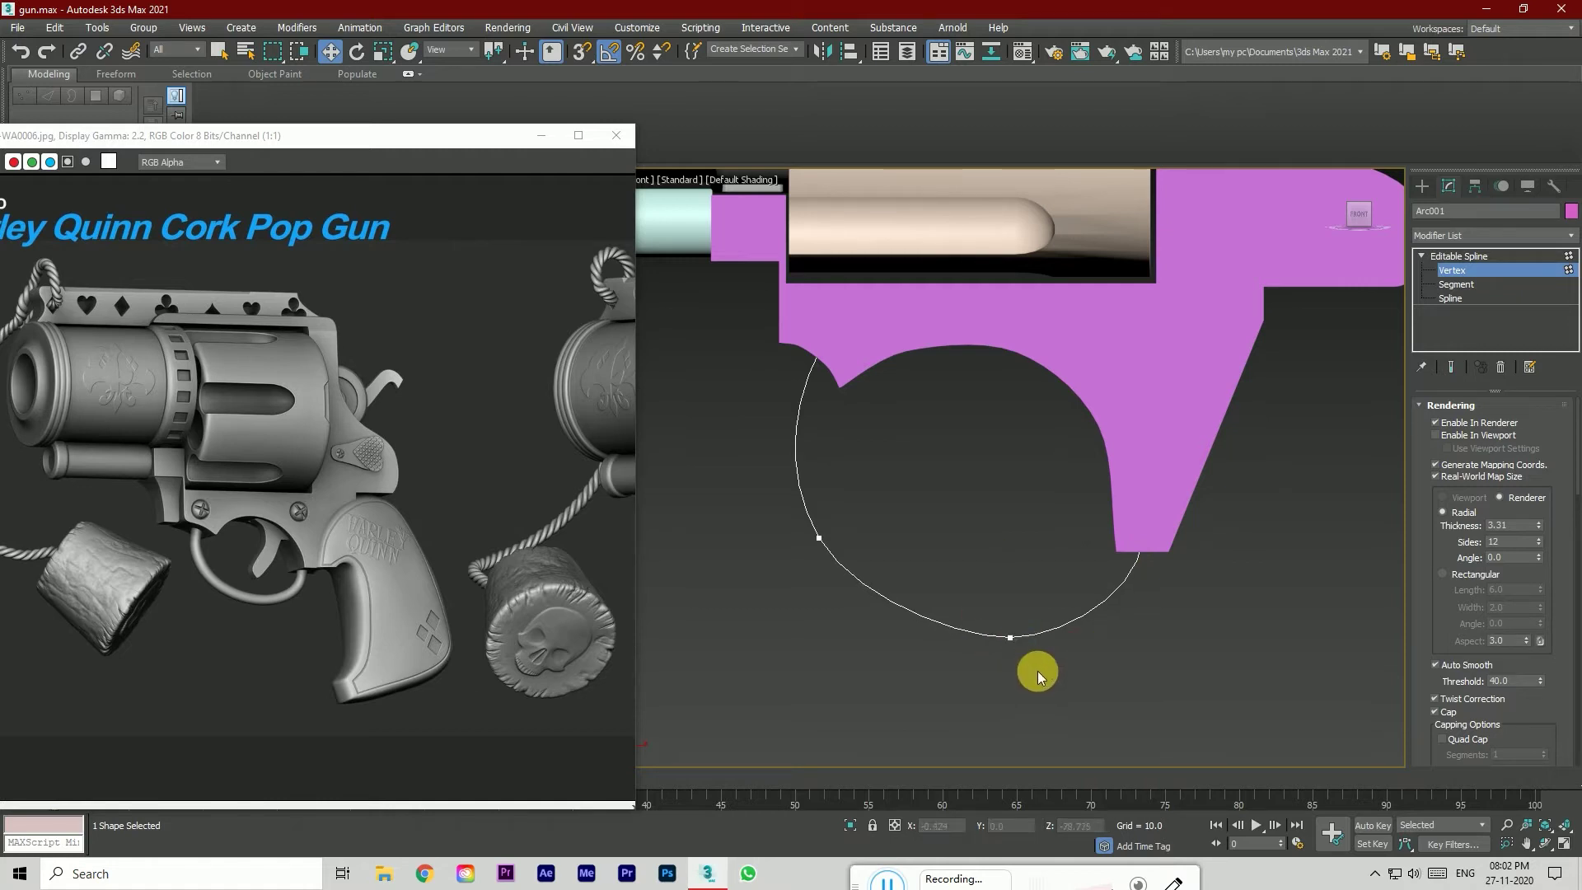
click(1473, 257)
Step: Lower the arc's bottom vertex about 0.9 units and its lower front vertex about 1.3 units
click(1278, 568)
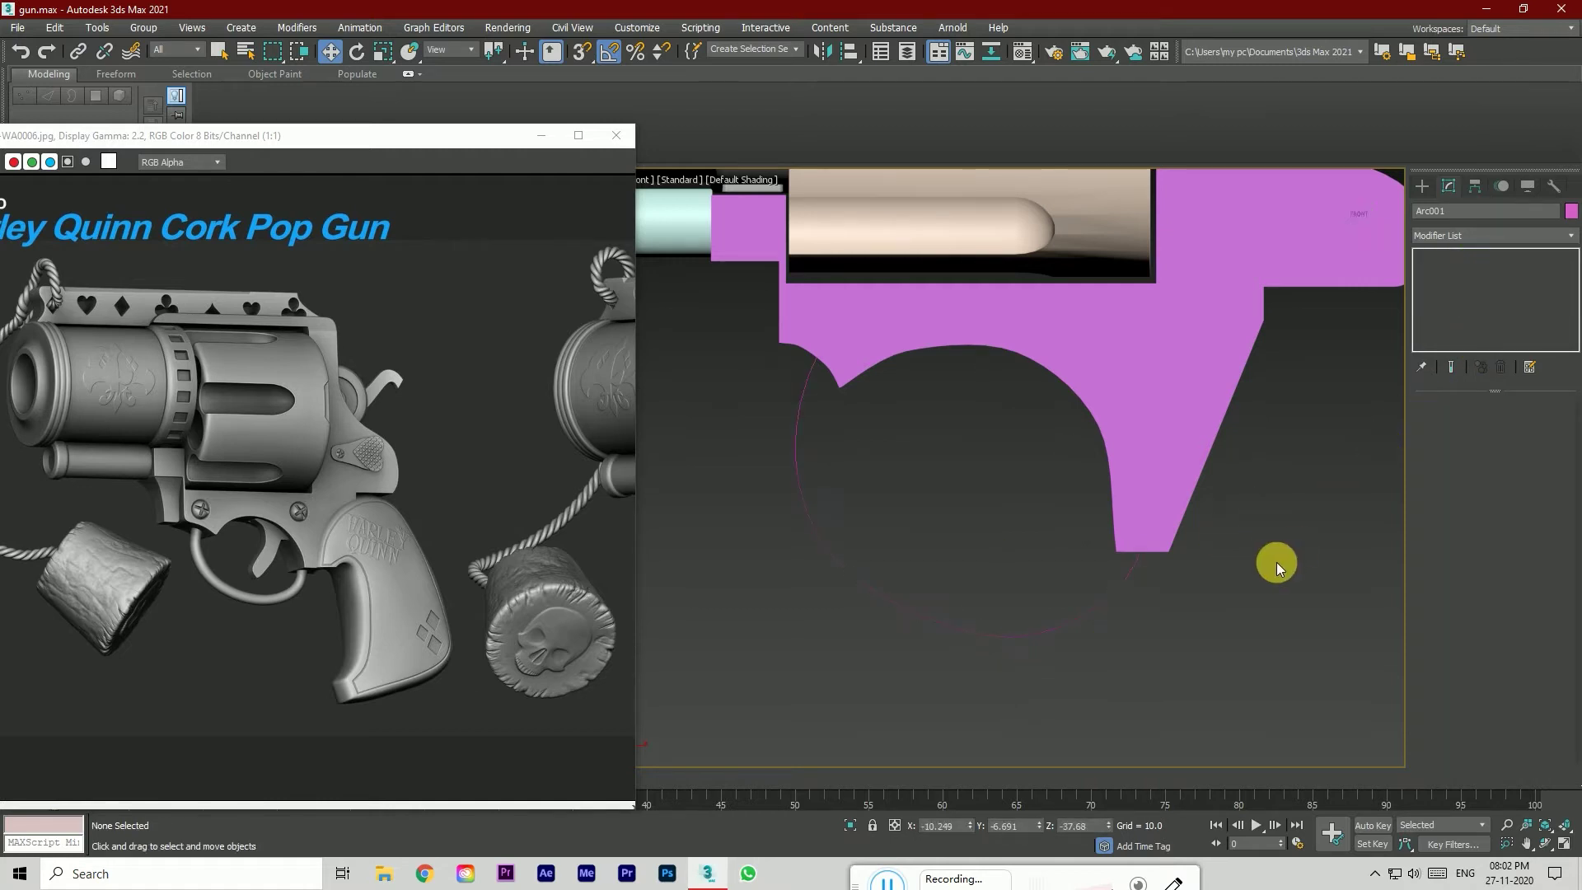
click(972, 636)
click(1452, 270)
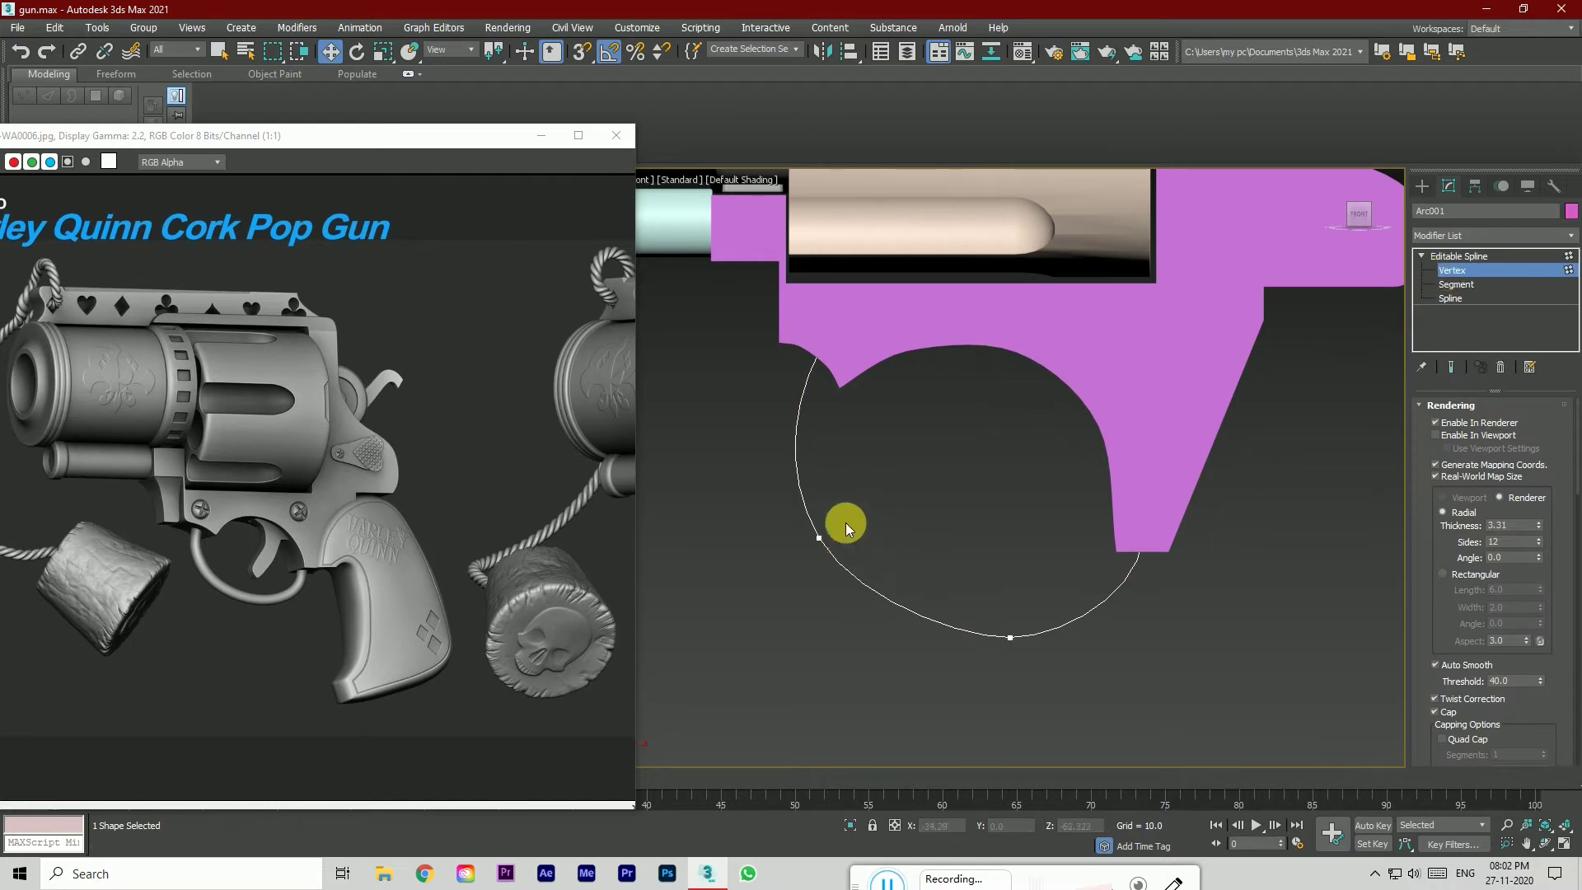
click(1012, 639)
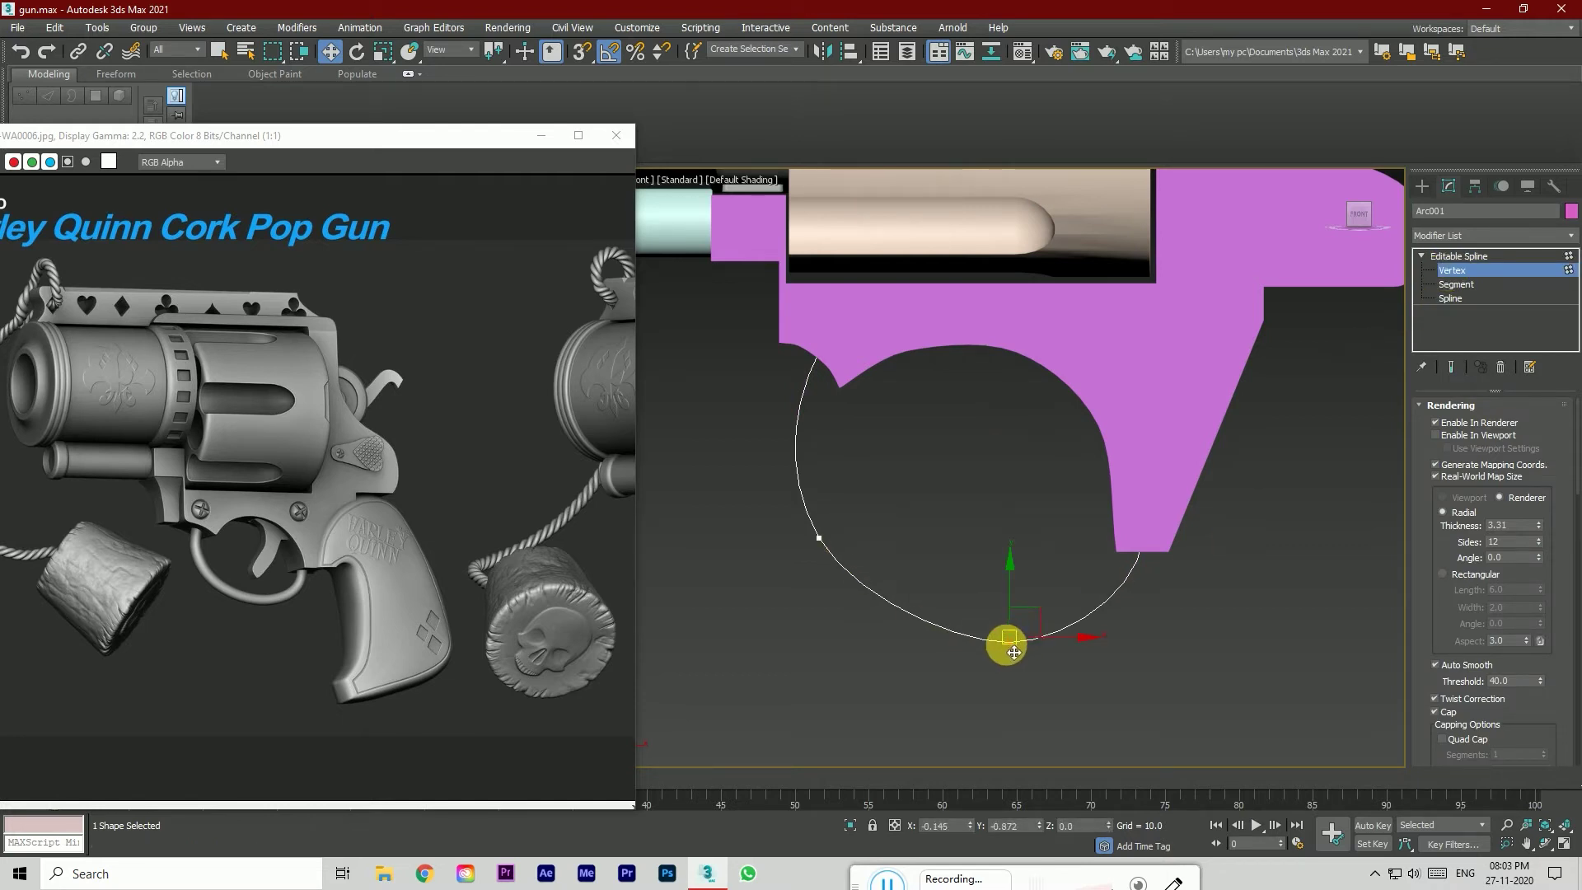
click(822, 544)
drag(825, 550, 828, 558)
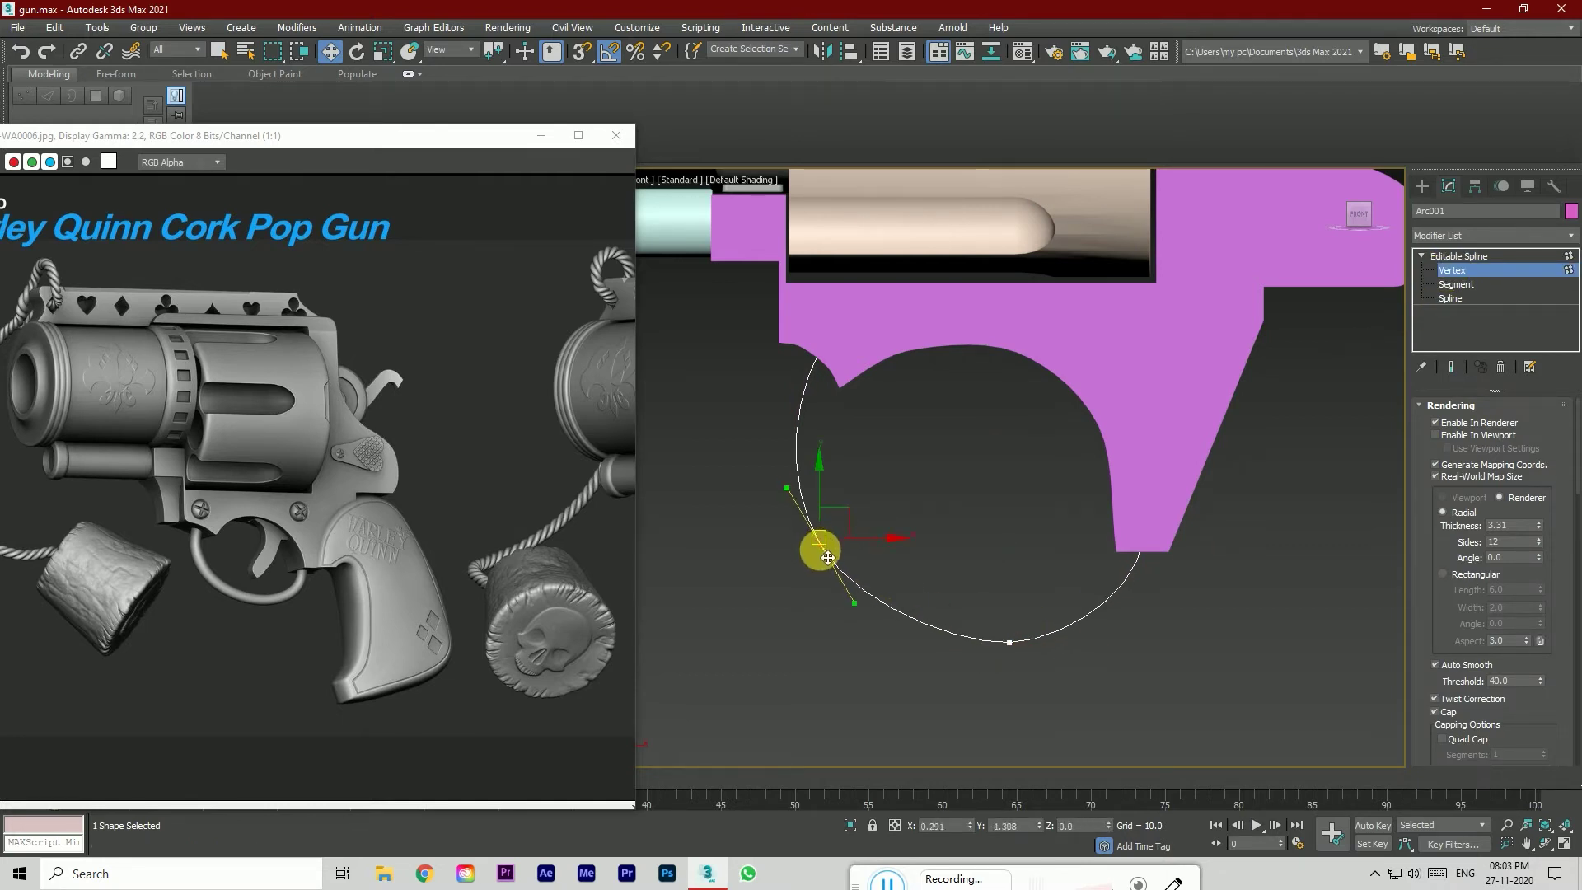
Step: Leave vertex editing, re-enable the arc's viewport thickness and check the trigger guard against the frame from the side and front
click(1487, 256)
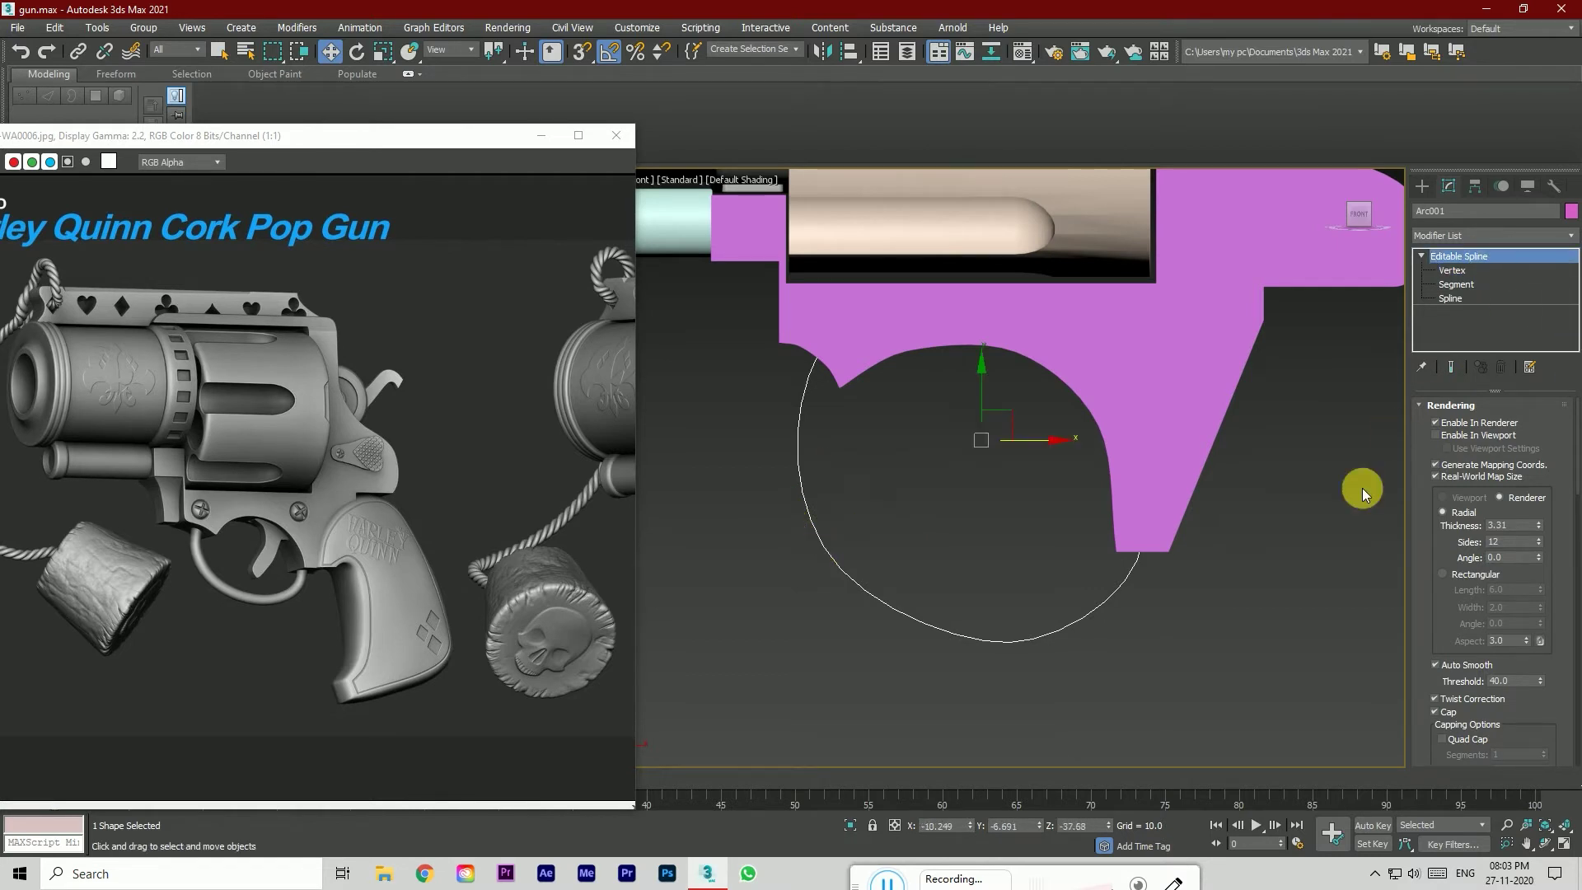
click(1444, 435)
click(1306, 586)
scroll(1170, 632, down, 6)
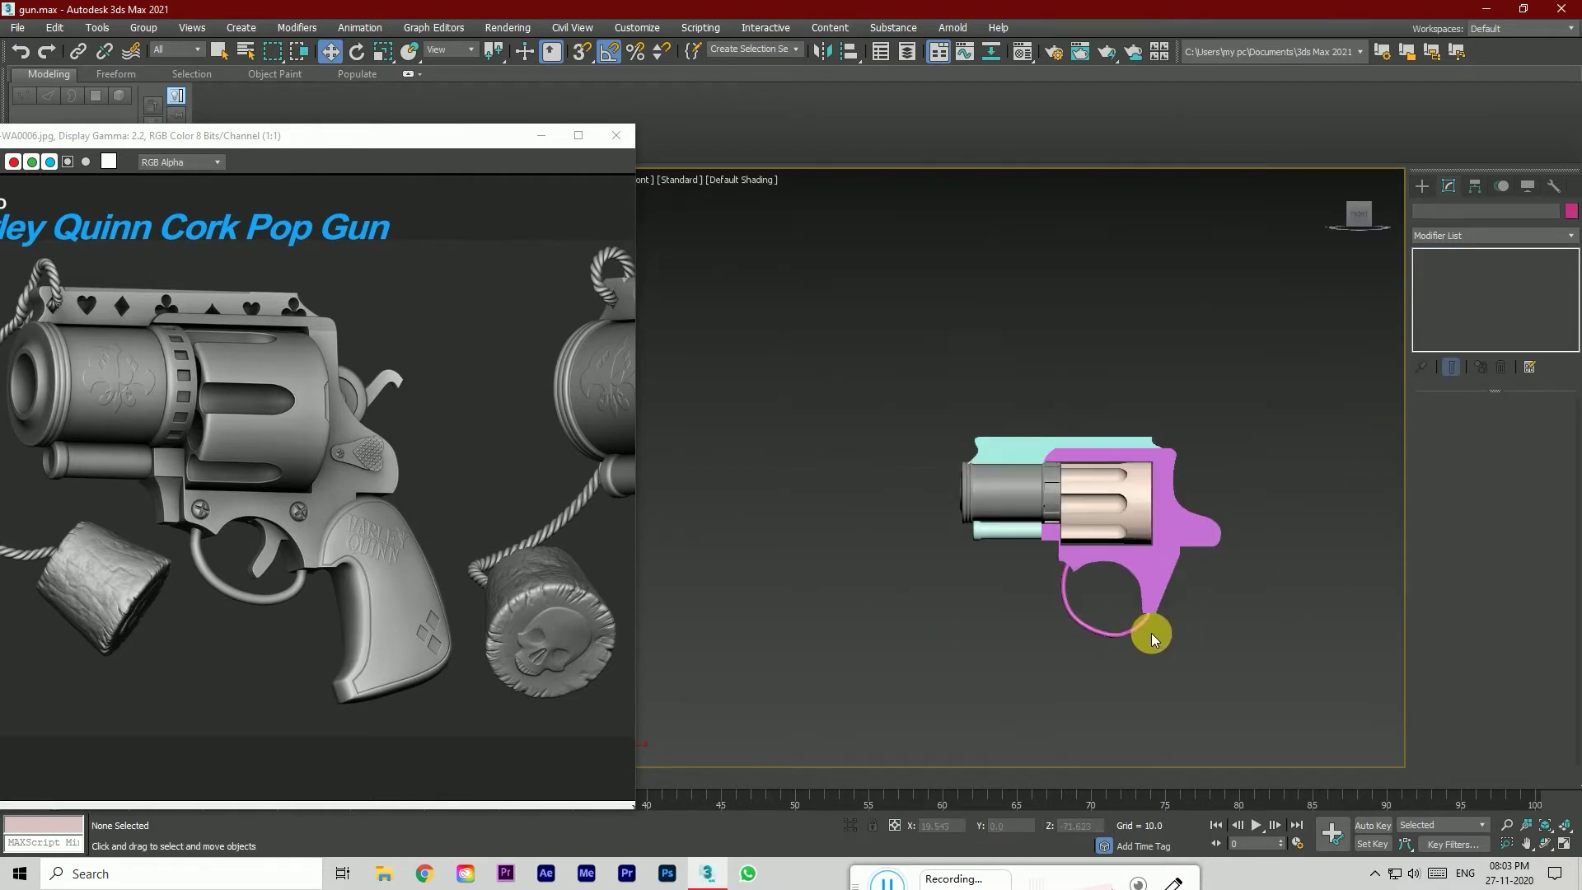
click(1358, 216)
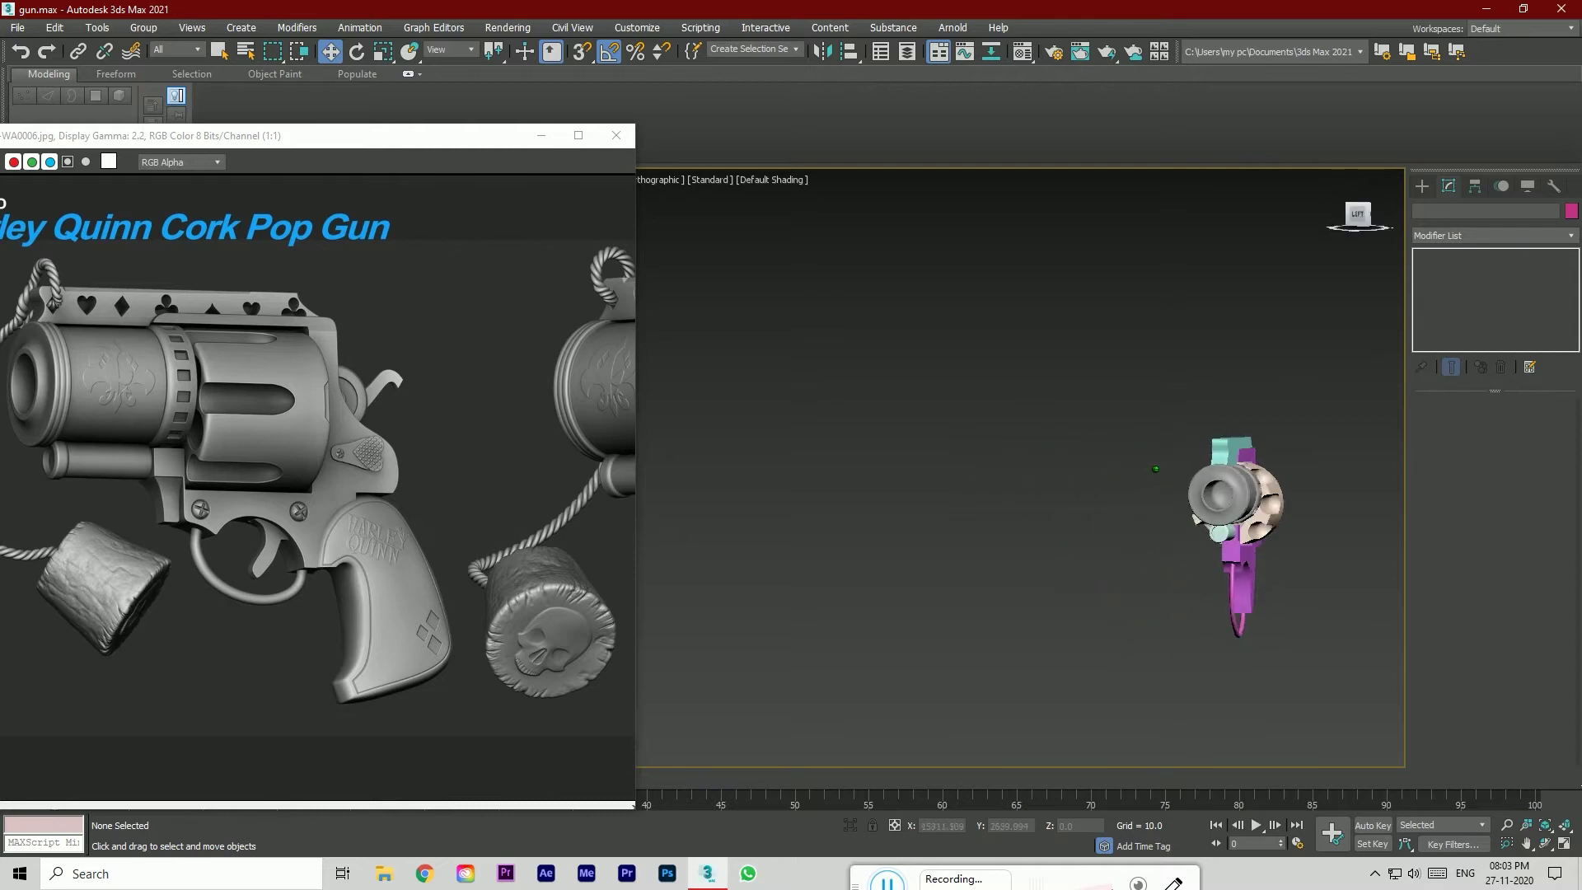
click(1358, 219)
scroll(1049, 621, up, 2)
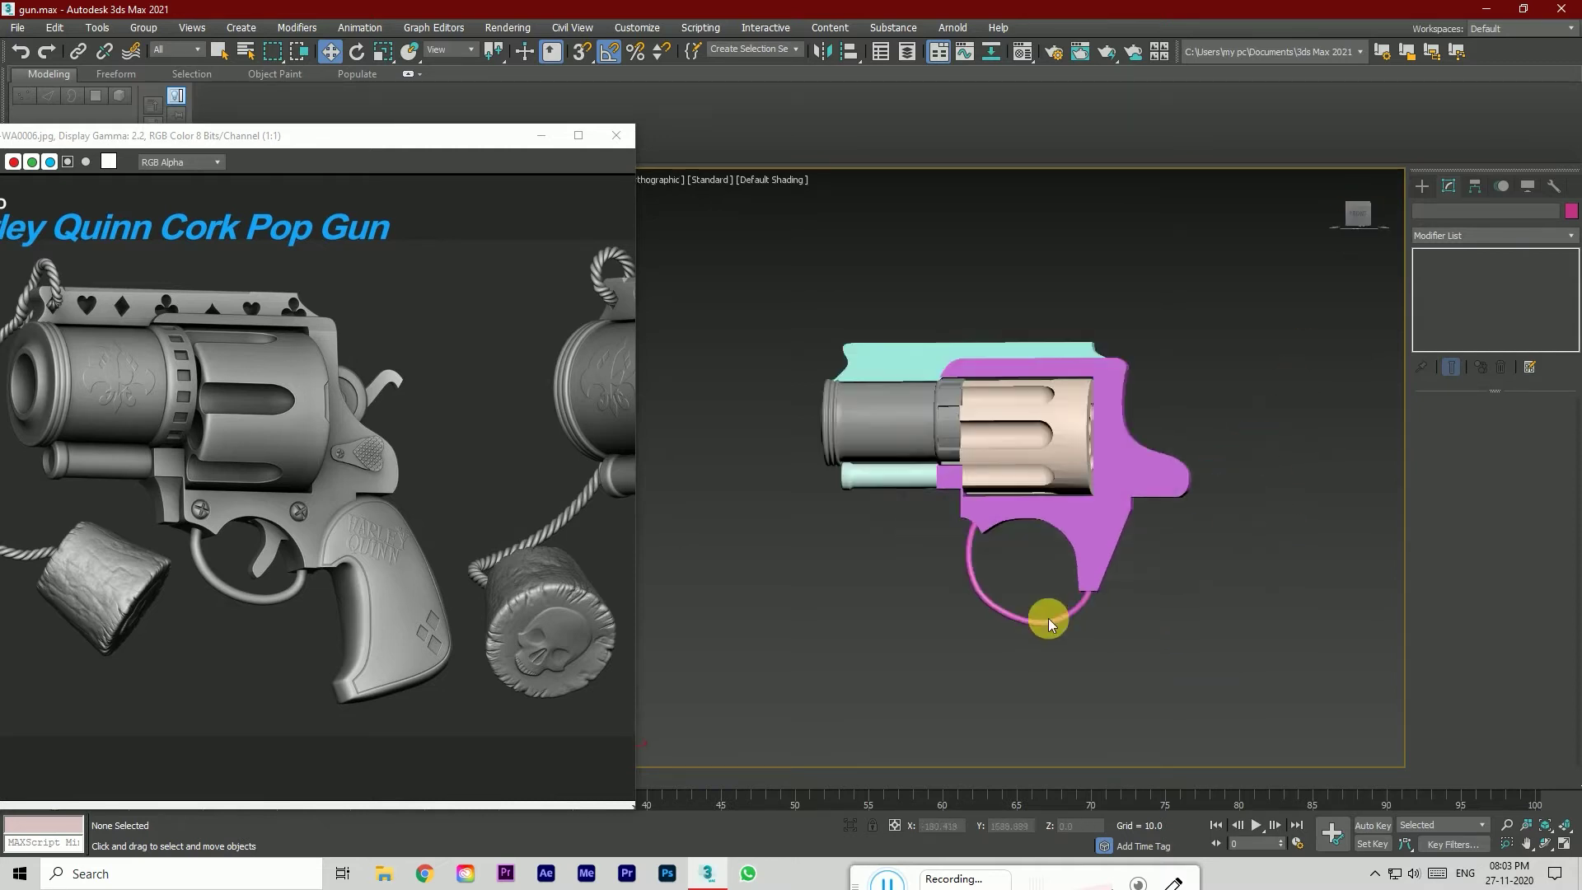
click(1354, 231)
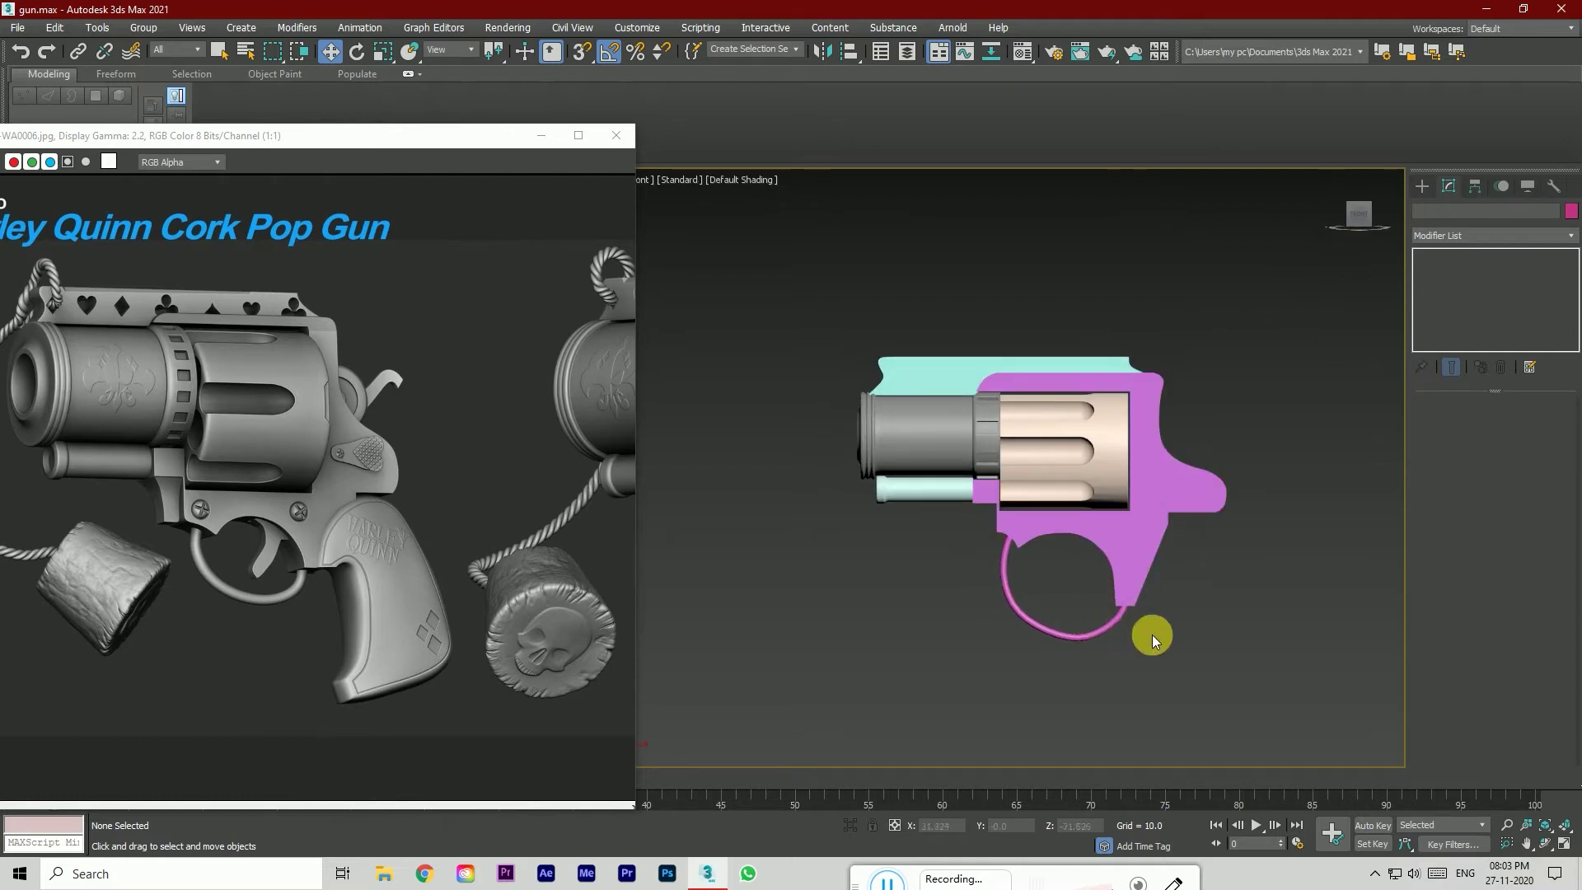
scroll(1000, 562, down, 2)
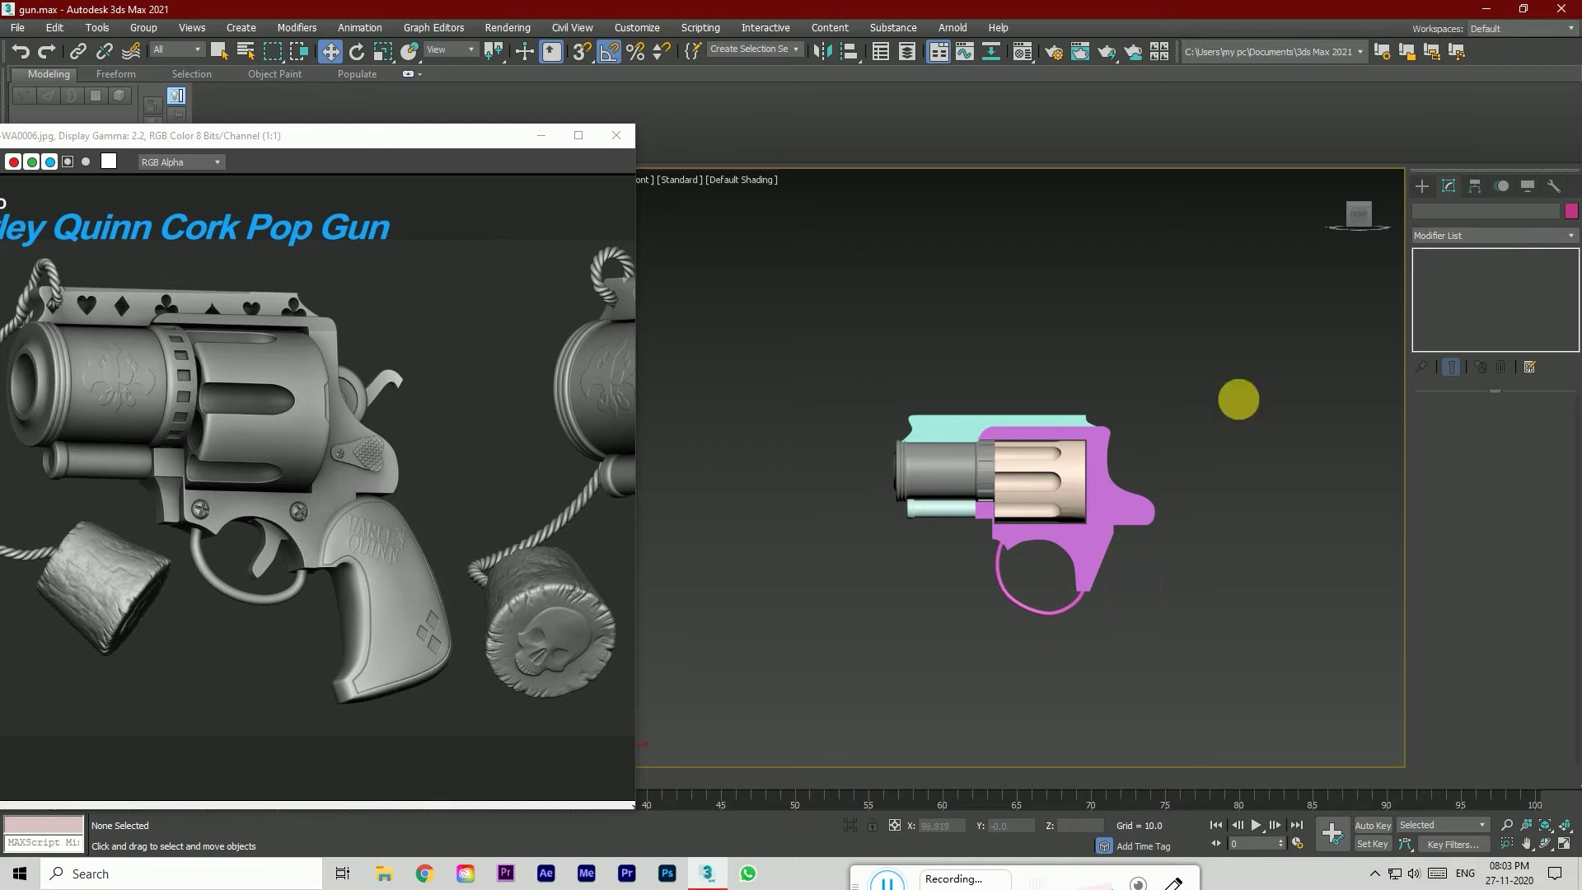
Step: Activate the Line spline tool and disable viewport thickness for new splines, discarding the first thick line segment
click(1421, 187)
click(1443, 297)
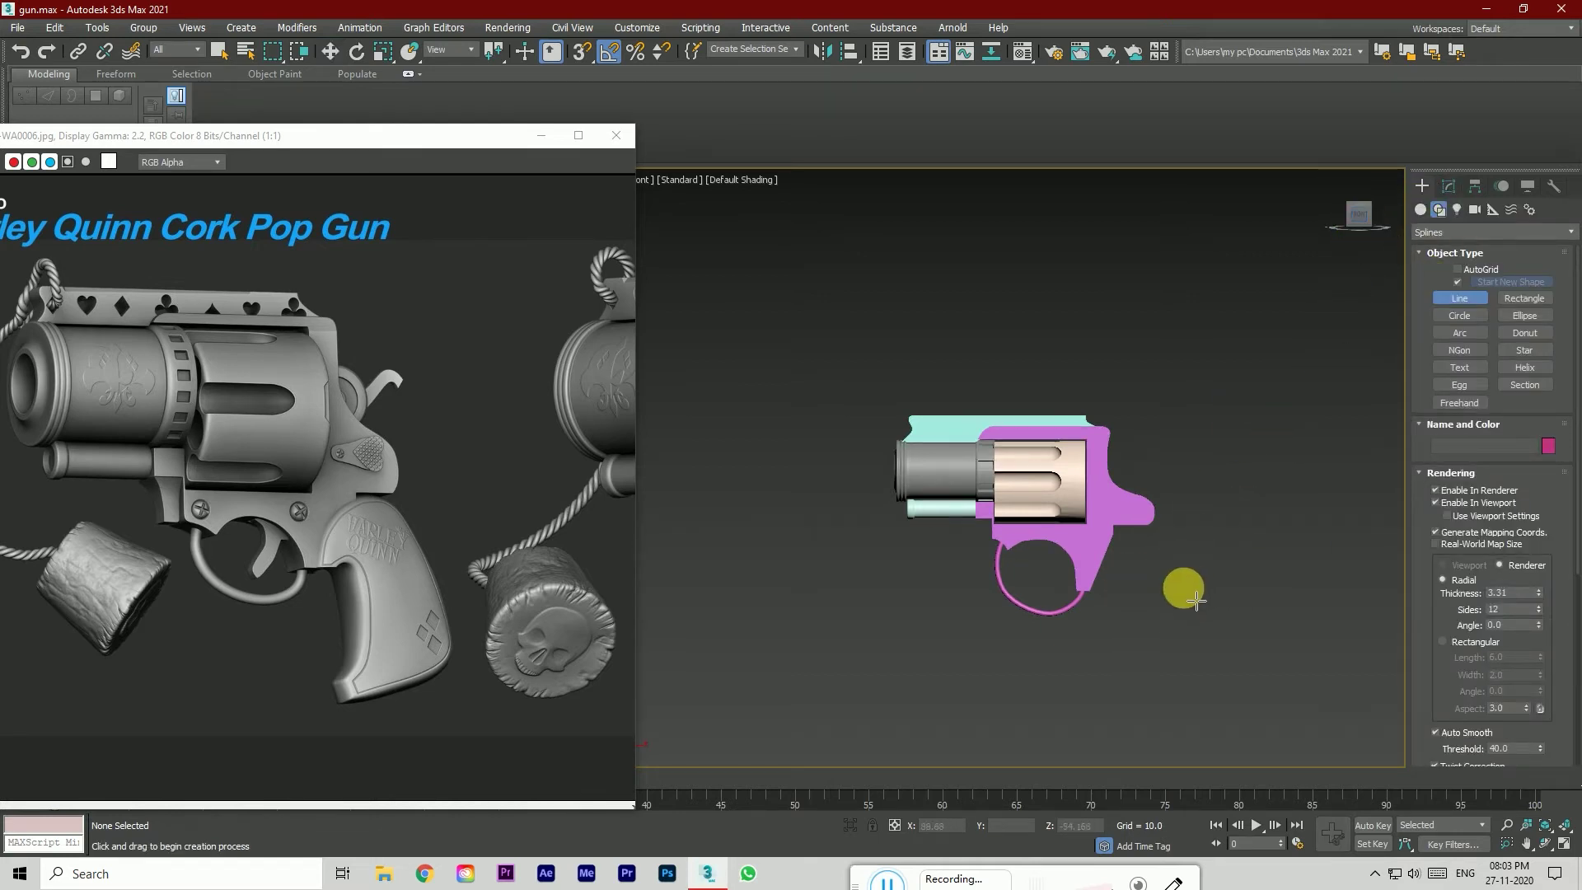
scroll(1166, 608, up, 3)
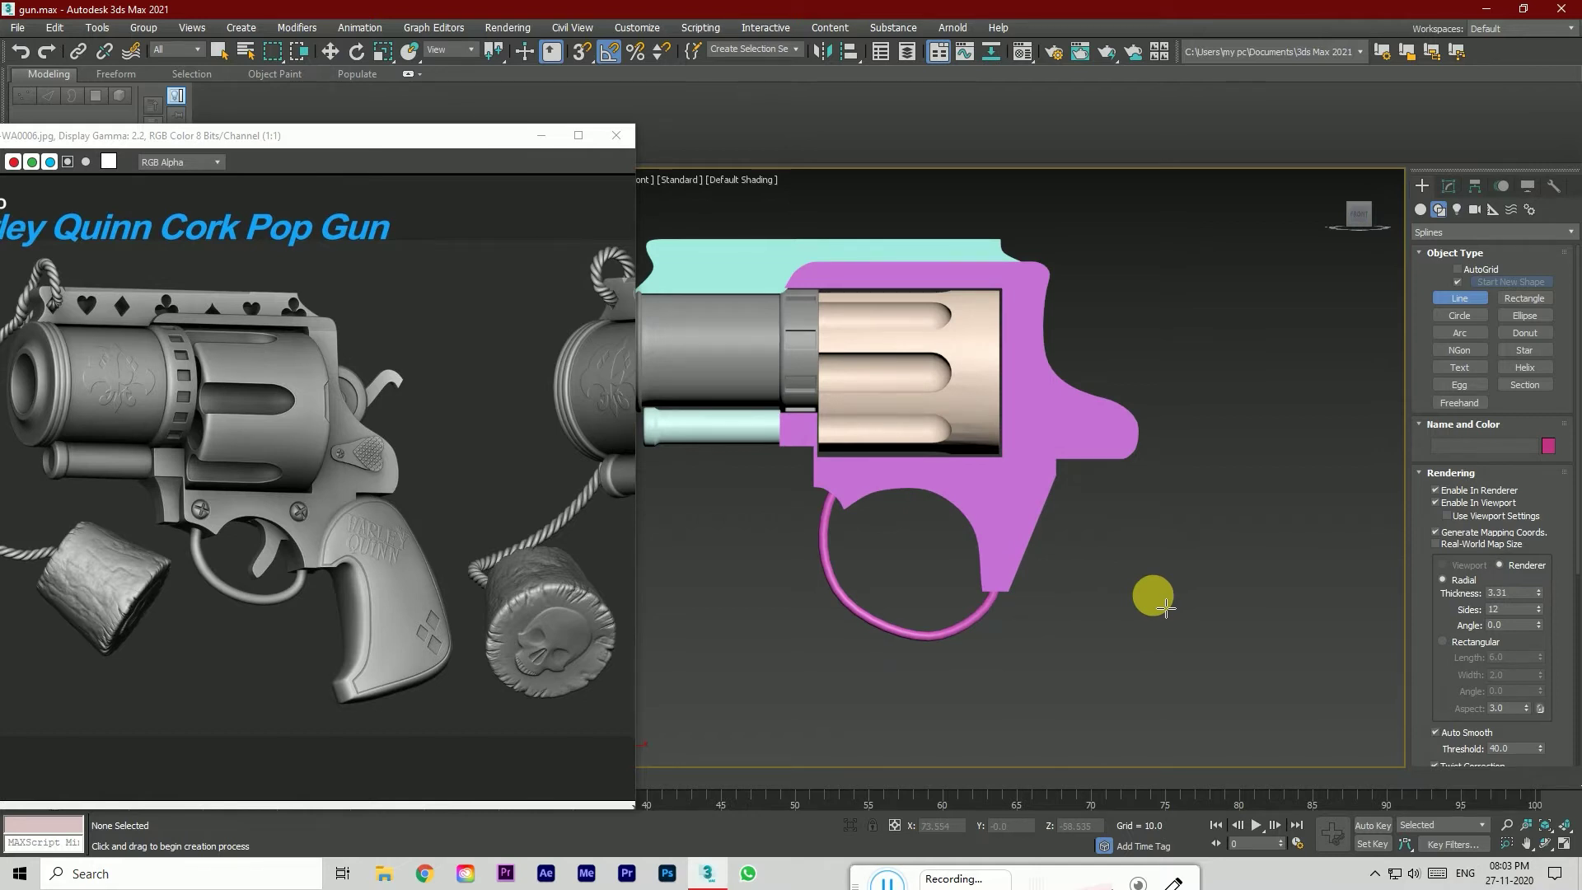
click(937, 506)
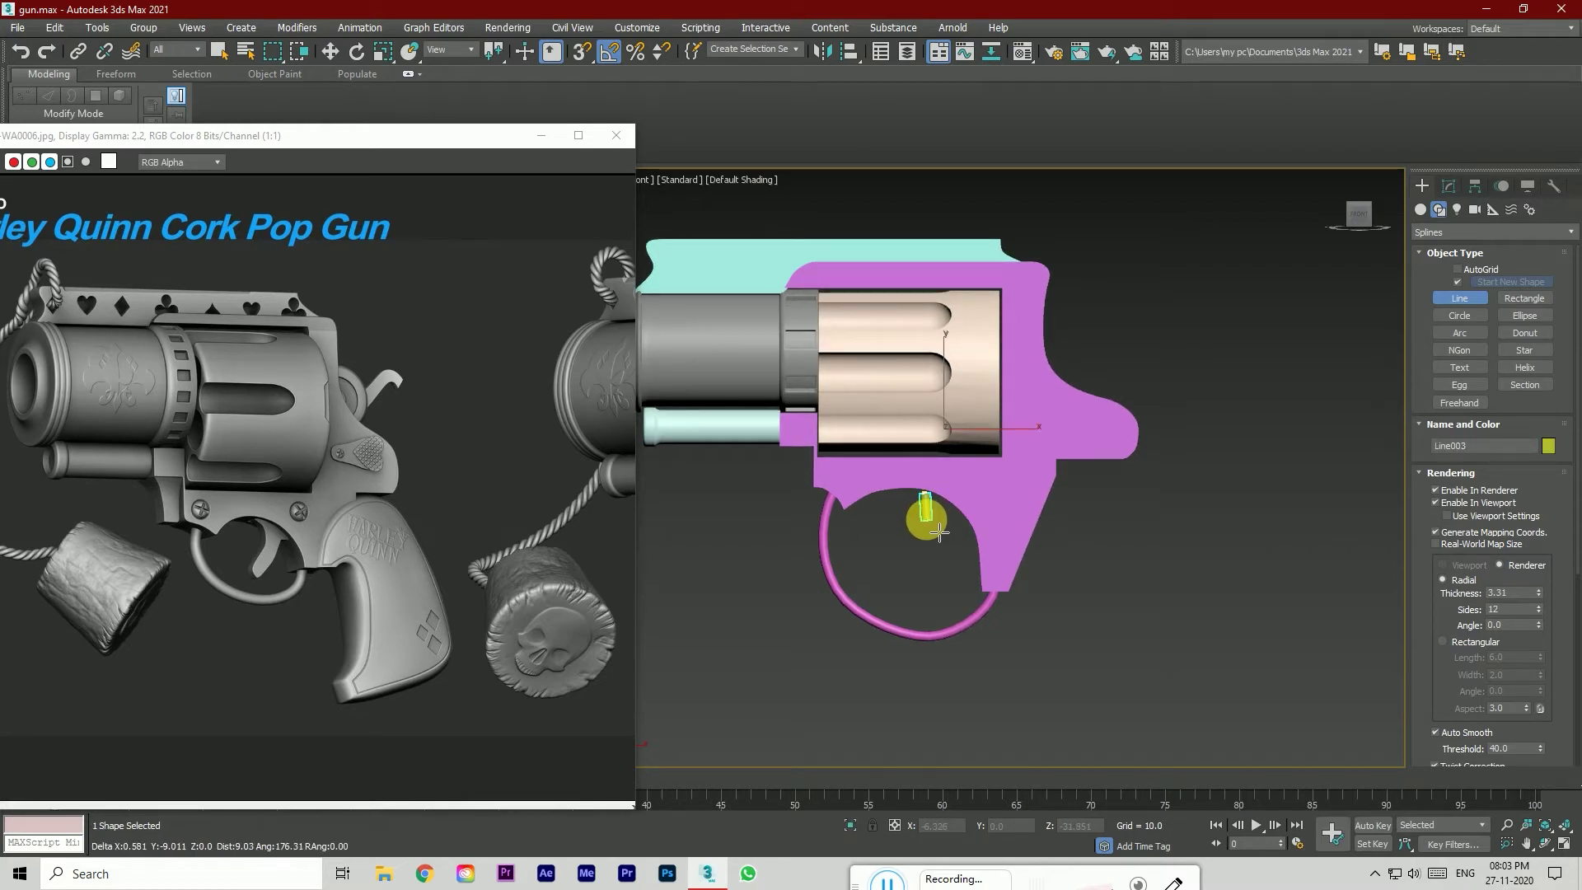
right_click(939, 532)
click(1436, 503)
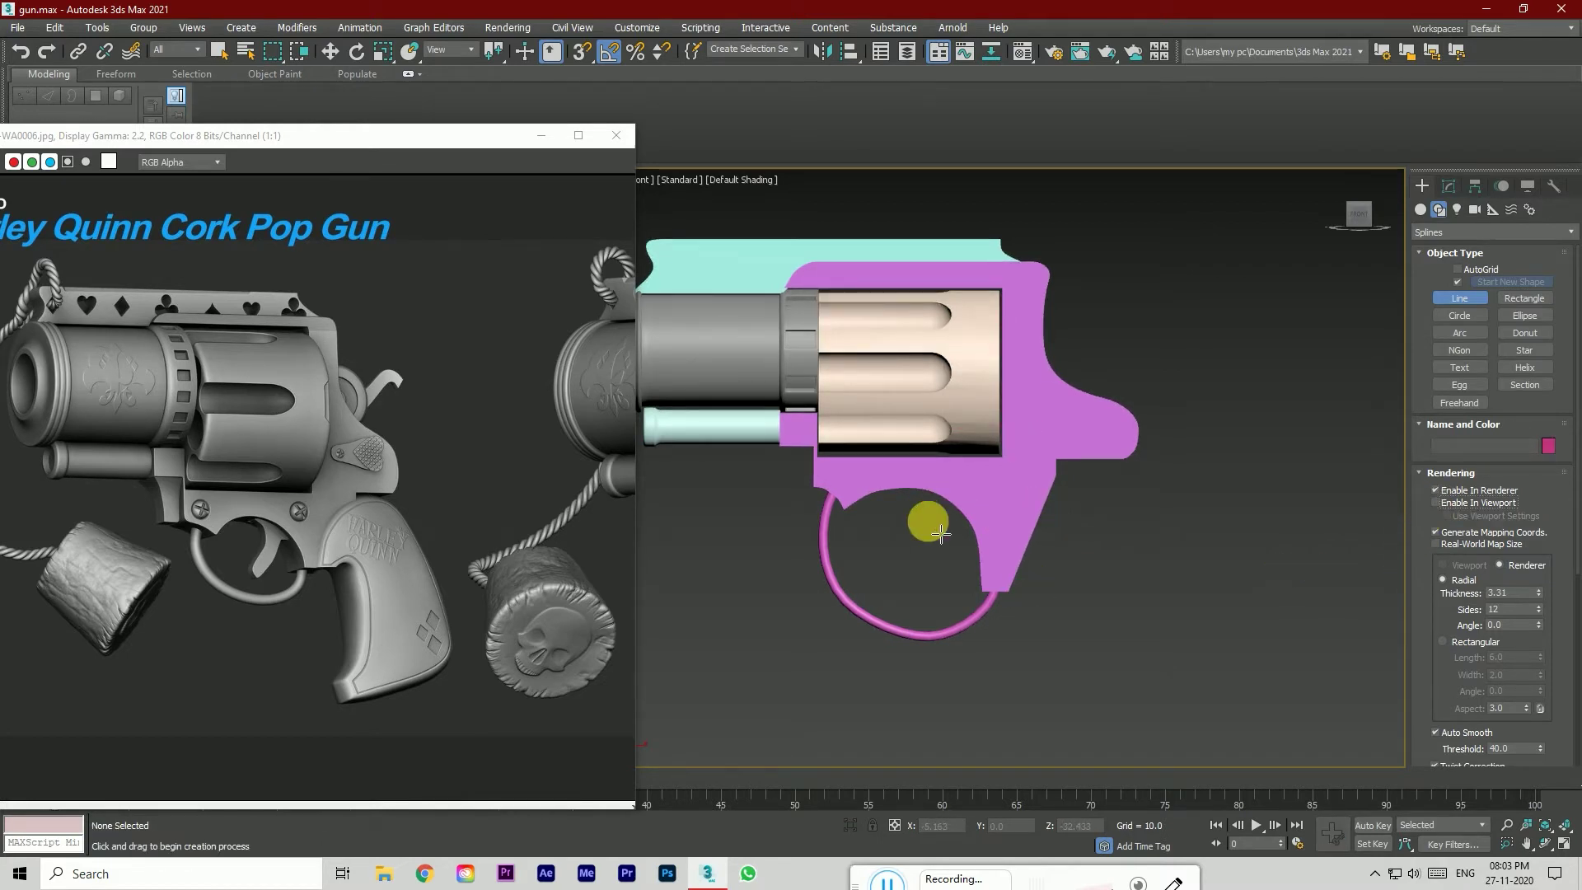
Step: Draw a closed angular trigger outline inside the trigger guard, with its upper part overlapping the frame, keeping viewport thickness off
click(914, 490)
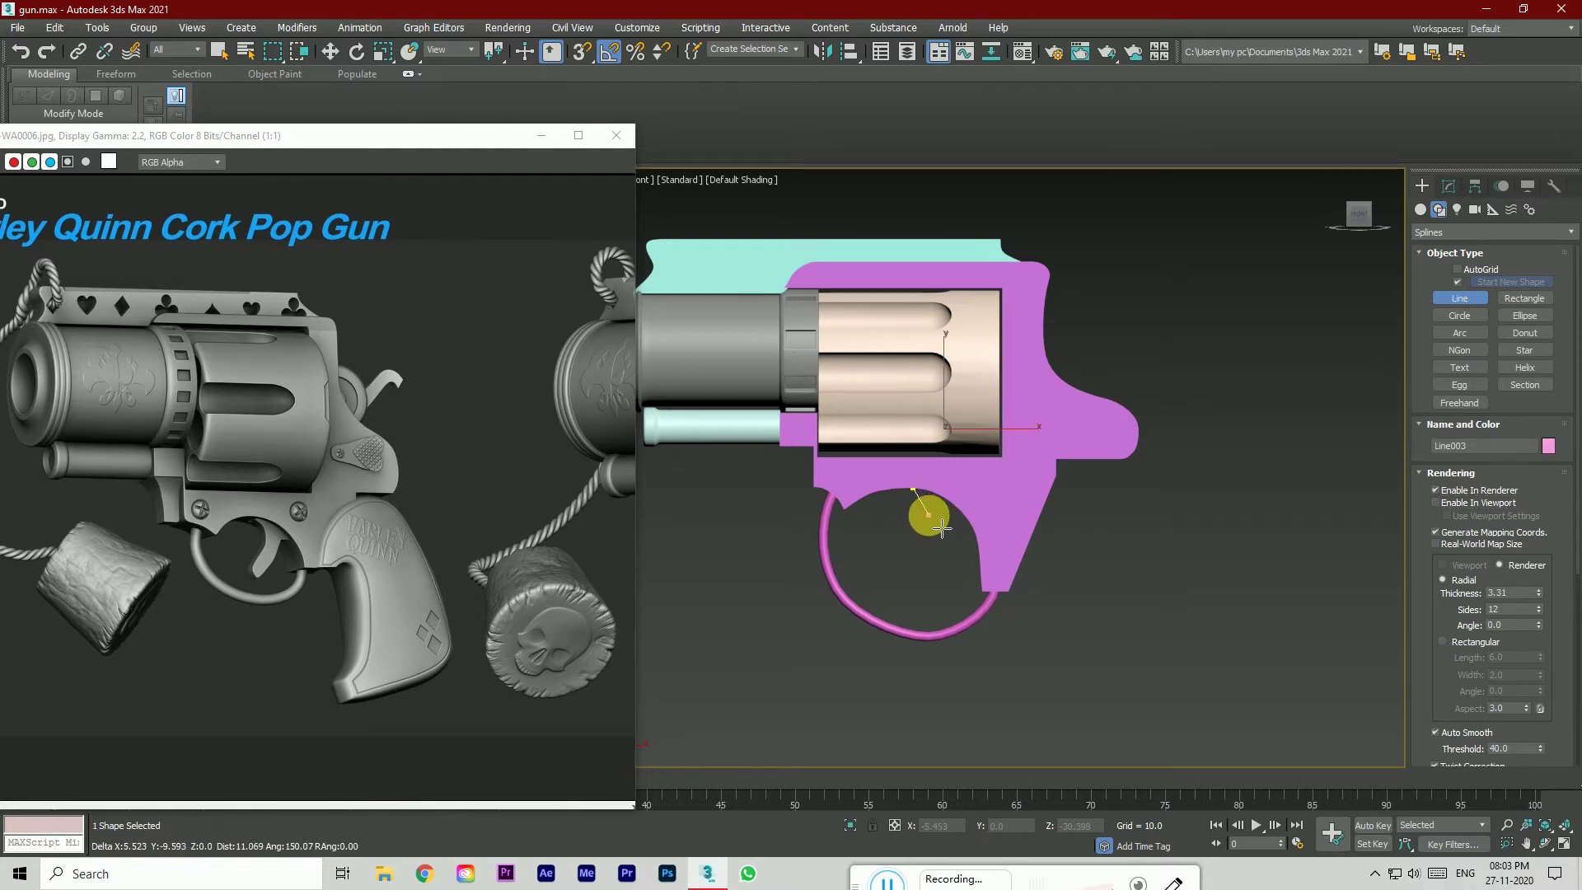
click(927, 520)
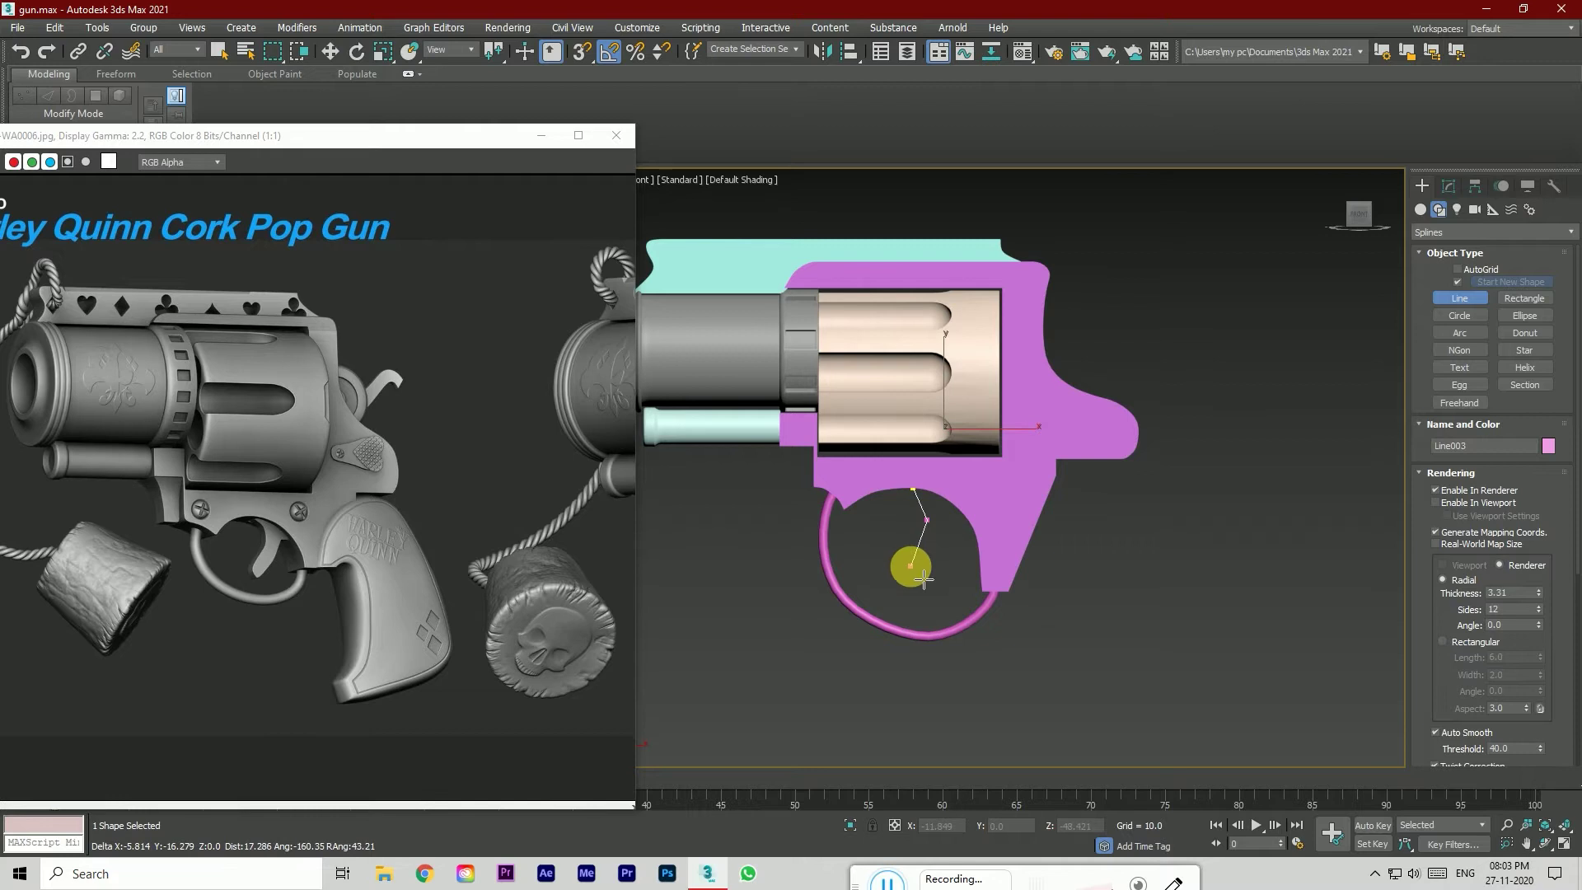
click(908, 570)
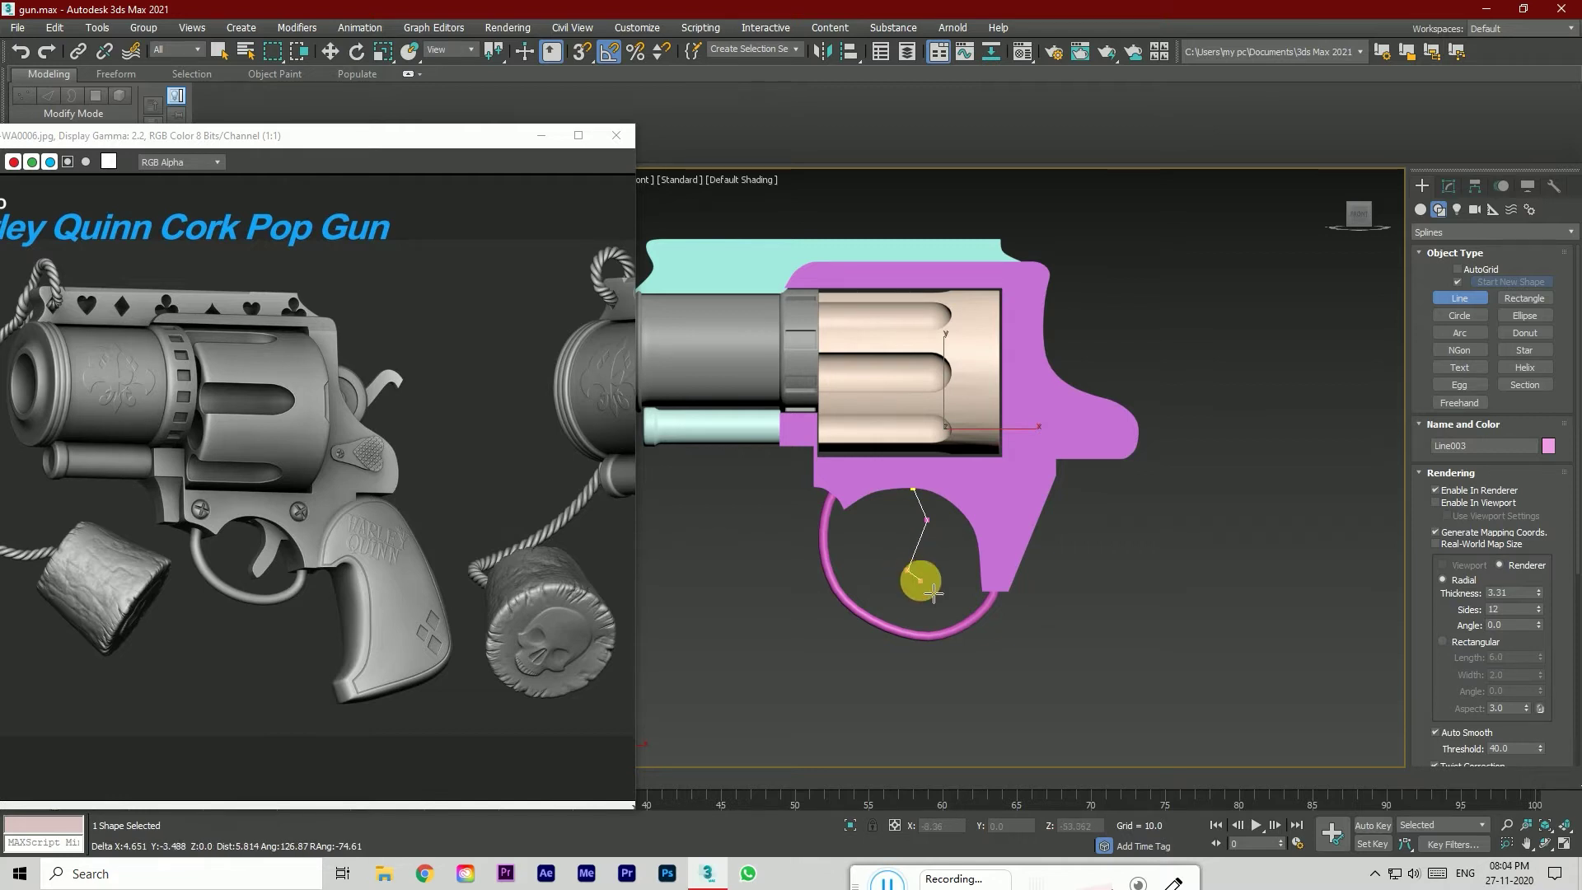
click(921, 581)
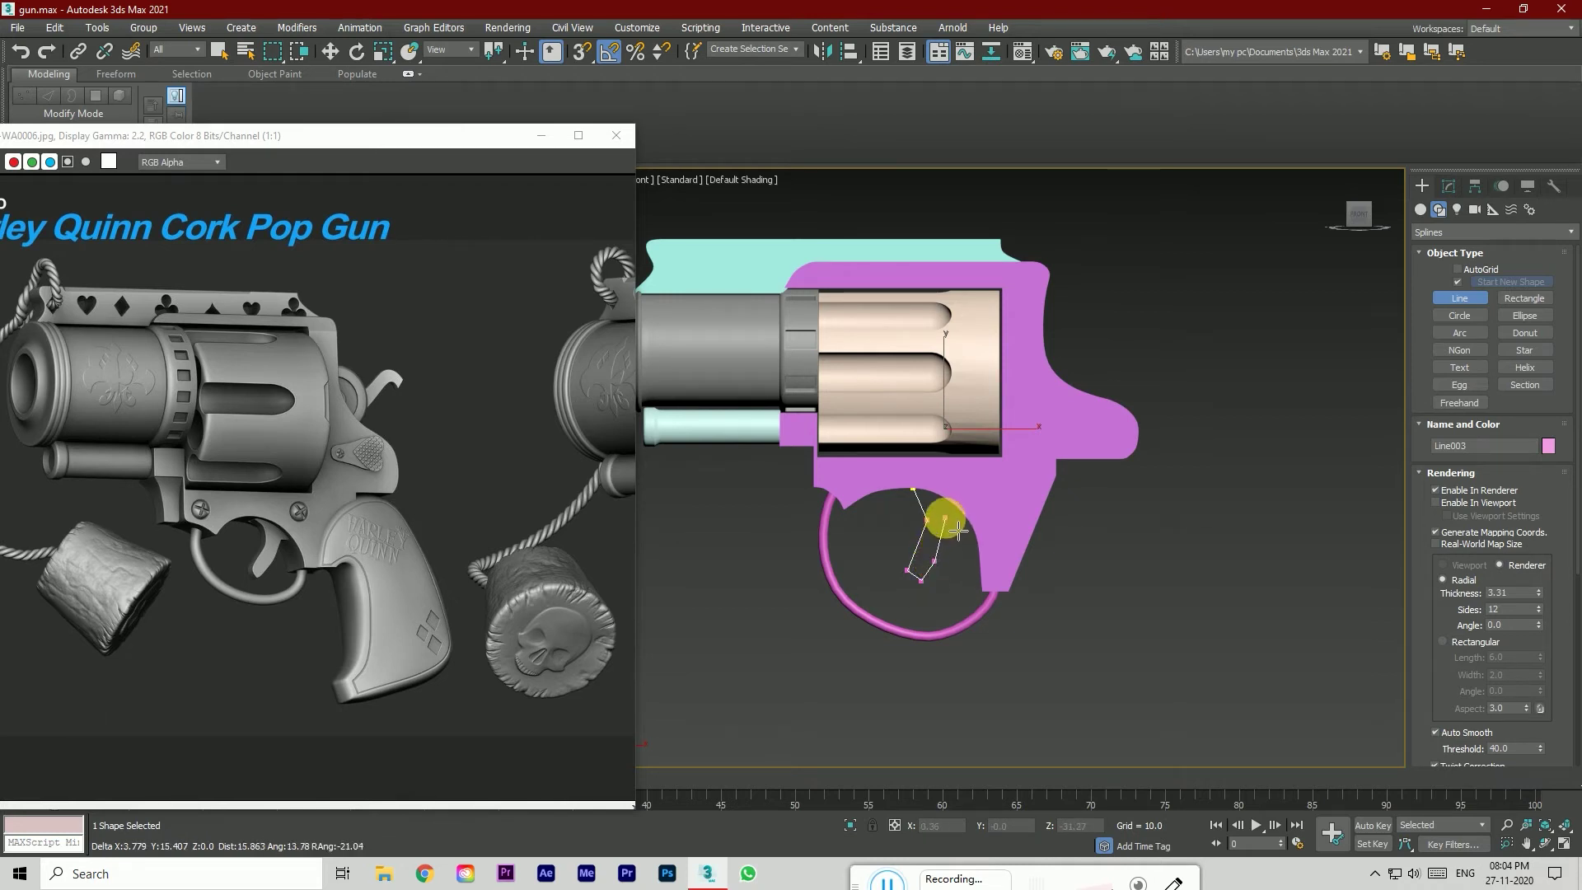
click(947, 516)
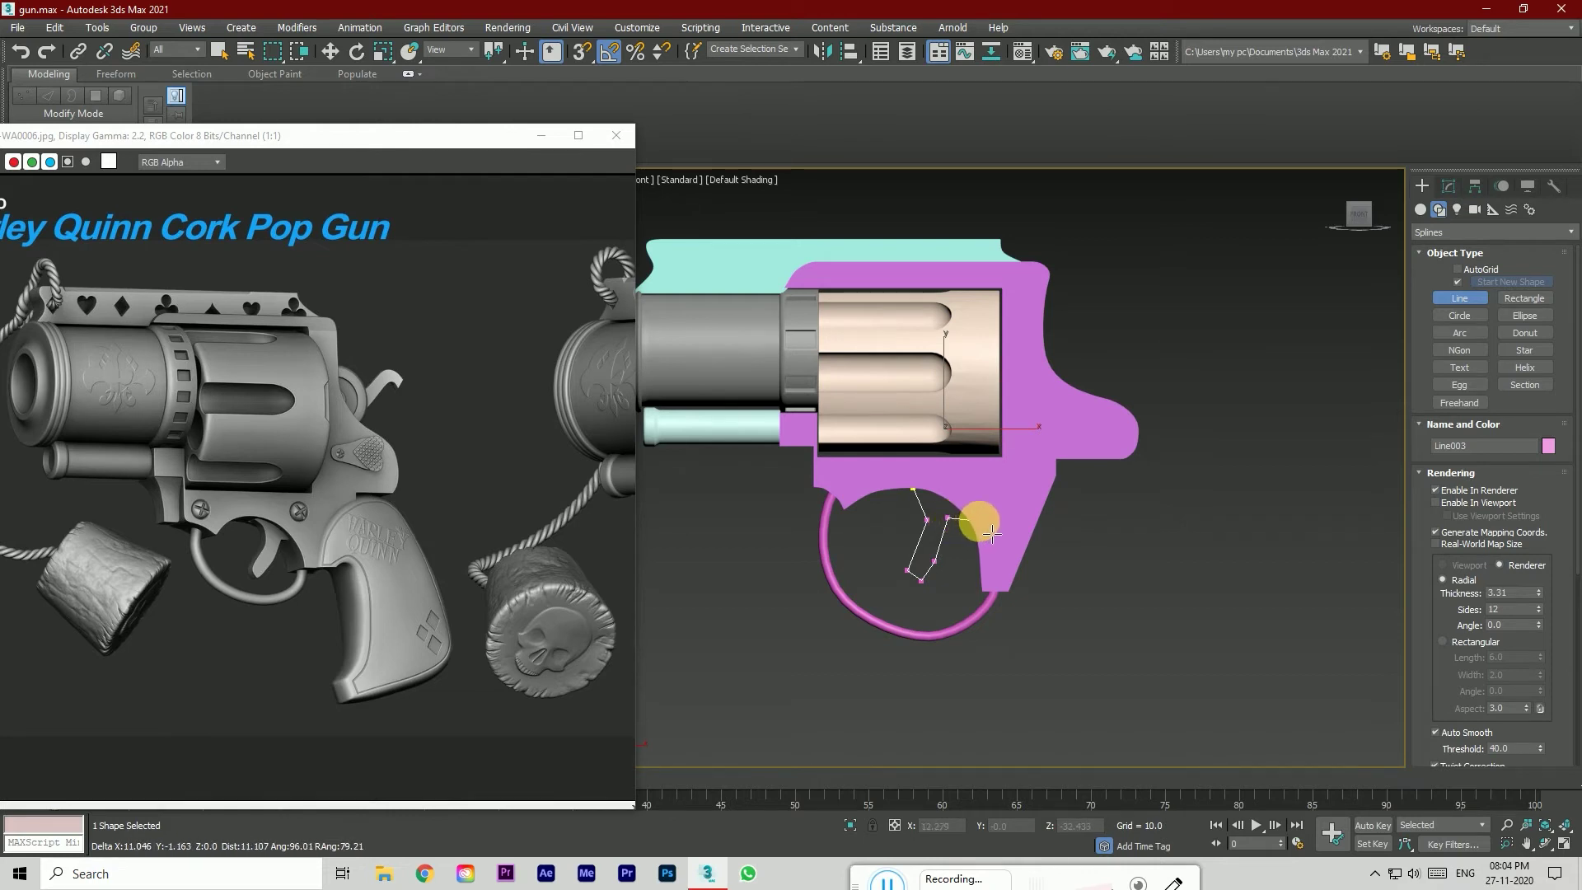
click(927, 498)
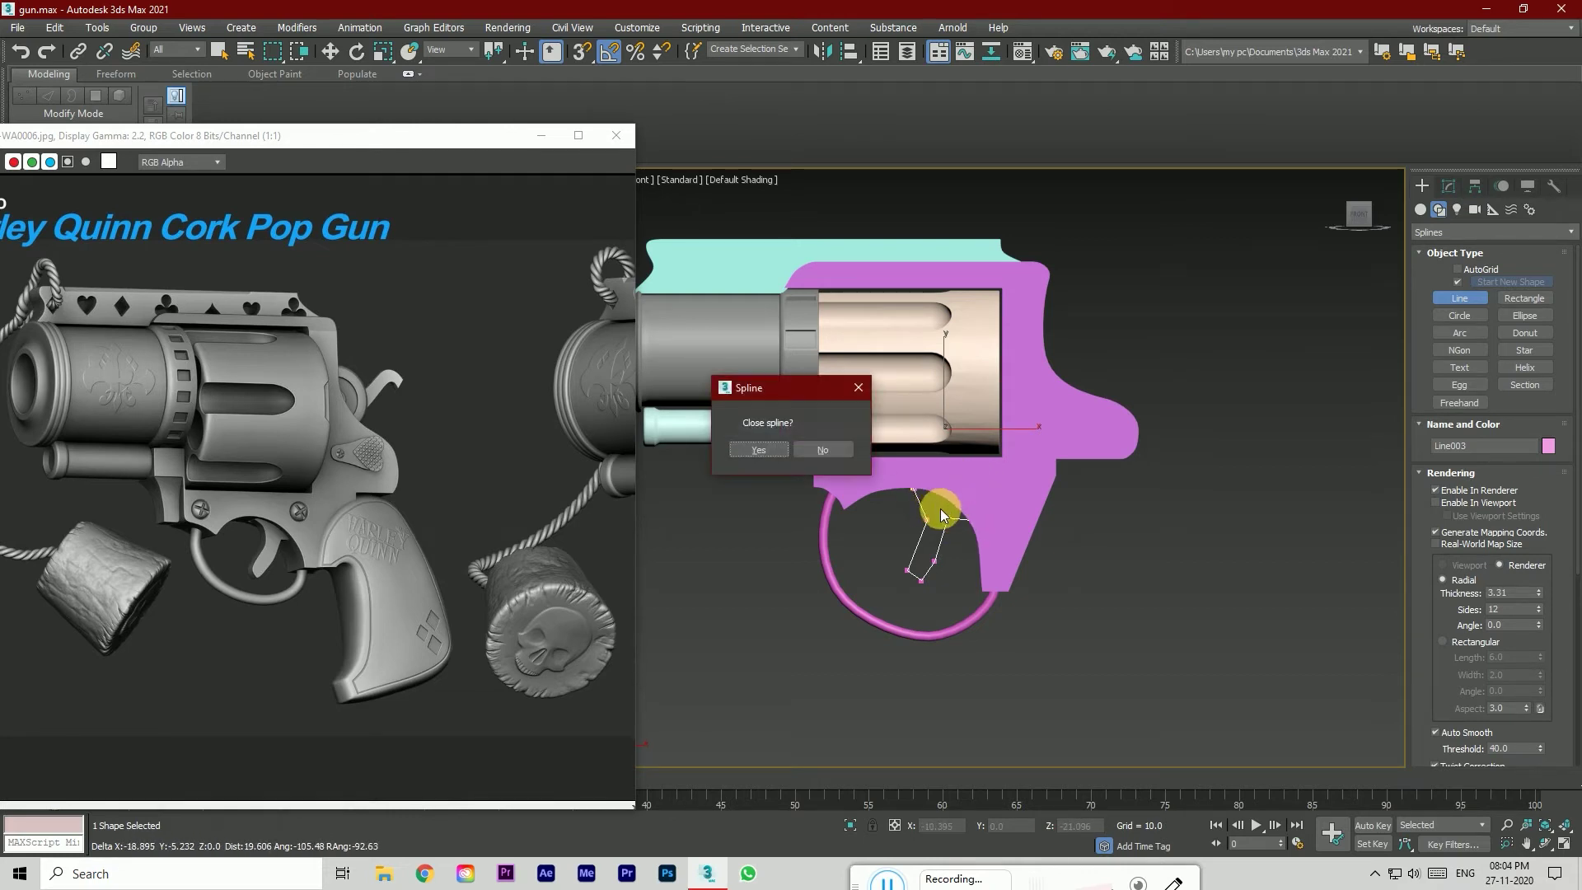
click(757, 542)
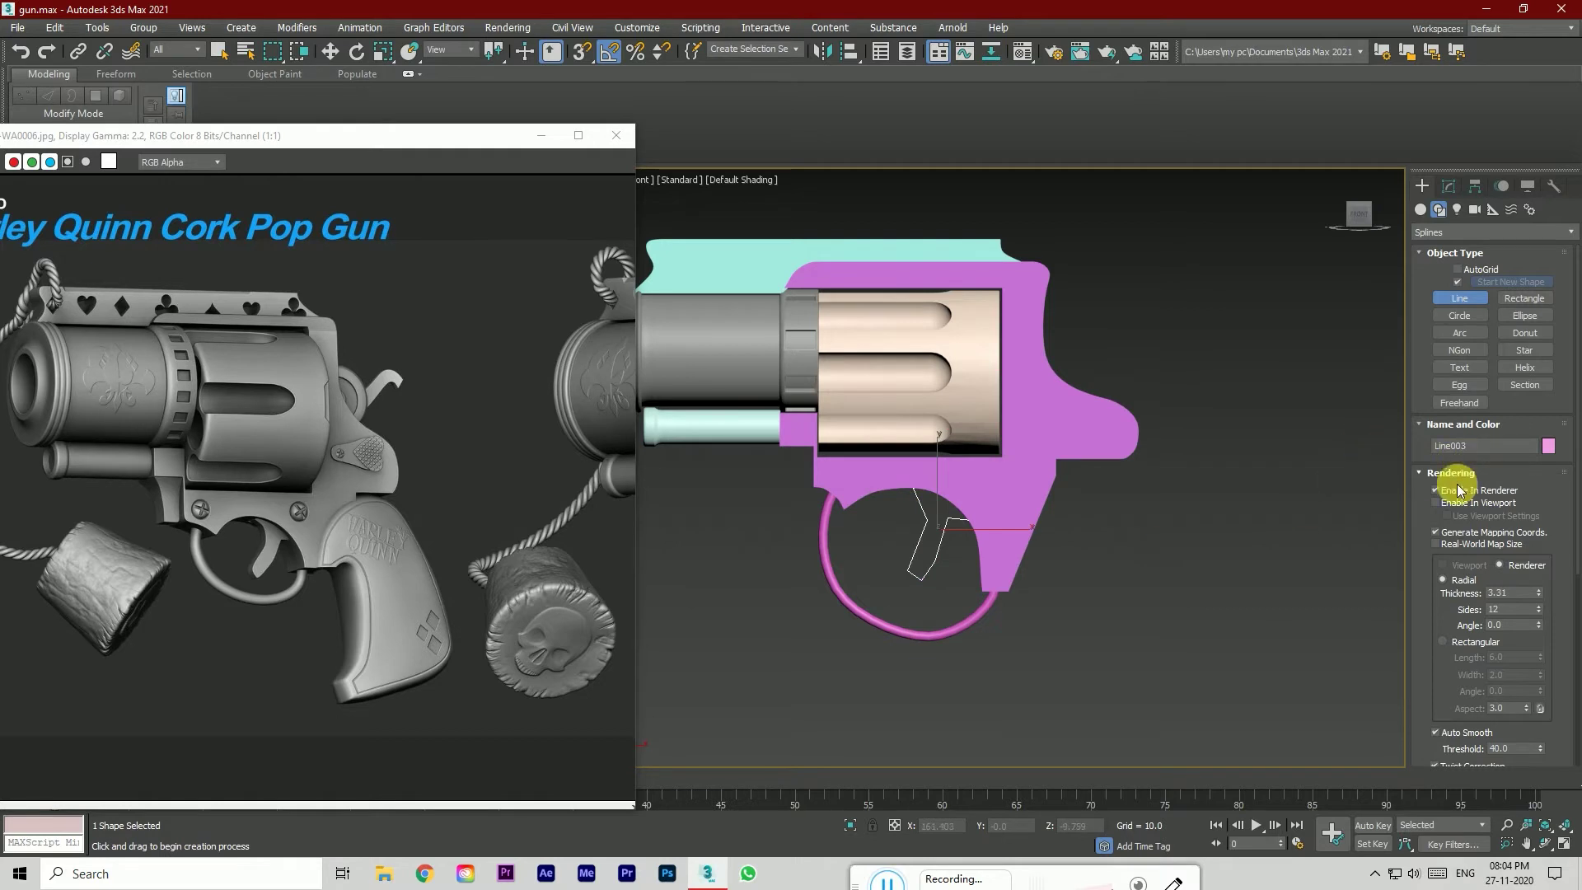
click(1435, 503)
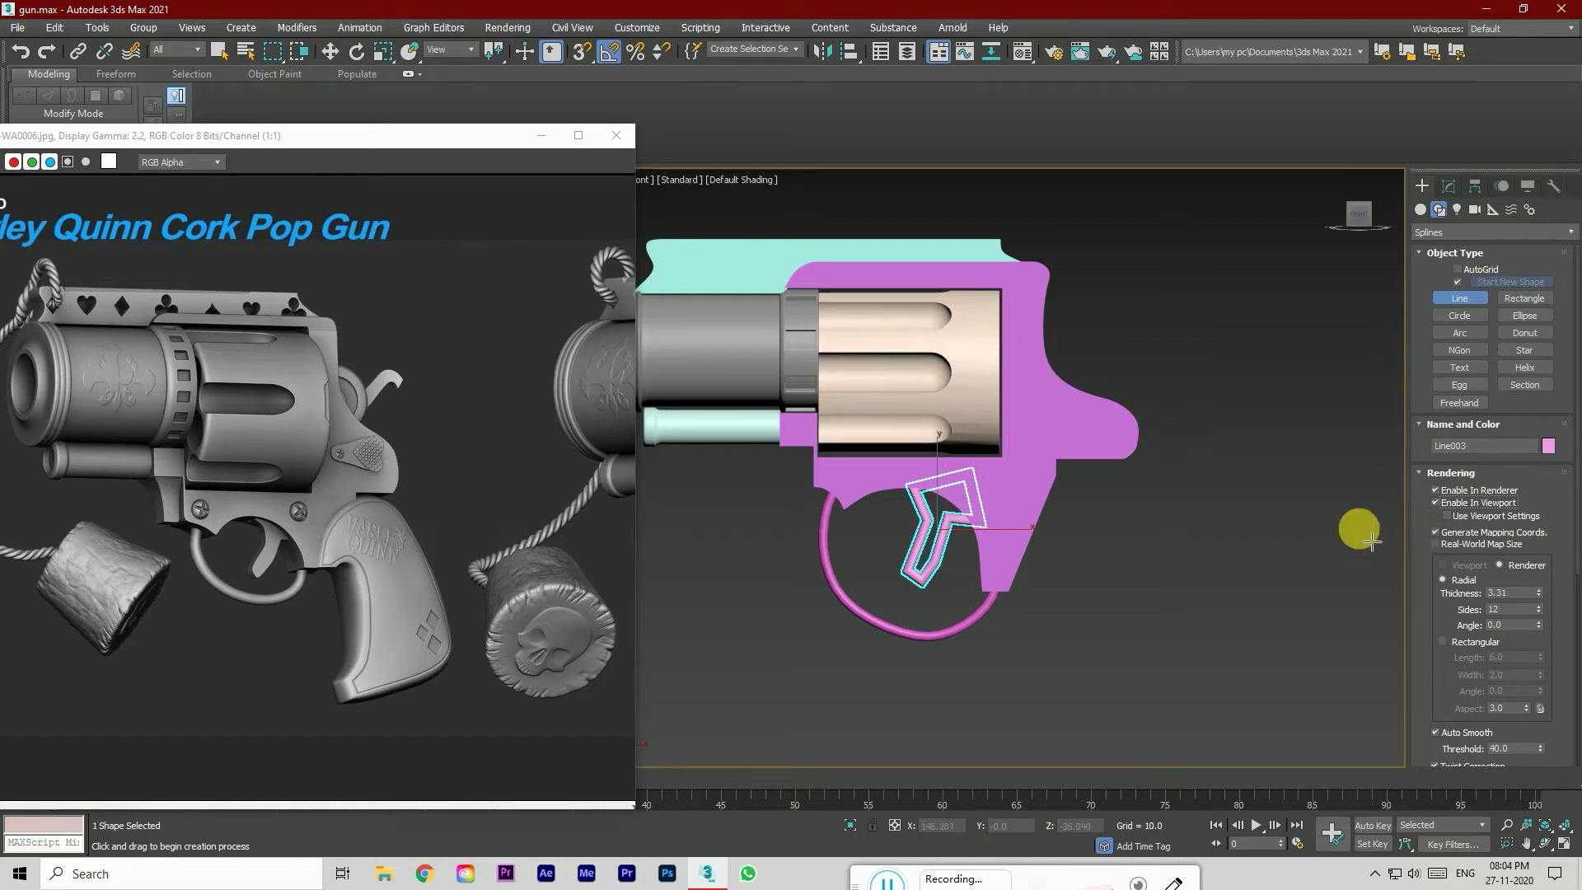
click(1435, 502)
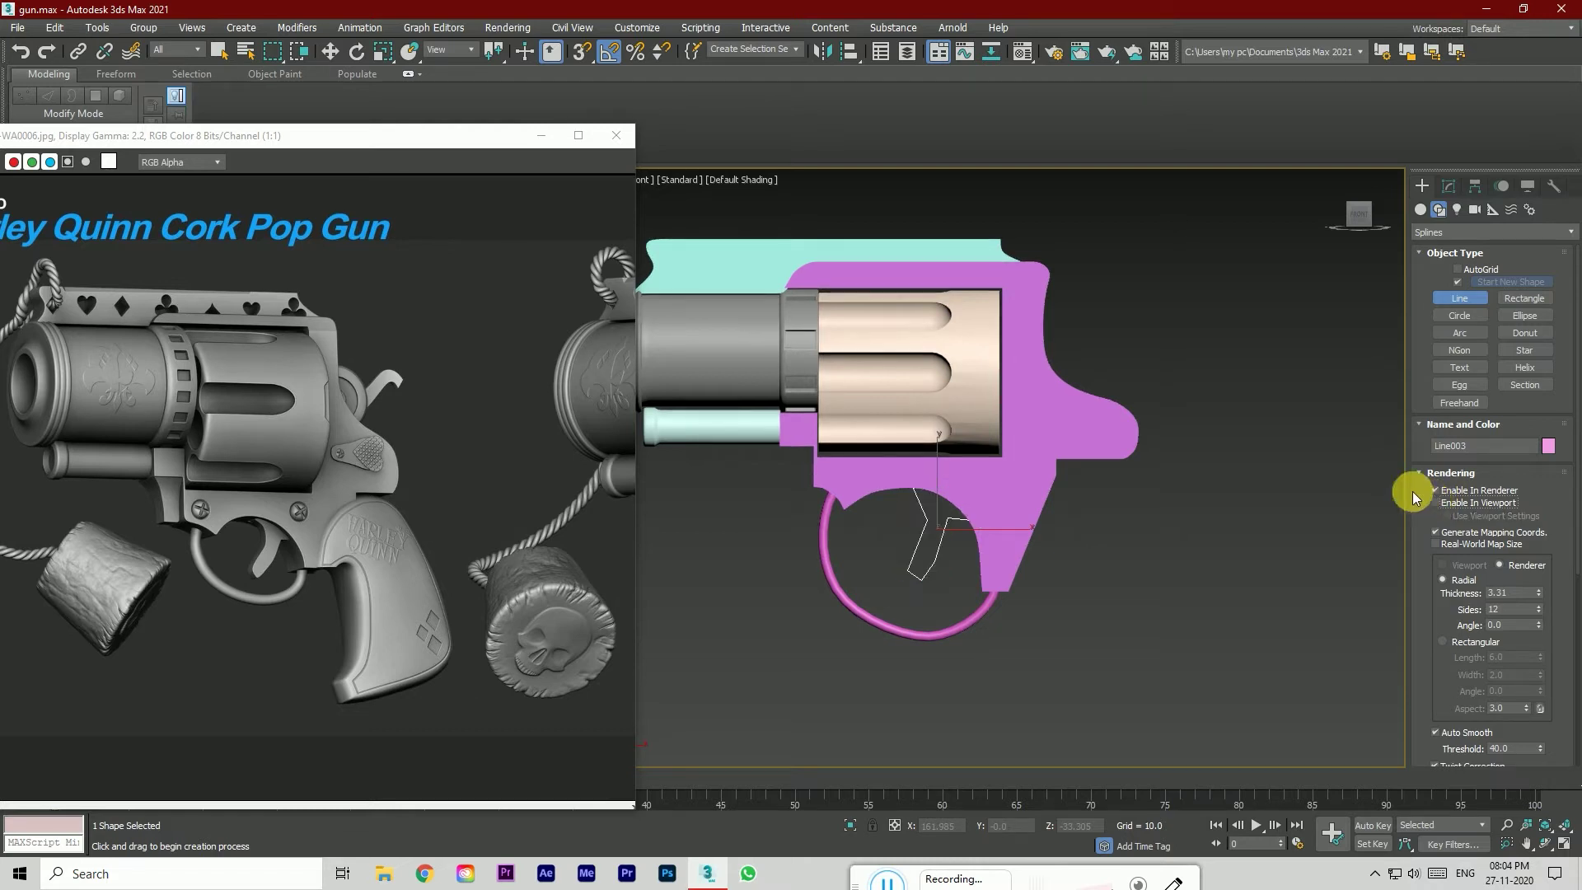
Step: Apply an Extrude modifier to the closed trigger outline
click(1448, 188)
click(1464, 237)
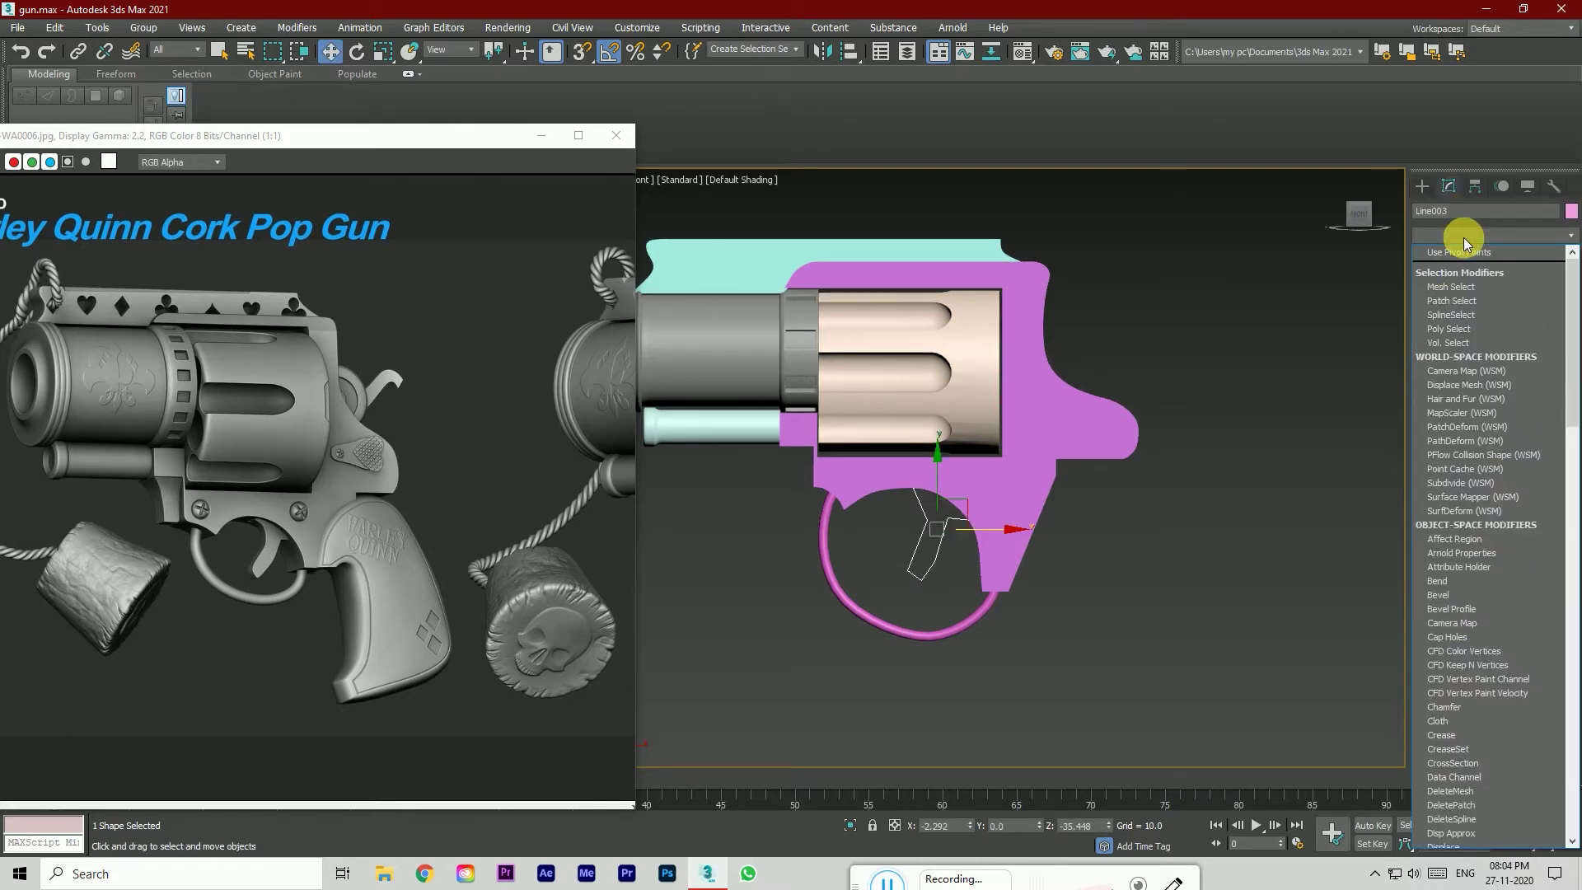
text(ex)
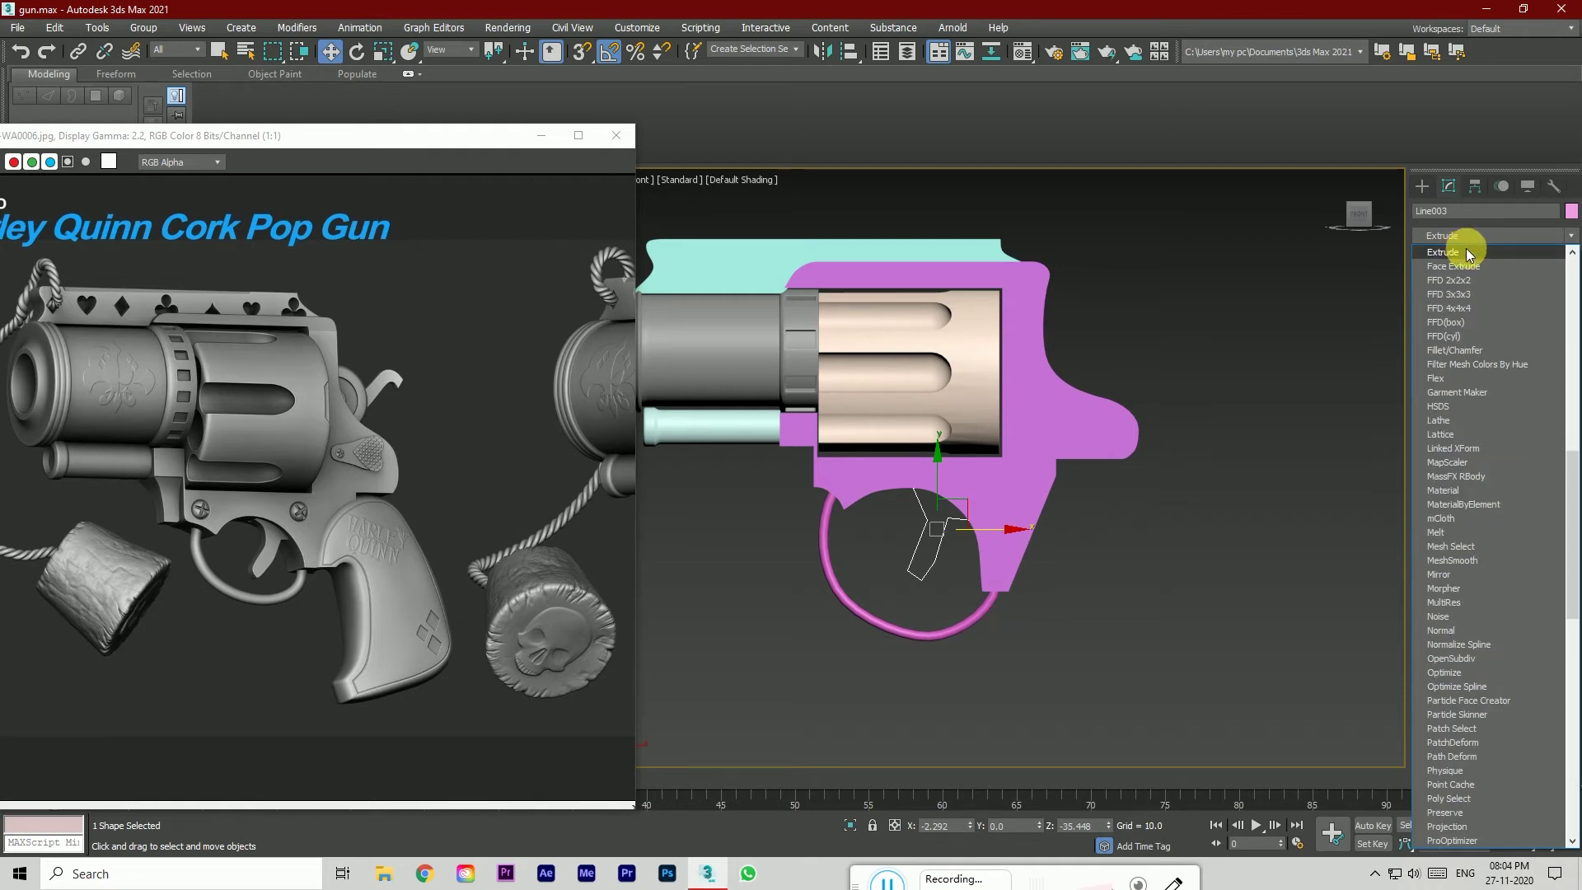
click(1466, 250)
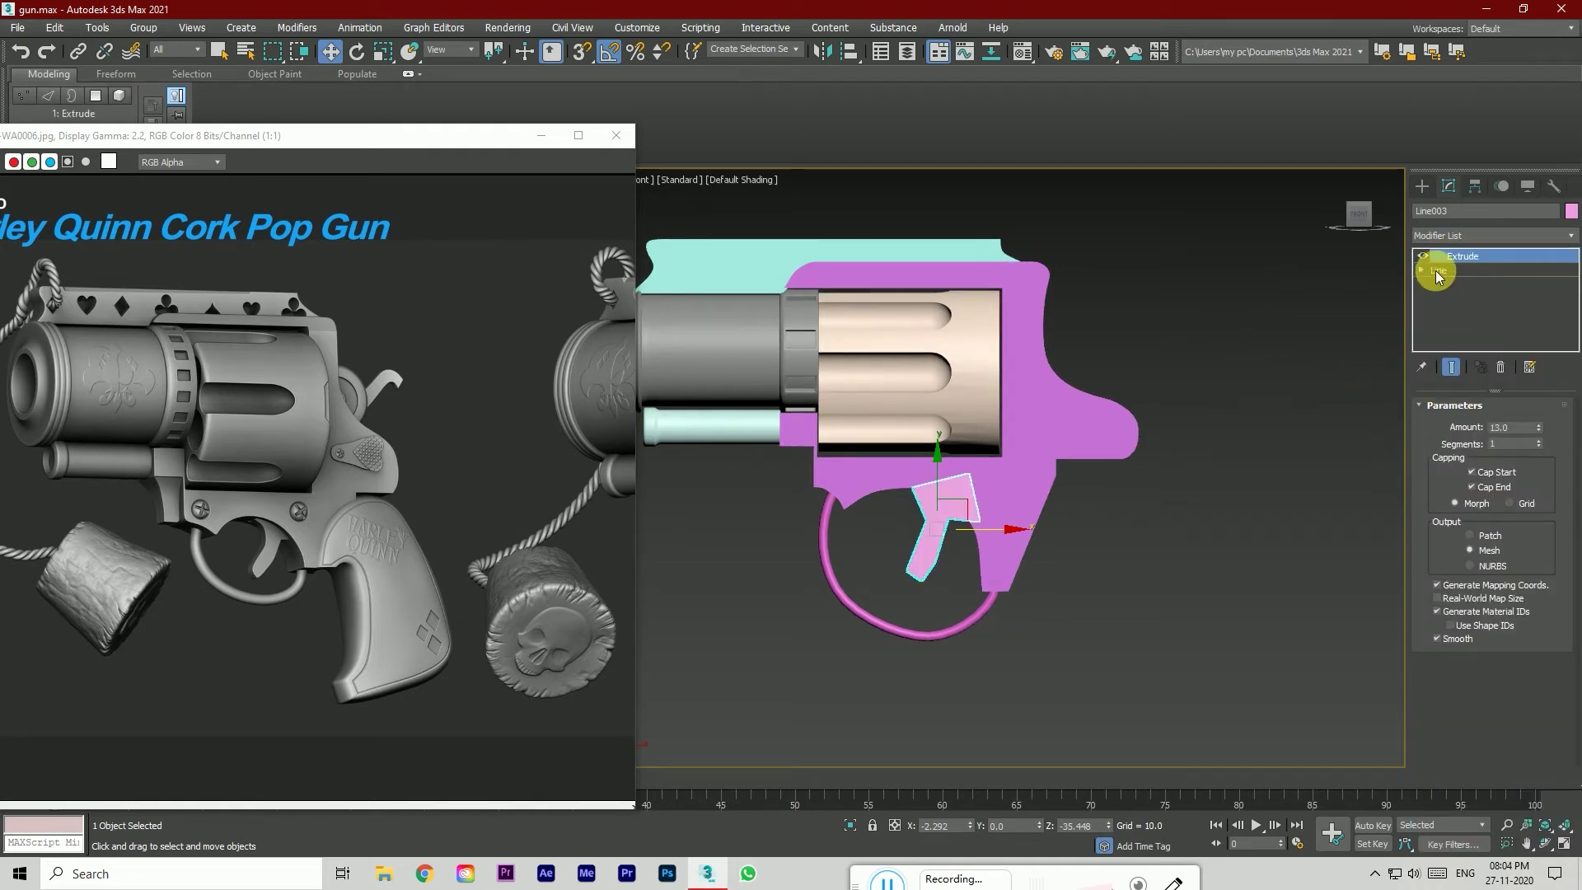
Step: Set the trigger's extrusion amount to 3.5 and move it sideways to the middle of the frame's thickness, working from the left view
drag(1366, 216, 1234, 340)
key(l)
scroll(1236, 478, up, 5)
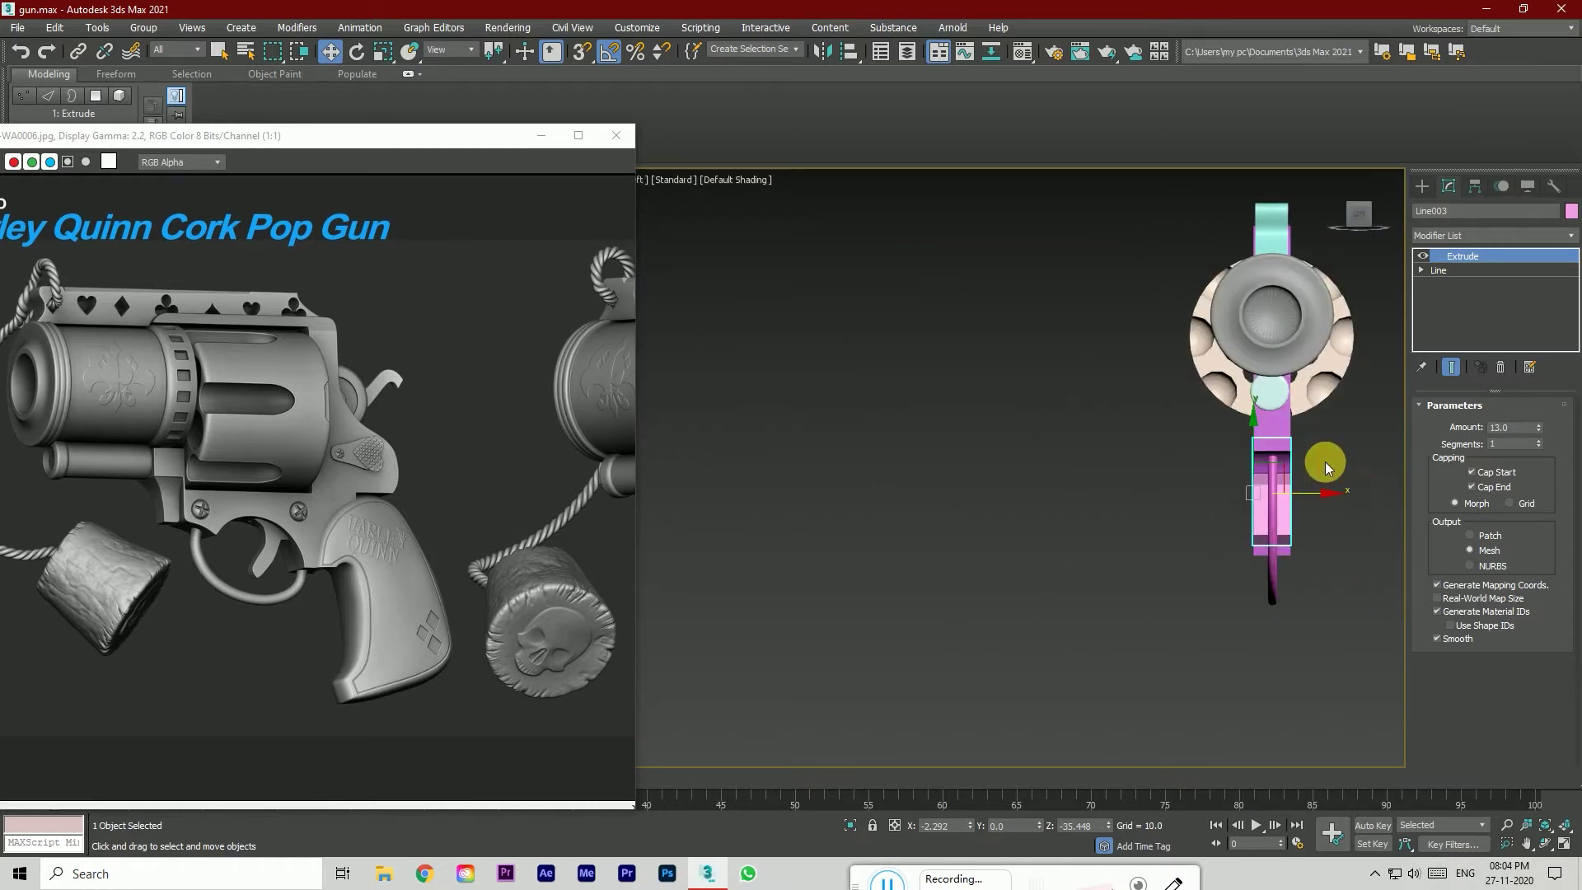
drag(1541, 430, 1543, 446)
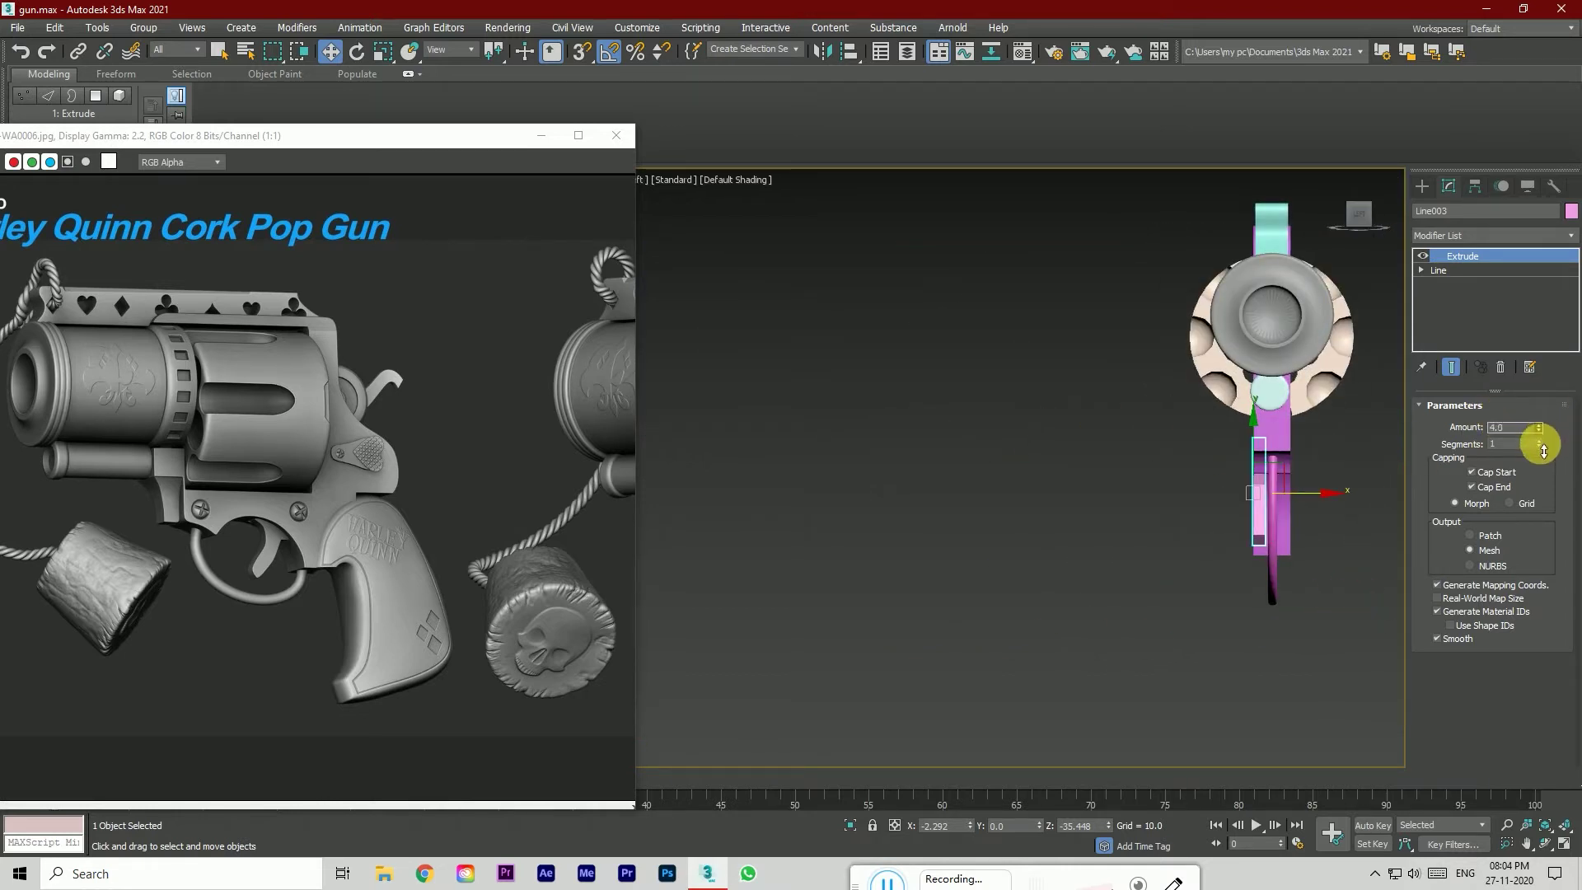
scroll(1327, 511, up, 3)
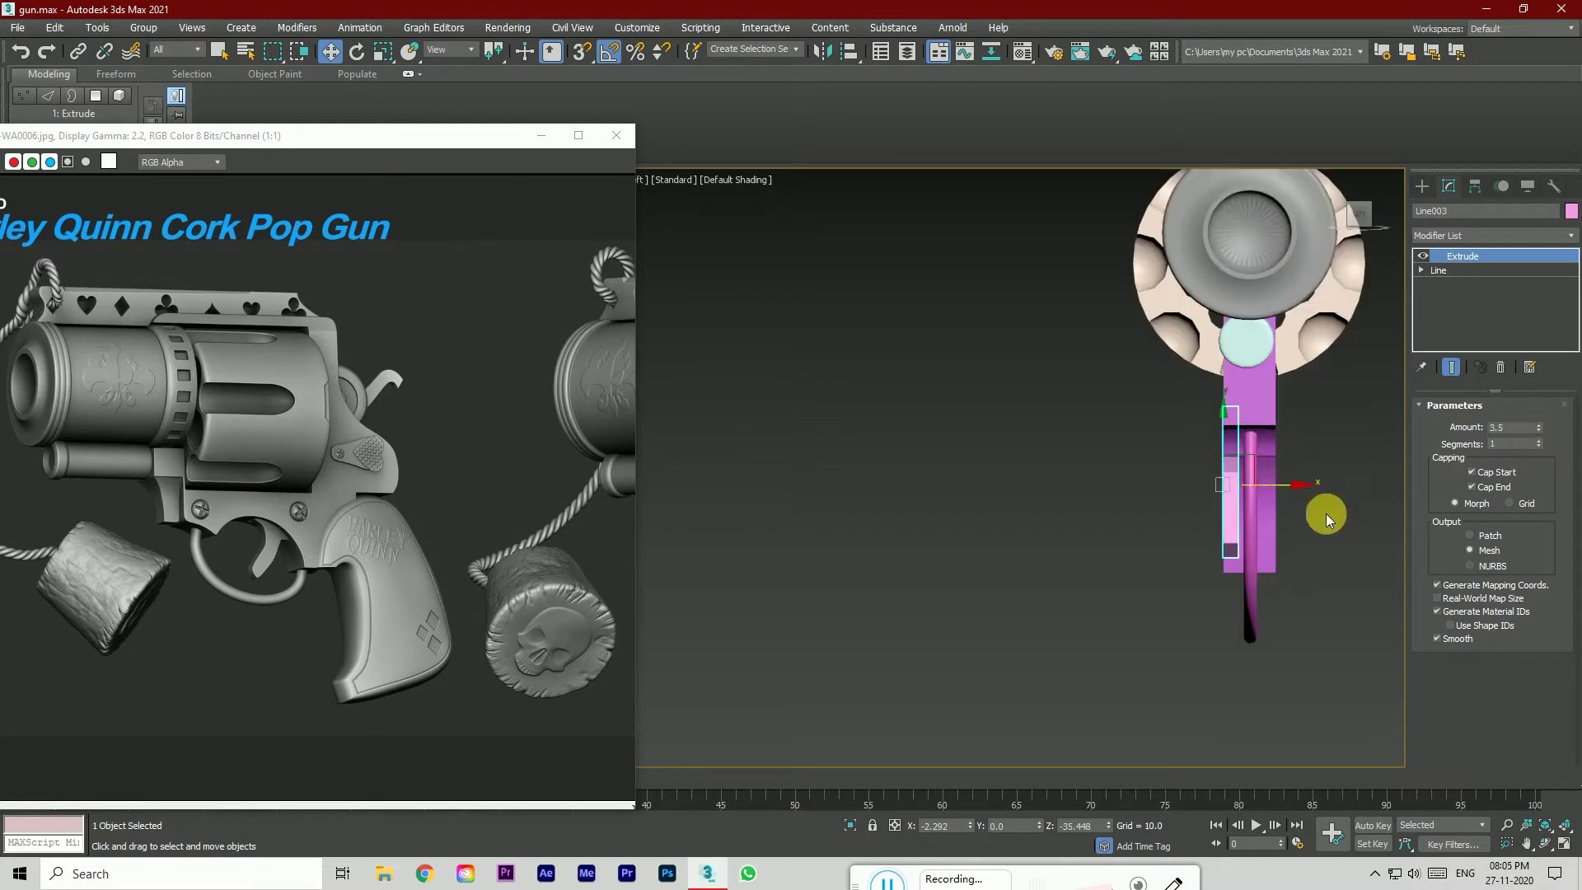
drag(1272, 484, 1291, 494)
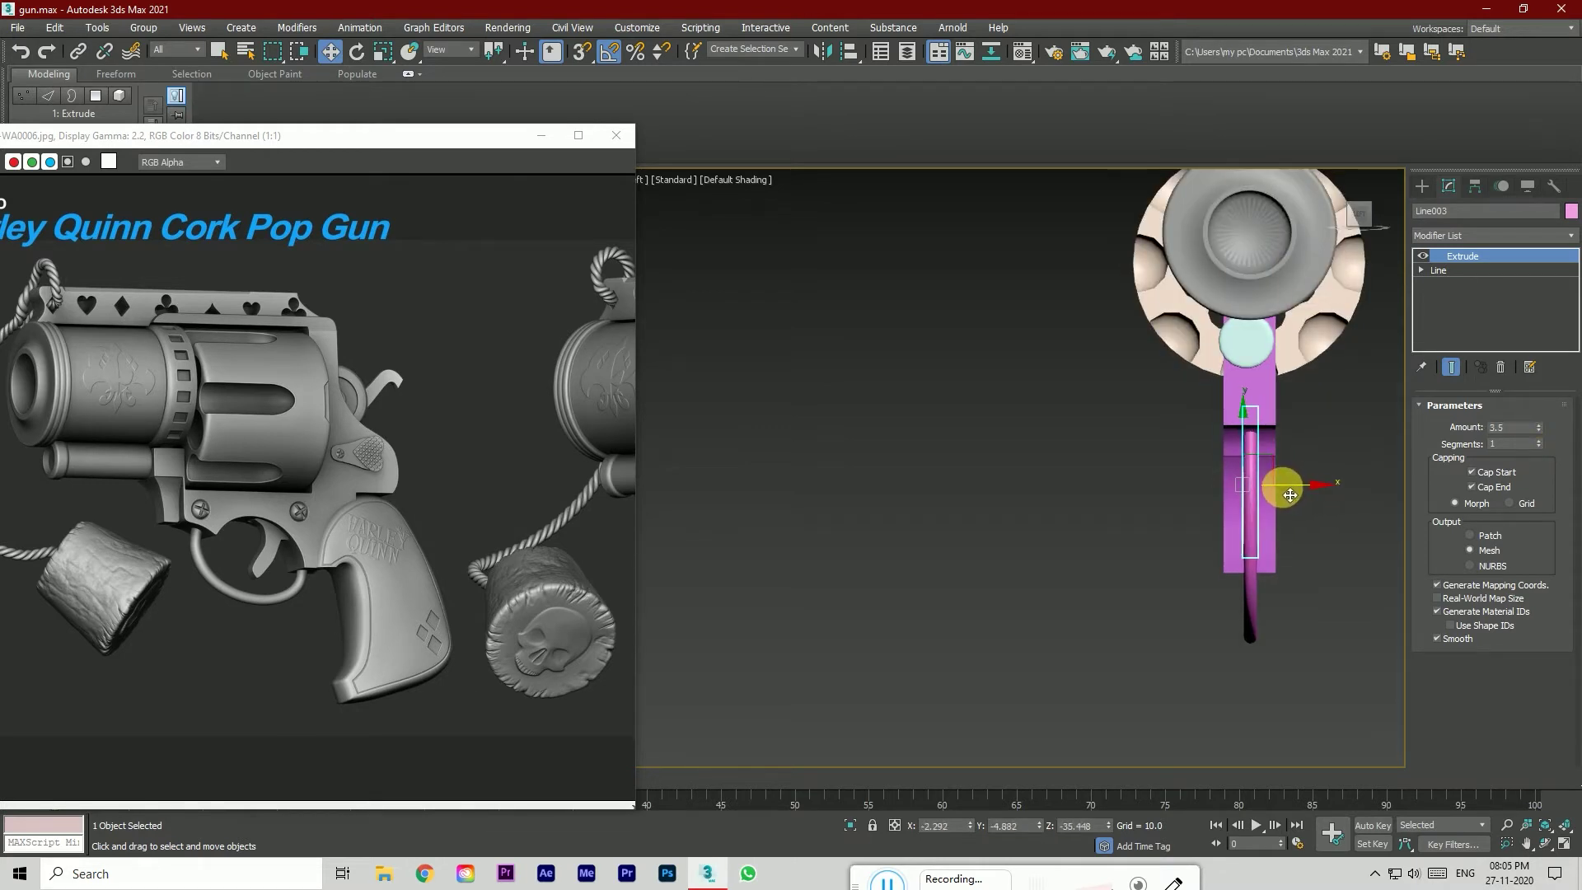
Step: Widen the trigger's extrusion to 5.0, recentre it on the trigger guard and check it in an angled view
scroll(487, 537, down, 2)
scroll(486, 537, up, 4)
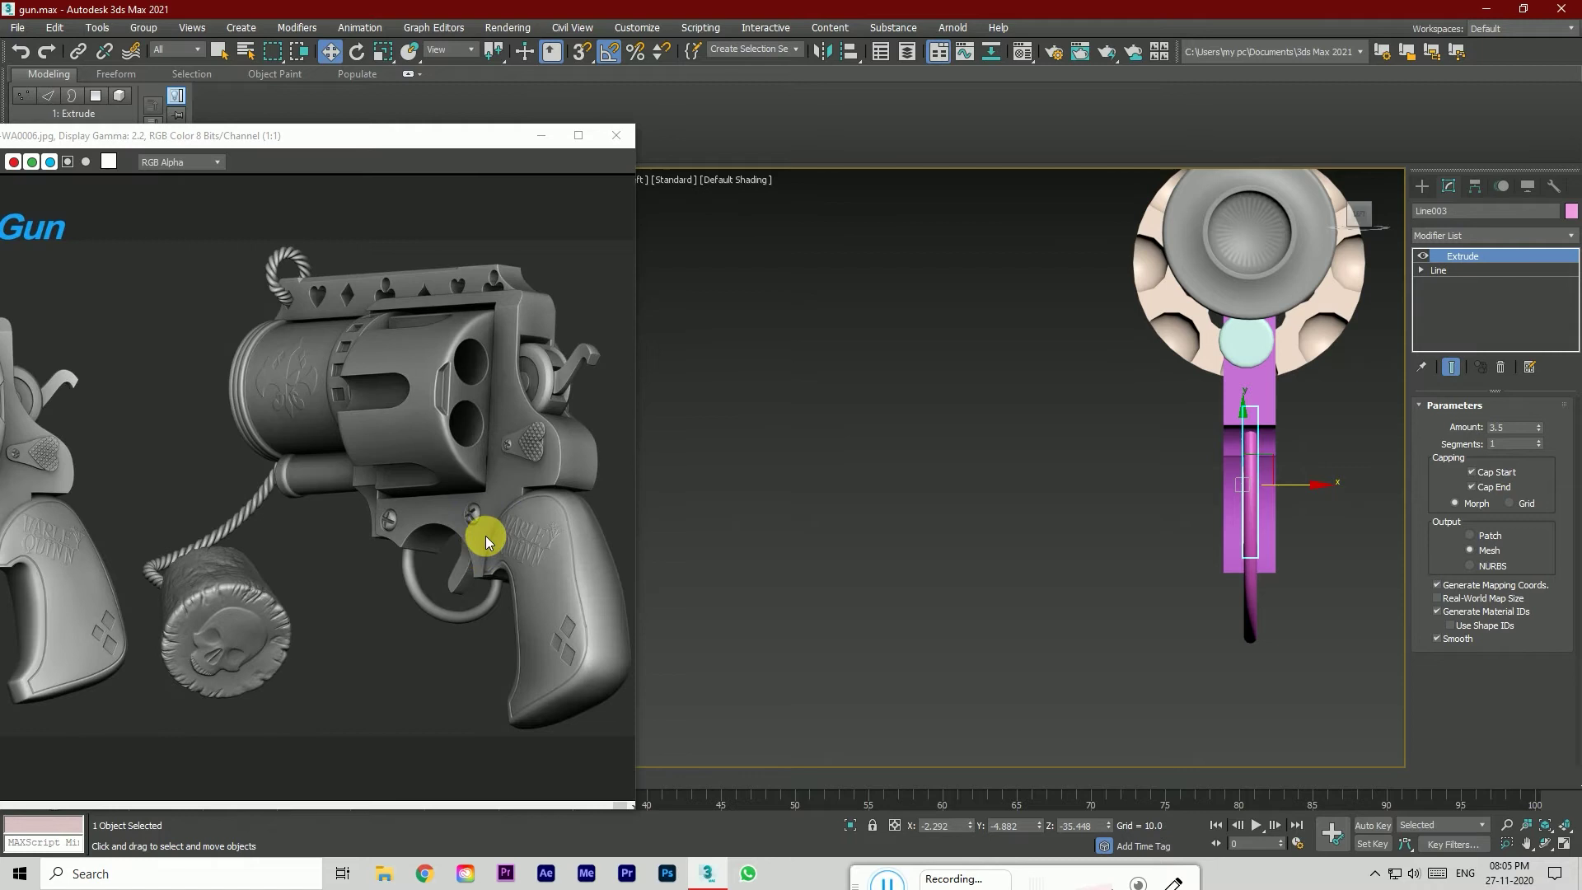
drag(1543, 432, 1542, 426)
drag(1310, 490, 1306, 485)
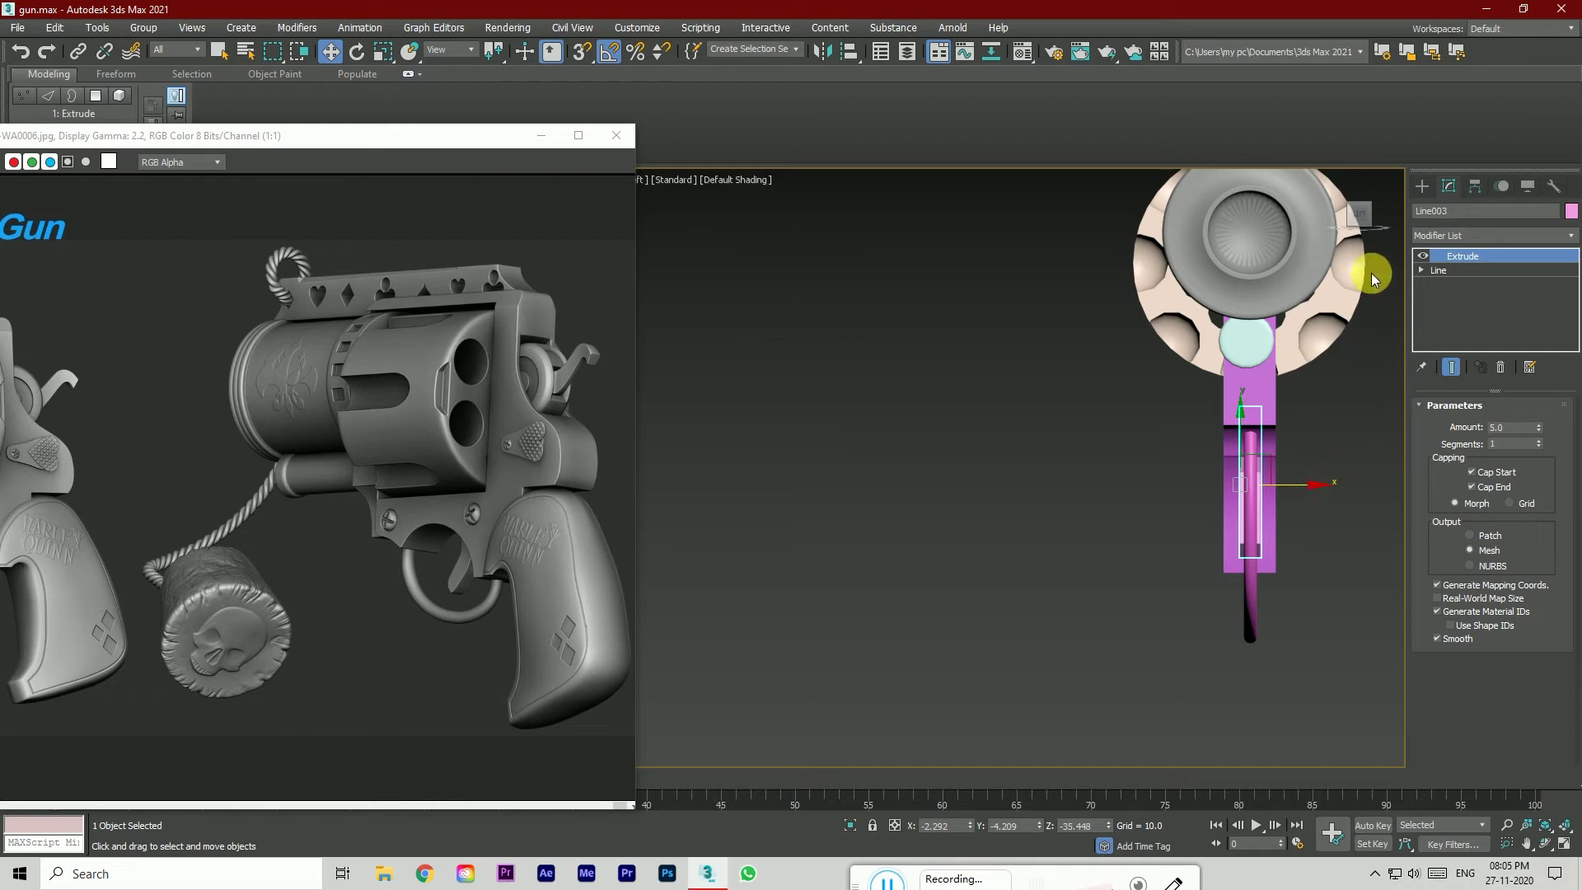
drag(1362, 216, 1319, 228)
scroll(1202, 321, down, 5)
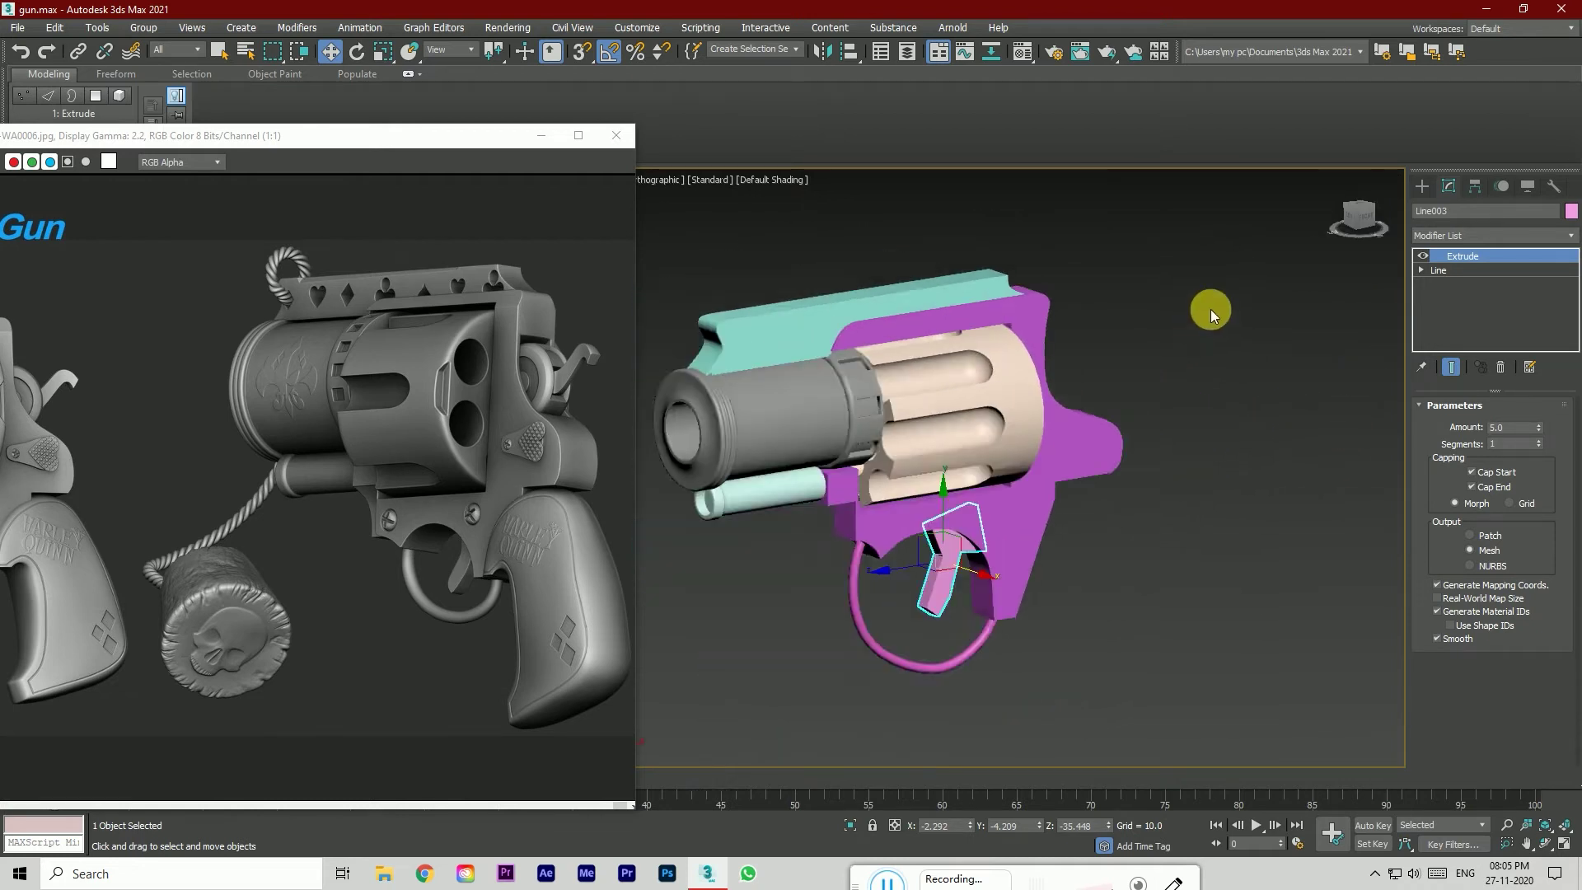
Step: Edit the trigger's base line vertices in the front view and apply small fillets to both corners of the lower tip
click(1363, 224)
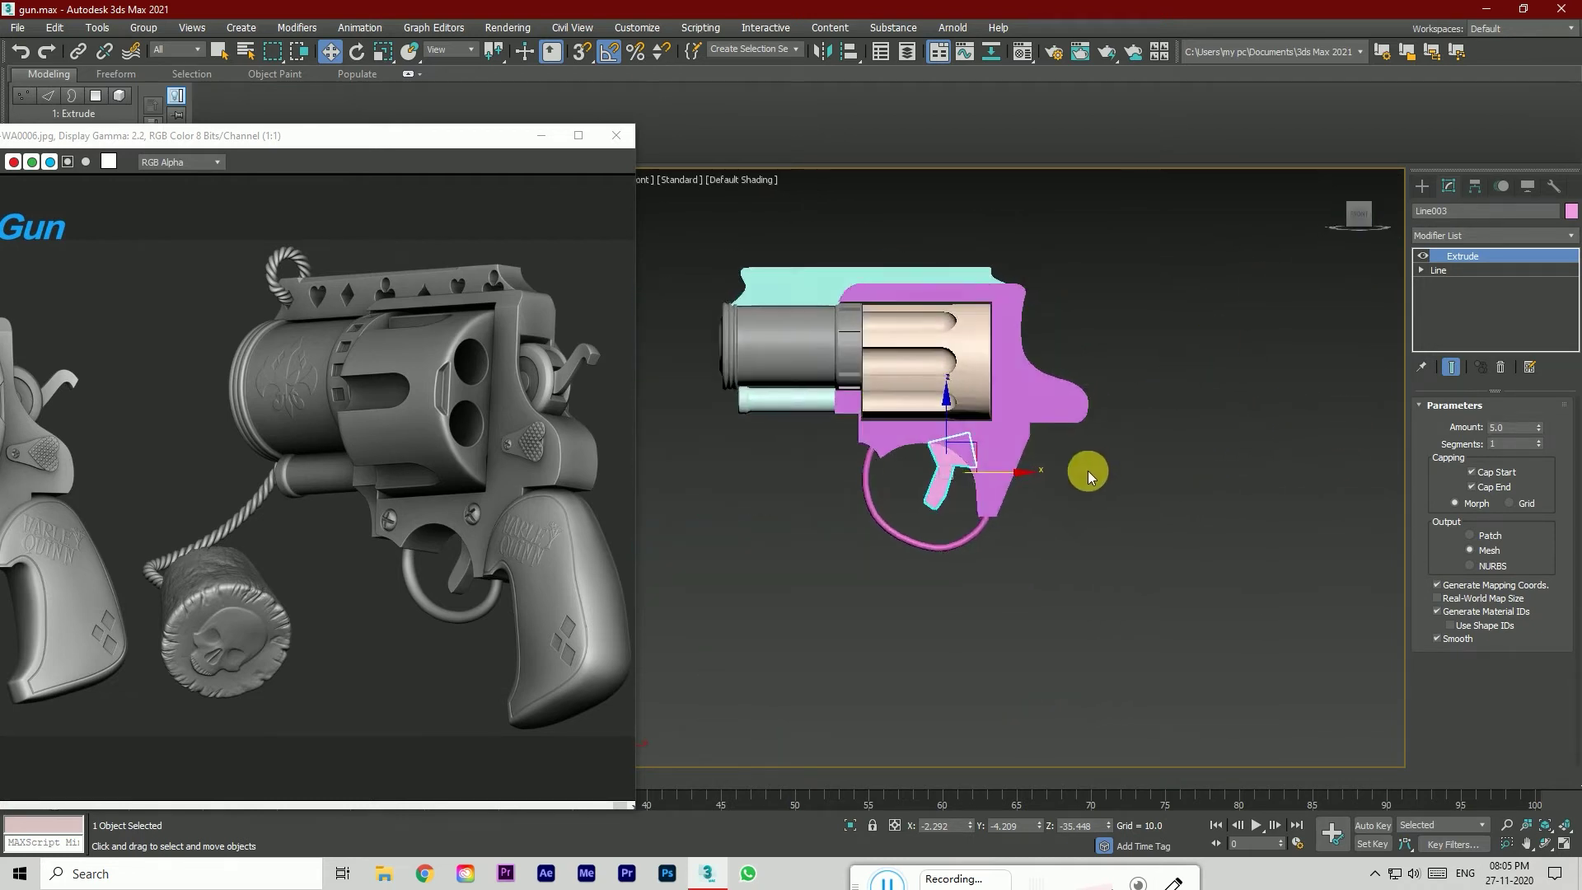
scroll(1038, 482, up, 3)
click(1440, 271)
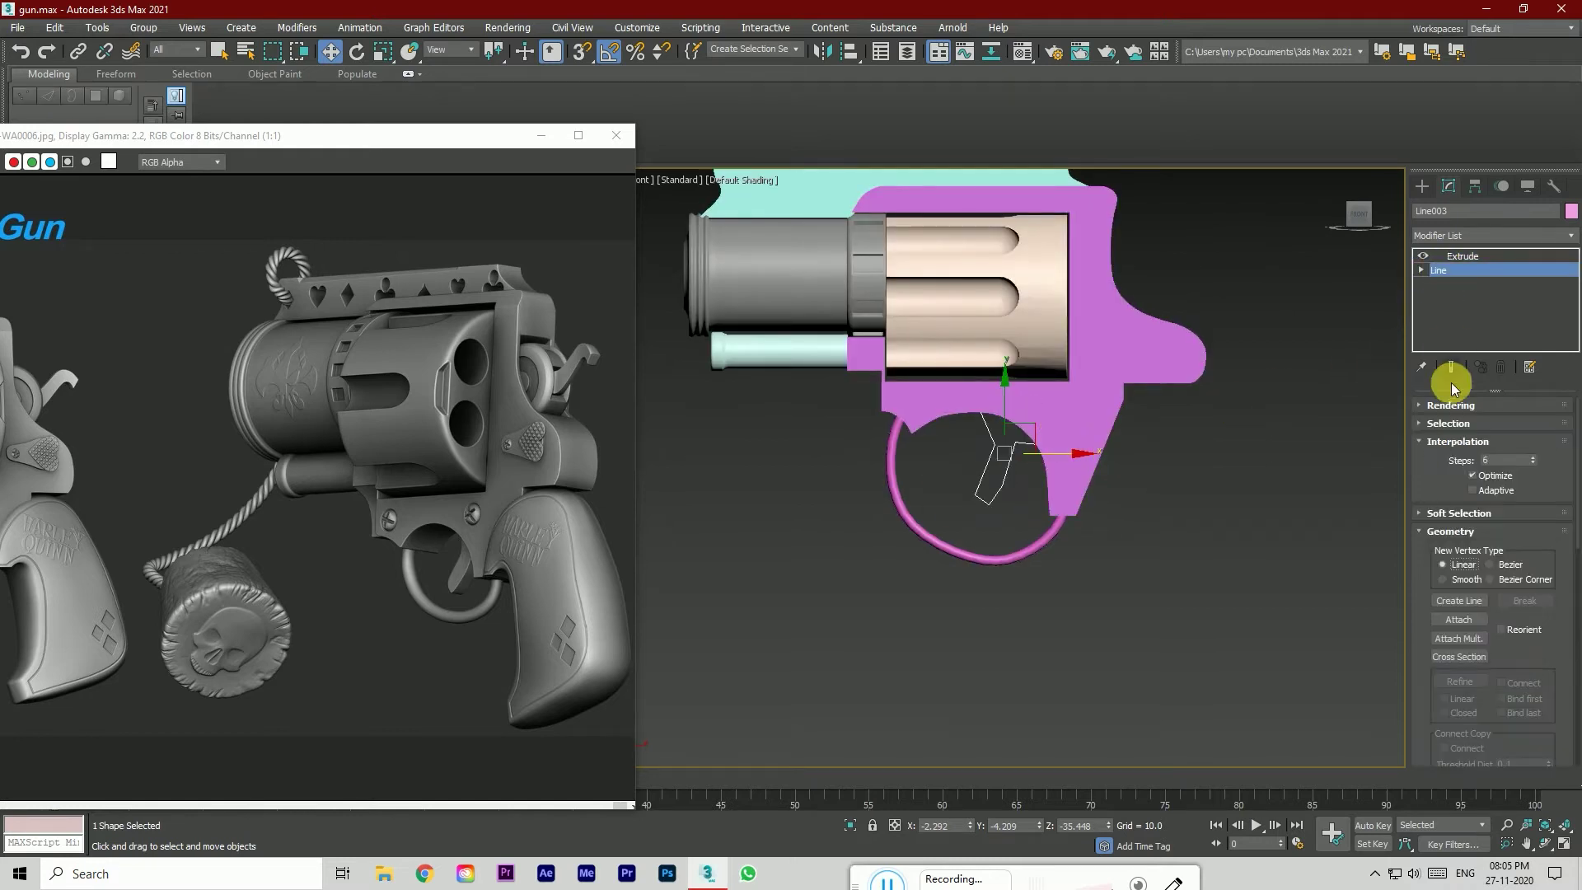
click(1419, 424)
click(1472, 447)
scroll(1030, 461, up, 3)
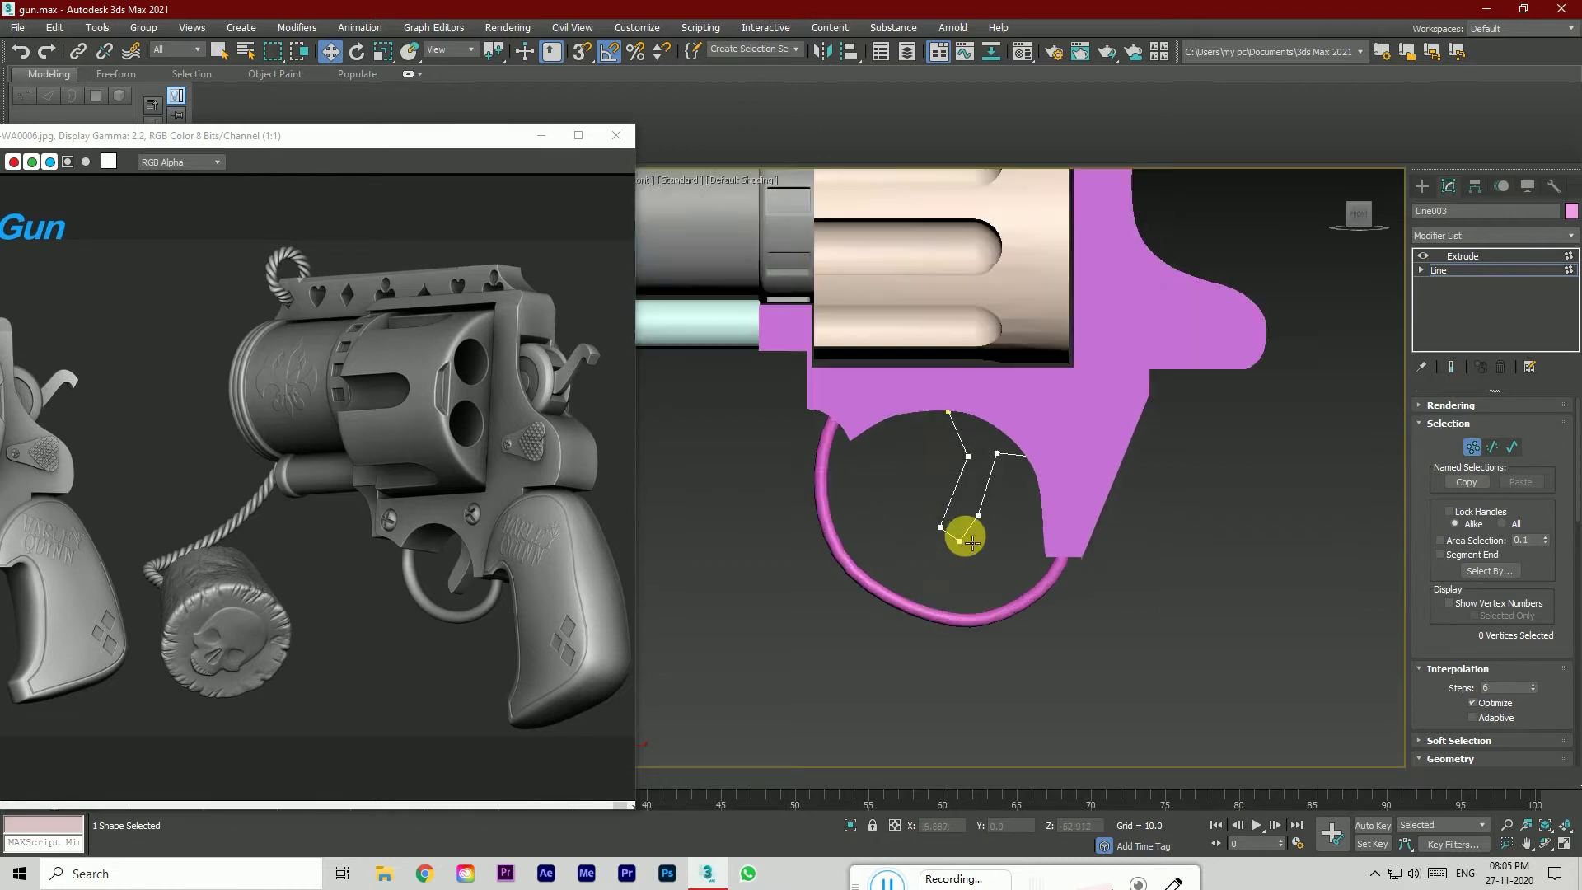
scroll(971, 539, up, 2)
scroll(1434, 655, down, 5)
scroll(1466, 708, down, 4)
click(1462, 746)
scroll(939, 530, up, 2)
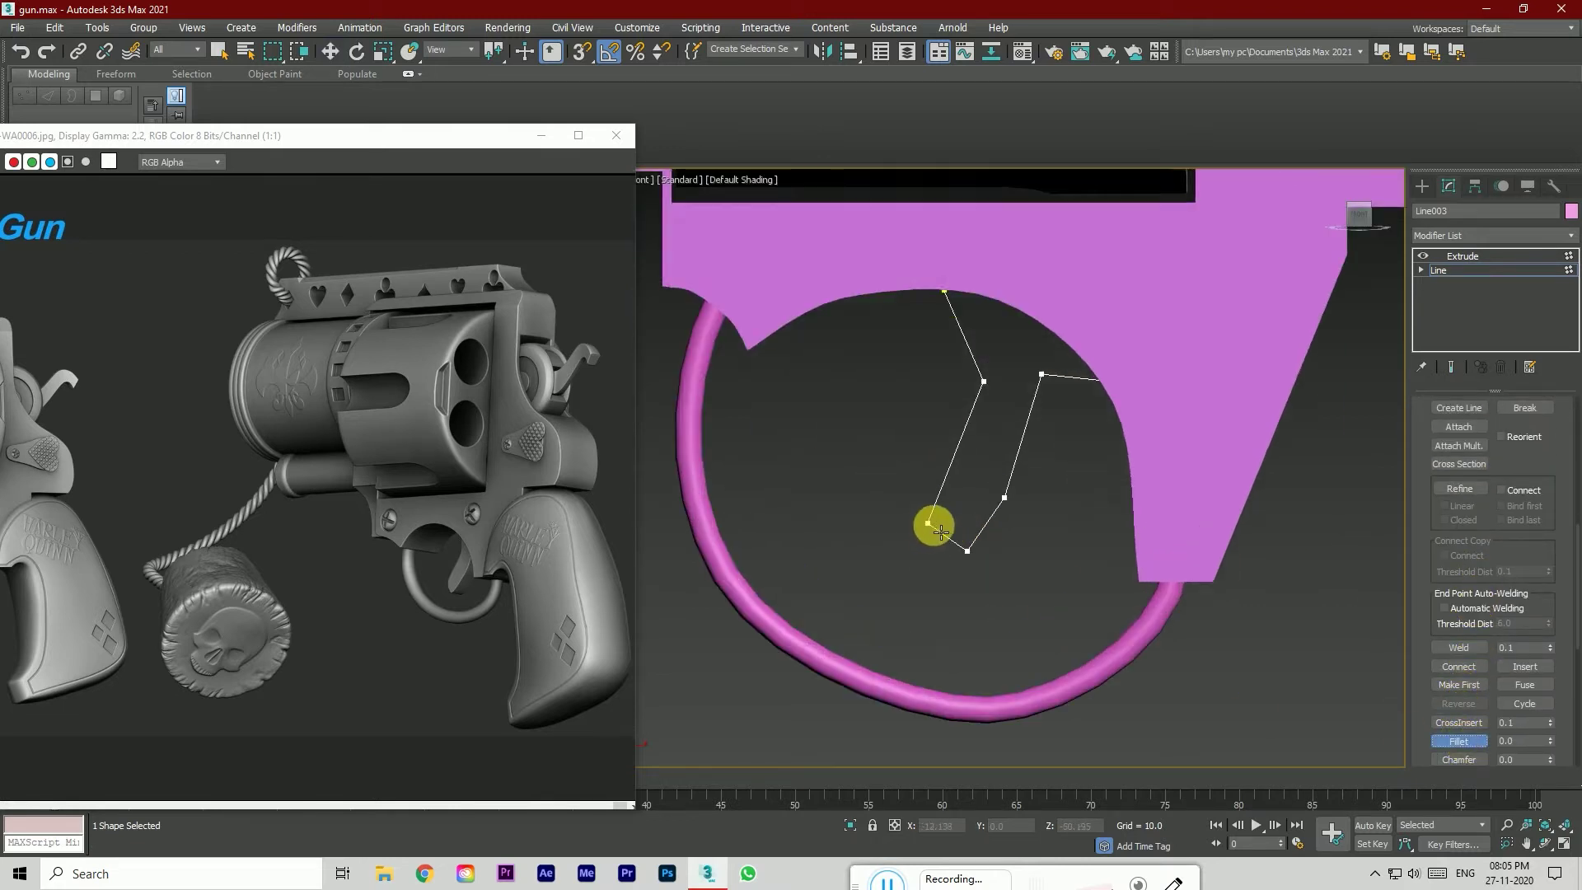
drag(933, 540, 972, 563)
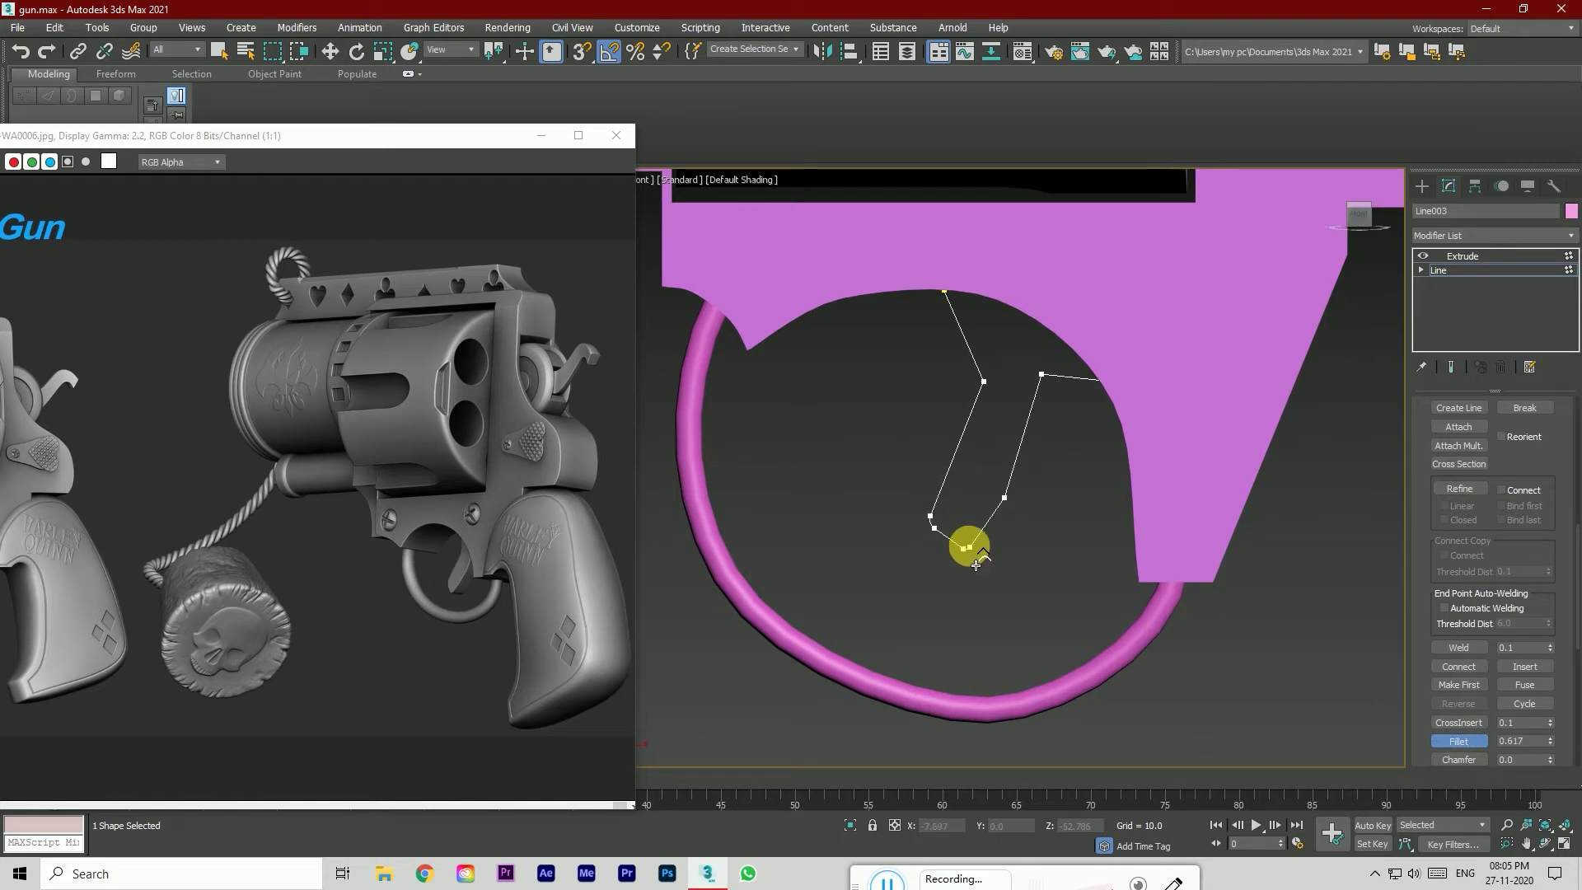
click(1457, 740)
Step: Adjust the two fillet vertices on the front side of the trigger's tip and compare the outline with an enlarged view of the reference trigger
scroll(954, 558, up, 2)
drag(923, 511, 920, 458)
scroll(952, 530, up, 3)
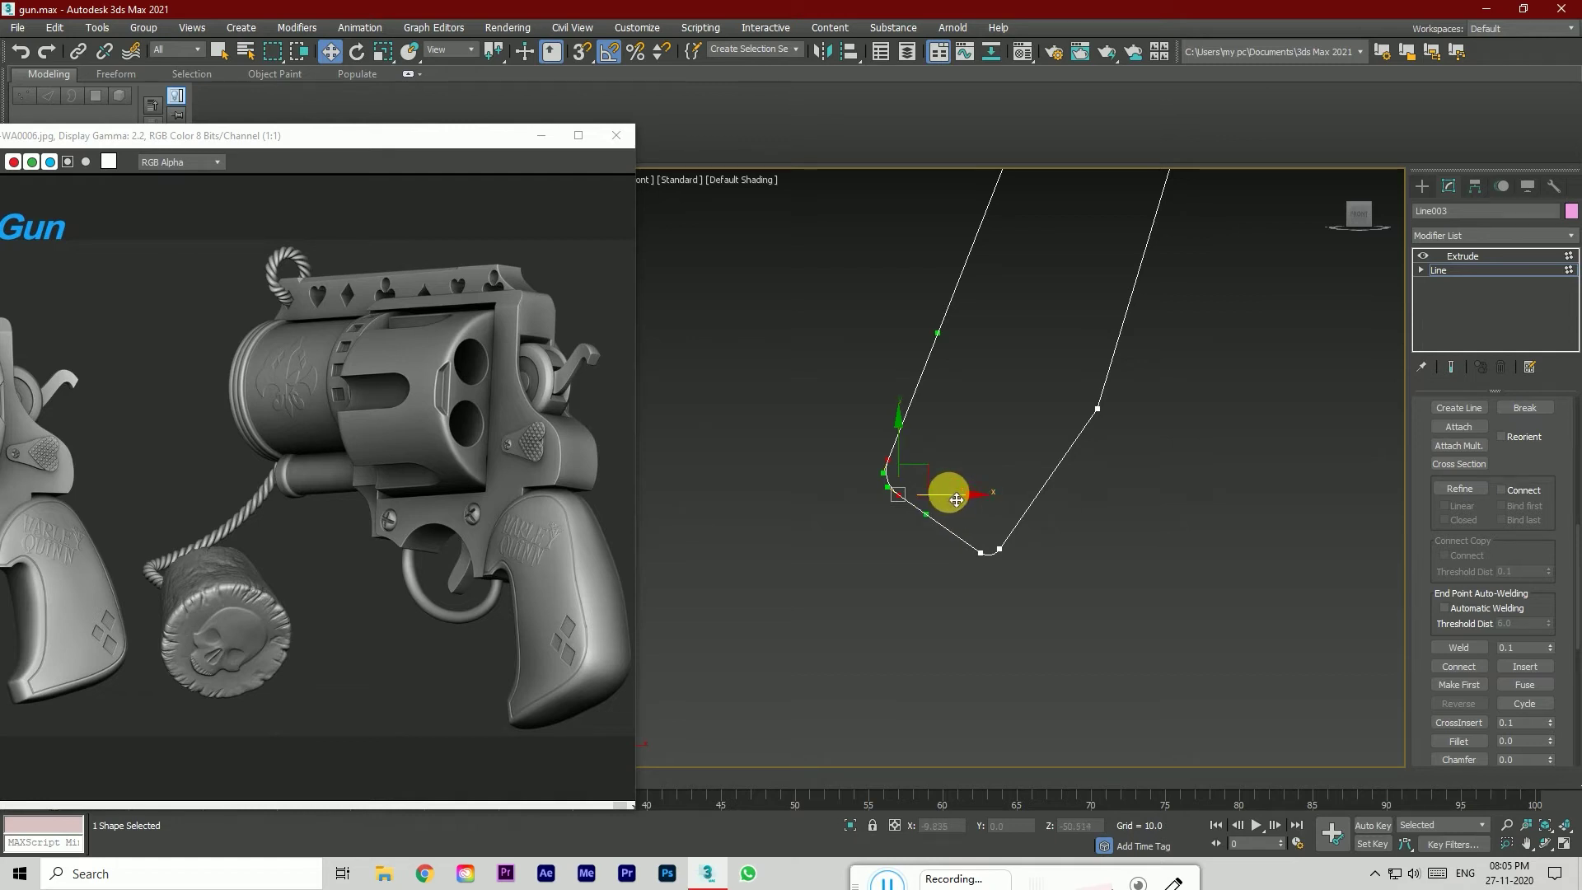
click(899, 456)
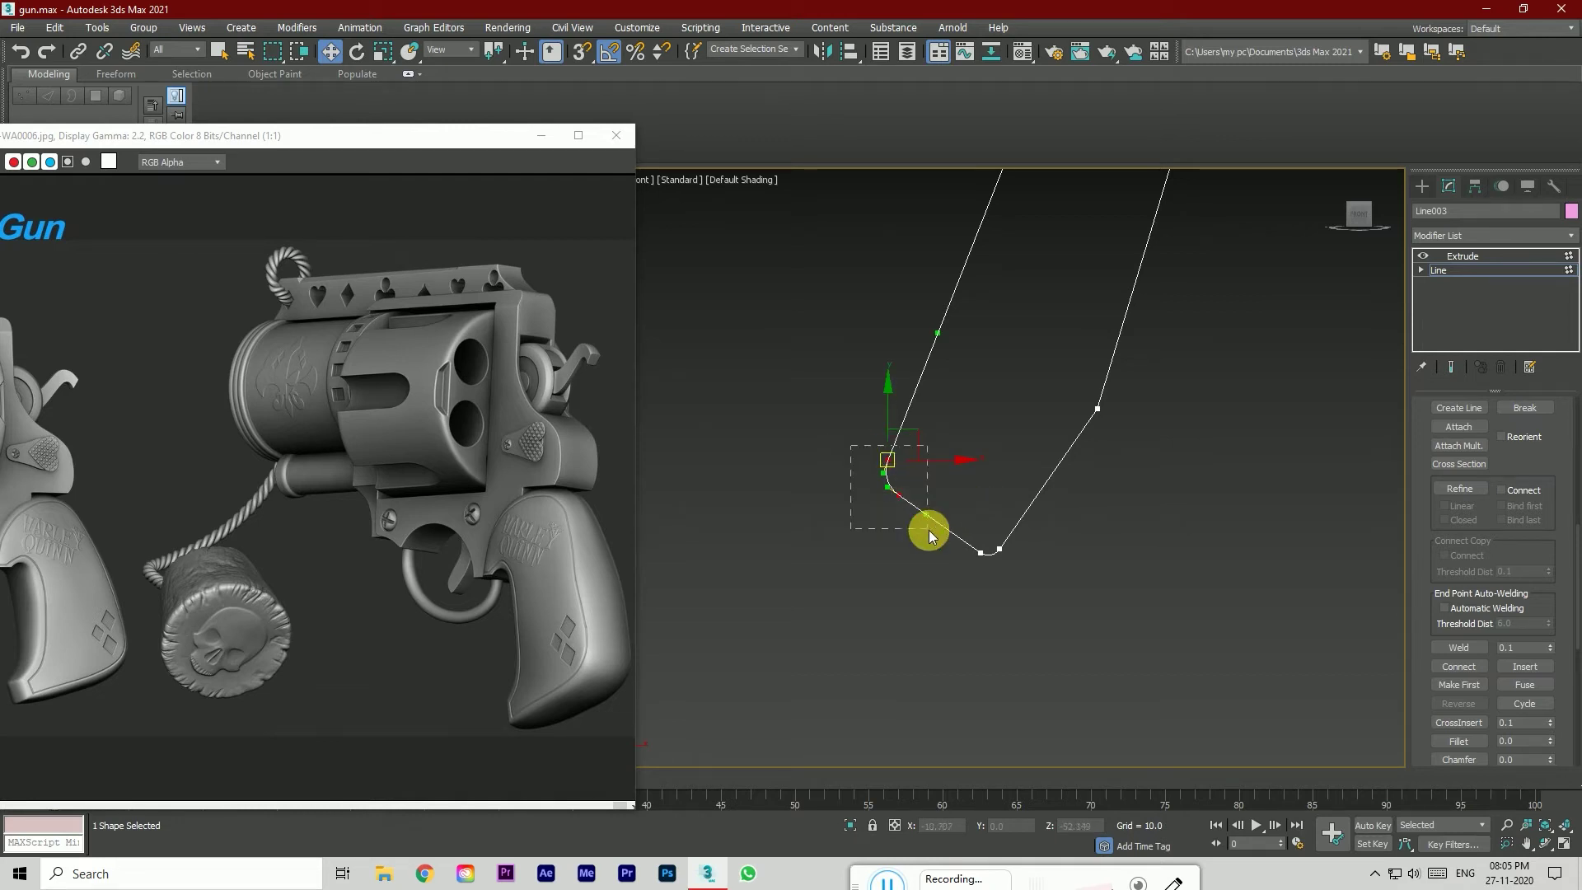
drag(890, 431, 943, 448)
scroll(939, 575, down, 2)
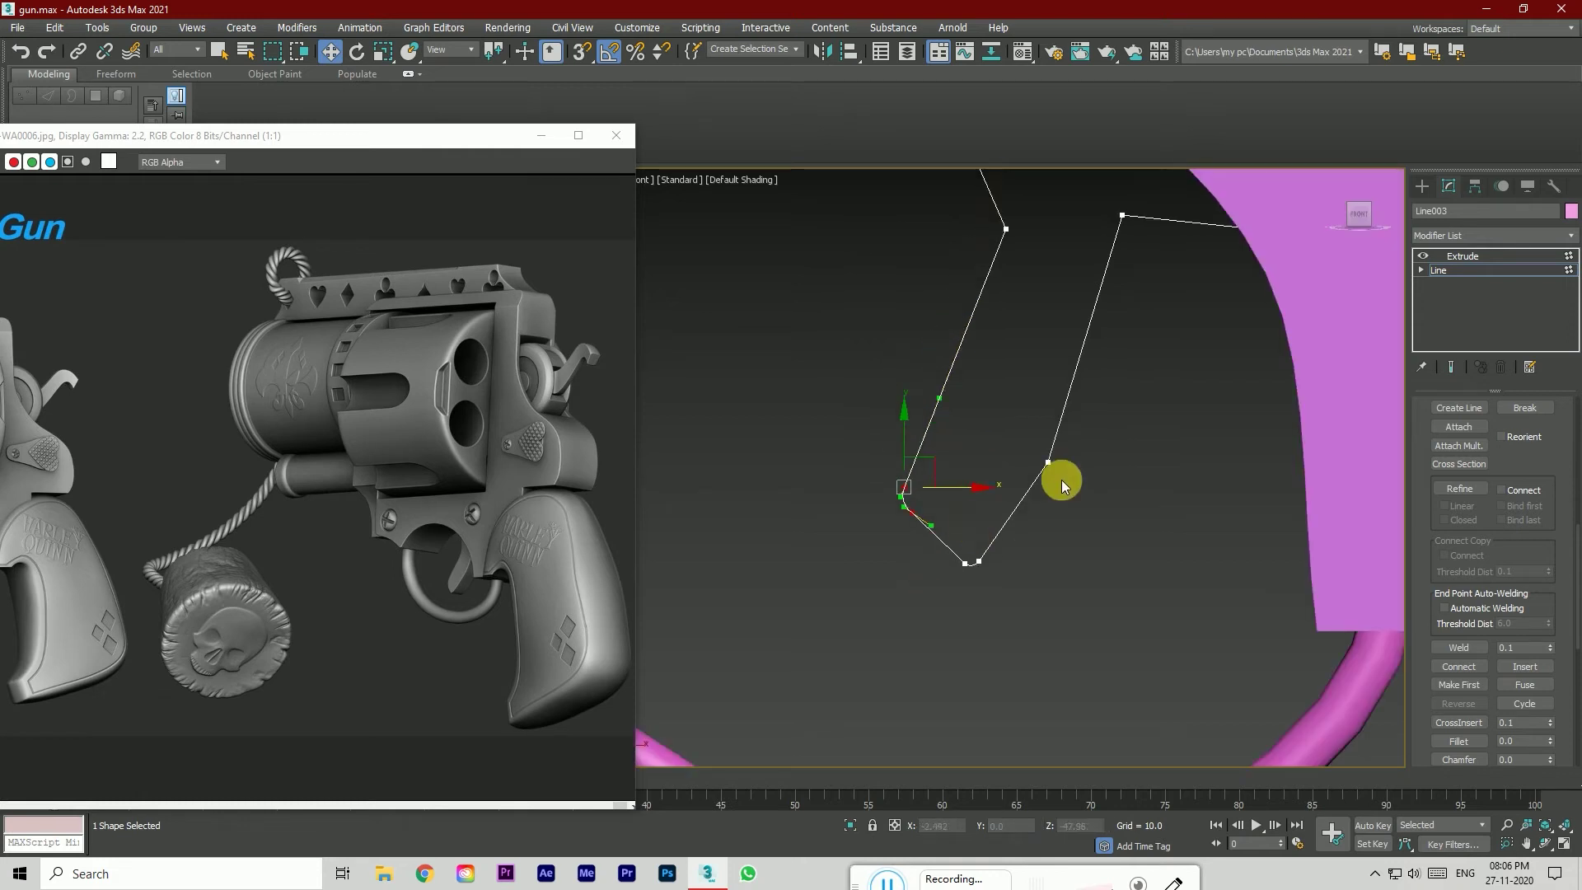
scroll(947, 590, down, 2)
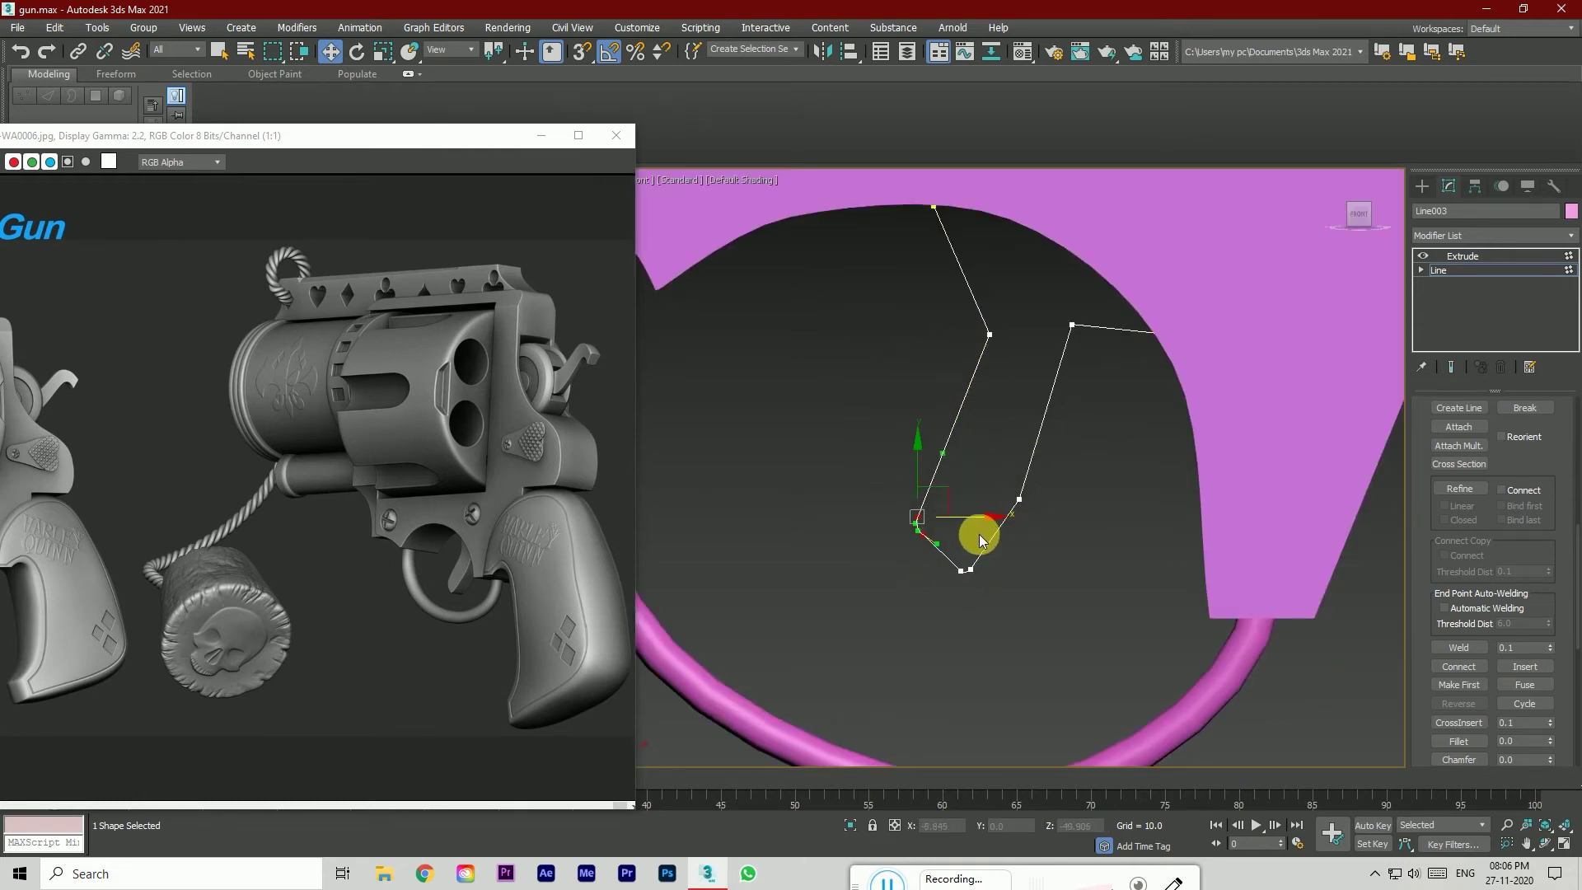
scroll(283, 473, down, 1)
scroll(169, 512, up, 3)
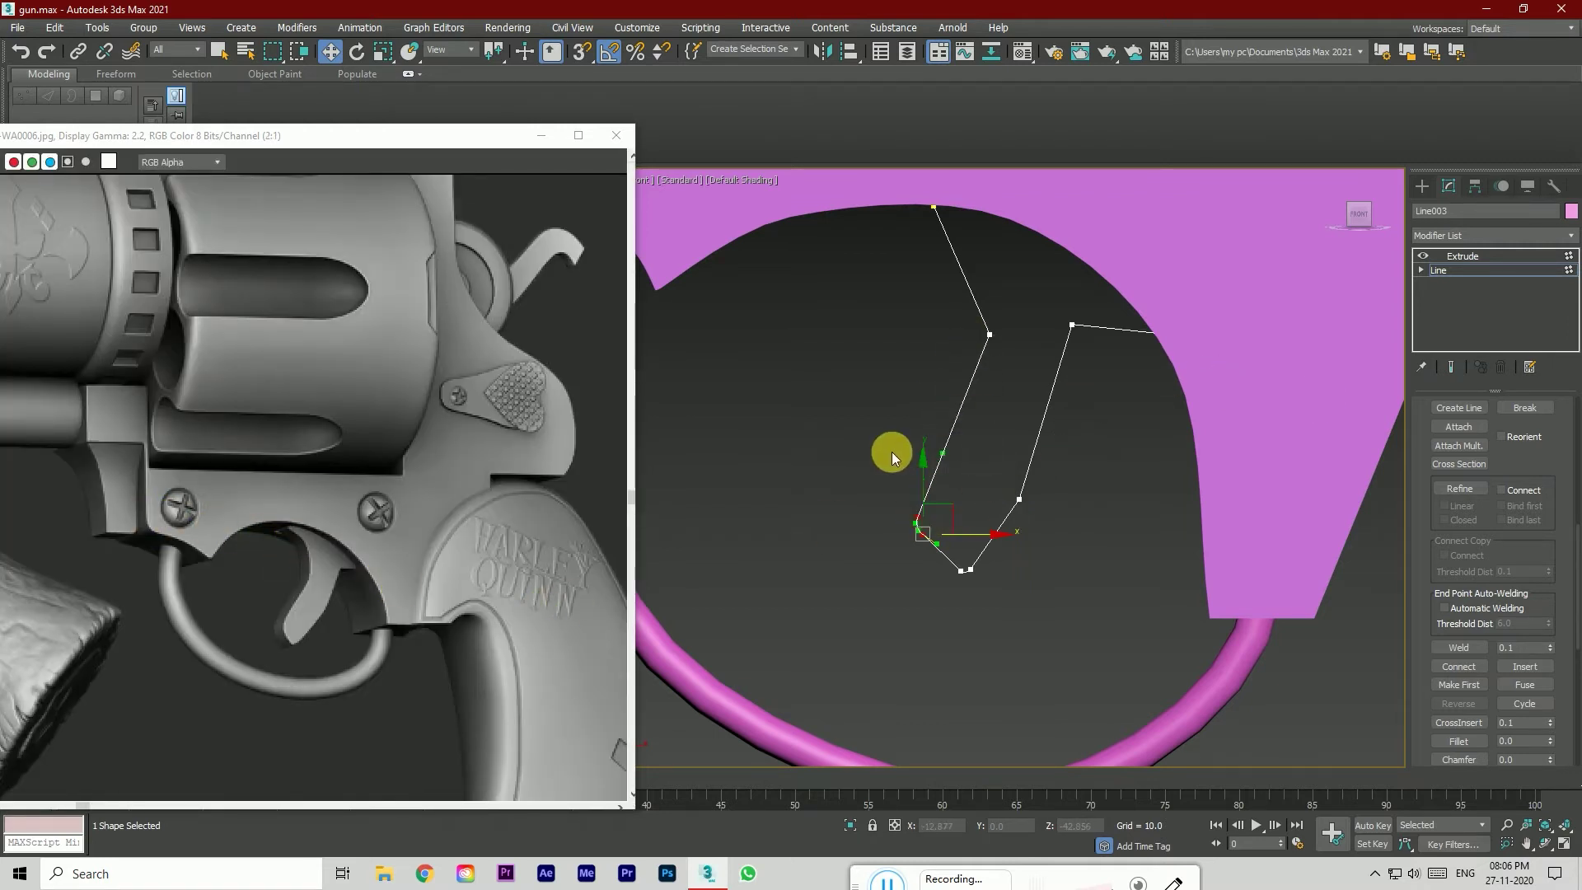
Step: Convert the vertex at the trigger's front bend to Smooth, nudge it slightly downward and fillet it into two vertices
scroll(958, 471, down, 2)
scroll(992, 354, up, 2)
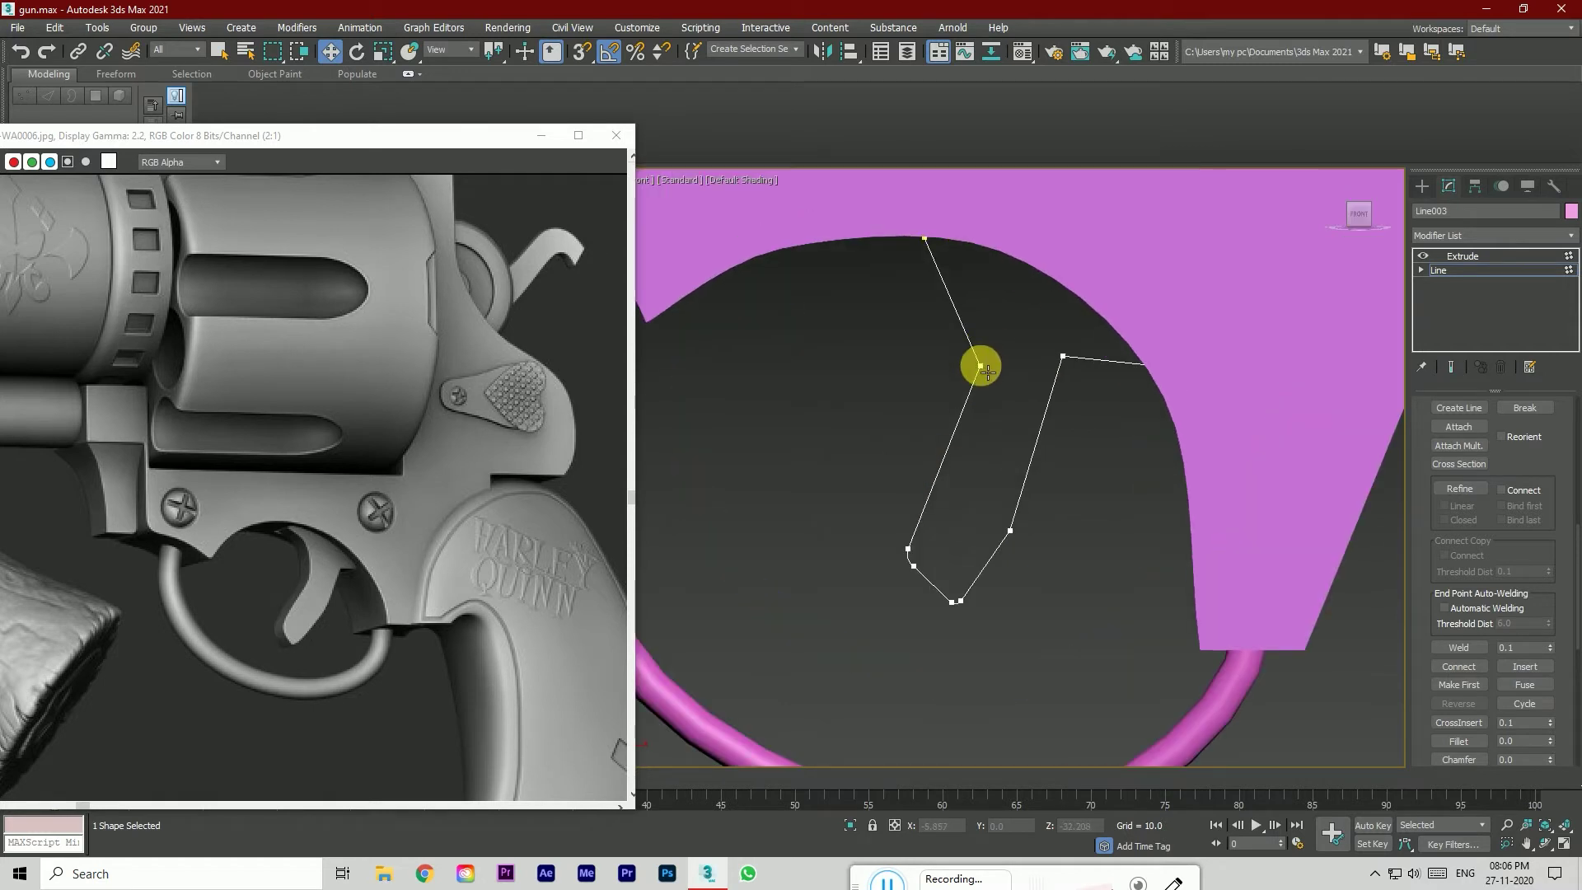
right_click(988, 372)
click(949, 309)
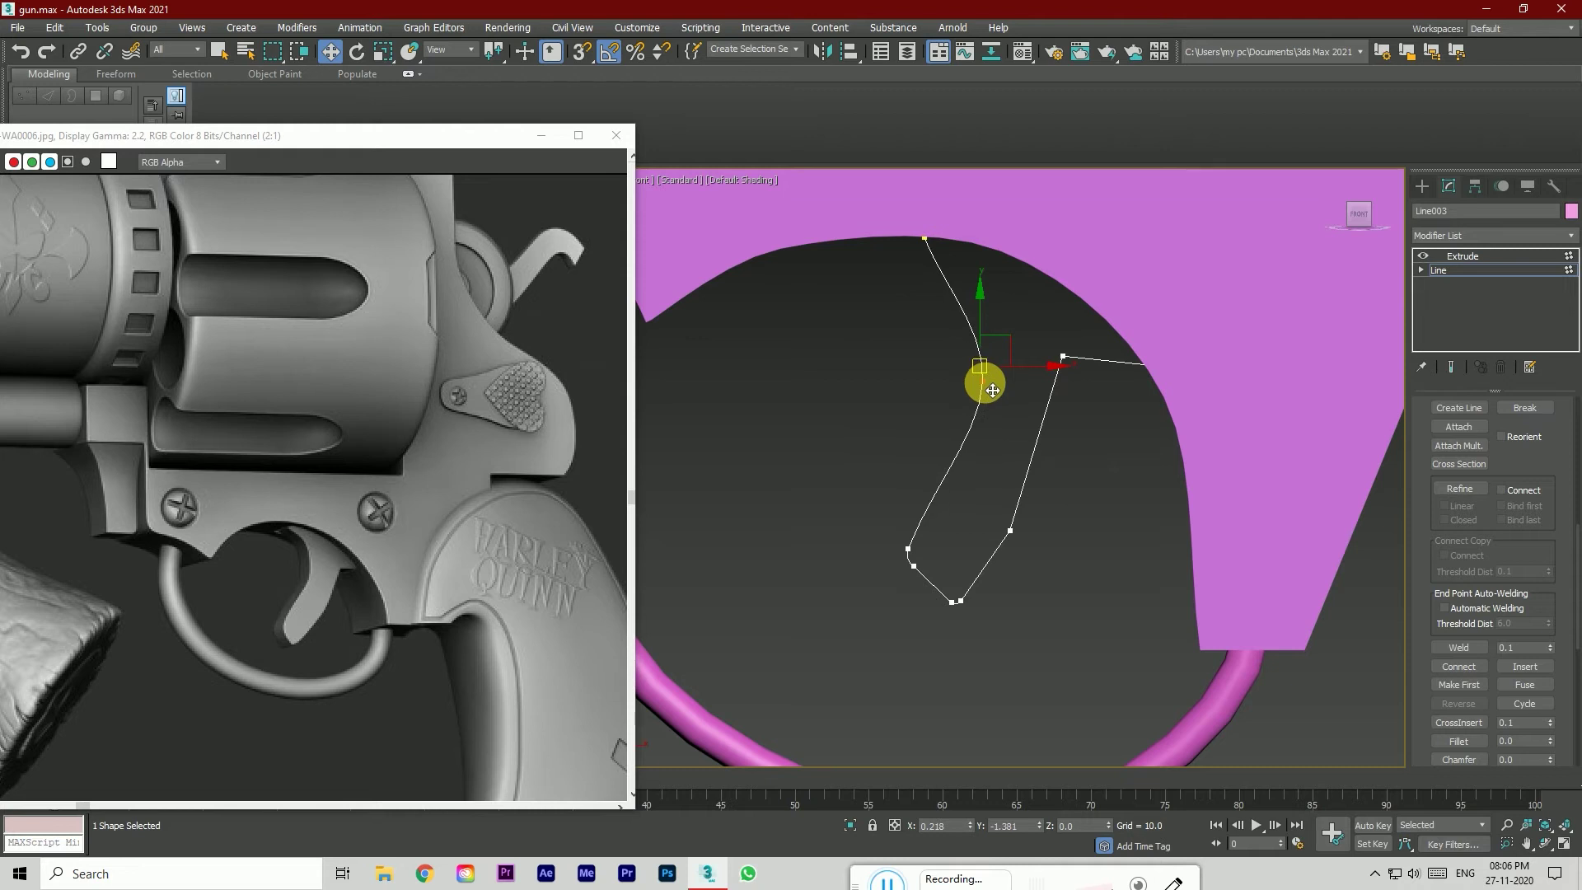
click(1458, 740)
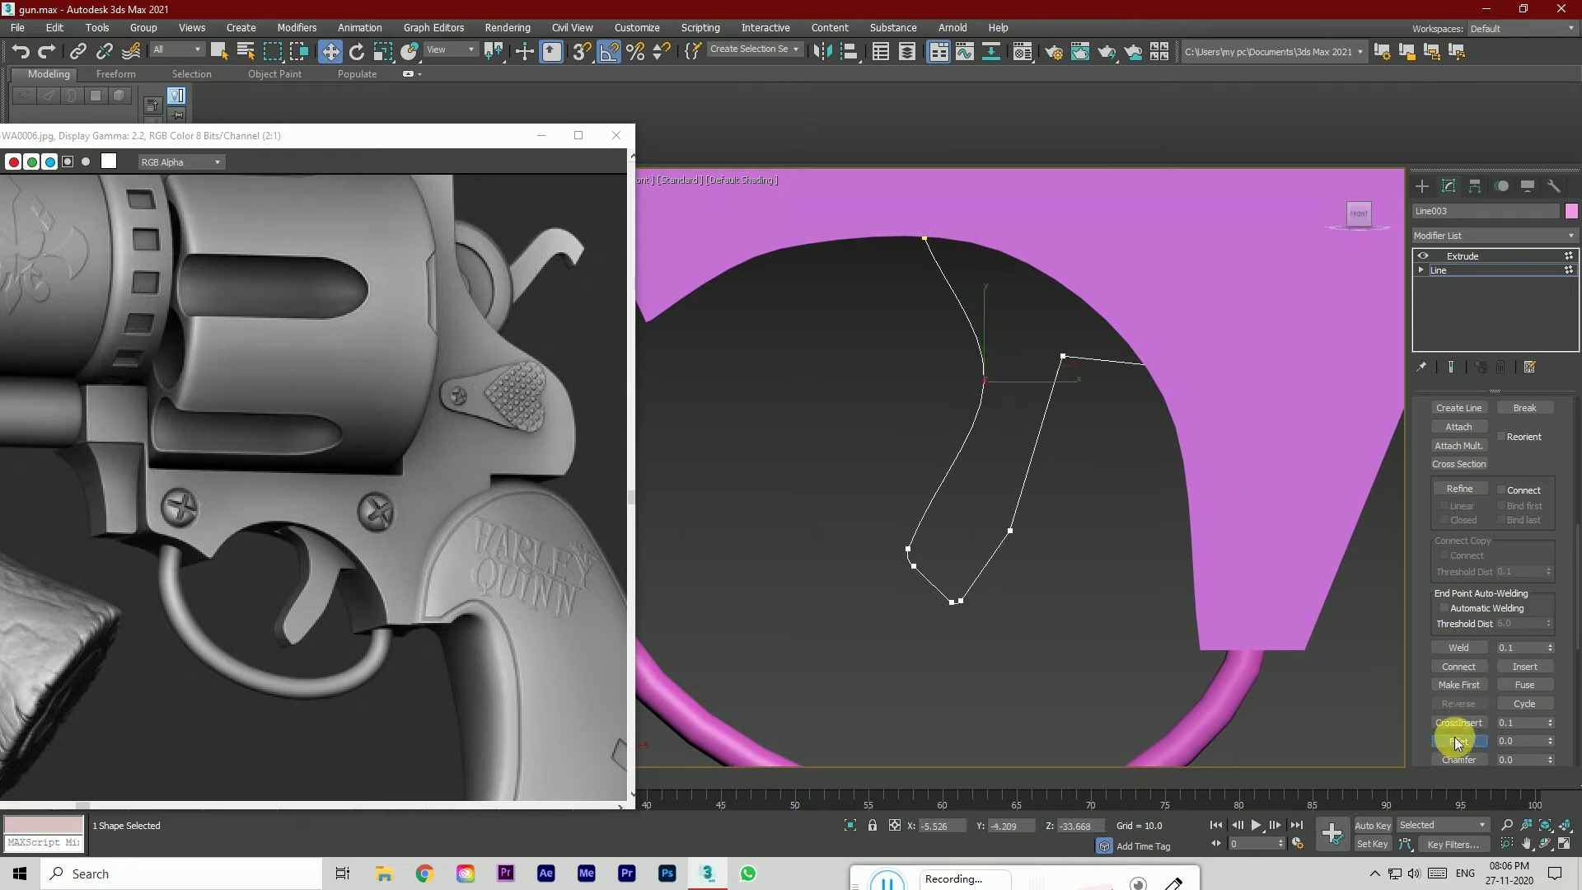
drag(989, 382, 995, 367)
click(1451, 739)
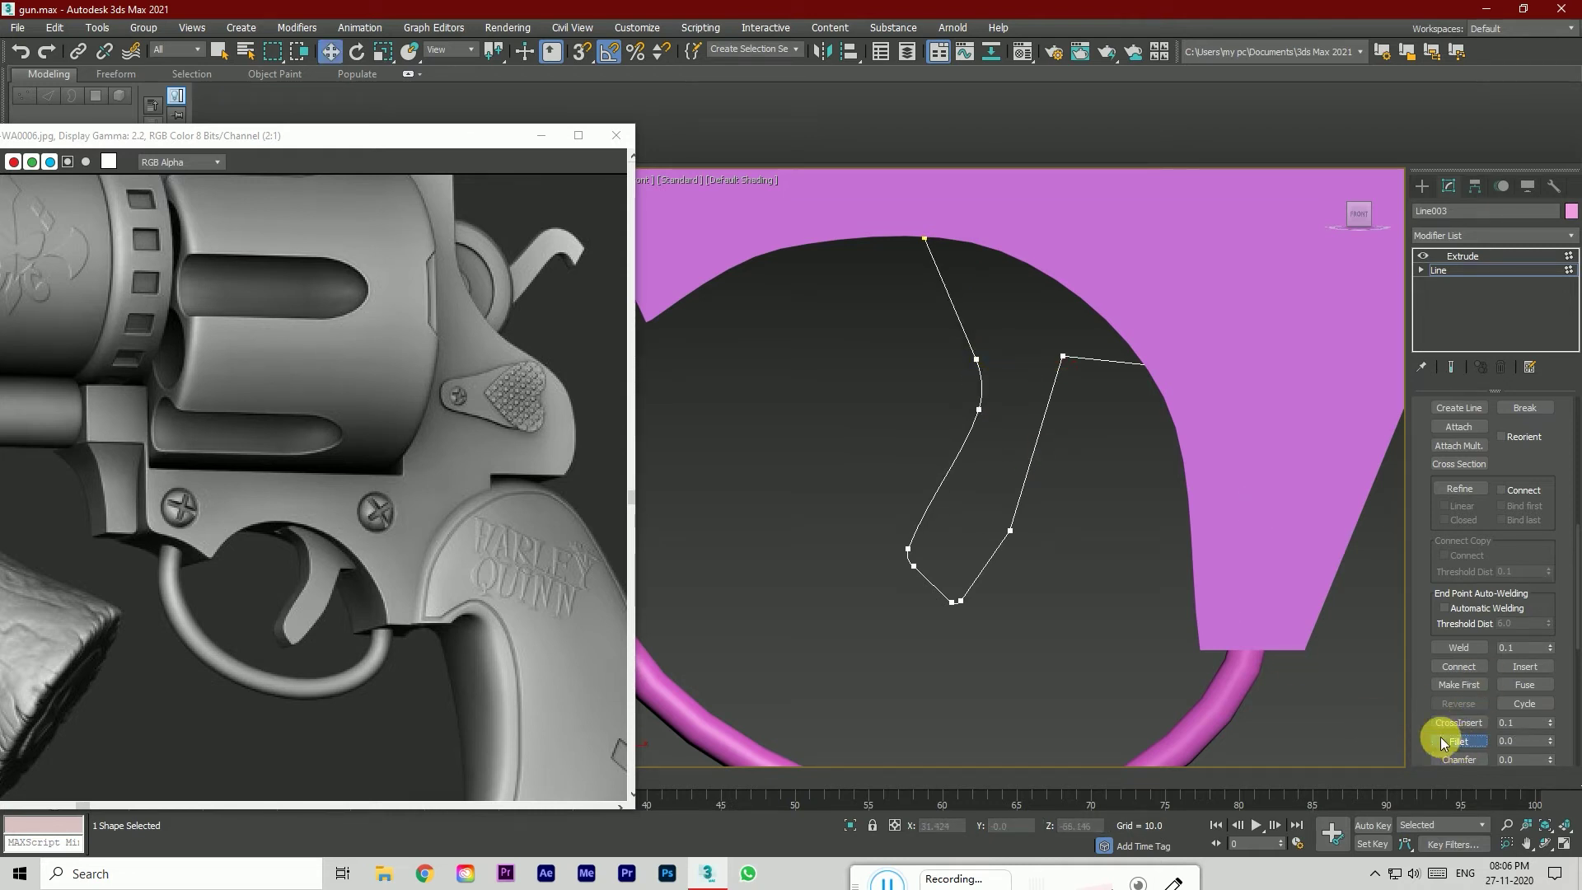
Step: Spread the two front-bend vertices apart, moving the upper one up and the lower one down, to curve the trigger's front edge
click(983, 410)
drag(990, 416, 981, 459)
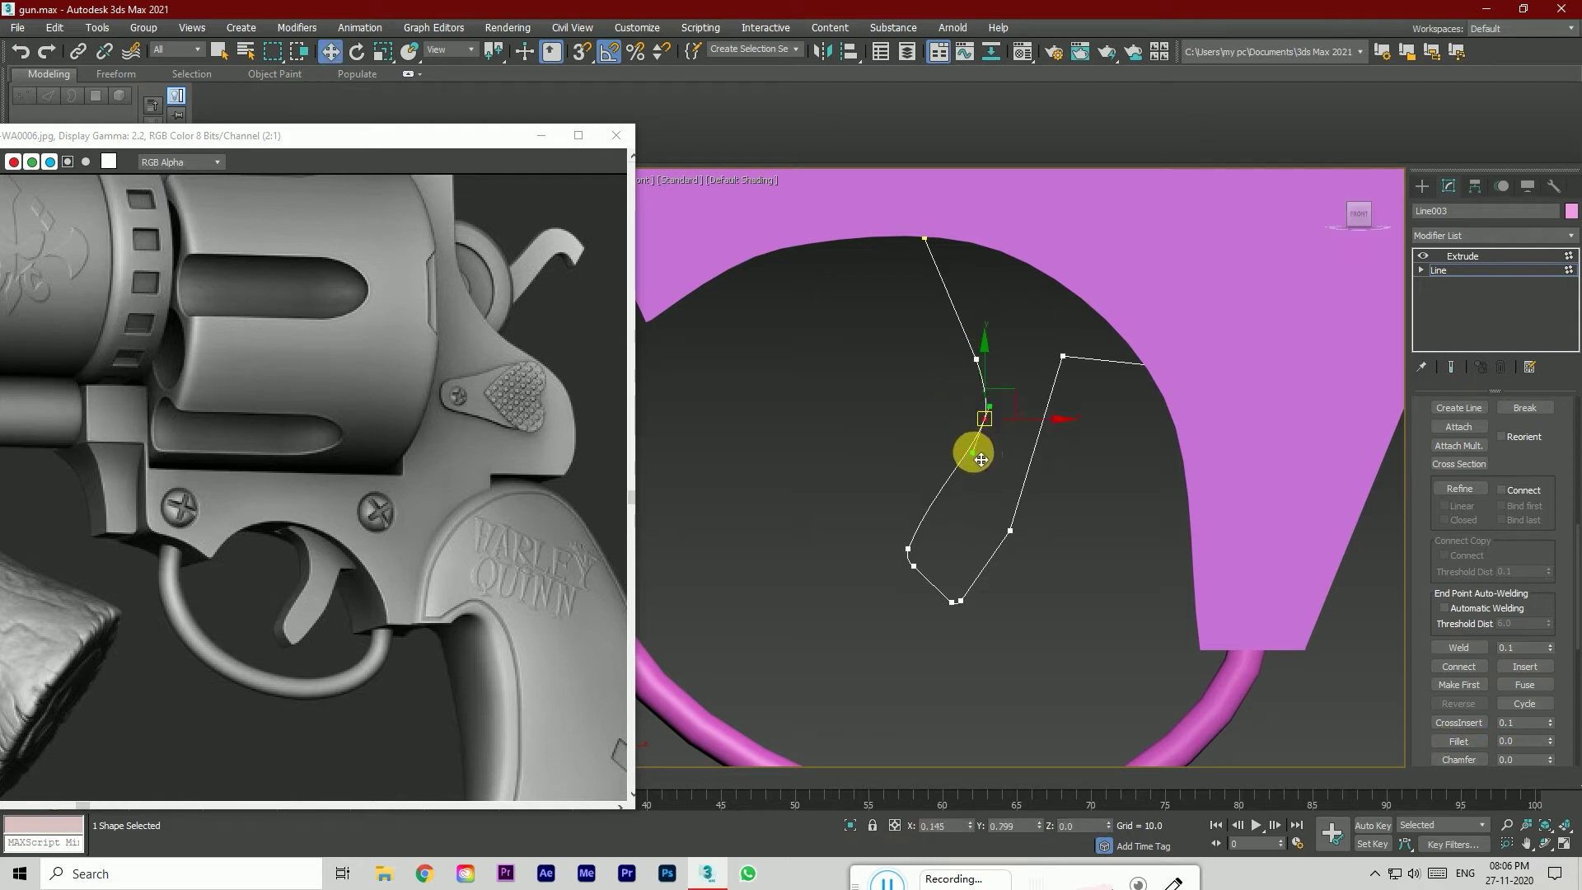
drag(974, 361, 979, 315)
scroll(931, 539, down, 2)
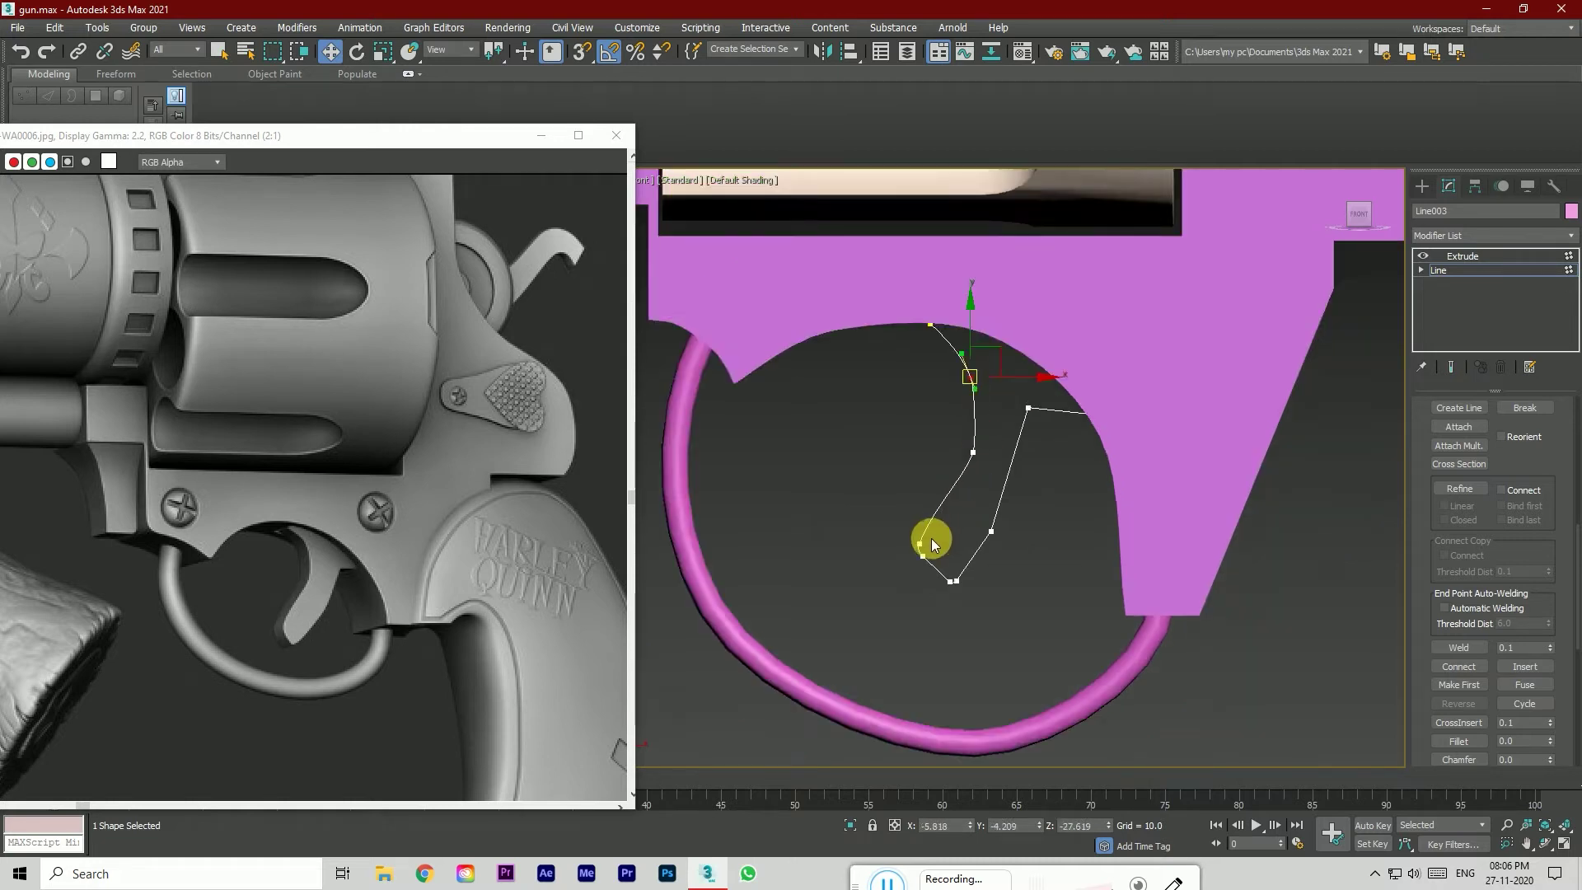
scroll(929, 541, up, 4)
click(1017, 370)
drag(1016, 366, 1008, 419)
Step: Convert the upper front vertex of the trigger's tip to Smooth and raise the outline's top front vertex slightly into the frame
click(906, 548)
right_click(903, 544)
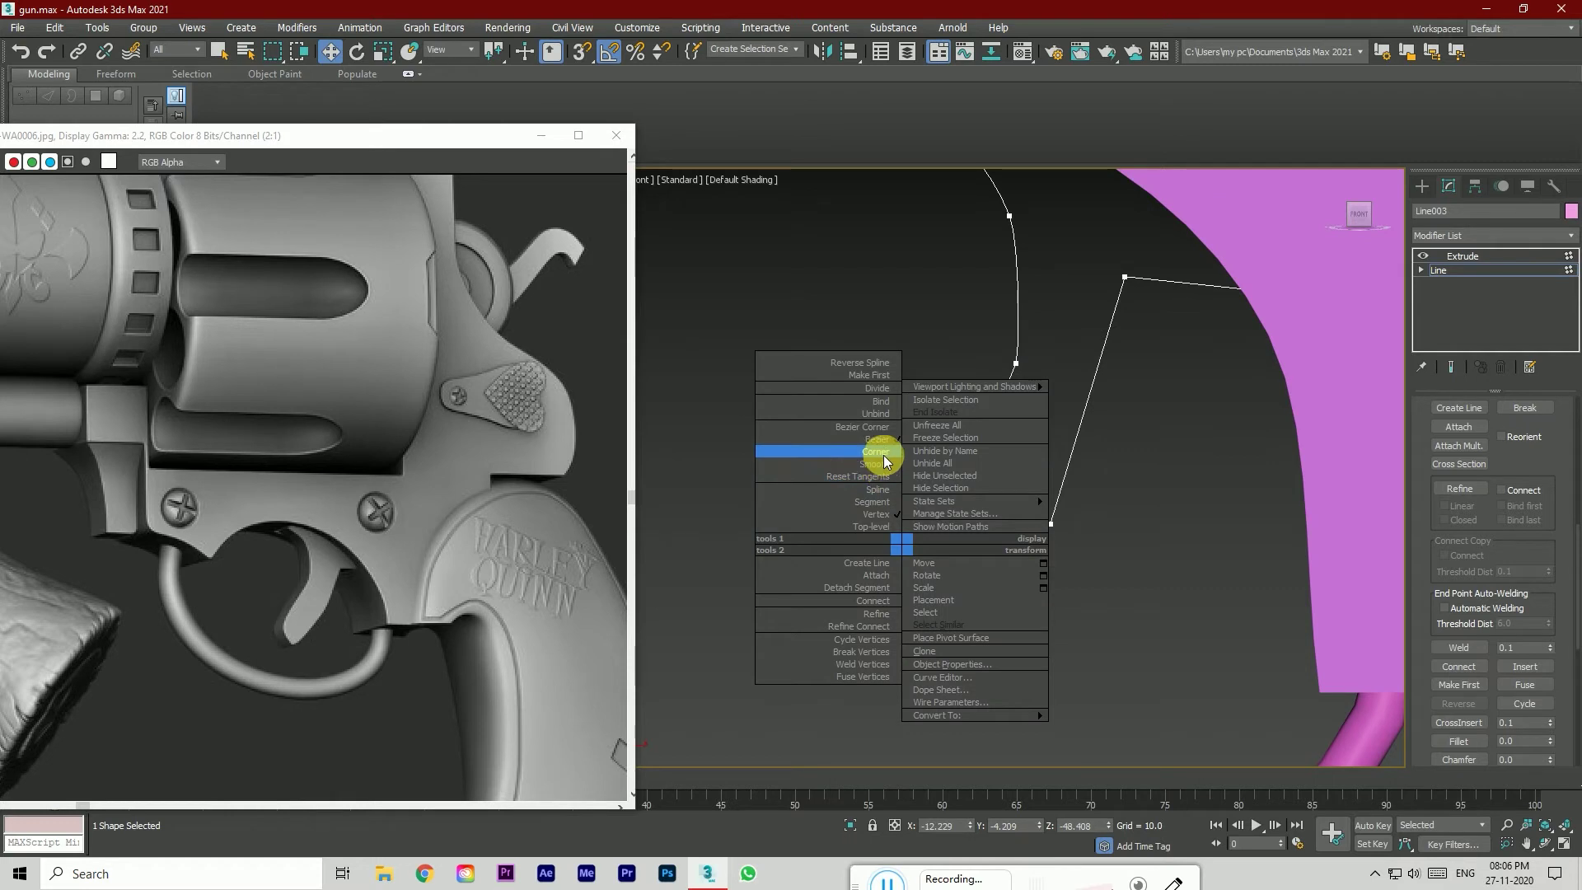
click(880, 465)
scroll(992, 452, down, 2)
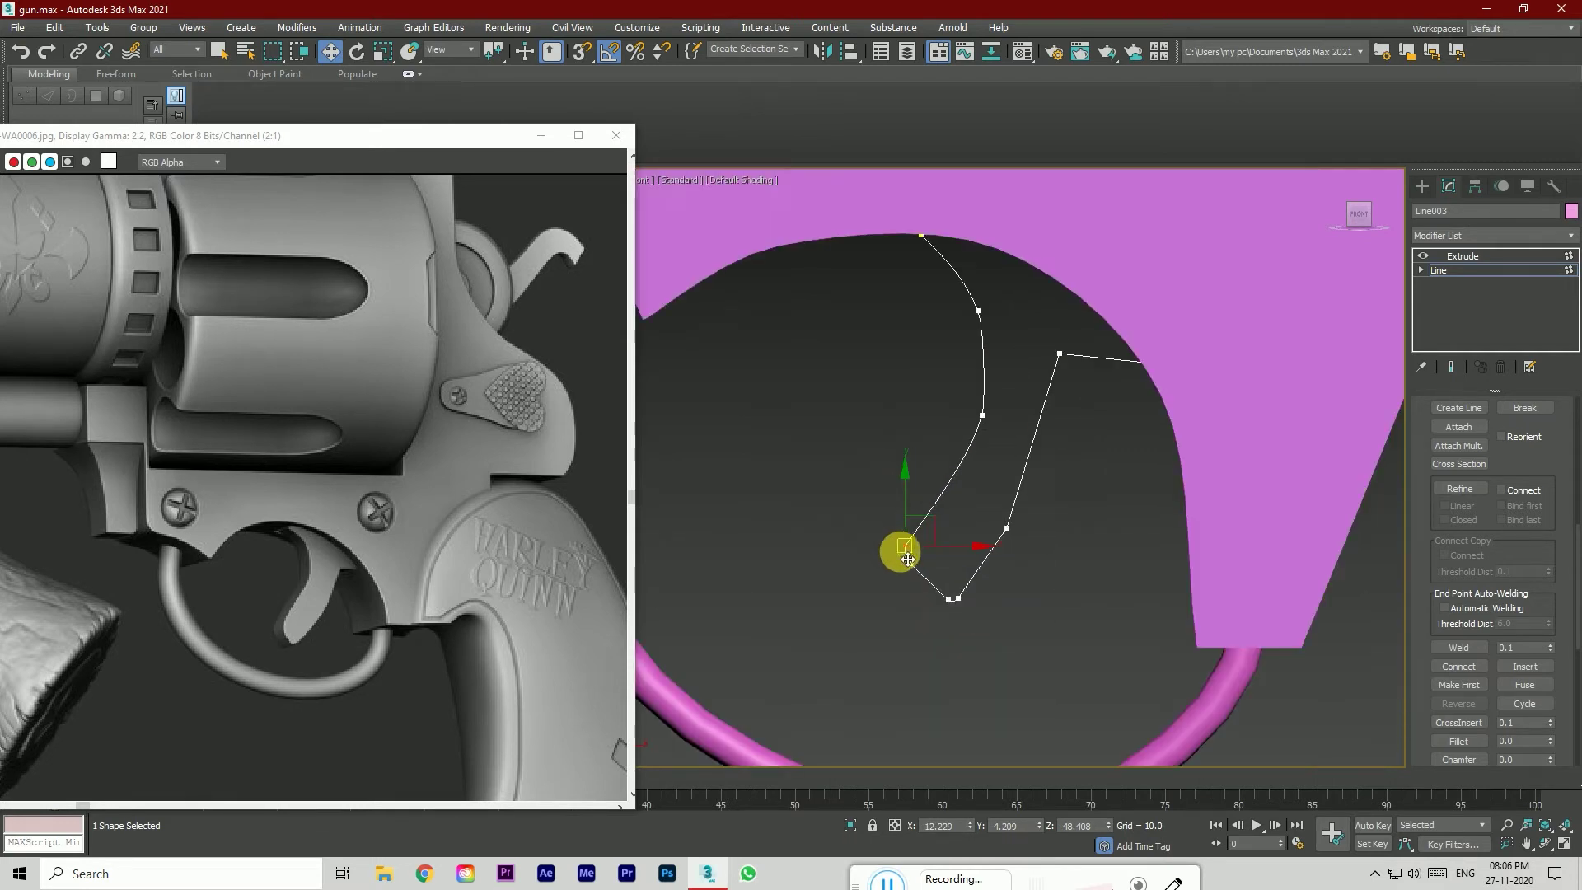
scroll(1028, 497, down, 1)
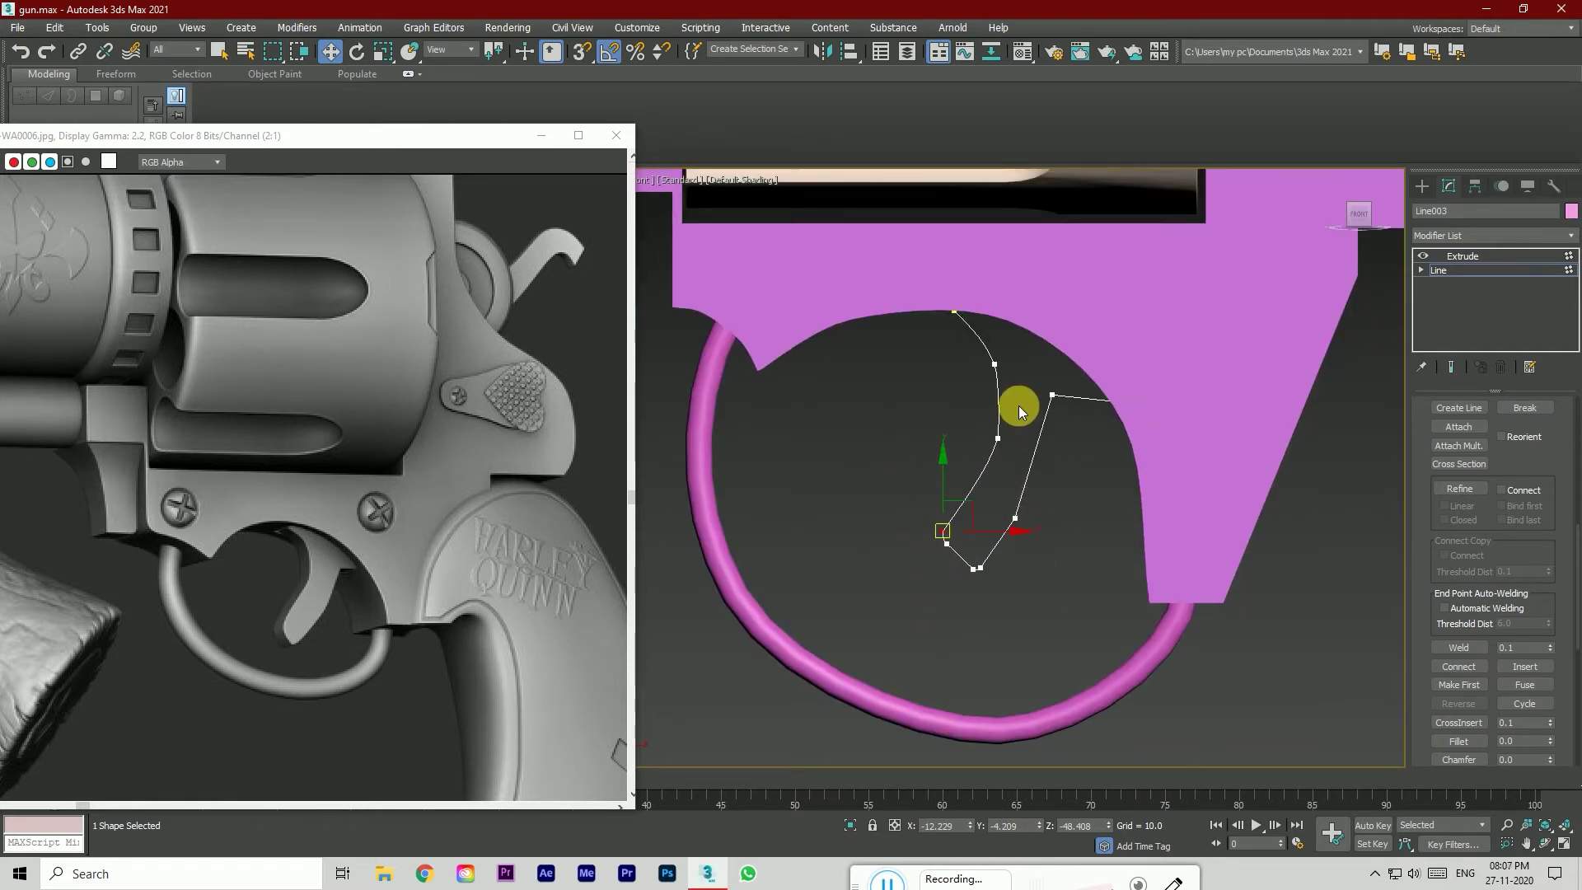
drag(964, 298, 963, 284)
scroll(907, 452, down, 1)
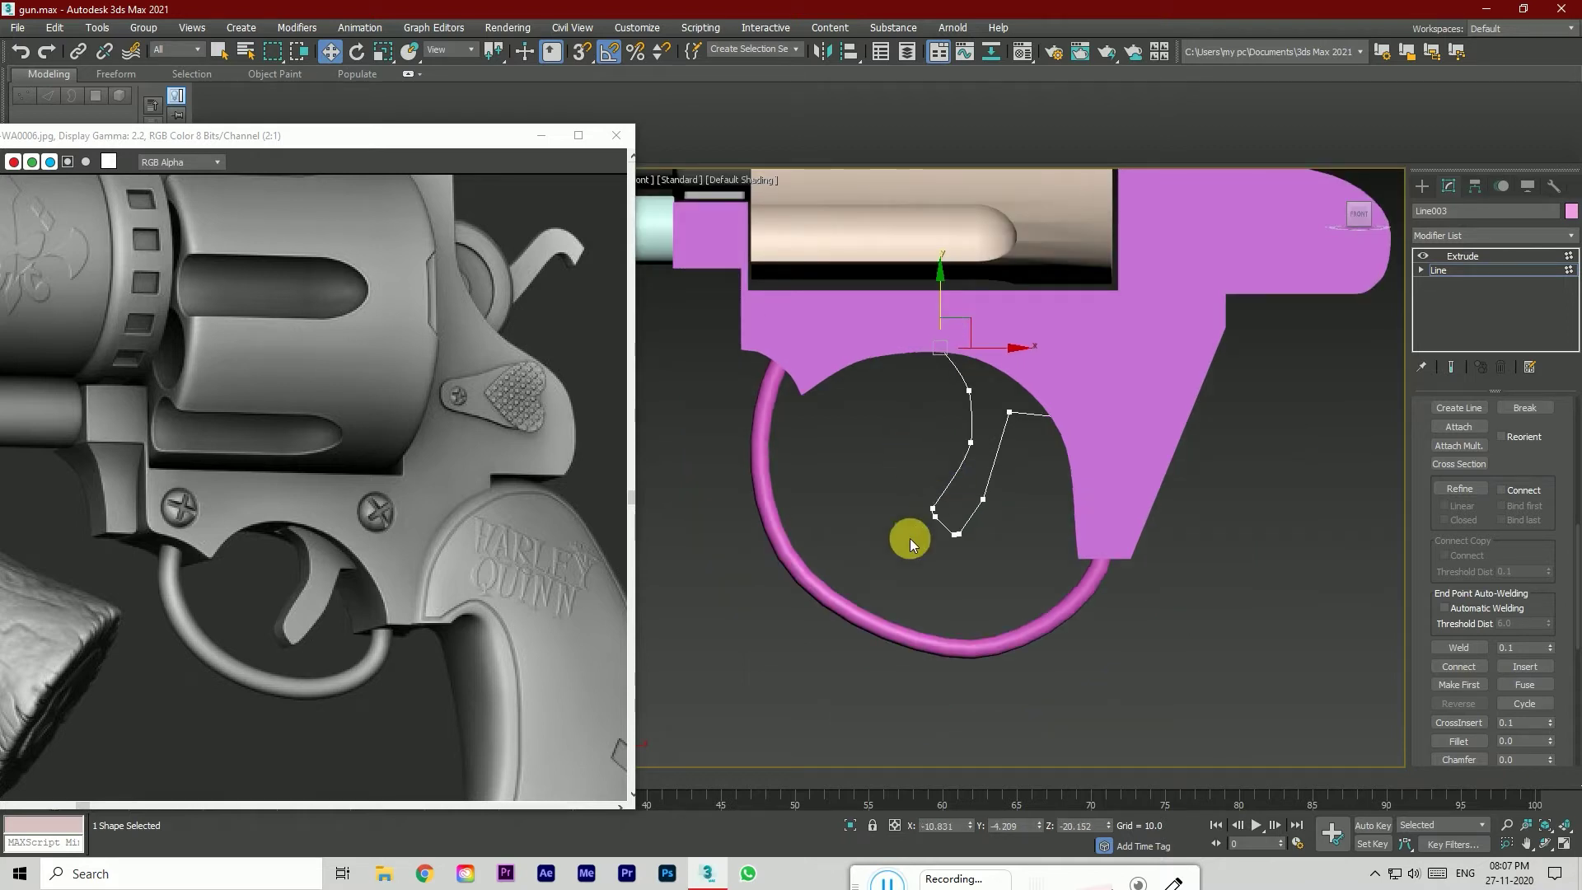
Step: Lower the trigger's tip vertices to lengthen it and shift the two rear corner vertices slightly down and back
drag(905, 485, 985, 561)
drag(938, 507, 932, 532)
click(976, 522)
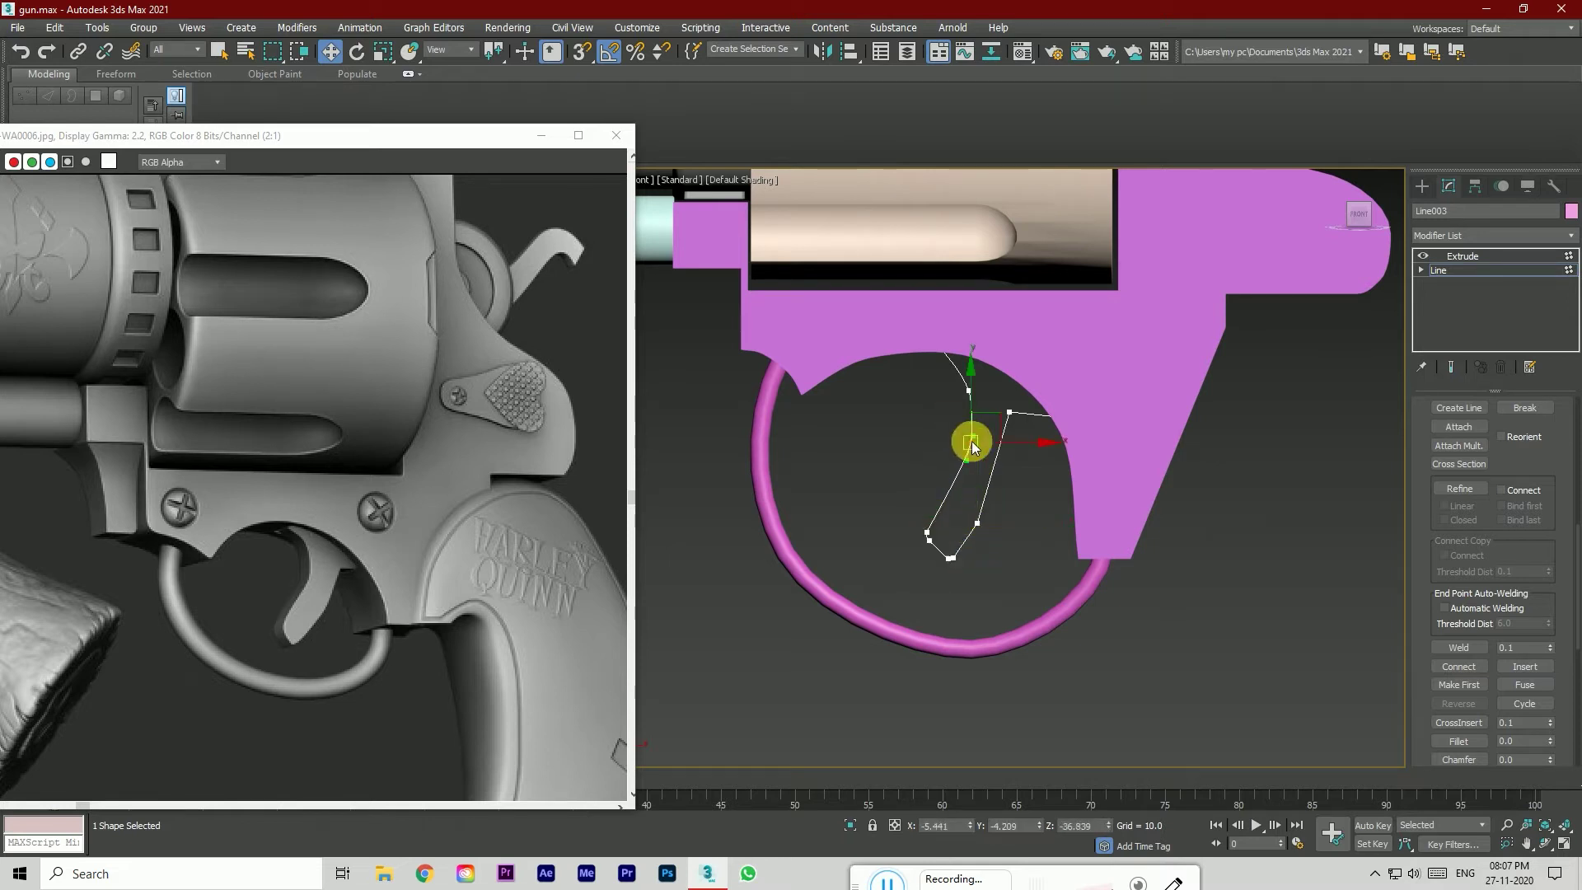
click(1027, 491)
drag(1008, 412, 1095, 452)
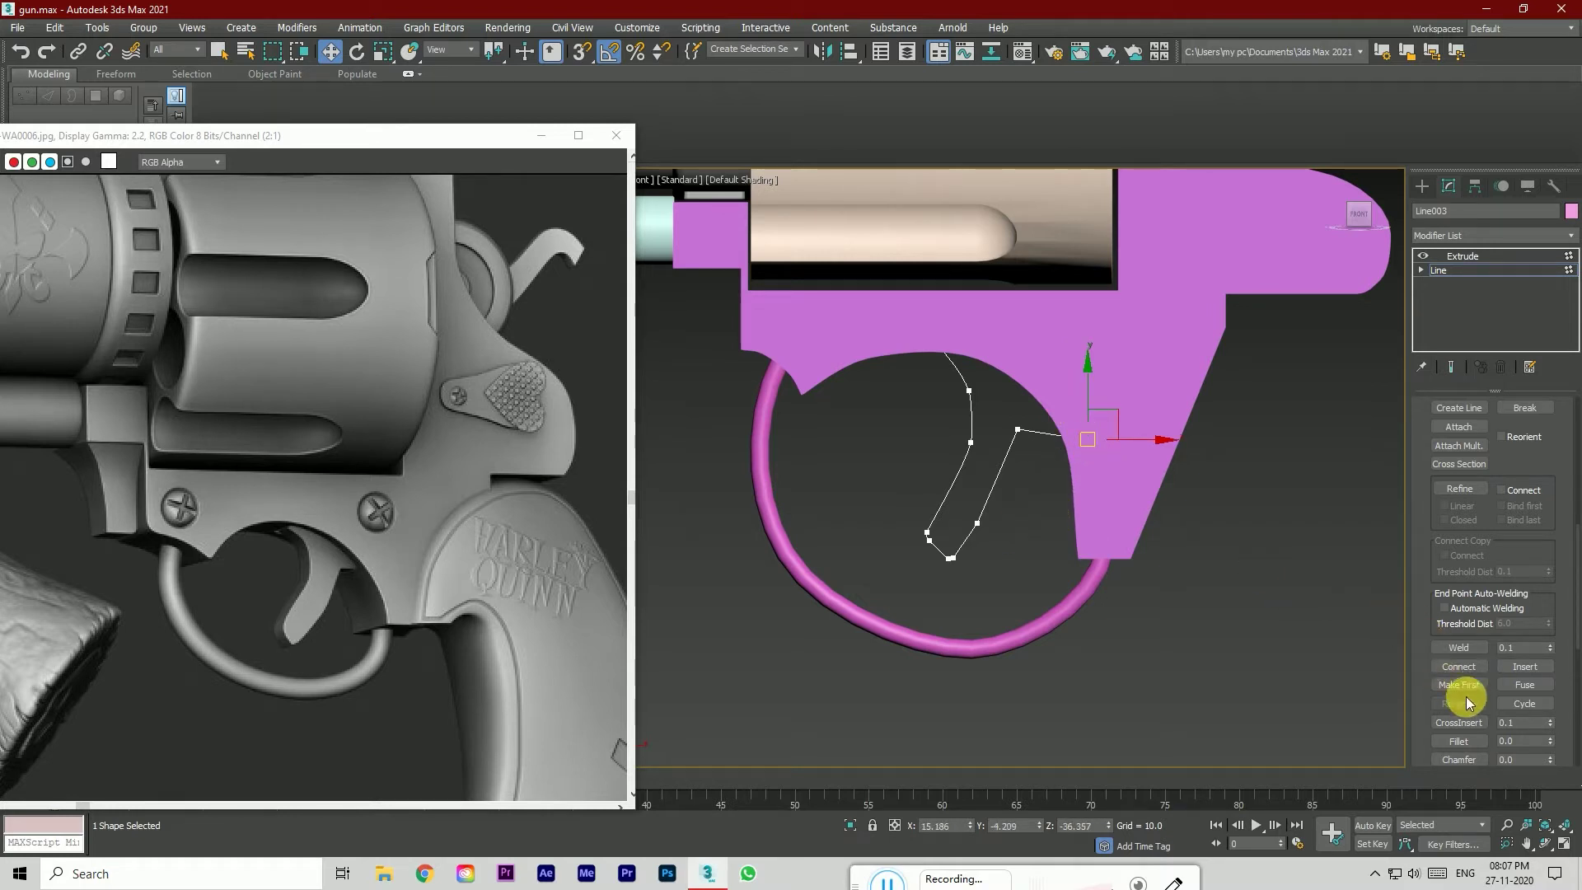
Step: Fillet the bend on the trigger's rear edge and move the two resulting vertices up and back to bow the edge outward
click(1460, 742)
drag(979, 524, 978, 508)
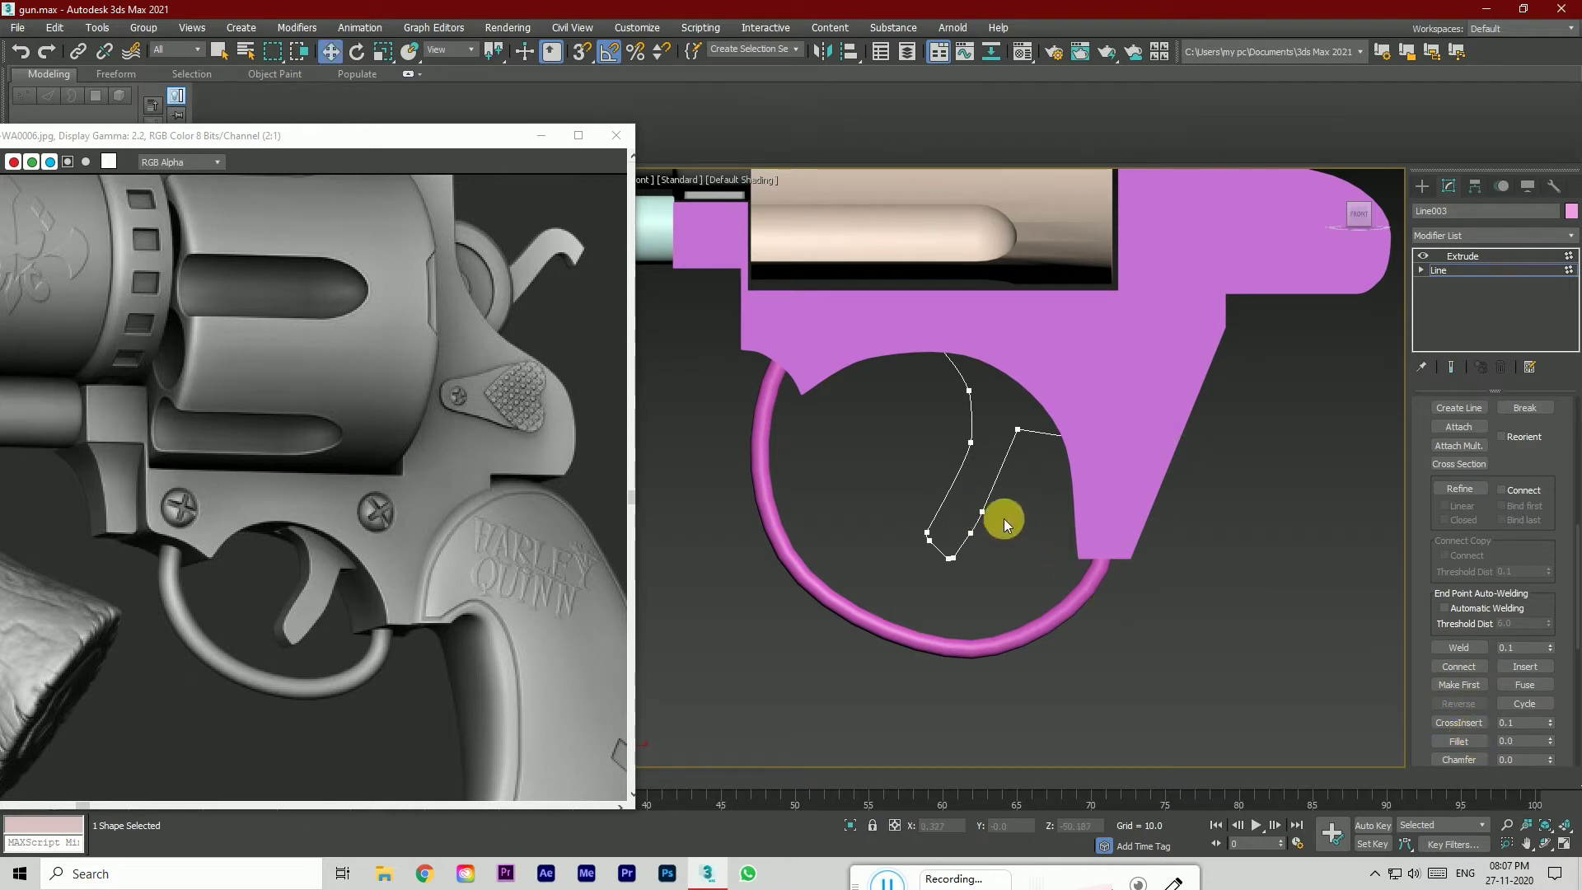
click(974, 537)
drag(996, 541, 1041, 543)
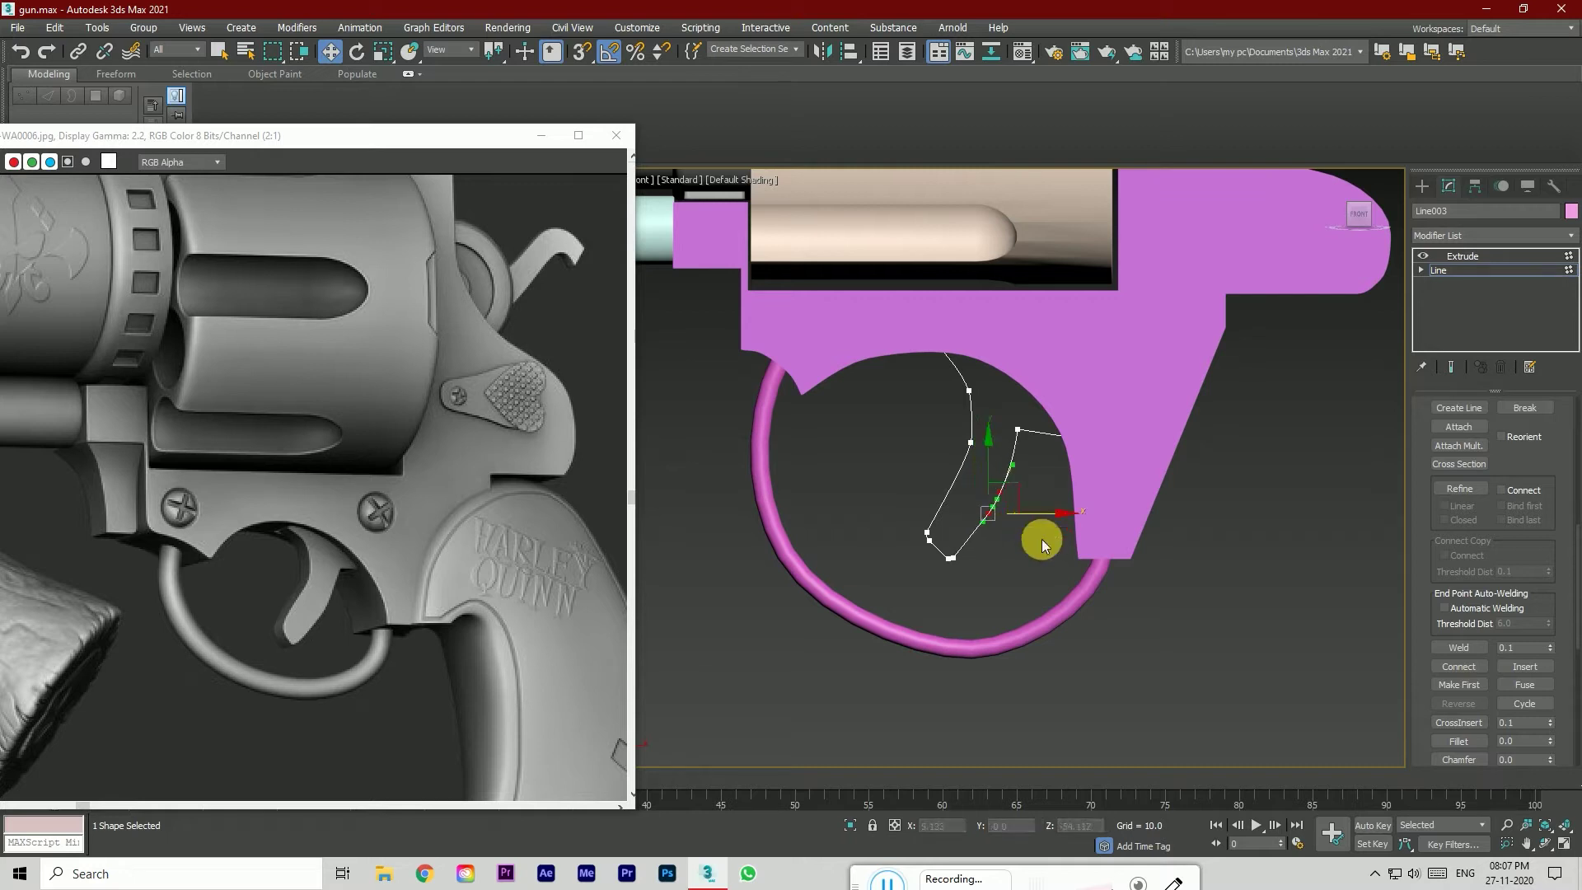
Step: Check the reshaped trigger at the Extrude level against the reference, and return to the line's vertices
click(1461, 256)
click(1215, 566)
click(988, 500)
click(1113, 625)
click(937, 546)
click(1457, 272)
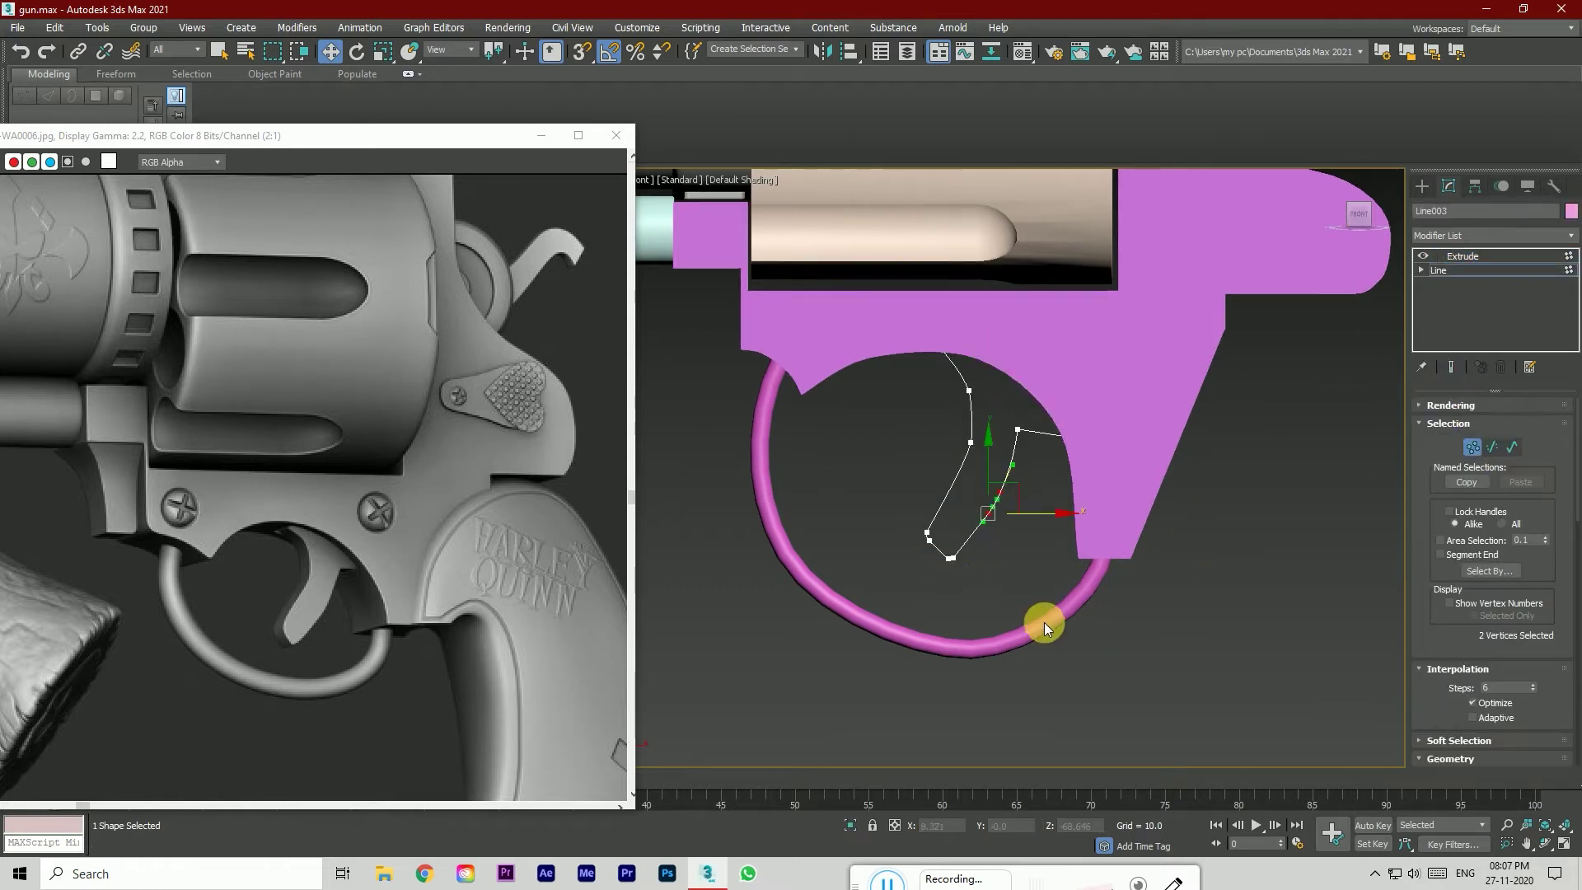
Step: Nudge the trigger outline's two tip vertices, lower the front bend vertex slightly, and return to the Extrude level to check the shape
scroll(982, 542, up, 2)
drag(927, 572, 926, 573)
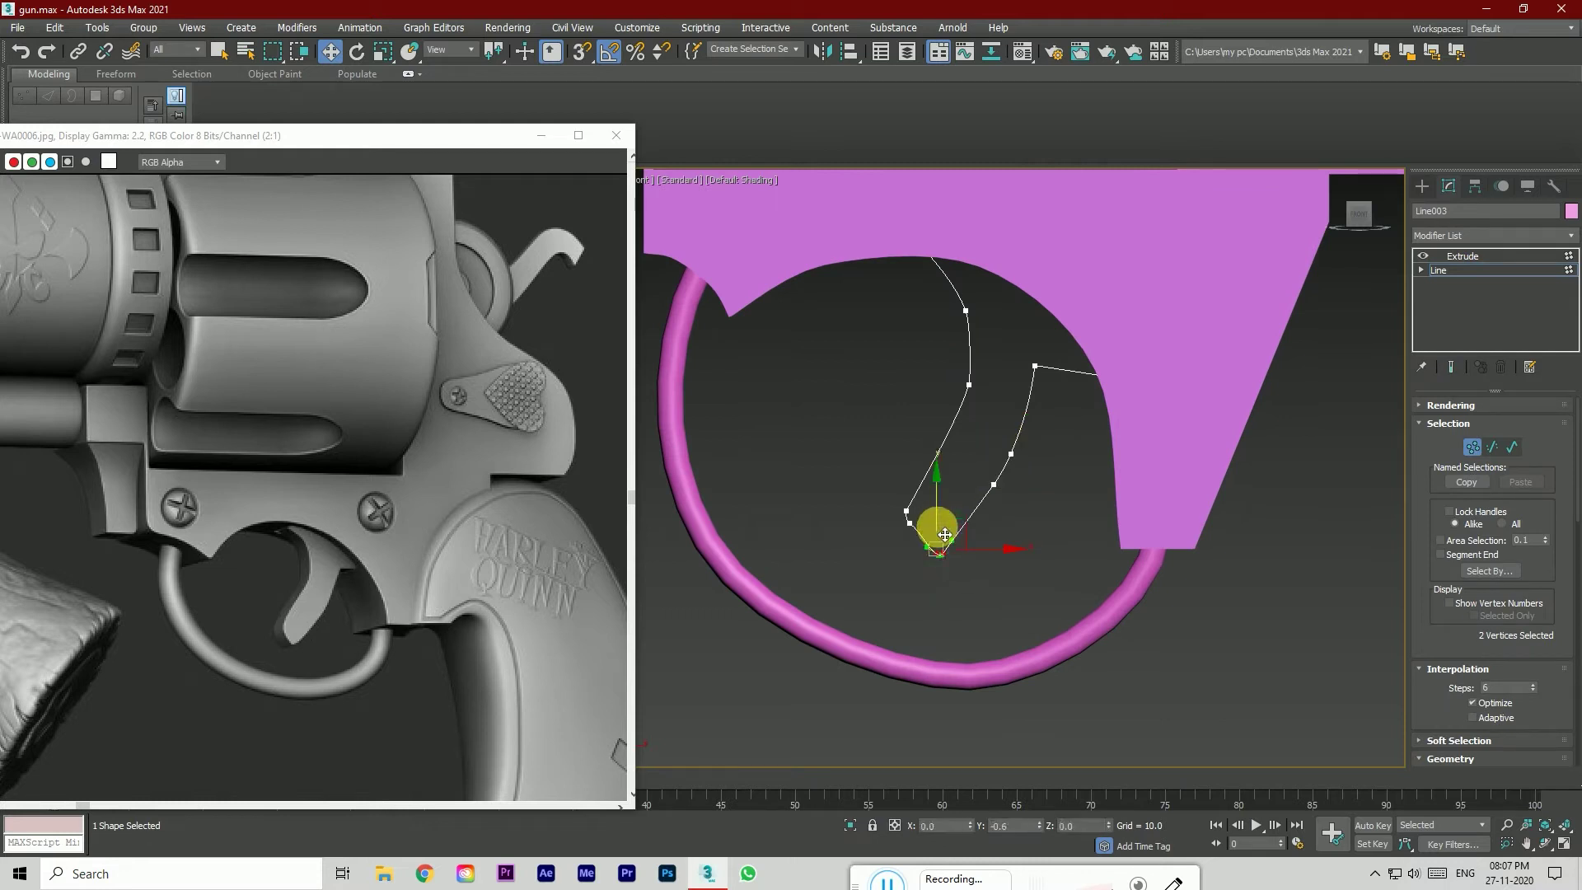
click(907, 510)
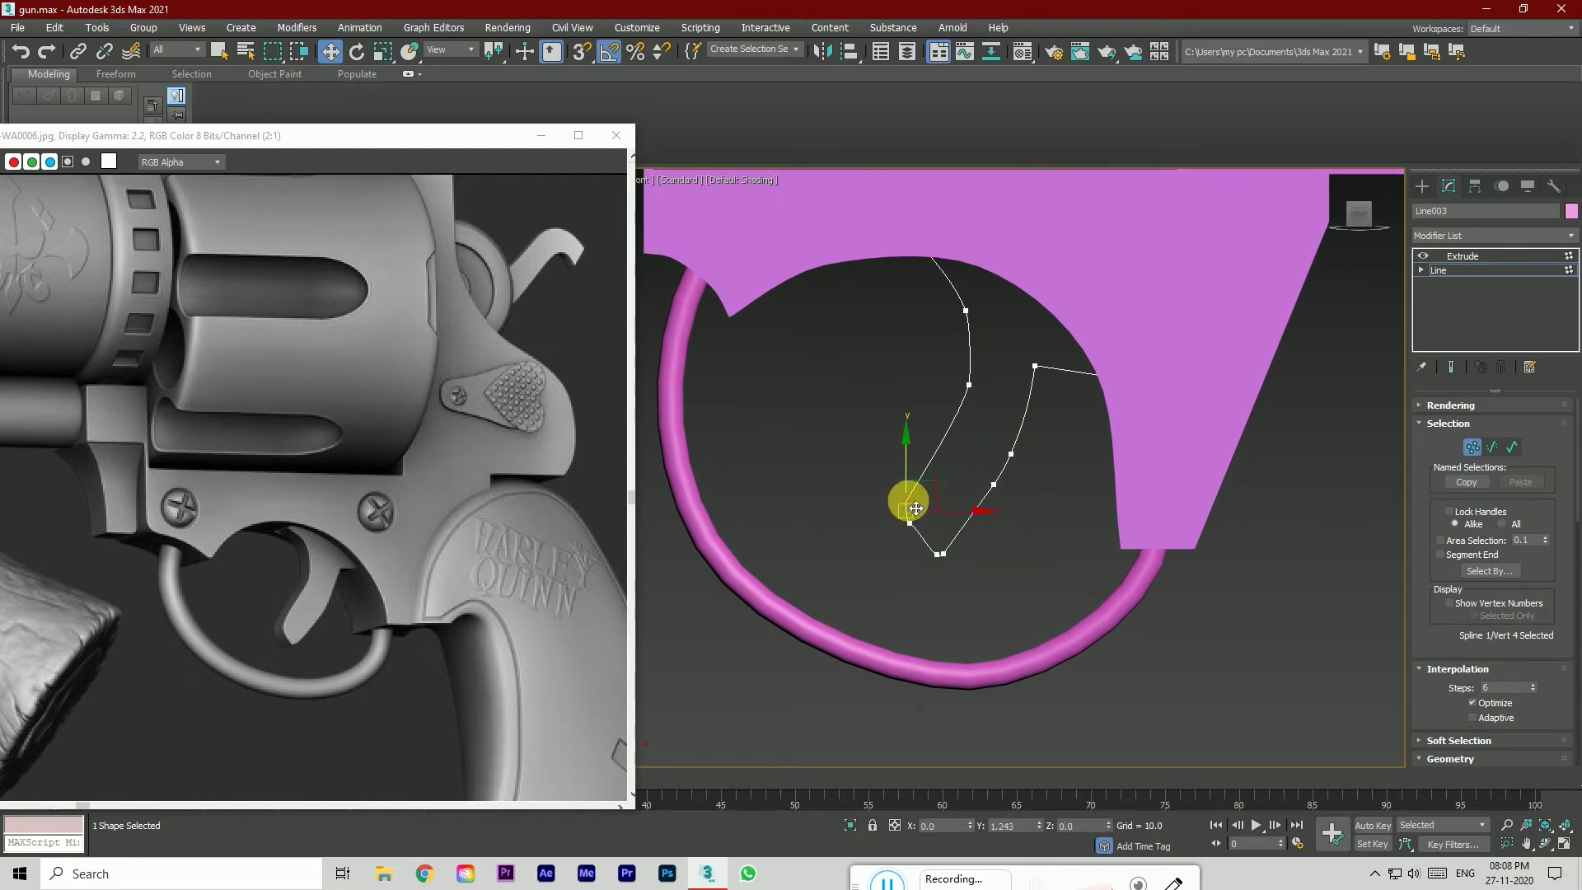
click(1002, 582)
click(966, 386)
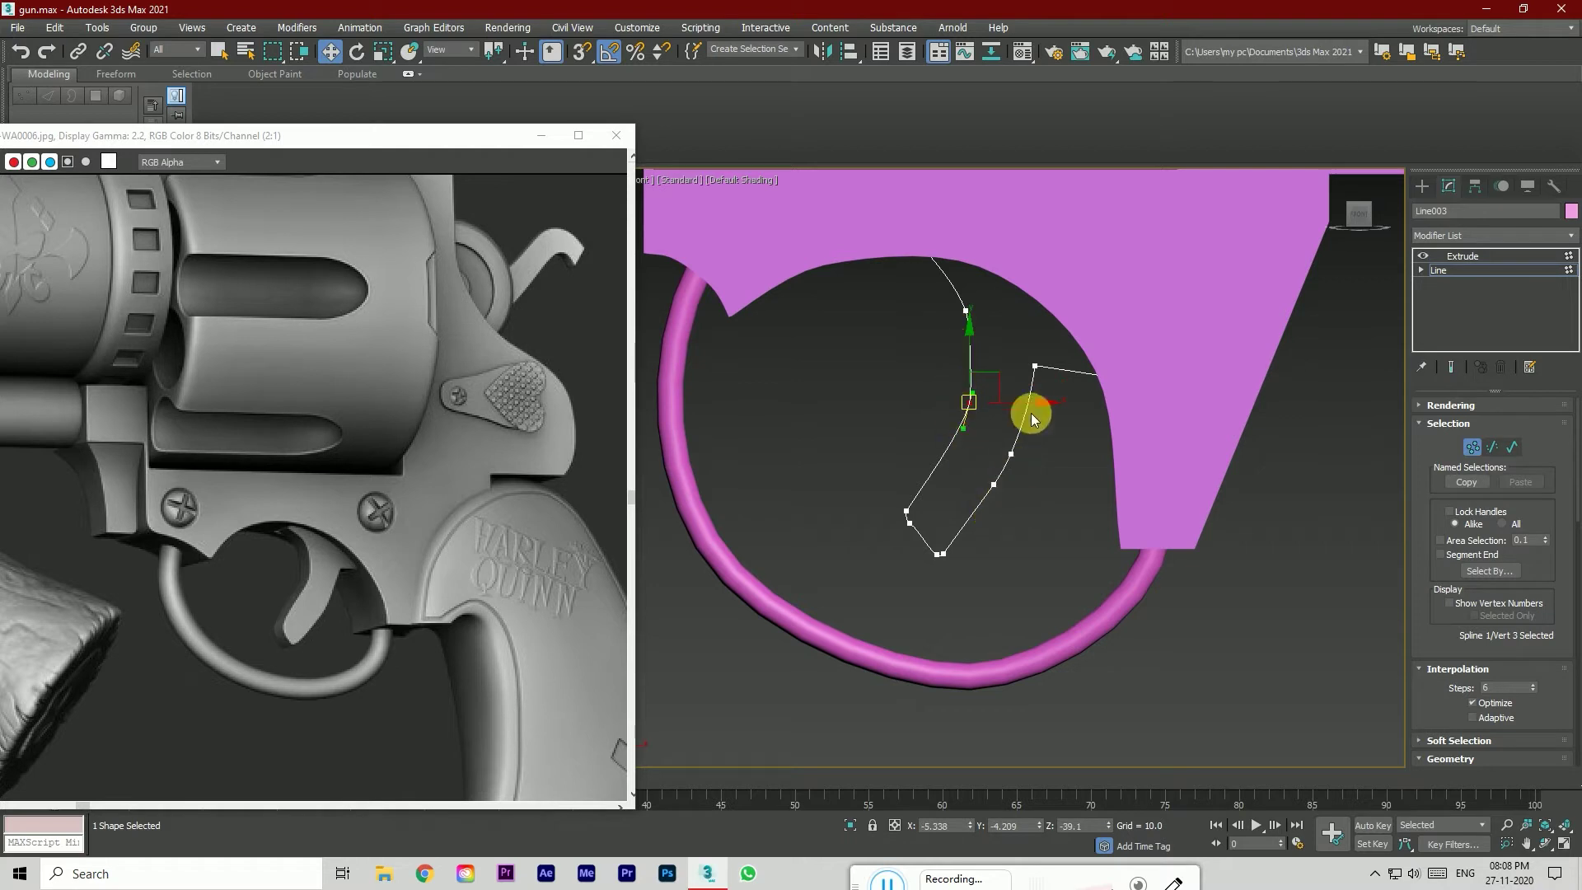
click(1495, 256)
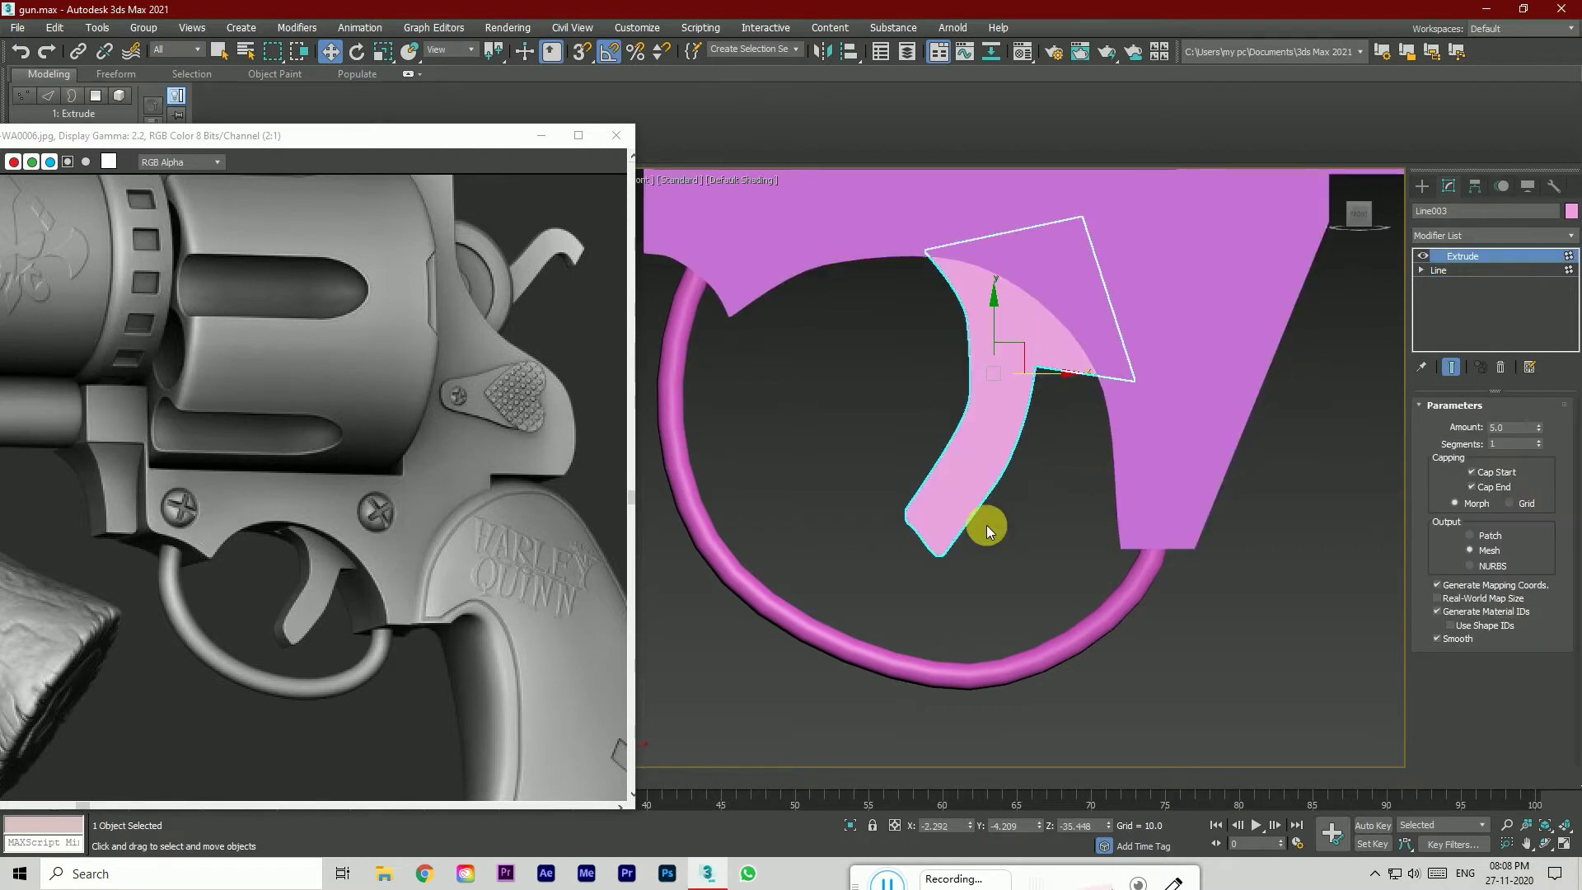
click(1172, 675)
scroll(979, 619, down, 5)
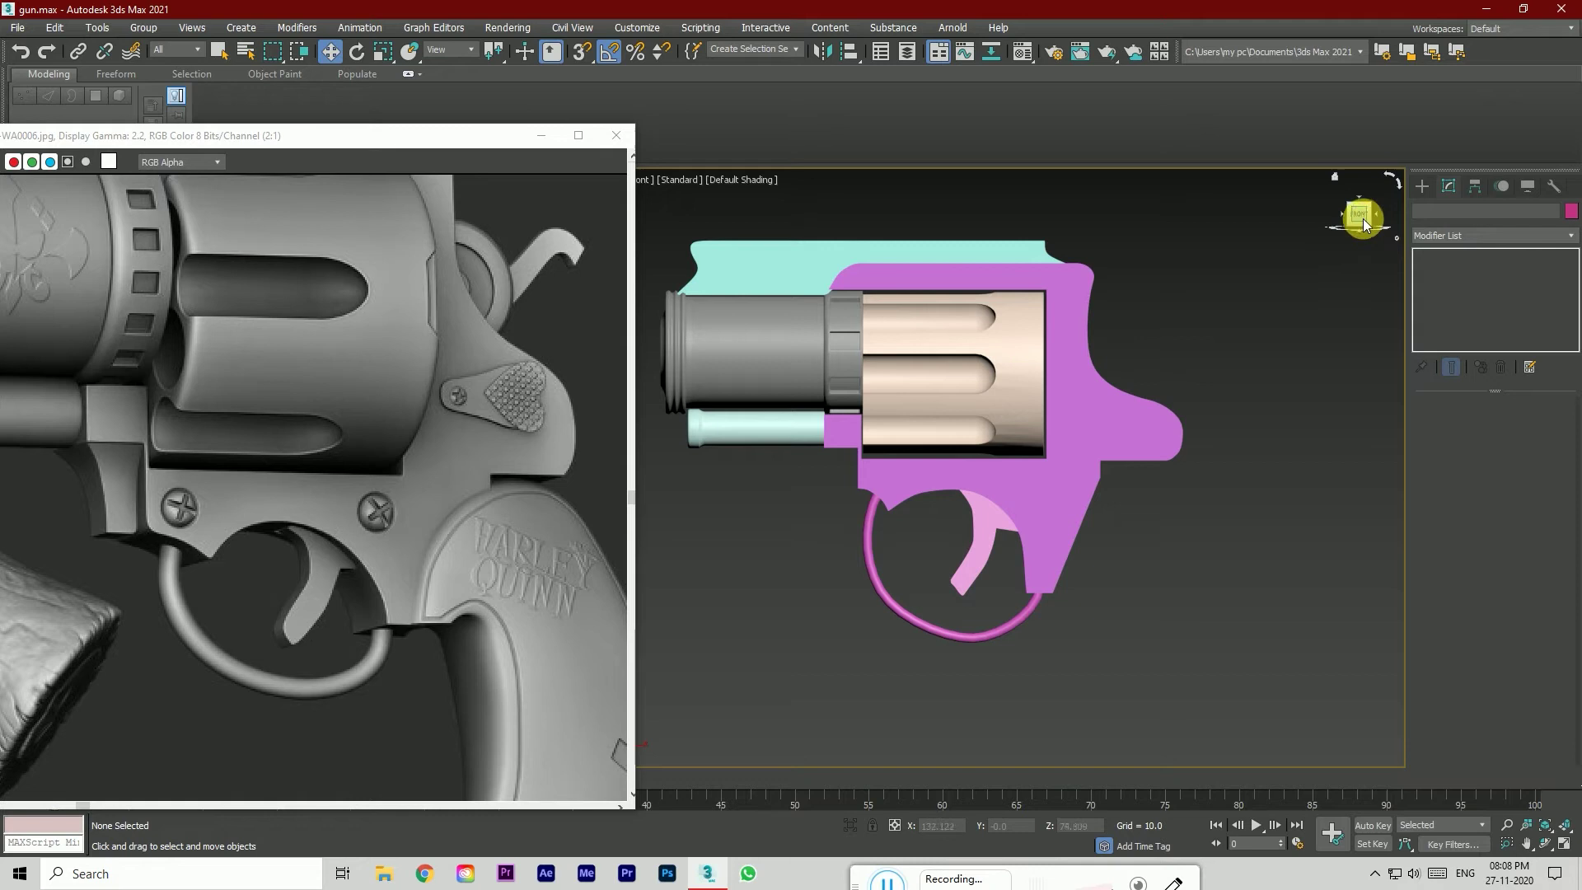
Step: Move the upper front vertex of the trigger outline rearward to narrow the neck, and return to the Extrude level
click(992, 519)
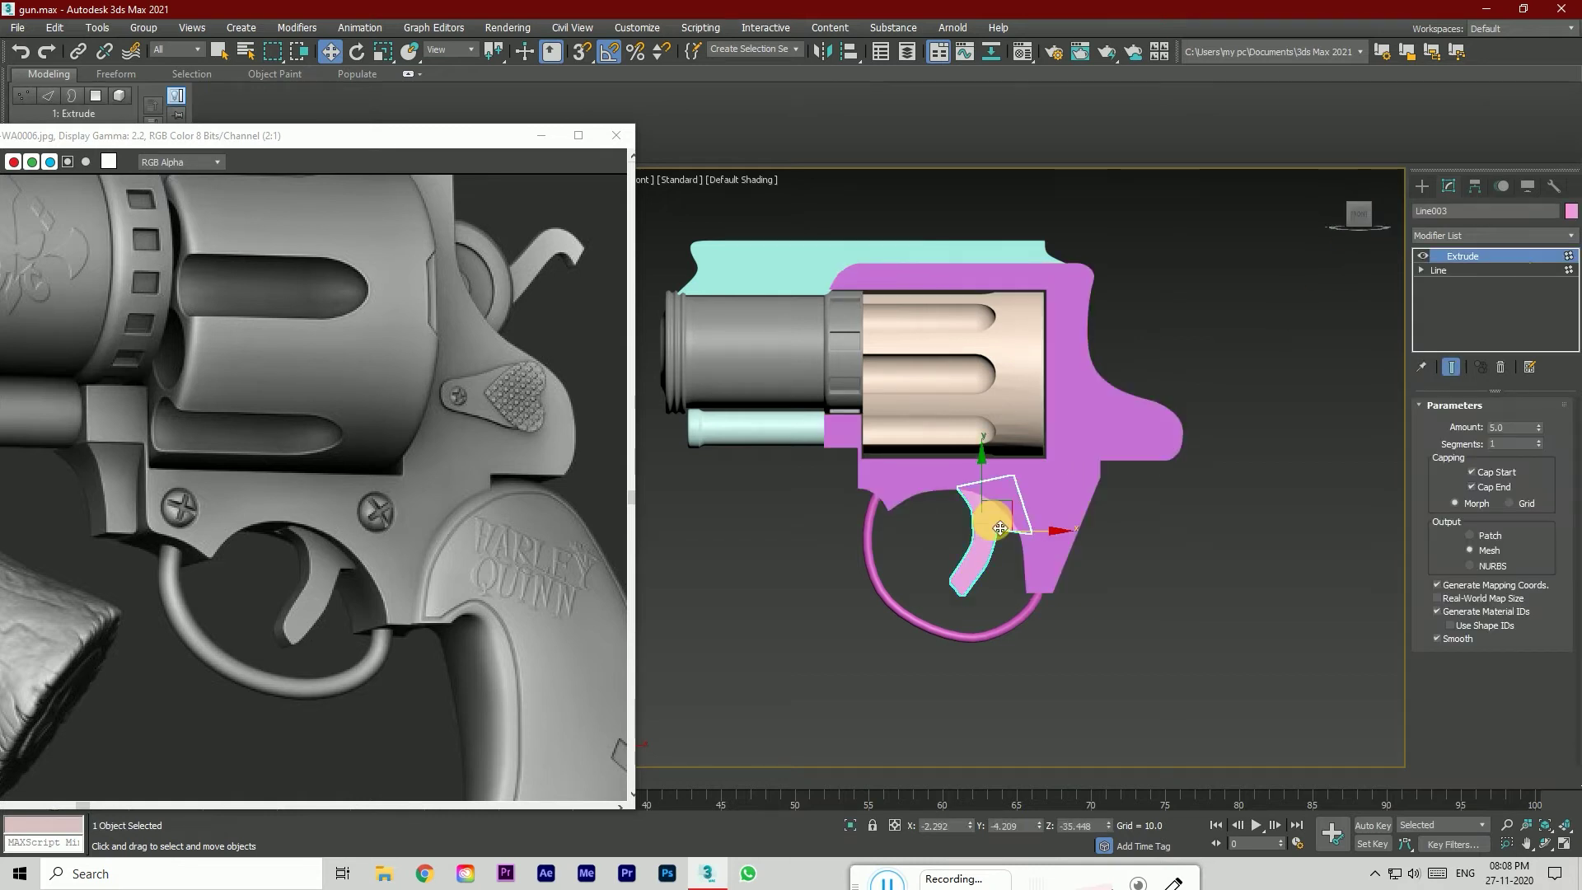
click(1483, 271)
mouse_move(931, 478)
mouse_down()
mouse_move(964, 506)
mouse_move(951, 467)
mouse_up()
scroll(997, 482, up, 2)
click(962, 512)
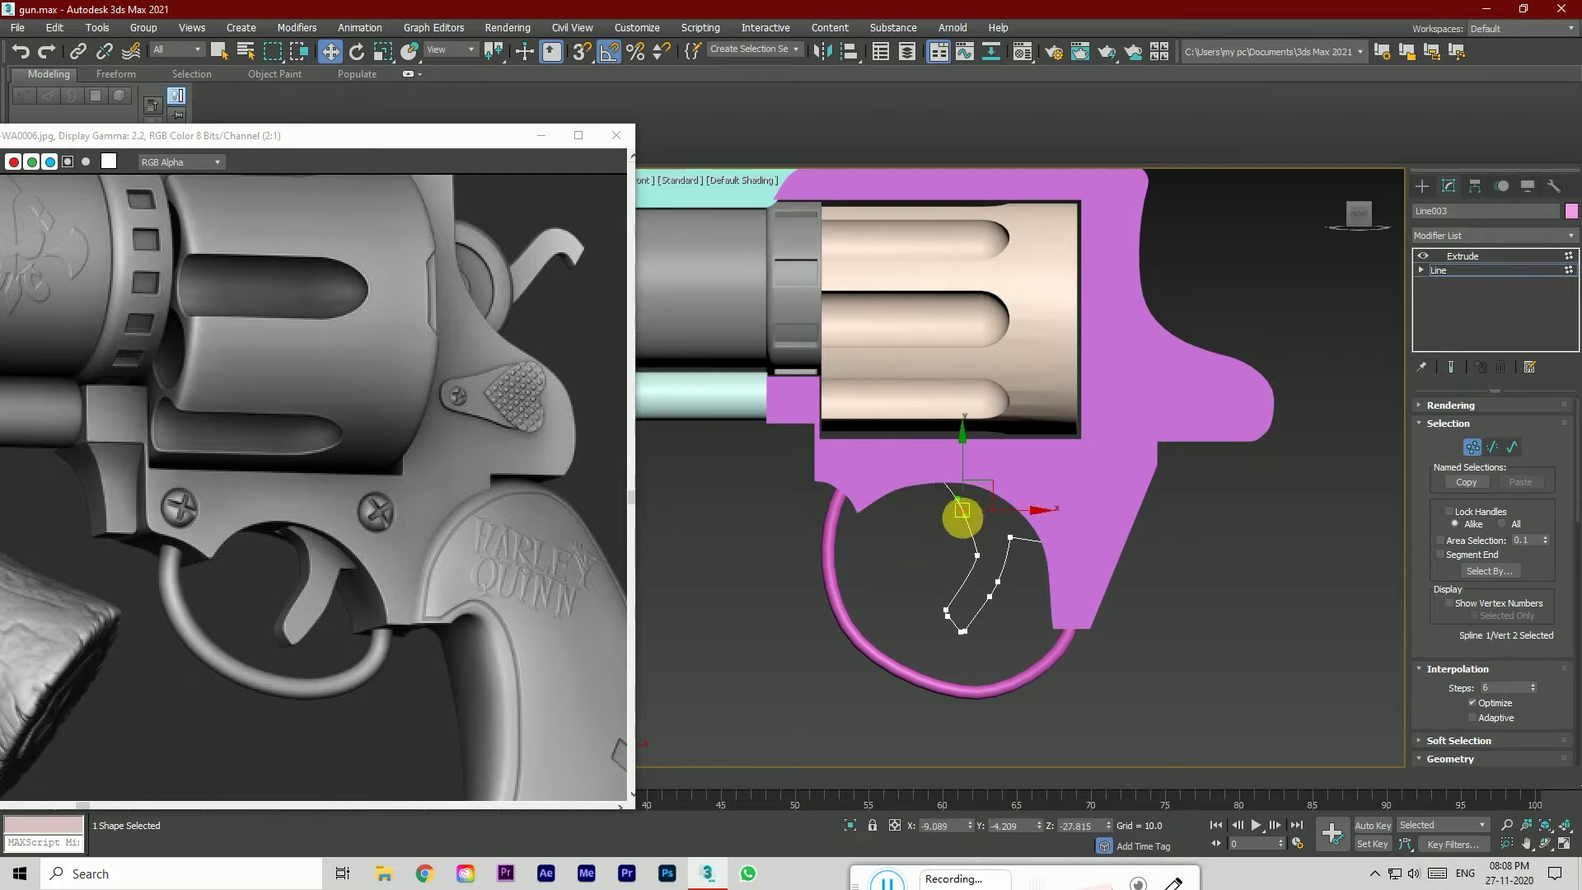
drag(984, 521, 1017, 517)
click(1471, 257)
click(1256, 605)
scroll(1256, 605, down, 2)
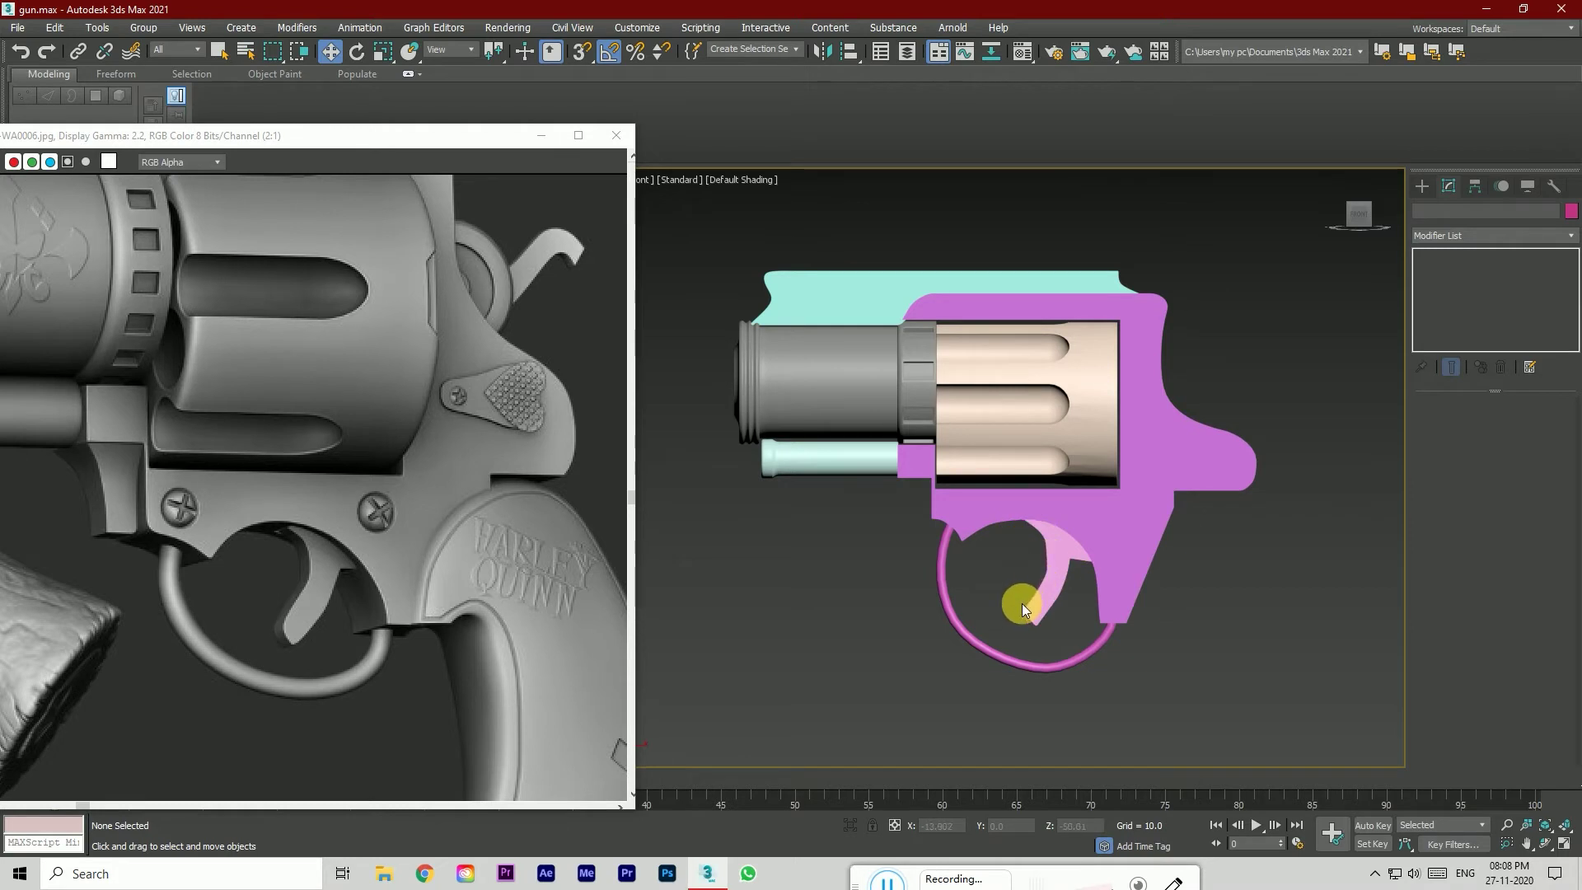
Step: Shift the trigger outline's upper front vertex slightly back and convert it from Bezier to Smooth
click(1053, 569)
click(1438, 270)
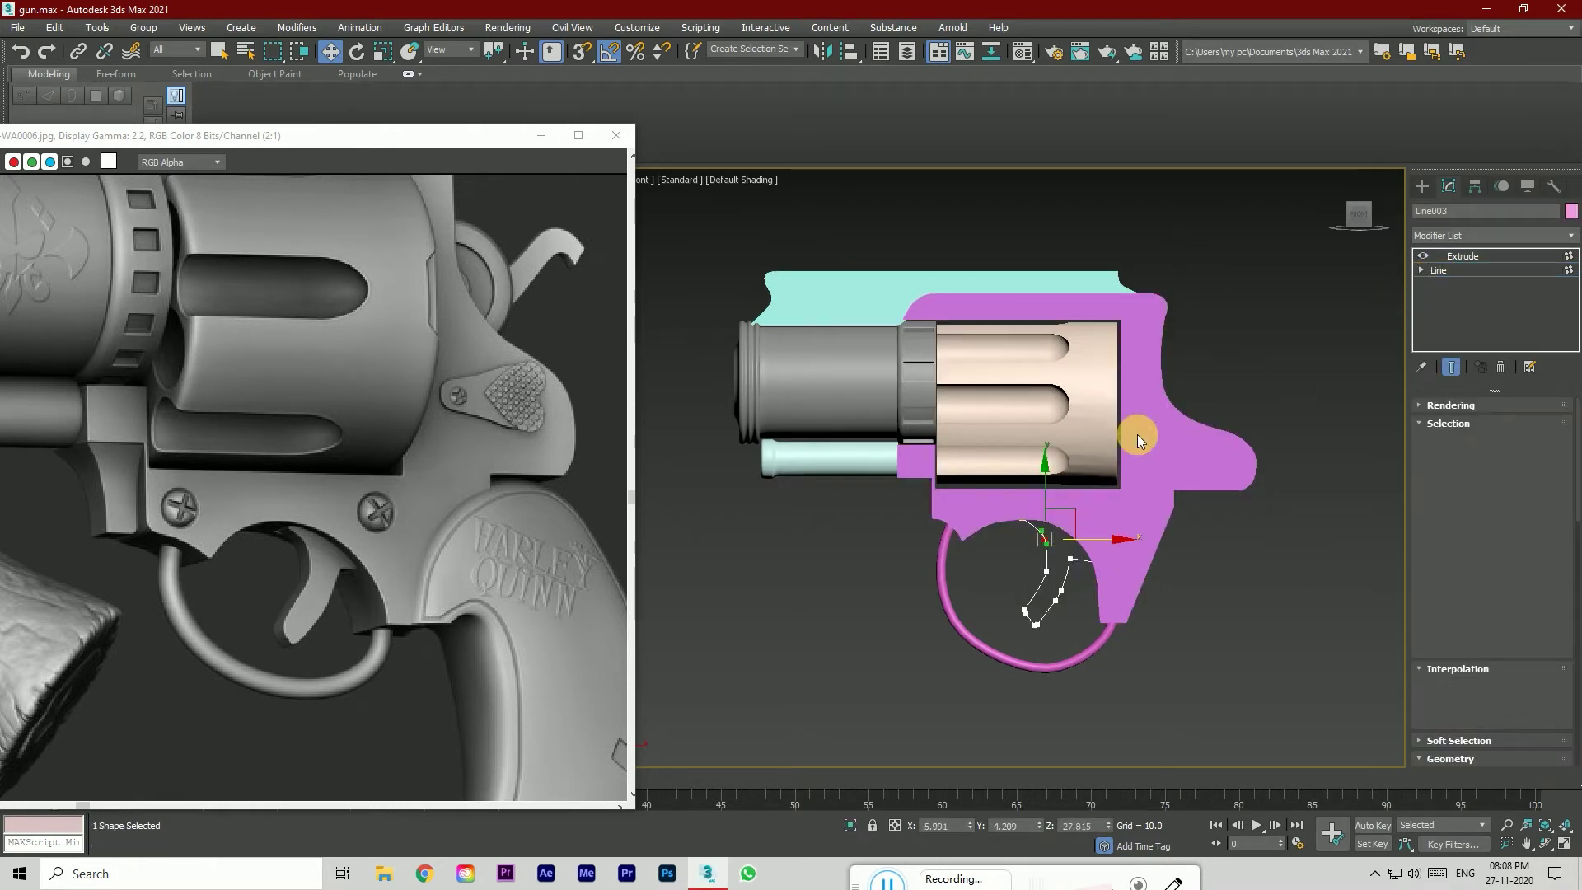
scroll(1049, 520, up, 2)
click(1011, 522)
drag(1046, 517, 993, 484)
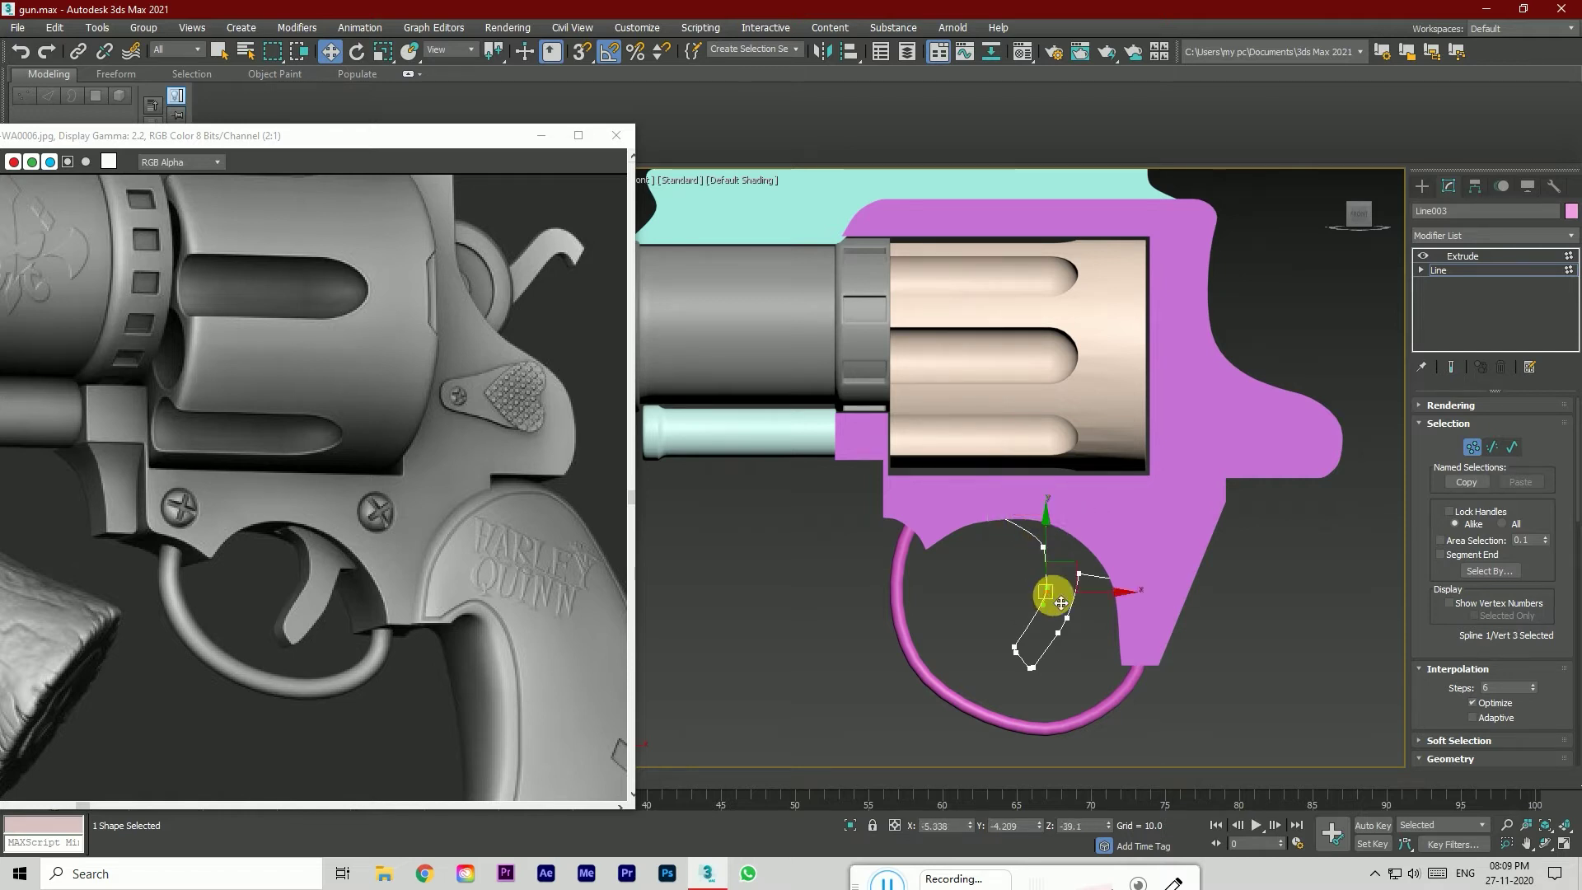
click(1051, 553)
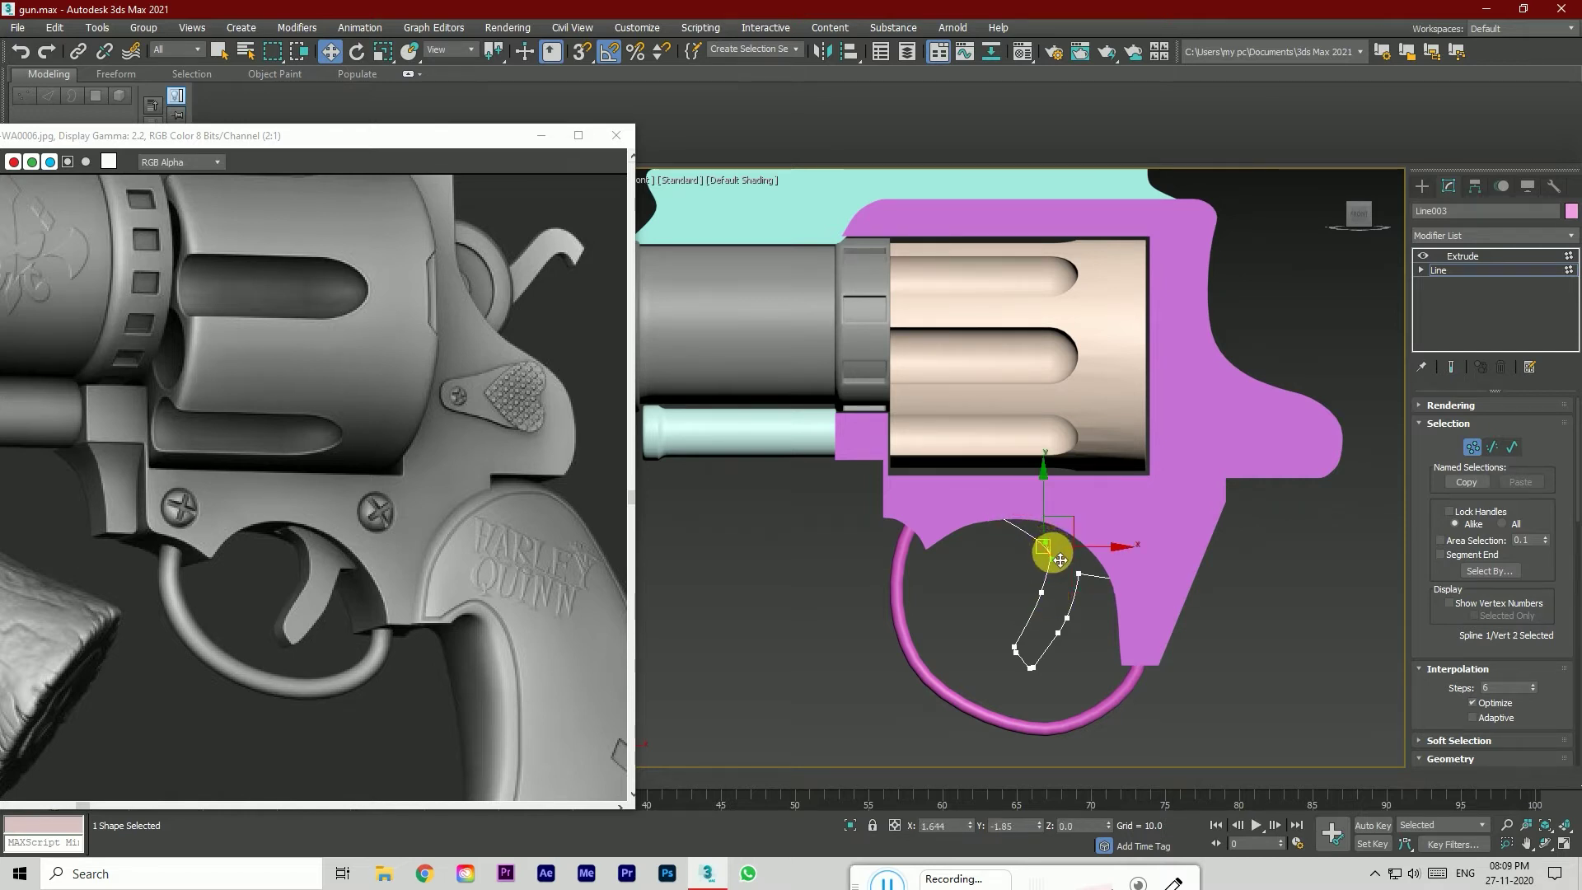
right_click(1044, 549)
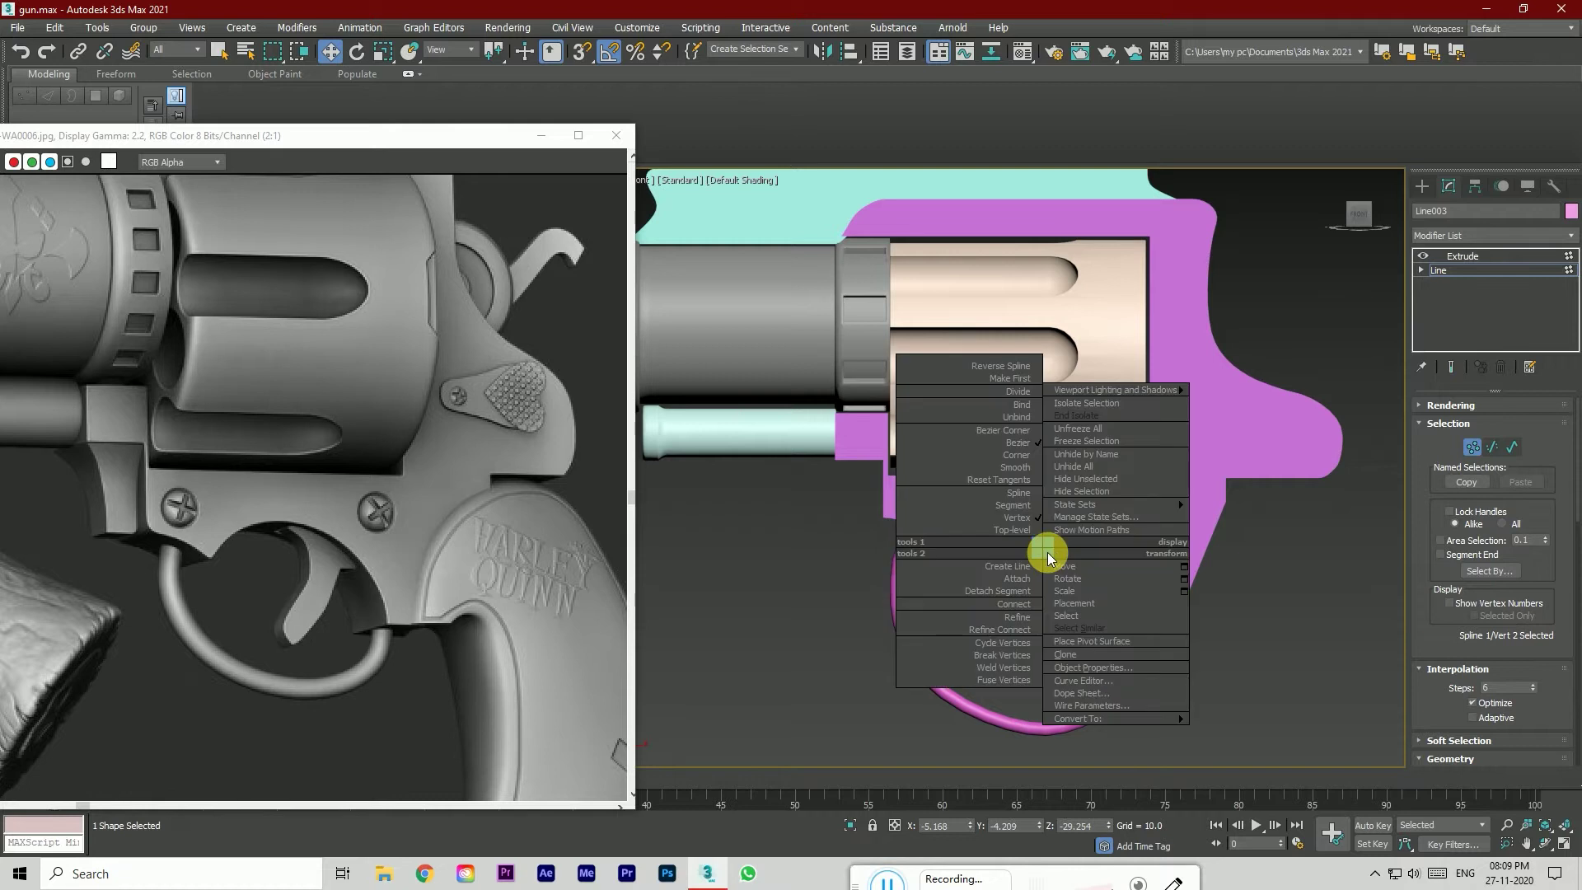
click(1027, 467)
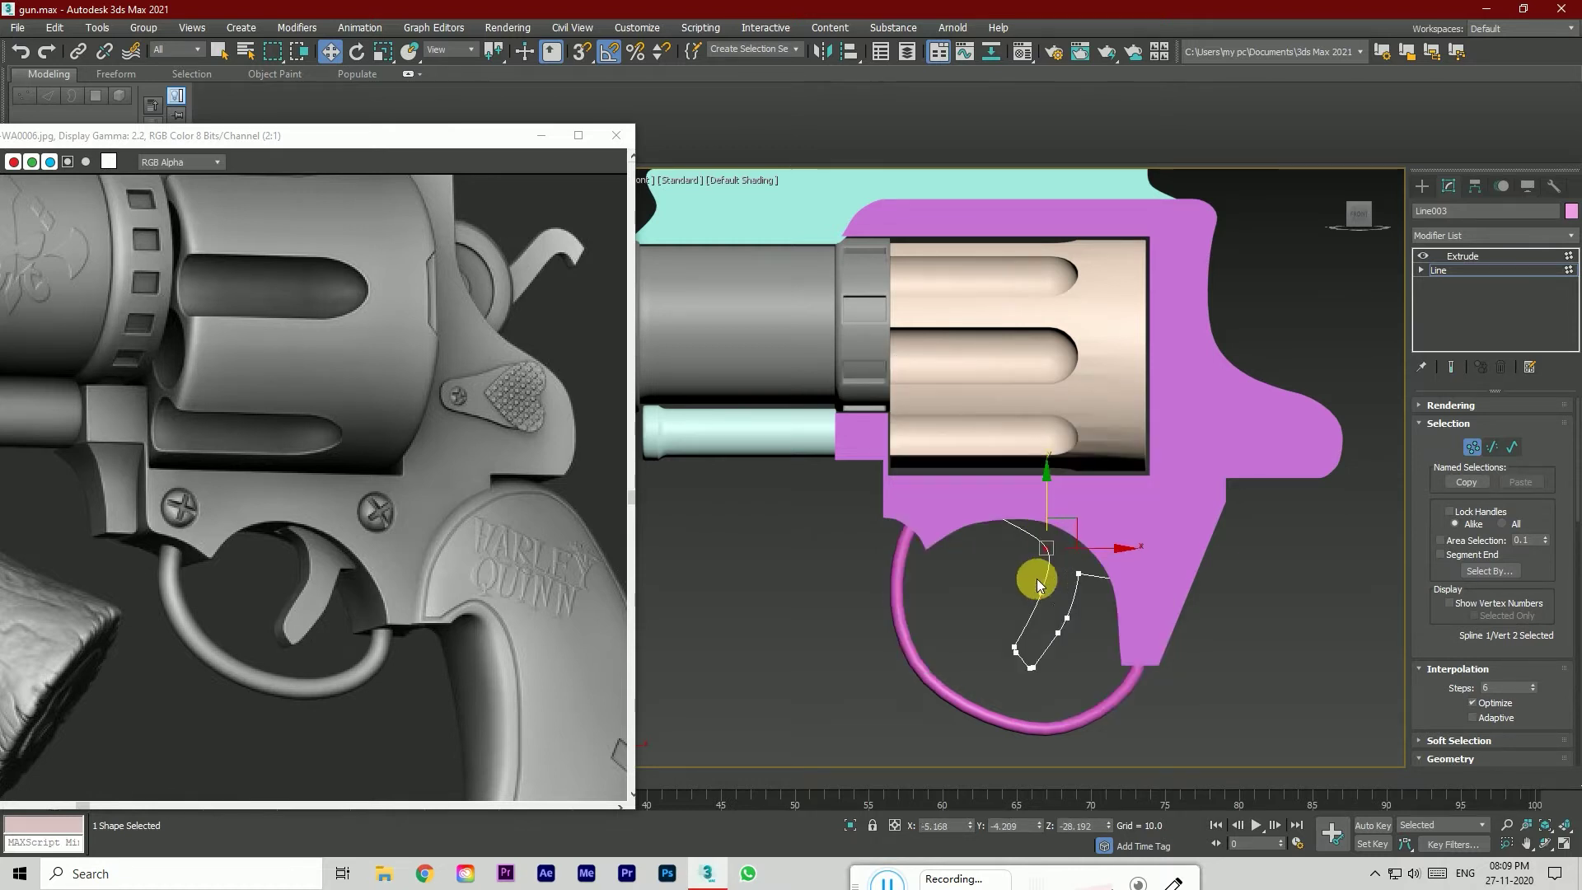
Step: Lower the trigger's upper front vertex and the front bend vertex below it slightly to refine the inner curve
click(1043, 593)
click(1047, 552)
click(1045, 600)
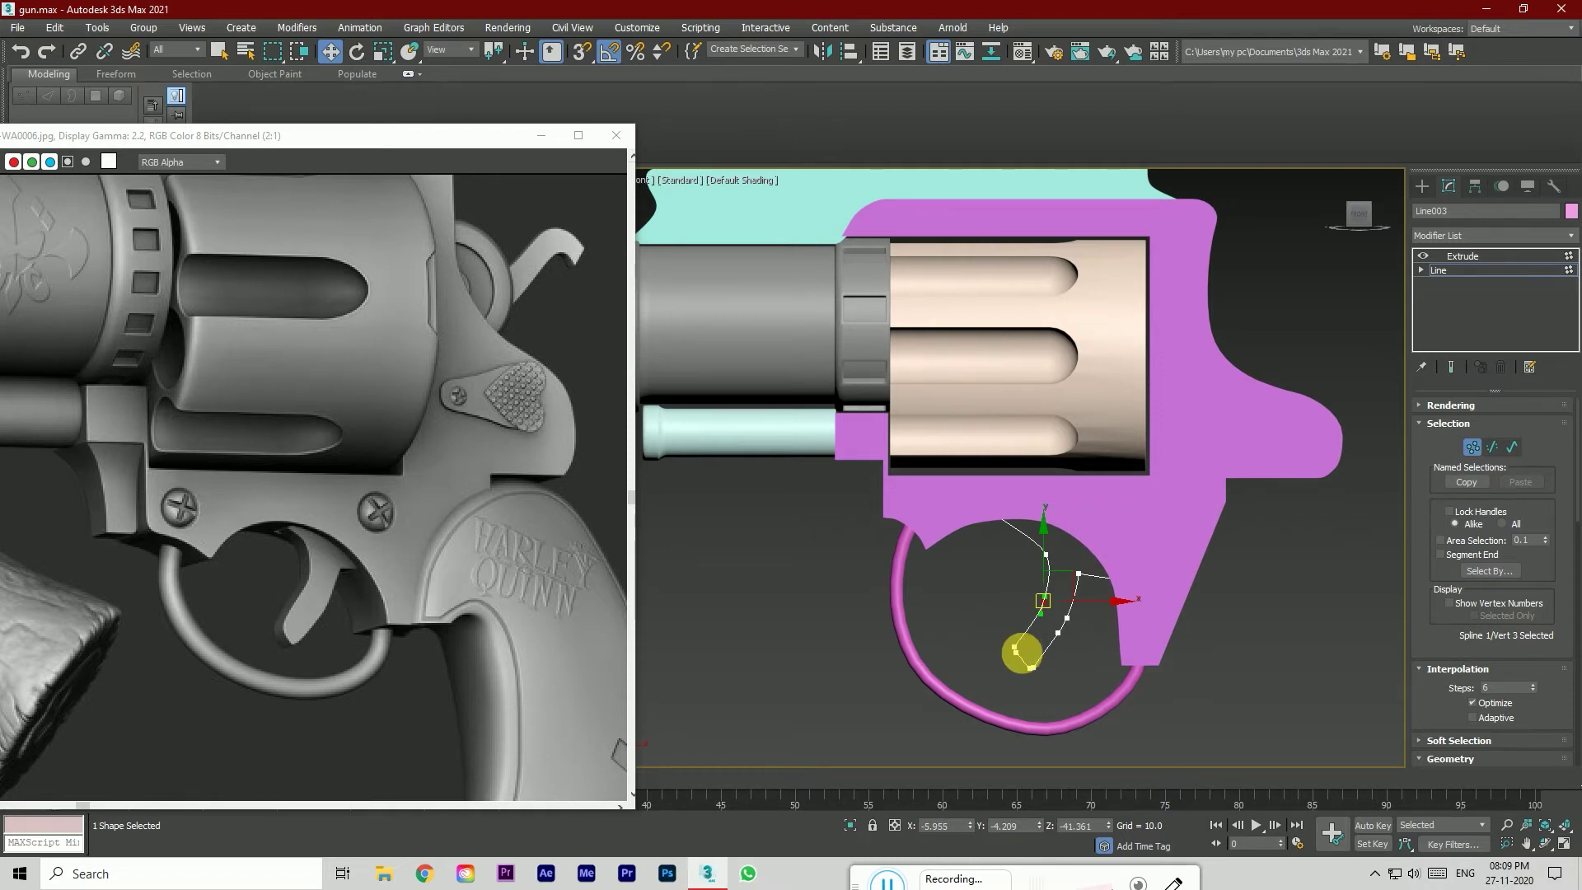
middle_drag(1022, 651, 991, 654)
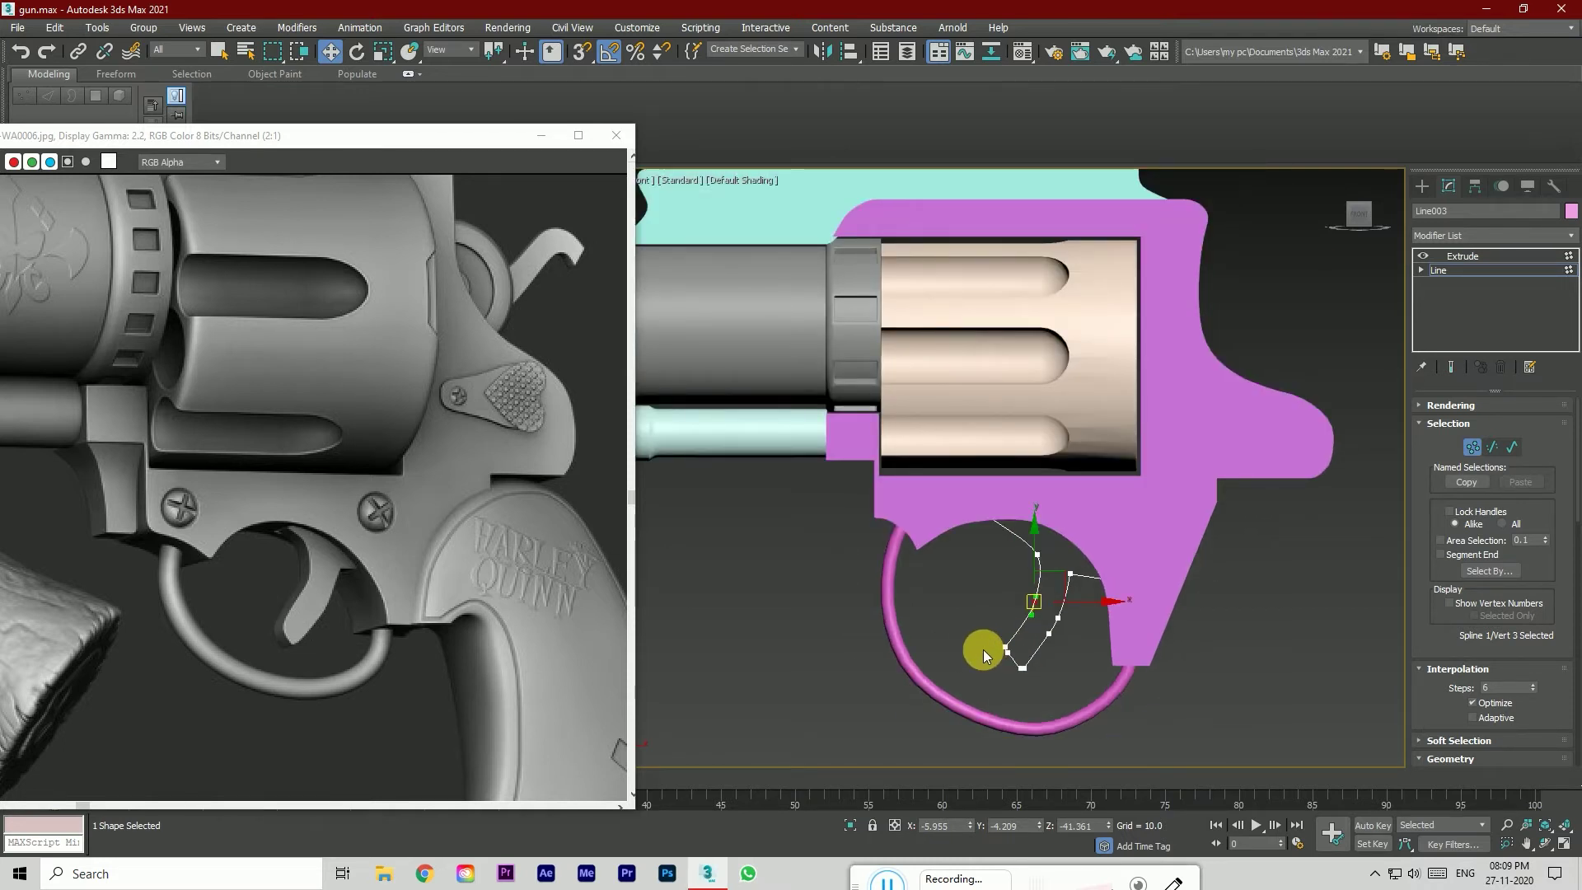
Step: Convert the front vertex near the trigger's tip to Bezier, raise it slightly, and nudge the vertex below it down to round the corner
scroll(1036, 641, up, 4)
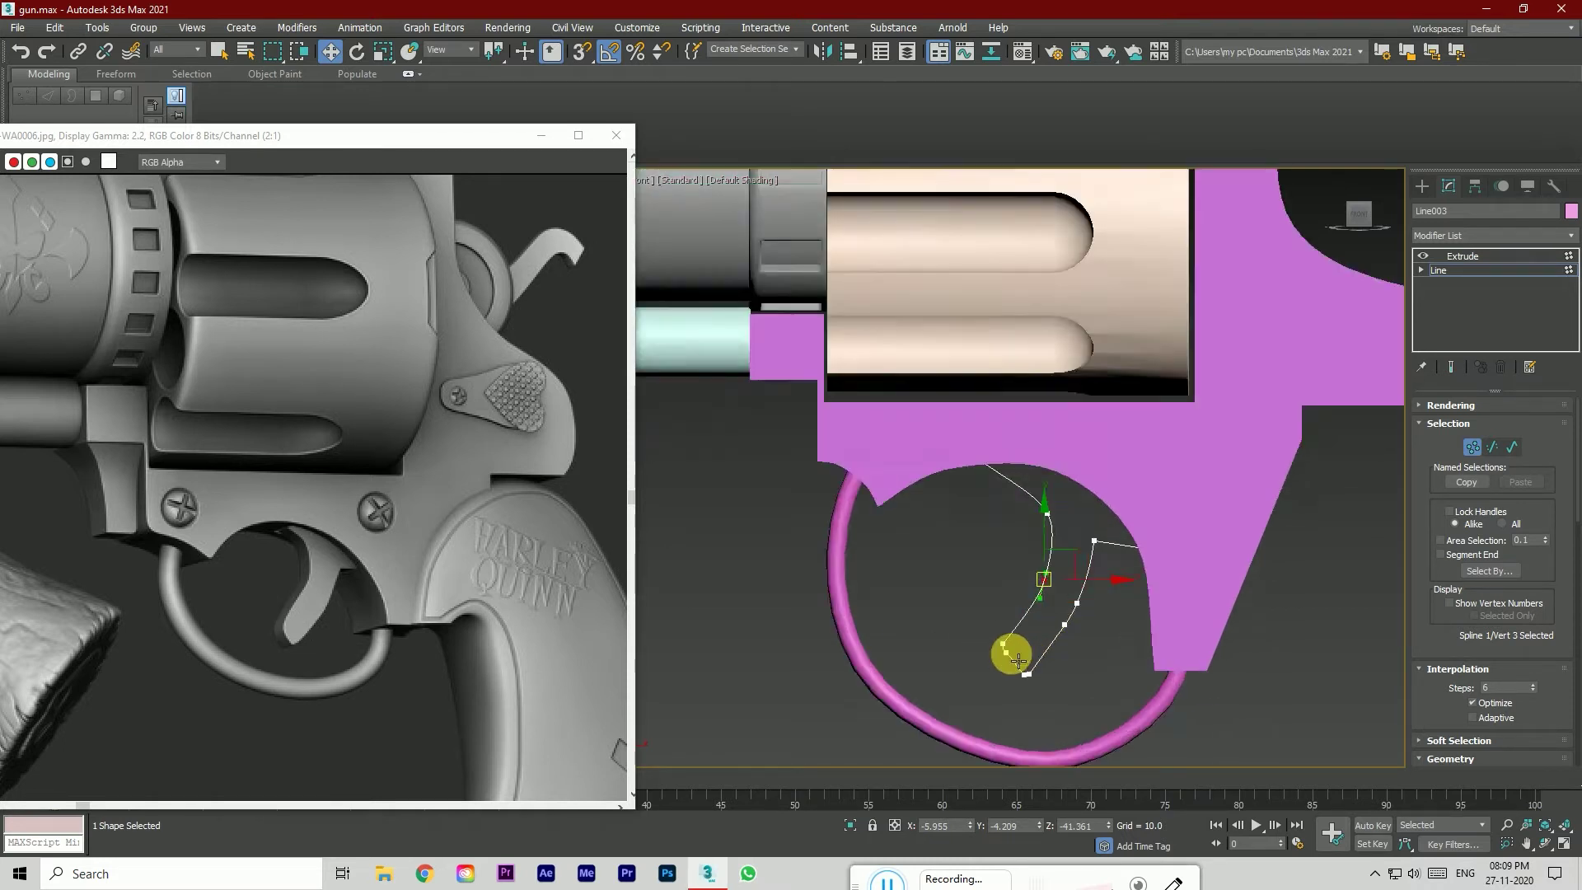
click(1012, 643)
right_click(1005, 646)
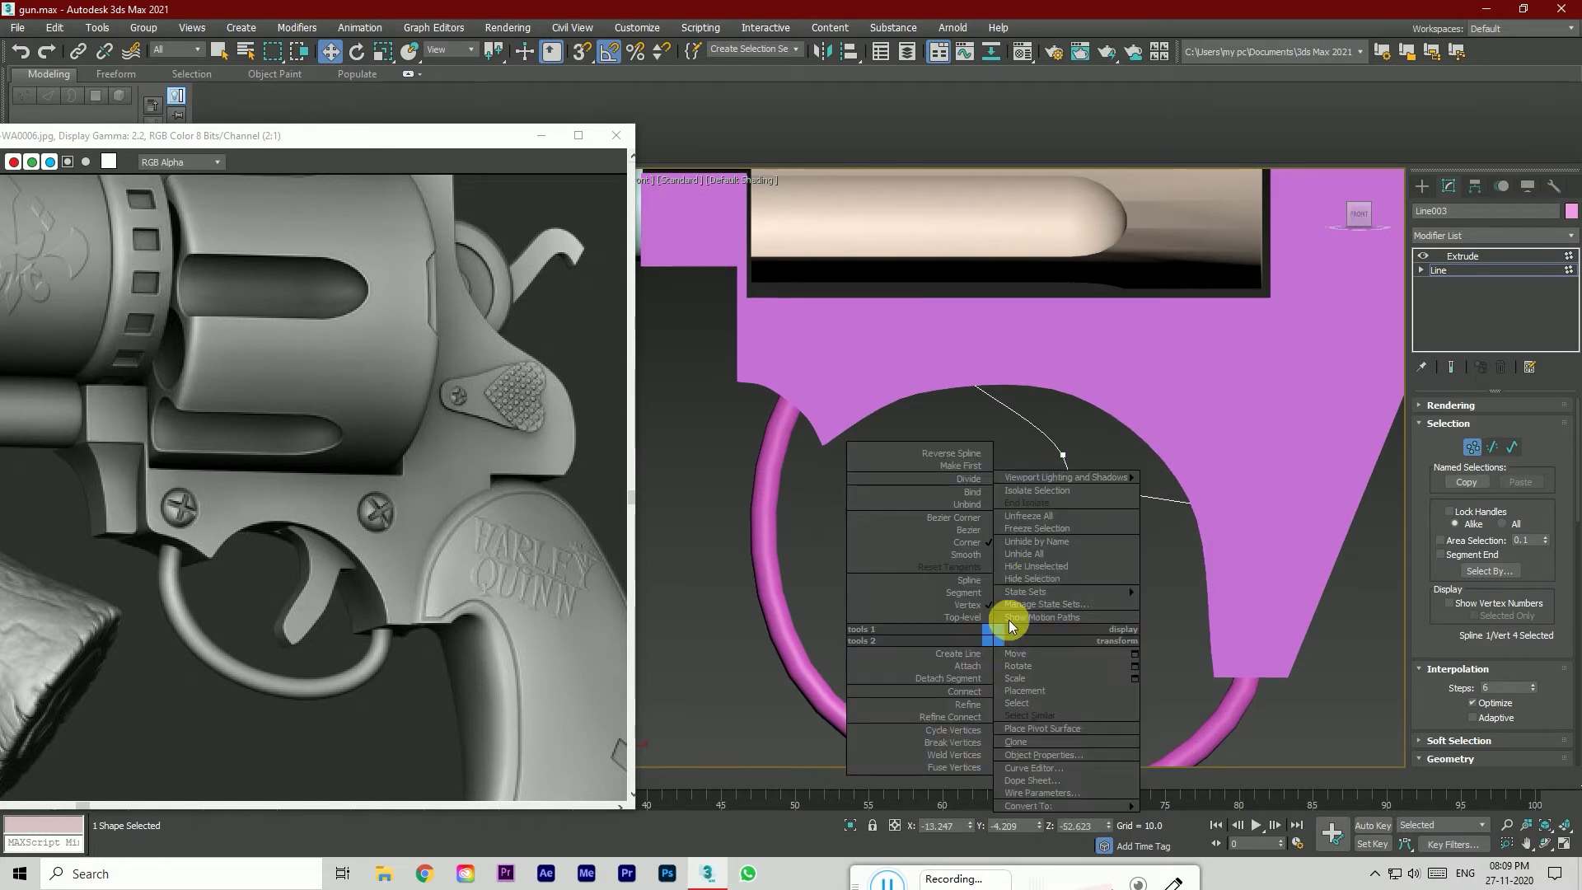
click(972, 533)
drag(1007, 646, 1012, 572)
key(ctrl+z)
scroll(1004, 652, up, 5)
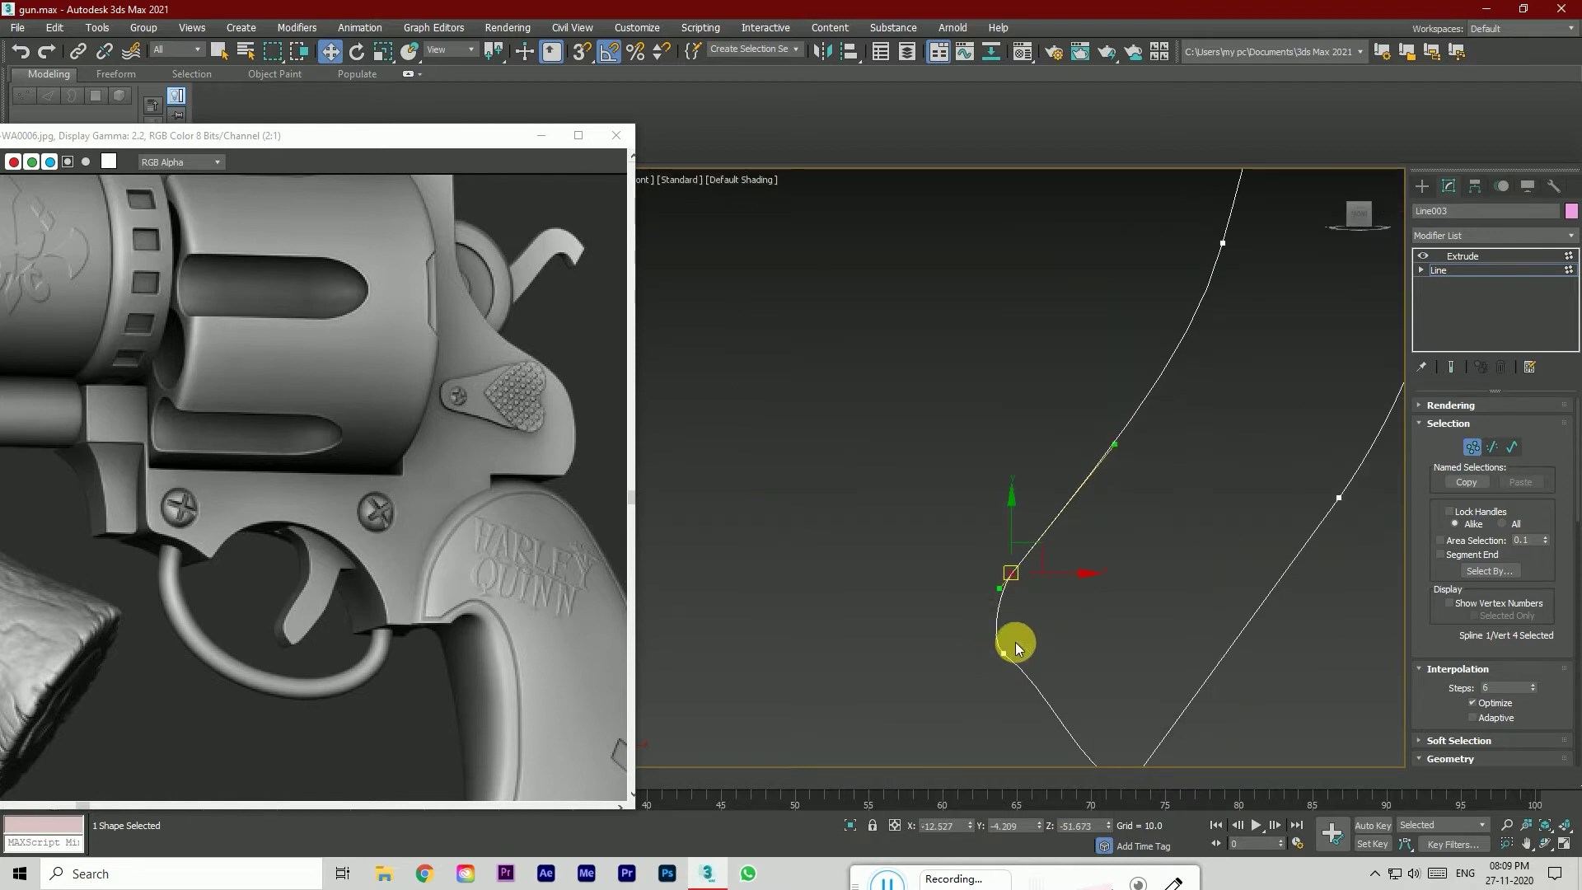
drag(1014, 661, 1045, 700)
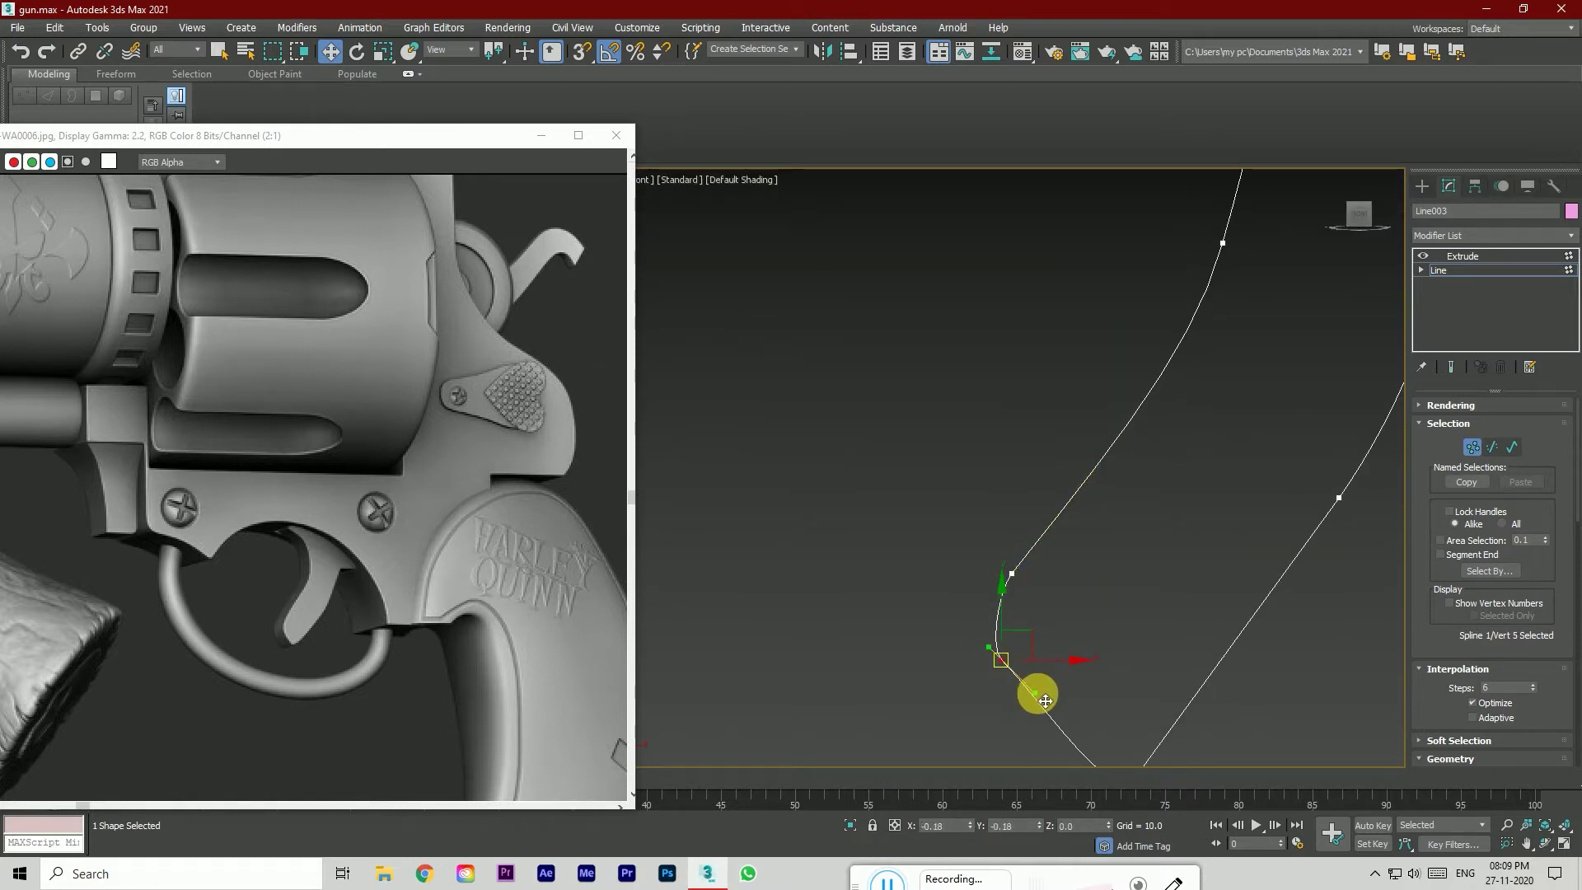
key(alt+q)
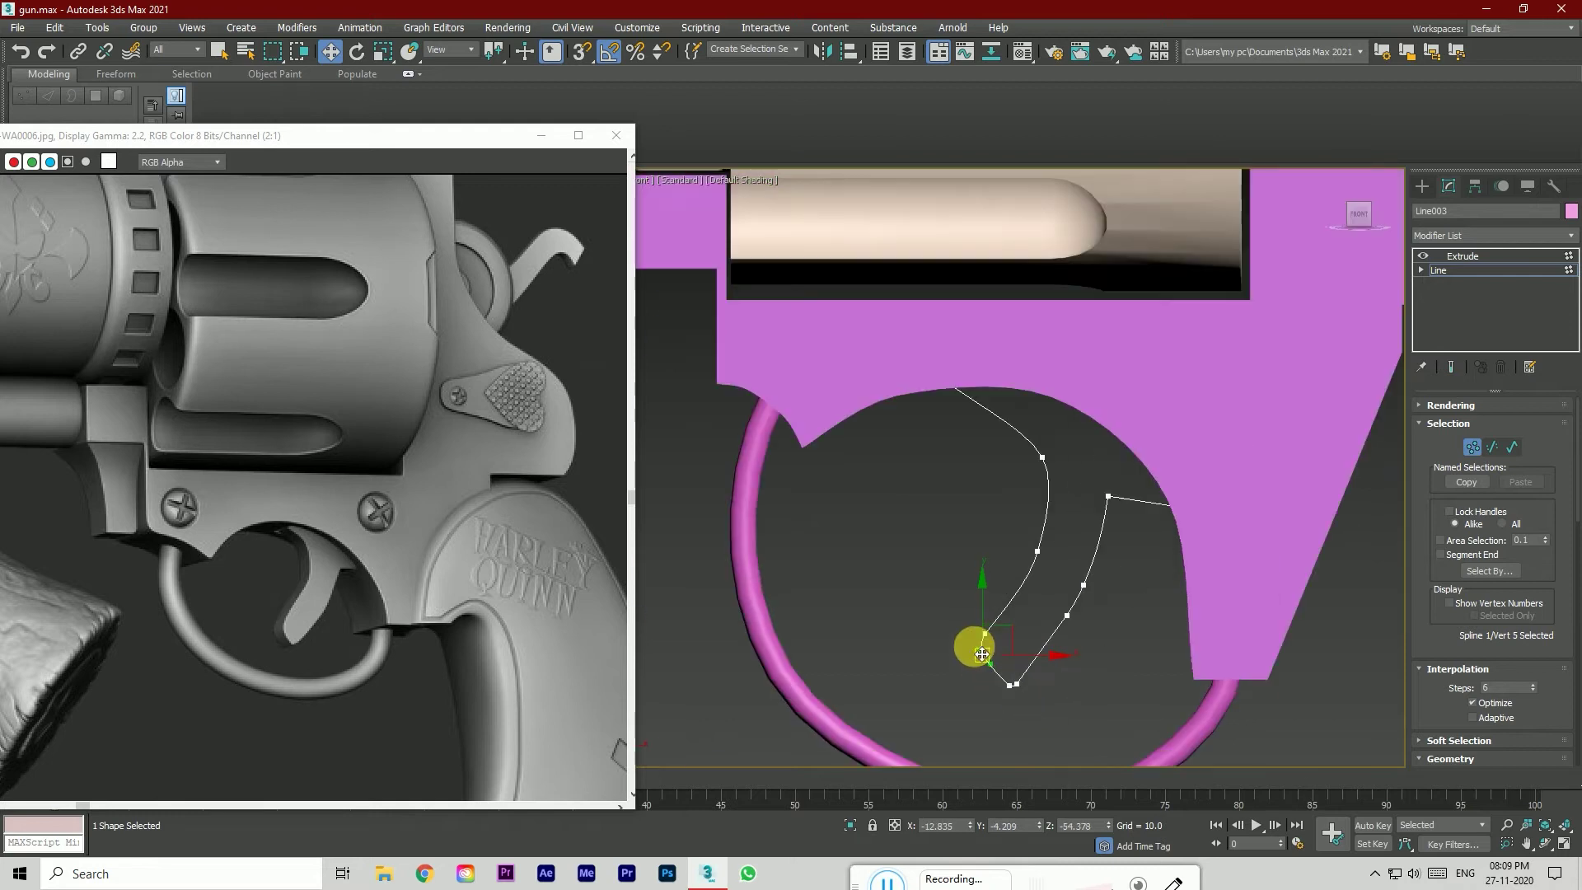
Step: Check the extruded trigger against the reference from the front and from an angled rear view, ending in the Front view
click(1469, 257)
scroll(1110, 565, down, 2)
click(1238, 729)
scroll(1084, 670, down, 4)
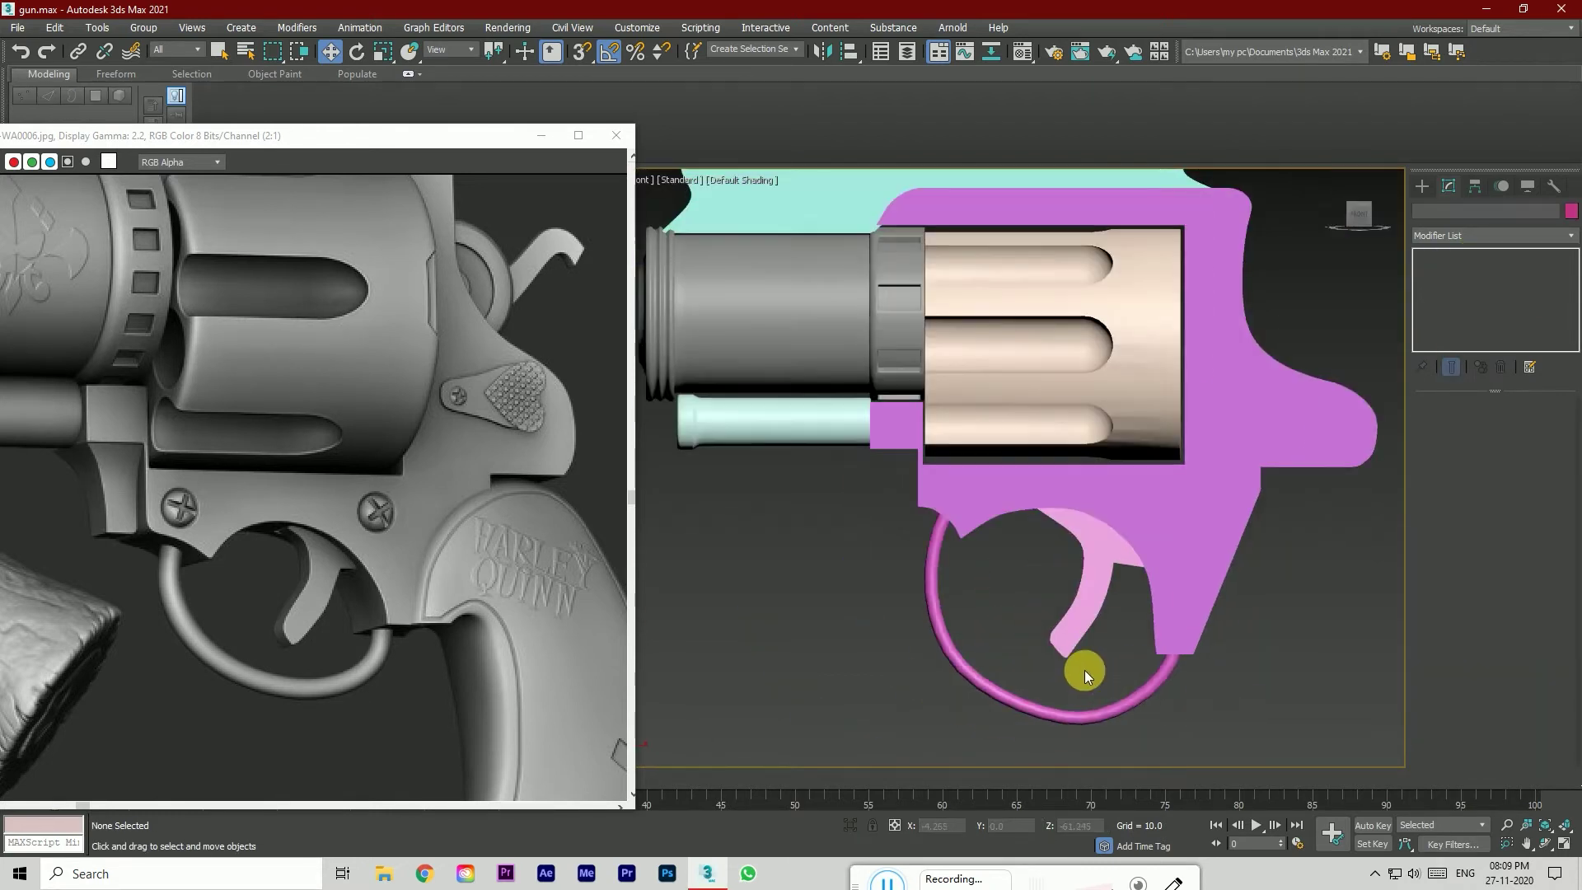
click(1358, 220)
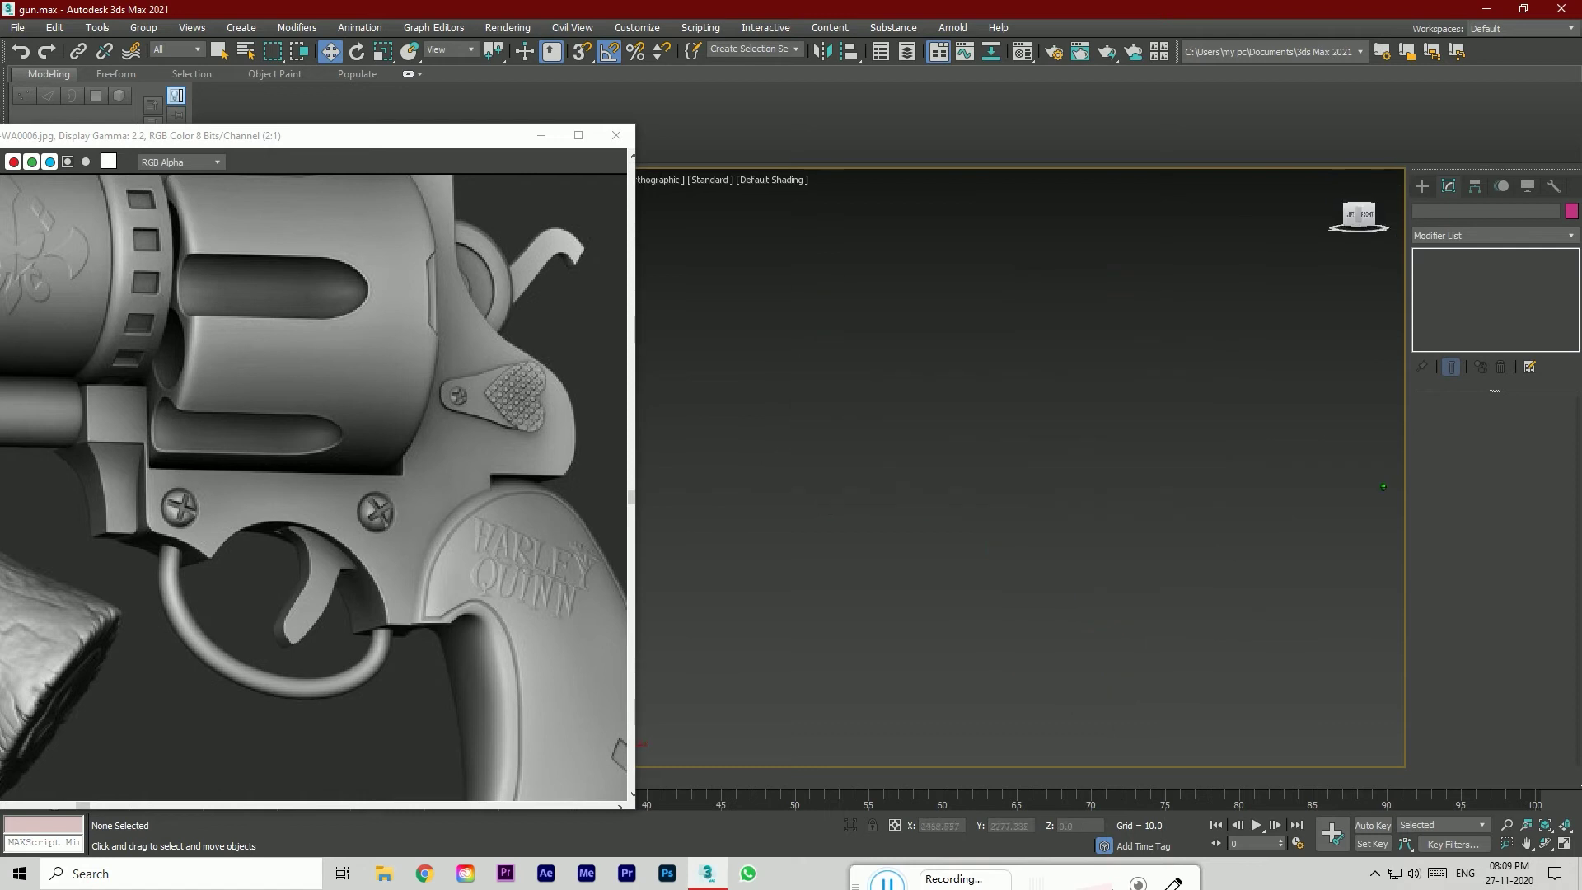
drag(857, 422, 1197, 725)
drag(1357, 214, 1384, 218)
scroll(944, 325, down, 5)
scroll(1040, 428, up, 6)
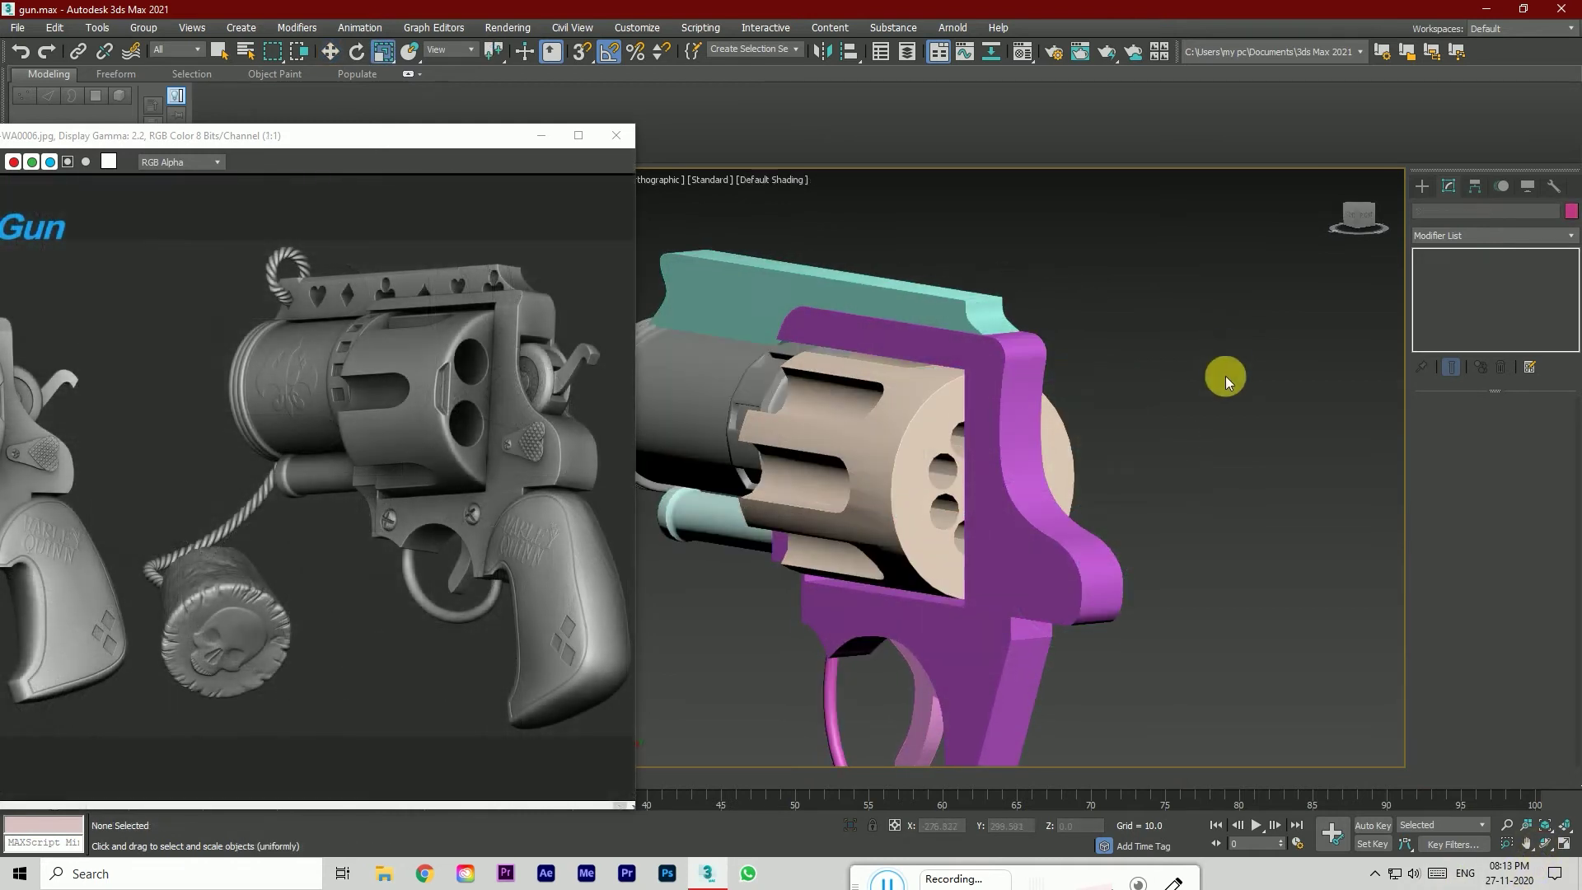
click(1358, 216)
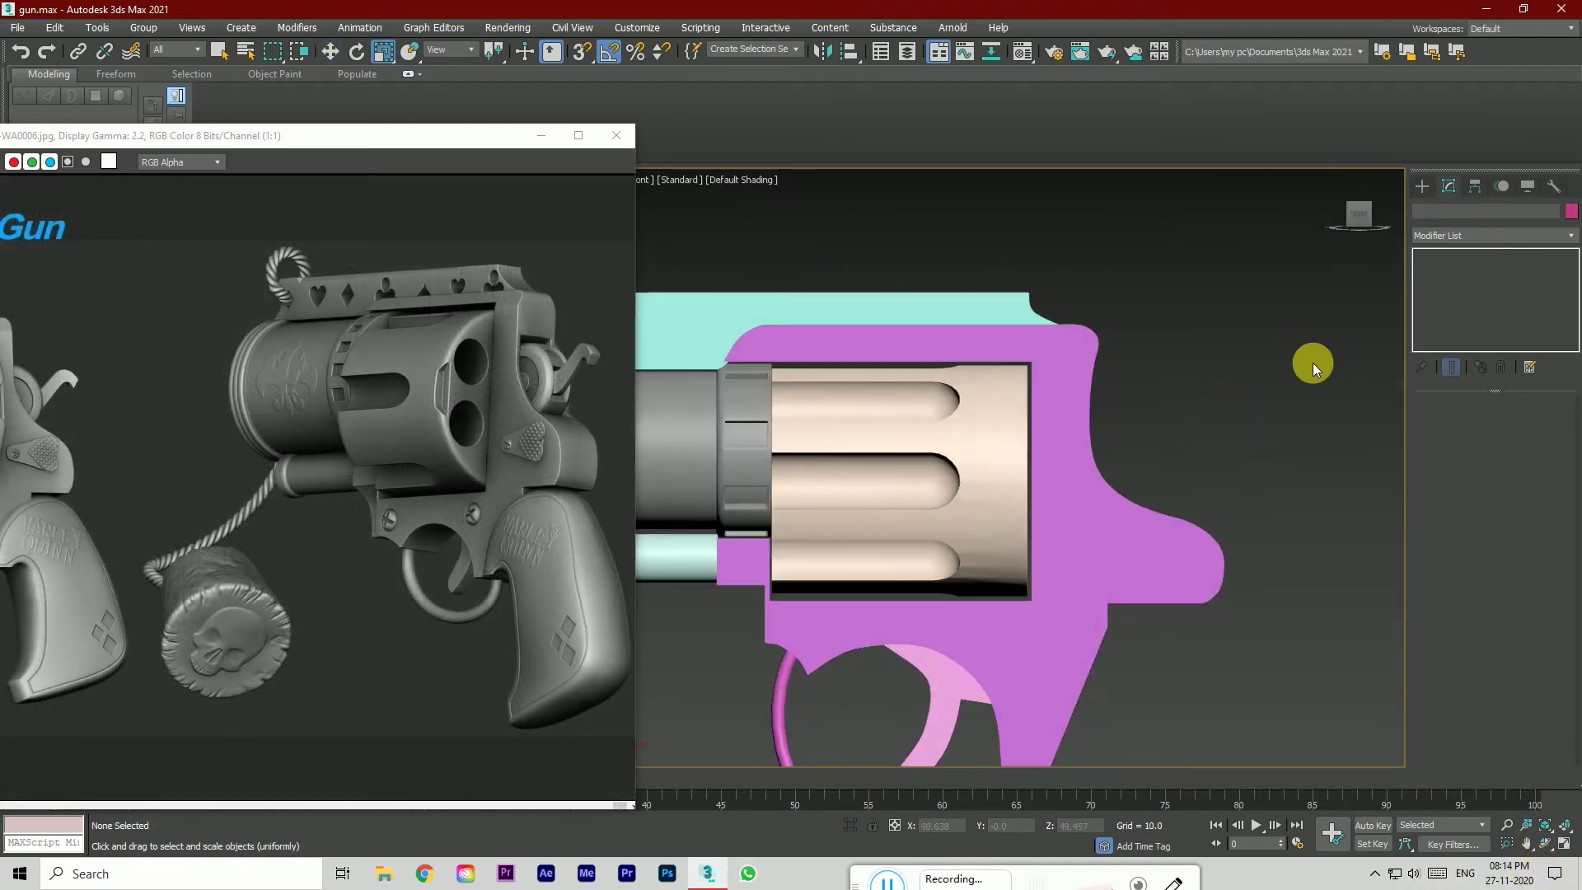
click(1423, 187)
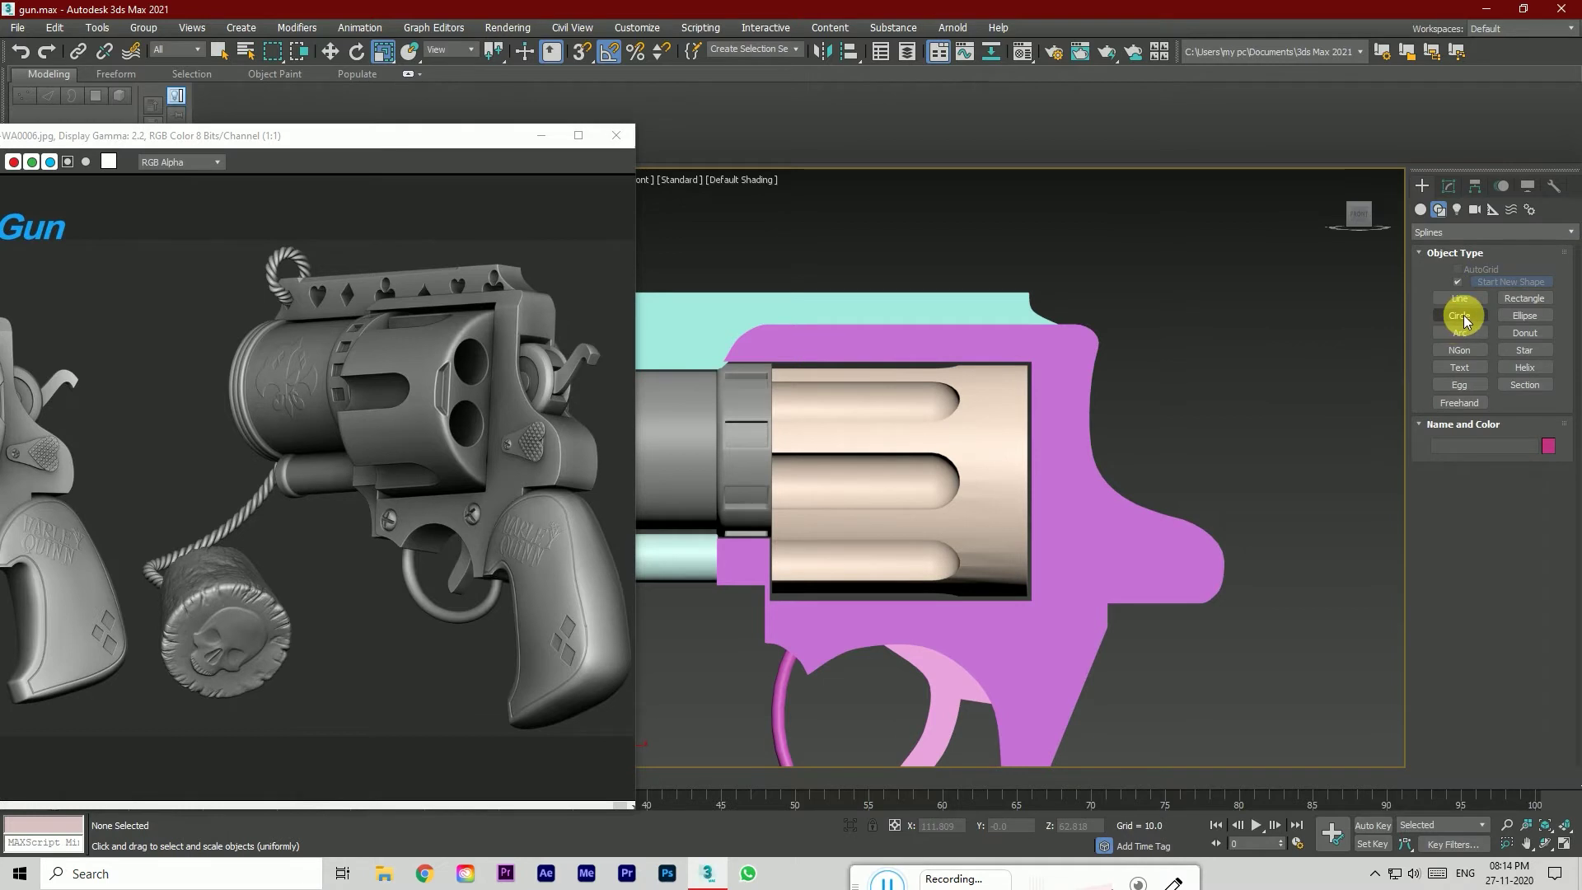
click(1462, 317)
drag(1104, 384, 1152, 445)
key(Delete)
Step: Draw a very thin standard cylinder with a radius of about 10.8 just behind the frame's upper rear edge in the Front view
click(1420, 211)
click(1442, 234)
click(1443, 245)
click(1461, 321)
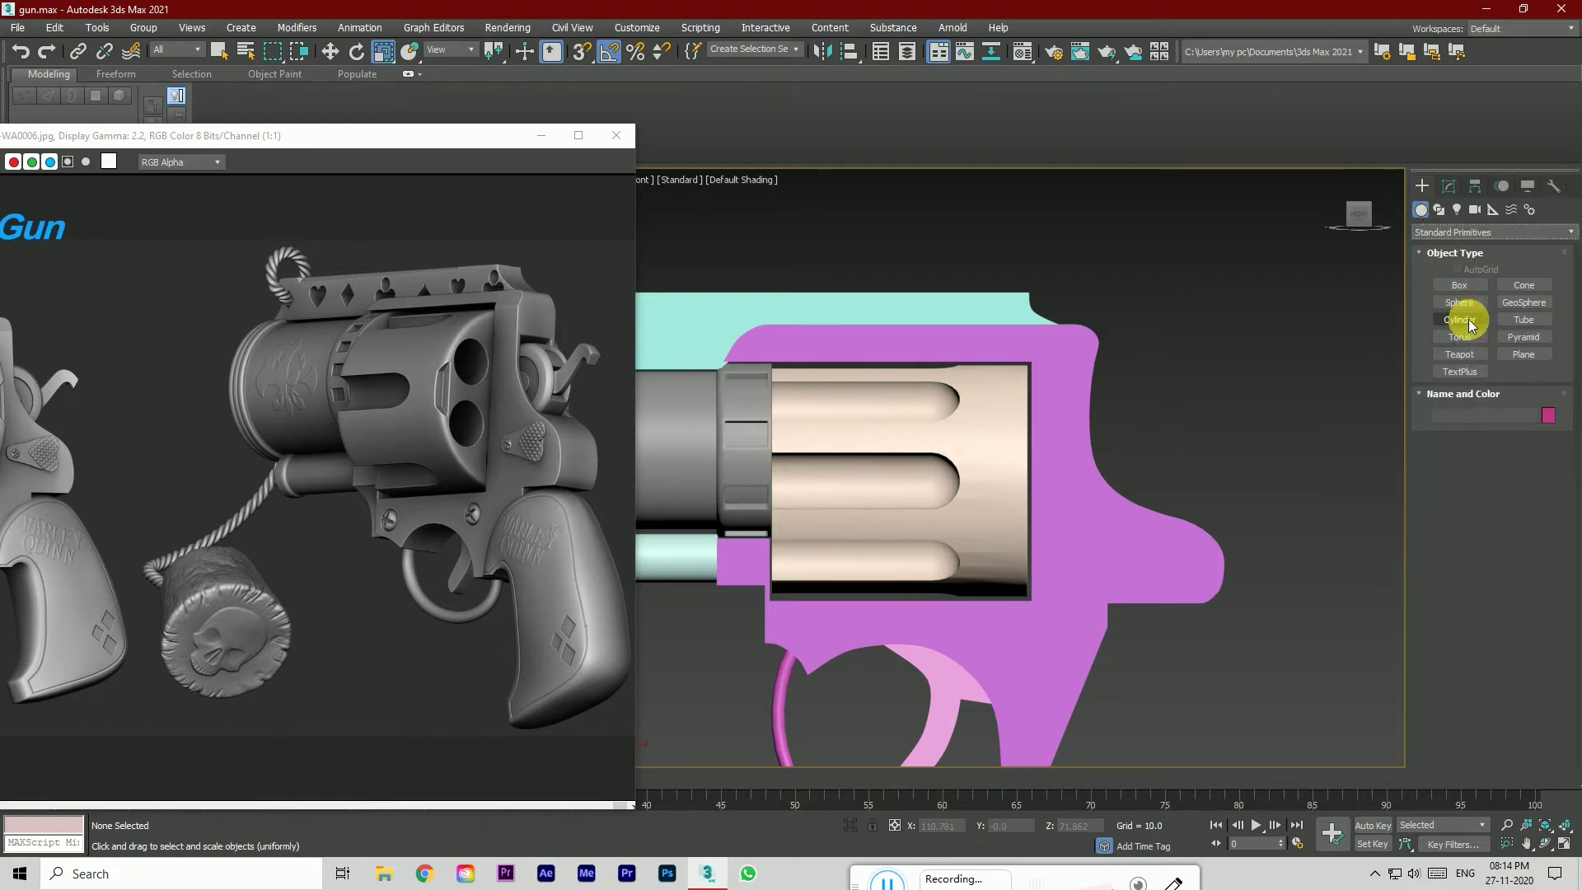
drag(1139, 395, 1178, 445)
click(1177, 447)
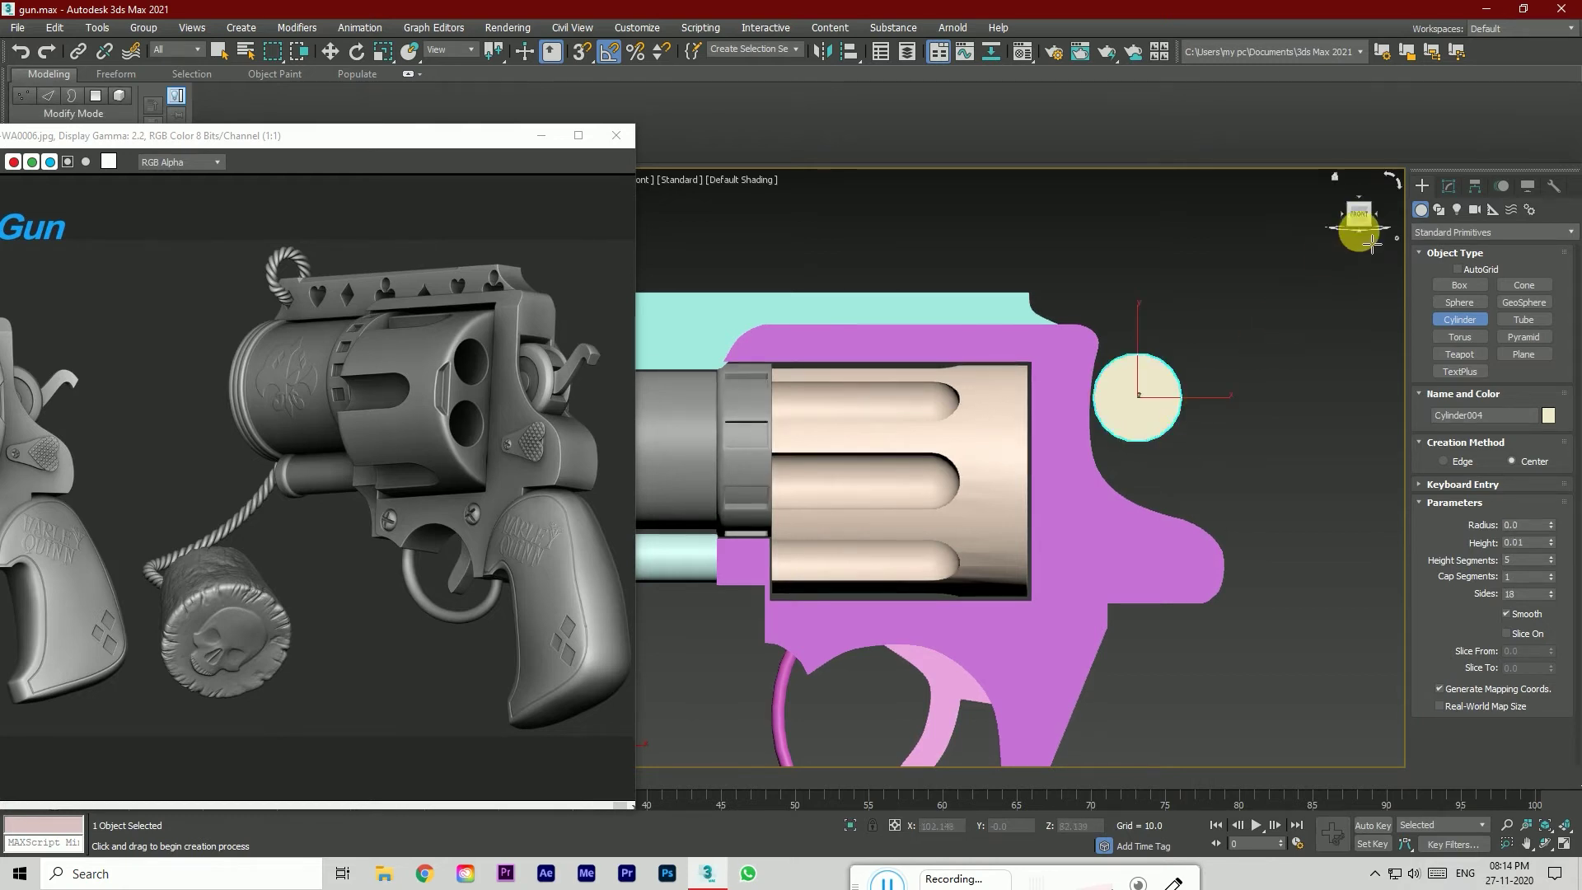
Step: Thicken the cylinder to a height of about 8.8 and move it sideways into the frame's width in the Right view
click(1376, 218)
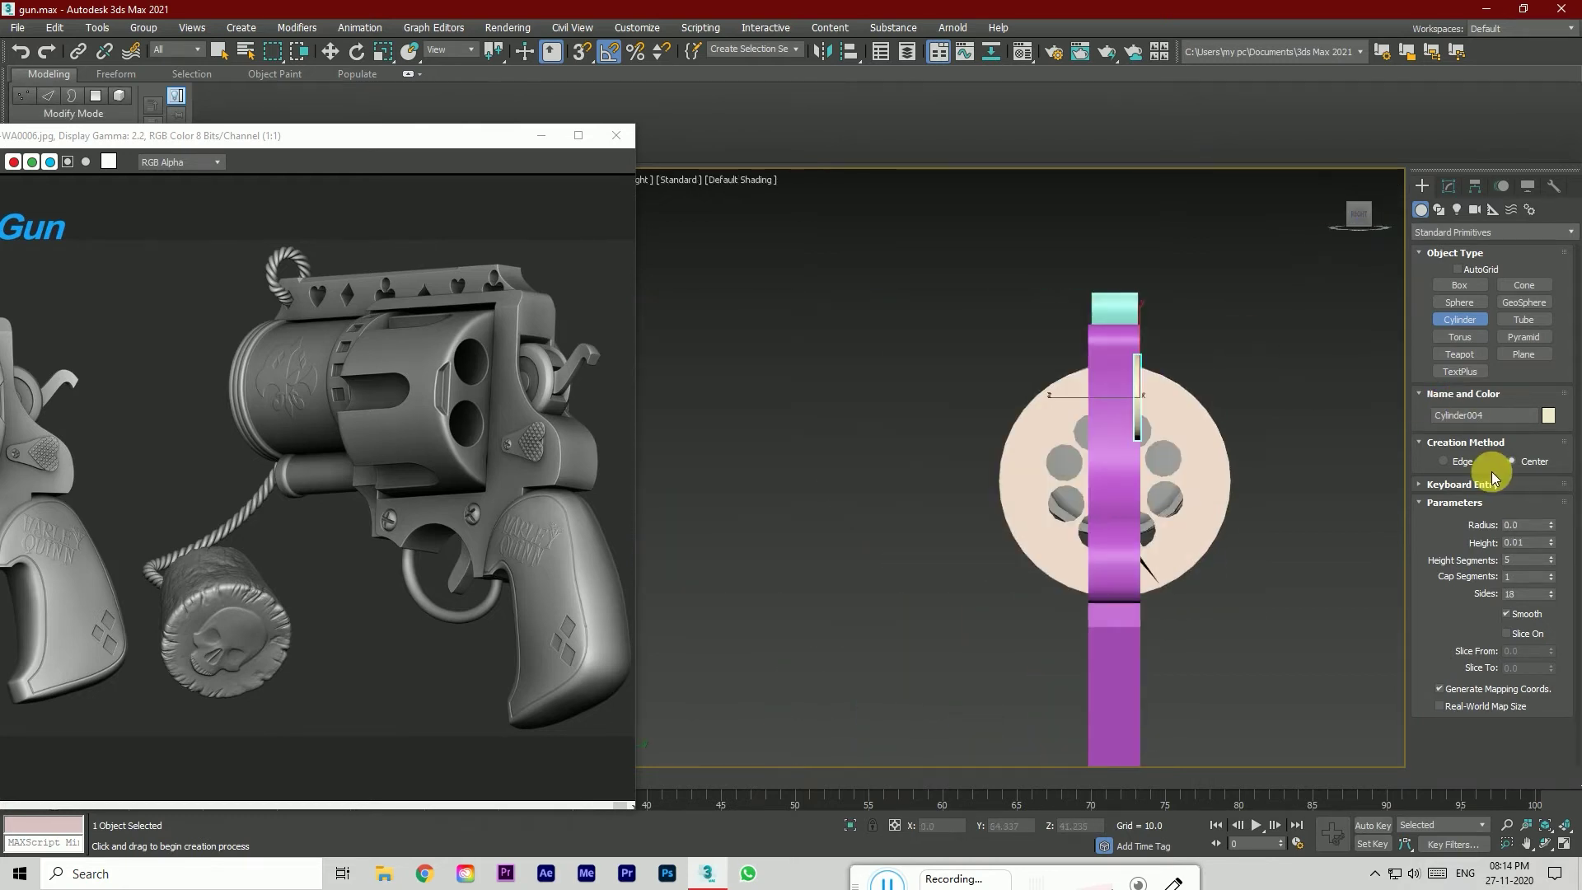
drag(1553, 540, 1556, 537)
click(1450, 185)
drag(1553, 431, 1446, 50)
click(331, 52)
drag(1193, 404, 1186, 403)
scroll(1170, 399, up, 4)
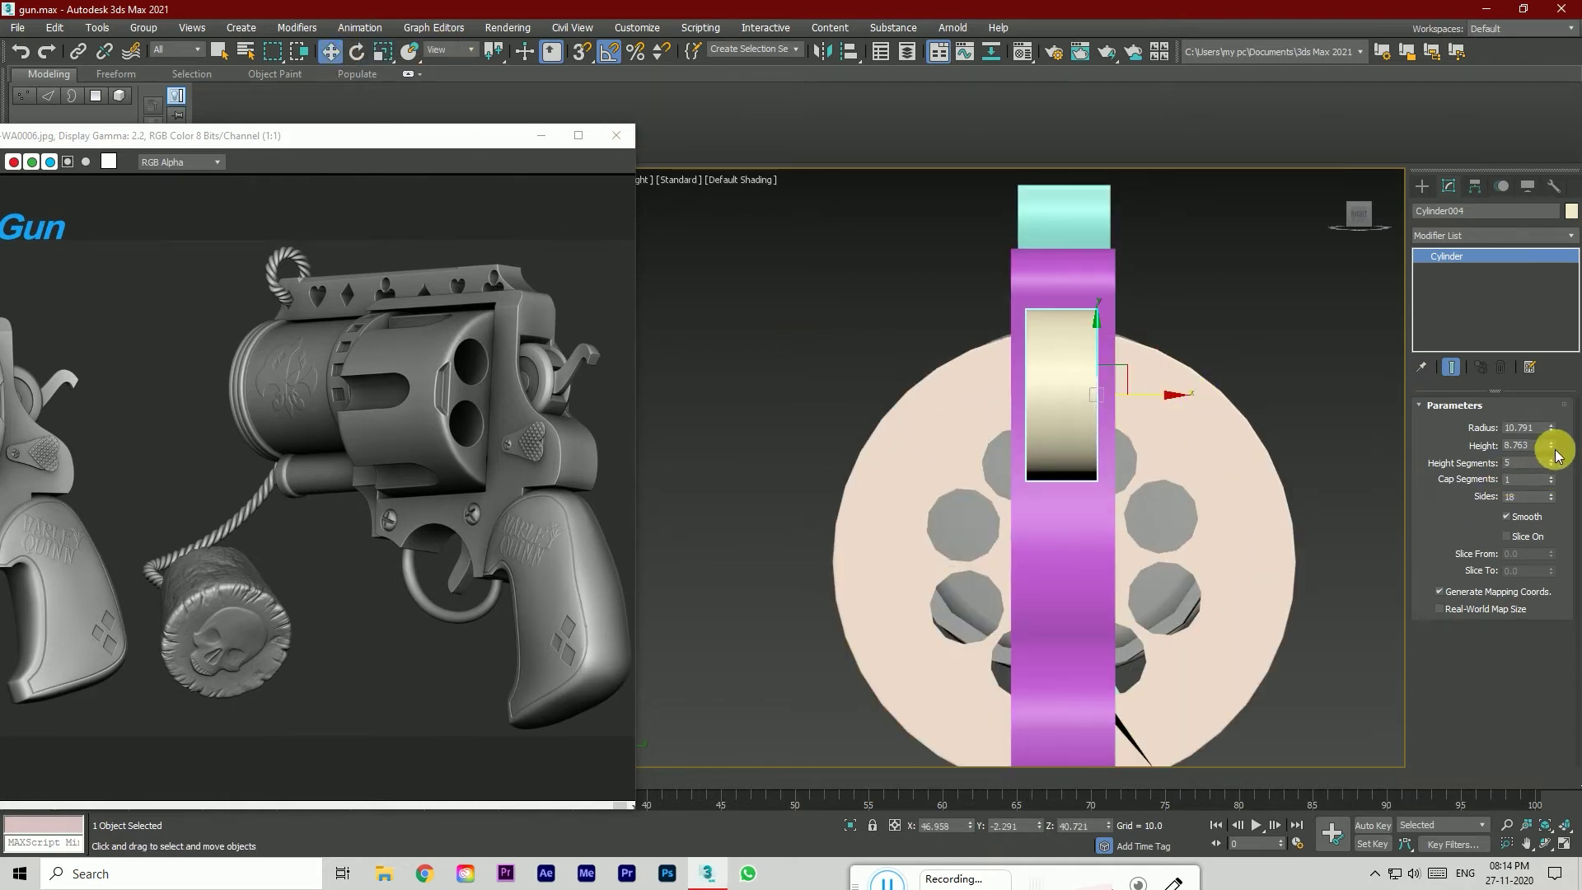
Step: Increase the cylinder's height to 10.907 and recentre it within the frame's width
drag(1554, 447, 1554, 447)
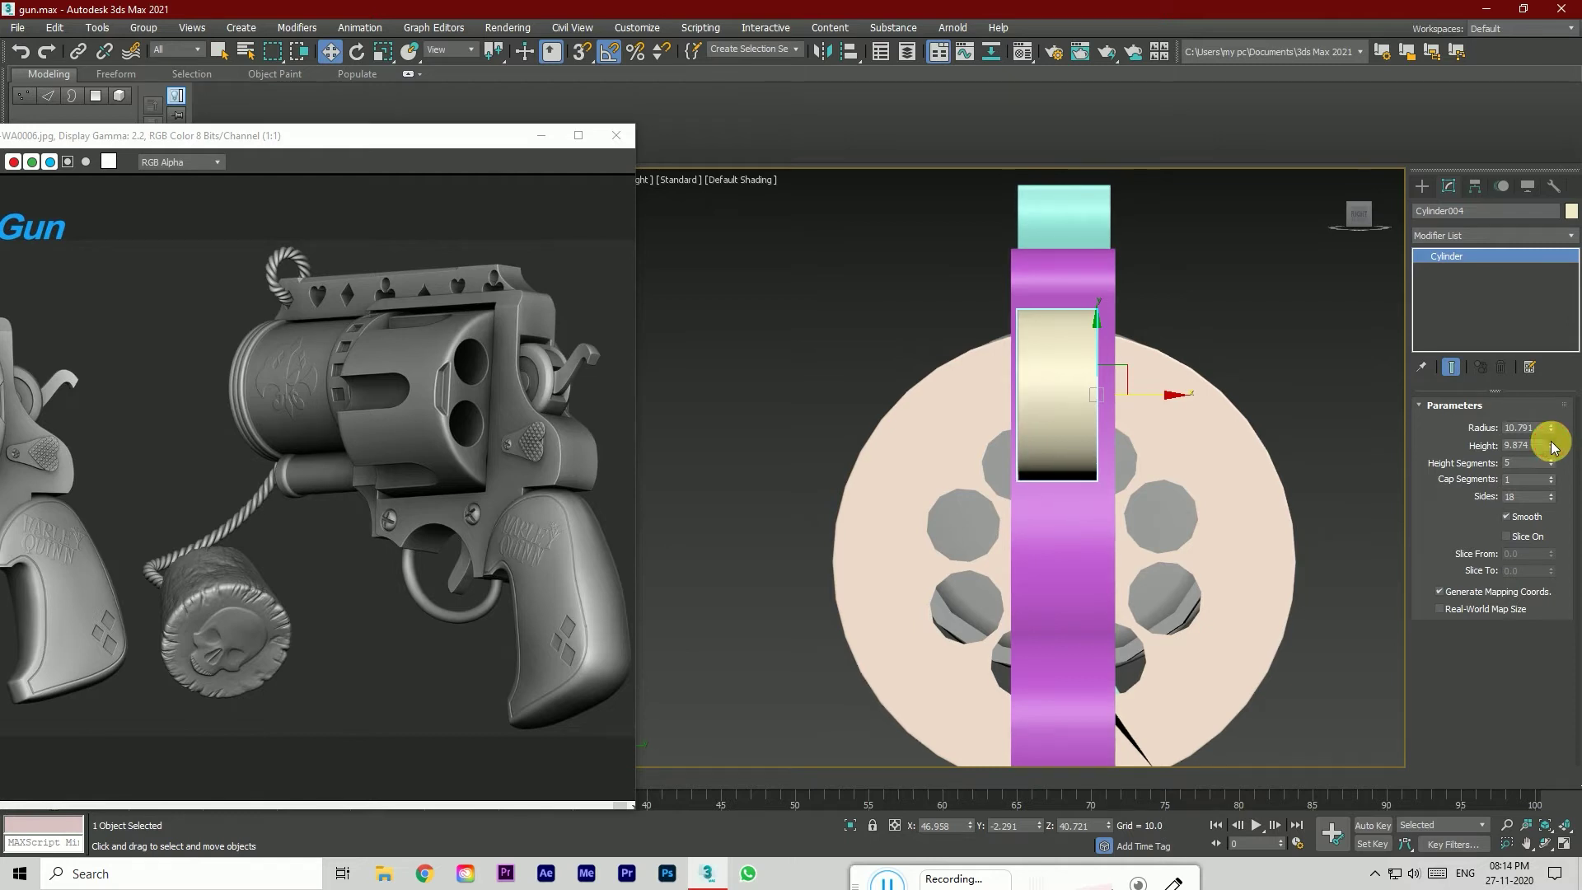
drag(1152, 403, 1159, 403)
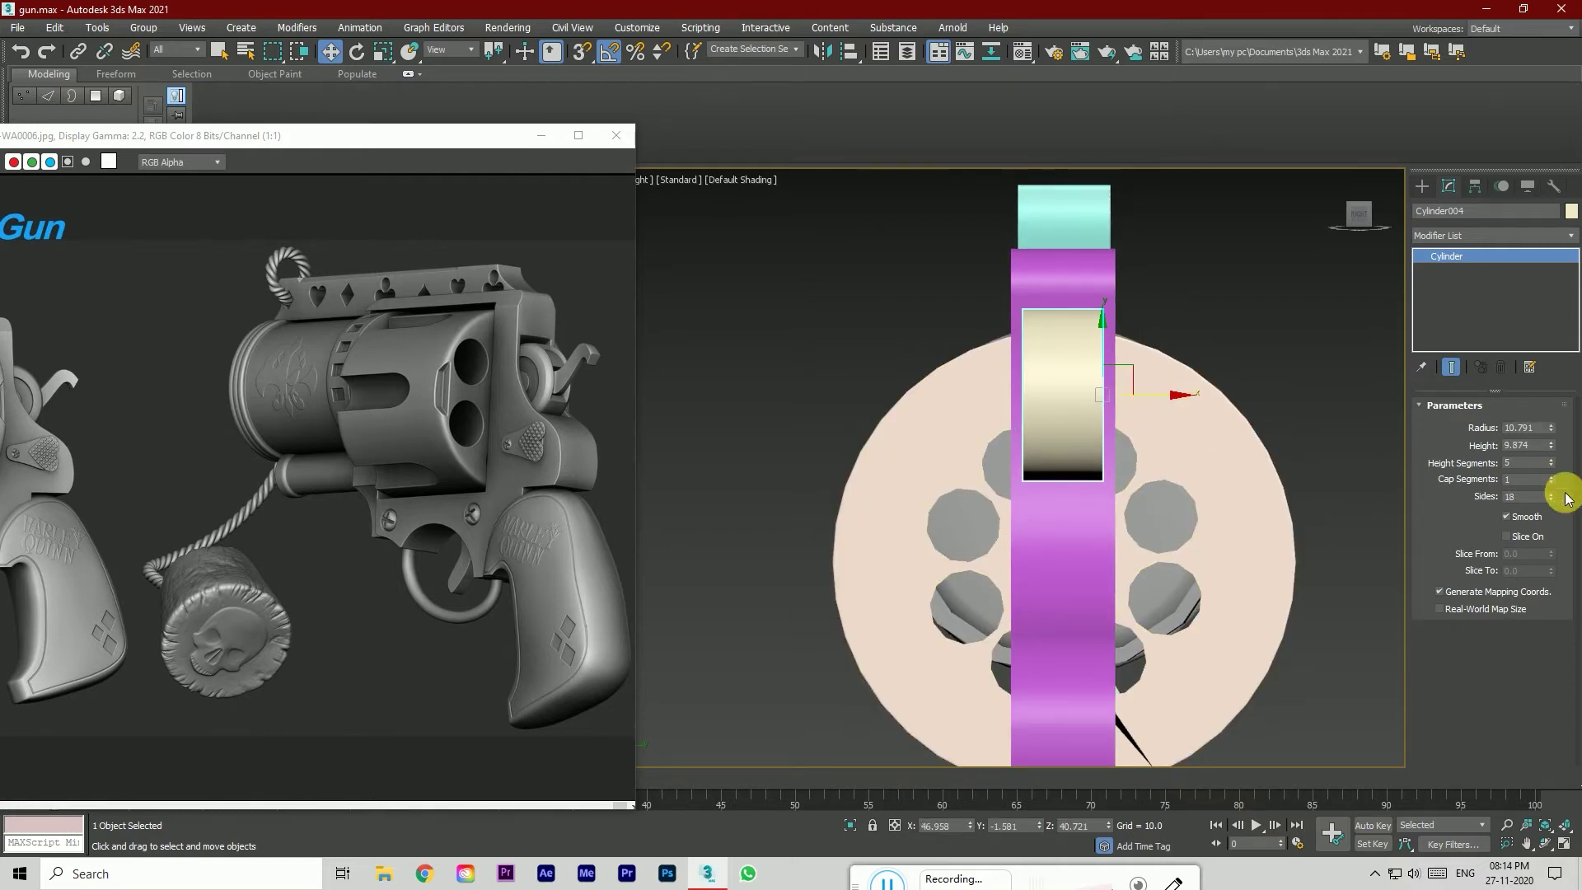
drag(1556, 450, 1554, 443)
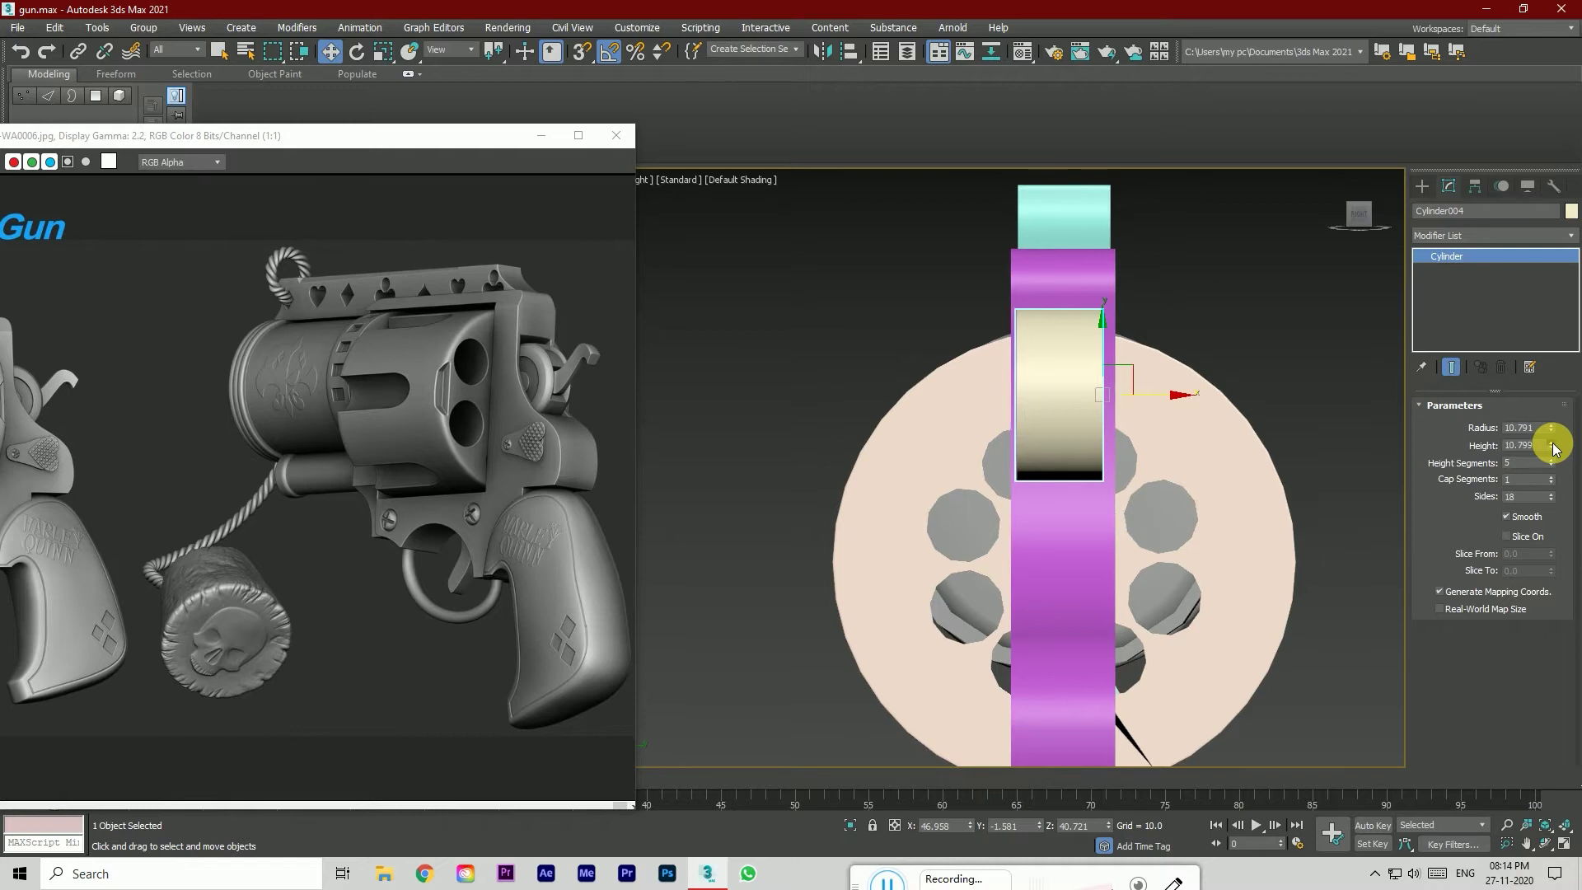
drag(1153, 404, 1156, 405)
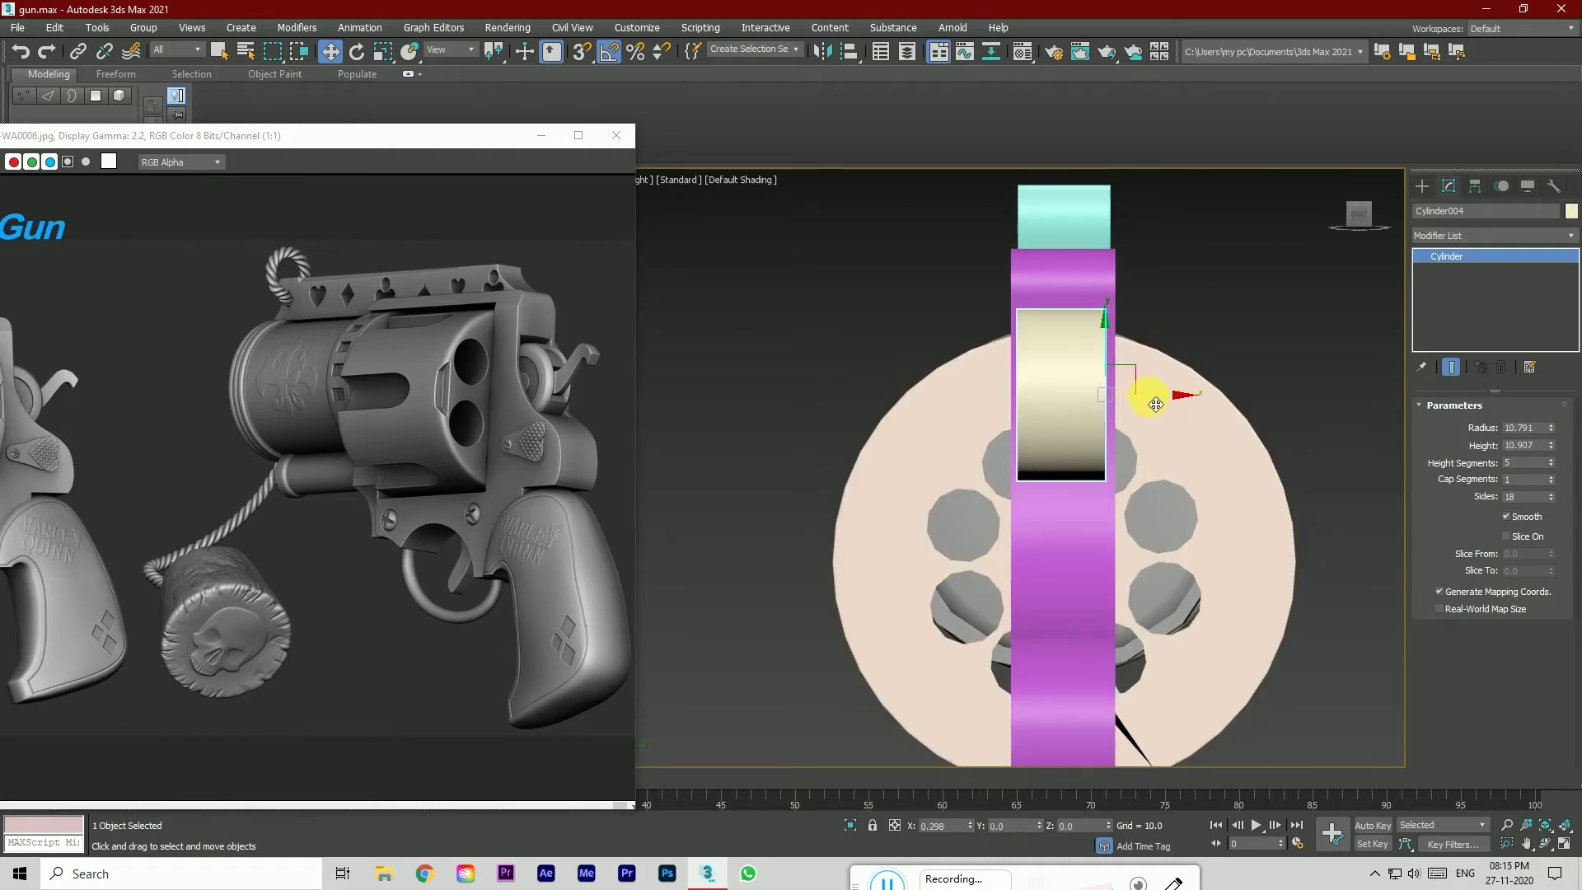
Step: Enlarge the cylinder's radius to 20.718 and lower it into the curve at the rear of the frame in the Front view
click(1364, 215)
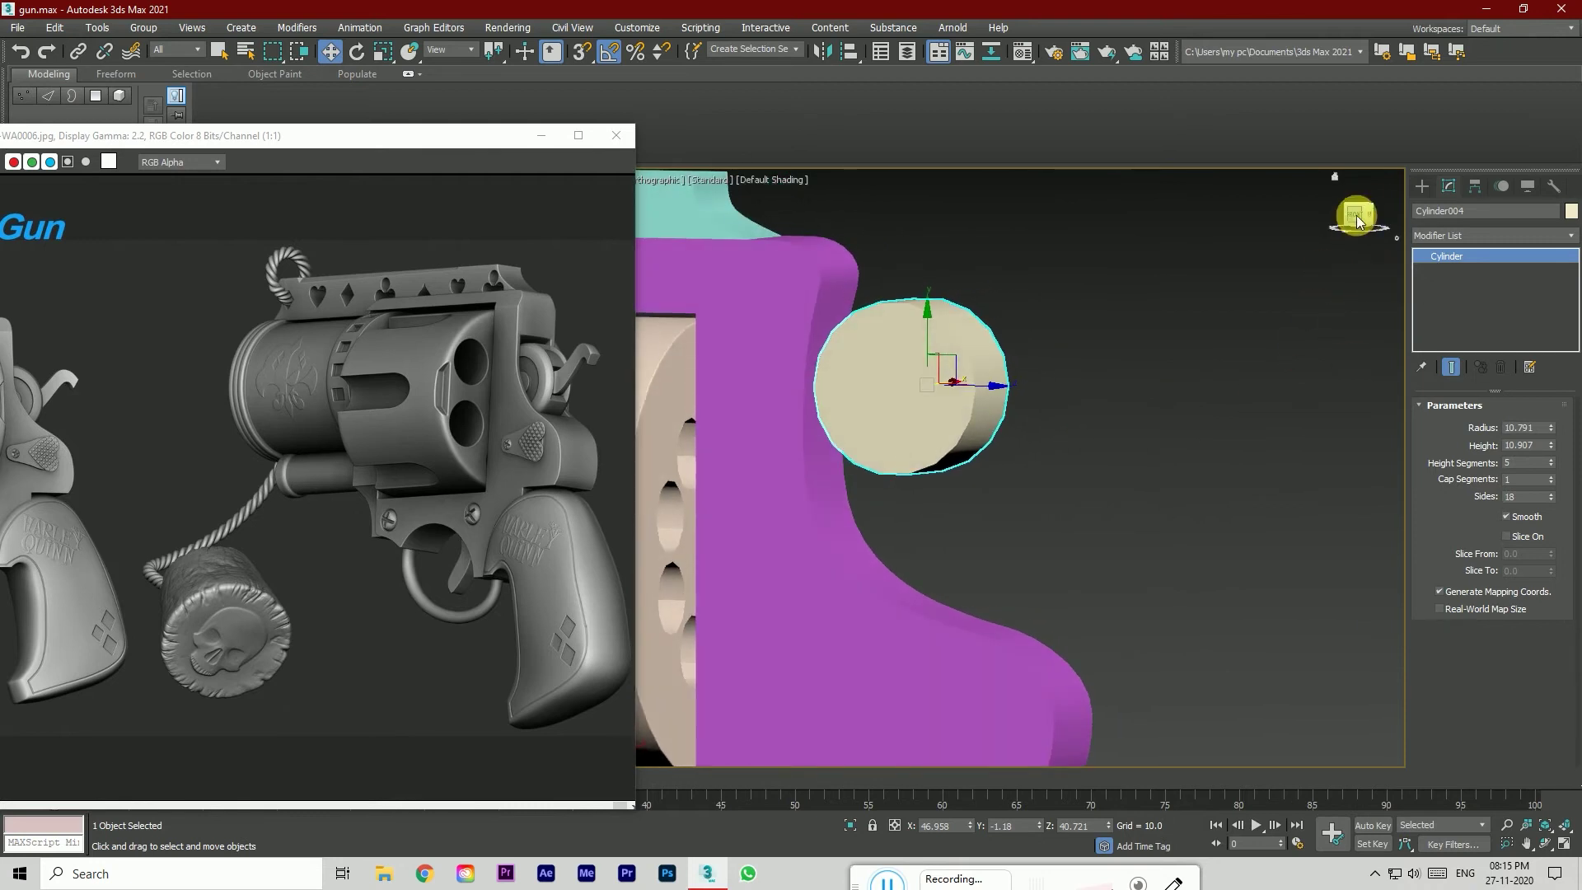
click(1358, 219)
drag(1551, 427, 1561, 354)
drag(901, 353, 906, 453)
scroll(905, 453, down, 3)
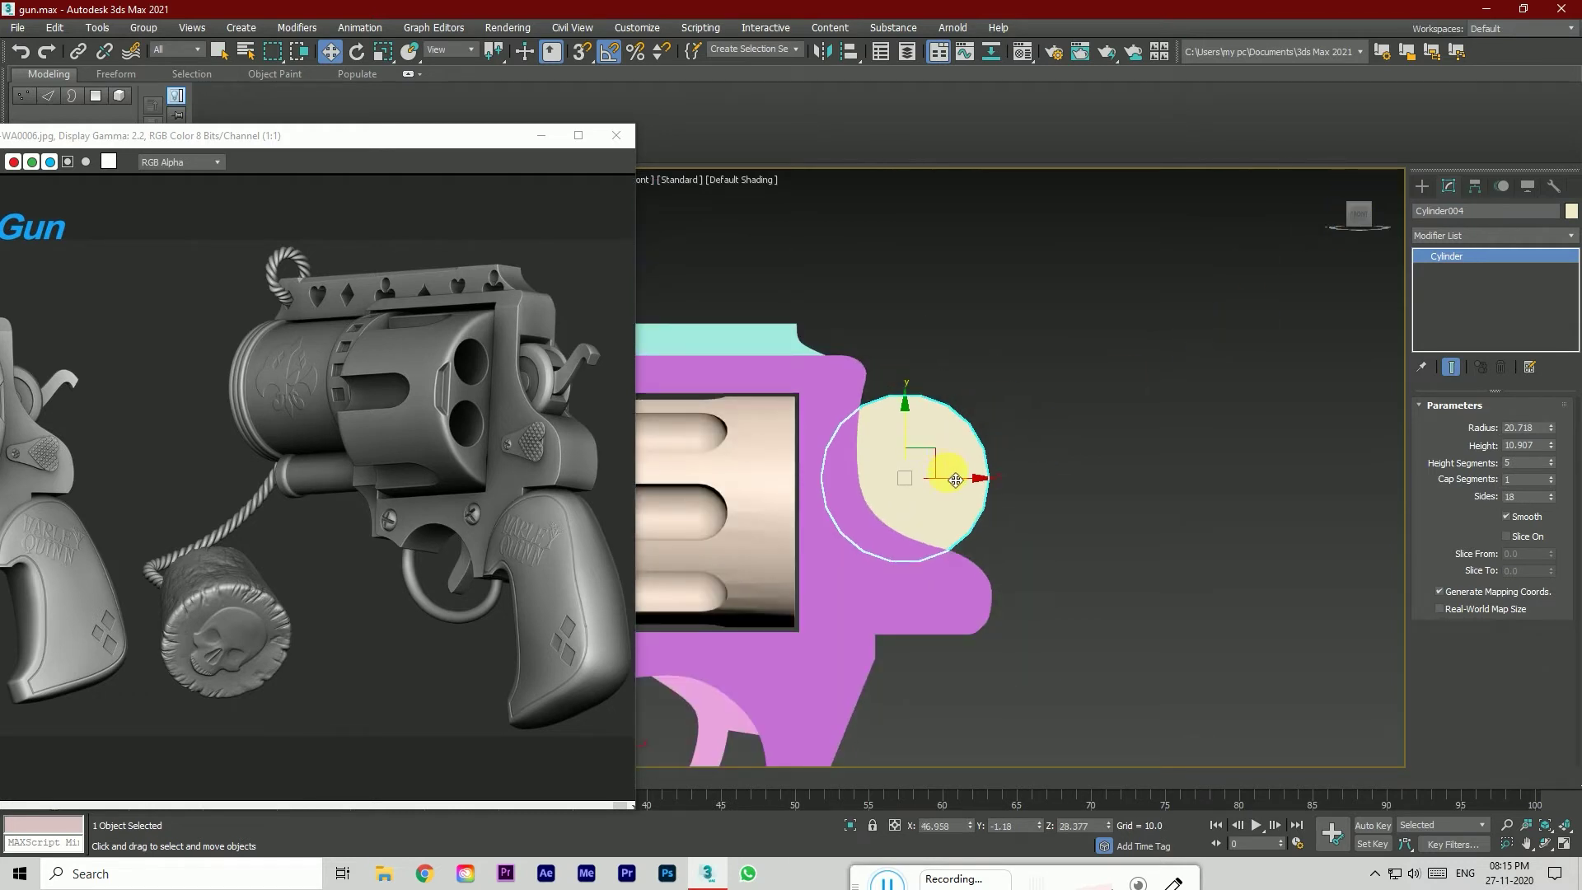
Step: Reduce the hammer wheel cylinder's radius to 19.703 and nudge it slightly forward into the frame's rear curve
alt+middle_drag(956, 486, 792, 503)
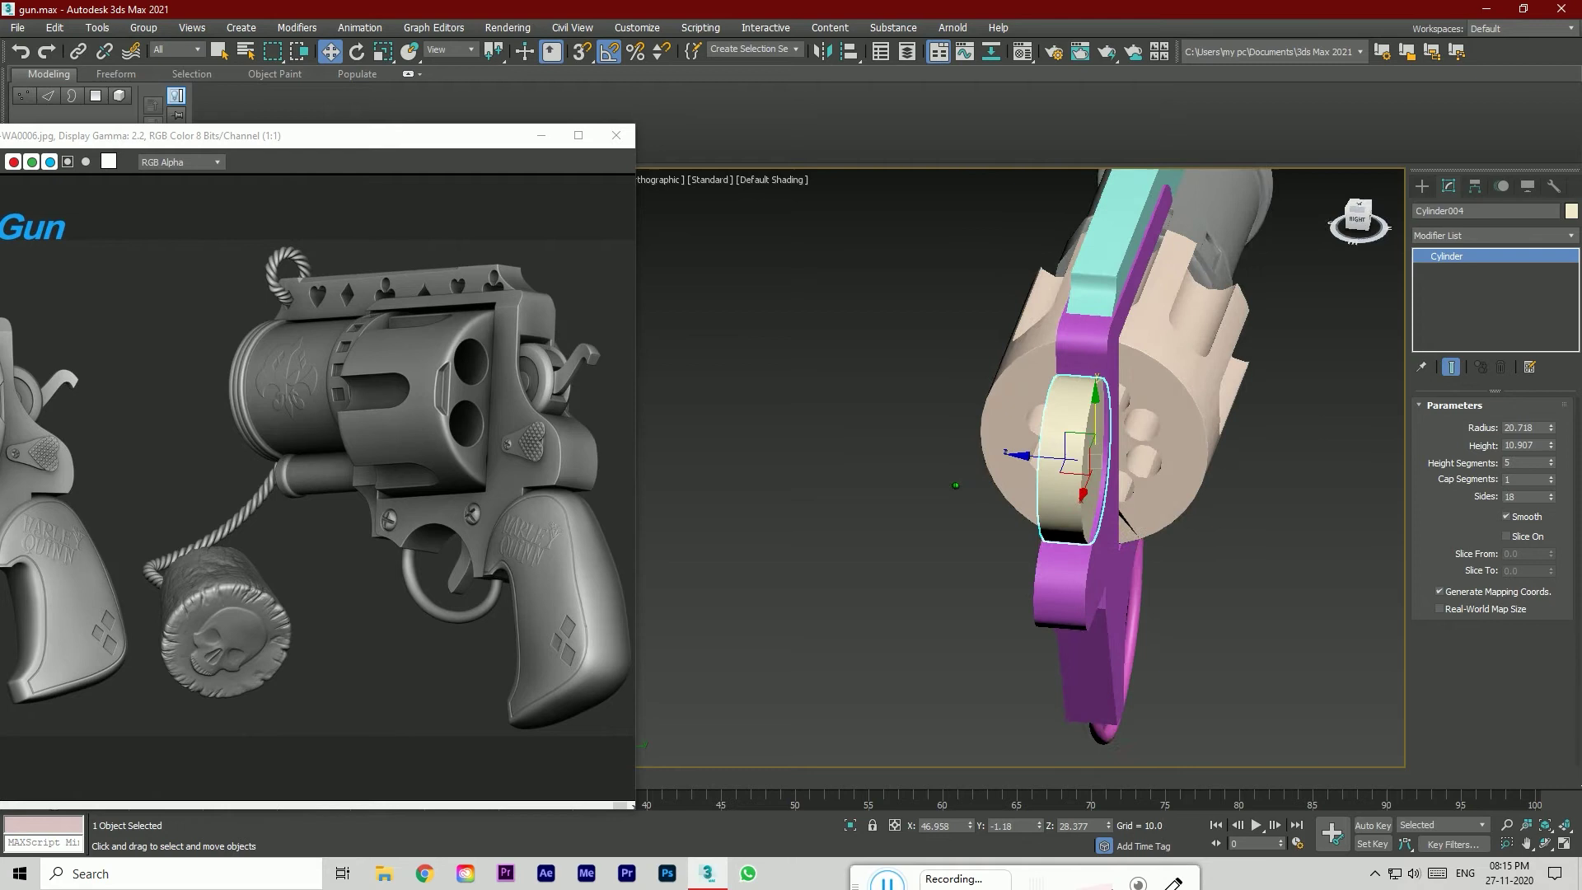
drag(1551, 433, 1548, 451)
click(1356, 216)
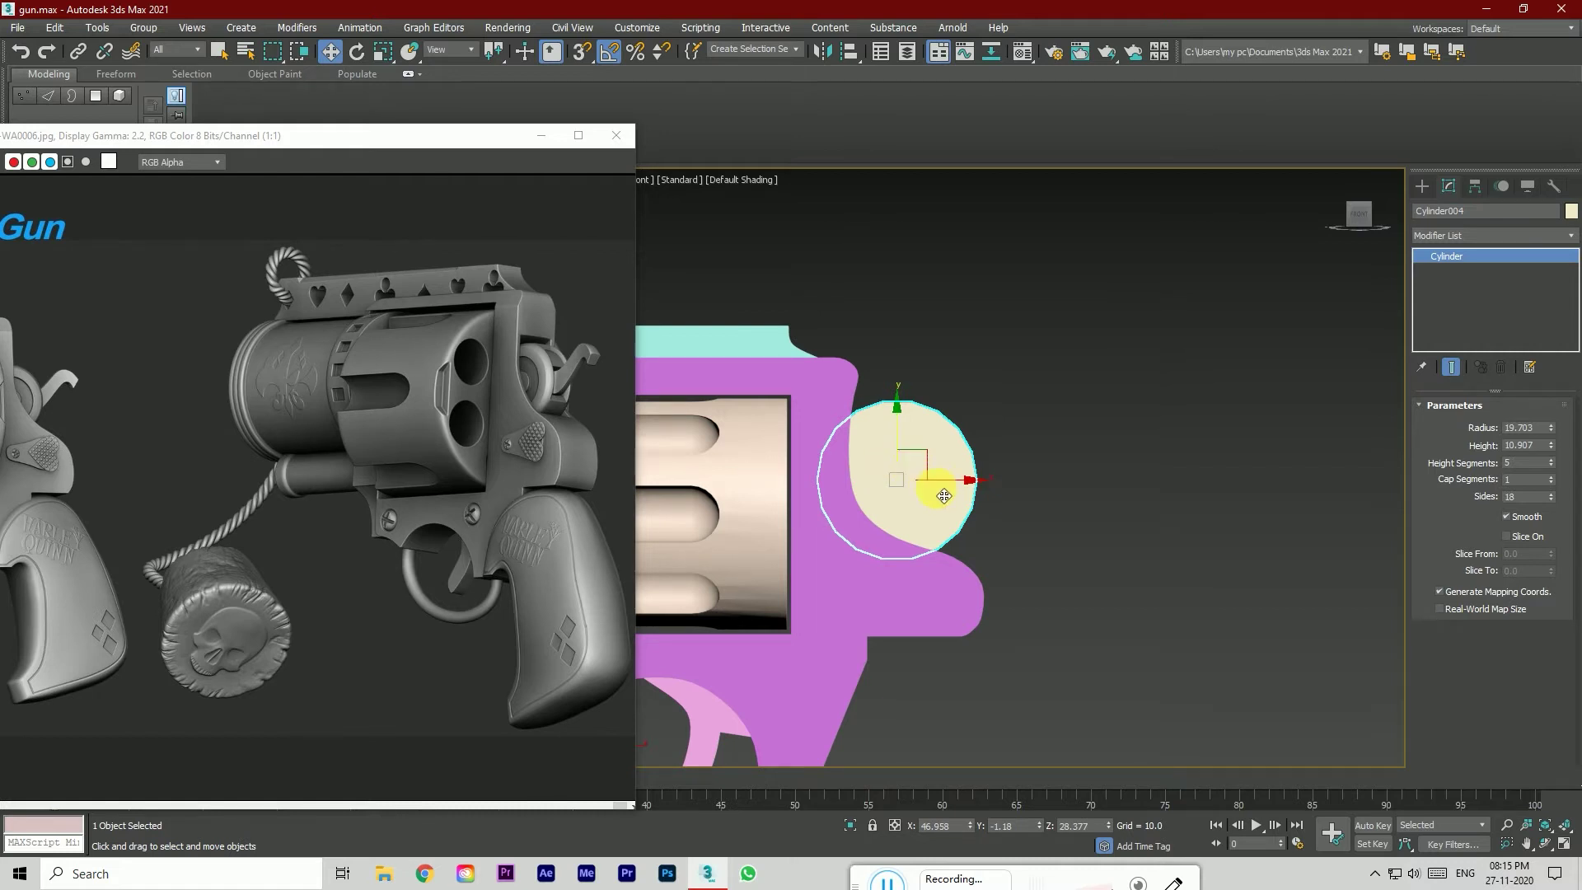
click(1213, 554)
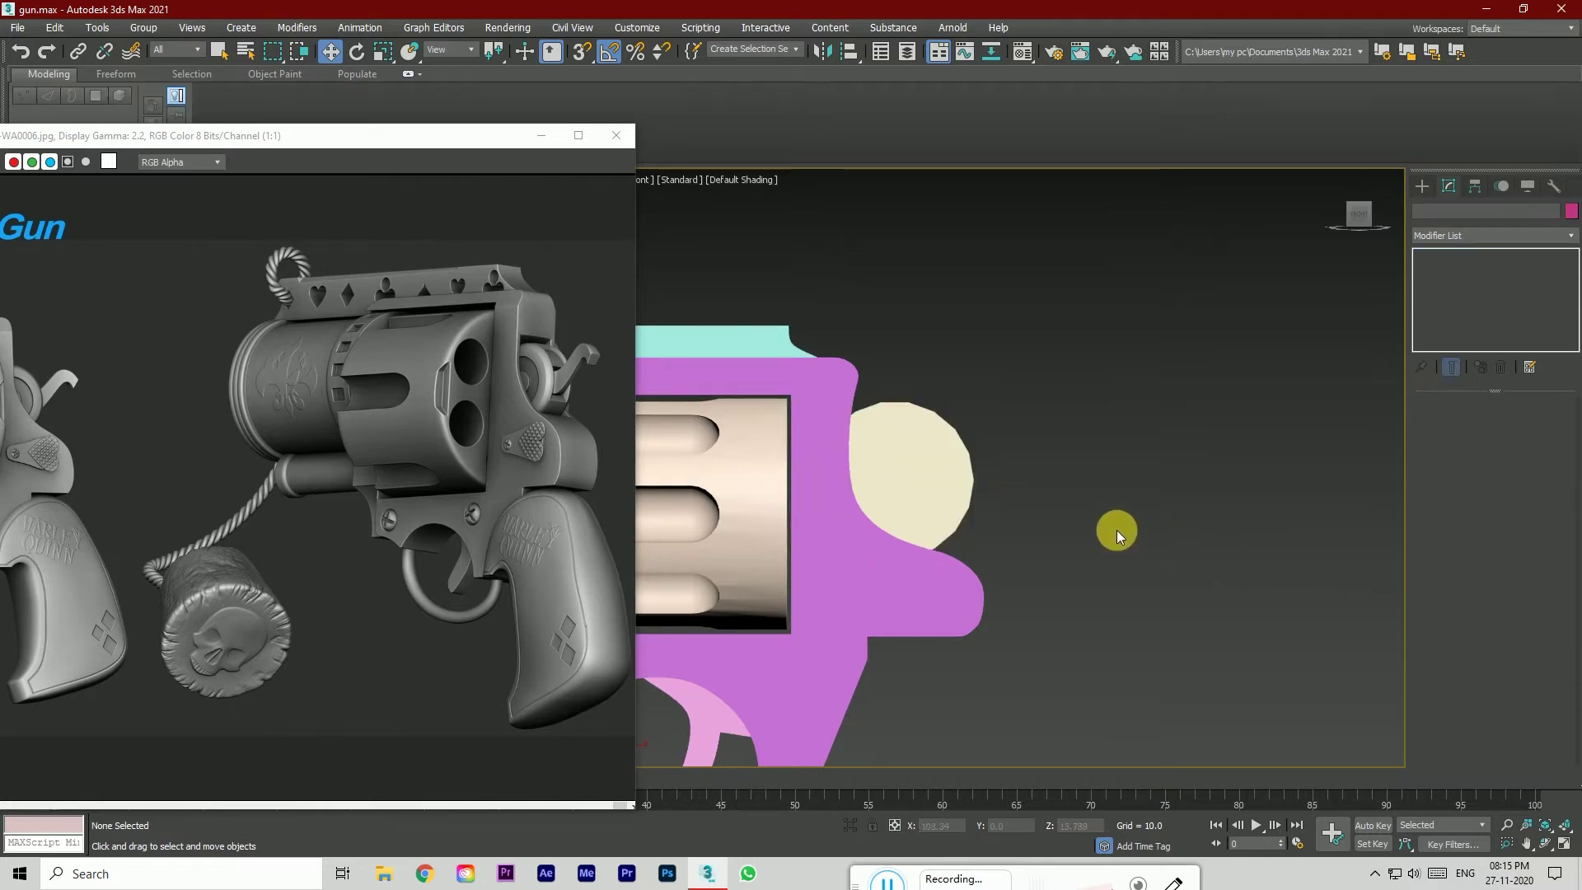
Step: Make one independent copy of the cylinder, placed clear of the frame behind the original in the Front view
click(935, 517)
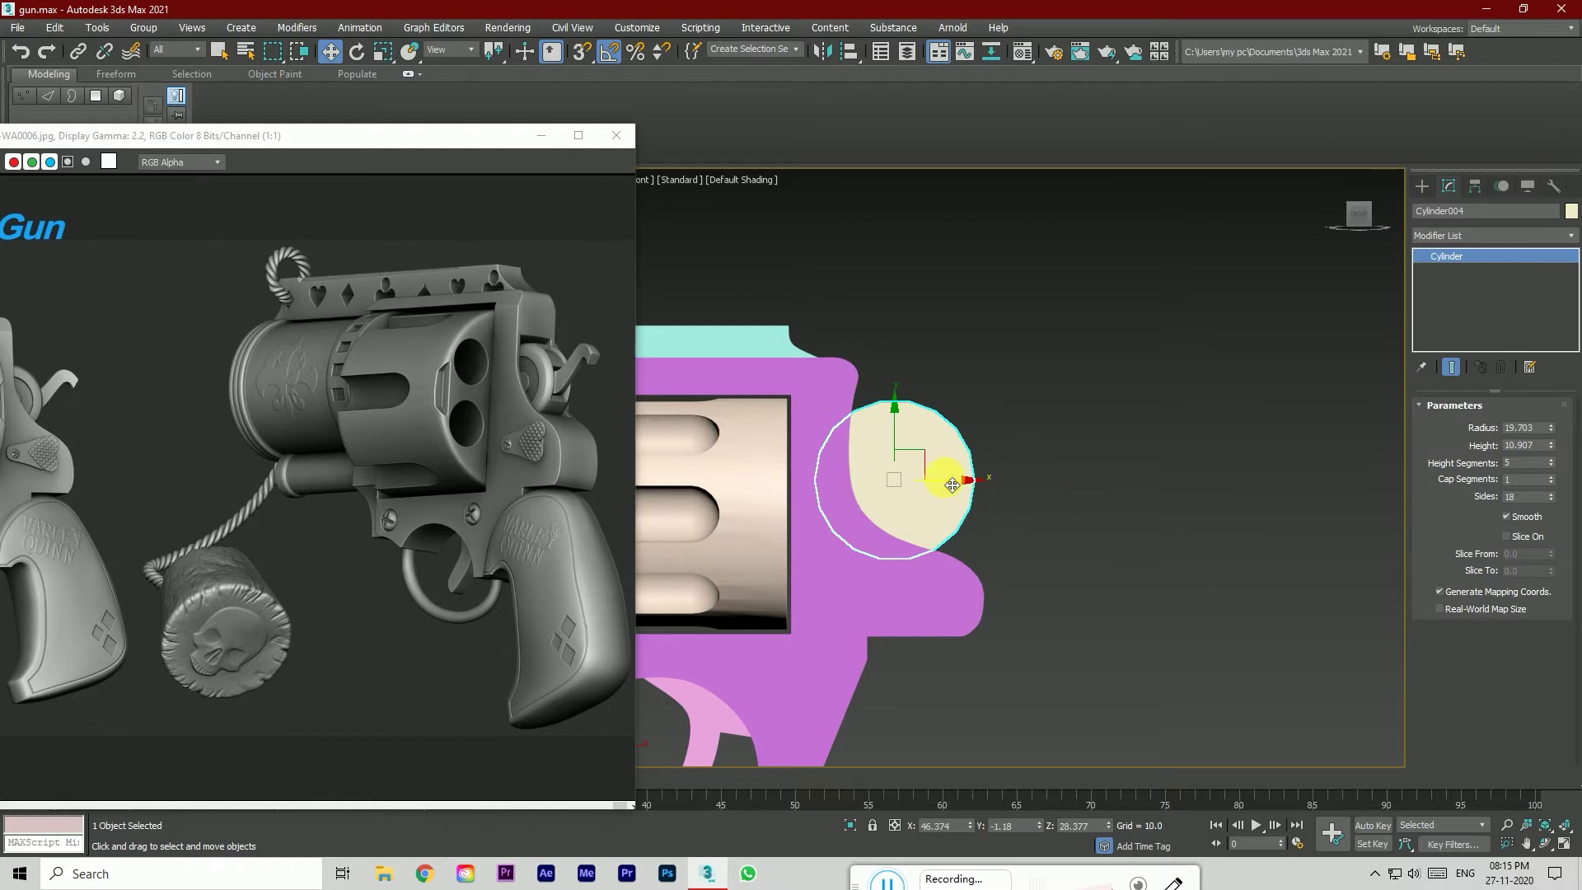
shift+drag(951, 484, 1184, 485)
click(767, 507)
click(995, 610)
click(932, 611)
Step: Try lowering the original cylinder's height to about 9
drag(1343, 223, 1363, 215)
click(922, 427)
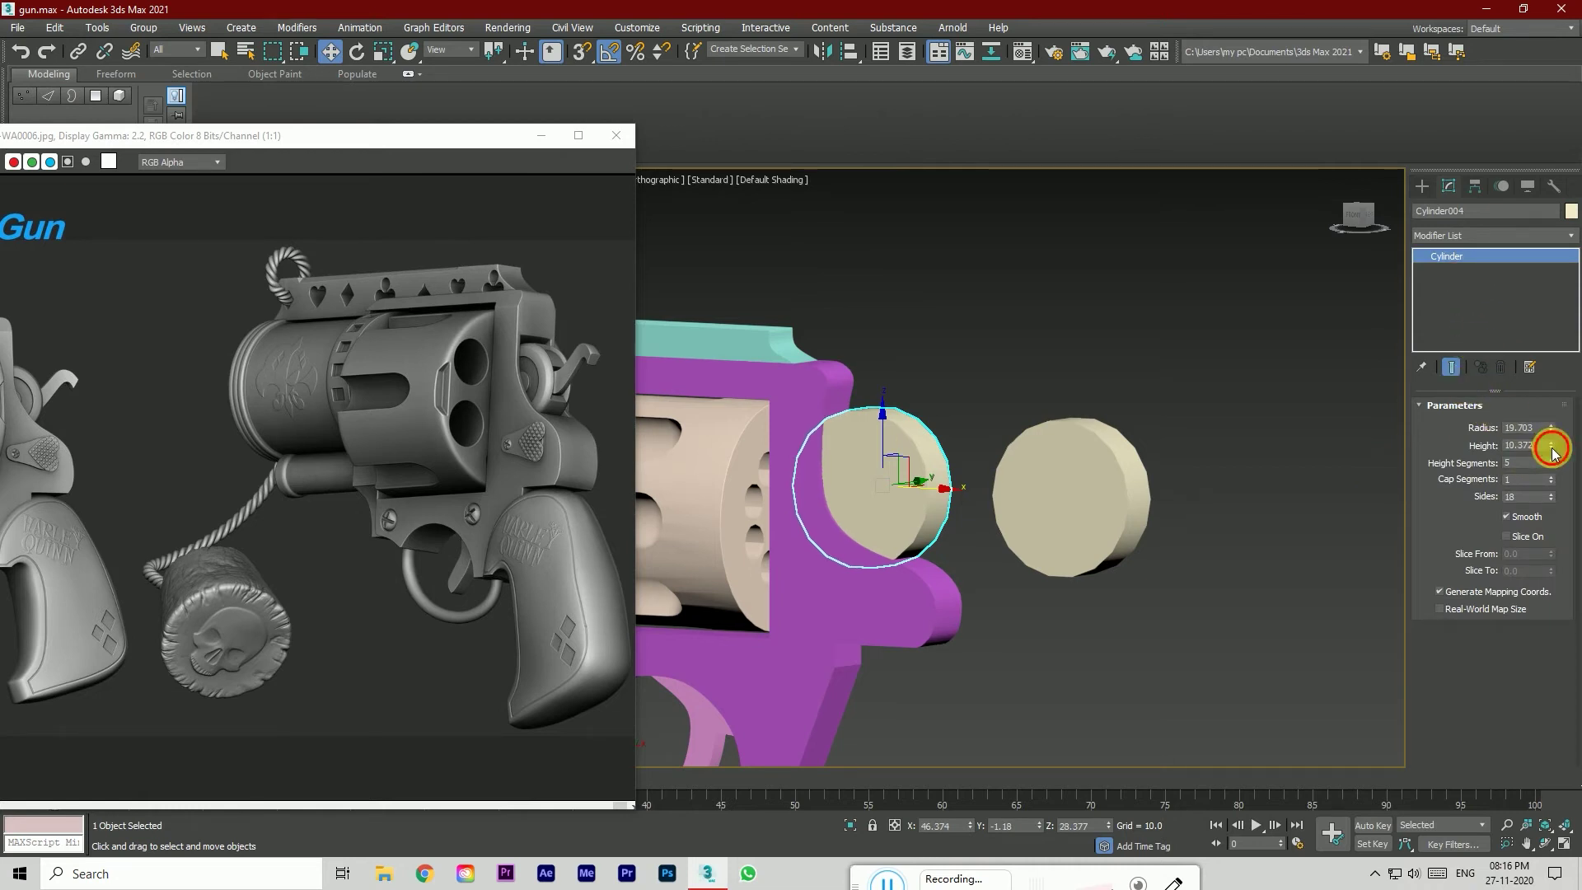
drag(1553, 453, 1532, 451)
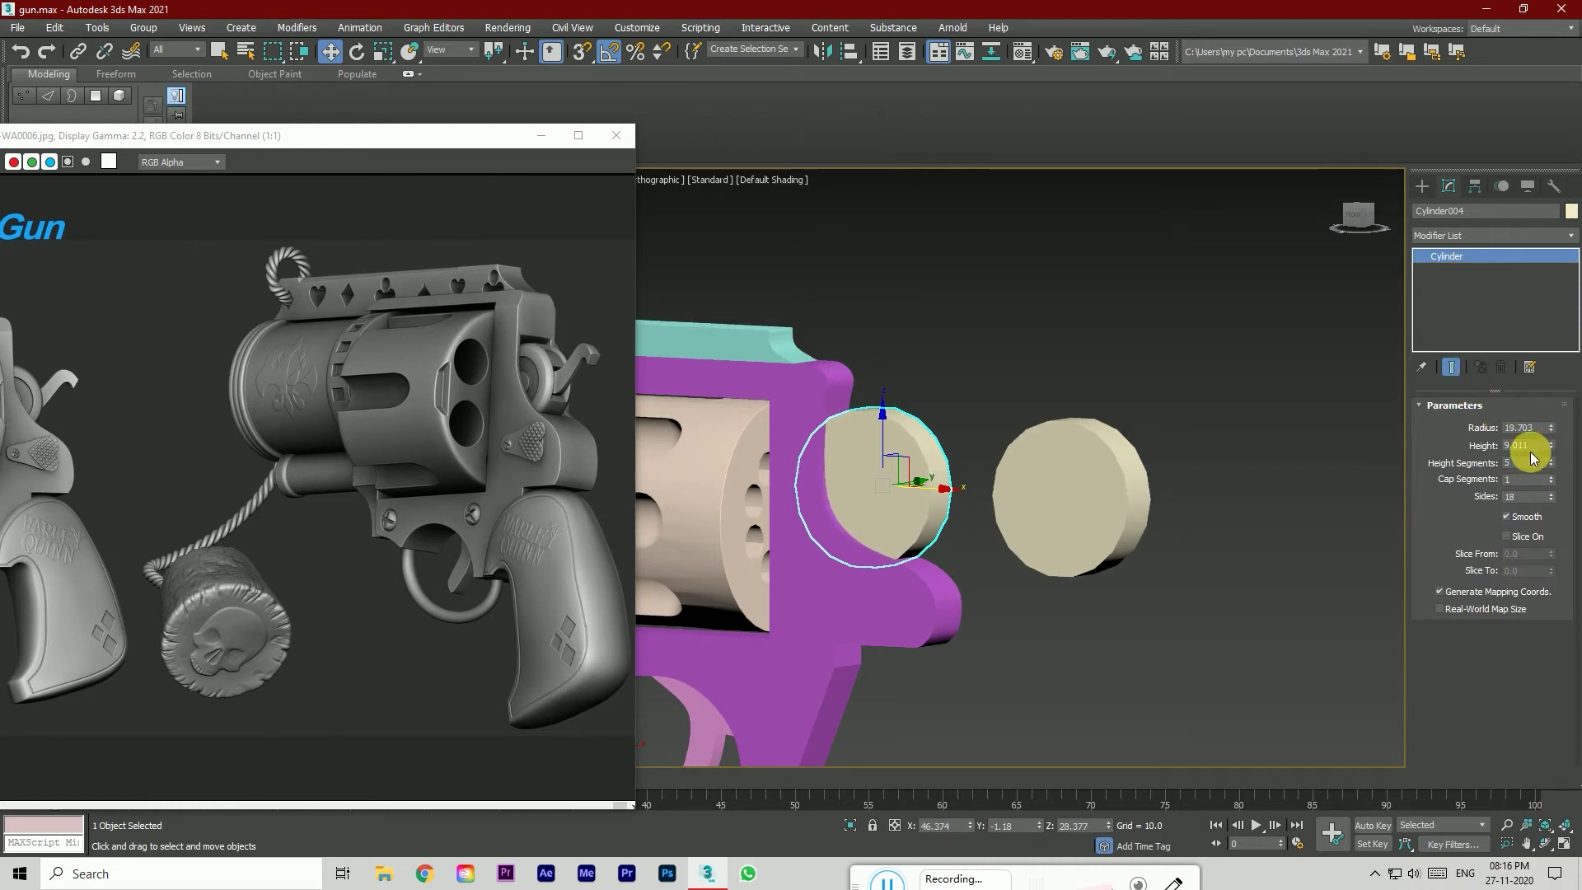
click(1072, 483)
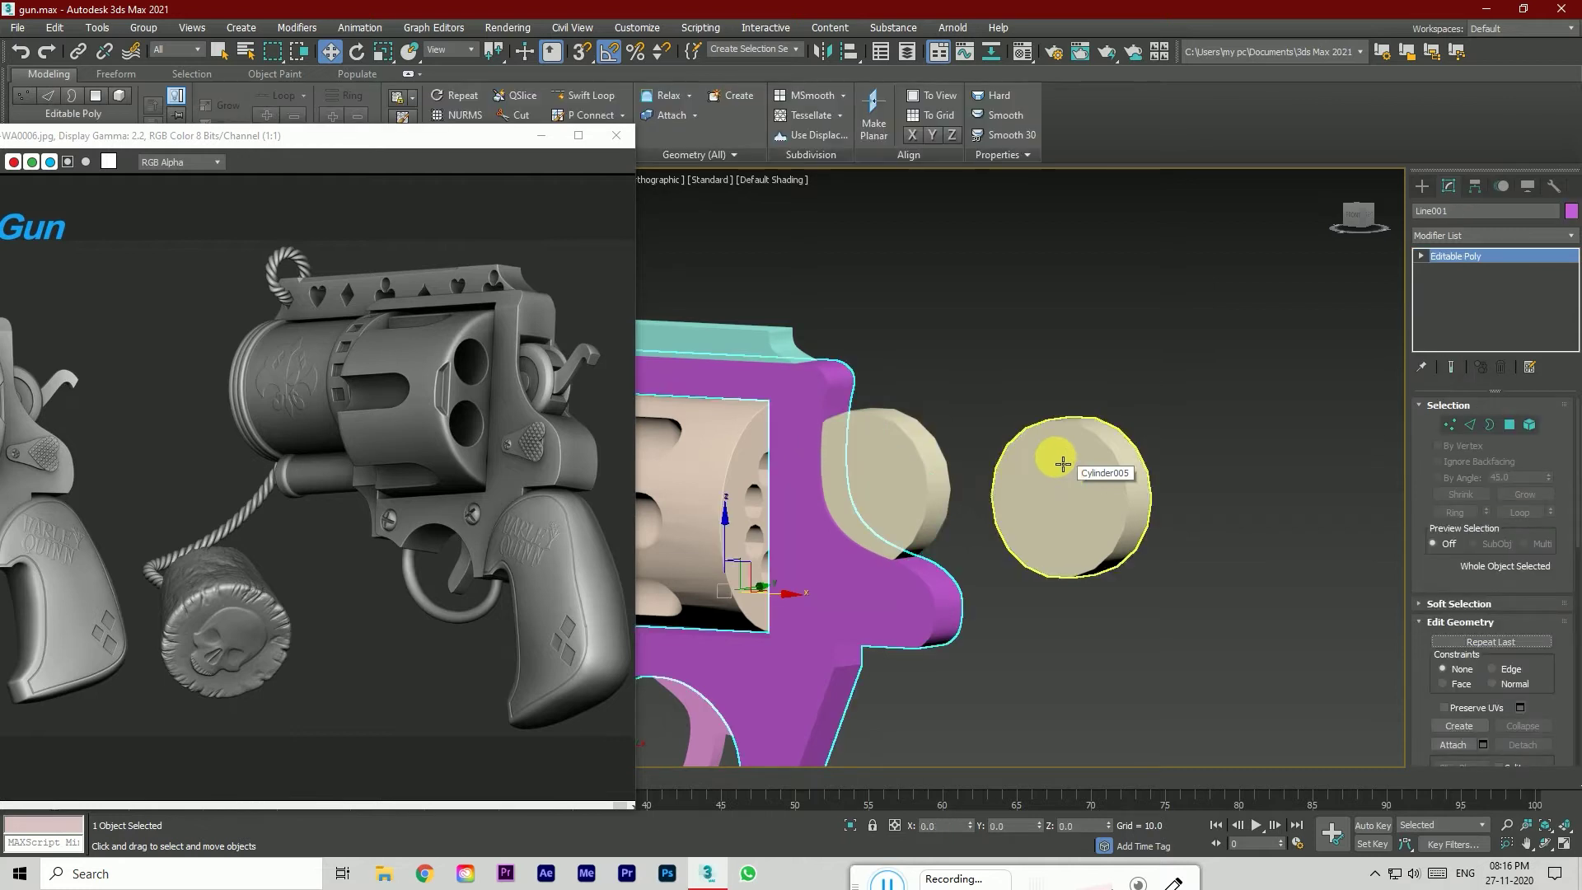
Step: Reduce the original cylinder's radius to about 18.3, keeping the rear copy at its size
click(941, 452)
drag(1551, 431, 1550, 438)
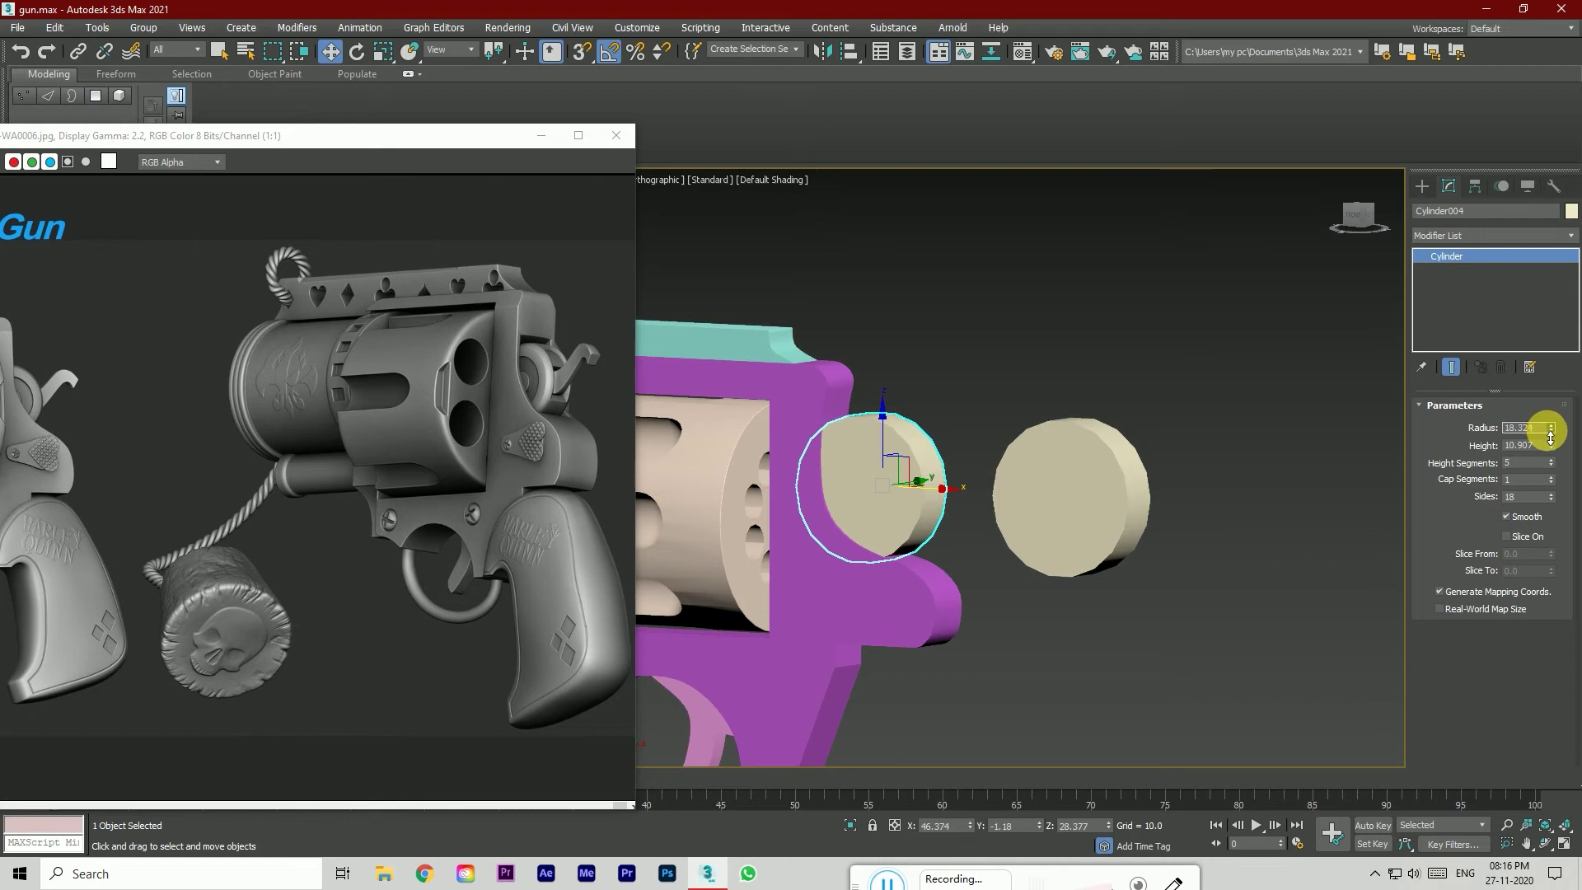
click(1347, 416)
drag(1351, 213, 1322, 216)
alt+middle_drag(1003, 467, 917, 472)
click(1358, 219)
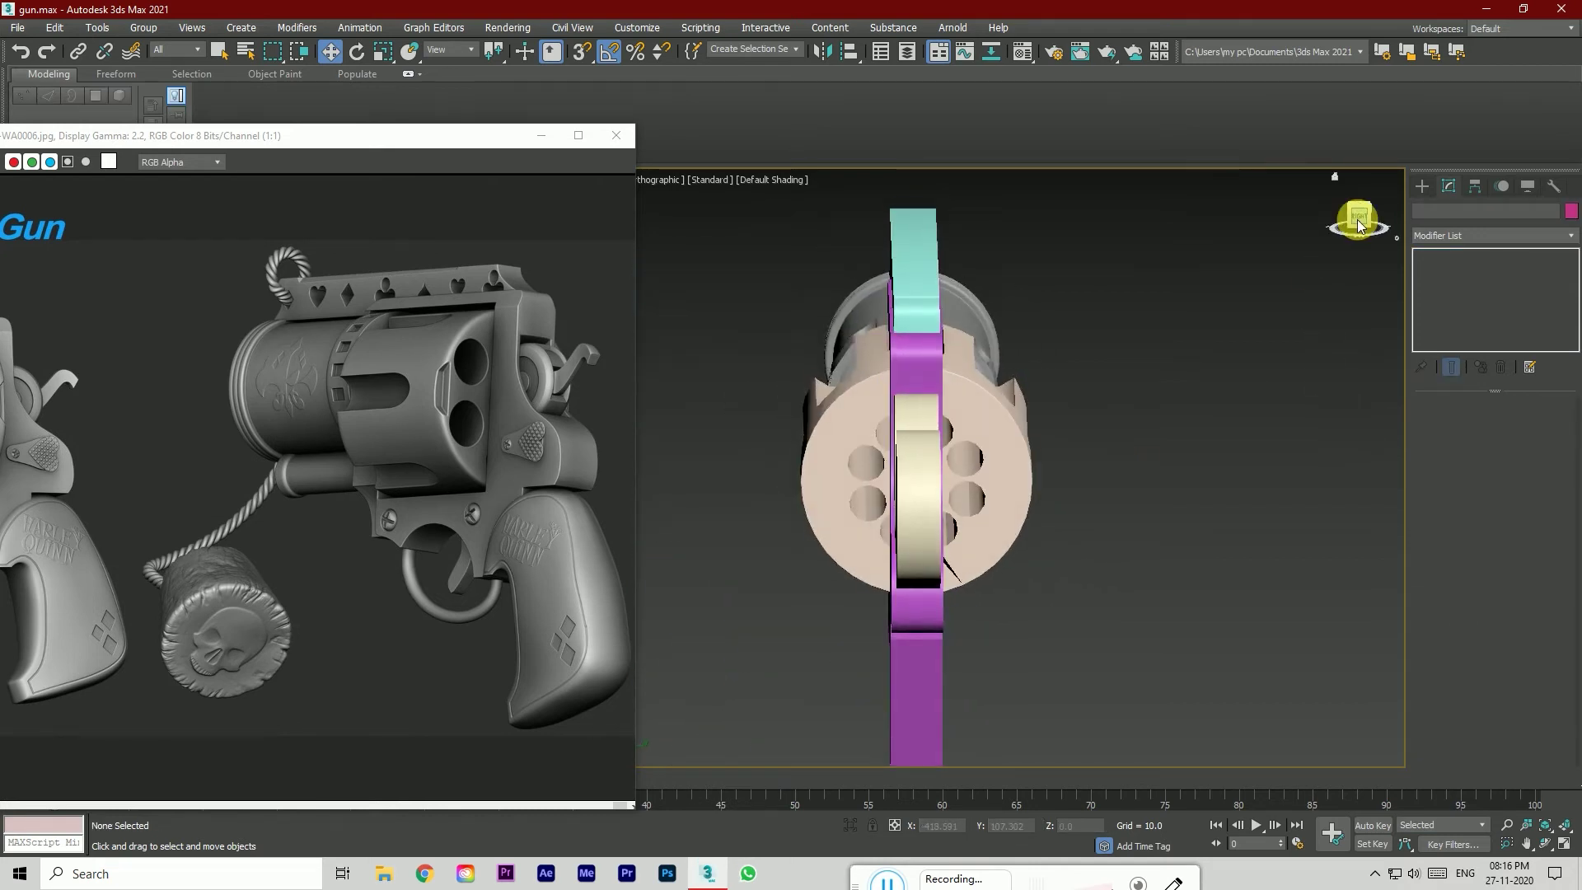
drag(1357, 219, 1398, 219)
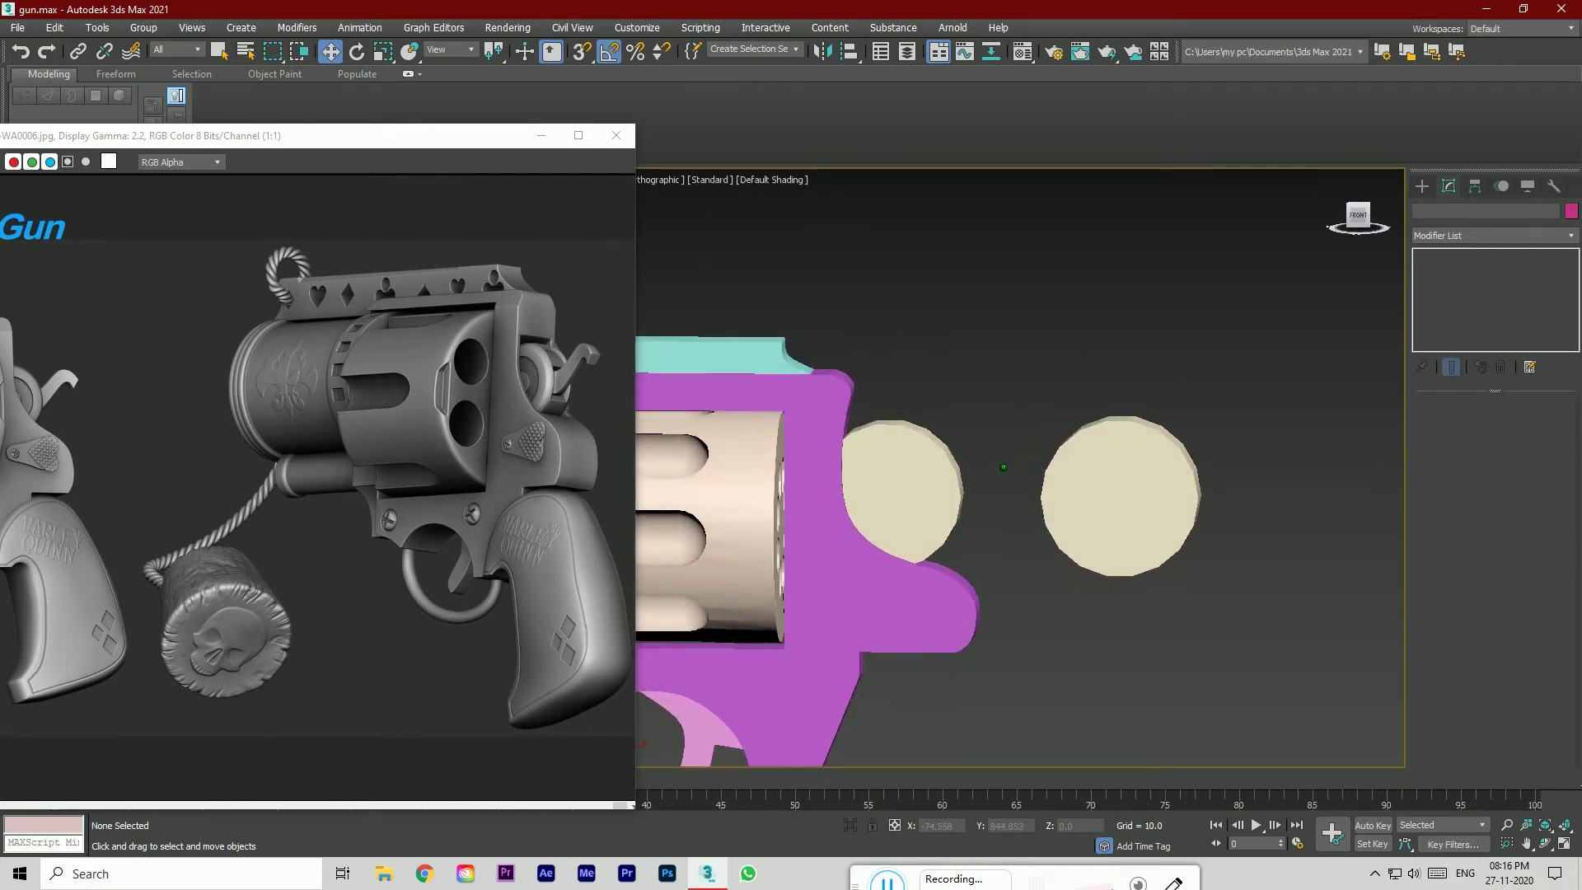
Step: Subtract the original cylinder from the purple frame with ProBoolean to cut a slot into its rear curve
click(820, 494)
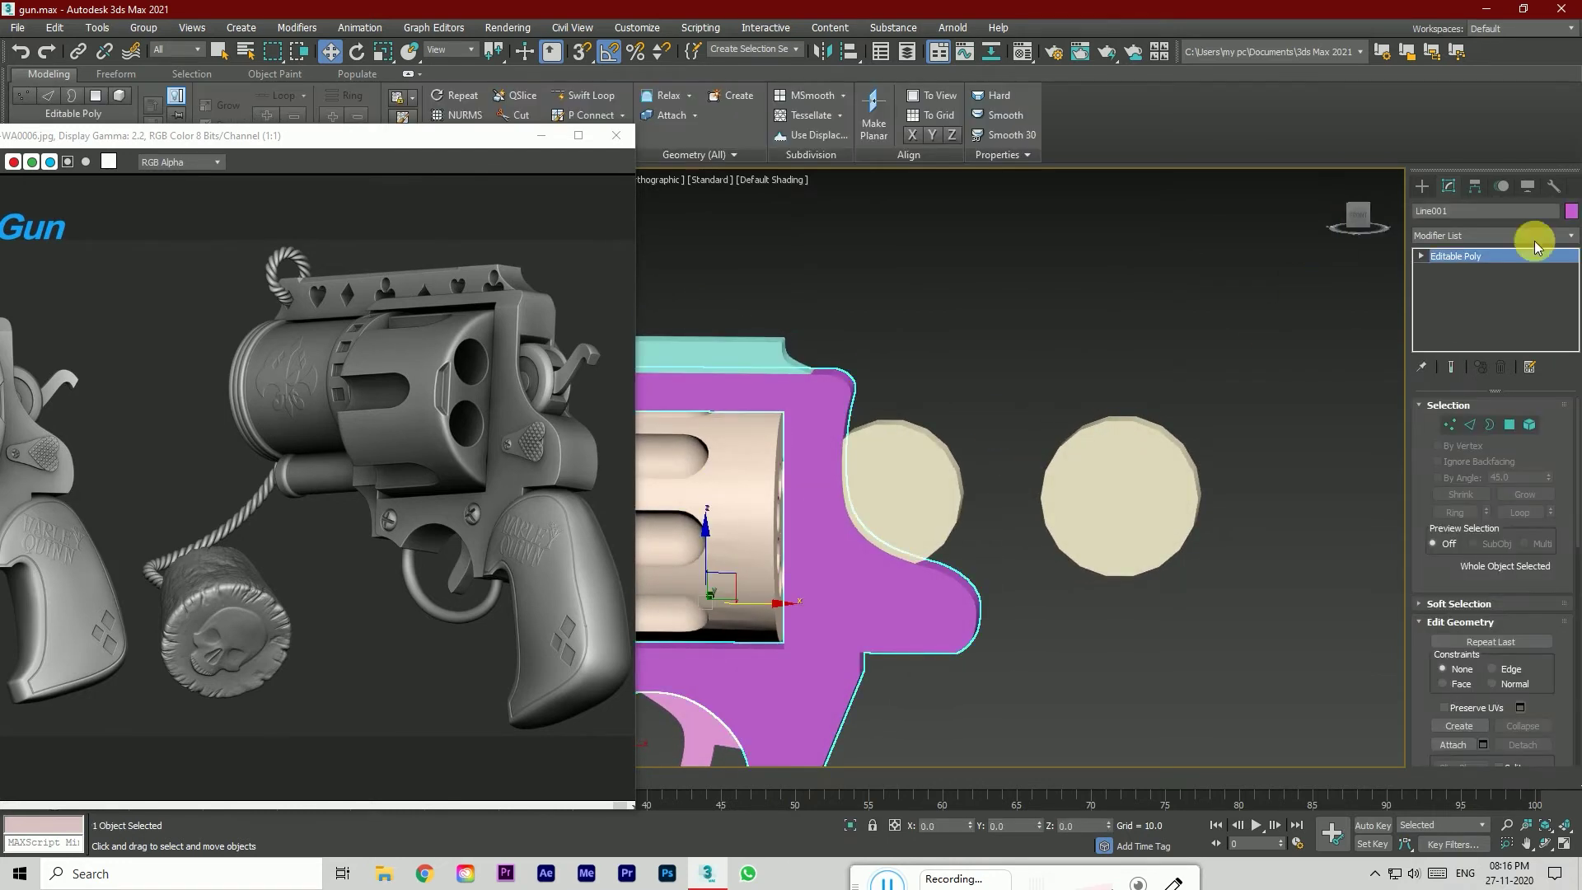
click(1451, 236)
click(1429, 187)
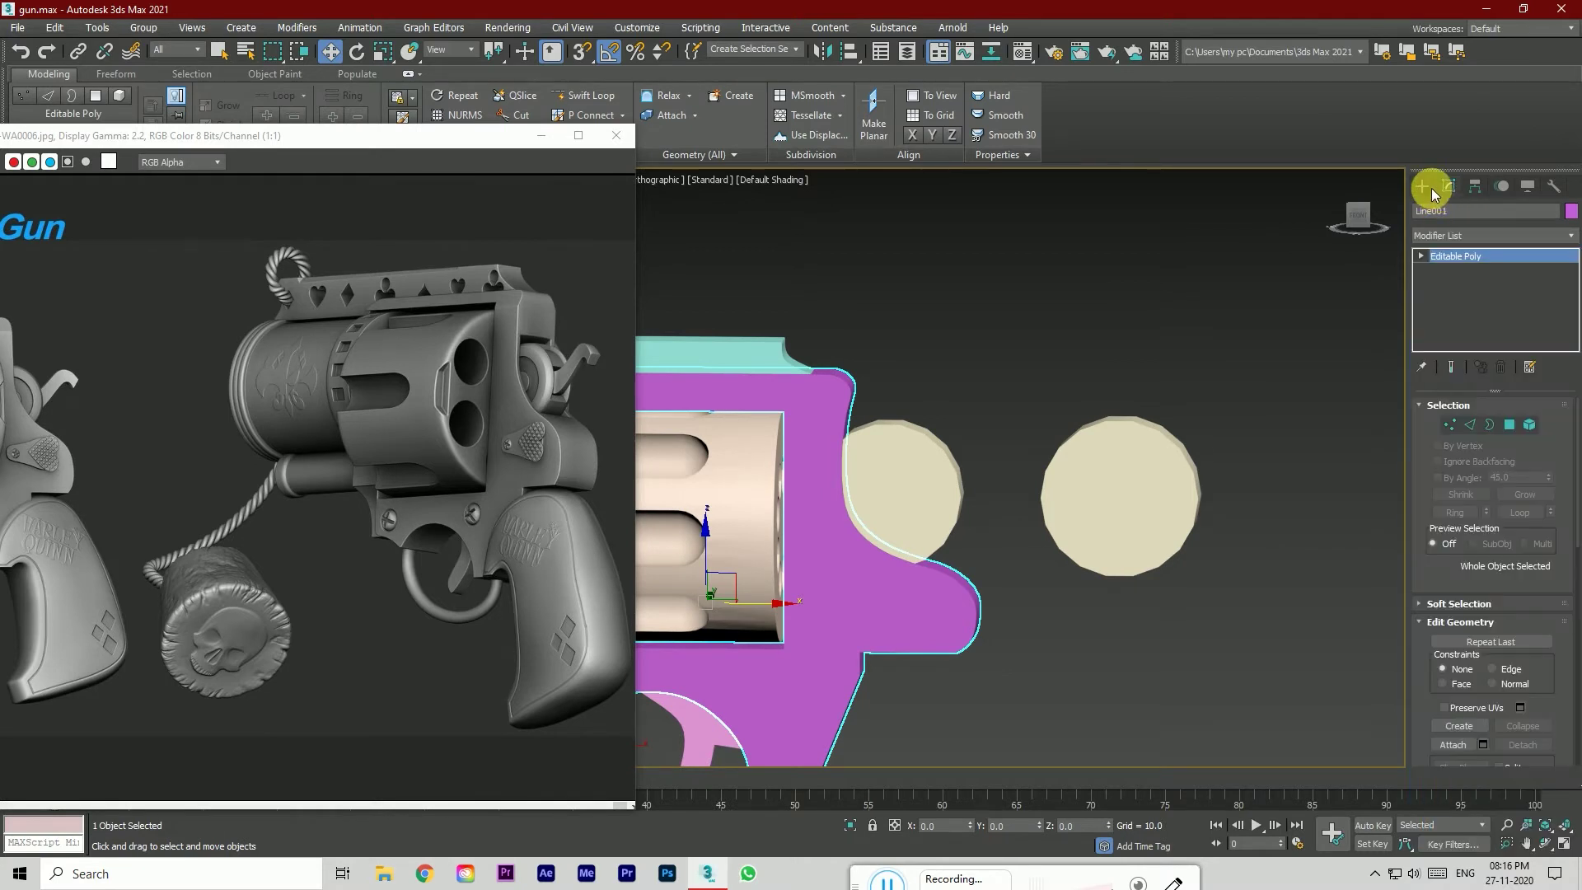
click(1423, 186)
click(1452, 232)
click(1458, 281)
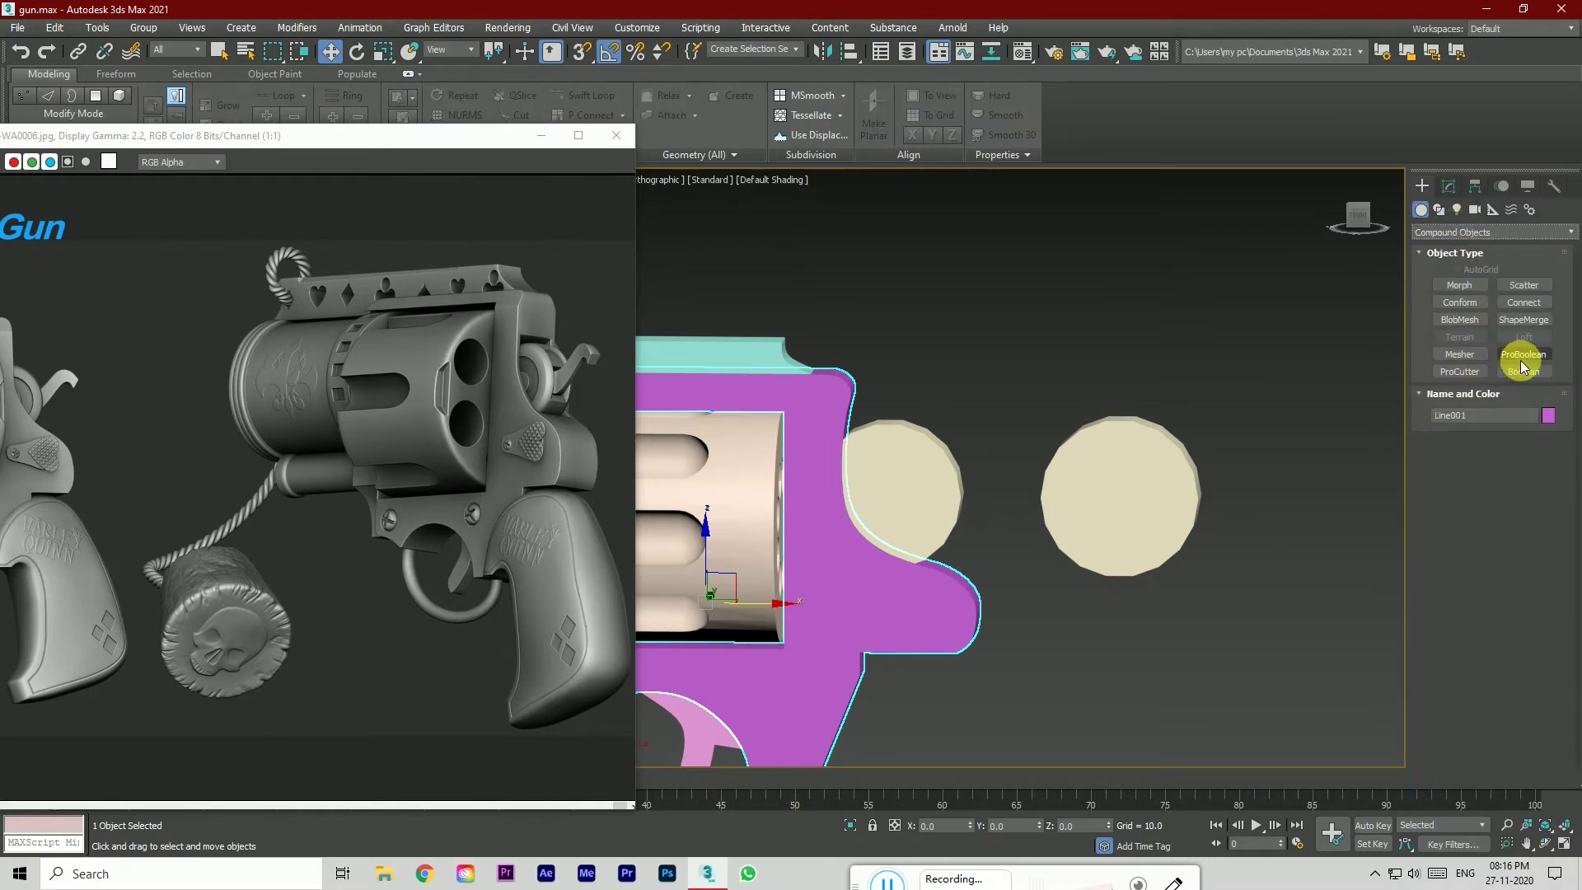
click(1523, 355)
click(1496, 461)
click(943, 467)
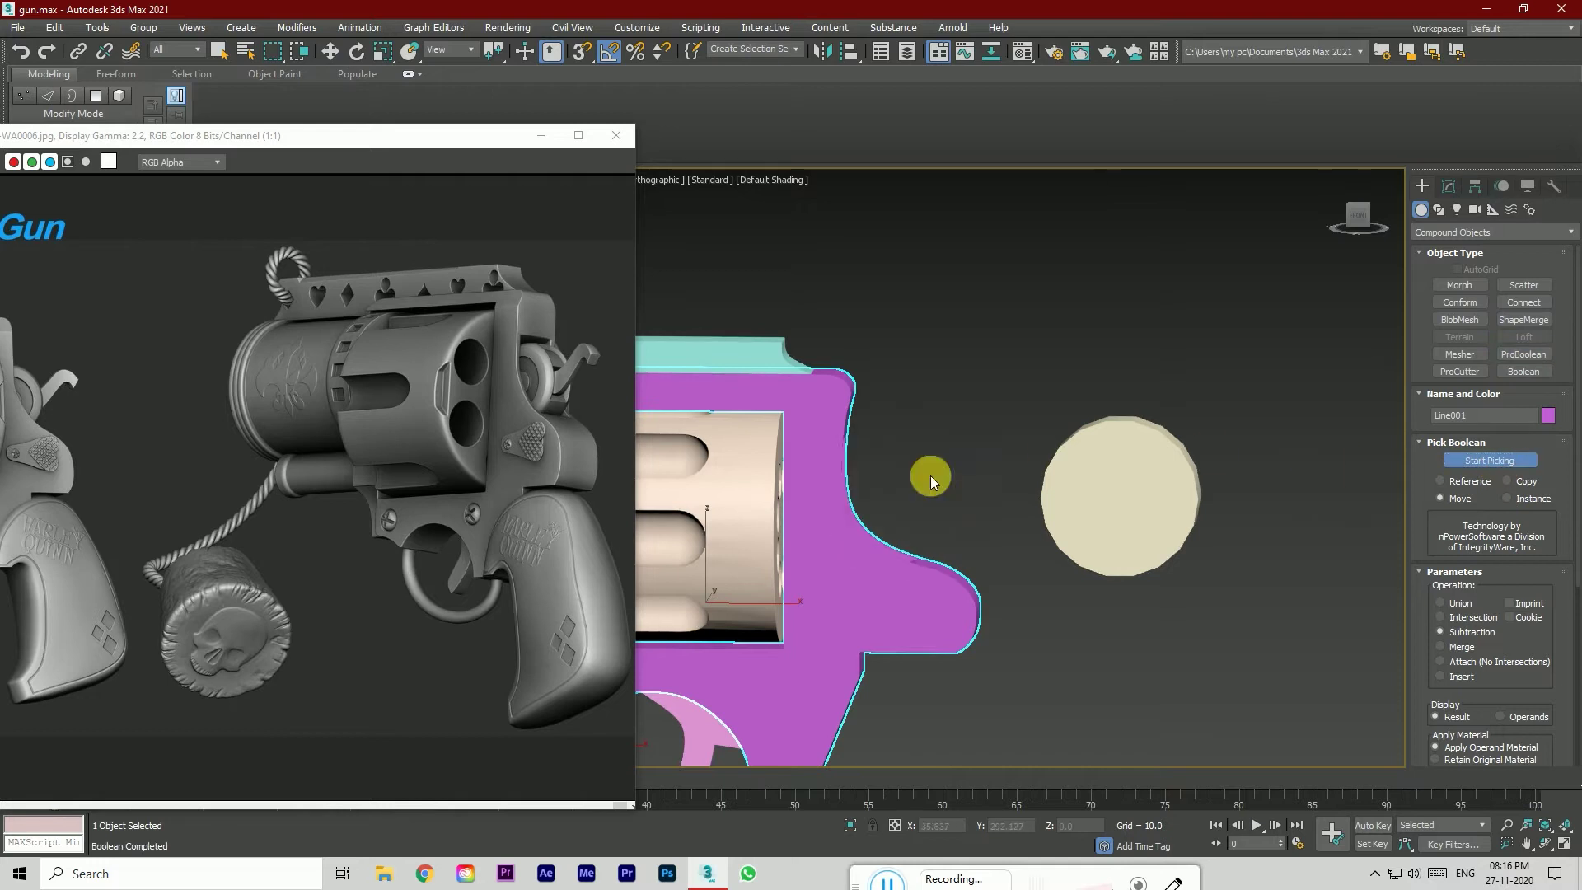
key(w)
click(1447, 231)
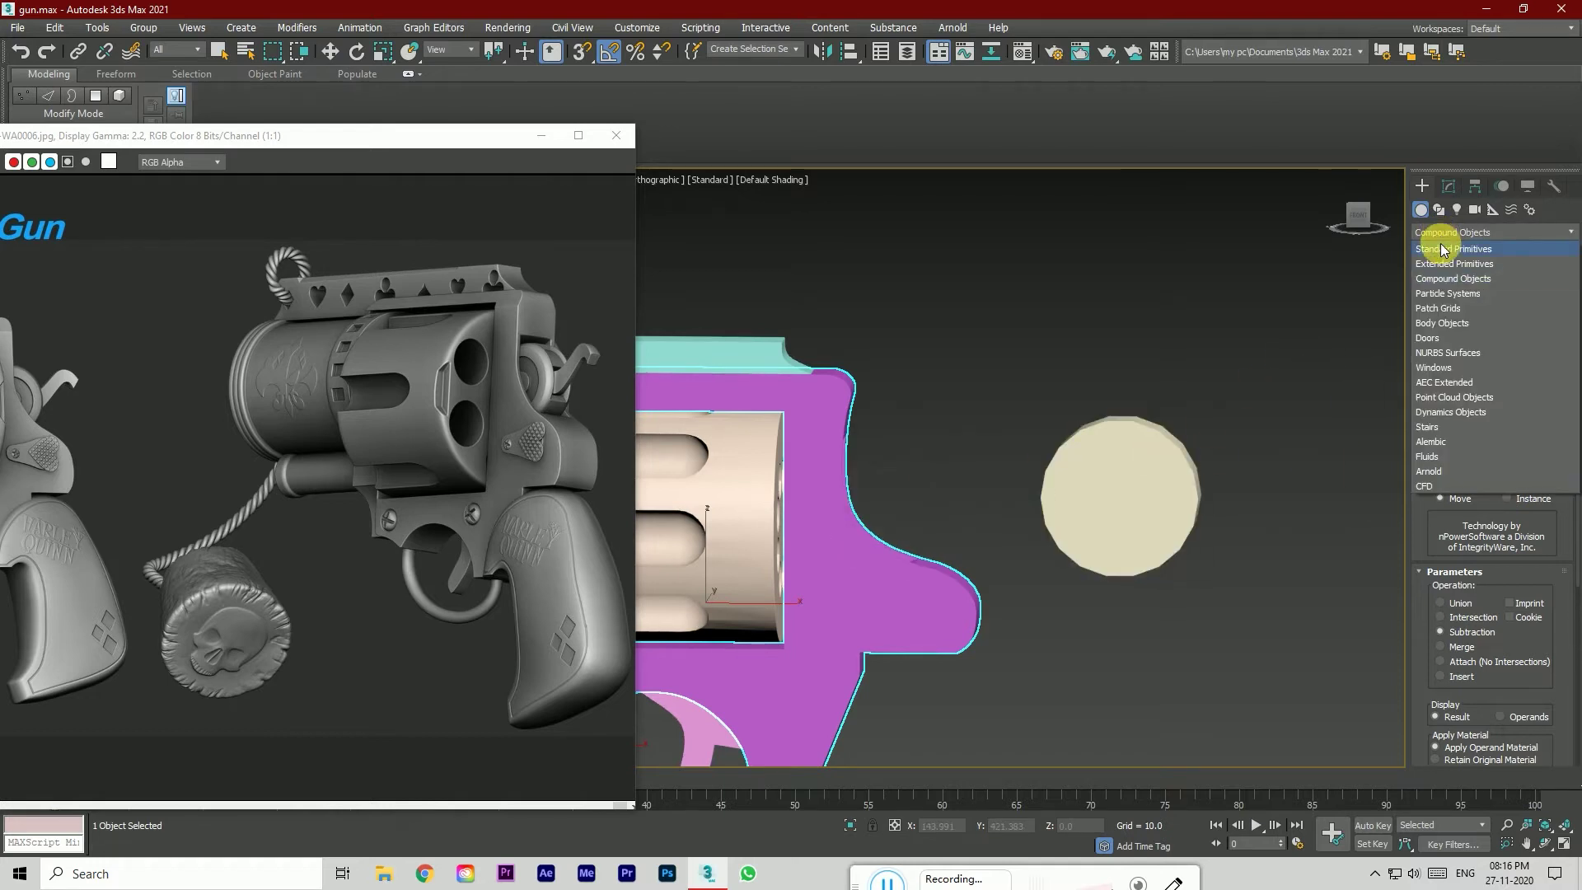
click(1451, 243)
Step: Set the remaining cylinder's radius to 15.762 and move it forward into the slot at the rear of the frame
click(1130, 497)
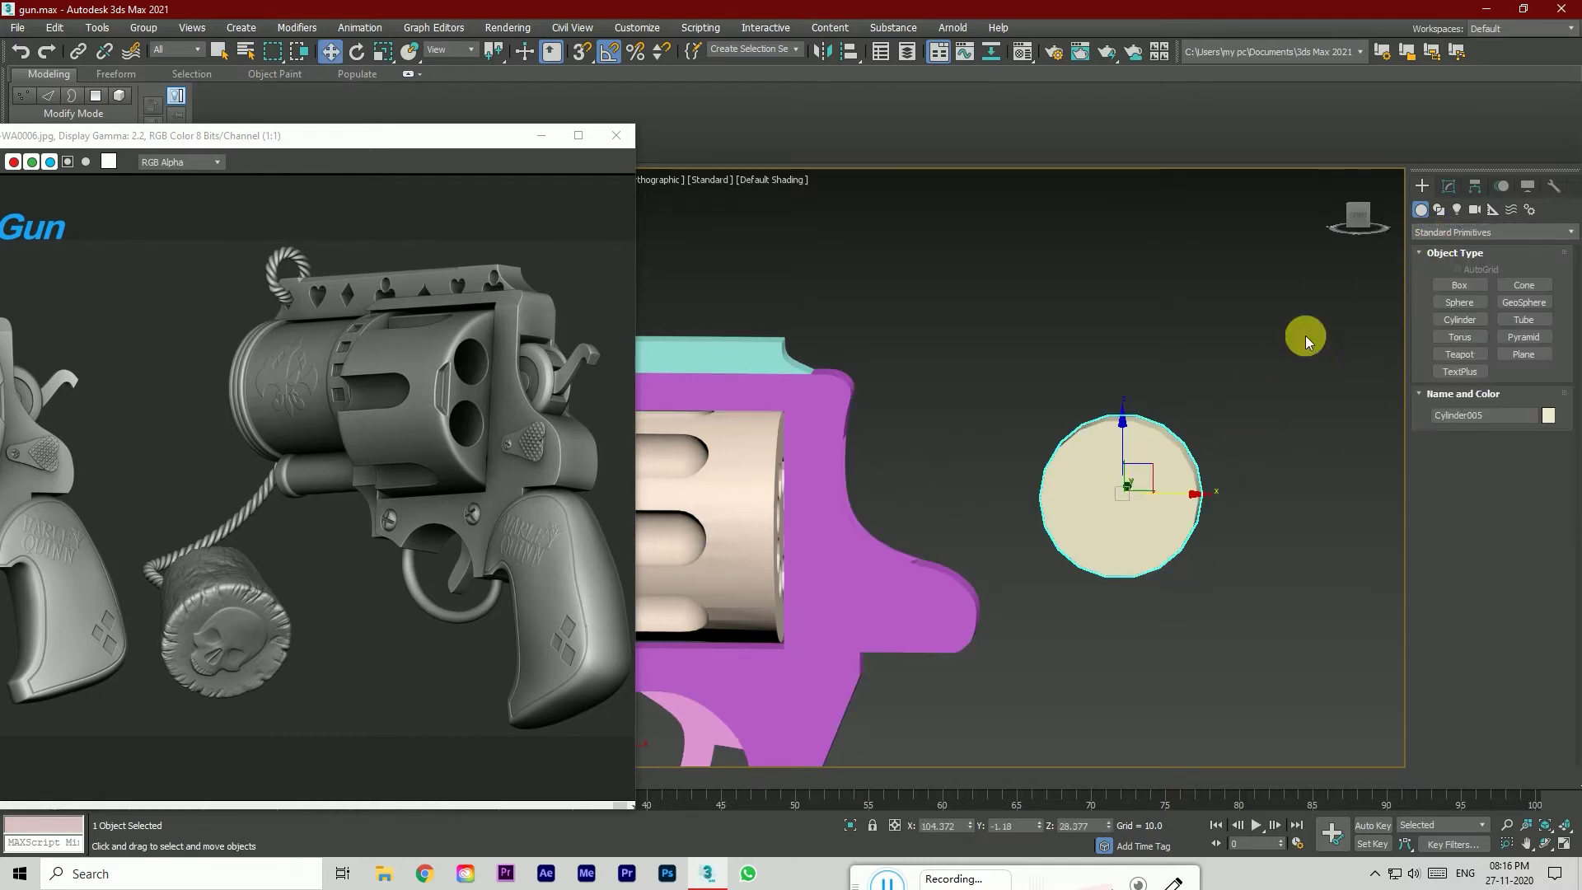
click(1357, 214)
drag(1356, 219, 1286, 251)
click(1357, 218)
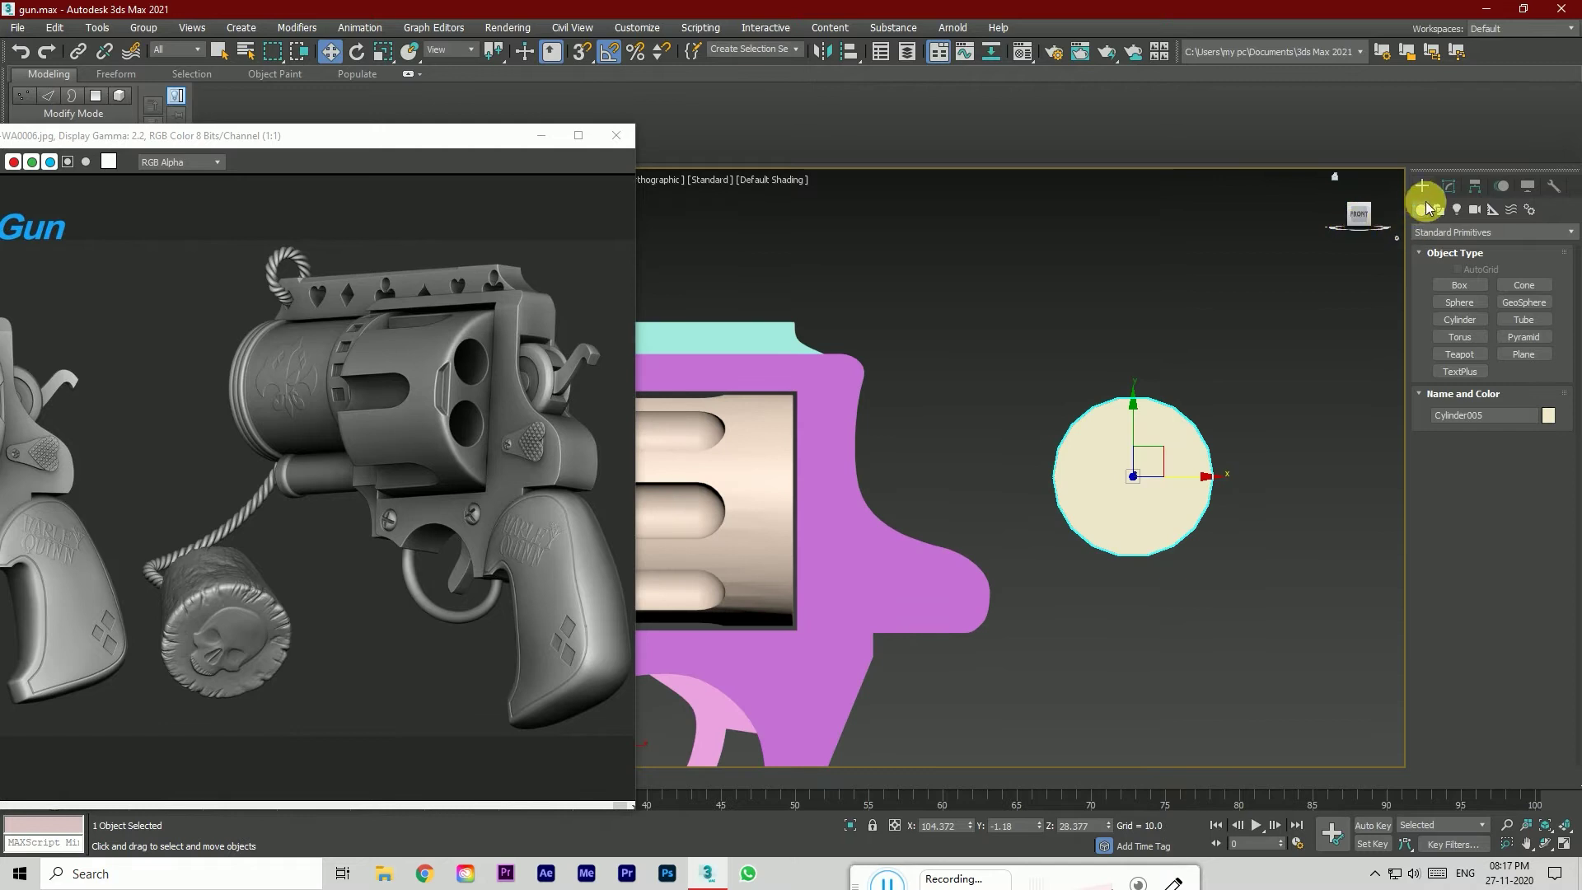
click(1449, 187)
drag(1553, 435, 1554, 455)
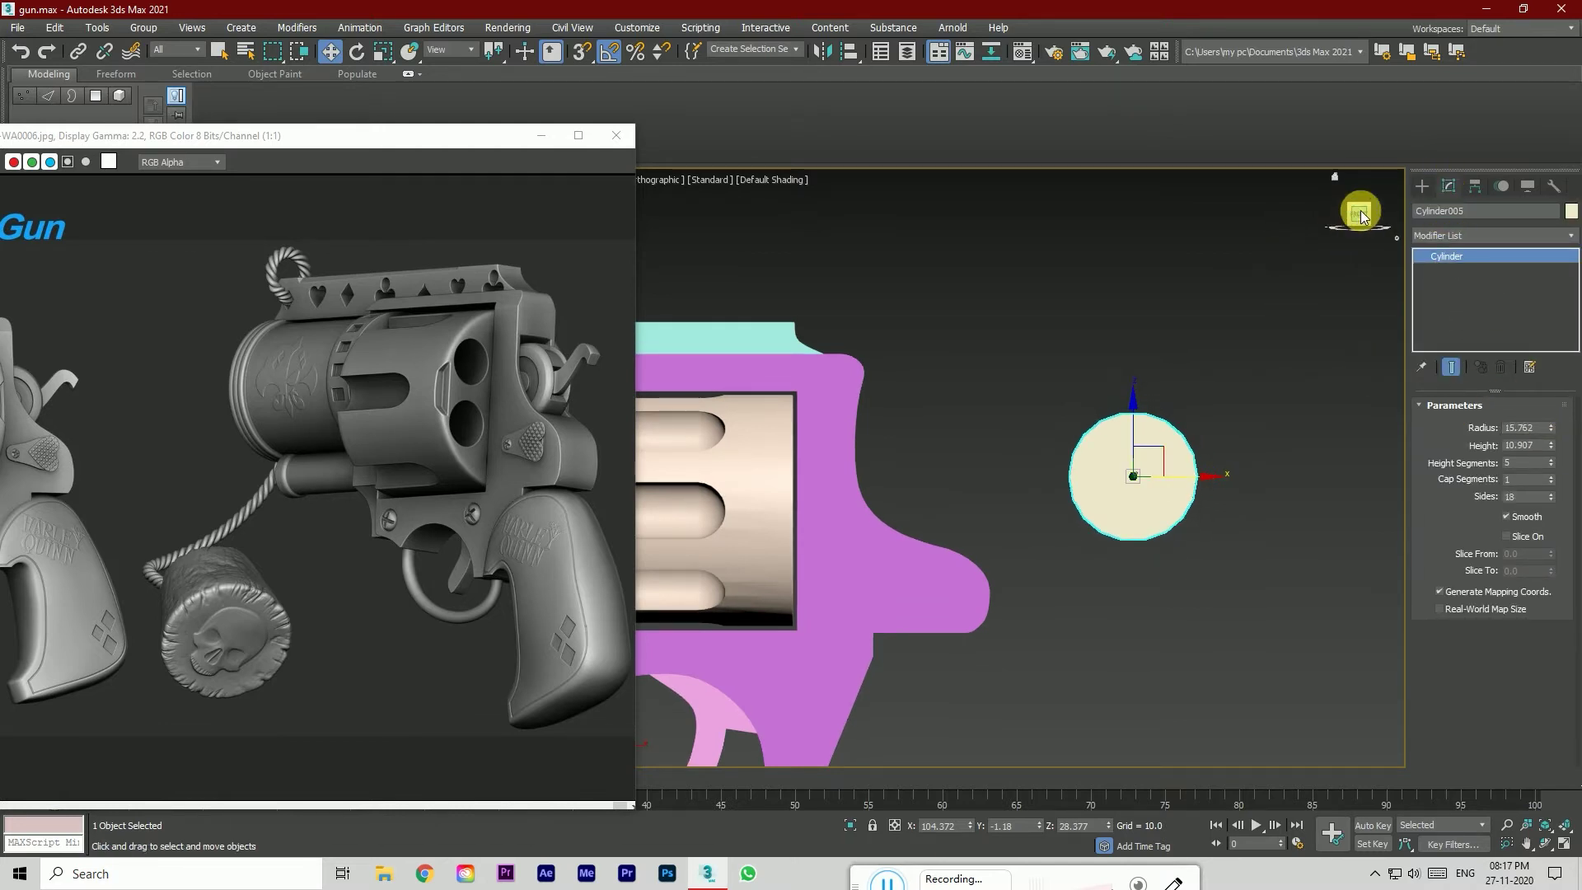
drag(1200, 482, 962, 495)
Step: Reduce the wheel's radius to 15.605 and height to 10.064, and centre it across the width of the frame's slot
drag(1356, 216, 1285, 222)
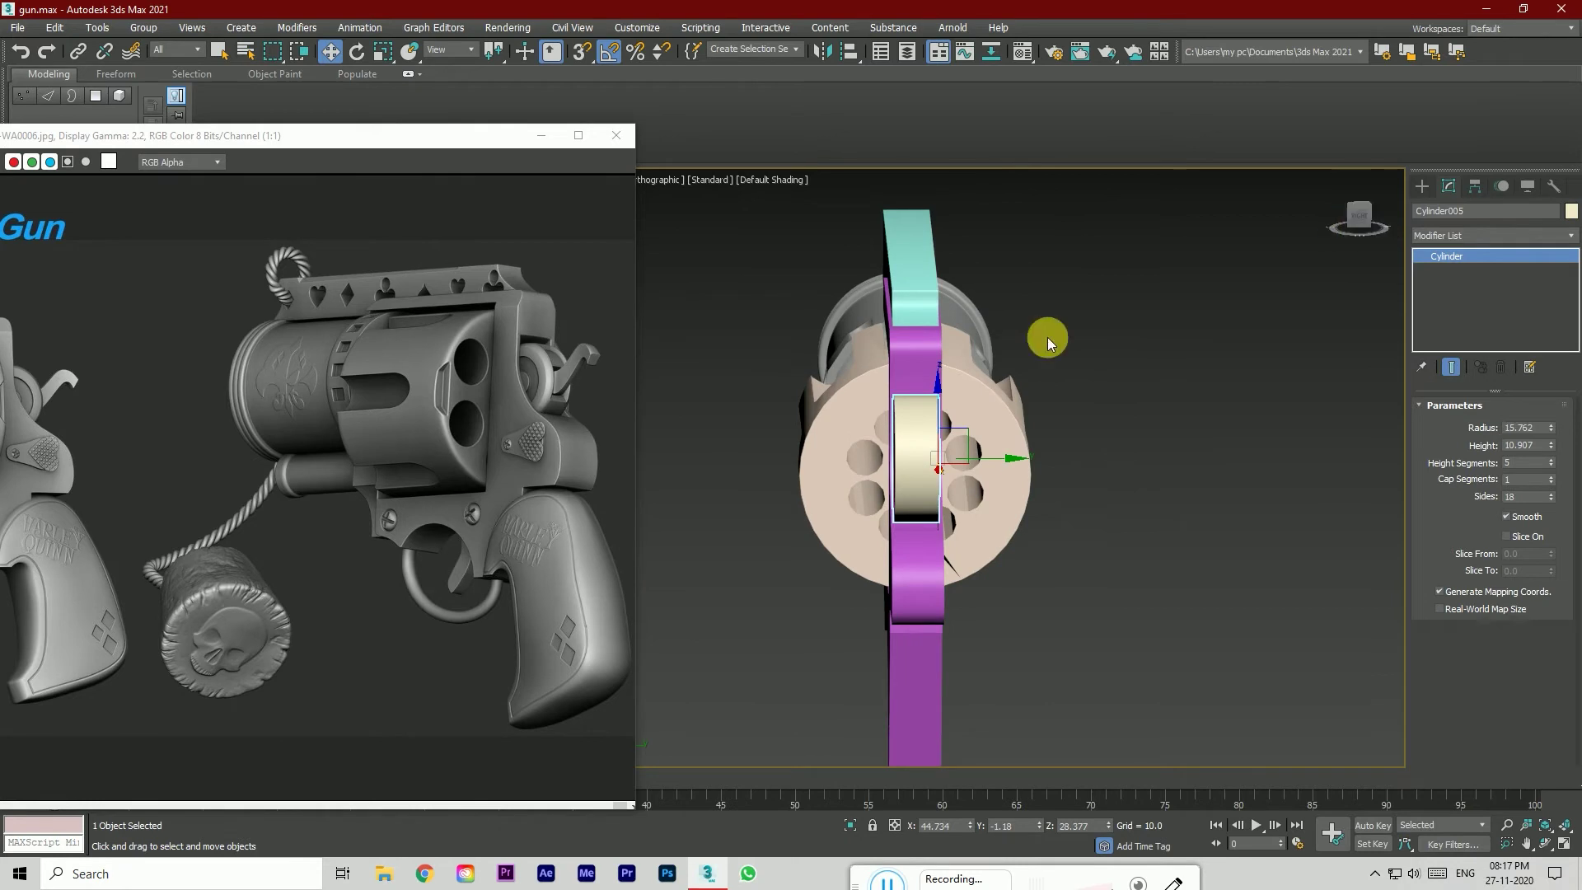
scroll(898, 470, up, 5)
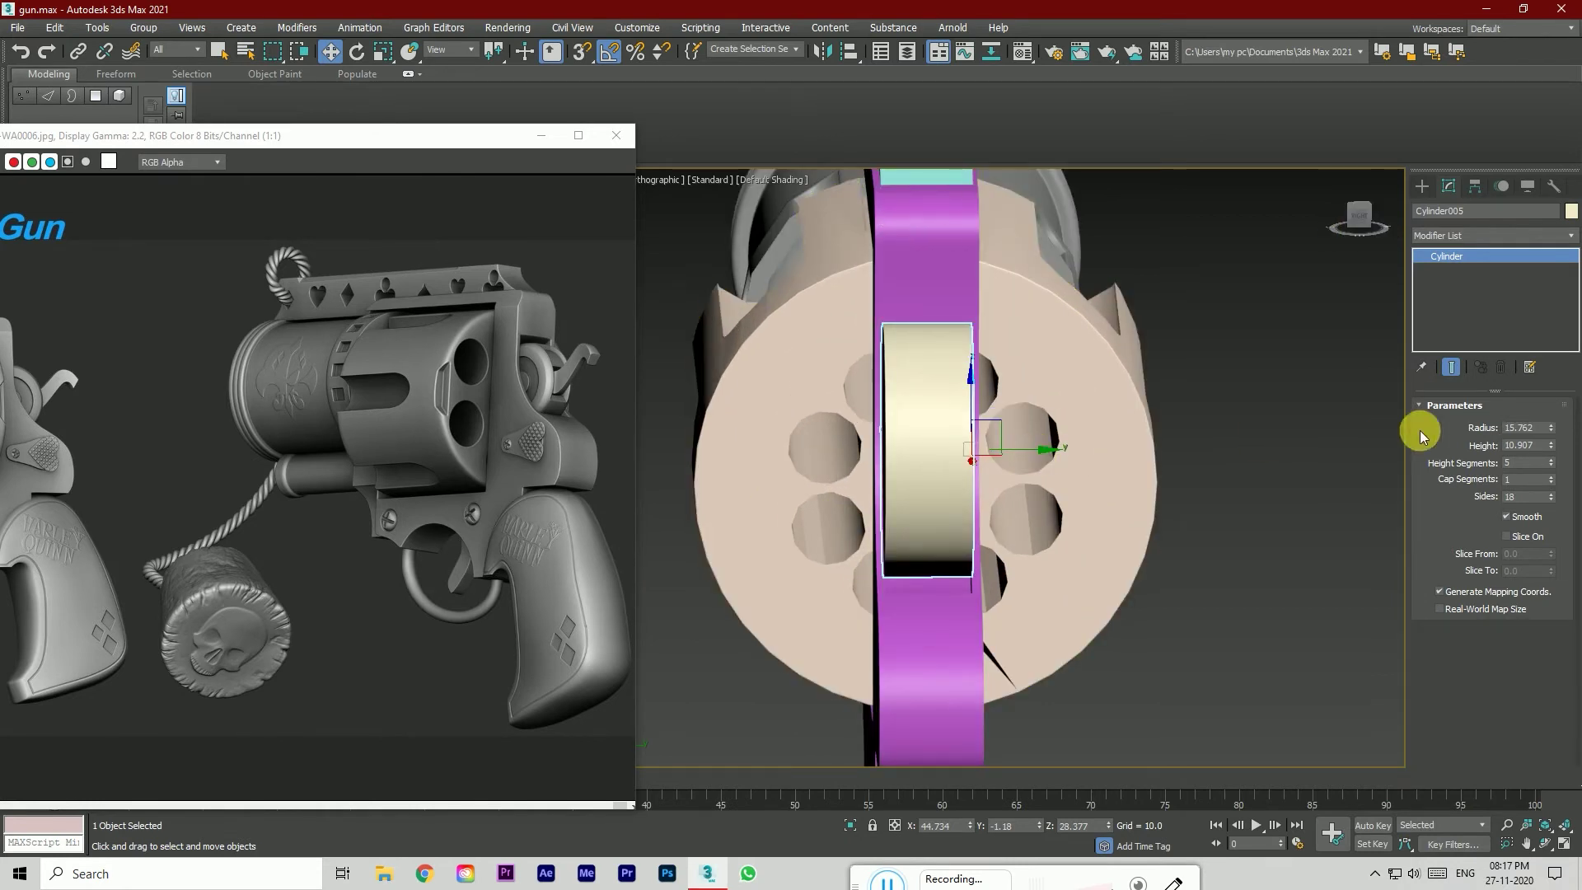
click(1552, 432)
click(1551, 432)
click(1550, 449)
click(1551, 449)
click(1551, 449)
click(1551, 450)
click(1551, 449)
click(1550, 450)
click(1550, 449)
click(1551, 449)
scroll(1007, 469, up, 3)
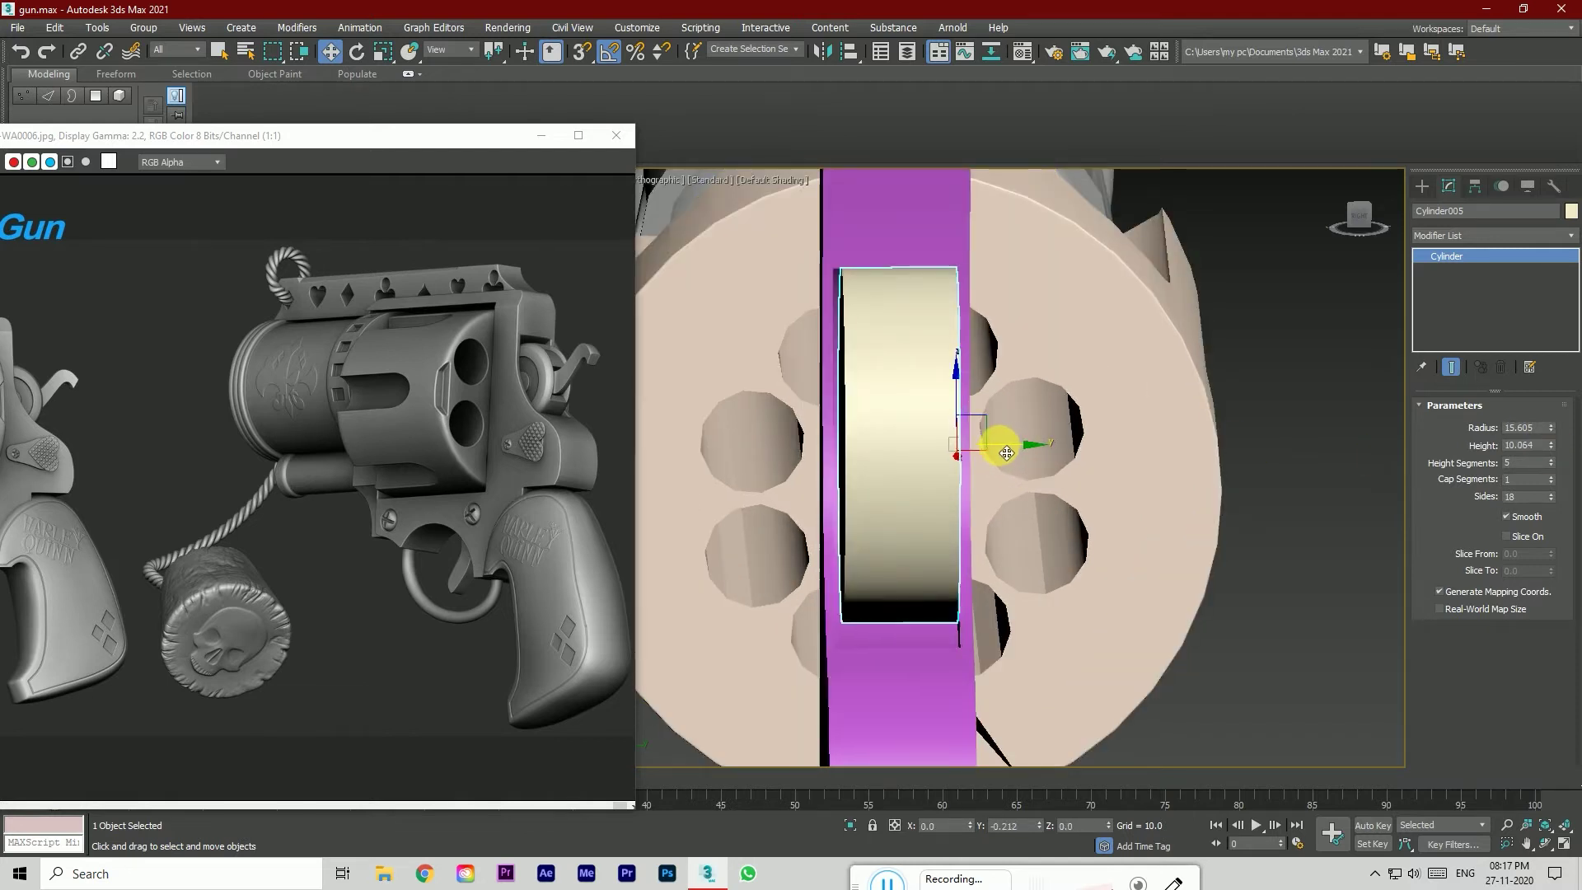
drag(1357, 224, 1359, 216)
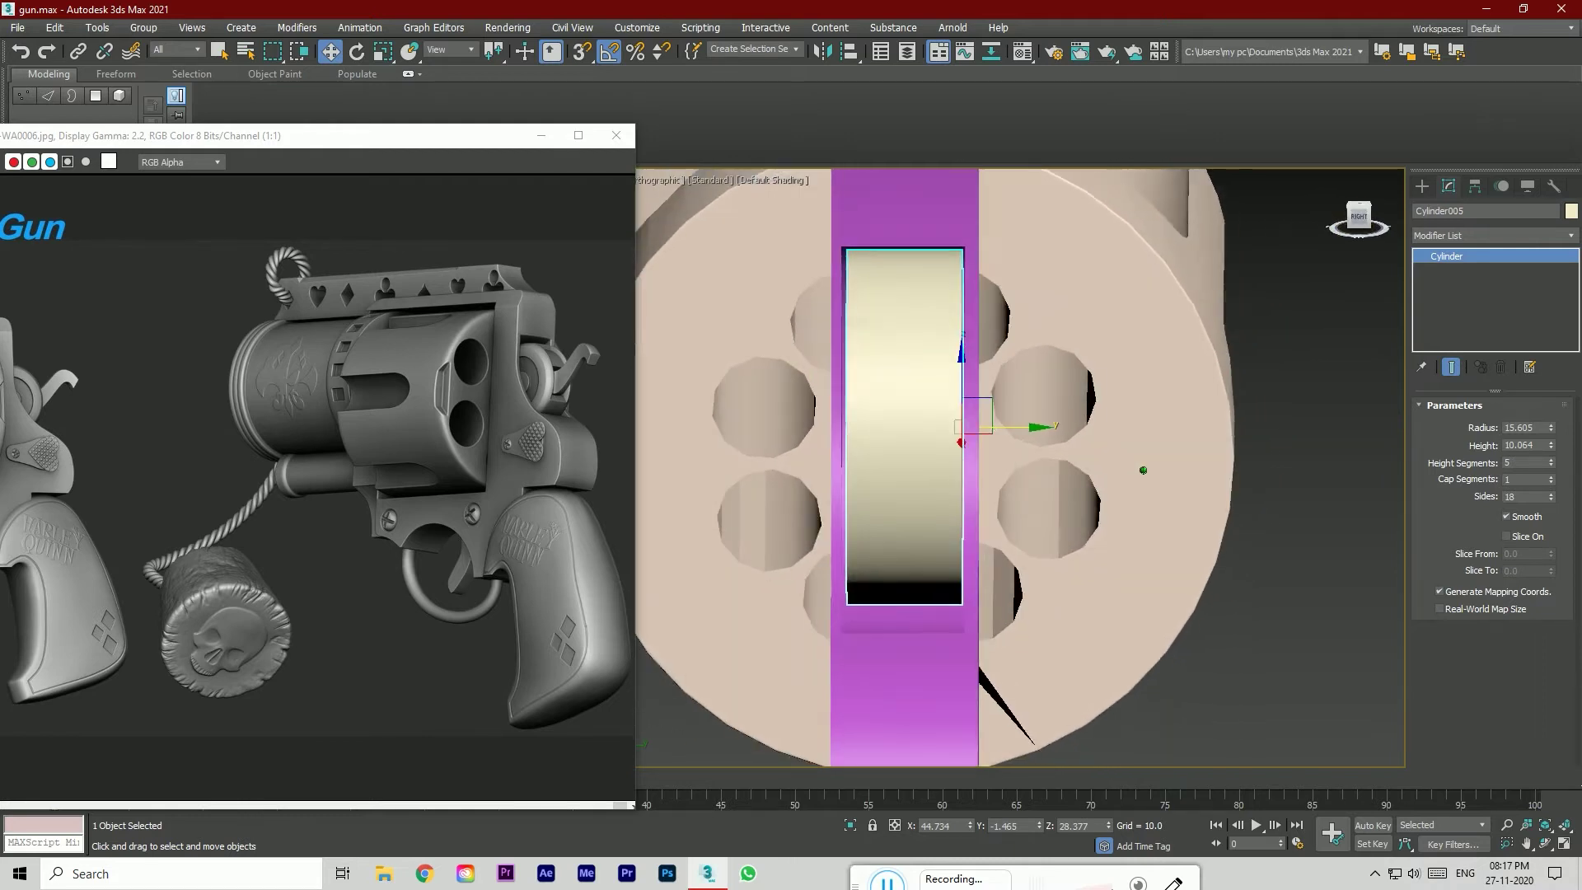
Step: Examine the wheel's fit and the whole gun in the Perspective view
click(1358, 219)
key(r)
key(p)
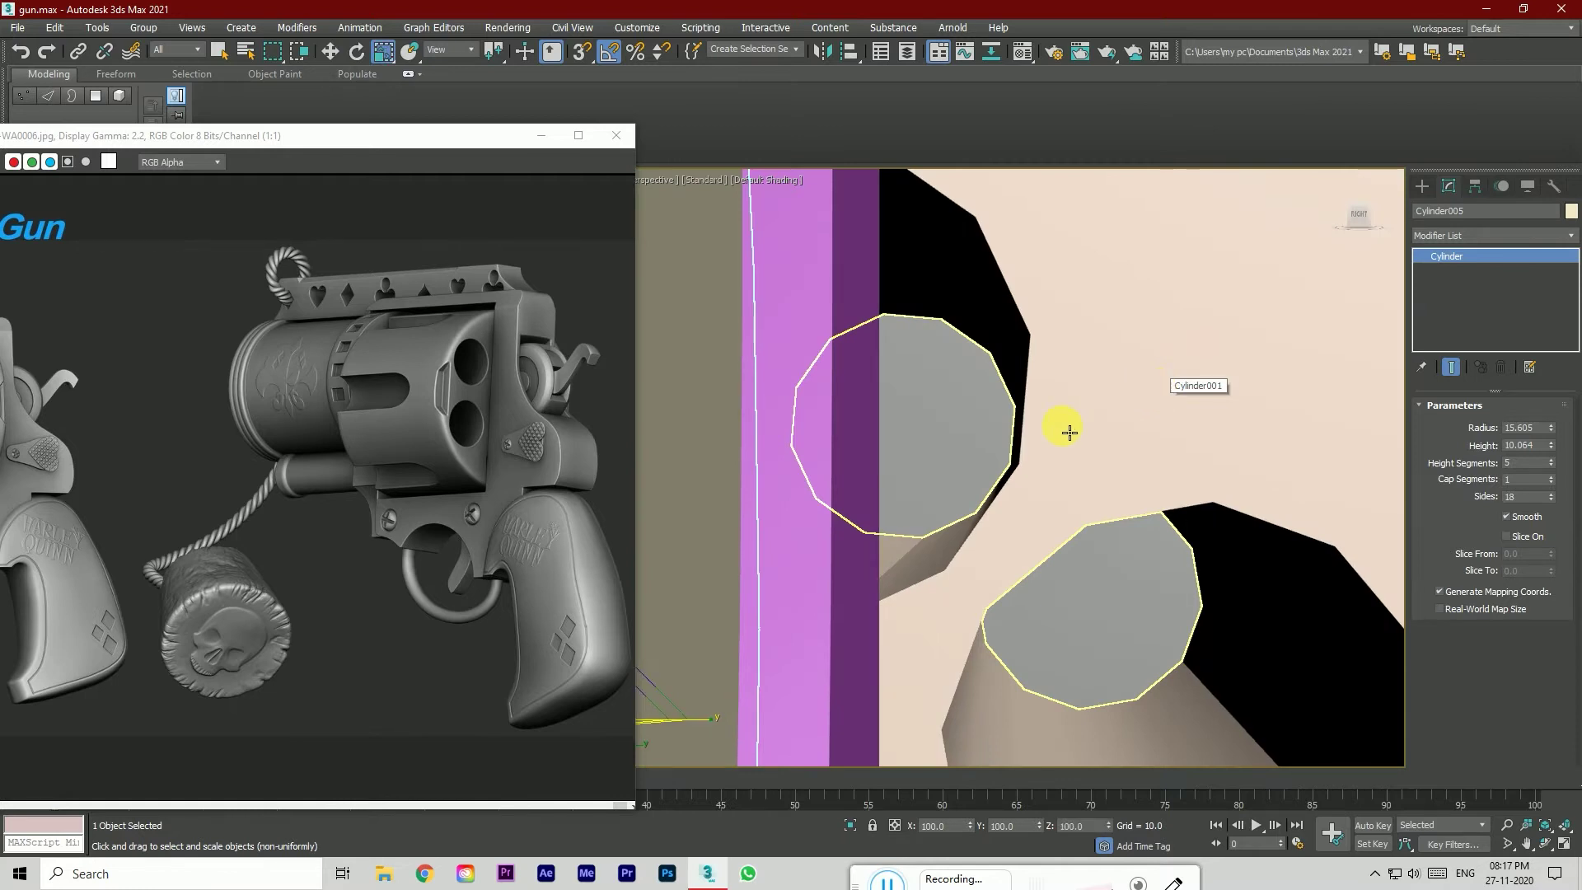
scroll(1070, 432, down, 5)
scroll(1067, 453, up, 3)
click(333, 55)
scroll(1075, 384, down, 5)
mouse_move(1360, 218)
mouse_down()
mouse_move(1344, 222)
mouse_move(1373, 220)
mouse_up()
key(r)
click(1095, 393)
scroll(1095, 392, down, 5)
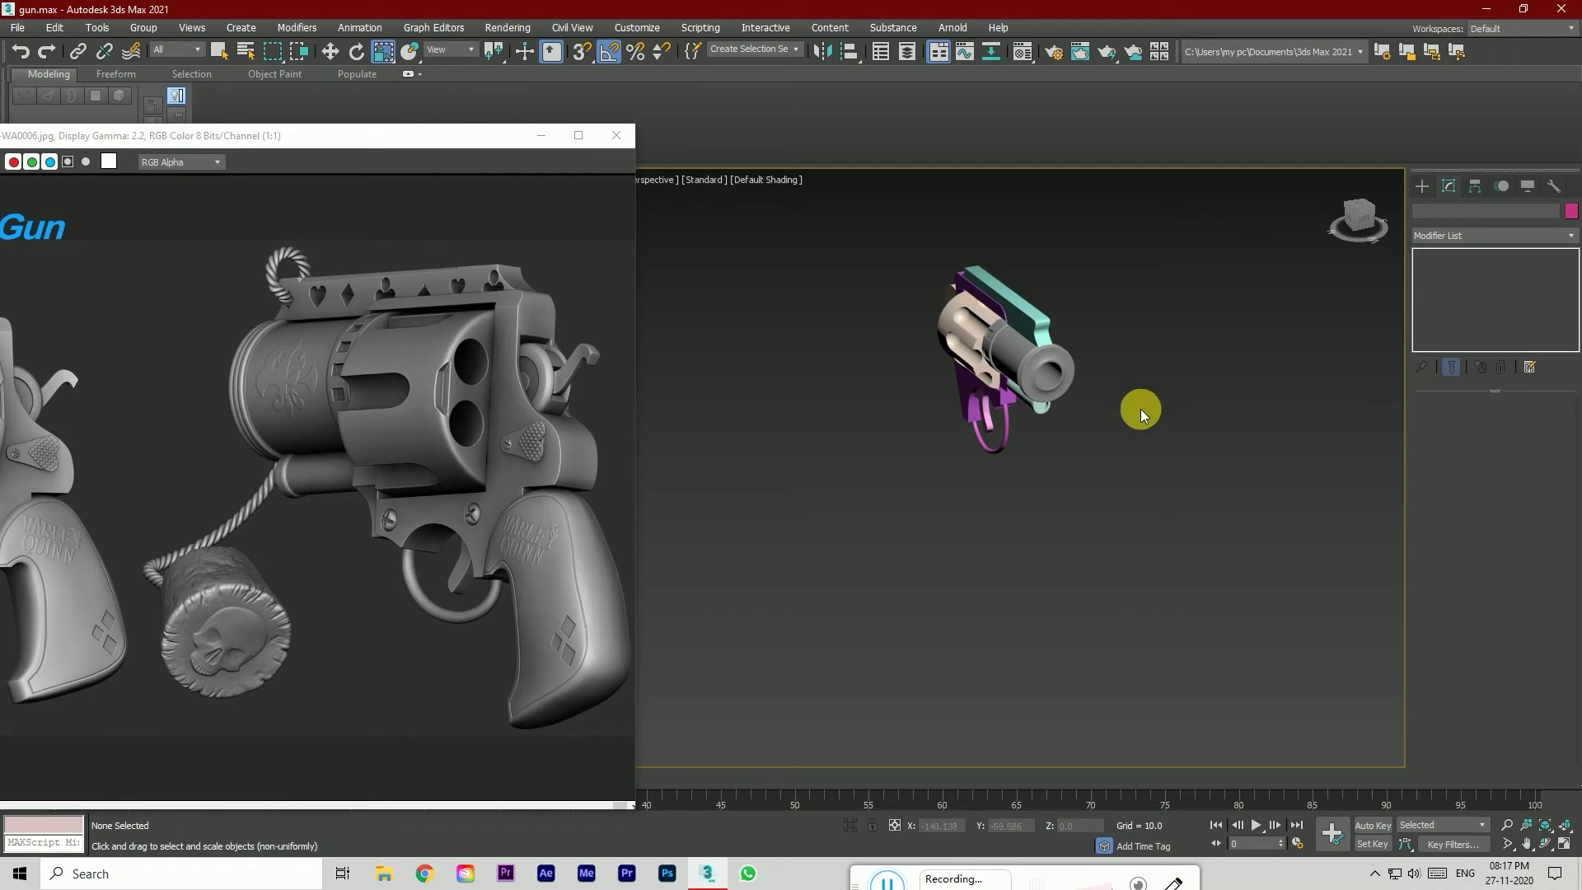
Step: Show the viewport grid and move the reference image window aside to uncover more of the model
key(g)
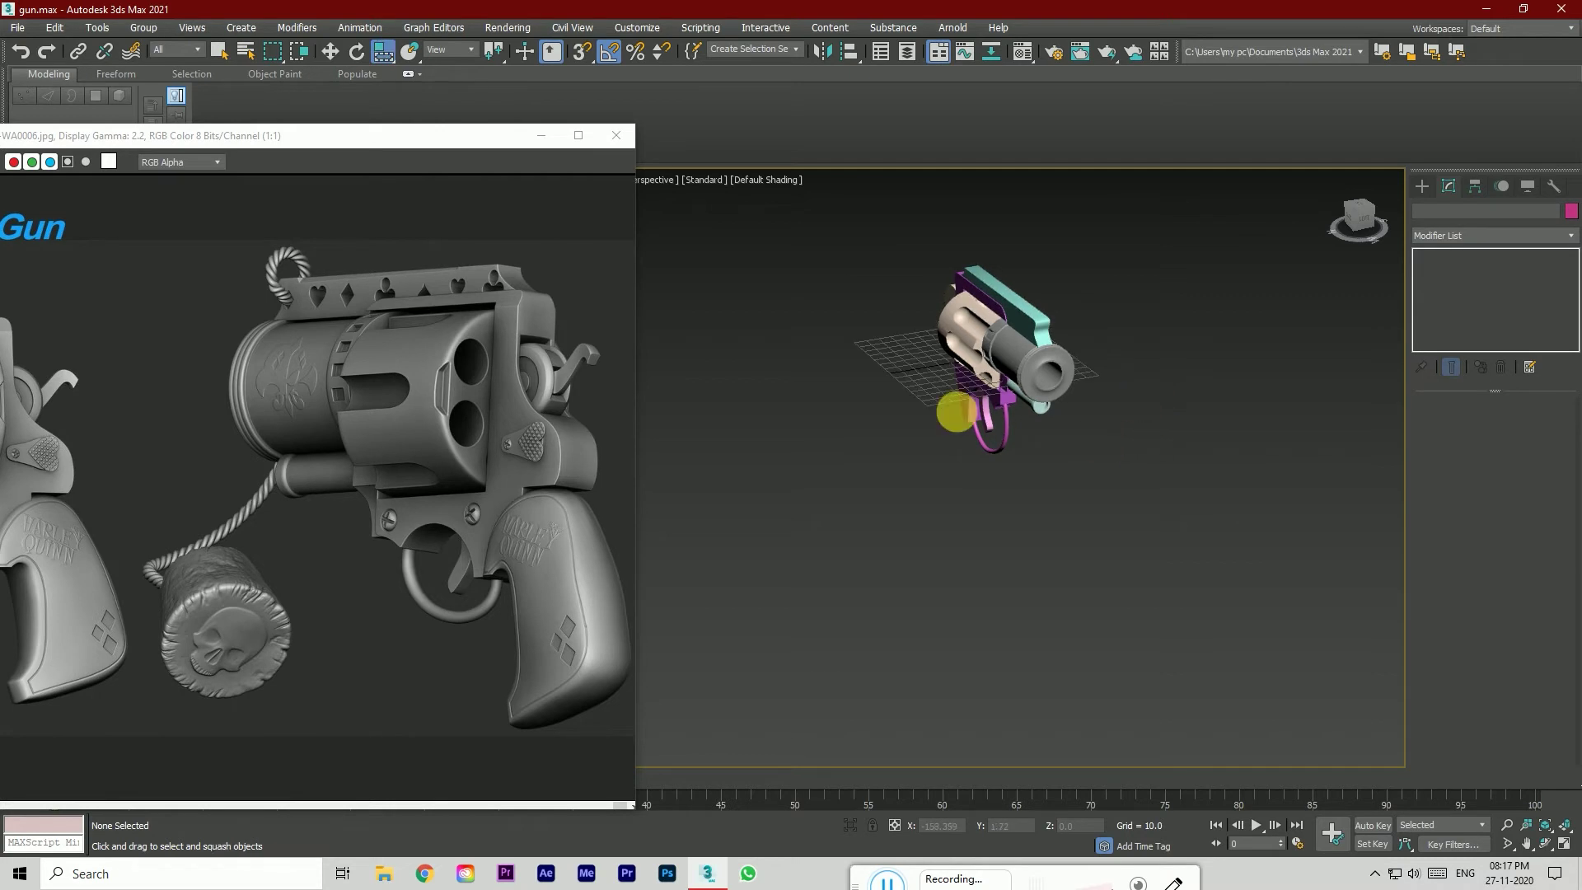
drag(477, 135, 389, 254)
click(1564, 844)
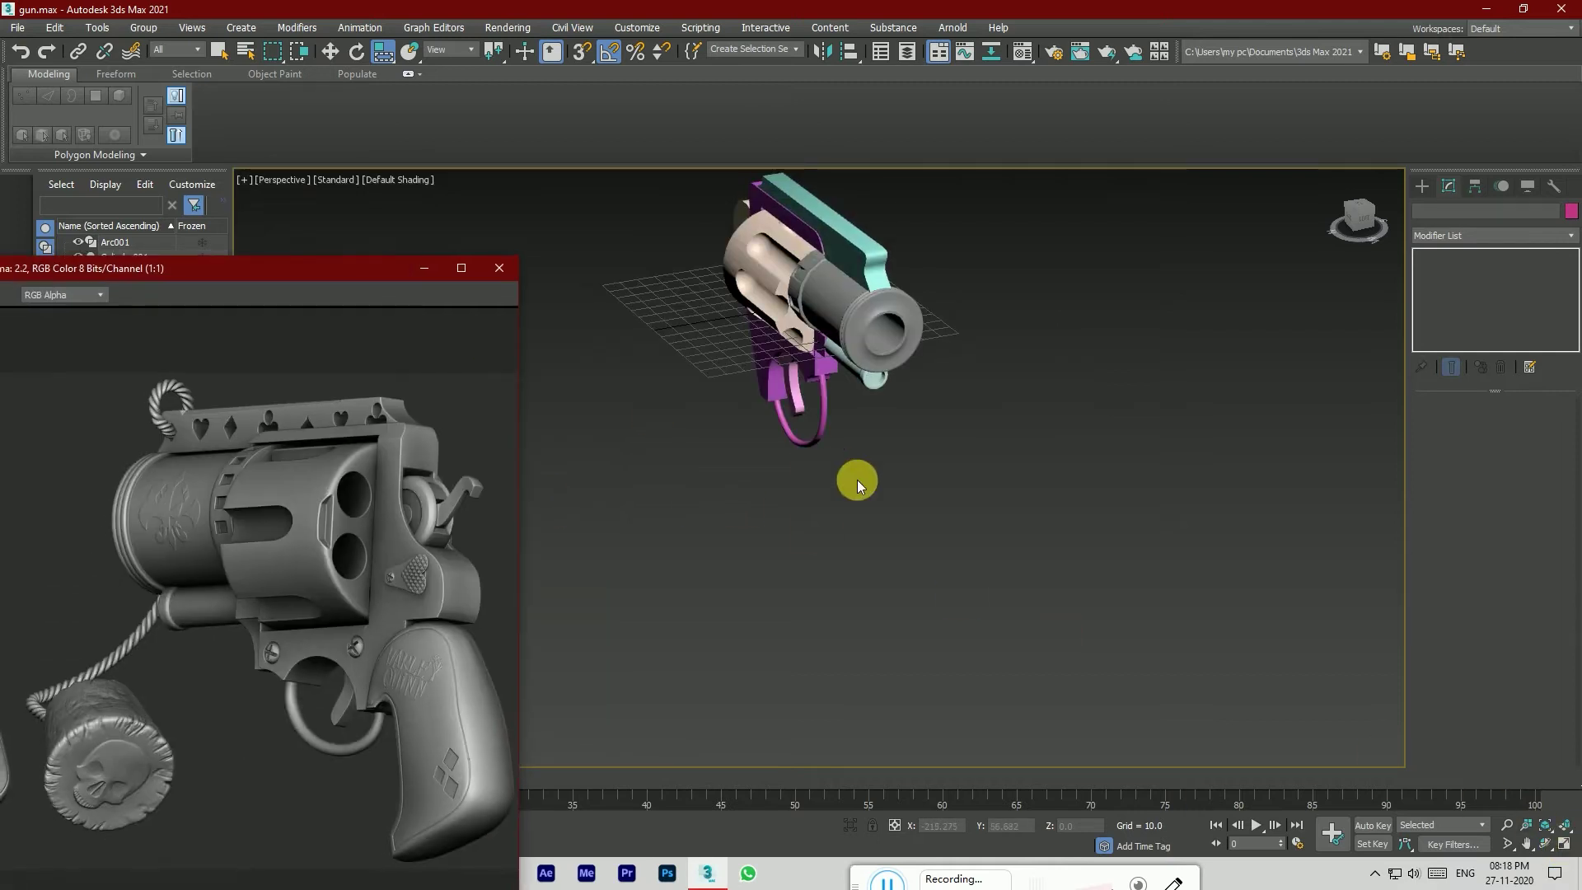
click(931, 486)
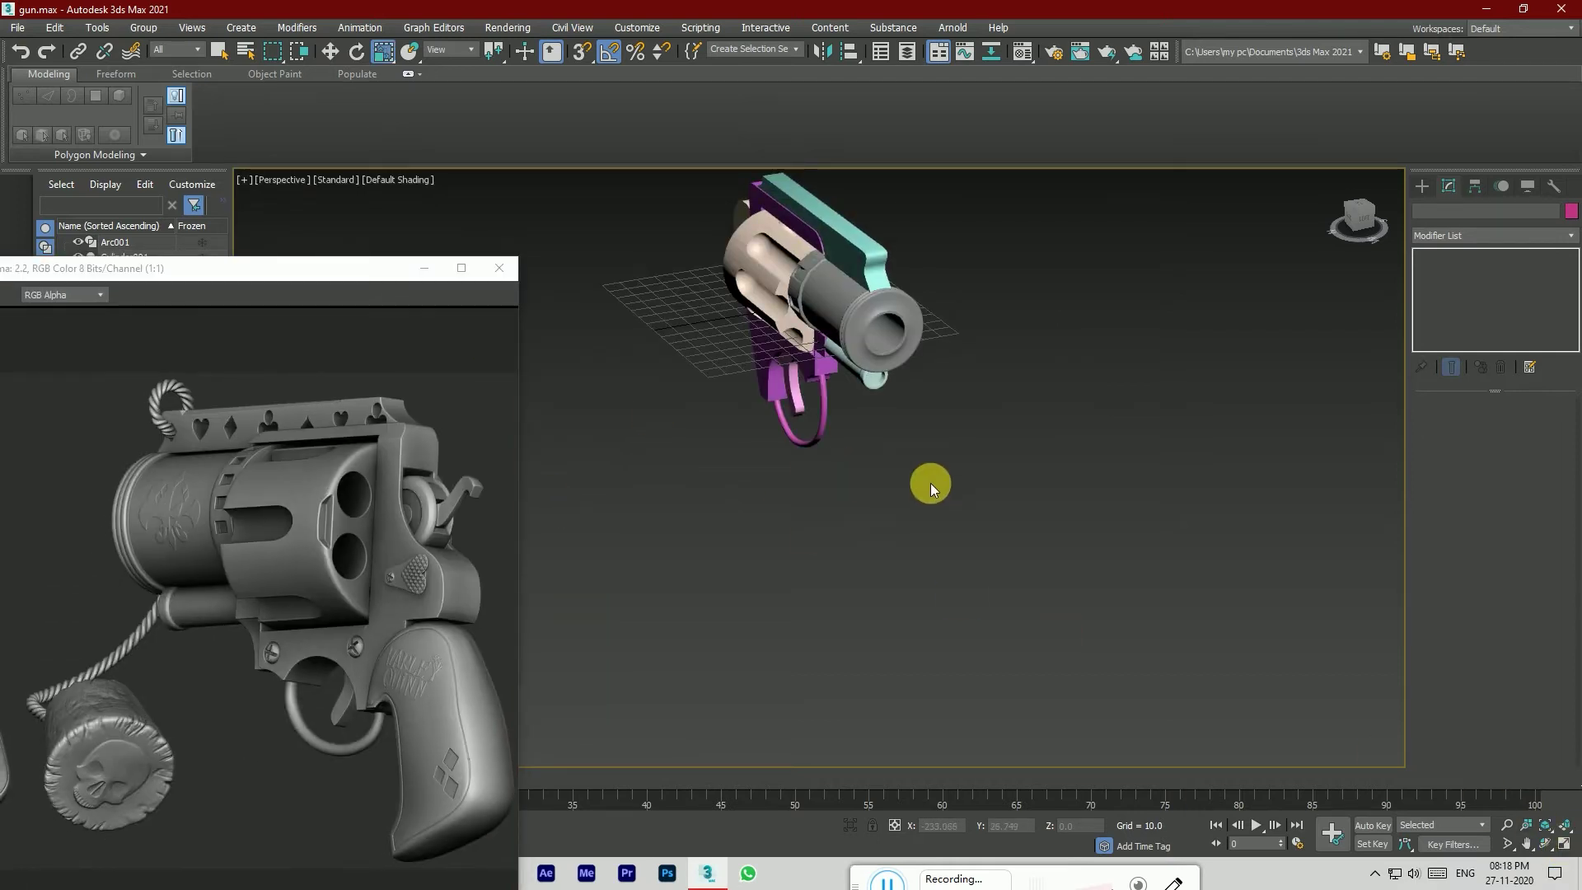
Step: Examine the wheel's fit in the frame slot from the Left, Front and Right views and in a shaded orthographic view
key(l)
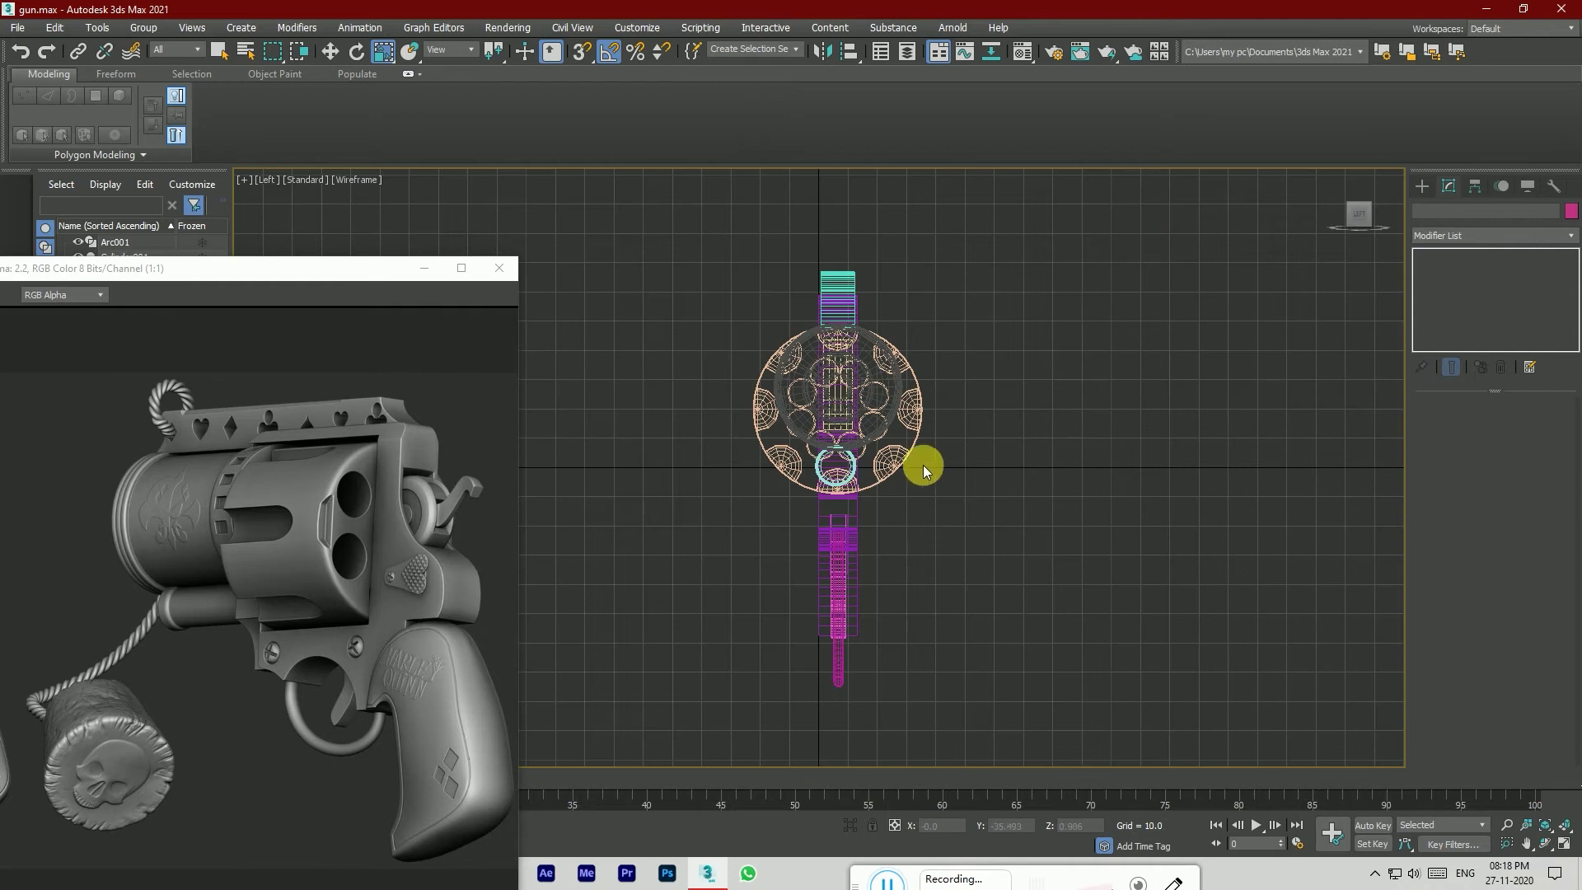
key(f)
scroll(919, 453, down, 3)
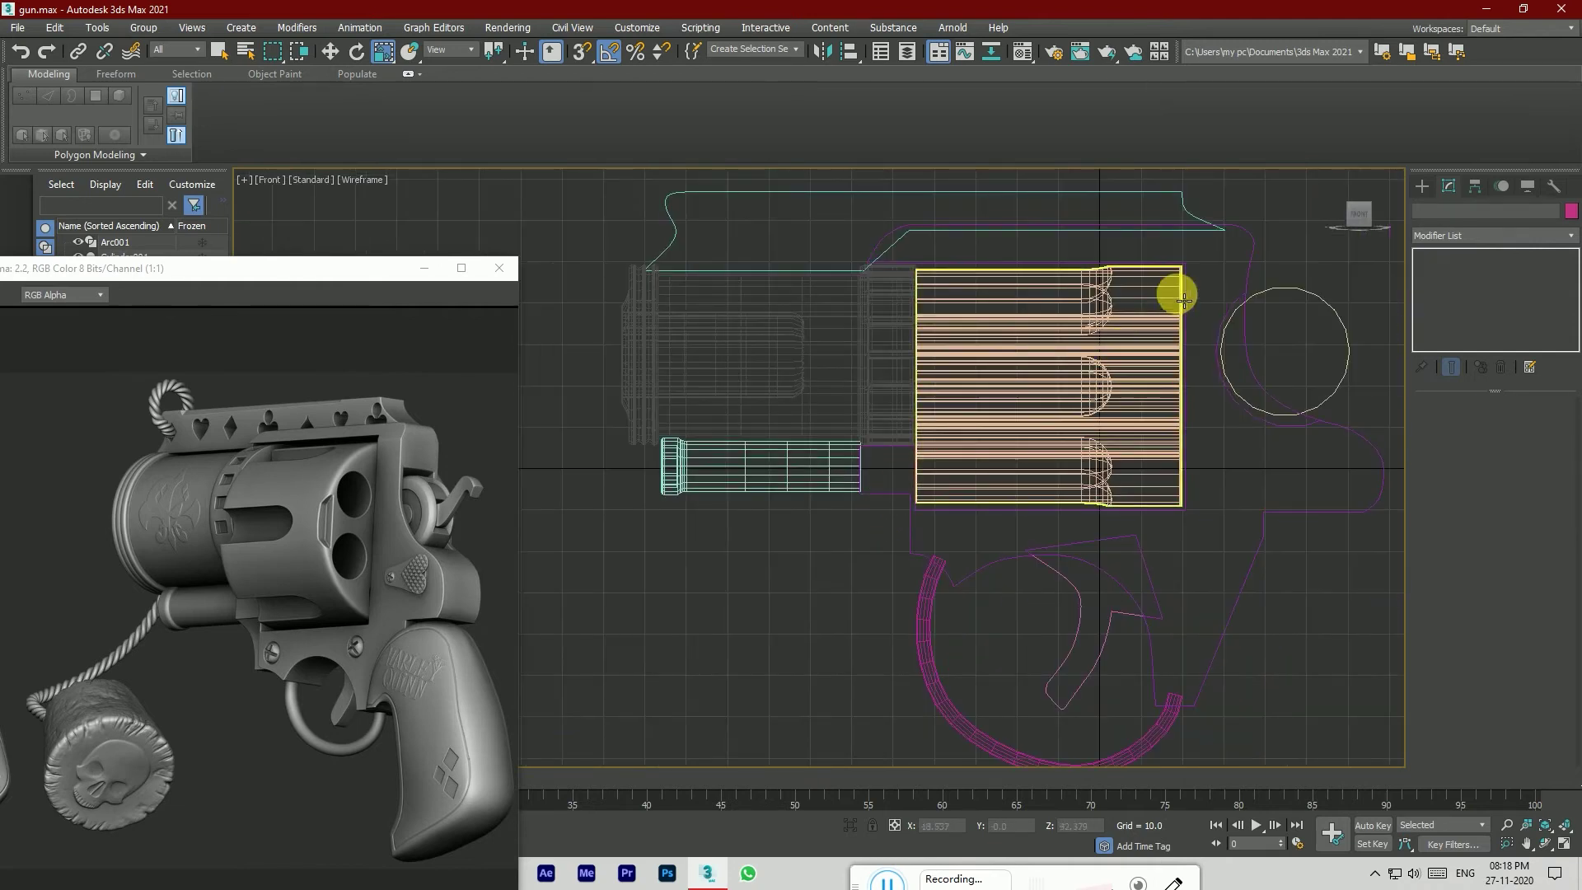
scroll(936, 438, down, 3)
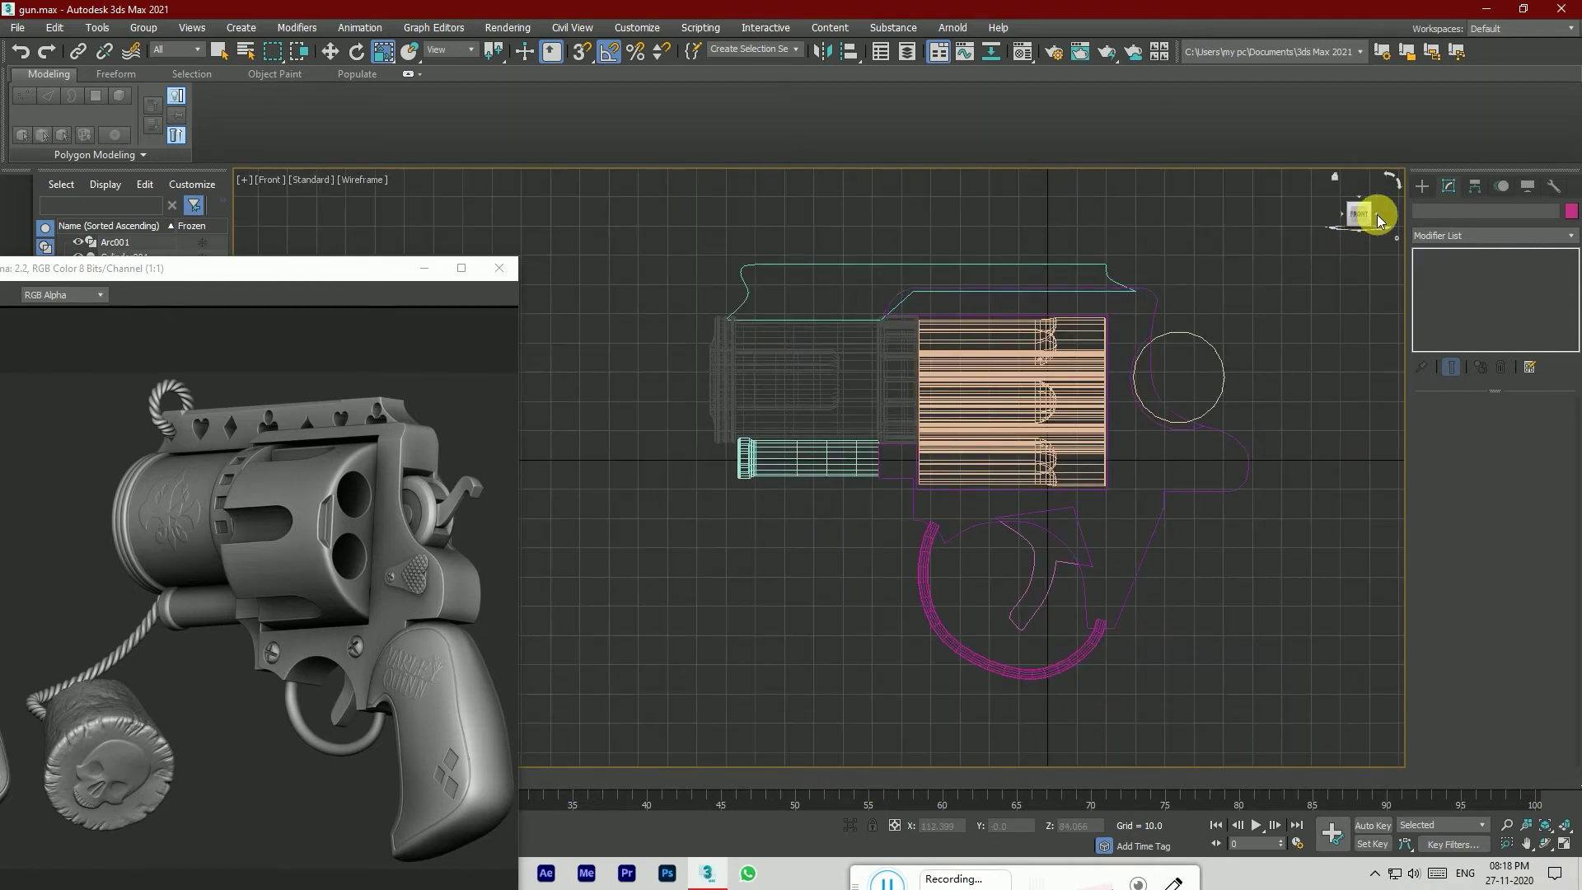
click(1379, 220)
scroll(833, 396, up, 3)
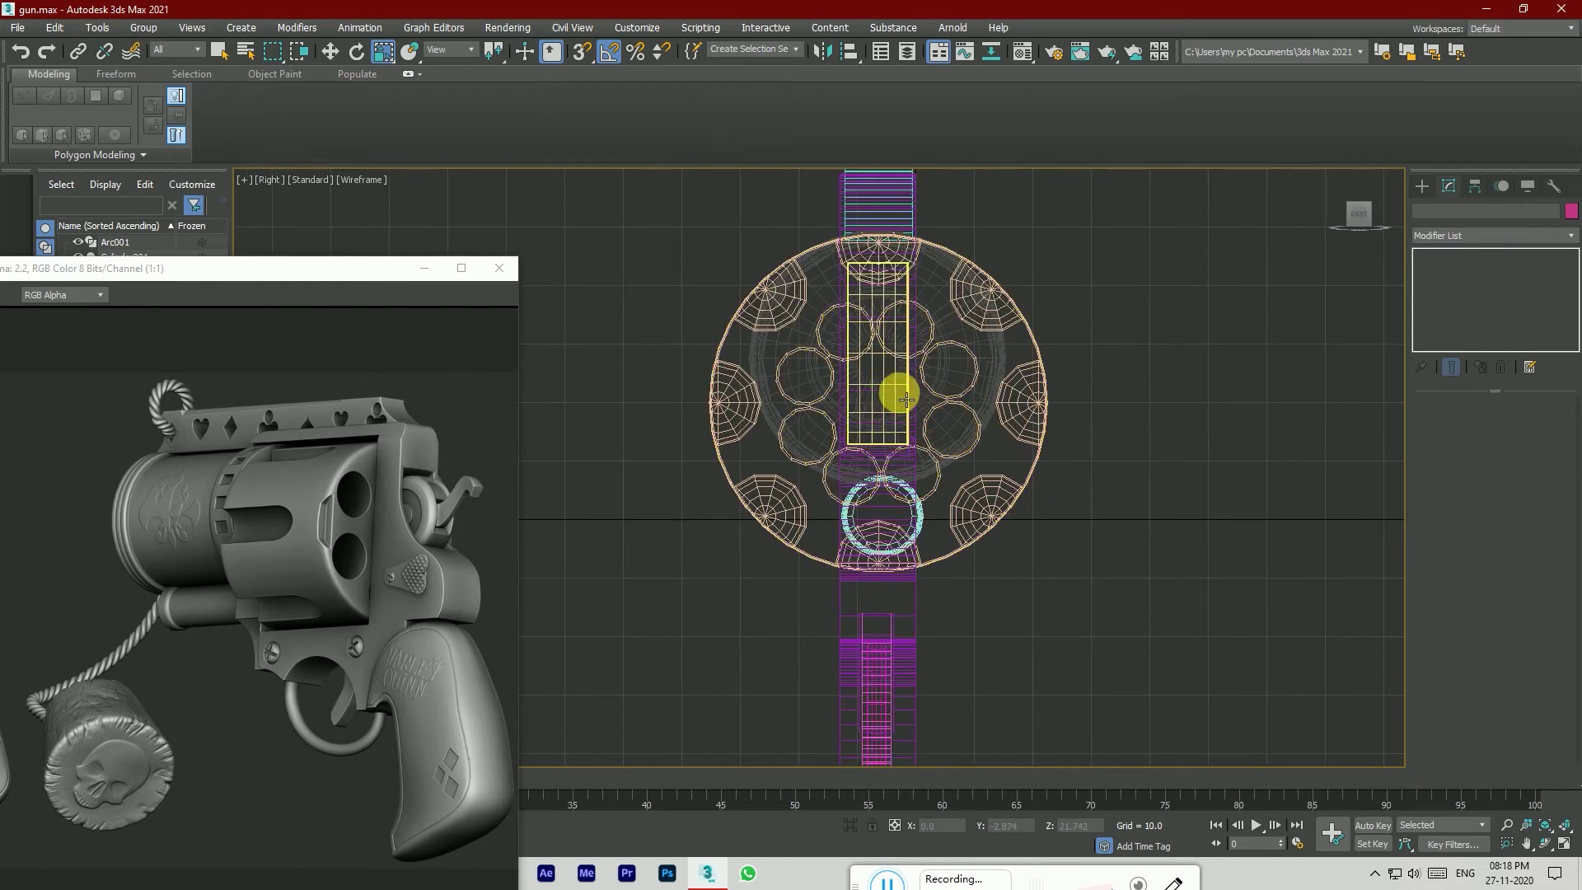
scroll(906, 399, up, 2)
drag(1358, 212, 1383, 224)
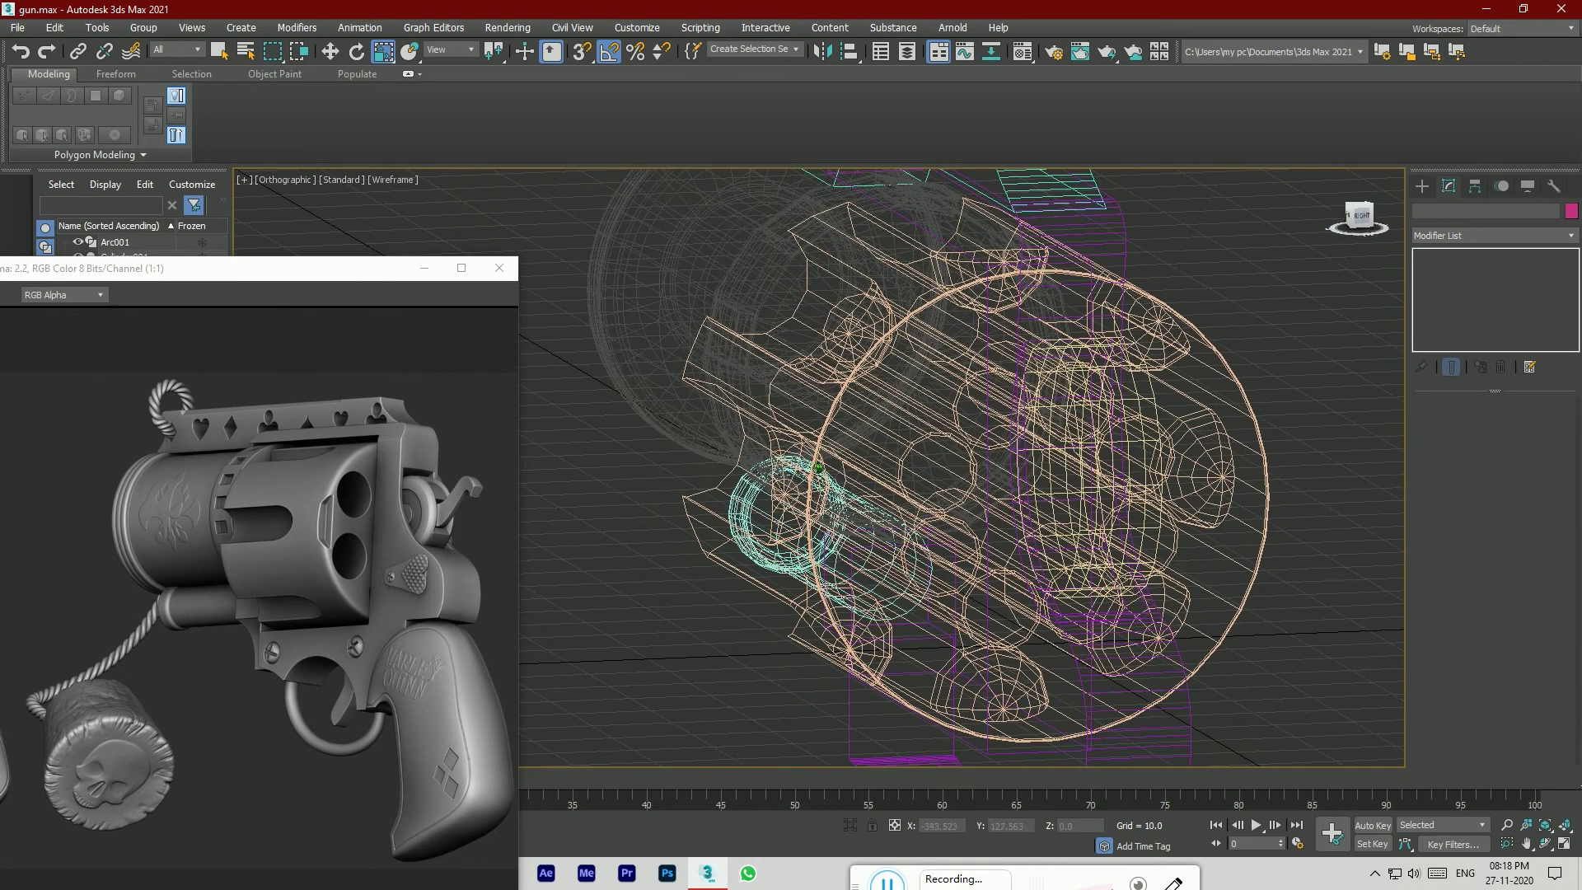
key(F3)
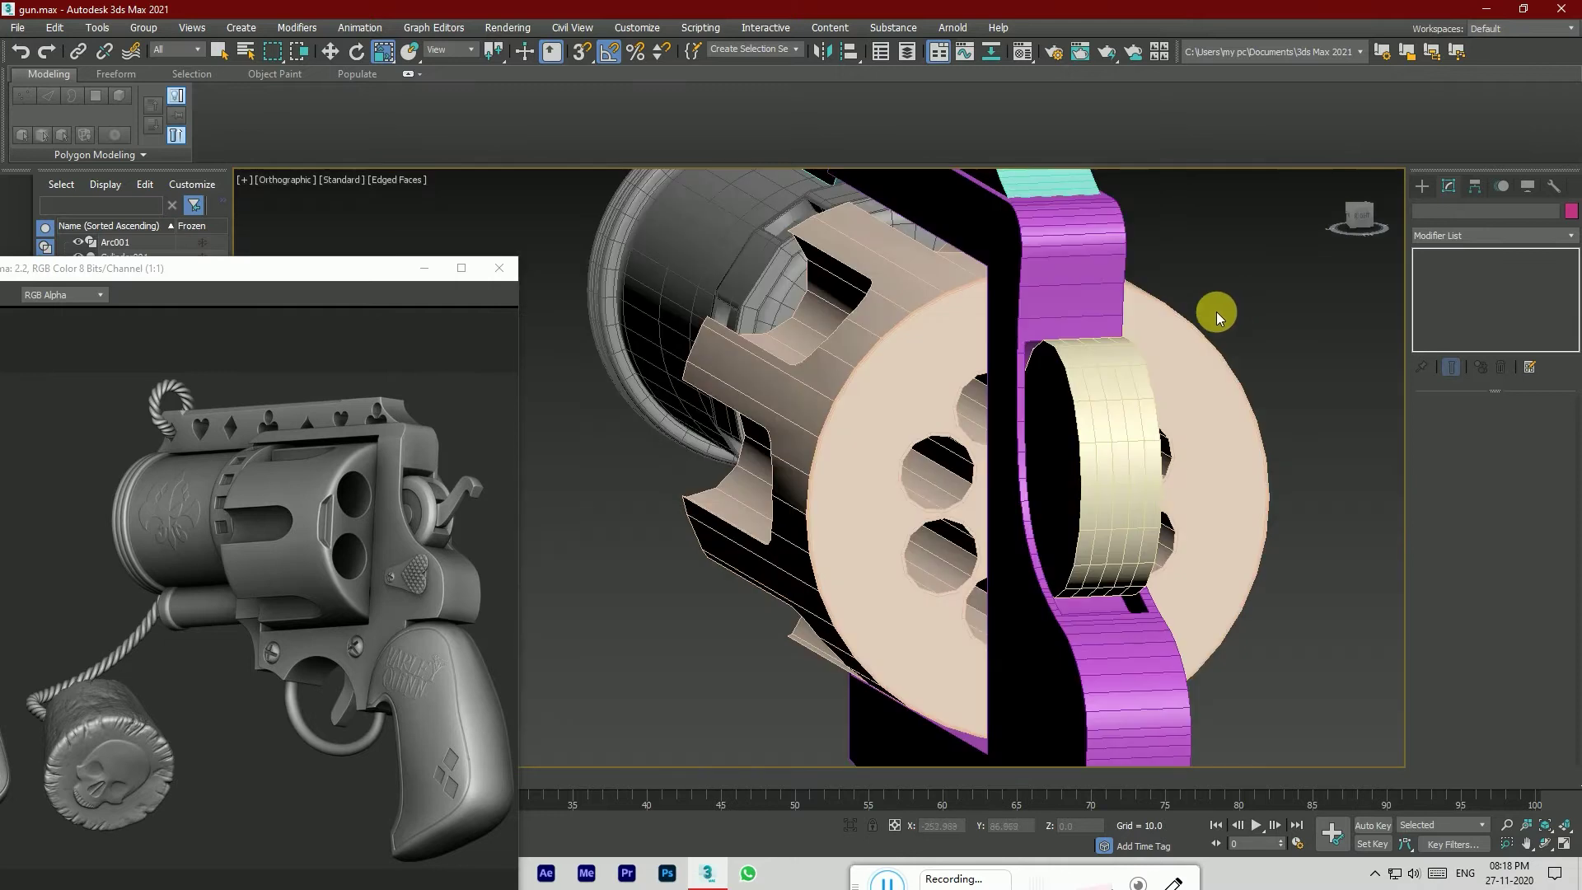
scroll(1137, 389, up, 5)
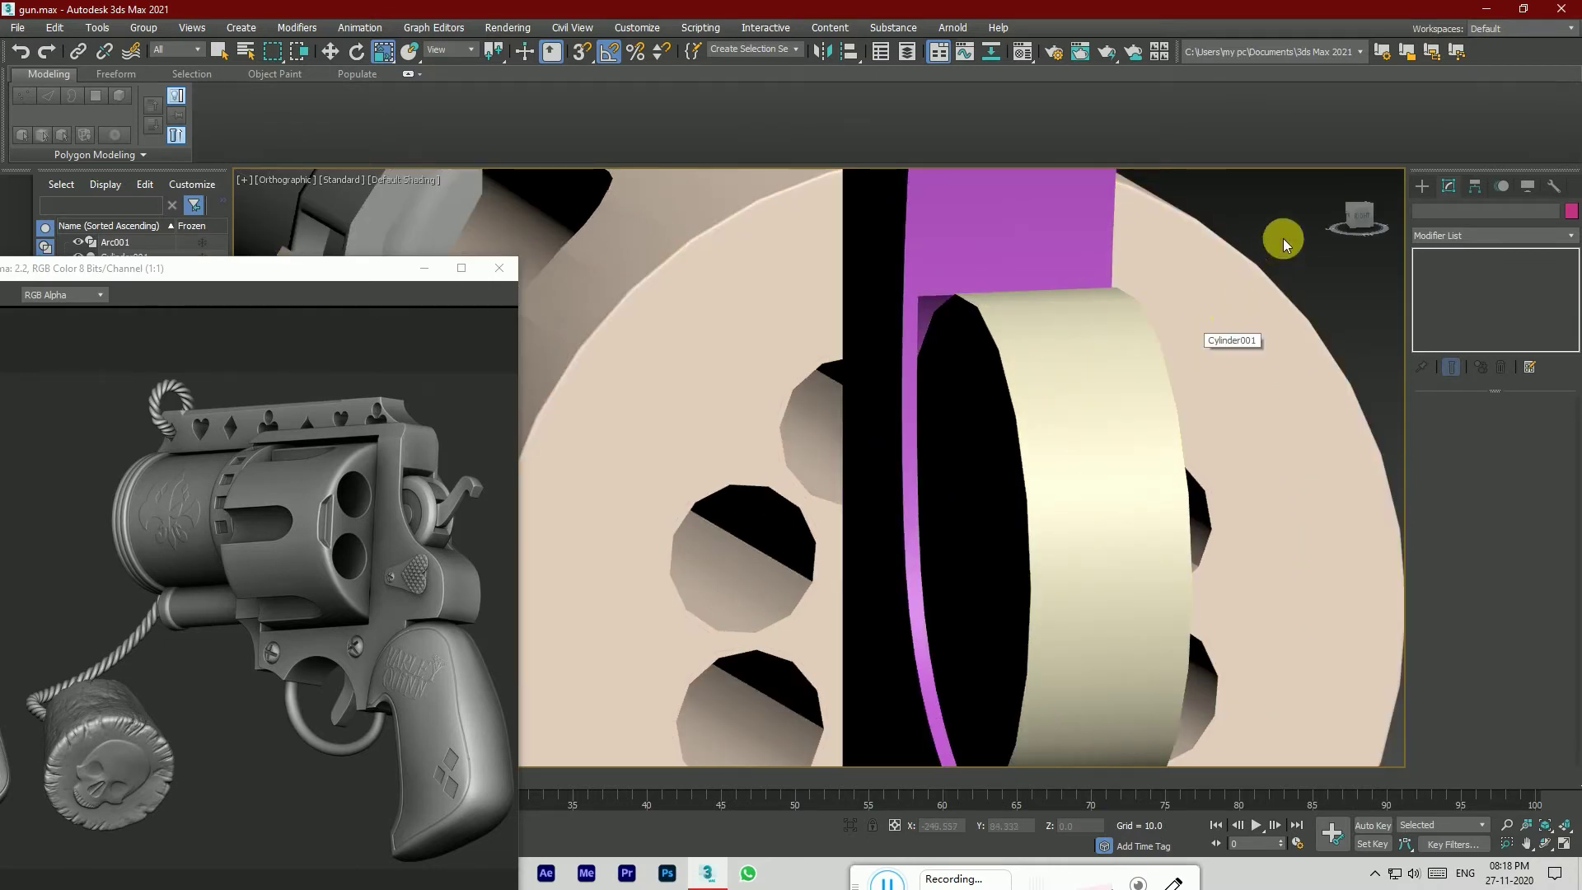
drag(1358, 213, 1335, 216)
scroll(1298, 361, down, 5)
click(1096, 329)
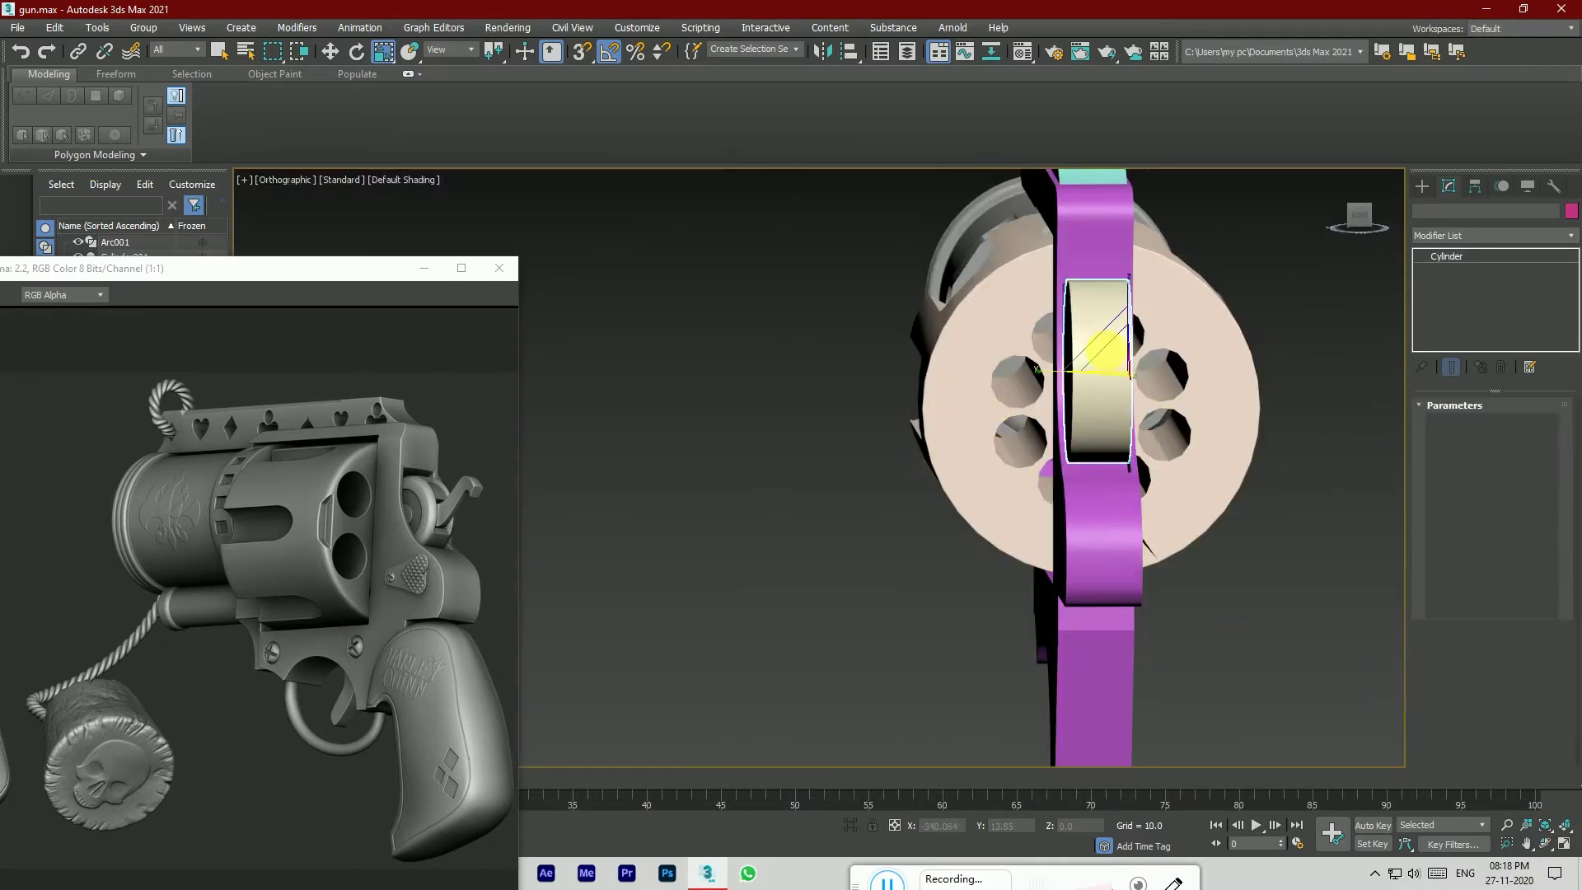
Step: Reduce the wheel's height to 9.765 and shift it slightly sideways to recentre it across the frame slot's width
click(329, 51)
click(383, 51)
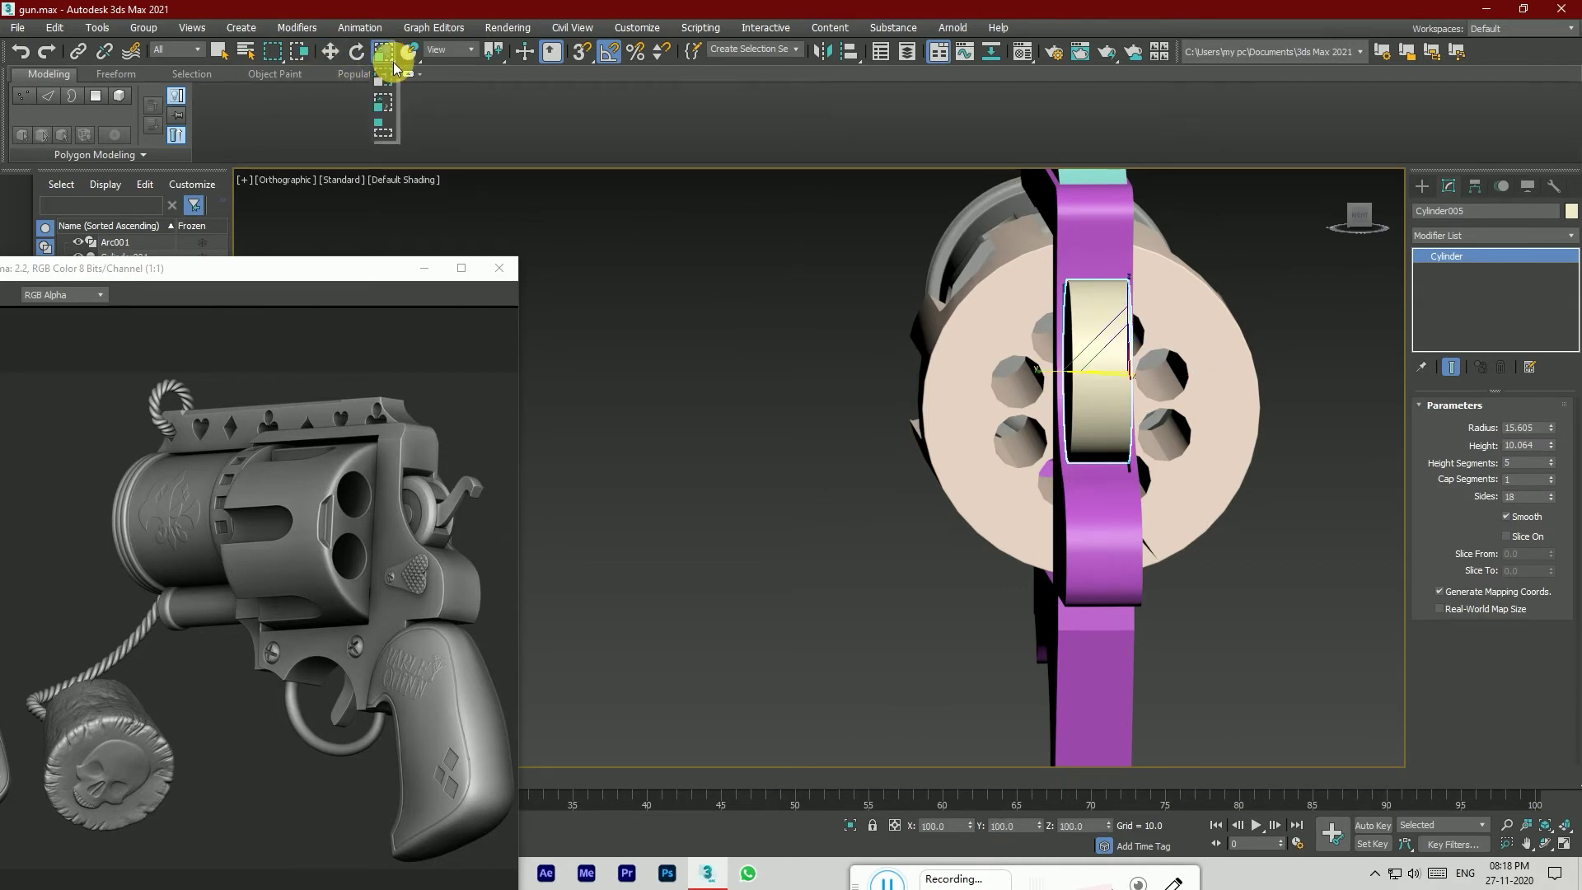
click(329, 51)
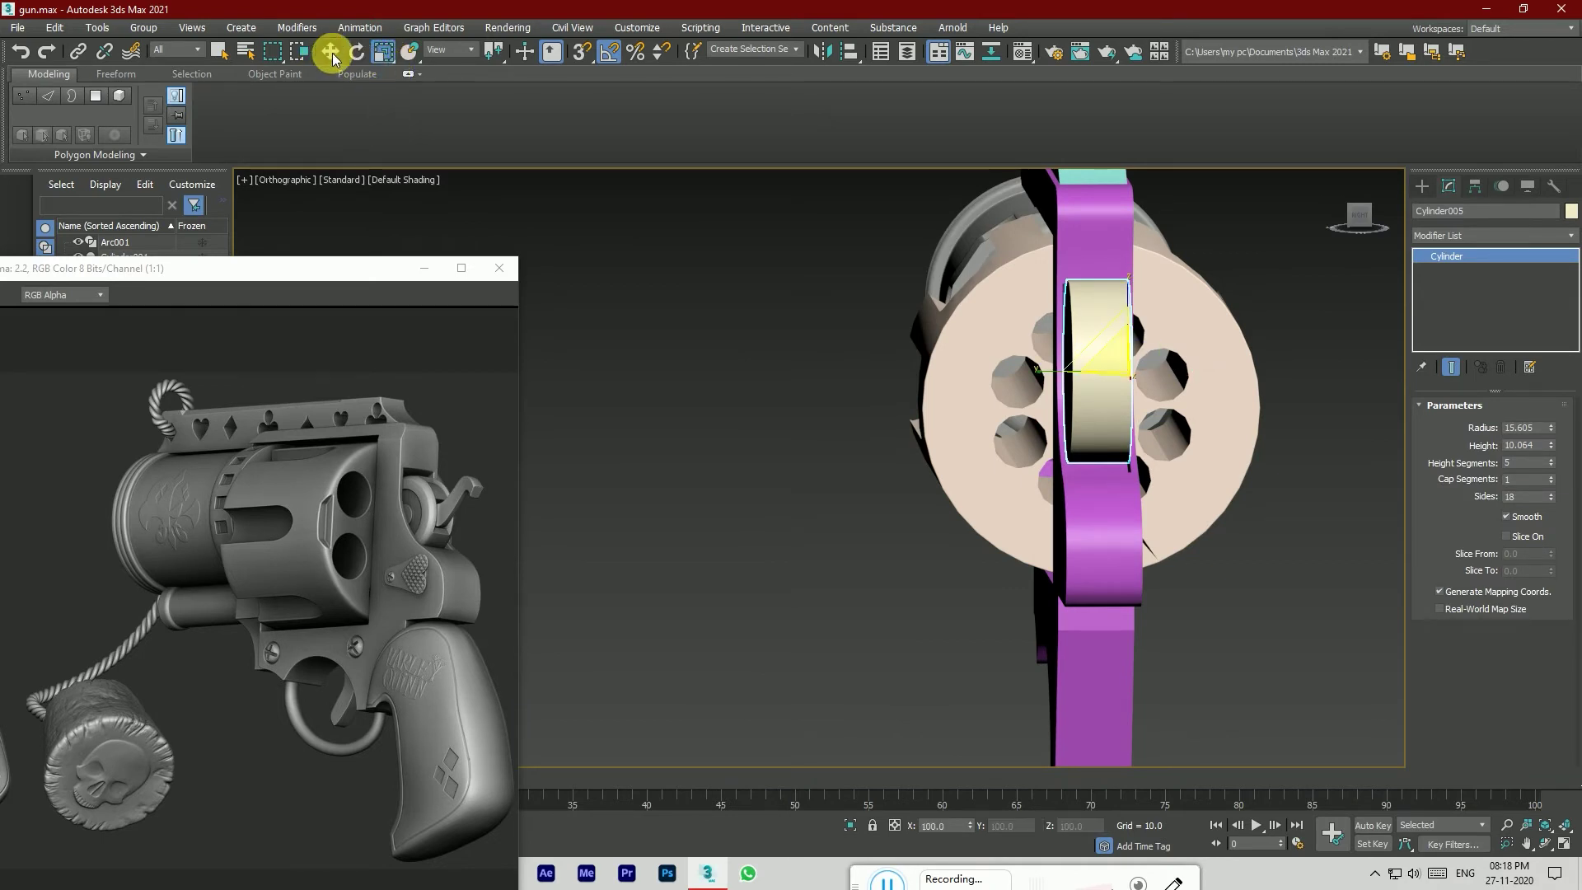
click(1361, 216)
scroll(1020, 325, up, 3)
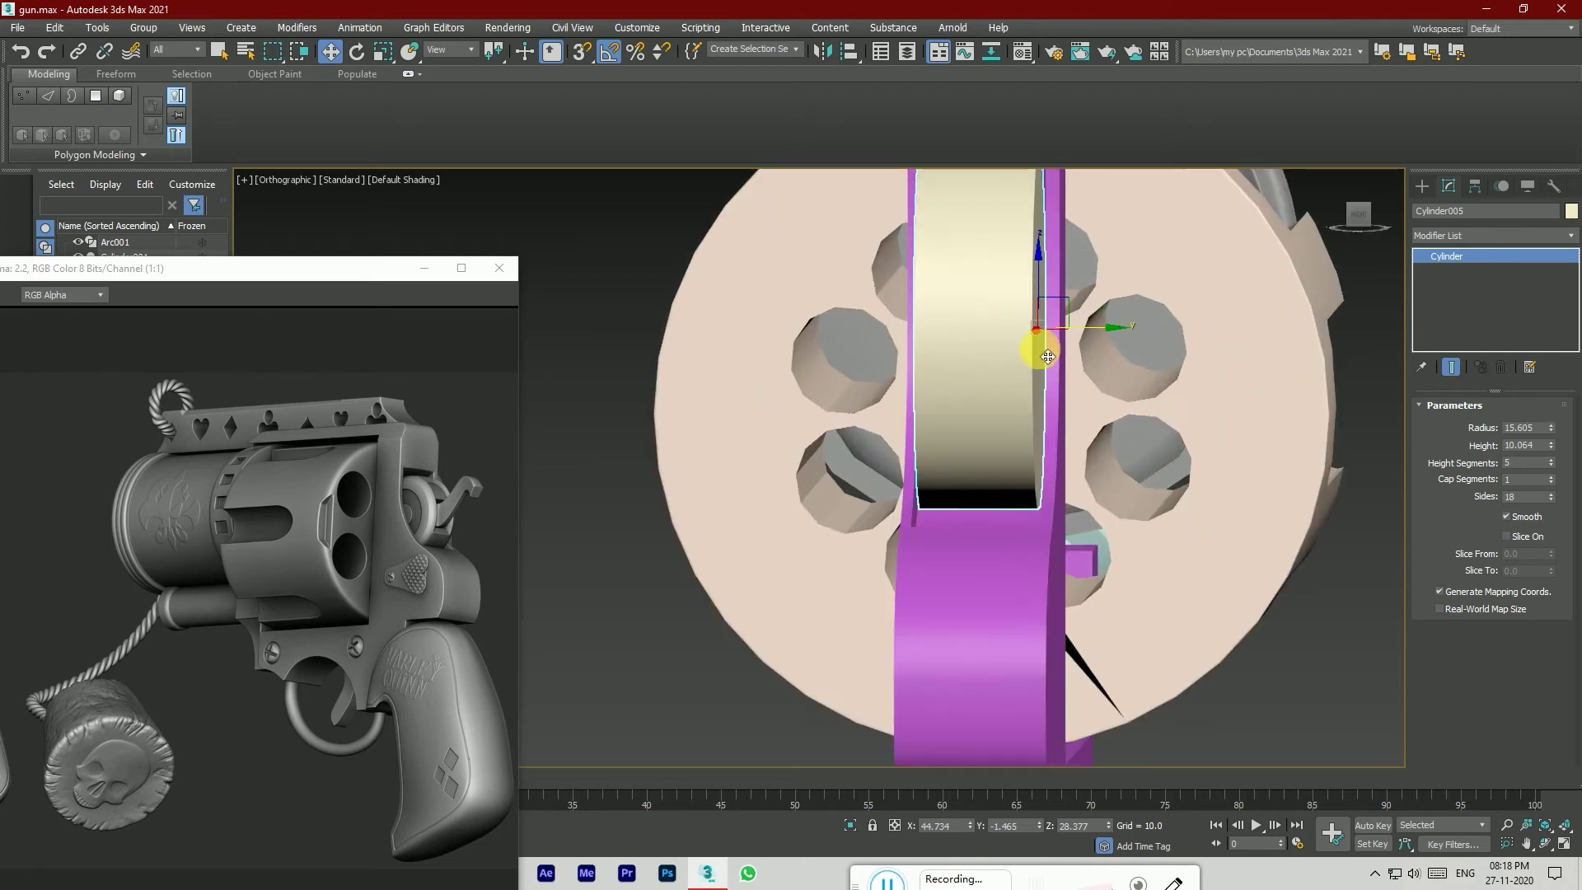
key(F4)
scroll(1055, 338, up, 2)
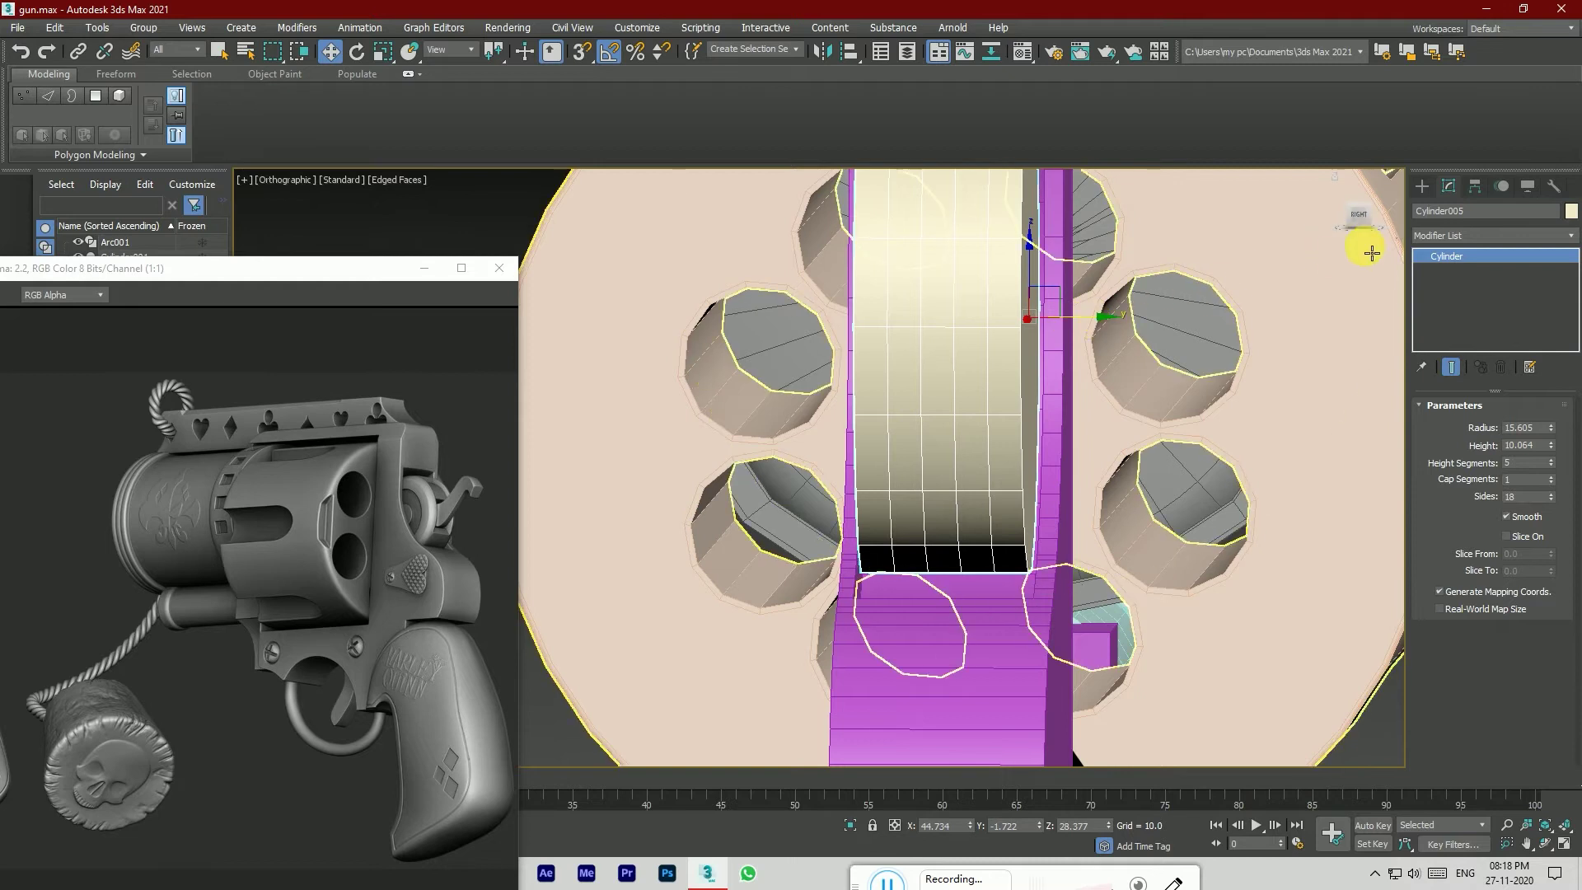
drag(1368, 223, 1393, 222)
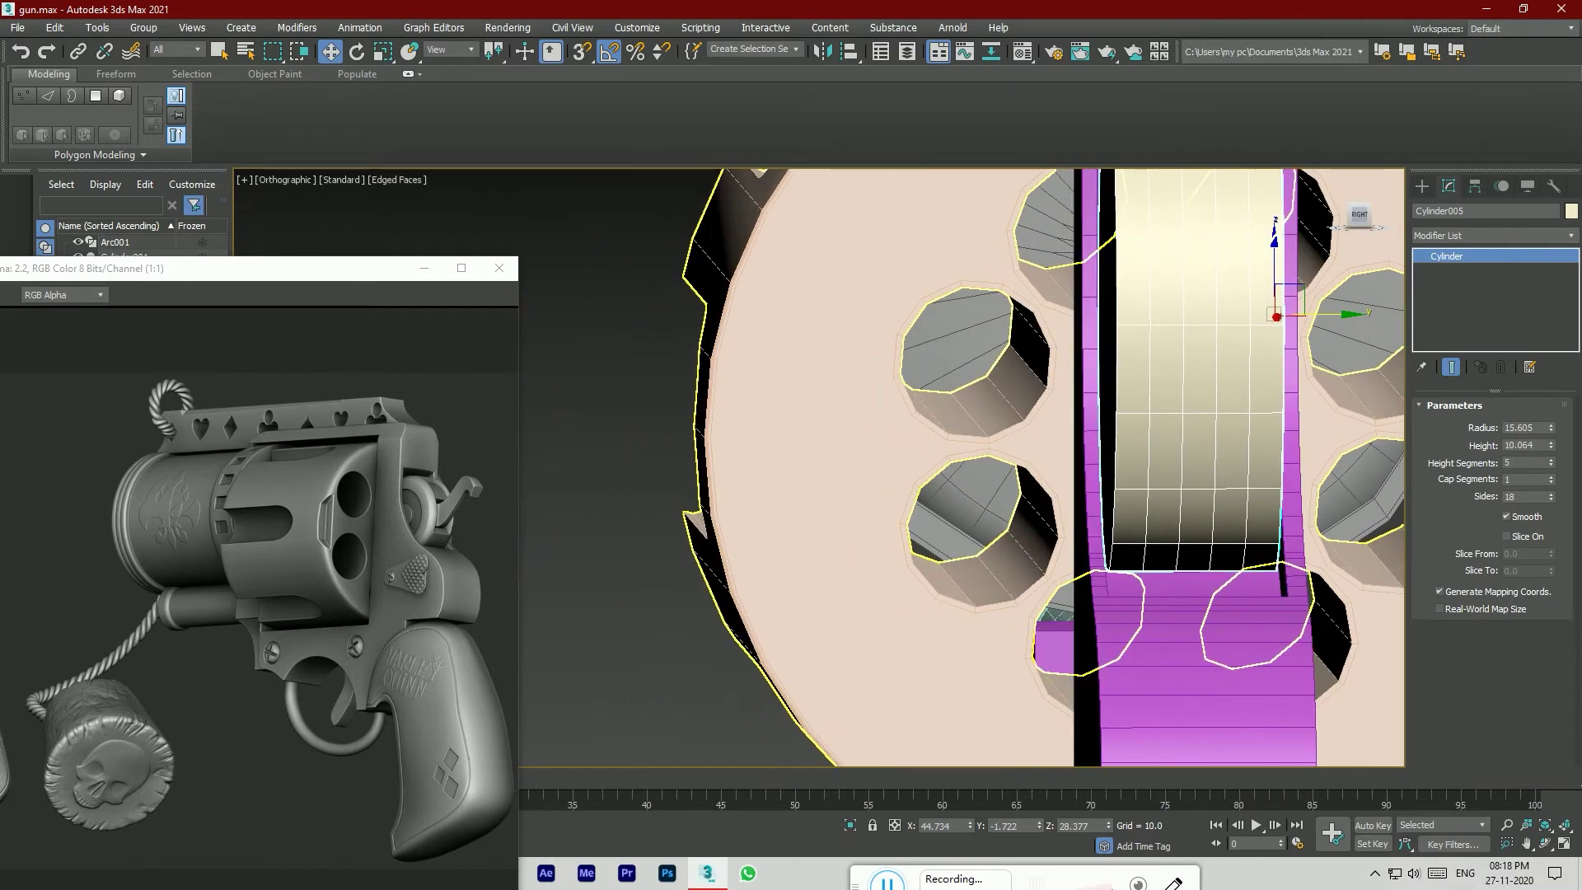
click(1550, 448)
click(1550, 448)
click(1550, 448)
drag(1318, 315, 1323, 323)
scroll(1324, 323, down, 6)
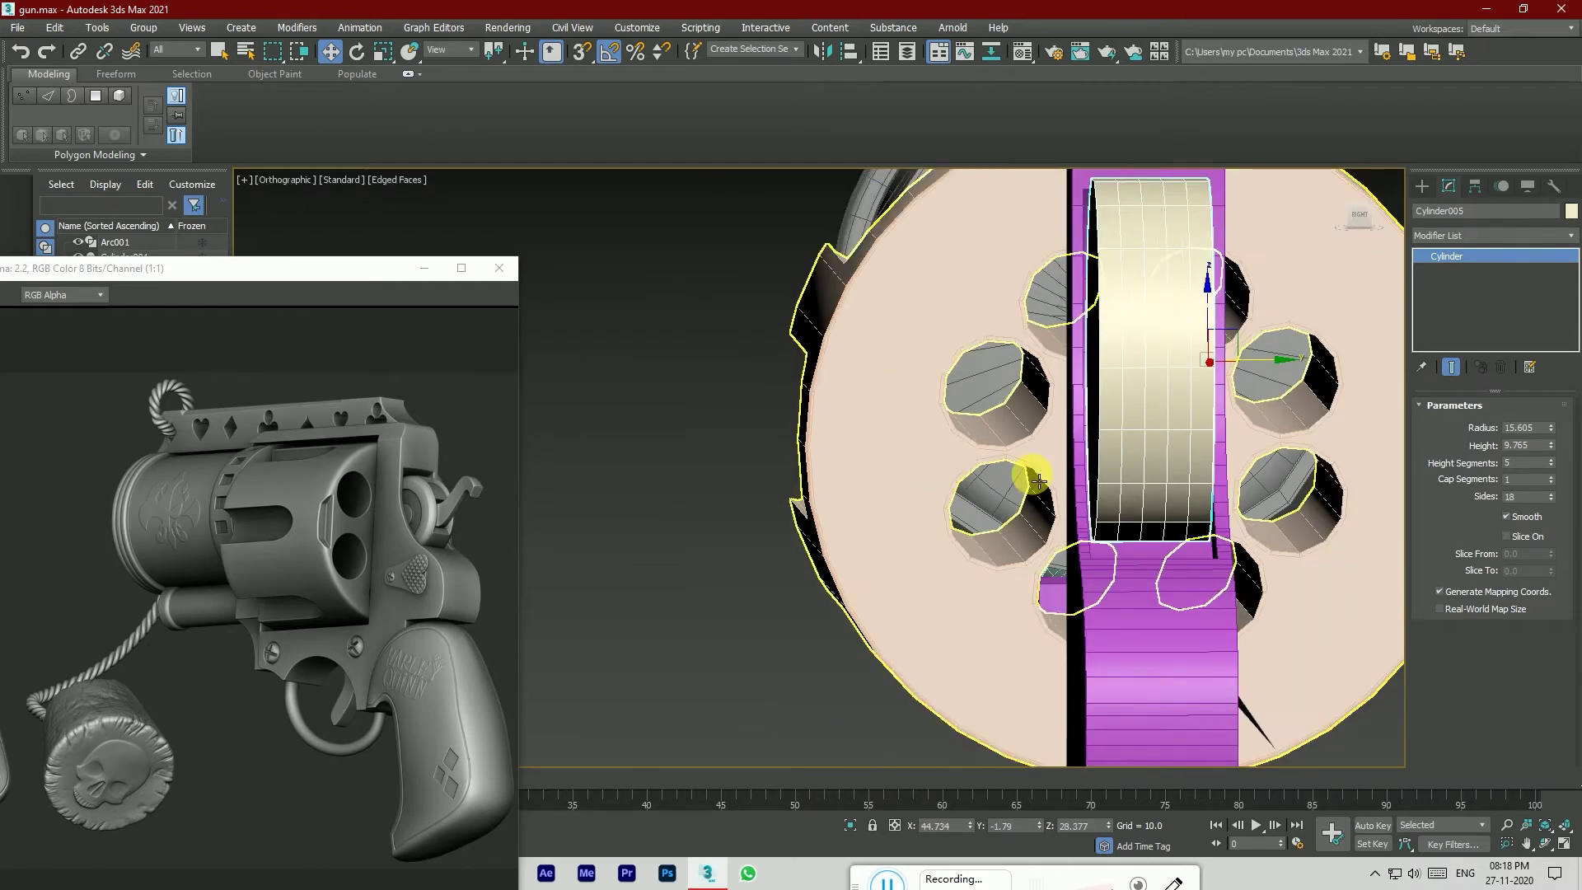
Step: Move the wheel about 3.5 units toward the frame and about 1.3 units down in the Front view
alt+middle_drag(1261, 307, 1272, 256)
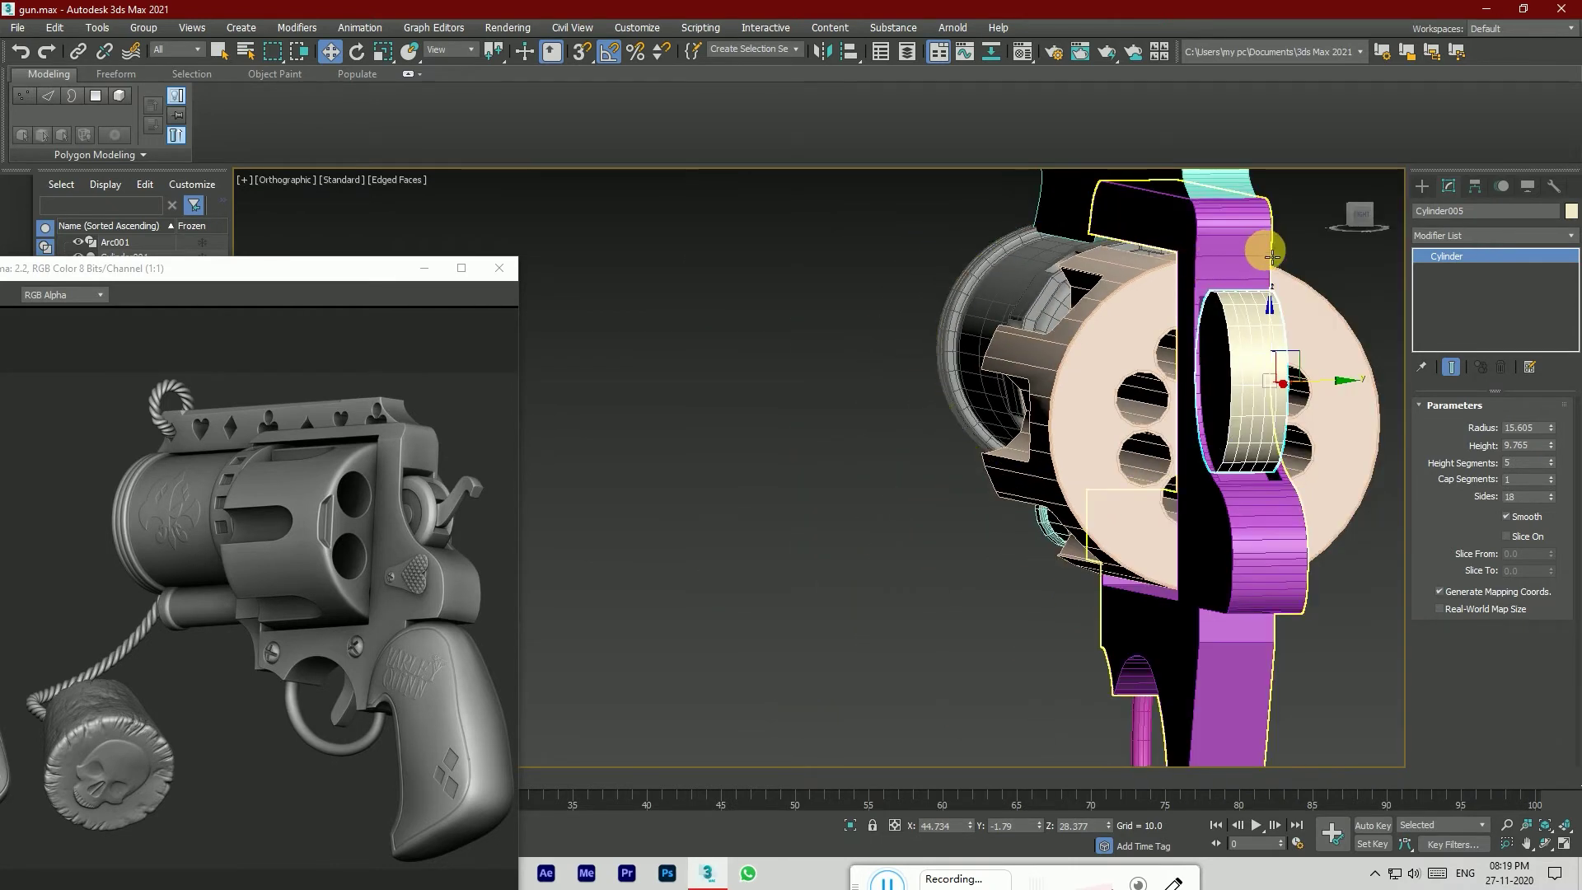
key(f)
scroll(1153, 346, down, 5)
scroll(1142, 363, up, 5)
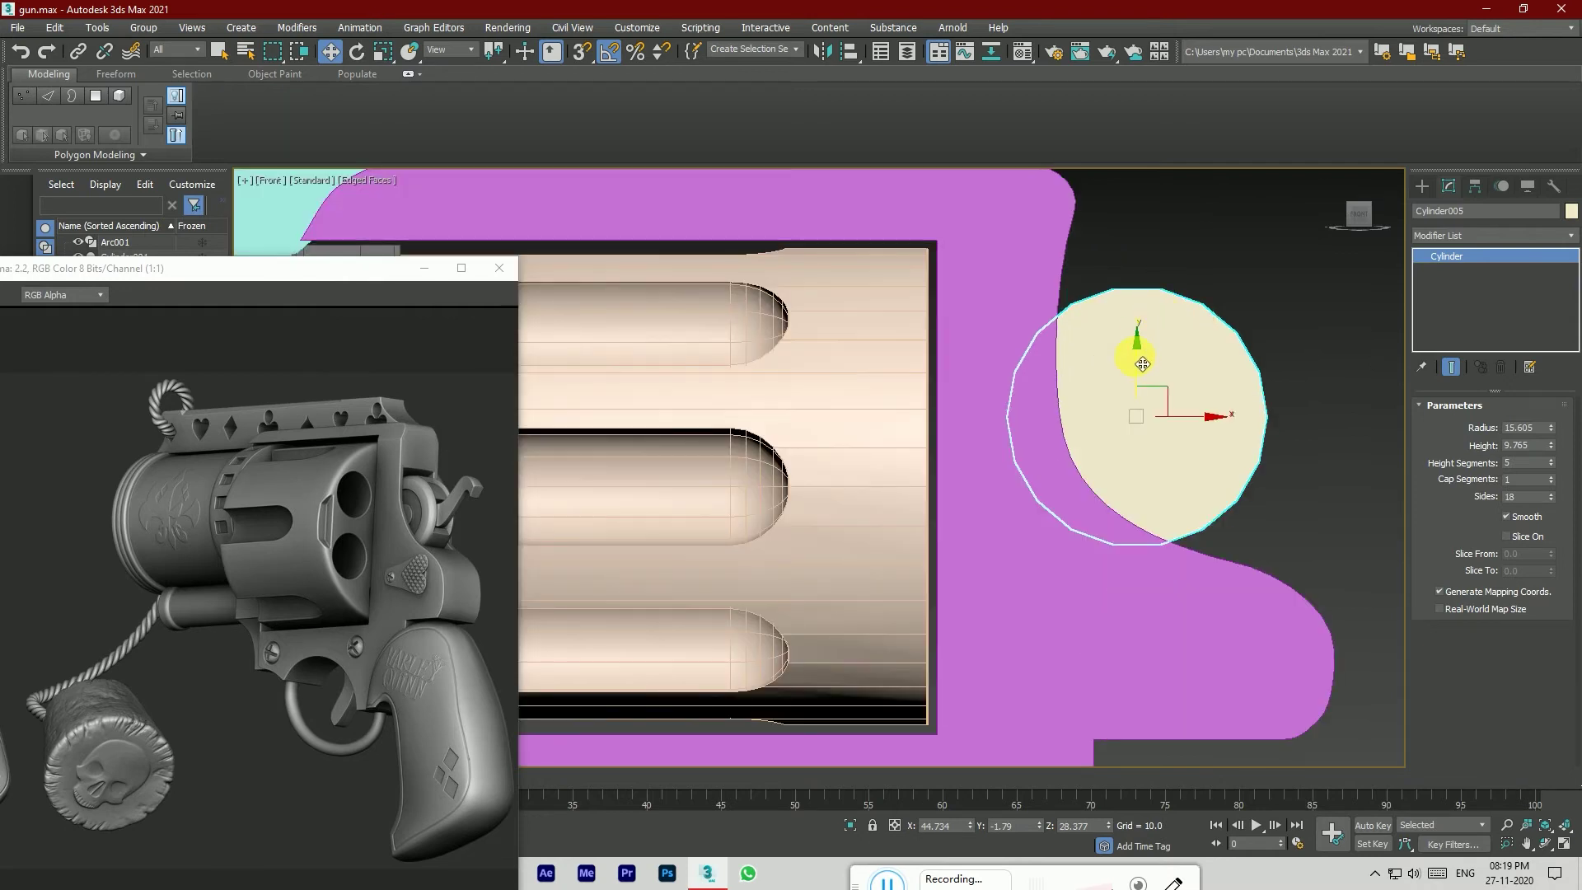
drag(1161, 418, 1119, 436)
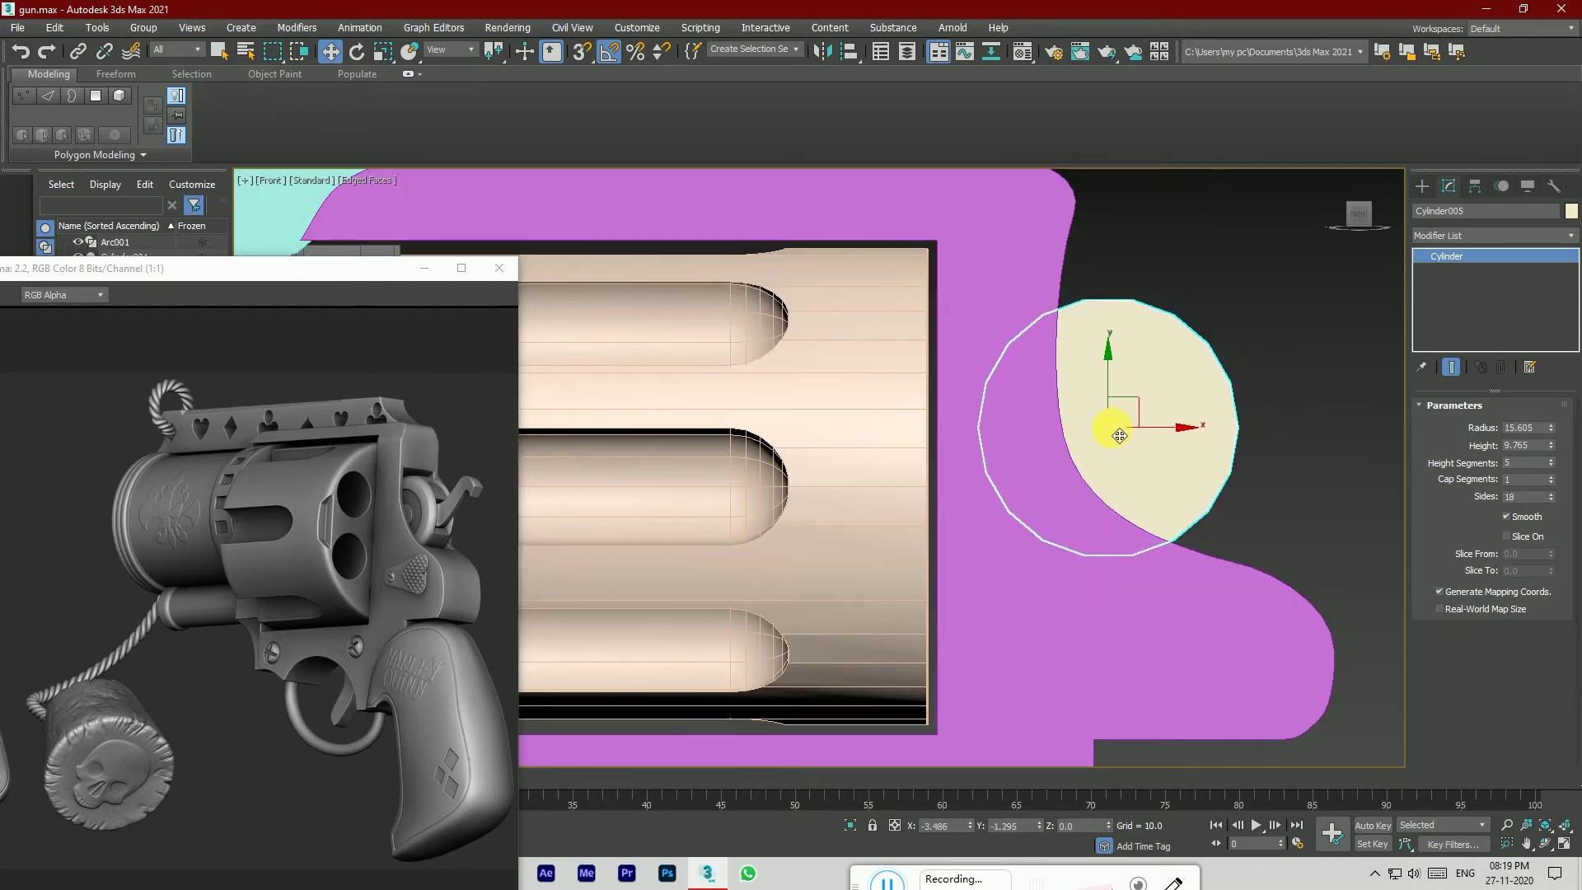
Step: Set the wheel's sides to 25 and convert it to an Editable Poly
drag(1551, 496, 1551, 497)
right_click(1201, 440)
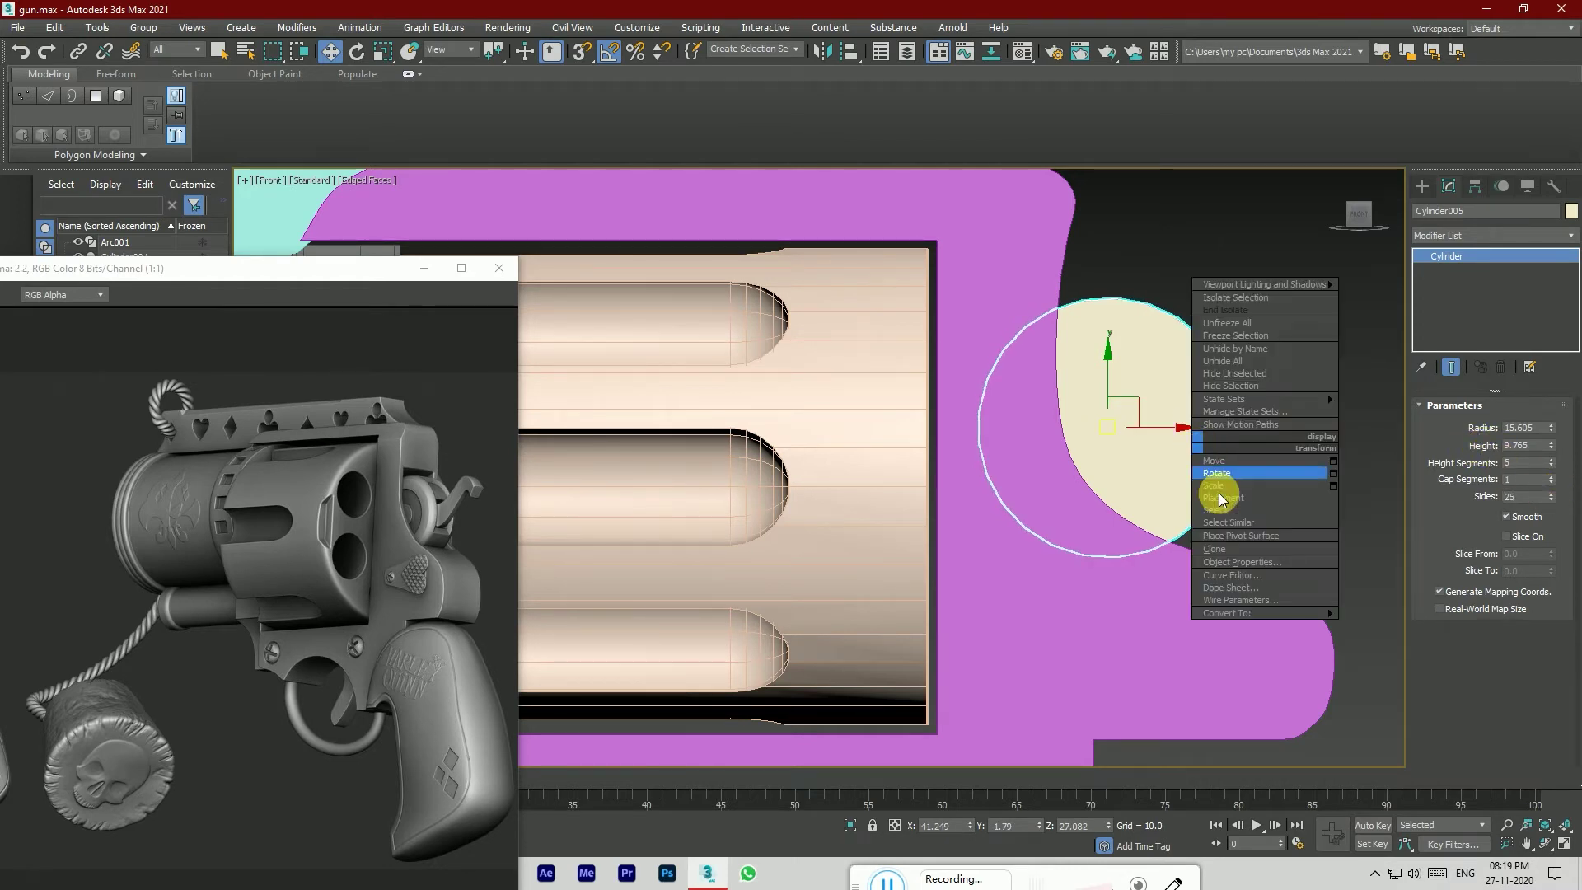
mouse_move(1314, 621)
click(1373, 632)
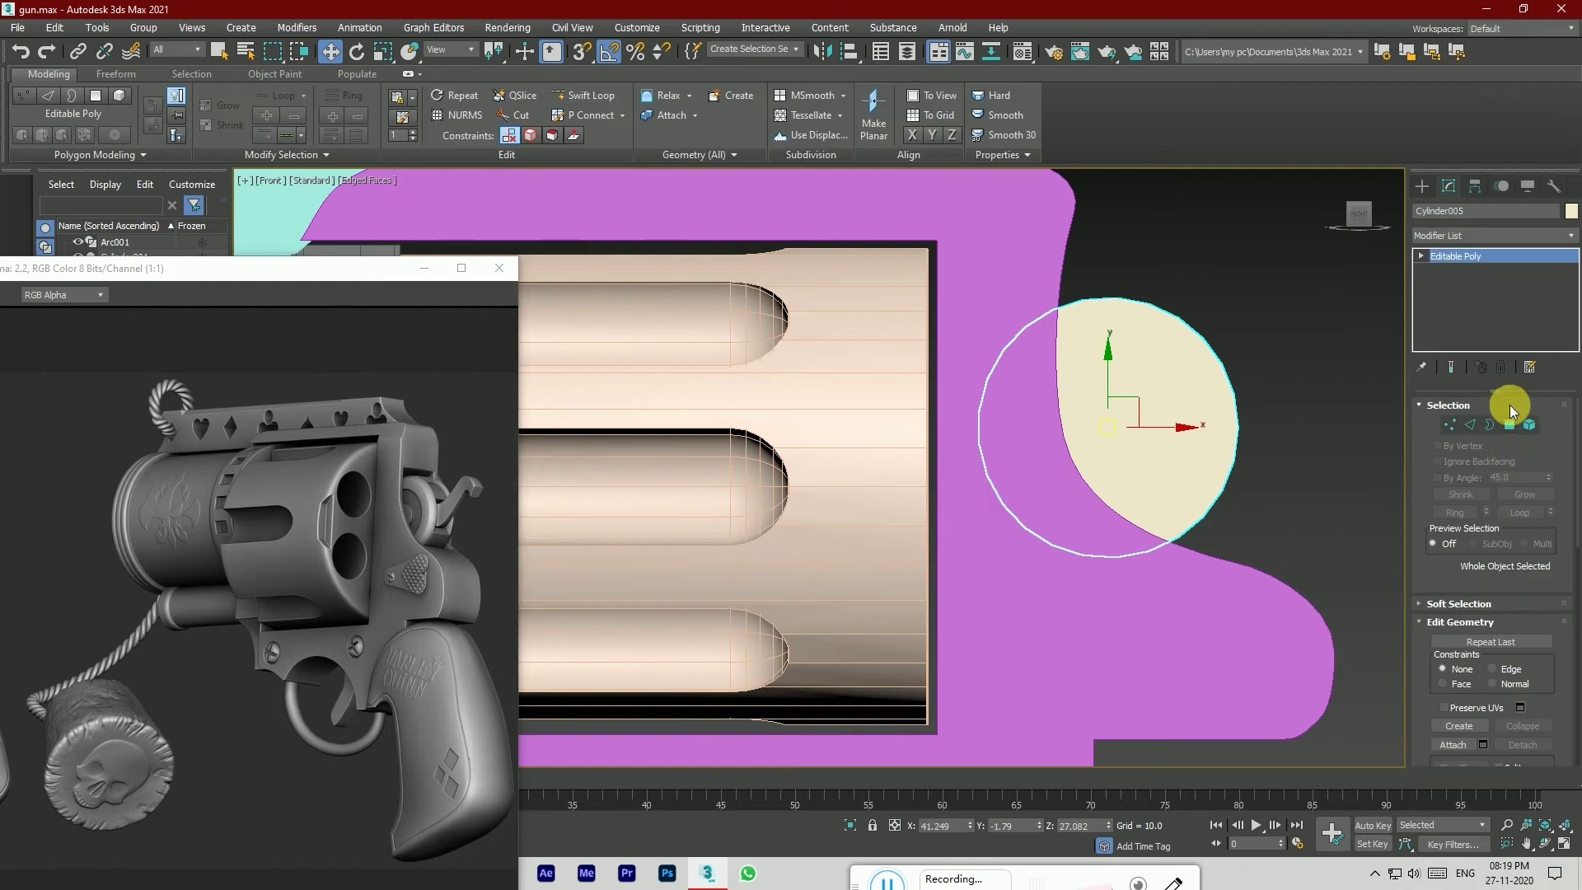
Step: Inset the wheel's front face polygon by 3.39, and inset it again by a larger amount to leave a small central disc
click(1509, 424)
click(1208, 410)
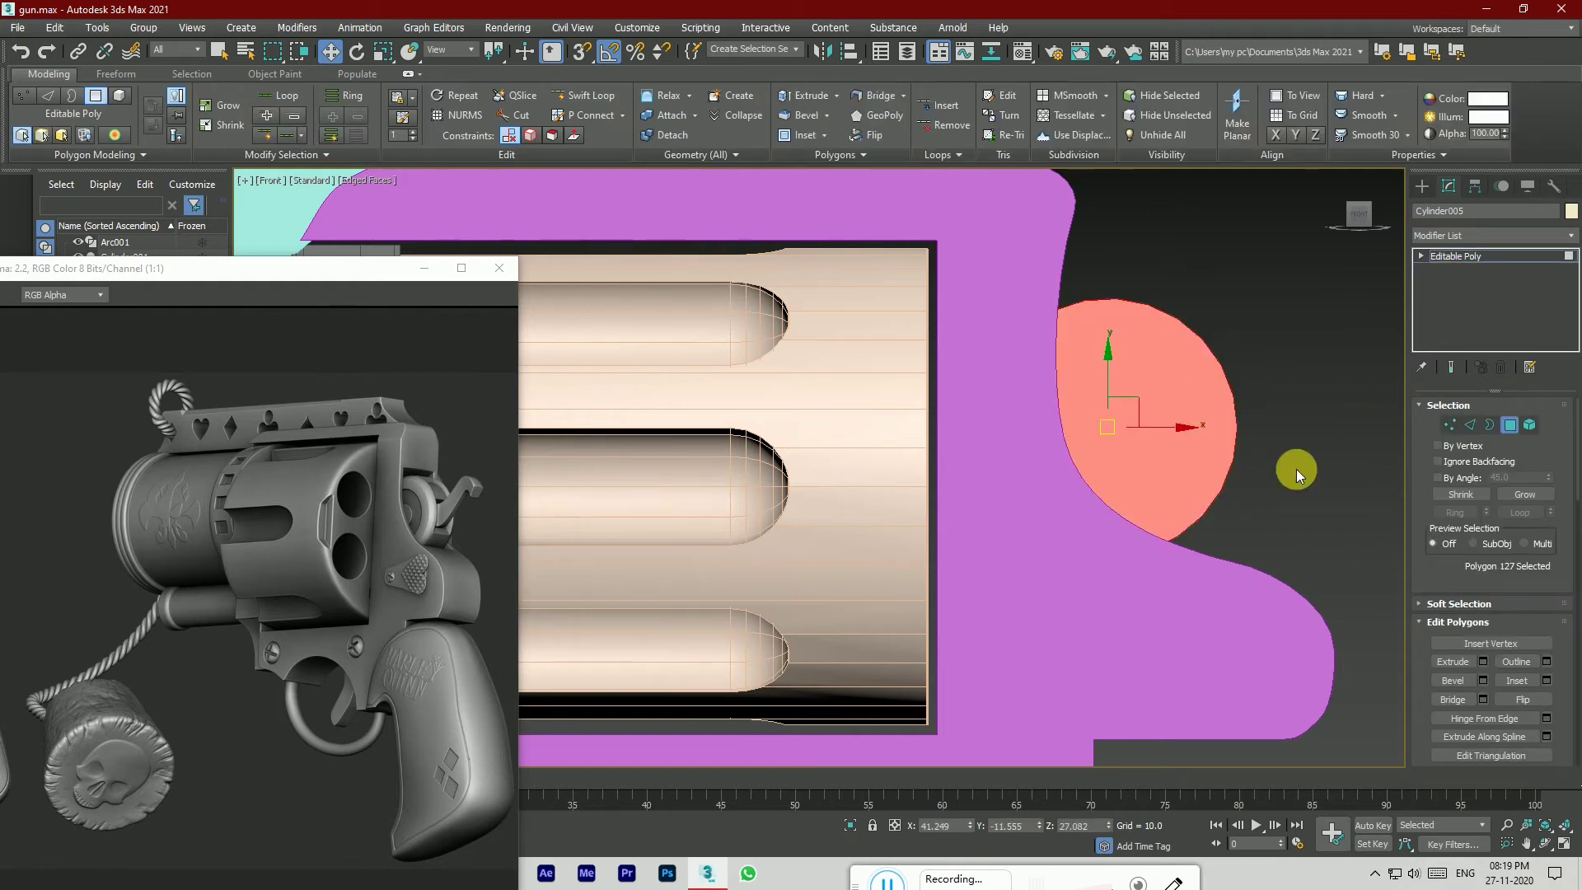
click(1547, 681)
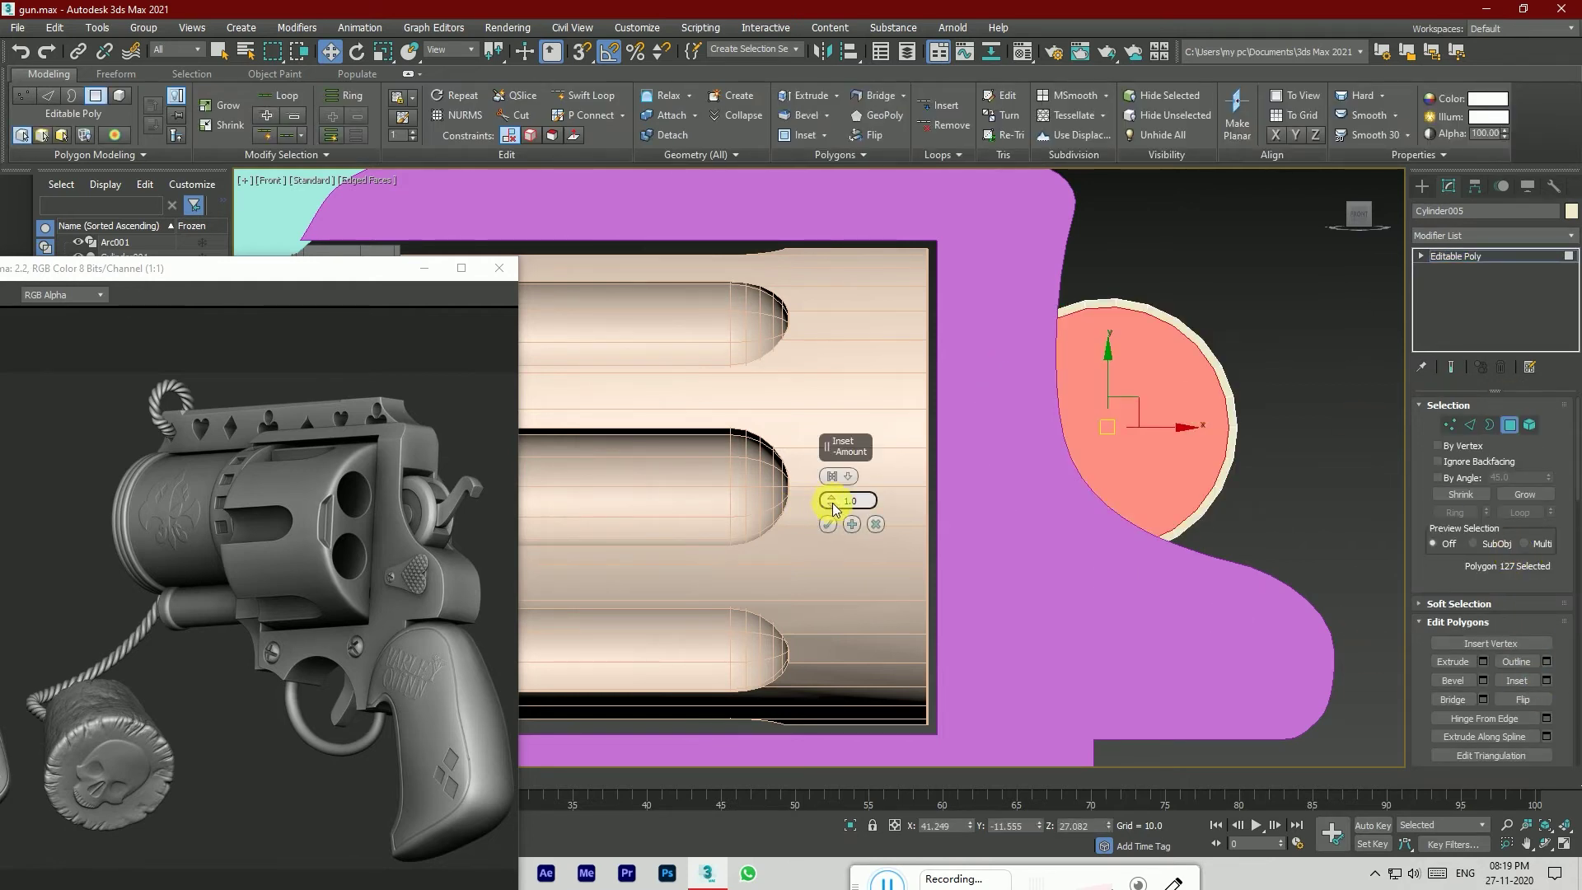
mouse_move(834, 509)
mouse_down()
mouse_move(837, 521)
mouse_move(839, 495)
mouse_up()
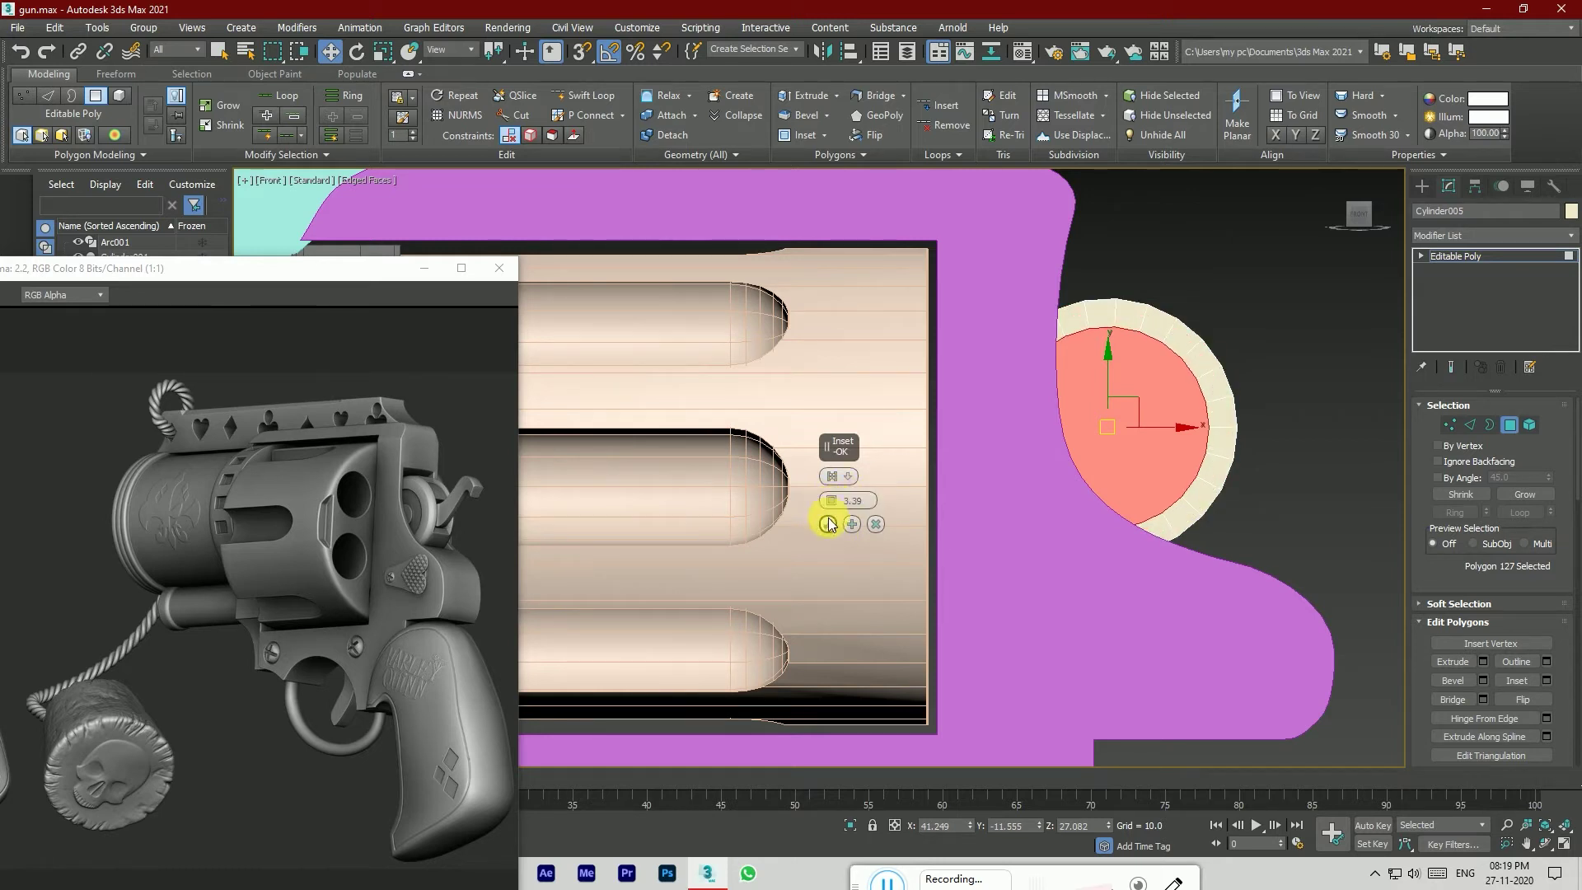
click(852, 525)
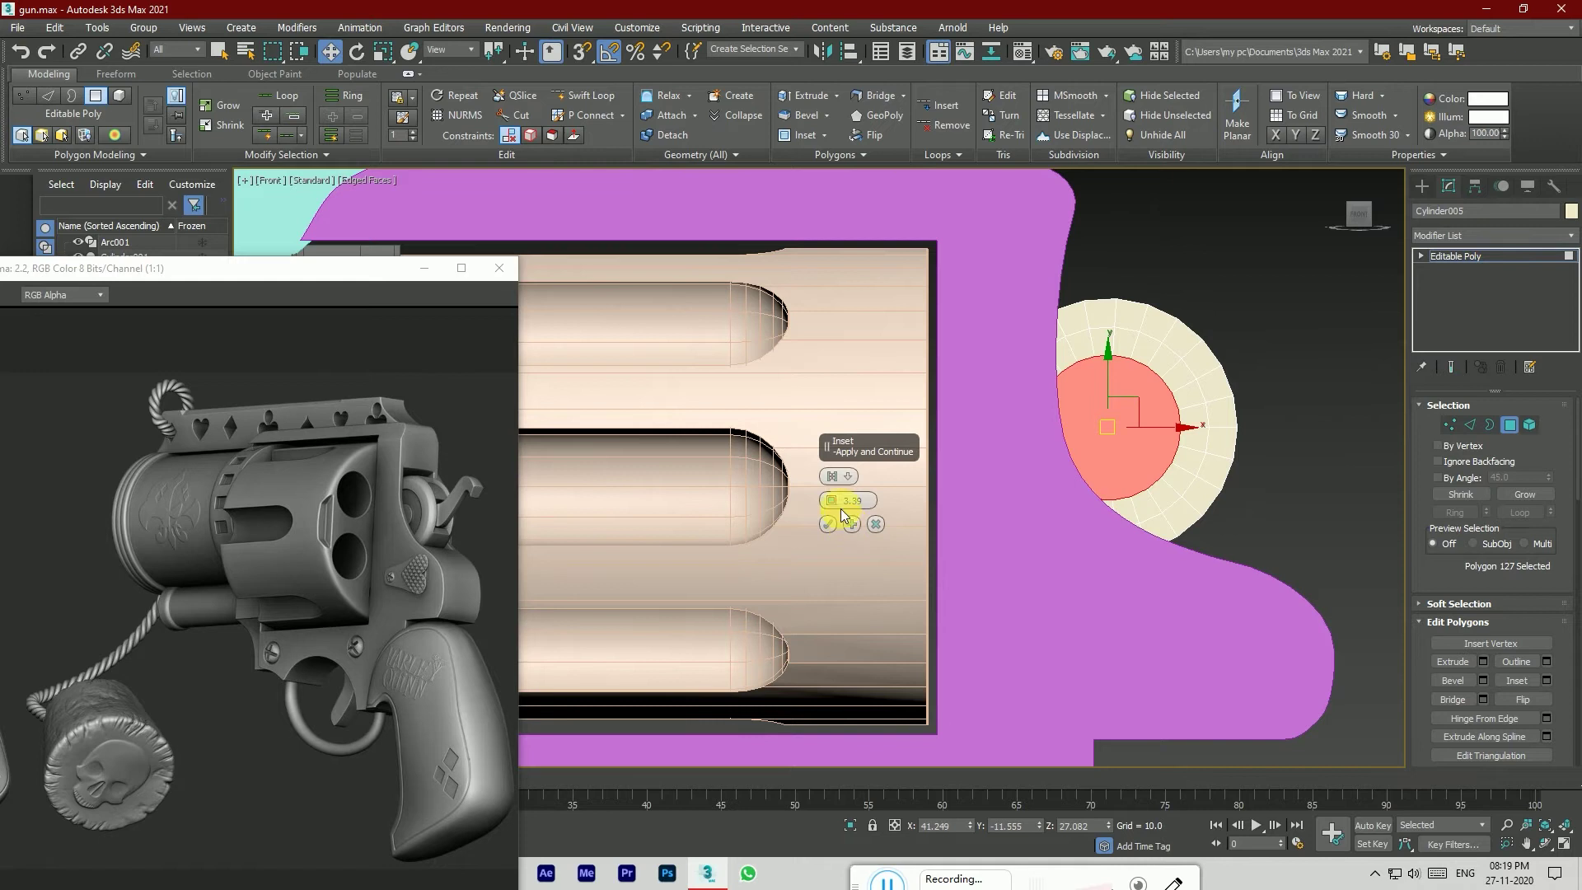
drag(834, 504, 835, 498)
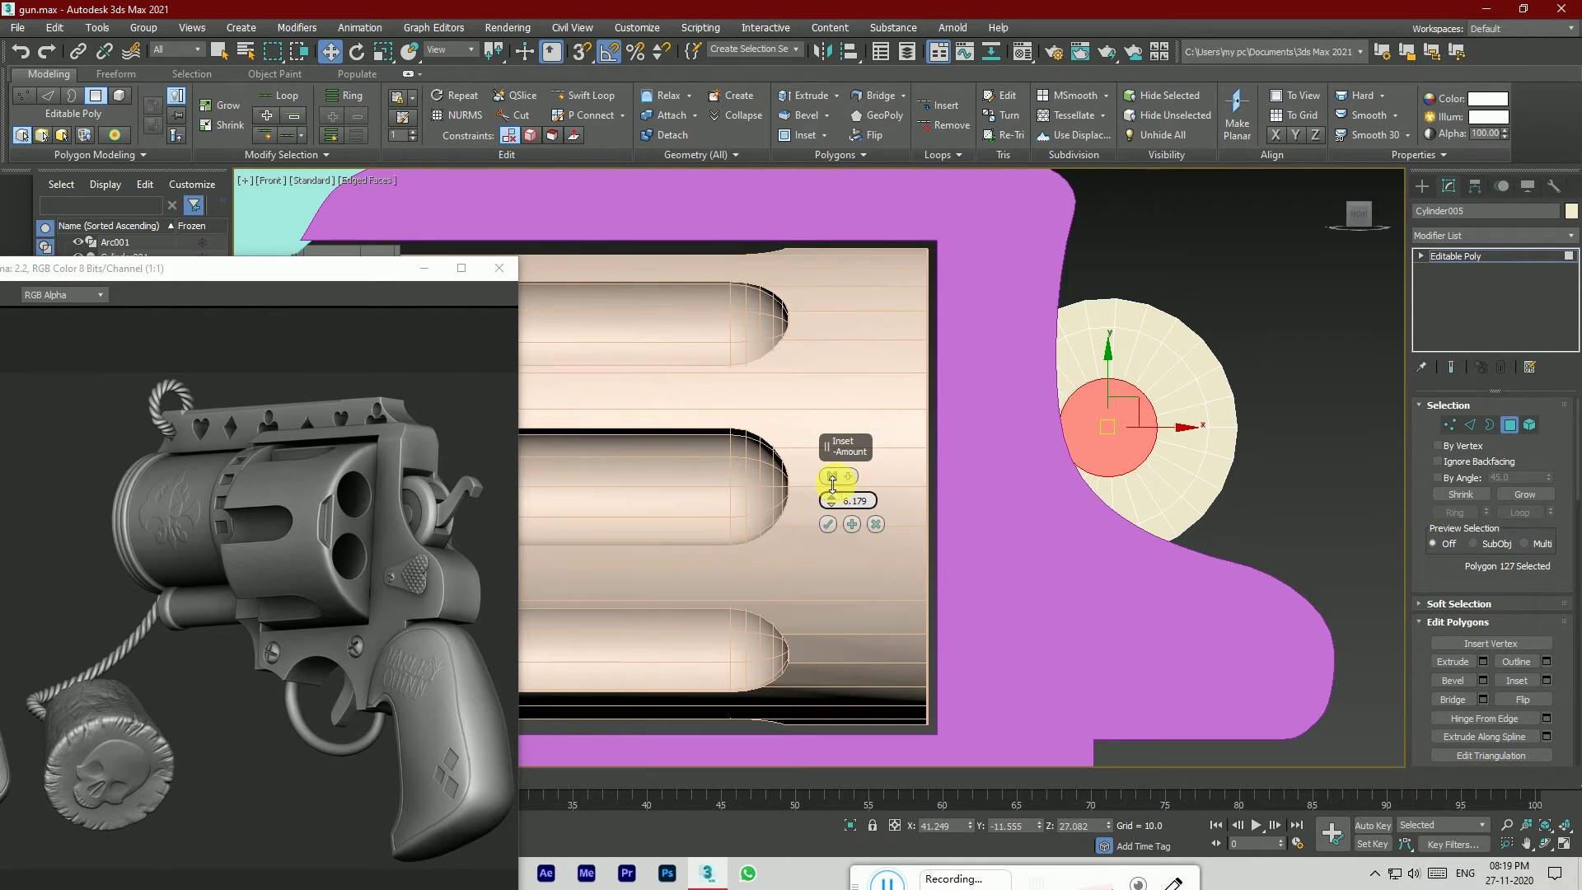
click(828, 524)
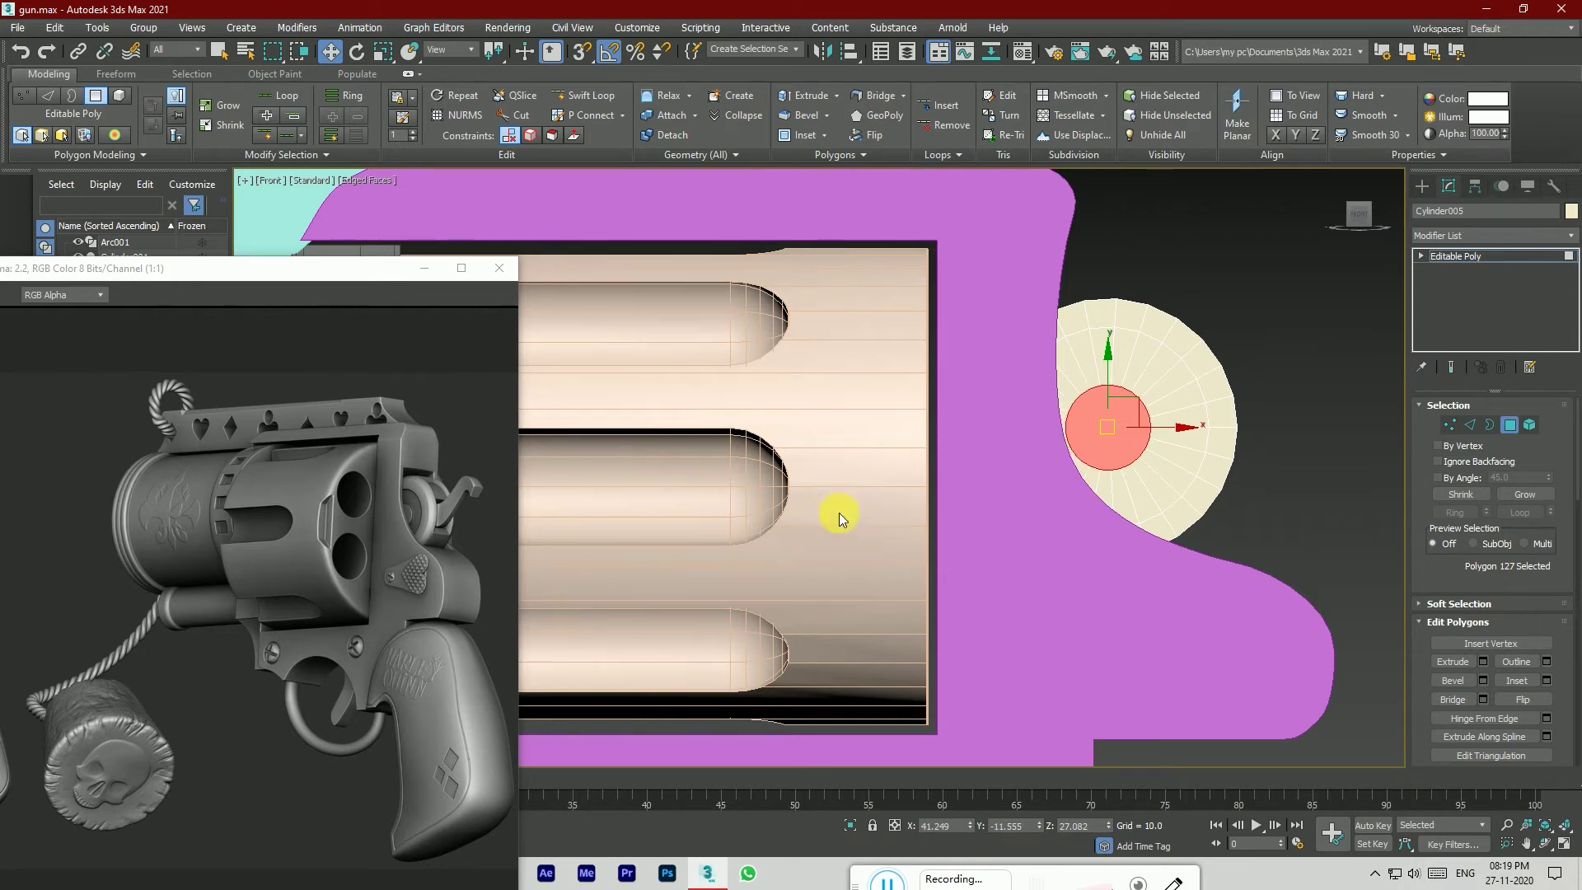
Step: Scale the outer inset edge loop on the wheel's front face slightly inward
click(1470, 425)
double_click(1183, 362)
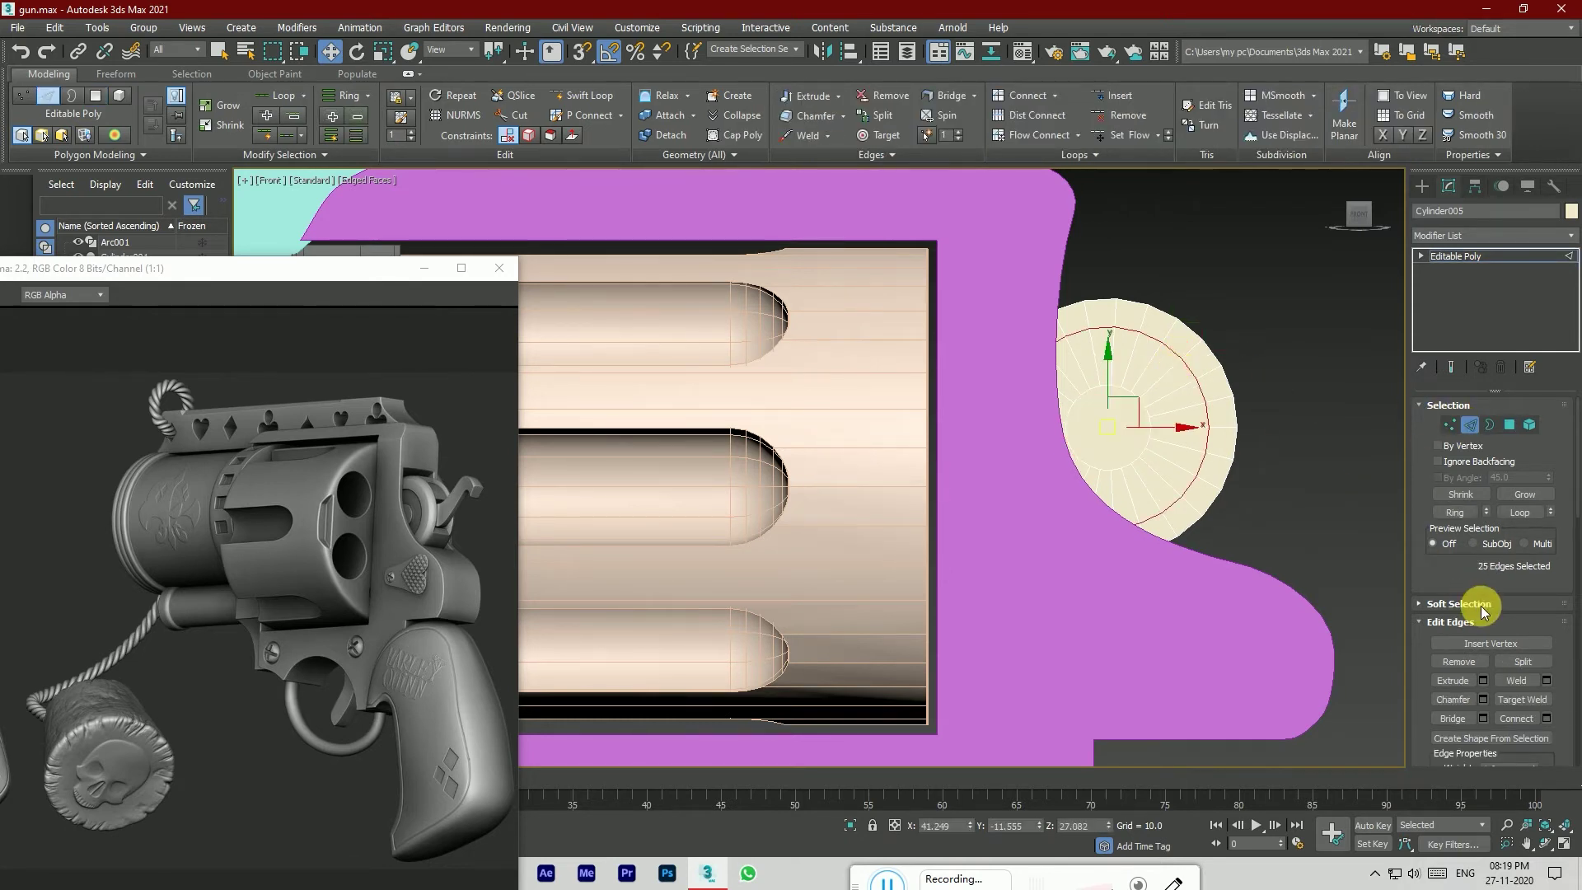
scroll(1524, 721, down, 2)
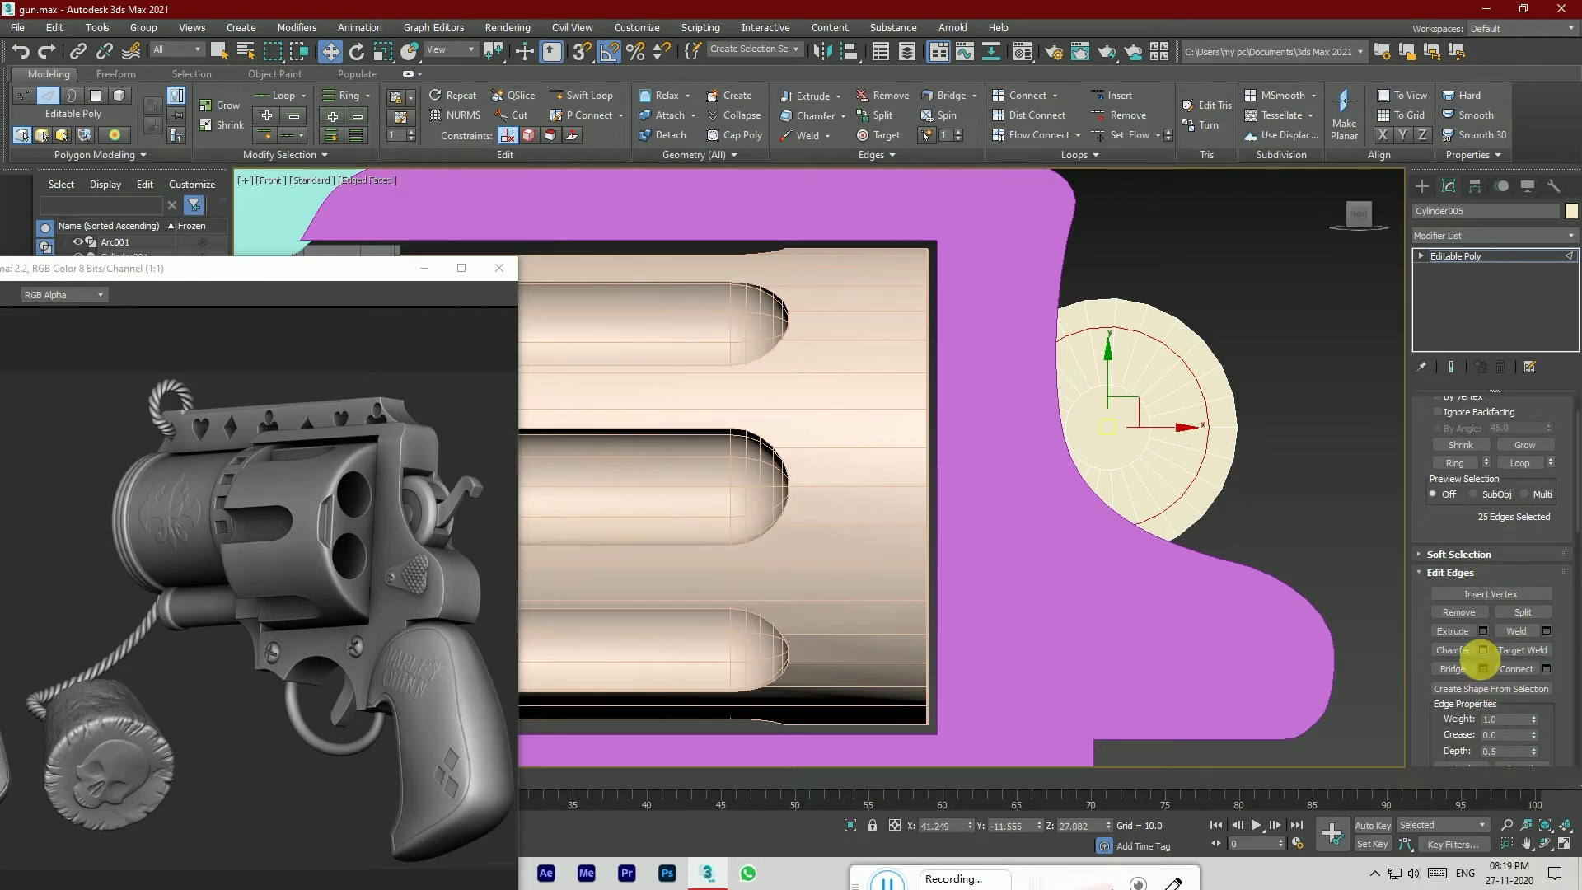
click(384, 51)
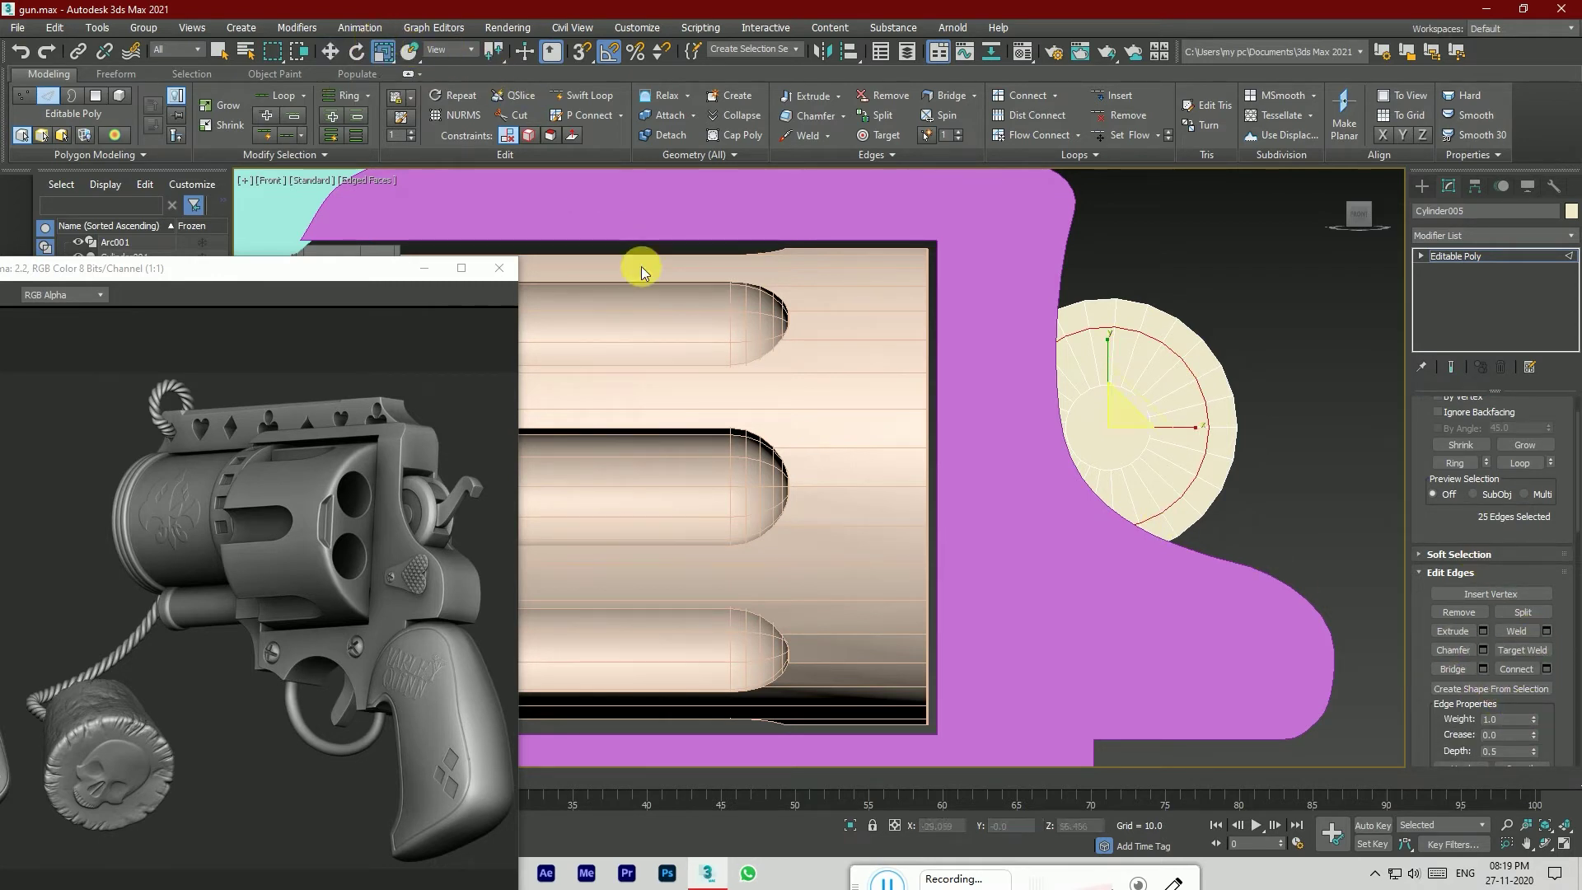
drag(1132, 418, 1128, 428)
click(1296, 532)
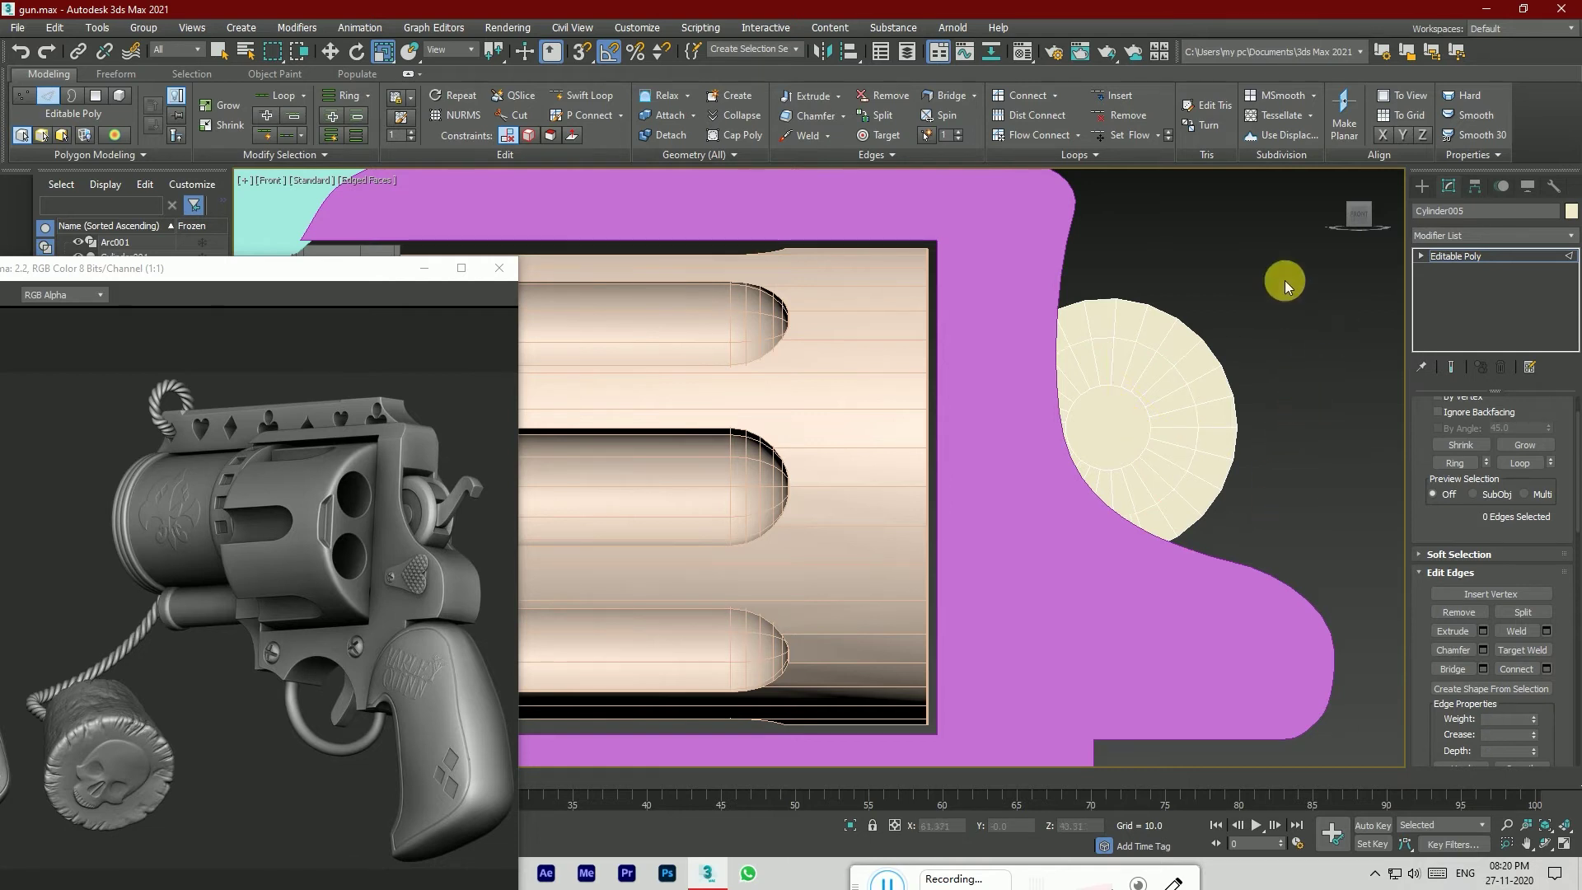
Step: Select the ring of polygons between the two inset edge loops on the wheel's front face
drag(1358, 218, 1271, 319)
scroll(1271, 319, down, 2)
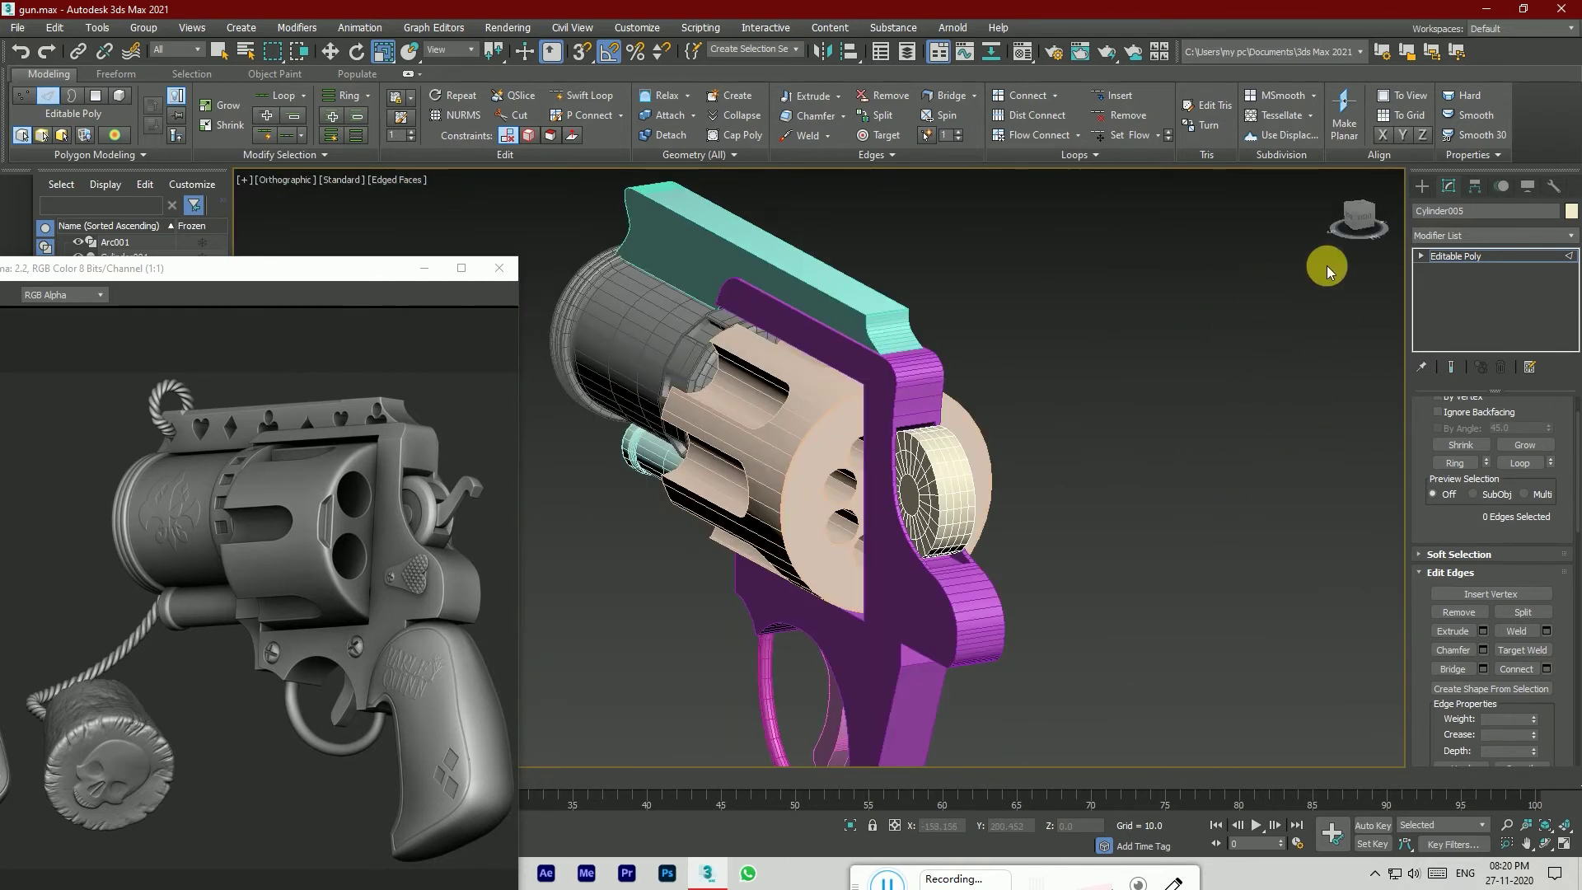
mouse_move(1359, 219)
mouse_down()
mouse_move(1306, 226)
mouse_move(1353, 219)
mouse_up()
click(1343, 225)
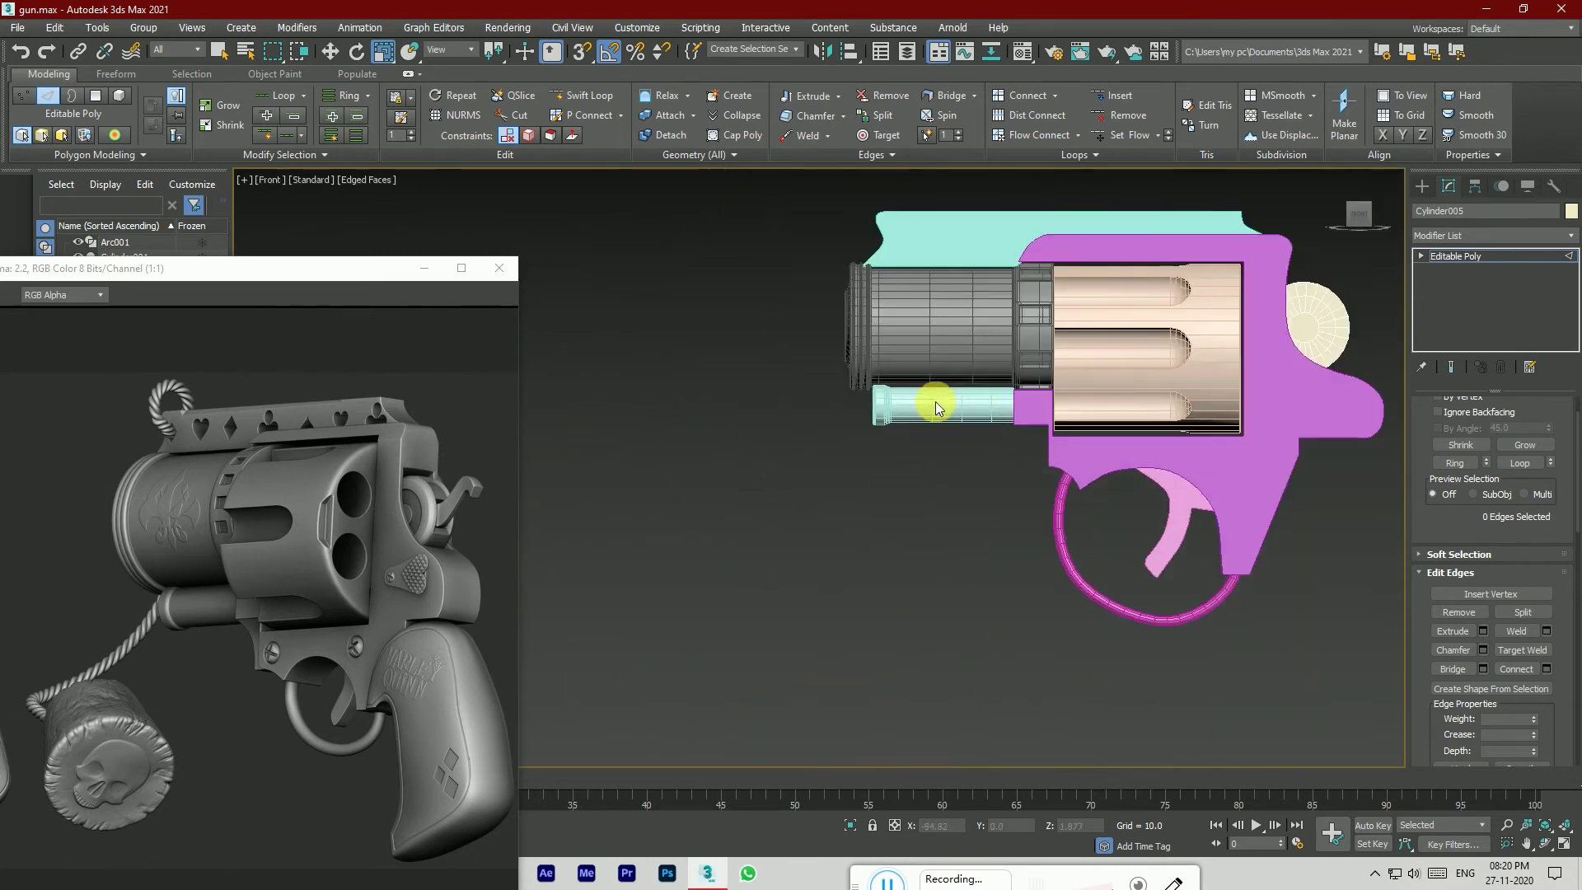
scroll(1375, 317, up, 5)
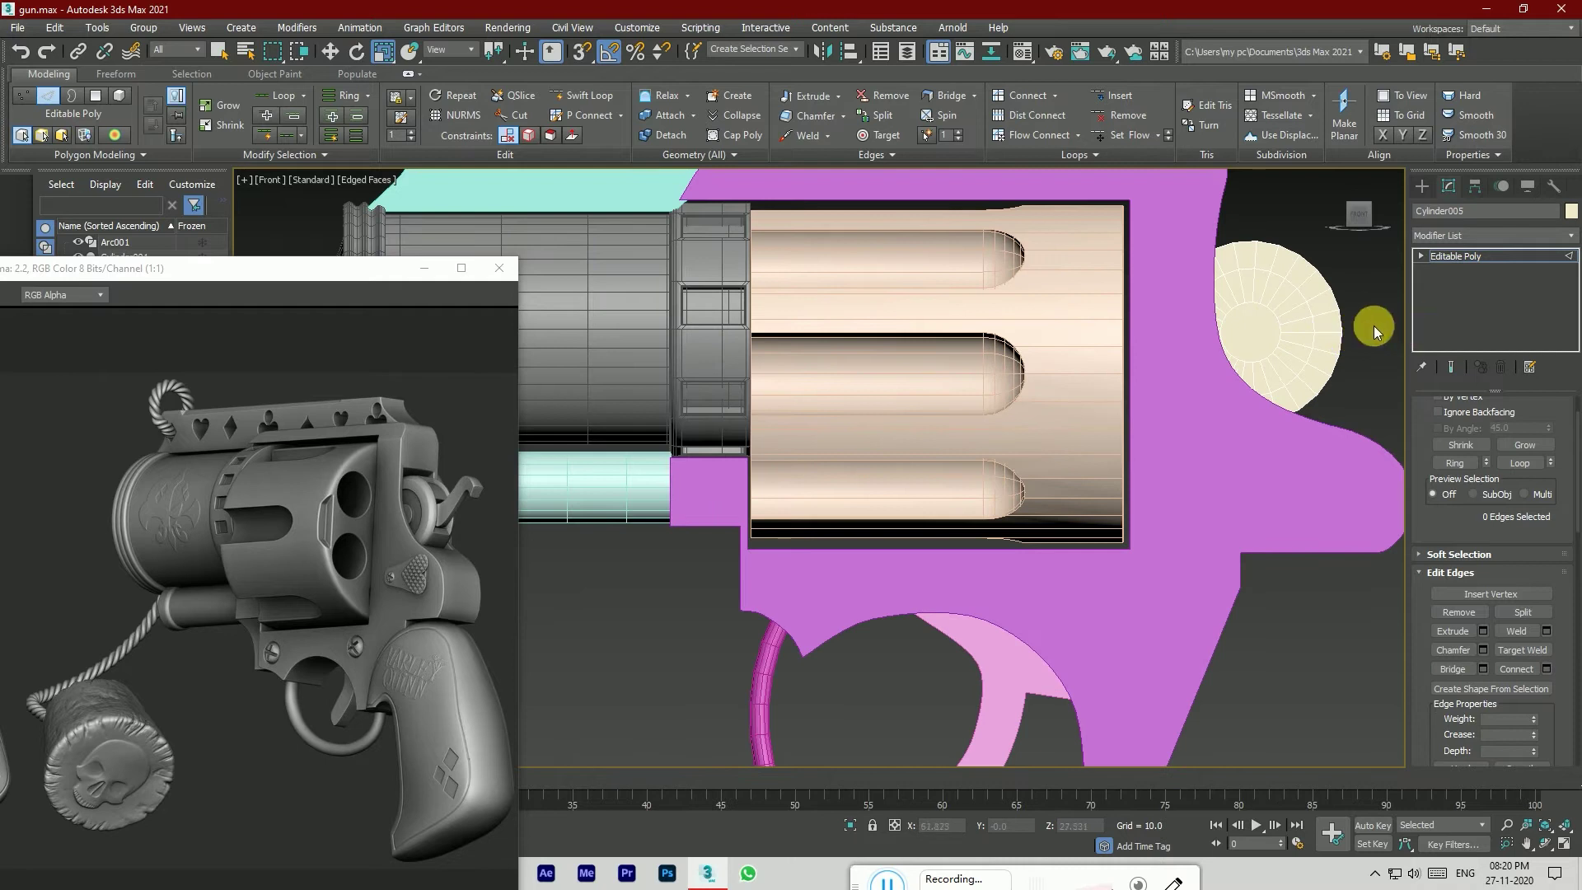
scroll(1455, 417, up, 2)
click(1510, 425)
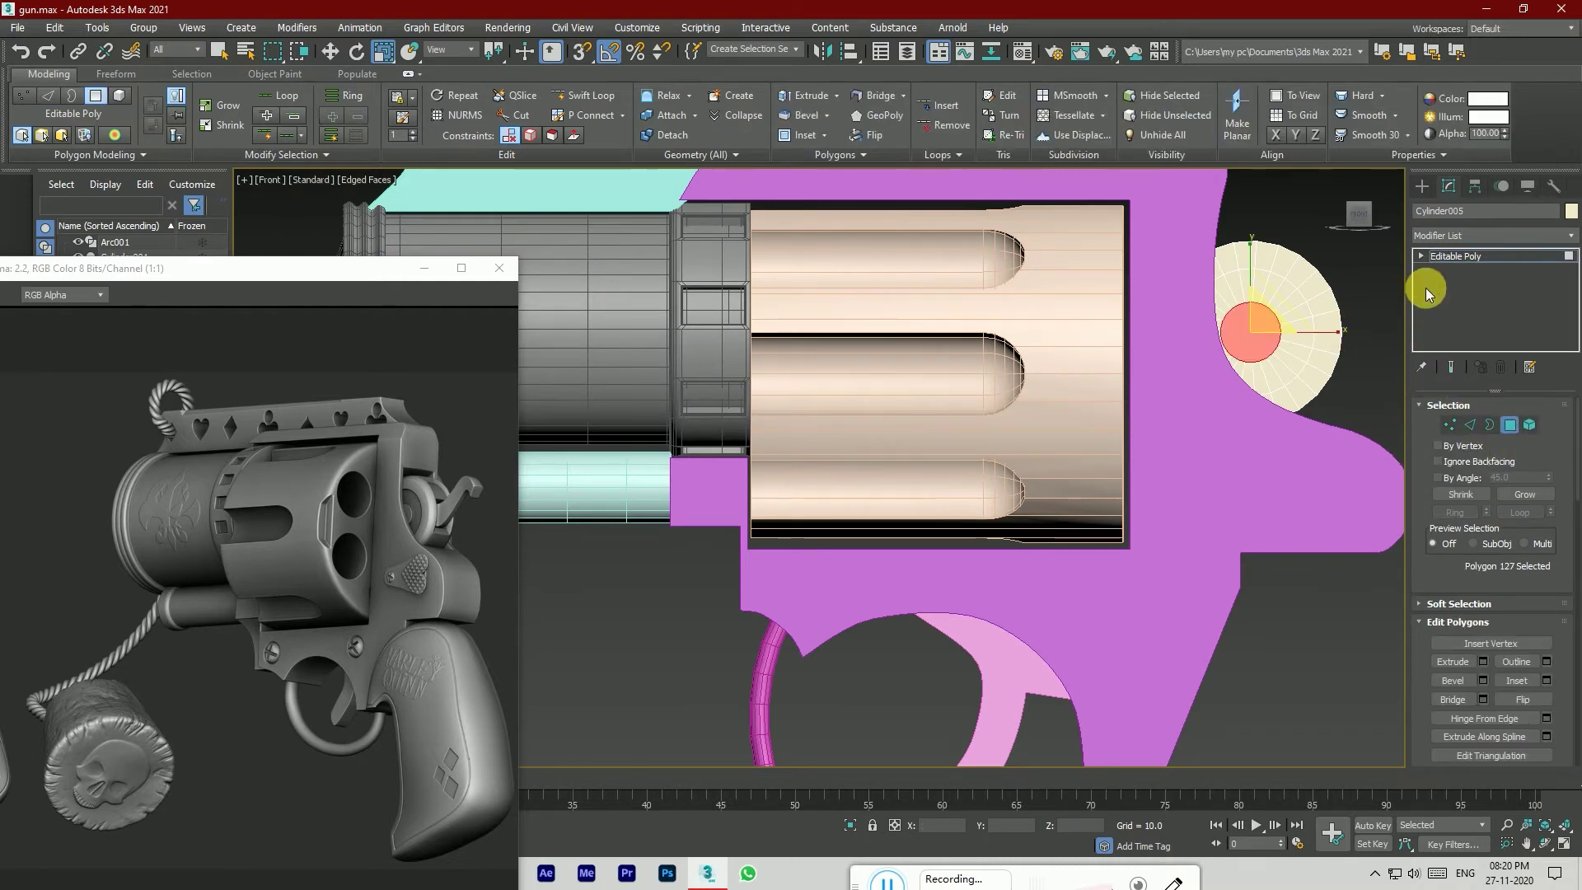
click(1422, 257)
scroll(1404, 311, up, 4)
click(1208, 318)
click(360, 103)
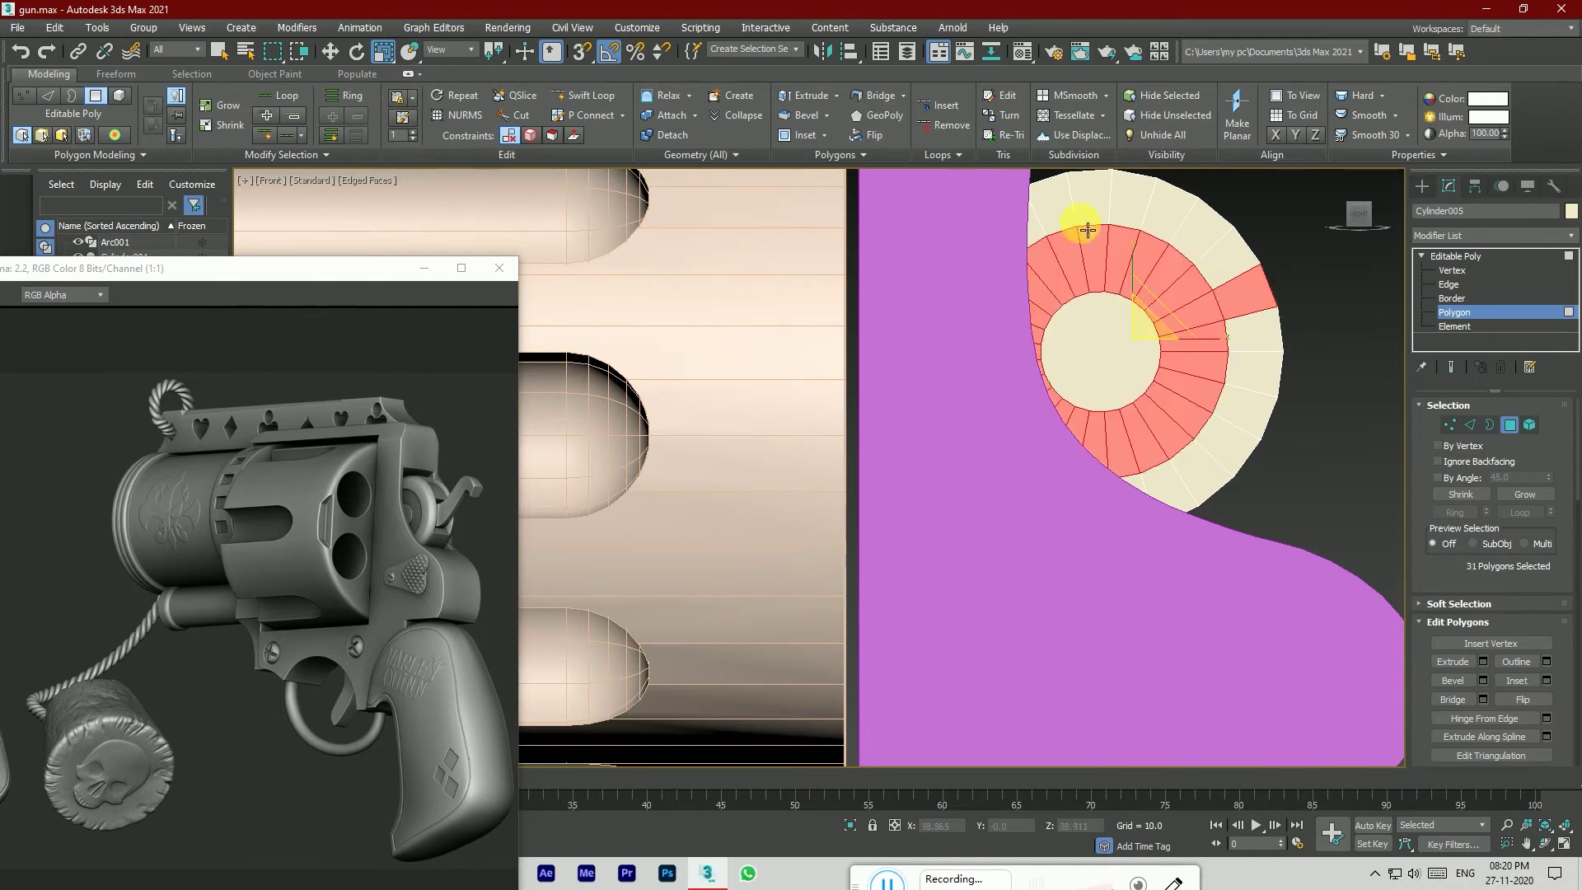
Step: Remove the stray polygons around the wheel's rim from the selection, keeping only the 25 polygons of the inset ring
drag(1359, 225, 1287, 269)
alt+click(804, 446)
alt+click(788, 443)
alt+click(767, 437)
alt+click(746, 432)
alt+click(728, 427)
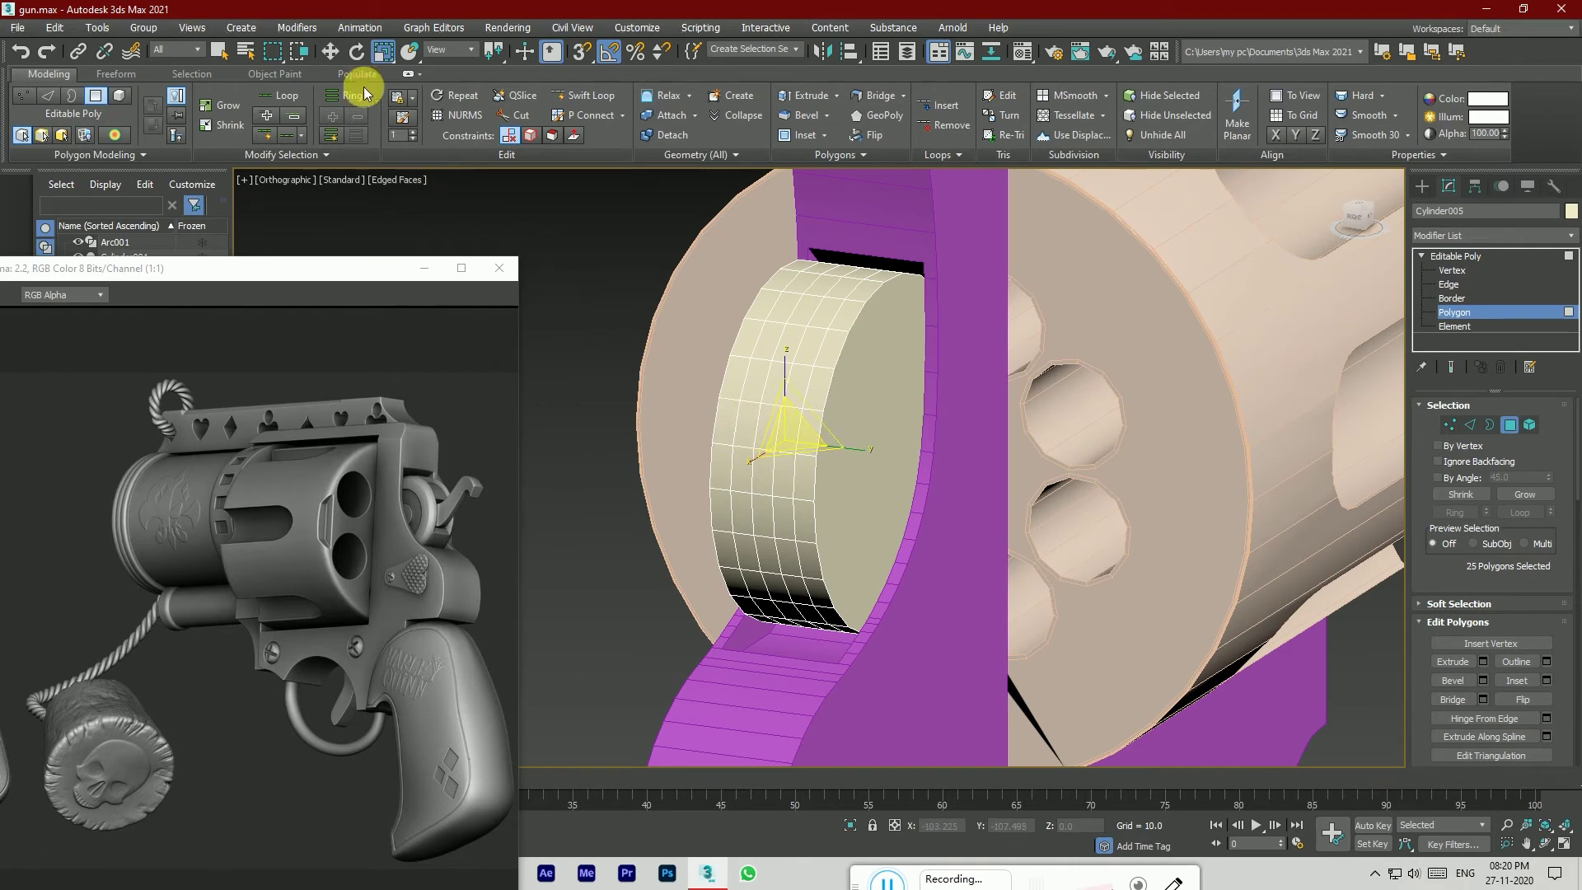
Step: Extrude the selected ring into the wheel's face with a height of -1.127
click(331, 51)
click(1354, 212)
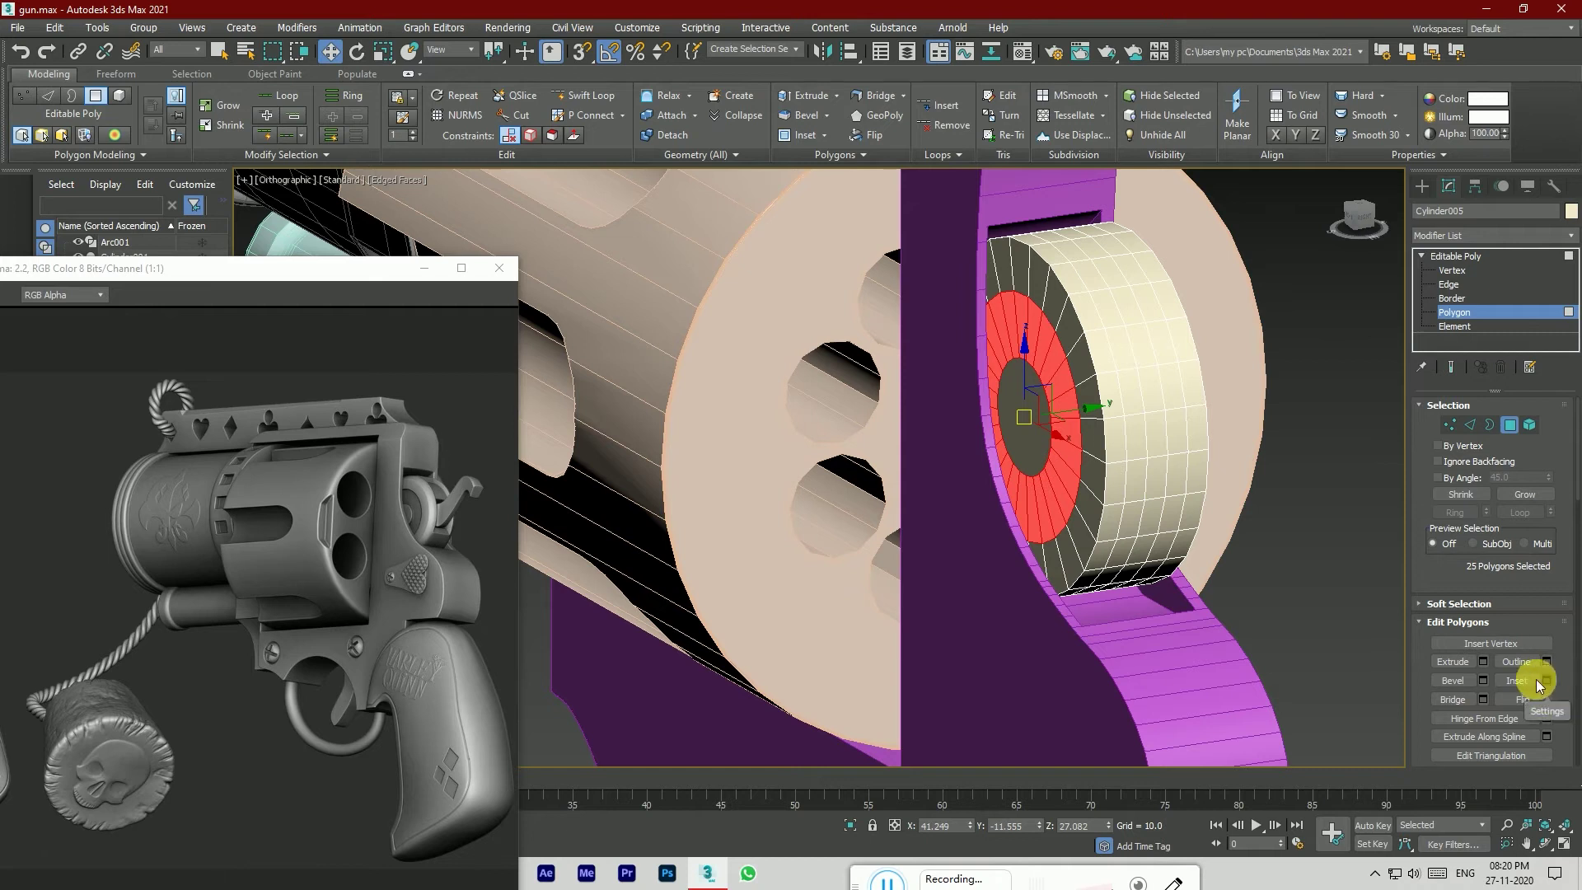
click(1482, 662)
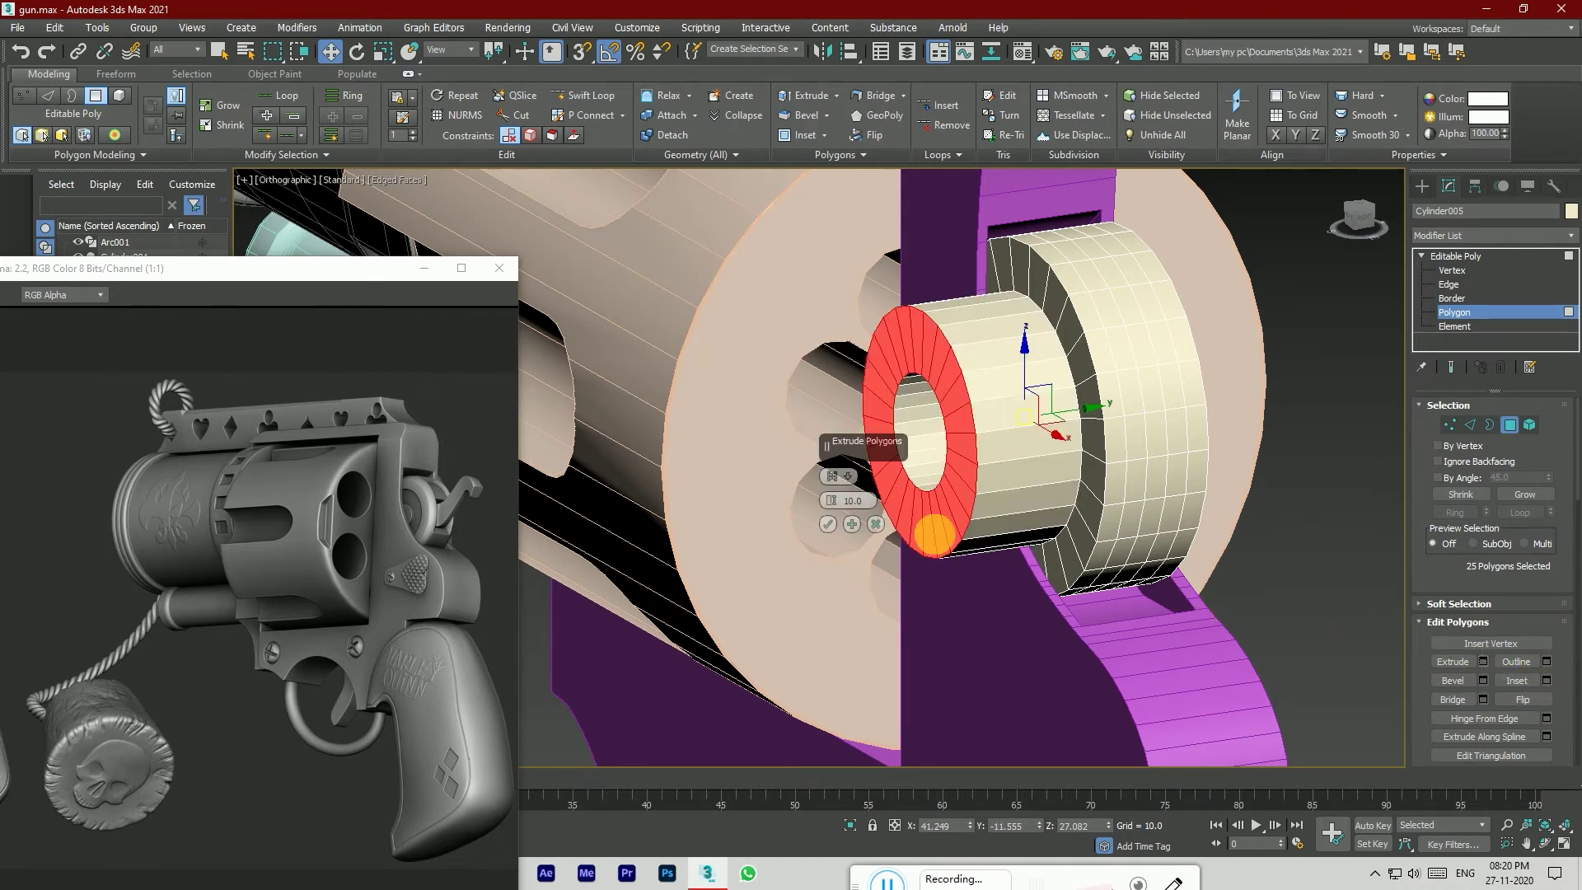
drag(832, 500, 836, 649)
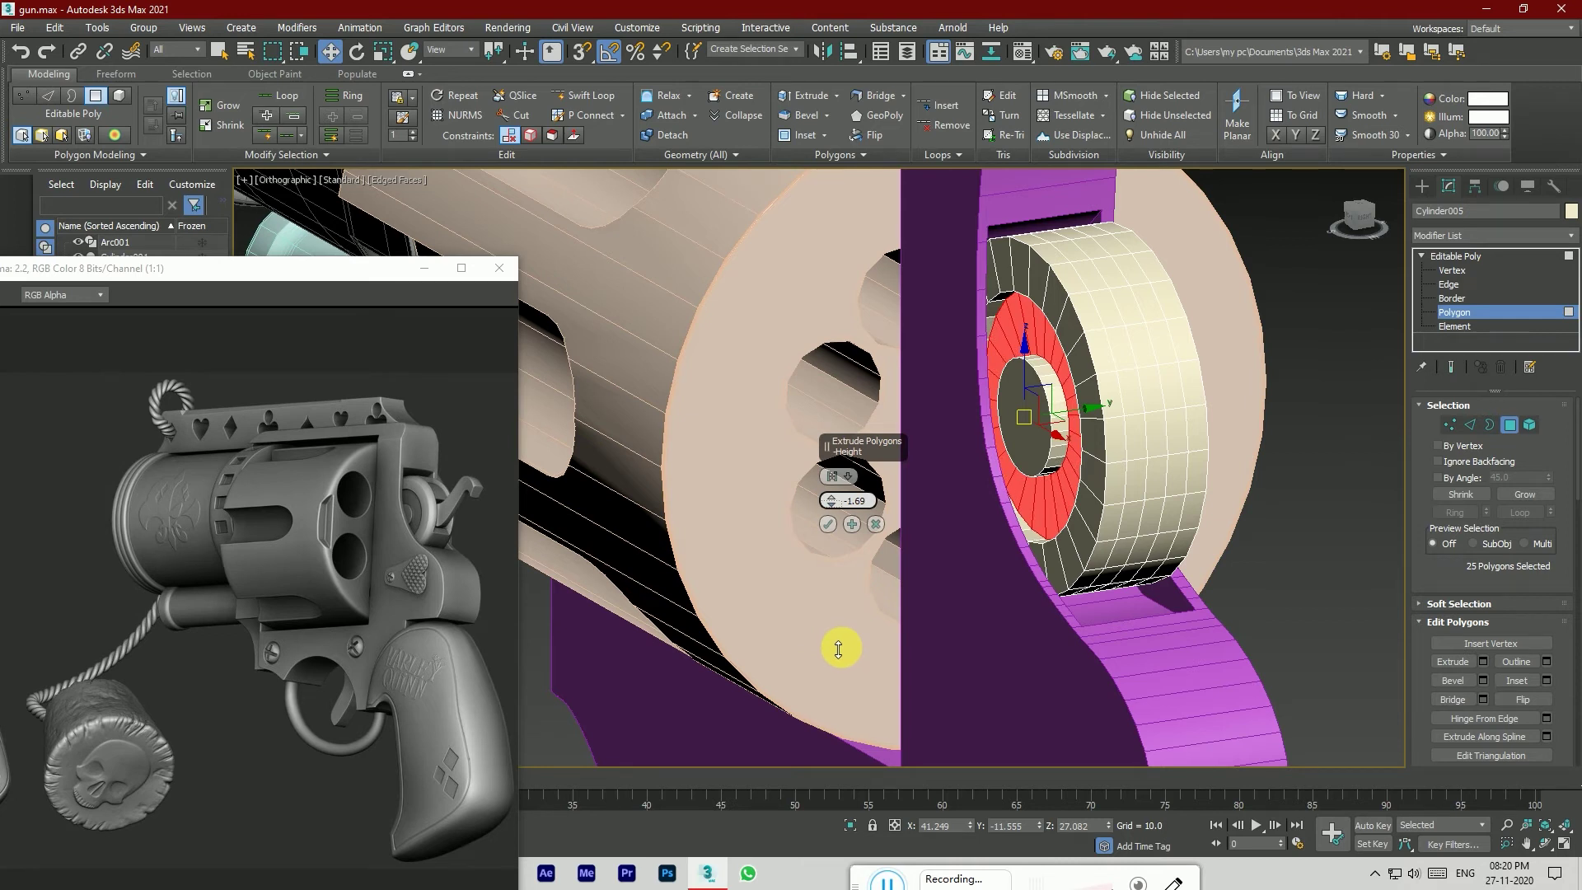
drag(837, 649, 836, 644)
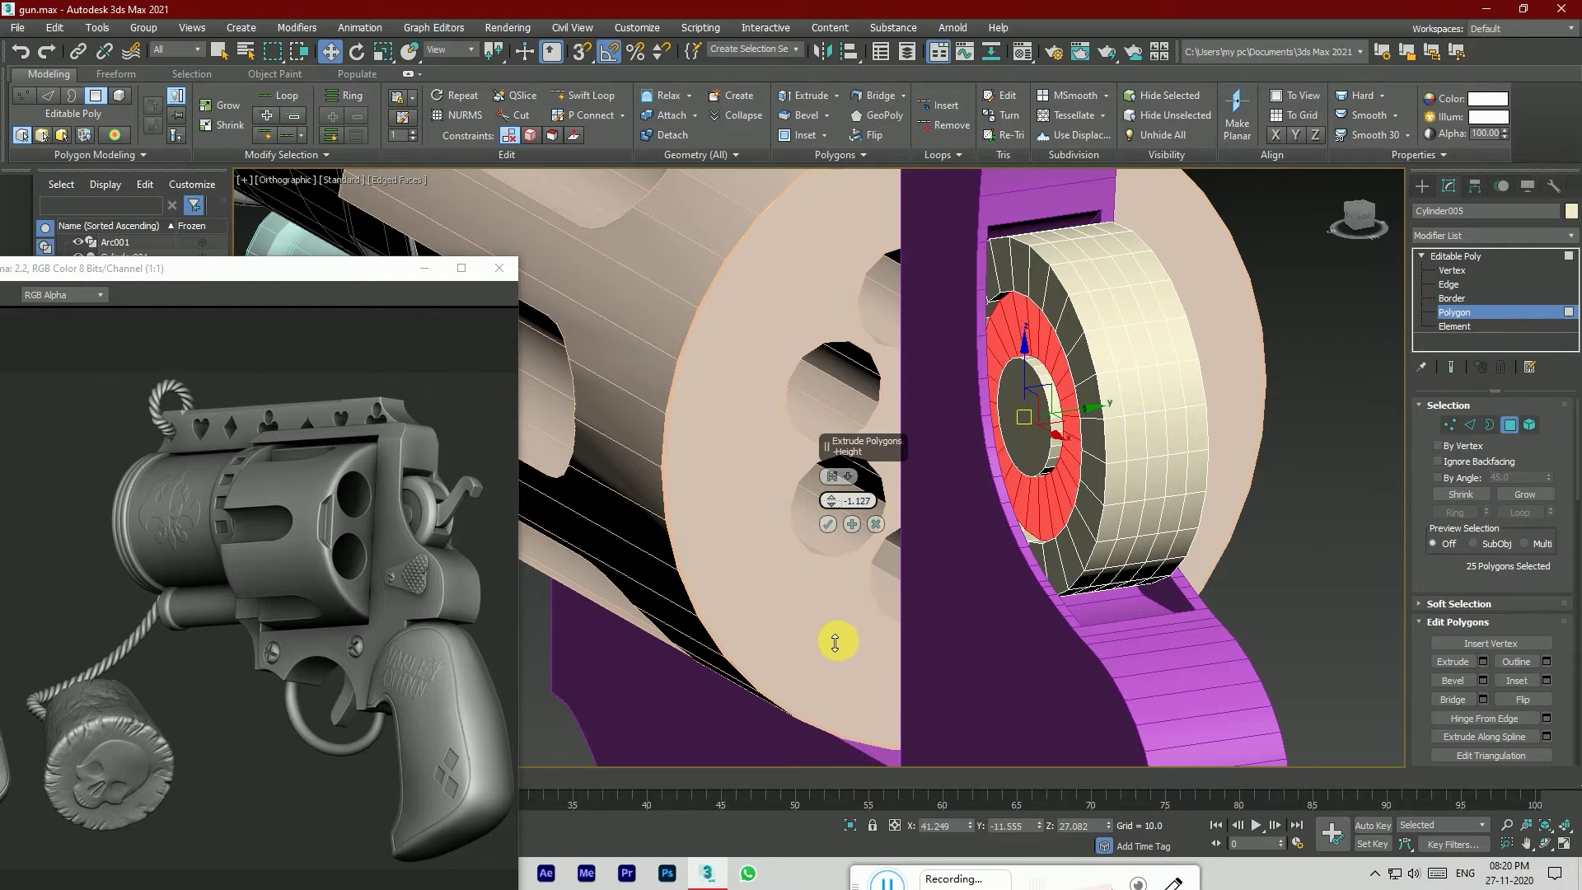
click(828, 525)
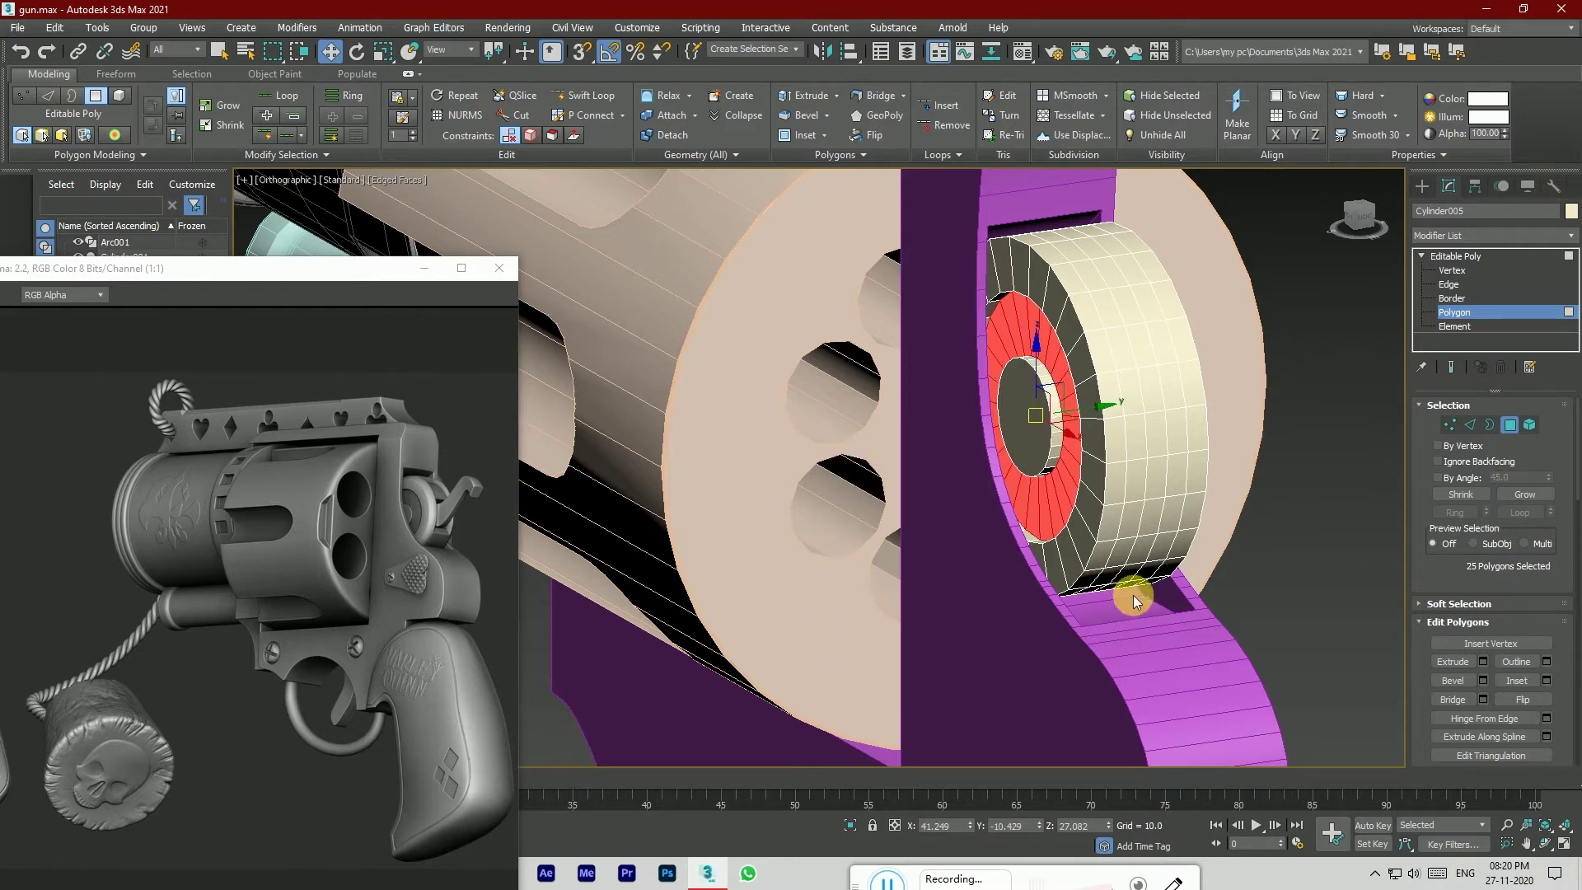
click(1347, 494)
Step: Chamfer the edge loop around the wheel's front outer rim with an amount of 1.704 and 2 segments
click(1468, 425)
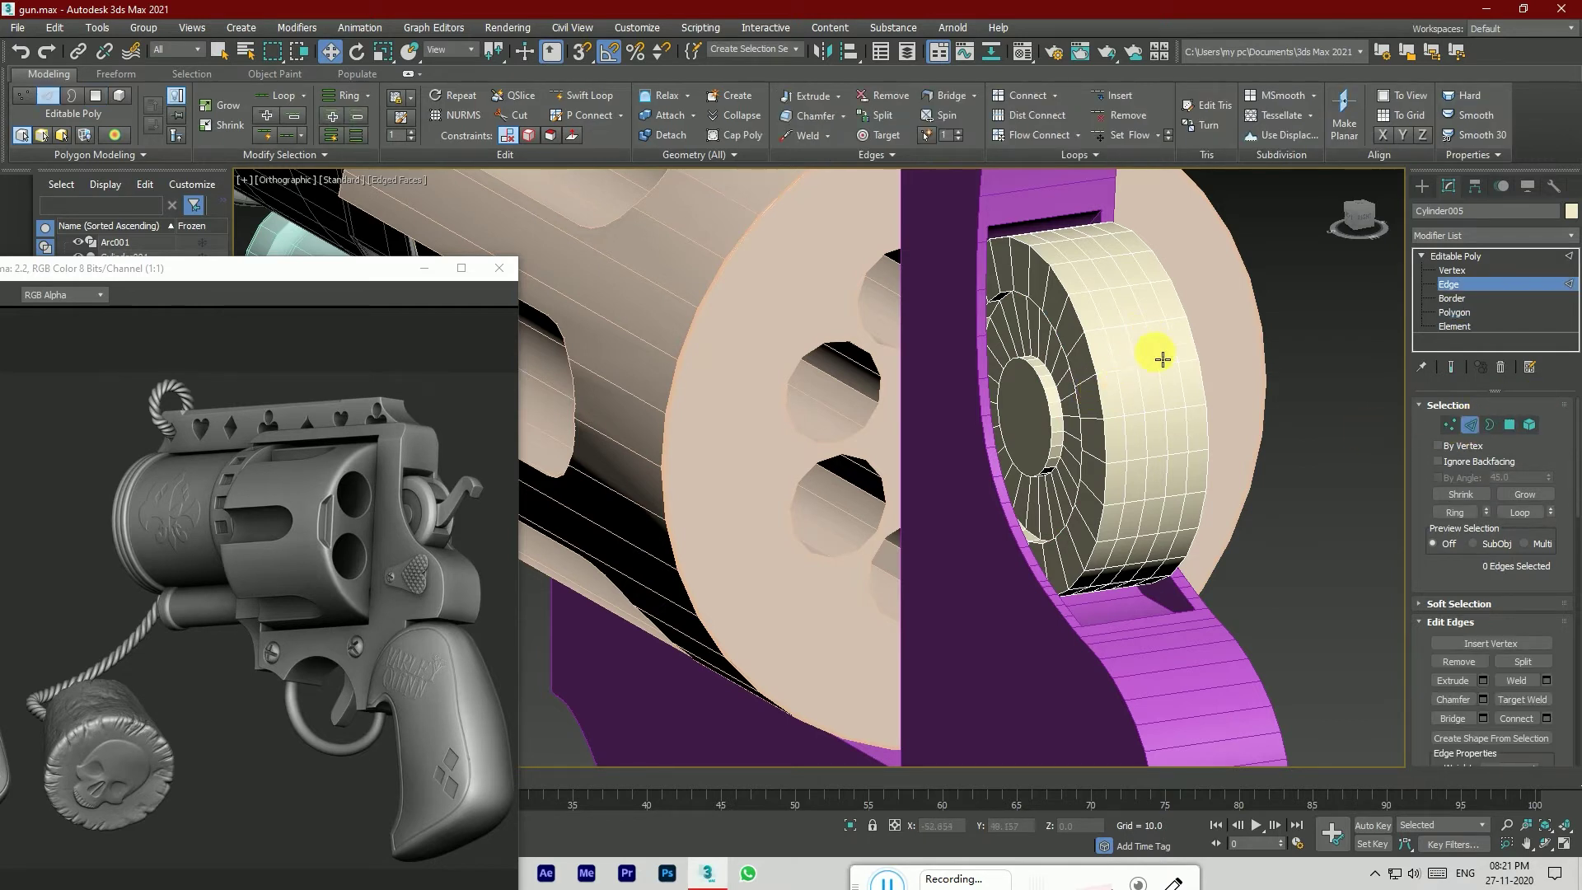
double_click(1105, 404)
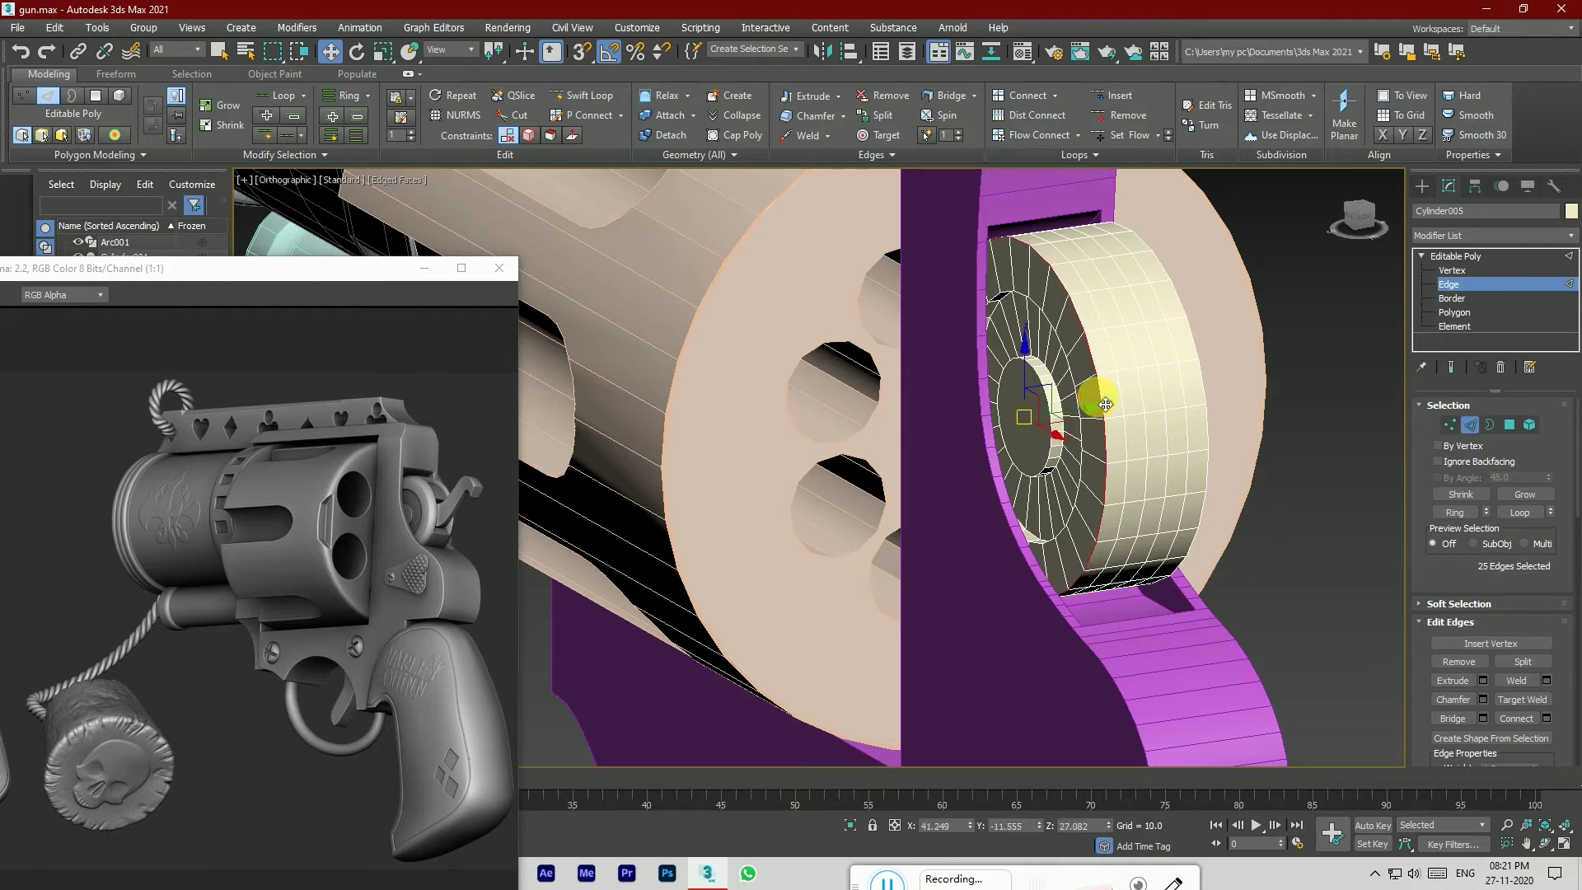
click(1482, 700)
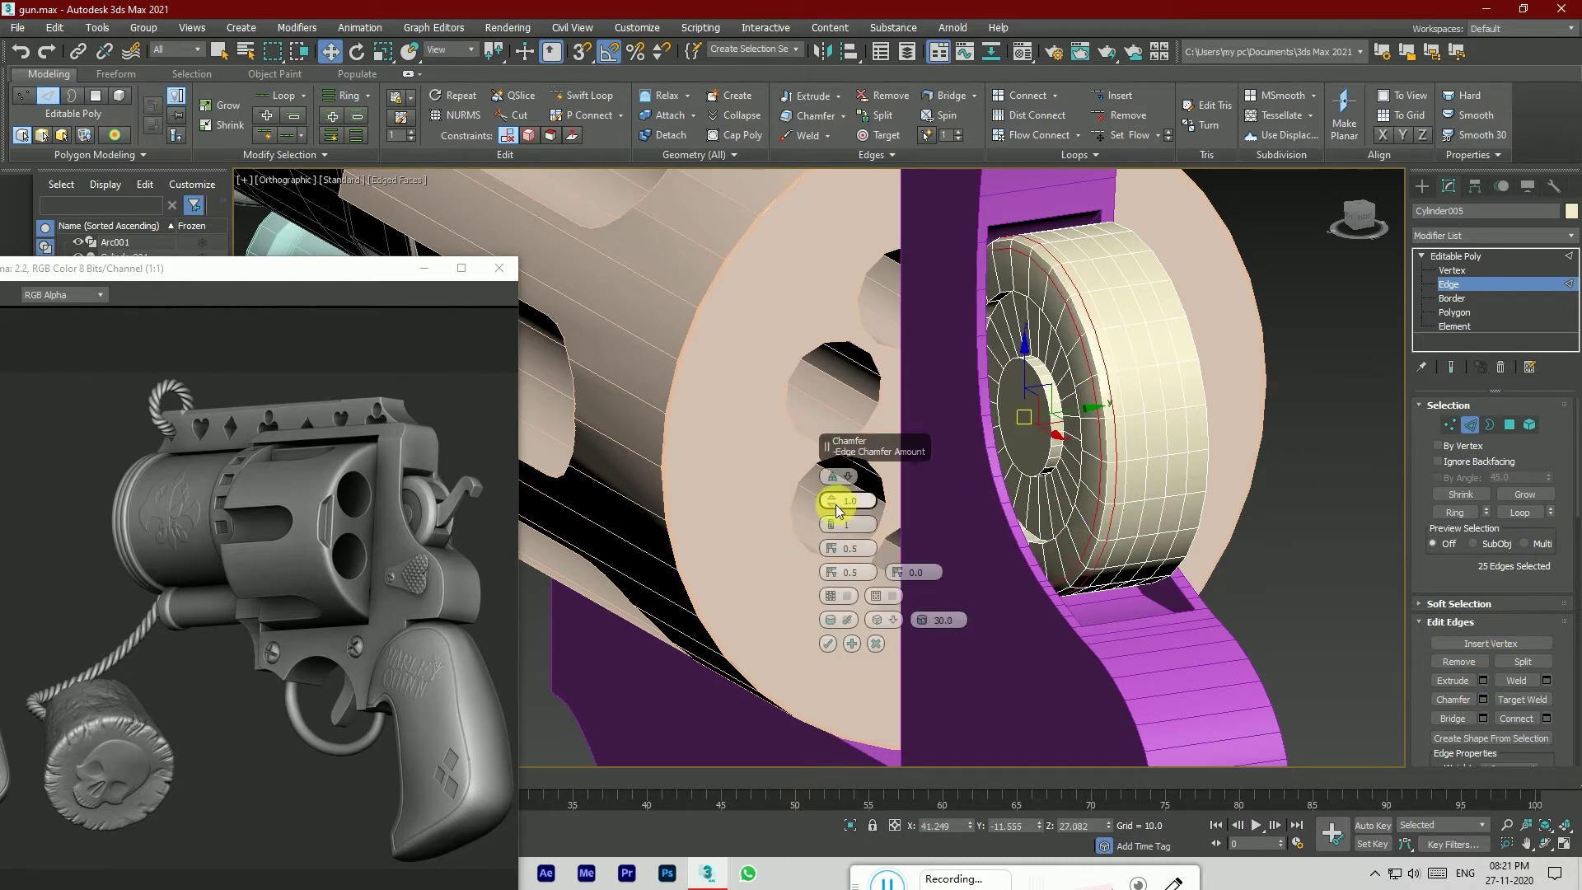
drag(830, 500, 830, 501)
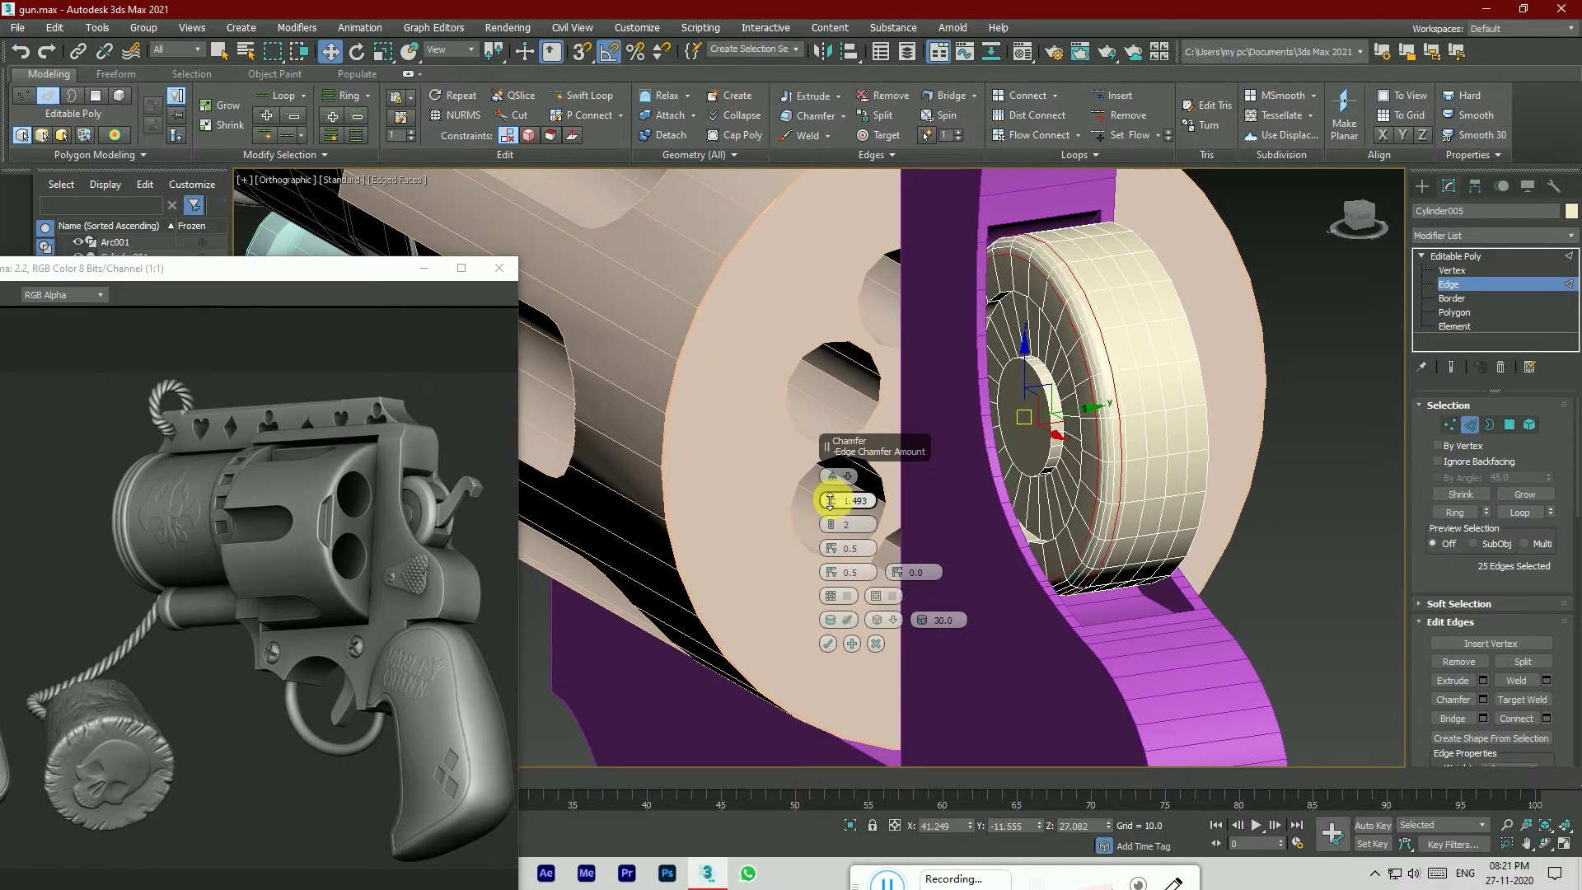
drag(1359, 218, 1384, 213)
drag(834, 503, 834, 500)
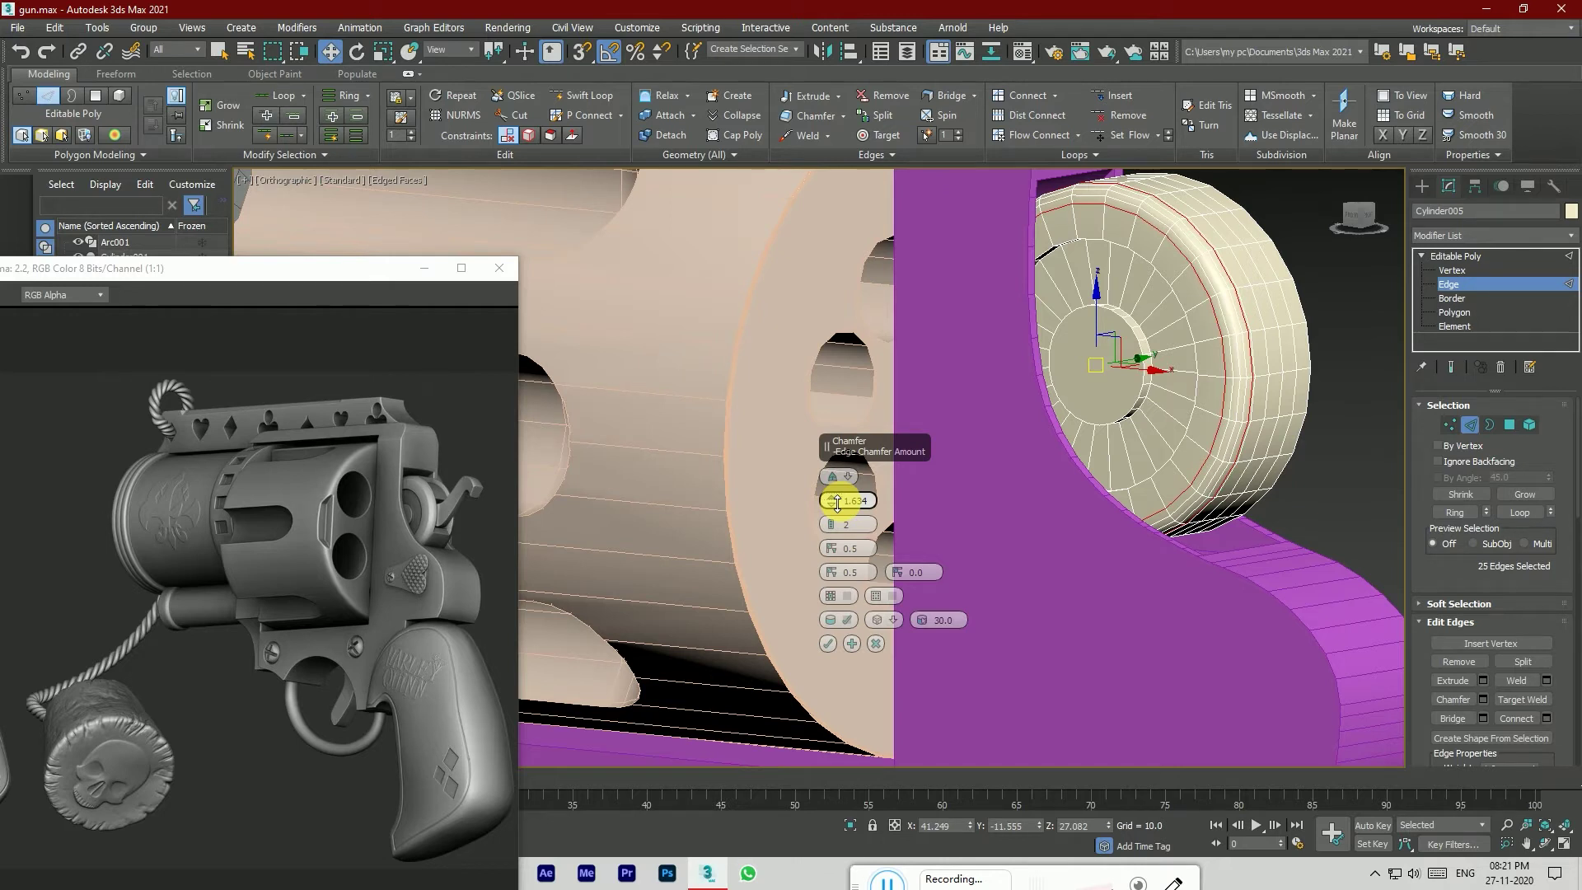
drag(834, 502, 832, 502)
drag(834, 502, 835, 501)
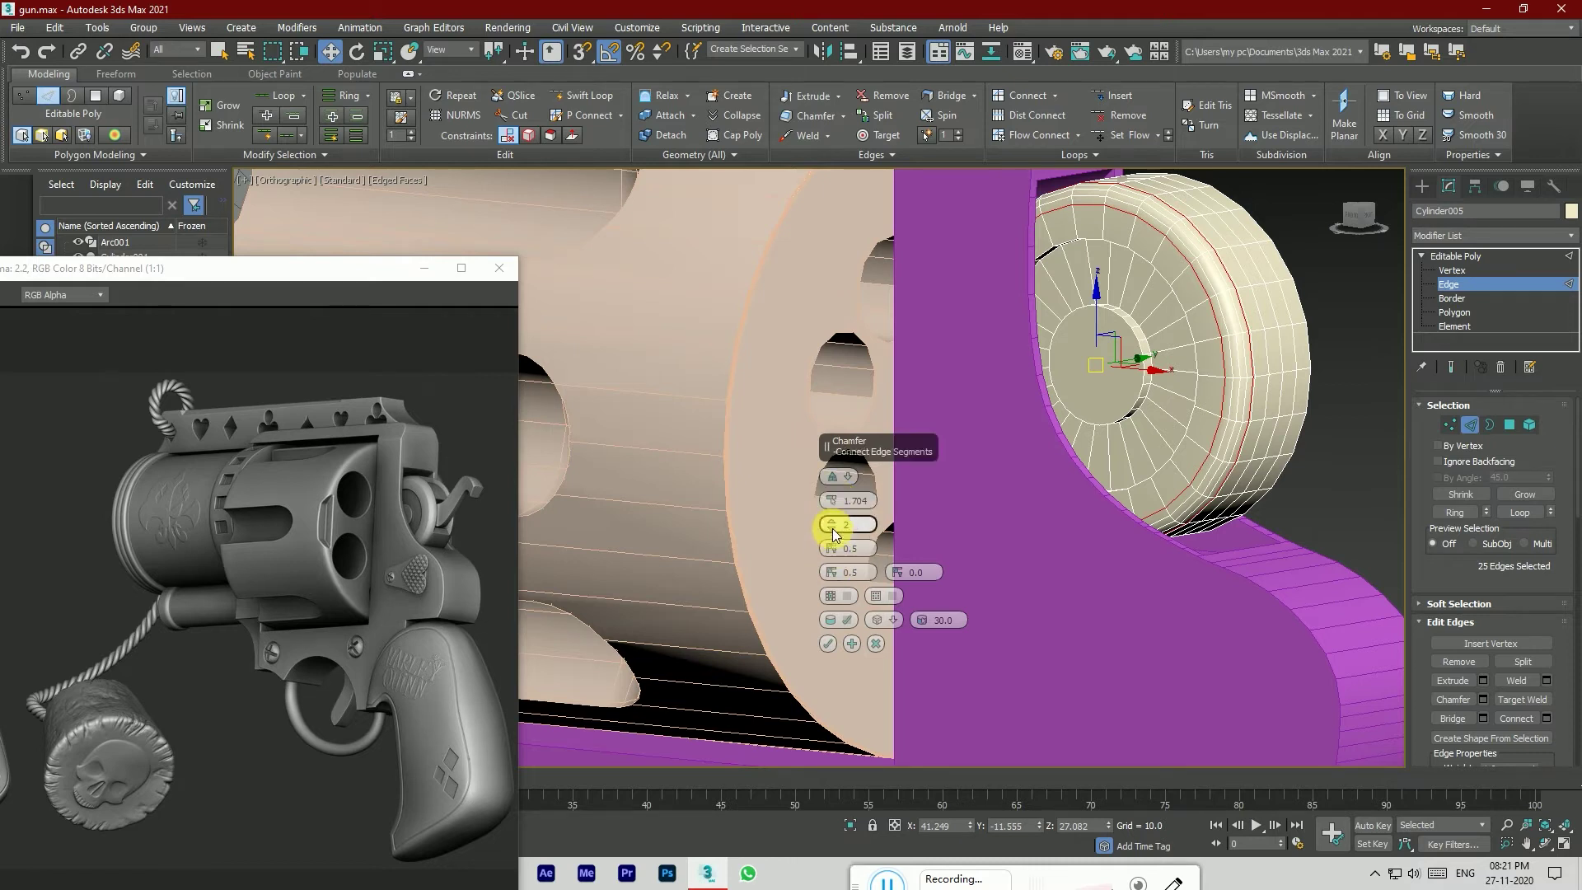
click(828, 643)
scroll(1087, 424, down, 2)
click(1309, 435)
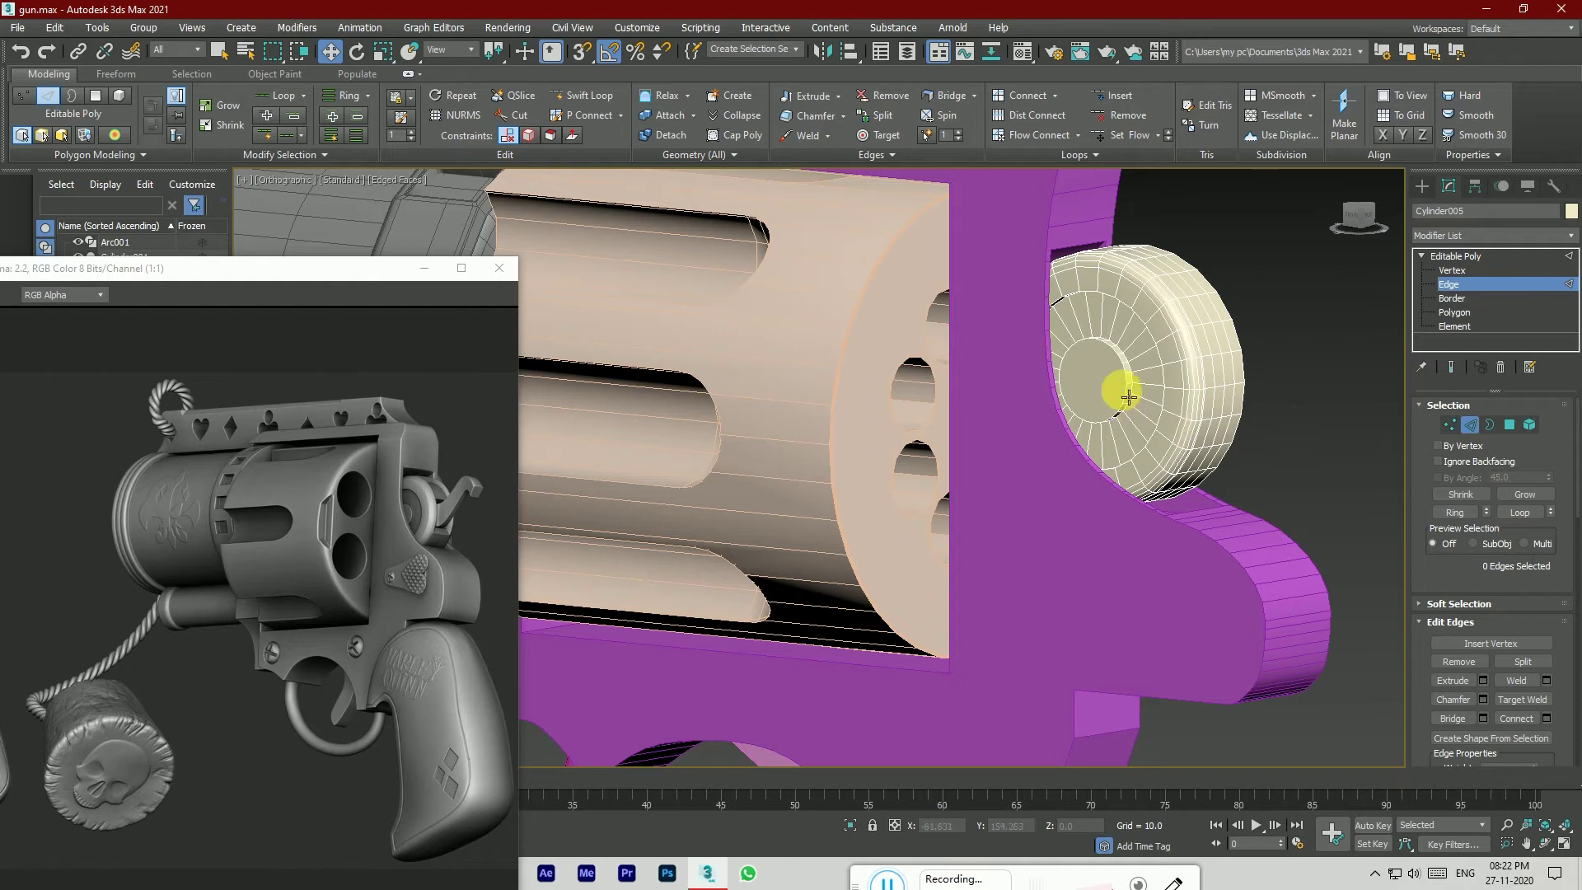
Step: Undo the rim chamfer and the extrusion of the inset ring on the wheel's front face
scroll(1124, 385, up, 2)
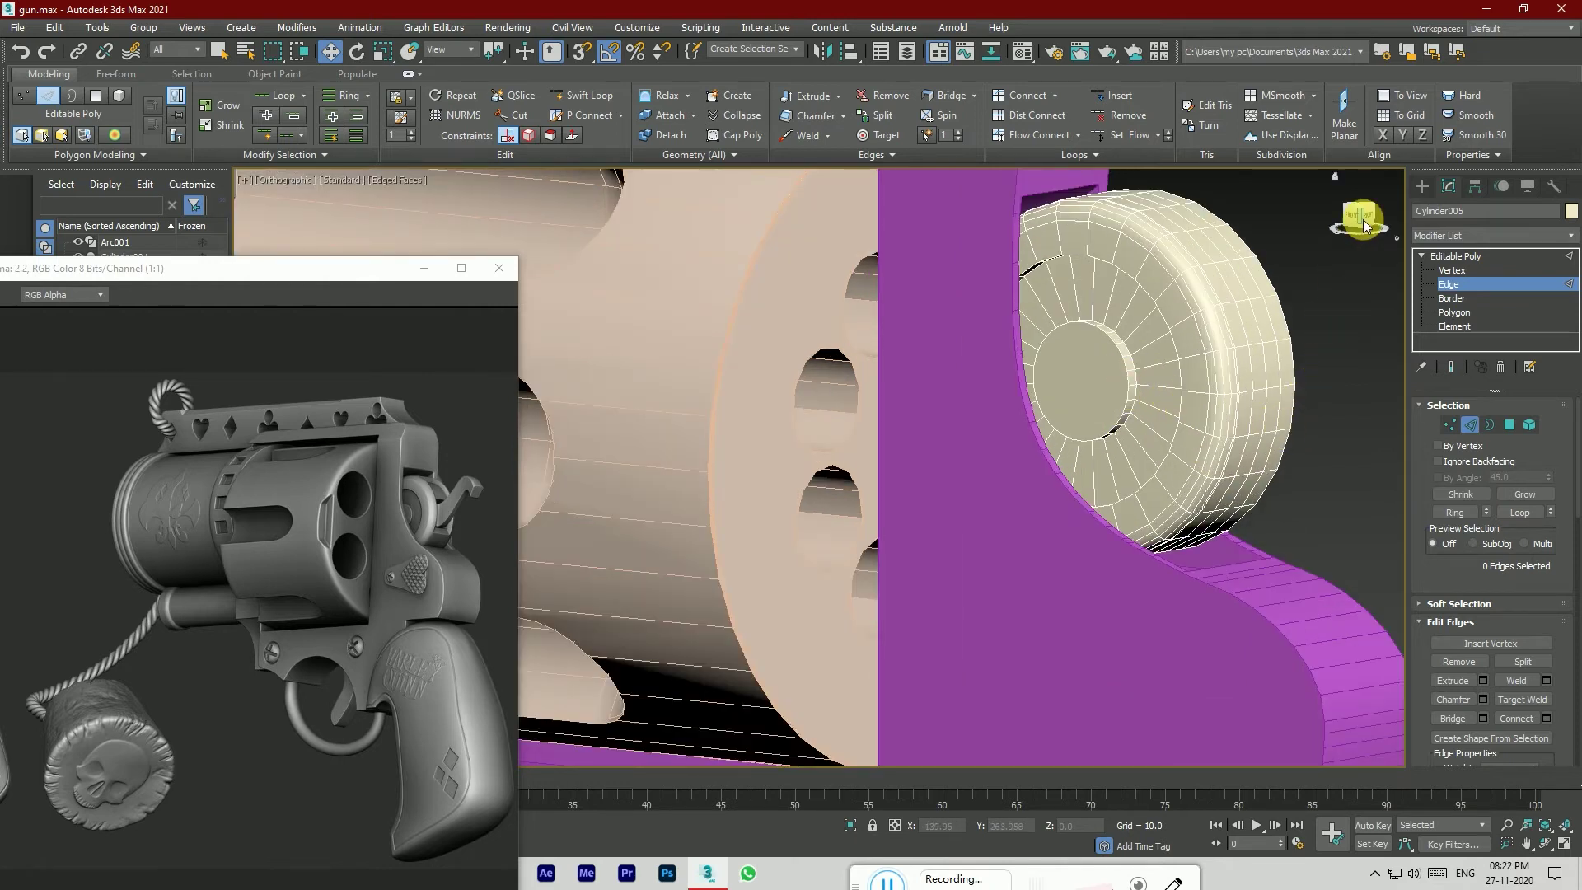
drag(1363, 220, 1302, 233)
alt+middle_drag(804, 482, 811, 482)
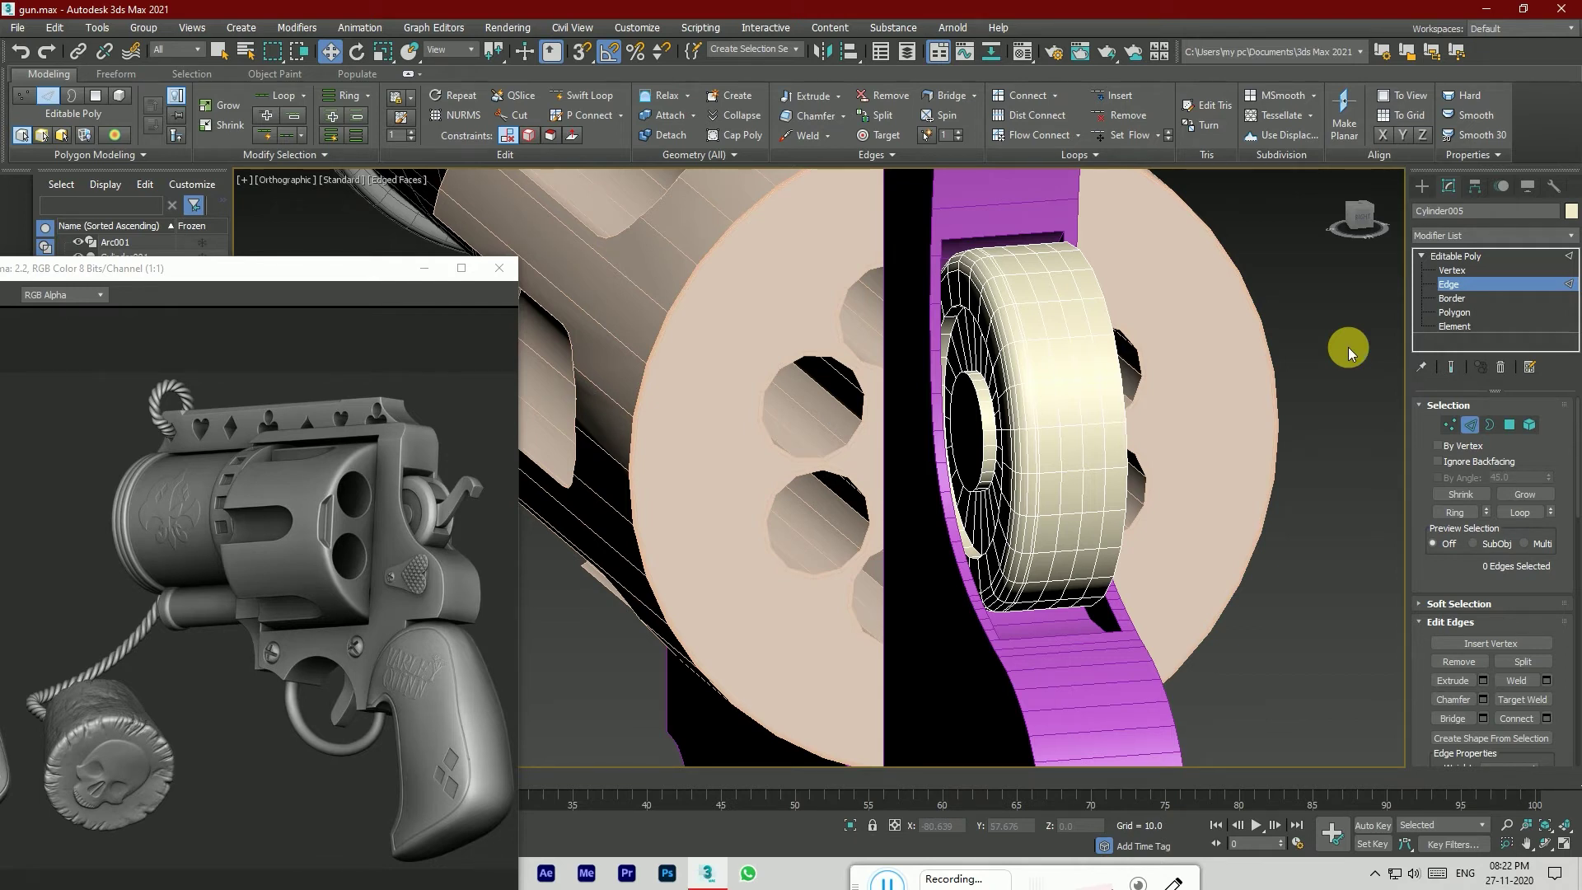
key(ctrl+z)
key(ctrl+z)
key(ctrl+z)
key(ctrl+z)
key(ctrl+z)
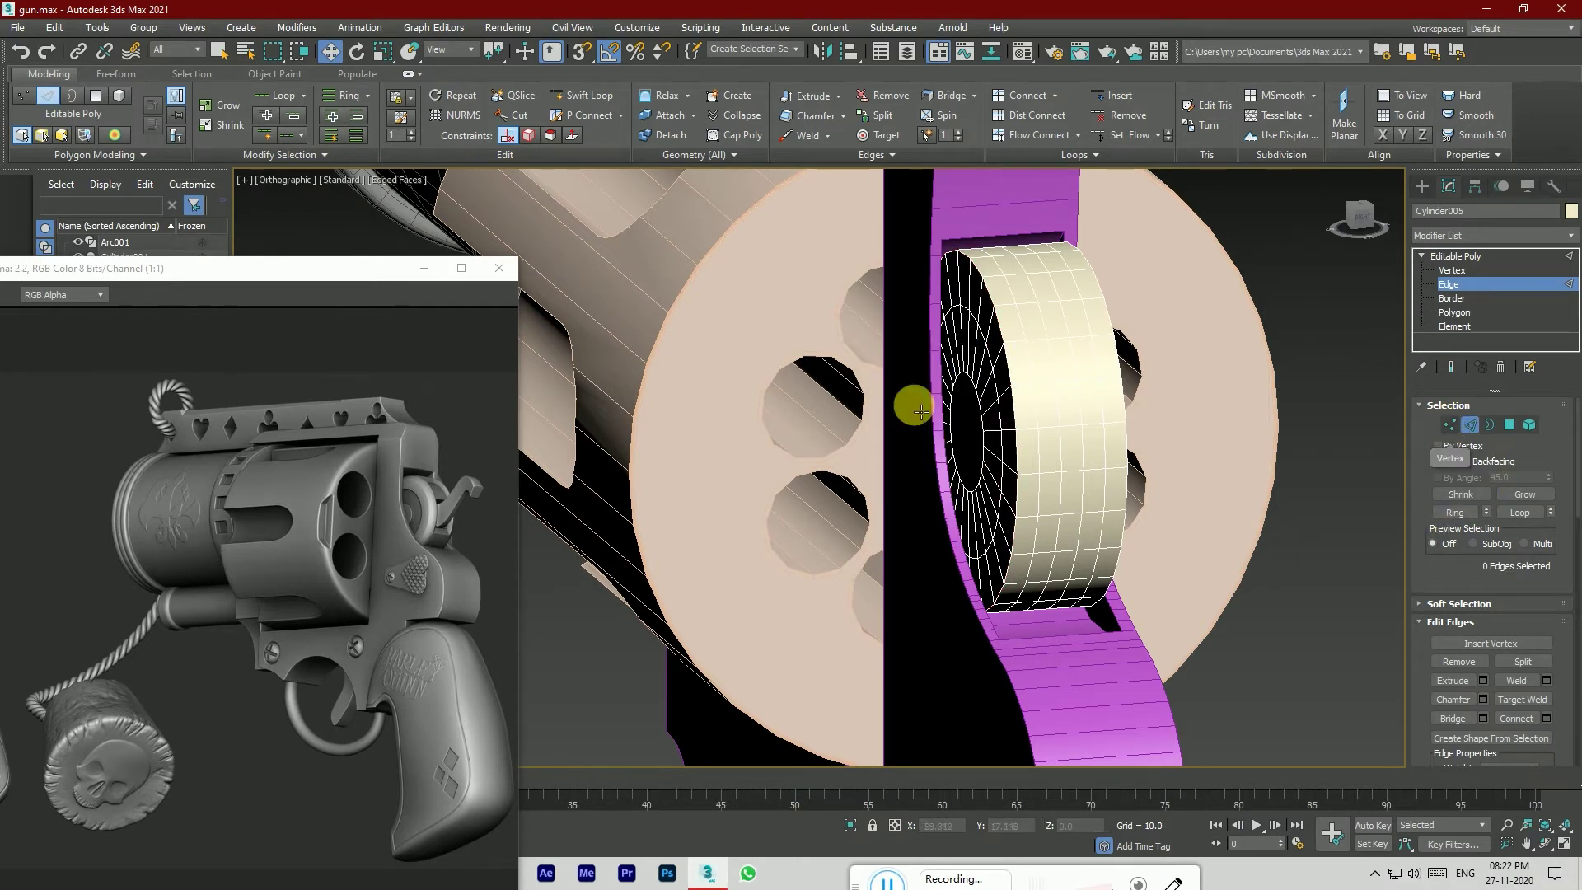
click(995, 356)
click(1381, 546)
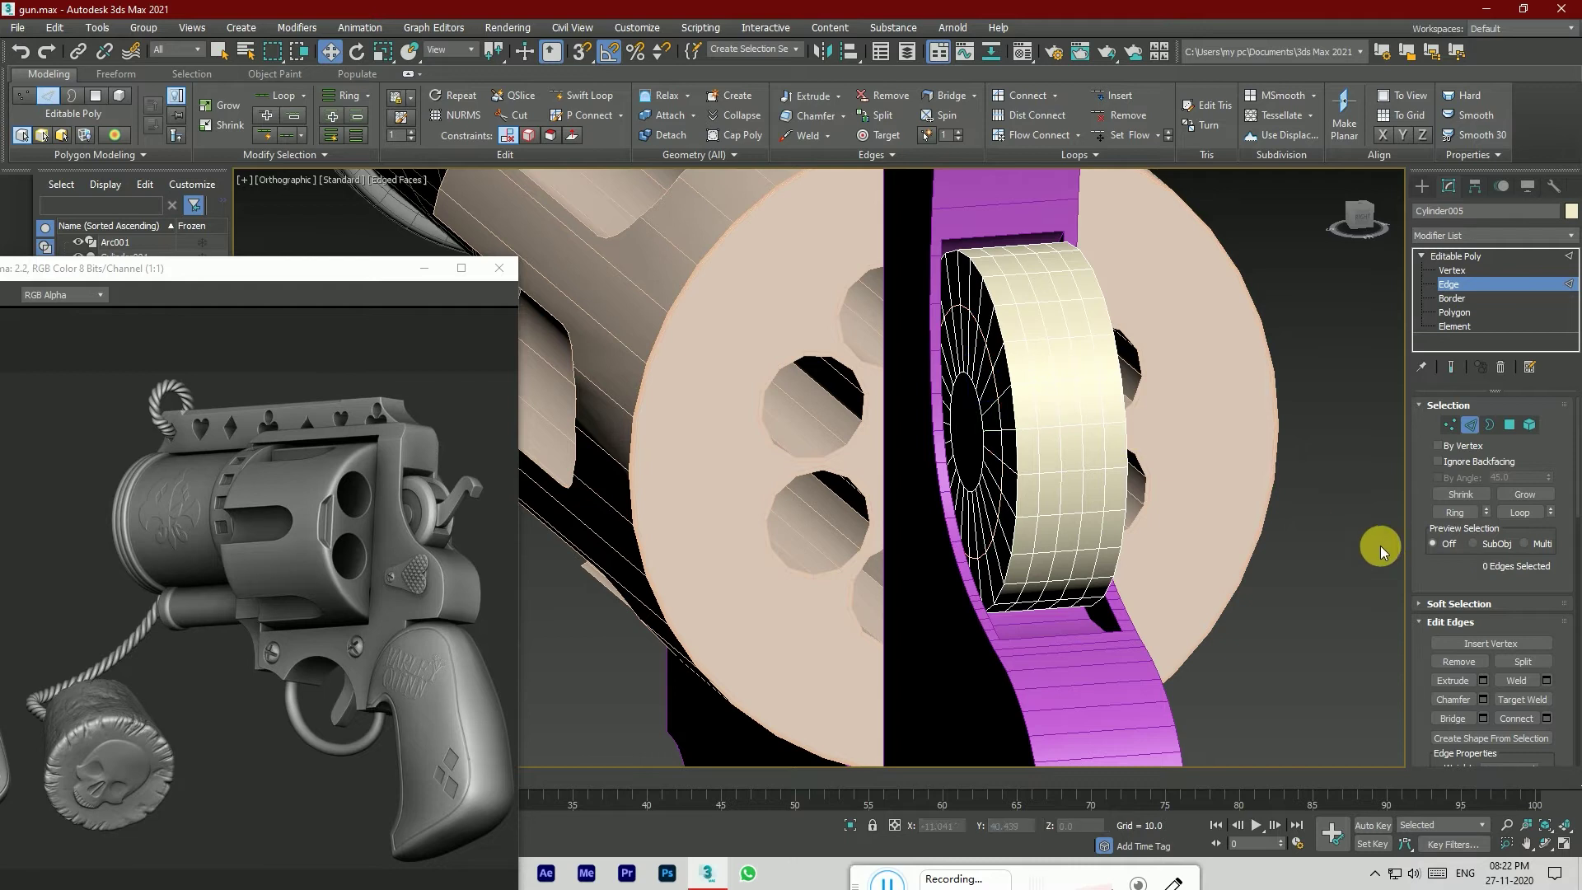
Step: Delete the inset ring polygons and the centre polygon from the wheel's front face
click(1359, 225)
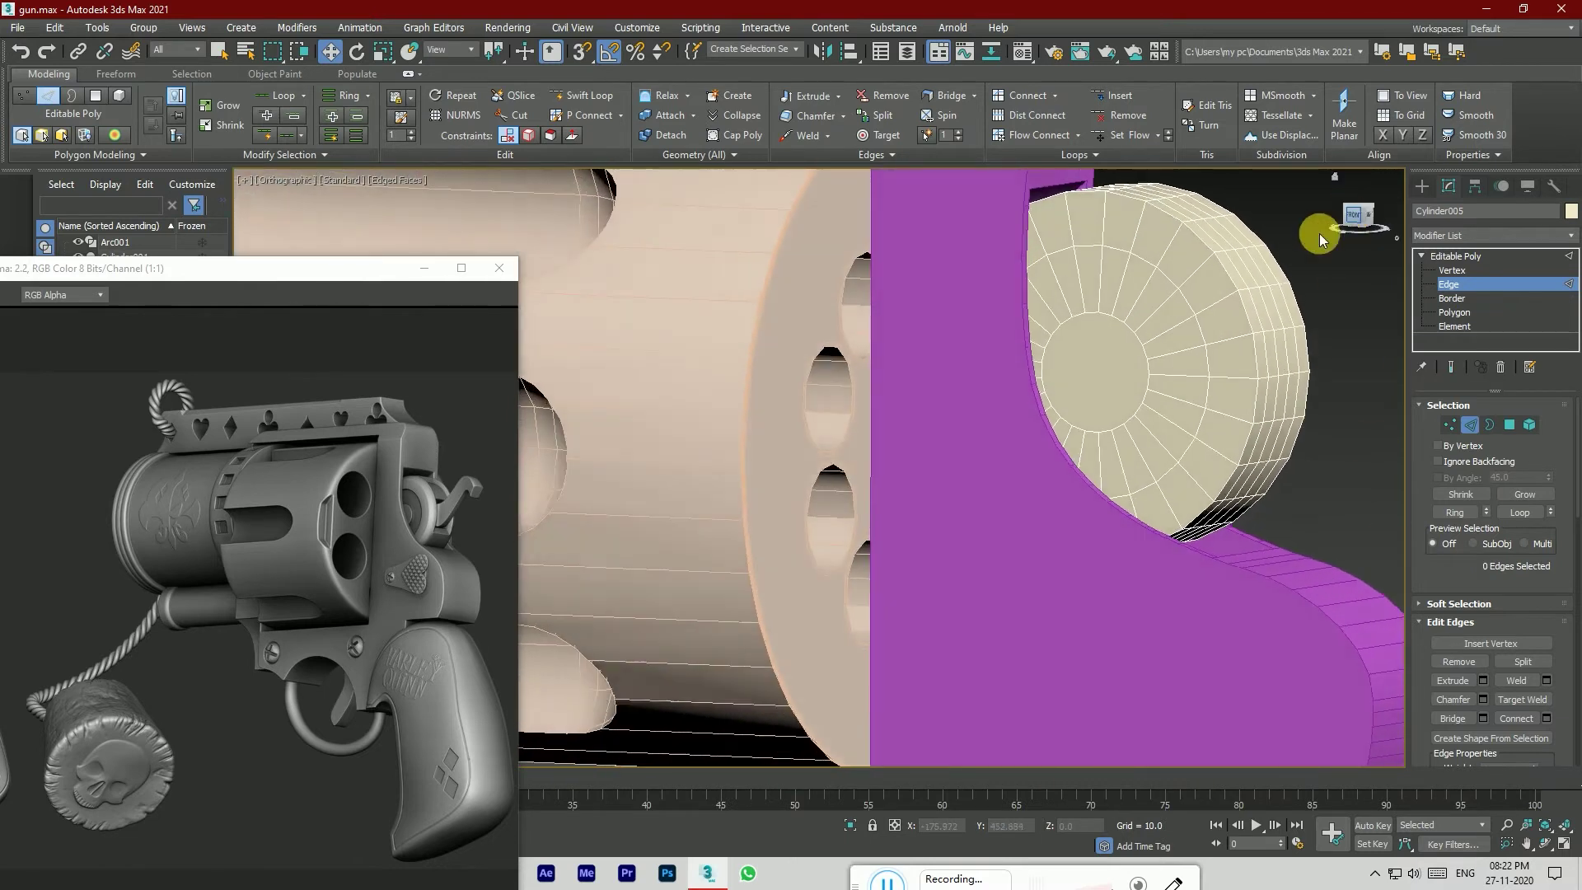
scroll(1314, 233, up, 3)
click(1510, 424)
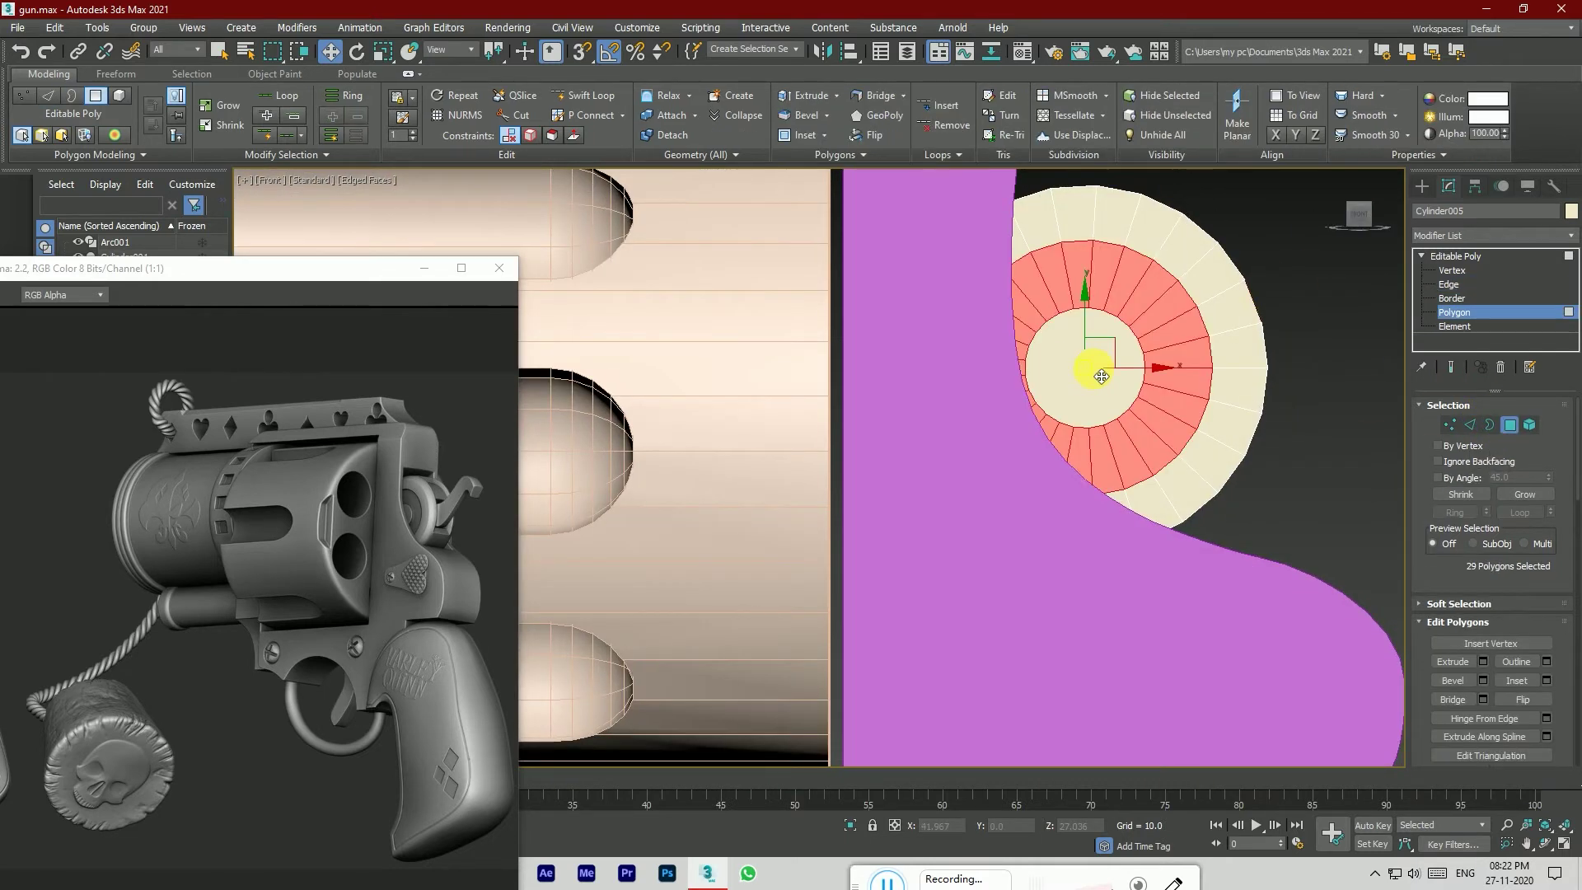
key(Delete)
click(1192, 281)
click(1101, 376)
key(Delete)
Step: Select the outer ring of front-face polygons, exclude the strip of rim polygons from the selection, and delete the ring
click(1166, 239)
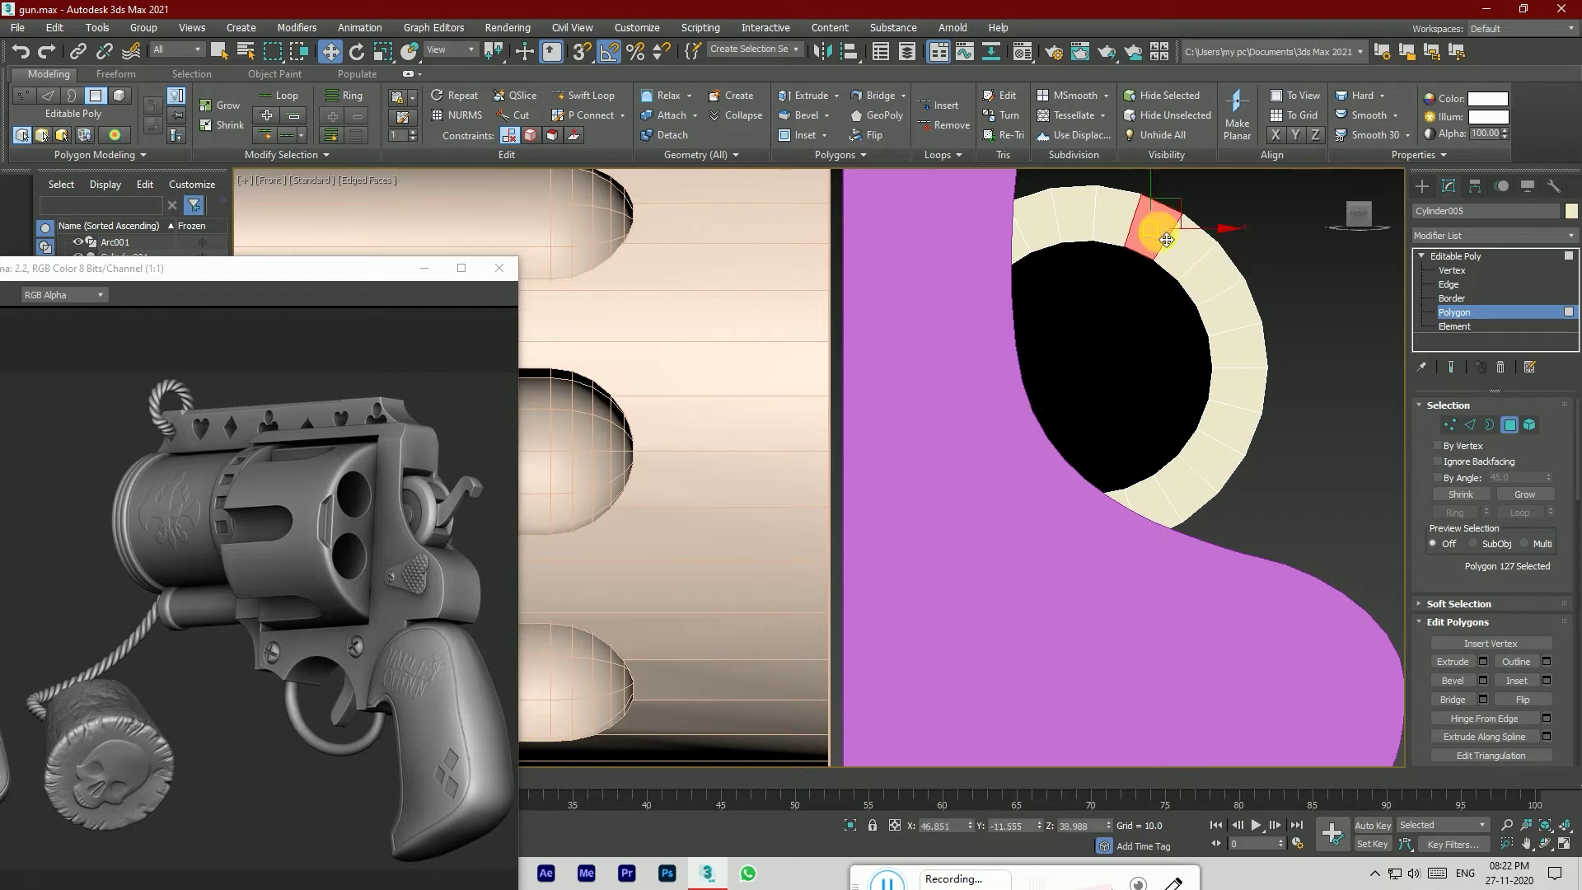
click(338, 96)
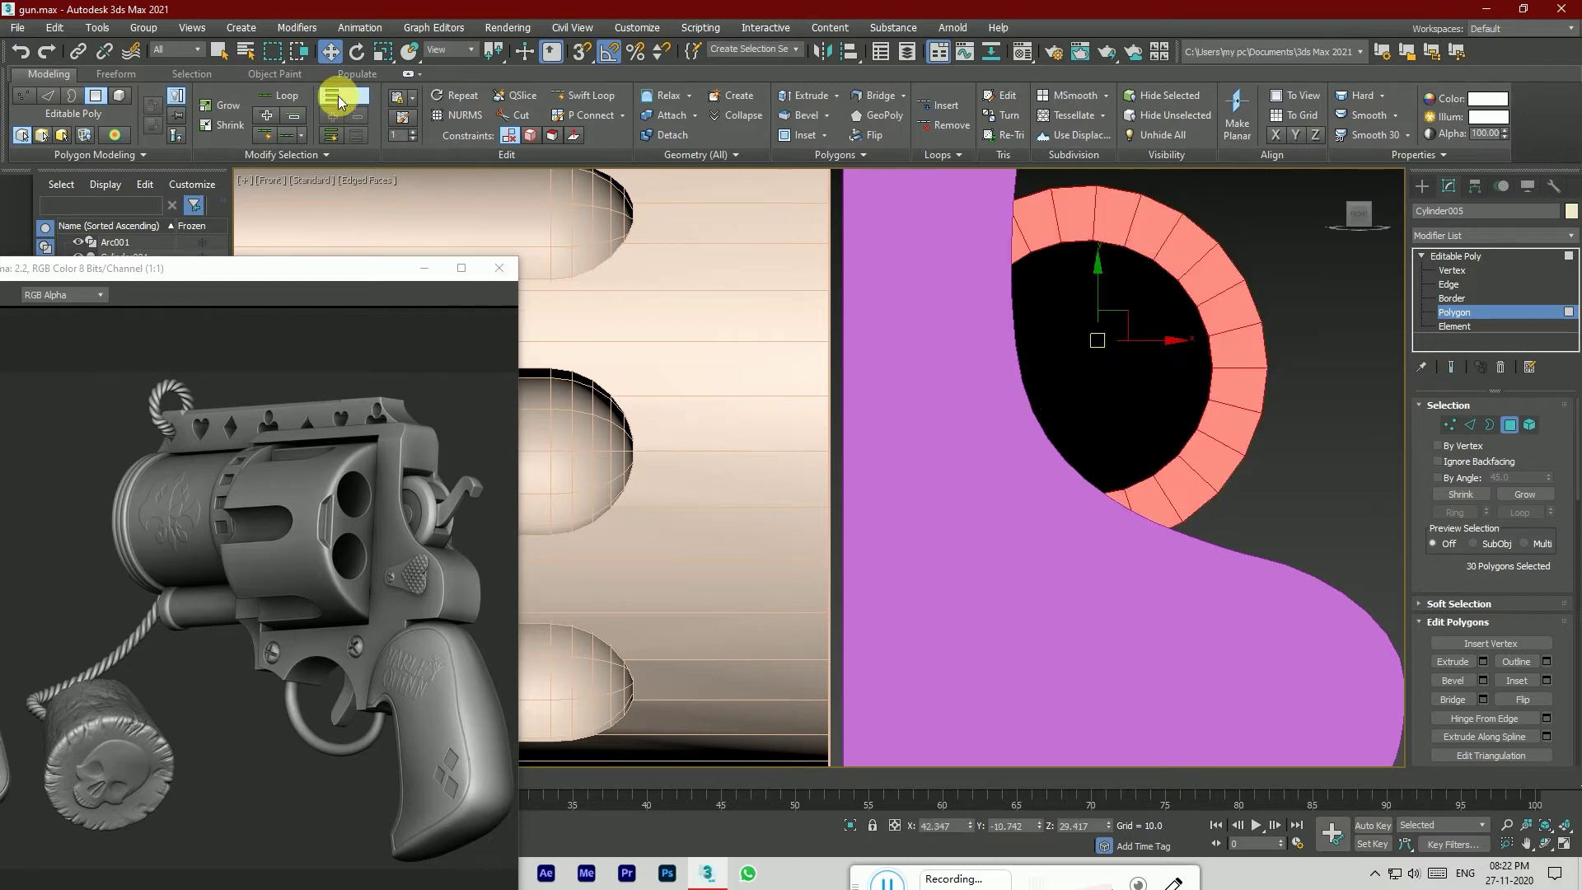
click(1358, 219)
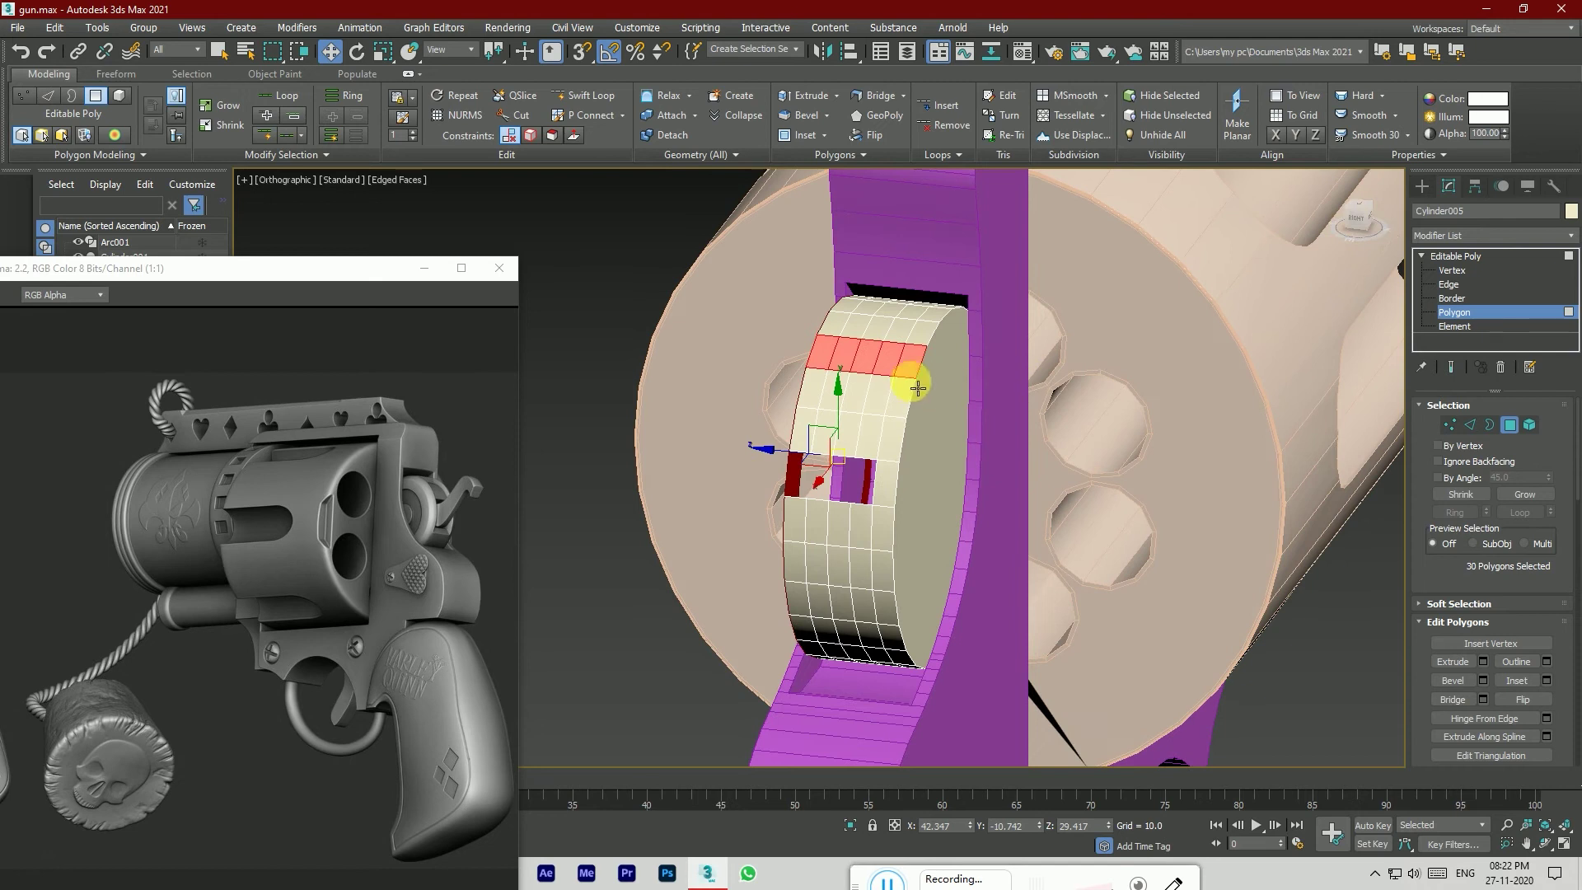
alt+click(911, 371)
alt+click(890, 368)
alt+click(869, 365)
alt+click(845, 361)
alt+click(826, 356)
key(Delete)
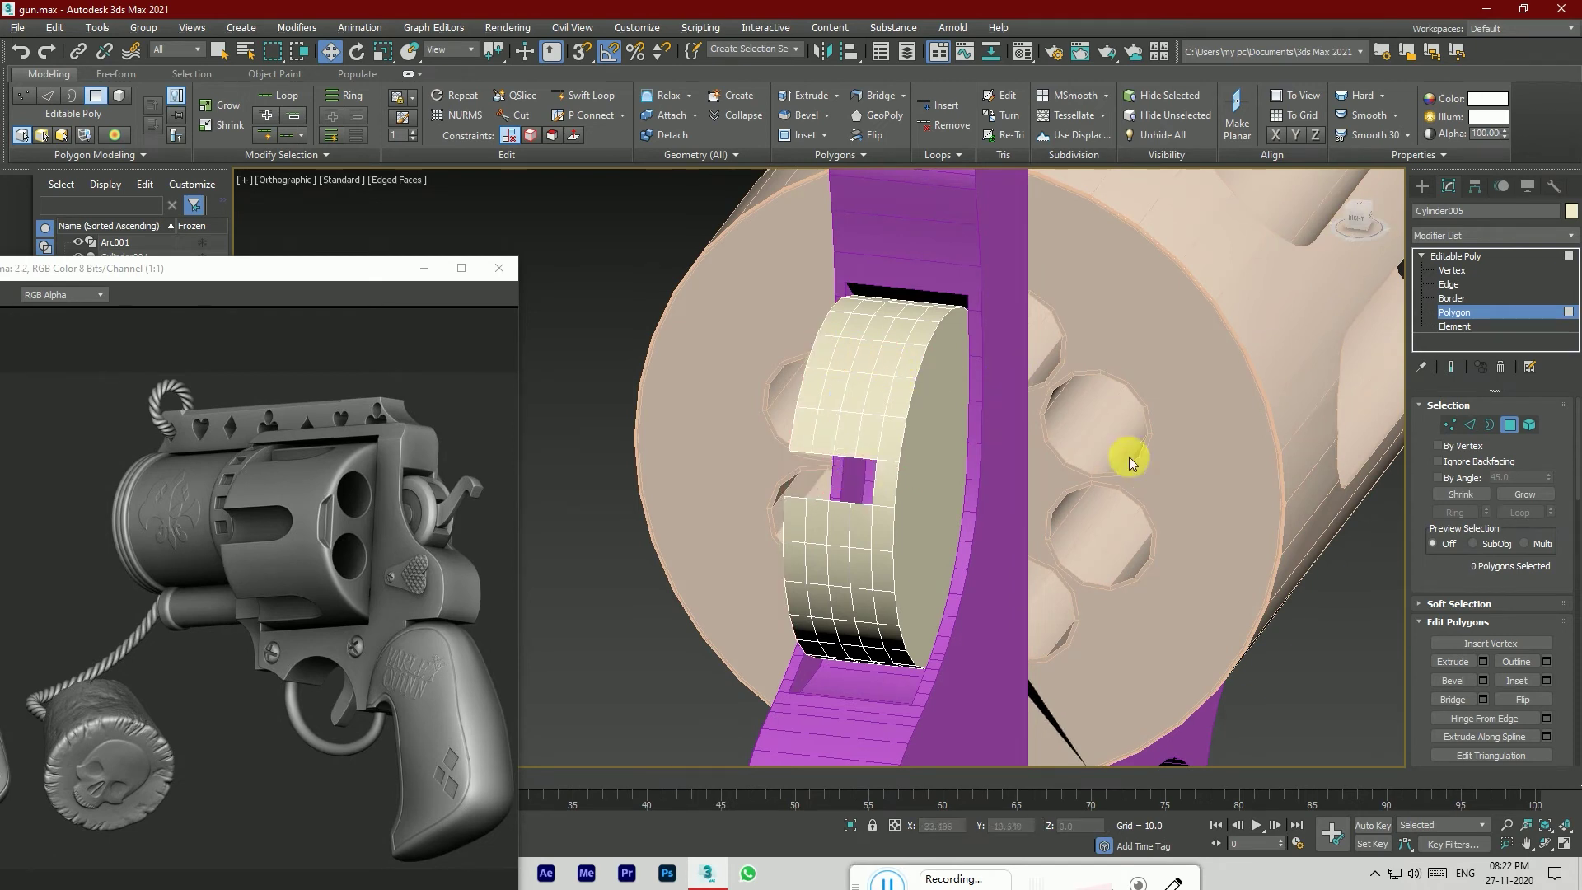
Step: Undo the polygon deletions on the wheel back to the selected inset ring
click(1359, 221)
drag(1359, 221, 1365, 222)
key(ctrl+z)
key(ctrl+z)
key(ctrl+z)
key(ctrl+z)
key(ctrl+z)
key(ctrl+z)
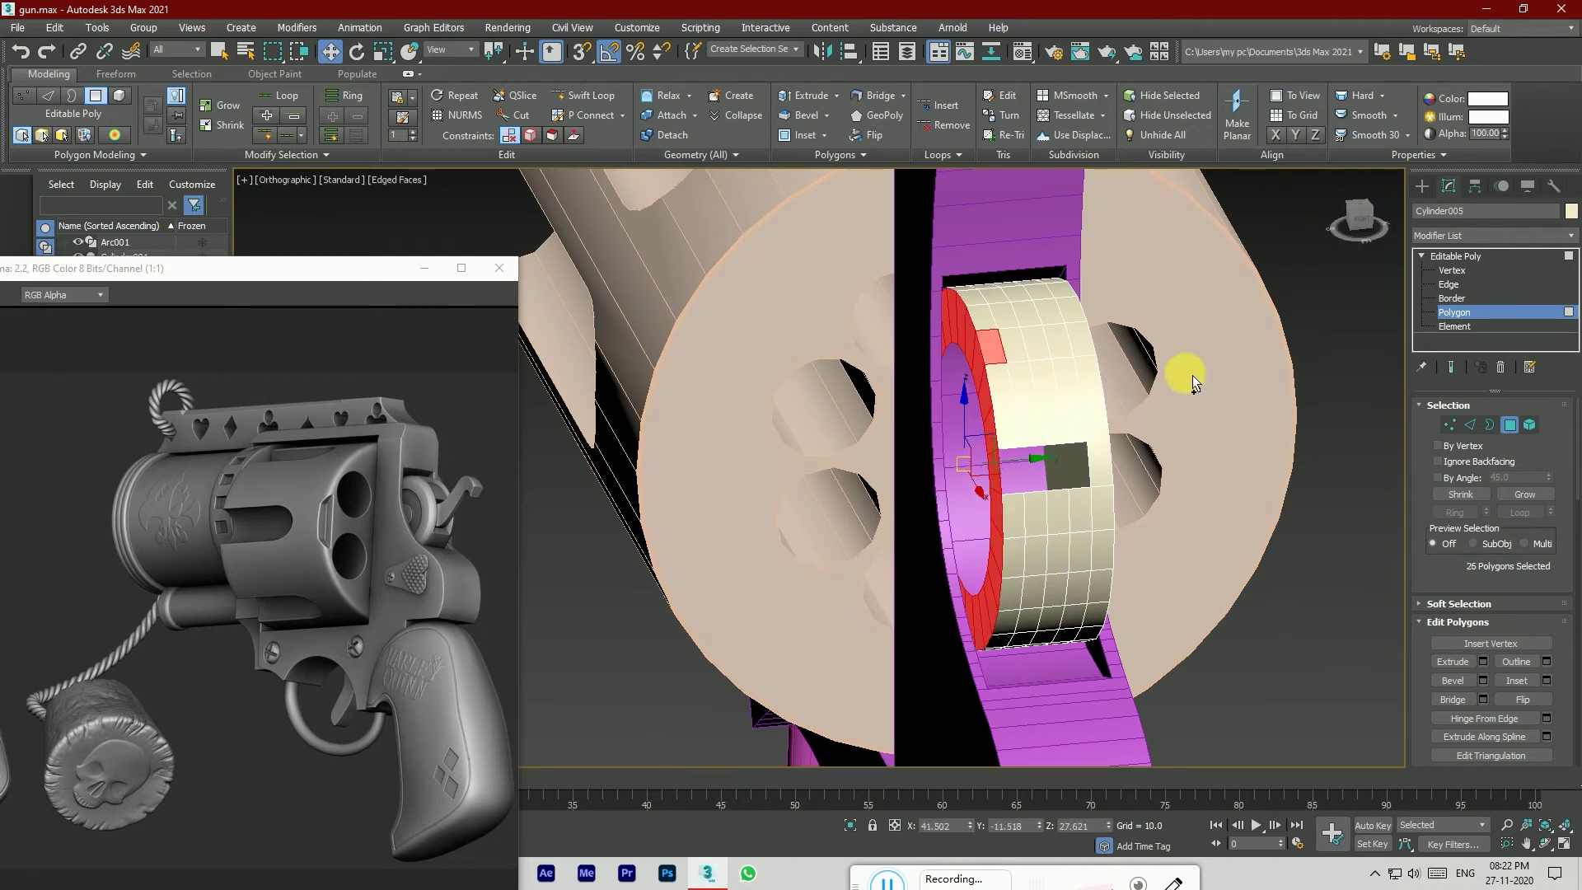
key(ctrl+z)
key(ctrl+z)
key(ctrl+z)
key(ctrl+z)
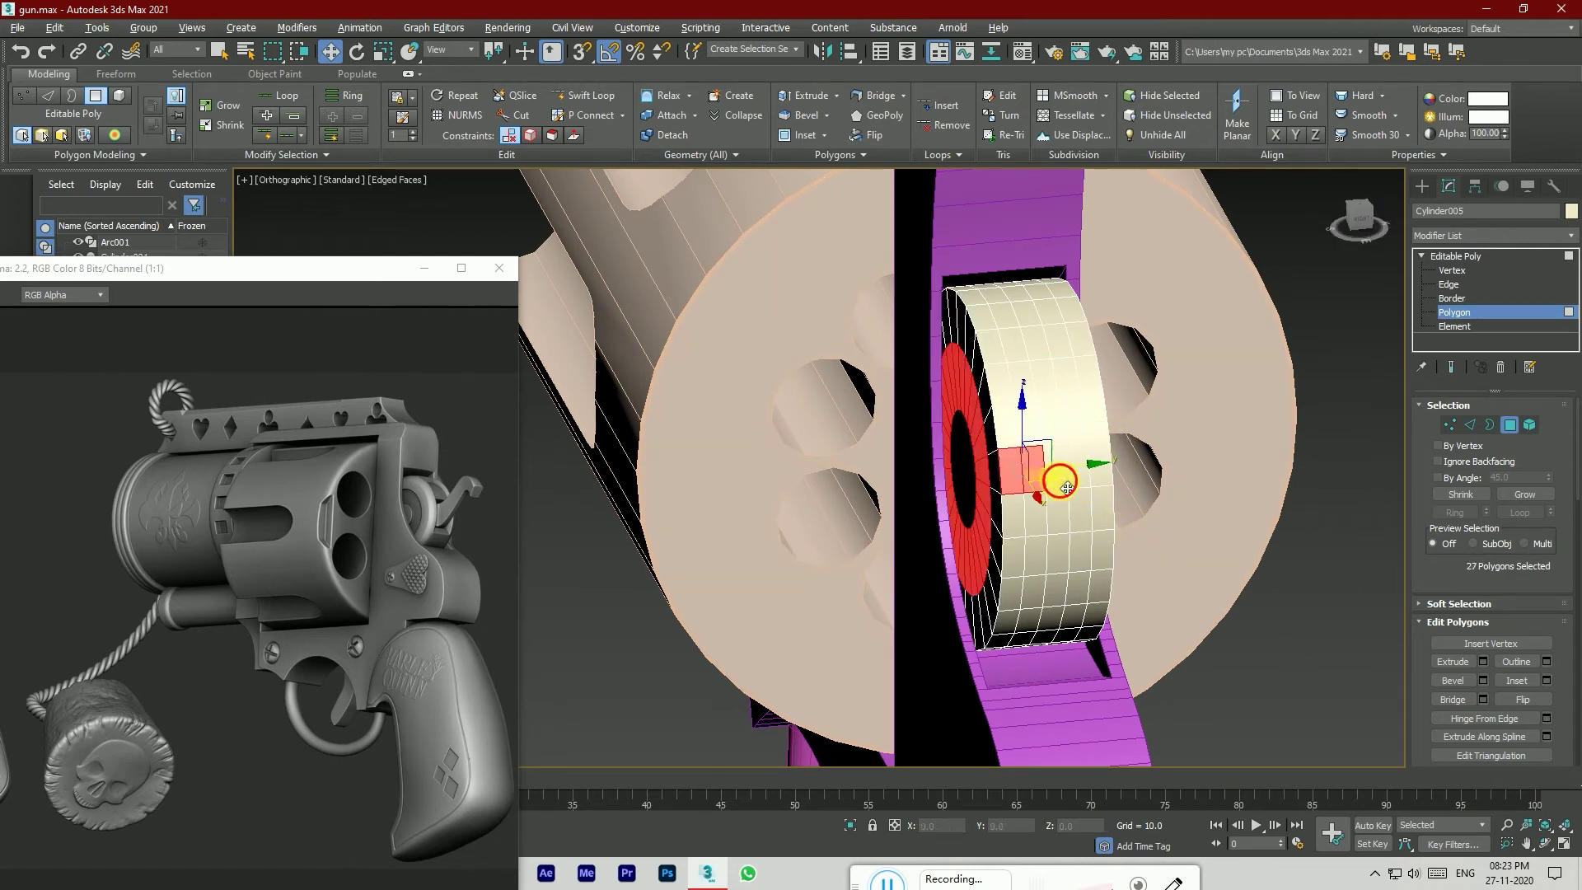
Step: Delete the inset ring and centre polygon of the wheel's front face, leaving the rim polygons intact
key(ctrl+z)
click(961, 478)
key(Delete)
Step: Delete the remaining outer ring of front-face polygons, excluding the five rim polygons from the ring selection
click(1001, 484)
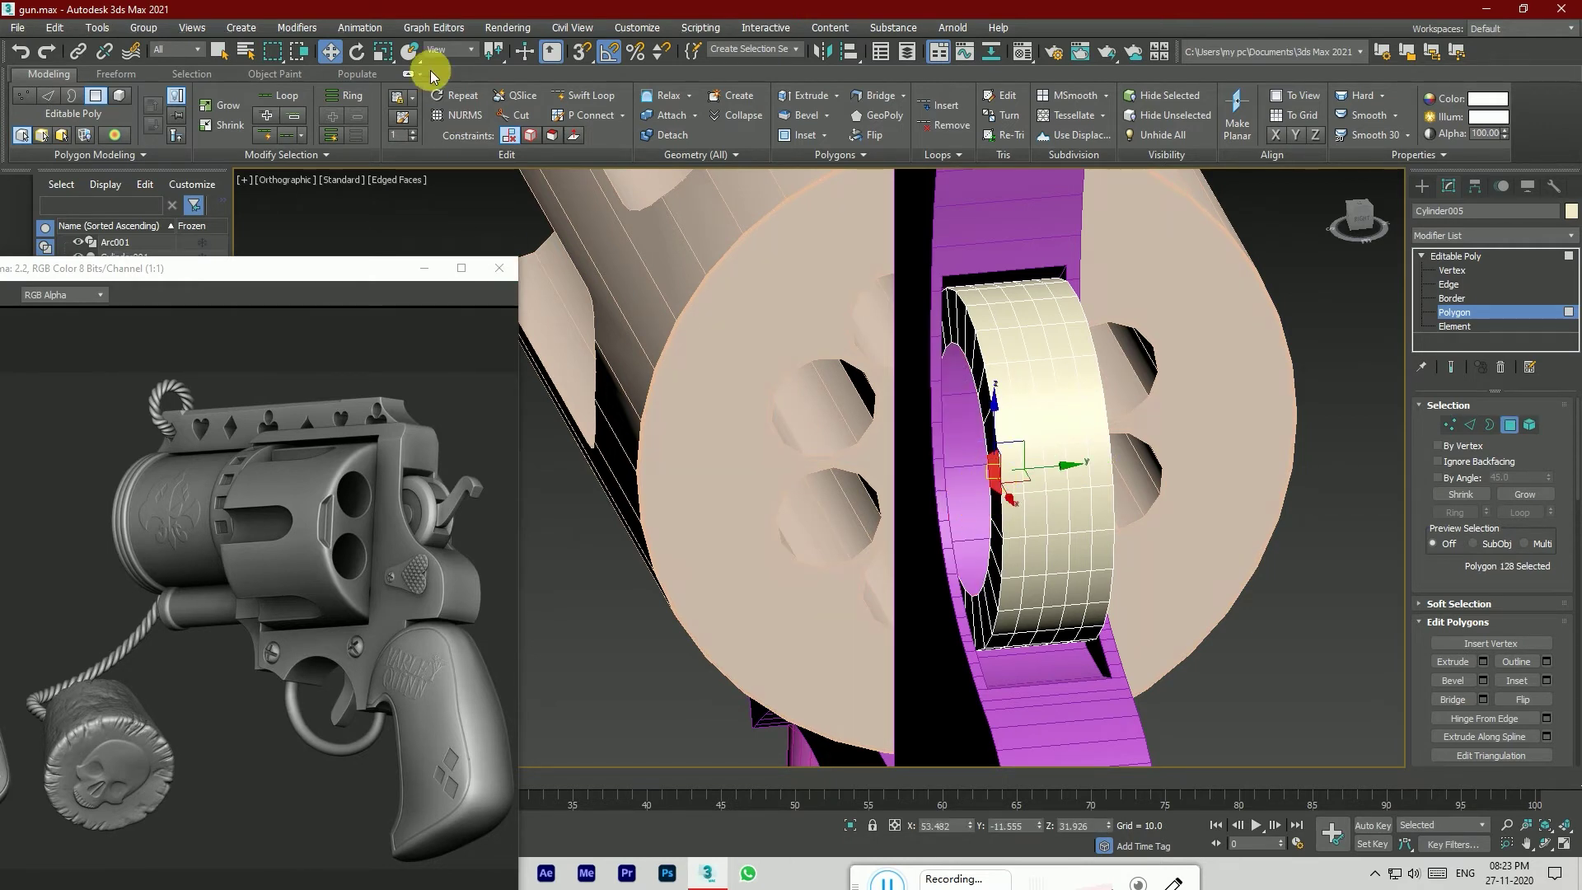
click(345, 97)
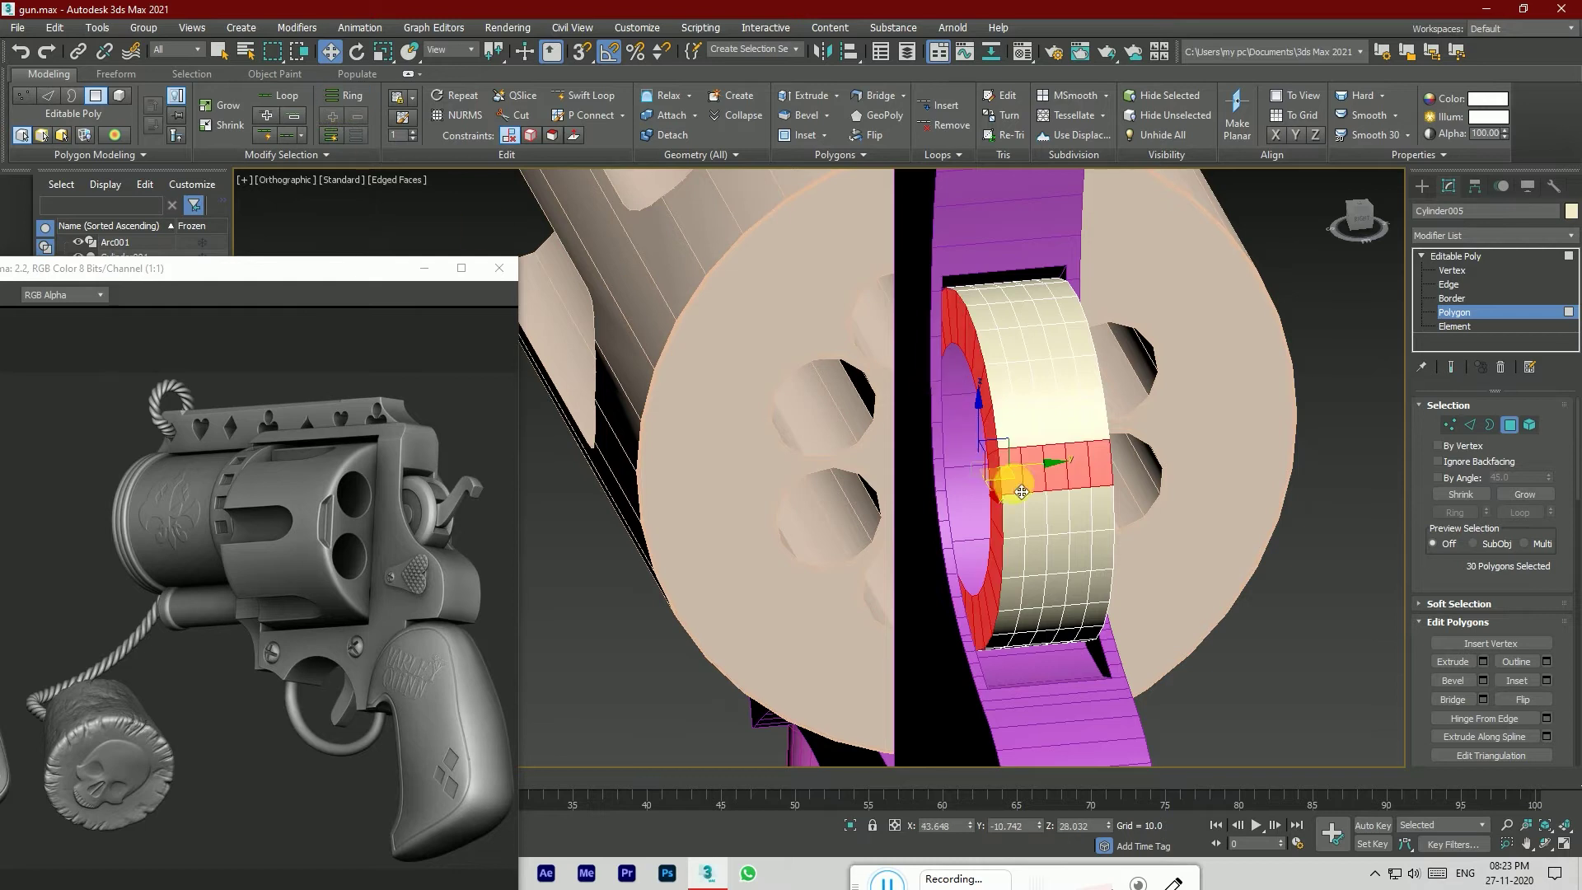
alt+click(1013, 484)
alt+click(1034, 483)
alt+click(1058, 478)
alt+click(1077, 474)
alt+click(1099, 470)
key(Delete)
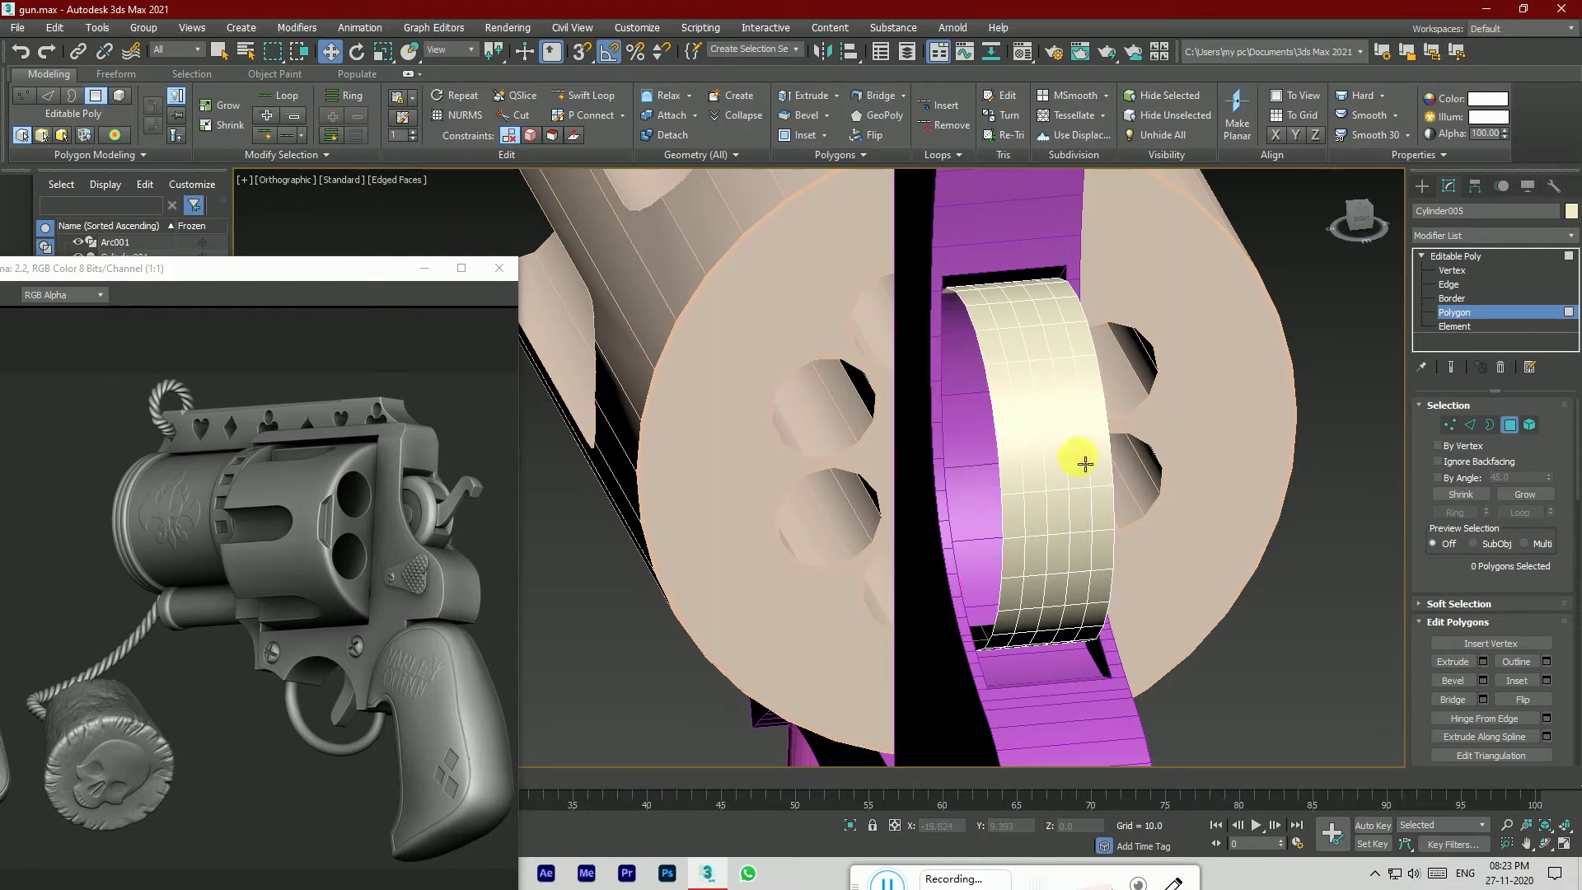
Step: Cap the open border at the wheel's front and select the new cap polygon
click(1490, 424)
click(985, 403)
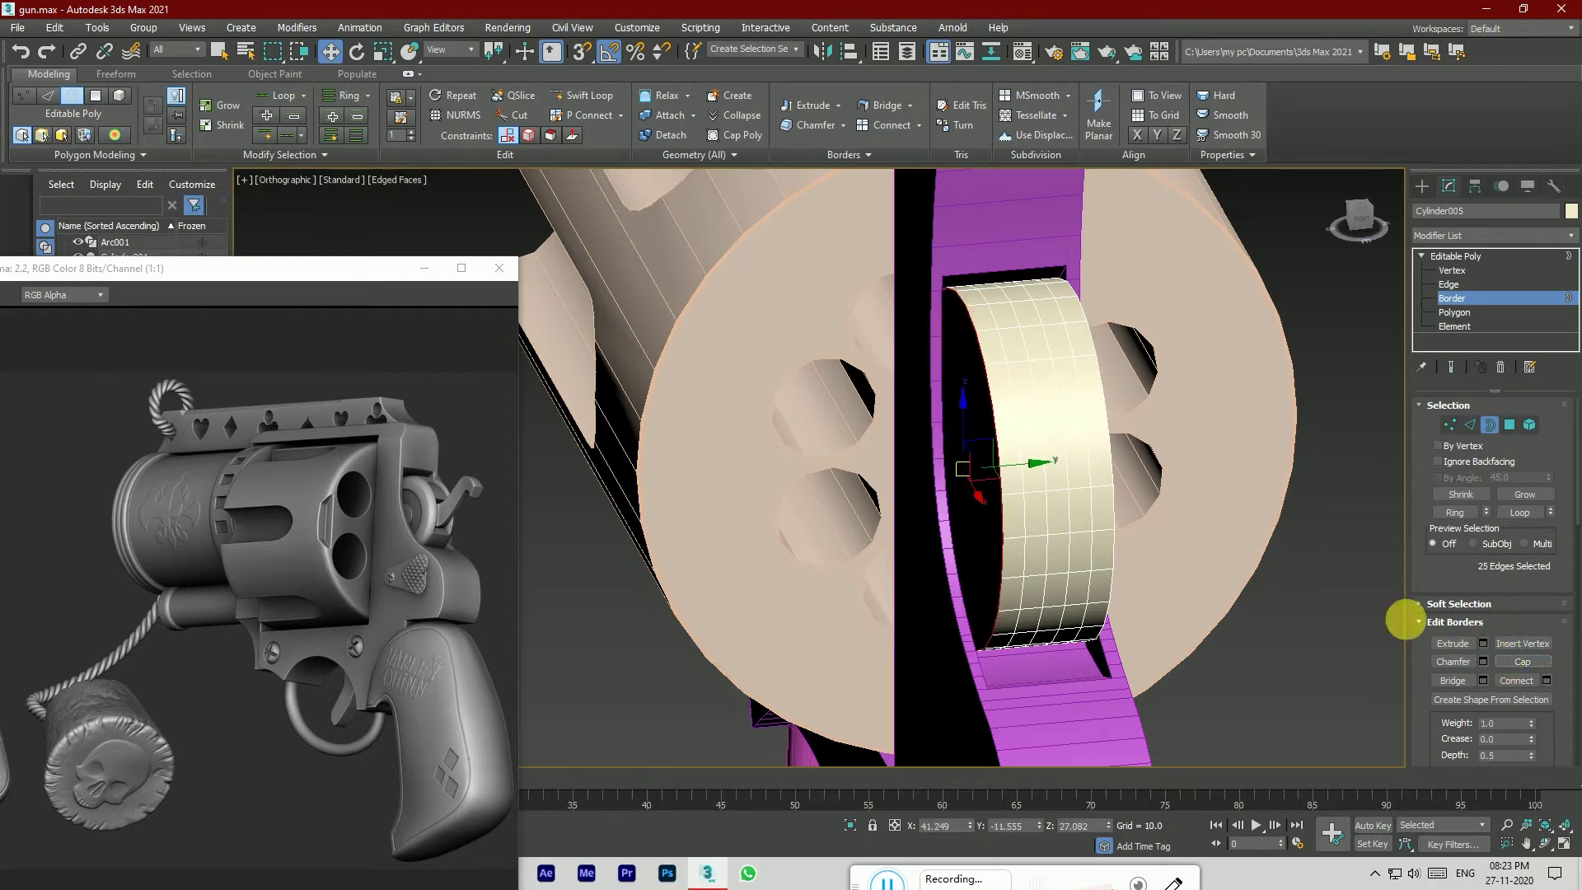
click(1509, 426)
click(971, 488)
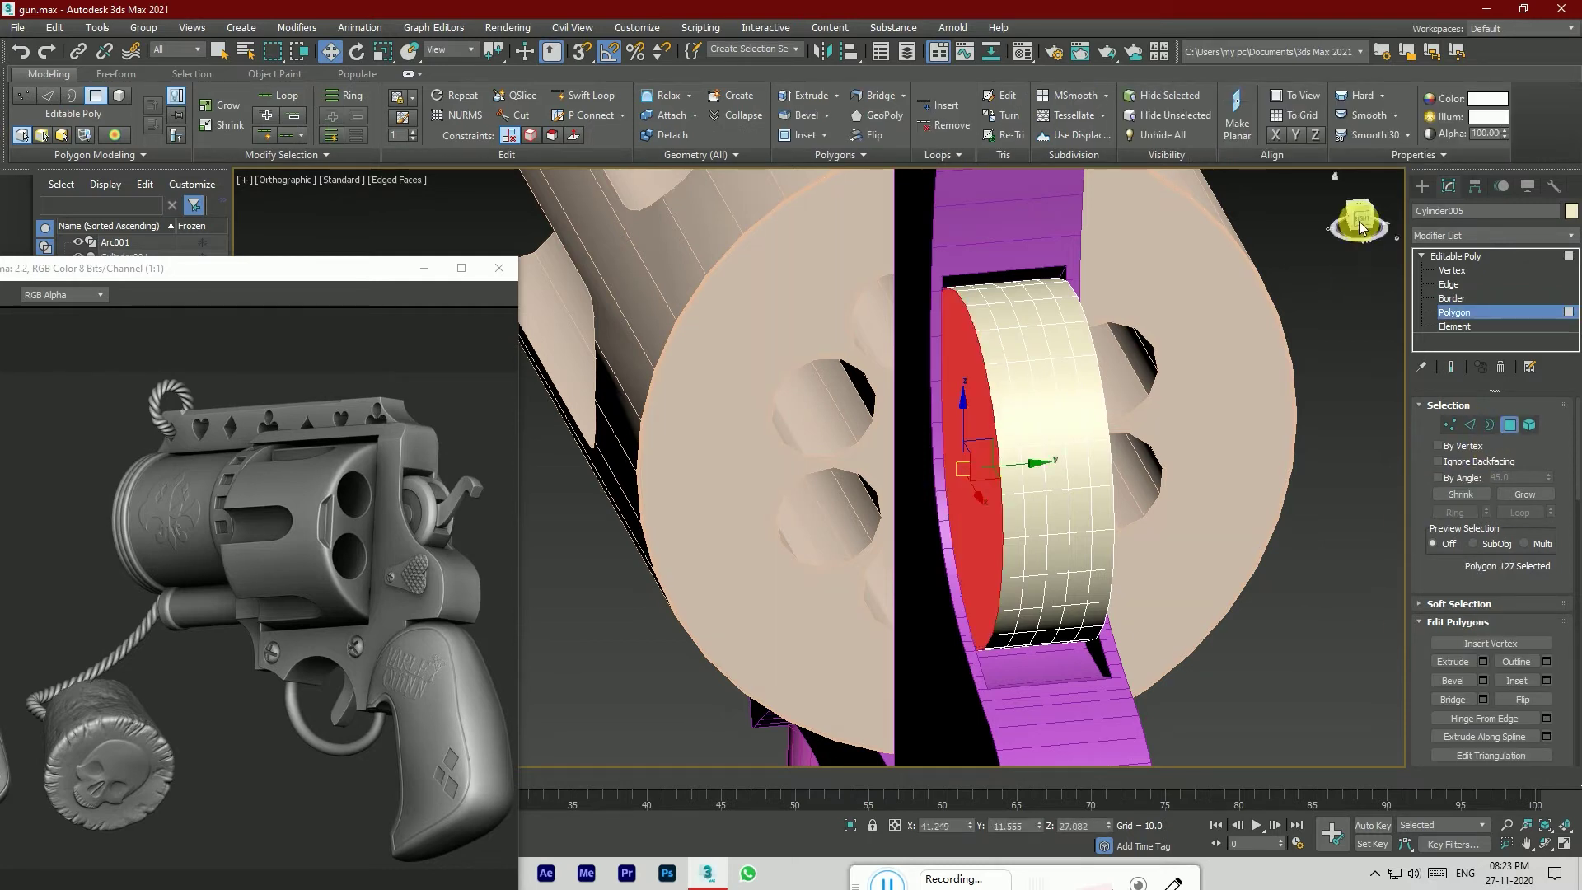
Step: Add the flat face on the opposite side of the wheel to the polygon selection
drag(1361, 229, 1342, 240)
key(w)
ctrl+click(913, 525)
drag(1358, 225, 1318, 238)
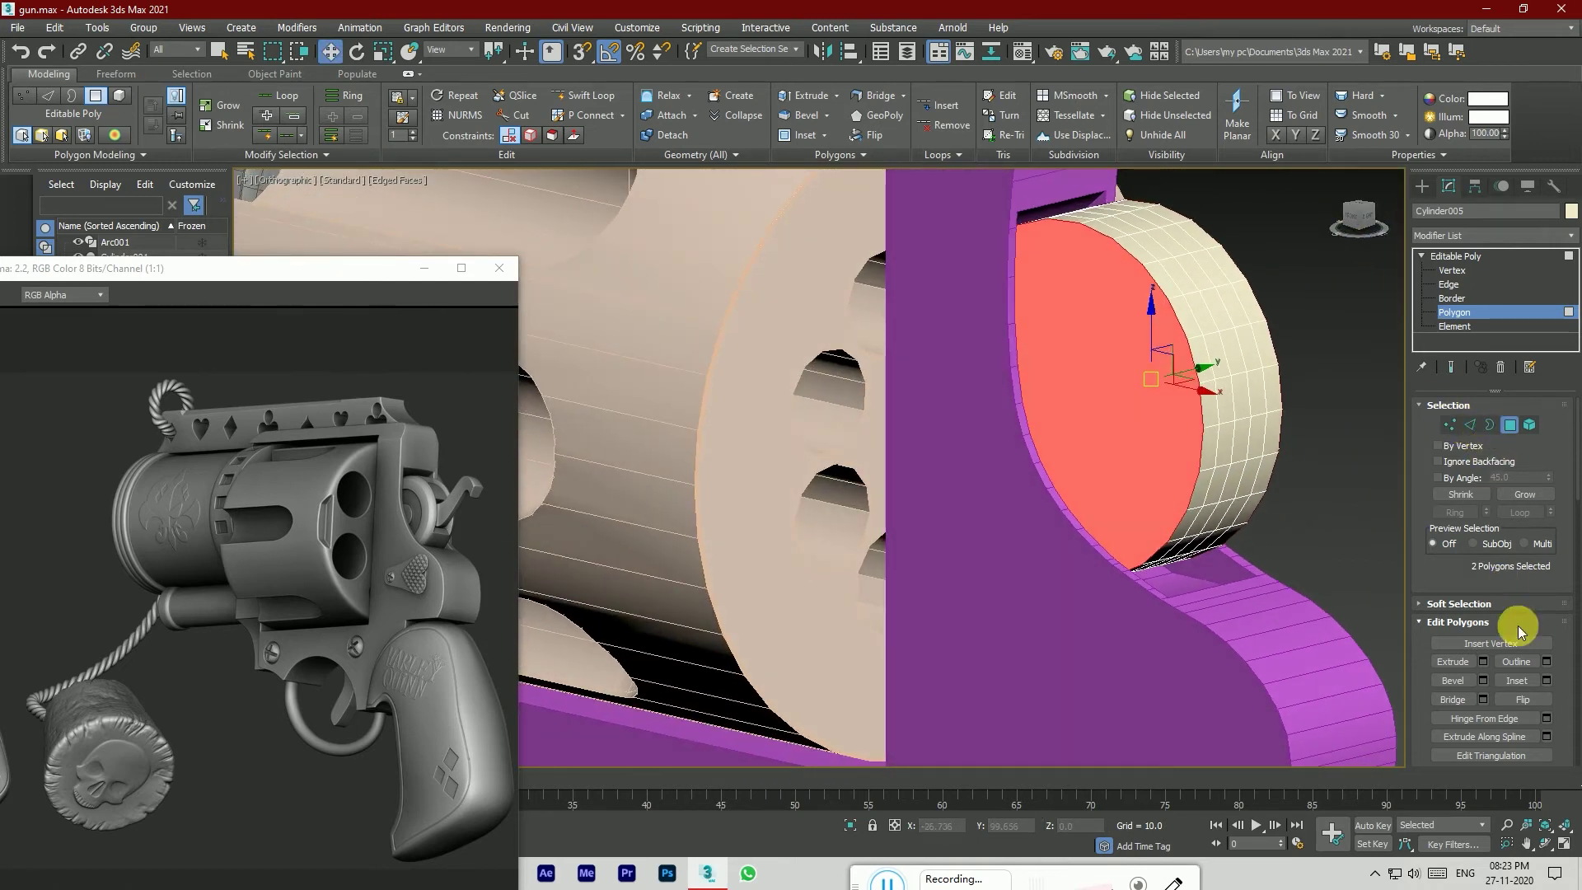
click(1482, 662)
key(ctrl+z)
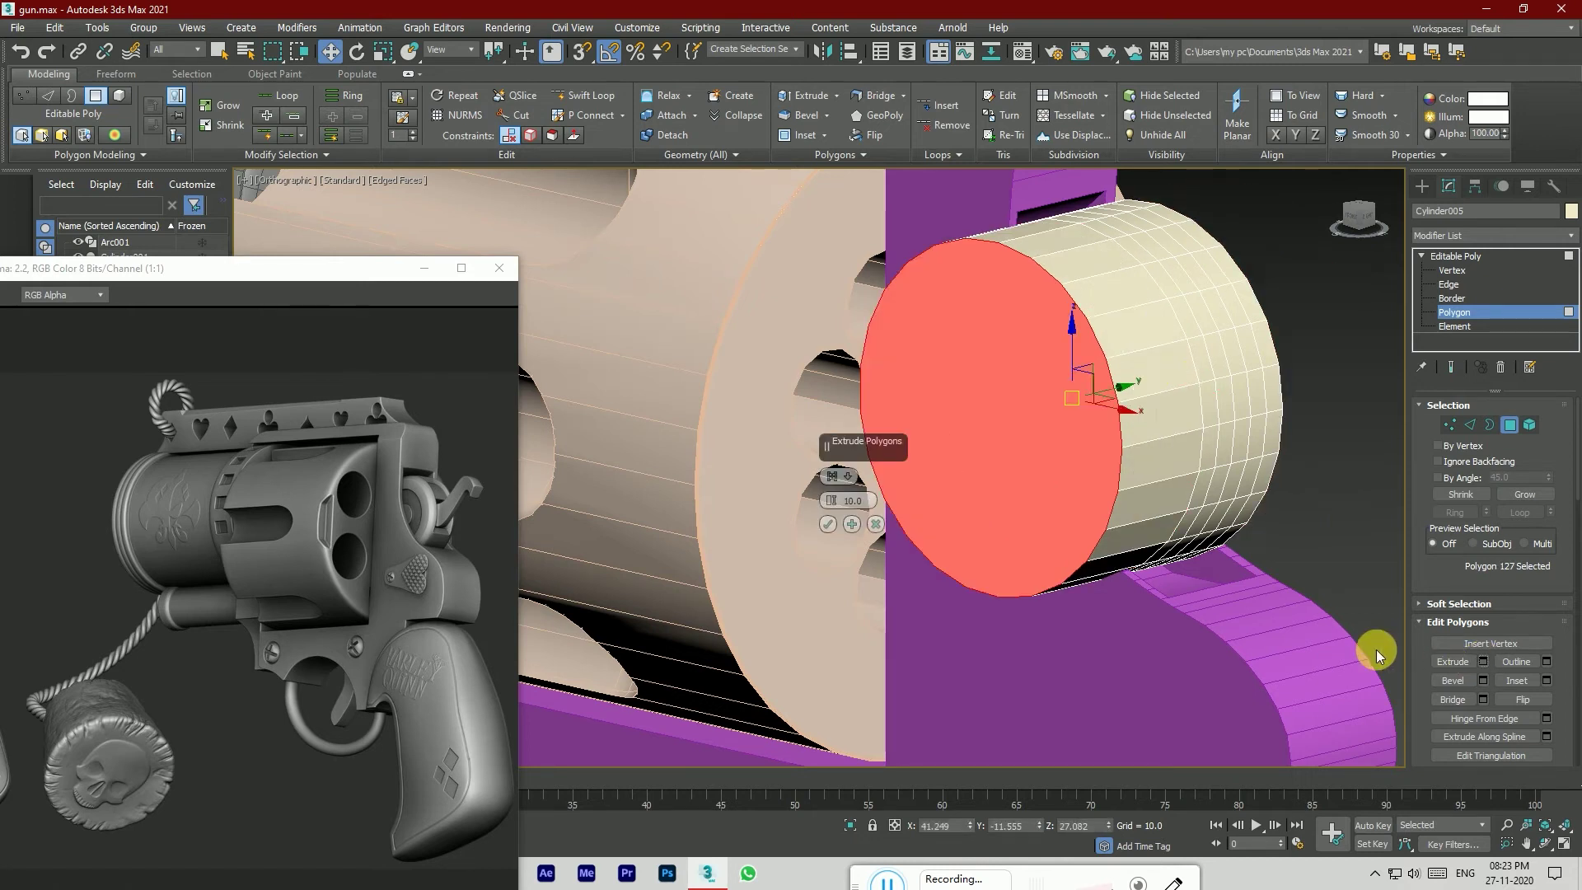
key(super)
click(1348, 571)
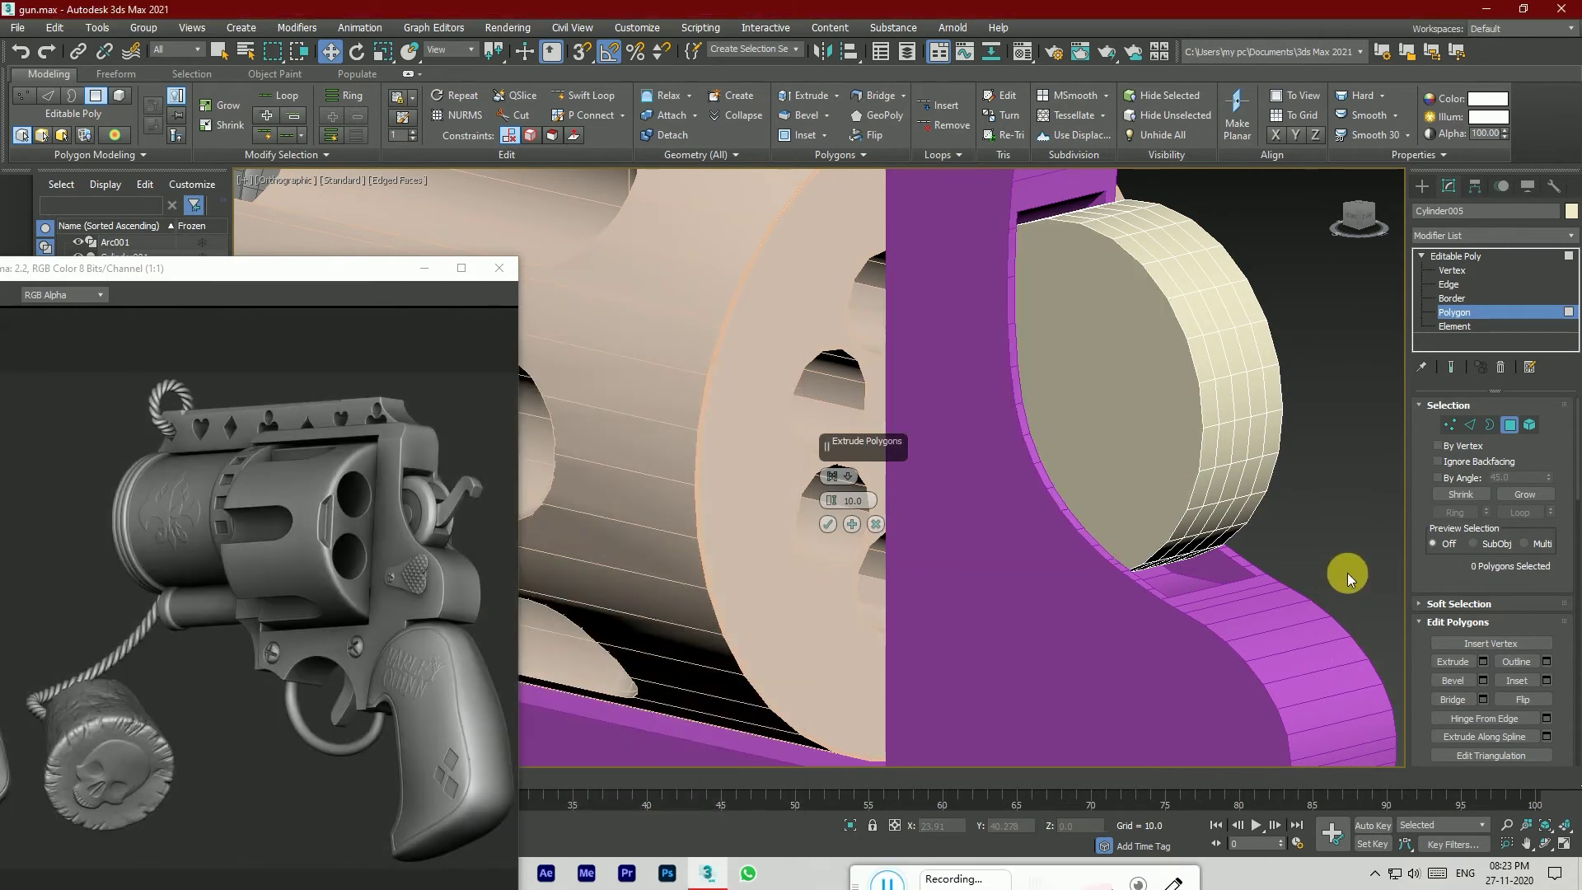
key(ctrl+y)
key(ctrl+z)
key(ctrl+y)
click(875, 523)
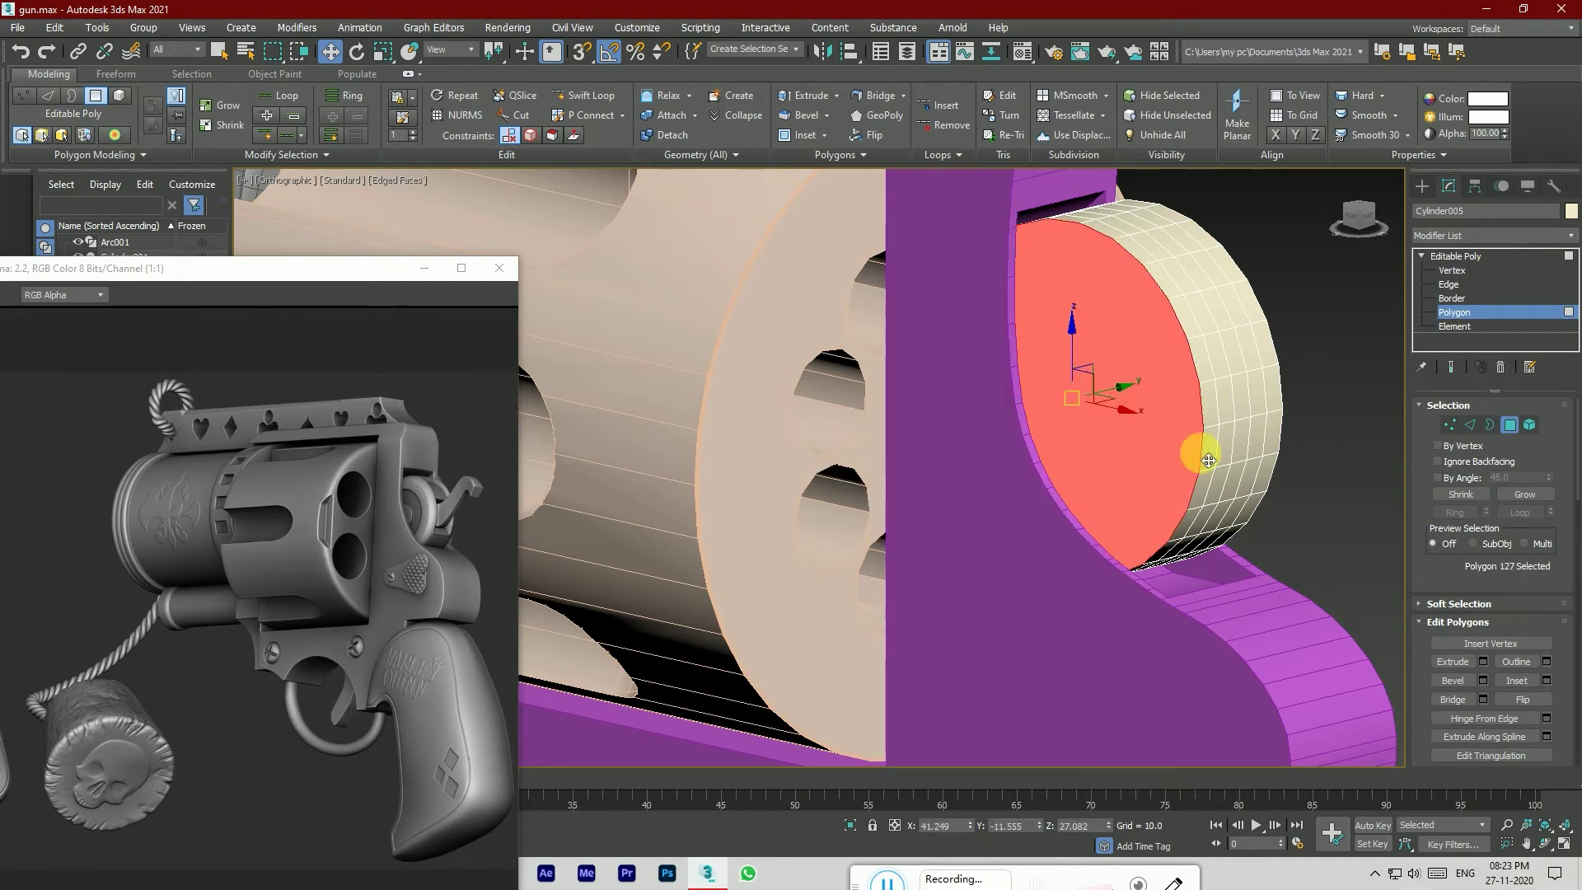
Step: Select both flat faces of the wheel together by adding the opposite side's polygon to the front cap
click(1356, 215)
ctrl+click(1006, 459)
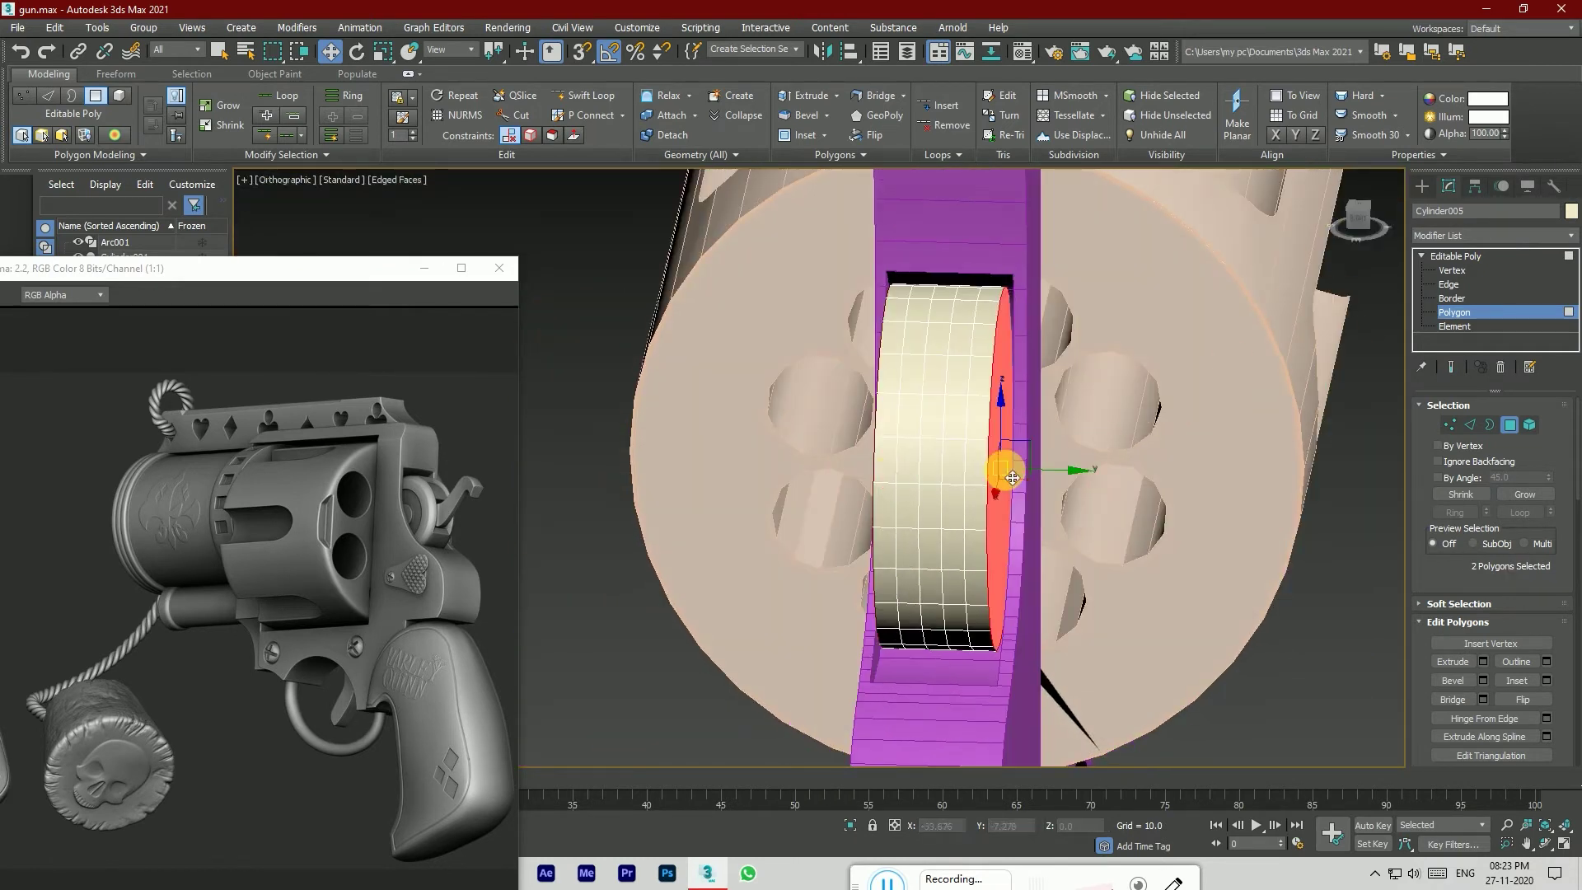
click(1352, 219)
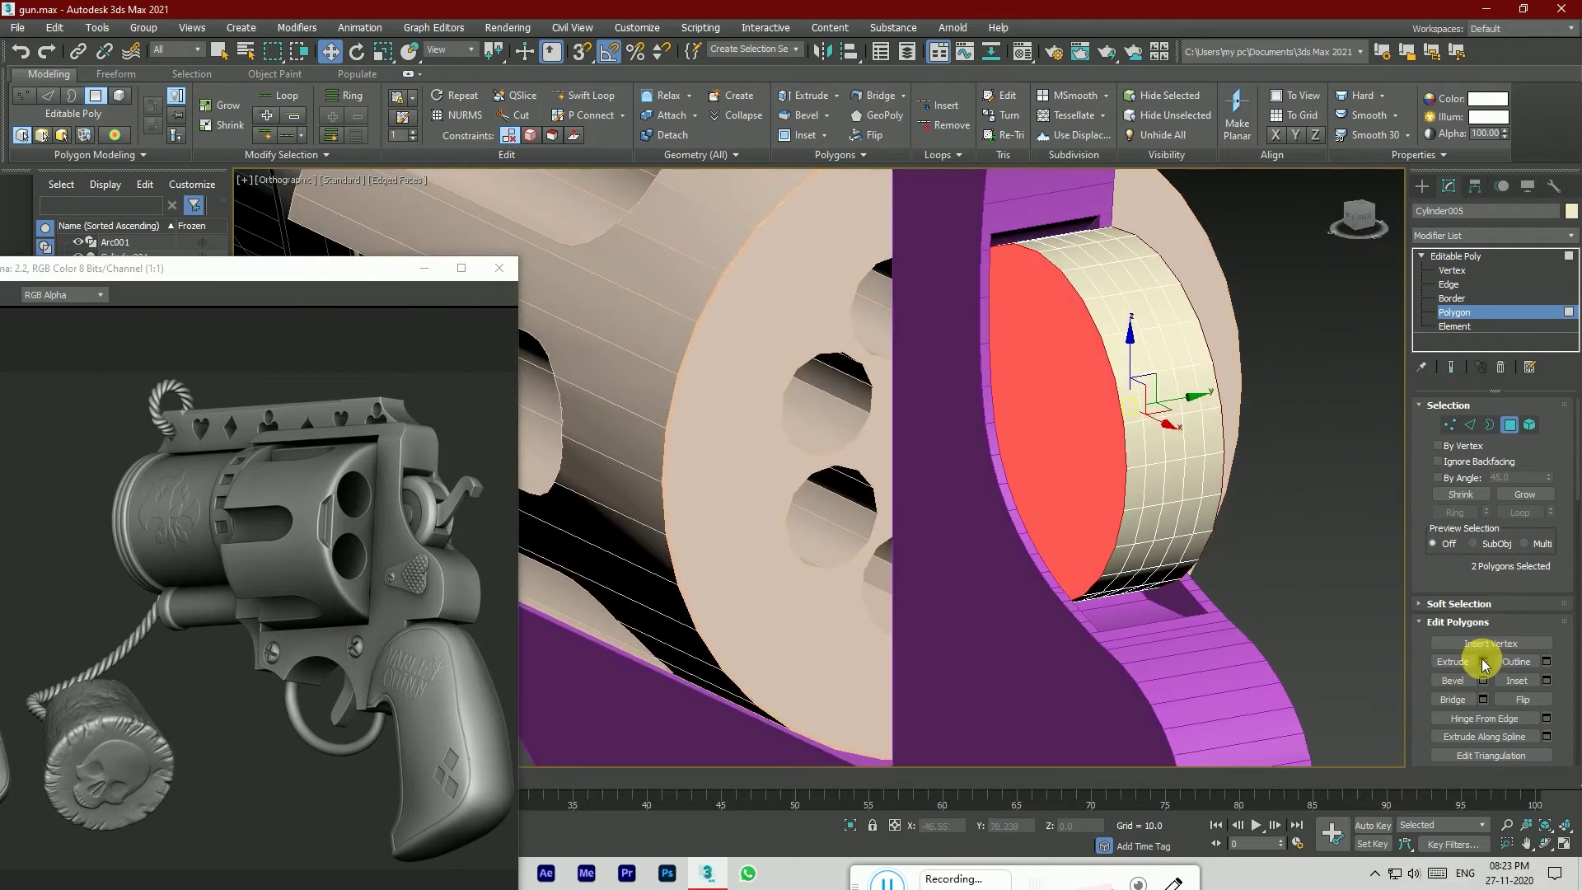
click(1483, 661)
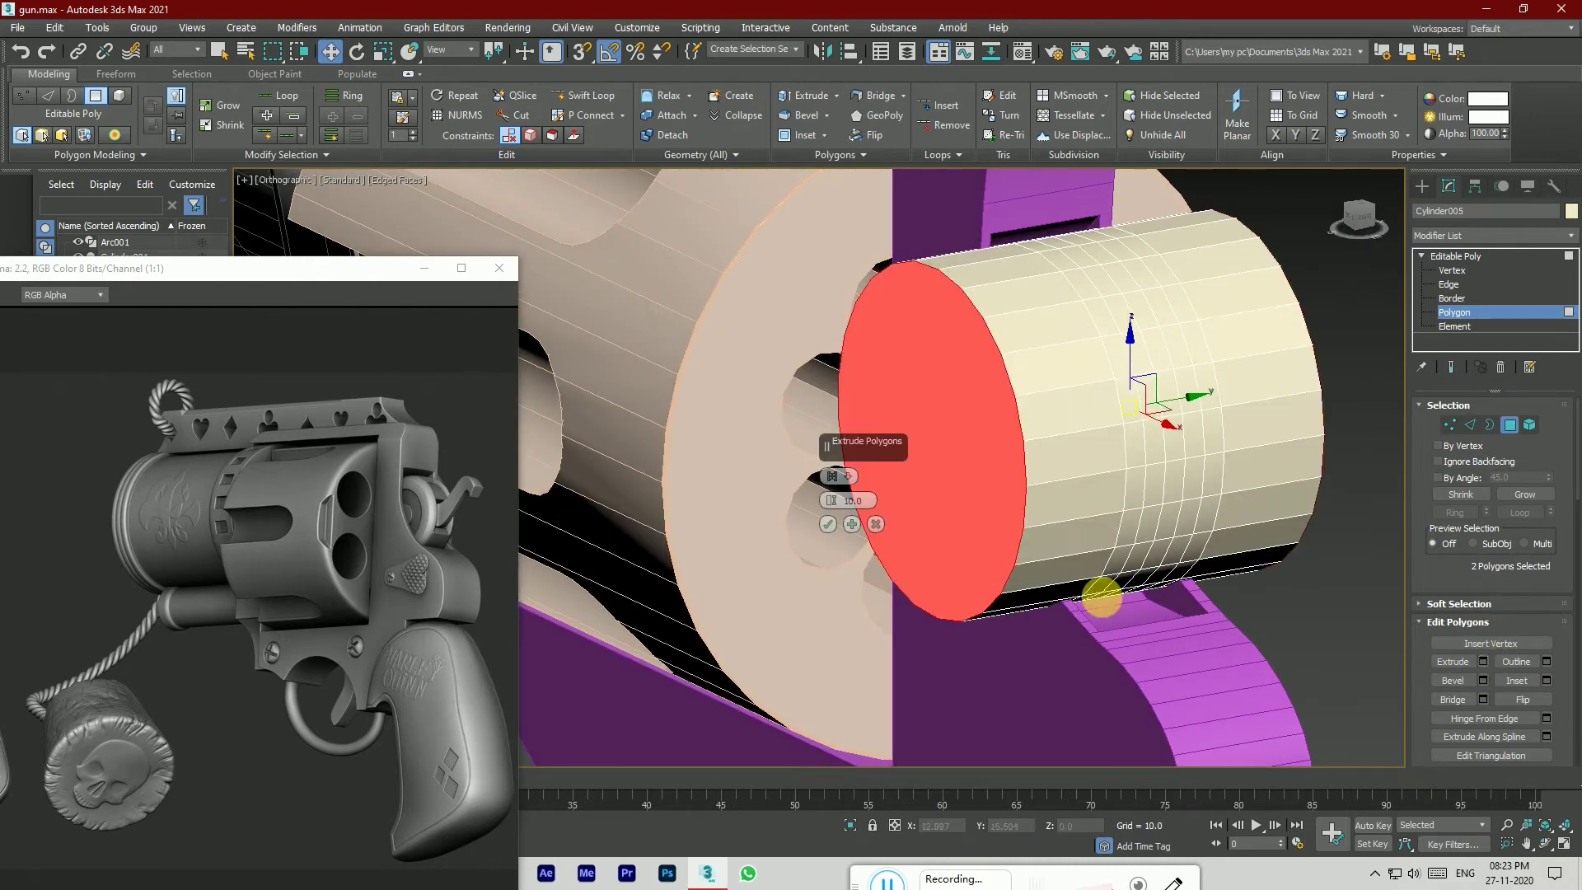
click(878, 525)
Step: Inset both flat faces of the wheel twice in succession, using an amount of about 5.9
click(1546, 681)
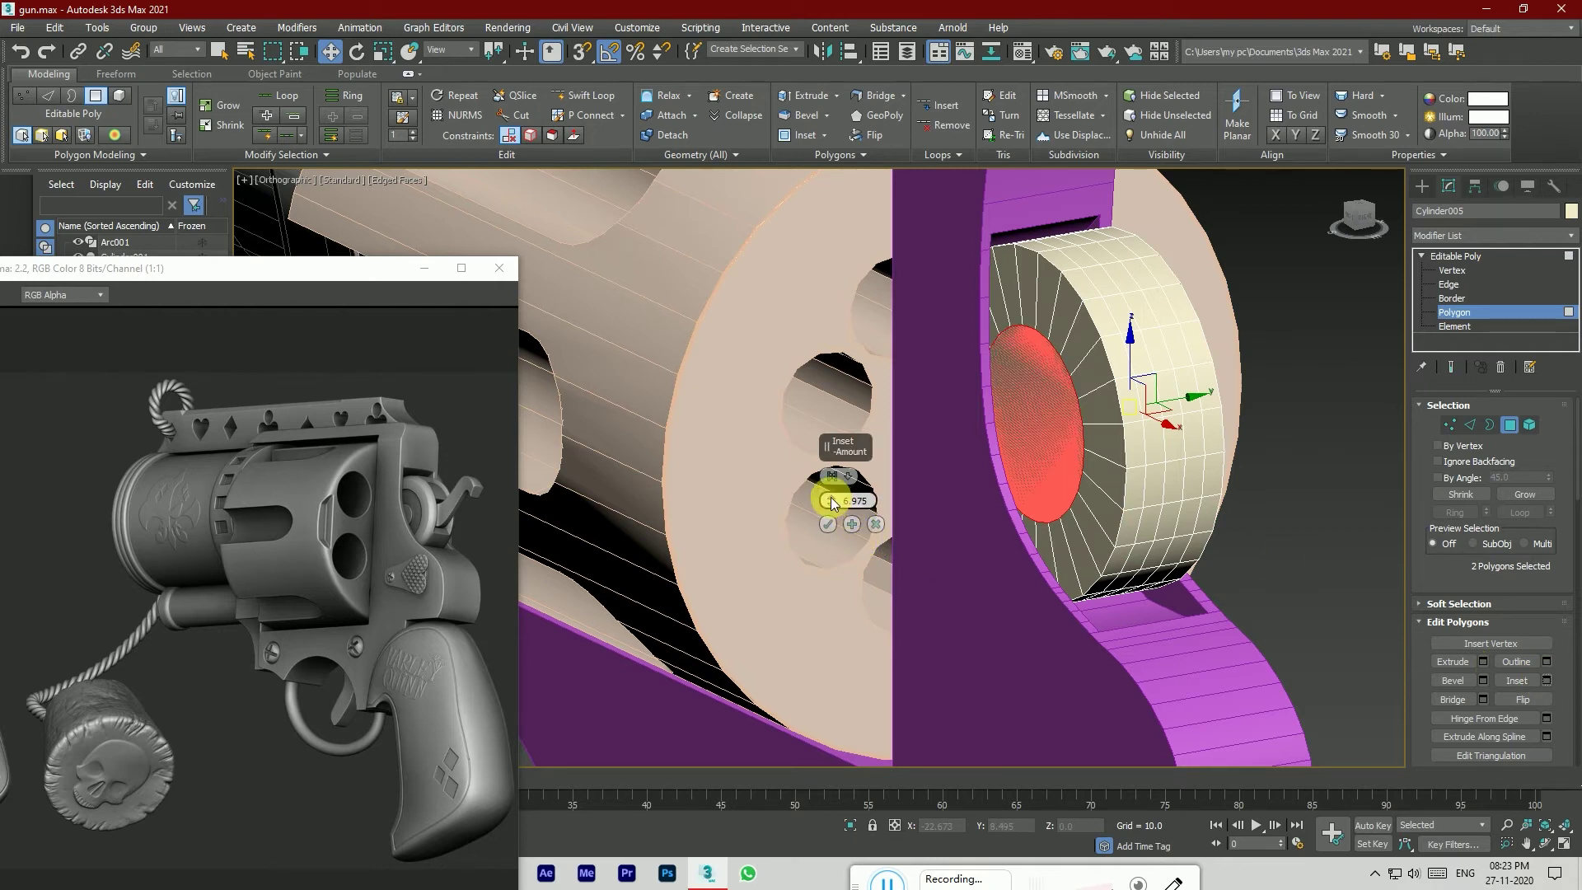
drag(832, 503, 844, 527)
click(853, 525)
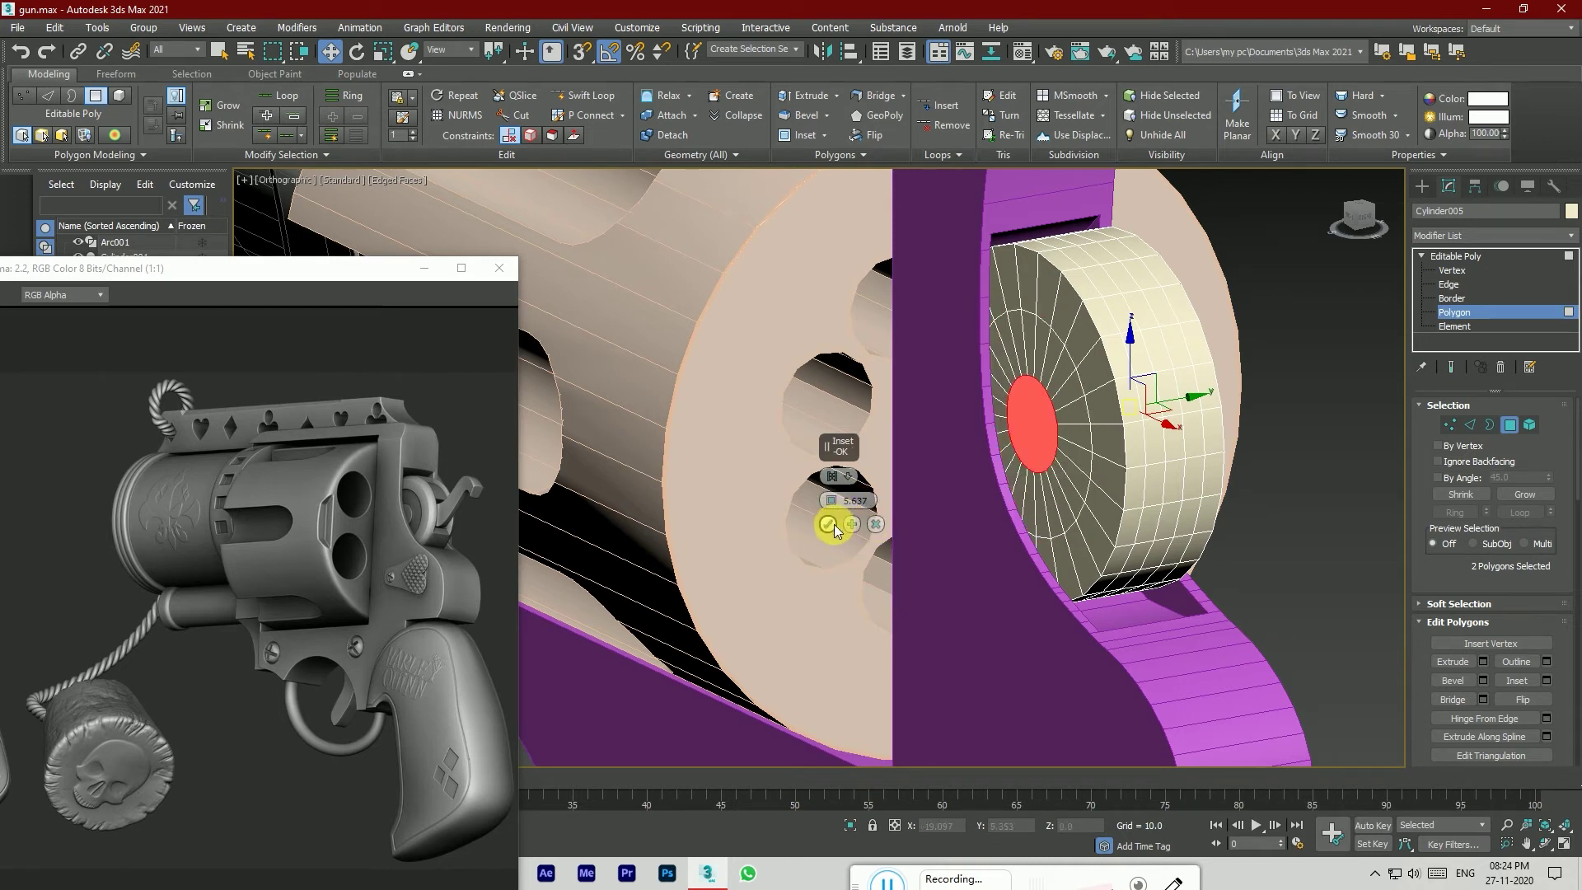
click(827, 525)
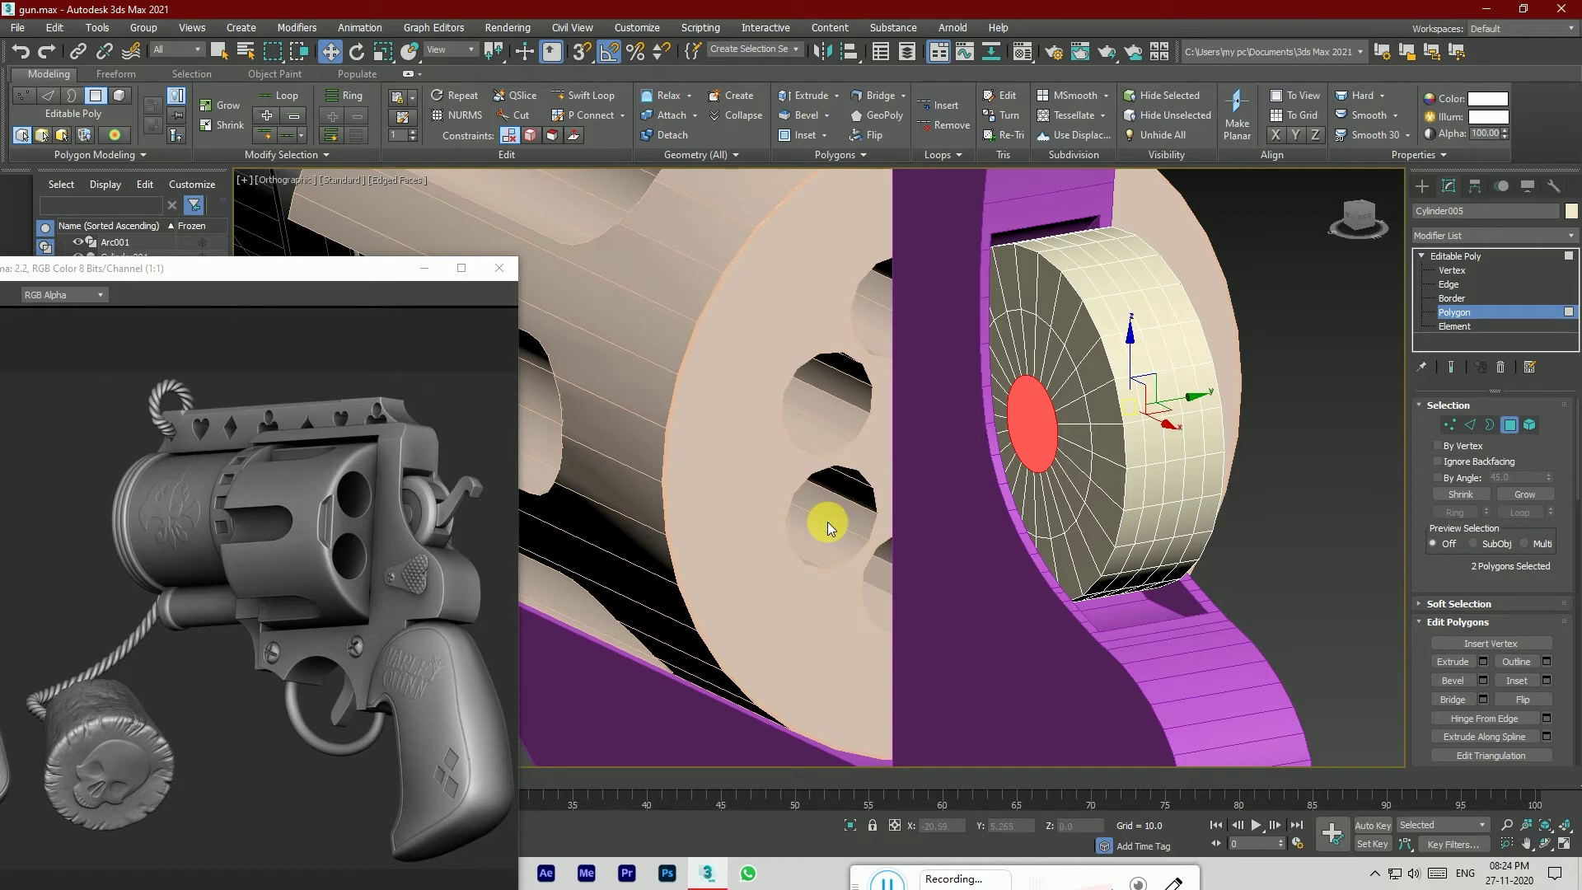
Step: Select the full ring of polygons directly around the hub on the wheel's near flat face, without the hub polygon
click(1057, 399)
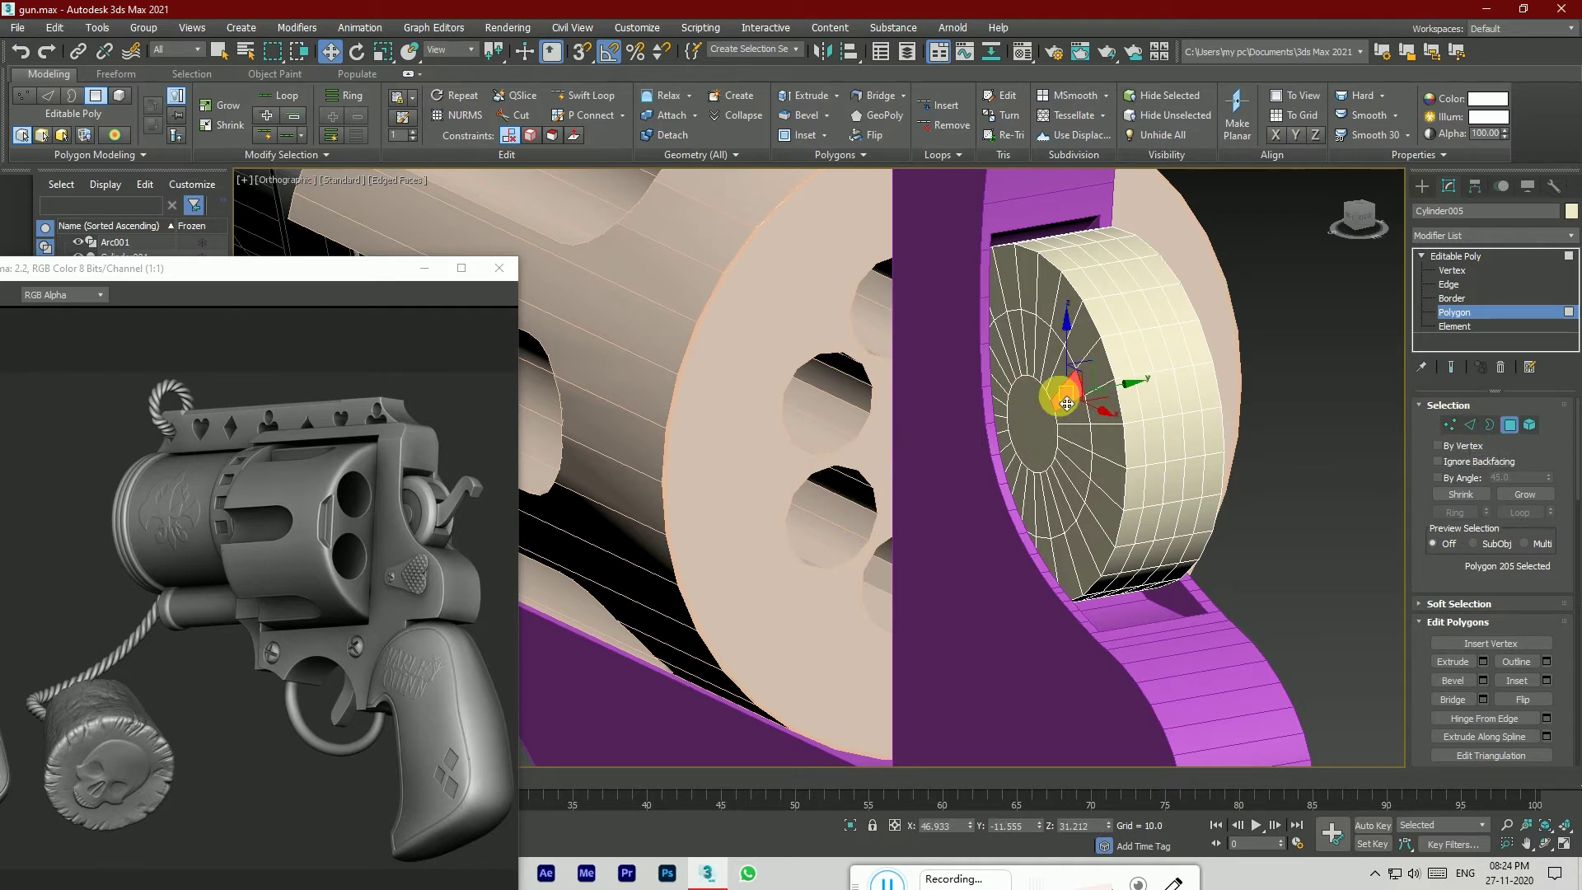
click(359, 97)
alt+click(1100, 373)
alt+click(1117, 362)
alt+click(1137, 358)
alt+click(1156, 353)
alt+click(1173, 345)
alt+click(1194, 343)
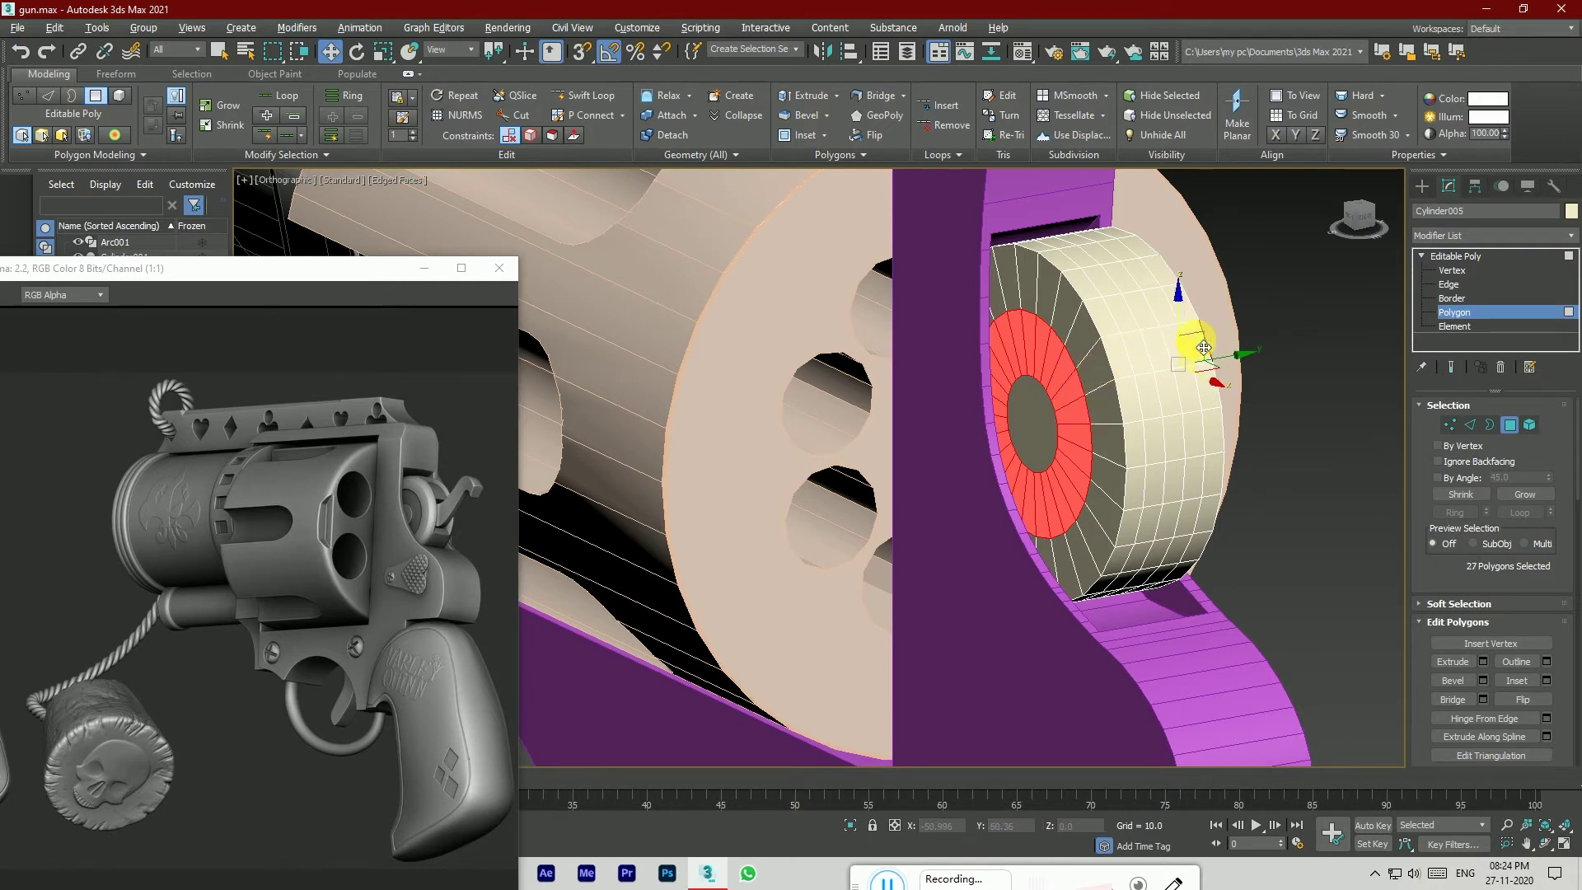
Step: Add the matching ring of polygons around the hub on the wheel's opposite flat face to the selection
drag(1338, 231, 1260, 231)
alt+click(920, 512)
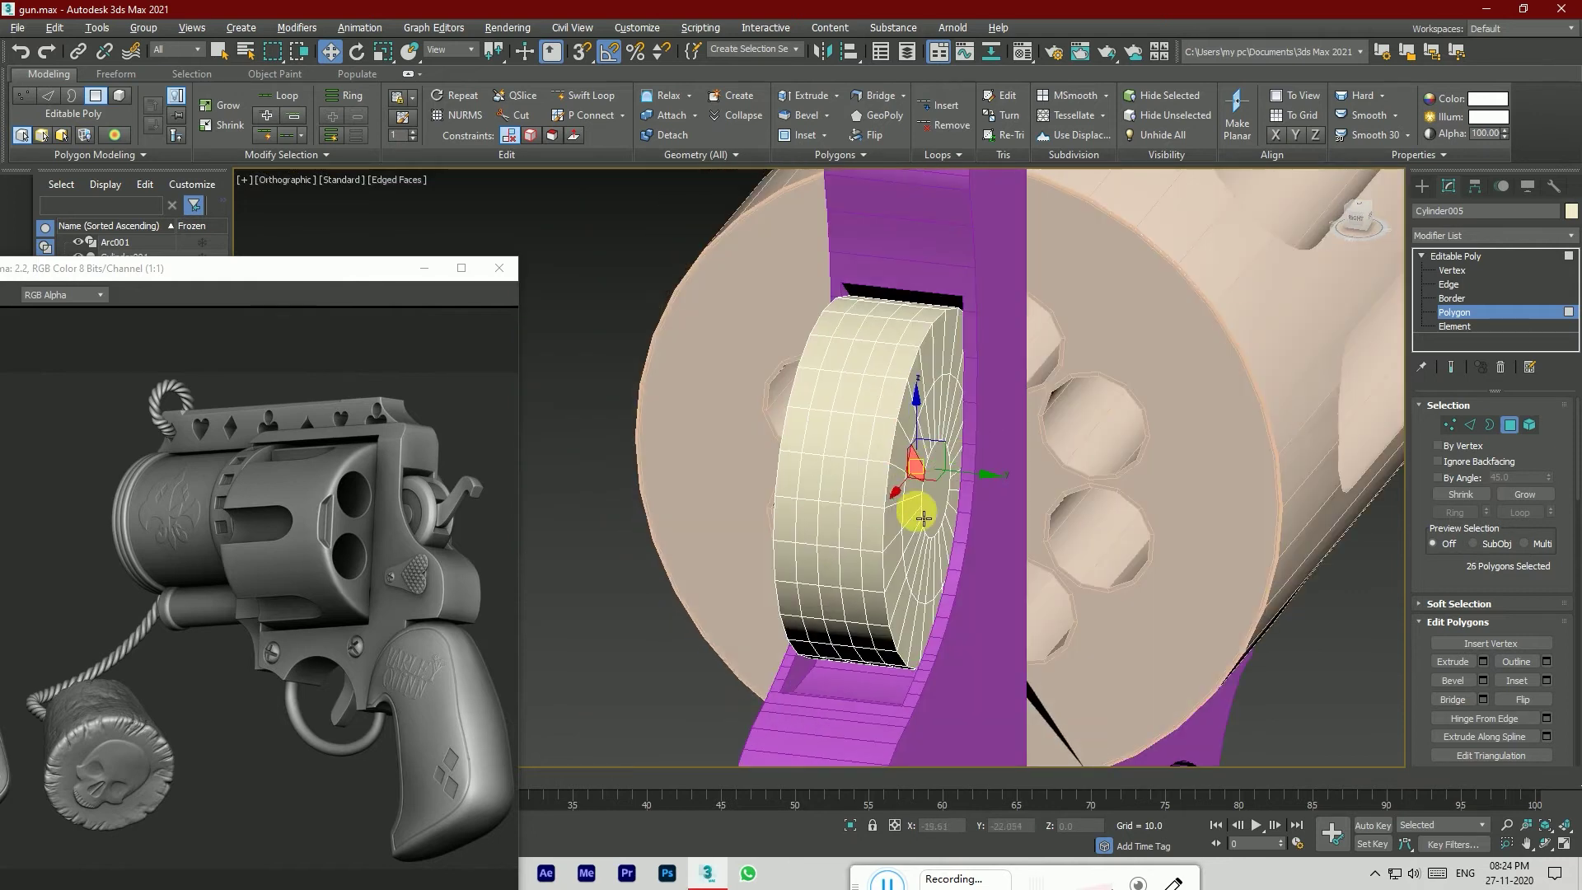
ctrl+click(920, 513)
ctrl+click(922, 488)
ctrl+click(914, 538)
ctrl+click(913, 559)
ctrl+click(931, 566)
ctrl+click(936, 574)
ctrl+click(941, 583)
ctrl+click(936, 582)
ctrl+click(947, 561)
ctrl+click(950, 536)
ctrl+click(934, 425)
ctrl+click(940, 416)
ctrl+click(947, 407)
ctrl+click(956, 401)
ctrl+click(959, 398)
ctrl+click(961, 396)
scroll(956, 408, up, 3)
ctrl+click(949, 461)
ctrl+click(964, 494)
ctrl+click(954, 529)
ctrl+click(948, 575)
ctrl+click(947, 607)
ctrl+click(946, 622)
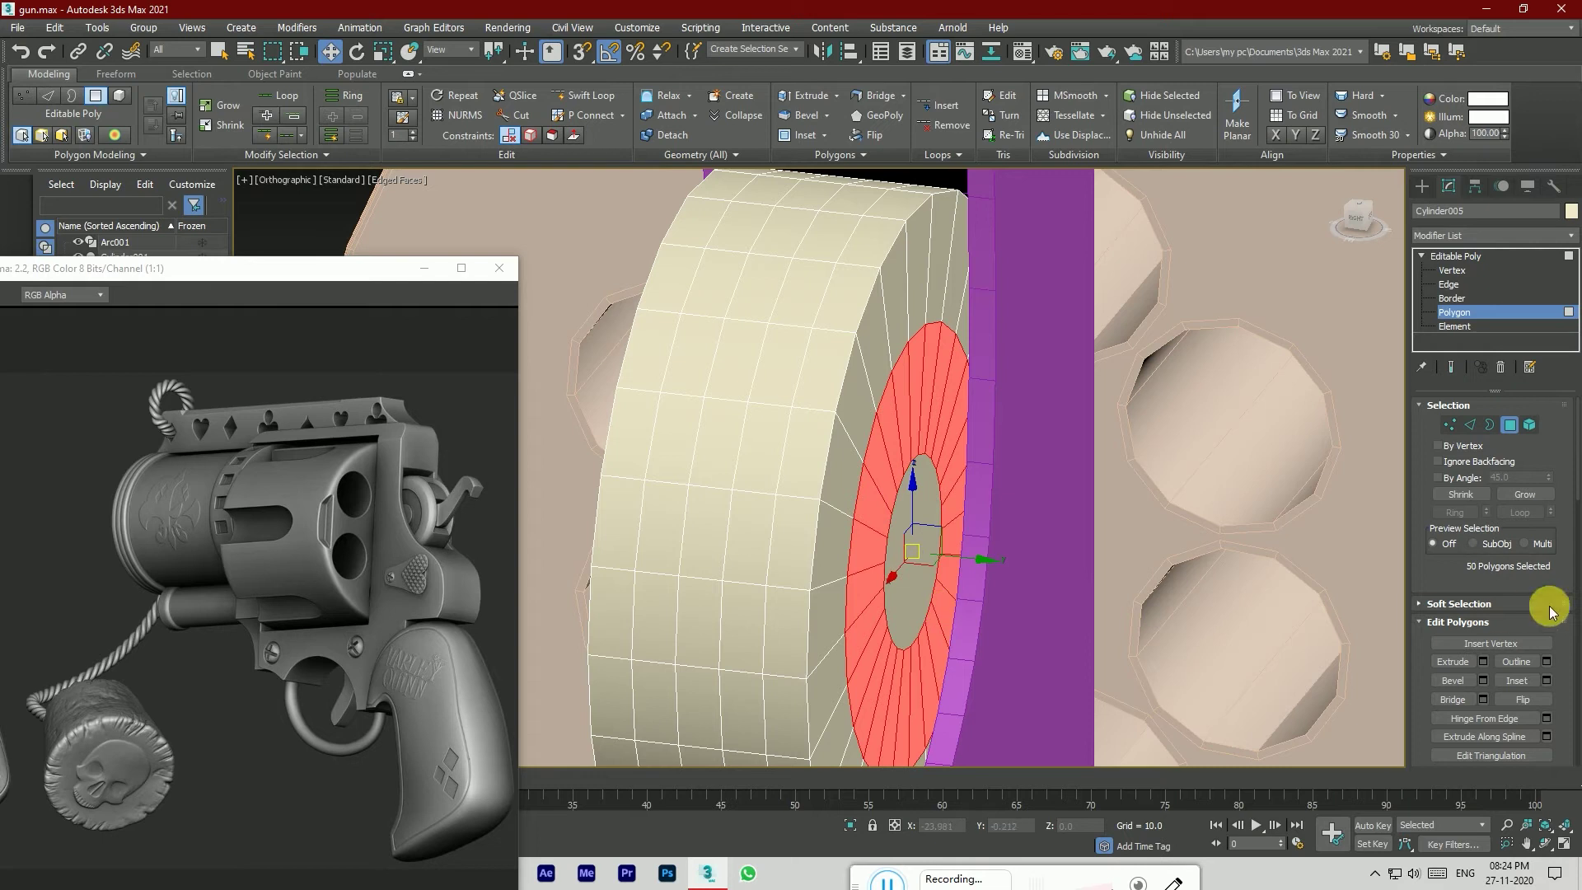
Step: Extrude both selected rings inward by about -1.9 to recess them around the hub, and clear the polygon selection
click(1483, 662)
drag(830, 507, 868, 699)
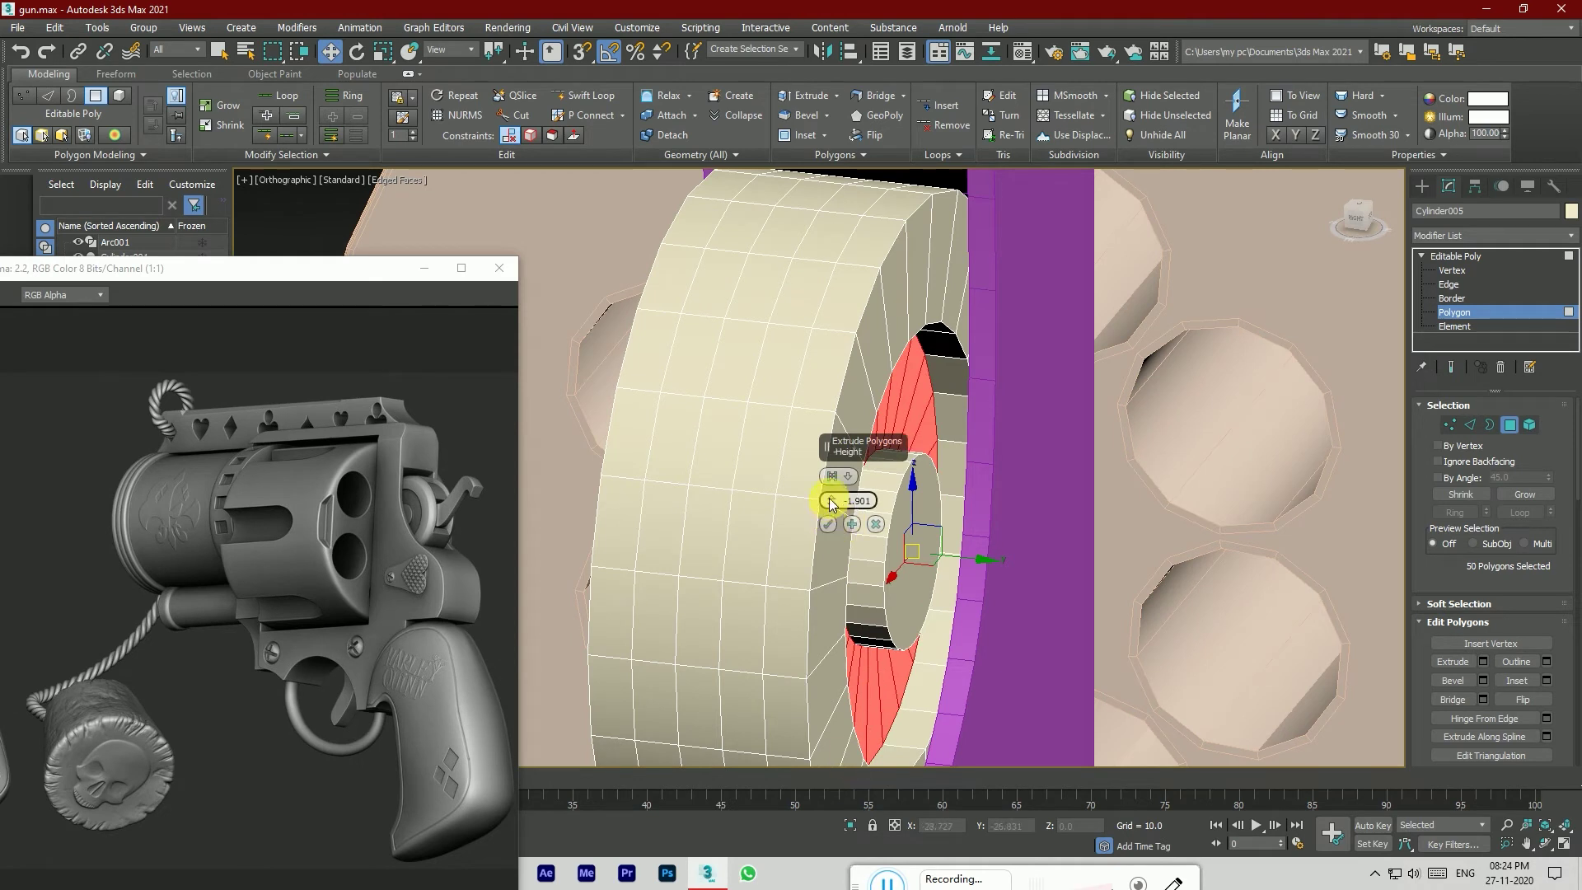
click(827, 524)
alt+middle_drag(837, 522, 1115, 628)
click(1257, 696)
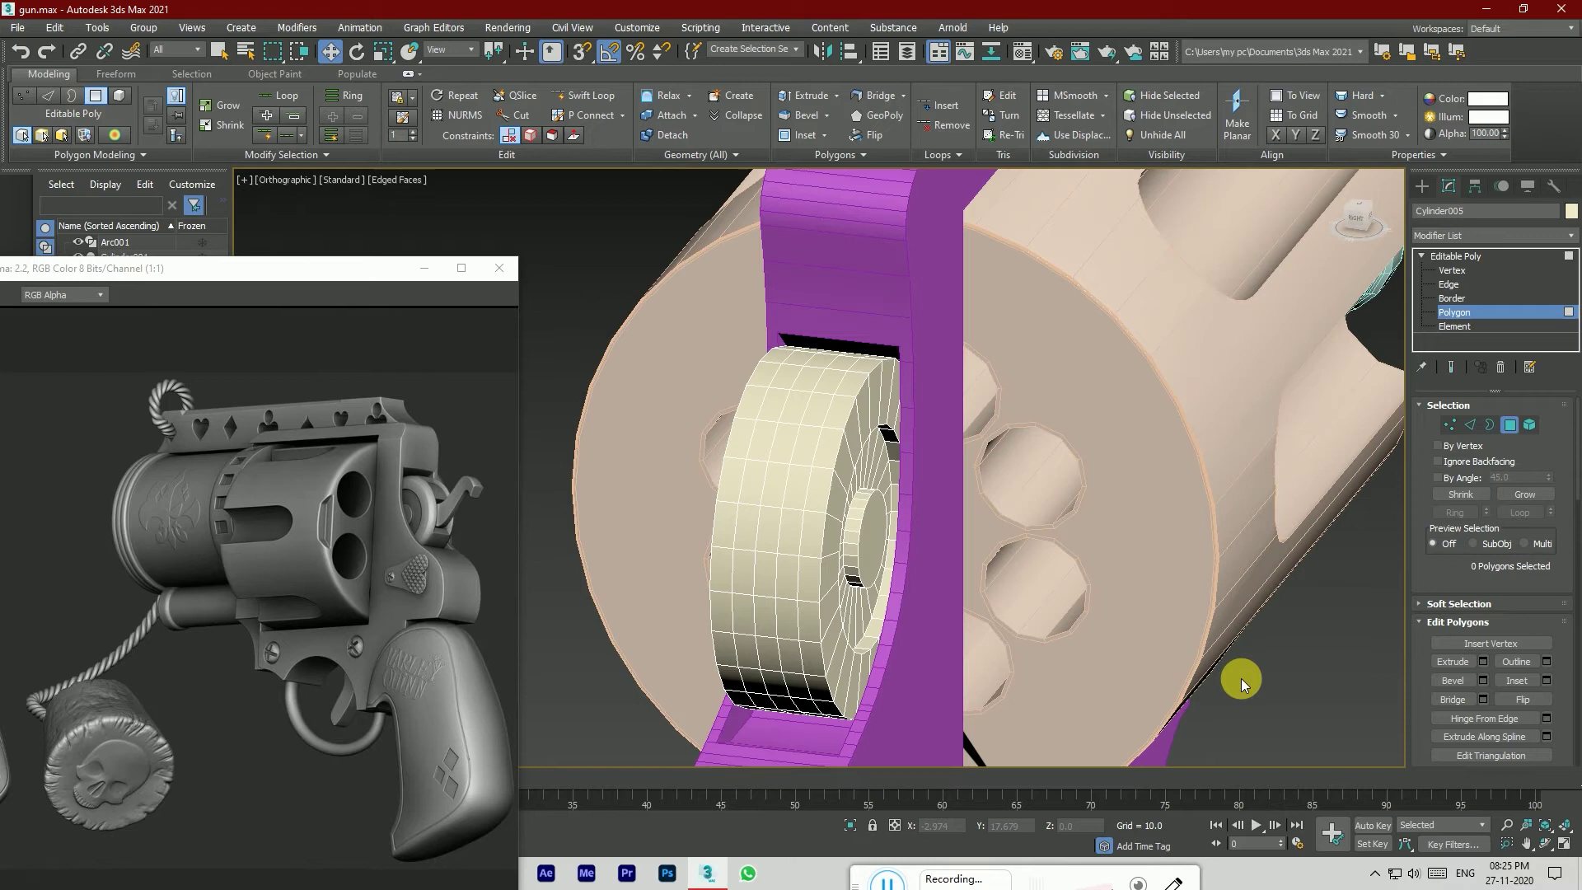
Step: Chamfer the two outer rim edge loops of the wheel by about 1.35 with 2 segments
click(1470, 425)
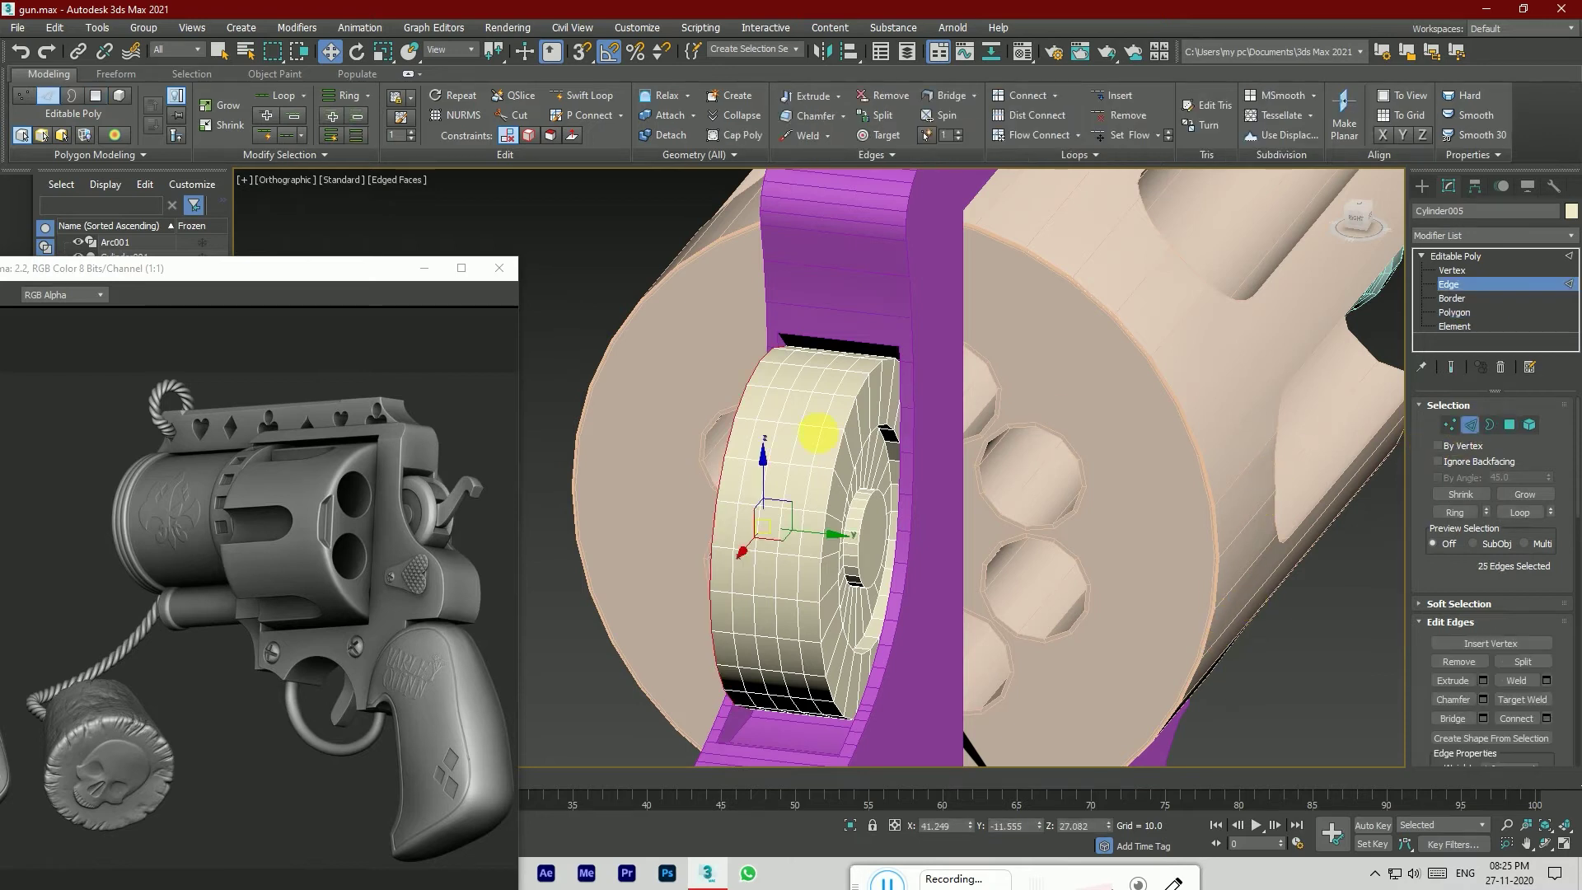
double_click(838, 421)
ctrl+double_click(747, 409)
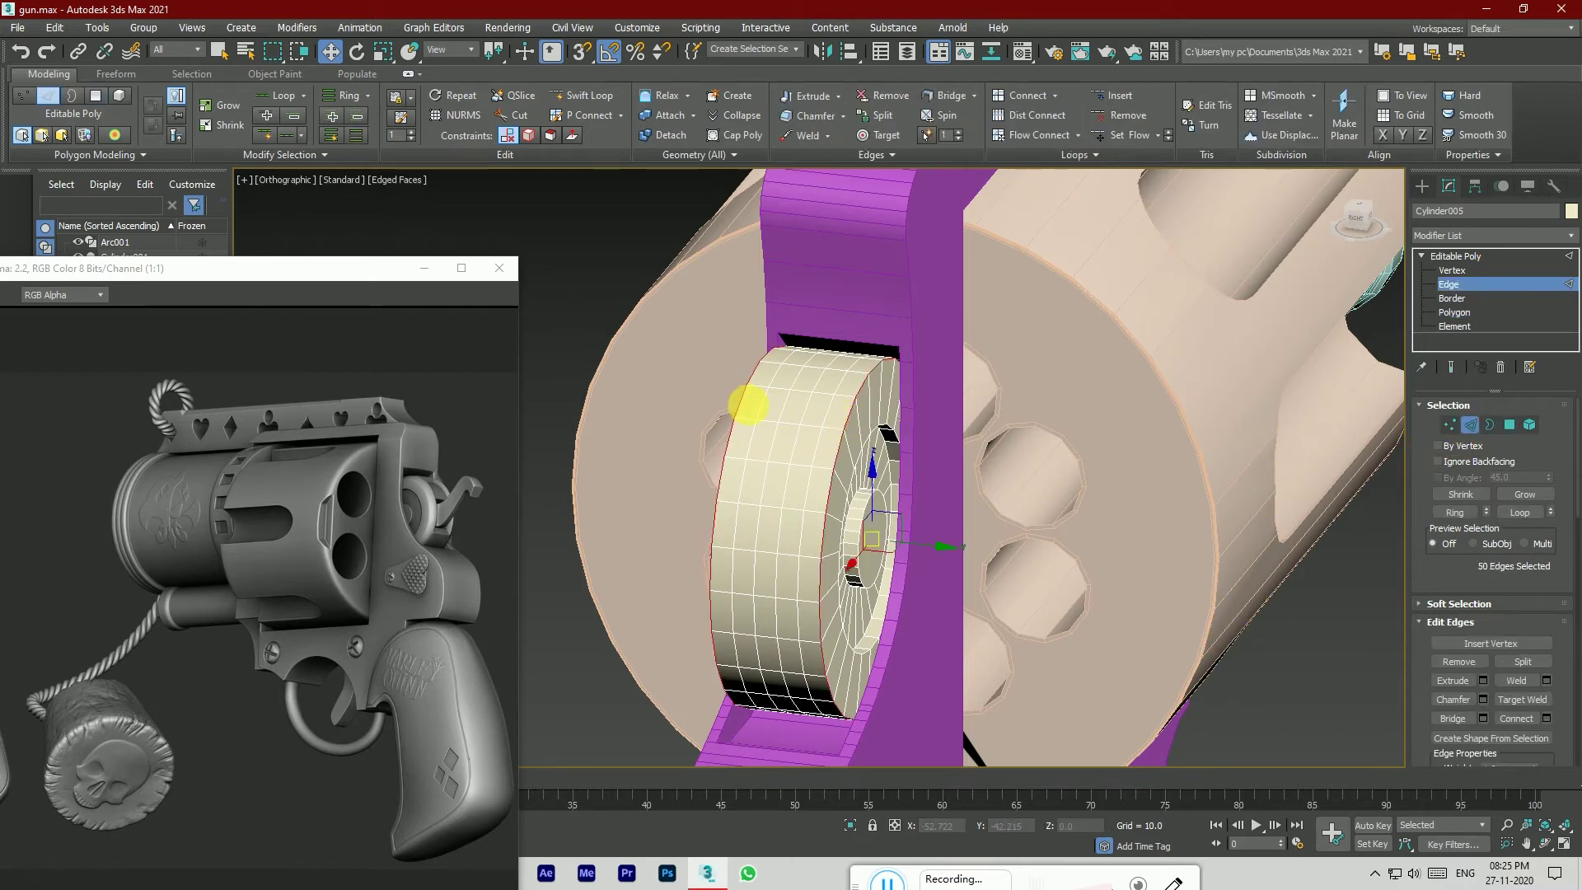
click(1484, 699)
drag(835, 528, 830, 506)
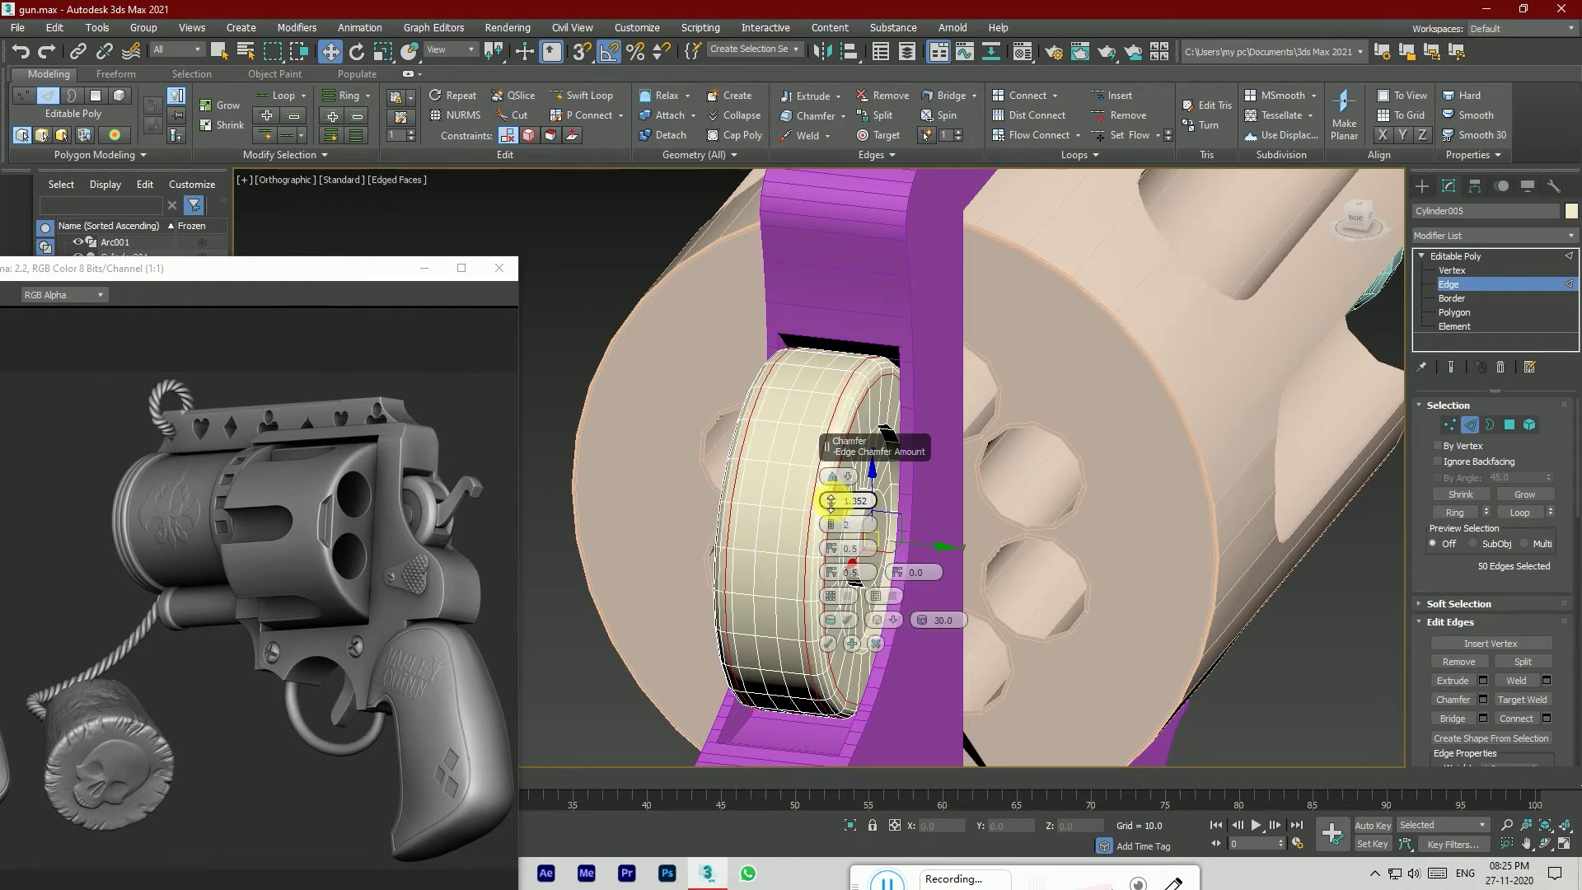
Step: Apply the chamfer of 1.352 with 2 segments to the selected edges of the hammer wheel
click(826, 646)
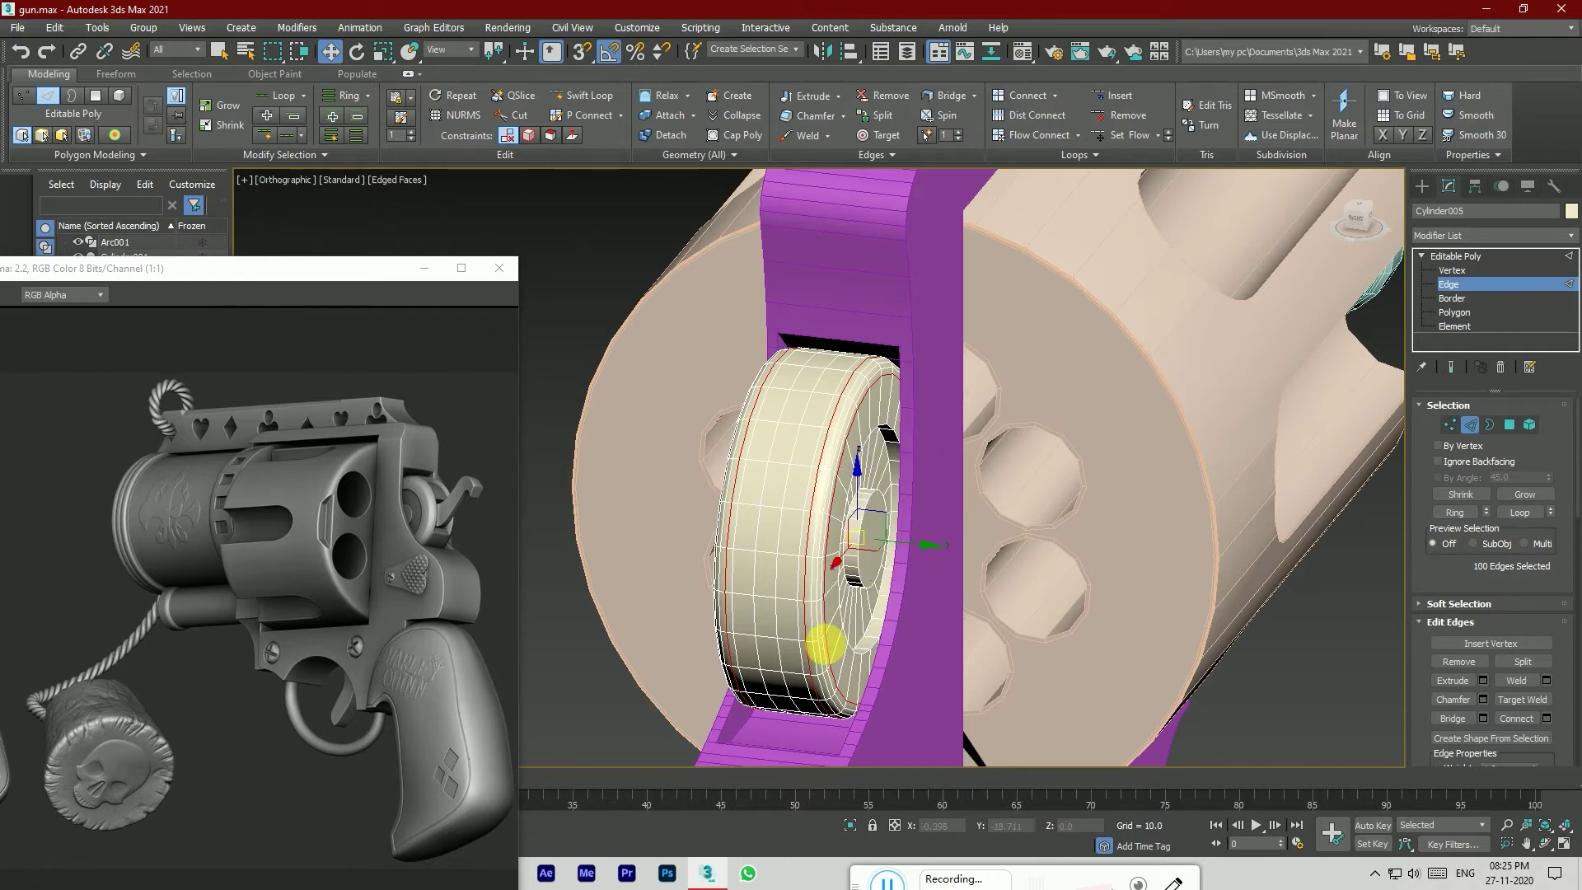
click(1360, 221)
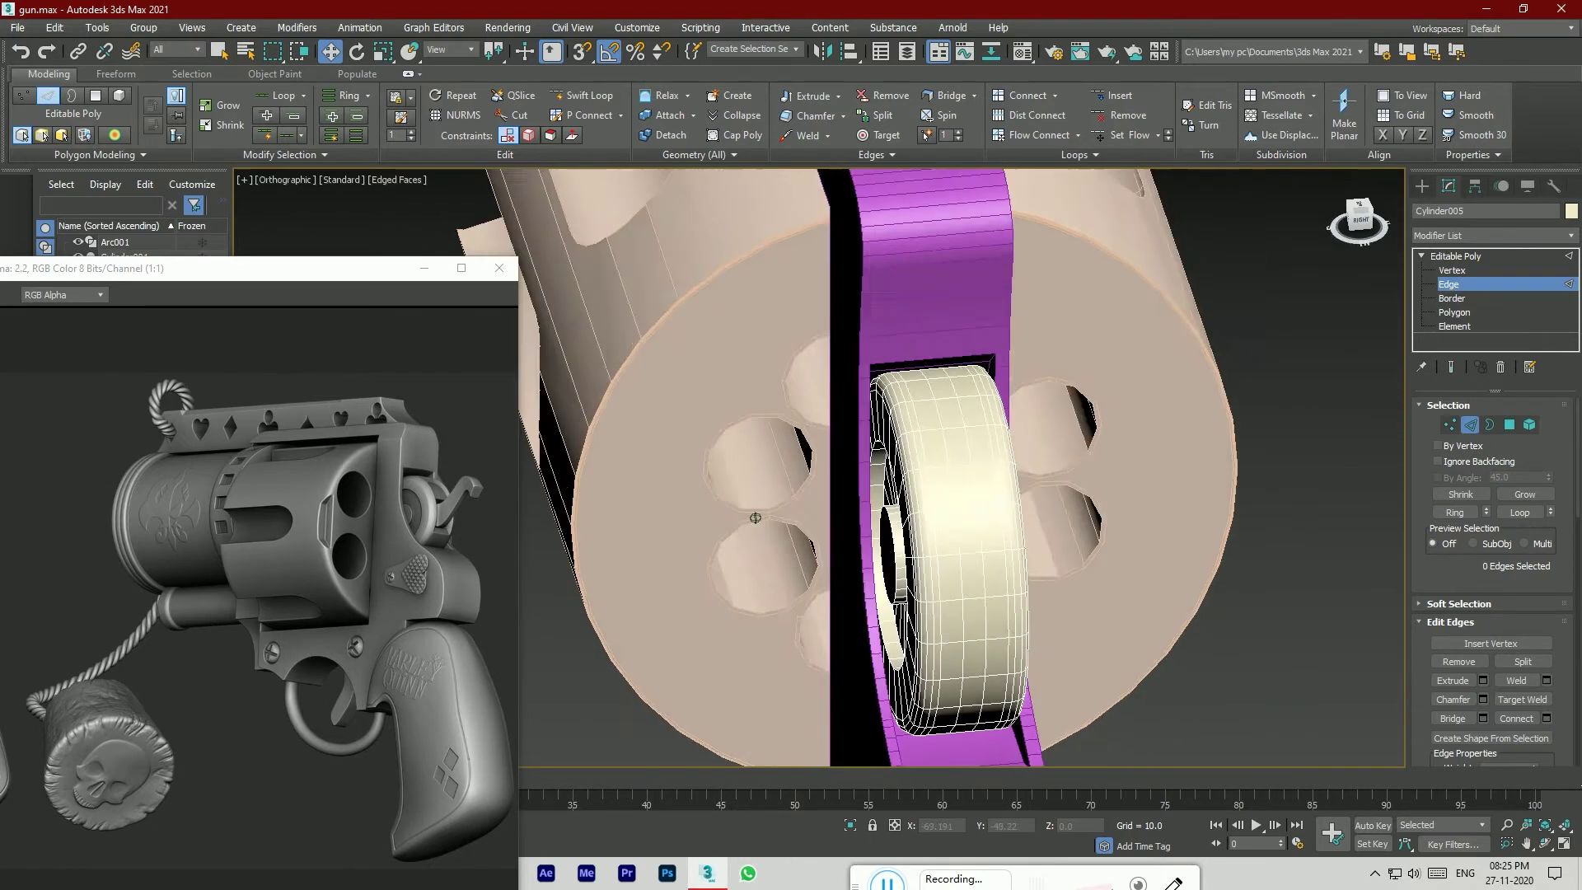
alt+middle_drag(755, 517, 1054, 515)
click(1358, 220)
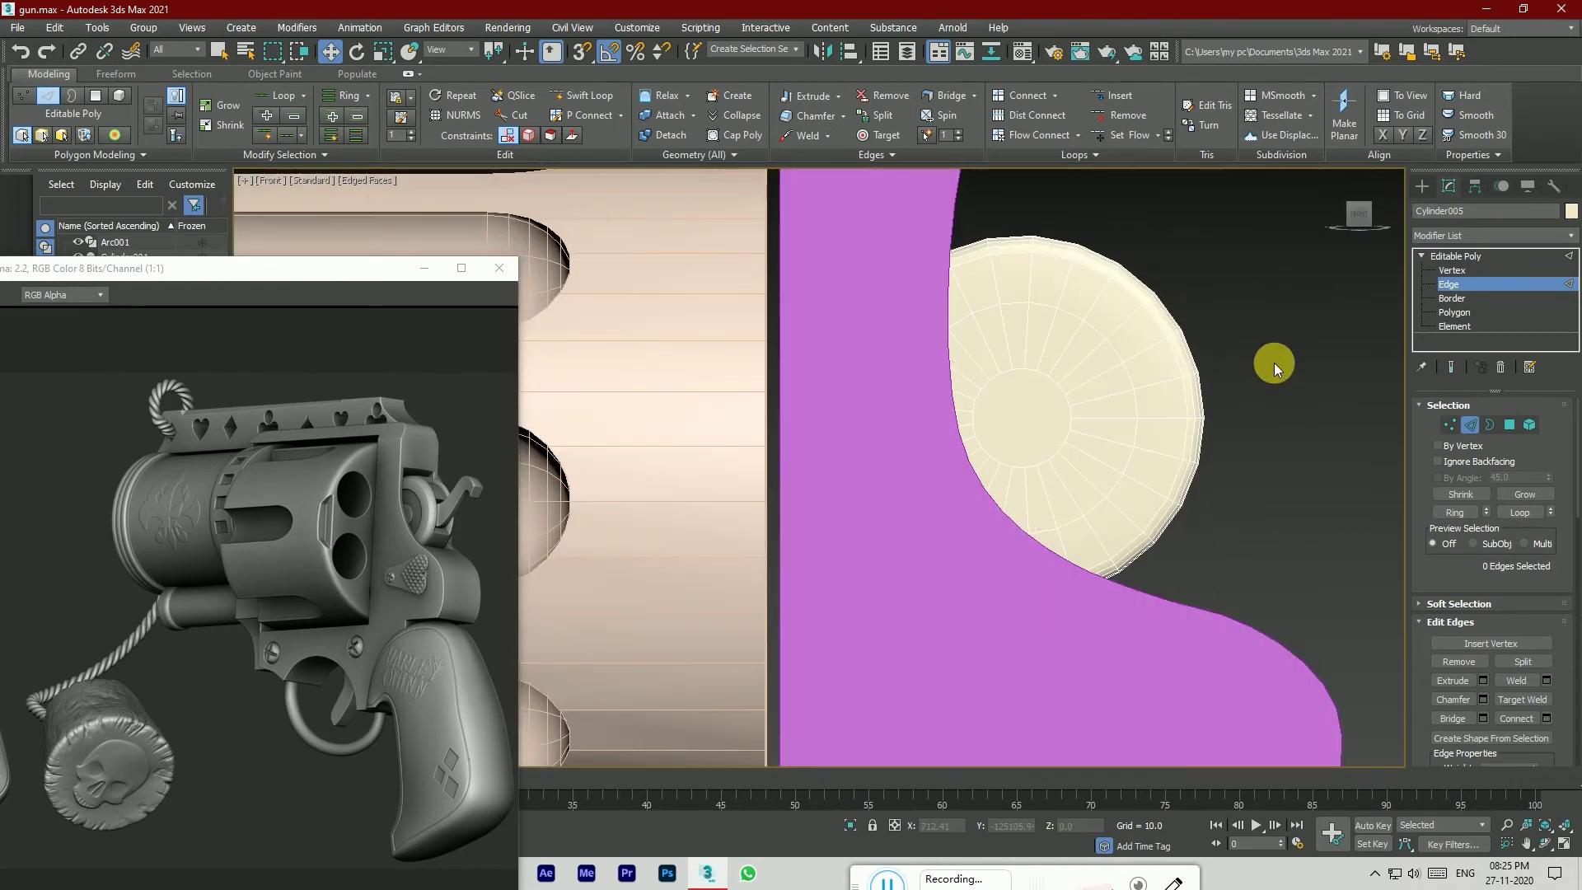
Step: Move the whole wheel about 4.6 units along X, deeper into the rear of the purple frame
click(1466, 256)
drag(1052, 422, 974, 431)
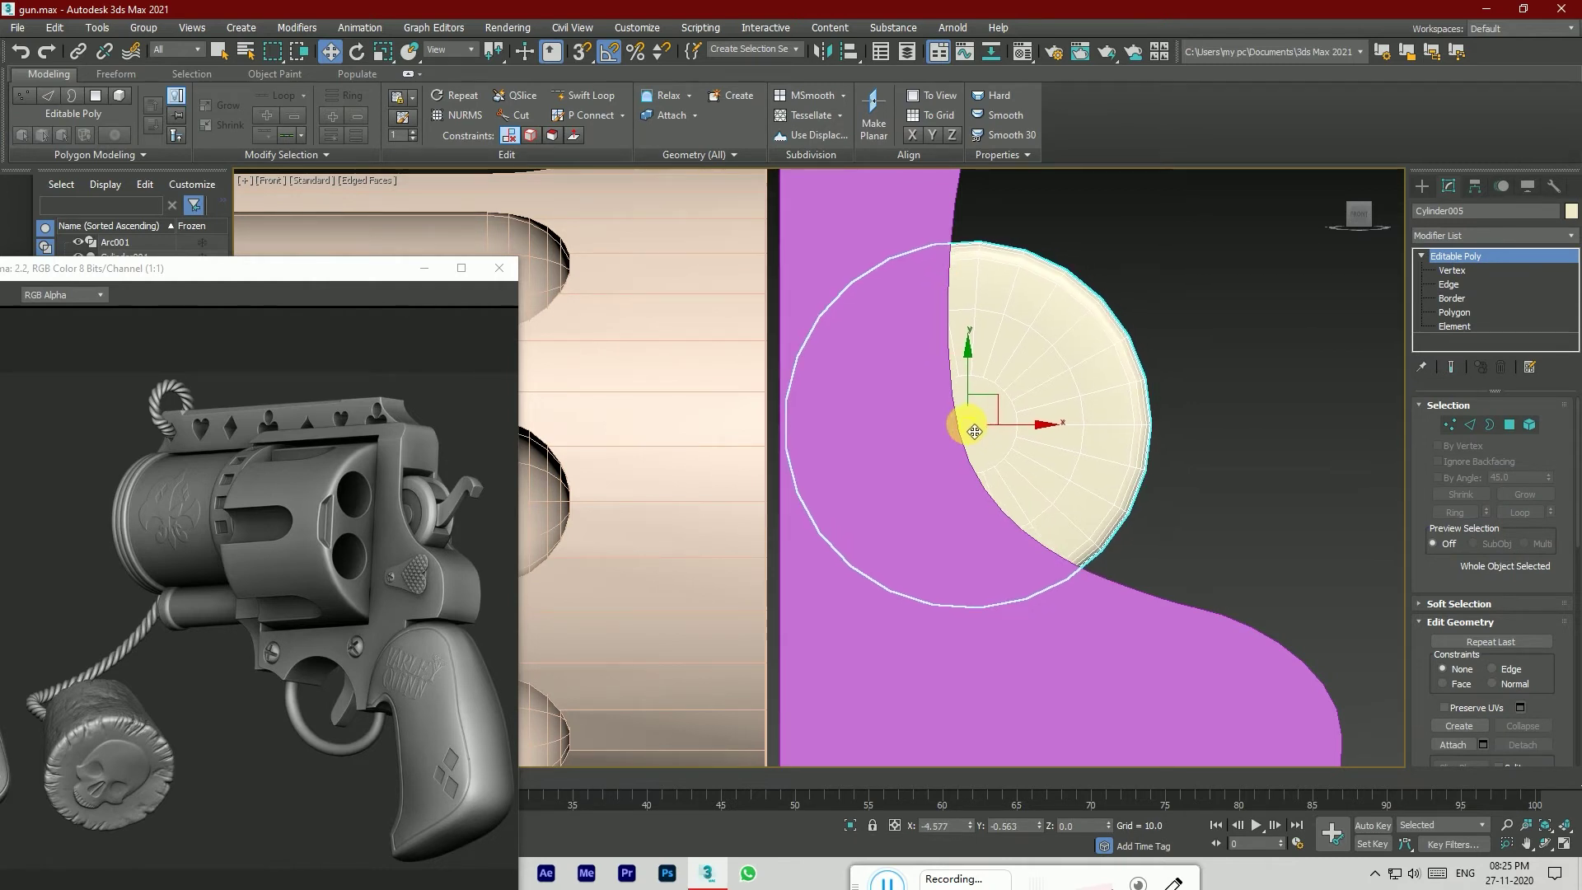
click(1176, 484)
scroll(1165, 494, down, 4)
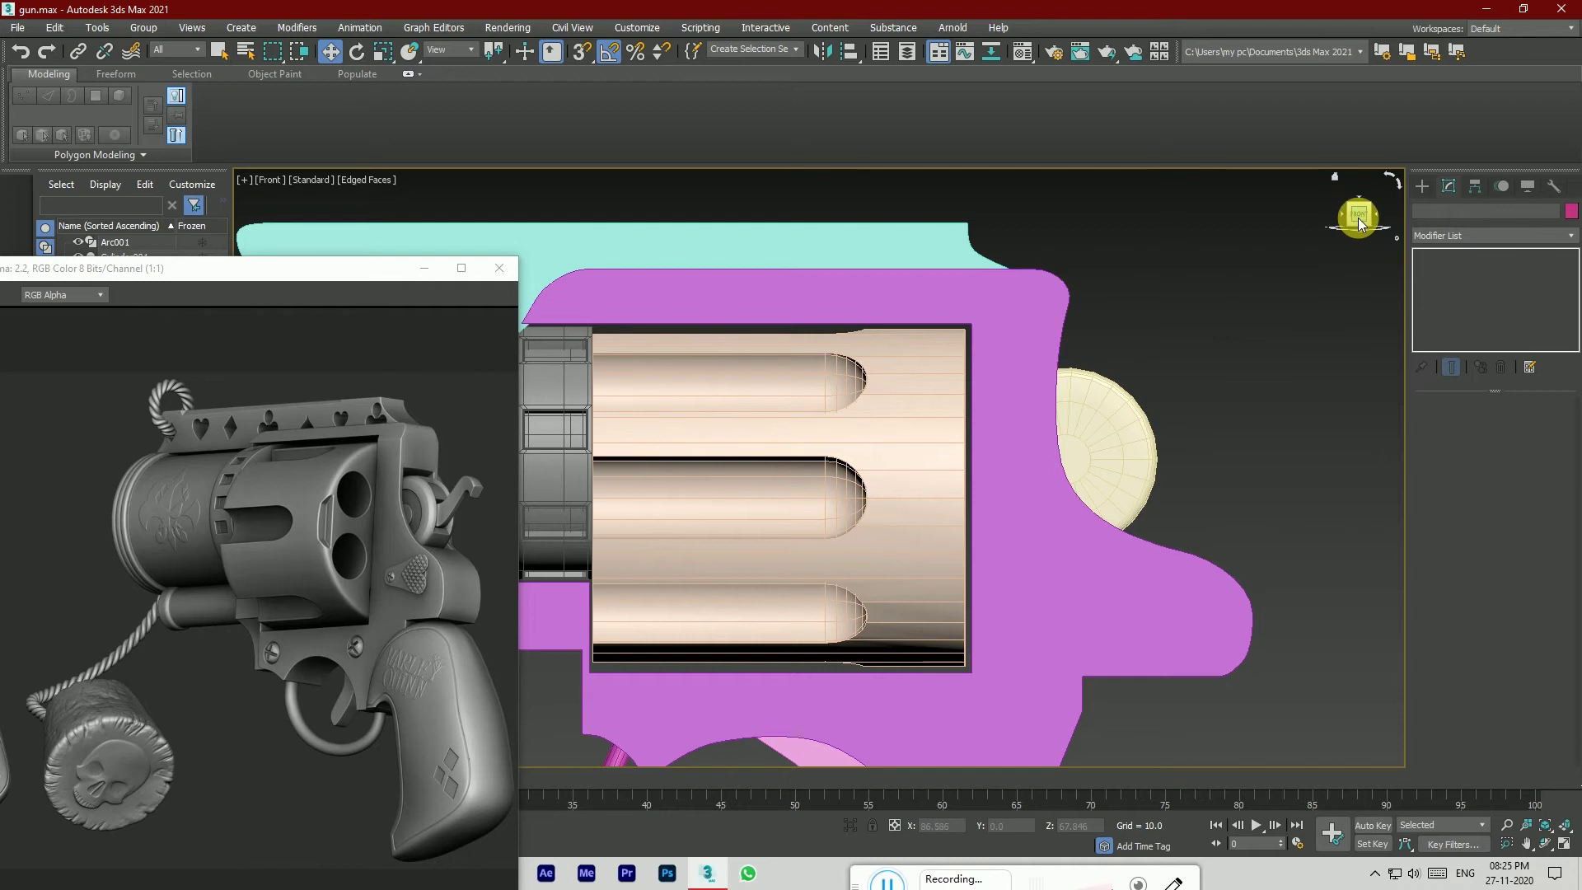
alt+middle_drag(768, 463, 804, 457)
Step: Convert the purple gun frame to an Editable Poly
click(1187, 629)
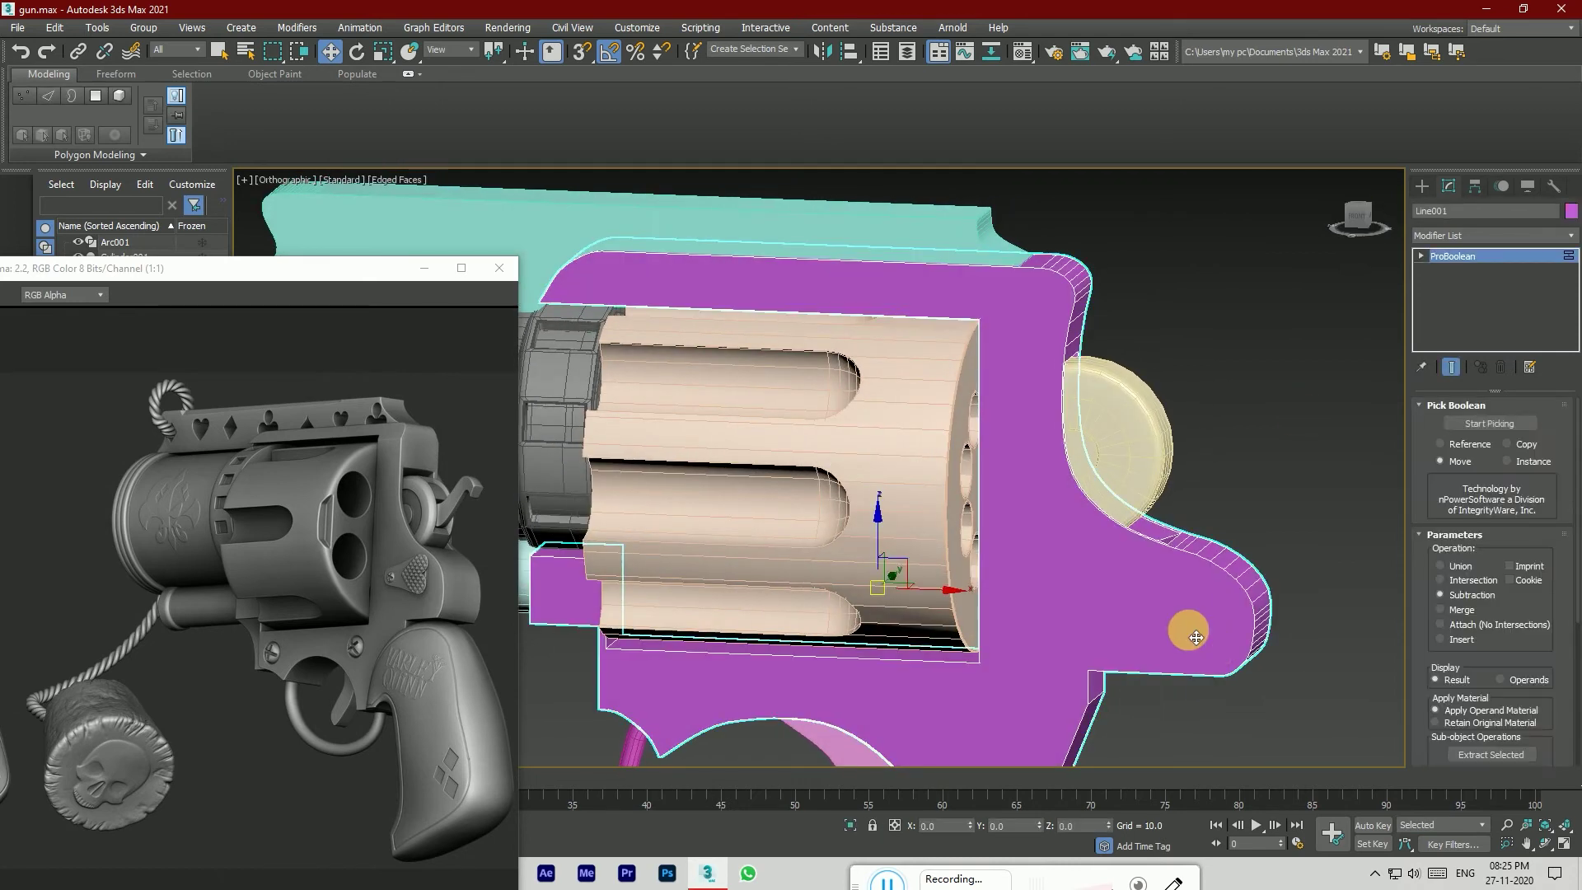
right_click(1127, 646)
mouse_move(1195, 804)
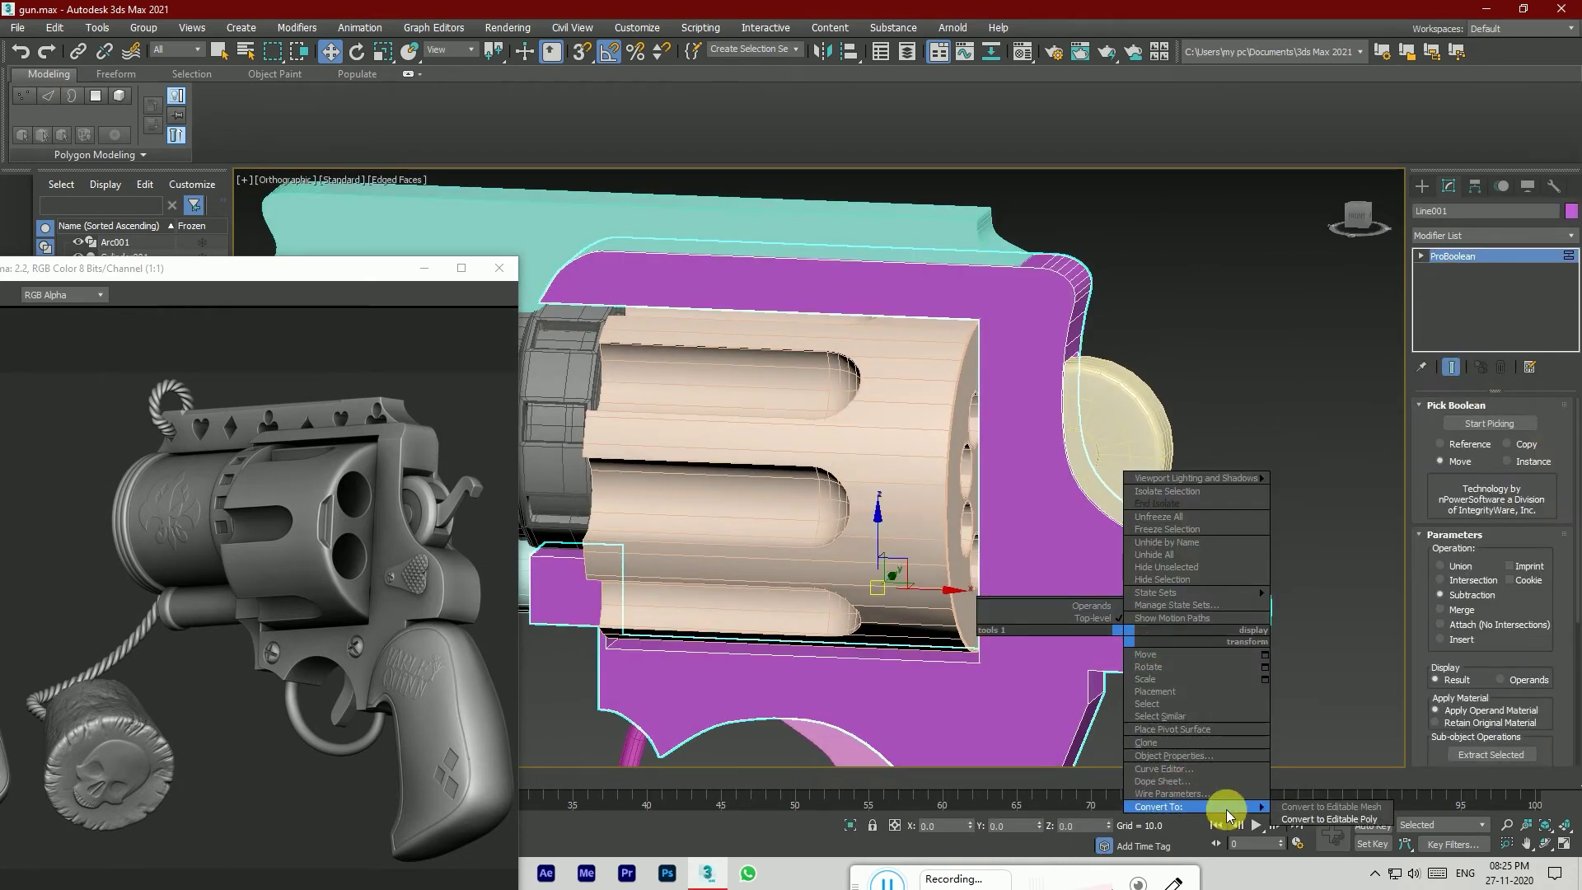
click(1335, 822)
Step: Select the vertices around the frame's rounded rear end in a side view and try to shift them along X
click(1450, 424)
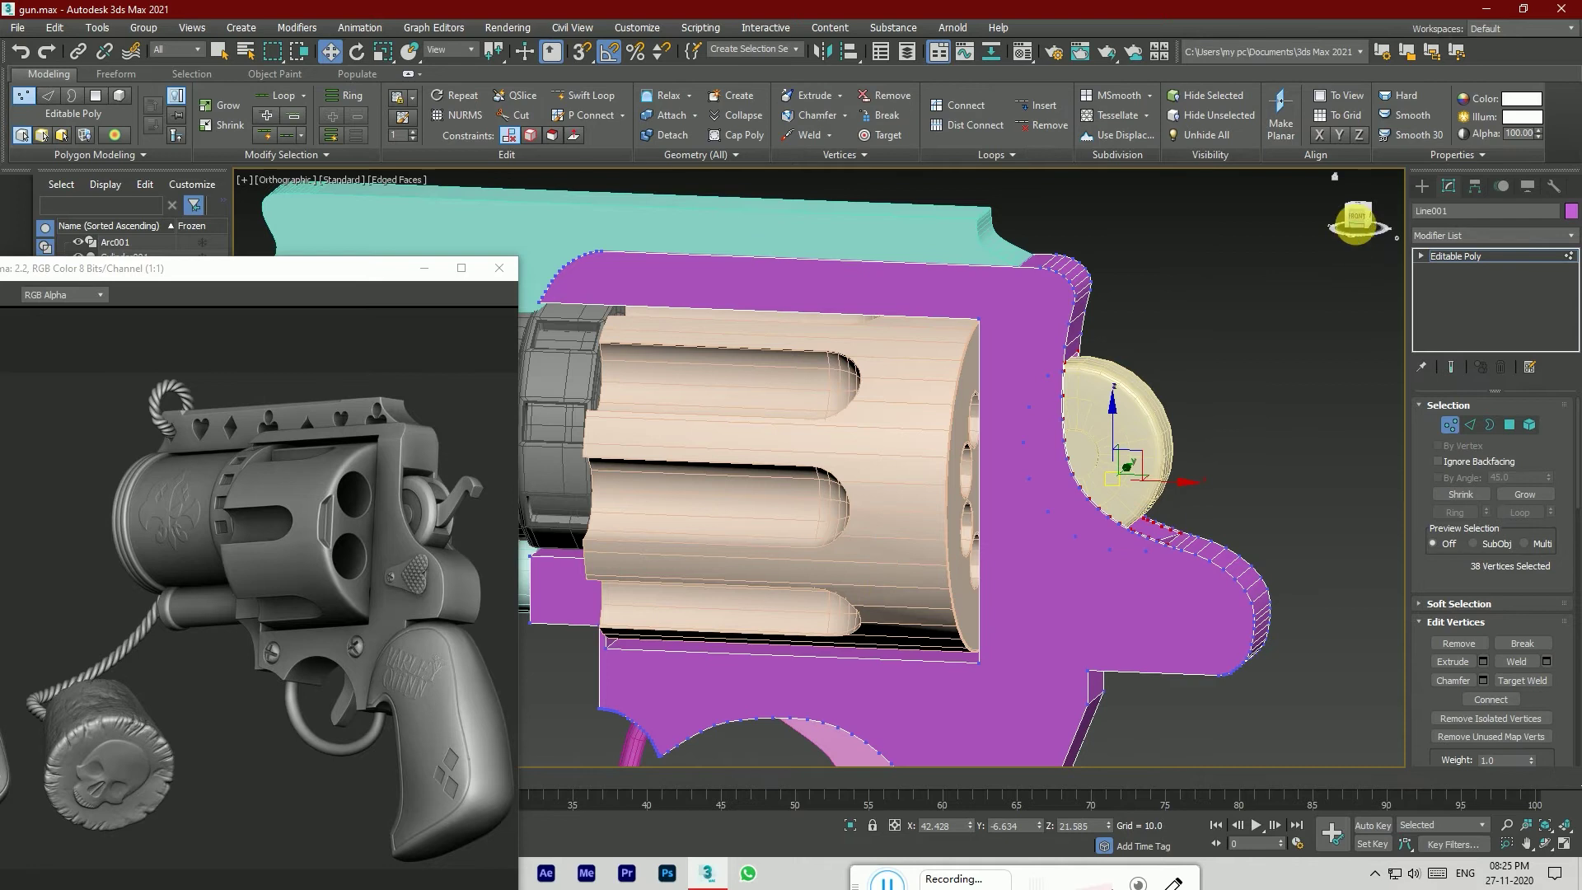
click(1355, 215)
click(1329, 517)
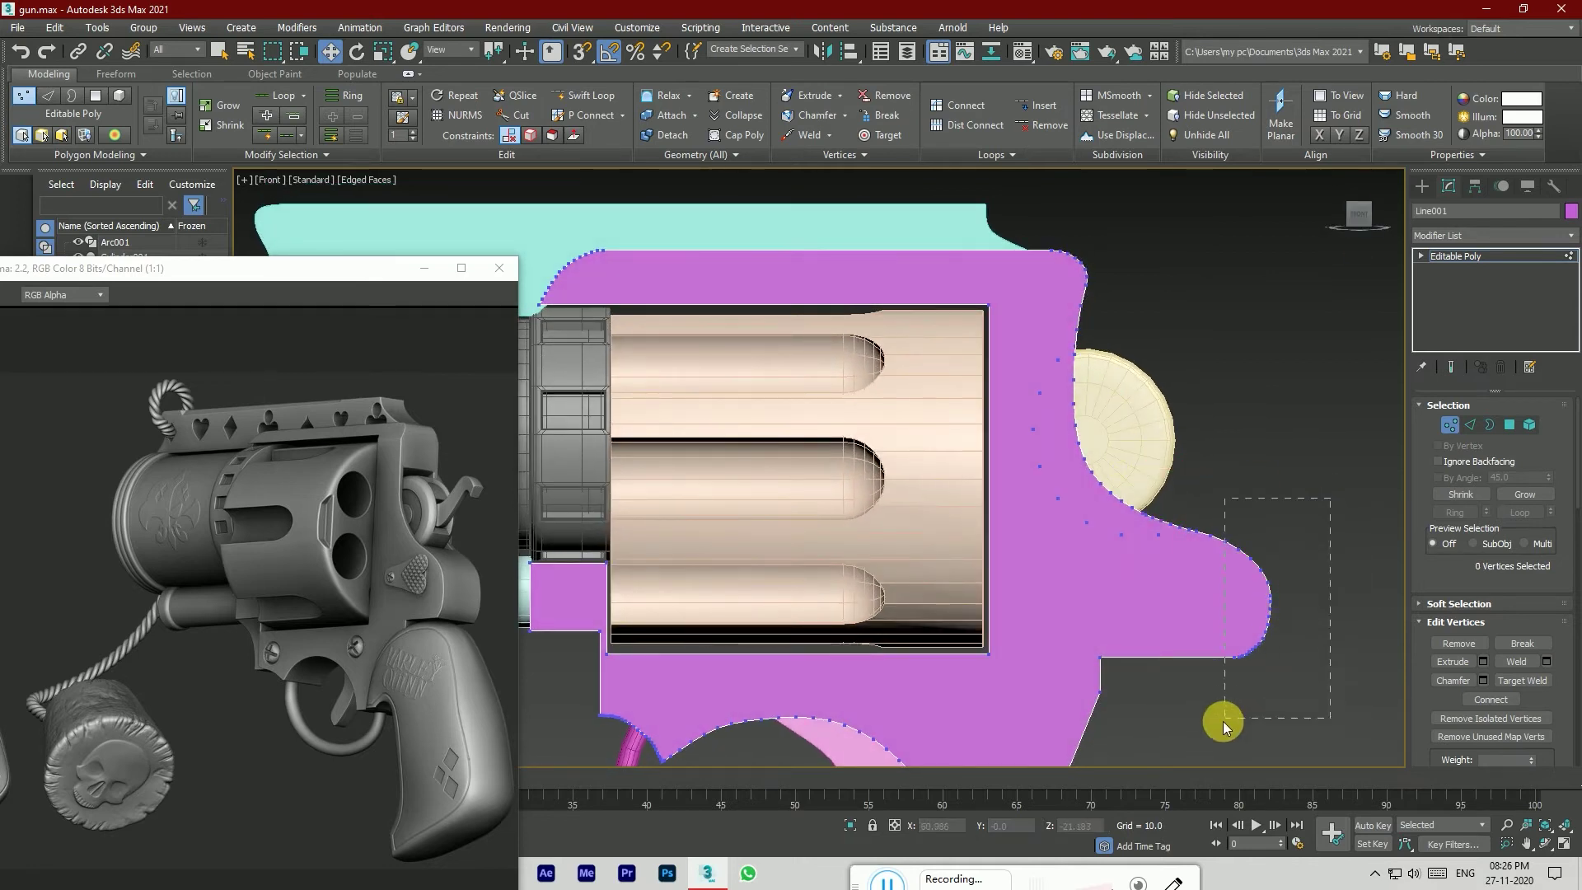
drag(1143, 741, 1302, 740)
drag(1360, 216, 1314, 226)
alt+middle_drag(818, 467, 818, 467)
drag(1352, 487, 1162, 696)
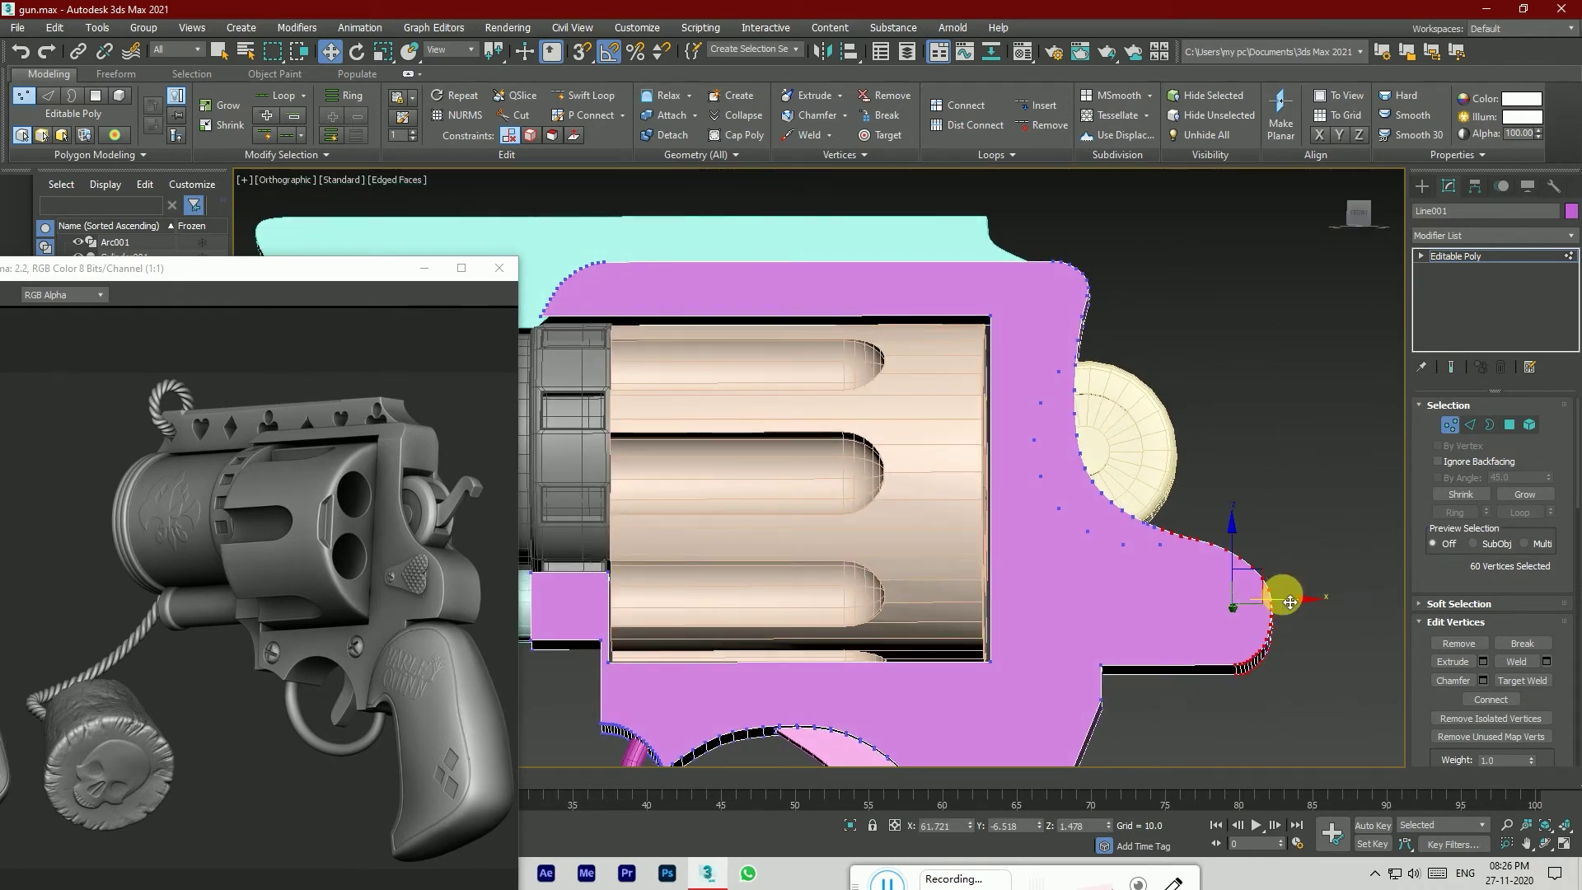
drag(1283, 608, 1279, 609)
click(1284, 683)
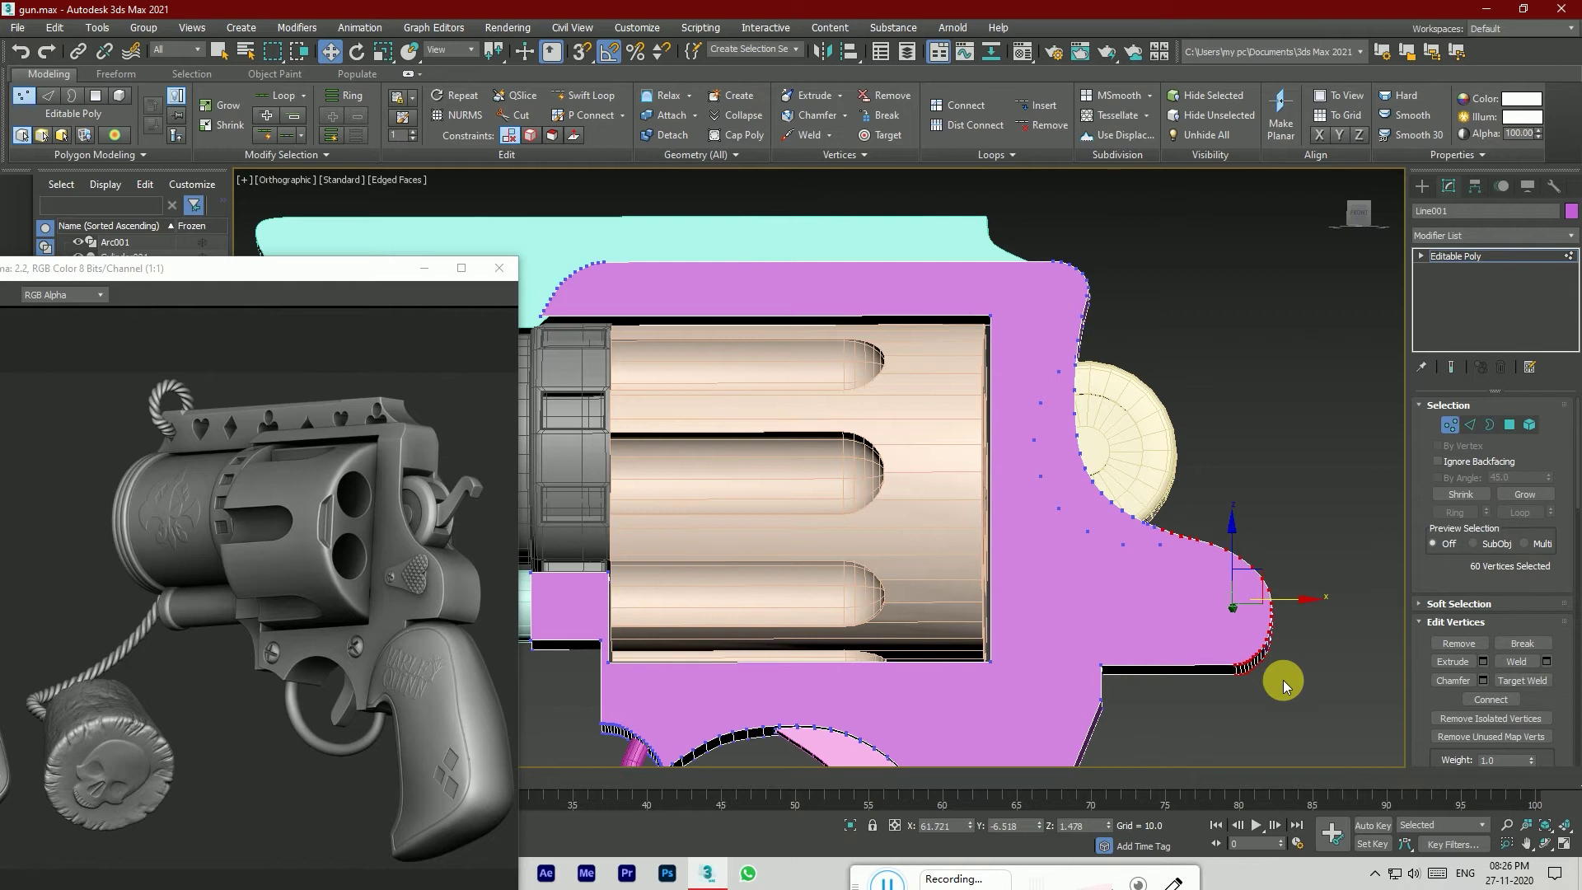
scroll(1261, 626, down, 2)
click(1455, 262)
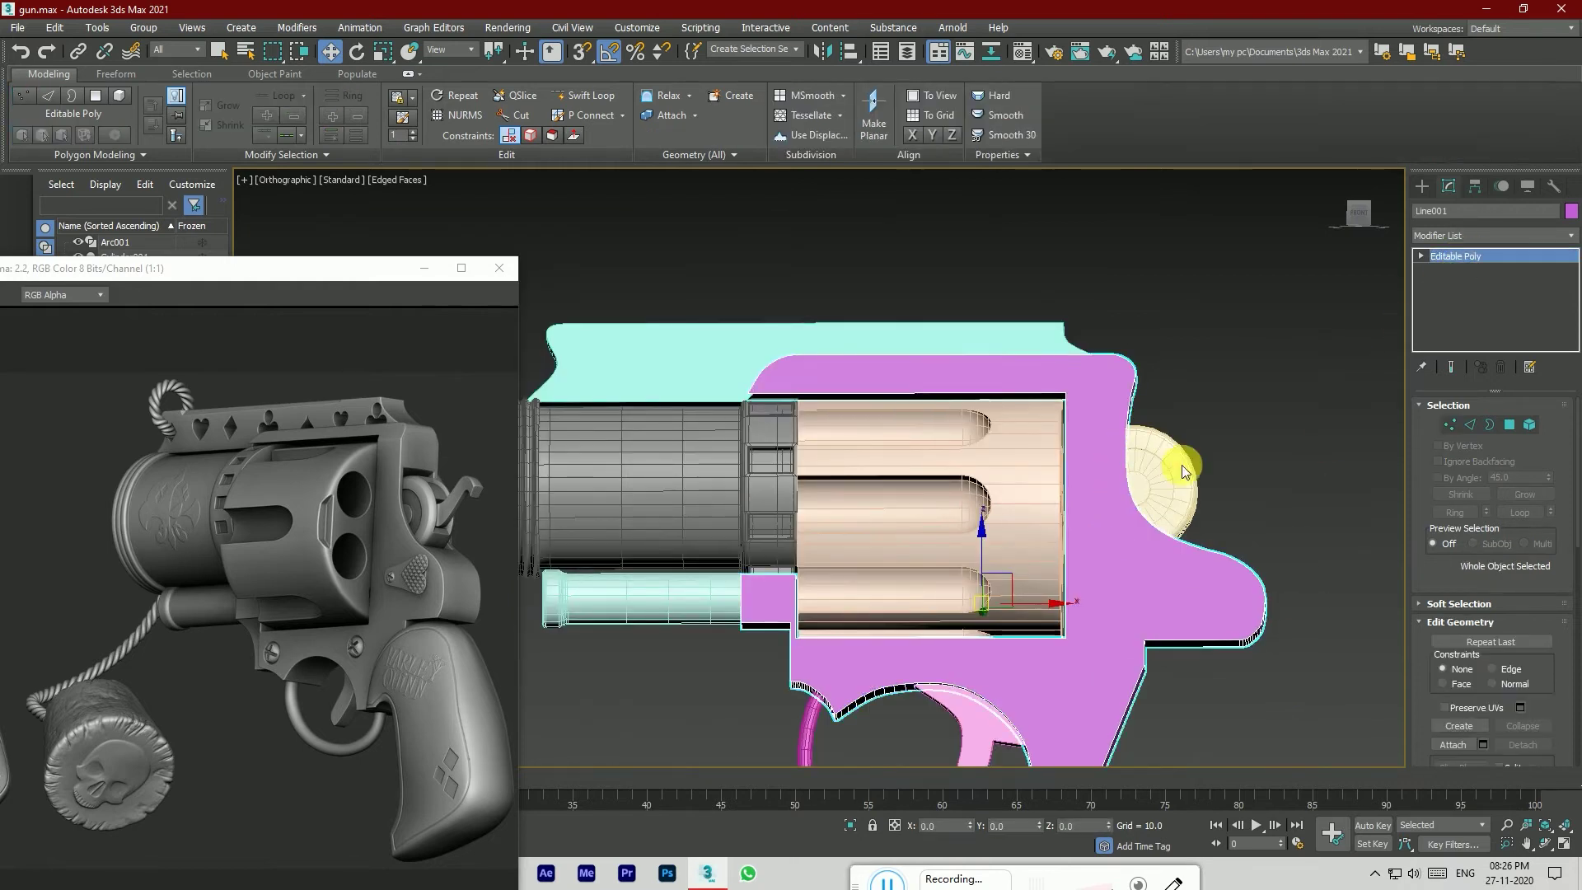
right_click(1105, 572)
mouse_move(1151, 744)
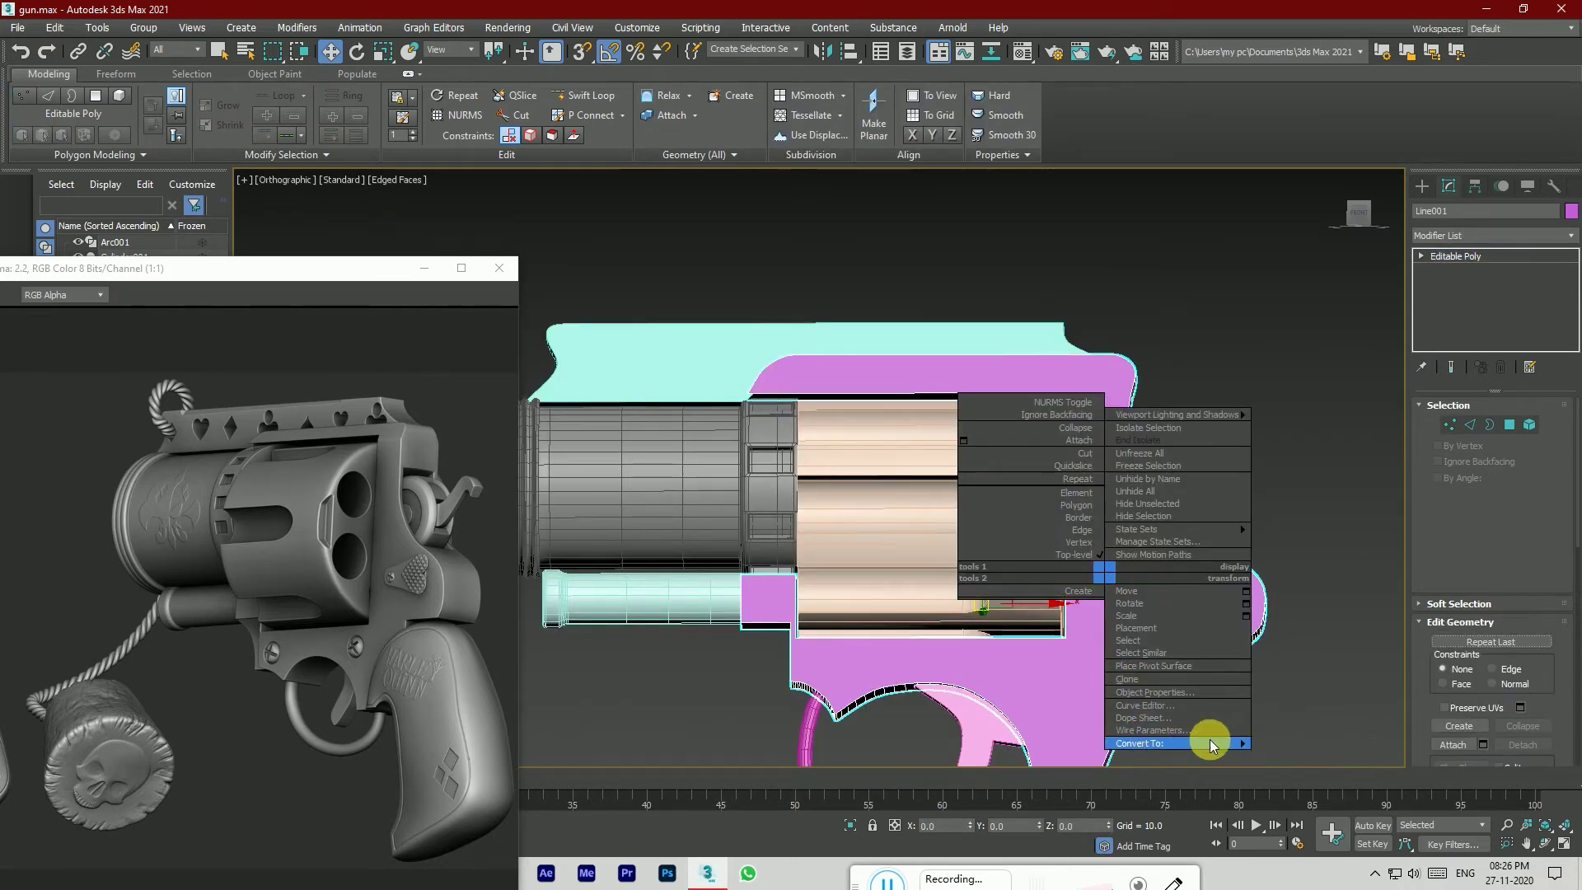
click(1320, 686)
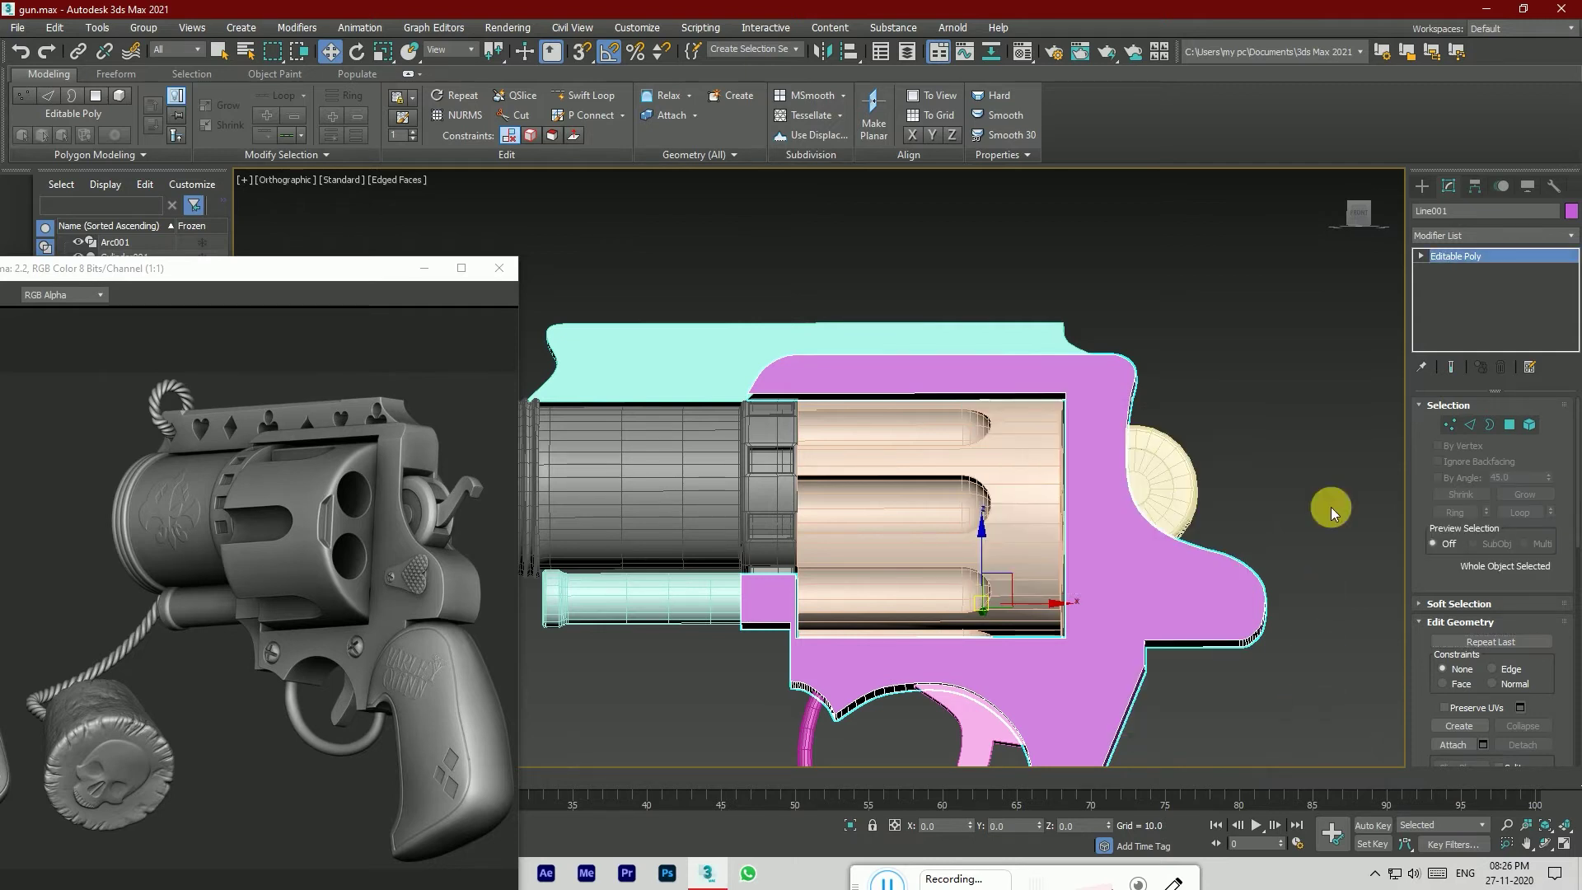
Step: Nudge the wheel slightly along X toward the frame in the Front view
click(1359, 218)
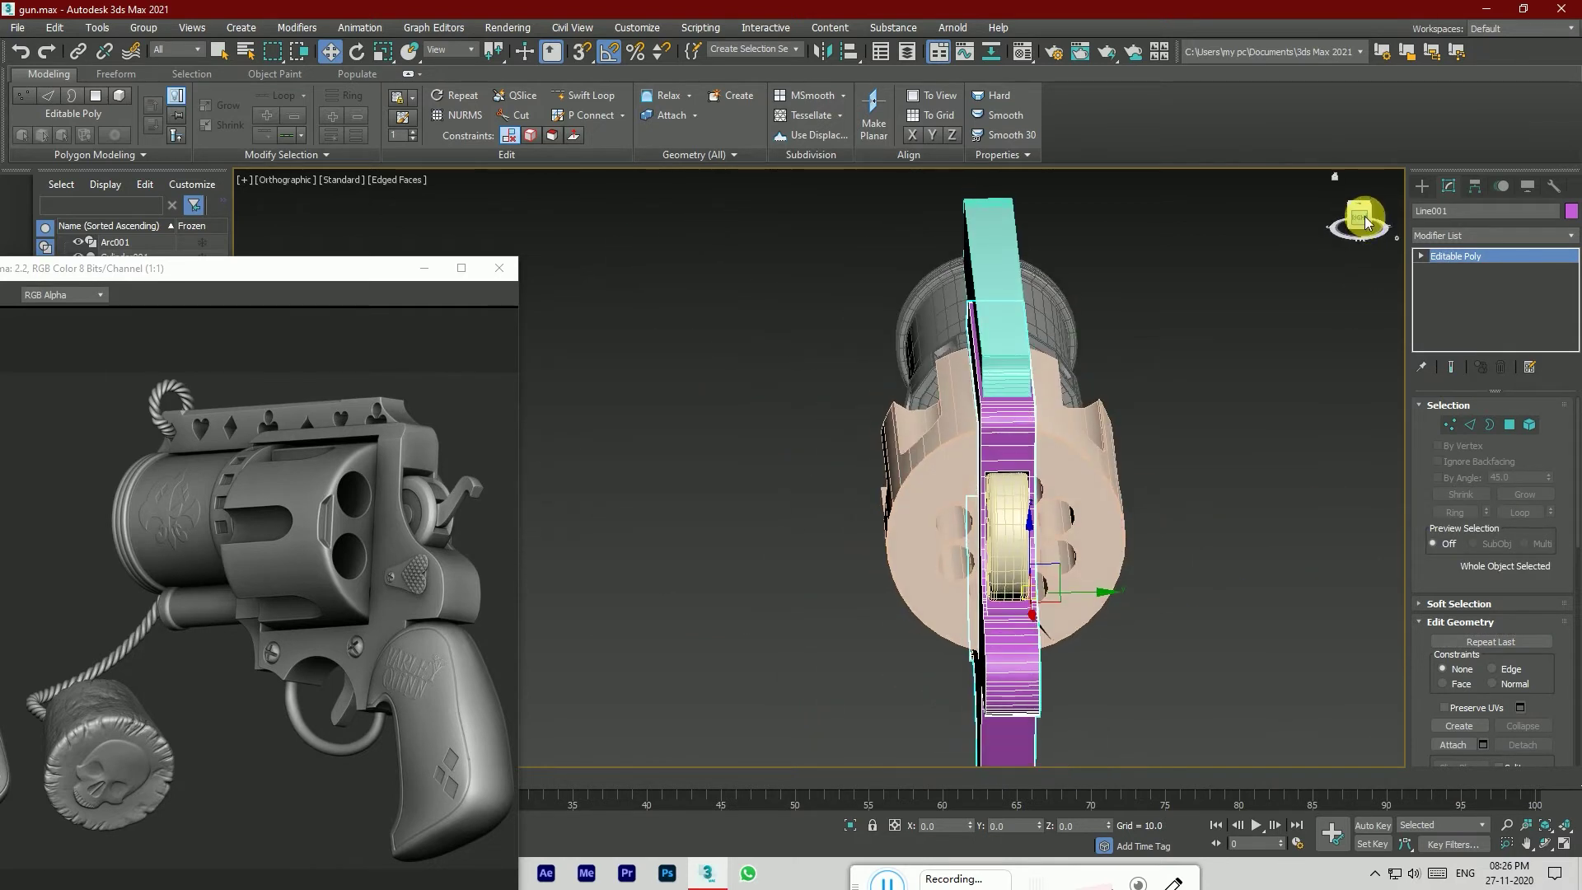
click(1264, 441)
alt+middle_drag(774, 468, 1178, 418)
click(1353, 219)
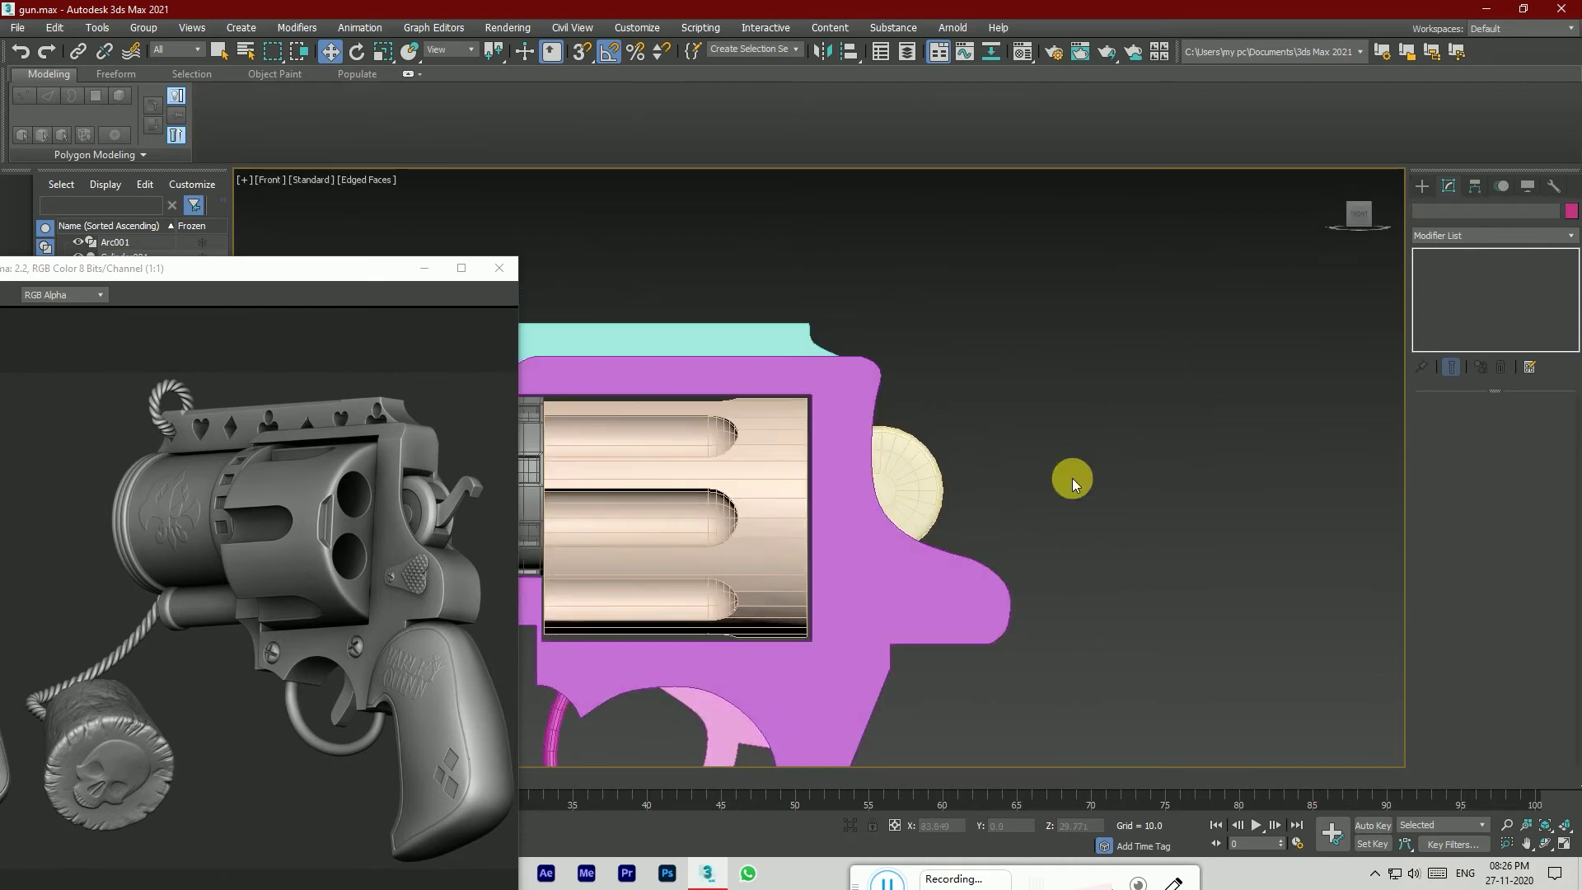
click(884, 498)
scroll(894, 511, up, 2)
drag(921, 494, 919, 494)
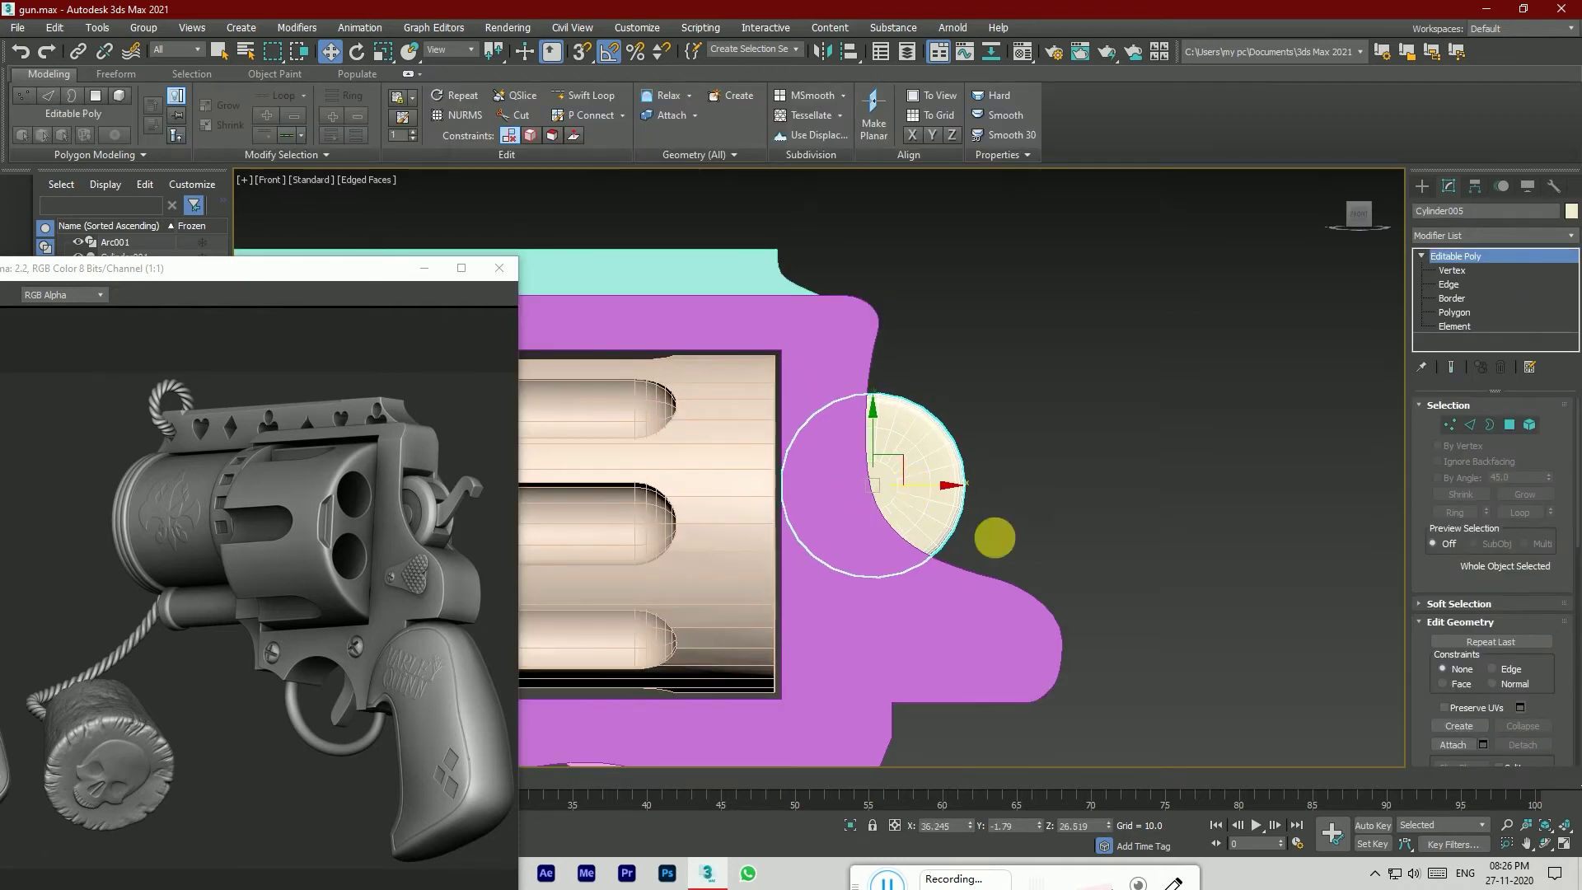
Step: Start polygon-level editing on the wheel with Ignore Backfacing enabled
scroll(294, 590, down, 1)
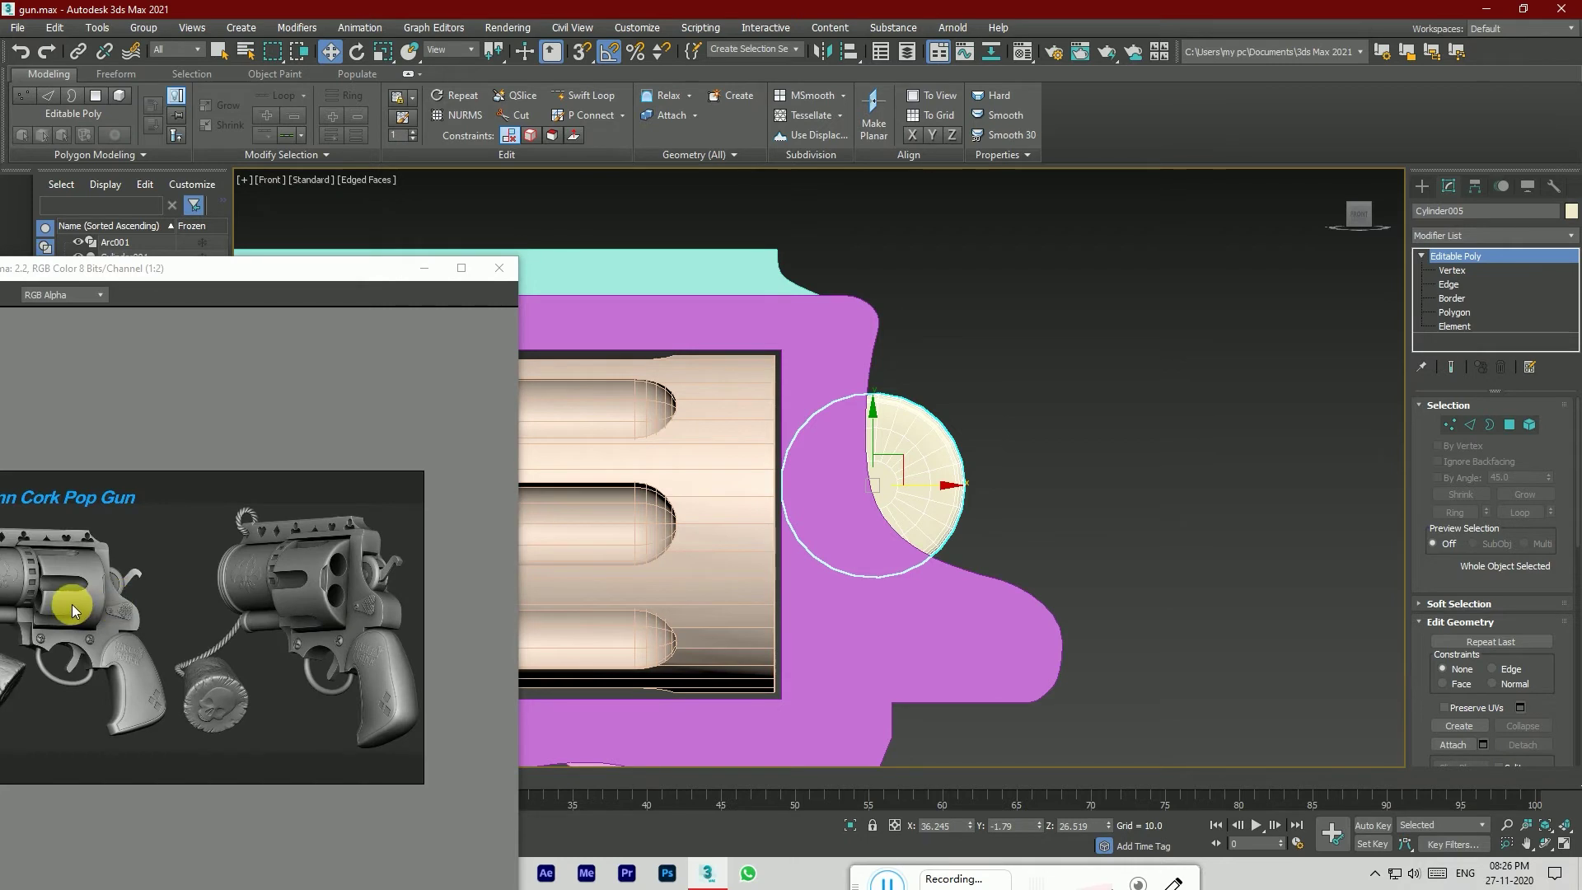
scroll(72, 605, up, 1)
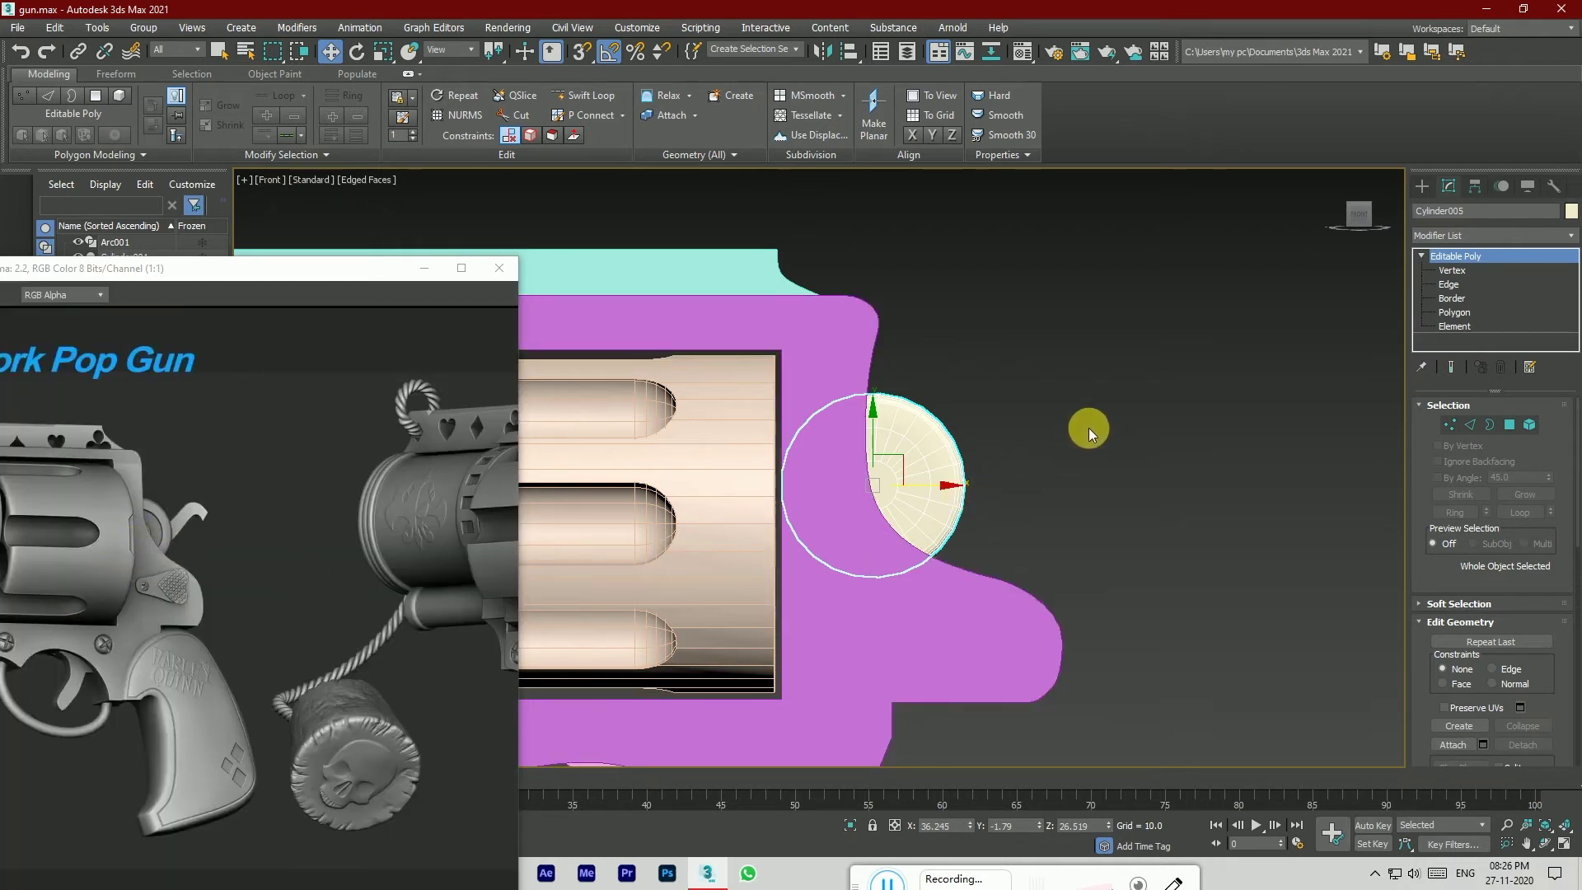
drag(1356, 225, 1360, 223)
click(1360, 223)
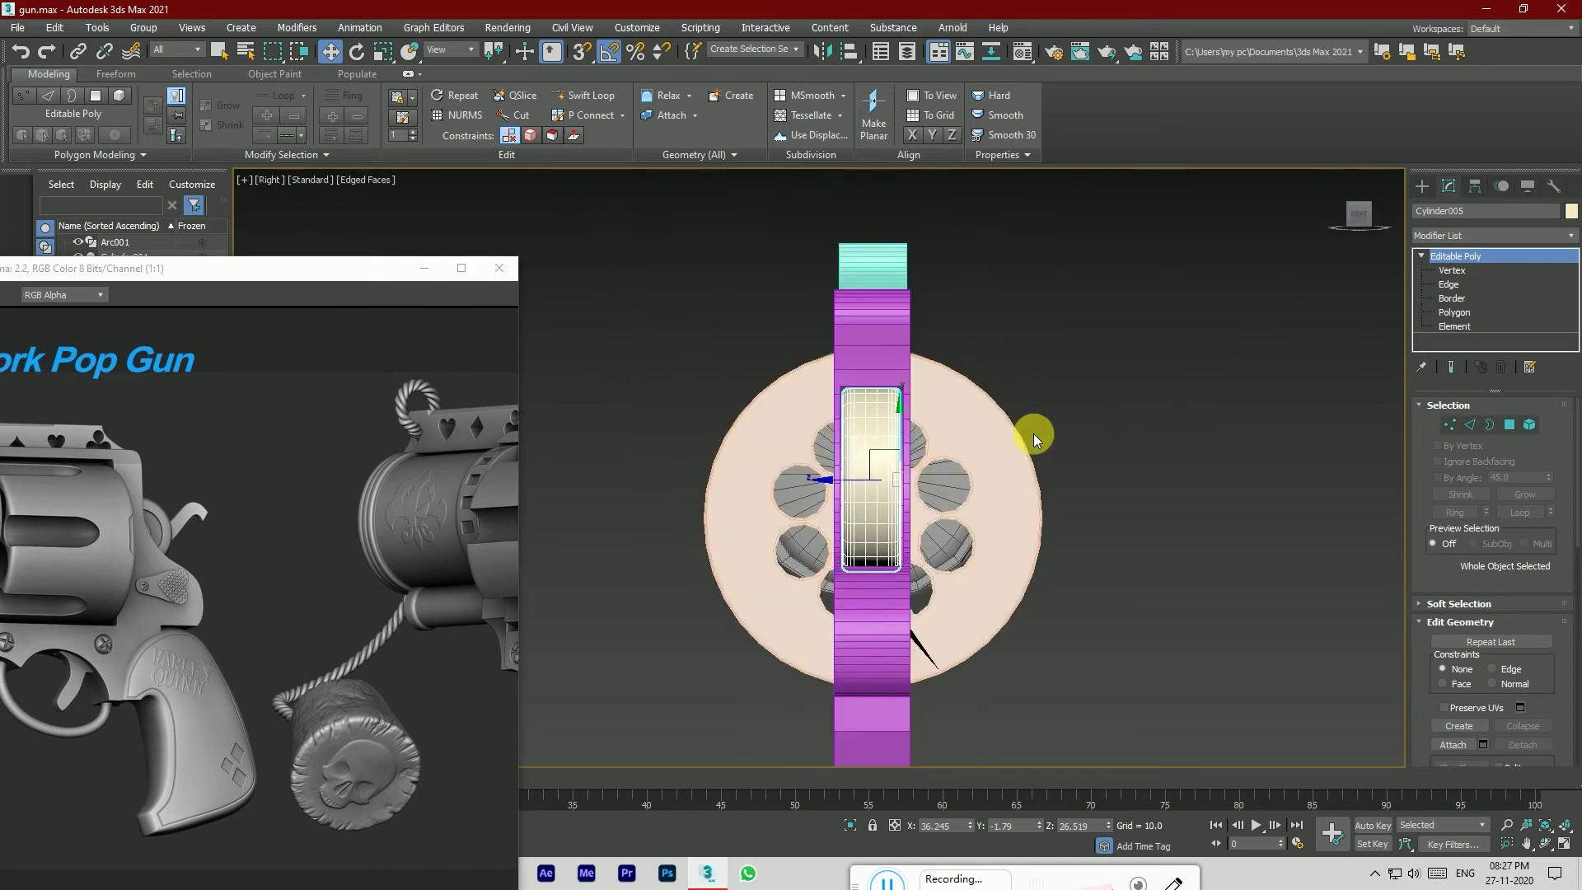
click(1510, 425)
click(1439, 460)
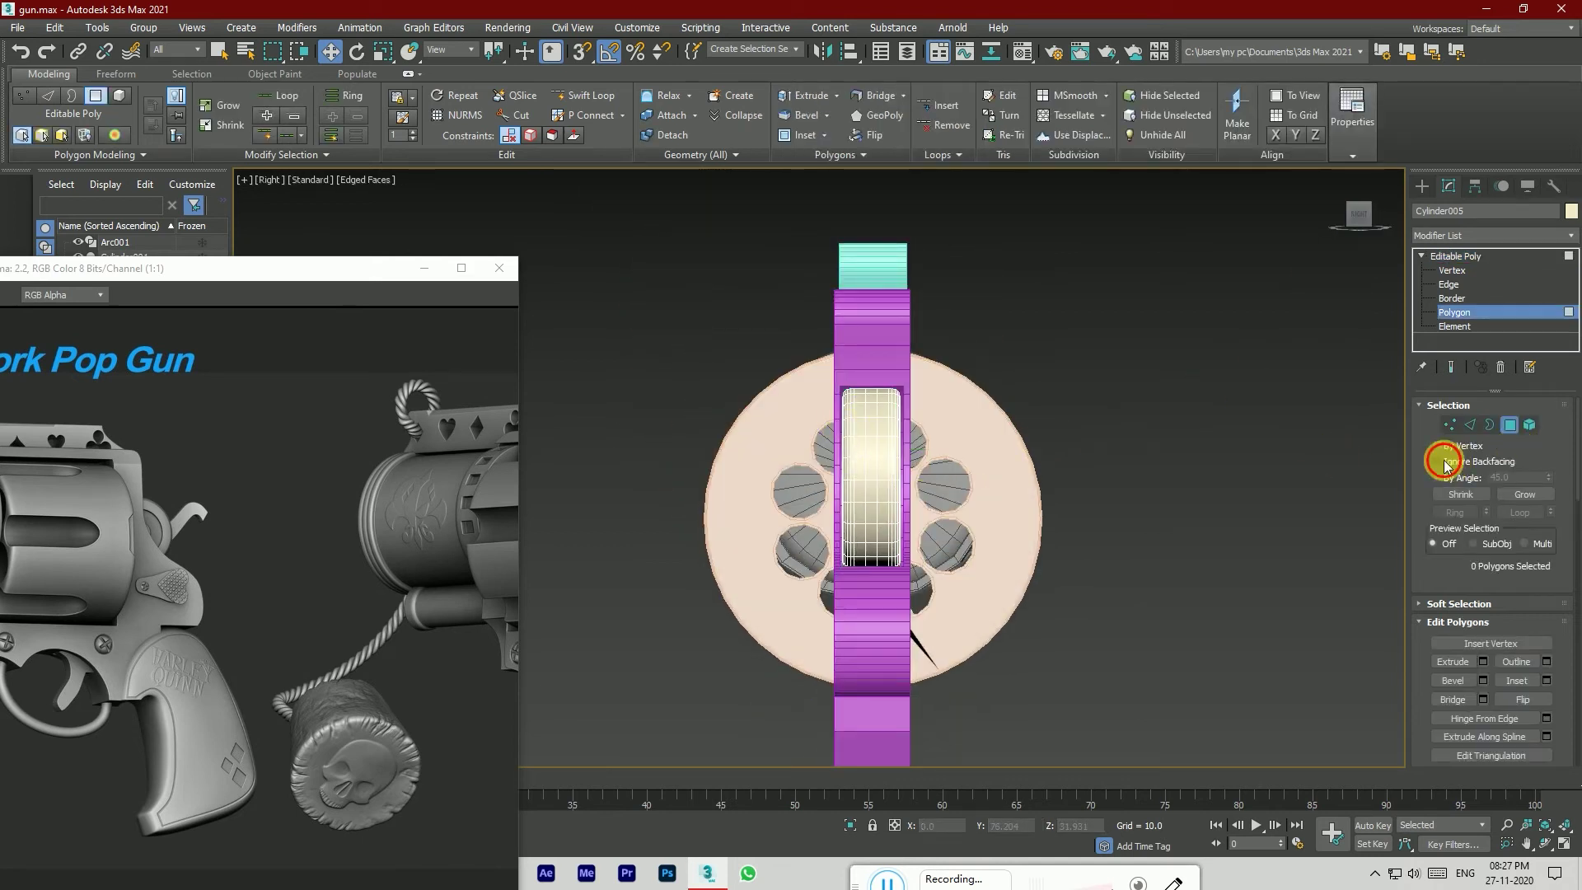
scroll(866, 414, up, 2)
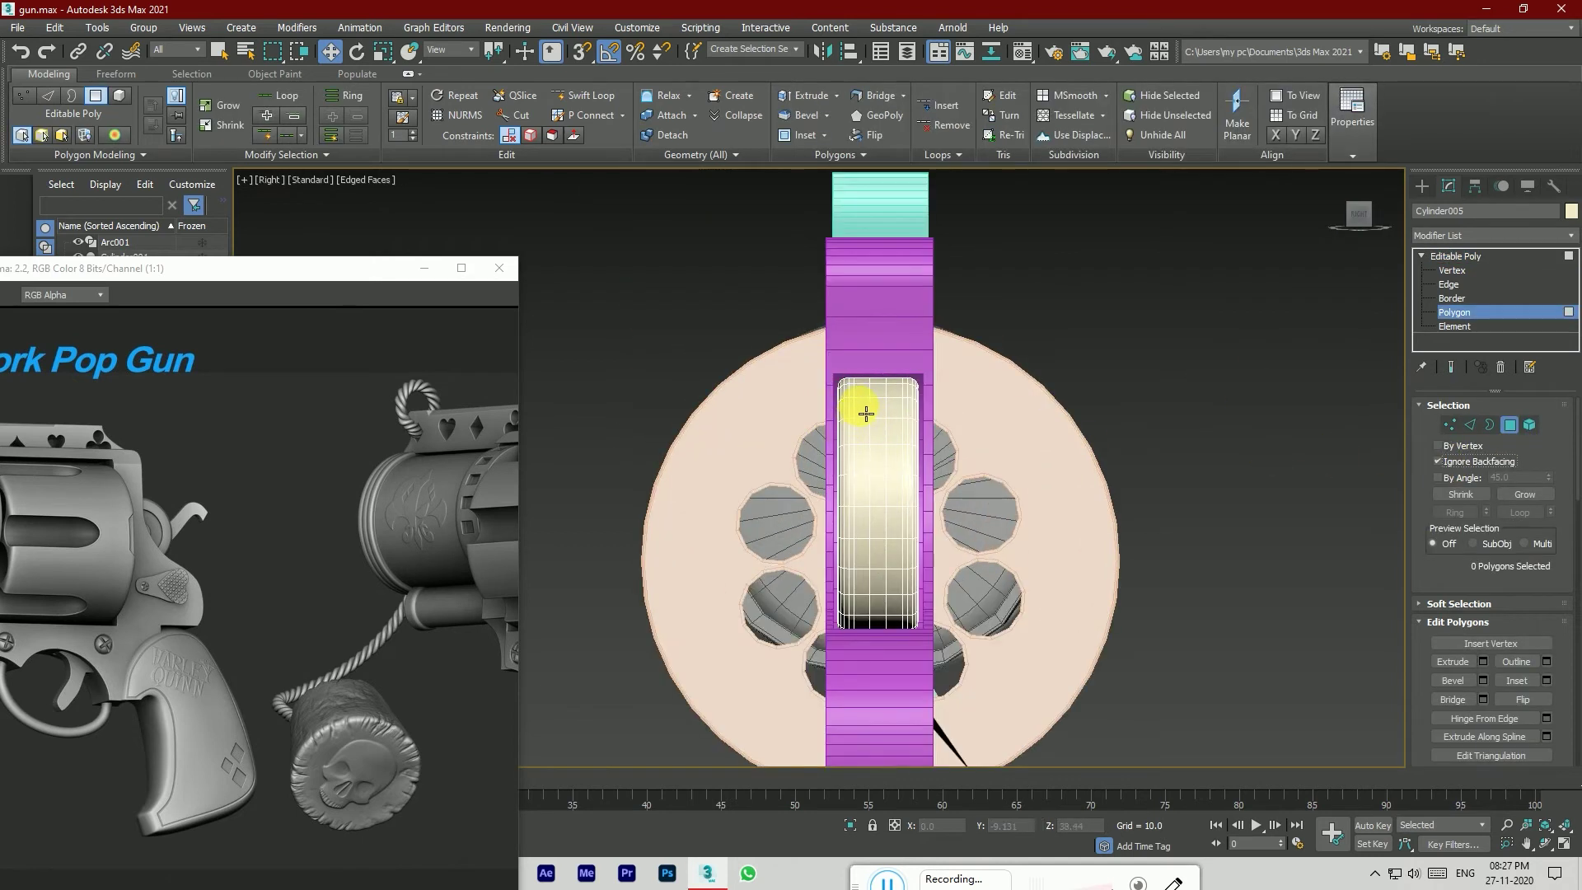
scroll(318, 598, up, 1)
Step: Select two rows of three polygons on the central band of the wheel's outer rim, near its lower exposed part
click(311, 593)
scroll(311, 593, down, 1)
scroll(410, 535, up, 1)
middle_drag(441, 515, 396, 543)
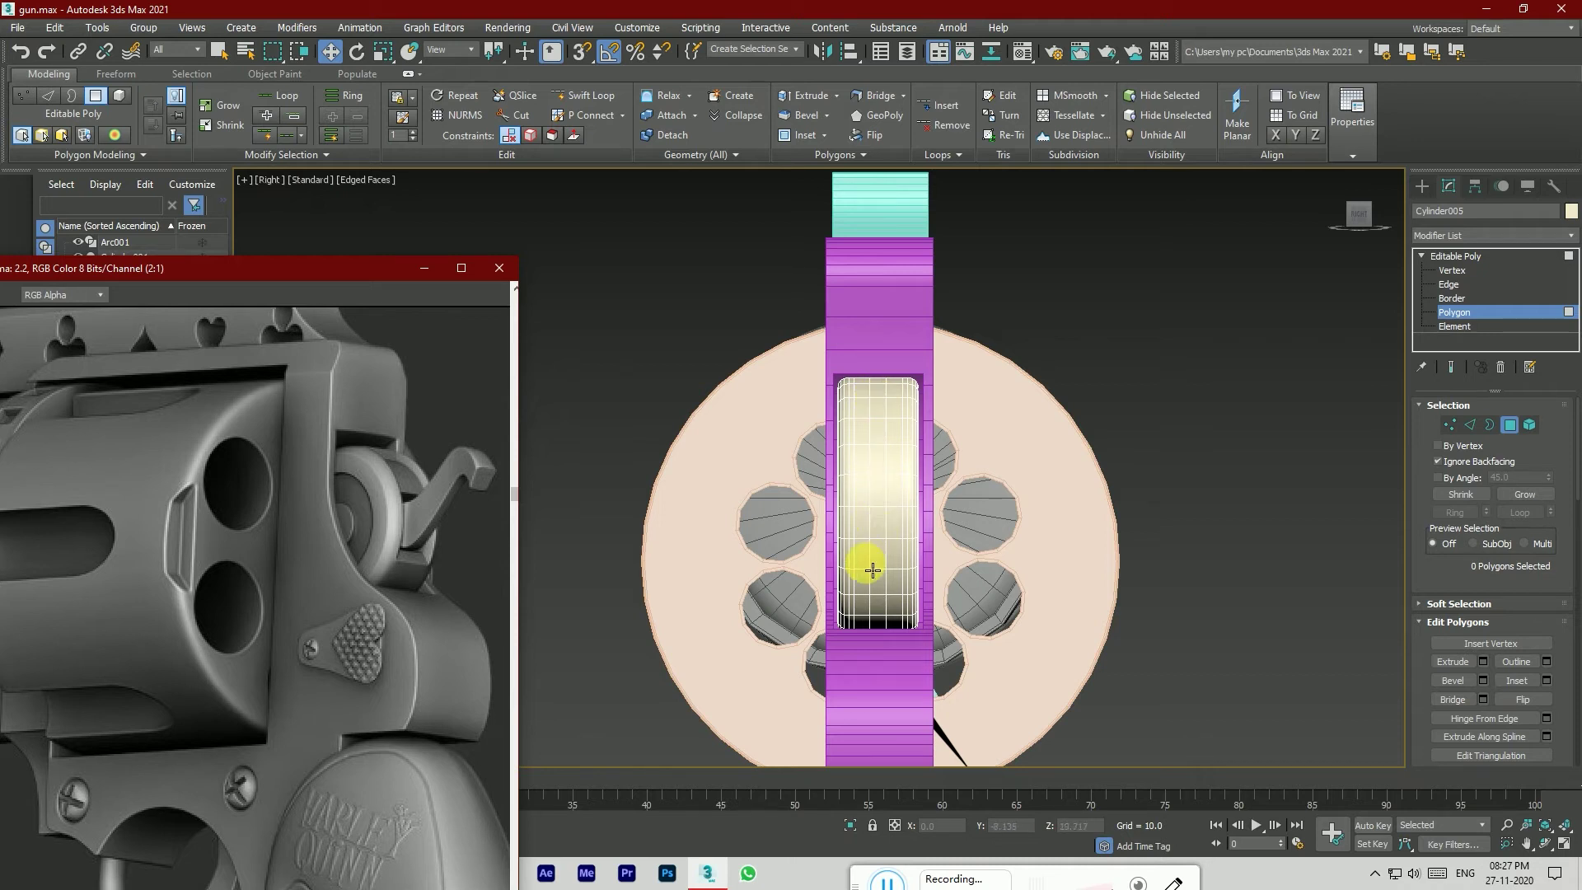
mouse_move(1352, 212)
mouse_down()
mouse_move(817, 468)
mouse_move(1338, 236)
mouse_up()
scroll(684, 589, up, 2)
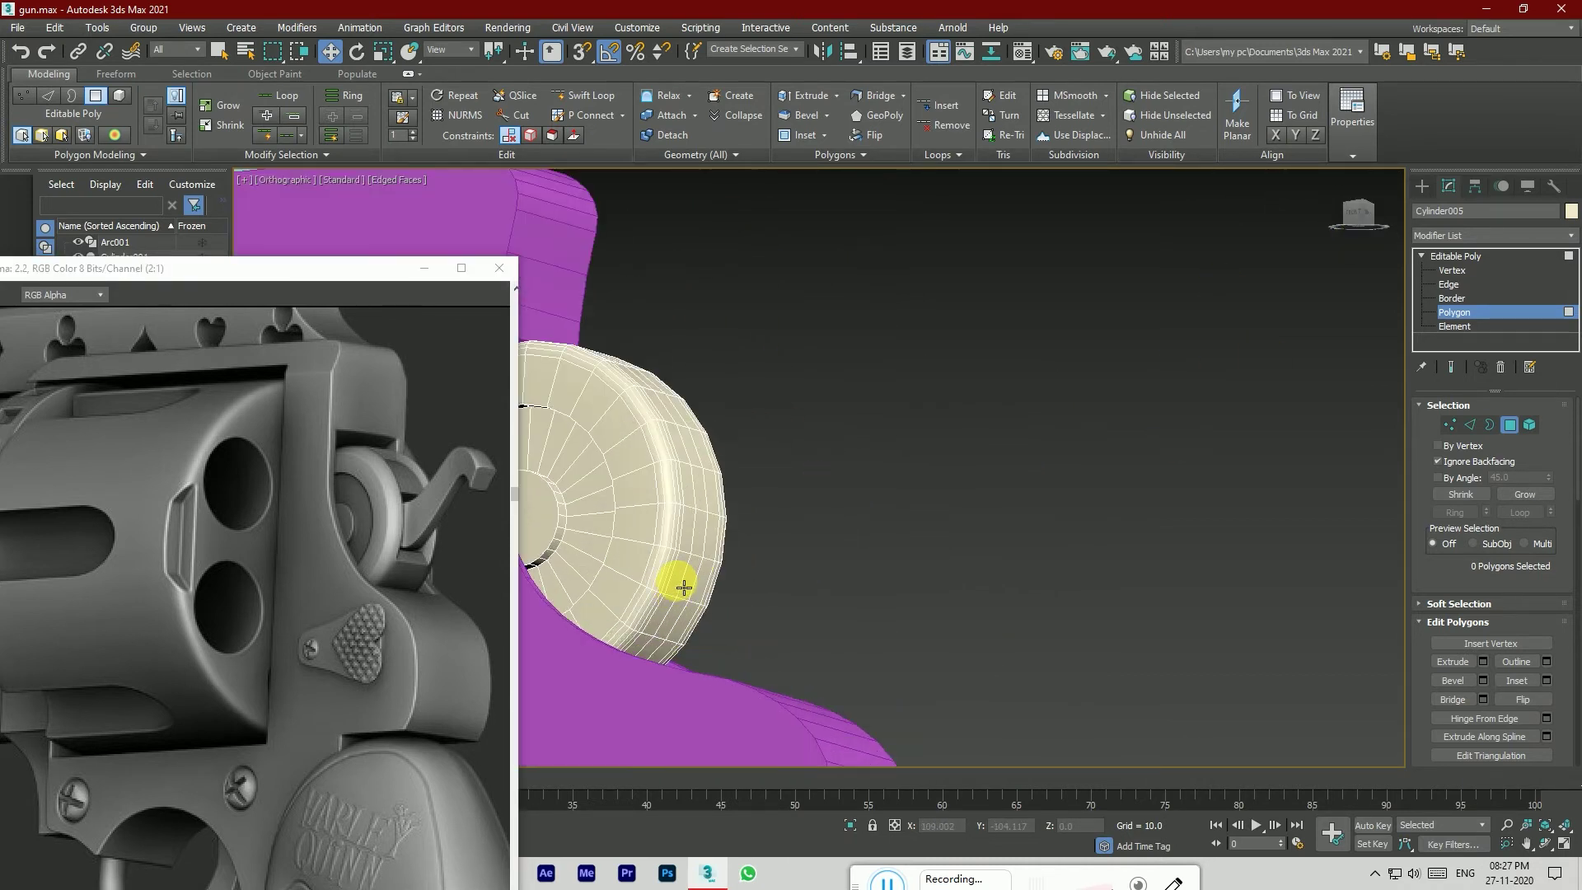
click(684, 586)
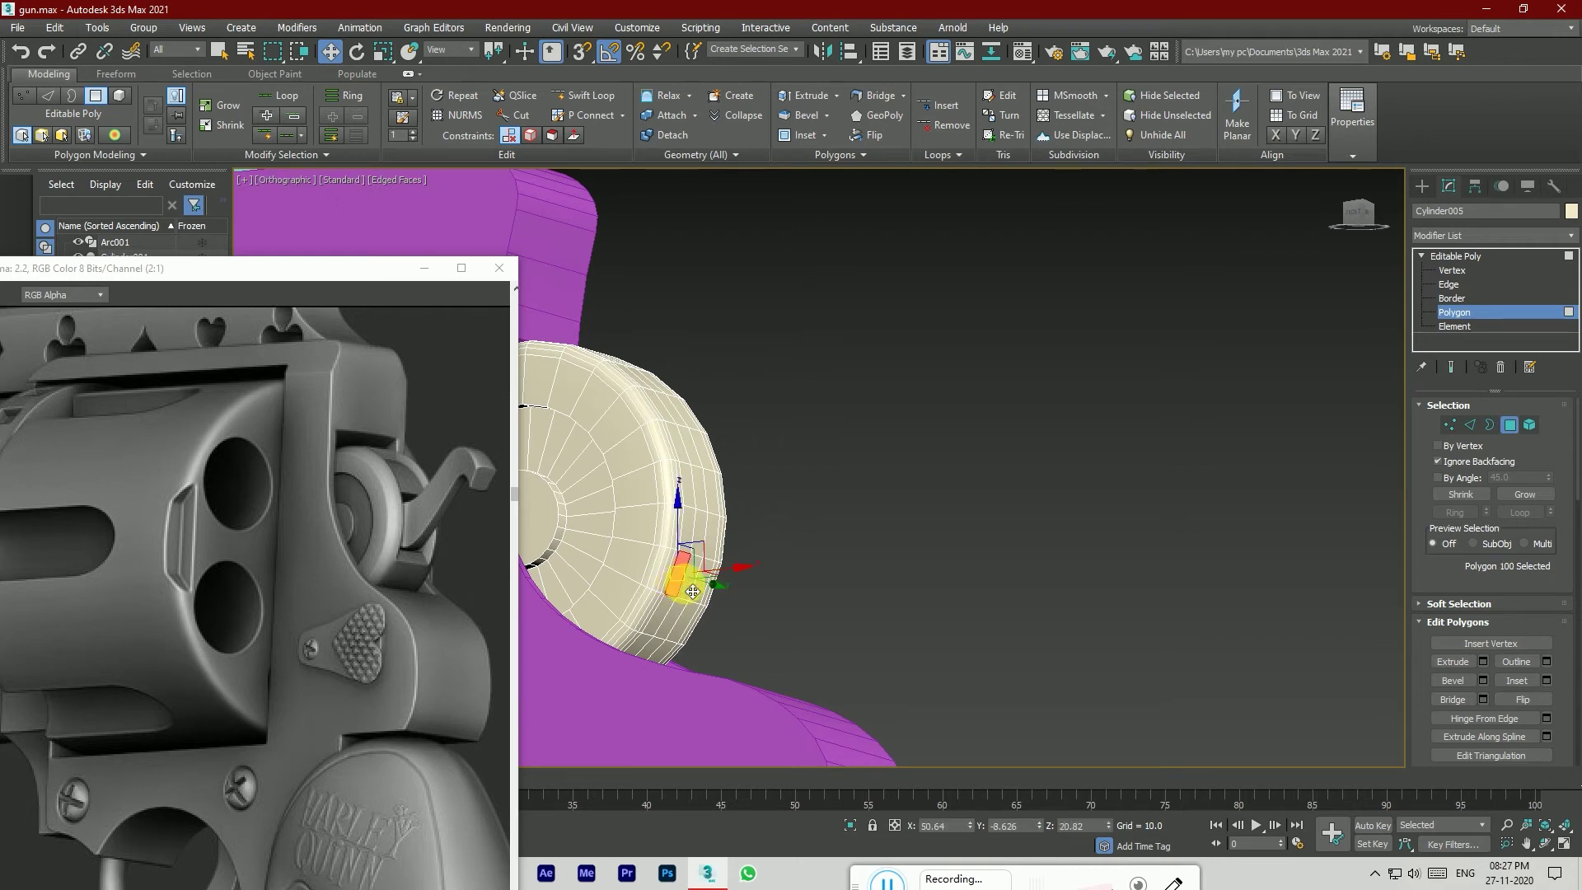
ctrl+click(684, 590)
ctrl+click(703, 596)
ctrl+click(689, 531)
ctrl+click(699, 533)
ctrl+click(713, 535)
Step: Add two rows of three polygons at the upper exposed end of the wheel's rim band to the selection
drag(1358, 210, 1358, 236)
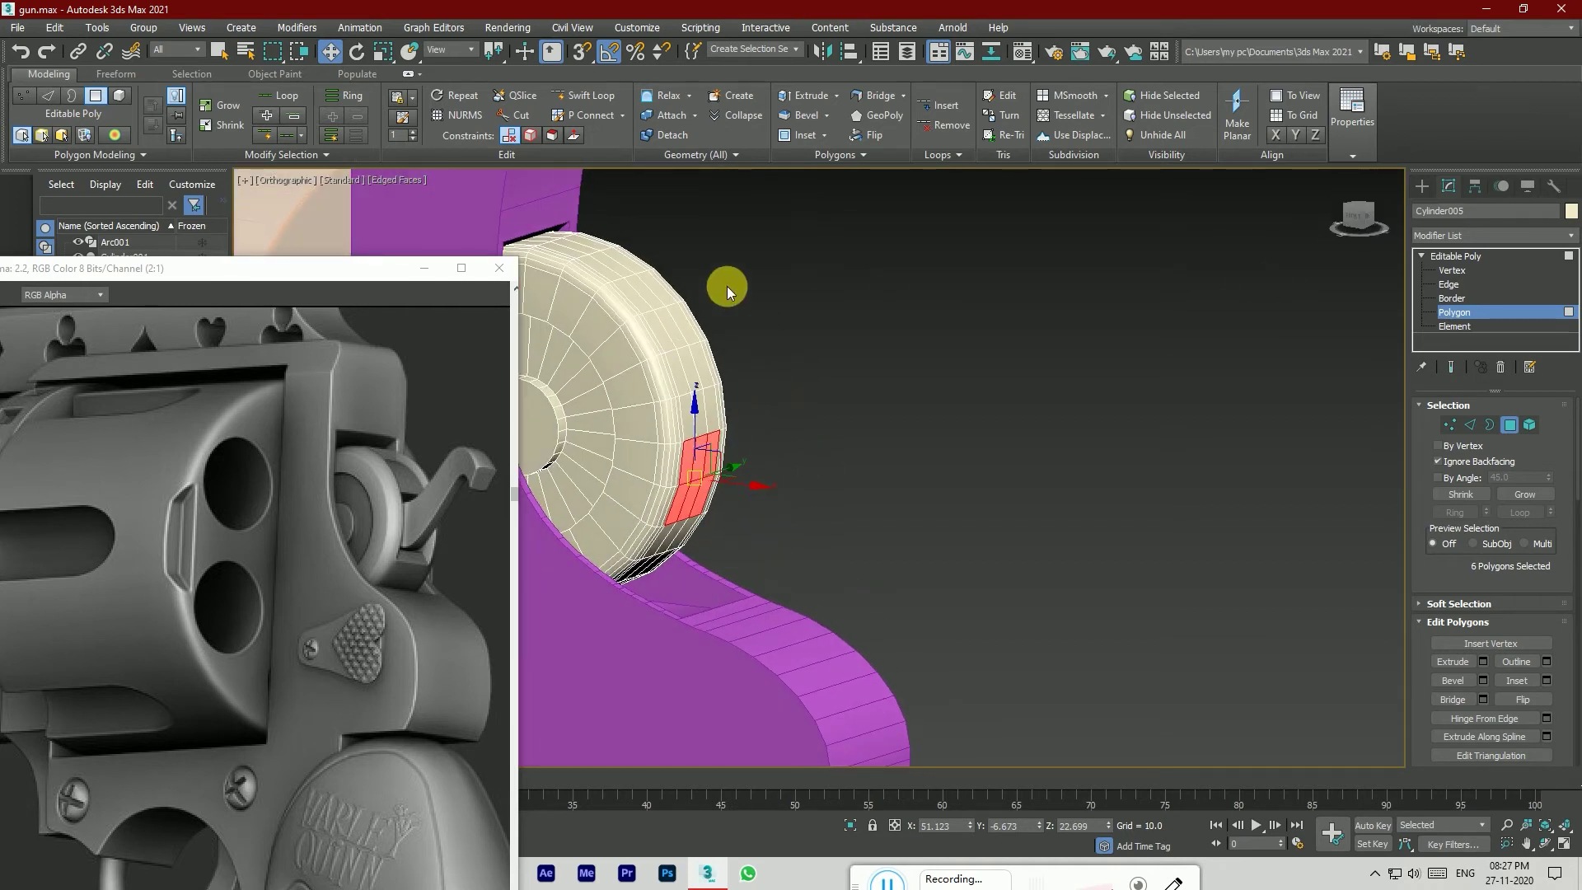
ctrl+click(576, 254)
scroll(577, 251, up, 3)
ctrl+click(573, 247)
ctrl+click(608, 276)
ctrl+click(651, 275)
ctrl+click(669, 299)
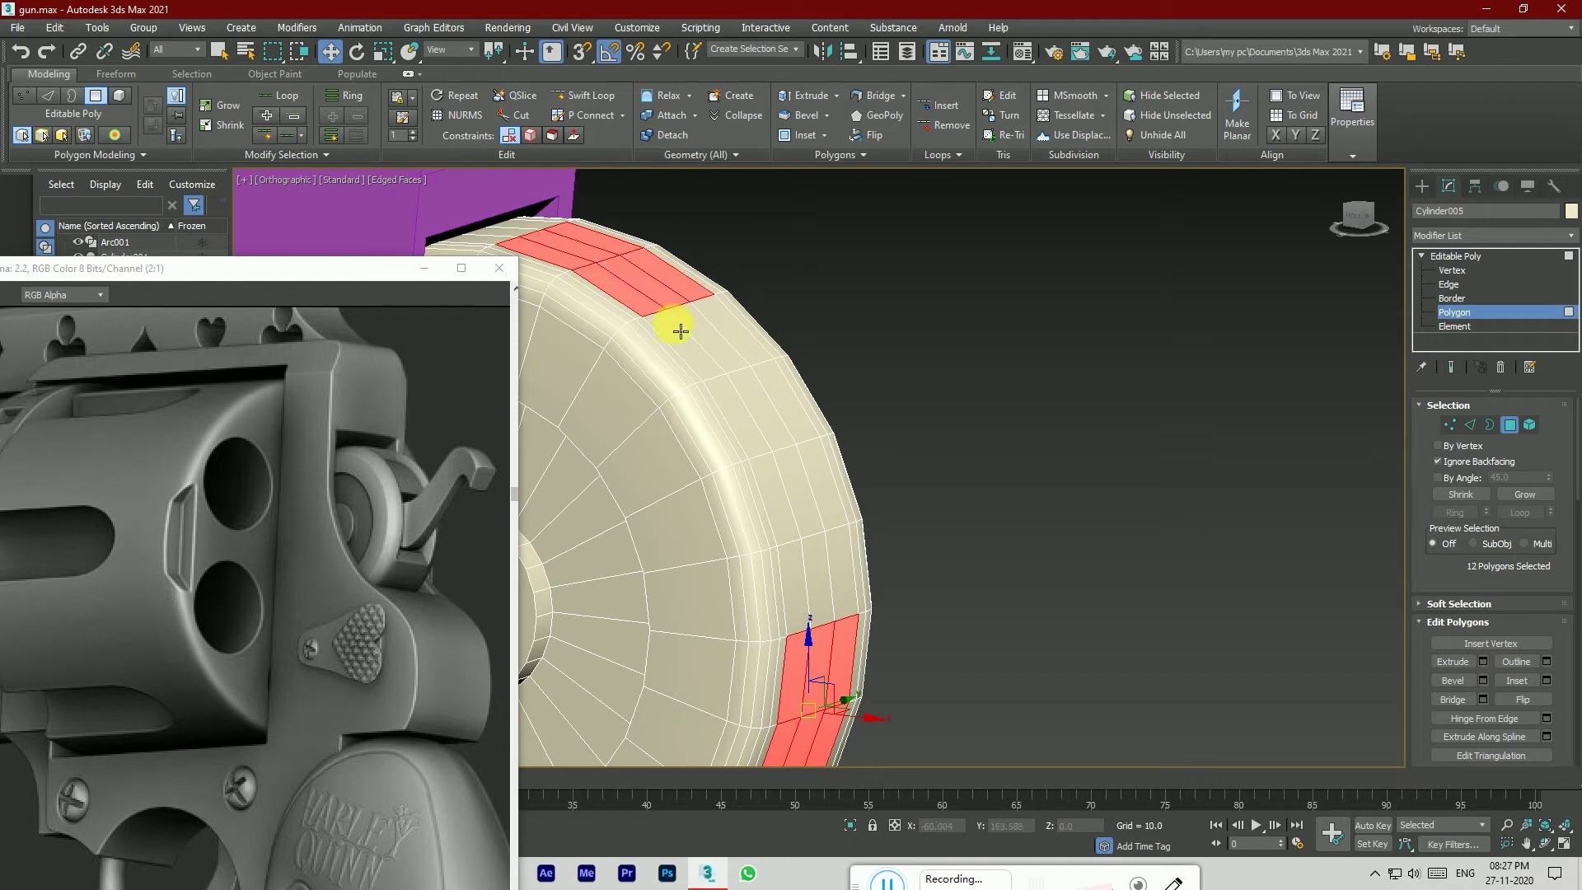
Step: Add the four remaining rows of three rim polygons so the selection runs continuously between the upper and lower patches
ctrl+click(709, 339)
ctrl+click(710, 340)
ctrl+click(730, 336)
ctrl+click(737, 412)
ctrl+click(761, 407)
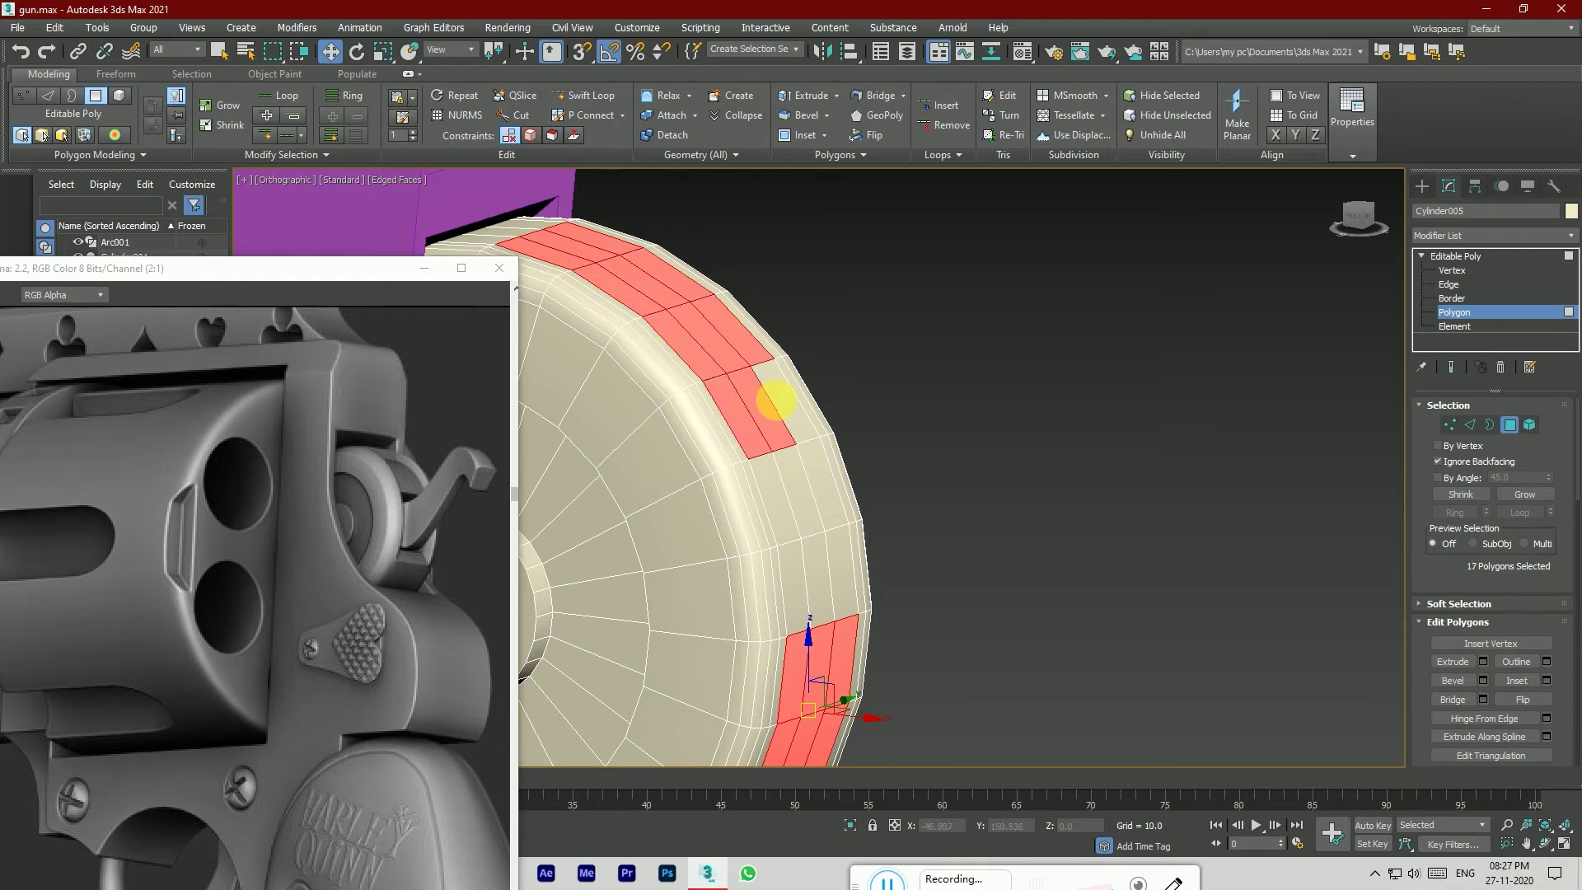
ctrl+click(783, 405)
ctrl+click(774, 480)
ctrl+click(795, 481)
ctrl+click(817, 485)
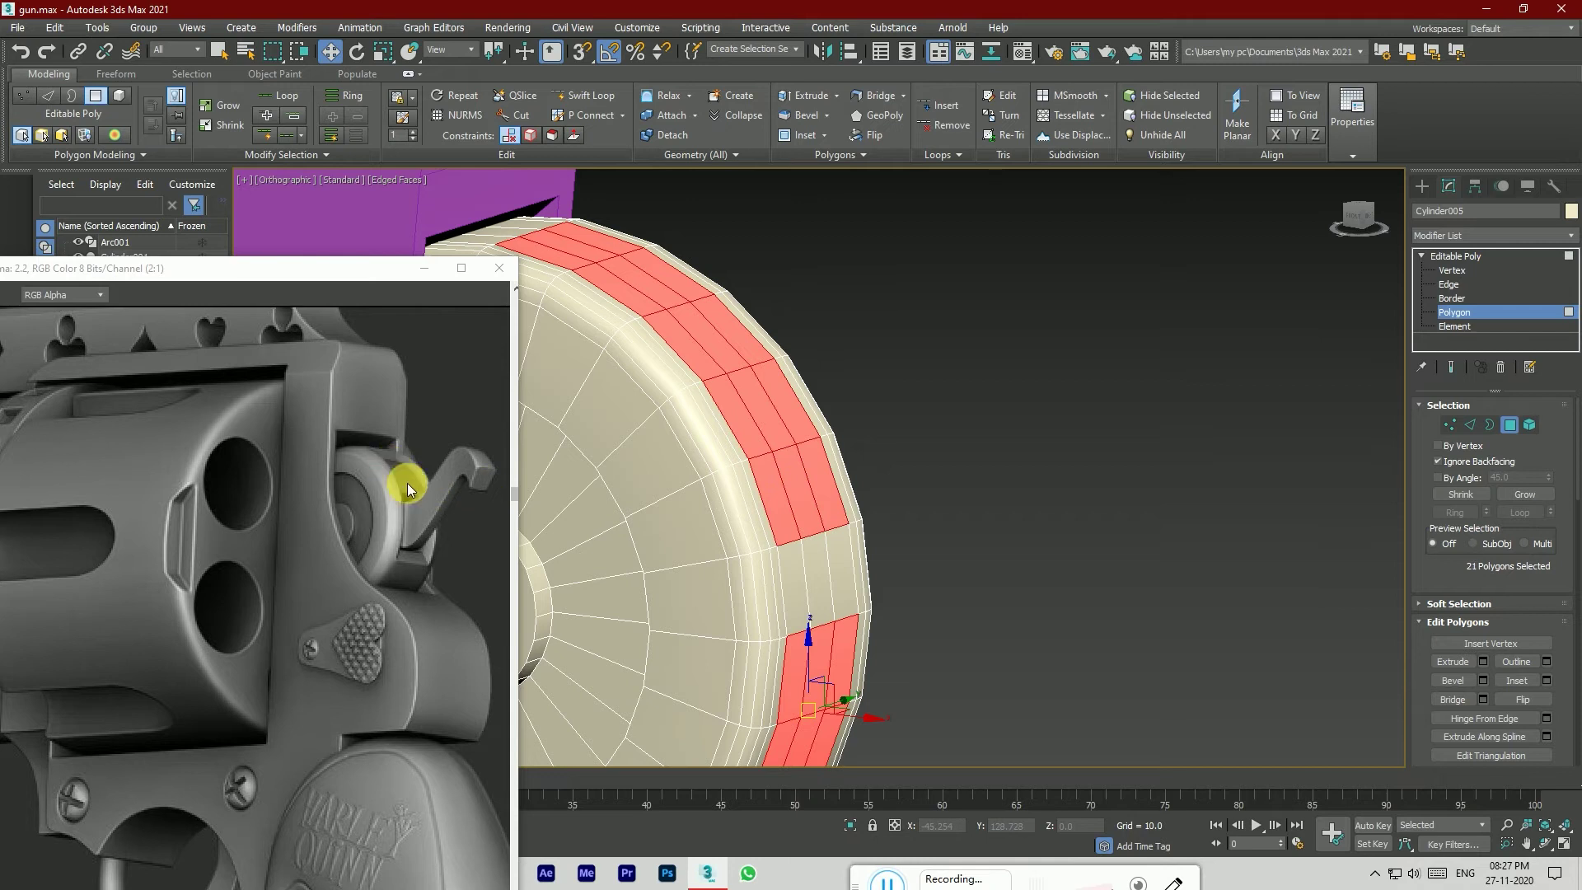
ctrl+click(804, 560)
ctrl+click(819, 572)
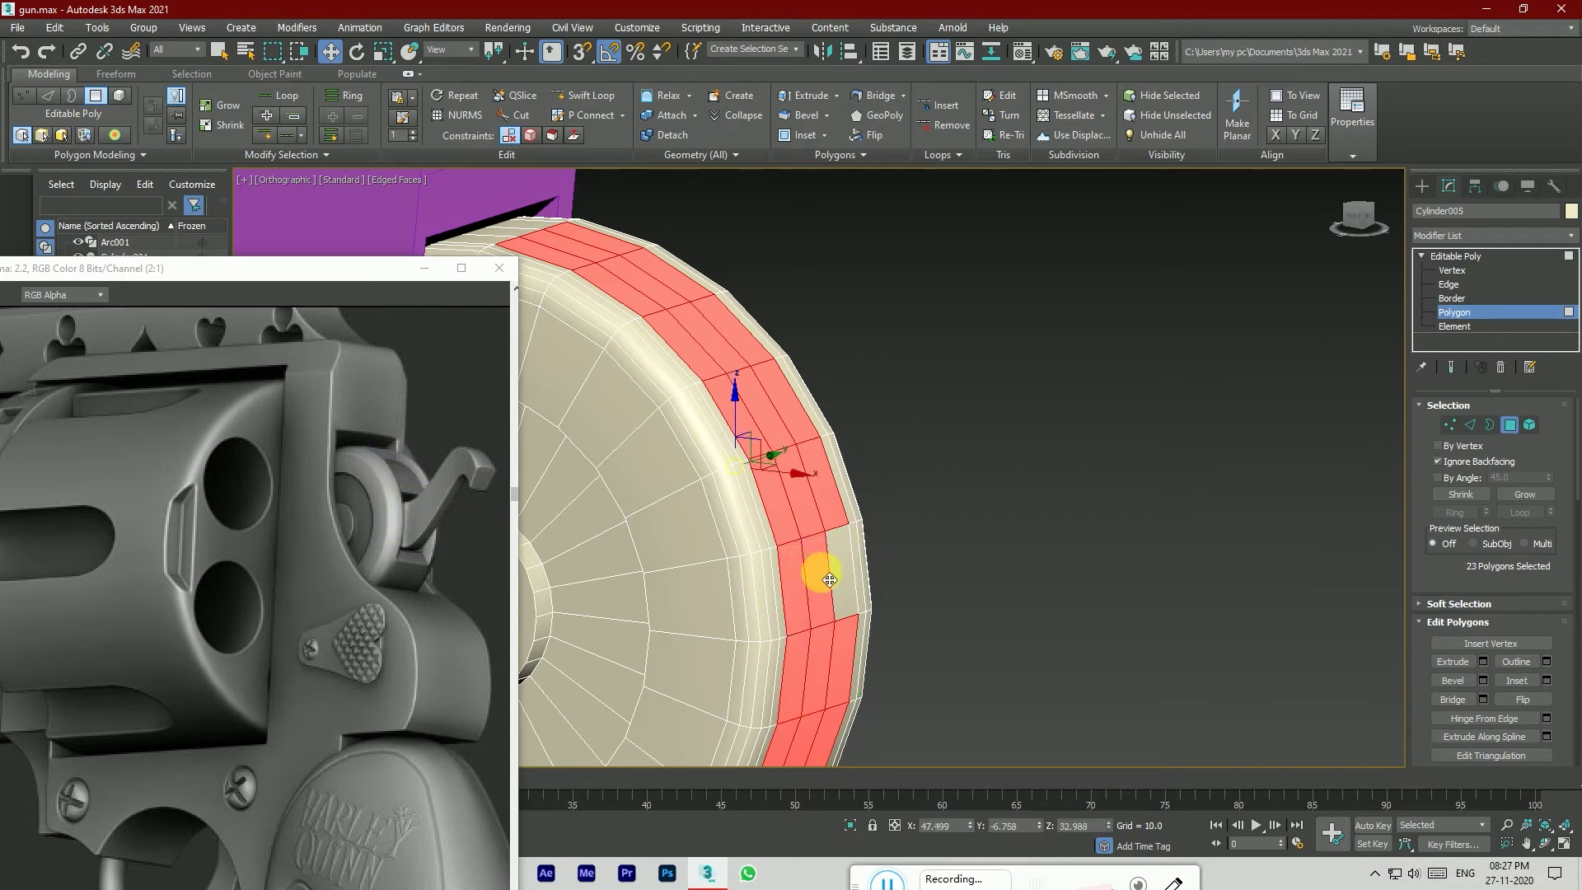
ctrl+click(840, 568)
Step: Extrude the selected rim band polygons inward to a height of about -1.361 using Local Normal, and clear the polygon selection
click(1483, 661)
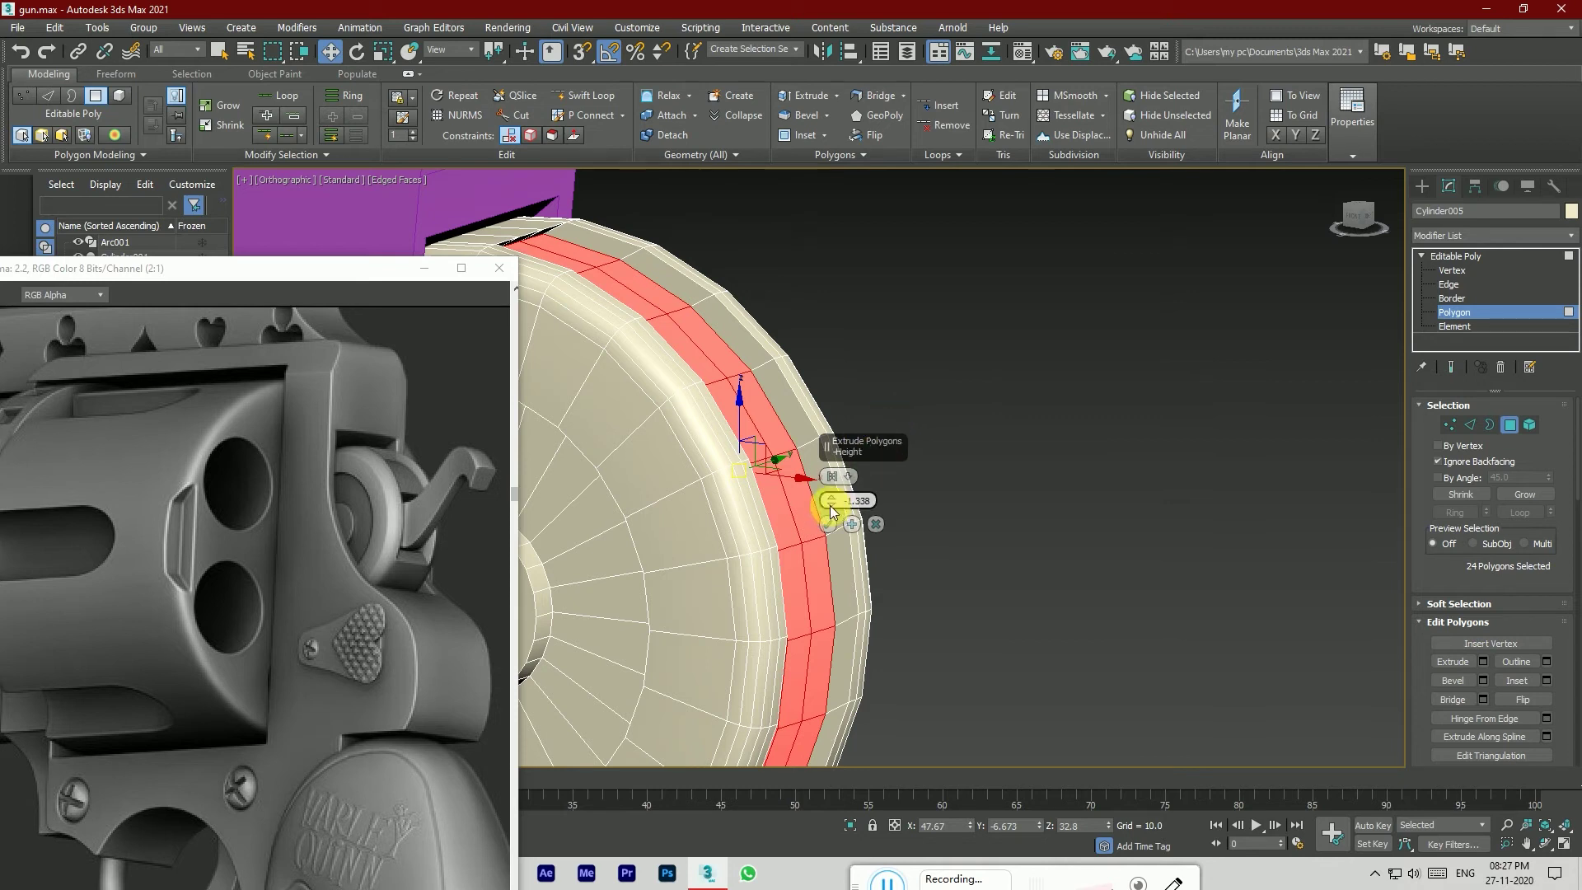
mouse_move(832, 504)
mouse_down()
mouse_move(833, 480)
mouse_move(832, 524)
mouse_up()
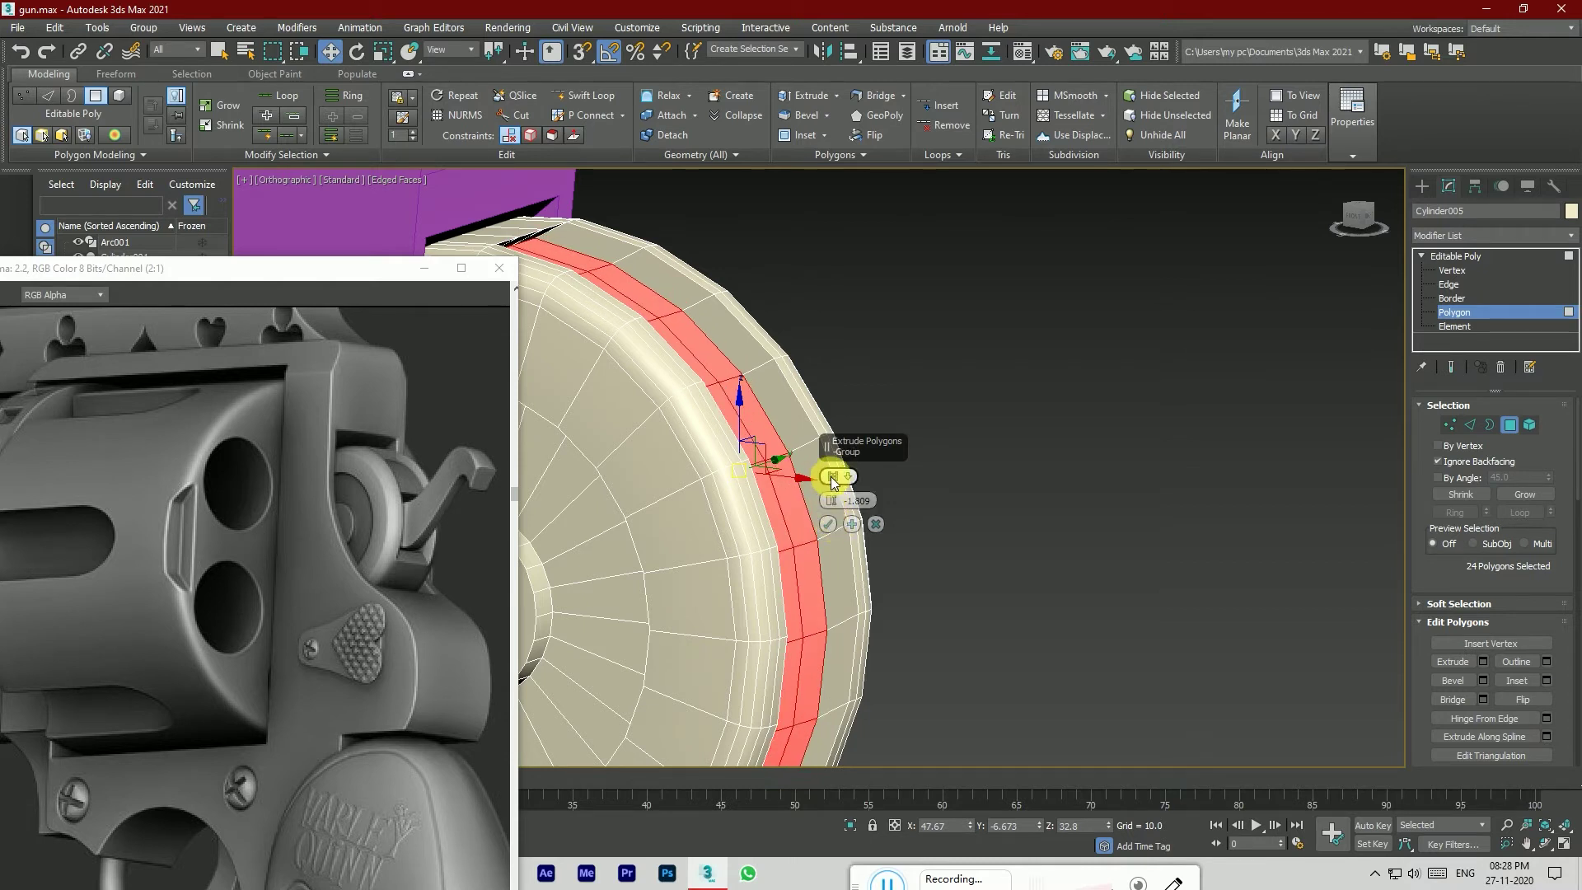
alt+middle_drag(964, 442, 914, 521)
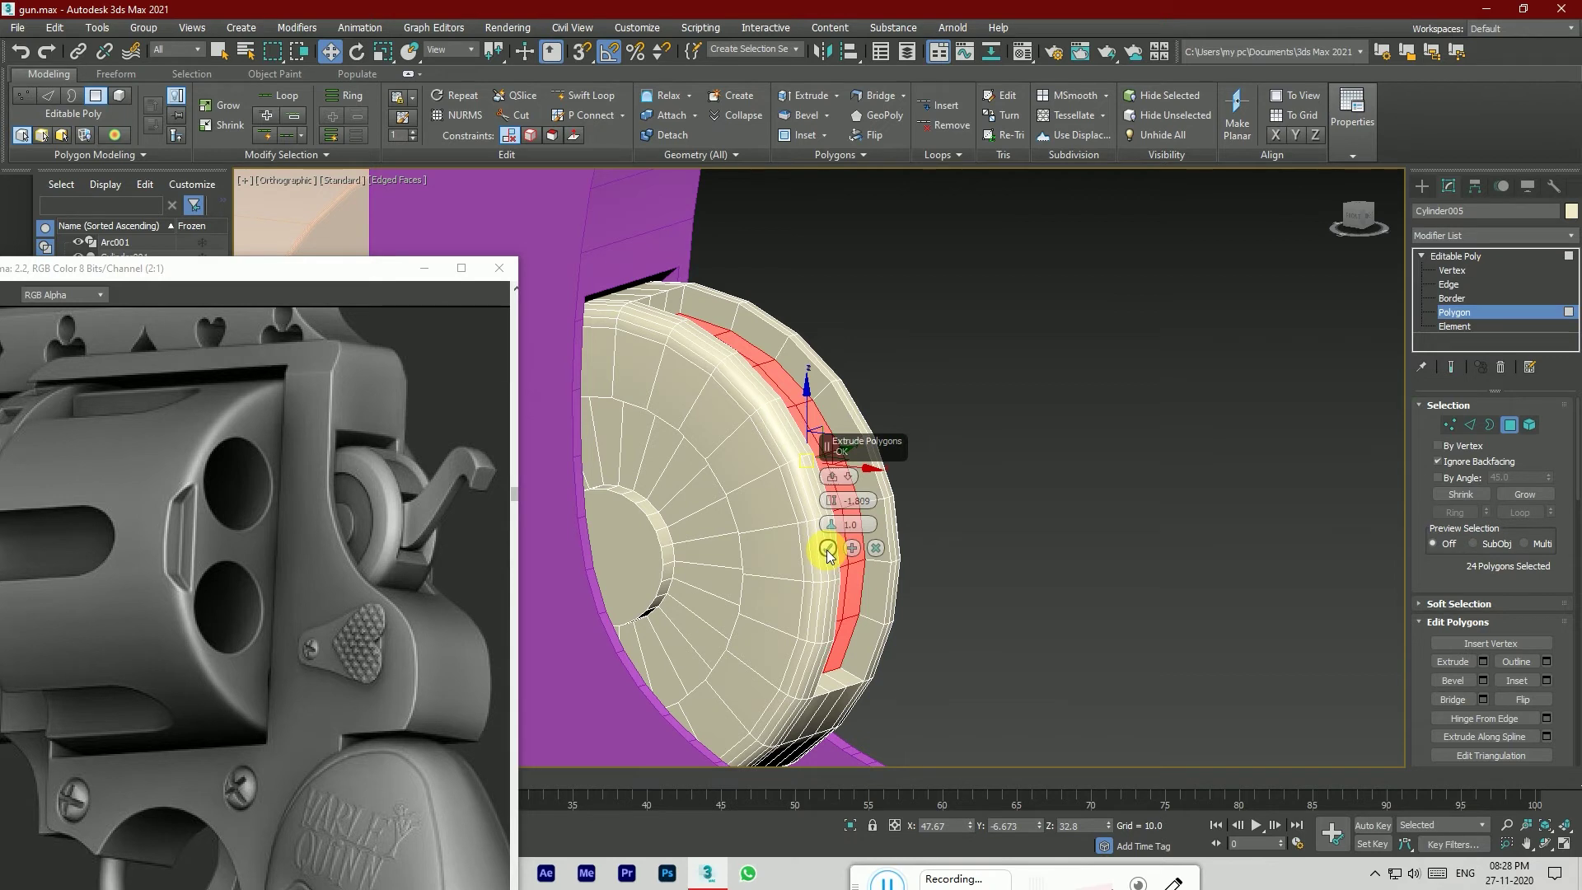
drag(835, 503, 836, 498)
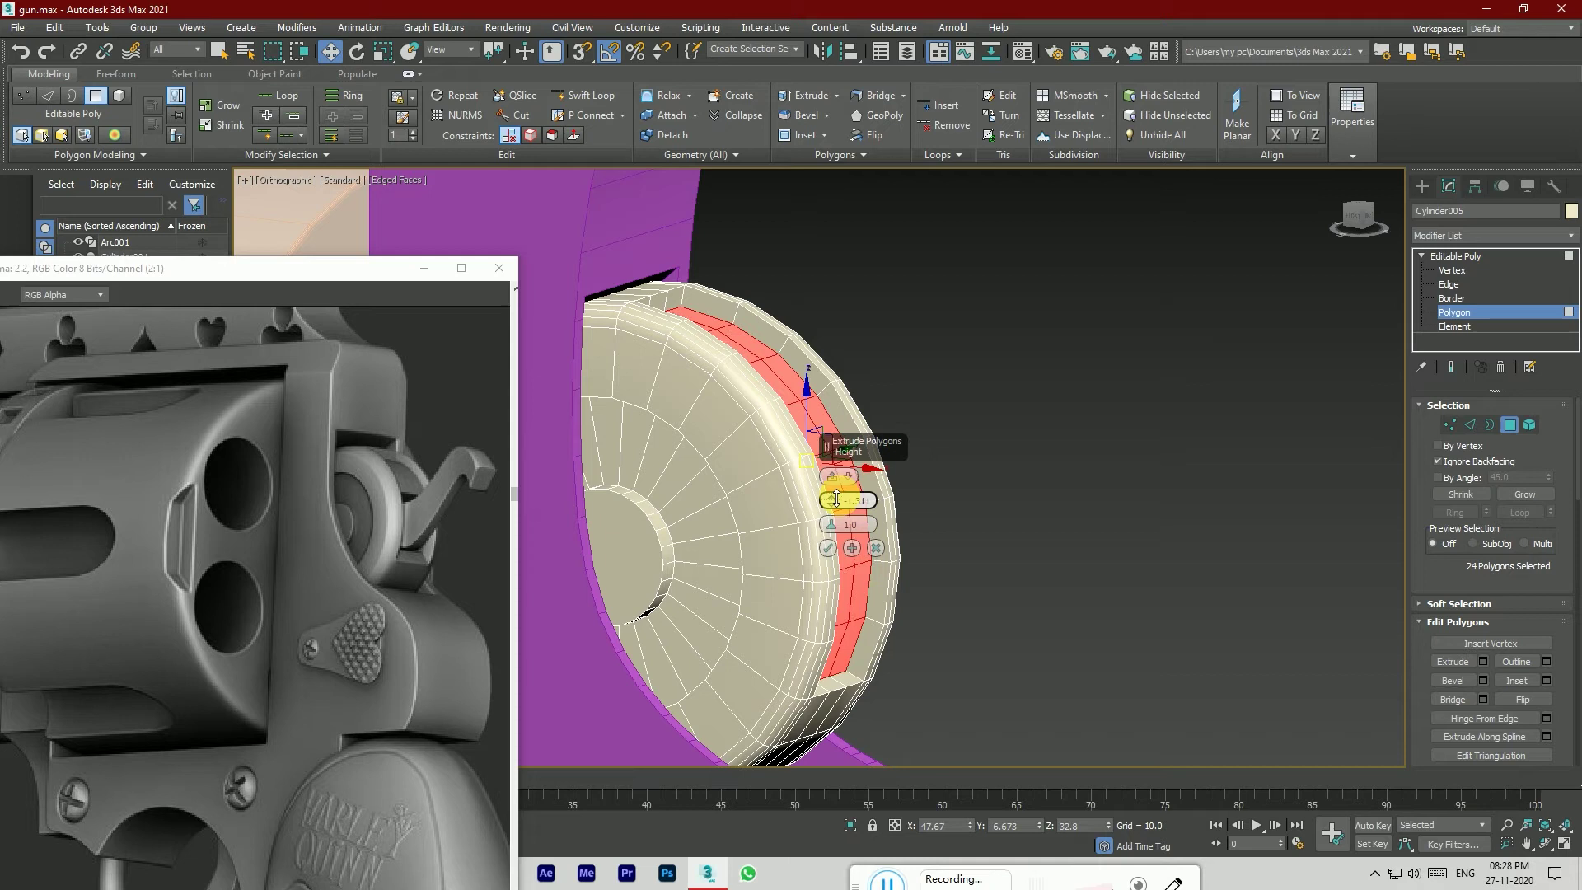
click(834, 478)
click(834, 478)
click(834, 478)
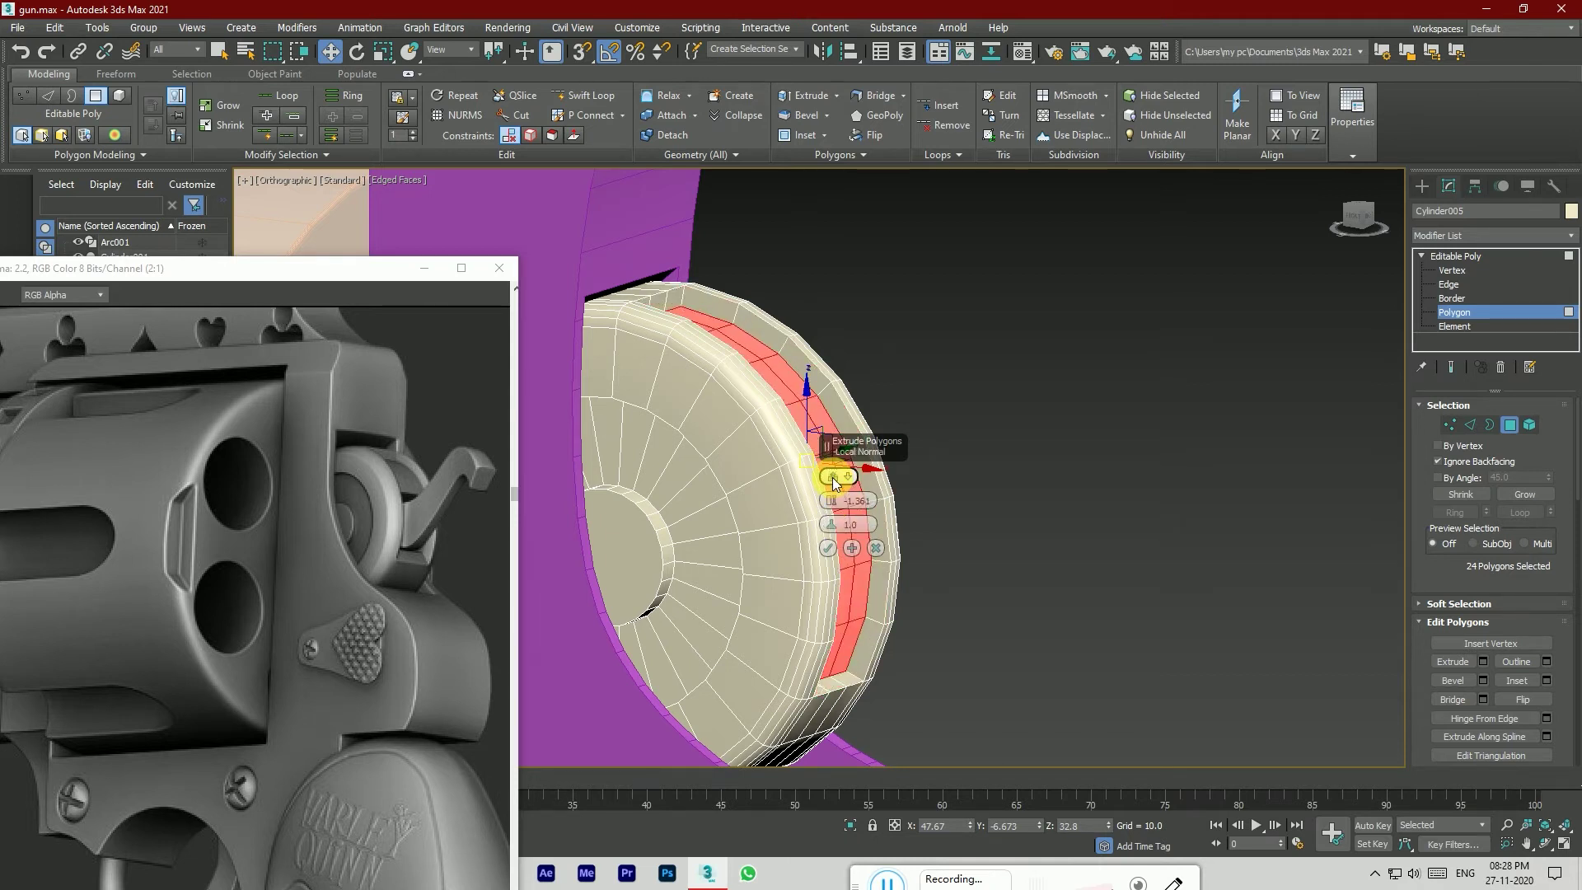
click(829, 549)
click(957, 524)
Step: Inspect the recessed rim groove from the rear, in Right and Front views, and from an angle
drag(1362, 191, 1331, 196)
mouse_move(1105, 548)
alt+middle_down()
mouse_move(1133, 545)
mouse_move(1055, 544)
alt+middle_up()
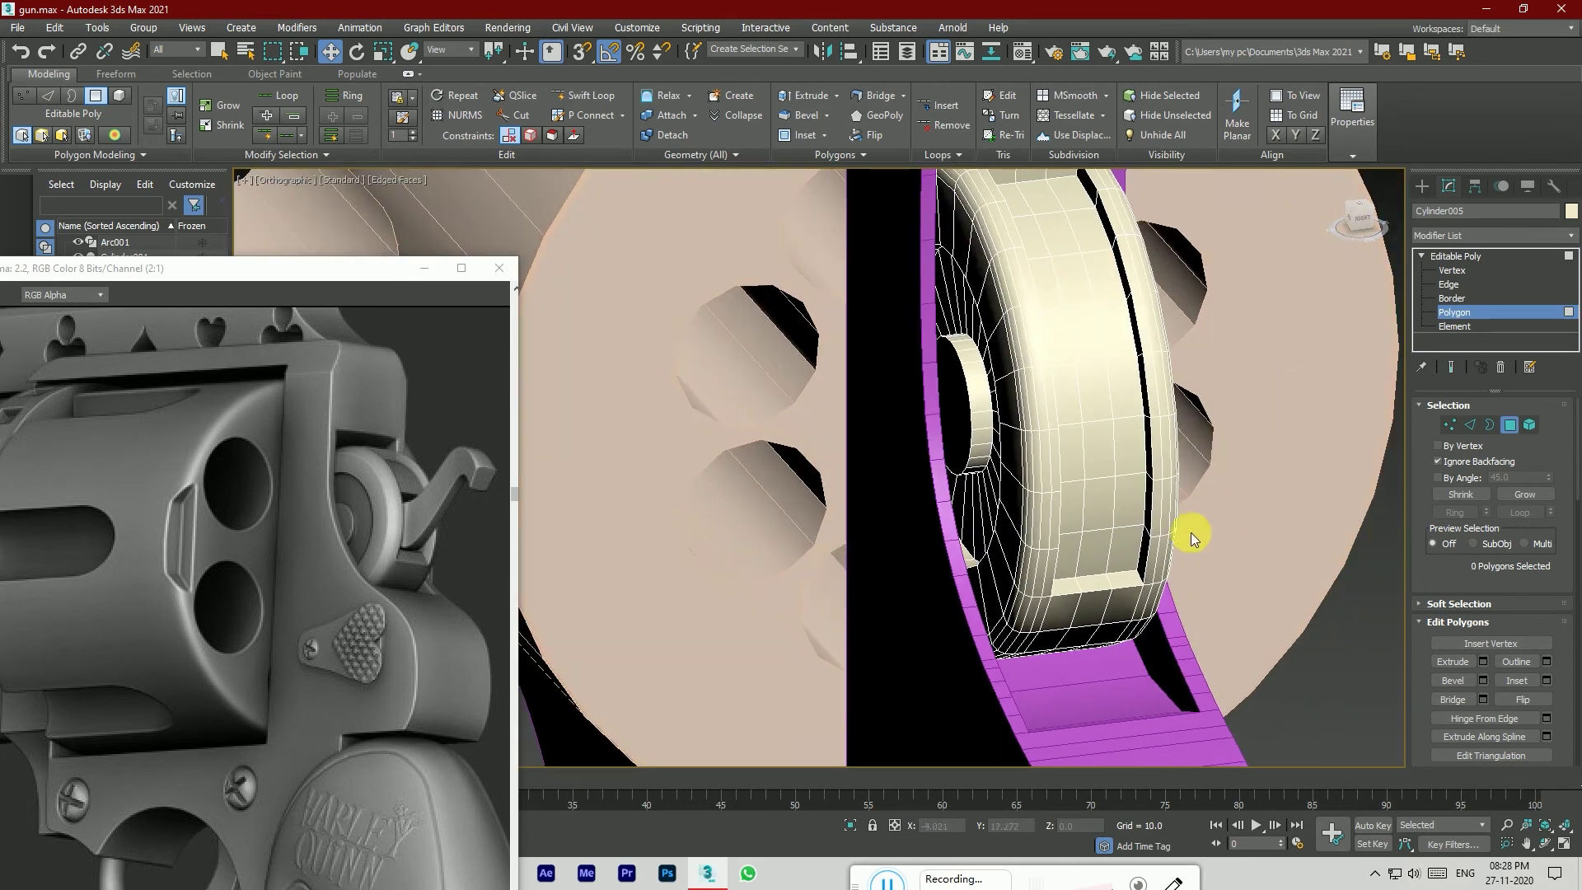
click(1360, 223)
scroll(931, 442, down, 2)
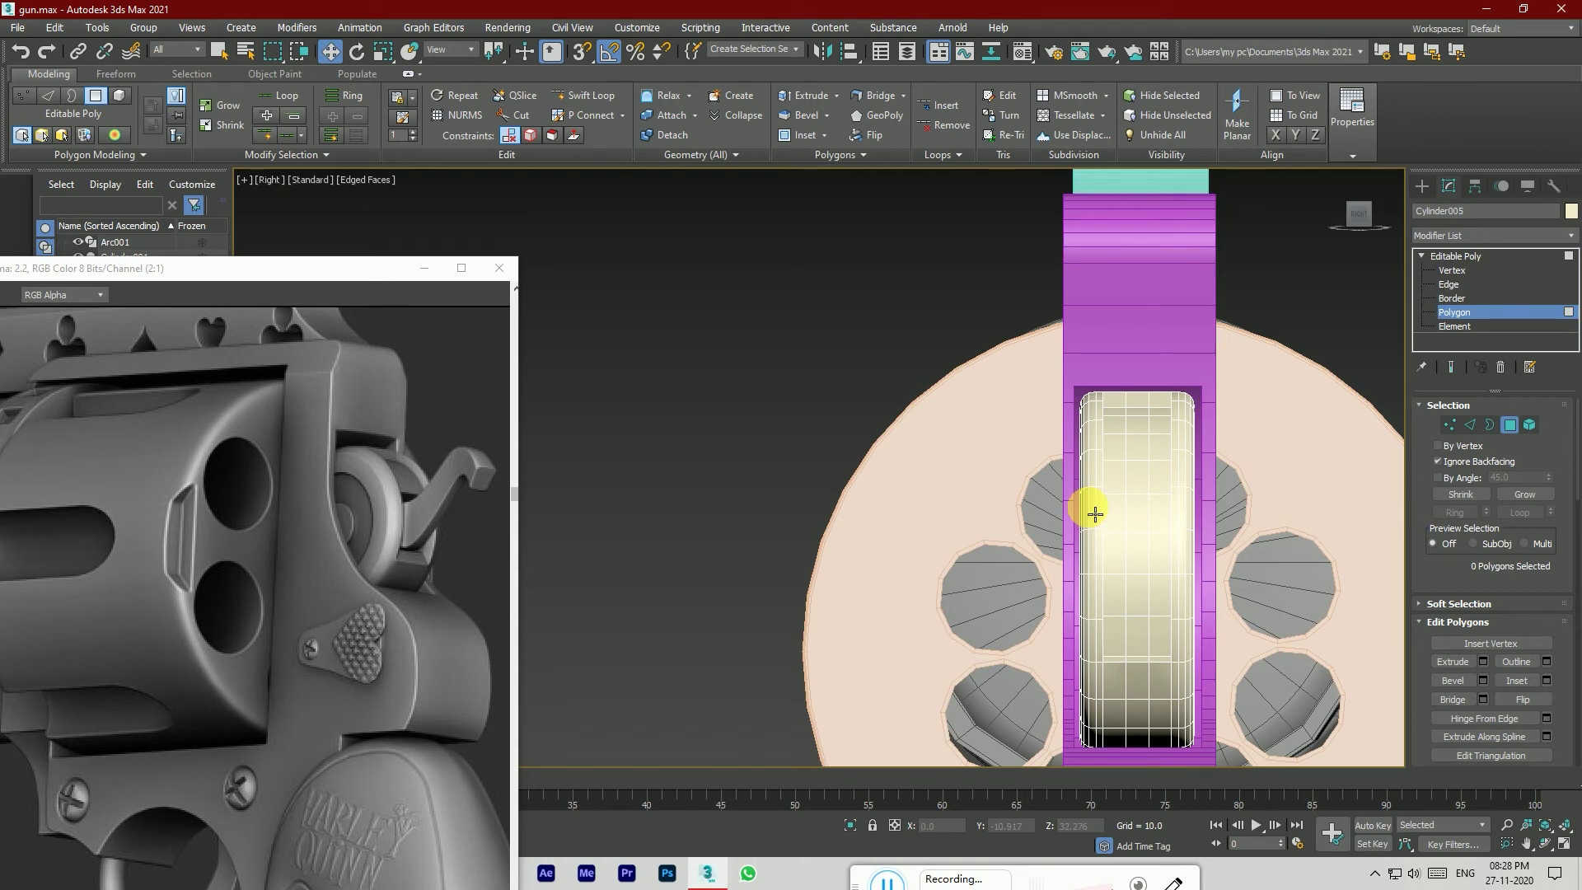
click(1328, 231)
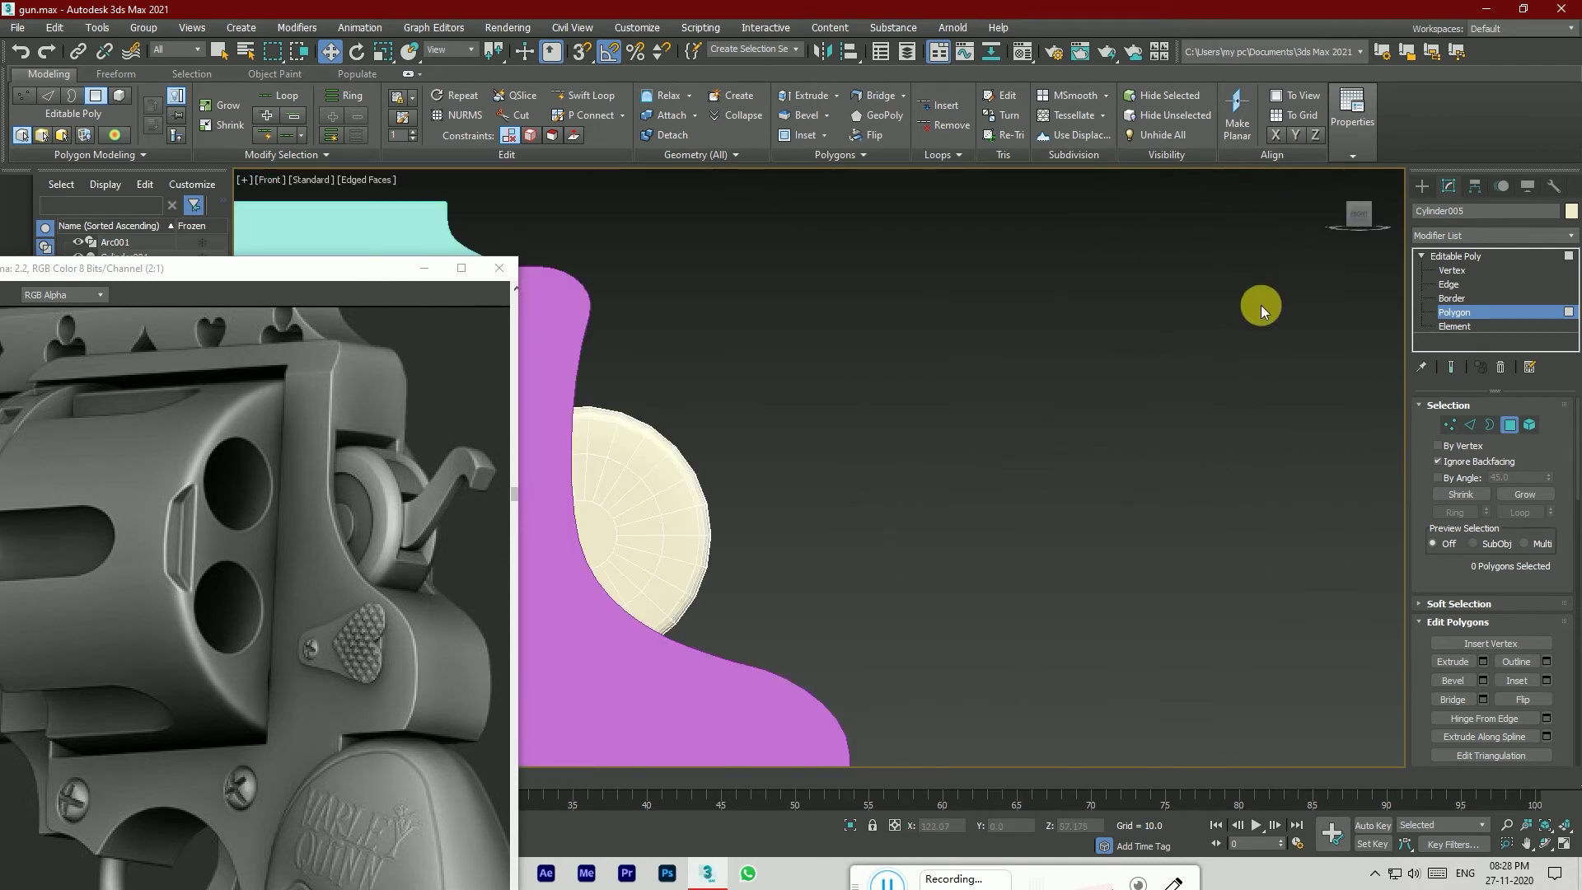
drag(1348, 212, 1348, 220)
alt+middle_drag(819, 467, 992, 482)
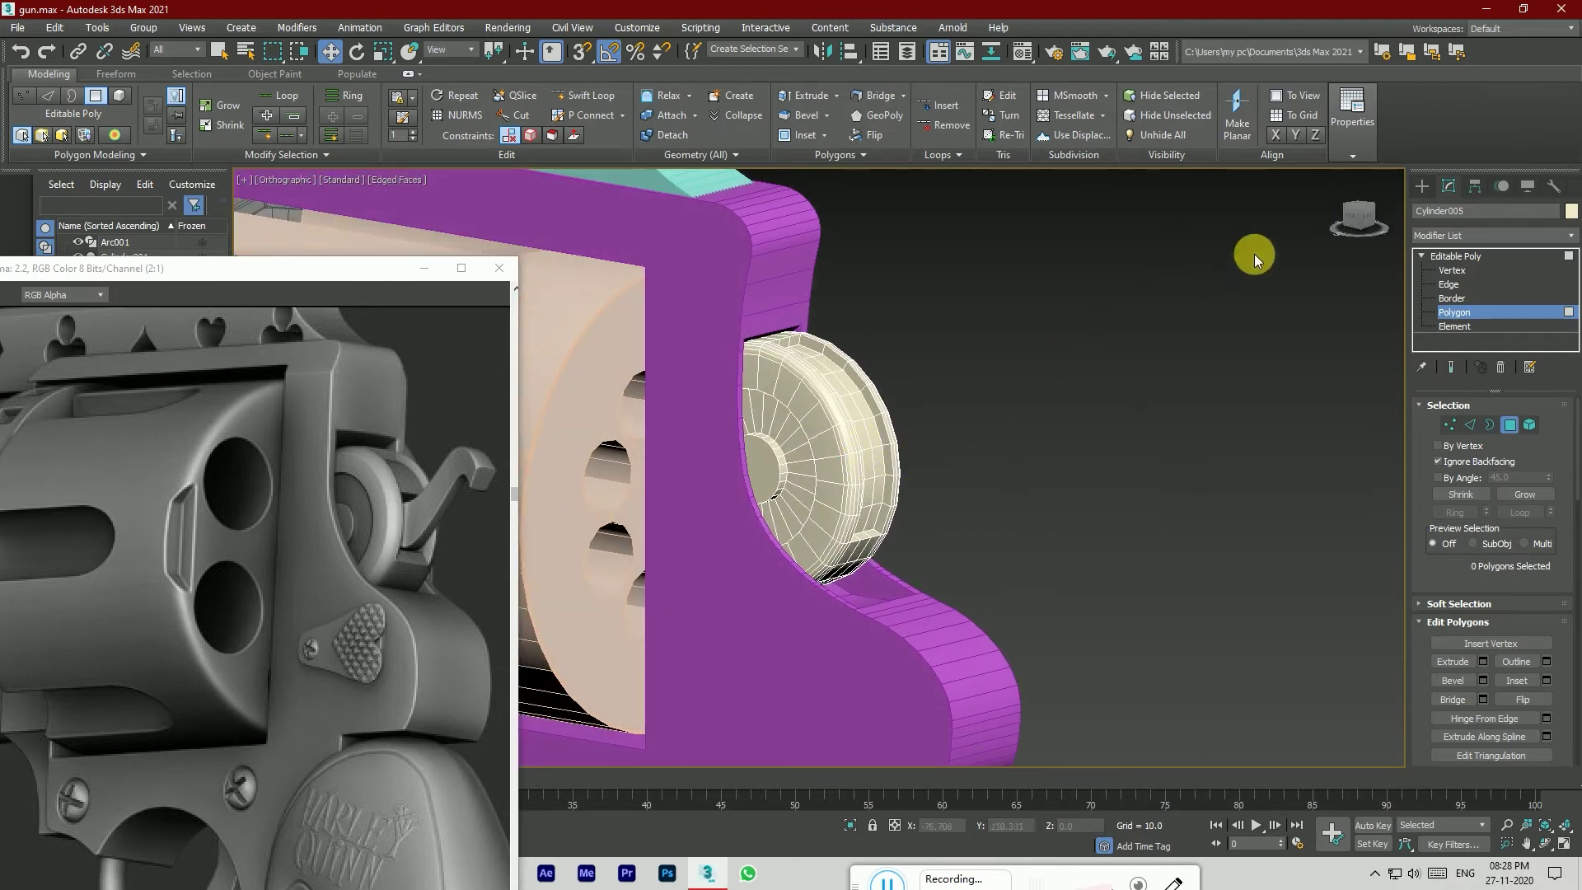
Step: Select a block of twelve polygons, three across and four high, on the lower part of the rim groove's floor
drag(1354, 220, 1346, 221)
scroll(962, 466, up, 2)
click(966, 427)
ctrl+click(983, 426)
ctrl+click(1002, 426)
ctrl+click(1003, 459)
ctrl+click(989, 458)
ctrl+click(968, 458)
ctrl+click(967, 504)
ctrl+click(982, 529)
ctrl+click(1000, 503)
ctrl+click(1000, 524)
ctrl+click(971, 519)
ctrl+click(975, 536)
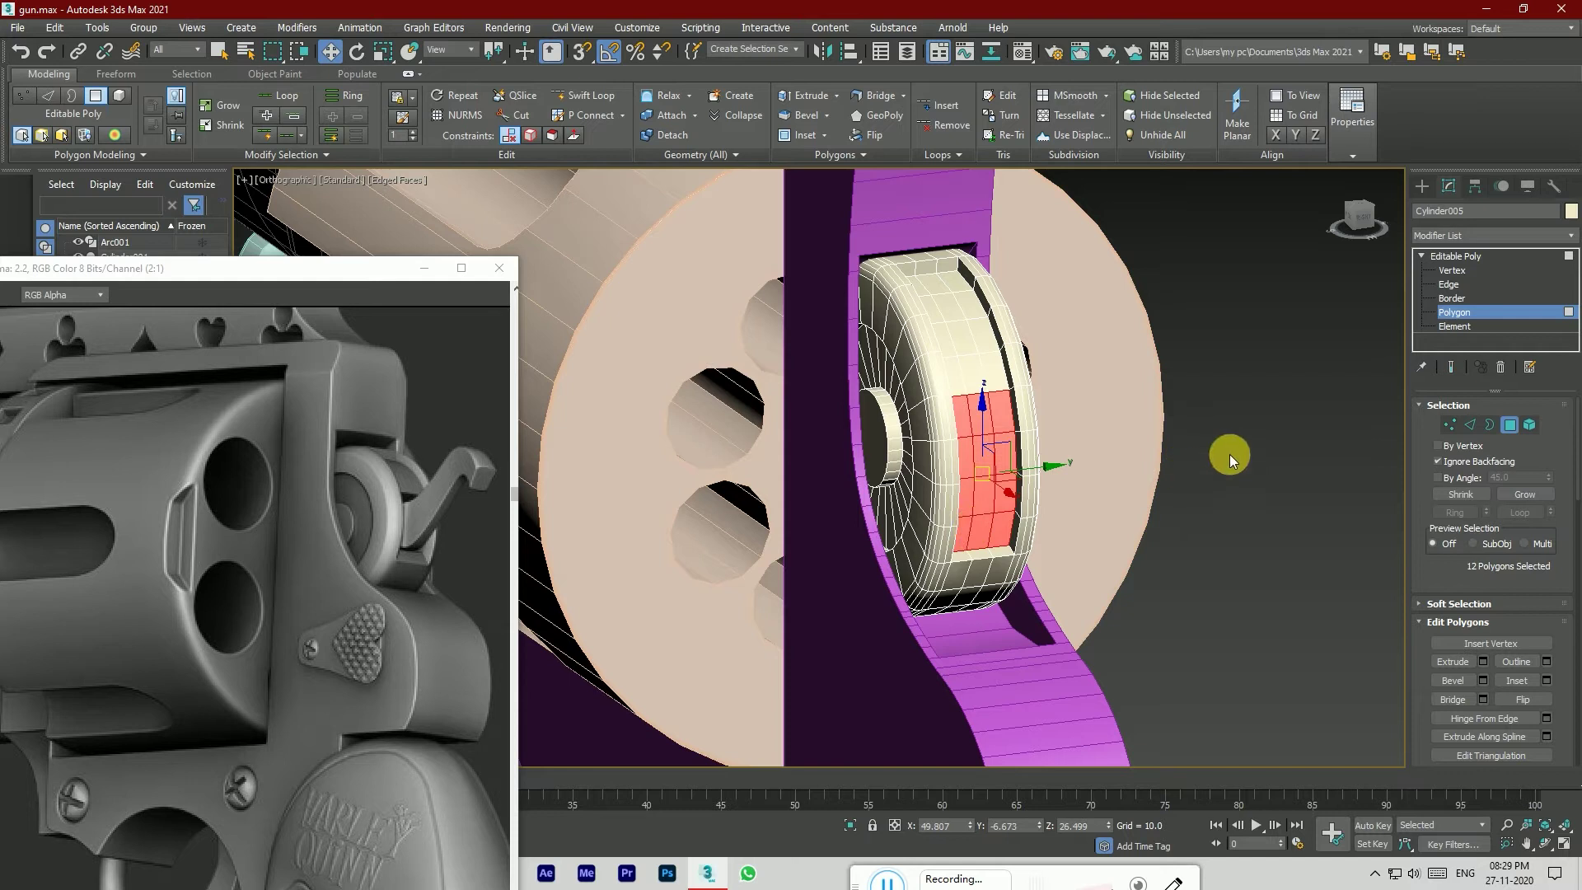
Step: Extrude the selected groove-floor polygons inward to a height of -3.826 as a Group, and clear the polygon selection
click(1482, 662)
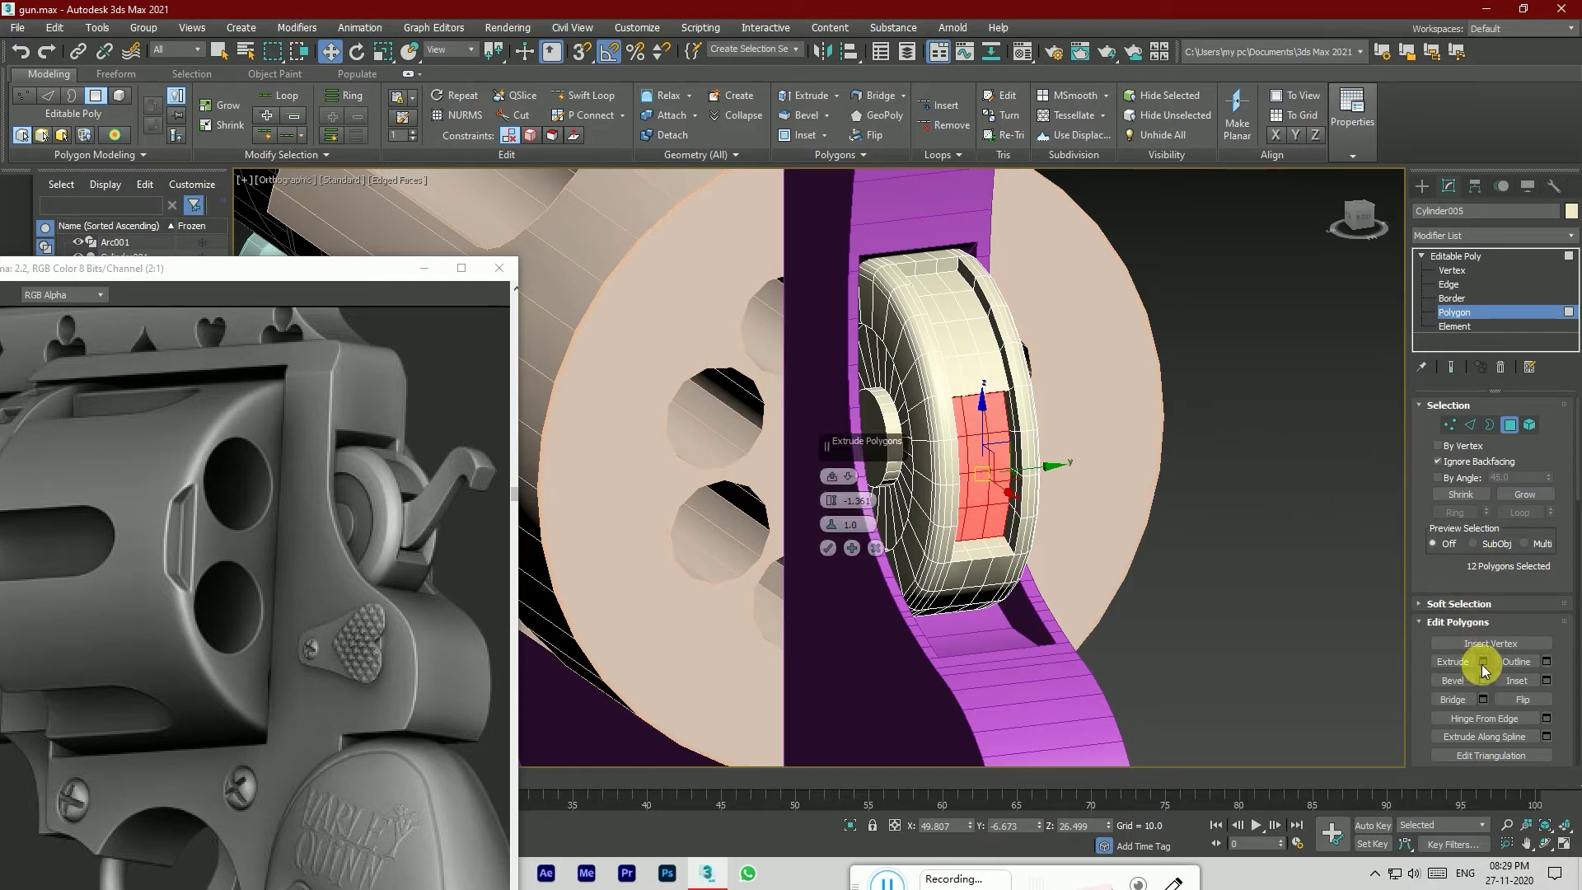
drag(829, 503, 837, 541)
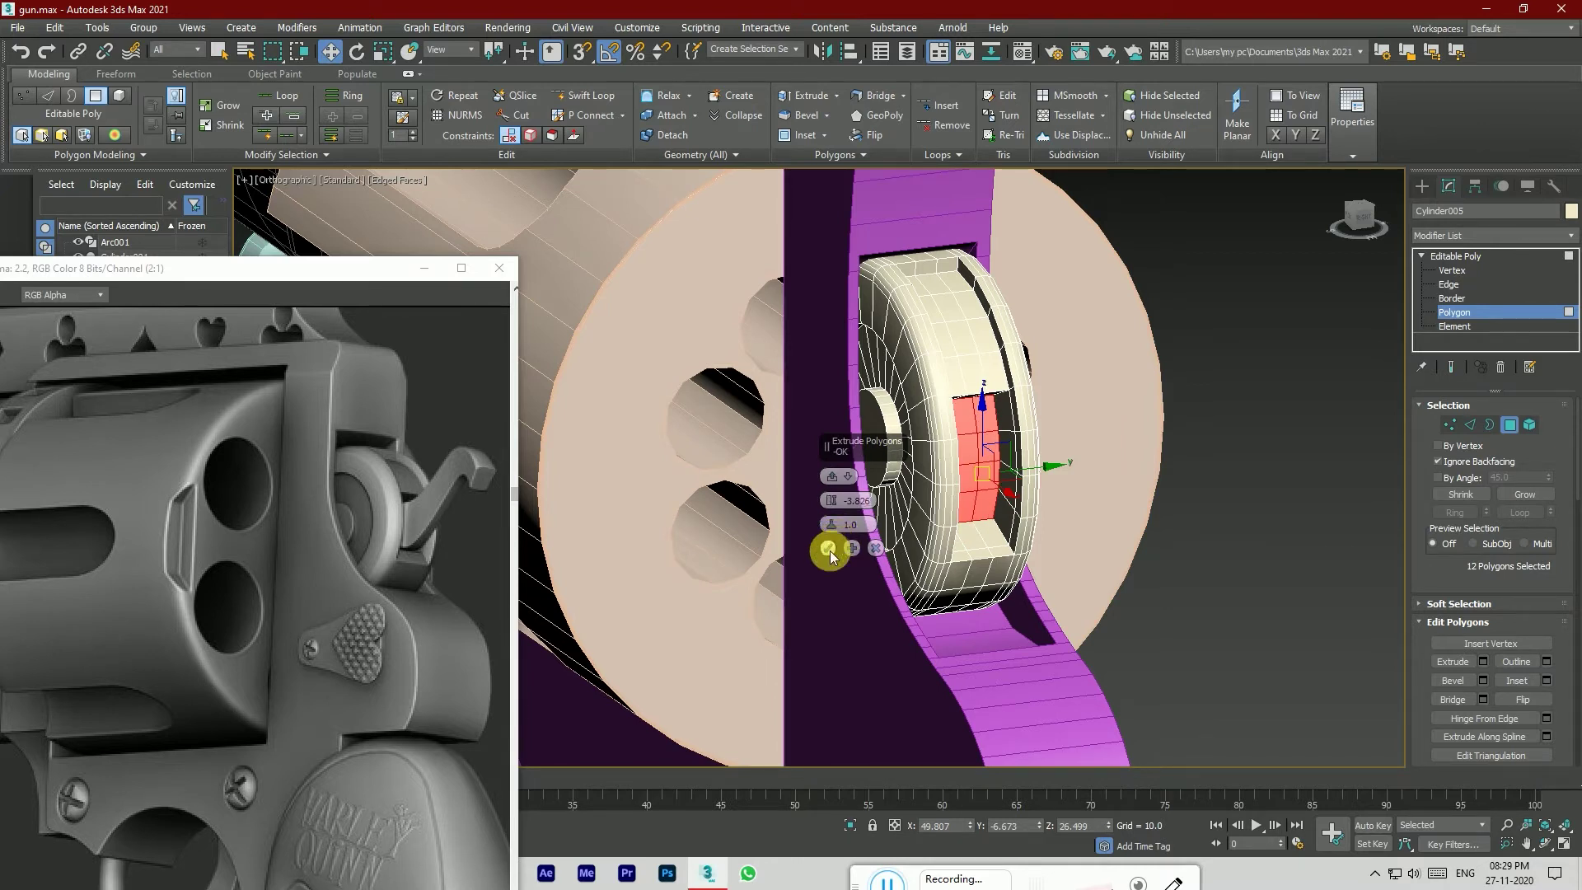
click(832, 476)
click(834, 478)
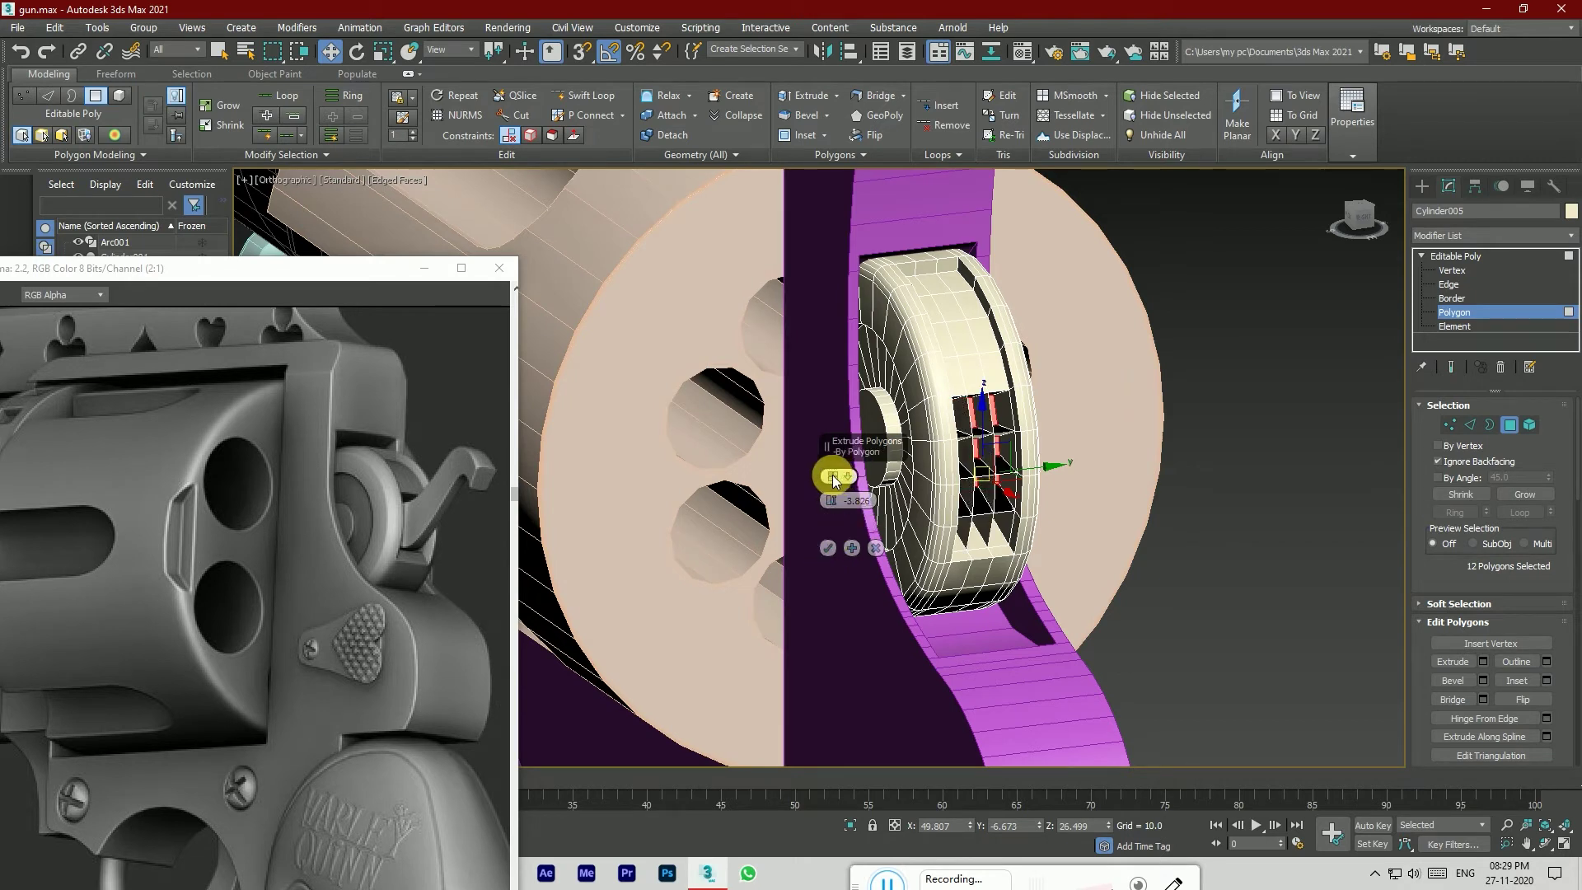
click(834, 477)
click(834, 477)
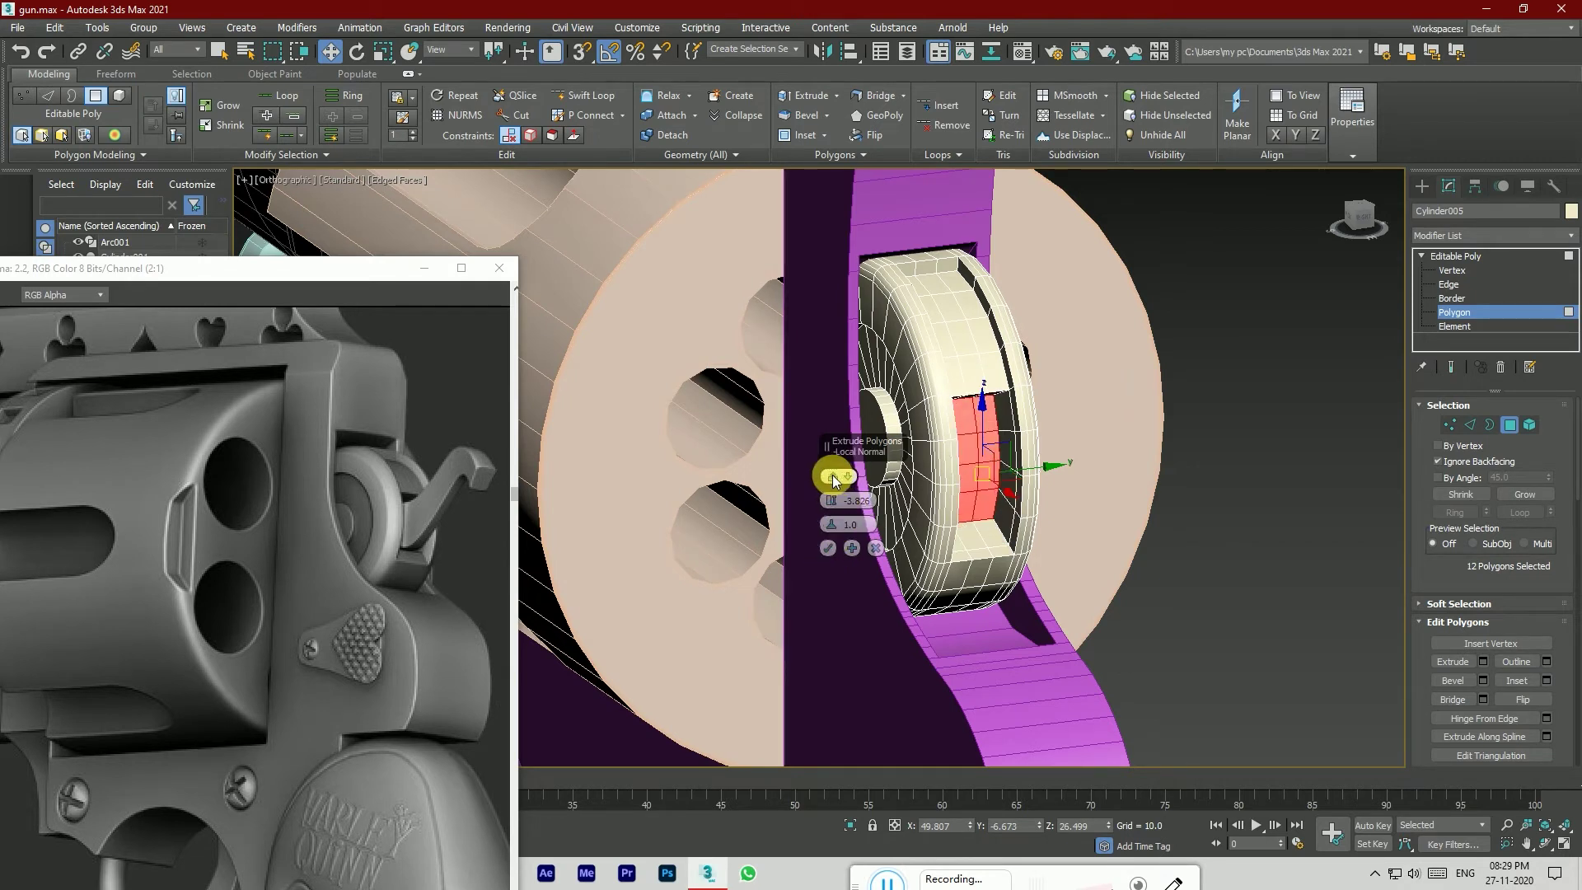
click(834, 477)
click(834, 477)
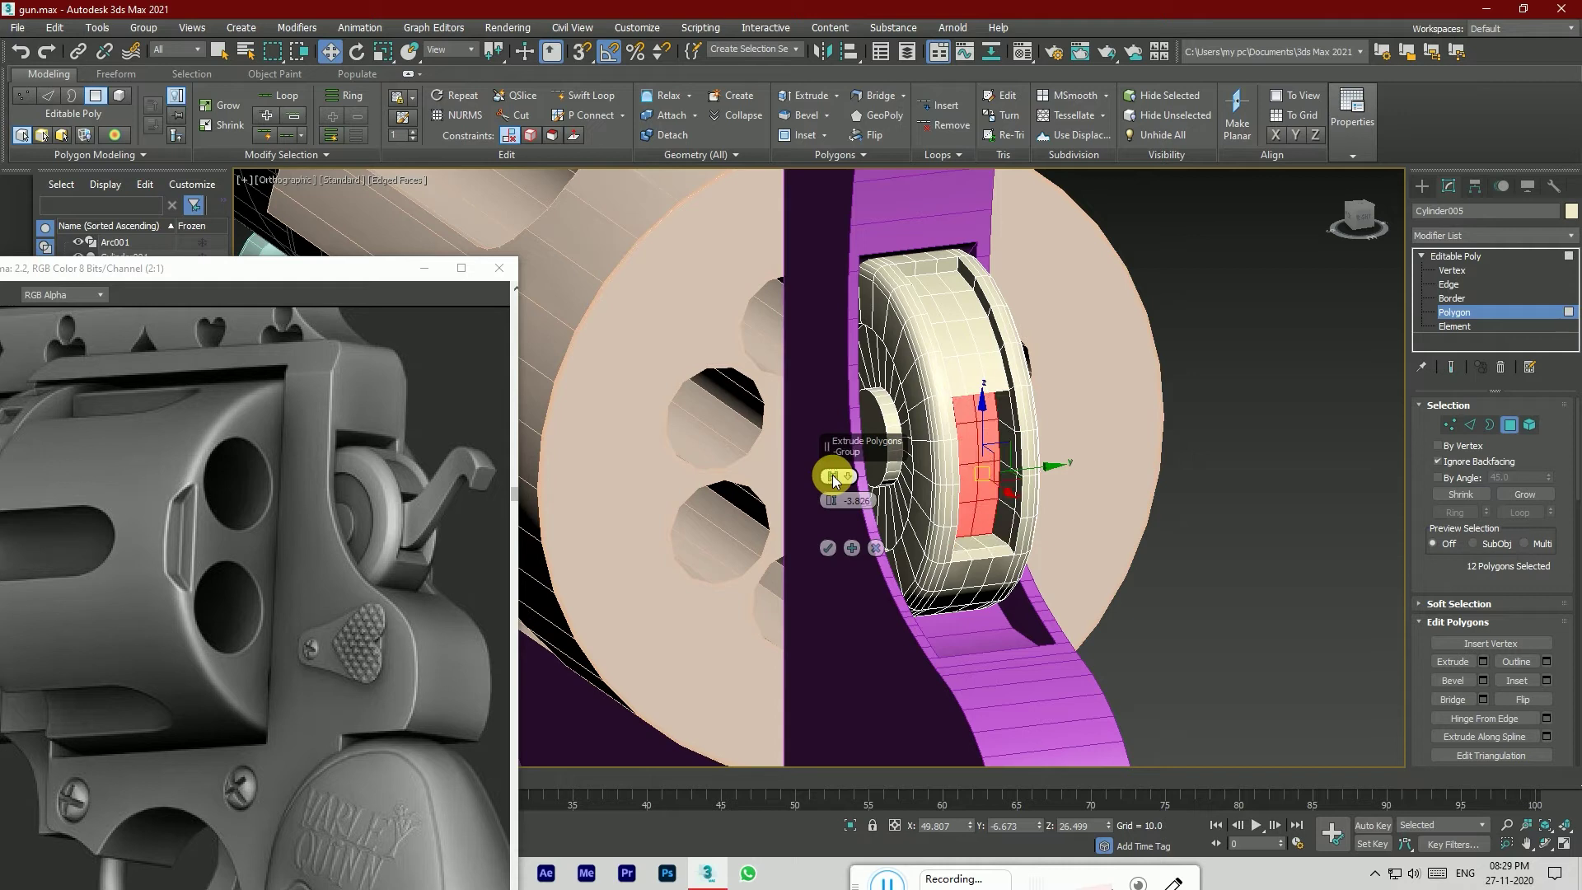
click(834, 477)
click(834, 477)
click(834, 477)
click(828, 523)
click(1195, 643)
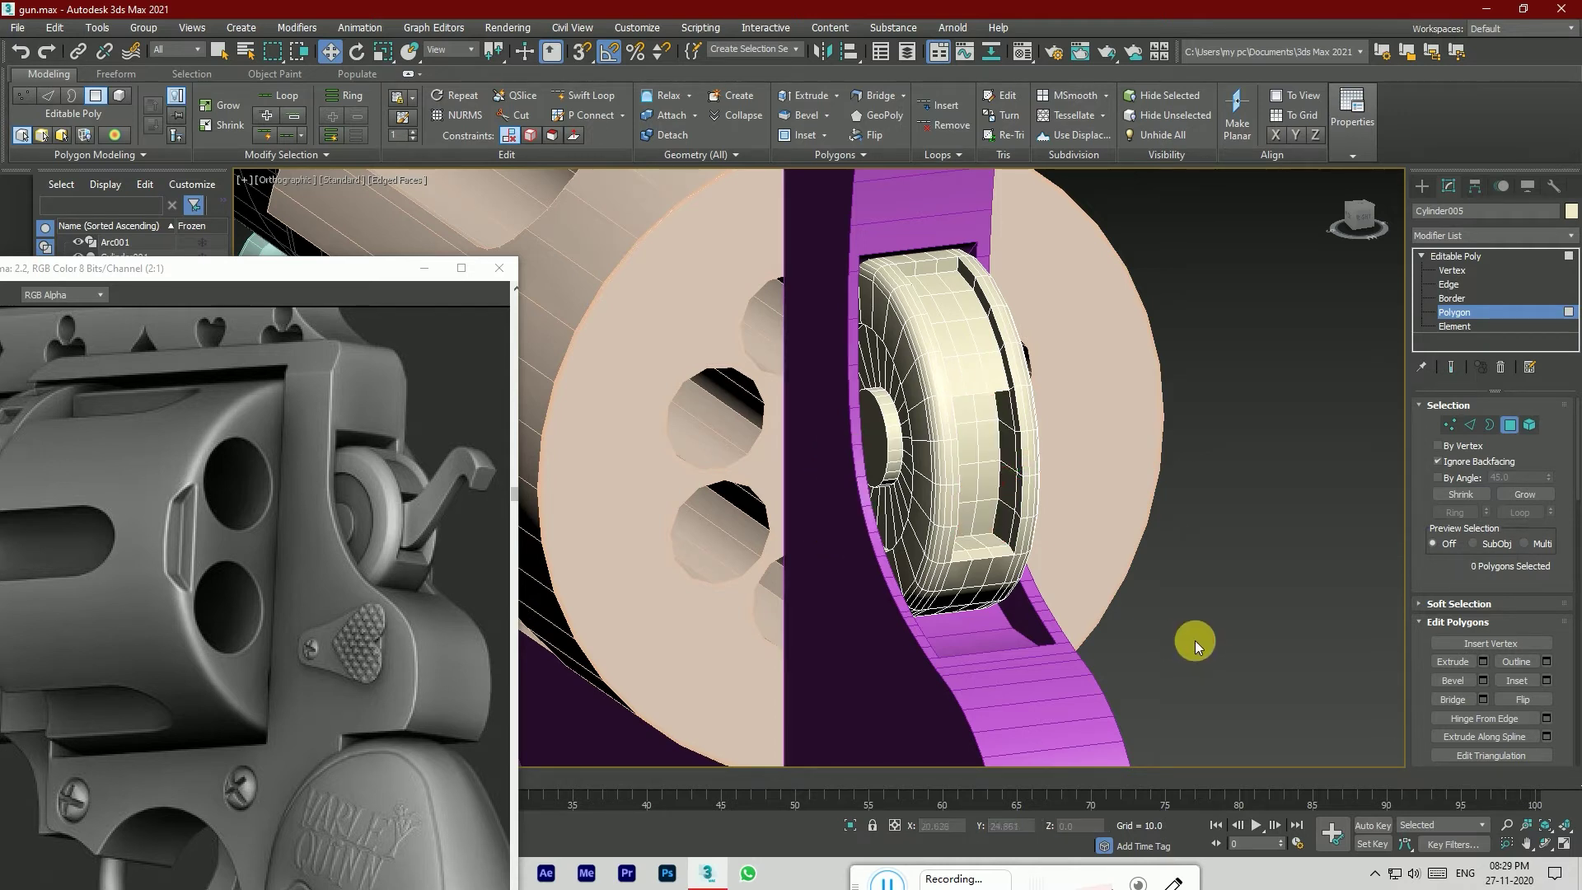
Step: At vertex level, select the four vertices across the lower end wall of the rim groove and raise them slightly to Z 19.996
mouse_move(1356, 217)
mouse_down()
mouse_move(1339, 194)
mouse_move(1302, 218)
mouse_move(1382, 216)
mouse_move(1352, 217)
mouse_up()
alt+middle_drag(882, 460, 890, 460)
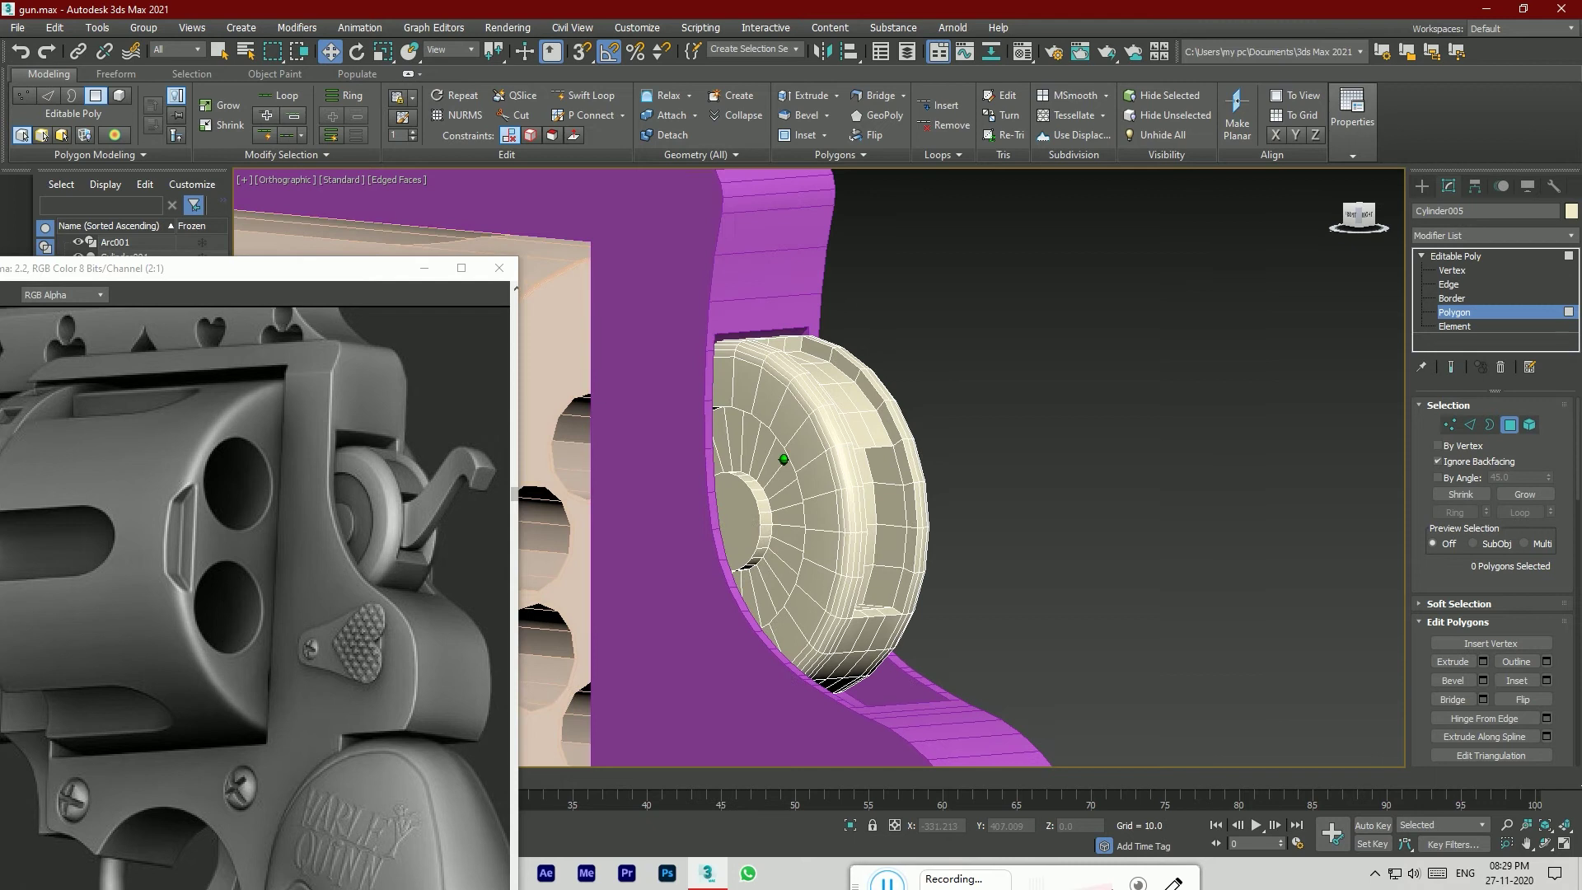
scroll(902, 616, up, 3)
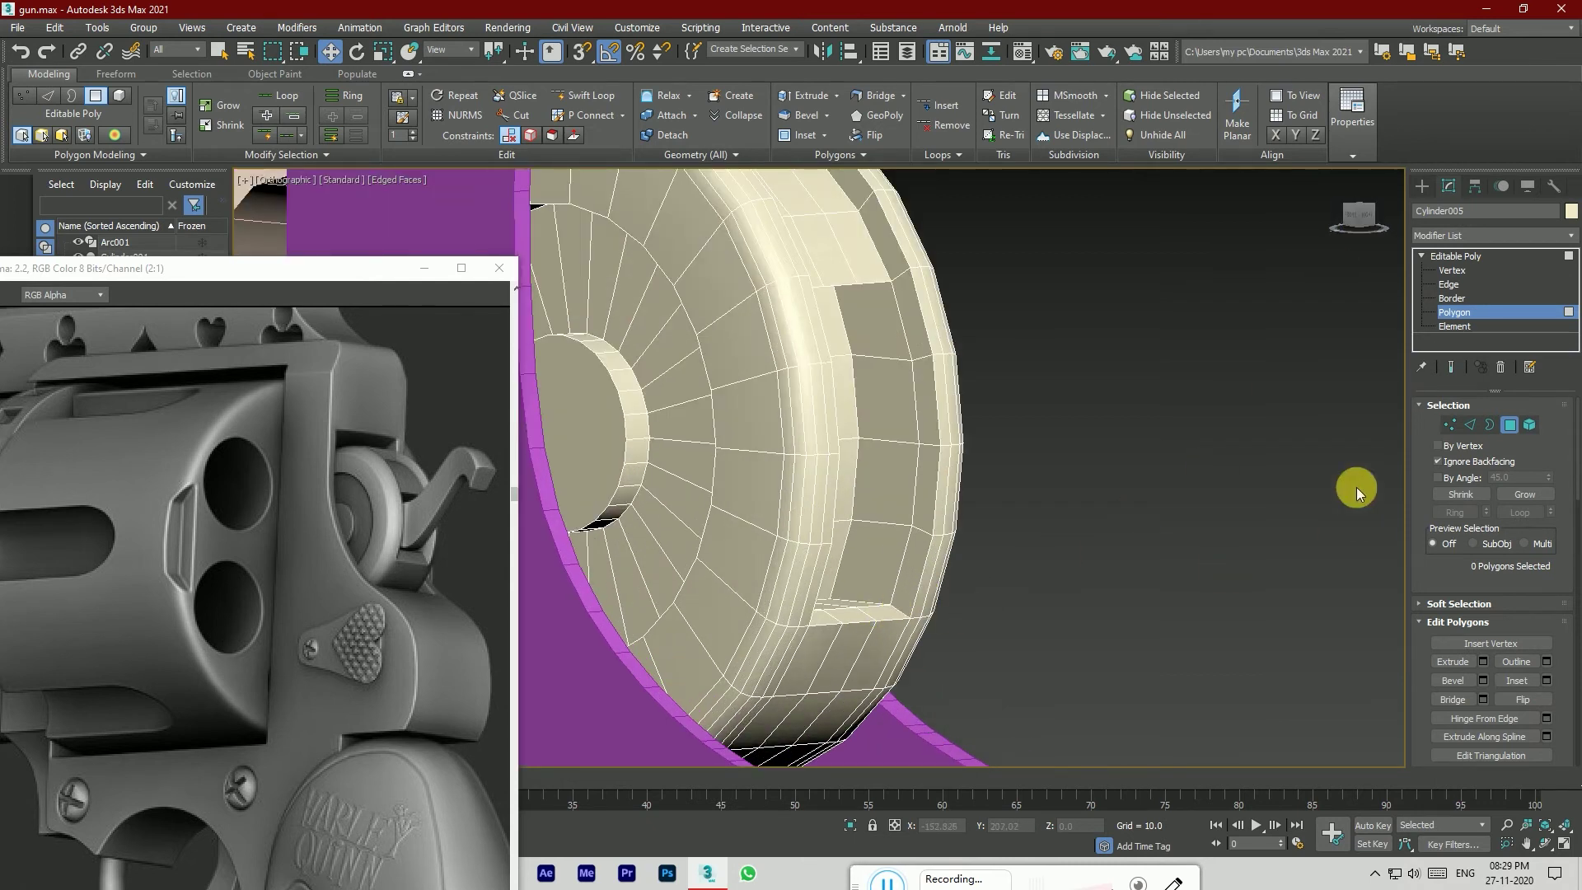
click(1449, 425)
click(1355, 219)
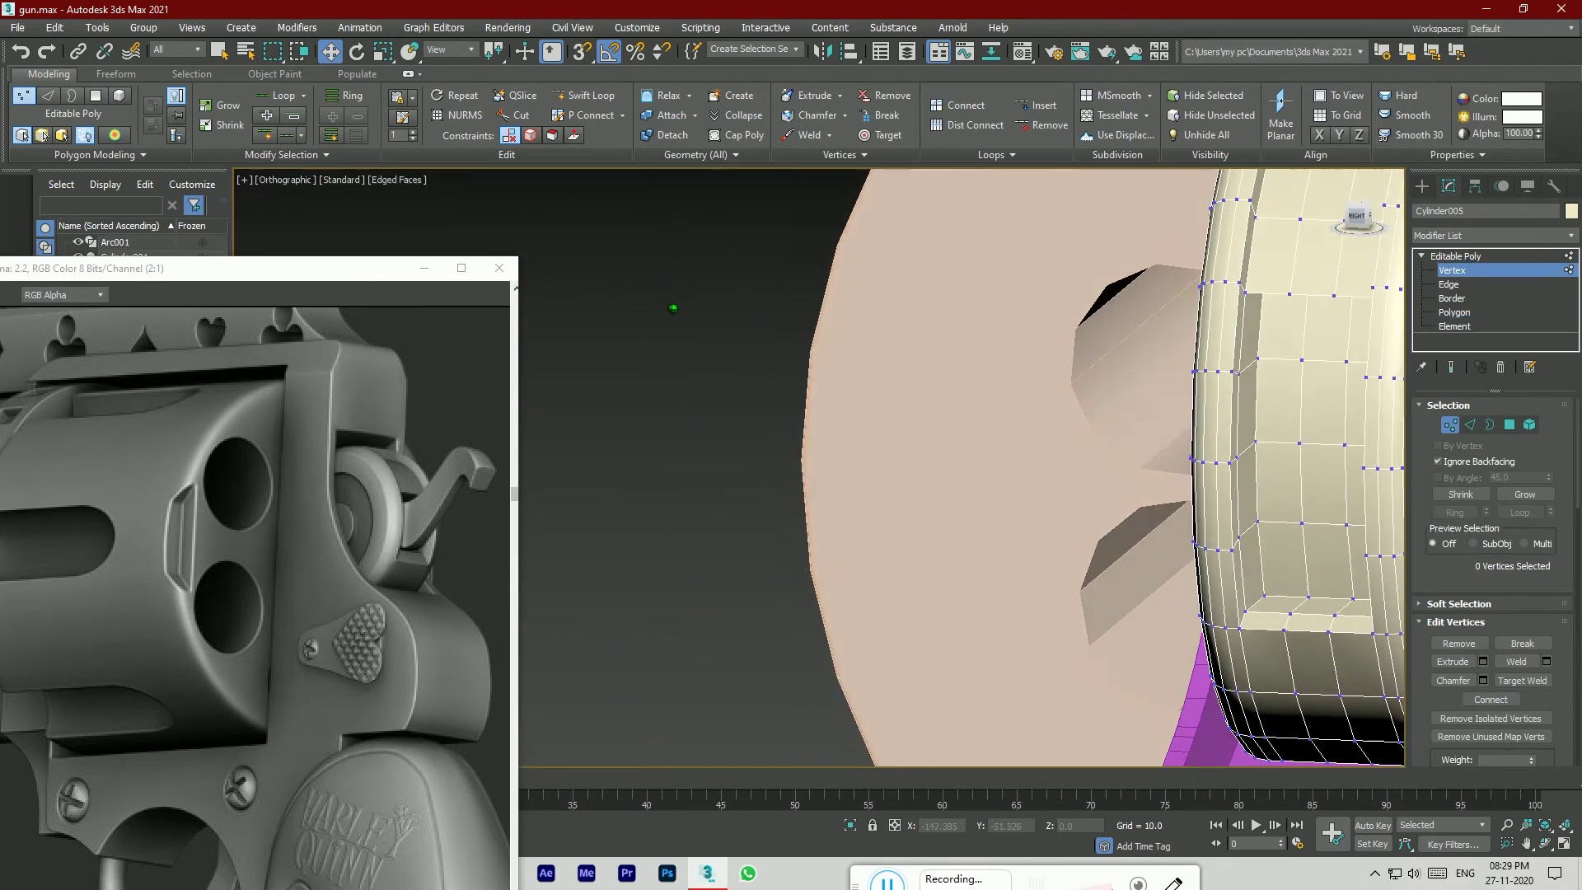
click(1286, 626)
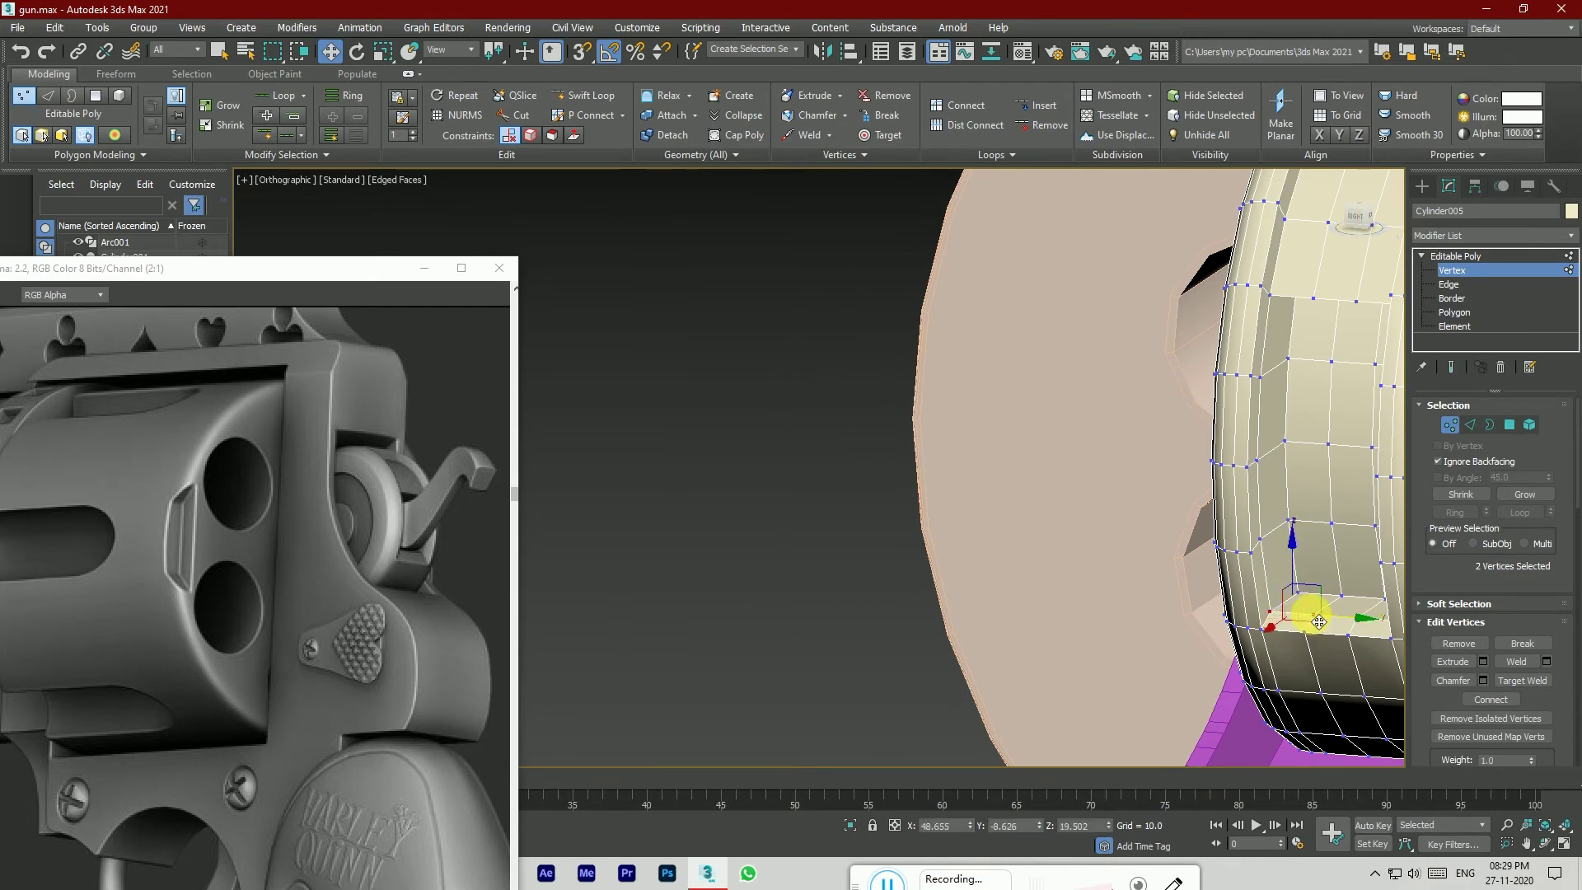
ctrl+click(1361, 619)
scroll(1189, 639, down, 3)
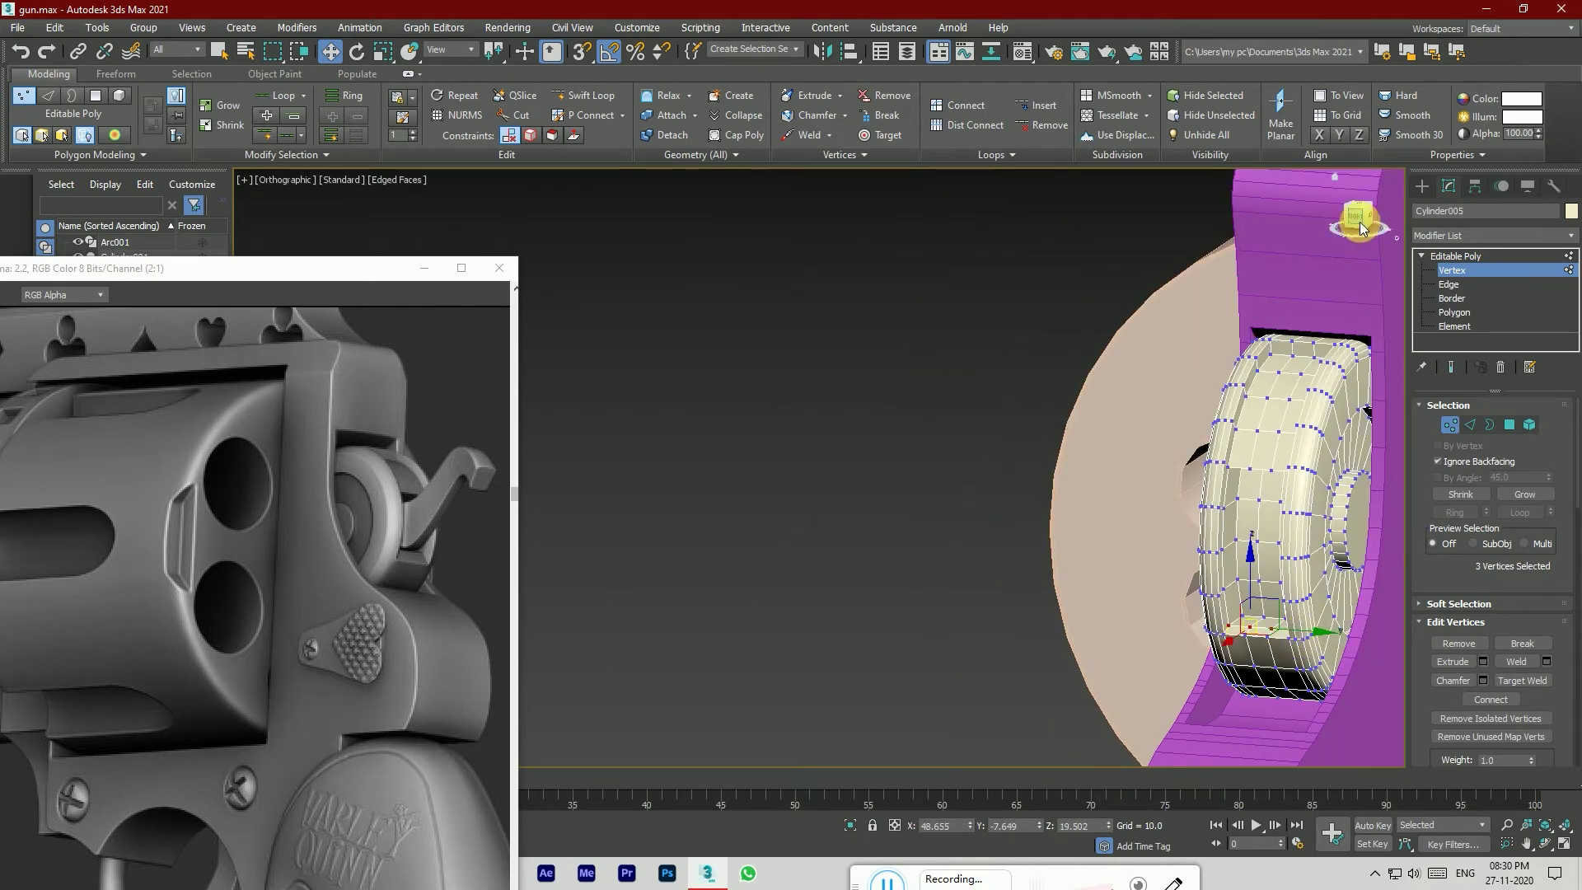
click(1360, 223)
scroll(1228, 608, up, 4)
ctrl+click(1208, 548)
drag(1115, 520, 1121, 506)
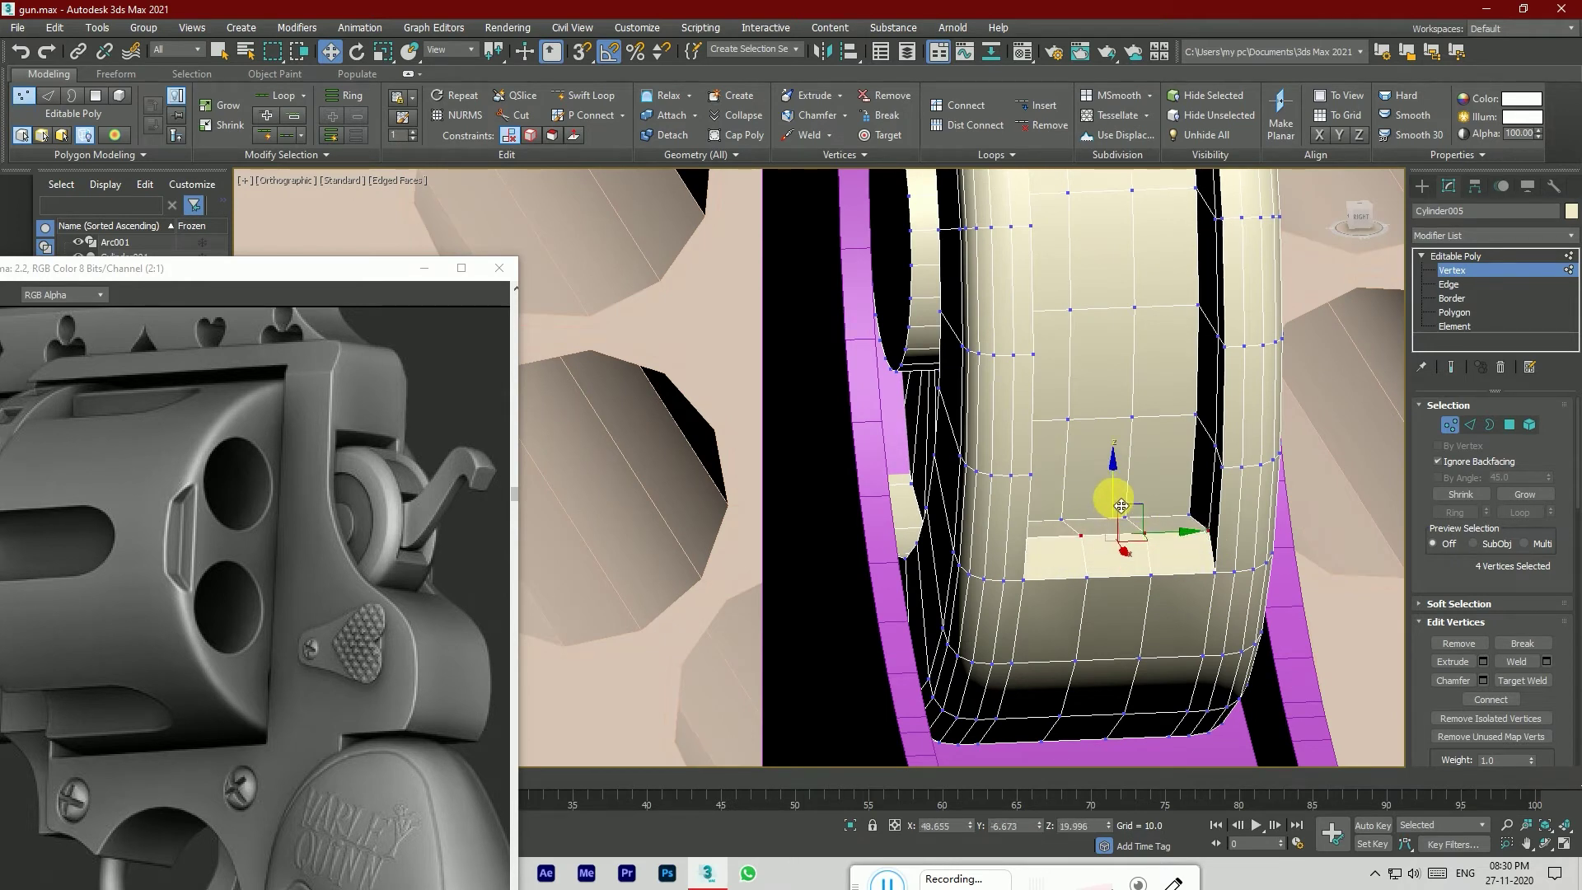
Step: Check the wheel's reshaped groove against the frame, leave vertex editing and deselect the wheel
scroll(1096, 560, down, 2)
scroll(1125, 552, down, 1)
drag(1364, 228, 1378, 263)
scroll(1204, 565, down, 2)
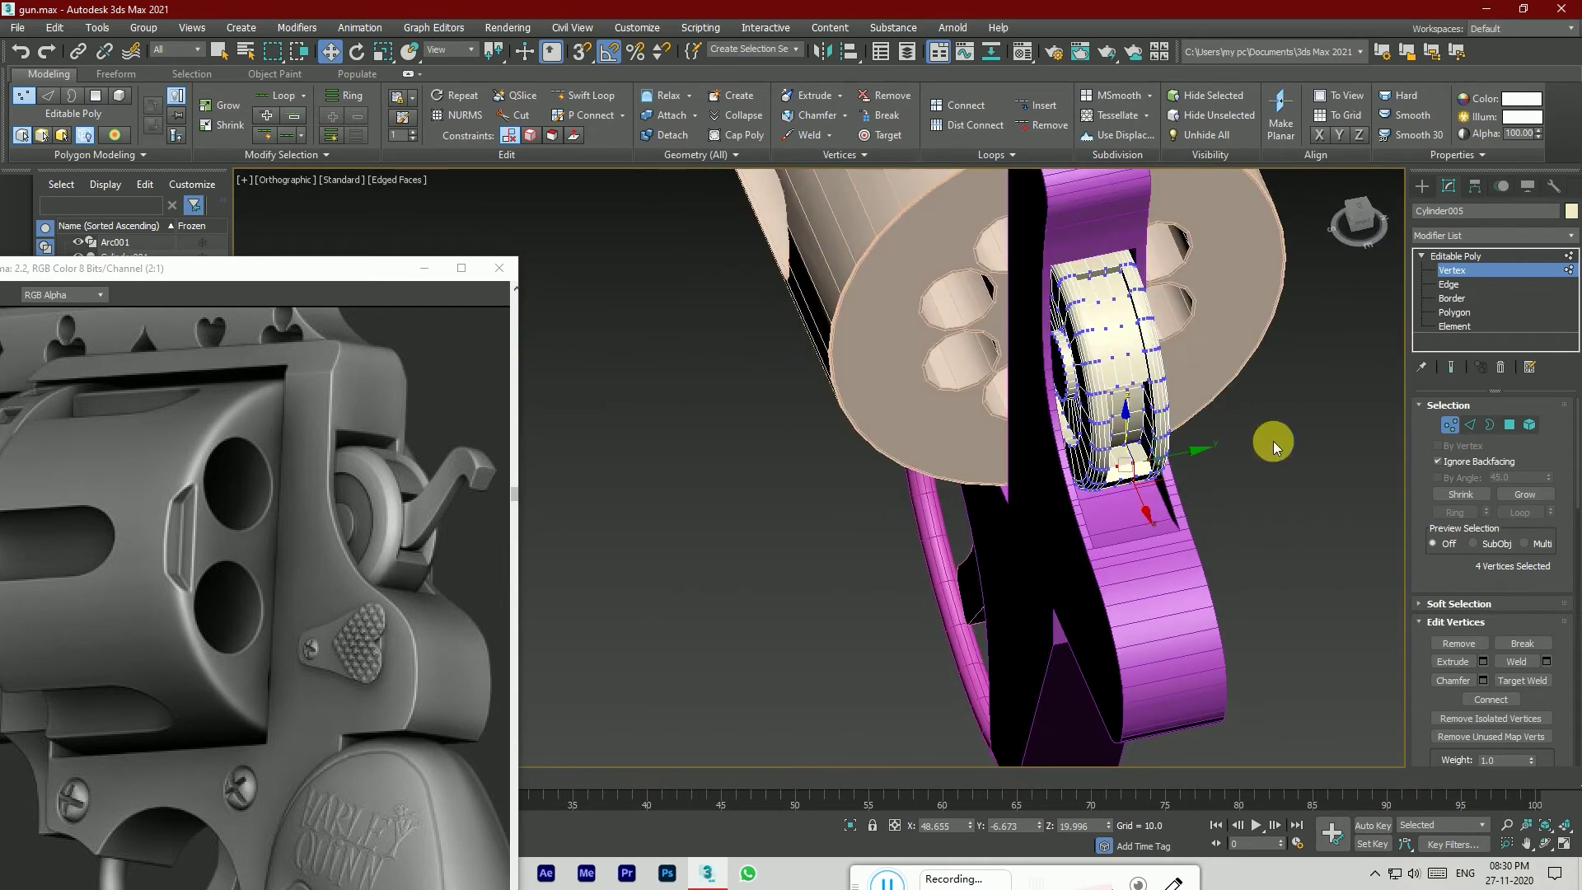
click(1362, 229)
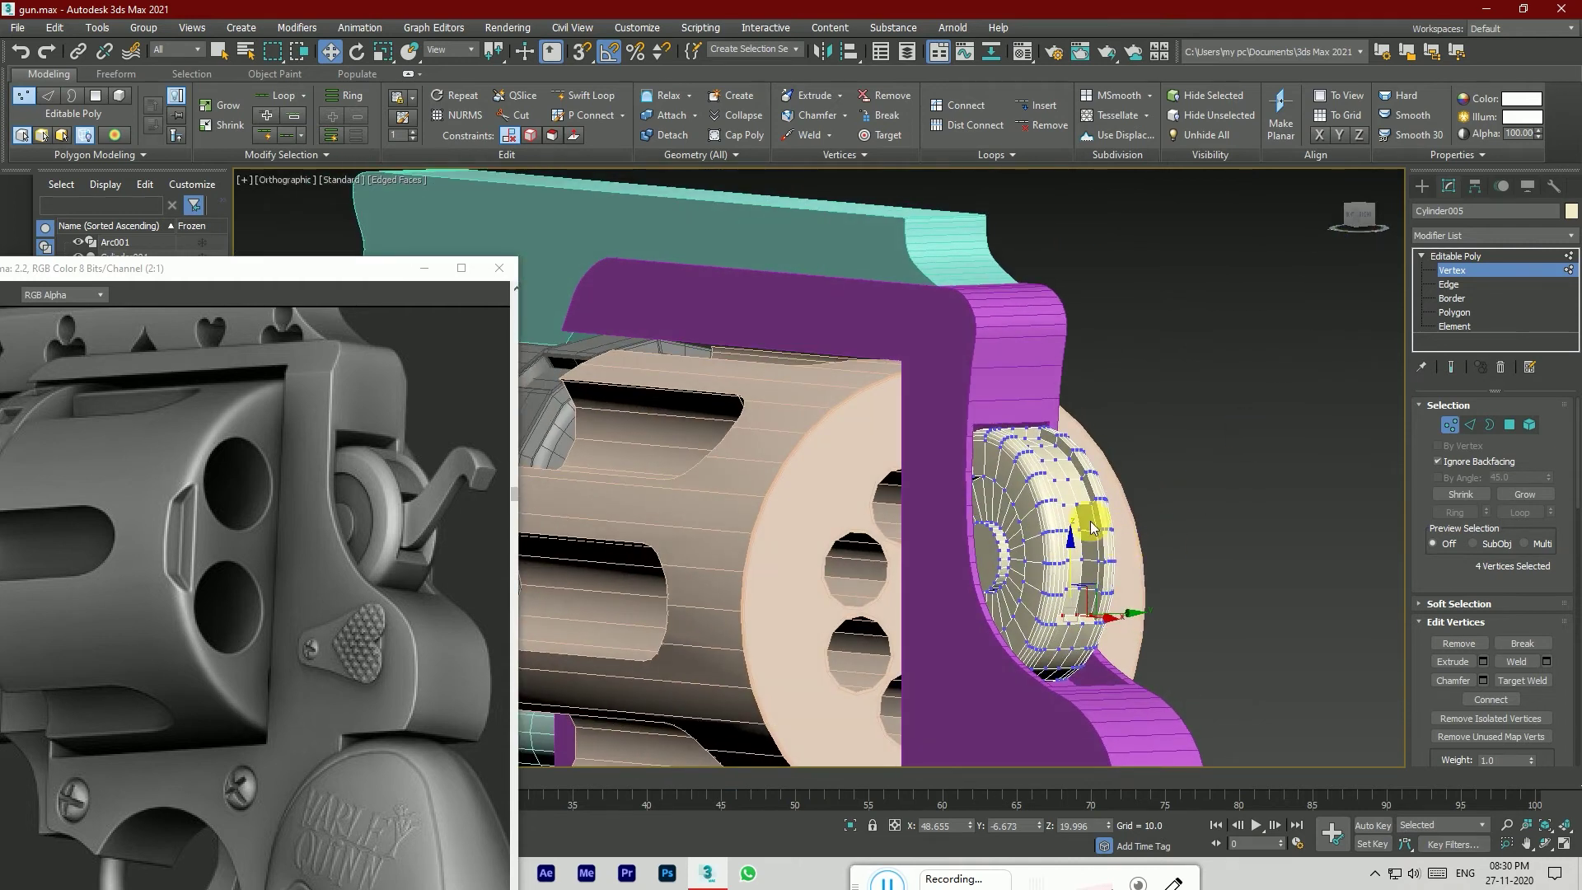
scroll(1086, 521, up, 2)
click(1211, 526)
drag(1351, 234, 1258, 388)
scroll(1074, 509, up, 2)
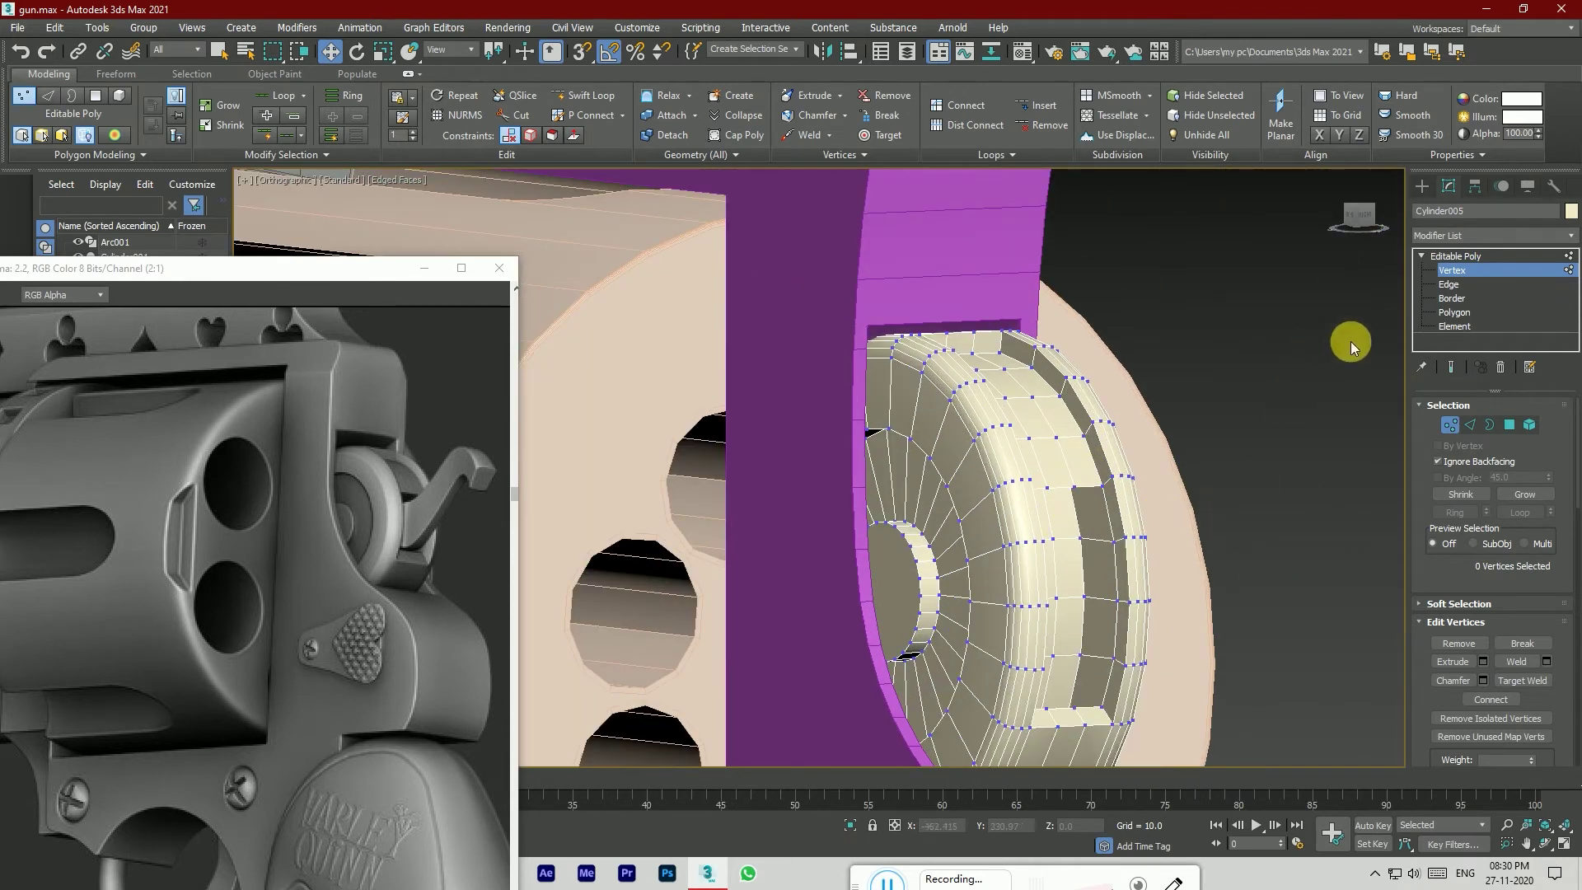
click(1465, 270)
click(1282, 399)
Step: Review the wheel and the whole gun in Front view, and examine the trigger area in the reference image
mouse_move(1362, 221)
mouse_down()
mouse_move(1278, 224)
mouse_move(1265, 202)
mouse_move(1324, 226)
mouse_move(1378, 221)
mouse_up()
alt+middle_drag(859, 495, 803, 490)
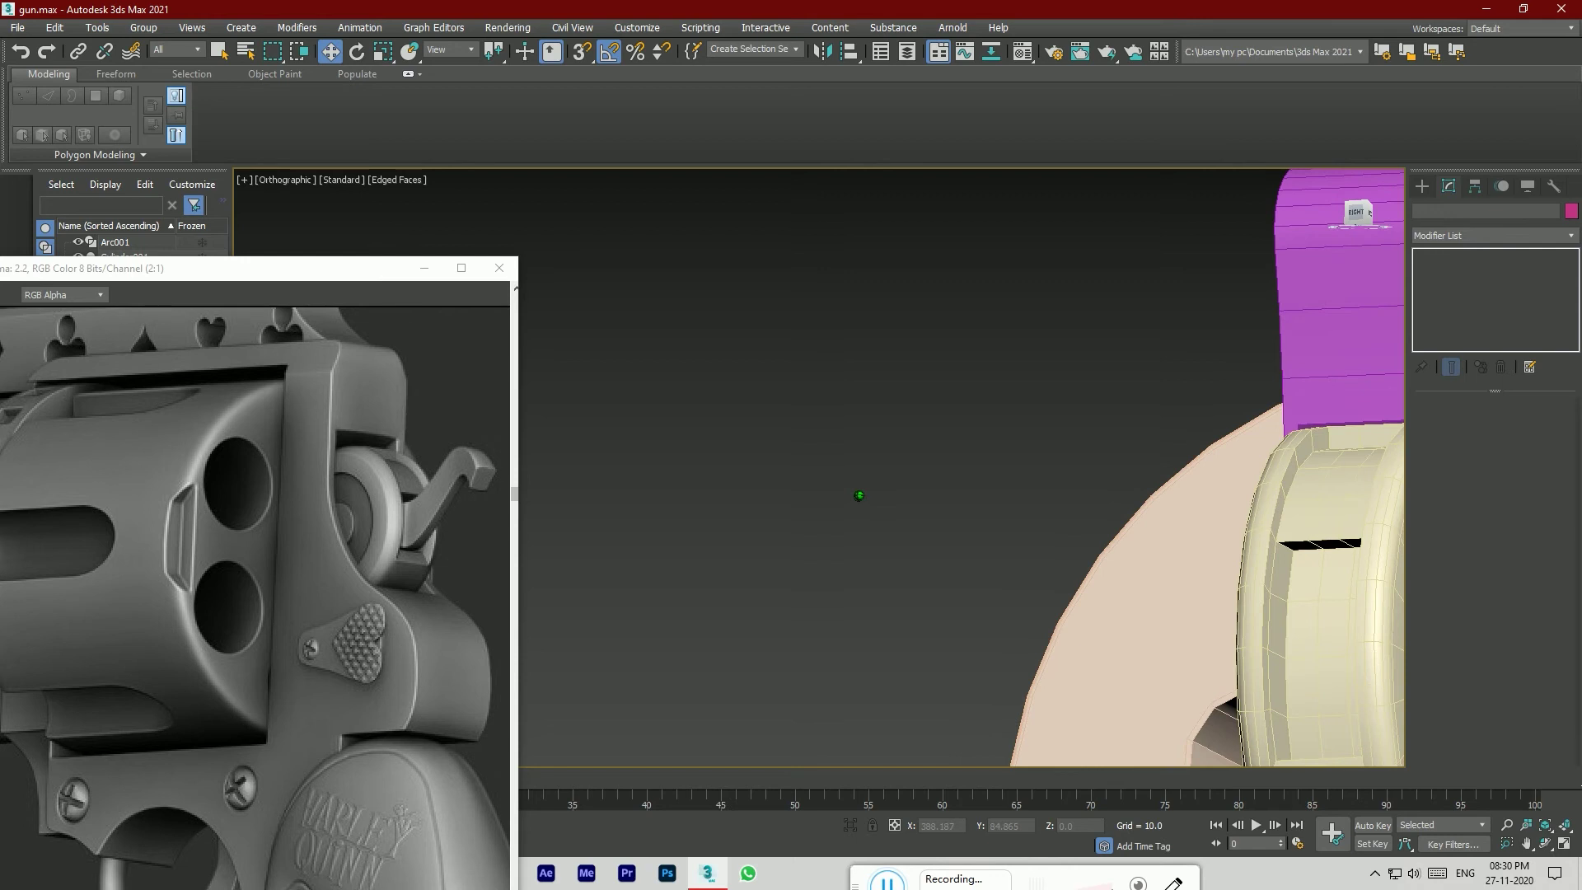
scroll(1046, 380, down, 2)
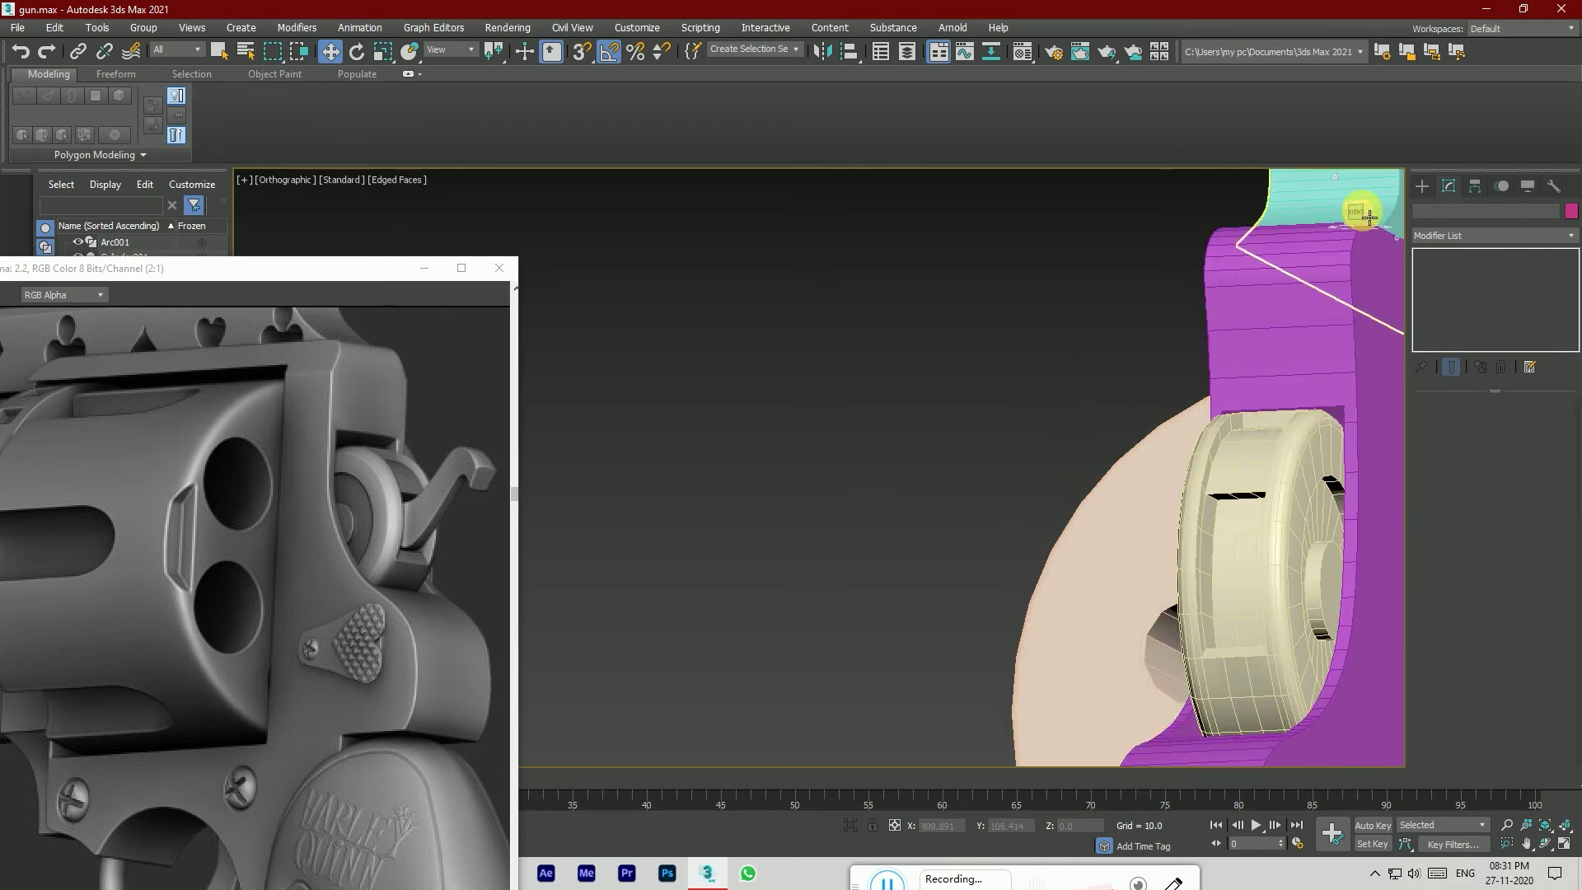
click(1367, 216)
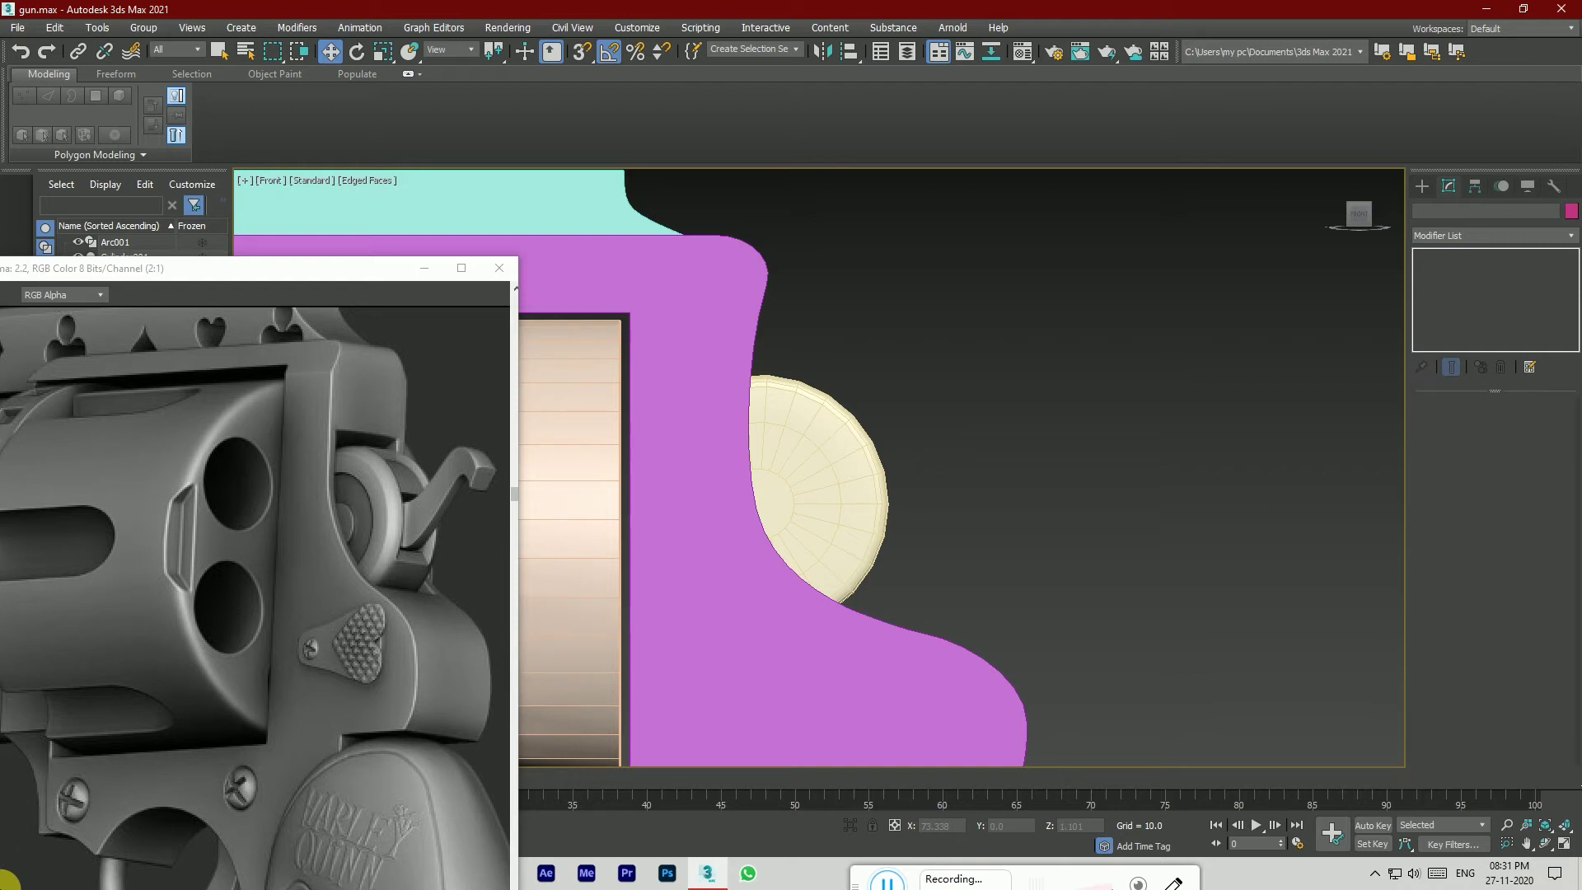
scroll(892, 488, down, 3)
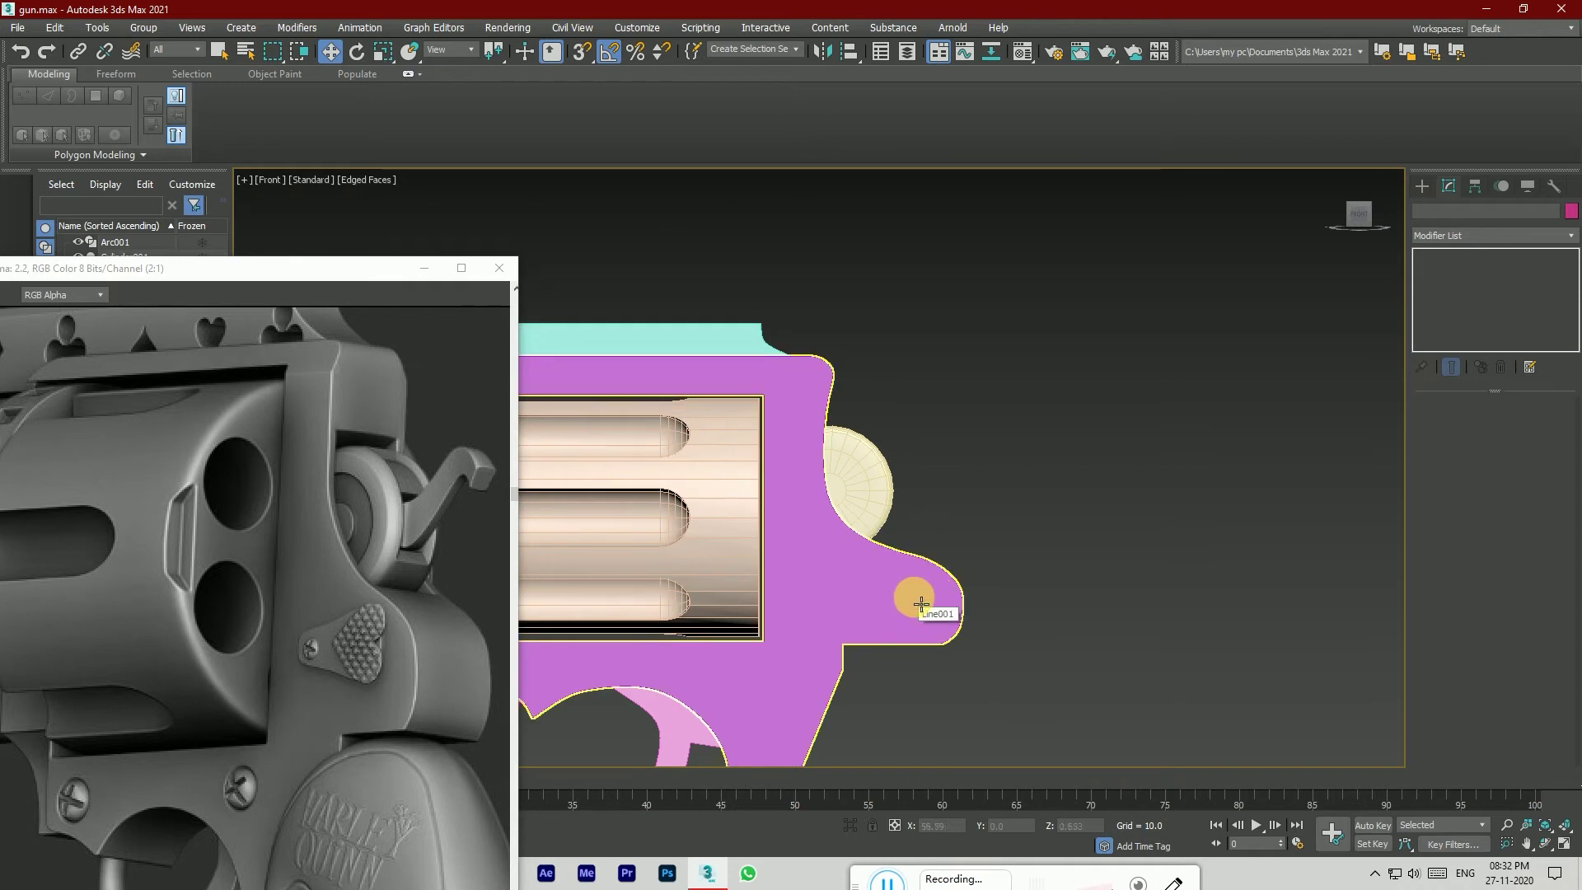
scroll(911, 625, down, 3)
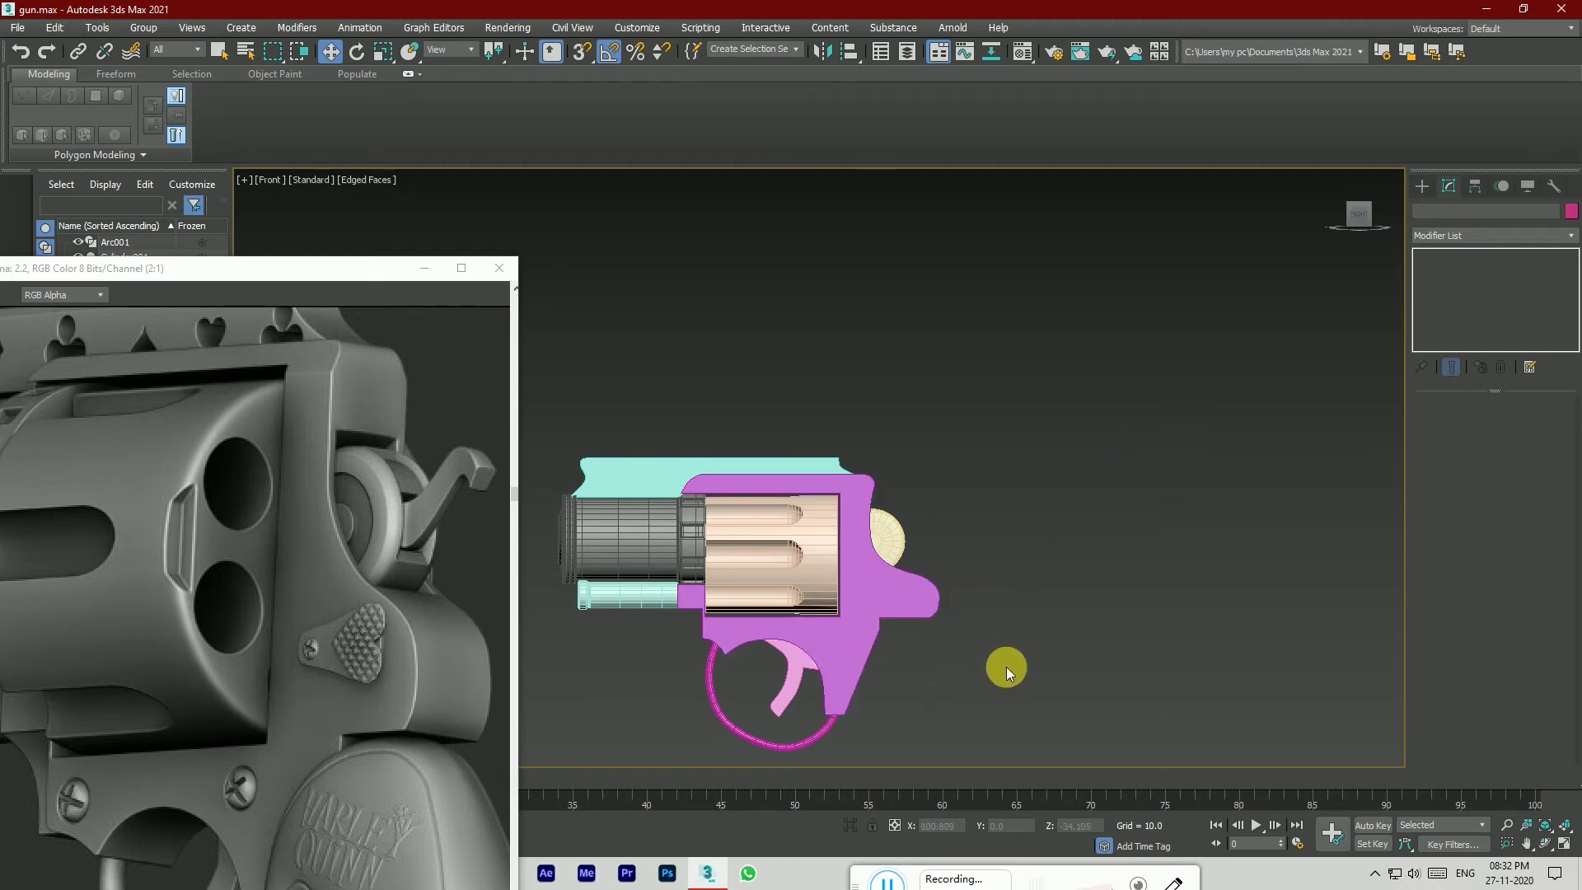
scroll(300, 702, down, 3)
scroll(358, 724, up, 3)
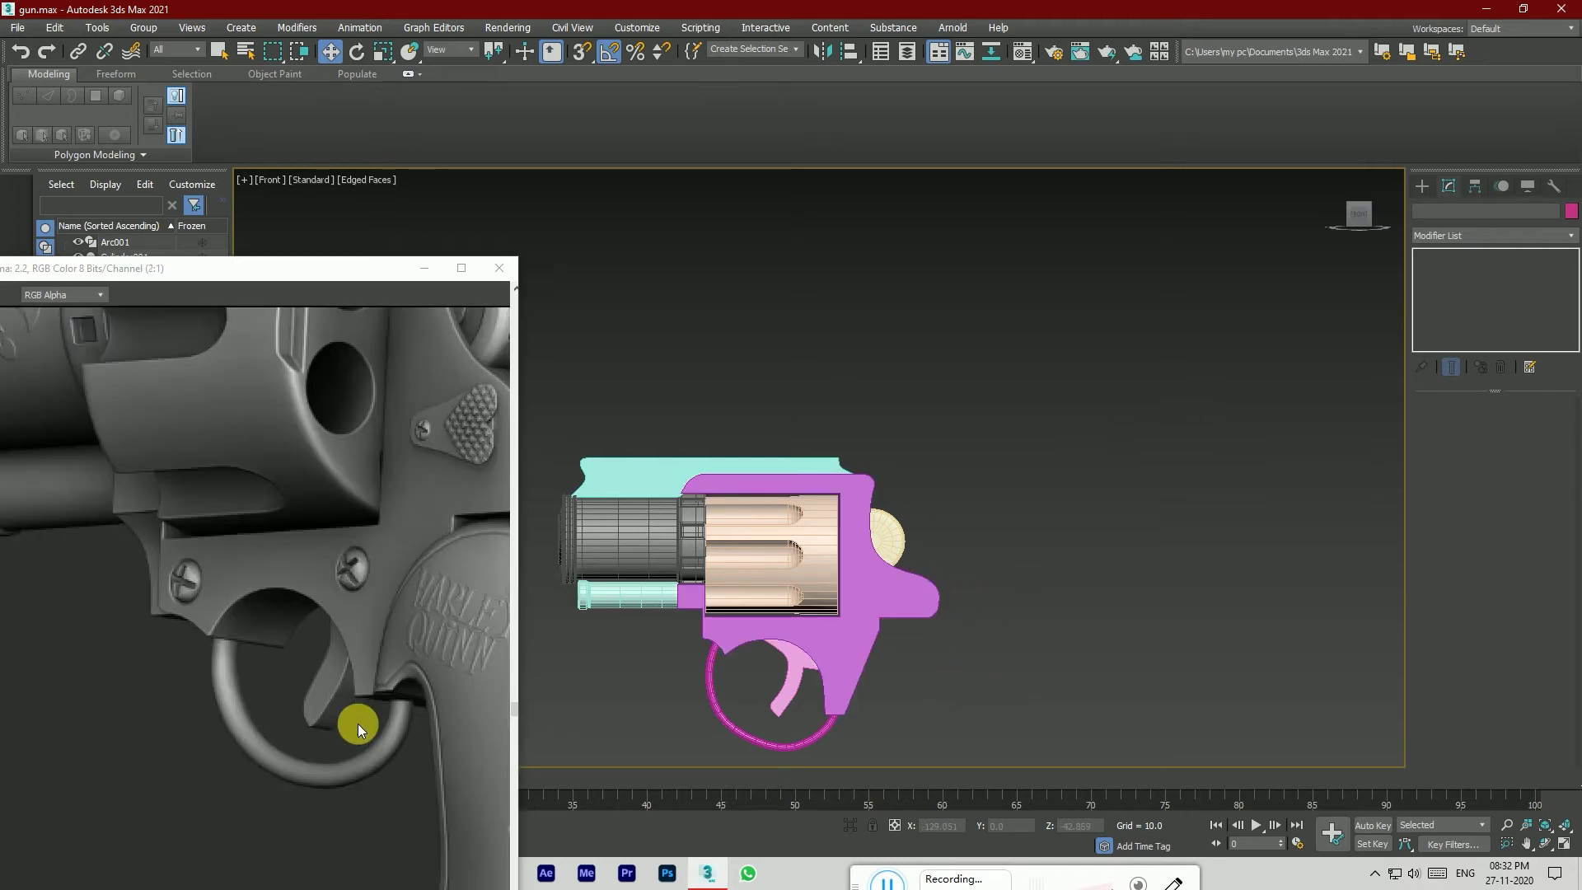
Step: Open the trigger's base Line for vertex editing and select the vertex midway down its front curve
click(797, 661)
click(1461, 272)
click(1473, 447)
scroll(791, 705, up, 5)
mouse_move(776, 709)
mouse_down()
mouse_move(775, 678)
mouse_move(748, 710)
mouse_move(767, 707)
mouse_up()
drag(723, 655, 782, 643)
click(764, 624)
click(760, 628)
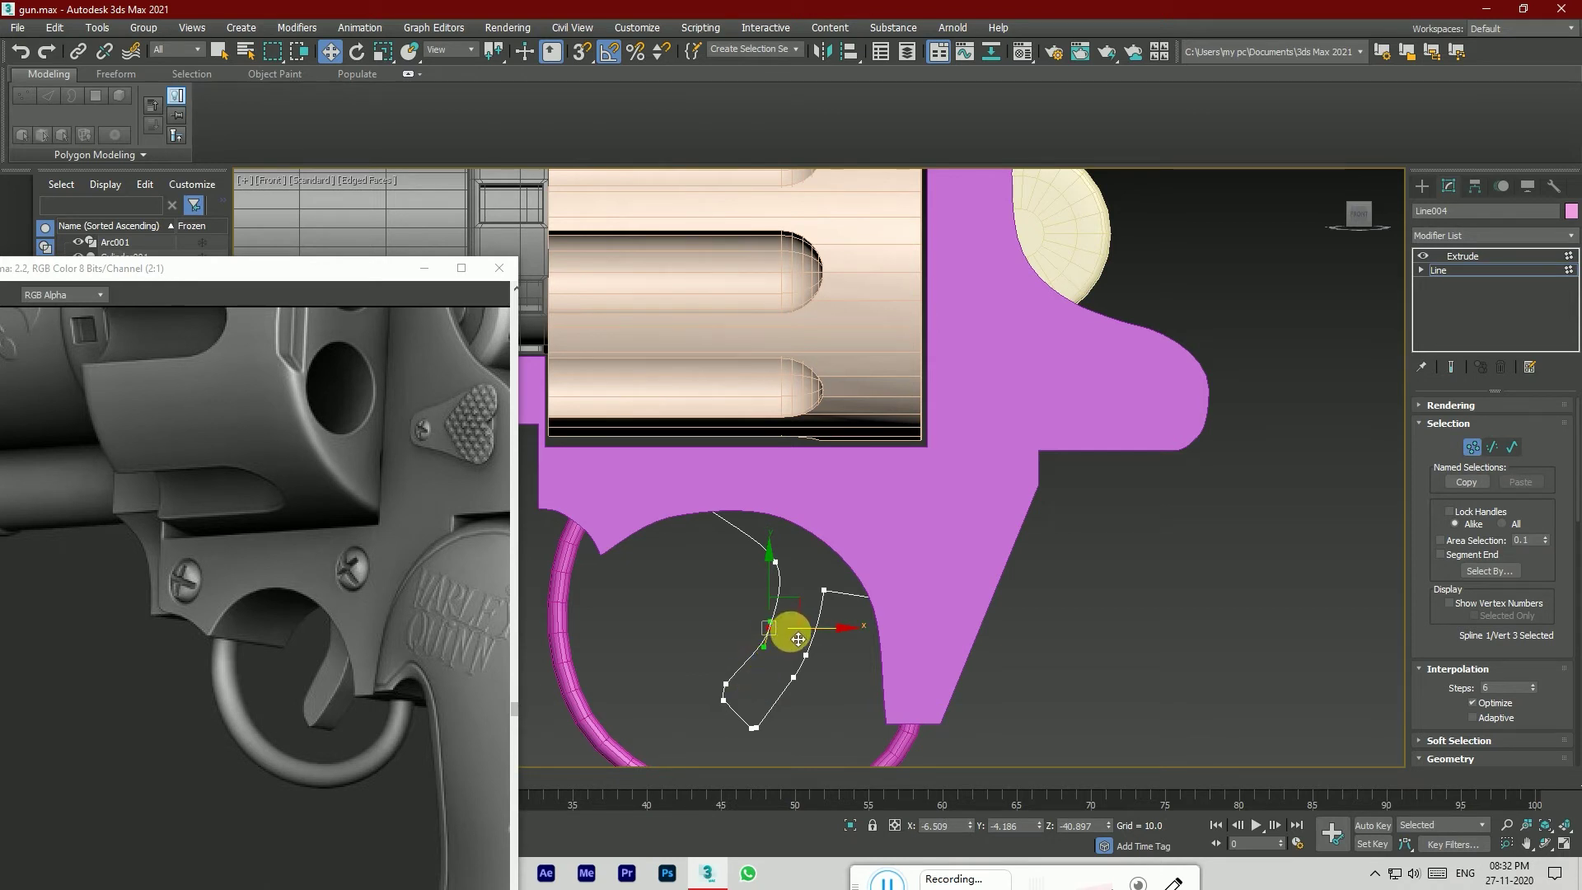
Step: Convert the vertex on the trigger's front curve to Corner and back to Bezier, and try to tilt its upper tangent handle
right_click(766, 626)
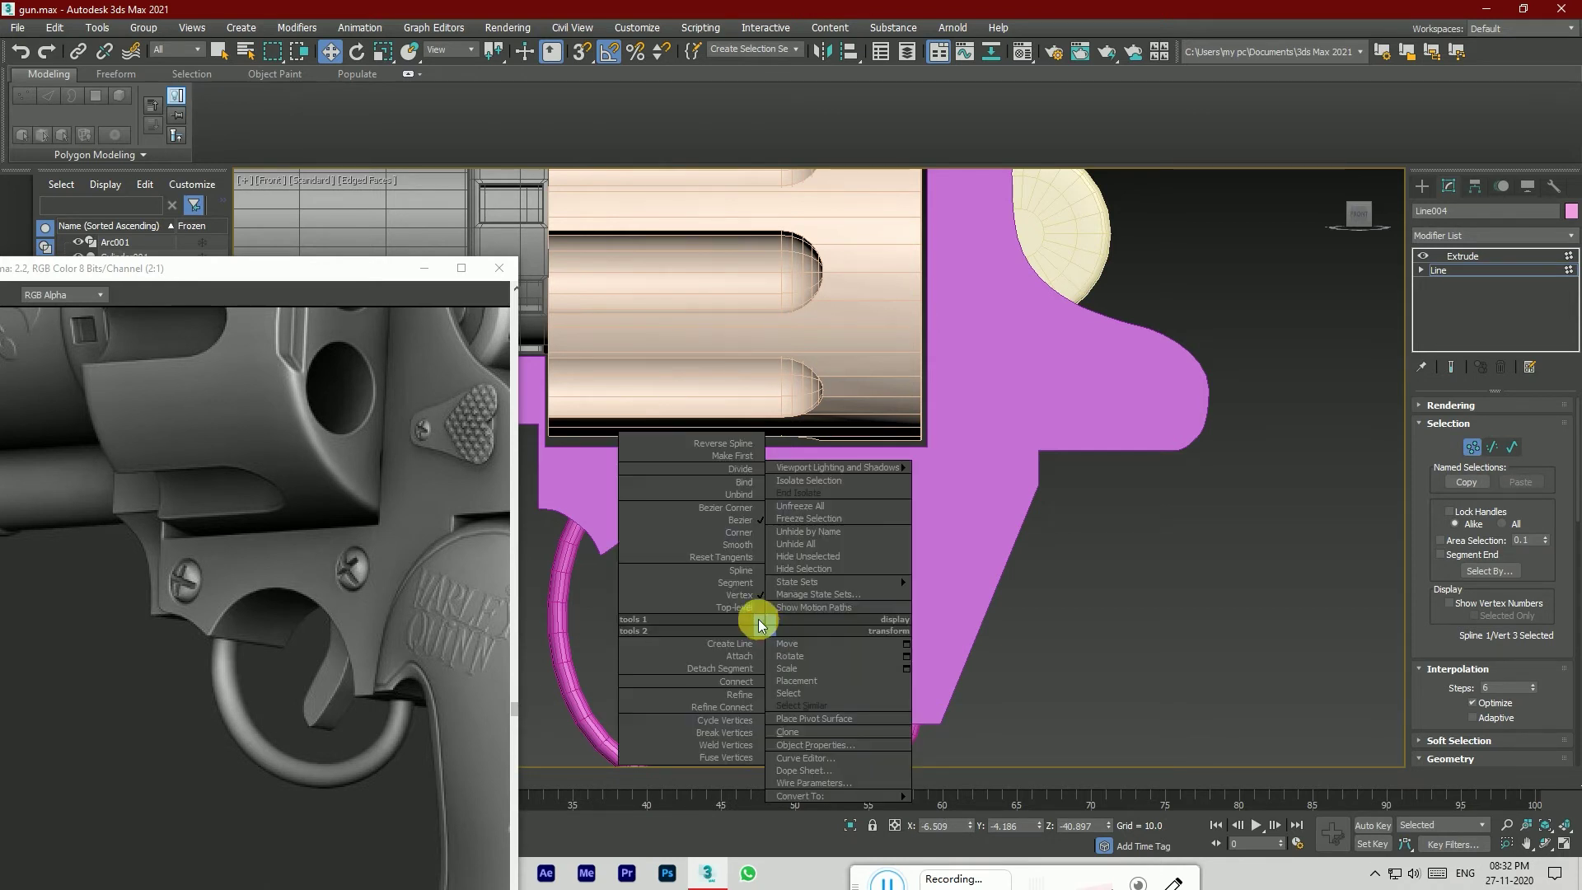
click(741, 533)
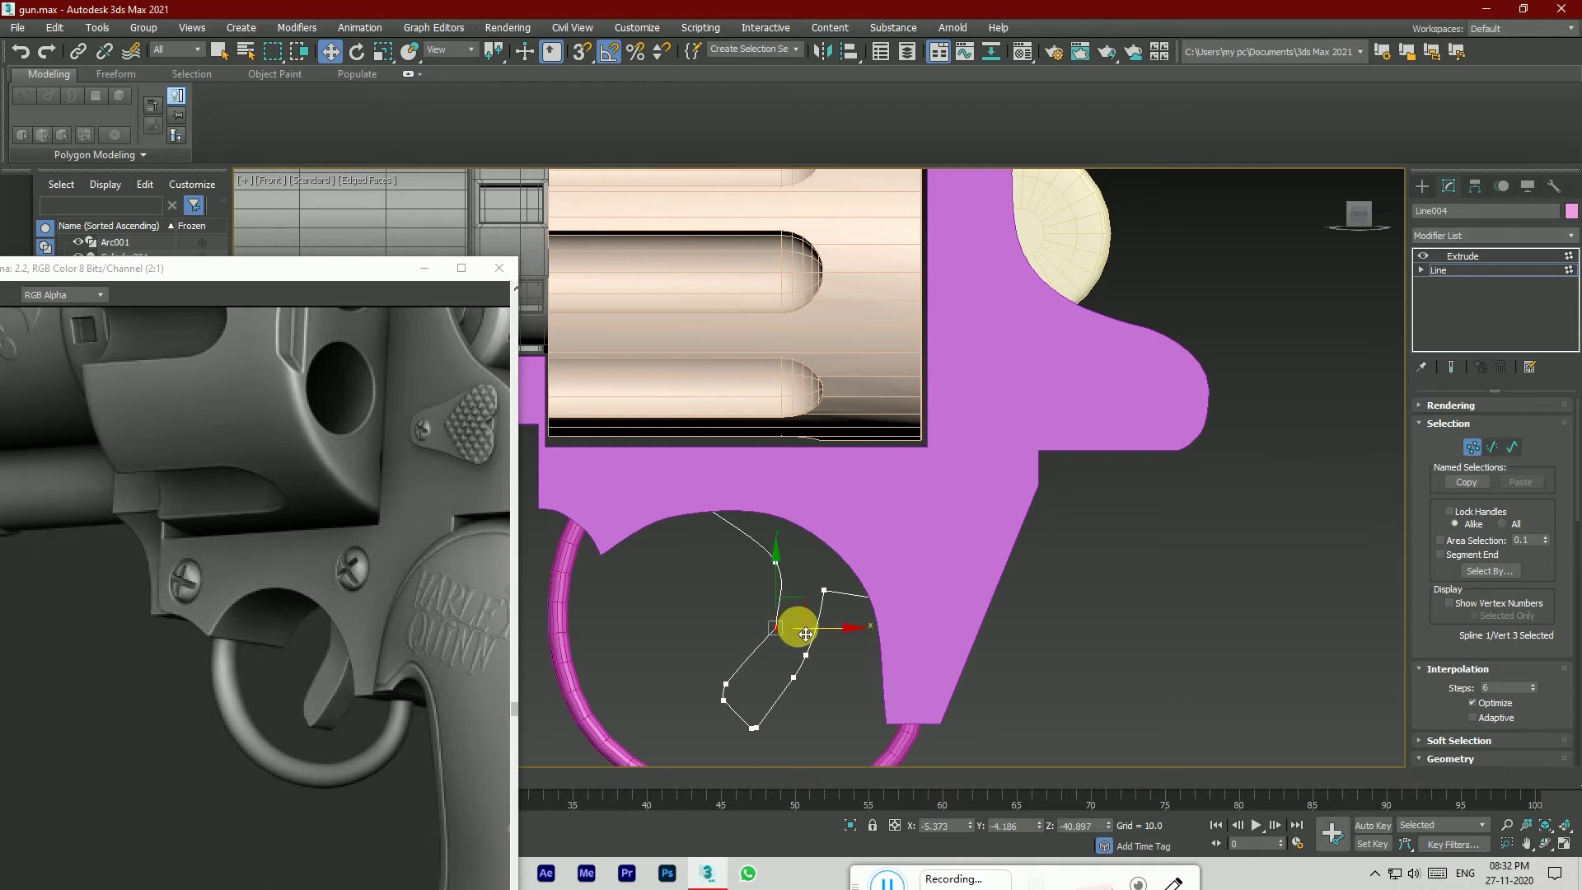
scroll(805, 634, up, 2)
right_click(772, 624)
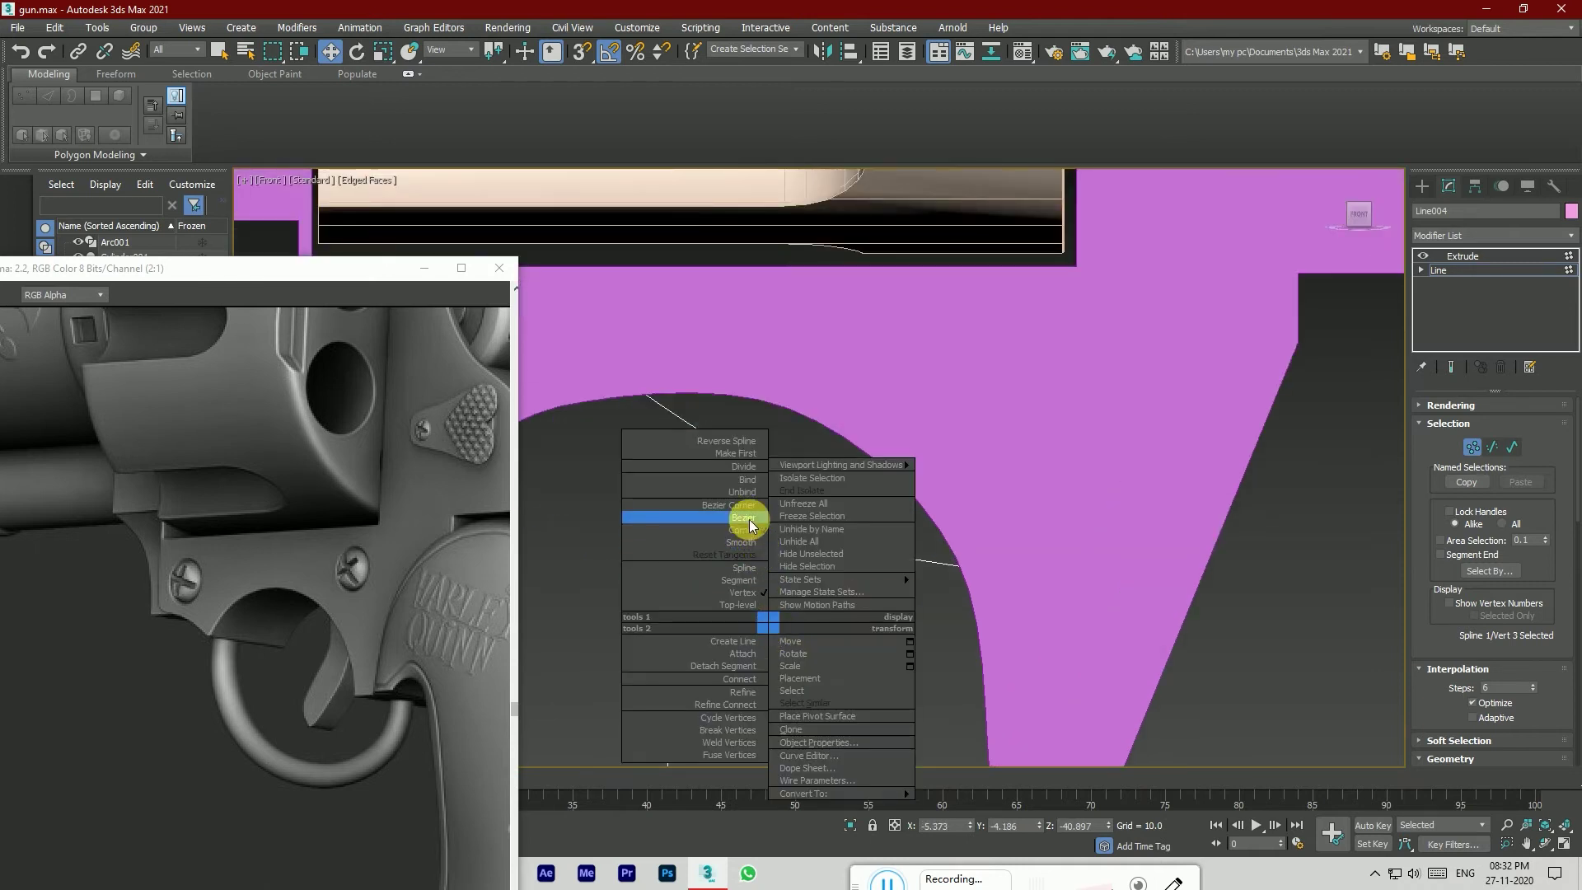
click(750, 524)
mouse_move(780, 591)
mouse_down()
mouse_move(820, 628)
mouse_move(788, 598)
mouse_up()
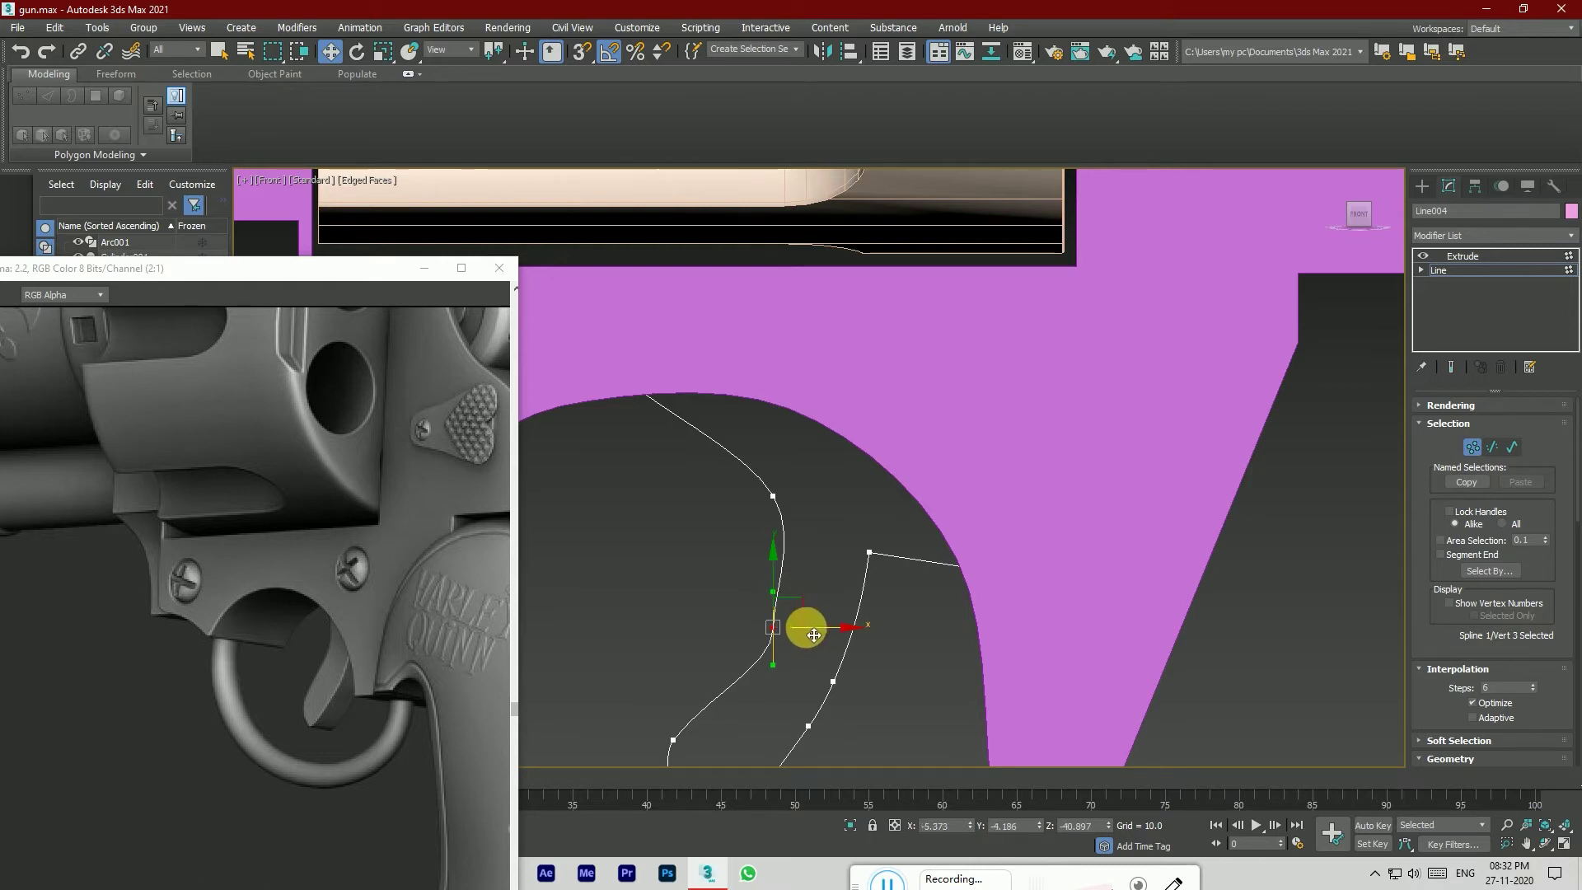
Step: Try to adjust the front-curve vertex's tangent handles close up, and nudge the vertex slightly rearward to X -5.228
drag(1361, 219, 1354, 220)
scroll(753, 629, up, 4)
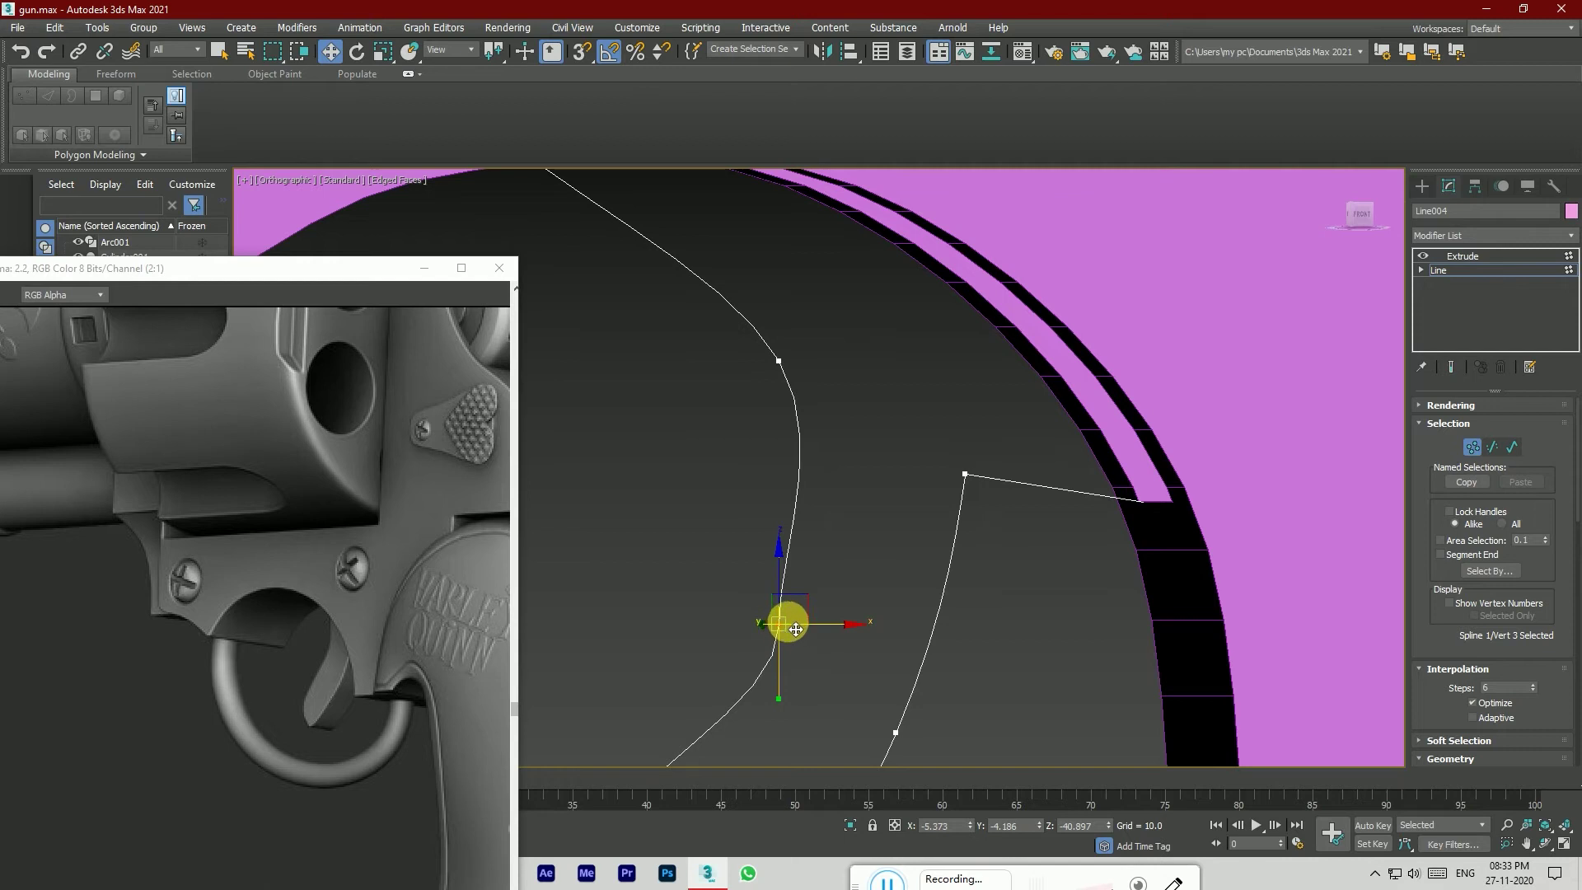
click(1368, 219)
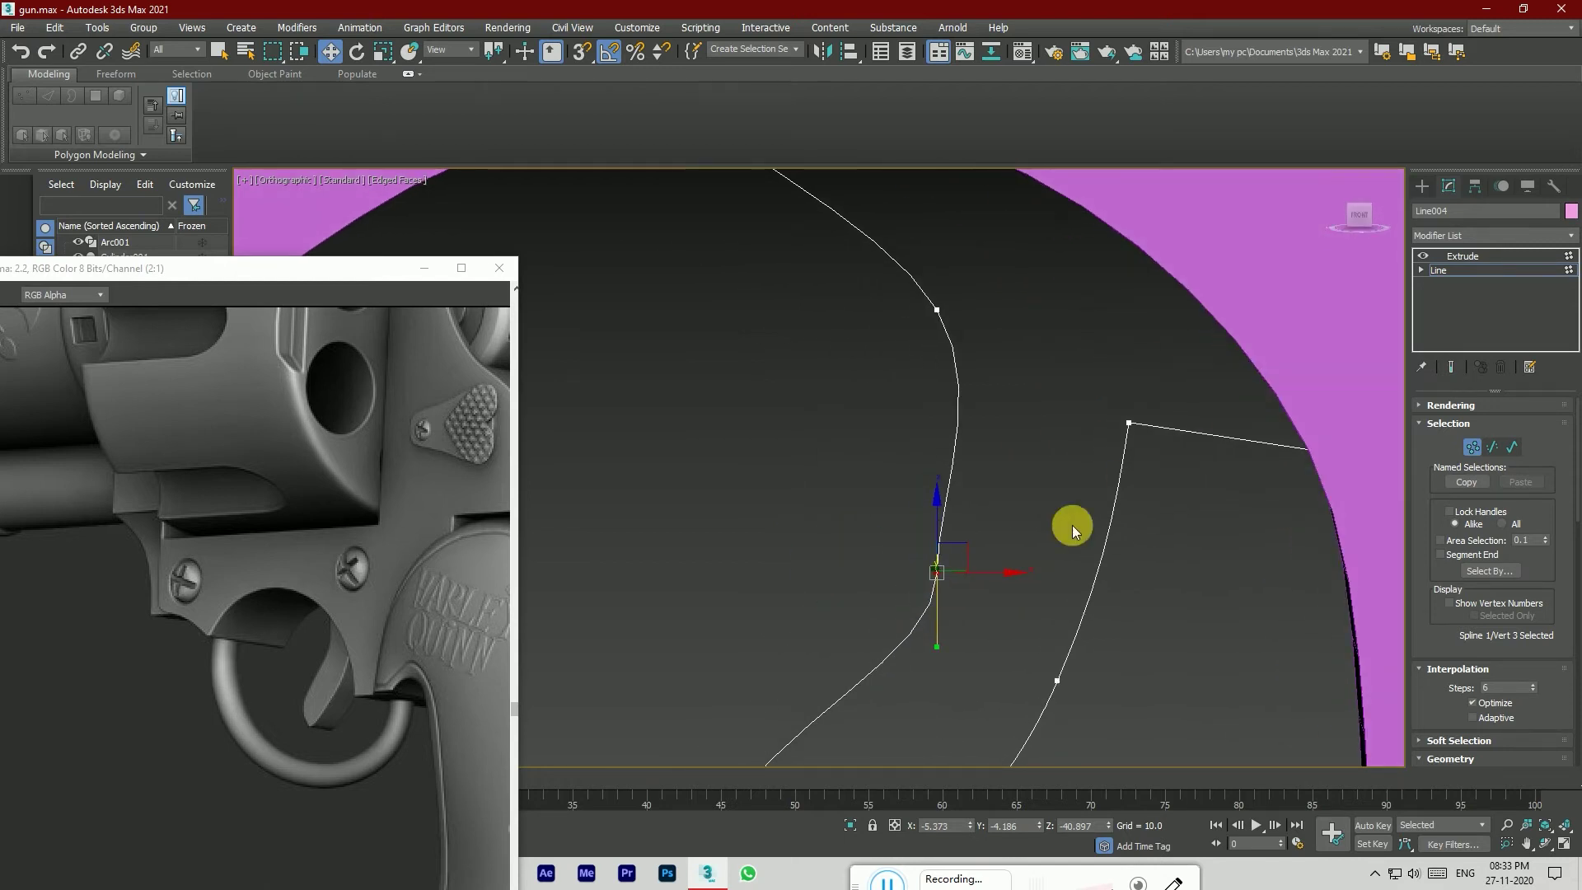
drag(942, 650, 944, 529)
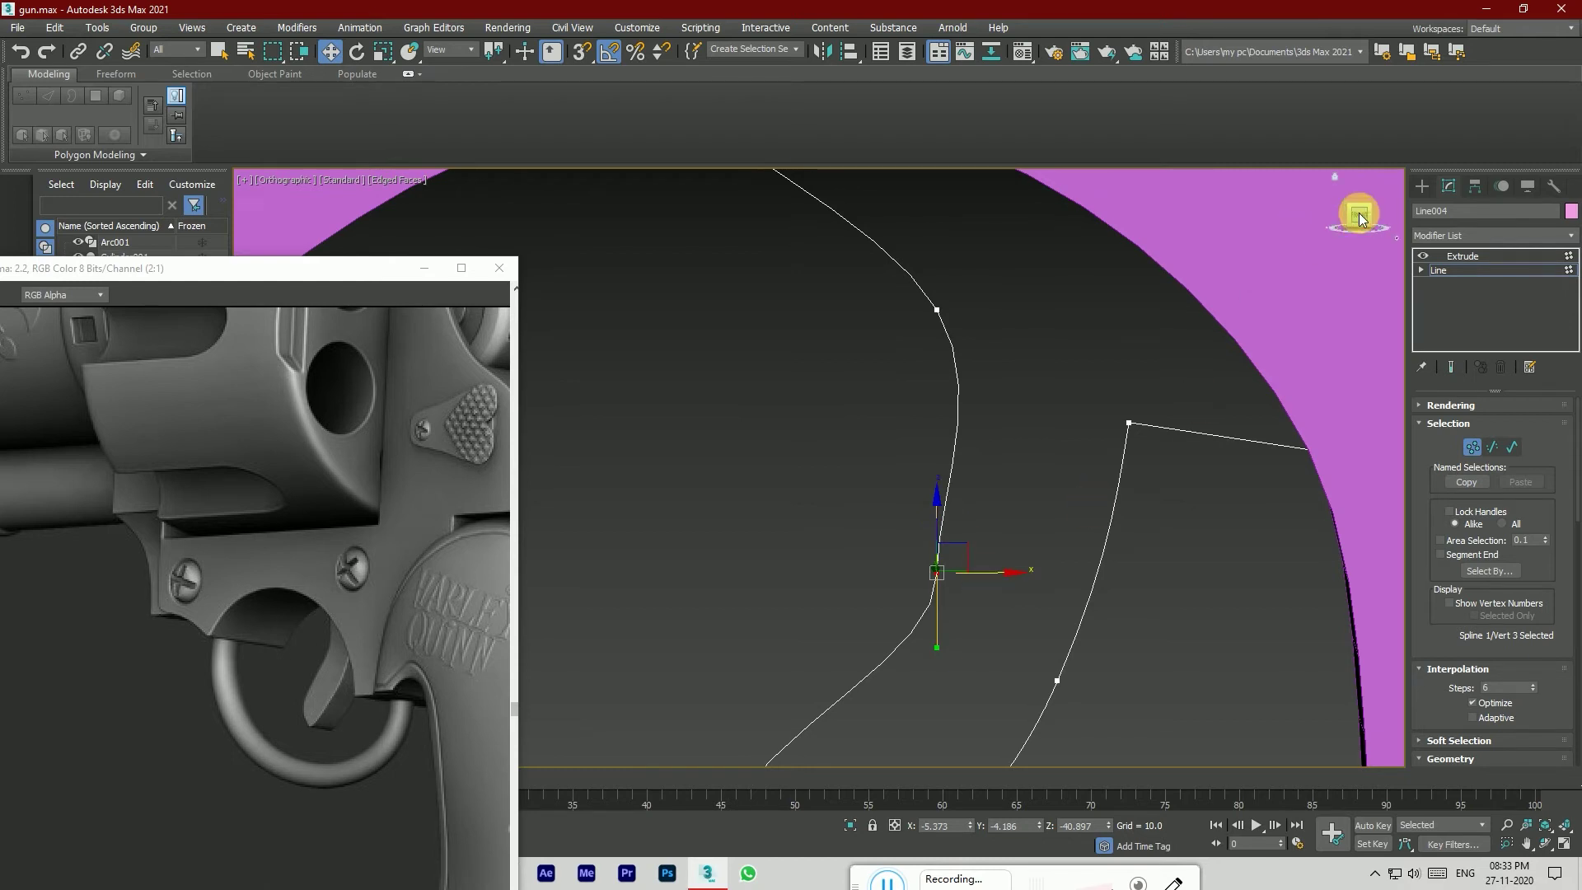
scroll(953, 470, up, 3)
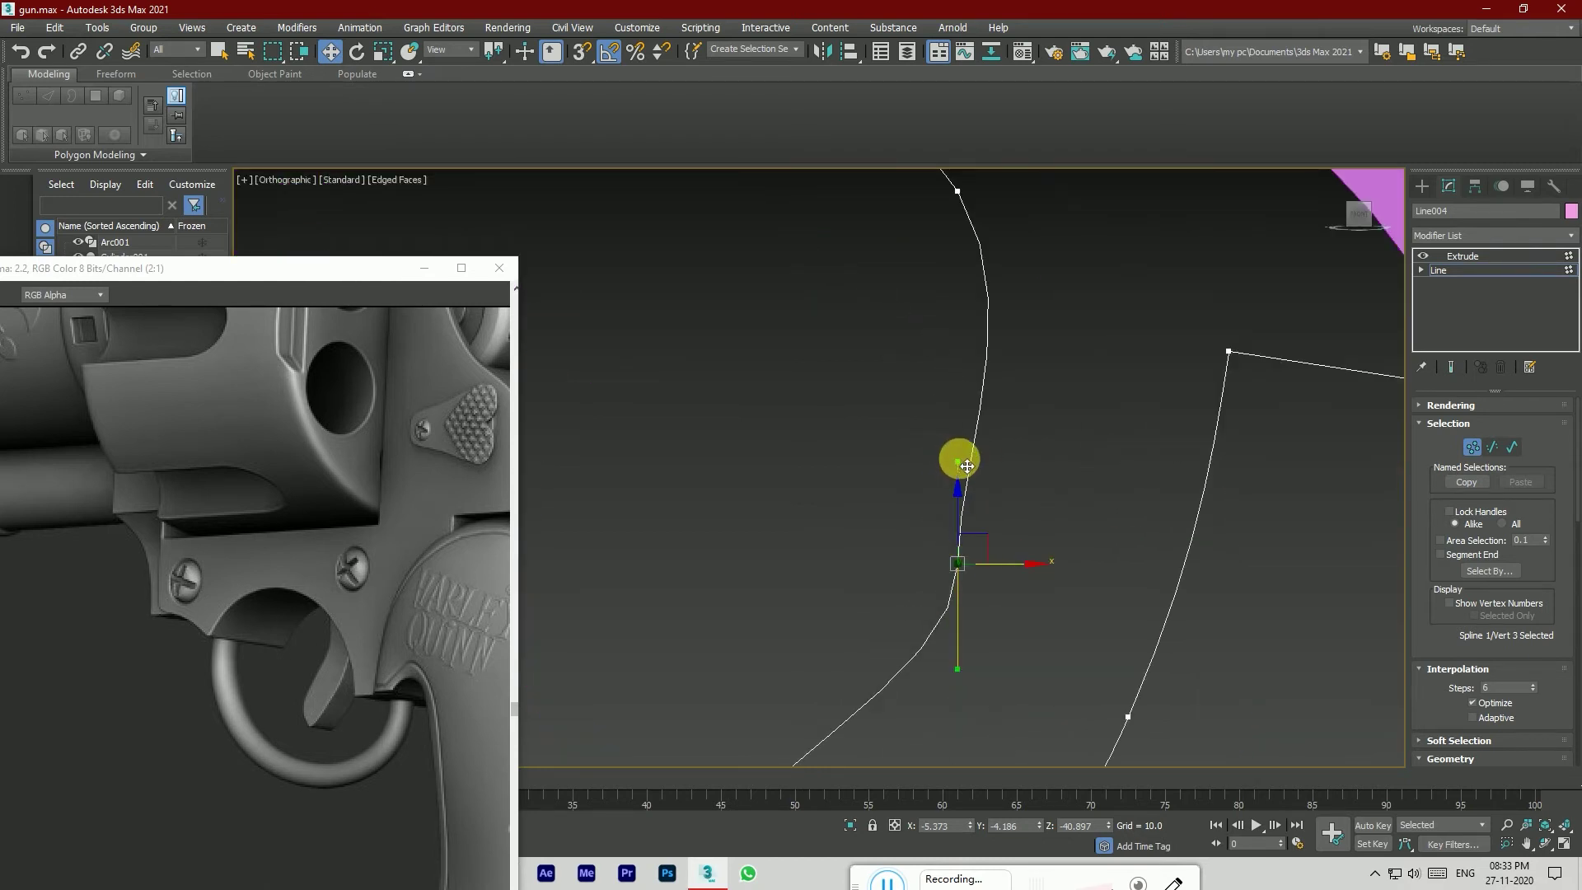
drag(967, 467, 990, 470)
scroll(961, 482, down, 3)
drag(966, 523, 969, 527)
Step: Reset the nudged vertex through Corner to Bezier, and try to tilt both of its tangent handles
right_click(969, 528)
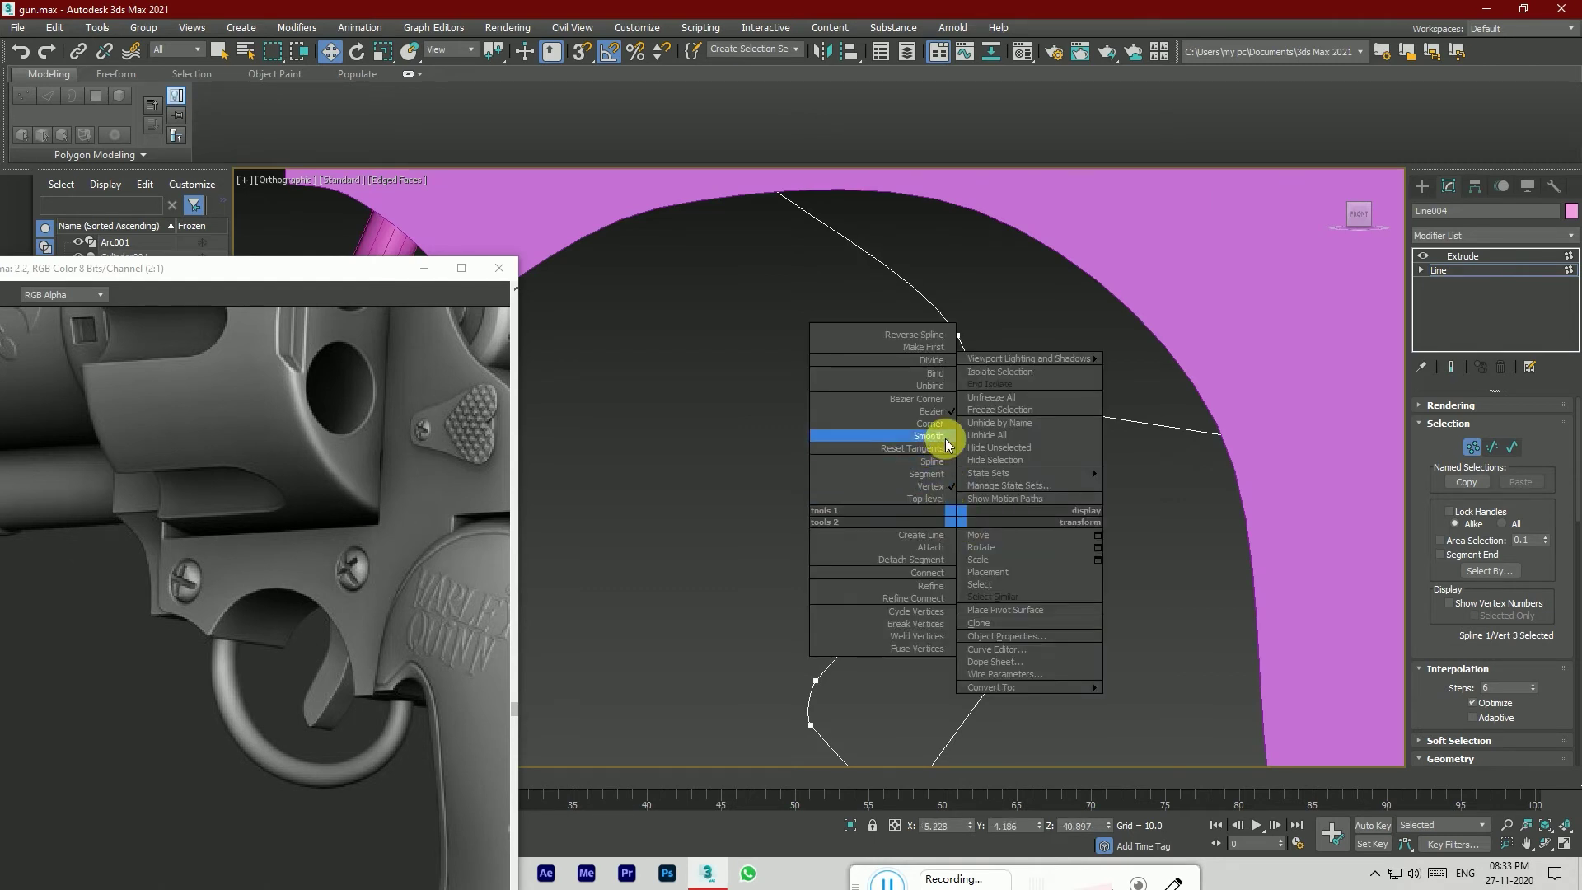
click(946, 435)
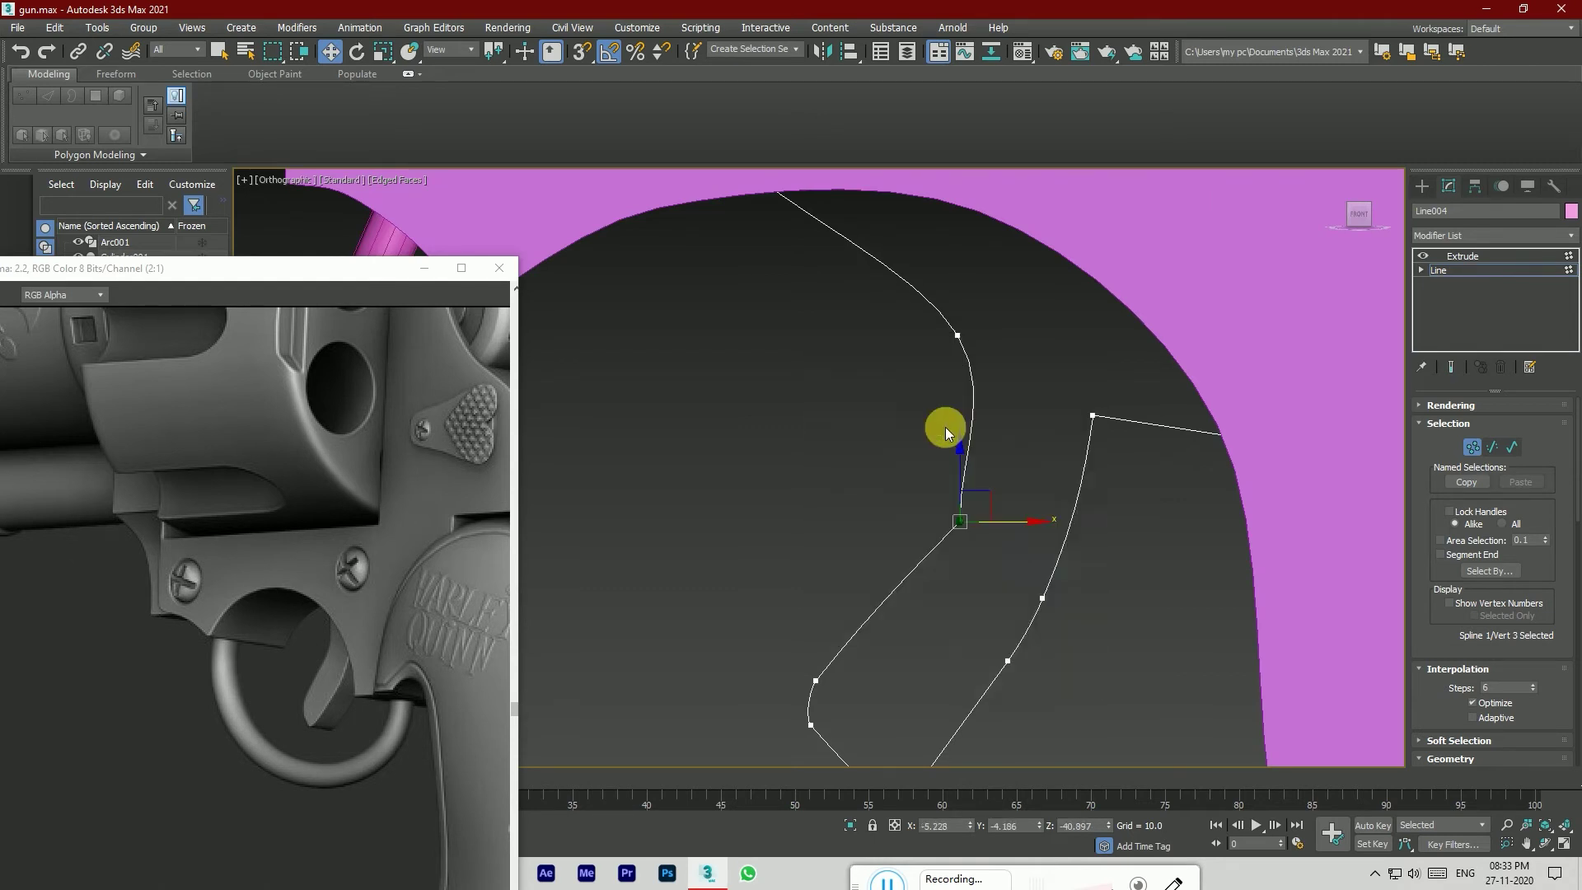
right_click(956, 519)
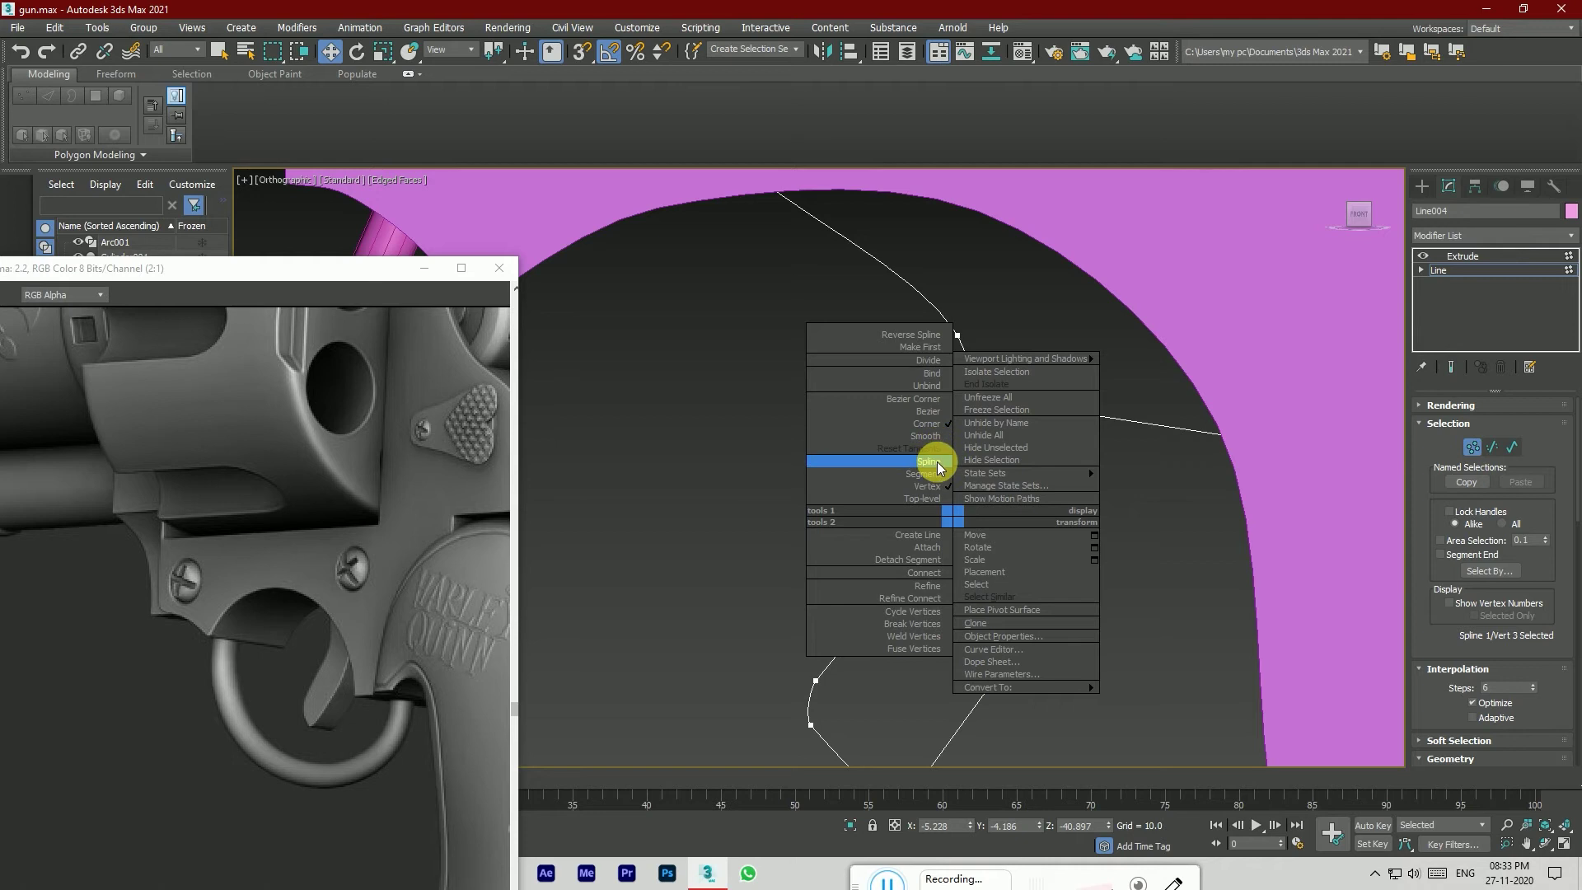
click(931, 411)
drag(959, 460, 970, 467)
drag(961, 582, 959, 590)
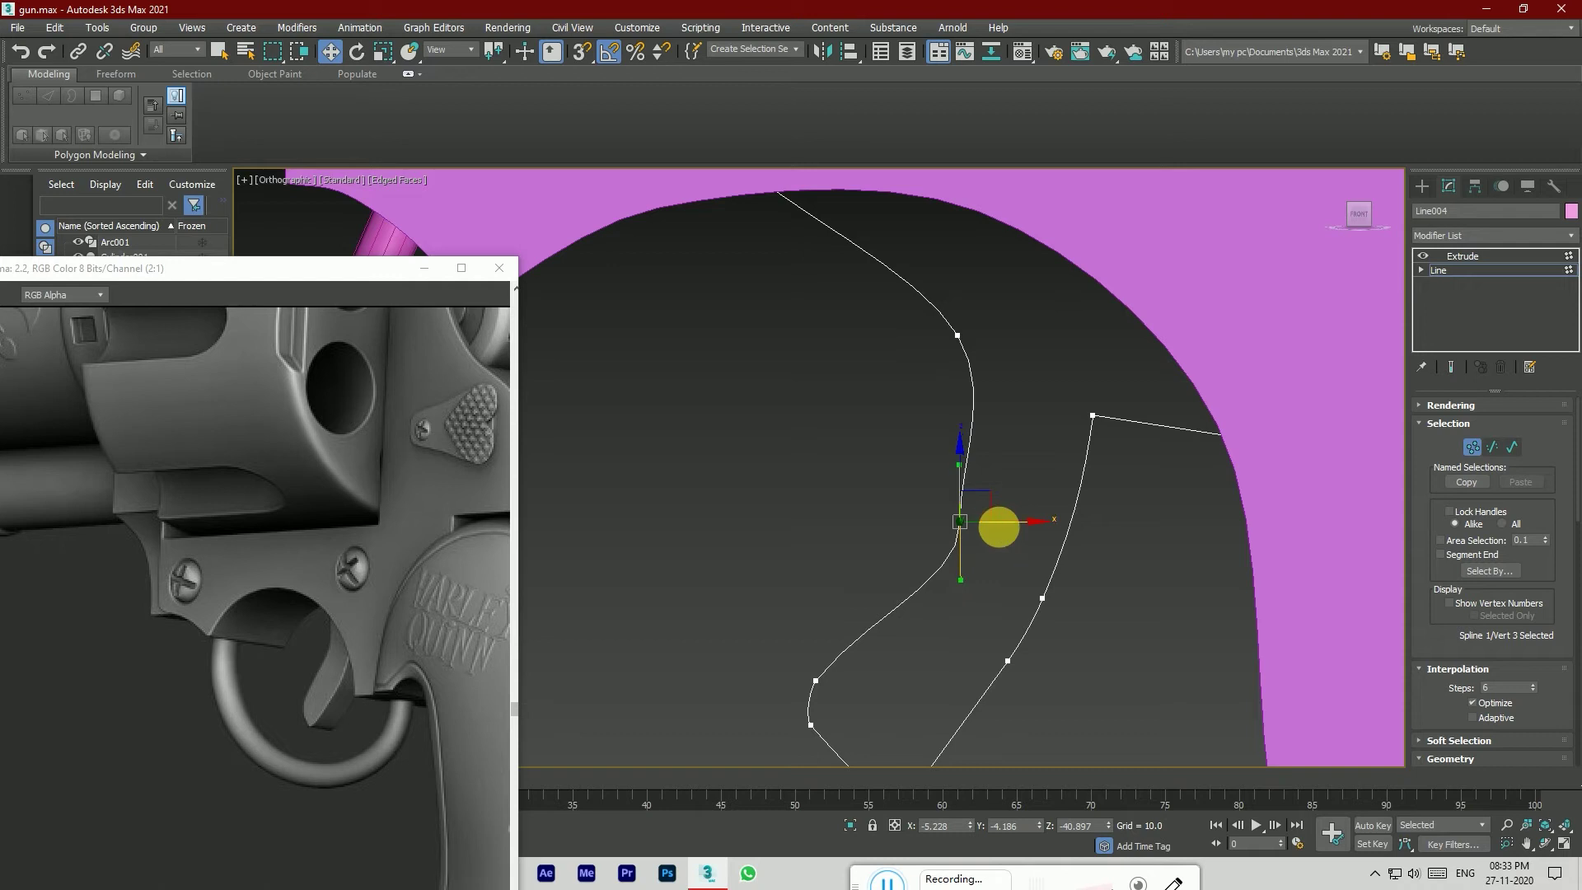
drag(964, 465, 973, 468)
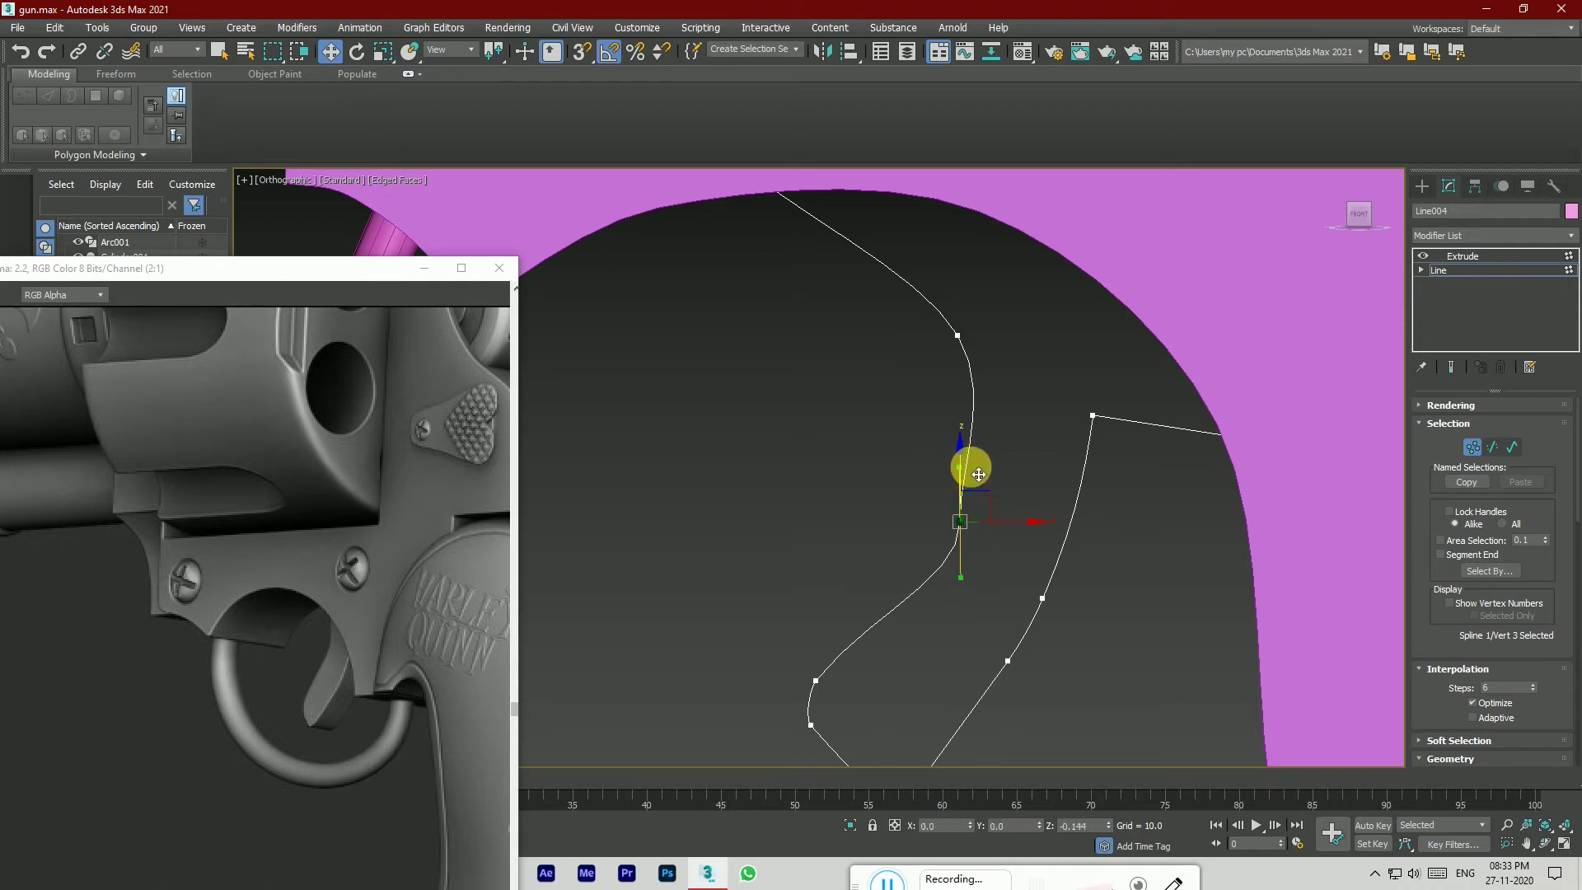
drag(961, 579, 953, 580)
Step: Reset the vertex to Bezier once more, tilt its upper handle toward the trigger's back edge, then leave vertex editing and deselect the trigger
right_click(970, 534)
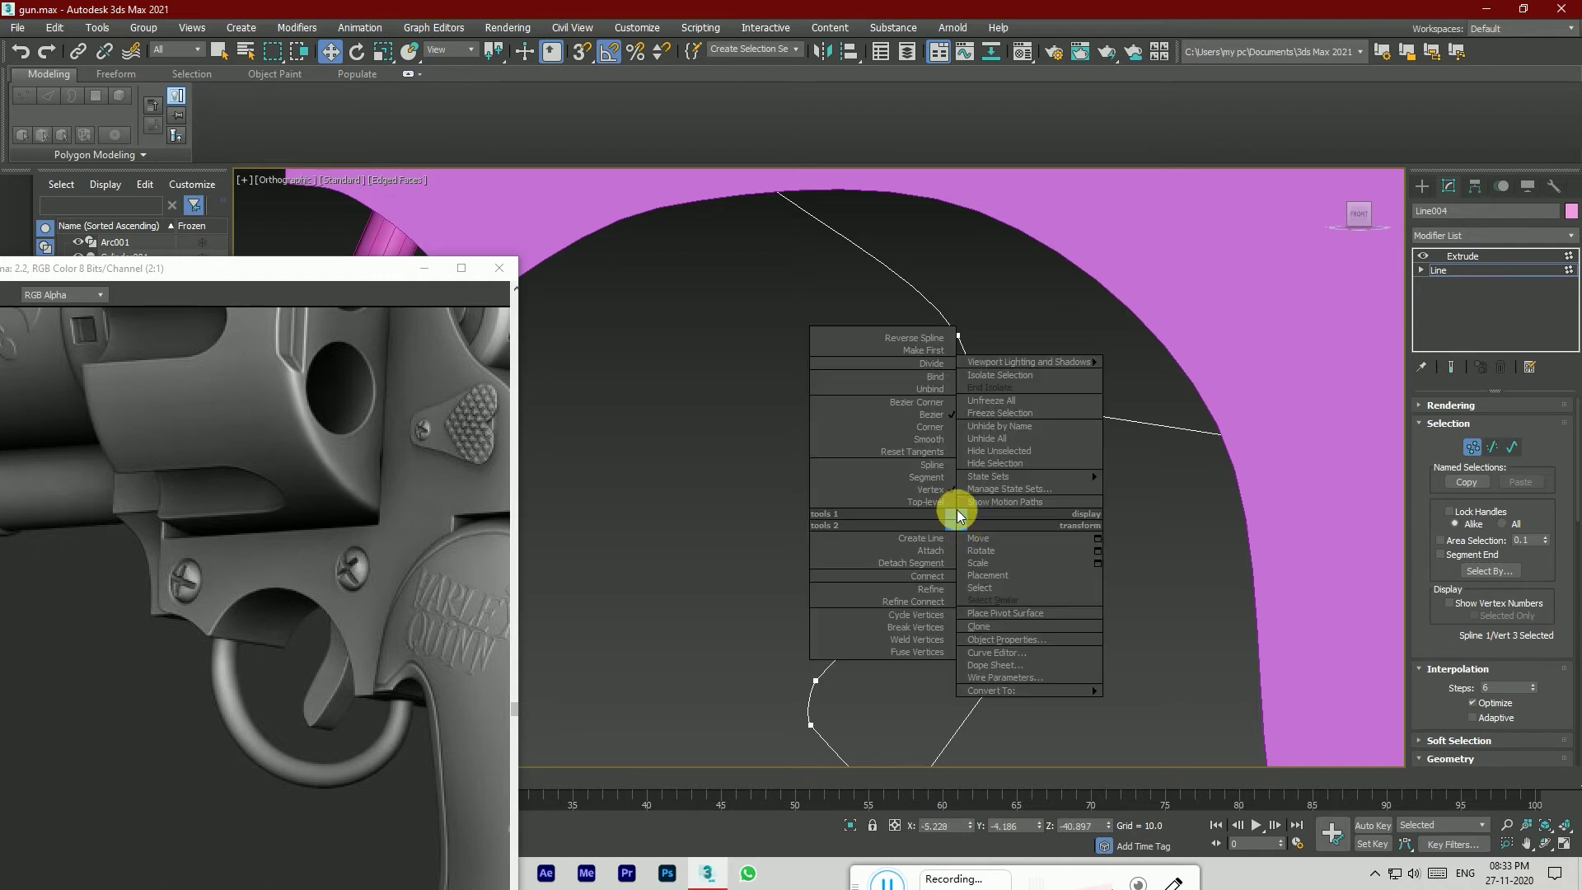
click(940, 433)
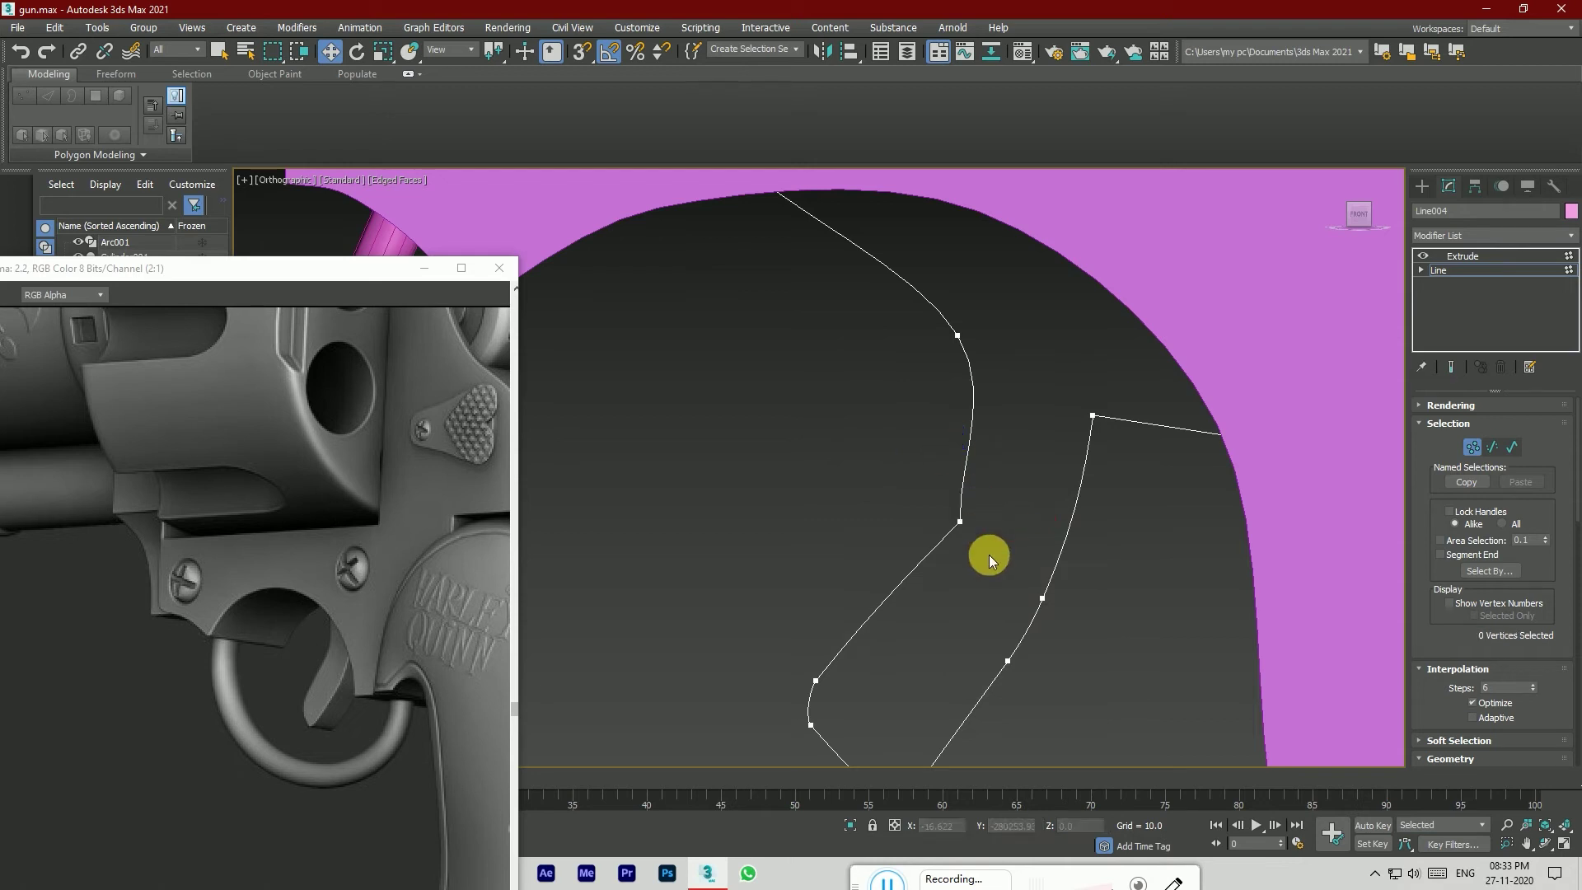
right_click(970, 525)
click(944, 443)
scroll(975, 576, up, 4)
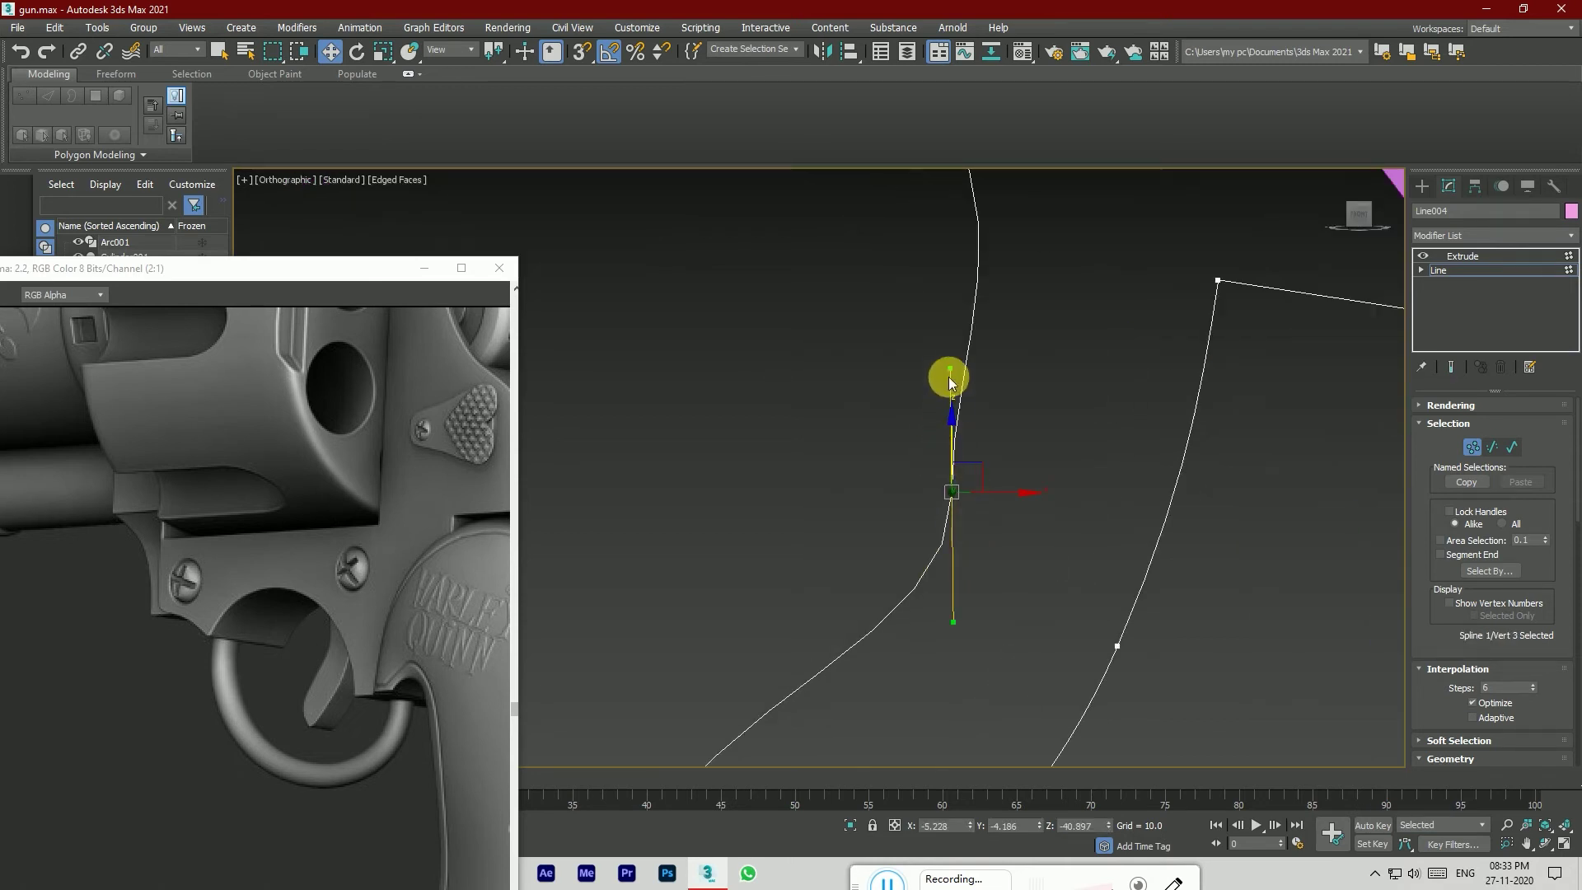
drag(957, 379, 986, 374)
scroll(950, 577, down, 5)
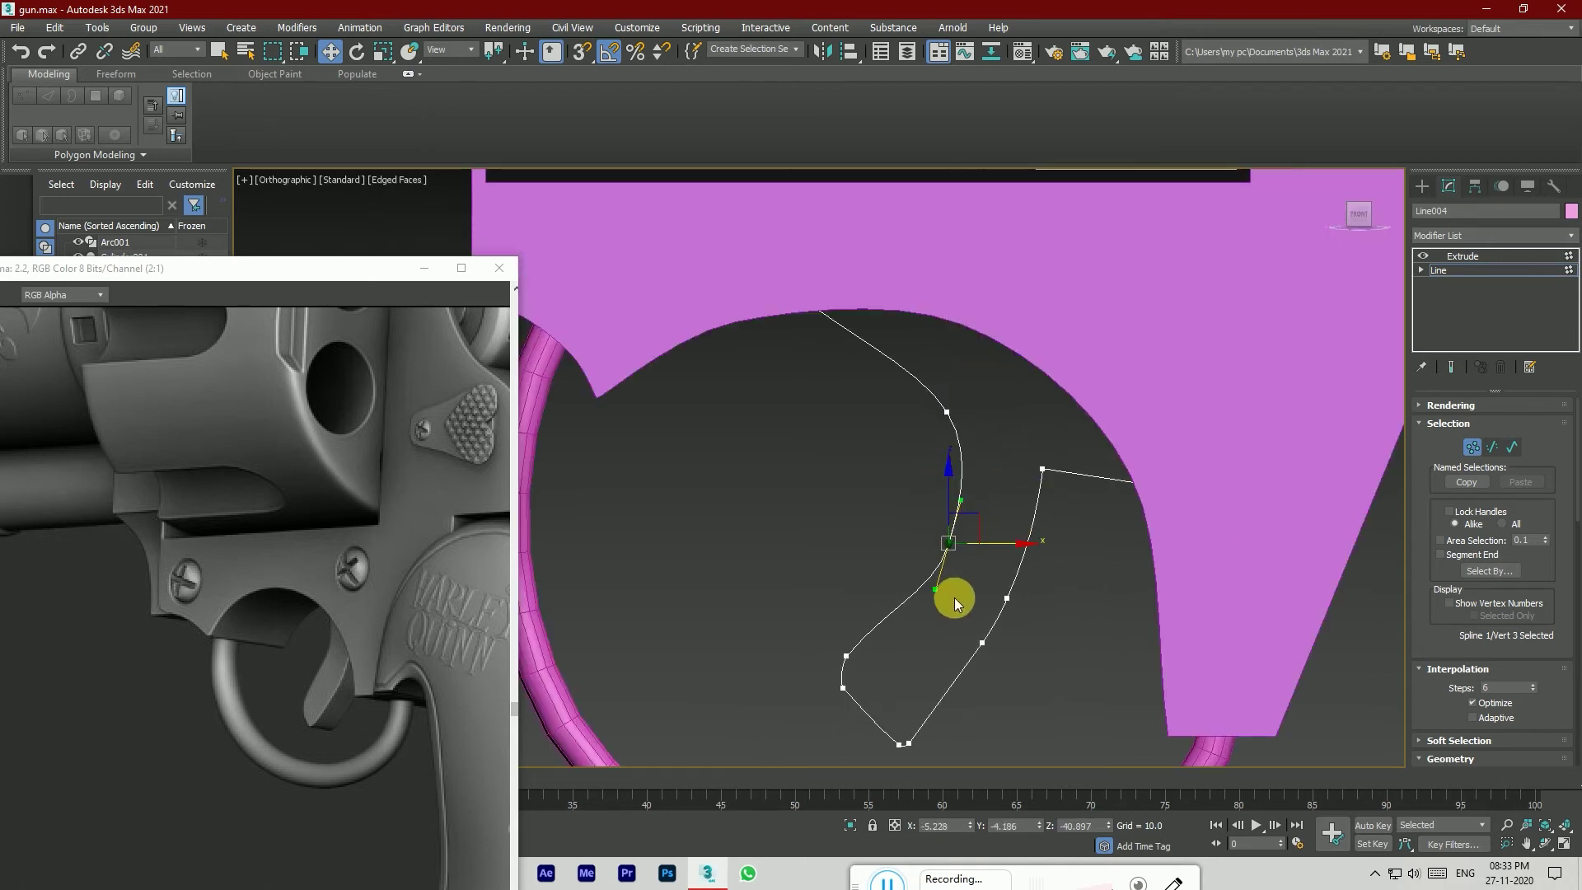
click(1488, 272)
scroll(1017, 579, down, 4)
click(1182, 720)
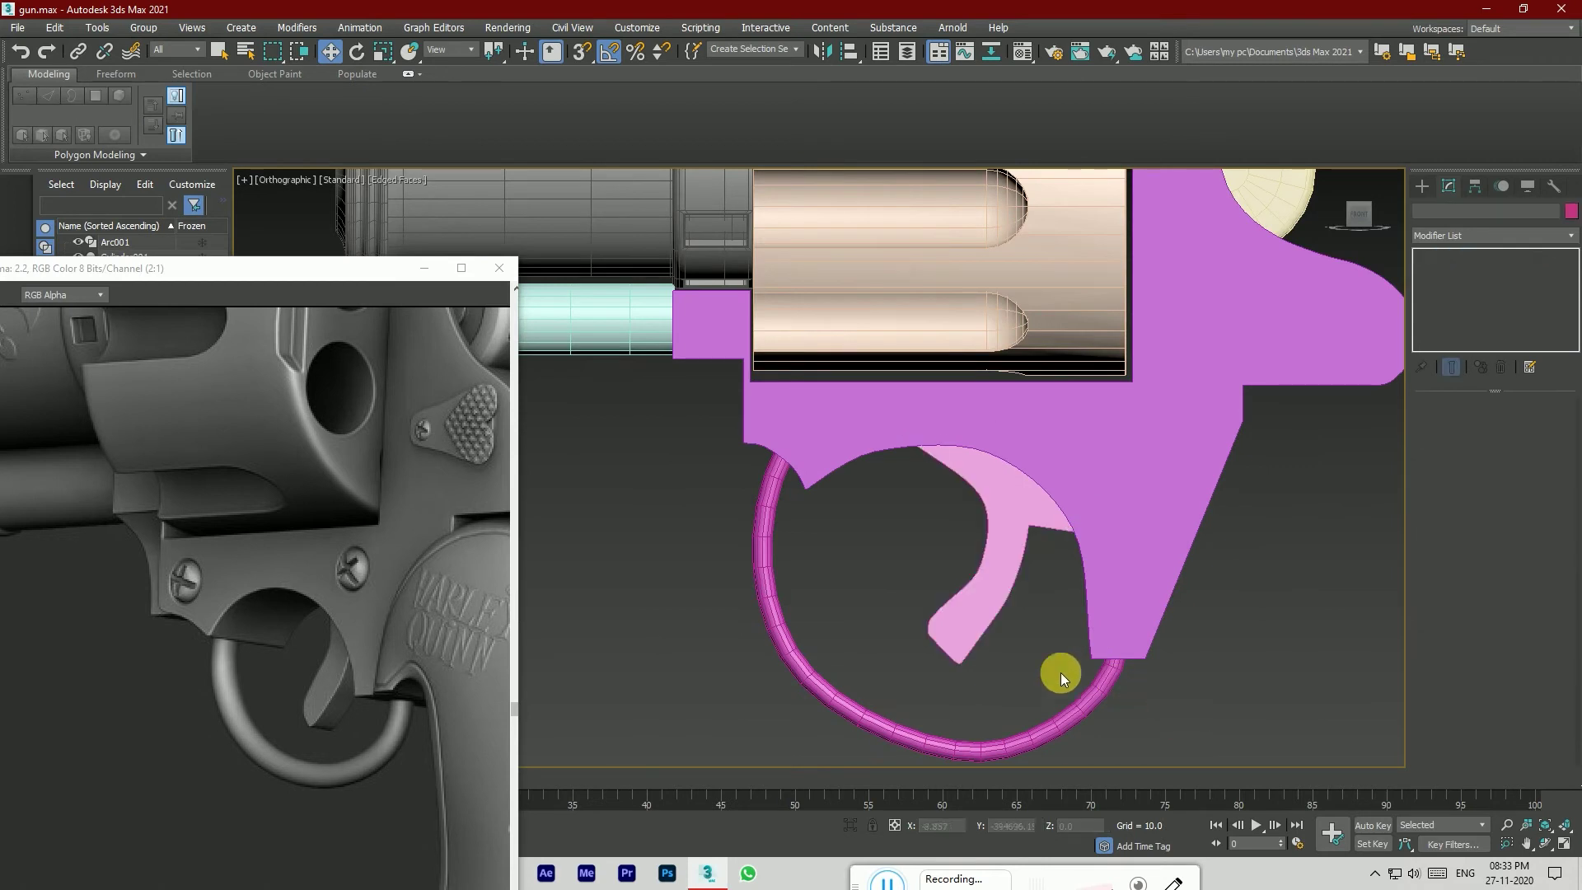
Step: Draw a box beside the gun in Right view, about 29.878 long, 6.772 wide and -11.154 high
scroll(1060, 673, down, 3)
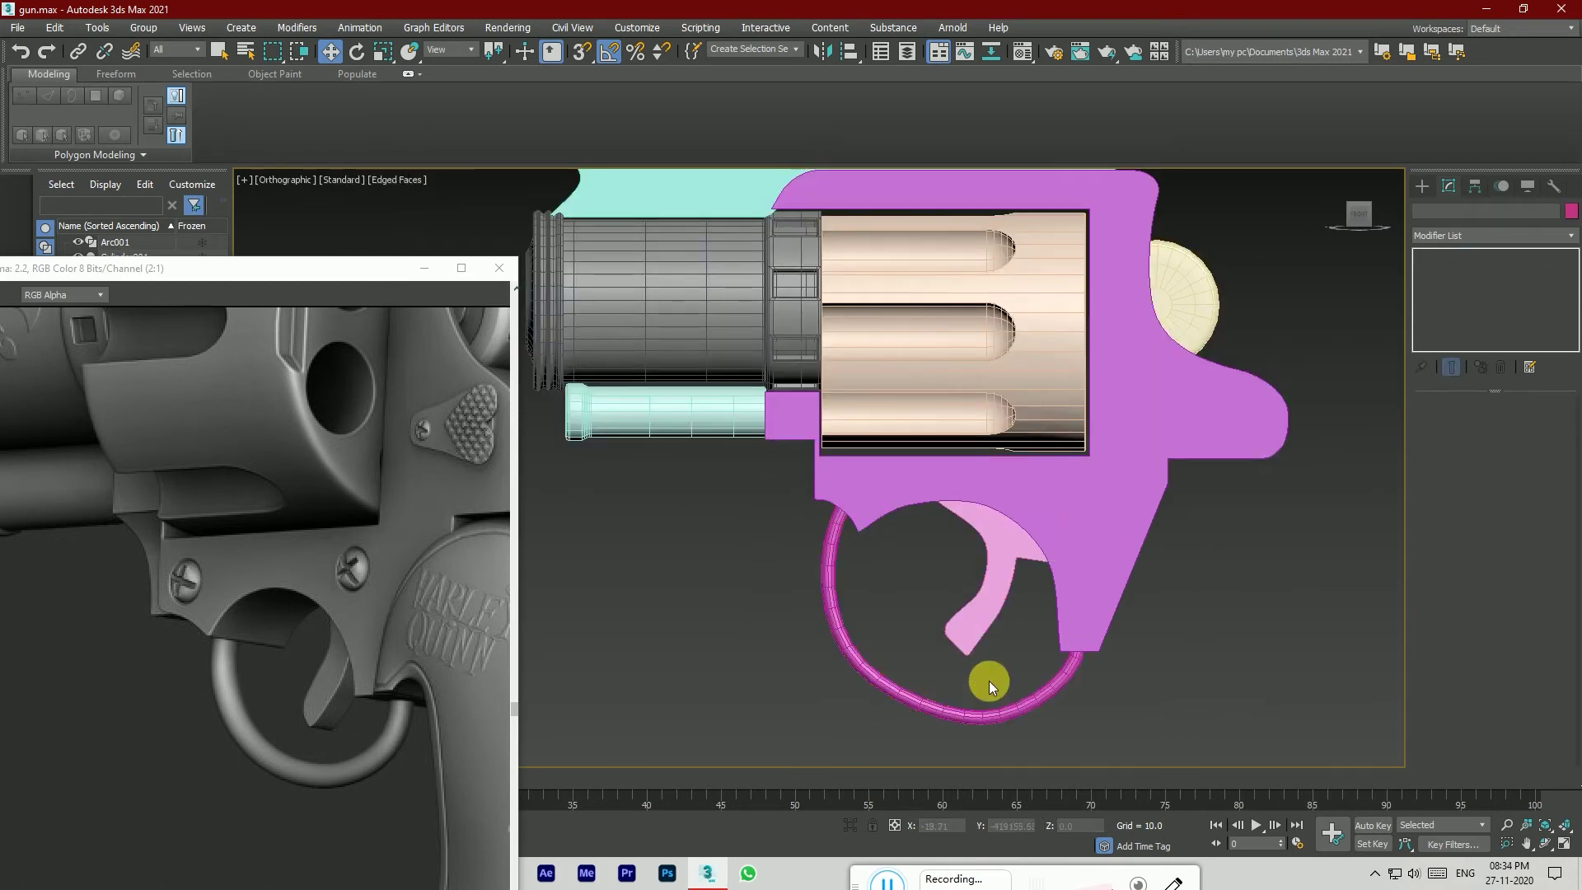
scroll(947, 675, down, 3)
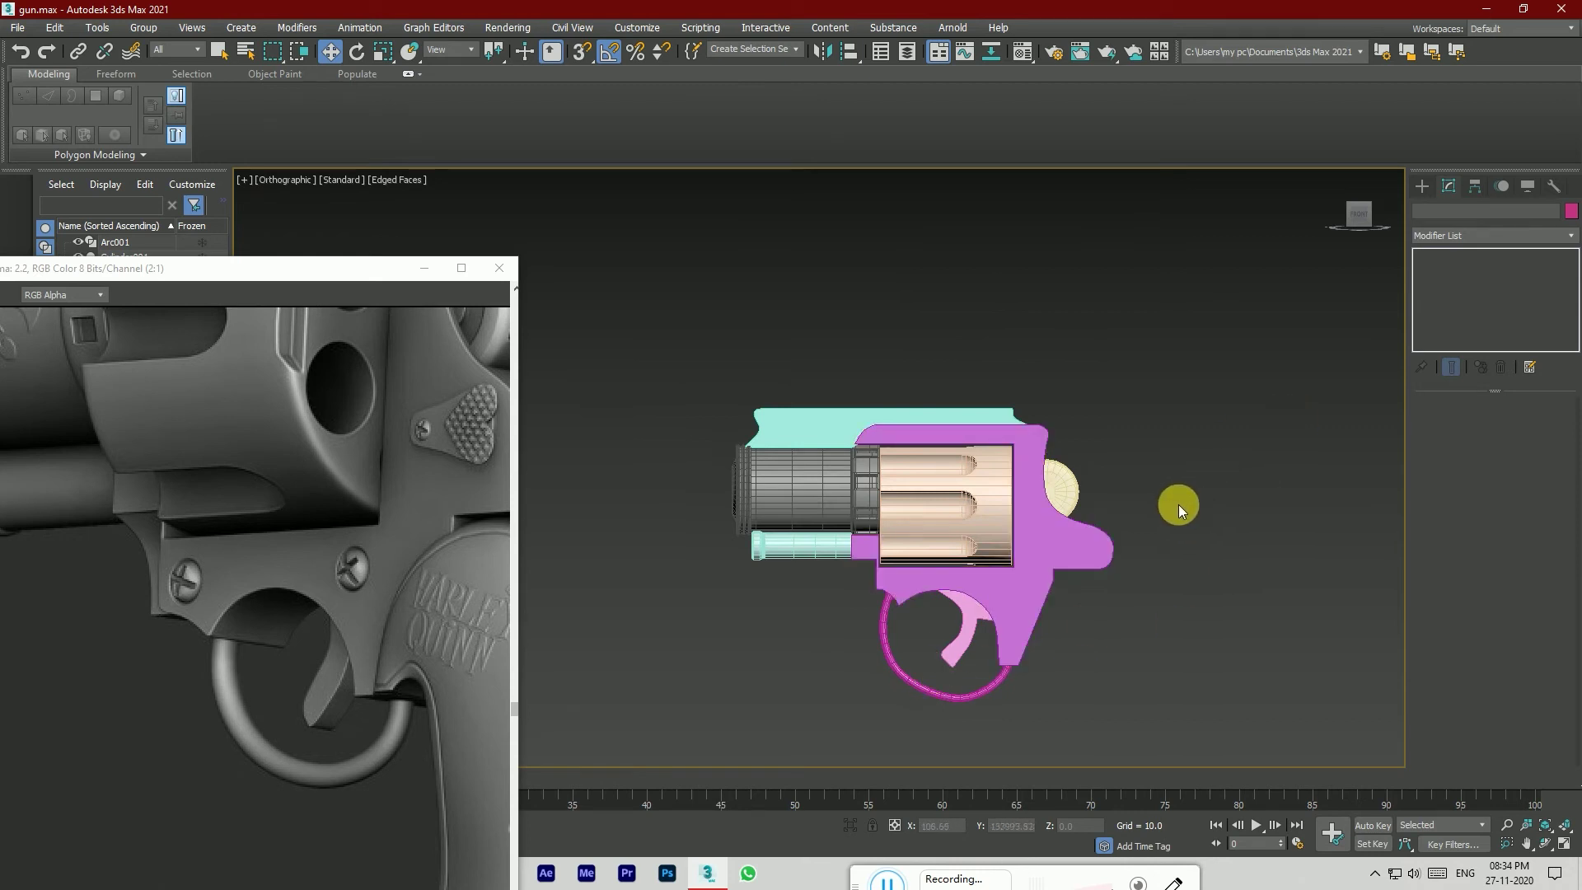
scroll(1178, 504, down, 2)
scroll(1130, 507, up, 4)
scroll(1130, 546, down, 2)
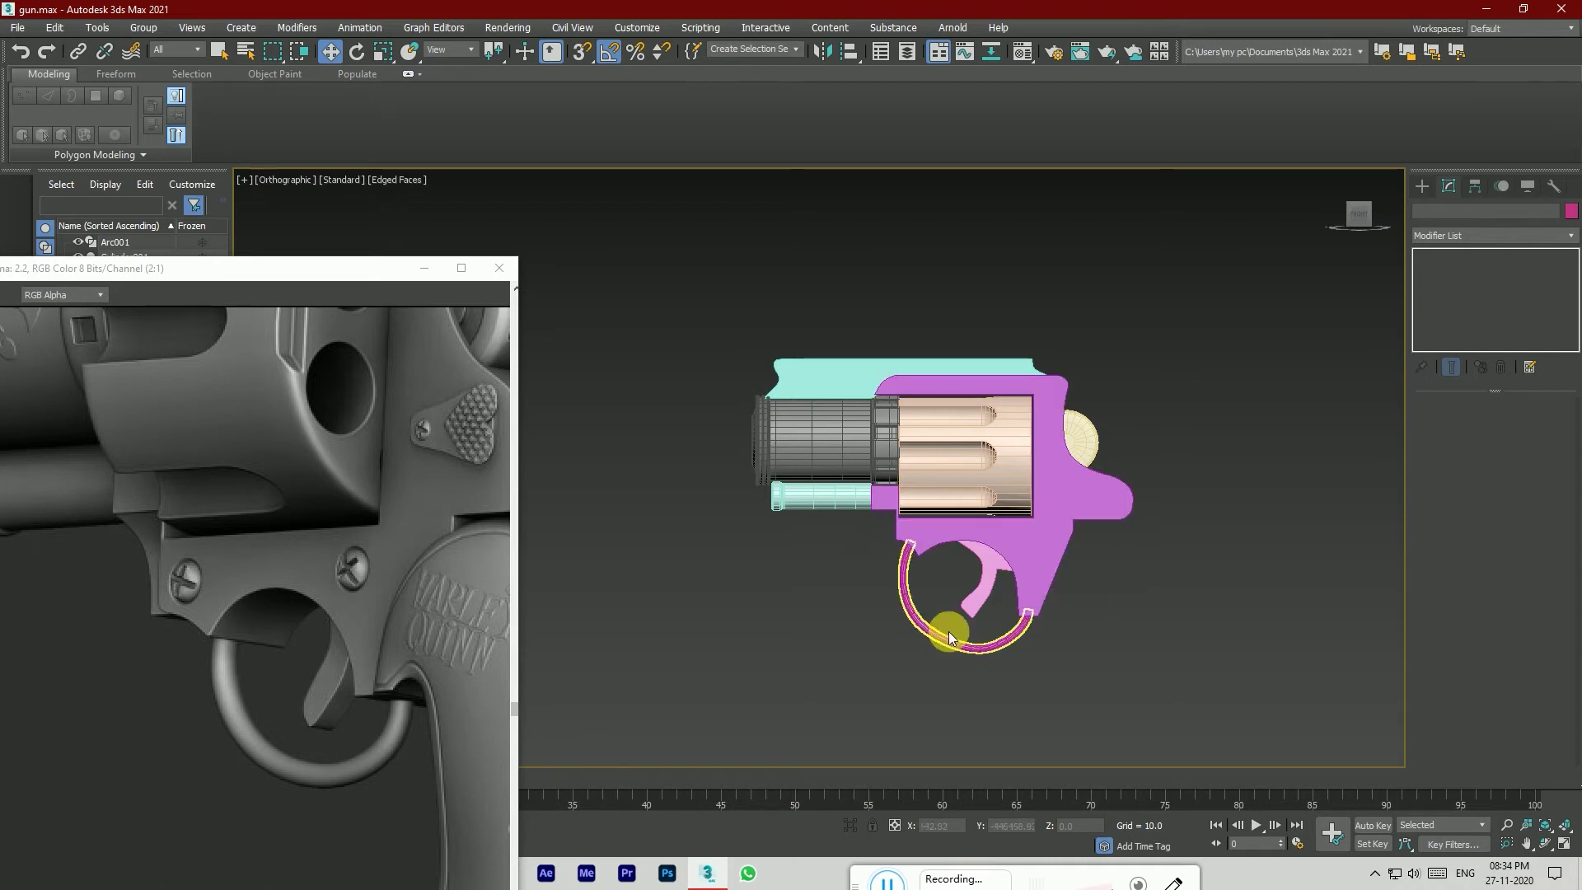
alt+middle_drag(988, 553, 803, 576)
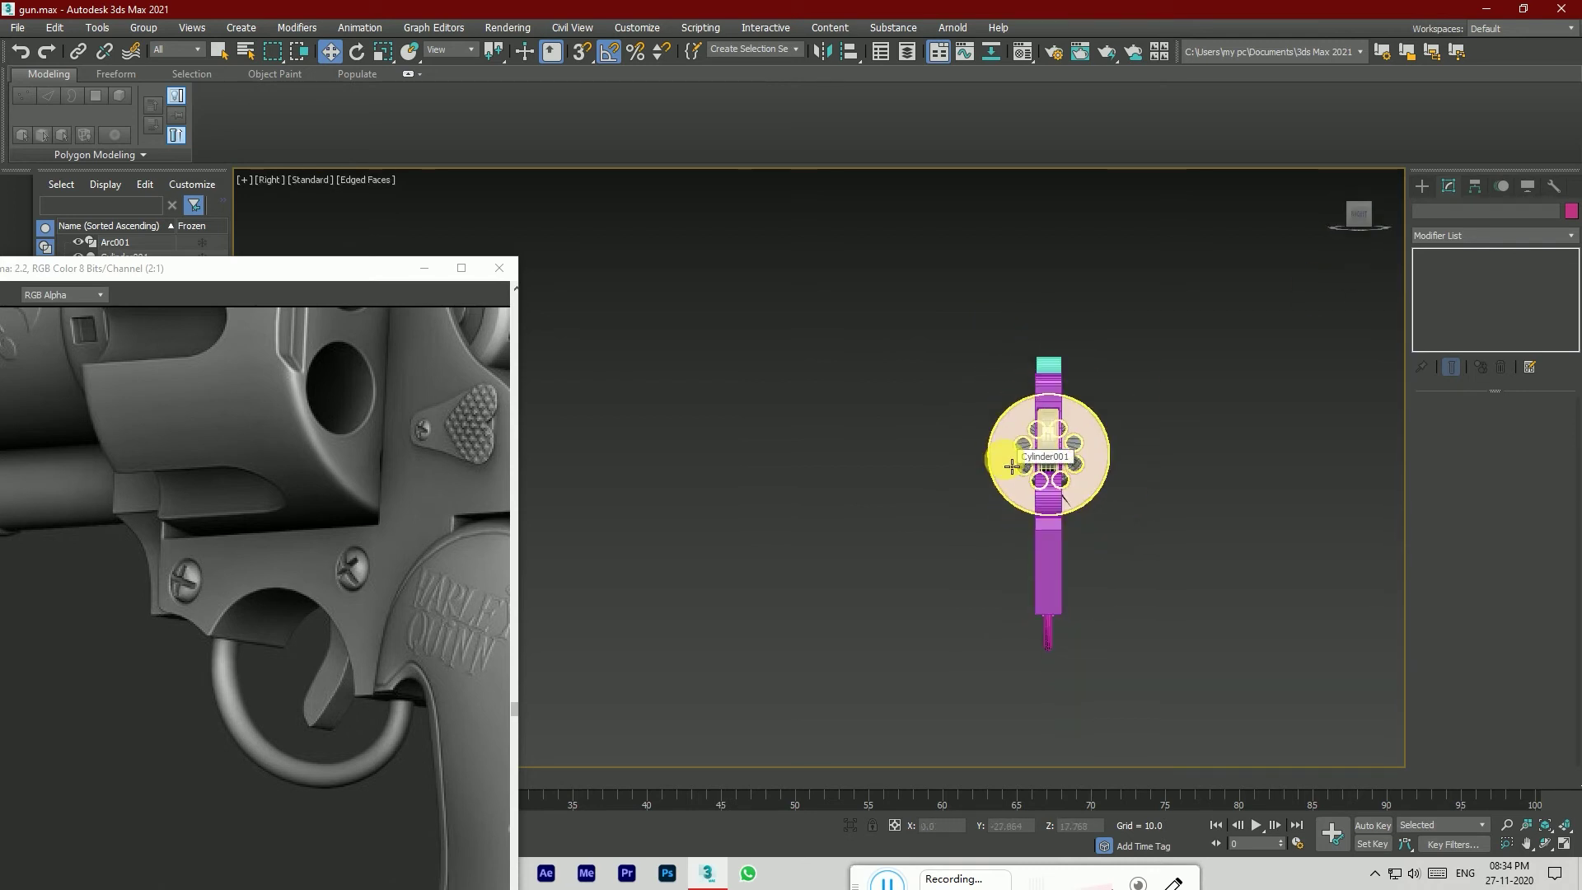
click(1423, 187)
click(1459, 285)
mouse_move(1202, 533)
mouse_down()
mouse_move(1203, 576)
mouse_move(1190, 565)
mouse_up()
click(1193, 580)
Step: Convert the new box beside the gun to an Editable Poly
click(1363, 203)
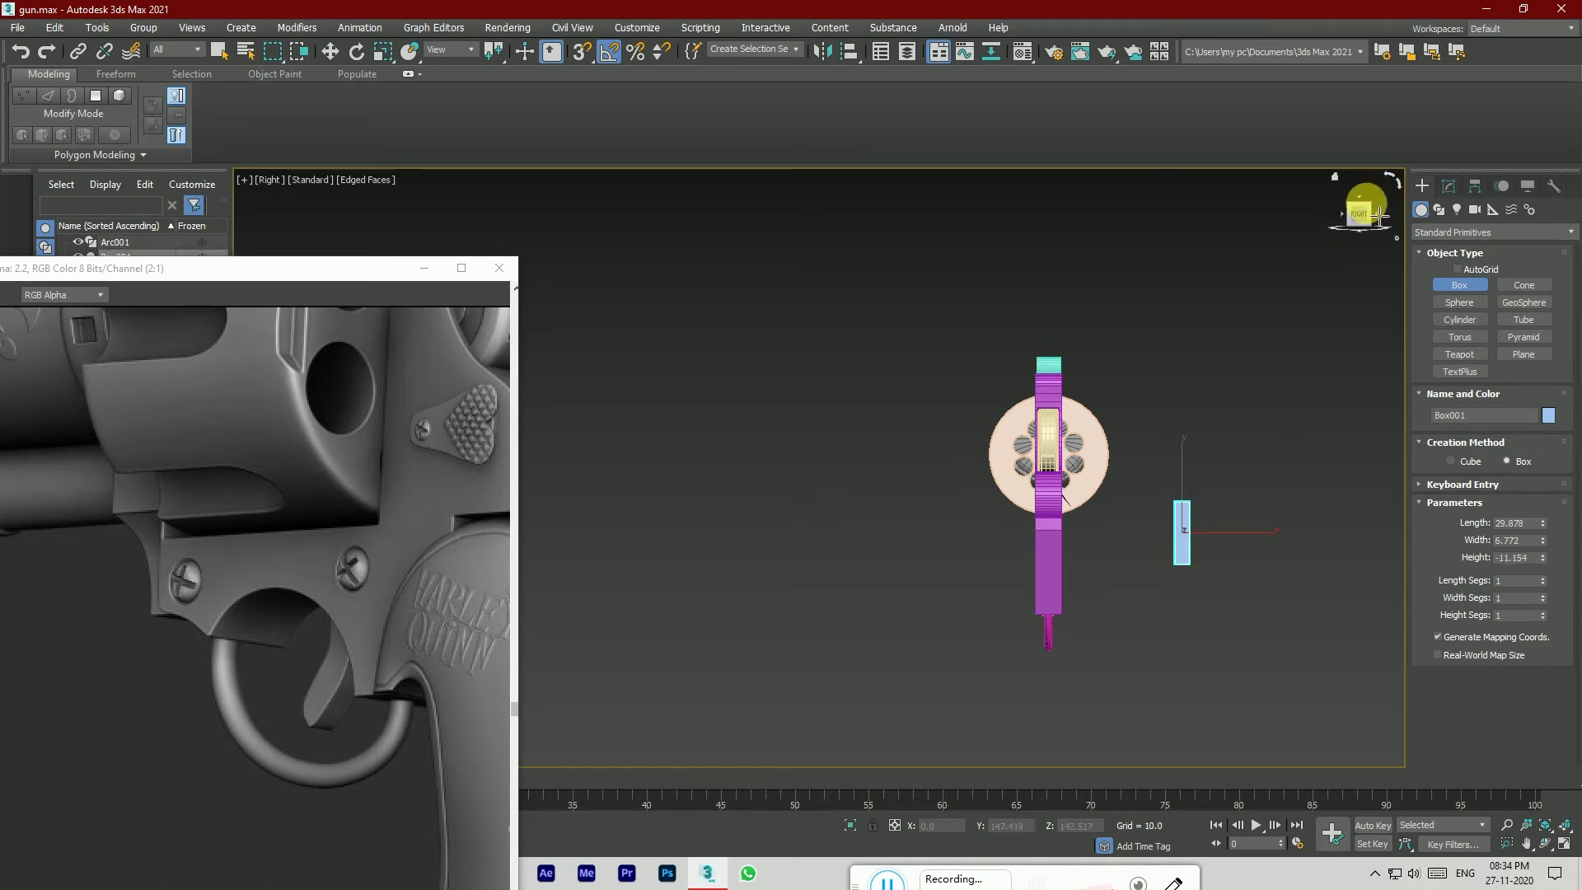
scroll(1116, 495, up, 2)
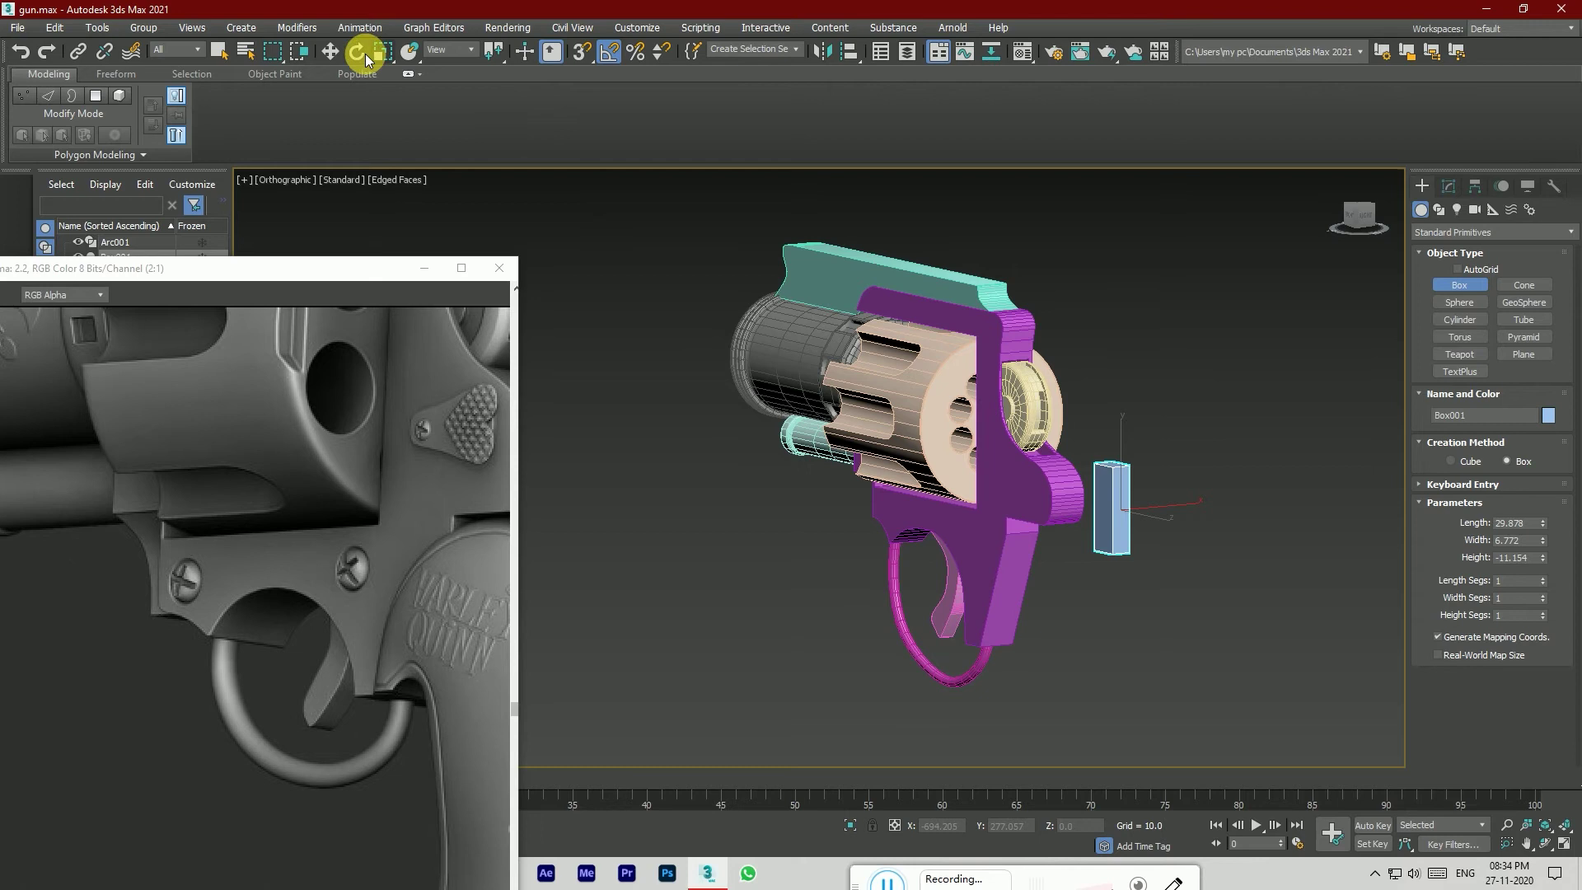
click(330, 51)
scroll(1104, 492, up, 4)
right_click(1088, 495)
mouse_move(1176, 635)
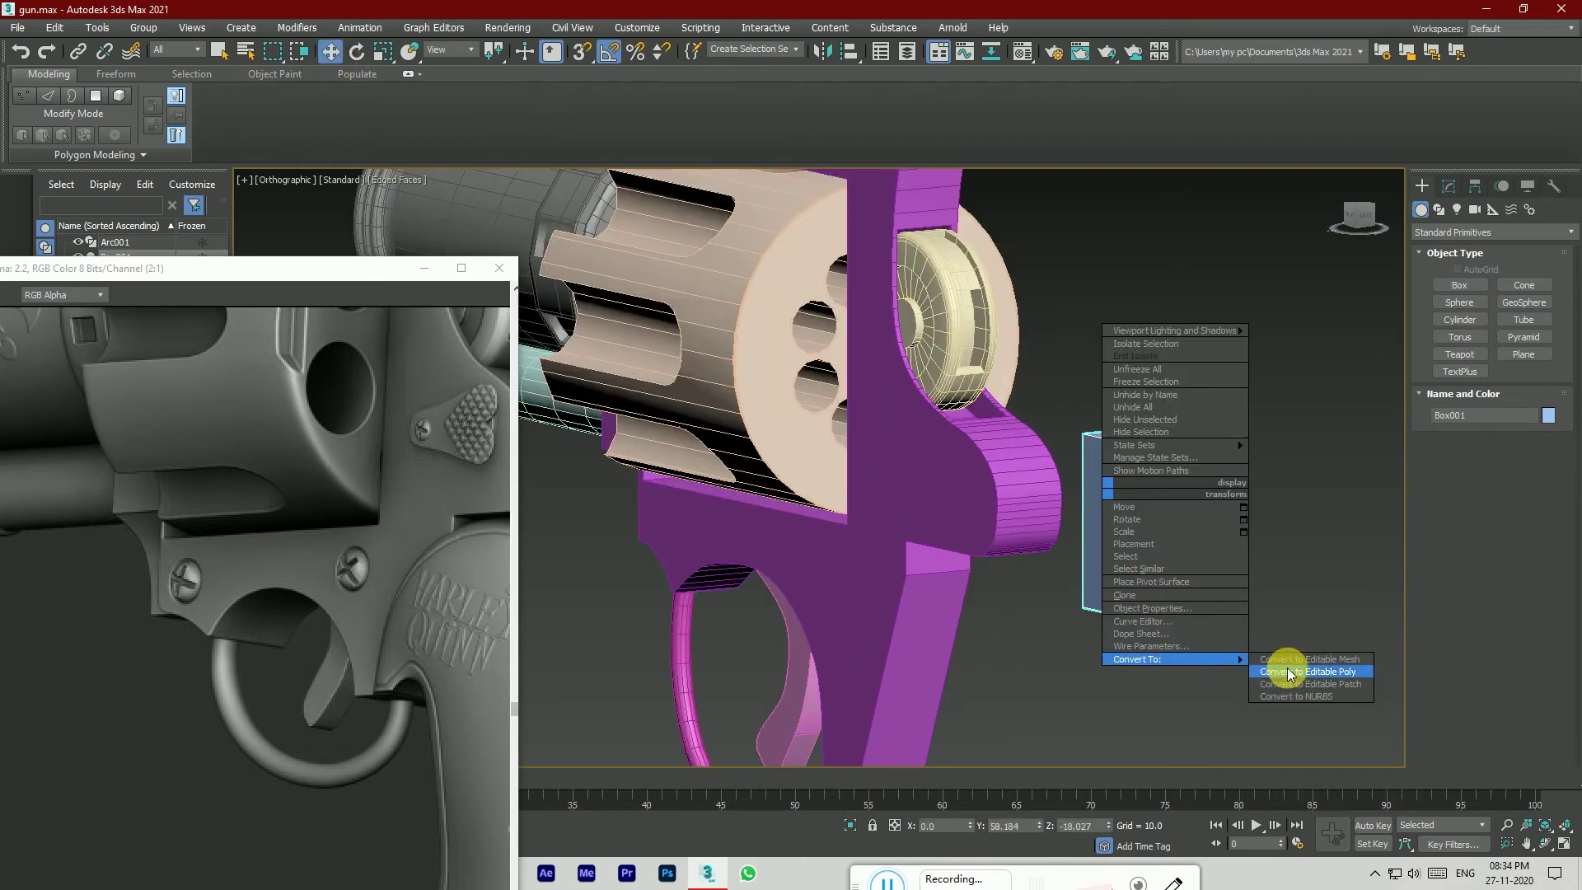
click(1288, 664)
Step: Target Weld the top and bottom vertices of one vertical edge onto the adjacent corners to form a triangular wedge, then leave vertex level
click(1451, 425)
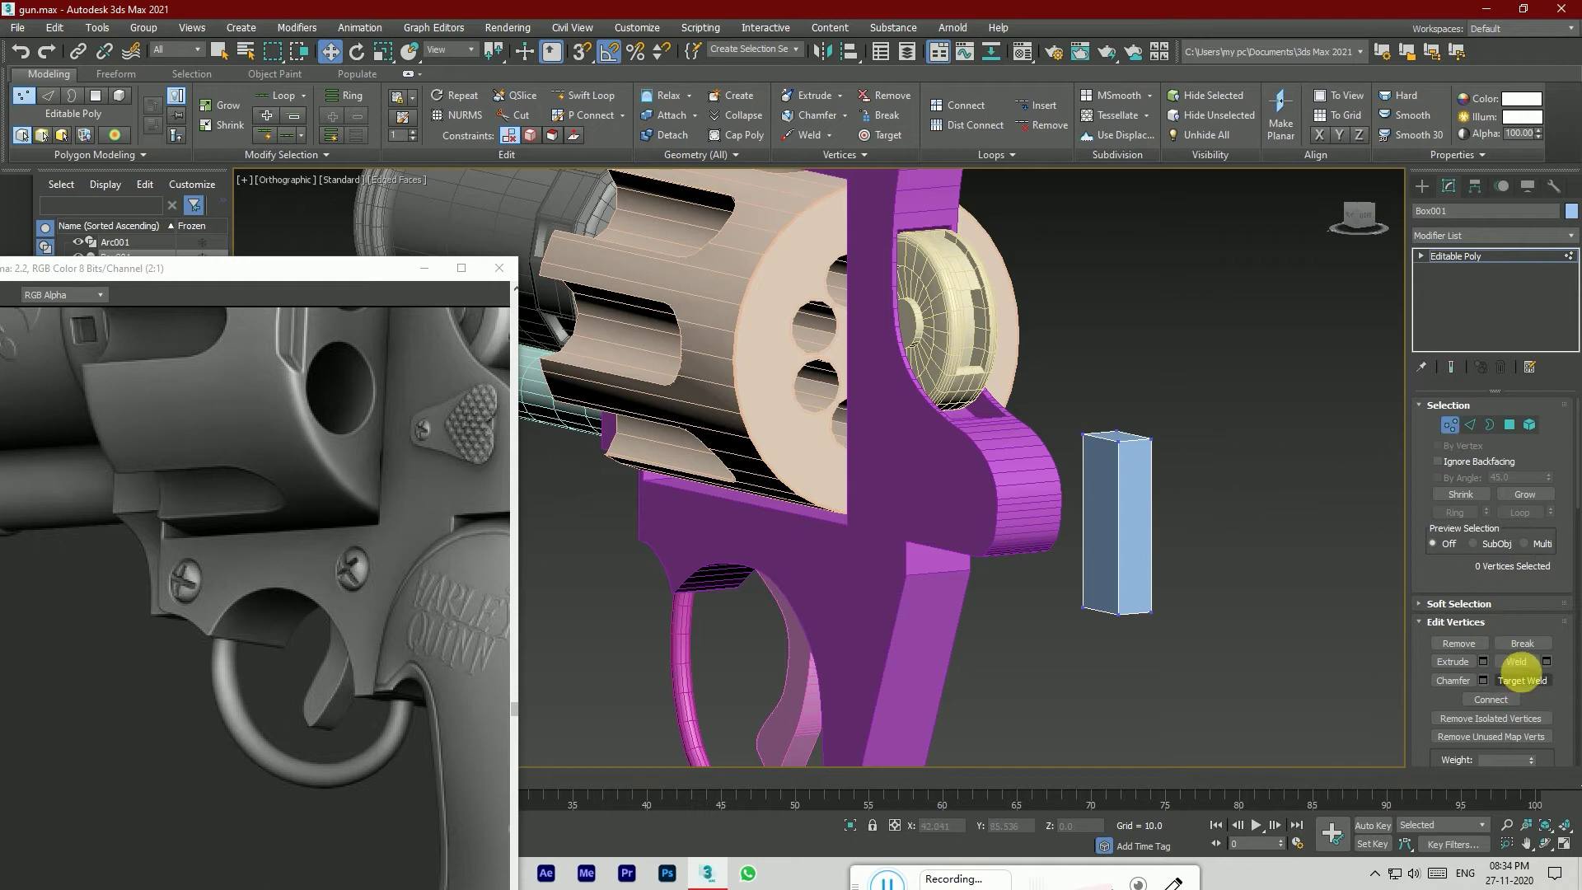
click(1522, 680)
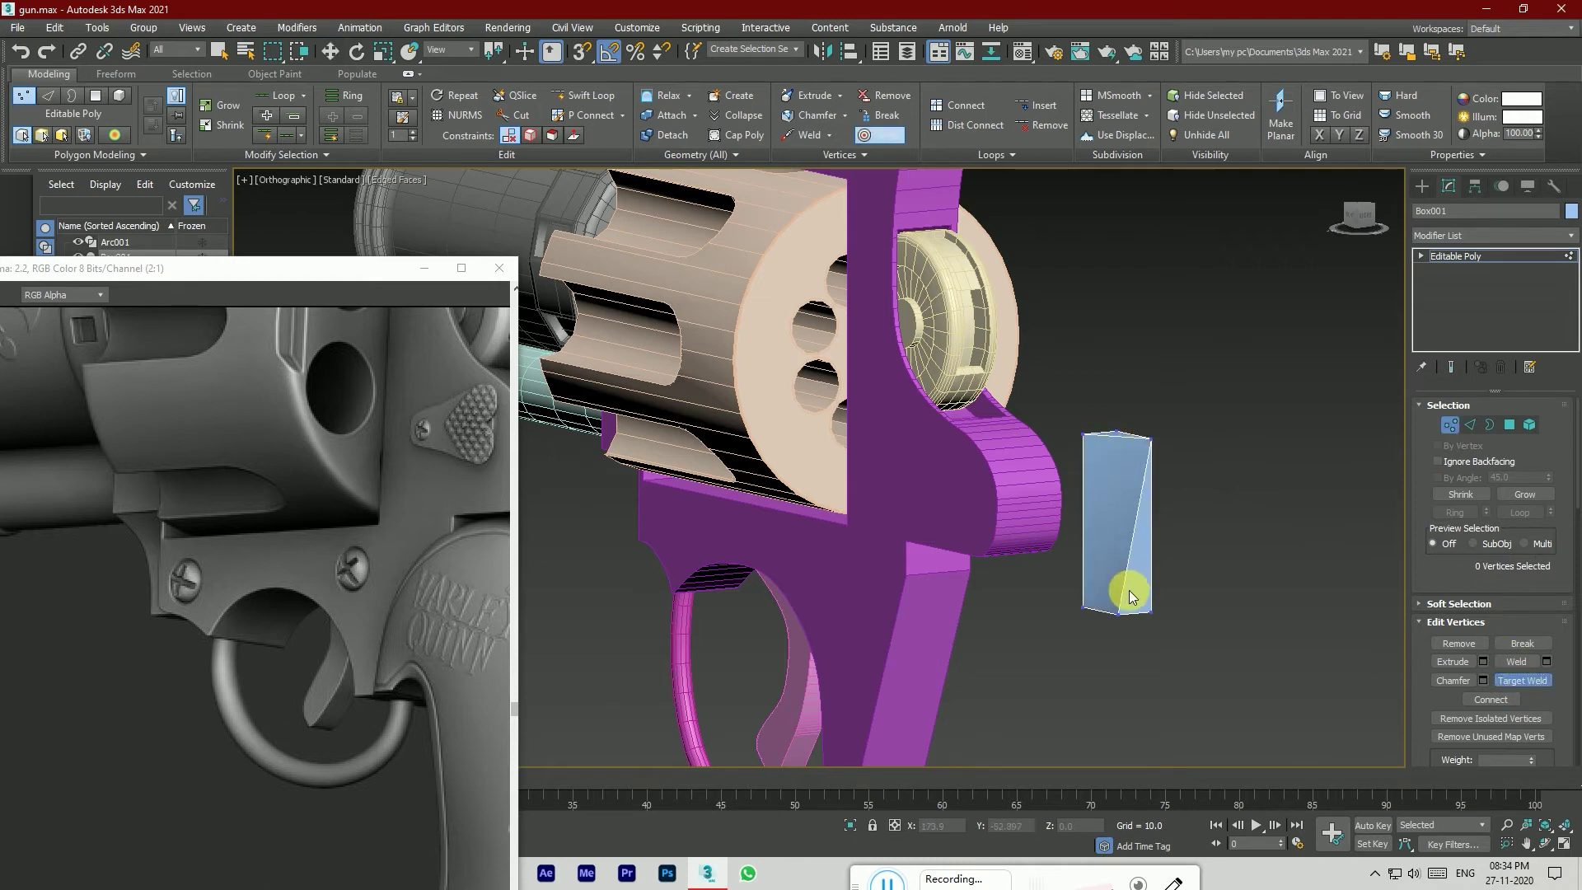
click(1117, 614)
click(1157, 619)
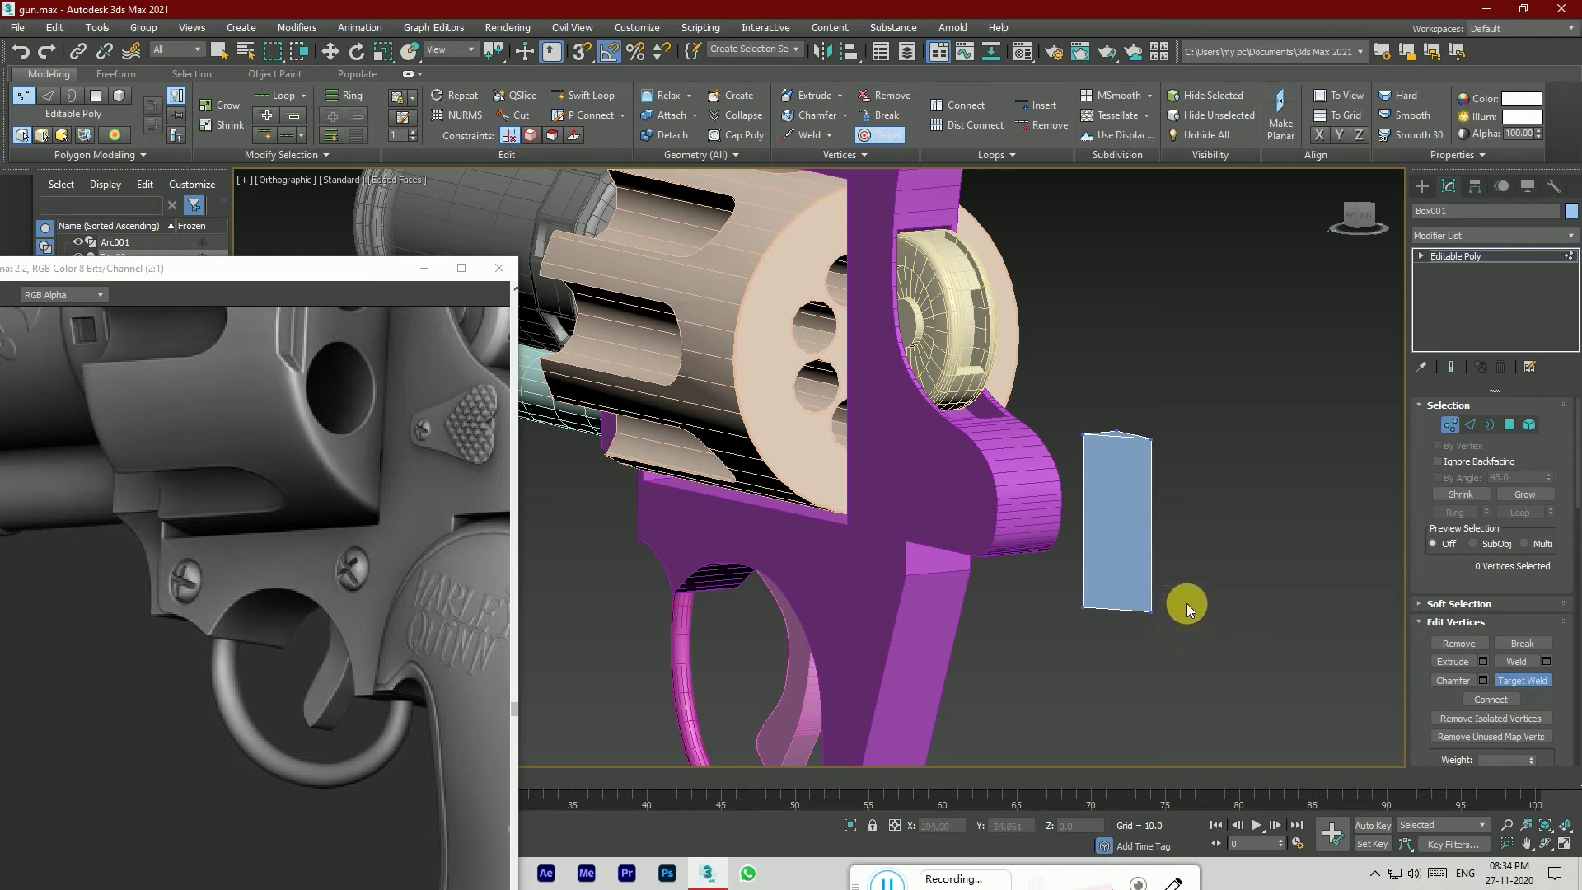
click(1457, 257)
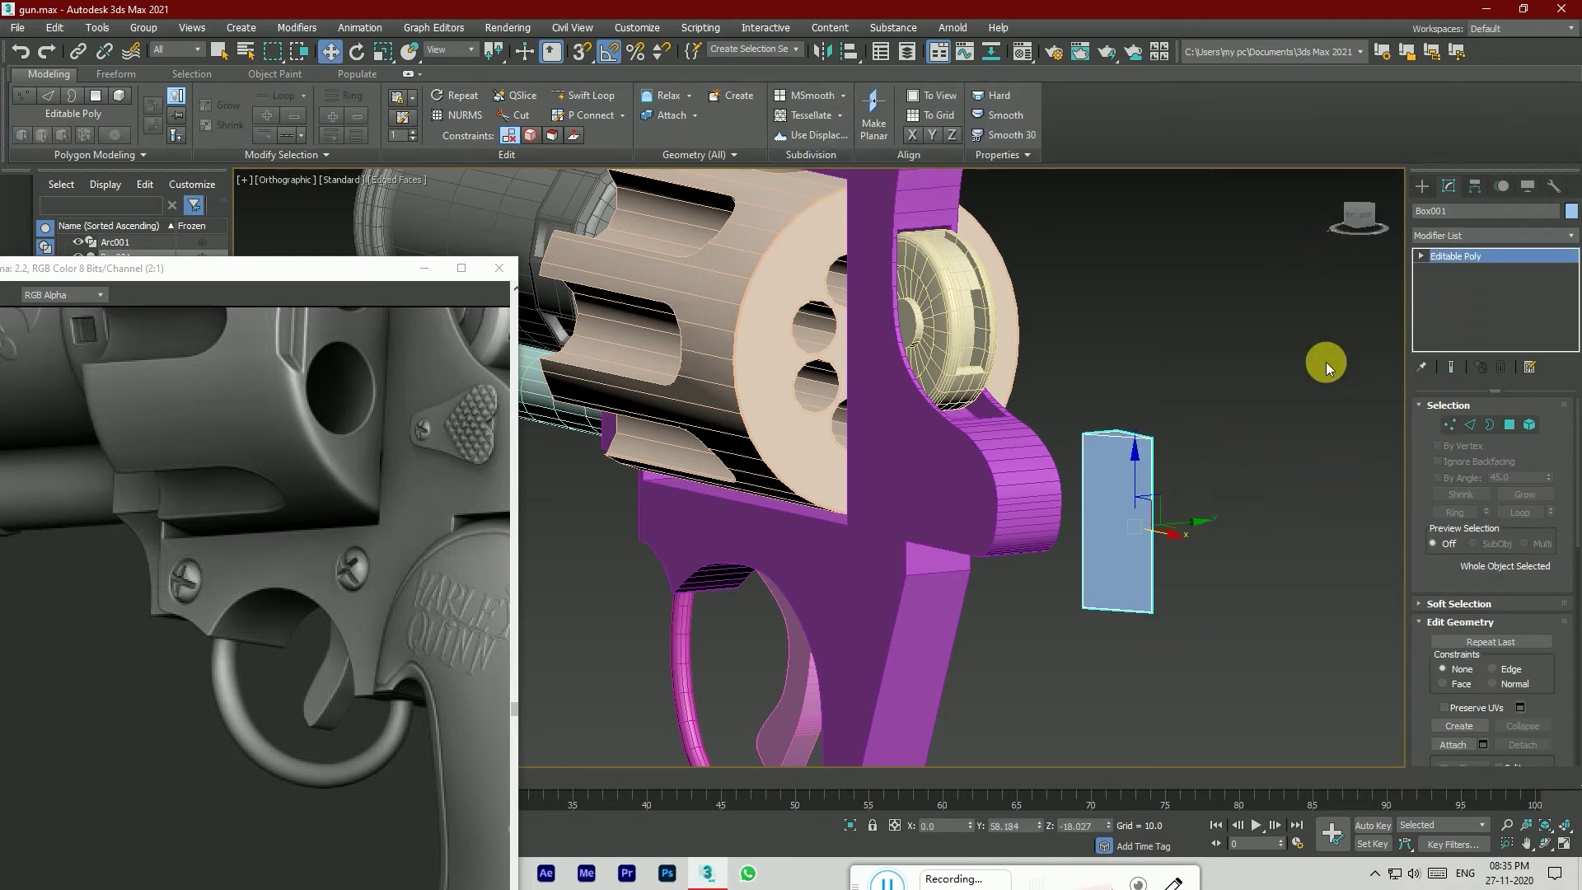
Step: Move the wedge to the gun's near side at Y -28.618, and place it over the cylinder's rear end at Z 21.664 in Front view
click(1351, 210)
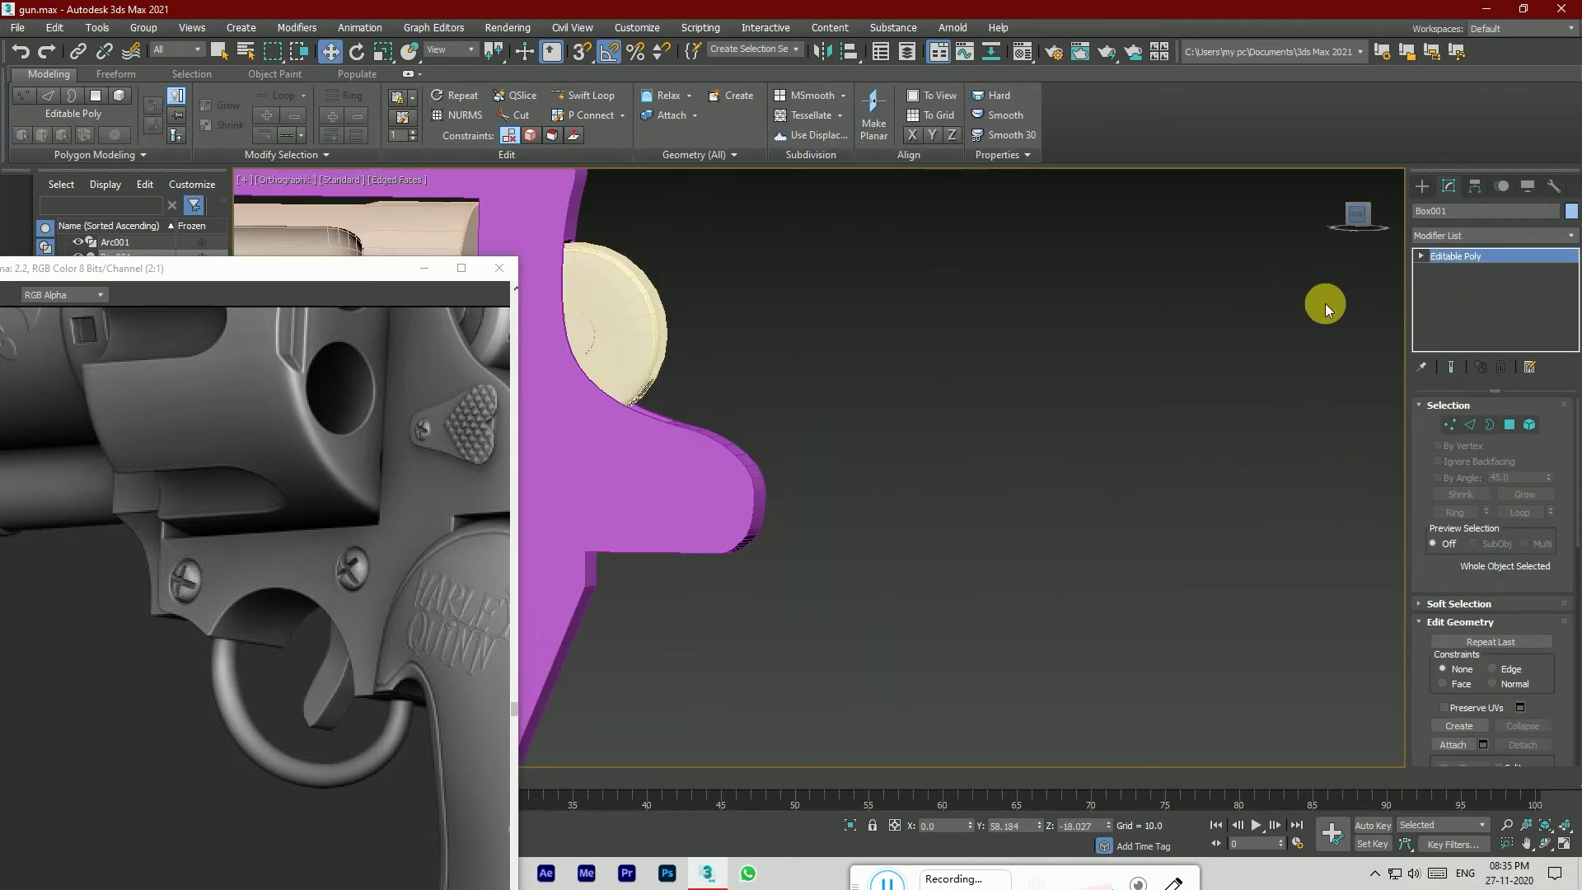
click(1345, 213)
scroll(956, 408, up, 3)
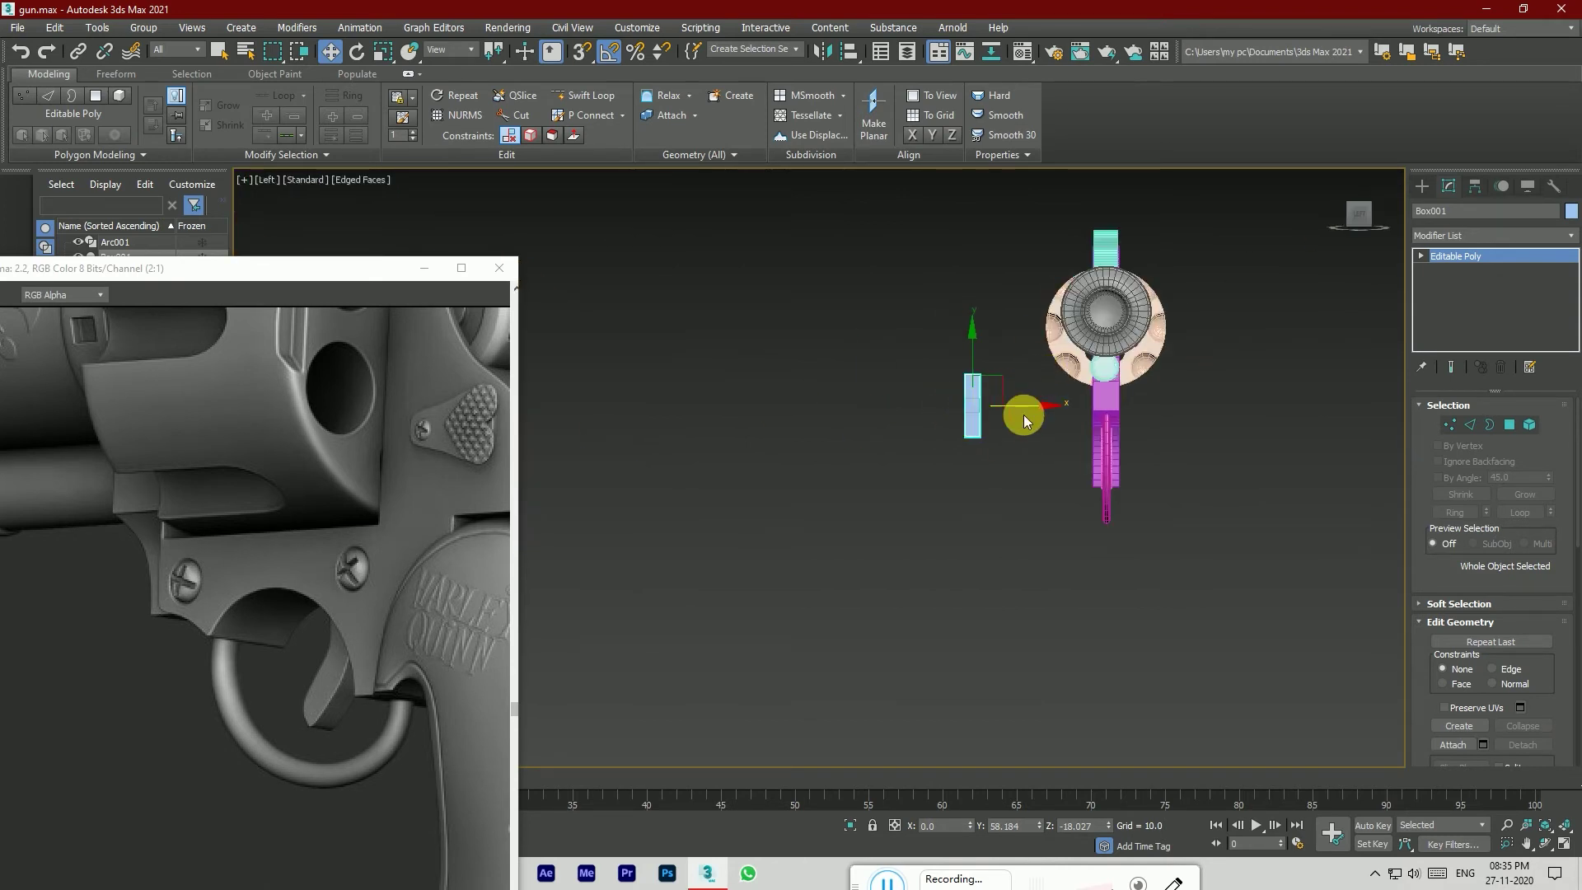
click(1376, 216)
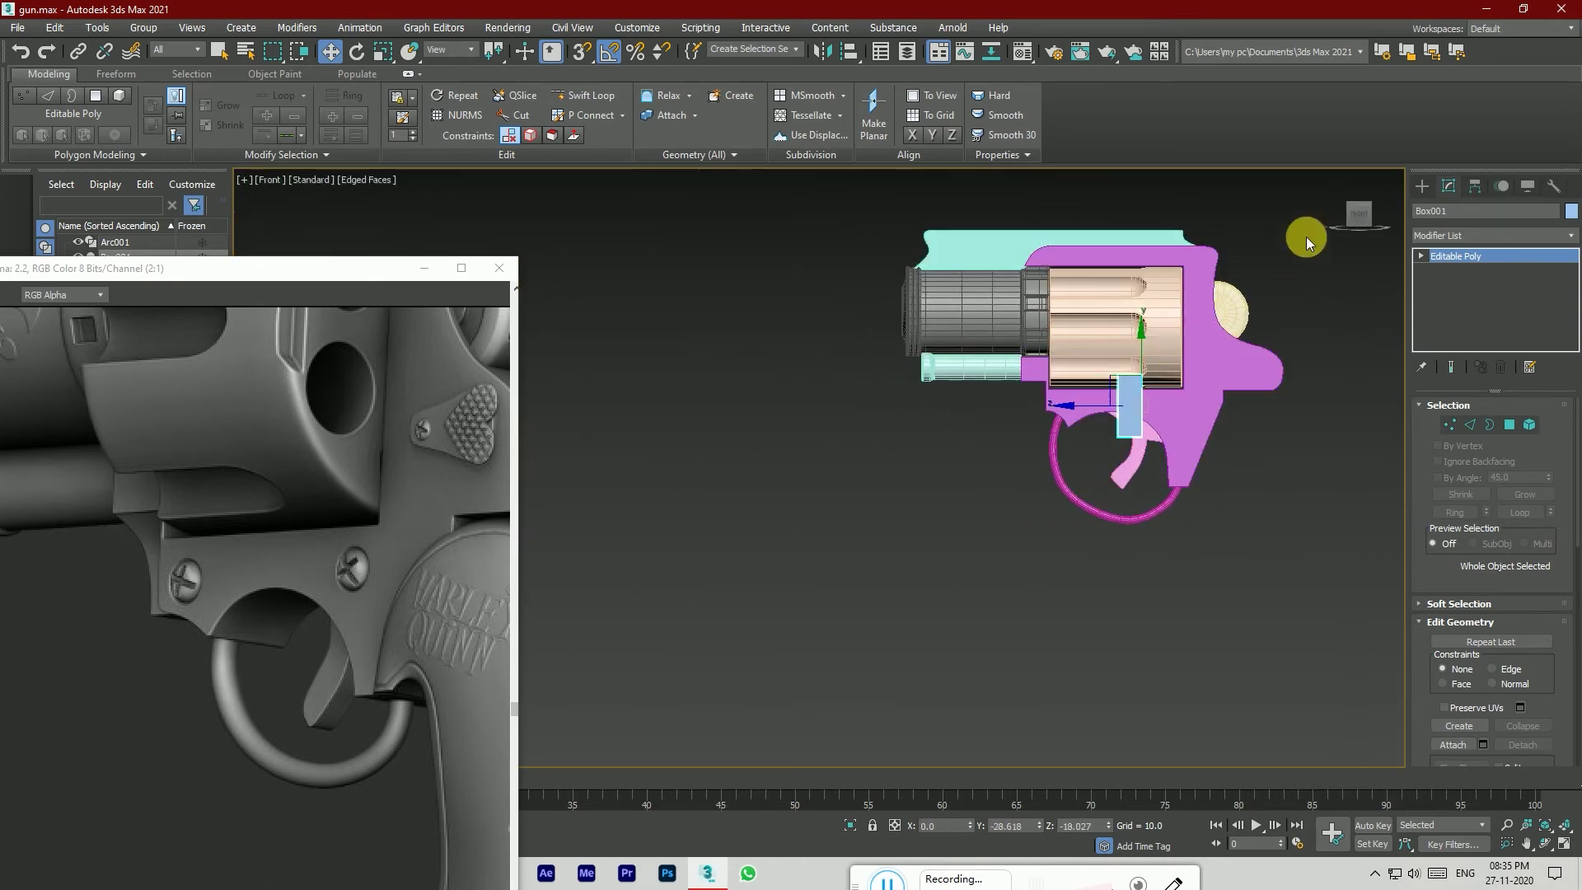
scroll(1152, 428, up, 3)
drag(1139, 372, 1224, 282)
scroll(1205, 284, up, 2)
scroll(1107, 387, down, 1)
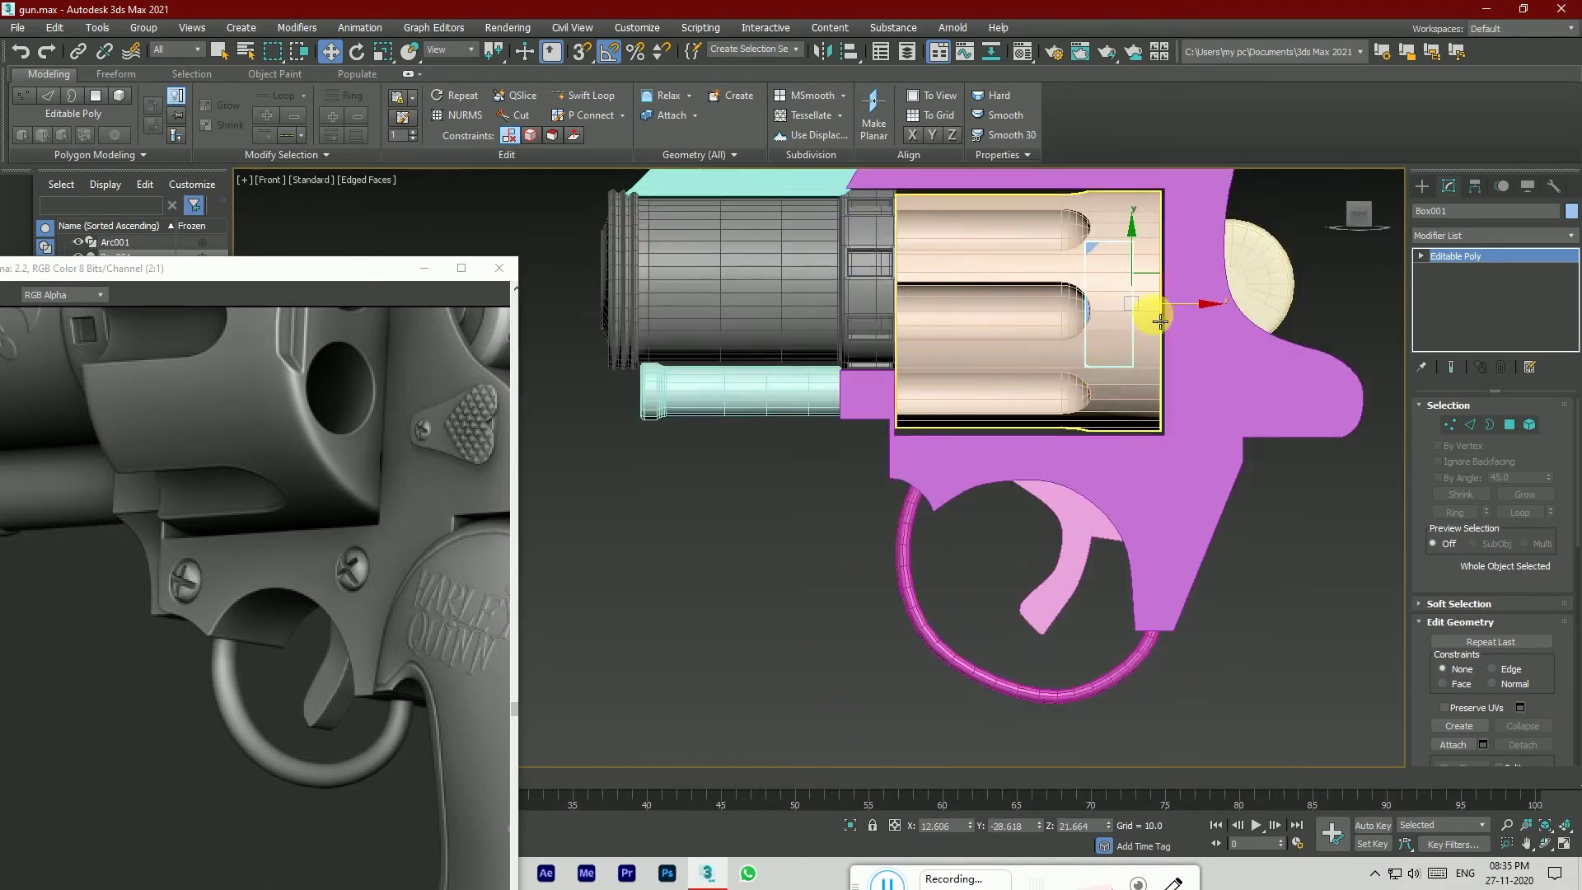
scroll(1160, 323, up, 2)
scroll(1160, 323, down, 2)
drag(1156, 309, 1210, 324)
Step: Move the wedge's four muzzle-side vertices to X 13.082 in Front view, and shift the whole wedge outward to Y -35.598
click(1448, 426)
drag(1067, 202, 1137, 424)
drag(1147, 326, 1173, 326)
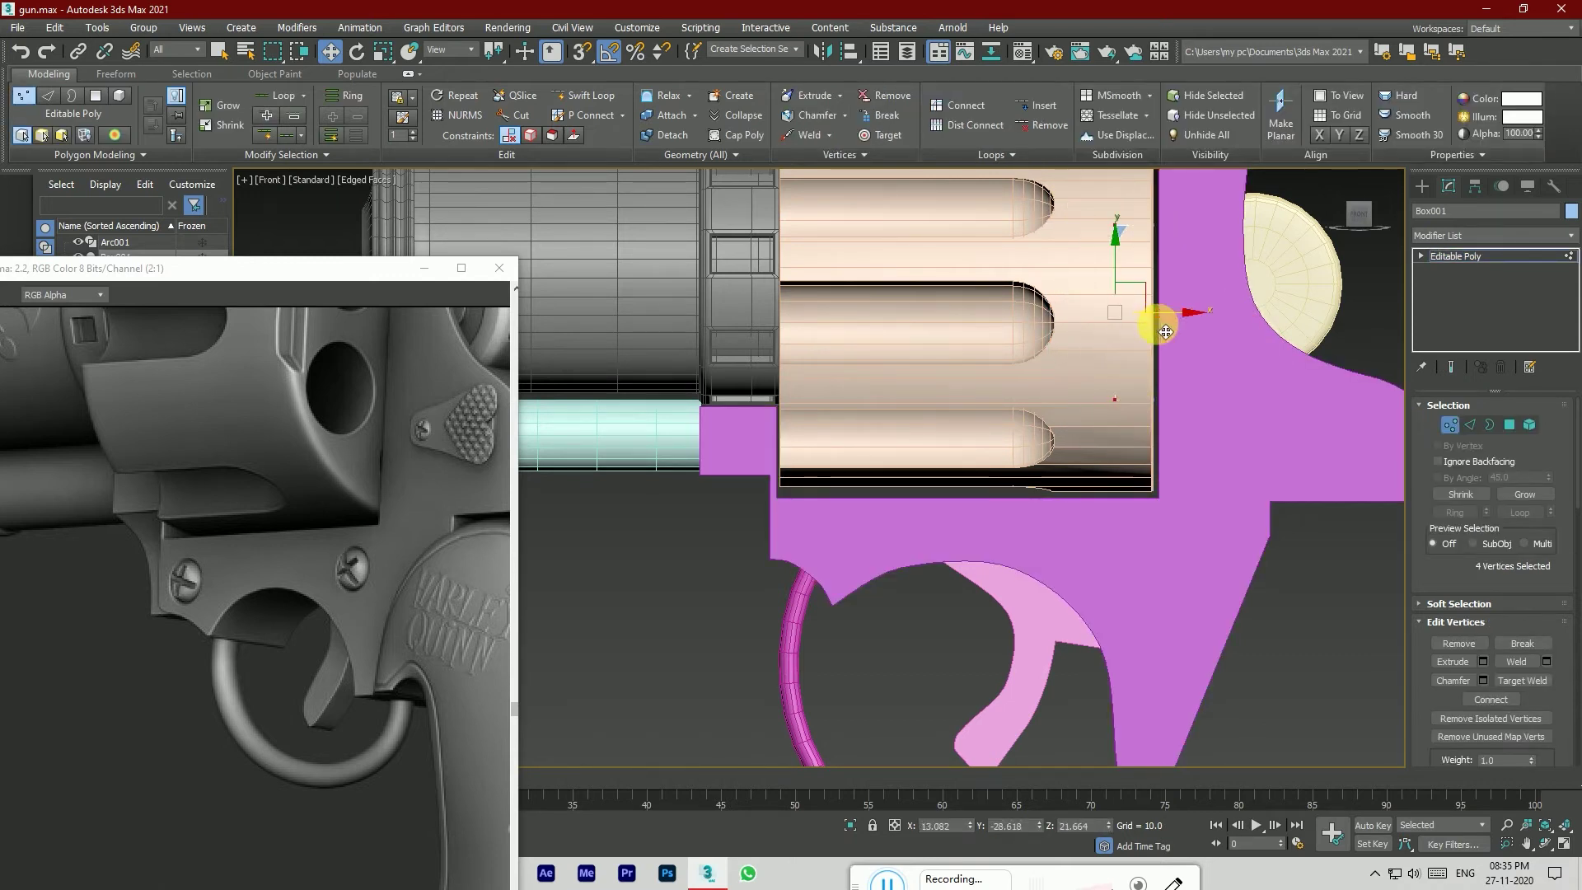
drag(1359, 214, 1318, 234)
click(1466, 258)
drag(1228, 520, 1209, 536)
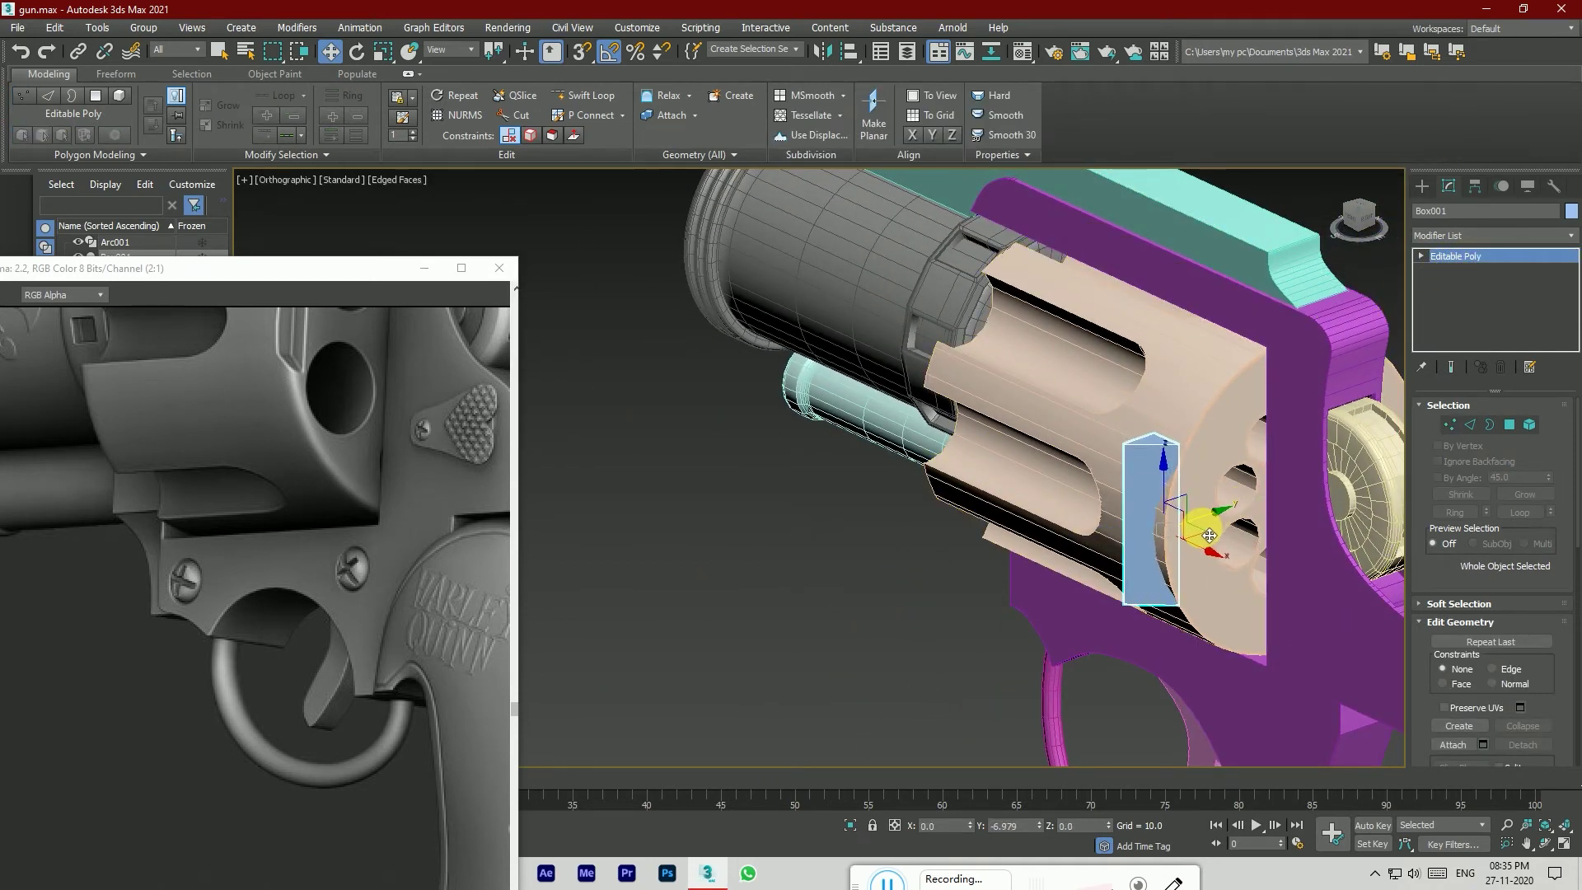
Step: Scale the wedge down in height in Right view and set it at Z 19.954
click(1356, 214)
scroll(921, 339, up, 4)
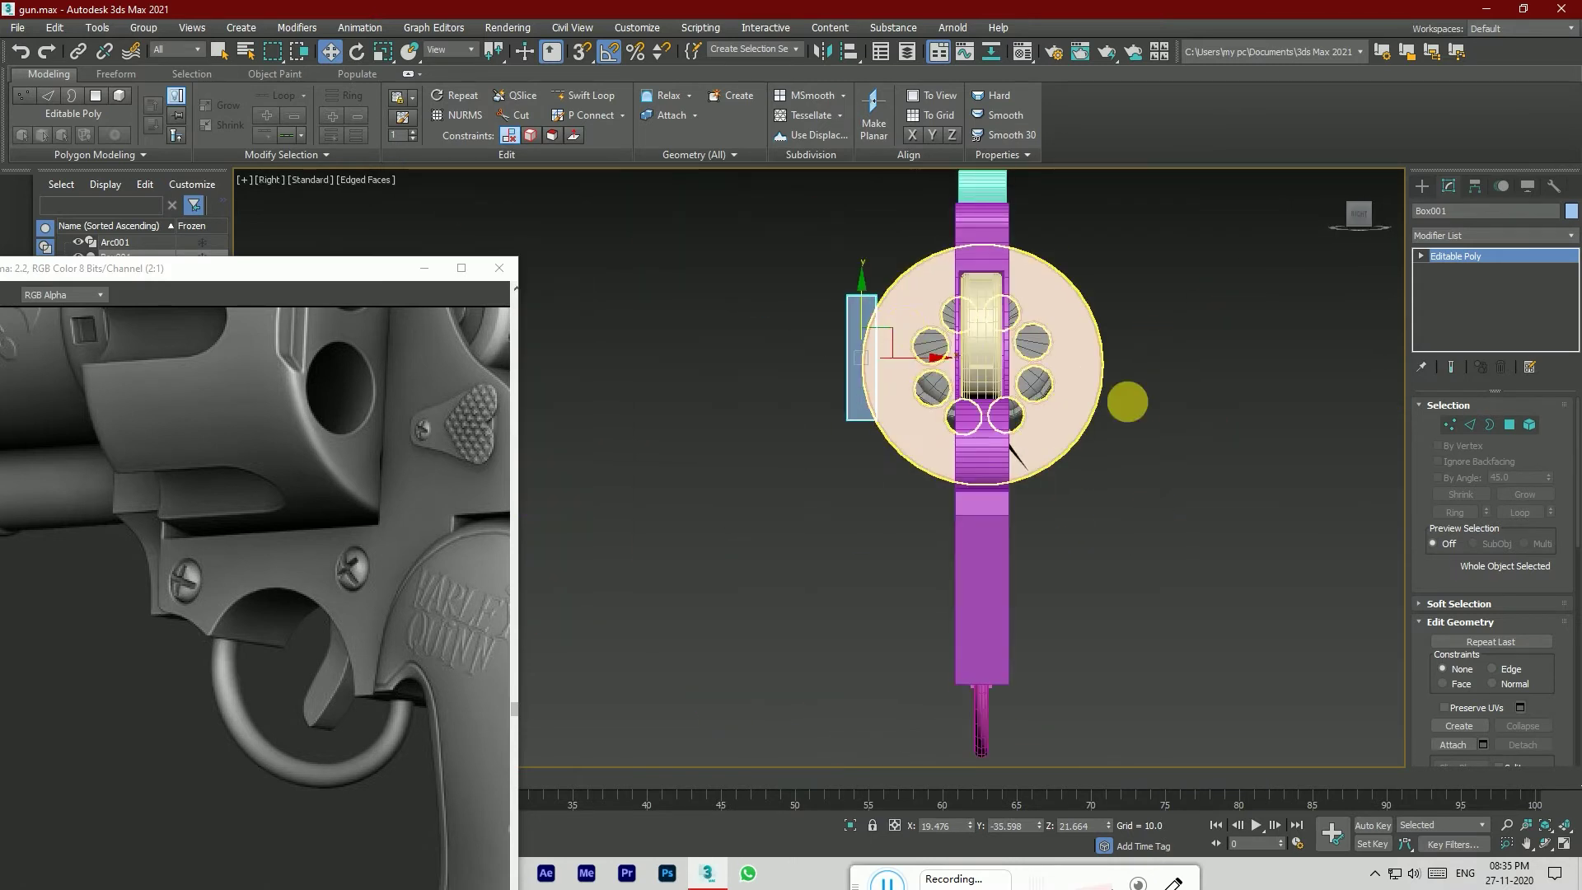
click(383, 51)
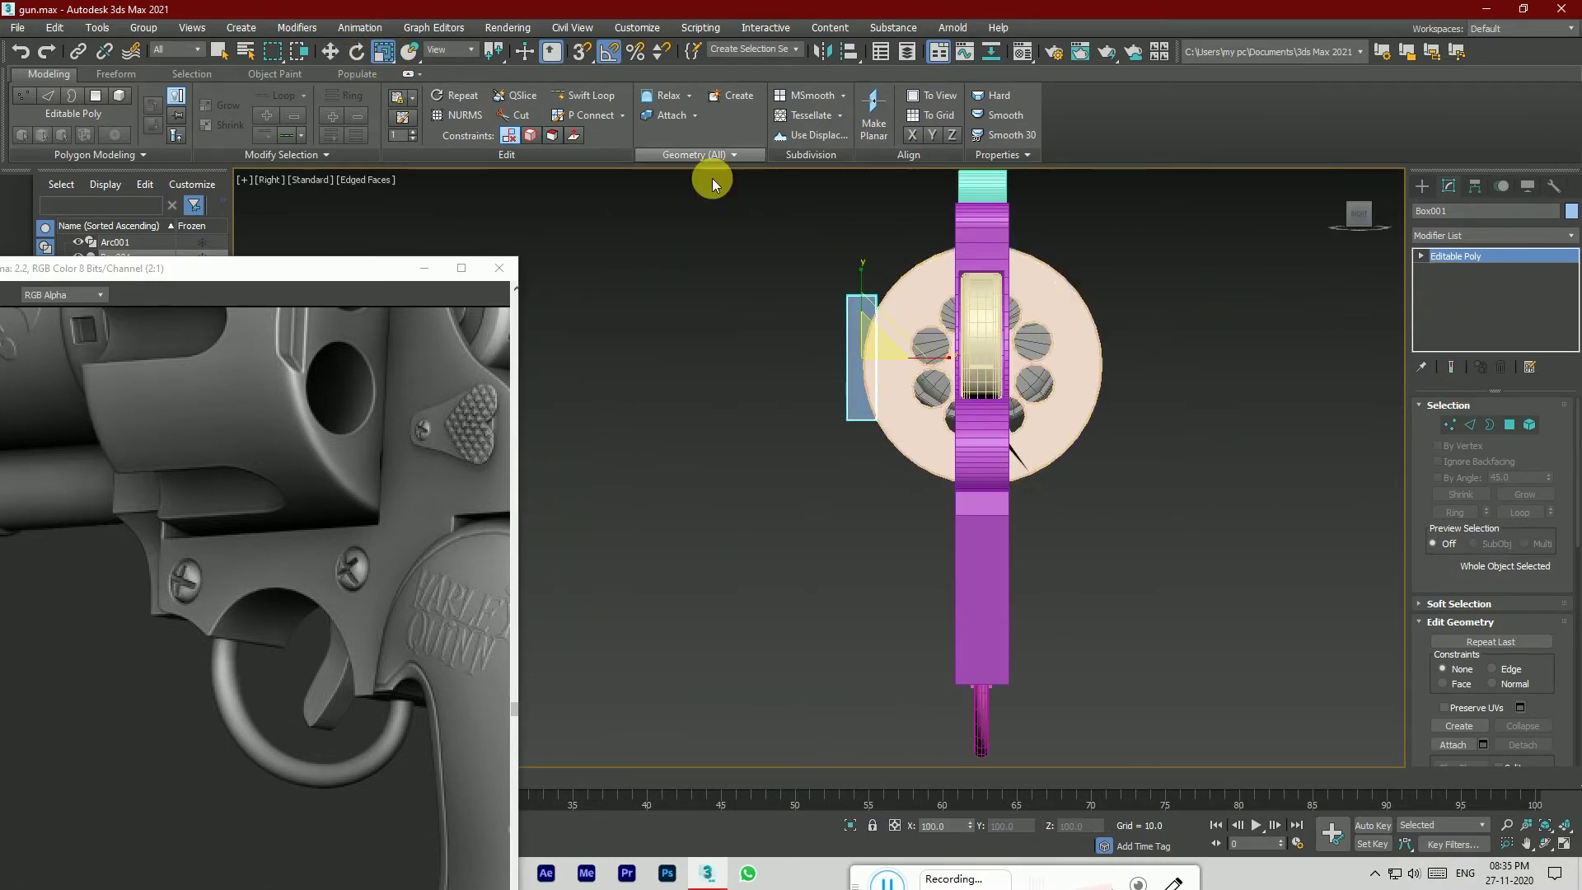
drag(858, 277, 869, 323)
scroll(870, 305, up, 2)
click(338, 54)
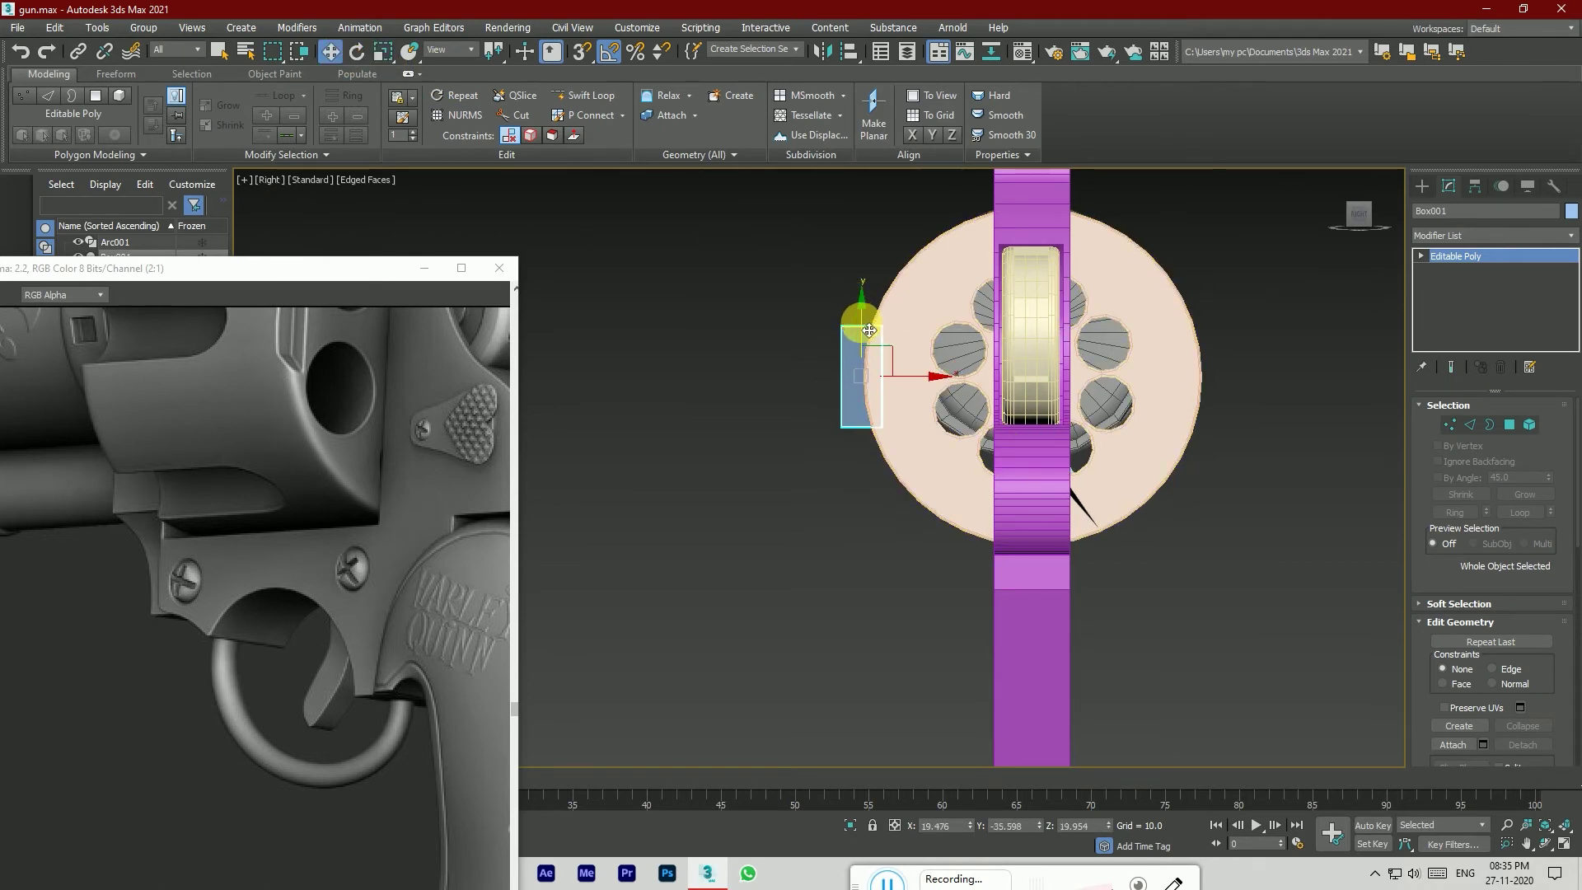
Step: Align the wedge with the cylinder's rear rim in Front view, at X 19.321 and Z 19.917
click(1336, 218)
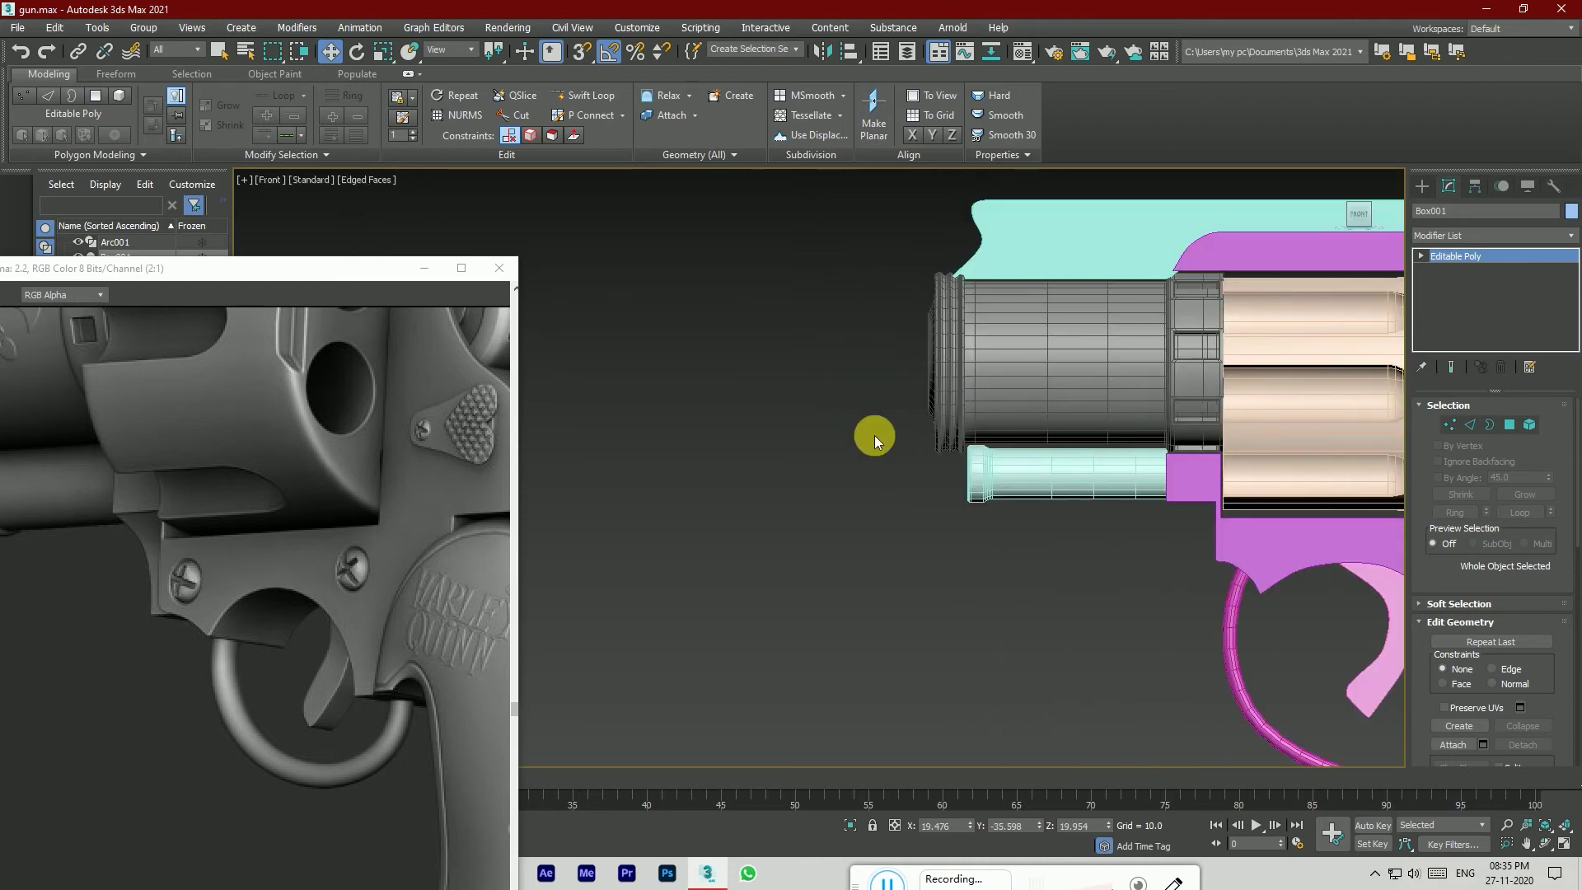
scroll(1133, 408, up, 10)
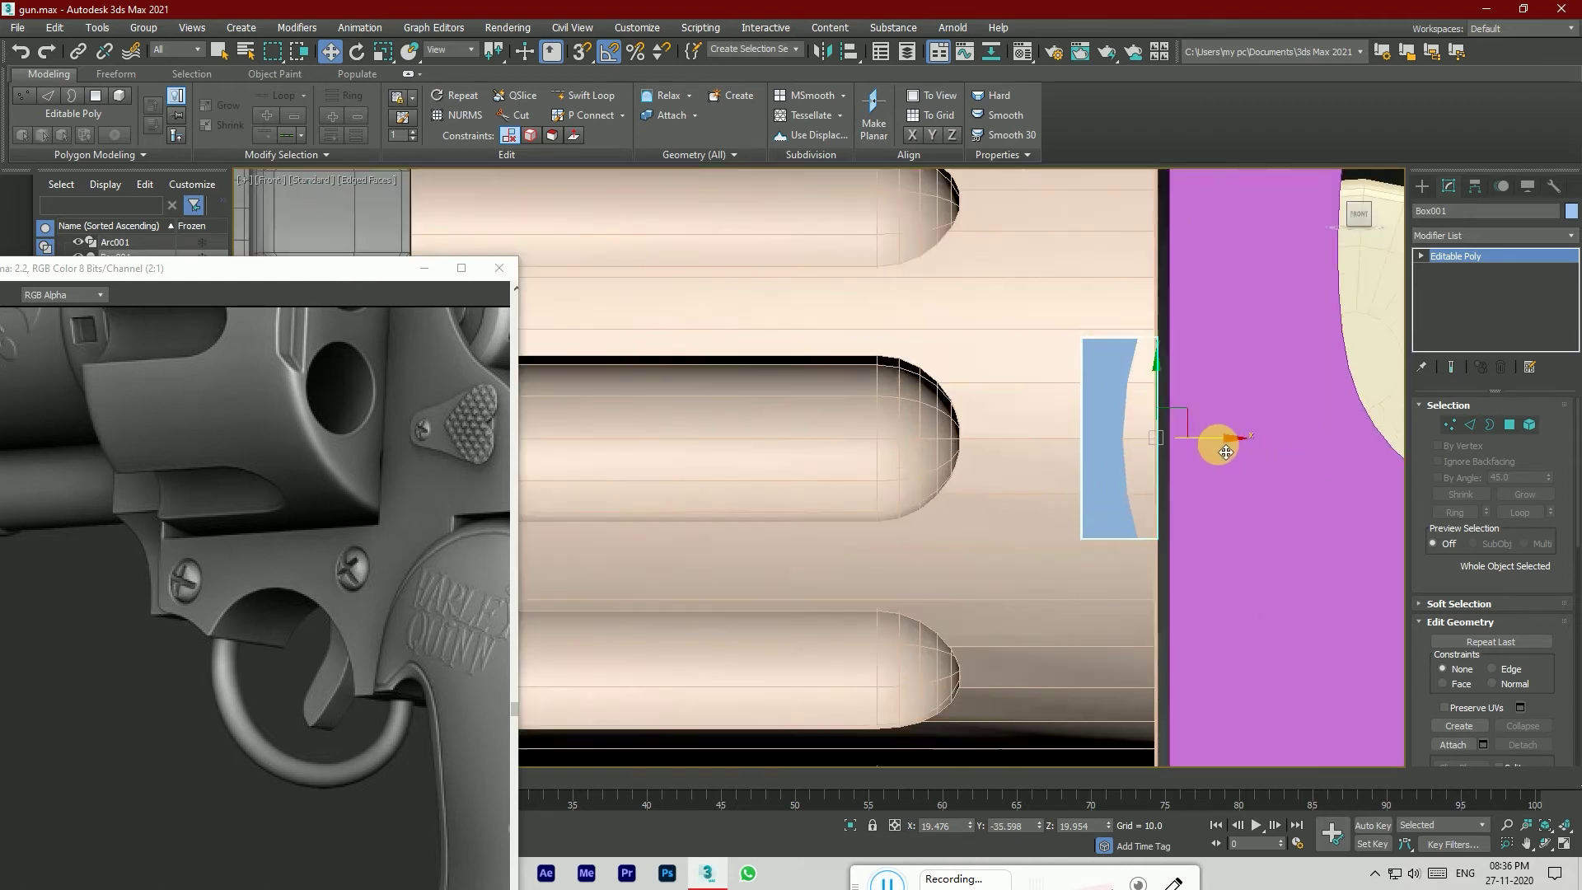
drag(1144, 443, 1082, 416)
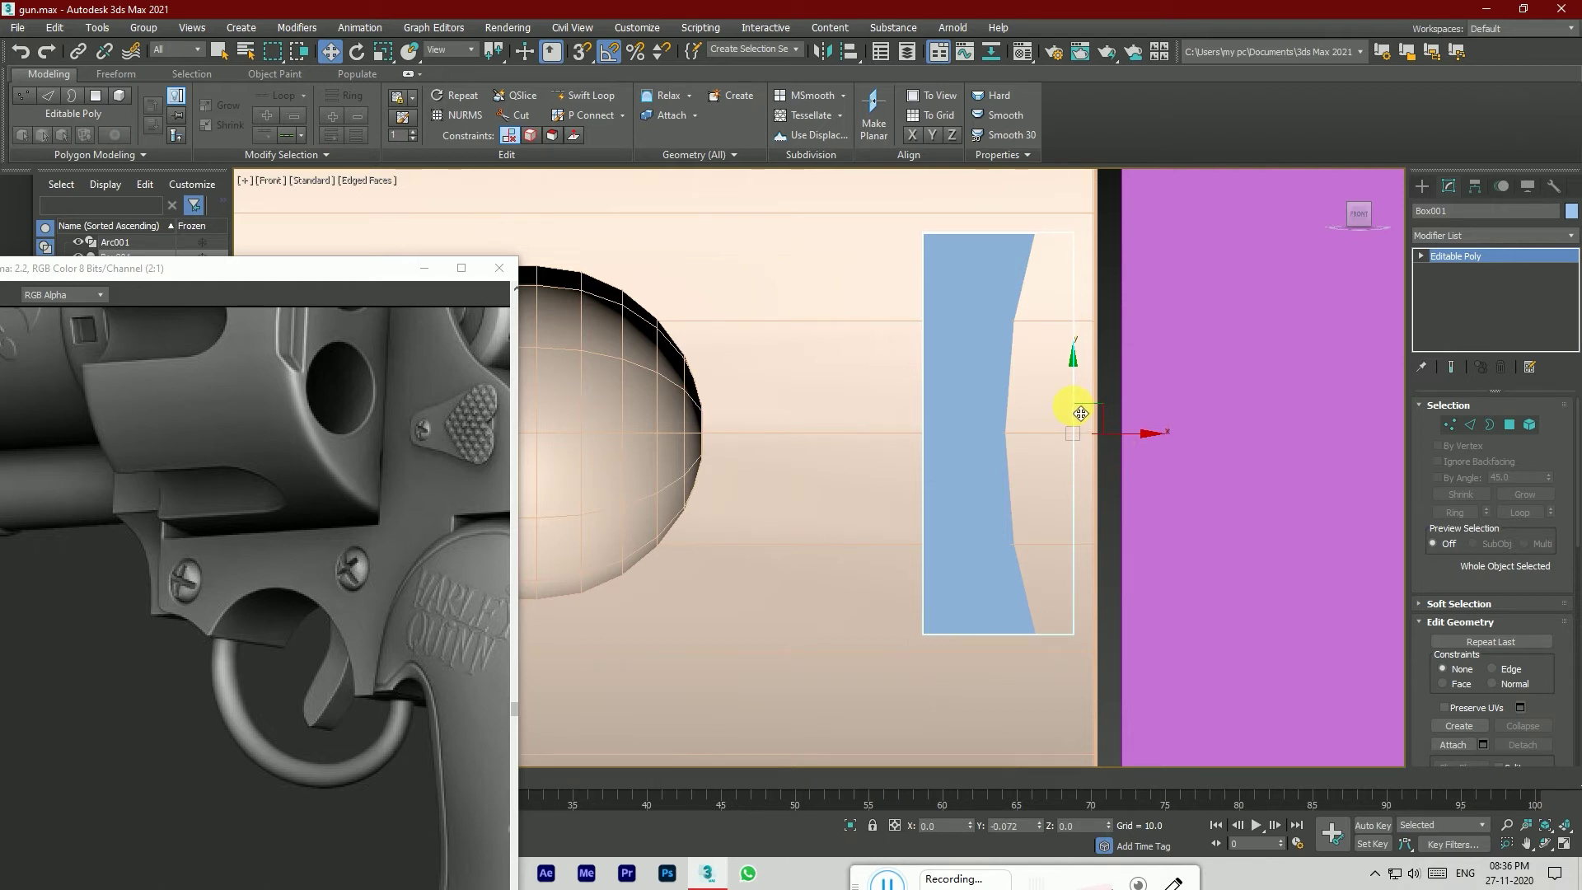
drag(1116, 441, 1141, 463)
drag(1364, 215, 1016, 375)
scroll(955, 372, down, 3)
scroll(941, 372, down, 3)
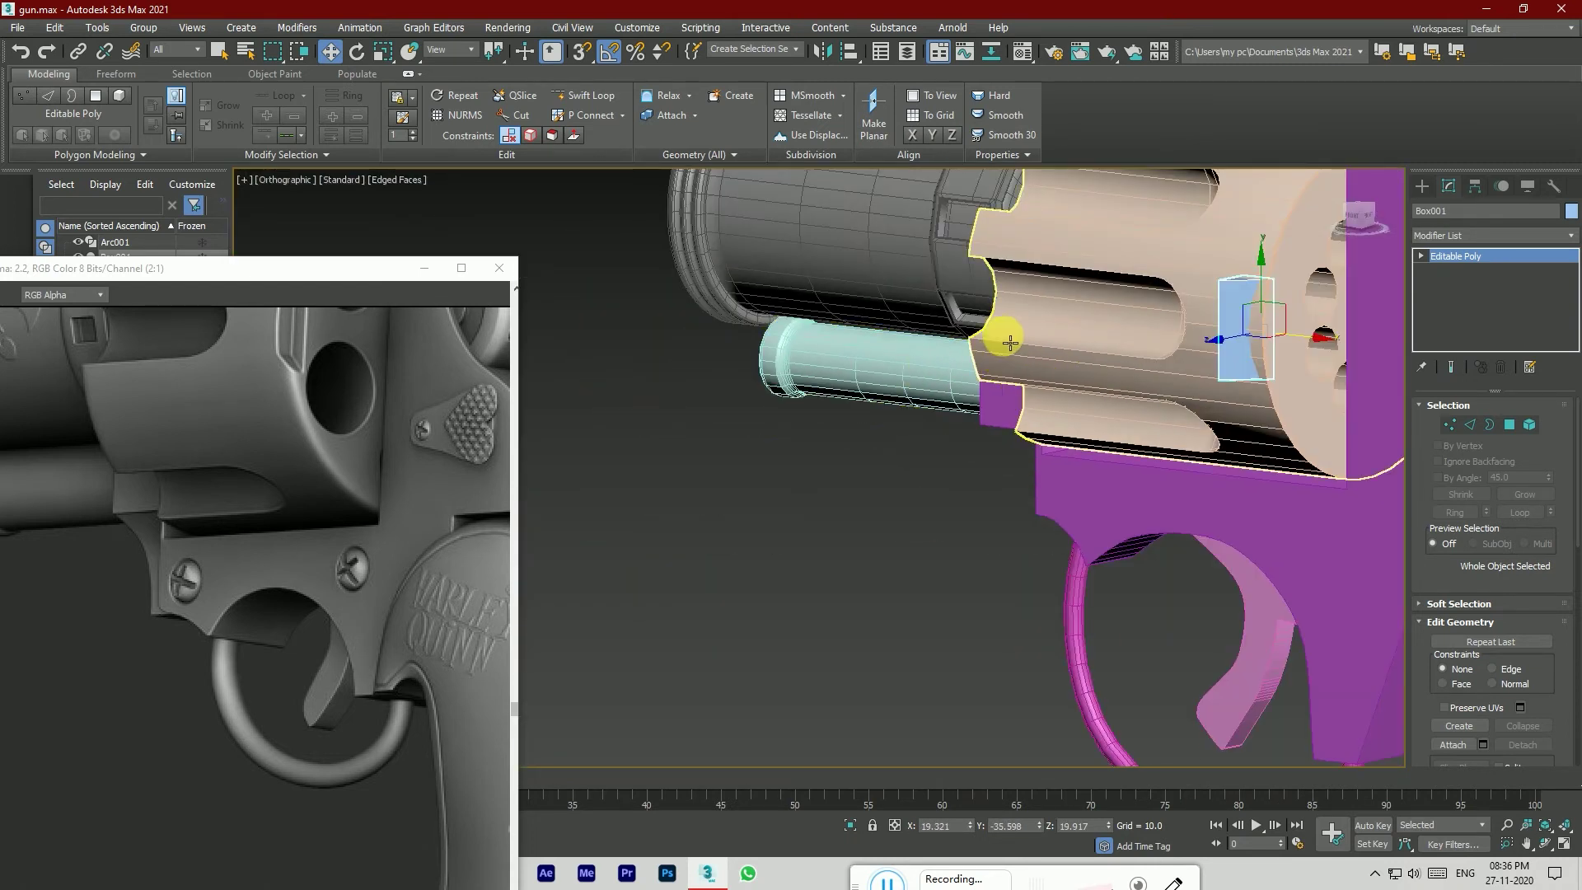
Step: Move the wedge inward so it cuts into the cylinder's side, at Y -33.451
scroll(1000, 339, down, 5)
scroll(1263, 362, up, 8)
drag(1361, 219, 1096, 301)
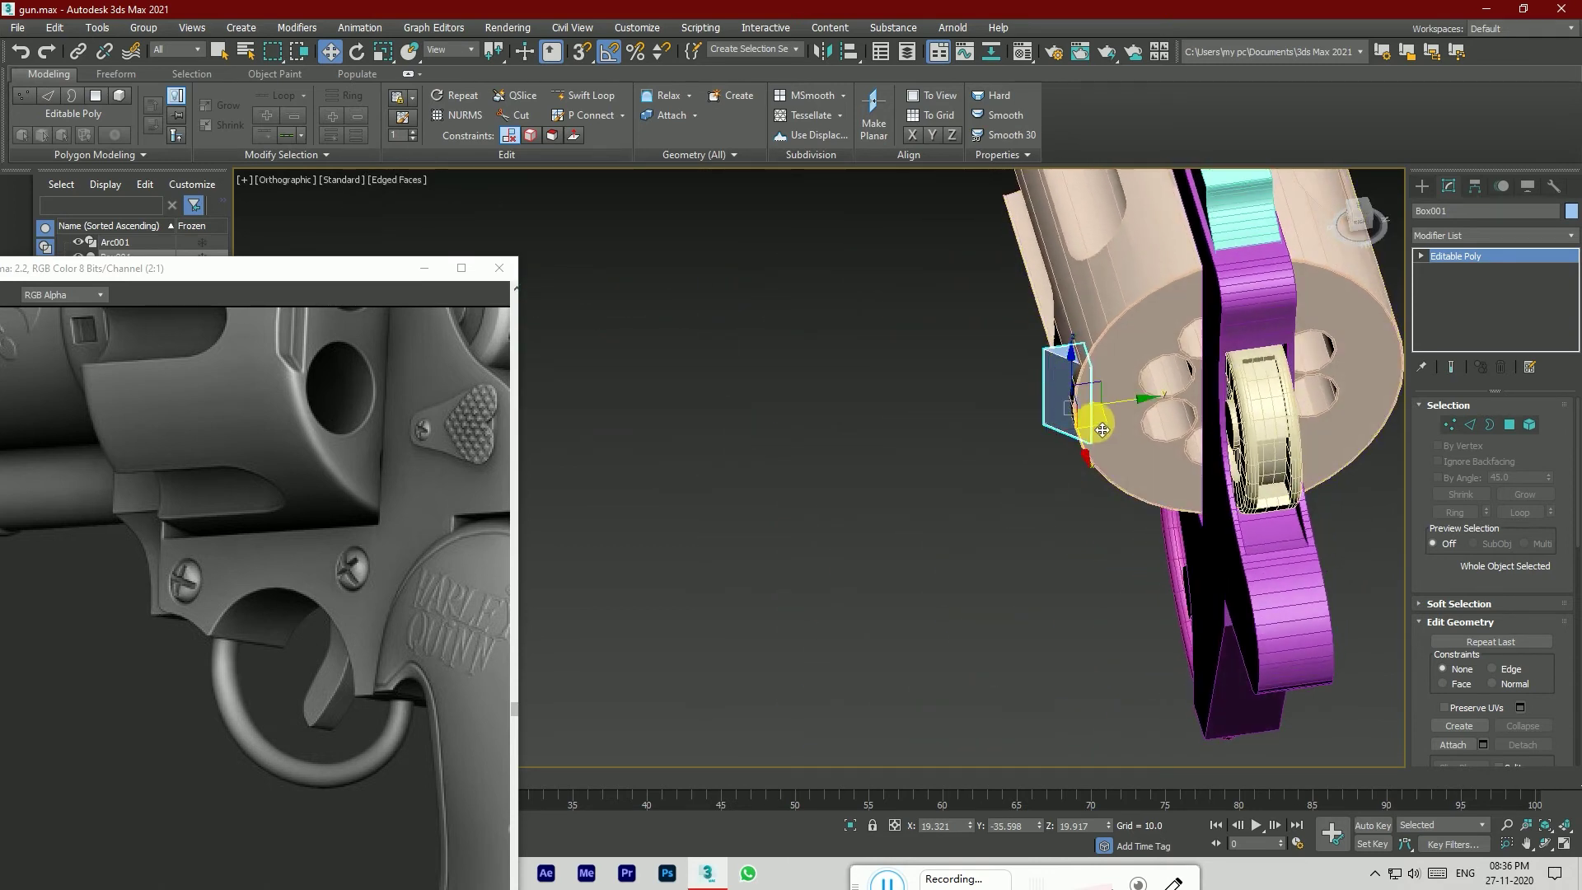
scroll(1100, 412, up, 2)
mouse_move(1084, 437)
mouse_down()
mouse_move(1077, 417)
mouse_move(1106, 424)
mouse_up()
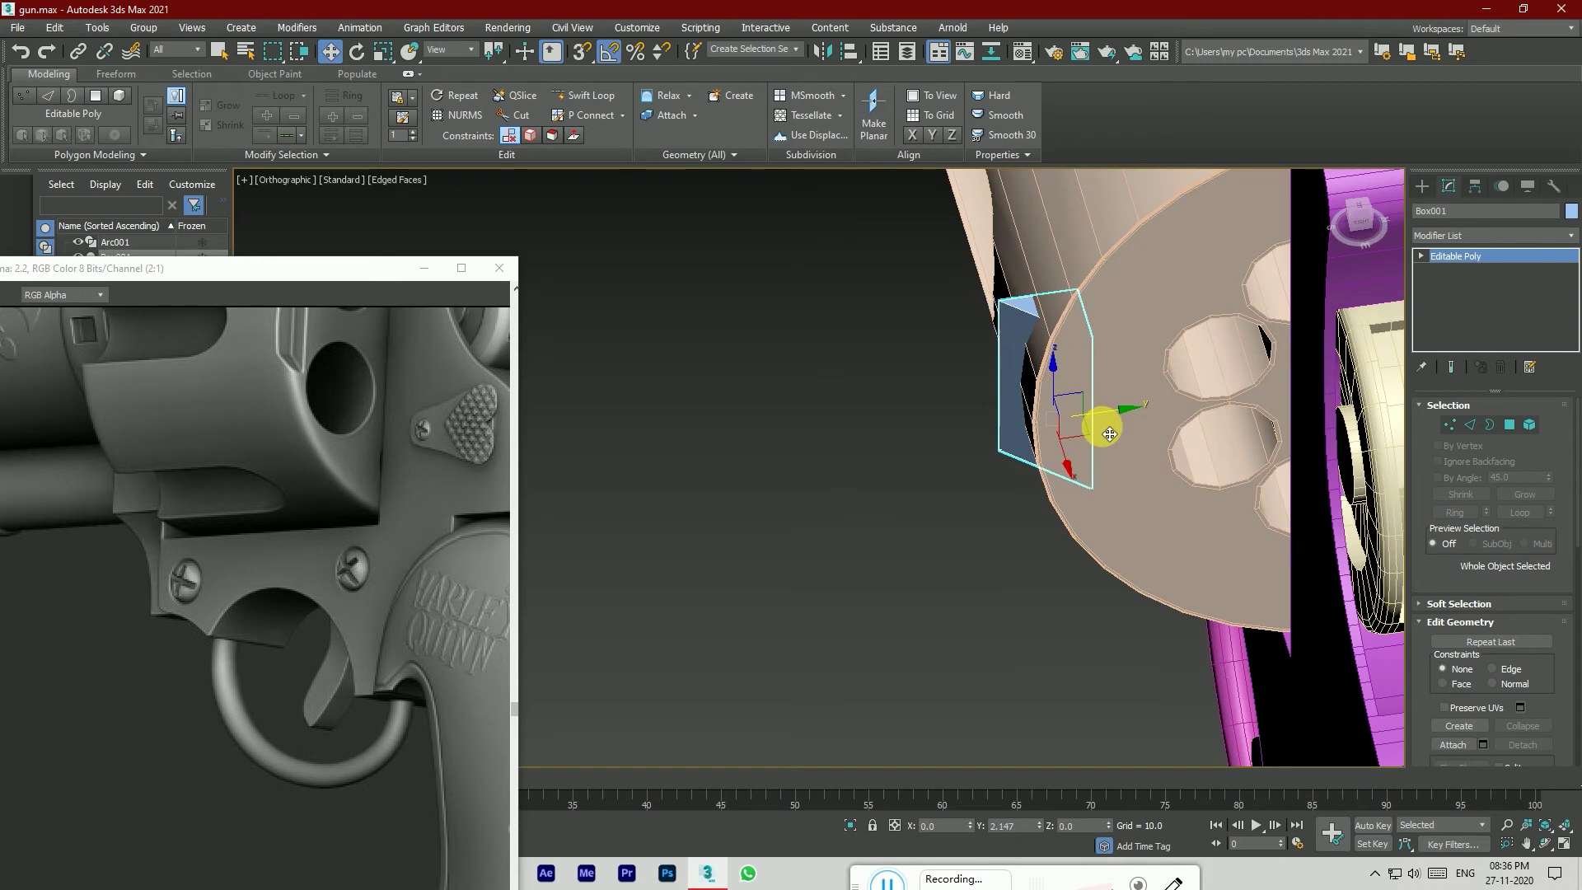
Step: Move the wedge's two rear vertices outward in Right view to Y -35.302, near the cylinder's outer surface
click(1451, 425)
click(1360, 217)
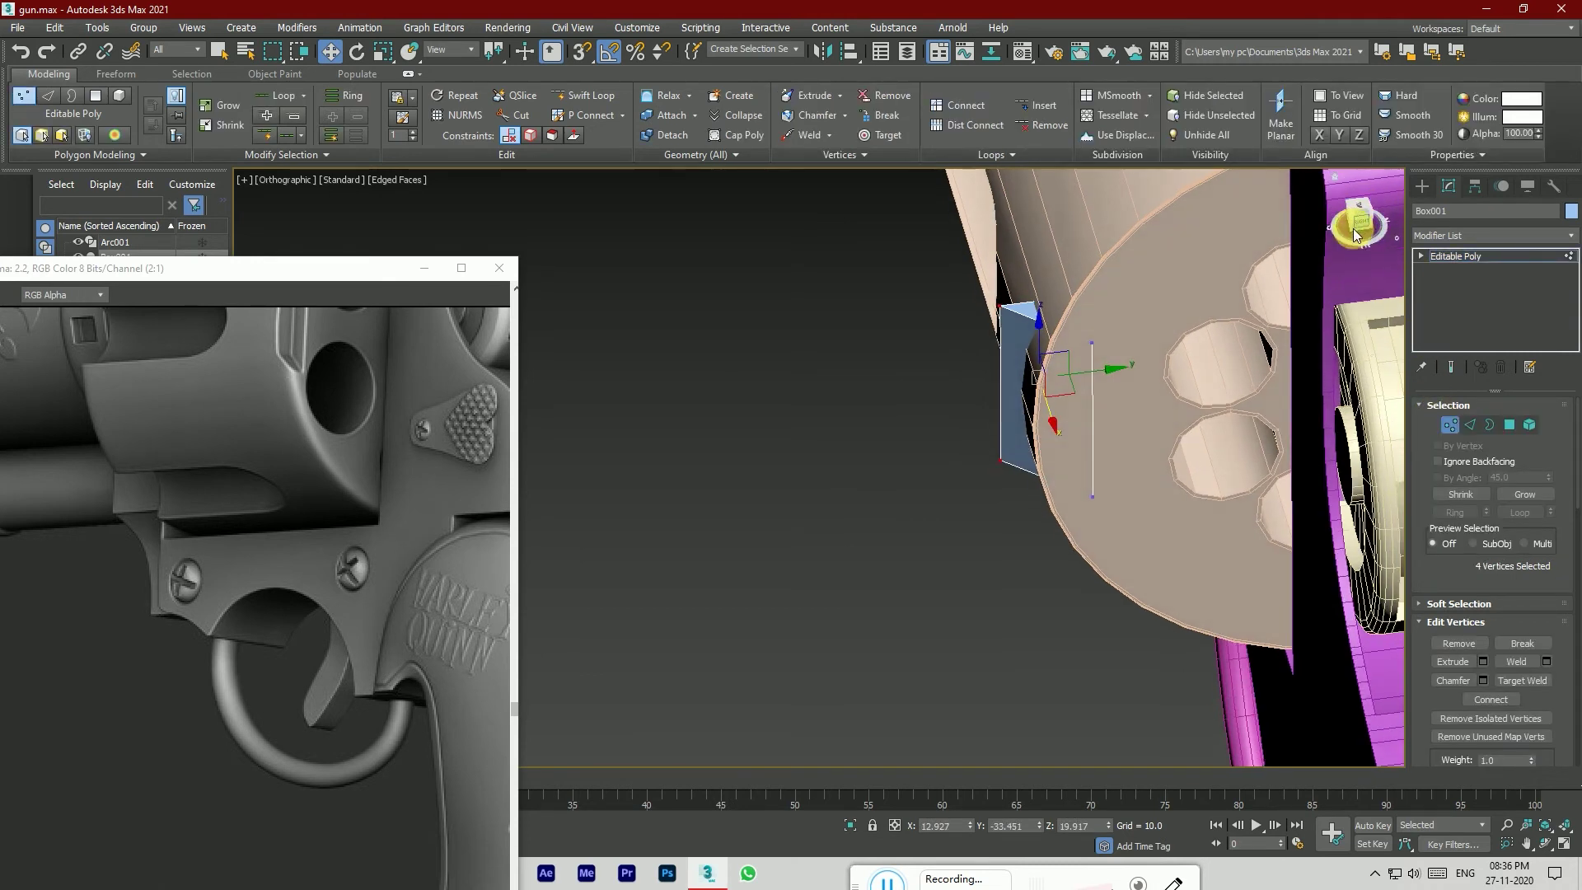
drag(1056, 464, 1075, 470)
click(1086, 361)
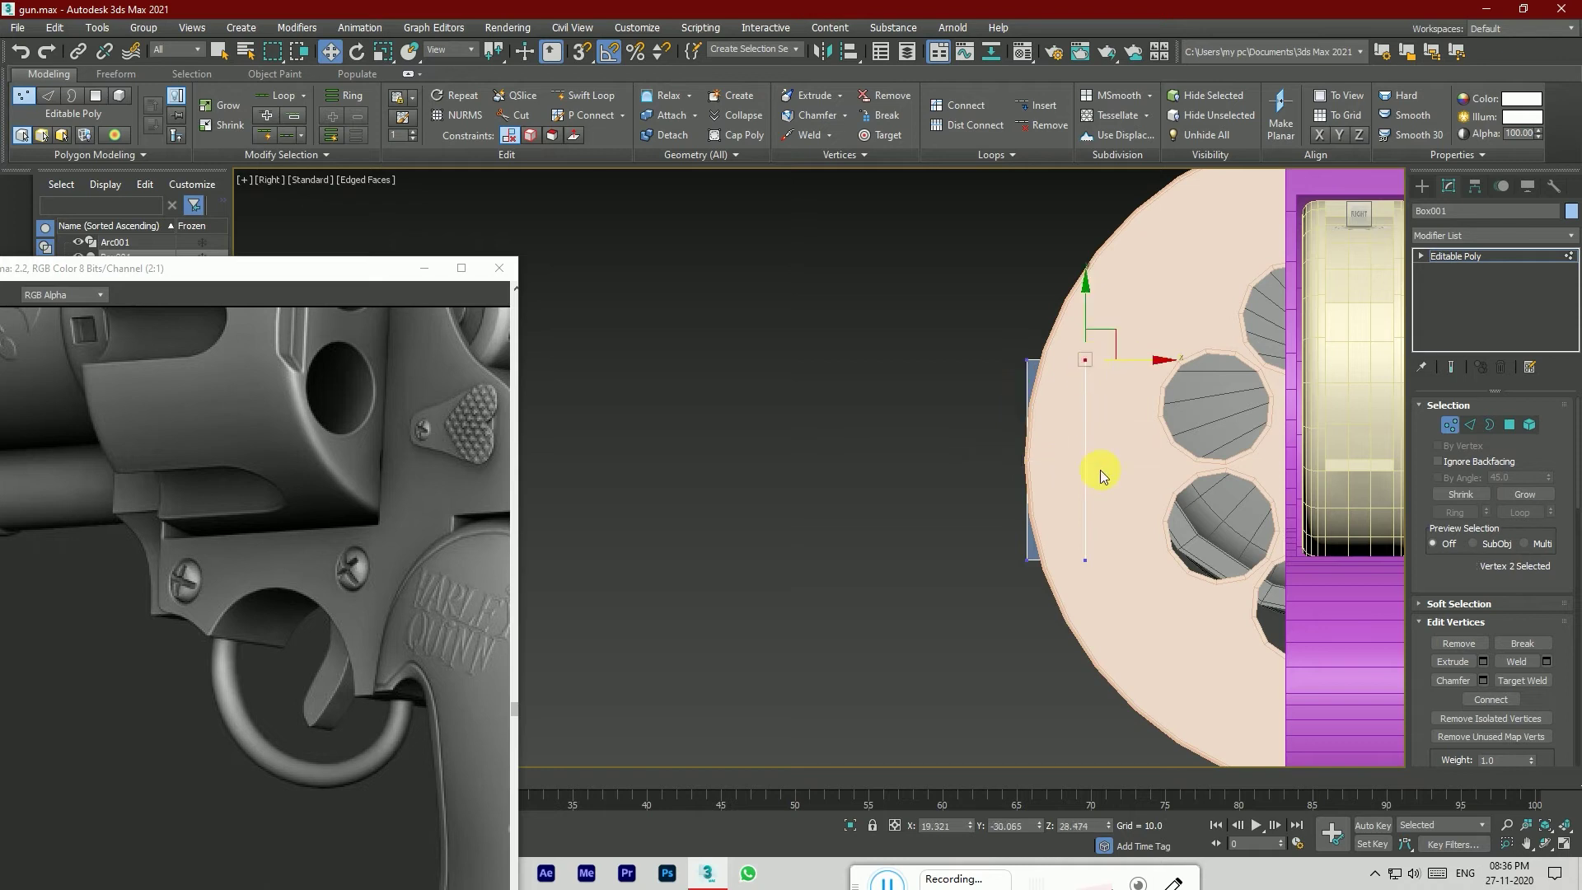
ctrl+click(1086, 563)
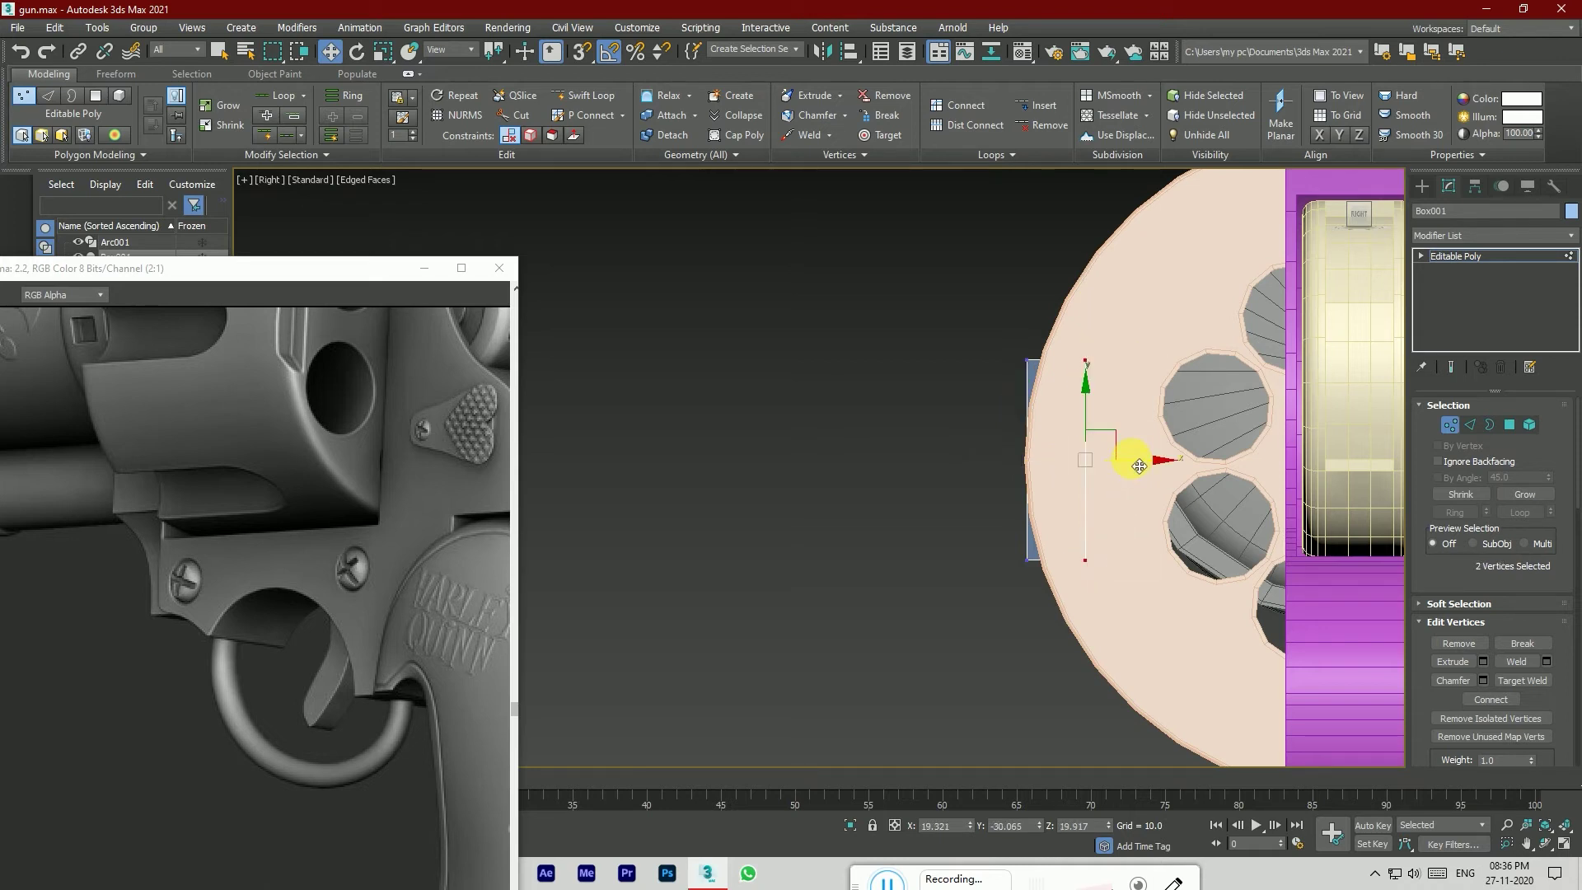
drag(1139, 466, 1104, 471)
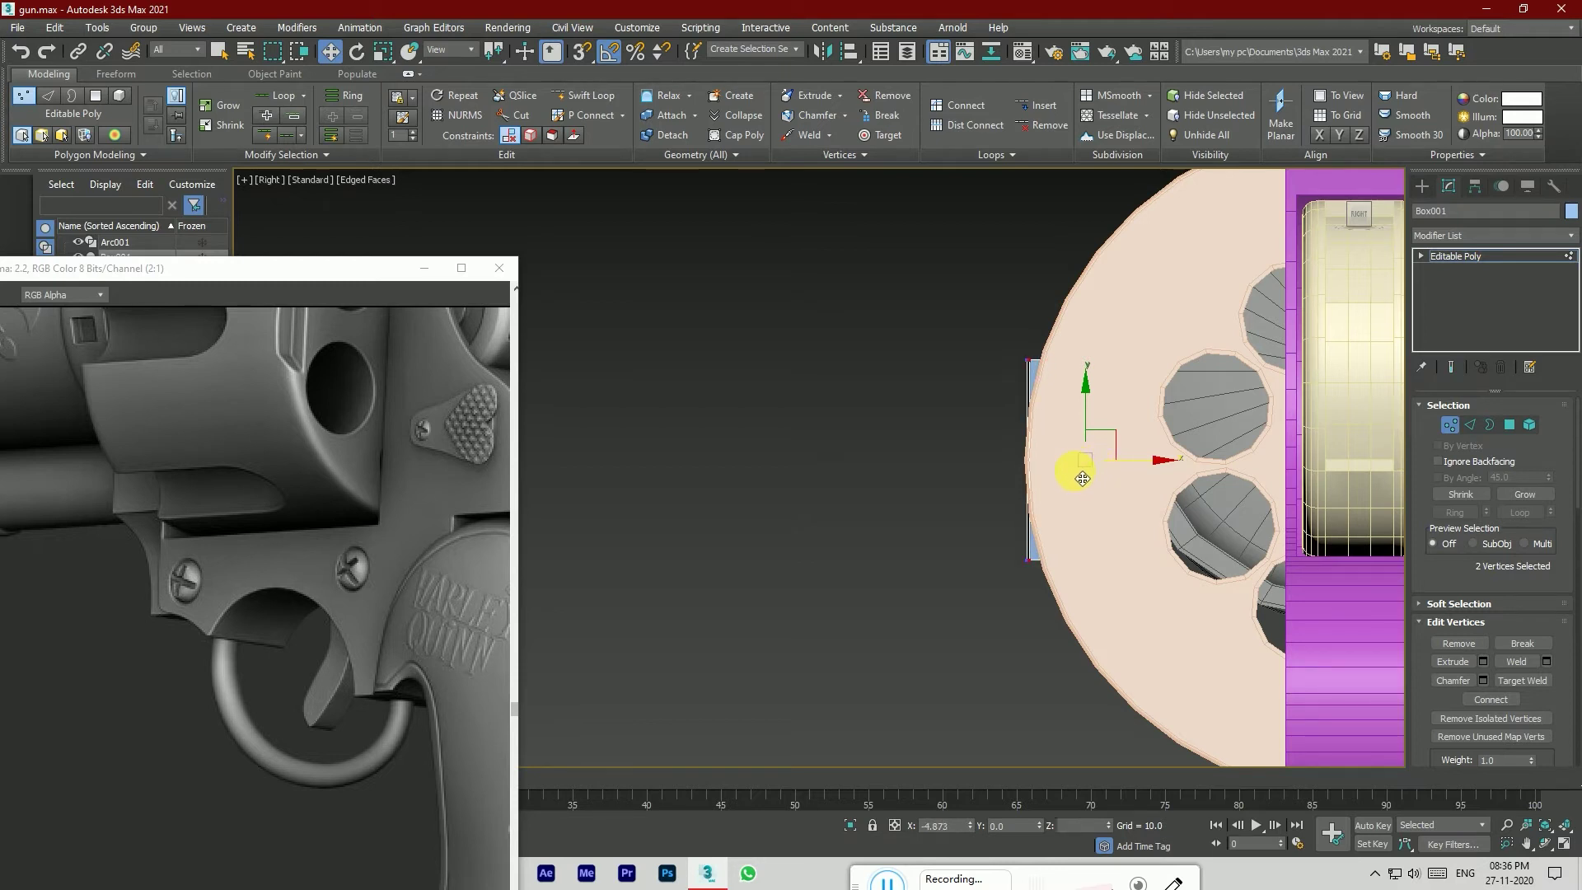
drag(1082, 479, 1071, 469)
click(946, 343)
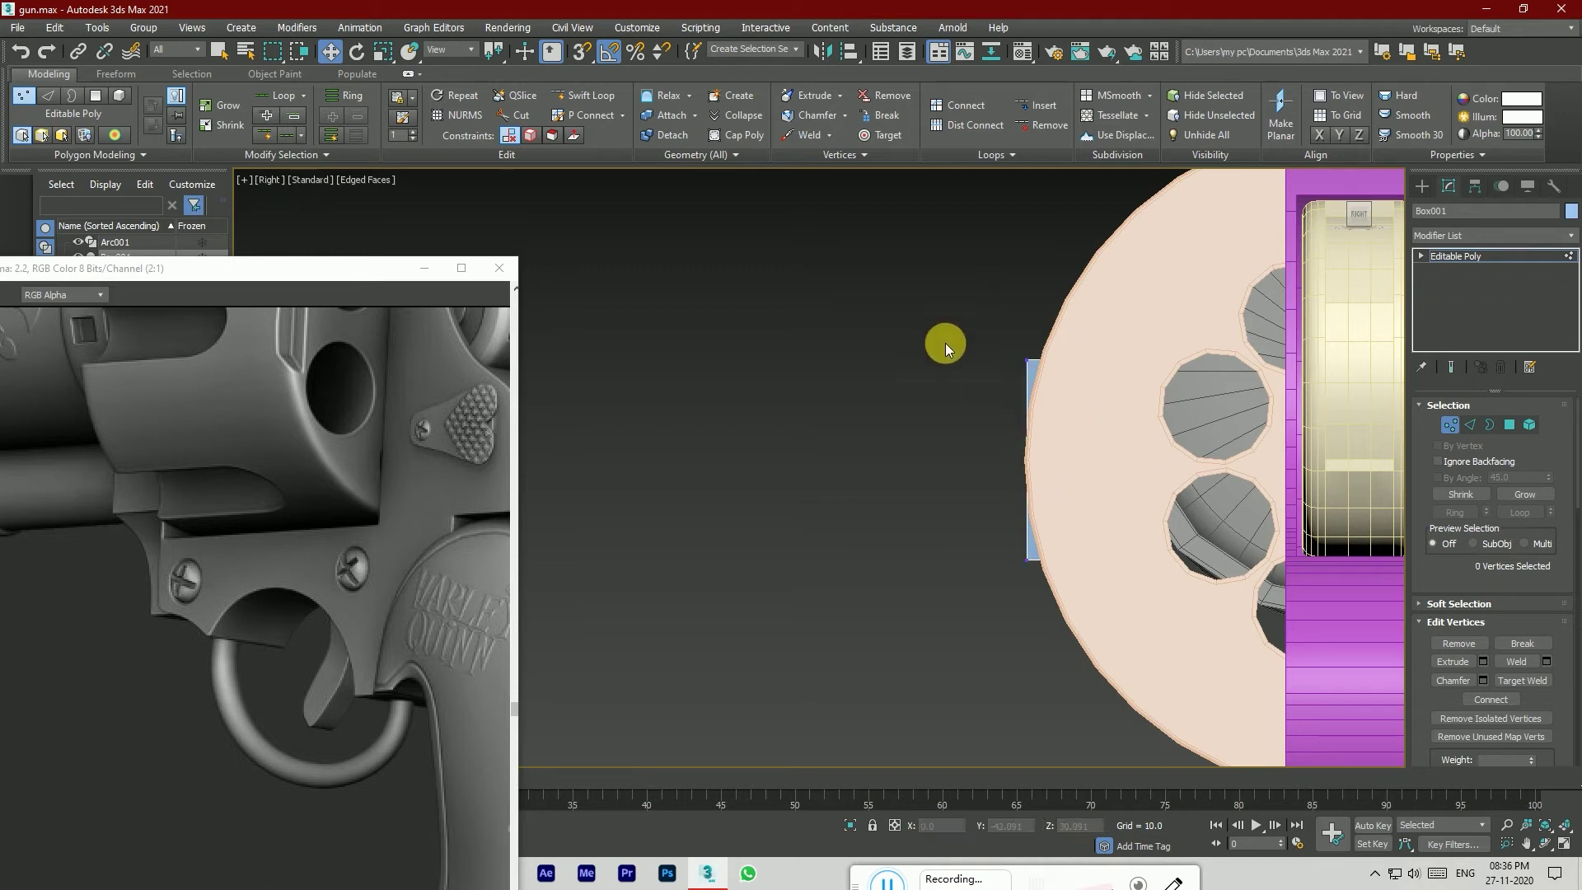
drag(1115, 603, 1115, 604)
drag(1098, 469, 1093, 471)
Step: Extend the wedge's two rear vertices past the cylinder's rear rim to X 20.173, and leave vertex level
click(1319, 260)
drag(1358, 219, 1401, 216)
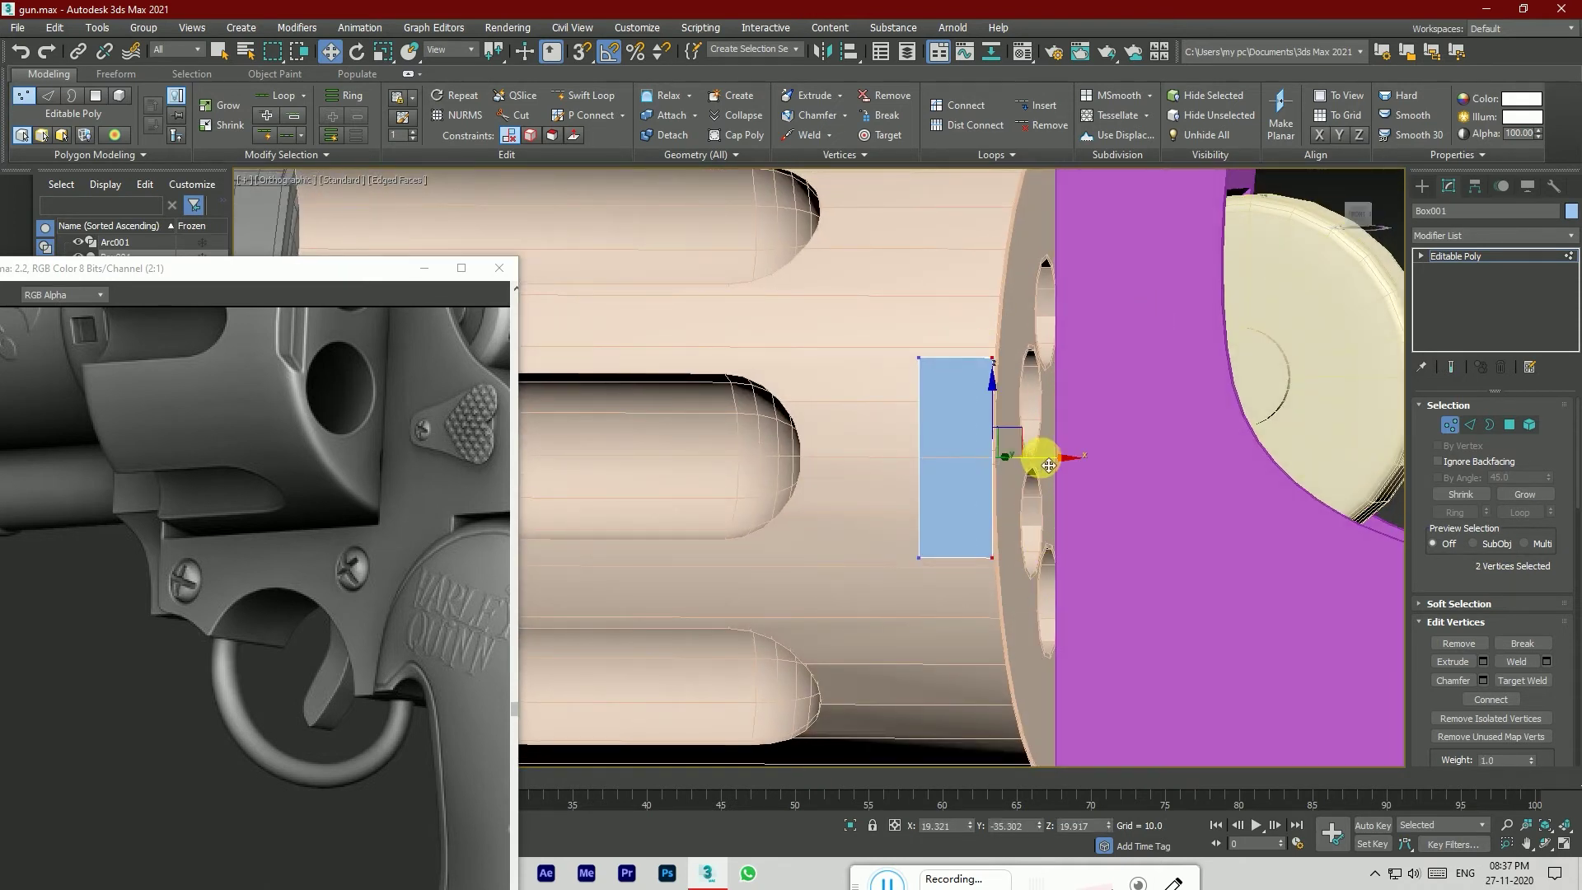
drag(1052, 466, 1061, 465)
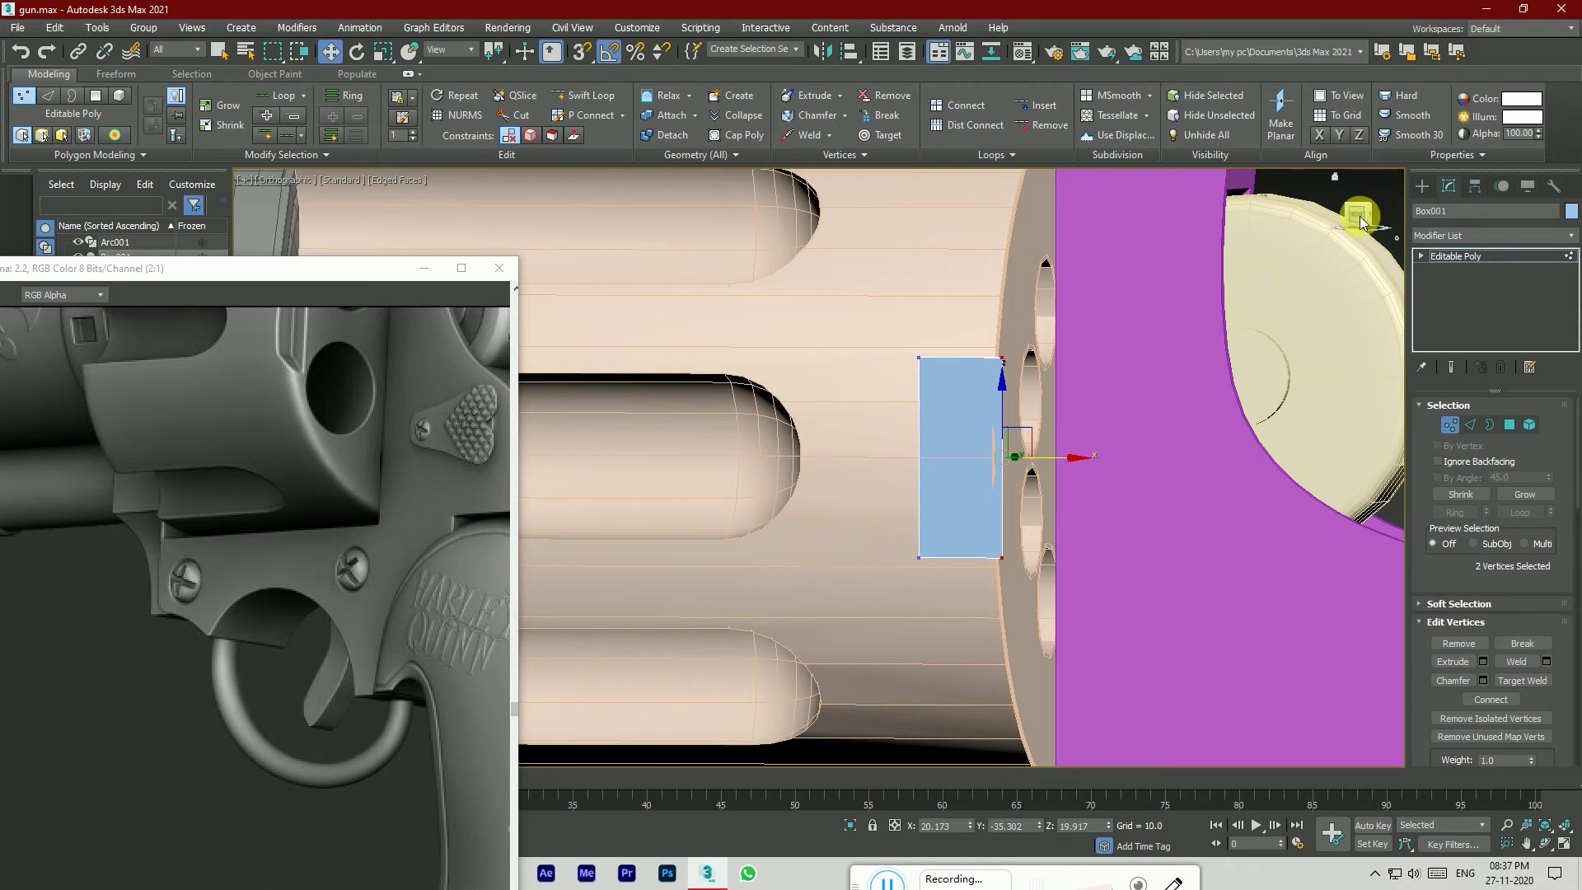
click(981, 285)
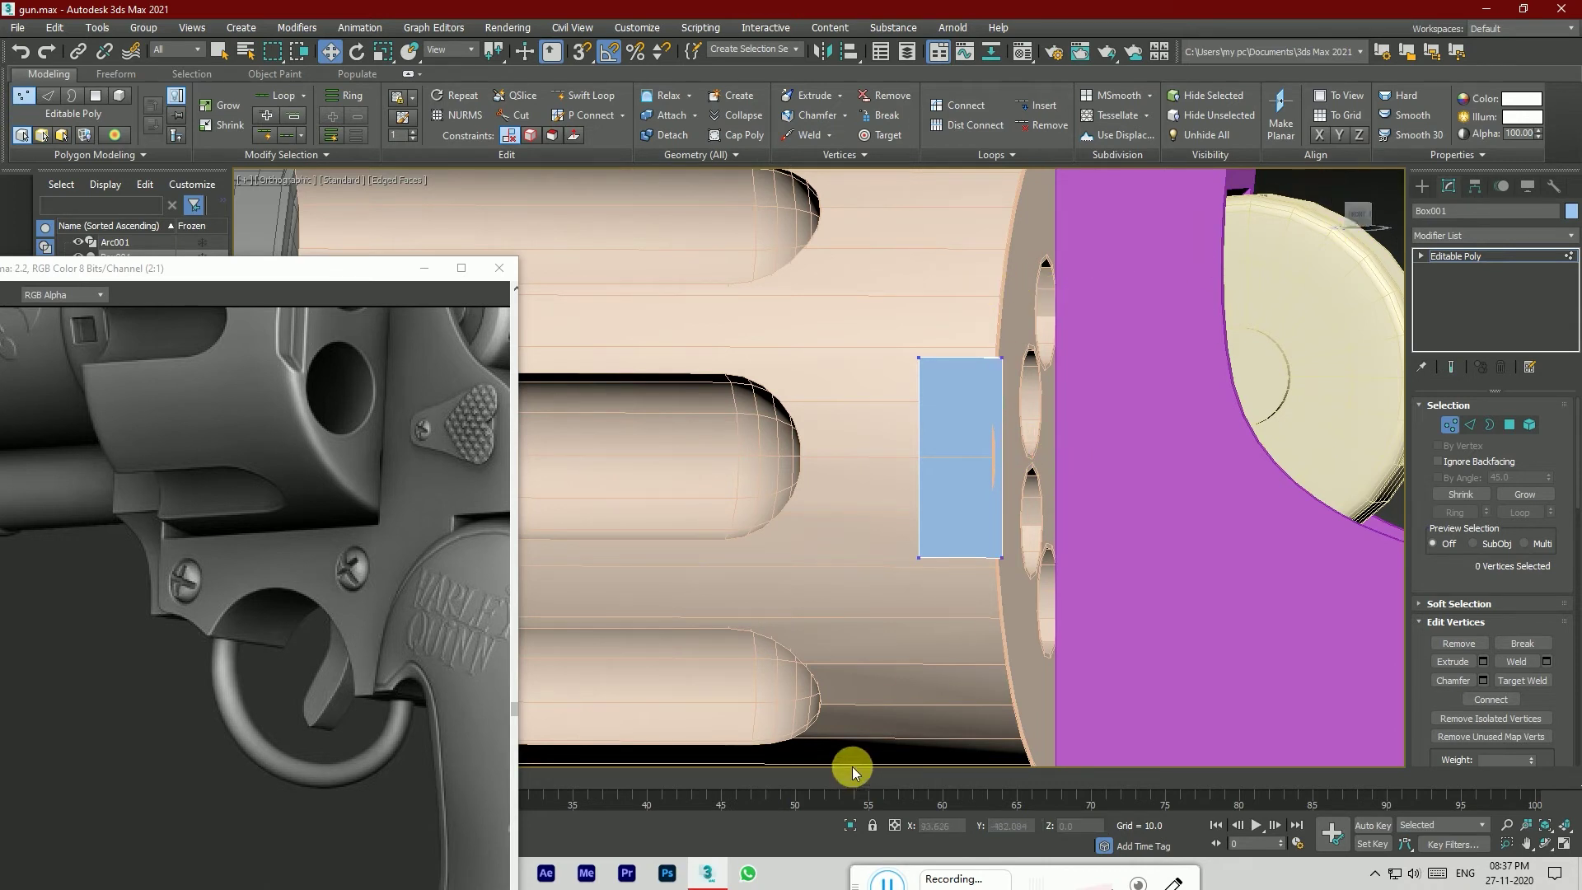
click(1452, 259)
Step: Try to subtract the wedge from the cylinder with ProBoolean, check the notch, and undo the cut
scroll(1024, 459, down, 3)
click(946, 399)
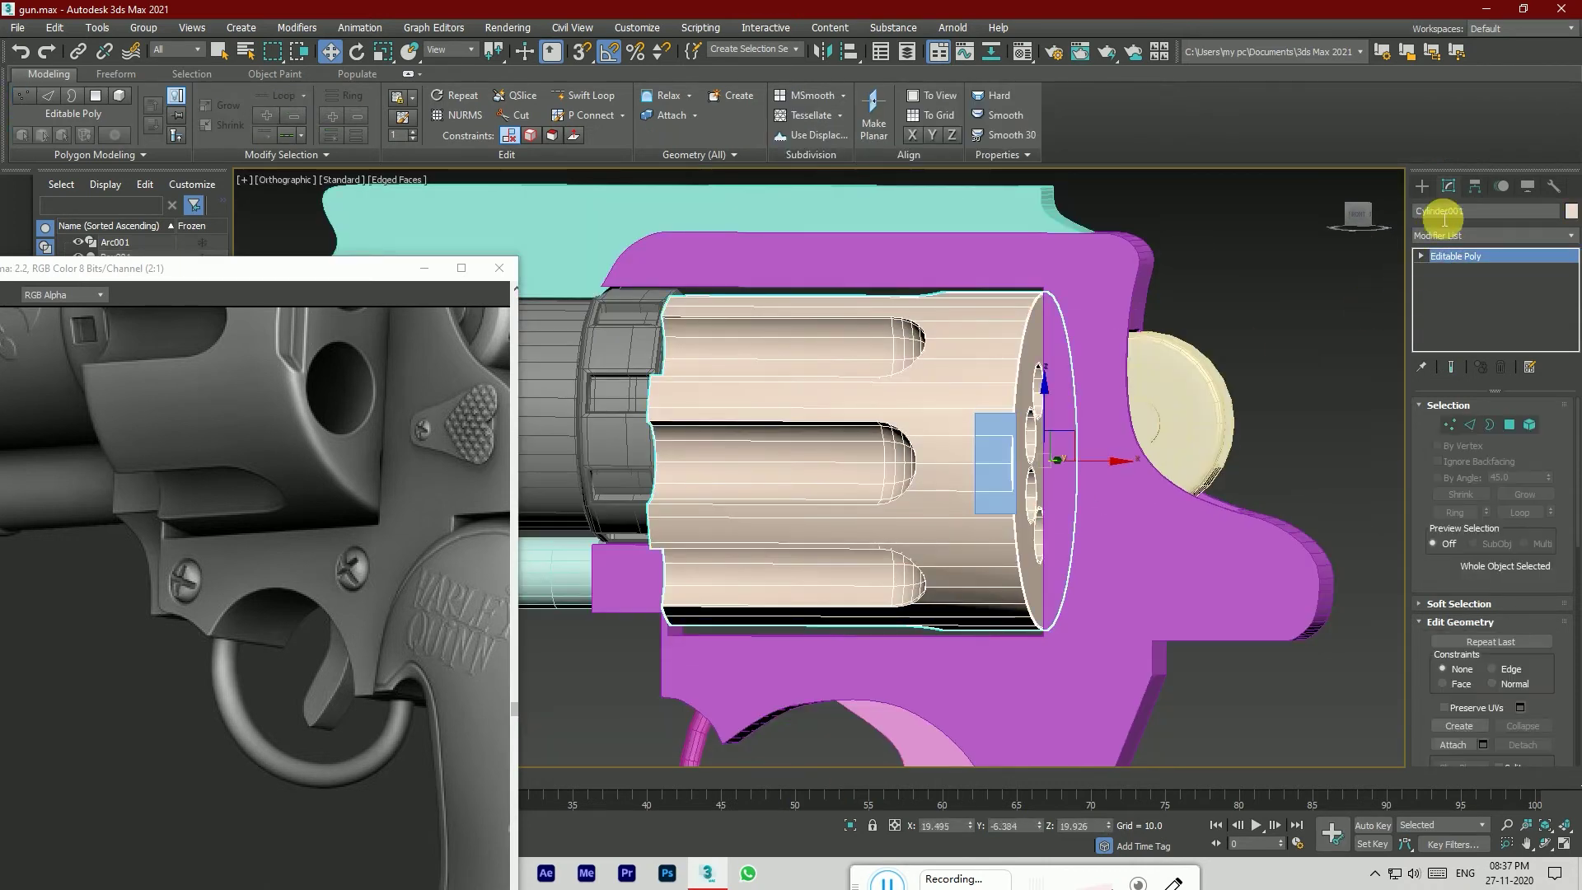
click(1422, 187)
click(1475, 233)
click(1461, 279)
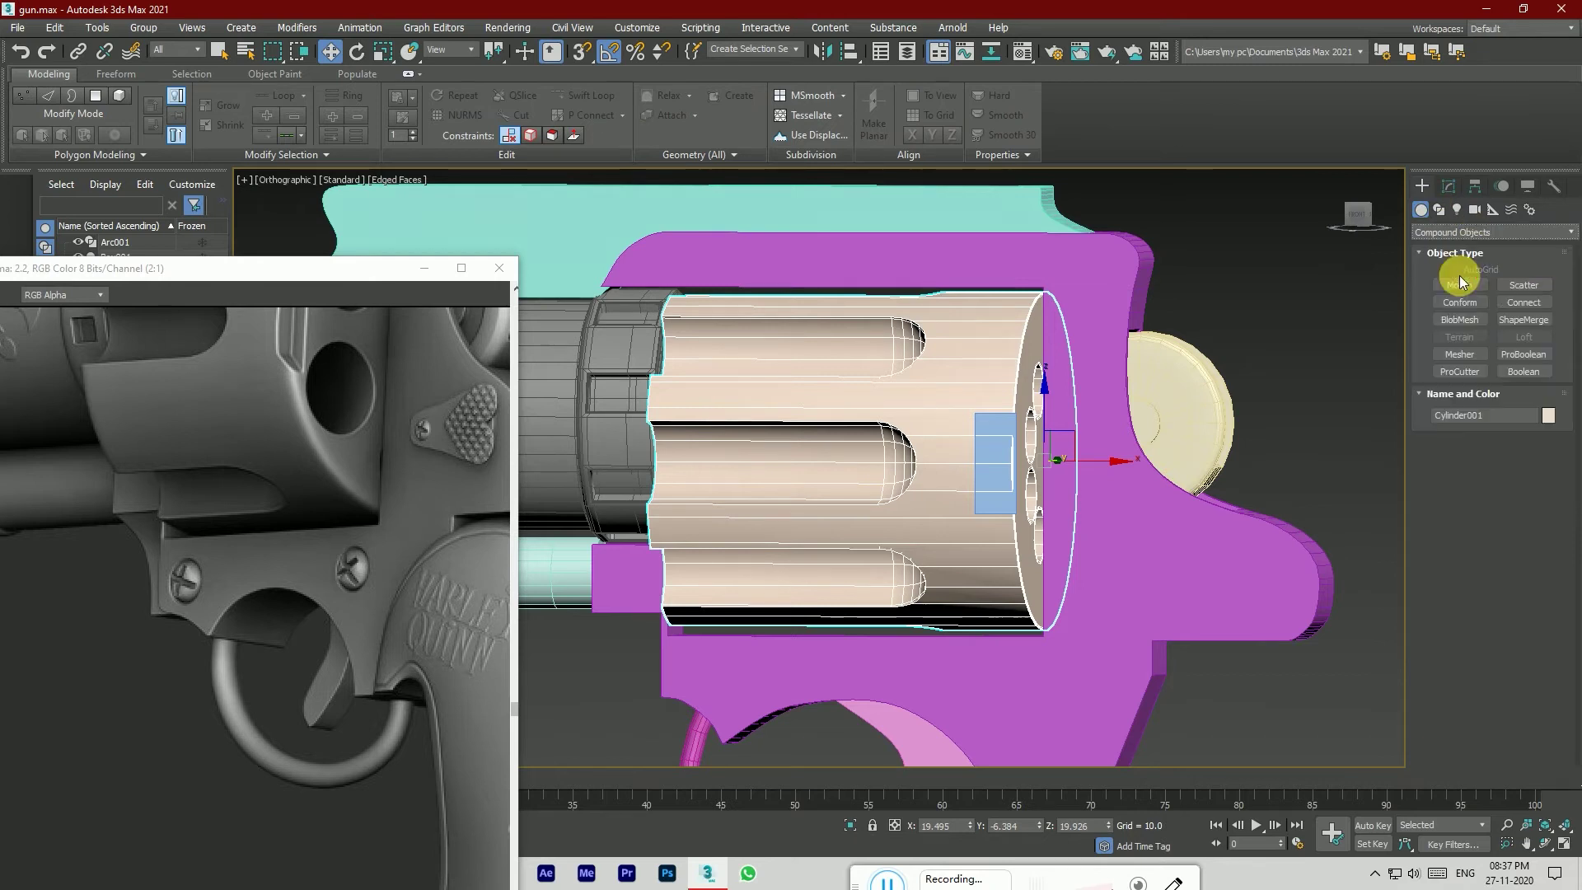
click(1526, 354)
click(996, 441)
scroll(1080, 424, down, 2)
mouse_move(1355, 212)
mouse_down()
mouse_move(1391, 221)
mouse_move(1354, 208)
mouse_up()
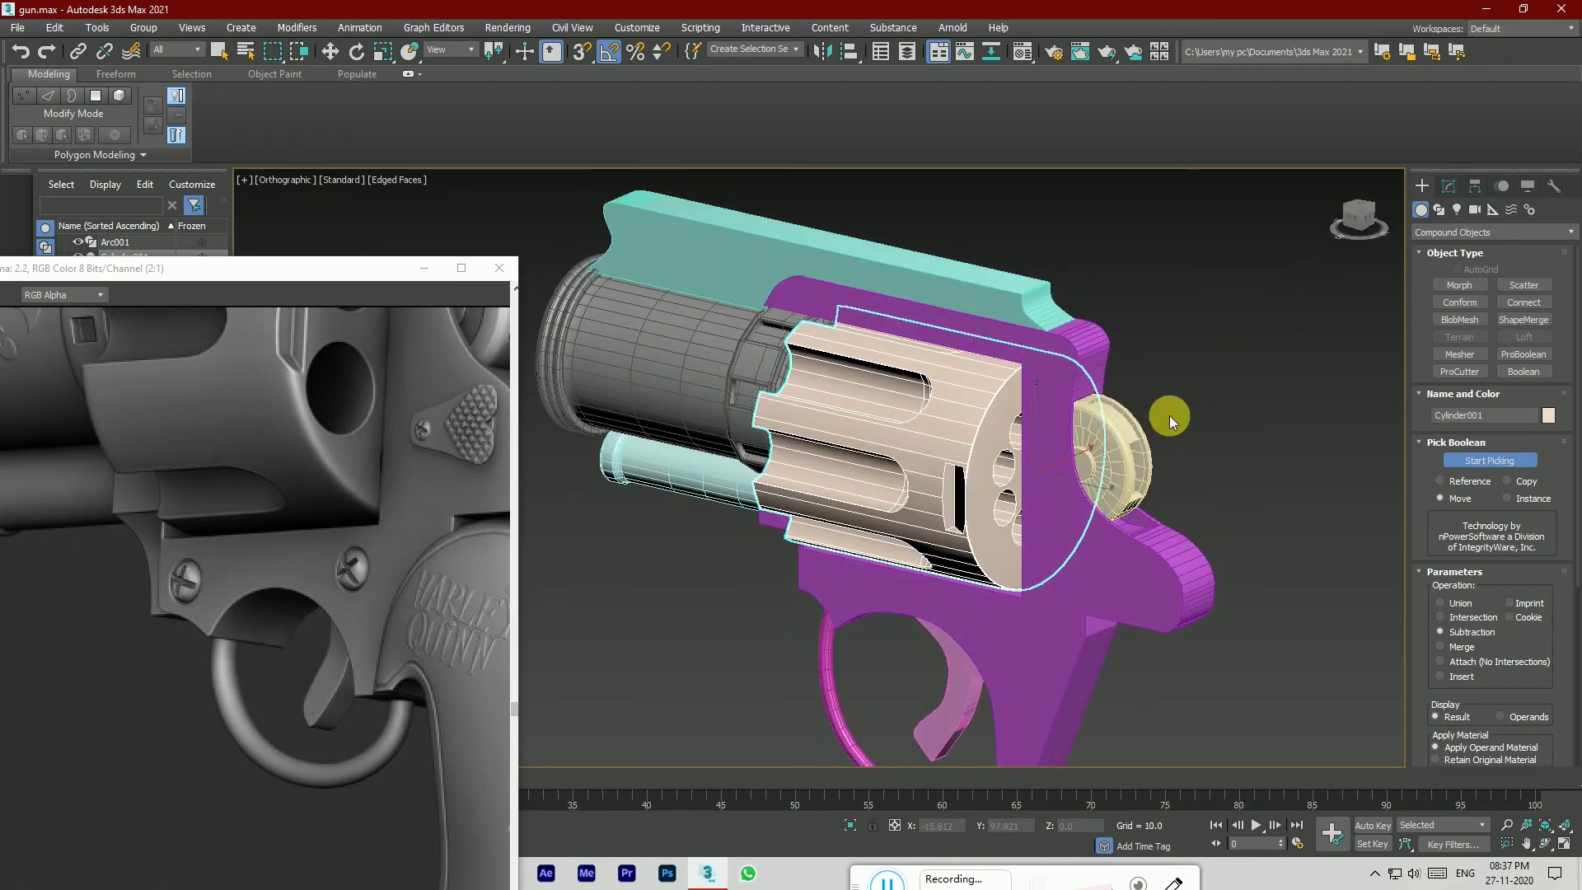
click(1490, 460)
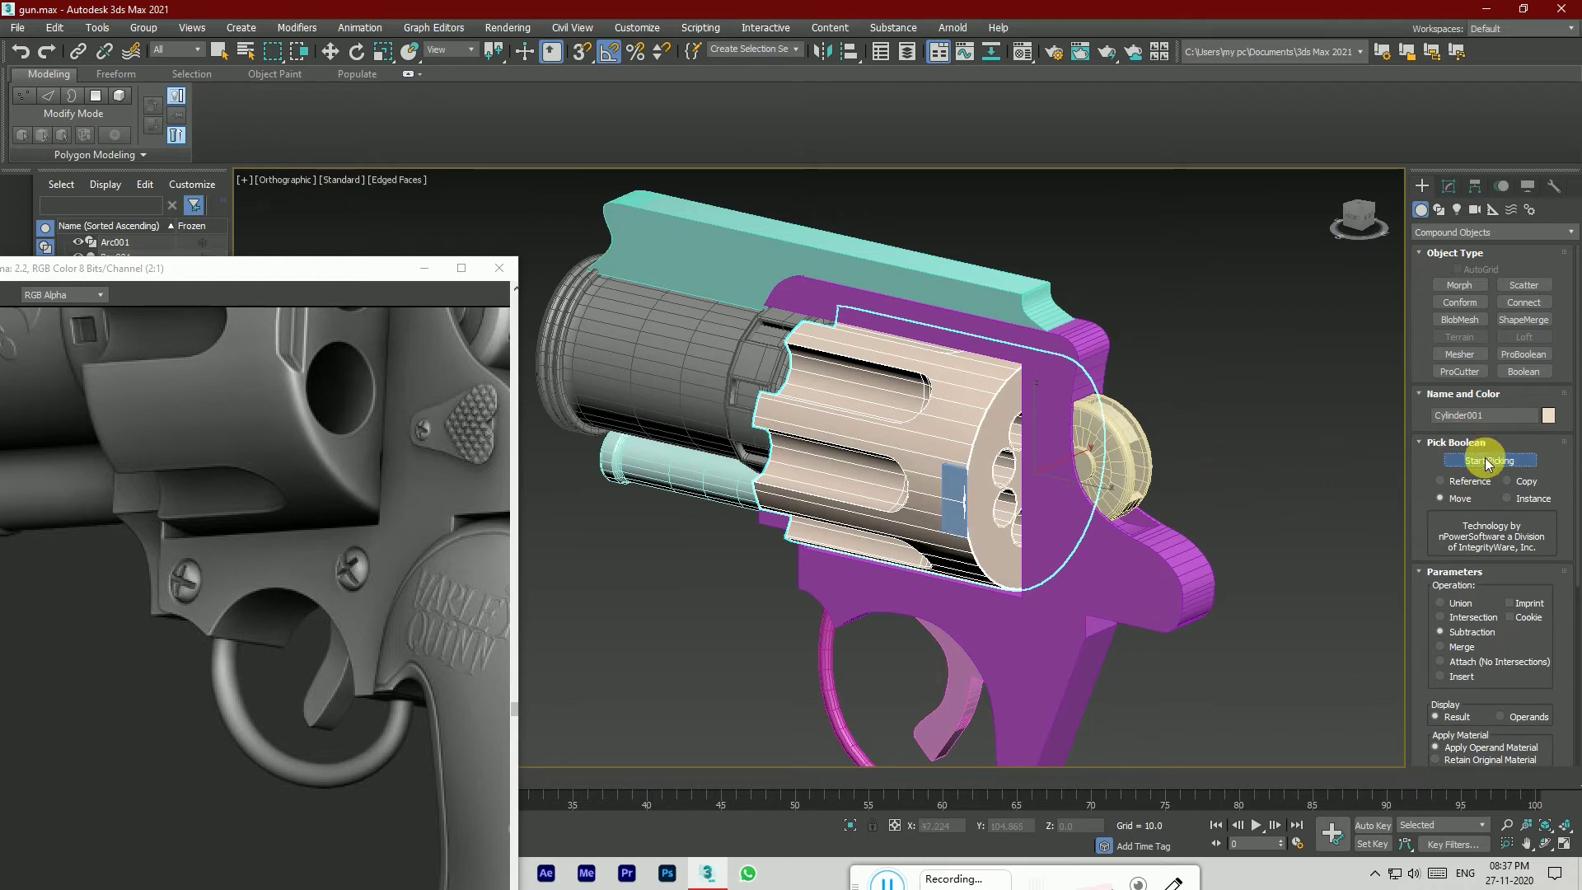
Step: Move the wedge's two rear vertices further beyond the cylinder's rear rim, to X 22.618 and Y -34.137
click(1446, 189)
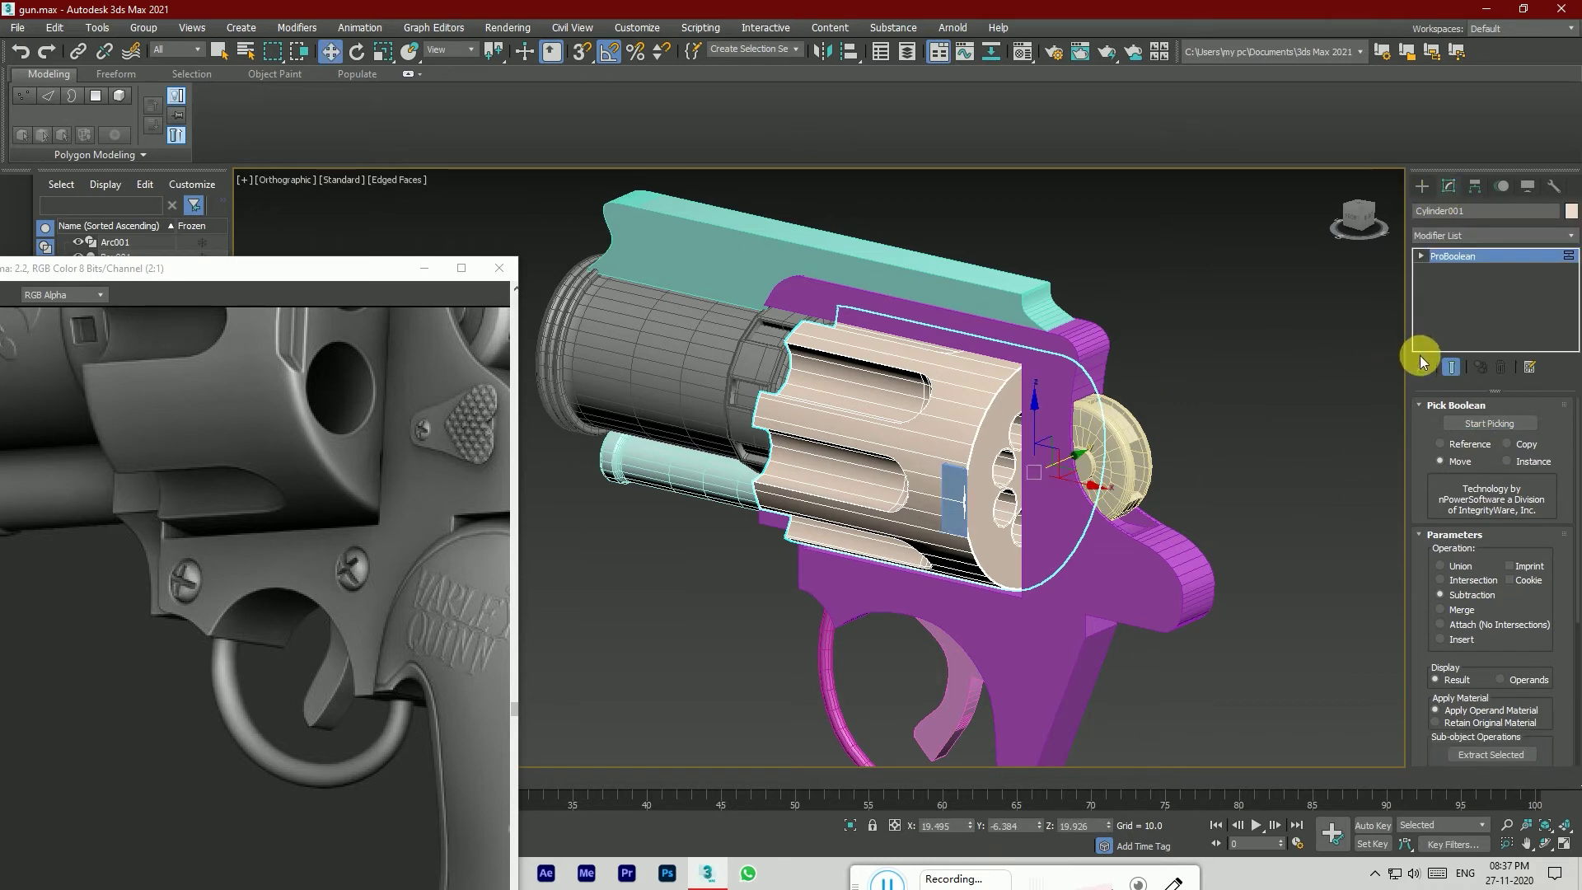
click(949, 496)
scroll(949, 496, up, 3)
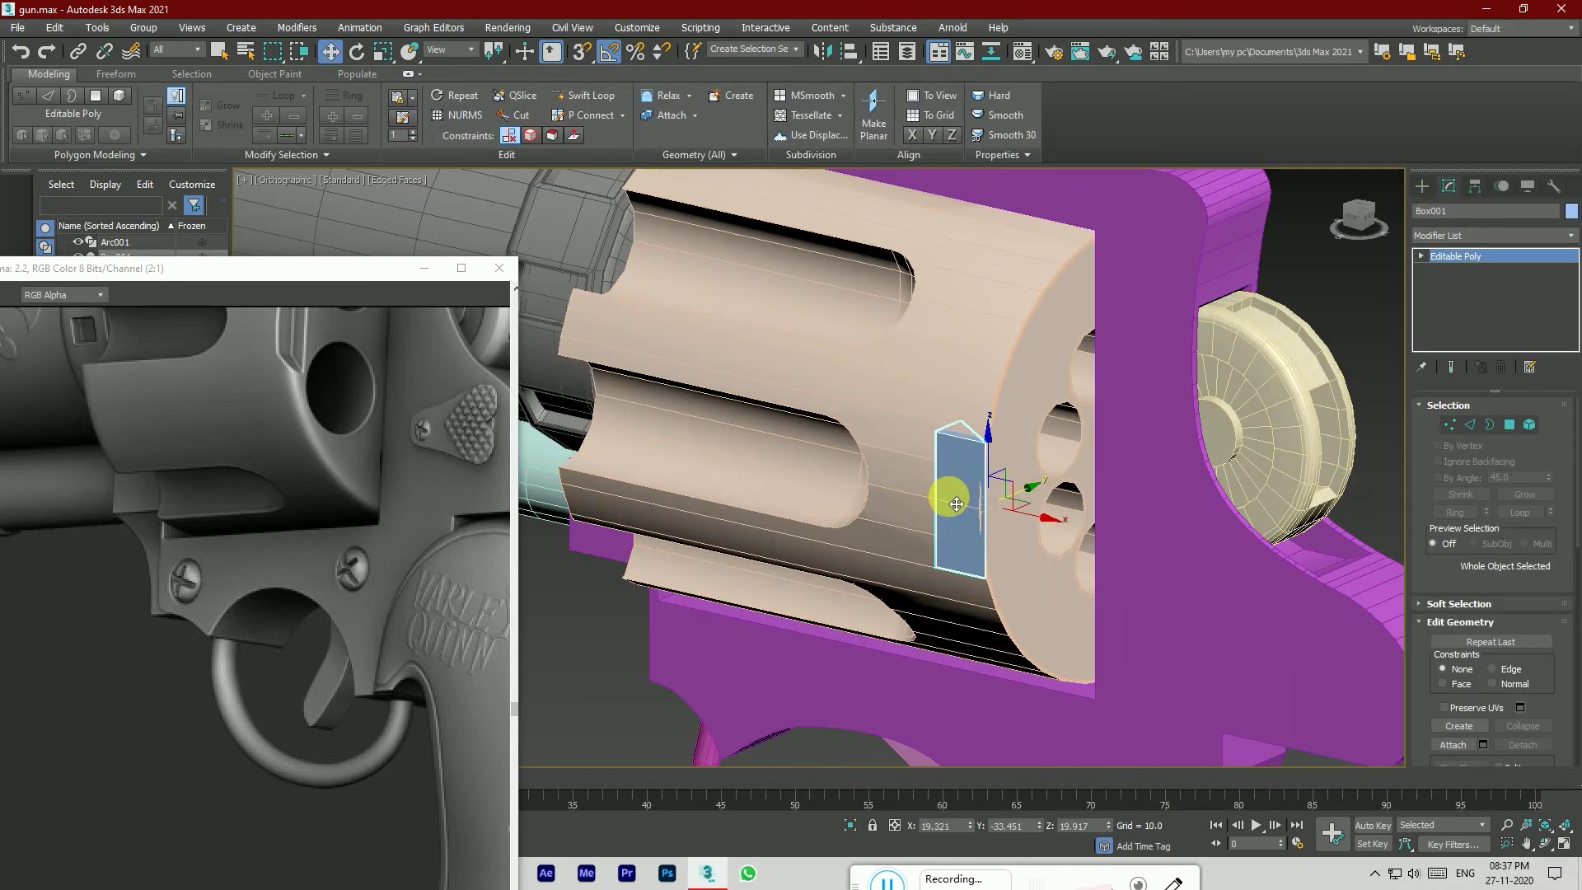
click(1450, 425)
click(990, 450)
ctrl+click(987, 574)
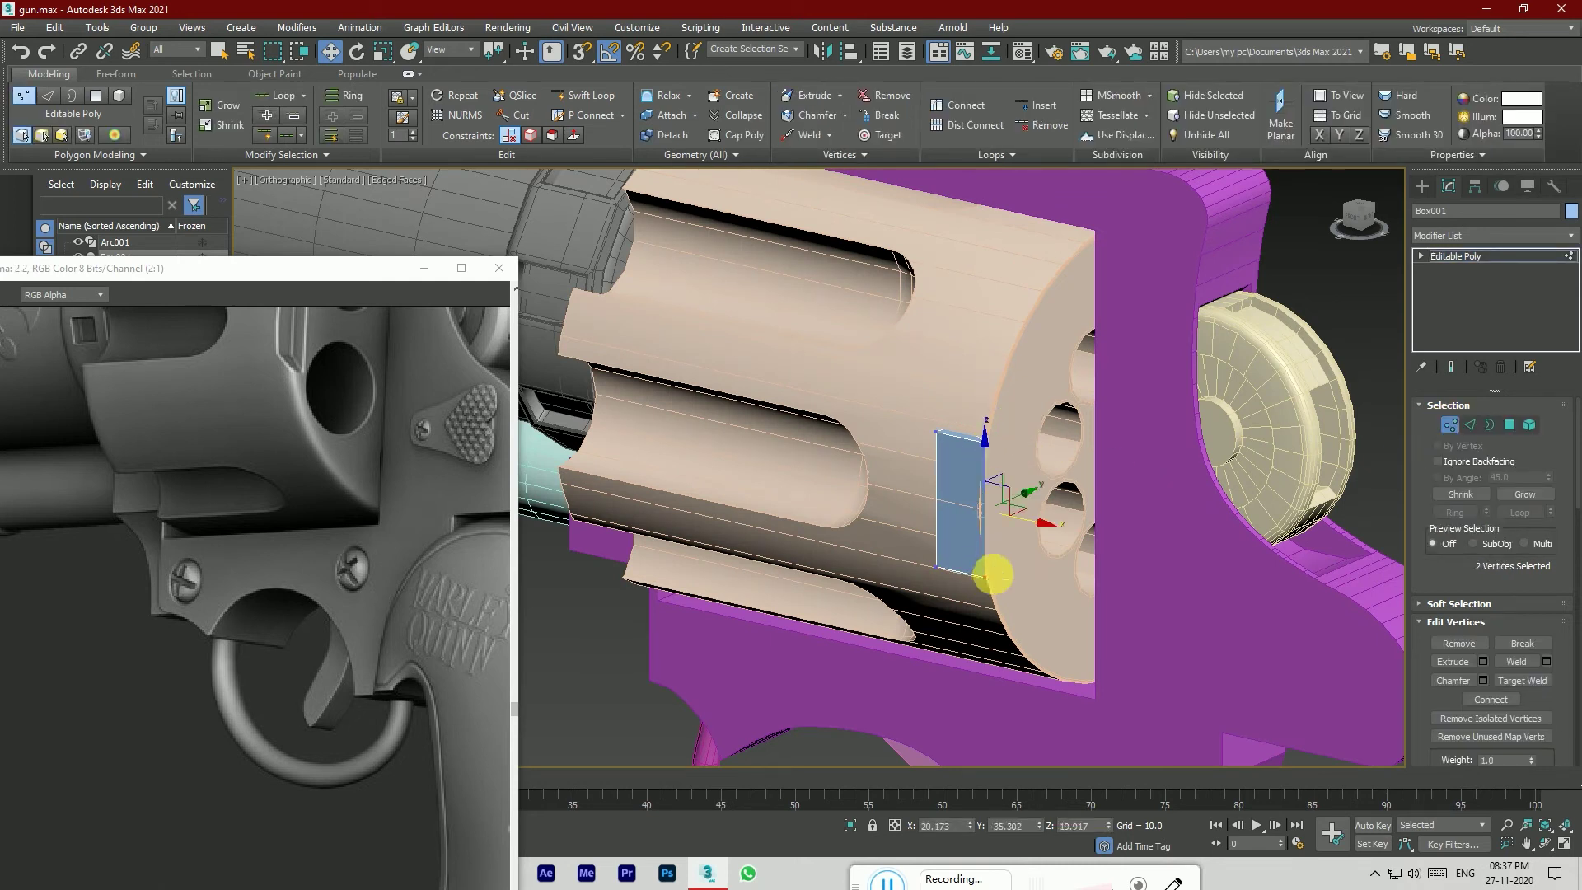
mouse_move(1025, 521)
mouse_down()
mouse_move(1064, 492)
mouse_move(1040, 511)
mouse_up()
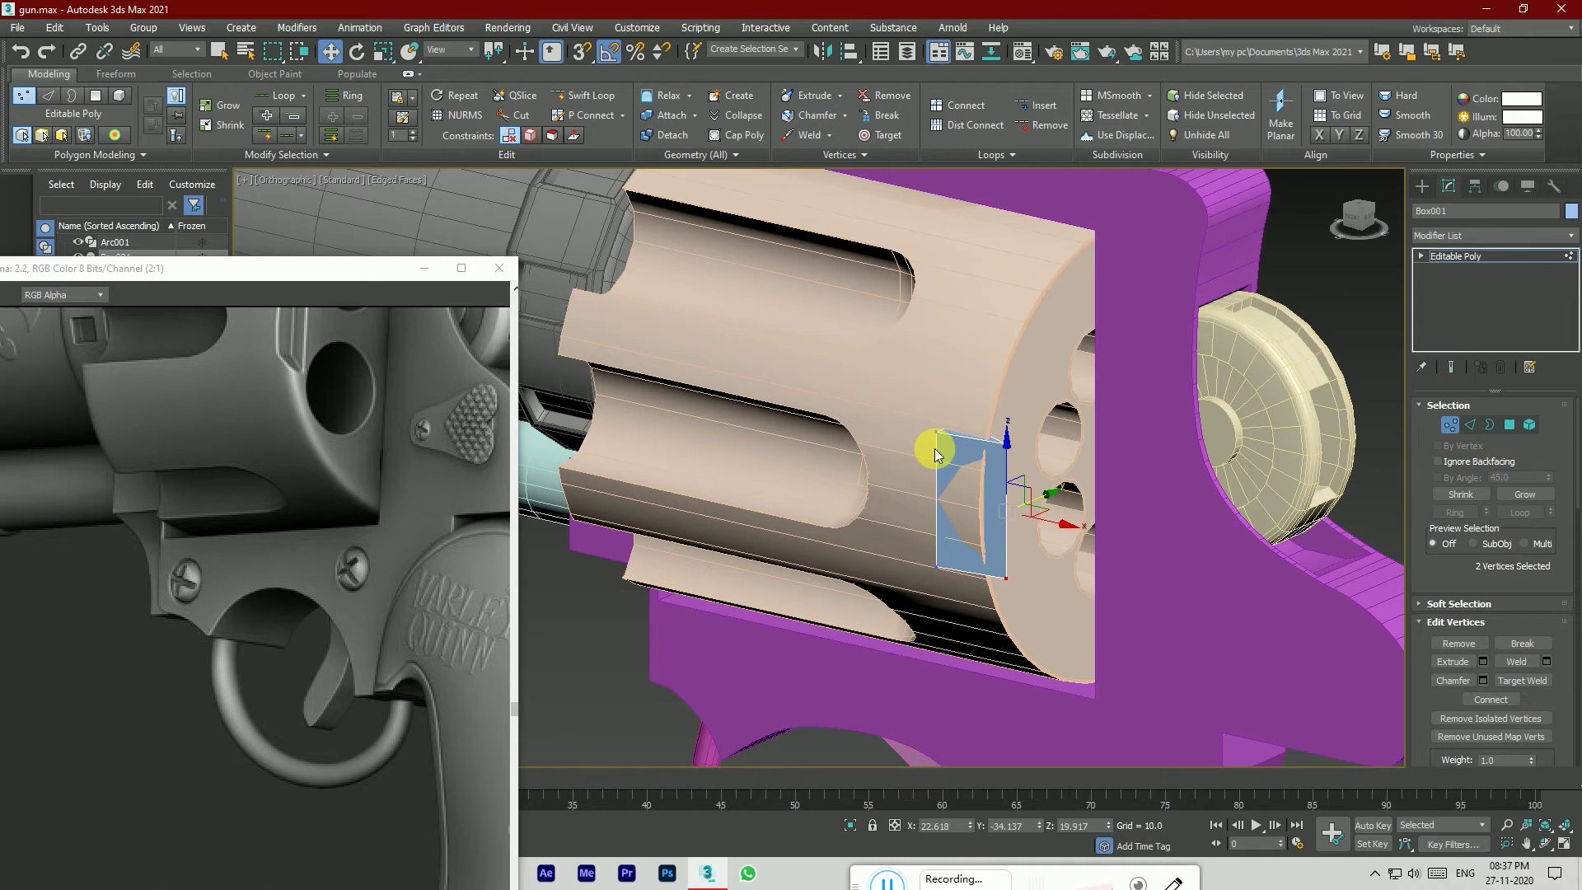
Step: Pull the wedge's two outer muzzle-side vertices further outward, and shift its other four vertices to Y -31.315
click(1352, 218)
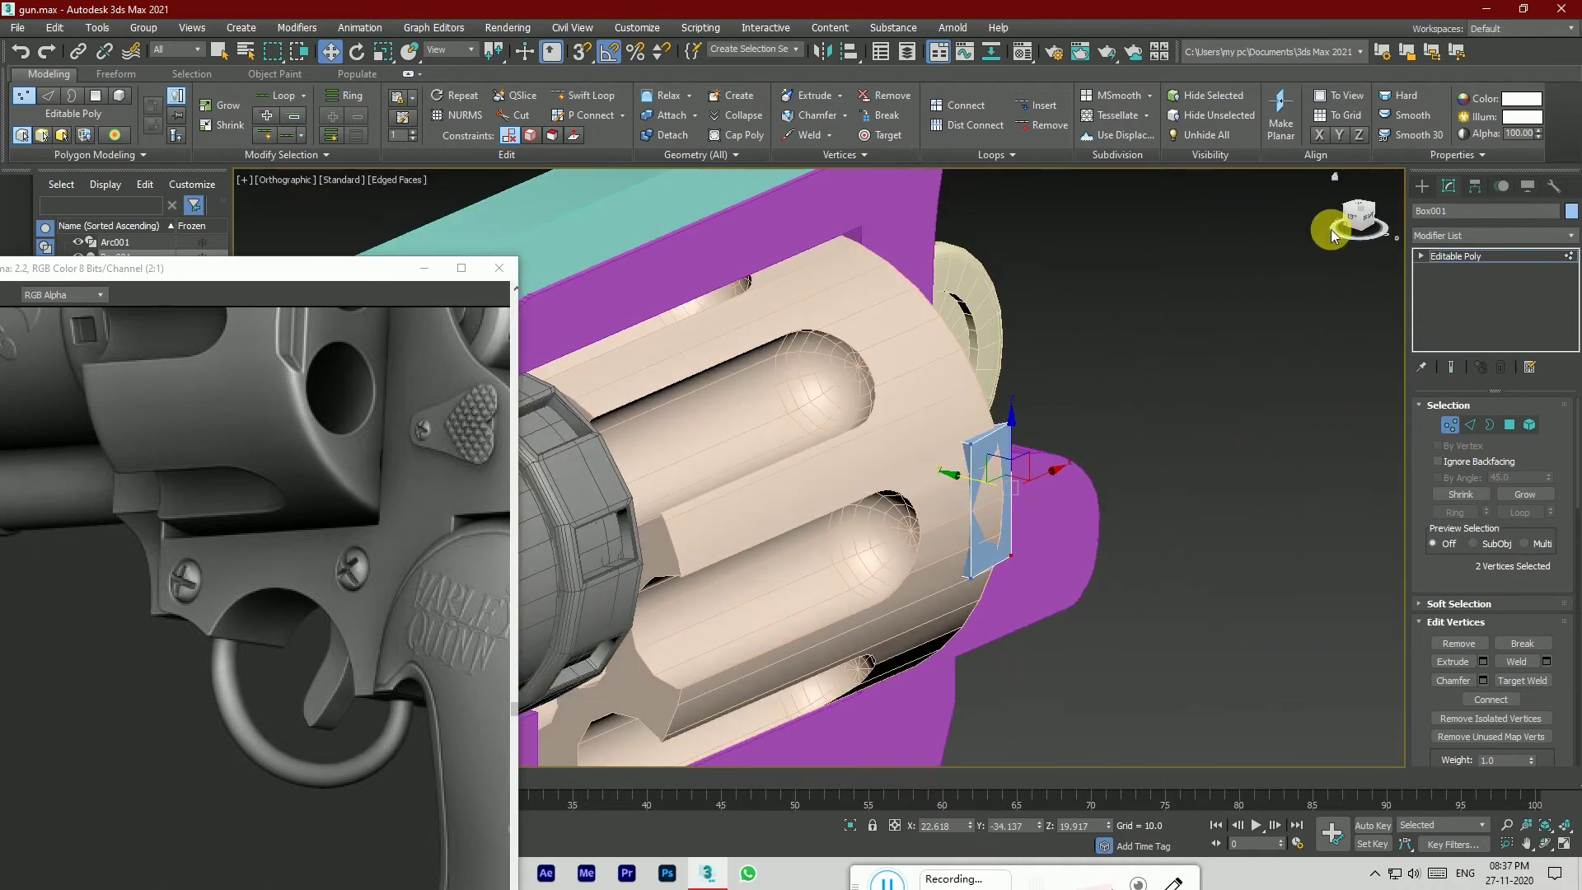
click(974, 441)
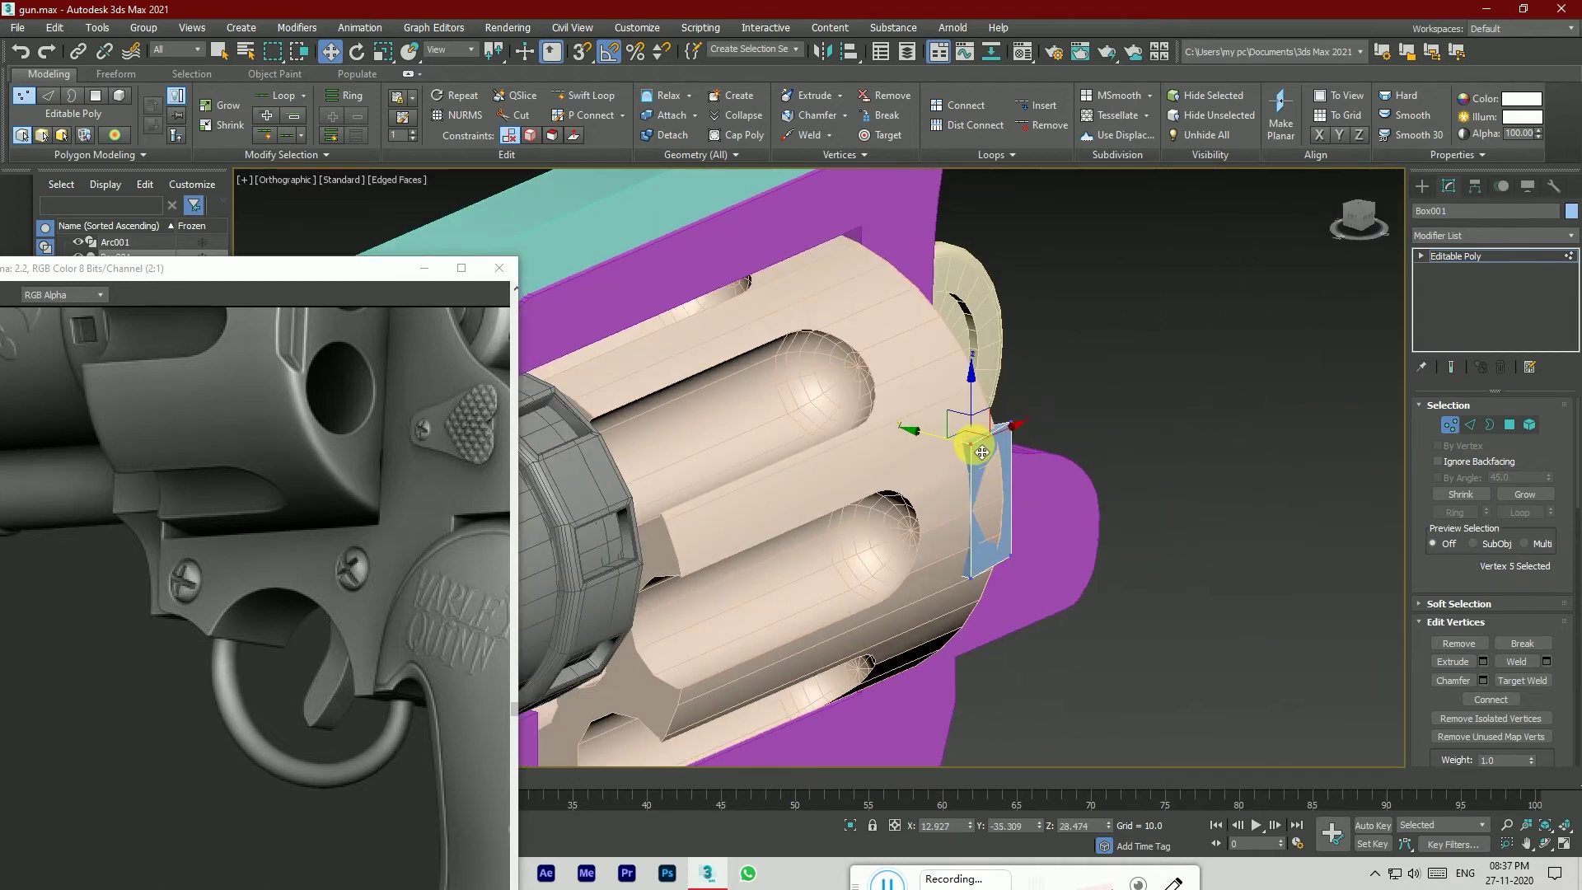
ctrl+click(980, 587)
drag(950, 512, 990, 526)
click(1134, 551)
drag(1353, 220, 1204, 206)
mouse_move(1036, 496)
mouse_down()
mouse_move(1049, 508)
mouse_move(1035, 505)
mouse_up()
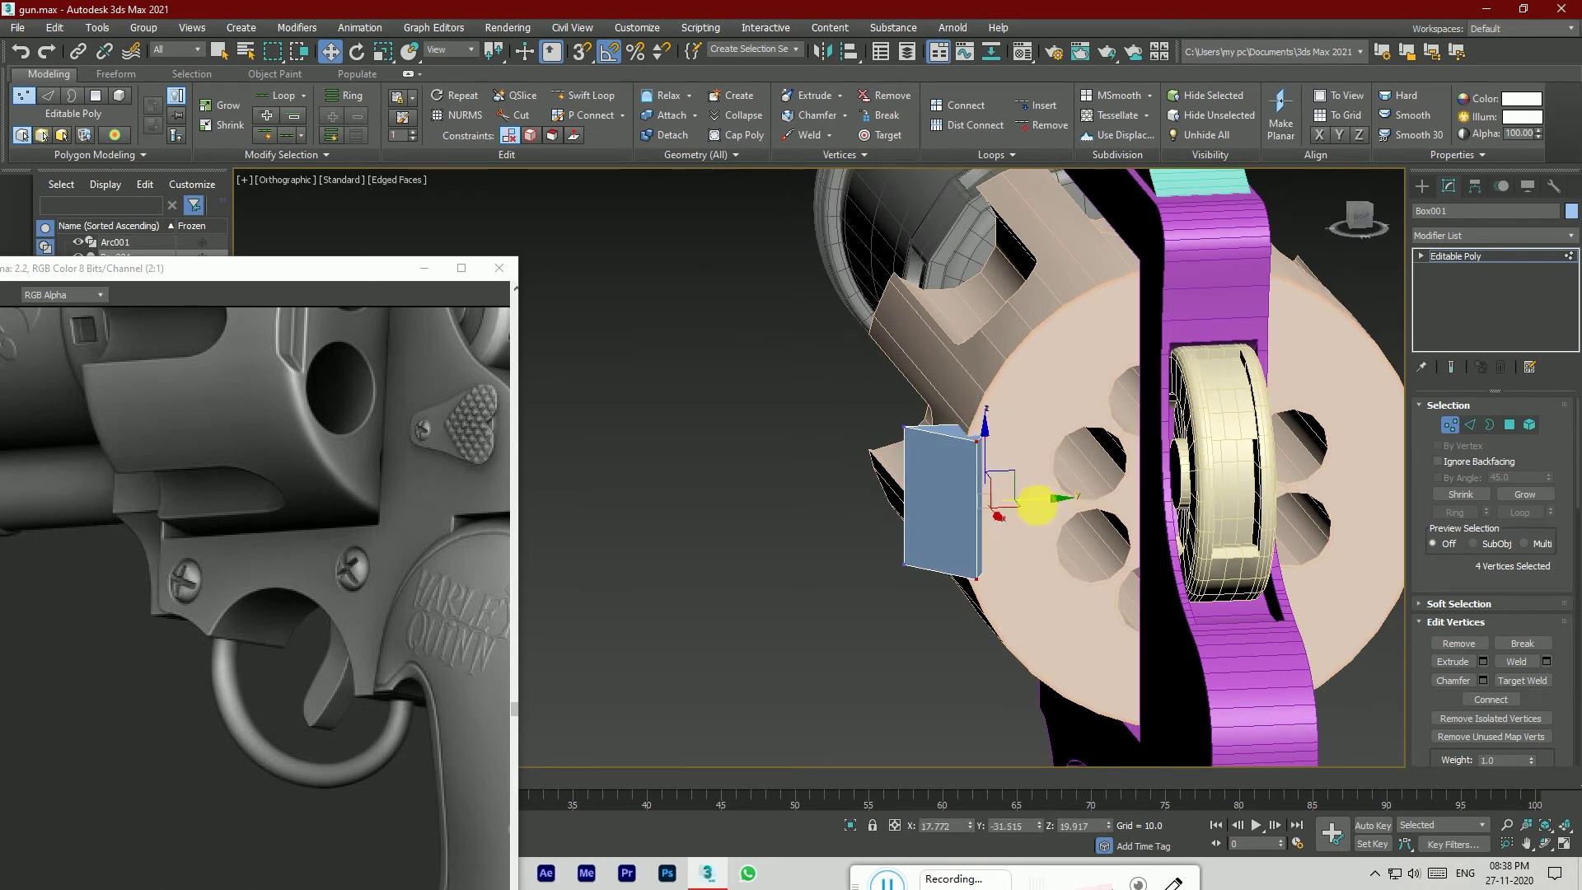
Step: Try to subtract the reshaped wedge from the cylinder through its existing ProBoolean, and undo the cut
click(1459, 257)
click(1020, 381)
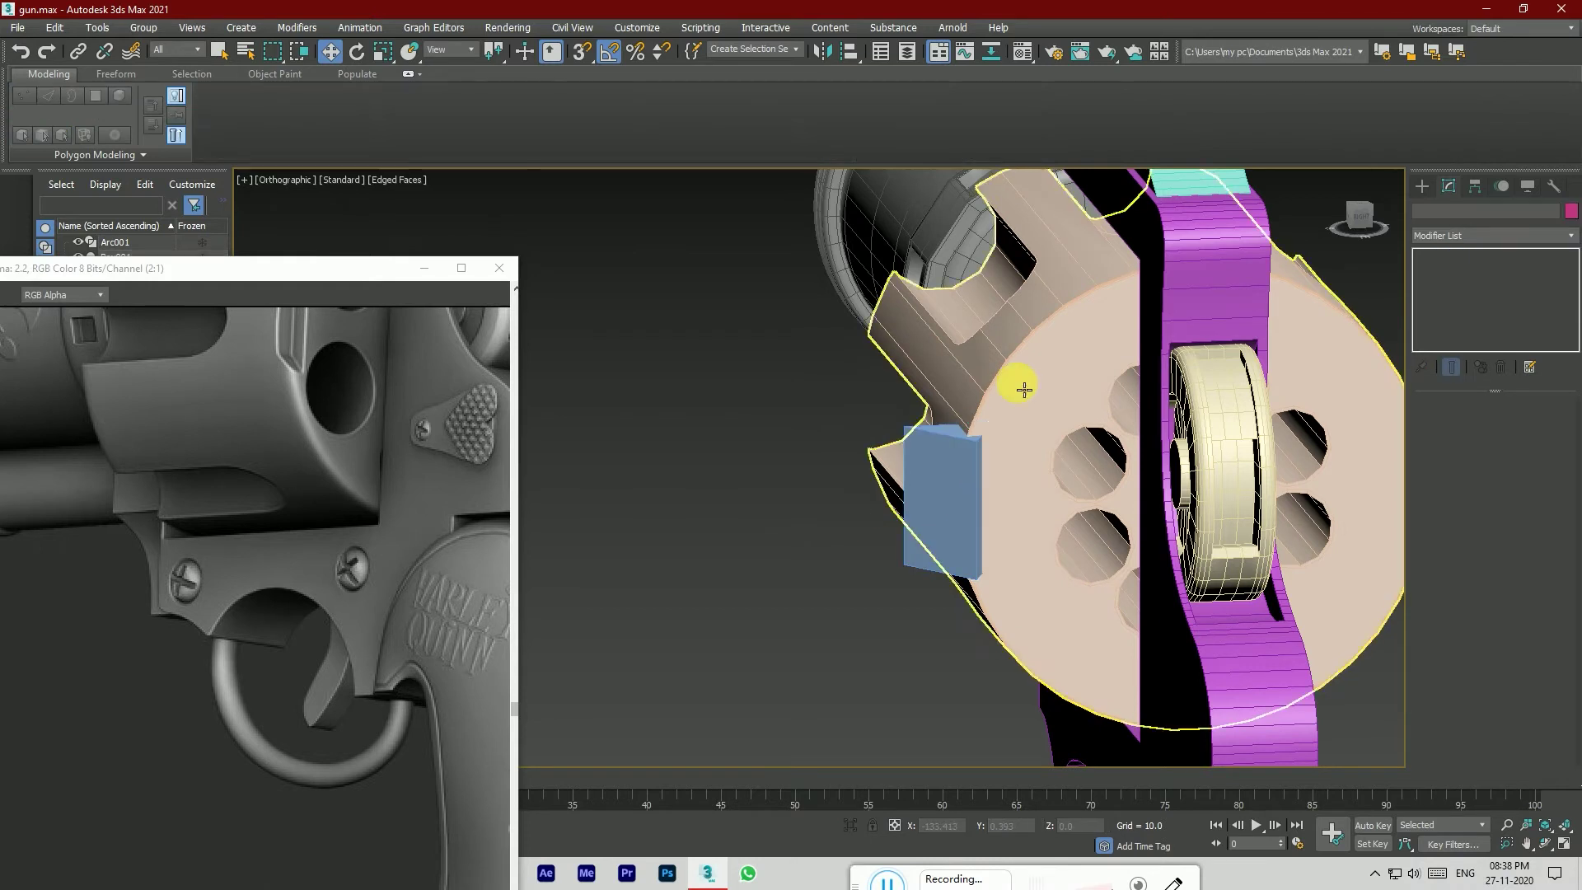
click(1489, 424)
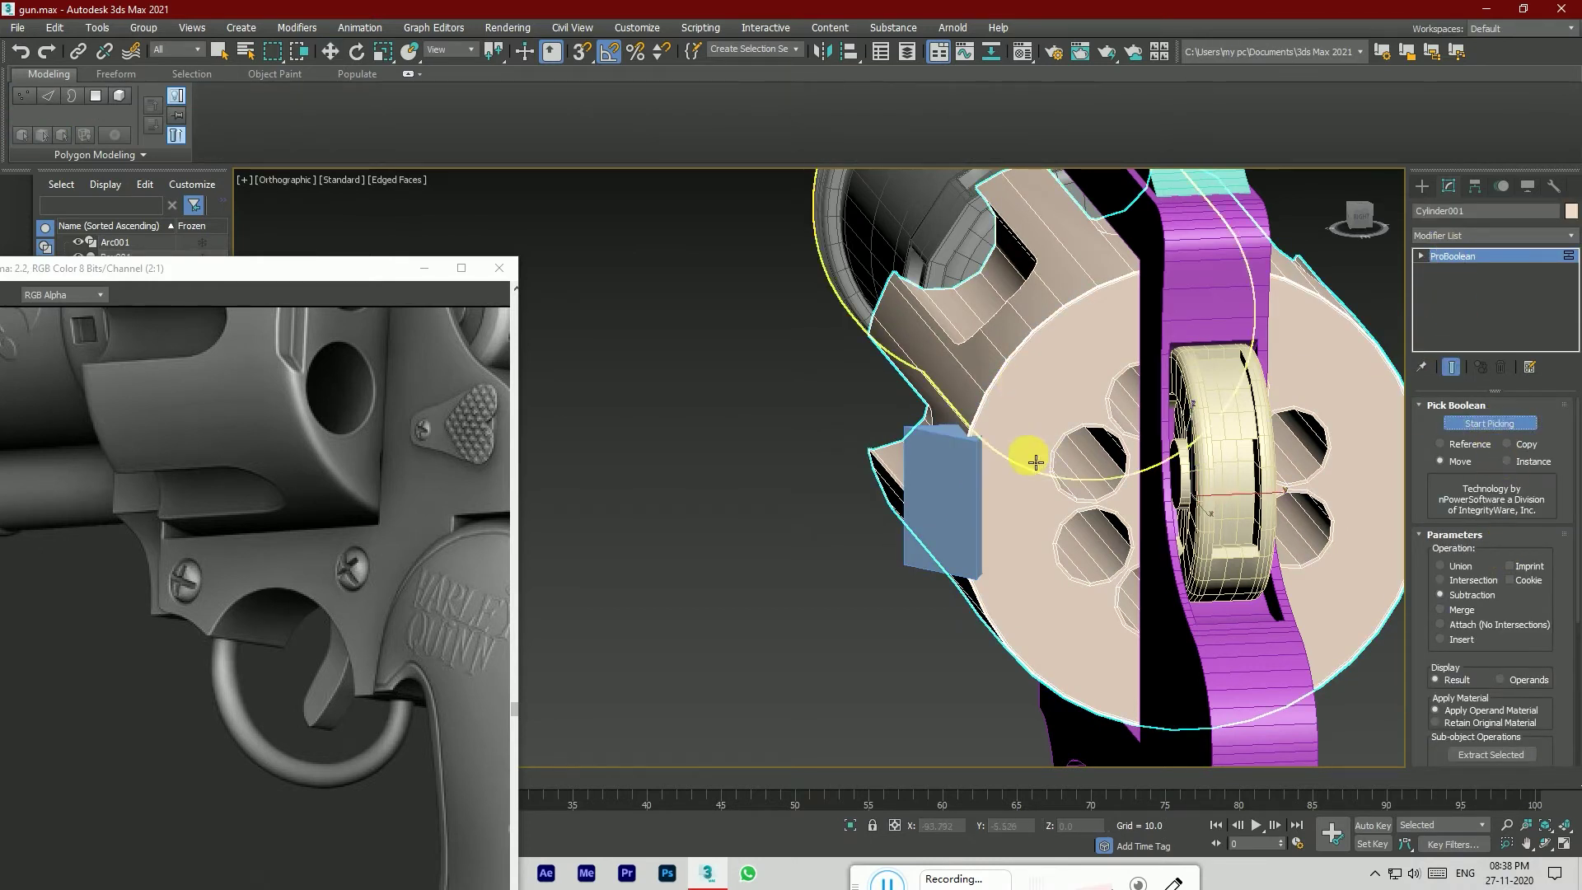
click(957, 471)
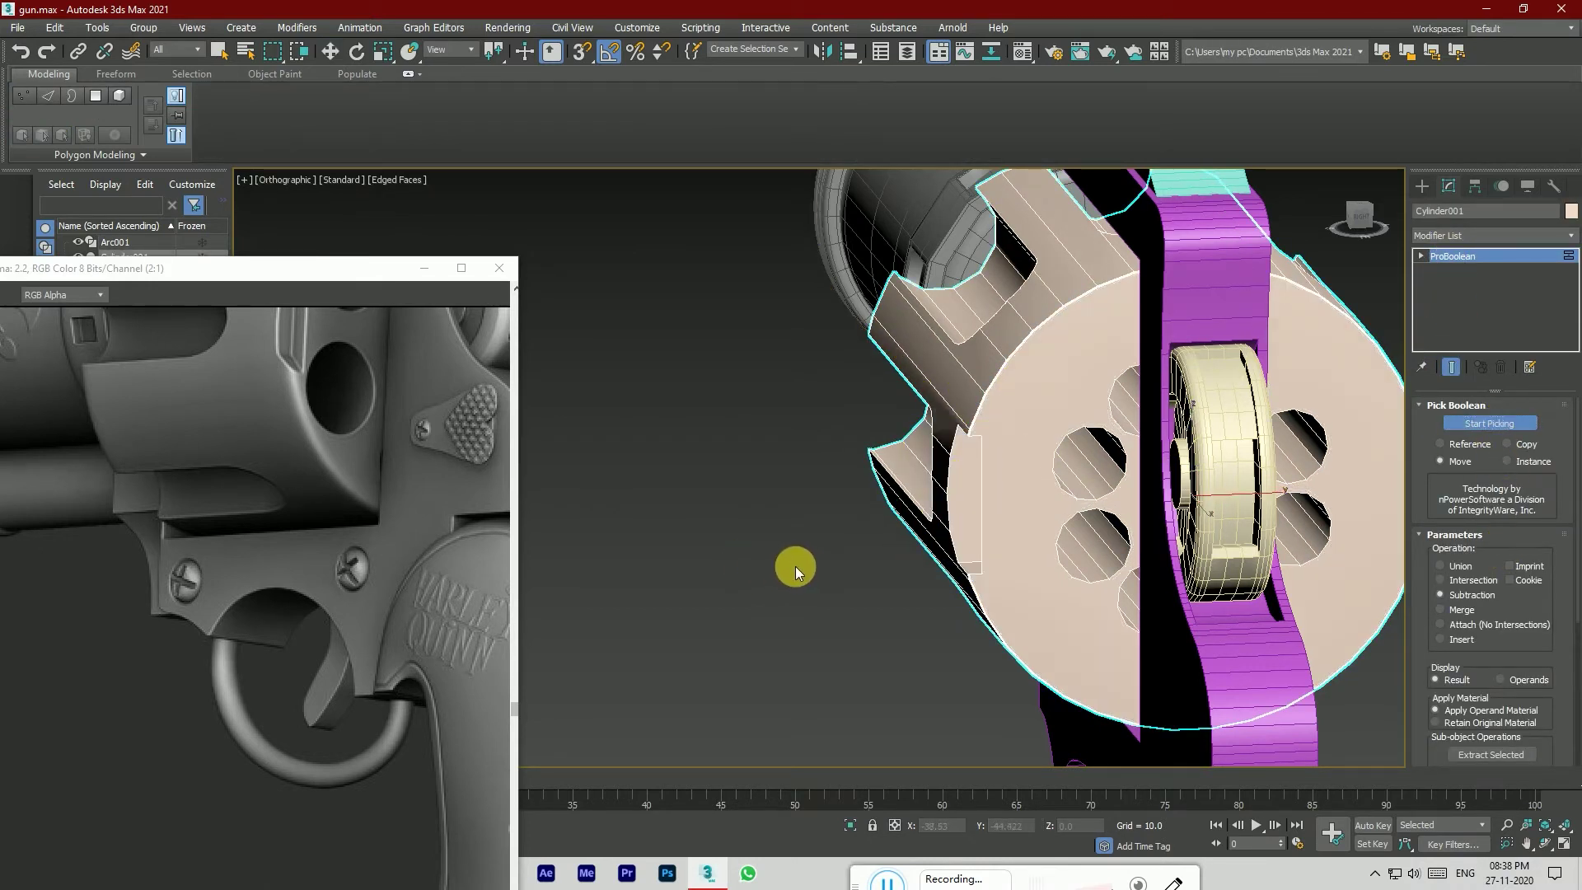
key(ctrl+z)
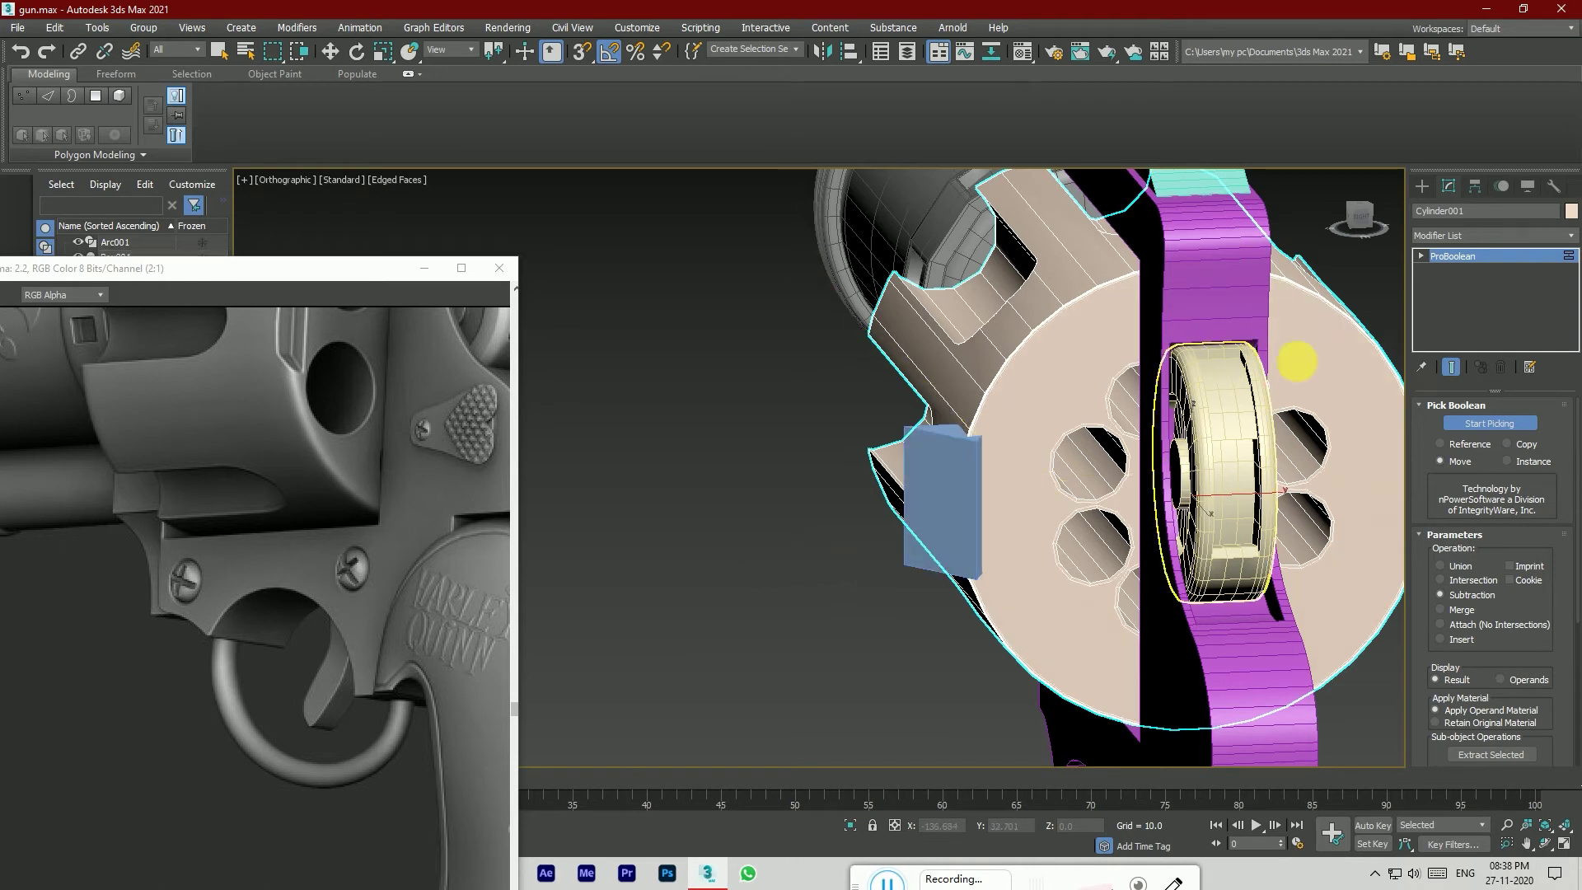
click(1422, 186)
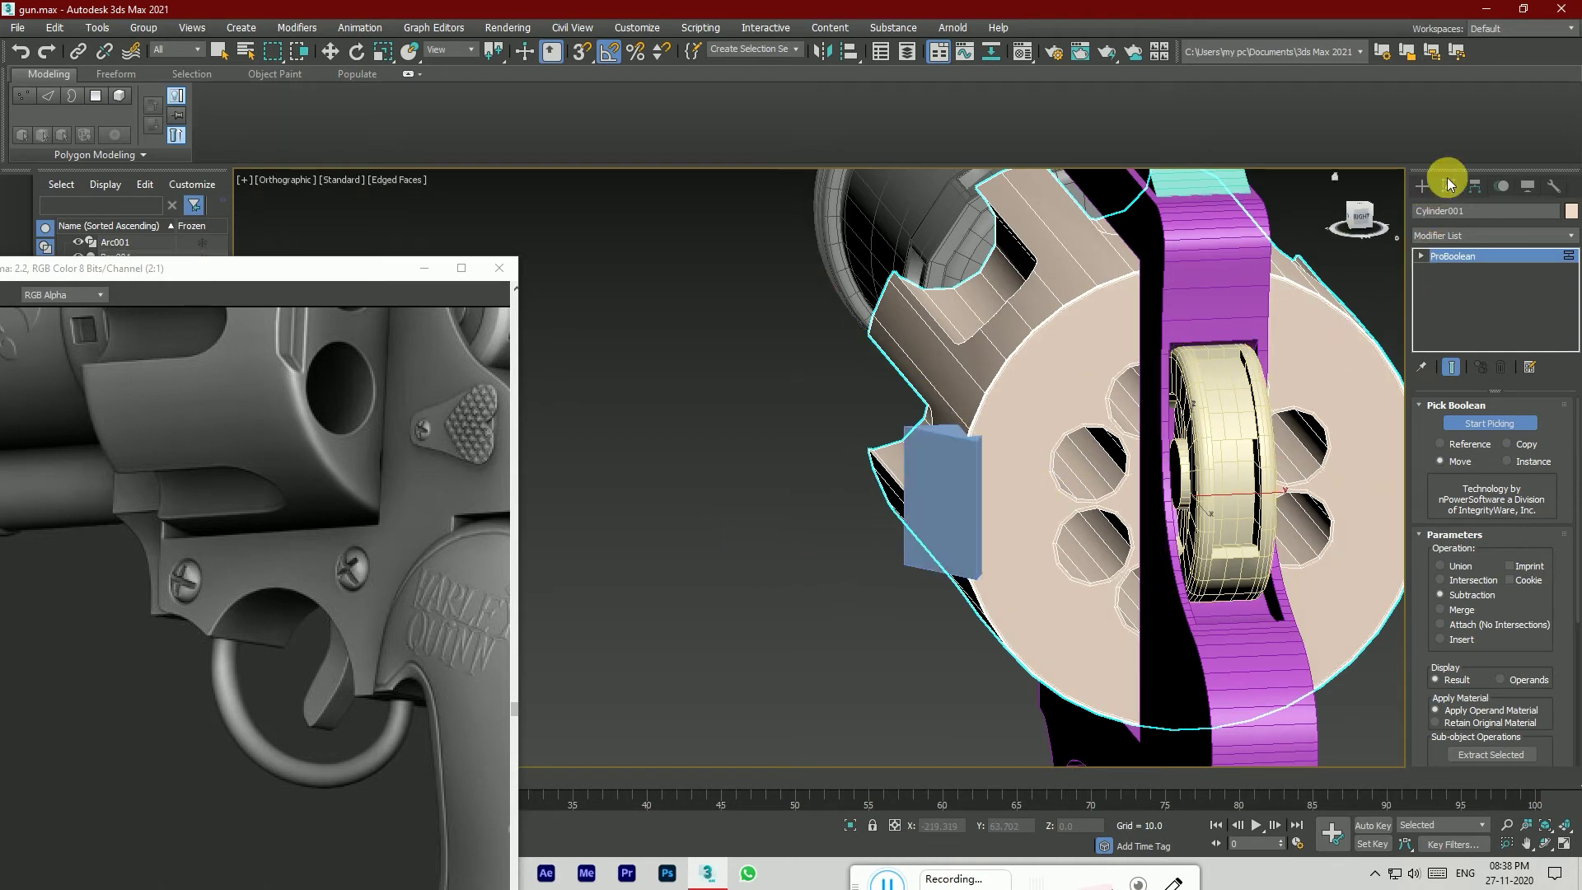
Step: Scale the wedge's two rear vertices apart vertically so its rear edge is taller than its muzzle-side edge
key(w)
click(805, 484)
click(948, 490)
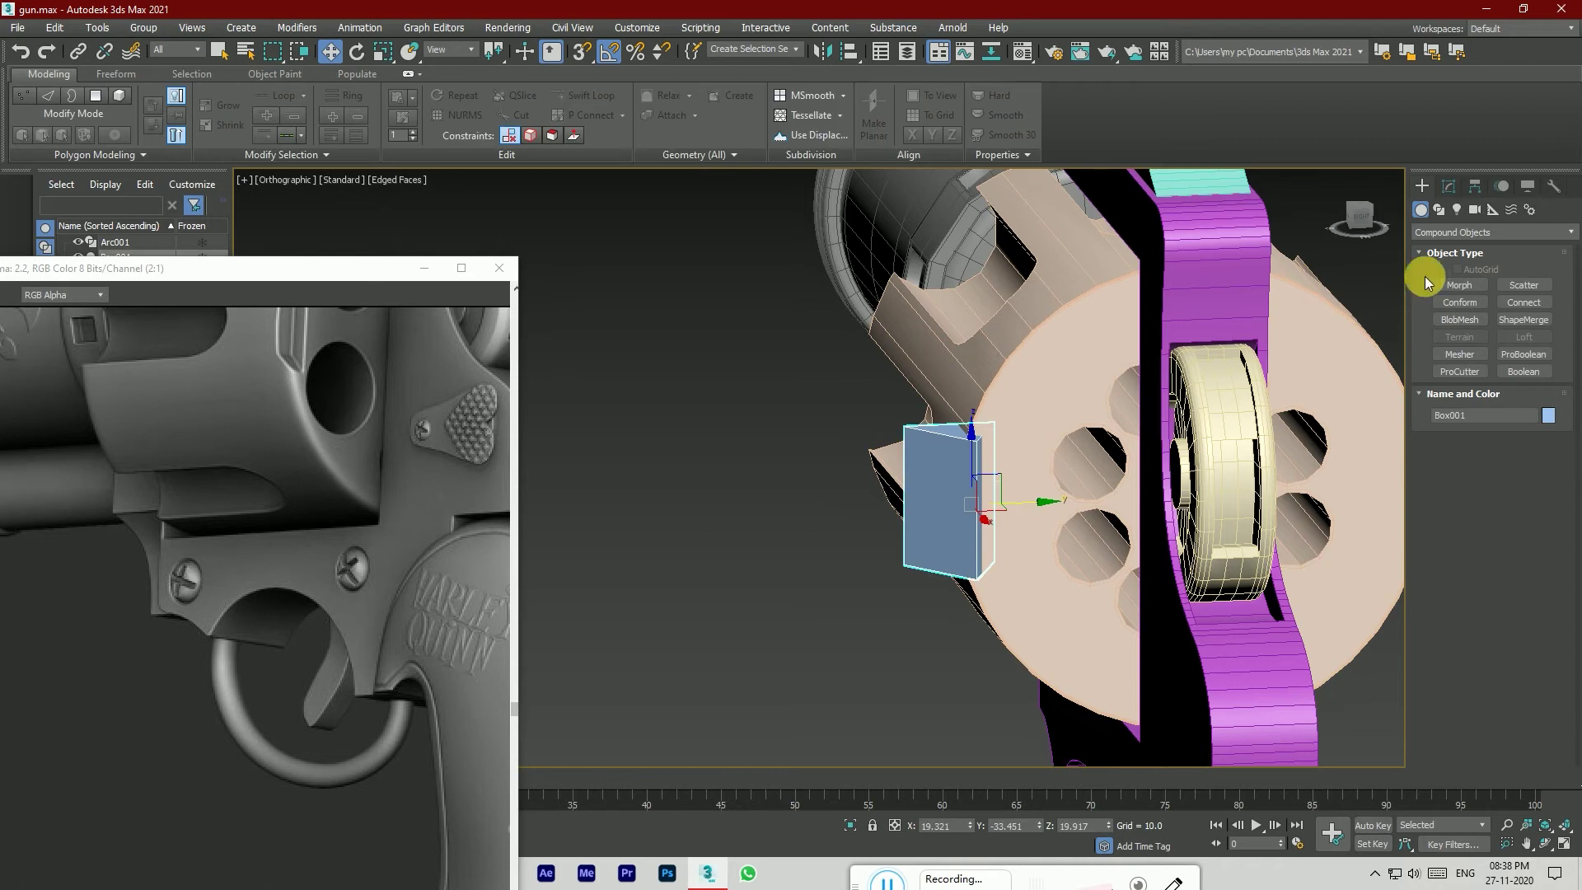
click(1448, 186)
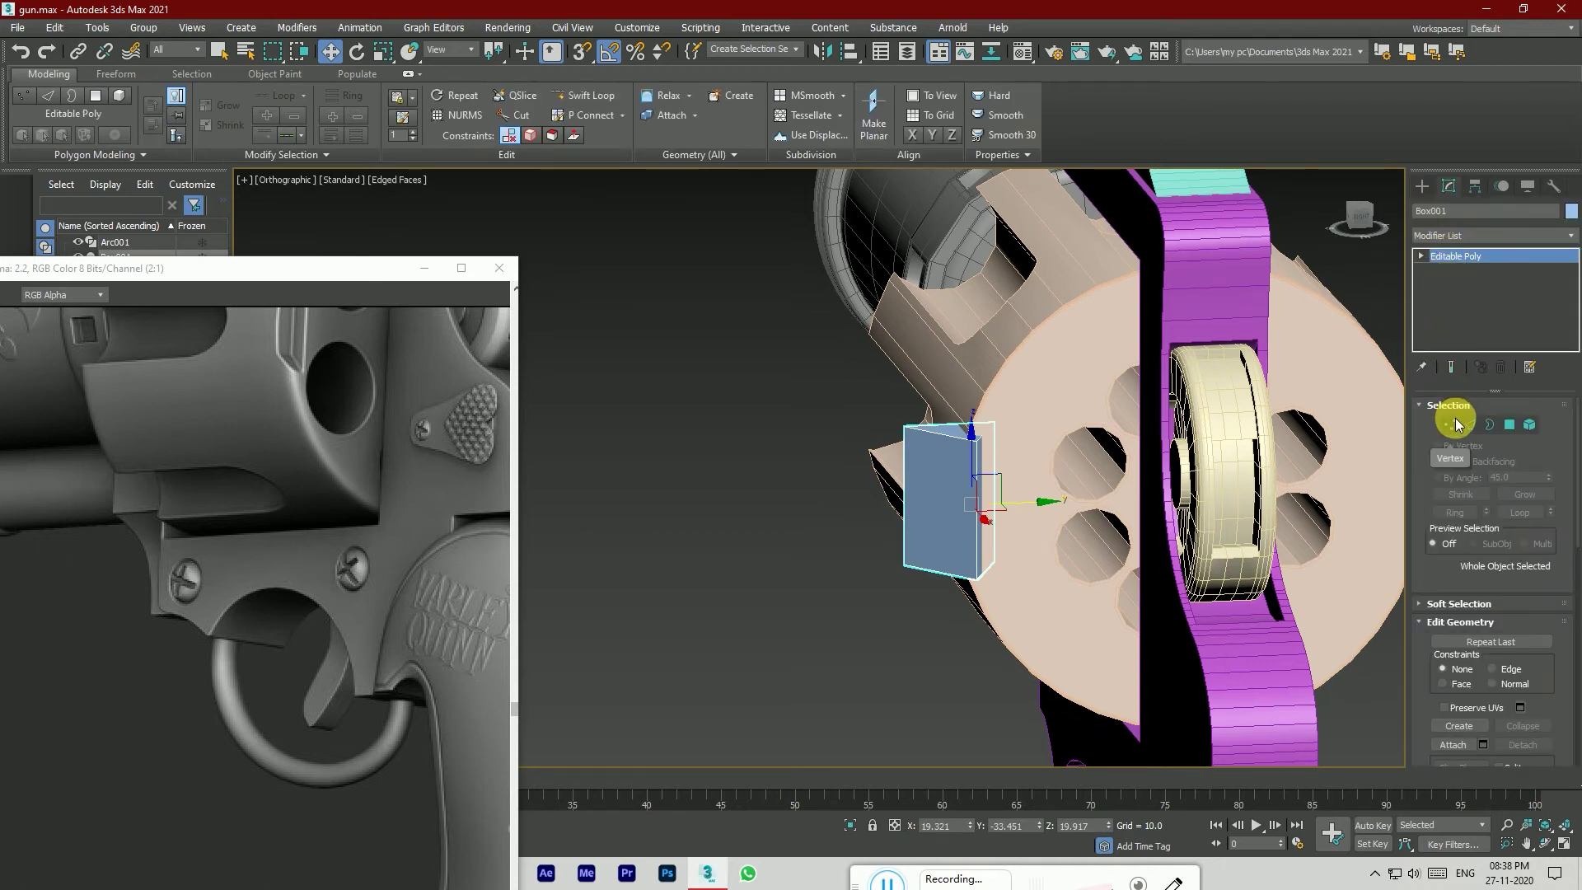
click(1452, 424)
click(1360, 222)
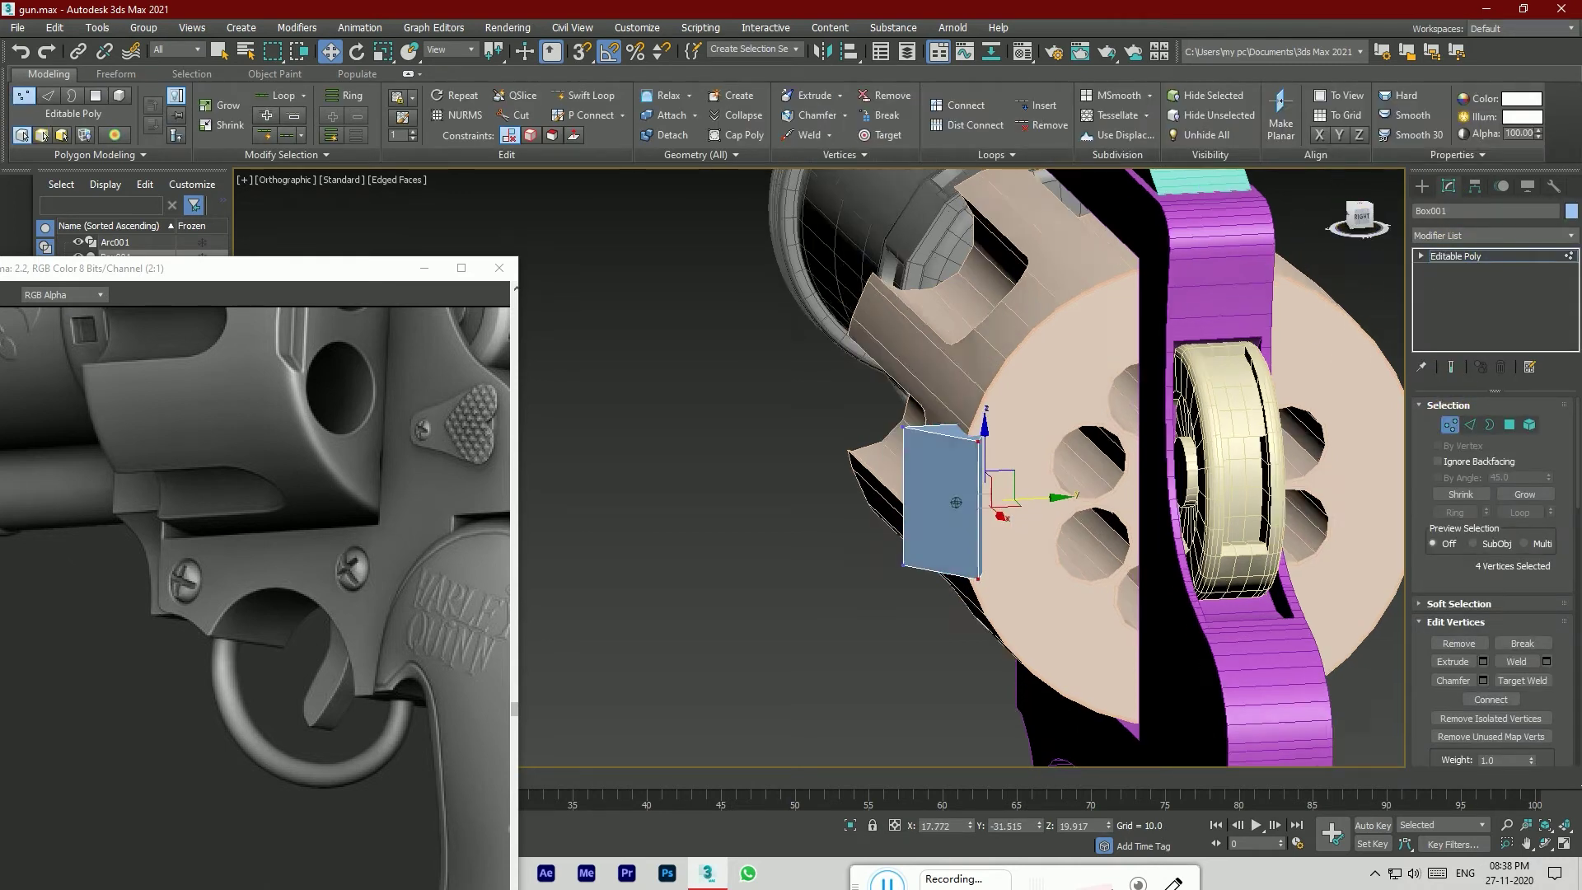
click(1076, 409)
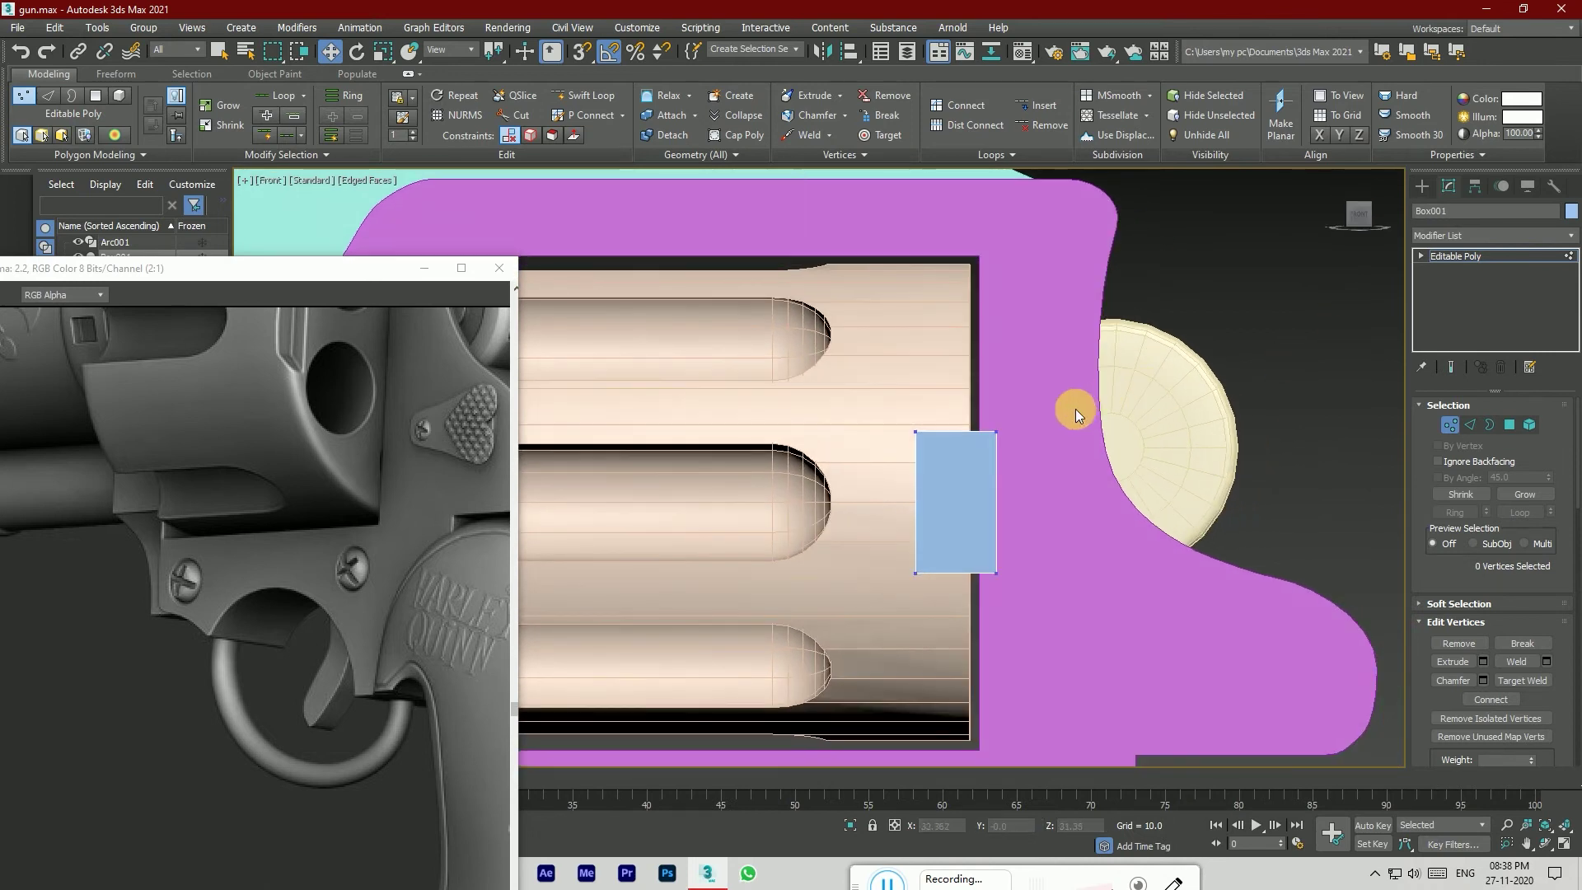
drag(983, 630, 985, 639)
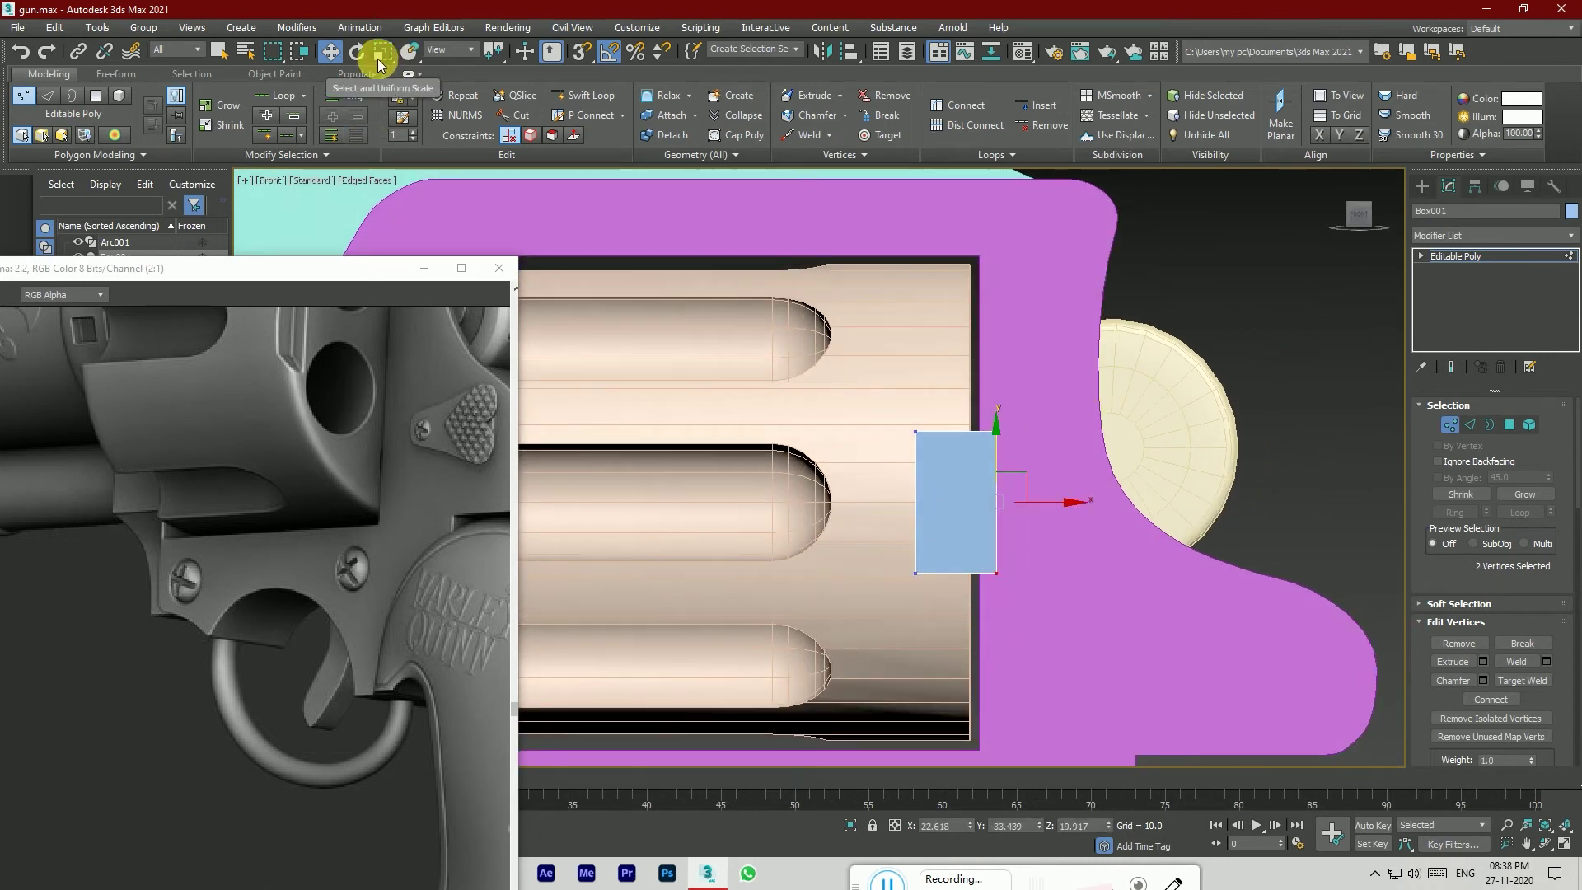
click(379, 55)
drag(996, 452, 999, 424)
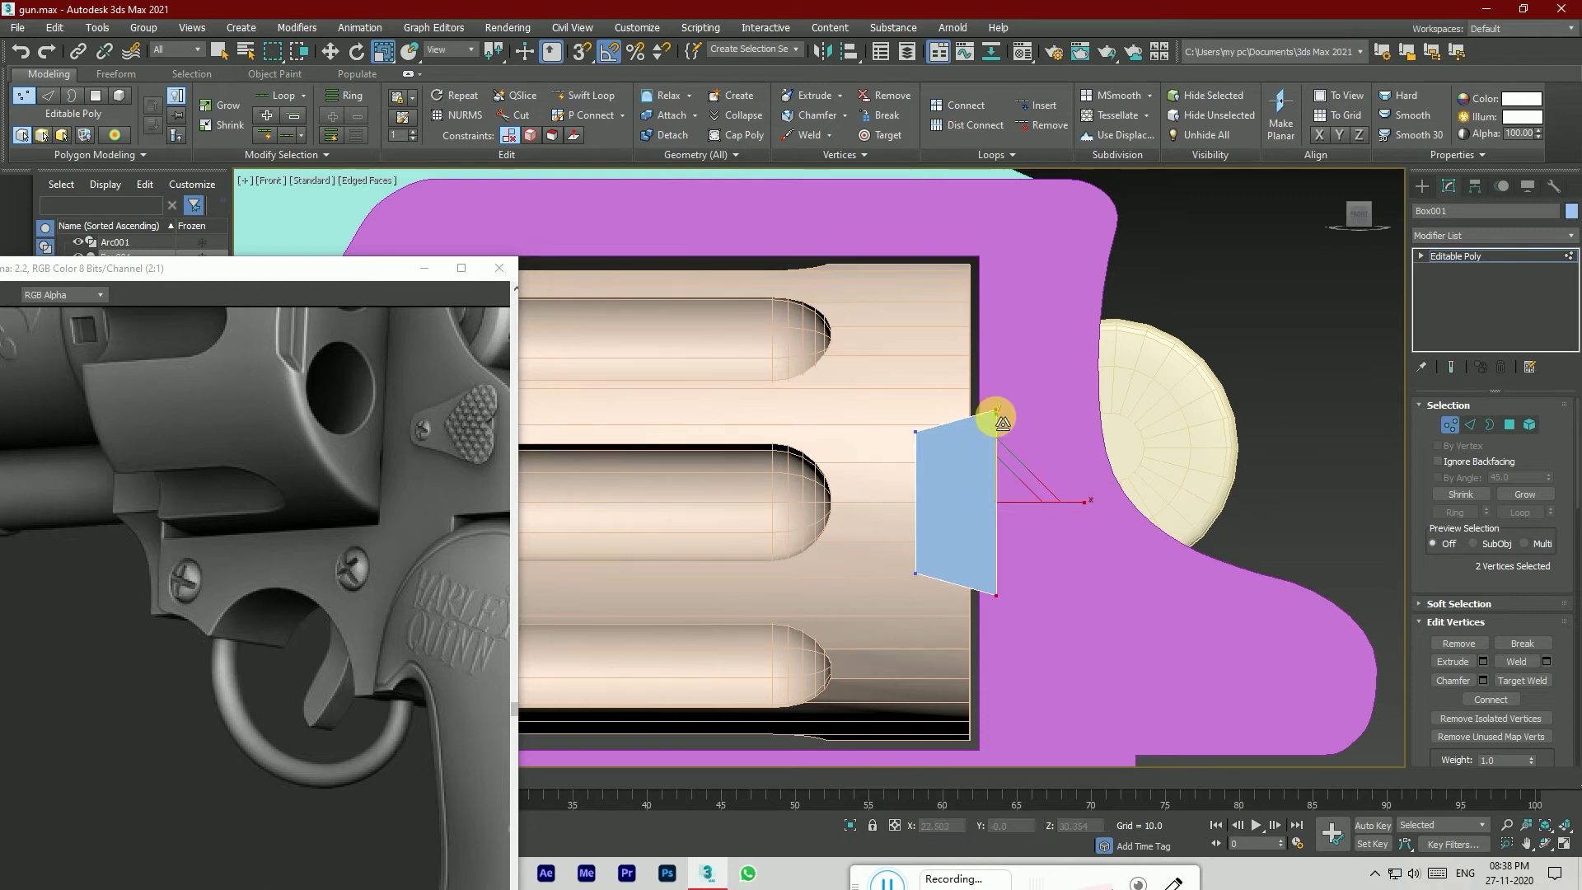
click(1250, 379)
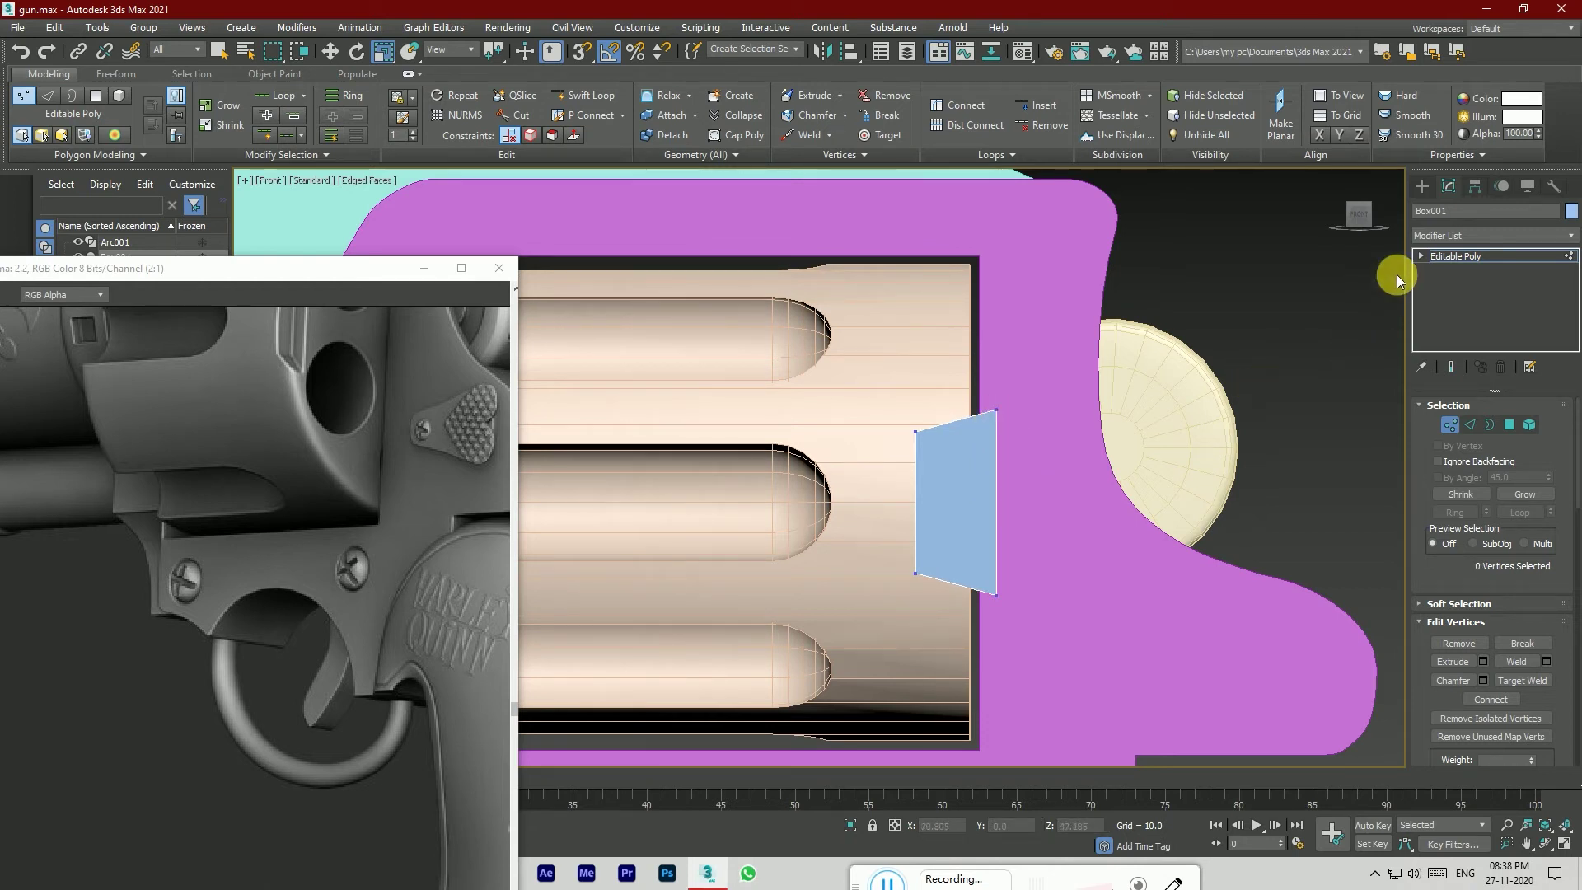
Step: Subtract the flared wedge from the cylinder with ProBoolean and check the notch in the rear rim
click(1420, 188)
click(915, 378)
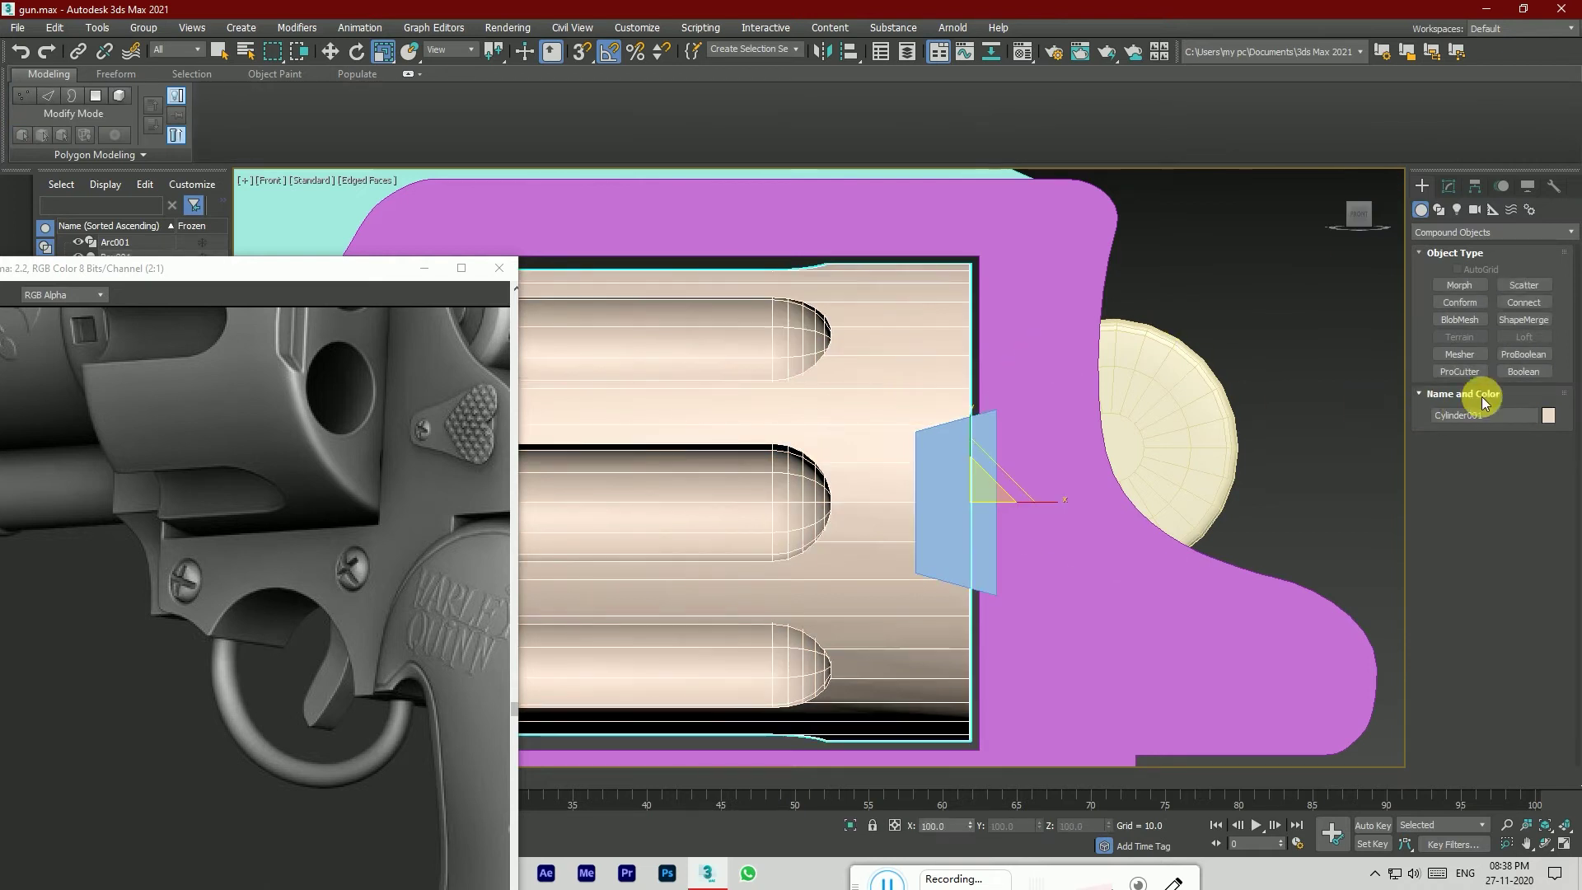
click(1523, 353)
click(1490, 460)
click(961, 470)
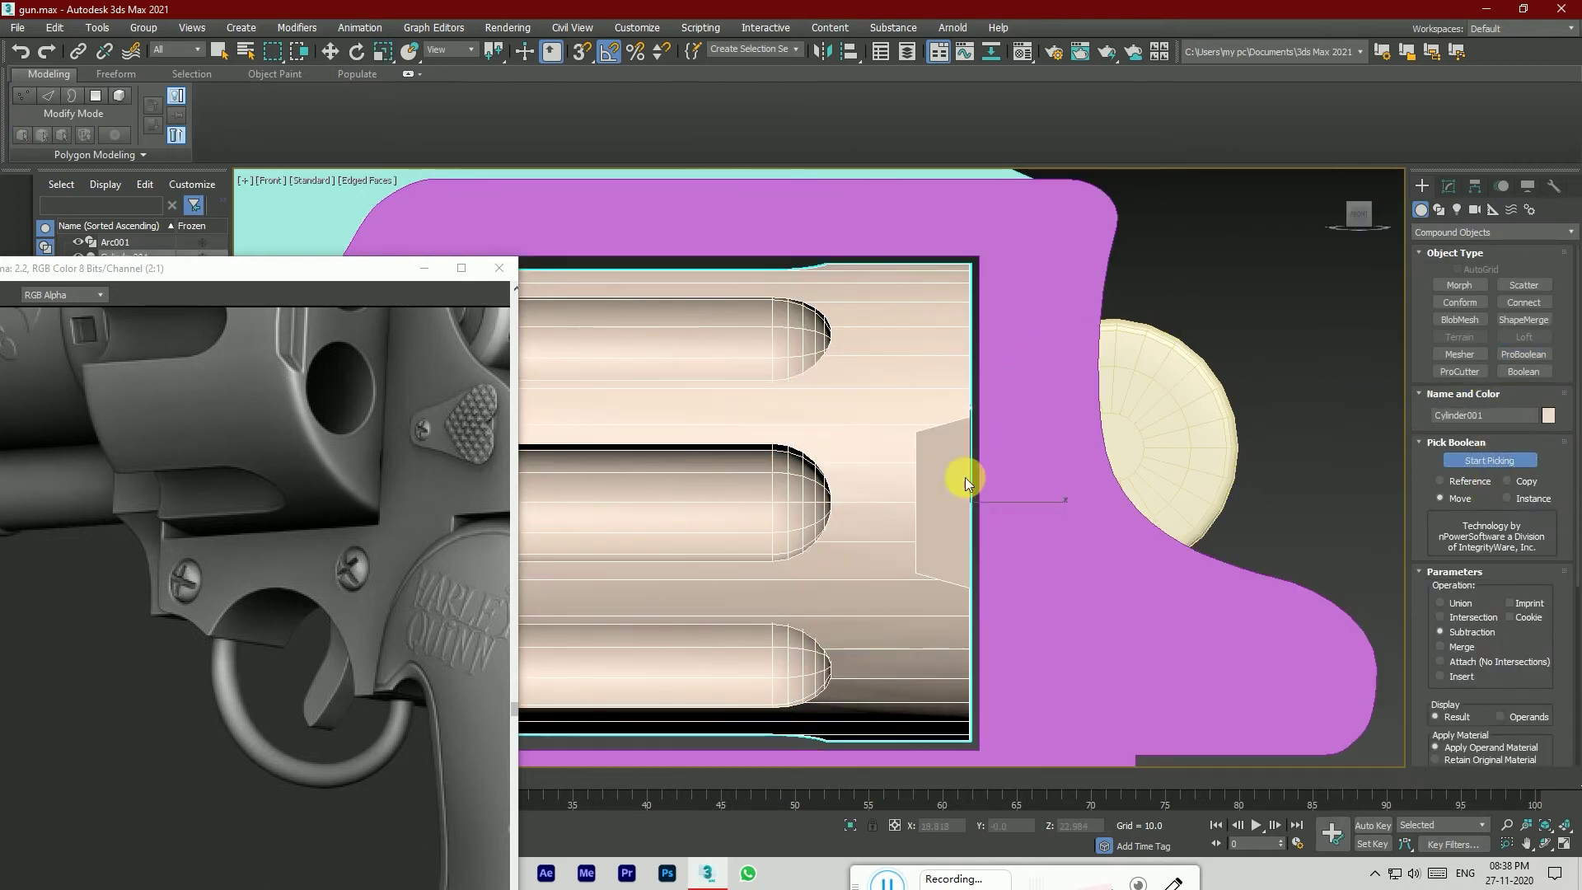
drag(1357, 227, 1302, 247)
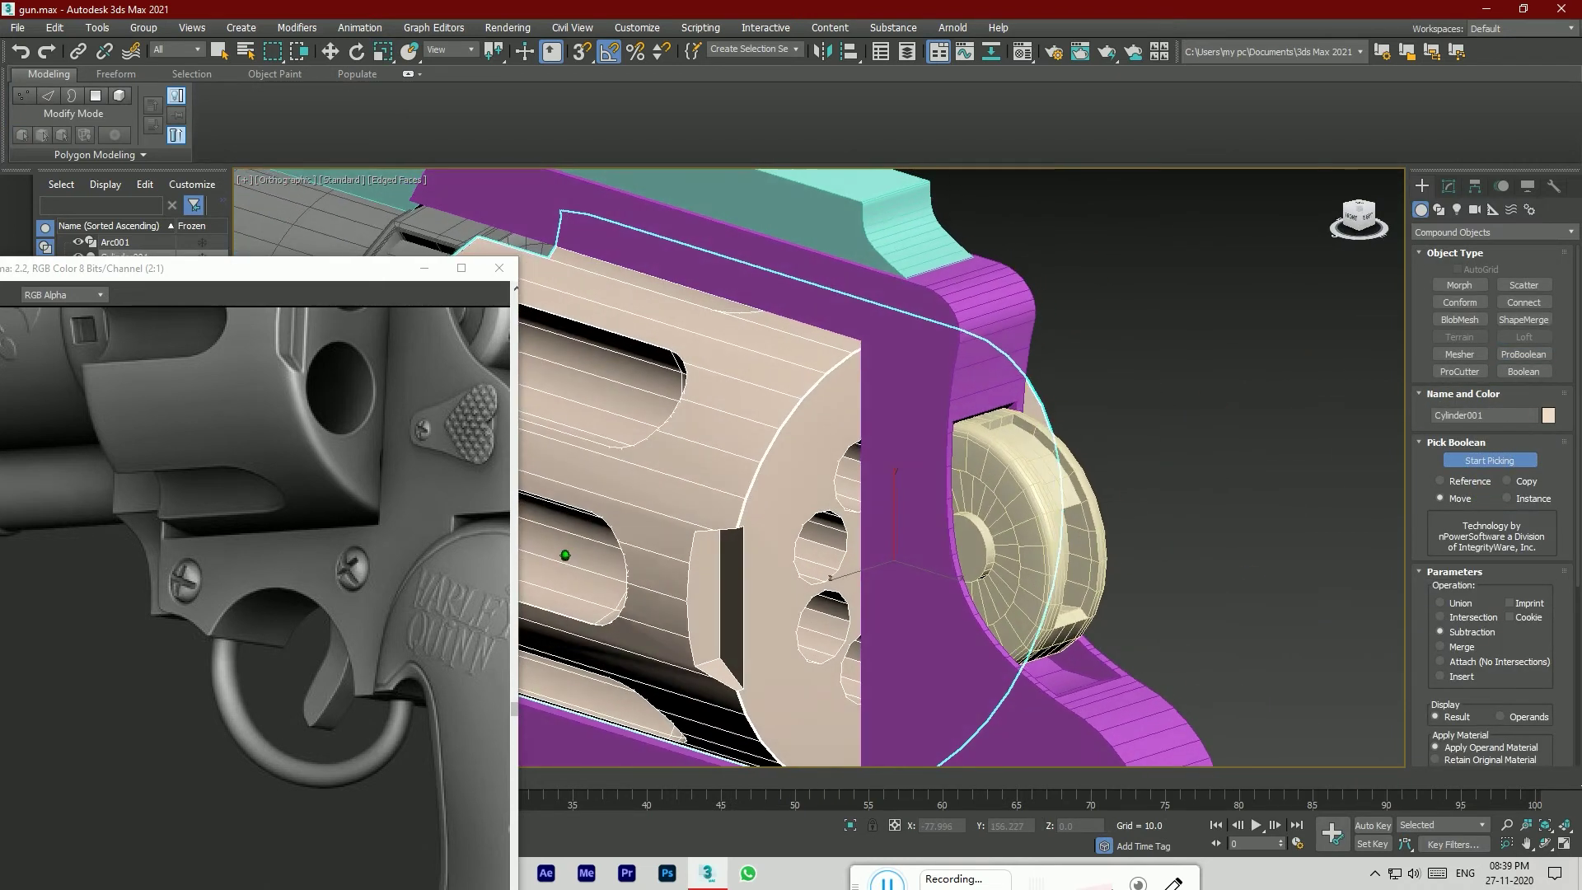
alt+middle_drag(566, 556, 556, 554)
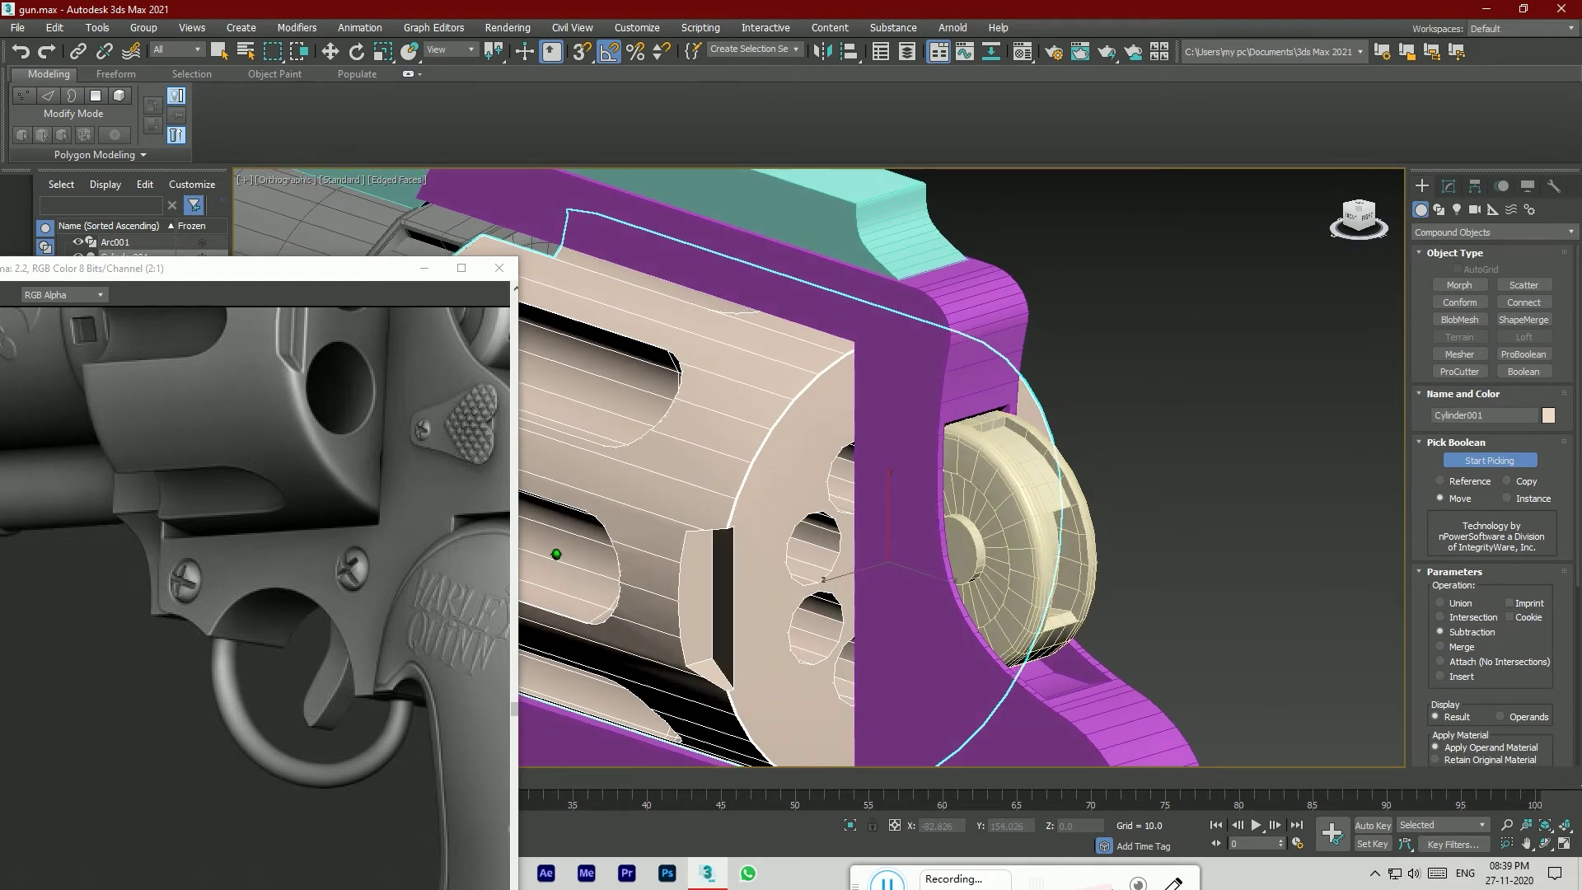
scroll(1258, 412, down, 2)
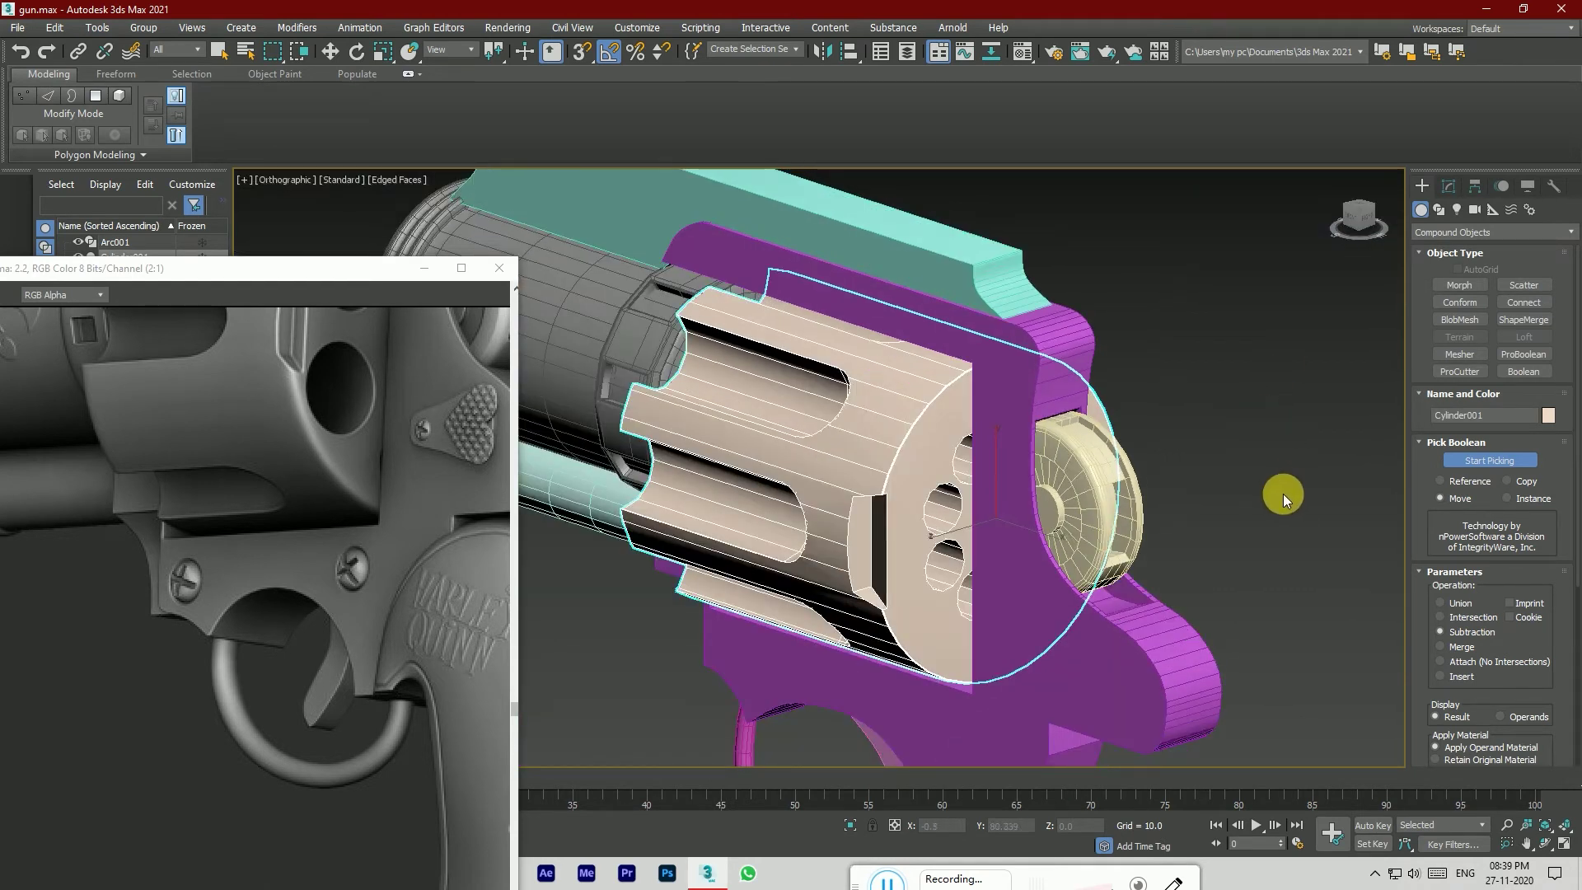
click(1365, 225)
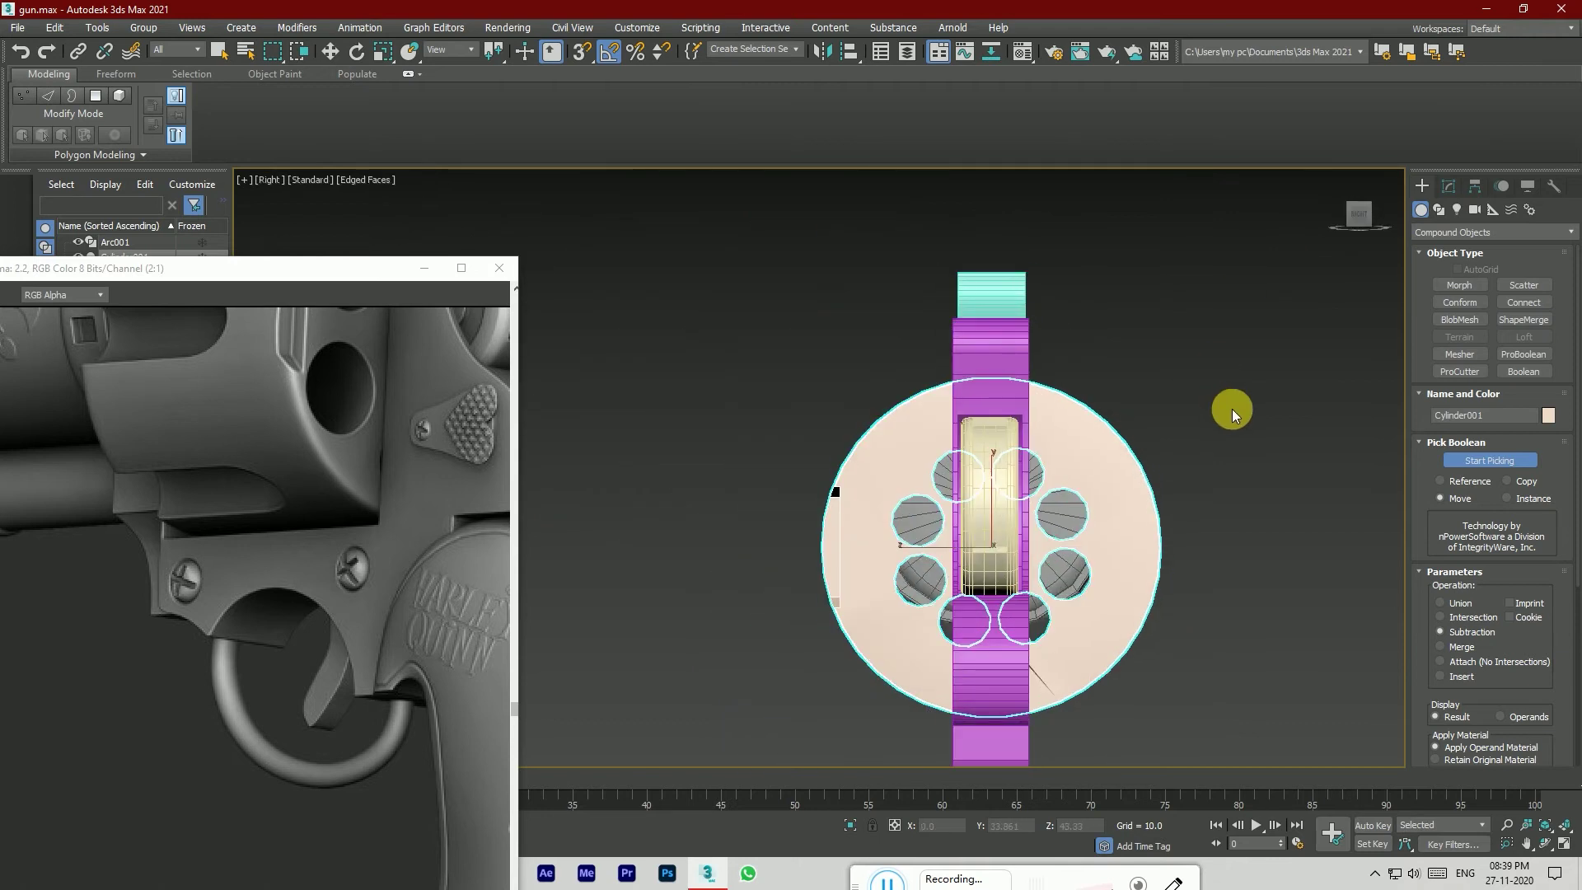
Step: Create an AutoGrid box about 6.755 by 6.189 by 13.521 on the underside of the frame's front block
click(1455, 234)
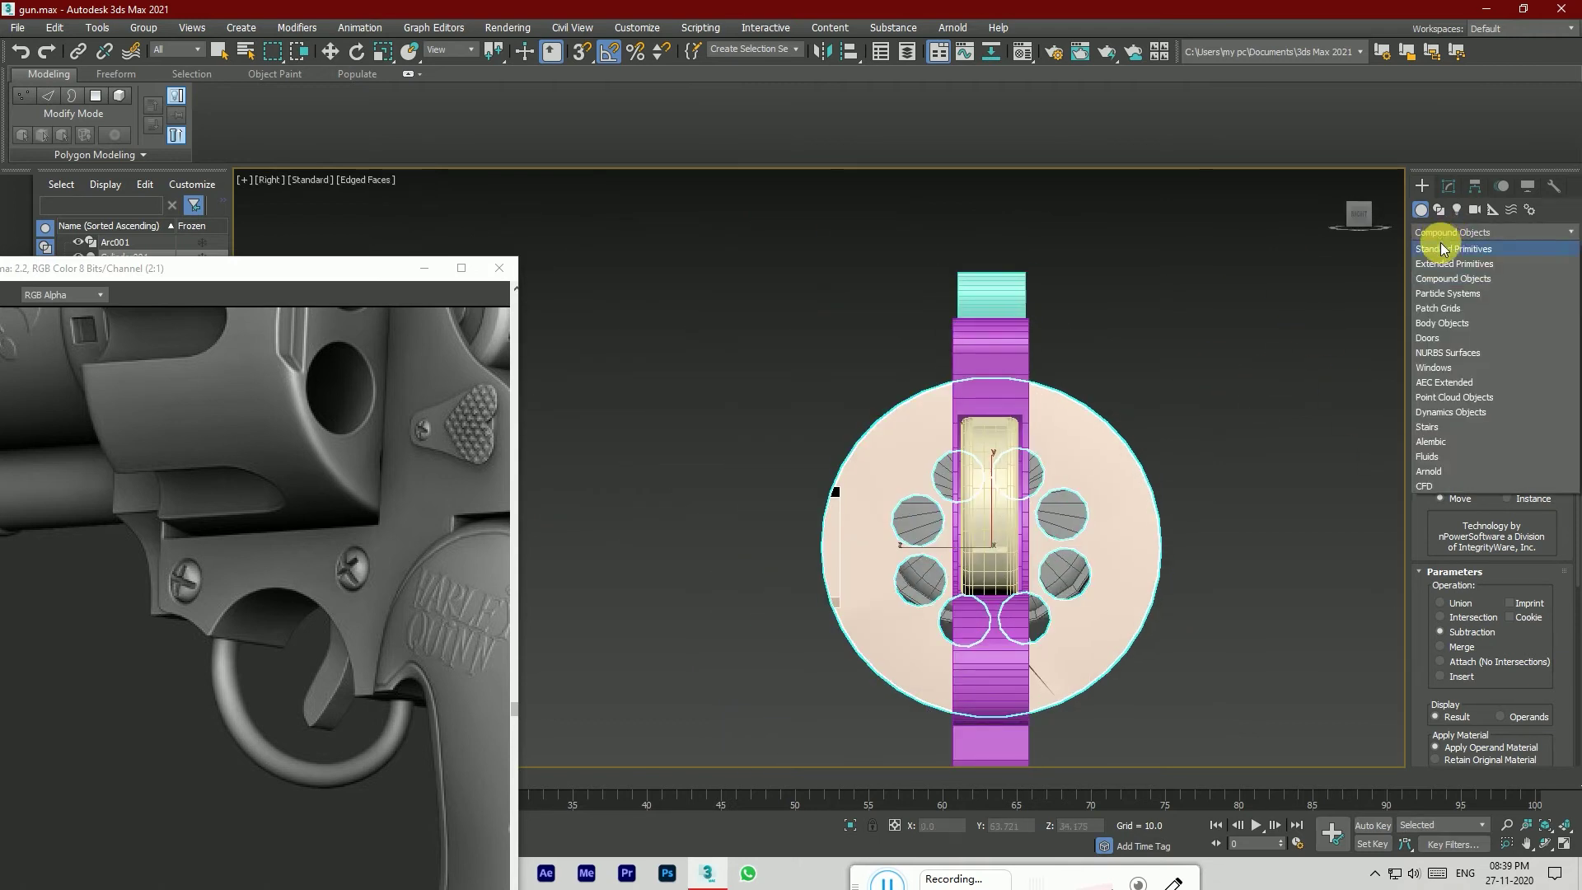
click(1454, 244)
click(1367, 211)
drag(1367, 211, 1375, 200)
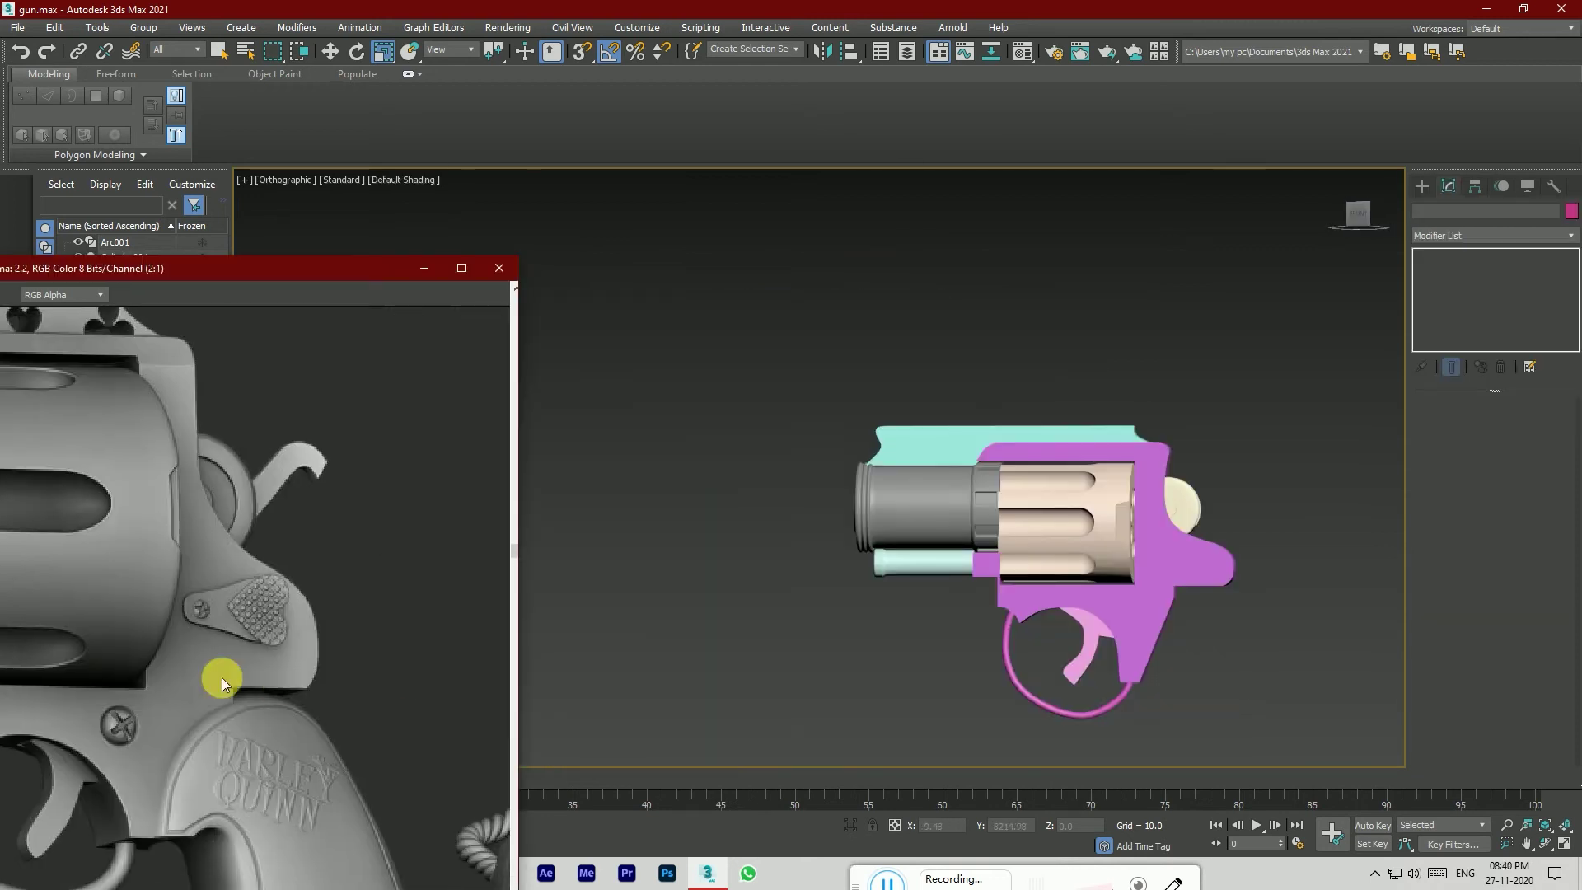
scroll(275, 628, up, 2)
mouse_move(1357, 213)
mouse_down()
mouse_move(1361, 198)
mouse_move(1368, 226)
mouse_up()
click(1422, 188)
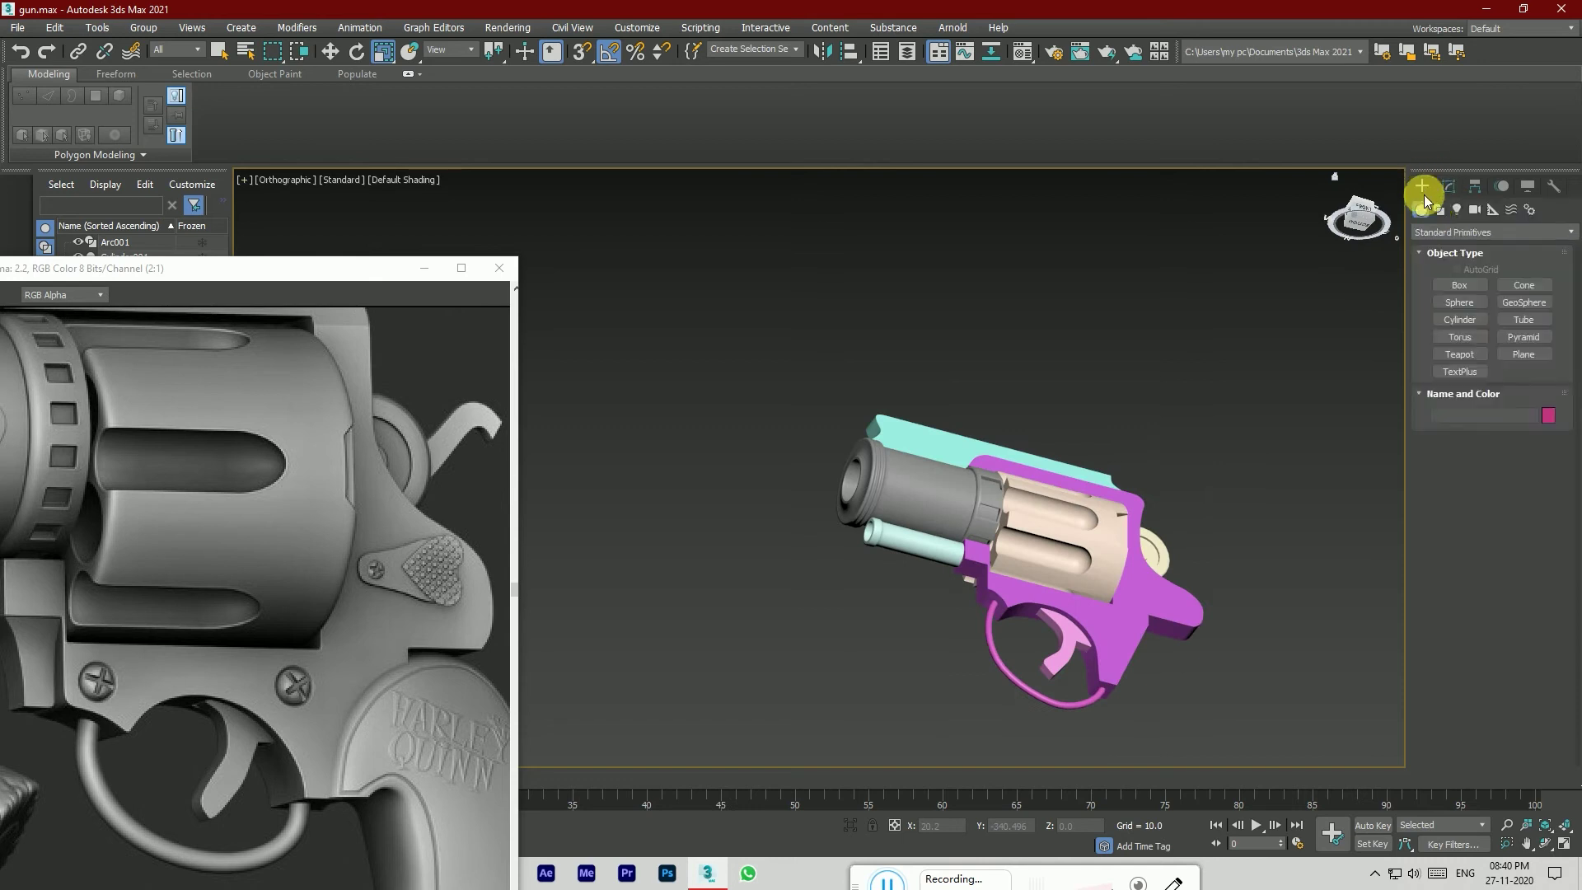
click(1458, 285)
scroll(968, 595, up, 5)
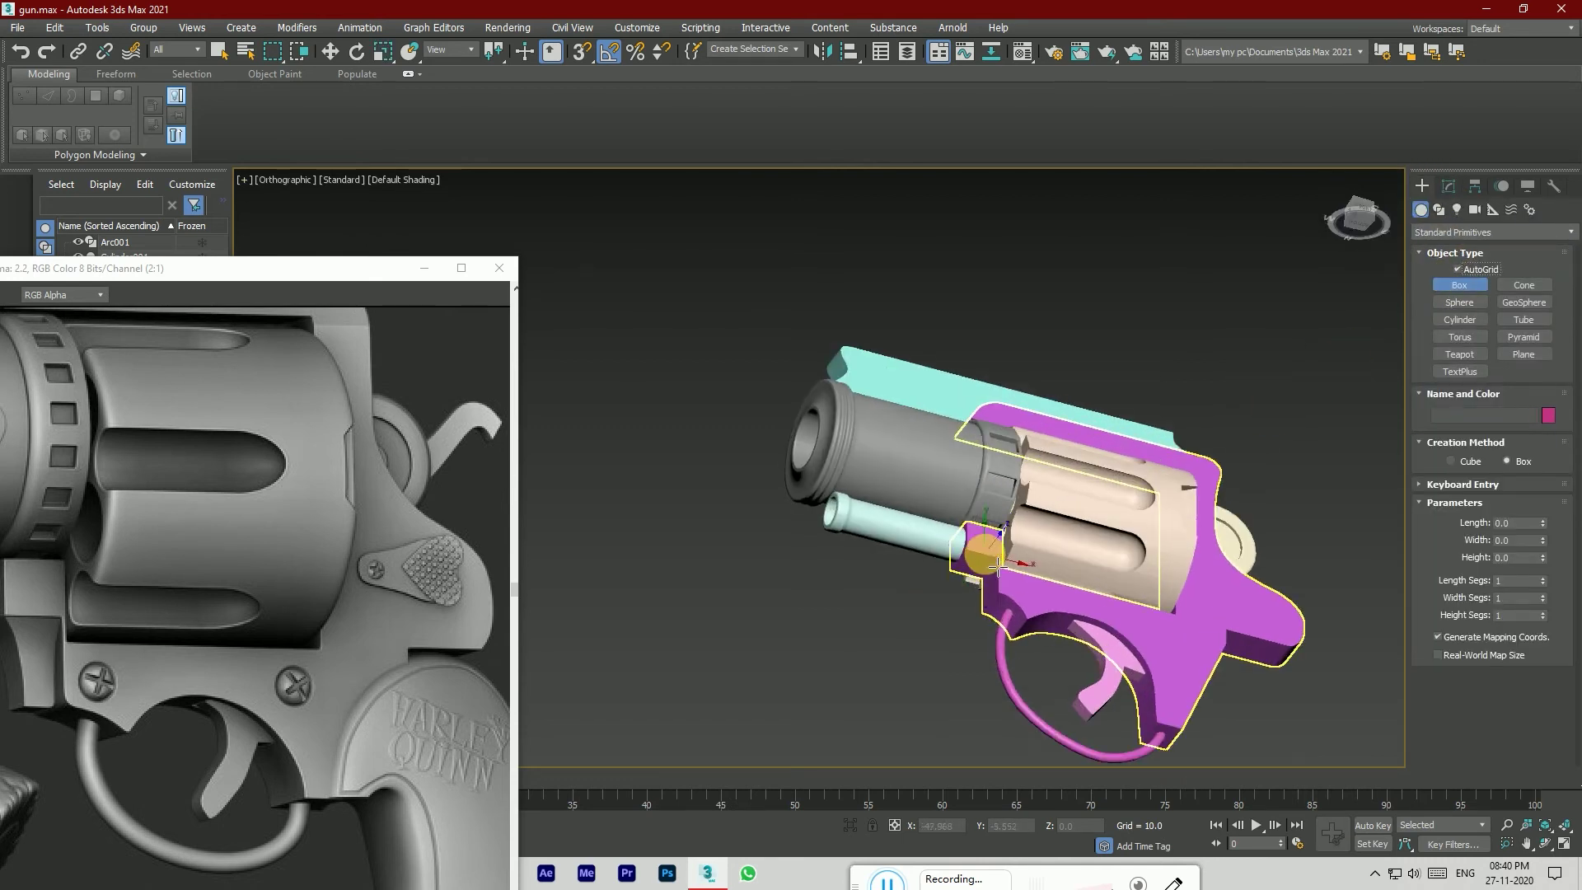
drag(956, 581, 993, 594)
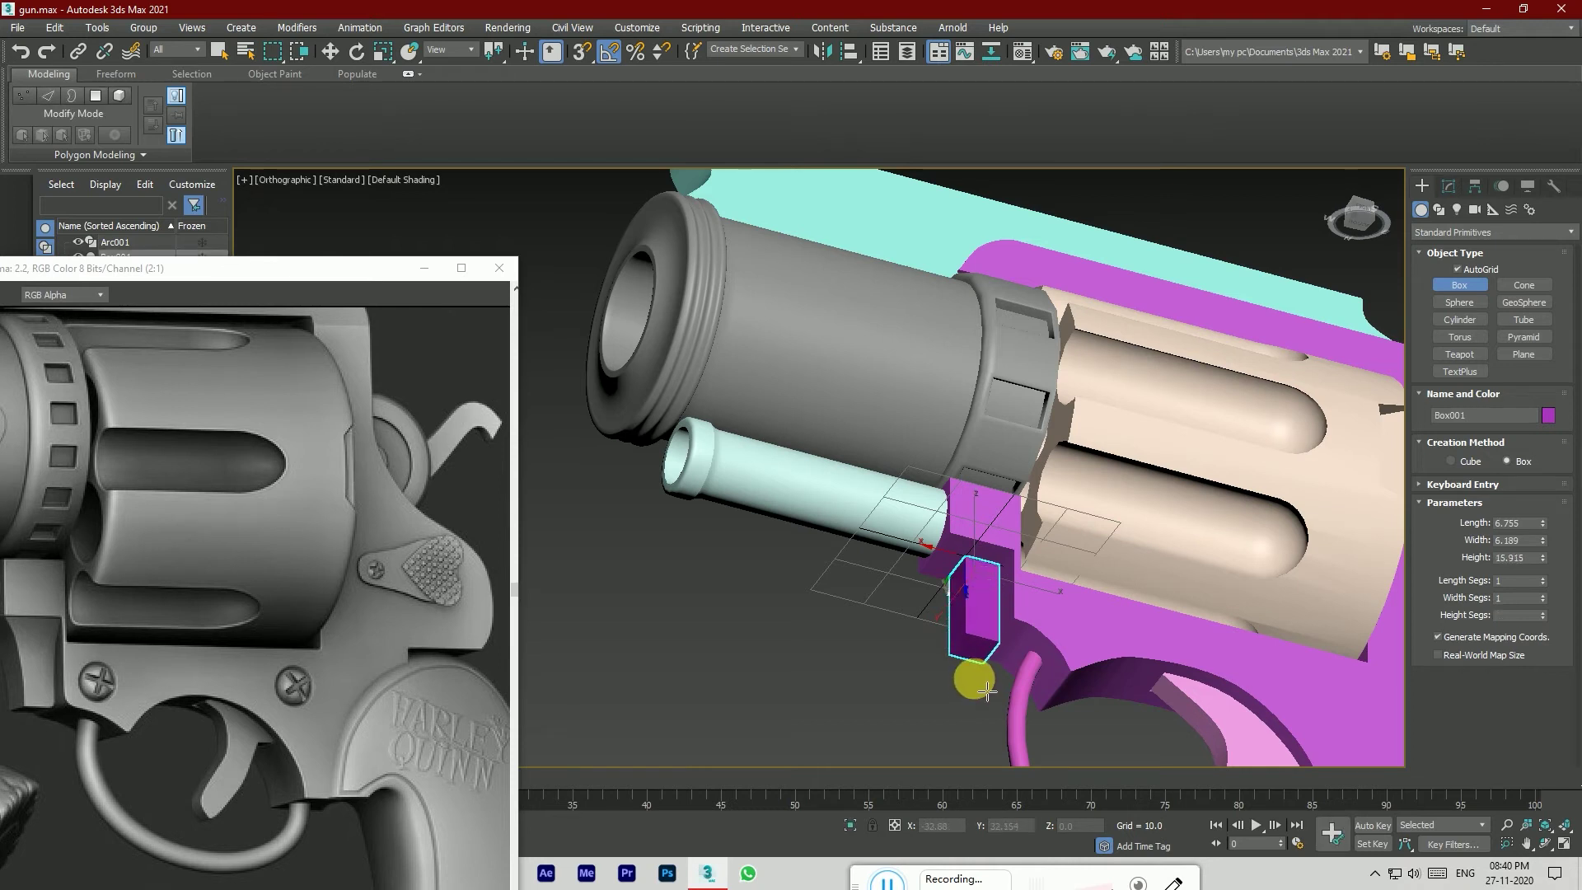
scroll(988, 667, up, 2)
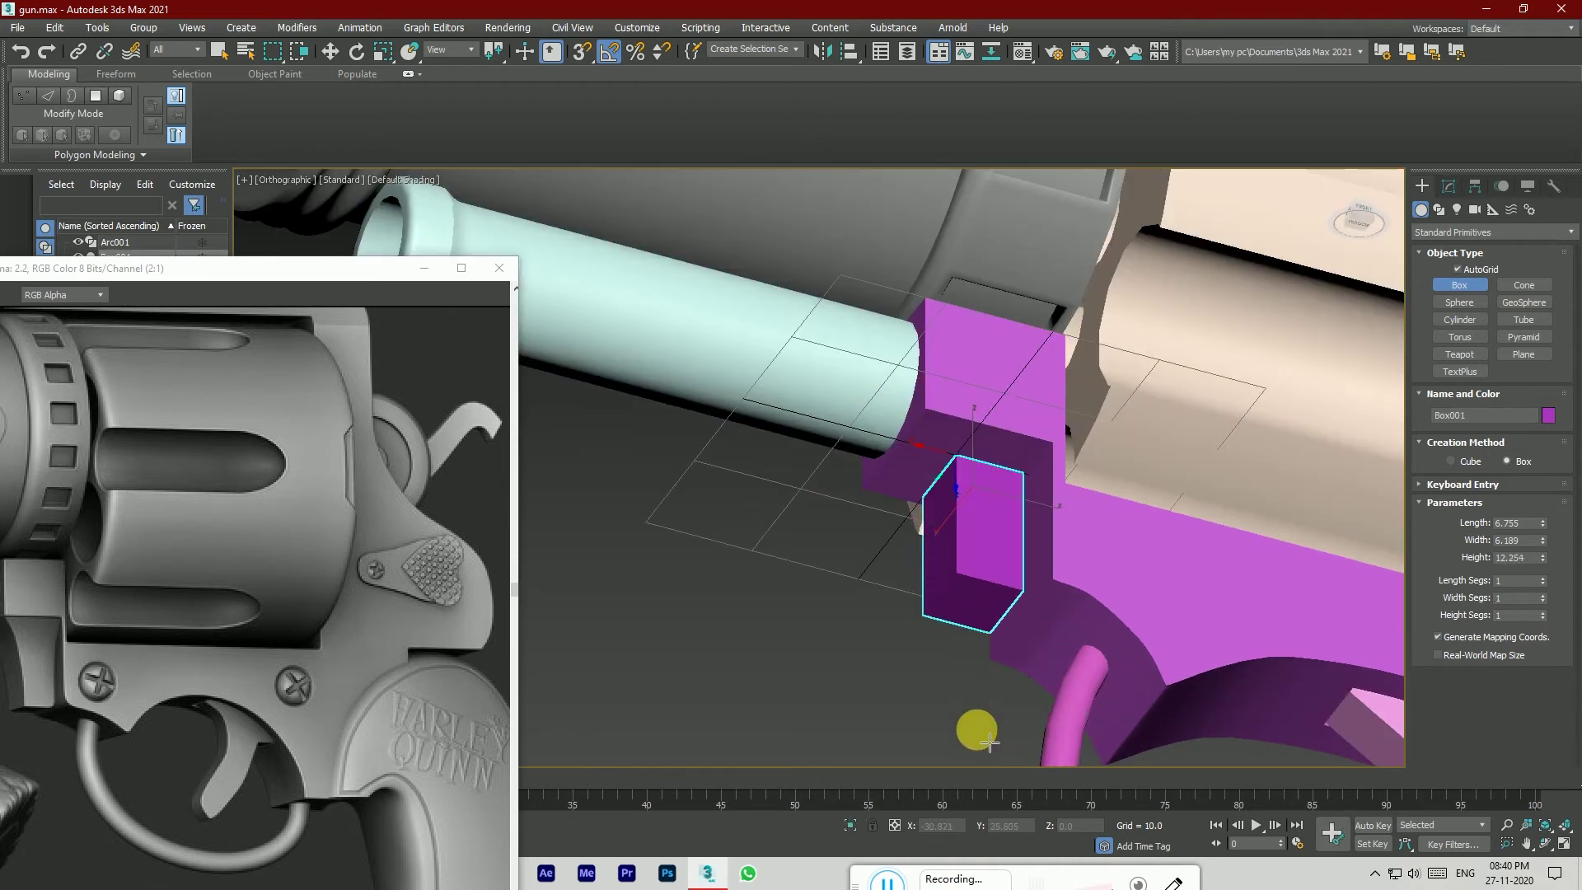
click(989, 752)
scroll(990, 754, up, 2)
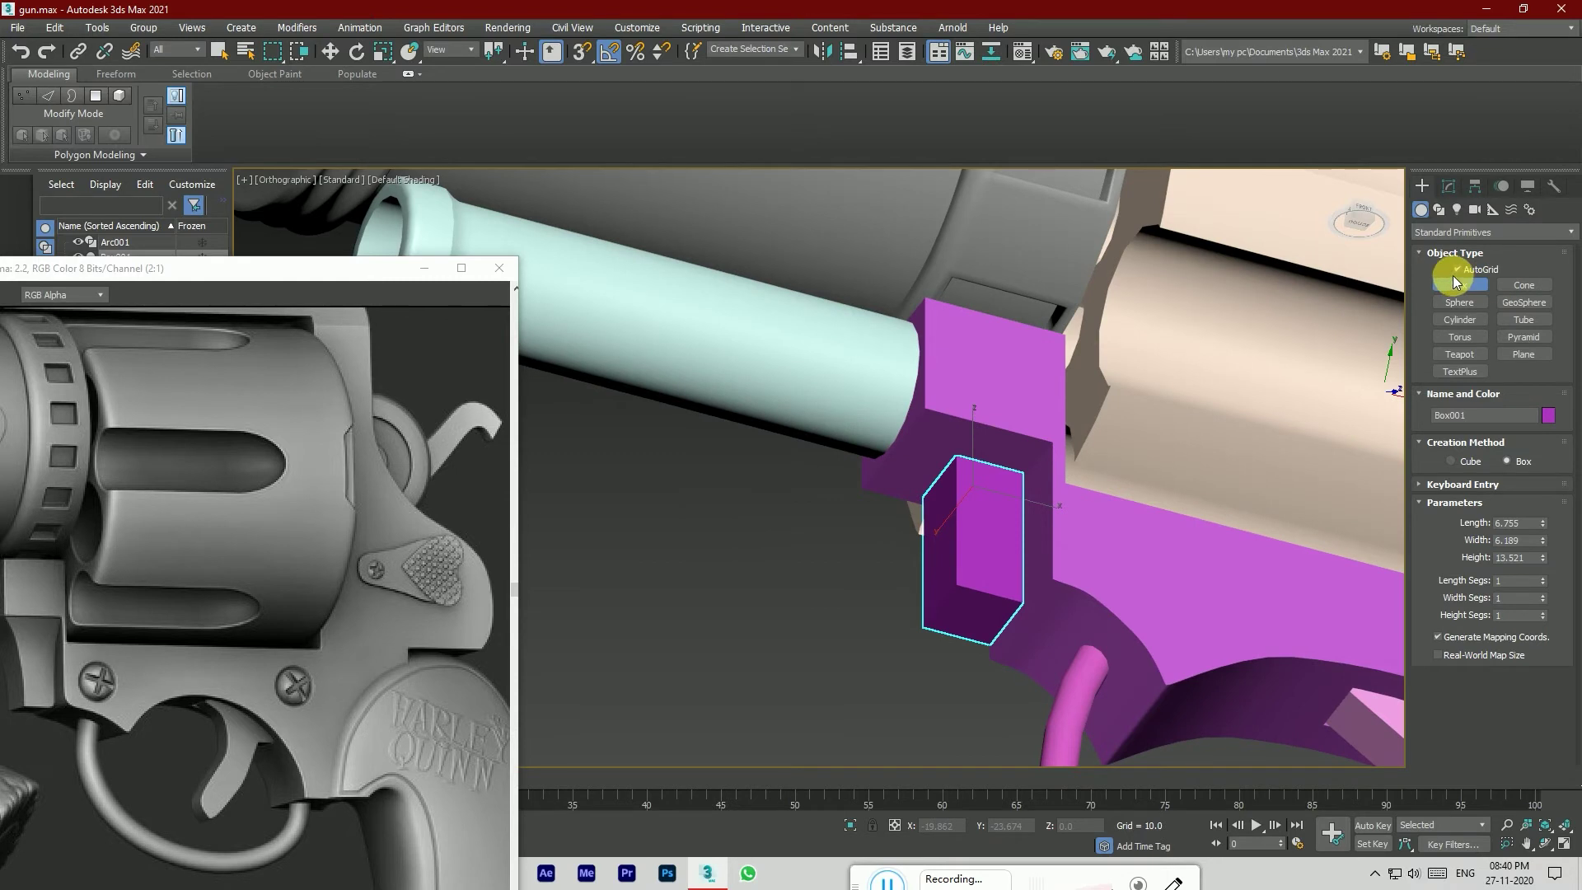
right_click(971, 548)
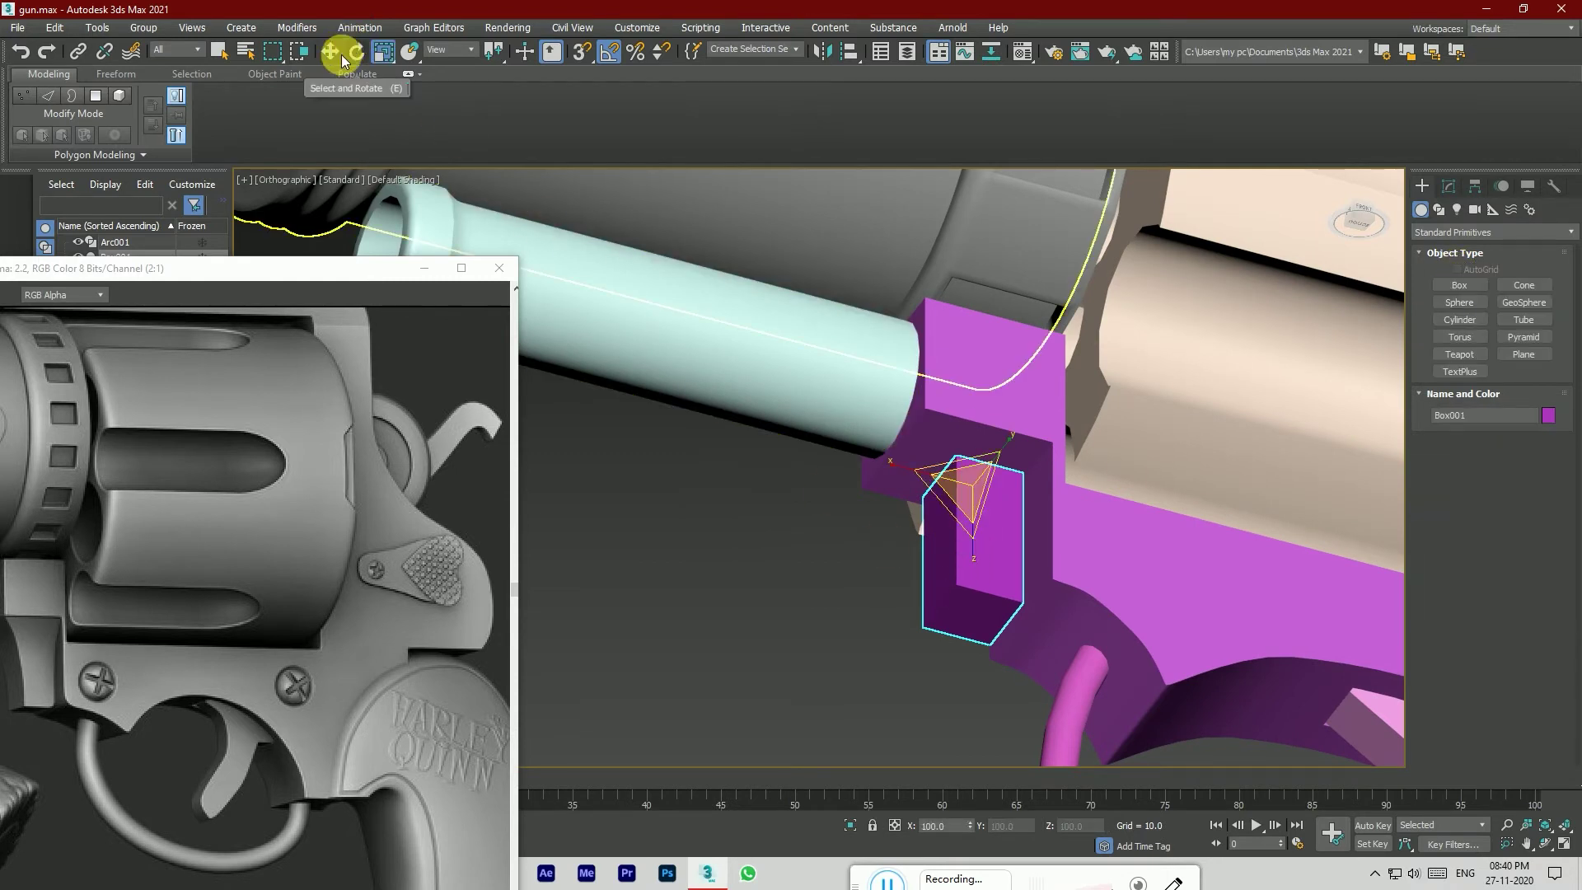
Step: Convert the new box to an editable poly and set its object color to light pink
right_click(965, 576)
mouse_move(1015, 746)
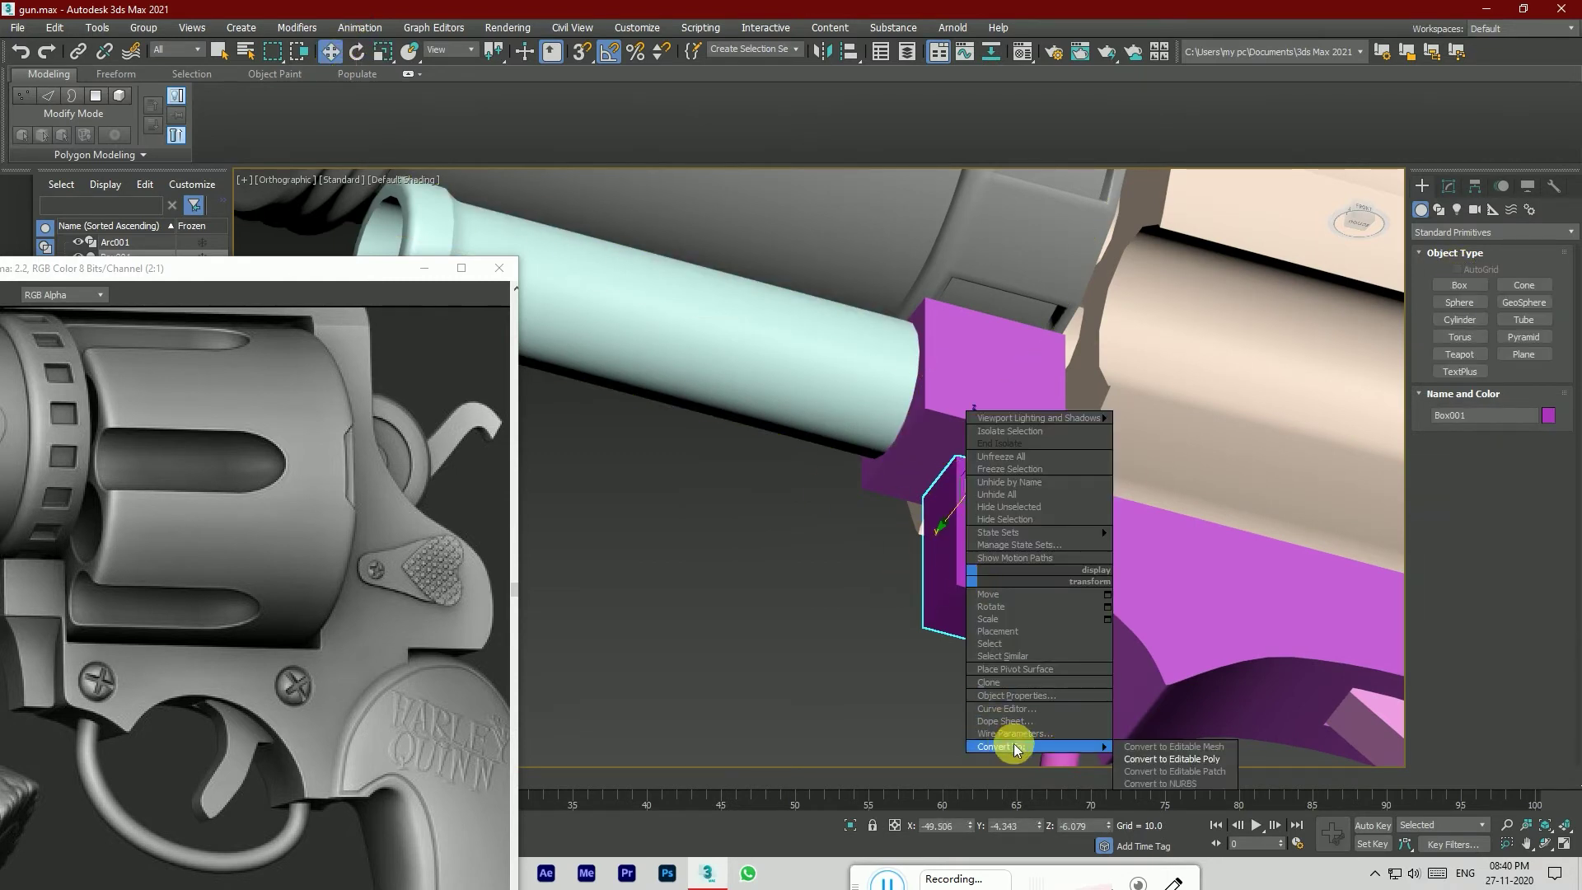
click(1154, 759)
click(1572, 210)
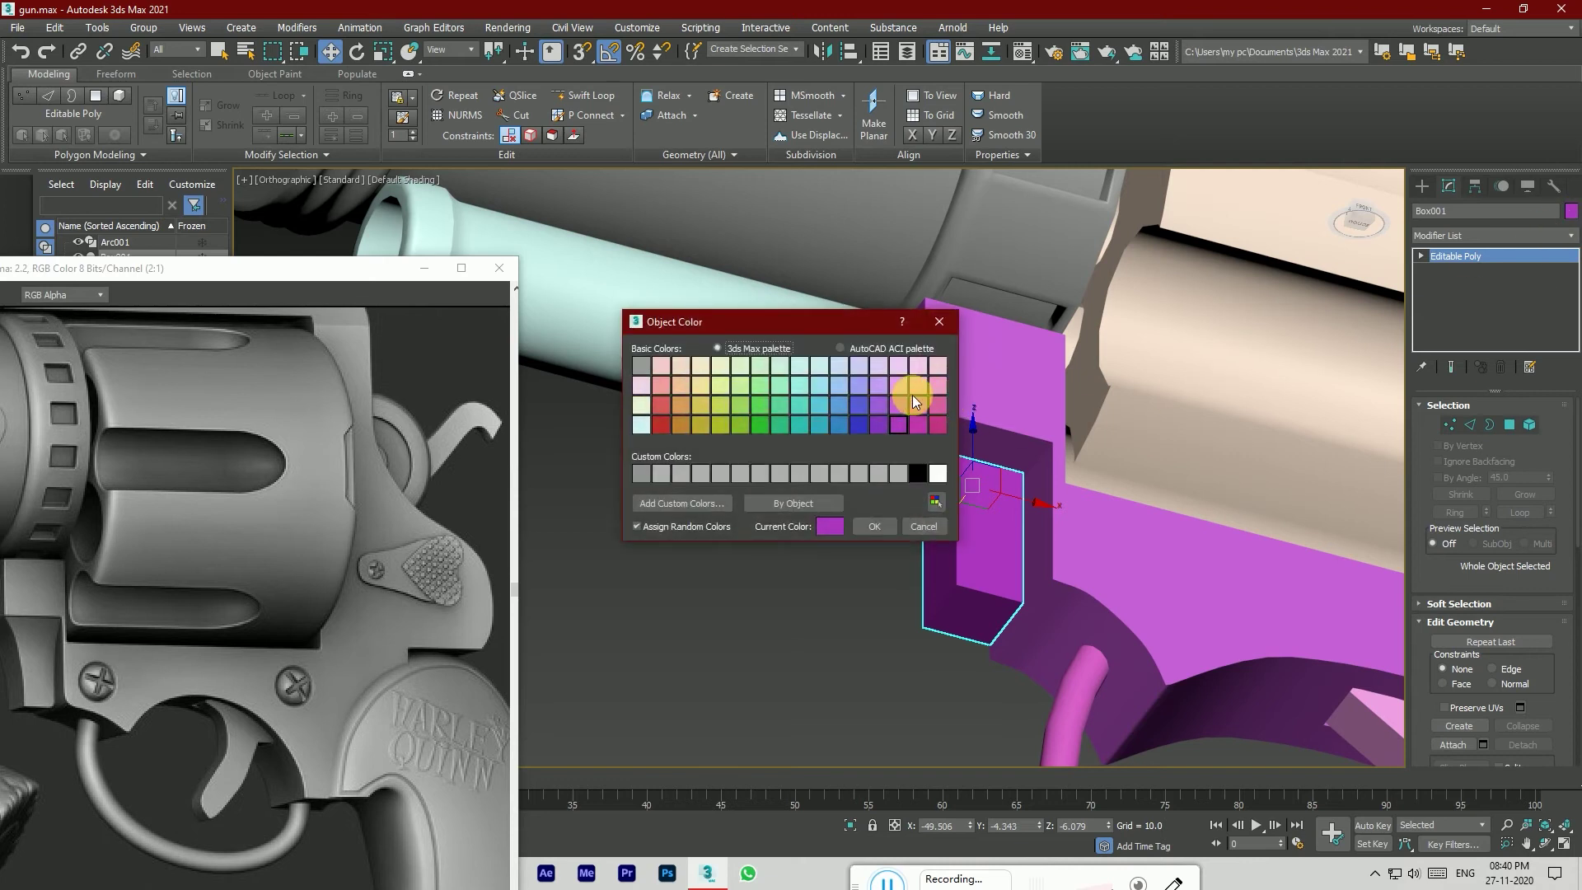
click(872, 524)
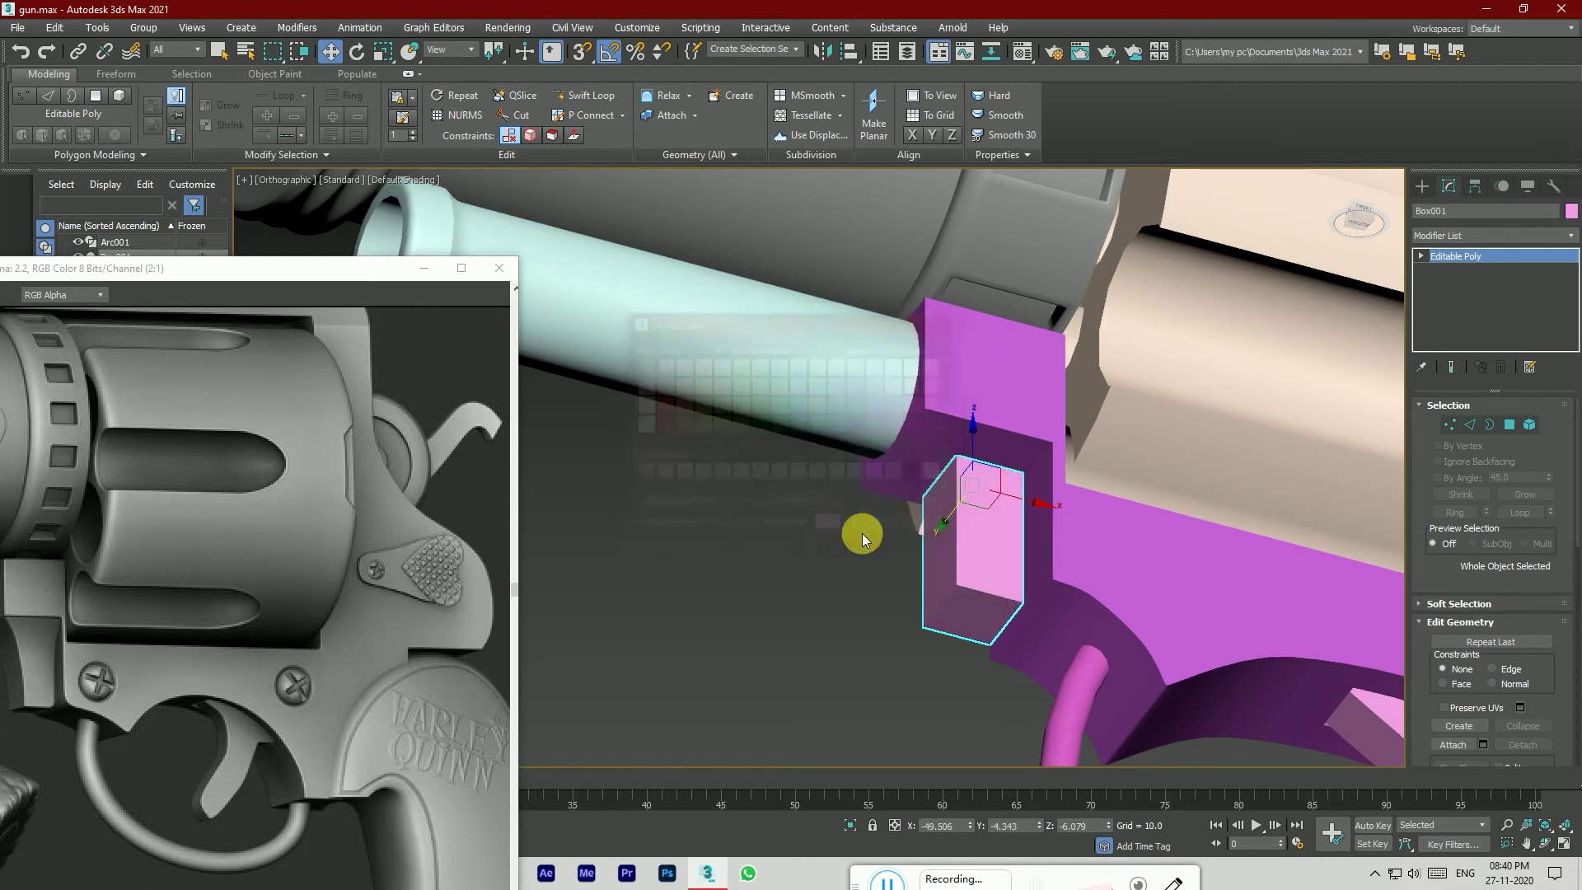
Step: Move the box's muzzle-side vertices to the frame's front edge at X -57.959, and extend its rear vertices back to the end of the frame's flat
click(1449, 426)
click(1358, 224)
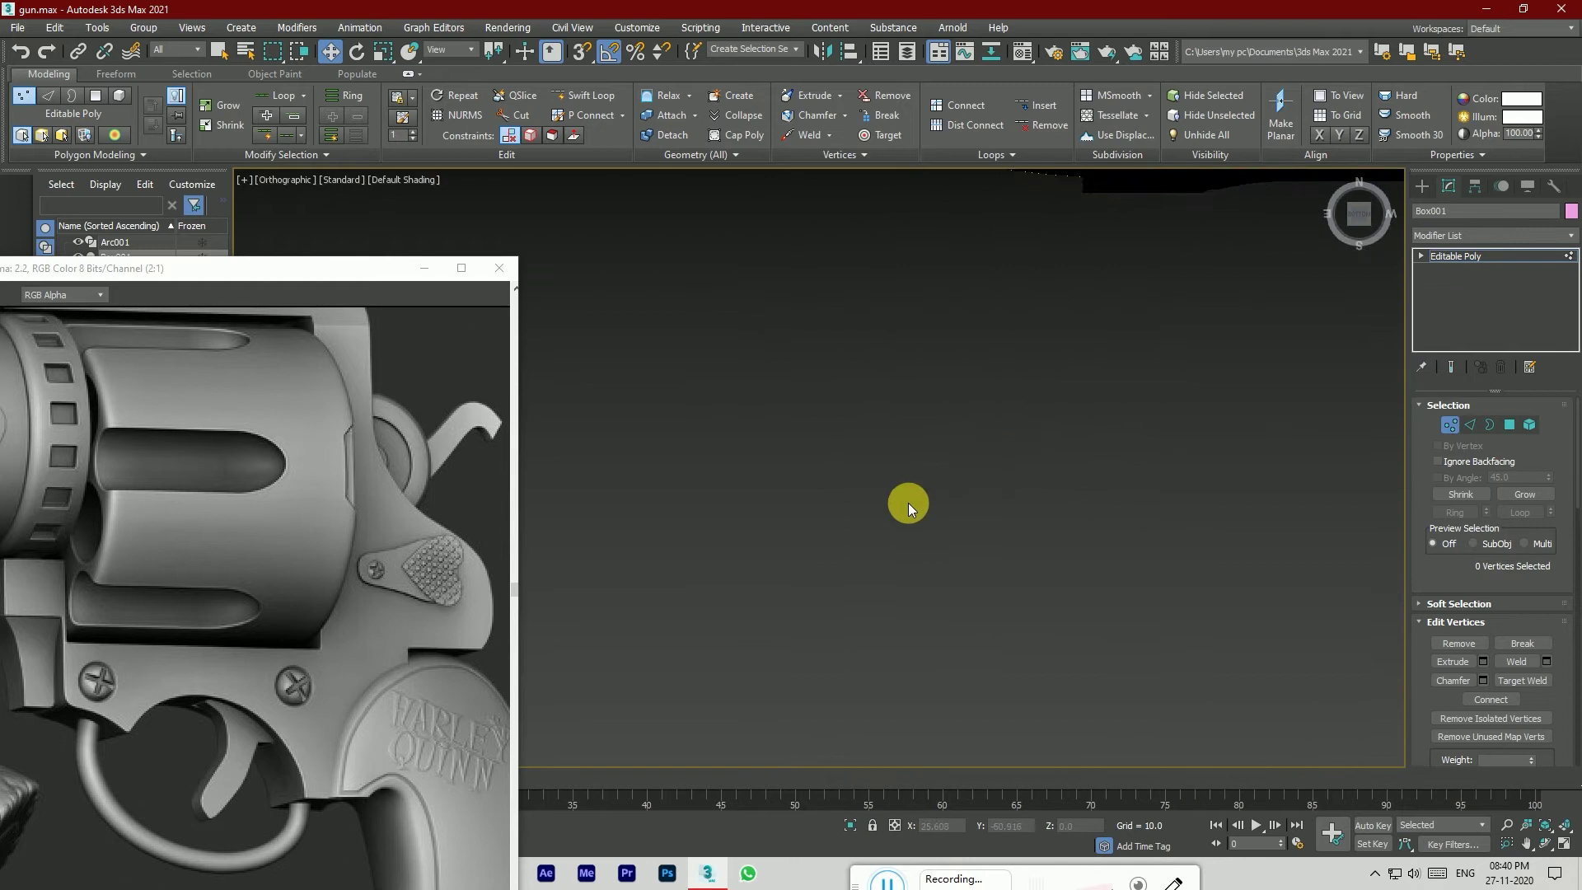
scroll(1138, 314, up, 4)
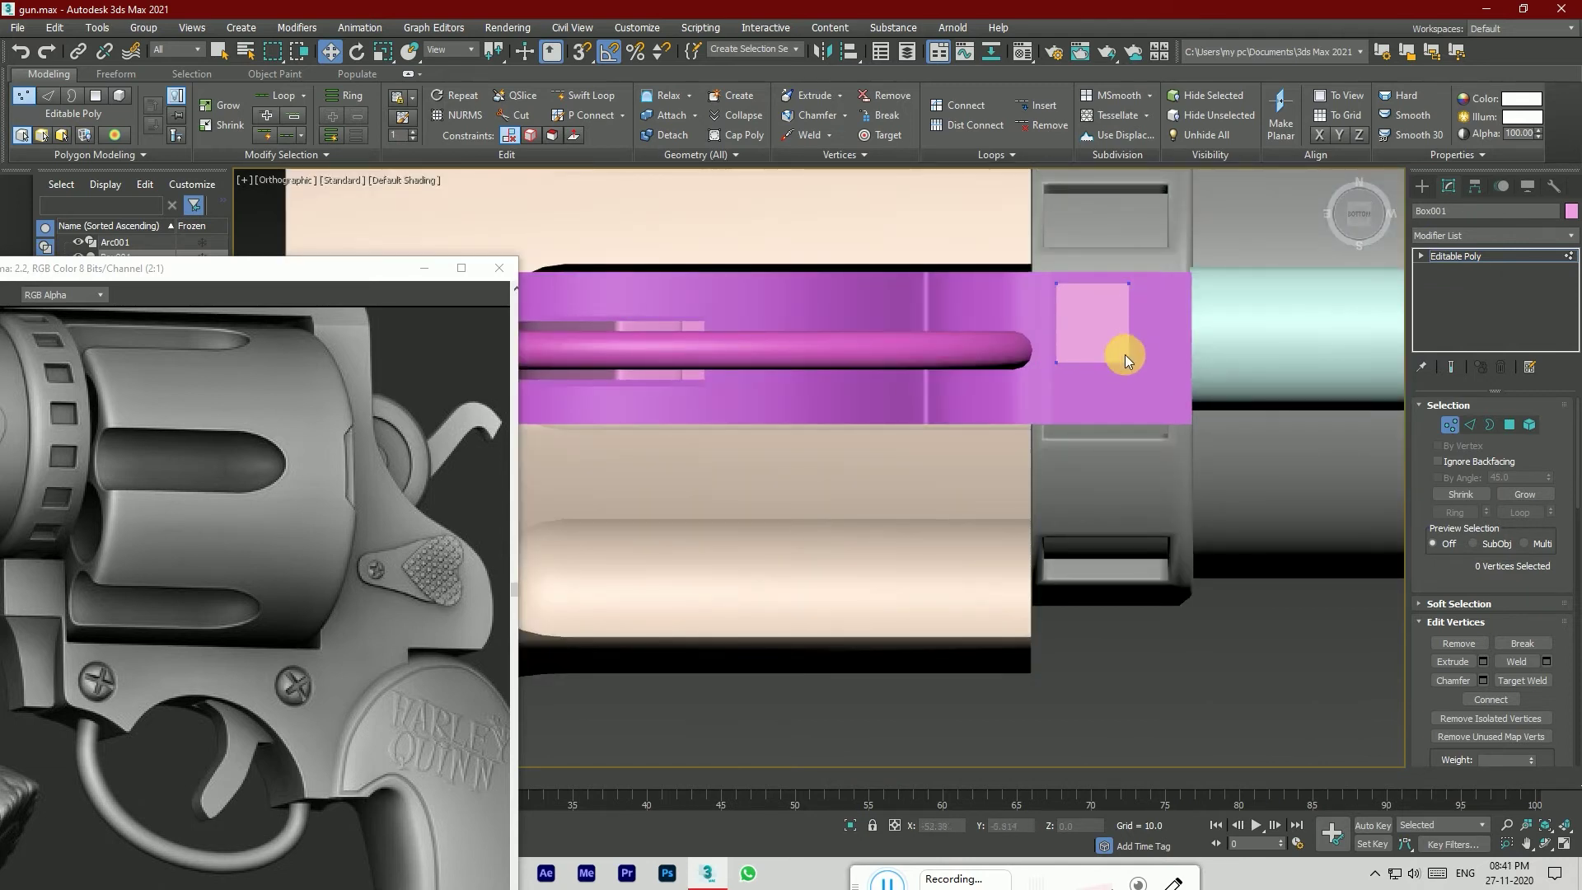
scroll(1125, 355, up, 2)
drag(1113, 409, 1109, 387)
drag(1101, 324, 1184, 329)
drag(219, 620, 305, 614)
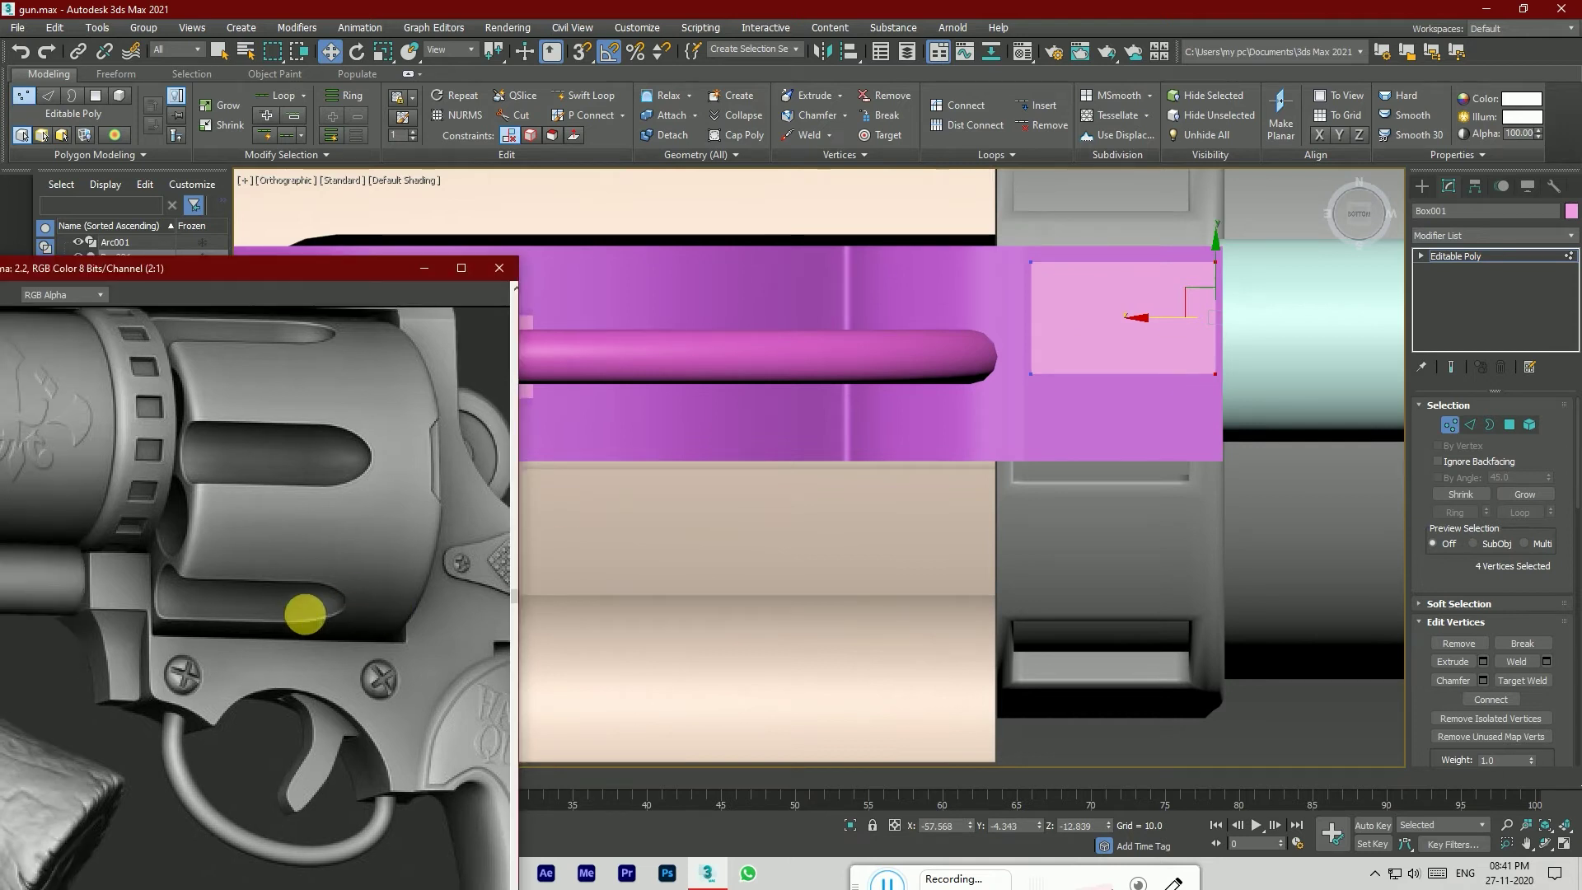
scroll(1218, 324, up, 3)
drag(1169, 318, 1183, 320)
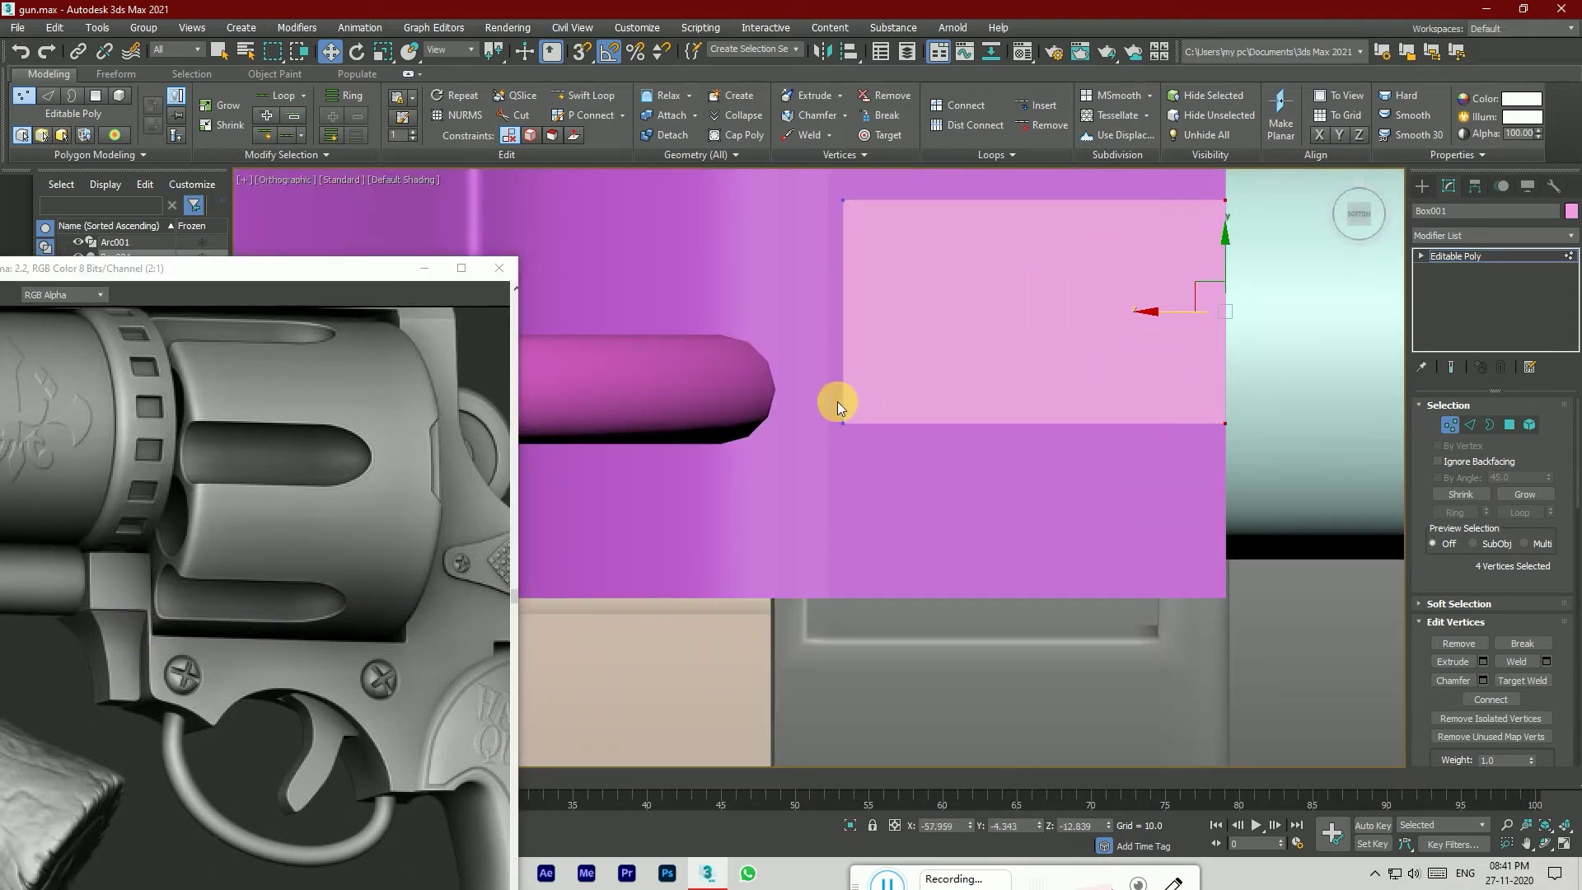
drag(903, 466, 904, 467)
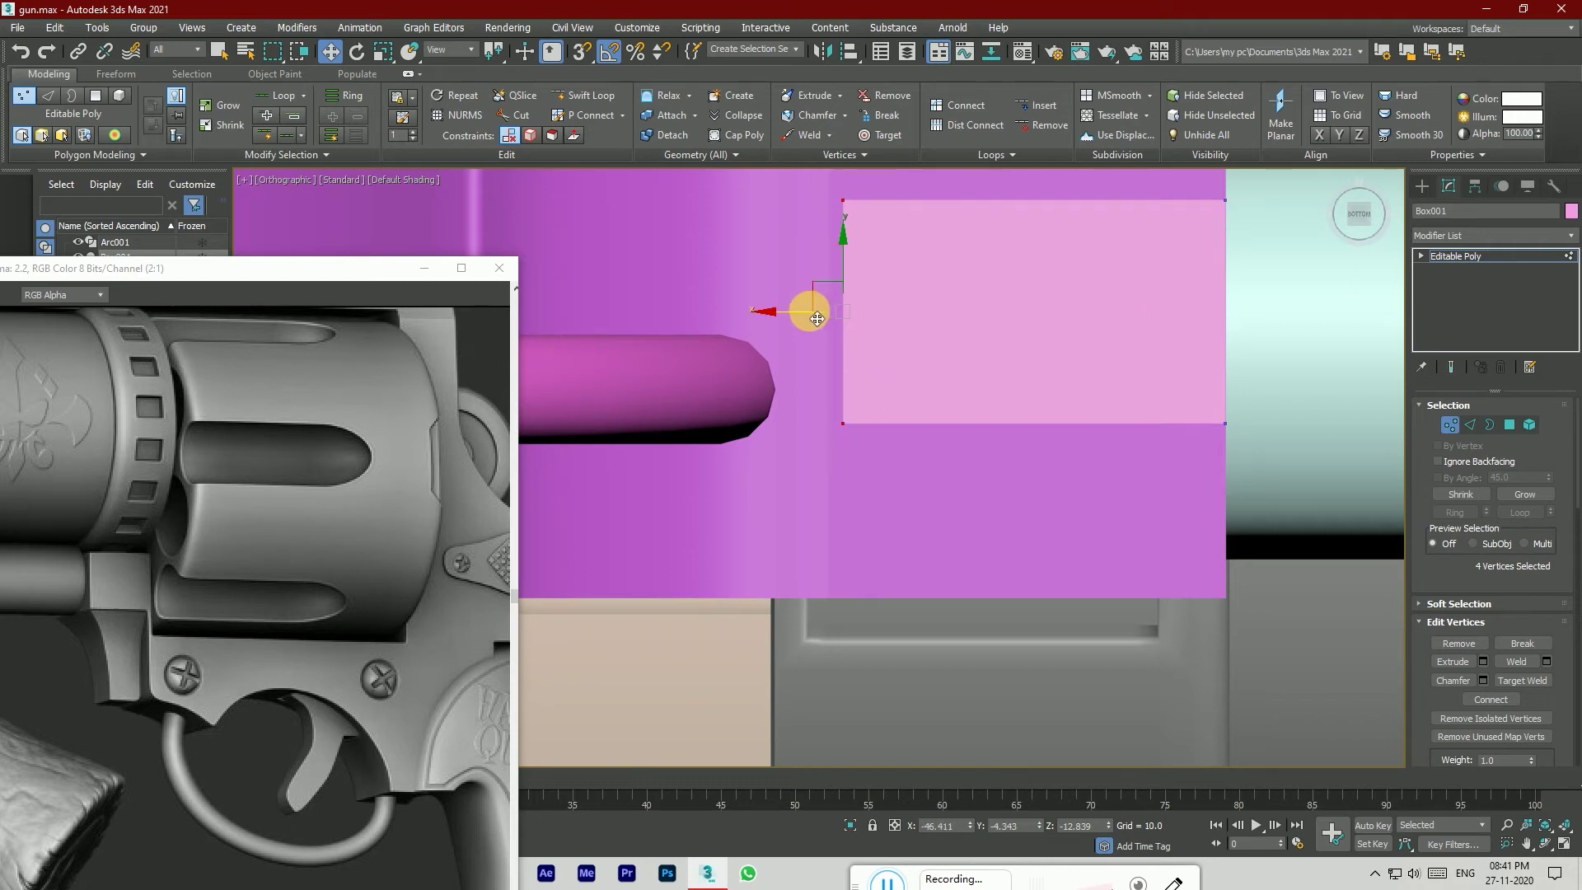
drag(817, 319, 802, 323)
Step: Widen the box to the frame's full width by moving one side's vertices to its edge and the opposite side's to Y 0.003
drag(1253, 523, 1251, 526)
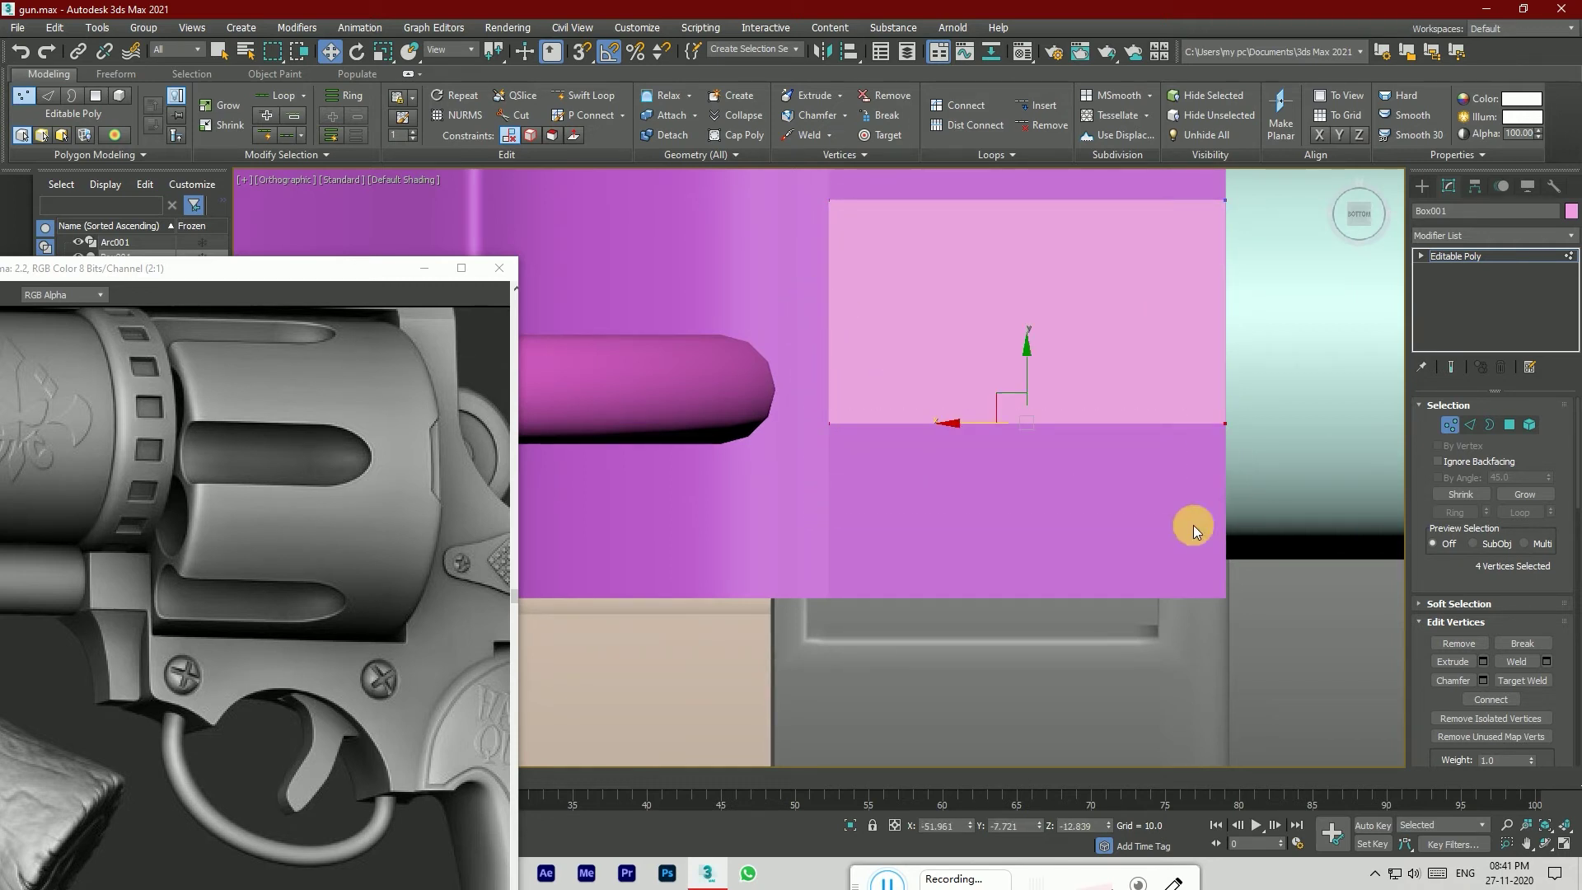
drag(1024, 406, 1036, 543)
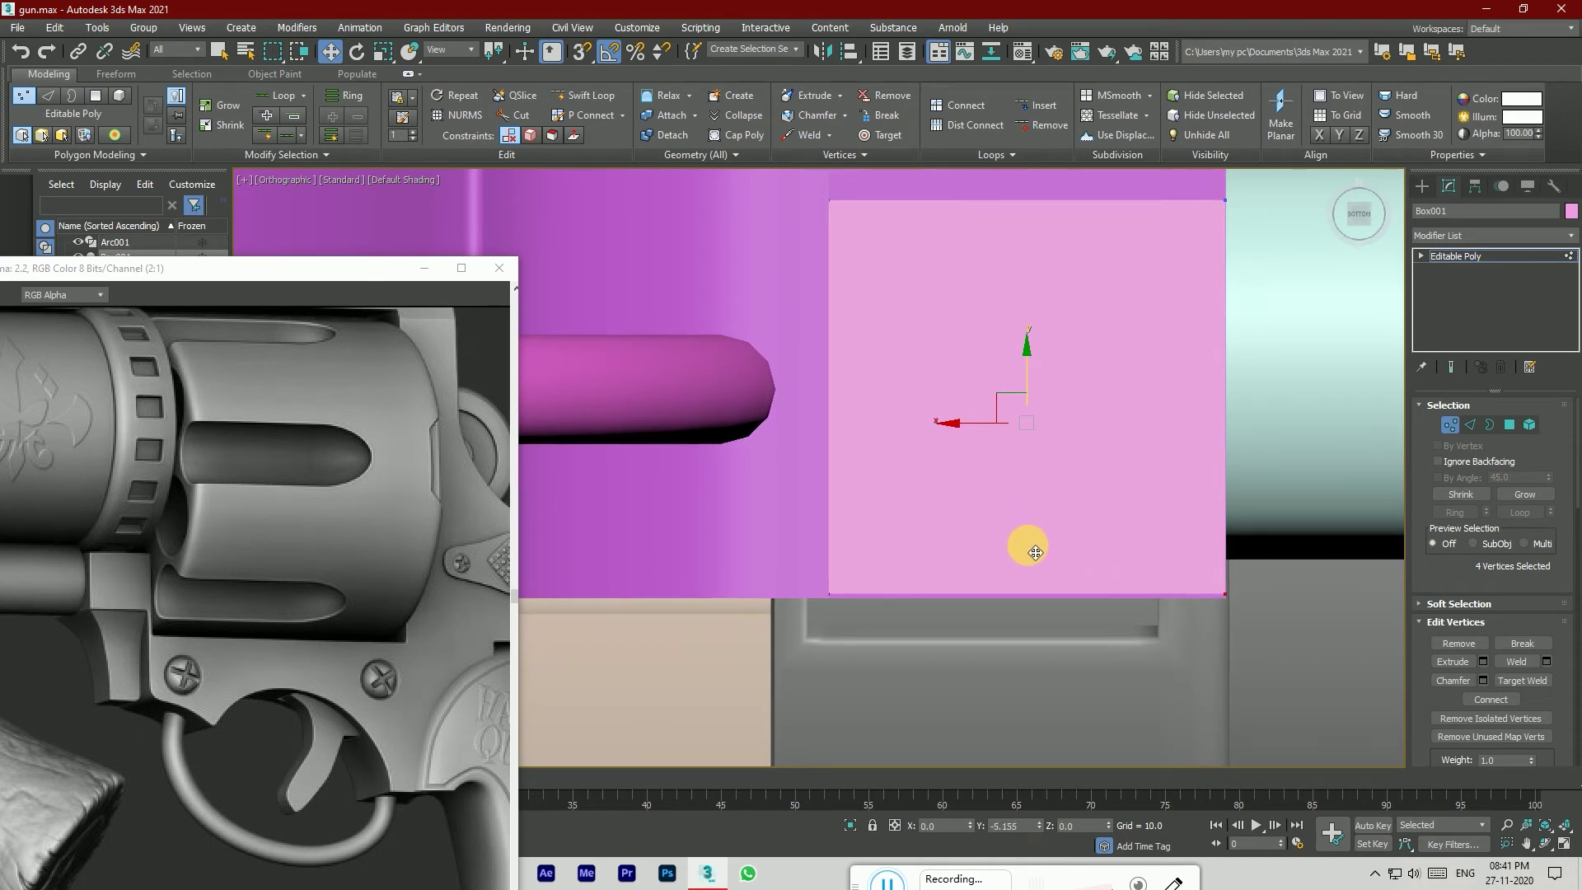
drag(1035, 552, 1037, 553)
scroll(1026, 548, down, 3)
drag(926, 468, 925, 464)
scroll(1017, 399, up, 4)
drag(1012, 400, 1017, 338)
scroll(968, 427, down, 2)
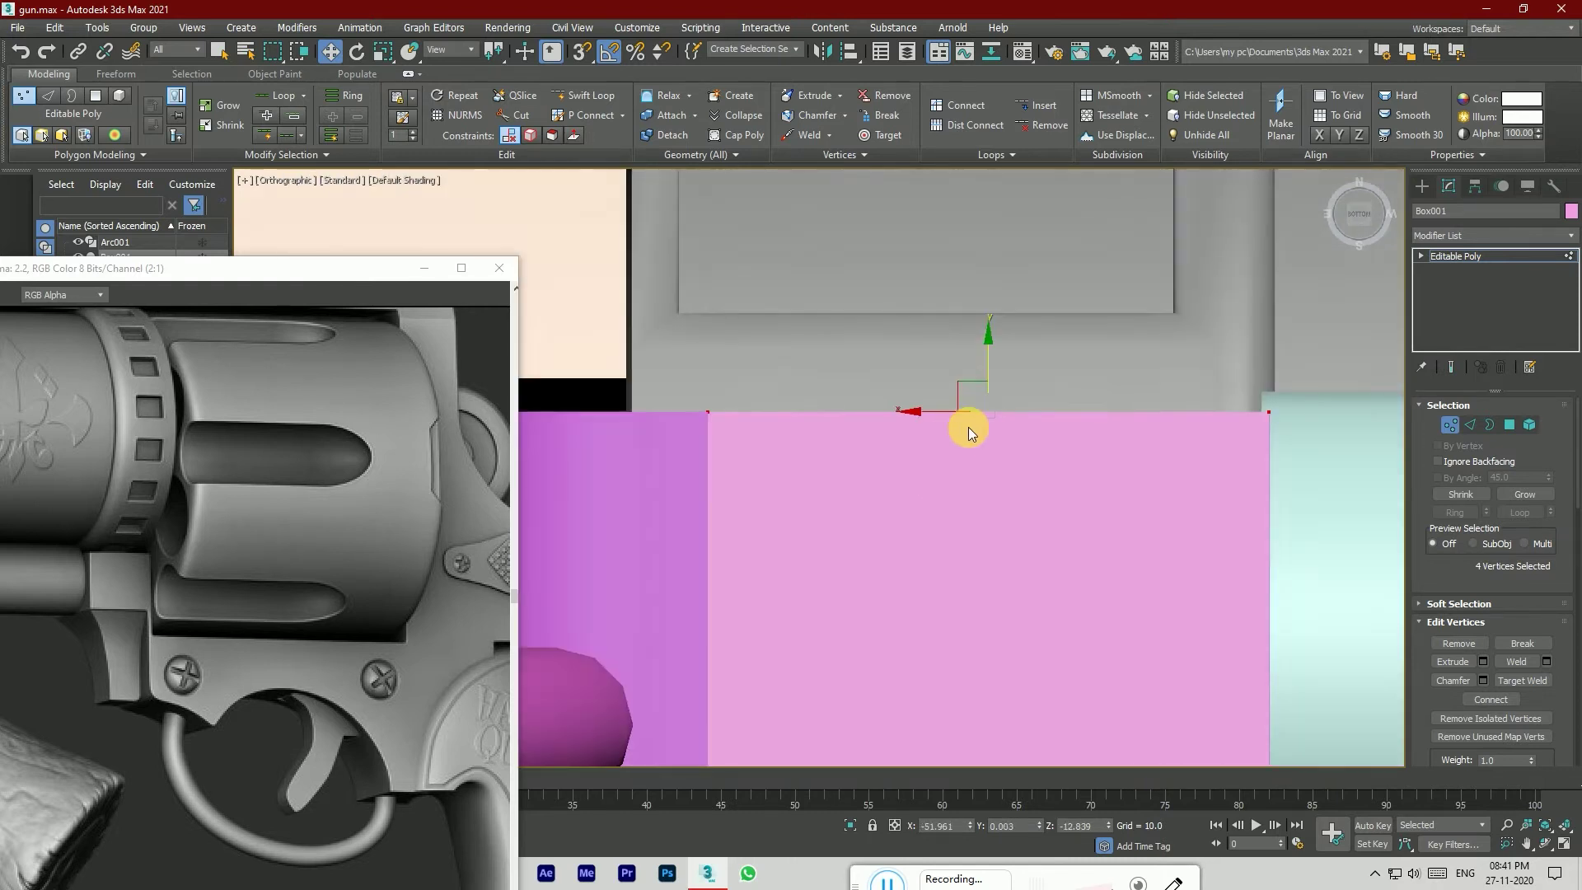
scroll(968, 427, down, 2)
Step: Connect the pink box's four vertical edges with two evenly spaced horizontal edge loops
drag(1357, 207, 1114, 512)
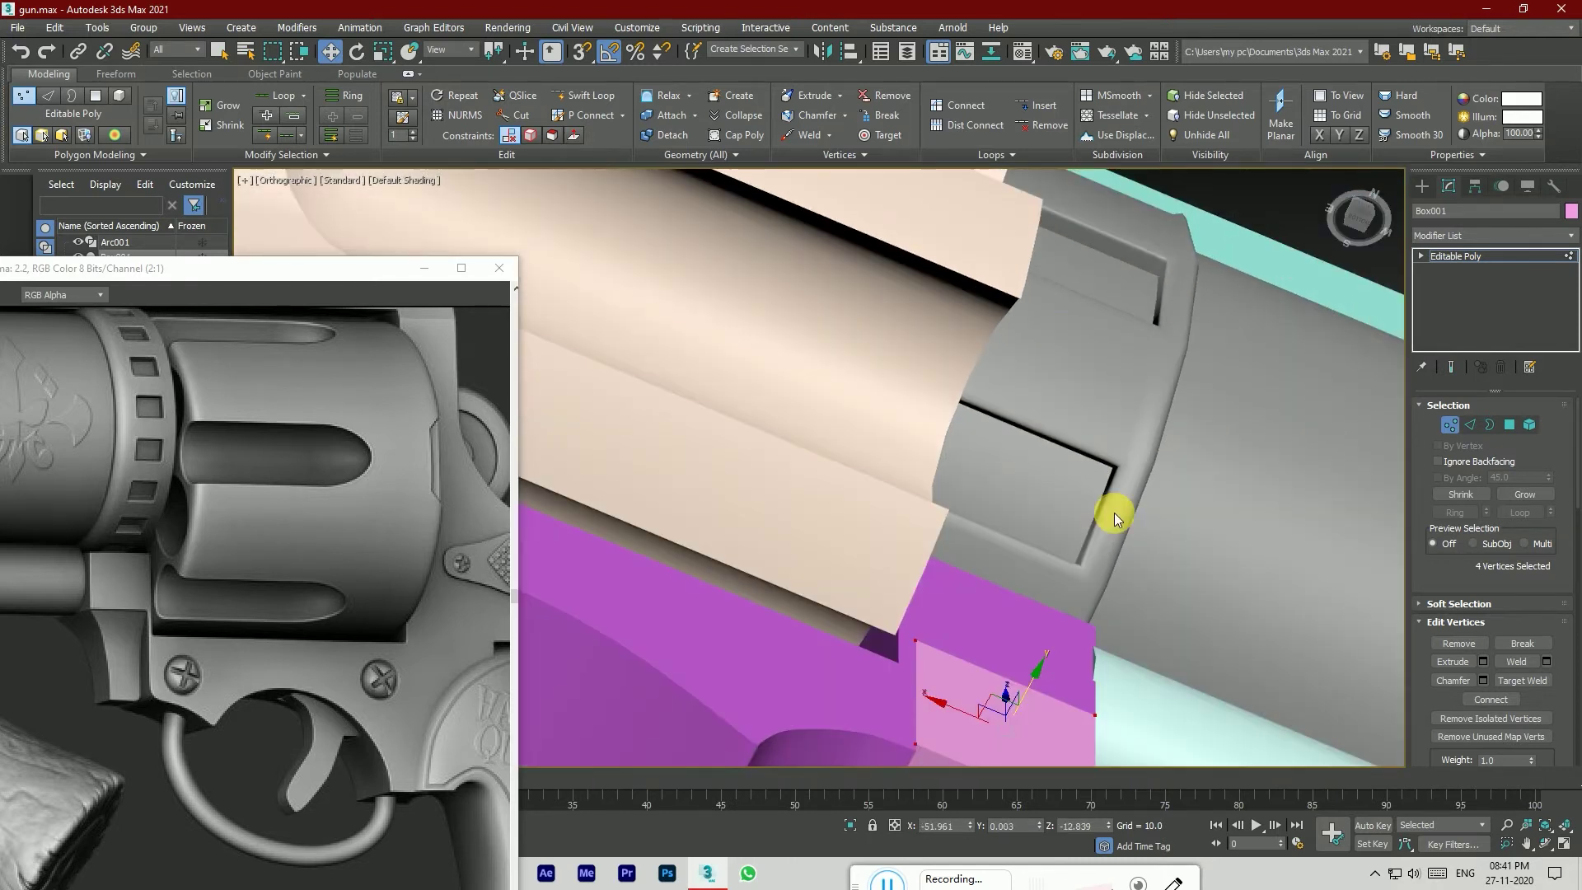
scroll(1075, 462, down, 5)
click(1356, 216)
mouse_move(1360, 234)
mouse_down()
mouse_move(1236, 239)
mouse_move(1360, 233)
mouse_up()
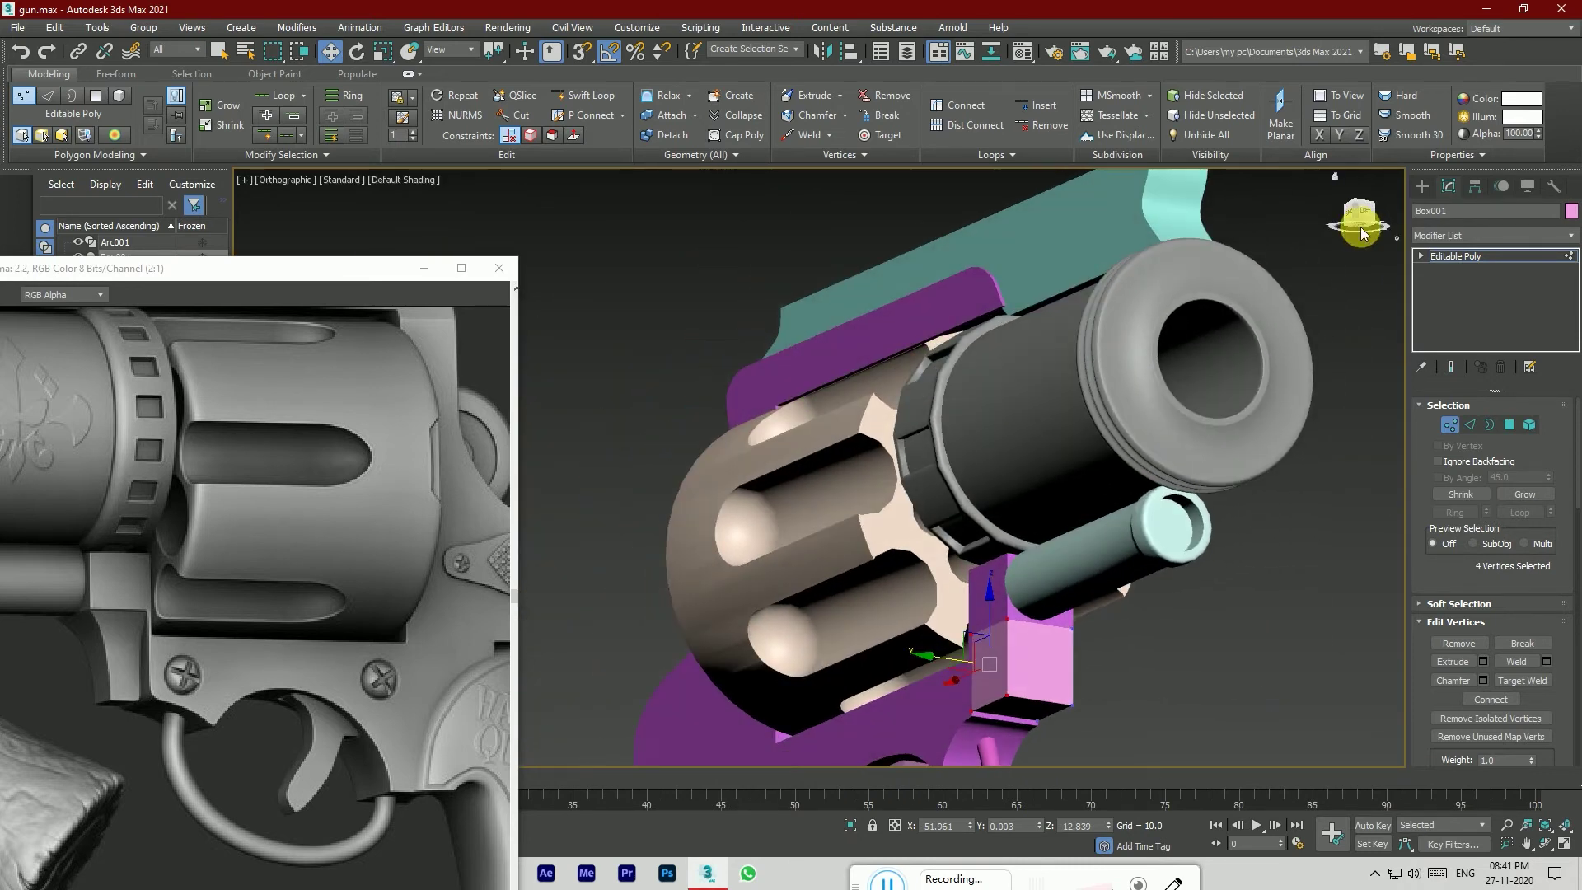
scroll(995, 731, up, 6)
drag(1060, 623, 1060, 659)
click(1470, 425)
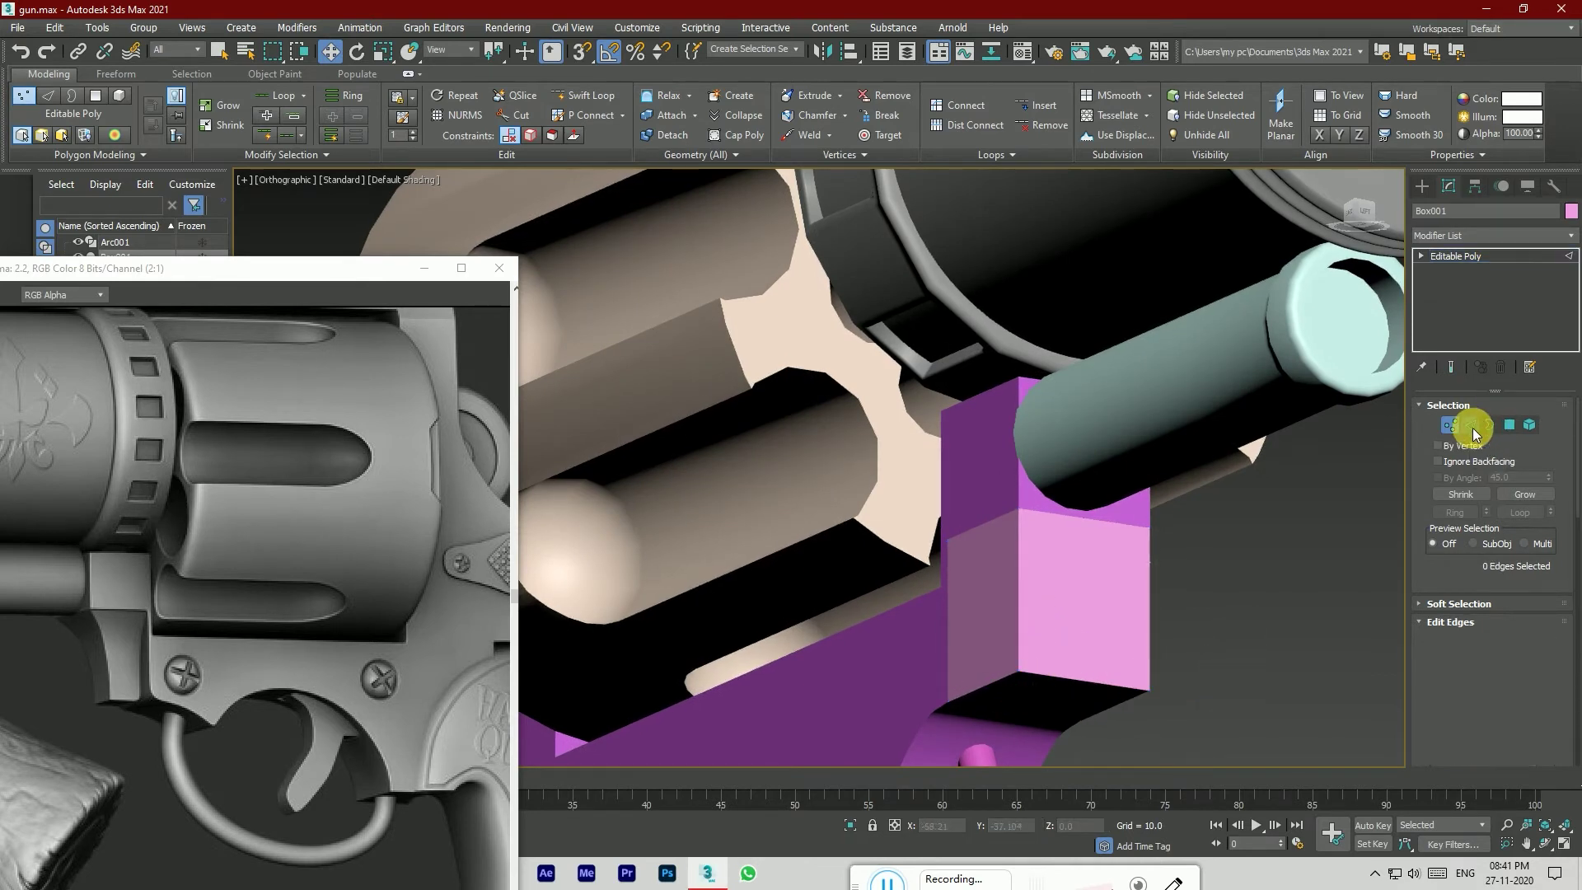
key(F4)
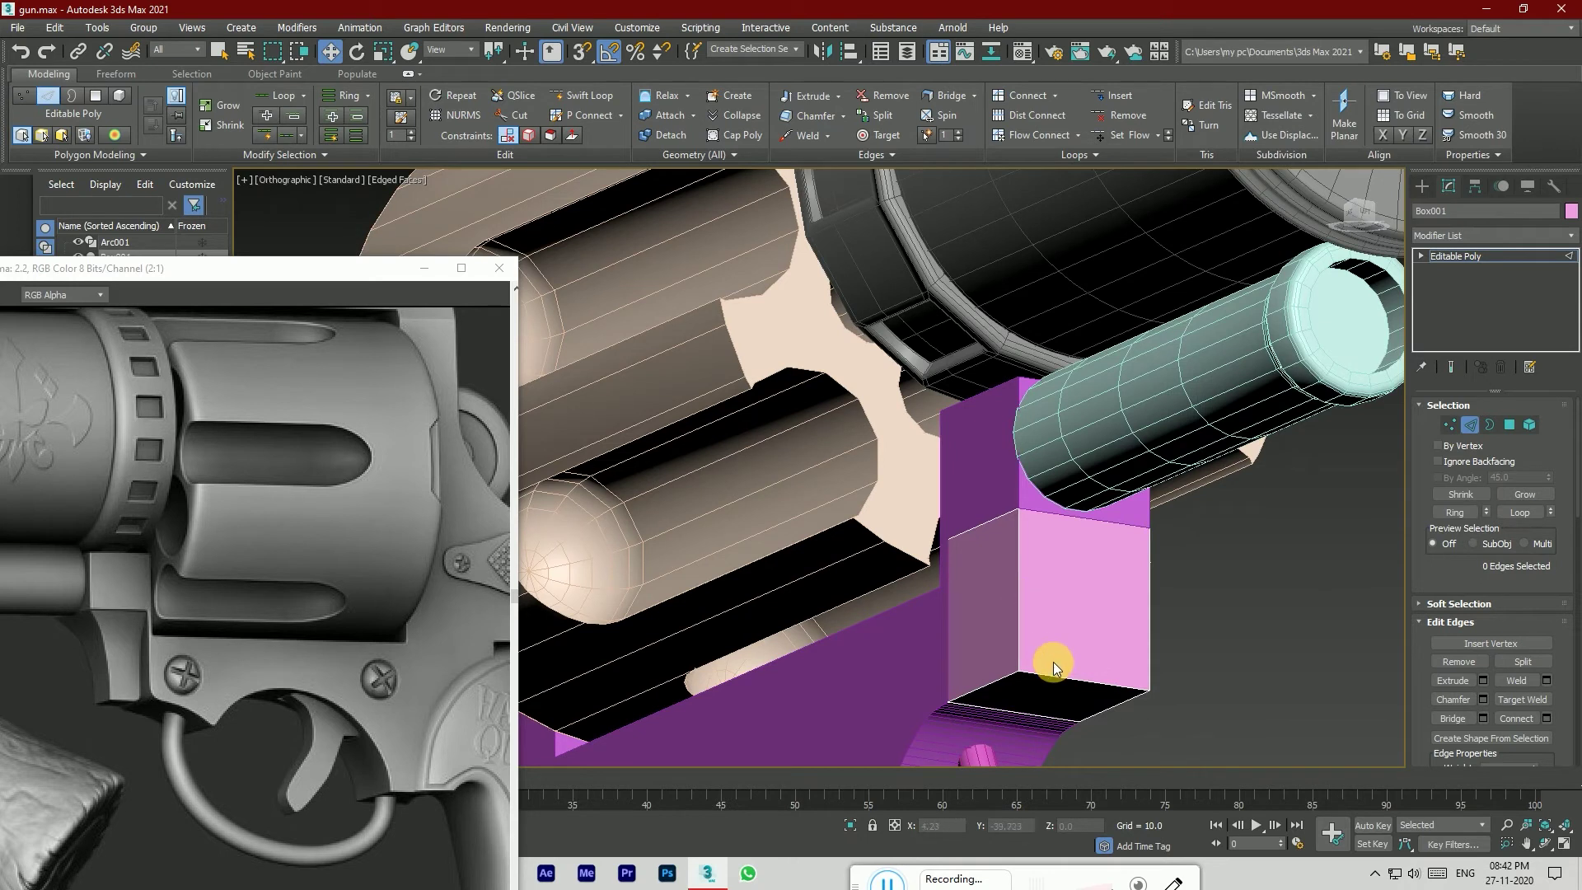
click(912, 596)
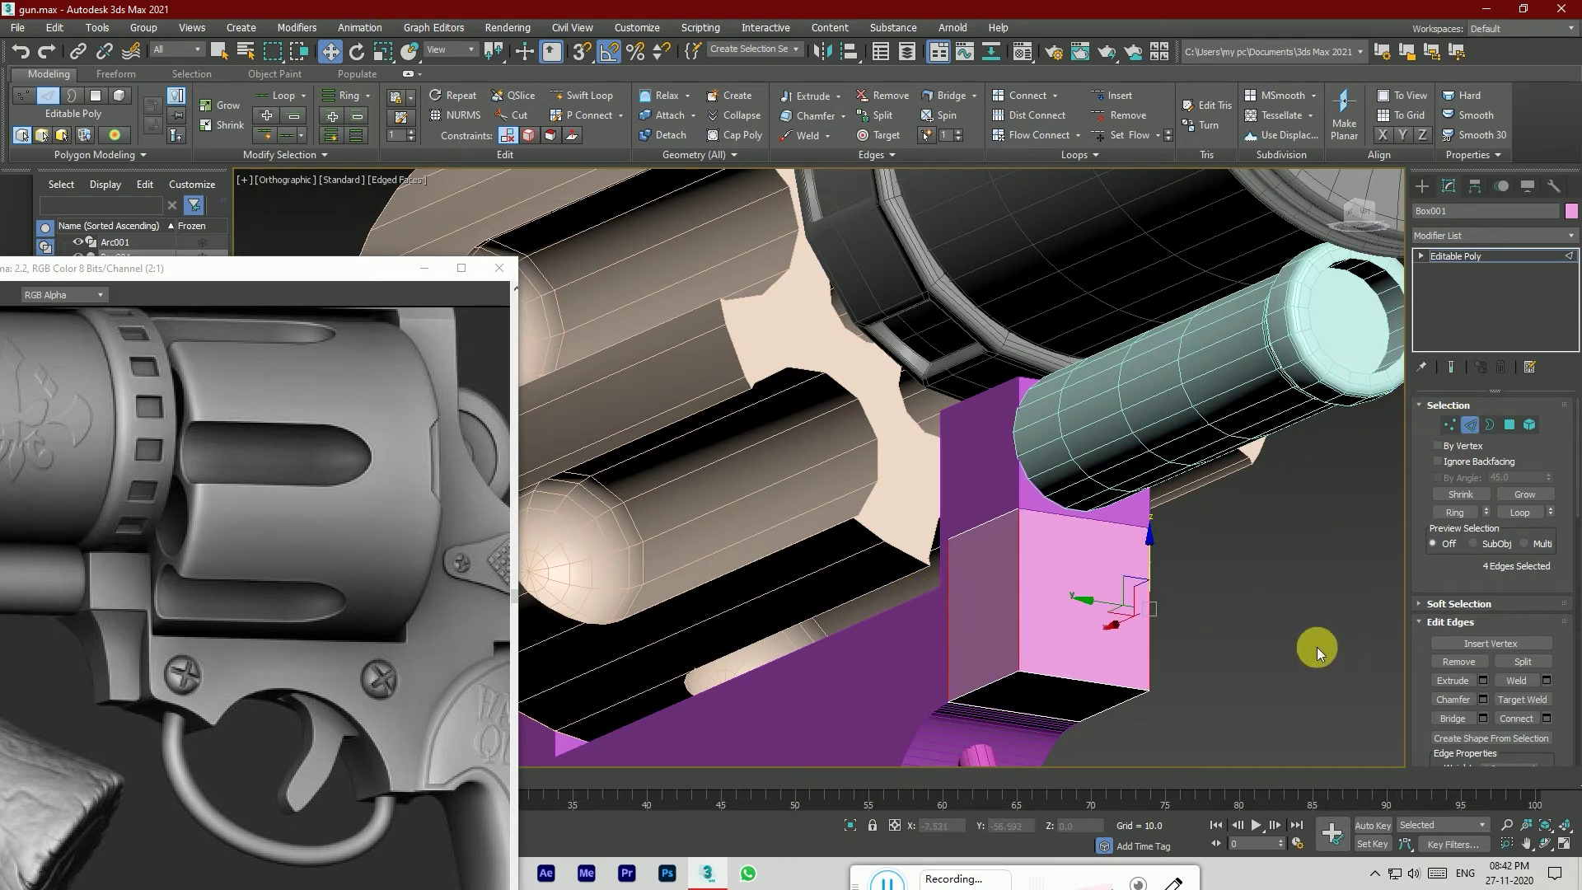
click(1546, 718)
click(833, 473)
click(829, 547)
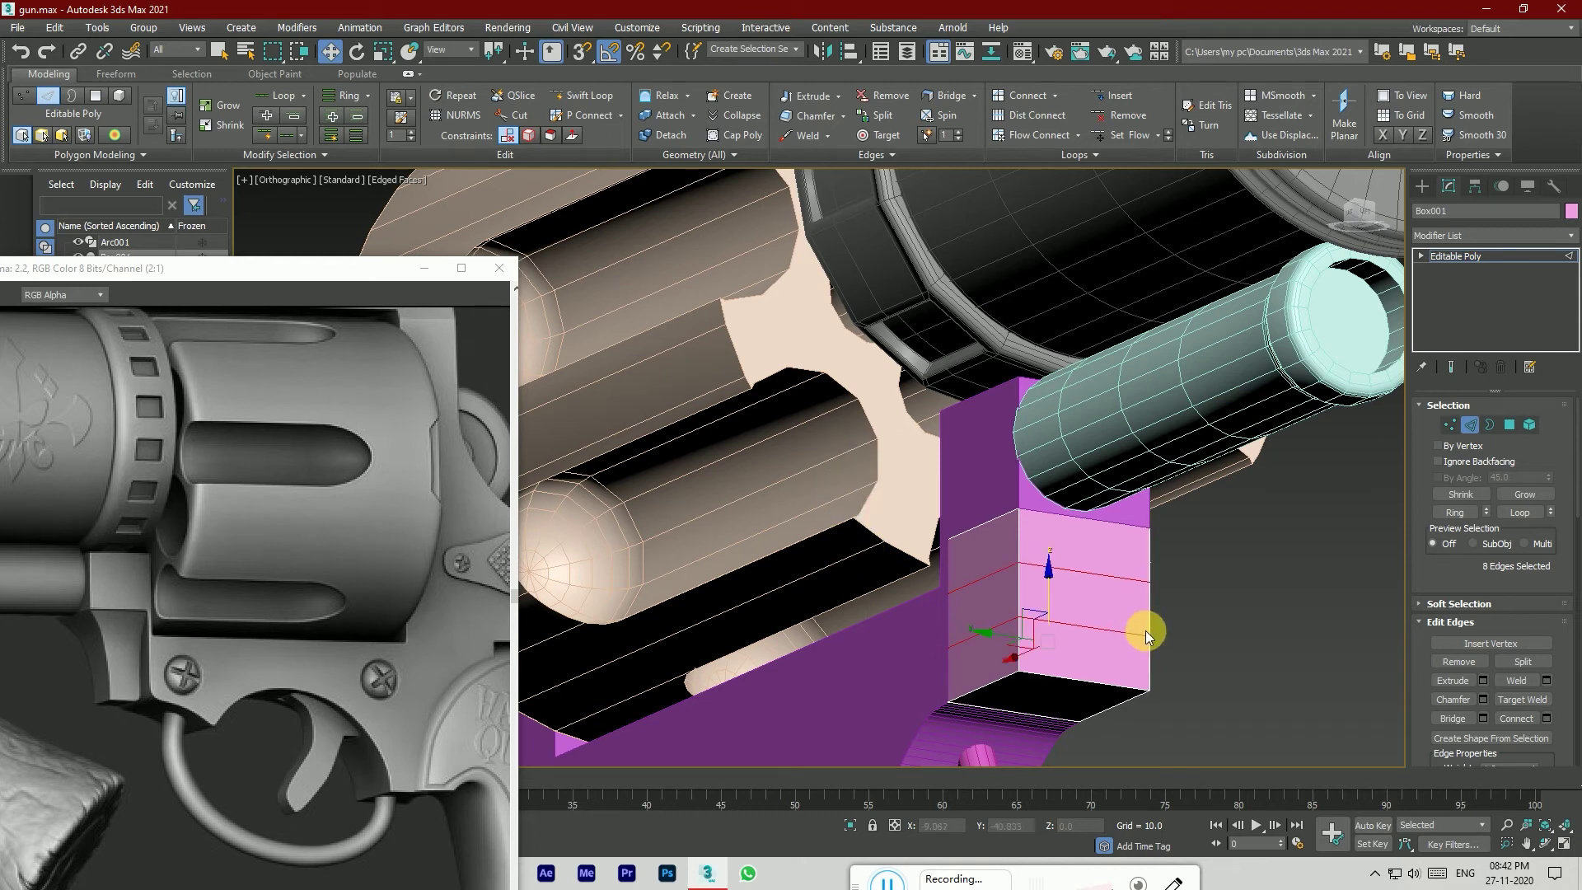
Step: Add the box's four bottom edges to the selected loops and scale them inward to narrow the block below its top
ctrl+click(1085, 688)
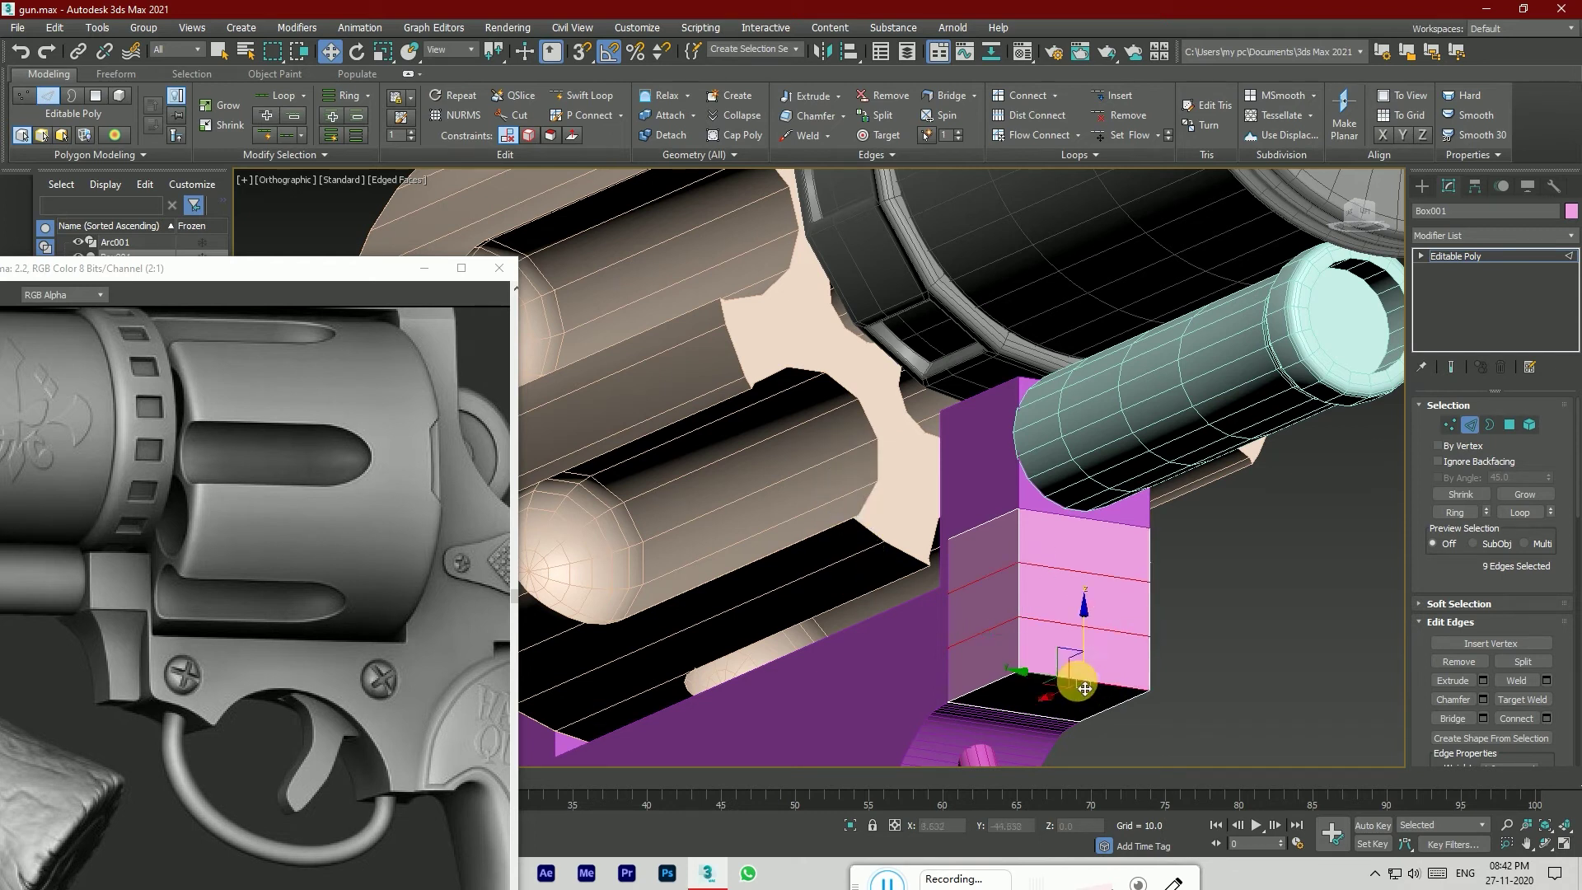
ctrl+click(1129, 700)
ctrl+click(1009, 677)
ctrl+click(997, 710)
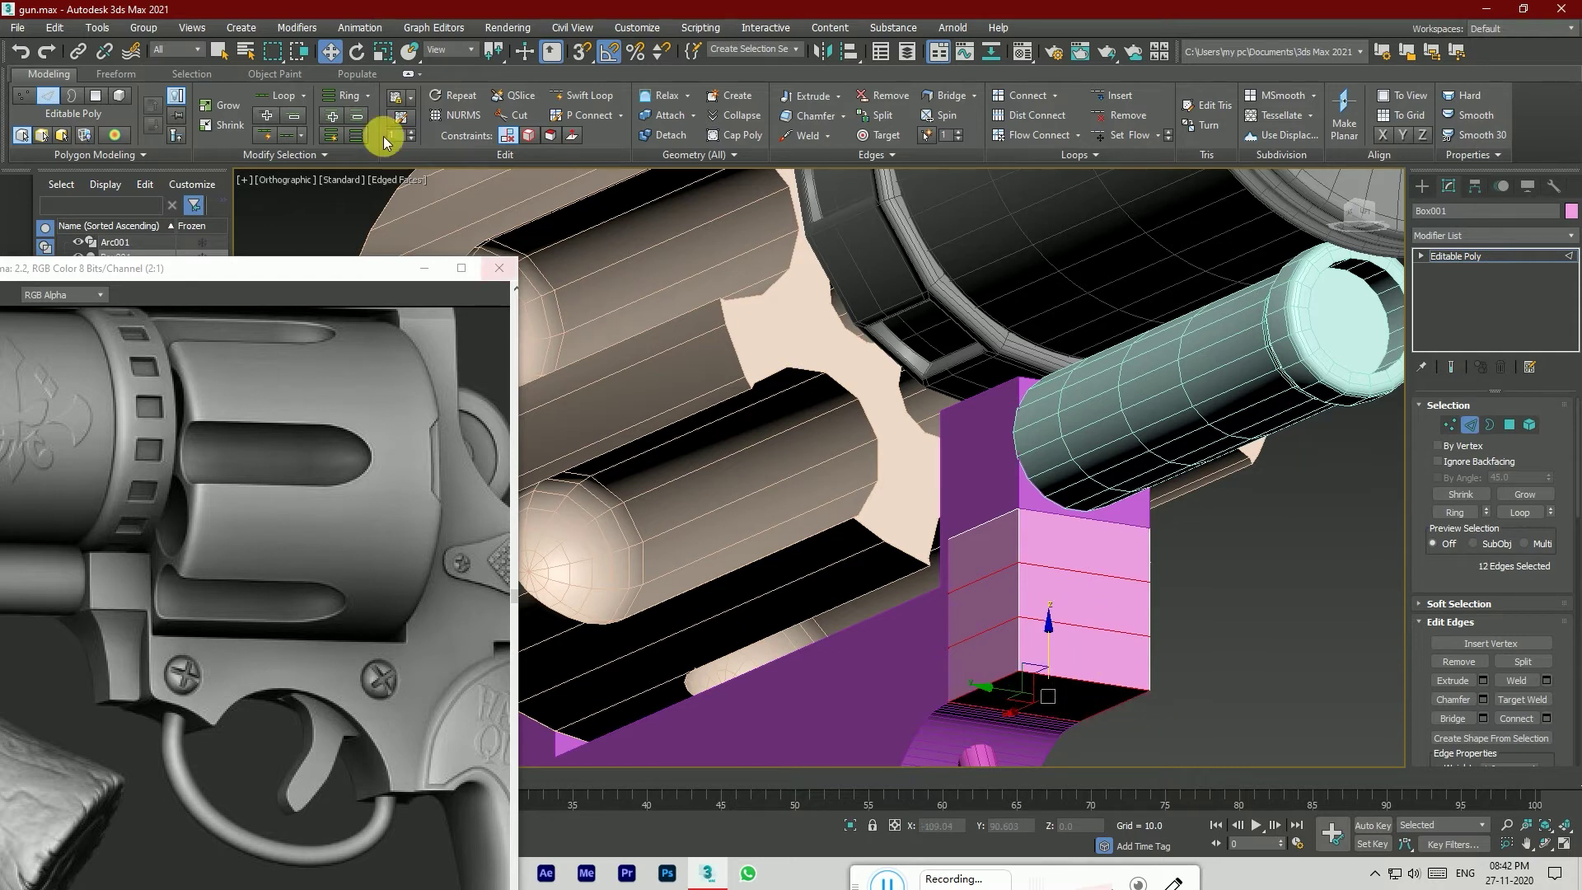
click(383, 51)
drag(1038, 720, 1042, 736)
Step: Scale the block's bottom edges and lower edge loop further inward to taper it towards the underside
click(1352, 213)
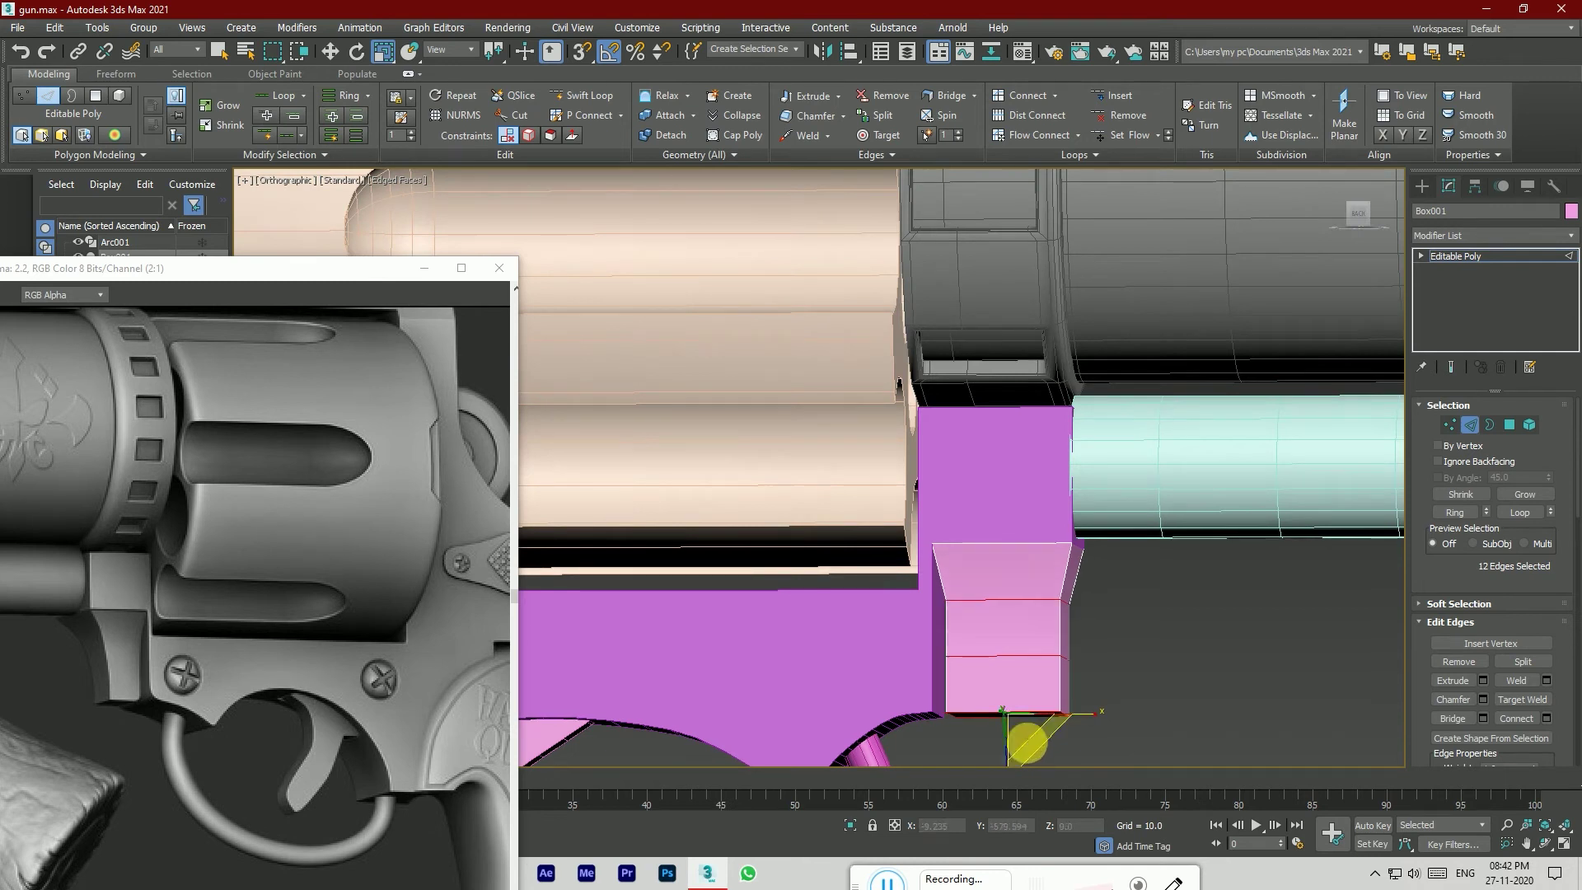
drag(1020, 678, 1037, 743)
alt+double_click(988, 656)
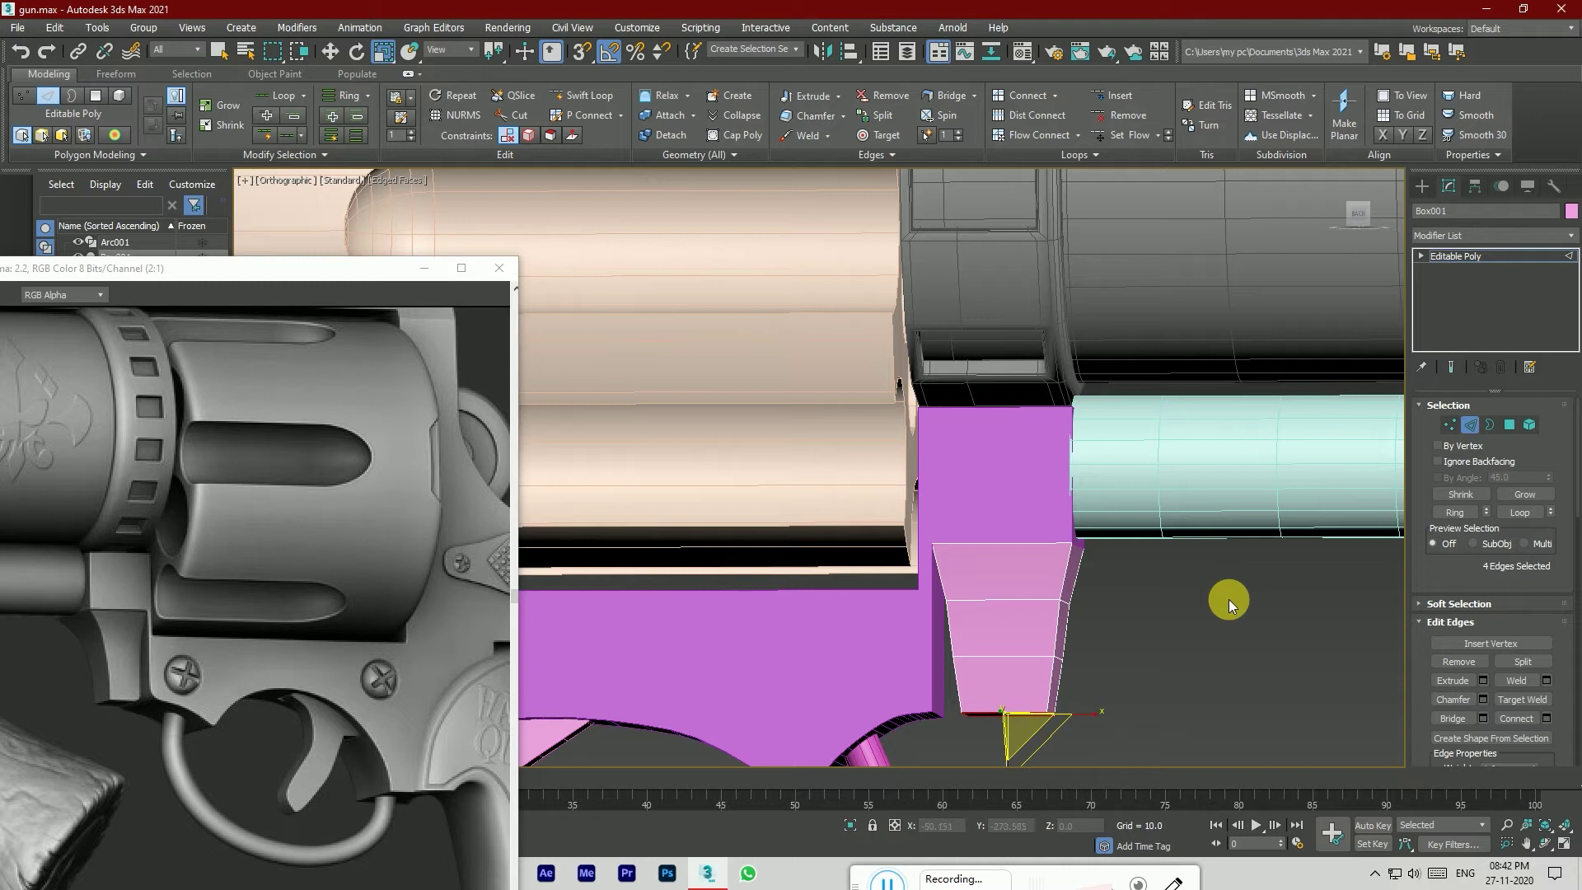
double_click(1024, 657)
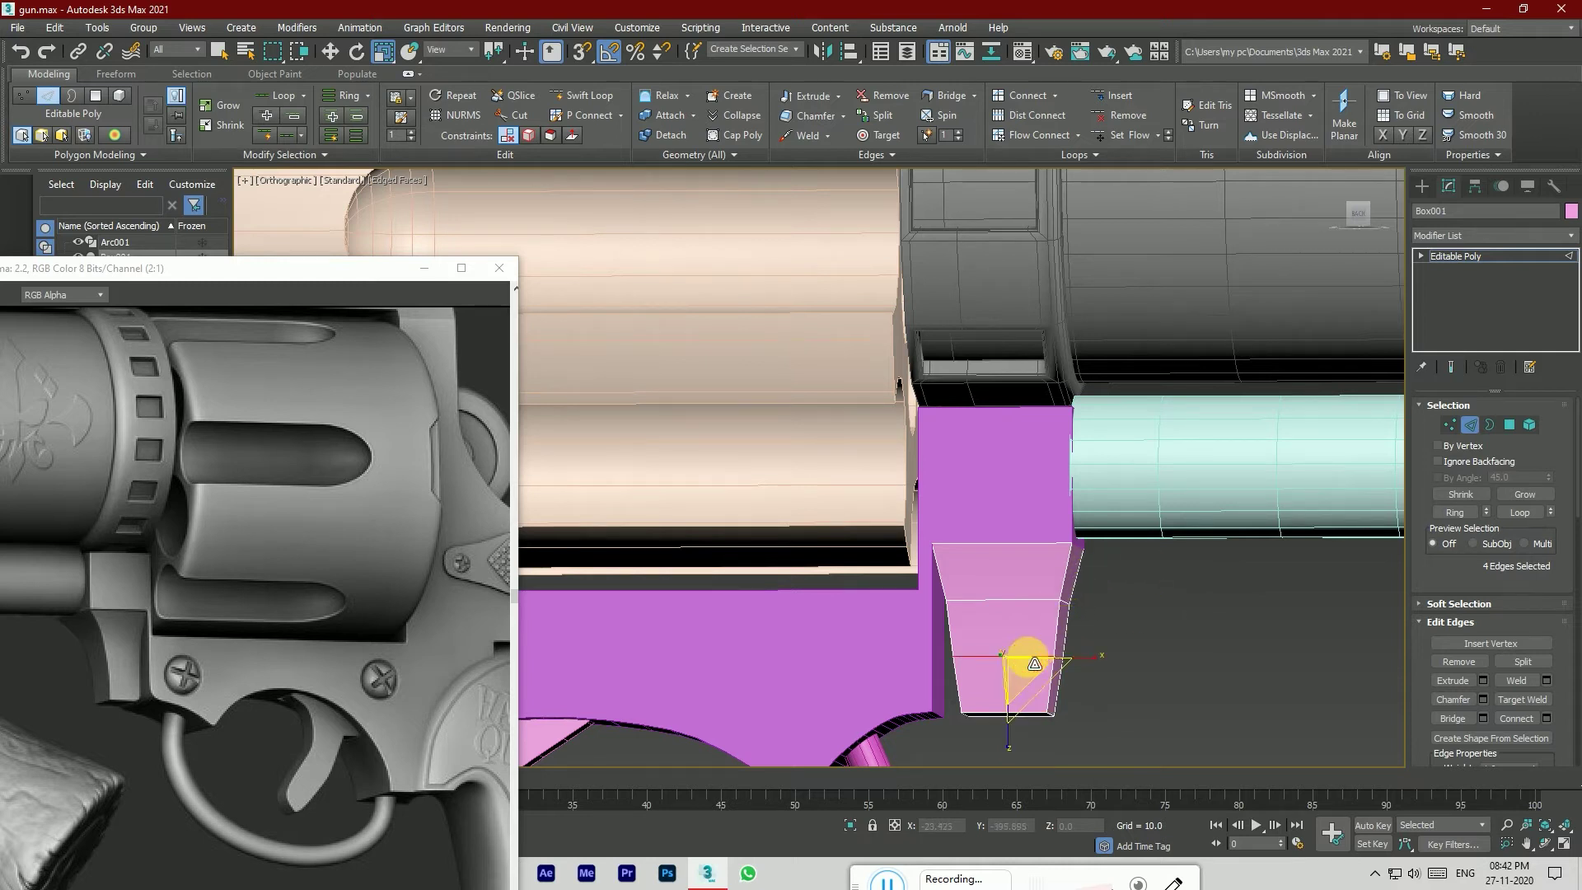
Step: Shift the vertices of both edge loops and the bottom towards the grip so the block's rear side lines up vertically with the frame
click(1450, 424)
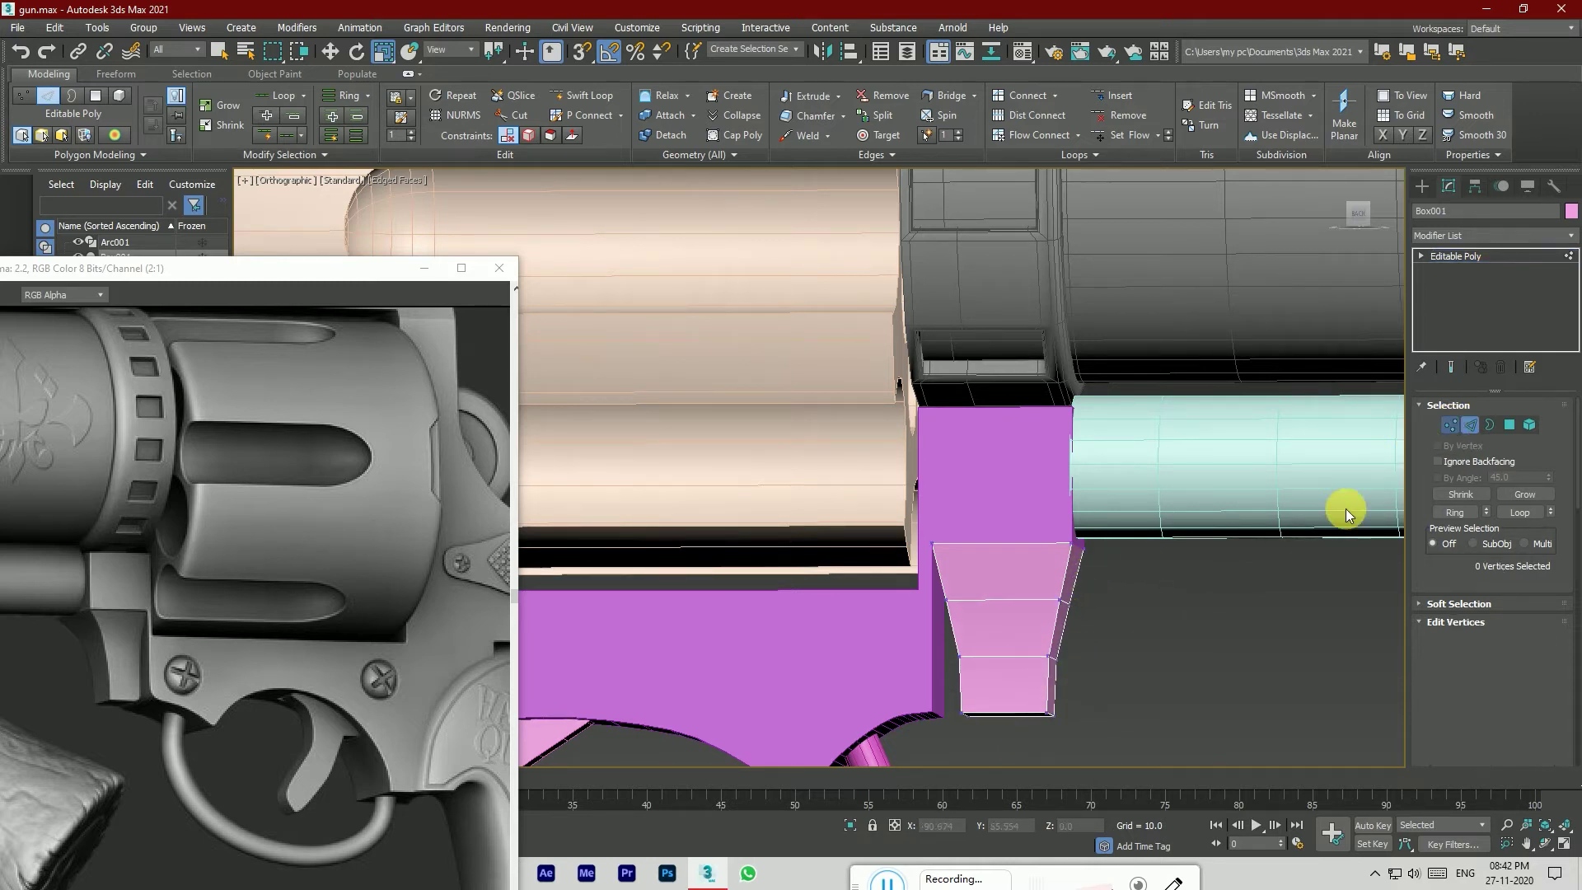
click(1358, 214)
scroll(1006, 608, up, 3)
click(337, 55)
drag(1044, 599, 1021, 609)
scroll(1020, 549, down, 2)
scroll(939, 673, up, 2)
drag(931, 682, 1024, 664)
scroll(1049, 572, down, 3)
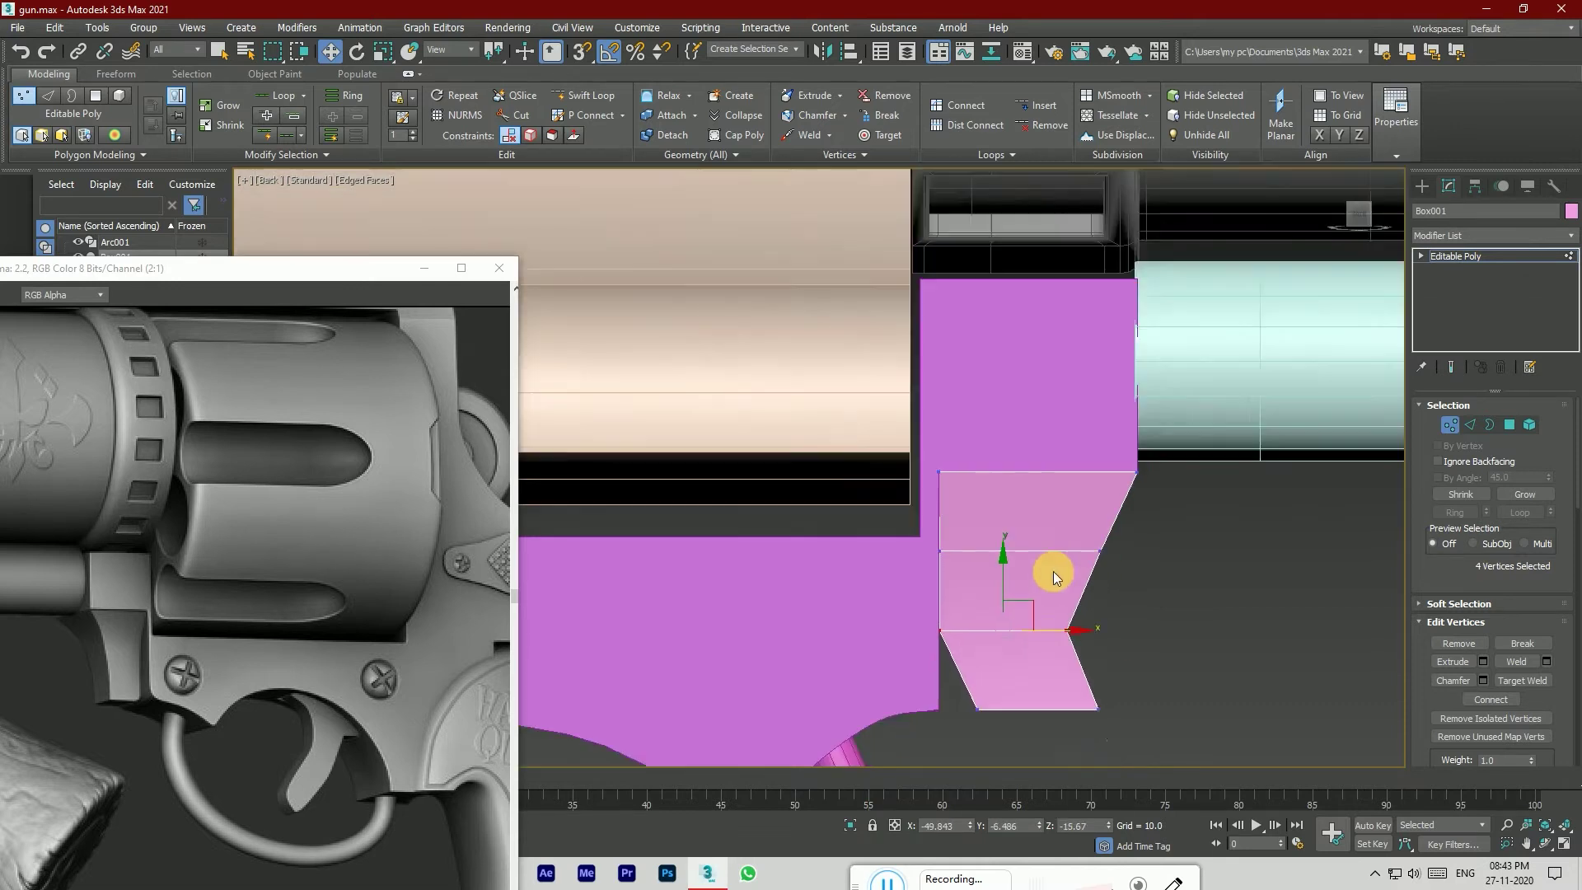
scroll(1078, 680, up, 2)
drag(1077, 680, 1042, 675)
Step: Move the front vertices of the upper and lower edge loops back, placing the lower pair at X -52.679 to curve the front profile inward
click(1149, 654)
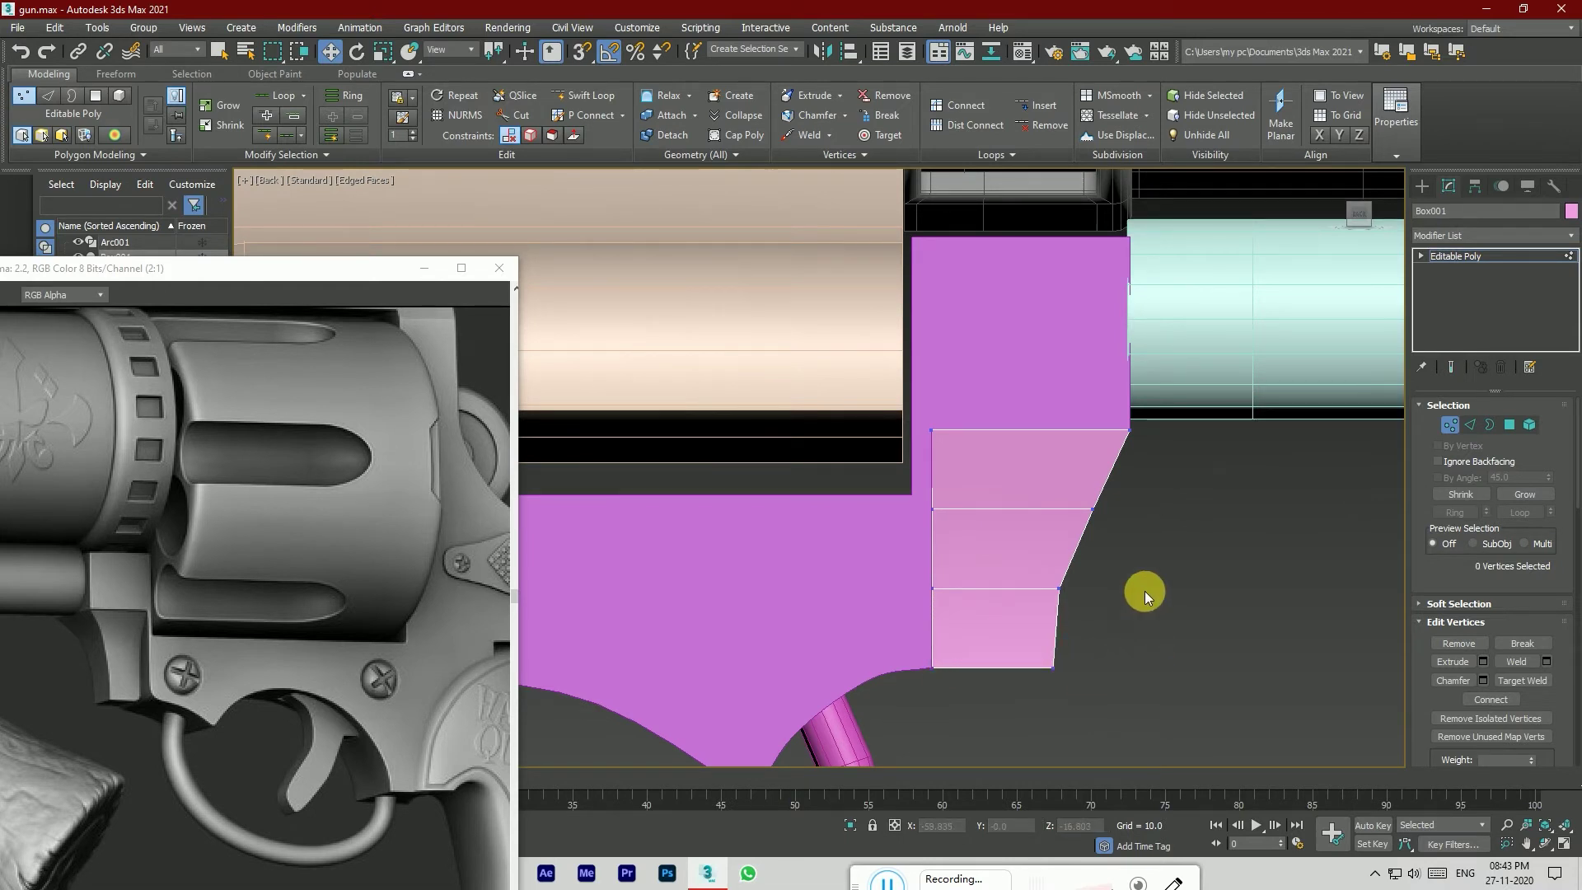
drag(1052, 551, 1051, 552)
drag(1133, 505, 1087, 582)
drag(1092, 644, 1041, 689)
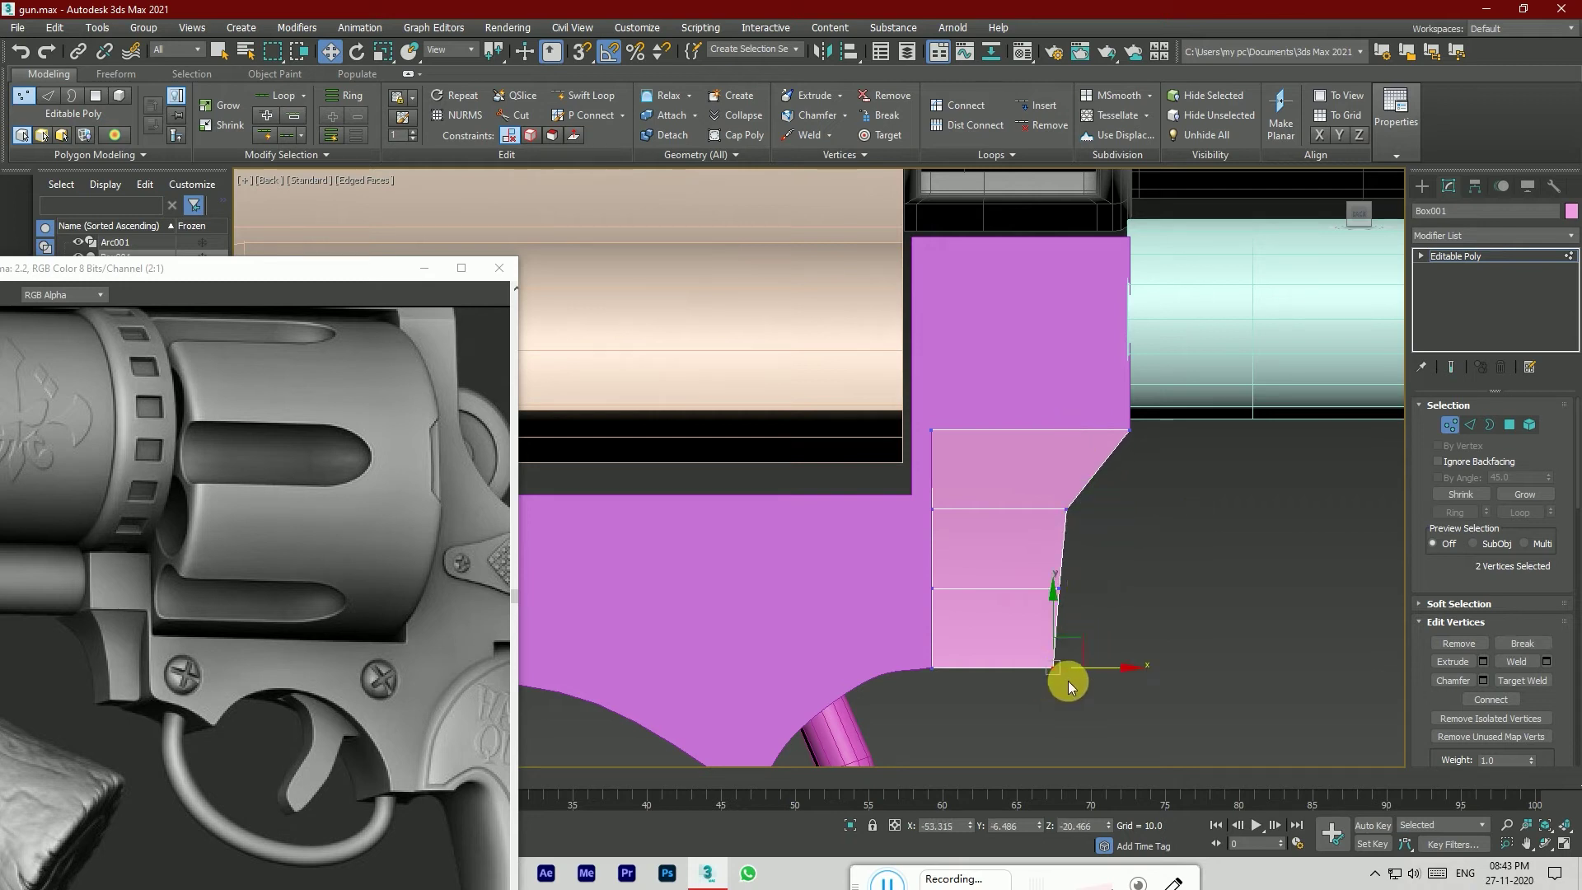
drag(1041, 611, 1096, 603)
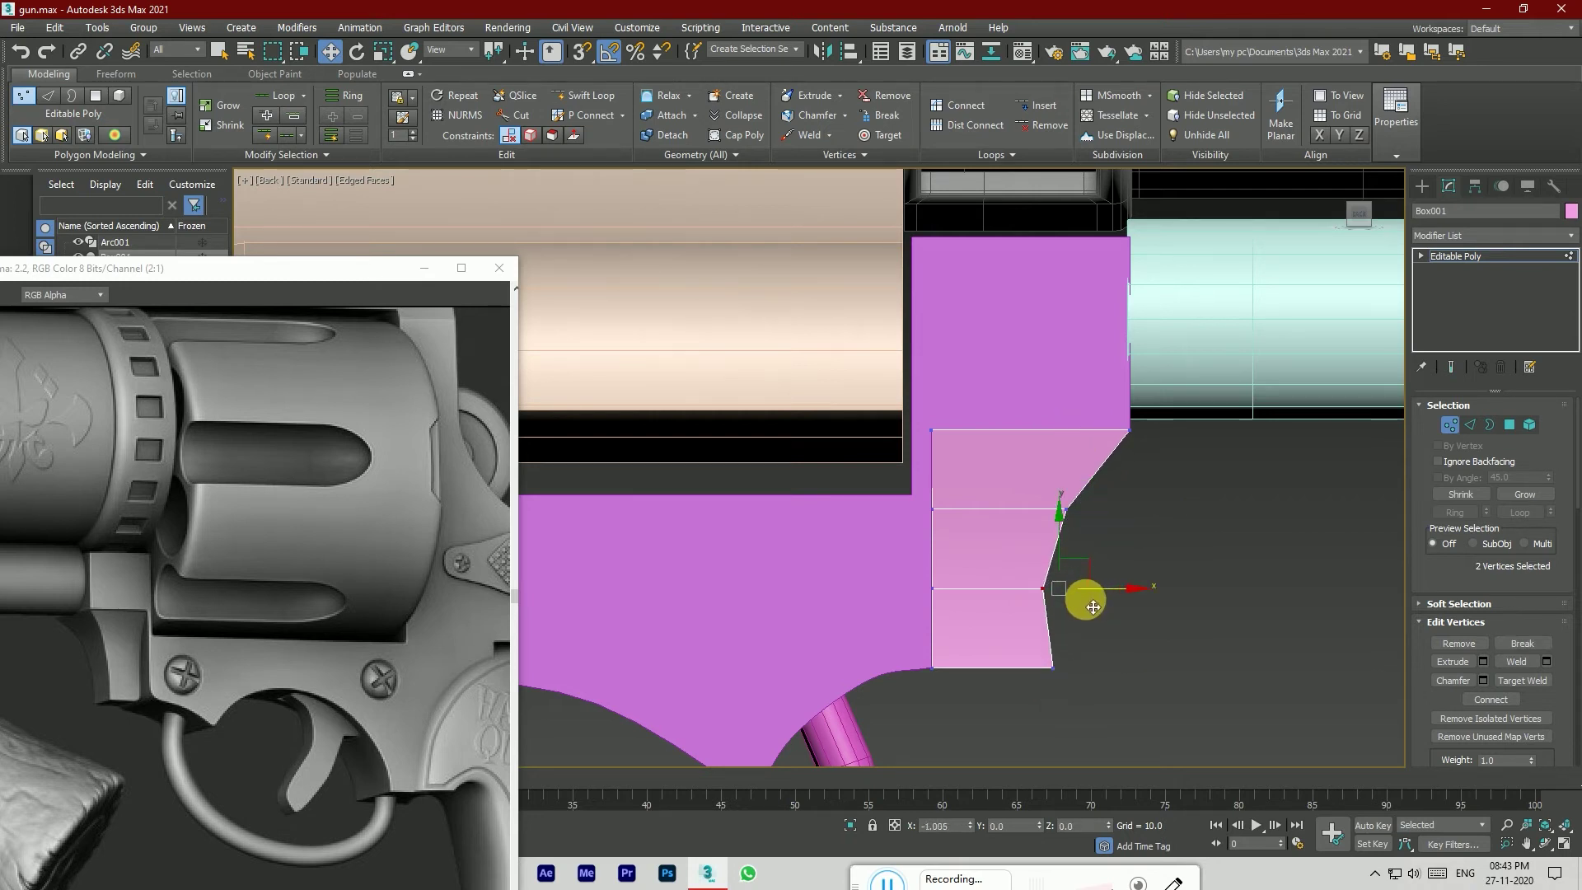
Step: Move the block's rear vertices at every level slightly into the frame, placing the bottom rear pair at X -45.69 on the frame's lower edge
scroll(1102, 644, down, 2)
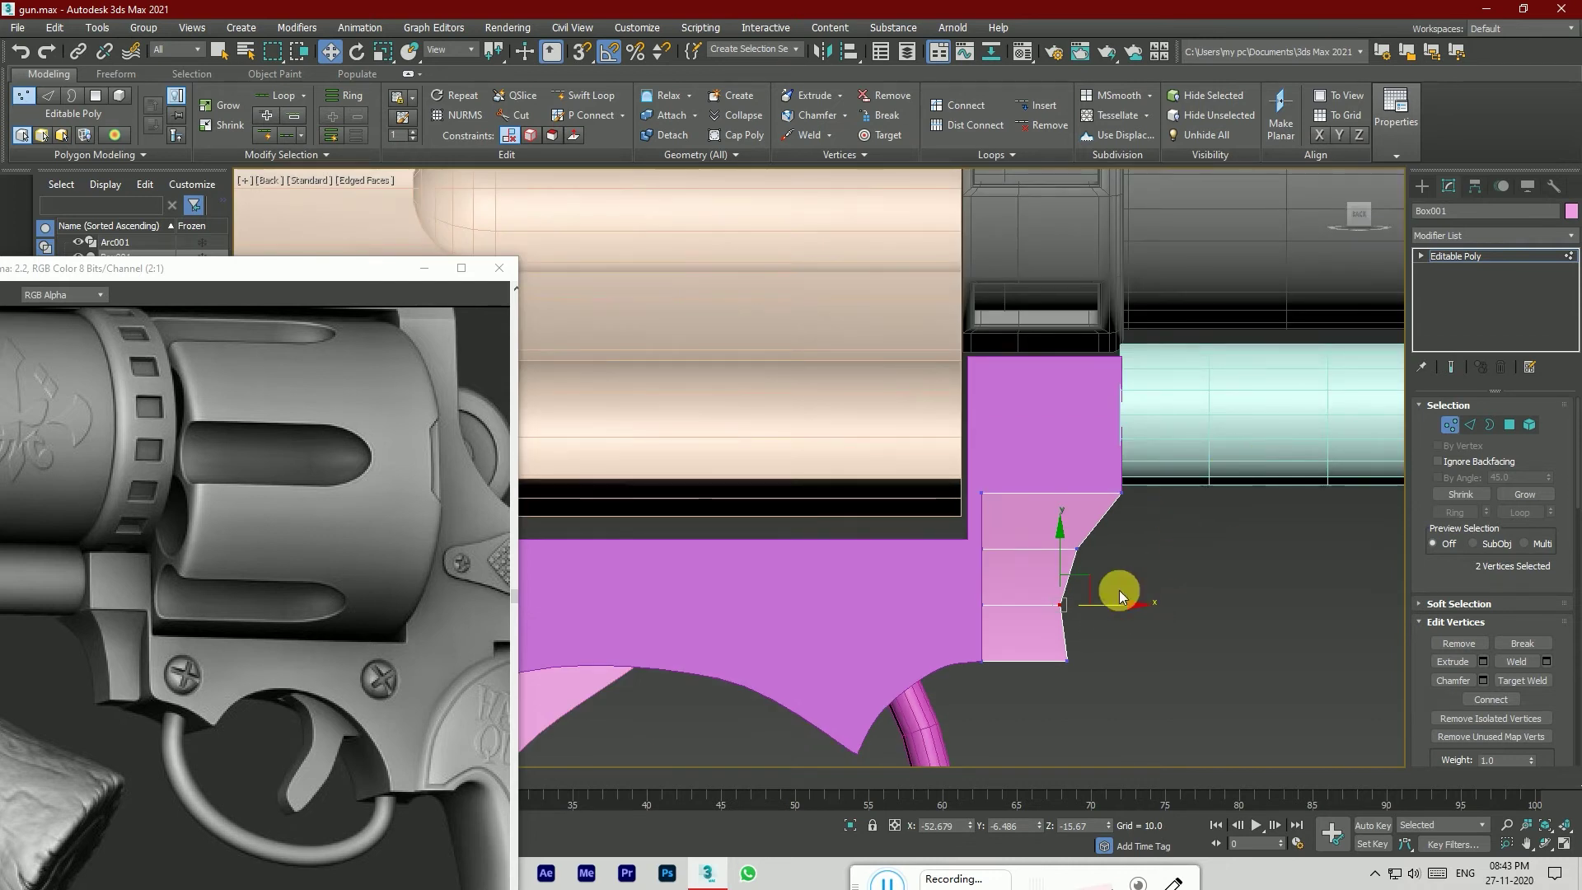
scroll(1034, 610, up, 3)
click(929, 478)
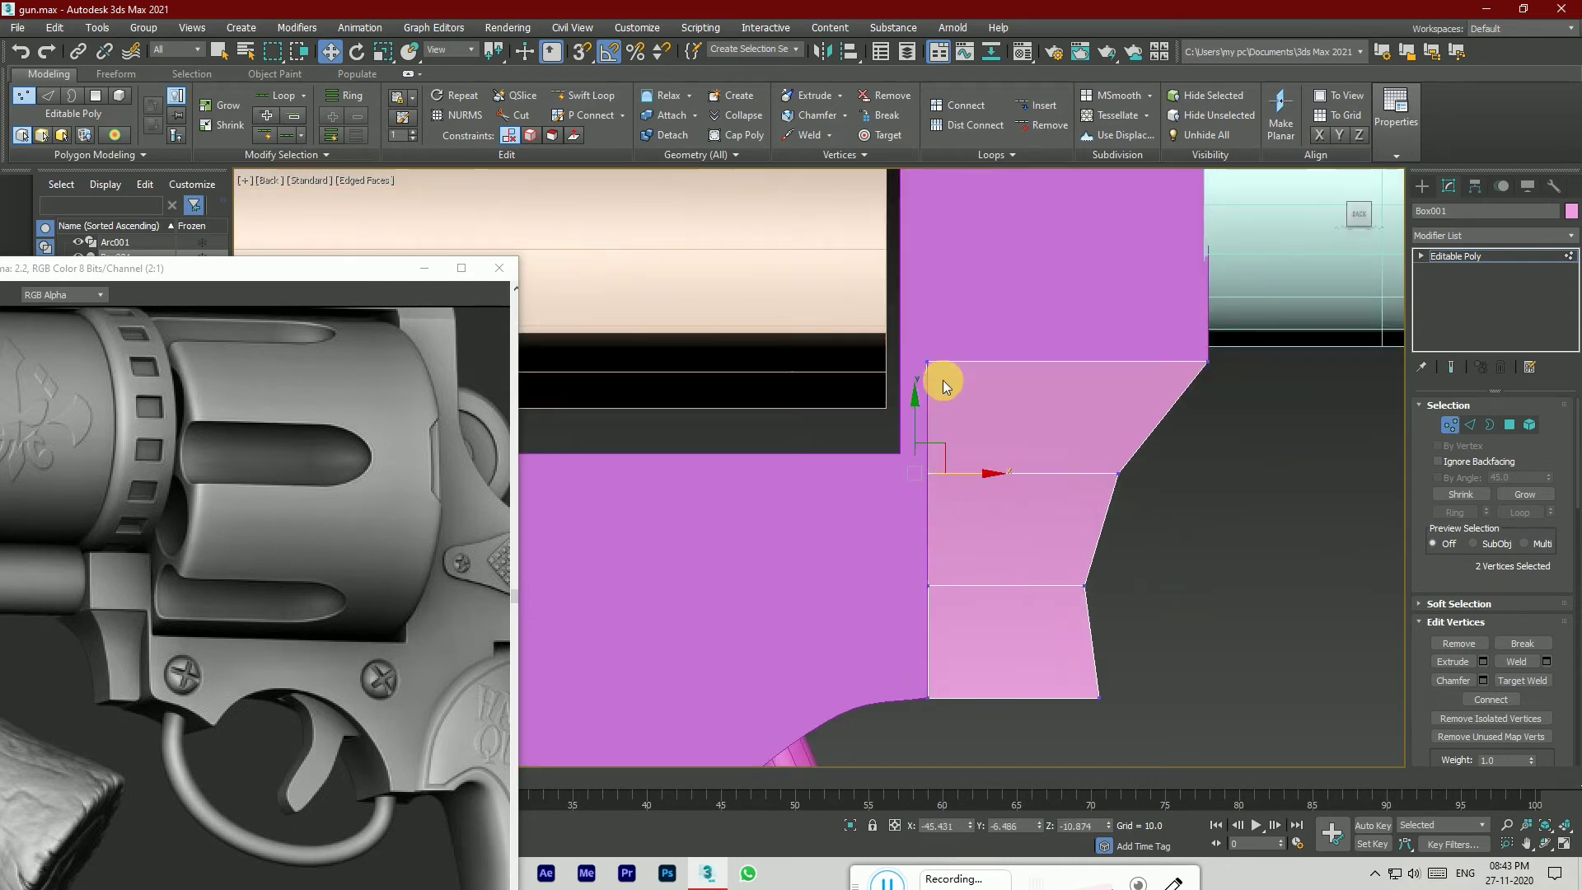
drag(914, 379, 937, 361)
drag(946, 570, 921, 610)
click(931, 697)
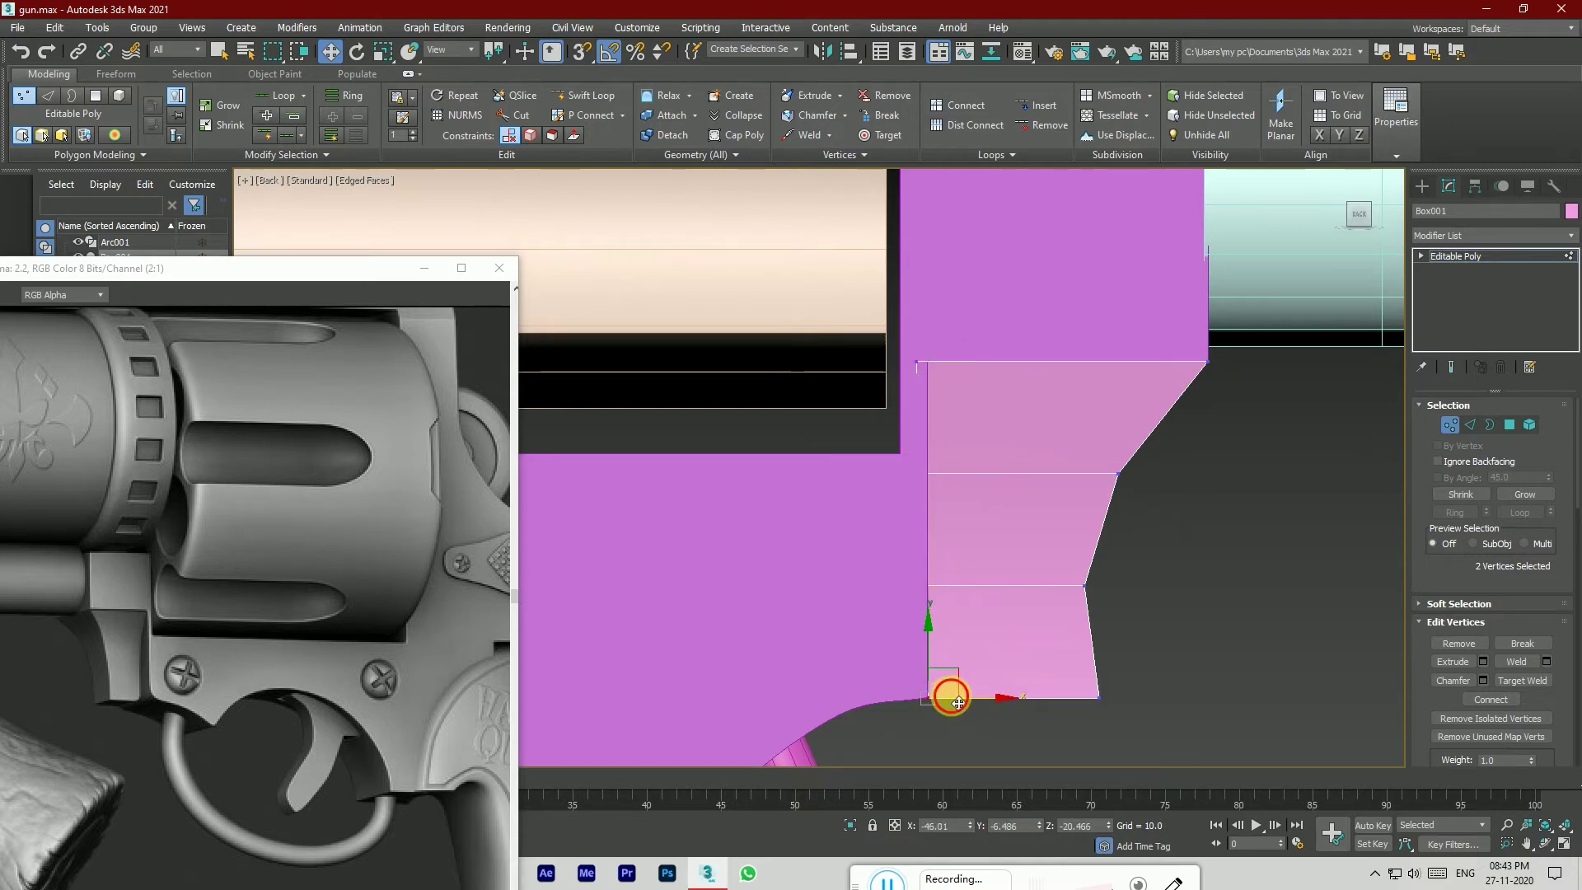
scroll(944, 697, up, 2)
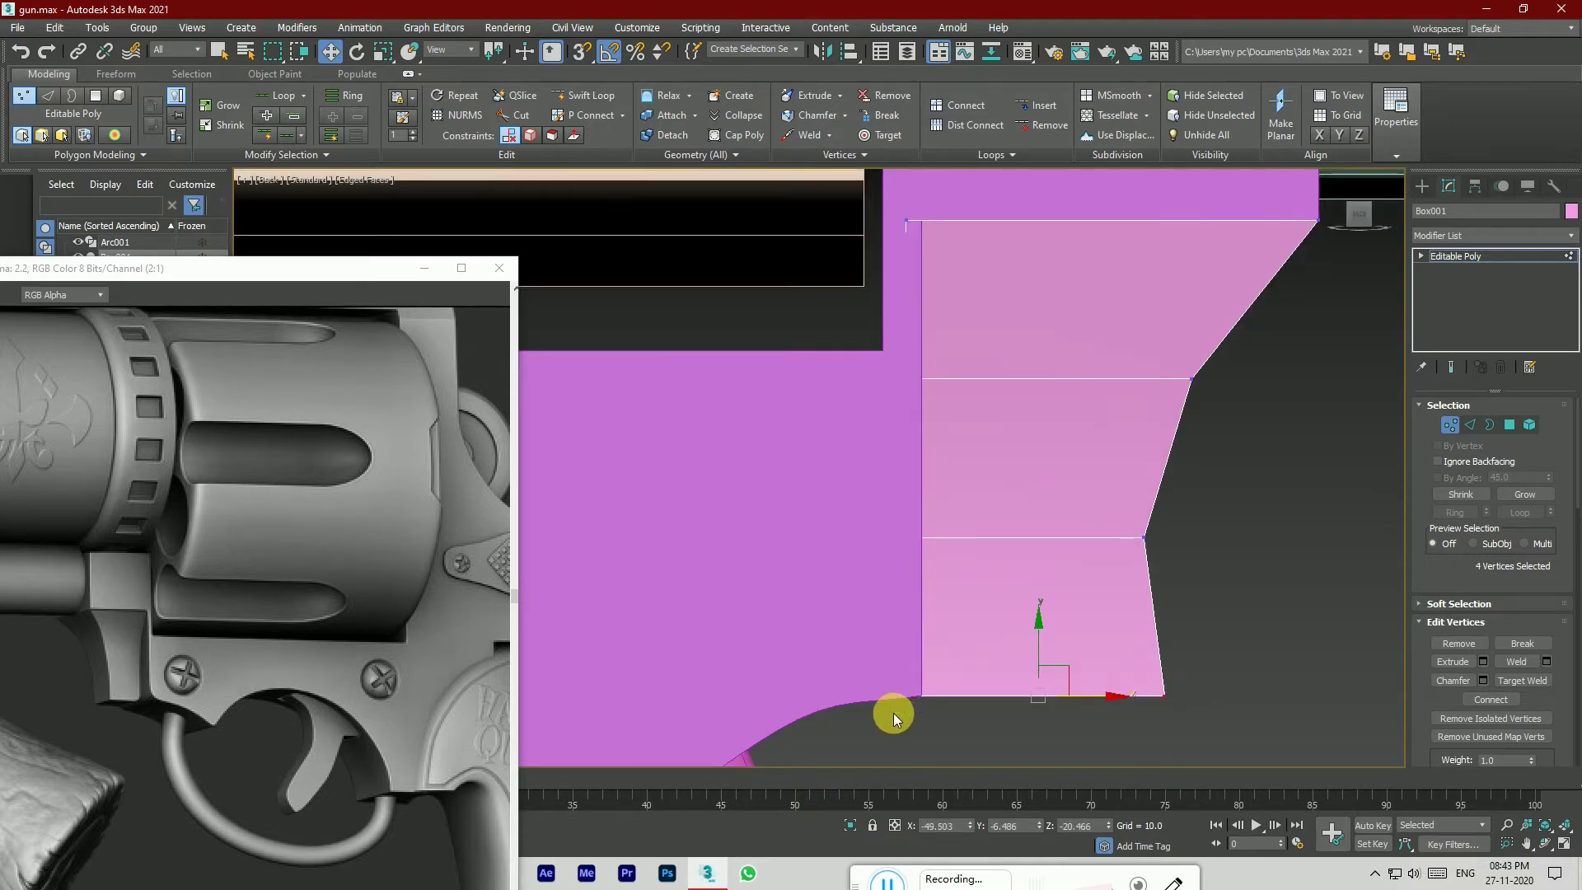
key(F3)
scroll(895, 709, up, 4)
click(882, 656)
drag(882, 626, 880, 622)
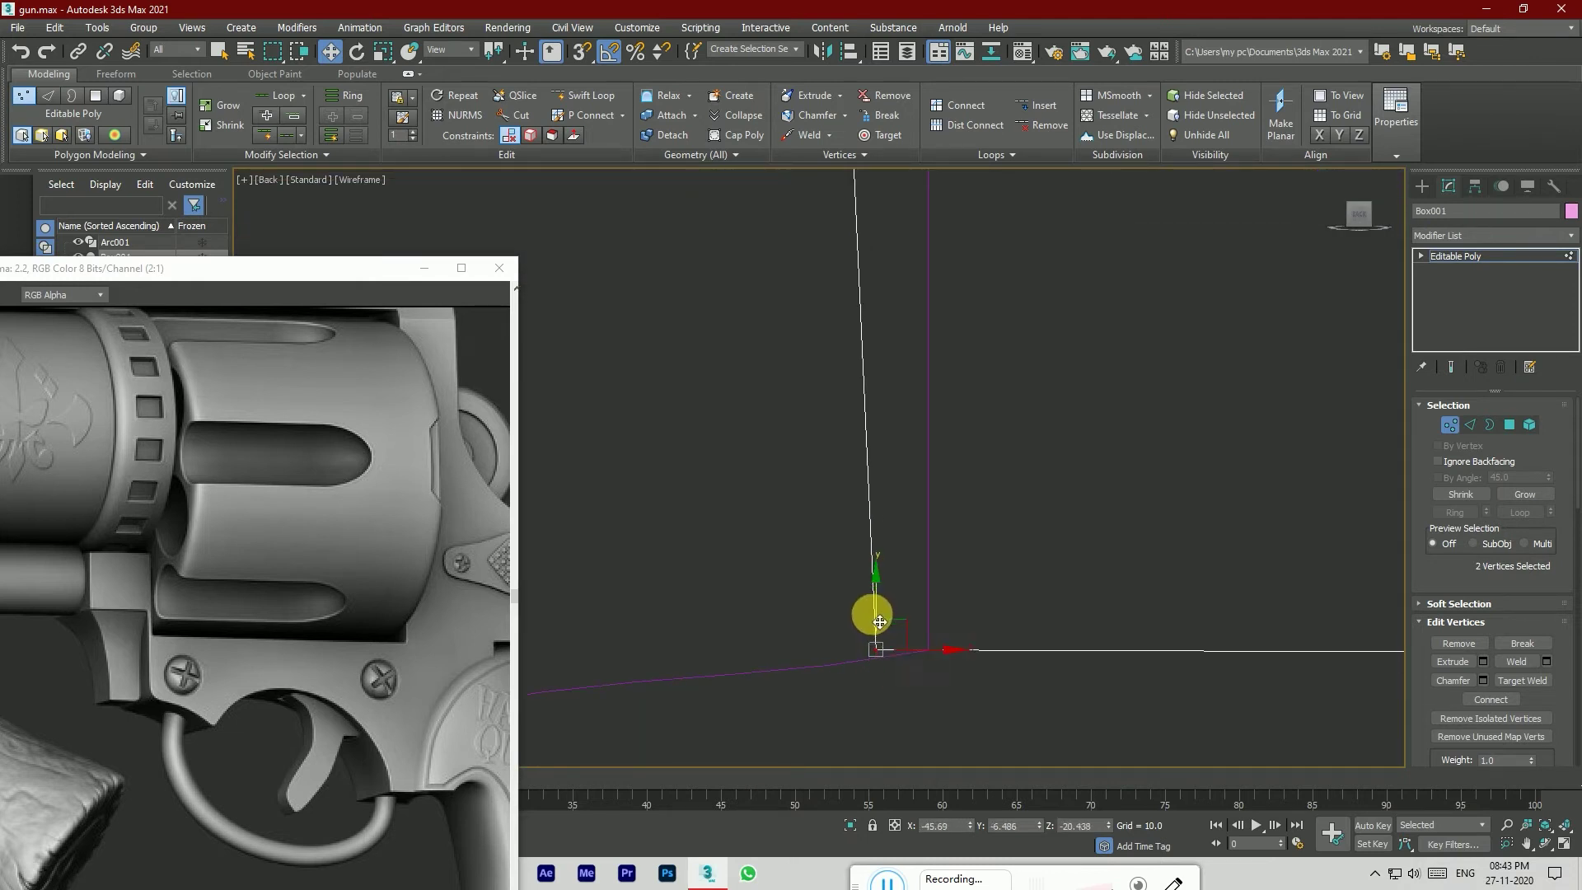
Step: Adjust the bottom front vertices and move the lower edge loop's front vertices to X -52.325
scroll(880, 622, down, 2)
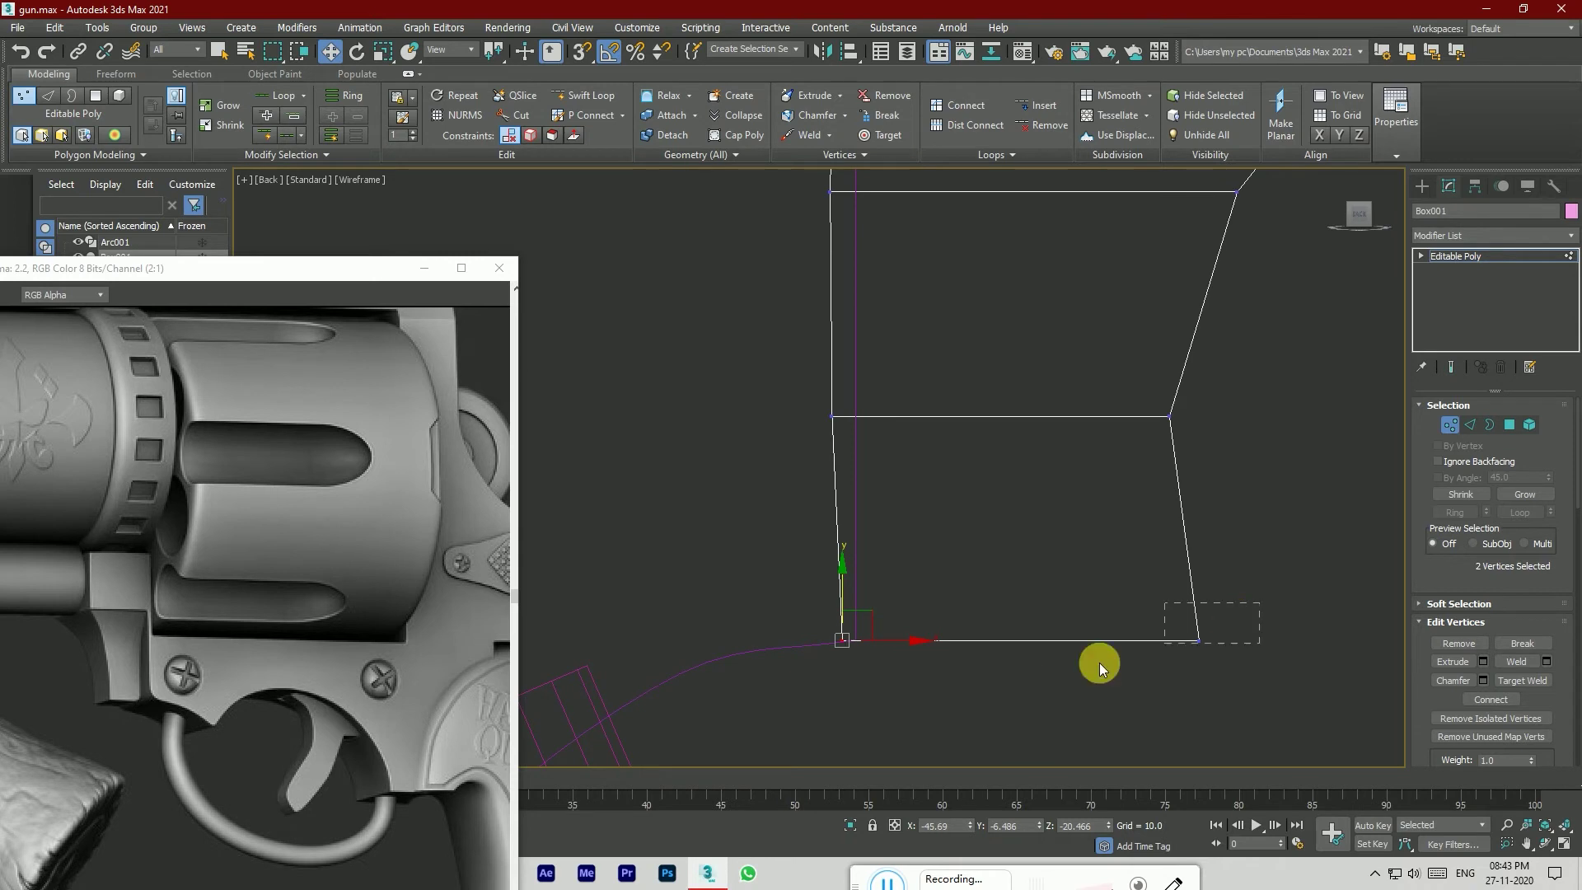
scroll(872, 649, up, 4)
click(1076, 679)
scroll(904, 692, down, 3)
drag(1186, 492, 1131, 527)
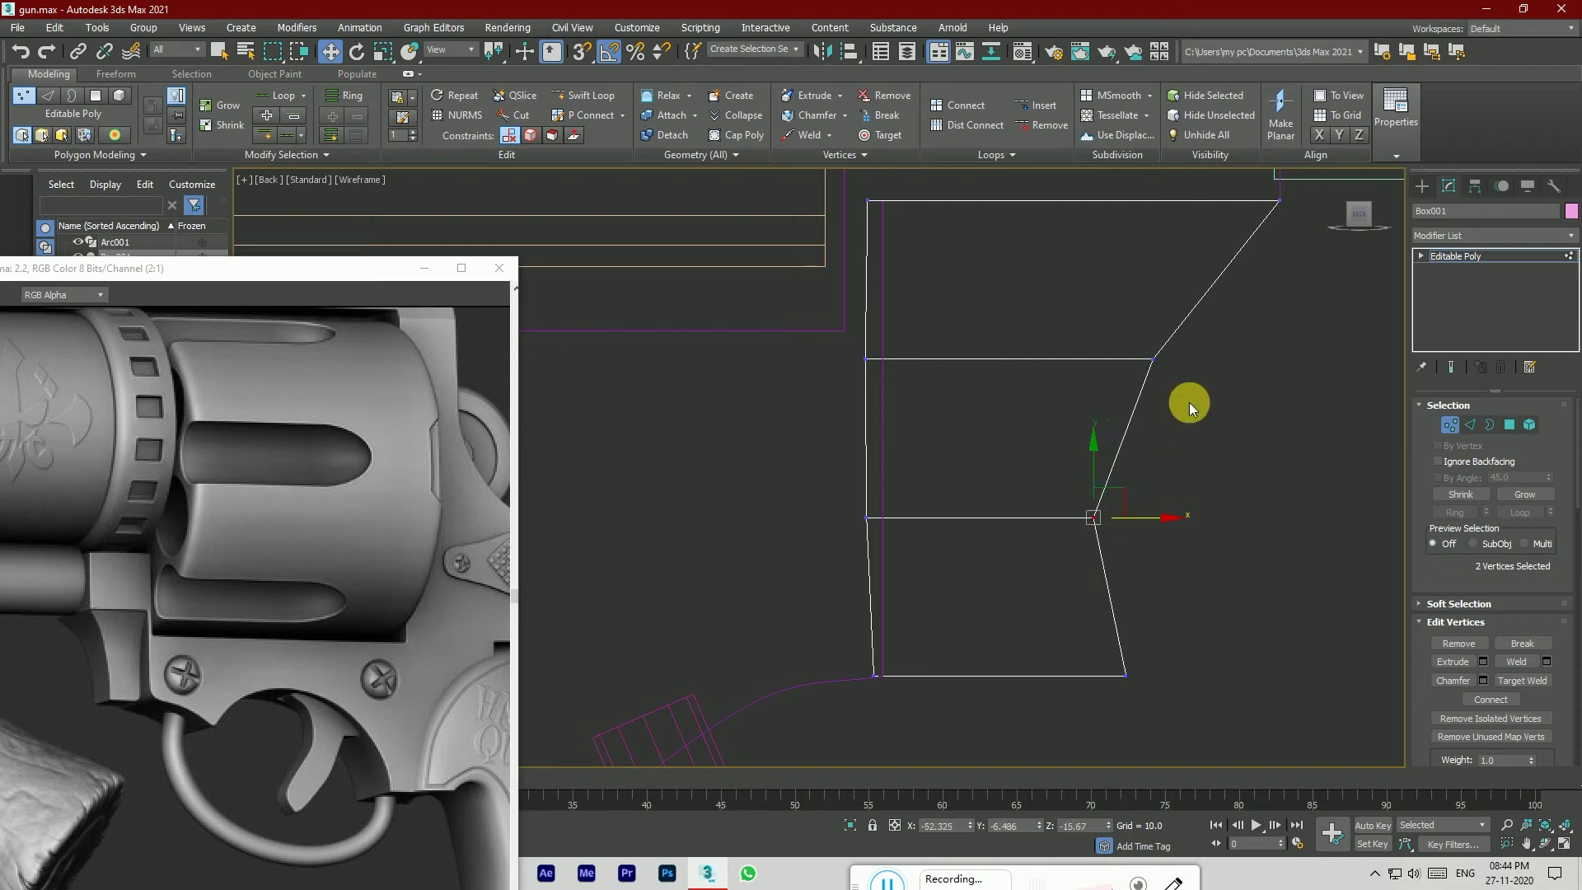
click(1229, 521)
scroll(1200, 542, down, 2)
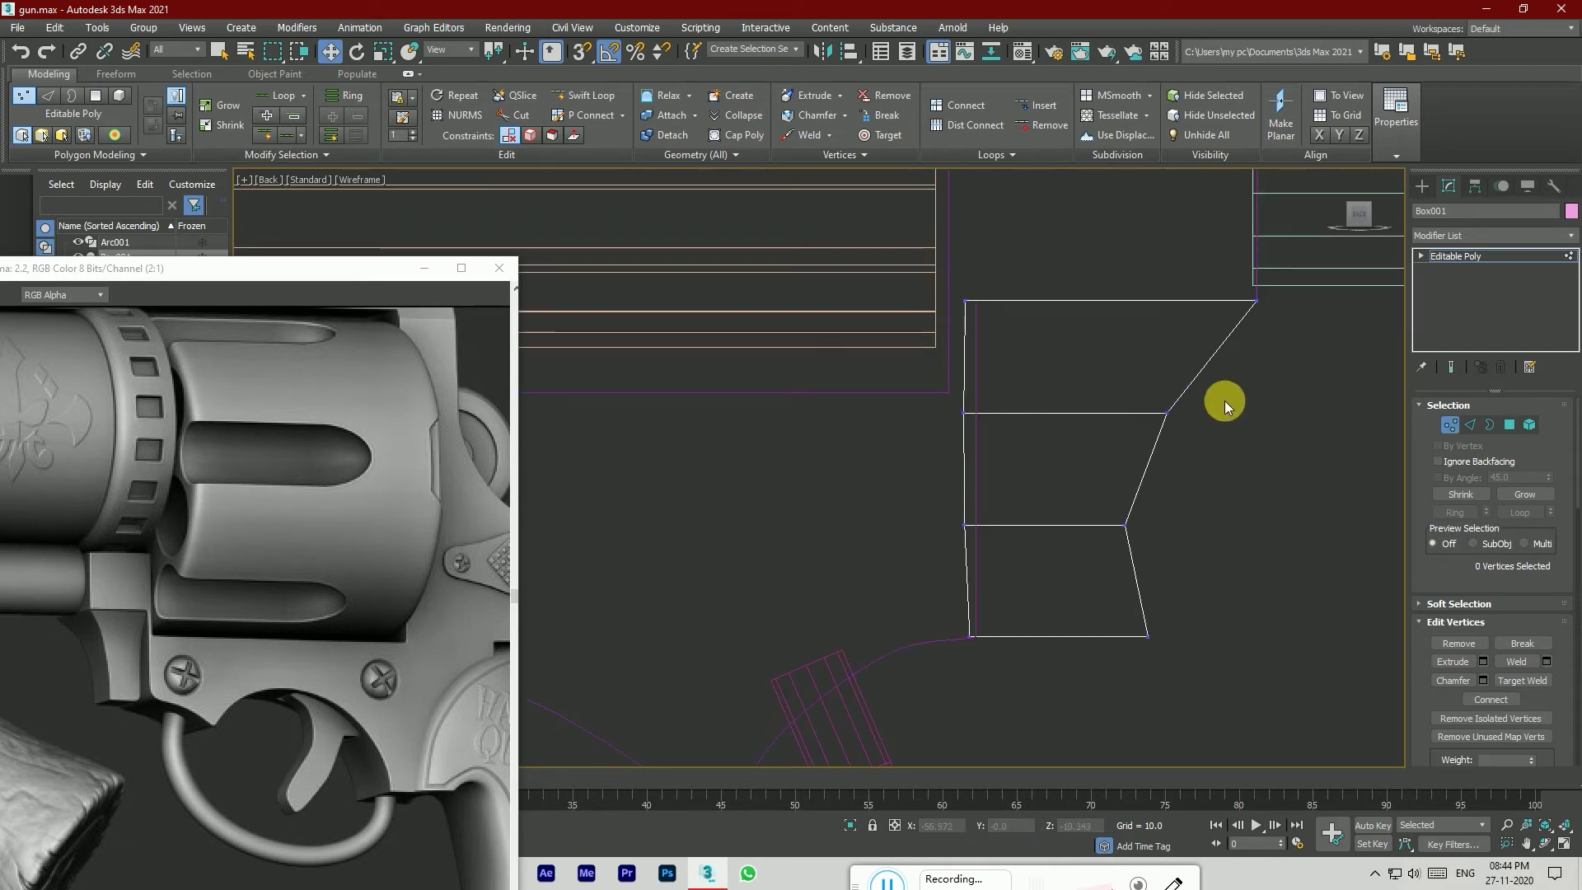
key(F3)
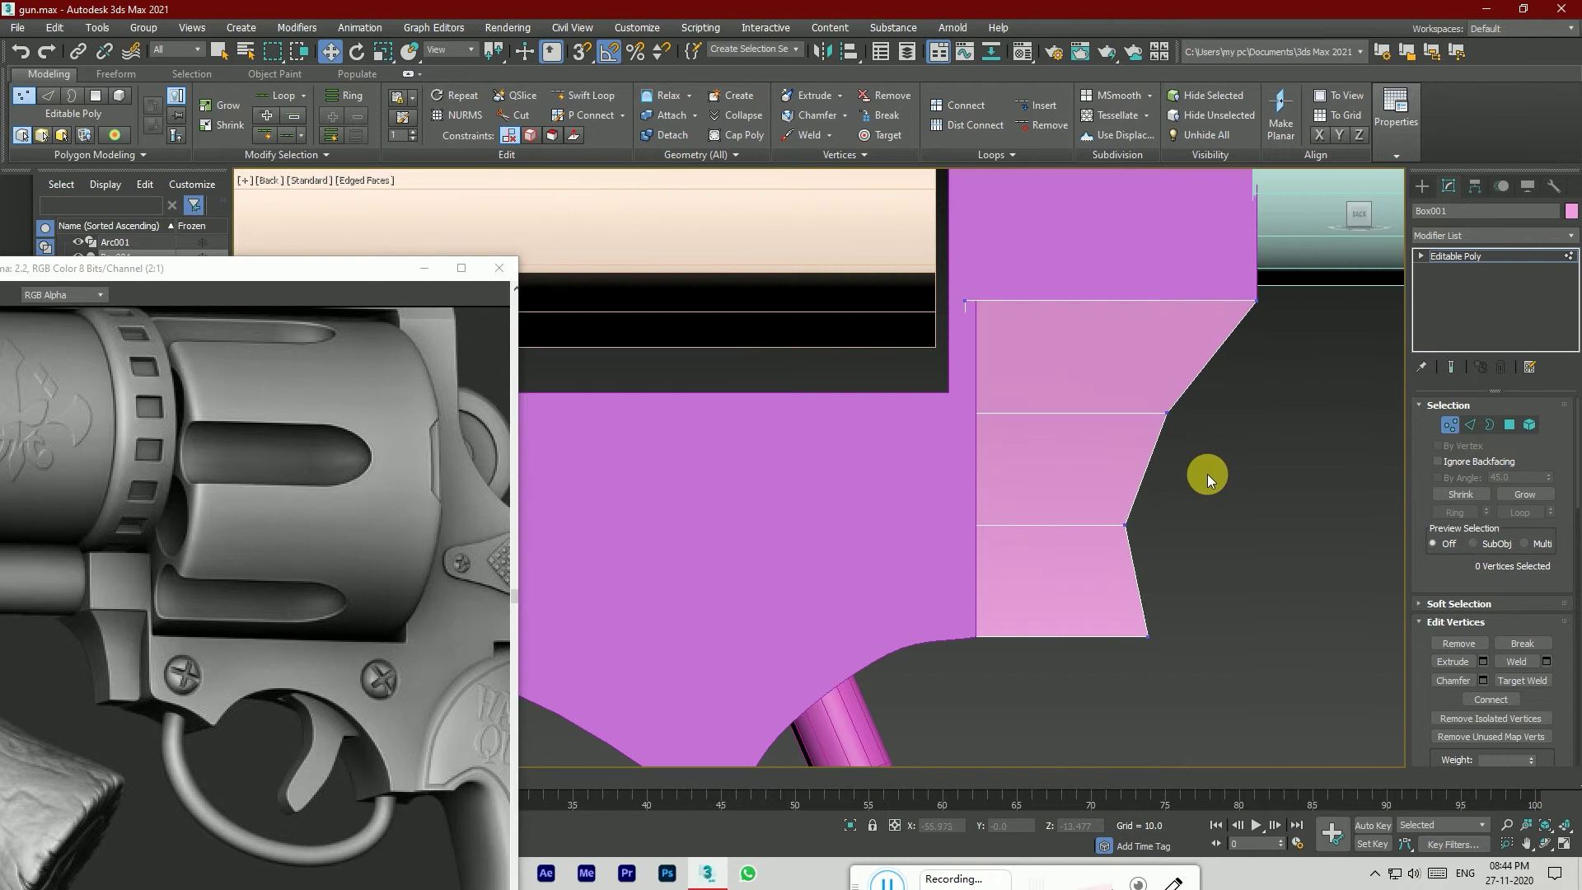
Step: Move the block's top rear corner vertex to Y -12.998, in line with the frame's side face
drag(1360, 220, 1042, 463)
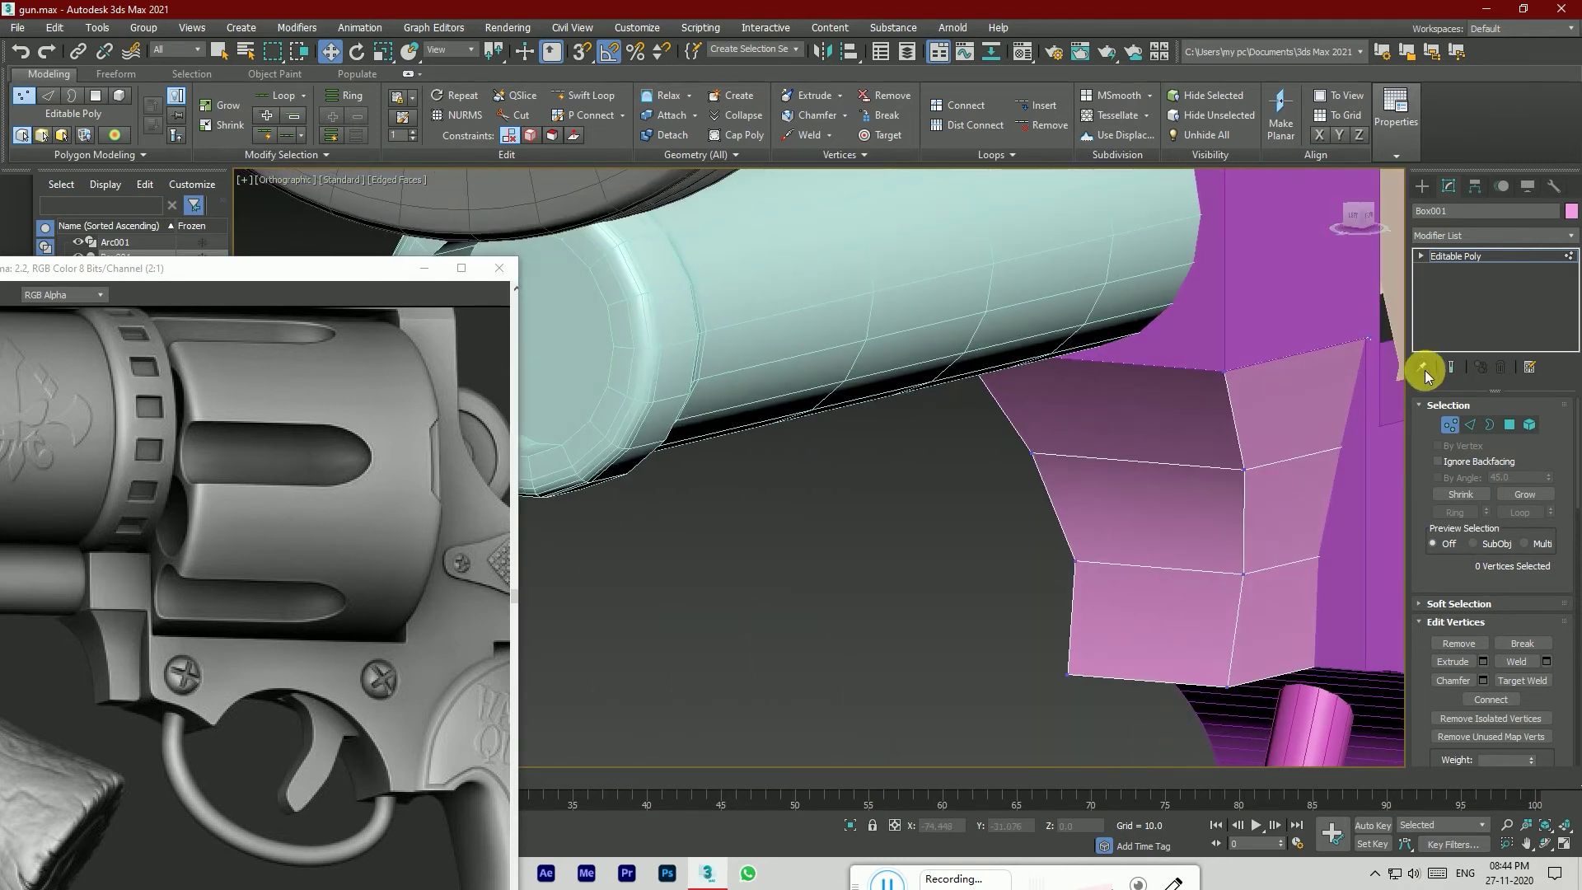
scroll(1401, 354, up, 5)
click(1331, 323)
drag(1326, 327, 1346, 313)
scroll(1345, 331, up, 3)
drag(1358, 217, 818, 467)
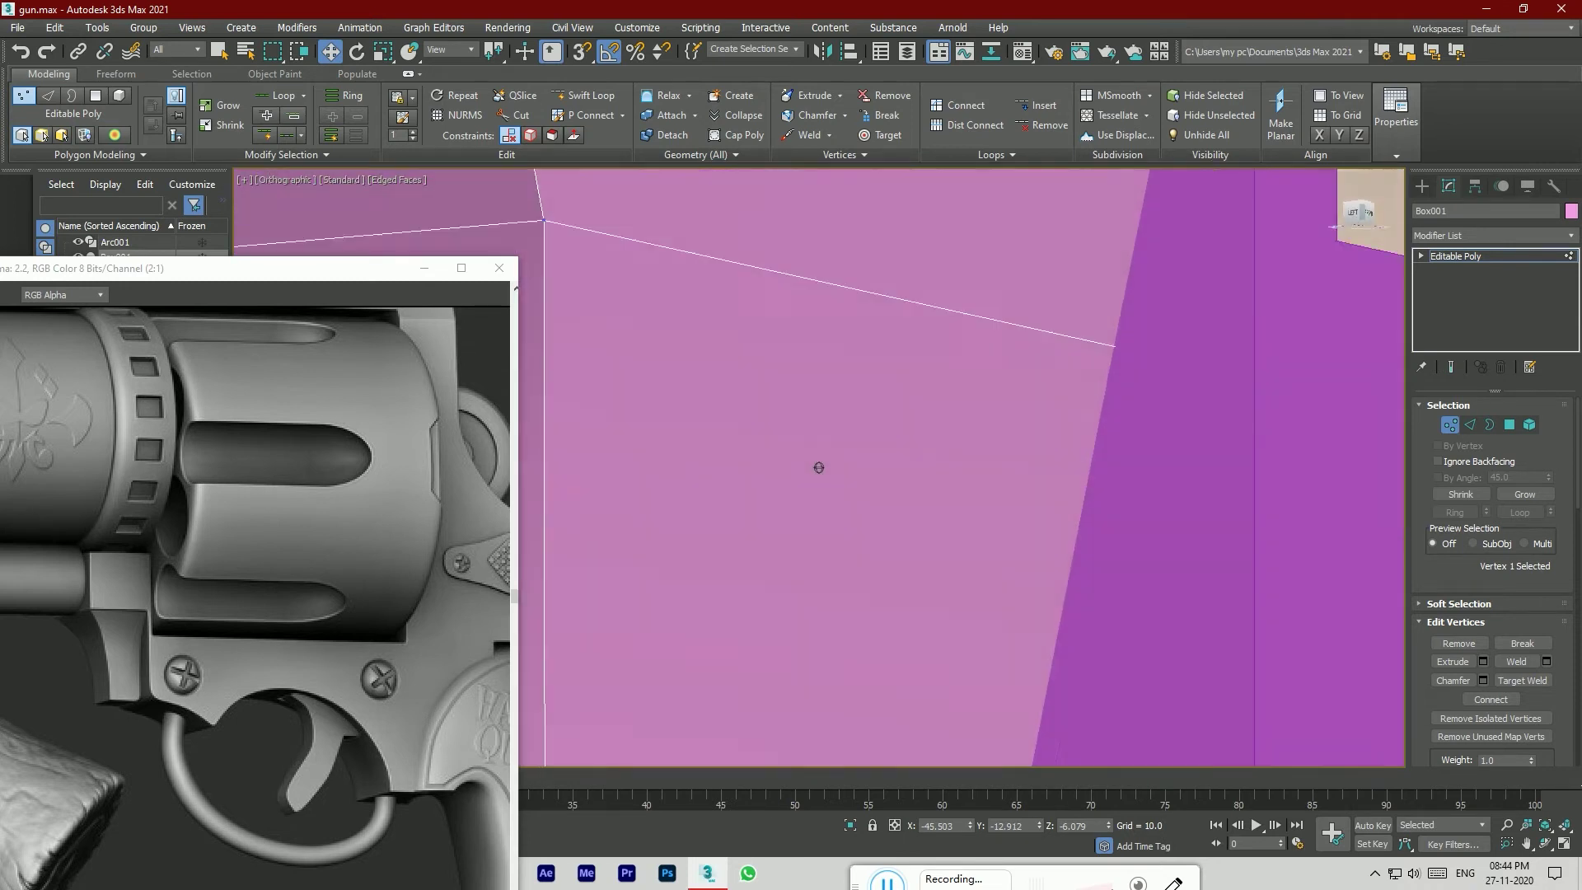
alt+middle_drag(819, 467, 1092, 615)
scroll(1139, 511, down, 4)
scroll(1178, 309, up, 7)
alt+middle_drag(1069, 360, 1103, 362)
drag(1102, 363, 1104, 362)
Step: Move the block's top front corner vertex to Y -12.976, towards the frame's side face
scroll(1139, 375, down, 3)
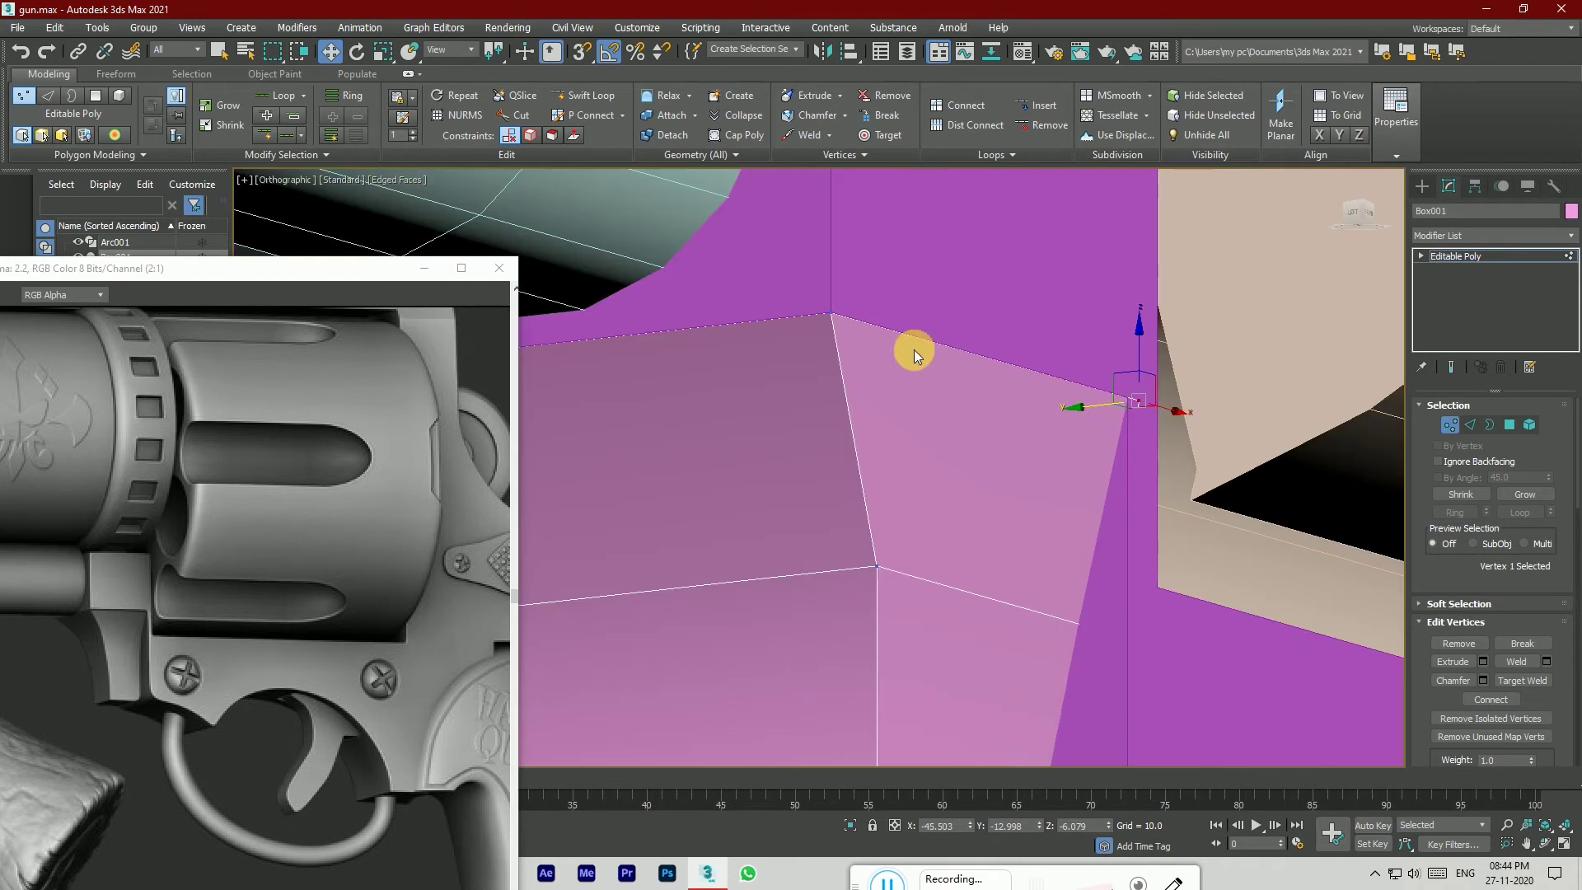
scroll(828, 307, up, 4)
drag(779, 245, 814, 277)
scroll(789, 274, up, 3)
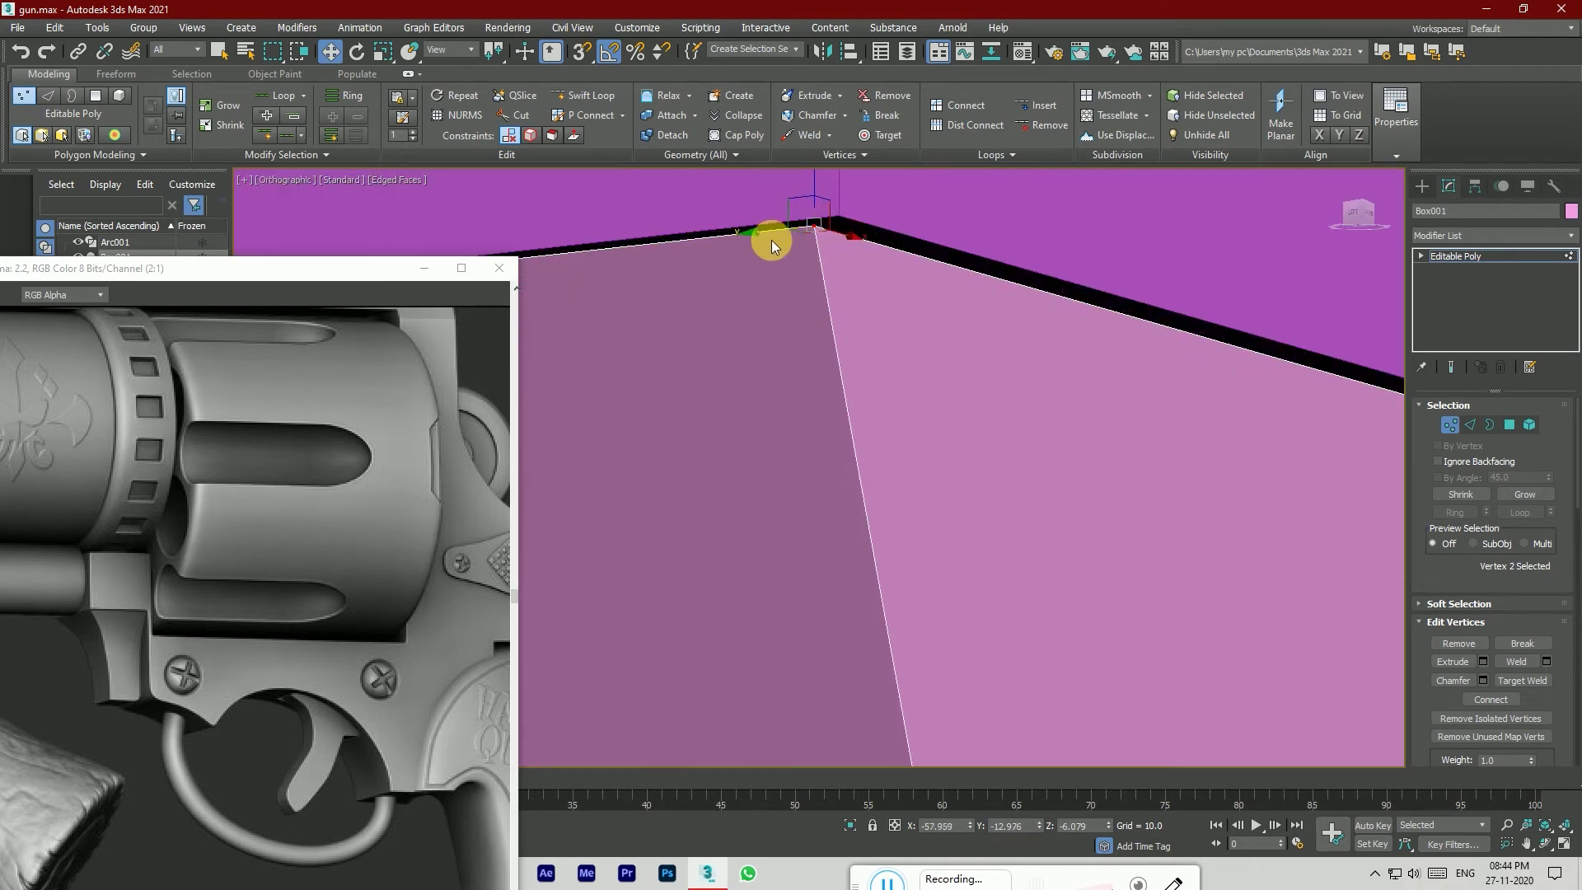
scroll(905, 383, down, 4)
scroll(948, 385, down, 4)
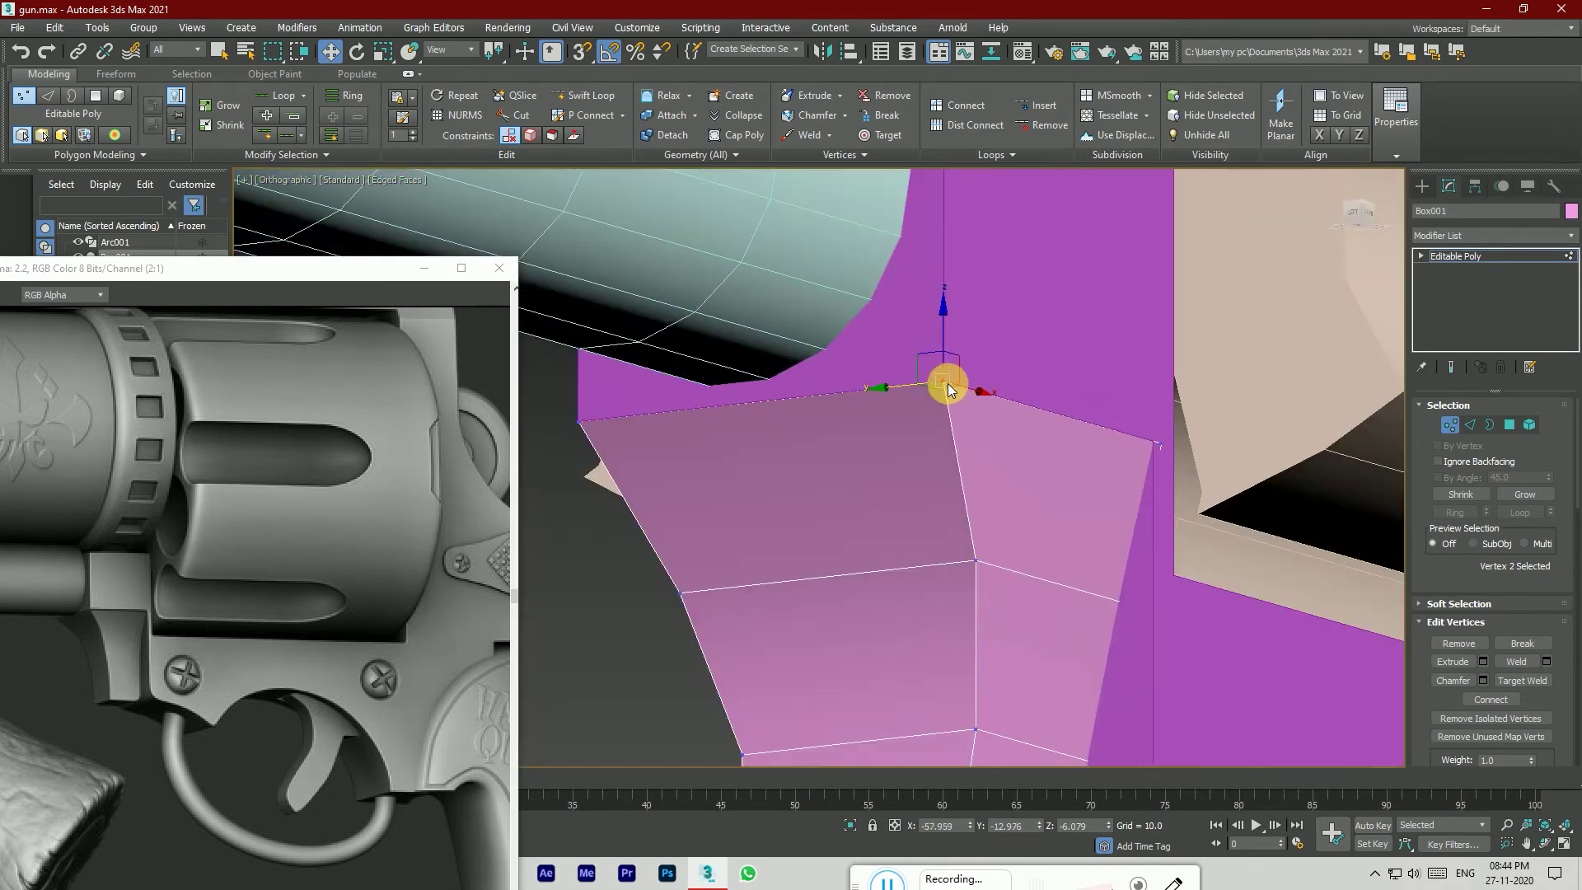
scroll(969, 412, down, 3)
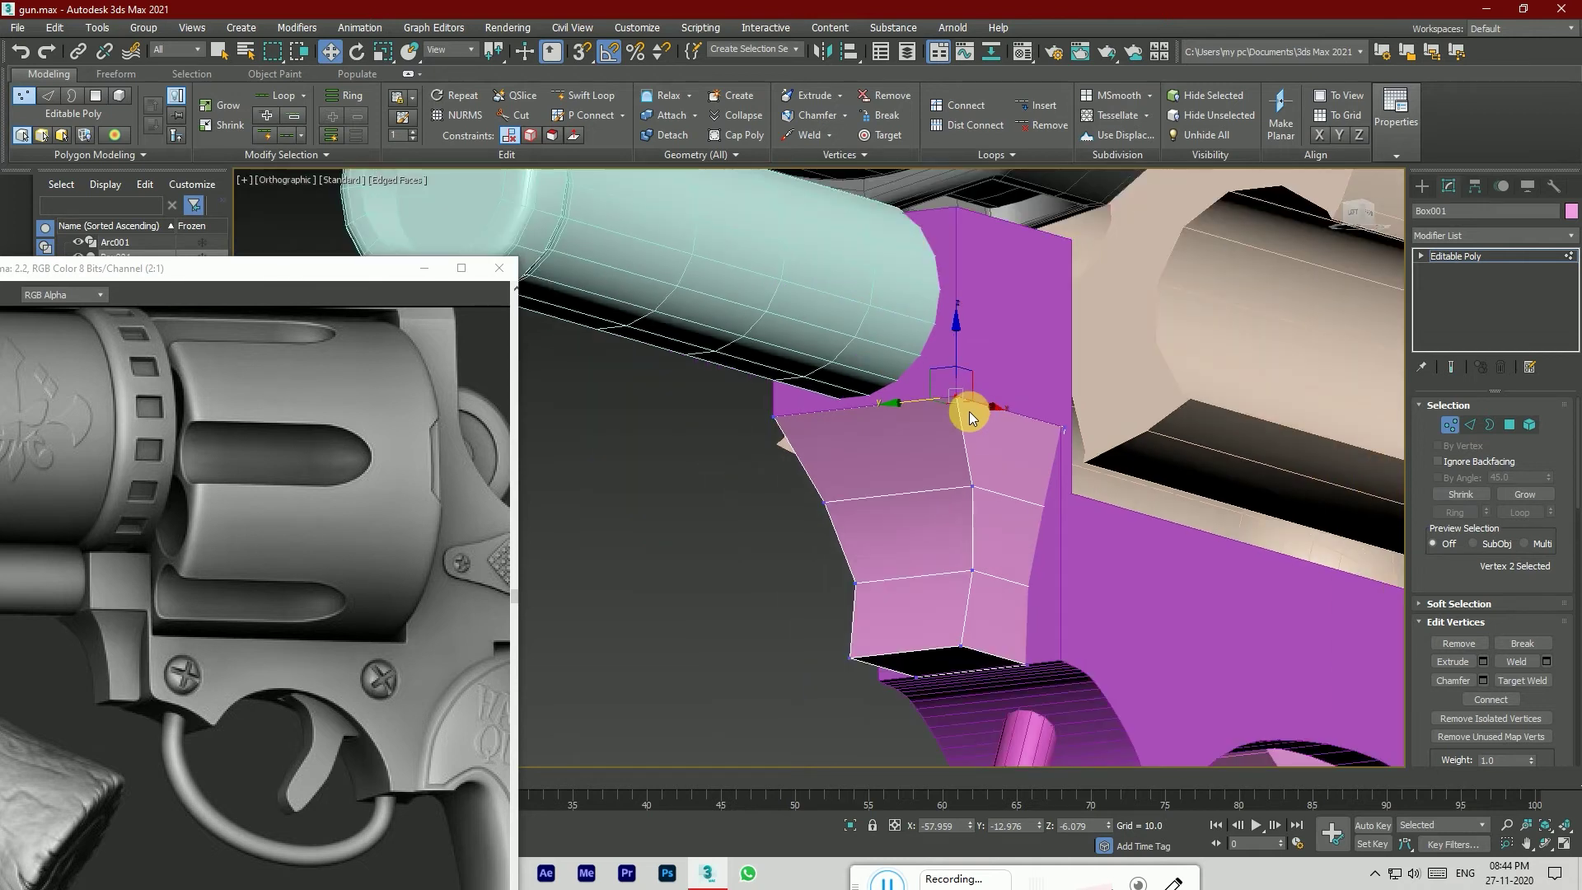
scroll(1024, 676, up, 6)
scroll(1035, 656, down, 5)
click(758, 602)
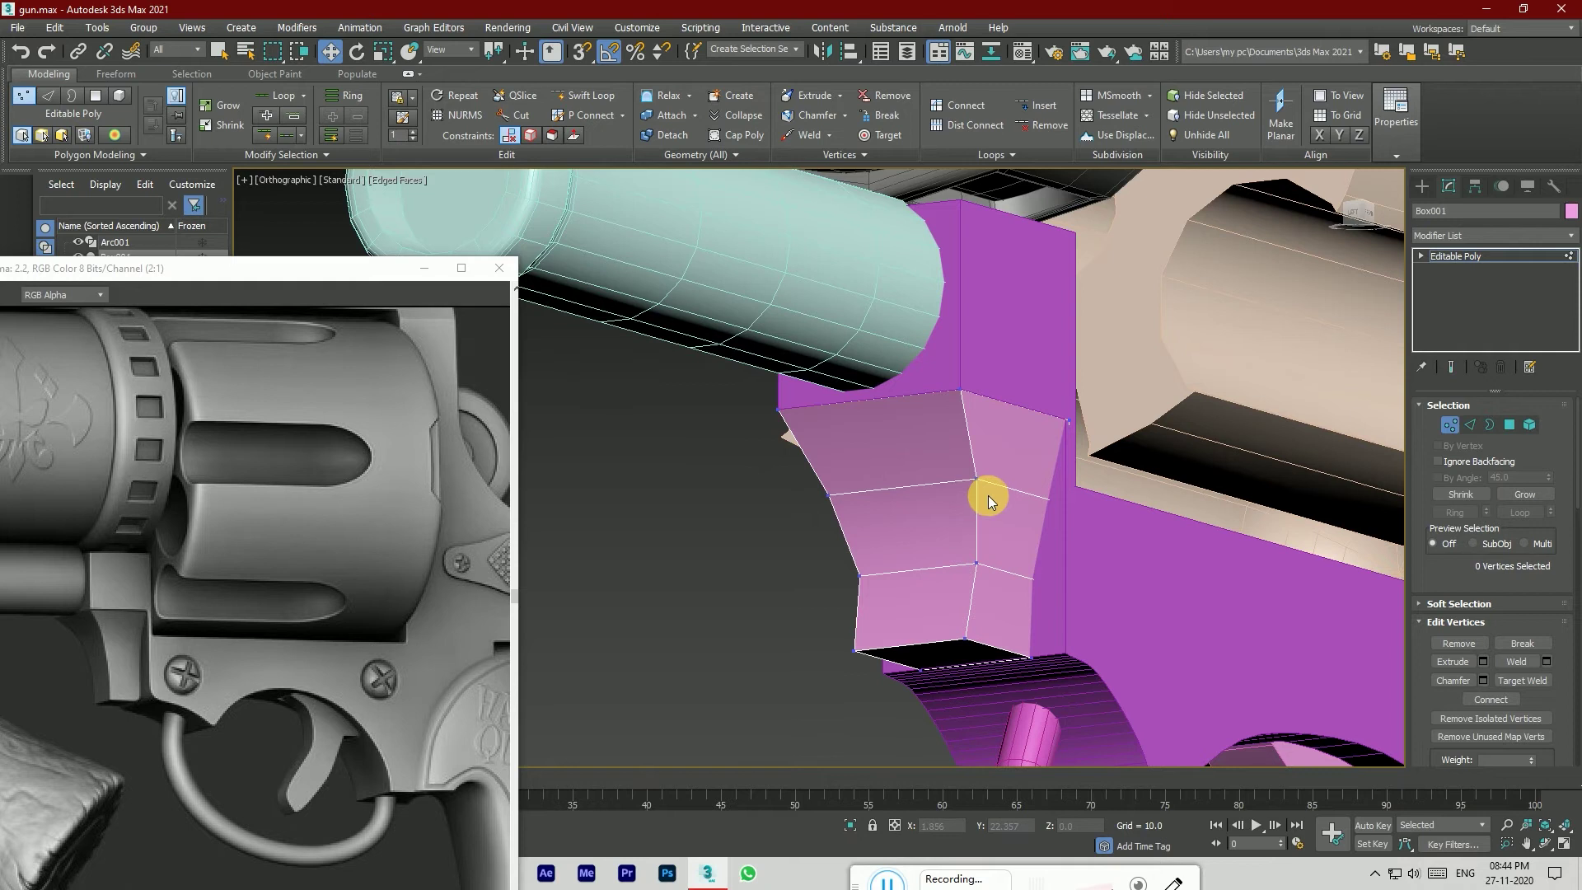
Step: Try to narrow the block's middle by scaling the front vertices of both edge loops together
click(1355, 211)
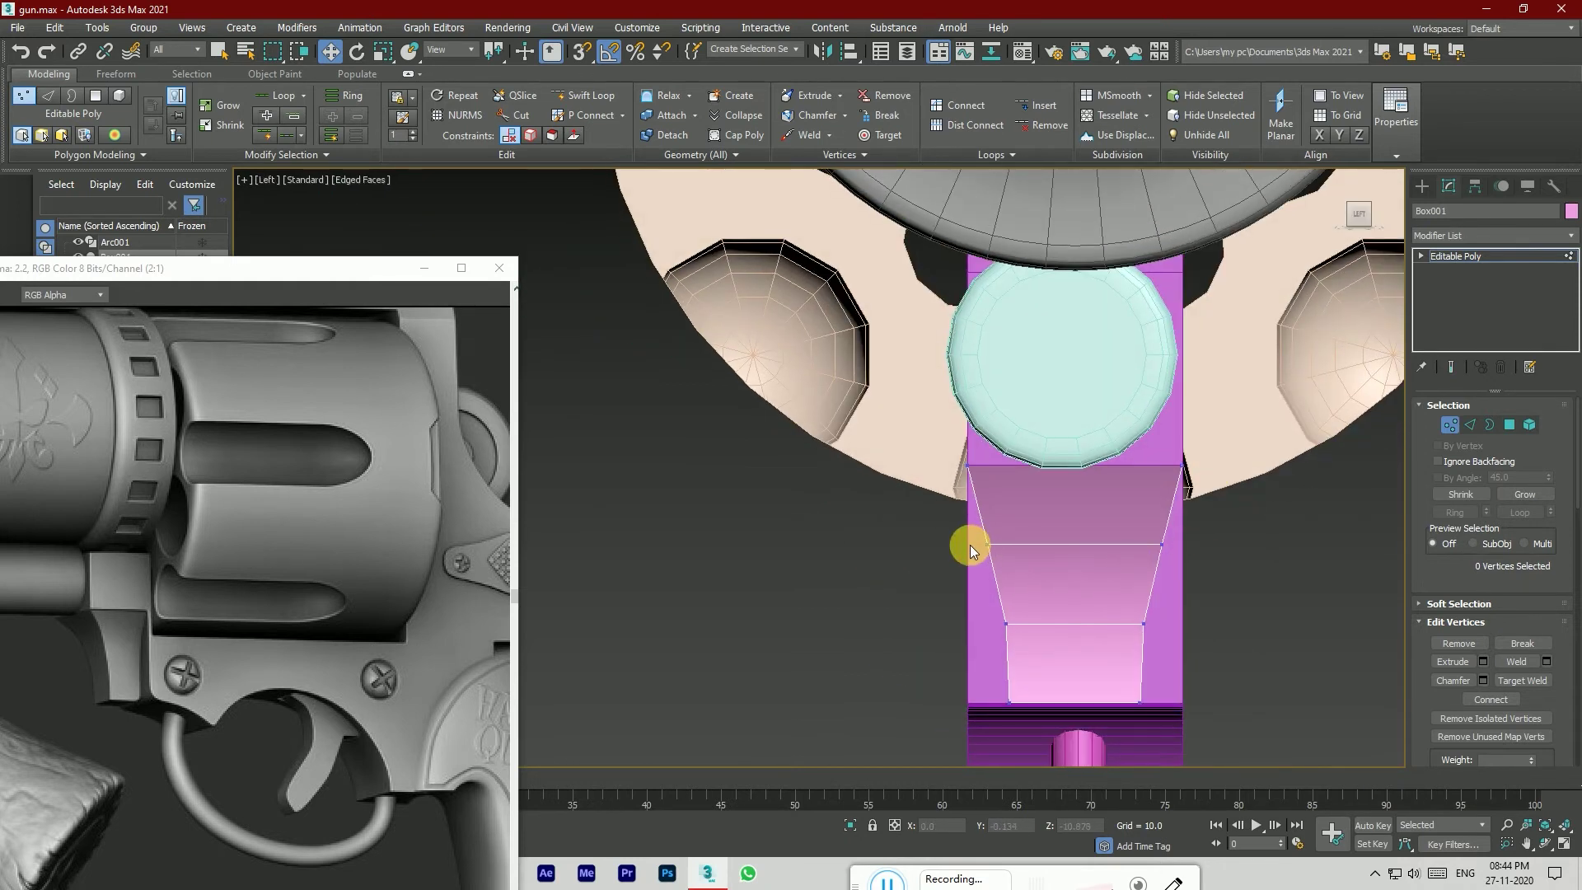
click(994, 547)
ctrl+click(1162, 544)
ctrl+click(1146, 626)
ctrl+click(1007, 625)
click(379, 54)
drag(1095, 572, 1113, 587)
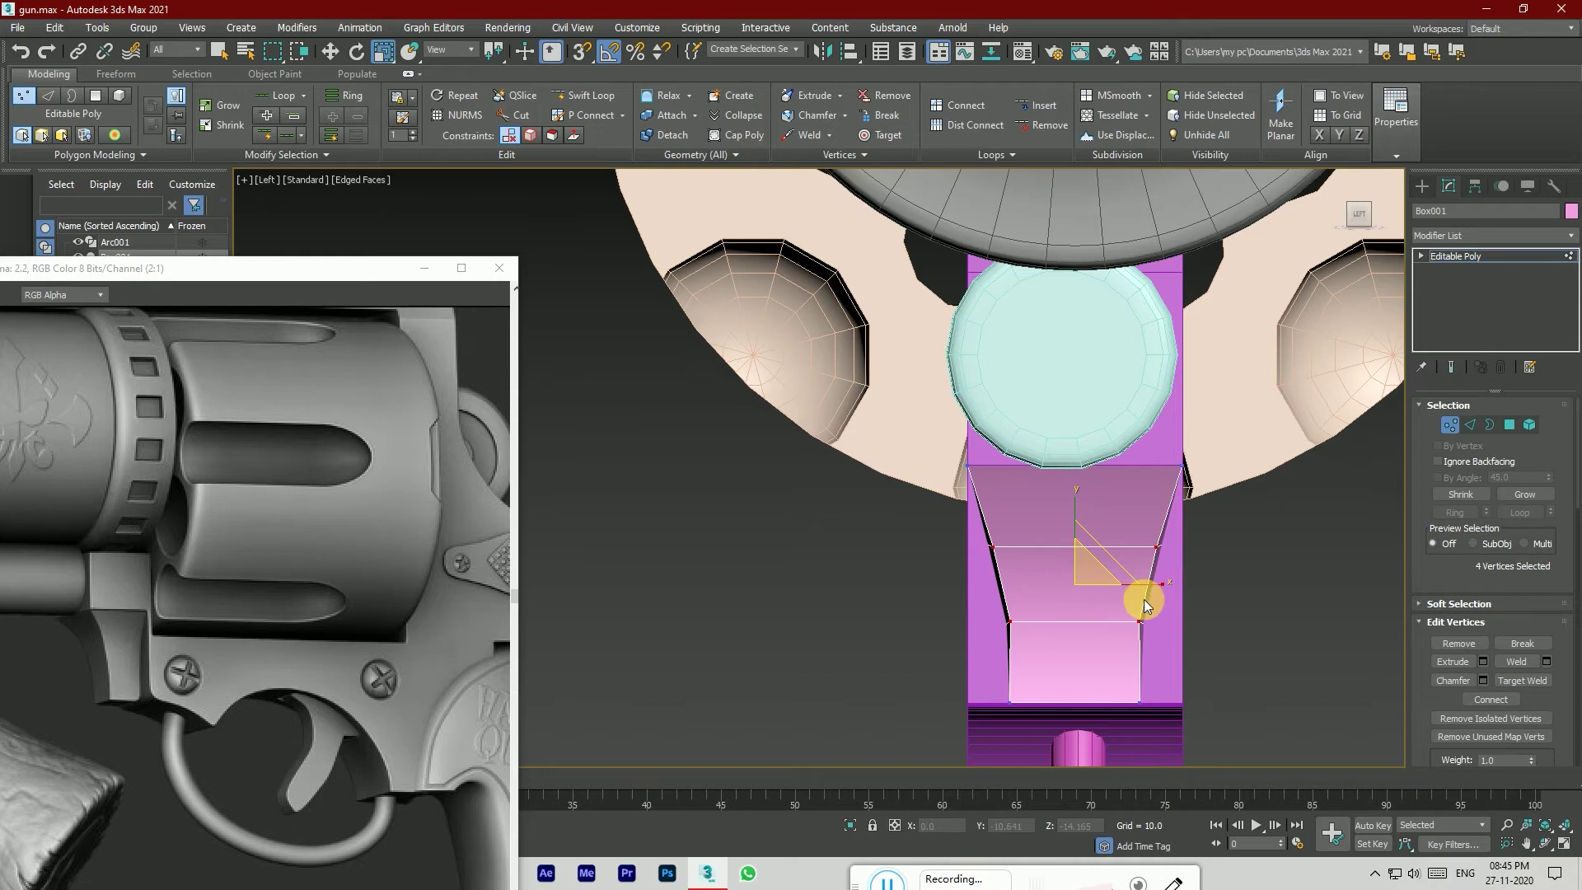
key(ctrl+z)
Step: Narrow the upper edge loop's front vertices, and scale the lower edge loop's front vertices to 92 percent
drag(1007, 577, 1009, 571)
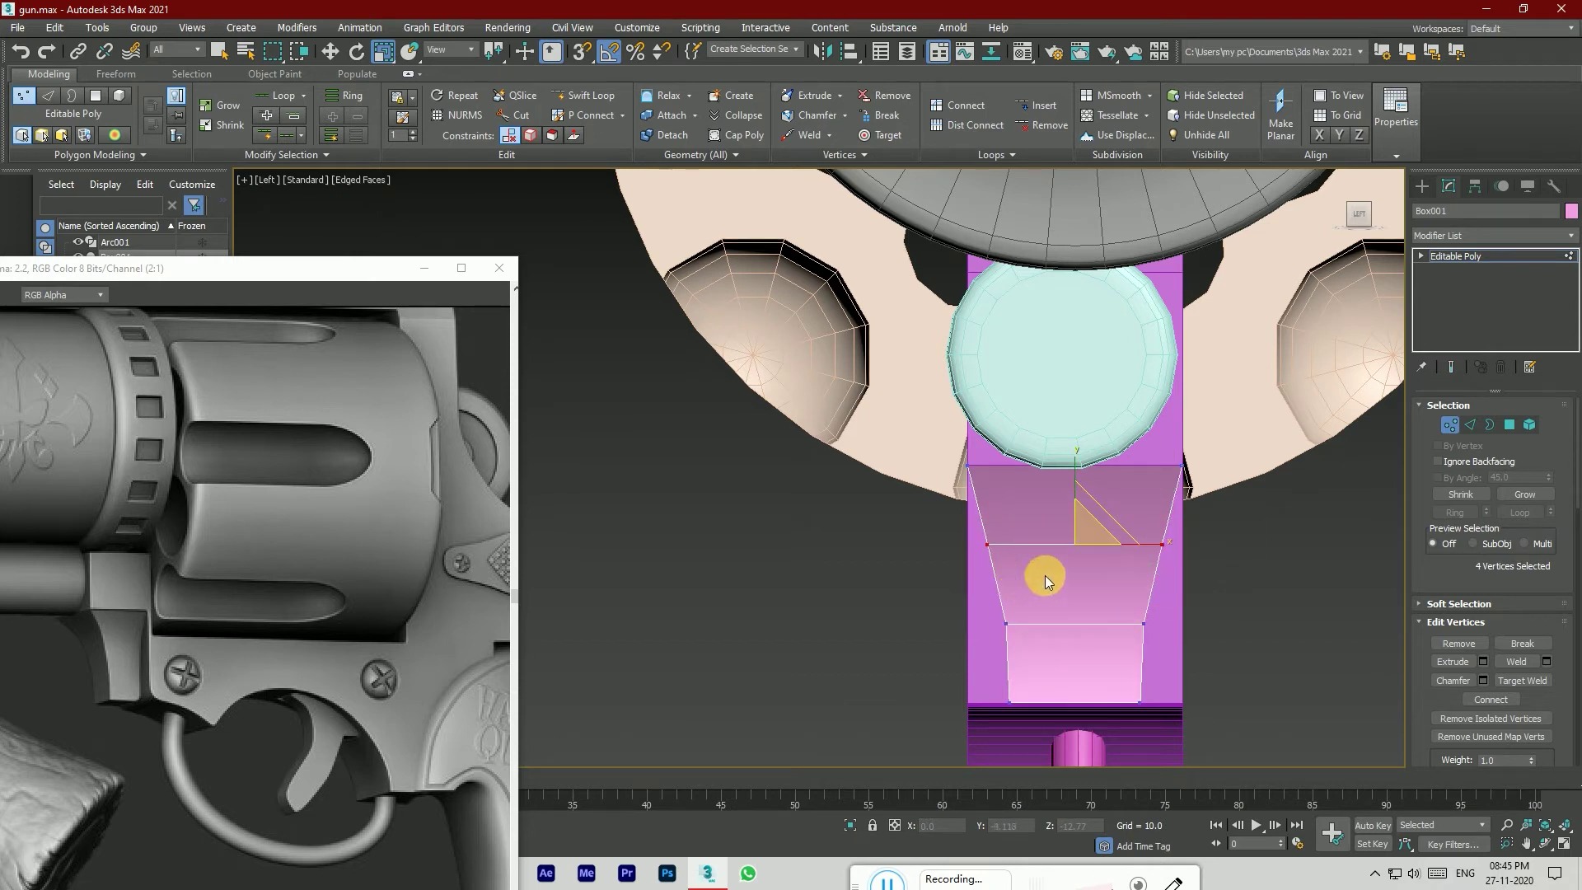
drag(1095, 522, 1122, 557)
drag(975, 622, 1115, 625)
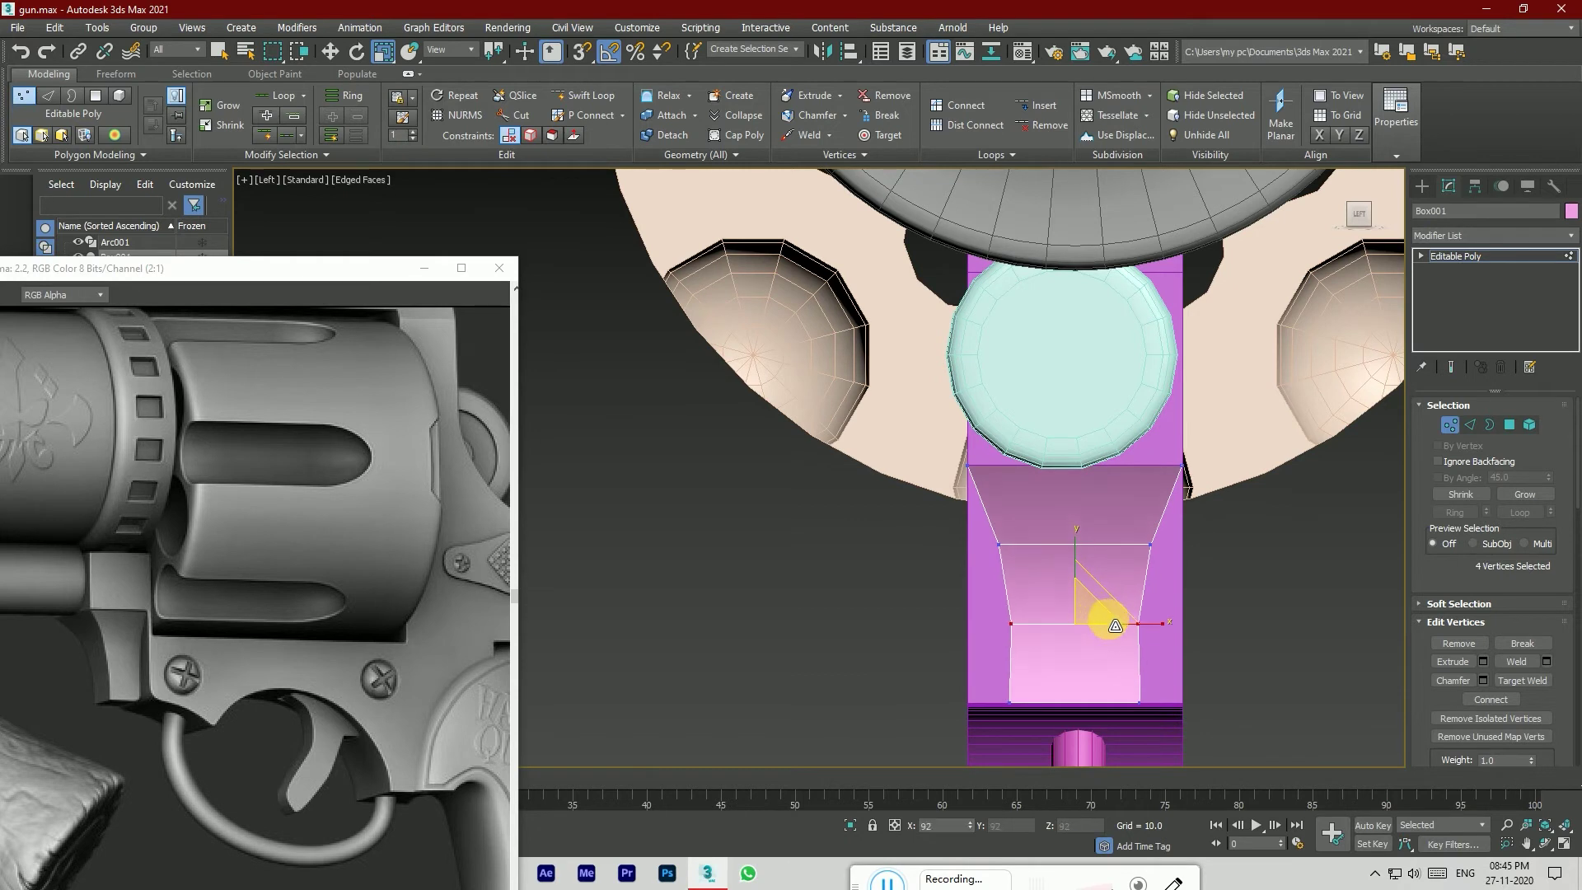
click(1253, 642)
Step: Try to smooth the block with a MeshSmooth modifier
drag(1364, 215, 1400, 222)
drag(1294, 231, 1356, 226)
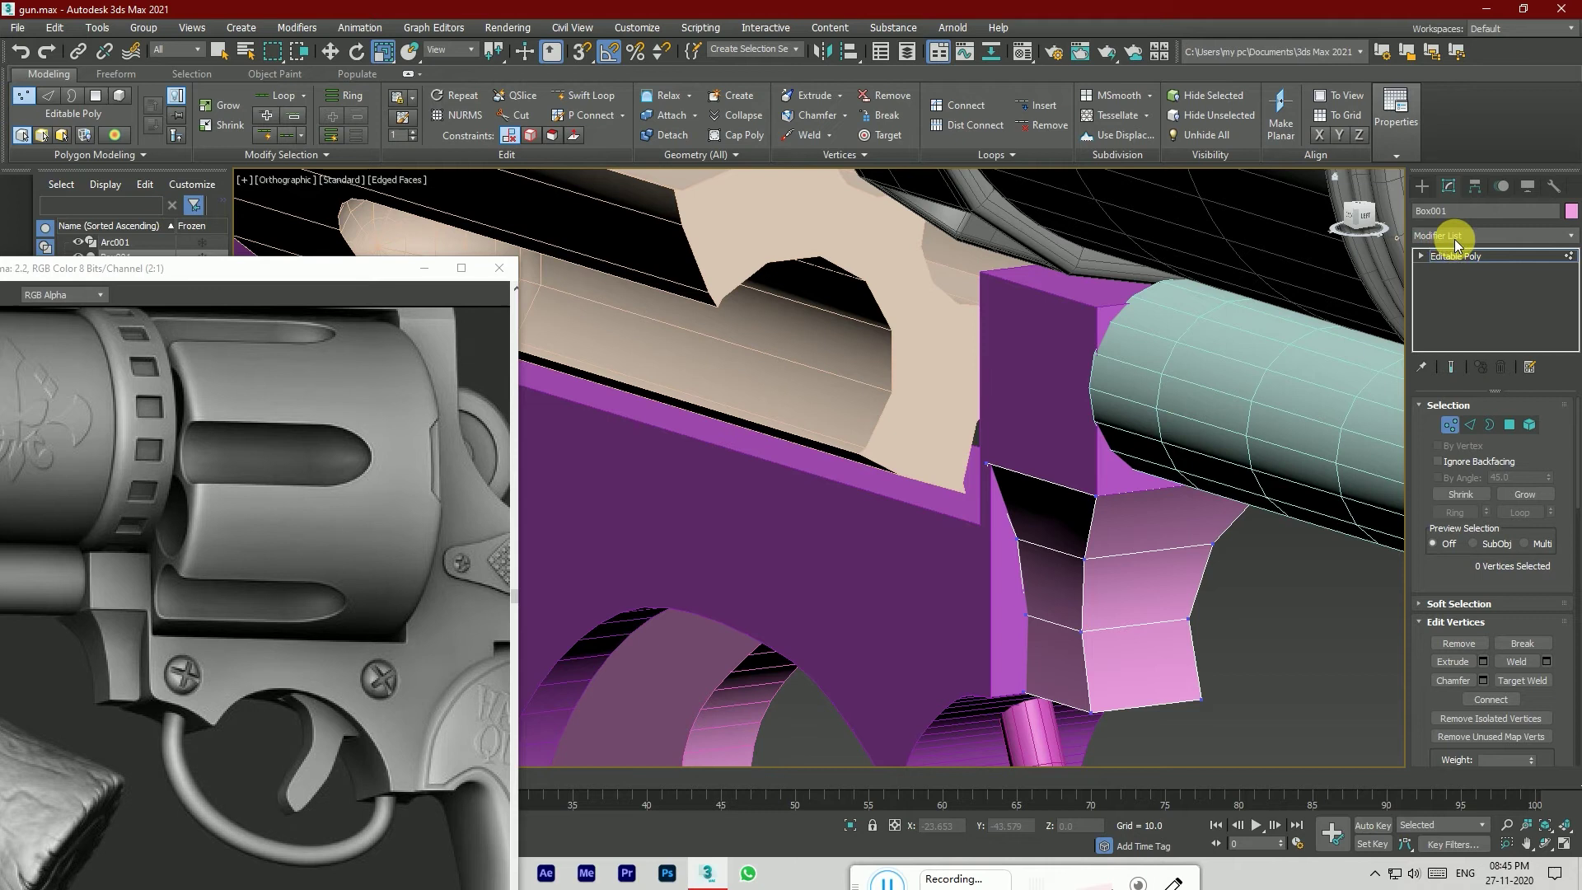
click(1455, 239)
text(m)
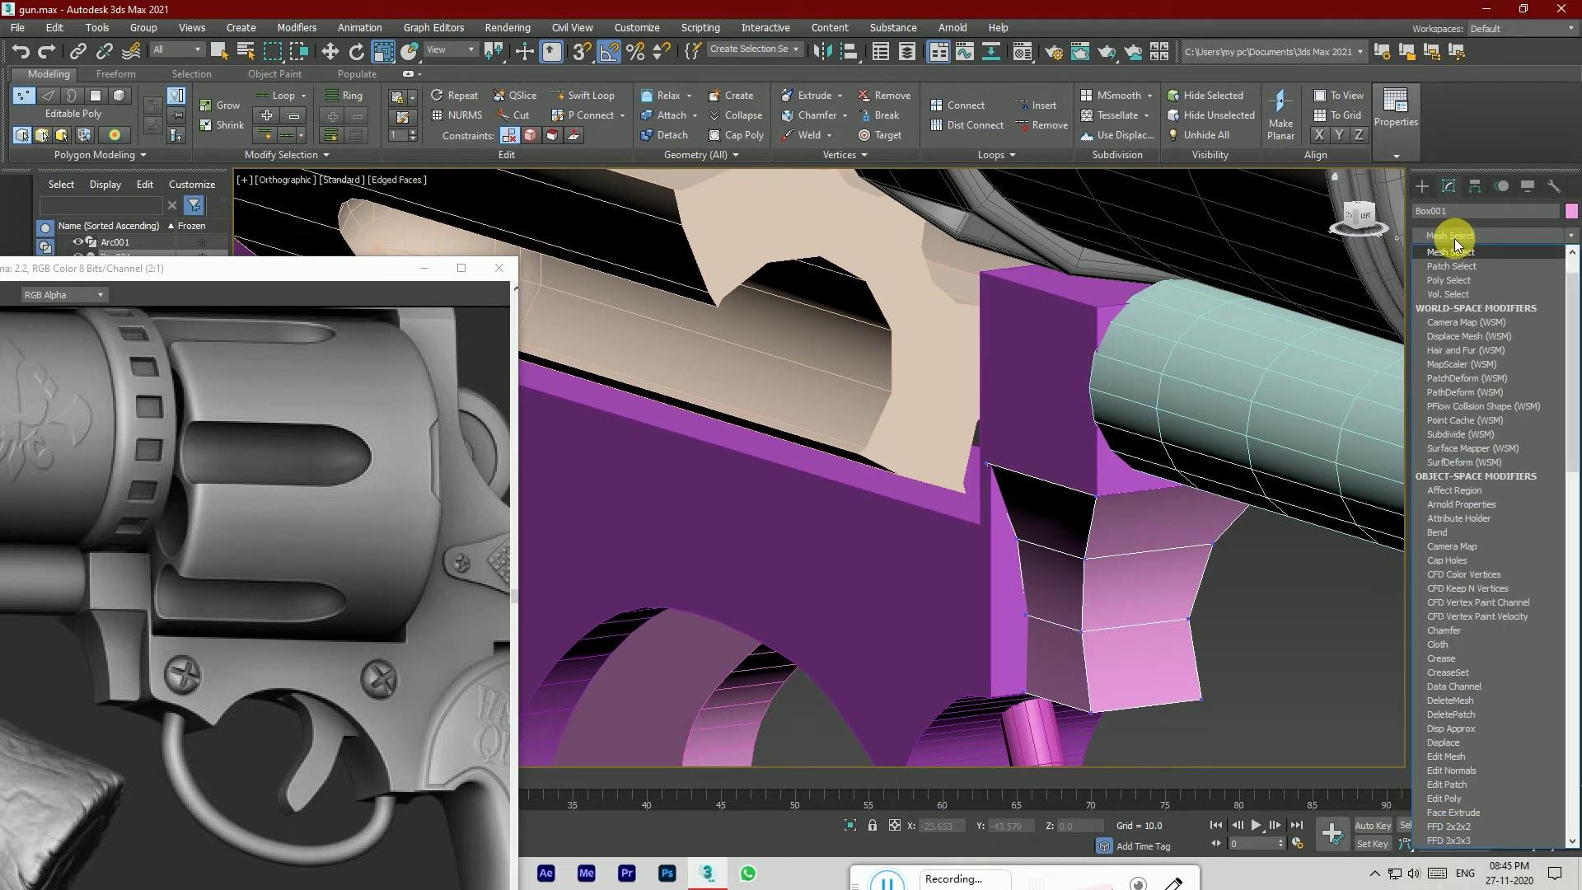
key(m)
key(m)
key(m)
key(m)
click(1474, 309)
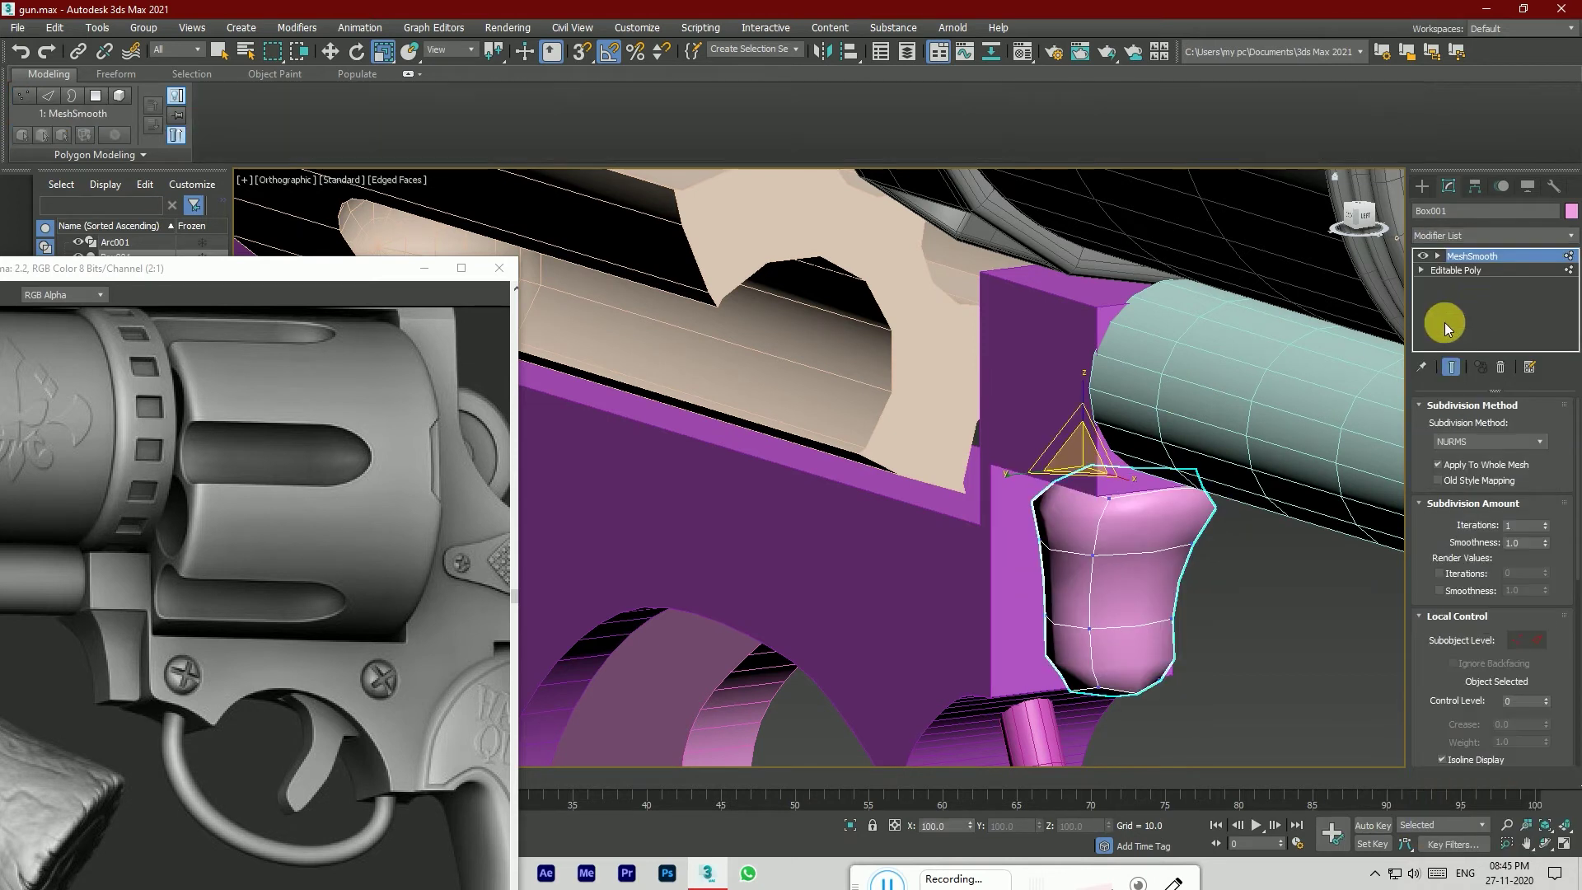
key(ctrl+z)
Step: Add support edge loops beside the block's vertical corner edges with Swift Loop
click(585, 95)
scroll(1071, 575, up, 2)
click(1046, 571)
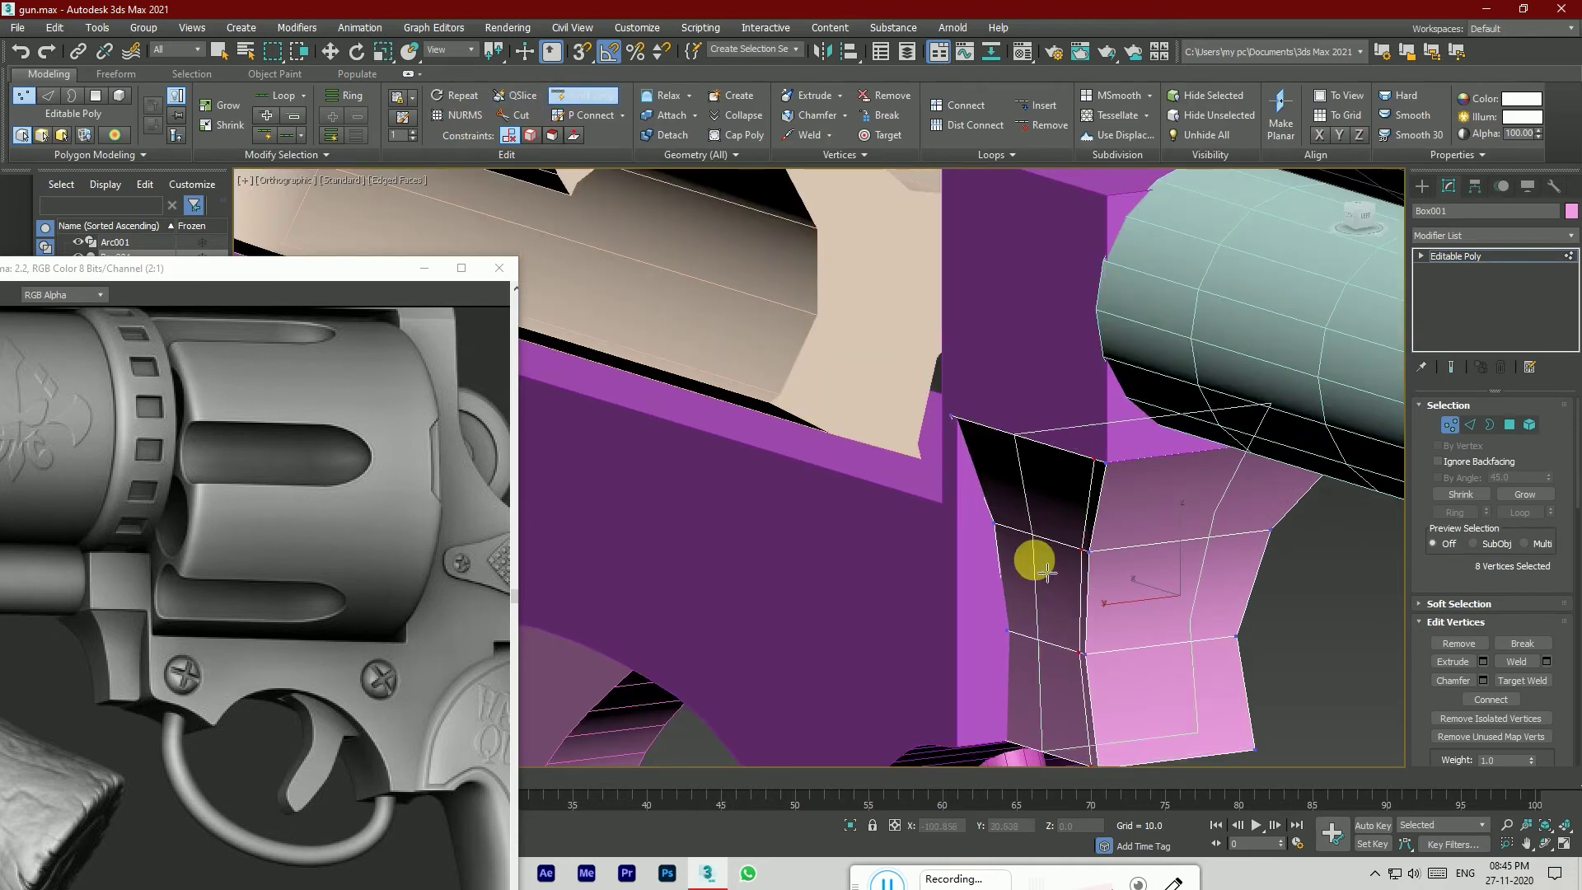
click(1098, 547)
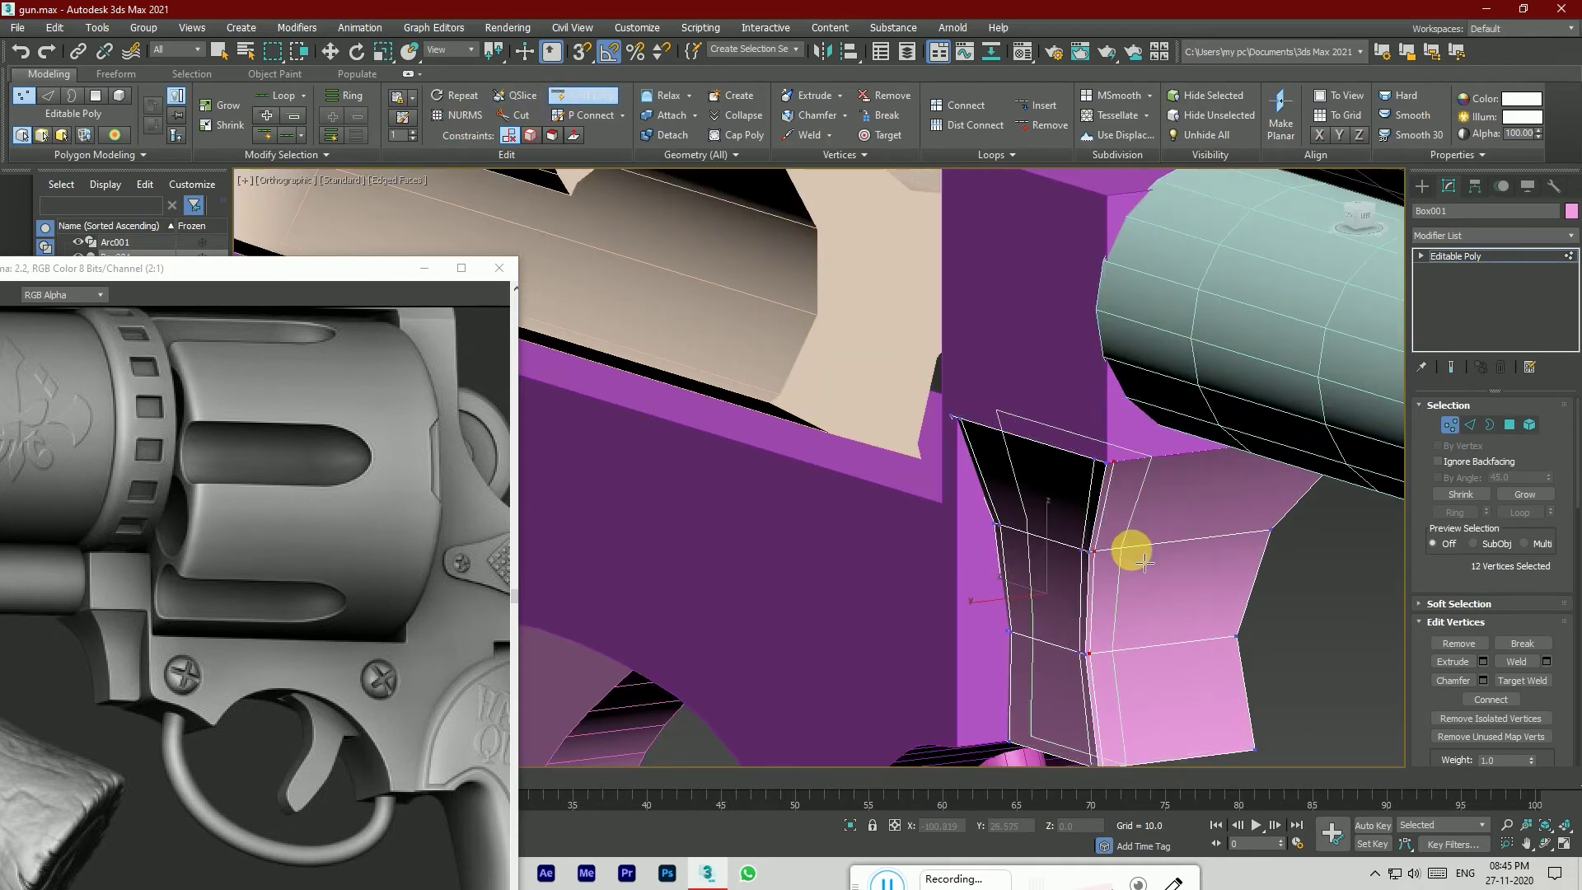
drag(1370, 216, 1294, 216)
scroll(1022, 569, up, 4)
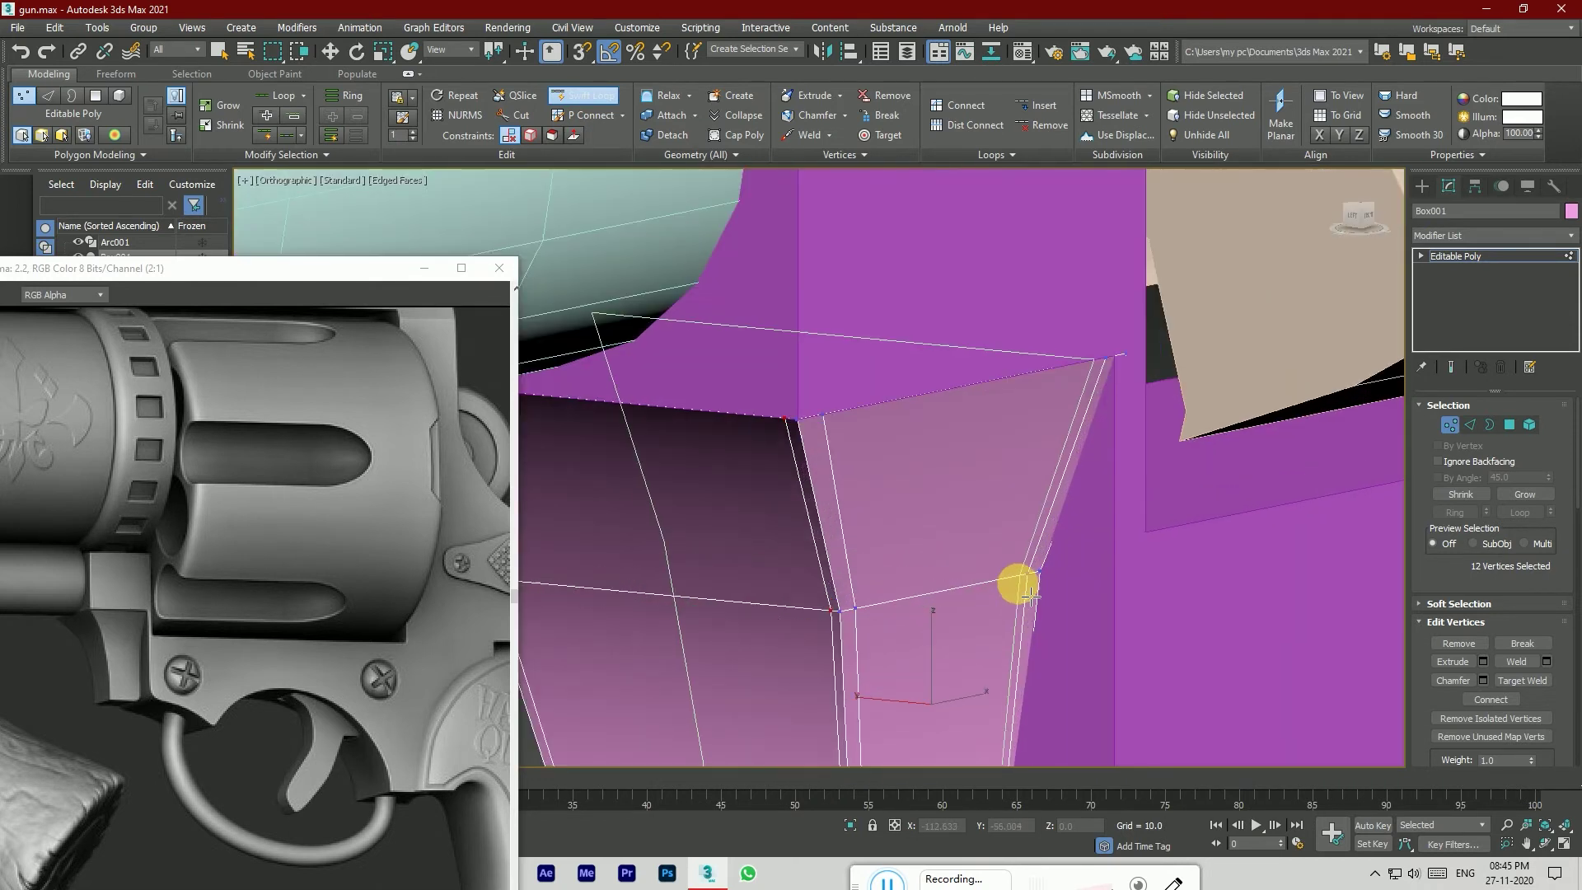
scroll(1012, 557, down, 3)
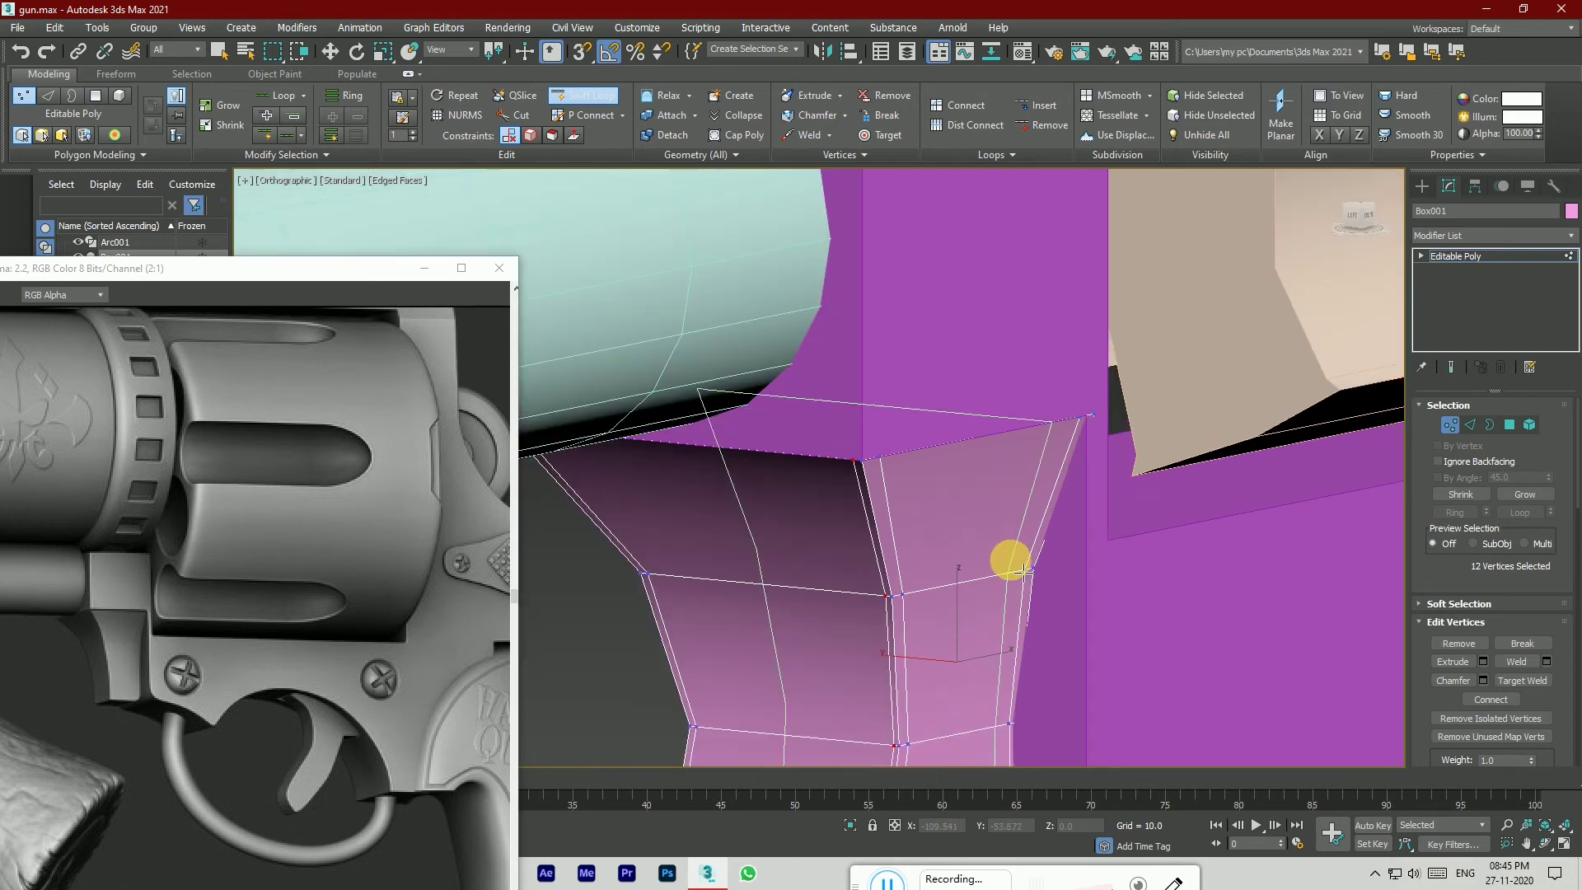
Step: Apply a MeshSmooth modifier to the block and check the smoothed shape with the edge display off
click(1470, 237)
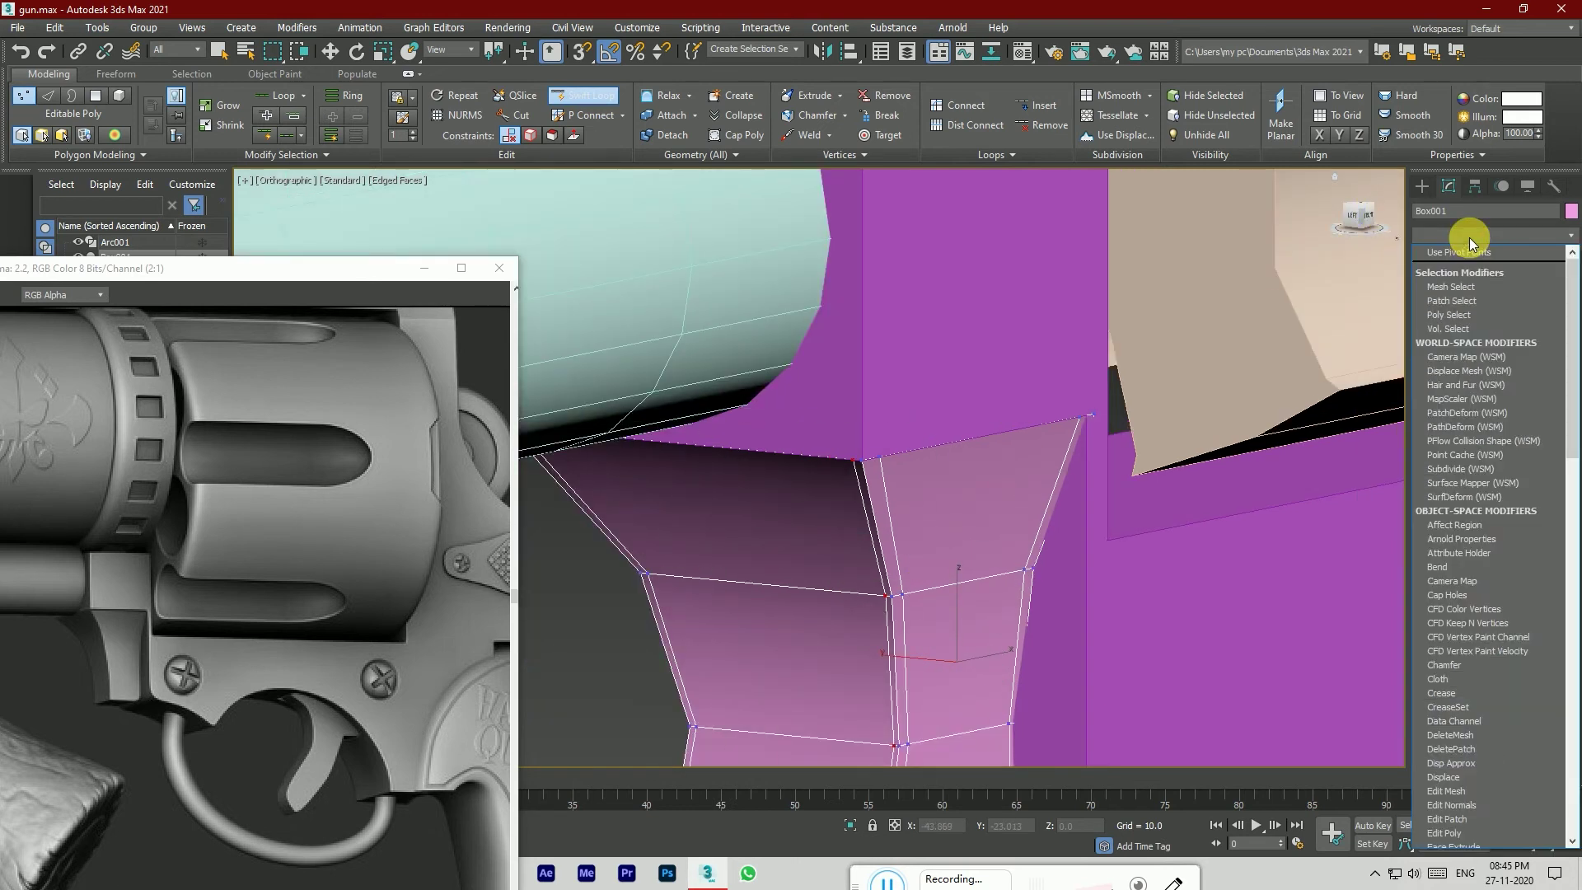
key(e)
key(m)
key(m)
key(m)
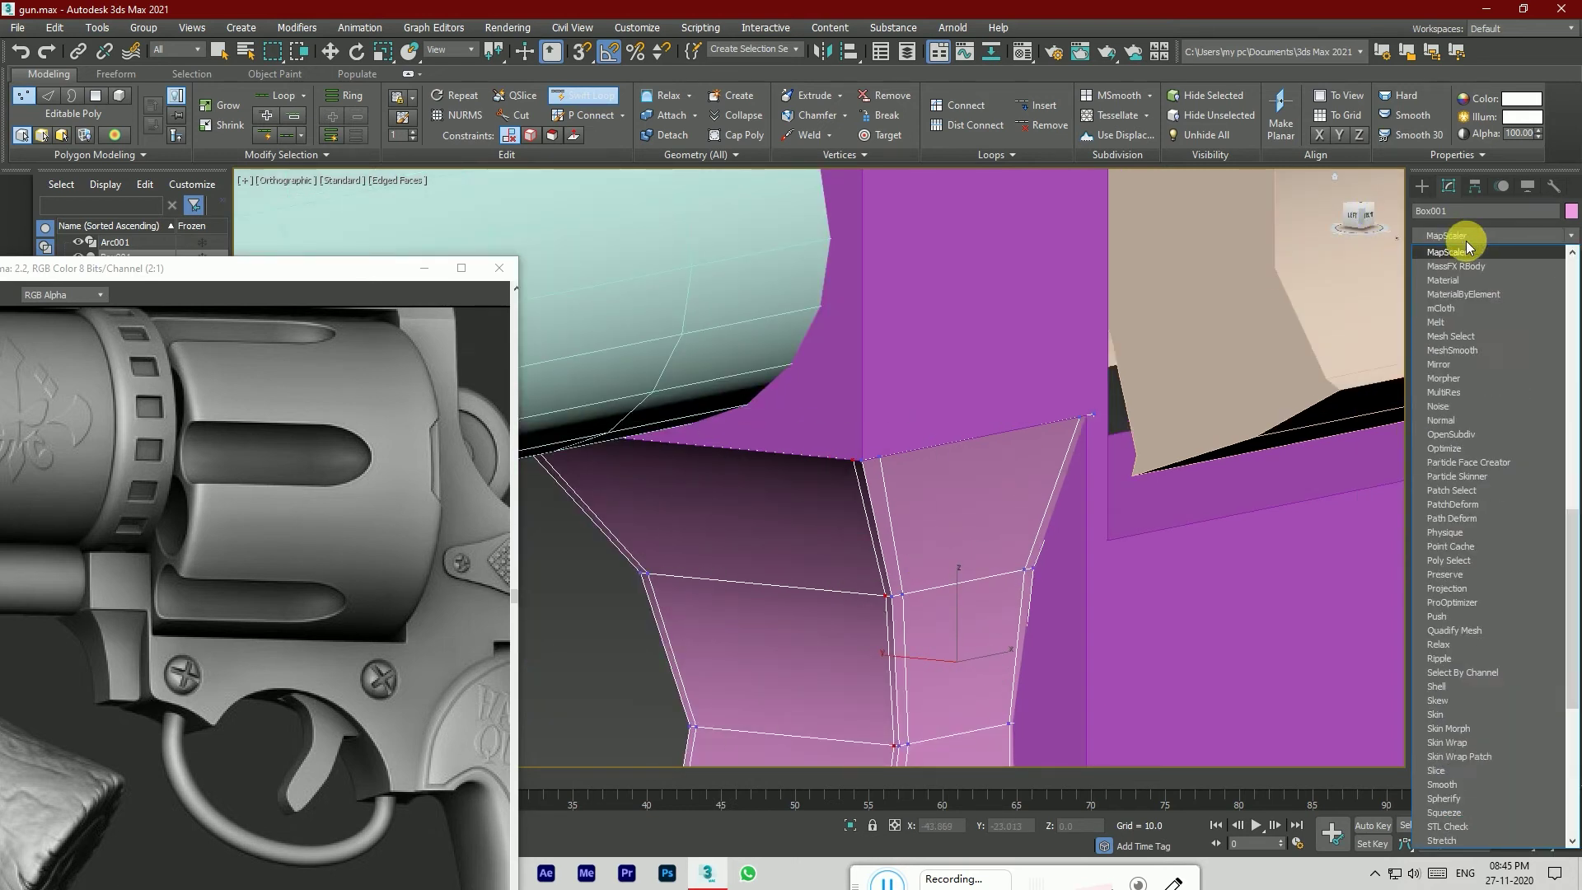
click(1458, 321)
scroll(1206, 395, down, 3)
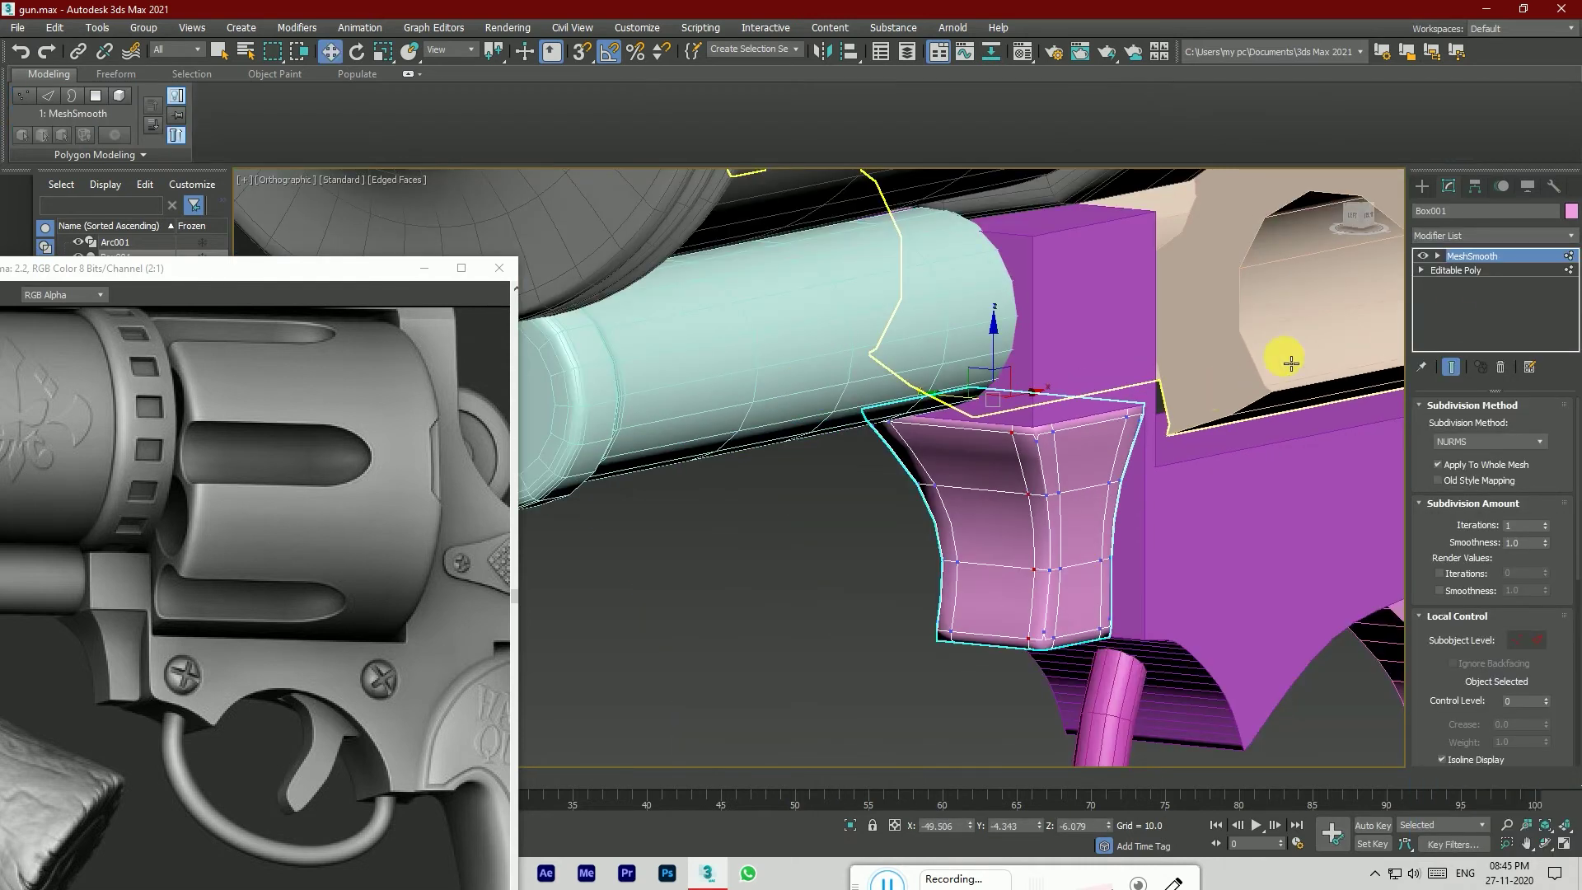
key(F4)
mouse_move(1362, 221)
mouse_down()
mouse_move(1410, 219)
mouse_move(1399, 200)
mouse_move(1375, 223)
mouse_up()
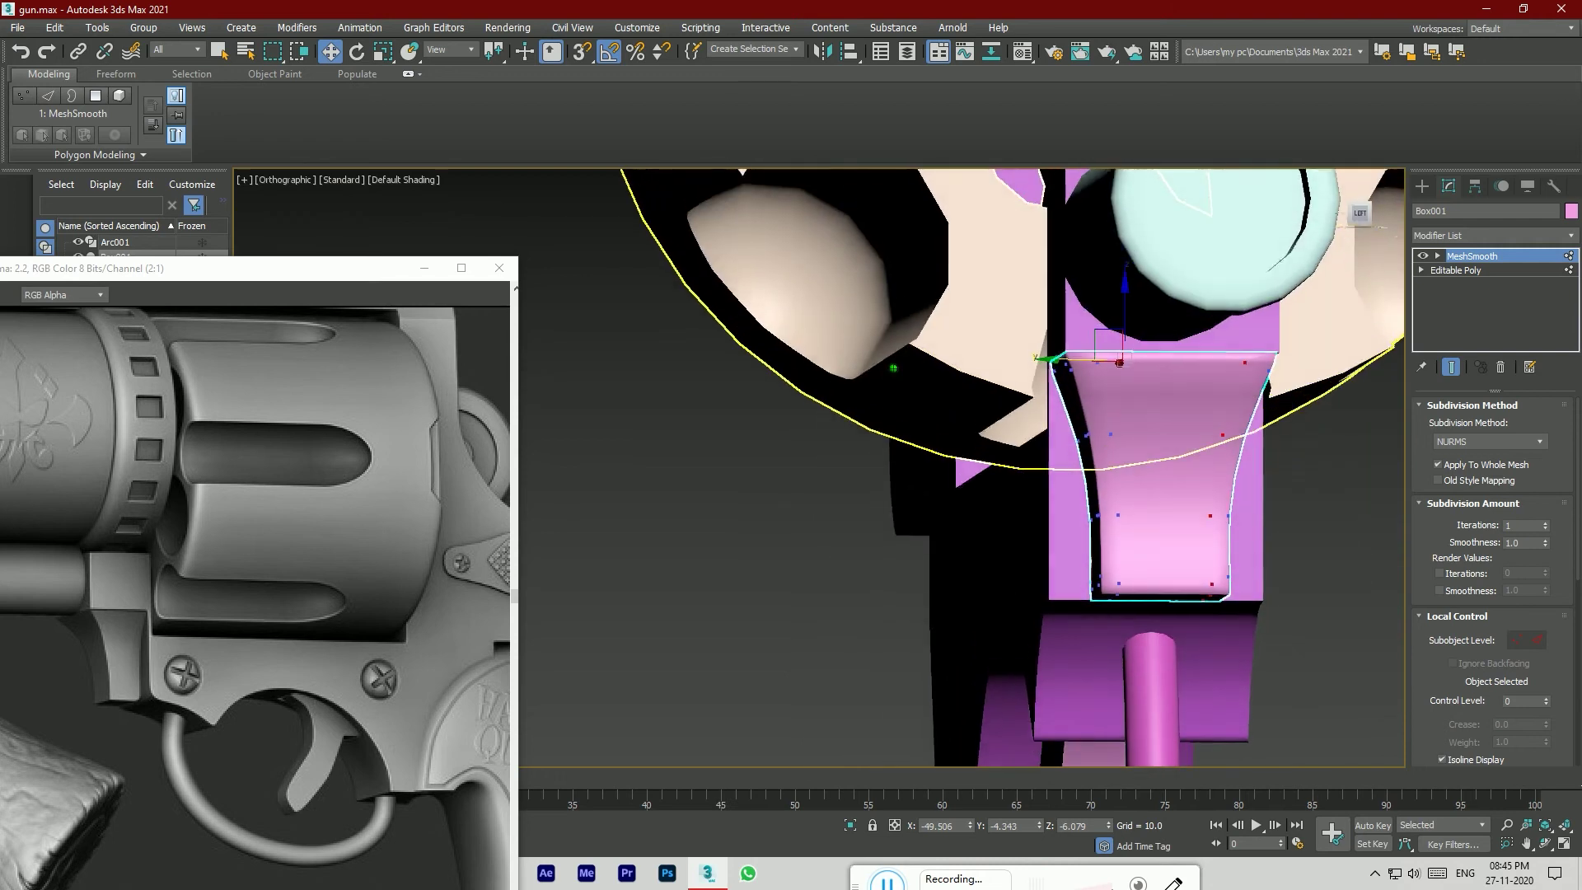
Step: Add horizontal support edge loops near the block's top and bottom edges in the Editable Poly beneath MeshSmooth
click(1443, 270)
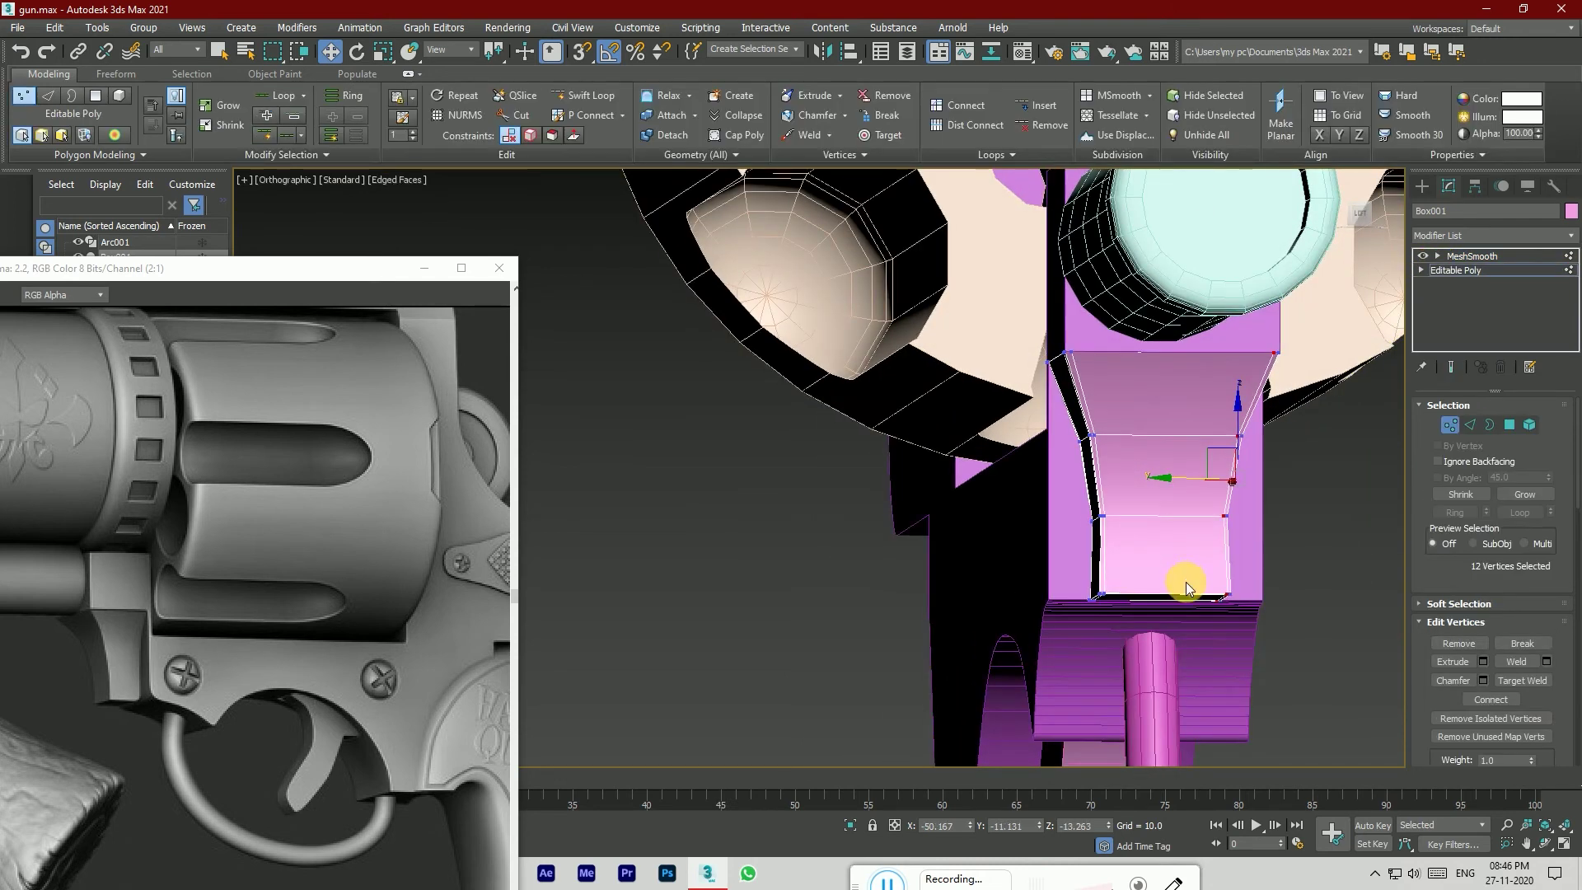
click(1470, 424)
click(603, 96)
scroll(1105, 582, up, 3)
scroll(1096, 598, down, 2)
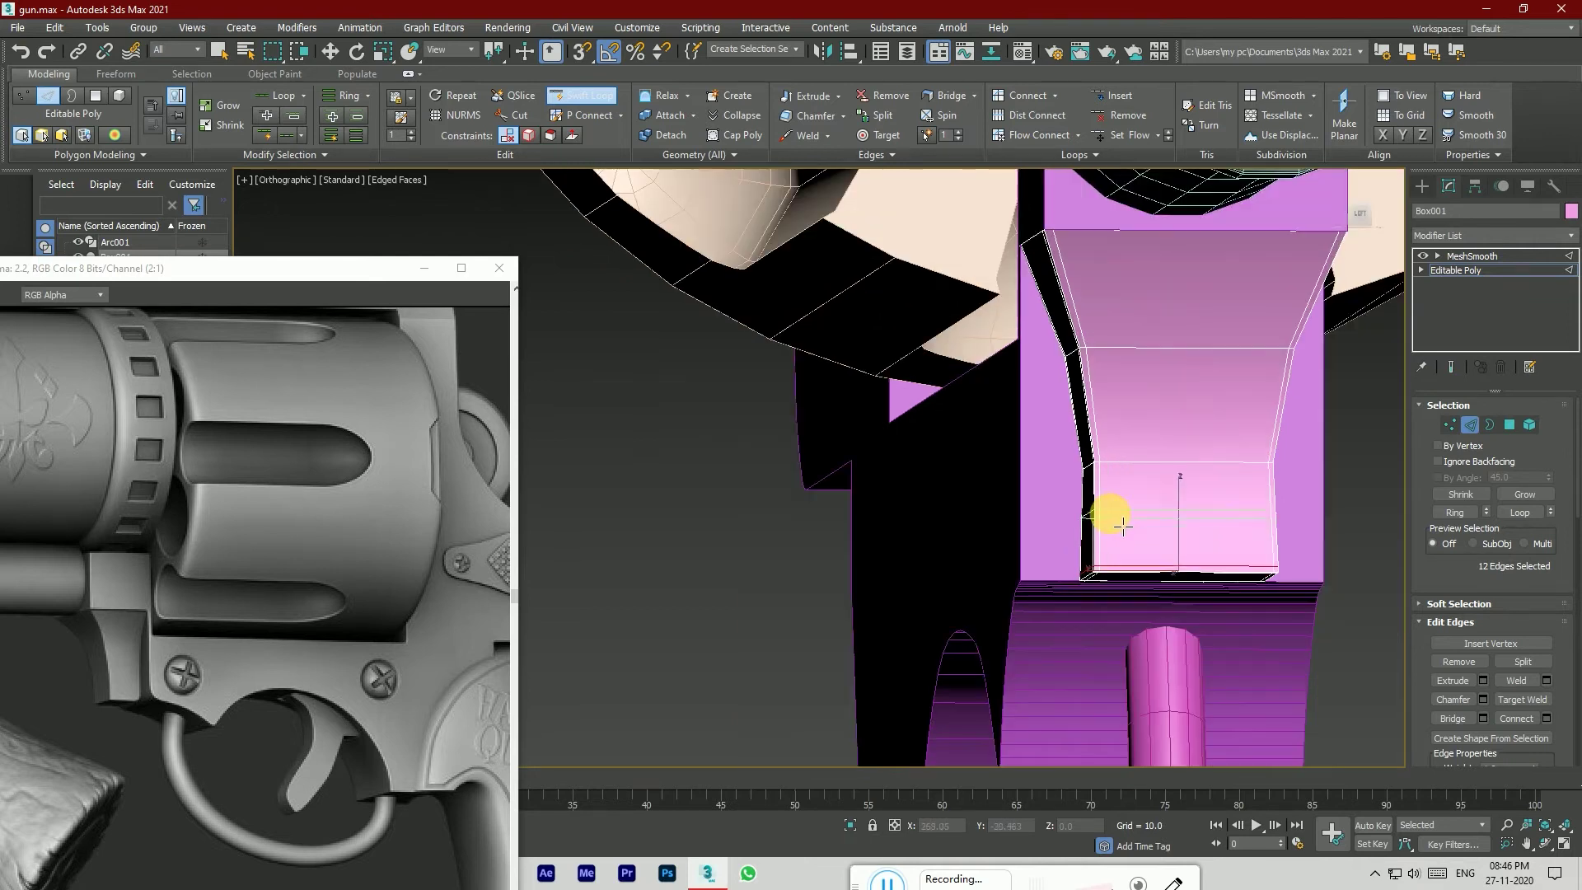
scroll(1040, 237, up, 5)
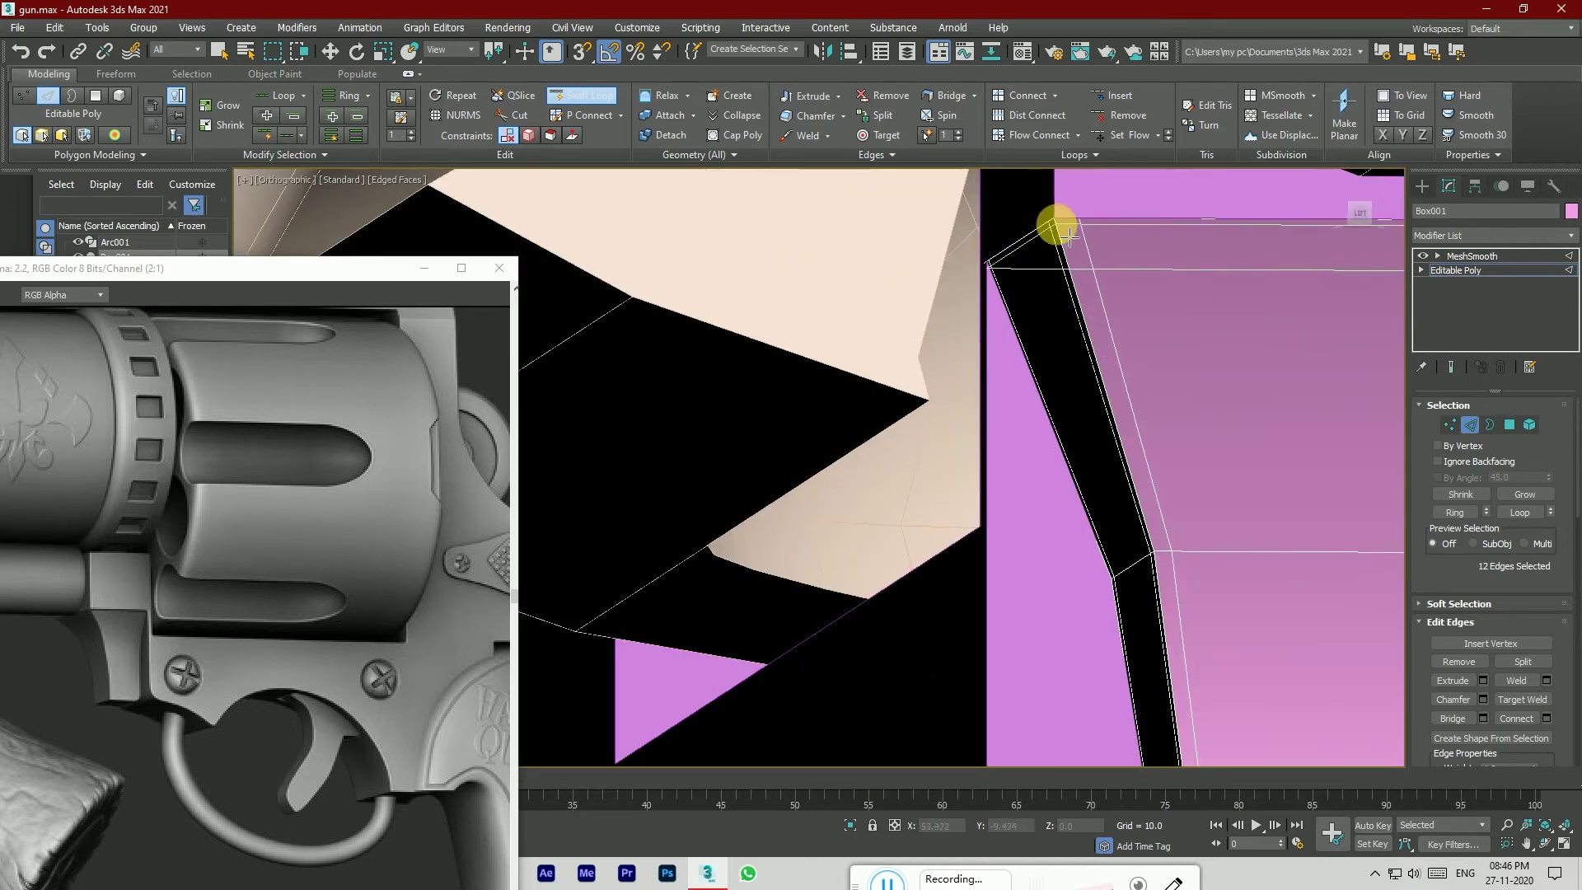
Step: Examine the smoothed block against the frame from several angles with the edge display off
click(1483, 255)
scroll(1151, 384, down, 3)
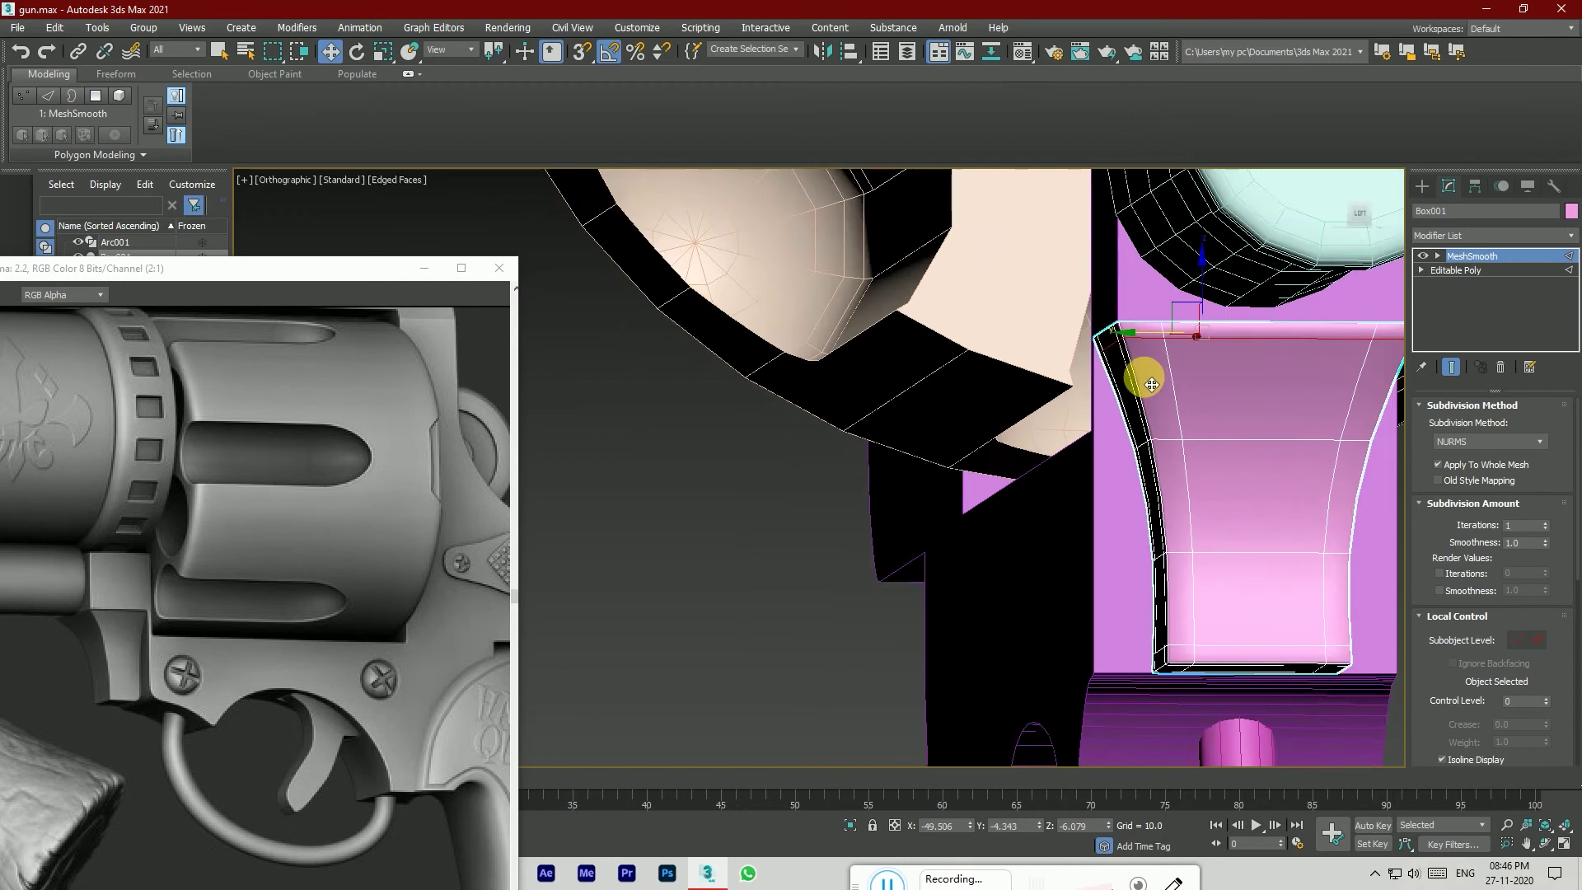
scroll(1151, 385, down, 2)
key(F4)
scroll(922, 478, down, 3)
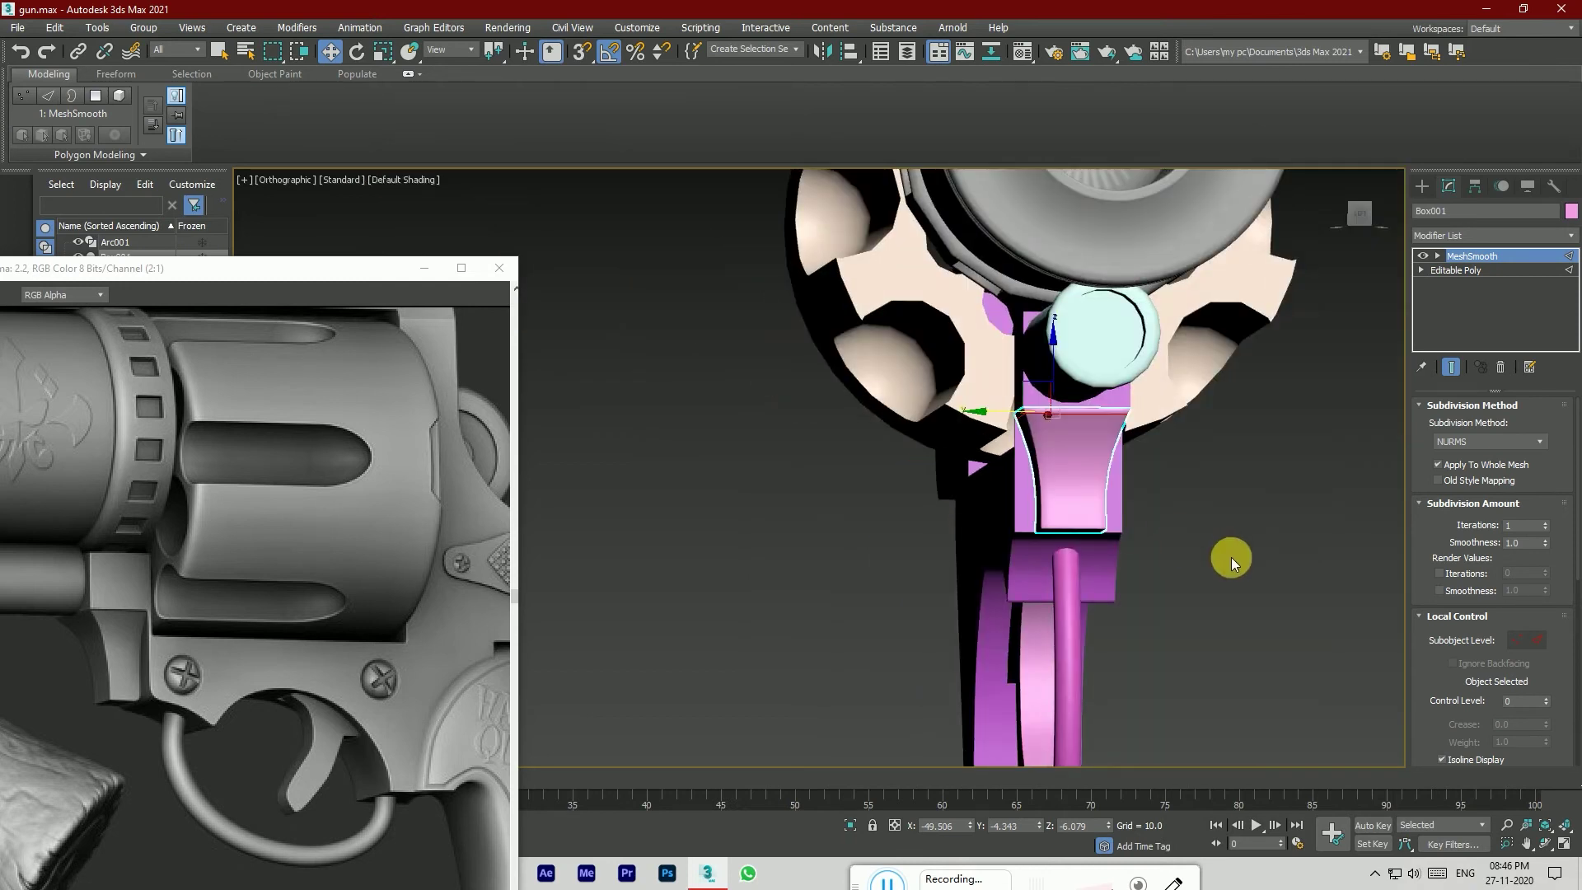
click(1231, 557)
drag(1358, 219, 1461, 216)
alt+middle_drag(938, 415, 849, 382)
alt+middle_drag(938, 416, 917, 546)
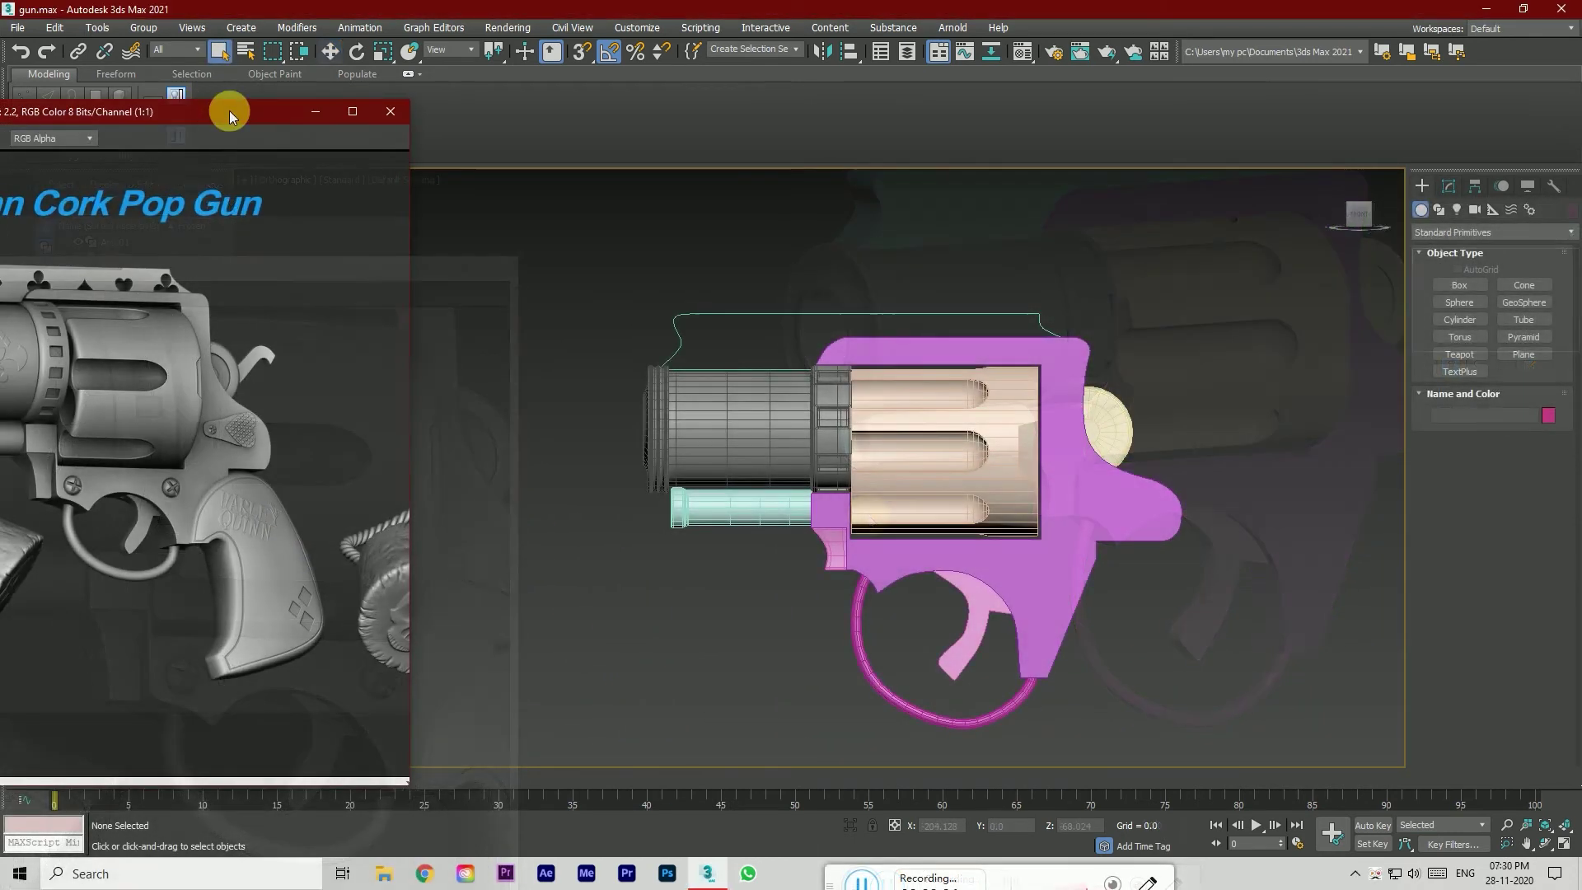
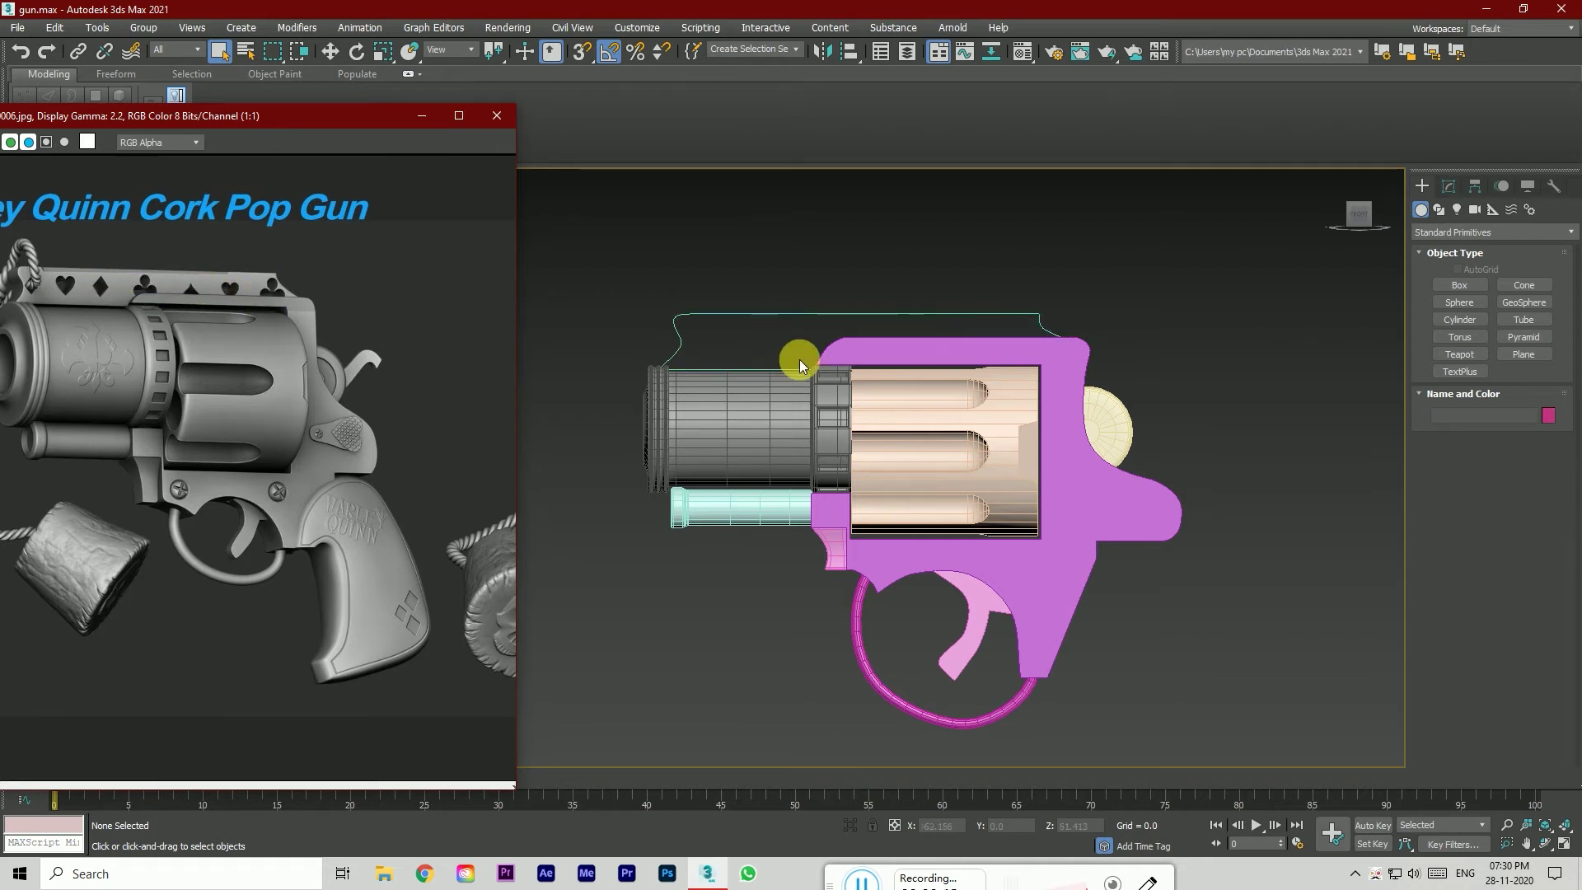
Step: Select the barrel, cylinder, frame, trigger and other lower gun parts and hide them, leaving only the top rail outline
drag(1196, 415, 1056, 480)
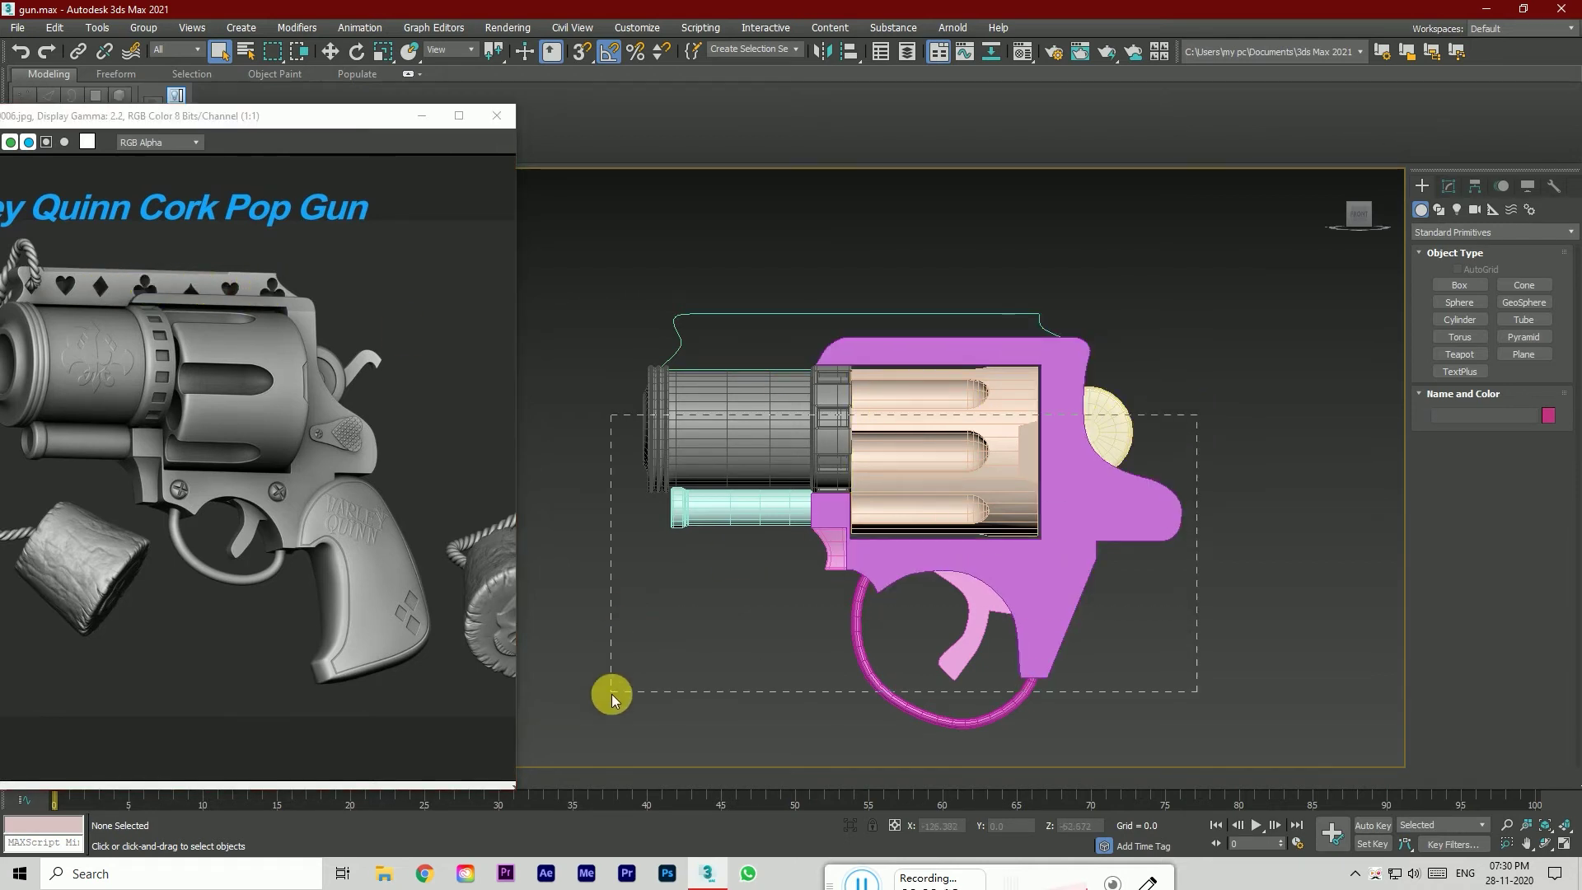
drag(611, 694, 600, 734)
right_click(836, 451)
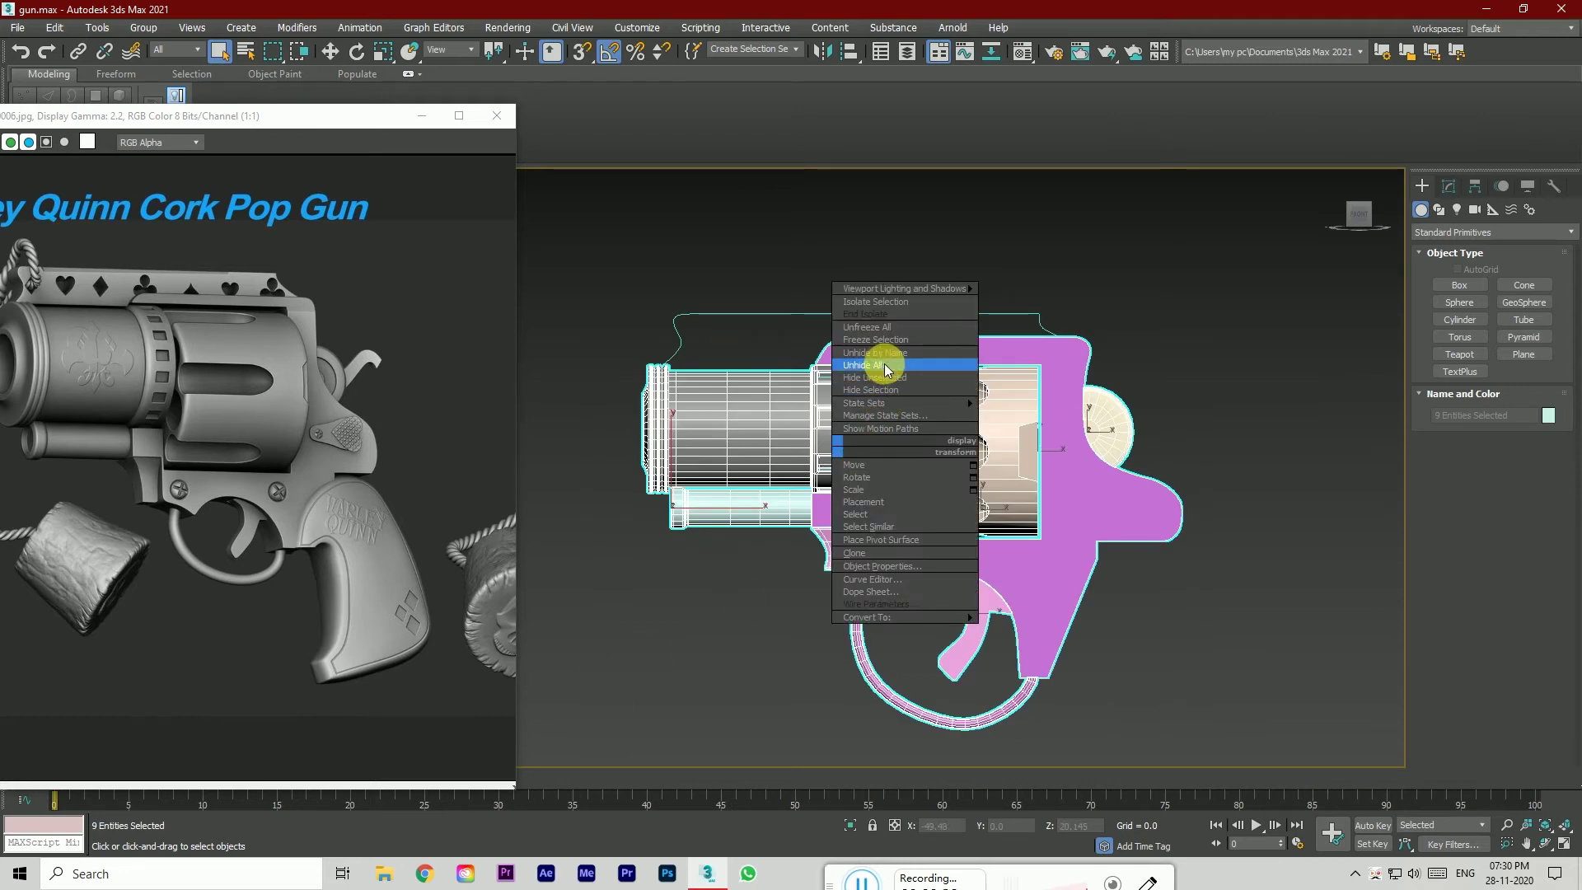
click(874, 389)
Step: Move the rail outline's inner step vertex to the rear end, level with the bottom edge, so the rail has full height
click(853, 342)
click(1449, 188)
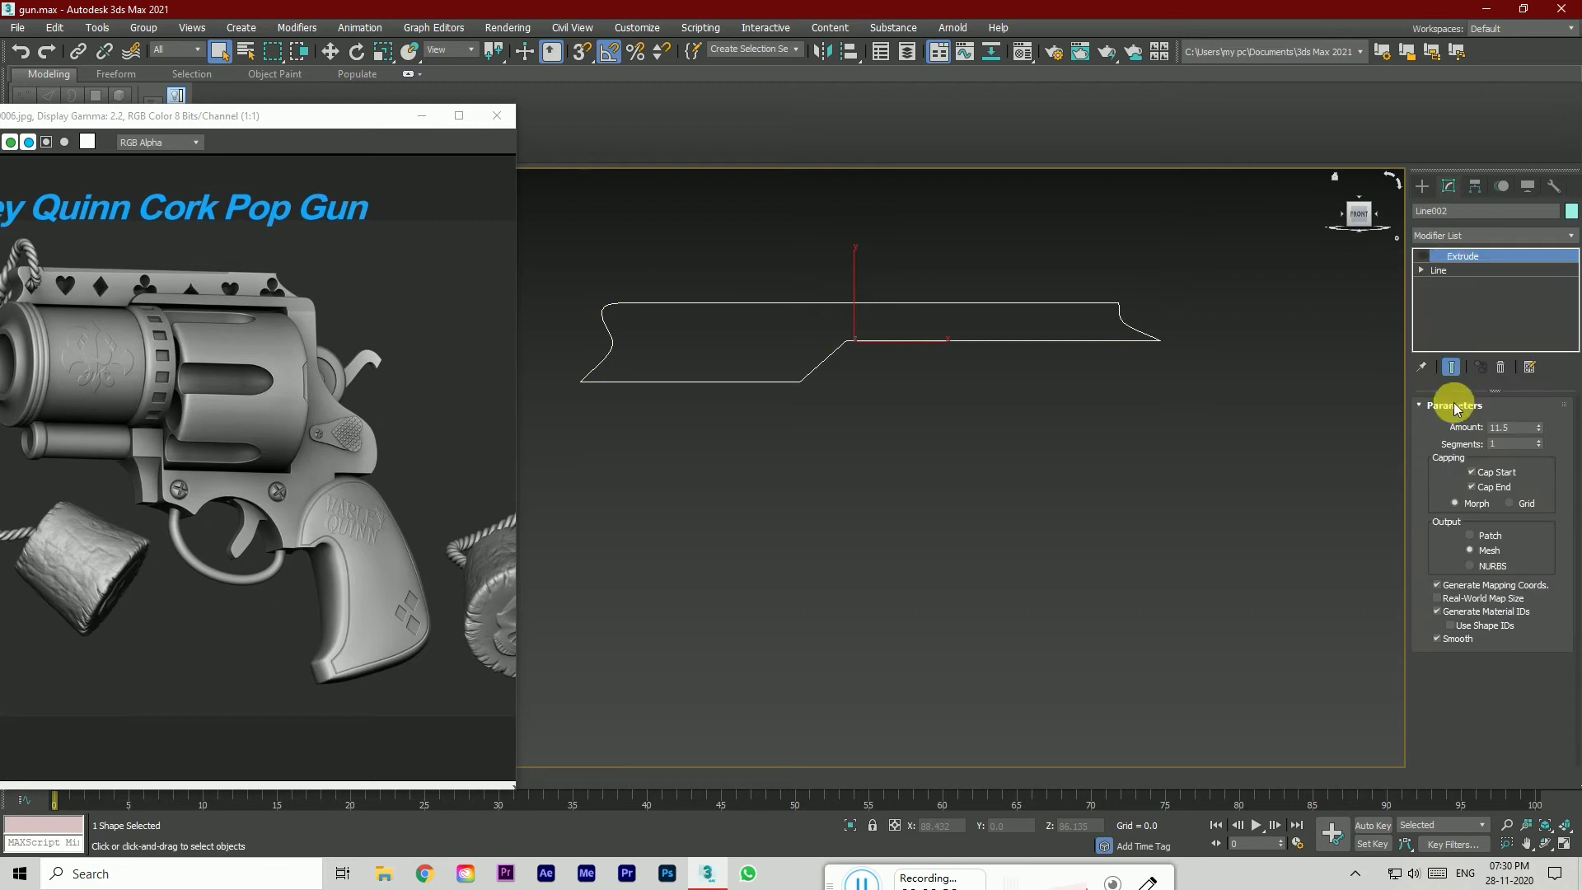
click(1438, 270)
click(1472, 464)
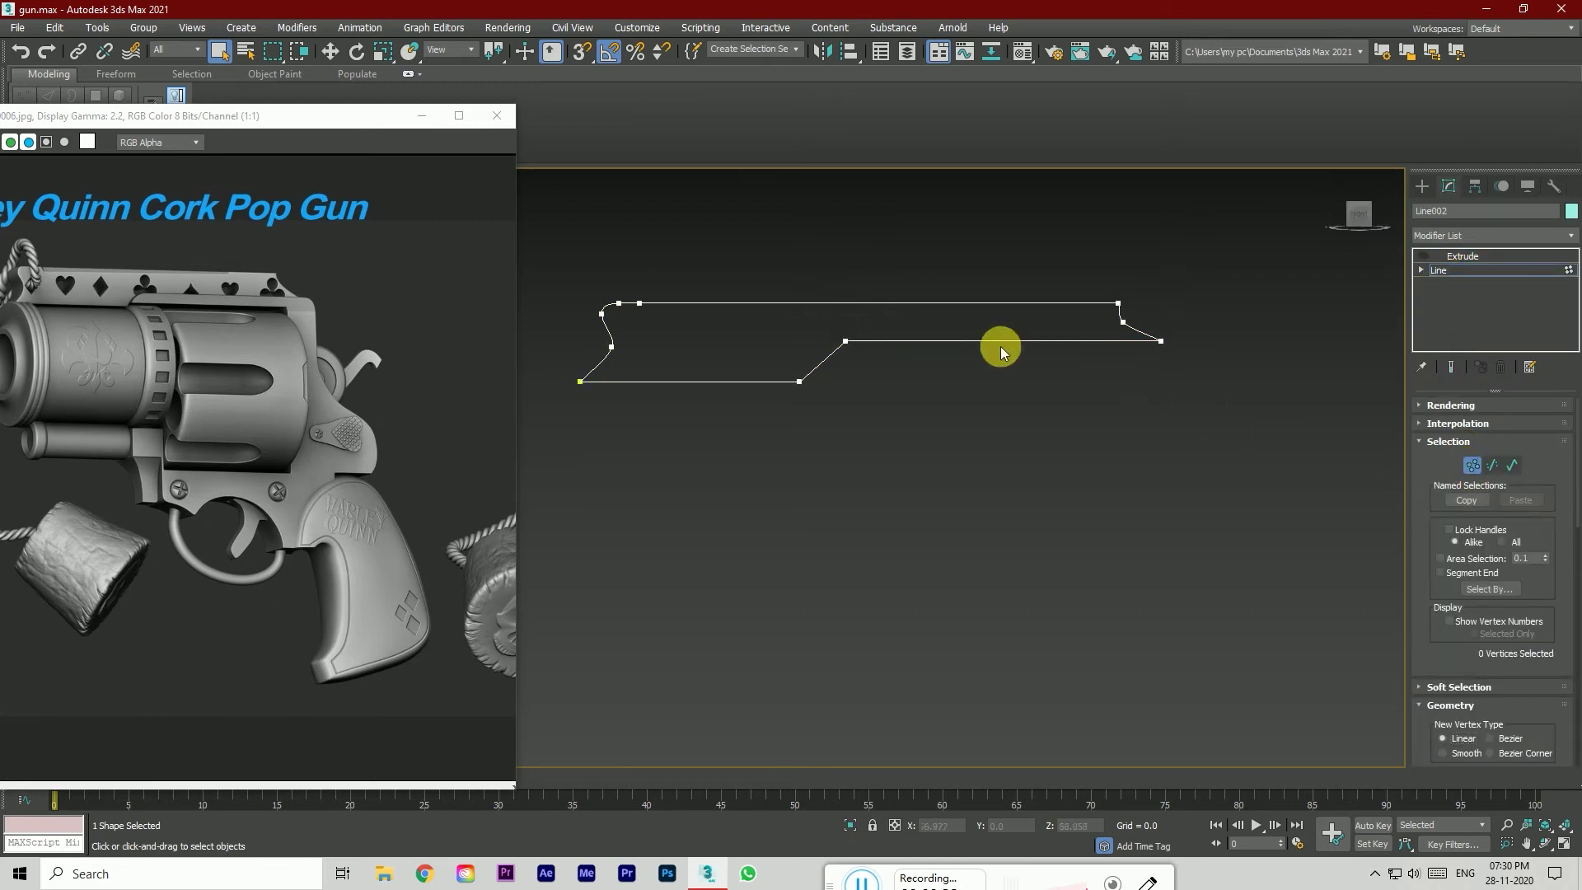
click(845, 340)
click(326, 51)
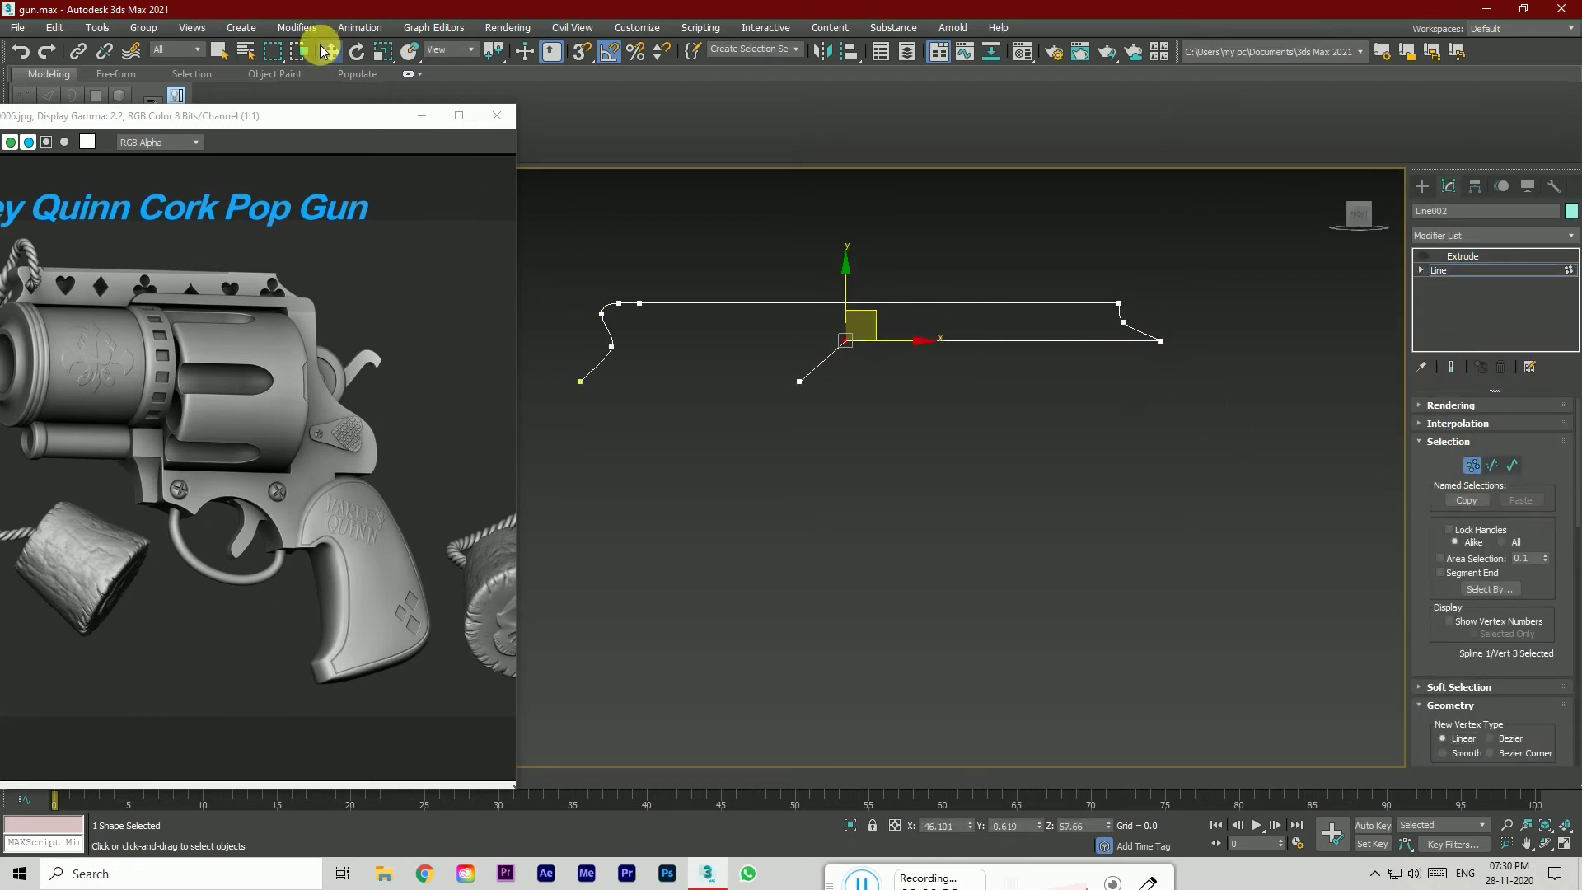
drag(852, 305, 1032, 362)
key(ctrl+z)
drag(913, 342, 1161, 341)
click(1141, 381)
click(1005, 419)
middle_drag(901, 442, 955, 481)
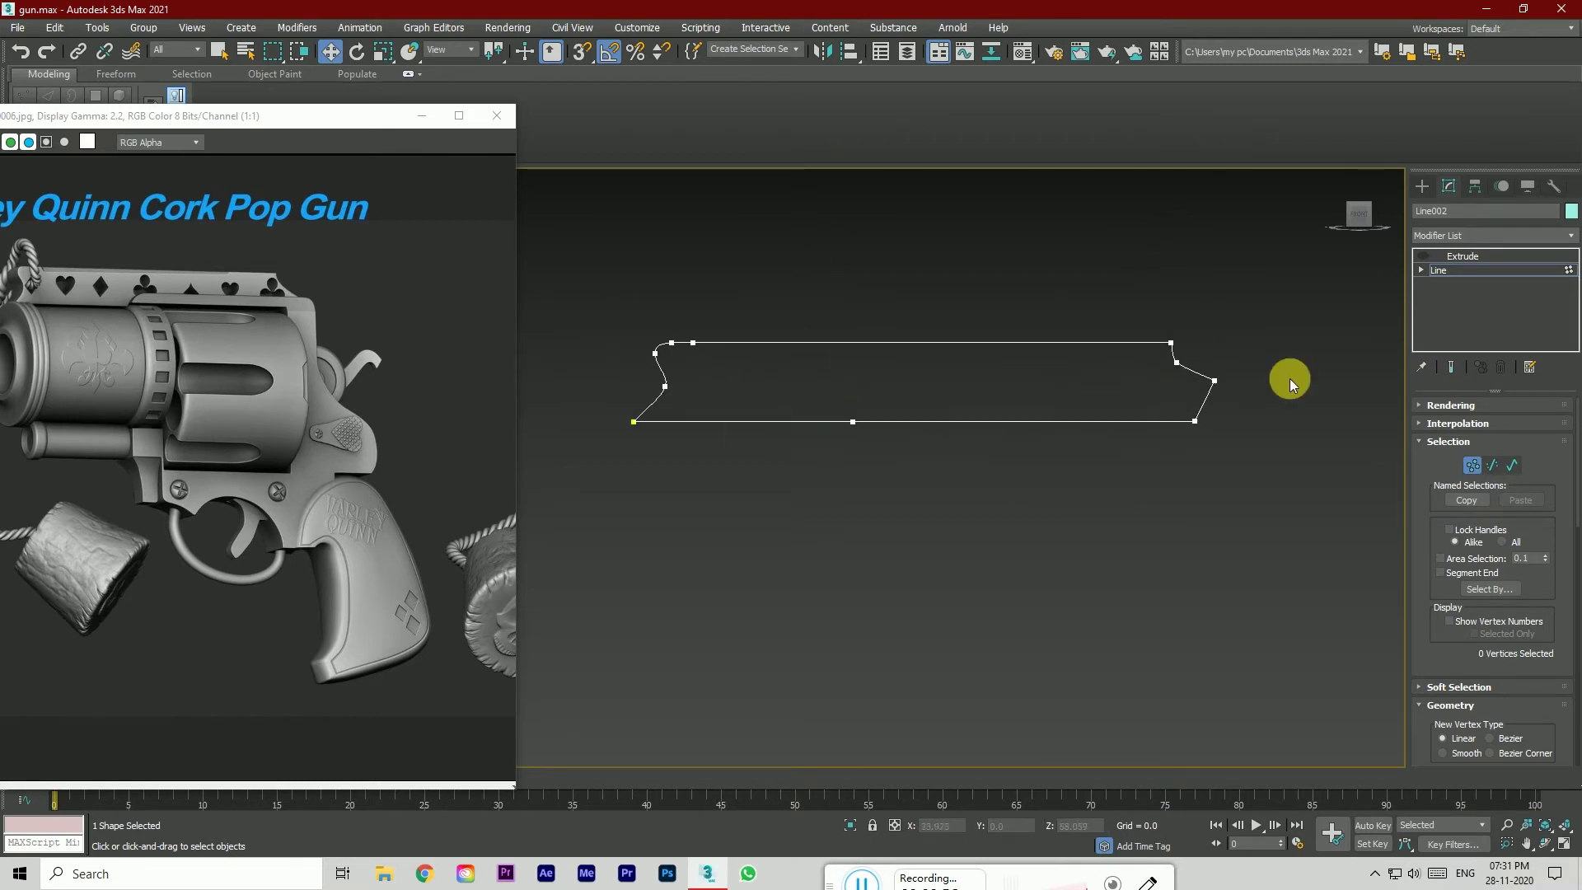
Step: Draw a small rectangle spline inside the front end of the rail outline
click(1465, 270)
click(1423, 189)
click(1438, 210)
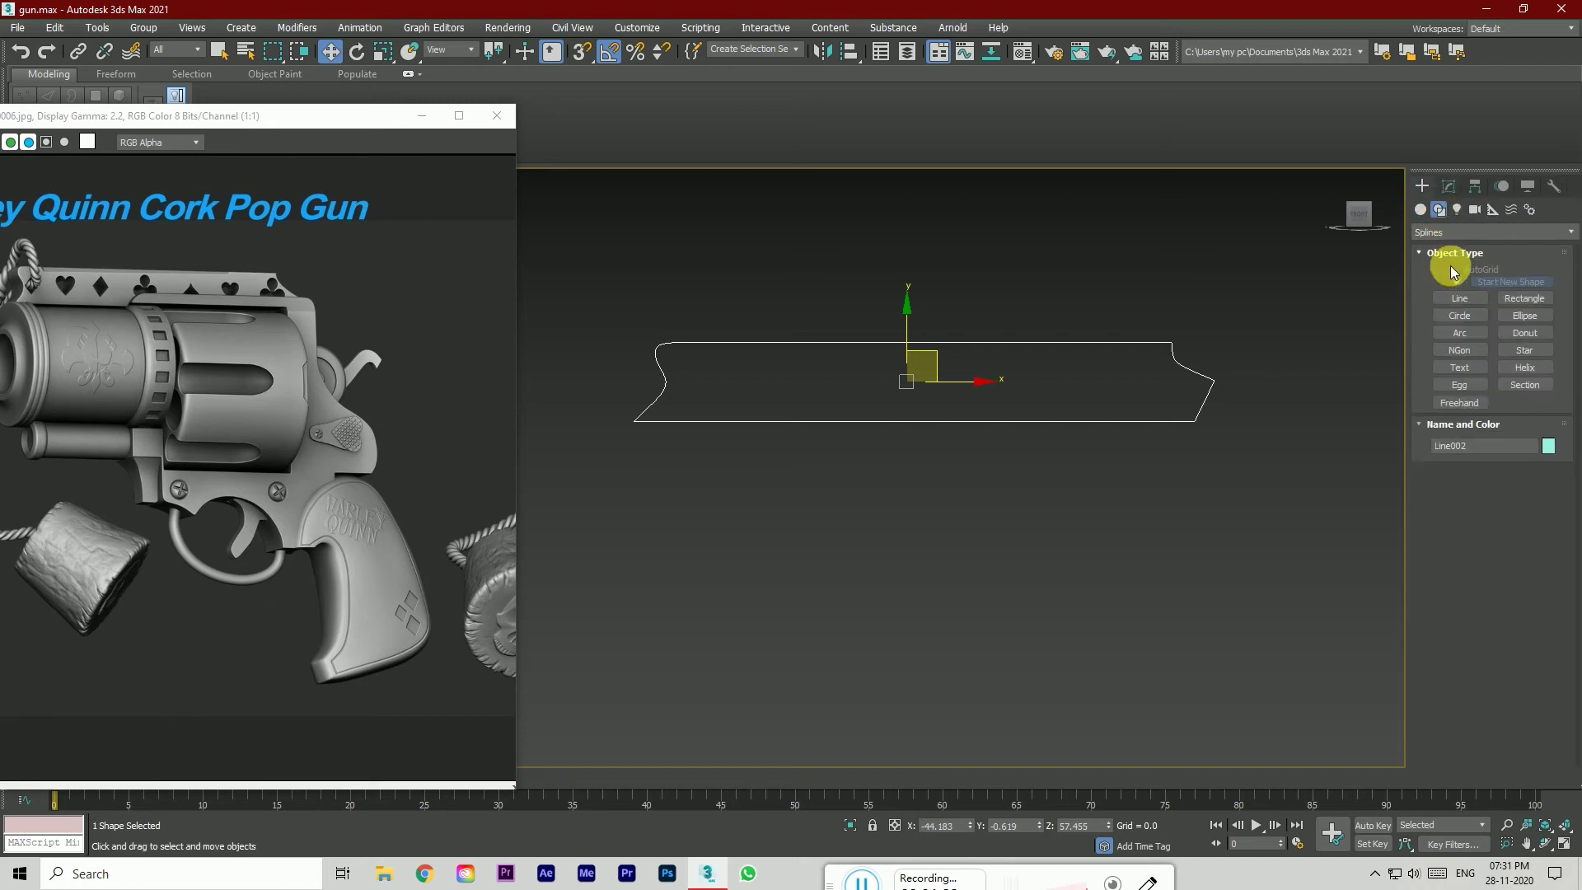
click(1524, 298)
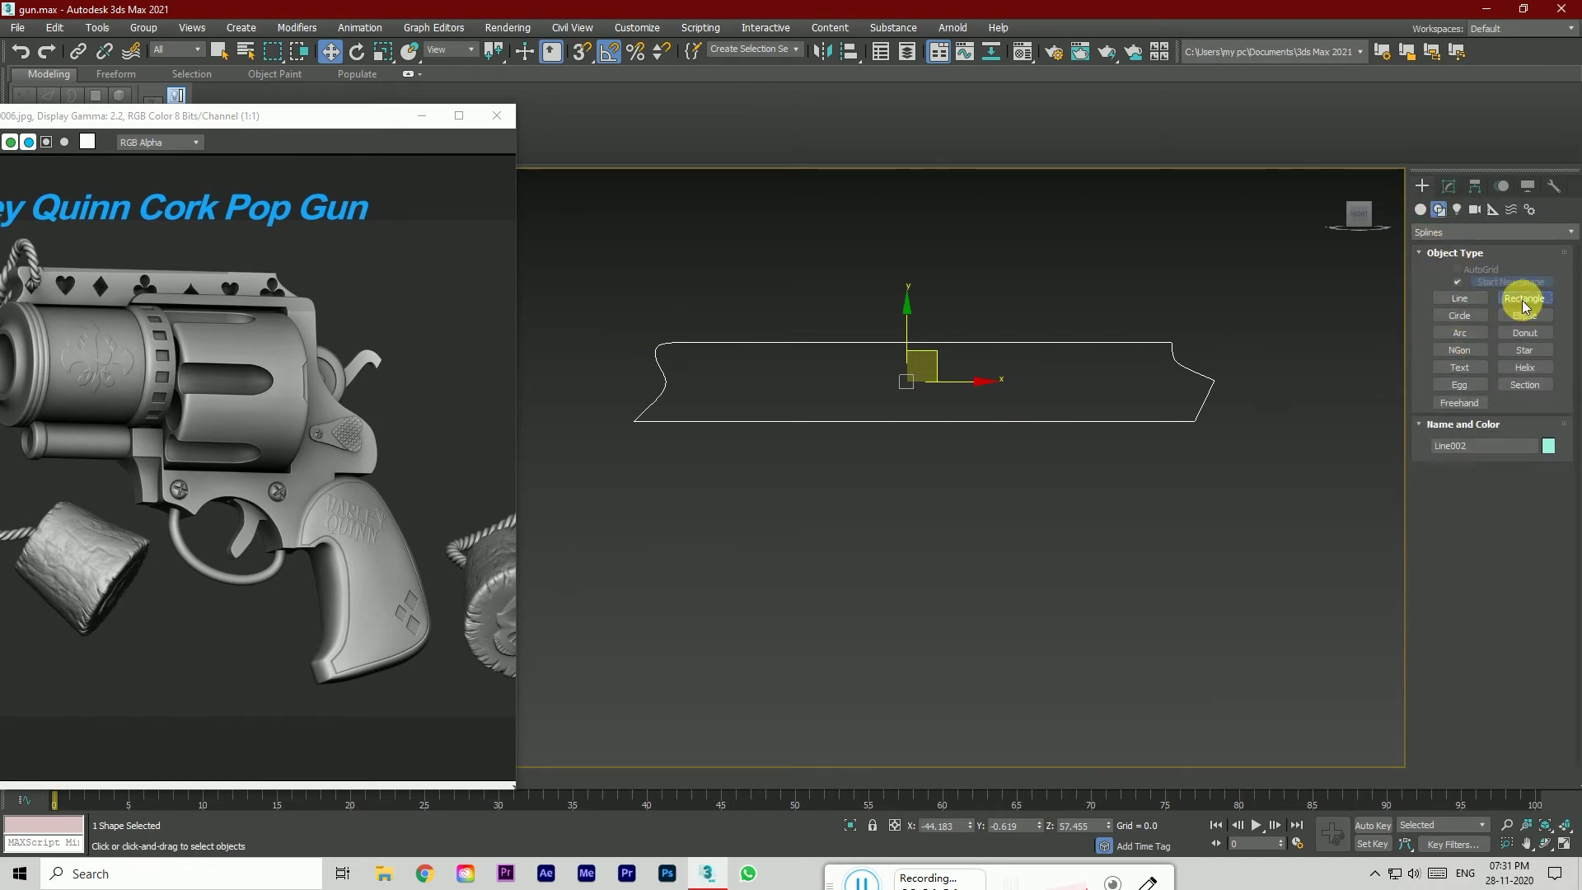
drag(706, 370, 732, 401)
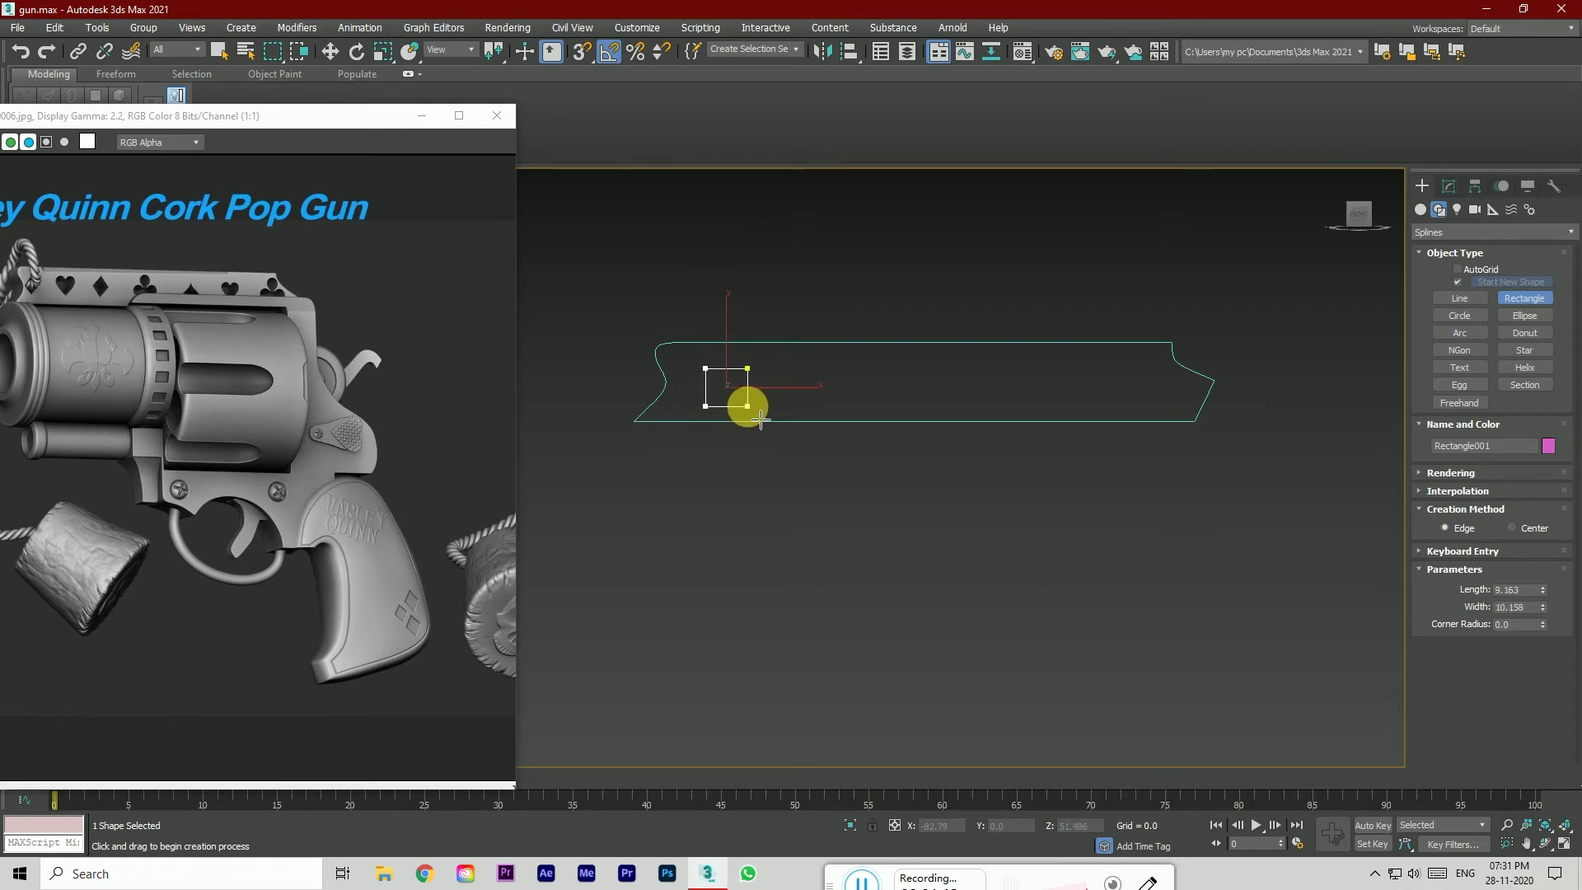
Step: Rotate the rectangle by -45 degrees, scale its width to about 75 percent and stretch it vertically into an upright diamond
click(356, 52)
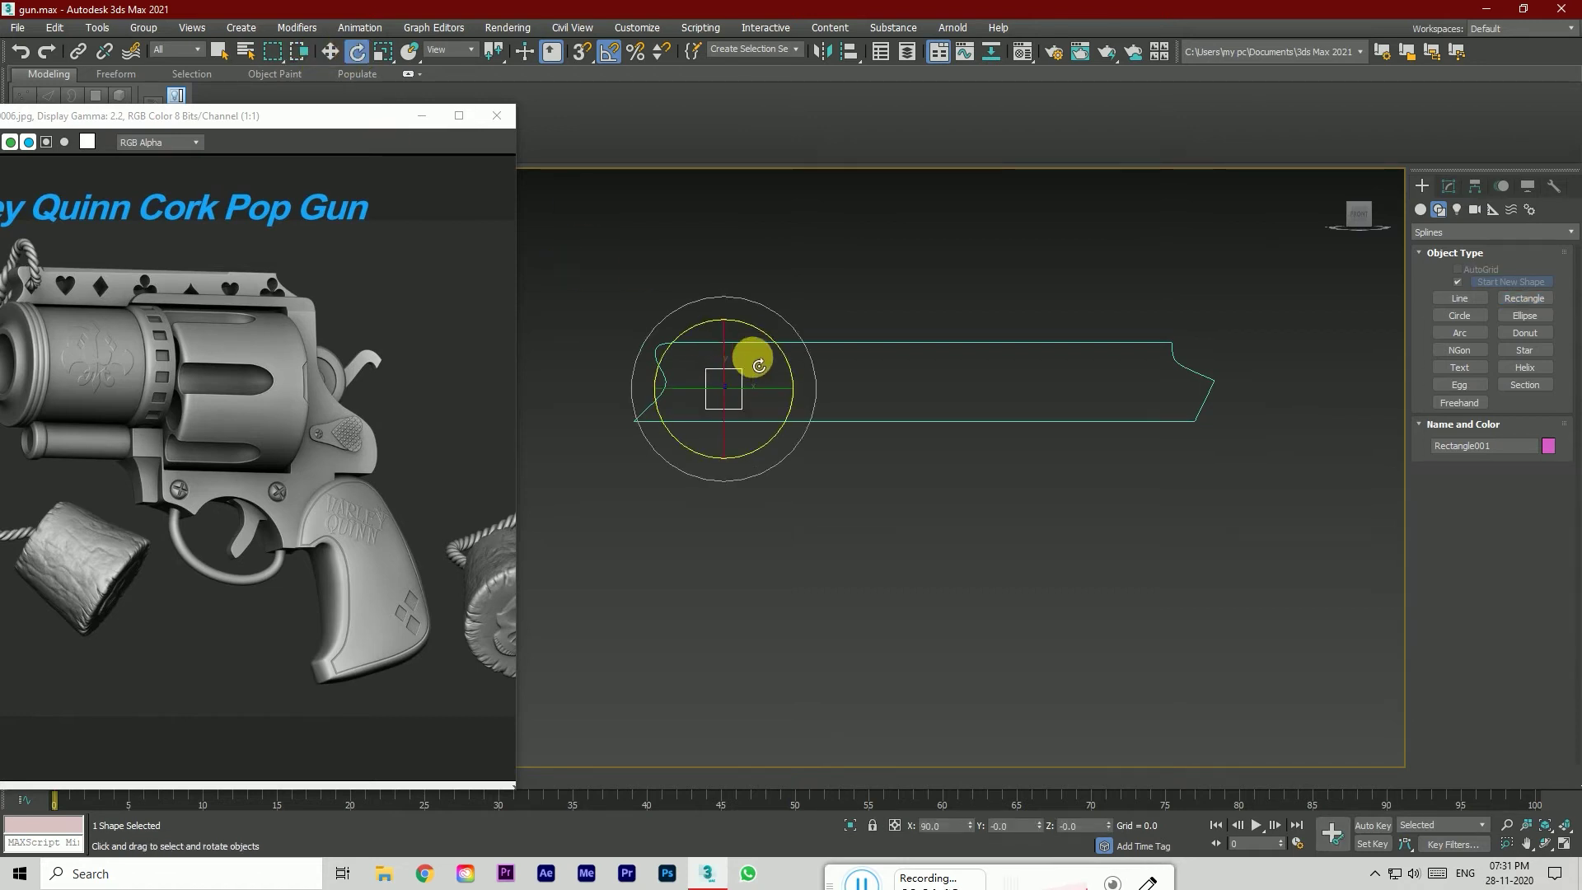
drag(757, 337, 782, 378)
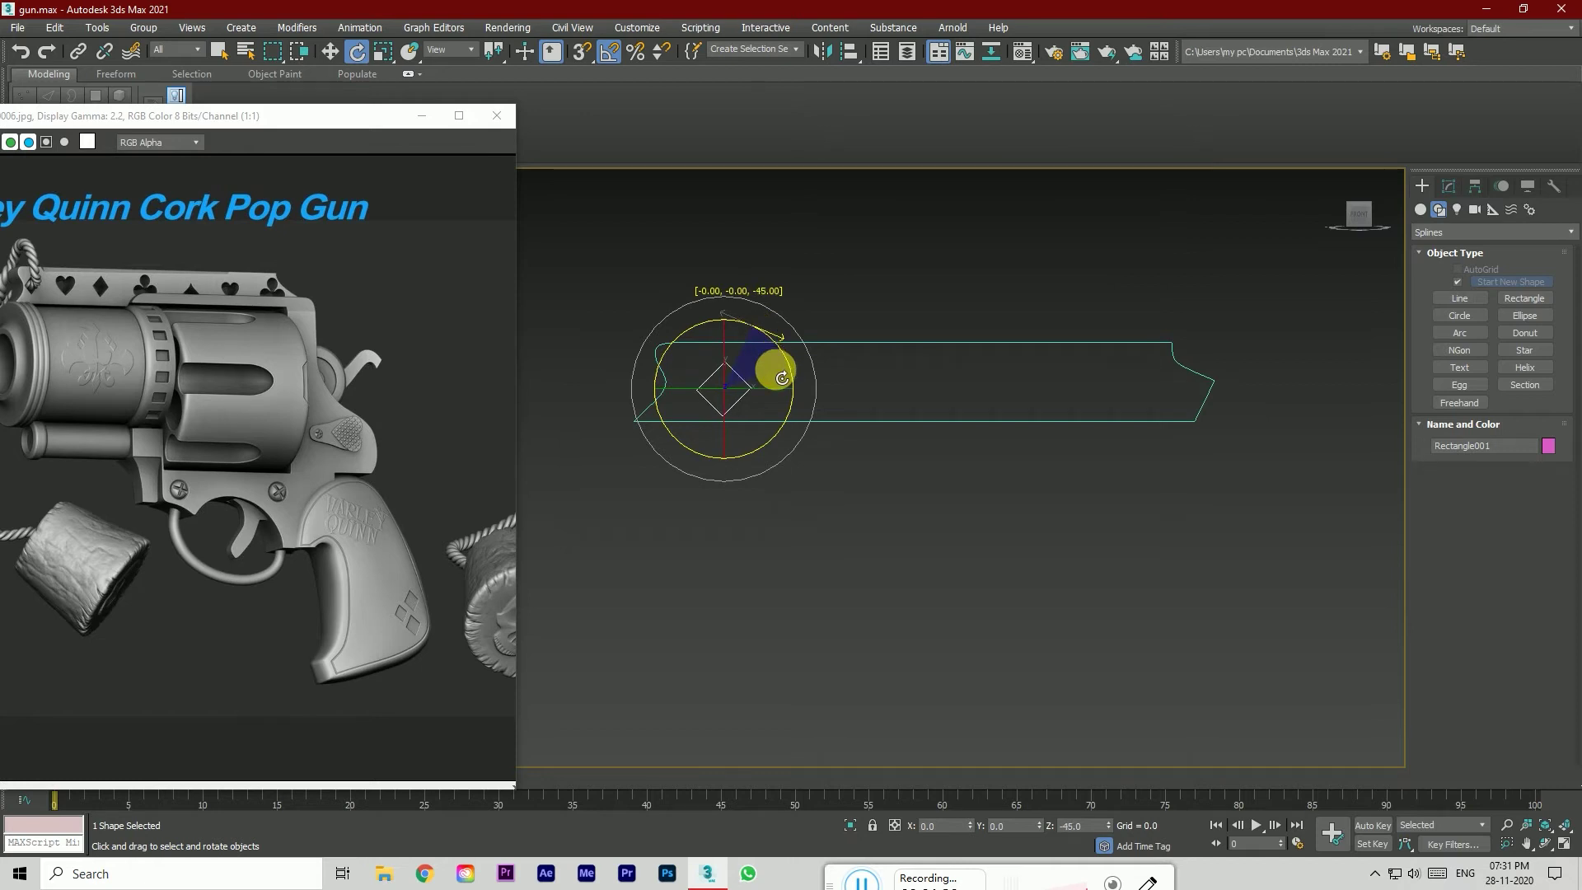
click(328, 53)
click(383, 52)
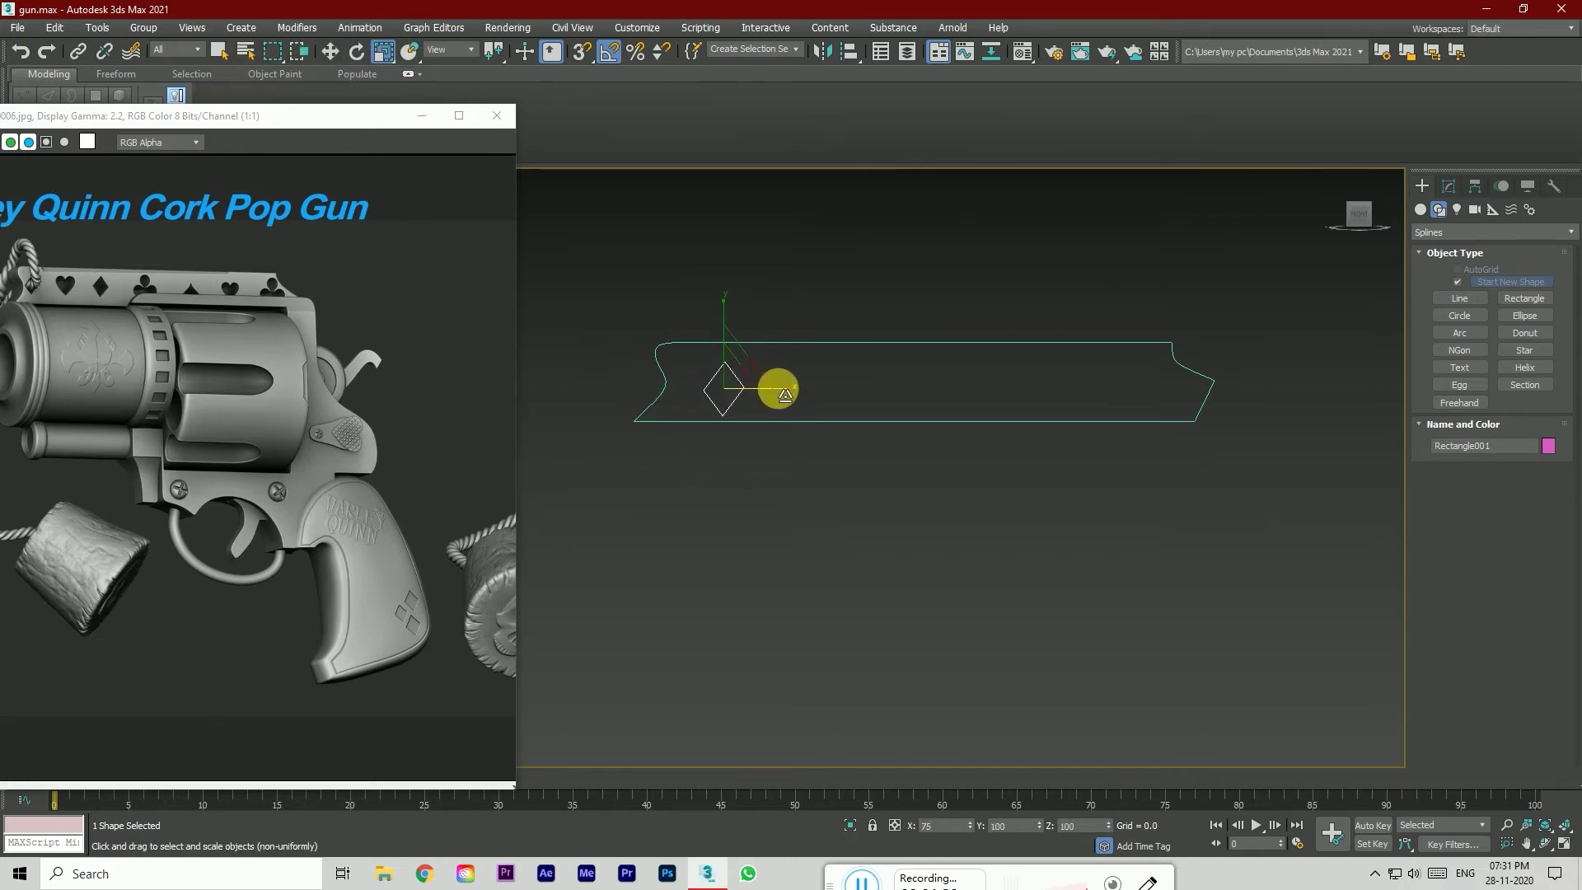
drag(778, 389, 776, 389)
drag(728, 321, 729, 323)
Step: Move the diamond towards the rail's front end, to X -94.088
click(328, 52)
scroll(678, 410, up, 2)
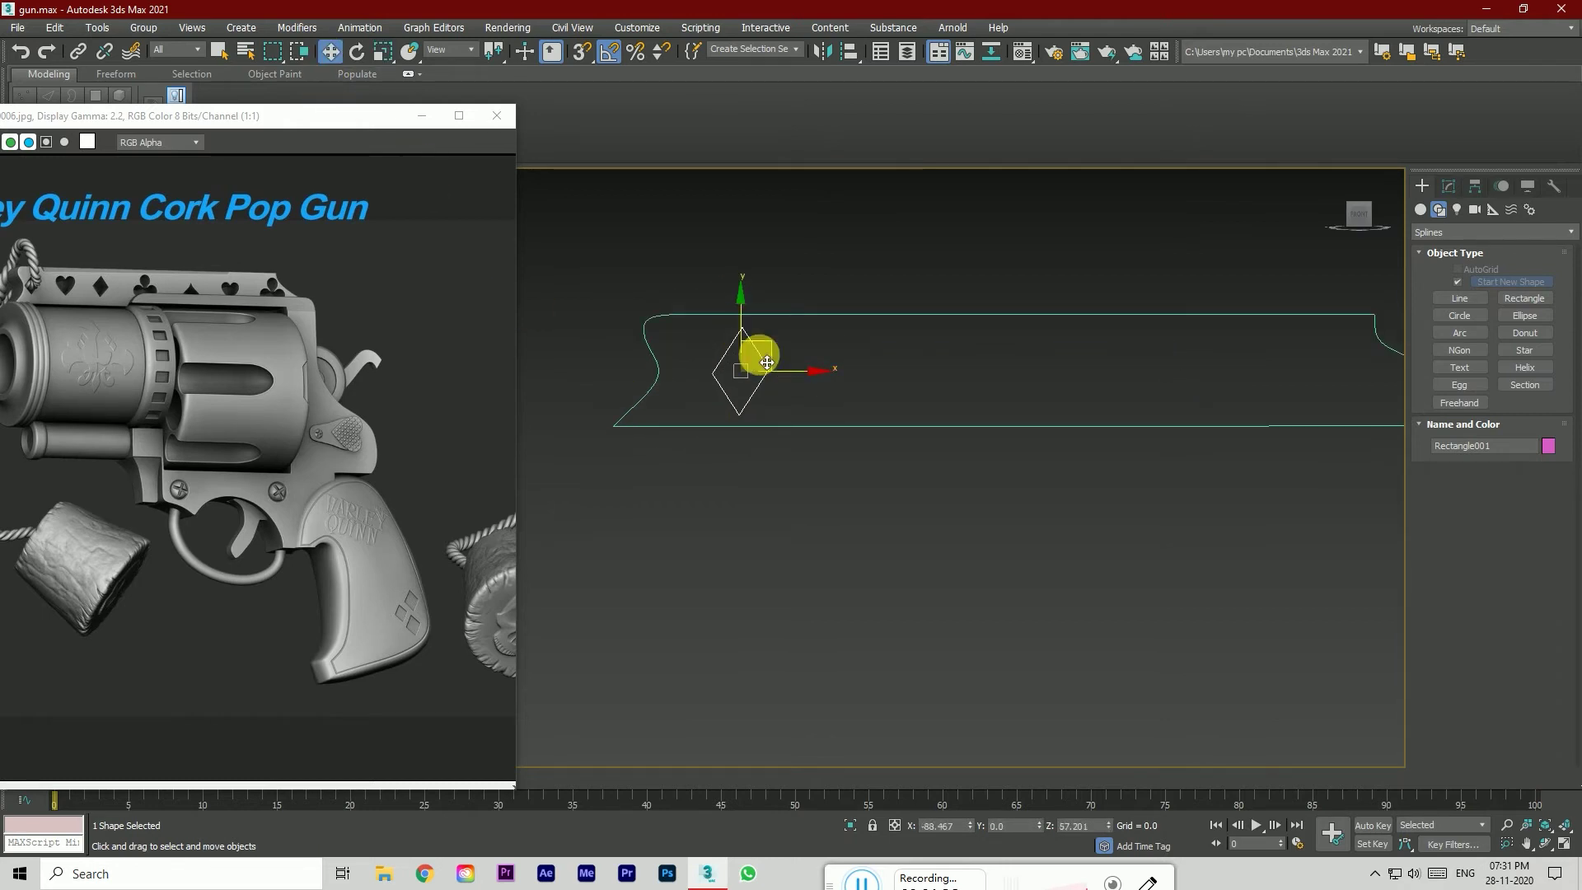
drag(784, 377, 753, 375)
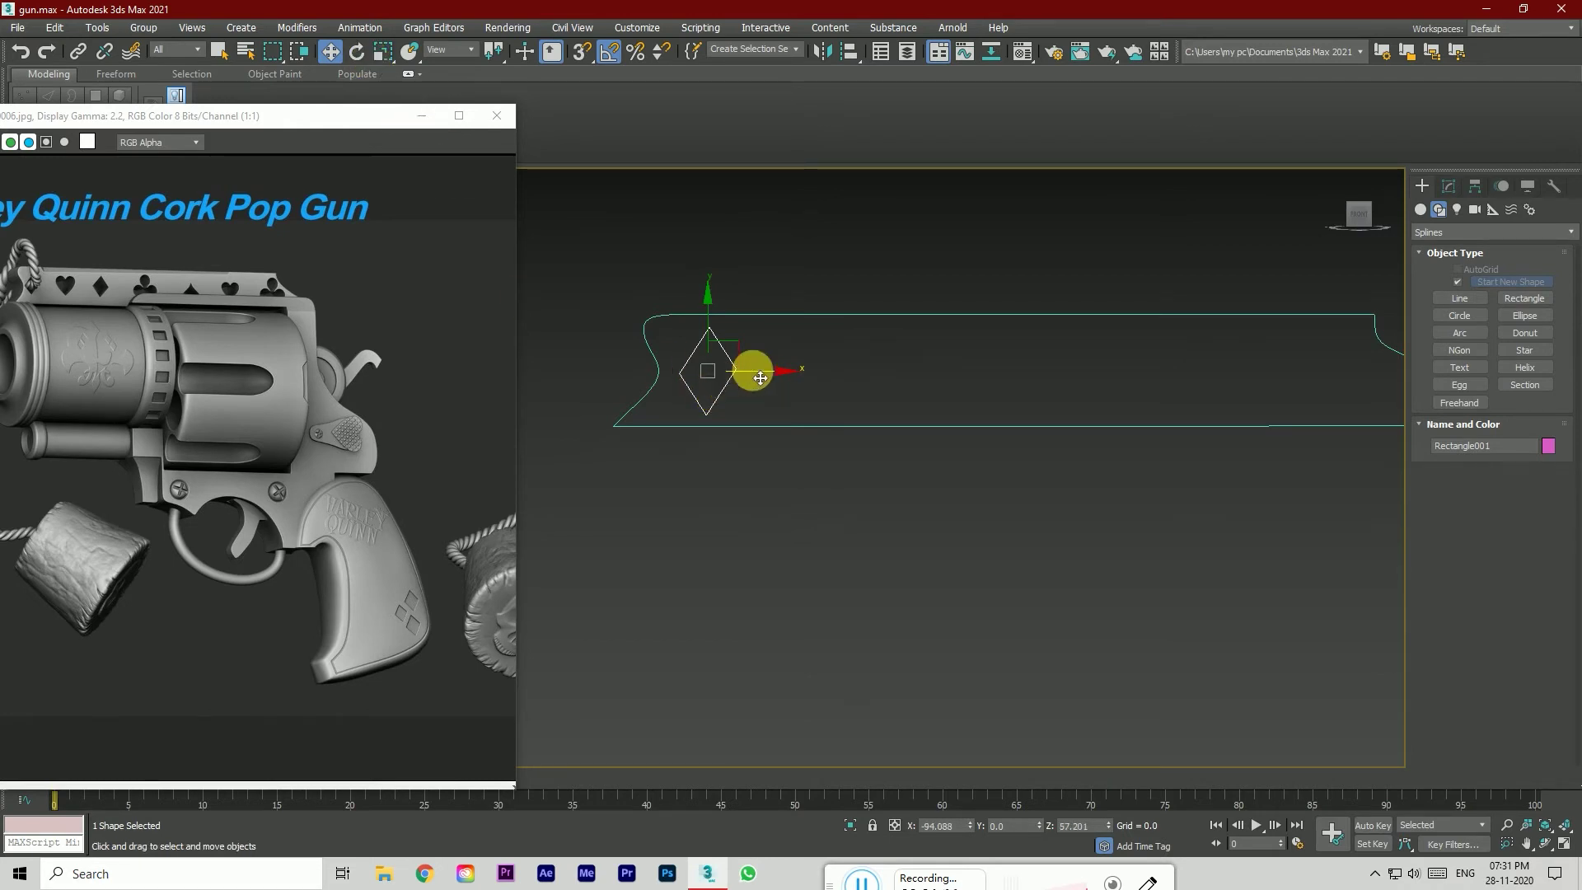
Step: Delete the narrow diamond at the front end of the rail outline
shift+drag(760, 377, 935, 385)
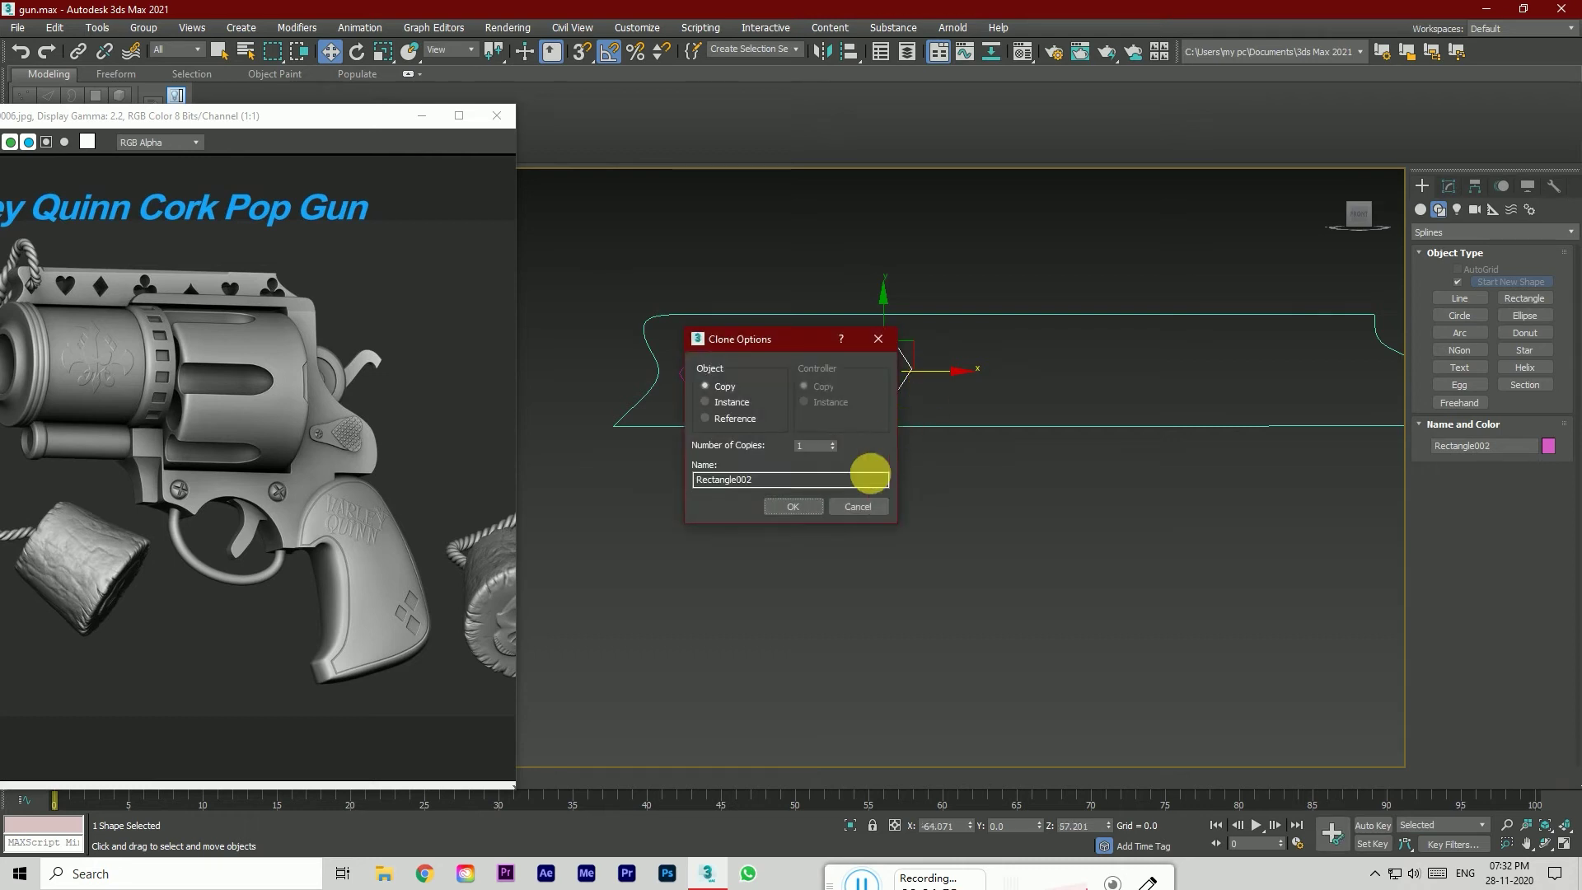
click(855, 509)
key(Delete)
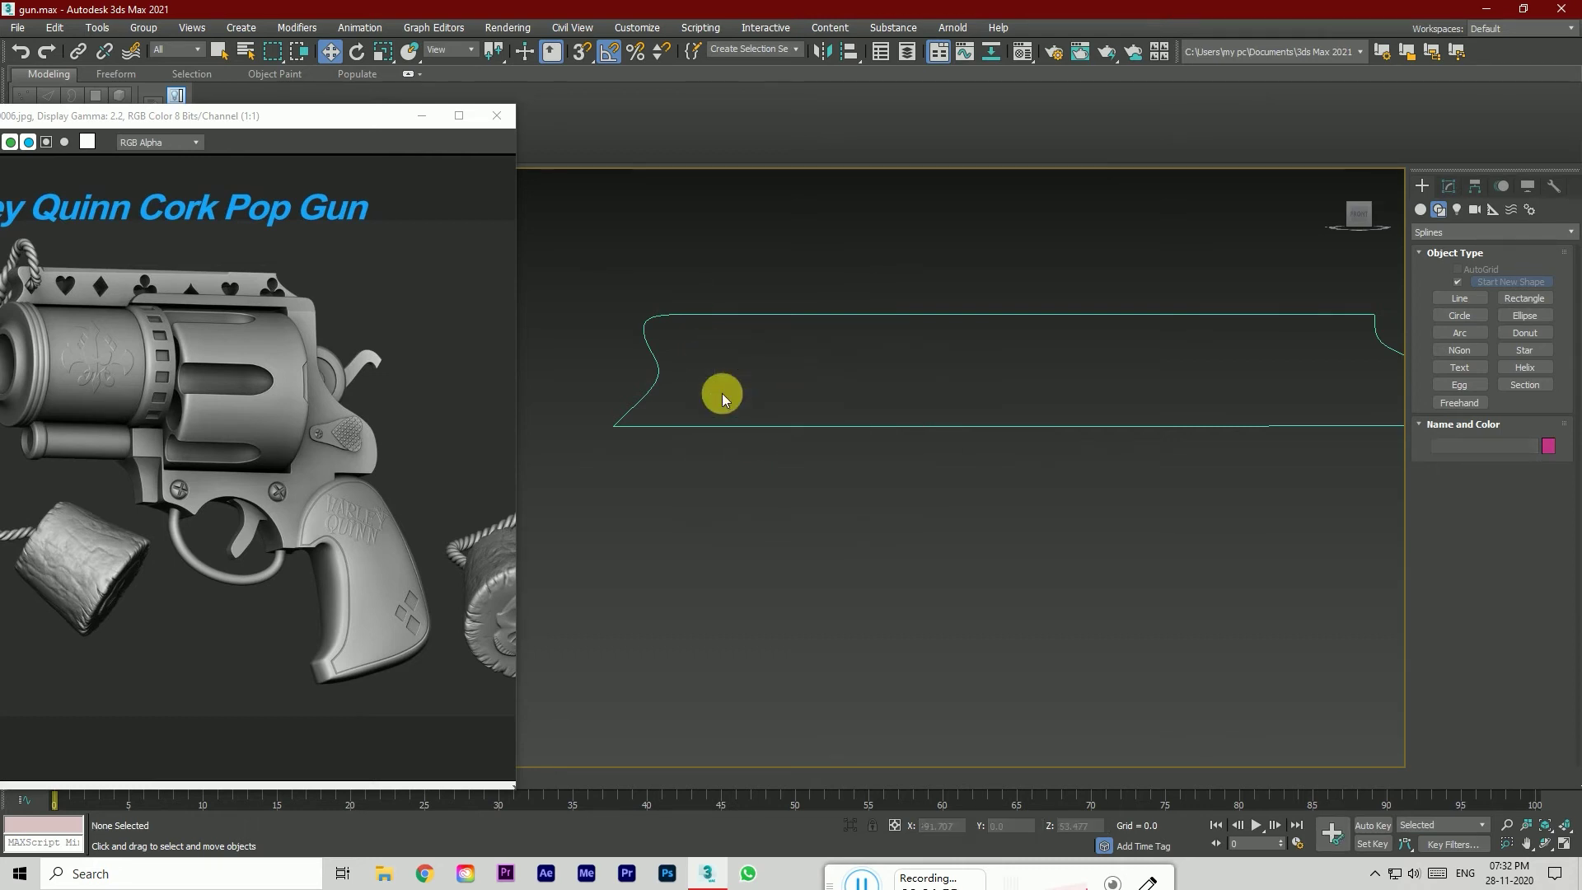
Step: Draw a square spline about 11 units wide inside the rail, rotate it into a diamond and space three evenly along the rail
click(1524, 298)
drag(805, 362, 866, 437)
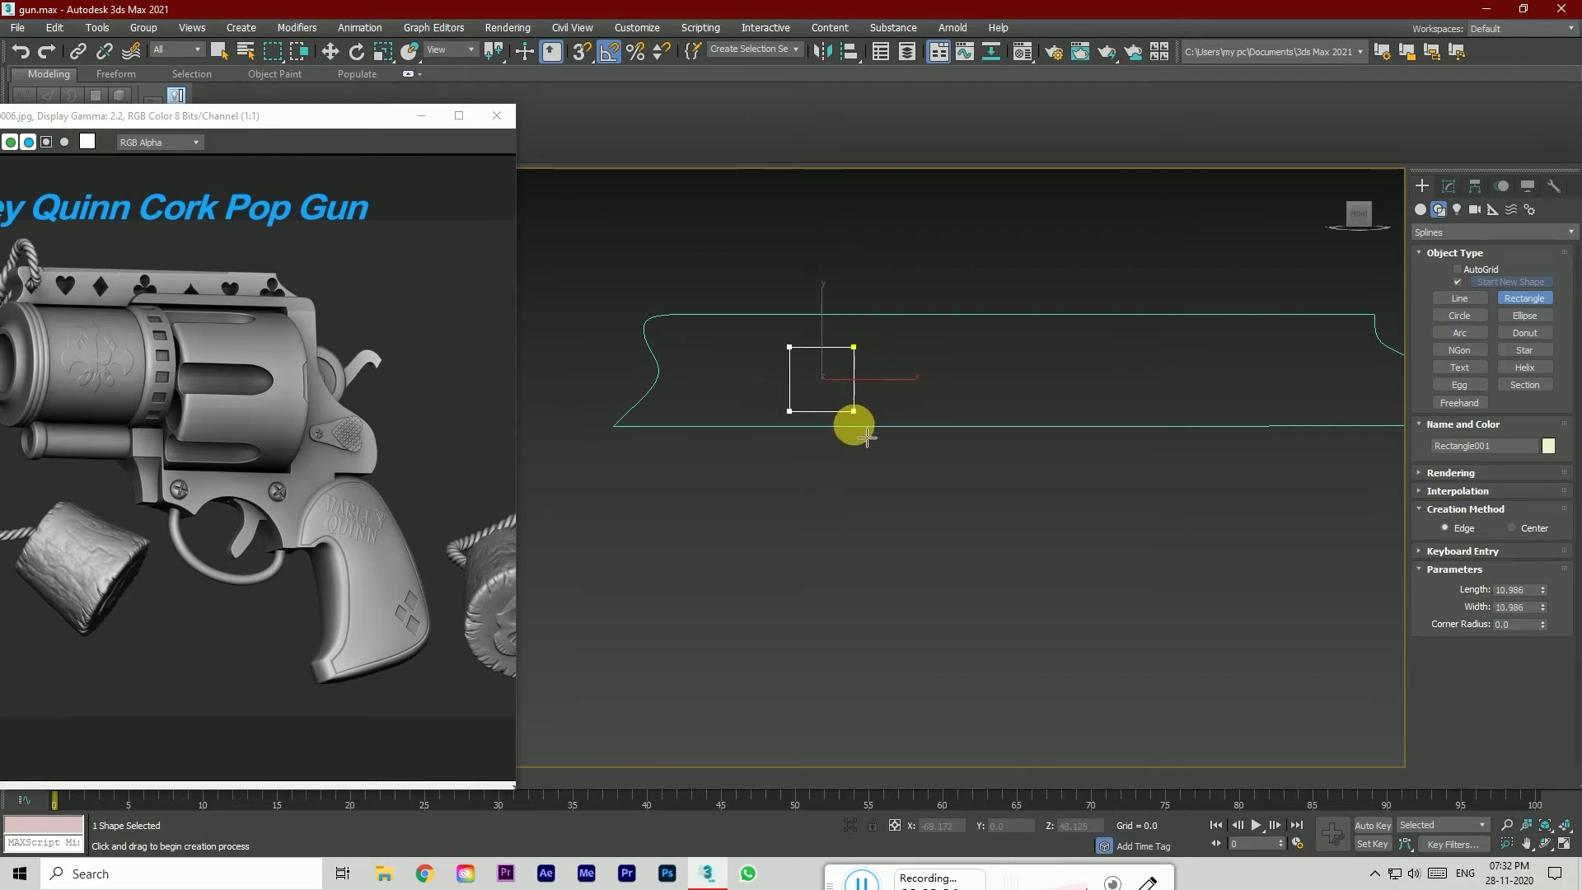
click(356, 51)
drag(868, 343, 778, 384)
click(329, 51)
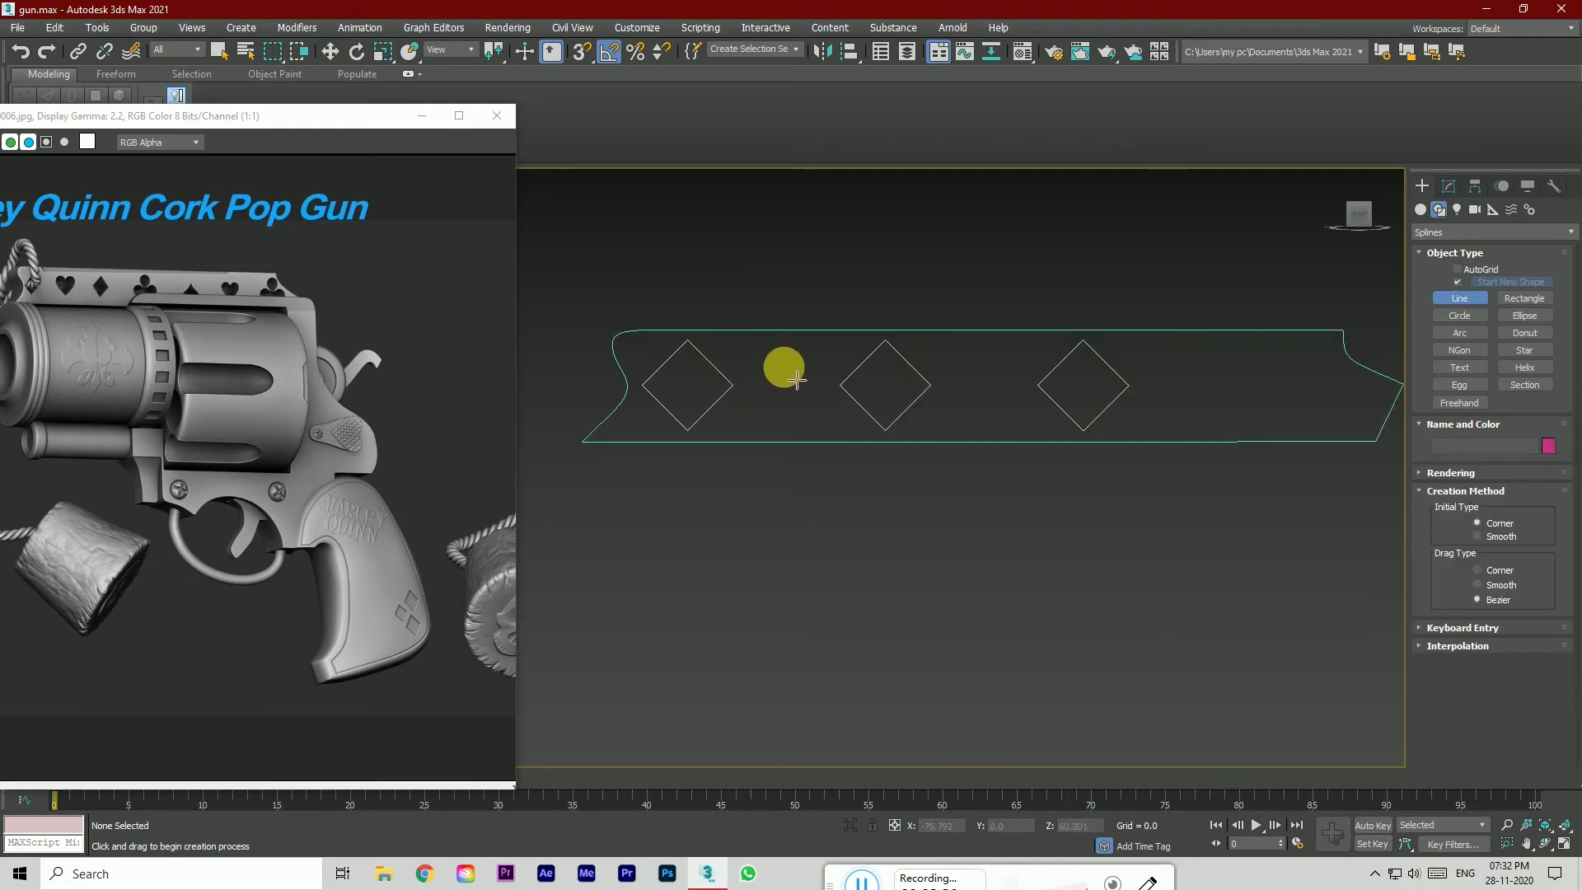
Step: Draw an open three-point line between the first two diamonds for half a heart and convert it to an editable spline
click(767, 352)
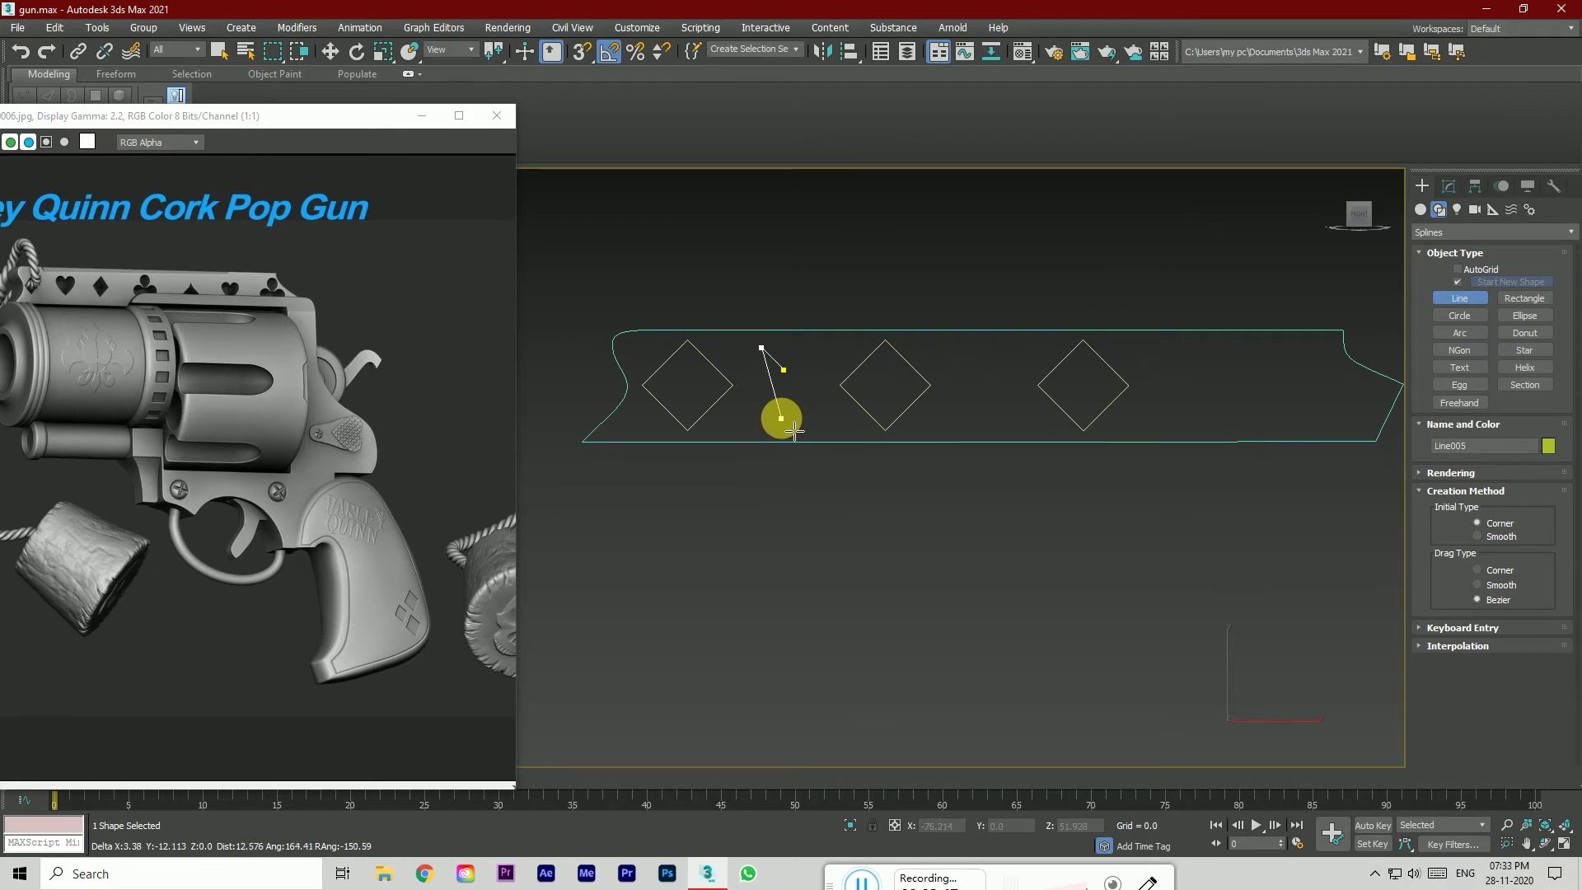
right_click(791, 427)
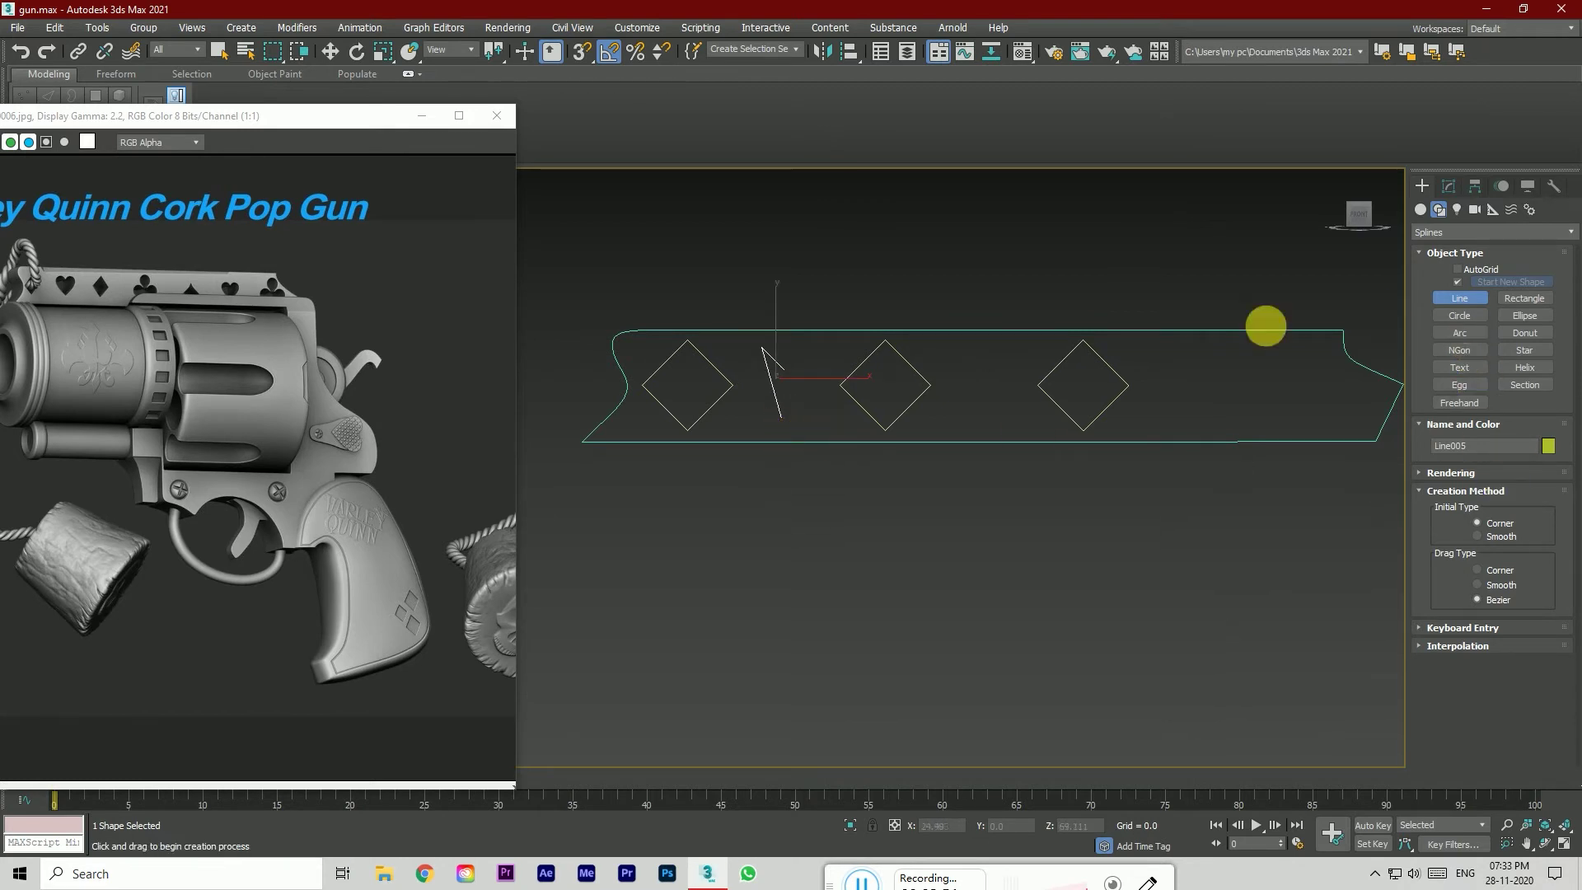
right_click(777, 399)
right_click(773, 400)
mouse_move(840, 568)
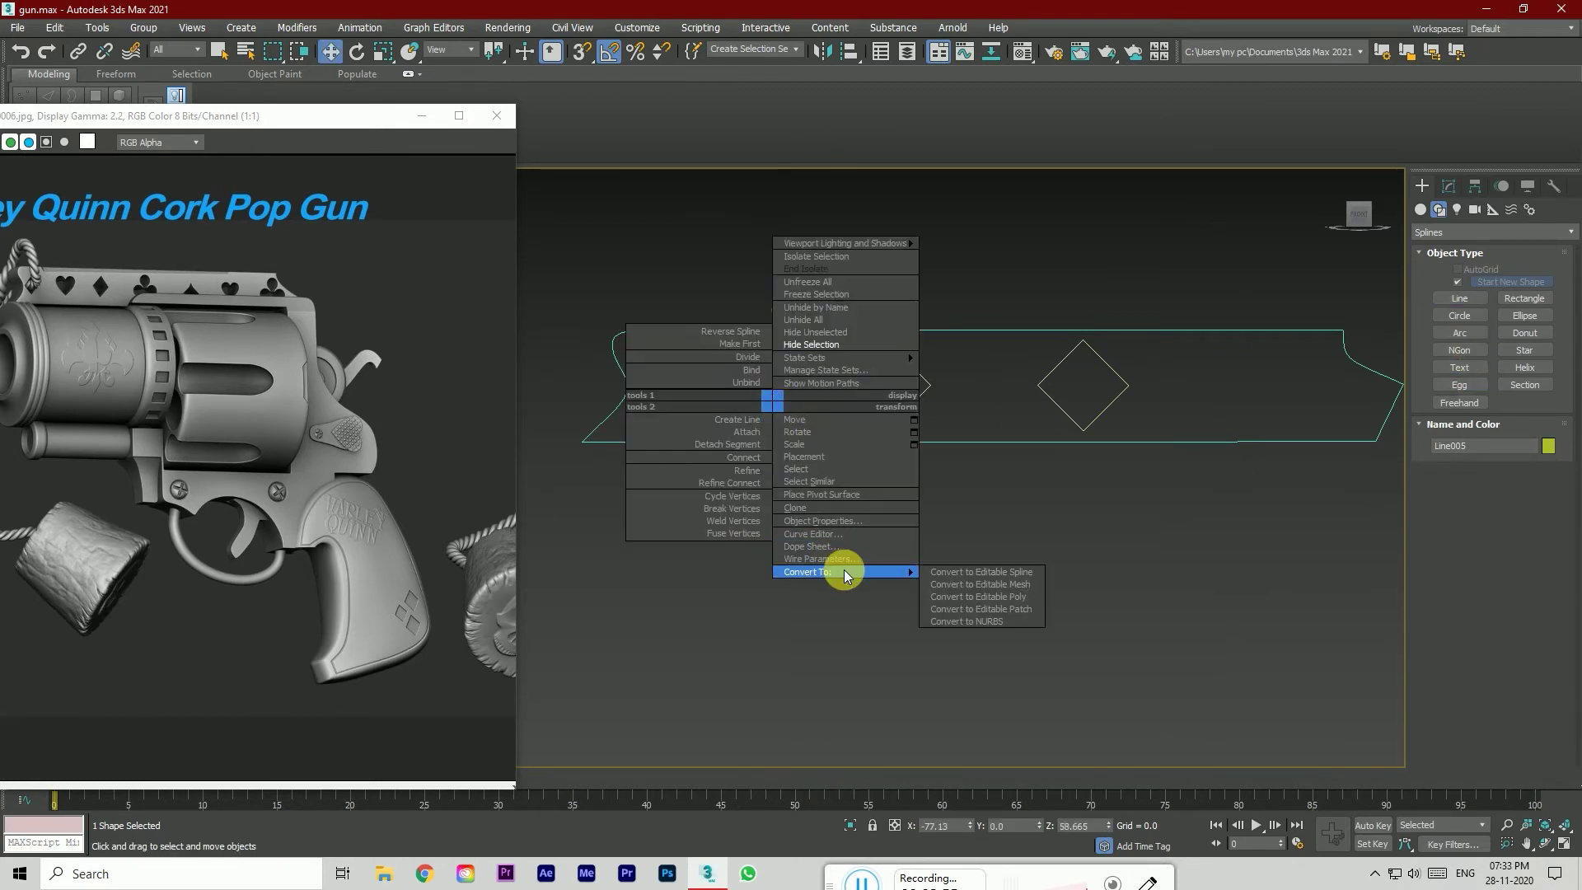
click(979, 575)
Step: Convert the line's middle vertex to Bezier and shape it into a rounded half-heart lobe
click(1434, 424)
scroll(793, 400, up, 2)
click(750, 327)
right_click(742, 325)
click(725, 244)
right_click(744, 322)
click(720, 220)
drag(748, 344, 734, 391)
drag(772, 269, 749, 353)
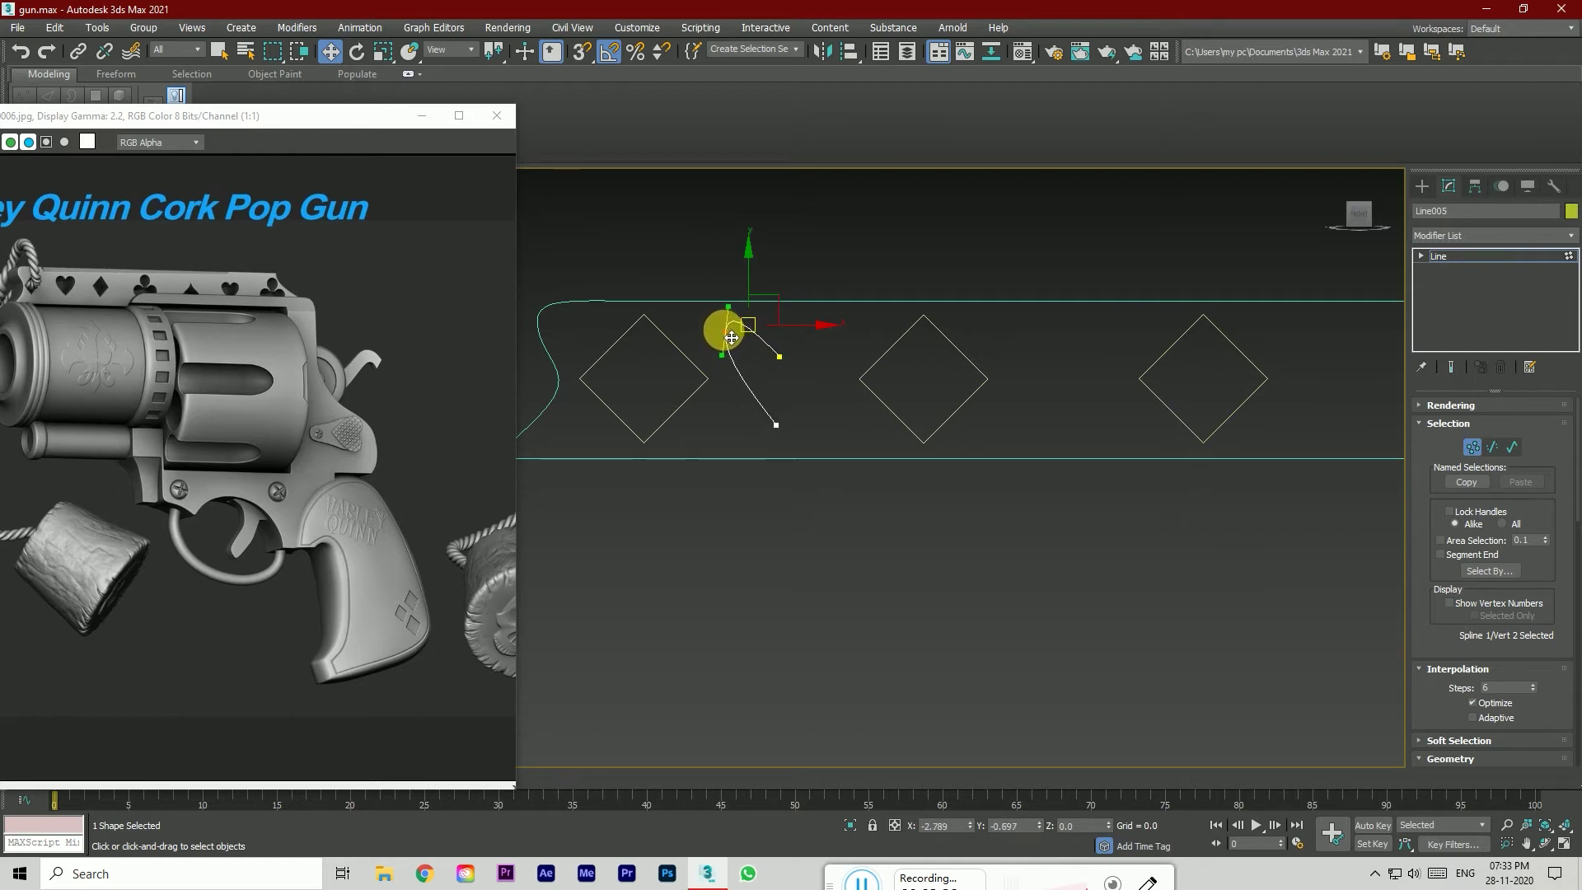
click(724, 328)
Step: Move the half heart's bottom vertex down to about Z 50 and align it beneath the upper end point
click(776, 425)
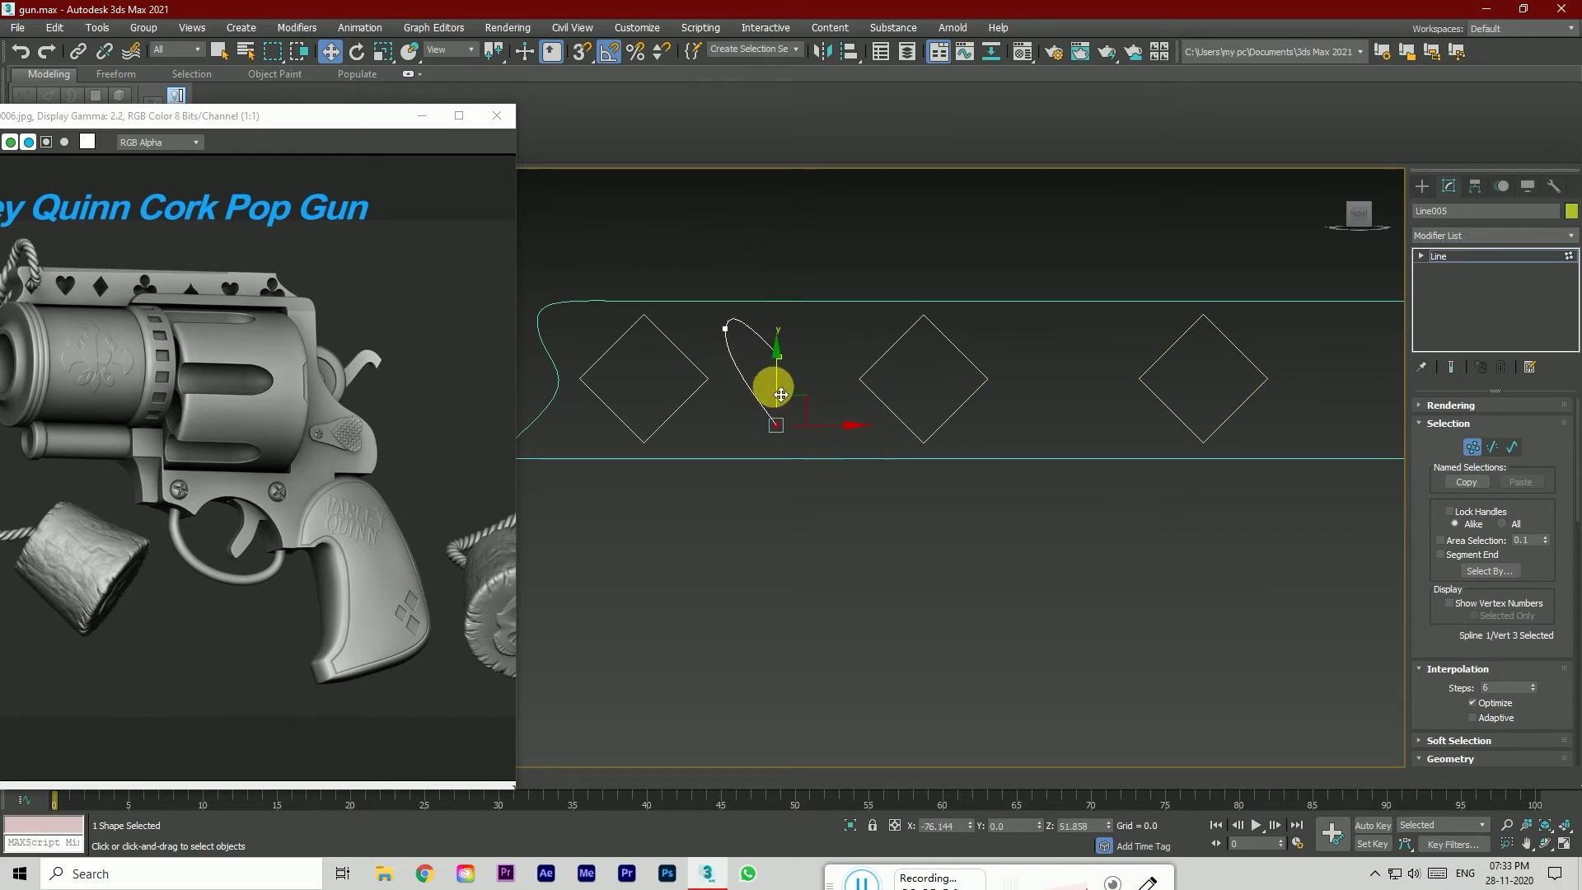
scroll(783, 404, up, 2)
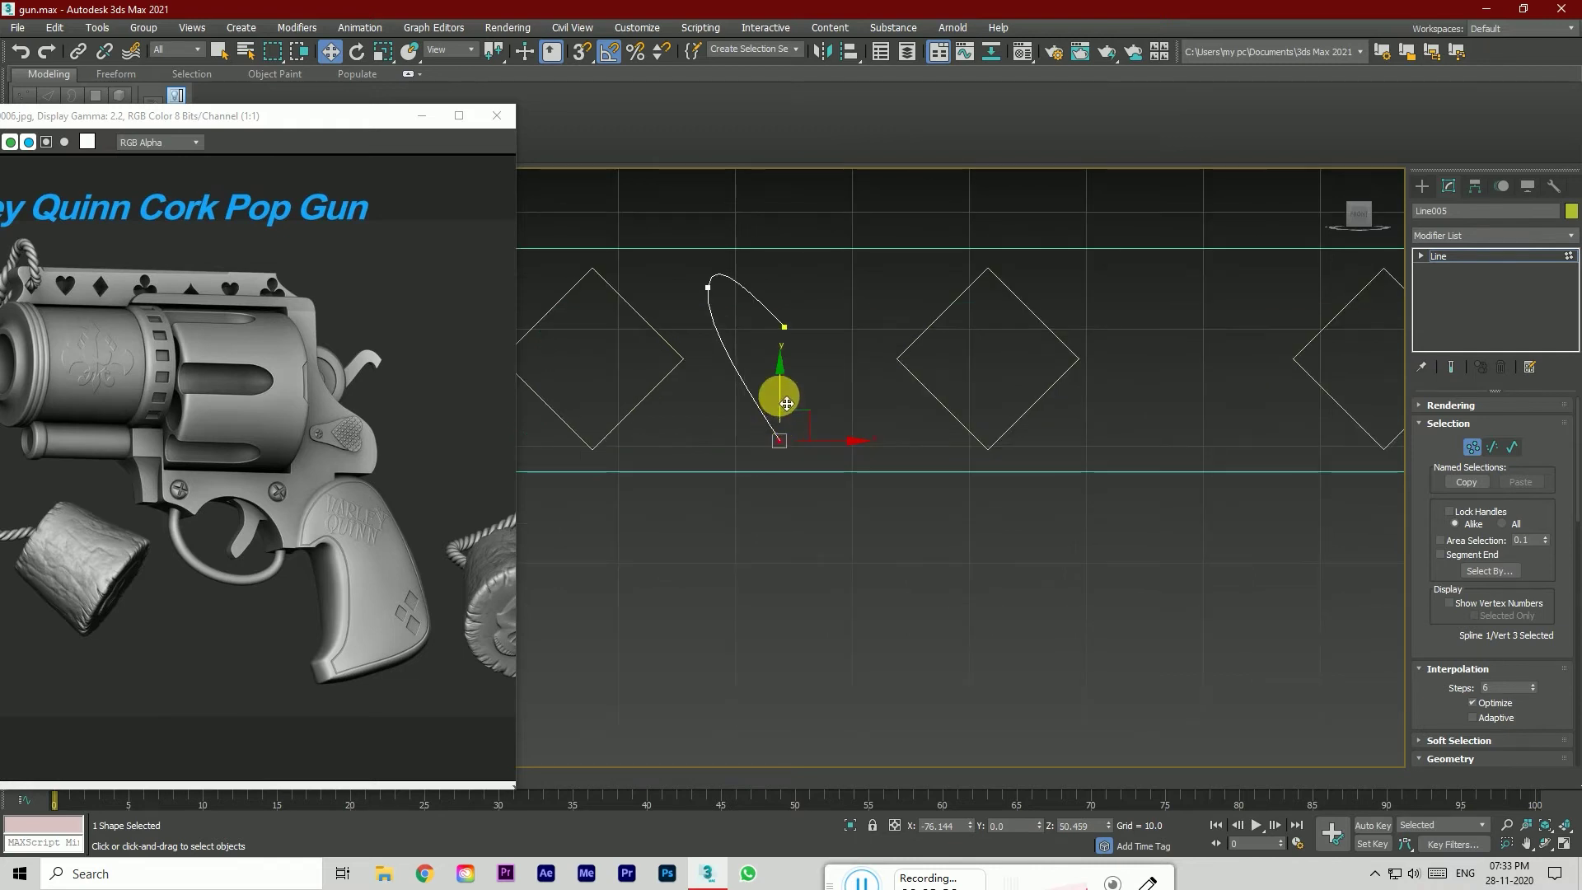
drag(787, 410, 814, 422)
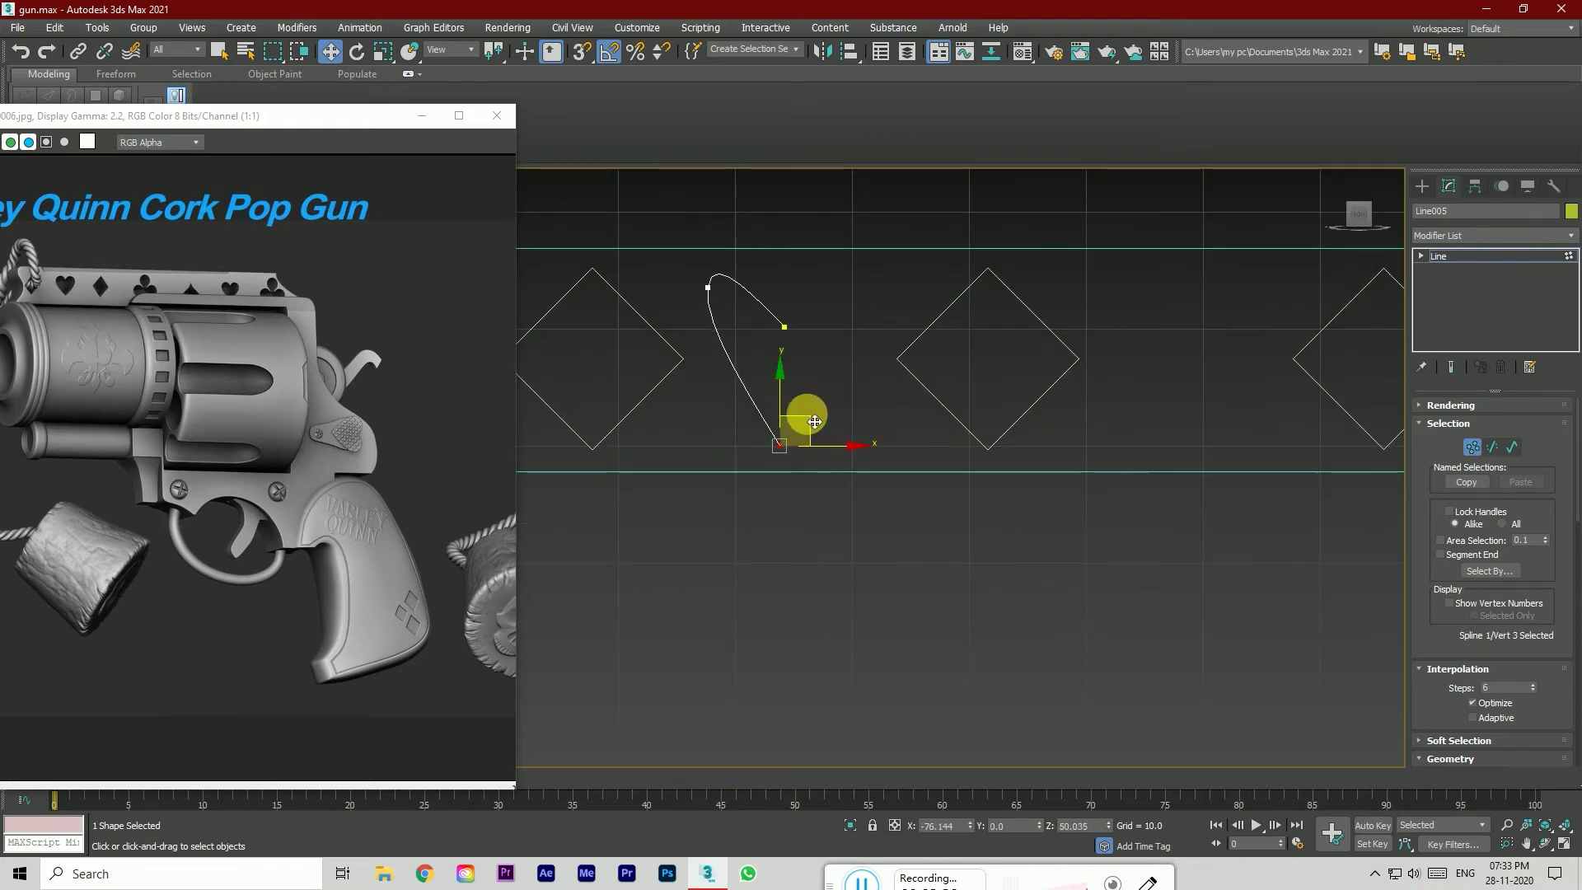
Step: Change the half heart's outer vertex to Bezier Corner and adjust both handles to round the lobe and bulge the side
click(728, 331)
click(705, 289)
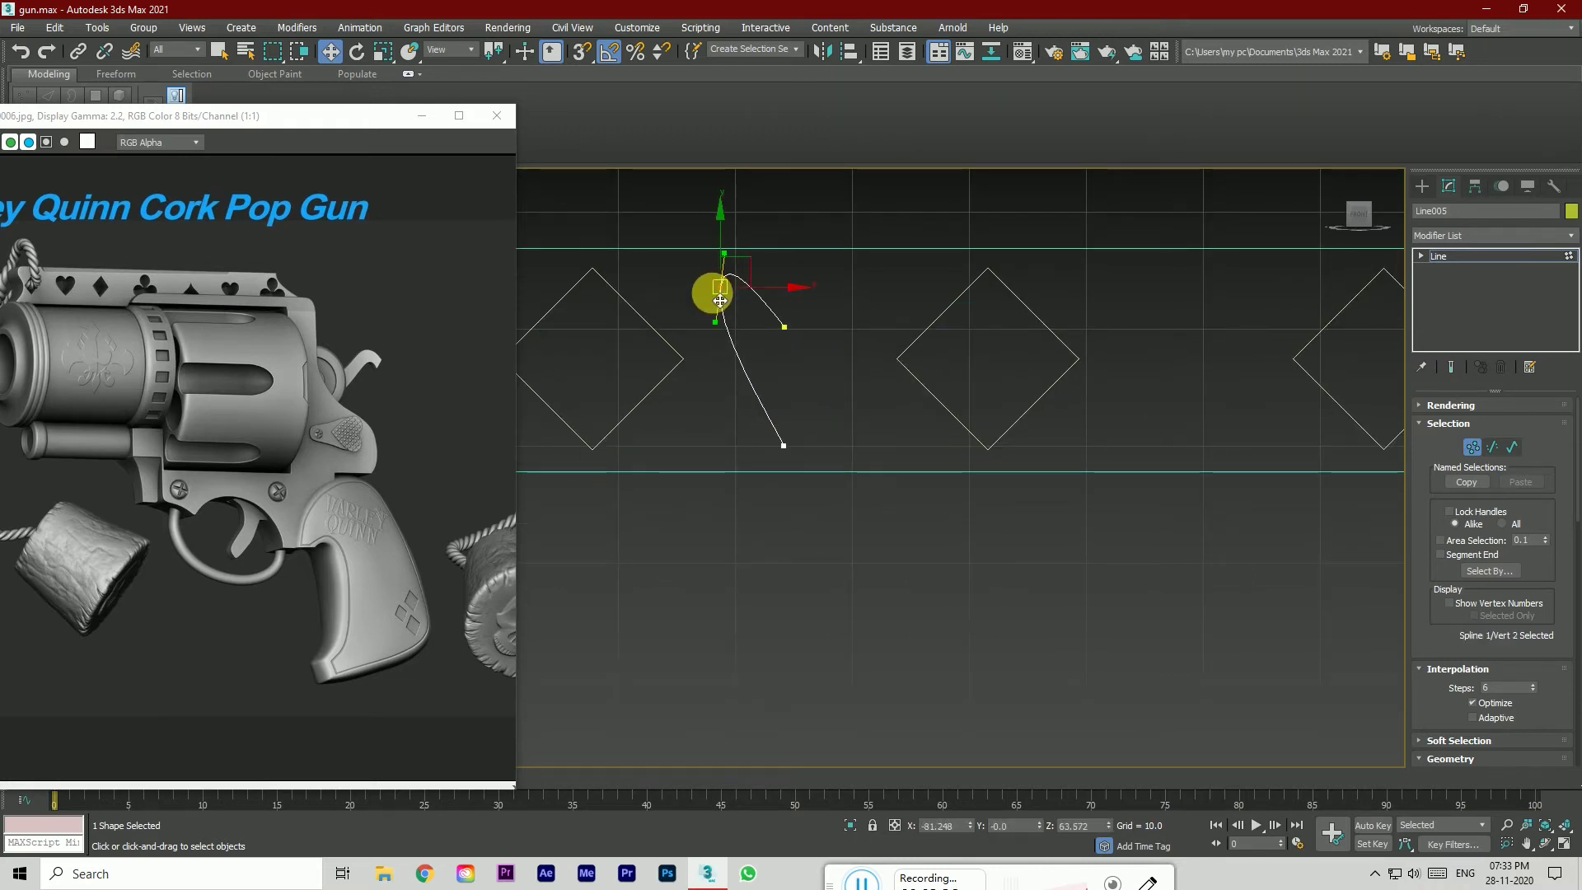
right_click(702, 289)
click(690, 195)
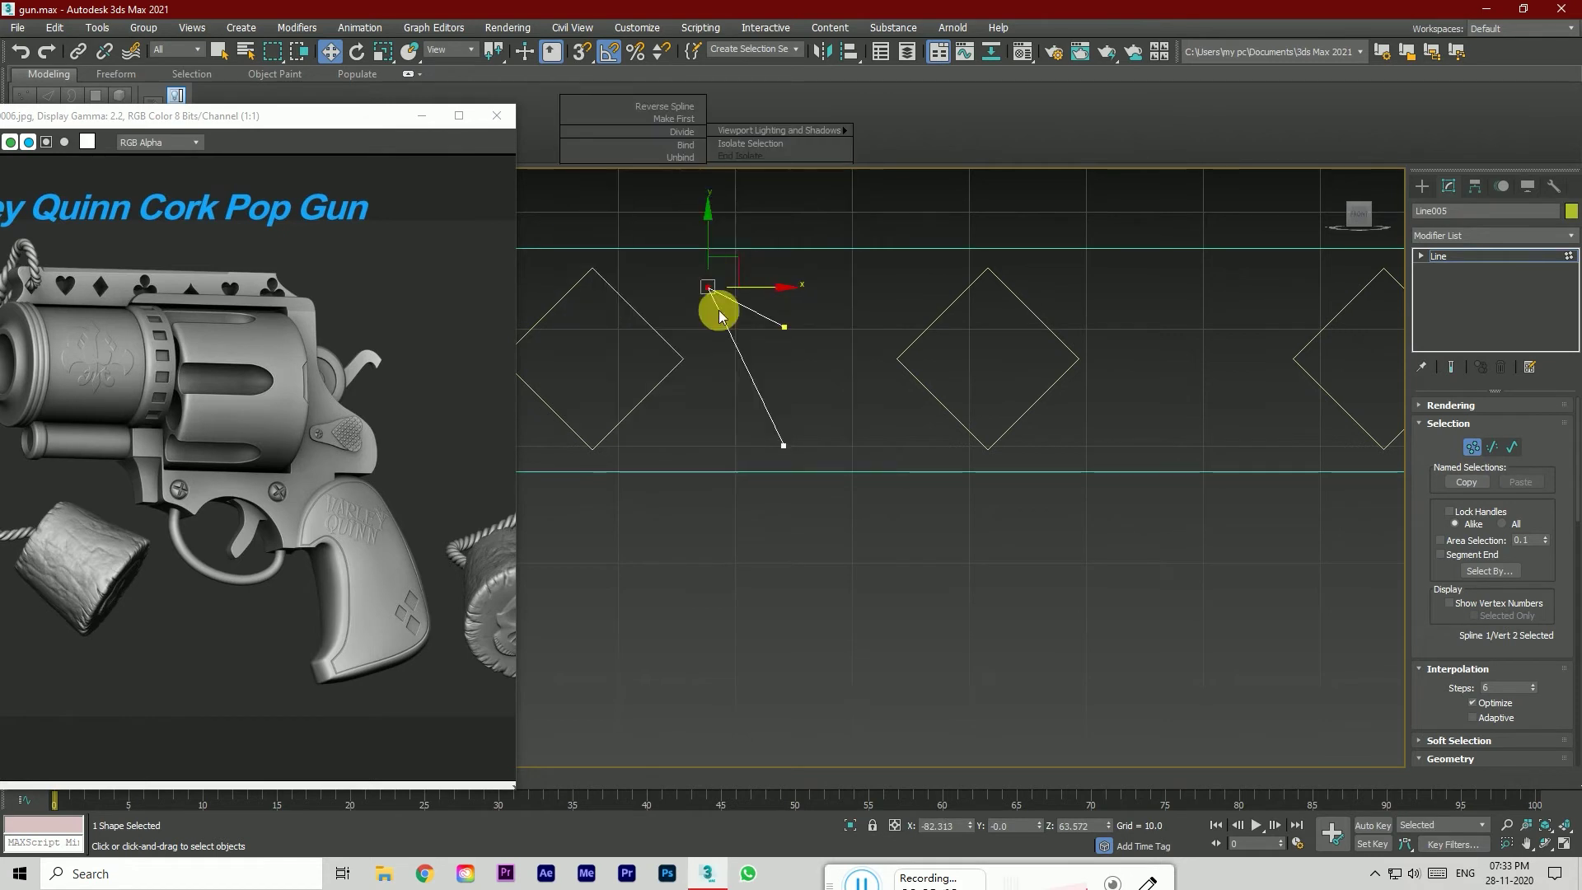
right_click(705, 286)
click(671, 167)
drag(746, 304, 764, 265)
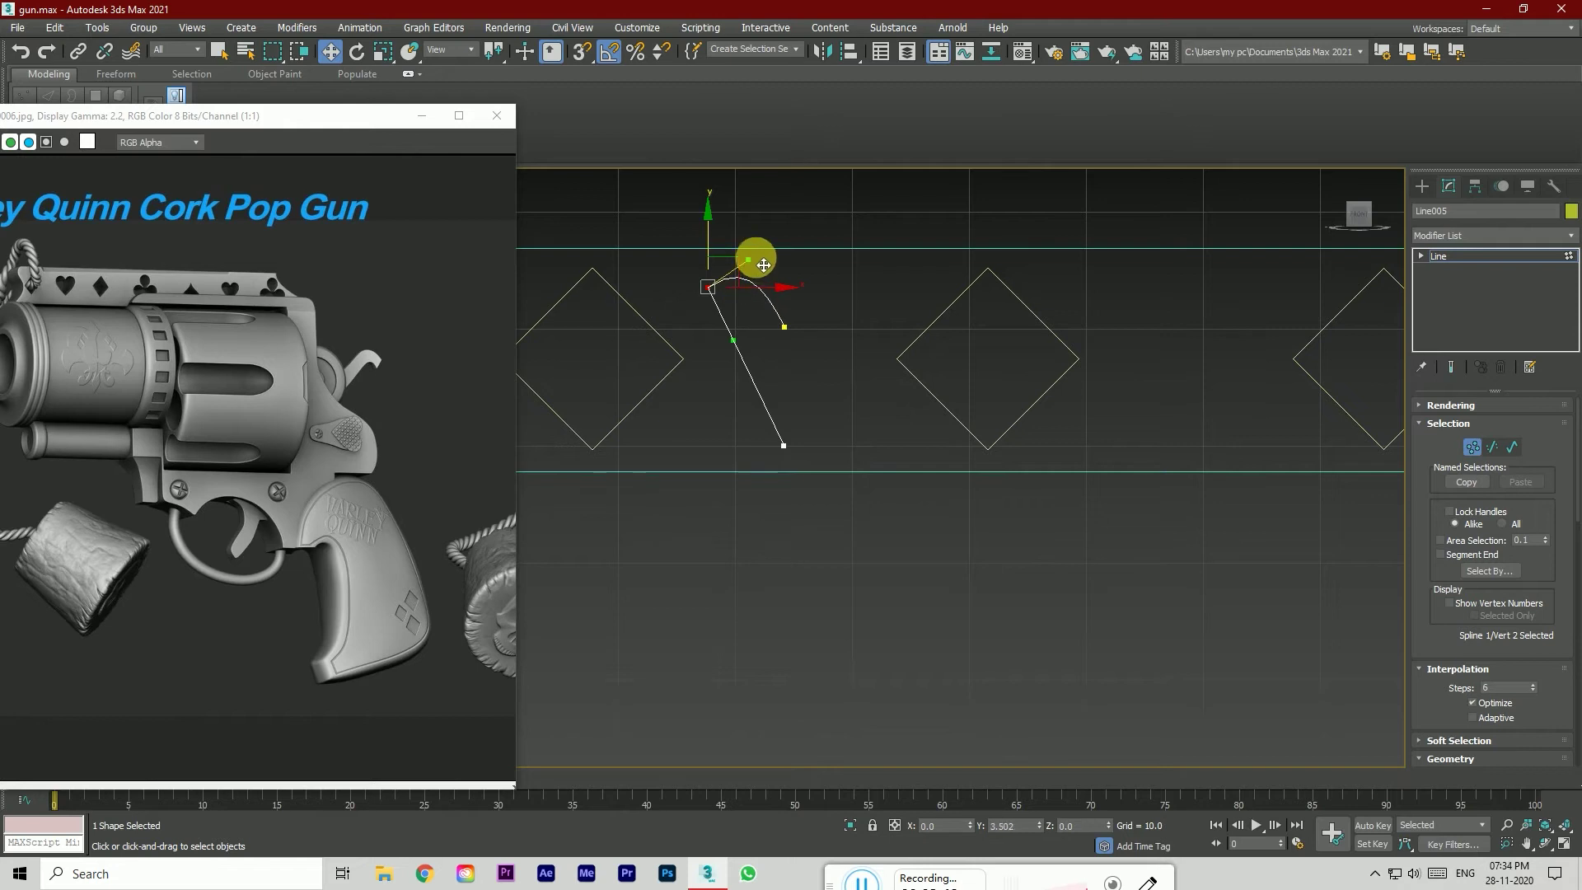
drag(716, 367, 691, 394)
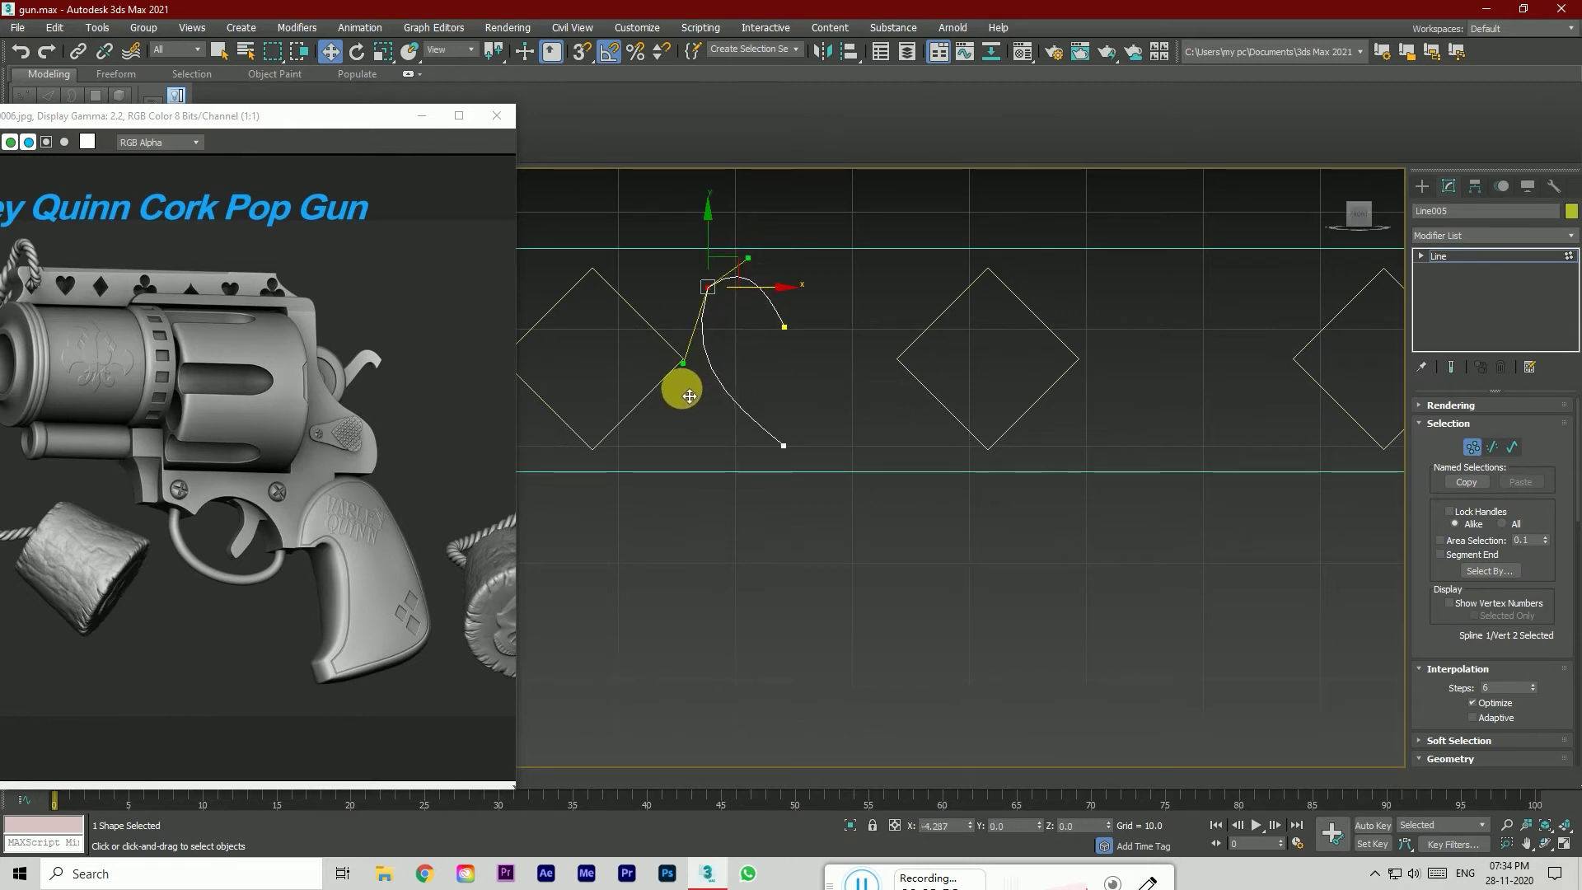
Step: Copy the whole half-heart spline and flip the copy about its vertical axis to form the opposite half
click(787, 355)
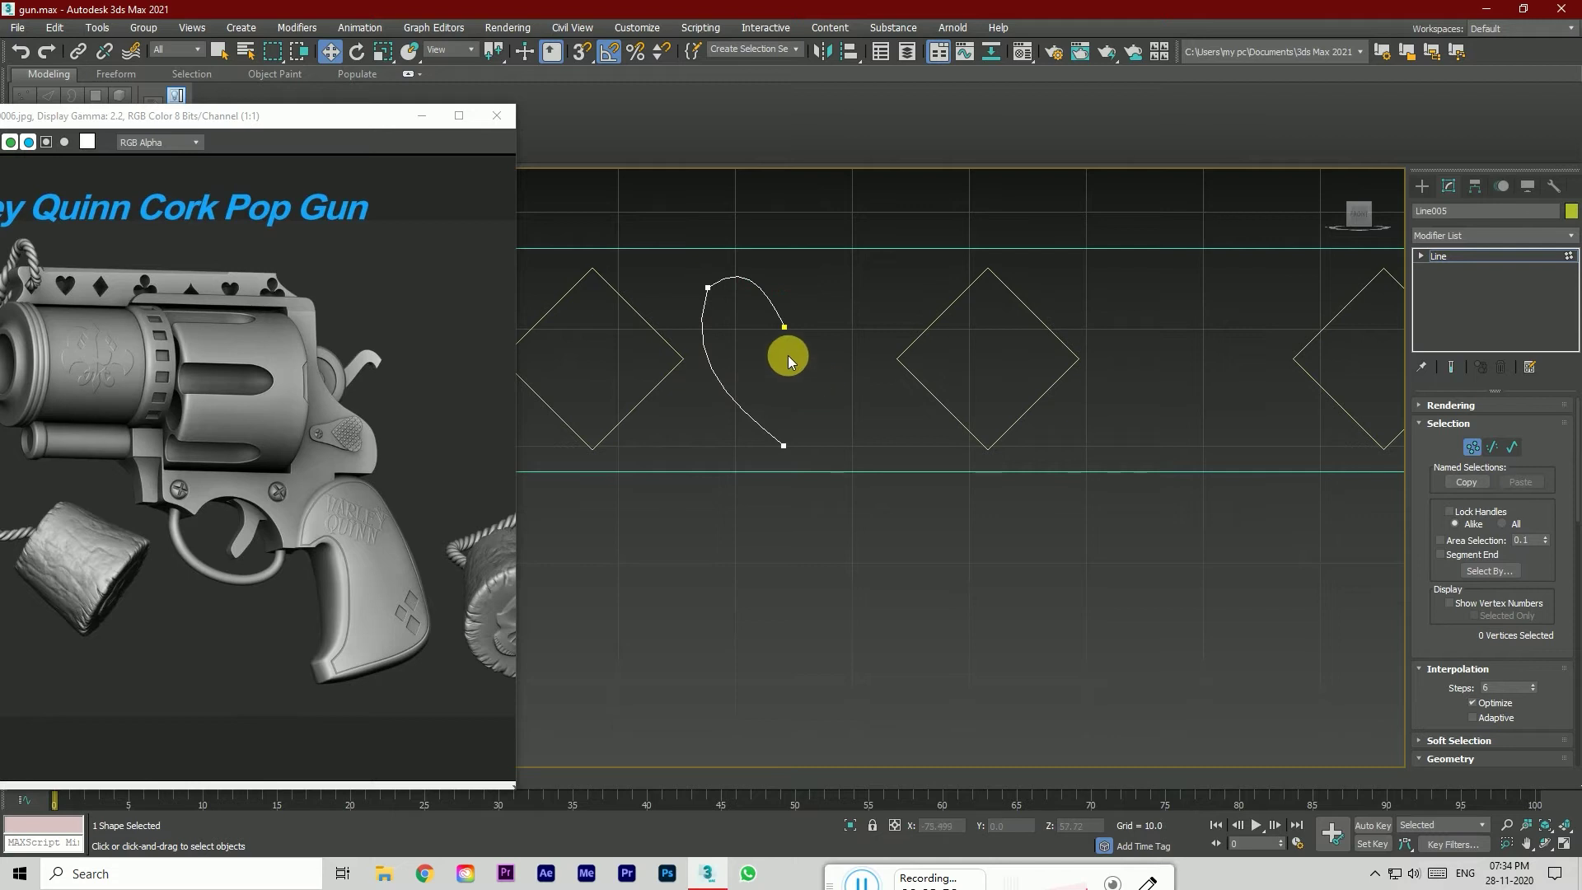
click(1443, 257)
mouse_move(819, 352)
shift+mouse_down()
mouse_move(858, 343)
mouse_move(871, 352)
mouse_move(823, 343)
mouse_move(950, 371)
shift+mouse_up()
key(Return)
click(358, 53)
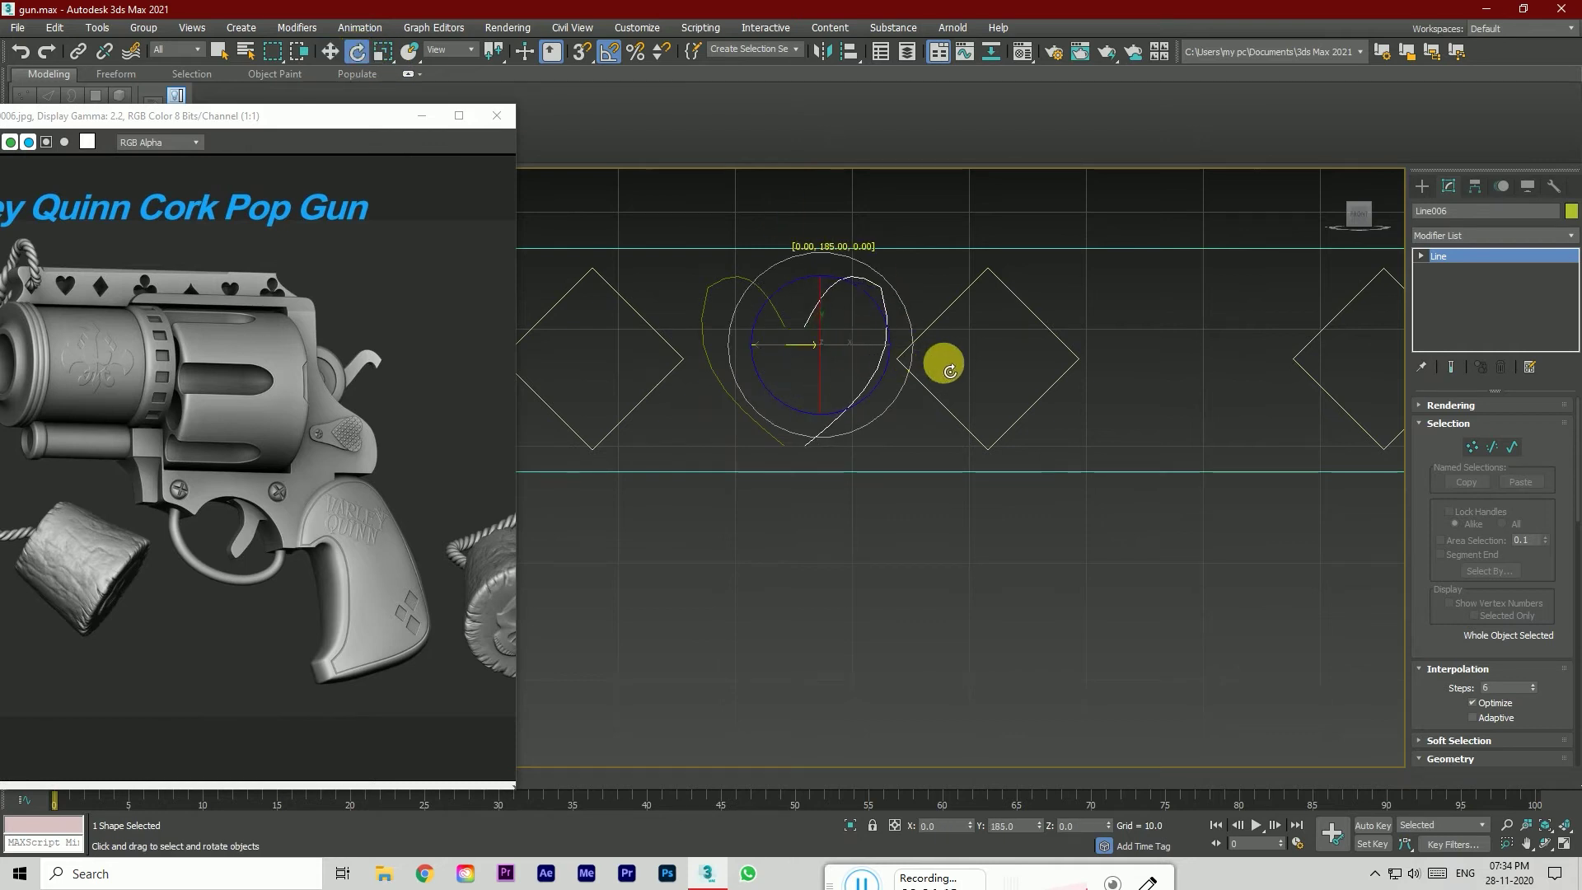
Step: Move the flipped half towards the original until their end points nearly meet, at X -74.096
click(329, 52)
scroll(813, 354, up, 3)
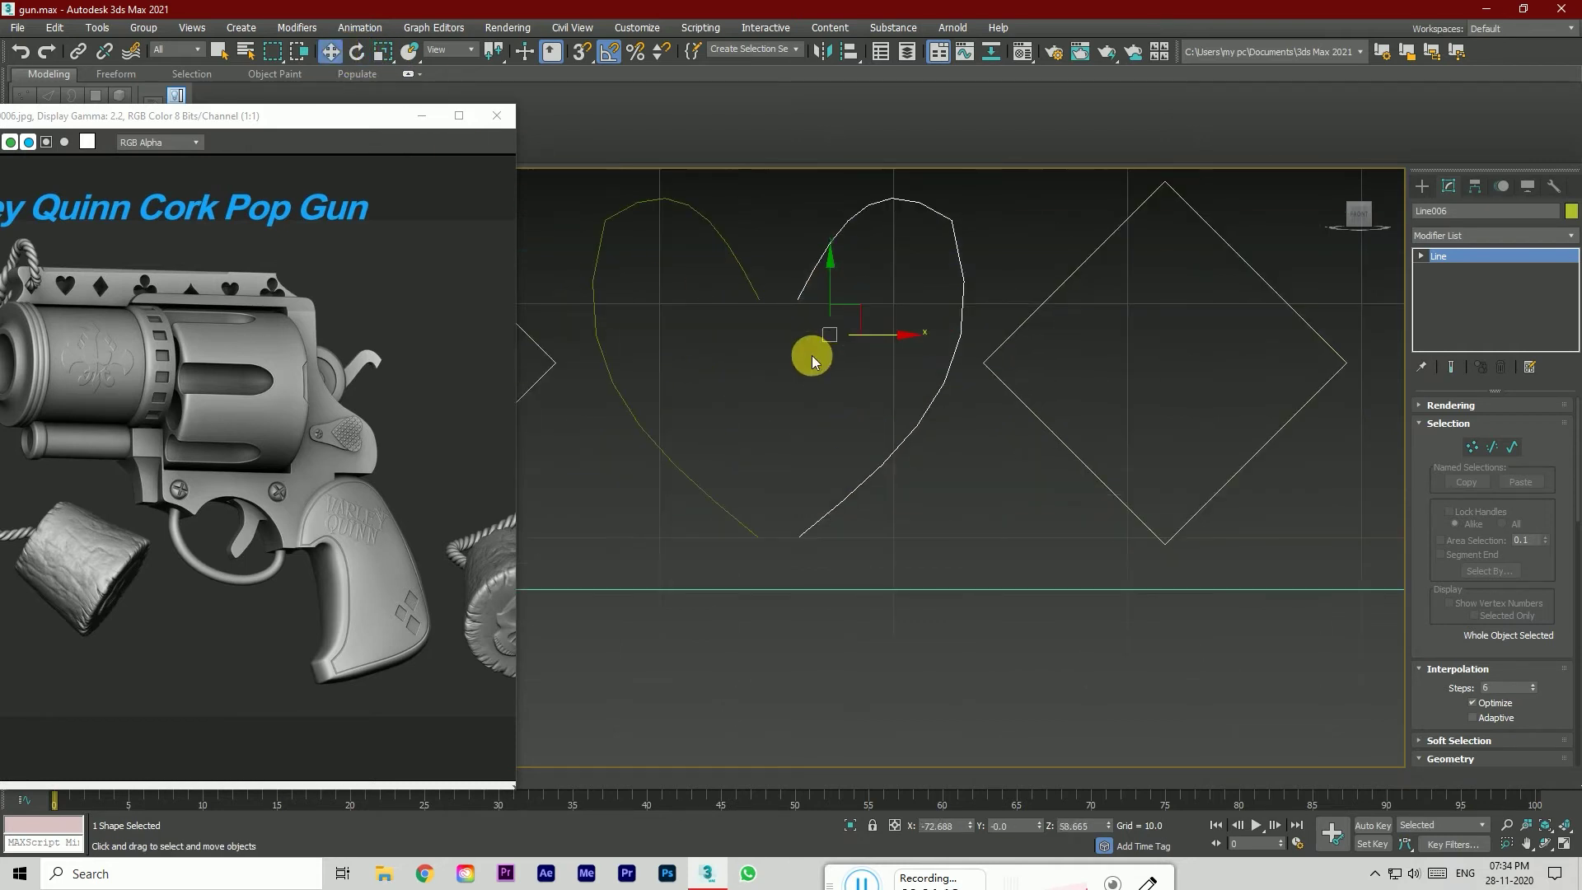
drag(884, 345, 852, 339)
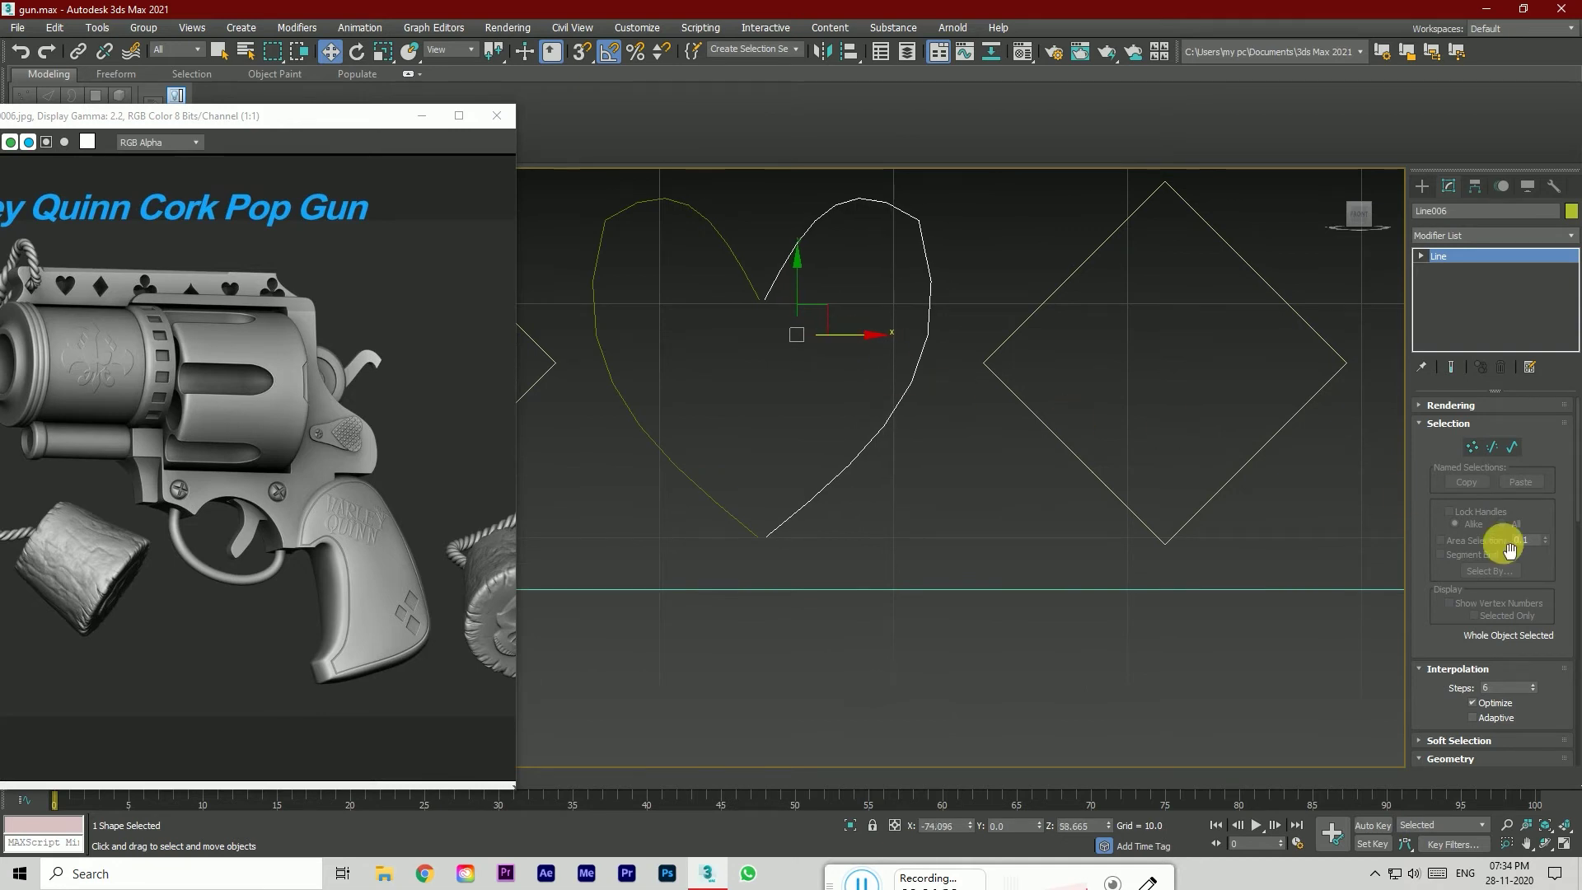
Step: Attach the original half heart to the flipped half as one spline object
scroll(1516, 672, down, 2)
scroll(1516, 672, down, 3)
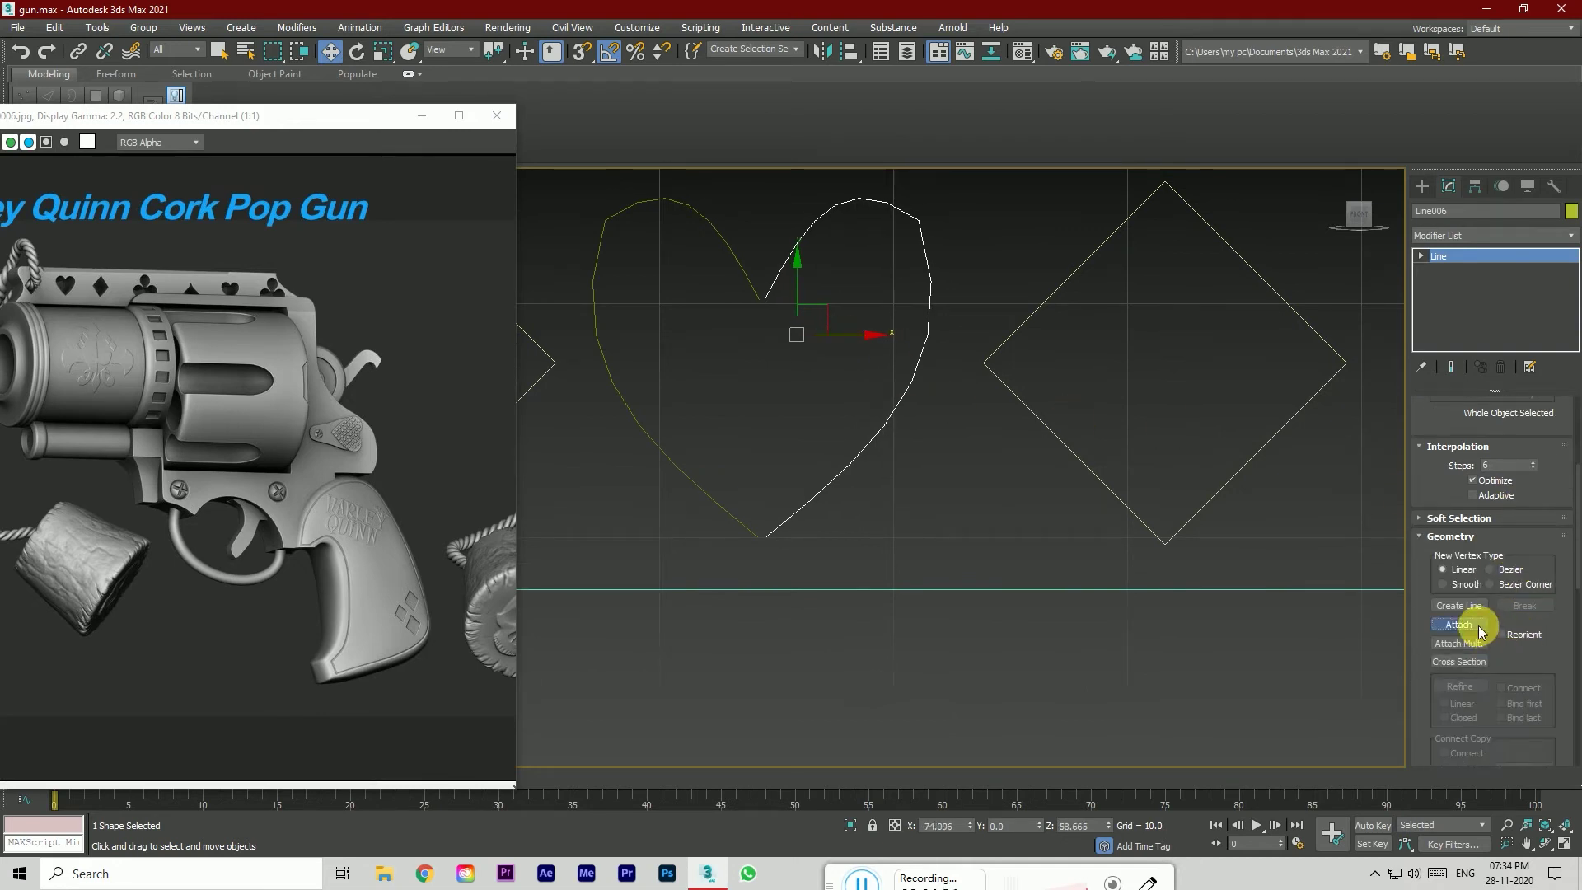
click(1459, 623)
click(691, 480)
click(1459, 624)
Step: Weld the heart's end vertices at the notch and at the bottom tip using a weld threshold of 61.1
scroll(1469, 430, up, 3)
click(1472, 448)
drag(740, 290, 768, 311)
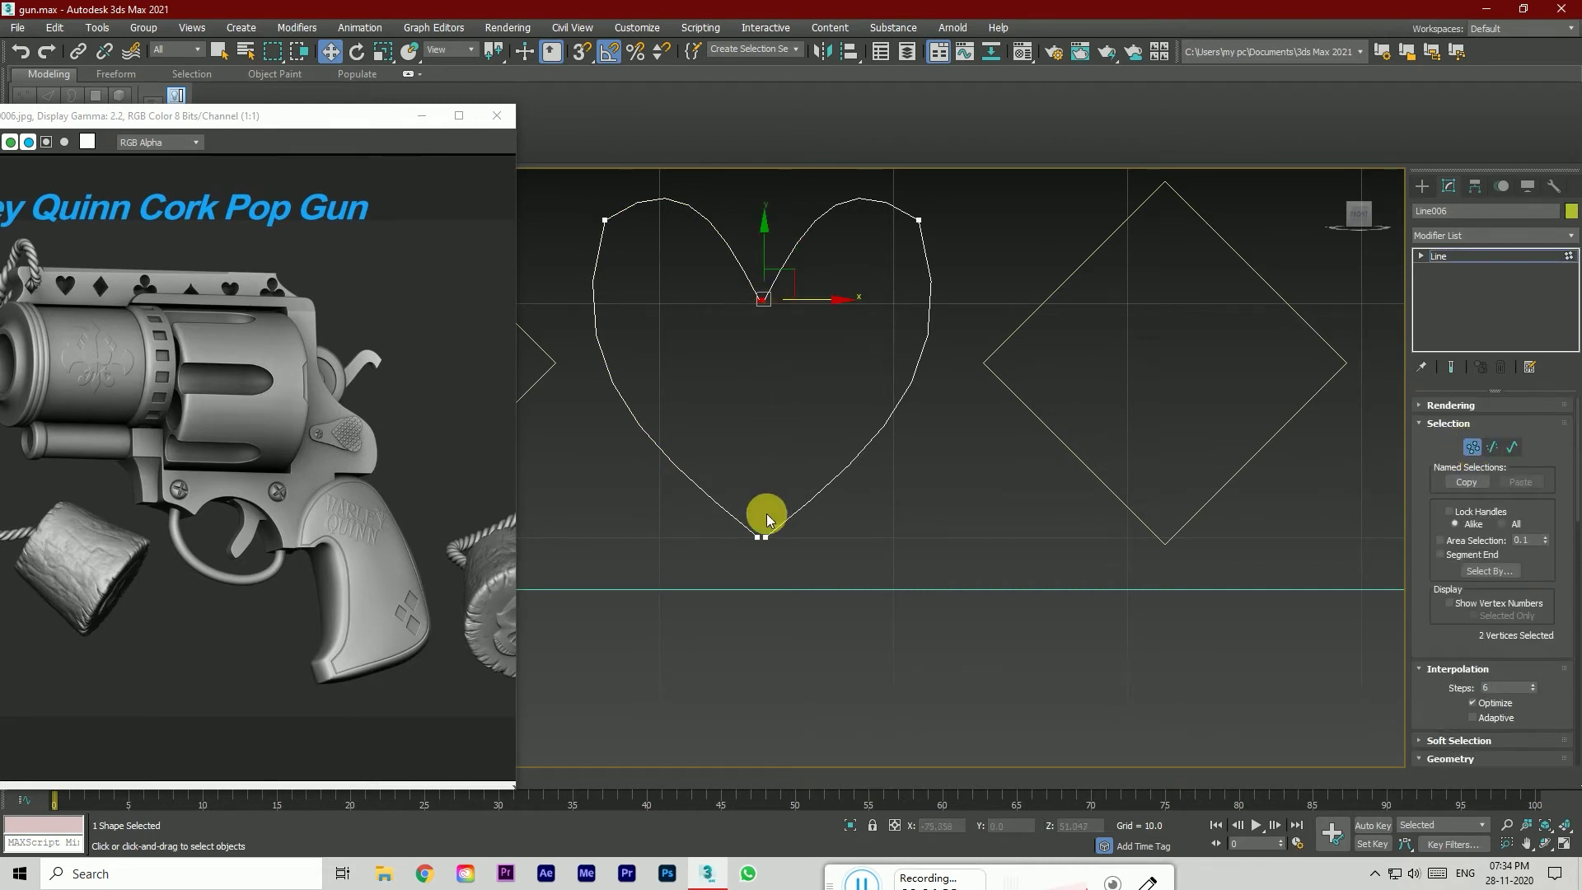
scroll(1450, 721, down, 5)
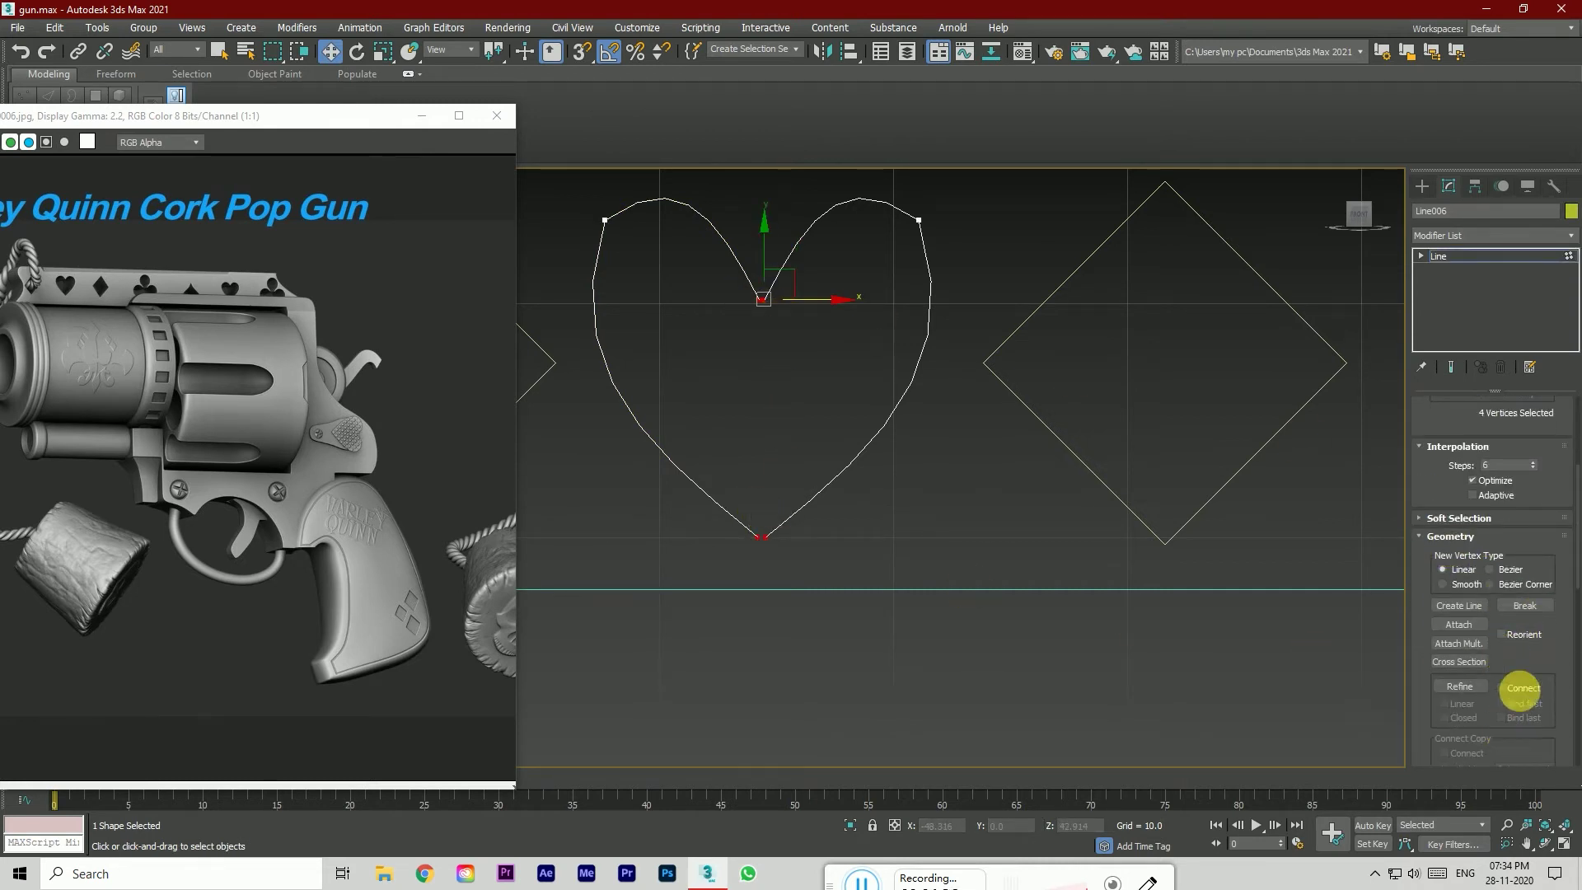
scroll(1524, 657, down, 2)
click(1458, 697)
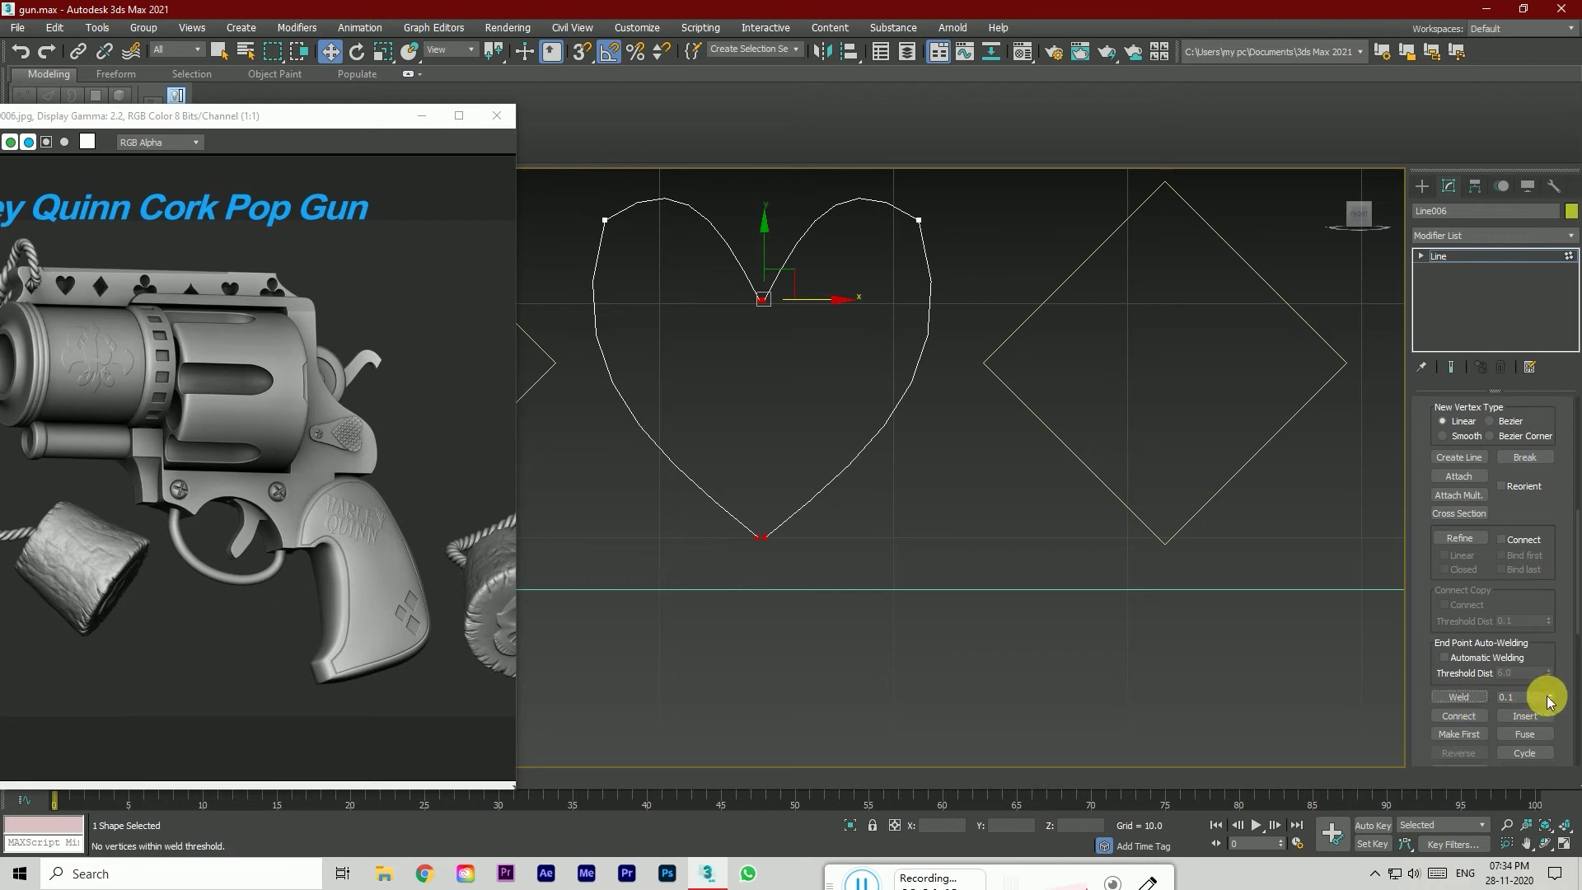
drag(1551, 699, 1553, 653)
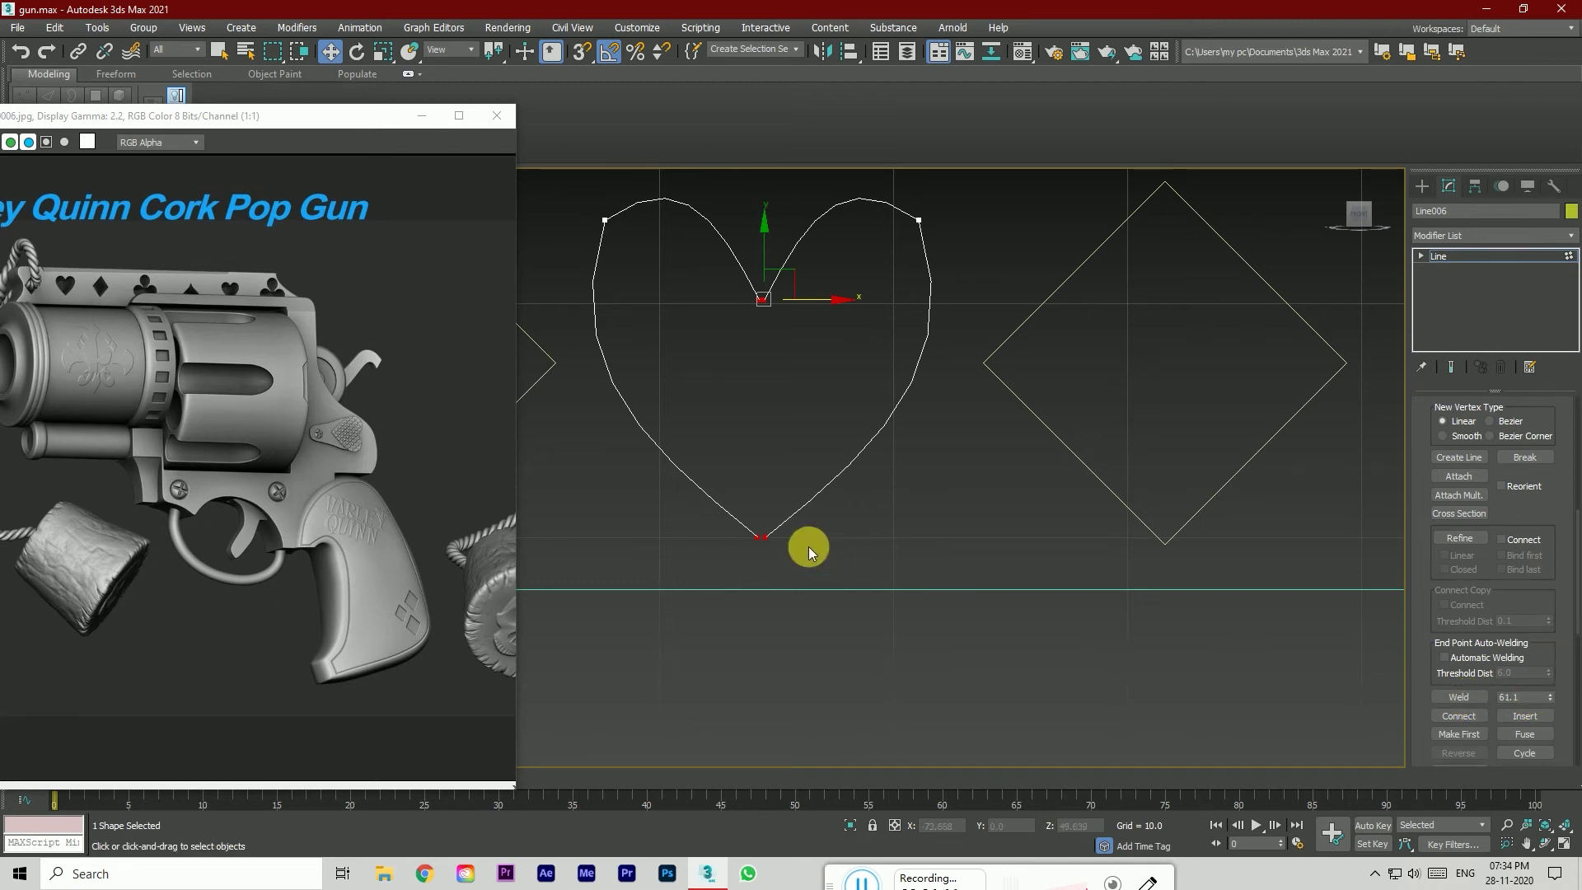
drag(738, 329, 780, 547)
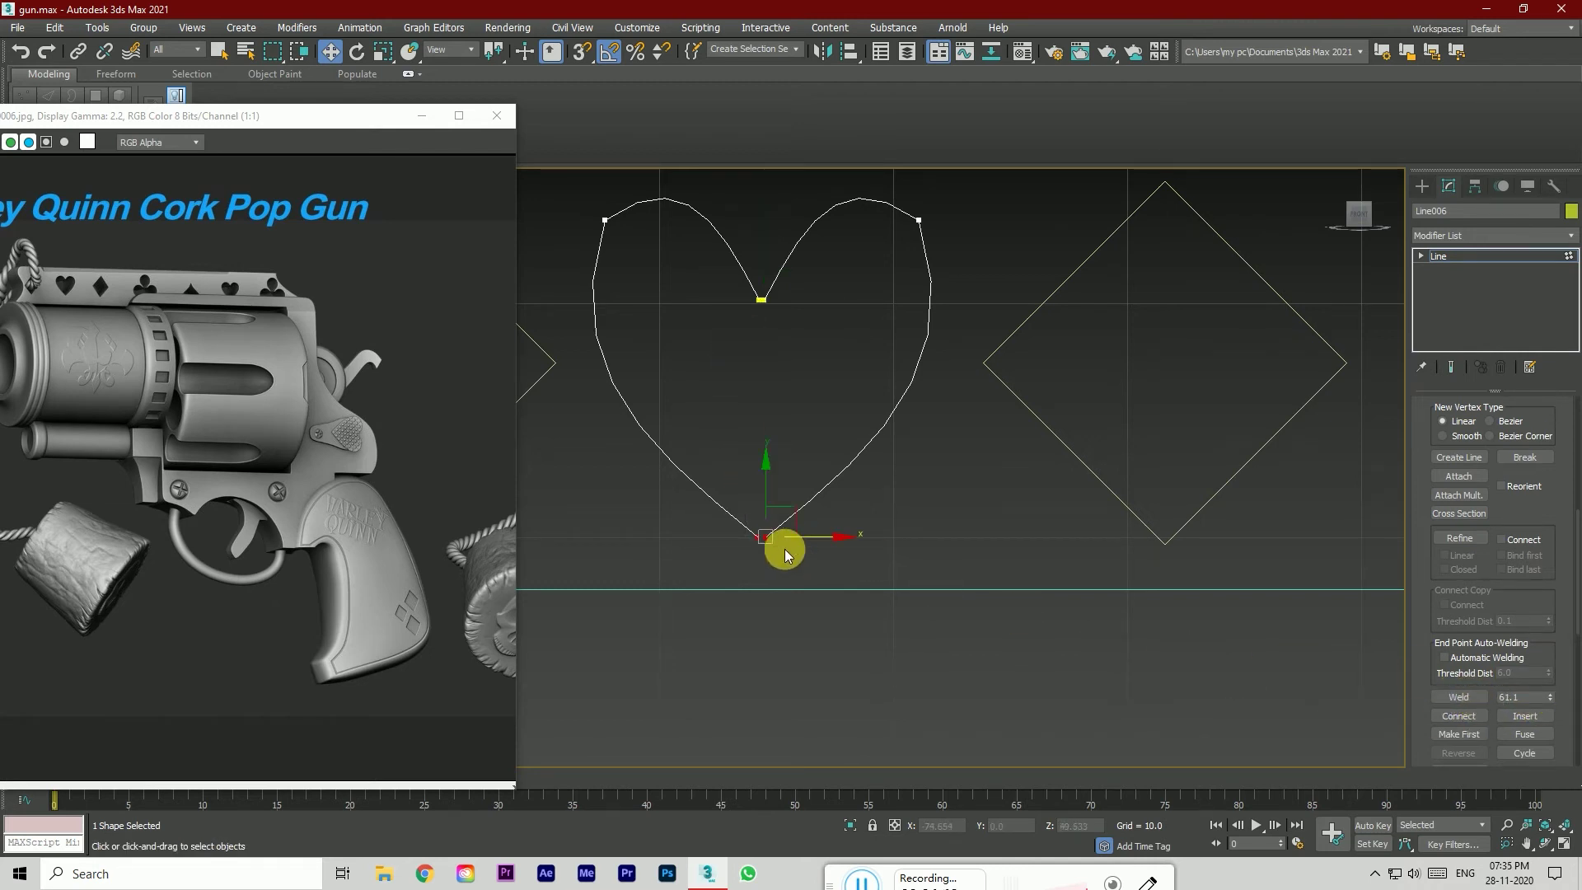
drag(719, 277, 783, 329)
click(1470, 698)
Step: Finish editing the heart's vertices and delete the diamond copies behind the heart
click(918, 221)
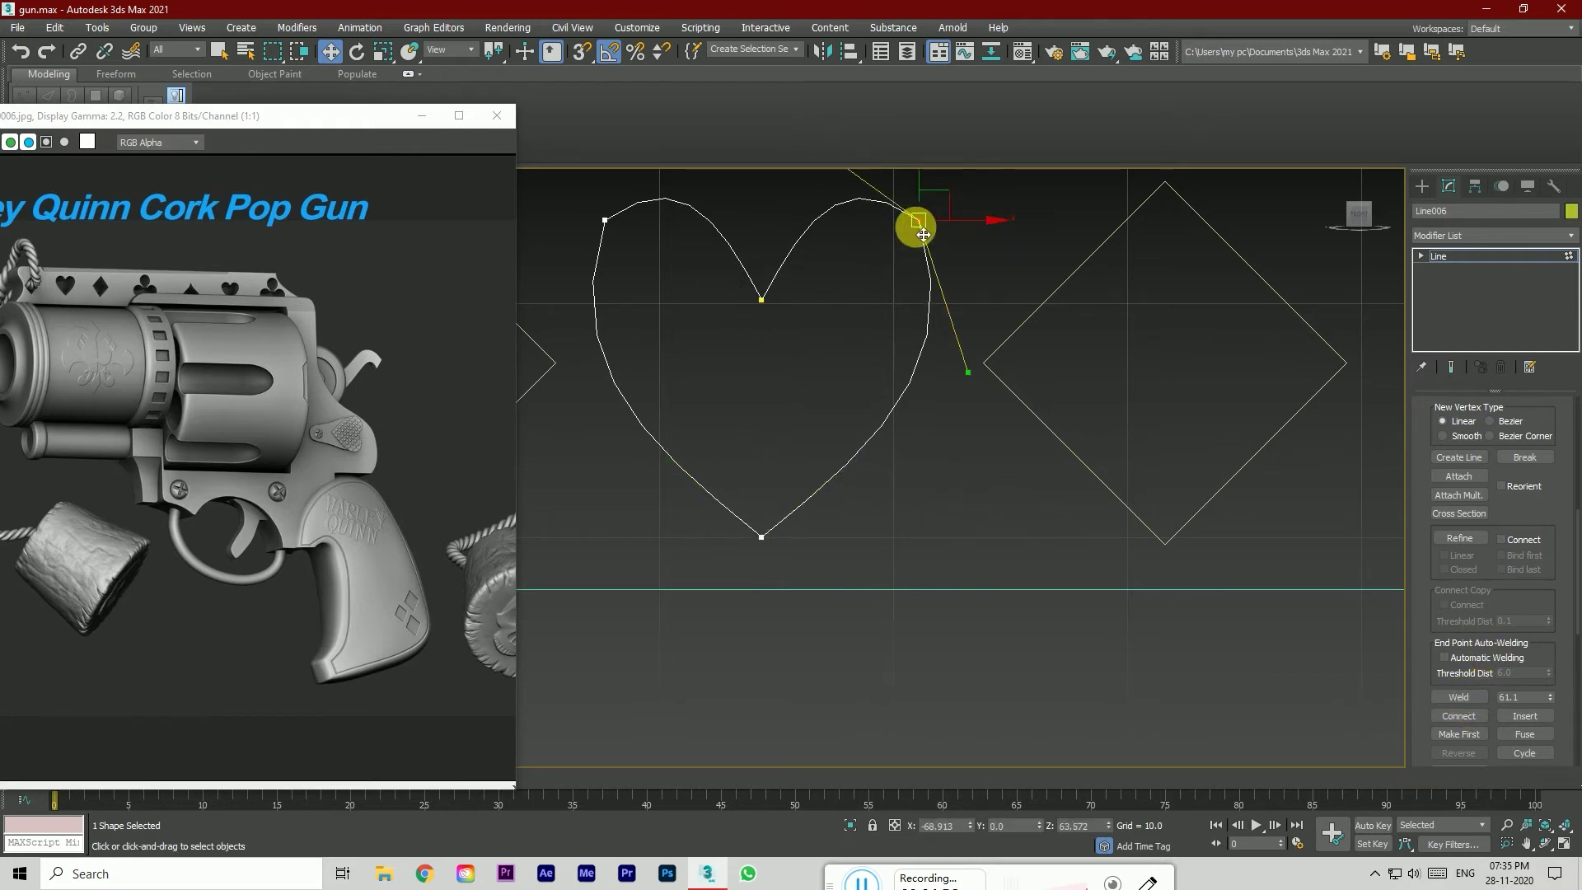
right_click(918, 221)
click(888, 146)
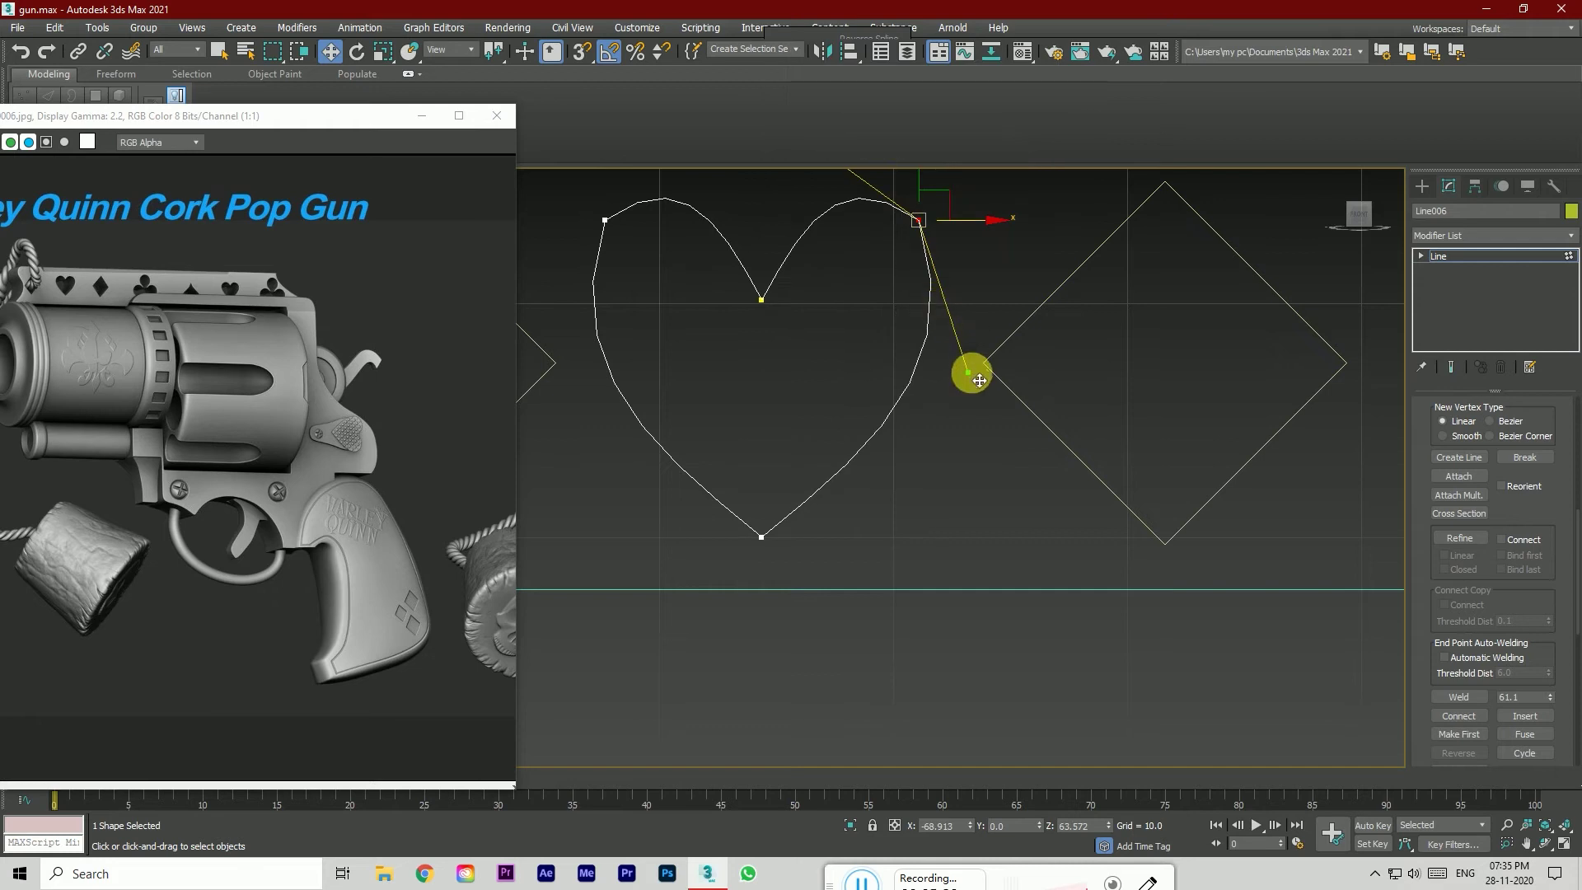
scroll(927, 467, down, 2)
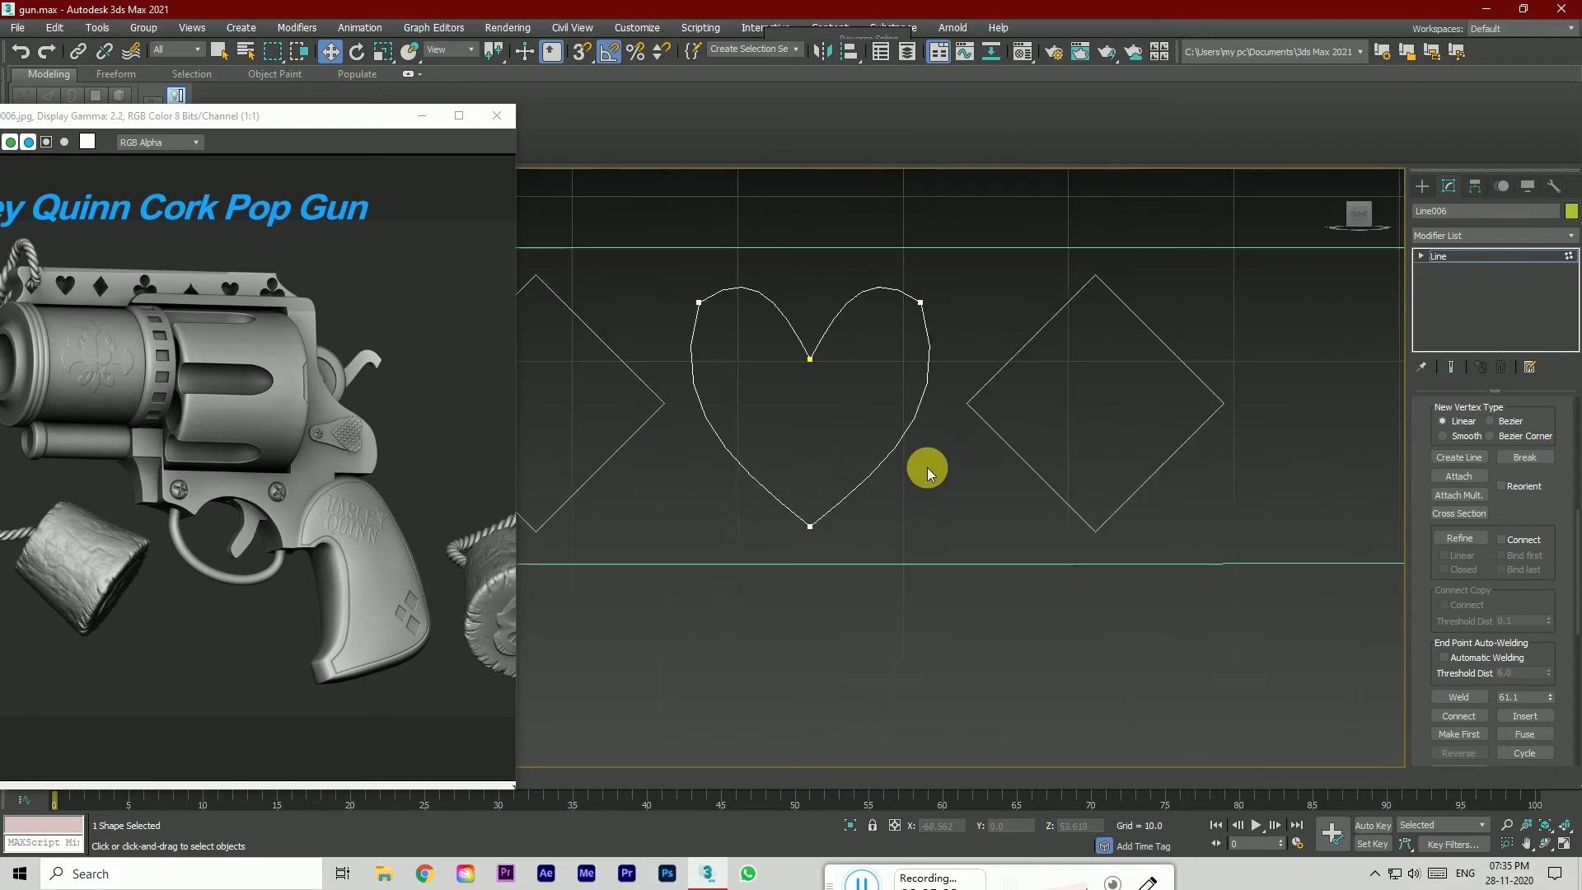
click(1442, 256)
scroll(918, 394, down, 2)
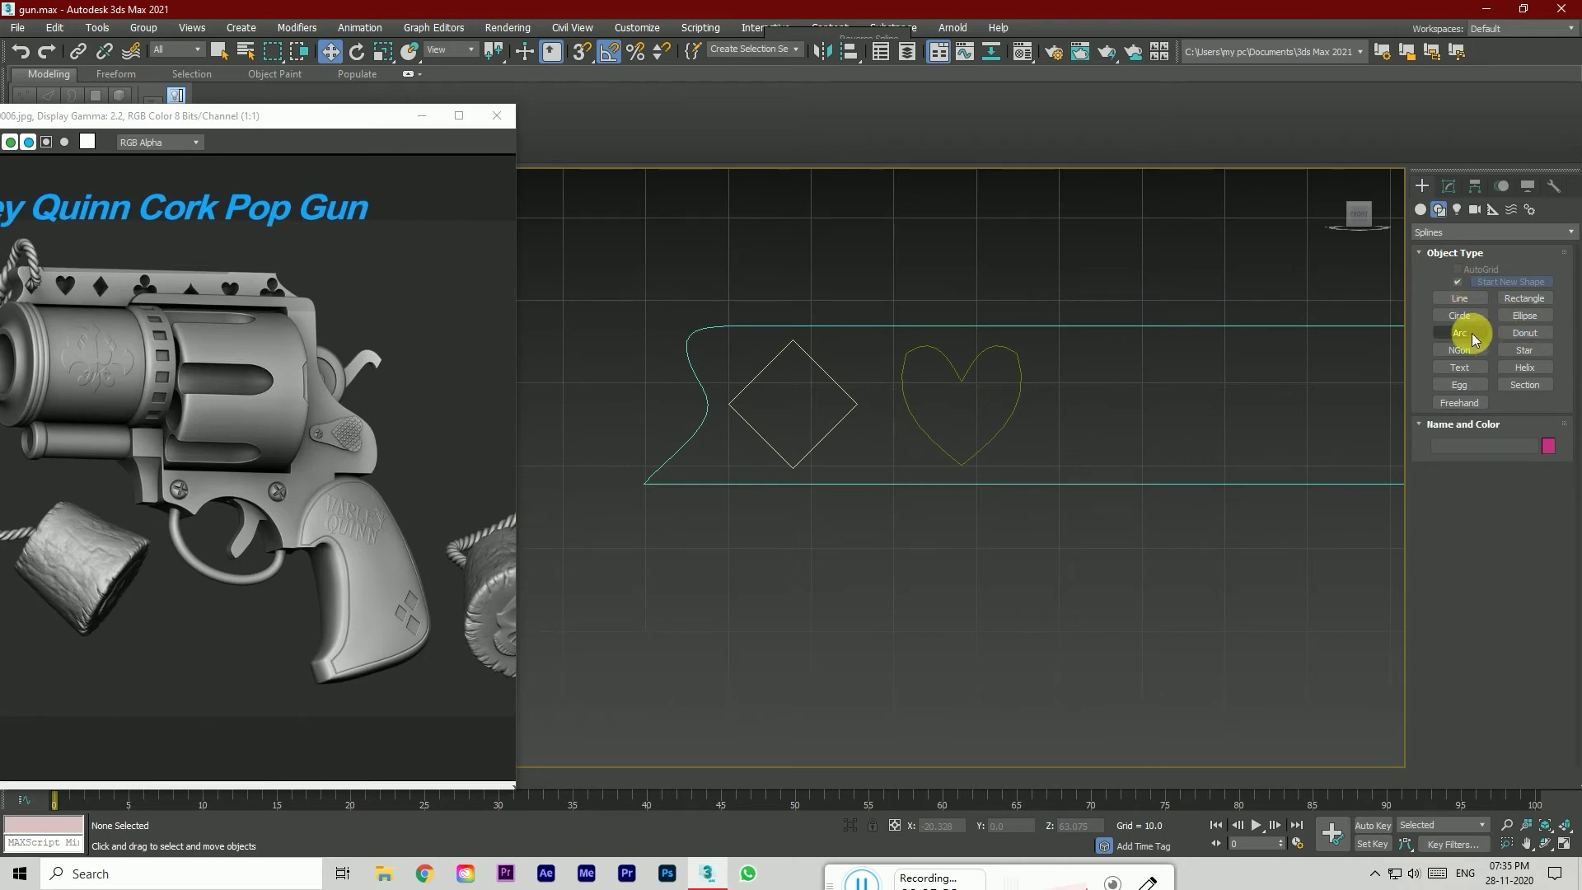
Step: Draw an upward-bulging arc of about 4.4 units radius behind the heart and place two copies beside it in a row
click(1460, 333)
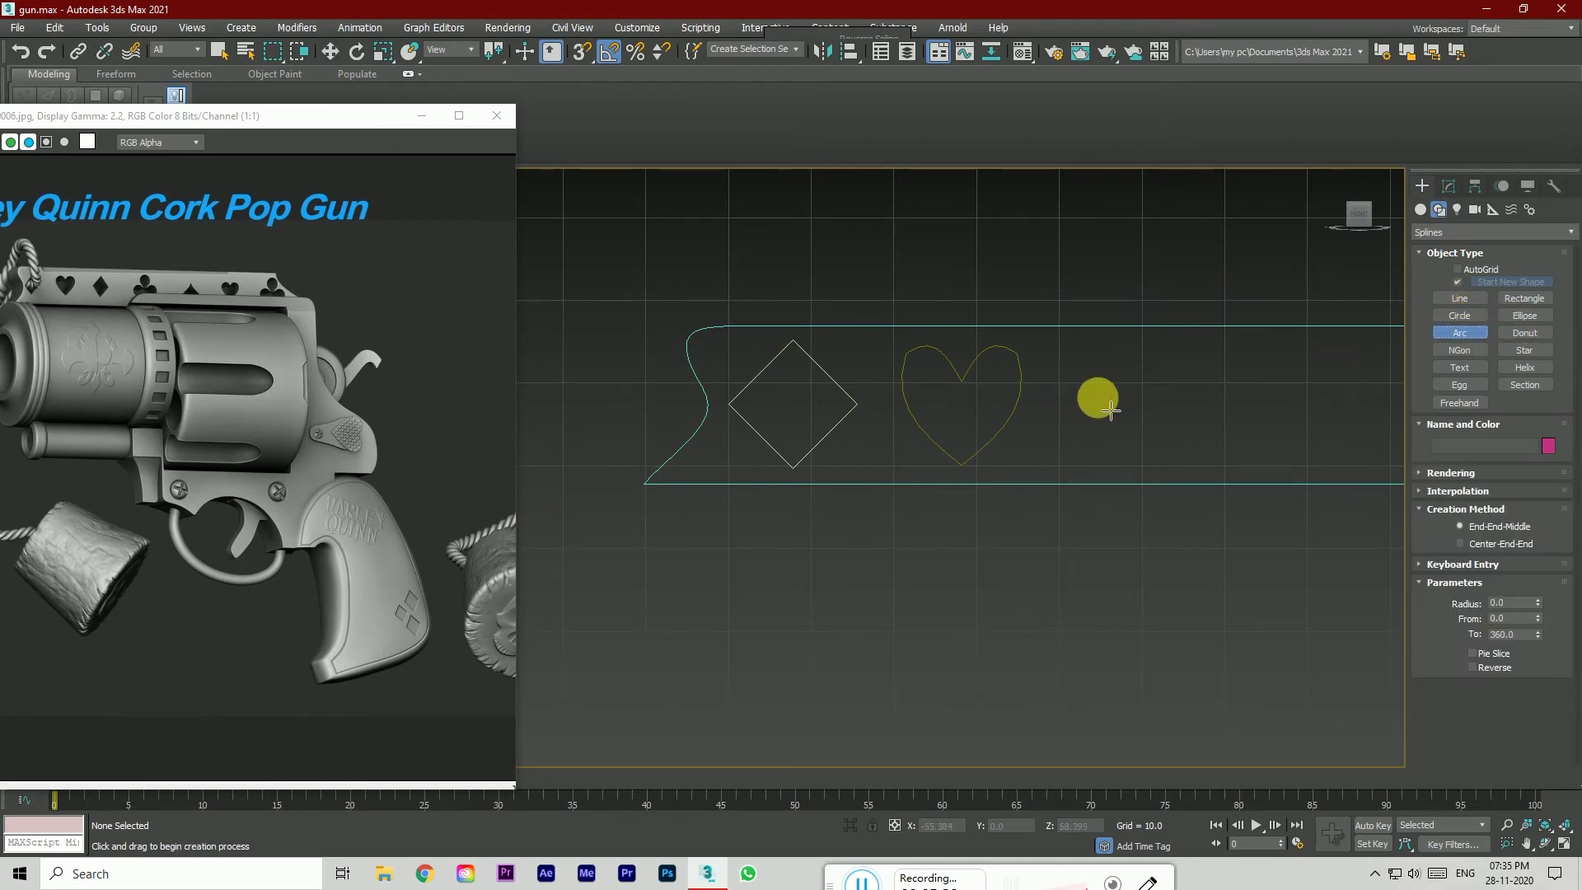
drag(1087, 385, 1156, 384)
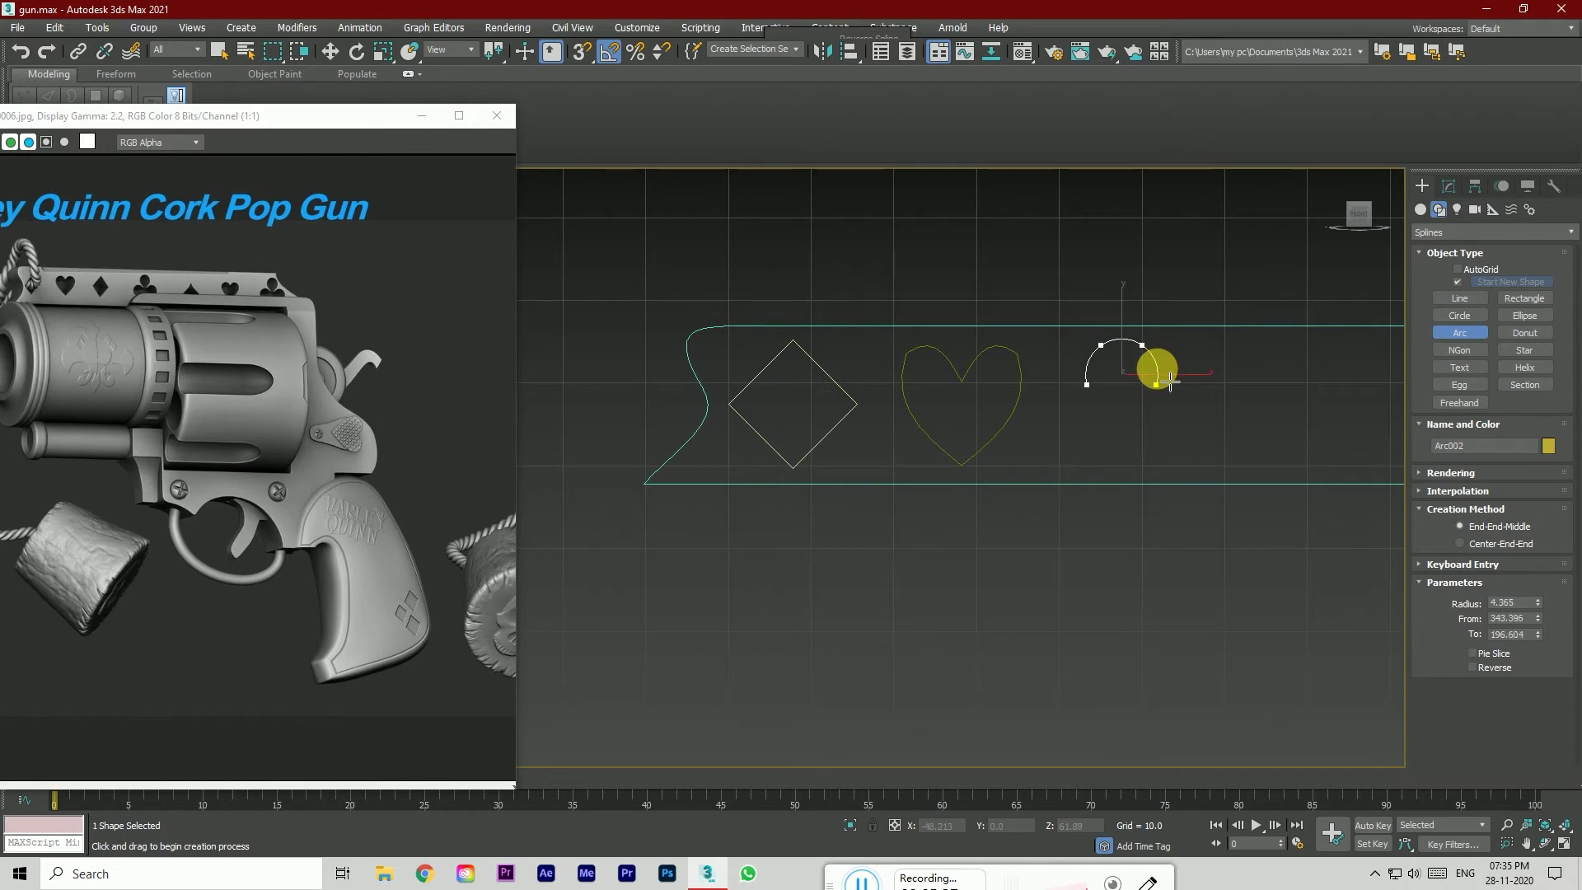
click(1170, 384)
click(330, 51)
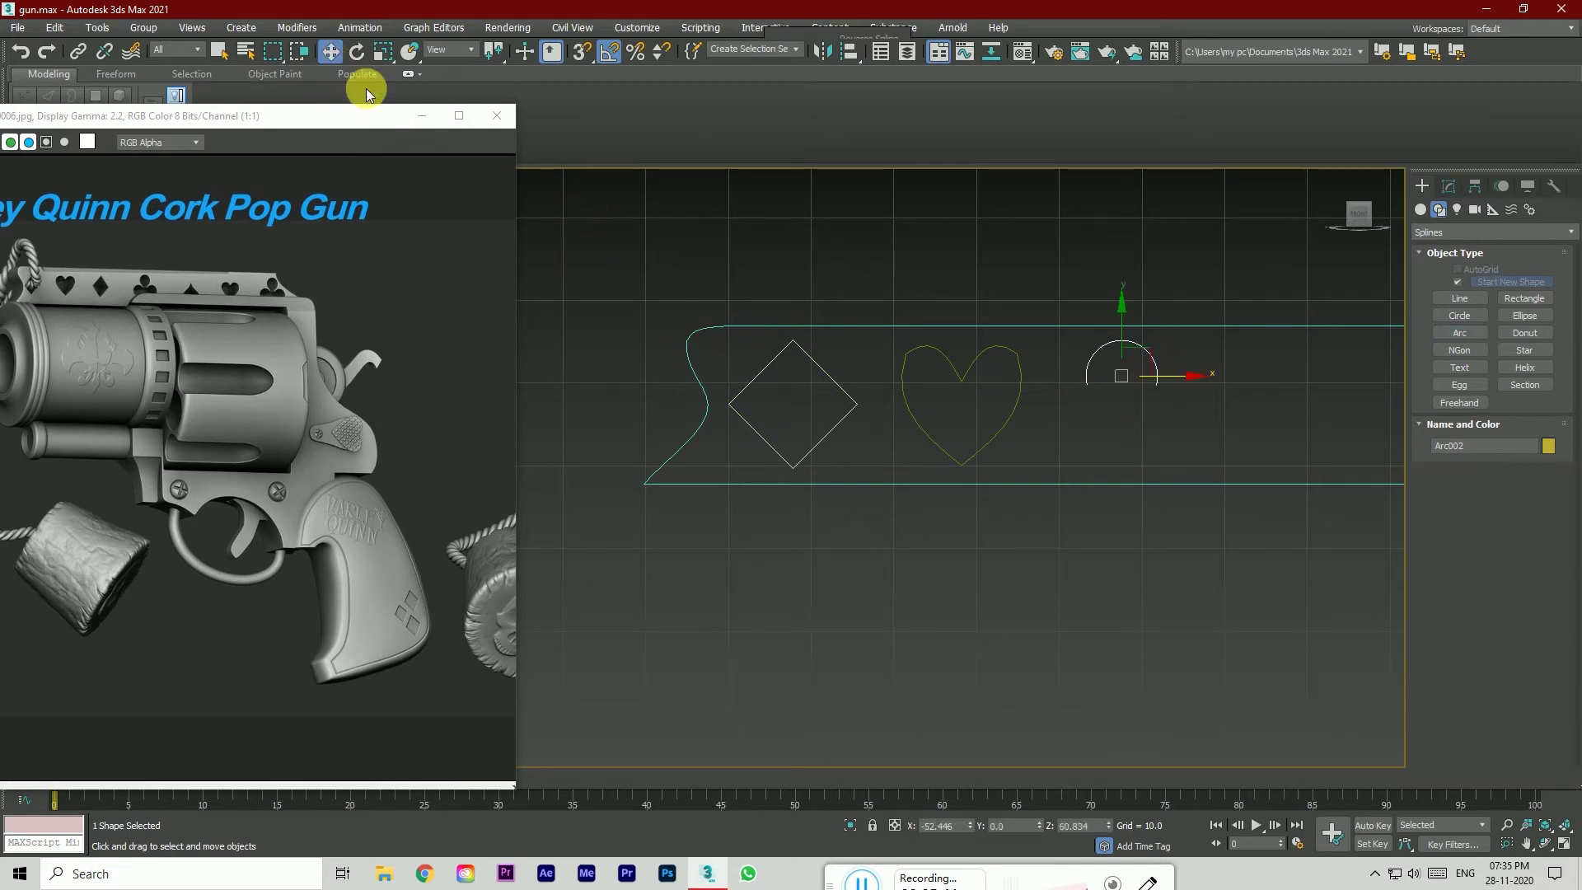
shift+drag(1175, 381, 1245, 381)
key(Return)
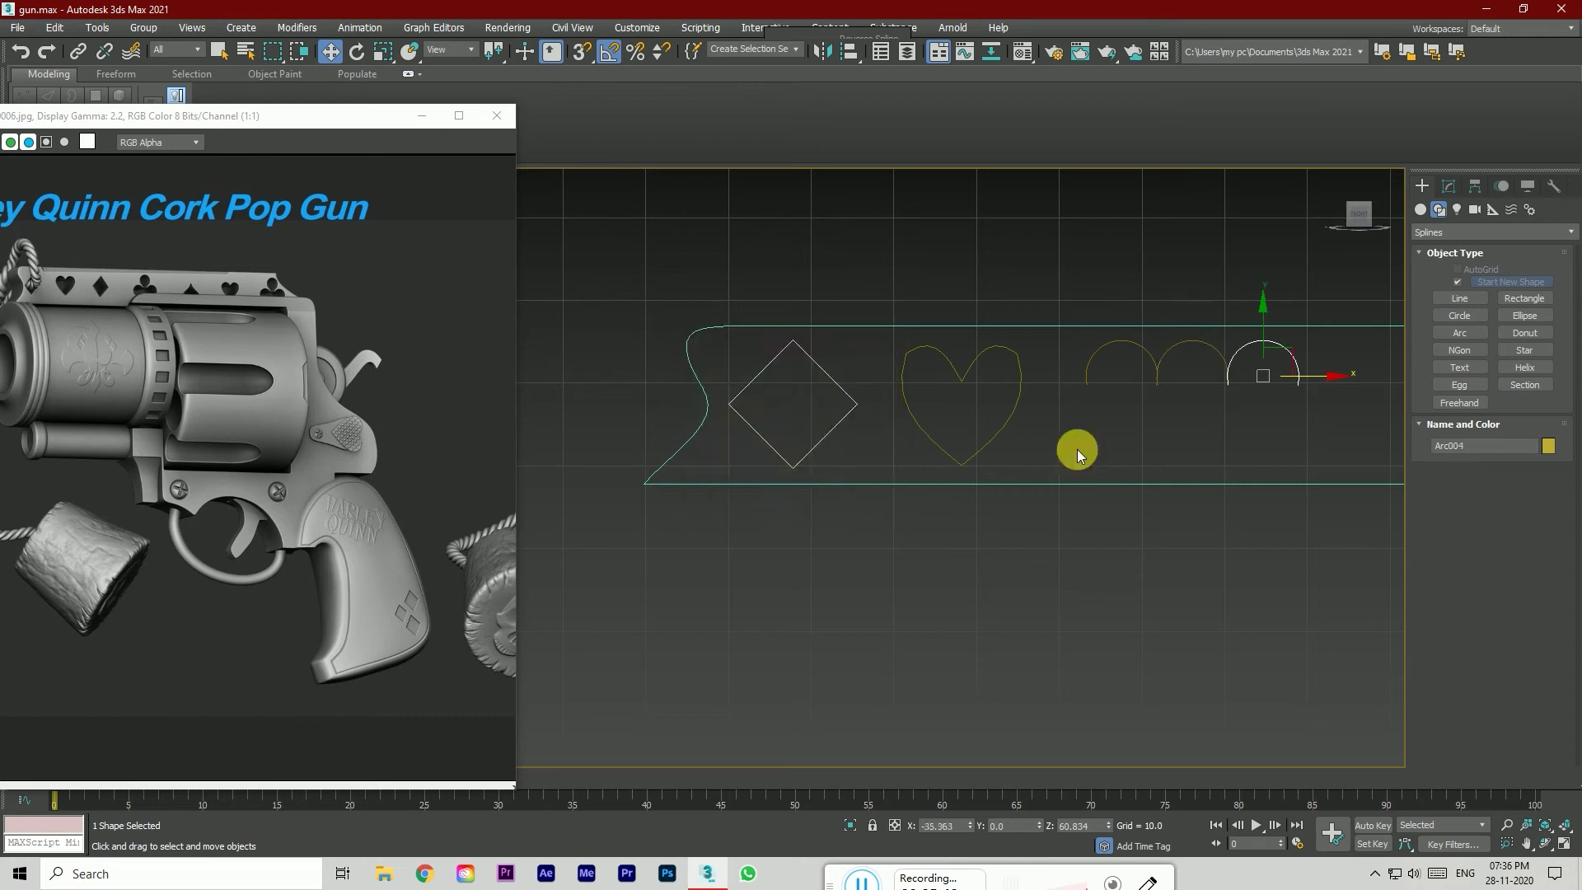
Step: Rotate the last arc a quarter turn so it opens towards the front, and lower it beneath the upright arcs
click(357, 51)
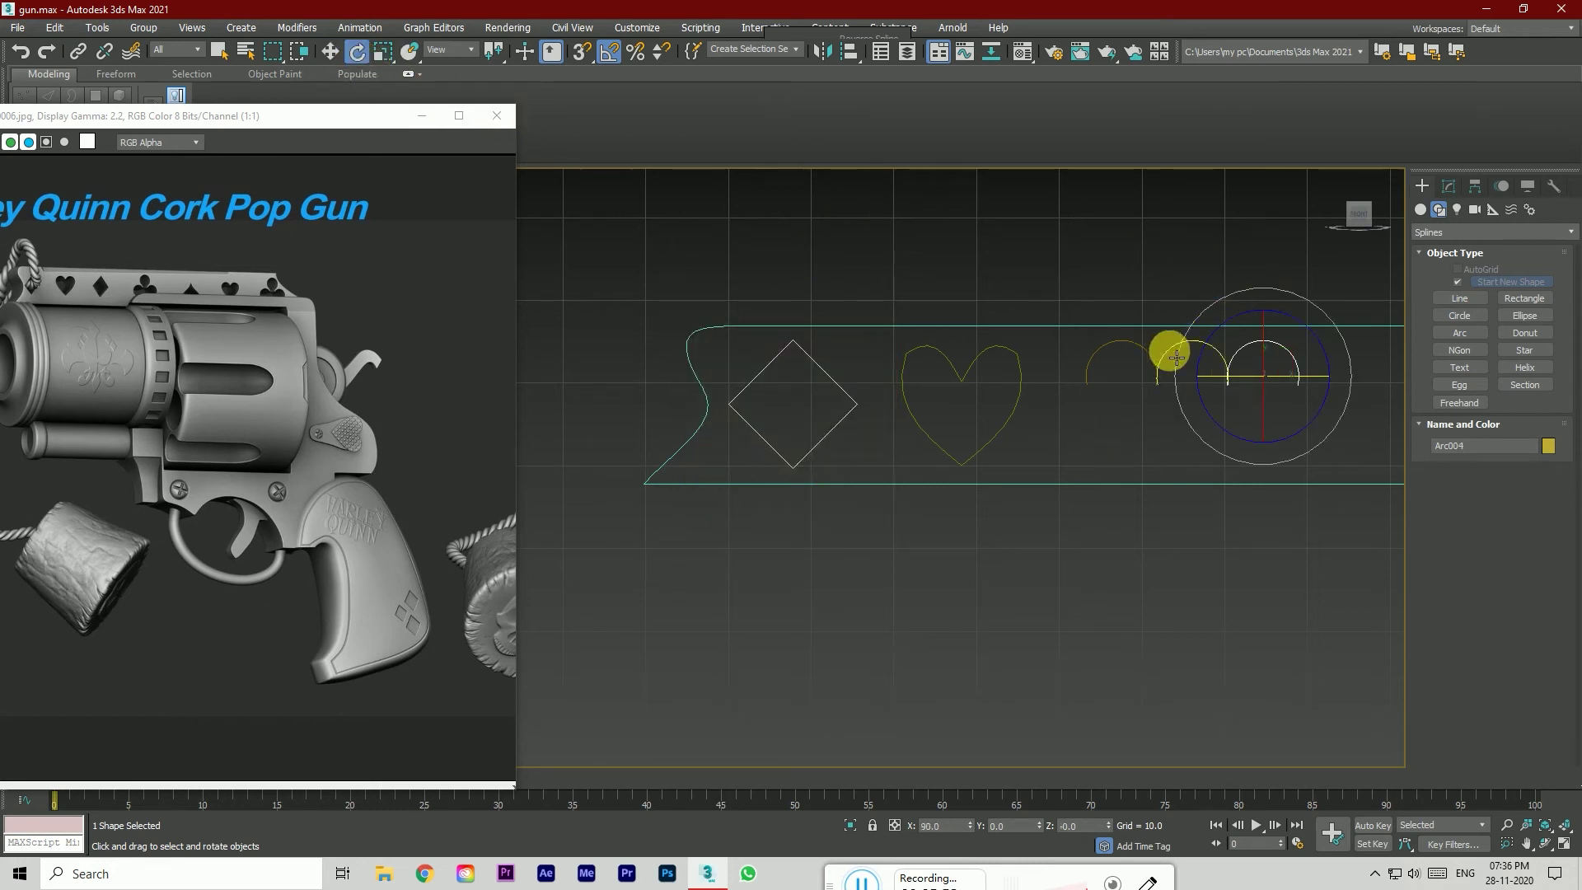
drag(1322, 346, 1209, 378)
click(327, 51)
scroll(1179, 383, up, 2)
drag(1143, 320, 1144, 404)
Step: Fine-tune the rotated arc's position so its upper end meets the rear end of the upright arc
scroll(1143, 403, up, 2)
drag(1182, 506, 1201, 506)
scroll(1193, 504, up, 1)
drag(1151, 459, 1155, 468)
scroll(1159, 472, up, 2)
scroll(1190, 534, up, 1)
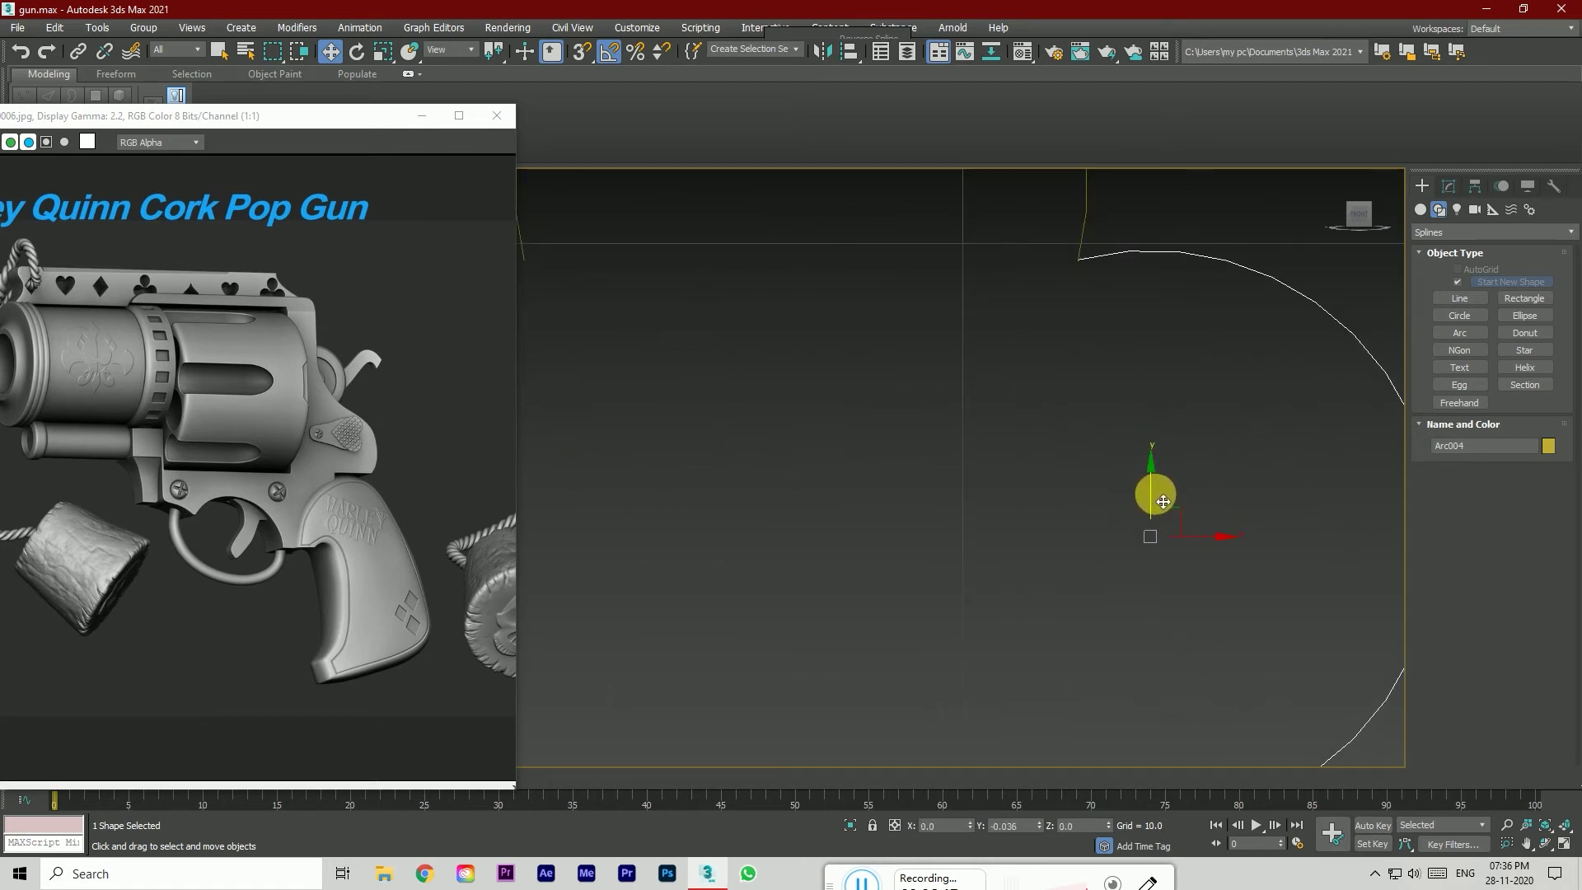
Step: Copy the side-facing arc, rotate the copy a half turn, and place it opposite as the club's third lobe
scroll(1162, 501, down, 3)
click(357, 51)
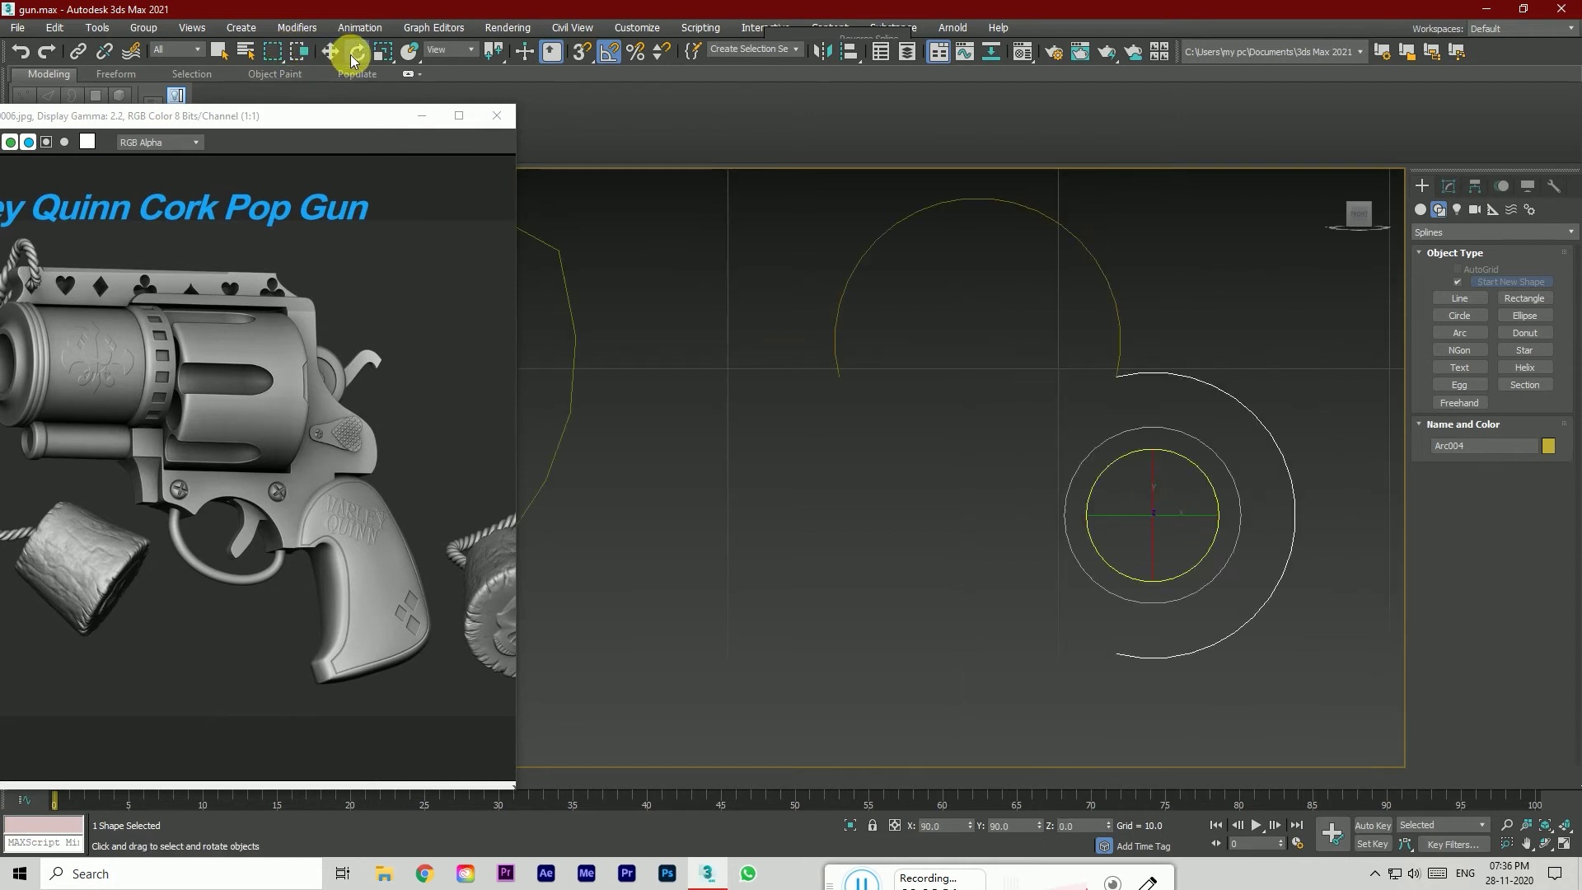
drag(1180, 522, 1025, 522)
click(807, 504)
click(330, 54)
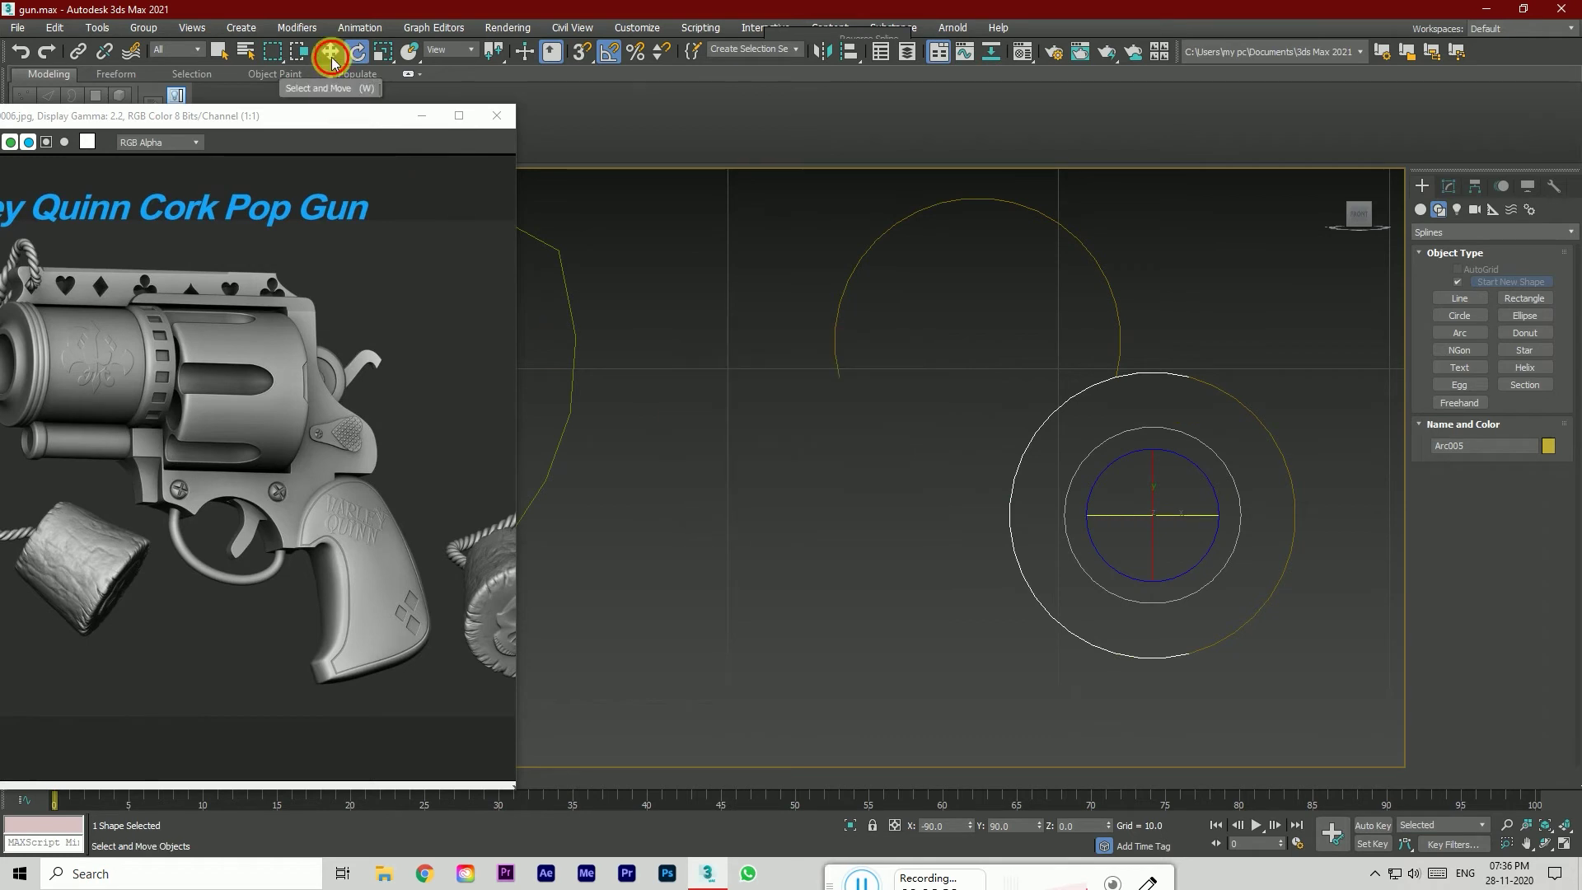
drag(1194, 516, 844, 545)
scroll(865, 451, up, 2)
scroll(855, 515, down, 2)
Step: Convert the club's three arcs to editable splines and select the rear lobe
drag(759, 311, 1194, 566)
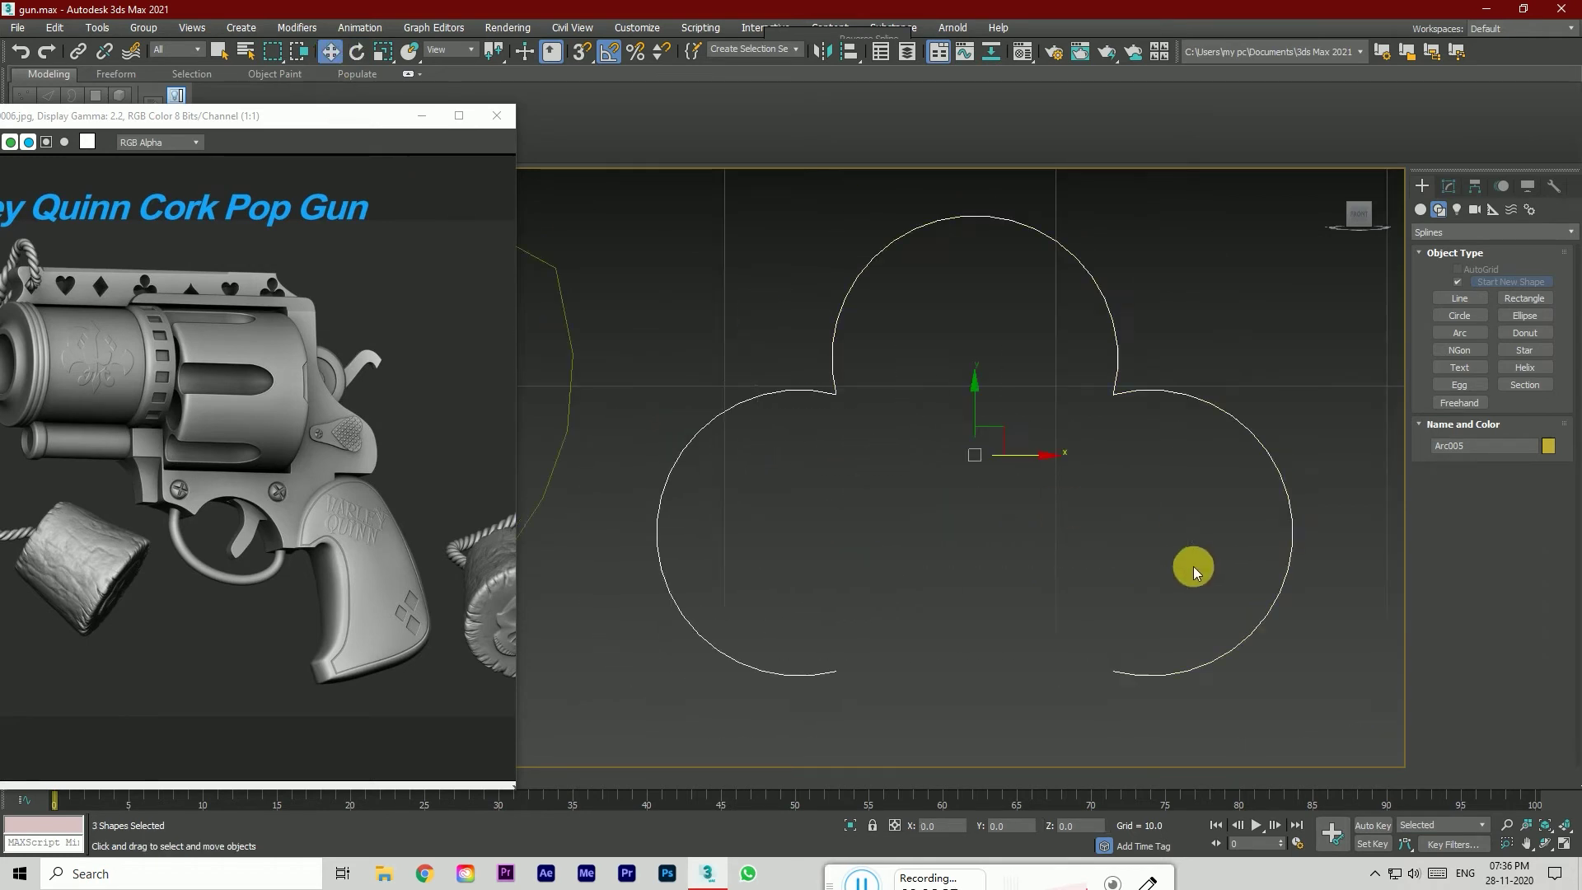
right_click(1123, 386)
mouse_move(1180, 556)
click(1372, 561)
click(1204, 424)
click(1170, 393)
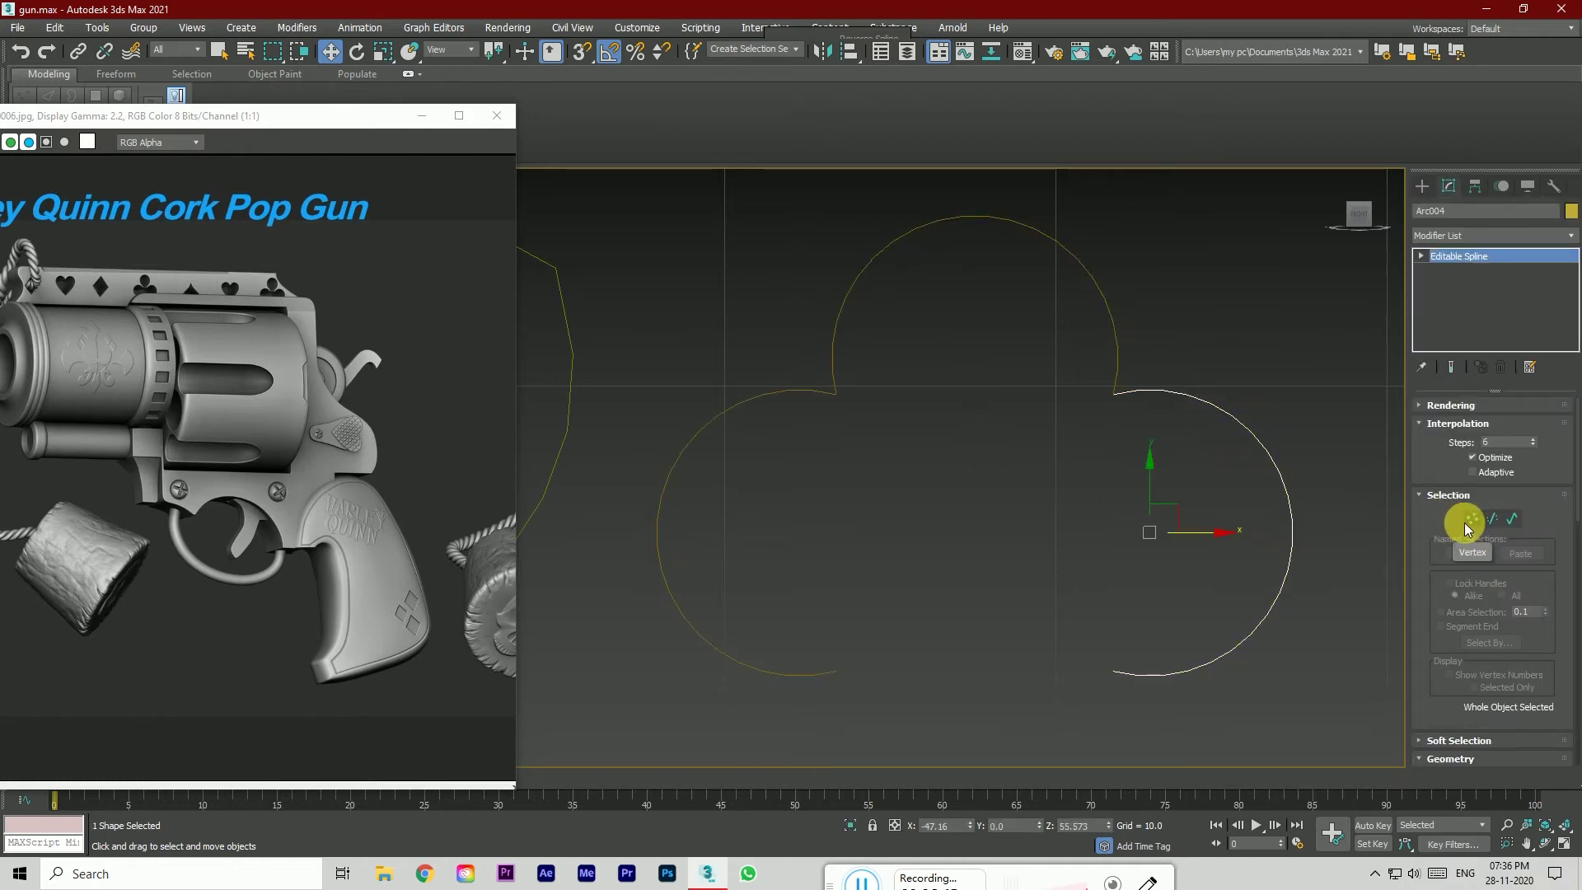
Step: Attach the upper and front arcs to the club's rear arc
click(1472, 518)
click(1117, 392)
click(1473, 518)
scroll(1486, 695, down, 3)
click(1458, 722)
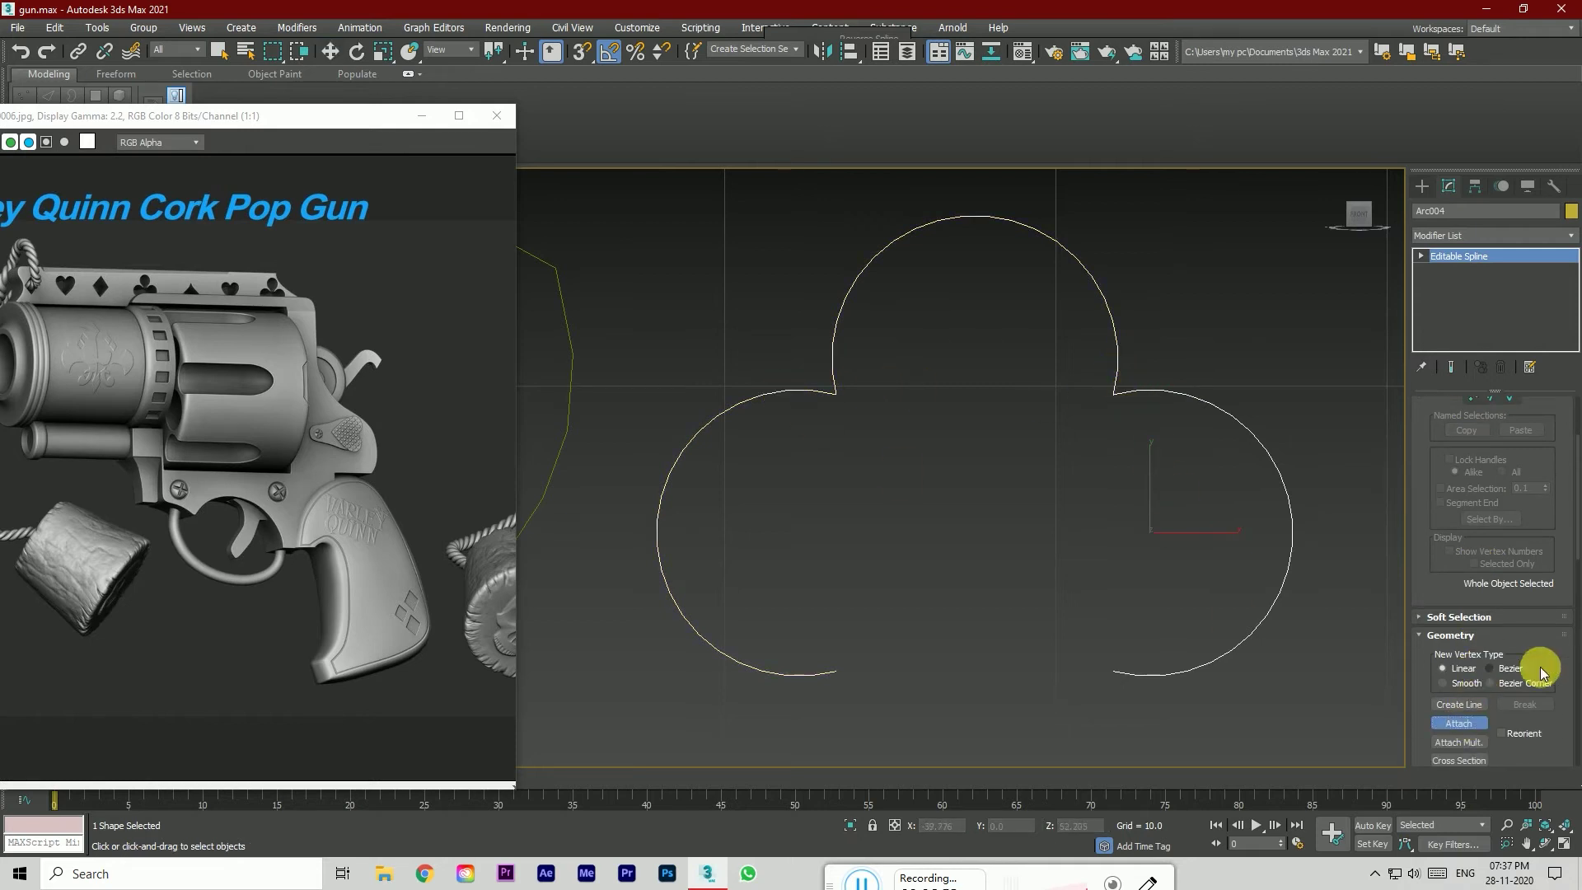
Step: Weld the overlapping end vertices where the club's upper lobe meets the two side lobes
click(1471, 402)
scroll(1533, 726, down, 3)
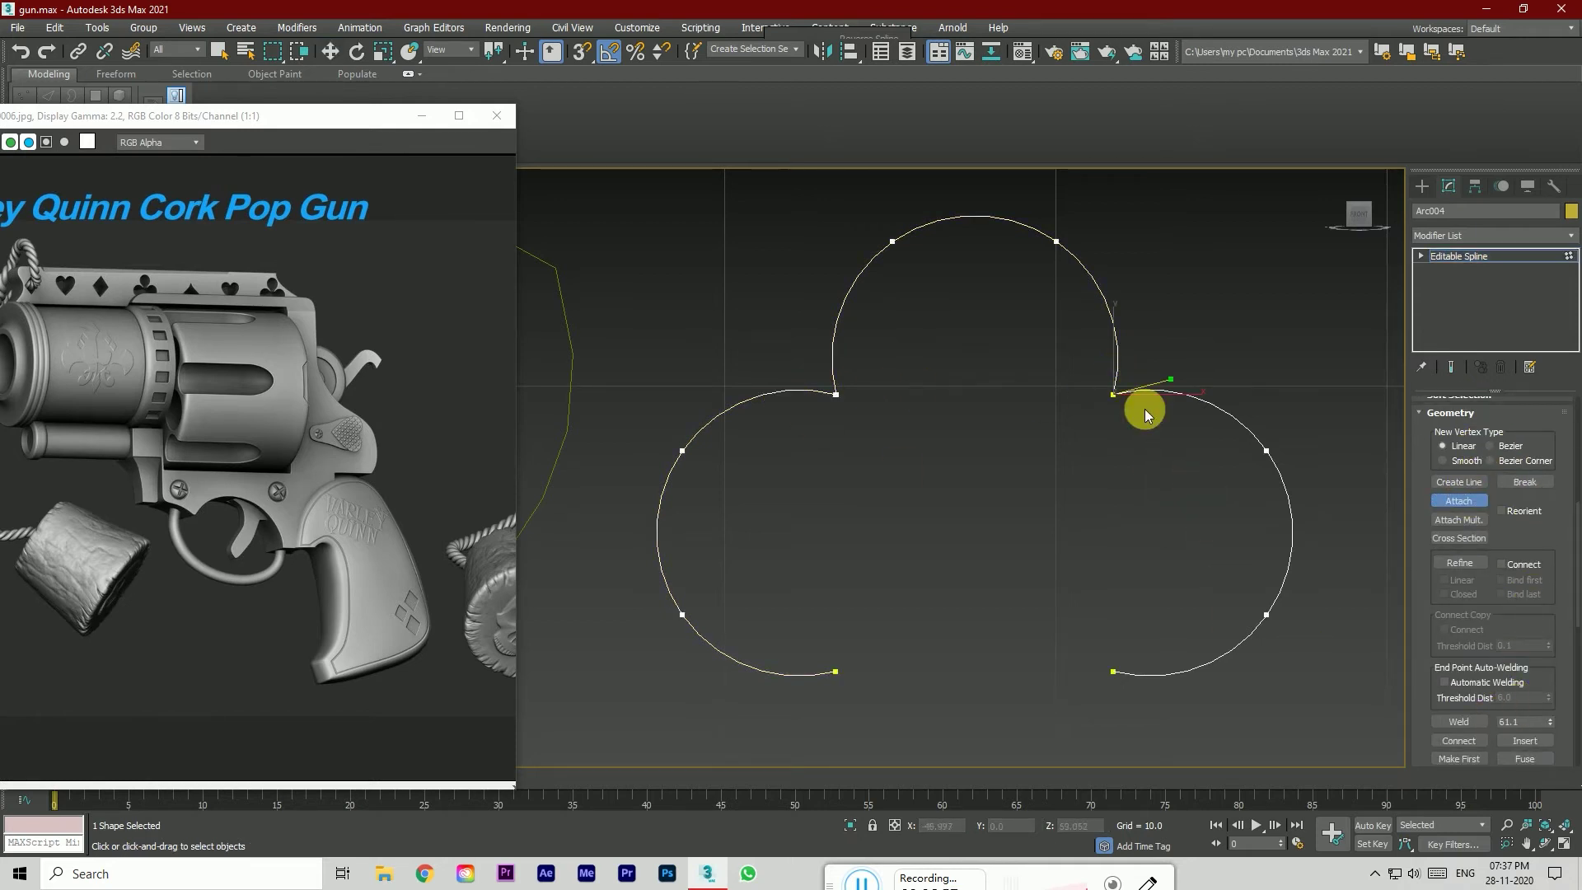
key(w)
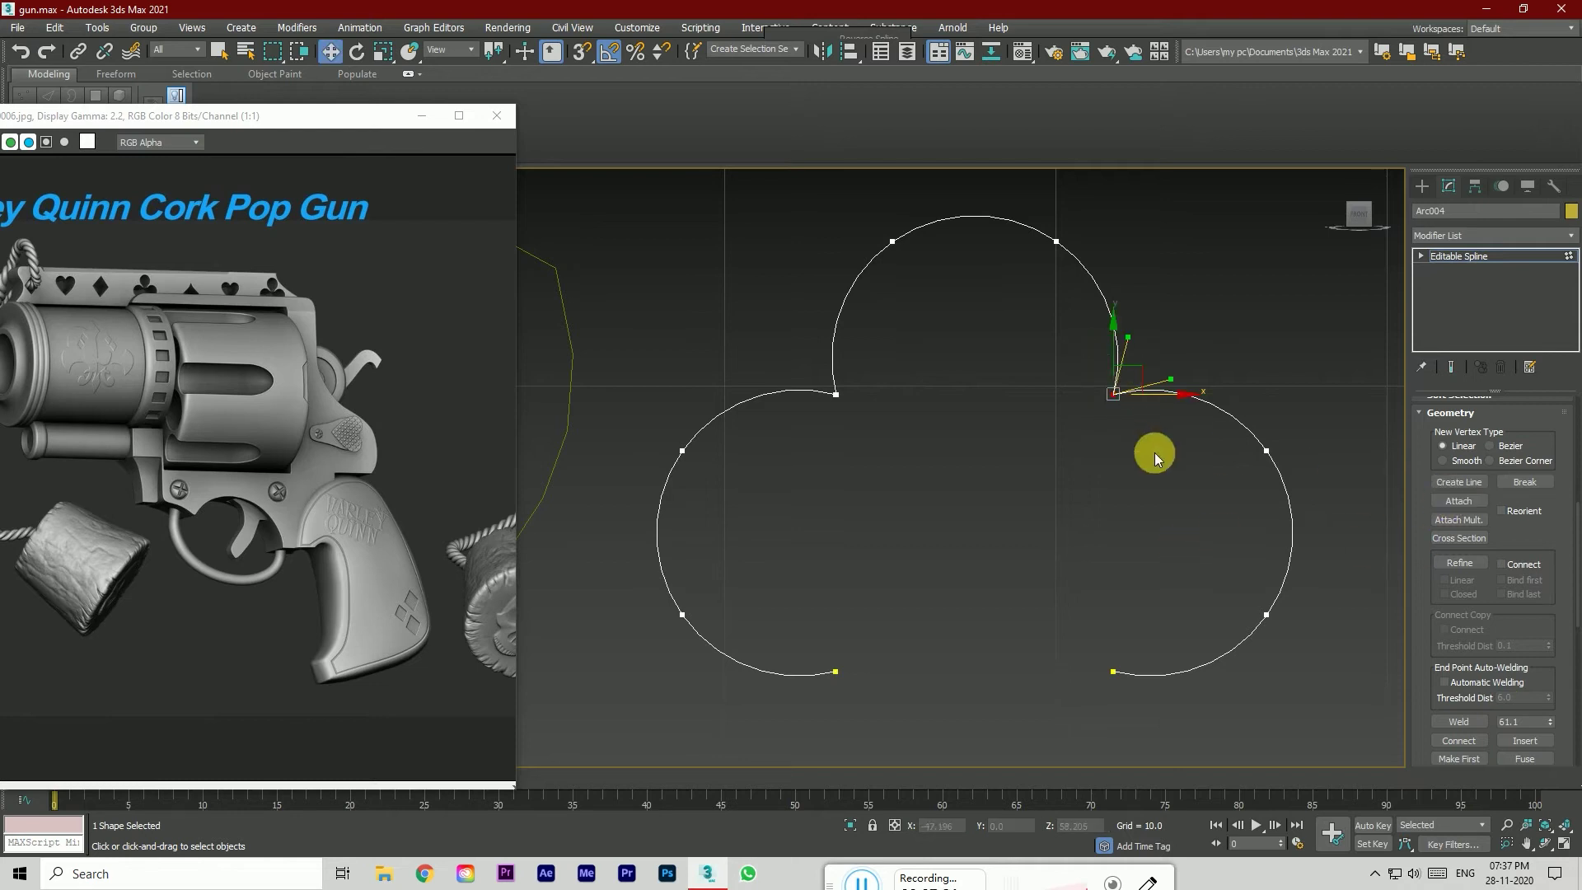
click(1459, 722)
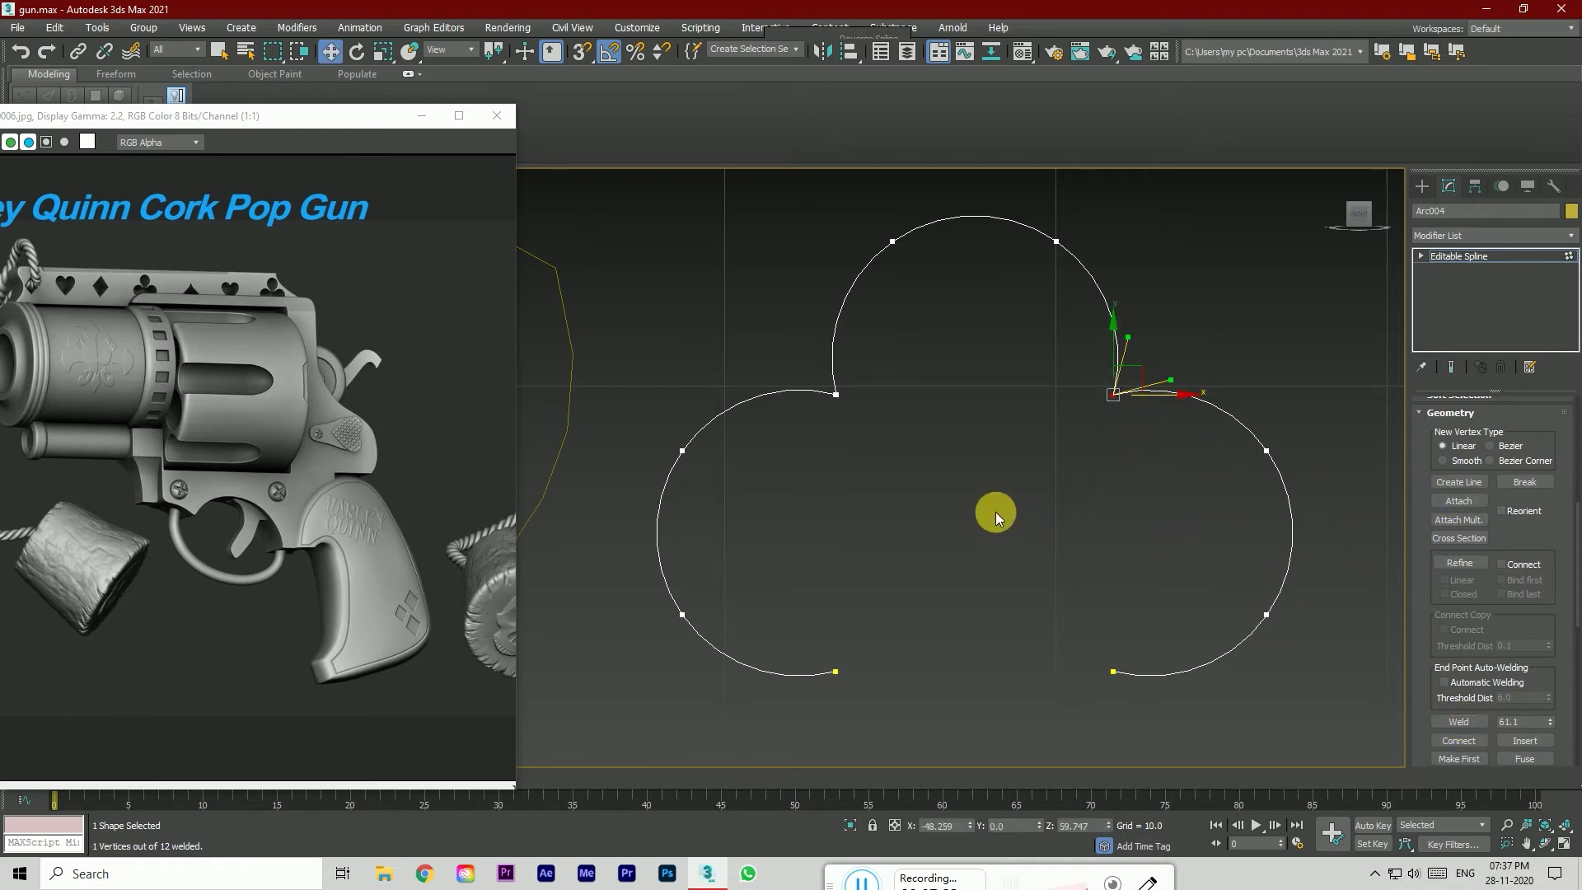
click(1459, 722)
Step: Draw a straight line about 8.3 units long between the open lower ends of the club
click(1422, 186)
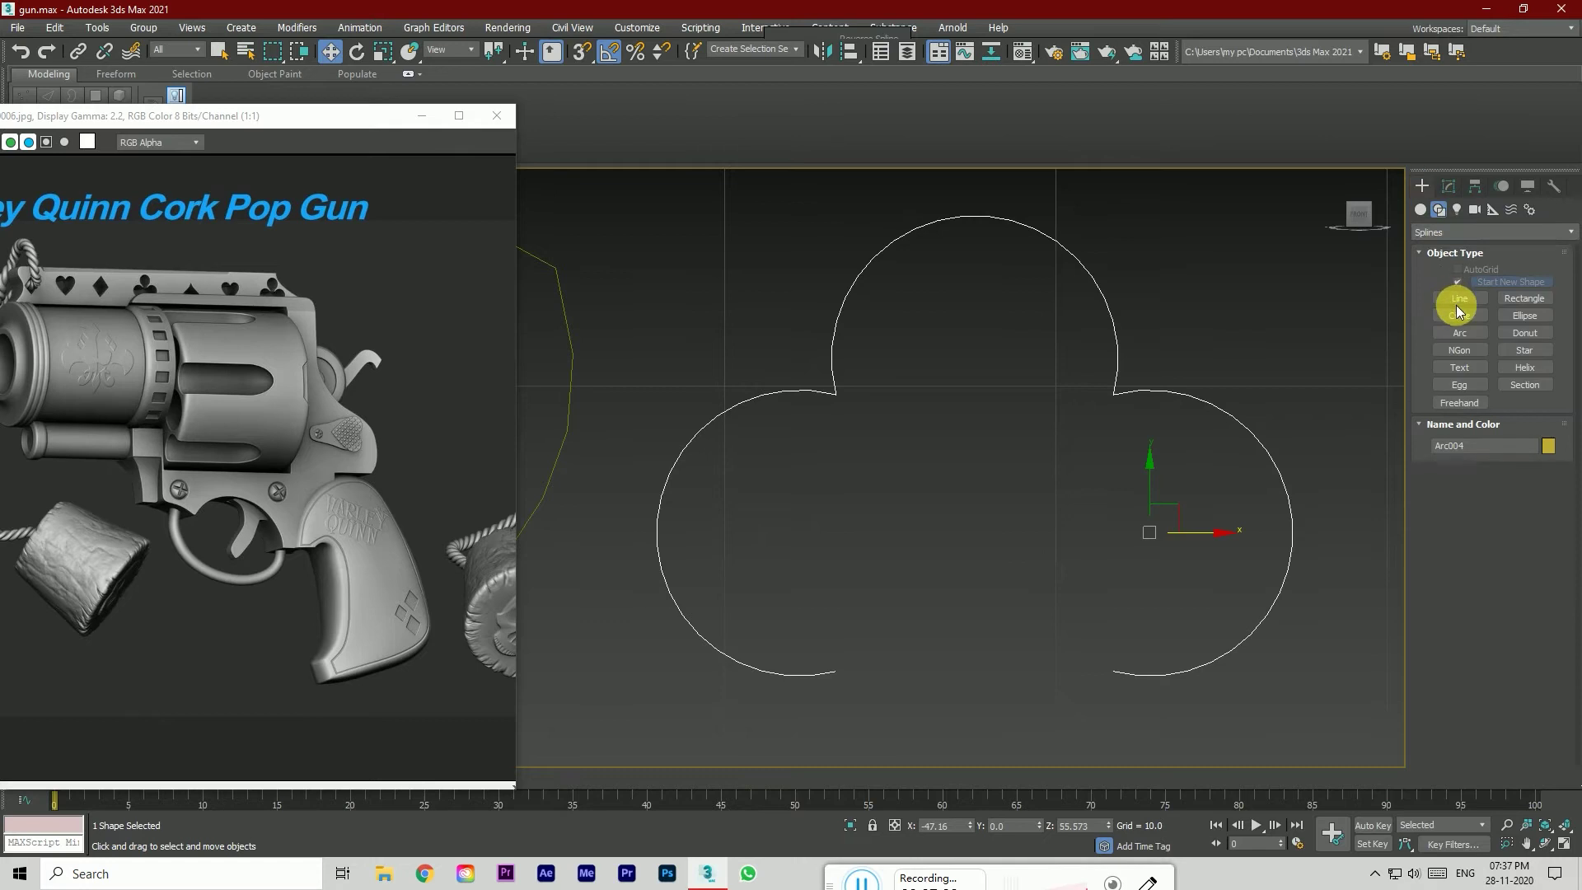
click(1459, 298)
drag(835, 673, 1111, 670)
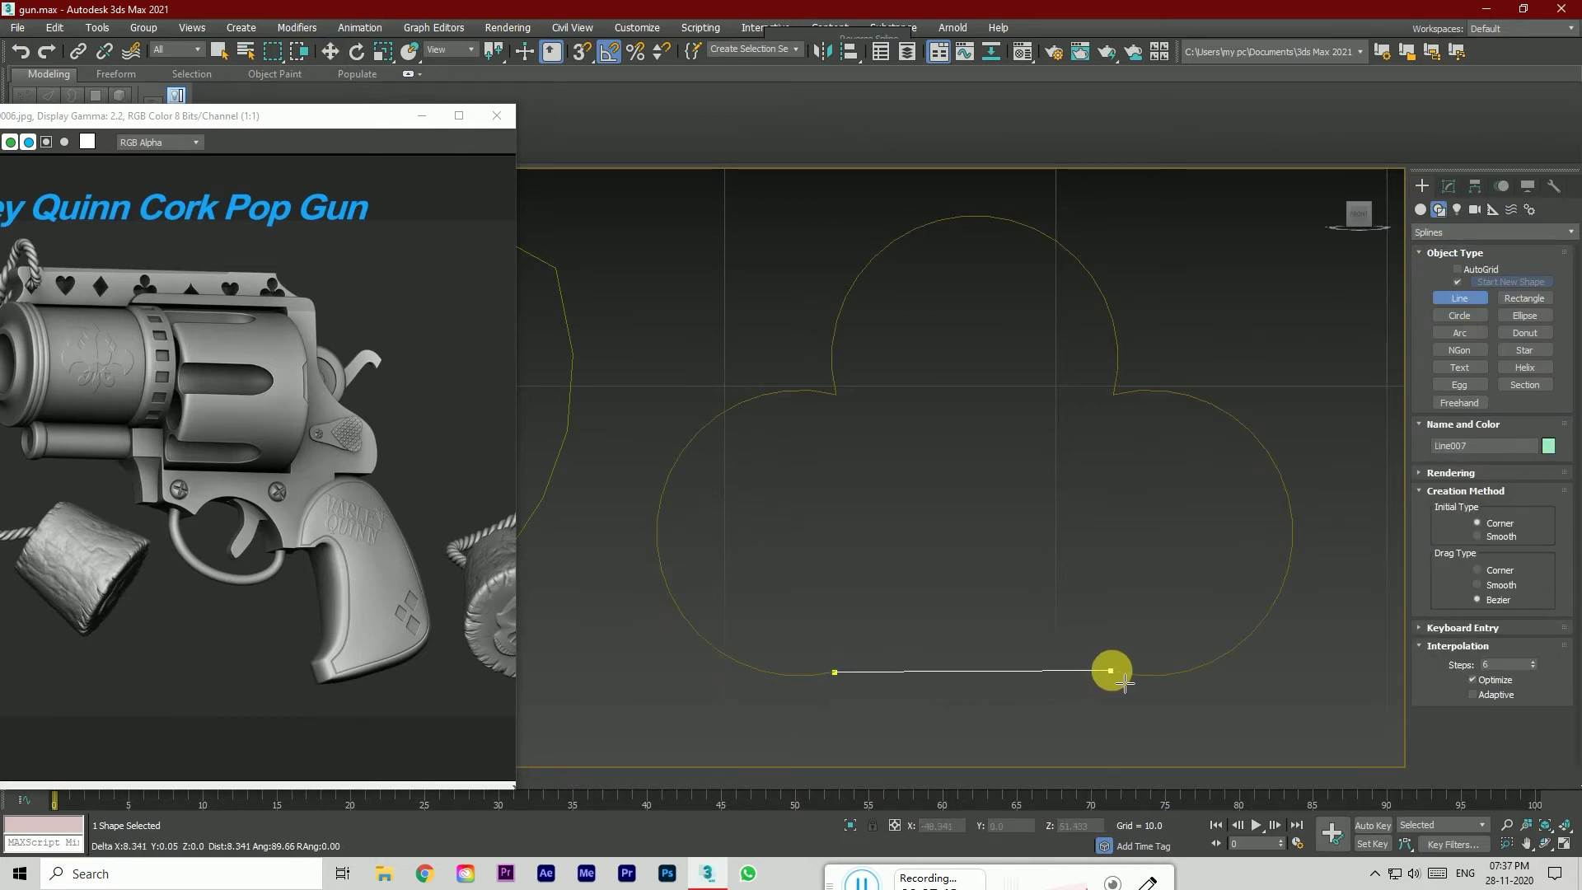
right_click(1027, 634)
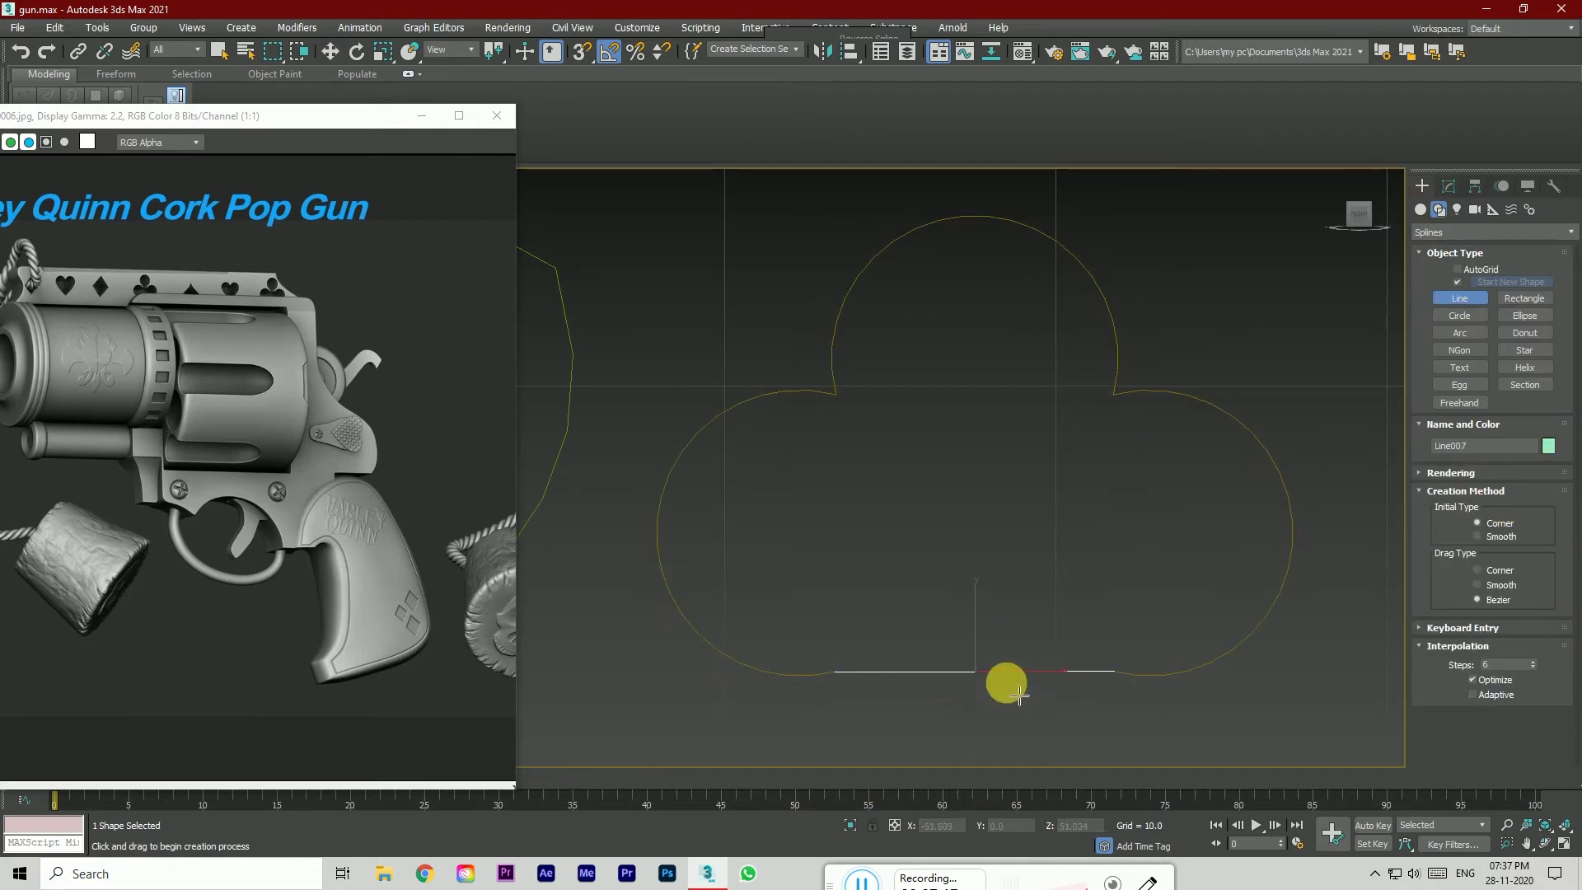
click(330, 51)
Step: Attach the straight bottom line to the club spline
click(784, 378)
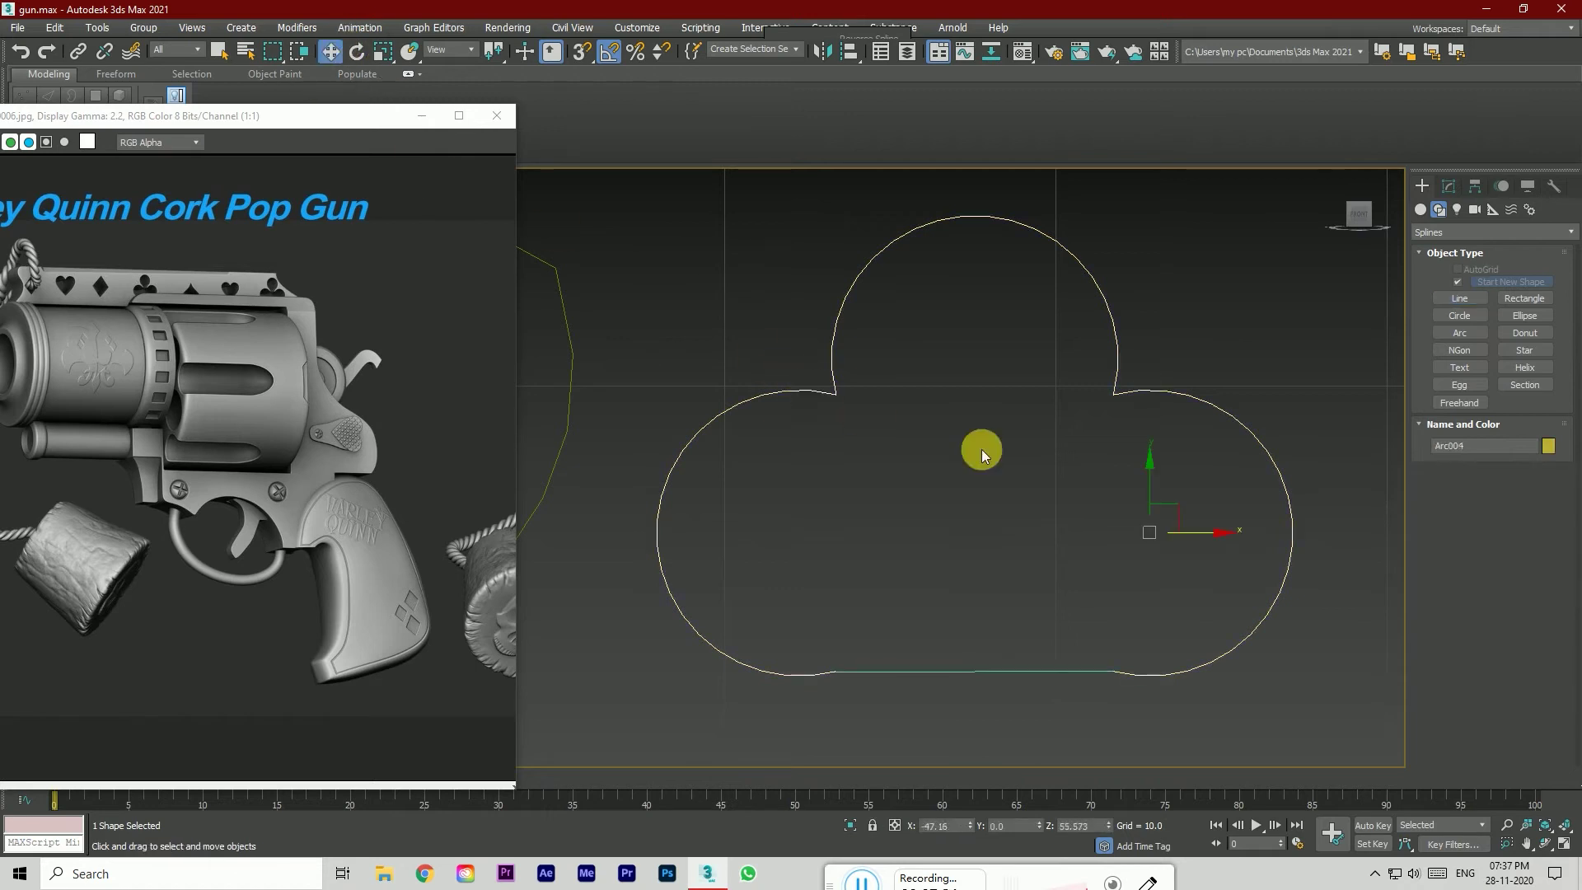
click(1448, 186)
click(1024, 672)
click(1471, 500)
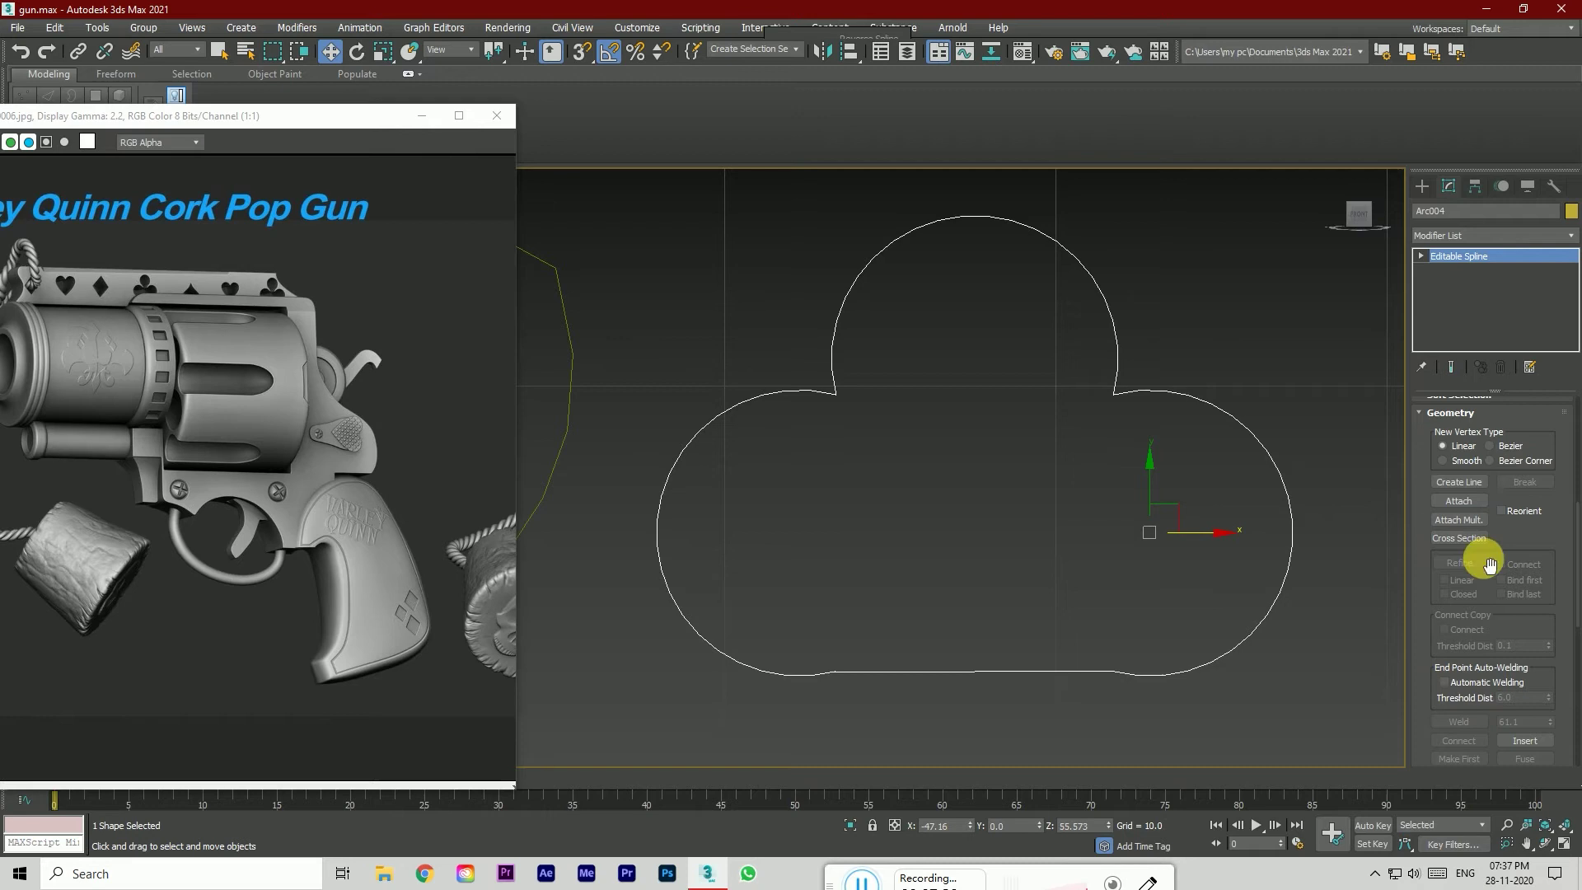
Step: Weld the bottom line's two ends to the adjoining lobe vertices to close the club outline
scroll(1484, 544, up, 4)
click(1459, 426)
scroll(1574, 663, down, 3)
scroll(1549, 659, down, 4)
drag(1081, 648, 1122, 685)
click(1459, 696)
drag(865, 646, 811, 690)
click(1459, 698)
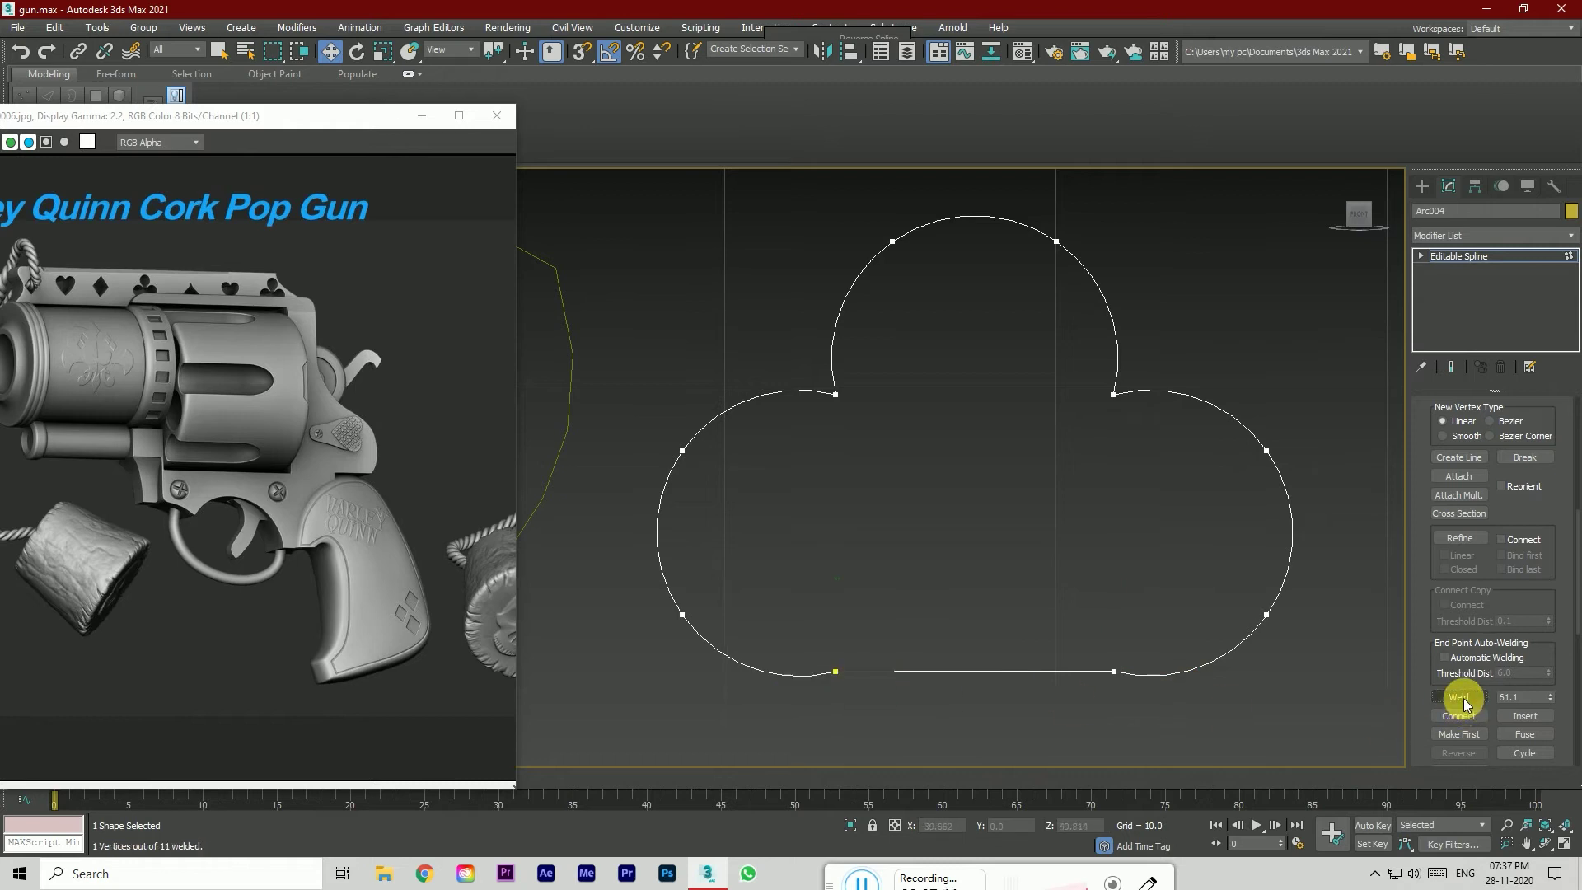
scroll(1308, 611, down, 3)
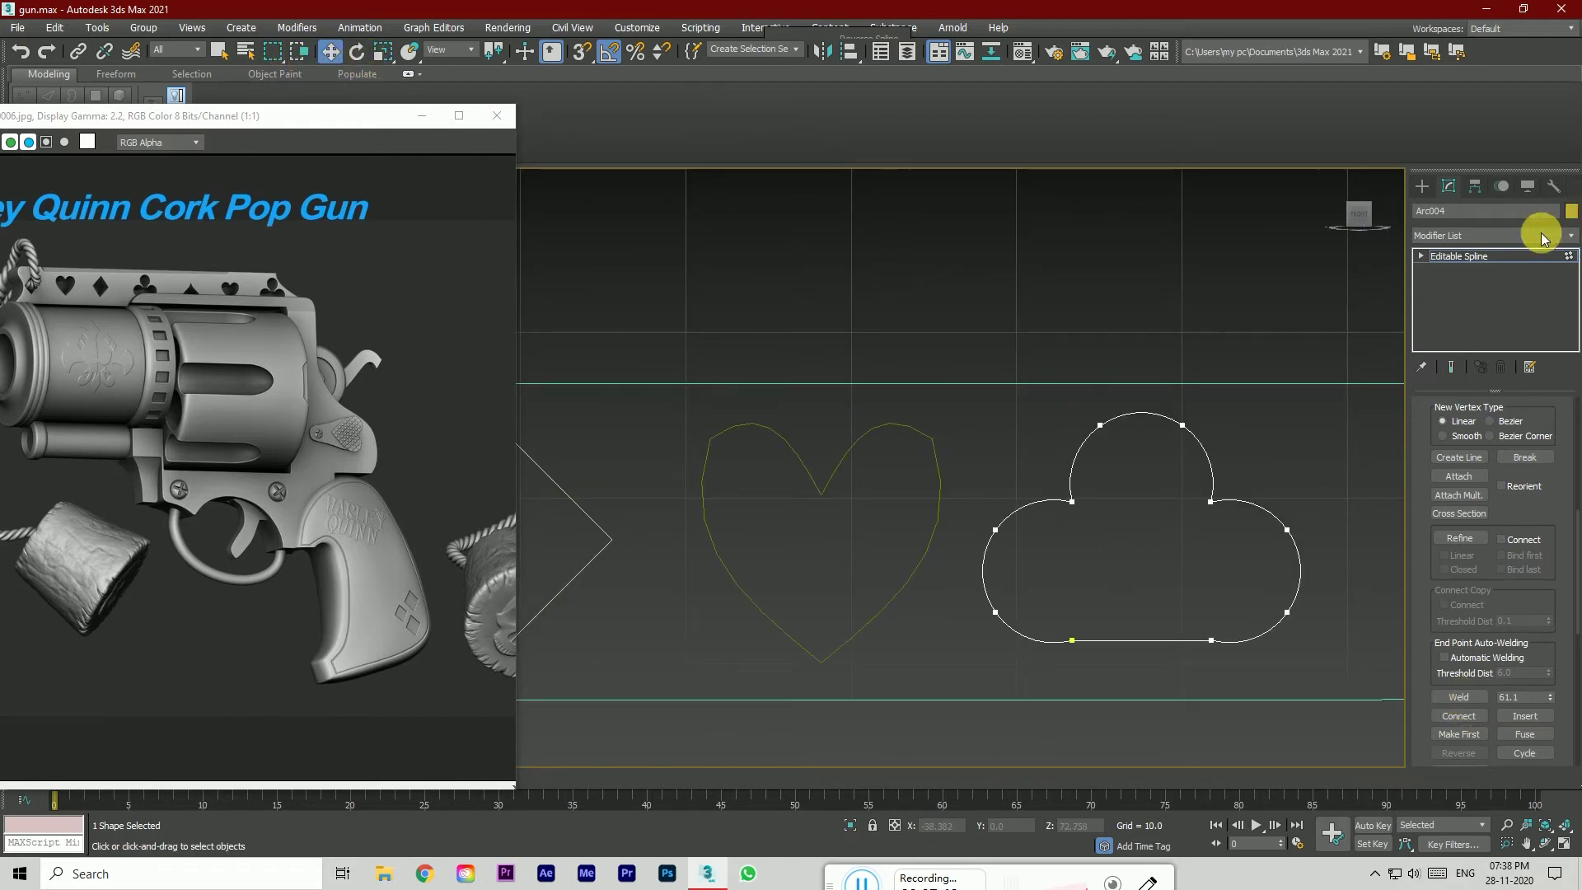
Step: Move the club slightly rearward and stretch its height to about 107 percent
click(1516, 256)
drag(1275, 583, 1291, 581)
click(356, 51)
click(382, 51)
drag(1247, 512, 1256, 513)
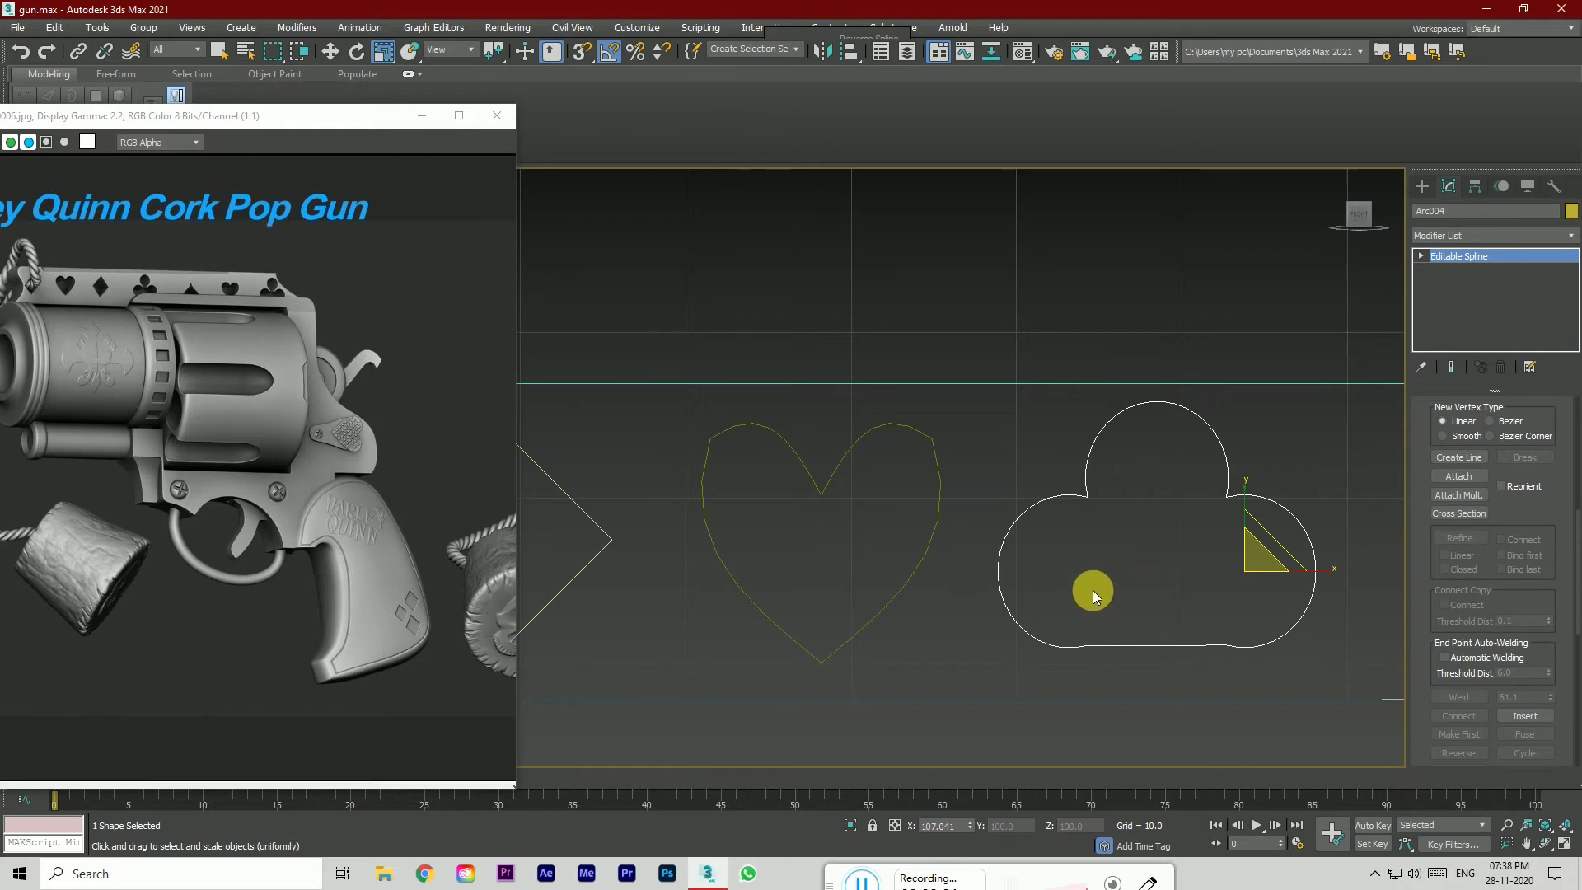
middle_drag(1085, 576, 1098, 583)
Step: Align the club's base with the heart's lower tip, then place it back in the row behind the heart
click(330, 51)
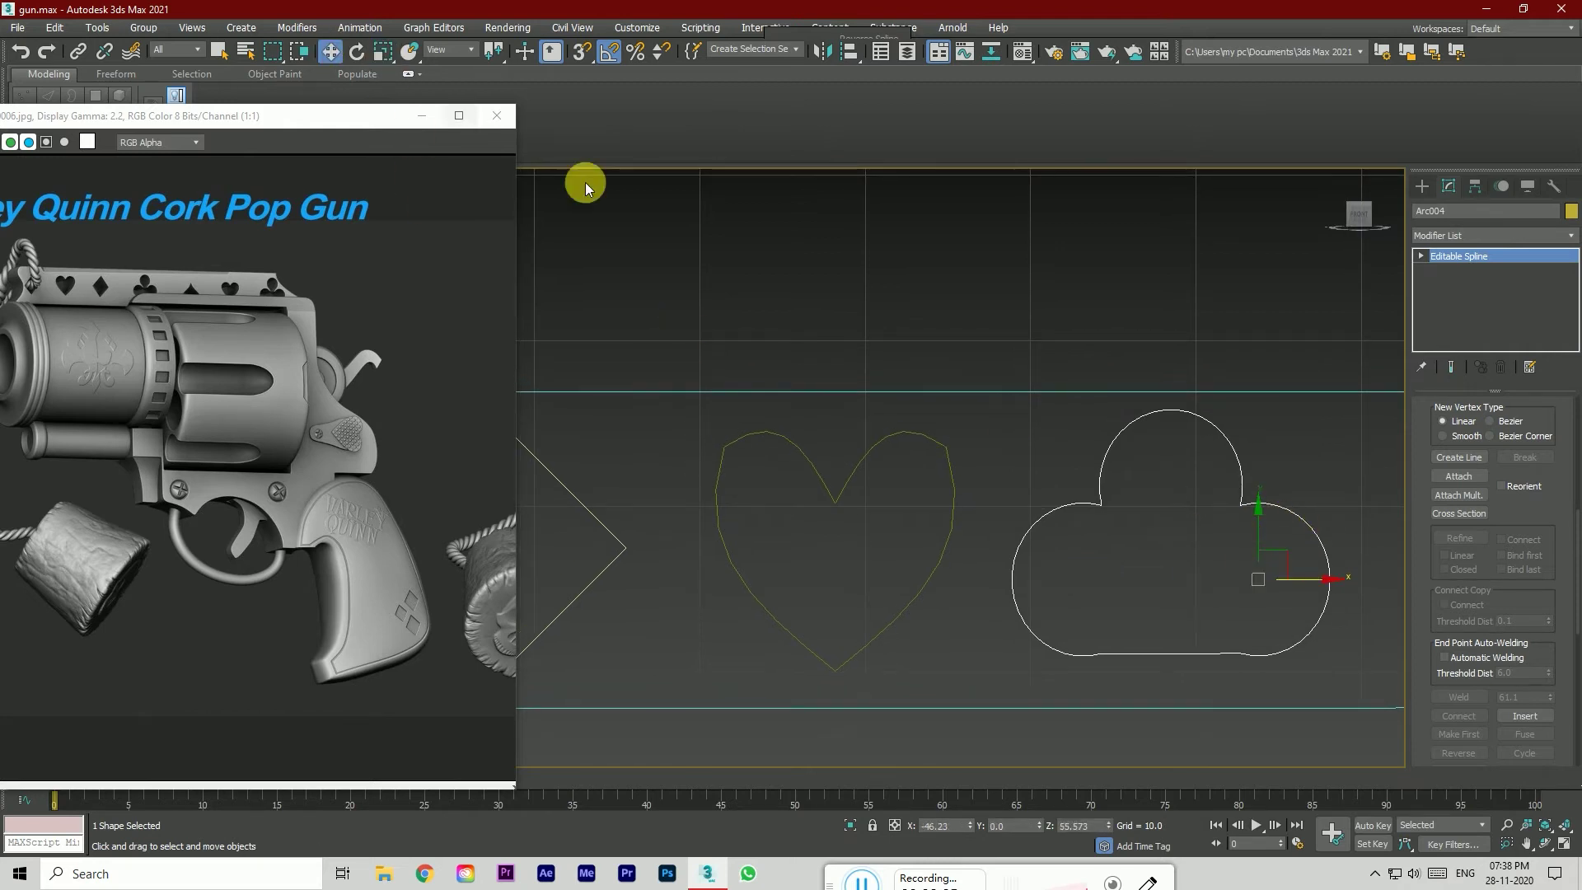
drag(1310, 579, 922, 626)
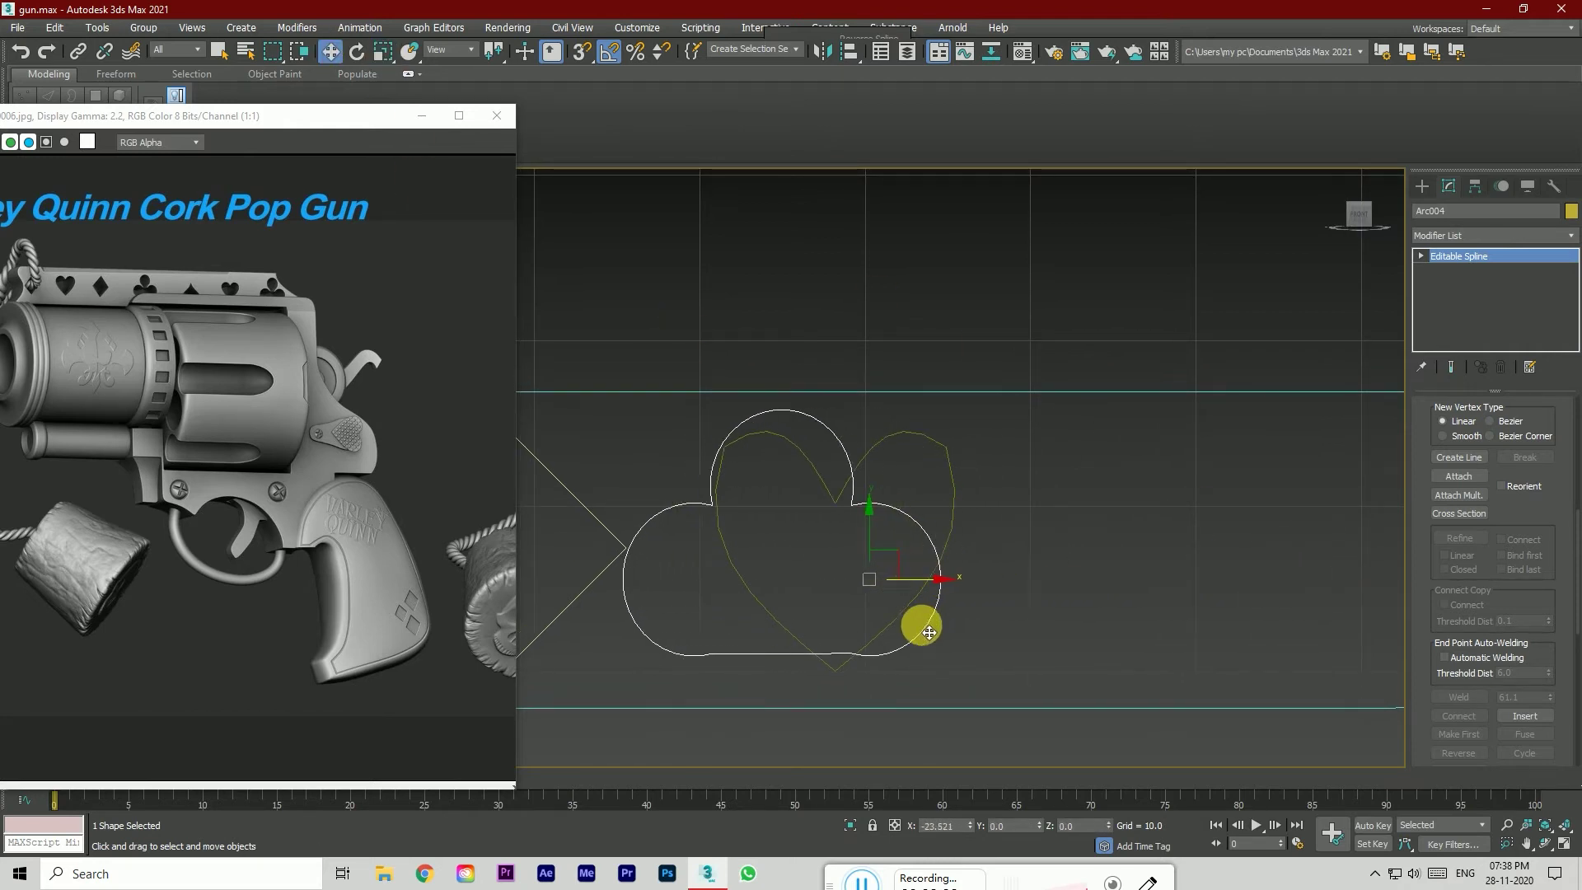
drag(872, 544, 874, 559)
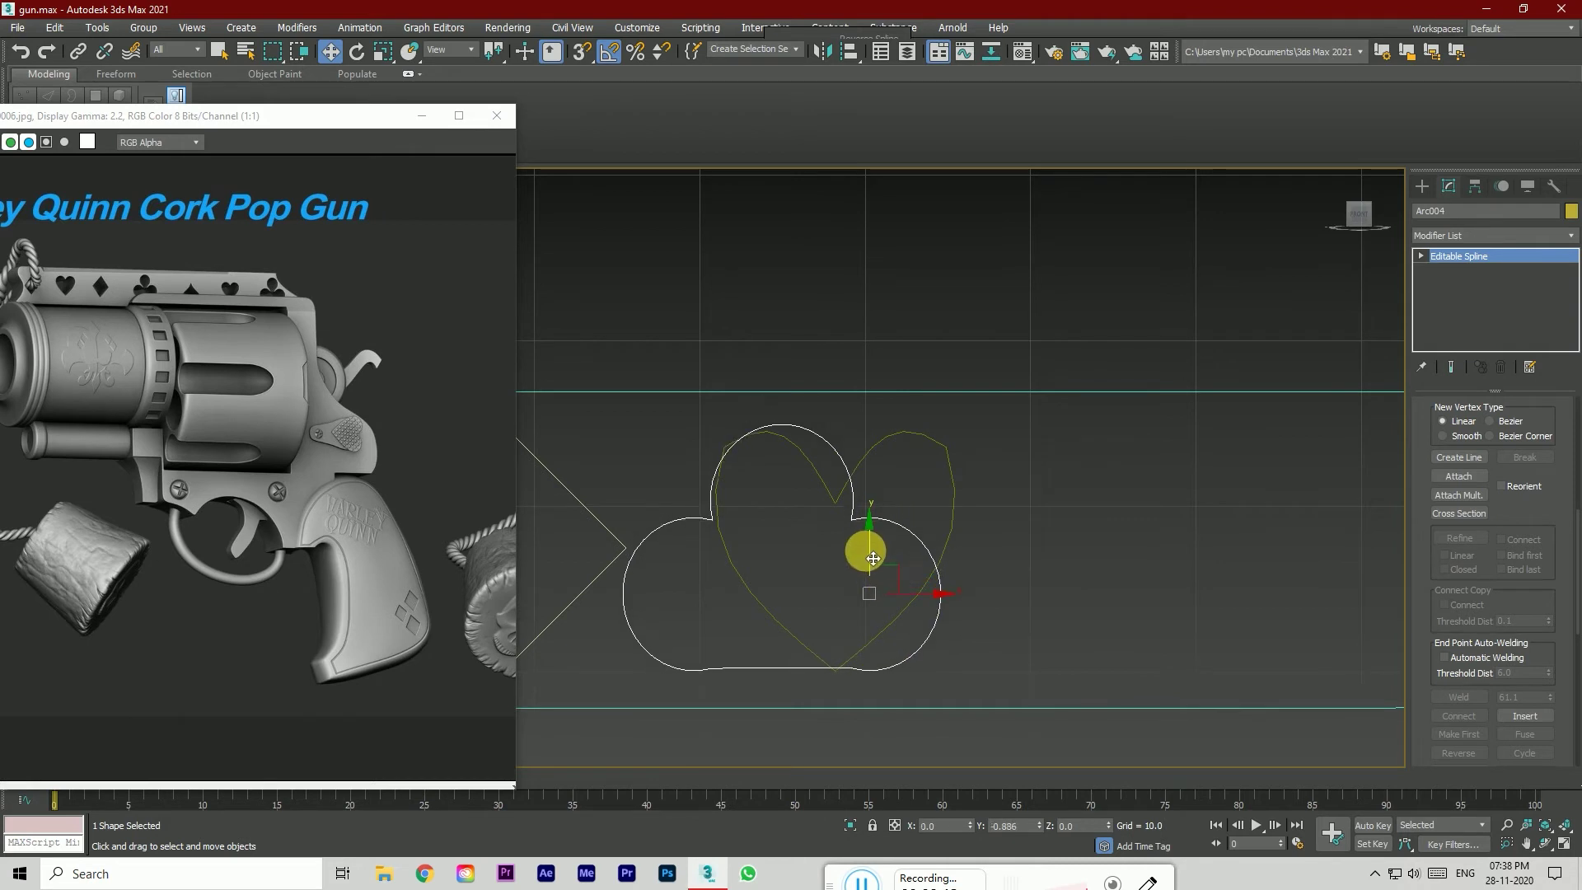
scroll(1051, 565, down, 3)
drag(978, 582, 1261, 610)
Step: Examine the club's two bottom corner vertices for a level base
click(1421, 257)
click(1452, 271)
scroll(1112, 640, up, 4)
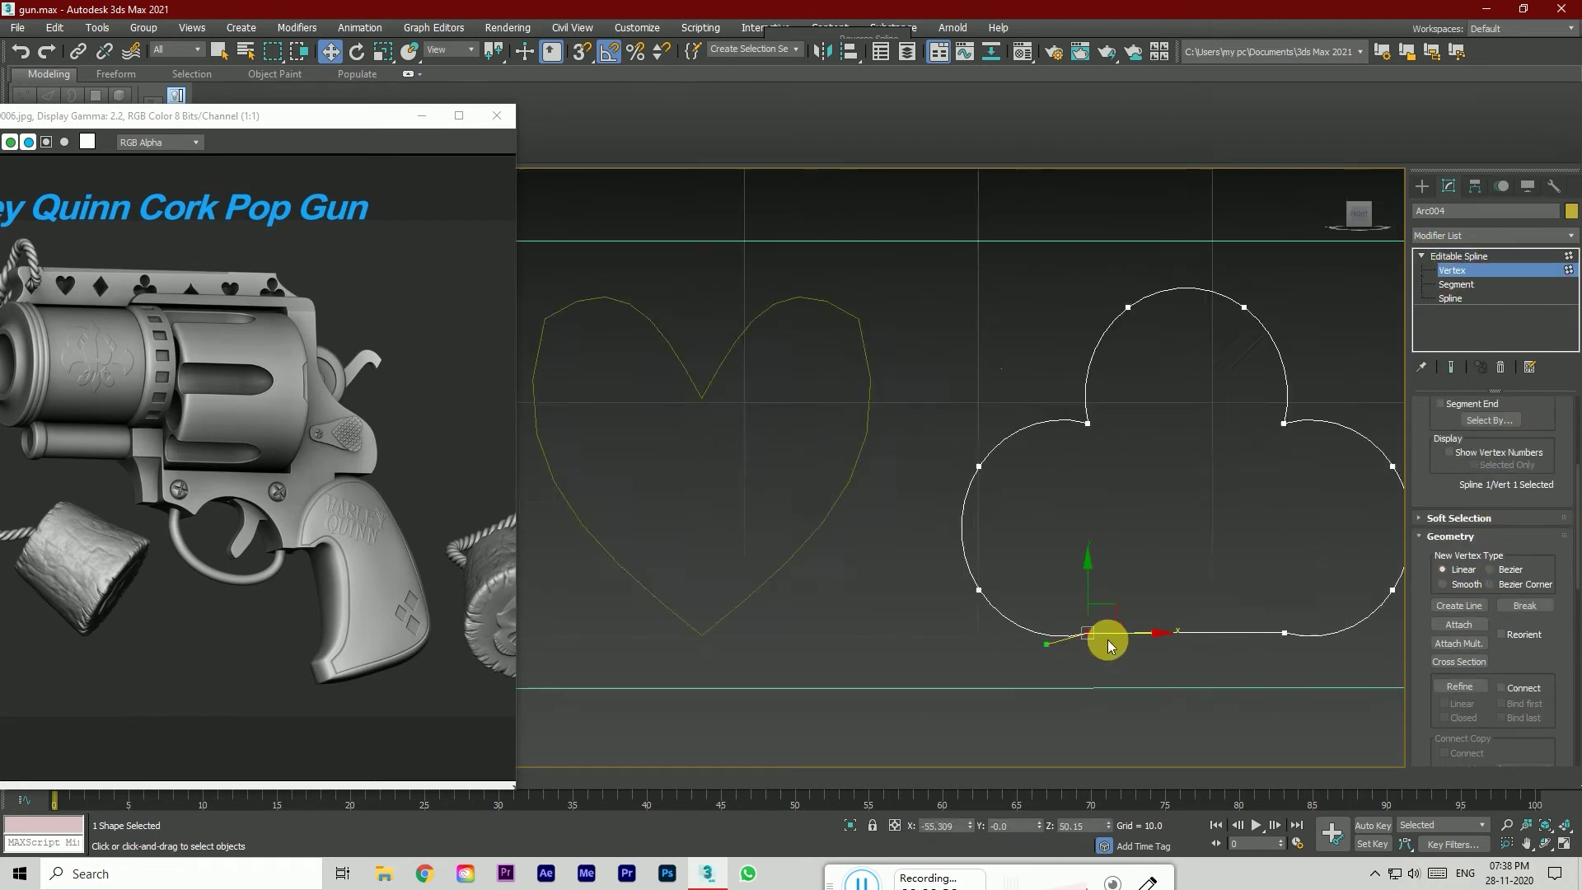
ctrl+click(1358, 631)
drag(1352, 579, 1354, 584)
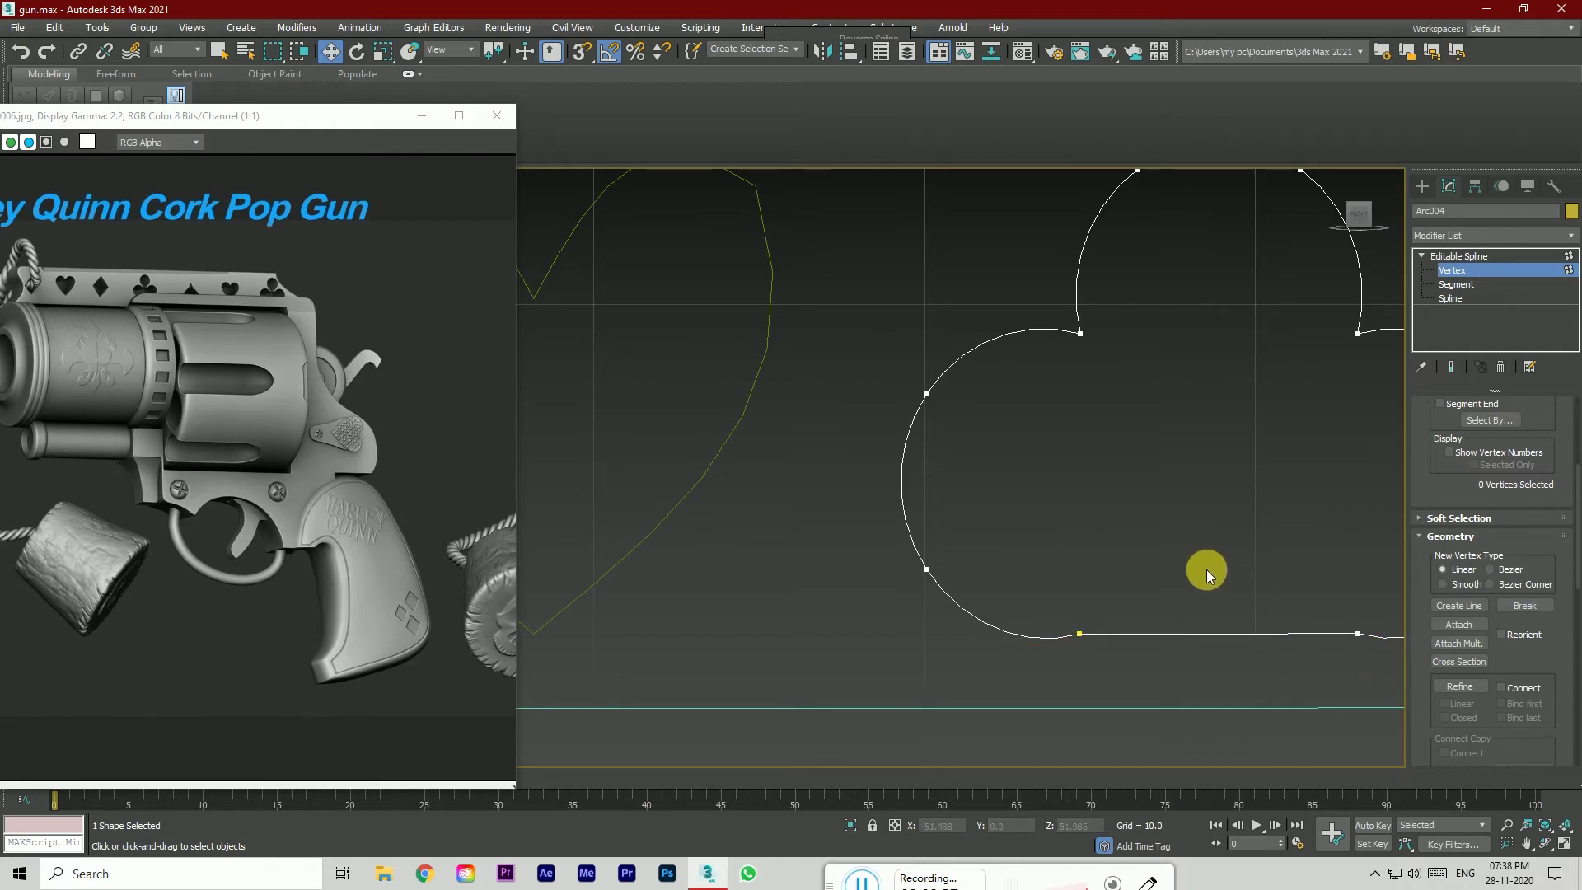
scroll(1132, 551, down, 4)
scroll(1129, 550, down, 2)
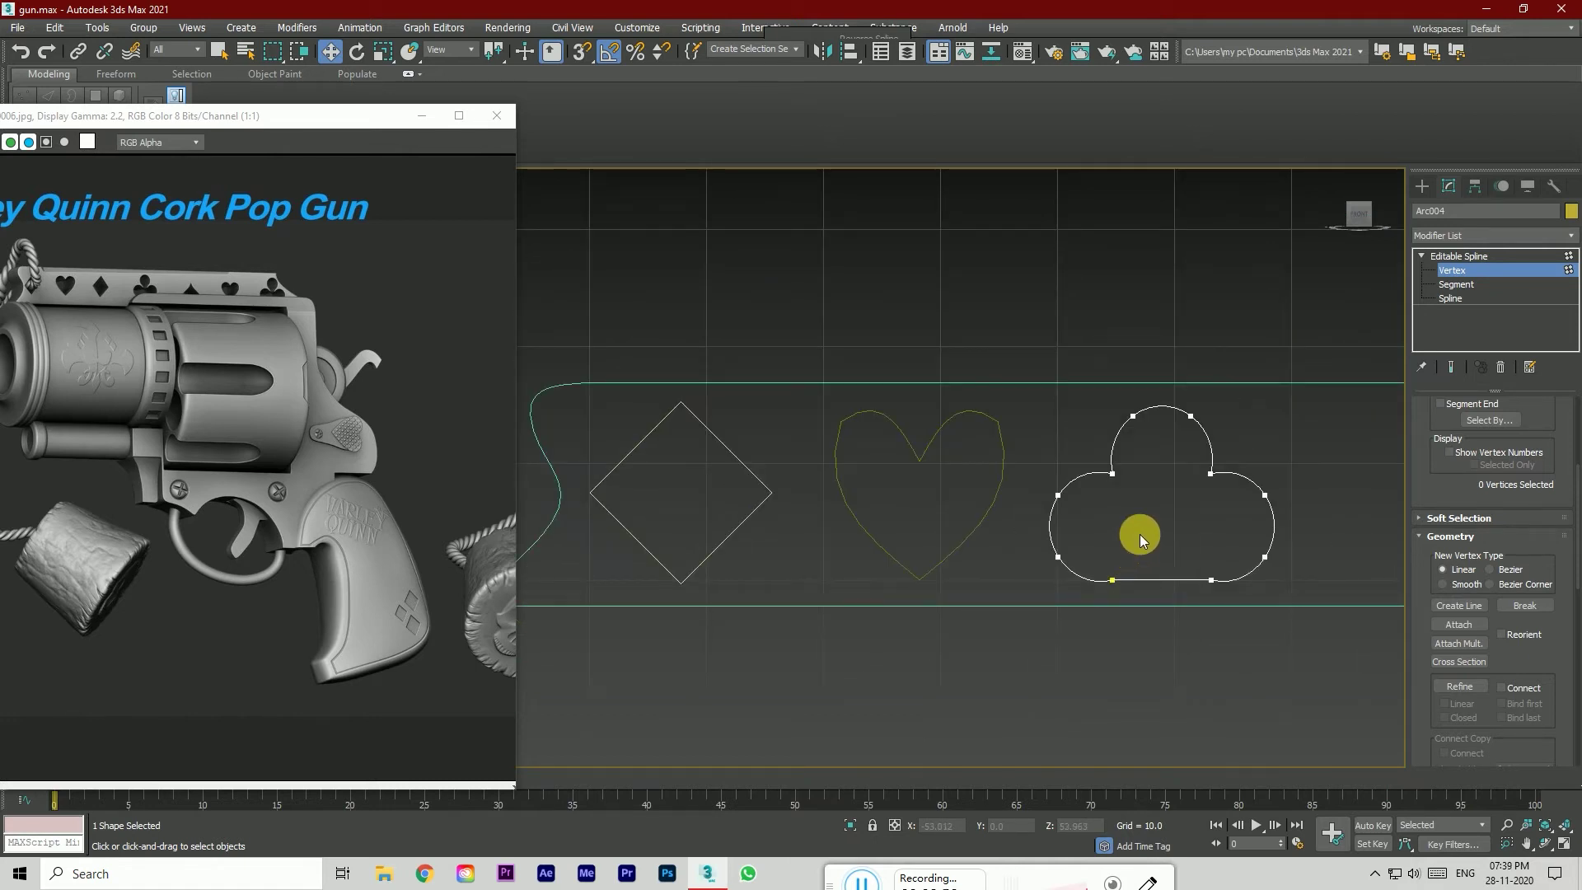
click(1500, 254)
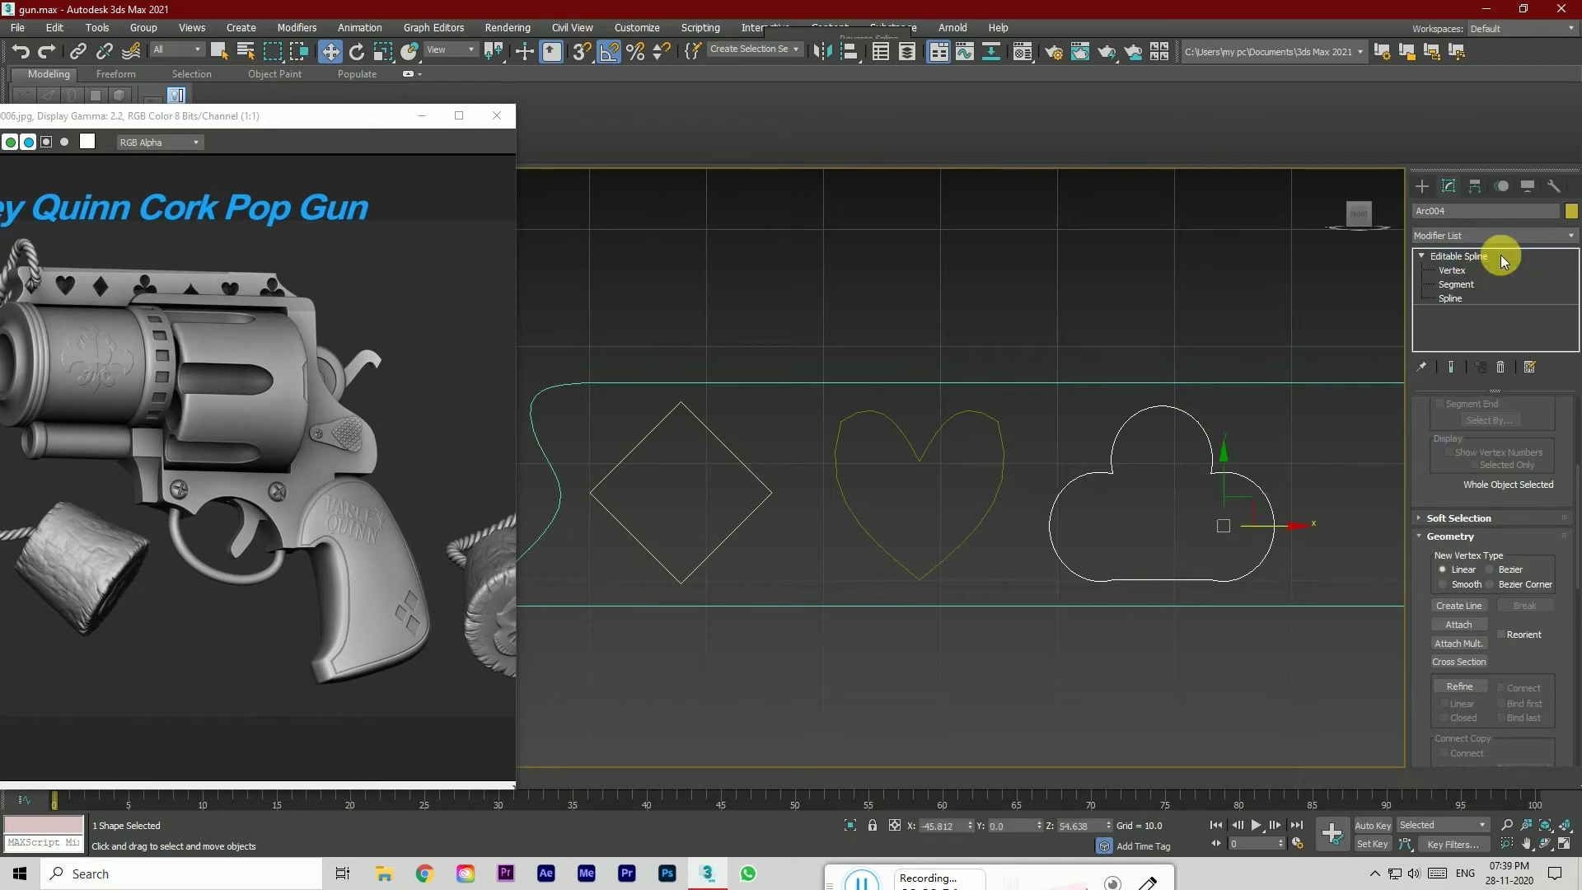
Step: Copy the diamond, heart and club as a set and space the copies along the rail's rear half
click(1283, 336)
drag(1287, 449, 863, 546)
scroll(947, 528, down, 4)
shift+drag(953, 516, 1336, 539)
key(Return)
scroll(1056, 548, down, 2)
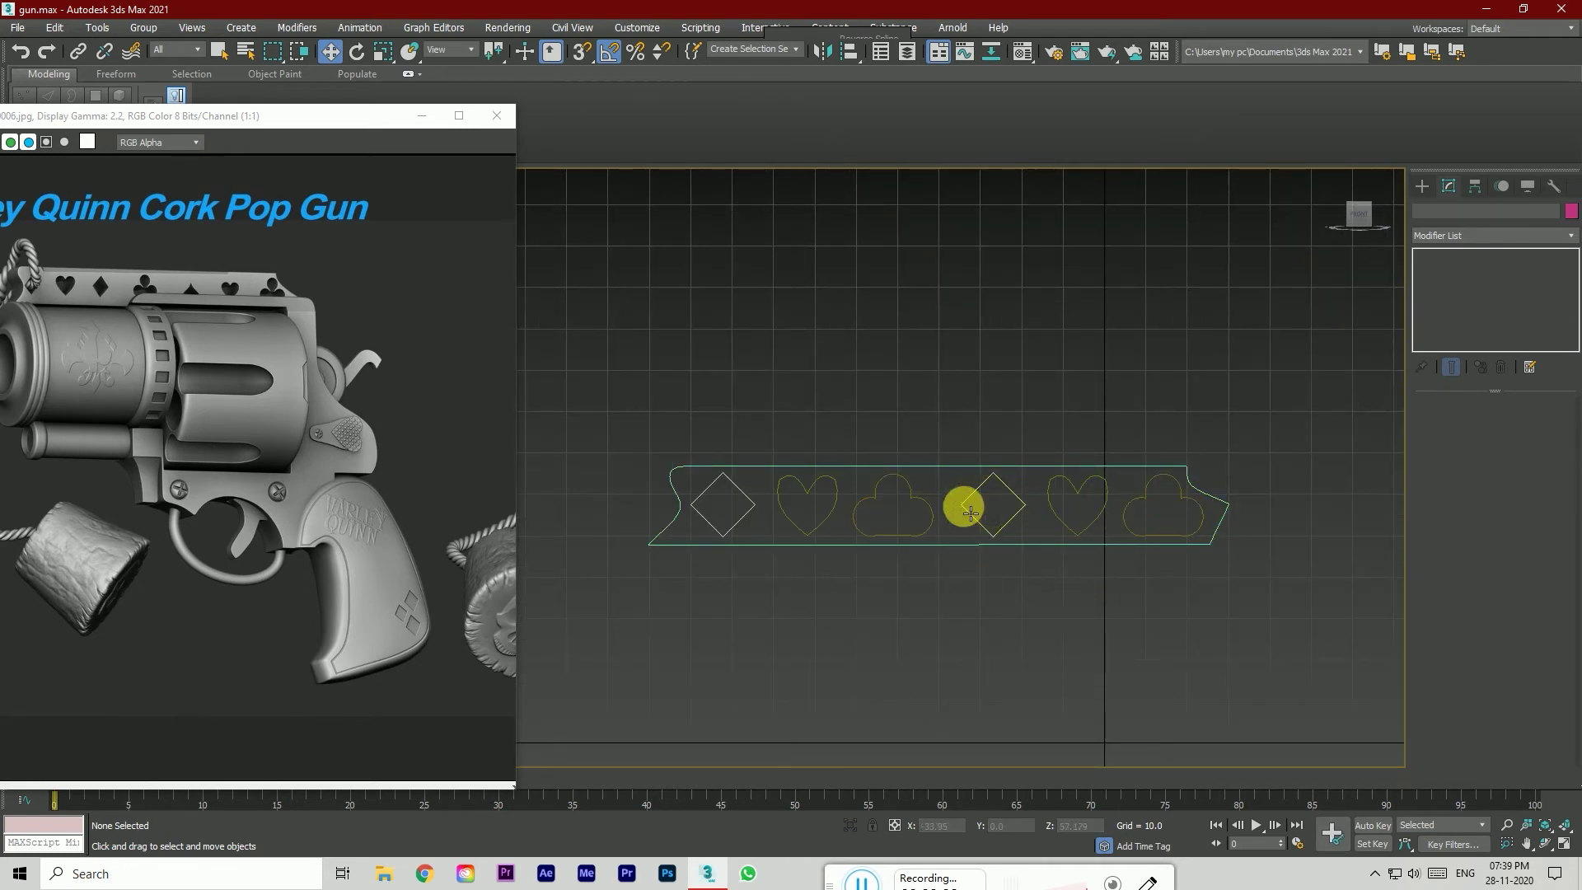
drag(1142, 511, 1130, 501)
click(1201, 424)
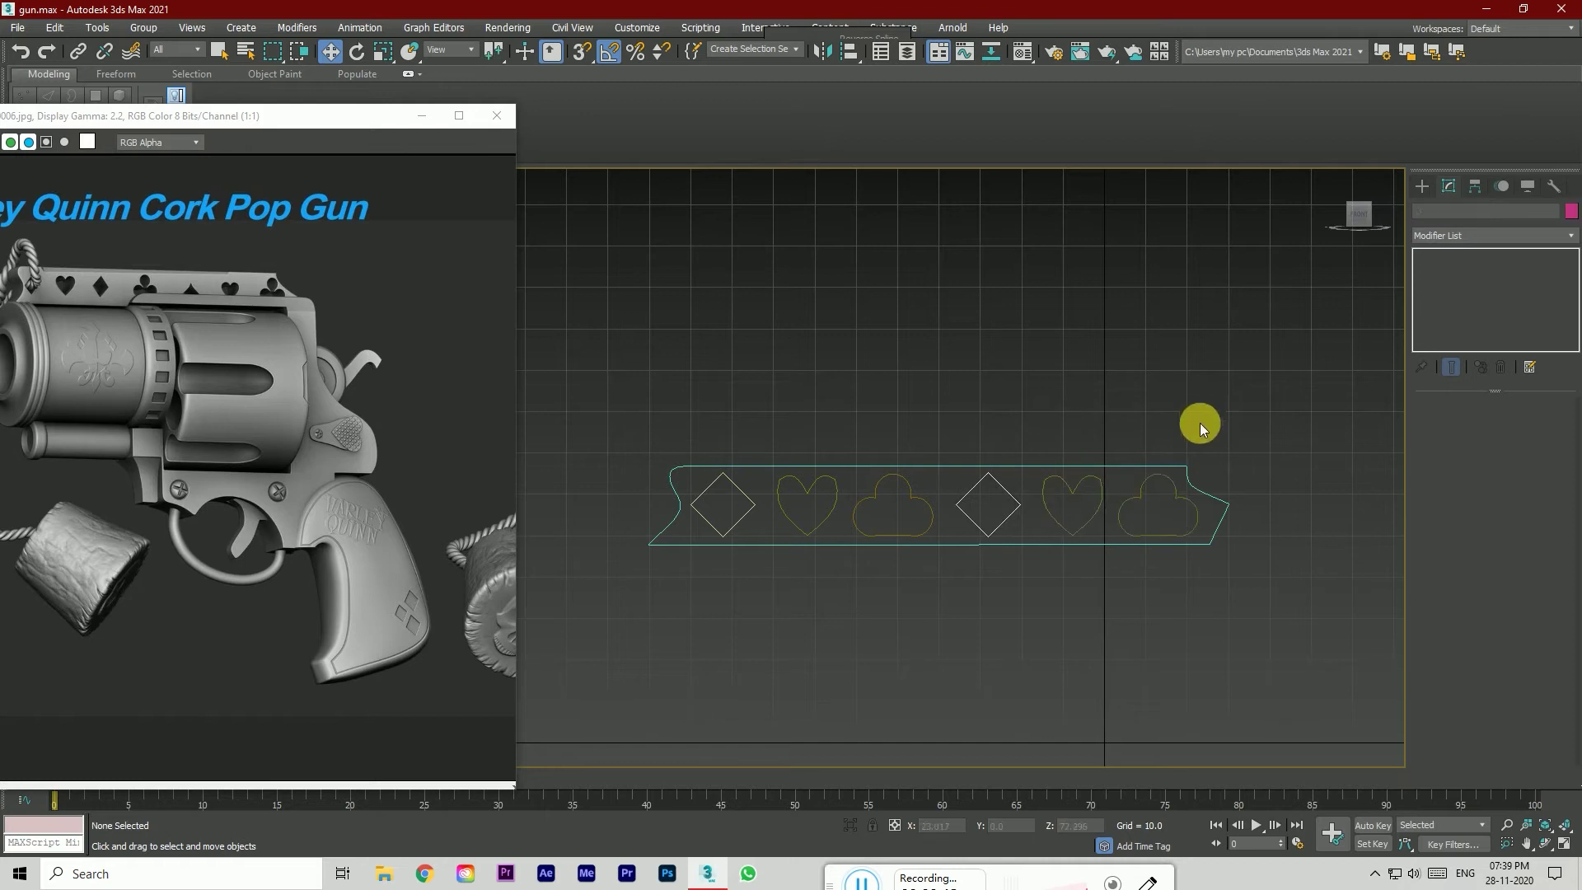
Step: Try to attach the heart, club and diamond splines to the rail's outline beneath its Extrude modifier
click(911, 471)
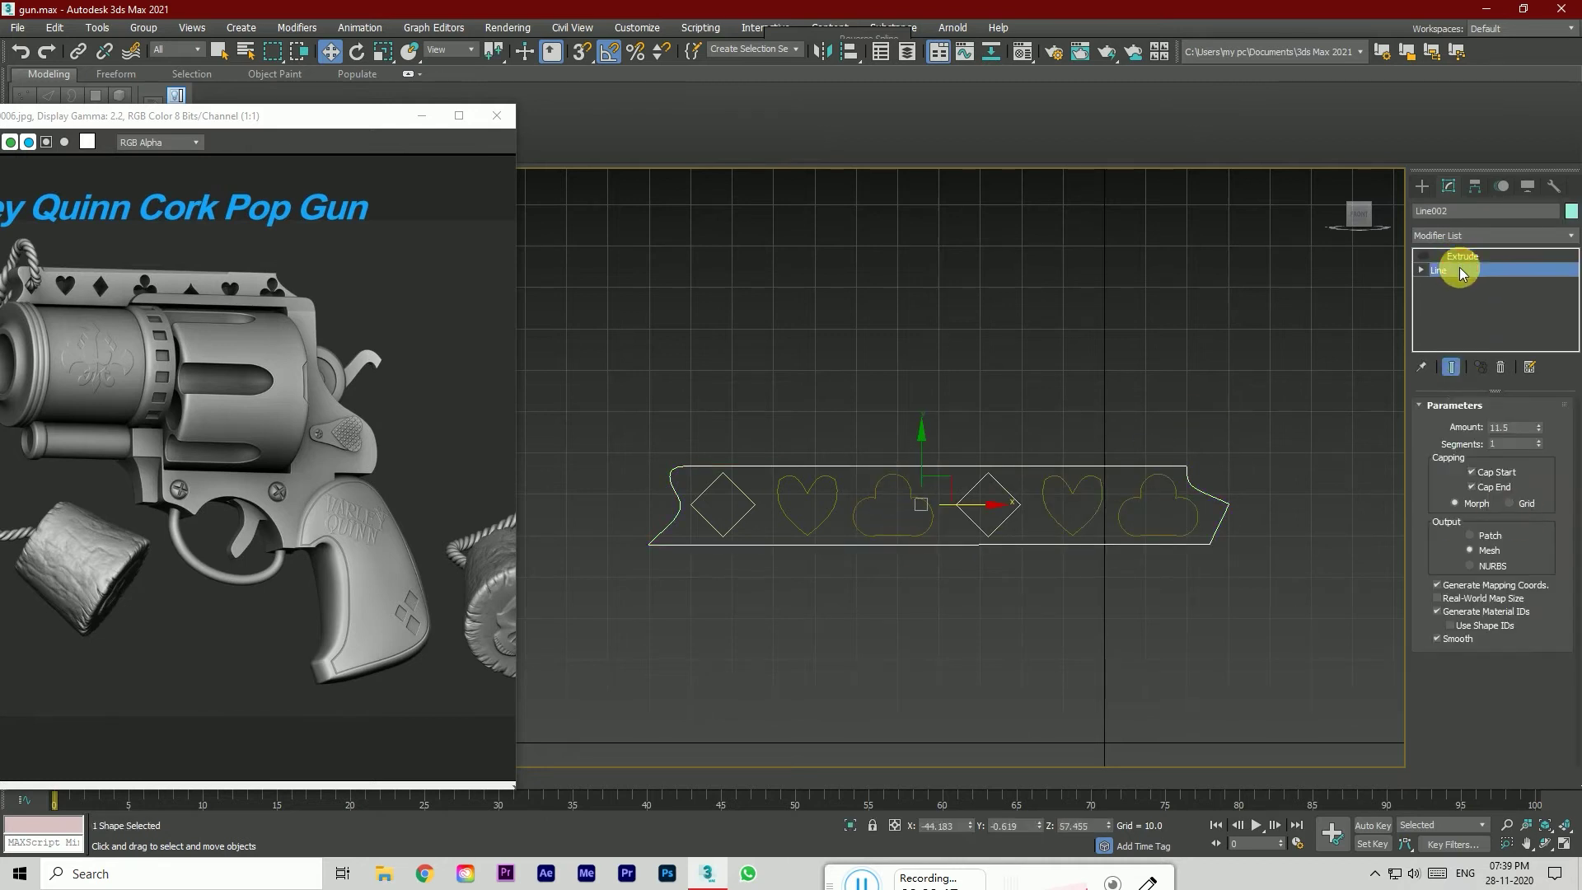
click(1438, 270)
scroll(1459, 627, down, 2)
click(1459, 649)
click(1144, 535)
click(1094, 517)
click(940, 526)
click(819, 524)
click(749, 513)
click(1458, 648)
key(w)
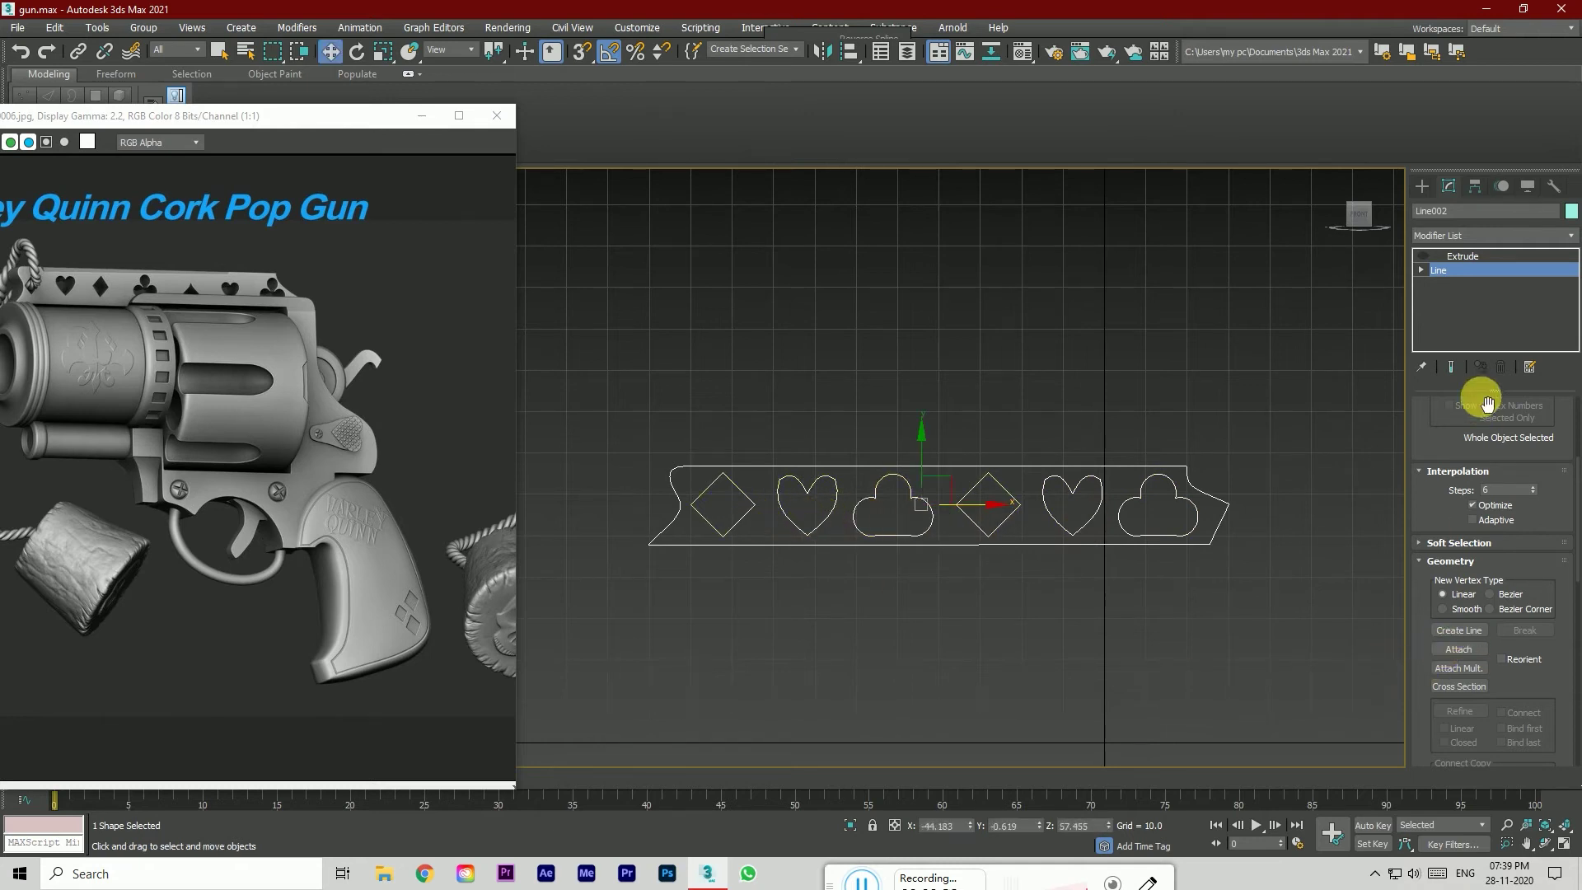
Step: Try the rail's Extrude modifier on the combined outline in a perspective view
click(1459, 256)
mouse_move(1360, 219)
mouse_down()
mouse_move(1351, 235)
mouse_move(1330, 227)
mouse_move(1360, 212)
mouse_up()
click(1423, 256)
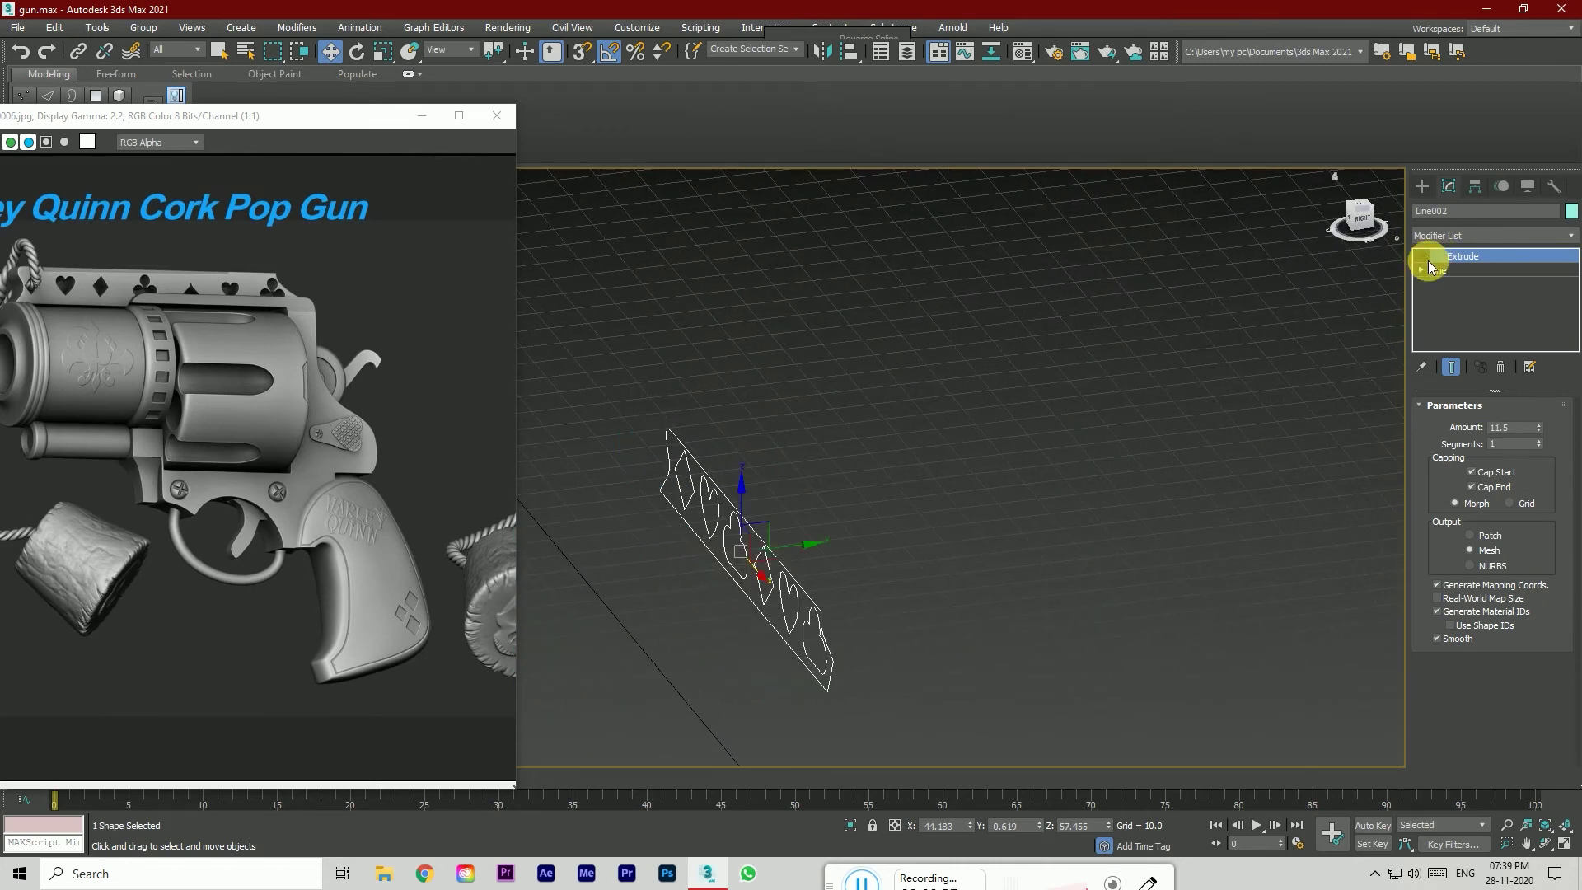
click(1438, 271)
Step: Examine from above whether the rail outline and the suit shapes lie in the same plane
key(t)
scroll(827, 514, up, 2)
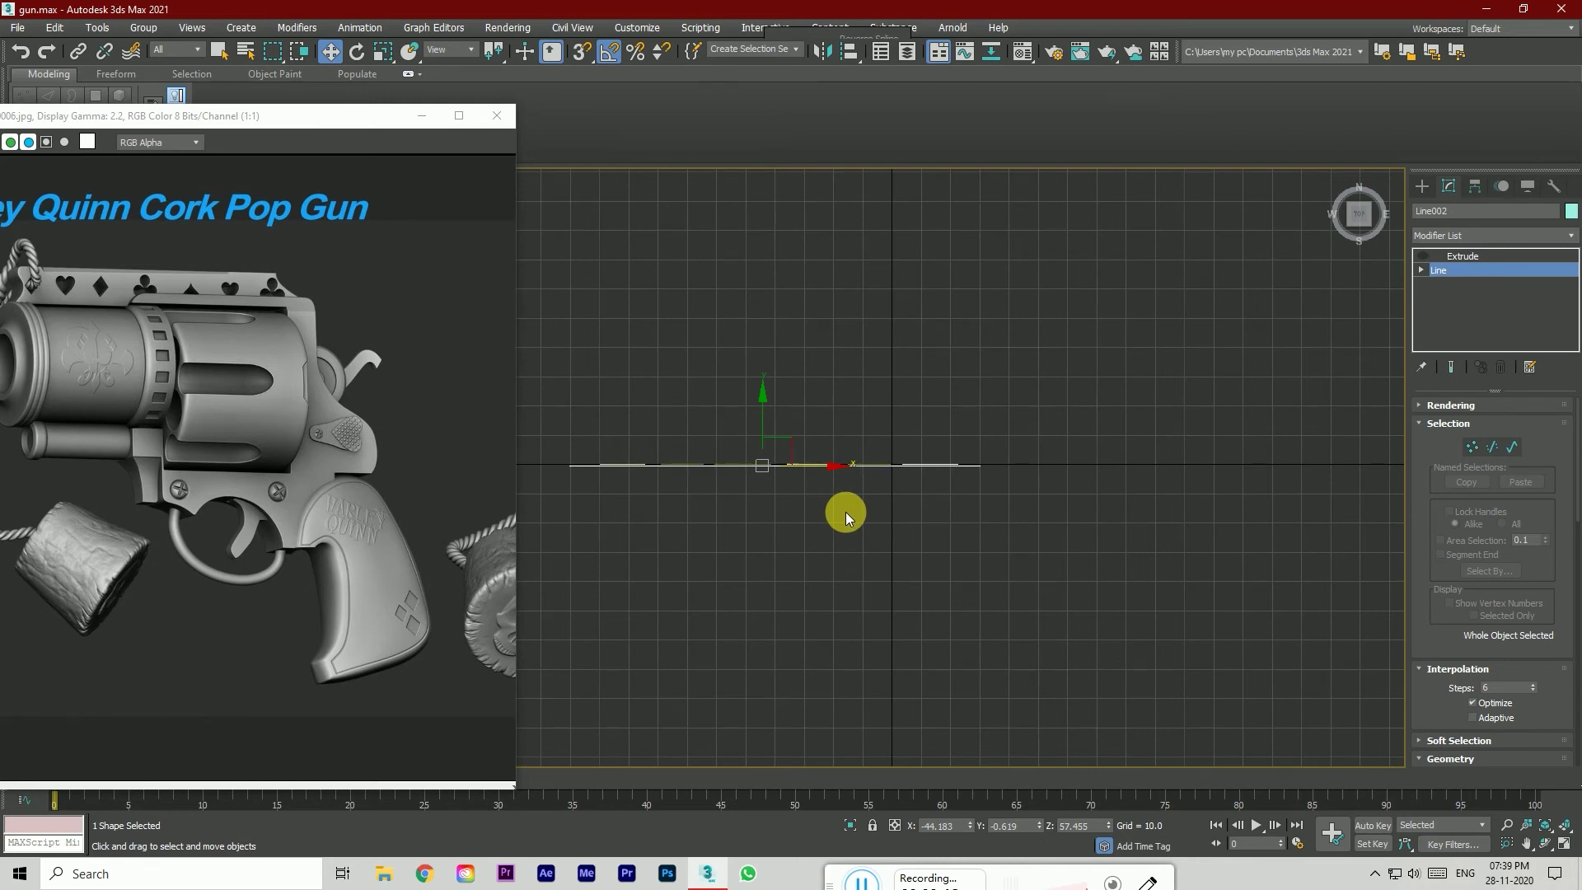
scroll(717, 487, down, 1)
middle_drag(701, 548, 770, 576)
scroll(766, 515, up, 3)
middle_drag(672, 513, 840, 516)
click(848, 436)
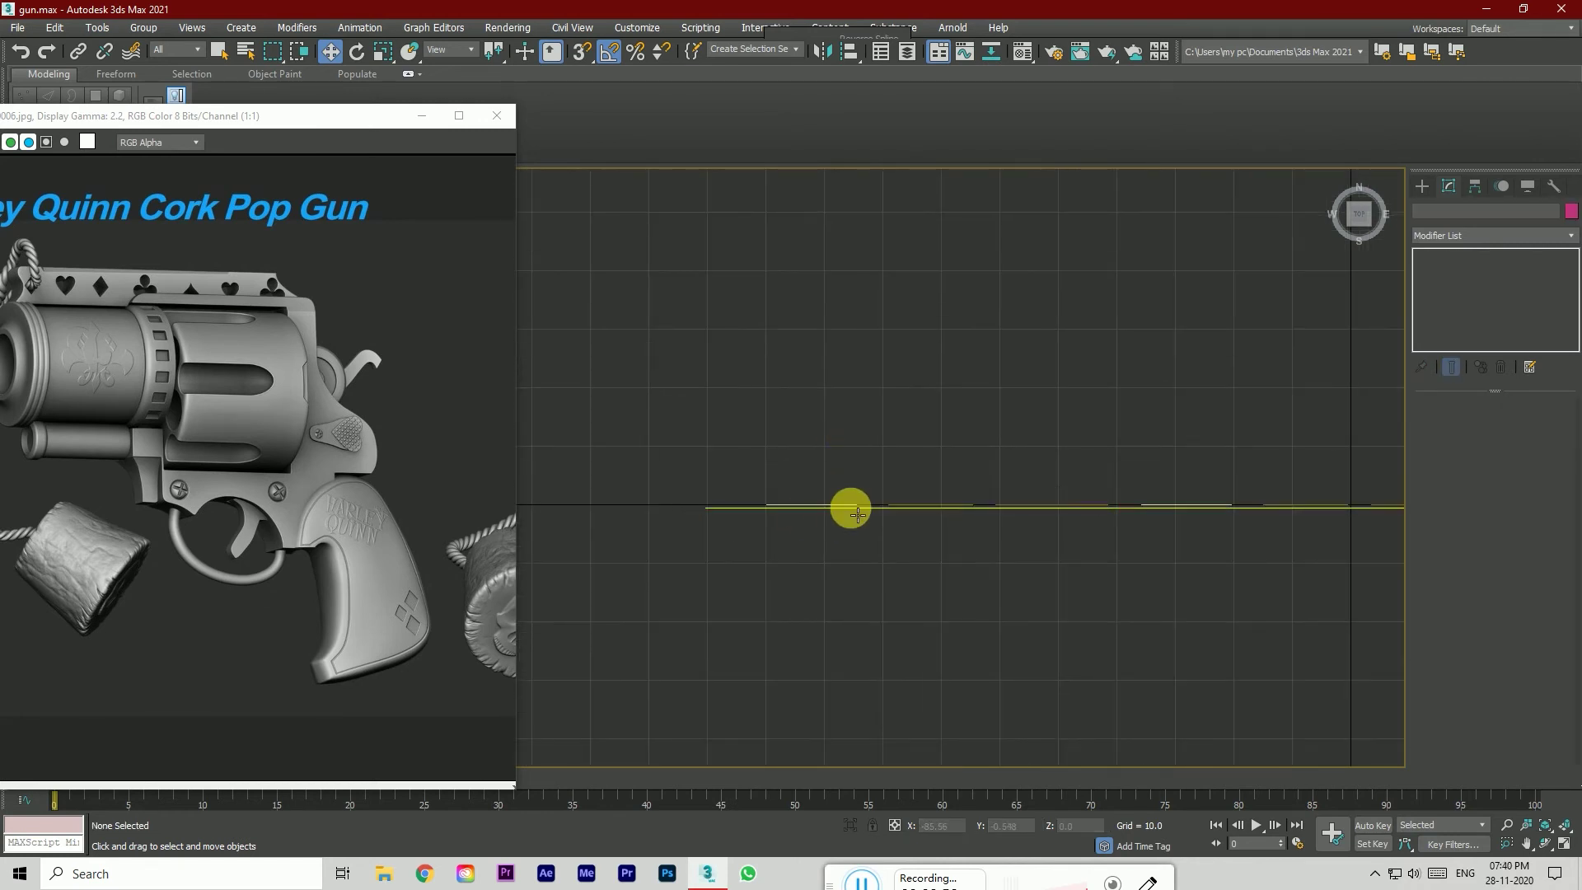
click(851, 509)
click(1473, 270)
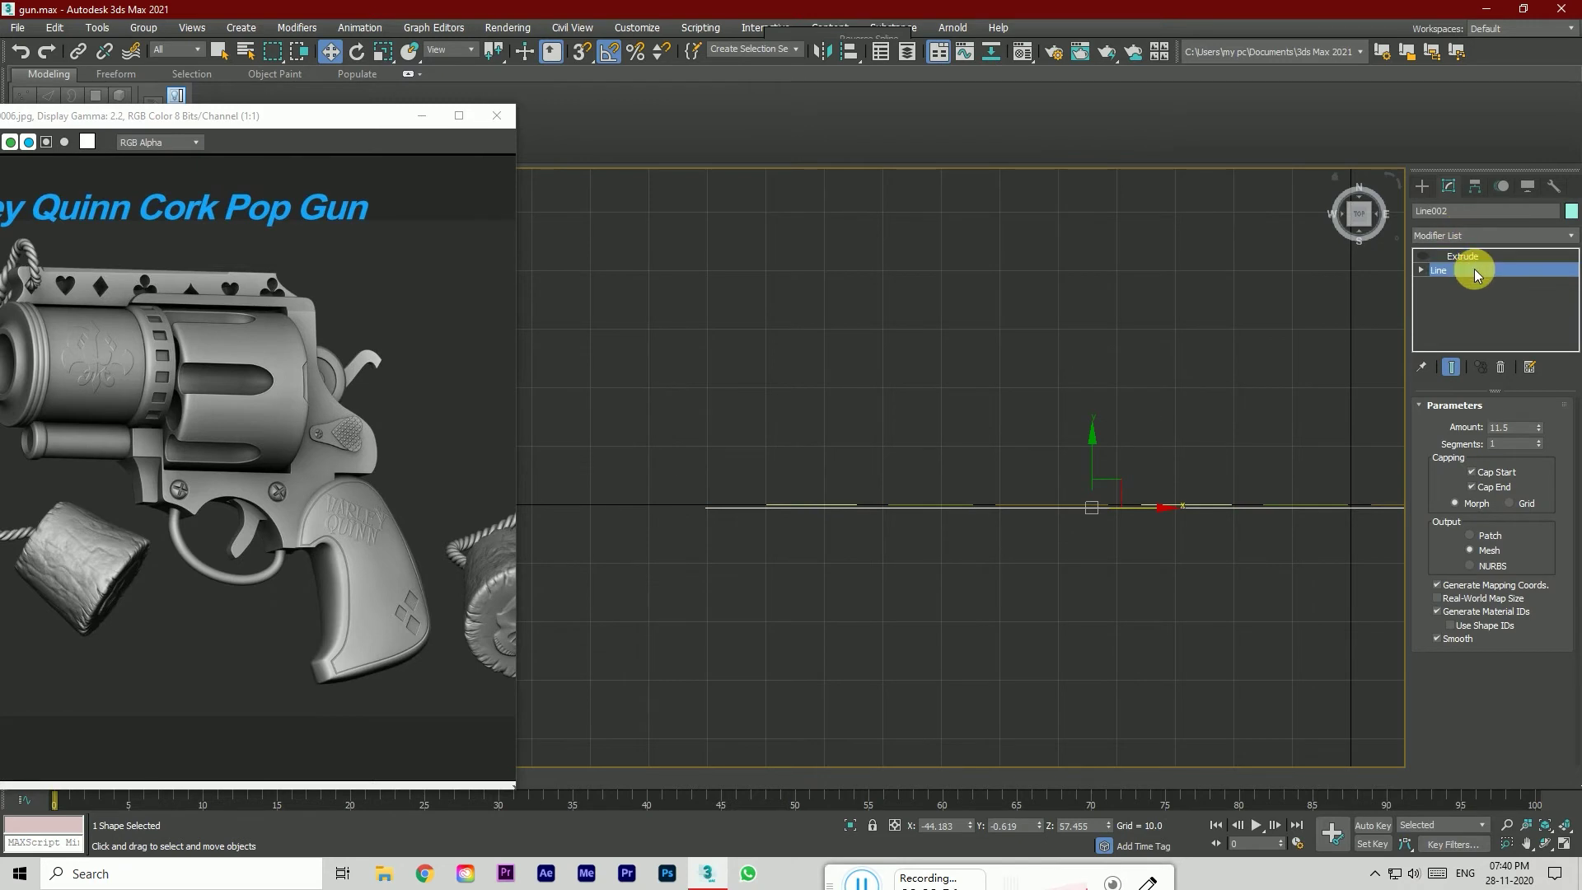
Step: Move all six diamond, heart and club splines together in the top view onto the rail outline's plane
click(1001, 448)
click(1356, 241)
scroll(1007, 353, up, 5)
click(883, 378)
click(947, 412)
ctrl+click(1038, 421)
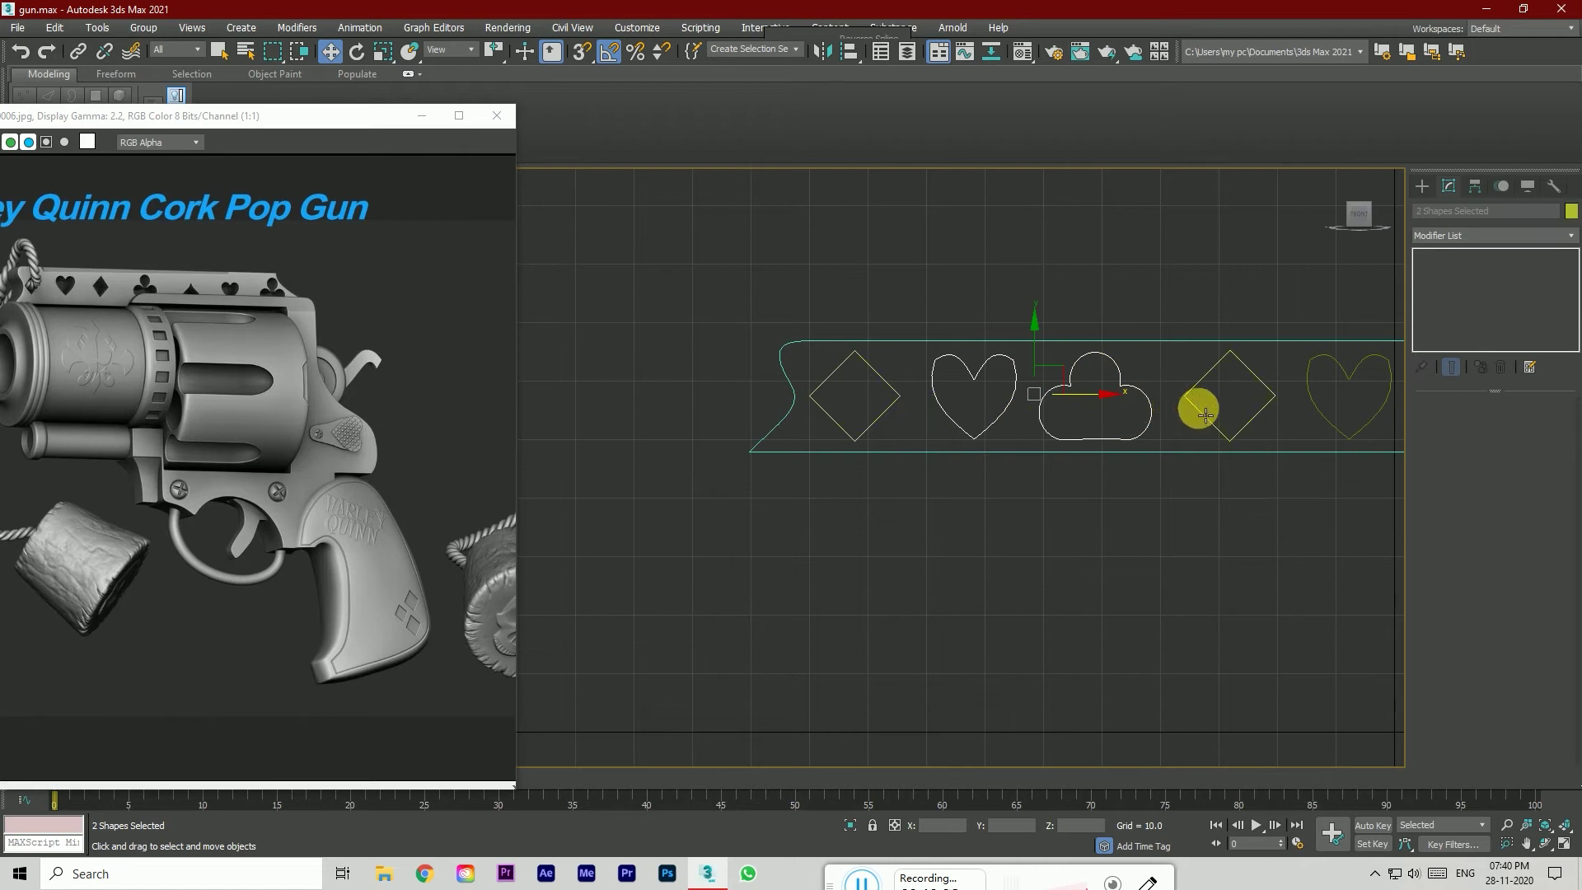
click(892, 400)
click(982, 428)
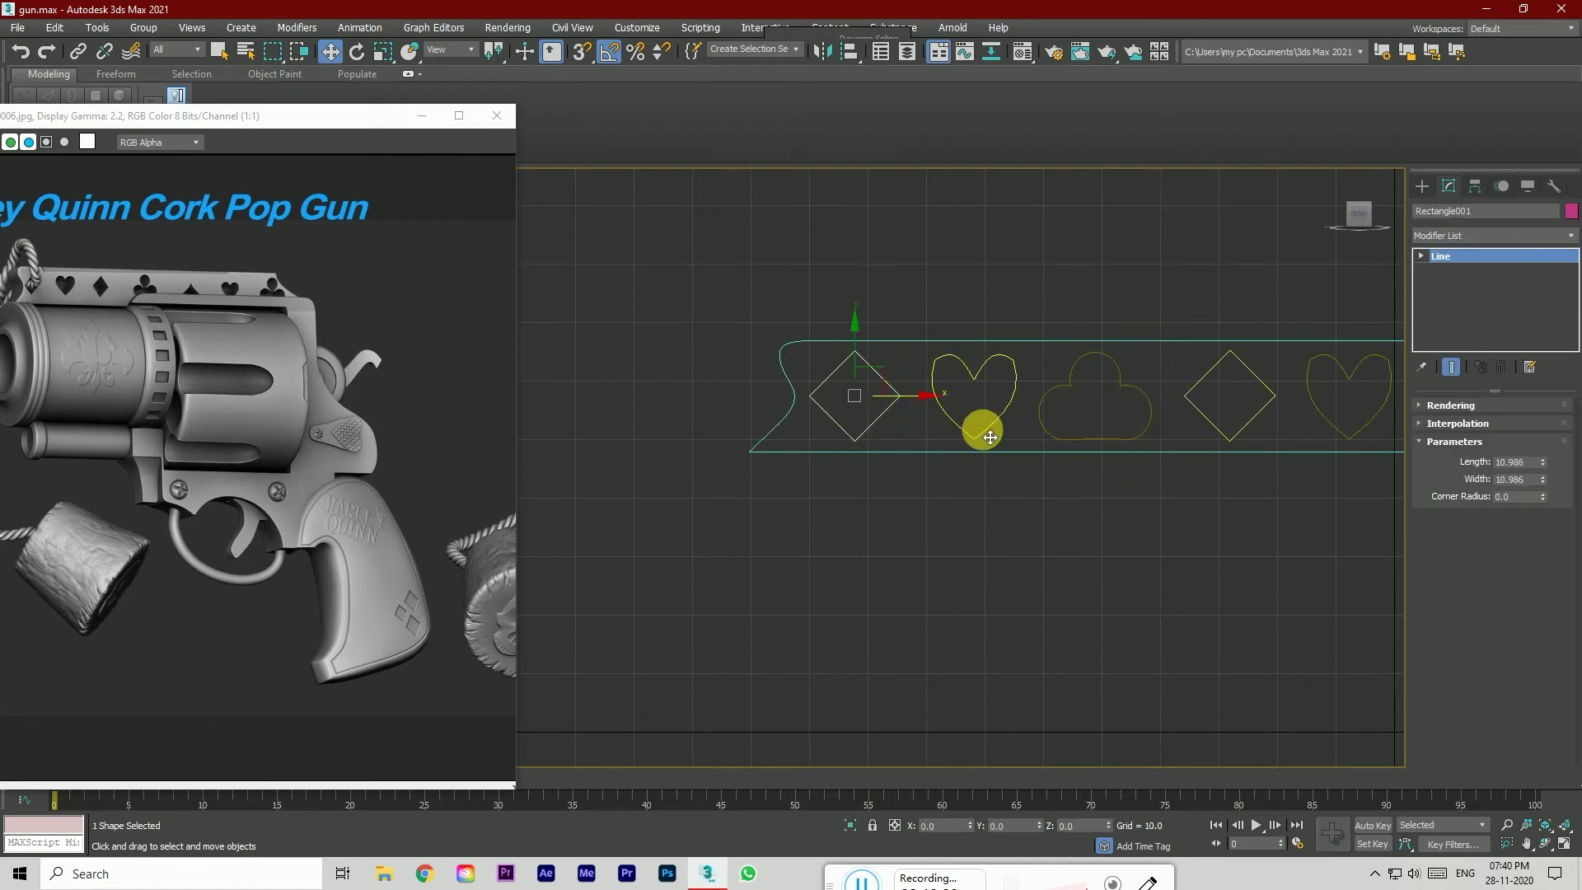
click(1052, 428)
ctrl+click(947, 417)
ctrl+click(896, 416)
scroll(1016, 437, down, 3)
scroll(1109, 463, up, 3)
ctrl+click(1055, 413)
ctrl+click(1123, 424)
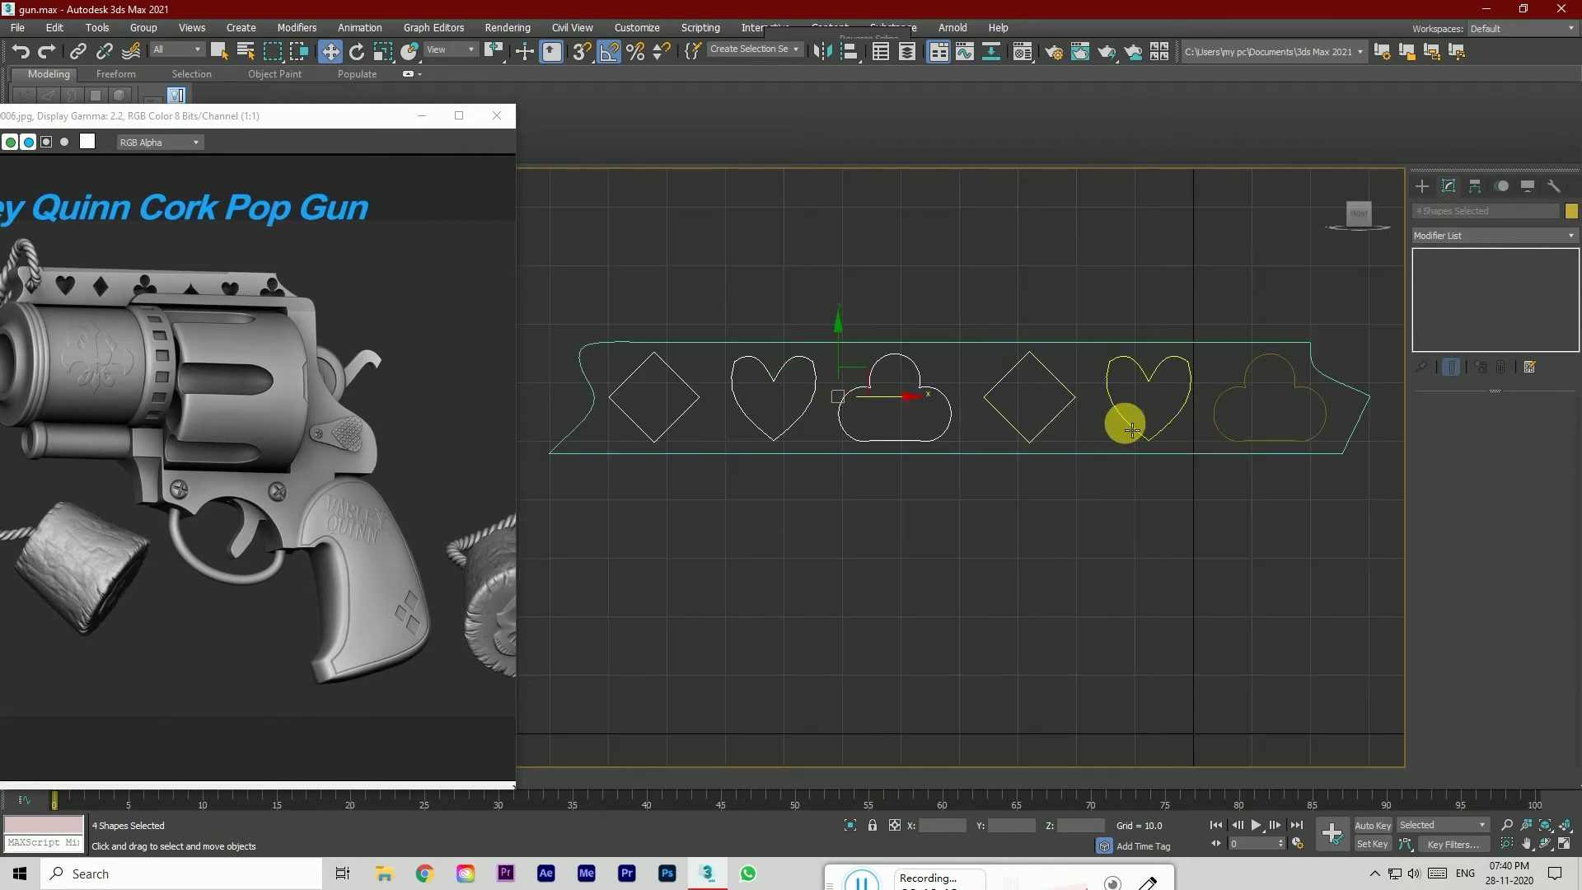
ctrl+click(1222, 436)
key(t)
scroll(961, 491, up, 4)
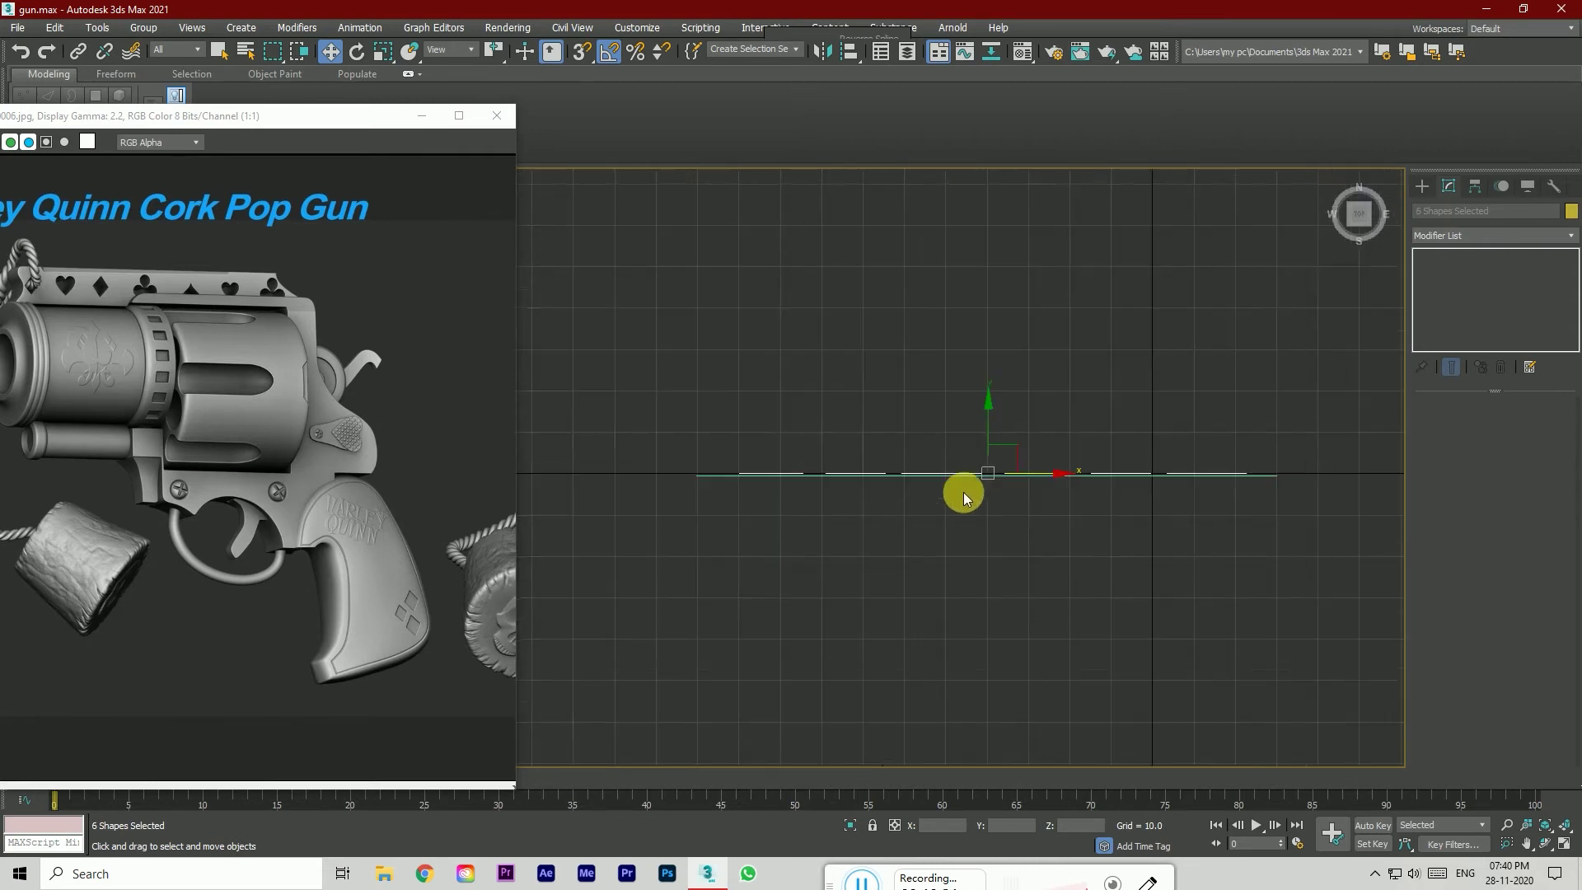
drag(949, 435, 948, 449)
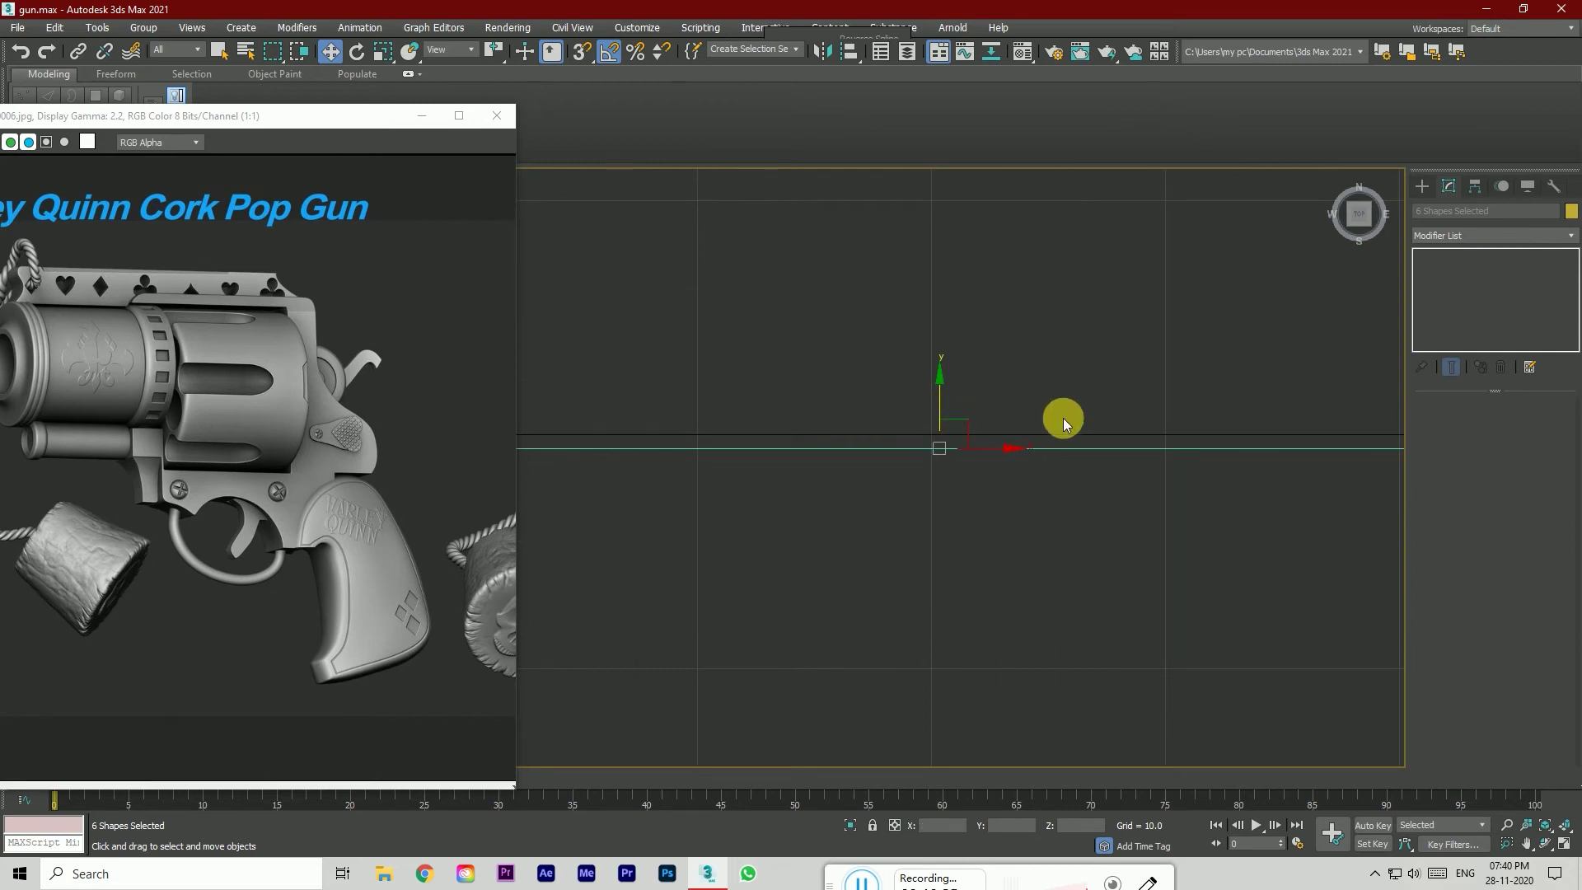
click(1360, 239)
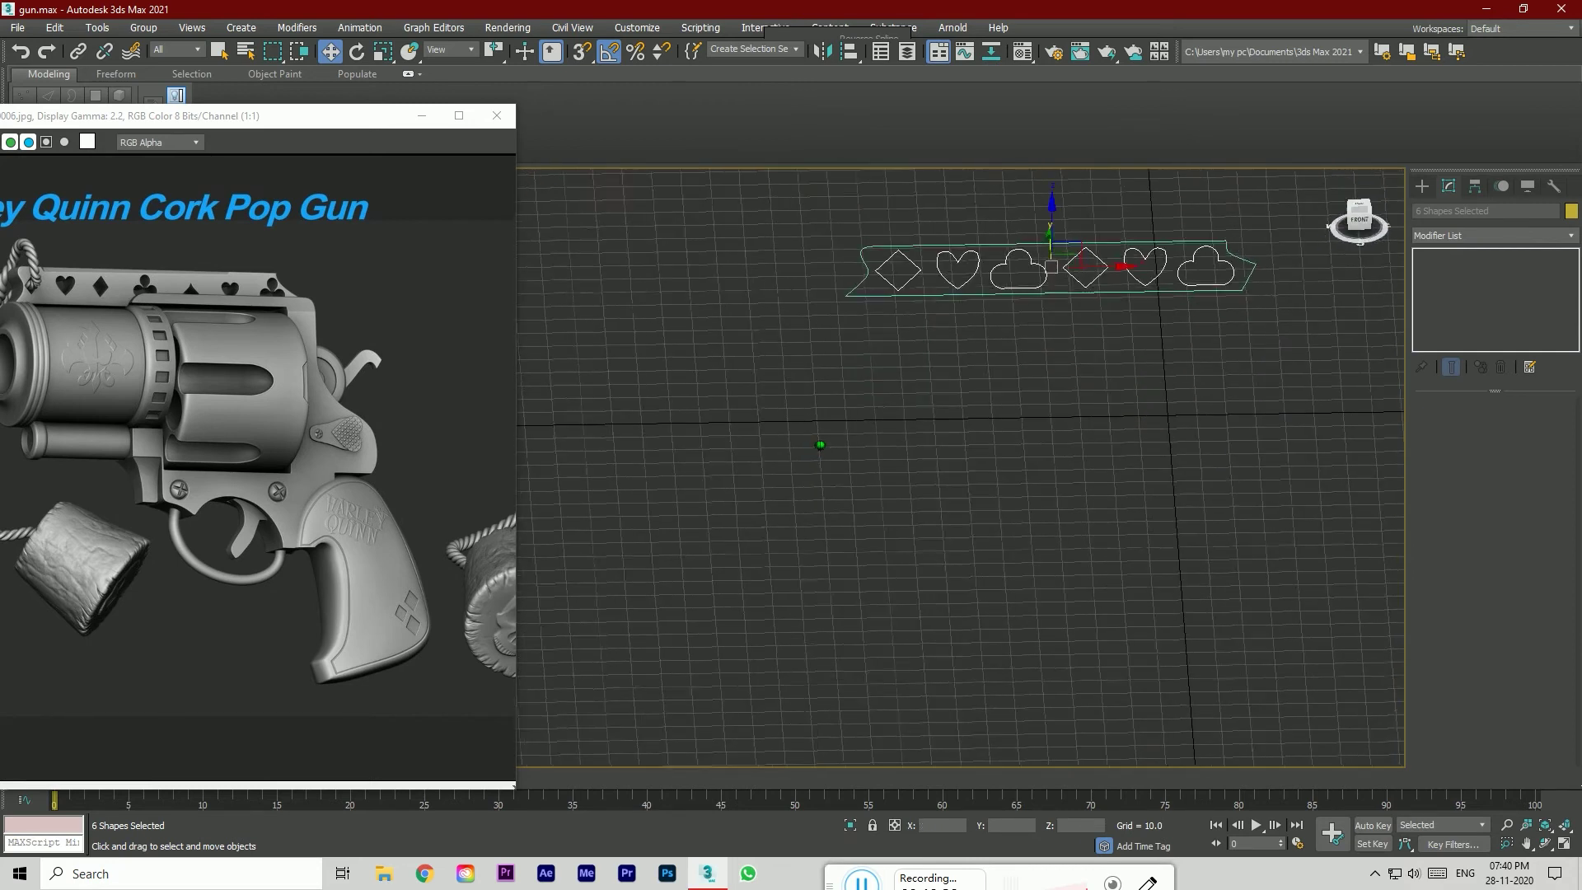
Step: Attach the six suit splines to the rail outline beneath its Extrude modifier and restore the extruded result with cutouts
click(1116, 353)
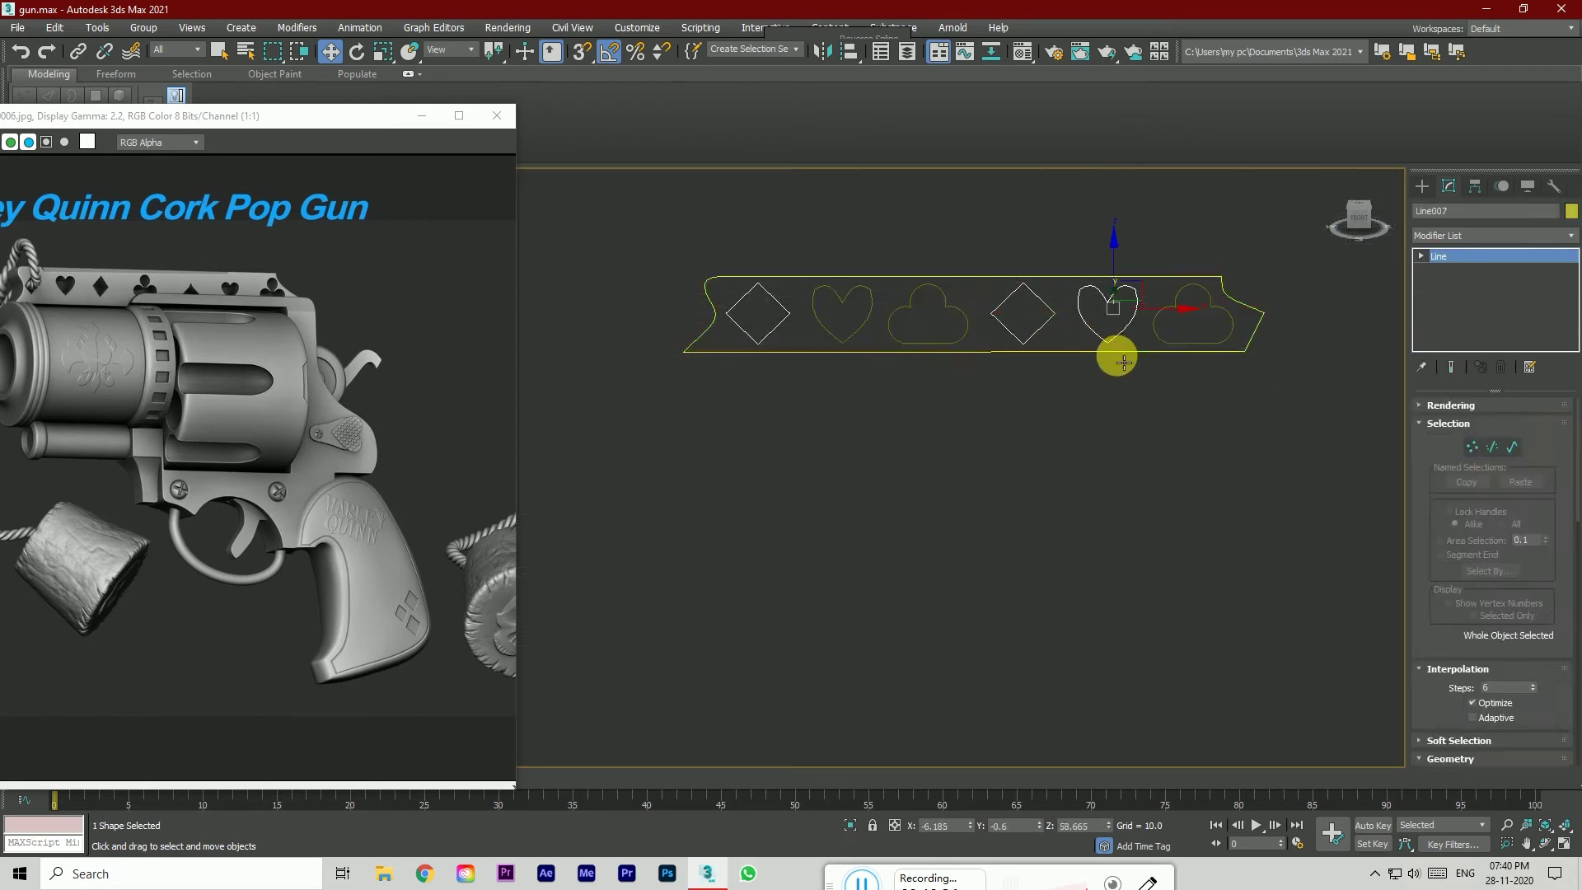
click(1439, 271)
scroll(1511, 671, down, 3)
click(1460, 649)
scroll(1179, 347, up, 2)
click(1106, 328)
click(876, 319)
middle_drag(808, 455, 987, 419)
click(883, 406)
click(1465, 257)
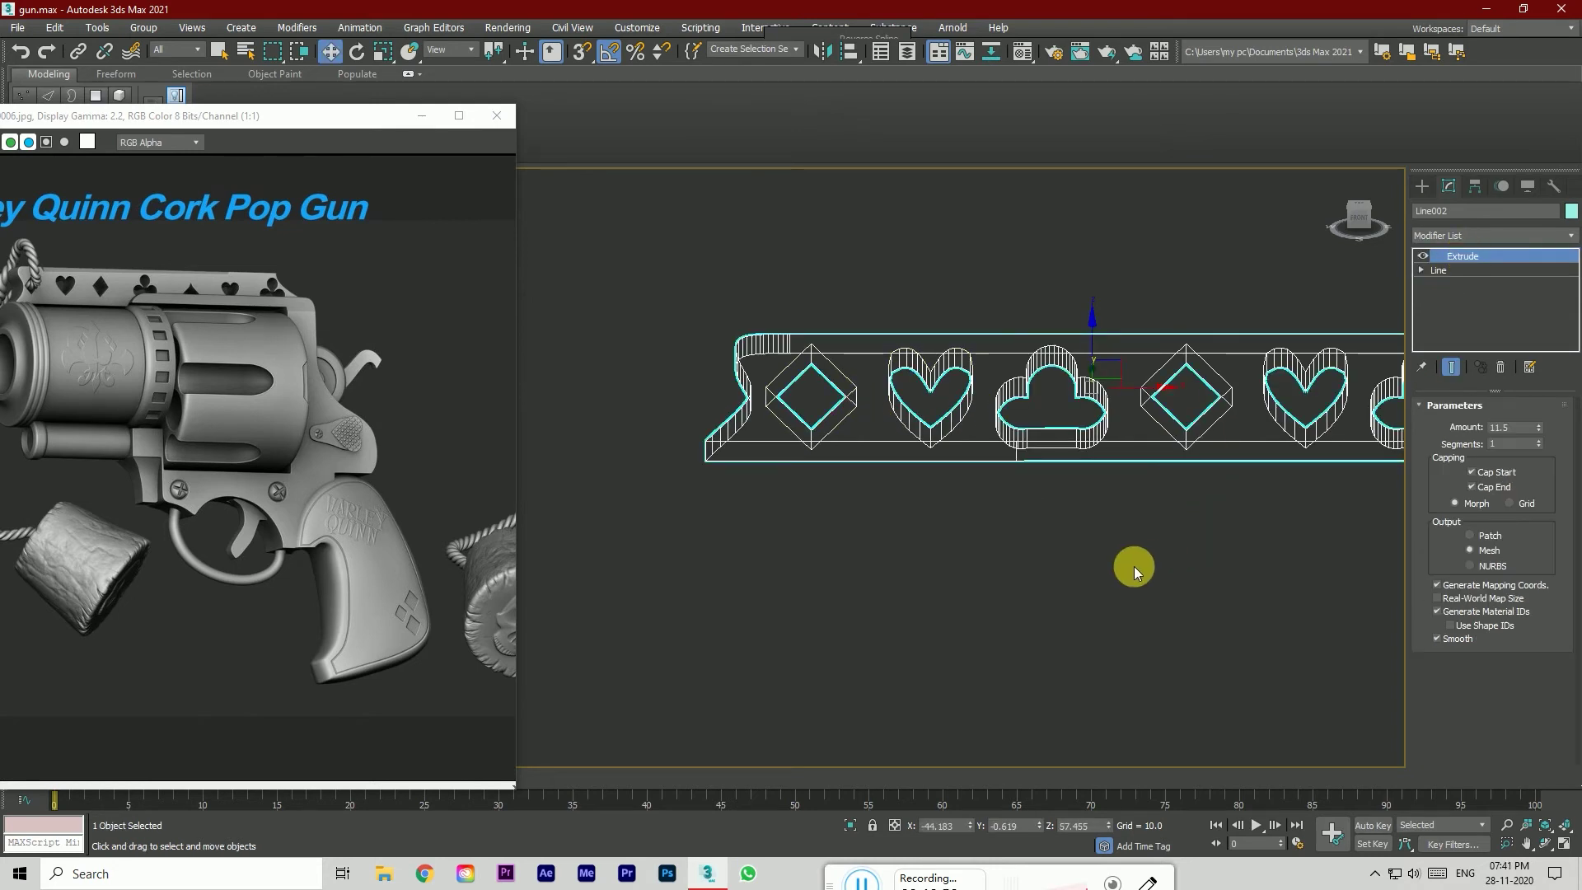
key(p)
scroll(1063, 644, down, 3)
scroll(898, 346, up, 5)
drag(1358, 218, 1483, 183)
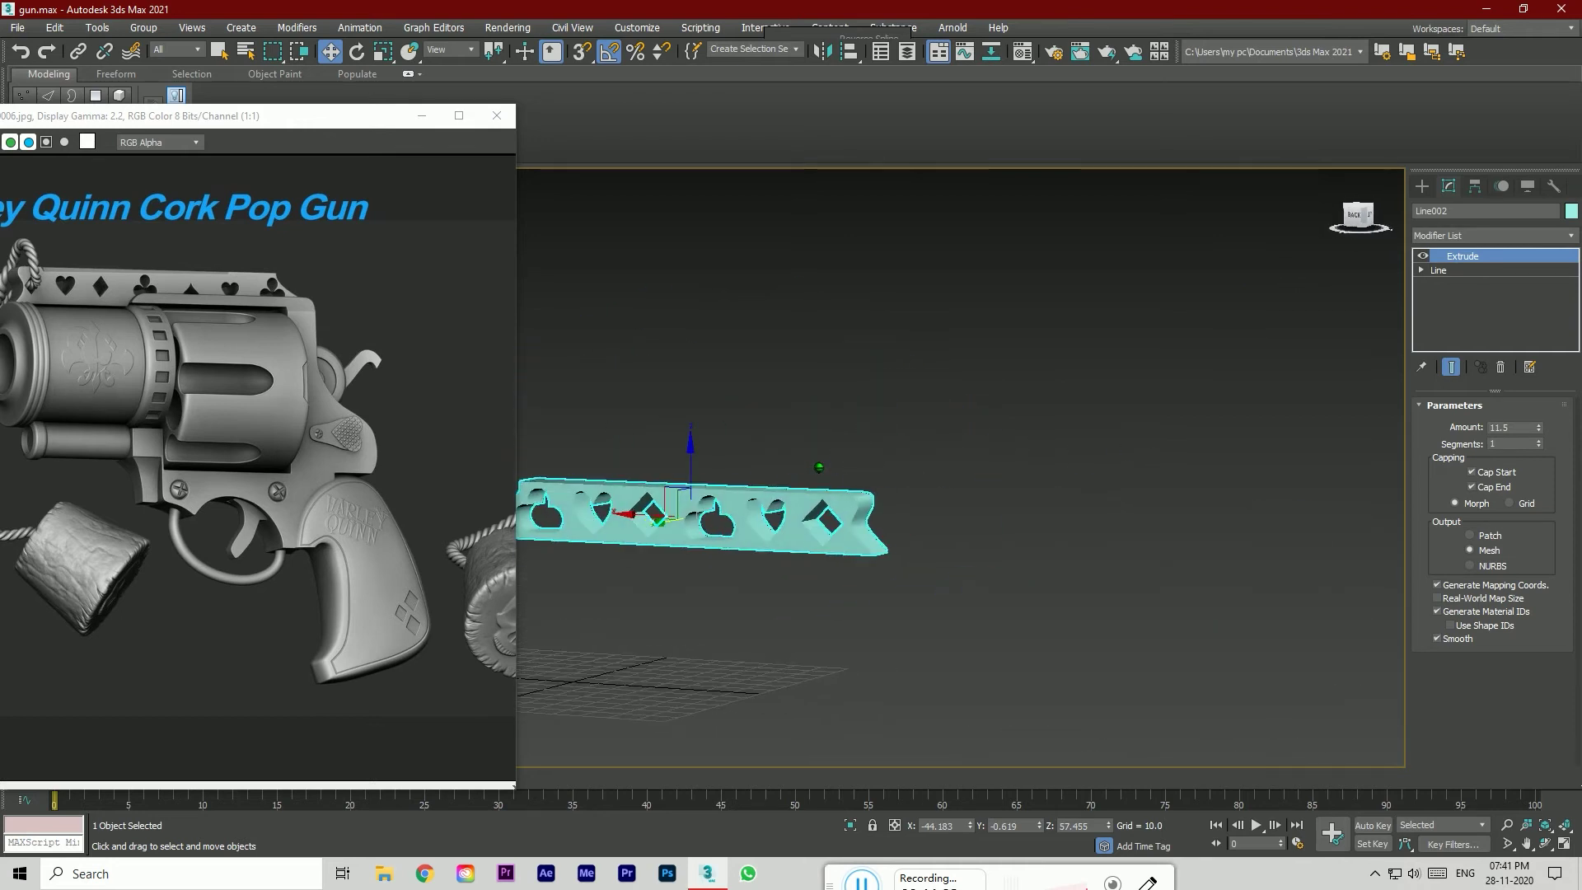
Step: Minimize the reference image and unhide all the gun parts to view the rail on the assembled model
click(421, 115)
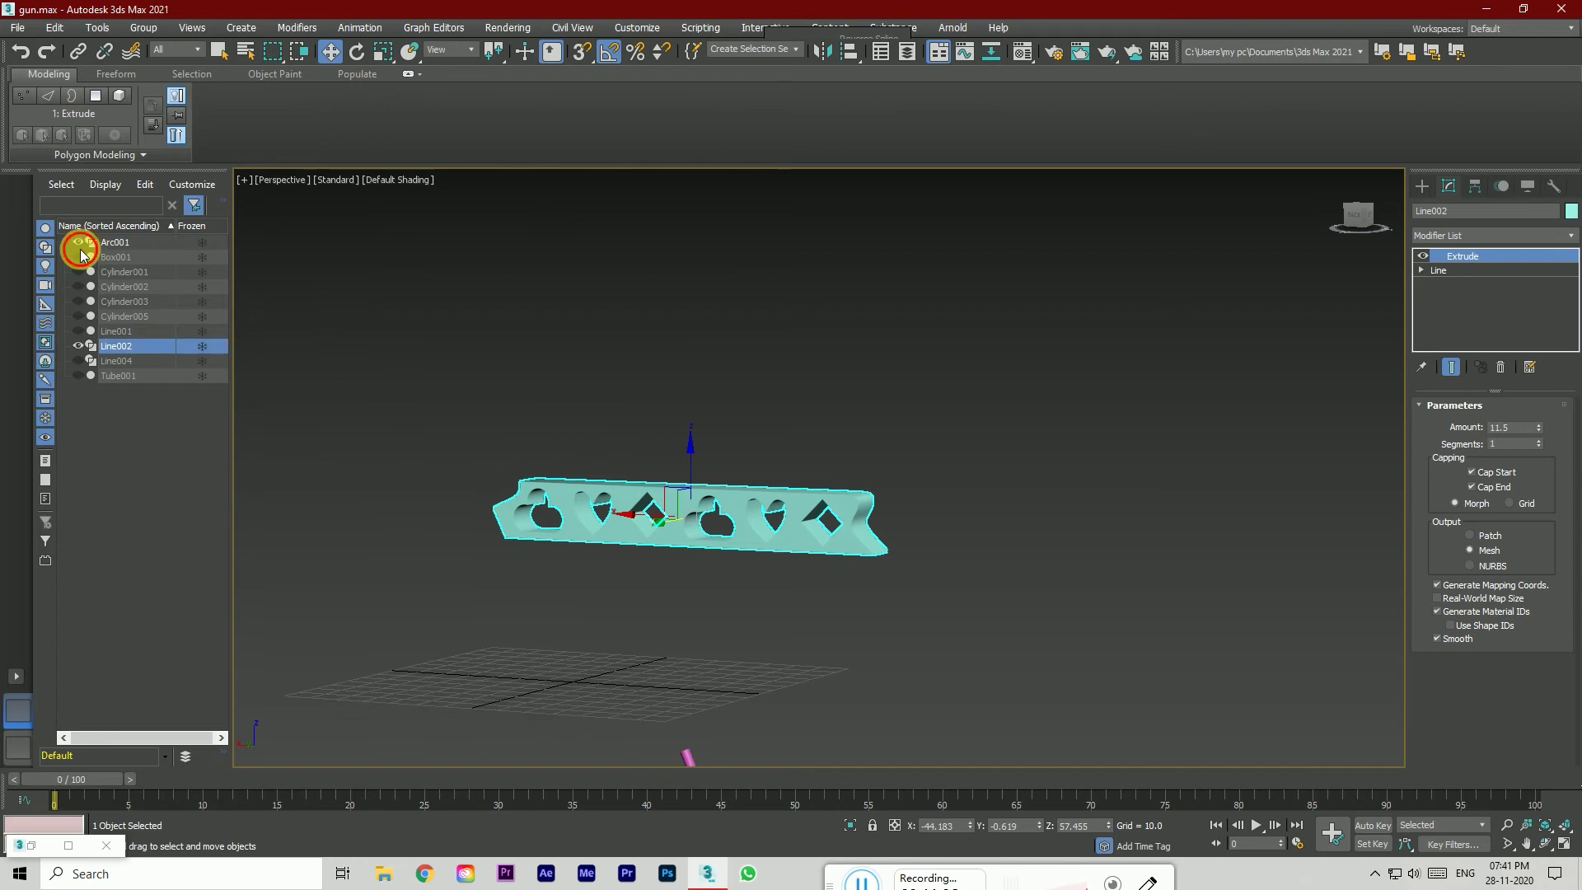
click(79, 257)
click(79, 271)
click(79, 287)
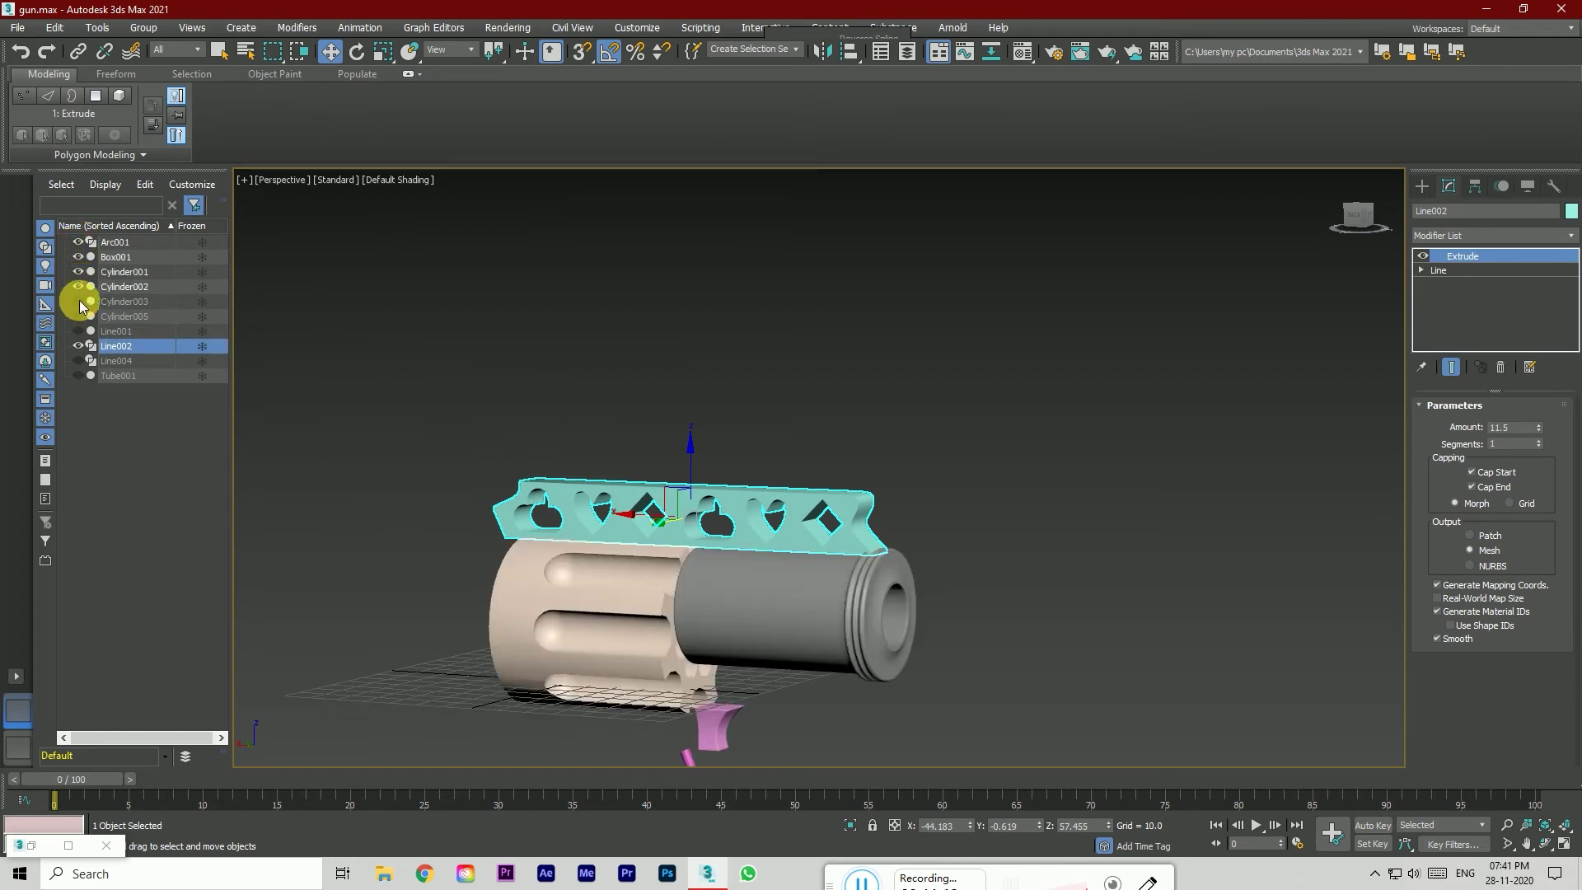
click(78, 302)
click(78, 316)
click(78, 332)
click(79, 361)
click(79, 375)
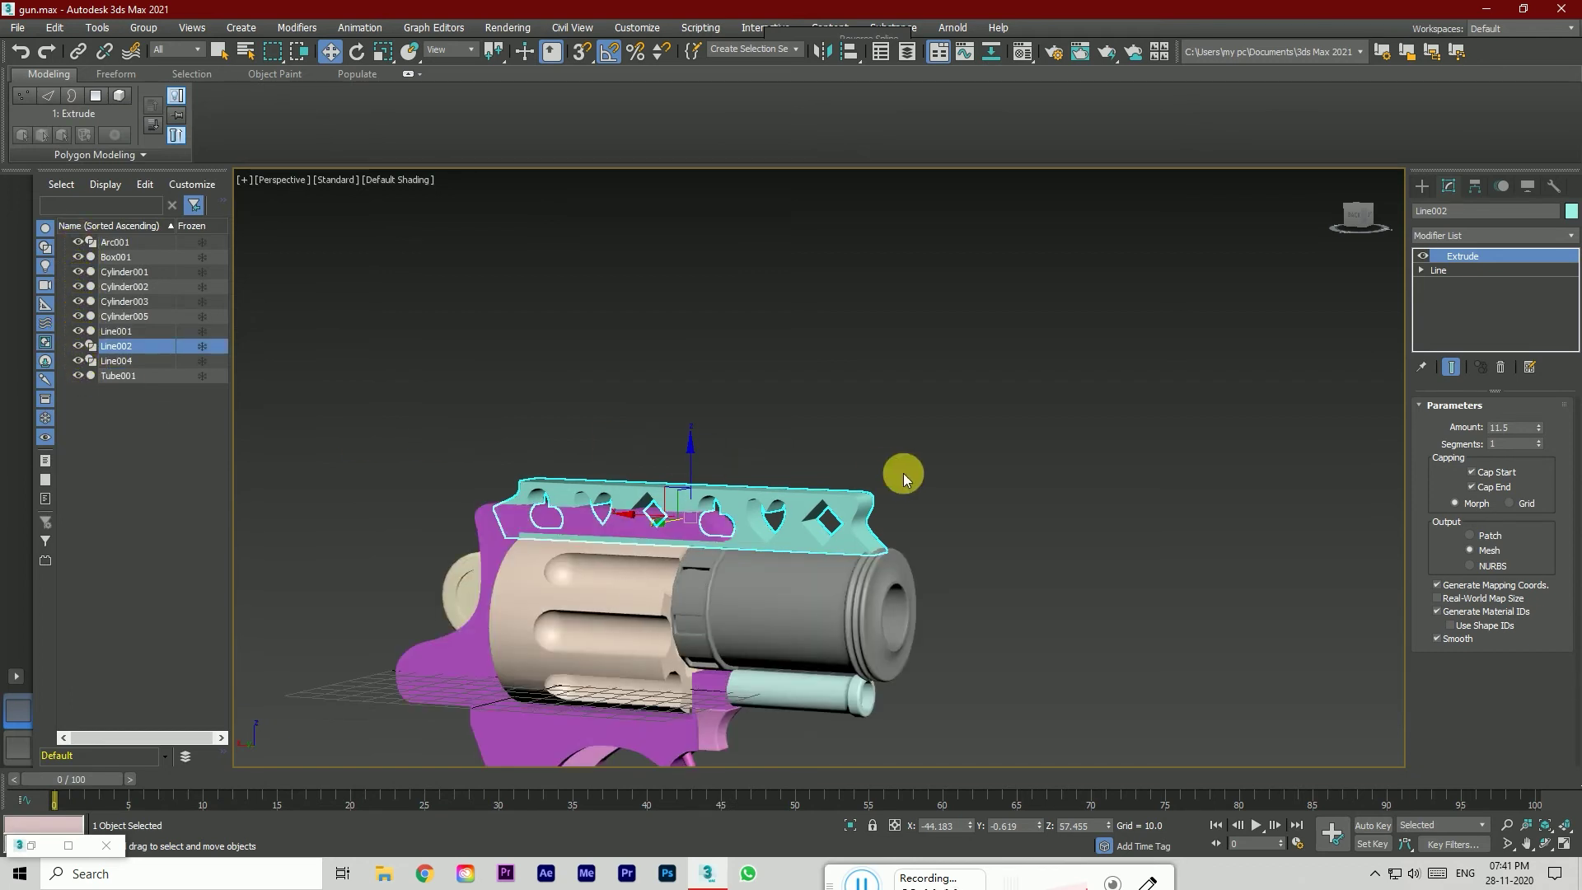
click(904, 476)
click(1358, 216)
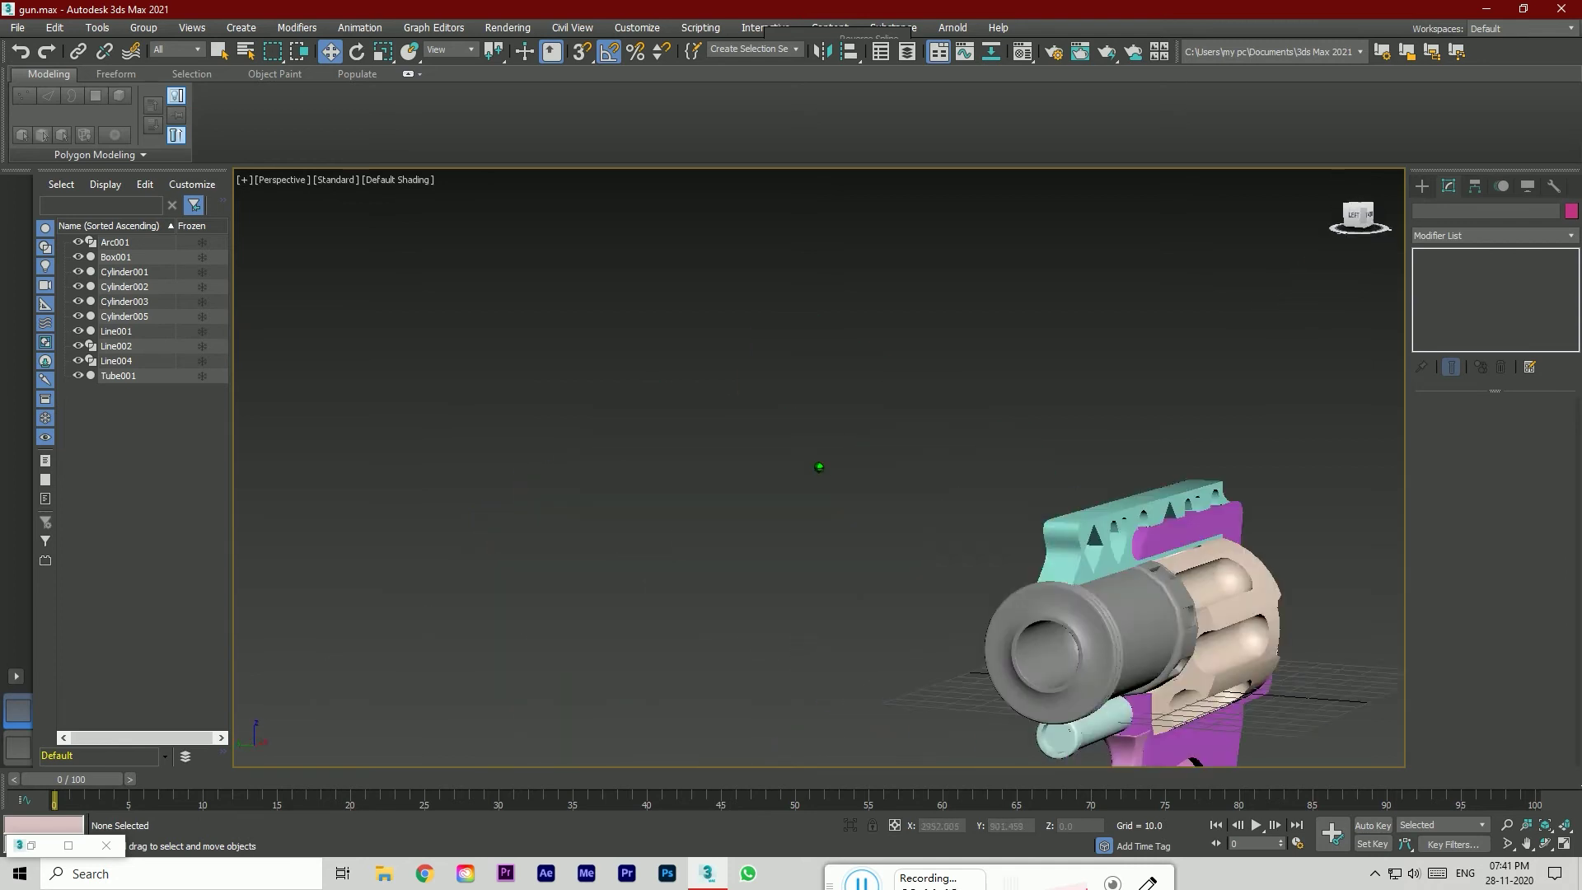
click(1356, 215)
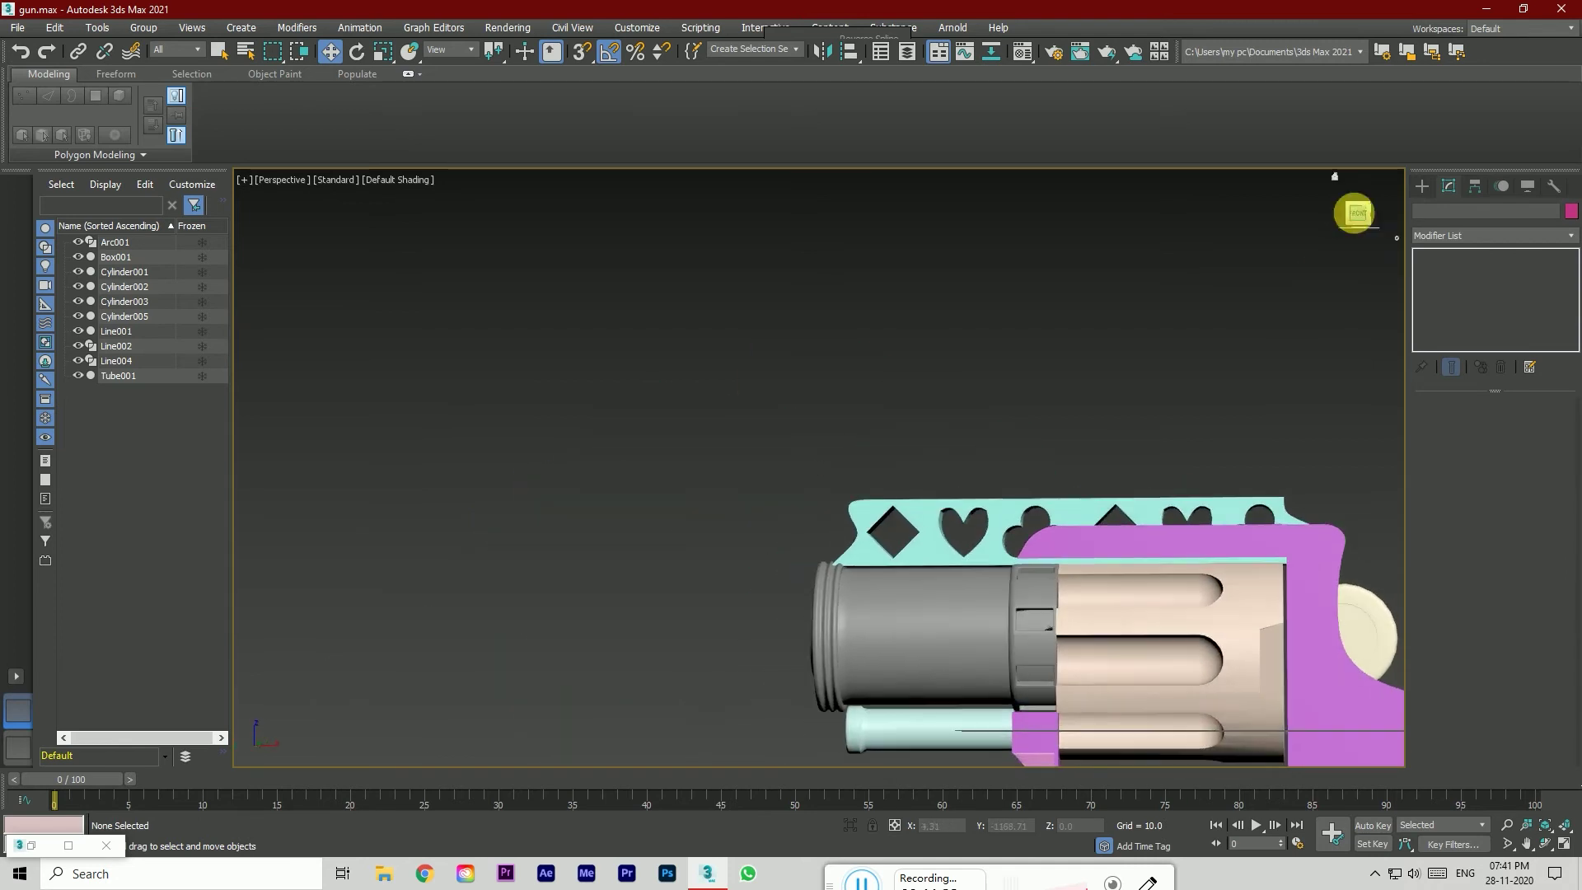
Step: Lower the bottom-edge vertices of the frame's top strap toward the cylinder and shift its front corner slightly forward
click(1274, 534)
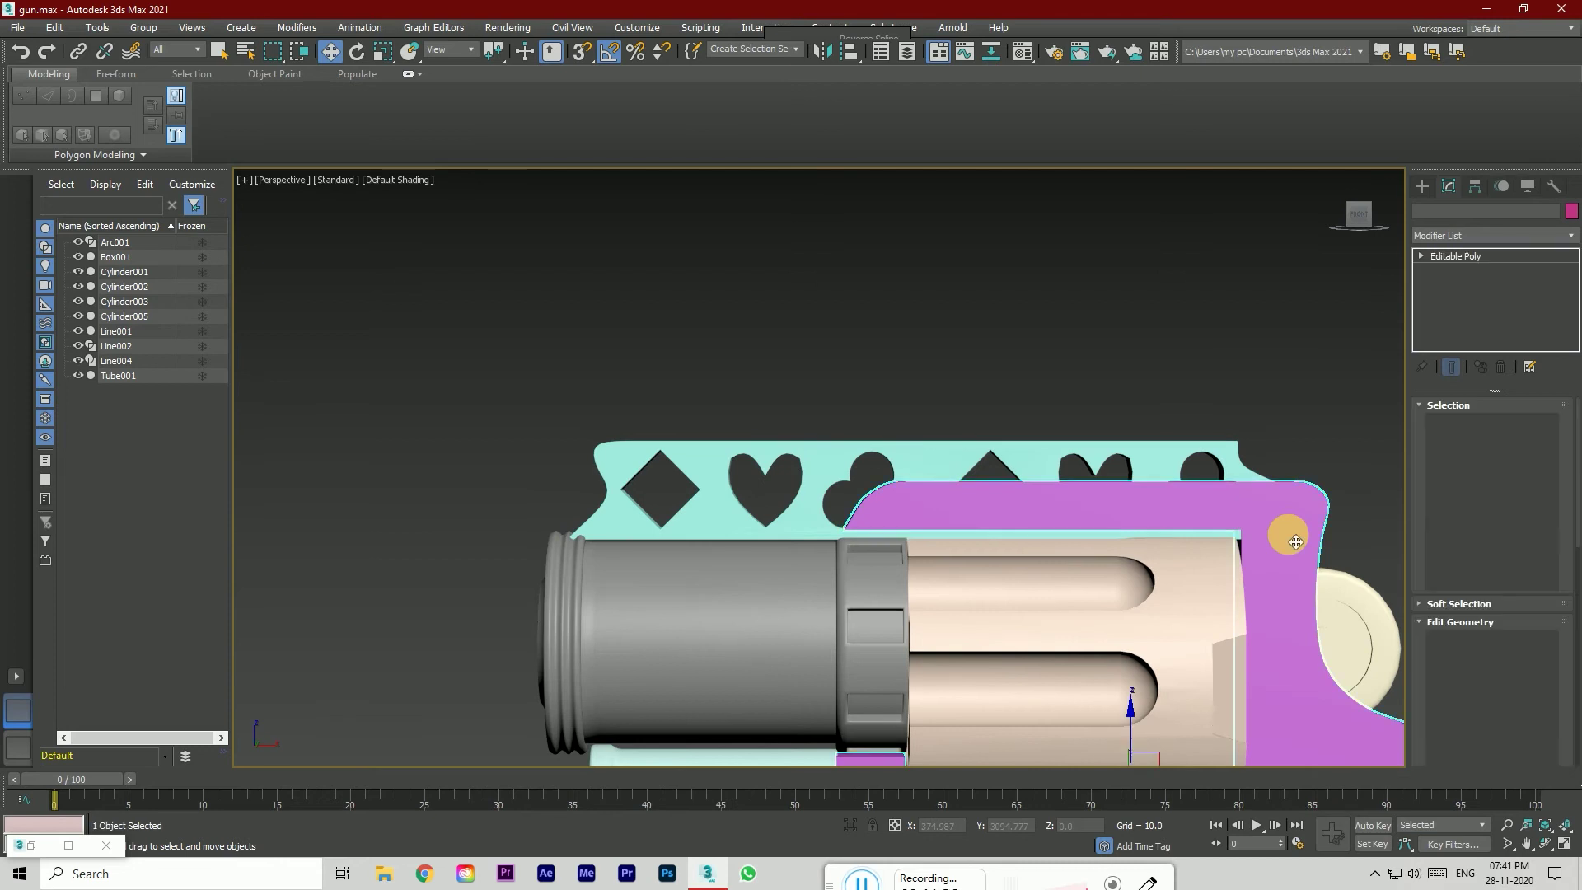
click(1449, 424)
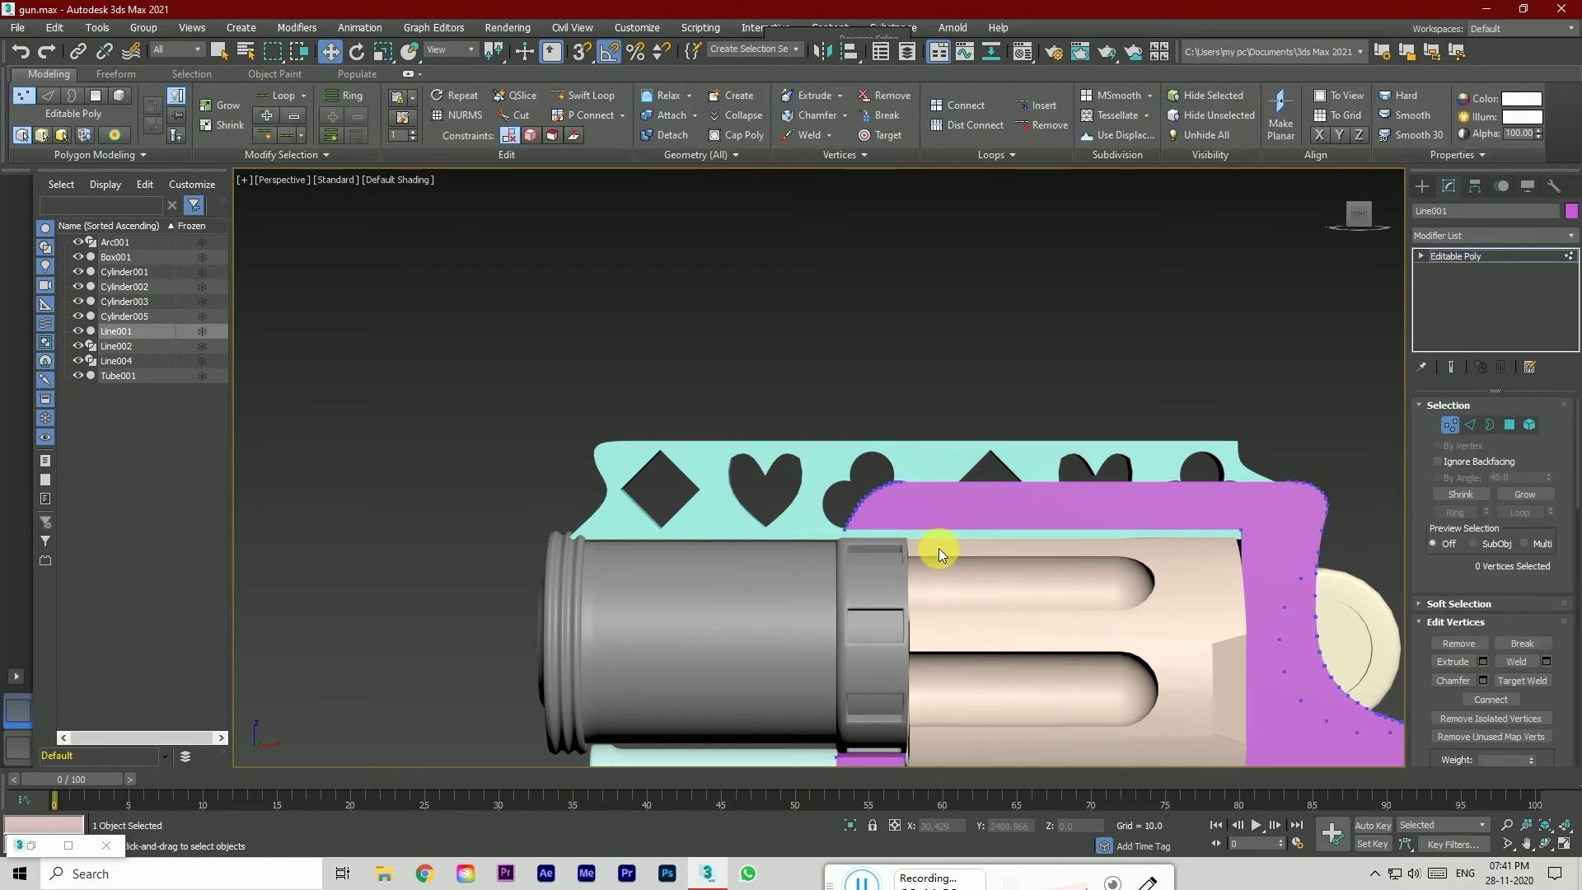
key(F4)
scroll(1211, 527, up, 2)
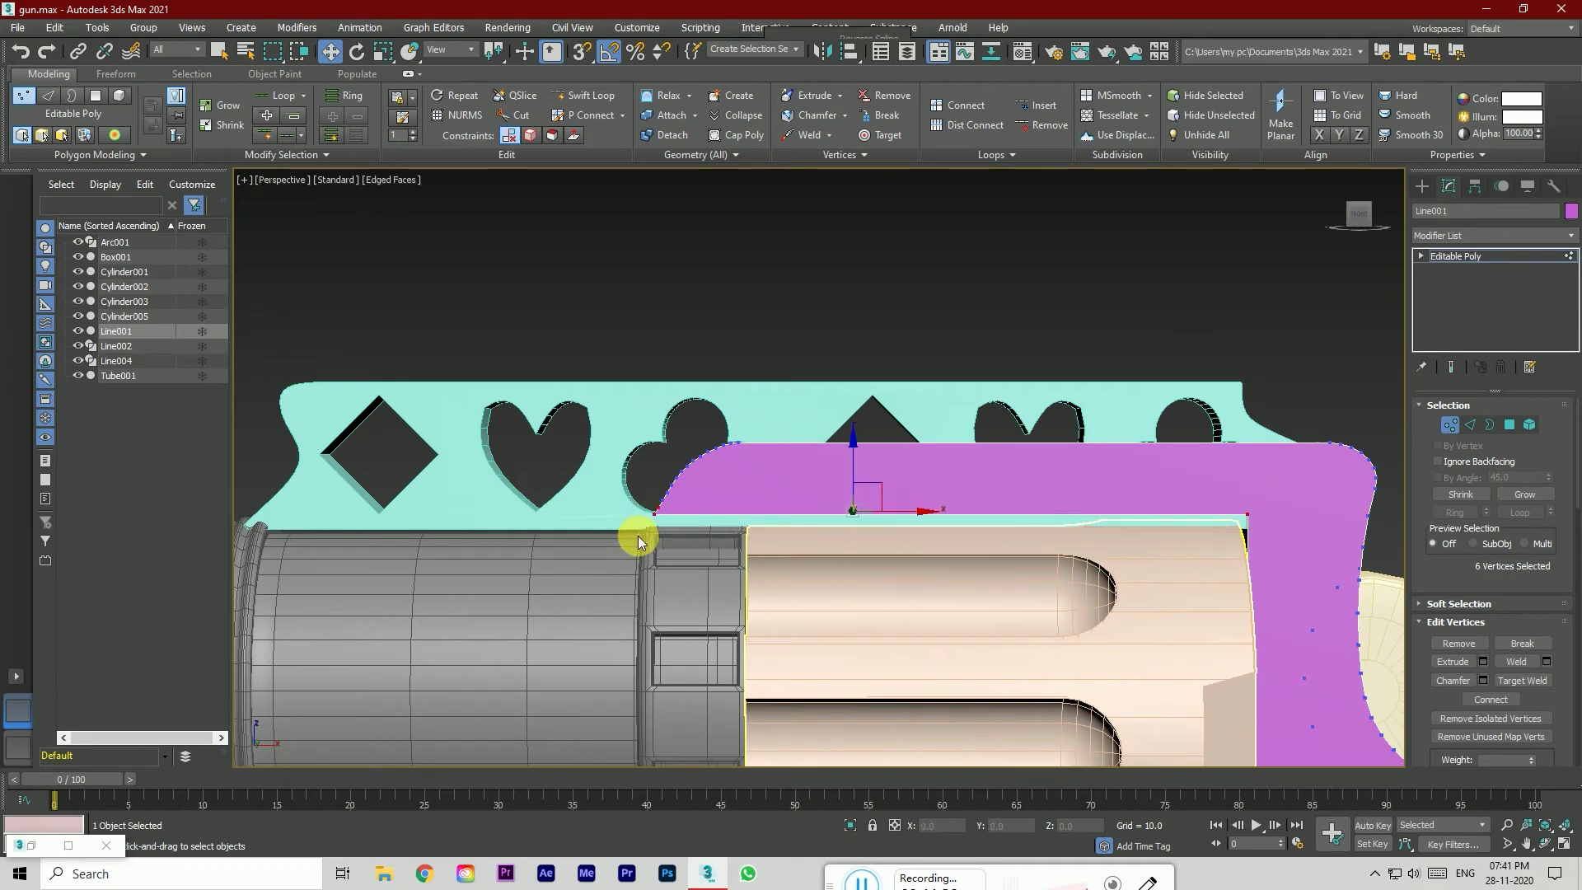
drag(852, 484, 854, 500)
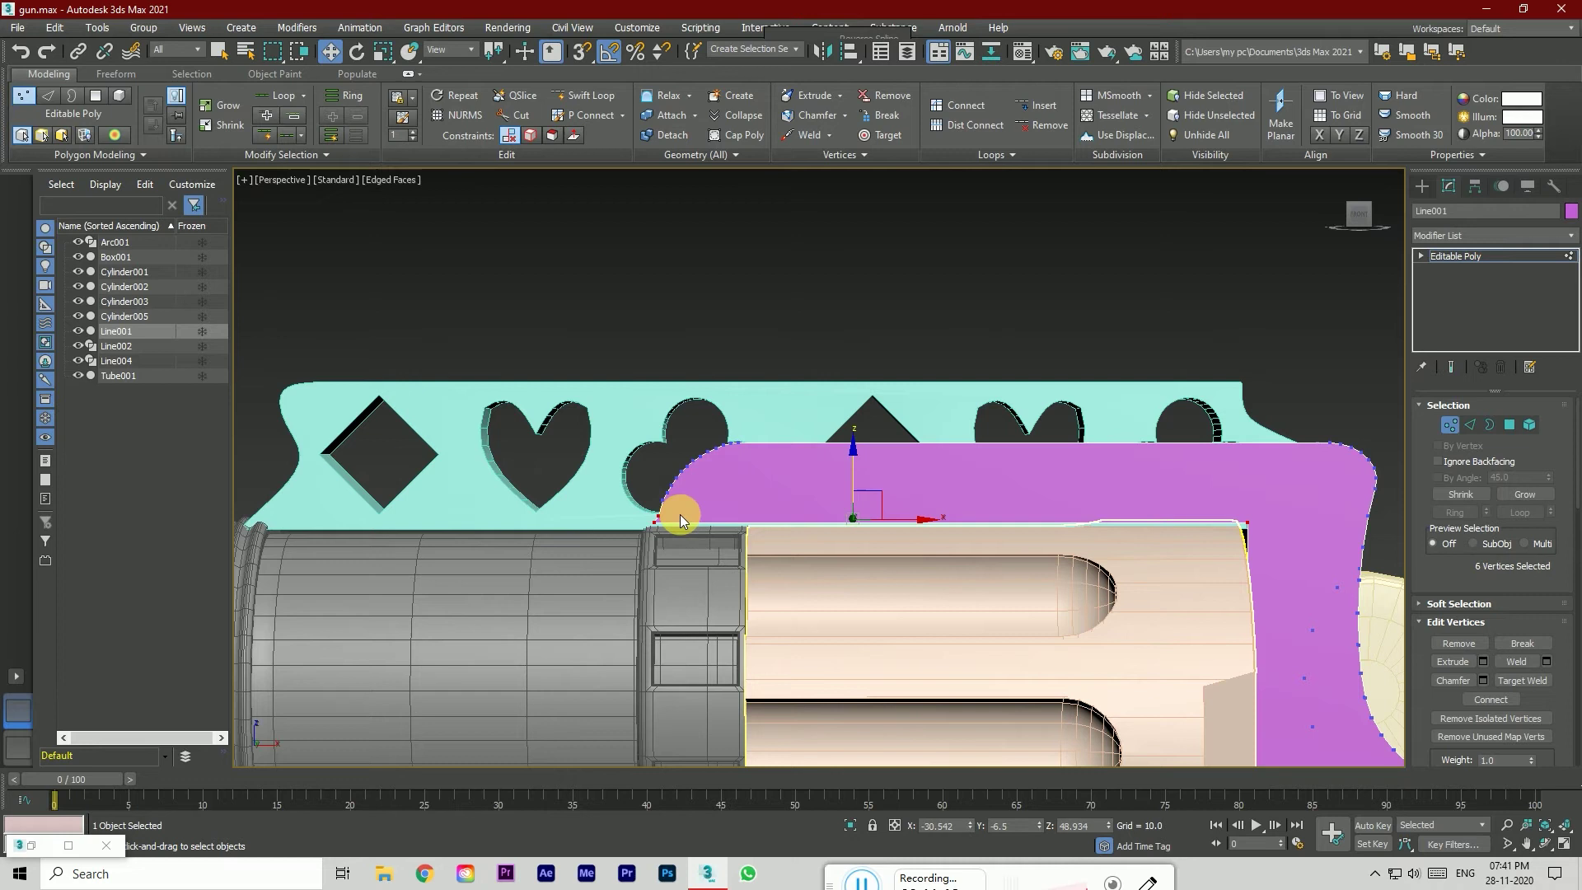
scroll(680, 514, up, 2)
drag(642, 530, 644, 530)
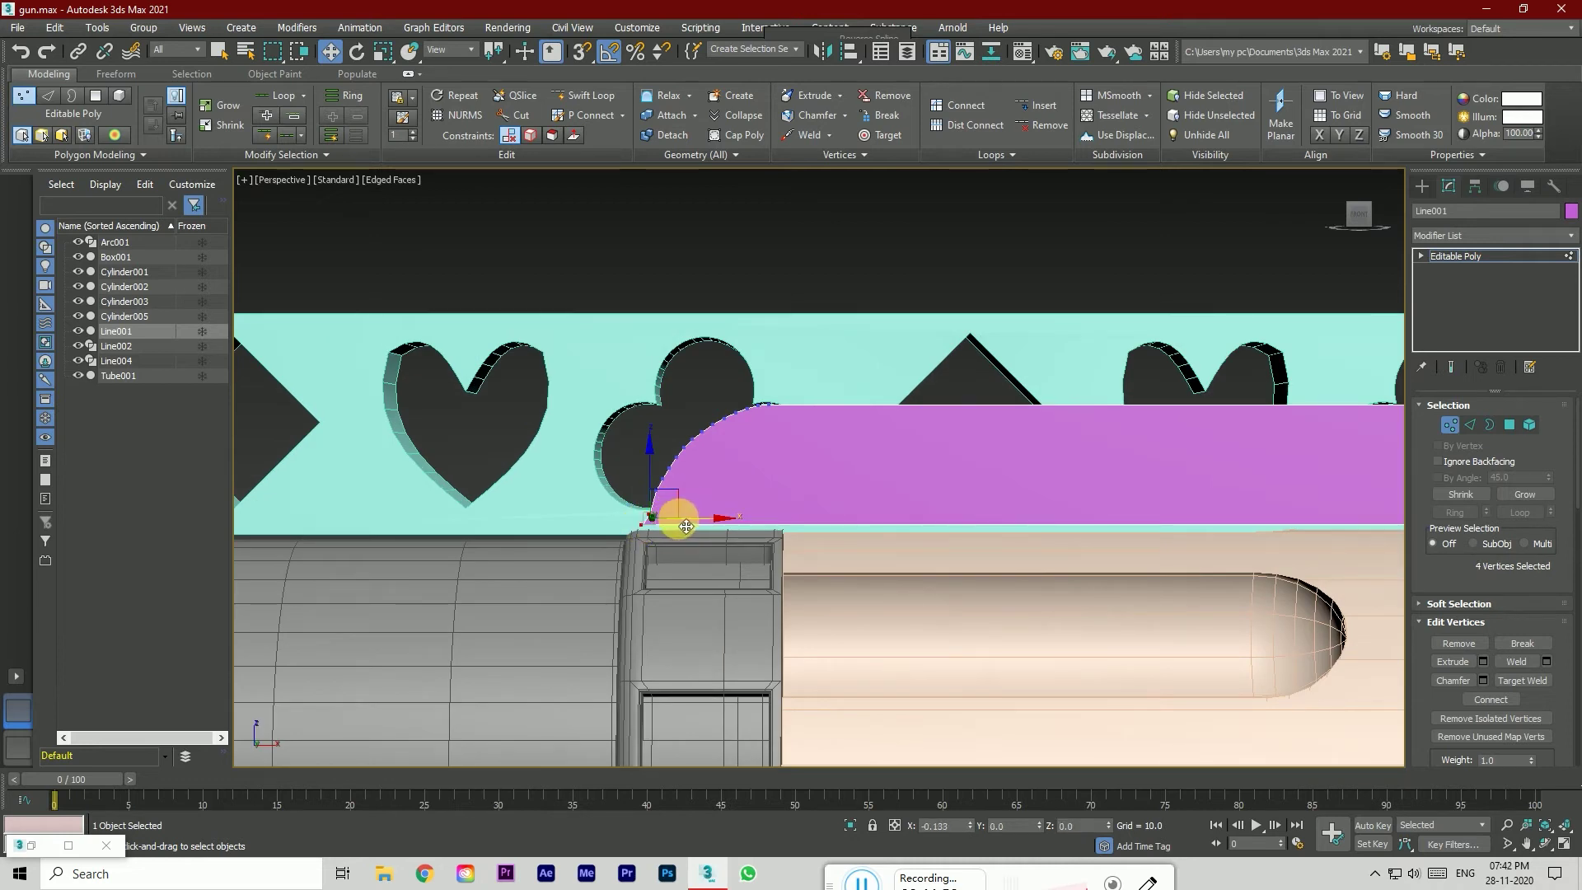
click(819, 233)
scroll(649, 455, down, 3)
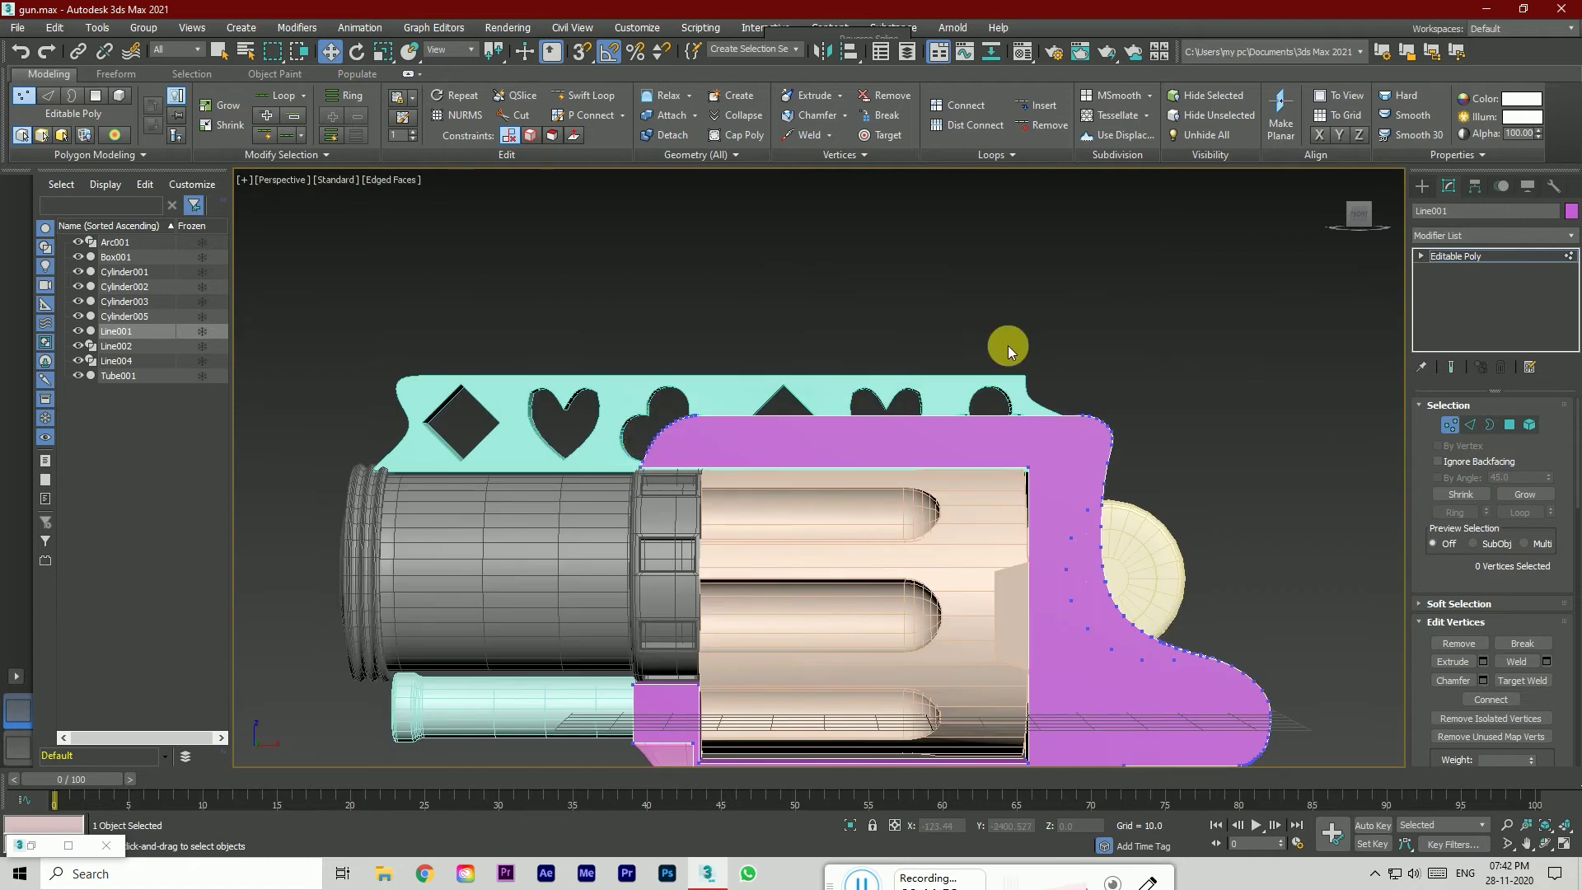
Step: Hide the frame and the fluted cylinder so the rail outline's lower edge is exposed for editing
click(901, 388)
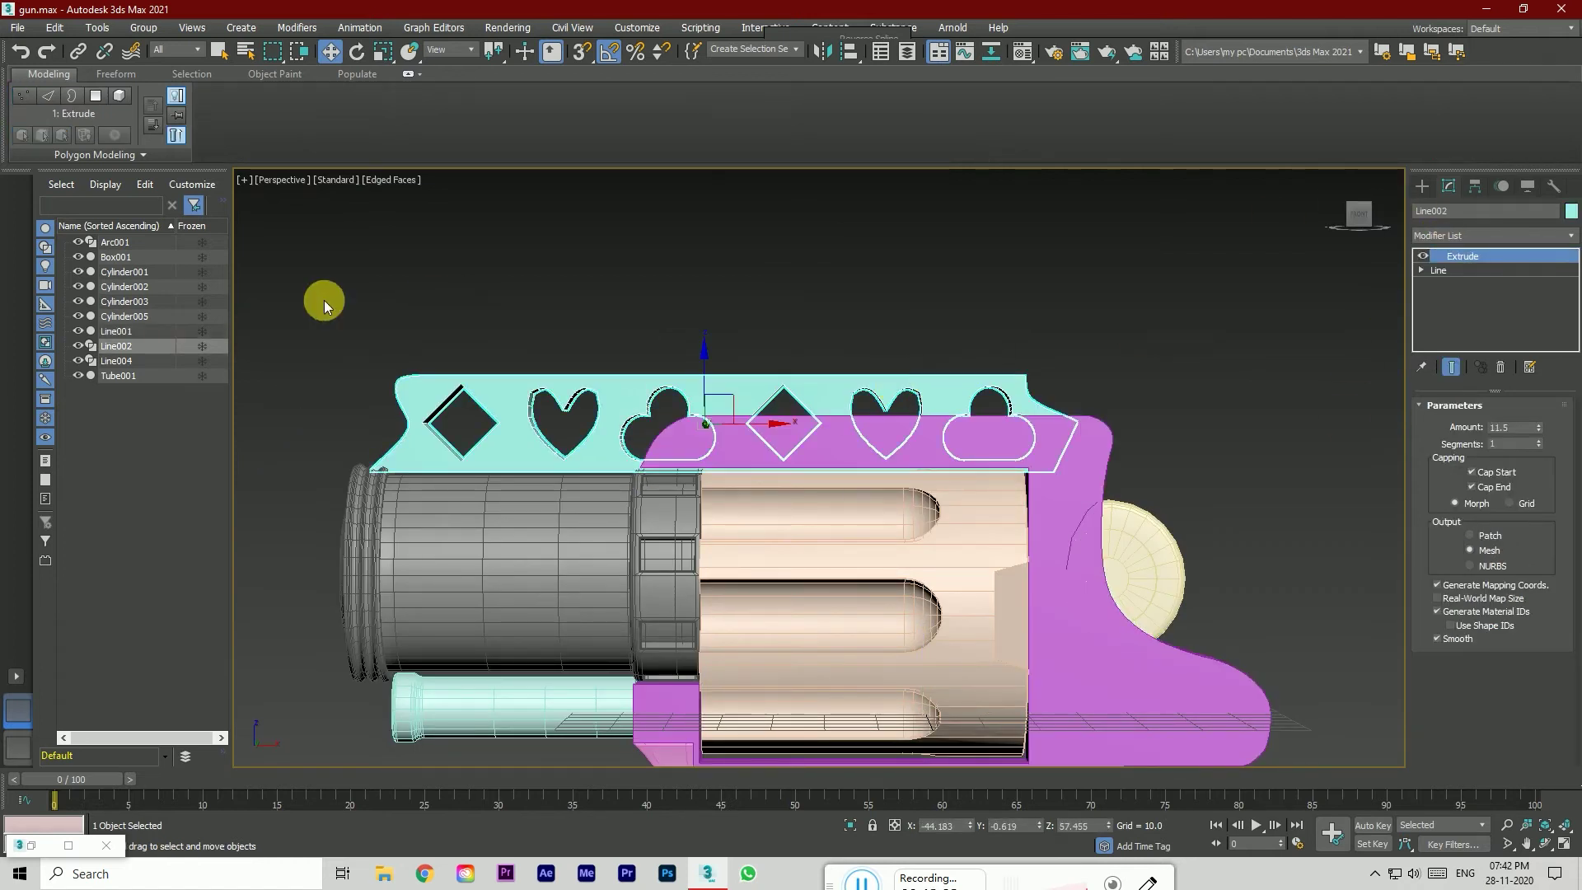
click(706, 451)
click(79, 330)
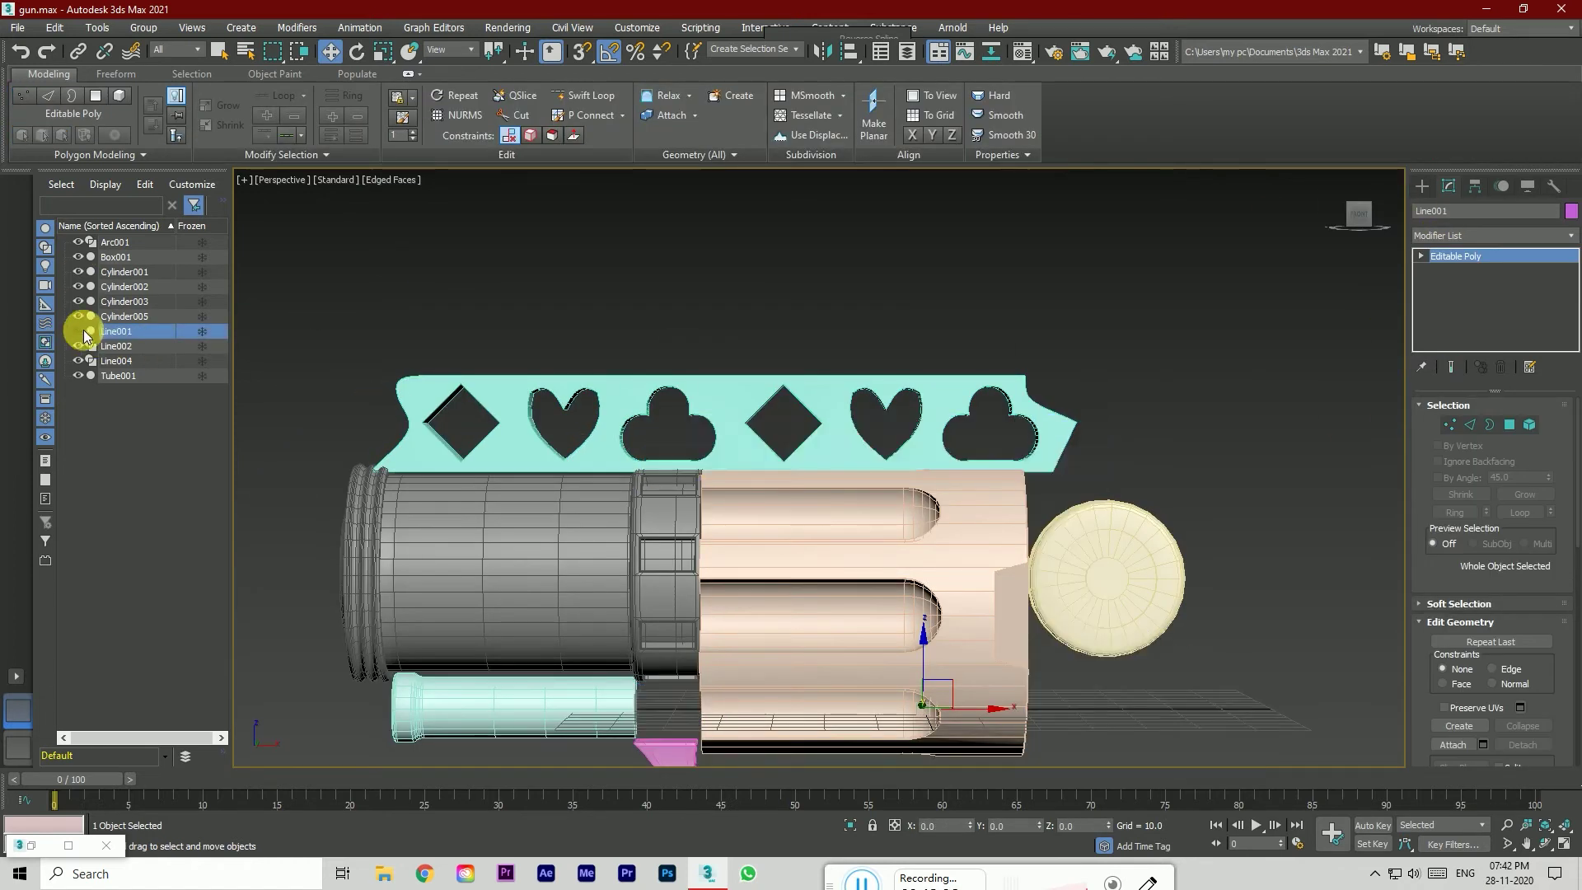
click(734, 457)
click(1467, 271)
click(1472, 447)
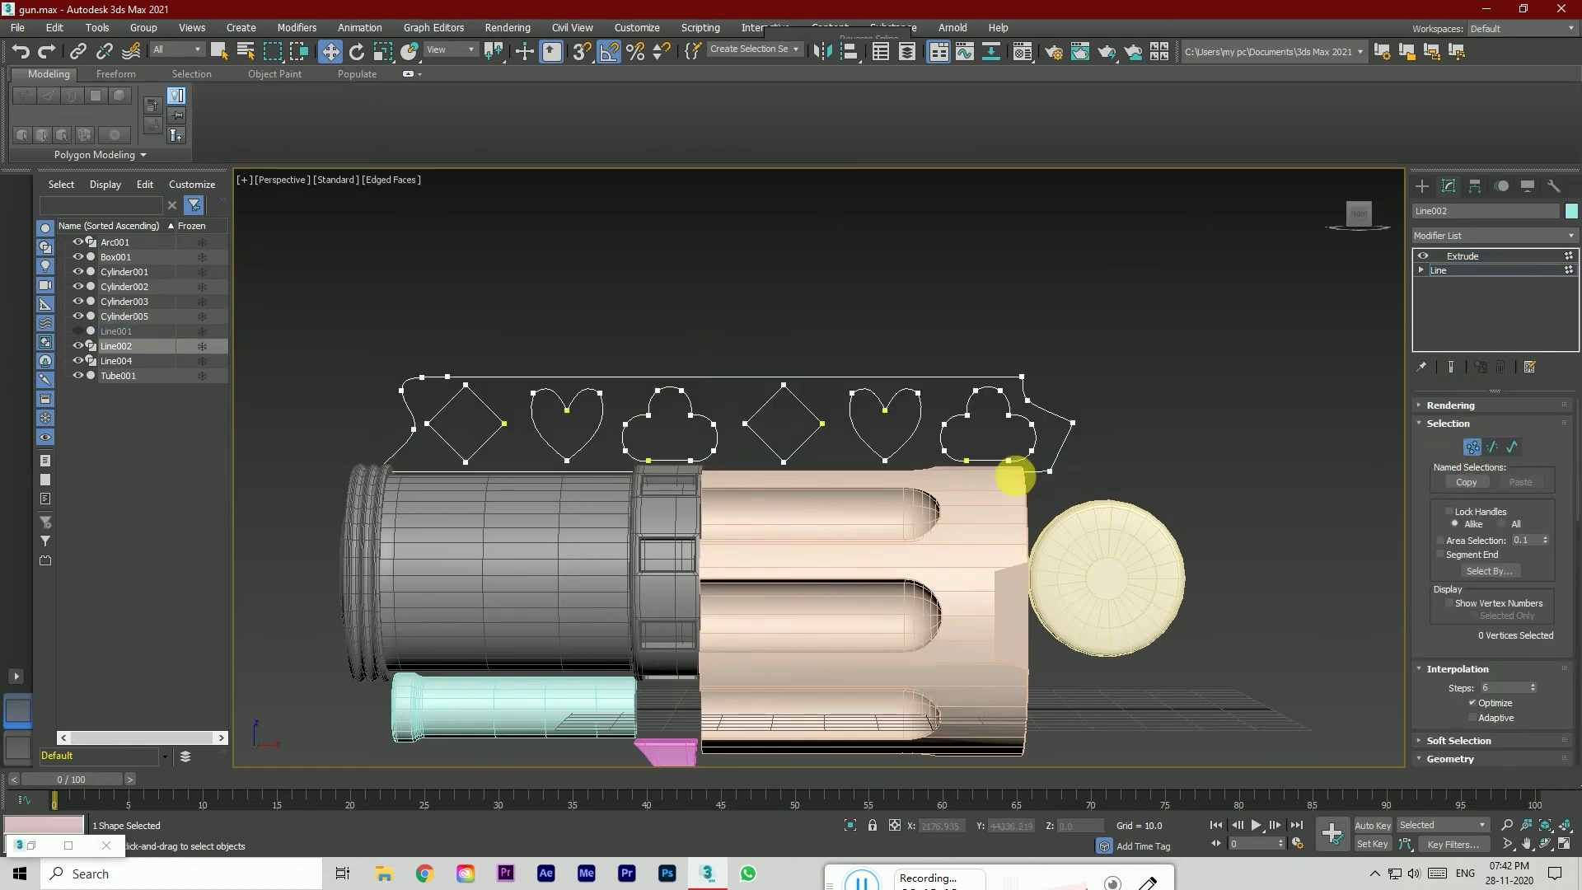
scroll(1017, 469, up, 3)
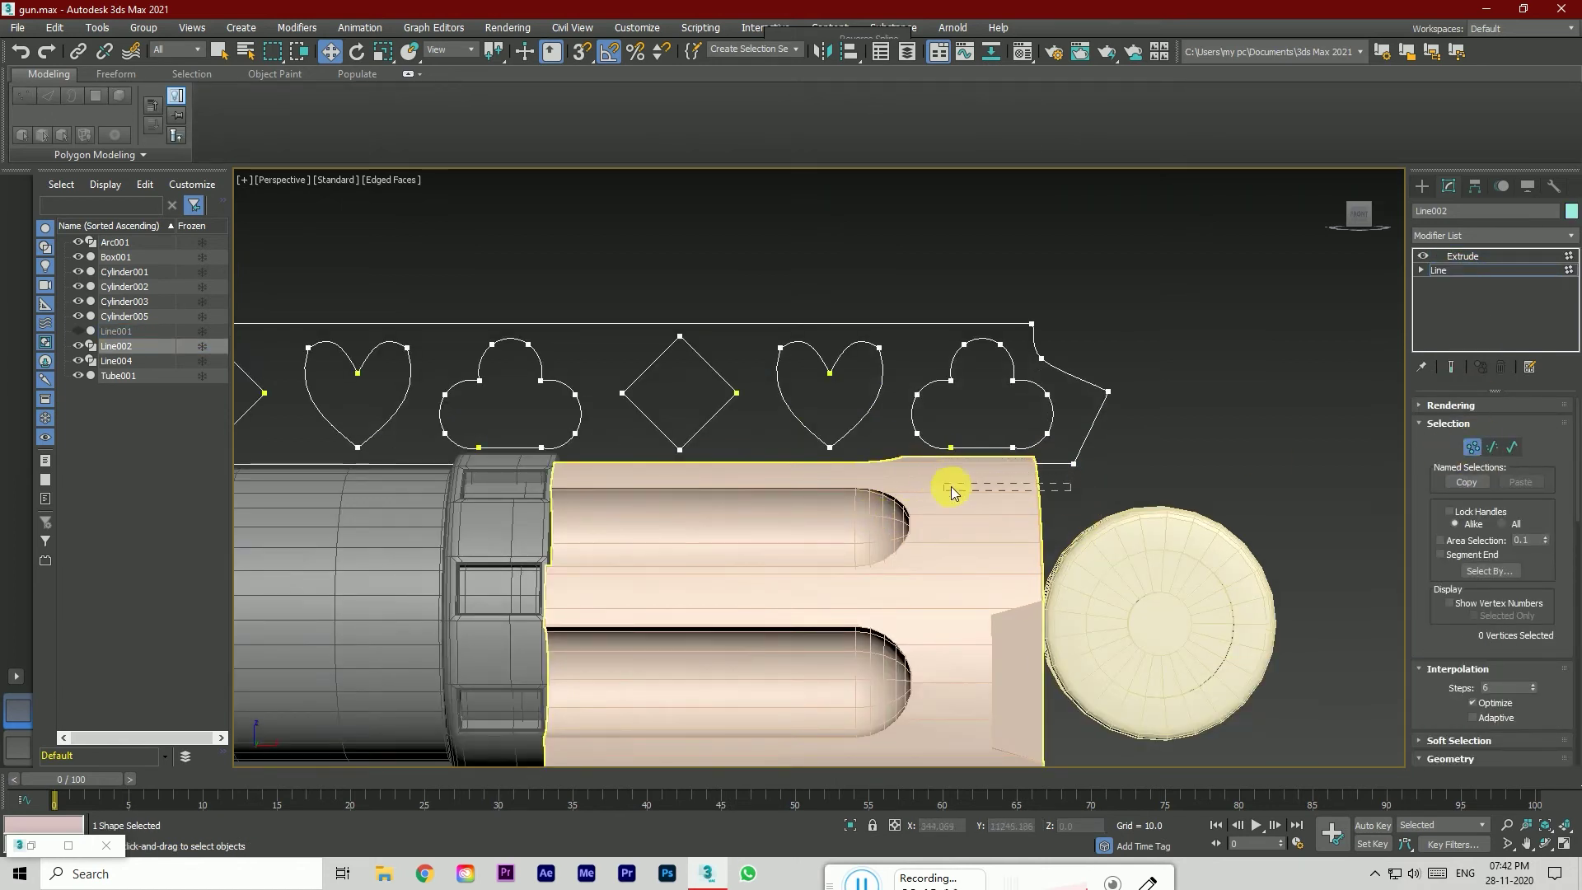
scroll(1053, 492, down, 3)
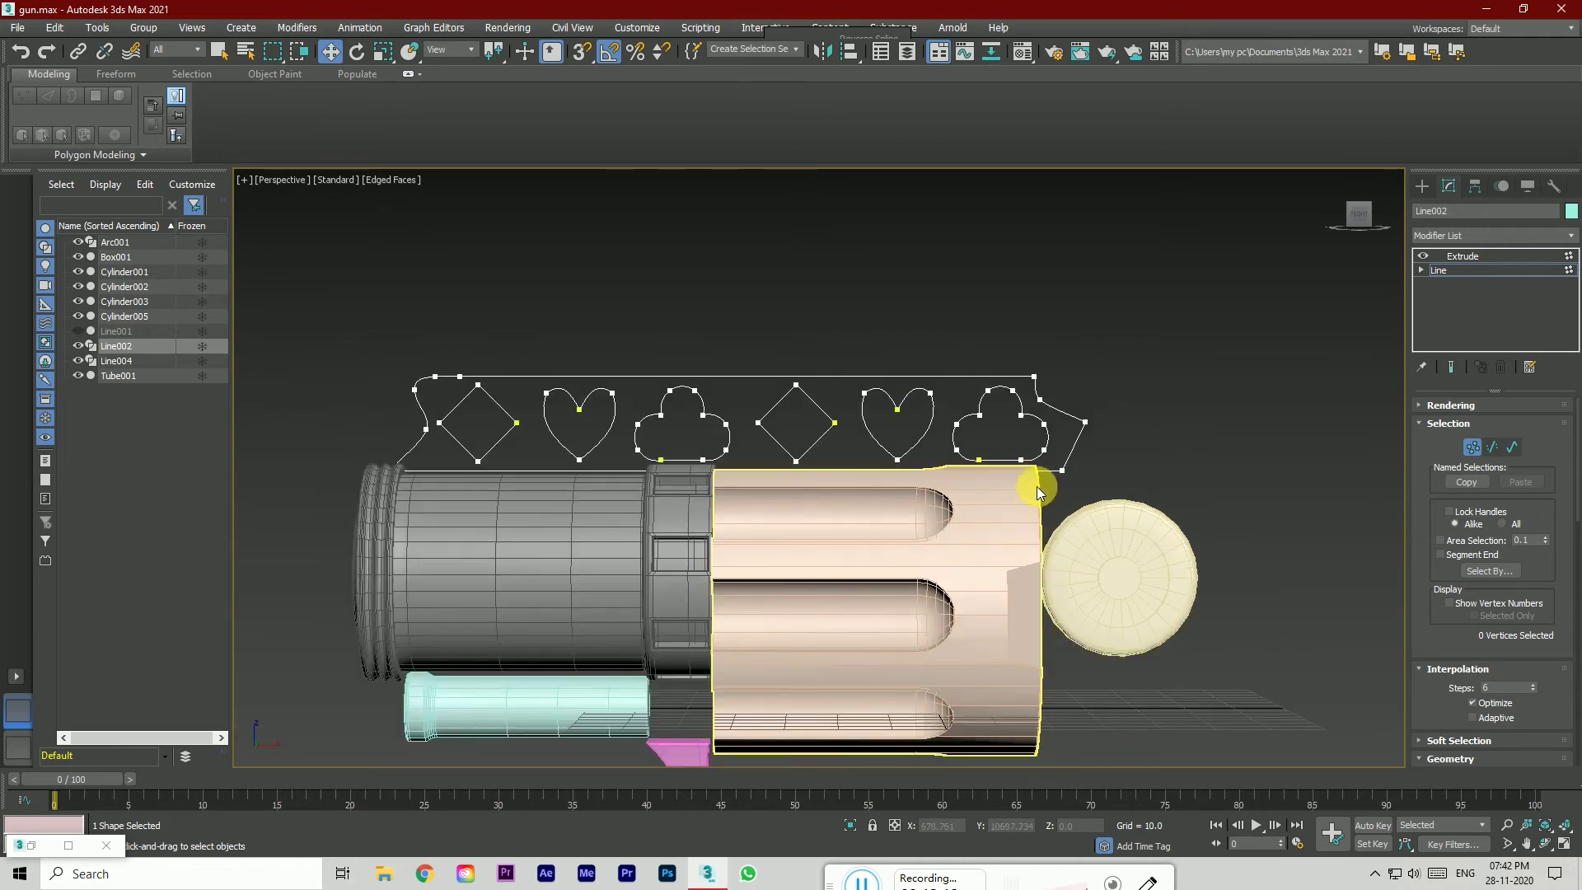
click(1464, 256)
click(1026, 494)
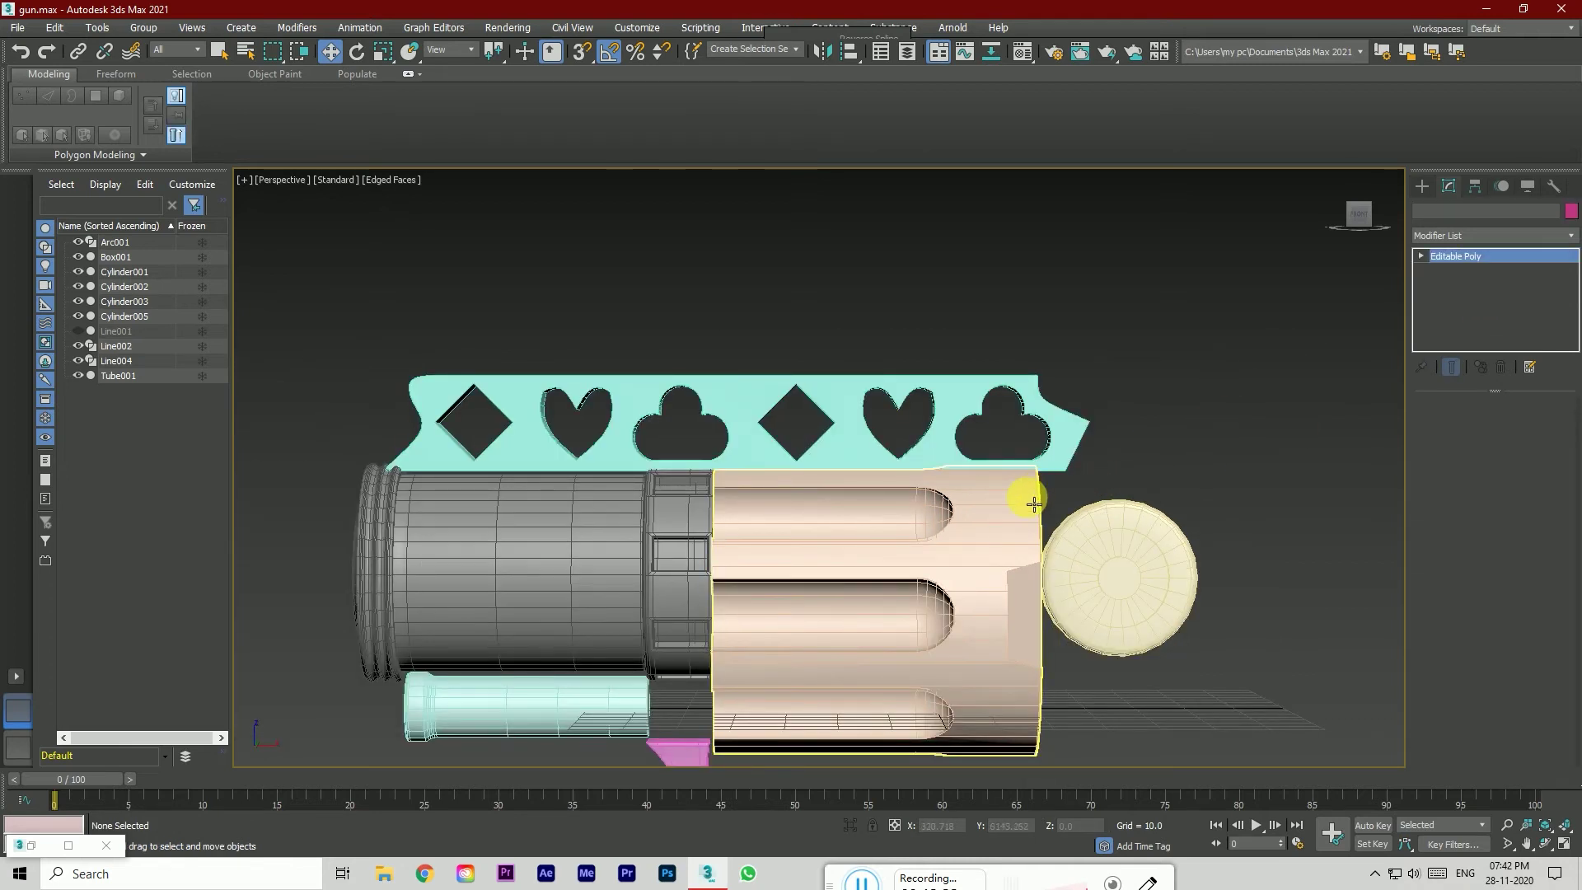
click(76, 272)
Step: Refine the rail outline's lower edge with new vertices just ahead of the slotted ring behind the barrel
click(934, 466)
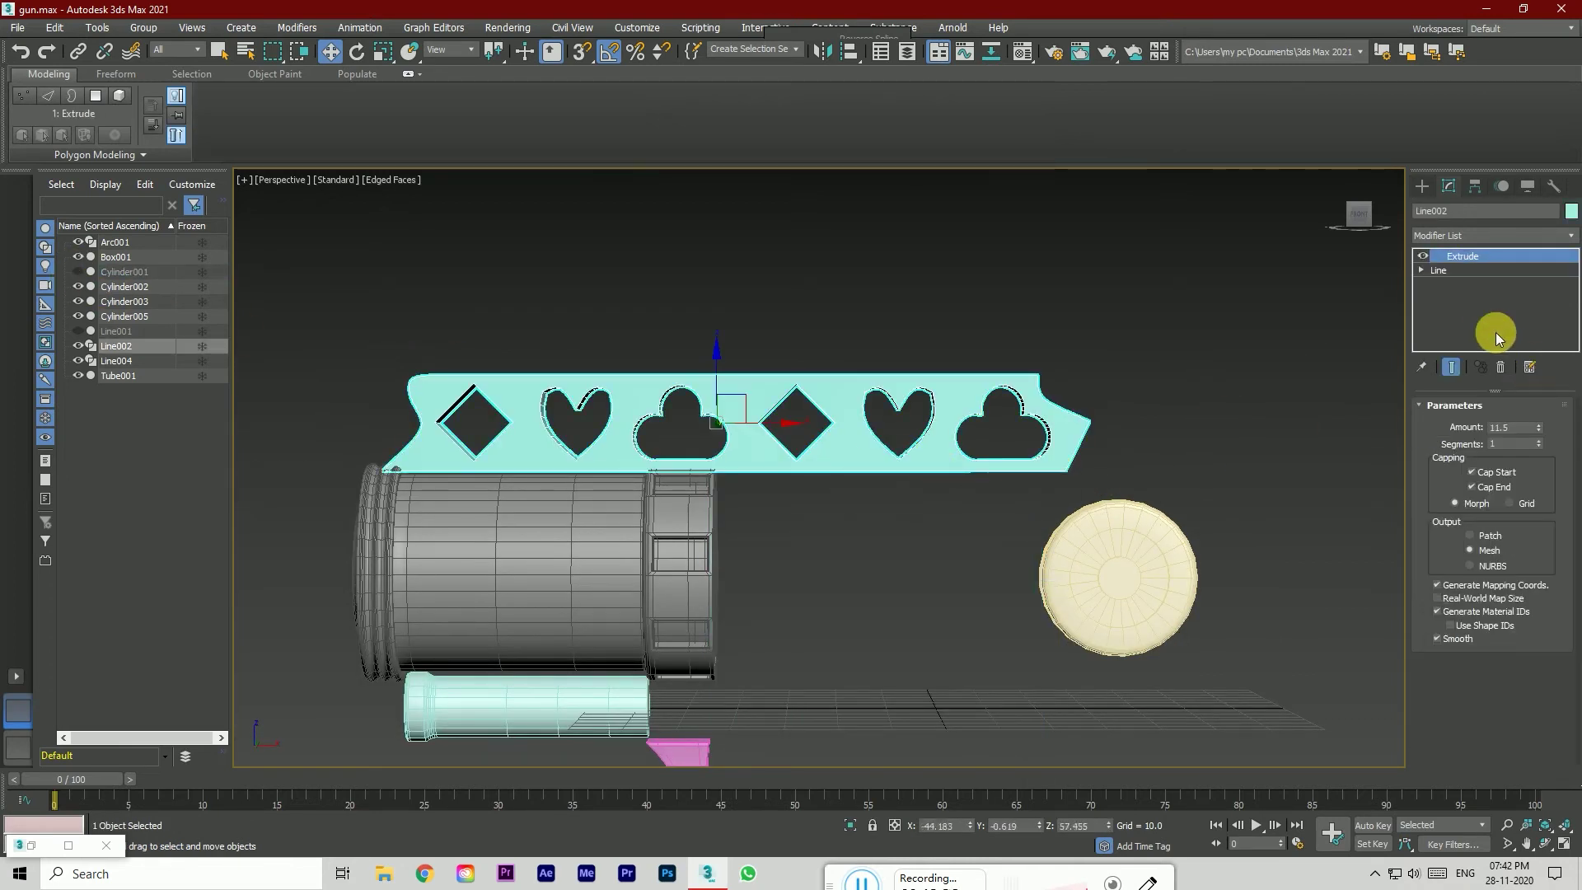
click(1465, 270)
click(1472, 446)
scroll(1065, 467, up, 2)
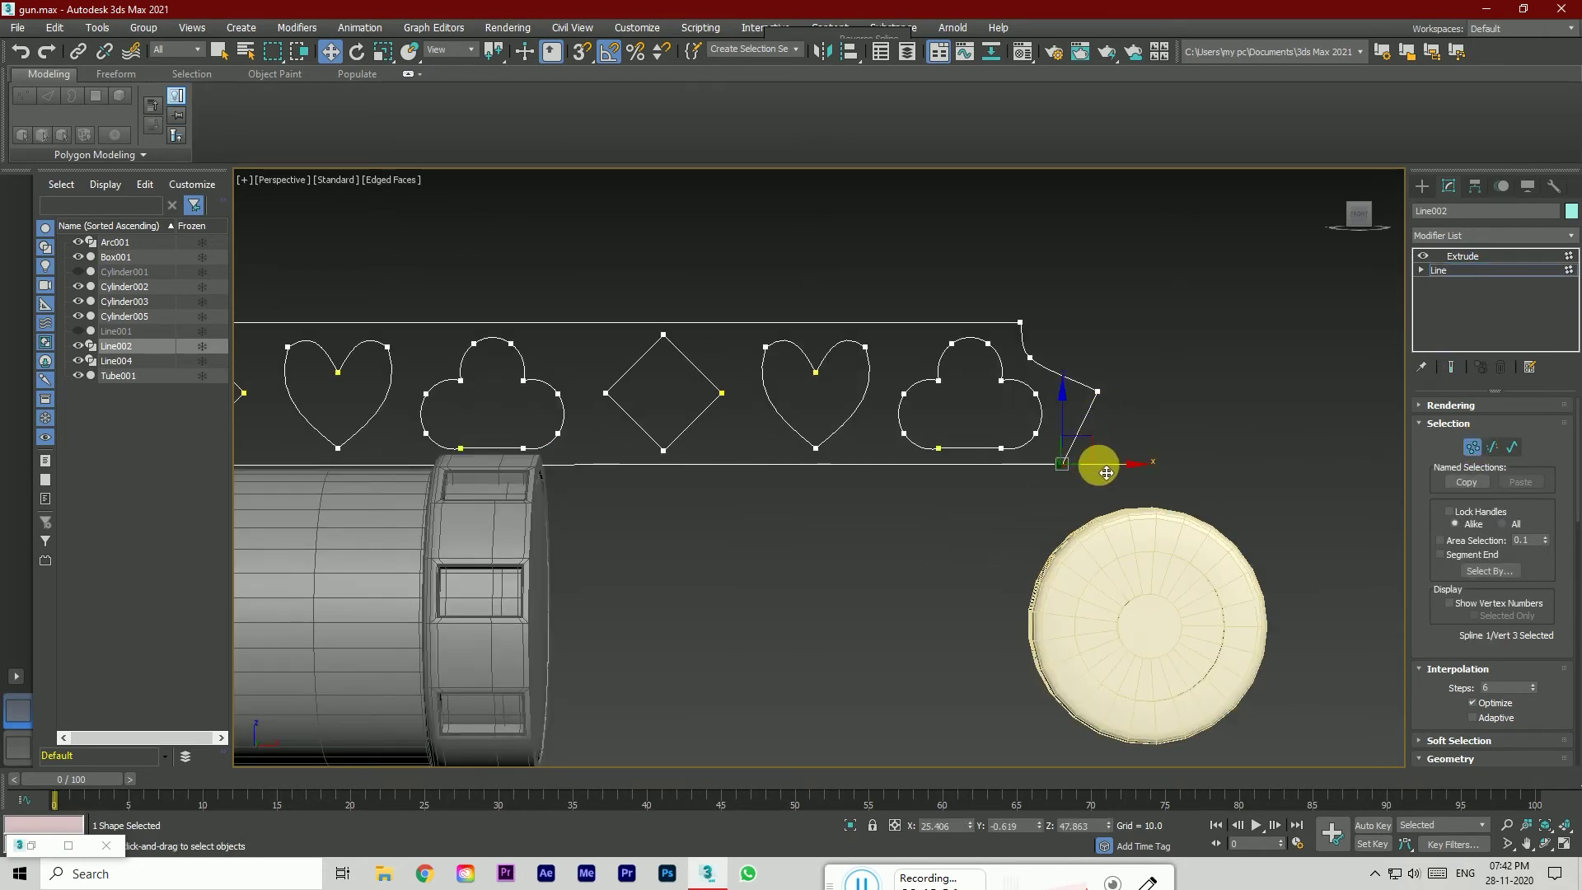
scroll(1442, 659, down, 3)
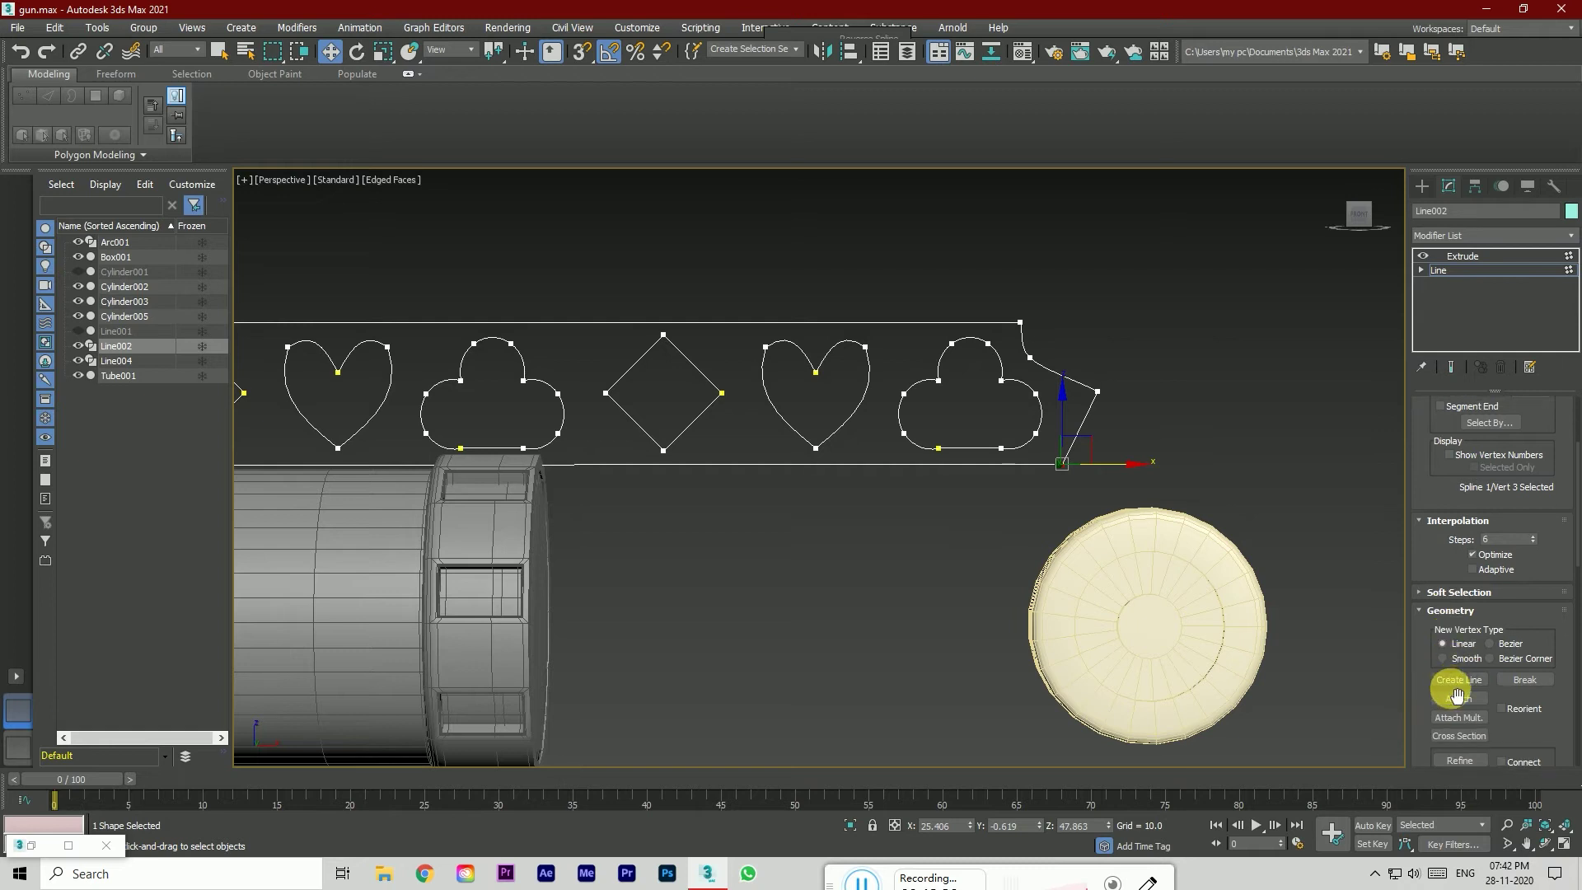
scroll(1483, 707, down, 1)
click(1455, 710)
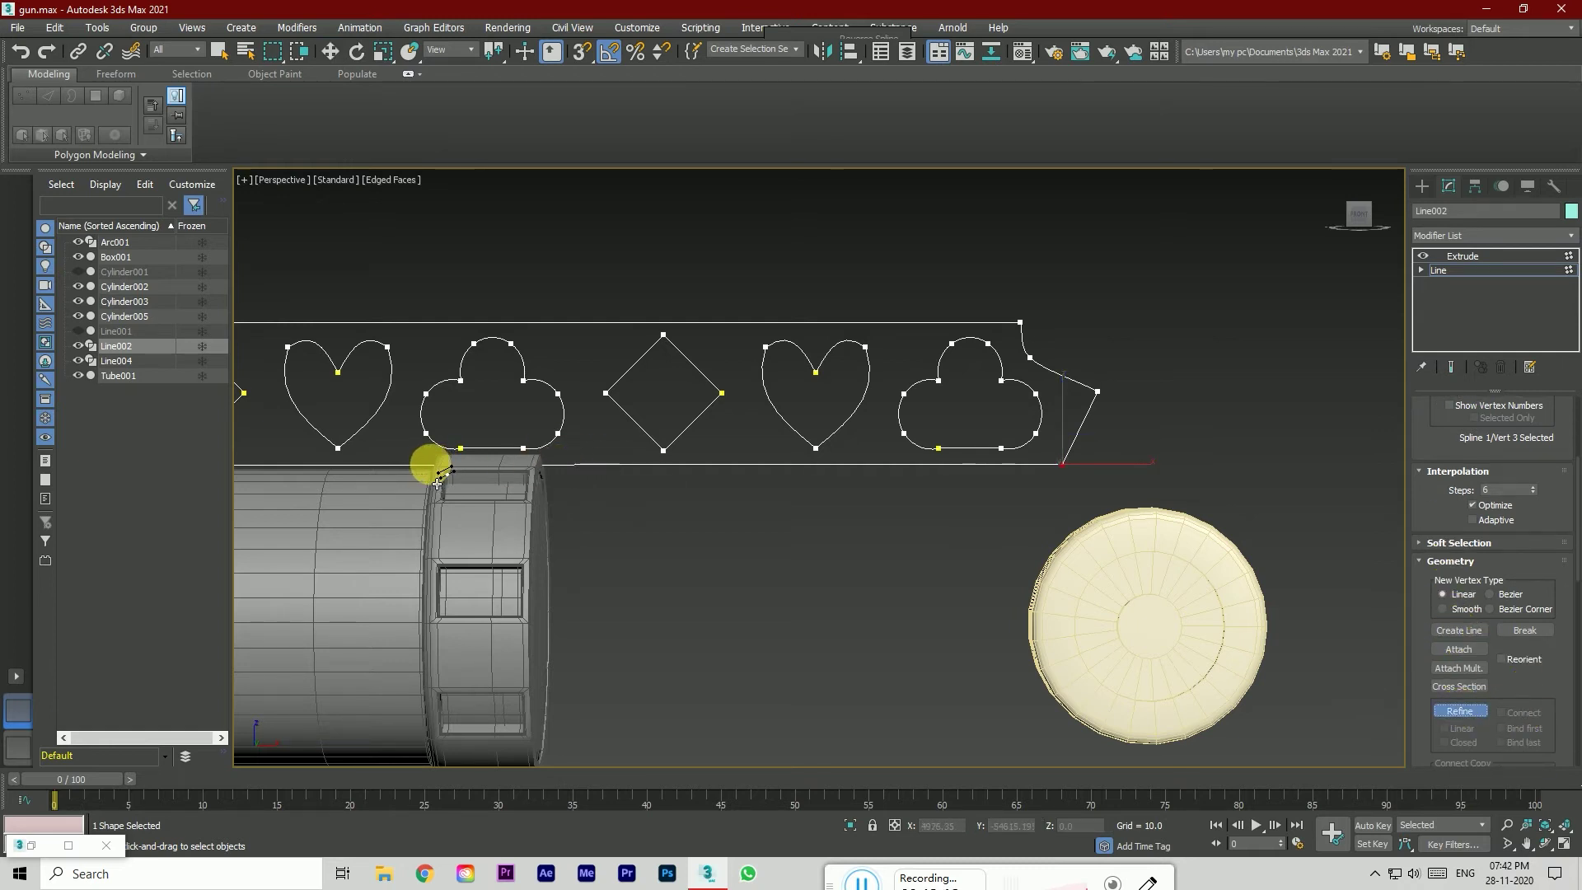
click(436, 483)
scroll(437, 482, up, 2)
key(w)
Step: Try to raise the rail outline's rear lower corner, first alone and then together with the rearmost new vertex
scroll(1335, 593, down, 2)
drag(1329, 480, 1329, 467)
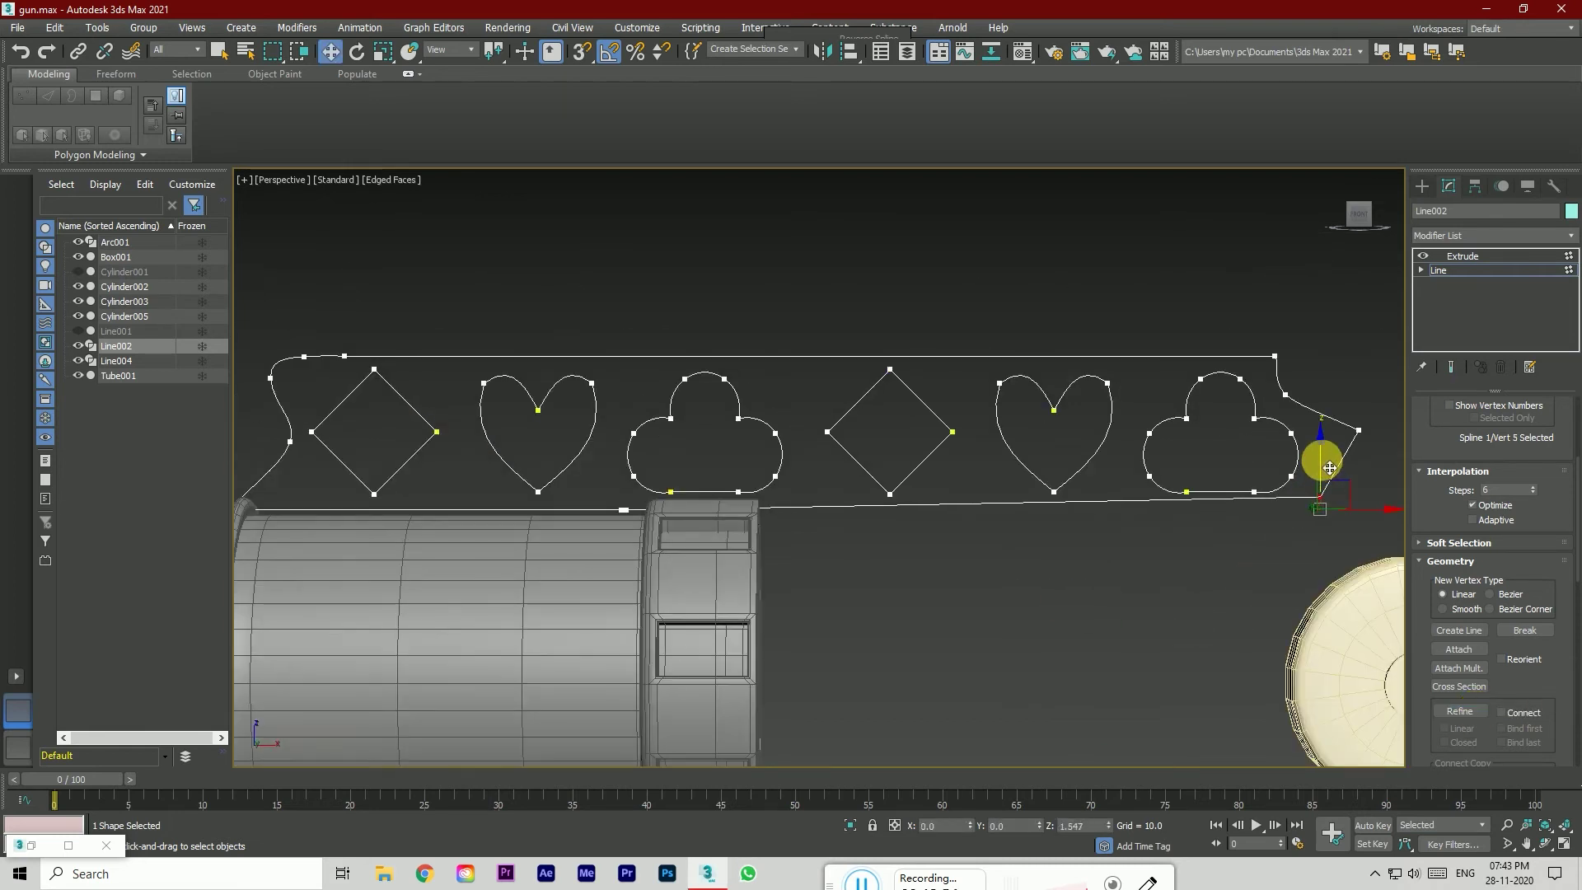
key(ctrl+z)
scroll(625, 510, up, 5)
drag(663, 482, 598, 551)
scroll(605, 552, down, 4)
scroll(602, 552, down, 3)
scroll(837, 572, up, 2)
click(1144, 542)
click(299, 537)
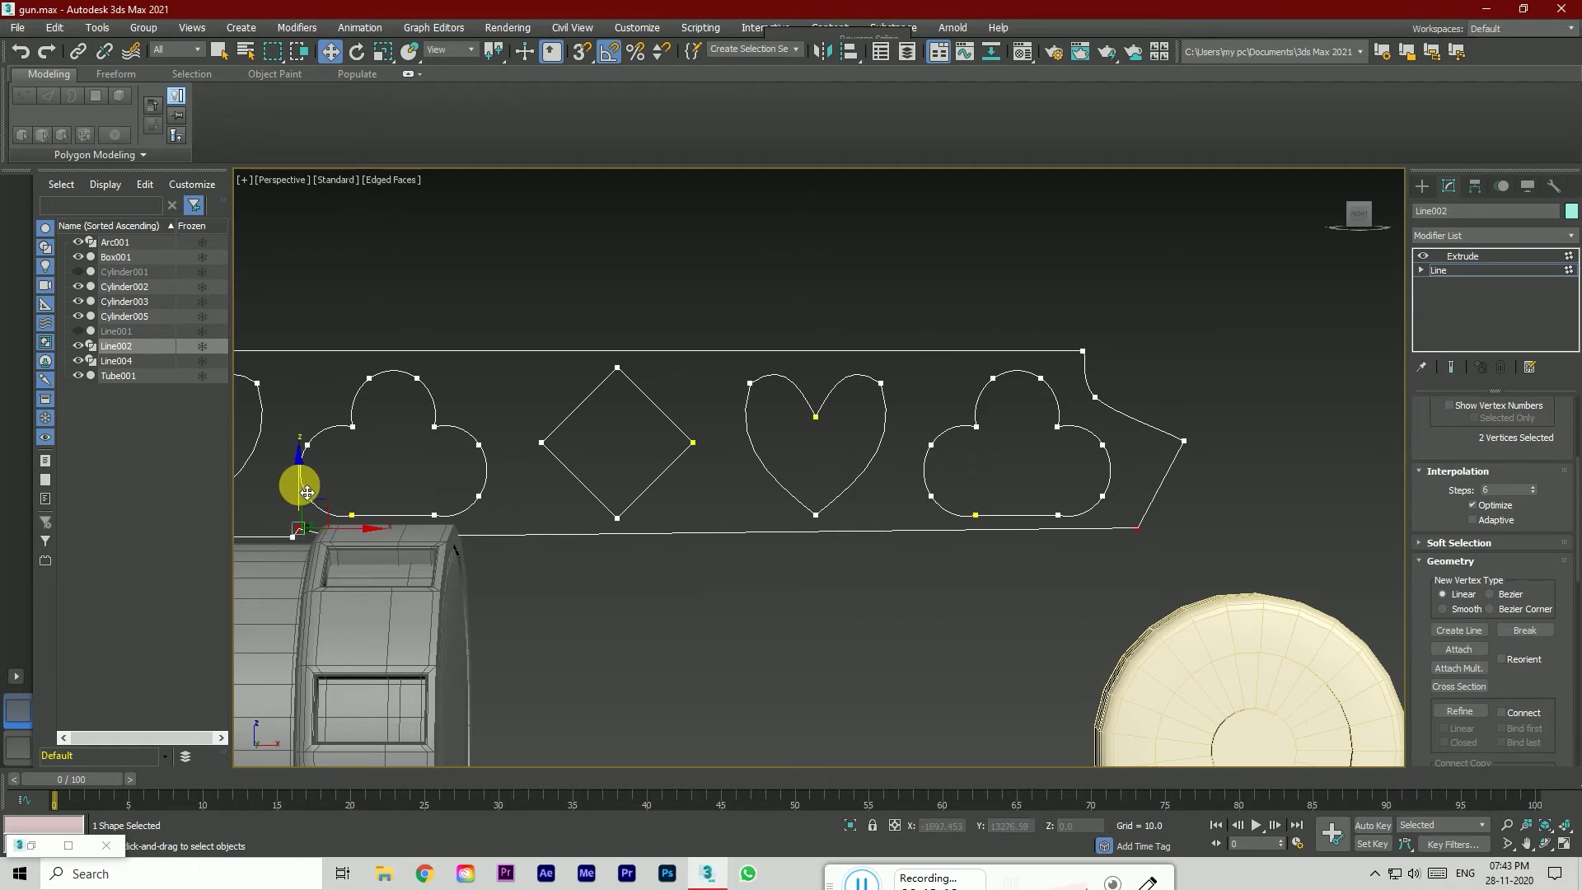
drag(306, 493, 308, 501)
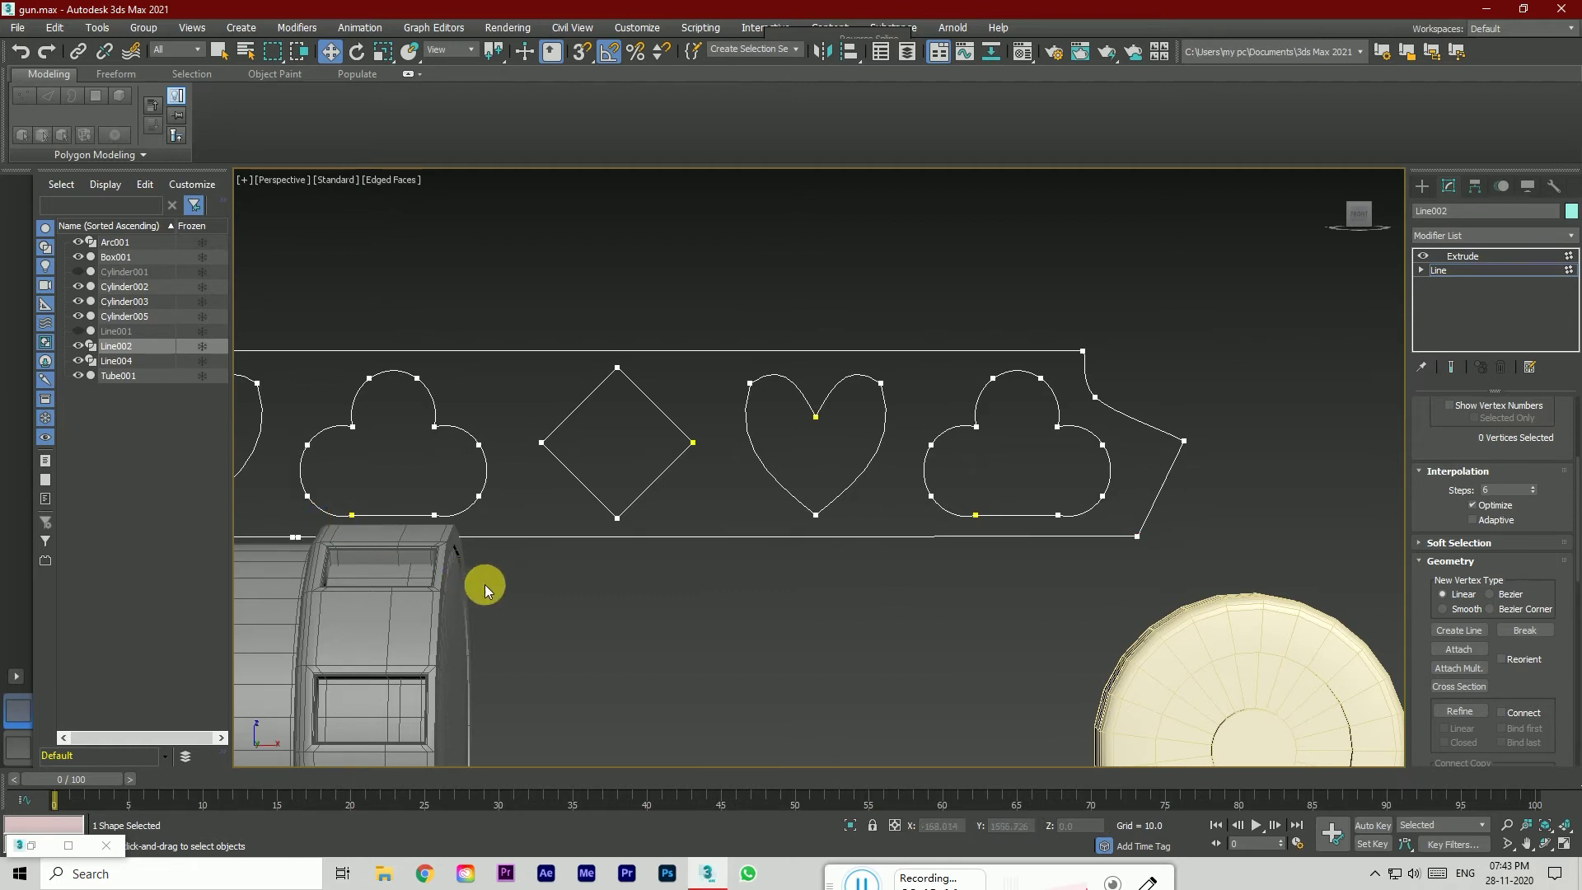
Step: Raise the rail outline's rearmost new lower-edge vertex together with its rear lower corner so the edge steps up over the slotted ring
drag(496, 569, 352, 494)
scroll(530, 601, down, 3)
scroll(472, 544, up, 8)
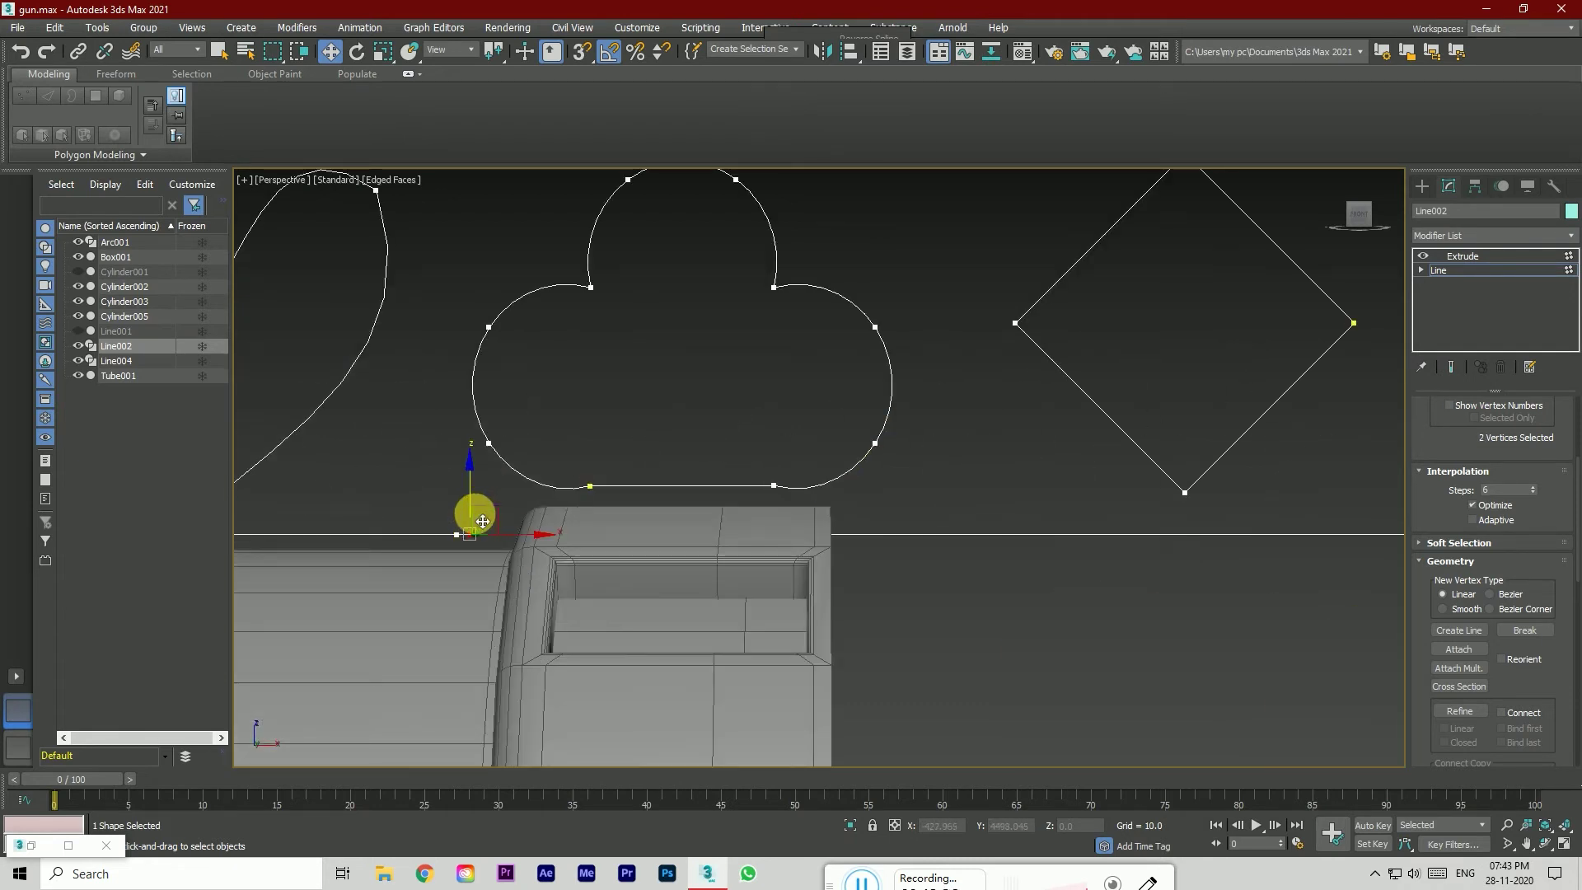
drag(481, 493, 474, 462)
drag(524, 546, 557, 476)
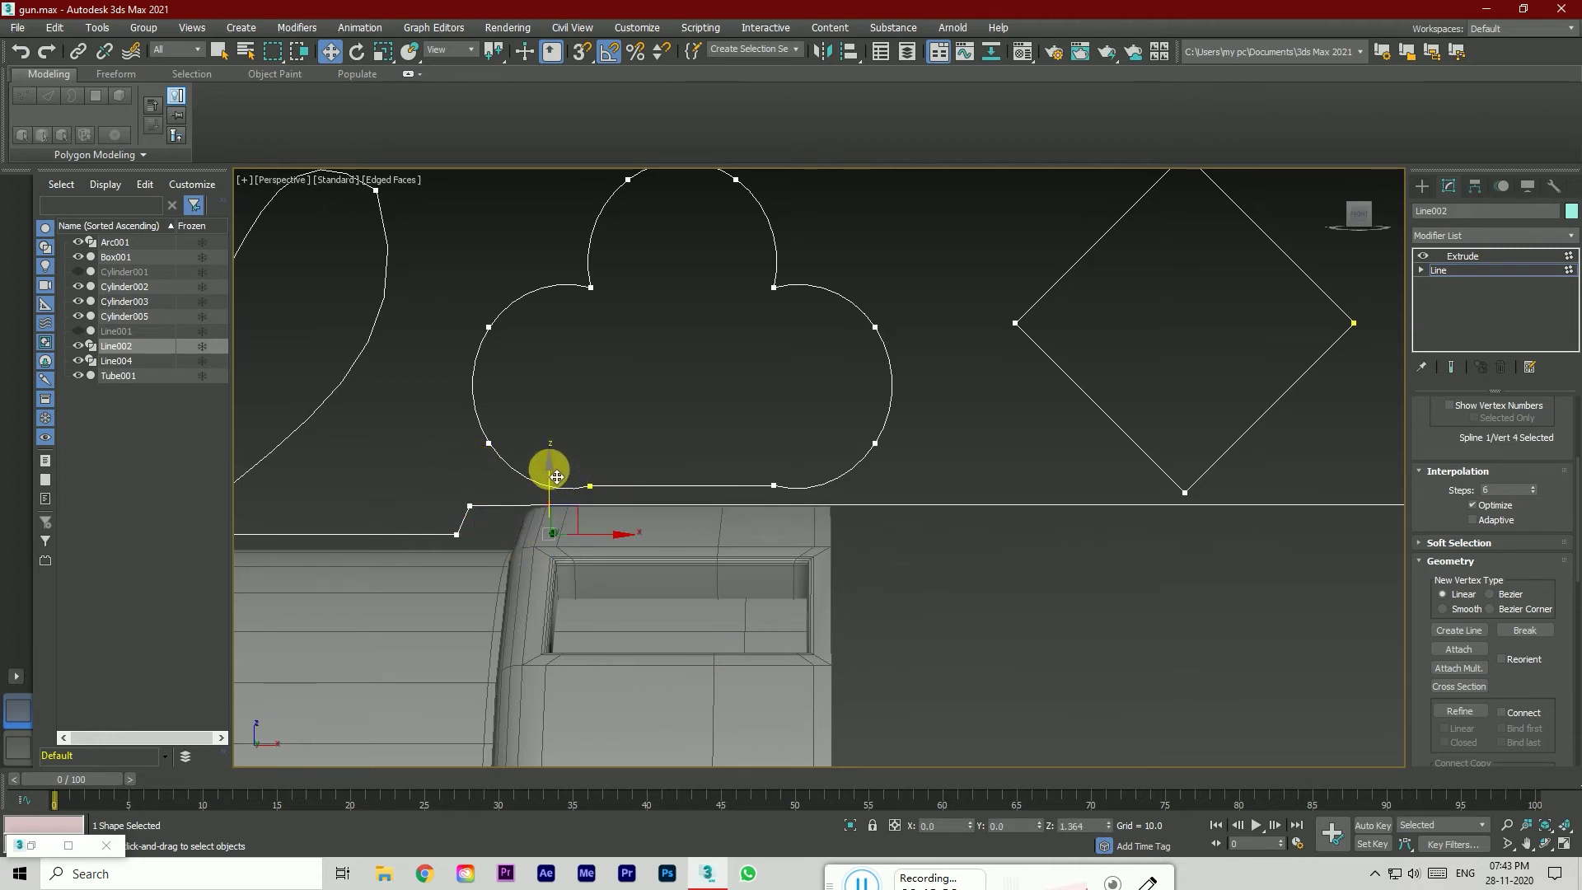
scroll(556, 478, down, 6)
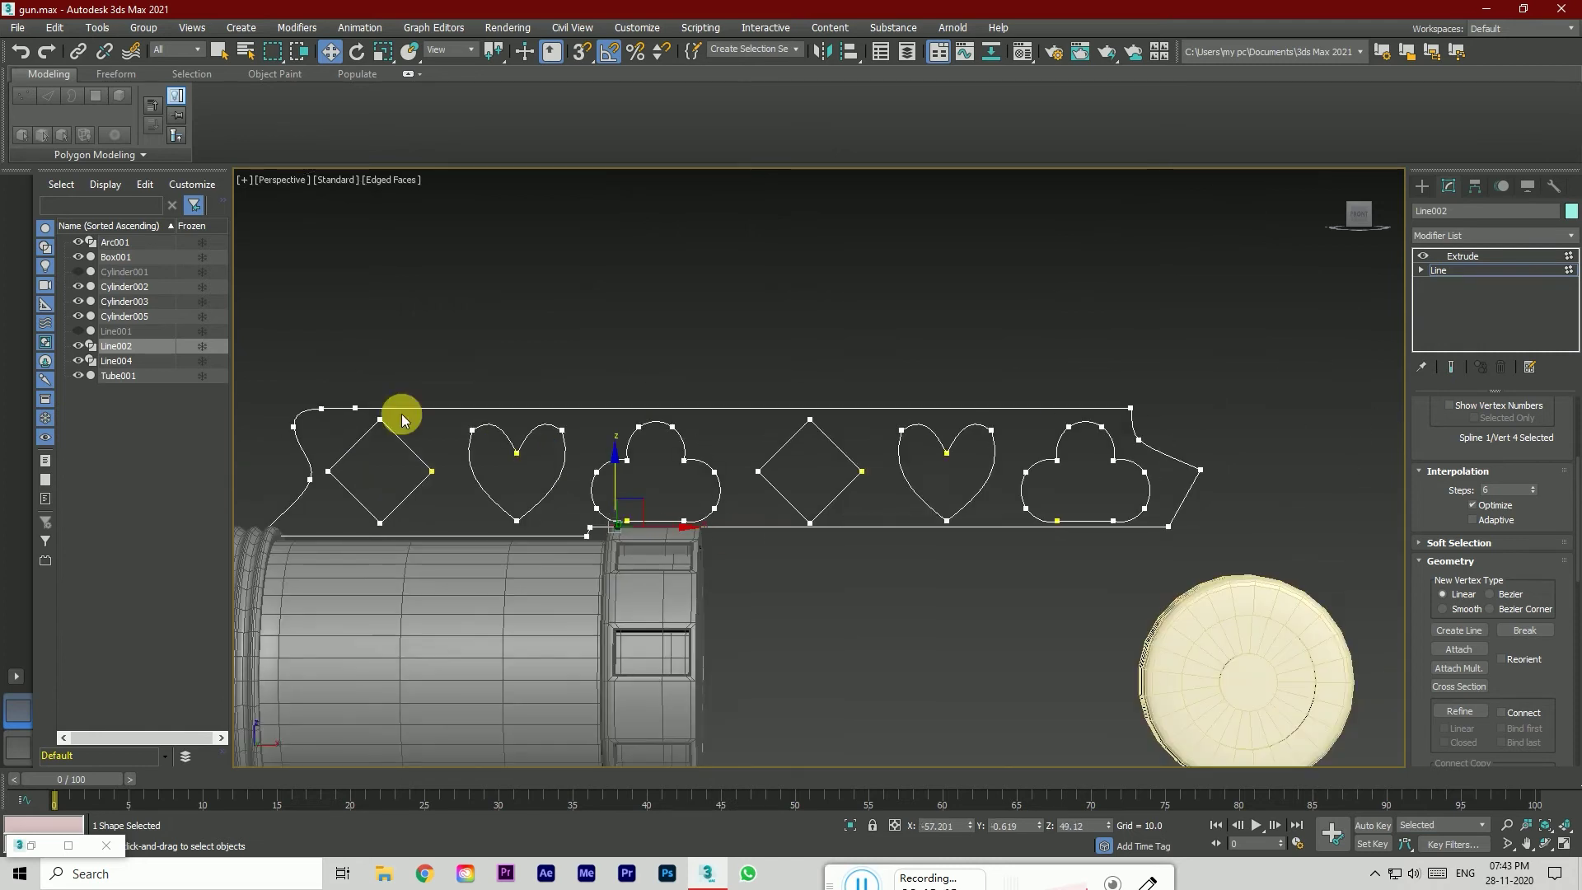
Step: Unhide the frame and fluted cylinder, return the rail to its extruded result and deselect it
click(78, 331)
scroll(576, 512, up, 5)
drag(595, 541, 744, 567)
scroll(751, 575, down, 5)
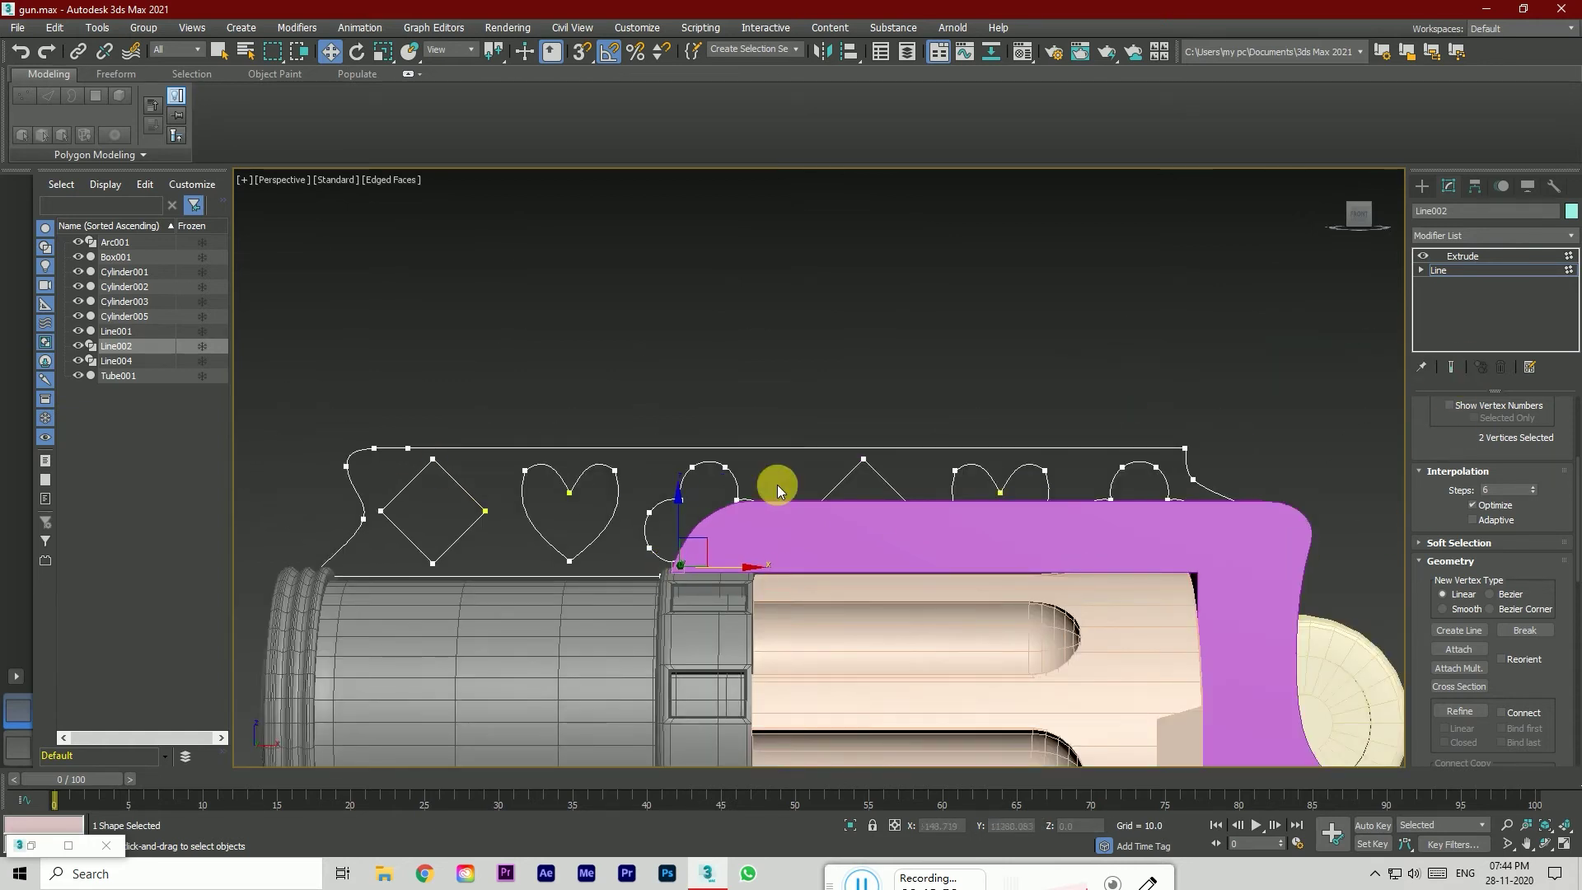
click(1447, 259)
click(1055, 364)
mouse_move(713, 547)
alt+middle_down()
mouse_move(833, 589)
mouse_move(1046, 593)
mouse_move(713, 548)
mouse_move(670, 570)
mouse_move(746, 531)
mouse_move(729, 535)
alt+middle_up()
Step: Compare the whole gun with the reference image from the rear angle and the side, checking the rail, frame and cylinder
click(33, 846)
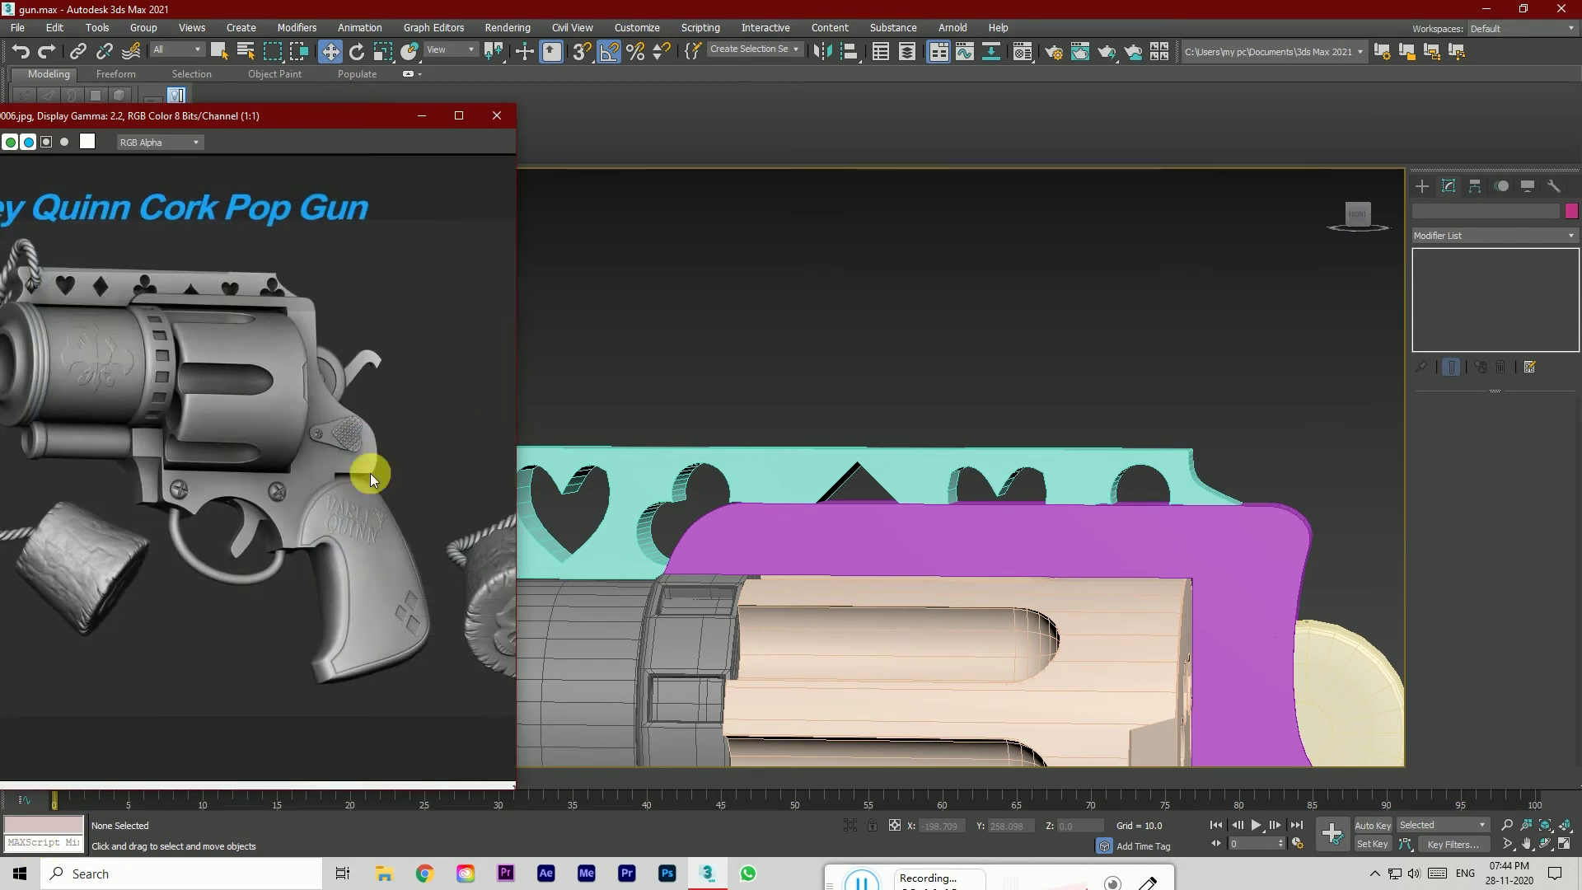
scroll(369, 473, down, 2)
scroll(390, 376, up, 2)
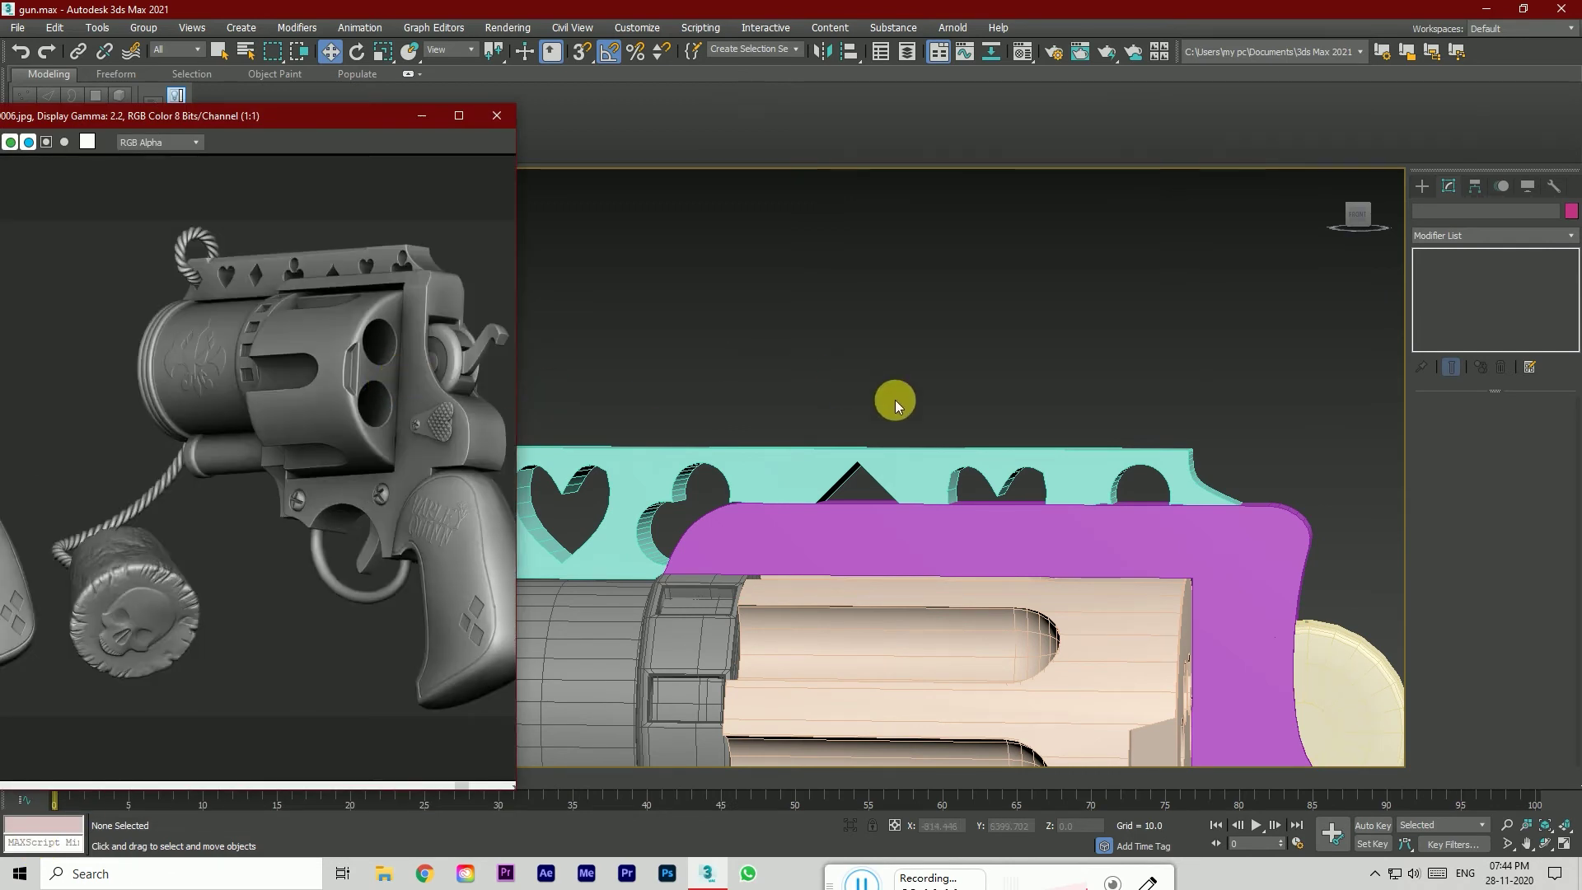
scroll(896, 396, down, 3)
scroll(943, 384, down, 3)
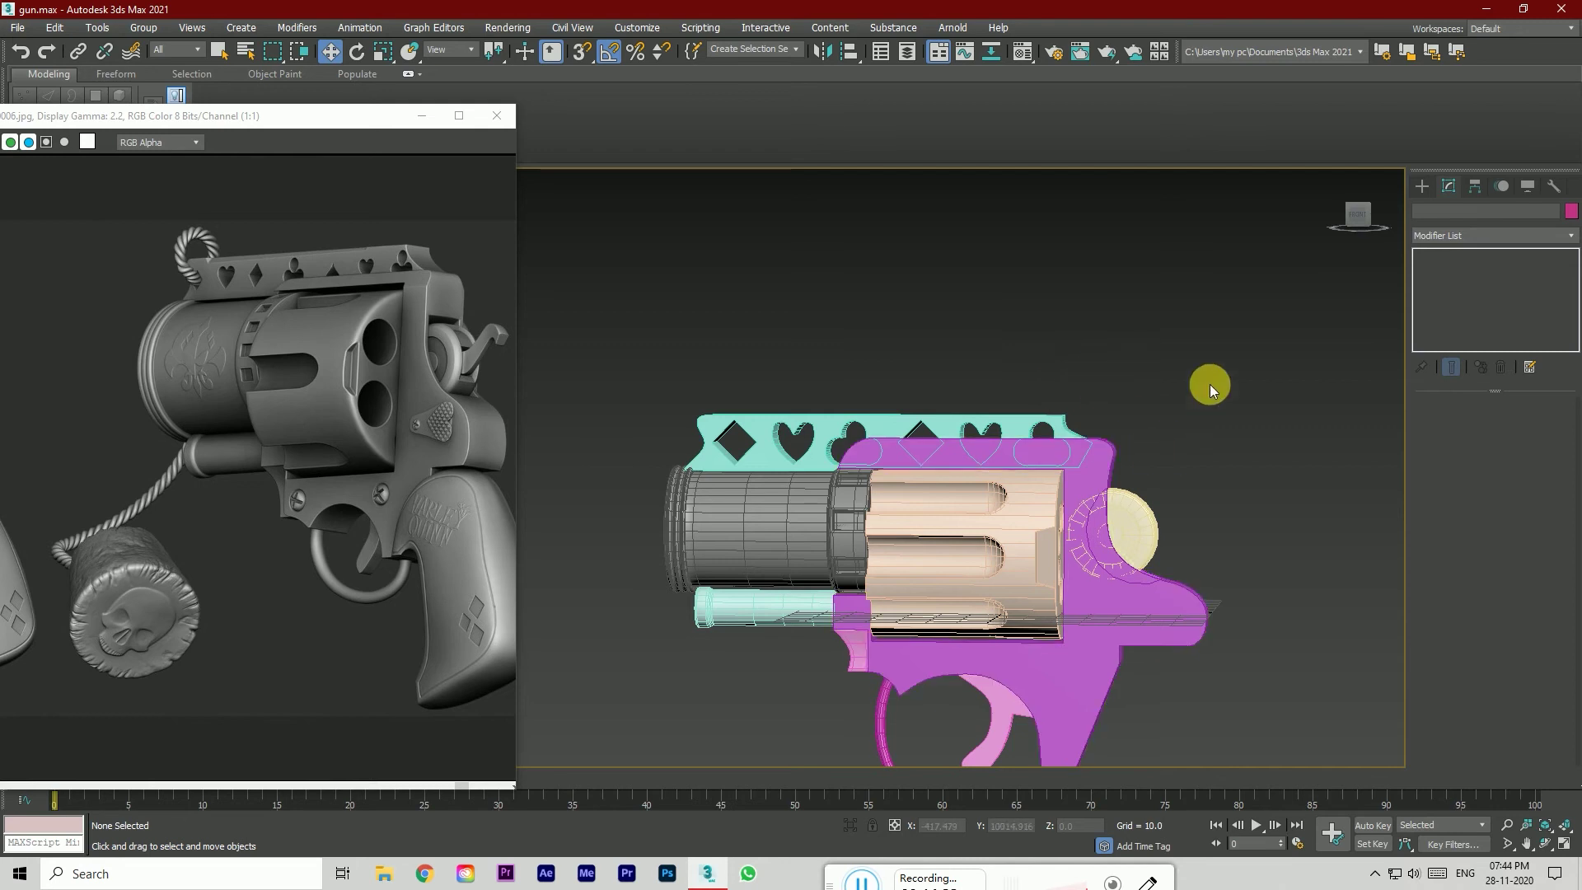
click(1353, 213)
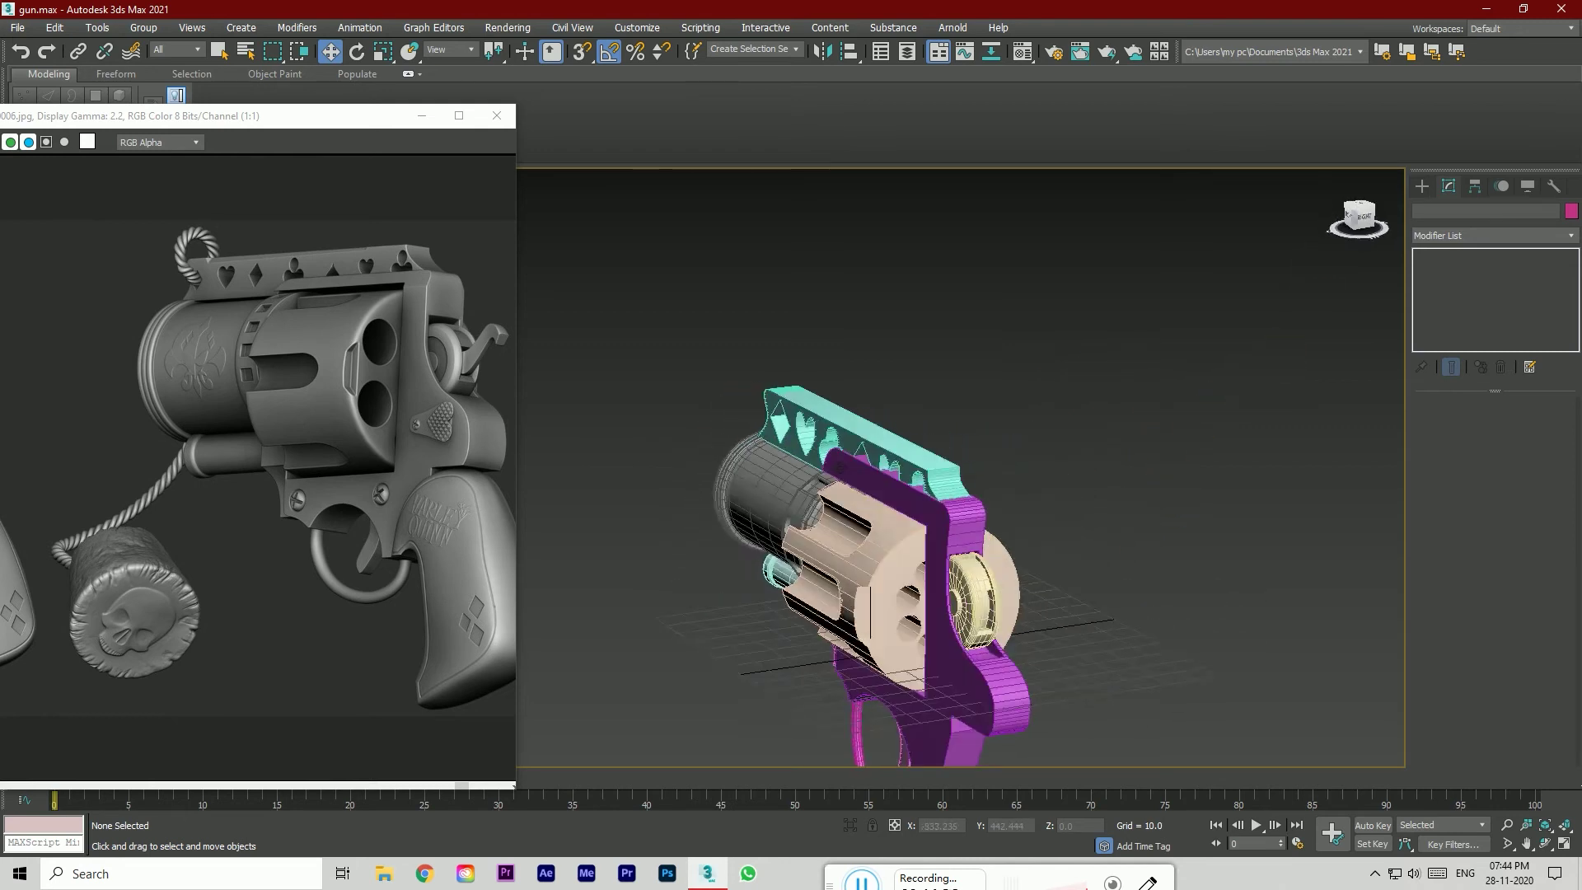
drag(1353, 216, 1557, 201)
drag(1290, 206, 1356, 217)
scroll(1166, 535, down, 3)
scroll(1123, 558, up, 3)
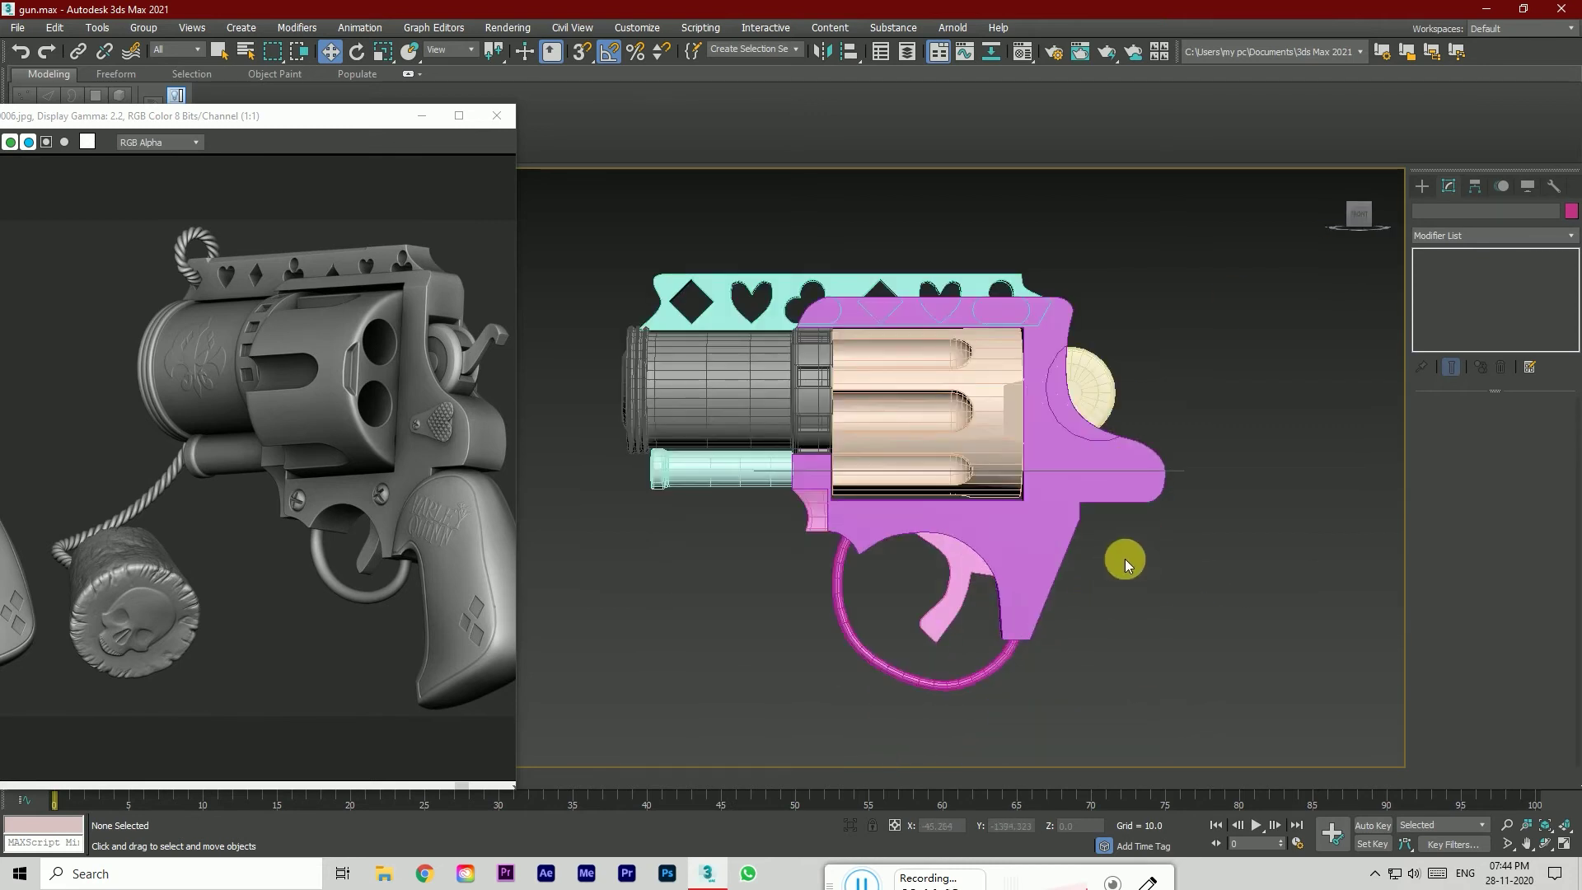
click(1187, 455)
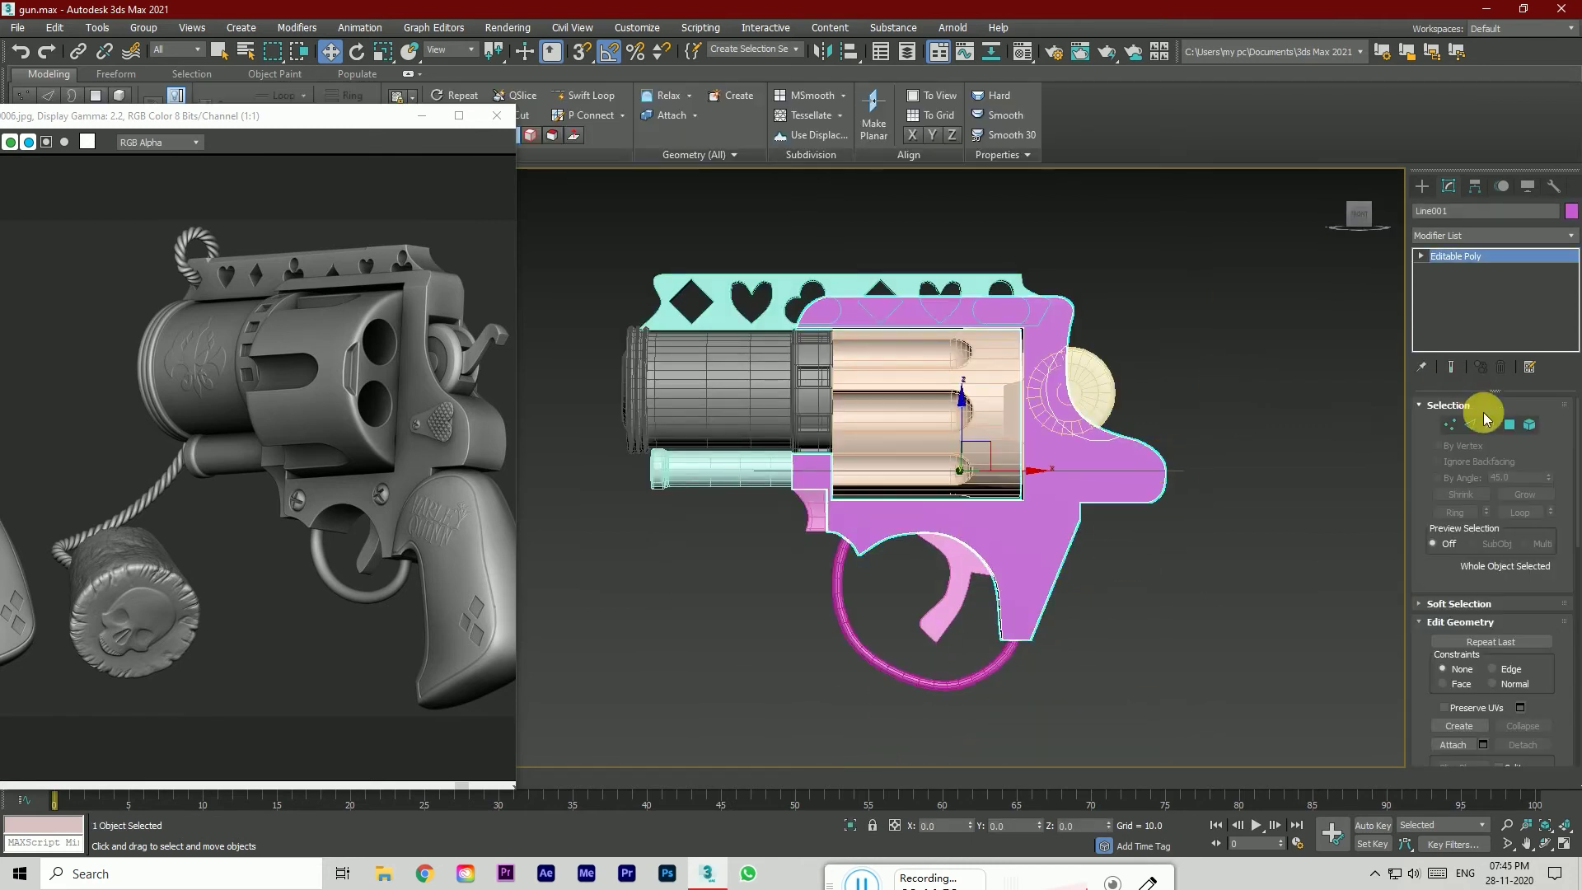
click(1450, 424)
scroll(1123, 480, up, 4)
scroll(1152, 420, up, 2)
mouse_move(1360, 213)
mouse_down()
mouse_move(1322, 231)
mouse_move(1357, 217)
mouse_up()
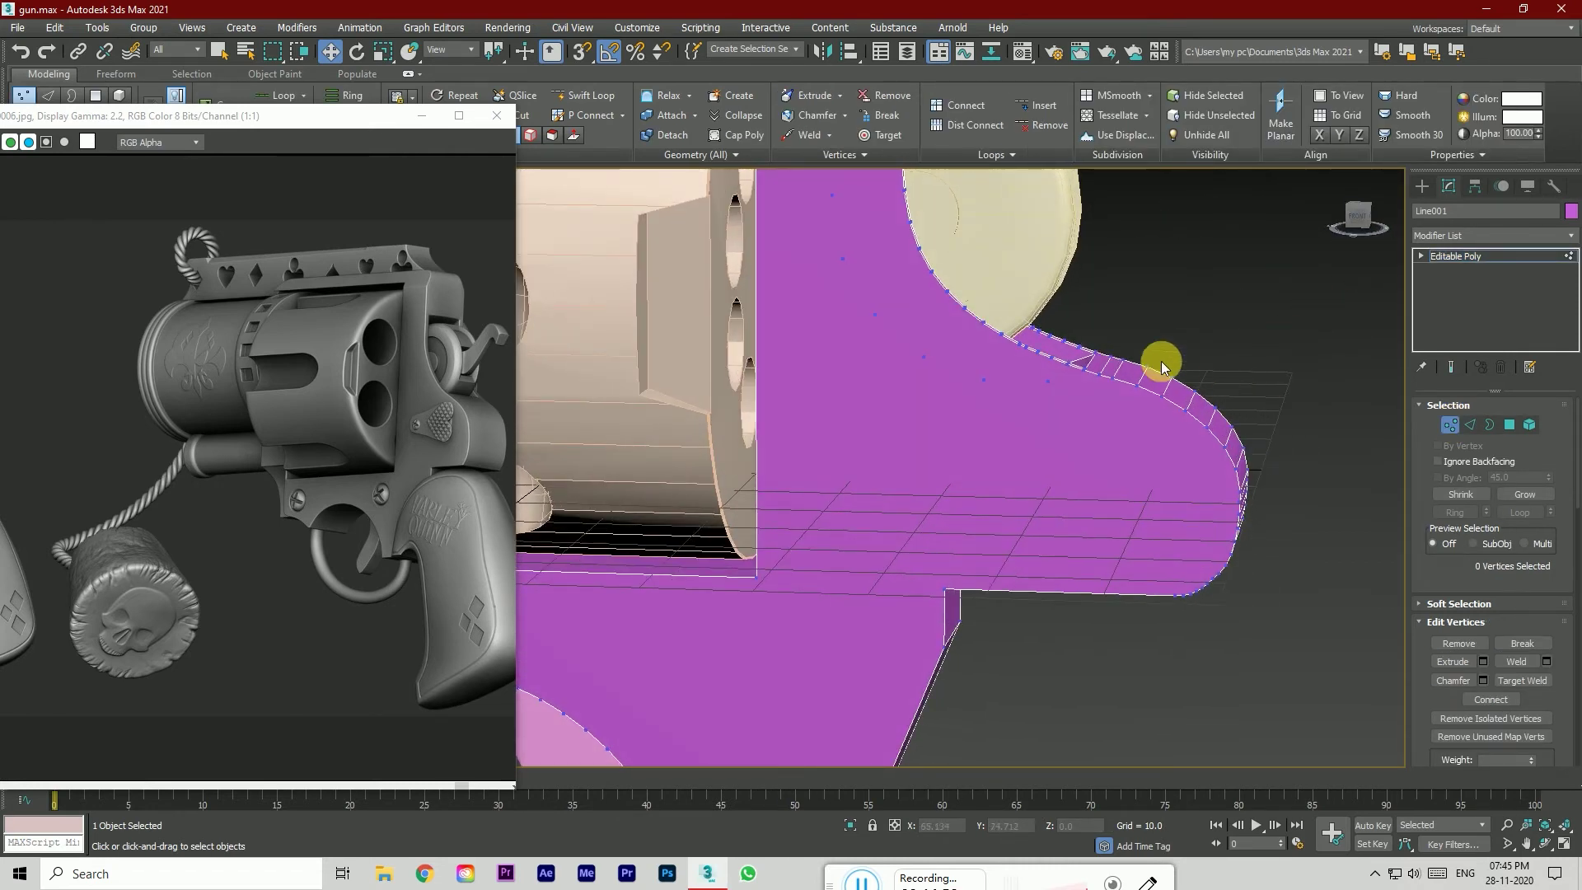
drag(1246, 471, 1247, 473)
key(Delete)
key(ctrl+z)
click(1289, 609)
scroll(1271, 385, down, 2)
click(1354, 218)
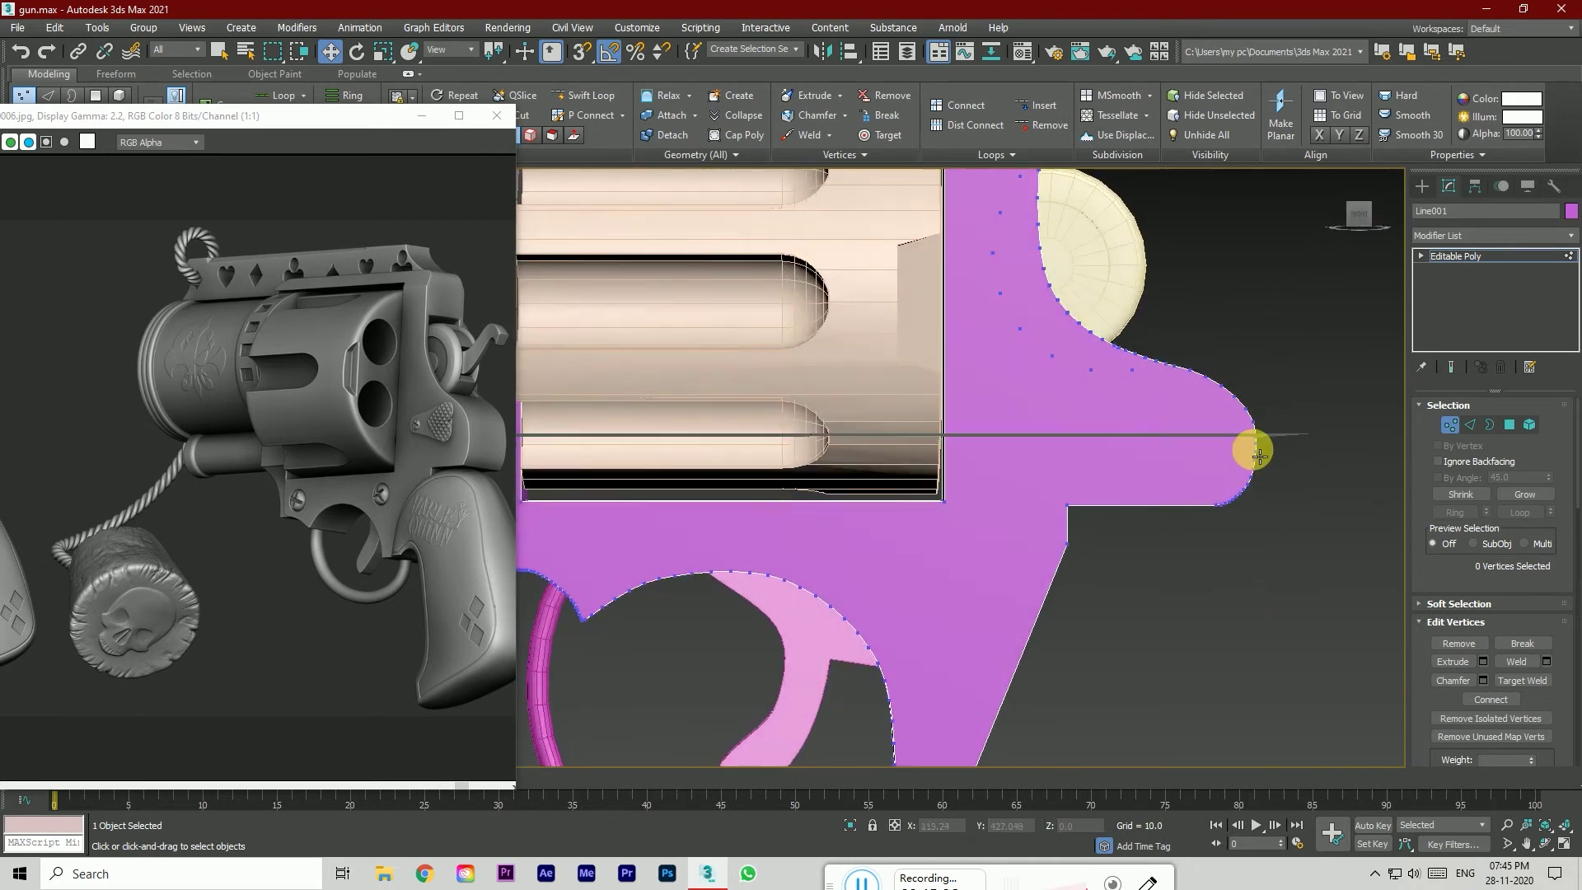
scroll(1254, 449, down, 5)
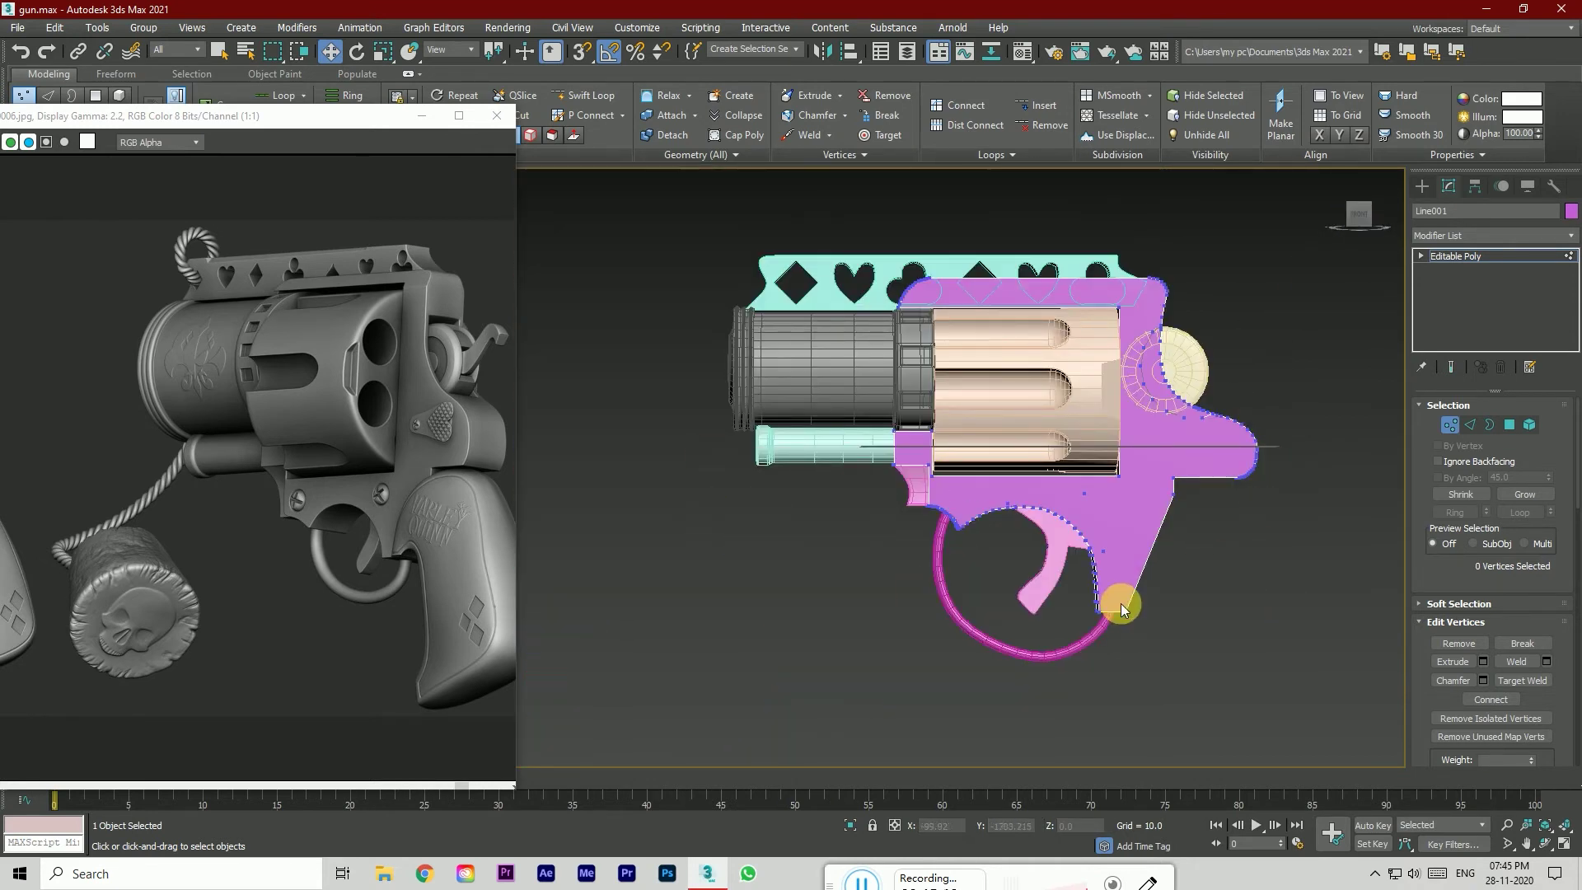
click(1485, 256)
click(1216, 661)
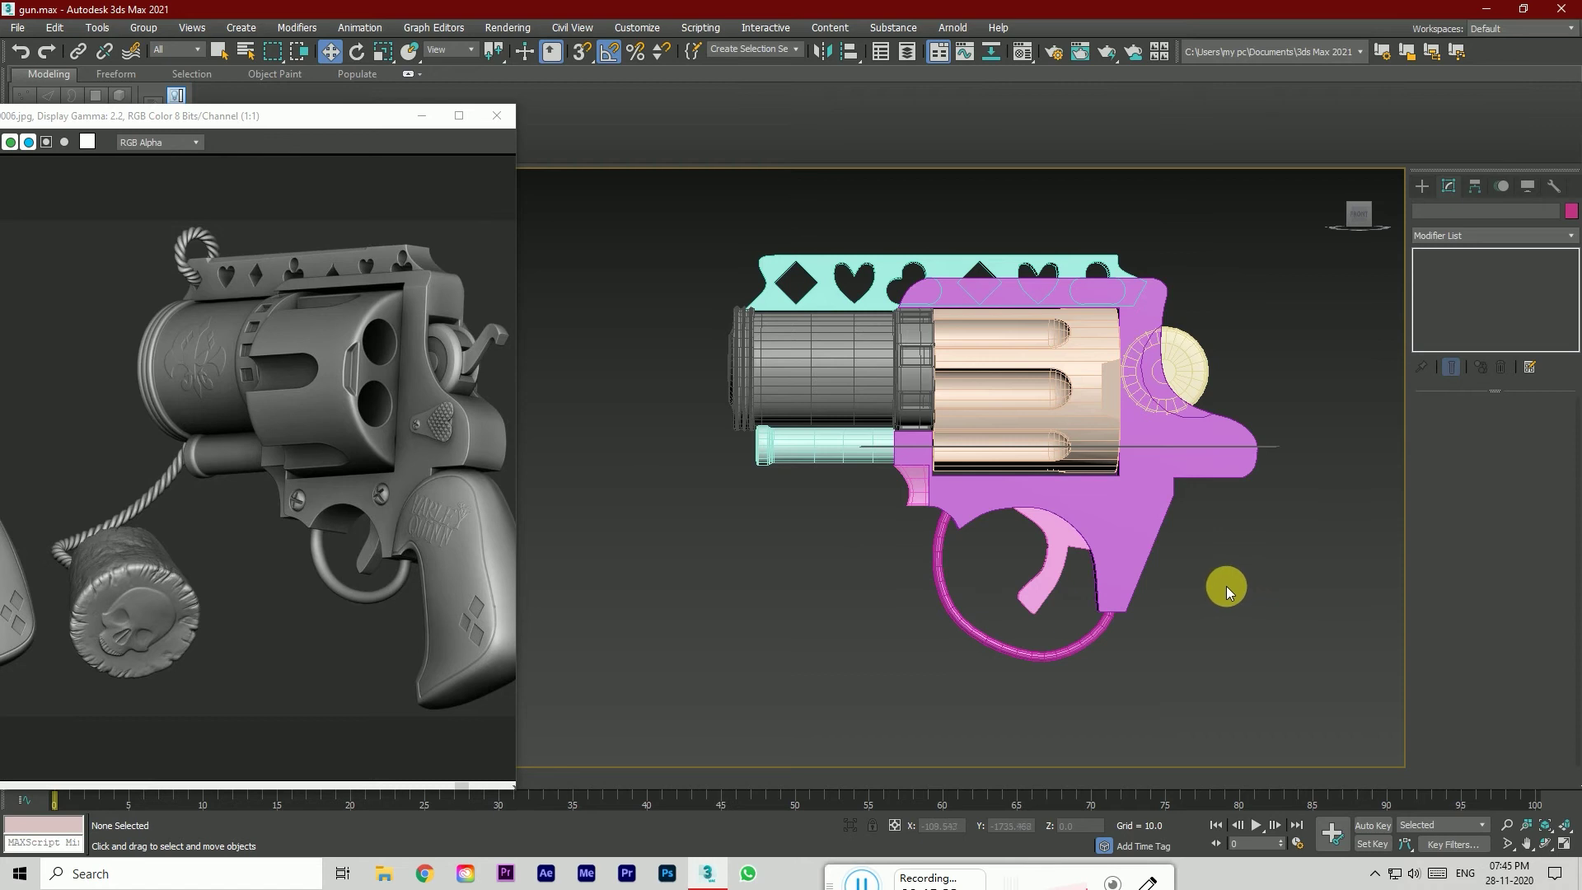
Step: Start a line outline of the grip at the frame's lower rear corner, following its slanted rear edge up and continuing down the grip's back
scroll(457, 557, down, 1)
scroll(161, 541, up, 1)
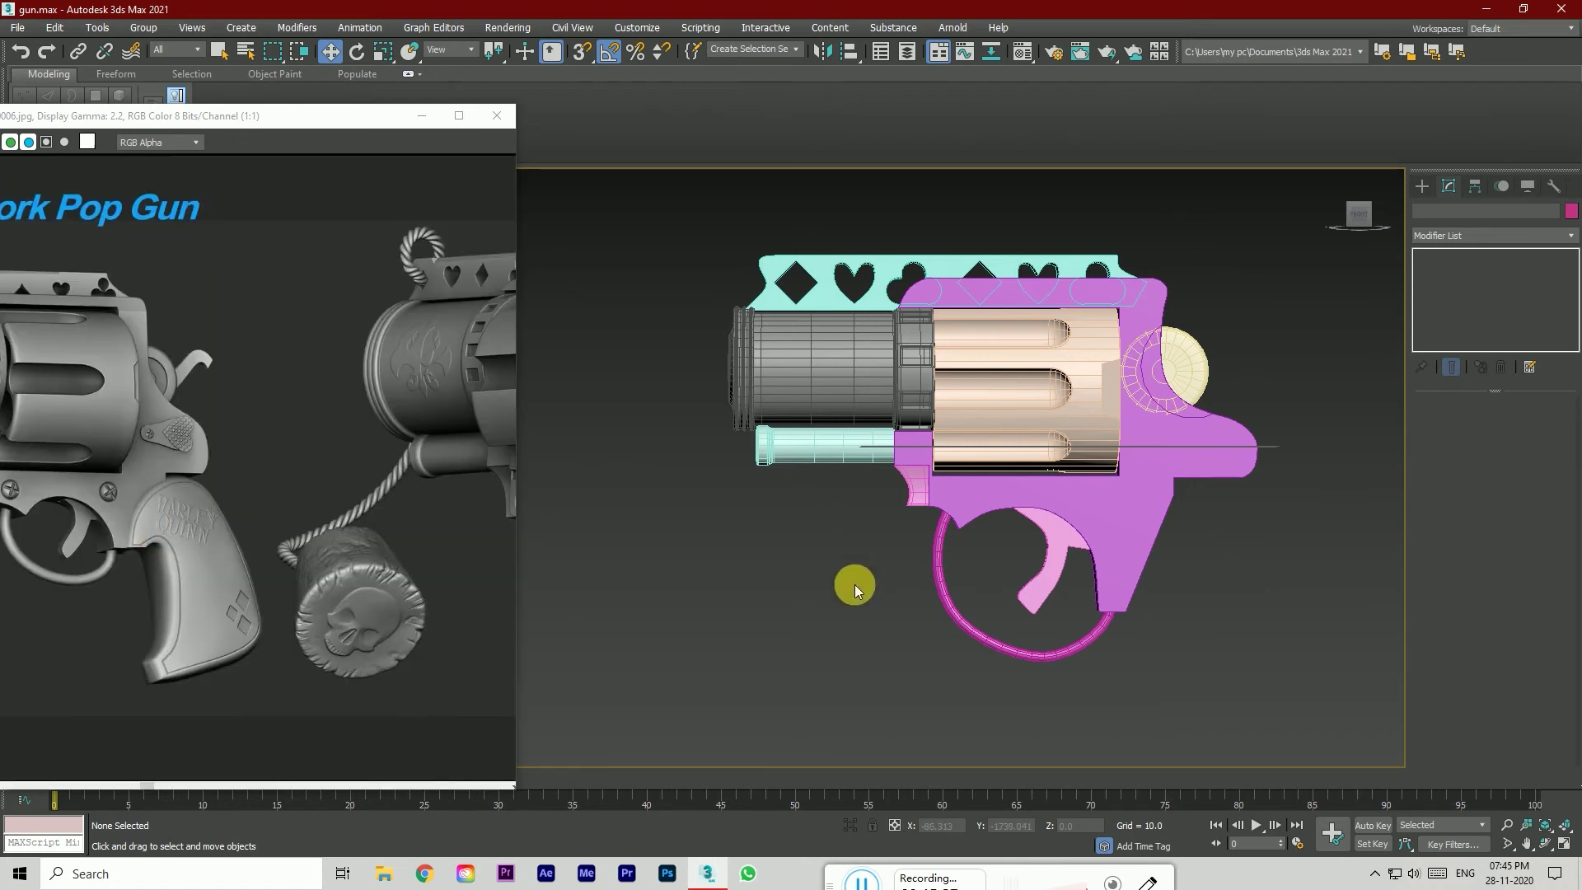
drag(645, 254, 660, 565)
click(1421, 186)
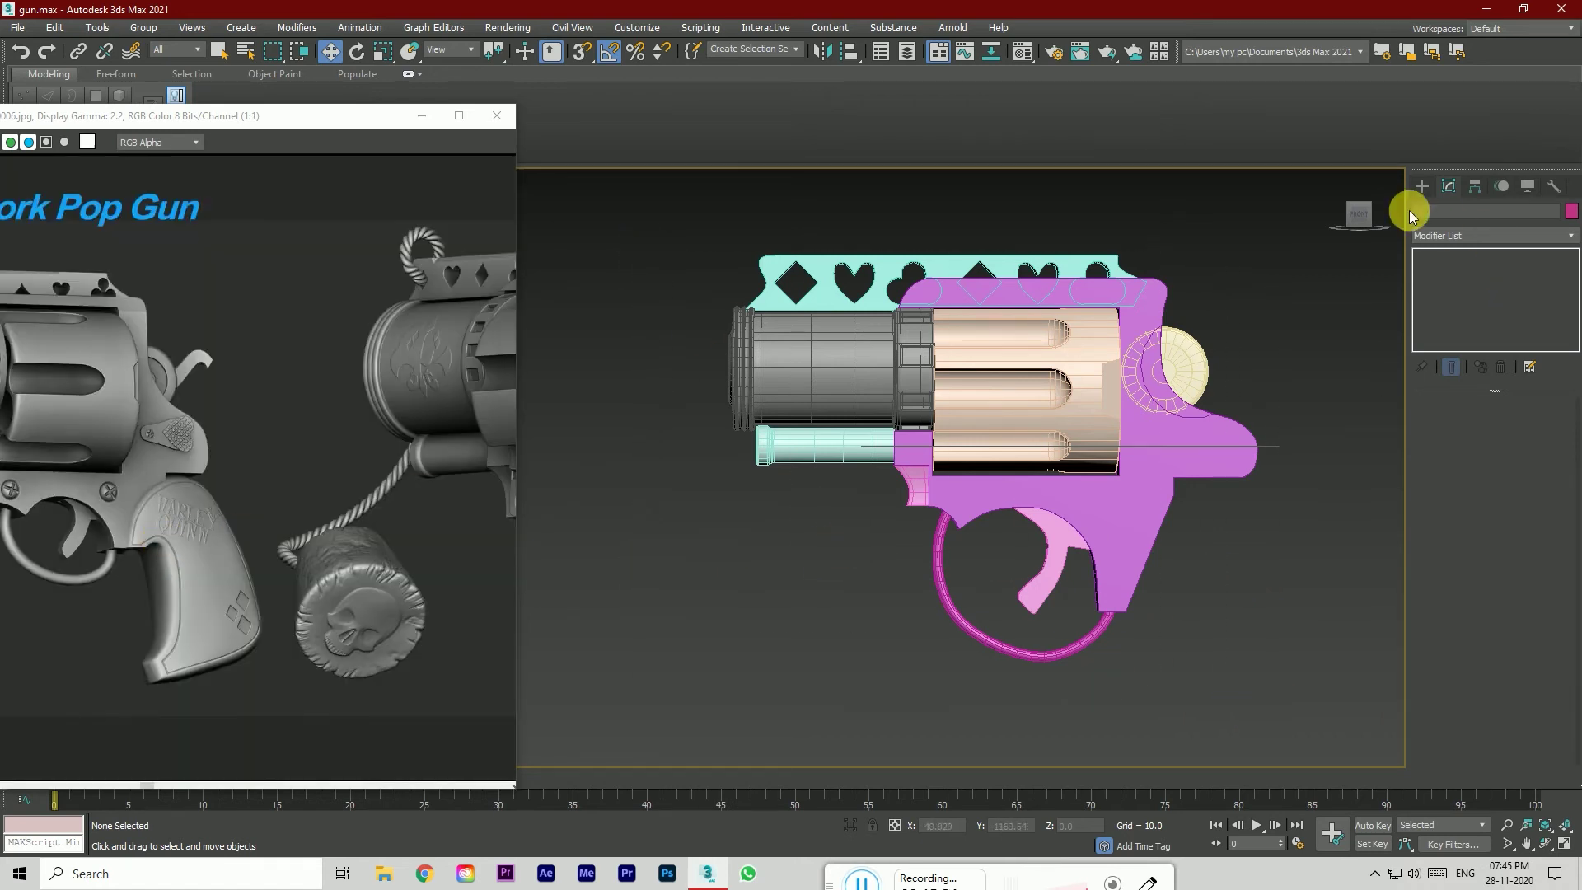
click(1439, 209)
scroll(1229, 452, up, 5)
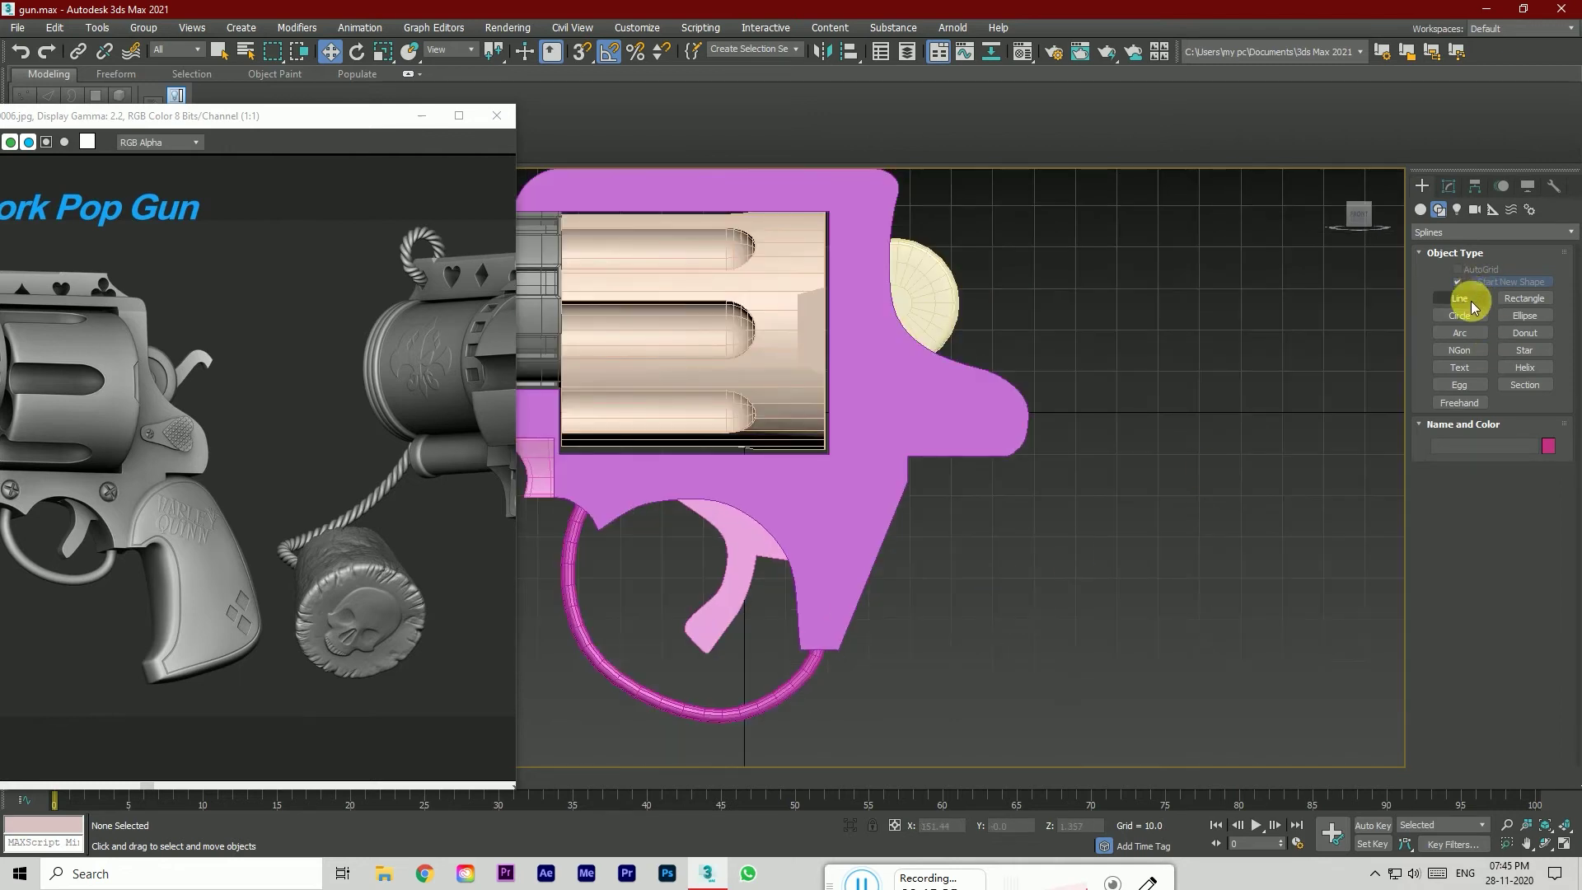
click(1470, 303)
scroll(1059, 557, down, 3)
scroll(978, 664, up, 2)
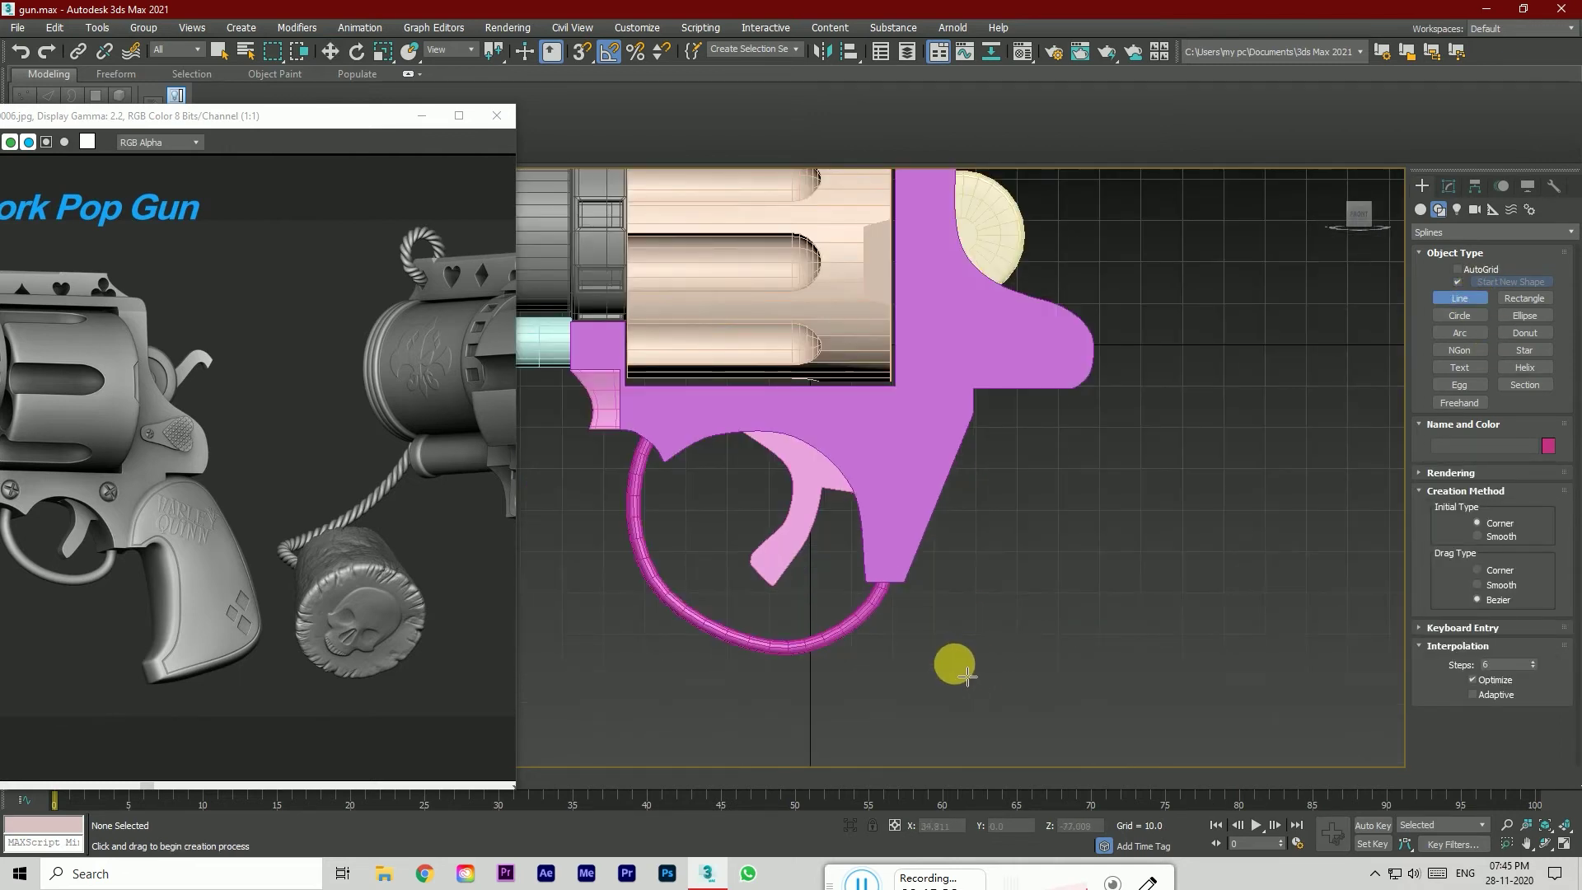
click(918, 591)
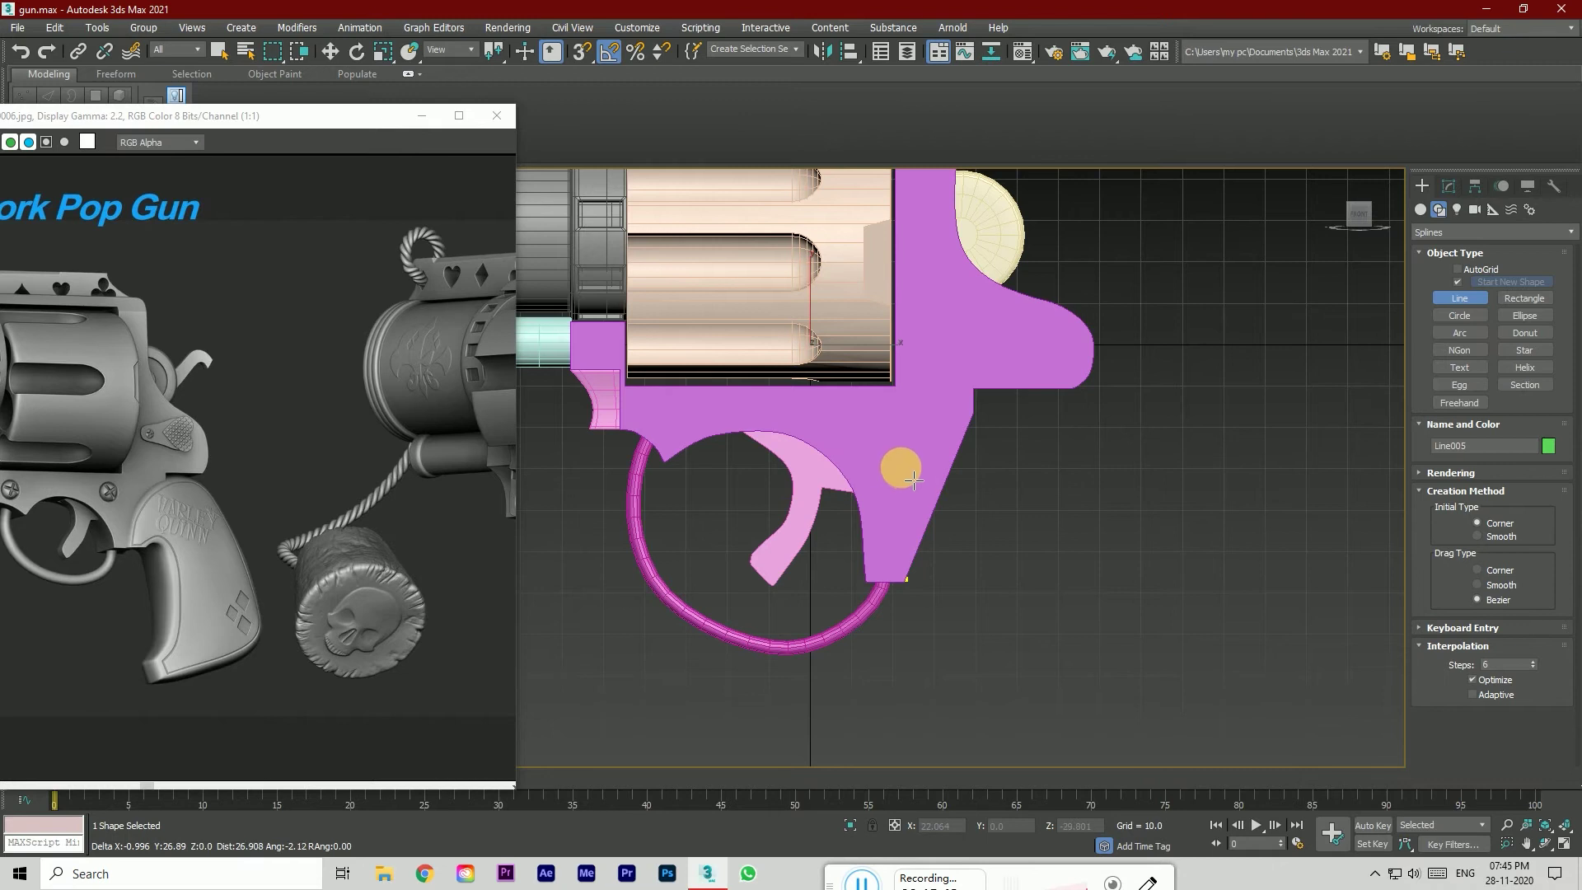
click(913, 472)
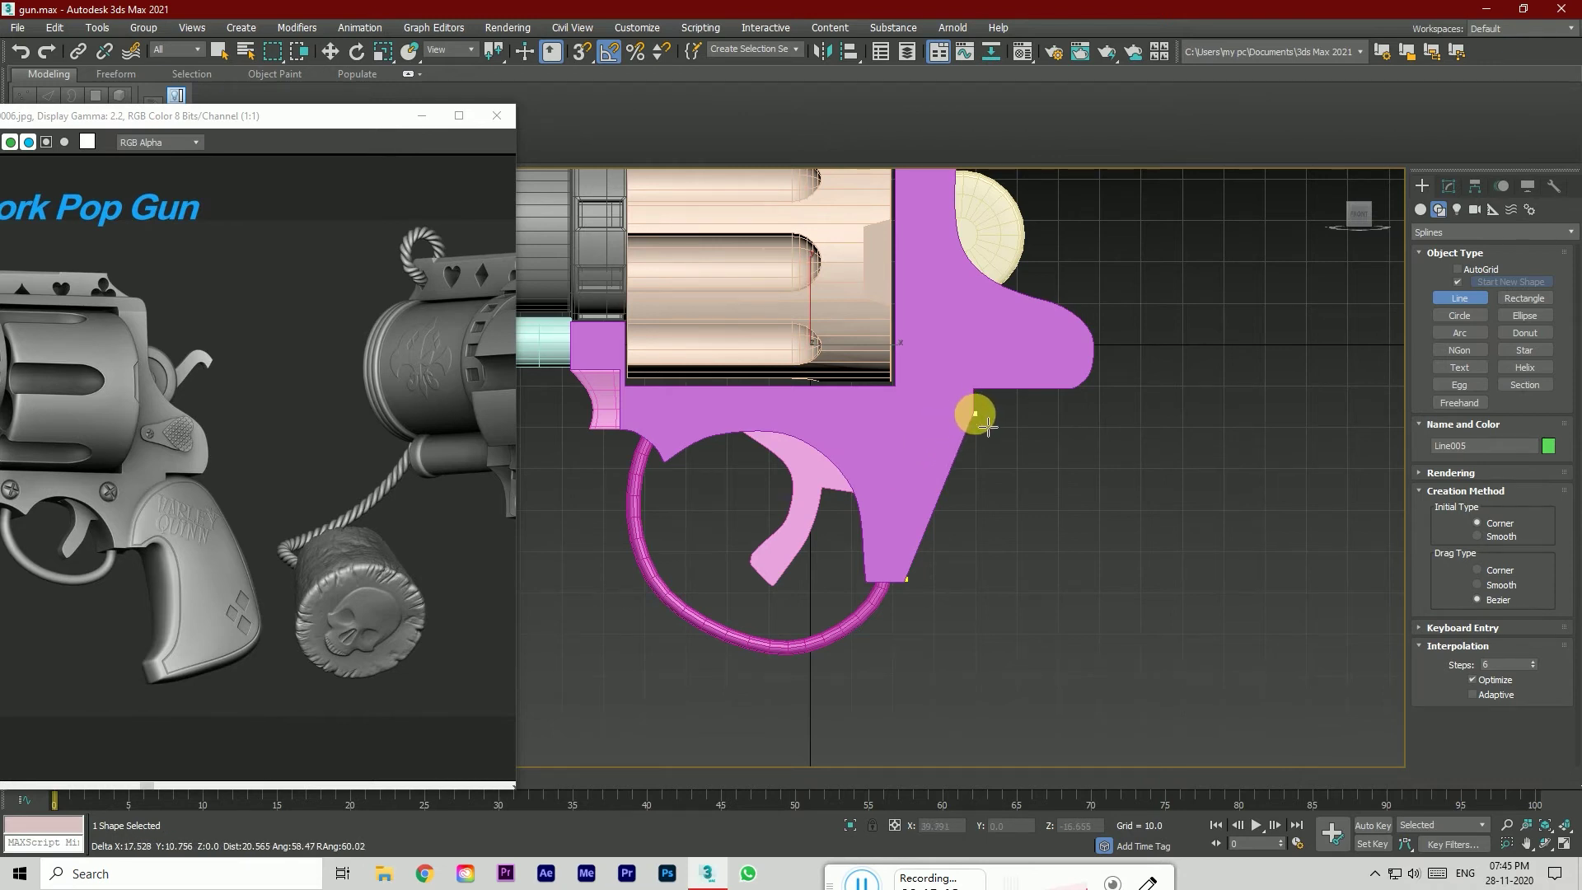
click(987, 428)
click(1056, 436)
click(1088, 534)
scroll(1096, 667, down, 2)
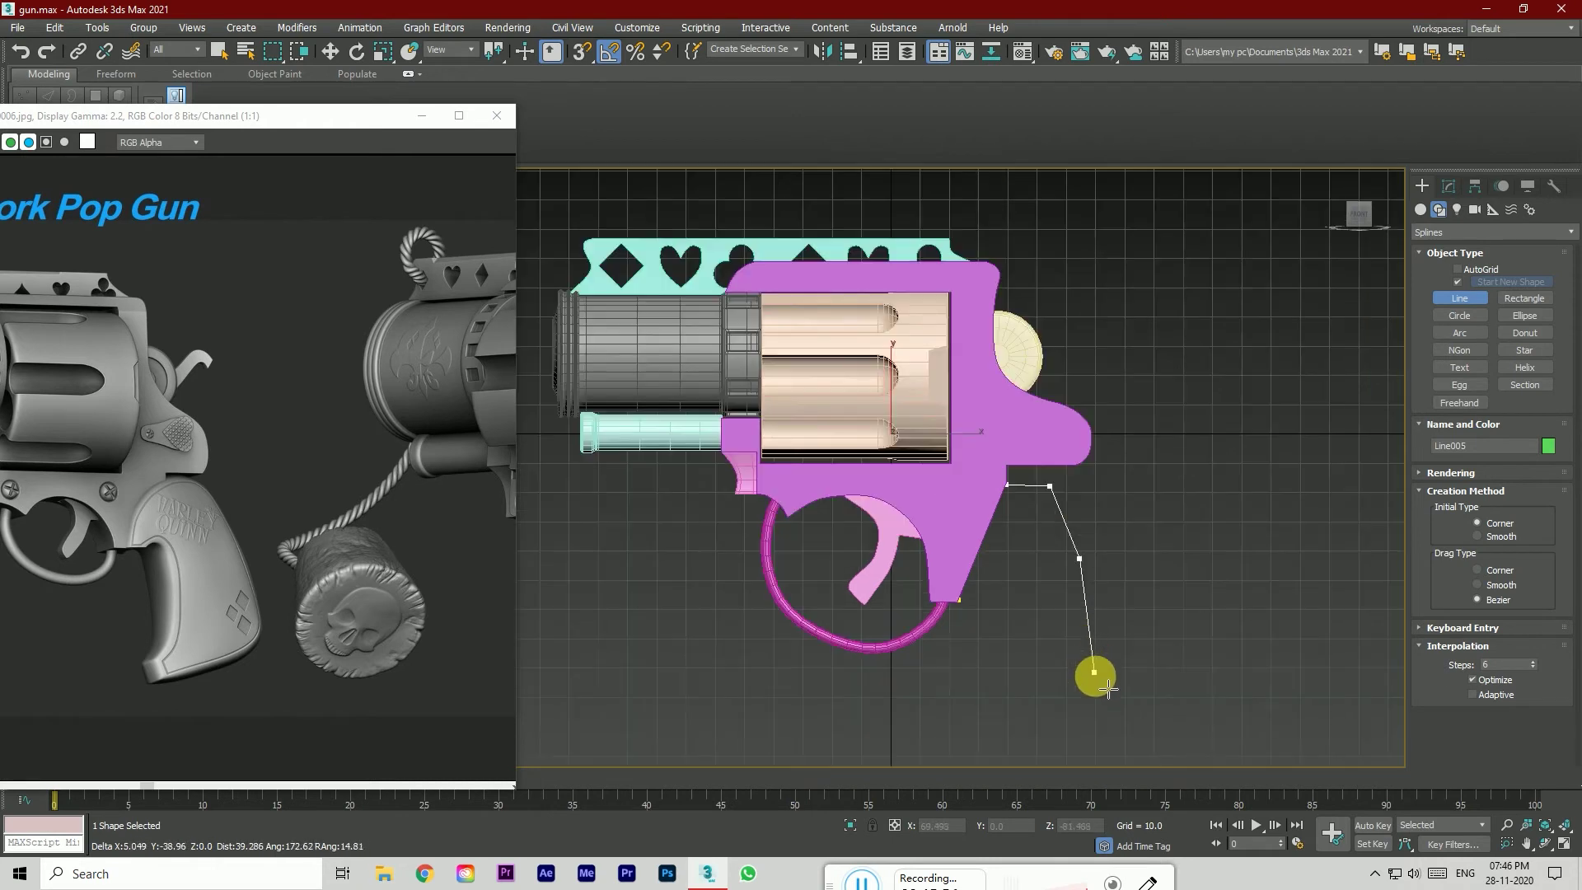
click(1085, 698)
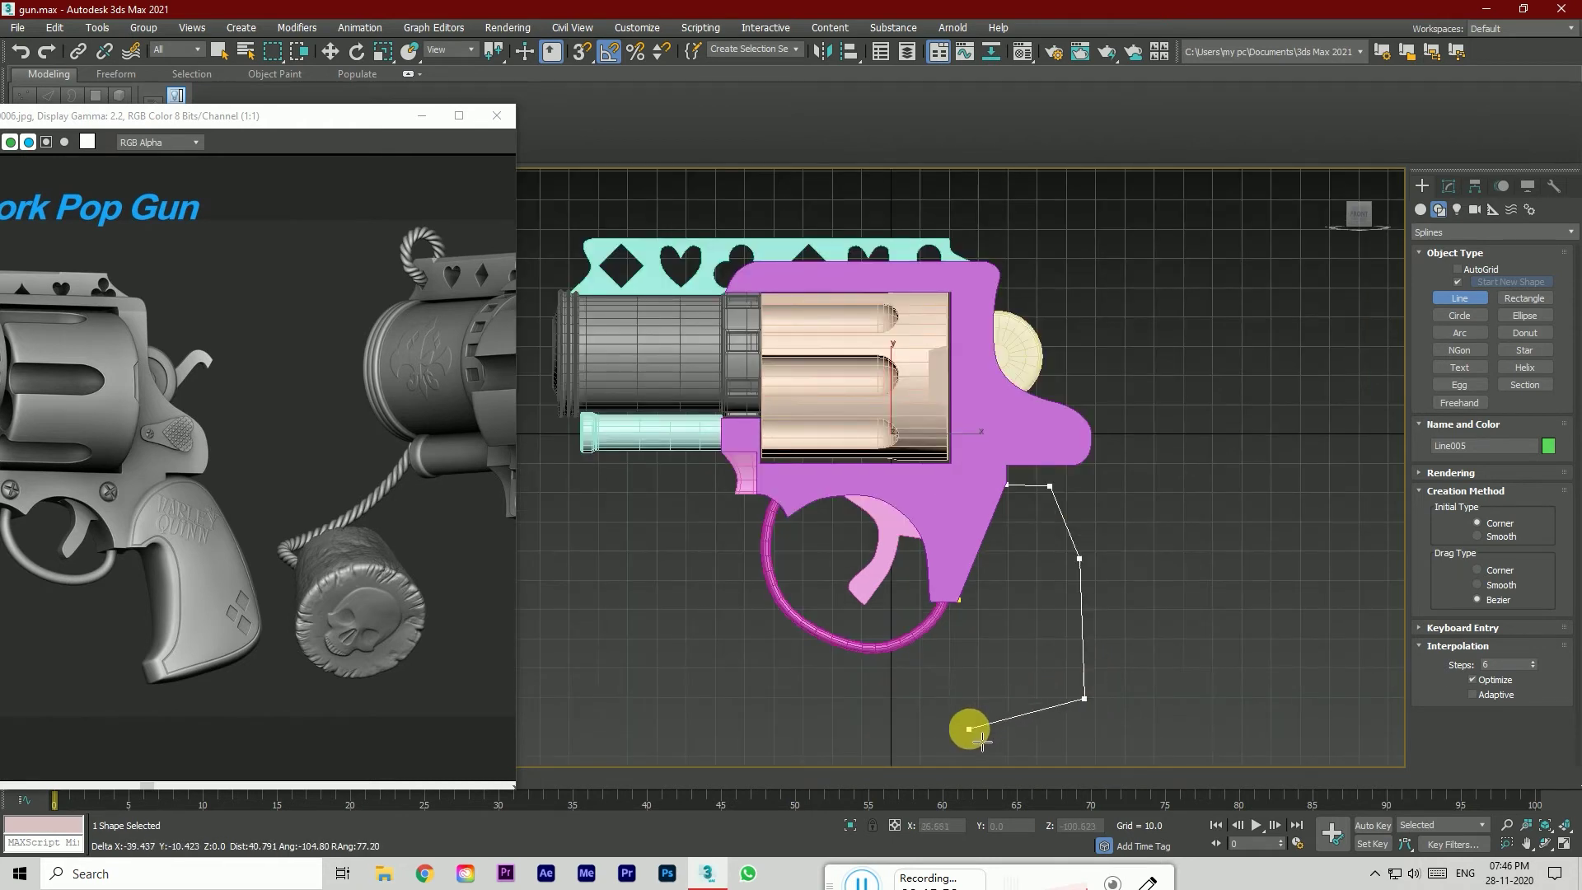
Step: Complete the grip outline along its lower back, butt and front edge, closing the spline at the frame's lower corner
scroll(1001, 702, down, 4)
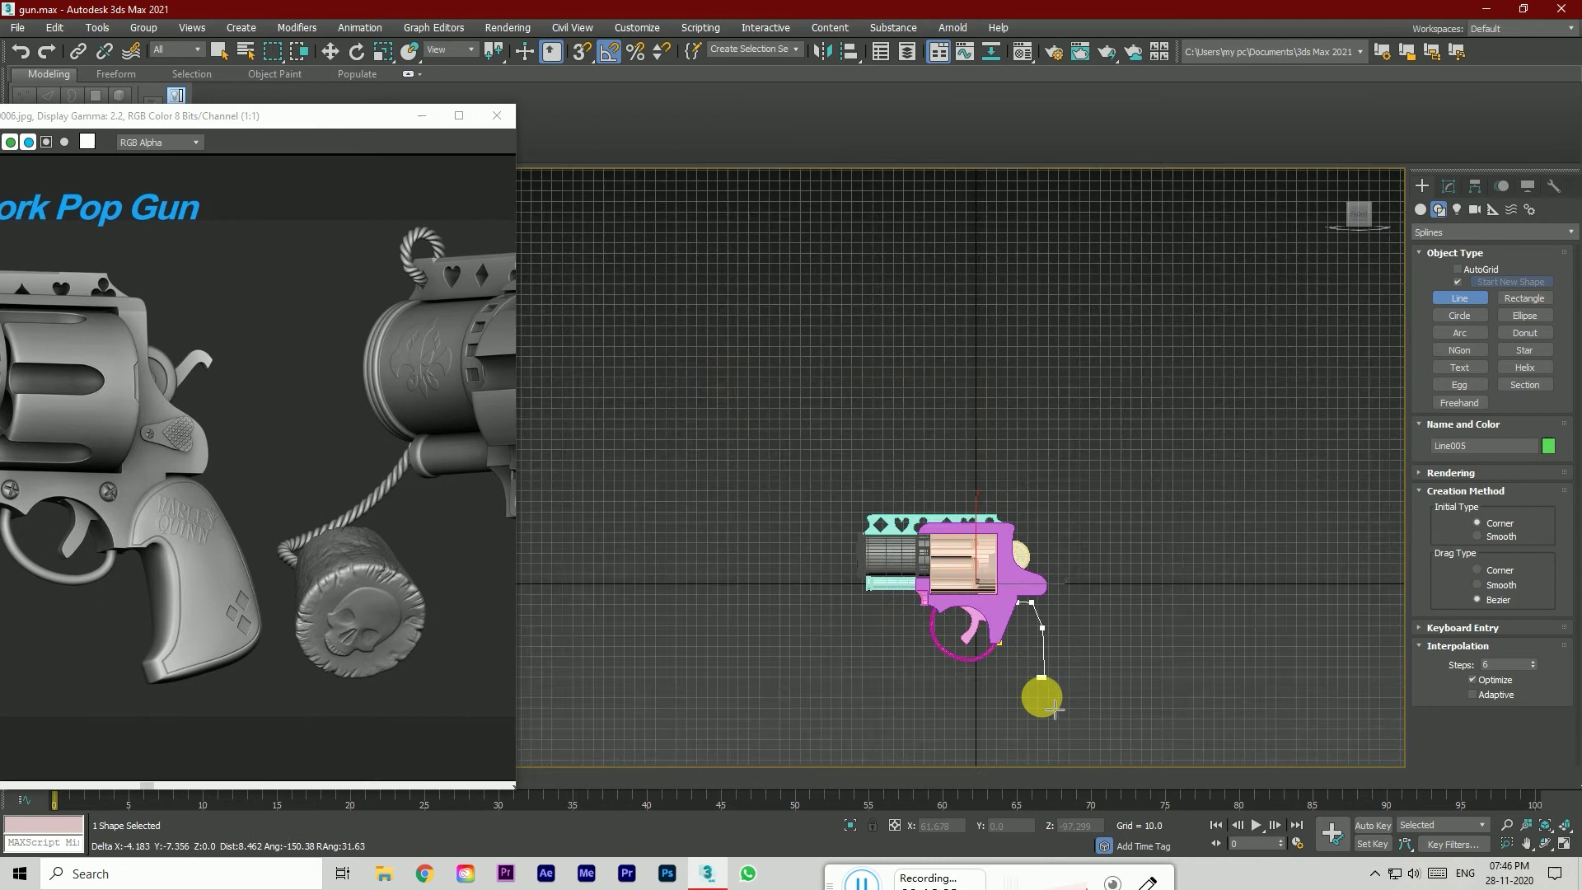
scroll(1040, 699, up, 4)
click(1044, 674)
click(922, 725)
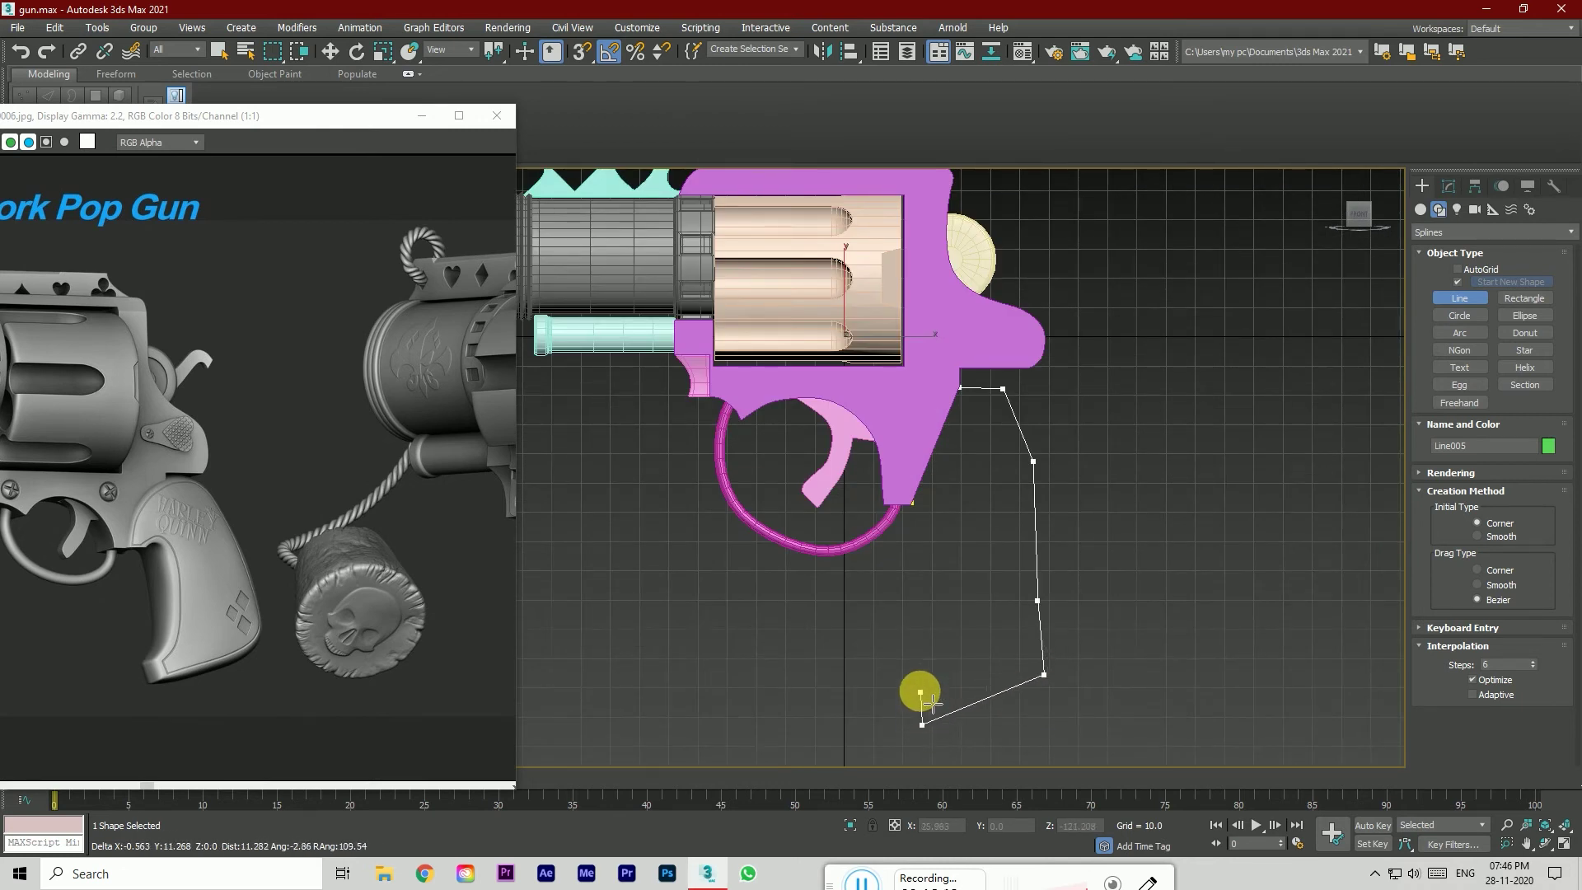
click(918, 690)
click(964, 582)
click(960, 515)
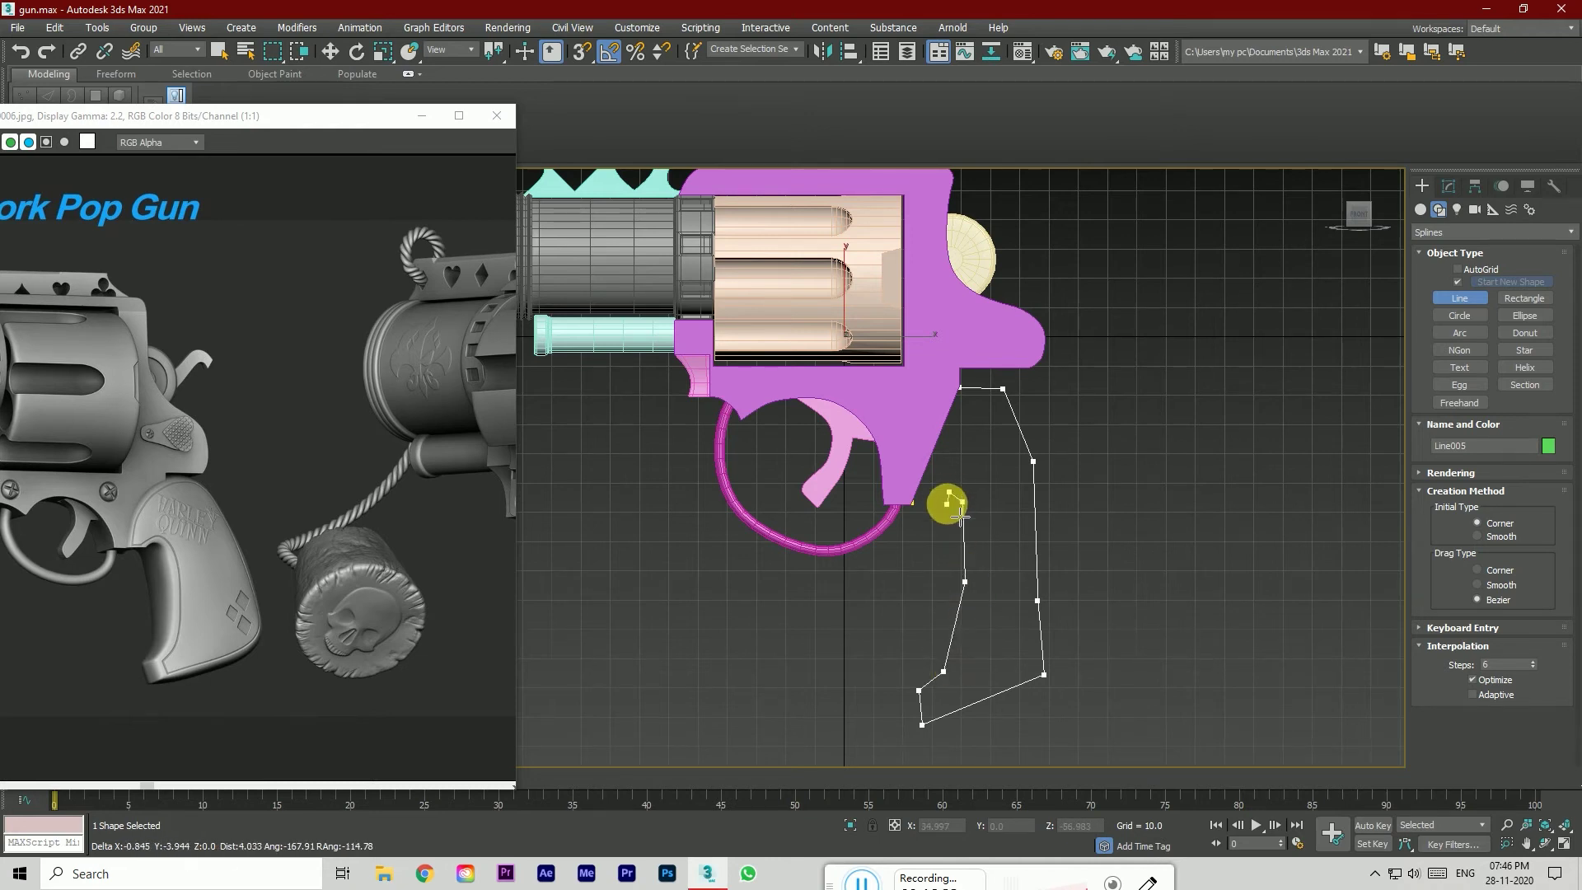
click(918, 504)
click(757, 450)
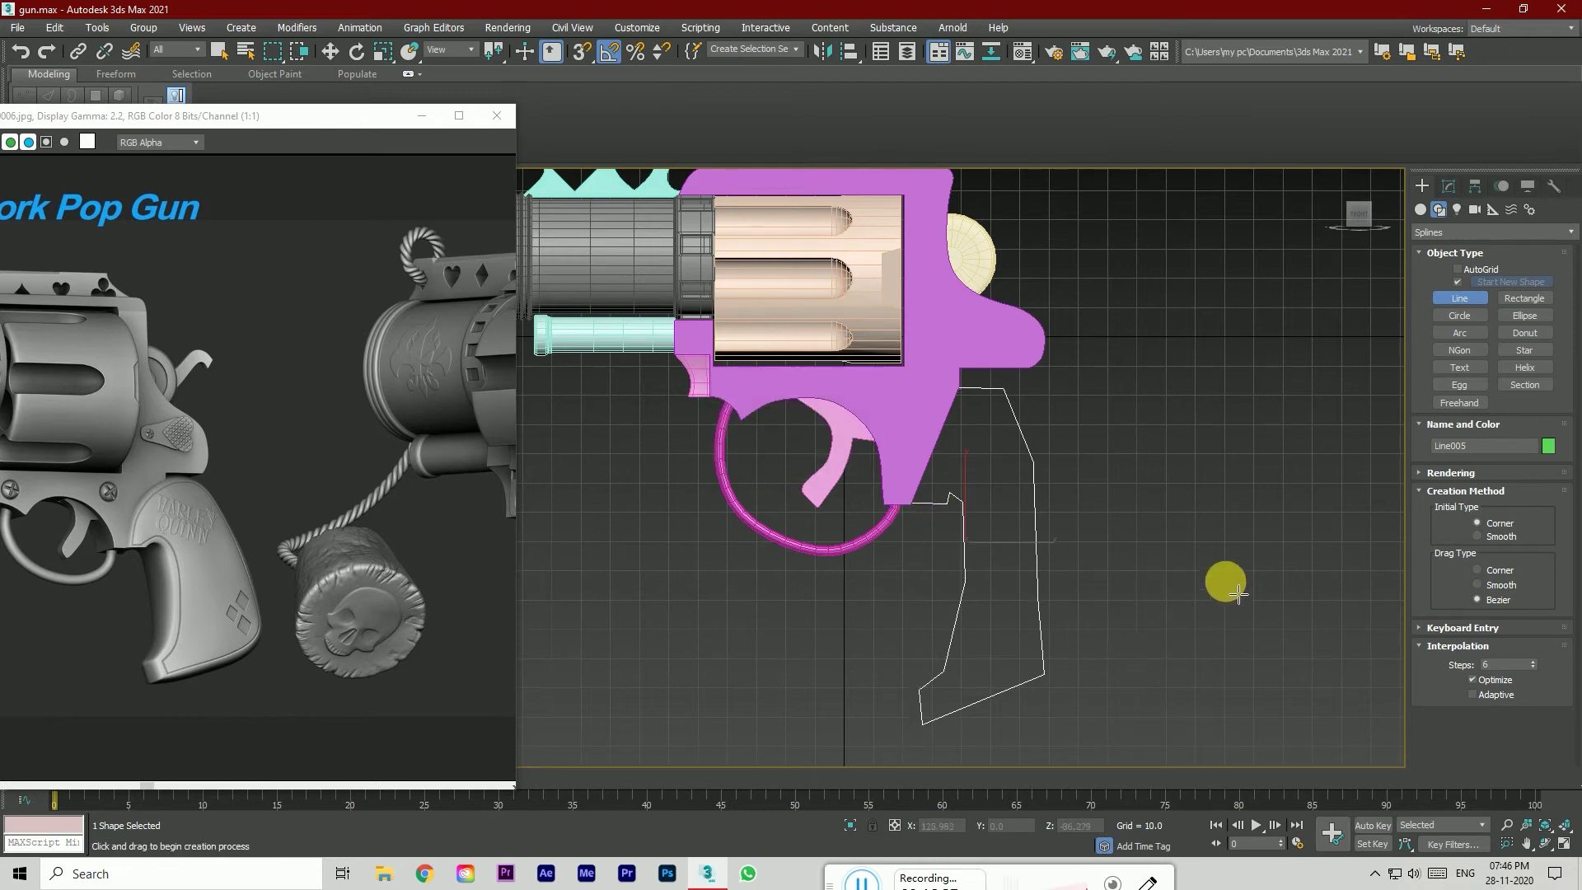
right_click(1038, 568)
Step: Bring up the conversion options for the grip outline
right_click(1038, 626)
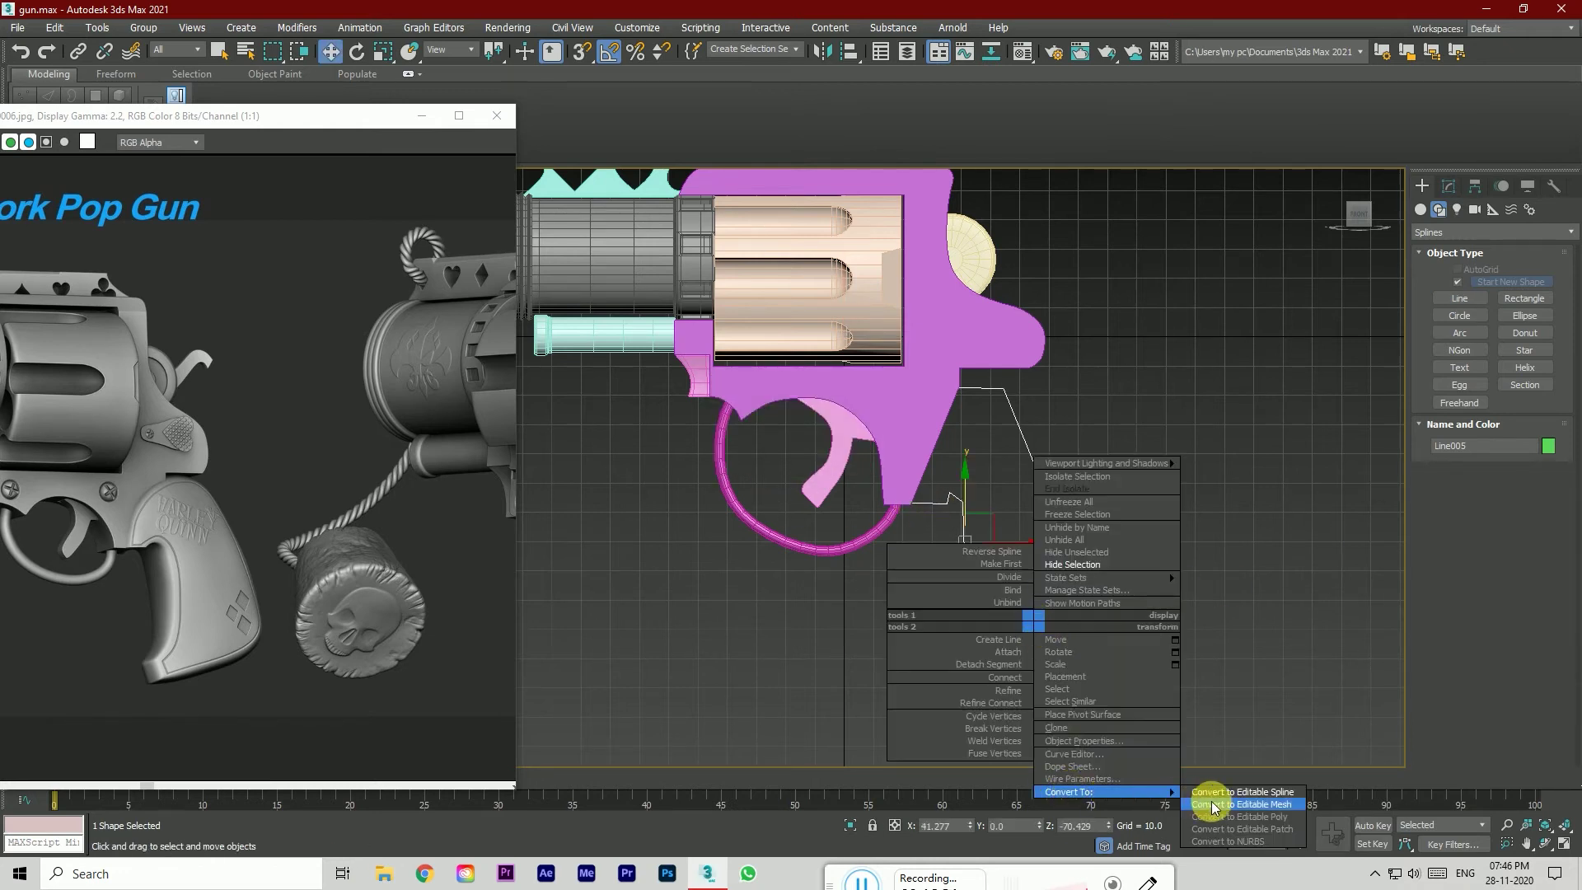